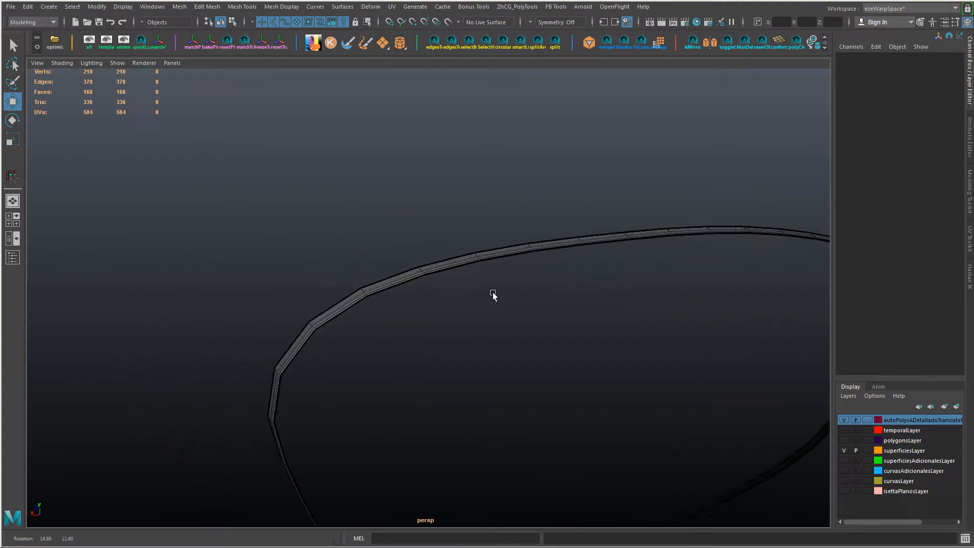
Step: Bridge the upper and lower inner edge runs of the frame ring with 10 divisions, leaving both ends open
double_click(408, 282)
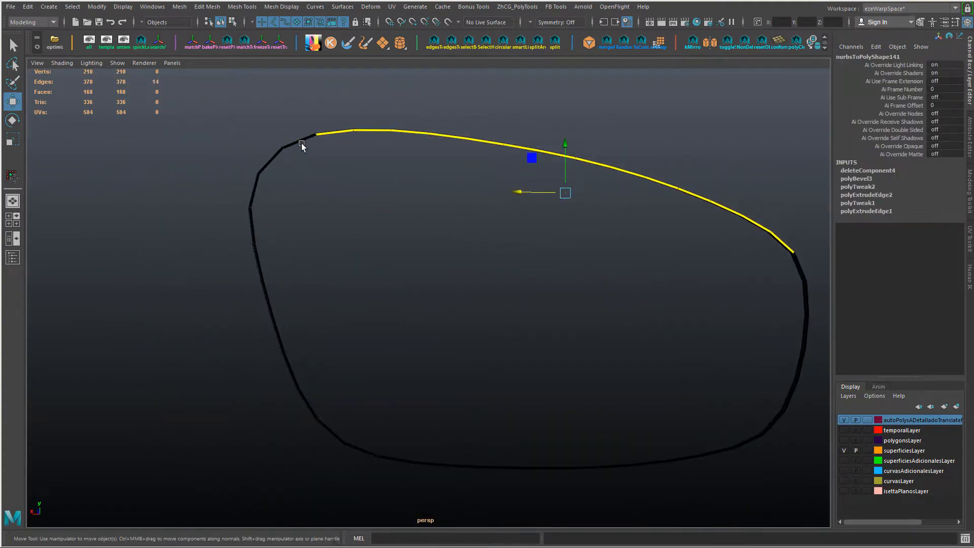
left_click_drag(376, 391, 626, 352, "alt")
left_click(362, 361, "shift")
left_click(365, 357, "shift")
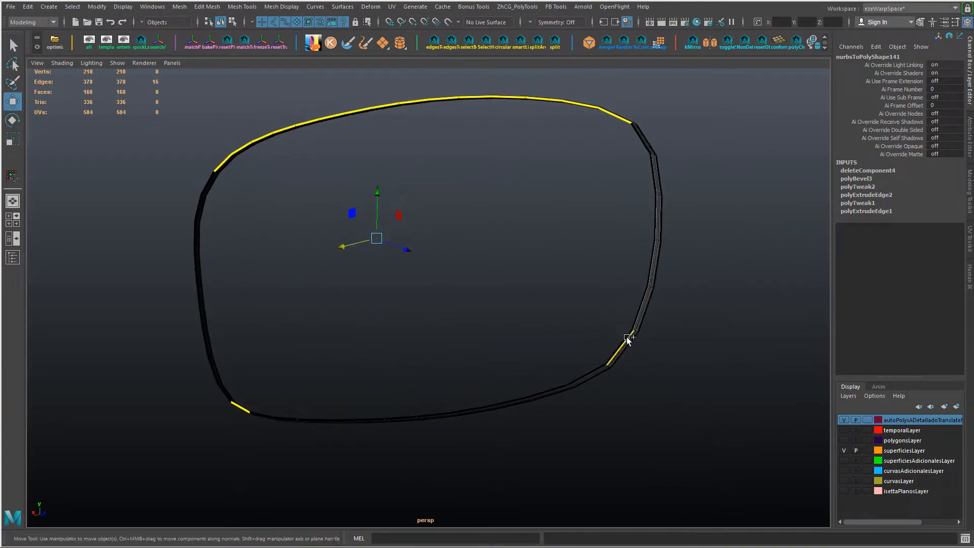
double_click(625, 337, "shift")
left_click_drag(505, 335, 523, 341, "alt")
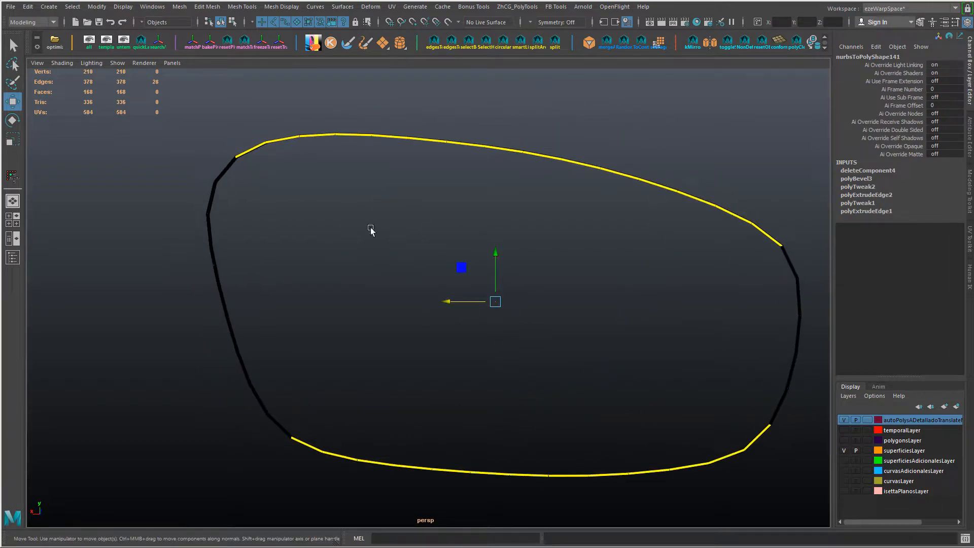
left_click_drag(246, 182, 247, 182, "ctrl")
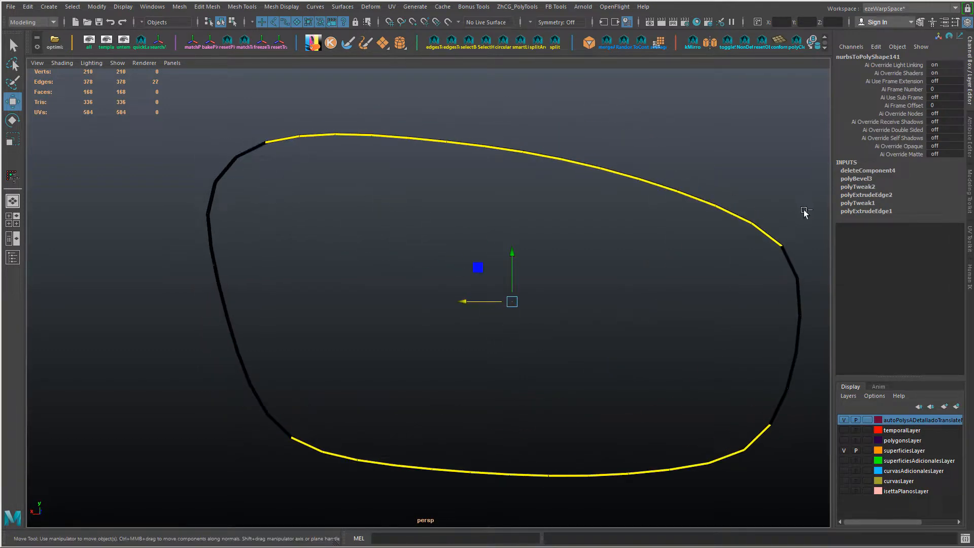
left_click_drag(805, 209, 774, 266, "ctrl")
key("g")
left_click_drag(576, 268, 584, 280, "alt")
left_click_drag(584, 280, 422, 296)
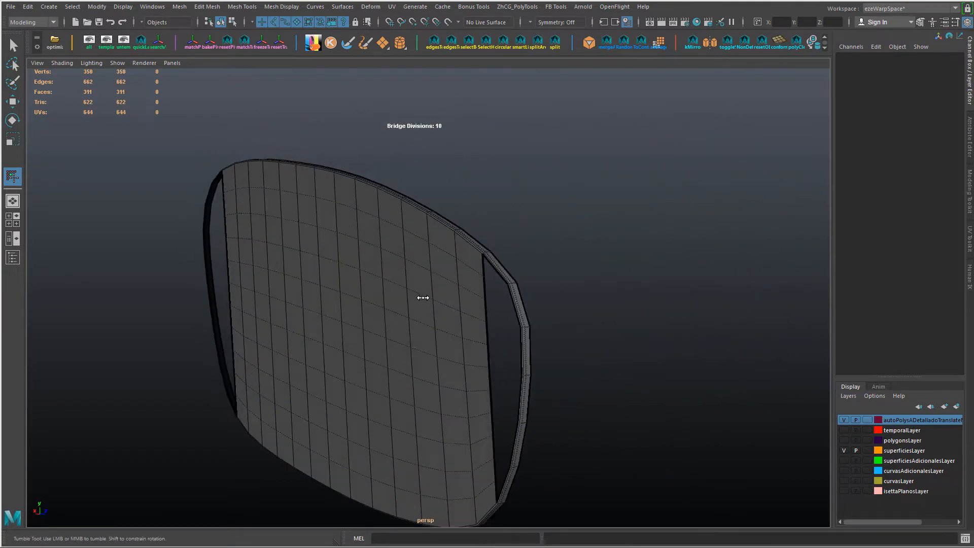
Step: Bridge the two upper edges to the two lower edges at the frame's narrow end with 5 divisions
right_click_drag(422, 296, 478, 322, "alt")
mouse_move(589, 243)
right_mouse_down("alt")
mouse_move(648, 287)
mouse_move(592, 256)
right_mouse_up("alt")
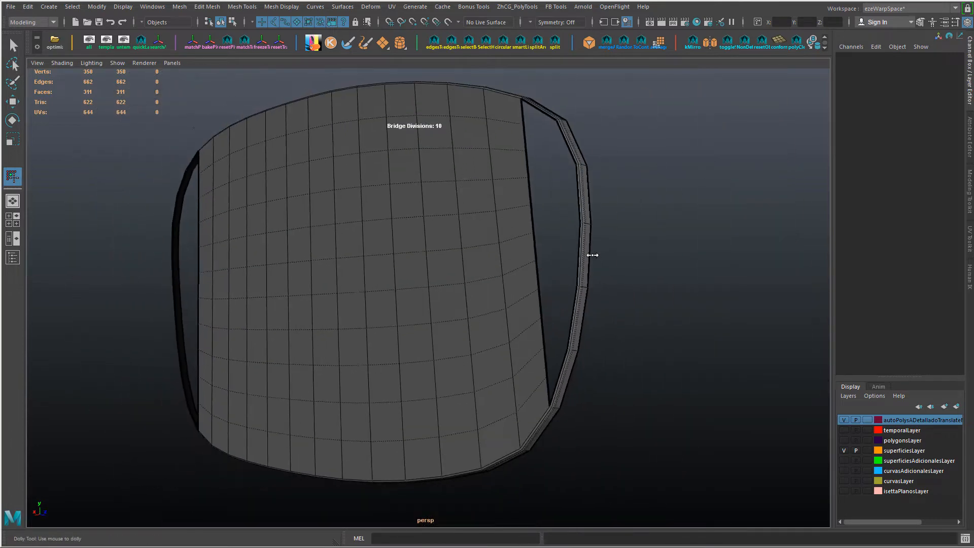
left_click_drag(557, 323, 579, 317, "alt")
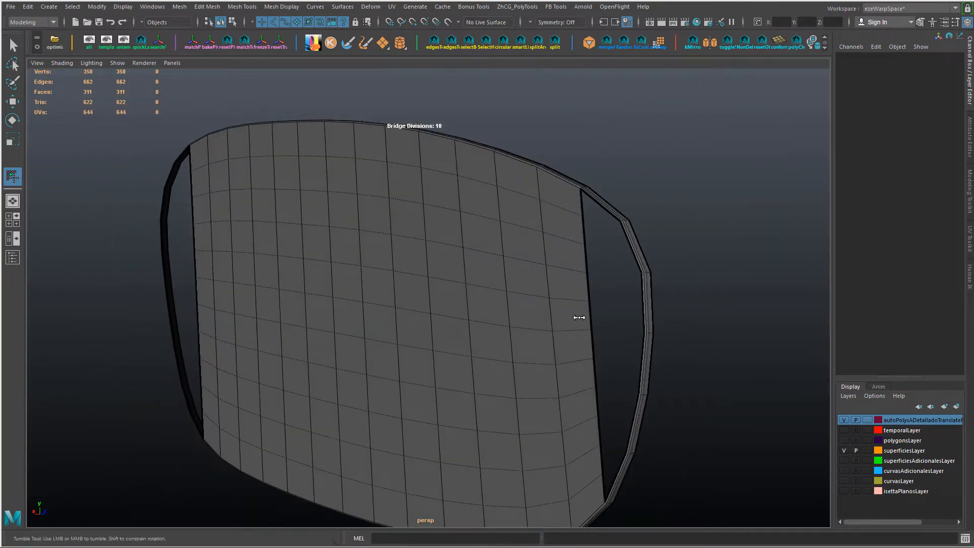
key("w")
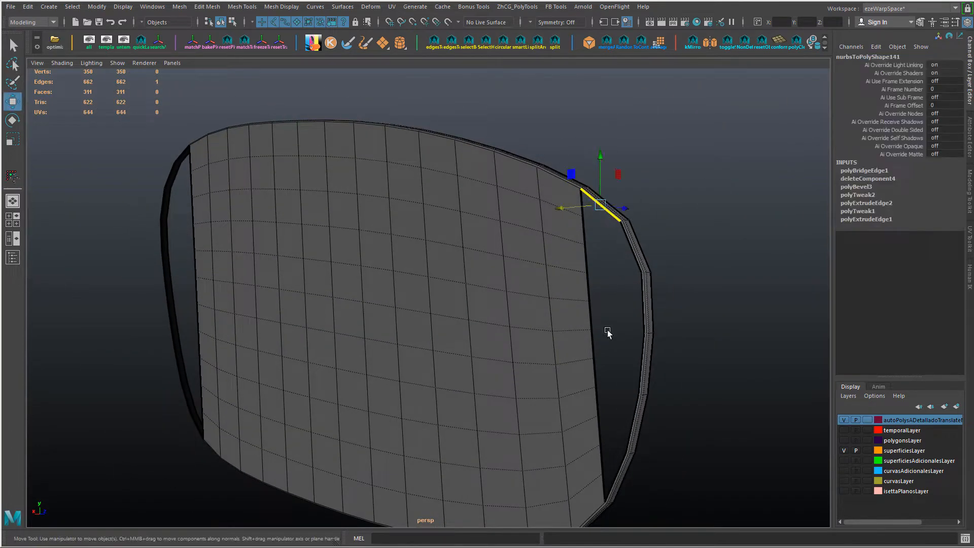
left_click(628, 246, "shift")
left_click(633, 417, "shift")
left_click(617, 472, "shift")
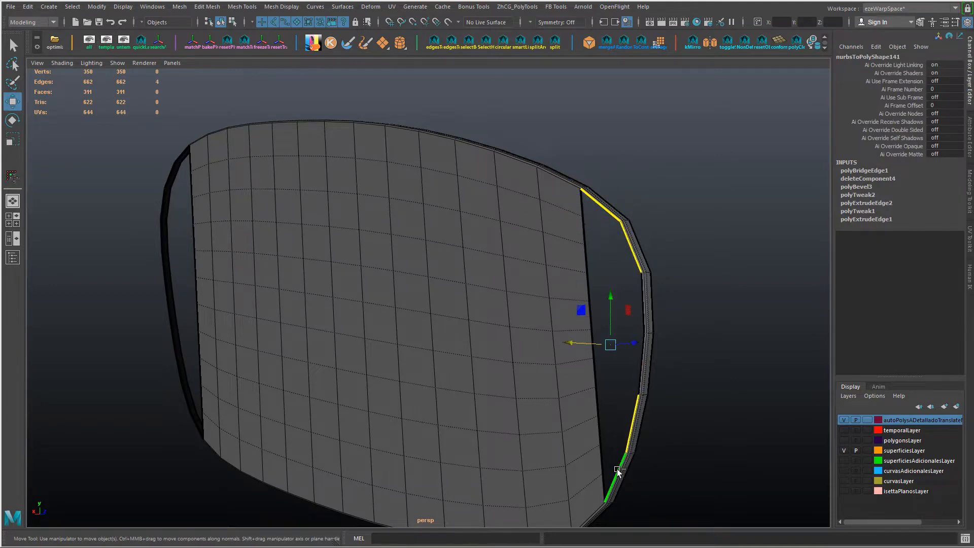
right_click_drag(617, 472, 638, 407, "shift")
left_click_drag(613, 360, 619, 358, "alt")
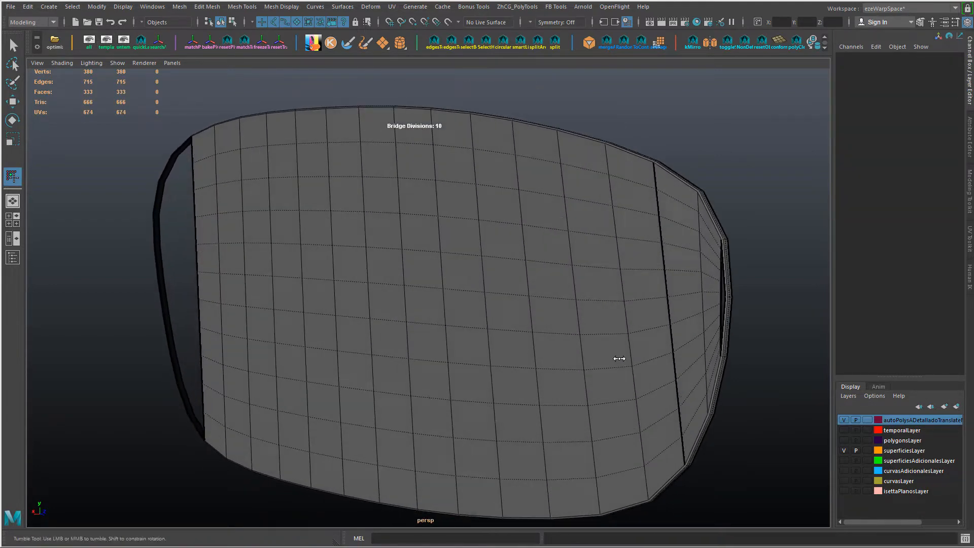
middle_click_drag(613, 358, 565, 361)
left_click_drag(511, 363, 530, 360, "alt")
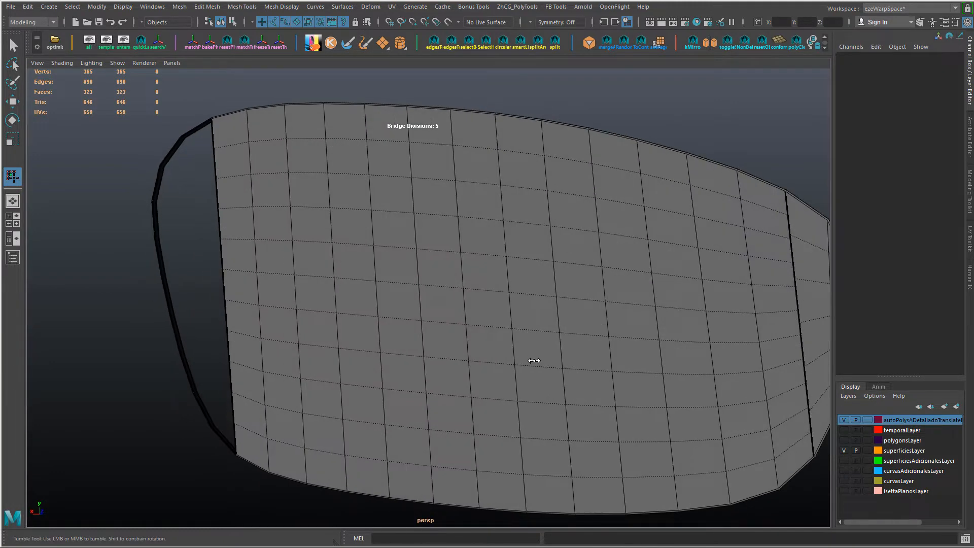
right_click_drag(698, 274, 694, 286, "ctrl+shift")
Step: Set the divisions of the main central bridge to 7
key("w")
right_click_drag(640, 321, 633, 323)
left_click(868, 287)
left_click(939, 308)
type("5")
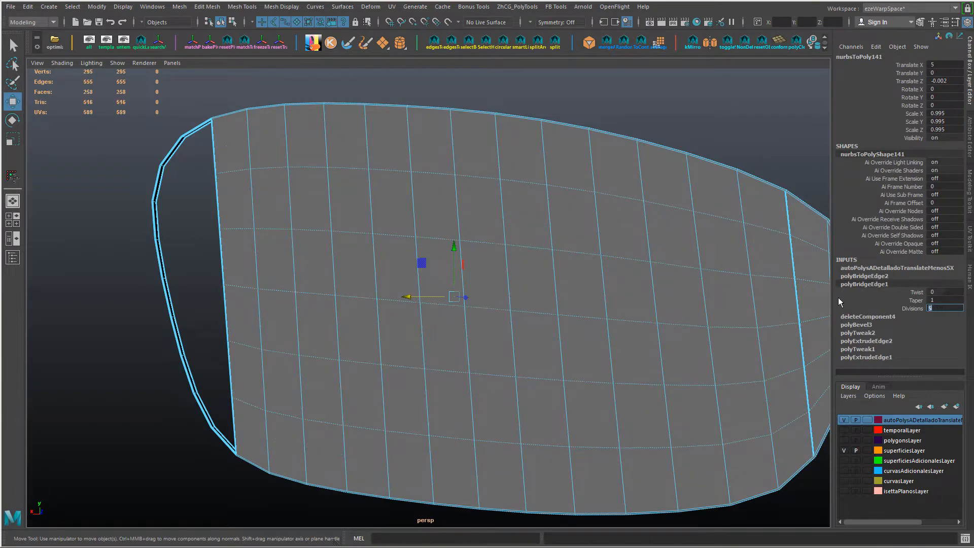
key("Return")
right_click_drag(692, 270, 659, 276, "alt")
left_click_drag(659, 276, 623, 284, "alt")
right_click_drag(623, 285, 644, 290, "alt")
left_click_drag(643, 290, 632, 289, "alt")
left_click(909, 309)
middle_click_drag(649, 299, 686, 279)
Step: Set the divisions of the narrow end's bridge to 7 to match the central one
left_click(867, 276)
left_click(911, 301)
left_click_drag(686, 279, 653, 286, "alt")
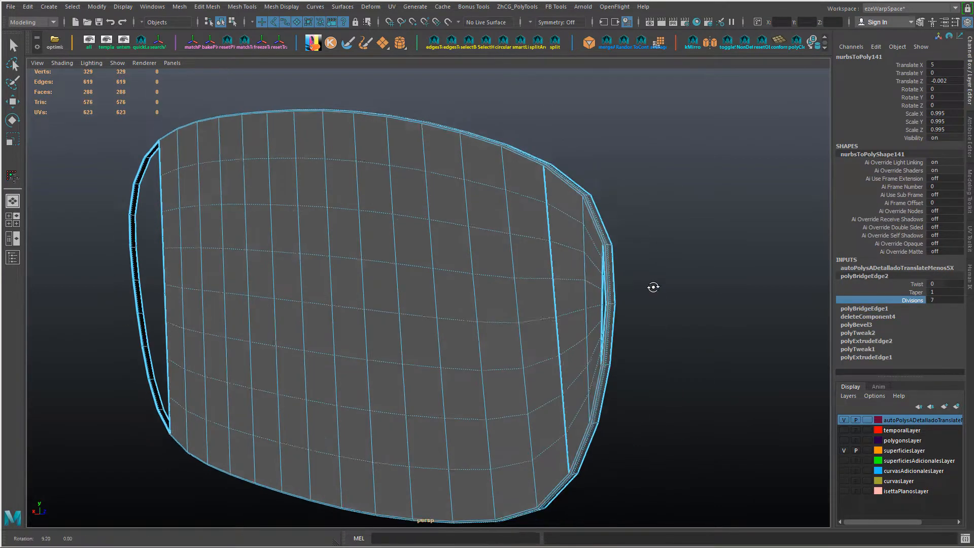
right_click_drag(653, 286, 648, 408, "alt")
left_click(667, 274)
key("f")
Step: Delete the two columns of bridged faces at the narrow end of the panel
left_click_drag(511, 344, 547, 331, "alt")
middle_click_drag(431, 82, 517, 302, "alt")
right_click_drag(516, 303, 440, 342, "alt")
key("ctrl+z")
left_click(444, 304)
double_click(444, 412, "shift")
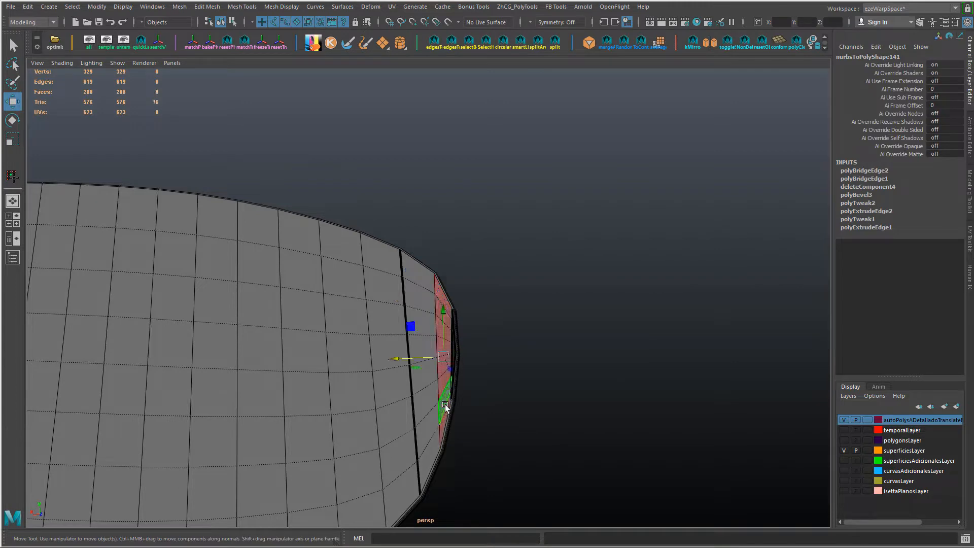
key("Delete")
left_click_drag(392, 315, 614, 269, "alt")
left_click(613, 268)
double_click(623, 445, "shift")
key("Delete")
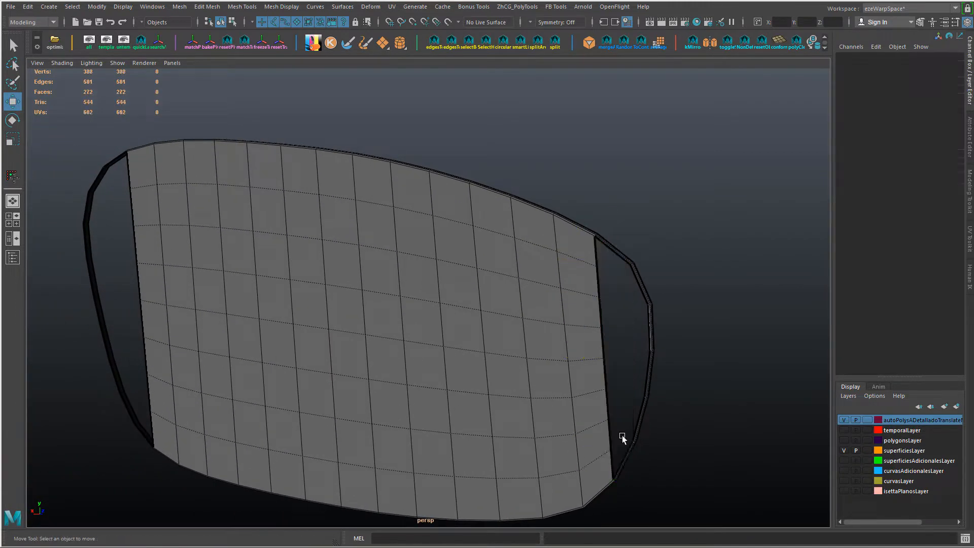
Step: Bridge the two upper edges to the two lower edges at the frame's taller end with 7 divisions
left_click_drag(620, 440, 428, 305, "alt")
right_click_drag(357, 239, 356, 185)
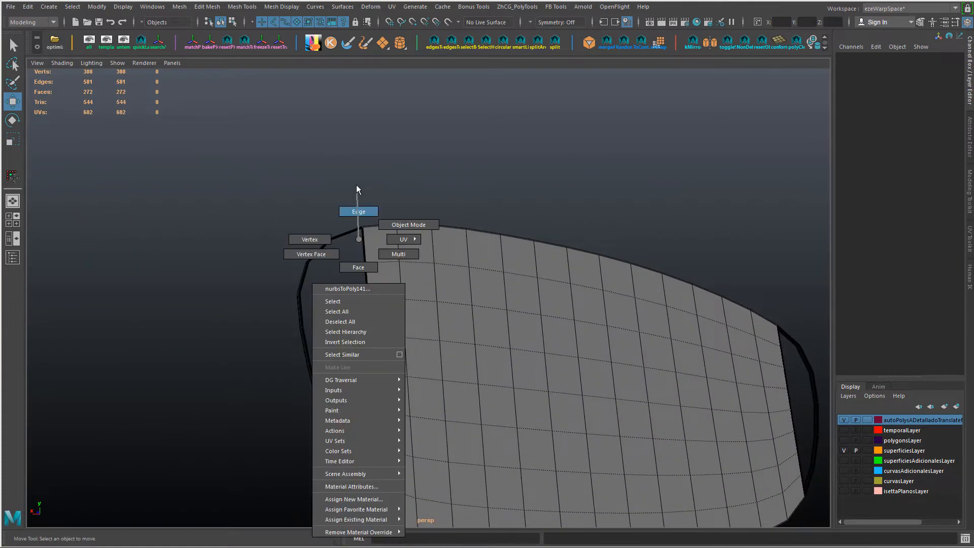
left_click(347, 232)
left_click_drag(388, 306, 418, 337, "alt")
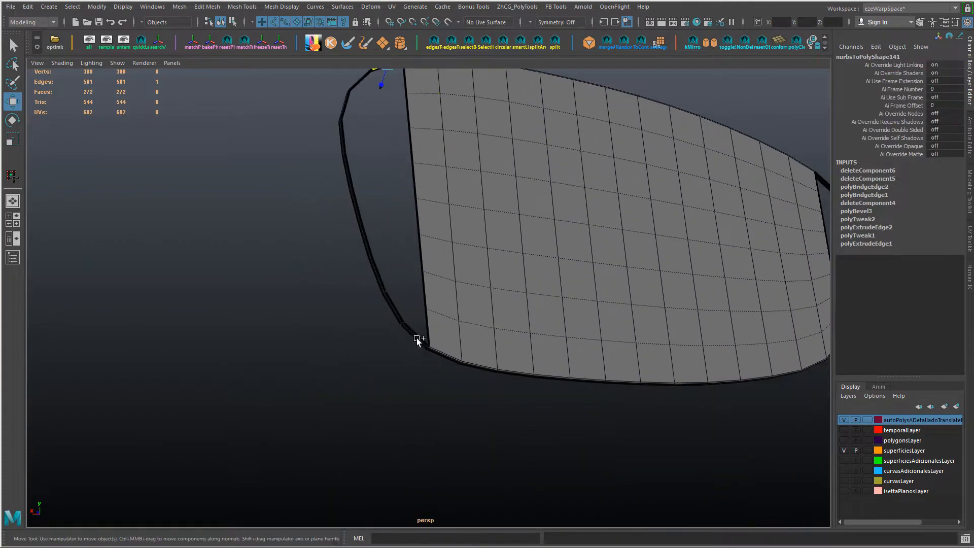
left_click(410, 329, "shift")
left_click(397, 308, "shift")
middle_click_drag(408, 220, 440, 376, "alt")
left_click(391, 235, "shift")
right_click_drag(391, 237, 504, 300, "shift")
left_click_drag(510, 323, 538, 325)
middle_click_drag(569, 487, 559, 379, "alt")
left_click_drag(559, 378, 476, 332, "alt")
middle_click_drag(476, 332, 506, 386, "alt")
mouse_move(488, 331)
right_mouse_down("ctrl+shift")
mouse_move(509, 310)
mouse_move(490, 330)
right_mouse_up("ctrl+shift")
right_click_drag(512, 299, 547, 288, "ctrl+shift")
Step: Select all vertices of the frame and panel mesh and merge them
key("w")
left_click_drag(503, 320, 415, 298, "alt")
middle_click_drag(415, 299, 541, 406, "alt")
left_click_drag(541, 406, 513, 324, "alt")
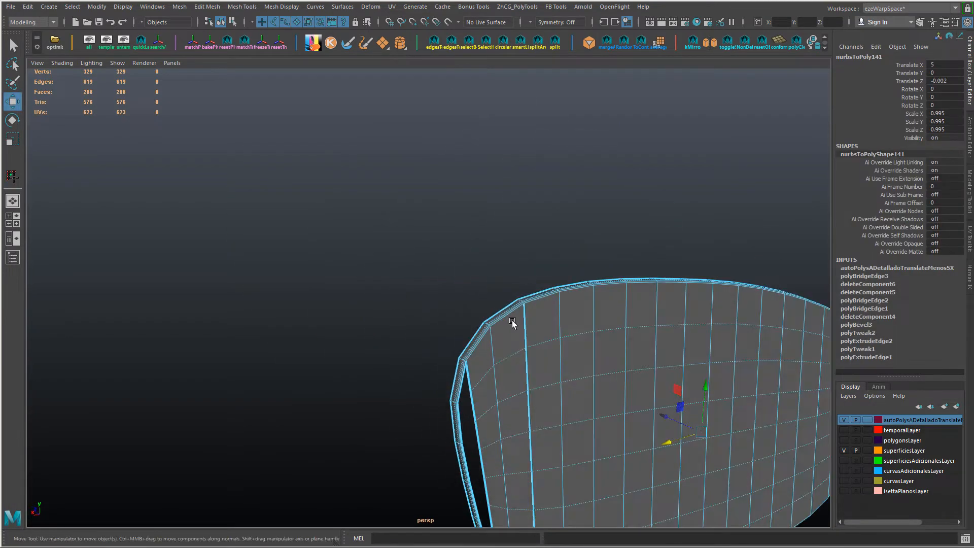
right_click_drag(514, 326, 527, 344)
middle_click_drag(665, 370, 558, 269, "alt")
left_click_drag(186, 131, 882, 499)
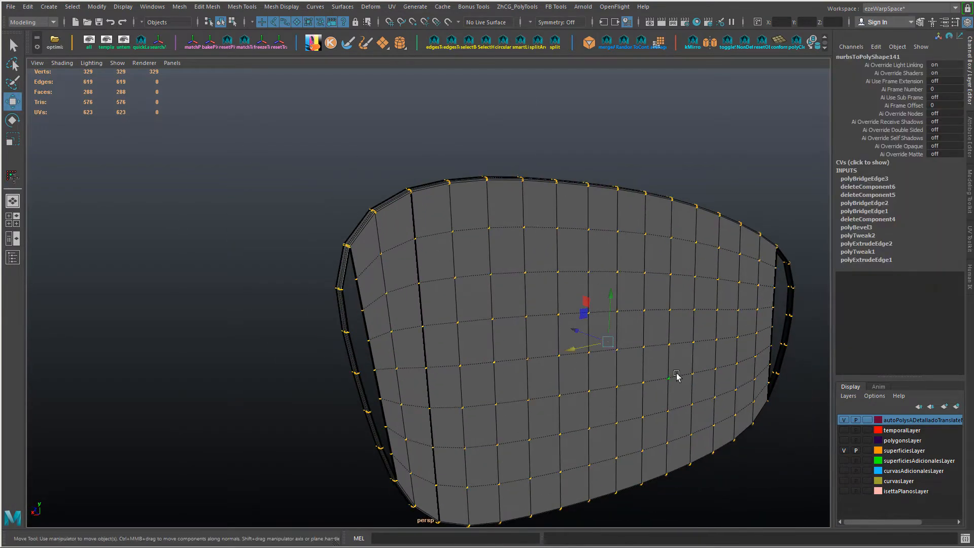
right_click_drag(677, 376, 672, 319, "shift")
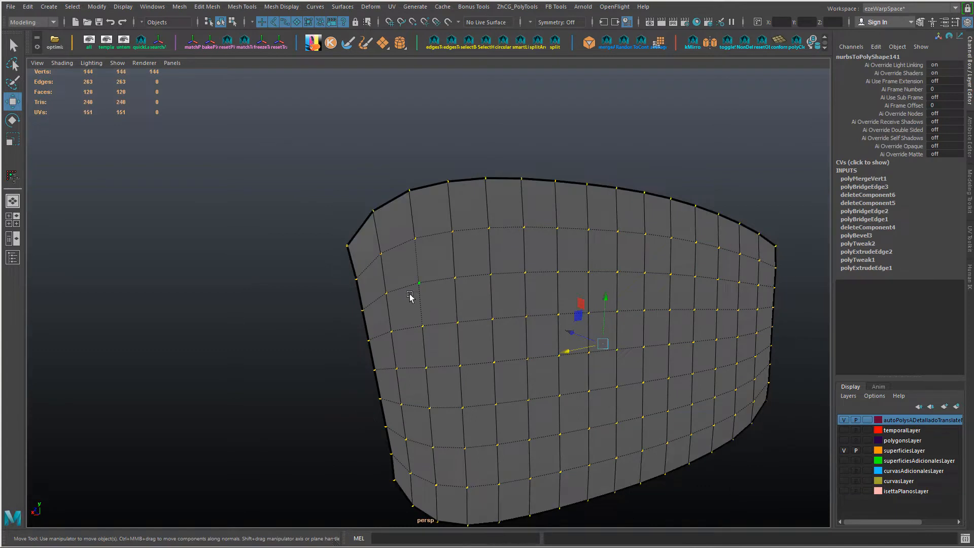
Step: Set the vertex merge's Distance Threshold to 0.001
left_click(864, 178)
left_click(940, 187)
type("0.001")
key("Return")
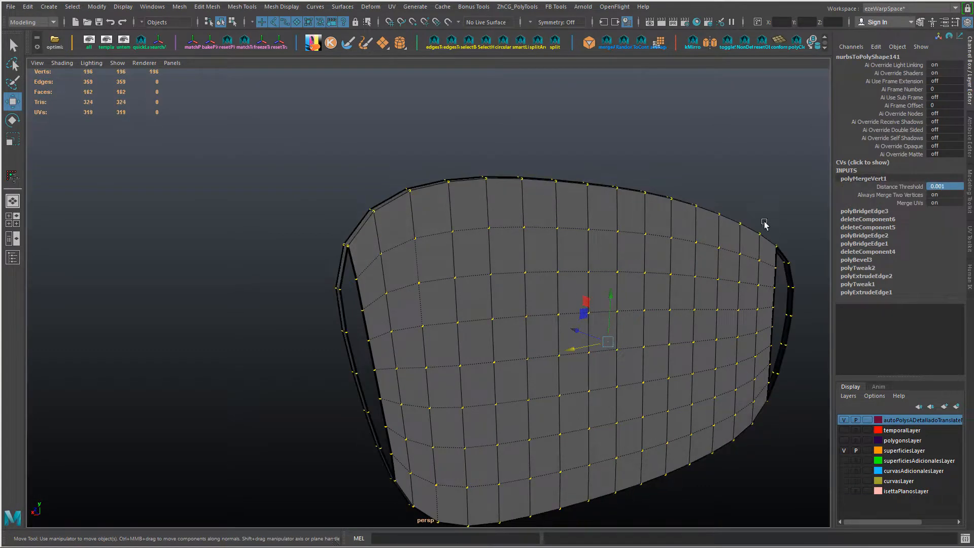
key("Return")
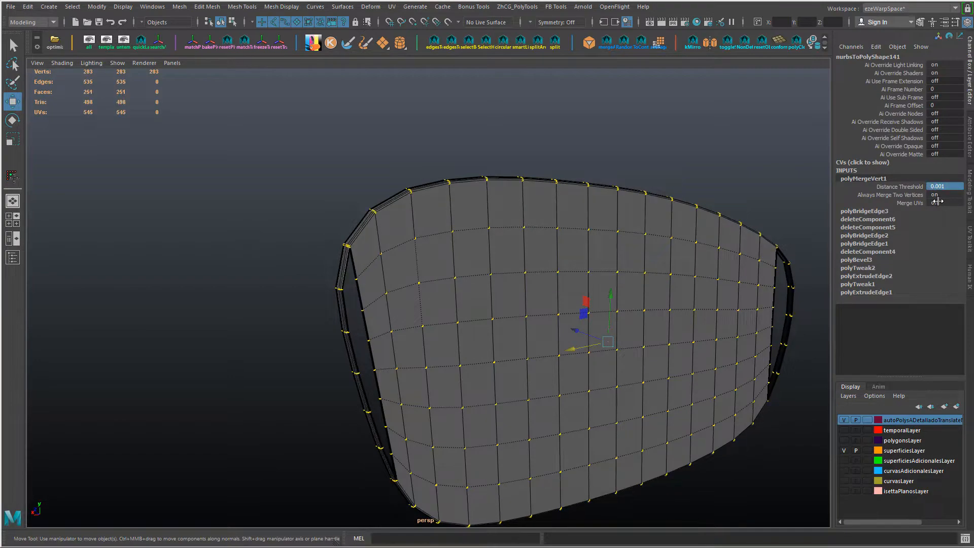
Step: Delete the outermost column of bridged faces at the panel's taller end
right_click_drag(419, 213, 429, 274, "alt")
left_click_drag(428, 274, 407, 267, "alt")
middle_click_drag(408, 267, 517, 289, "alt")
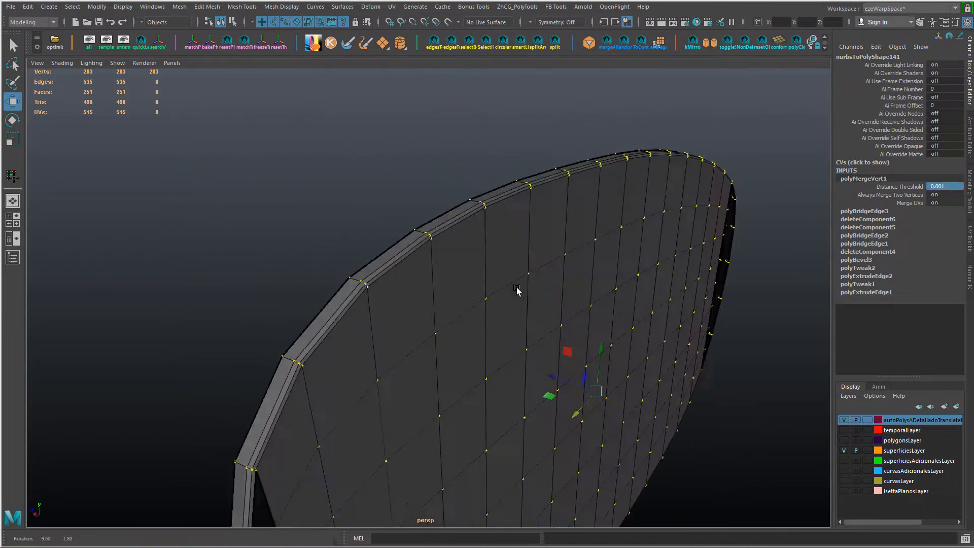
mouse_move(518, 290)
left_mouse_down("alt")
mouse_move(617, 303)
mouse_move(487, 304)
mouse_move(506, 290)
left_mouse_up("alt")
right_click_drag(505, 290, 400, 289, "alt")
right_click_drag(370, 261, 370, 274)
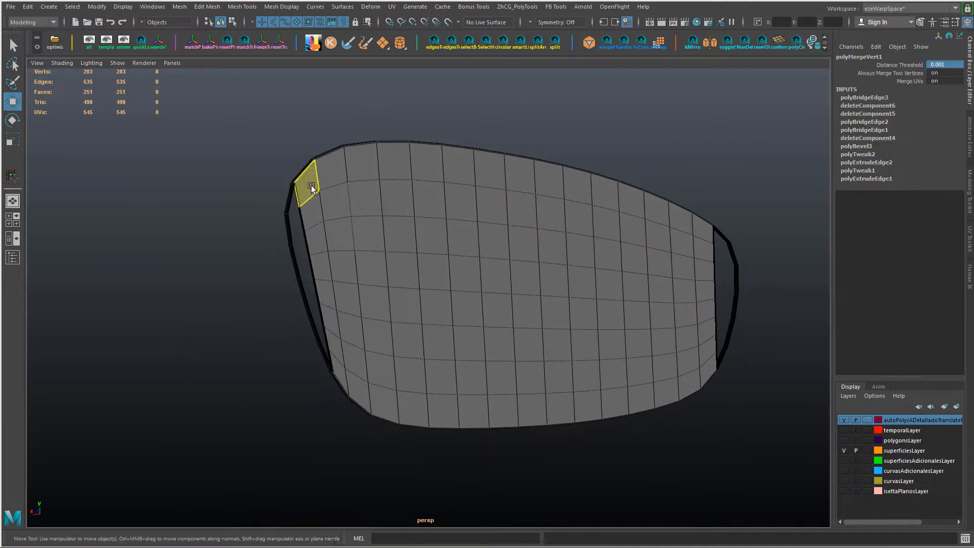
left_click(308, 184)
double_click(338, 365, "shift")
key("Delete")
Step: Select a block of faces five columns wide and six rows tall in the middle of the panel
left_click_drag(440, 306, 386, 242, "alt")
left_click(526, 280)
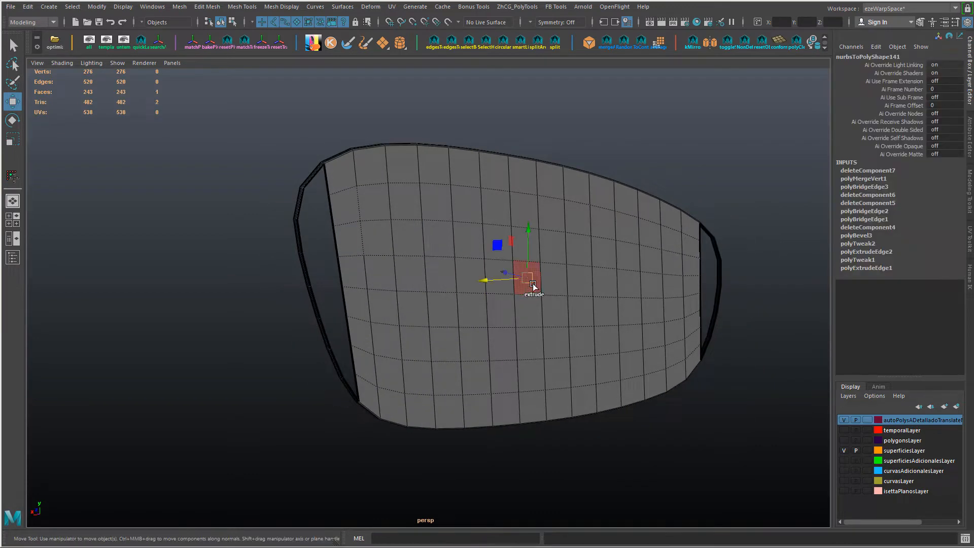
key("shift+period")
key("shift+period")
key("shift+period")
key("shift+comma")
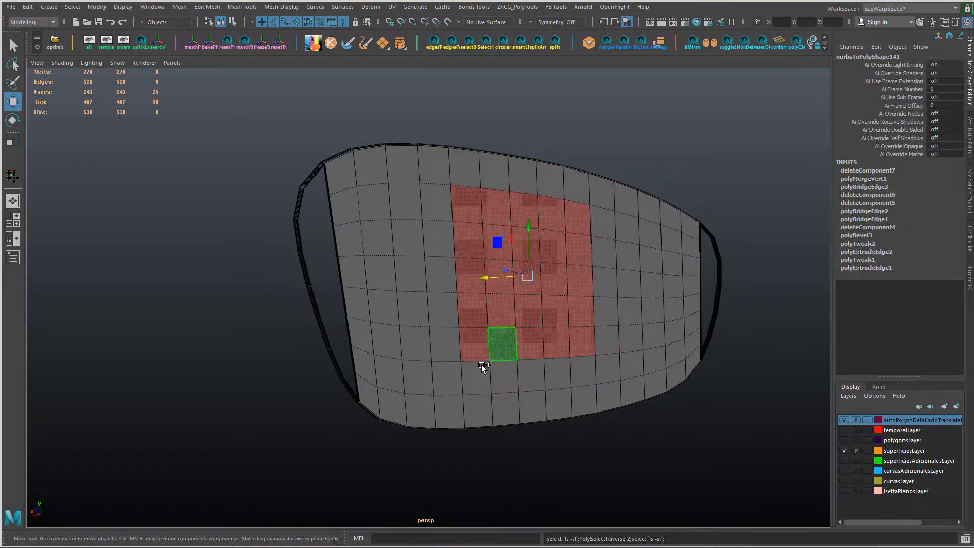
left_click(478, 372, "shift")
left_click(579, 368, "shift")
key("shift+period")
key("shift+period")
key("shift+comma")
key("shift+comma")
Step: Add two faces toward the taller end and grow the face selection outward across most of the panel
left_click(406, 203, "shift")
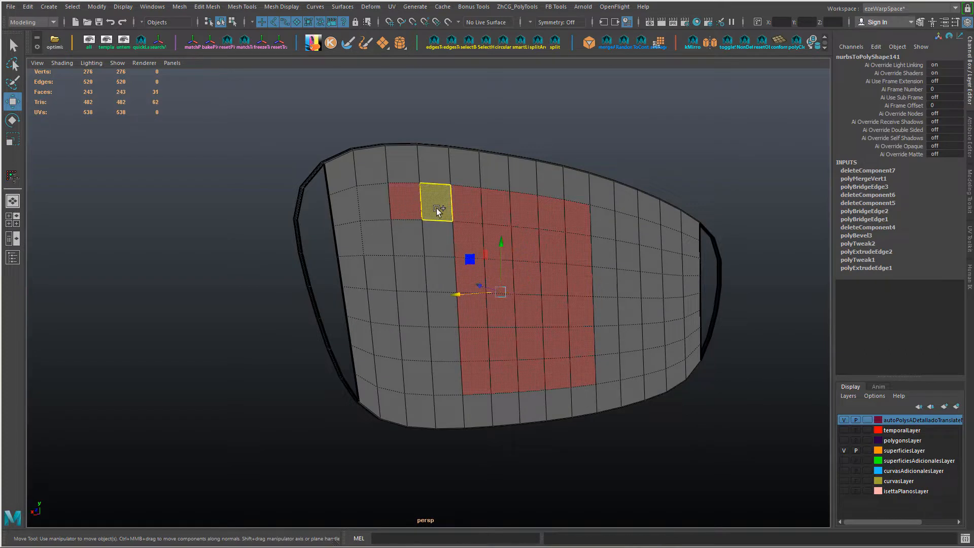
left_click(436, 208, "shift")
key("shift+period")
key("shift+period")
key("shift+period")
key("shift+comma")
key("shift+comma")
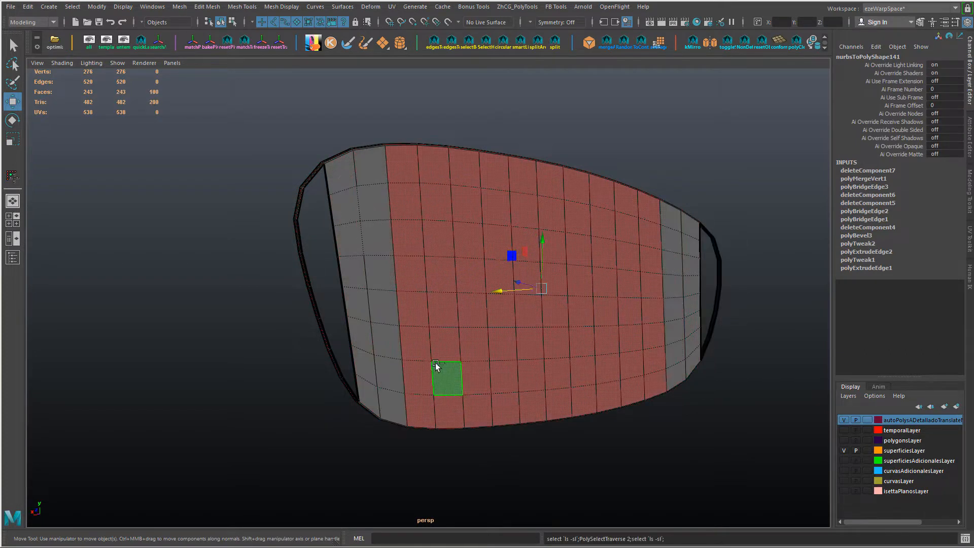
Step: Deselect the border faces along the panel's upper and lower edges, keeping only the interior faces selected
left_click_drag(328, 131, 498, 165, "ctrl")
left_click_drag(498, 130, 653, 199, "ctrl")
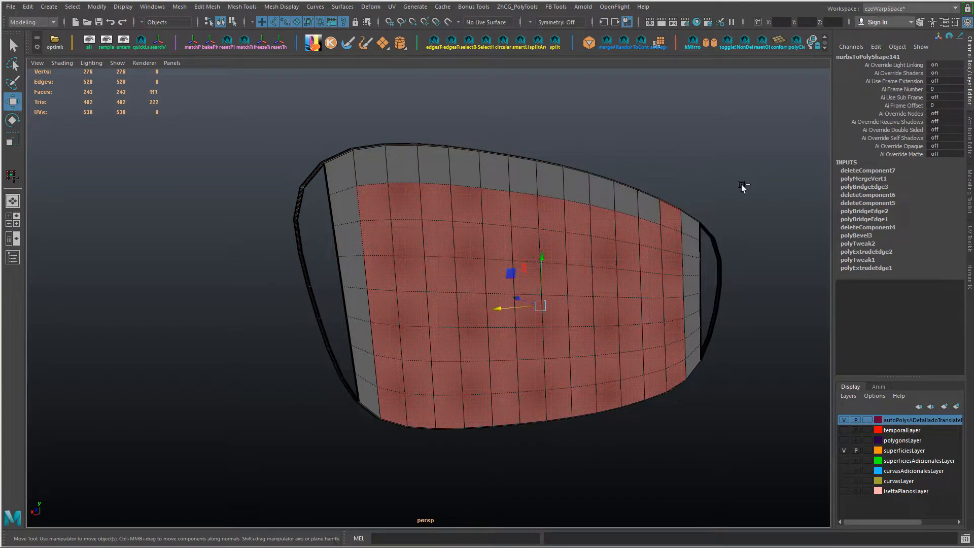
left_click_drag(356, 419, 706, 391, "ctrl")
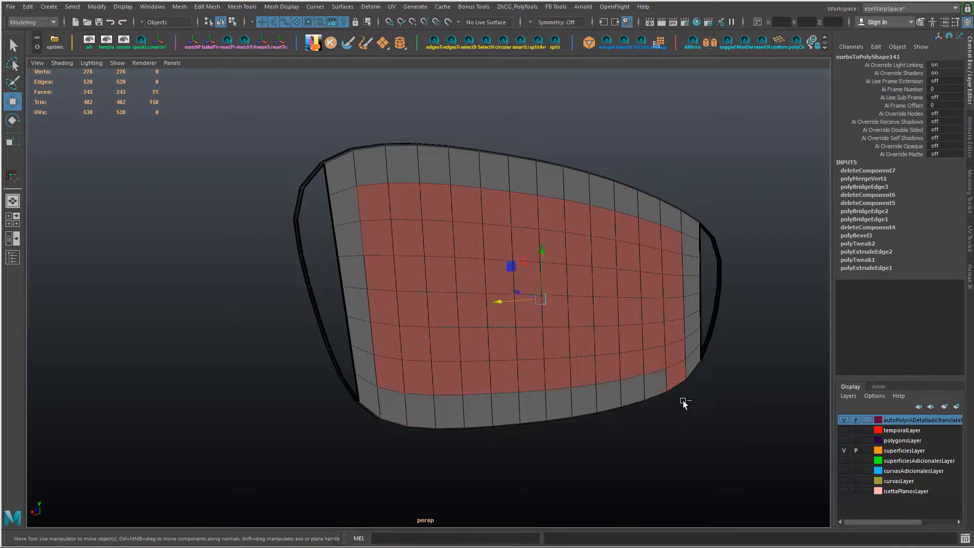
left_click_drag(503, 377, 458, 345, "alt")
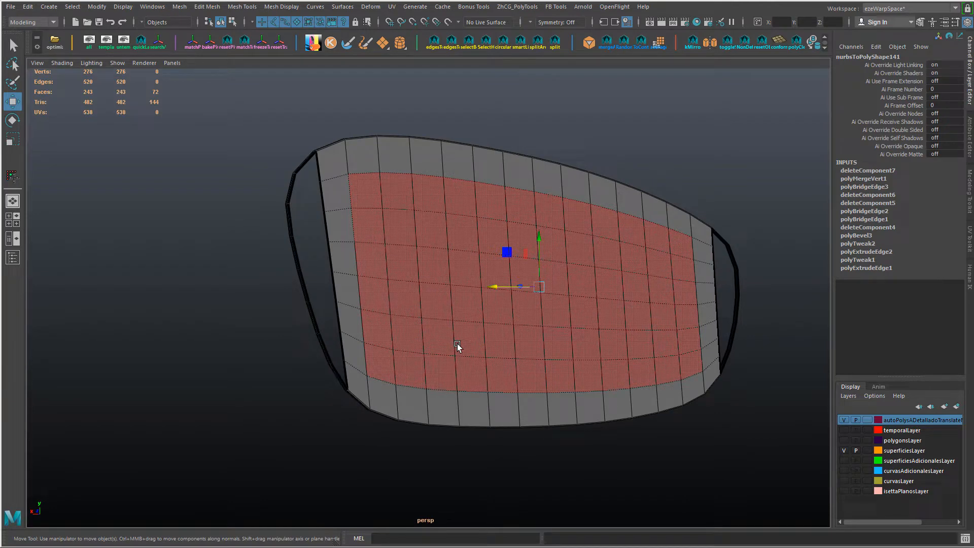
Step: Add the inner faces of both end columns to the selection and convert it to vertices
left_click(701, 257, "shift")
double_click(705, 351, "shift")
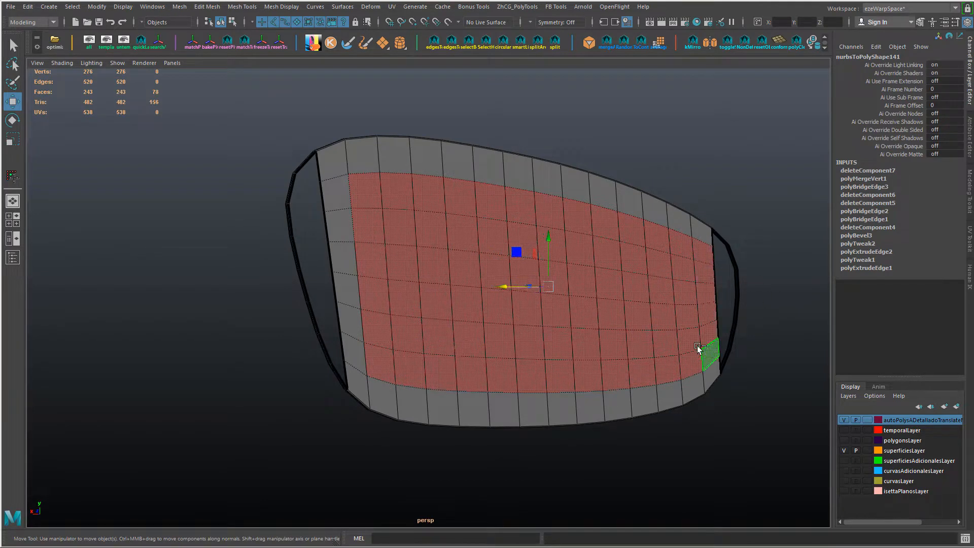
left_click(336, 196, "shift")
double_click(352, 350, "shift")
key("ctrl+F9")
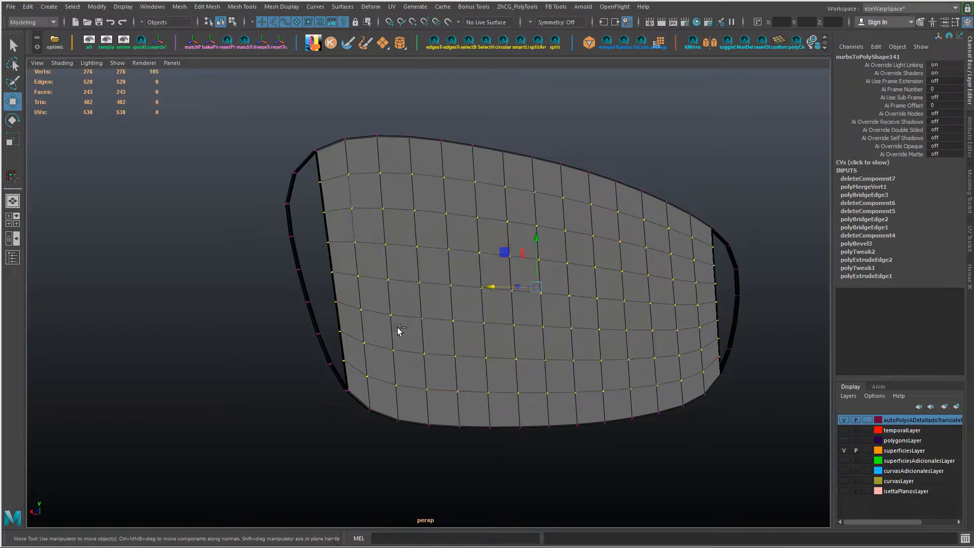
Step: Average the selected vertices in two passes of 50 iterations, undoing the extra third pass
right_click_drag(399, 327, 410, 315, "shift")
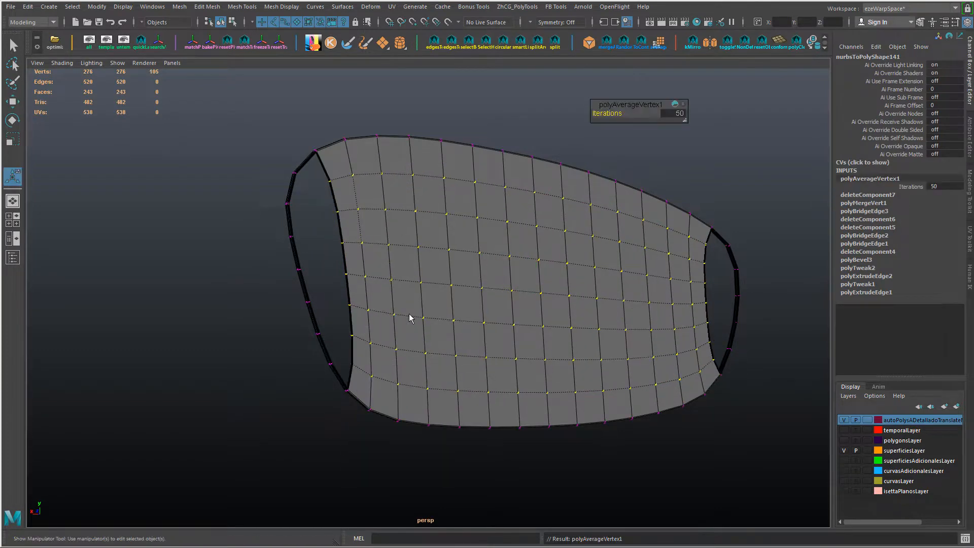
key("g")
key("g")
key("ctrl+z")
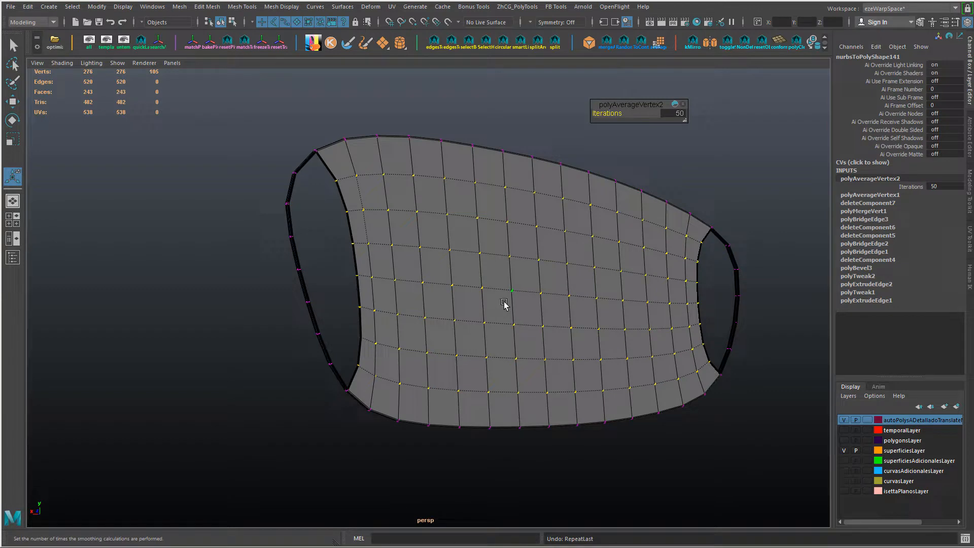
Step: Deselect the vertices along both open ends and average the remaining interior vertices repeatedly with 50 iterations per pass
left_click_drag(320, 173, 348, 231, "ctrl")
left_click_drag(336, 234, 361, 370, "ctrl")
left_click_drag(718, 270, 711, 365, "ctrl")
key("g")
key("g")
key("g")
key("g")
key("g")
key("g")
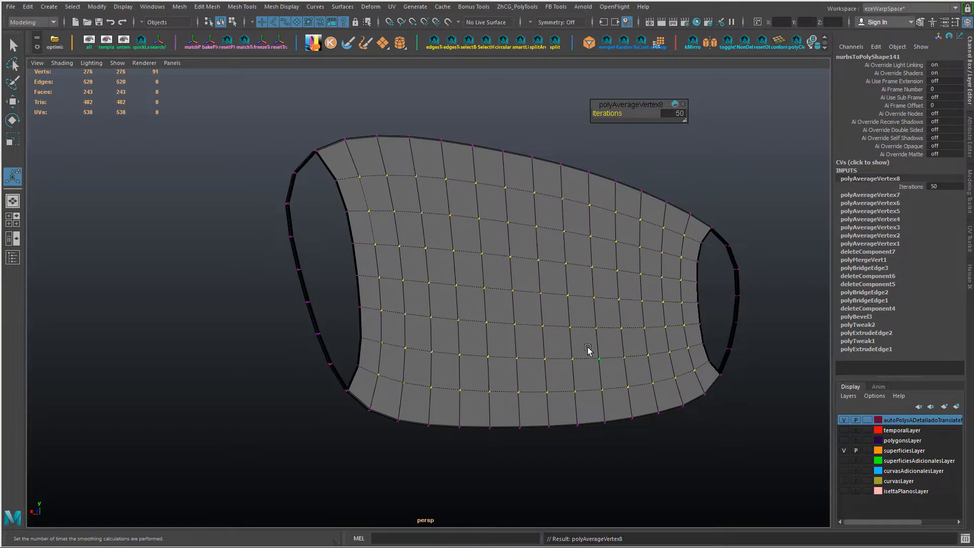
Step: Examine the averaged panel's edge flow from several angles, down to the open gap at its narrower end
left_click_drag(587, 350, 511, 319, "alt")
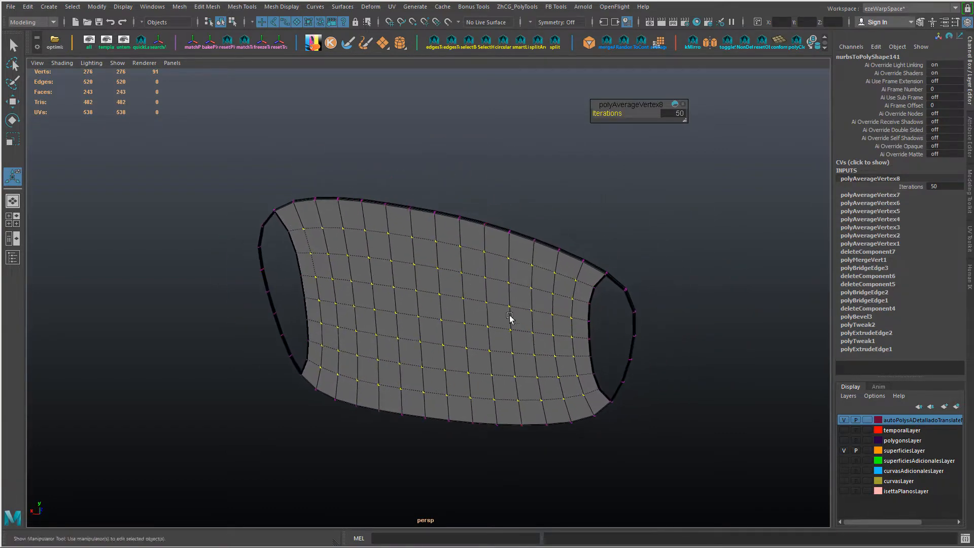
right_click_drag(510, 319, 609, 284, "alt")
key("w")
left_click_drag(526, 322, 589, 304, "alt")
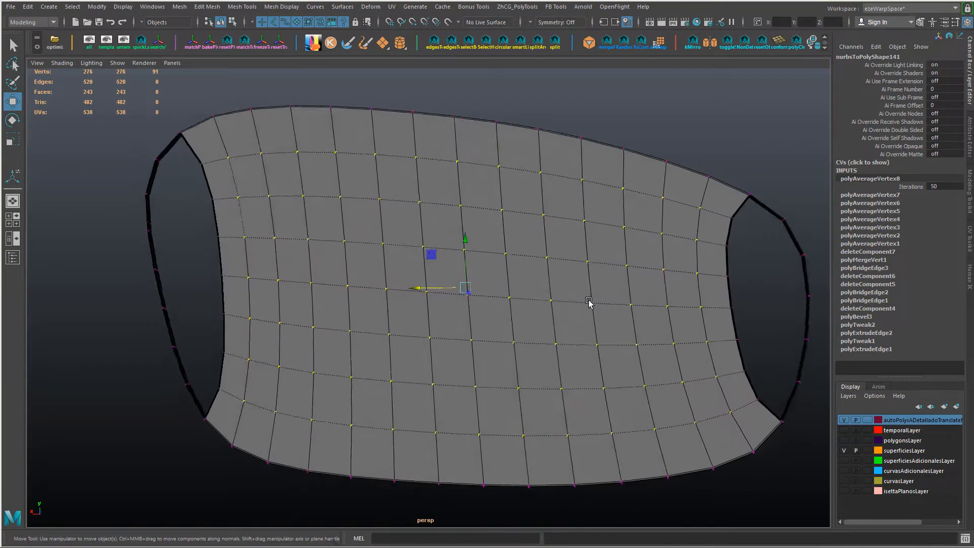
middle_click_drag(589, 304, 457, 284, "alt")
right_click_drag(456, 284, 469, 297, "alt")
middle_click_drag(469, 297, 489, 269, "alt")
left_click_drag(489, 270, 467, 306, "alt")
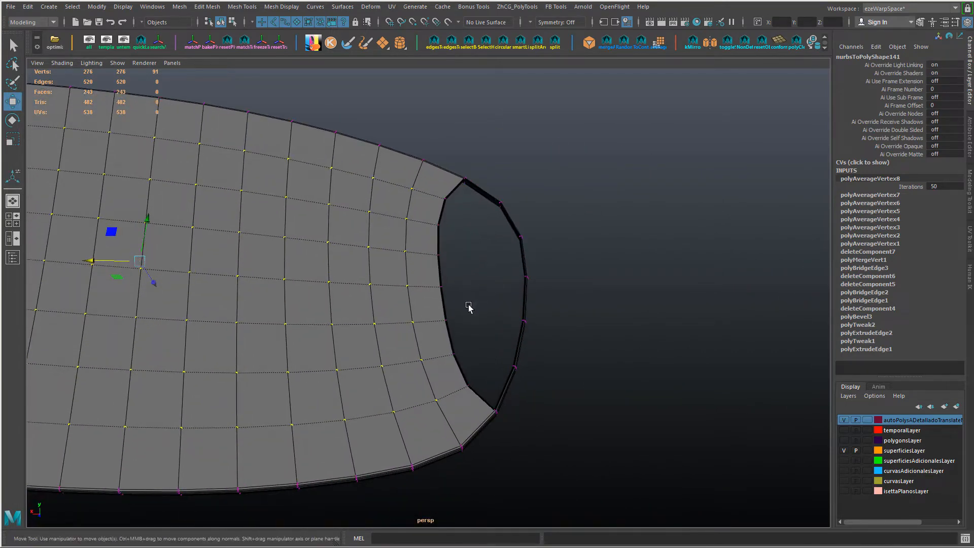
right_click_drag(435, 244, 435, 218)
left_click(439, 238)
double_click(450, 337, "shift")
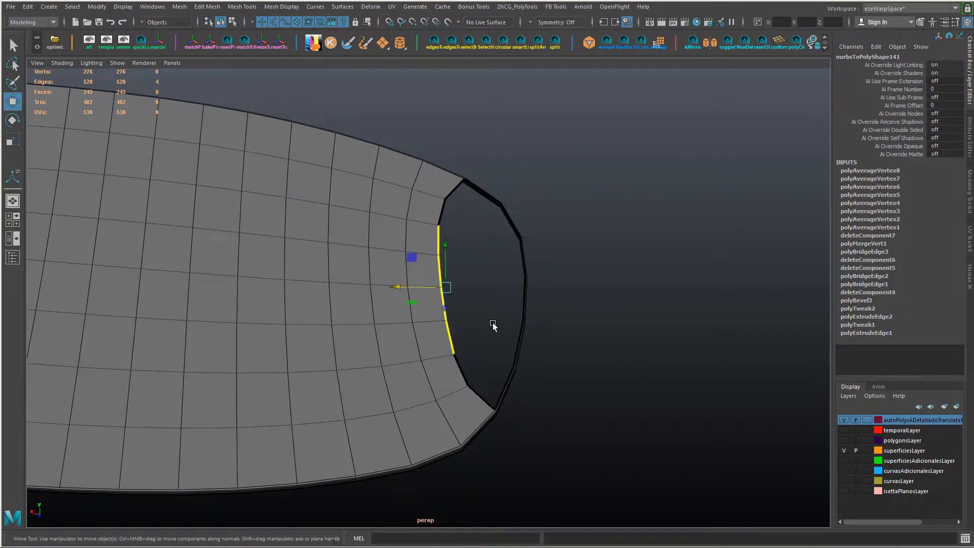
left_click_drag(494, 325, 500, 338, "alt")
left_click_drag(519, 369, 525, 376, "alt")
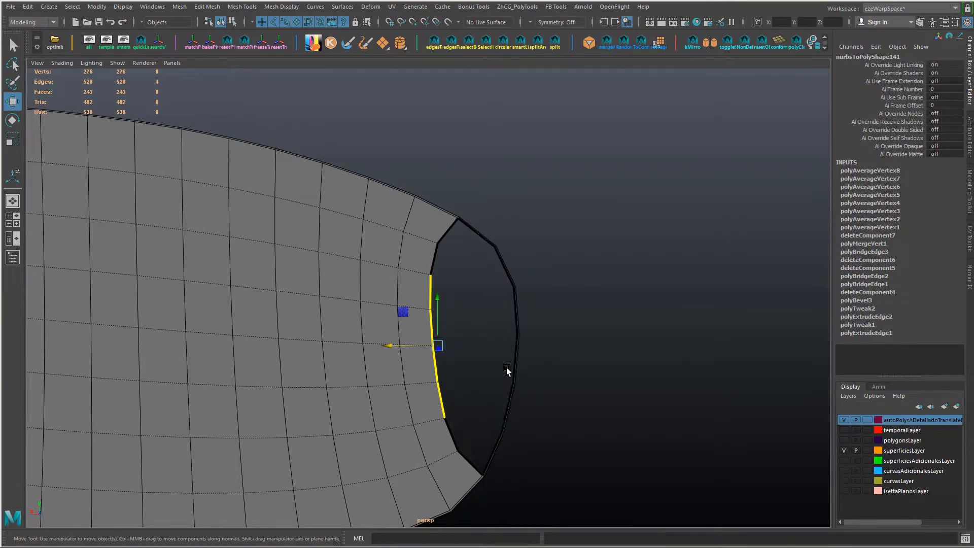
left_click_drag(518, 315, 497, 343, "alt")
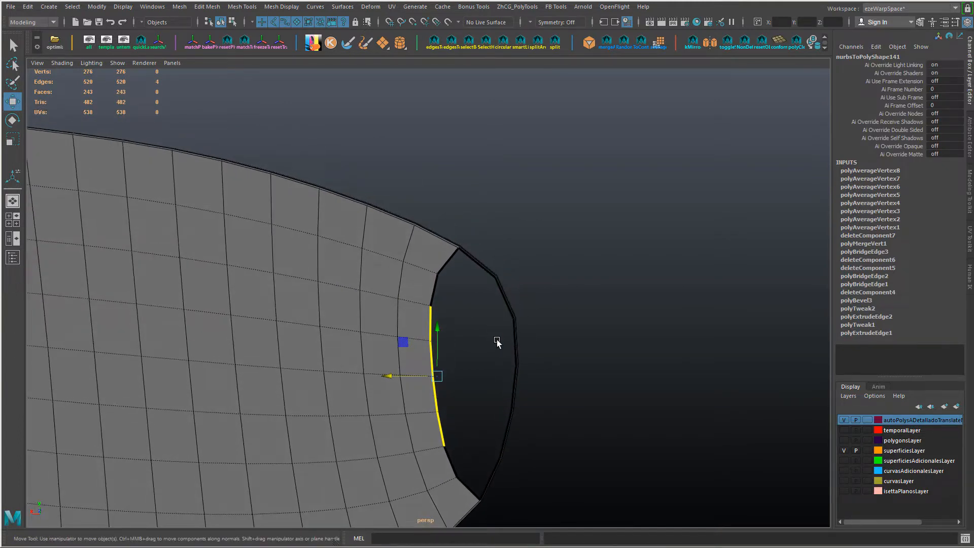
left_click(426, 359)
left_click(436, 394, "shift")
left_click(517, 355, "shift")
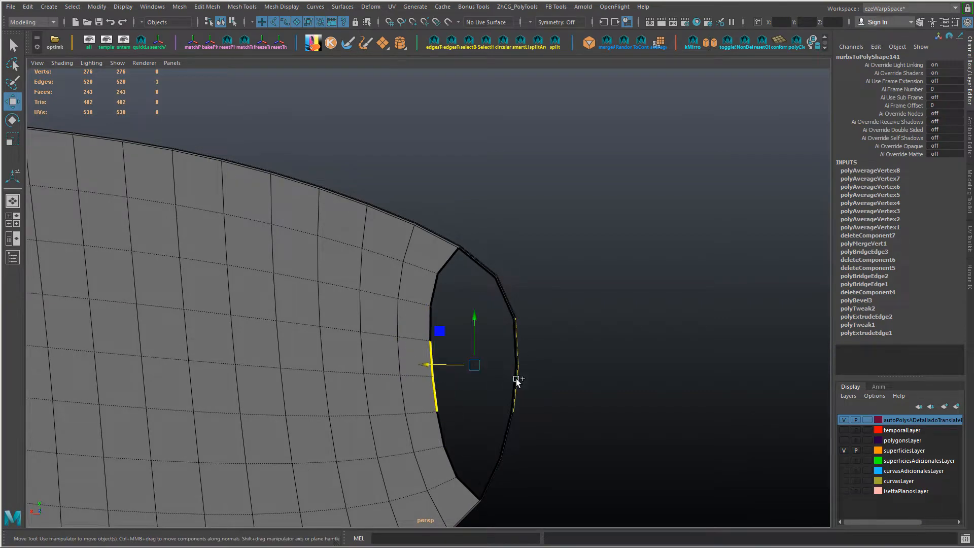
left_click_drag(527, 375, 418, 349, "alt")
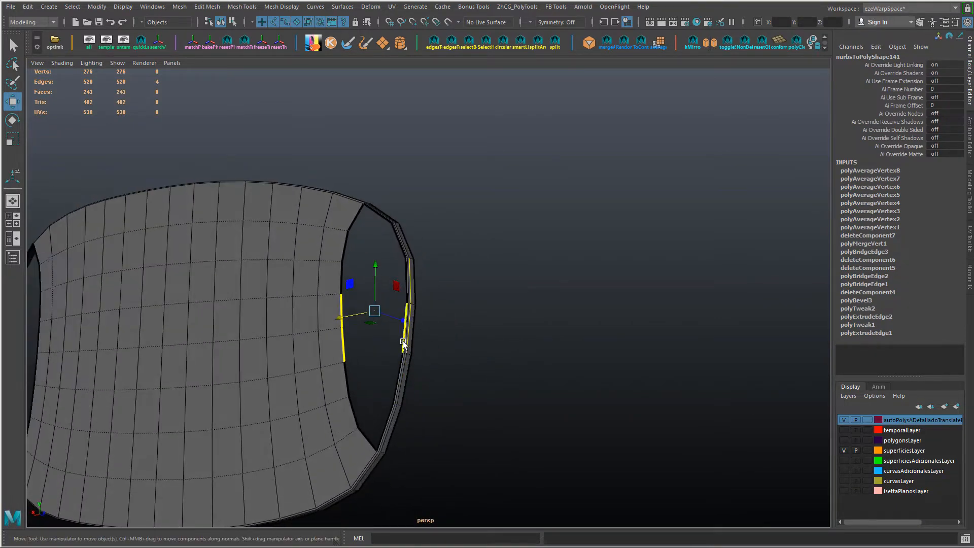
left_click(402, 341)
Step: Bridge the panel's end edge near the upper corner to the facing frame edge with one division
left_click_drag(435, 280, 474, 288, "alt")
left_click(472, 280)
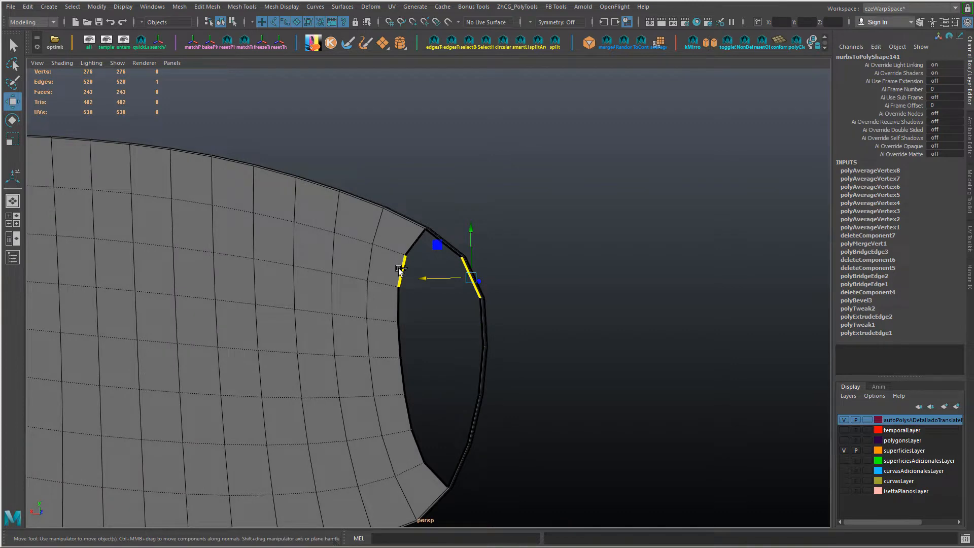
left_click(401, 269, "shift")
right_click_drag(484, 327, 522, 333, "shift")
left_click_drag(523, 332, 395, 345)
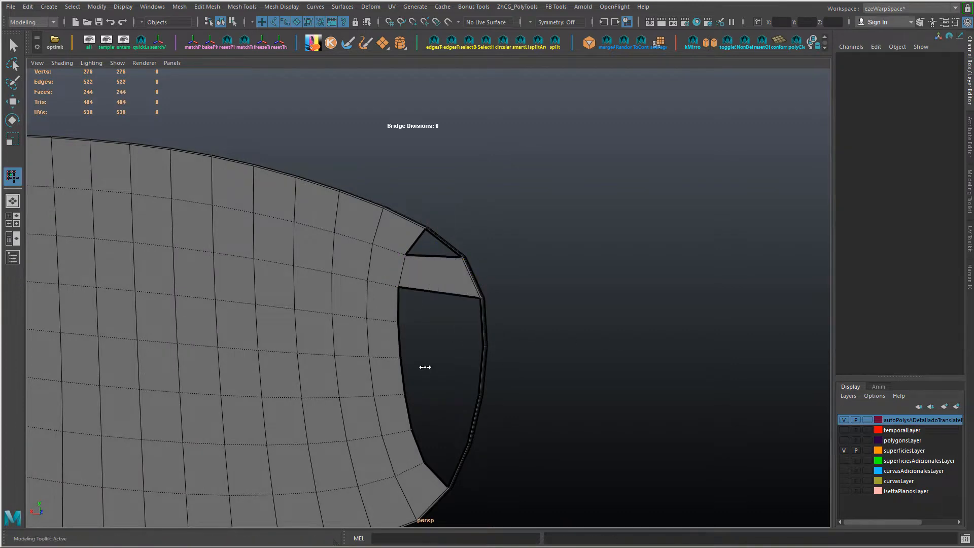
left_click_drag(464, 367, 437, 360, "alt")
key("w")
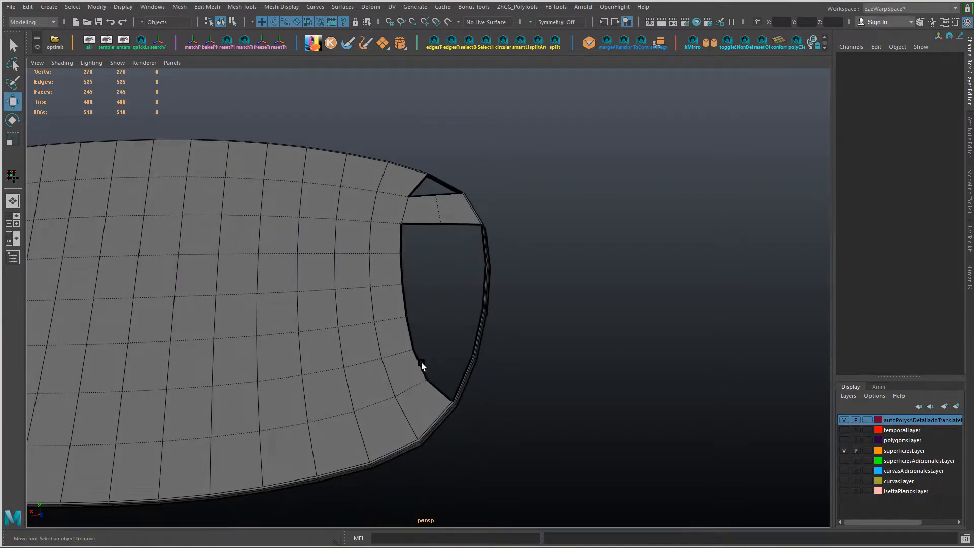
Step: Bridge the panel's end edge near the lower corner to the facing frame edge with one division
left_click(422, 366)
left_click(477, 341, "shift")
key("g")
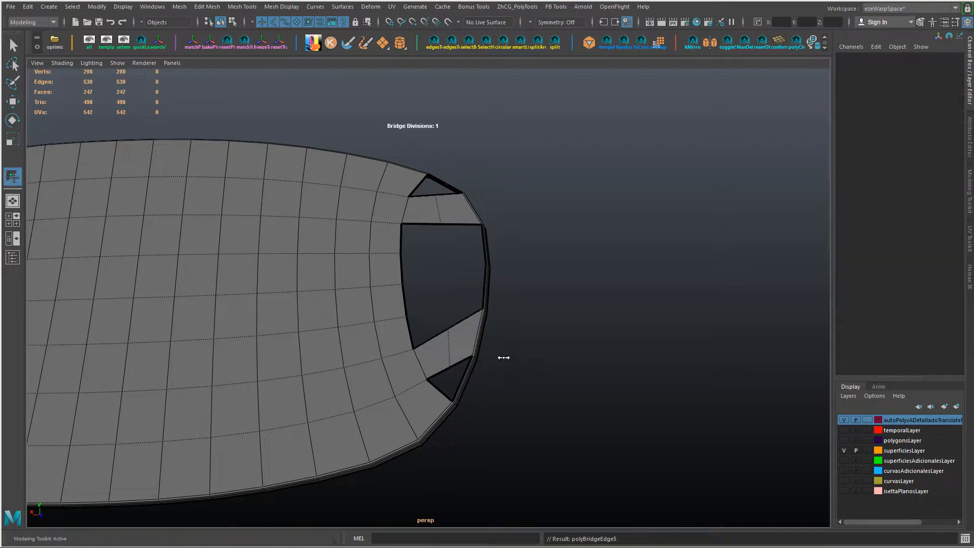
left_click_drag(504, 358, 466, 363, "alt")
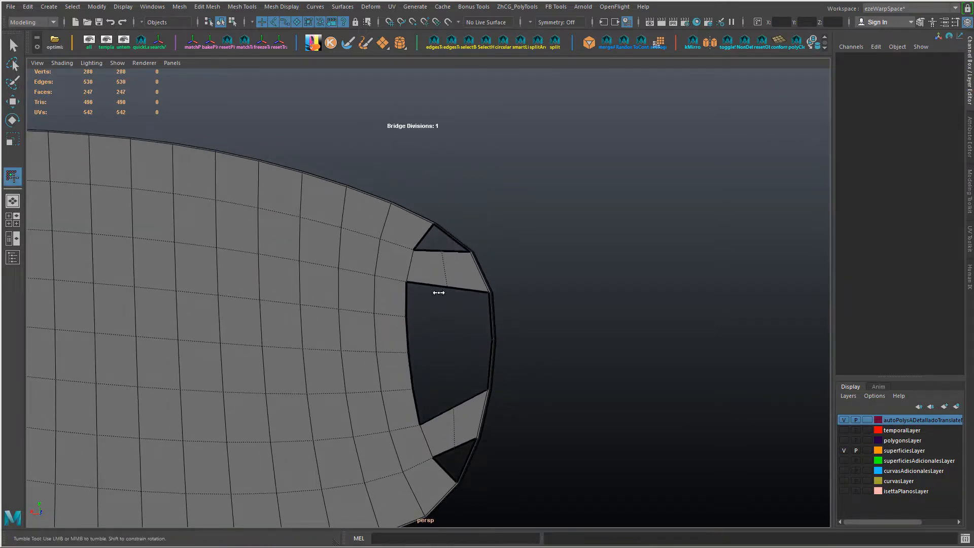
key("w")
Step: Bridge the outer facing edges of the upper and lower strips with one division, running alongside the frame
left_click(468, 292)
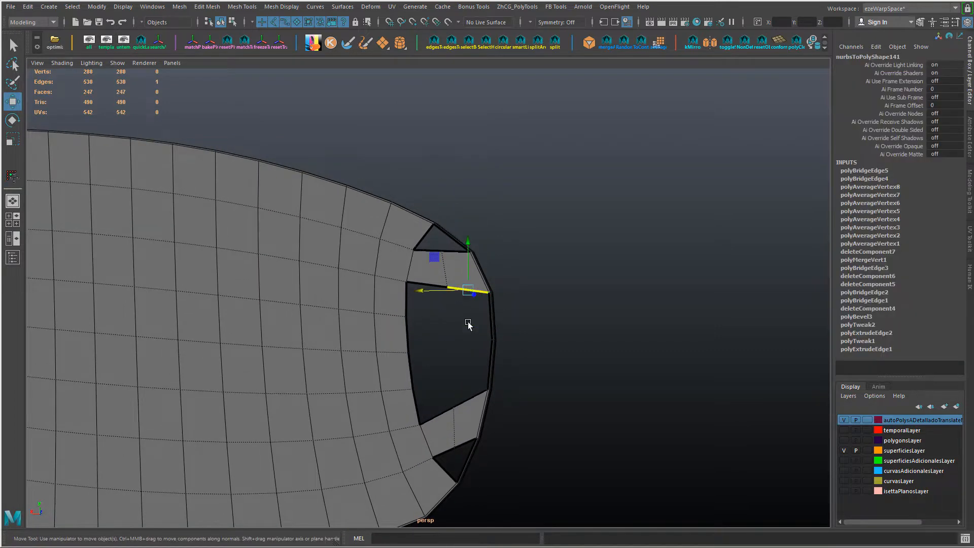
left_click(467, 399, "shift")
key("g")
left_click_drag(504, 384, 524, 374, "alt")
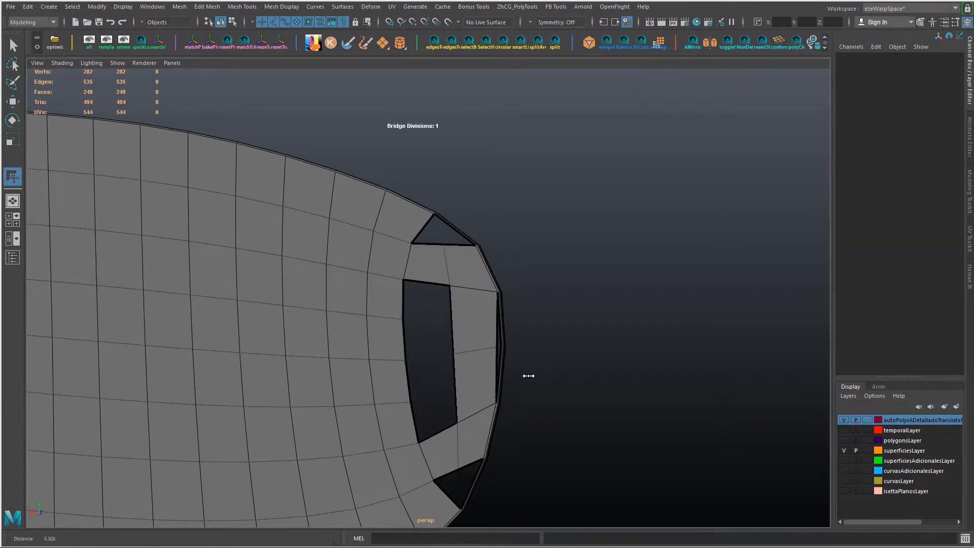
key("w")
Step: Snap the middle vertex of the new outer strip onto the adjacent frame vertex
left_click(485, 349)
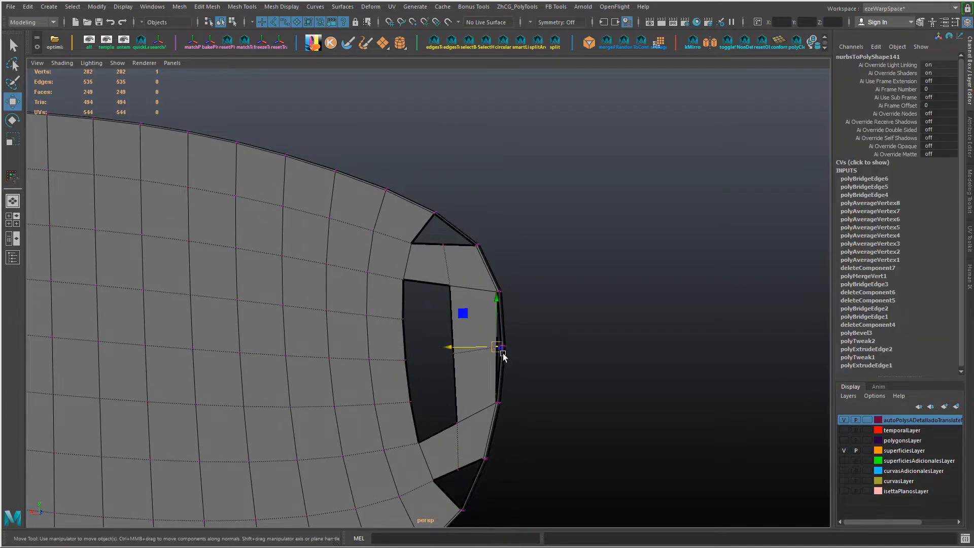
key("f")
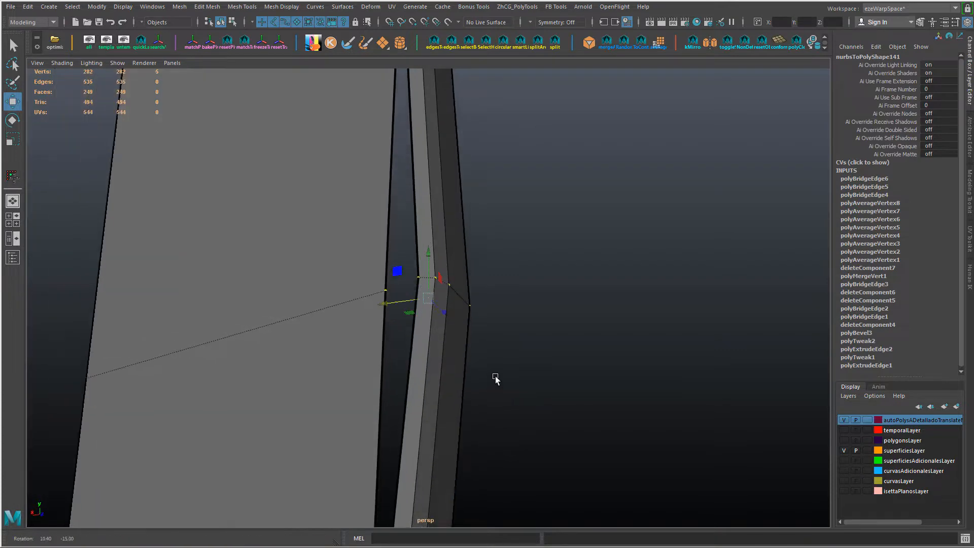
mouse_move(442, 275)
left_mouse_down()
mouse_move(428, 282)
mouse_move(426, 272)
left_mouse_up()
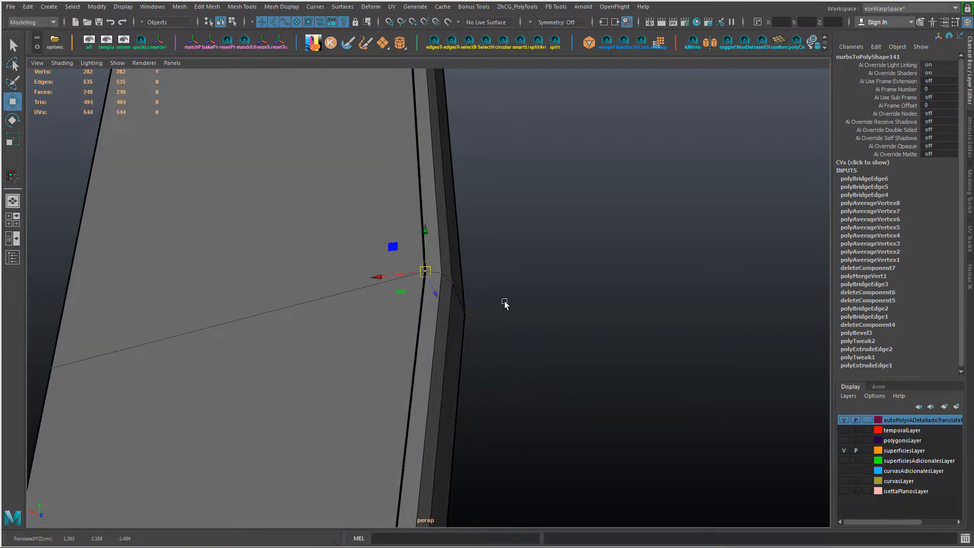
left_click_drag(505, 302, 472, 309, "alt")
right_click_drag(472, 309, 362, 354, "alt")
left_click_drag(362, 354, 264, 321, "alt")
right_click_drag(264, 321, 322, 315, "alt")
Step: Scale the two middle vertices beside the upper and lower corner holes closer together to open up the holes
right_click_drag(348, 218, 347, 179)
left_click(360, 170)
left_click(379, 443, "shift")
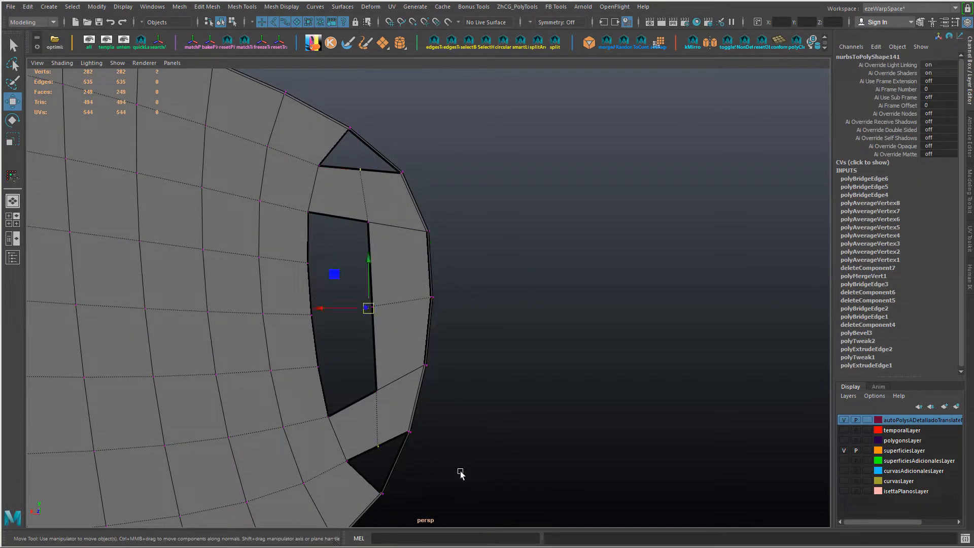
key("r")
middle_click_drag(564, 481, 553, 478)
left_click_drag(431, 430, 389, 362, "alt")
Step: Bridge the upper and lower edges of the remaining central gap with two divisions
right_click(340, 221)
right_click_drag(339, 221, 339, 195)
left_click(339, 218)
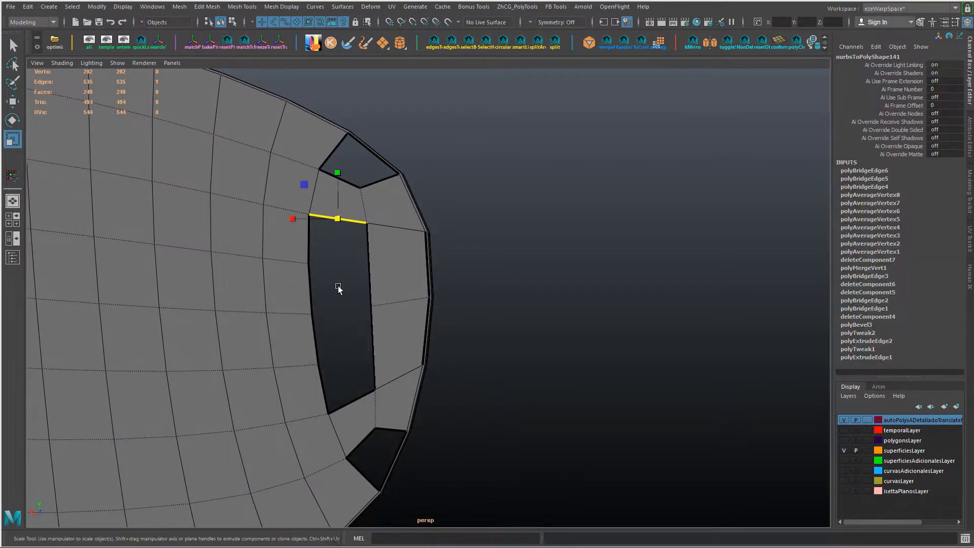
left_click(357, 401, "shift")
right_click_drag(358, 405, 411, 408, "shift")
mouse_move(415, 409)
left_mouse_down()
mouse_move(362, 368)
mouse_move(398, 398)
mouse_move(401, 387)
mouse_move(326, 337)
mouse_move(333, 326)
left_mouse_up()
key("w")
Step: Snap the inner strip's two vertices on the panel side onto the neighbouring panel vertices
right_click_drag(346, 288, 305, 288)
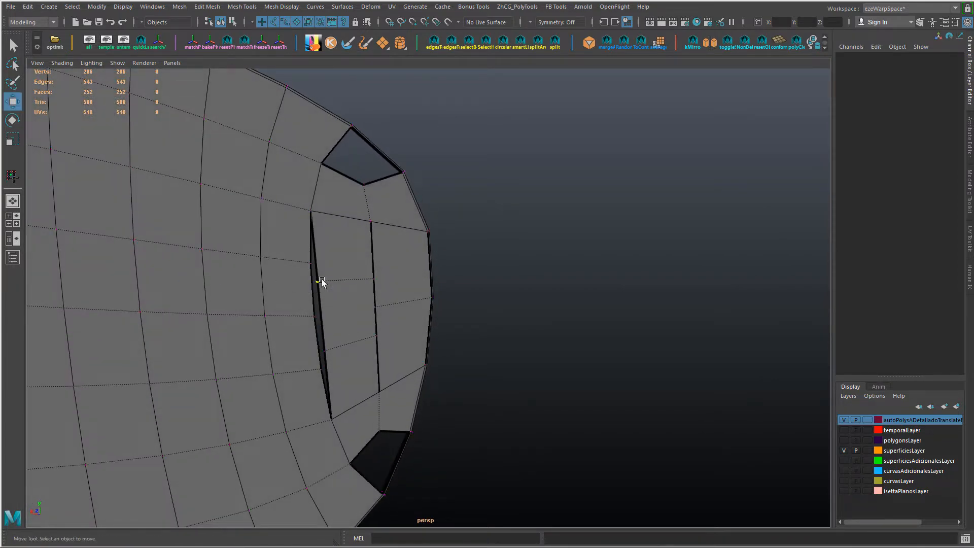
left_click(320, 282)
key("v")
left_click_drag(319, 286, 313, 269)
left_click(327, 349)
key("v")
left_click_drag(326, 349, 374, 331)
Step: Scale the inner strip's two vertices on the outer-strip side farther apart
left_click(373, 306)
left_click(388, 355)
left_click(373, 335)
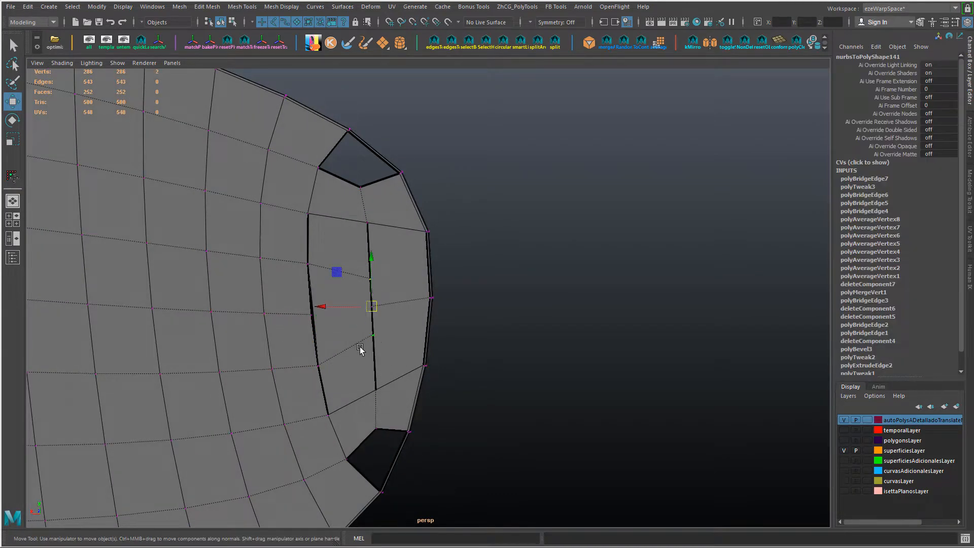
key("r")
middle_click_drag(360, 347, 437, 406)
left_click_drag(425, 373, 406, 319, "alt")
Step: Cut a V-shaped pair of edges across the outer strip, linking the two spread vertices through the middle cross edge
key("ctrl+shift+x")
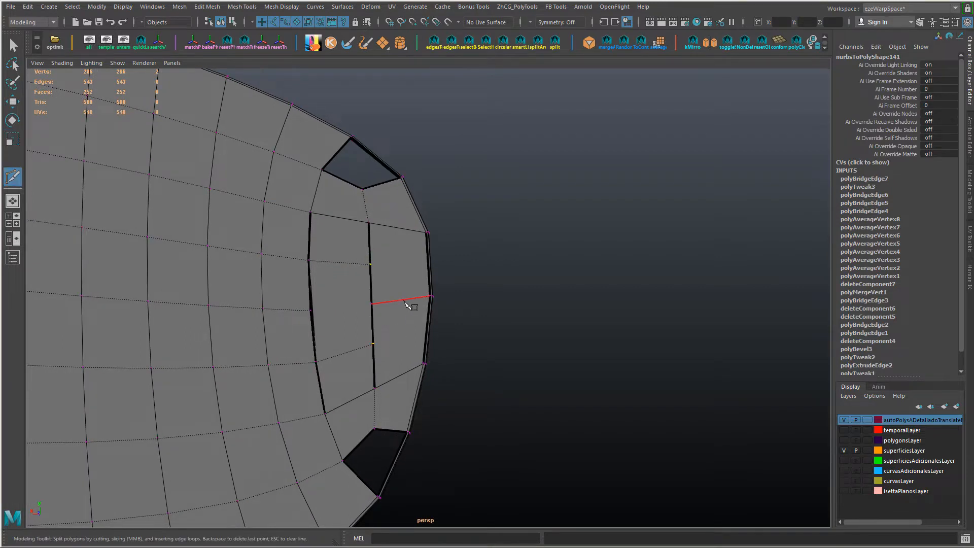
left_click(403, 300)
left_click(374, 345)
key("Return")
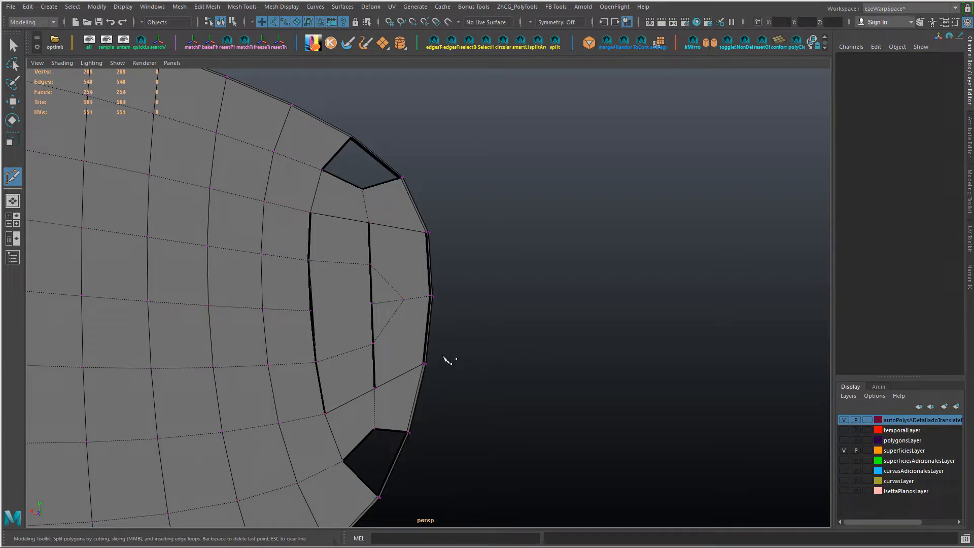
key("w")
Step: Insert an edge across the middle of the inner strip, from the panel side to the outer strip
left_click_drag(344, 314, 345, 304, "alt")
right_click_drag(348, 246, 349, 220)
left_click(313, 299)
right_click(332, 301, "ctrl")
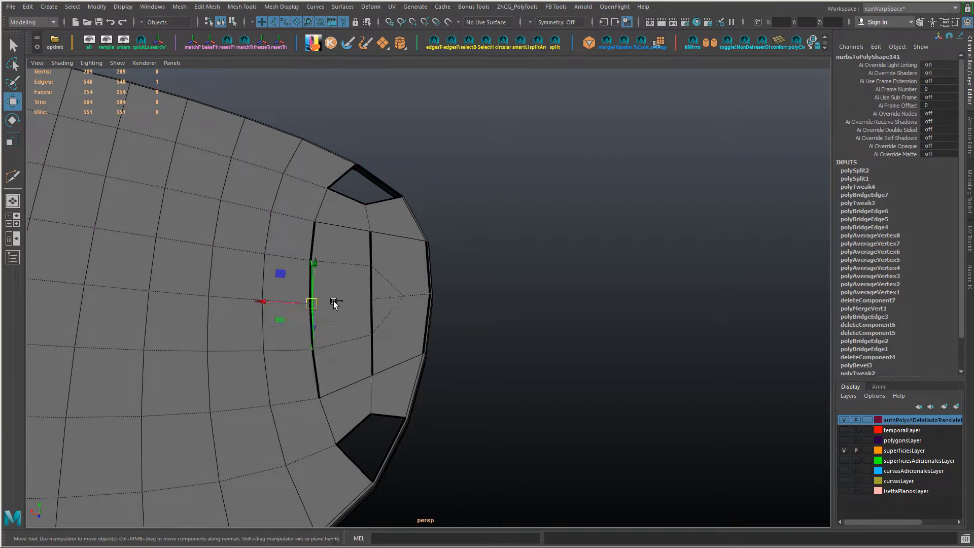
right_click_drag(334, 302, 360, 306, "shift")
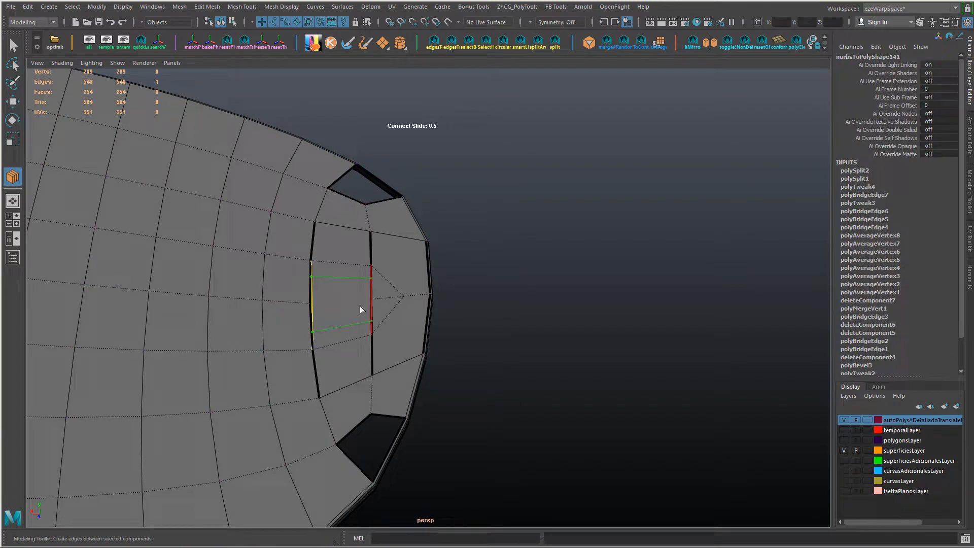
Step: Connect both diagonal edges of the V-shaped cut to the nearest upper and lower corner vertices on the frame side
left_click_drag(407, 285, 398, 289, "alt")
right_click(396, 287)
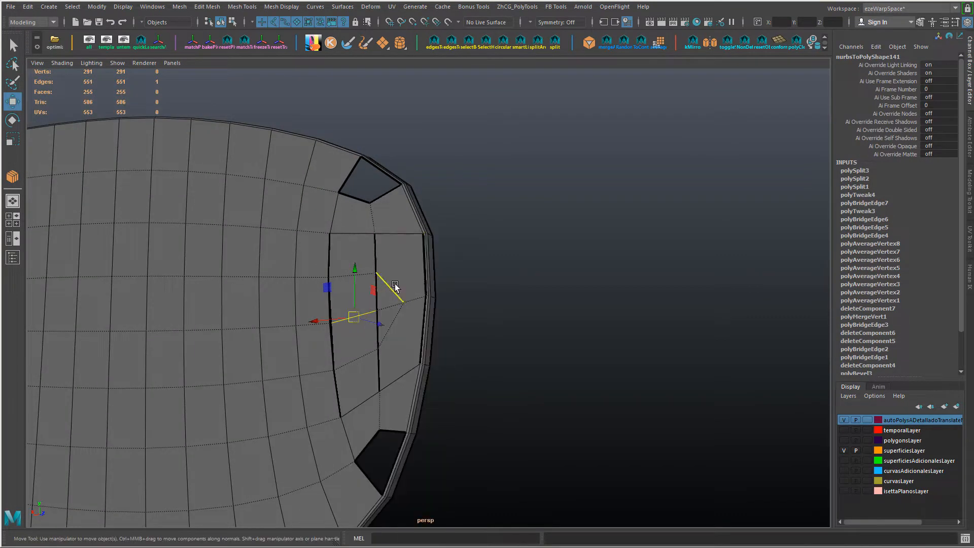
left_click(416, 362, "shift")
key("g")
left_click_drag(415, 361, 329, 312, "alt")
Step: Redo the vertex scaling and merge the overlapping midpoint vertices on the seam between the panel and the inner strip
key("F9")
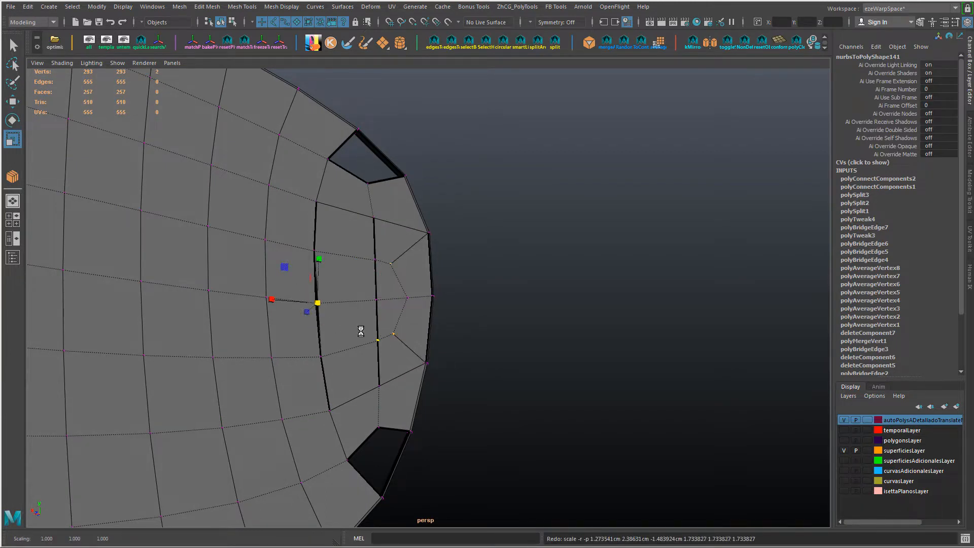
key("ctrl+y")
key("ctrl+y")
right_click_drag(361, 244, 429, 225)
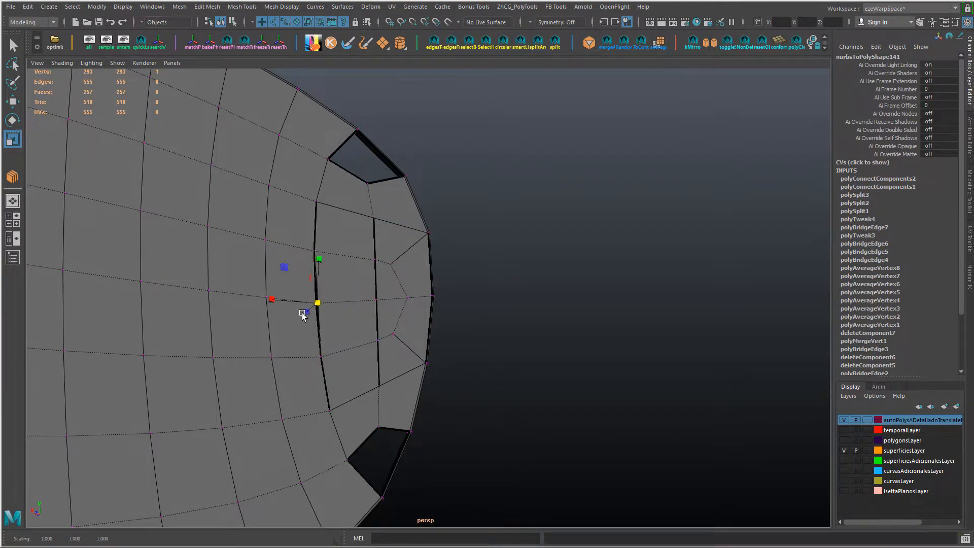
key("f")
left_click_drag(411, 352, 417, 306, "alt")
right_click_drag(510, 356, 484, 343, "alt")
key("ctrl+y")
key("ctrl+z")
key("ctrl+y")
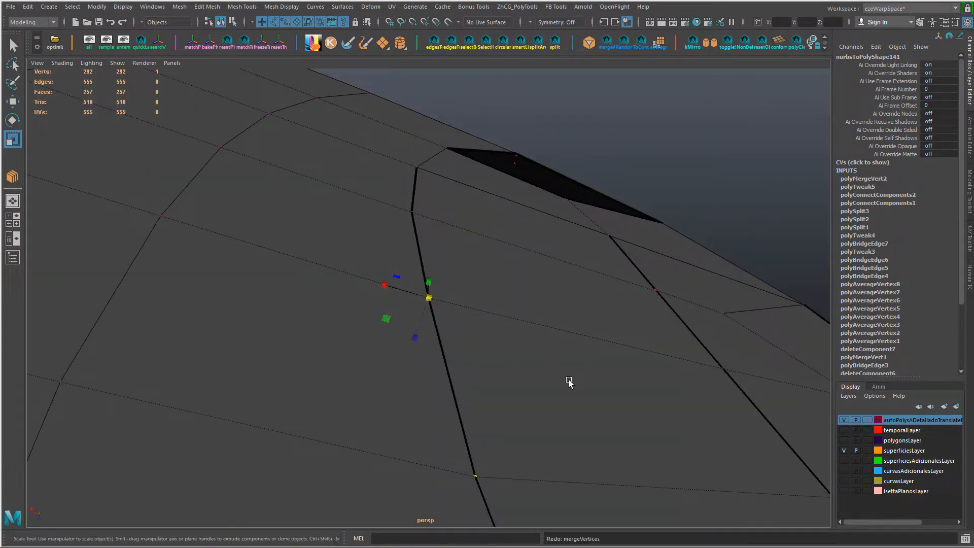
Step: Merge the overlapping vertices around the narrower end using a smaller distance threshold, keeping the frame's geometry intact
right_click_drag(571, 383, 436, 434, "alt")
left_click_drag(437, 434, 482, 328, "alt")
middle_click_drag(509, 326, 502, 357, "alt")
right_click_drag(501, 357, 459, 383, "alt")
left_click_drag(459, 383, 446, 300, "alt")
left_click_drag(241, 202, 613, 364)
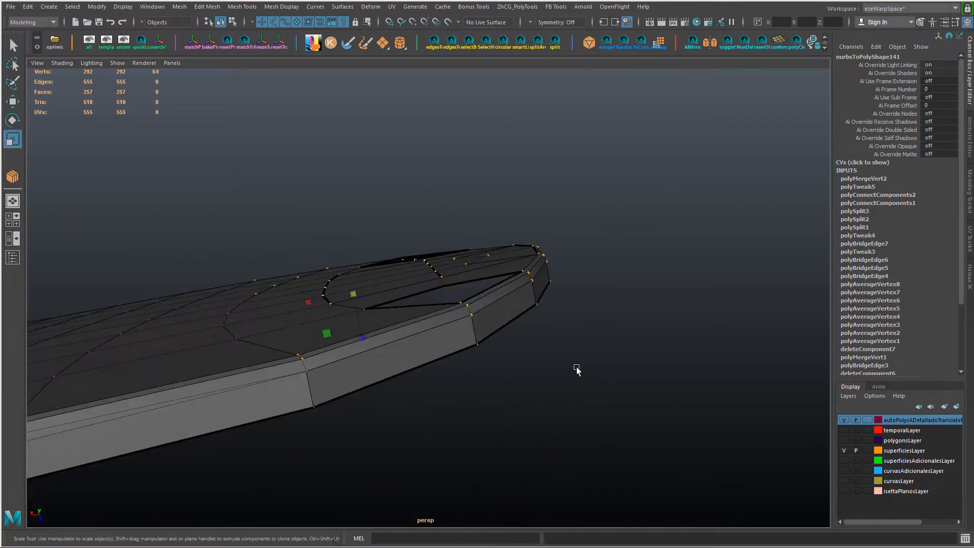
key("g")
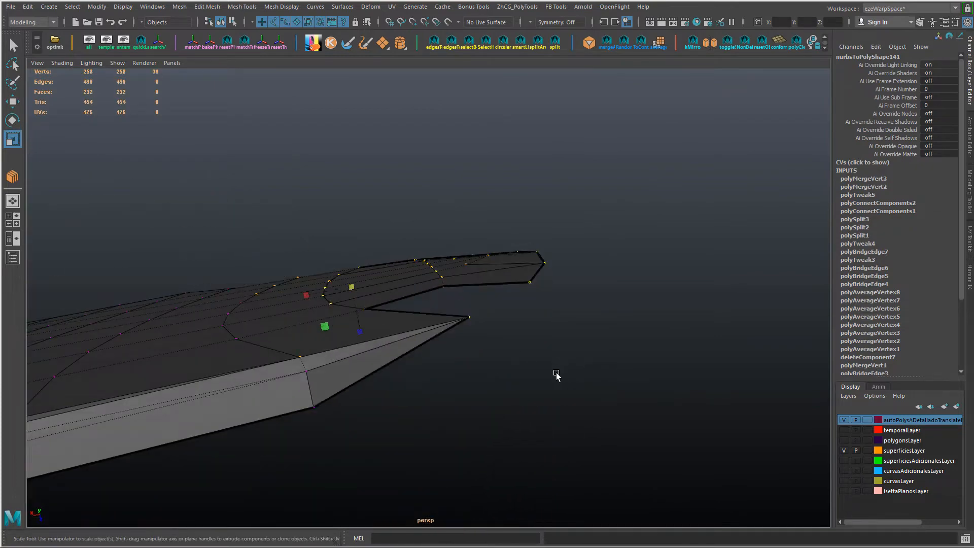
left_click(884, 179)
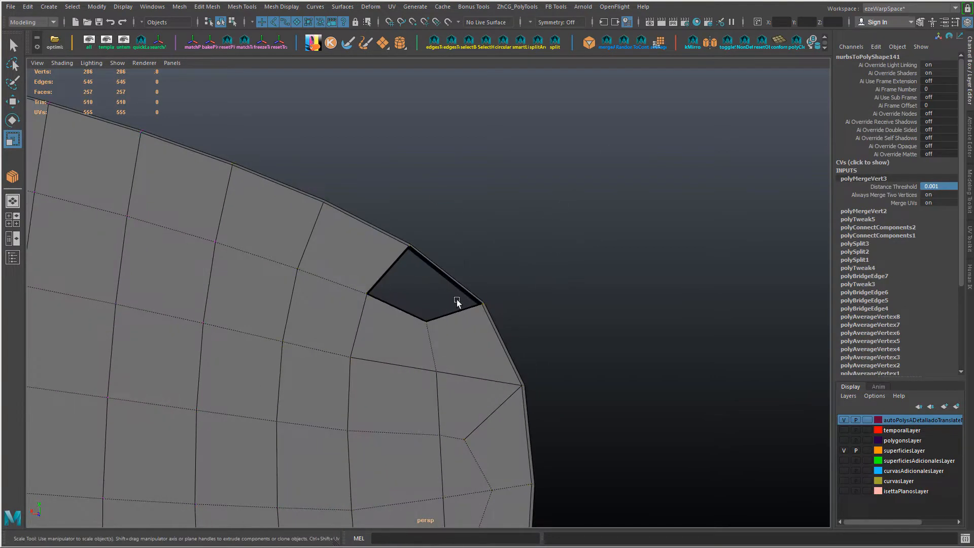
Step: Fill the two remaining corner holes at the panel's narrower end and return to object mode
left_click(457, 305)
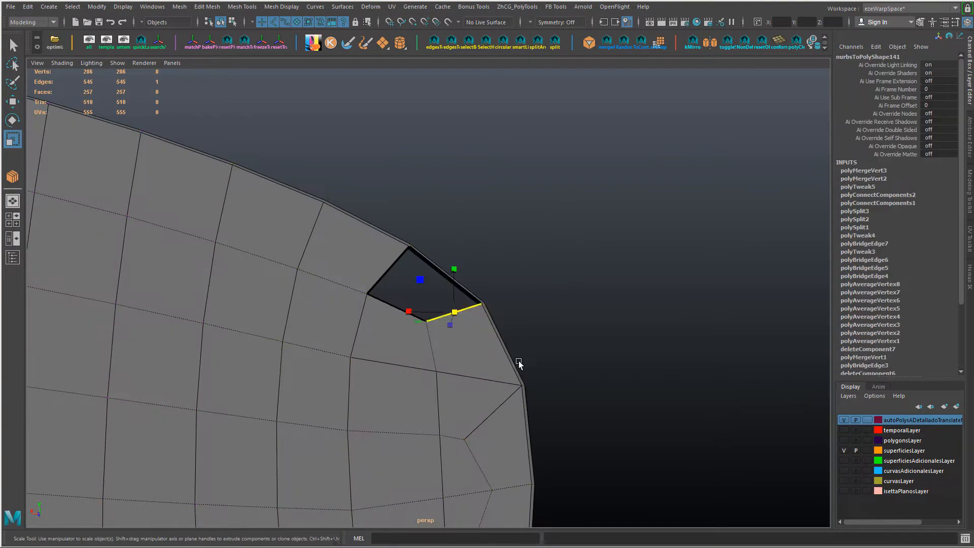
middle_click_drag(519, 361, 558, 72, "alt")
left_click(522, 385, "shift")
right_click_drag(522, 385, 522, 469, "shift")
right_click_drag(569, 437, 401, 355, "alt")
left_click_drag(401, 356, 463, 328, "alt")
right_click_drag(507, 246, 553, 219)
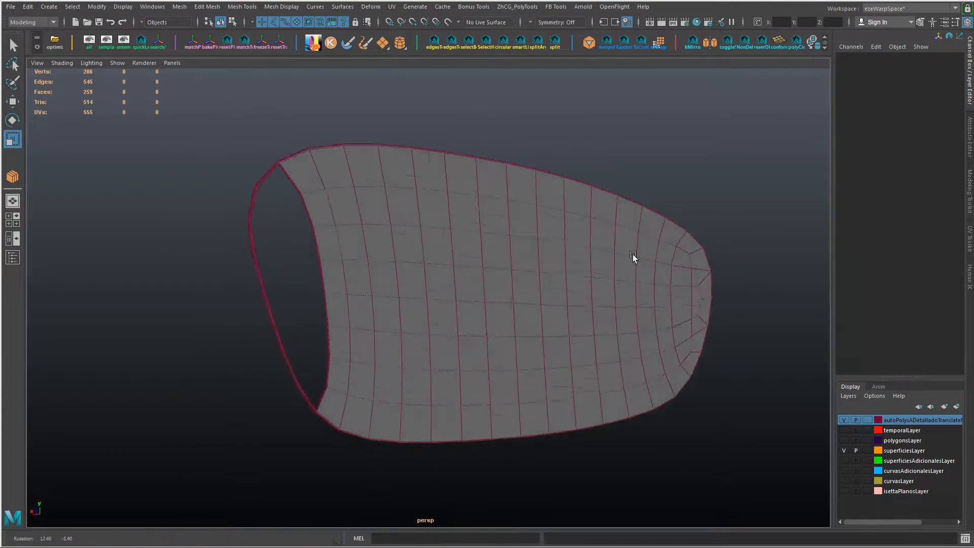
Step: Bridge the six inner frame edges at the panel's wider open end to the six facing panel border edges, with one intermediate division
left_click_drag(632, 254, 731, 351, "alt")
right_click_drag(355, 288, 406, 294, "alt")
left_click_drag(406, 294, 304, 254, "alt")
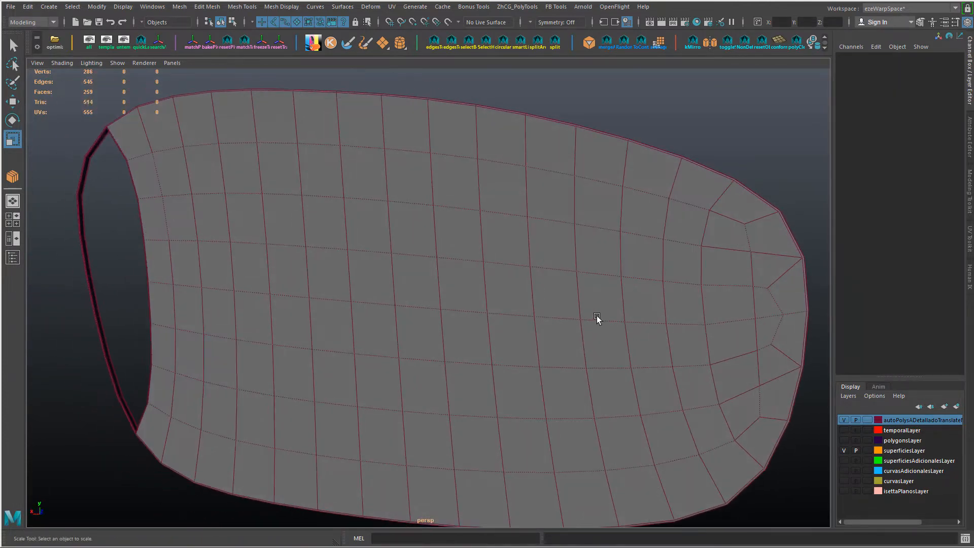
left_click_drag(597, 316, 377, 203, "alt")
double_click(372, 190)
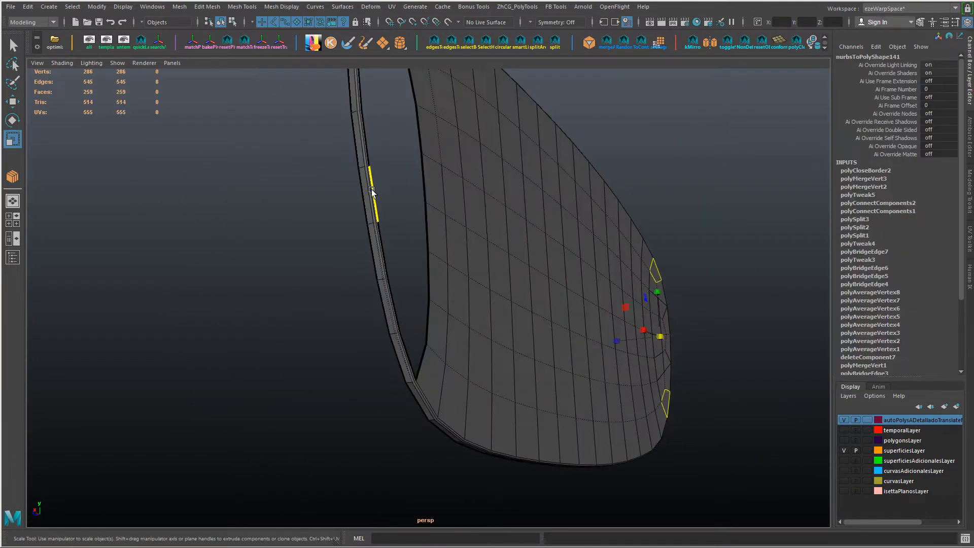
left_click(408, 350)
left_click_drag(408, 351, 358, 176, "alt")
left_click(346, 185)
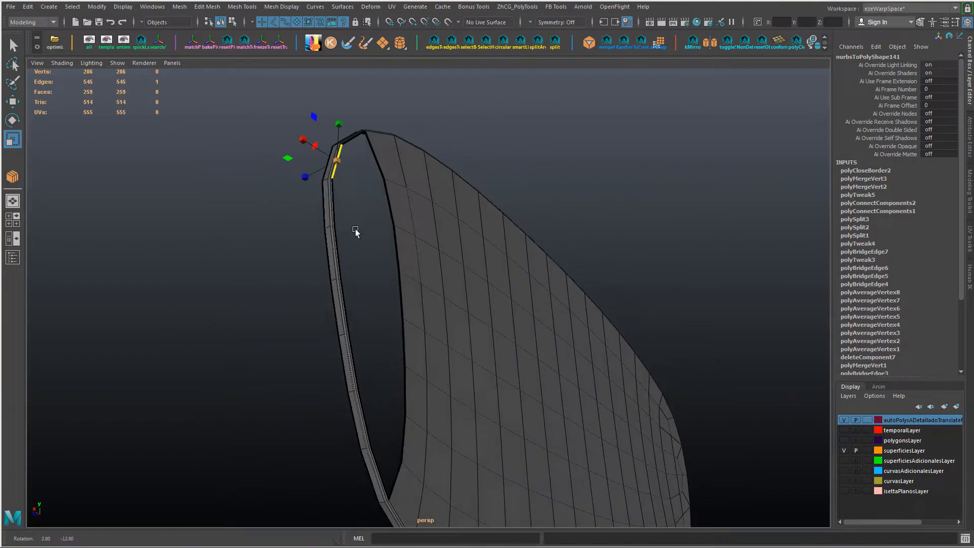
left_click_drag(355, 228, 345, 289, "alt")
left_click(353, 348, "shift")
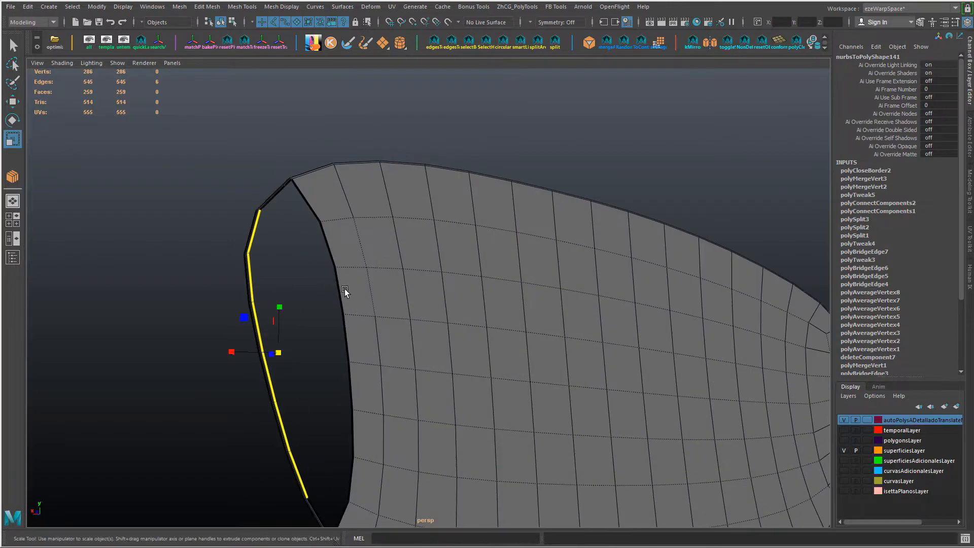
right_click_drag(398, 437, 344, 348, "alt")
left_click_drag(364, 324, 346, 266, "alt")
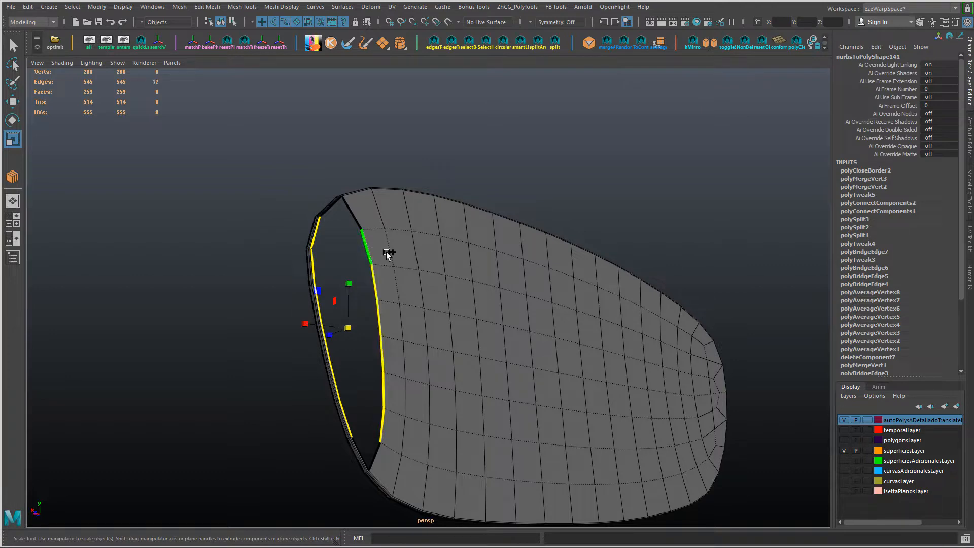
right_click_drag(387, 253, 413, 265, "shift")
left_click_drag(476, 310, 387, 324, "alt")
Step: Fill the upper and lower triangular corner holes left beside the bridge at the panel's wider end
left_click(336, 255)
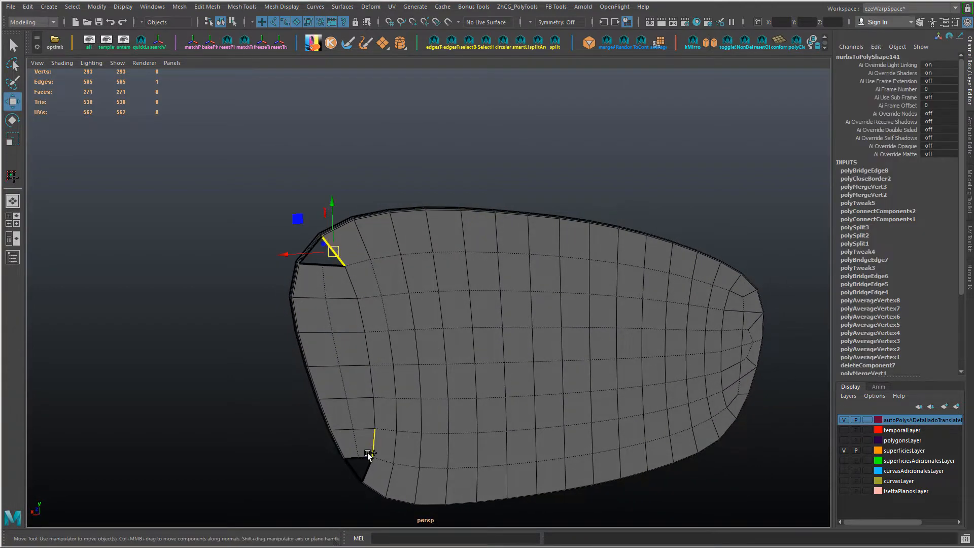
left_click(364, 458, "shift")
right_click_drag(414, 337, 414, 394, "shift")
right_click_drag(410, 482, 401, 470)
left_click_drag(356, 380, 346, 345, "alt")
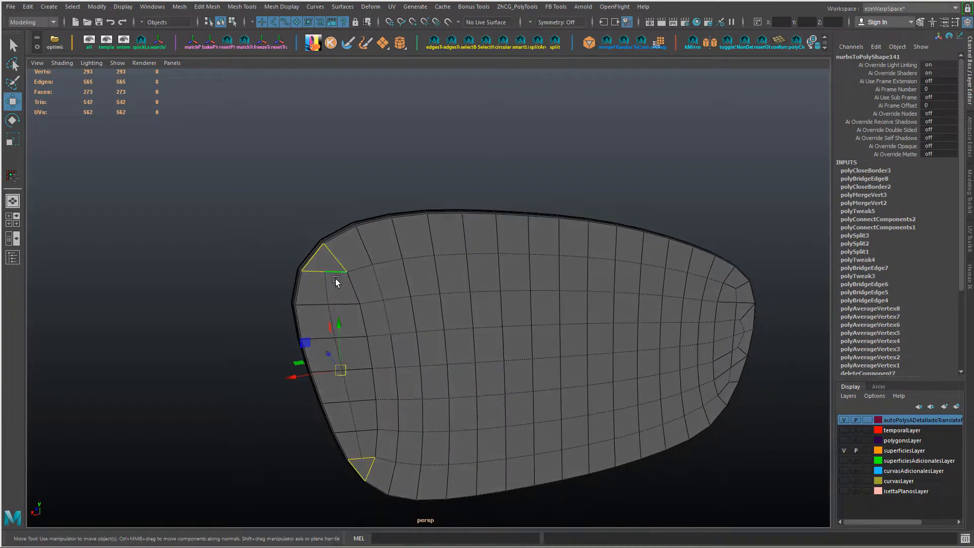
Step: Scale the two inner corner vertices at the wider end slightly closer together to even out the corner faces
right_click_drag(336, 279, 309, 274)
left_click(323, 269)
left_click_drag(326, 285, 350, 375, "alt")
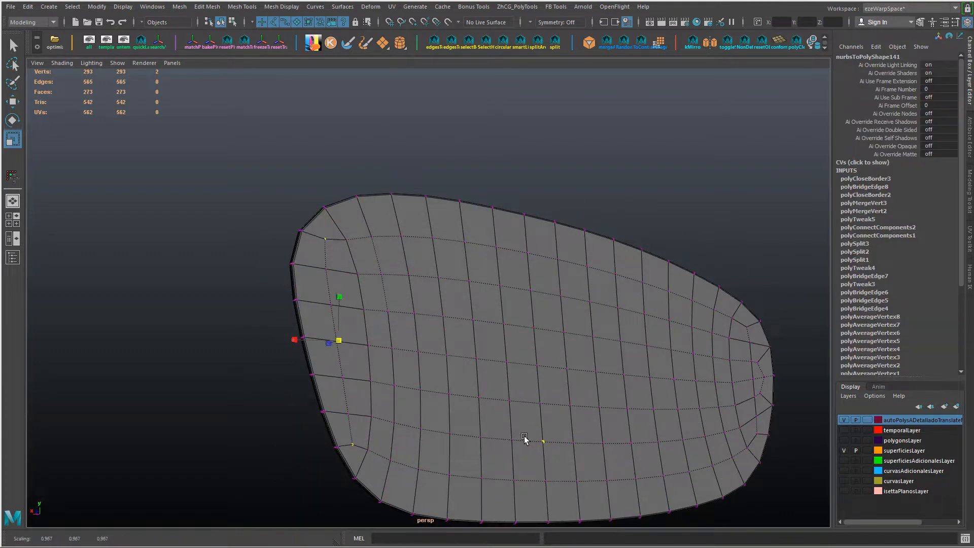
scroll(550, 428, "down", 2)
Step: Delete the mesh's construction history in object mode and inspect the closed panel in smooth preview from several angles
right_click_drag(521, 392, 611, 282)
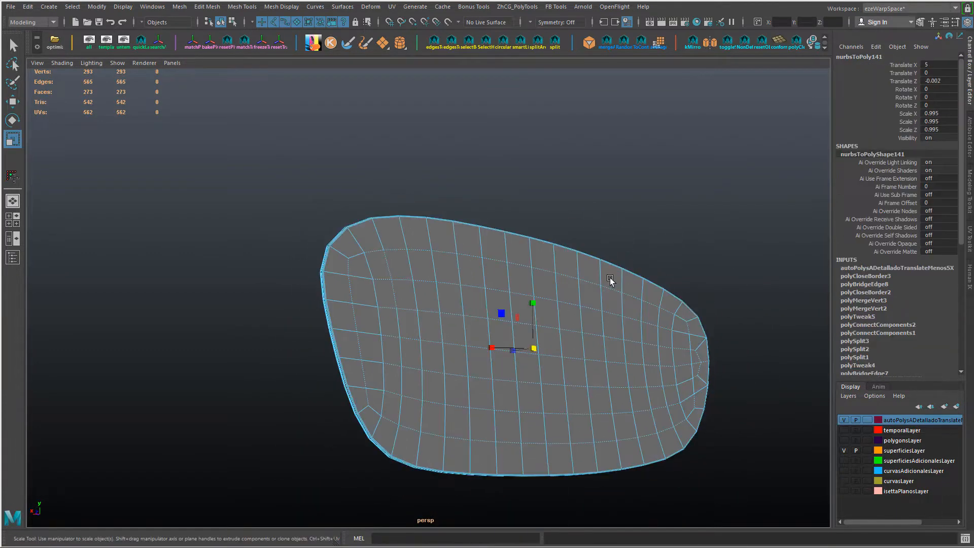
key("alt+shift+d")
left_click(645, 216)
left_click_drag(628, 282, 610, 284, "alt")
left_click(590, 307)
key("3")
left_click(483, 210)
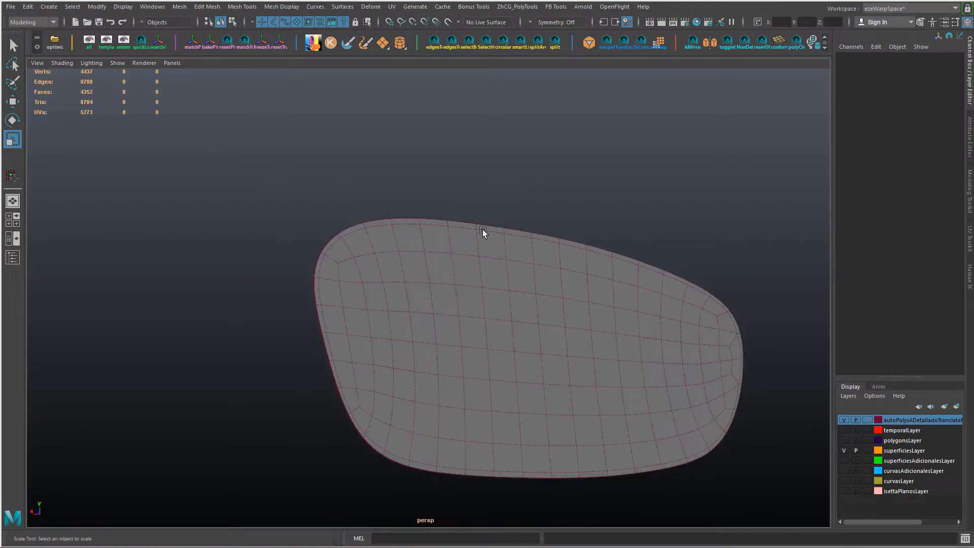
left_click_drag(483, 230, 535, 266, "alt")
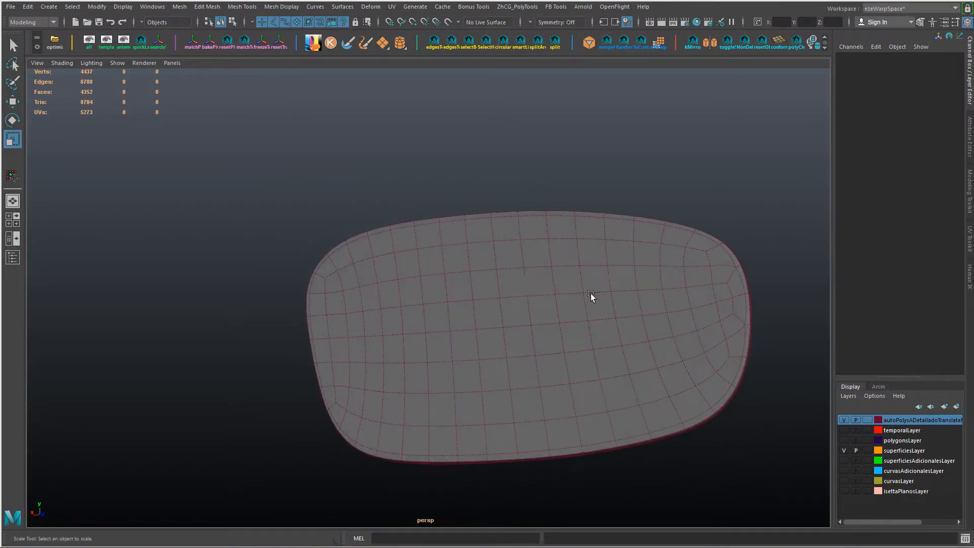
left_click_drag(591, 294, 485, 328, "alt")
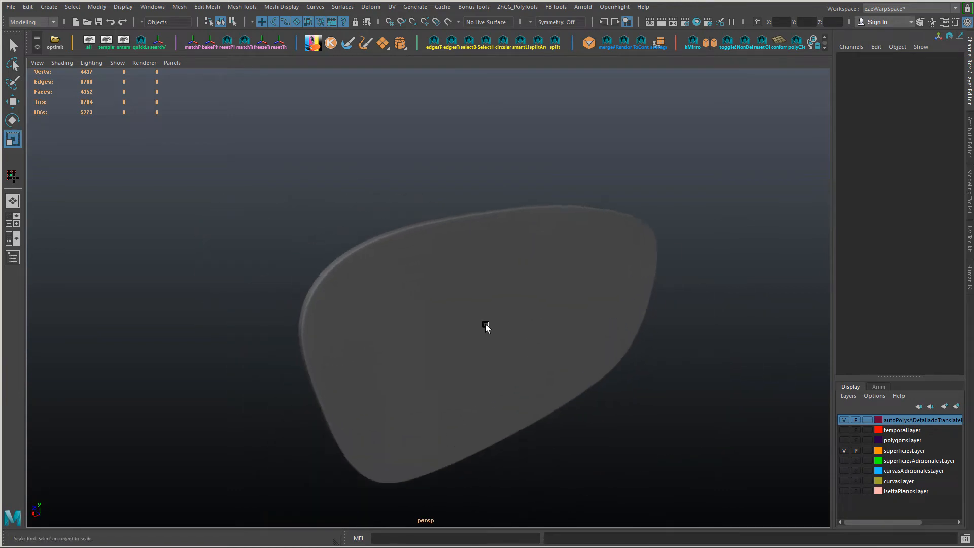
right_click_drag(485, 252, 505, 286)
left_click_drag(505, 285, 491, 285, "alt")
Step: Select a block of faces in the middle of the panel and grow the selection out towards the frame
right_click_drag(492, 285, 487, 302)
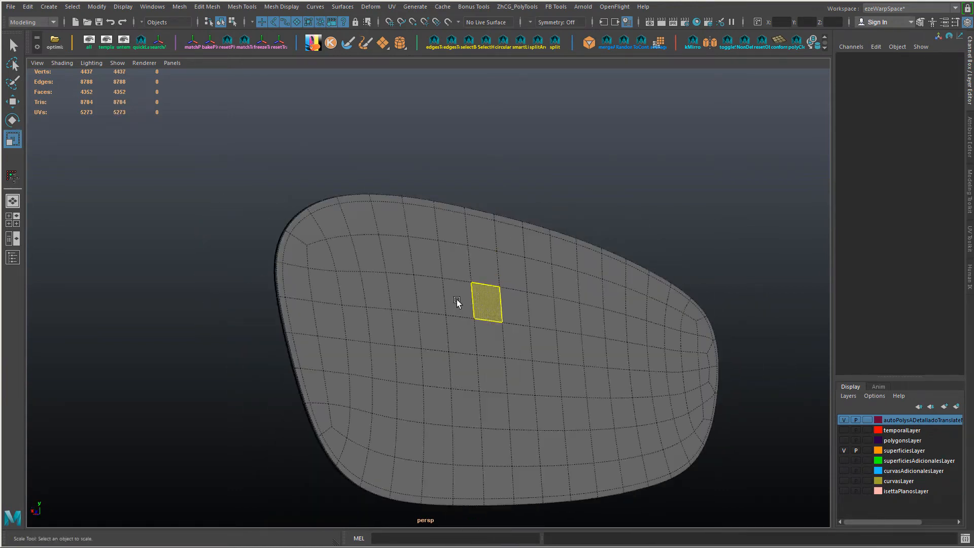
left_click_drag(479, 371, 567, 368)
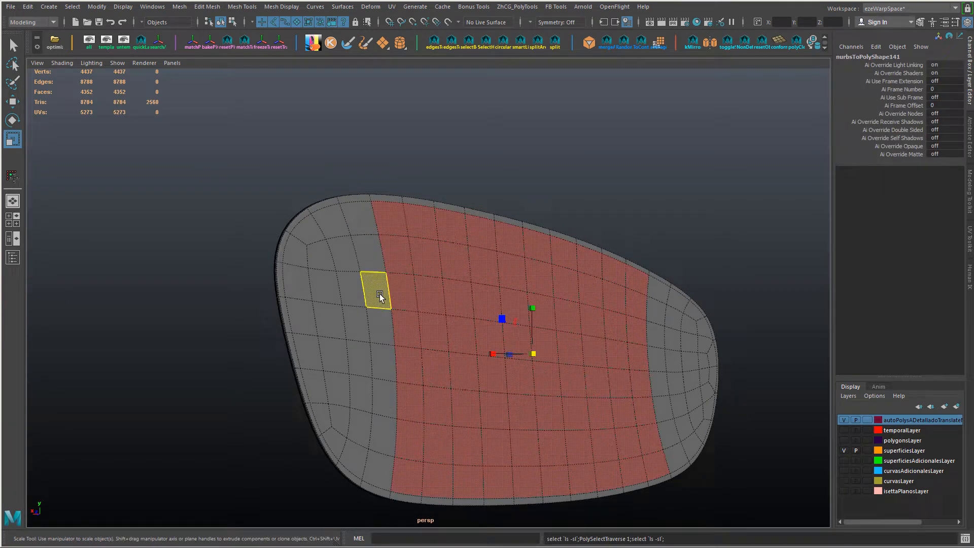
mouse_move(365, 284)
left_mouse_down()
mouse_move(565, 327)
mouse_move(629, 314)
left_mouse_up()
mouse_move(401, 325)
left_mouse_down("shift")
mouse_move(648, 352)
mouse_move(409, 372)
mouse_move(380, 340)
left_mouse_up("shift")
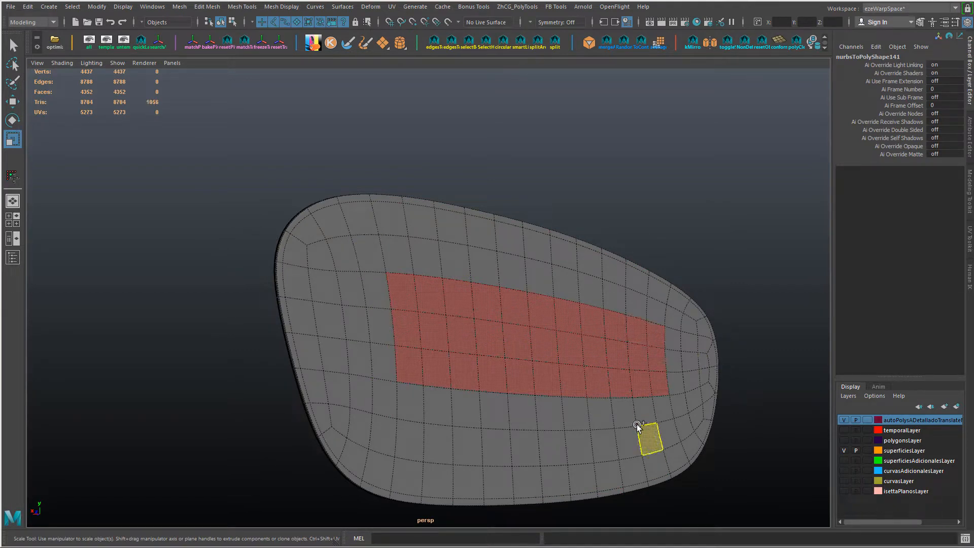
mouse_move(638, 425)
left_mouse_down("shift")
mouse_move(668, 406)
mouse_move(315, 331)
mouse_move(307, 256)
left_mouse_up("shift")
key("shift+period")
key("shift+period")
key("shift+period")
key("shift+period")
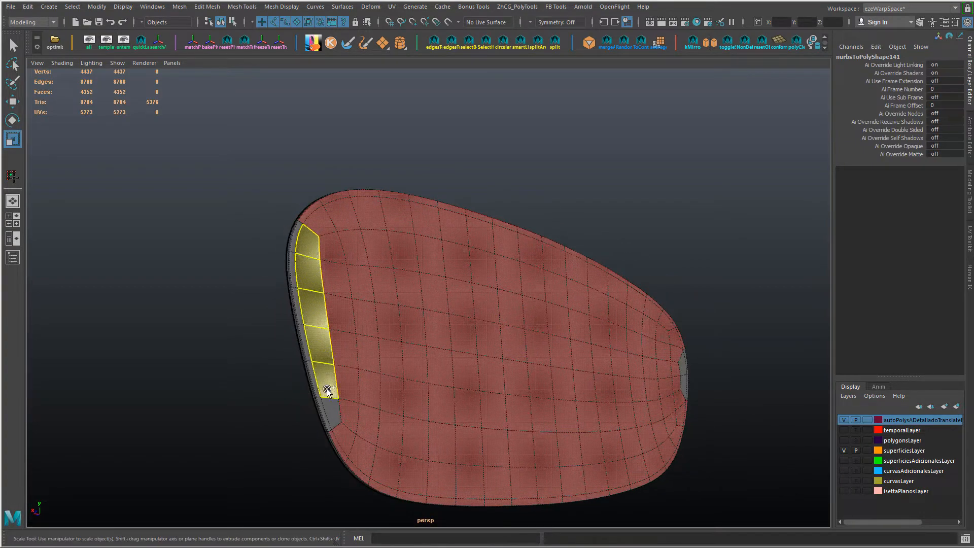
Step: Add the remaining panel faces at the wider and narrower ends to the selection and turn off smooth preview
left_click_drag(336, 419, 336, 419, "shift")
left_click_drag(332, 315, 376, 327, "alt")
key("1")
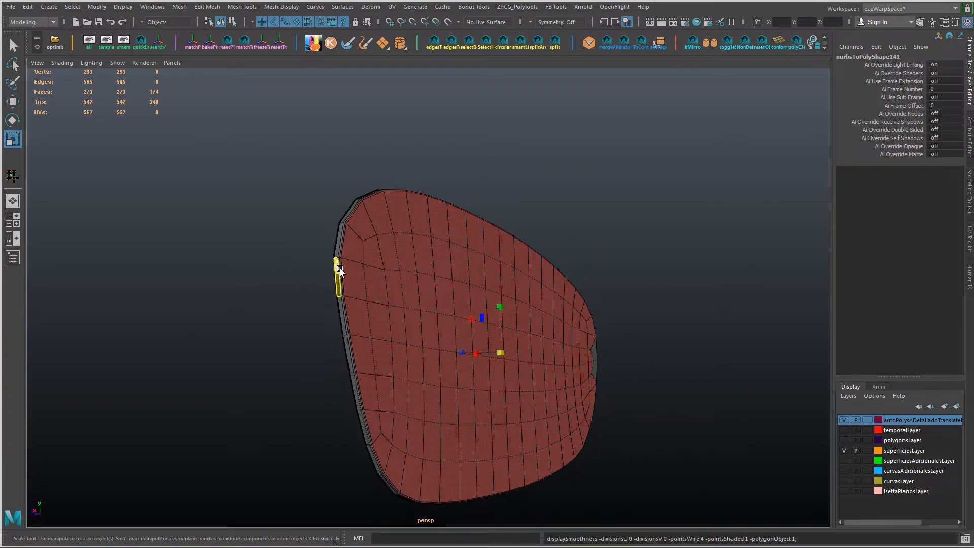
right_click_drag(340, 269, 366, 312, "alt")
left_click_drag(366, 312, 680, 259, "alt")
double_click(684, 253, "shift")
left_click(684, 254, "shift")
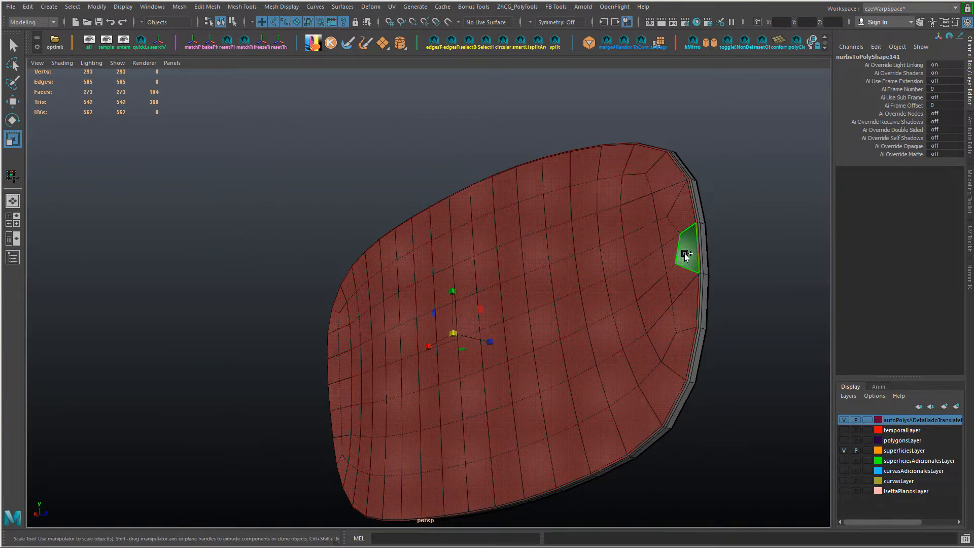
Step: Examine the border between the selected panel faces and the frame's side wall from several angles
key("f")
middle_click_drag(698, 292, 611, 335, "alt")
right_click_drag(611, 335, 665, 366, "alt")
left_click_drag(665, 366, 623, 311, "alt")
right_click_drag(623, 311, 564, 372, "alt")
left_click_drag(563, 372, 513, 311, "alt")
middle_click_drag(513, 311, 522, 328, "alt")
left_click_drag(522, 328, 484, 348, "alt")
scroll(484, 348, "up", 6)
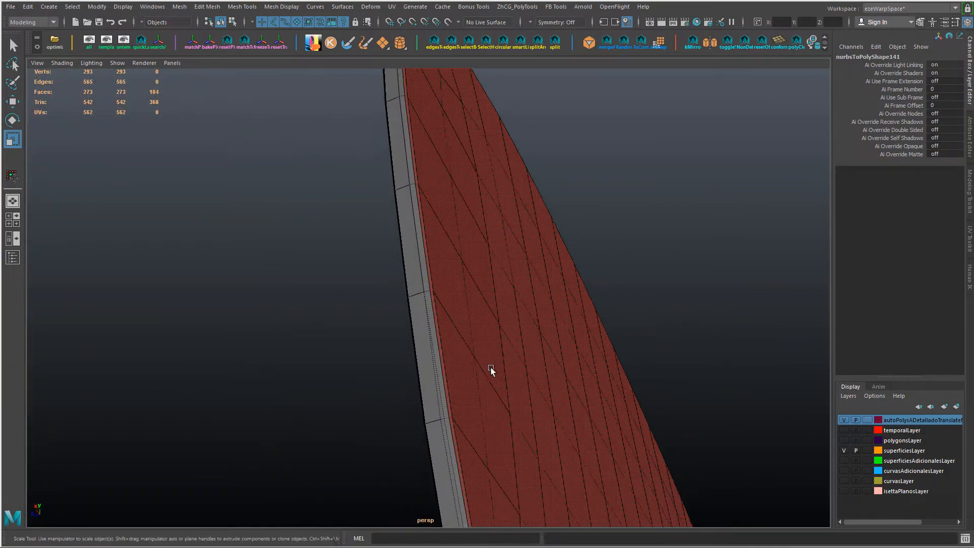
scroll(474, 350, "down", 7)
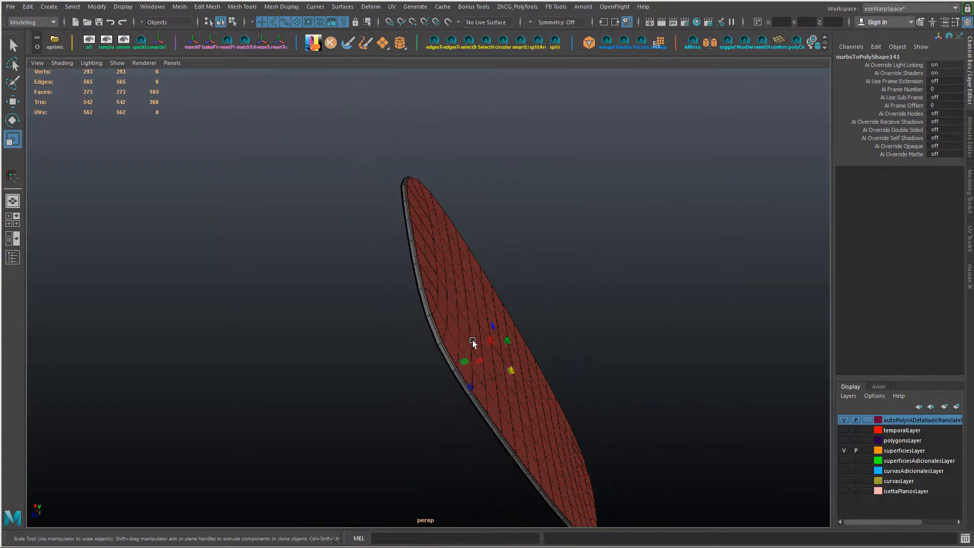
left_click_drag(473, 340, 475, 365, "alt")
Step: Extrude the selected panel faces, keeping them together, and offset them slightly inward to form a narrow border strip
scroll(358, 373, "up", 3)
key("ctrl+e")
right_click_drag(482, 363, 480, 411)
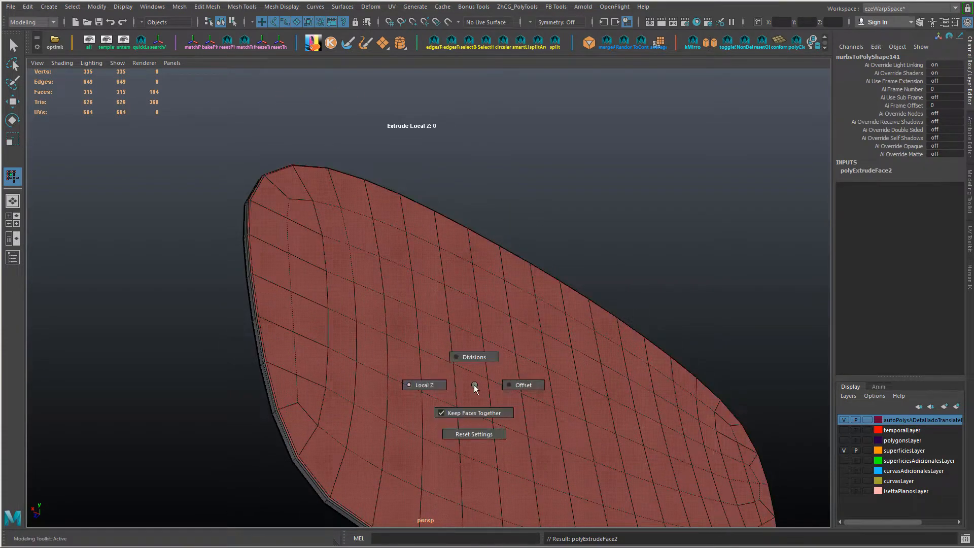
left_click_drag(597, 389, 851, 416)
mouse_move(683, 373)
left_mouse_down("alt")
mouse_move(659, 342)
mouse_move(670, 365)
left_mouse_up("alt")
key("ctrl+z")
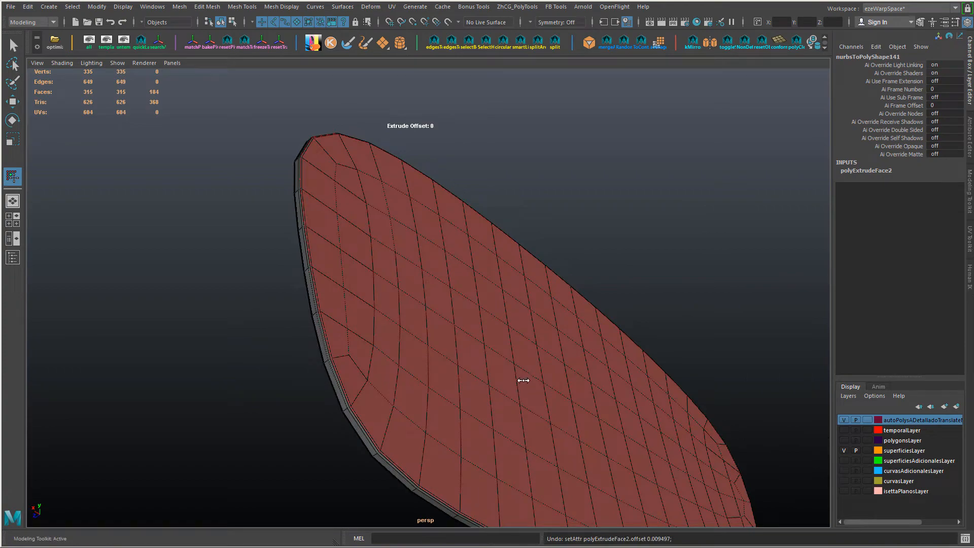
left_click_drag(654, 427, 541, 345, "alt")
scroll(393, 357, "up", 3)
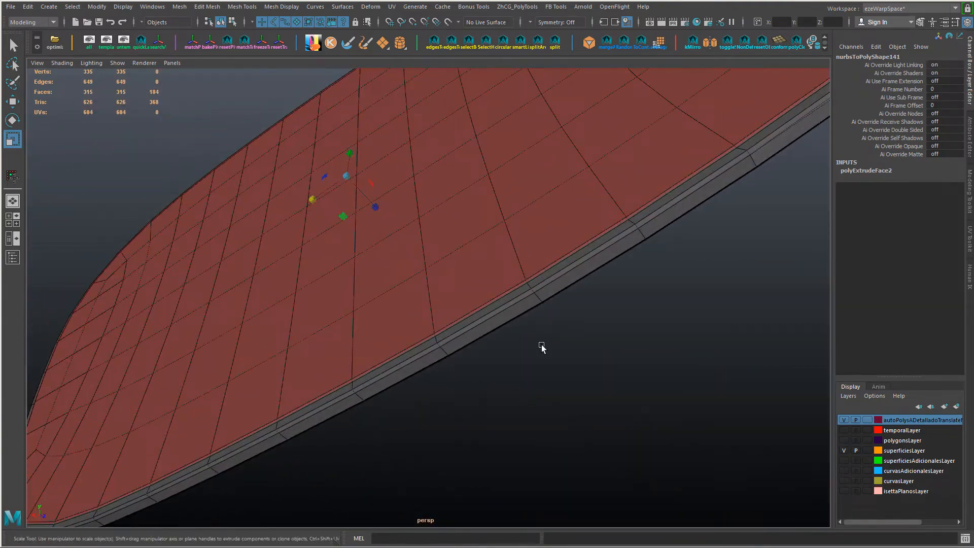
Step: Merge the doubled vertex pair on the frame's side wall near the panel's narrower end
middle_click_drag(541, 345, 491, 379, "alt")
left_click_drag(491, 381, 516, 353, "alt")
right_click_drag(435, 304, 408, 306)
key("f")
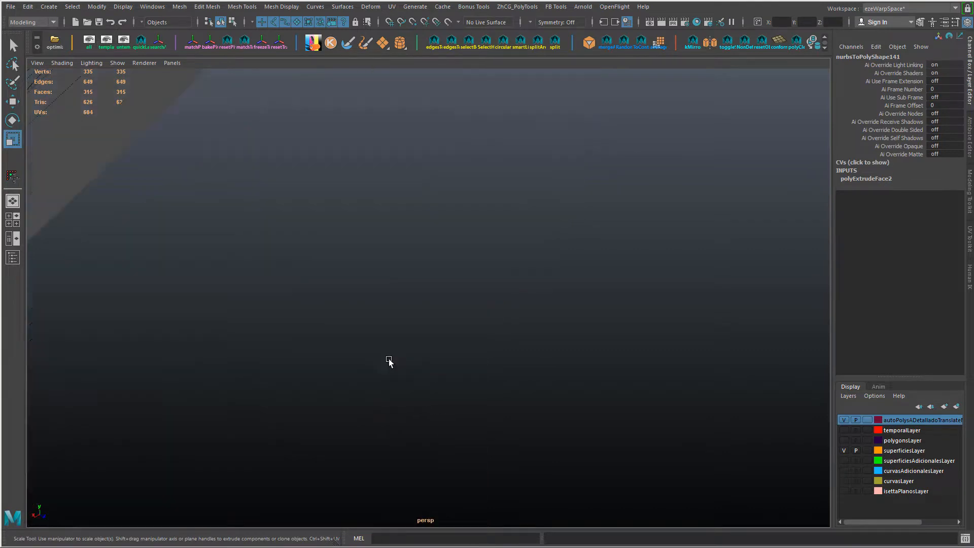
scroll(447, 366, "down", 3)
left_click_drag(465, 325, 399, 328, "alt")
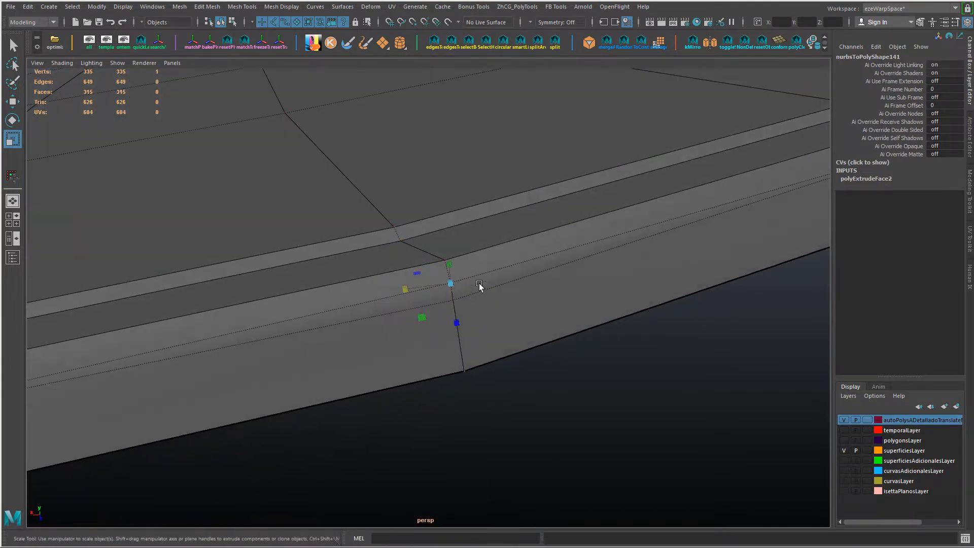
key("g")
Step: Merge the two remaining doubled vertex pairs along the frame's side wall and return to object mode
scroll(602, 312, "down", 5)
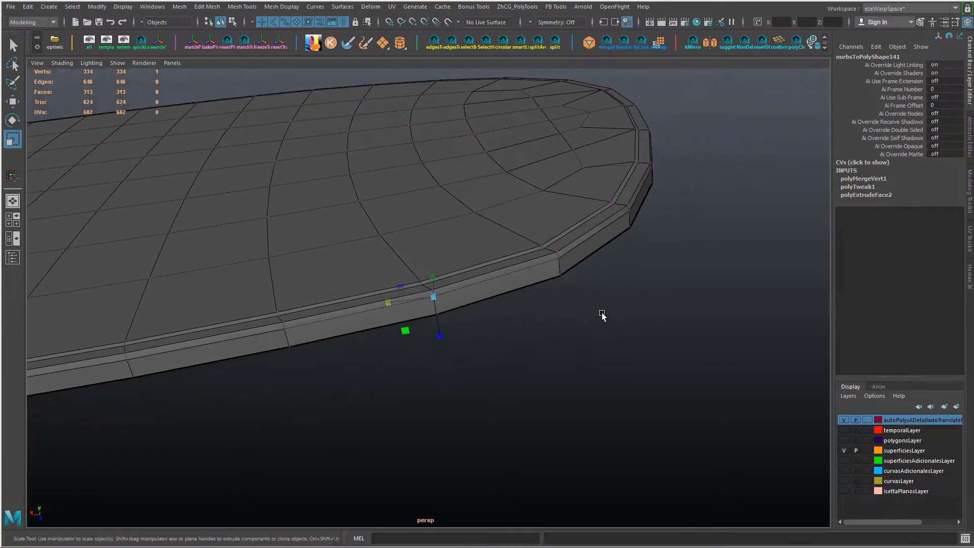
left_click_drag(382, 328, 489, 328, "alt")
left_click_drag(305, 362, 277, 381, "alt")
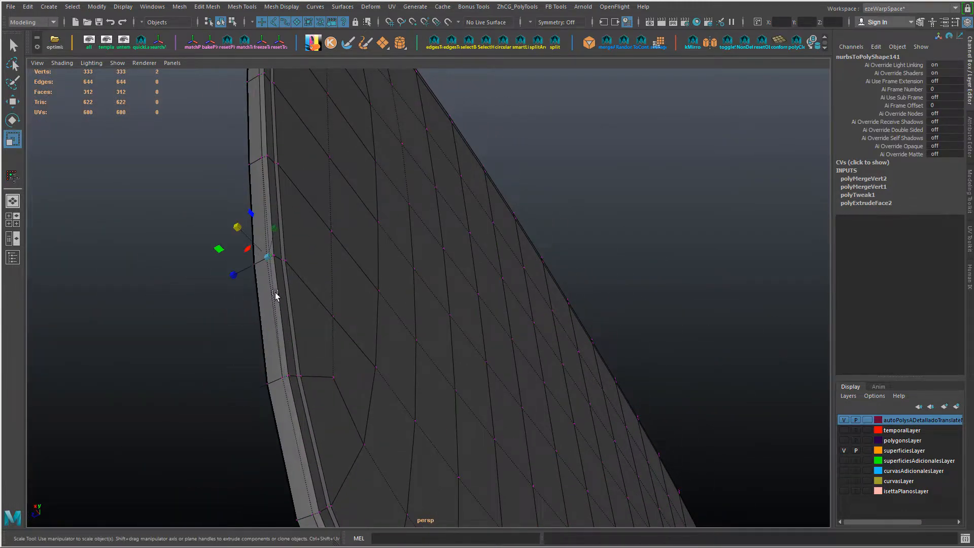
middle_click_drag(312, 273, 317, 309, "alt")
left_click_drag(317, 309, 324, 355, "alt")
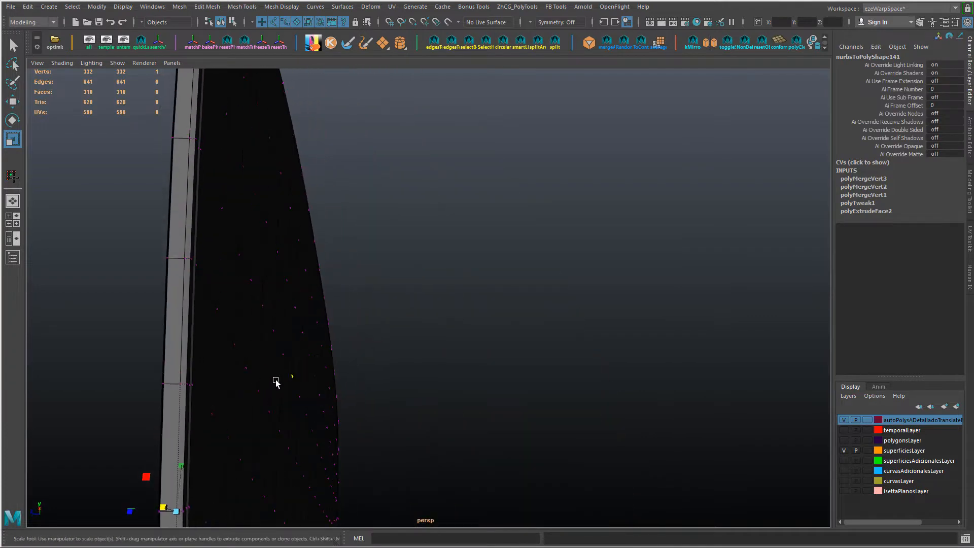
middle_click_drag(251, 391, 263, 361, "alt")
left_click_drag(343, 388, 363, 326, "alt")
right_click_drag(364, 245, 426, 231)
left_click_drag(427, 231, 433, 357, "alt")
left_click(418, 320)
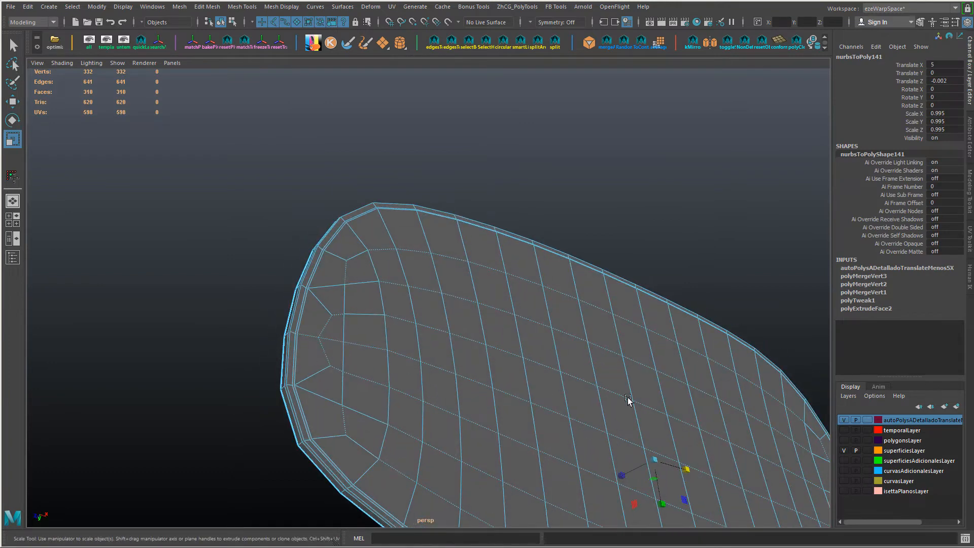
Step: Select all the panel's interior faces inside the narrow border strip, leaving the rim and side wall unselected
right_click_drag(570, 245, 570, 275)
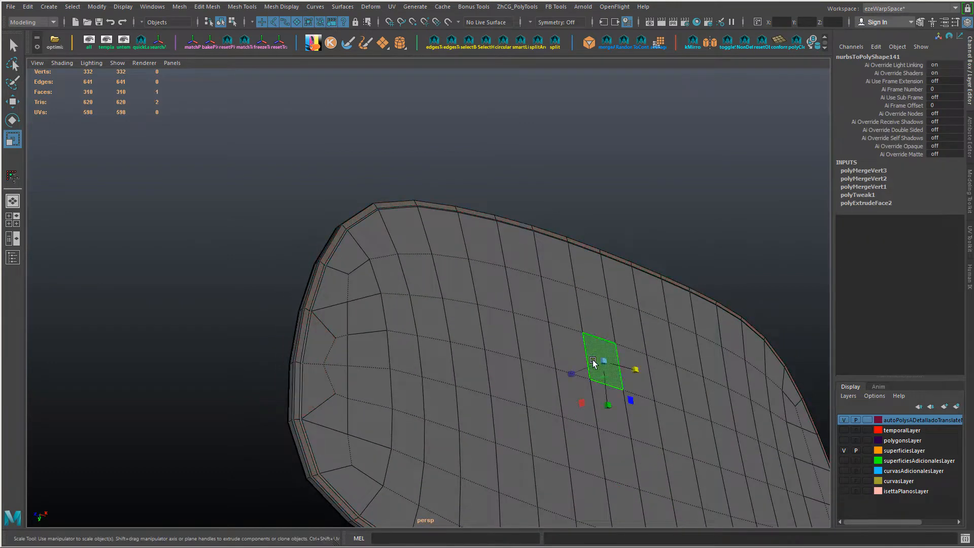
left_click_drag(593, 349, 491, 344, "alt")
left_click(258, 250)
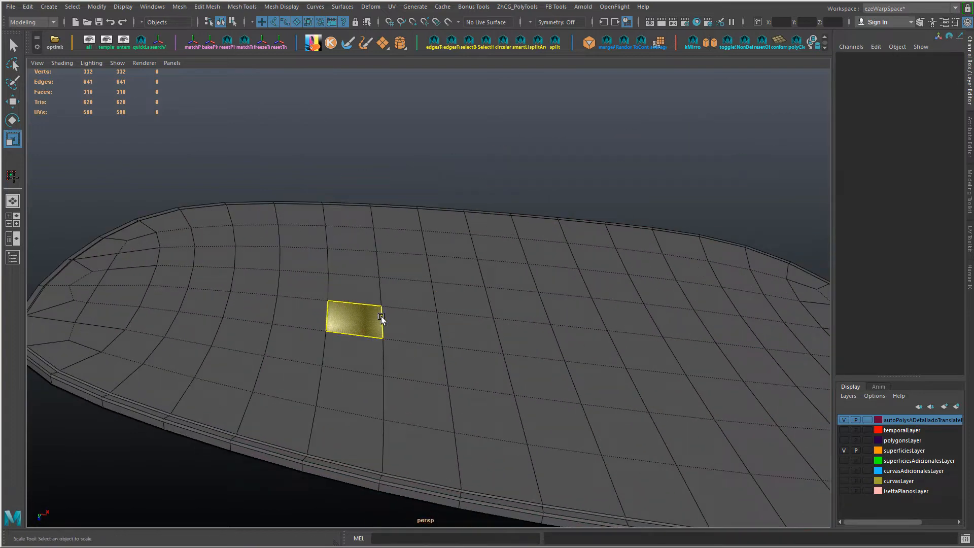
left_click_drag(226, 287, 799, 329)
mouse_move(808, 367)
left_mouse_down()
mouse_move(192, 298)
mouse_move(576, 414)
mouse_move(832, 402)
mouse_move(325, 337)
left_mouse_up()
scroll(703, 449, "down", 3)
mouse_move(345, 384)
left_mouse_down("ctrl")
mouse_move(702, 443)
mouse_move(687, 399)
left_mouse_up("ctrl")
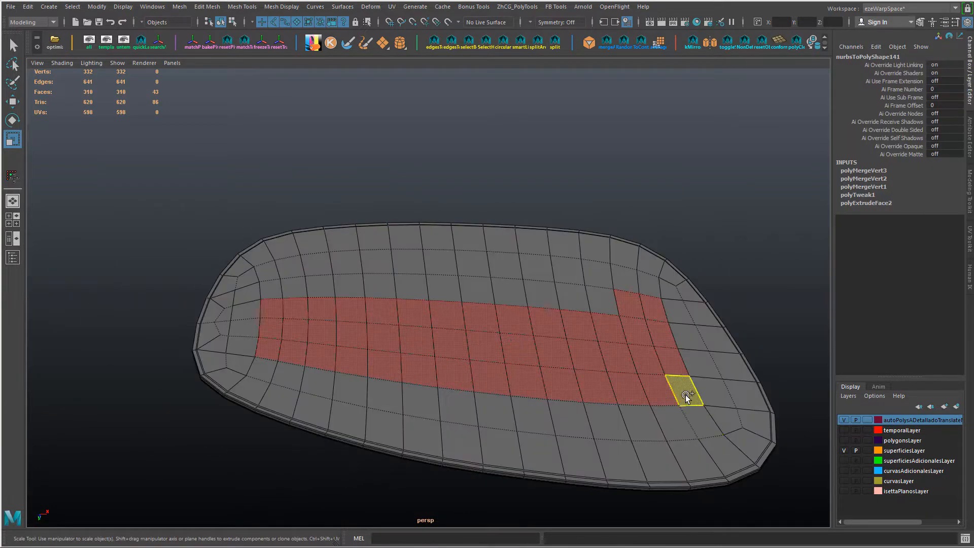
left_click(612, 303, "shift")
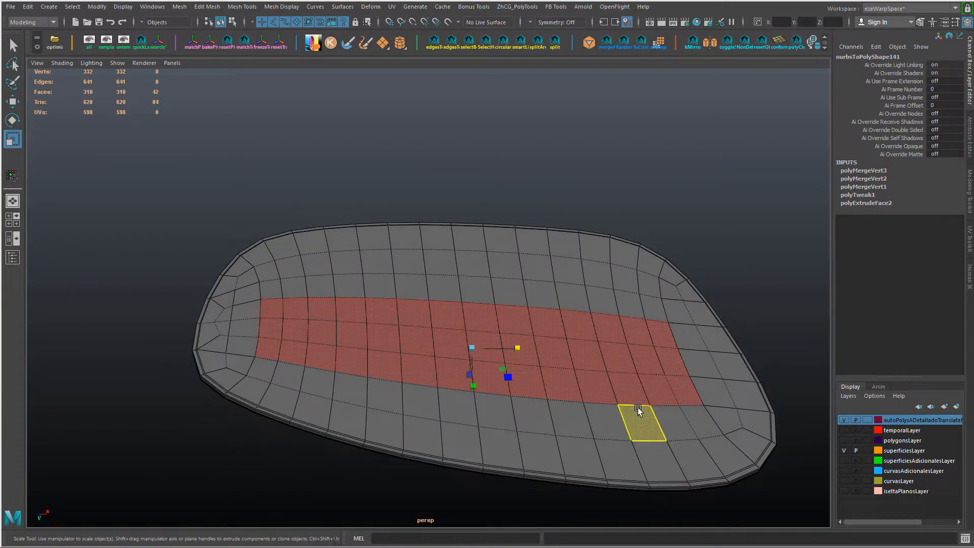
mouse_move(269, 290)
left_mouse_down("shift")
mouse_move(657, 304)
mouse_move(679, 296)
left_mouse_up("shift")
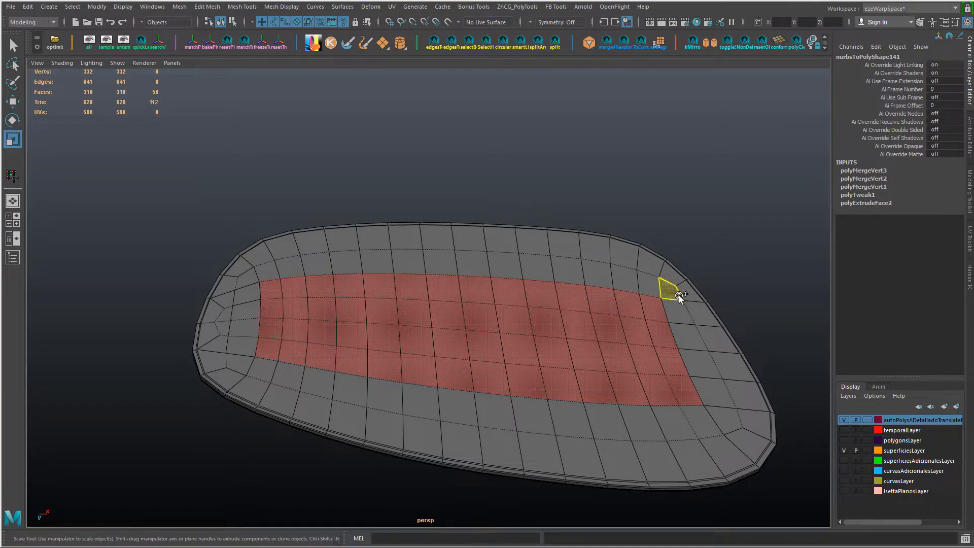
left_click_drag(480, 328, 449, 294, "alt")
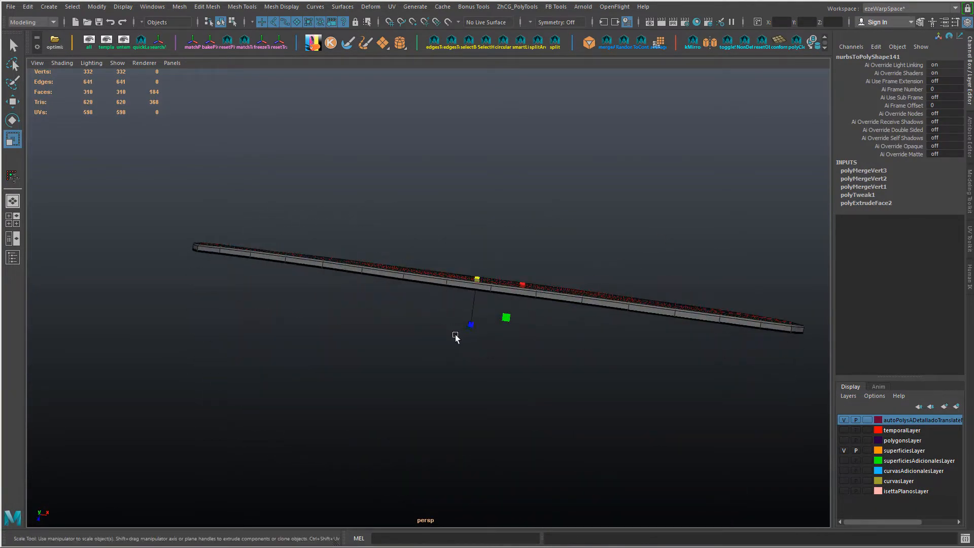
left_click_drag(516, 333, 501, 356, "alt")
right_click_drag(501, 356, 502, 433, "ctrl")
key("ctrl+z")
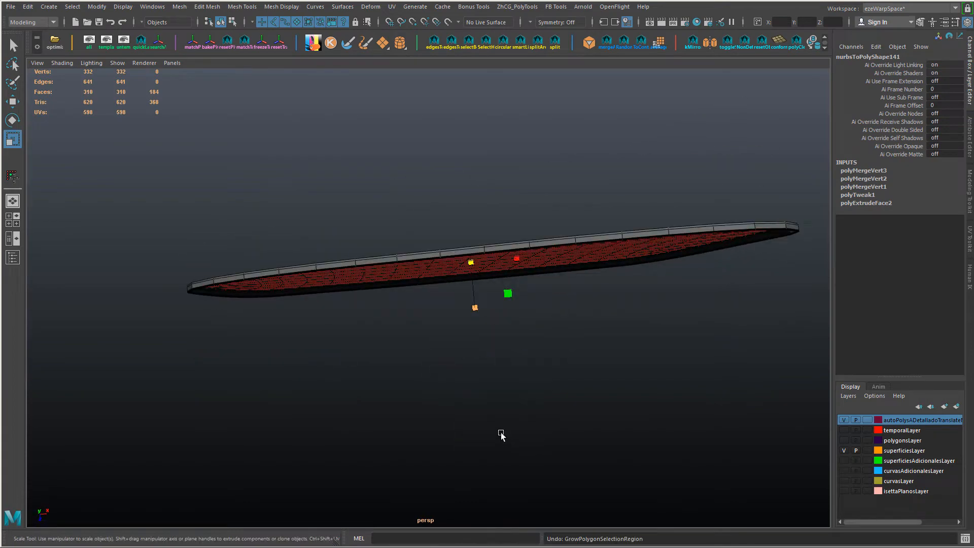
key("ctrl+y")
key("ctrl+y")
left_click_drag(501, 370, 481, 381, "alt")
key("ctrl+z")
key("ctrl+y")
key("ctrl+z")
key("ctrl+z")
right_click_drag(481, 382, 477, 451, "ctrl")
left_click_drag(477, 451, 445, 439, "alt")
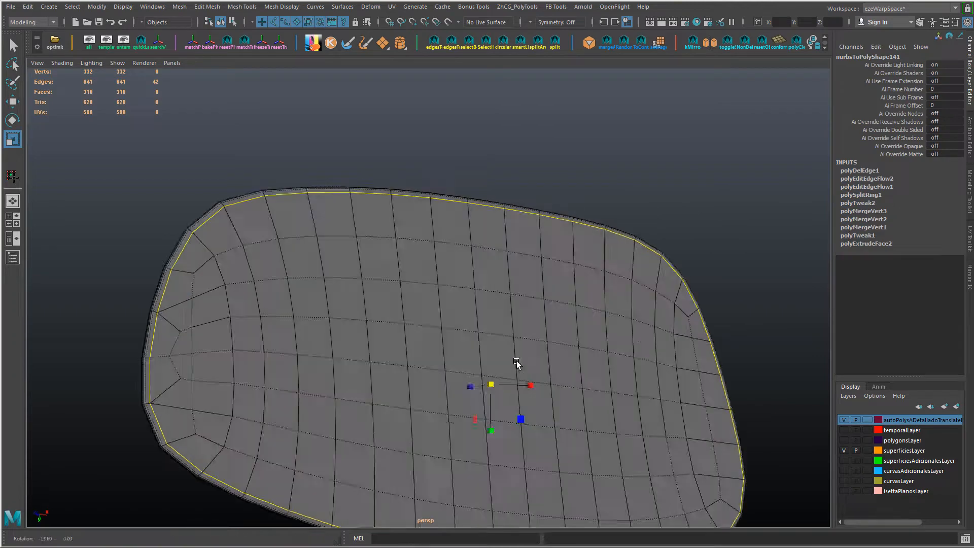
left_click_drag(518, 365, 301, 342, "alt")
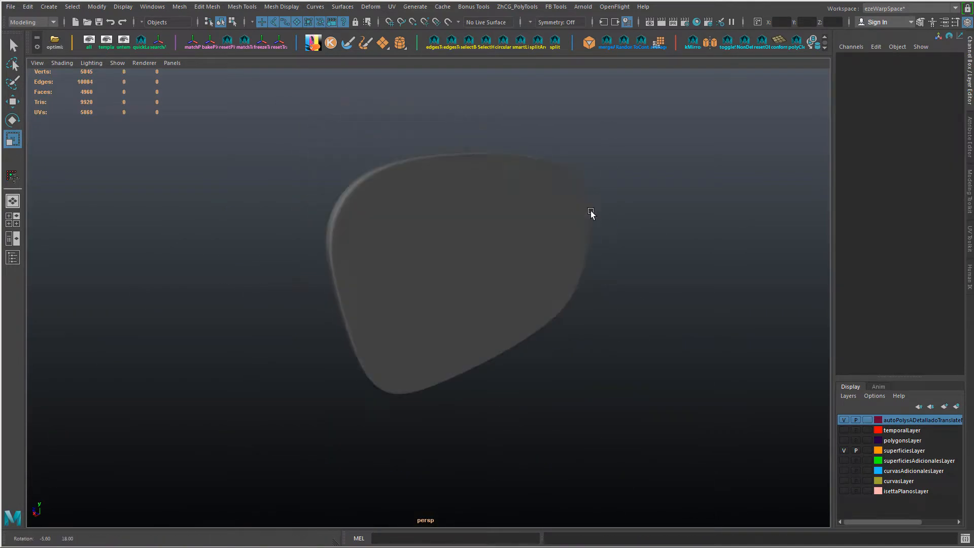
Step: Examine the side mirror's glass, frame and back shell from both sides in smooth preview
left_click_drag(592, 211, 517, 150, "alt")
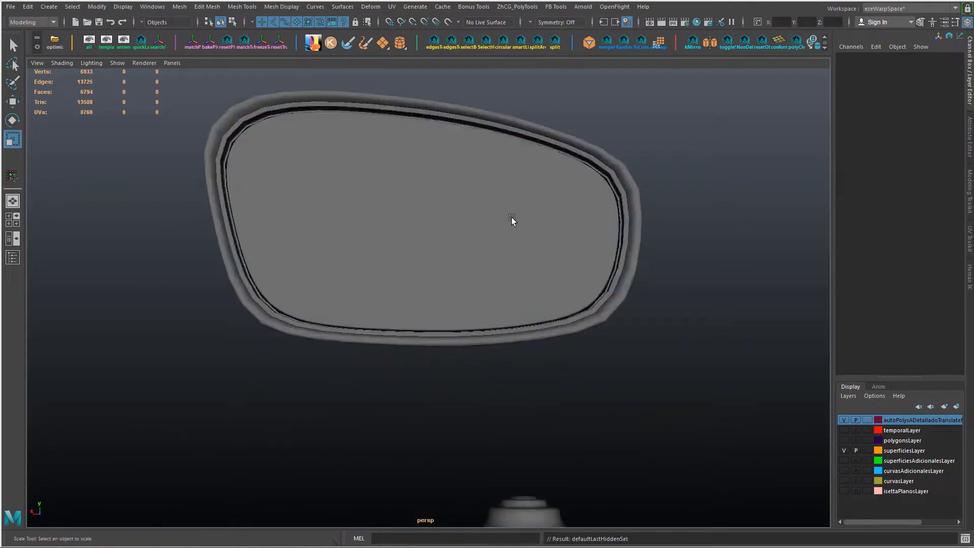
right_click_drag(512, 217, 405, 163, "alt")
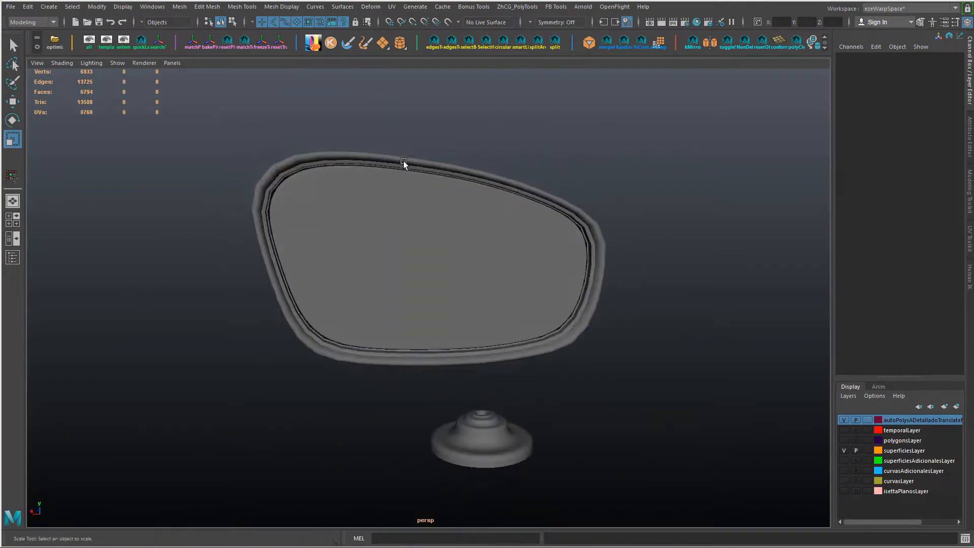
left_click(405, 163)
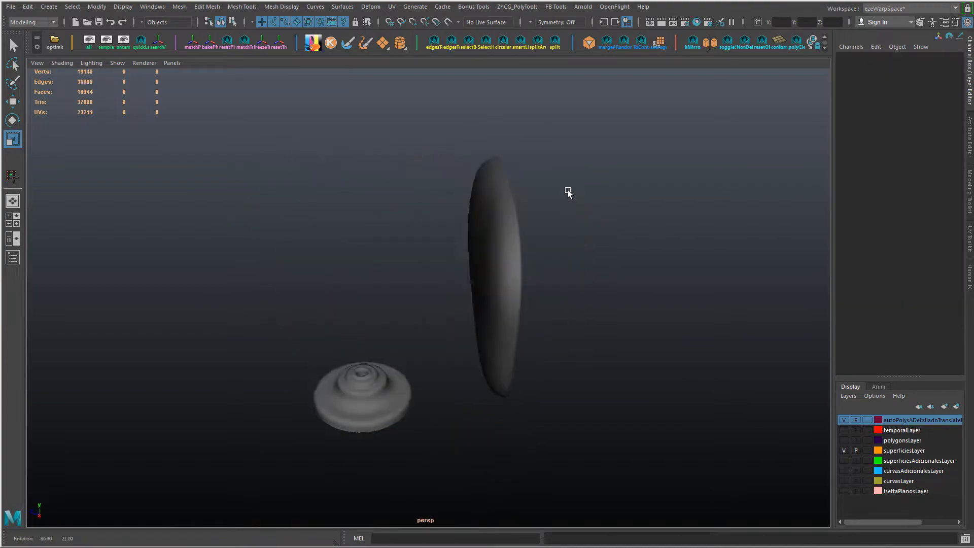
left_click_drag(570, 191, 458, 192, "alt")
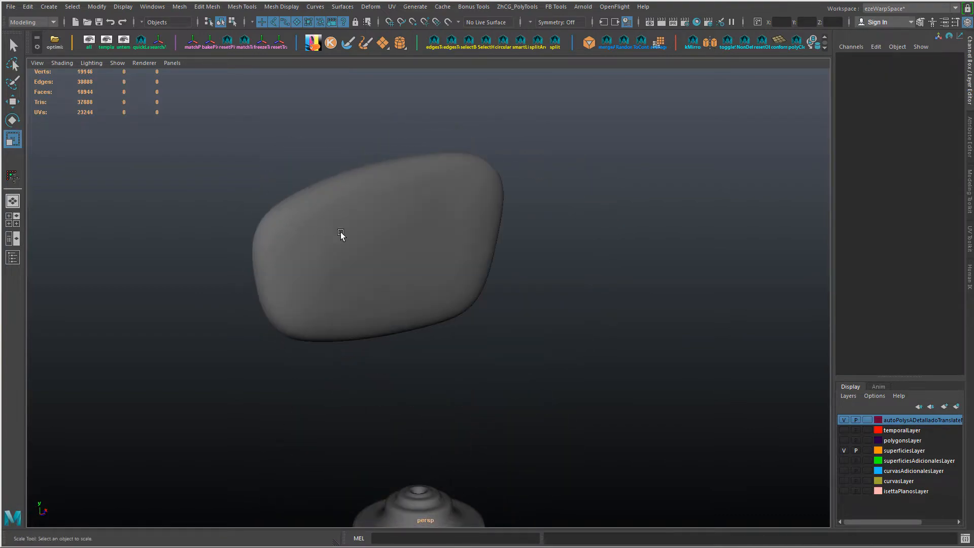
left_click(340, 232)
scroll(362, 264, "down", 3)
left_click_drag(374, 260, 365, 281, "alt")
left_click_drag(452, 275, 434, 297, "alt")
Step: Open the Sculpt Geometry tool on the mirror's back shell and switch its operation to Slide and finally to Erase
right_click(305, 185)
right_click_drag(305, 185, 380, 377)
middle_click_drag(510, 201, 613, 306, "alt")
left_click_drag(305, 123, 190, 65)
mouse_move(529, 189)
left_mouse_down("alt")
mouse_move(555, 254)
mouse_move(584, 205)
left_mouse_up("alt")
left_click_drag(531, 300, 442, 372, "alt")
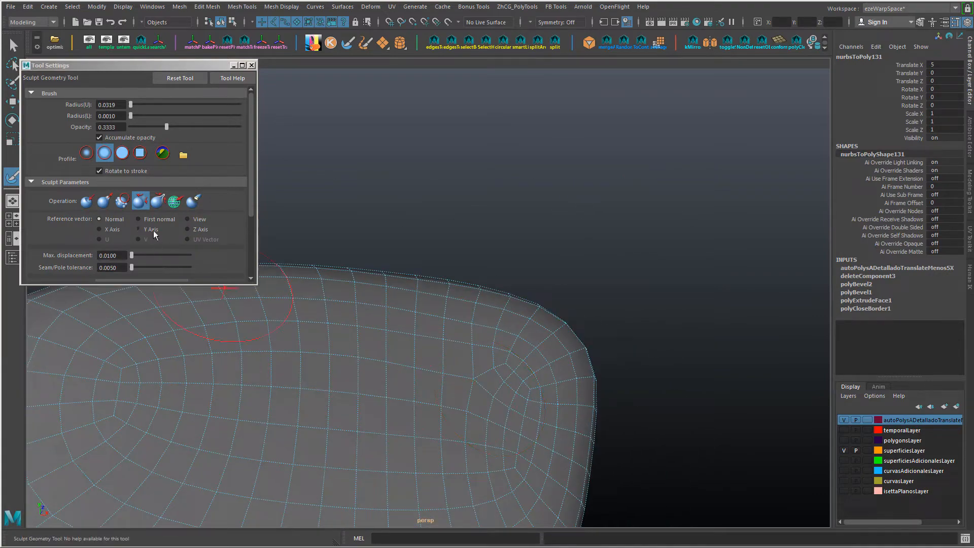
left_click(175, 202)
left_click_drag(284, 264, 465, 346, "alt")
left_click(195, 203)
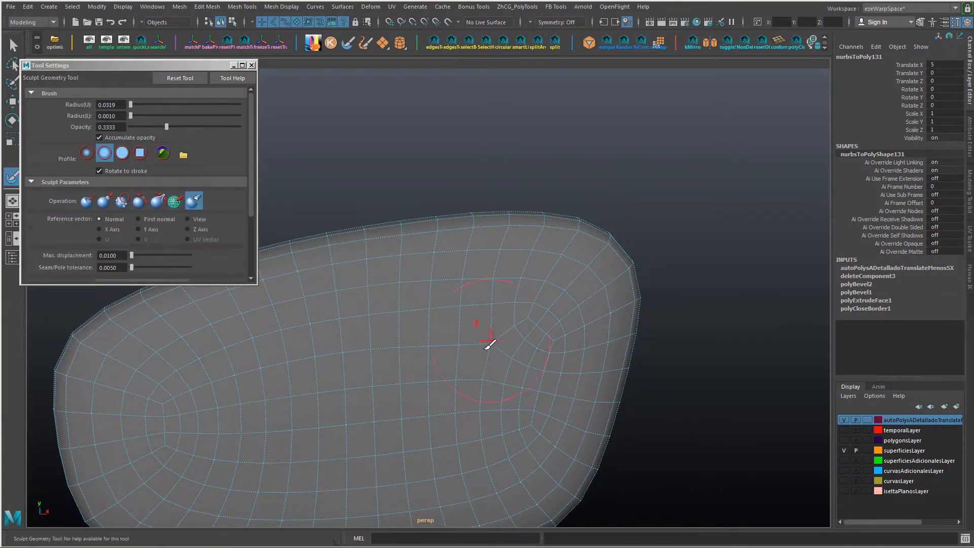
left_click_drag(483, 318, 435, 246, "alt")
right_click_drag(435, 247, 414, 284)
Step: Return to the Move tool, show the mirror's back shell in smooth preview and clear the selection
key("alt+Tab")
key("alt+Tab")
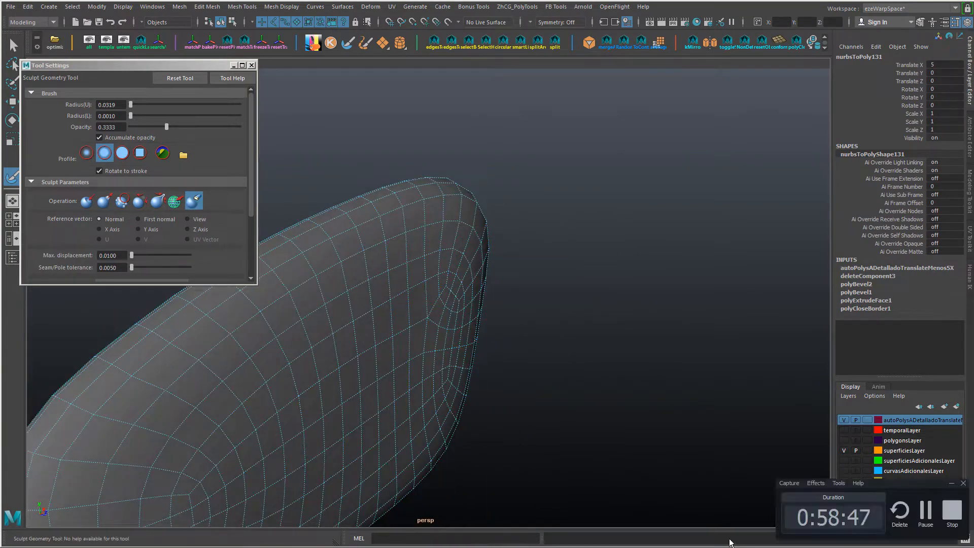
left_click_drag(523, 431, 563, 365, "alt")
mouse_move(457, 220)
left_mouse_down("alt")
mouse_move(472, 237)
mouse_move(453, 250)
left_mouse_up("alt")
key("w")
right_click_drag(453, 249, 503, 263, "alt")
key("3")
left_click(587, 112)
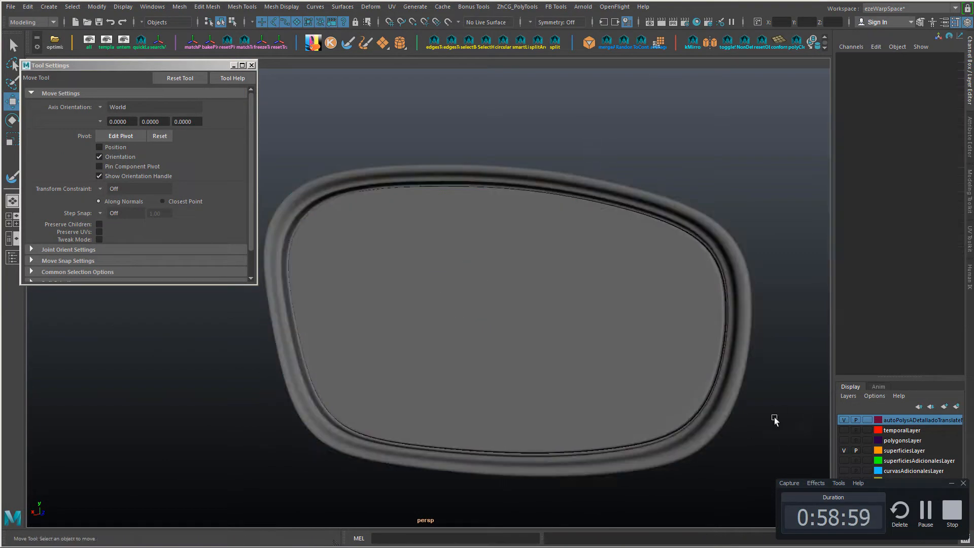
left_click_drag(775, 420, 802, 413, "alt")
right_click_drag(802, 413, 578, 398, "alt")
left_click_drag(579, 398, 662, 422, "alt")
left_click(925, 511)
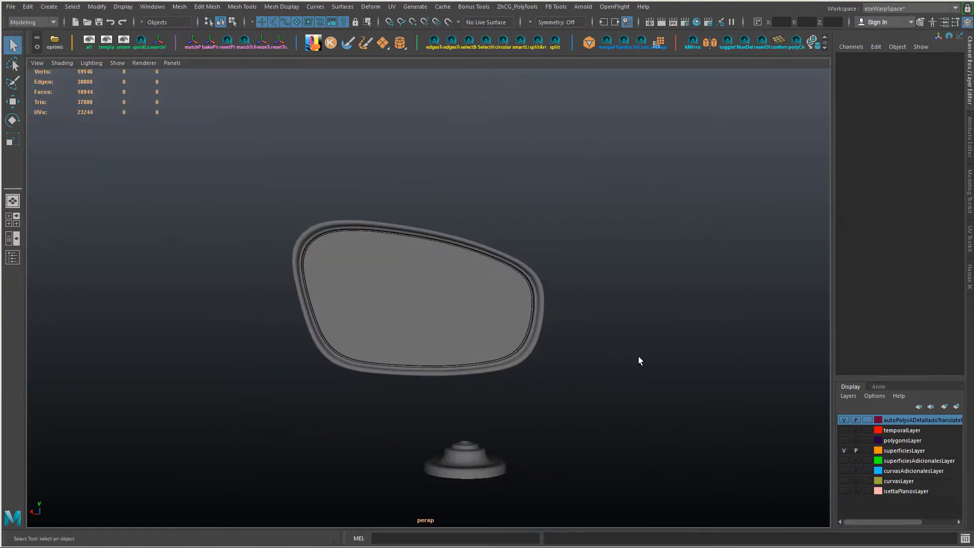
Step: Unhide all hidden objects so the mirror is shown together with the rest of the car
right_click_drag(638, 356, 582, 321, "alt")
key("ctrl+shift+h")
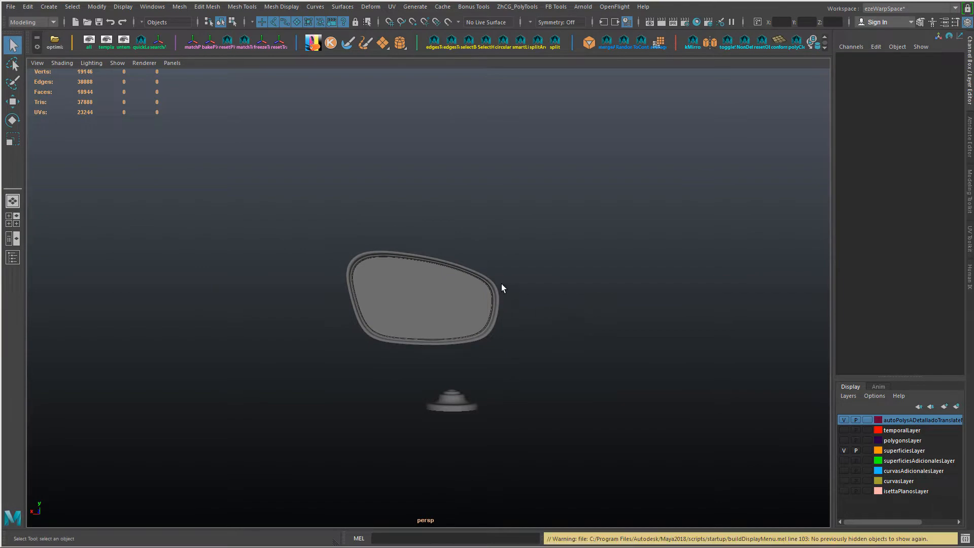
key("space")
left_click(90, 43)
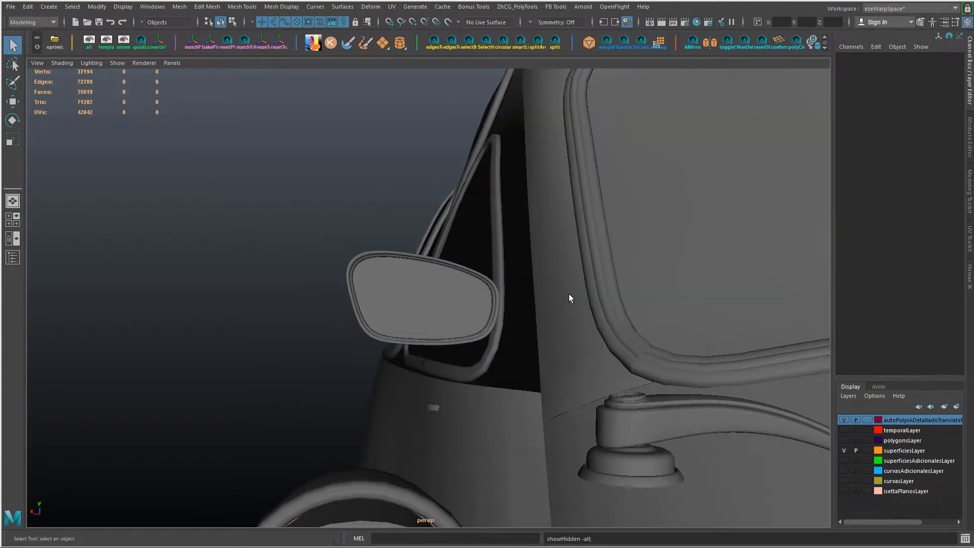
right_click_drag(597, 304, 518, 285, "alt")
left_click_drag(541, 311, 422, 289, "alt")
Step: Select the mirror's frame, shell and glass, group them and freeze the group's transformations
left_click(446, 319)
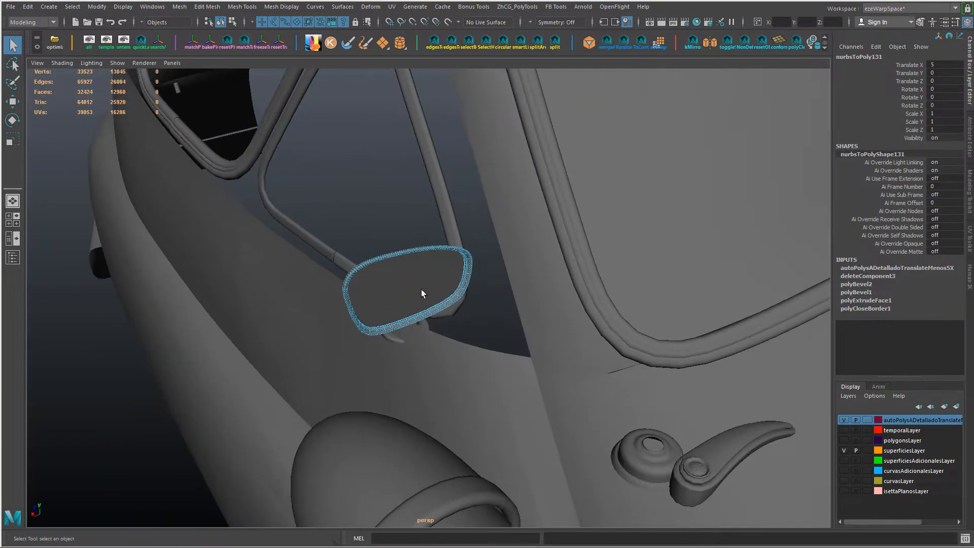
left_click(421, 287)
key("ctrl+g")
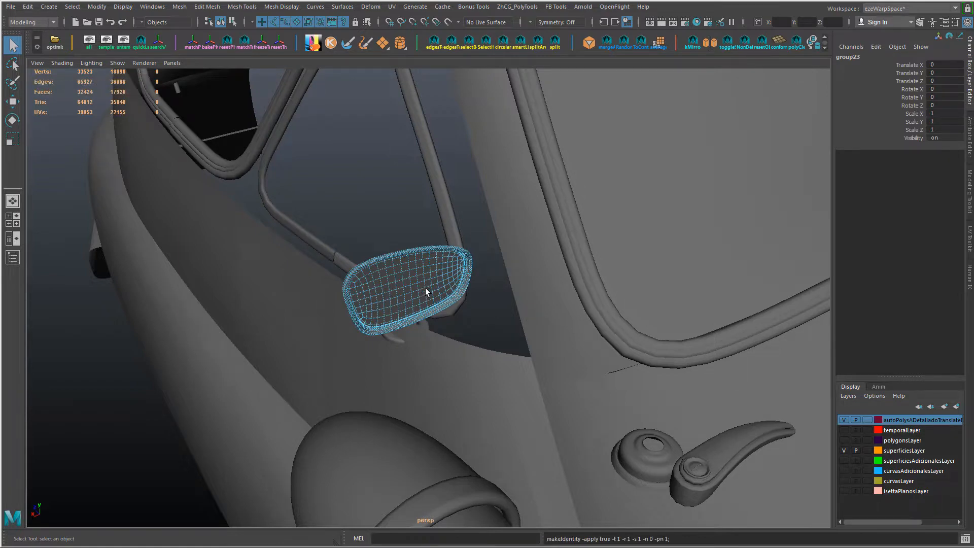
key("w")
left_click_drag(487, 295, 558, 269, "alt")
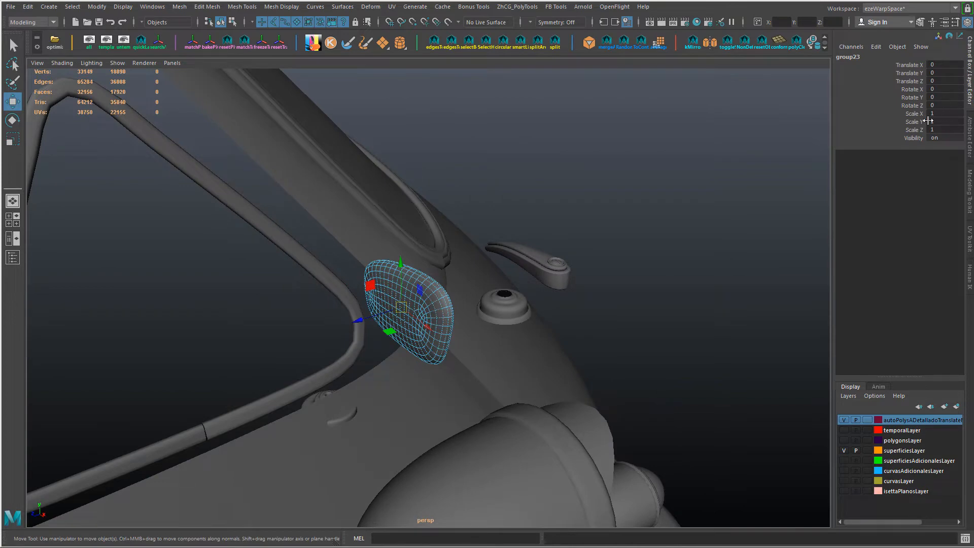
Step: Flip the mirror group by setting its Scale Z to -1, and deselect it
left_click(945, 127)
type("-1")
key("Return")
left_click_drag(505, 224, 552, 209, "alt")
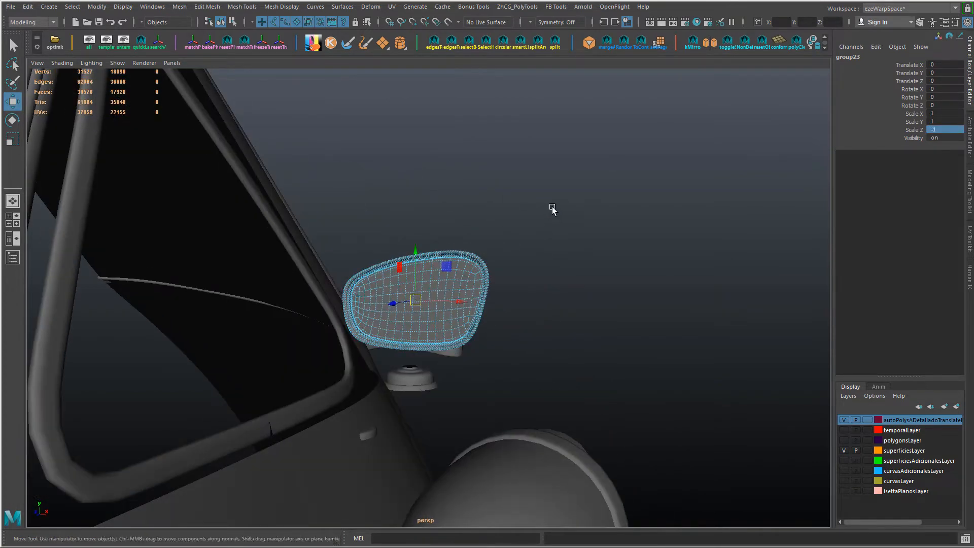
left_click(552, 209)
left_click_drag(495, 269, 538, 269, "alt")
Step: Select the three vertices inside one end of the handle screw's slot and average them with 50 iterations
key("alt+Tab")
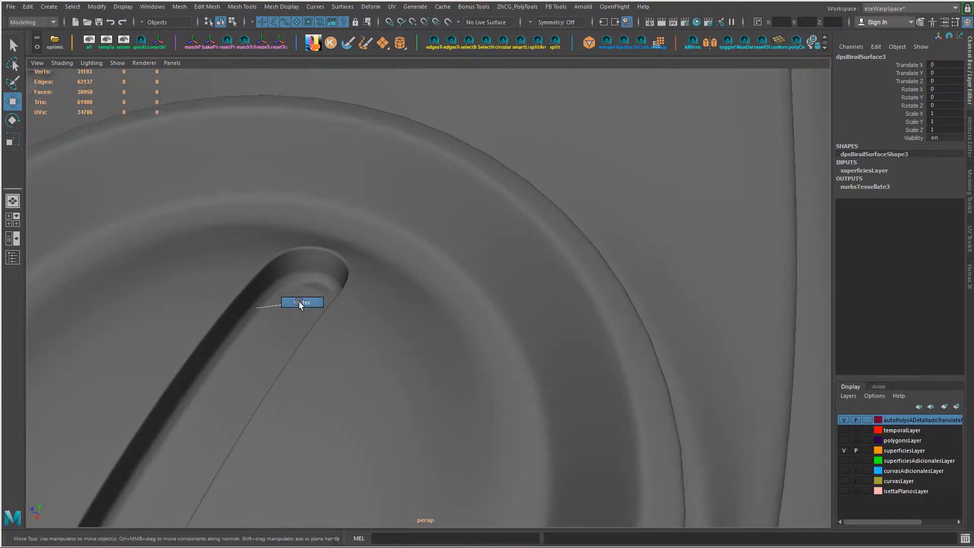
left_click(308, 294)
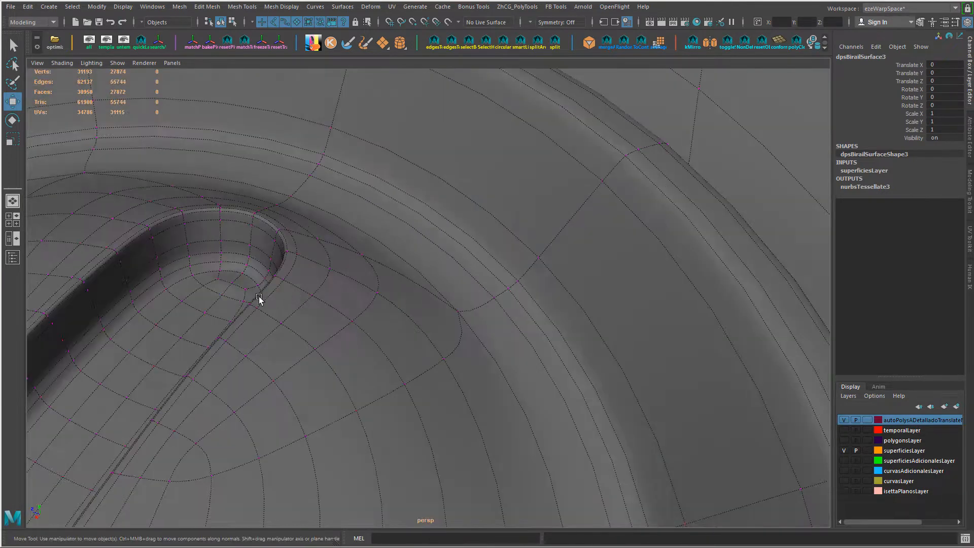
left_click(243, 291)
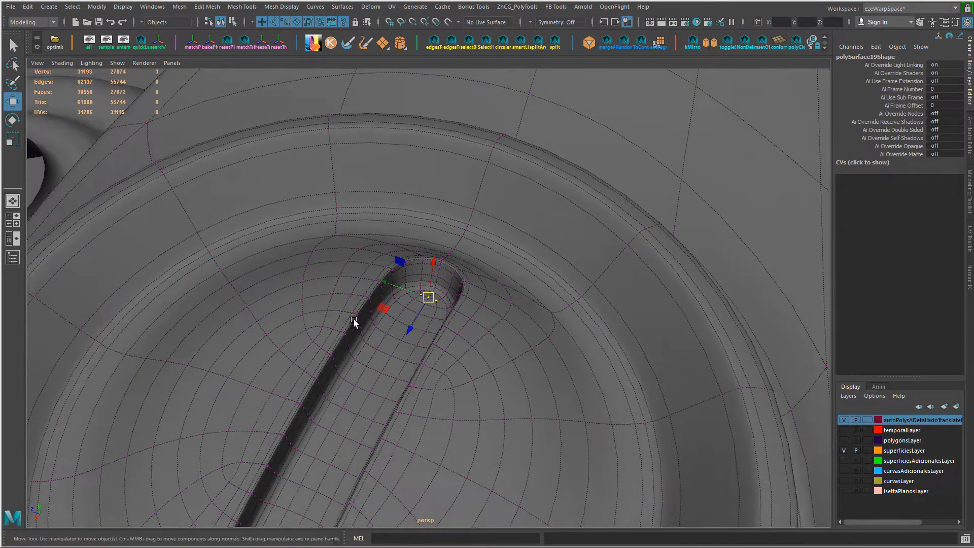
right_click_drag(464, 325, 471, 305, "shift")
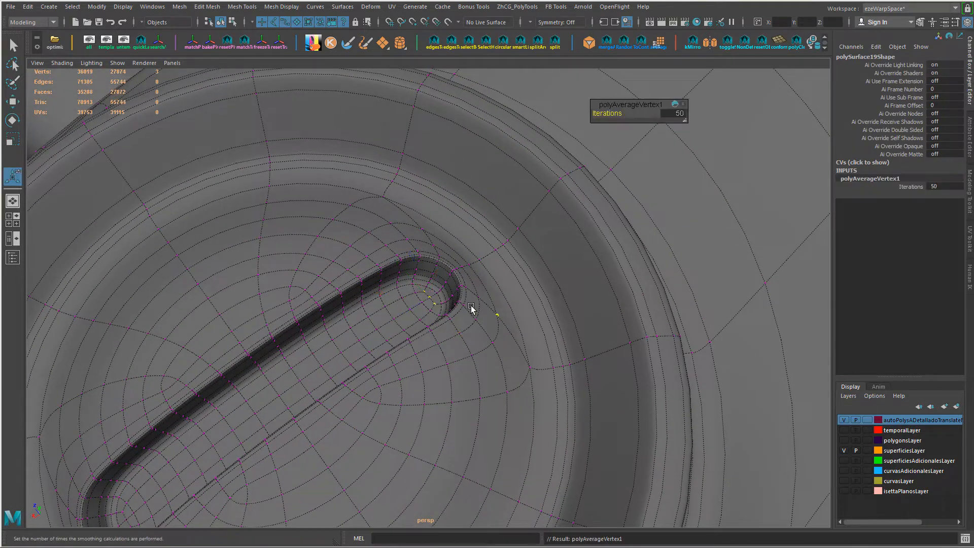
right_click_drag(406, 245, 459, 227)
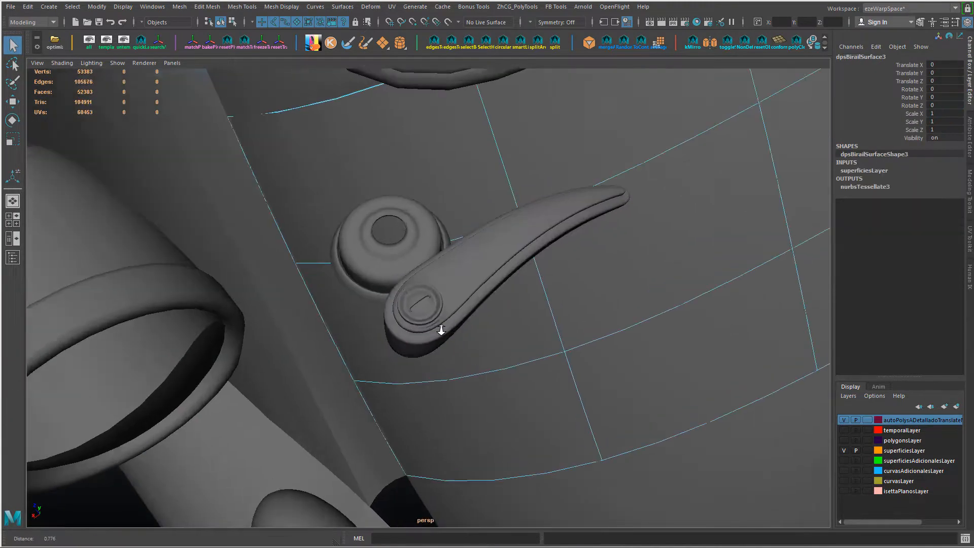
scroll(441, 330, "up", 15)
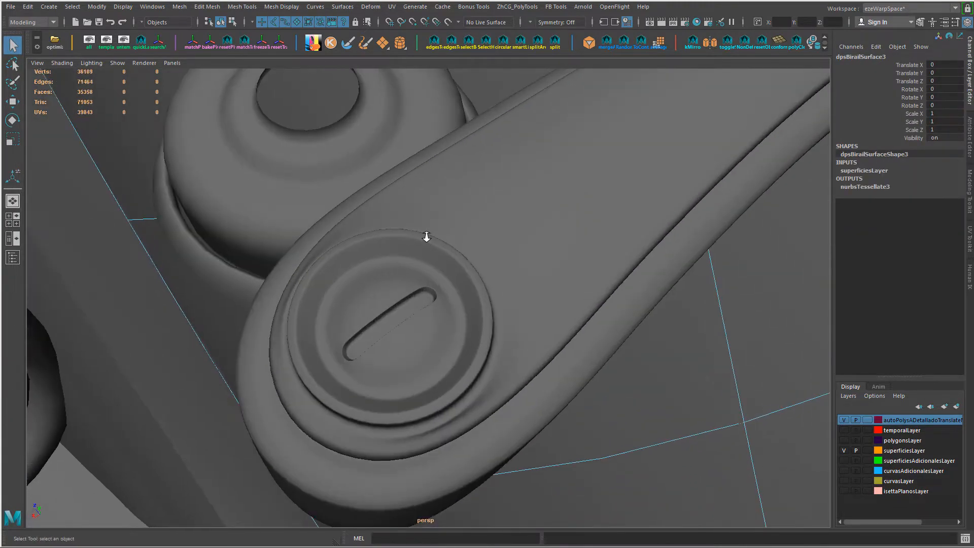
Step: Select the three vertices at the slot's opposite end, average them repeatedly with 50 iterations, and return to object mode
scroll(439, 250, "down", 5)
left_click_drag(295, 334, 335, 291, "alt")
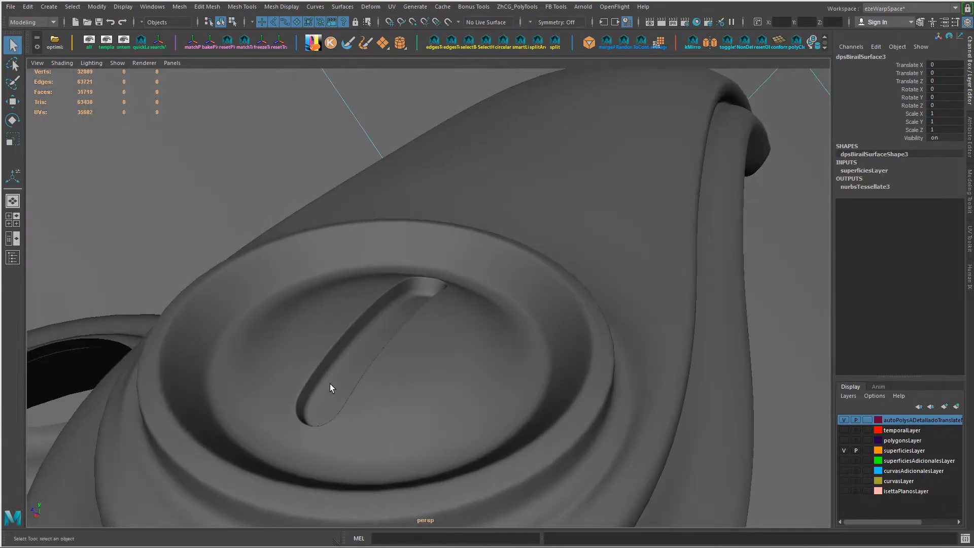
middle_click_drag(330, 385, 432, 253, "alt")
mouse_move(373, 373)
left_mouse_down("alt")
mouse_move(374, 349)
mouse_move(376, 373)
left_mouse_up("alt")
left_click(425, 312)
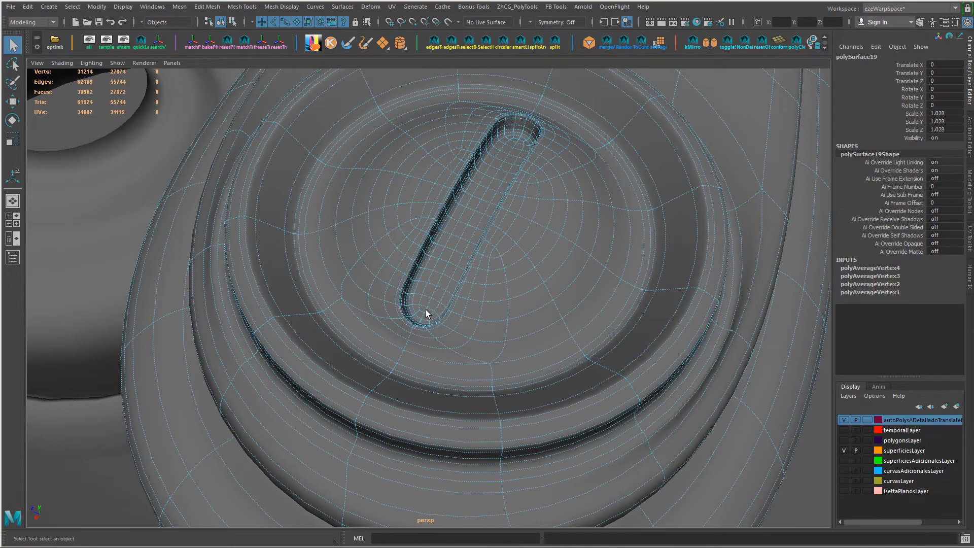
right_click_drag(427, 260, 366, 244)
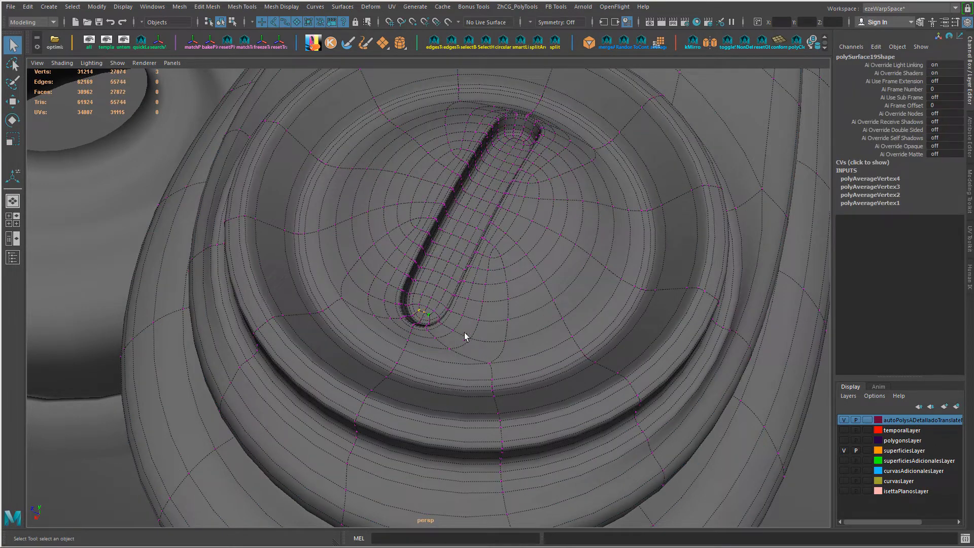
key("g")
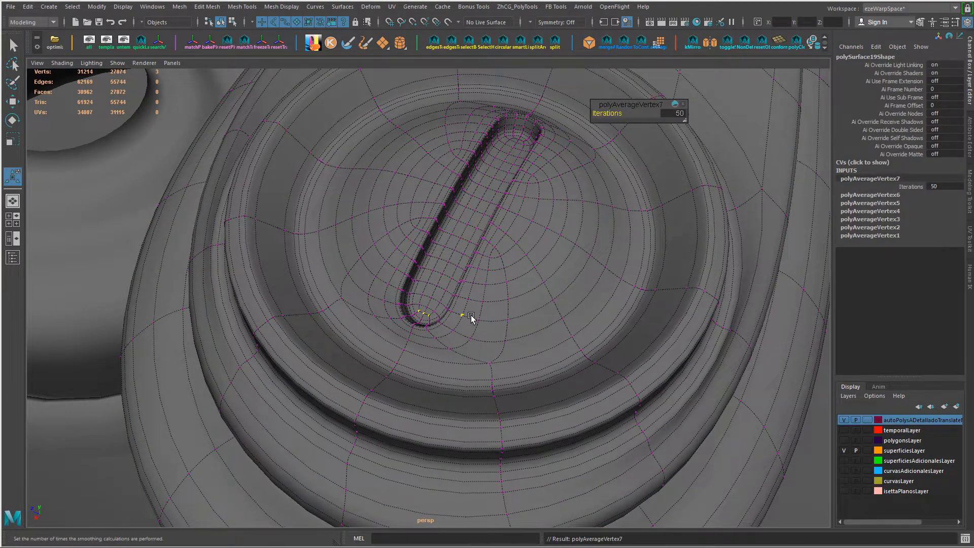
right_click_drag(464, 243, 522, 236)
left_click(90, 440)
scroll(266, 263, "down", 10)
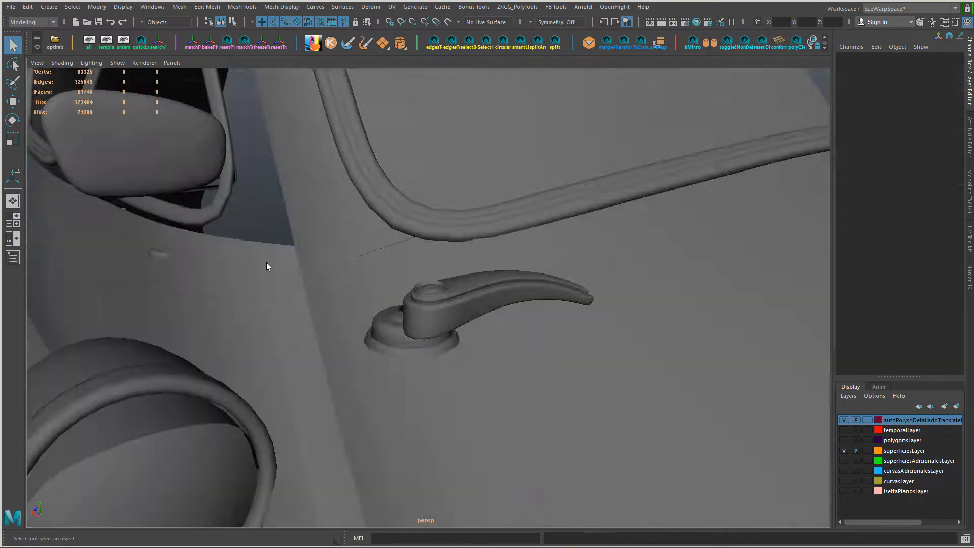
Step: Move the mirror's round base on the car body to Translate X 5.171, Y -0.026, Z 0.018
left_click_drag(267, 263, 244, 431, "alt")
left_click(325, 453)
key("w")
left_click_drag(100, 402, 191, 396)
left_click_drag(191, 396, 312, 297, "alt")
Step: Switch to the photo viewer, inspect the mirror mount in the red car's reference photo, and return to Maya
key("alt+Tab")
scroll(312, 298, "up", 3)
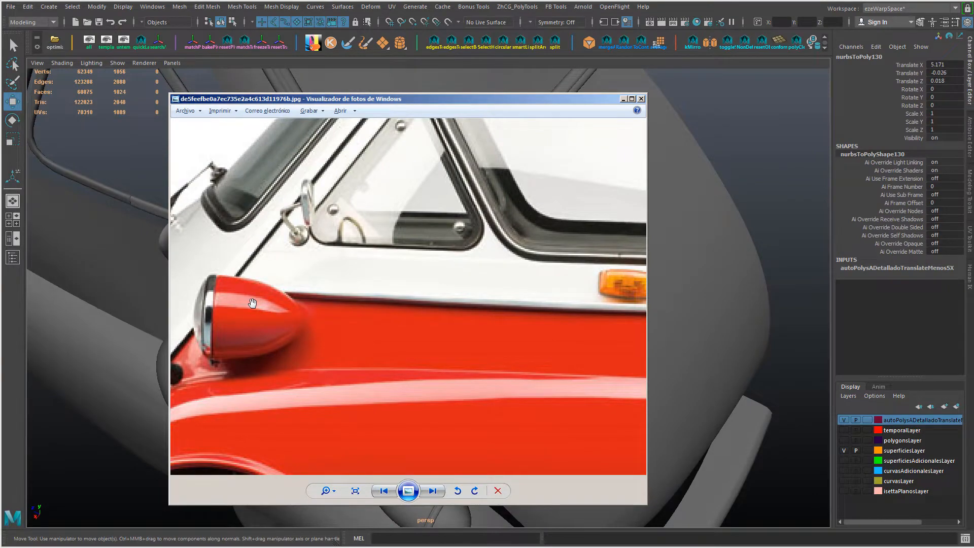
key("alt+Tab")
left_click_drag(252, 303, 246, 307, "alt")
Step: Collapse three rings of edges around the mirror base's flange to reduce its edge loops
key("f")
left_click_drag(413, 344, 394, 373, "alt")
left_click(323, 366)
left_click_drag(322, 366, 287, 403, "alt")
right_click_drag(288, 403, 296, 367, "ctrl")
left_click_drag(297, 375, 288, 351, "alt")
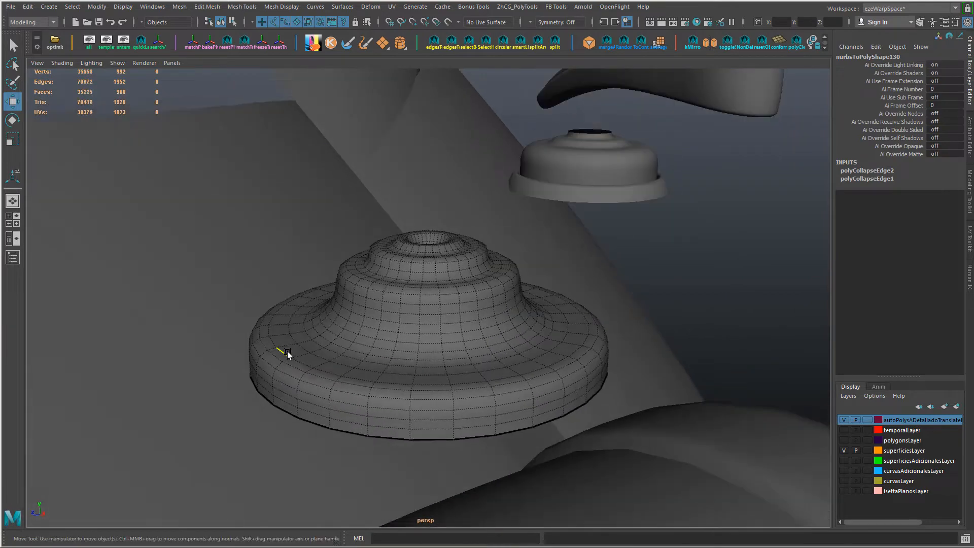
left_click(288, 349)
key("space")
left_click(158, 357)
left_click(187, 398)
left_click_drag(187, 395, 225, 391, "alt")
Step: Select the edge loop on the flange's upper surface near the base's stem and adjust its radius with the Scale tool
double_click(312, 365)
left_click_drag(312, 365, 304, 376, "alt")
key("r")
left_click_drag(473, 322, 465, 321)
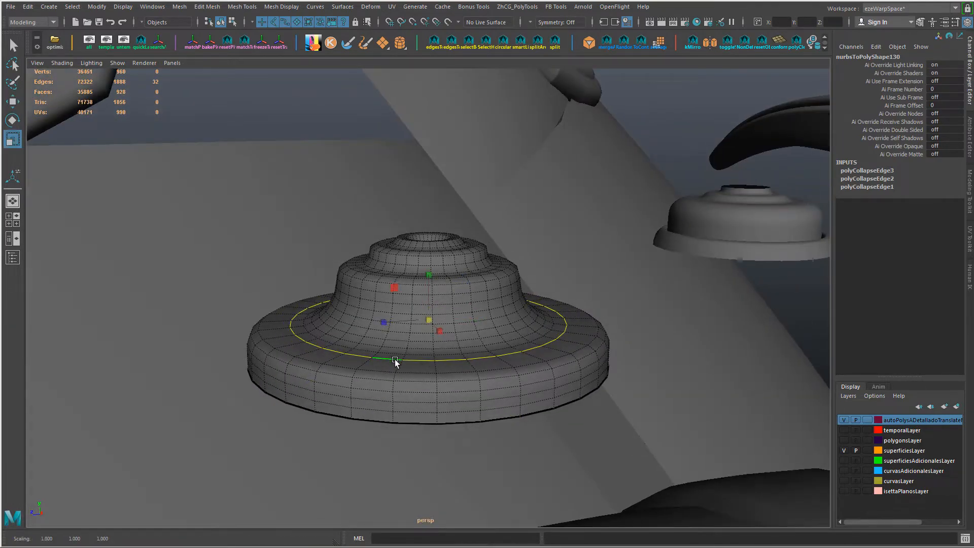
scroll(384, 351, "up", 4)
middle_click_drag(211, 400, 175, 413)
scroll(175, 413, "down", 1)
Step: Select the flange's outer rim faces by growing from an edge loop, extend them onto its upper surface and scale them inward
right_click_drag(206, 487, 205, 221)
double_click(210, 497)
key("ctrl+F11")
key("shift+period")
key("shift+period")
left_click_drag(373, 424, 356, 454, "alt")
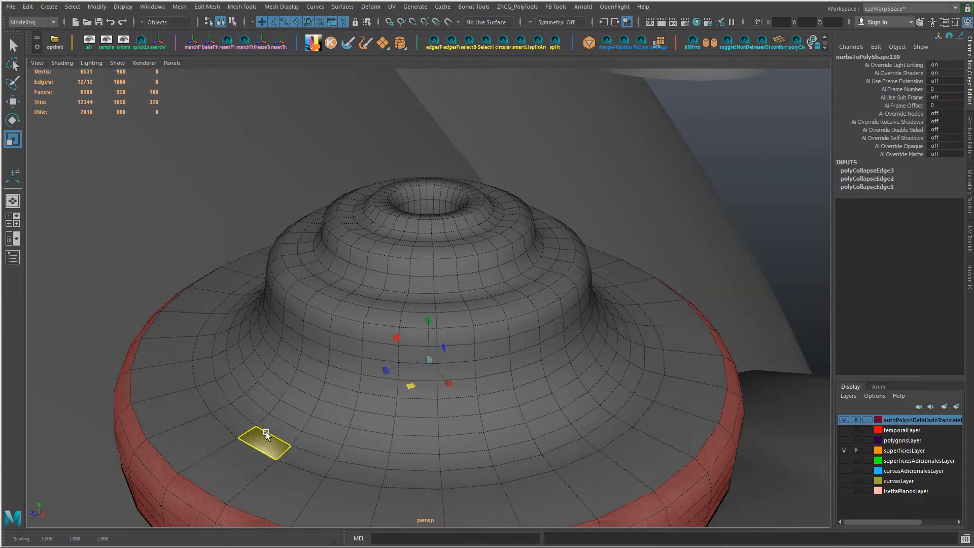
middle_click_drag(266, 432, 246, 460)
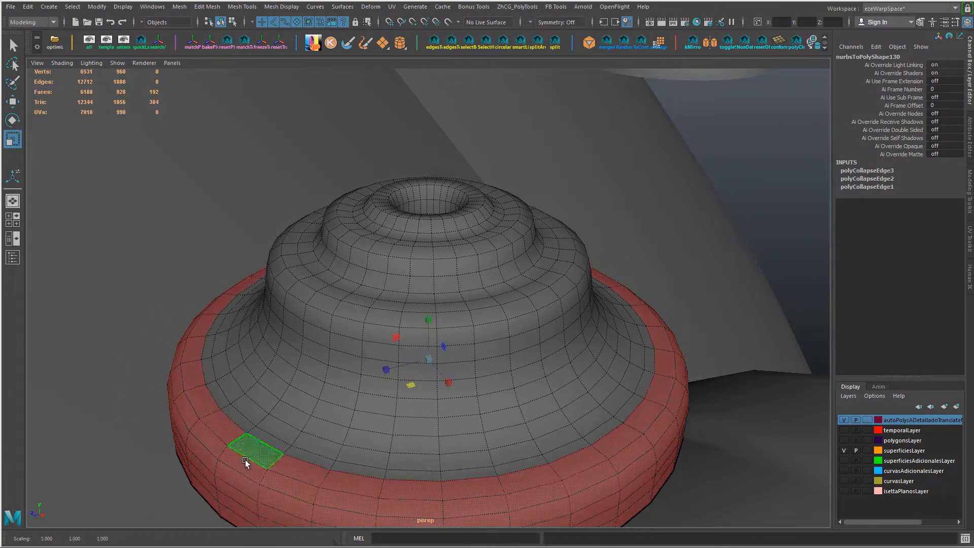
Step: Delete the edge loop on the flange's upper surface just inside its rim
right_click_drag(247, 459, 248, 223)
left_click(259, 439)
right_click_drag(259, 439, 292, 478, "ctrl")
left_click_drag(290, 417, 272, 397, "alt")
left_click(261, 416, "ctrl")
Step: Reselect the flange's rim faces, scale them slightly inward and return to edge selection
double_click(282, 424, "ctrl")
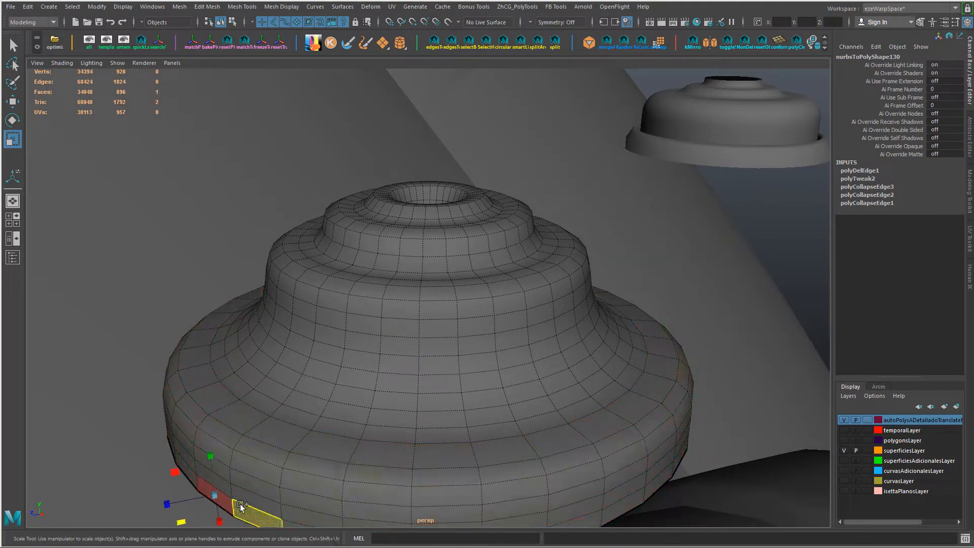
left_click_drag(404, 385, 406, 385)
right_click(528, 357)
right_click_drag(527, 357, 528, 273)
middle_click_drag(485, 352, 525, 364)
right_click_drag(291, 424, 287, 410)
key("w")
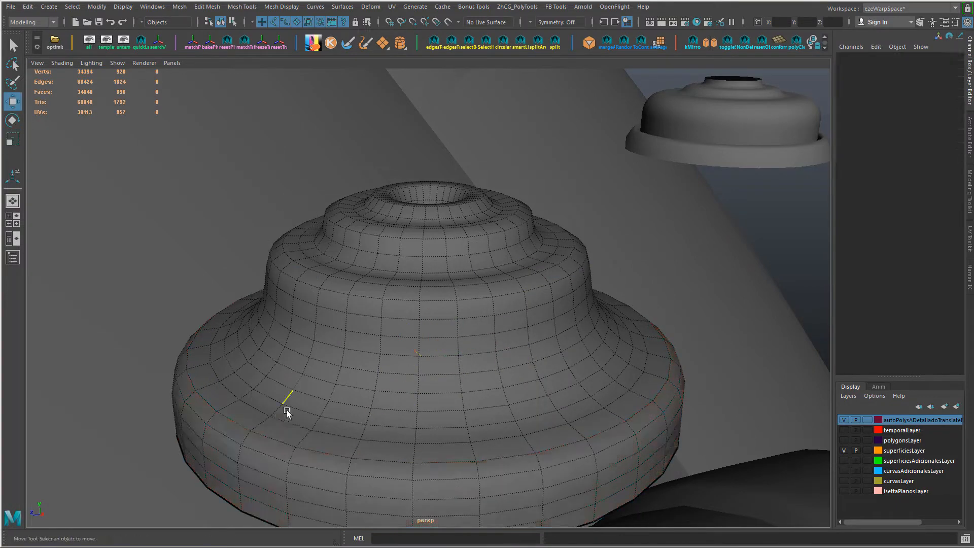
Step: Apply Edit Edge Flow to the successive edge loops from the flange up to the stem, and return to object mode
double_click(291, 424)
key("g")
double_click(331, 417)
key("g")
double_click(342, 401)
key("g")
double_click(358, 370)
key("g")
right_click_drag(434, 246, 501, 187)
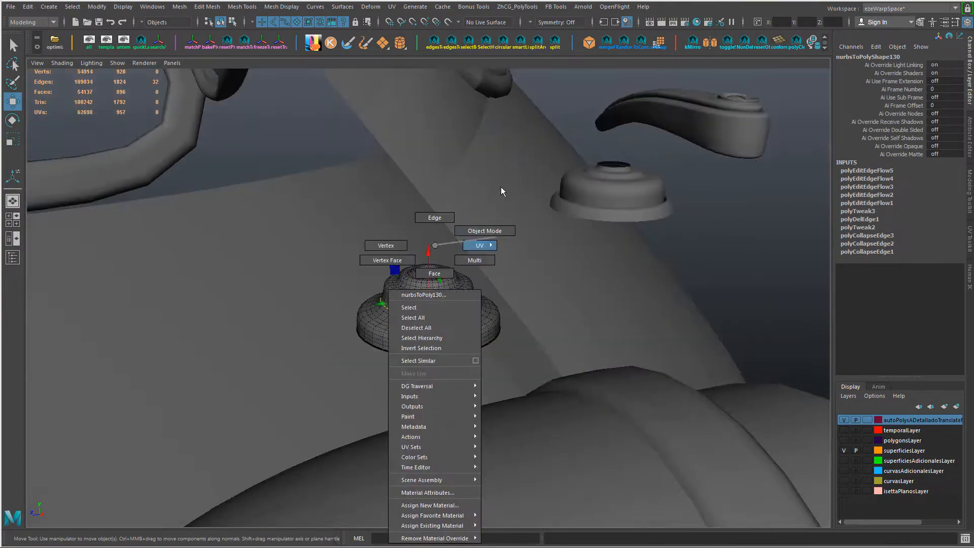
left_click_drag(414, 411, 380, 299, "alt")
key("r")
scroll(473, 354, "down", 8)
key("ctrl+z")
scroll(381, 299, "up", 6)
left_click_drag(394, 227, 401, 255, "alt")
scroll(423, 246, "up", 4)
right_click_drag(423, 242, 419, 248)
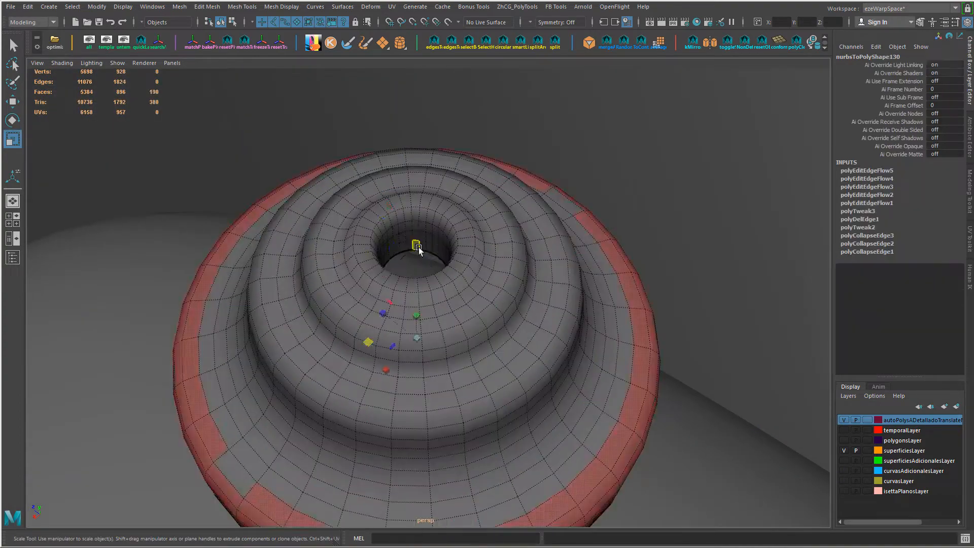
Step: Select the faces around the central hole and grow the selection outward across the base's upper tiers
key("f")
scroll(489, 272, "down", 8)
left_click_drag(489, 272, 439, 300, "alt")
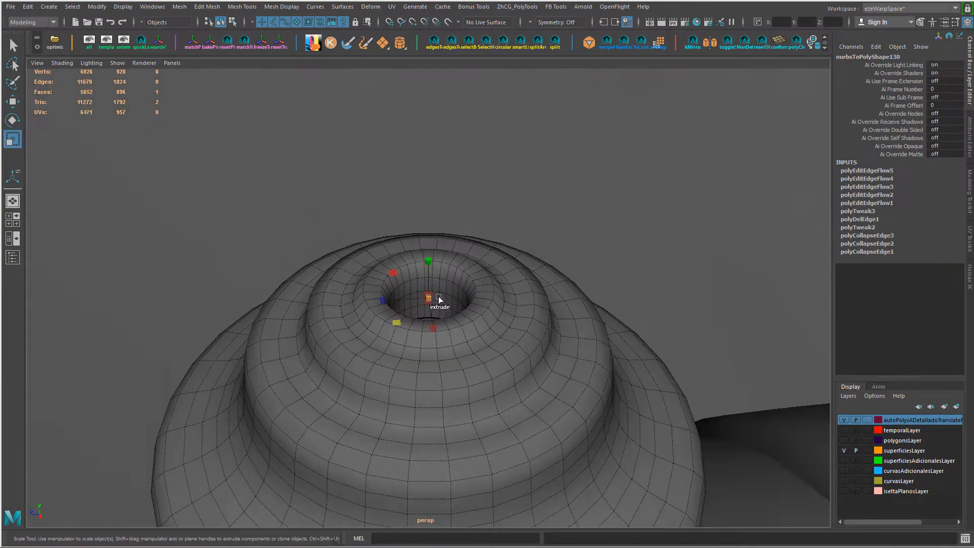
scroll(440, 300, "up", 5)
double_click(449, 297, "shift")
key("shift+period")
key("shift+period")
key("shift+period")
key("shift+period")
key("shift+period")
key("shift+period")
scroll(498, 313, "down", 8)
Step: Undo the first scale attempt, adjust the upper-tier face selection and rescale it to reshape the step below
key("shift+period")
key("shift+period")
key("shift+period")
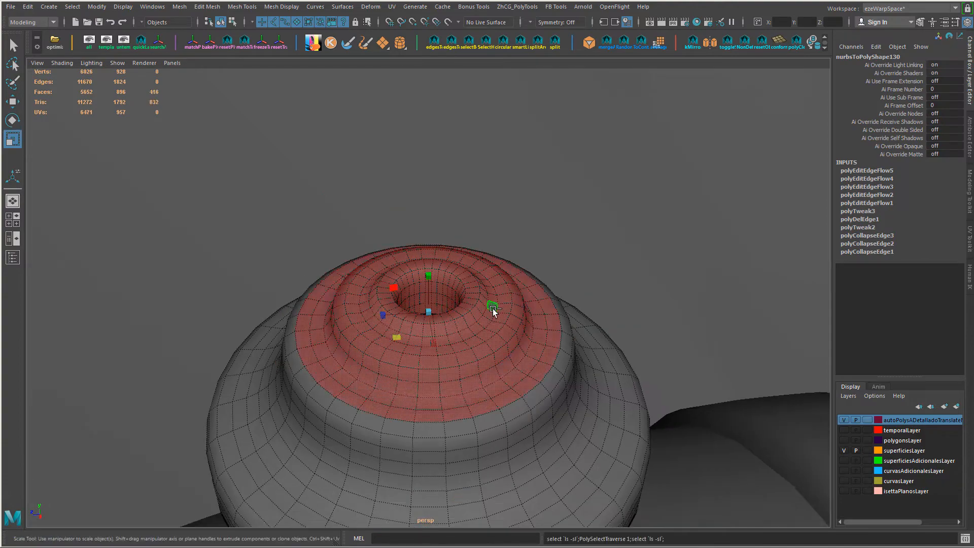
key("shift+comma")
key("shift+comma")
left_click_drag(397, 331, 400, 331)
key("ctrl+z")
key("ctrl+z")
left_click(444, 309, "shift")
left_click_drag(441, 306, 504, 332, "alt")
key("shift+z")
left_click_drag(421, 349, 420, 353)
key("shift+z")
key("shift+period")
left_click_drag(419, 355, 370, 364, "alt")
left_click(339, 403)
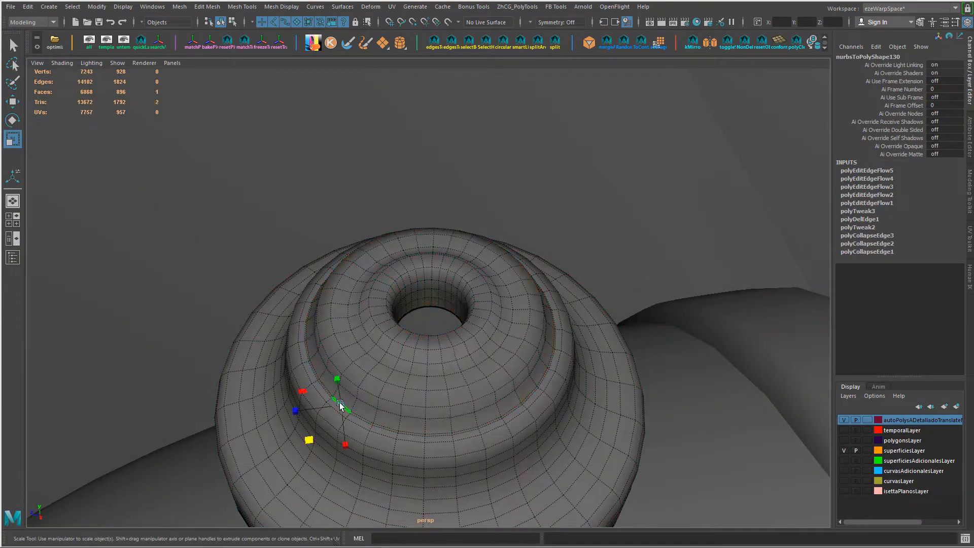
Step: Collapse the two closely spaced edge rings on the step below the base's upper tier
key("f")
left_click(467, 326)
right_click_drag(468, 326, 500, 303, "ctrl")
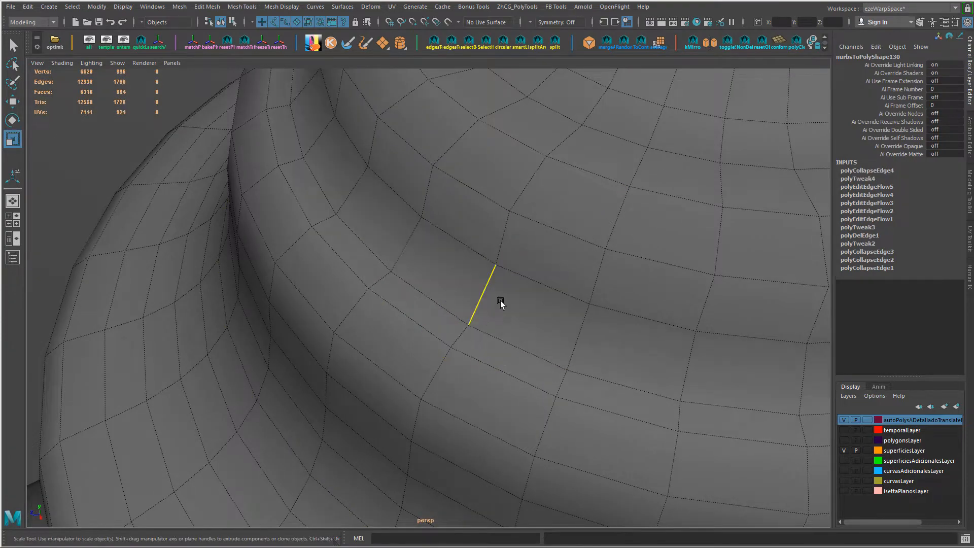
right_click_drag(483, 366, 498, 318, "ctrl")
scroll(502, 318, "down", 6)
left_click_drag(502, 318, 463, 289, "alt")
Step: Select the edge loop at the foot of the upper tier and move it vertically to sharpen the step
double_click(427, 333)
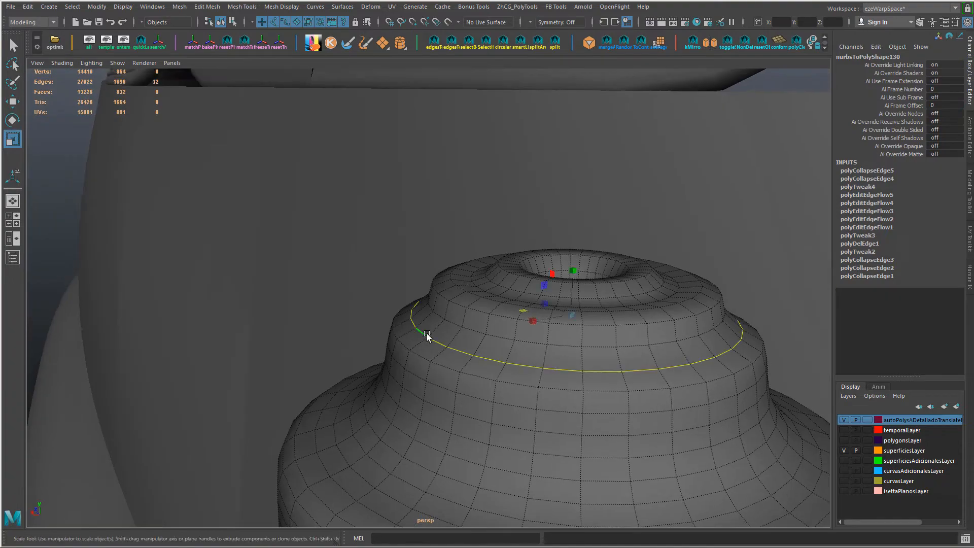
key("w")
left_click_drag(571, 319, 574, 275)
left_click_drag(499, 339, 544, 292, "alt")
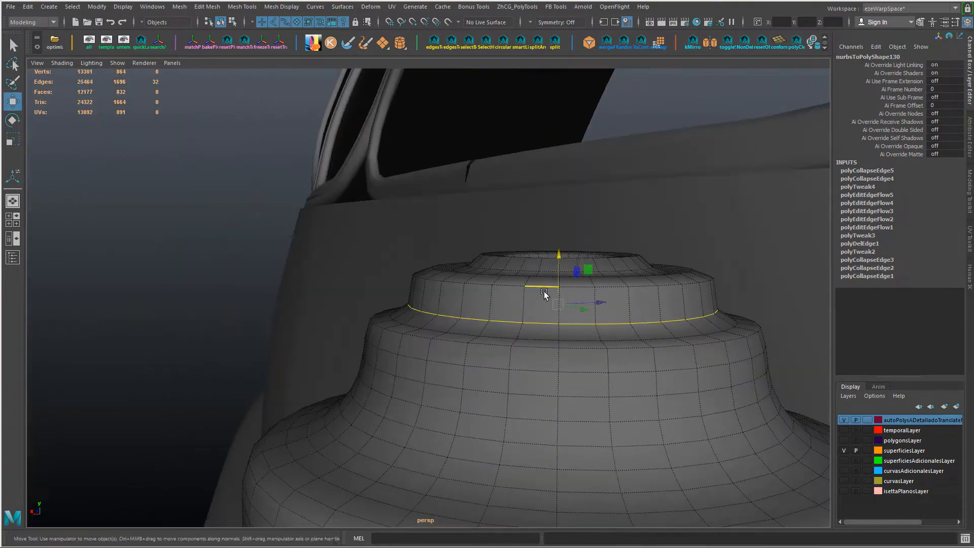
left_click_drag(586, 368, 500, 305, "alt")
Step: Lower the edge loop between the outer rim and the raised hole collar to form a groove, and bevel it
left_click_drag(609, 329, 479, 294, "alt")
double_click(479, 294)
key("w")
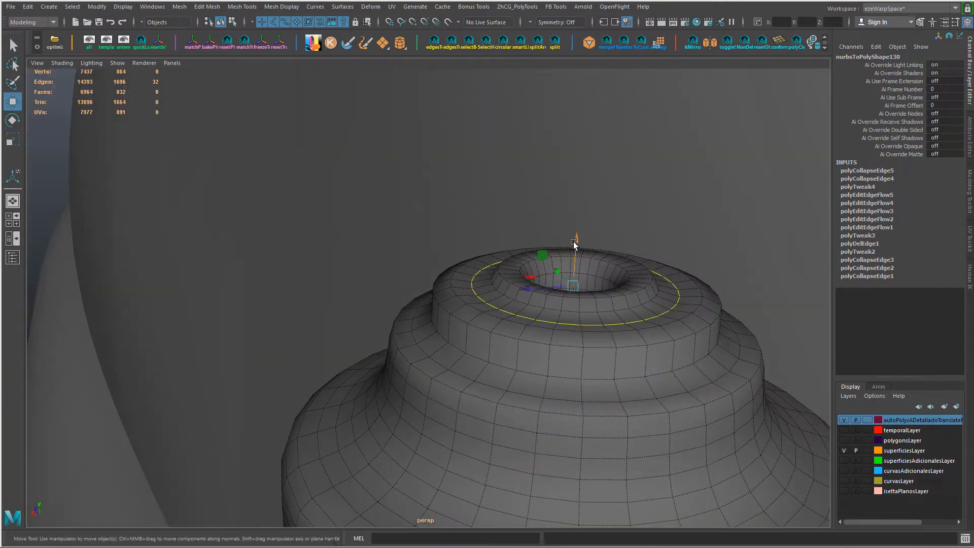
left_click_drag(576, 243, 577, 251)
right_click_drag(507, 287, 482, 310, "shift")
mouse_move(507, 316)
left_mouse_down()
mouse_move(468, 318)
mouse_move(507, 317)
left_mouse_up()
key("w")
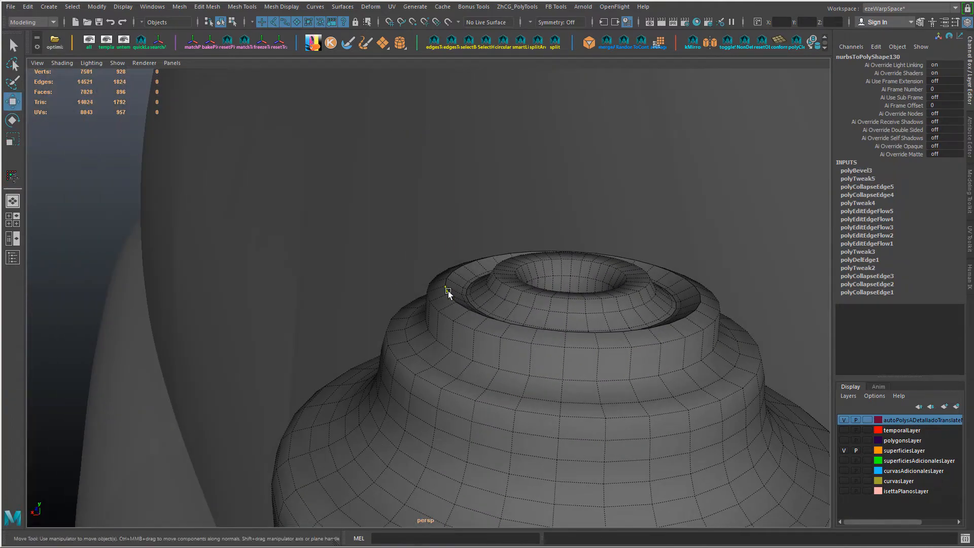
Step: Bevel the edge loops bordering the raised rim around the groove with an offset of 0.236
double_click(448, 290)
right_click_drag(449, 291, 456, 307, "shift")
left_click_drag(564, 315, 497, 325, "alt")
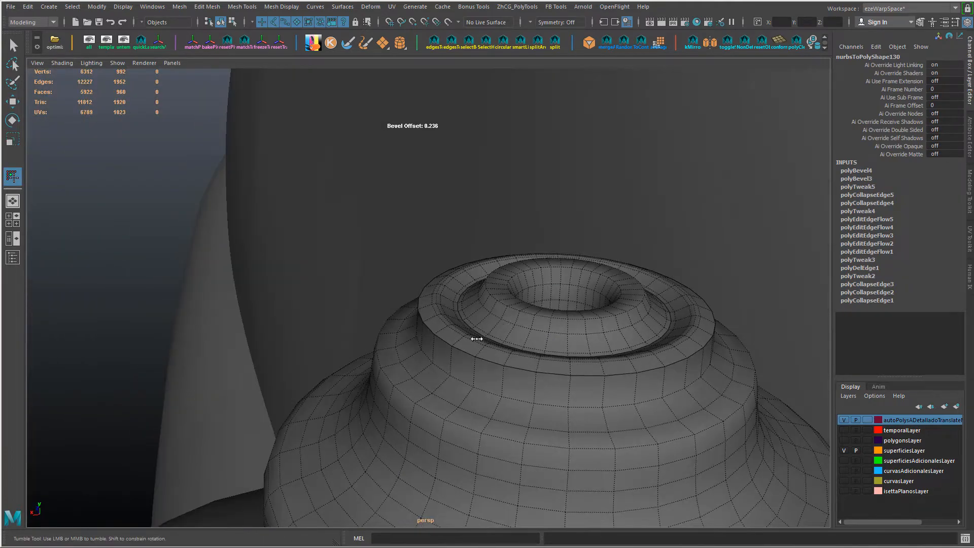
key("w")
double_click(449, 344)
right_click_drag(450, 343, 456, 348, "shift")
left_click_drag(398, 355, 380, 355)
Step: Move the edge loop on the hole's cone vertically and bevel it with an offset of 0.236
left_click_drag(380, 354, 445, 328, "alt")
key("w")
left_click_drag(496, 263, 505, 258)
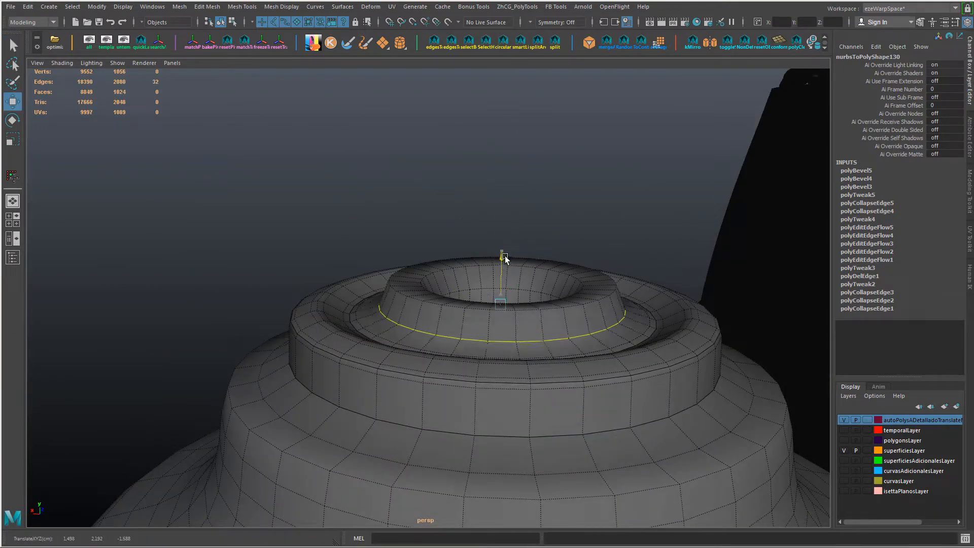
right_click_drag(506, 255, 474, 276, "shift")
left_click_drag(474, 276, 447, 342)
left_click_drag(447, 342, 433, 347, "alt")
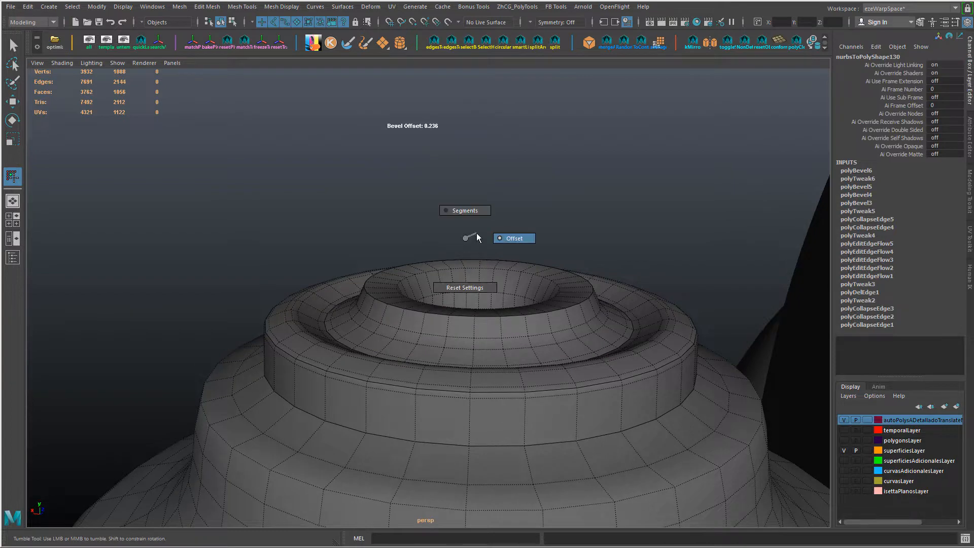
right_click_drag(477, 233, 477, 234, "shift")
Step: Adjust the cone's lower edge loop, then bevel the selected loops around the hole with an offset of 0.236
key("w")
double_click(447, 350)
left_click_drag(480, 258, 481, 262)
right_click_drag(557, 257, 557, 335, "shift")
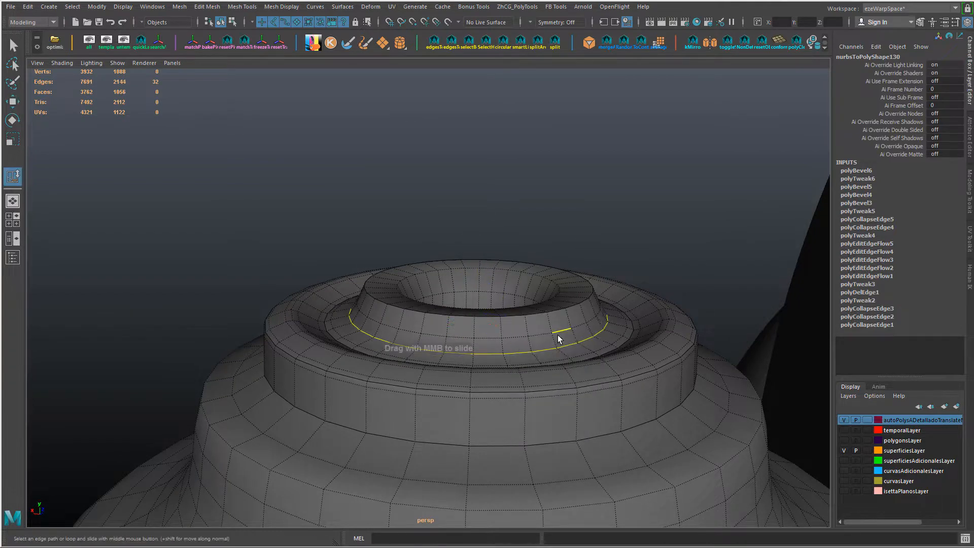
left_click_drag(635, 341, 386, 341, "alt")
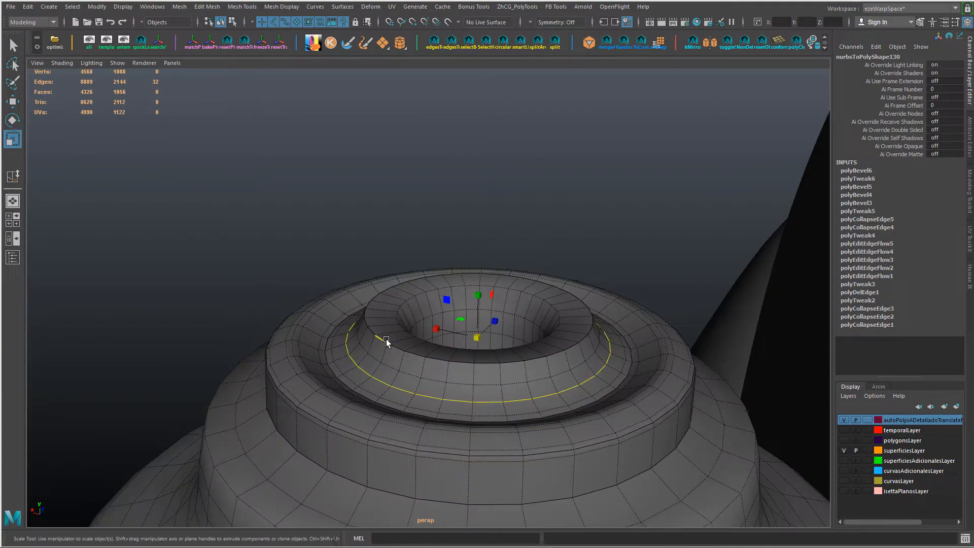
key("ctrl+b")
right_click_drag(315, 330, 386, 340, "alt")
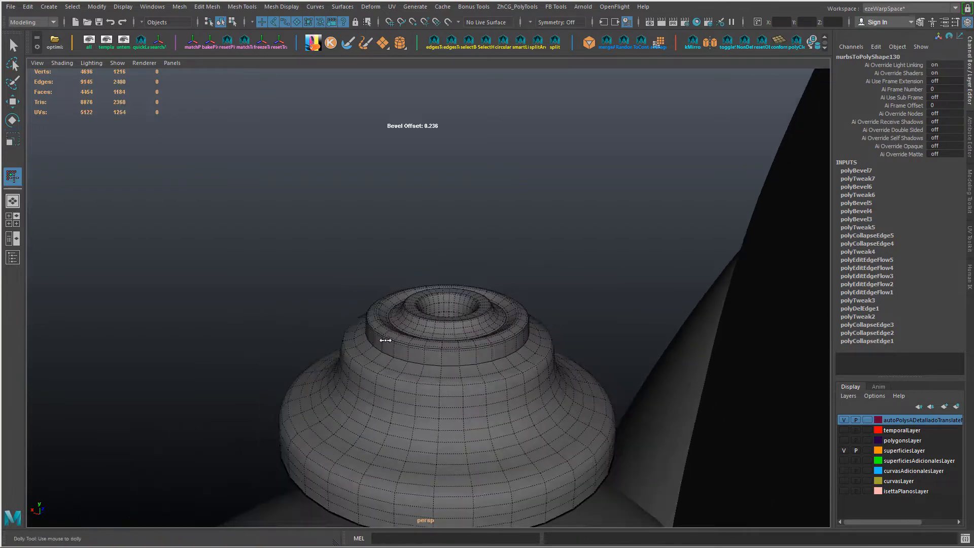
Step: Select the edge loop at the foot of the upper tier's vertical wall and bevel it
right_click_drag(305, 326, 350, 327, "alt")
middle_click_drag(350, 328, 348, 269, "alt")
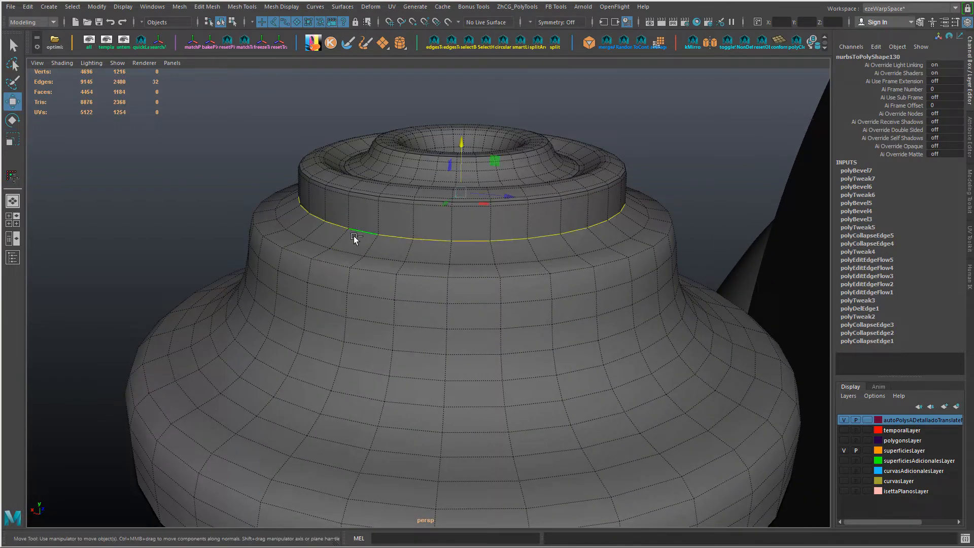
key("ctrl+b")
left_click_drag(350, 265, 300, 267, "alt")
Step: Scale the shoulder edge loop of the next tier down slightly and bevel it
key("w")
double_click(326, 258)
key("r")
middle_click_drag(292, 298, 295, 298)
key("ctrl+b")
mouse_move(284, 298)
left_mouse_down()
mouse_move(307, 304)
mouse_move(287, 307)
mouse_move(299, 309)
left_mouse_up()
middle_click_drag(300, 308, 311, 309)
Step: Soften the edges of the whole mirror base mesh and return to editing around its central hole
scroll(363, 326, "down", 5)
left_click_drag(364, 327, 406, 312, "alt")
key("w")
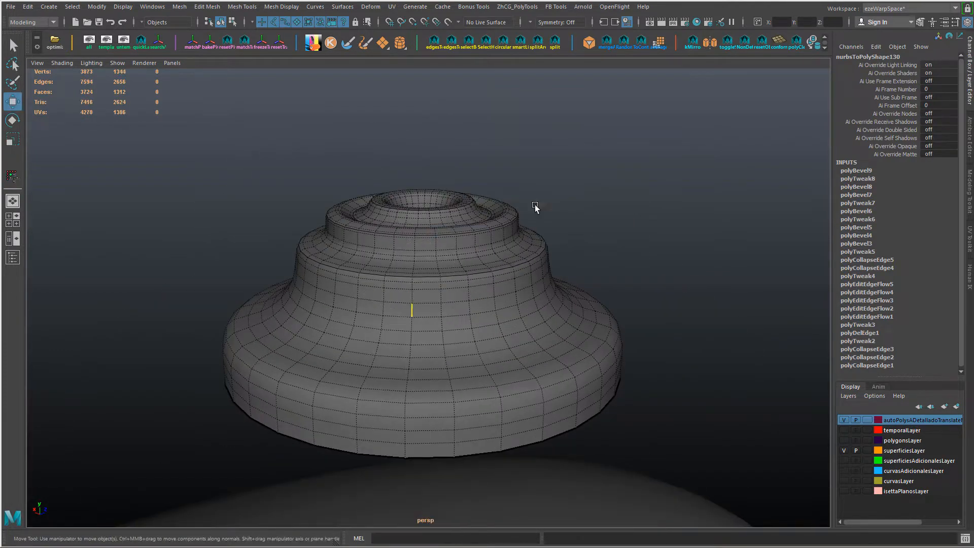
key("ctrl+1")
scroll(428, 290, "down", 8)
left_click(428, 289)
right_click_drag(428, 291, 510, 277, "shift")
left_click(511, 277)
left_click_drag(510, 278, 495, 311, "alt")
scroll(502, 307, "up", 5)
scroll(470, 283, "up", 4)
right_click_drag(472, 245, 472, 202)
scroll(406, 282, "up", 6)
left_click_drag(402, 285, 379, 254, "alt")
left_click(376, 222)
right_click_drag(377, 223, 304, 260, "ctrl")
key("shift+period")
left_click_drag(350, 275, 359, 256, "alt")
scroll(358, 256, "up", 5)
middle_click_drag(360, 257, 378, 300, "alt")
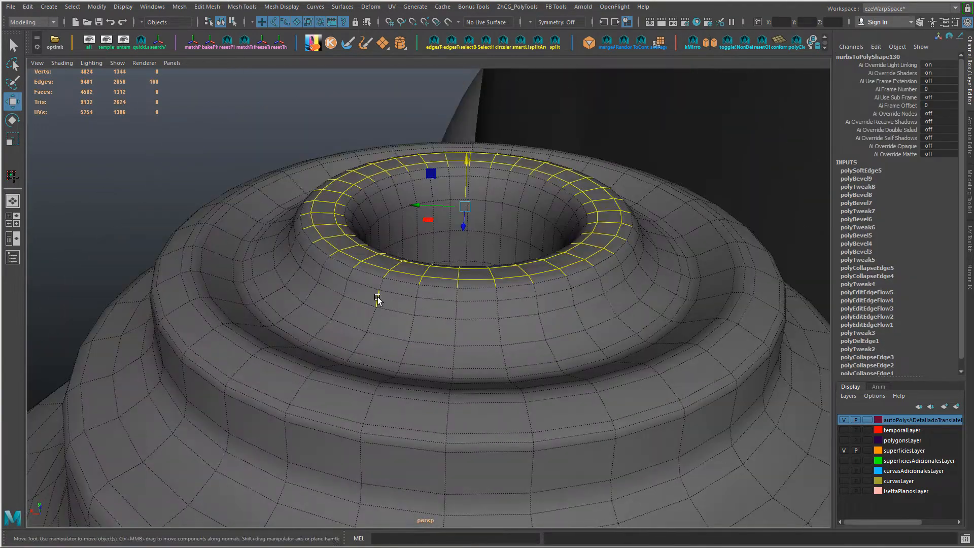
Step: Collapse three edge rings on the cone around the hole to remove the surplus loops
left_click(382, 285)
right_click_drag(395, 305, 396, 269, "ctrl")
right_click_drag(432, 294, 223, 273, "ctrl")
left_click(354, 270)
key("g")
left_click(348, 297)
key("g")
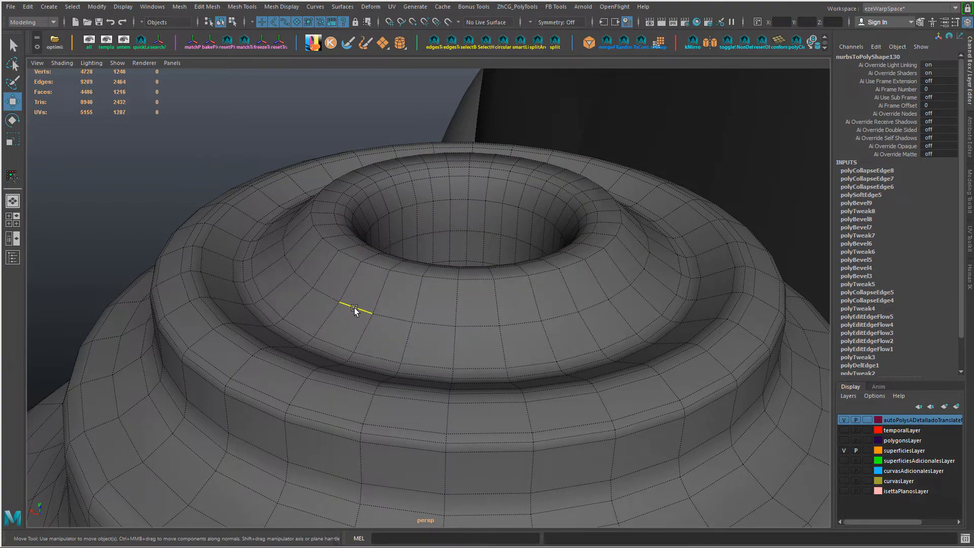
Step: Collapse three more edge rings around the hole's rounded rim
left_click_drag(354, 308, 336, 323, "alt")
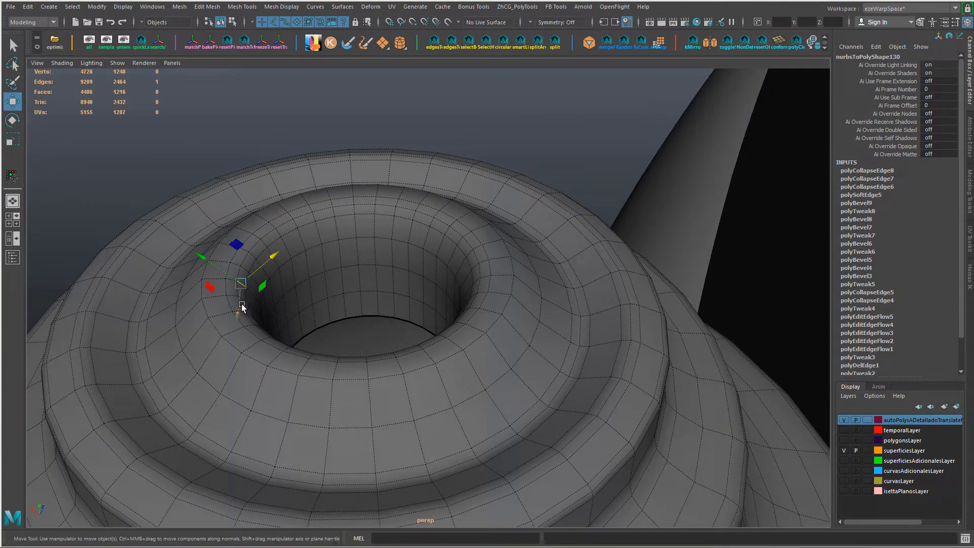
key("g")
left_click(194, 309)
key("g")
left_click_drag(194, 309, 219, 274, "alt")
left_click(204, 288)
key("g")
Step: Select the faces lining the hole and lower them to flatten the surrounding cone
right_click_drag(286, 246, 288, 269)
left_click(279, 306)
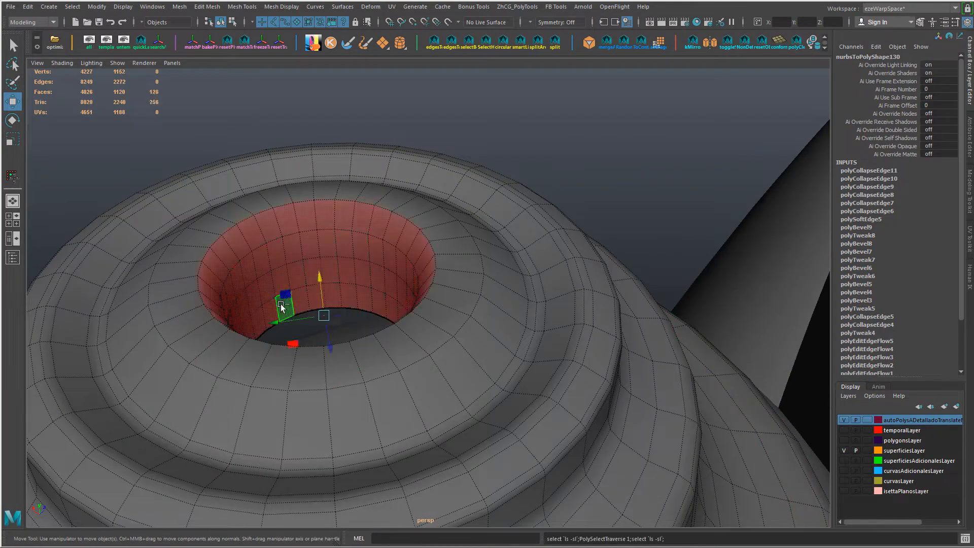
left_click_drag(281, 307, 178, 280, "alt")
key("shift+.")
right_click_drag(179, 281, 177, 249)
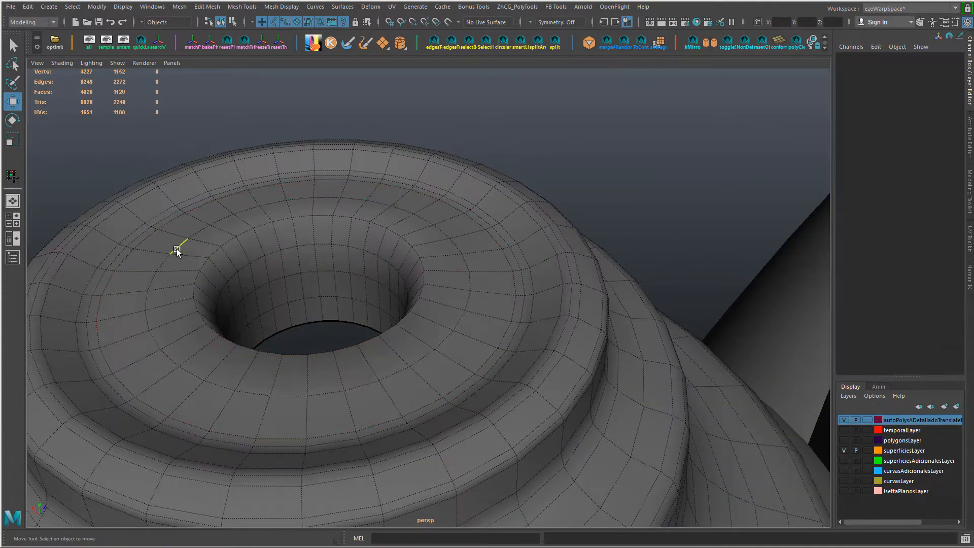
Step: Select the two rings of faces surrounding the hole, then the edge loop running midway between them
double_click(177, 249)
key("ctrl+F11")
left_click_drag(178, 249, 216, 207, "alt")
right_click_drag(253, 265, 251, 355)
left_click(495, 326)
right_click_drag(410, 241, 406, 330)
left_click(418, 190)
left_click_drag(363, 131, 363, 135)
left_click_drag(351, 137, 313, 259, "alt")
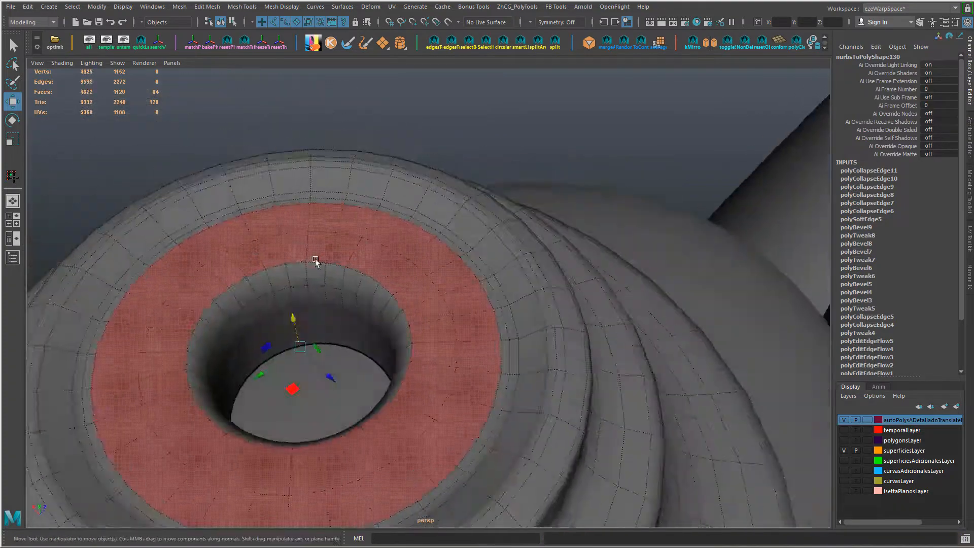
key("f")
scroll(425, 337, "up", 8)
left_click_drag(425, 337, 370, 292, "alt")
right_click_drag(371, 291, 371, 253)
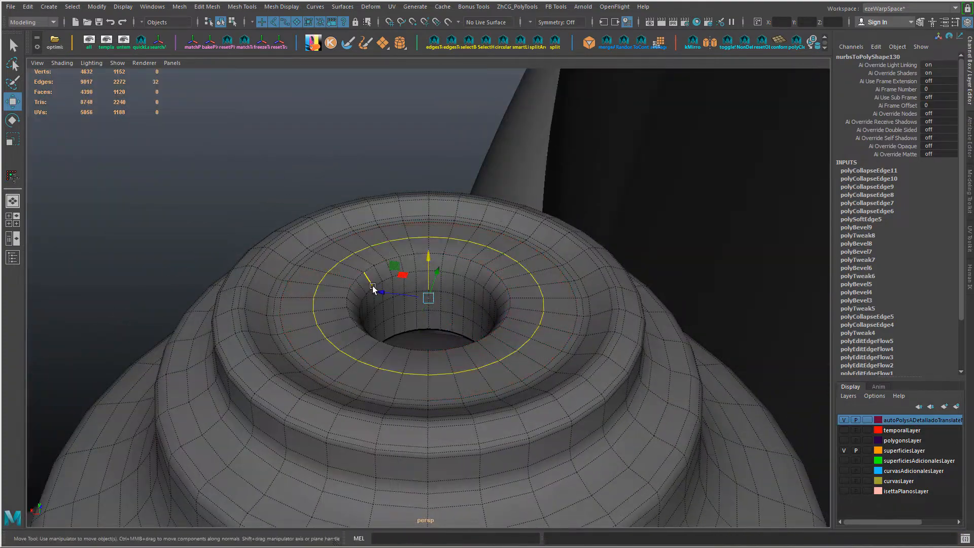
left_click_drag(373, 287, 406, 294, "alt")
Step: Select the hole's inner wall faces by growing from its edge loop and scale them across the hole's width
double_click(491, 270)
right_click_drag(406, 246, 405, 297)
key("shift+period")
key("shift+period")
left_click_drag(398, 307, 437, 318, "alt")
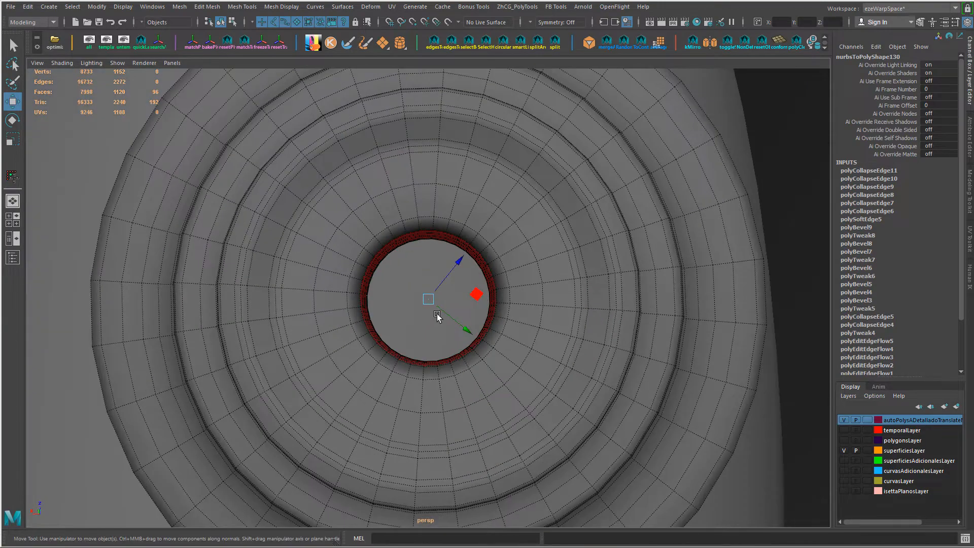
key("r")
left_click_drag(397, 262, 387, 255)
Step: Scale the selected inner wall faces of the hole uniformly, judging the hole's size in the top view
scroll(461, 285, "down", 8)
scroll(461, 285, "down", 2)
left_click_drag(461, 285, 493, 322, "alt")
scroll(445, 308, "up", 8)
scroll(421, 287, "up", 6)
key("space")
key("shift+f")
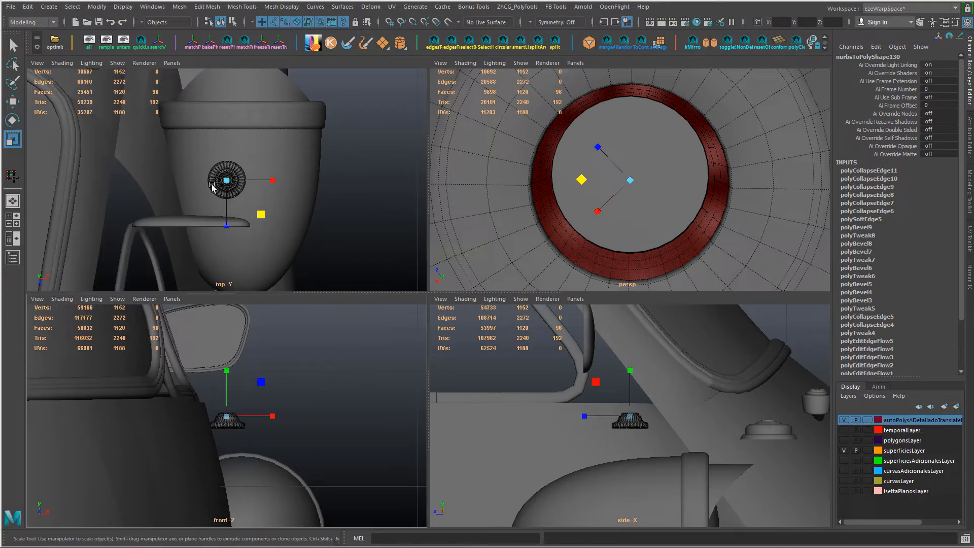
right_click_drag(213, 187, 394, 269, "alt")
middle_click_drag(350, 245, 353, 247)
Step: Select the edge loop around the hole's rim and bevel it
left_click_drag(538, 203, 558, 220, "alt")
double_click(528, 183)
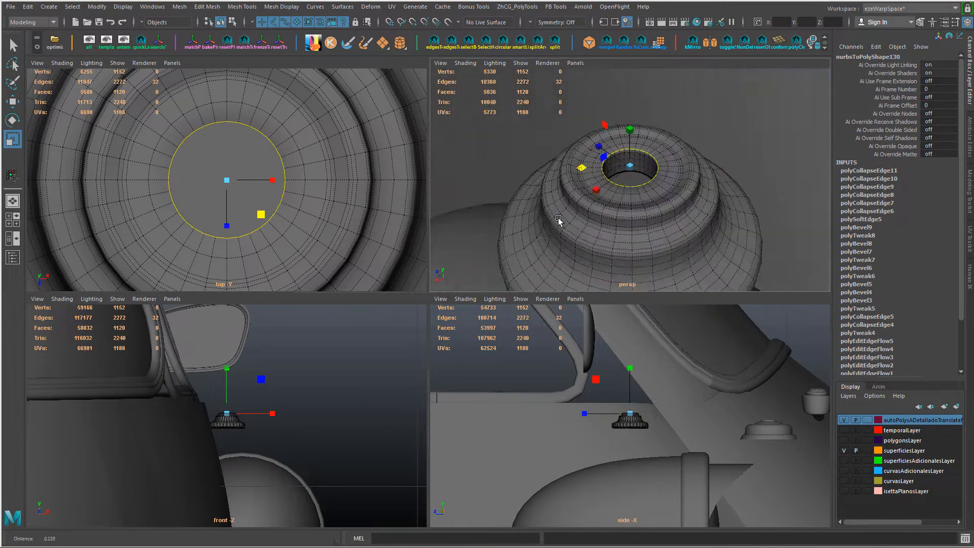
right_click_drag(559, 220, 604, 219, "alt")
left_click_drag(604, 220, 506, 194, "alt")
key("ctrl+b")
left_click_drag(506, 194, 502, 193)
left_click_drag(512, 191, 631, 183)
Step: Even out the edge loops beside the beveled hole rim with Edit Edge Flow and soften the mesh's edges
double_click(613, 145, "shift")
double_click(602, 163, "shift")
scroll(603, 198, "down", 7)
right_click_drag(604, 234, 683, 210)
left_click(548, 132)
scroll(607, 211, "down", 5)
left_click(652, 208)
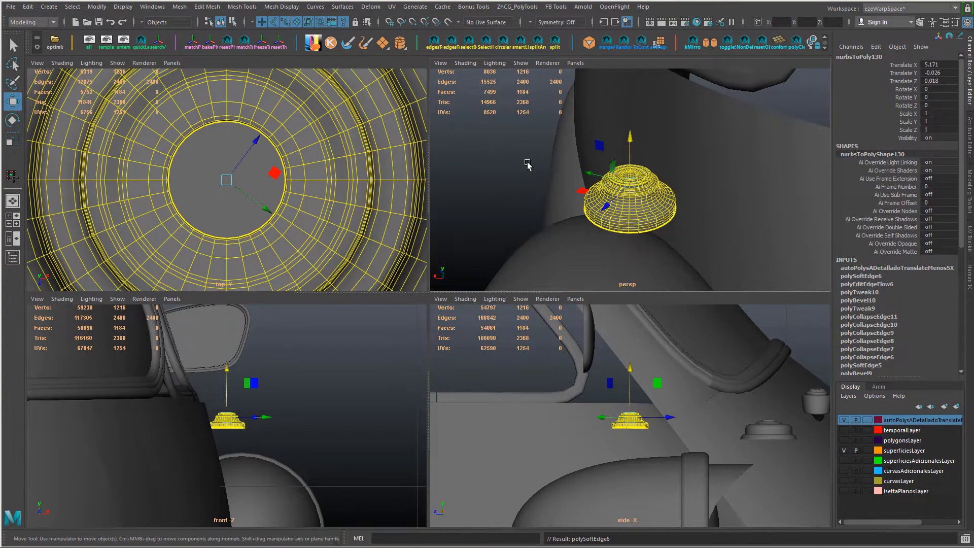
Step: Delete the edge loop running around the outside of the top tier just below its rim
left_click(527, 161)
scroll(528, 168, "down", 6)
left_click_drag(526, 163, 717, 242, "alt")
scroll(584, 177, "up", 10)
left_click_drag(555, 158, 589, 158, "alt")
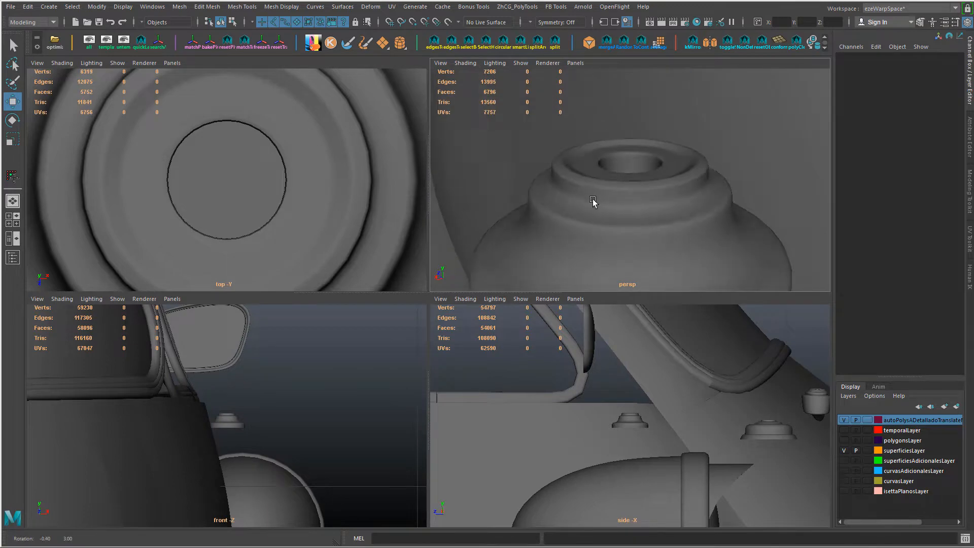
scroll(593, 202, "up", 6)
right_click_drag(572, 198, 577, 176)
double_click(562, 229)
left_click_drag(561, 229, 531, 221, "alt")
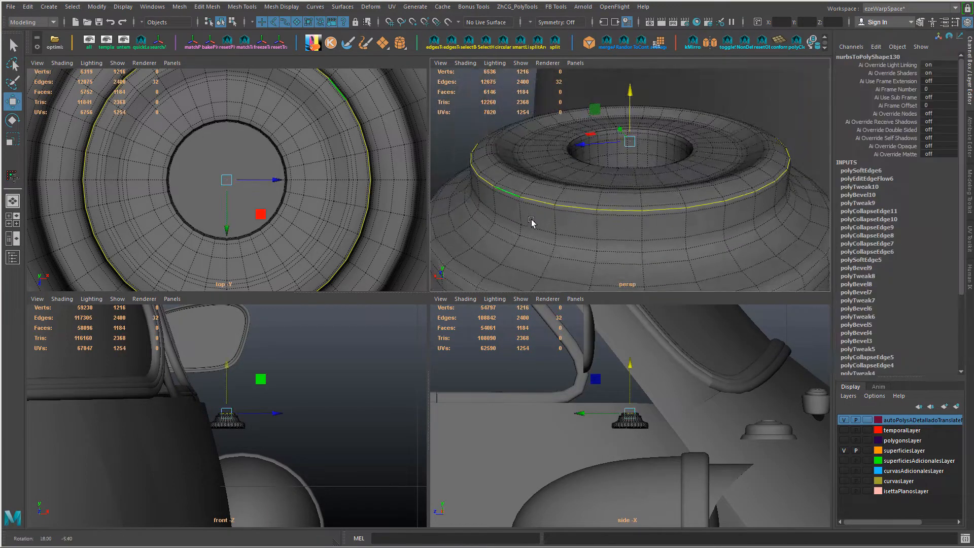
right_click_drag(502, 212, 517, 195, "shift")
Step: Raise the edge loop on the top tier's outer rim slightly and scale it to round the shoulder
double_click(517, 193)
key("r")
middle_click_drag(641, 246, 625, 243)
key("w")
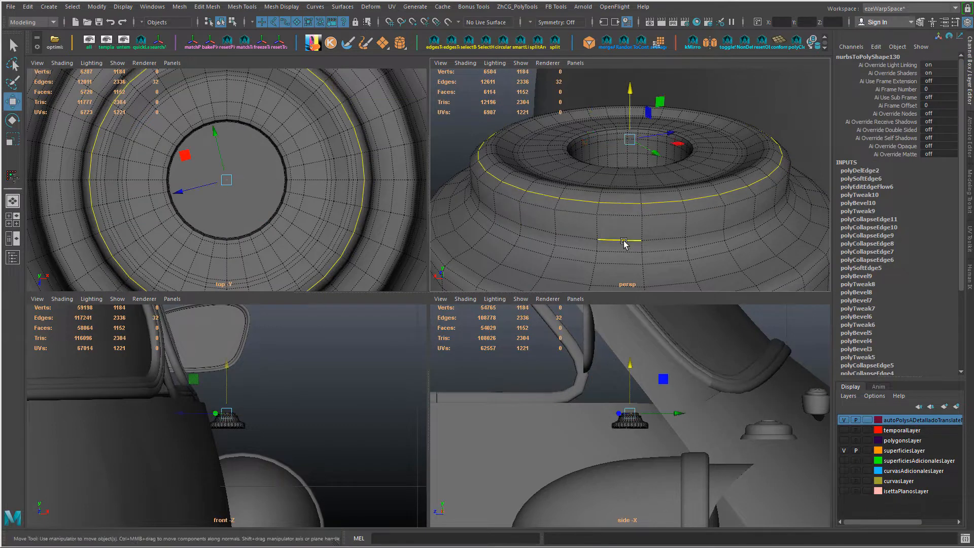
left_click_drag(624, 242, 621, 216, "alt")
left_click_drag(630, 88, 631, 85)
key("r")
middle_click_drag(523, 193, 518, 194)
key("w")
Step: Select the inner edge loop on the top tier's rim and scale it slightly
double_click(530, 156)
left_click_drag(530, 156, 525, 172, "alt")
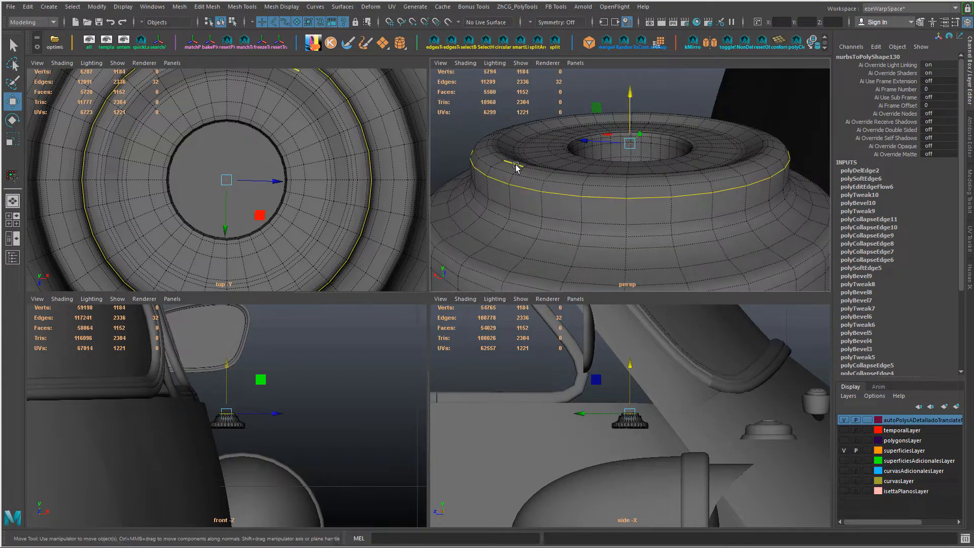
double_click(515, 164)
key("r")
middle_click_drag(504, 187, 506, 188)
left_click_drag(512, 183, 509, 228, "alt")
middle_click_drag(446, 196, 447, 196)
right_click_drag(554, 205, 507, 195, "alt")
Step: Select the mirror base as a whole object and delete its construction history
key("F8")
left_click(670, 170)
right_click_drag(669, 170, 700, 178, "alt")
mouse_move(660, 198)
left_mouse_down("alt")
mouse_move(650, 180)
mouse_move(648, 200)
left_mouse_up("alt")
left_click(650, 181)
right_click_drag(648, 199, 597, 192, "alt")
key("space")
key("f")
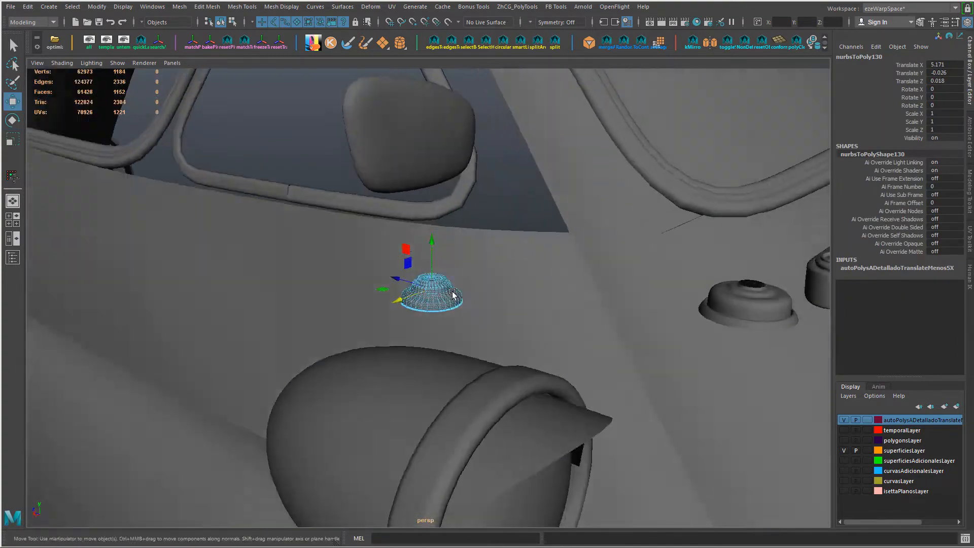
Step: Isolate the mirror base, cap its open bottom with a face, and show the hidden objects again
key("alt+h")
key("F10")
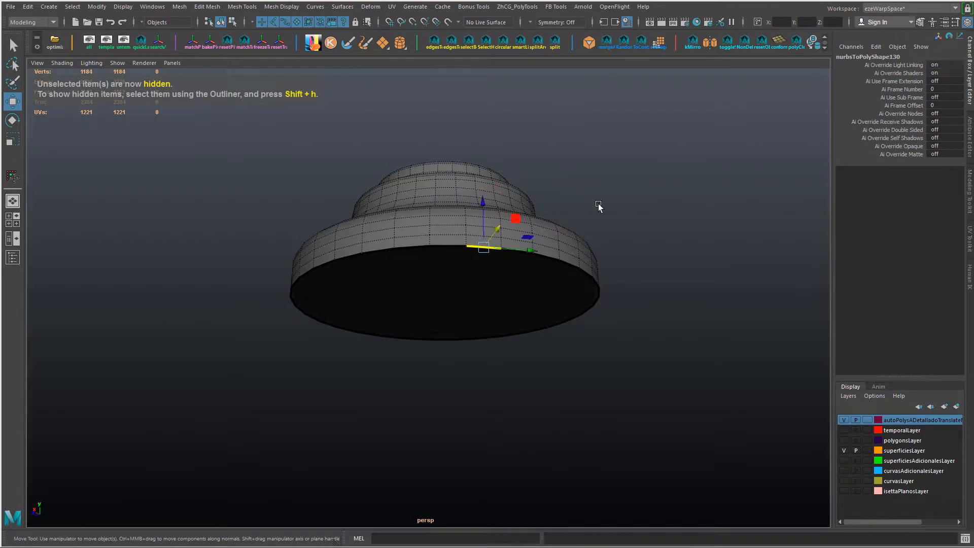
right_click_drag(599, 204, 576, 338, "shift")
right_click_drag(575, 338, 557, 325, "alt")
left_click_drag(569, 310, 588, 347, "alt")
key("ctrl+shift+h")
Step: Snap the base's bottom face onto the car body surface with the Snap Together Tool, moving and rotating the object
right_click_drag(600, 325, 530, 284, "alt")
left_click_drag(530, 284, 552, 293, "alt")
left_click_drag(553, 293, 464, 289, "alt")
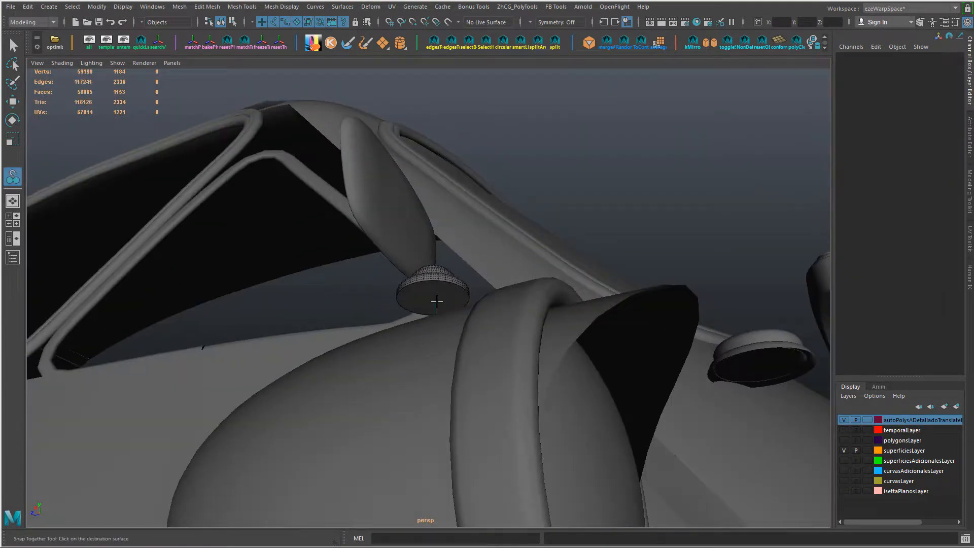
left_click_drag(397, 288, 429, 307, "alt")
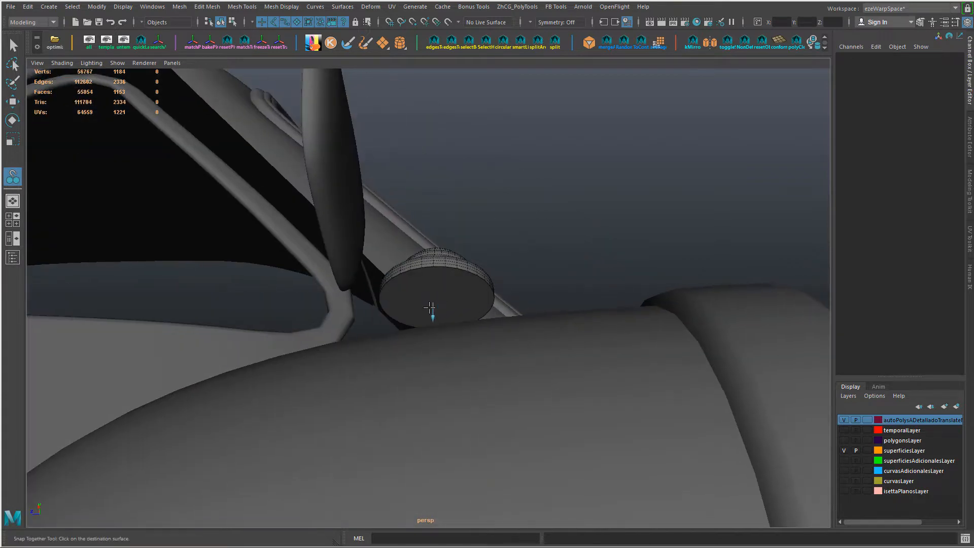
double_click(12, 177)
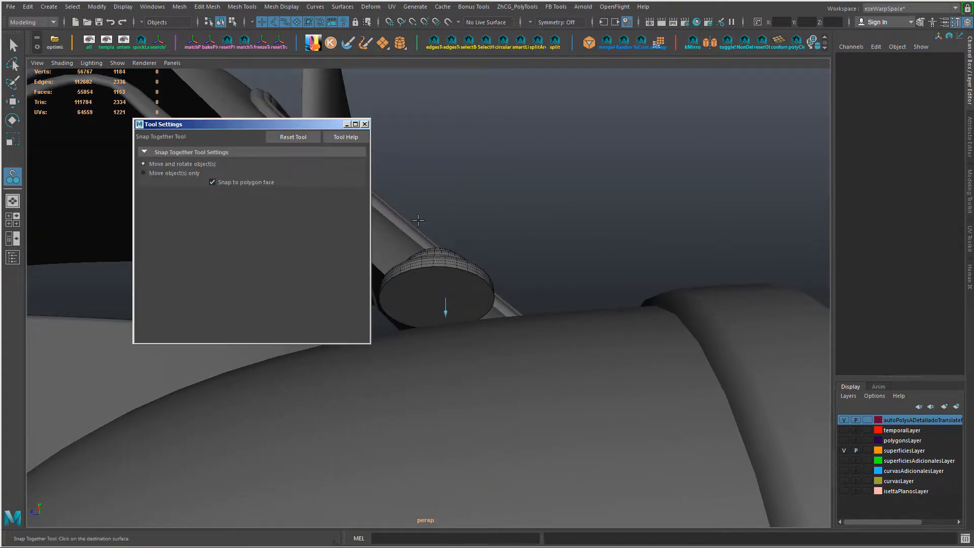
left_click_drag(447, 233, 563, 333, "alt")
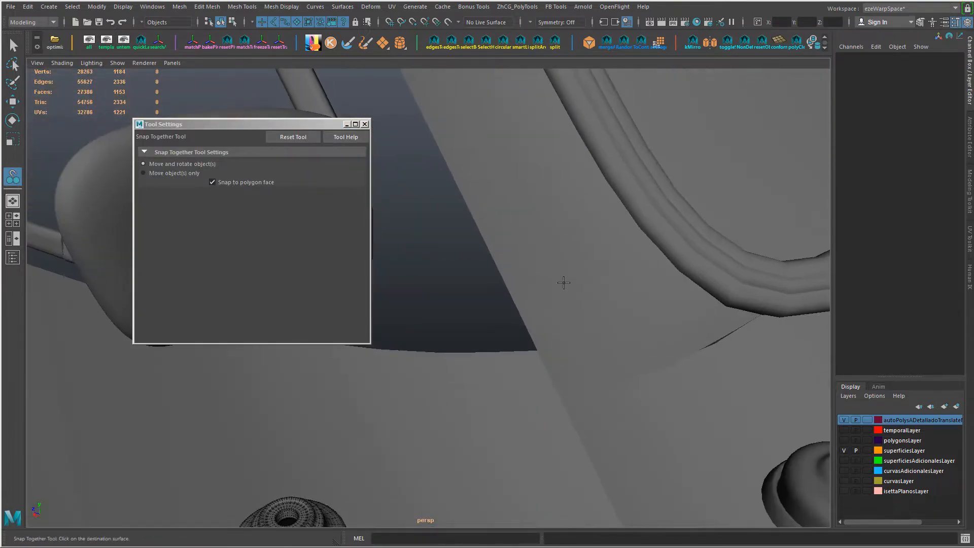
left_click_drag(563, 283, 600, 253, "alt")
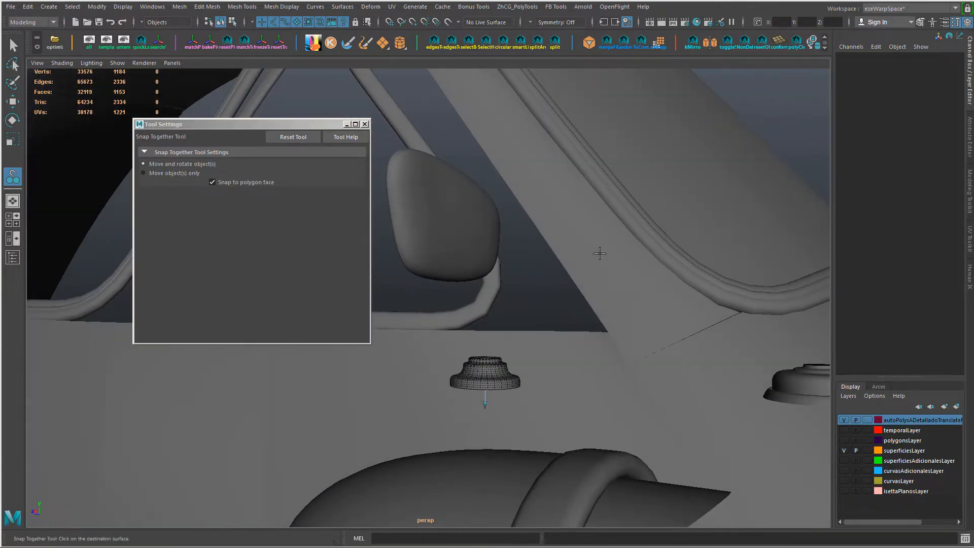
left_click_drag(602, 293, 628, 317, "alt")
key("Return")
Step: Close the tool settings and frame the snapped mirror base in the view
key("w")
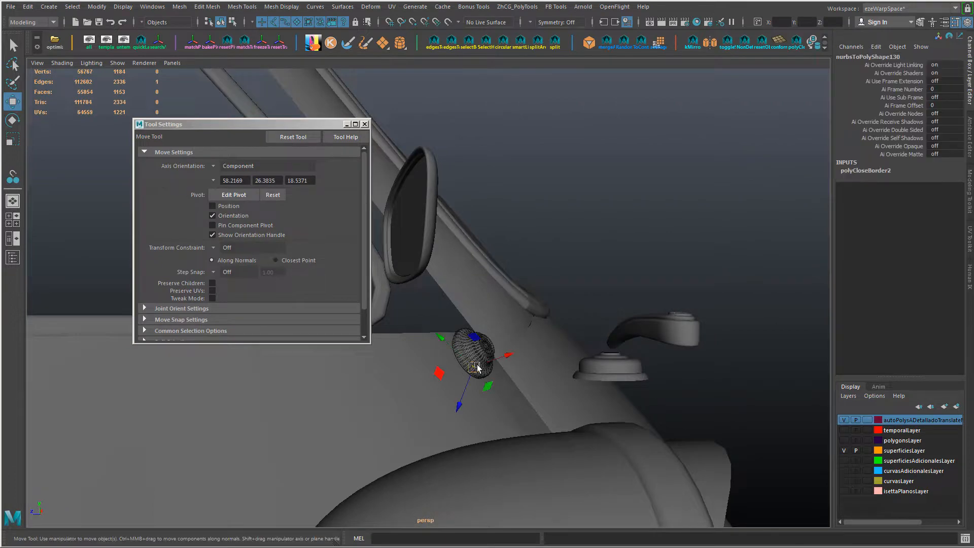
right_click_drag(472, 351, 491, 332)
key("w")
left_click_drag(477, 335, 452, 321)
left_click_drag(452, 320, 493, 296, "alt")
left_click_drag(507, 348, 547, 319)
key("r")
key("ctrl+z")
mouse_move(508, 288)
left_mouse_down()
mouse_move(512, 300)
mouse_move(513, 281)
left_mouse_up()
key("f")
left_click(364, 124)
Step: Select the middle tier's faces by growing from its edge loop, lower them, and scale them to about 0.83 along the base's axis
right_click_drag(527, 304, 579, 331, "alt")
middle_click_drag(579, 330, 484, 239, "alt")
right_click_drag(485, 239, 483, 209)
double_click(468, 203)
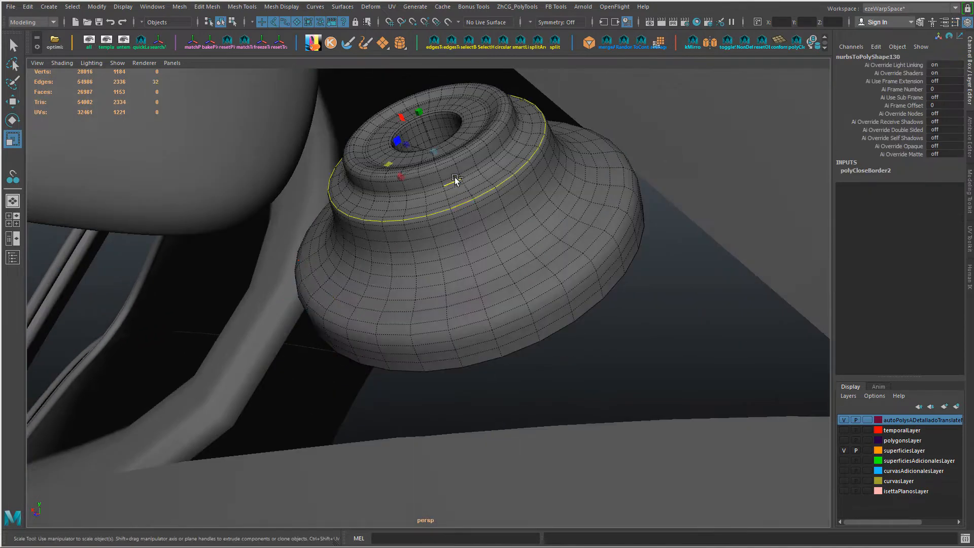
key("ctrl+F11")
key("greater")
key("greater")
left_click_drag(455, 177, 431, 173, "alt")
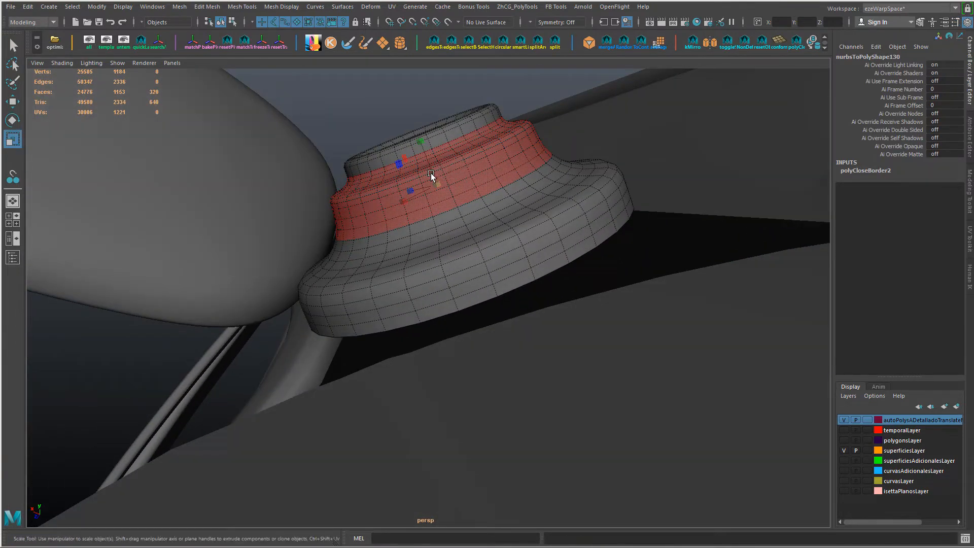
key("w")
left_click_drag(417, 133, 361, 170)
key("r")
left_click_drag(447, 154, 446, 159)
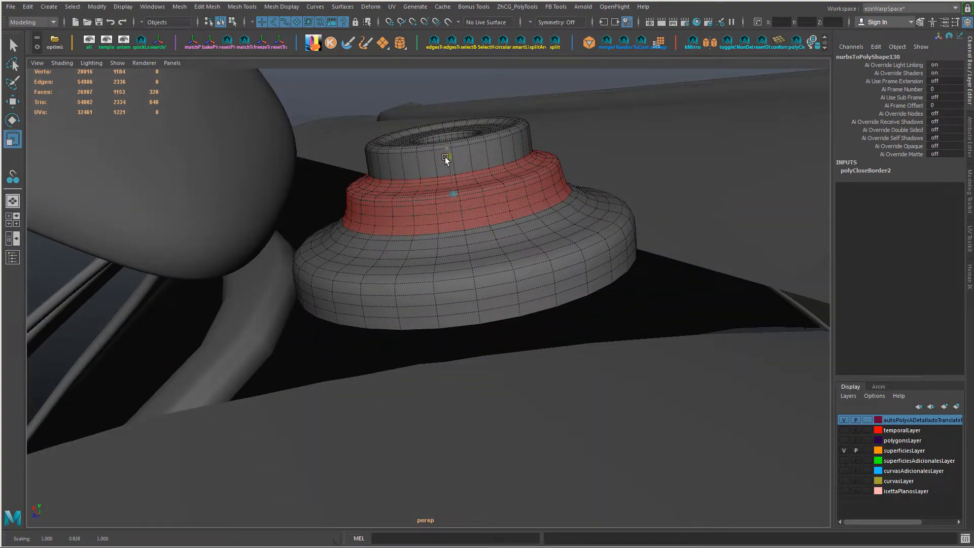
Step: Delete the edge loop just below the middle tier and smooth the neighbouring loop with Edit Edge Flow
scroll(348, 199, "up", 4)
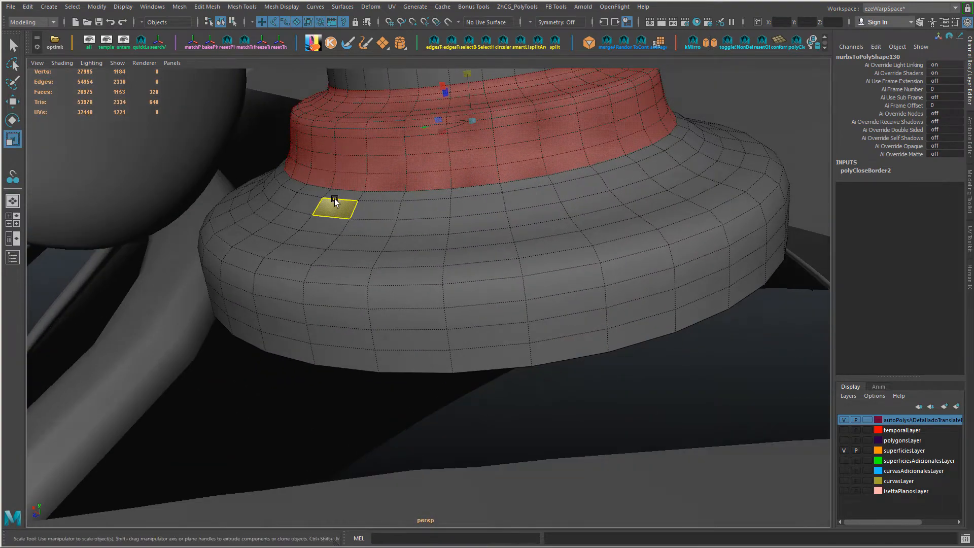
key("F10")
double_click(340, 195)
key("ctrl+Delete")
key("g")
left_click_drag(349, 204, 344, 196, "alt")
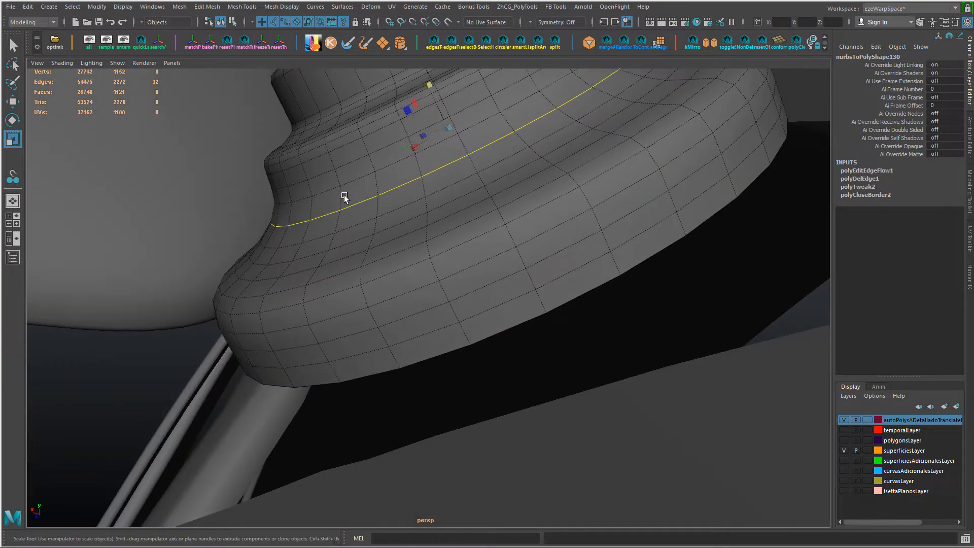
Step: Move the selected edge loop at the foot of the middle tier along the base's axis
scroll(350, 202, "down", 4)
key("w")
left_click_drag(398, 177, 401, 181)
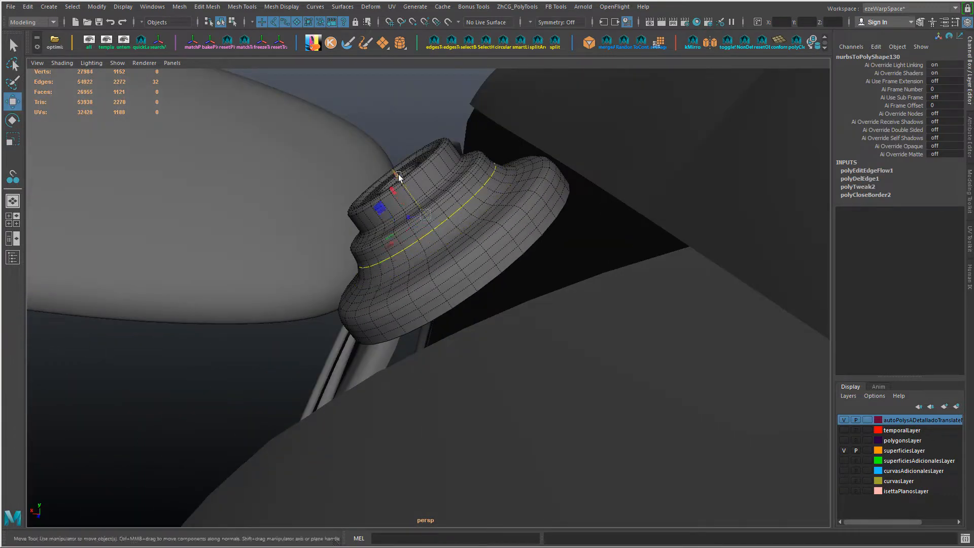
scroll(367, 239, "up", 3)
middle_click_drag(409, 131, 393, 187, "alt")
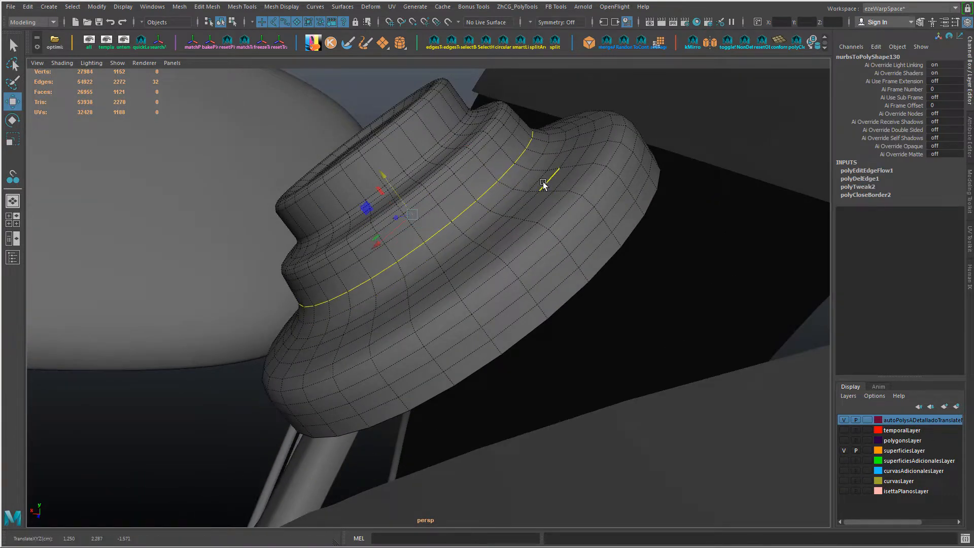
Step: Delete an edge loop on the slope above the bottom tier and lower the remaining loop there
left_click_drag(543, 182, 483, 288, "alt")
double_click(334, 346)
key("ctrl+Delete")
left_click_drag(341, 347, 403, 259, "alt")
double_click(409, 262)
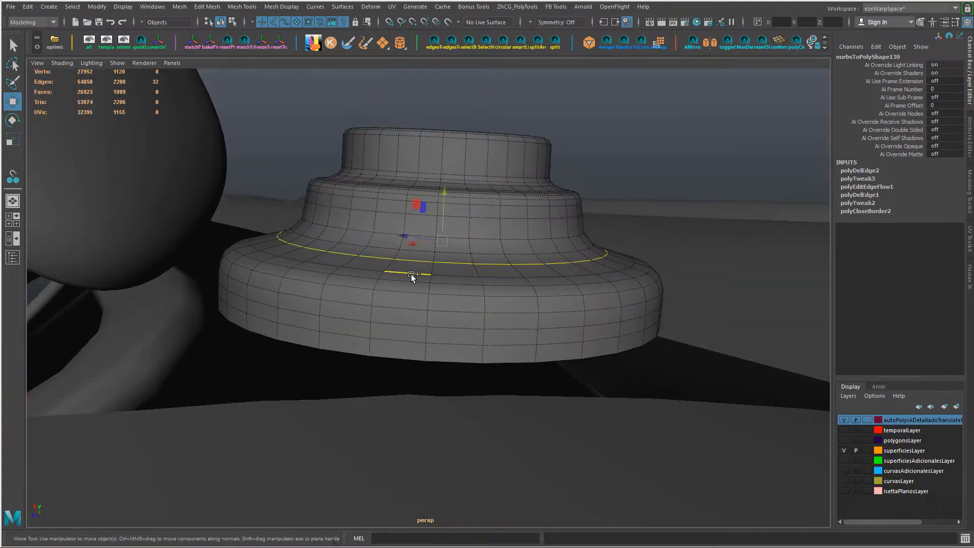
double_click(411, 274, "shift")
left_click_drag(445, 197, 445, 200)
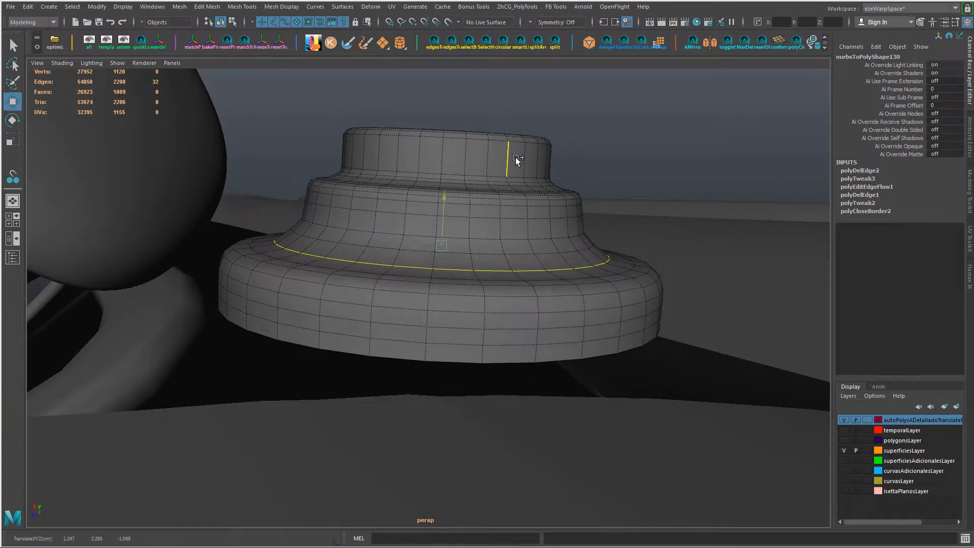
Step: Select the edge loop at the middle tier's lower edge and move it along the base's axis
middle_click_drag(517, 160, 539, 129)
middle_click_drag(642, 241, 648, 250)
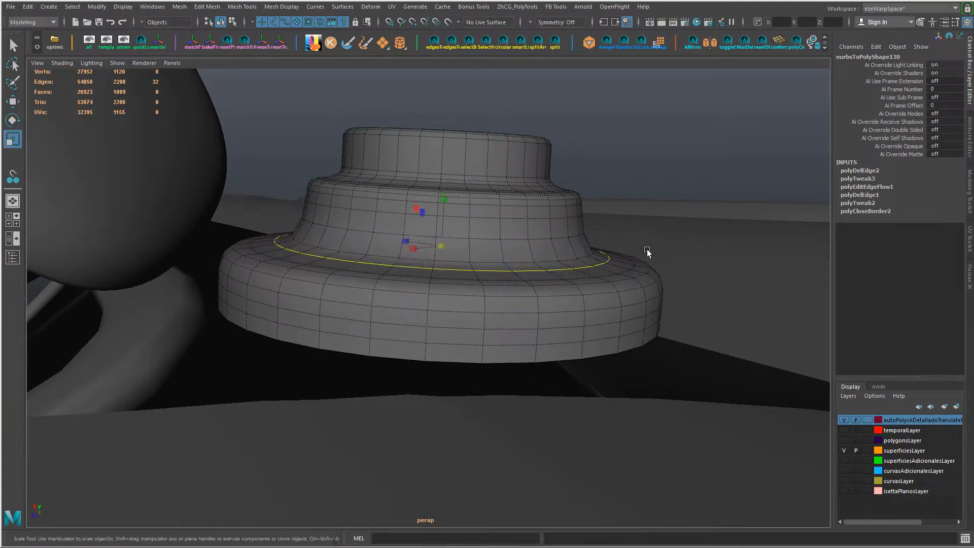
key("w")
middle_click_drag(367, 229, 443, 178)
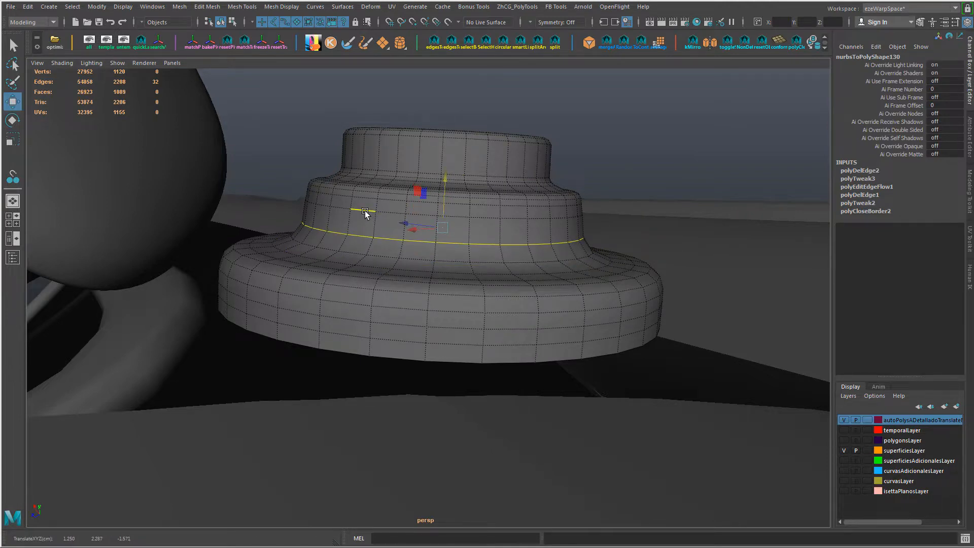
Step: Insert an edge loop around the top tier's side and collapse an edge ring on the bottom tier
left_click_drag(448, 165, 459, 193, "alt")
left_click(459, 193)
right_click_drag(459, 193, 449, 230, "ctrl")
scroll(457, 236, "down", 4)
right_click_drag(472, 245, 517, 220)
left_click_drag(516, 220, 401, 316, "alt")
right_click_drag(401, 317, 400, 288)
left_click(400, 313)
Step: Select the ring of faces around the bottom tier's side and grow it to cover the whole tier
right_click_drag(468, 279, 322, 285, "ctrl")
scroll(322, 285, "up", 4)
left_click_drag(323, 286, 477, 289, "alt")
right_click_drag(502, 247, 502, 282)
left_click(490, 293)
double_click(520, 282, "shift")
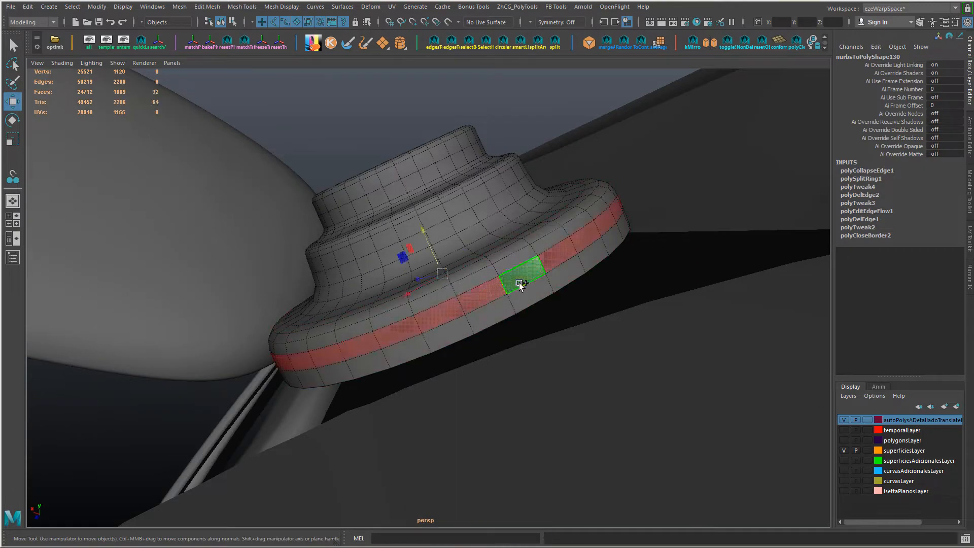
key("shift+period")
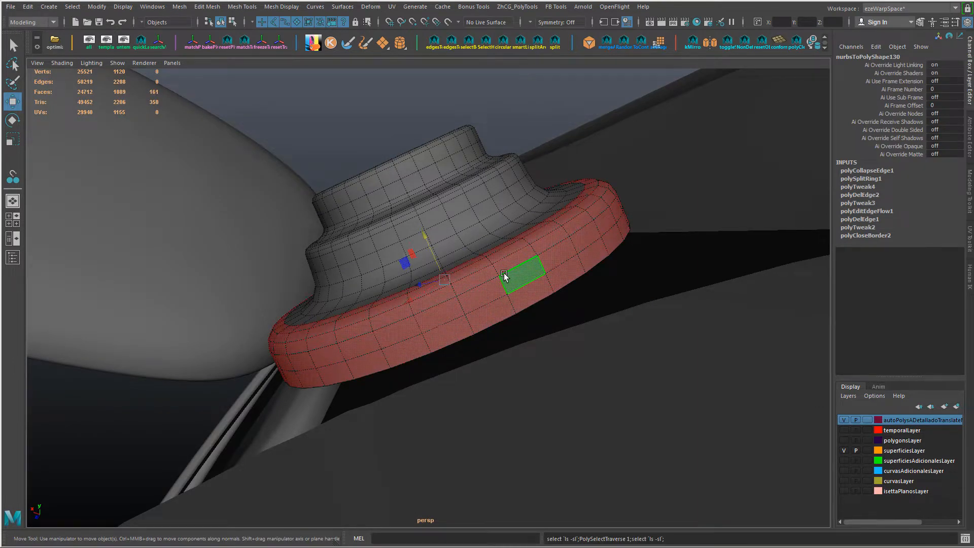
Step: Collapse another edge ring on the bottom tier's rounded shoulder
left_click_drag(519, 281, 335, 330, "alt")
right_click_drag(318, 246, 319, 218)
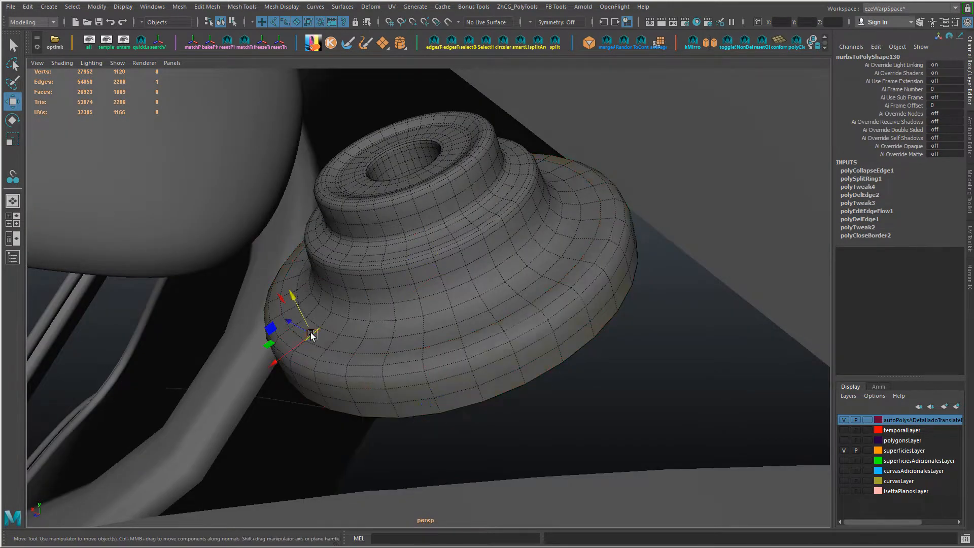
key("g")
left_click_drag(350, 359, 370, 364, "alt")
Step: Reduce the face selection to the bottom tier's outer rings and scale those faces
right_click_drag(370, 272, 379, 300)
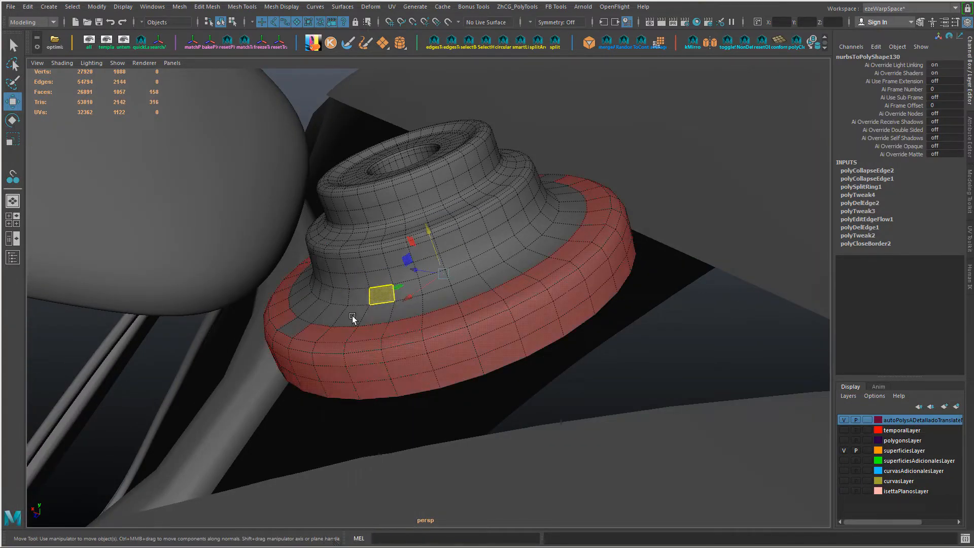
left_click_drag(418, 328, 424, 327, "alt")
key("r")
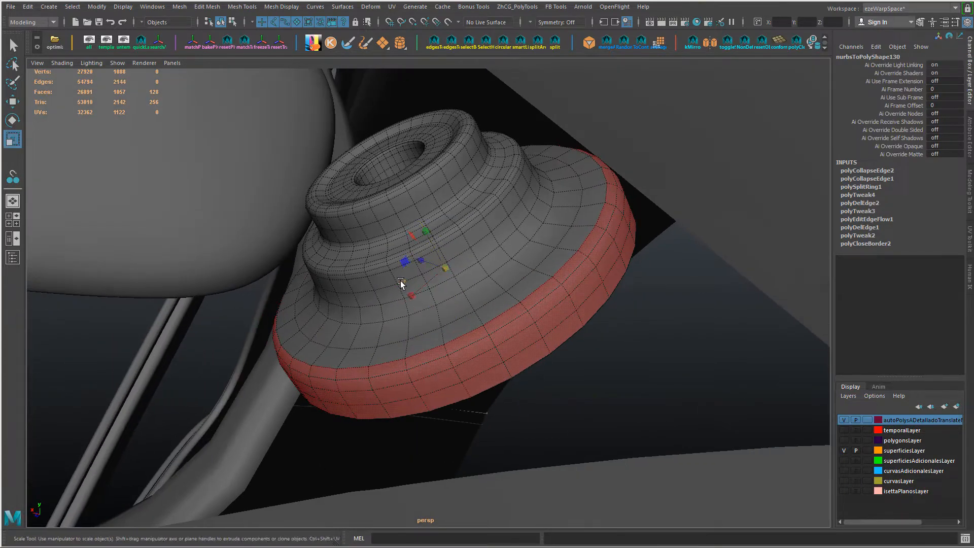
left_click_drag(400, 281, 402, 281)
left_click_drag(458, 305, 442, 269, "alt")
Step: Select the face capping the underside of the base and delete it
left_click_drag(389, 336, 374, 342, "alt")
right_click_drag(363, 345, 361, 312)
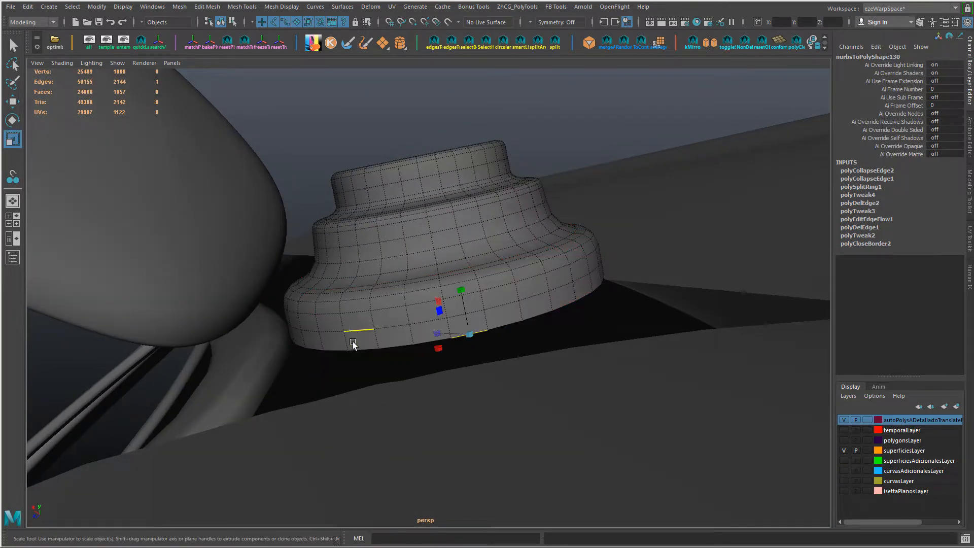
left_click_drag(477, 336, 482, 309, "alt")
right_click_drag(482, 307, 482, 325)
left_click(480, 294)
key("Delete")
Step: Move the bottom border edge loop and the side loop above it along the base's axis to deepen the bottom tier
right_click_drag(462, 218, 455, 196)
double_click(456, 197)
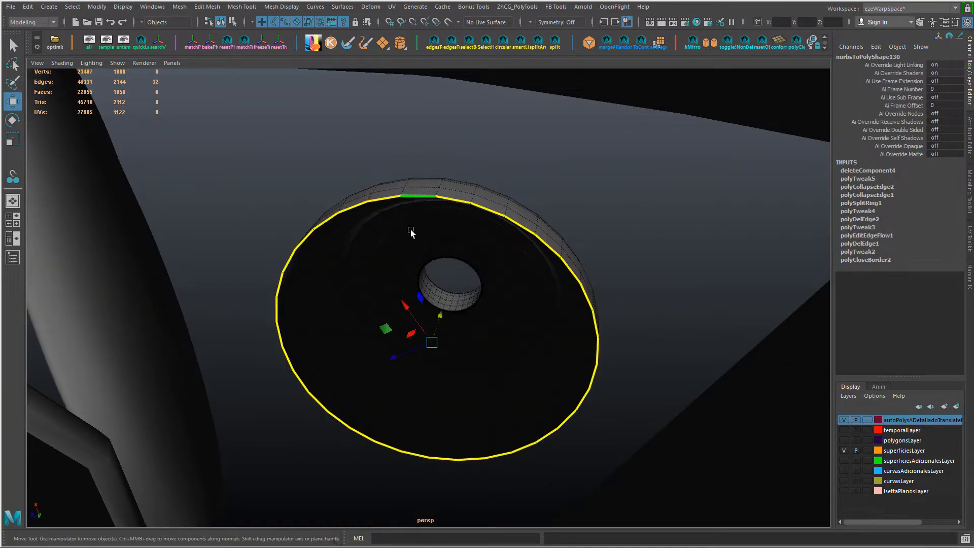
left_click_drag(414, 230, 405, 260, "alt")
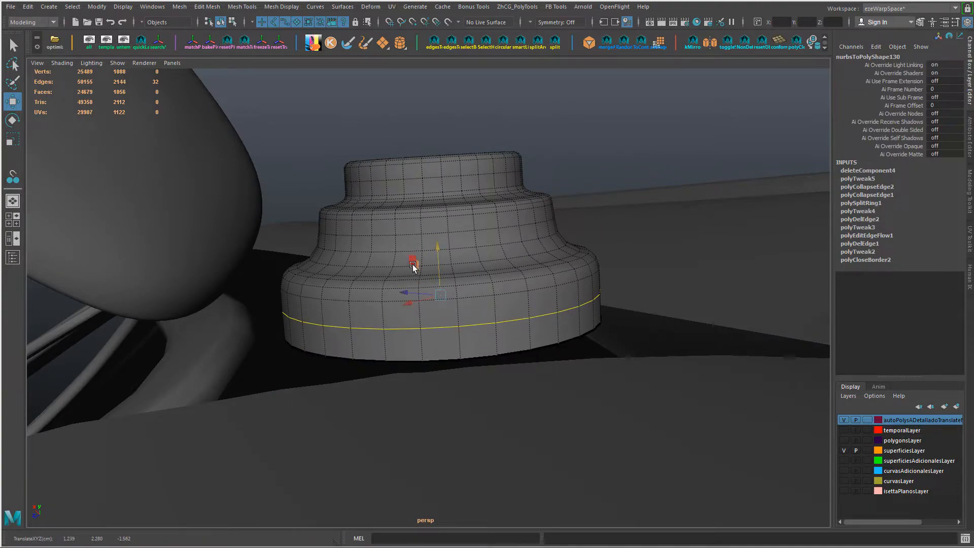
mouse_move(413, 268)
left_mouse_down("alt")
mouse_move(364, 308)
mouse_move(415, 337)
mouse_move(455, 304)
mouse_move(405, 273)
left_mouse_up("alt")
Step: Select the face rings of the middle tier from its upper shoulder down its side and lower them along the base's axis
double_click(387, 215)
key("ctrl+F11")
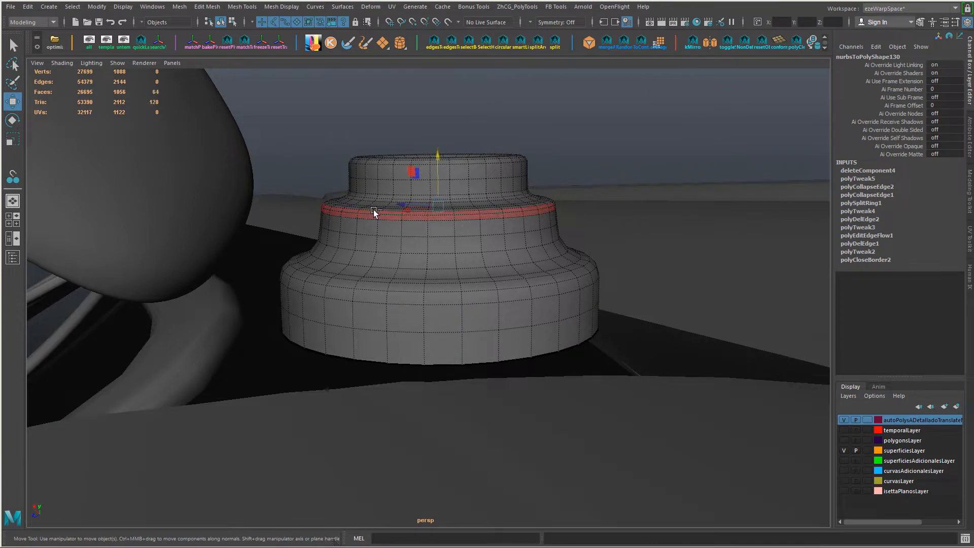
key("shift+period")
key("shift+period")
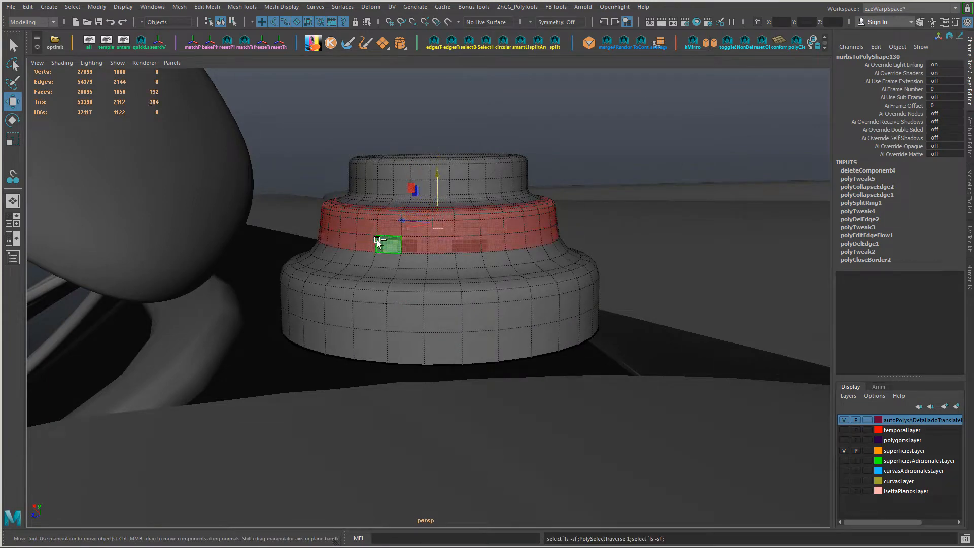
left_click_drag(401, 179, 377, 260, "alt")
left_click_drag(398, 292, 410, 219, "alt")
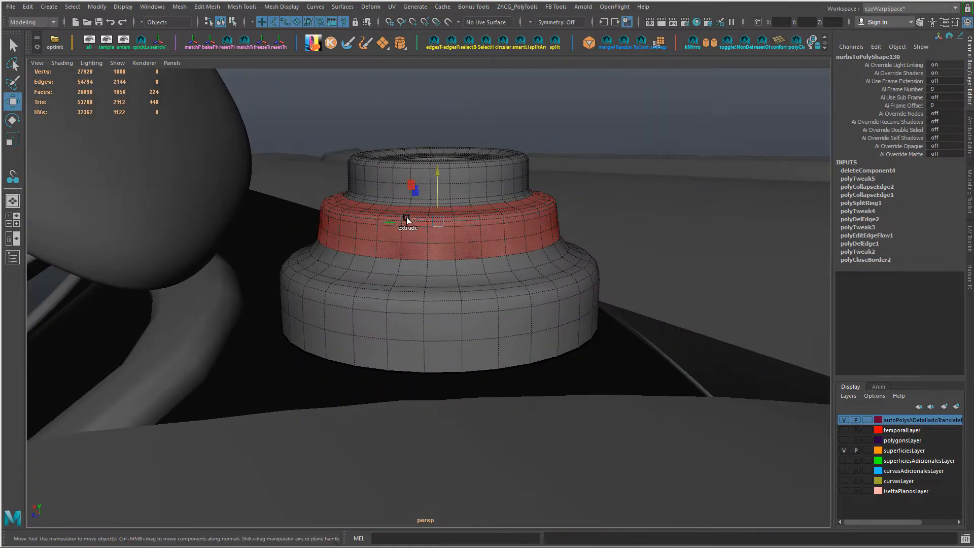
key("shift+period")
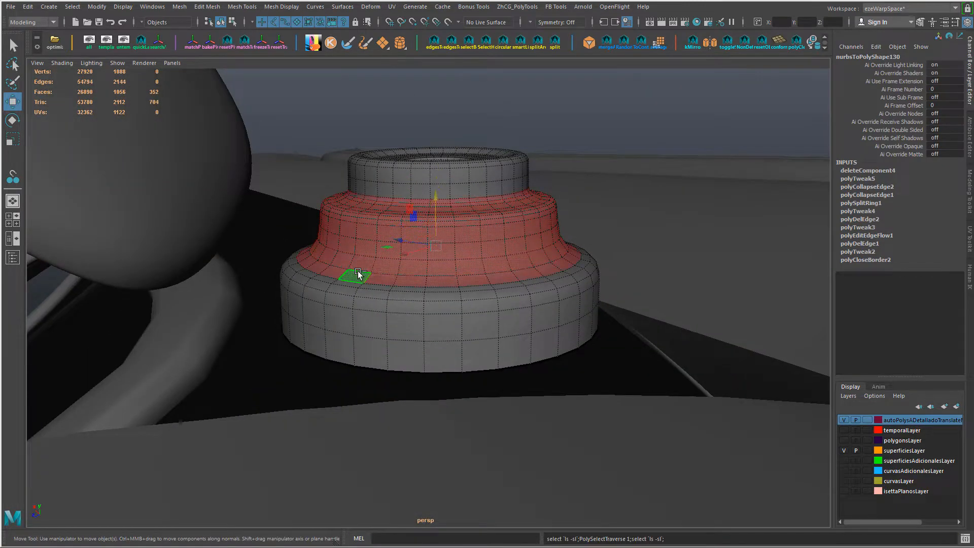
key("shift+comma")
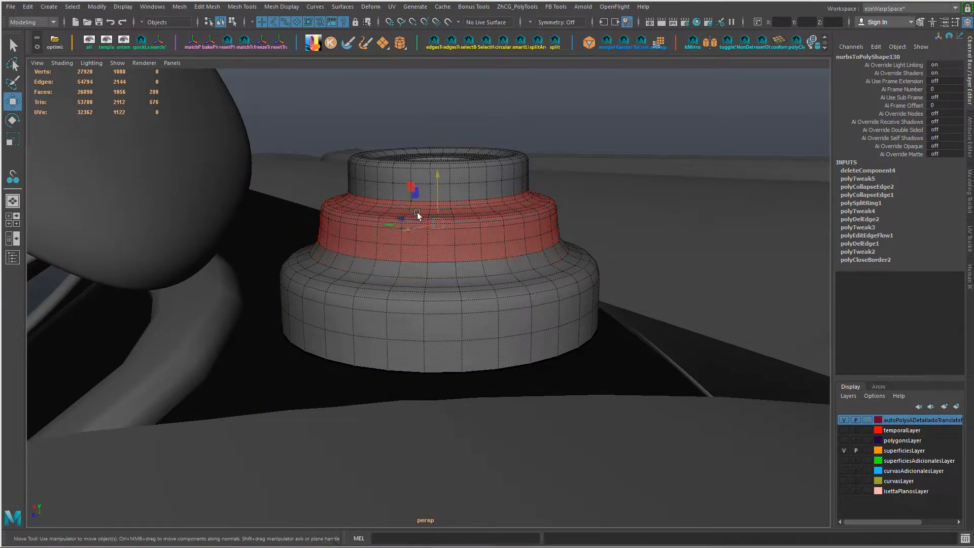
mouse_move(439, 177)
left_mouse_down()
mouse_move(437, 203)
mouse_move(440, 191)
left_mouse_up()
Step: Shift the edge loop on the top tier's side along the base's axis, and scale and shift the loop at the middle tier's foot
key("F10")
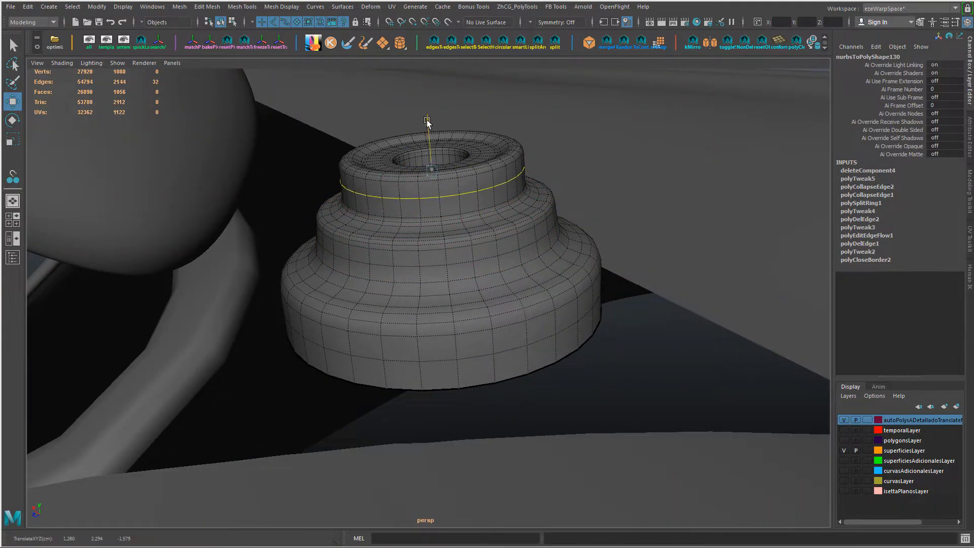
left_click_drag(427, 122, 440, 220, "alt")
left_click_drag(418, 283, 403, 263, "alt")
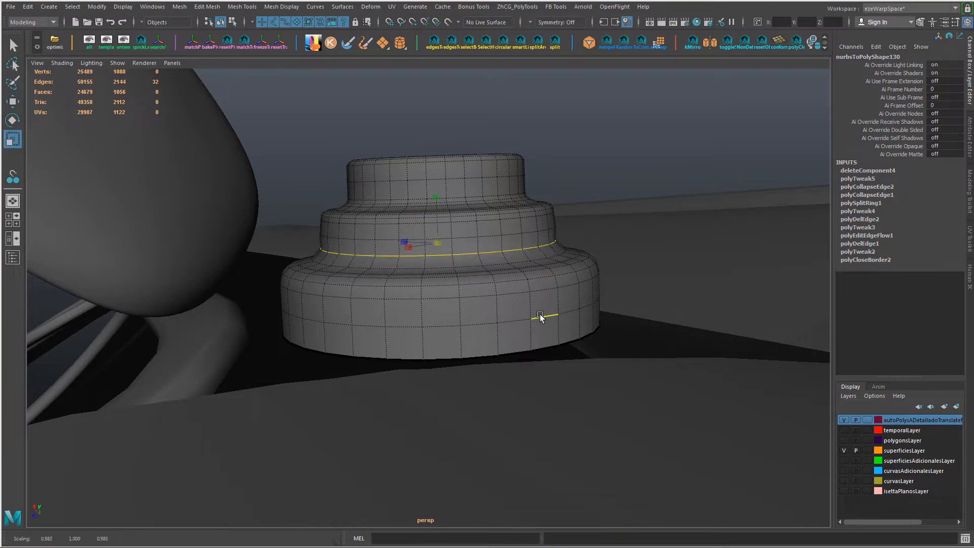
left_click_drag(436, 197, 435, 229, "alt")
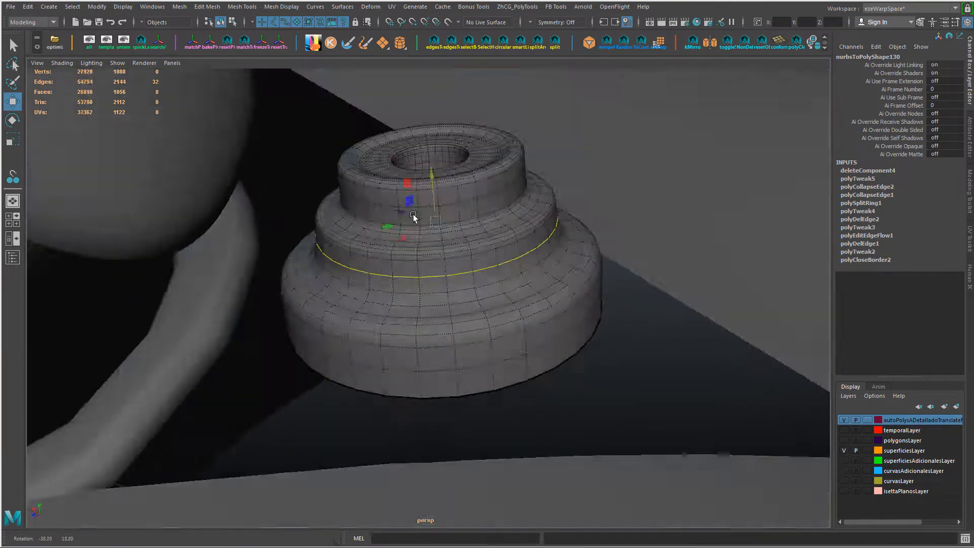
right_click_drag(435, 228, 553, 181)
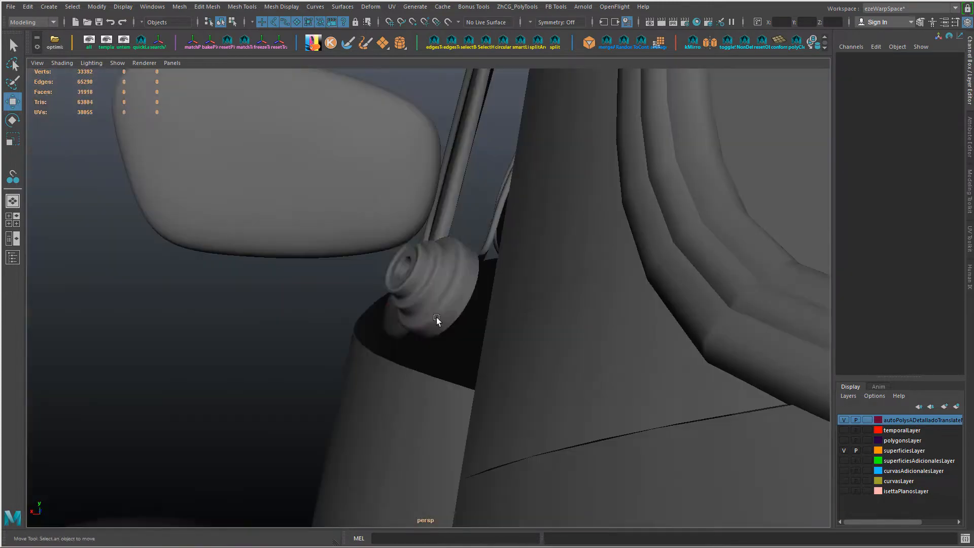
Step: Flatten the whole base by scaling it to 0.807 along its Y axis
left_click(436, 318)
mouse_move(436, 318)
left_mouse_down("alt")
mouse_move(494, 322)
mouse_move(465, 265)
mouse_move(391, 311)
mouse_move(382, 260)
mouse_move(333, 306)
mouse_move(464, 337)
mouse_move(436, 315)
left_mouse_up("alt")
key("r")
left_click_drag(387, 288, 391, 289)
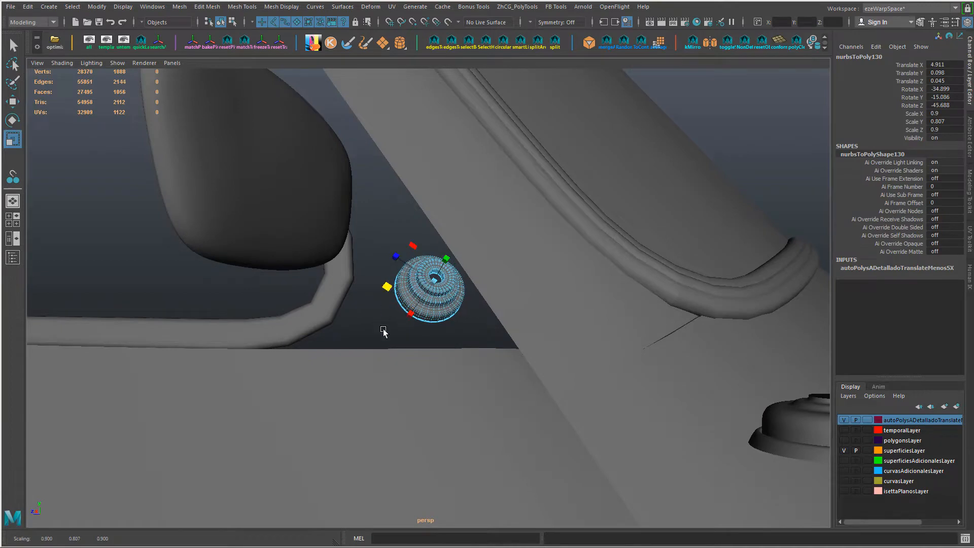
left_click_drag(384, 333, 467, 365, "alt")
left_click(411, 233)
scroll(411, 239, "down", 2)
scroll(370, 283, "down", 4)
left_click(426, 337)
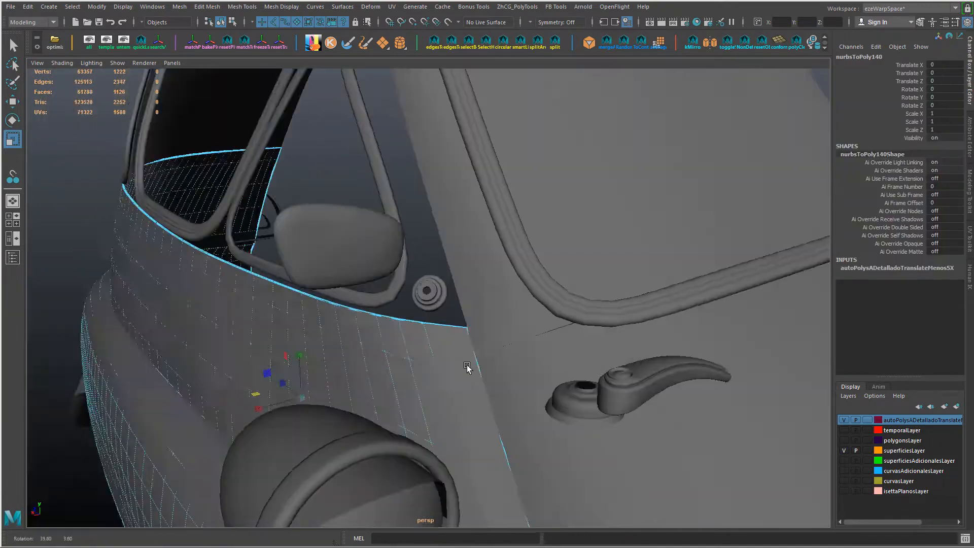
left_click(742, 429)
left_click_drag(741, 429, 463, 289, "alt")
Step: Select the tiered base and move and rotate it so it lies along the slope of the car body
left_click(433, 299)
key("w")
key("e")
key("w")
key("e")
left_click_drag(463, 289, 372, 383, "alt")
key("w")
key("e")
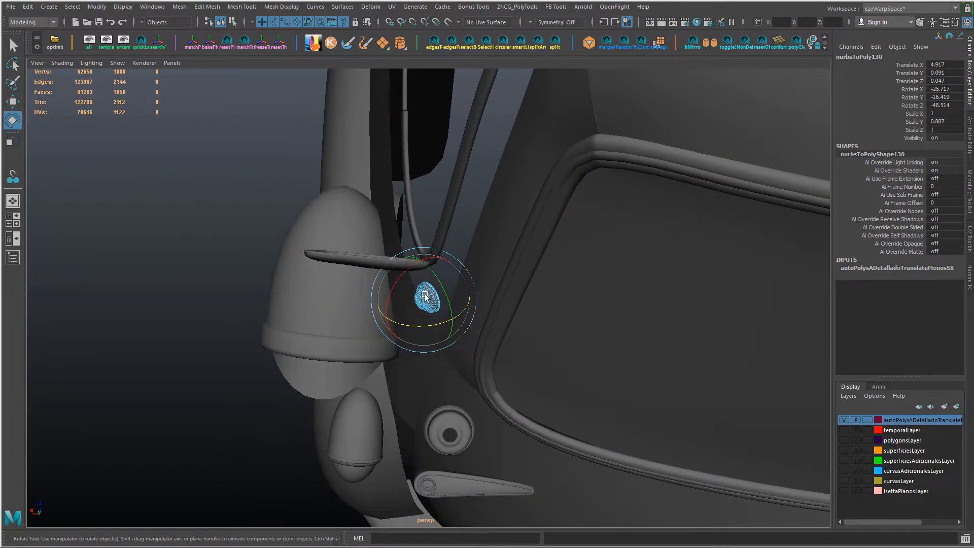
left_click_drag(425, 296, 408, 306, "alt")
mouse_move(409, 305)
left_mouse_down()
mouse_move(435, 373)
mouse_move(570, 316)
mouse_move(406, 300)
left_mouse_up()
left_click_drag(395, 300, 510, 258)
Step: Select a rectangular ring of faces around the middle of the mirror housing's rounded back
key("w")
left_click(510, 304)
scroll(509, 255, "up", 5)
left_click(283, 246)
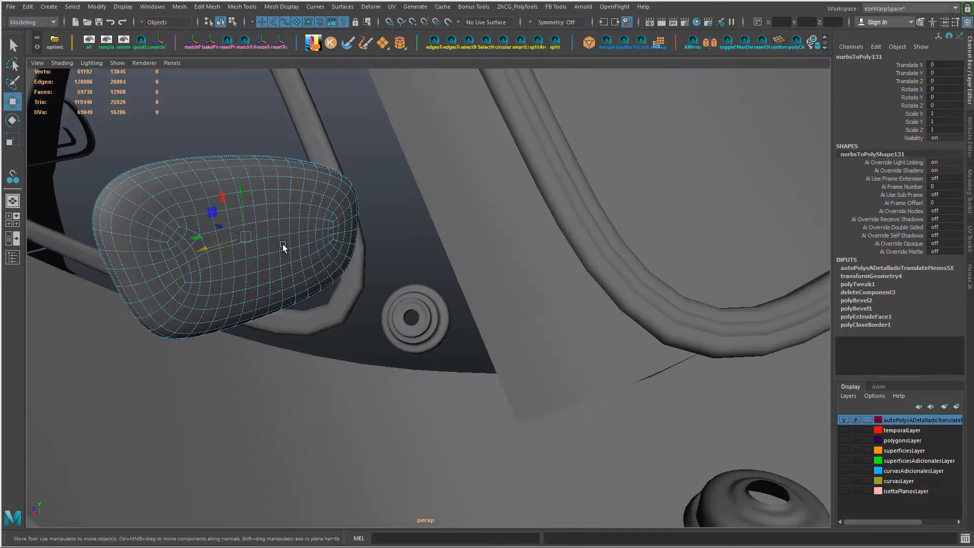
right_click_drag(266, 246, 224, 237)
left_click_drag(318, 255, 264, 228, "alt")
right_click_drag(257, 223, 257, 239)
left_click(280, 211, "shift")
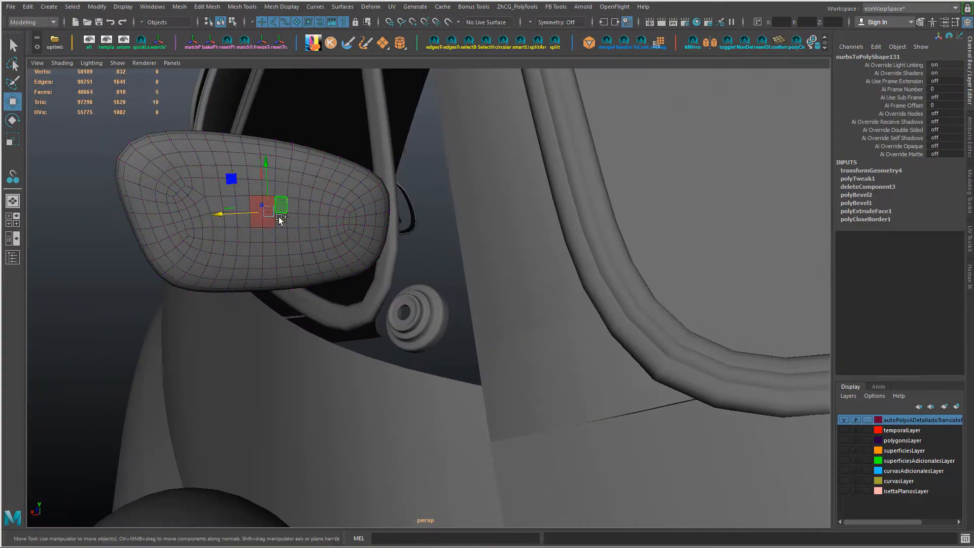
left_click(280, 219, "shift")
key("shift+period")
left_click_drag(266, 235, 297, 231, "alt")
scroll(308, 244, "up", 3)
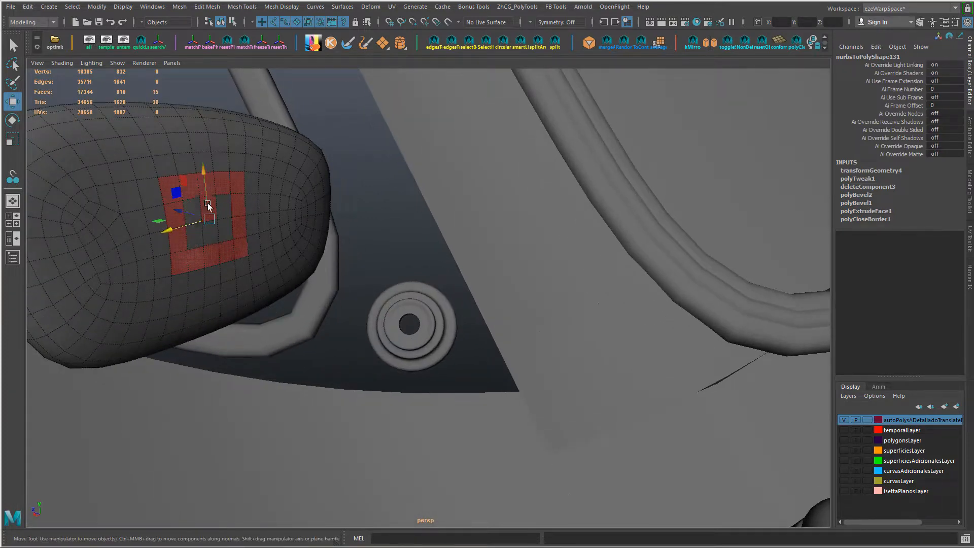
right_click_drag(219, 204, 273, 207, "shift")
Step: Connect the selected face ring with a new edge loop and circularize that loop with a twist of 6
left_click_drag(252, 220, 213, 174, "alt")
right_click_drag(214, 174, 204, 155)
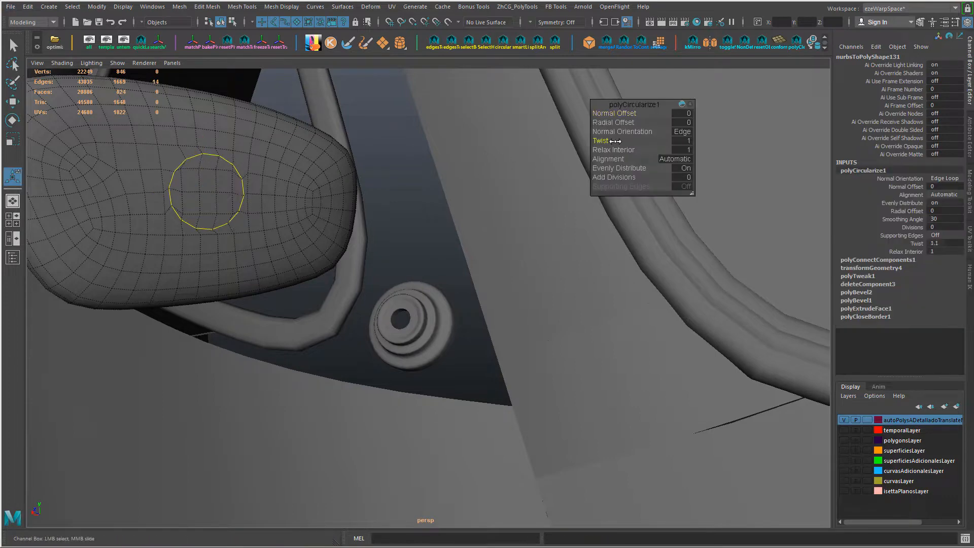
left_click_drag(281, 186, 290, 248, "alt")
scroll(283, 250, "up", 3)
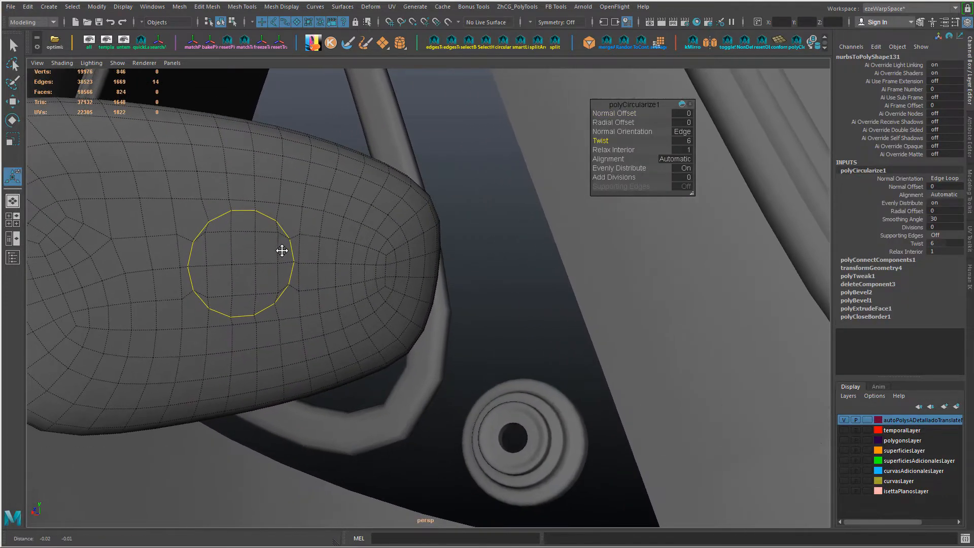
Step: Select all faces inside the circular loop on the mirror housing and delete them to open a round hole
left_click(249, 259)
key("ctrl+F11")
key("shift+period")
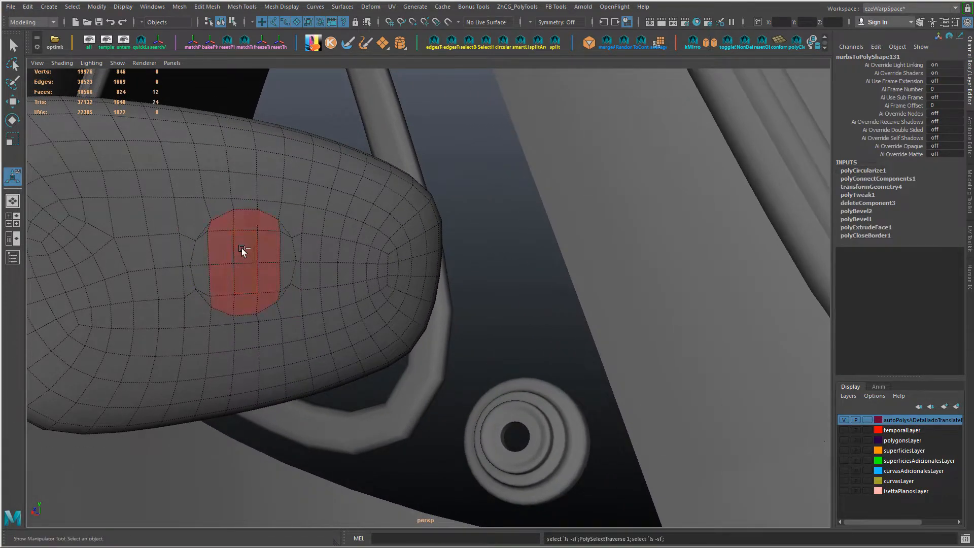
key("shift+period")
key("Delete")
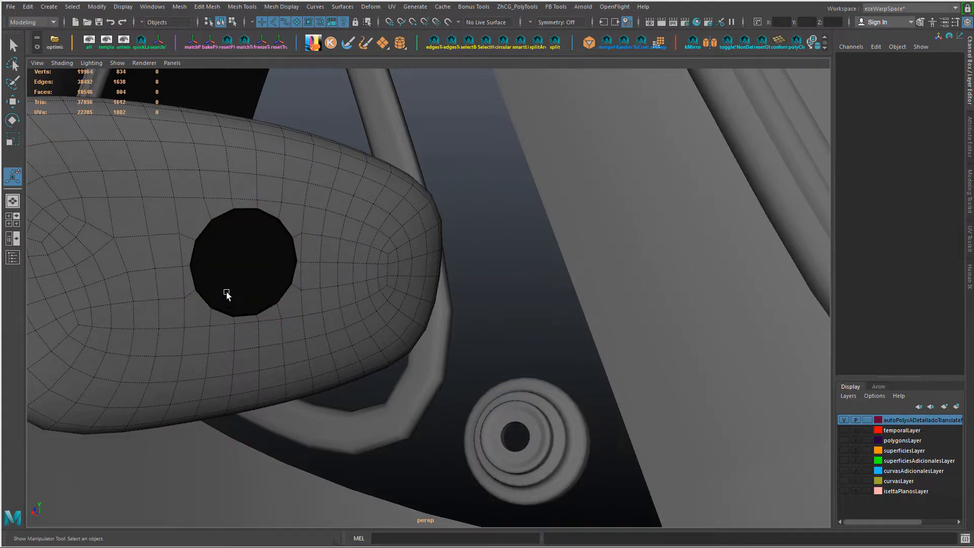
Step: Insert an edge loop around the hole's border, slide it close to the rim and circularize it
left_click_drag(227, 290, 209, 276, "alt")
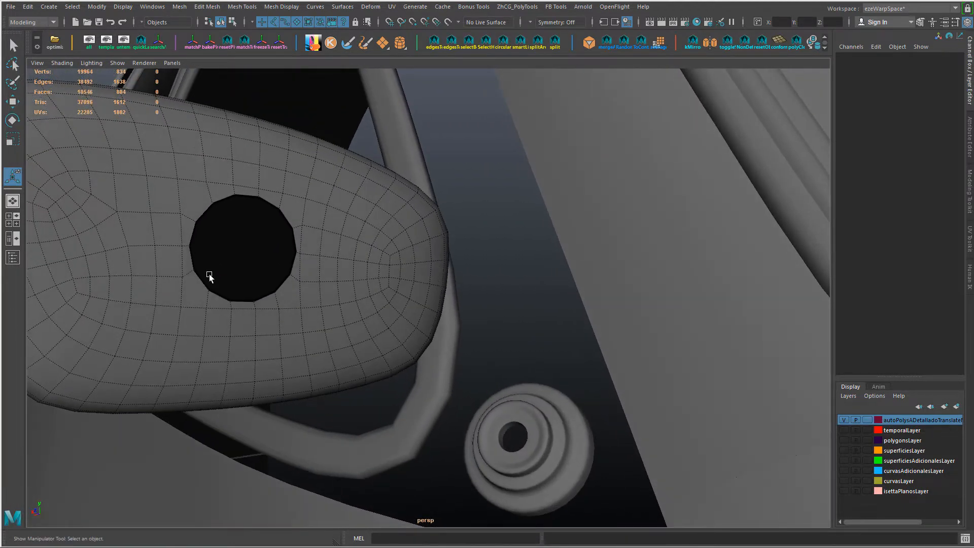
double_click(203, 207)
key("alt+s")
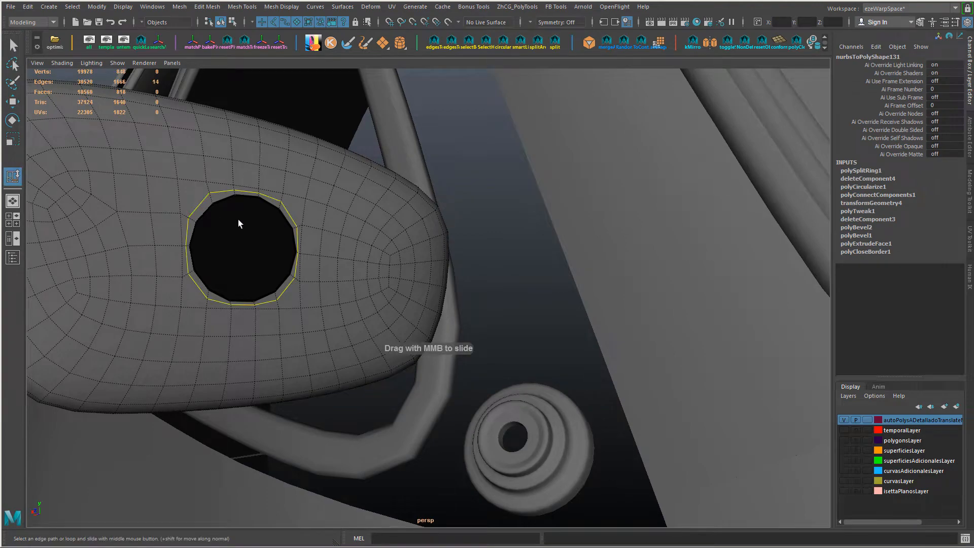
left_click_drag(217, 223, 237, 237, "alt")
scroll(236, 234, "up", 1)
middle_click_drag(237, 233, 233, 224)
key("alt+c")
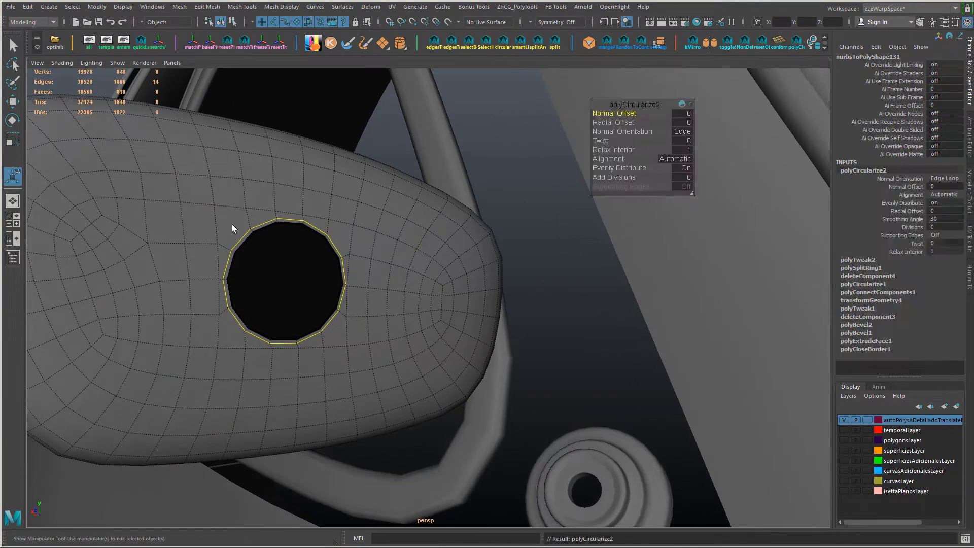
Step: Adjust the twist of the circularized loop so its vertices line up with the hole's border
left_click_drag(232, 224, 201, 189, "alt")
key("f")
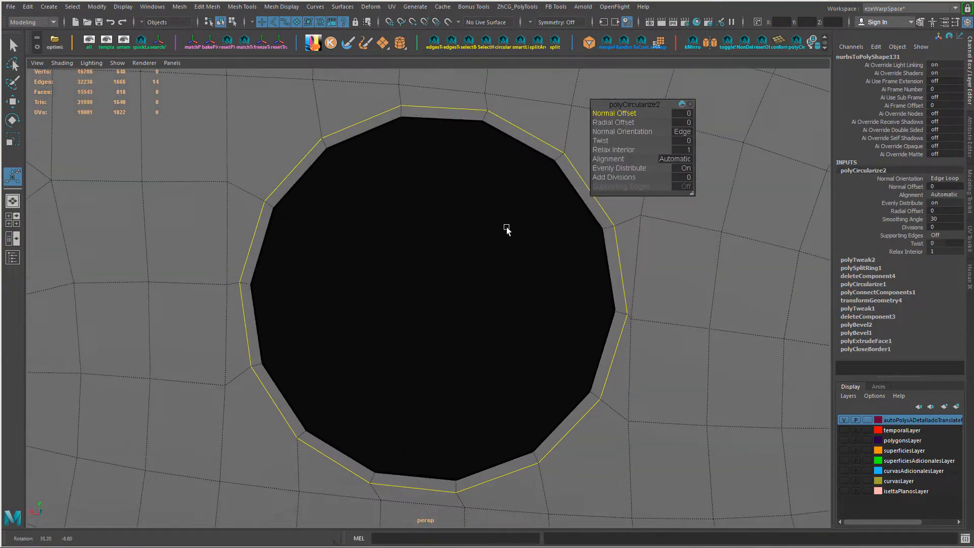
left_click_drag(672, 140, 661, 141)
right_click_drag(528, 271, 469, 286, "alt")
left_click_drag(470, 286, 447, 254, "alt")
Step: Select the hole's border edge loop and scale it inward to widen the ring around the hole
key("w")
double_click(431, 196)
key("r")
middle_click_drag(663, 298, 648, 302)
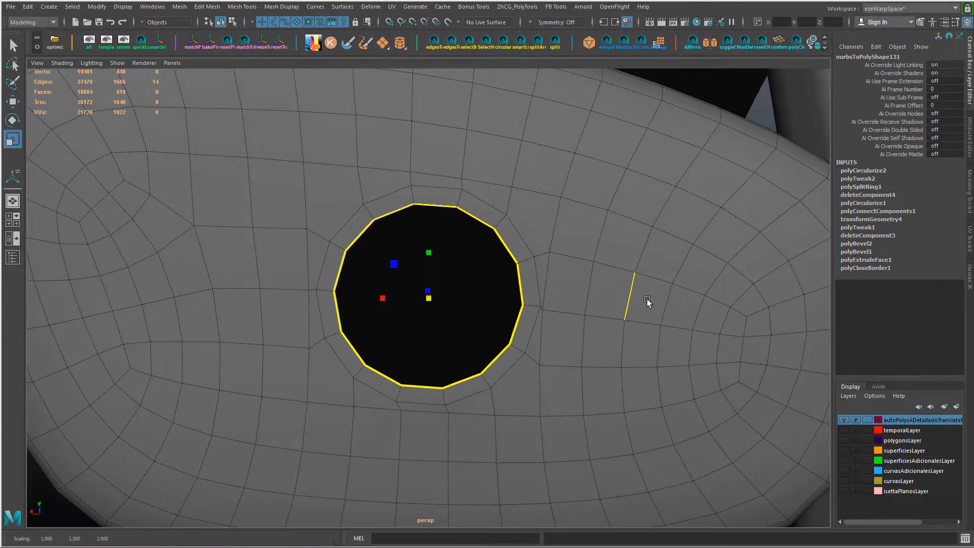
Step: Delete the corner and side faces between the circular ring and the surrounding mirror housing mesh
right_click_drag(649, 302, 568, 305, "alt")
right_click_drag(514, 243, 514, 273)
left_click(510, 246)
left_click(515, 274, "shift")
left_click(509, 333, "shift")
left_click(497, 363, "shift")
left_click(346, 348, "shift")
double_click(343, 323, "shift")
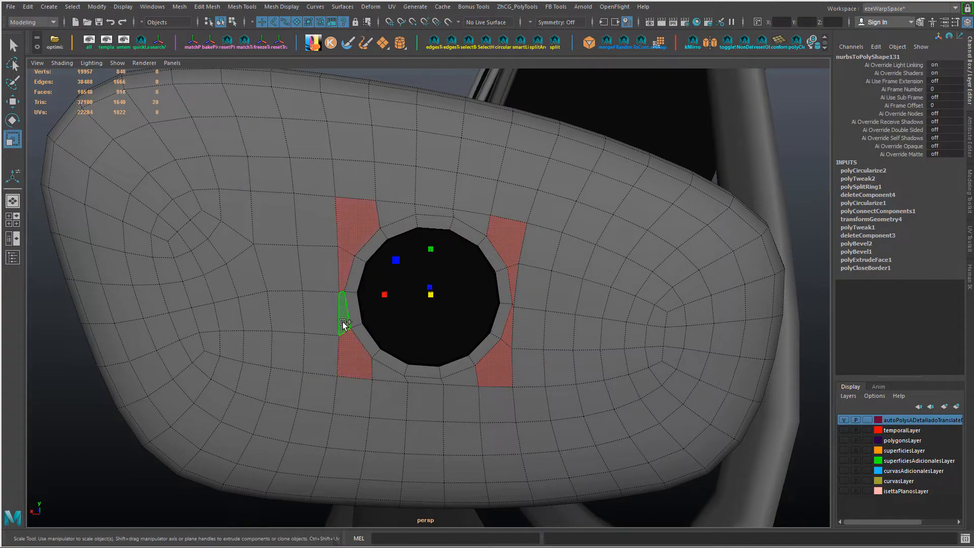
key("Delete")
Step: Delete the remaining faces above and below the circular ring to detach it from the mirror housing mesh
left_click_drag(413, 330, 426, 306, "alt")
left_click(392, 383)
left_click(423, 384, "shift")
left_click(459, 382, "shift")
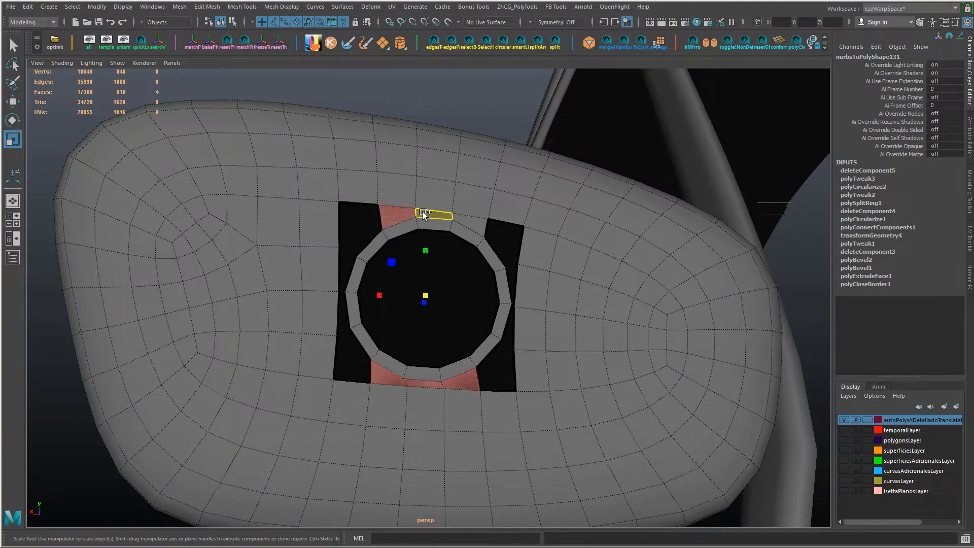
key("Delete")
left_click_drag(385, 403, 431, 256, "alt")
scroll(432, 407, "up", 2)
scroll(426, 398, "down", 5)
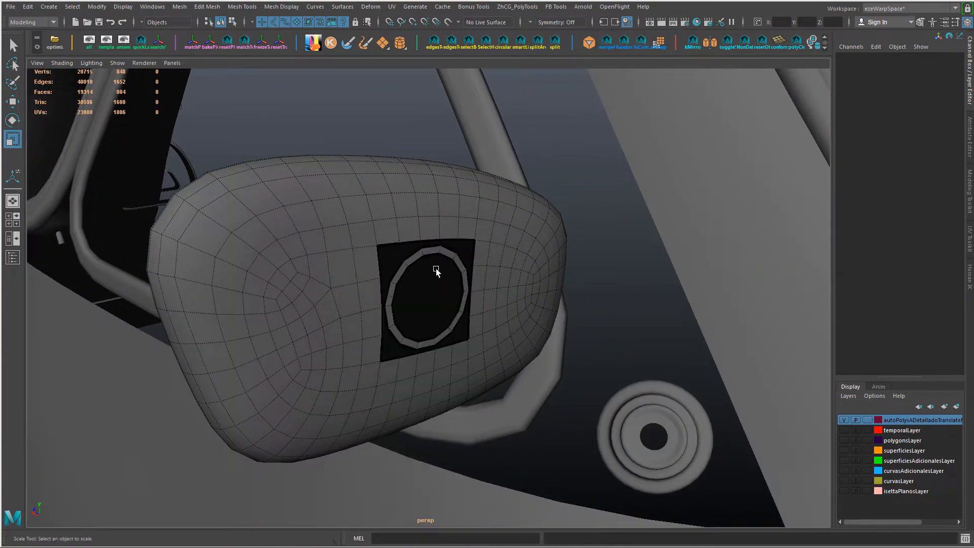
Step: Extrude the ring's inner border edge loop and pull the new edges outward from the mirror housing
double_click(455, 289)
key("ctrl+e")
key("w")
left_click_drag(389, 289, 399, 293)
left_click_drag(440, 299, 512, 249, "alt")
left_click(866, 171)
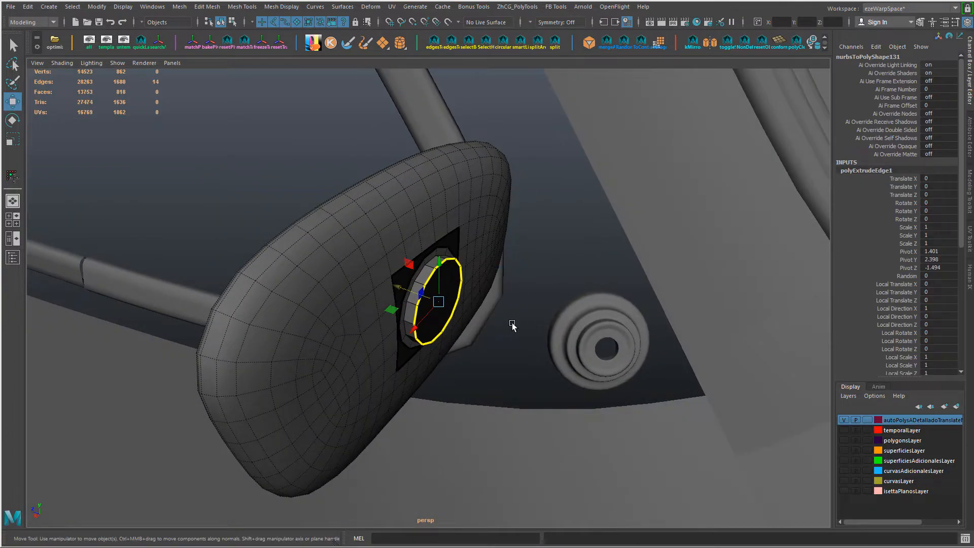
left_click_drag(513, 325, 457, 320, "alt")
left_click_drag(402, 288, 410, 292, "shift")
right_click_drag(500, 246, 500, 229)
Step: Repeatedly extrude the open edge loop outward and scale it down to form a rounded dome with a small opening
key("r")
left_click_drag(500, 238, 446, 300, "alt")
left_click_drag(480, 322, 502, 340, "alt")
left_click_drag(483, 355, 515, 359, "alt")
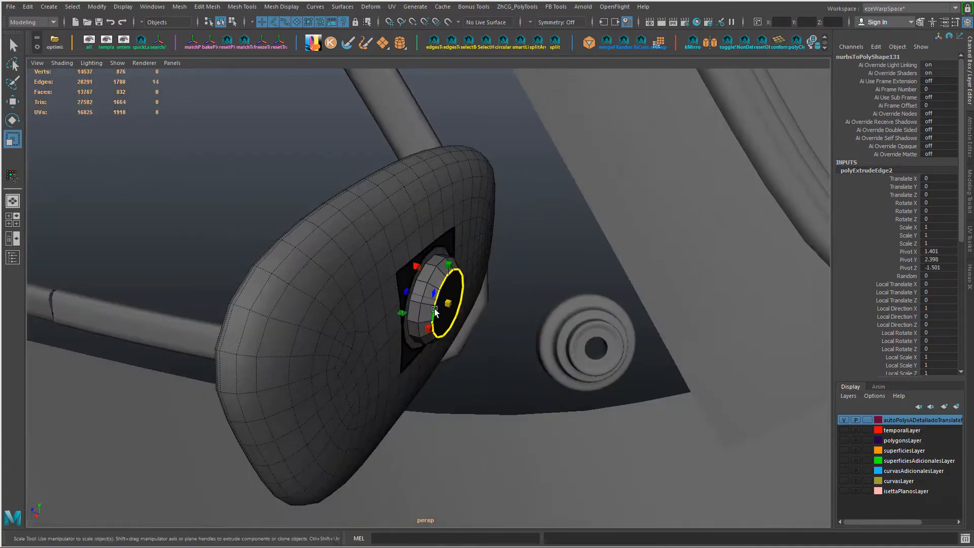
mouse_move(448, 303)
left_mouse_down("shift")
mouse_move(436, 308)
mouse_move(416, 293)
mouse_move(376, 228)
mouse_move(401, 285)
mouse_move(487, 315)
mouse_move(435, 306)
left_mouse_up("shift")
key("w")
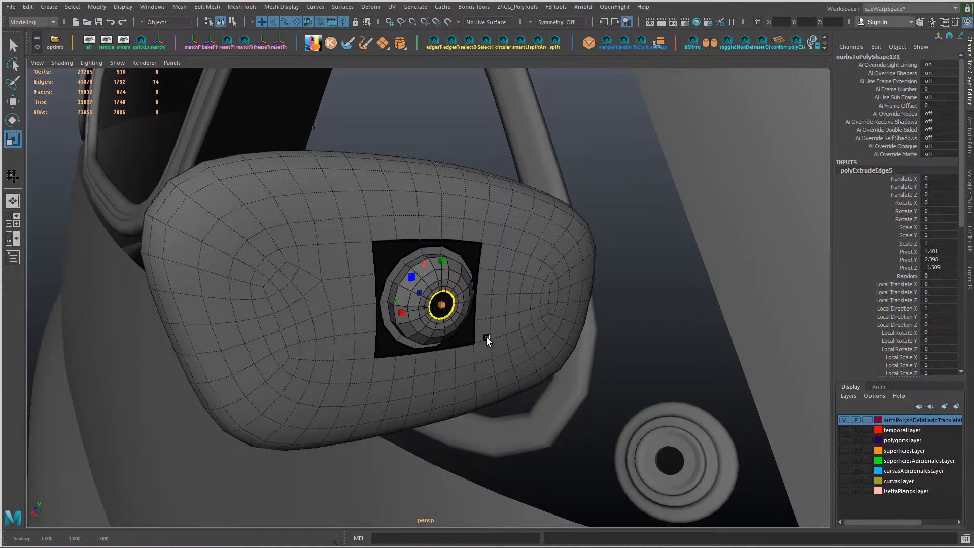
Step: Bring the tiered base into edge editing together with the mirror housing and start selecting its edges
right_click_drag(486, 337, 399, 336, "alt")
left_click_drag(399, 336, 469, 341, "alt")
right_click_drag(487, 352, 547, 370, "alt")
left_click_drag(547, 370, 467, 321, "alt")
right_click_drag(467, 322, 510, 353, "alt")
middle_click_drag(631, 472, 464, 290, "alt")
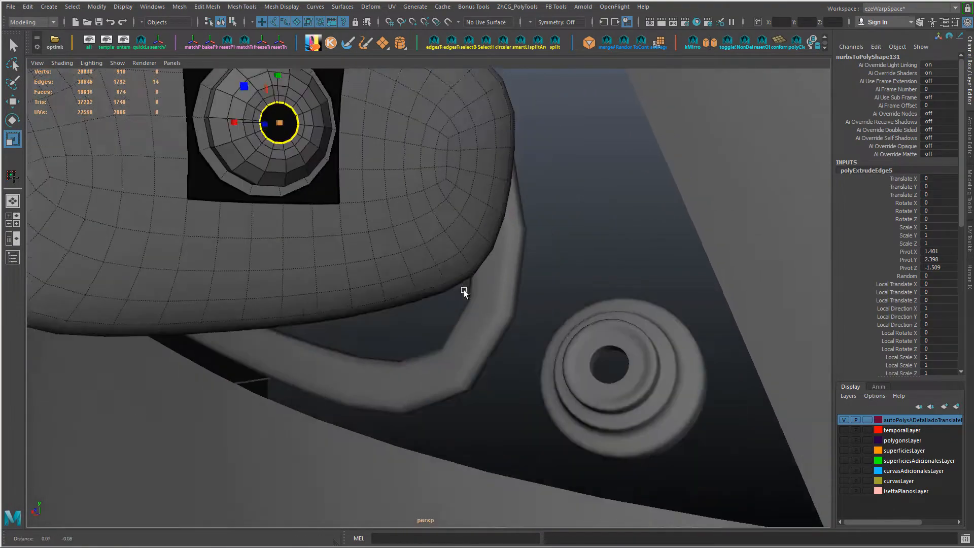
left_click_drag(464, 290, 437, 322, "alt")
right_click_drag(616, 355, 620, 220)
mouse_move(592, 346)
left_mouse_down("alt")
mouse_move(587, 388)
mouse_move(615, 348)
mouse_move(592, 317)
mouse_move(592, 297)
mouse_move(593, 332)
left_mouse_up("alt")
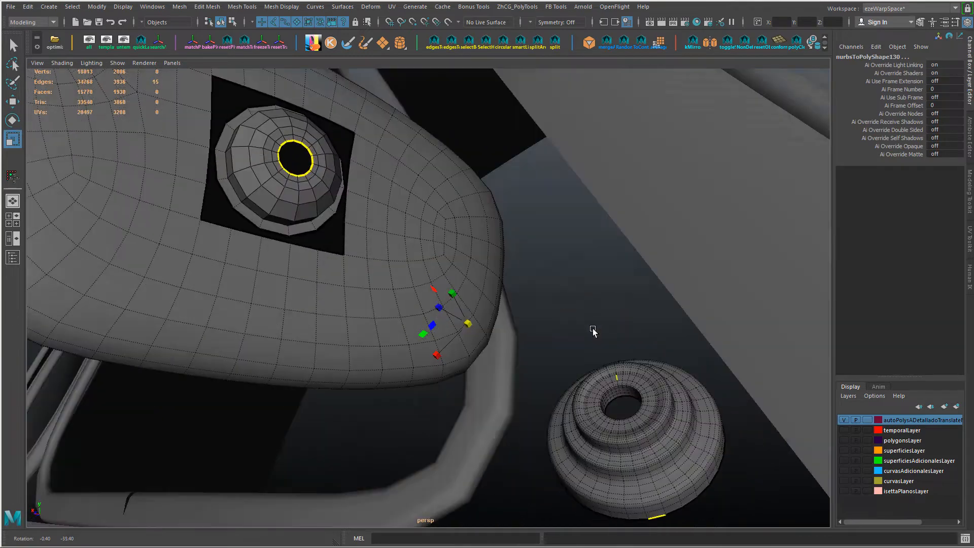
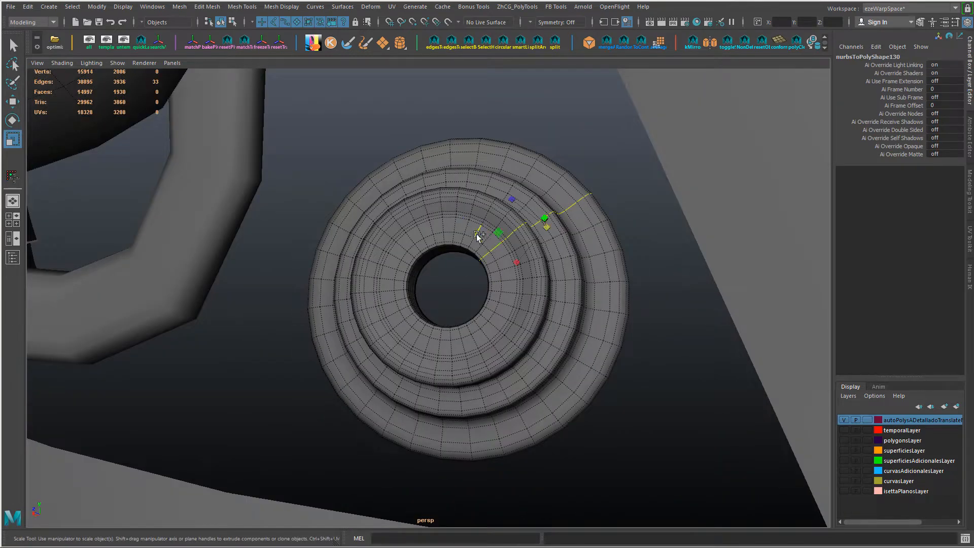
Step: Select every other radial edge loop around the tiered base and delete these edges along with their vertices
left_click(495, 249)
right_click_drag(514, 269, 583, 443, "shift")
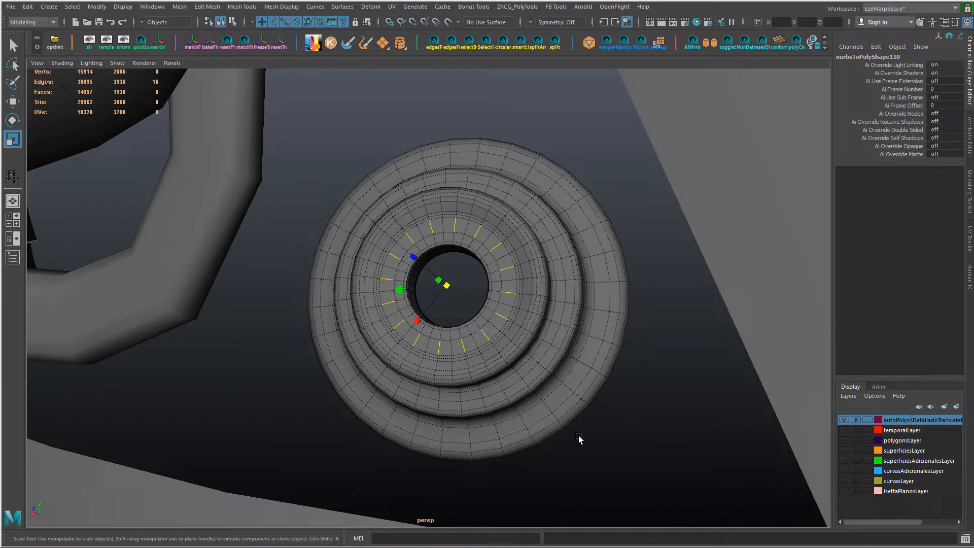
key("ctrl+l")
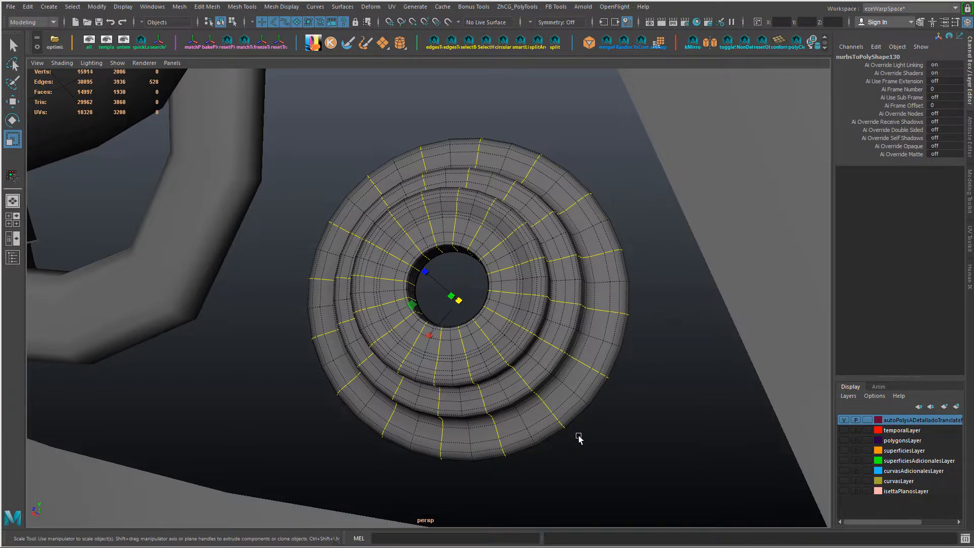
right_click_drag(558, 419, 462, 408, "alt")
left_click_drag(463, 408, 491, 387, "alt")
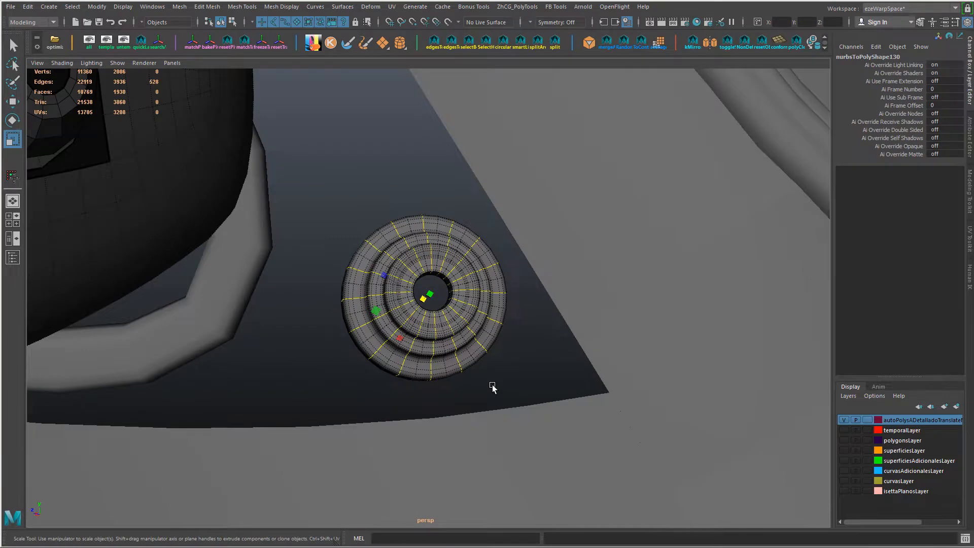
key("ctrl+Delete")
Step: Preview the tiered base smoothed to check the reduced mesh, and return it to the unsmoothed display
right_click_drag(389, 234, 422, 176)
left_click_drag(422, 175, 431, 261, "alt")
key("3")
left_click(432, 207)
left_click_drag(432, 216, 446, 305, "alt")
left_click(374, 226)
right_click_drag(446, 305, 452, 264)
left_click(455, 266)
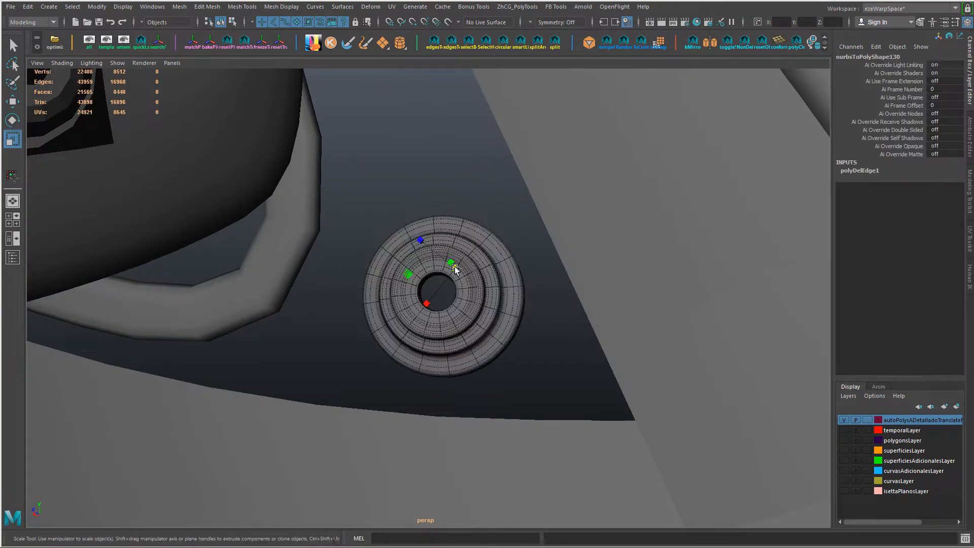
key("1")
Step: Slide the middle edges of the upper and lower borders of the housing's square opening outward from the dome
middle_click_drag(187, 190, 334, 335, "alt")
left_click(221, 206)
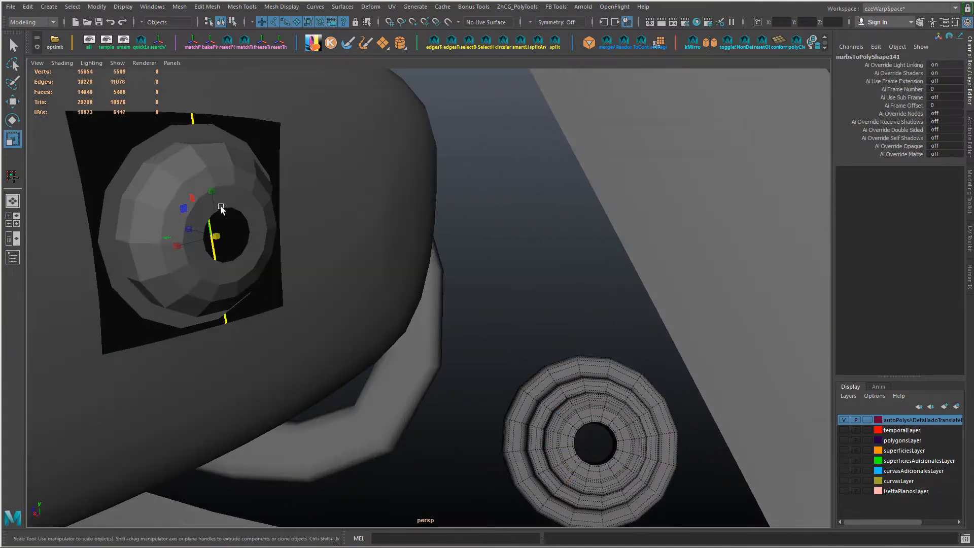
right_click_drag(230, 207, 231, 188)
scroll(231, 187, "down", 4)
left_click_drag(477, 269, 524, 319, "alt")
middle_click_drag(259, 152, 374, 255, "alt")
key("w")
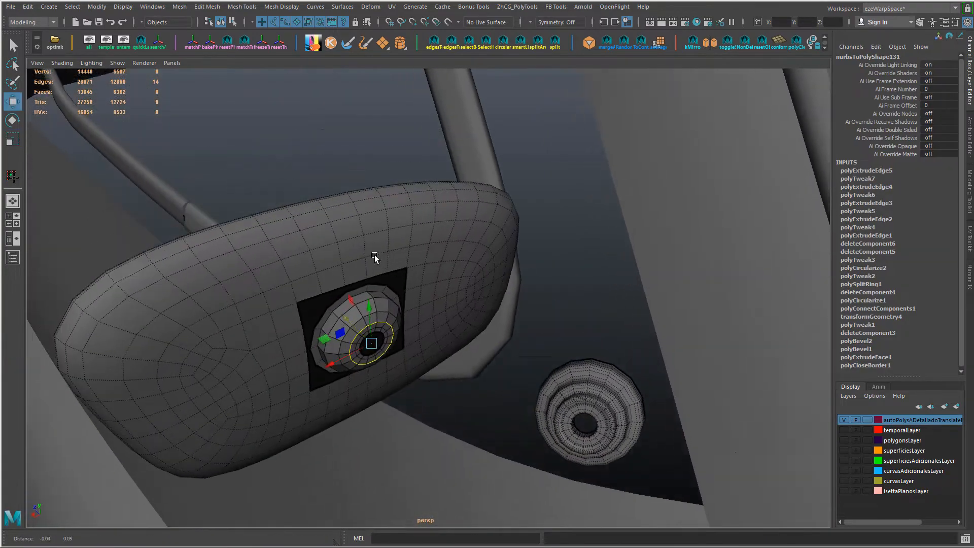
left_click_drag(373, 239, 334, 257, "alt")
scroll(334, 257, "up", 5)
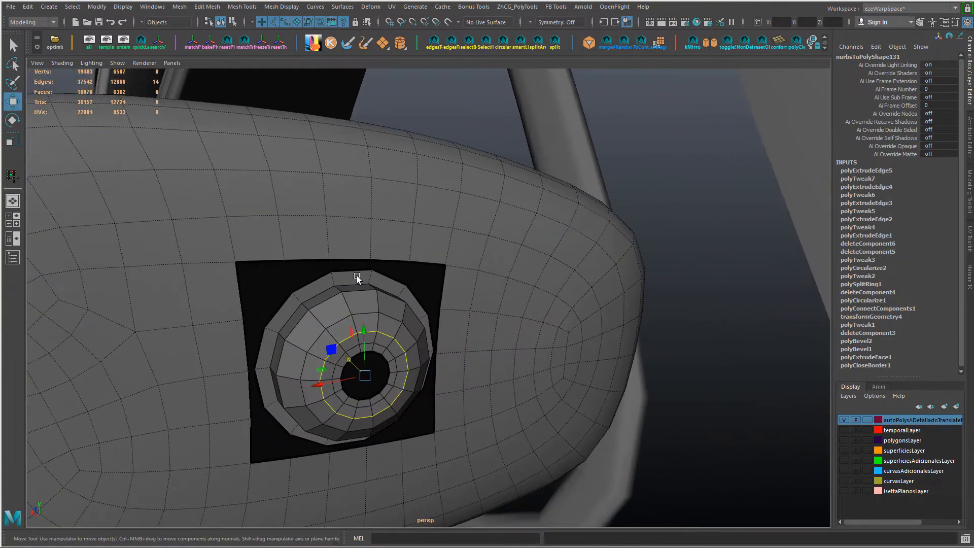
right_click_drag(358, 245, 356, 203)
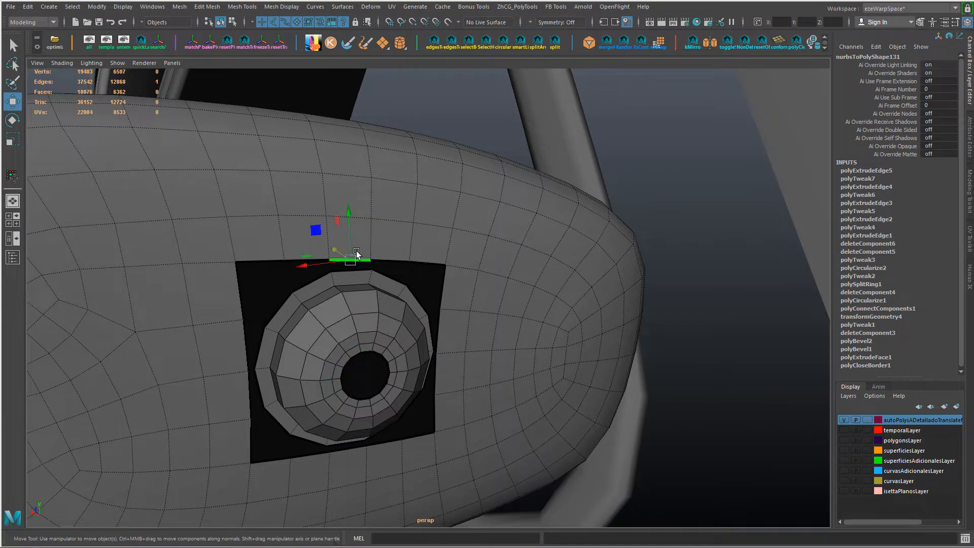
left_click_drag(357, 223, 349, 200)
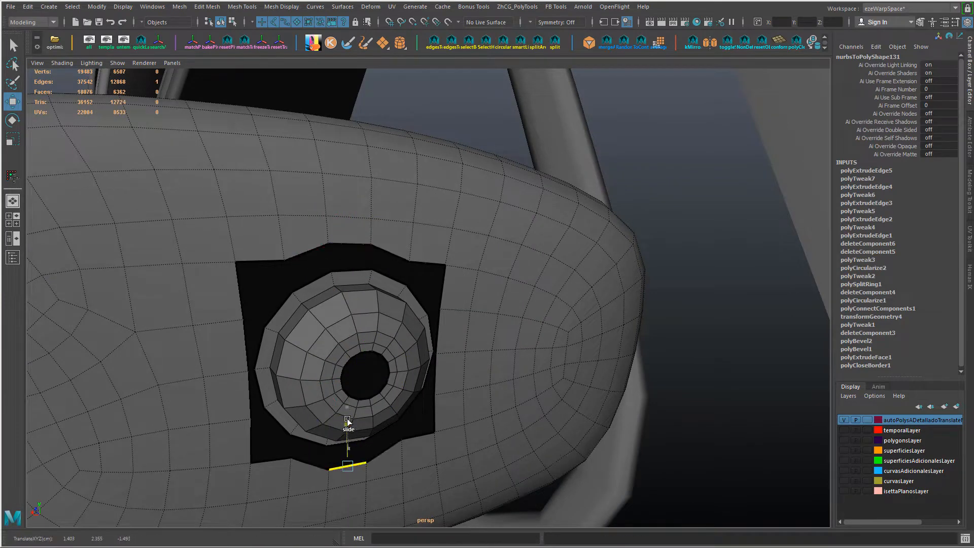
Step: Slide the middle edges of the opening's two side borders outward to round the sides
left_click_drag(224, 373, 214, 356, "alt")
left_click_drag(149, 290, 172, 290, "ctrl+shift")
key("ctrl+z")
left_click(394, 313)
left_click_drag(366, 299, 396, 300, "alt")
Step: Select the four corner vertices of the housing opening and scale them inward toward the dome
key("F9")
left_click(256, 231)
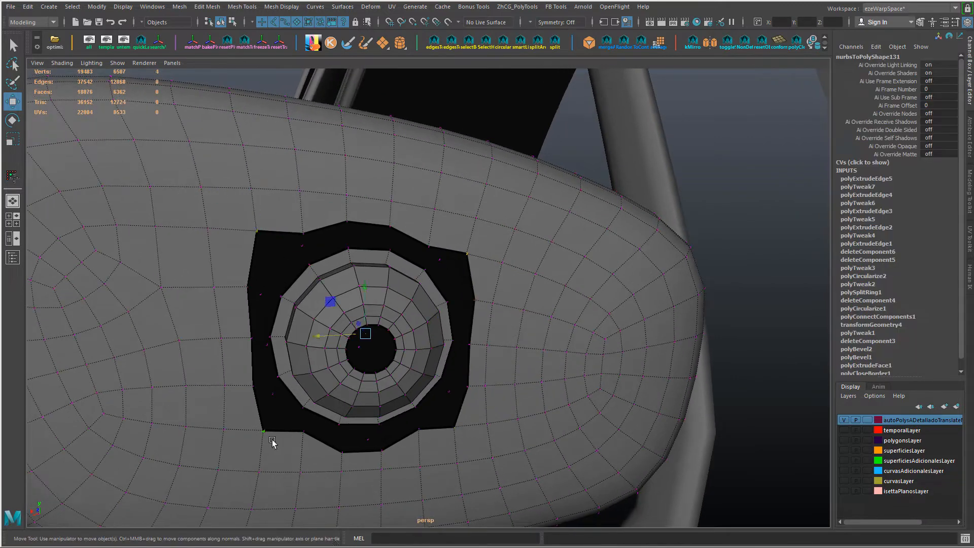
key("r")
mouse_move(527, 455)
middle_mouse_down()
mouse_move(500, 458)
mouse_move(509, 454)
middle_mouse_up()
key("ctrl+z")
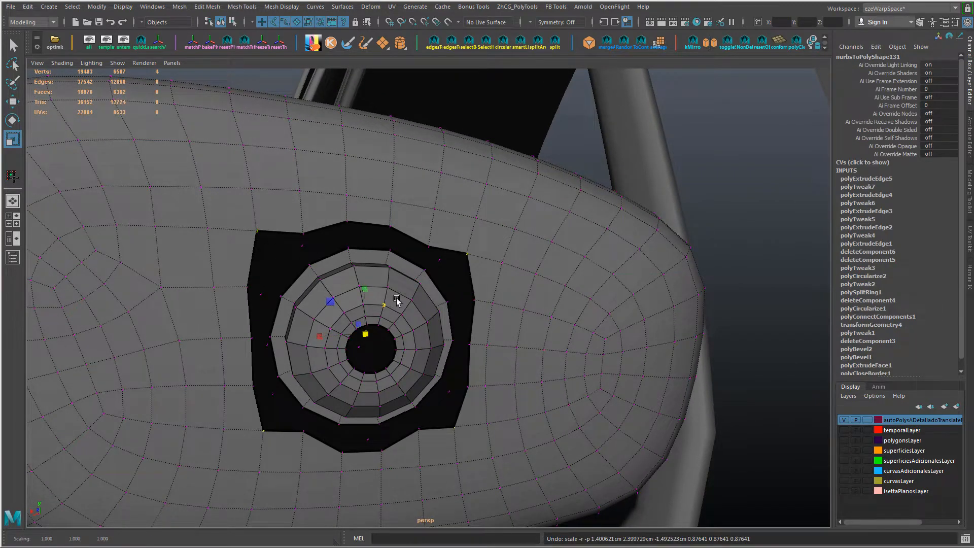
middle_click_drag(426, 302, 402, 307)
key("ctrl+z")
Step: Scale the vertex pairs beside the opening's corners apart and slide single border vertices to even out the circle
middle_click_drag(562, 351, 365, 297, "shift")
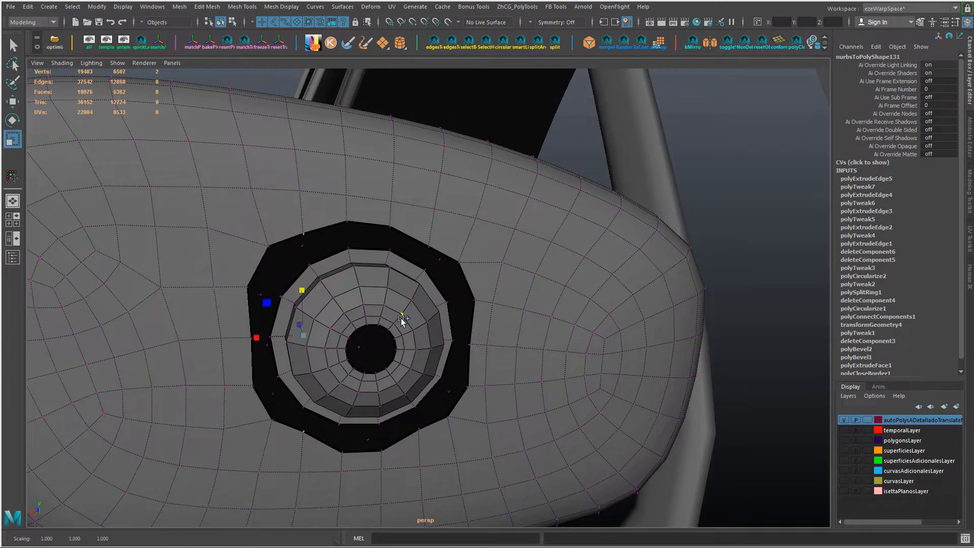
left_click(469, 389, "shift")
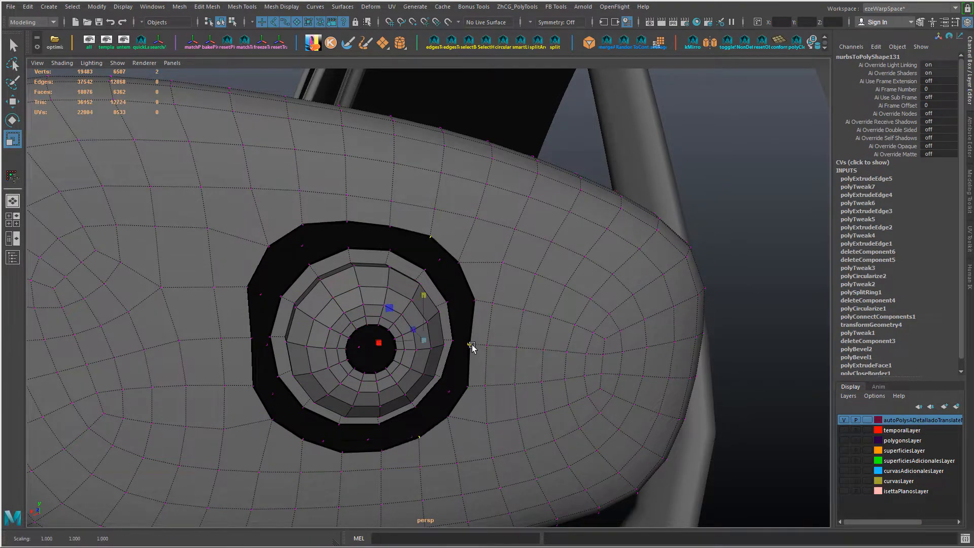
left_click_drag(472, 345, 458, 331, "alt")
key("w")
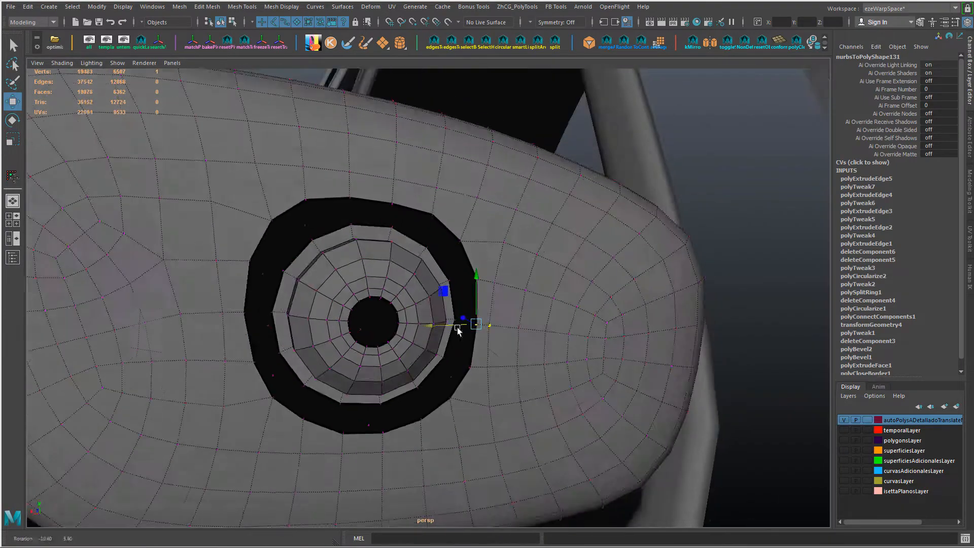
left_click_drag(304, 366, 304, 371)
left_click_drag(393, 405, 355, 432, "alt")
left_click_drag(266, 223, 210, 287)
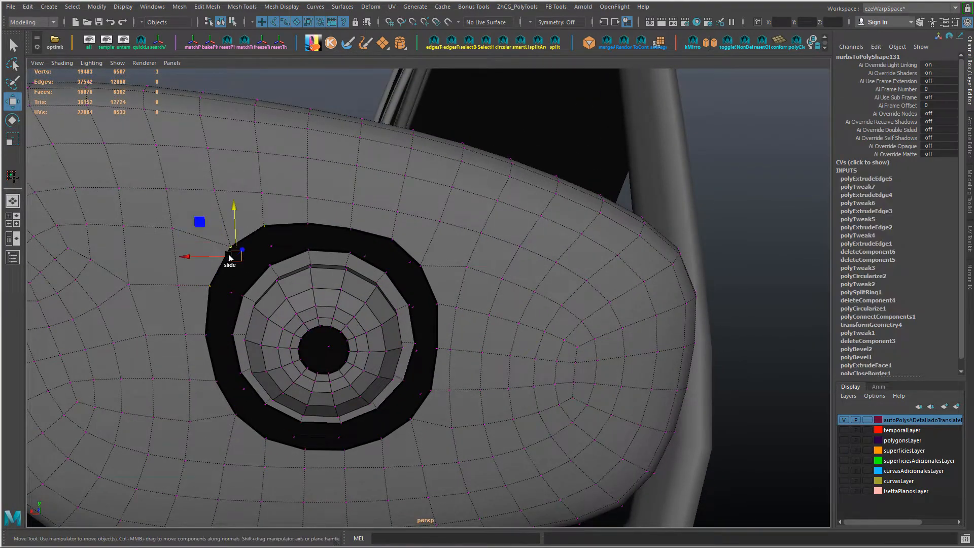
scroll(333, 286, "down", 1)
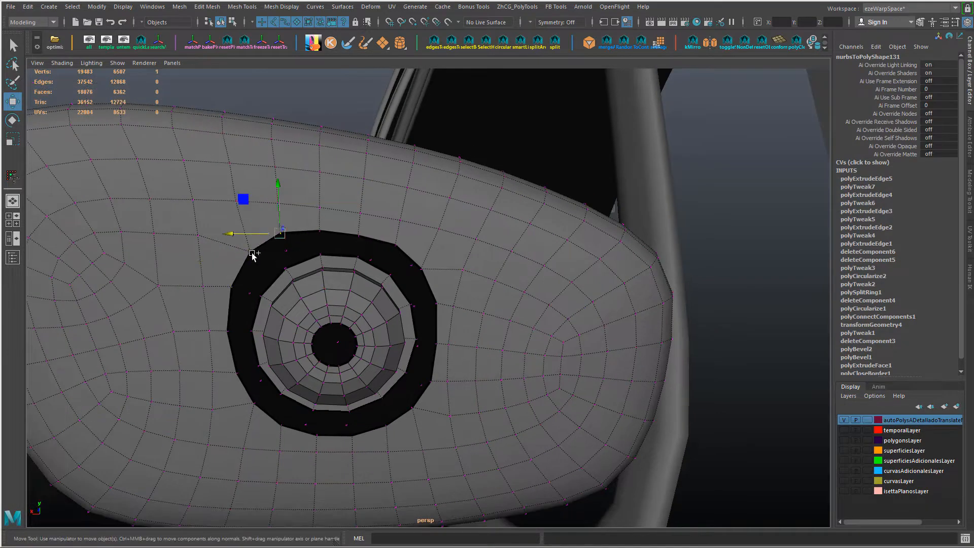
left_click_drag(292, 303, 336, 315, "alt")
Step: Compare the border edge loops of the opening and the dome ring, and try deleting housing edges beside the opening
key("F10")
double_click(473, 331)
double_click(335, 276)
left_click_drag(336, 277, 342, 291, "alt")
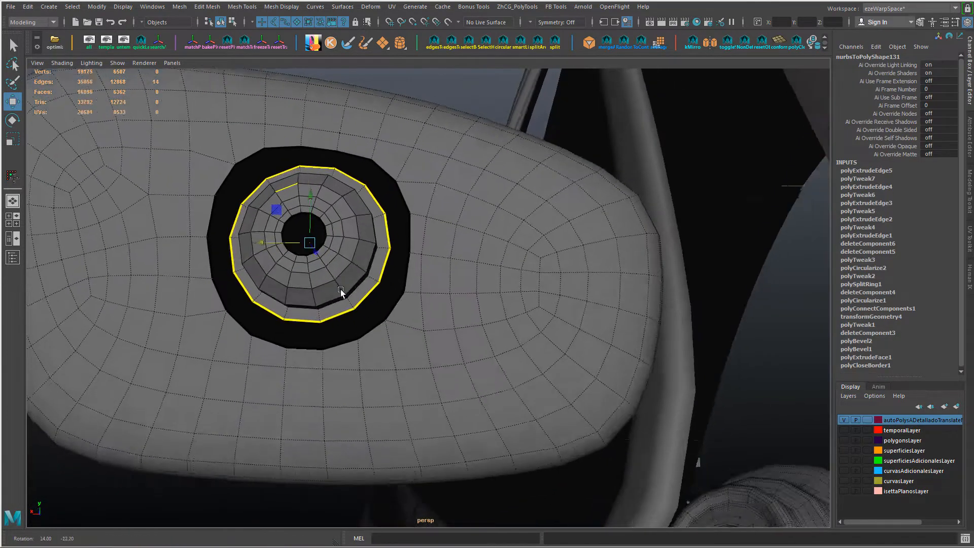
right_click_drag(342, 292, 432, 366, "alt")
left_click(414, 346)
key("Delete")
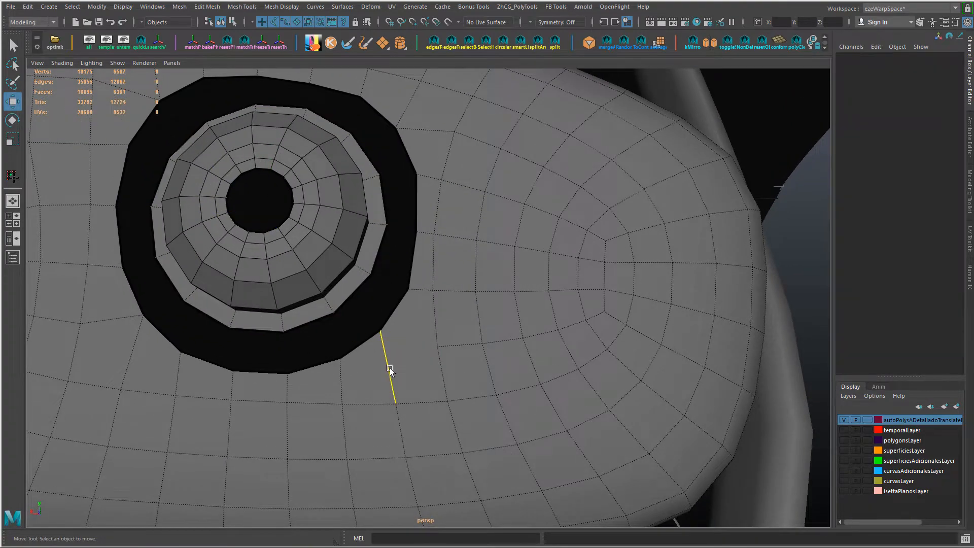
left_click_drag(269, 367, 342, 376, "alt")
key("ctrl+z")
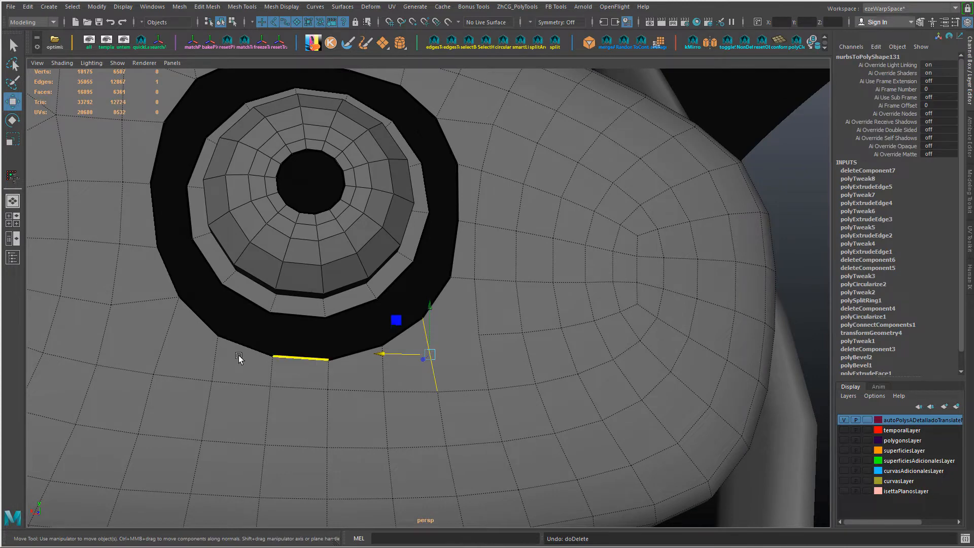
Step: Try deleting the edge at the opening's other lower corner, and undo the edge deletions
left_click(172, 329)
key("Delete")
left_click_drag(255, 339, 261, 357, "alt")
left_click_drag(266, 299, 266, 285, "alt")
key("ctrl+z")
key("ctrl+z")
key("ctrl+z")
key("ctrl+z")
Step: Connect the two housing edges that meet at each of the opening's four corners with a short diagonal edge
left_click(443, 372, "shift")
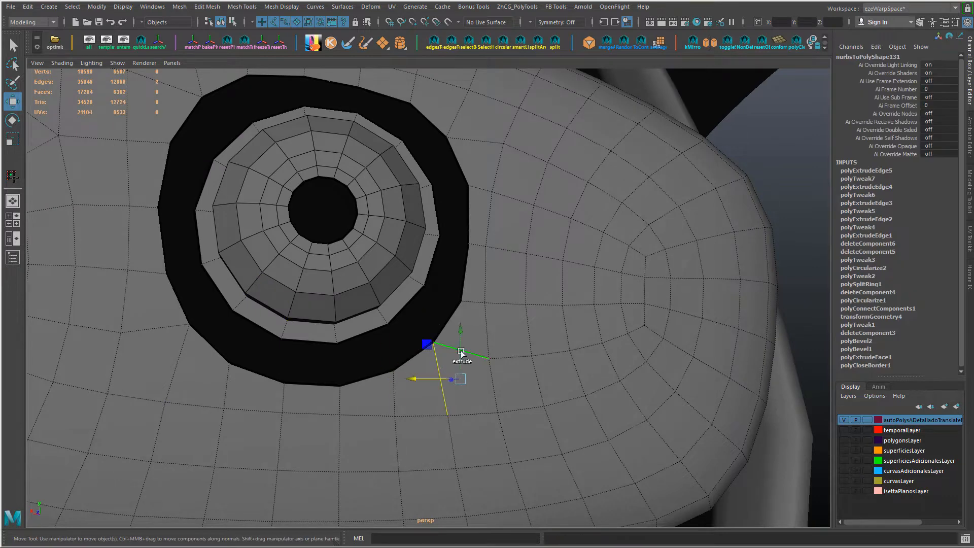
key("shift+c")
key("shift+c")
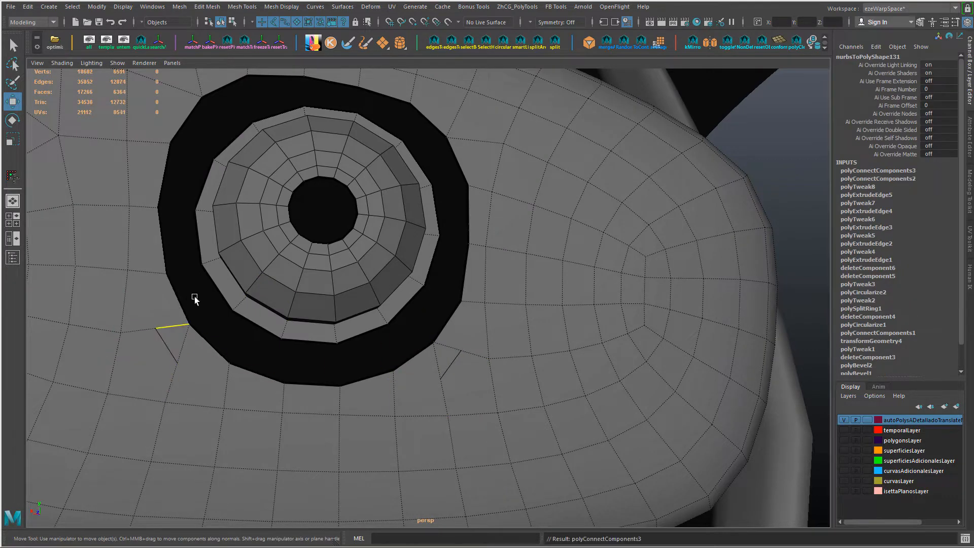
middle_click_drag(194, 297, 200, 345, "alt")
left_click(202, 304)
left_click(216, 280, "shift")
key("shift+c")
left_click_drag(302, 313, 292, 308, "alt")
left_click(446, 298)
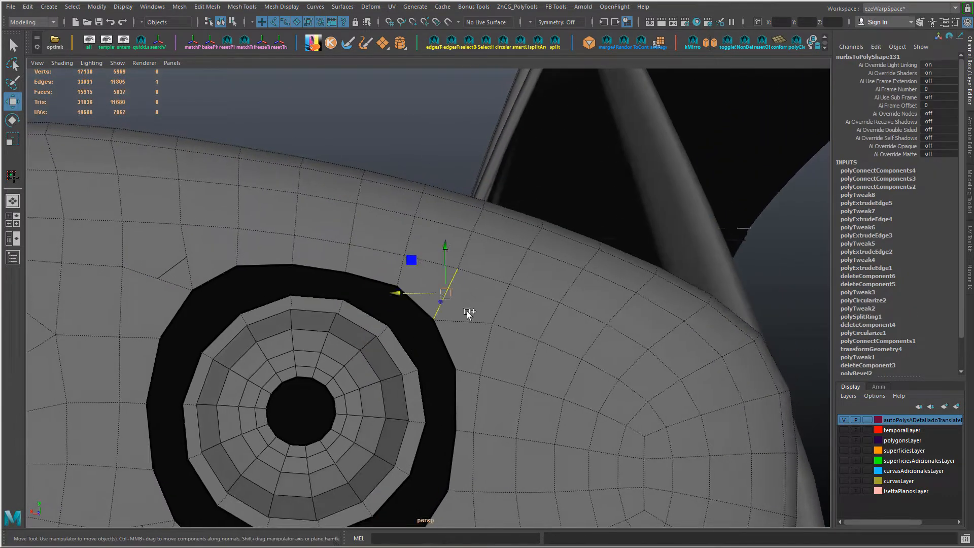
left_click(469, 321, "shift")
key("shift+c")
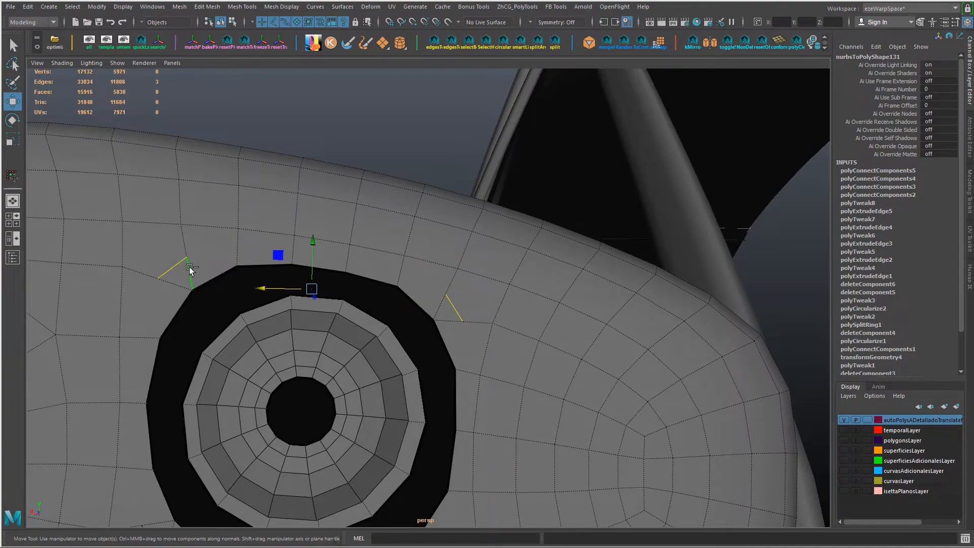
Step: Select the small corner edges around the opening and collapse them into single vertices
left_click(190, 267, "ctrl")
scroll(305, 316, "down", 1)
middle_click_drag(324, 331, 349, 113, "alt")
left_click(211, 287, "shift")
left_click(457, 313, "shift")
key("ctrl+shift+c")
left_click_drag(374, 318, 373, 329, "alt")
left_click(433, 342)
left_click_drag(464, 381, 466, 382, "alt")
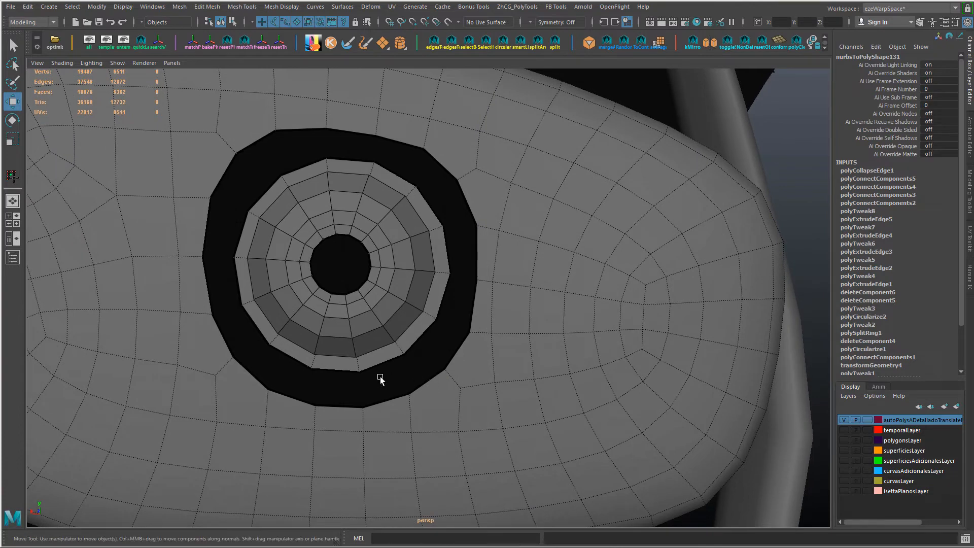
Step: Bridge the border edges on both sides of the opening to the dome ring with 0 divisions
left_click_drag(291, 303, 257, 300, "alt")
left_click(219, 276)
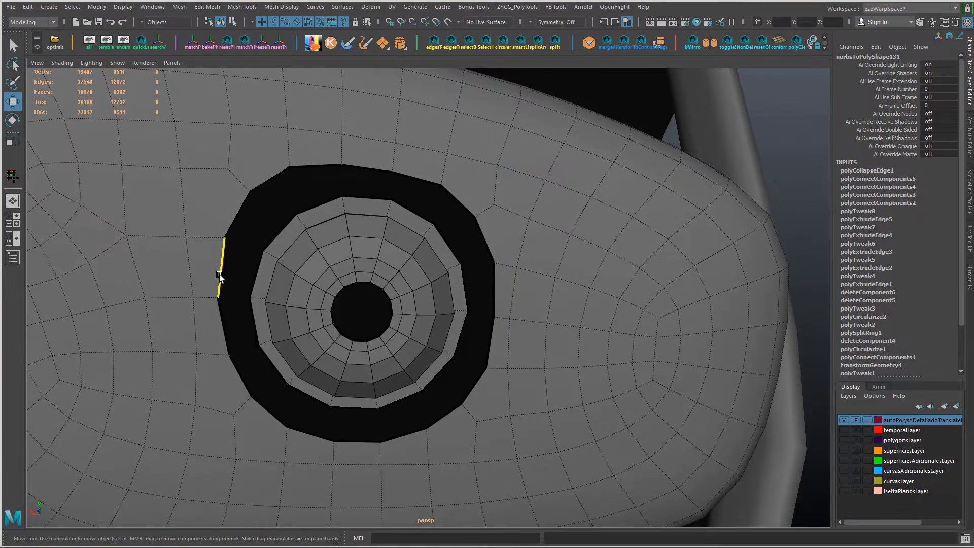
right_click_drag(262, 305, 401, 333, "shift")
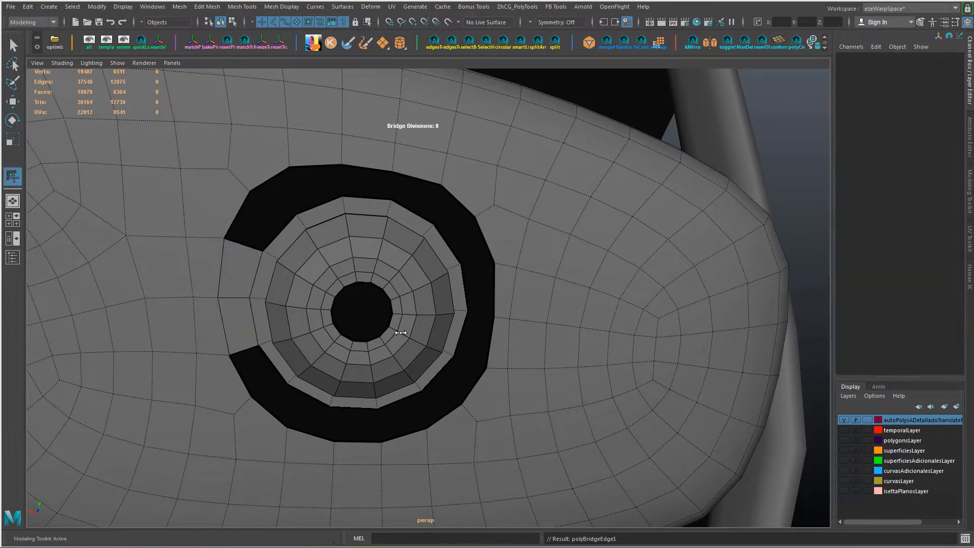
left_click(464, 290)
right_click_drag(494, 328, 492, 320, "shift")
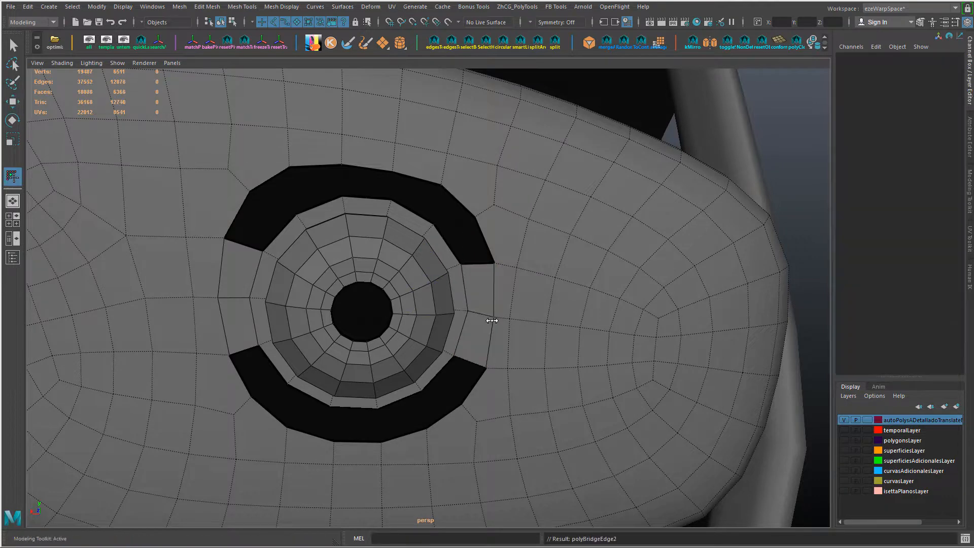
left_click_drag(491, 319, 453, 353, "alt")
Step: Bridge the upper and lower border edges of the opening to the matching dome ring edges
double_click(346, 243)
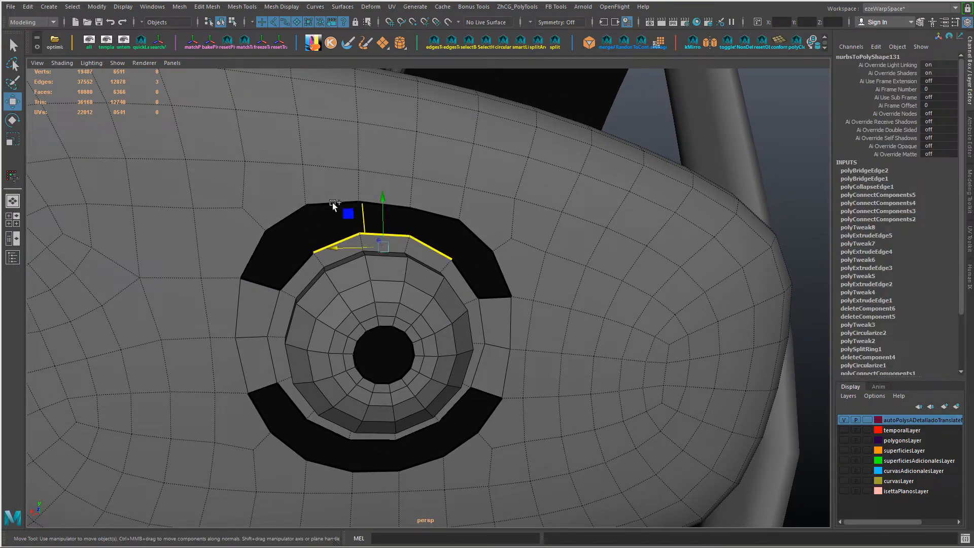
right_click_drag(432, 205, 499, 299, "shift")
left_click_drag(509, 315, 495, 302, "alt")
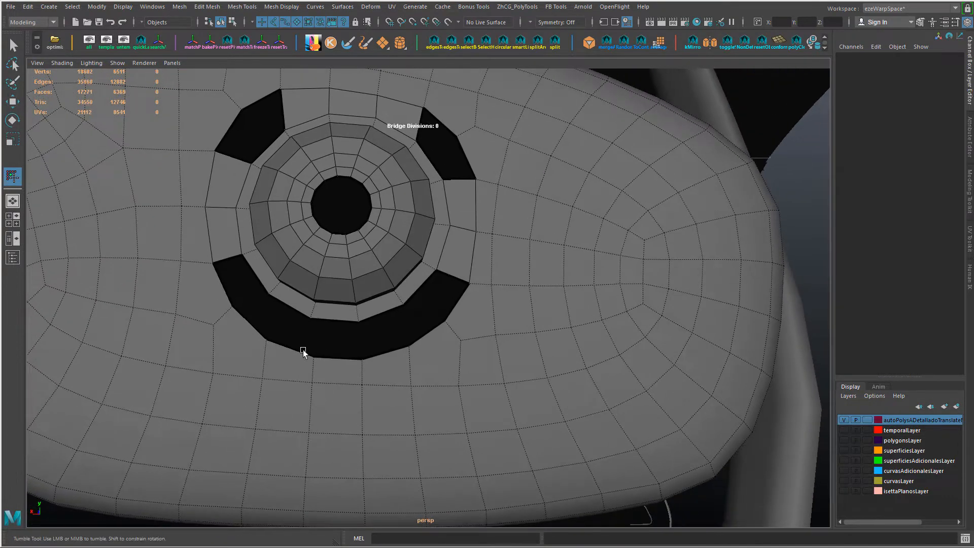
key("w")
left_click(291, 309)
key("g")
left_click_drag(399, 356, 386, 377, "alt")
Step: Select a border edge of each of the four remaining corner gaps around the dome and fill the holes
left_click(351, 232)
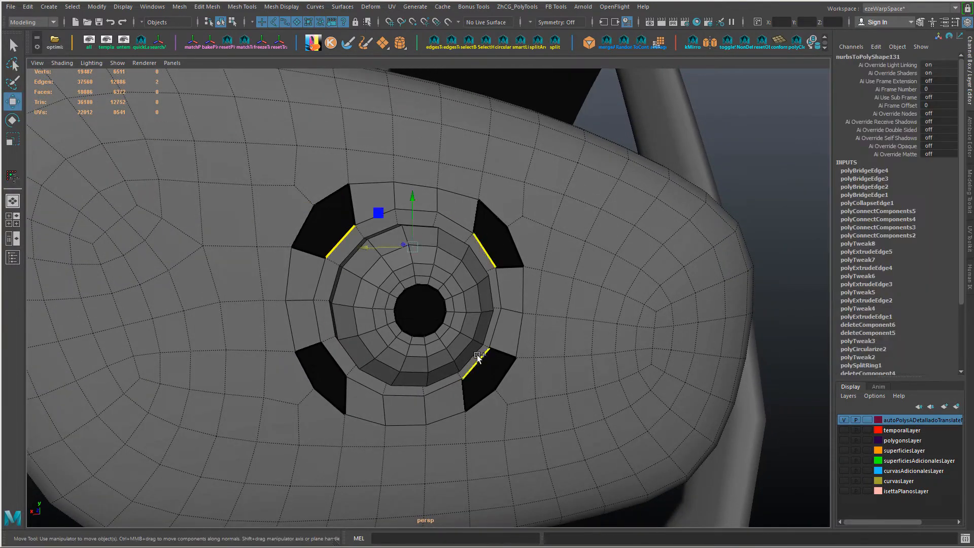
right_click_drag(344, 366, 355, 447, "shift")
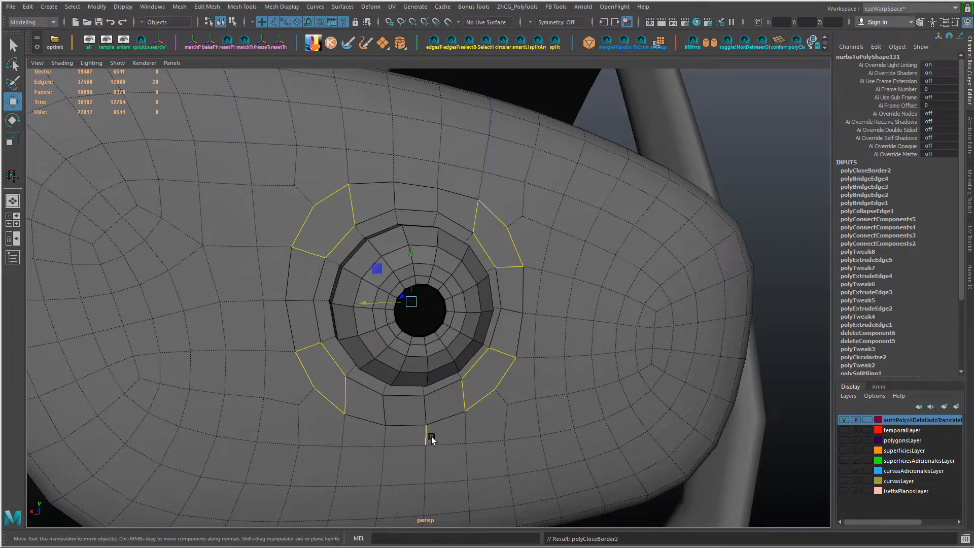
scroll(370, 374, "up", 5)
left_click_drag(418, 371, 458, 397, "alt")
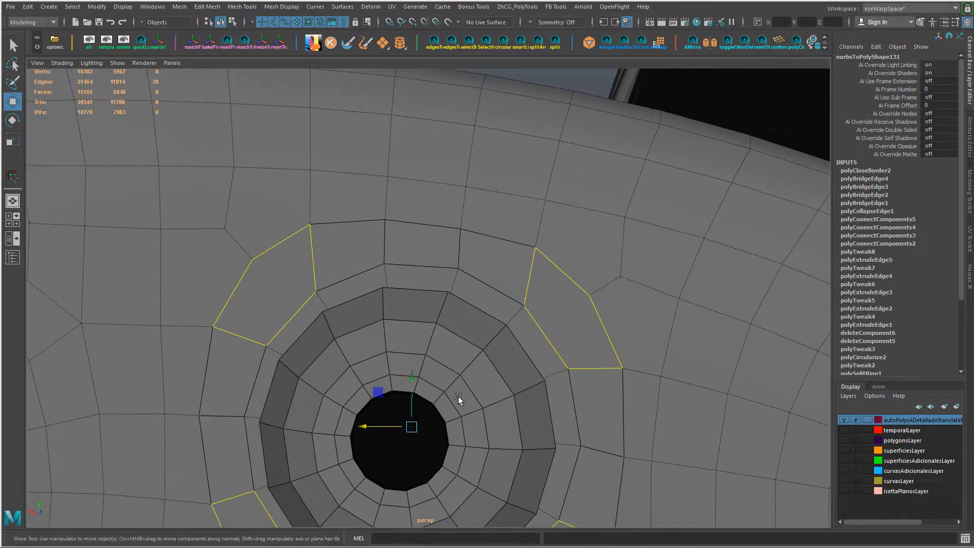
Step: Select the four filled corner faces around the dome
left_click_drag(605, 336, 385, 245, "alt")
right_click_drag(384, 245, 386, 284)
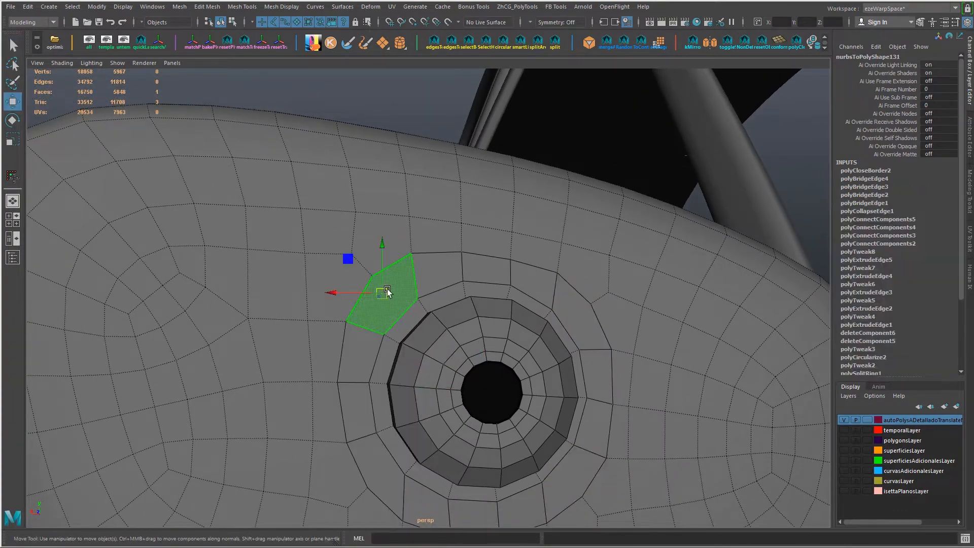
left_click(391, 293)
left_click_drag(647, 434, 585, 318, "alt")
left_click(586, 318, "shift")
left_click(587, 475, "shift")
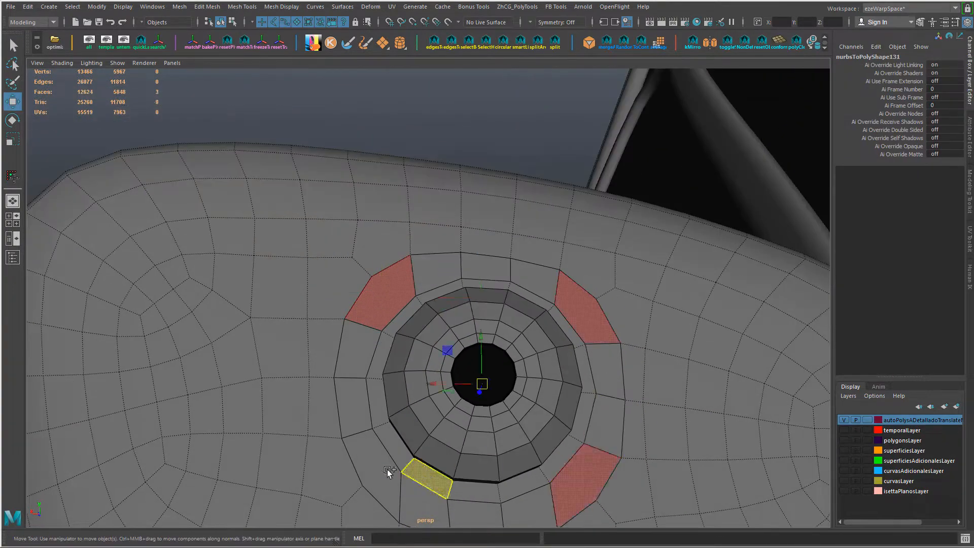
left_click(388, 471, "shift")
Step: Show the mirror housing with its joined dome in smooth preview and pick the tiered base
left_click_drag(441, 489, 447, 441, "alt")
right_click_drag(446, 442, 440, 341, "alt")
left_click_drag(441, 341, 507, 419, "alt")
key("3")
right_click_drag(548, 246, 616, 232)
left_click(654, 420)
right_click_drag(654, 421, 650, 363, "alt")
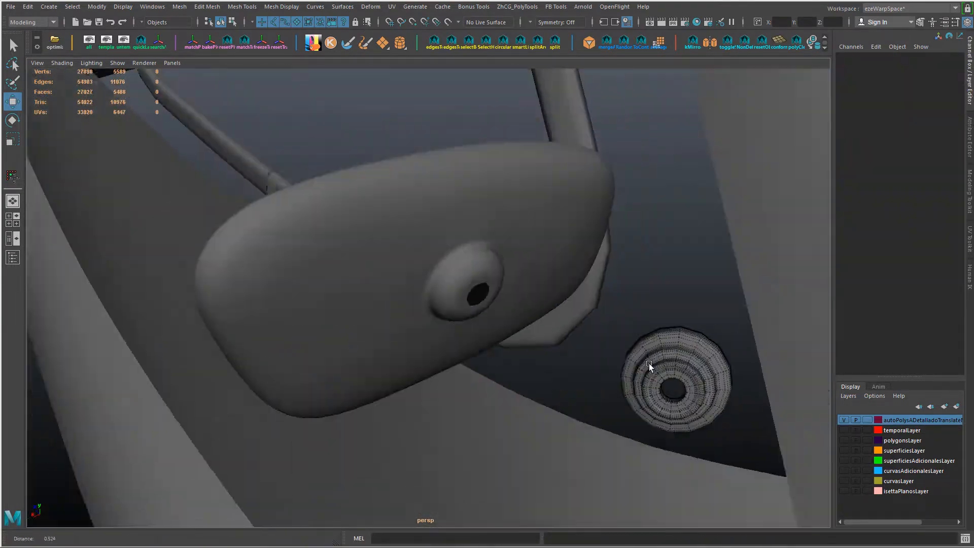
Step: Display the mirror housing without smoothing and examine the mesh around the dome
left_click_drag(649, 363, 489, 304, "alt")
left_click(489, 305)
scroll(477, 297, "up", 5)
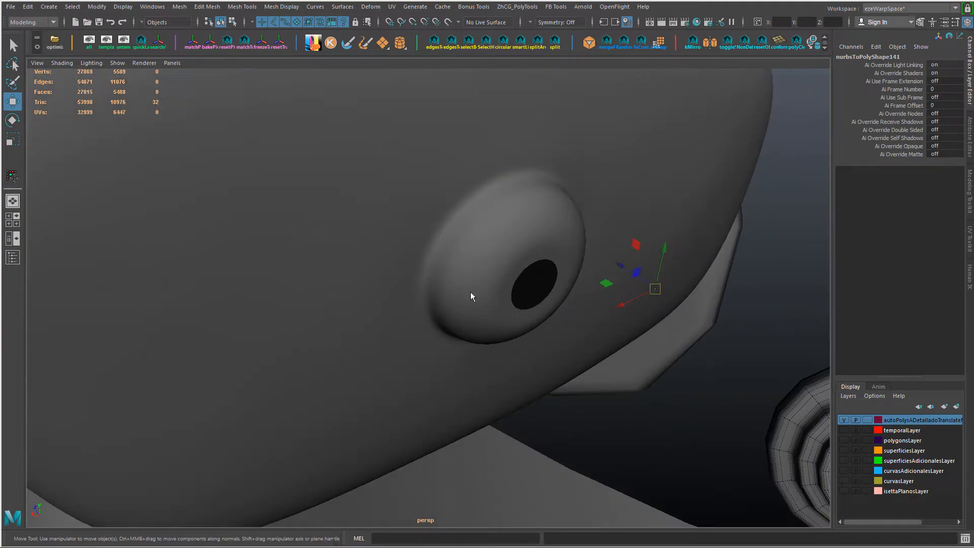
left_click(509, 283)
right_click_drag(508, 283, 492, 278)
key("1")
left_click_drag(494, 314, 366, 304, "alt")
right_click_drag(576, 323, 550, 379, "alt")
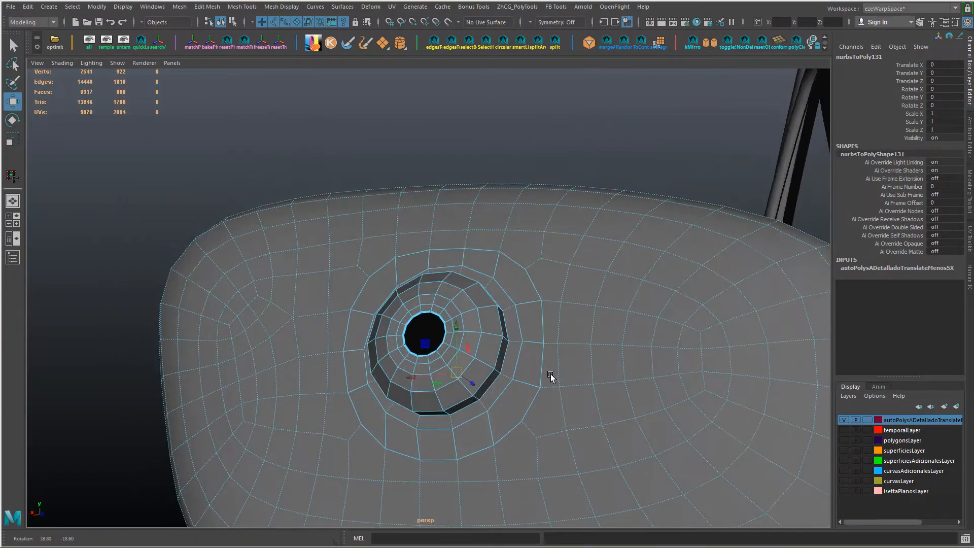
Step: Connect pairs of vertices to split the lower-left corner face beside the dome
left_click_drag(551, 378, 307, 365, "alt")
key("alt+Tab")
right_click_drag(306, 364, 256, 246)
left_click(302, 356)
left_click(343, 345, "shift")
key("g")
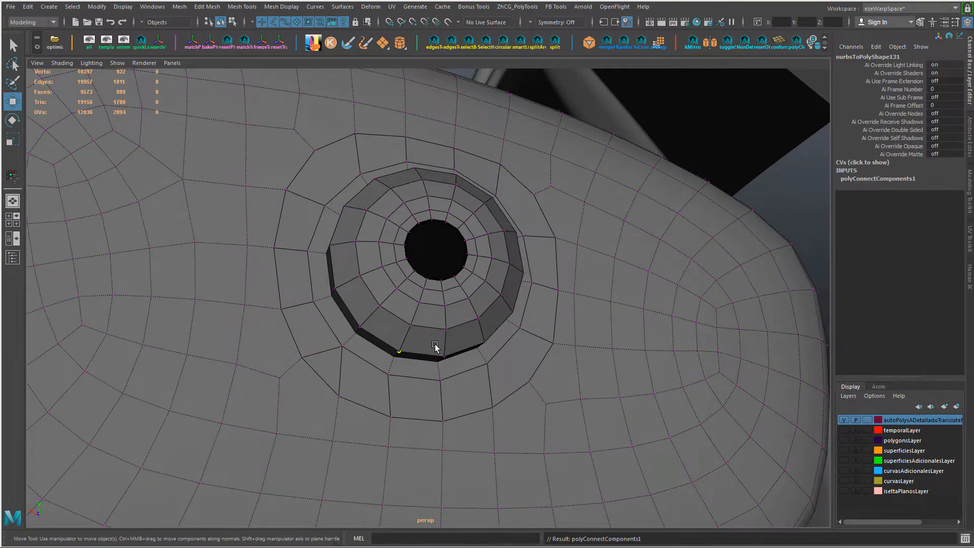
left_click_drag(436, 346, 264, 404, "alt")
key("g")
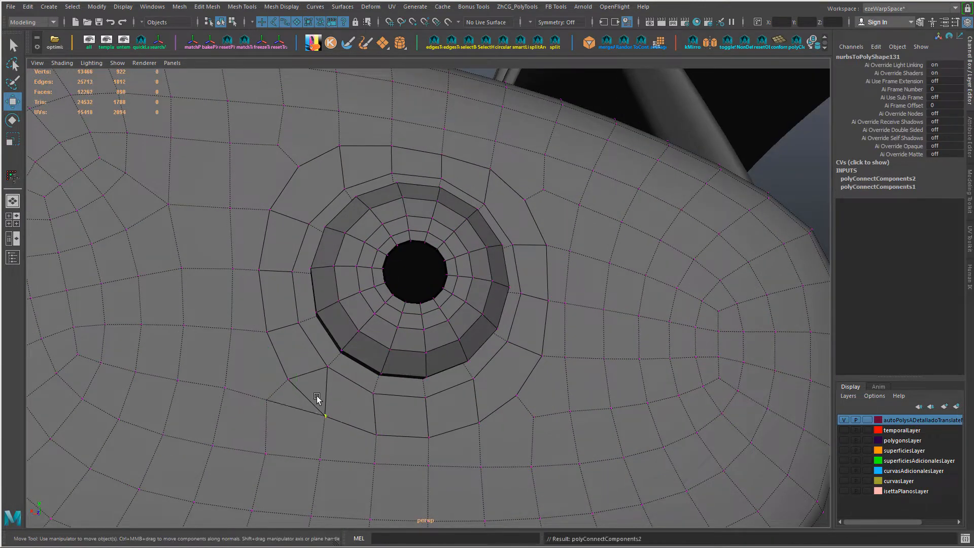
Step: Connect the outer border vertices beside the lower-left corner with a new edge
right_click_drag(318, 397, 318, 355)
left_click(309, 398)
right_click_drag(348, 388, 323, 350, "shift")
mouse_move(504, 380)
left_mouse_down("alt")
mouse_move(490, 364)
mouse_move(514, 383)
left_mouse_up("alt")
key("ctrl+z")
right_click_drag(297, 246, 254, 249)
key("g")
Step: Delete the two inner edges of the lower-left corner face, keeping the long diagonal edge
left_click_drag(372, 396, 330, 382, "alt")
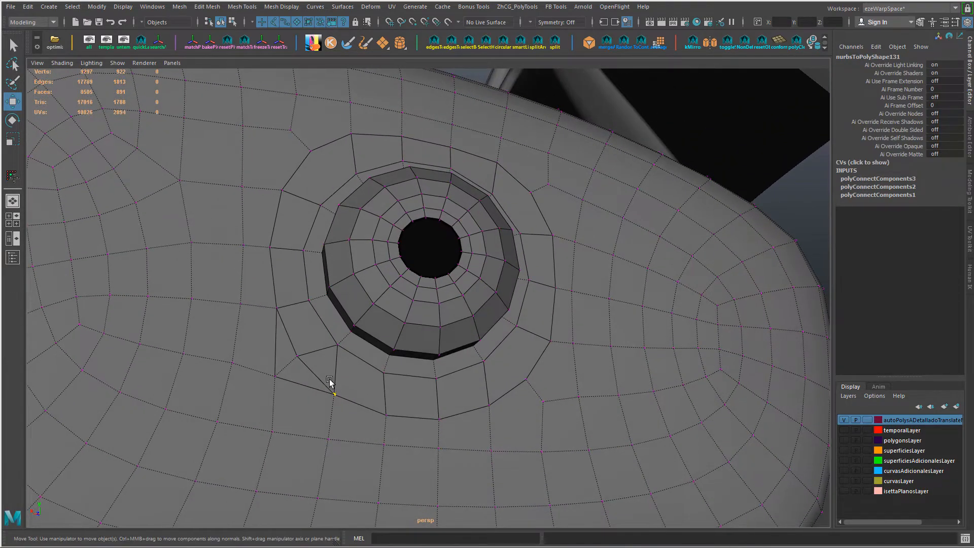
right_click_drag(318, 378, 320, 221)
left_click(322, 350)
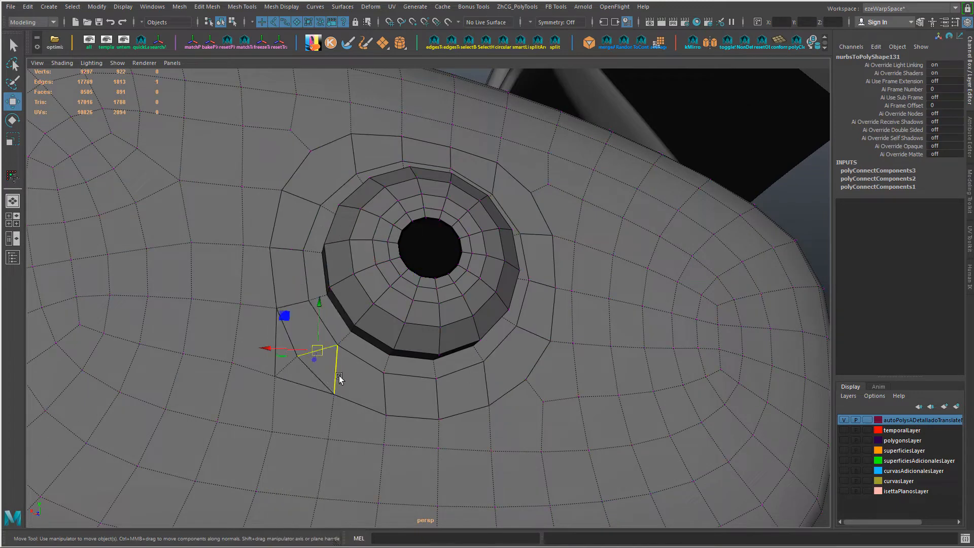
key("Delete")
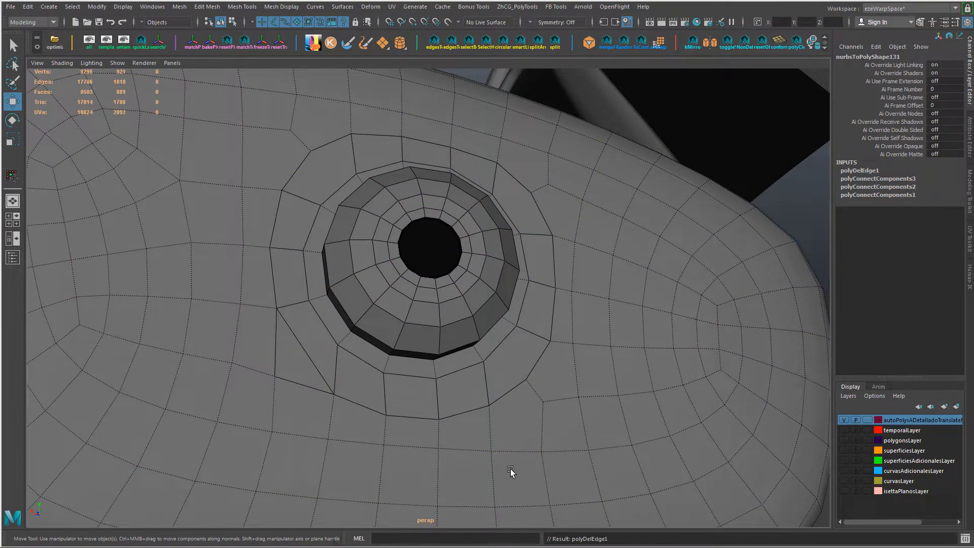
Step: Scale the diagonal edge of the lower-left corner to about 0.79 of its length
left_click_drag(421, 428, 487, 436, "alt")
key("r")
middle_click_drag(487, 436, 476, 432)
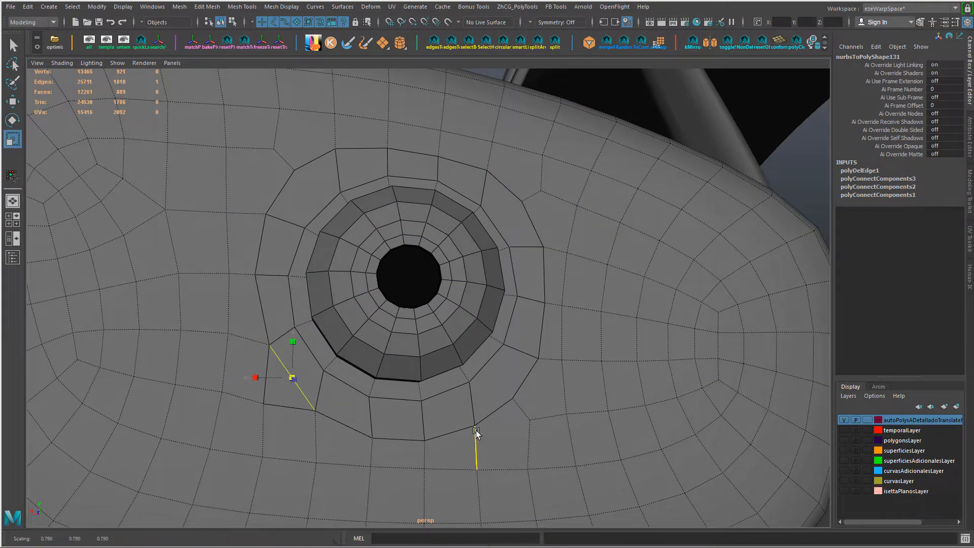
key("w")
key("ctrl+z")
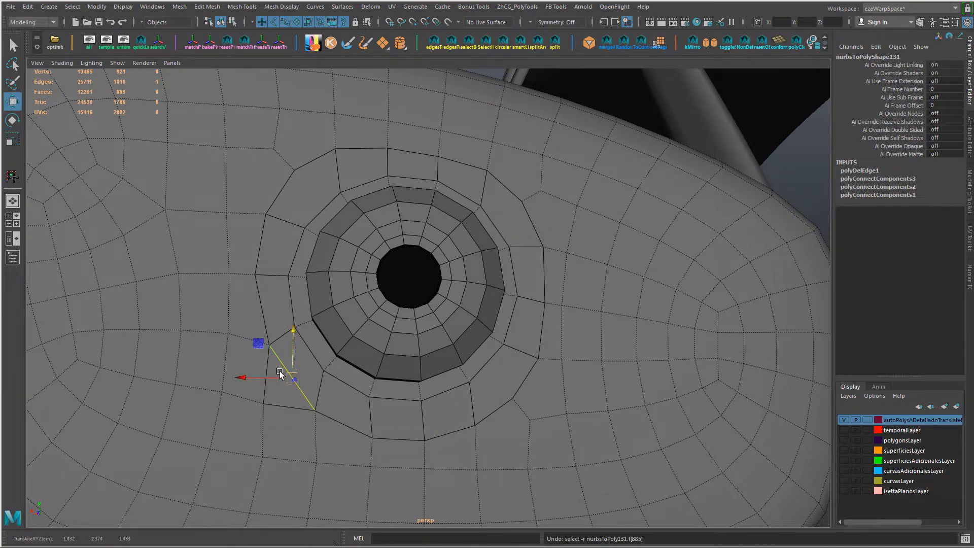
Step: Reposition the diagonal edge of the lower-left corner along its axes to even out the border around the dome
left_click_drag(295, 354, 279, 403)
key("f")
left_click_drag(483, 398, 528, 377, "alt")
middle_click_drag(528, 377, 495, 372, "alt")
scroll(496, 373, "down", 1)
left_click_drag(495, 373, 415, 358, "alt")
key("g")
key("ctrl+z")
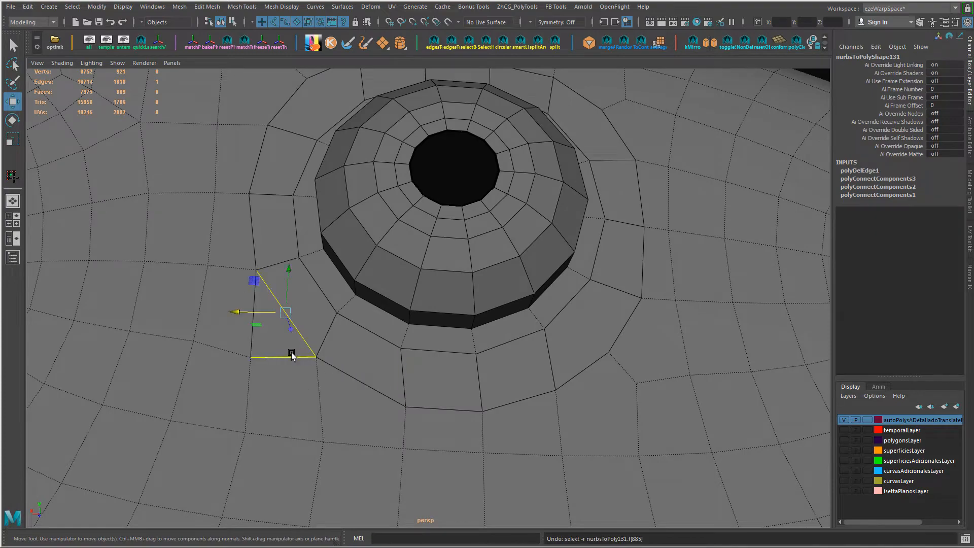
Step: Select the three remaining corner faces around the dome, leaving out the lower-left one
scroll(292, 354, "down", 3)
left_click_drag(292, 354, 380, 346, "alt")
middle_click_drag(380, 346, 373, 522, "alt")
right_click_drag(363, 308, 361, 326)
left_click(357, 322)
left_click(510, 341, "shift")
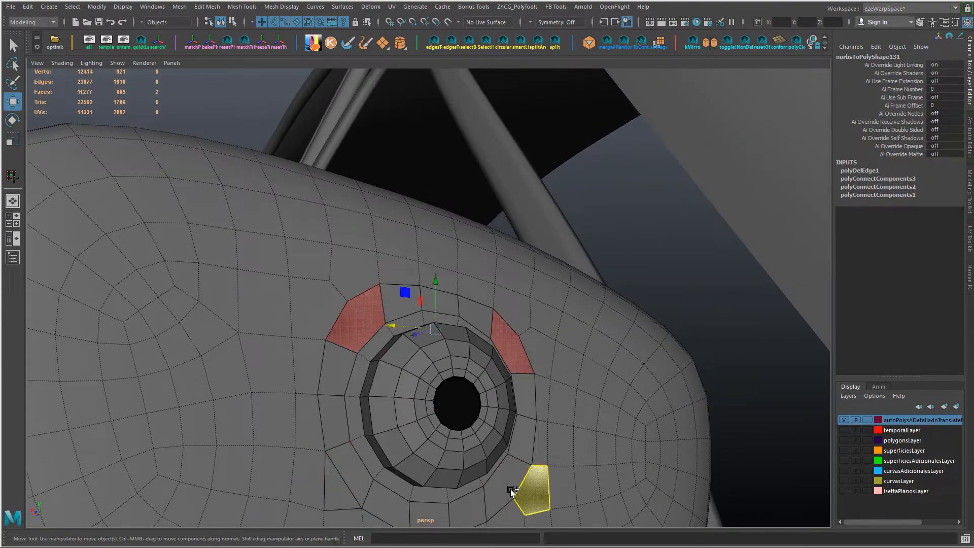
left_click(511, 488, "shift")
right_click_drag(527, 497, 522, 498, "shift")
Step: Try triangulating only the three selected corner faces
right_click_drag(519, 409, 518, 407, "shift")
left_click_drag(519, 407, 382, 326, "alt")
scroll(348, 334, "up", 2)
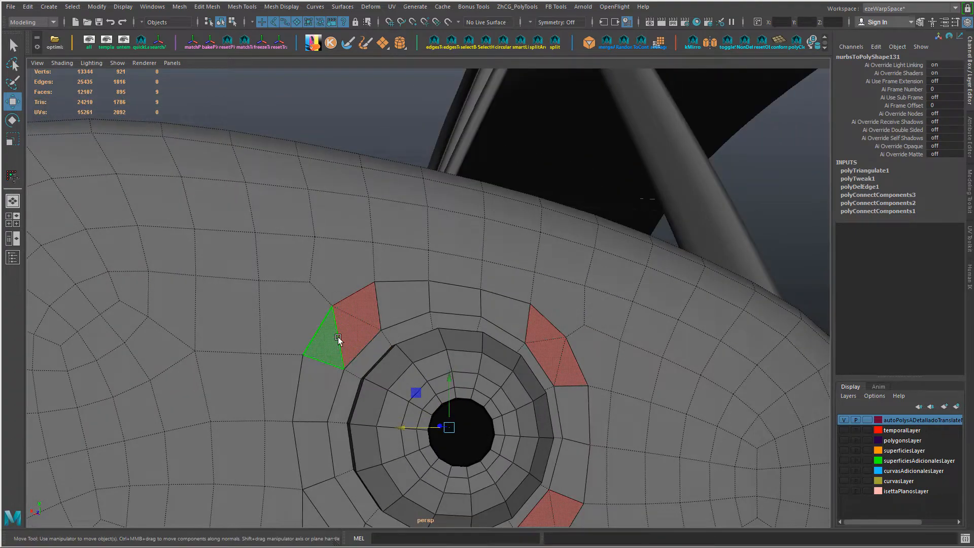
left_click_drag(303, 338, 480, 247, "alt")
key("ctrl+z")
Step: Add the two outer faces adjoining each selected corner face to the selection and triangulate them all
left_click(326, 286, "shift")
left_click(300, 316, "shift")
left_click(481, 244, "shift")
left_click(492, 269, "shift")
middle_click_drag(502, 452, 506, 336, "alt")
left_click(506, 336, "shift")
left_click(473, 363, "shift")
right_click_drag(473, 363, 580, 310, "shift")
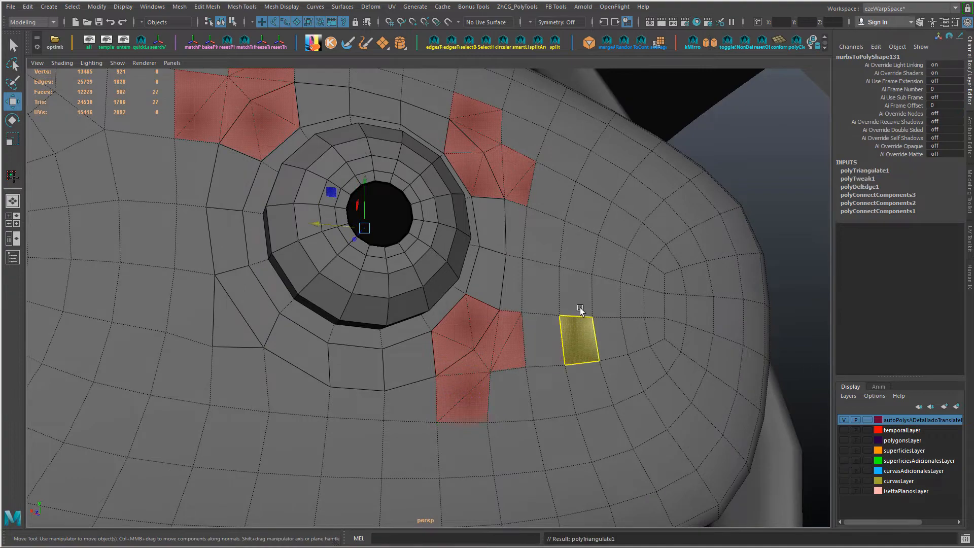
left_click_drag(581, 310, 448, 287, "alt")
middle_click_drag(449, 288, 449, 470, "alt")
key("alt+shift+d")
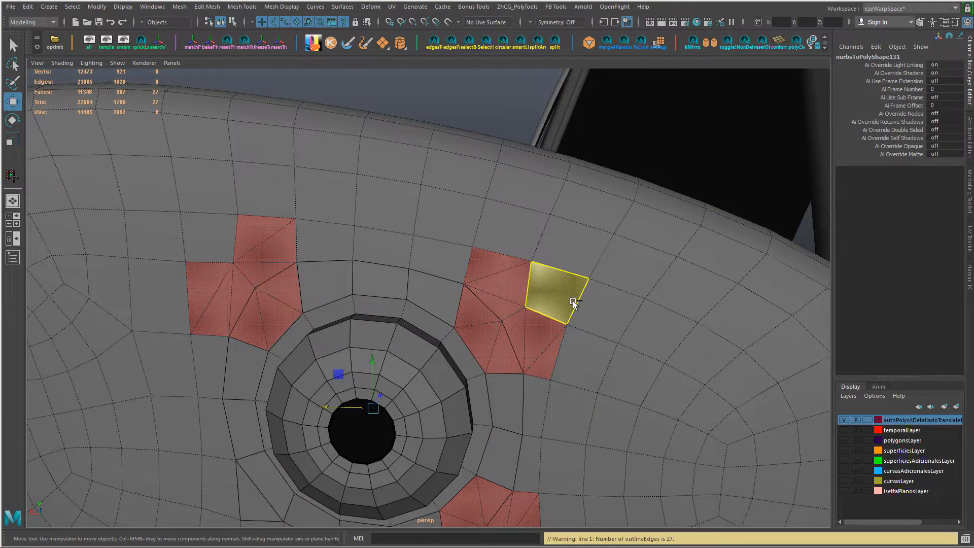
key("ctrl+z")
key("ctrl+z")
scroll(575, 306, "down", 3)
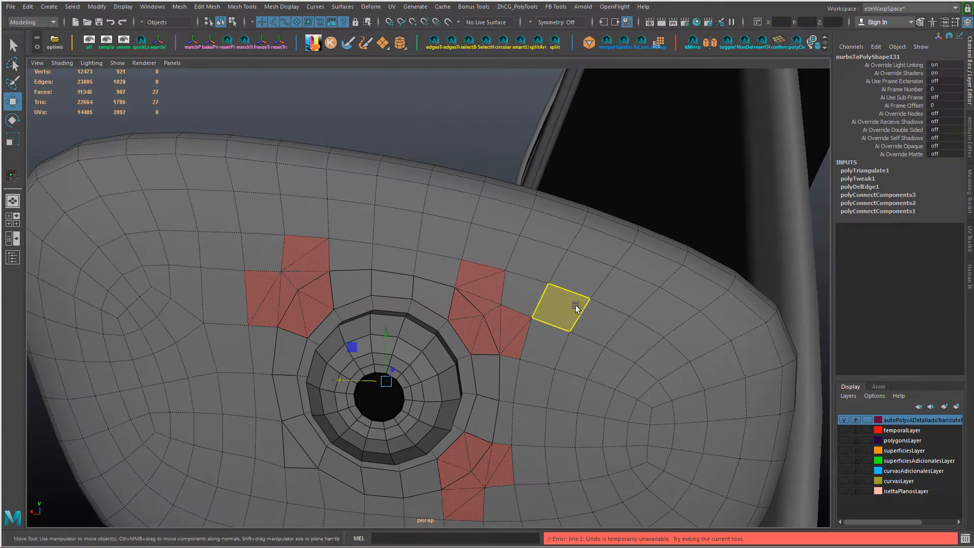
right_click_drag(541, 306, 578, 263)
right_click_drag(385, 300, 392, 300, "alt")
left_click_drag(392, 300, 423, 305, "alt")
key("ctrl+z")
Step: Delete two triangulation edges at the upper-left corner of the border around the dome
left_click_drag(373, 331, 450, 283, "alt")
right_click_drag(336, 267, 347, 232)
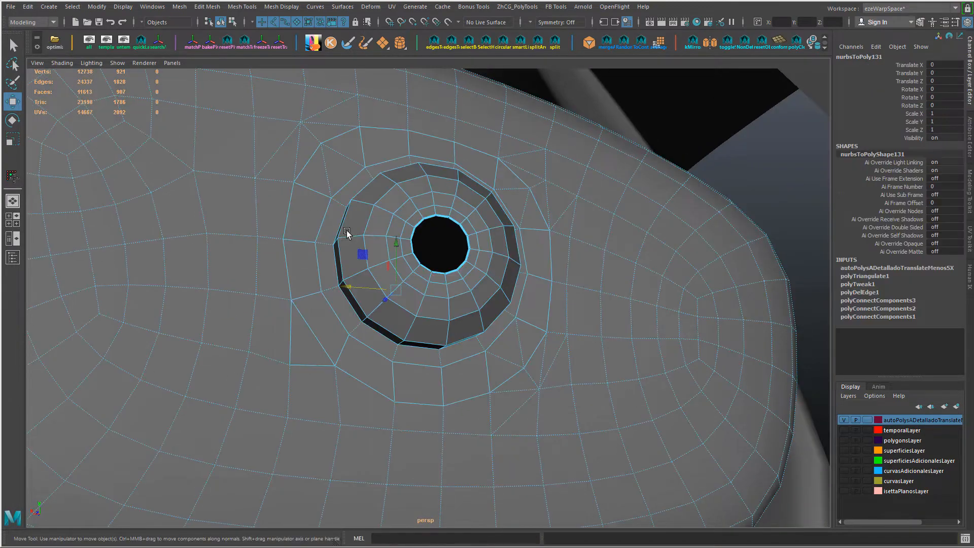
key("ctrl+z")
left_click_drag(335, 233, 317, 263, "alt")
key("ctrl+z")
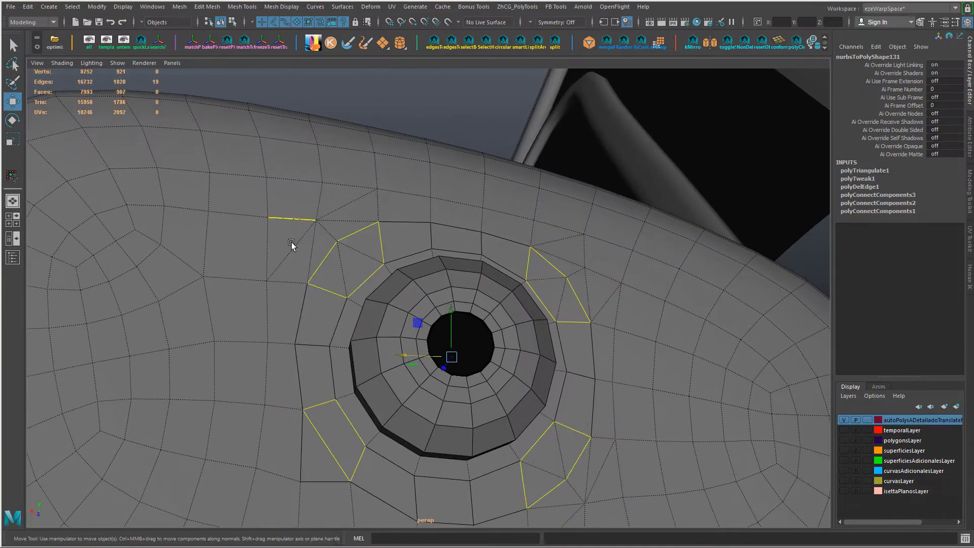
left_click(335, 233)
key("Delete")
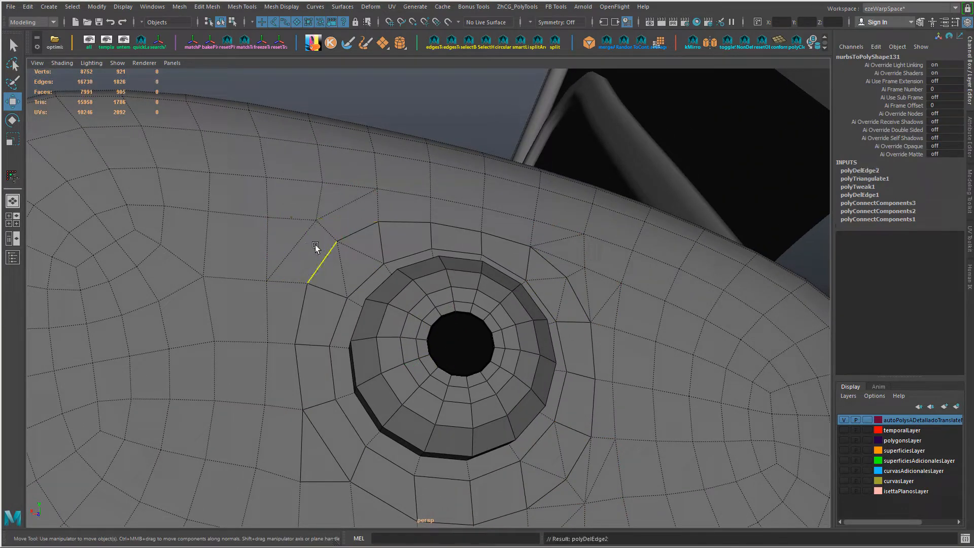
Step: Connect the two diagonals inside the upper-left corner face with a short edge and try collapsing an edge there
left_click_drag(315, 245, 359, 260, "alt")
left_click(359, 260)
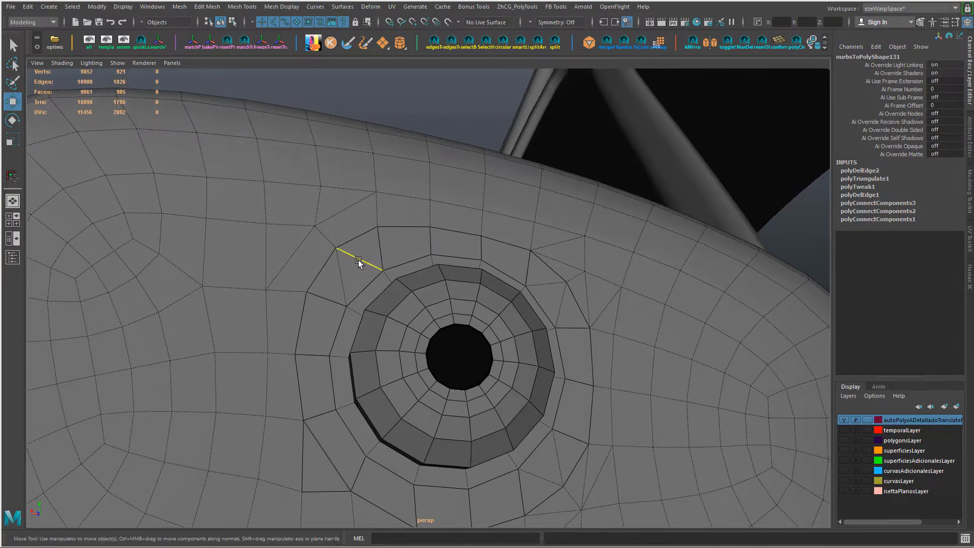
left_click(351, 261)
left_click(343, 276, "shift")
key("g")
key("ctrl+shift+c")
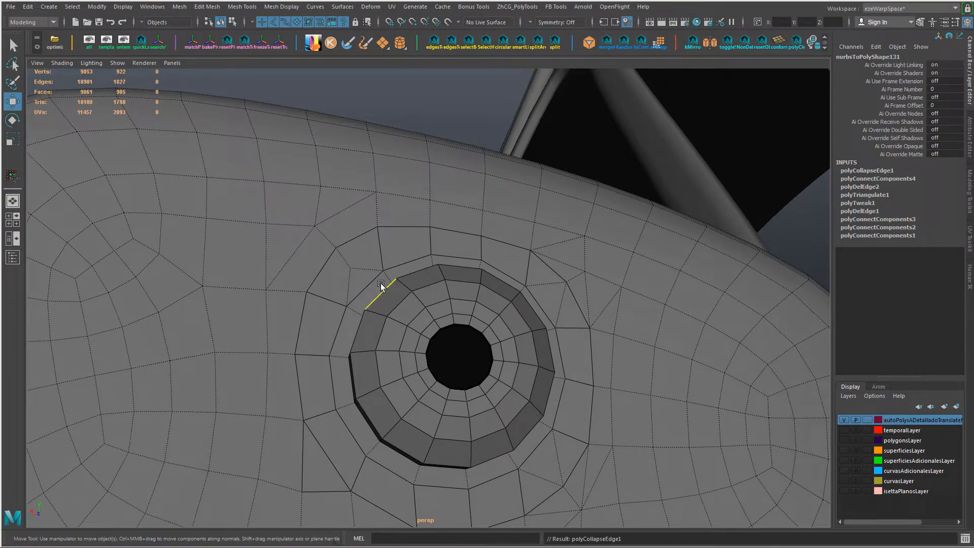
key("ctrl+z")
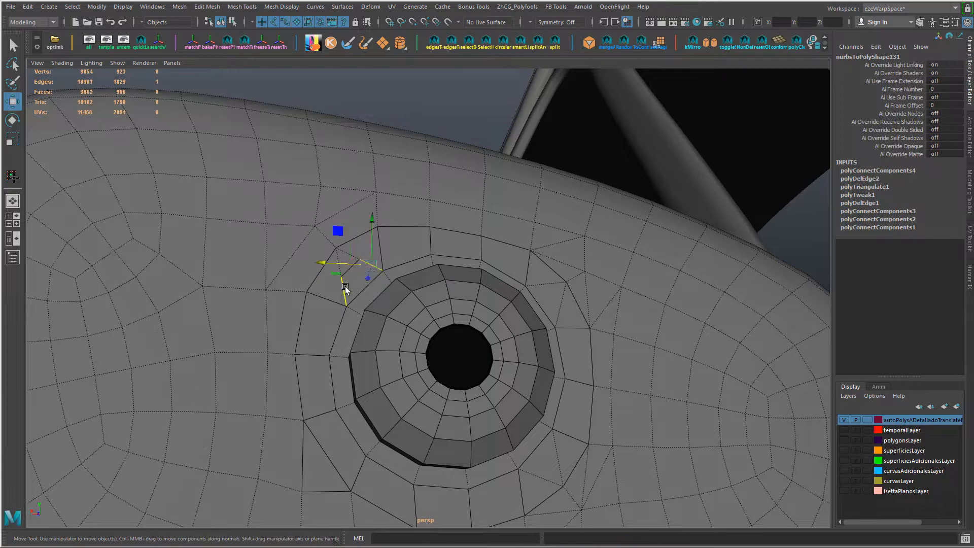
Step: Cut a new edge line with Multi-Cut from the diagonal above the upper-left corner through the border to the short edge's upper end
left_click_drag(334, 249, 322, 266, "alt")
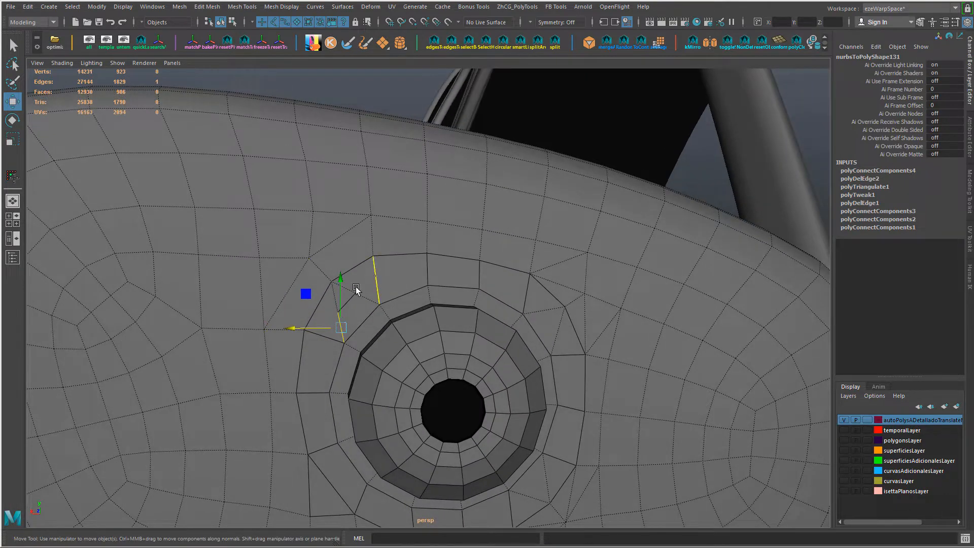
right_click_drag(355, 287, 346, 318, "alt")
middle_click_drag(346, 318, 367, 281, "alt")
right_click(362, 253)
key("ctrl+shift+x")
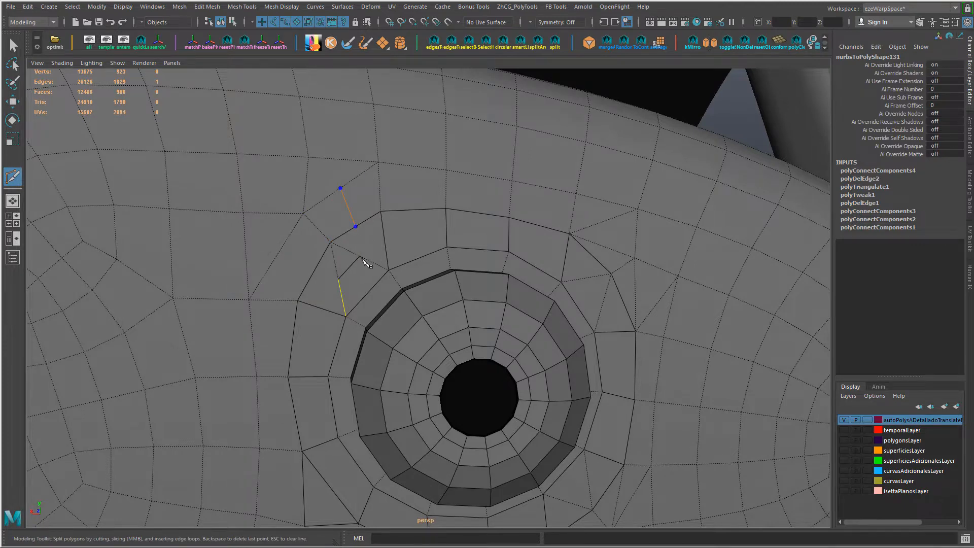
left_click_drag(421, 267, 430, 264, "alt")
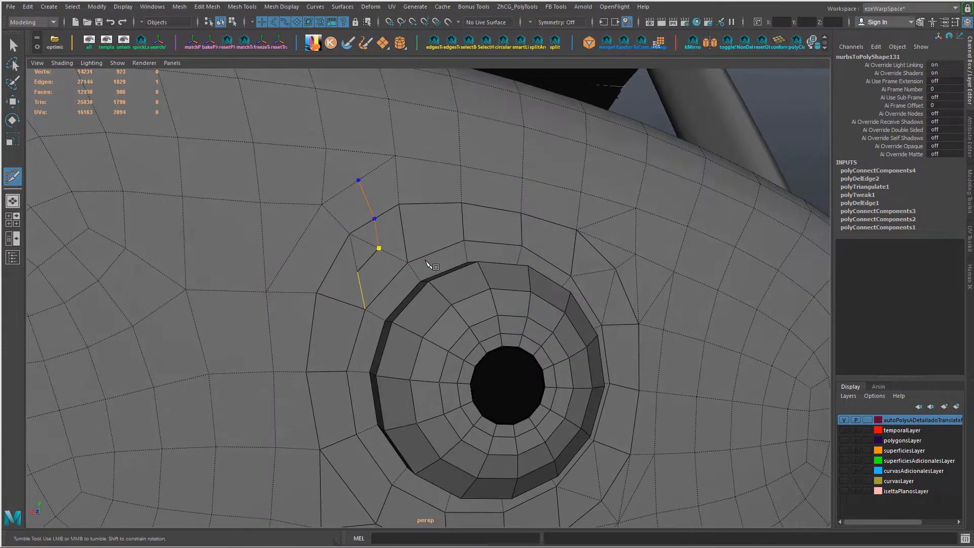
right_click(407, 260)
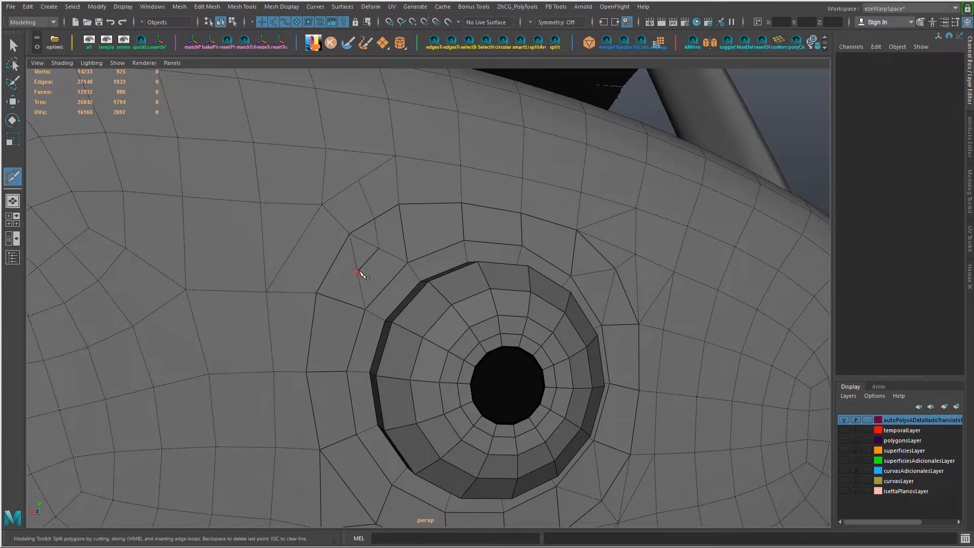
Step: Cut a second edge line from the short edge's lower end through the border to the outer diagonal beside the corner
left_click(294, 249)
right_click(376, 267)
key("w")
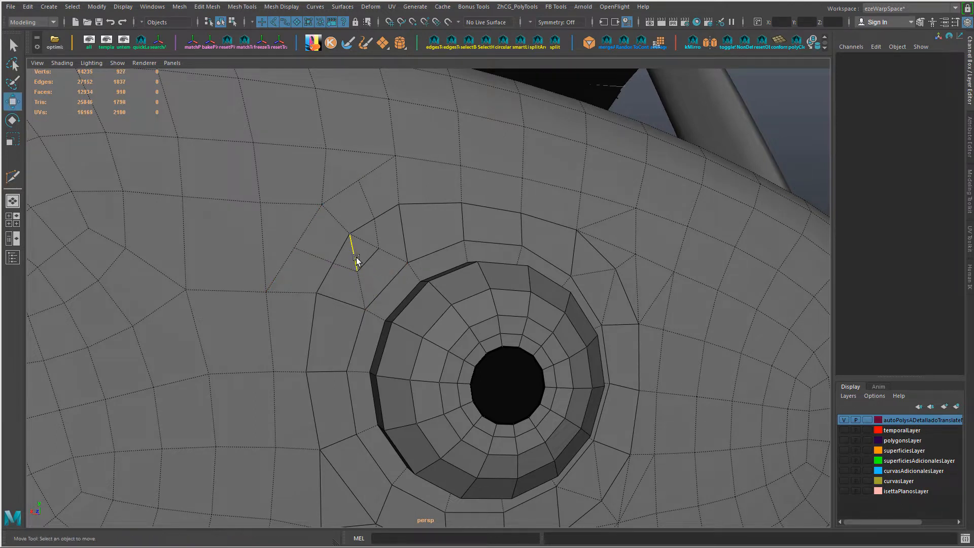
Step: Try deleting the two diagonal segments between the upper-left corner vertex and the short connecting edge
left_click(357, 257)
left_click(371, 244, "shift")
key("ctrl+Delete")
key("ctrl+z")
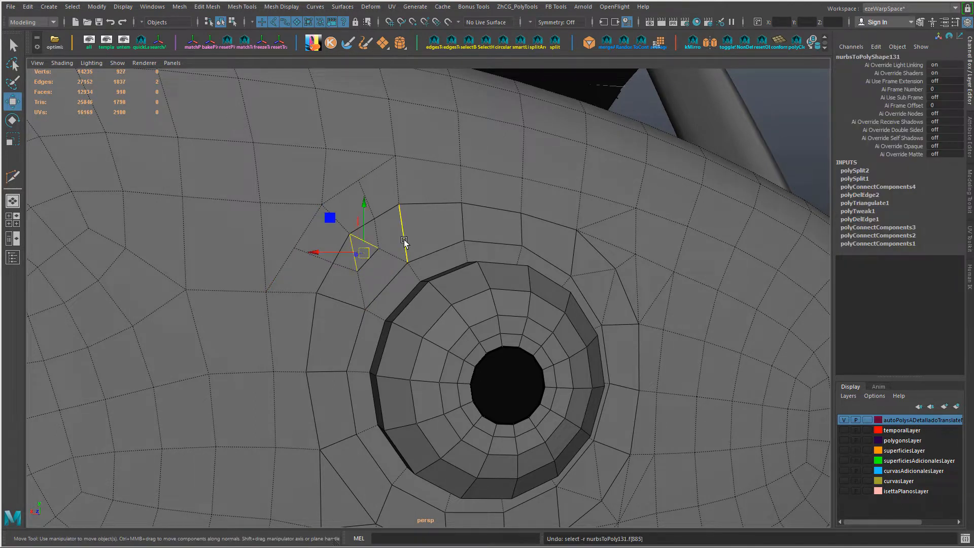
Step: Try collapsing the short connecting edge and the diagonal segment beside it in the upper-left corner
left_click(376, 260)
key("g")
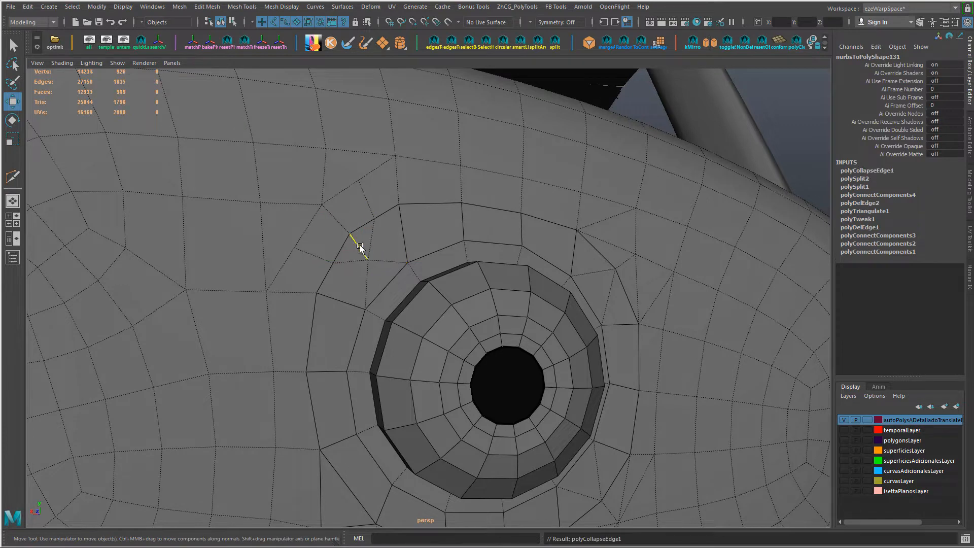
left_click(360, 248)
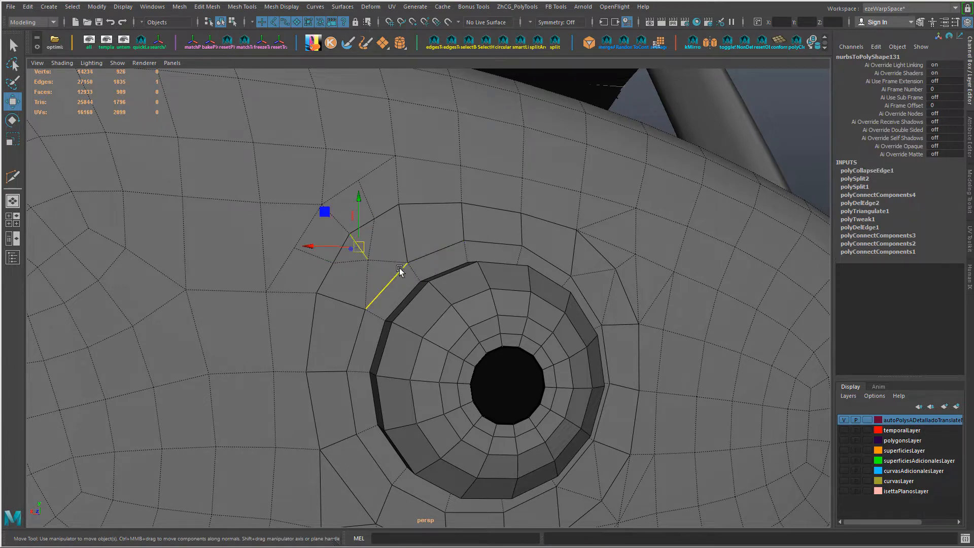
key("ctrl+z")
key("ctrl+z")
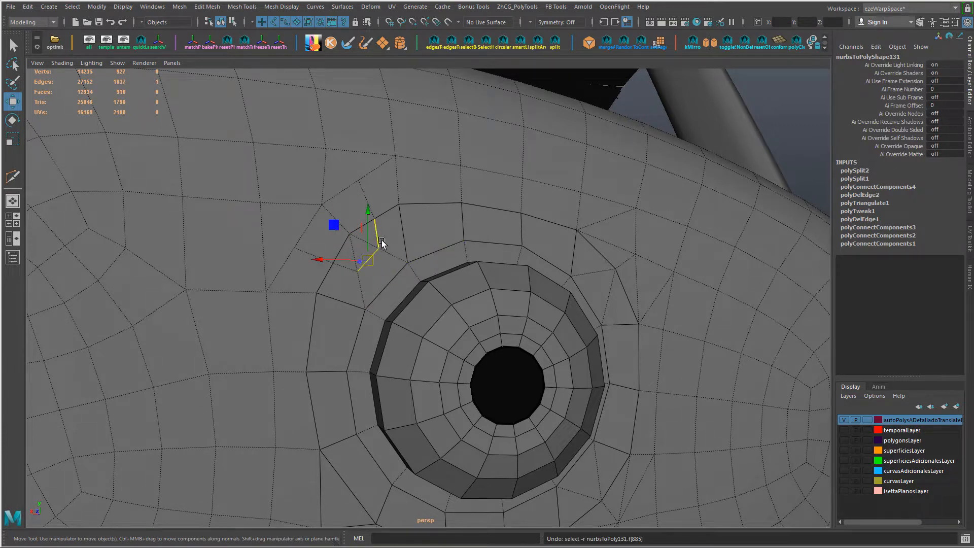
left_click(368, 239)
key("g")
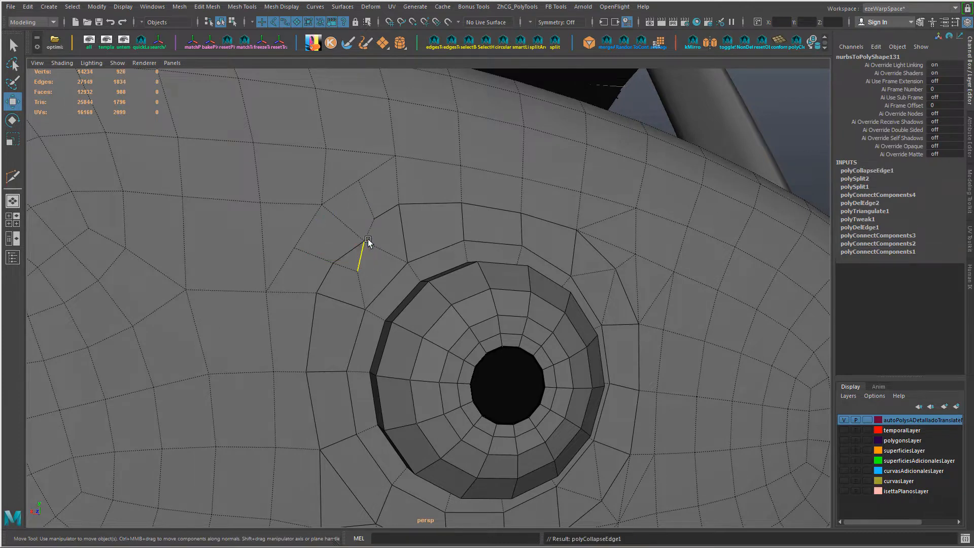
key("ctrl+z")
Step: Collapse the edges meeting at the upper-left corner vertex and delete two leftover edges around the merged point
left_click(341, 239, "shift")
left_click(367, 225, "shift")
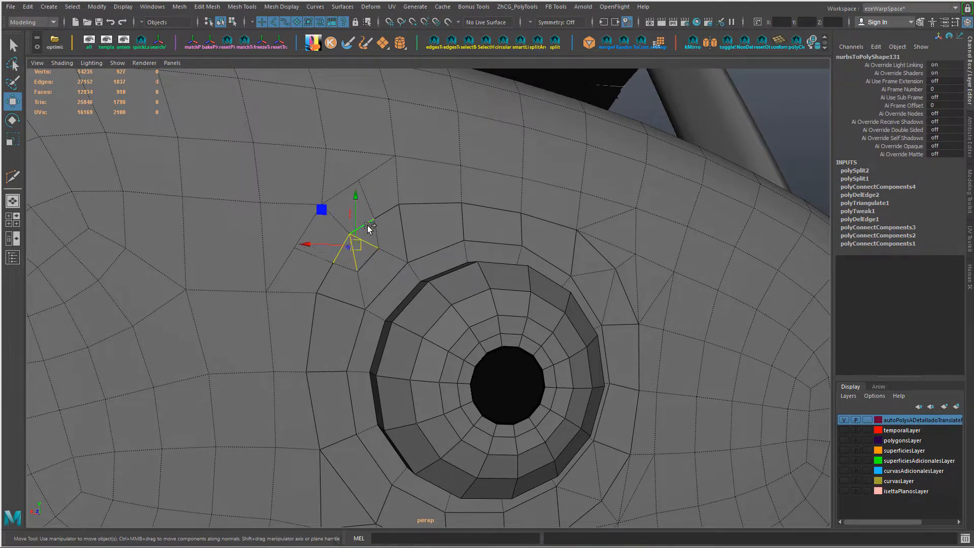
key("g")
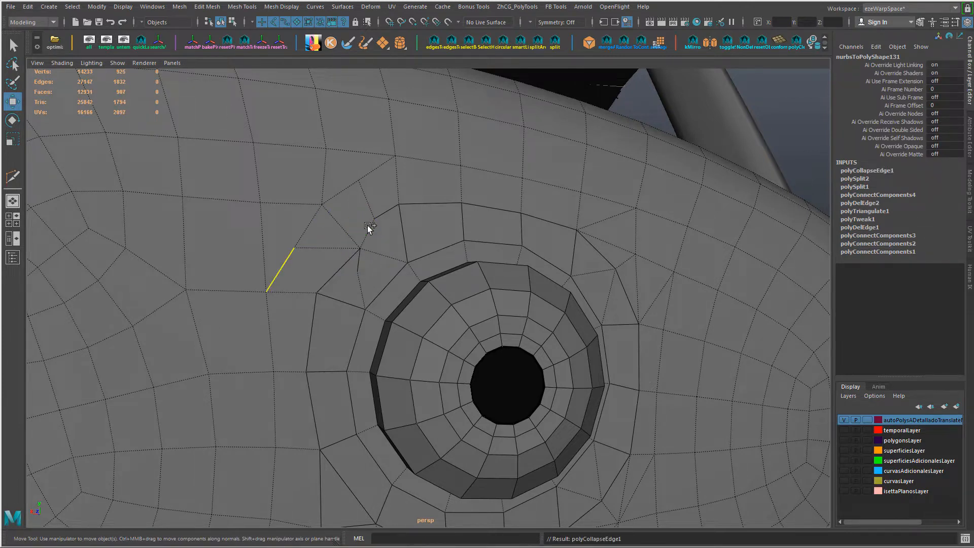
left_click(327, 249)
left_click(386, 256, "shift")
key("Delete")
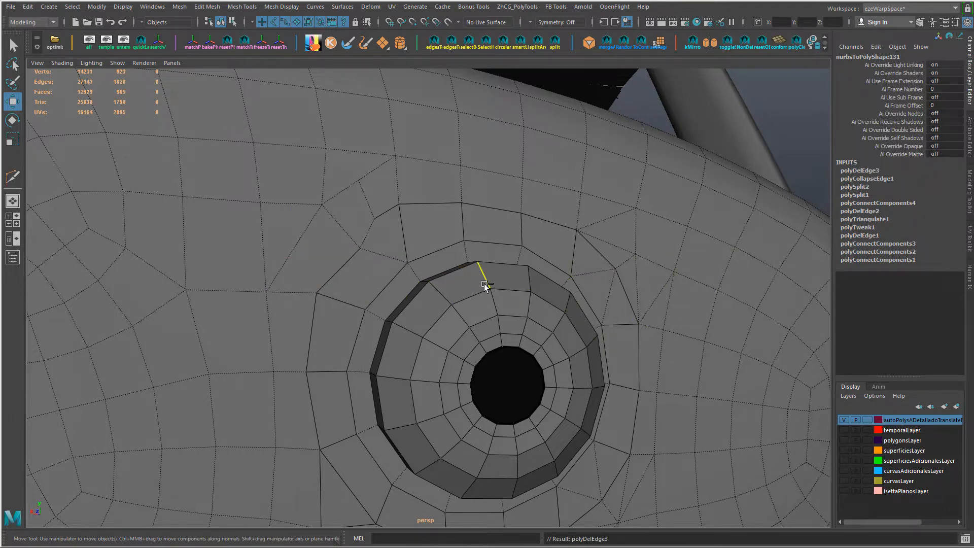
Step: Undo the recent edge deletions and edge collapse at the mount border's upper-left corner
right_click_drag(383, 210, 366, 212)
left_click(399, 205)
left_click(360, 246)
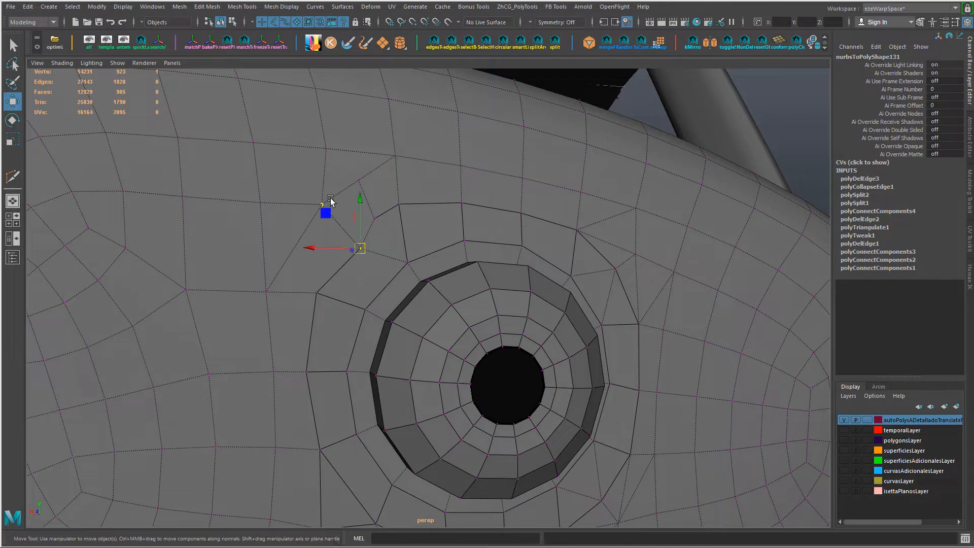
key("ctrl+z")
key("ctrl+z")
key("ctrl+z")
key("ctrl+z")
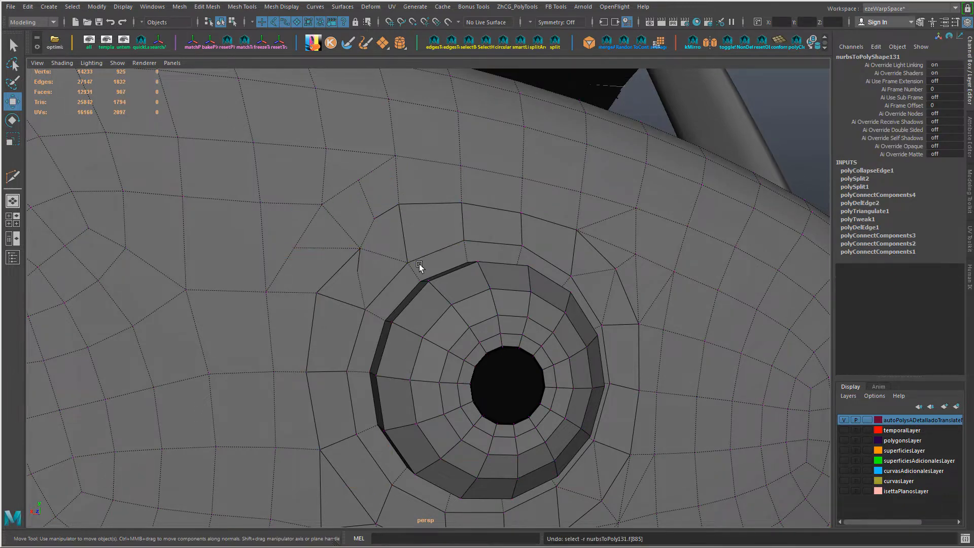
Step: Slide the two outer diagonal vertices flanking the upper-left corner to even out the faces around it
left_click_drag(364, 275, 330, 293, "alt")
left_click(346, 193)
right_click_drag(345, 192, 331, 194)
left_click(344, 186)
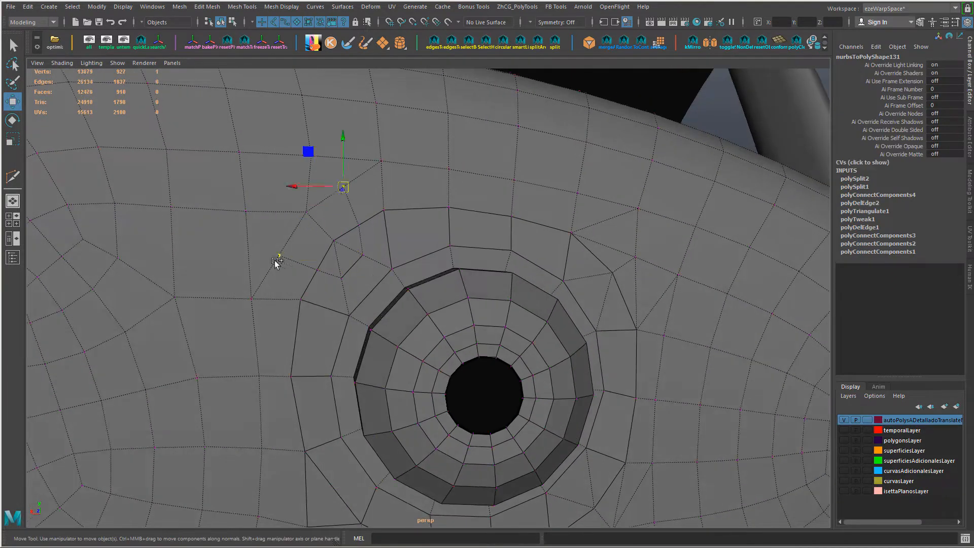
left_click(277, 258, "shift")
key("ctrl+z")
mouse_move(261, 221)
left_mouse_down("ctrl+shift")
mouse_move(277, 219)
mouse_move(285, 232)
mouse_move(271, 218)
left_mouse_up("ctrl+shift")
left_click(270, 266)
left_click_drag(230, 255, 239, 257, "ctrl+shift")
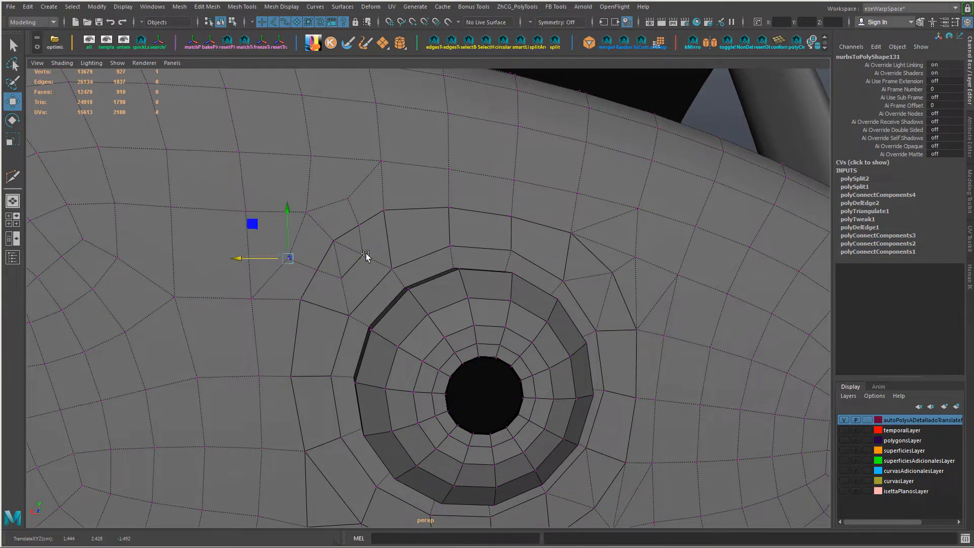
Step: Delete the three edges that meet at the vertex on the border's upper-left corner
right_click_drag(338, 245, 338, 221)
left_click(352, 267)
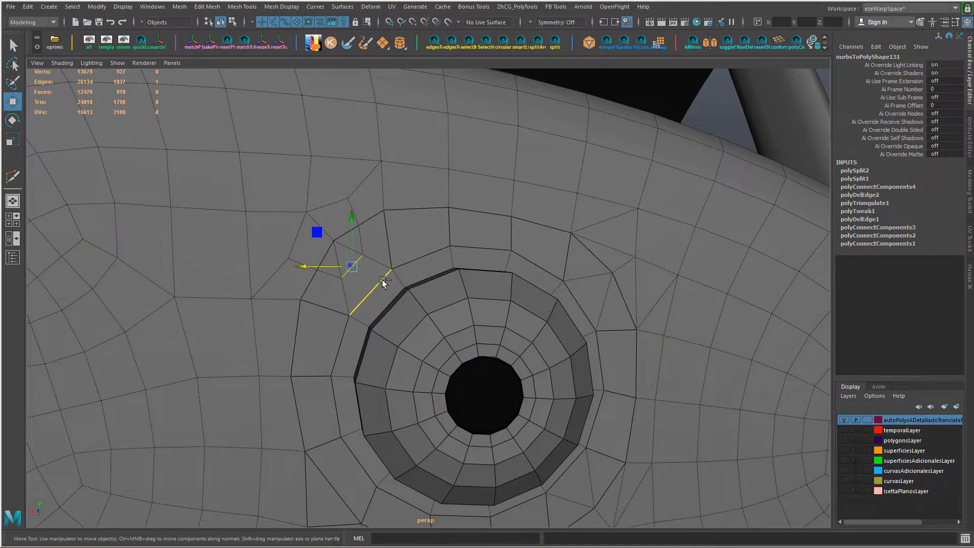
key("g")
key("ctrl+z")
key("ctrl+z")
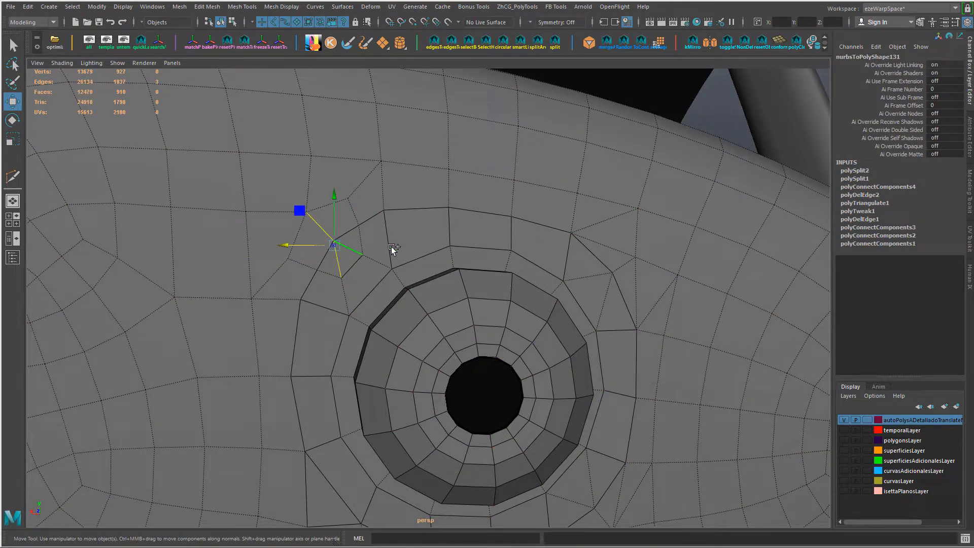
key("Delete")
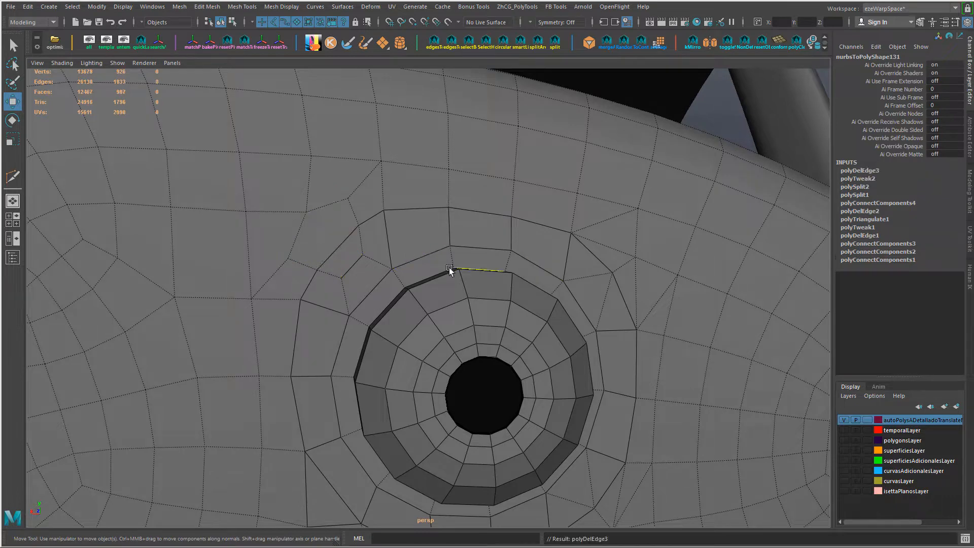
Step: Try deleting the two short edges that meet at the vertex just outside the upper-left corner
key("ctrl+z")
key("ctrl+z")
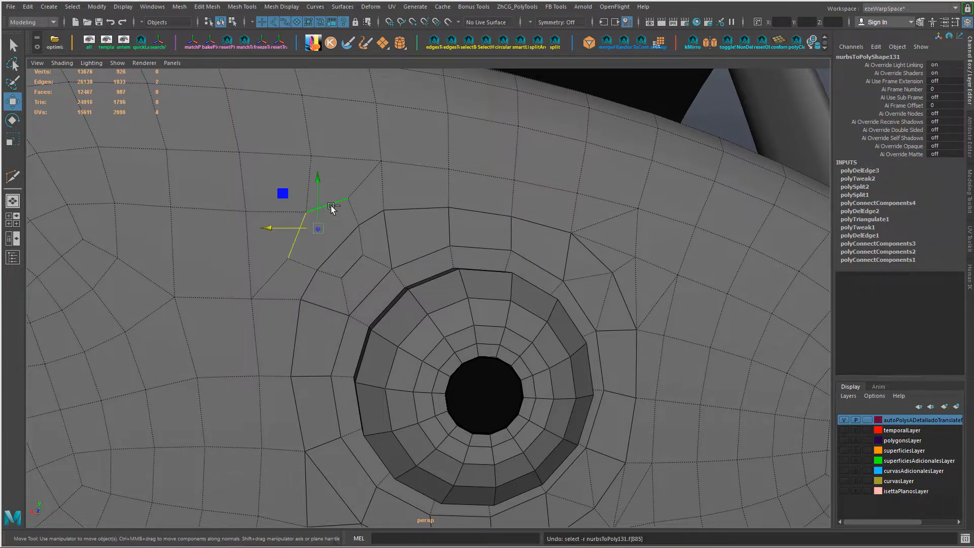
key("g")
left_click_drag(416, 233, 400, 244, "alt")
key("ctrl+z")
Step: Connect the vertices just outside the upper-left corner with two new edges, one reaching the border and one running up to the grid
right_click_drag(400, 244, 351, 243)
left_click(346, 235)
left_click(384, 244, "shift")
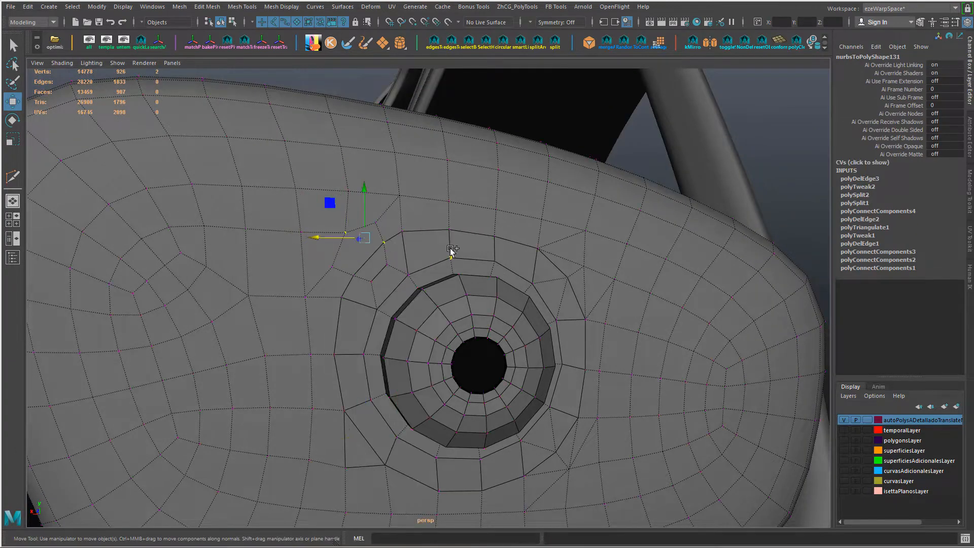
key("g")
left_click_drag(436, 276, 428, 284, "alt")
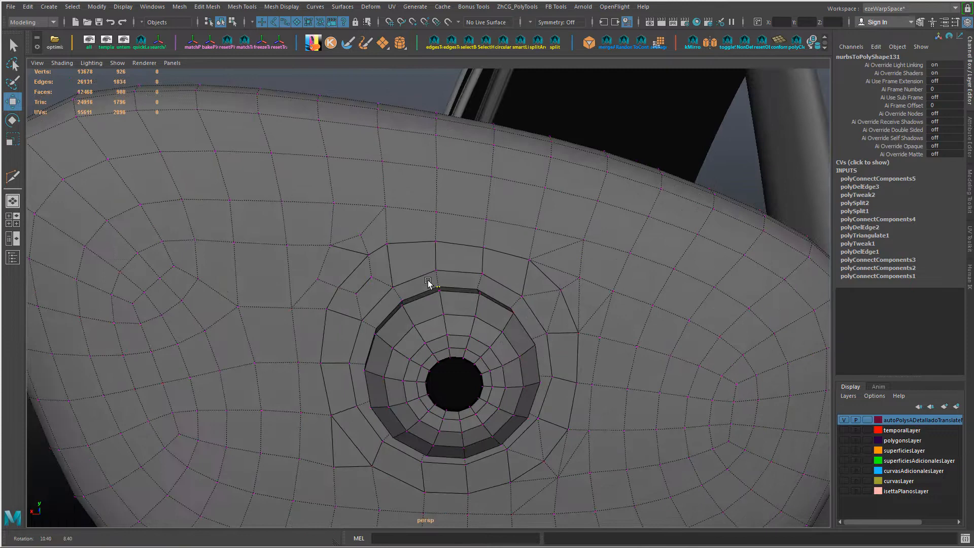
left_click(335, 205)
left_click(361, 235, "shift")
key("g")
Step: Delete the short edge between the two newly connected edges outside the upper-left corner
right_click_drag(348, 239, 345, 219)
left_click(345, 239)
left_click(373, 222, "shift")
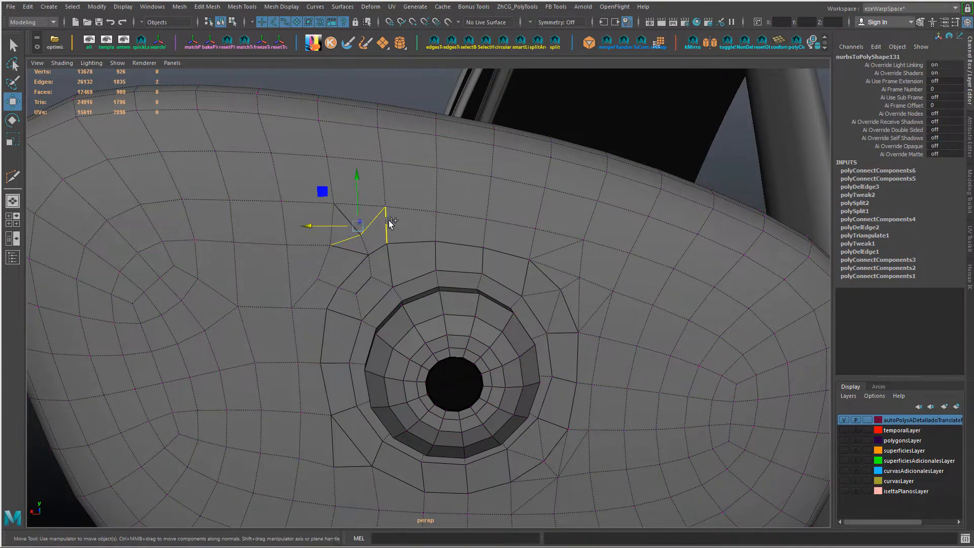
key("ctrl+Delete")
key("ctrl+z")
left_click(374, 222, "ctrl")
key("ctrl+Delete")
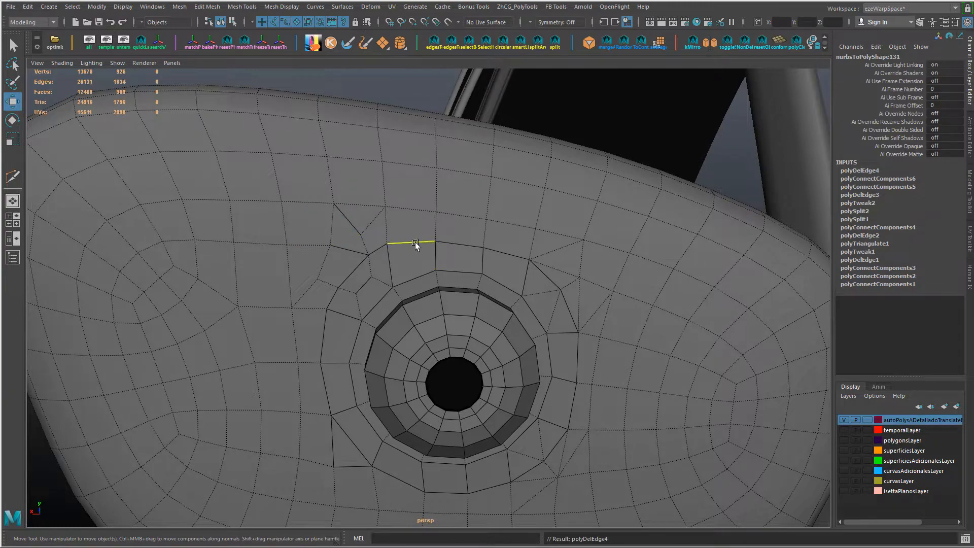
Step: Slide the vertices just outside the upper-left corner along their edges to improve the spacing
left_click_drag(445, 250, 444, 271, "alt")
right_click_drag(330, 263, 282, 263)
left_click(329, 273)
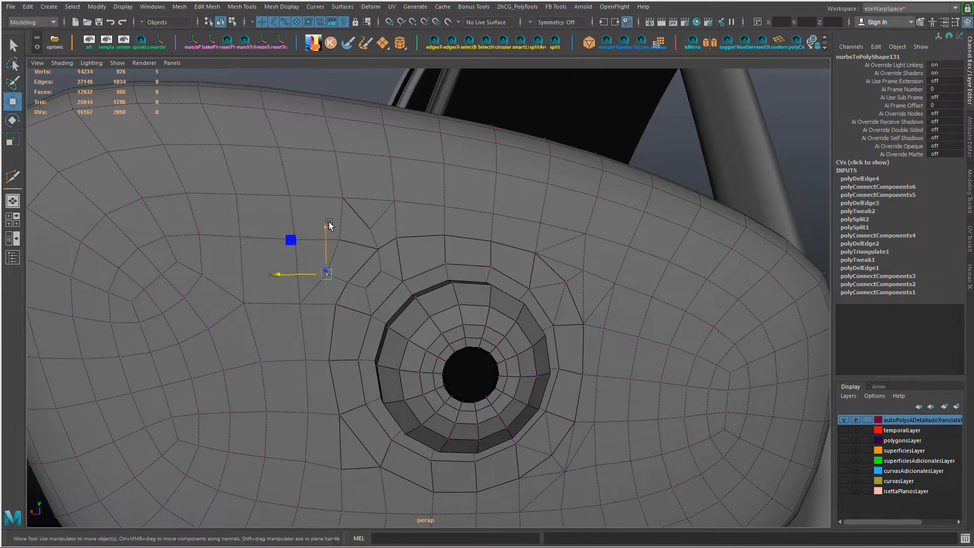
left_click_drag(328, 228, 303, 239, "ctrl+shift")
left_click(339, 240)
left_click(370, 228)
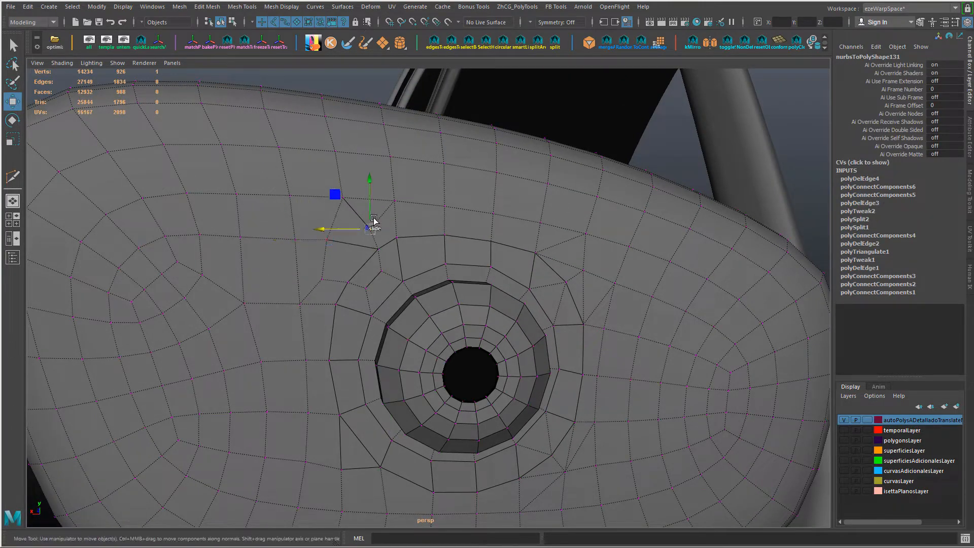
left_click_drag(373, 195, 374, 187, "ctrl+shift")
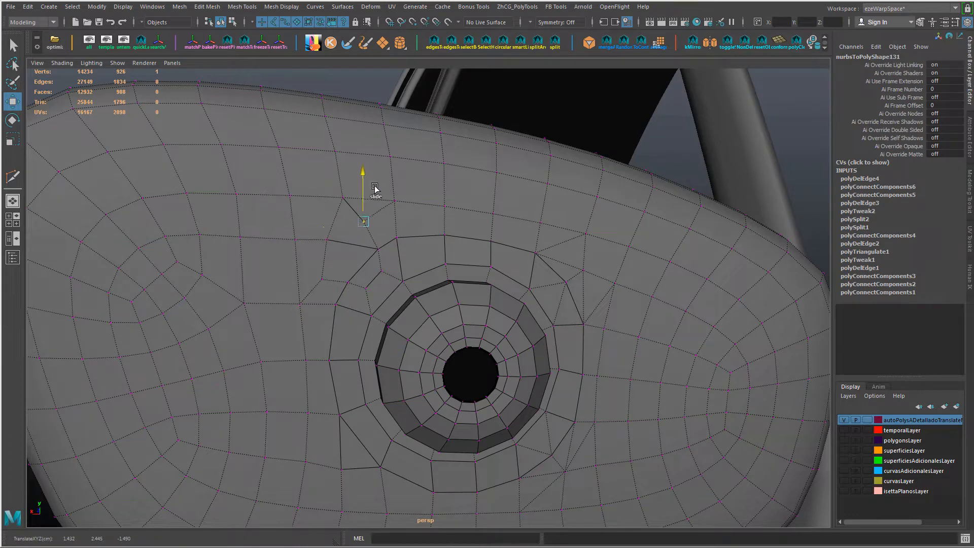
Step: Try deleting the small four-sided face just outside the upper-left corner
right_click_drag(355, 240, 355, 274)
left_click(359, 228)
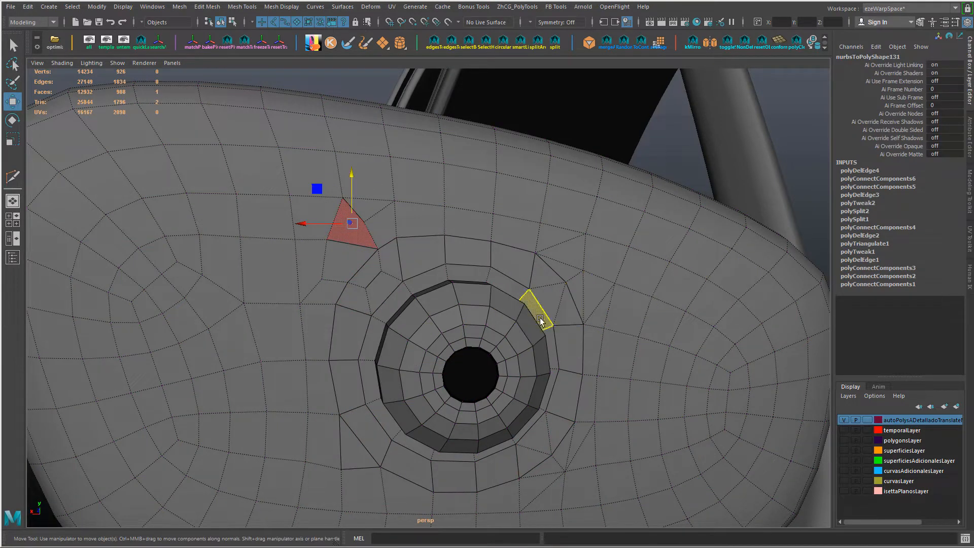
key("Delete")
key("ctrl+z")
Step: Merge the two opposite side vertices of the small four-sided face outside the upper-left corner
left_click_drag(431, 305, 381, 223, "alt")
right_click_drag(366, 217, 302, 220)
left_click(326, 222)
left_click(352, 206, "shift")
key("g")
Step: Slide the vertices around the merged point and up the adjoining edge column to smooth the edge flow
right_click_drag(374, 239, 382, 163, "shift")
left_click_drag(394, 247, 390, 224, "alt")
left_click_drag(298, 225, 324, 239, "ctrl+shift")
left_click(320, 274)
left_click_drag(298, 265, 294, 264, "ctrl+shift")
left_click_drag(323, 238, 323, 230, "ctrl+shift")
left_click_drag(306, 261, 350, 252, "ctrl+shift")
key("ctrl+z")
left_click(284, 196)
left_click_drag(257, 196, 251, 196, "ctrl+shift")
left_click(274, 147)
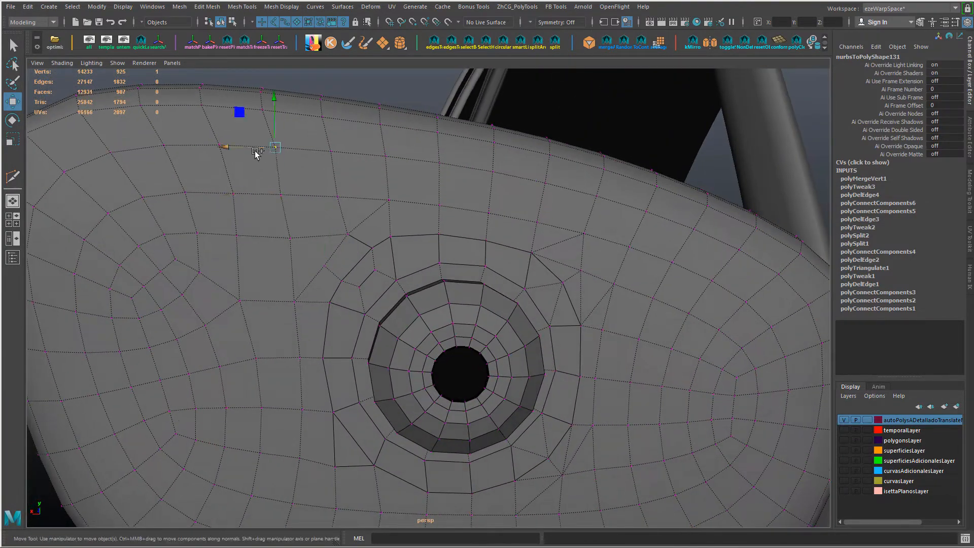
left_click_drag(256, 153, 322, 151, "ctrl+shift")
Step: Delete the two outer edges that wrap around the border's upper-right corner
right_click_drag(420, 220, 441, 246, "alt")
left_click_drag(441, 247, 427, 287, "alt")
right_click_drag(427, 287, 526, 314, "alt")
middle_click_drag(526, 314, 498, 333, "alt")
right_click_drag(446, 277, 440, 253)
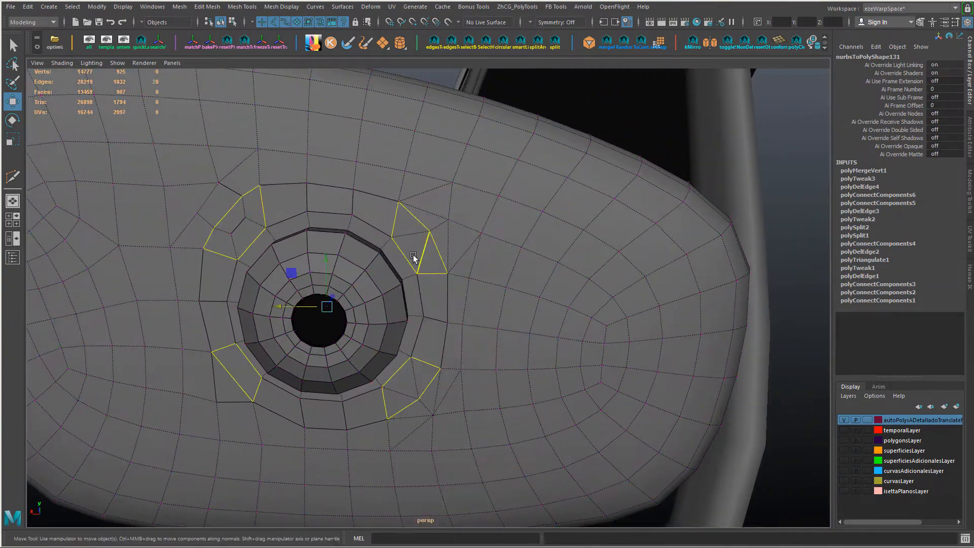
left_click(421, 244)
left_click(412, 235, "shift")
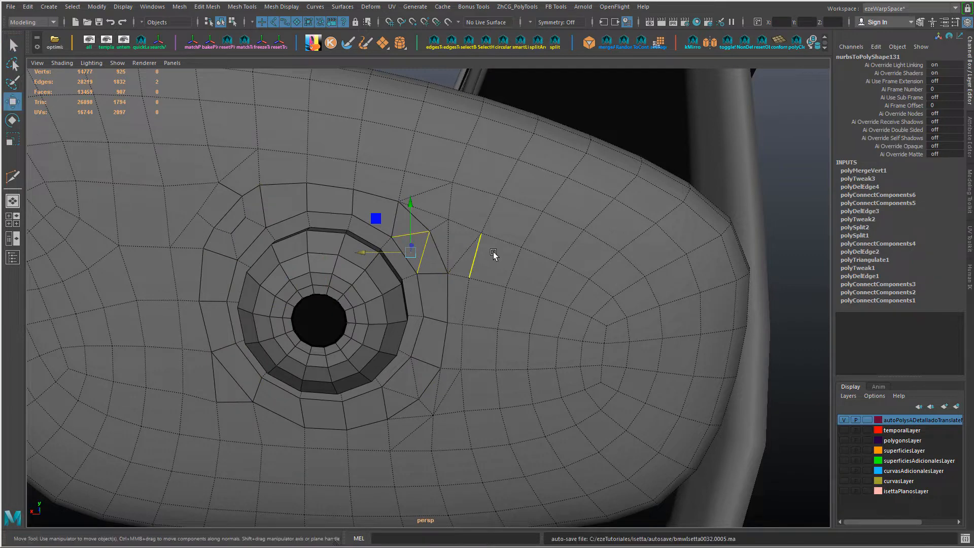
left_click(441, 225)
left_click(438, 217)
left_click(447, 244, "shift")
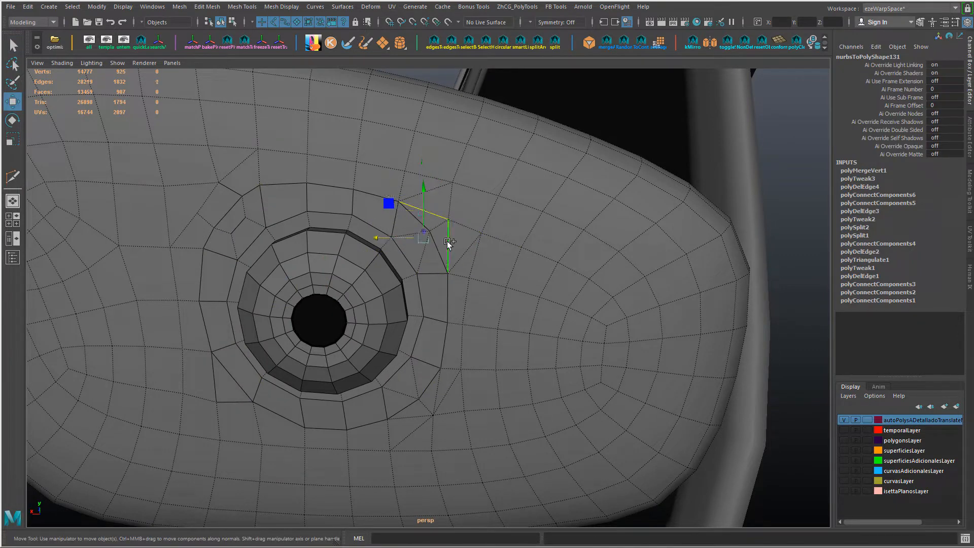
key("Delete")
Step: Try deleting the two edges inside the upper-right corner of the border
left_click_drag(448, 241, 407, 267, "alt")
scroll(422, 242, "up", 3)
left_click(422, 241)
key("Delete")
key("ctrl+z")
key("ctrl+z")
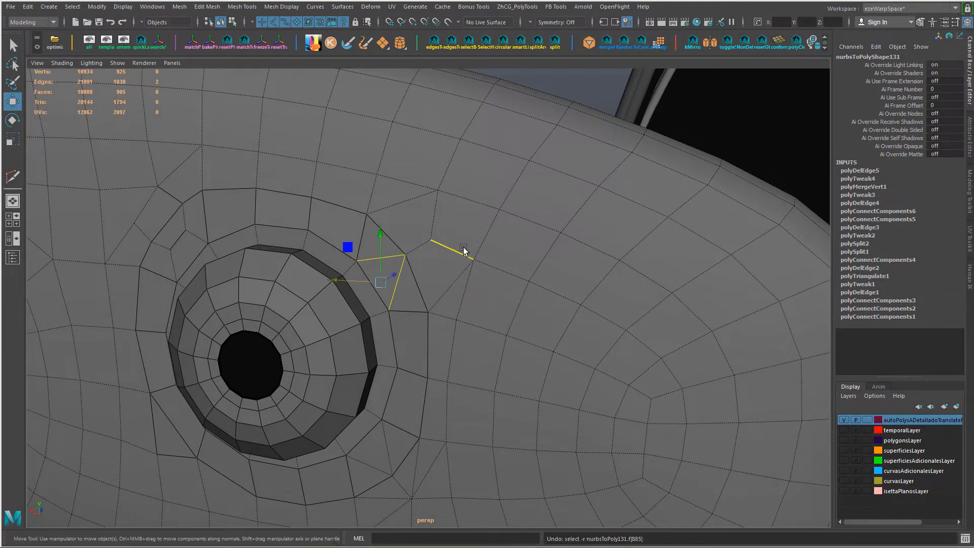
Step: Spin the lower edge inside the upper-right corner so it runs diagonally from the inner ring to the lower outer border vertex
key("ctrl+alt+Right")
key("ctrl+alt+Right")
key("ctrl+alt+Right")
key("ctrl+alt+Right")
left_click(394, 290)
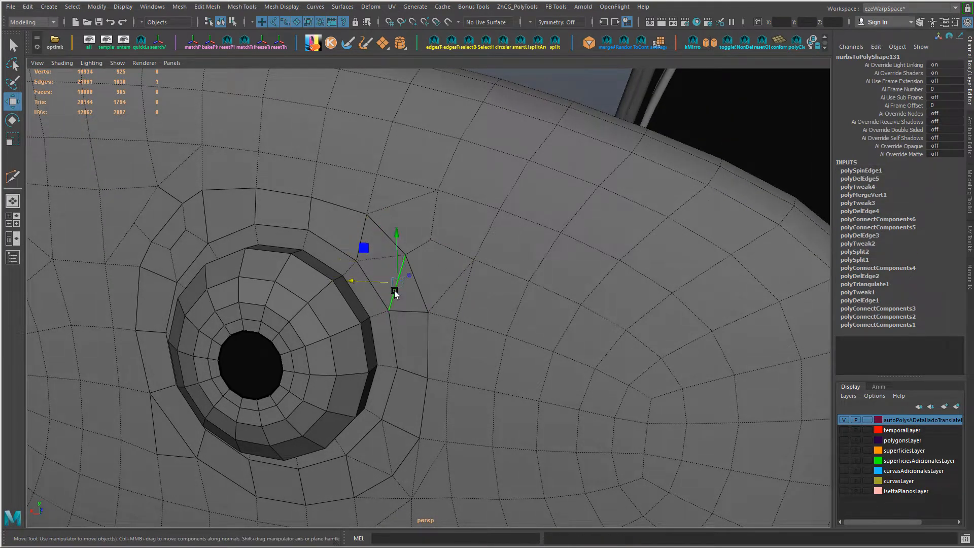
key("ctrl+alt+Right")
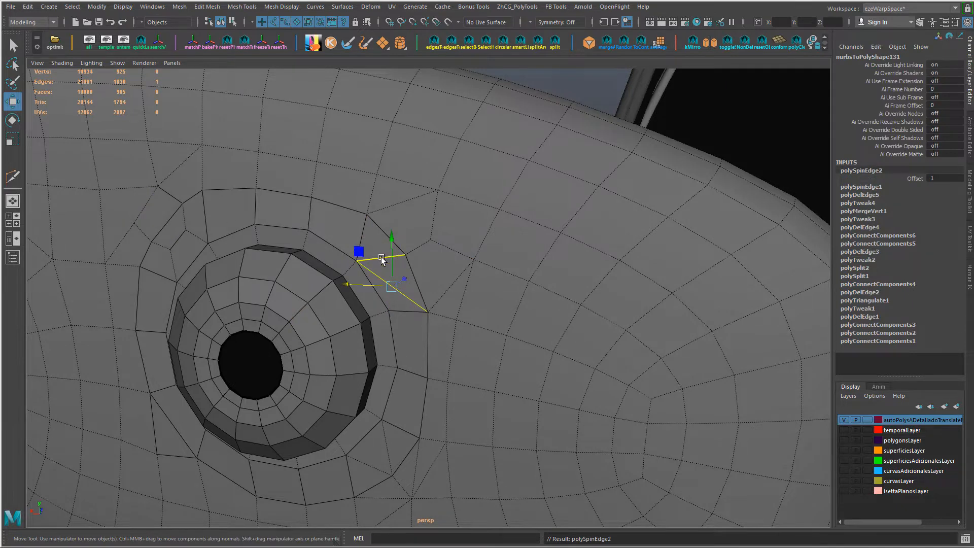
Step: Spin and delete the short edge inside the upper-right corner, and delete the remaining diagonal edge
left_click_drag(427, 337, 450, 329, "alt")
left_click(417, 235)
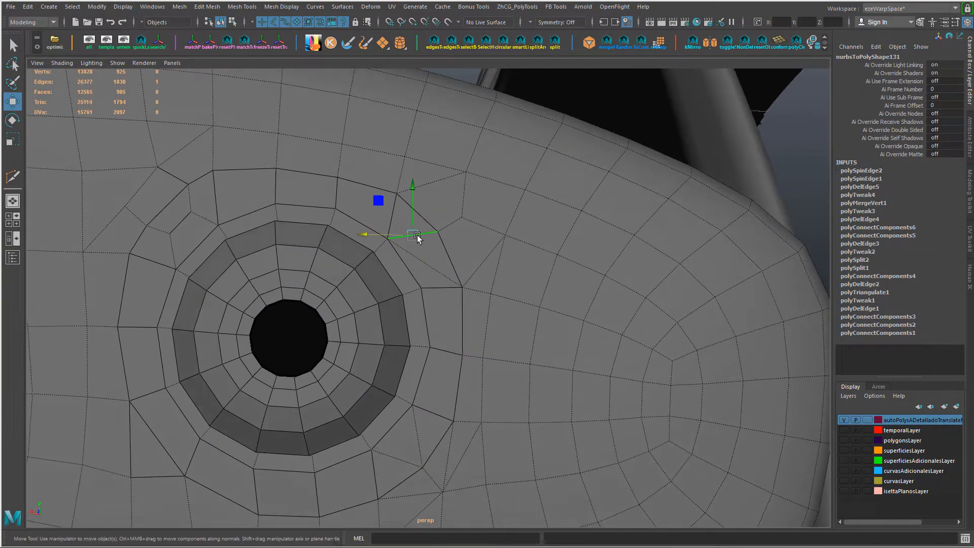
key("ctrl+alt+Right")
key("ctrl+alt+Right")
key("Delete")
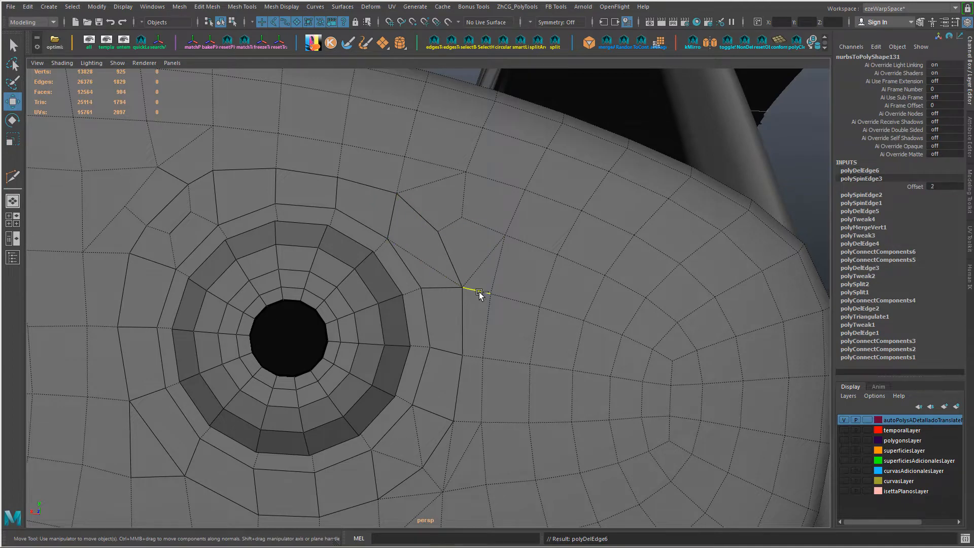
left_click_drag(472, 326, 443, 307, "alt")
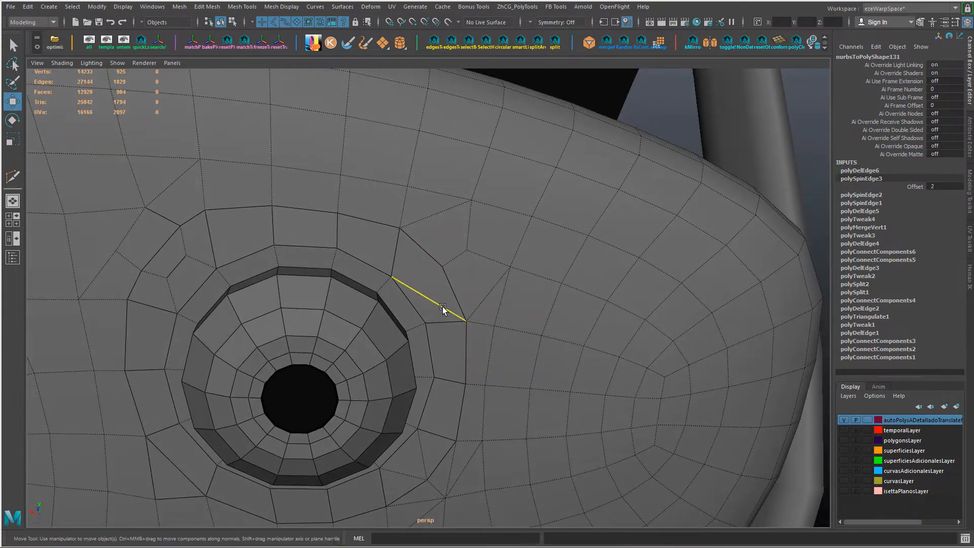
left_click(441, 306)
key("ctrl+Delete")
Step: Connect the inner ring vertex to the outer border vertex across the upper-right corner
right_click_drag(410, 300, 250, 271)
left_click(391, 276)
left_click(442, 269, "shift")
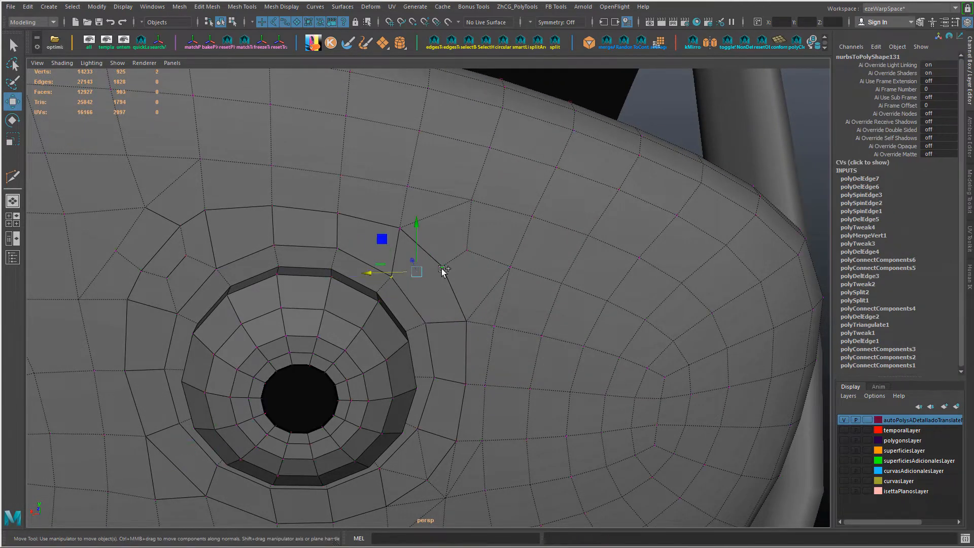
key("ctrl+shift+c")
Step: Collapse the border edge above the new upper-right connection and delete the leftover edge outside that corner
left_click(425, 248)
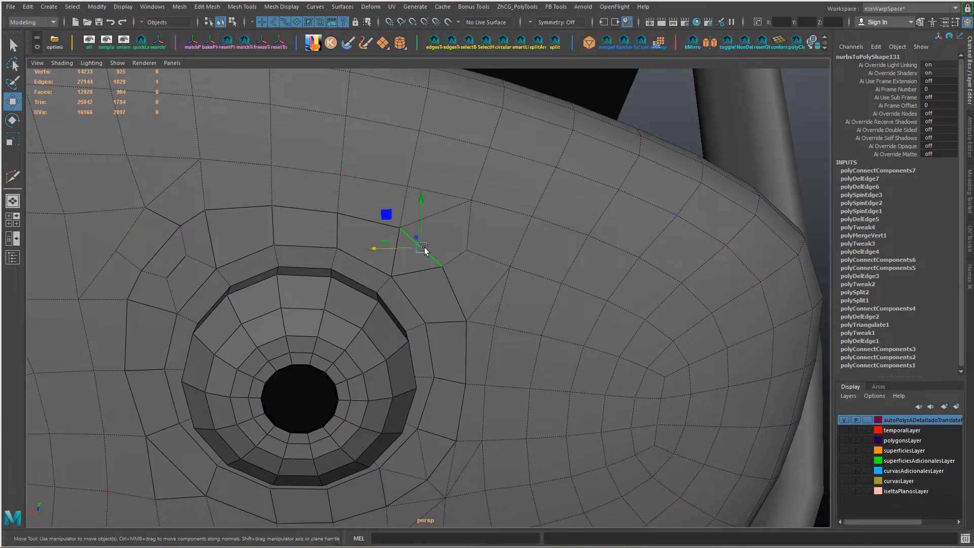
key("alt+c")
left_click(440, 228)
key("ctrl+Delete")
scroll(446, 269, "down", 4)
left_click_drag(446, 258, 435, 370, "alt")
scroll(386, 318, "up", 3)
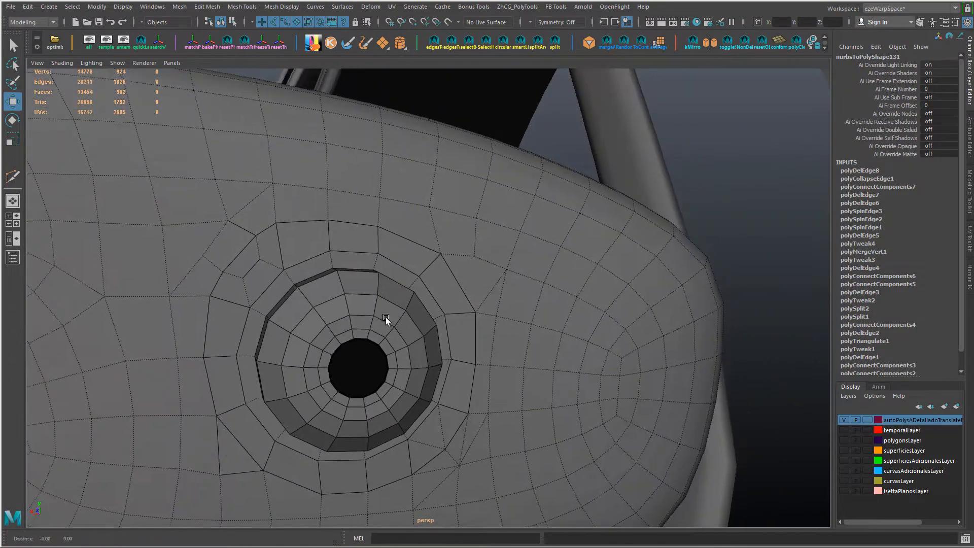
Step: Collapse an edge at the border's upper-left corner and delete the two short leftover edges inside that corner
middle_click_drag(386, 318, 432, 376, "alt")
left_click(294, 305)
key("alt+c")
left_click(302, 324)
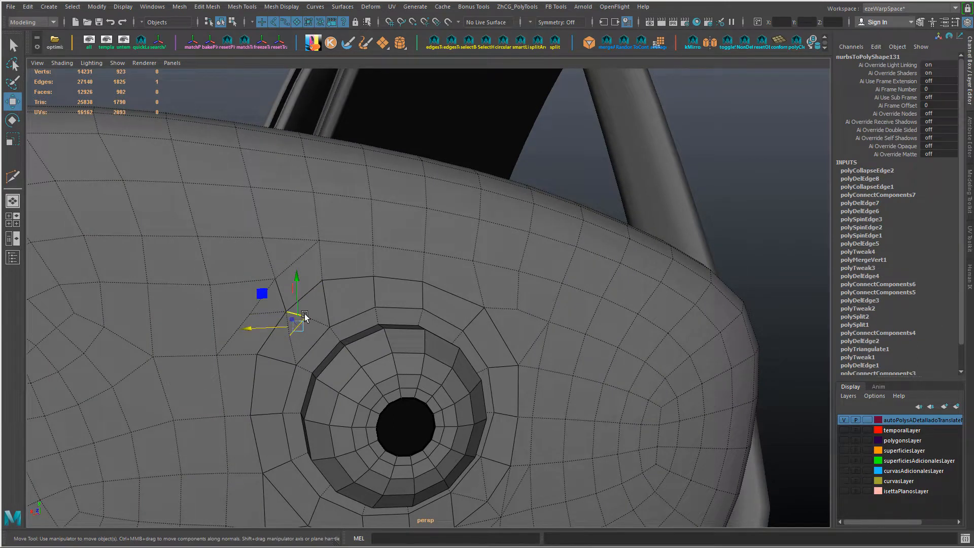
key("Delete")
Step: Cut new edges with Multi-Cut from both outer diagonals through the border into the middle of the upper-left corner
right_click_drag(254, 317, 255, 269)
key("ctrl+shift+x")
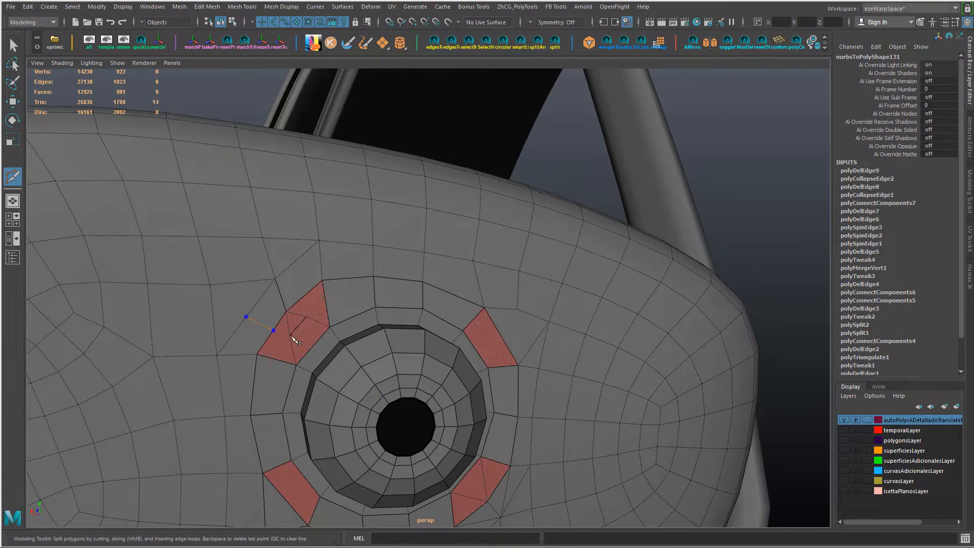
key("Return")
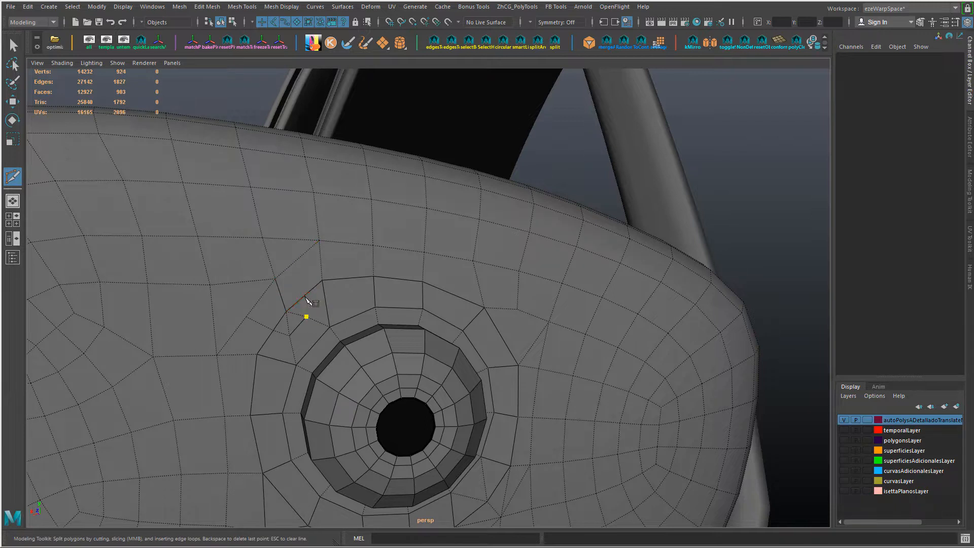
key("w")
Step: Slide the vertices outside the upper-left corner and along the housing grid beyond it to even the spacing
right_click_drag(278, 295, 192, 296)
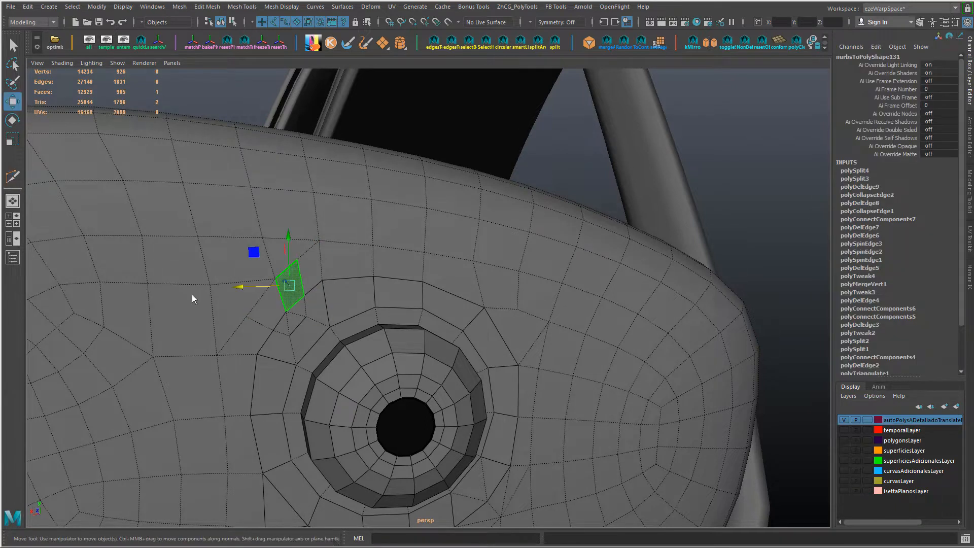
left_click(276, 280)
left_click_drag(275, 227, 276, 235)
left_click_drag(229, 287, 183, 287)
left_click(210, 285)
left_click(141, 236)
left_click_drag(128, 236, 124, 235)
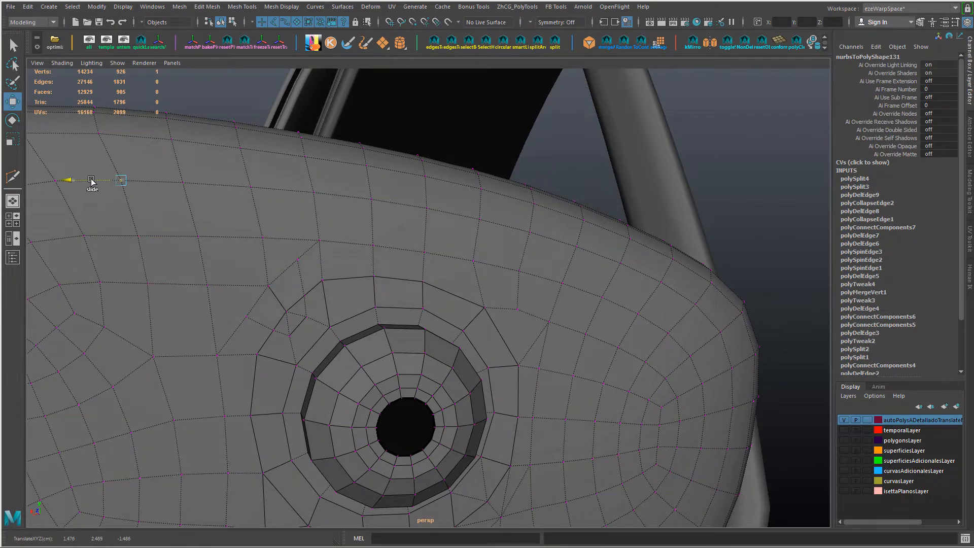
left_click_drag(93, 182, 257, 227, "alt")
left_click_drag(287, 277, 275, 300, "alt")
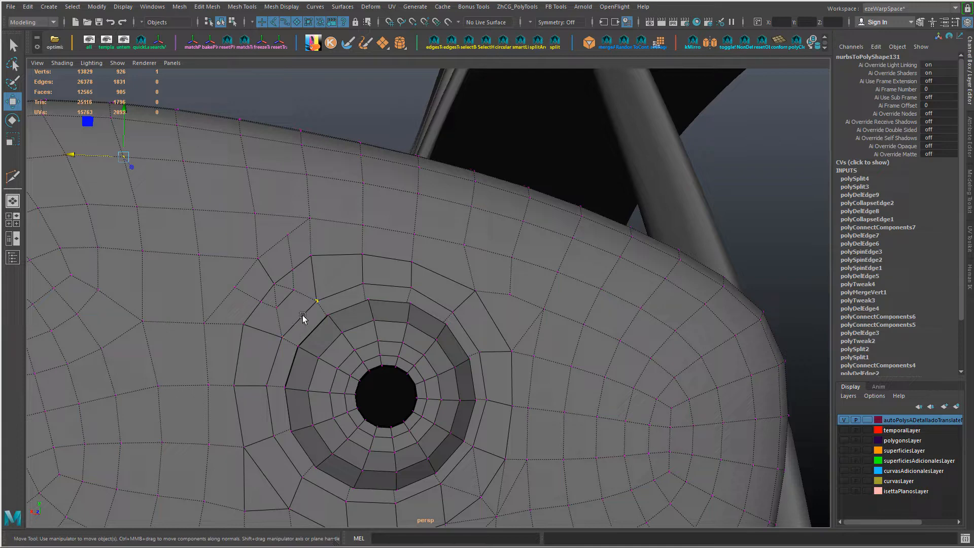
Step: Shift the two outer vertices beyond the upper-left corner closer to the mount's border
left_click(291, 237)
left_click_drag(290, 186, 288, 195)
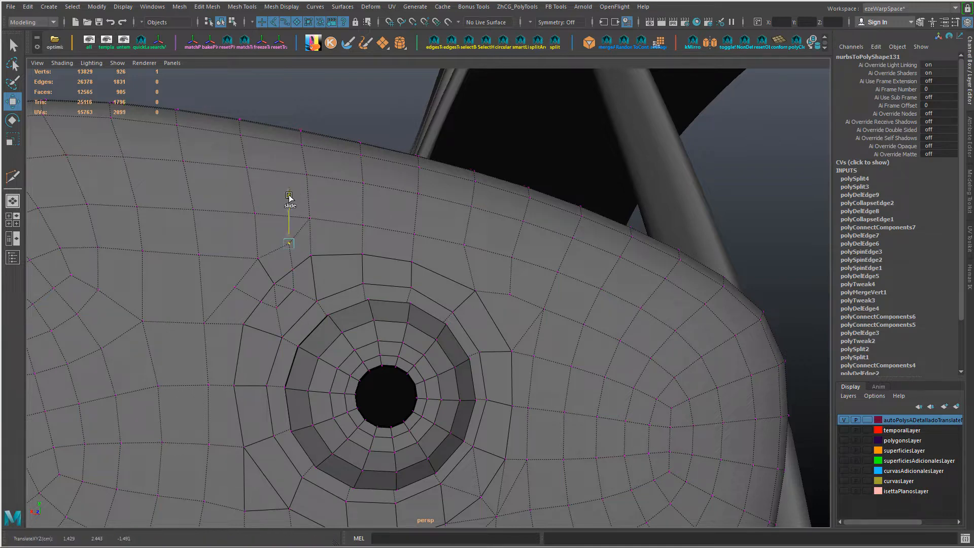
left_click(236, 297)
left_click_drag(236, 242, 238, 249)
left_click_drag(188, 292, 191, 293)
Step: Clear the inner edges of the upper-left corner, including the short edges crossing the ring, and adjust its diagonal border edge
left_click_drag(239, 255, 274, 318)
left_click(275, 311)
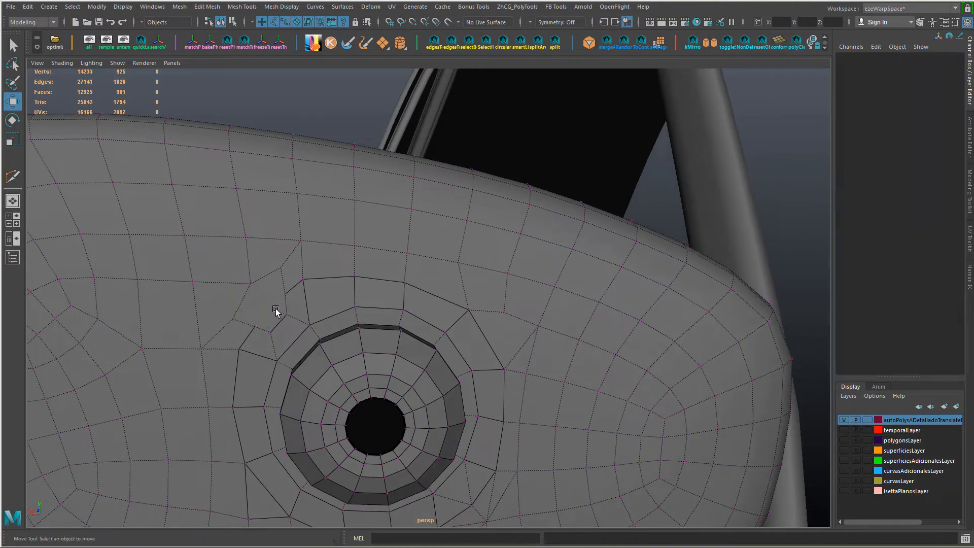
right_click_drag(278, 325, 292, 299)
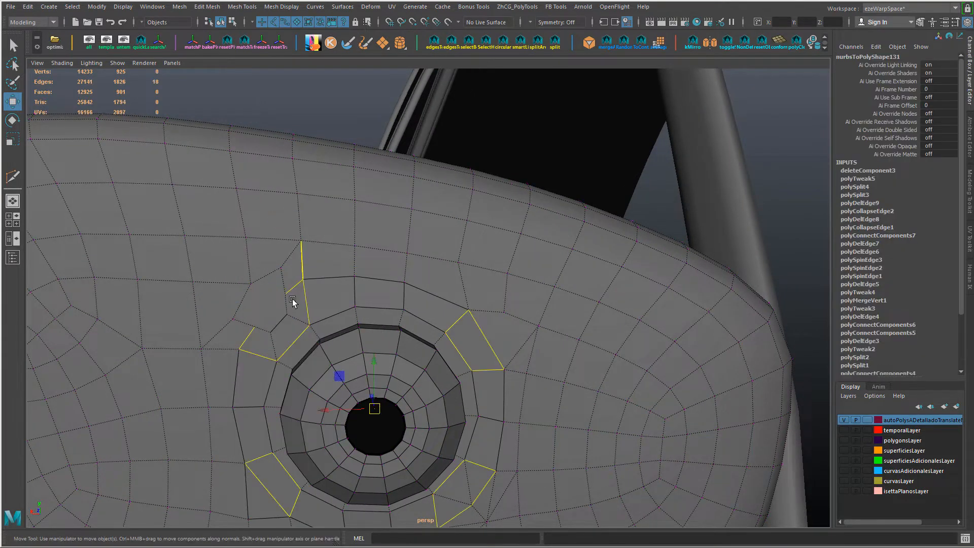
left_click(292, 315)
left_click(276, 327)
left_click_drag(278, 295, 276, 274, "ctrl+shift")
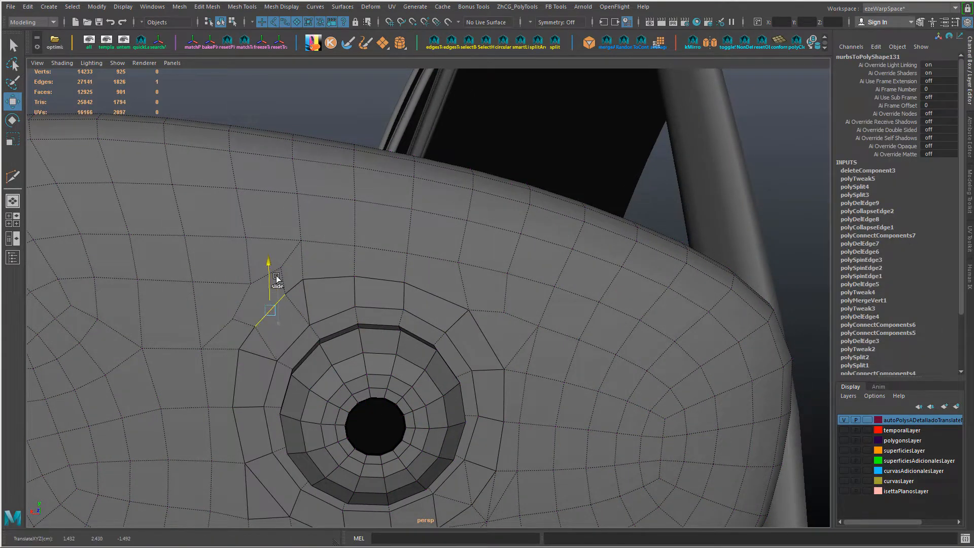
left_click(275, 335, "shift")
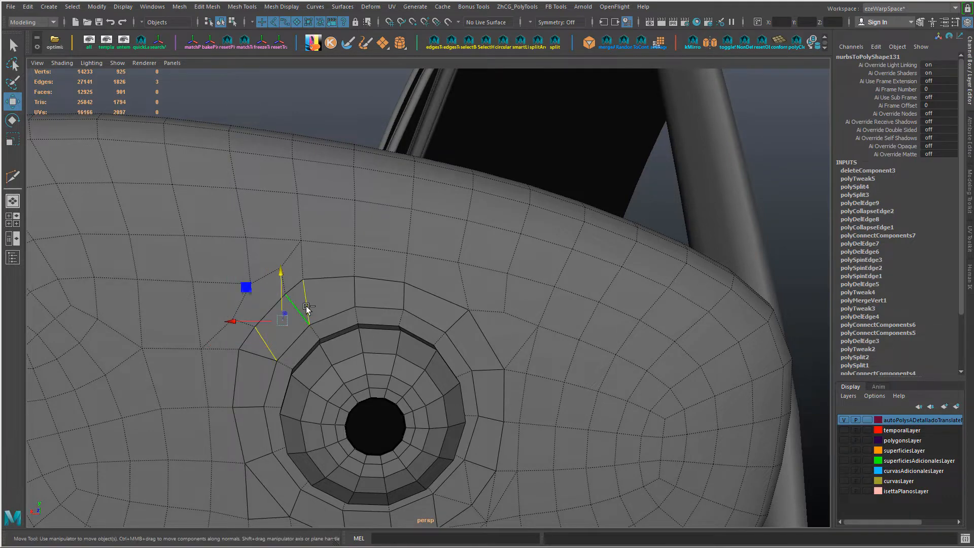
key("Delete")
Step: Try to delete the diagonal border edge at the upper-left corner
left_click_drag(602, 363, 397, 371, "alt")
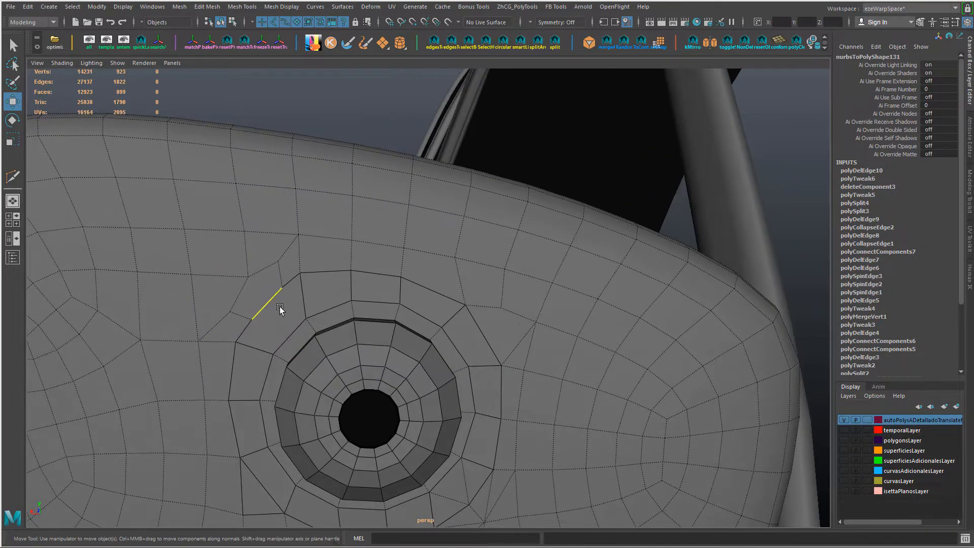
left_click(277, 304)
key("Delete")
key("ctrl+z")
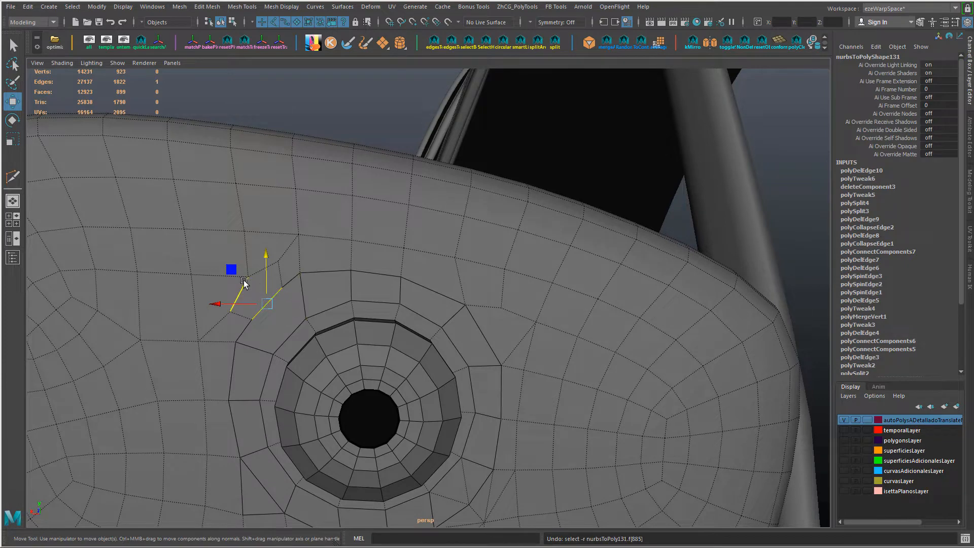
Step: Collapse the short leftover edges just outside the upper-left corner and along its diagonal border
left_click(239, 291)
left_click(257, 267, "shift")
key("g")
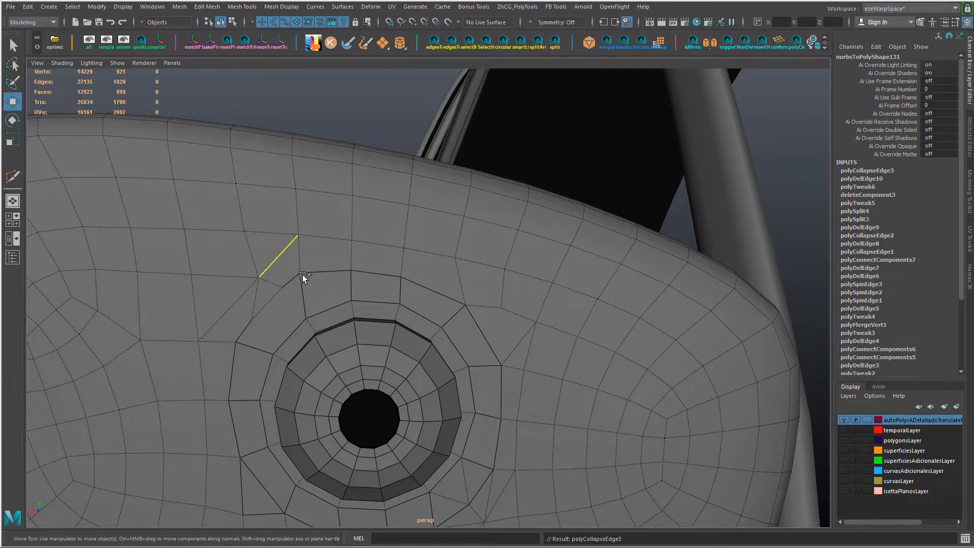
left_click_drag(383, 295, 395, 285, "alt")
left_click(296, 289)
key("g")
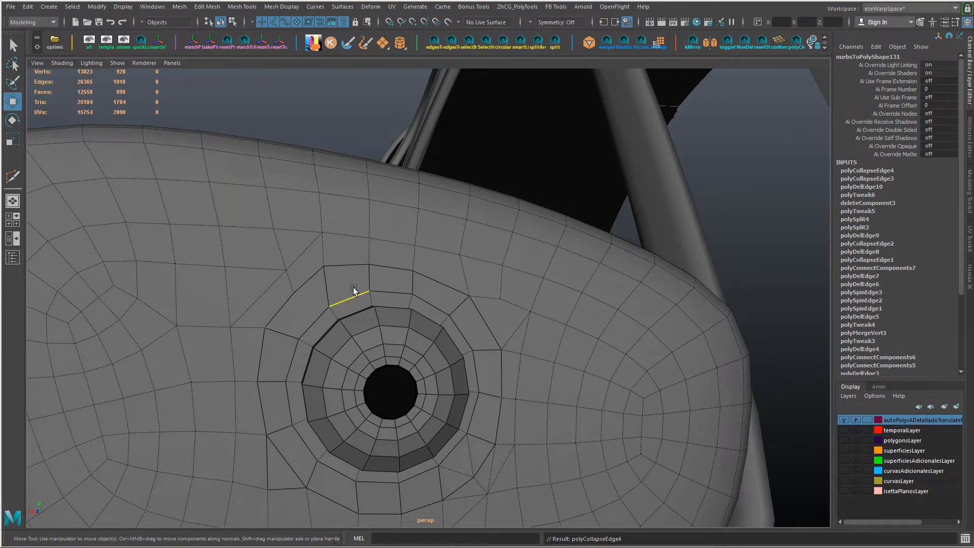
Step: Delete the leftover edges between the outer diagonal of the upper-left corner and the housing grid
left_click(280, 256)
key("Delete")
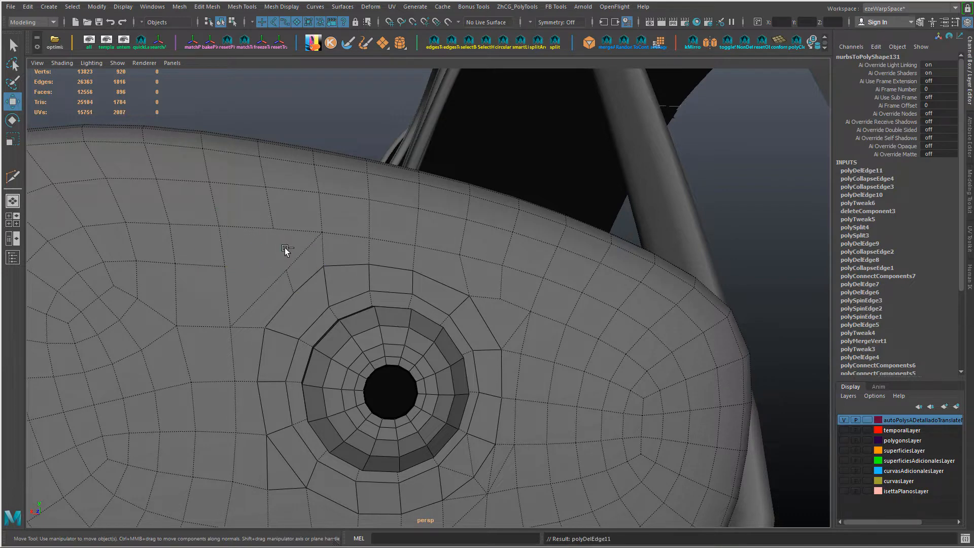
left_click_drag(285, 248, 299, 282, "alt")
left_click(273, 253)
key("Delete")
Step: Select the two parallel diagonal edges at the upper-left corner and scale them down together
left_click(287, 275)
key("r")
middle_click_drag(426, 309, 407, 311)
mouse_move(282, 314)
left_mouse_down("alt")
mouse_move(259, 298)
mouse_move(287, 314)
left_mouse_up("alt")
left_click(318, 316)
key("ctrl+z")
middle_click_drag(325, 341, 305, 327)
key("ctrl+z")
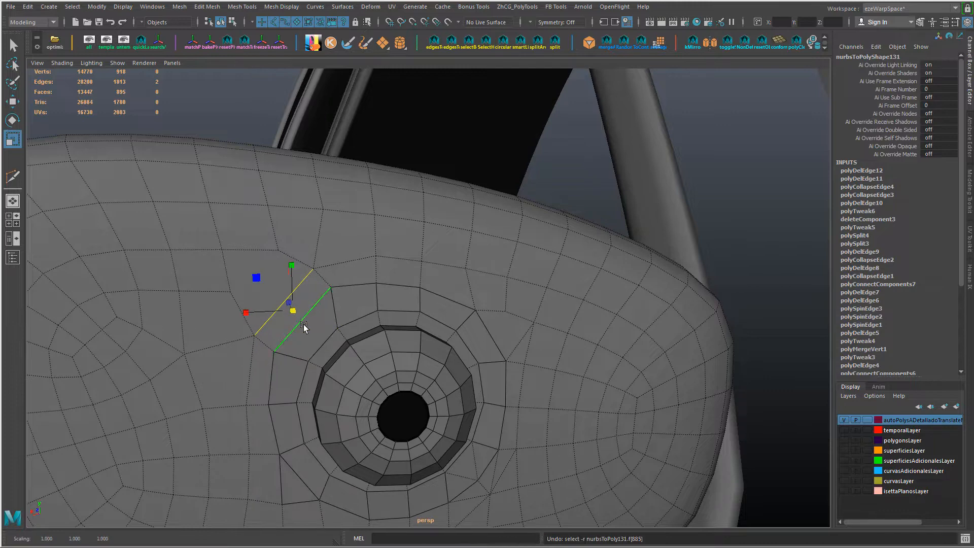
left_click_drag(304, 327, 305, 309, "alt")
middle_click_drag(305, 307, 298, 306)
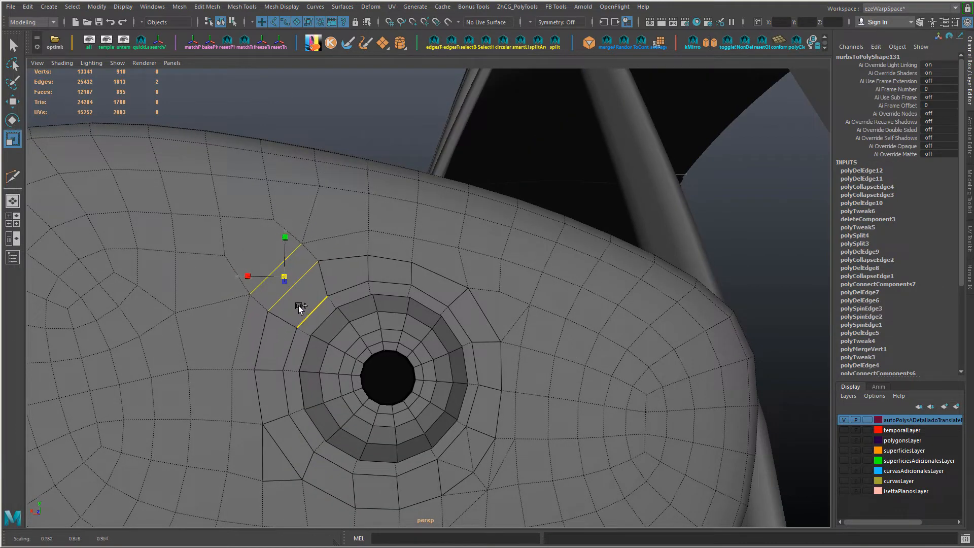
Step: Move both diagonal edges of the upper-left corner slightly toward the mount and rescale them
key("w")
left_click_drag(285, 232, 285, 239, "ctrl+shift")
left_click_drag(231, 279, 237, 280, "ctrl+shift")
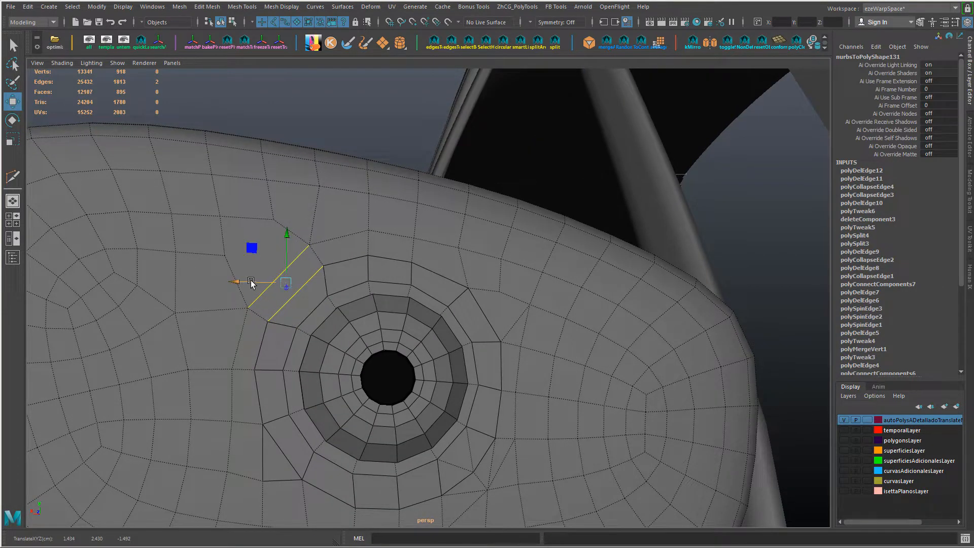
key("r")
middle_click_drag(377, 310, 358, 311)
left_click_drag(358, 311, 389, 357, "alt")
key("w")
Step: Slide the outer diagonal edge and its neighbouring vertices at the upper-left corner to even their distance from the border
left_click(278, 163)
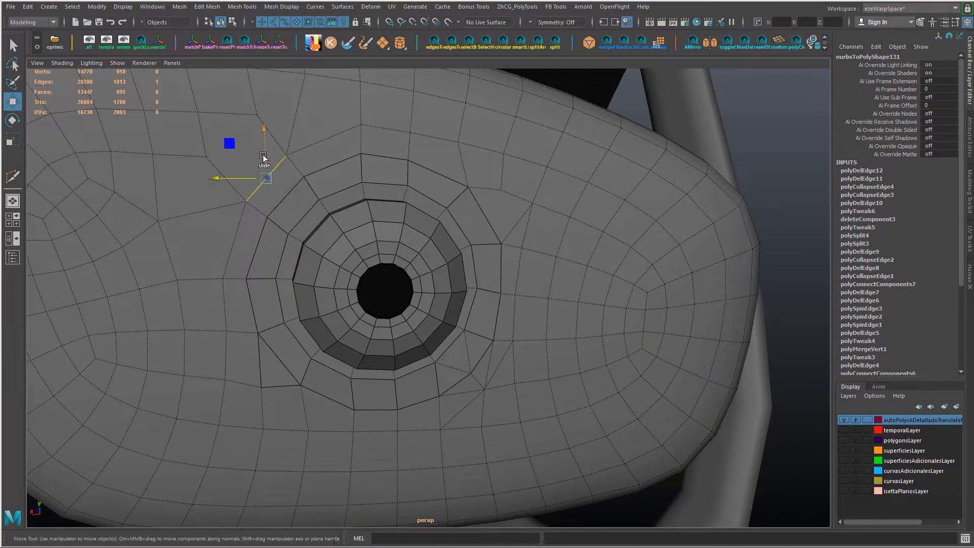
left_click_drag(266, 129, 286, 152, "ctrl+shift")
left_click(297, 185)
middle_click_drag(271, 164, 274, 247, "alt")
right_click_drag(261, 219, 193, 217)
left_click_drag(209, 257, 208, 255, "alt")
right_click_drag(301, 189, 308, 160)
Step: Try to spin the steep edge that runs from the upper-left corner's outer vertex up to the housing grid
left_click(305, 166)
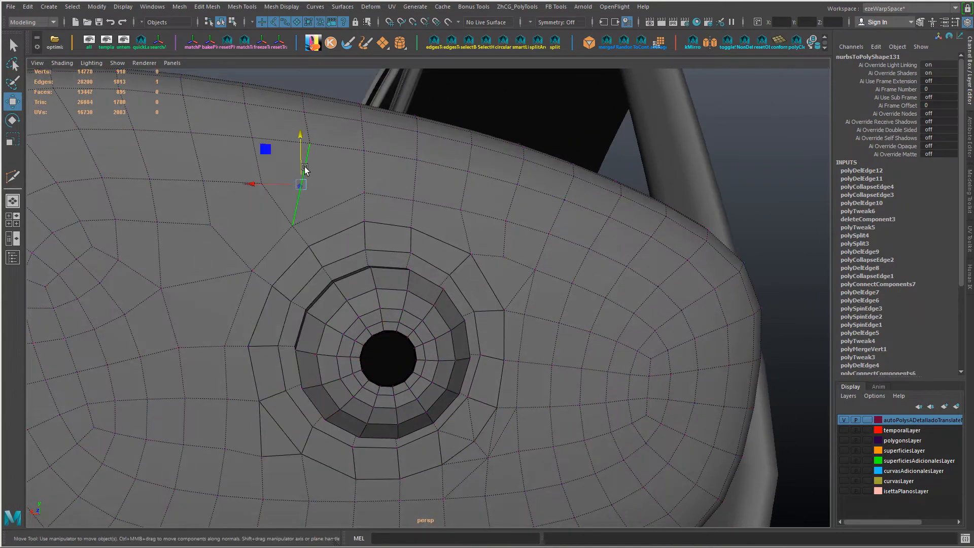
key("ctrl+alt+Right")
key("ctrl+alt+Right")
key("ctrl+alt+Right")
key("ctrl+alt+Right")
key("ctrl+z")
key("ctrl+z")
key("ctrl+z")
key("ctrl+z")
key("ctrl+z")
key("ctrl+z")
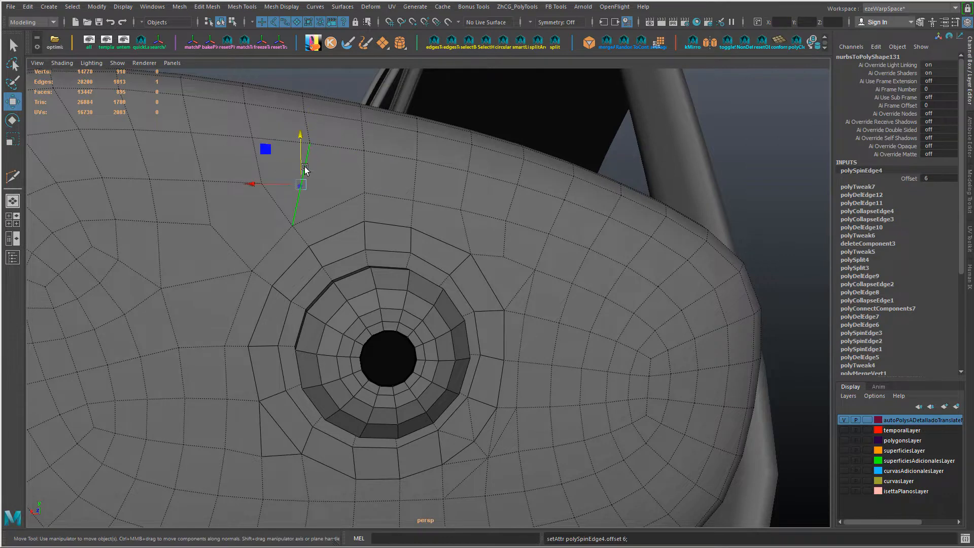
left_click(304, 166)
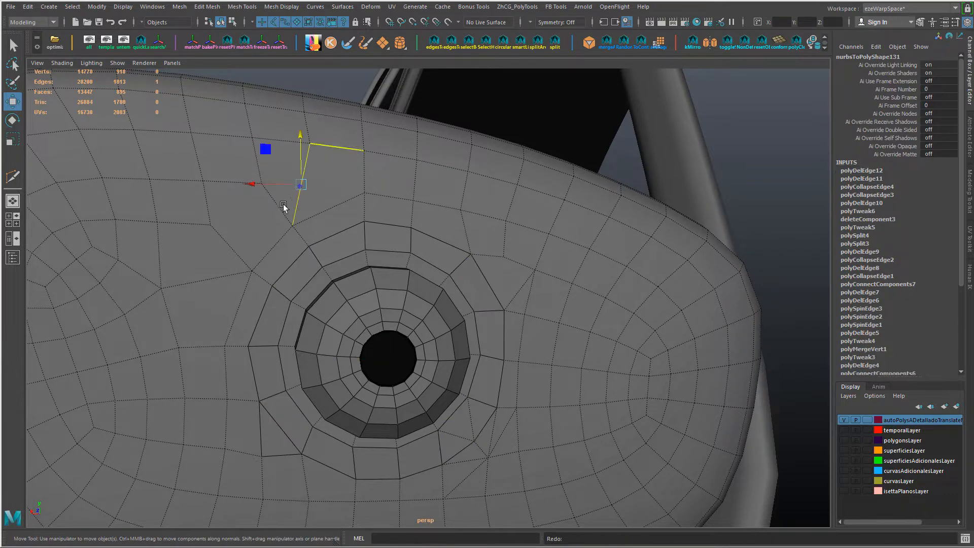
Step: Delete the two slanted edges joining the upper-left corner to the housing grid and one more edge between them
left_click_drag(283, 206, 279, 215, "alt")
left_click(233, 215)
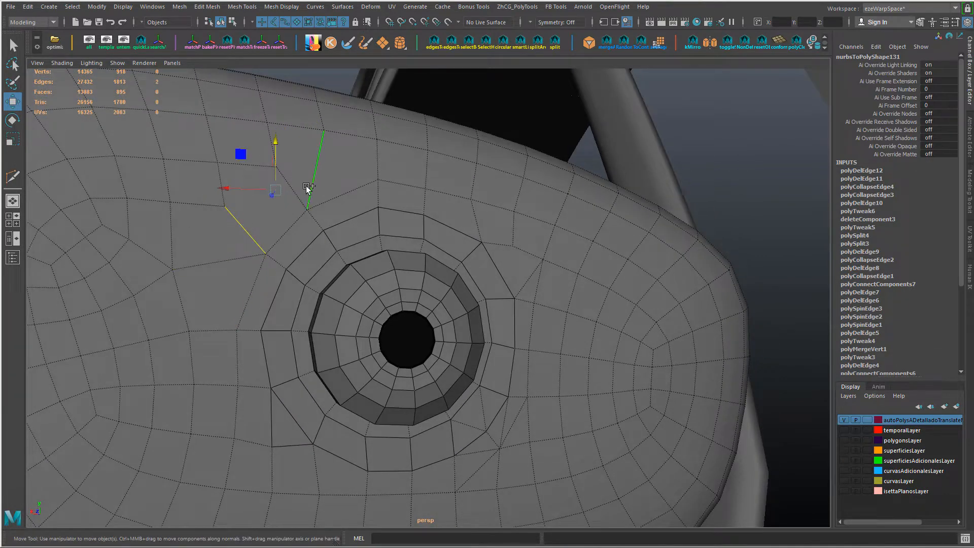
key("ctrl+Delete")
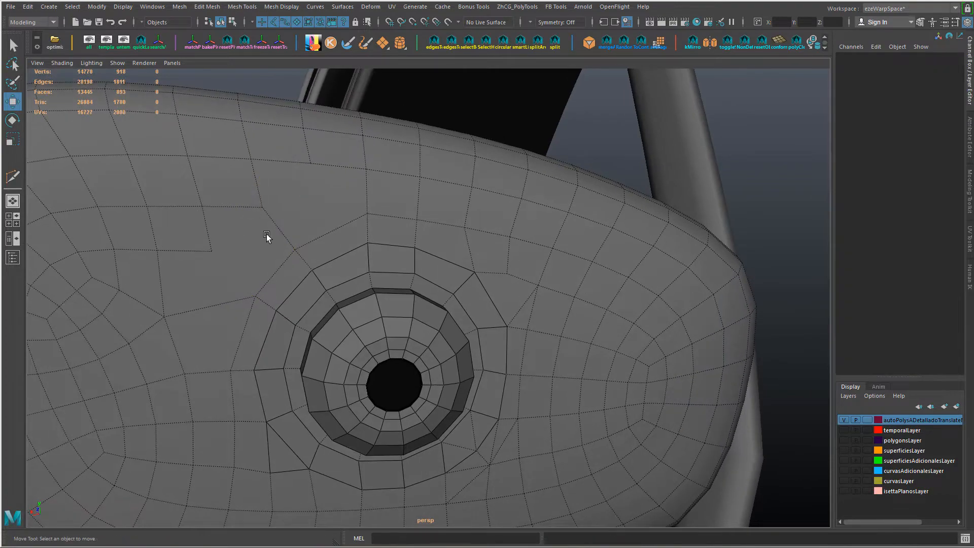
left_click_drag(282, 221, 260, 234, "alt")
Step: Cut new edges with Multi-Cut from the upper grid row down to the open area outside the upper-left corner
key("y")
left_click_drag(331, 196, 348, 206, "alt")
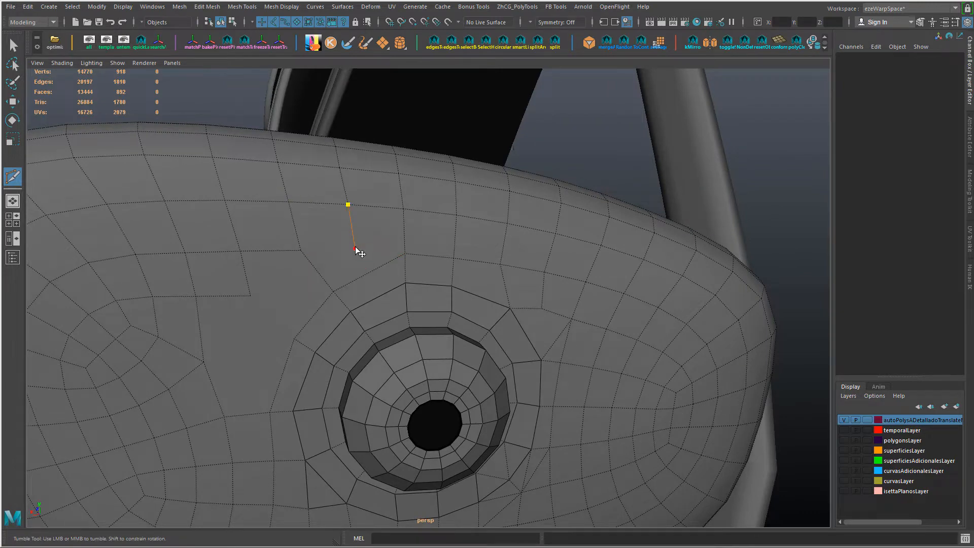
left_click(301, 251)
left_click_drag(360, 272, 362, 227, "alt")
right_click(353, 264)
Step: Cut edges from the end vertex of the lower grid row through a new middle point to the upper-left corner's outer vertex
left_click(344, 229)
left_click(258, 230)
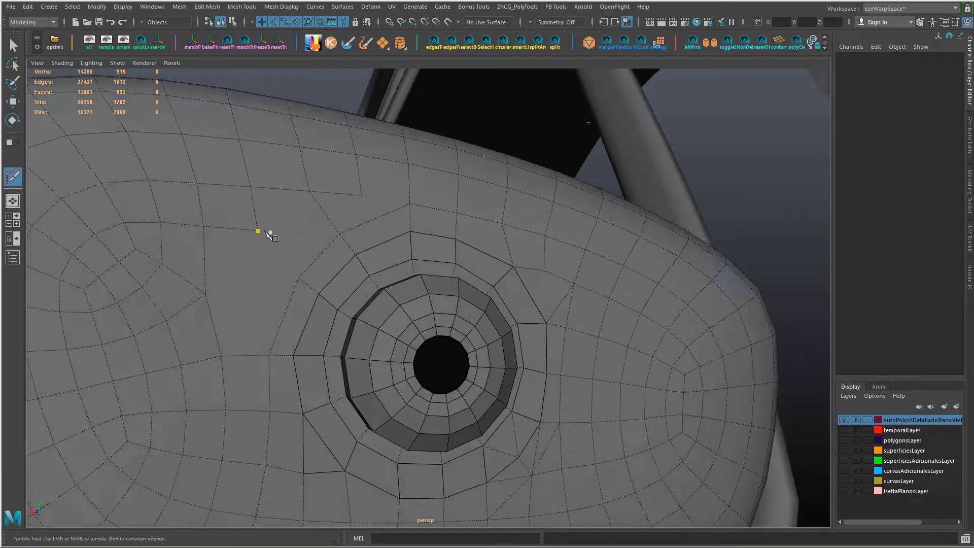
left_click_drag(358, 239, 377, 257, "alt")
left_click(370, 247)
left_click(305, 238)
left_click_drag(305, 239, 288, 232, "alt")
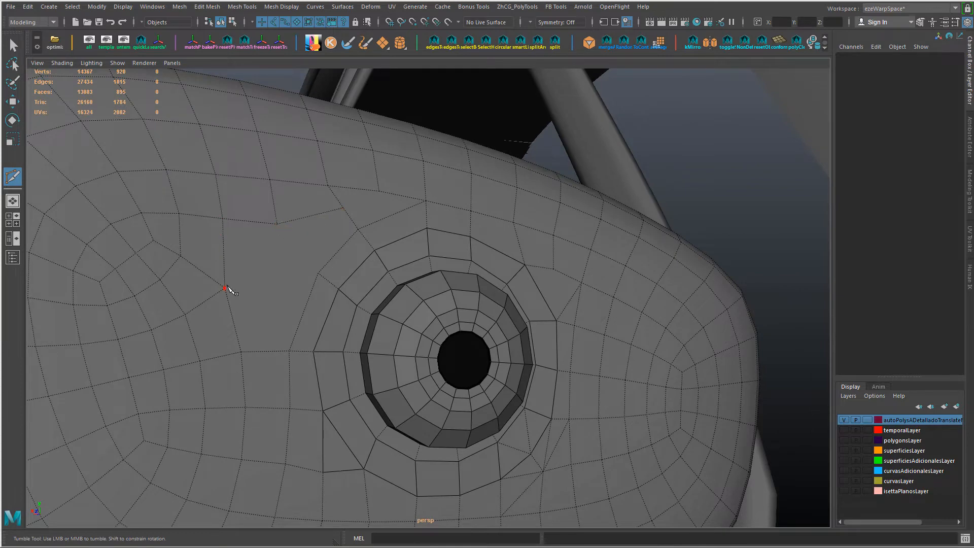
Step: Cut a vertical line from the row's end vertex down beside the mount, and another from that vertex across the corner to the upper row
left_click_drag(355, 310, 238, 238, "alt")
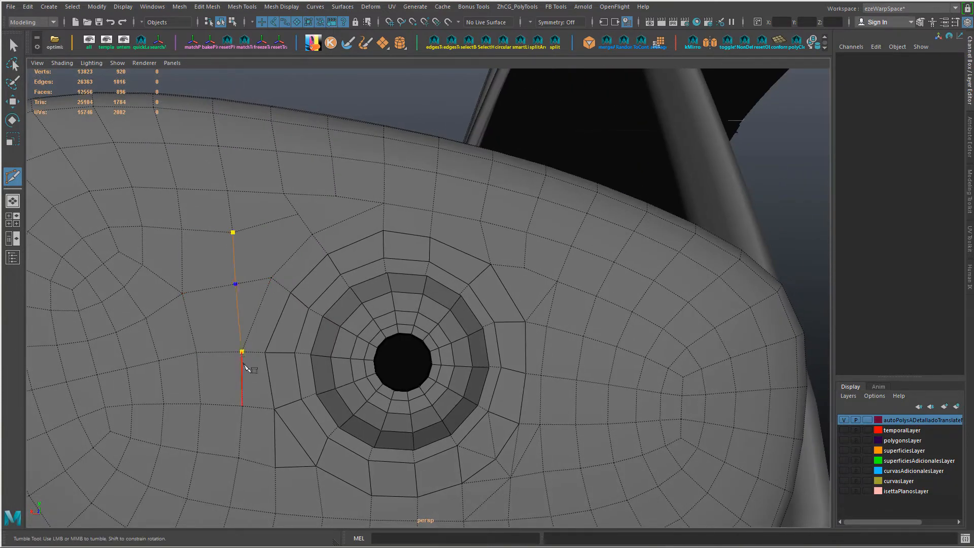
key("Return")
left_click_drag(325, 285, 355, 261, "alt")
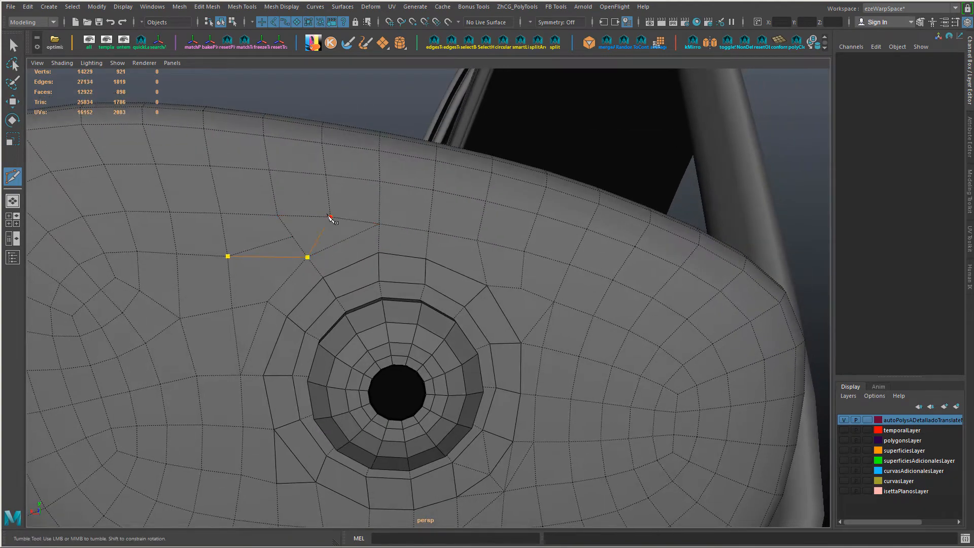
key("Return")
Step: Reposition the middle vertex of the new cuts outside the upper-left corner
left_click_drag(347, 308, 376, 286, "alt")
key("w")
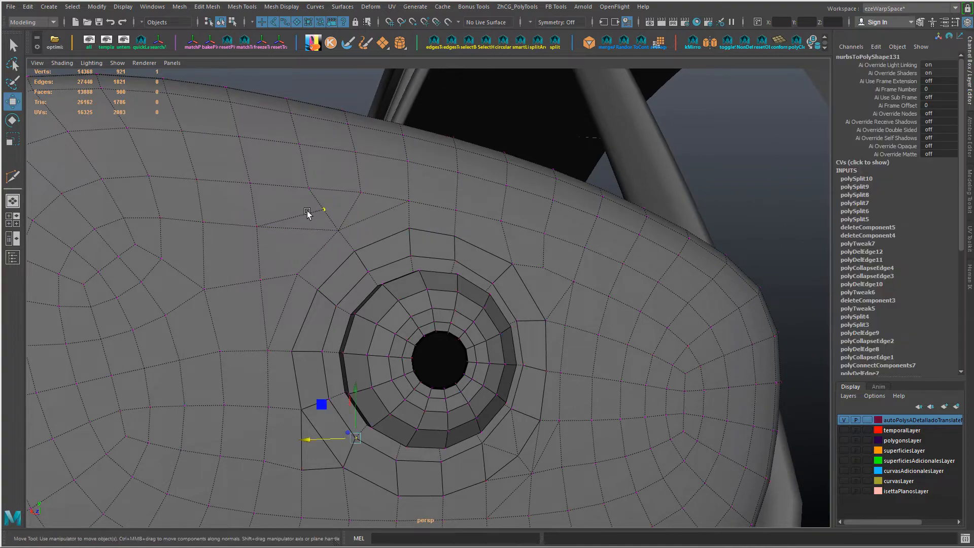
left_click(315, 209)
left_click_drag(315, 209, 373, 284, "alt")
Step: Spin the short edge to the left of the upper-left corner three times, linking the border to the grid vertex above it
right_click_drag(449, 366, 361, 366, "alt")
middle_click_drag(361, 367, 346, 348, "alt")
left_click_drag(346, 348, 315, 313, "alt")
right_click_drag(316, 312, 312, 297)
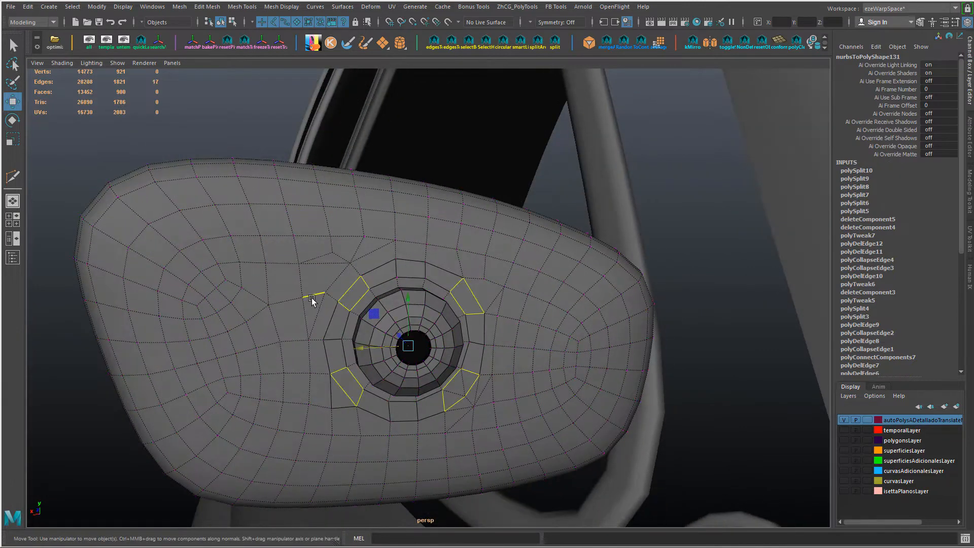
left_click(315, 295)
key("ctrl+alt+Right")
key("ctrl+alt+Right")
key("ctrl+alt+Right")
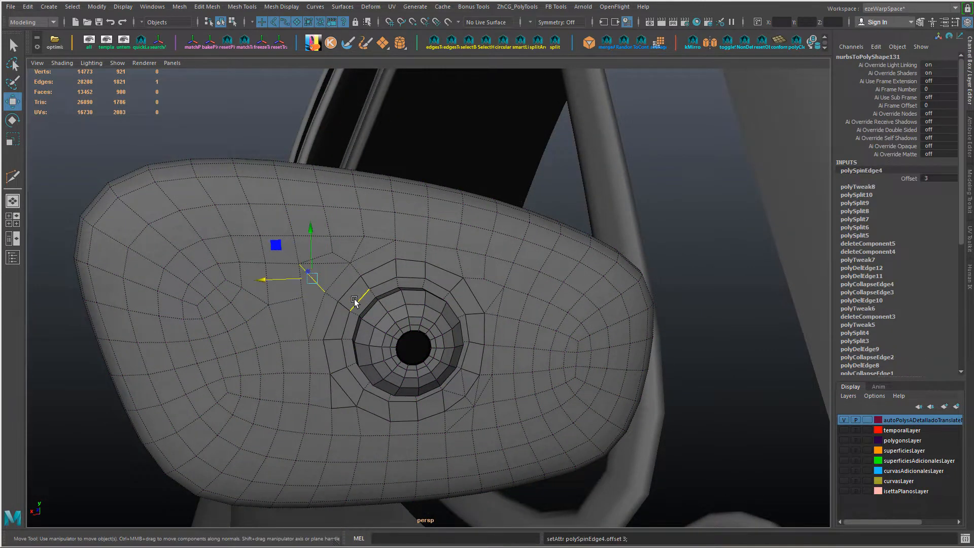
Step: Move the near-vertical edge to the left of the mount outward to even the surrounding faces
left_click_drag(354, 299, 306, 315, "alt")
right_click_drag(307, 315, 330, 319, "alt")
middle_click_drag(330, 320, 391, 319, "alt")
right_click_drag(299, 310, 299, 269)
left_click(299, 308)
left_click(295, 329)
middle_click_drag(294, 330, 274, 338, "shift")
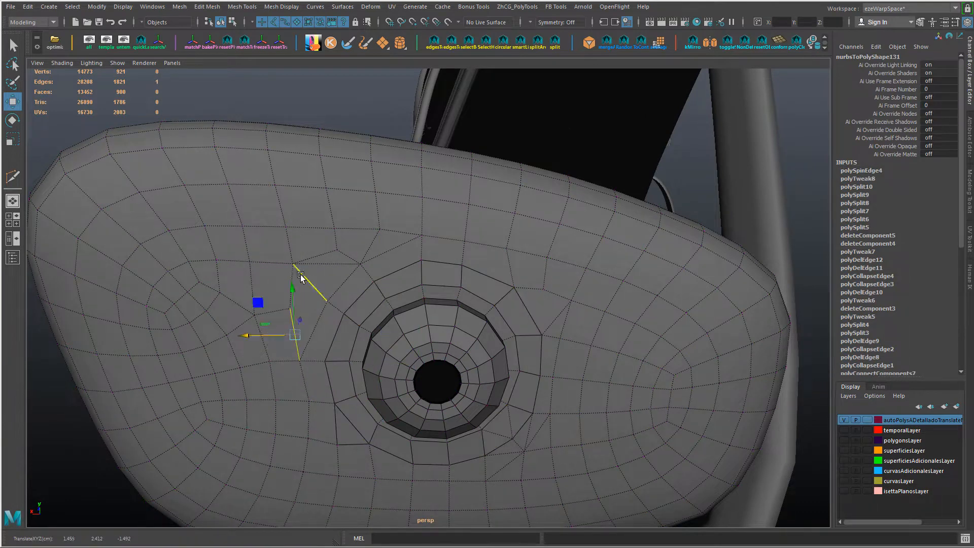
Step: Delete the two surplus edges meeting around the outer vertex of the upper-left corner
key("r")
key("Delete")
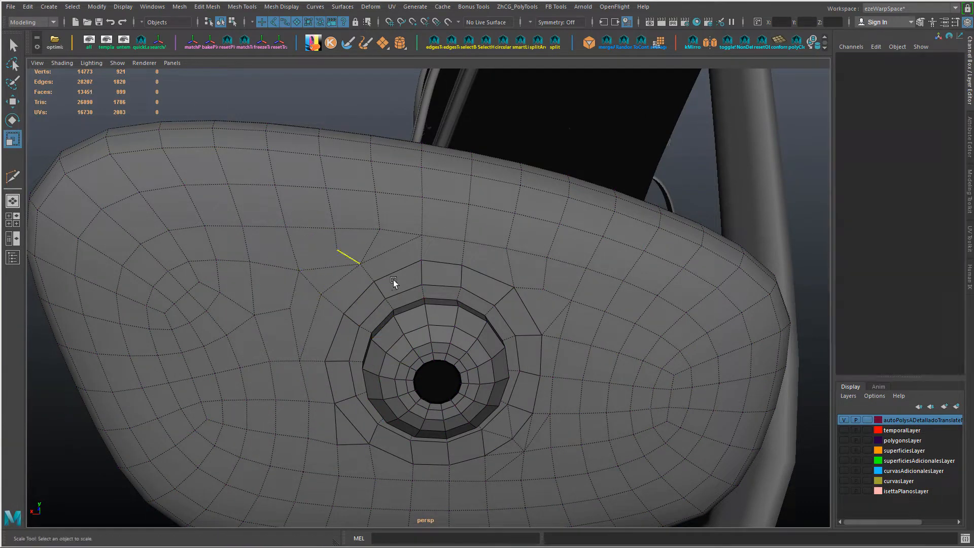
key("ctrl+z")
left_click_drag(386, 244, 383, 233, "alt")
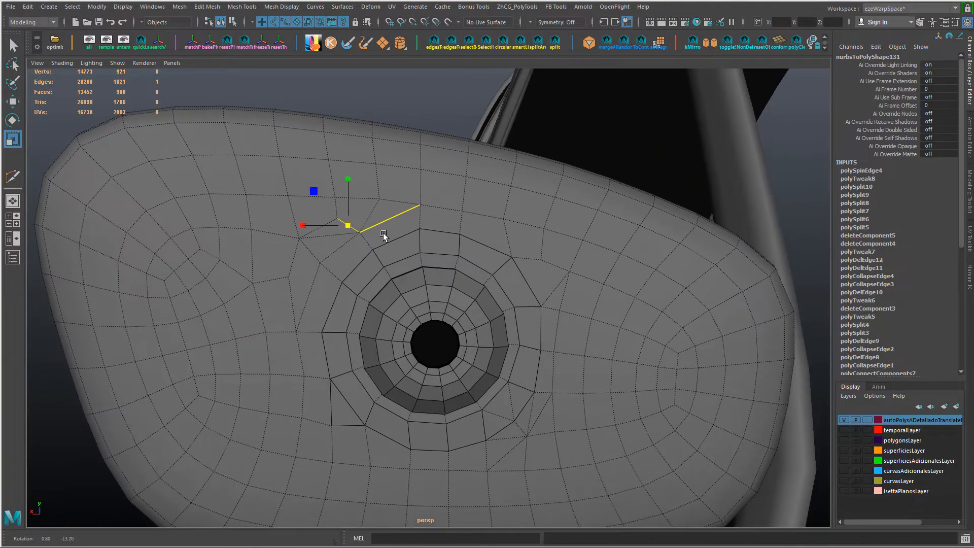
key("Delete")
key("Delete")
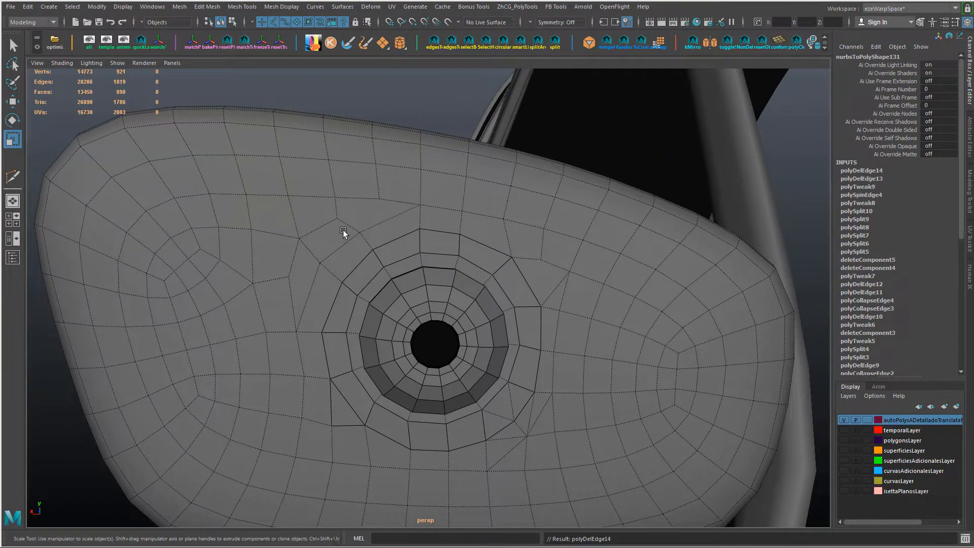
Step: Adjust the vertices to the left of the mount and outside the upper-left corner to even the grid spacing
left_click_drag(358, 288, 334, 269, "alt")
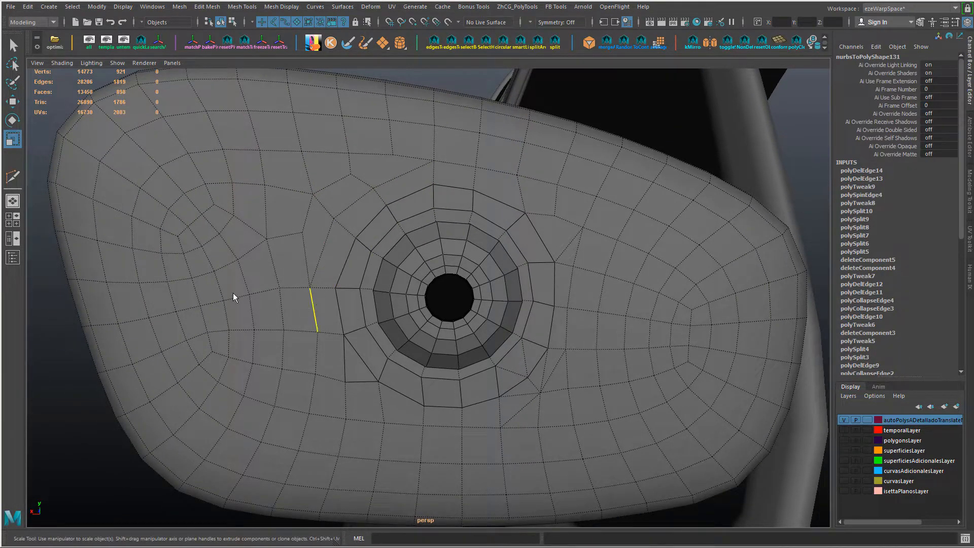
right_click_drag(233, 294, 229, 293)
left_click(310, 288)
key("w")
left_click_drag(261, 288, 266, 287)
middle_click_drag(326, 201, 327, 232, "alt")
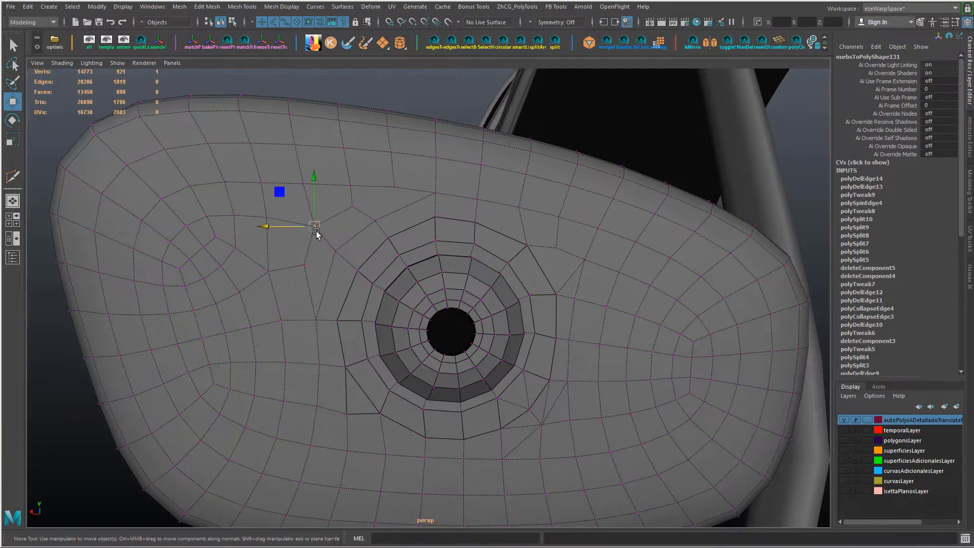
left_click_drag(316, 232, 303, 223)
Step: Delete the surplus diagonal edges outside the lower-right corner of the mount
left_click_drag(378, 196, 461, 276, "alt")
middle_click_drag(461, 276, 441, 218, "alt")
right_click_drag(487, 244, 487, 223)
key("Delete")
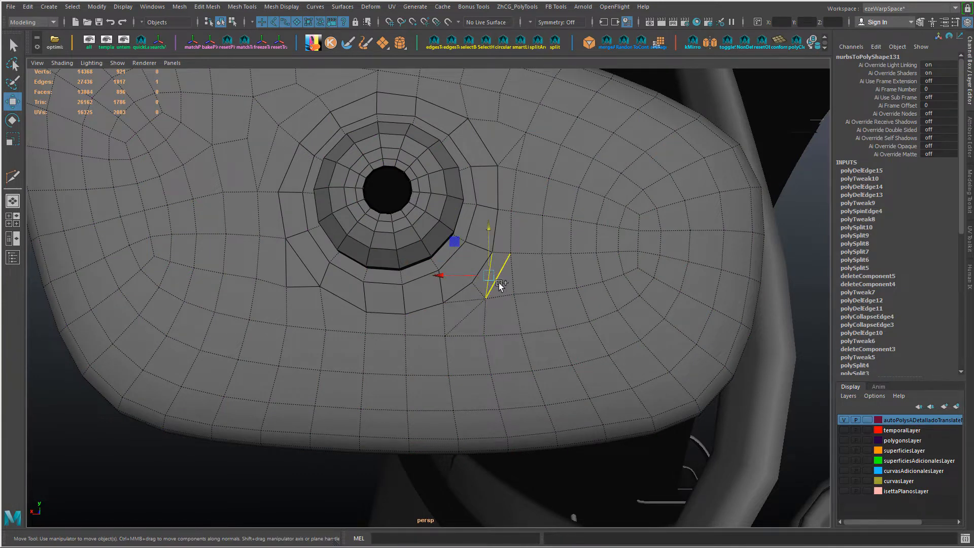
key("ctrl+z")
key("ctrl+z")
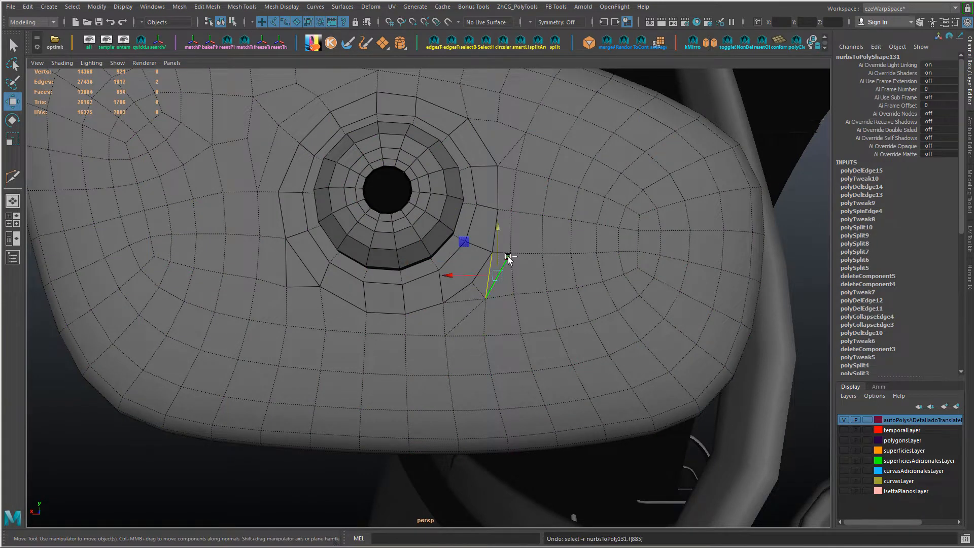
key("Delete")
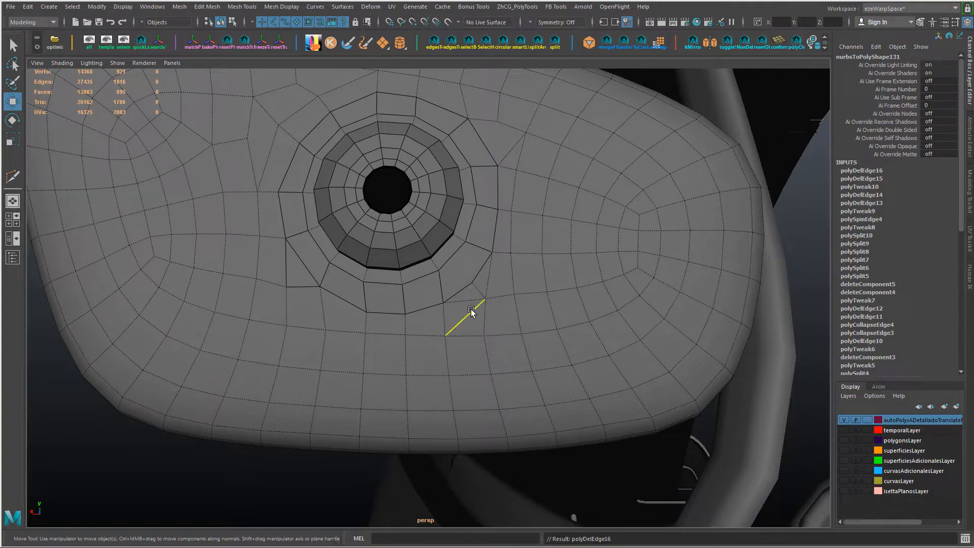
left_click(472, 310)
key("Delete")
Step: Move the vertices on the lower-left corner and bottom of the mount's outer border to even the surrounding faces
left_click_drag(459, 304, 475, 318, "alt")
middle_click_drag(376, 246, 399, 320, "alt")
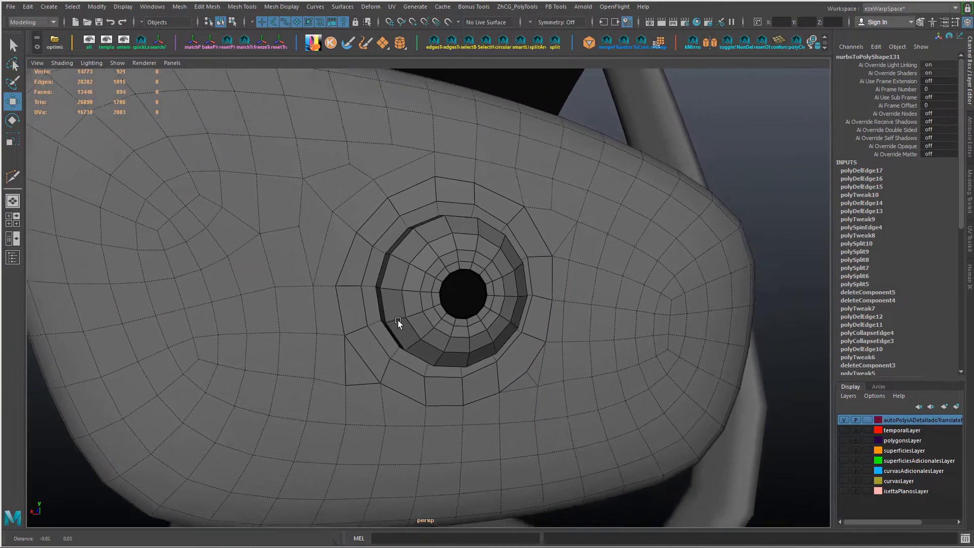
left_click_drag(397, 321, 315, 285, "alt")
key("F9")
left_click(318, 377)
left_click_drag(318, 339, 318, 334)
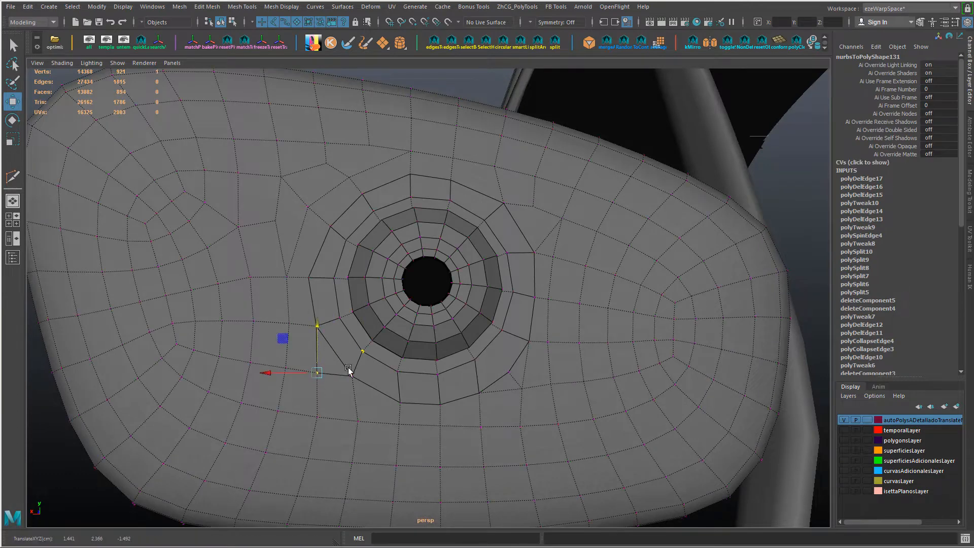
left_click(349, 370)
left_click(402, 405)
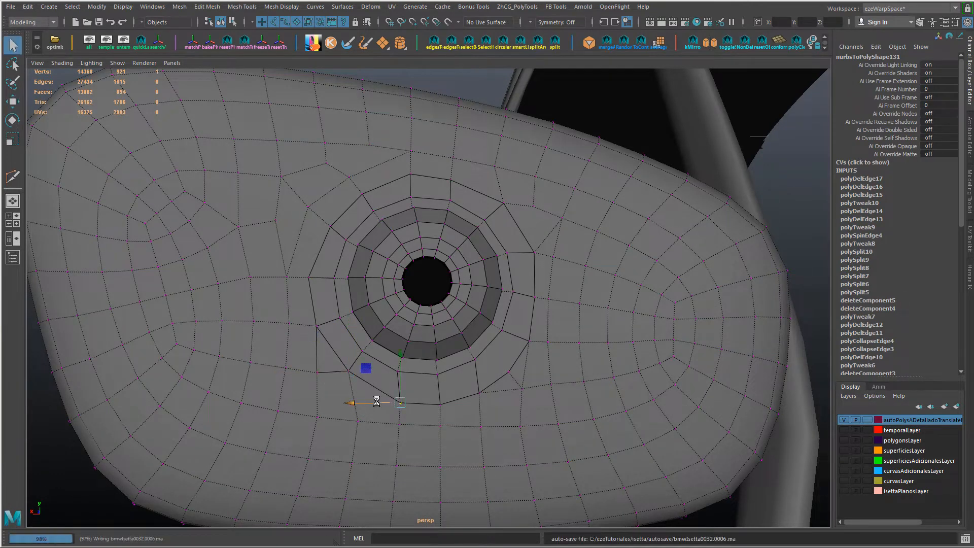
left_click_drag(376, 405, 361, 404)
Step: Slide the vertices on and below the lower-right part of the mount's border to even the grid spacing
left_click(512, 378)
left_click_drag(463, 373, 484, 374)
key("ctrl+z")
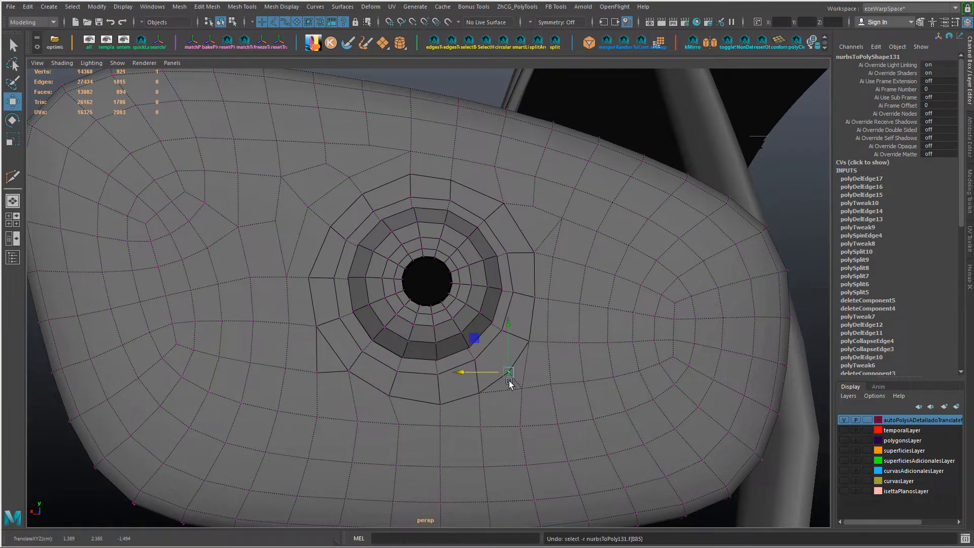
left_click_drag(546, 379, 532, 378, "alt")
scroll(529, 375, "up", 2)
left_click(500, 435)
left_click_drag(452, 436, 459, 436)
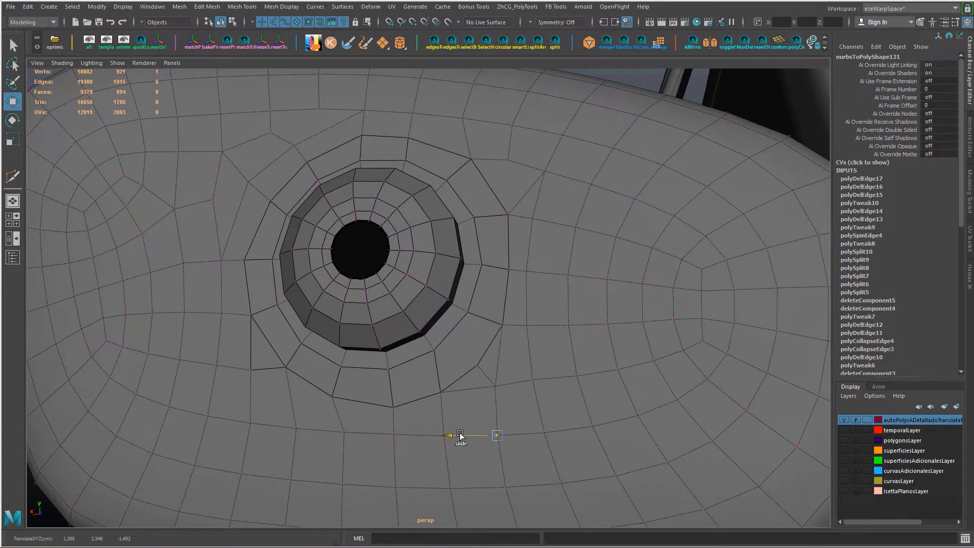
Step: Slide the border vertex at the top of the mount and the grid vertices above it sideways to even the spacing
scroll(484, 392, "down", 2)
mouse_move(484, 391)
left_mouse_down("alt")
mouse_move(531, 412)
mouse_move(489, 406)
left_mouse_up("alt")
left_click(434, 228)
mouse_move(433, 228)
left_mouse_down()
mouse_move(353, 225)
mouse_move(418, 229)
left_mouse_up()
left_click(382, 223)
left_click(412, 180)
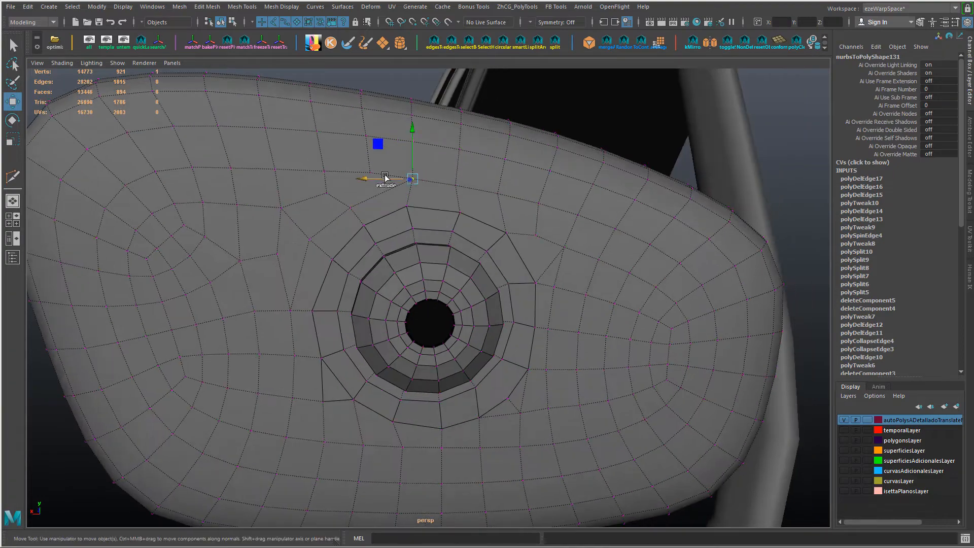
left_click(370, 174, "shift")
left_click_drag(365, 178, 359, 179, "ctrl+shift")
left_click(362, 137)
left_click_drag(348, 138, 383, 142, "ctrl+shift")
left_click(409, 140)
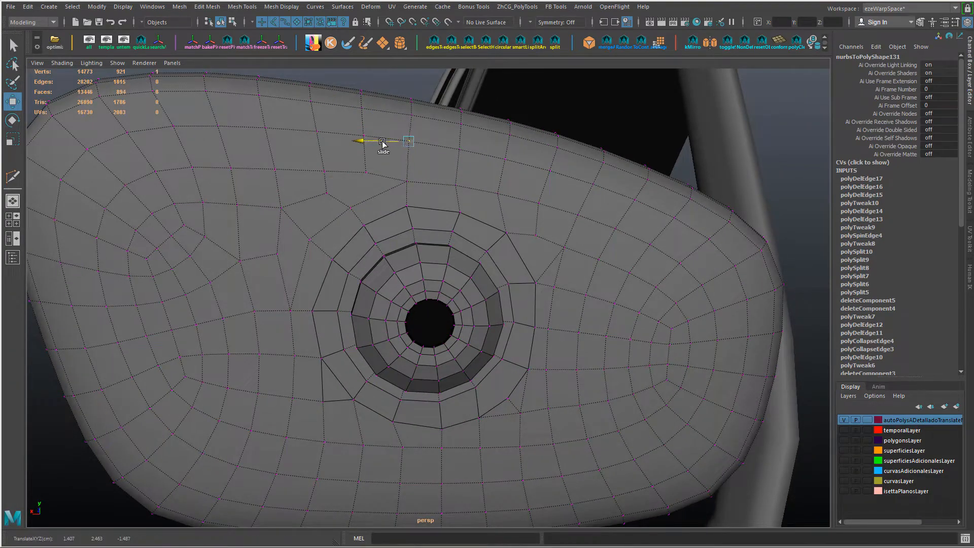
Step: Connect the grid vertex above the mount's upper-left corner to the vertex just outside the border below it
left_click_drag(487, 211, 370, 203, "alt")
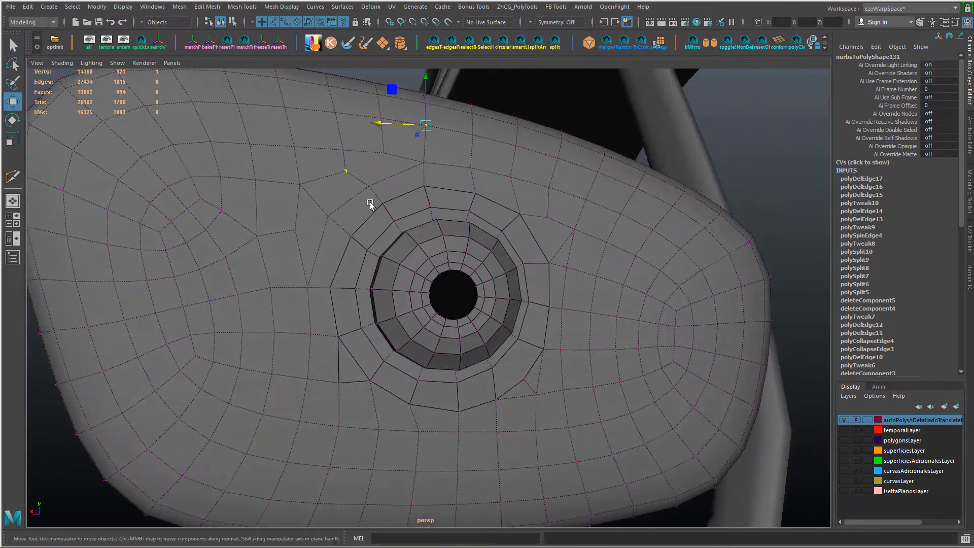
left_click_drag(283, 215, 385, 197, "alt")
key("shift+c")
key("ctrl+z")
left_click(326, 210)
left_click(362, 189, "shift")
key("shift+c")
key("ctrl+z")
key("ctrl+z")
key("shift+z")
key("ctrl+z")
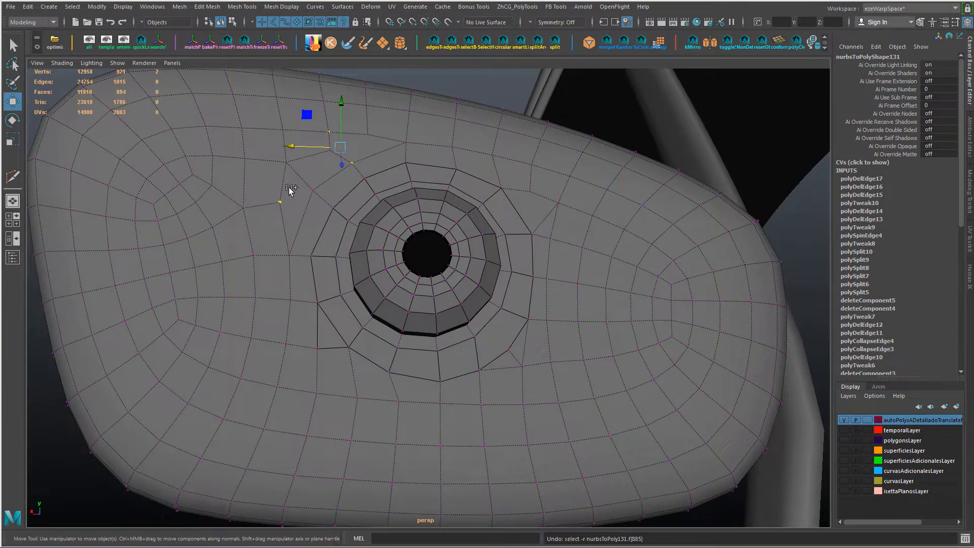
key("shift+z")
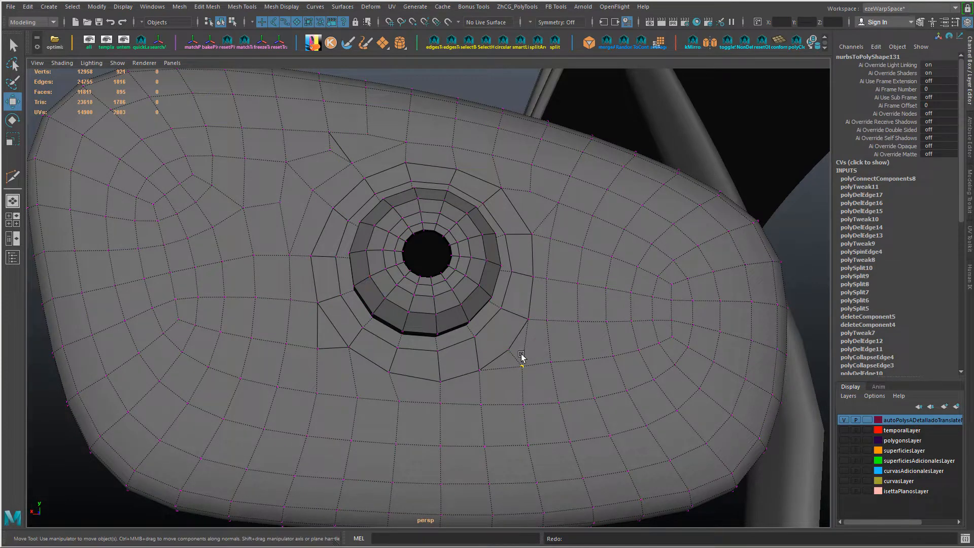
Step: Select the faces around the mount's lower-right corner and grow the selection outward
right_click_drag(522, 354, 522, 219)
left_click_drag(523, 327, 488, 327, "alt")
right_click_drag(489, 328, 486, 346)
left_click(486, 346)
left_click_drag(491, 394, 490, 367, "alt")
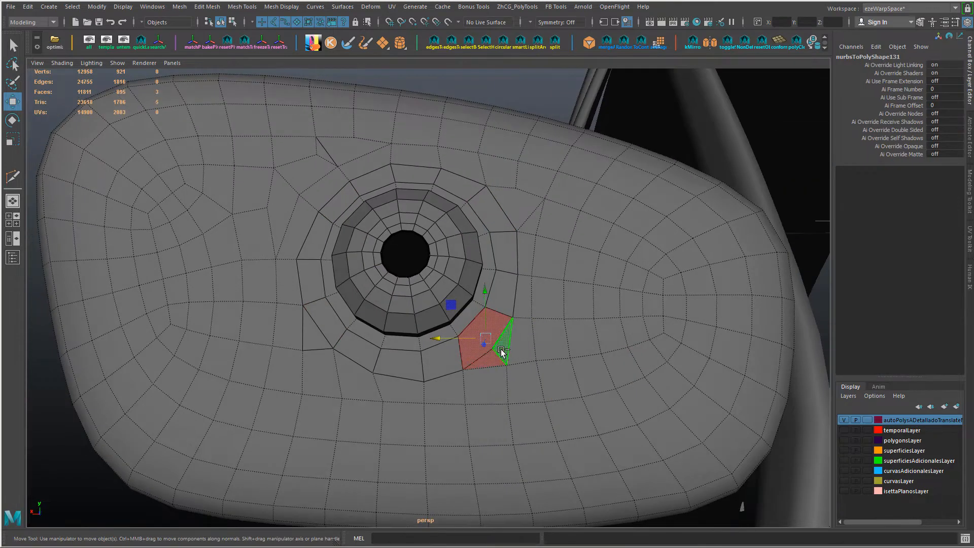
left_click(486, 378, "shift")
left_click(521, 349, "shift")
left_click(522, 376, "shift")
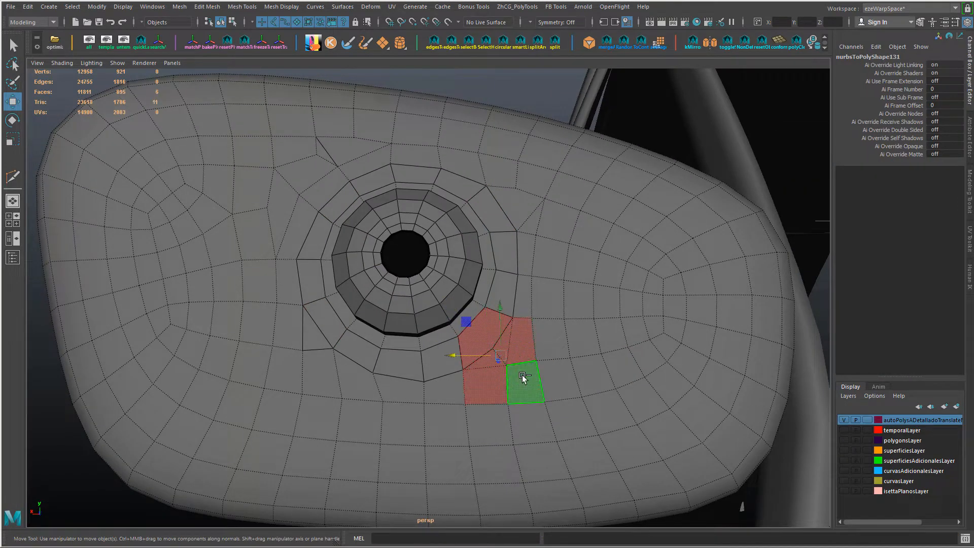
key("shift+period")
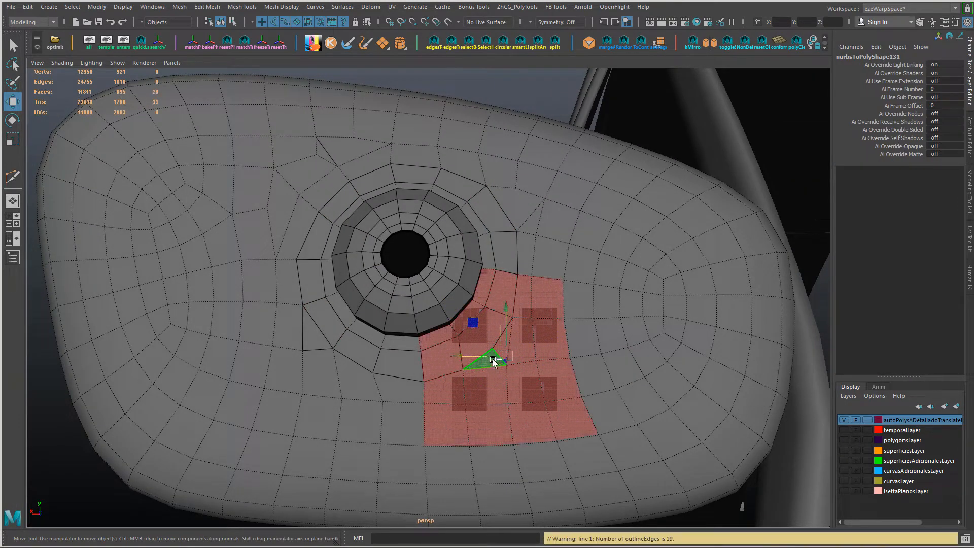
Step: Reselect the faces around the mount's lower-right corner and quadrangulate them
left_click_drag(523, 351, 555, 385, "alt")
left_click(555, 351)
left_click(500, 373)
left_click(511, 357, "shift")
left_click(502, 343, "shift")
right_click_drag(521, 343, 519, 417, "shift")
left_click_drag(526, 403, 528, 381, "alt")
Step: Slide the edges below the mount's lower-left corner sideways to even the grid rows
left_click_drag(378, 361, 390, 400, "alt")
right_click_drag(390, 399, 399, 348)
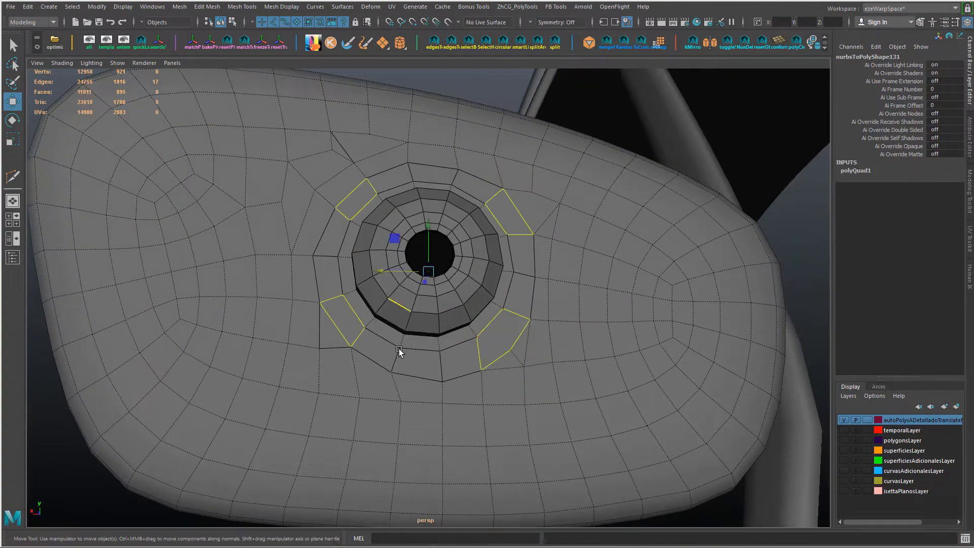
left_click(395, 386)
left_click(382, 398)
left_click(331, 399)
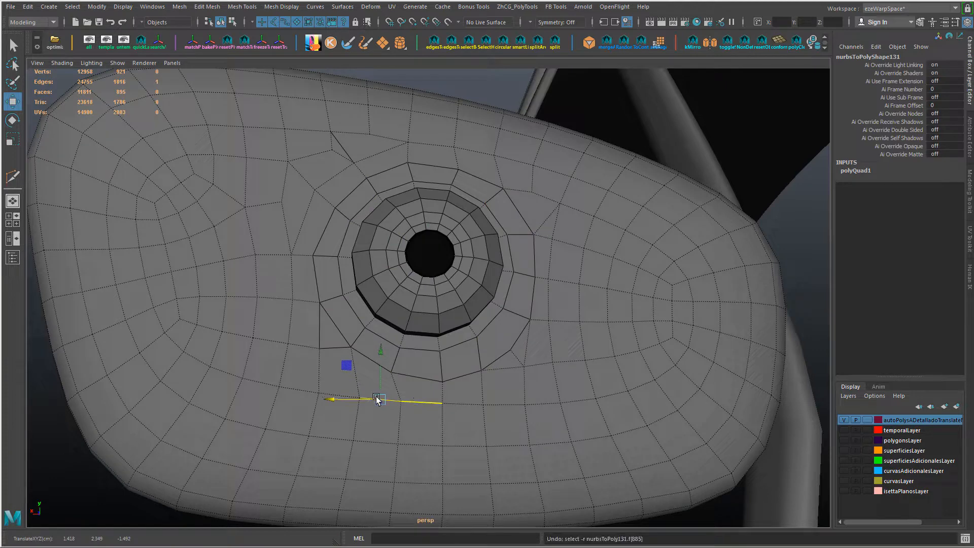
left_click_drag(376, 399, 287, 399)
left_click(331, 396)
Step: Connect the two vertices flanking the mount's upper-left corner across the diagonal edge between them
middle_click_drag(346, 217, 348, 247, "alt")
right_click_drag(348, 246, 350, 218)
left_click_drag(320, 229, 318, 253, "alt")
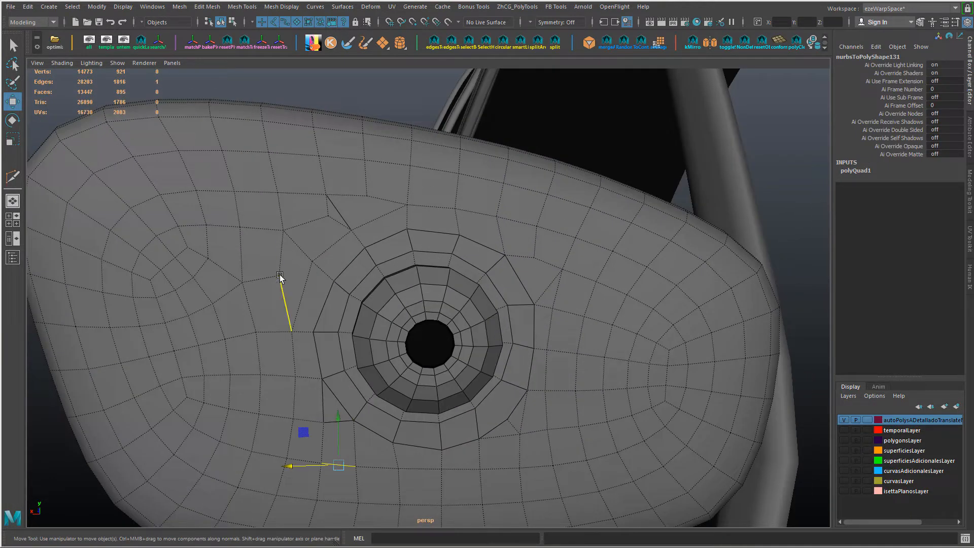
right_click_drag(283, 265, 263, 266)
right_click_drag(277, 269, 287, 279)
left_click(280, 275)
left_click(300, 250, "shift")
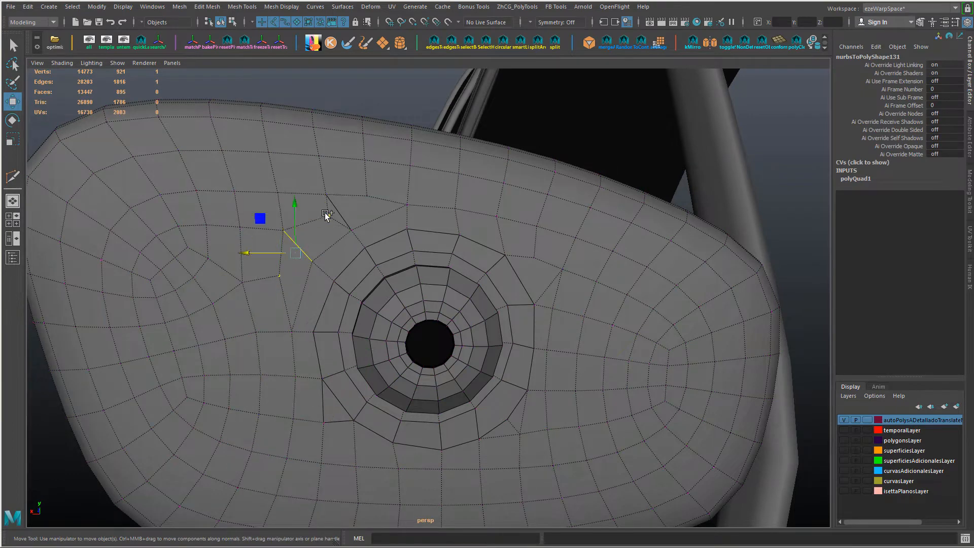
left_click(327, 215, "shift")
right_click_drag(330, 216, 376, 242, "shift")
left_click_drag(300, 245, 306, 262, "alt")
right_click_drag(306, 262, 301, 205)
Step: Collapse the short edge outside the mount's upper-left corner and delete the surplus diagonal edge above it
left_click(295, 255)
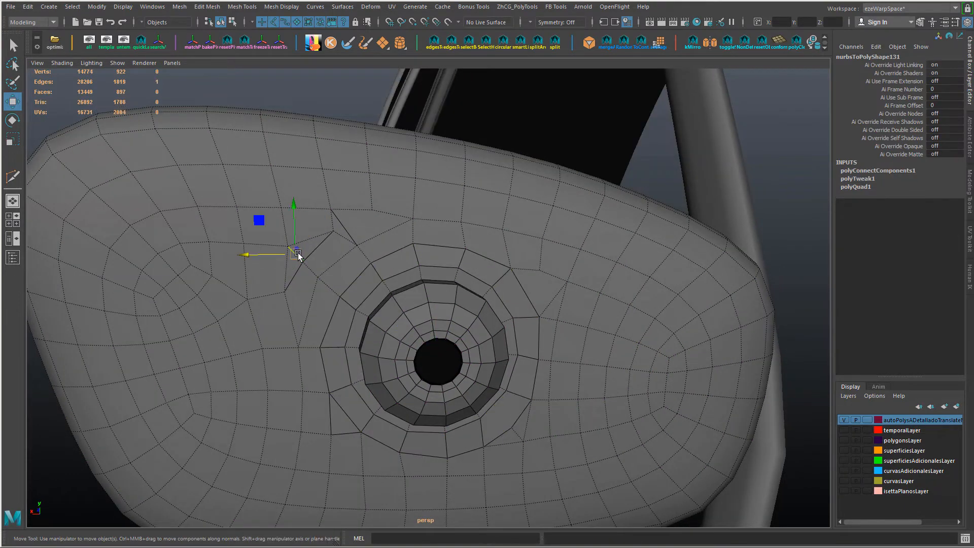
right_click_drag(298, 254, 448, 247, "shift")
key("ctrl+z")
left_click(340, 237)
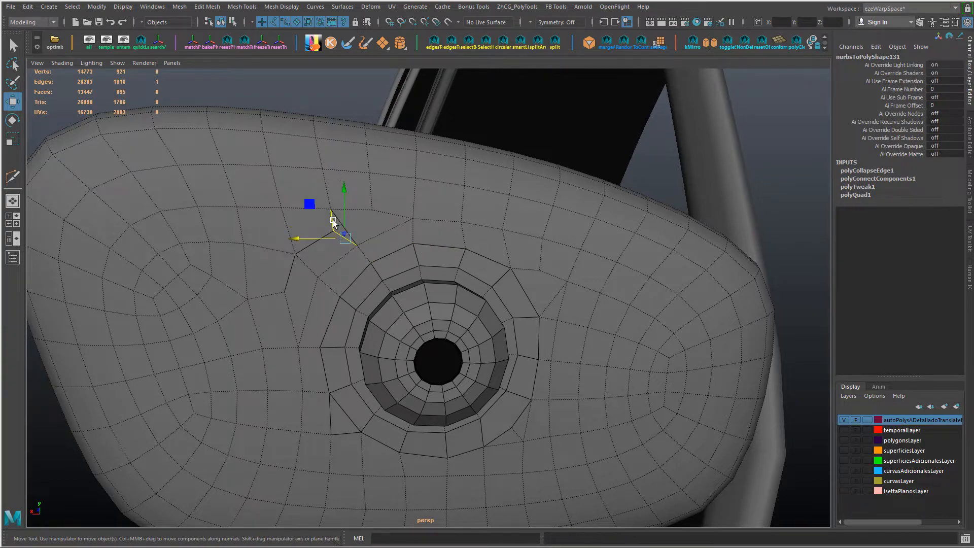
left_click(339, 218)
key("ctrl+Delete")
Step: Slide the vertical edge under the mount's lower-left corner to straighten the grid below it
left_click_drag(443, 248, 422, 265, "alt")
middle_click_drag(488, 353, 431, 305, "alt")
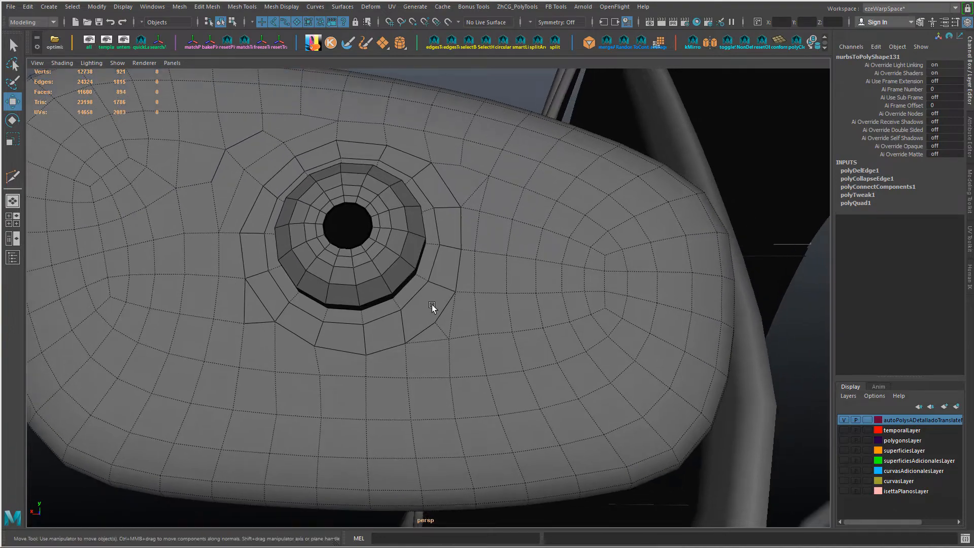
left_click_drag(224, 346, 229, 346, "ctrl+shift")
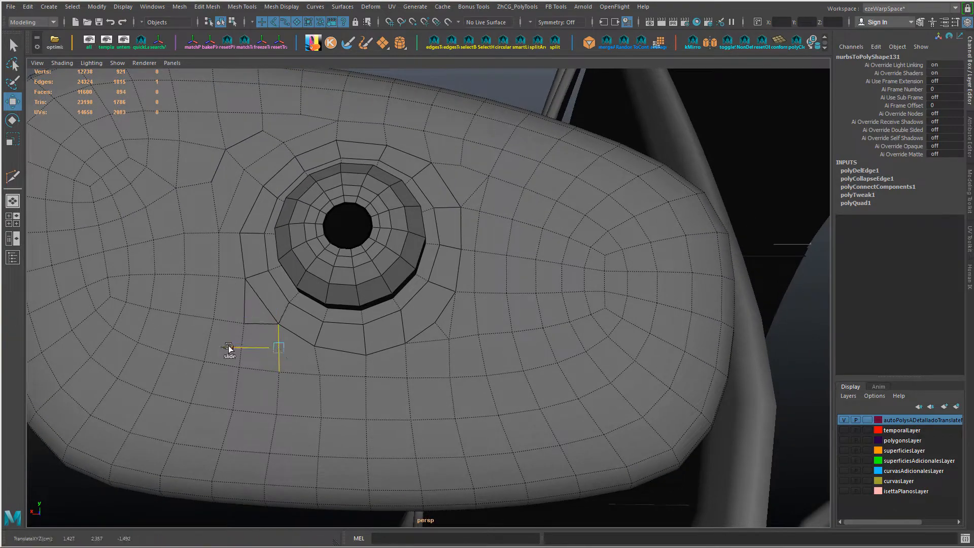
left_click_drag(359, 351, 384, 374, "alt")
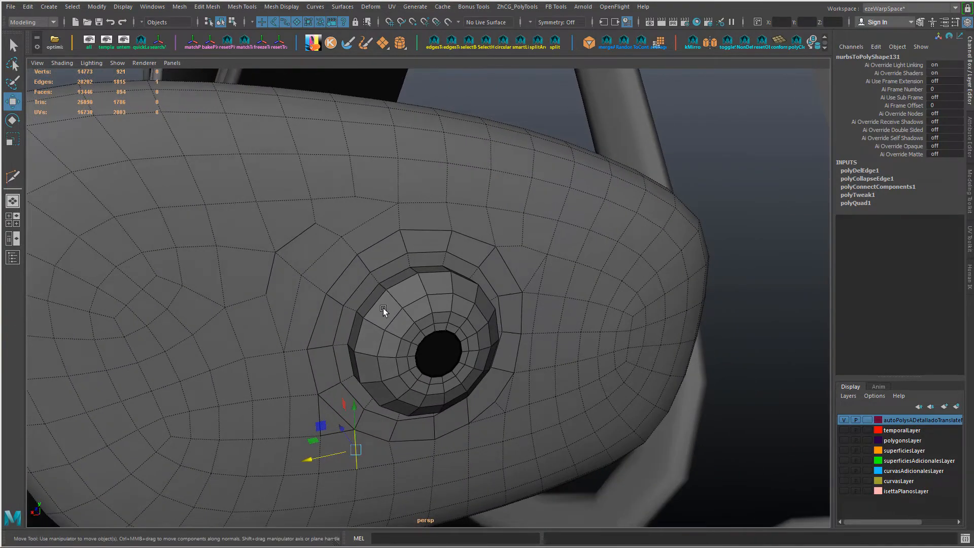
Step: Slide the edges above the mount's upper-left corner sideways to even the surrounding faces
left_click_drag(382, 307, 361, 298, "alt")
right_click_drag(359, 224, 321, 224)
left_click_drag(325, 215, 319, 201, "alt")
left_click(352, 181)
left_click_drag(350, 151, 309, 140, "ctrl+shift")
left_click(354, 140)
left_click(404, 184)
left_click_drag(363, 186, 370, 188, "ctrl+shift")
Step: Delete the diagonal edge at the mount's upper-right corner and the surplus edge with its vertex at the lower-right corner
left_click_drag(440, 195, 472, 237, "alt")
right_click_drag(472, 236, 474, 228)
left_click(472, 228)
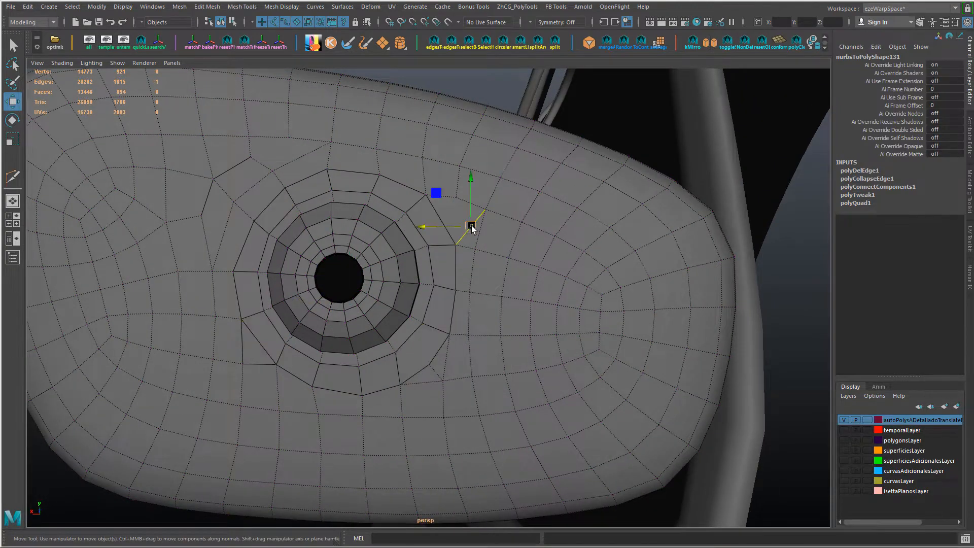
key("ctrl+Delete")
left_click_drag(472, 228, 483, 236, "alt")
key("ctrl+Delete")
left_click(471, 346)
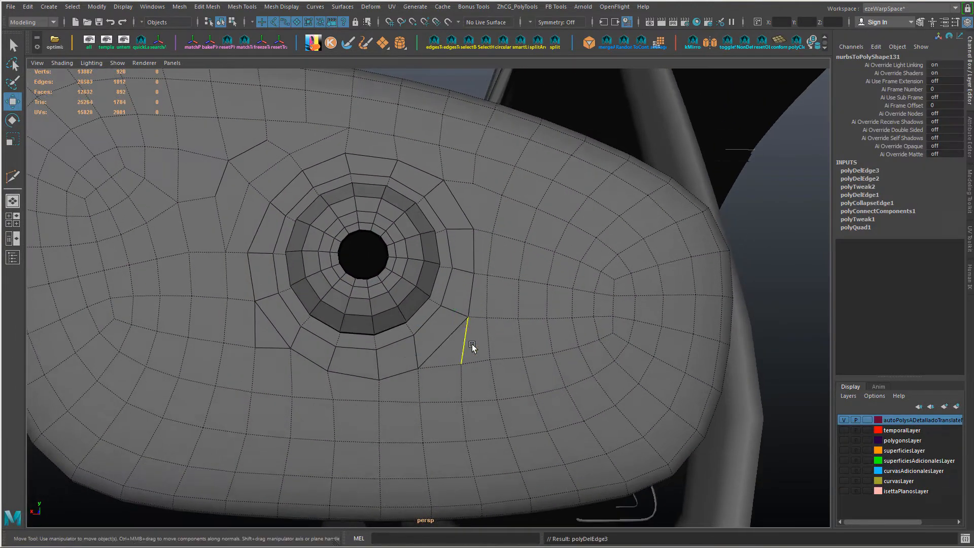
mouse_move(519, 351)
left_mouse_down("alt")
mouse_move(506, 361)
mouse_move(518, 365)
left_mouse_up("alt")
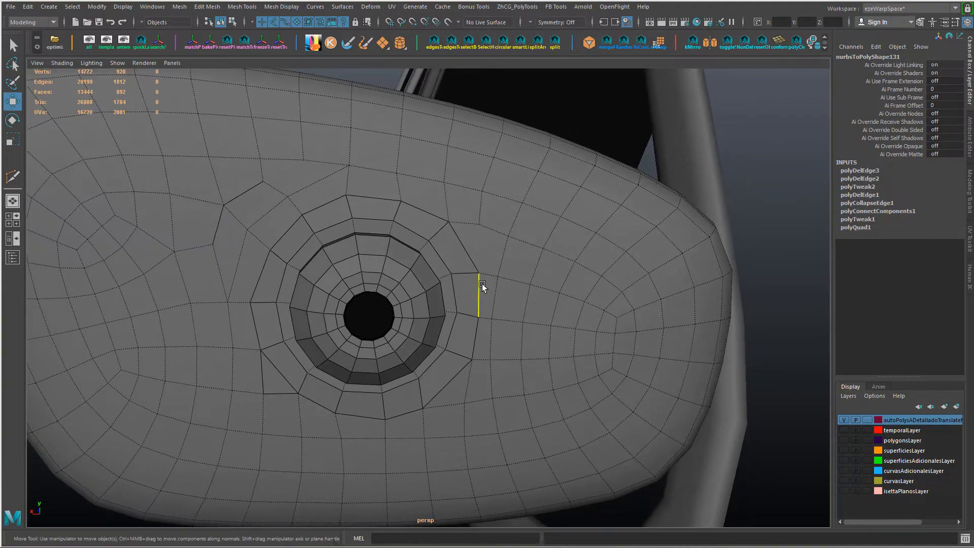
Step: Slide the border vertices at the top and upper right of the mount to even the ring's spacing
right_click_drag(482, 257, 451, 252)
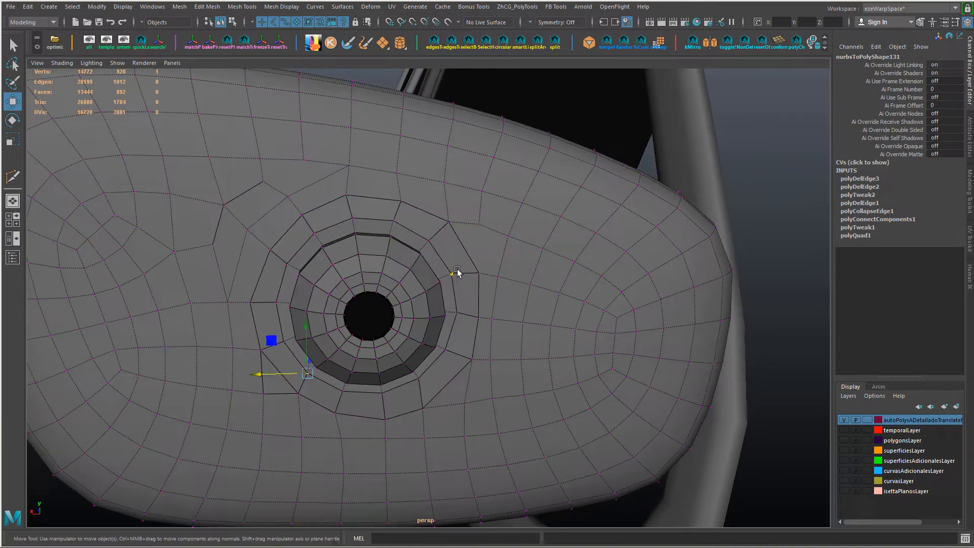
right_click_drag(359, 259, 367, 266)
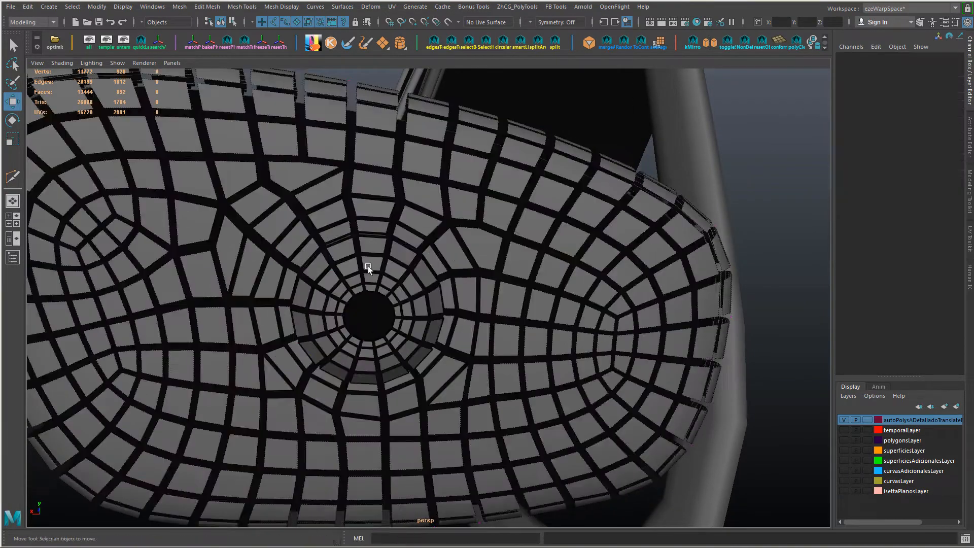
left_click_drag(368, 266, 358, 246, "alt")
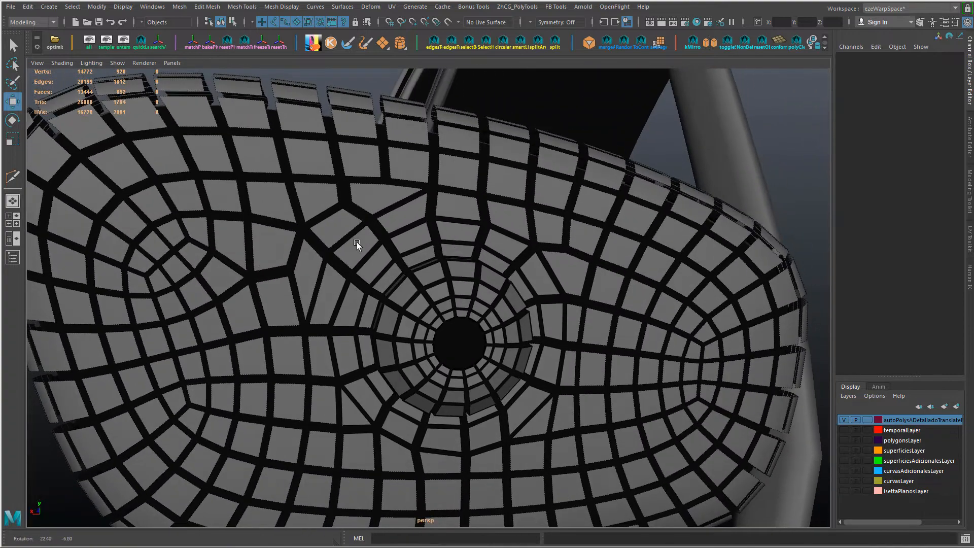
right_click_drag(426, 247, 384, 247)
left_click_drag(438, 282, 430, 289, "alt")
left_click(456, 252)
left_click_drag(429, 250, 424, 253, "ctrl+shift")
left_click(505, 271)
left_click_drag(479, 272, 473, 274, "ctrl+shift")
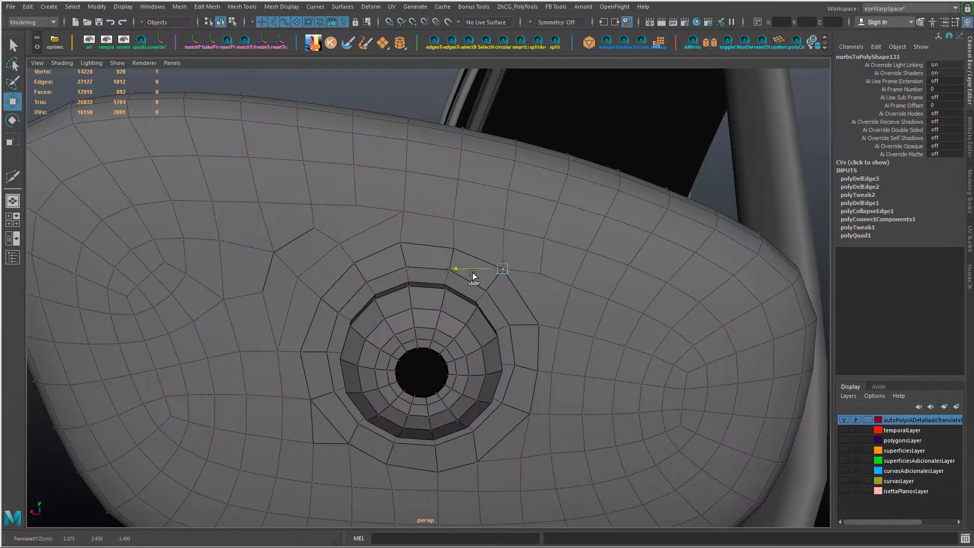
left_click_drag(567, 302, 501, 327, "alt")
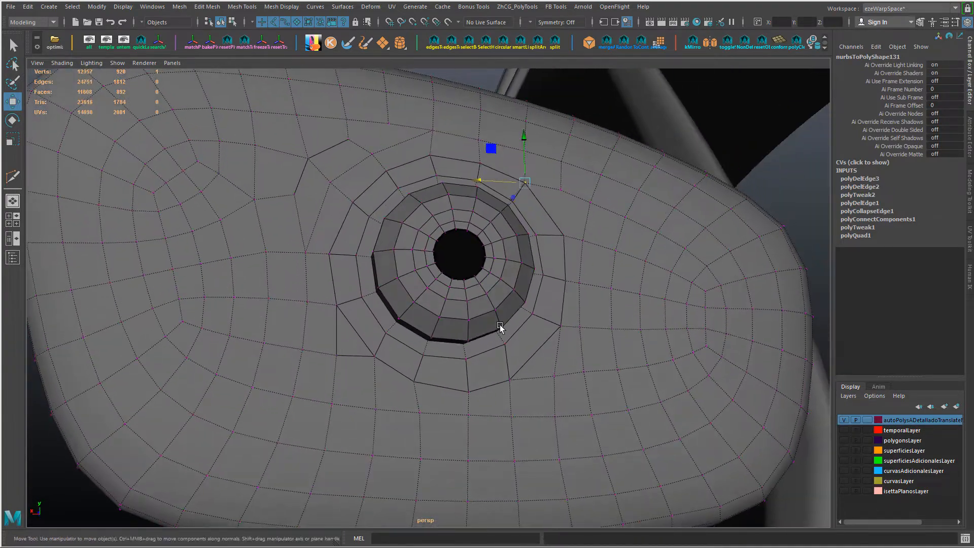
Step: Adjust the vertices on and below the lower-left part of the mount's border to even the grid
left_click(414, 379)
left_click_drag(369, 381, 378, 416, "ctrl+shift")
left_click(418, 412)
left_click(375, 357)
mouse_move(375, 324)
left_mouse_down("ctrl+shift")
mouse_move(352, 337)
mouse_move(357, 374)
mouse_move(308, 298)
mouse_move(330, 337)
mouse_move(350, 343)
mouse_move(393, 316)
left_mouse_up("ctrl+shift")
key("ctrl+z")
scroll(393, 316, "down", 5)
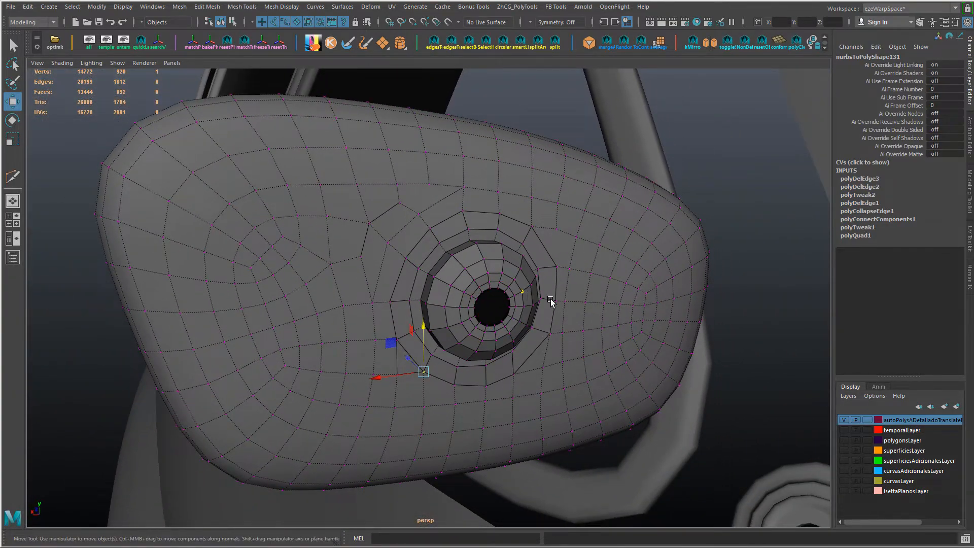
Step: Connect the grid vertex above the mount's upper-left corner across the diagonal edge below it toward the border
left_click_drag(550, 304, 415, 222, "alt")
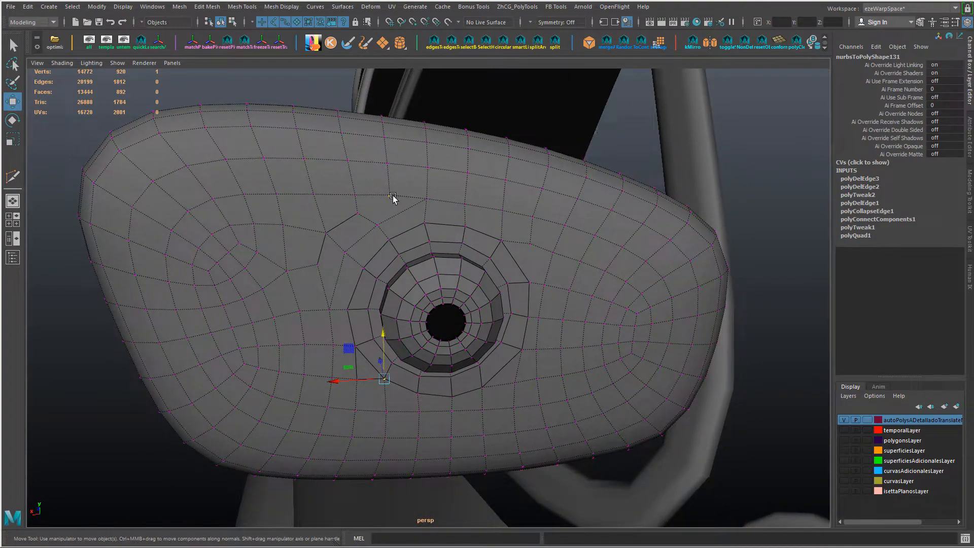
right_click_drag(404, 212, 431, 261)
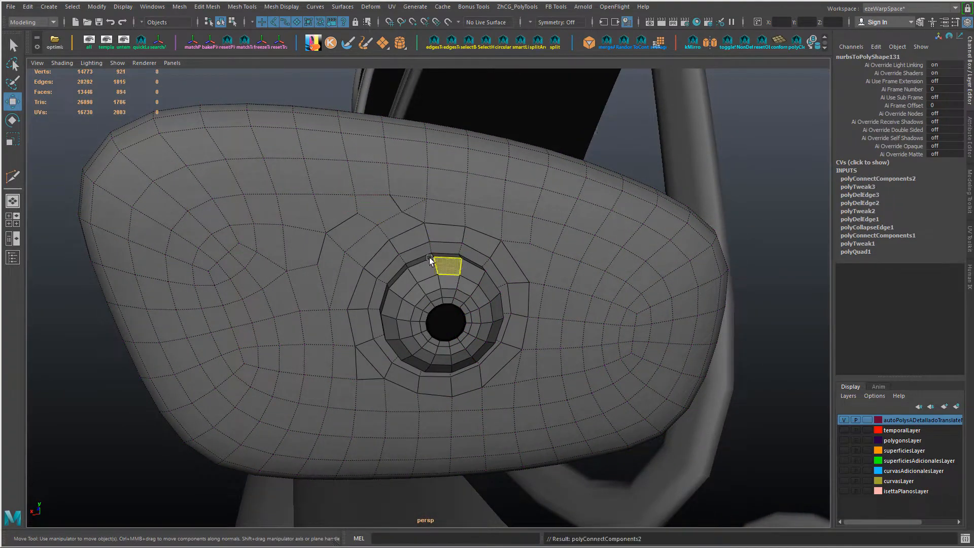
Step: Delete the edge segment at the mount's upper-left corner and connect the two vertices above it with a new edge
left_click_drag(431, 261, 430, 239, "alt")
left_click(430, 235)
right_click_drag(370, 238, 385, 254, "alt")
key("ctrl+Delete")
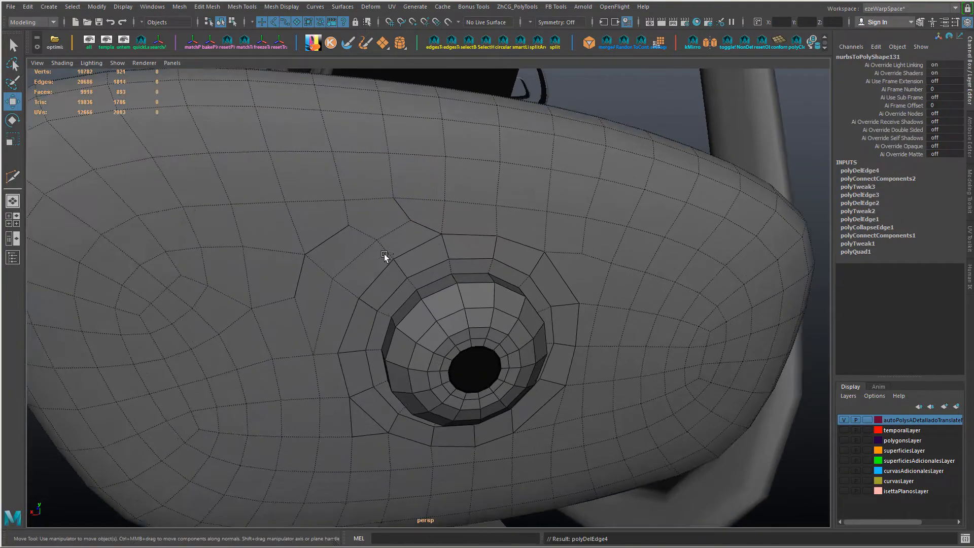
left_click(349, 226)
left_click(410, 221, "shift")
right_click_drag(411, 223, 446, 249, "shift")
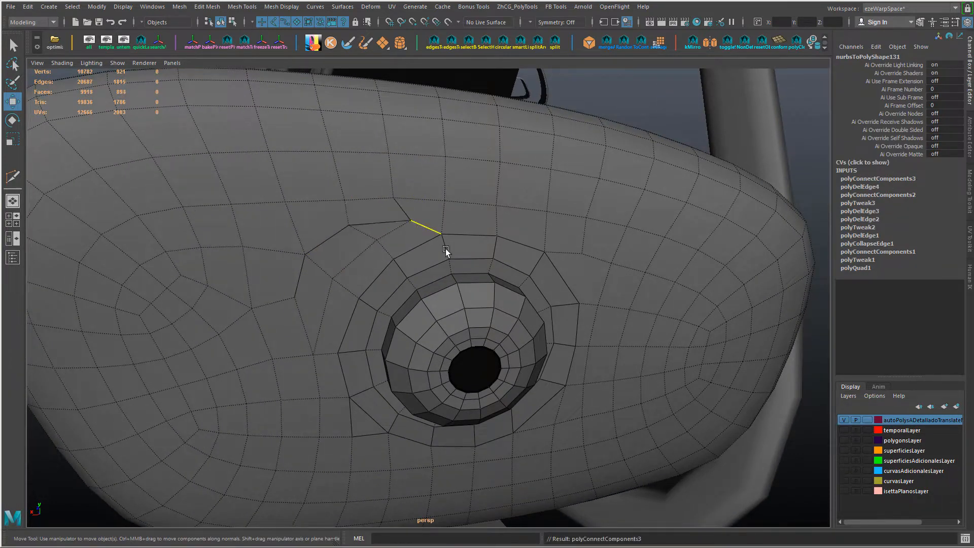
Step: Spin the edge above the mount's upper-left border corner by an offset of 2
left_click_drag(445, 249, 410, 227, "alt")
middle_click_drag(410, 227, 421, 257, "alt")
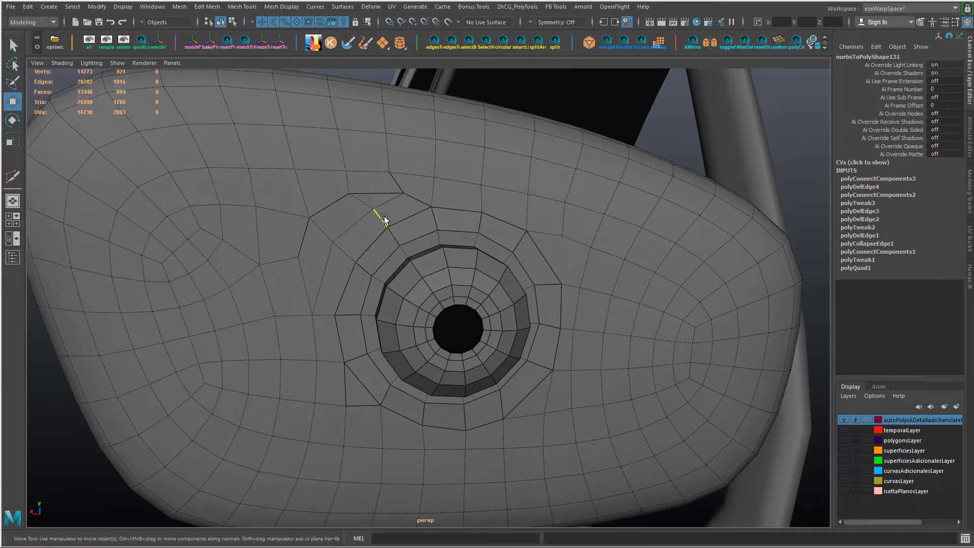
left_click(384, 217)
left_click_drag(379, 166, 376, 196, "ctrl+shift")
left_click(345, 255)
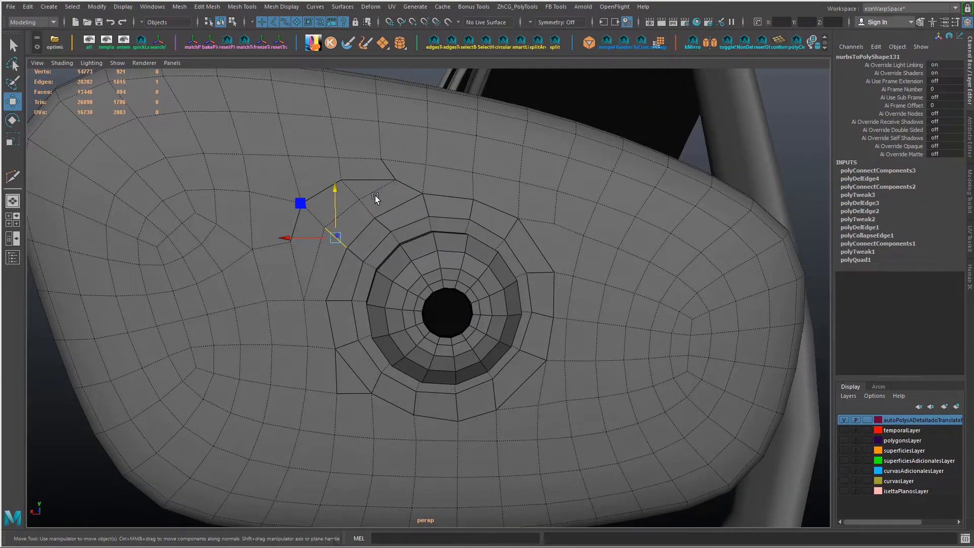
key("ctrl+alt+Right")
key("ctrl+alt+Right")
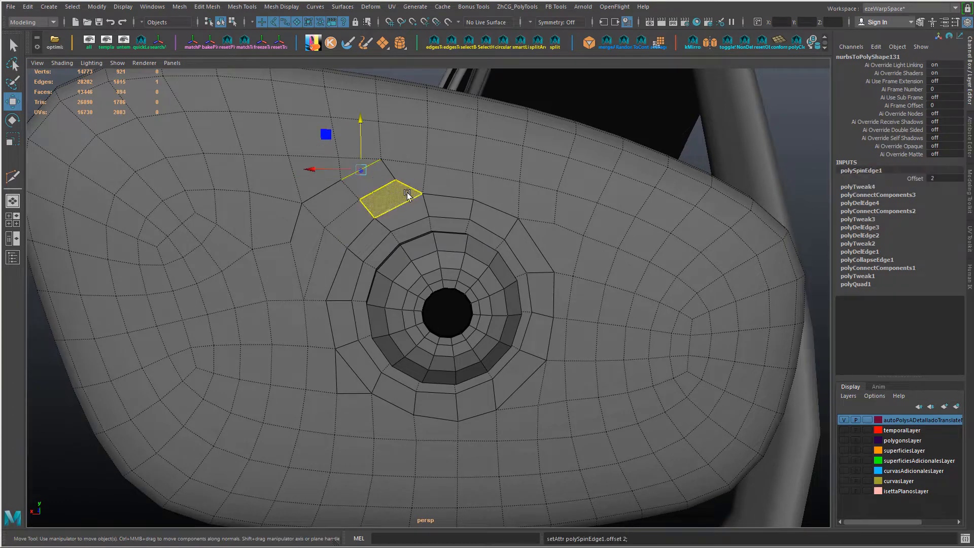
Step: Move the vertices around the mount's upper-left corner and left side to even out the surrounding quads
key("F9")
left_click(395, 179)
left_click_drag(396, 130, 393, 133, "ctrl+shift")
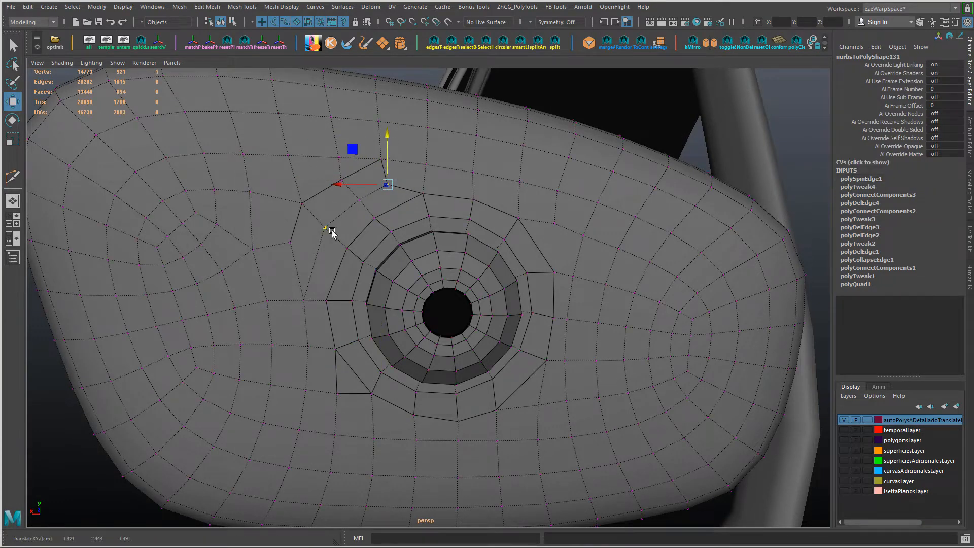
left_click_drag(304, 206, 317, 245, "alt")
left_click_drag(307, 212, 332, 224, "ctrl+shift")
left_click(330, 253)
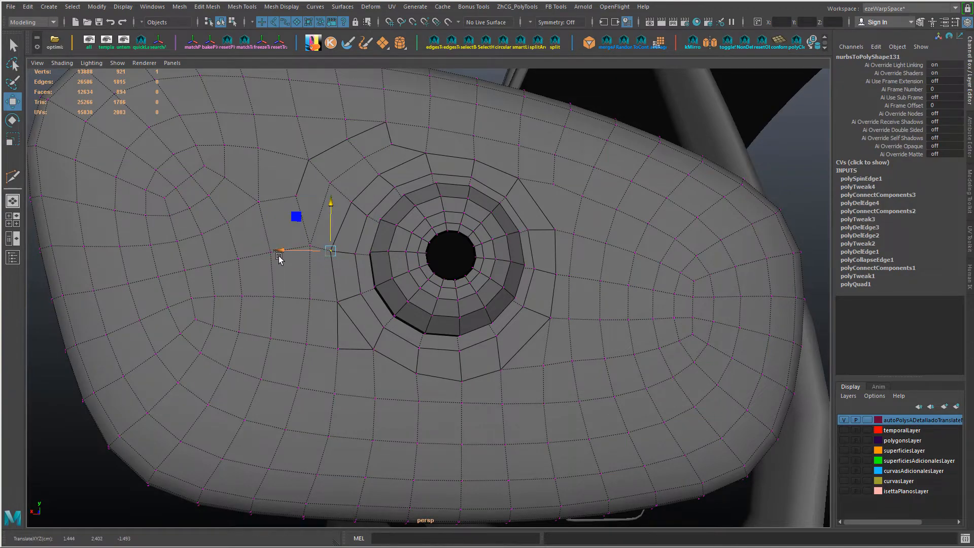
left_click_drag(279, 258, 333, 237, "alt")
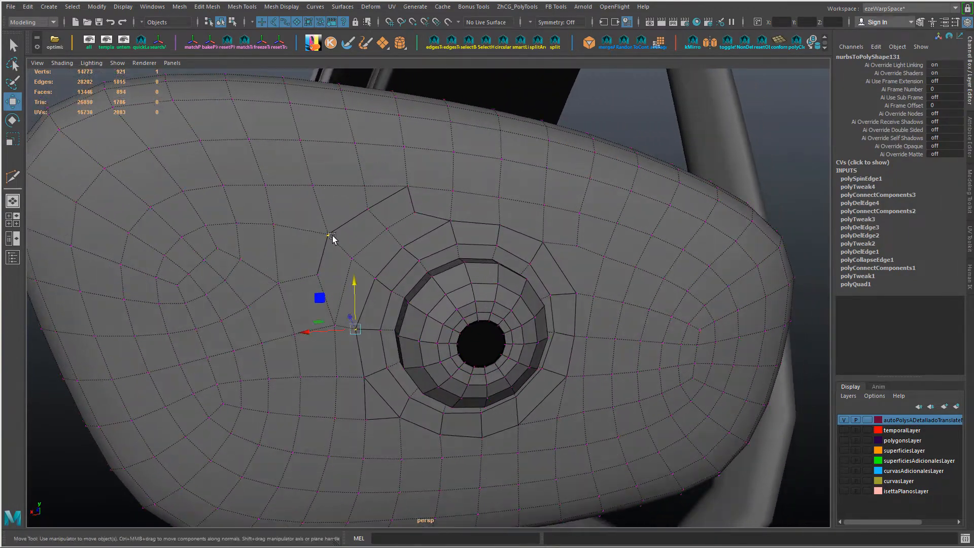
Step: Try an edge ring around the vertex at the mount's upper-left corner and delete it
left_click(335, 235)
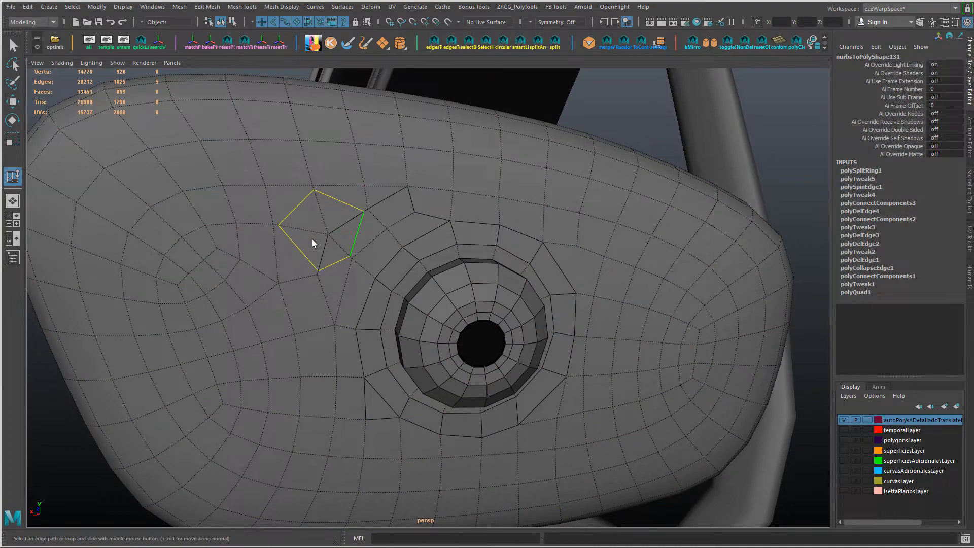
key("Delete")
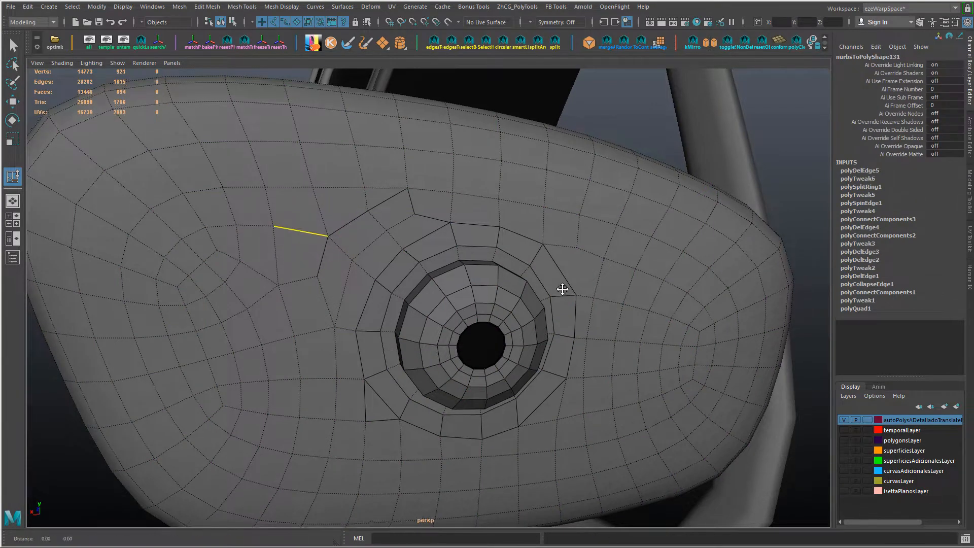
left_click_drag(561, 287, 524, 251, "alt")
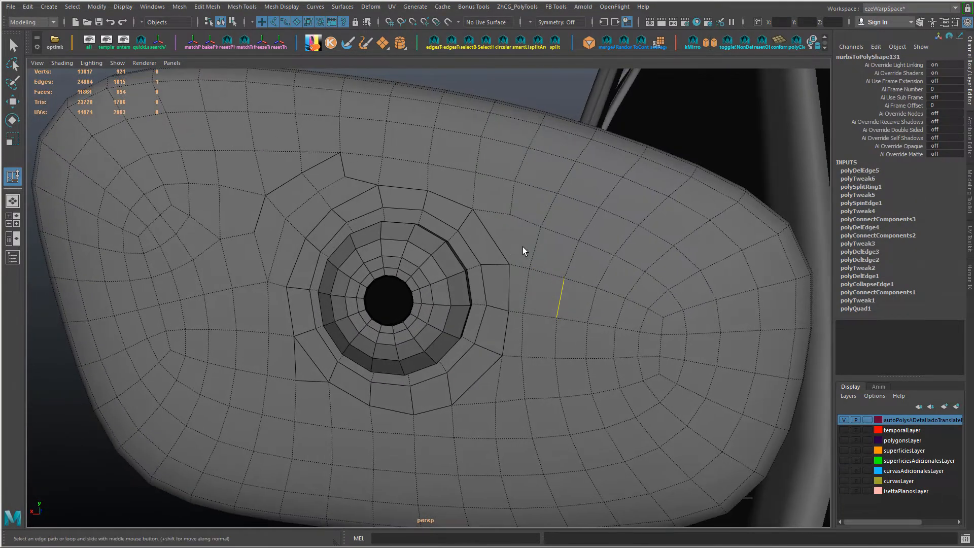
Step: Adjust the border and grid vertices on the upper-right side of the mount to even their spacing
right_click_drag(510, 263, 502, 263)
left_click(509, 265)
key("w")
middle_click_drag(584, 325, 567, 283, "ctrl+shift")
left_click(565, 279)
left_click(510, 215)
left_click(527, 218)
key("ctrl+z")
scroll(570, 283, "down", 2)
mouse_move(570, 283)
left_mouse_down("alt")
mouse_move(585, 269)
mouse_move(573, 274)
left_mouse_up("alt")
Step: Adjust the vertices near the lower-right part of the mount's border
left_click(459, 352)
left_click_drag(412, 354, 427, 392, "ctrl+shift")
left_click(461, 380)
left_click(463, 416)
Step: Reposition the short edge just right of the mount's border, undoing the scaling attempt on it
scroll(457, 365, "up", 2)
left_click(506, 314)
left_click(516, 302, "shift")
key("r")
key("ctrl+z")
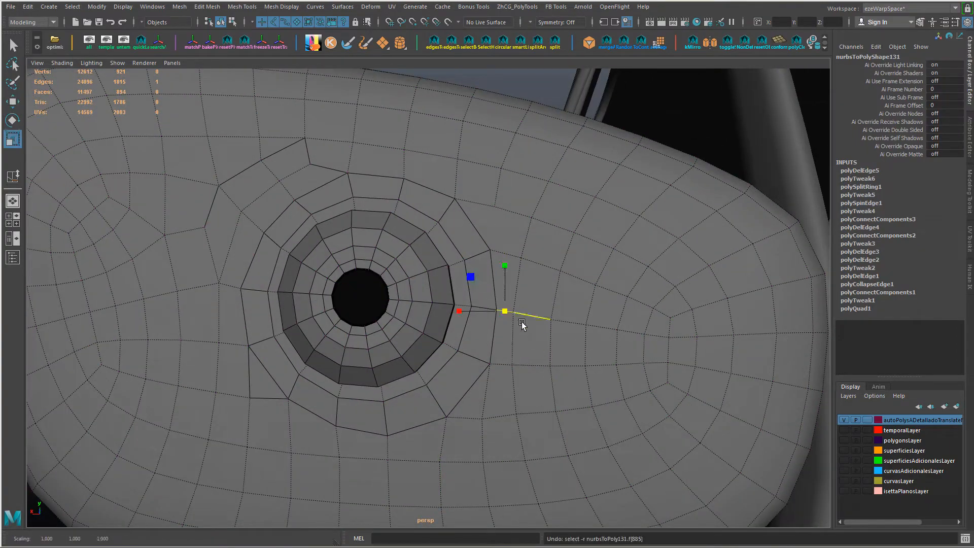
scroll(522, 323, "down", 3)
left_click_drag(521, 323, 428, 337, "alt")
key("w")
scroll(514, 346, "down", 3)
right_click_drag(429, 337, 553, 376, "shift")
left_click_drag(574, 325, 579, 325, "alt")
Step: Soften the edges of the mirror mesh and check its smoothed preview before returning to the unsmoothed display
key("F8")
mouse_move(579, 335)
right_mouse_down()
mouse_move(580, 297)
mouse_move(580, 337)
right_mouse_up()
key("3")
left_click(629, 307)
scroll(573, 337, "down", 2)
left_click(573, 337)
left_click_drag(574, 337, 482, 344, "alt")
scroll(464, 339, "down", 4)
scroll(418, 376, "up", 4)
left_click(418, 376)
key("1")
scroll(449, 337, "down", 4)
Step: Connect the upper-right border vertex of the mount to the grid vertex above it
key("ctrl+e")
left_click_drag(507, 336, 401, 298, "alt")
left_click(417, 288)
left_click_drag(461, 305, 497, 309, "alt")
Step: Shift the edge left of the mount inward and nudge the vertices above the mount
left_click(338, 370)
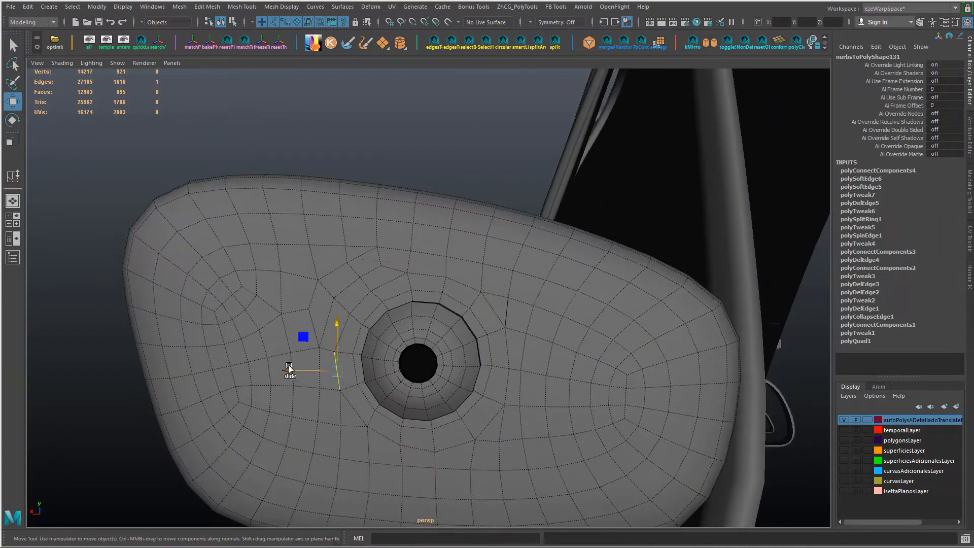
left_click_drag(328, 371, 345, 380, "alt")
left_click(370, 298)
left_click_drag(432, 305, 476, 295, "alt")
left_click(526, 281)
left_click(458, 288)
left_click_drag(459, 239, 421, 231)
left_click(421, 282)
Step: Slide the grid vertices above and to the upper left of the mount to even the rows
left_click(351, 276)
left_click(386, 277)
right_click_drag(388, 254, 437, 259, "alt")
left_click_drag(291, 253, 292, 253)
left_click(210, 250)
right_click_drag(314, 290, 270, 277, "alt")
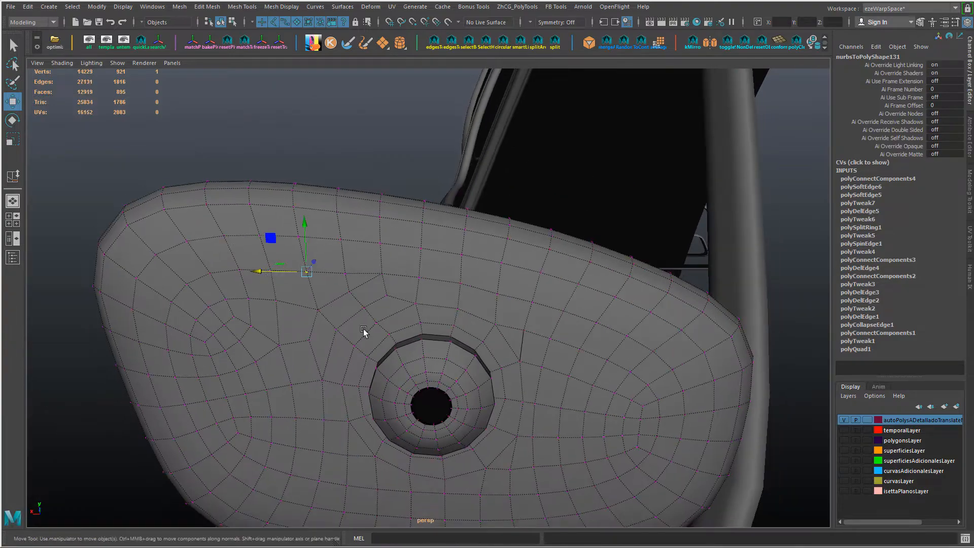
Step: Raise the vertices in the grid row above the mount slightly to smooth the row's flow
right_click_drag(365, 333, 348, 324, "alt")
left_click_drag(422, 292, 442, 283, "alt")
left_click(477, 285)
left_click_drag(478, 239, 478, 237)
left_click(357, 268)
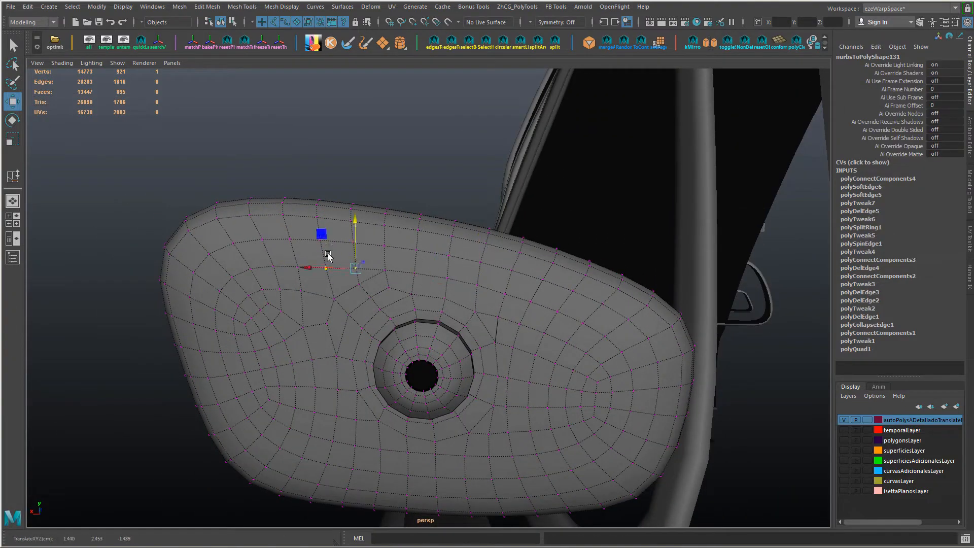
left_click_drag(300, 240, 300, 238, "ctrl+shift")
left_click_drag(345, 256, 366, 266, "alt")
Step: Nudge the vertices on the right of the mount and along its lower border to even the grid
left_click(502, 285)
left_click_drag(502, 260, 503, 259, "ctrl+shift")
mouse_move(507, 307)
left_mouse_down("alt")
mouse_move(489, 279)
mouse_move(522, 304)
left_mouse_up("alt")
left_click(393, 357)
left_click_drag(355, 359, 358, 359, "ctrl+shift")
left_click_drag(418, 367, 441, 320)
left_click_drag(451, 325, 411, 343, "alt")
mouse_move(410, 257)
left_mouse_down("alt")
mouse_move(429, 246)
mouse_move(421, 265)
left_mouse_up("alt")
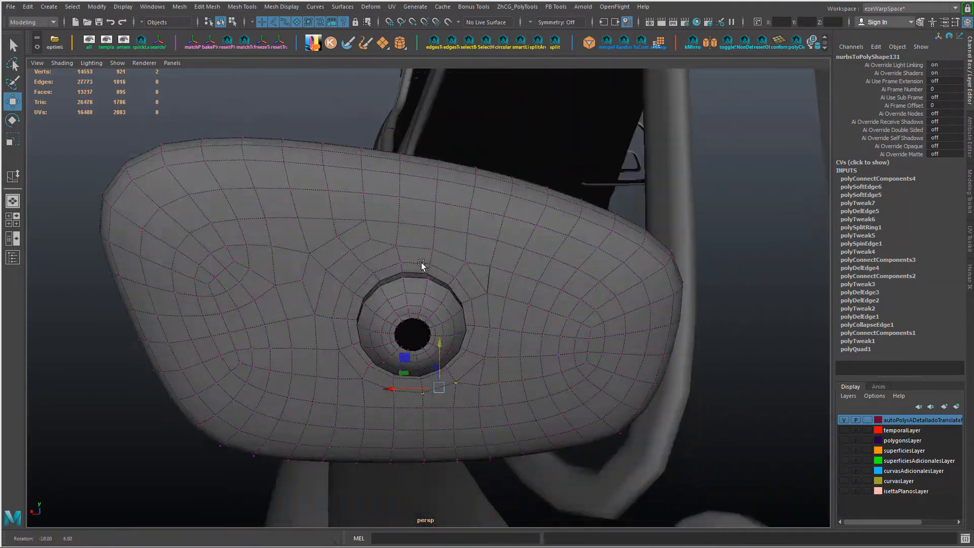
Step: Cut a new edge row through the faces above the mount, following its border from the upper-right to the upper-left corner
key("ctrl+shift+x")
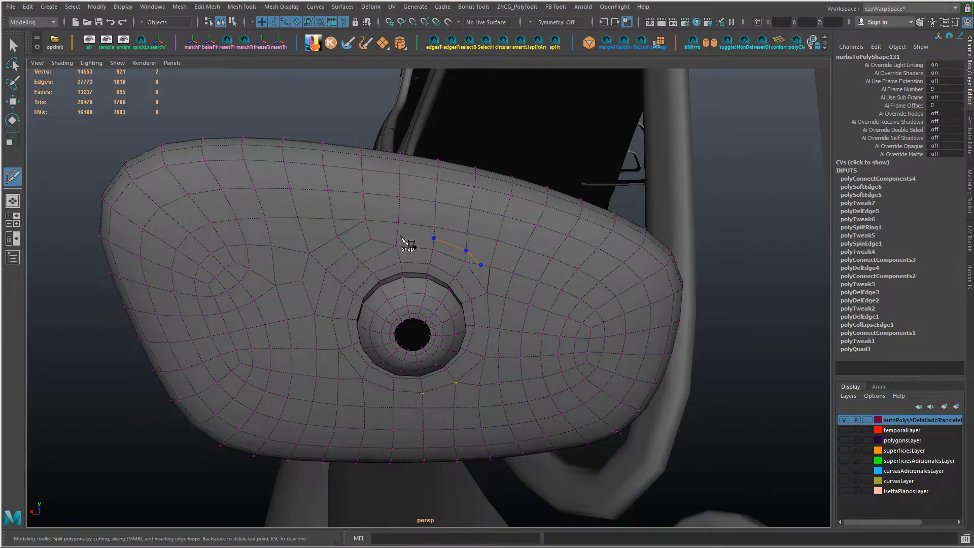
left_click_drag(390, 245, 474, 261, "alt")
left_click(390, 197)
right_click(389, 198)
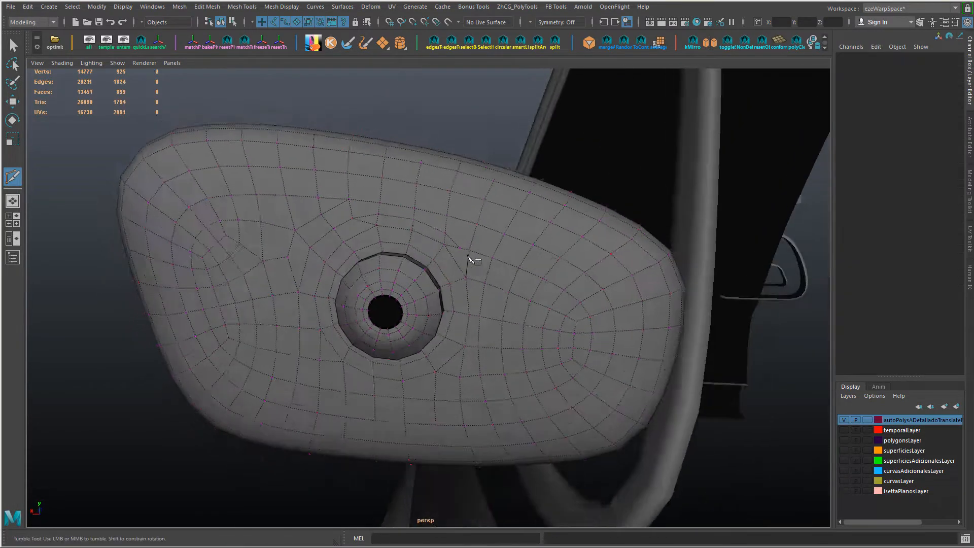
middle_click_drag(474, 260, 478, 310, "alt")
scroll(474, 304, "up", 5)
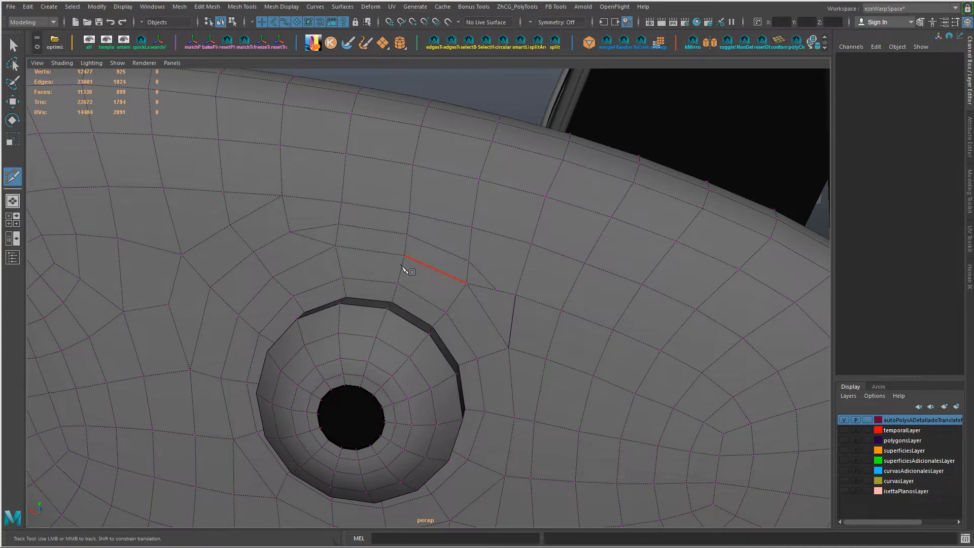
Step: Try collapsing the short diagonal edge at the right end of the new row and sliding the merged vertex, and undo it
key("w")
right_click_drag(317, 232, 318, 207)
left_click(318, 228)
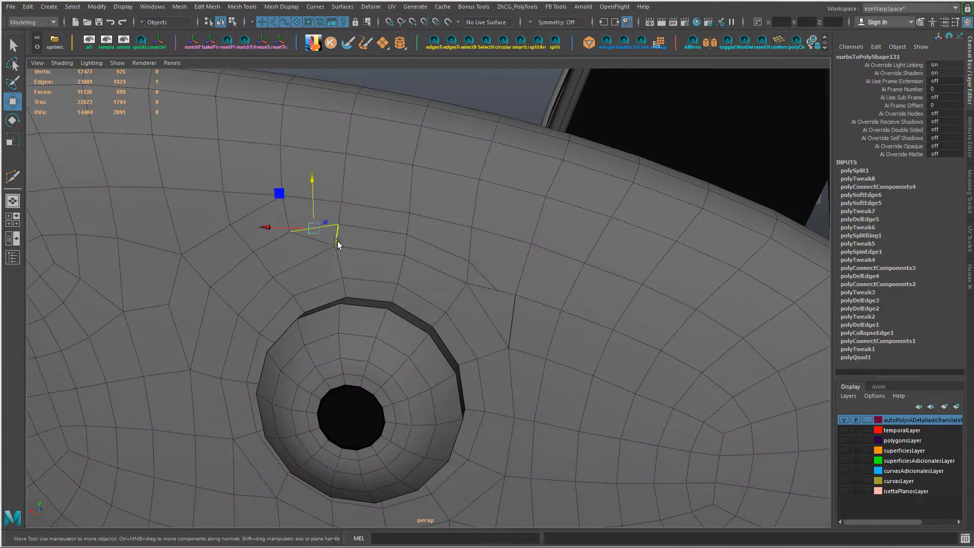
left_click_drag(333, 242, 401, 233)
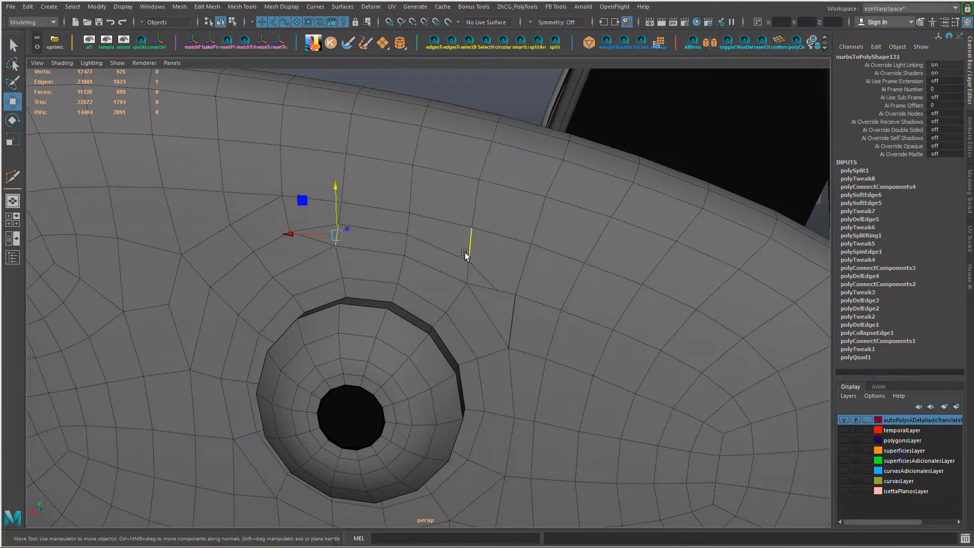
left_click_drag(519, 279, 520, 283)
key("g")
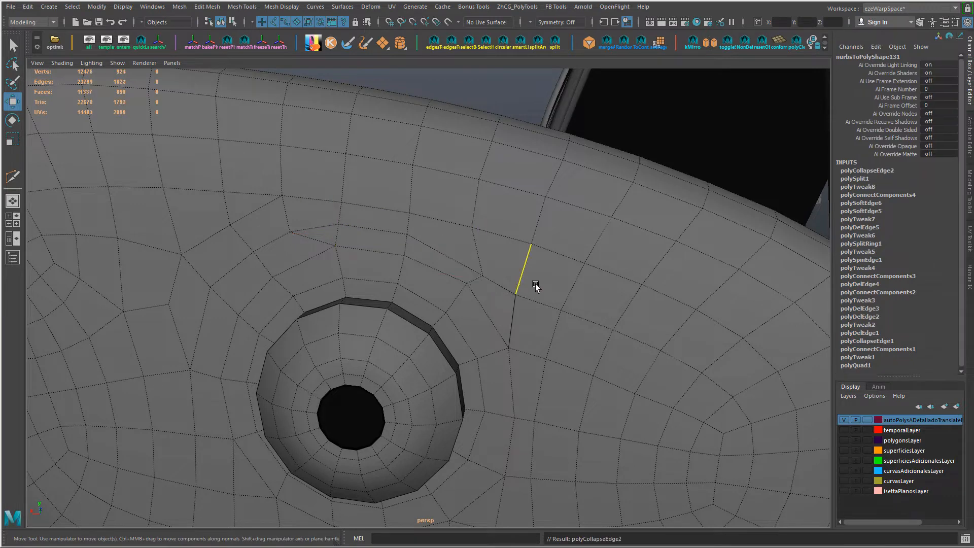
right_click_drag(498, 246, 454, 250)
left_click(482, 275)
left_click_drag(484, 261, 484, 231, "ctrl+shift")
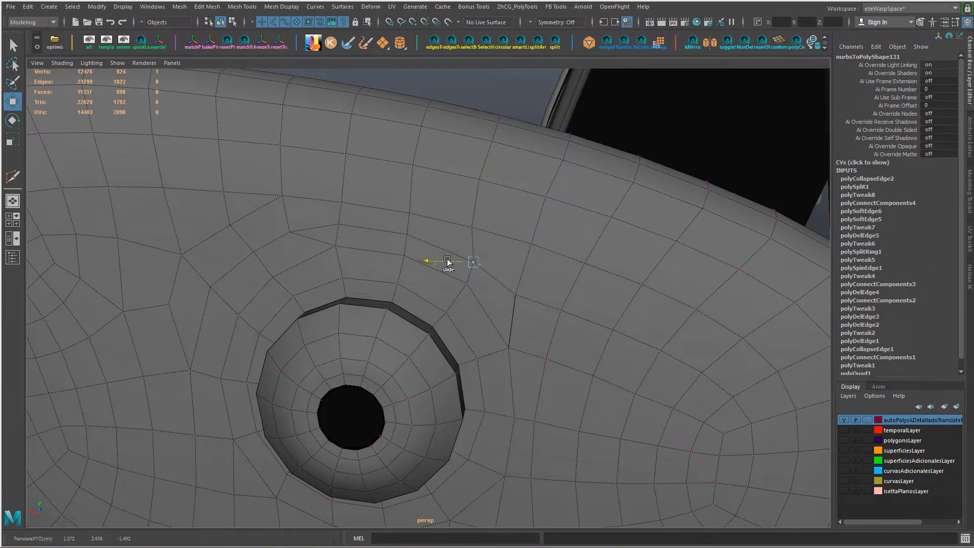
key("ctrl+z")
key("ctrl+z")
key("ctrl+z")
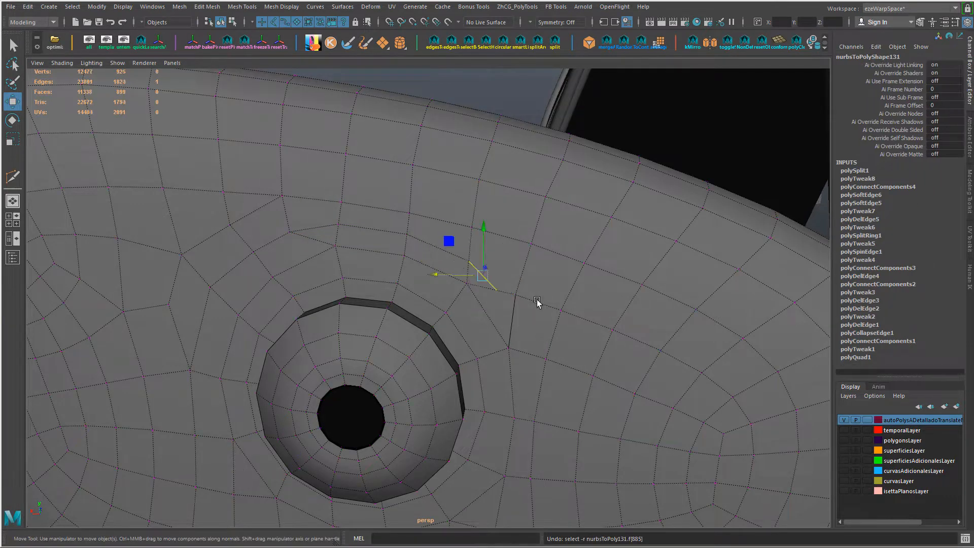
Step: Try scaling the short diagonal edge to about half its length and moving it, and undo both changes
key("r")
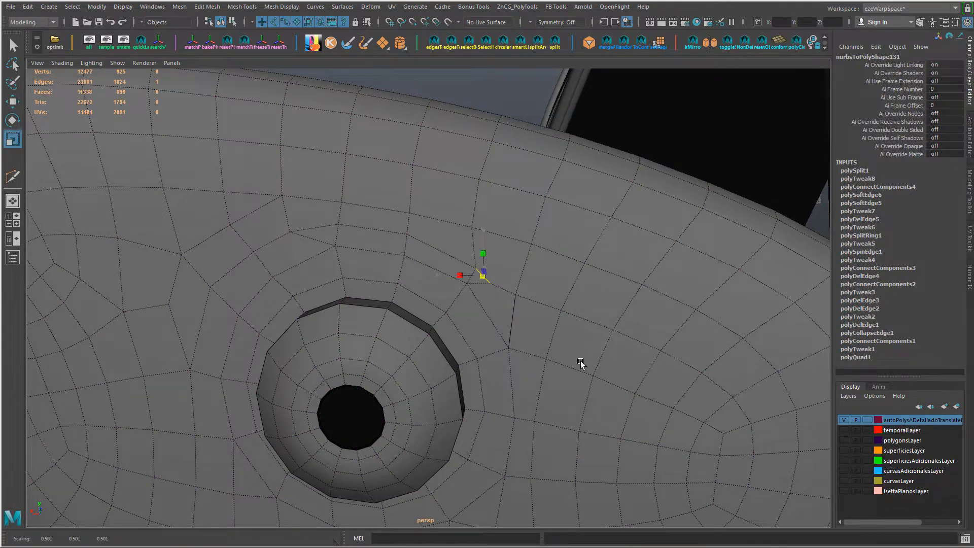
key("w")
left_click_drag(492, 271, 484, 239, "ctrl+shift")
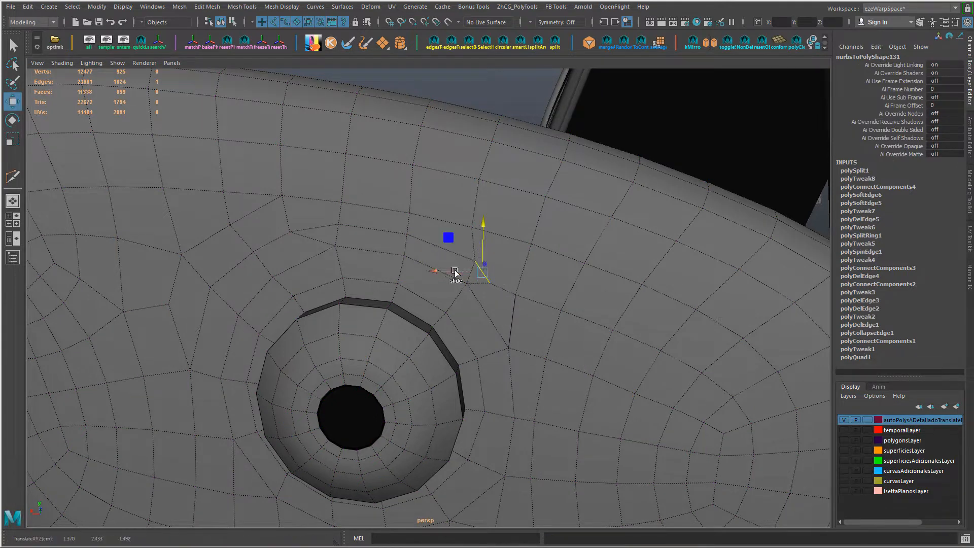
left_click_drag(455, 273, 462, 277, "ctrl+shift")
key("ctrl+z")
key("ctrl+z")
key("ctrl+z")
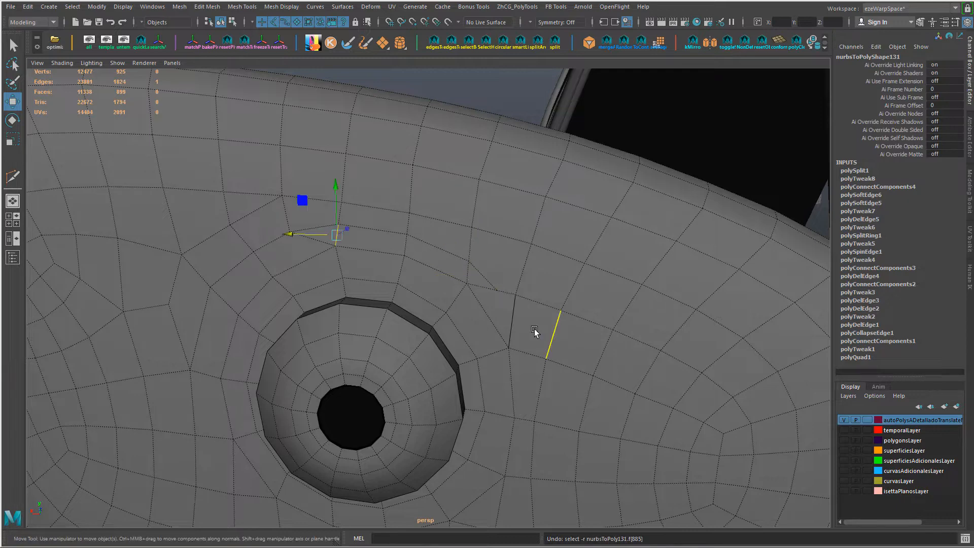
Step: Collapse the short diagonal edge at the right end of the new row and reposition the merged vertex
left_click(482, 275)
key("g")
right_click_drag(524, 297, 433, 265)
left_click(482, 275)
left_click_drag(465, 275, 461, 275)
left_click_drag(478, 255, 478, 245)
Step: Slide the vertices at the mount's upper-right corner and in the grid above it to even the new row's spacing
mouse_move(376, 278)
left_mouse_down("alt")
mouse_move(362, 263)
mouse_move(376, 271)
left_mouse_up("alt")
left_click(468, 275)
left_click_drag(472, 244, 493, 281)
left_click(517, 288)
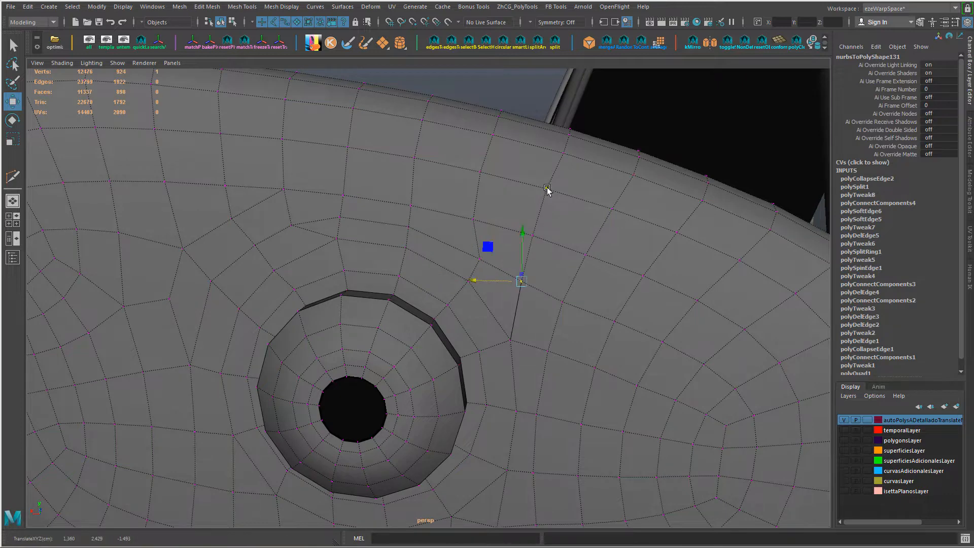
left_click(547, 189)
left_click_drag(514, 189, 516, 190)
left_click(480, 260)
left_click_drag(455, 257, 449, 255, "ctrl+shift")
Step: Slide three grid vertices in the rows above the mount sideways to straighten the vertical edge lines
left_click(481, 174)
left_click_drag(434, 171, 437, 172)
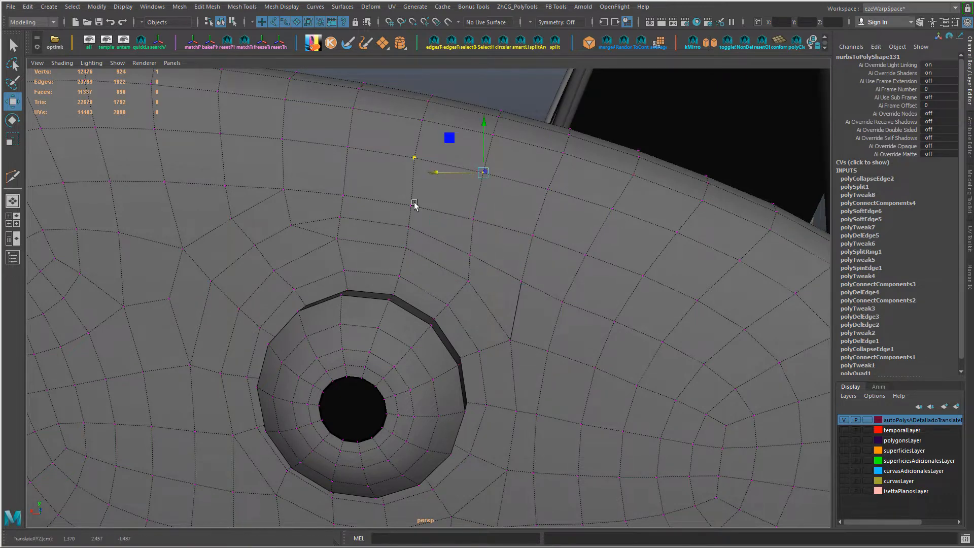
left_click(412, 206)
left_click_drag(363, 205, 361, 205)
left_click(345, 196)
left_click_drag(295, 195, 292, 195)
Step: Fine-tune the vertices between the new row and the mount's upper-right border
mouse_move(500, 328)
left_mouse_down("alt")
mouse_move(478, 311)
mouse_move(513, 330)
left_mouse_up("alt")
left_click(446, 251)
left_click_drag(424, 252, 409, 285, "ctrl+shift")
left_click(450, 261)
left_click_drag(424, 294, 458, 281, "alt")
left_click(489, 280)
left_click_drag(478, 288, 440, 271, "alt")
scroll(507, 299, "down", 5)
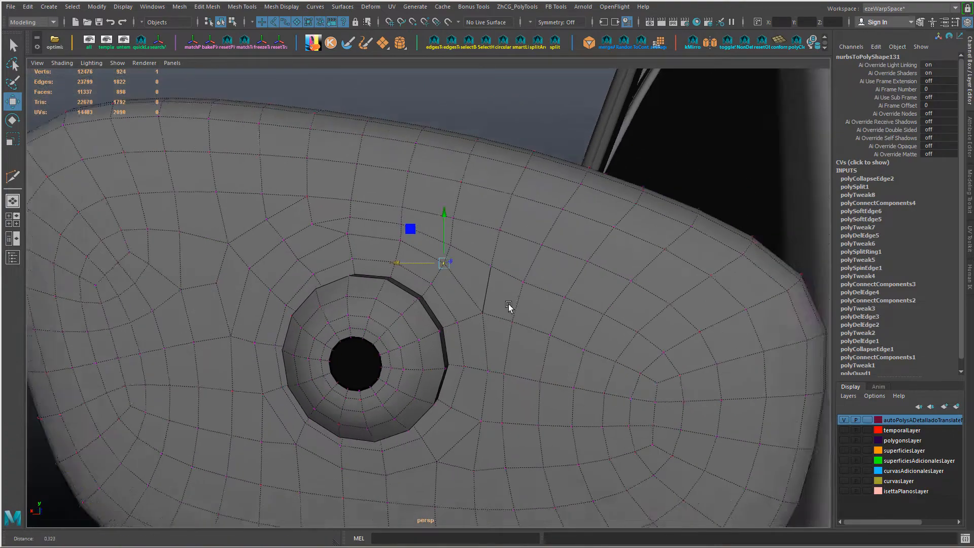
Step: Preview the mirror mesh smoothed and inspect the mount and housing from several angles
left_click_drag(507, 303, 508, 313, "alt")
right_click_drag(517, 245, 562, 238)
left_click(414, 215)
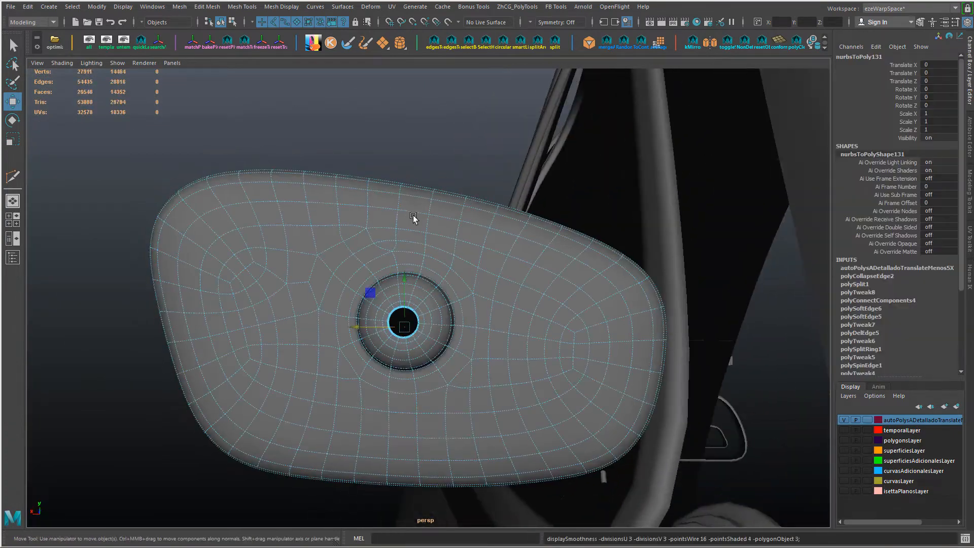
left_click_drag(414, 215, 629, 239, "alt")
right_click_drag(629, 239, 548, 255, "alt")
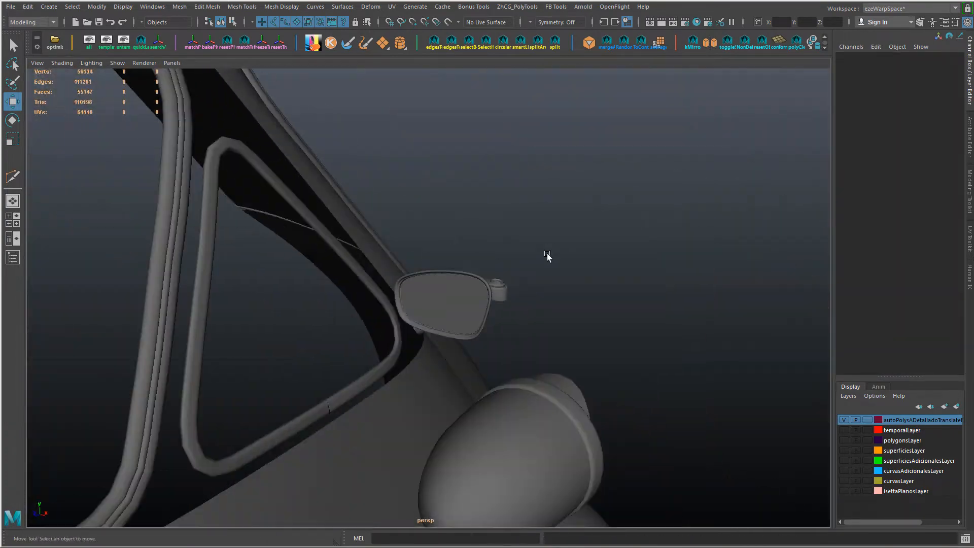
left_click_drag(548, 254, 417, 269, "alt")
left_click(409, 292)
right_click_drag(409, 294, 446, 299, "alt")
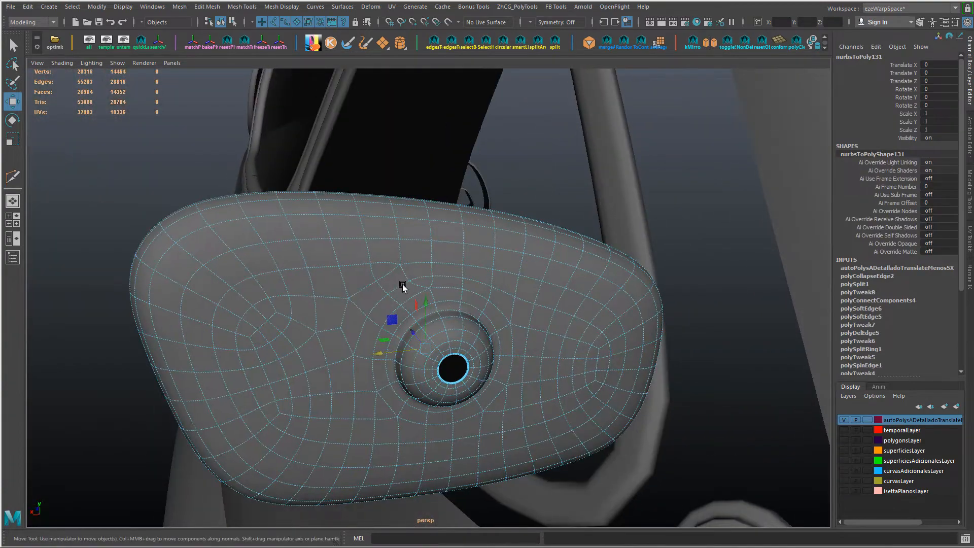
Step: Turn off the smooth preview and spin two edges above the mount's upper-left side to redirect the edge flow
key("q")
key("1")
scroll(369, 271, "up", 5)
right_click_drag(364, 263, 362, 246)
left_click(352, 250)
key("ctrl+alt+Right")
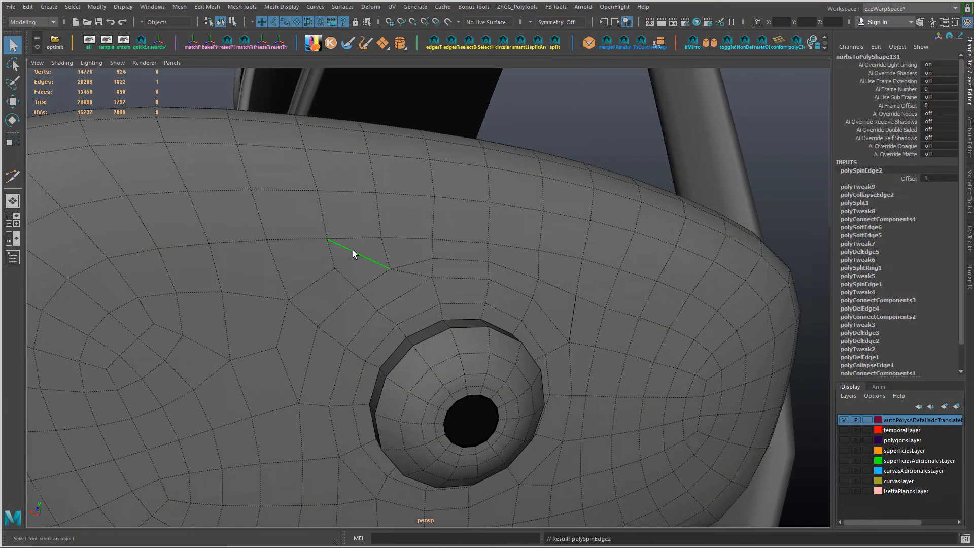
left_click(409, 260)
key("ctrl+alt+Right")
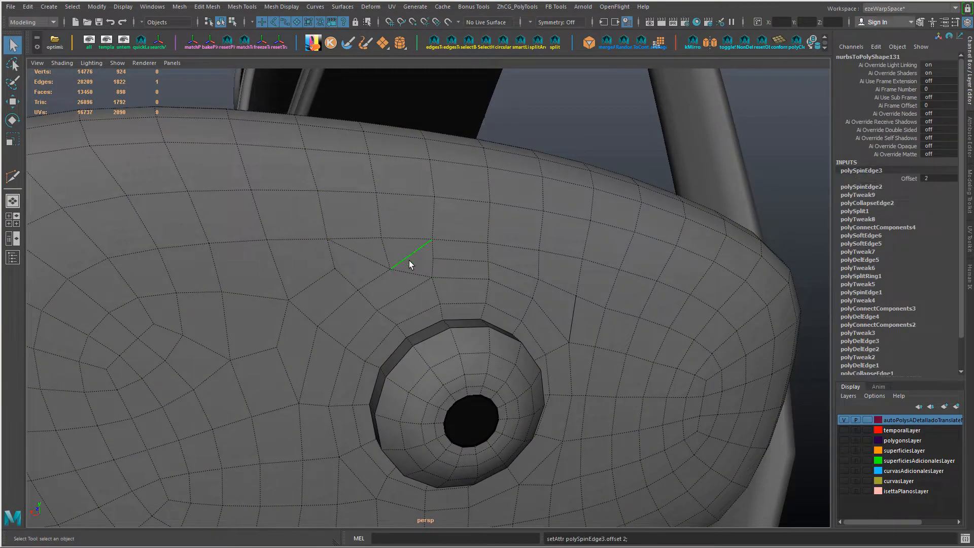
Step: Spin the slanted edge beside the mount's upper-left corner through several positions to reroute the adjoining quads
left_click_drag(388, 261, 393, 266, "alt")
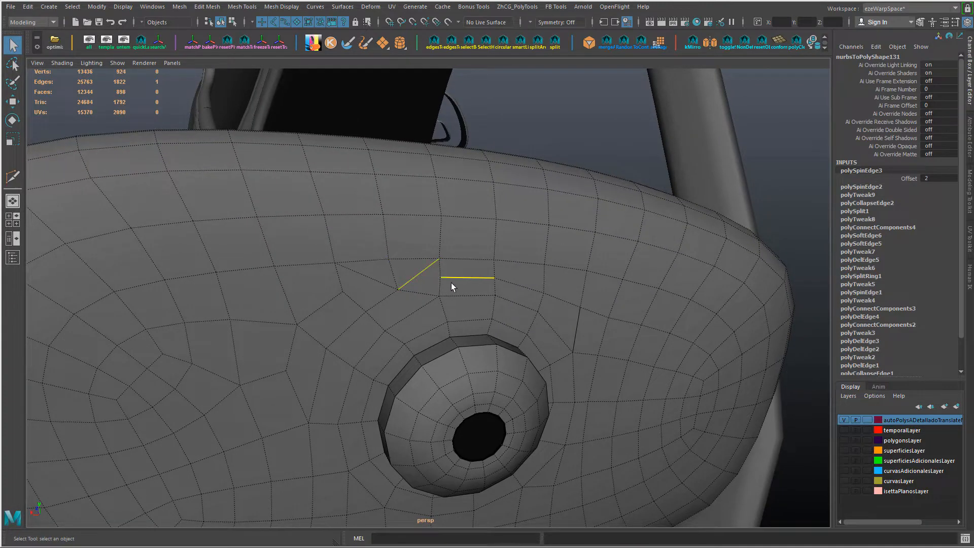
key("ctrl+alt+Right")
left_click(367, 280)
key("ctrl+alt+Right")
key("ctrl+alt+Right")
key("ctrl+alt+Right")
key("ctrl+alt+Right")
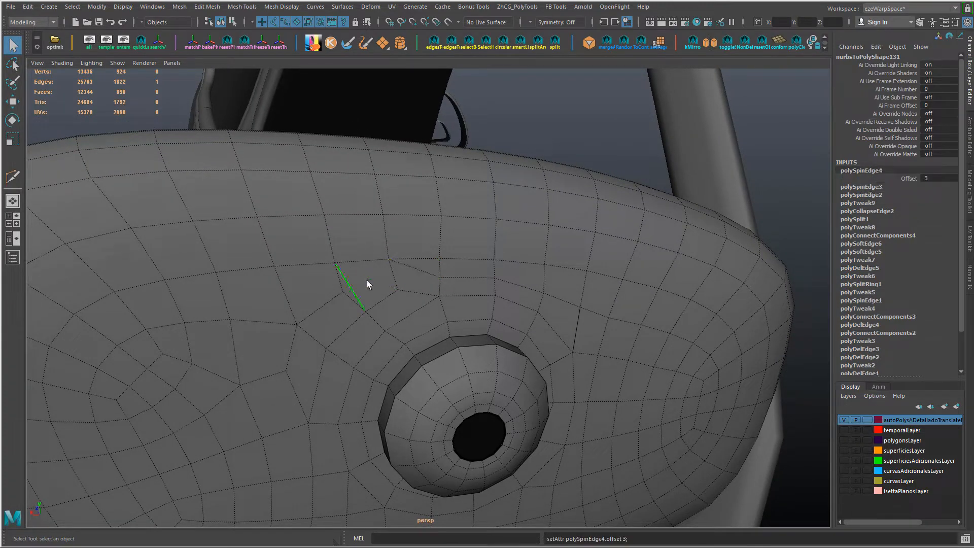
Step: Keep rotating that corner edge, and spin the short edge directly above the mount twice
left_click_drag(412, 305, 352, 267, "alt")
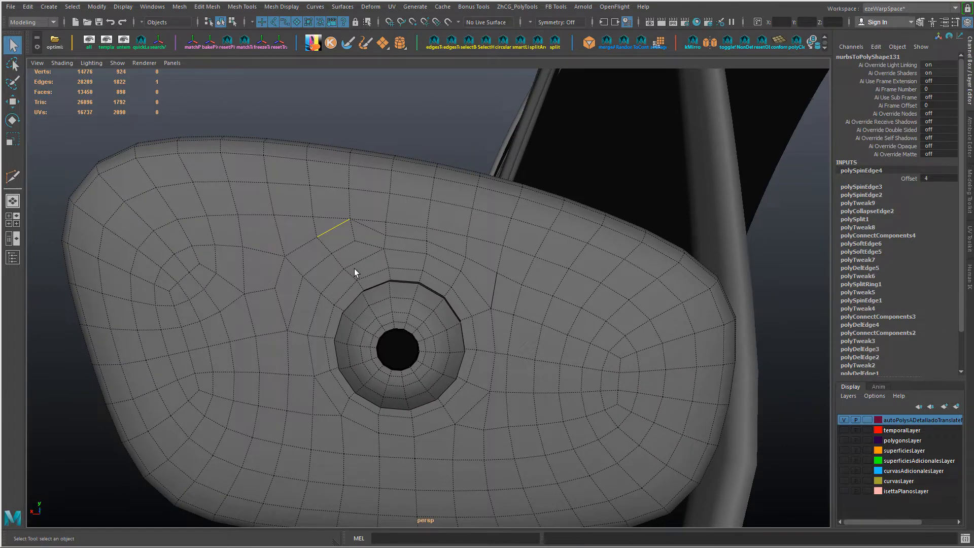
key("ctrl+alt+Right")
key("ctrl+alt+Right")
key("ctrl+alt+Right")
left_click(373, 234)
key("ctrl+alt+Right")
key("ctrl+alt+Right")
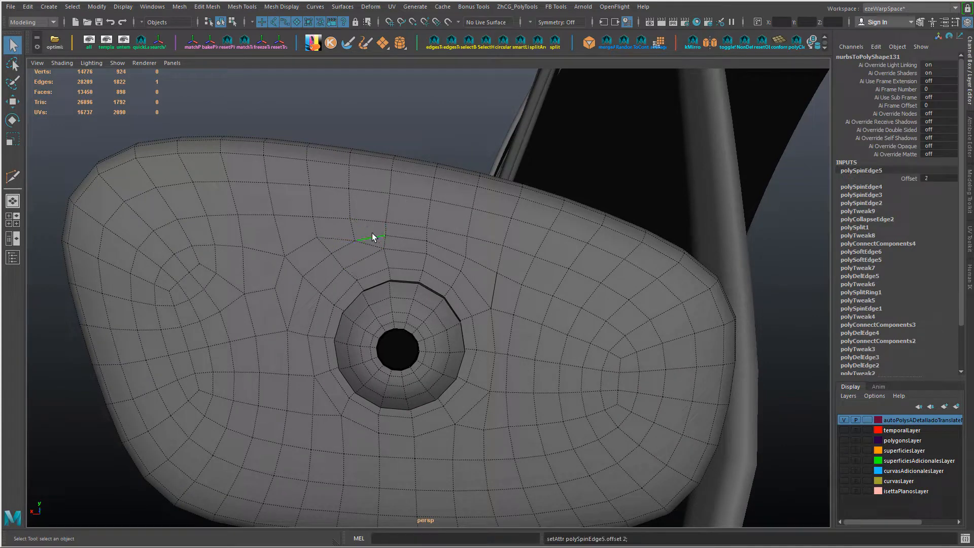
Step: Spin the short edge above the mount again, followed by the neighbouring edge on its upper-left side
left_click_drag(372, 233, 388, 251, "alt")
left_click(541, 278, "shift")
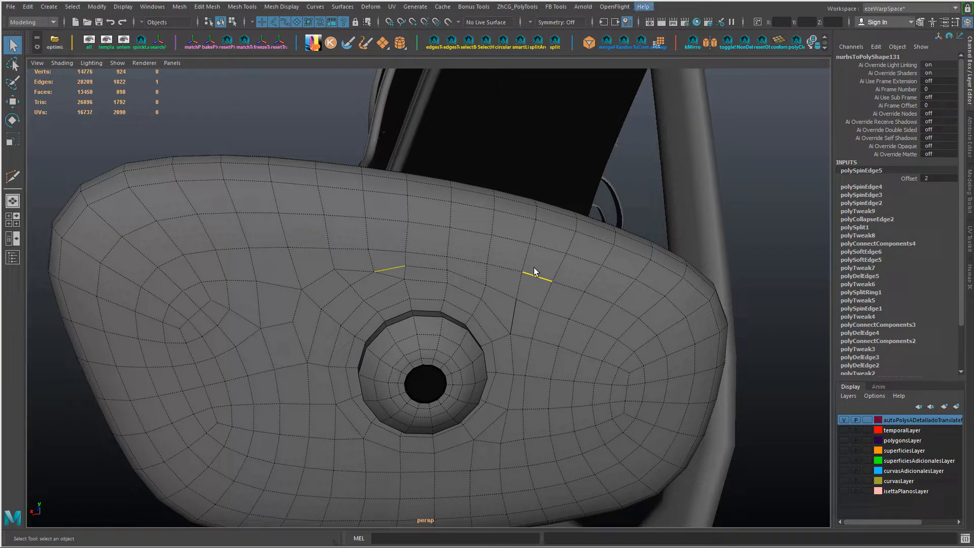
key("ctrl+alt+Right")
key("ctrl+alt+Right")
key("ctrl+alt+Right")
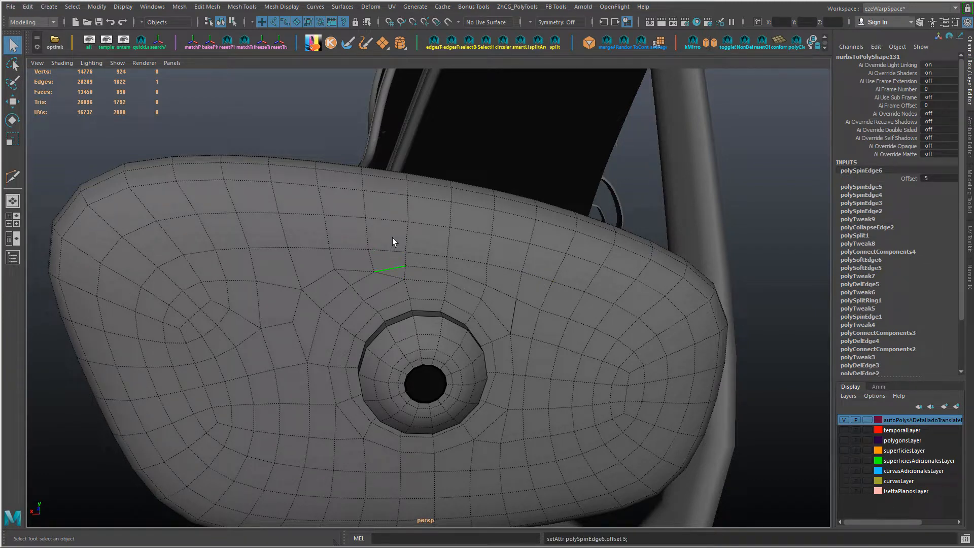
key("g")
key("ctrl+z")
key("ctrl+alt+Right")
key("ctrl+alt+Right")
key("ctrl+alt+Right")
left_click(362, 249)
key("ctrl+alt+Right")
key("ctrl+alt+Right")
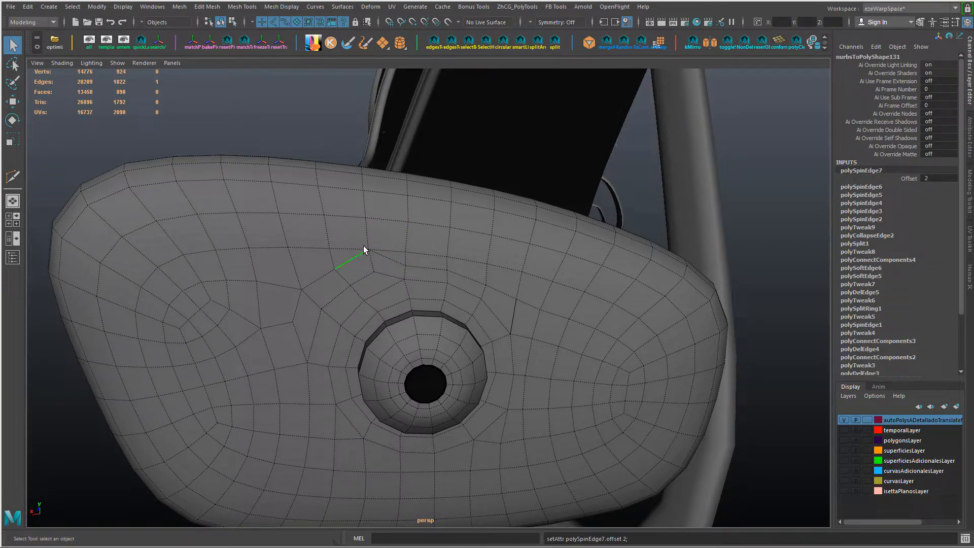
Step: Cut a new edge path across the faces above the mount with Multi-Cut and delete the redundant slanted edges over it
scroll(342, 261, "up", 4)
middle_click_drag(309, 294, 311, 324, "alt")
key("ctrl+shift+x")
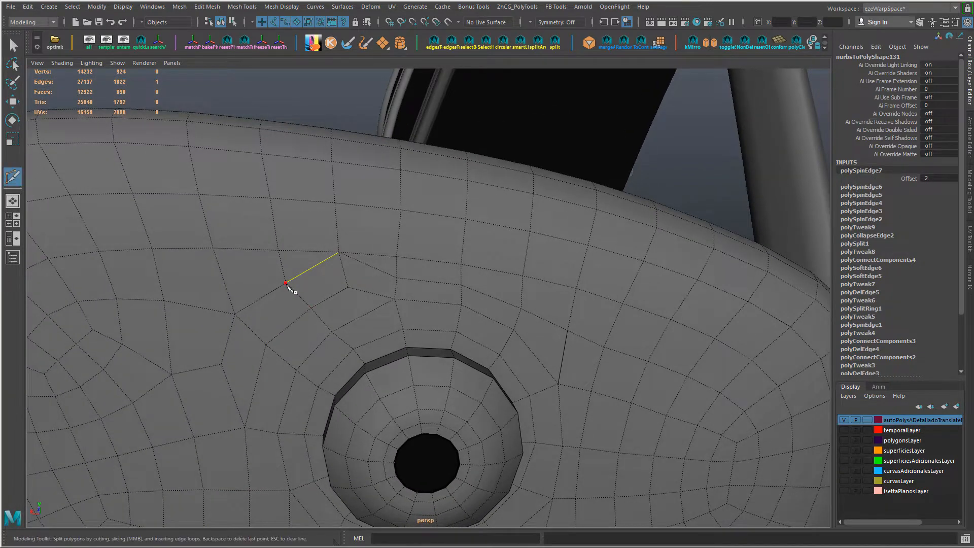
right_click(407, 284)
left_click_drag(375, 345, 391, 351, "alt")
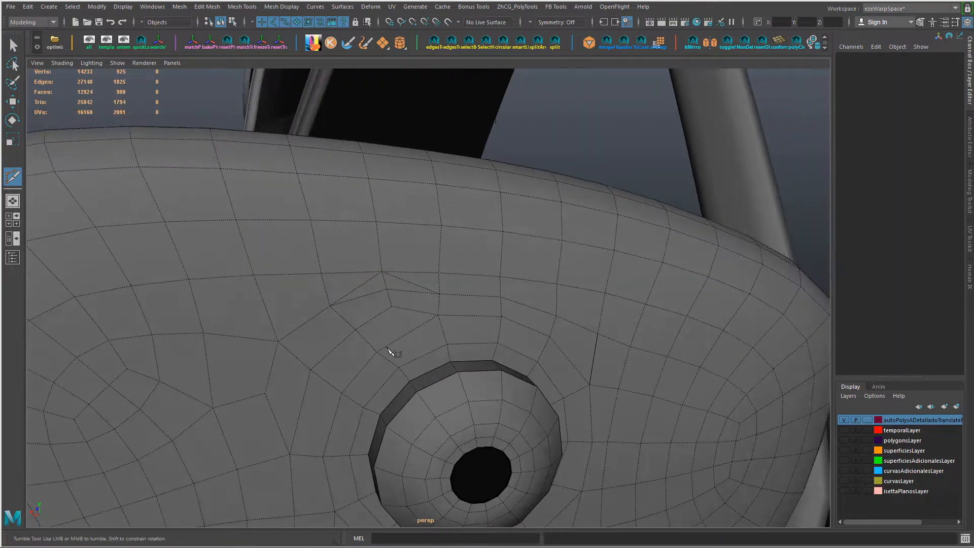
key("w")
left_click(398, 277, "shift")
key("ctrl+Delete")
Step: Select the run of edges crossing the band just below the mount and connect them with a new edge row
scroll(402, 276, "down", 4)
left_click_drag(402, 276, 386, 379, "alt")
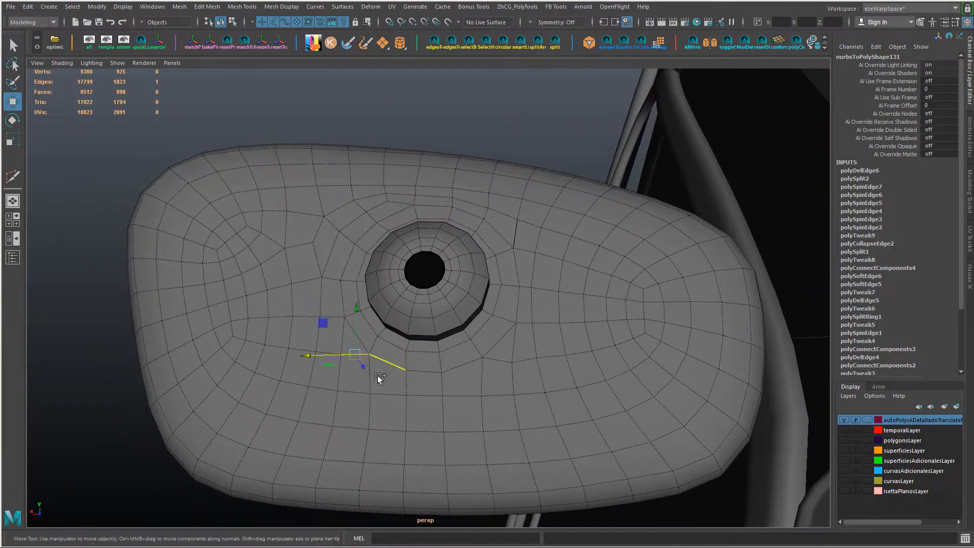
left_click(406, 381, "shift")
left_click(442, 384, "shift")
left_click(482, 373, "shift")
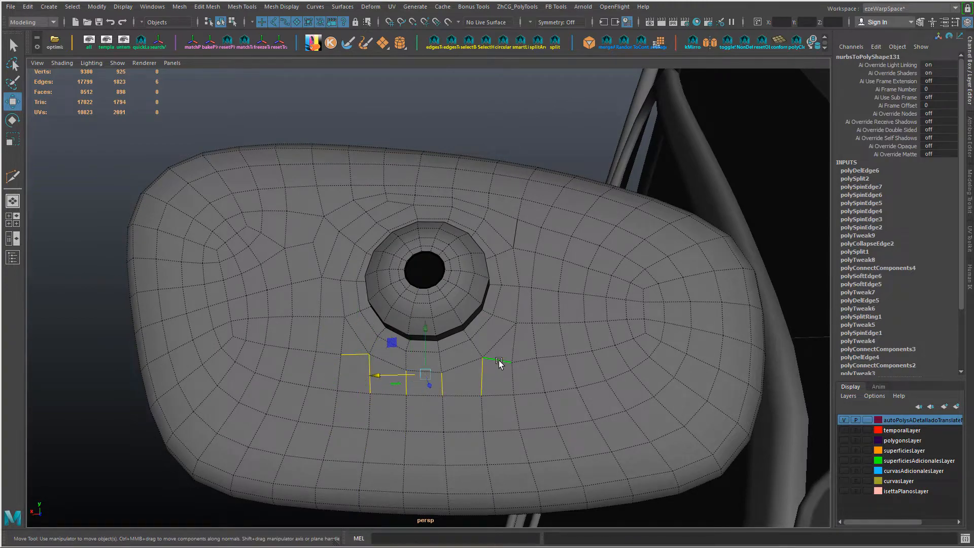
key("g")
Step: Collapse the short edges at both ends of the new row below the mount
scroll(500, 373, "up", 3)
left_click_drag(500, 374, 460, 418, "alt")
left_click(349, 399, "shift")
key("g")
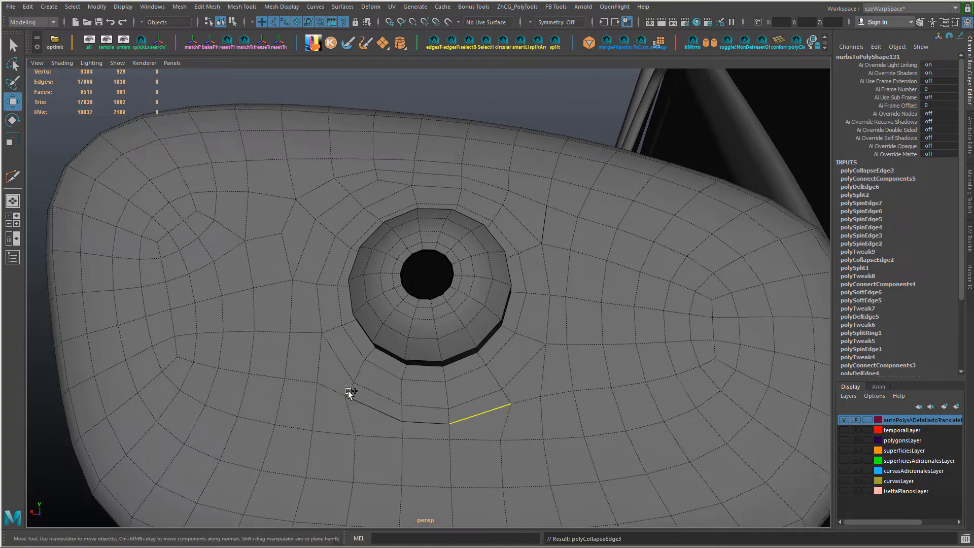
Step: Scale and reposition the new row's edges below the mount to even out its curve
right_click_drag(348, 390, 432, 426, "alt")
left_click_drag(432, 425, 462, 430, "alt")
right_click_drag(462, 428, 432, 427, "alt")
mouse_move(432, 427)
left_mouse_down("alt")
mouse_move(367, 440)
mouse_move(431, 422)
left_mouse_up("alt")
left_click(429, 376)
left_click(478, 380, "shift")
key("r")
left_click(478, 379, "ctrl")
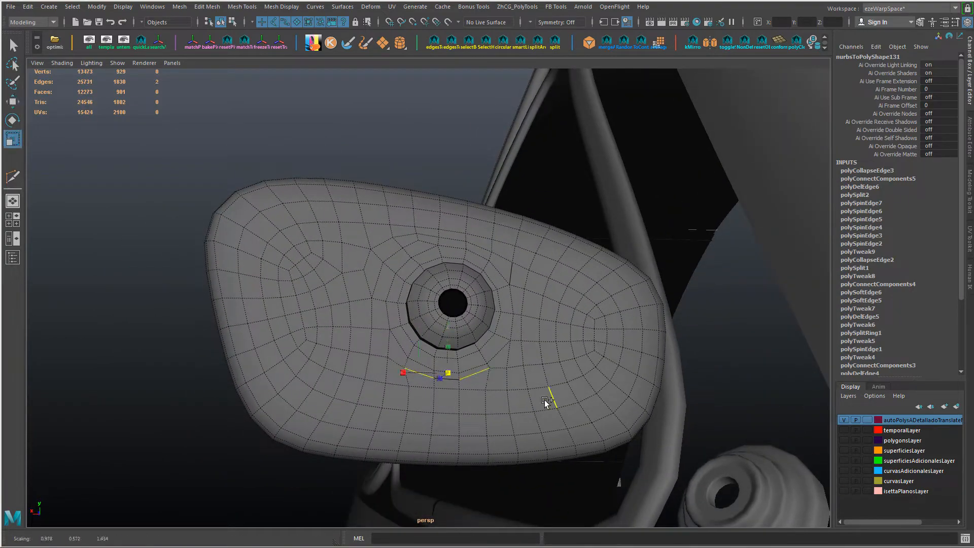
right_click_drag(442, 393, 510, 377, "alt")
left_click_drag(450, 463, 440, 460)
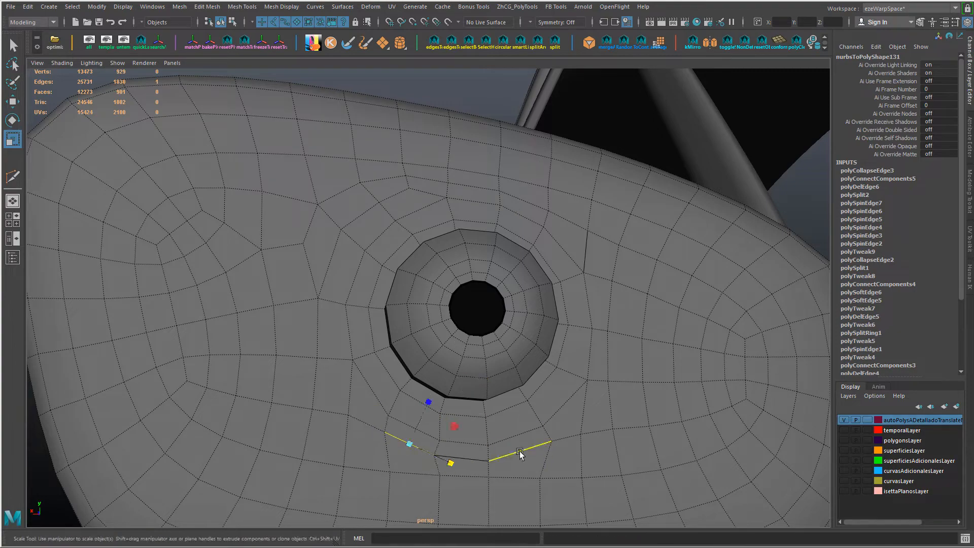
left_click_drag(519, 453, 533, 424)
key("w")
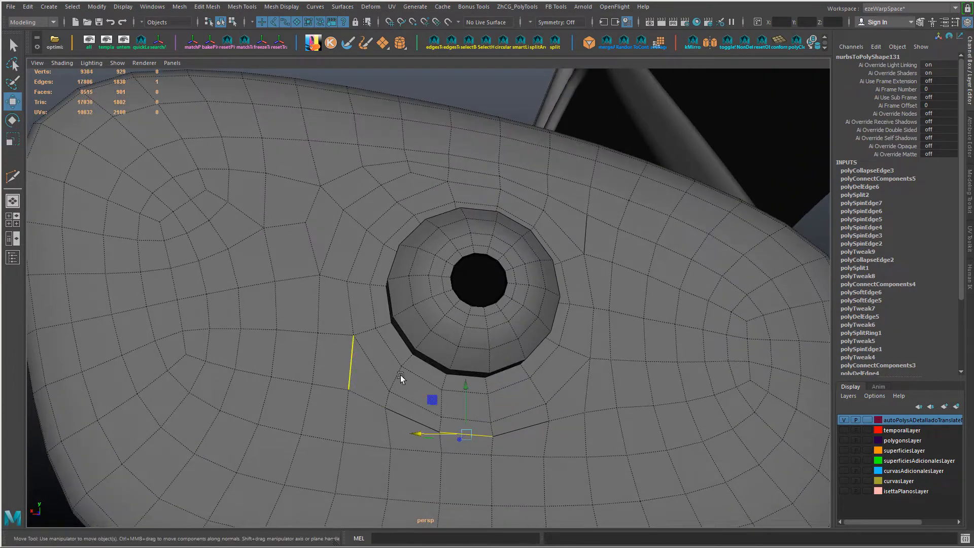
Step: Select the complete edge loop encircling the mount and apply Edit Edge Flow to it
left_click(396, 377)
right_click_drag(406, 389, 409, 380, "ctrl")
double_click(409, 399)
double_click(586, 348, "shift")
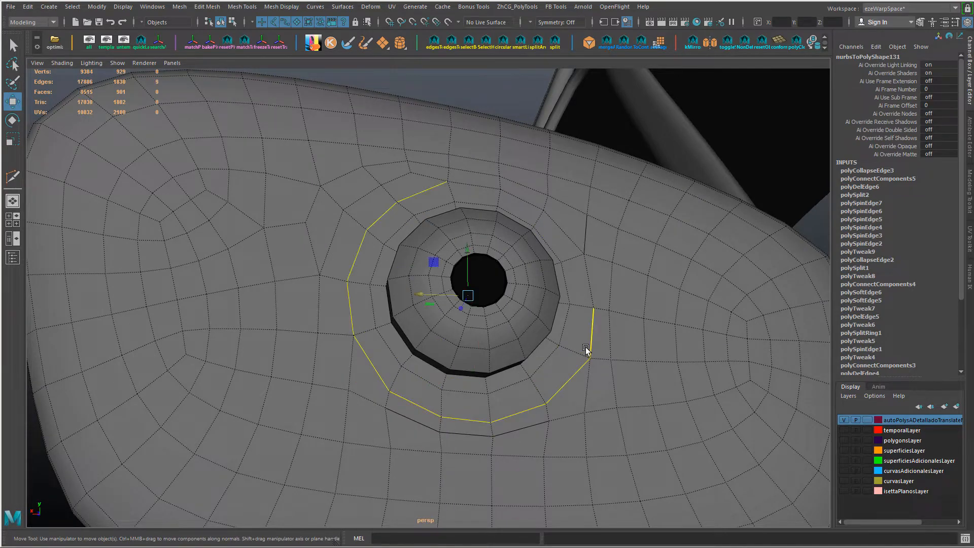
key("ctrl+z")
left_click(590, 300, "shift")
double_click(574, 244, "shift")
key("ctrl+z")
key("ctrl+z")
key("ctrl+z")
double_click(574, 243, "shift")
left_click(592, 281, "shift")
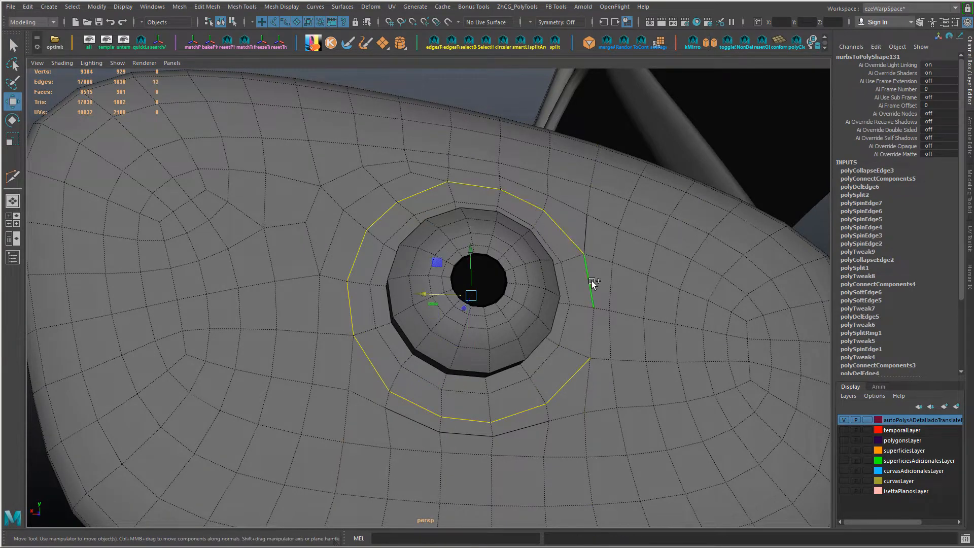
key("g")
Step: Grow the loop selection outward and convert it to vertices covering the housing's back around the mount
mouse_move(589, 311)
left_mouse_down("alt")
mouse_move(574, 292)
mouse_move(622, 292)
mouse_move(642, 319)
mouse_move(536, 345)
mouse_move(581, 284)
mouse_move(585, 307)
left_mouse_up("alt")
scroll(642, 319, "down", 5)
key("shift+period")
key("shift+period")
key("ctrl+F9")
key("shift+period")
left_click_drag(533, 288, 504, 288, "alt")
right_click_drag(509, 275, 530, 273, "shift")
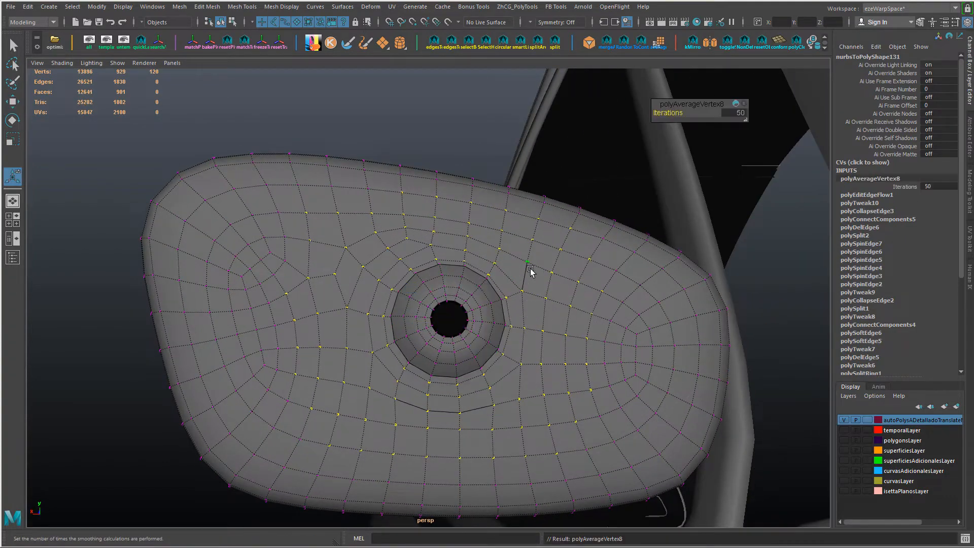
Step: Try averaging the selected vertices around the mount repeatedly with 50 iterations, and undo the averaging
key("g")
key("g")
key("g")
left_click_drag(541, 288, 528, 268, "alt")
key("ctrl+z")
key("ctrl+z")
key("ctrl+z")
key("ctrl+z")
key("ctrl+z")
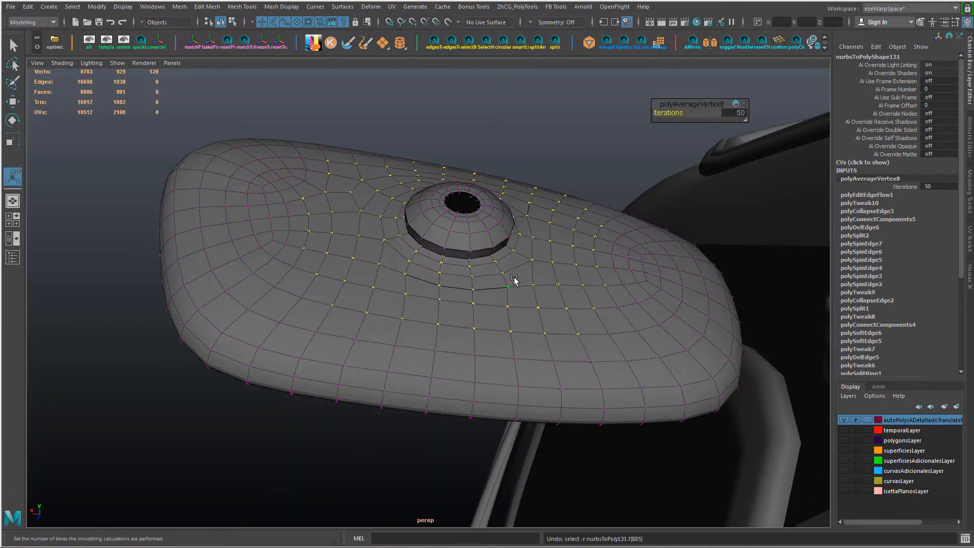
left_click_drag(441, 272, 477, 328, "alt")
key("g")
key("g")
key("g")
key("ctrl+z")
key("ctrl+z")
key("ctrl+z")
Step: Adjust the vertex selection to include more of the grid toward both ends of the housing's back
left_click_drag(644, 328, 582, 327, "alt")
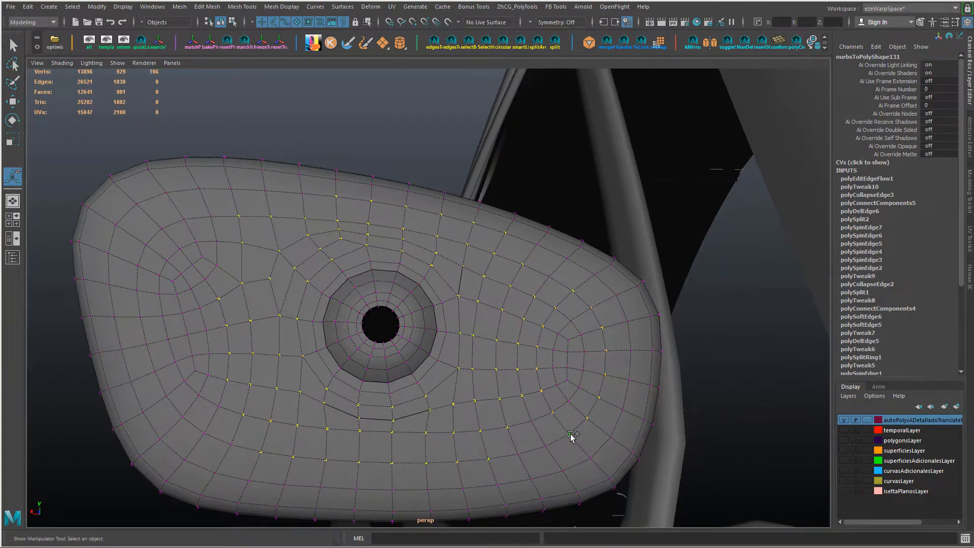
left_click_drag(565, 396, 265, 262, "alt")
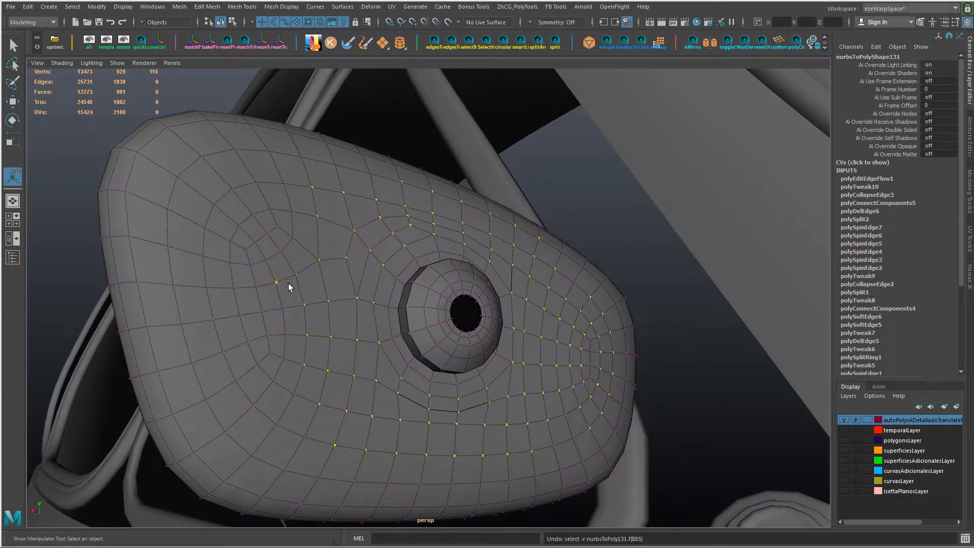
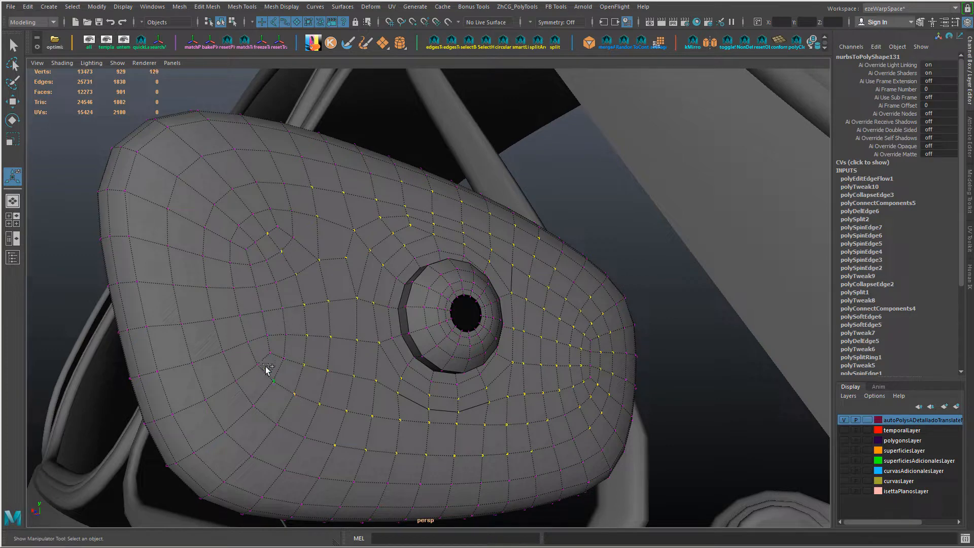
Step: Extend the vertex selection across the housing's back so it covers the grid out to both ends
left_click_drag(322, 249, 208, 392, "alt")
left_click_drag(511, 292, 499, 455, "alt")
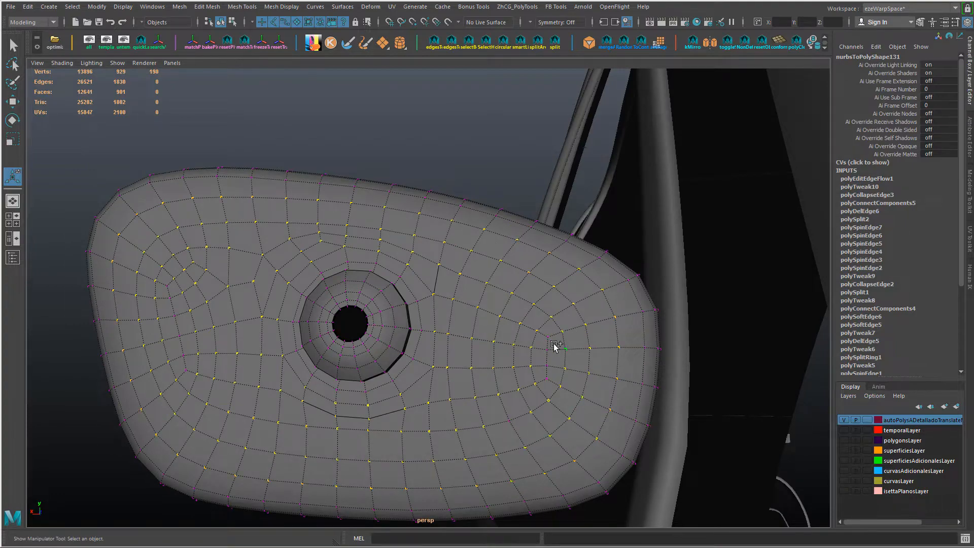
mouse_move(548, 378)
left_mouse_down("alt")
mouse_move(474, 402)
mouse_move(461, 394)
mouse_move(467, 402)
mouse_move(444, 360)
mouse_move(547, 389)
left_mouse_up("alt")
Step: Try averaging the selected vertices on the housing's back, and undo it
key("g")
left_click(546, 389)
key("ctrl+z")
key("ctrl+z")
Step: Add the missing vertices to the selection on the housing's back and average them repeatedly with 50 iterations
left_click_drag(477, 376, 347, 278, "alt")
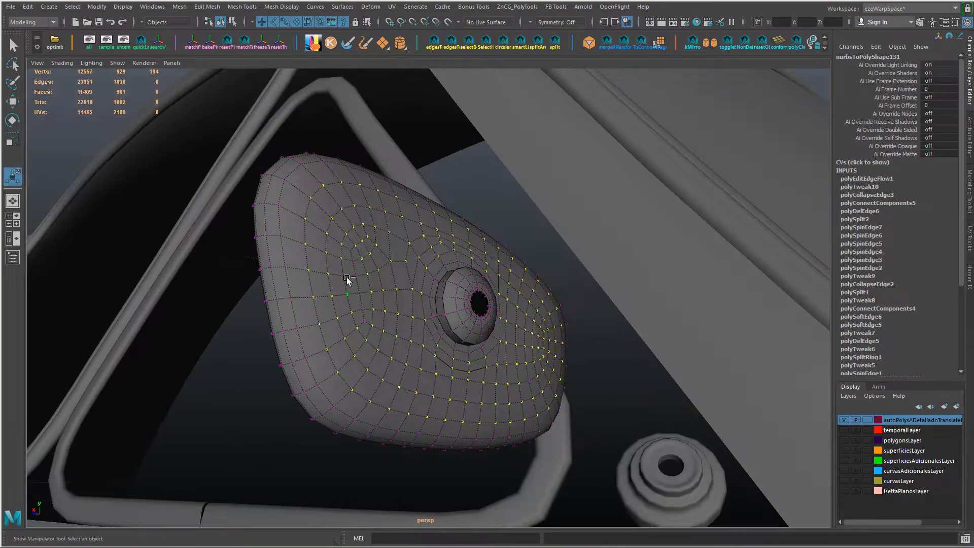
left_click_drag(456, 303, 414, 307, "alt")
key("g")
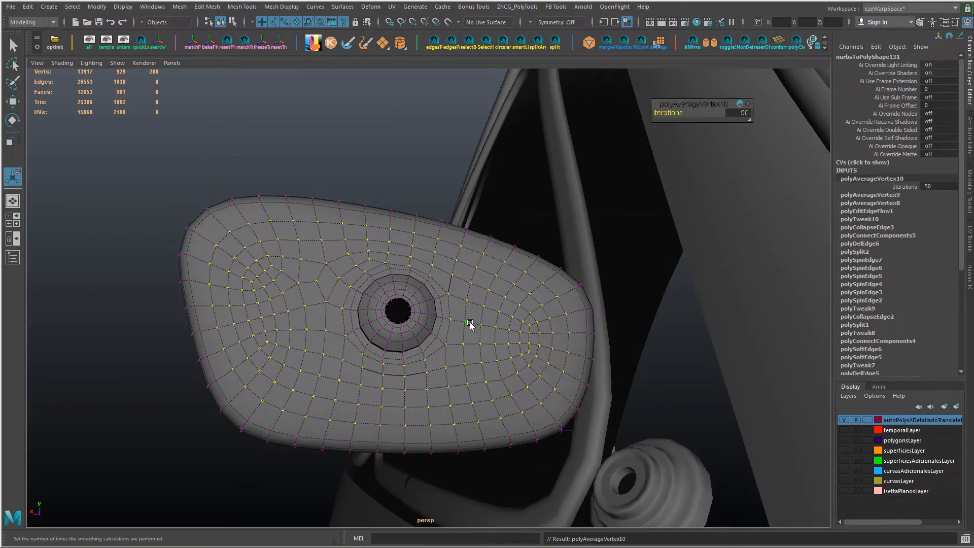
left_click_drag(467, 327, 417, 355, "alt")
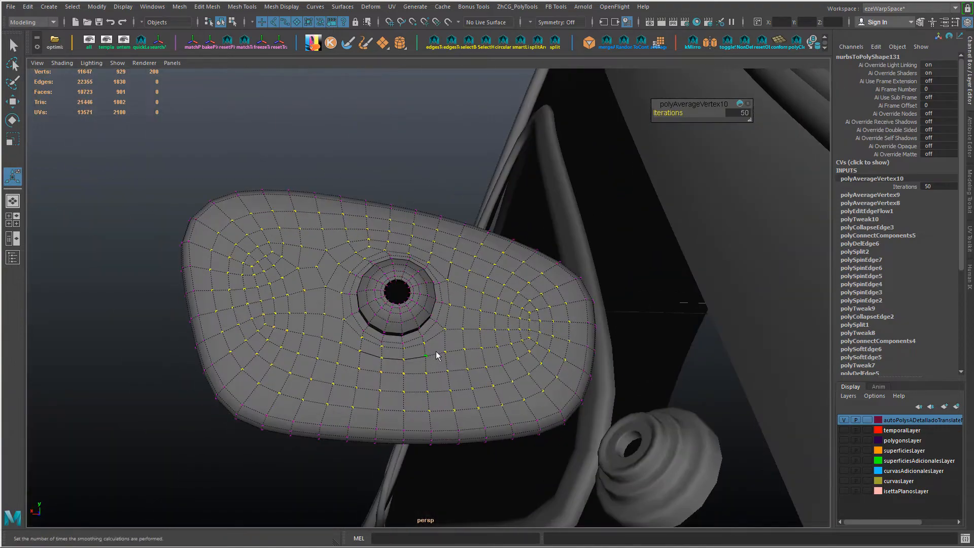
right_click_drag(438, 354, 472, 320)
Step: Return to object selection, soften the housing's edges and preview the mirror smoothed
key("q")
right_click_drag(489, 273, 548, 273, "shift")
left_click(376, 147)
left_click_drag(362, 145, 440, 362, "alt")
left_click(486, 321)
key("3")
left_click(365, 237)
right_click_drag(440, 361, 586, 431, "alt")
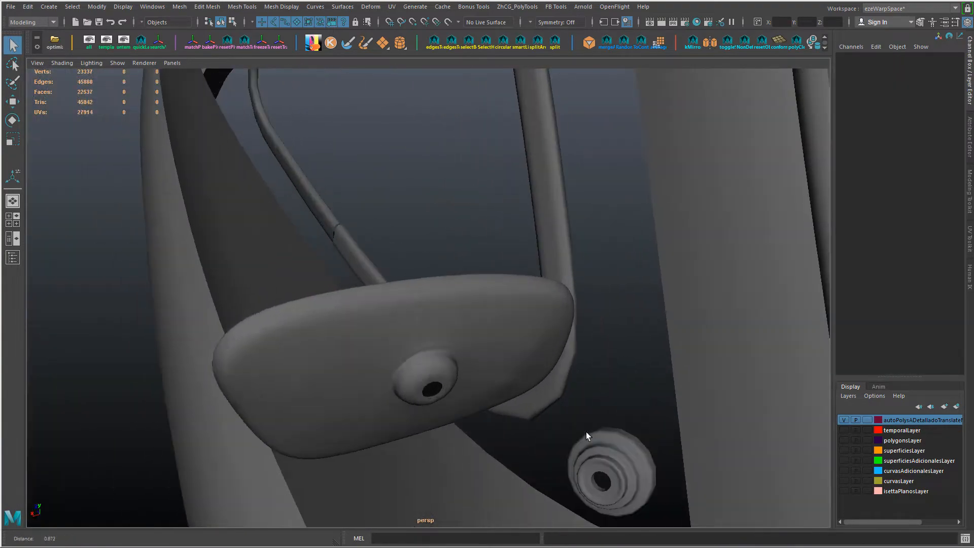
Step: Turn off the smooth preview on the mirror housing, hide all other objects and frame it
left_click(538, 373)
left_click_drag(538, 373, 523, 340, "alt")
right_click_drag(523, 340, 576, 401, "alt")
left_click_drag(576, 400, 529, 342, "alt")
key("1")
right_click_drag(529, 343, 550, 352, "alt")
key("alt+h")
key("f")
left_click_drag(583, 391, 465, 368, "alt")
Step: Average the housing's vertices again several times with 50 iterations
key("F9")
right_click_drag(464, 368, 491, 366, "alt")
key("g")
key("g")
key("g")
Step: Start the Sculpt Geometry Tool with the Relax operation, set its opacity to 0.6620 and brush the housing's narrow end and the area beside the mount
left_click_drag(487, 370, 443, 317, "alt")
mouse_move(442, 317)
right_mouse_down()
mouse_move(468, 261)
mouse_move(430, 421)
mouse_move(439, 414)
mouse_move(531, 437)
right_mouse_up()
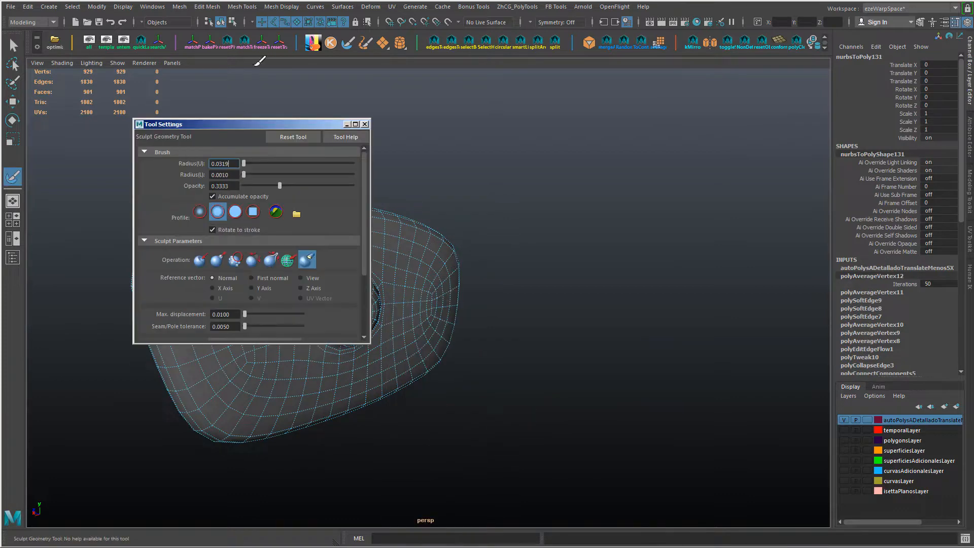
left_click(254, 262)
left_click_drag(252, 124, 653, 136)
mouse_move(502, 276)
left_mouse_down("alt")
mouse_move(436, 293)
mouse_move(451, 327)
left_mouse_up("alt")
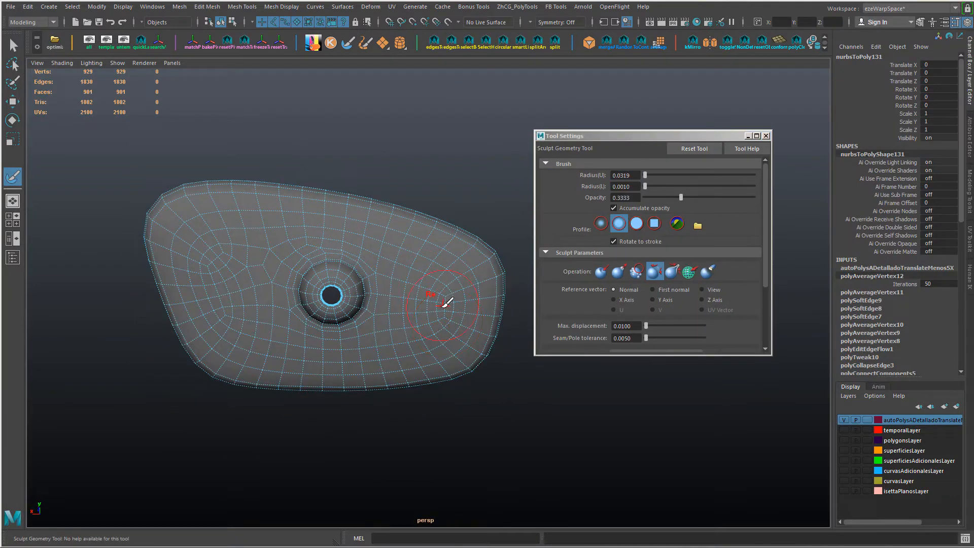
left_click(700, 198)
left_click(441, 300)
left_click_drag(386, 292, 378, 324, "alt")
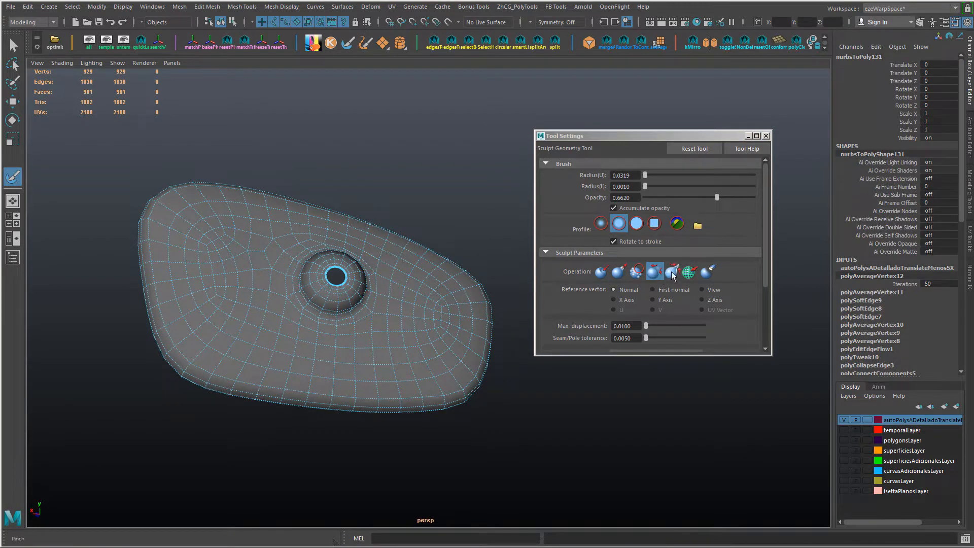
Step: Brush the housing's back using the Push operation with auto smooth and a 0.0172 radius, and undo the last stroke
left_click(601, 272)
mouse_move(436, 317)
left_mouse_down("alt")
mouse_move(442, 325)
mouse_move(445, 310)
mouse_move(215, 260)
left_mouse_up("alt")
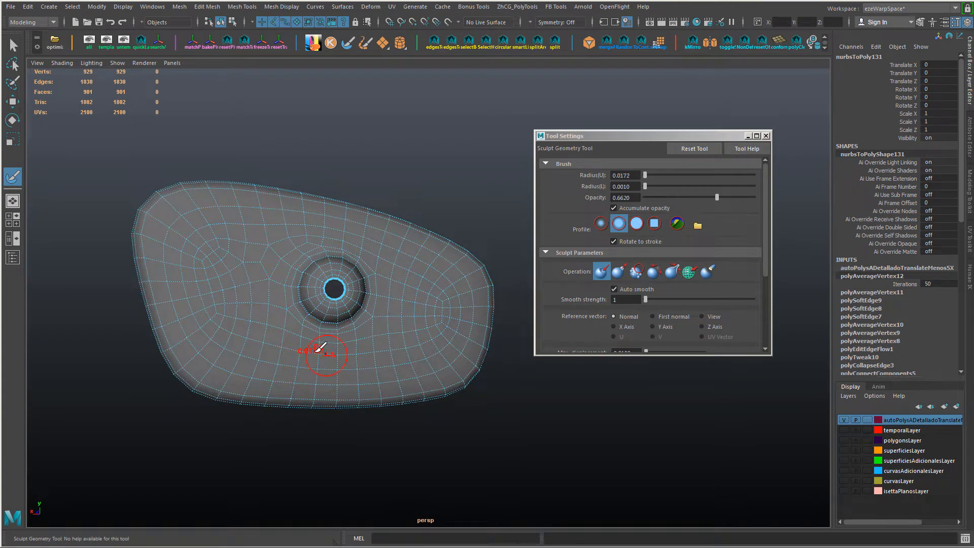
left_click_drag(373, 311, 307, 237, "alt")
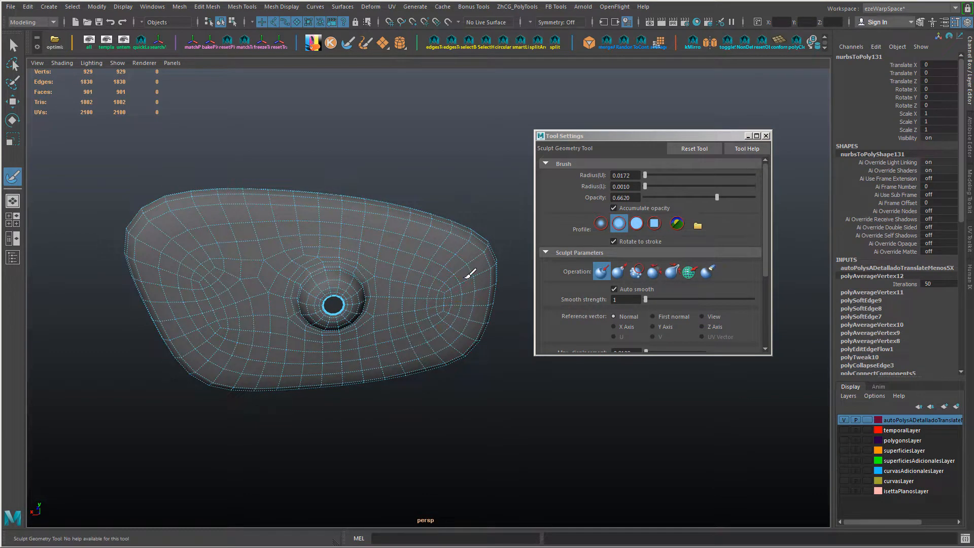
scroll(459, 321, "up", 5)
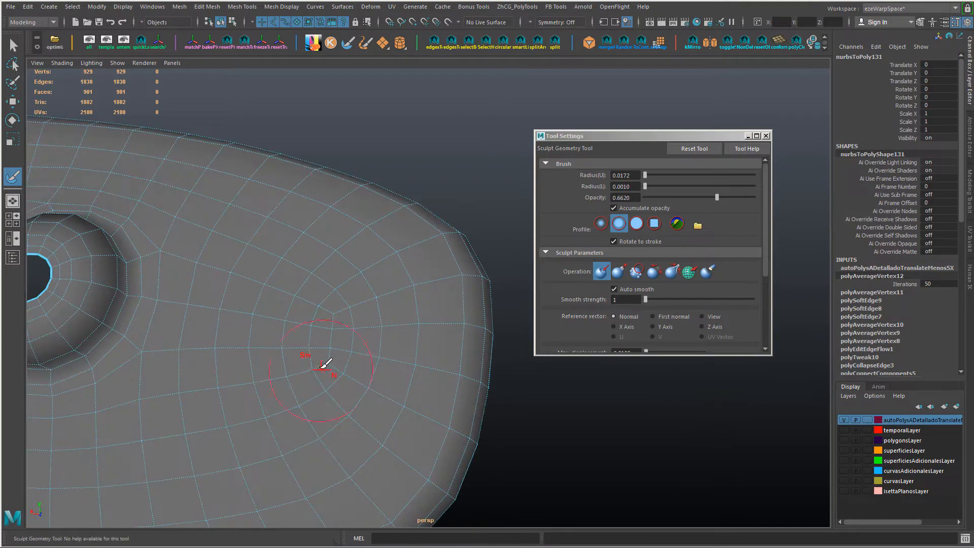
middle_click_drag(291, 418, 387, 352, "alt")
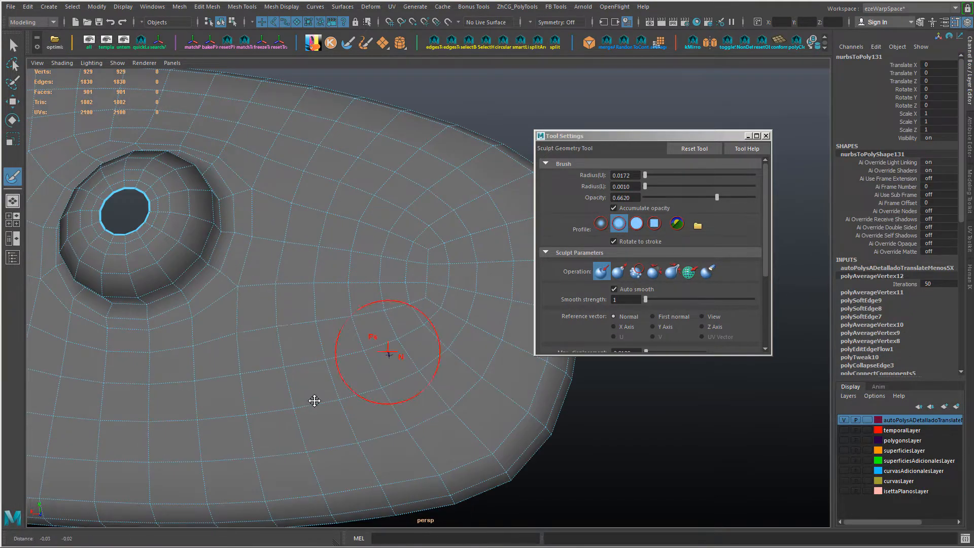
key("ctrl+z")
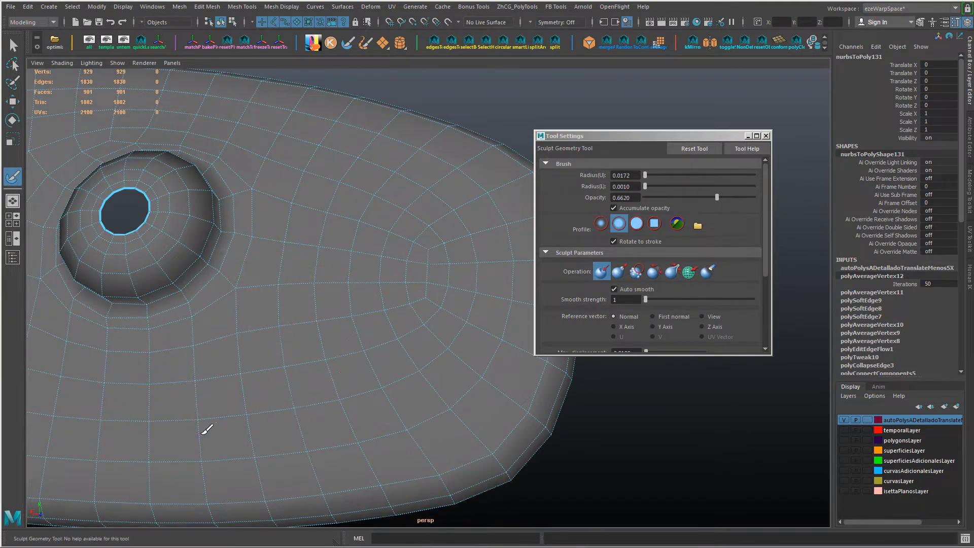
Step: Continue brushing with auto smooth around the mount and toward both ends of the housing, undoing one unwanted stroke
right_click_drag(455, 370, 381, 370, "alt")
left_click_drag(258, 368, 340, 361, "alt")
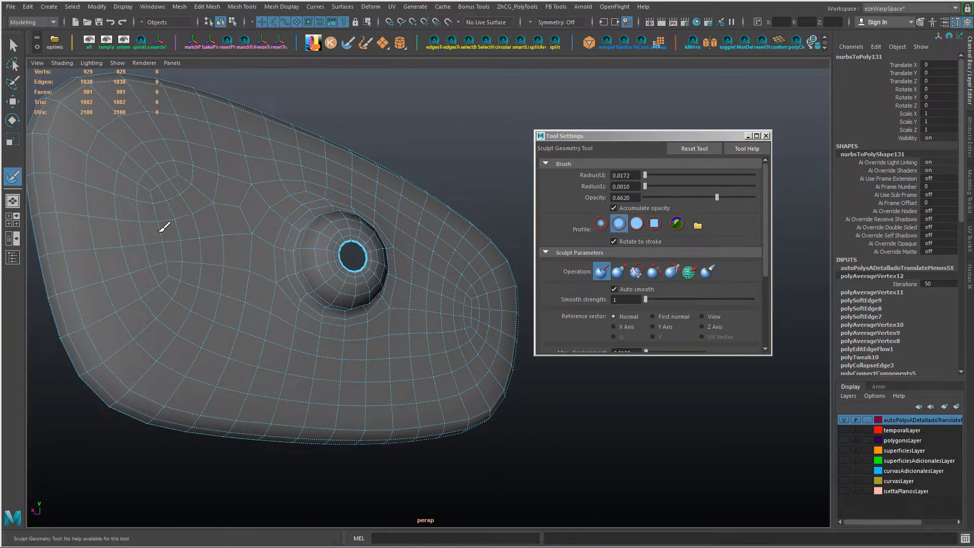
mouse_move(302, 311)
left_mouse_down("alt")
mouse_move(317, 350)
mouse_move(341, 245)
left_mouse_up("alt")
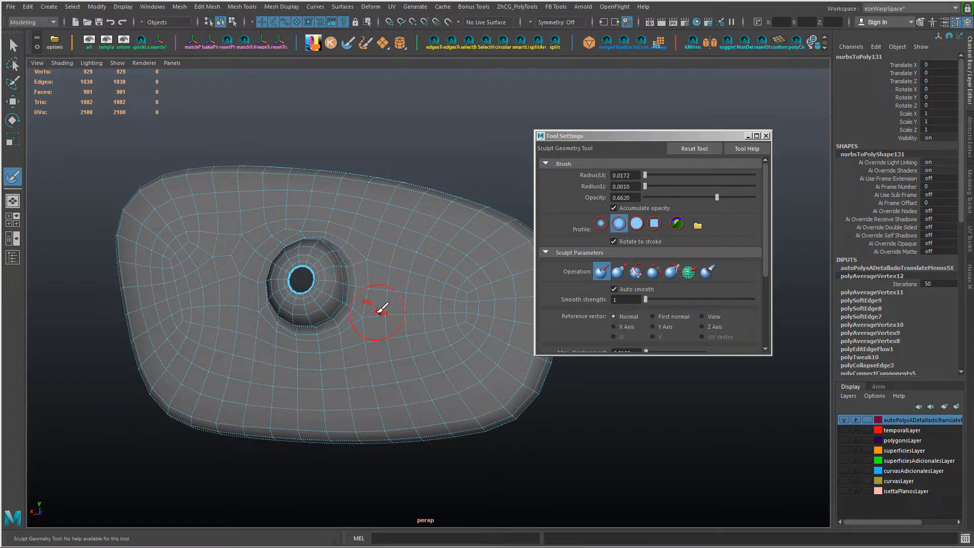
key("ctrl+z")
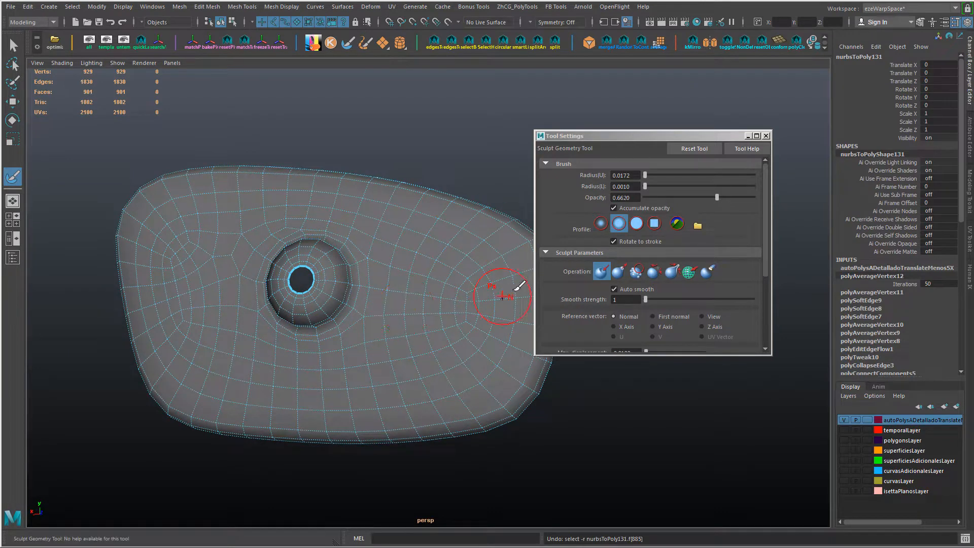
left_click_drag(431, 289, 259, 239, "alt")
left_click_drag(383, 310, 245, 234)
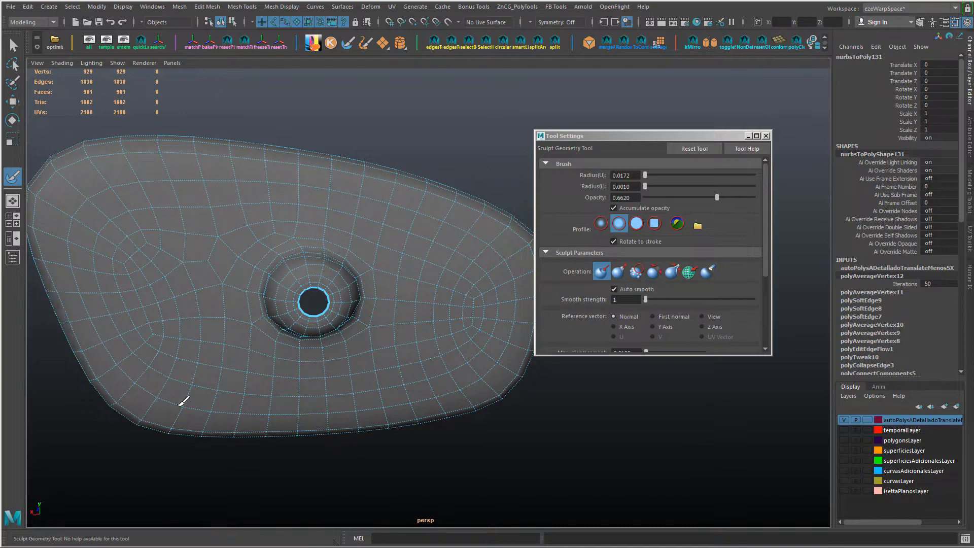
Step: Switch to the last sculpt operation and brush the grid beside the mount and along the housing's rounded ends
left_click(708, 272)
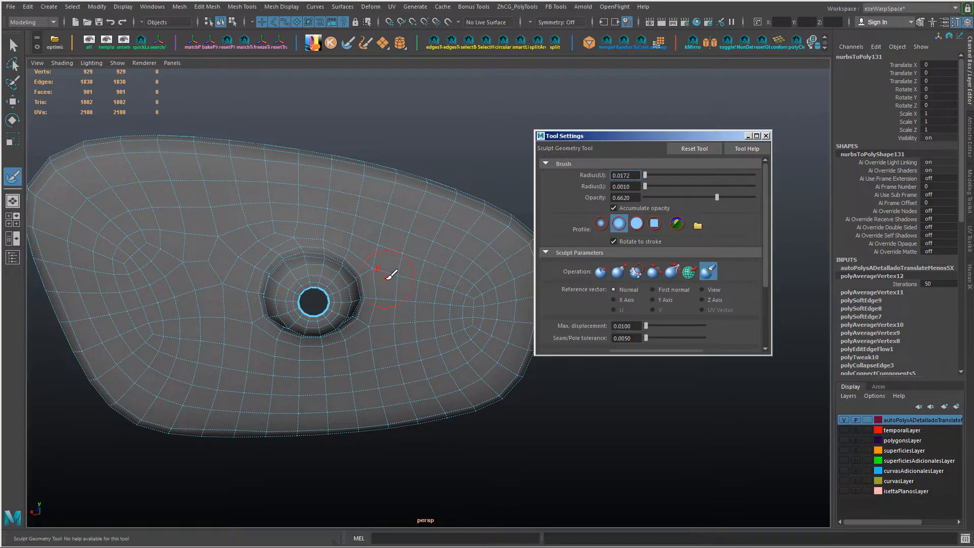
left_click_drag(348, 311, 336, 237, "alt")
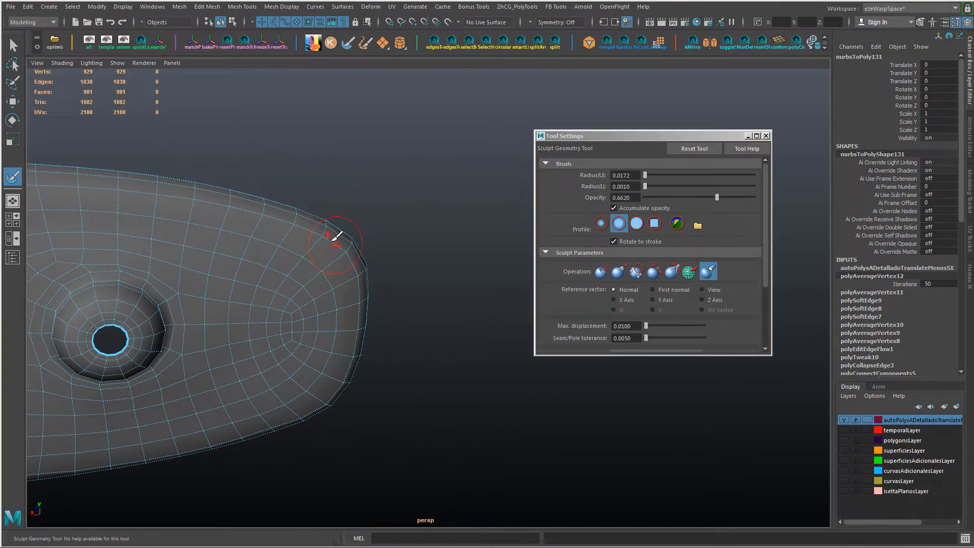
left_click_drag(122, 175, 335, 183, "alt")
left_click_drag(94, 238, 392, 429, "alt")
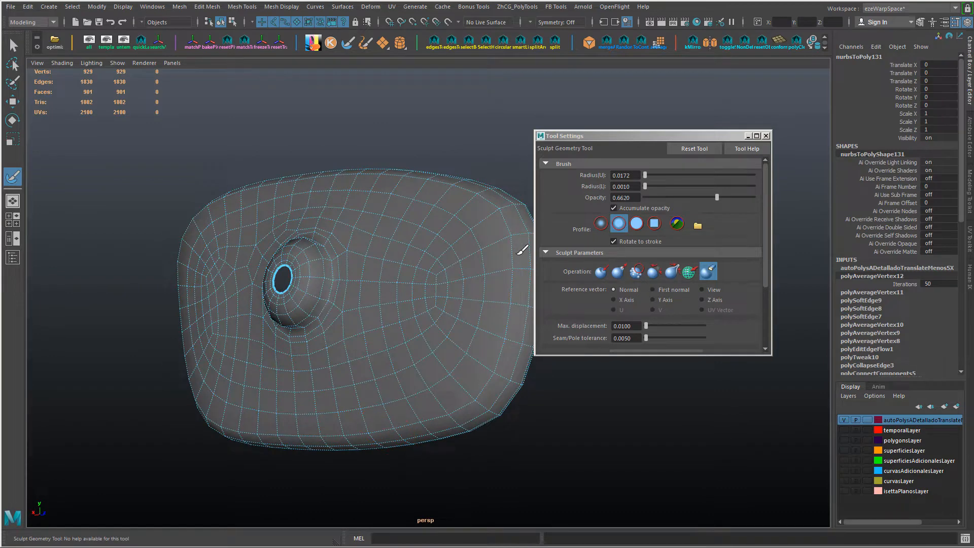
mouse_move(473, 166)
left_mouse_down("alt")
mouse_move(472, 202)
mouse_move(514, 209)
left_mouse_up("alt")
Step: Switch the brush back to Relax and even out the vertex spacing around the mount and at both ends
left_click(655, 274)
left_click_drag(435, 284, 445, 294, "alt")
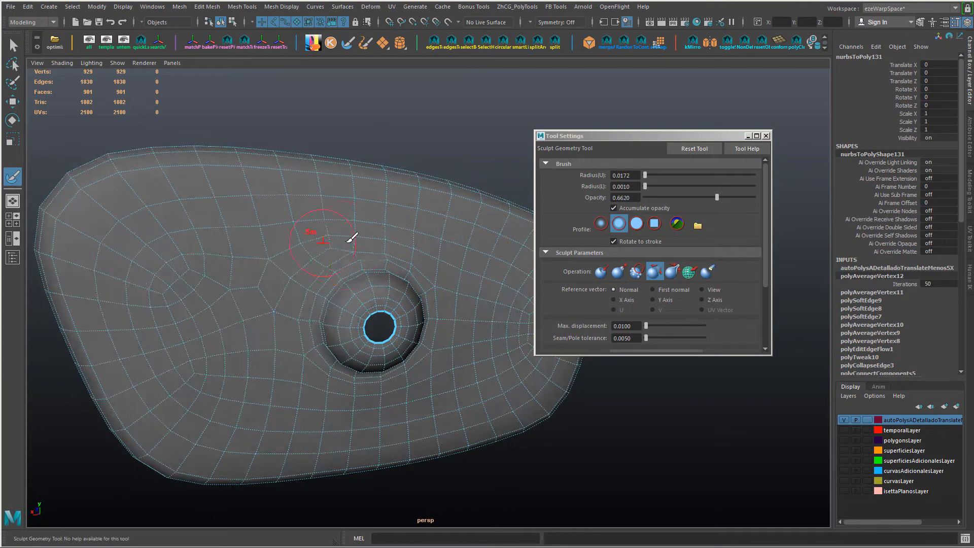
left_click_drag(256, 381, 293, 376, "alt")
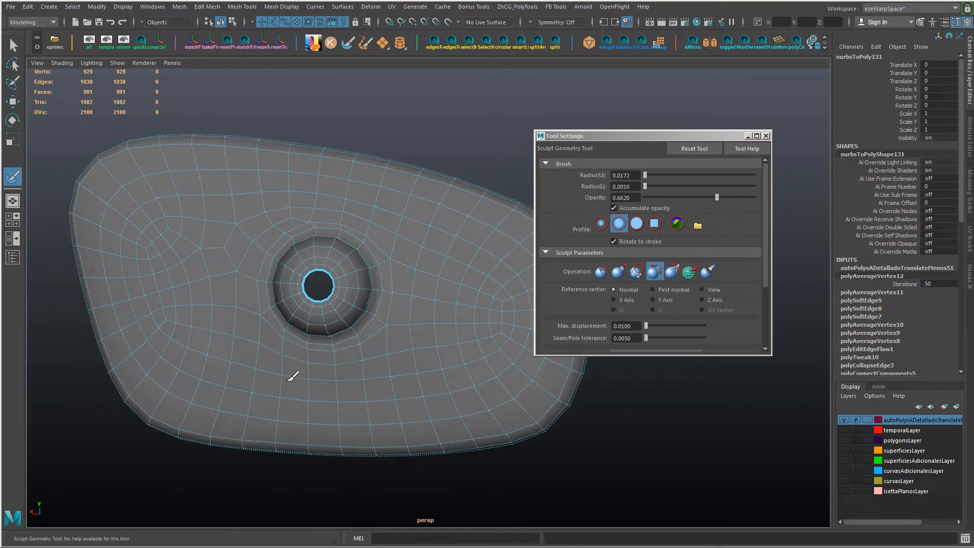
middle_click_drag(500, 343, 411, 301, "alt")
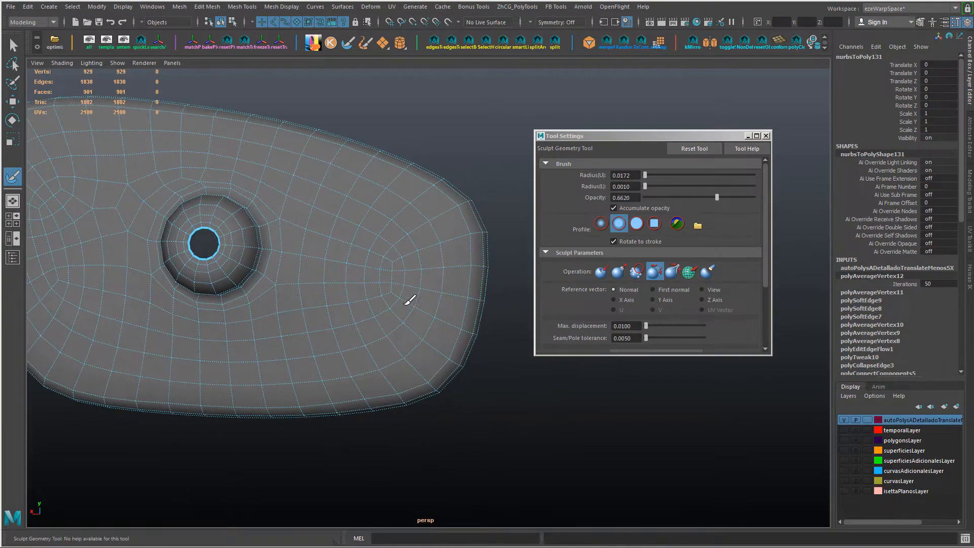
left_click_drag(392, 244, 424, 331, "alt")
left_click_drag(101, 315, 151, 325, "alt")
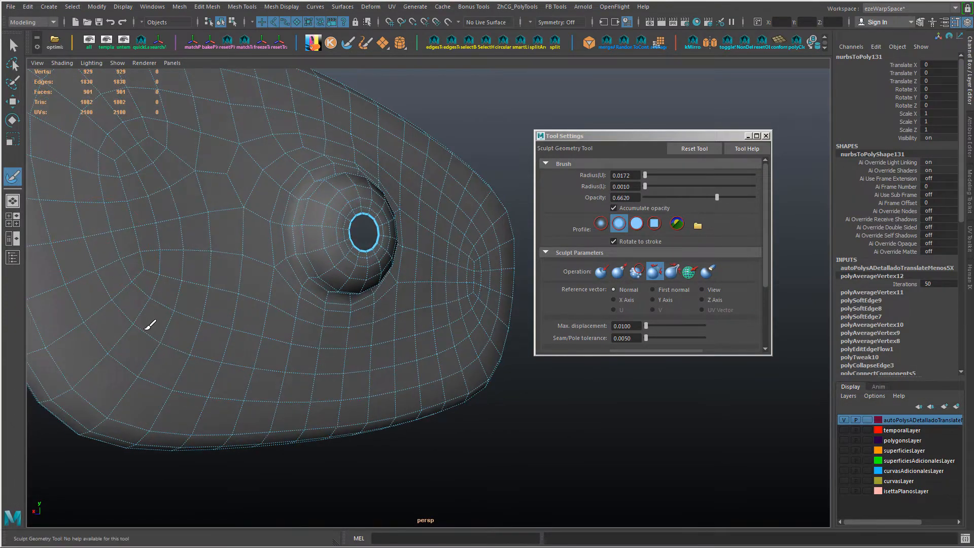
Step: Leave sculpting for the Move tool and select the ring of 14 faces encircling the mount's base
key("w")
left_click(598, 413)
left_click_drag(598, 413, 341, 330, "alt")
scroll(394, 375, "up", 5)
right_click_drag(342, 330, 373, 315)
left_click(291, 332)
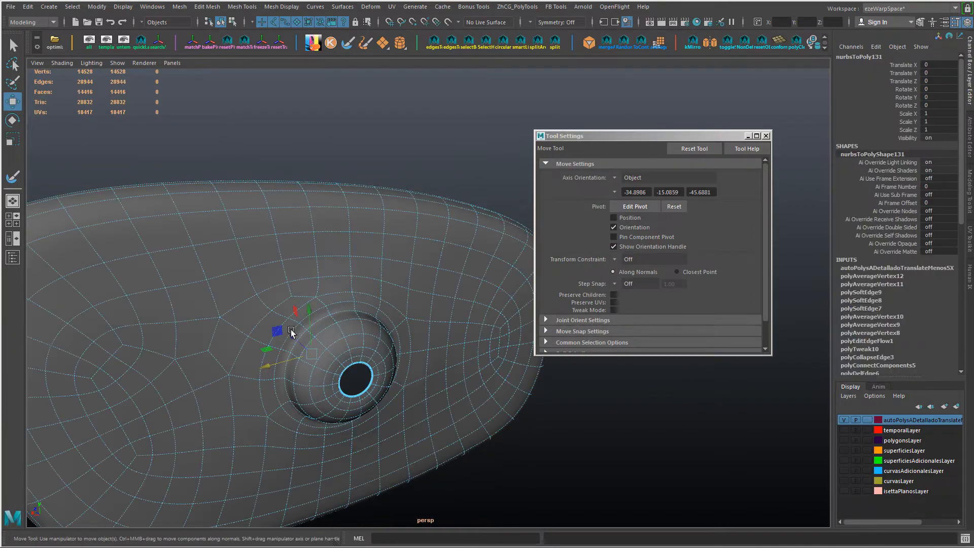
scroll(293, 330, "up", 5)
right_click(293, 330)
right_click_drag(293, 329, 291, 348)
left_click(290, 317)
double_click(270, 322, "shift")
left_click_drag(270, 327, 258, 362, "alt")
scroll(314, 320, "down", 4)
scroll(314, 320, "down", 2)
right_click_drag(285, 359, 288, 238)
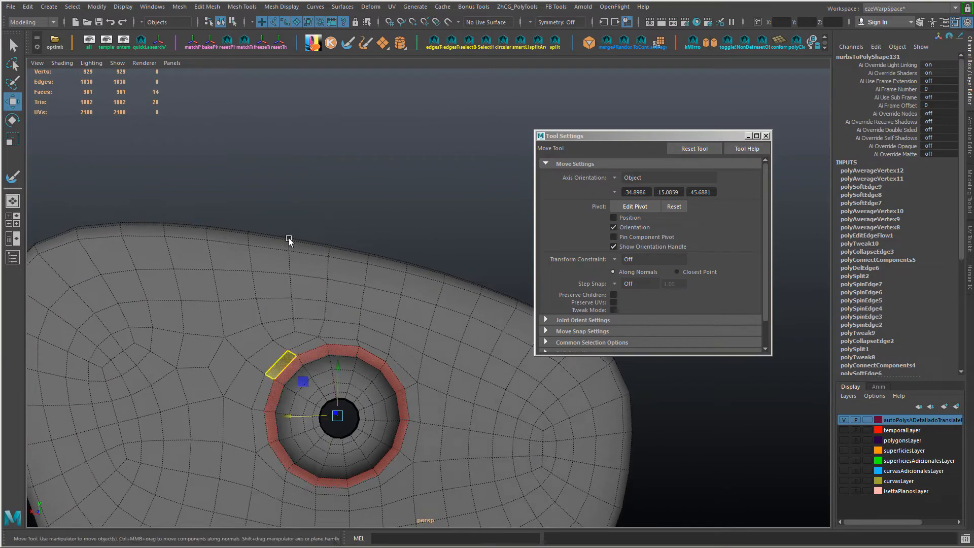
Step: Select the edge loop around the outside of the mount's base and circularize it
double_click(338, 346)
left_click(504, 42)
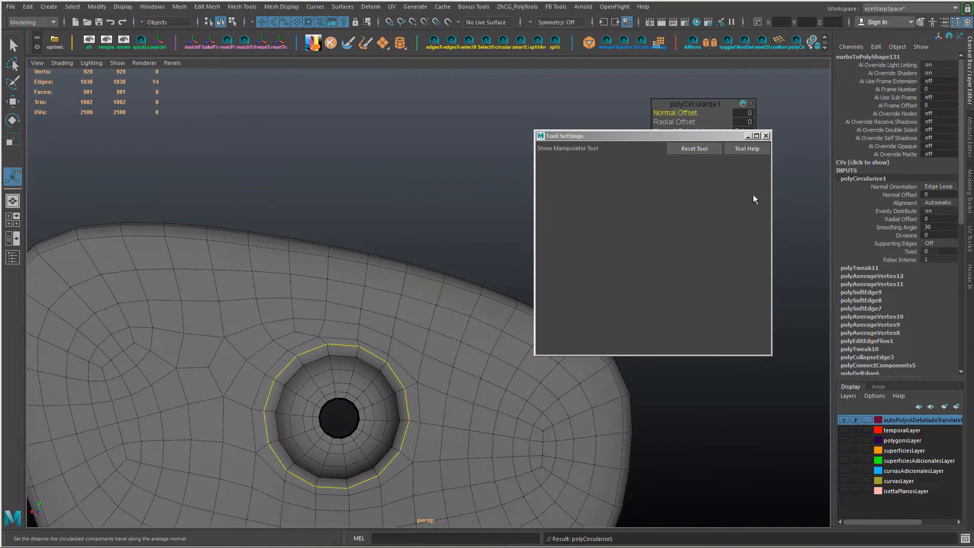
left_click_drag(673, 137, 772, 257)
Step: Select the next edge loop outward from the mount, circularize it and twist it by about -0.9
left_click_drag(355, 351, 325, 332, "alt")
left_click(315, 323)
left_click(345, 330, "shift")
left_click(374, 346, "shift")
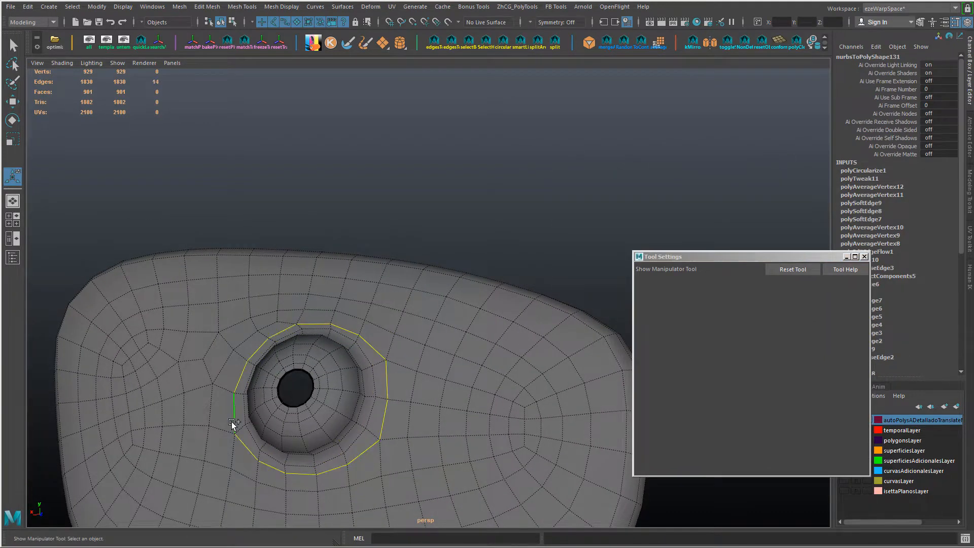
key("g")
left_click_drag(234, 398, 216, 379, "alt")
middle_click_drag(476, 153, 467, 154)
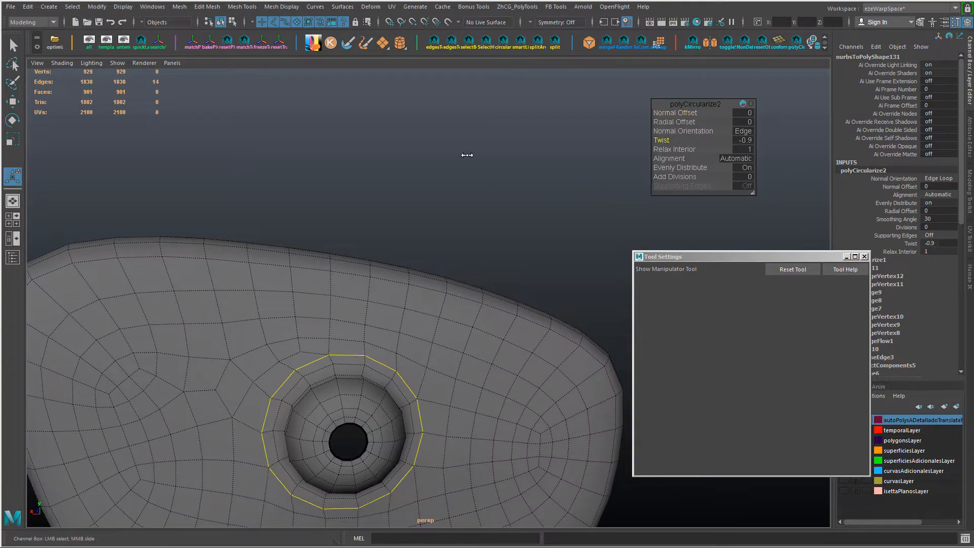
left_click_drag(408, 334, 488, 265, "alt")
Step: Convert the circularized loop selection to vertices and grow it around the mount
key("ctrl+F9")
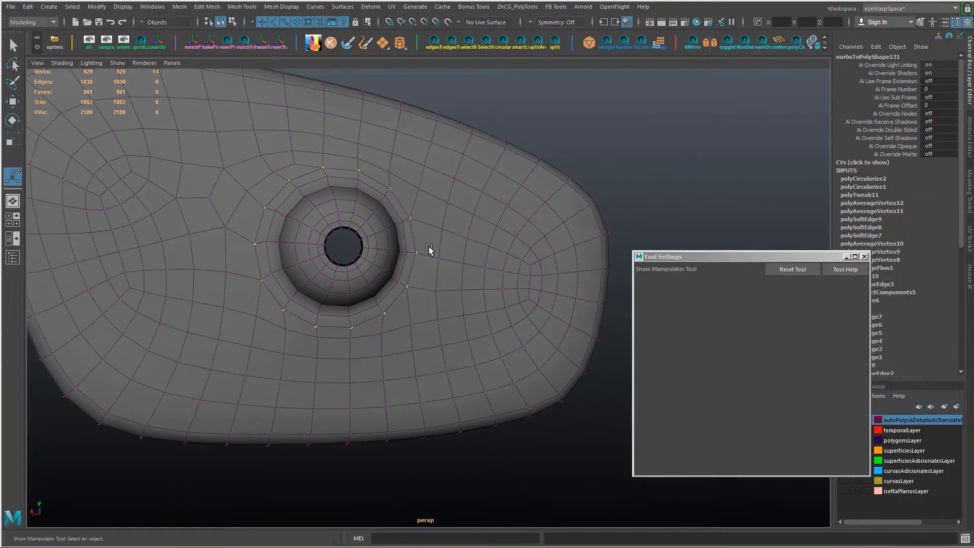
key("shift+period")
left_click_drag(430, 246, 387, 243, "alt")
right_click_drag(387, 244, 425, 268, "alt")
right_click_drag(315, 245, 316, 221)
Step: Insert a new edge loop at the midpoint of the edge ring around the mount's base
left_click(329, 253)
right_click(356, 295, "ctrl")
left_click_drag(329, 253, 275, 271, "alt")
right_click_drag(275, 271, 194, 309, "ctrl")
left_click_drag(336, 281, 318, 307, "alt")
key("g")
key("Return")
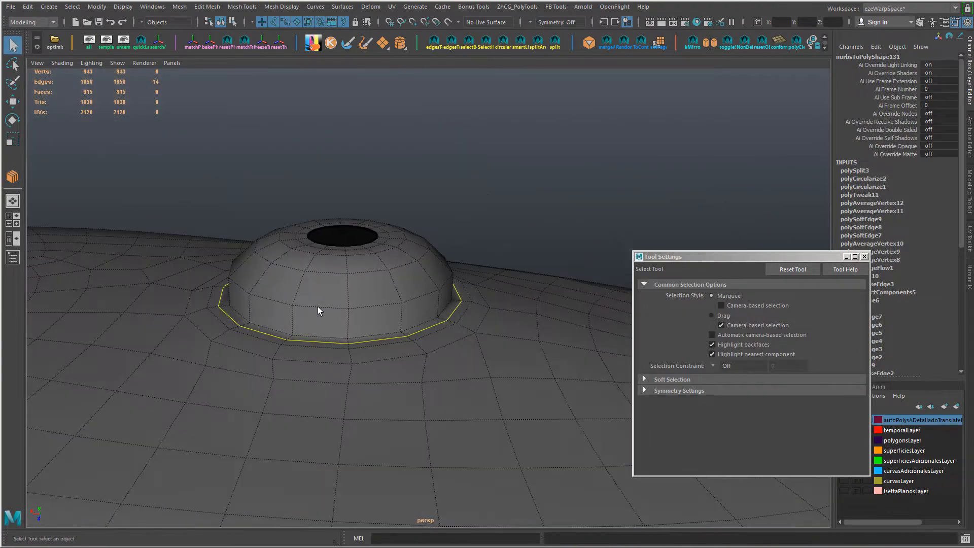
Step: Move the selected edge loop at the mount's base and bevel it
key("w")
left_click_drag(406, 379, 442, 383, "alt")
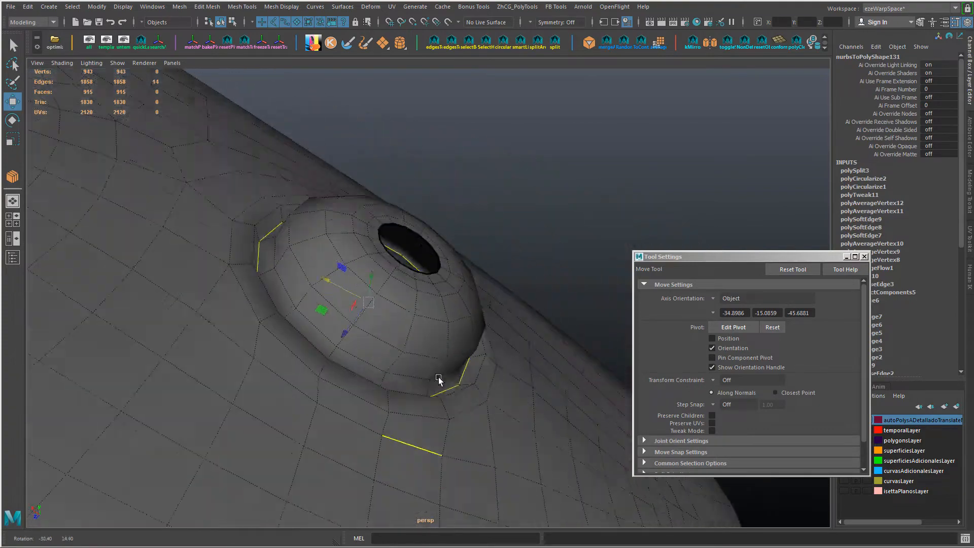
key("ctrl+b")
left_click_drag(375, 414, 291, 408)
left_click_drag(291, 408, 256, 427)
Step: Bevel two more edge loops at the mount's base, one with a fraction of 0.488 and the other with about 0.22
key("ctrl+b")
left_click_drag(261, 363, 319, 422)
key("w")
left_click(296, 360)
key("ctrl+b")
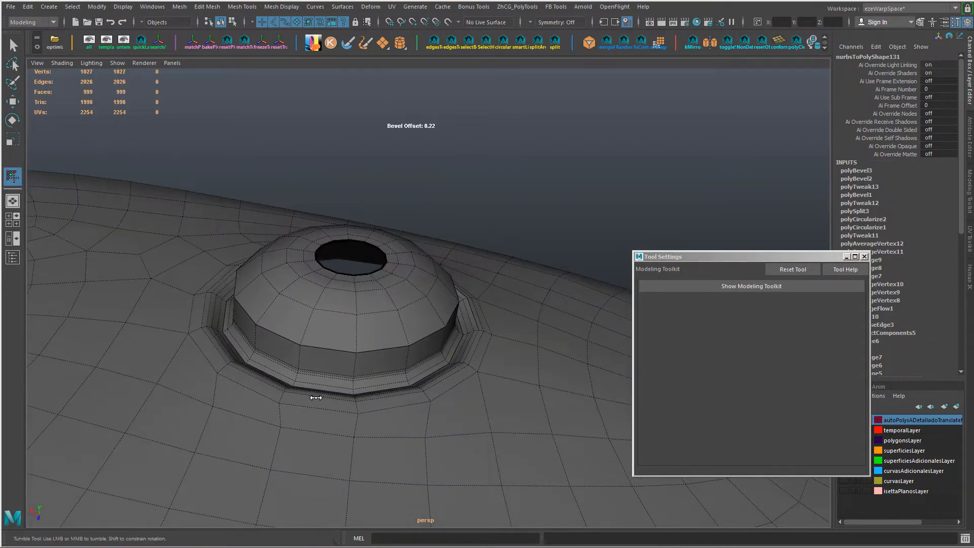
Step: Review the Fraction settings of the three bevels around the mount's base
key("w")
scroll(869, 187, "down", 1)
left_click(855, 193)
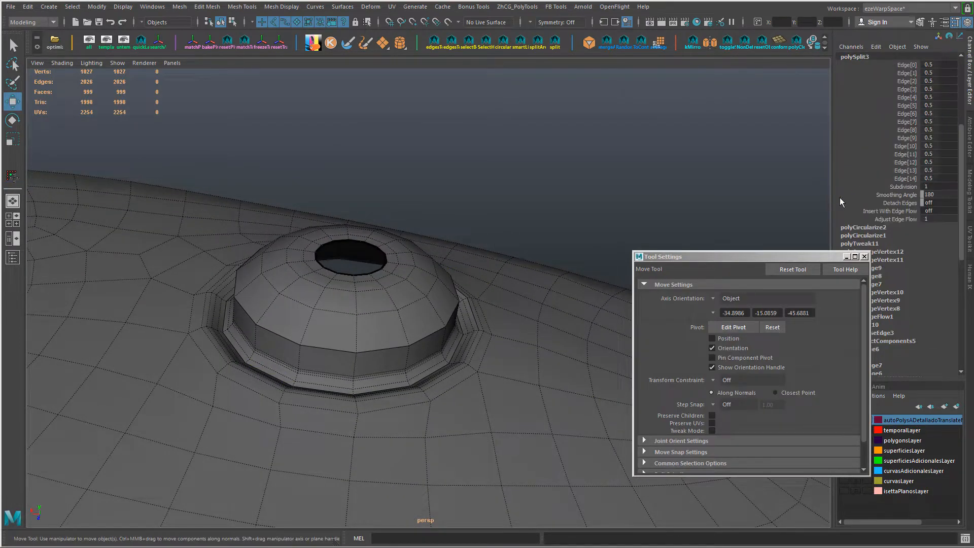
left_click_drag(736, 257, 569, 256)
left_click(863, 162)
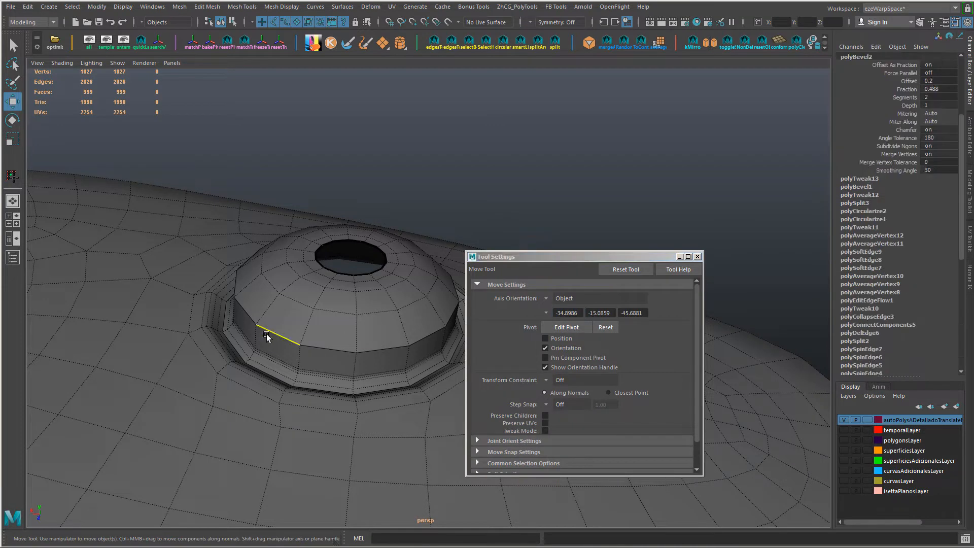
left_click(906, 90)
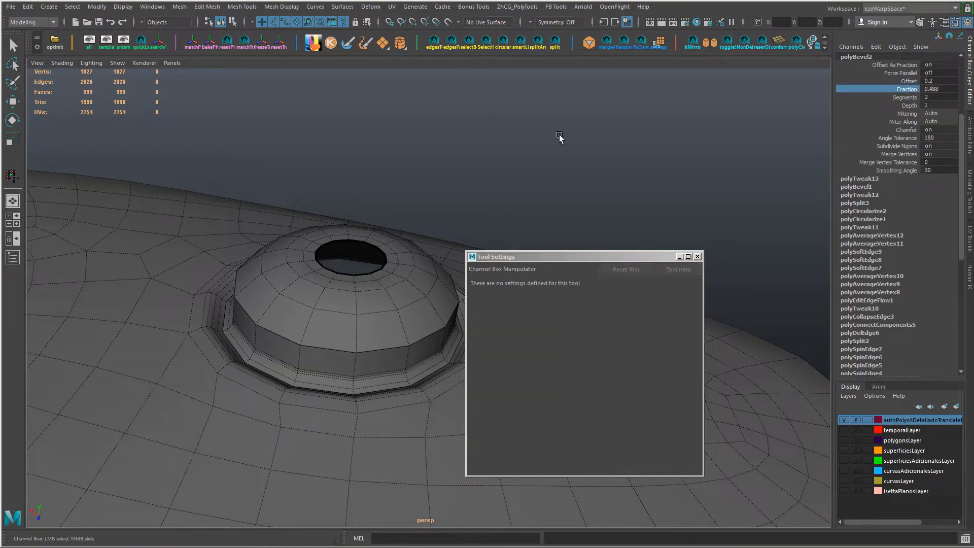
scroll(865, 172, "up", 3)
left_click(866, 139)
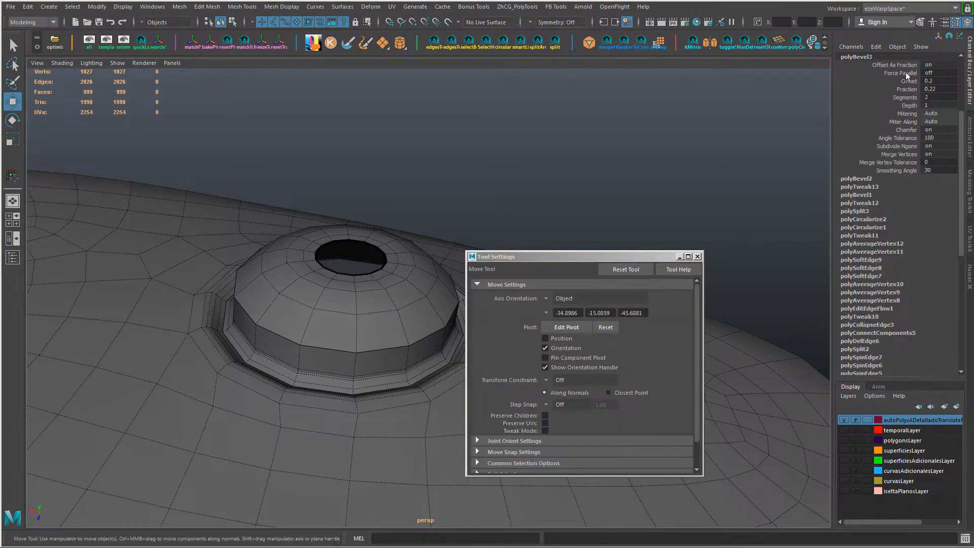
left_click(906, 90)
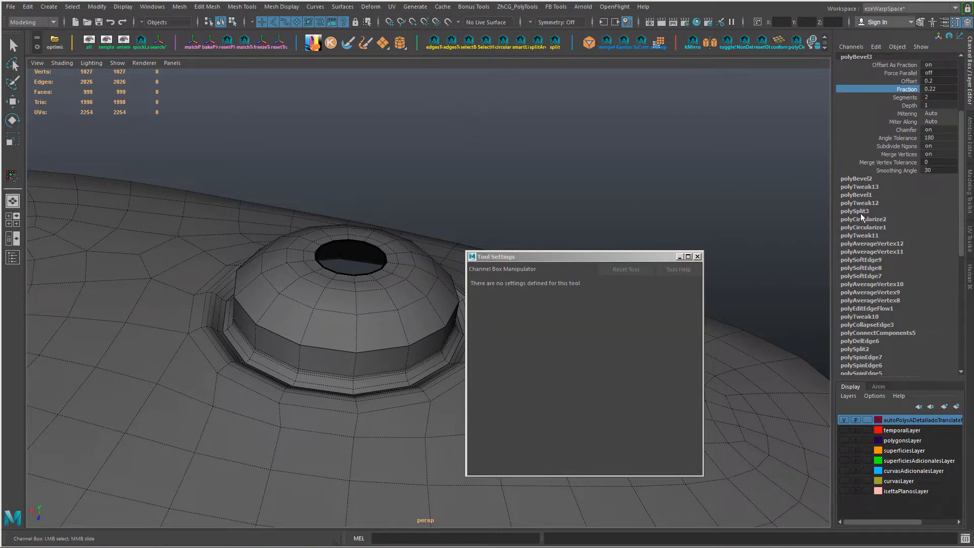
left_click(858, 194)
left_click(906, 90)
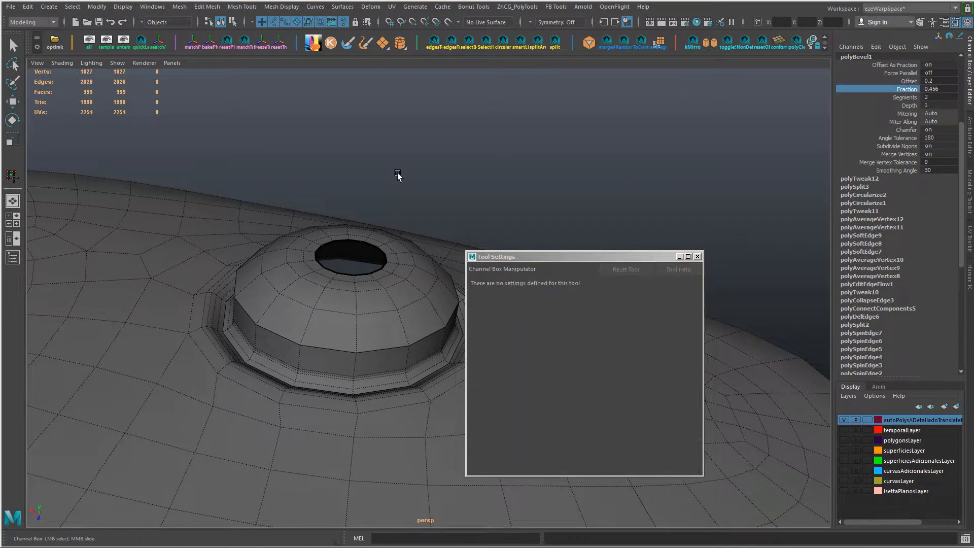
Step: Preview the mirror smoothed and examine the shading around the mount's base
middle_click_drag(399, 174, 398, 173)
left_click_drag(382, 193, 394, 270, "alt")
key("3")
right_click_drag(393, 269, 331, 303, "alt")
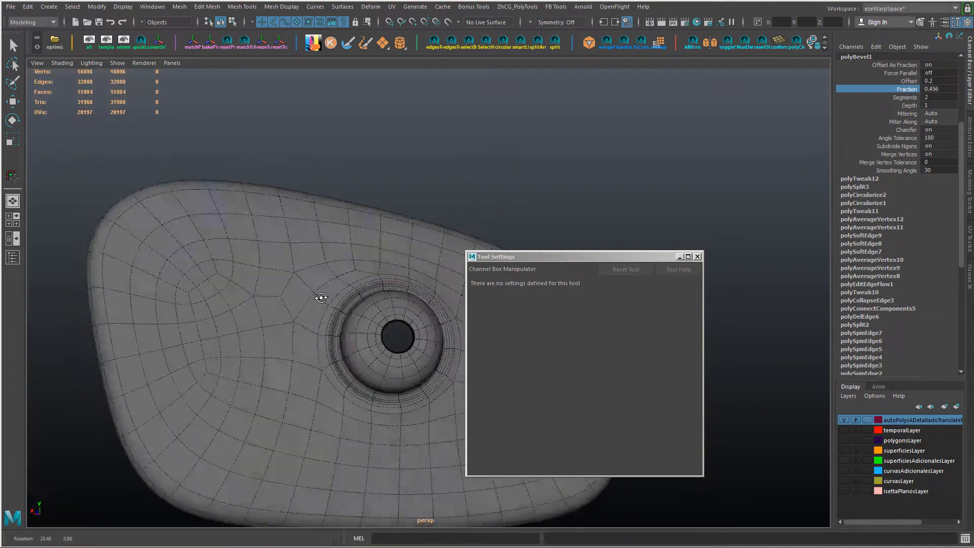
scroll(326, 299, "up", 3)
left_click_drag(327, 300, 299, 272, "alt")
Step: Turn off the smooth preview and bevel the upper edge loop around the dome with a 0.22 offset
key("w")
left_click(292, 266)
double_click(294, 267)
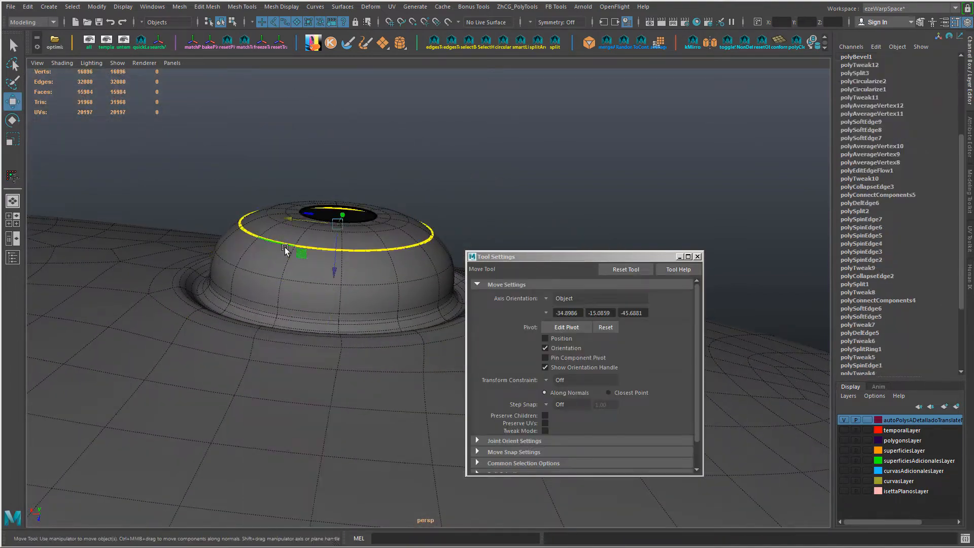
key("1")
key("ctrl+b")
left_click_drag(265, 279, 277, 290, "alt")
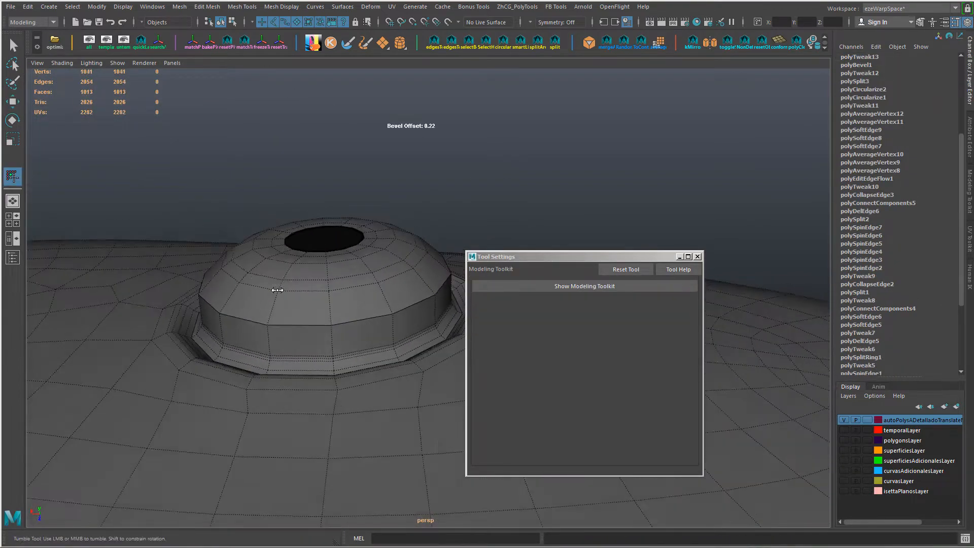
Step: Extrude the narrow face loop around the upper dome inward to form a groove
key("w")
right_click_drag(265, 285, 266, 311)
left_click(269, 284)
left_click(288, 281, "shift")
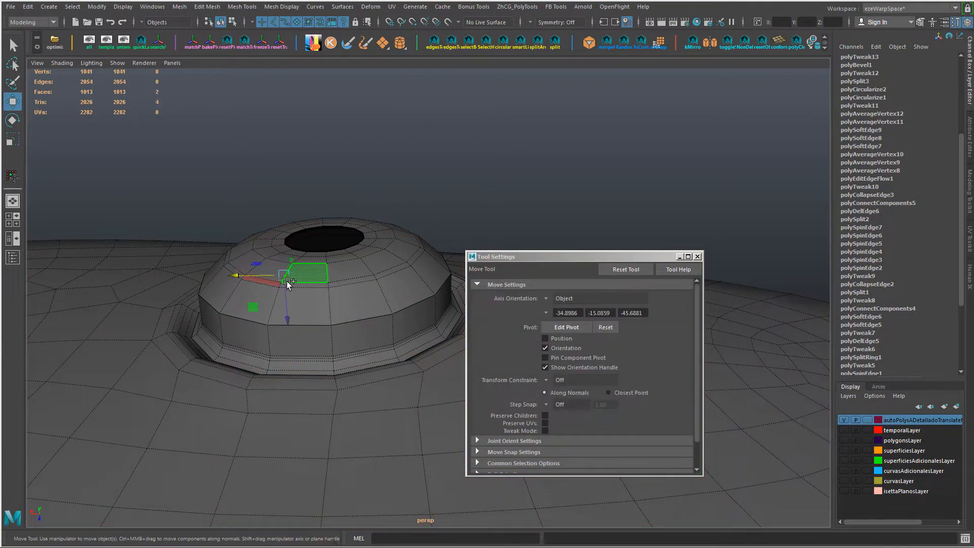
key("ctrl+e")
left_click_drag(337, 256, 327, 285)
right_click_drag(327, 285, 349, 281, "ctrl+shift")
left_click_drag(349, 281, 330, 311)
right_click_drag(330, 311, 259, 283, "alt")
left_click_drag(257, 283, 253, 275, "alt")
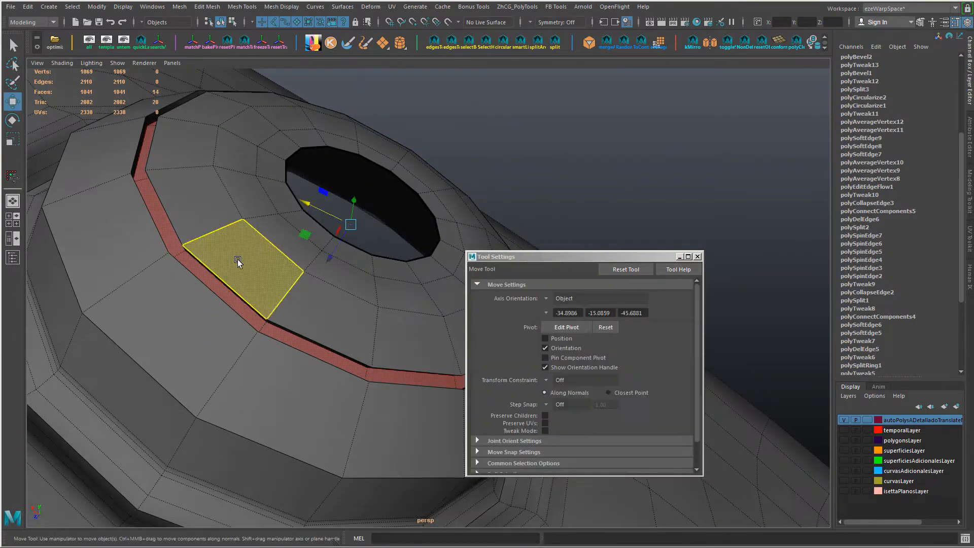
Step: Bevel the groove's edge loops on the dome, one with an offset of 0.1 and another with 0.248
double_click(218, 109)
key("ctrl+b")
scroll(205, 222, "up", 5)
middle_click_drag(205, 222, 235, 250, "alt")
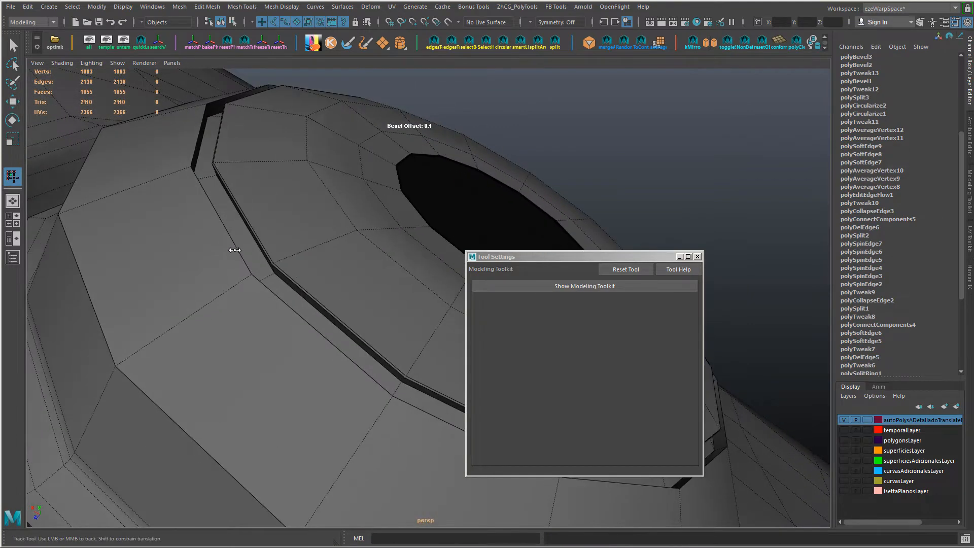
mouse_move(283, 246)
left_mouse_down("alt")
mouse_move(290, 284)
mouse_move(287, 246)
mouse_move(300, 250)
left_mouse_up("alt")
key("w")
double_click(249, 264)
key("ctrl+b")
scroll(223, 263, "down", 8)
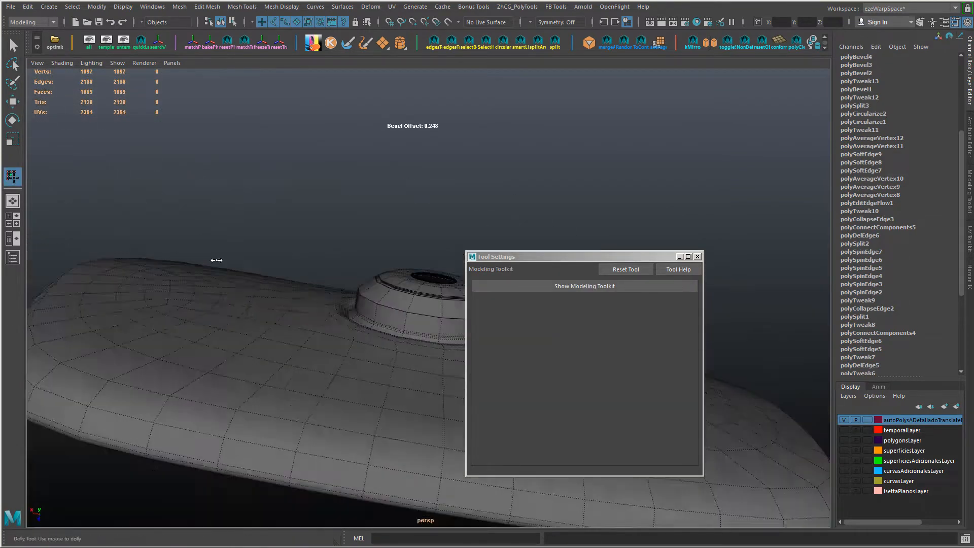
Step: Preview the mirror smoothed without any selection and examine the groove around the dome from several angles
left_click_drag(215, 259, 269, 325, "alt")
middle_click_drag(269, 325, 272, 306, "alt")
key("3")
key("w")
right_click_drag(306, 245, 359, 222)
left_click(369, 203)
left_click_drag(370, 203, 414, 275, "alt")
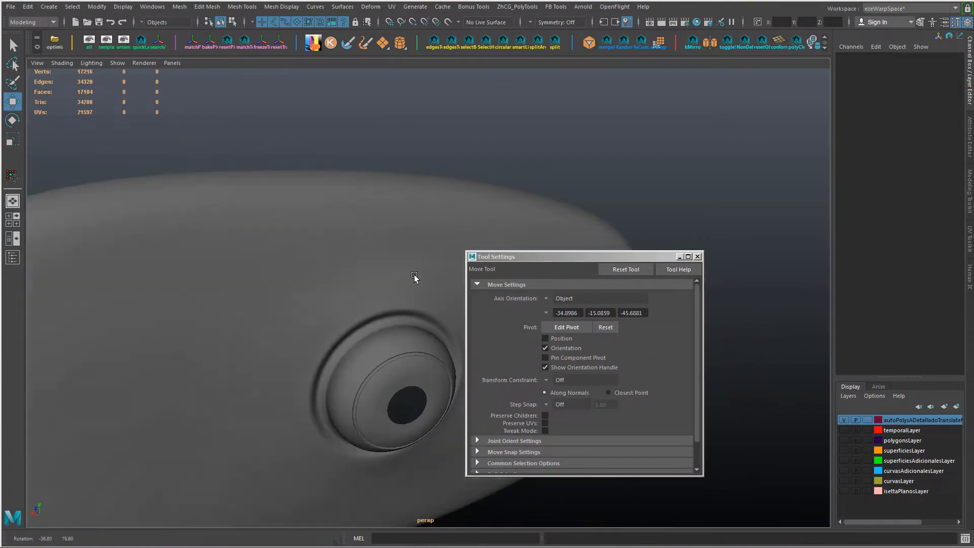
scroll(414, 275, "down", 5)
middle_click_drag(426, 312, 294, 230, "alt")
left_click_drag(293, 231, 355, 254, "alt")
scroll(300, 260, "up", 5)
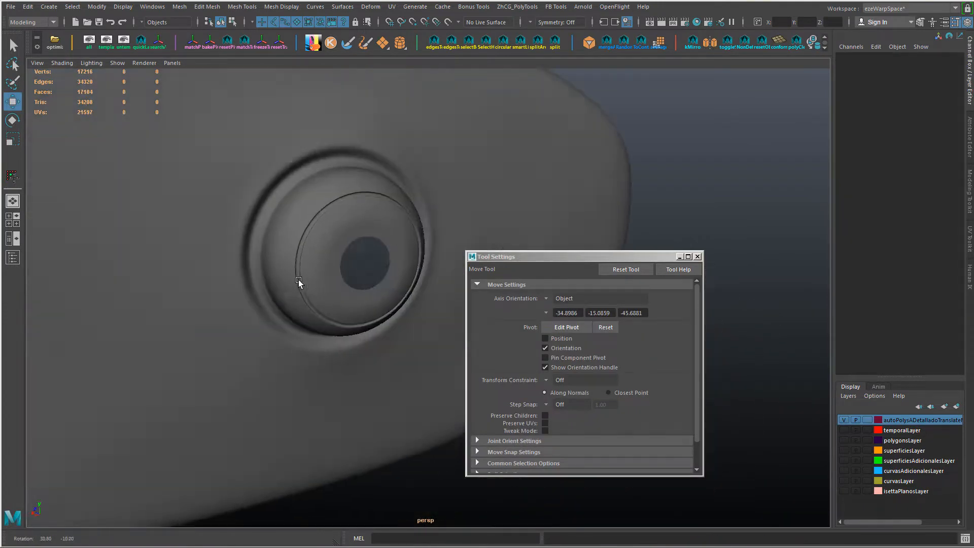
right_click_drag(303, 285, 301, 262)
Step: Undo the groove's bevels and extrusion together with the bevel of the dome's upper edge loop
key("ctrl+z")
key("ctrl+z")
key("ctrl+z")
key("ctrl+z")
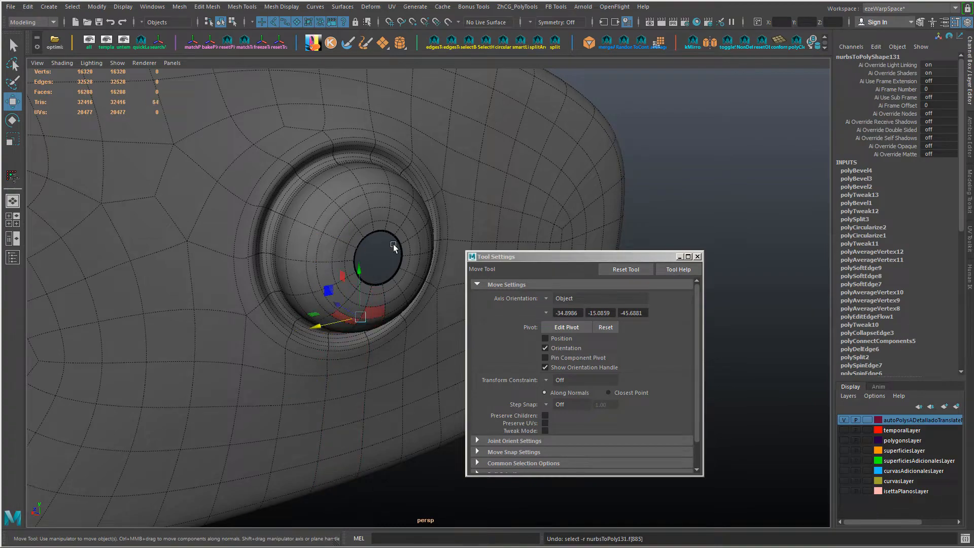
key("ctrl+z")
key("ctrl+z")
key("ctrl+z")
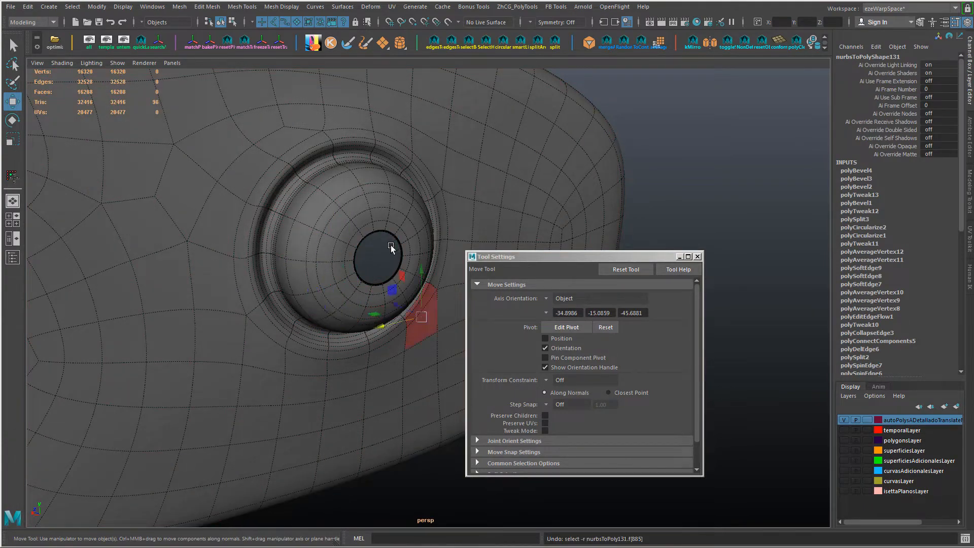
left_click_drag(391, 245, 325, 225, "alt")
key("ctrl+z")
right_click_drag(325, 226, 386, 187)
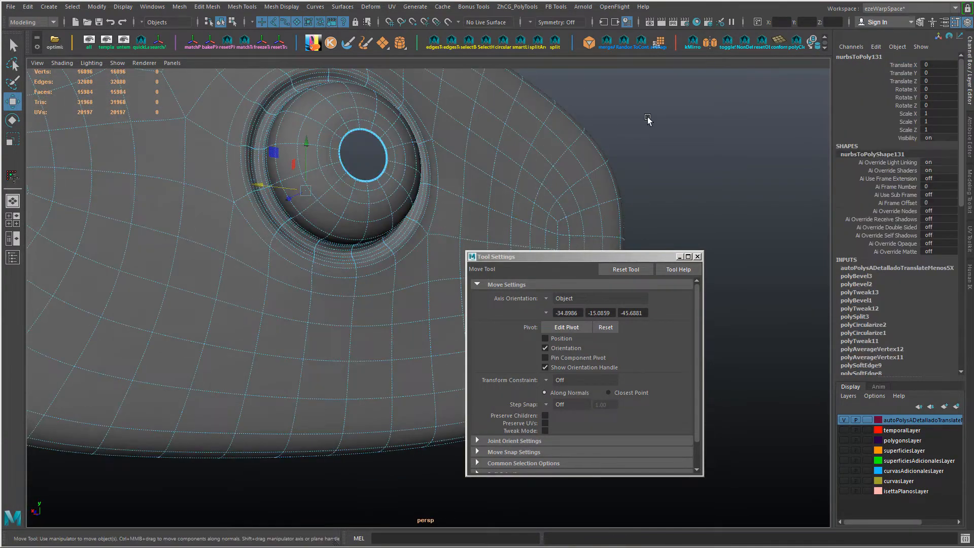
Step: Delete the block of faces in the middle of the housing's wide end, growing the face selection twice and adding the adjoining faces
left_click(648, 120)
scroll(507, 152, "down", 5)
left_click_drag(317, 201, 212, 263, "alt")
left_click(315, 329)
right_click_drag(180, 246, 177, 268)
left_click(163, 247)
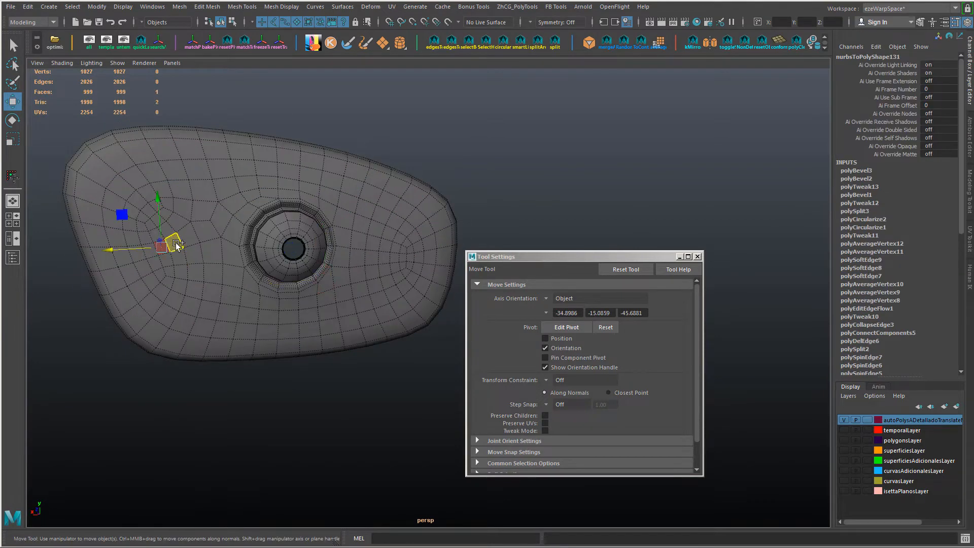
left_click(176, 243, "shift")
key("shift+period")
key("shift+period")
left_click_drag(232, 263, 233, 269, "ctrl")
left_click_drag(153, 238, 155, 252, "alt")
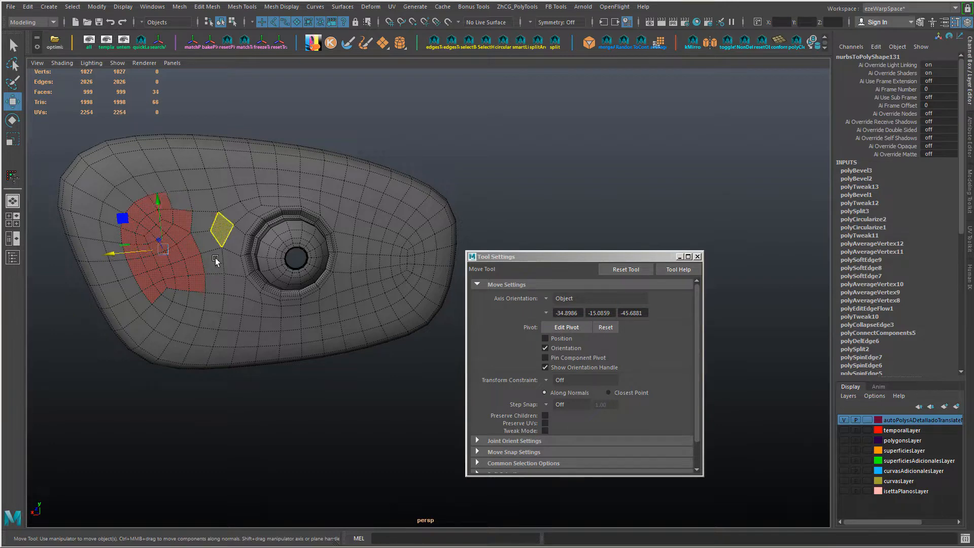
left_click_drag(215, 258, 204, 279, "alt")
left_click(191, 273, "shift")
left_click(200, 268, "shift")
left_click_drag(180, 241, 189, 209, "alt")
left_click(186, 204, "shift")
left_click_drag(251, 280, 304, 255, "alt")
key("Delete")
Step: Move the border vertices on the mount side of the wide-end hole to form an even curve
left_click_drag(273, 283, 313, 233, "alt")
left_click(279, 291)
key("F9")
left_click(119, 211)
left_click_drag(146, 220, 121, 255, "alt")
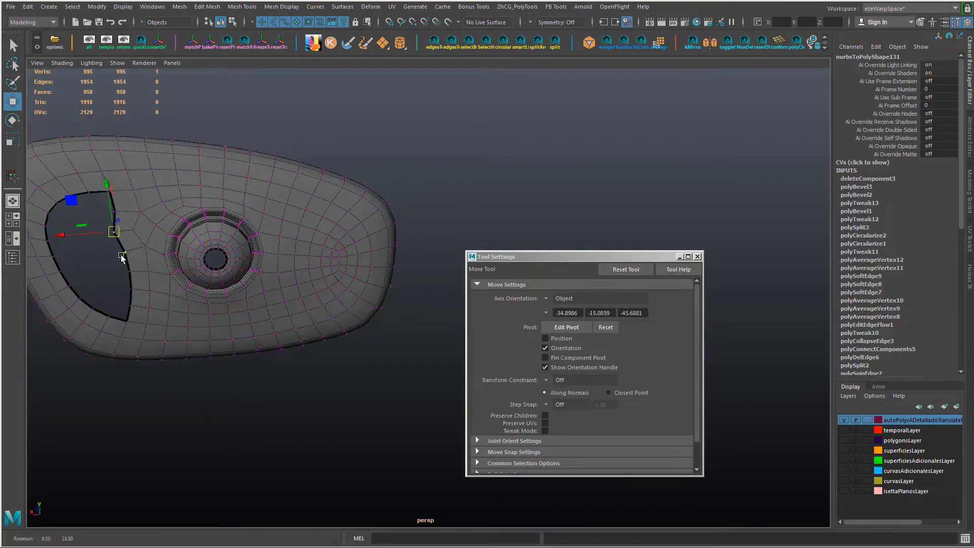
left_click_drag(62, 235, 65, 238)
left_click_drag(119, 256, 123, 232, "alt")
left_click_drag(122, 231, 135, 243, "shift")
left_click_drag(73, 224, 75, 224)
left_click_drag(132, 256, 130, 209)
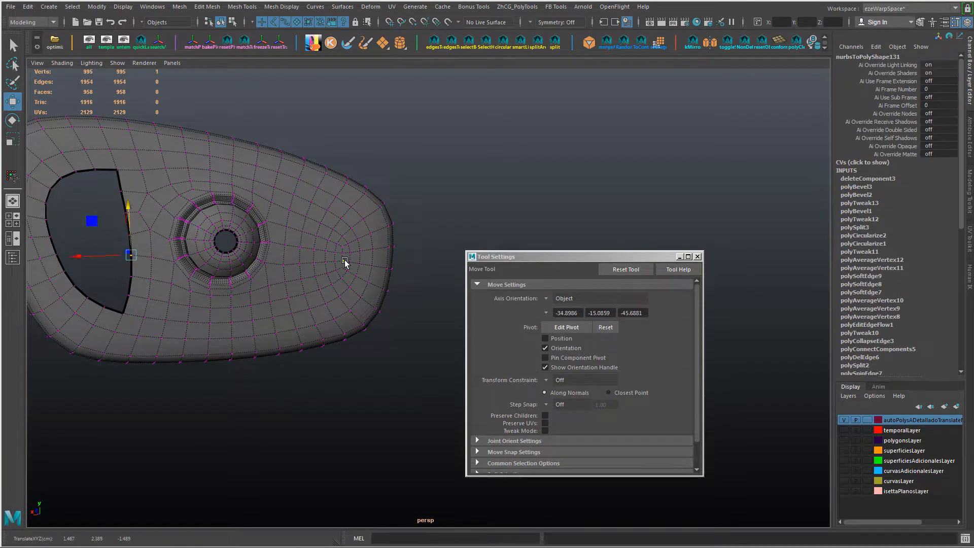
Step: Delete the block of faces in the middle of the housing's narrow end, including its upper corner faces
right_click_drag(345, 260, 344, 284)
left_click(331, 290, "shift")
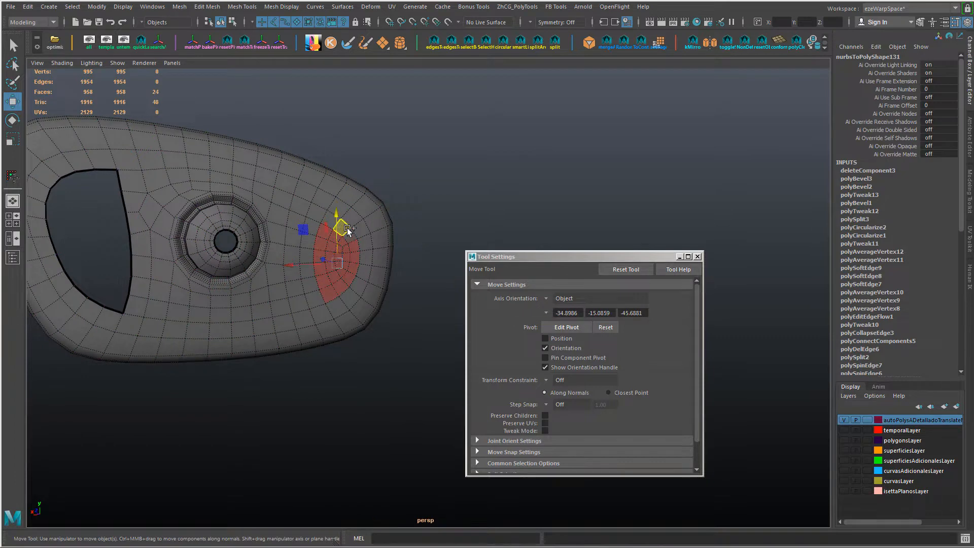
key("Delete")
key("ctrl+z")
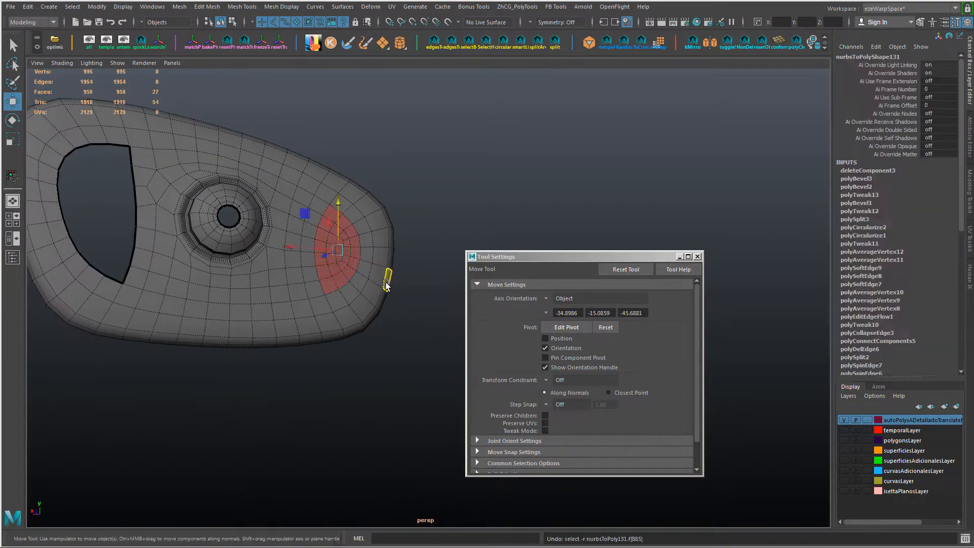
key("Delete")
Step: Delete the face strips bordering the narrow-end hole and the outer side of the wide-end hole
left_click(309, 299)
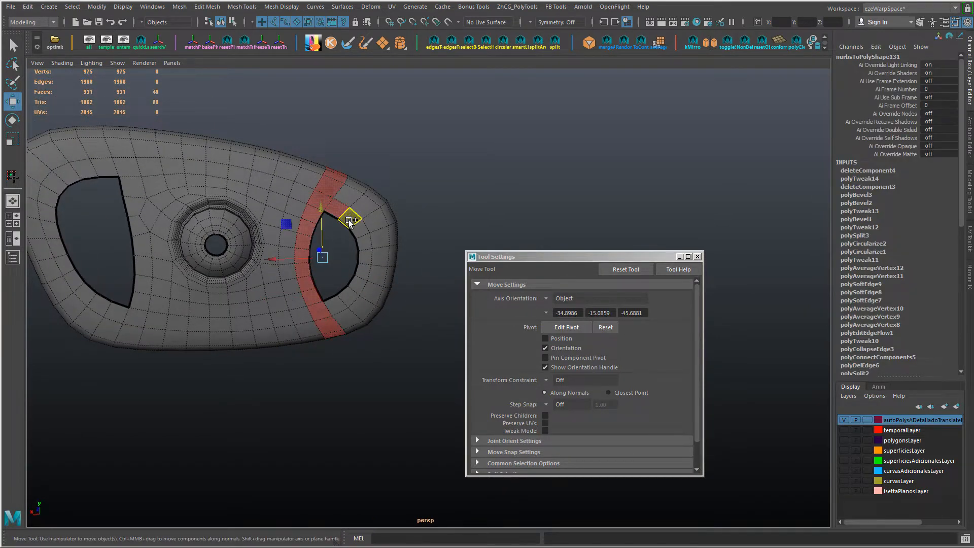
scroll(386, 273, "down", 2)
left_click(349, 198, "ctrl")
left_click_drag(378, 245, 367, 213, "alt")
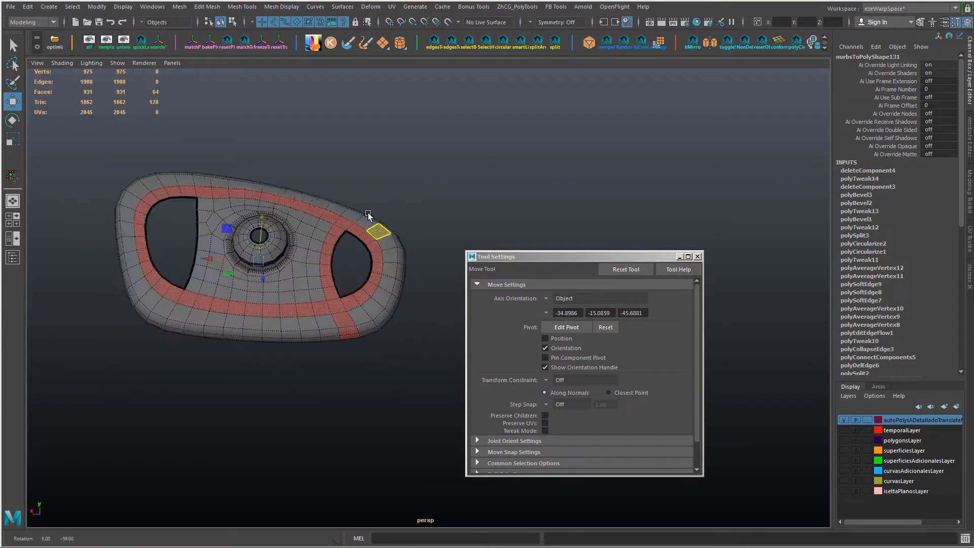
double_click(349, 320, "ctrl")
left_click_drag(370, 320, 351, 348, "alt")
left_click_drag(77, 150, 321, 367, "ctrl")
mouse_move(325, 367)
left_mouse_down("alt")
mouse_move(368, 380)
mouse_move(370, 352)
mouse_move(335, 358)
left_mouse_up("alt")
key("Delete")
left_click(174, 306)
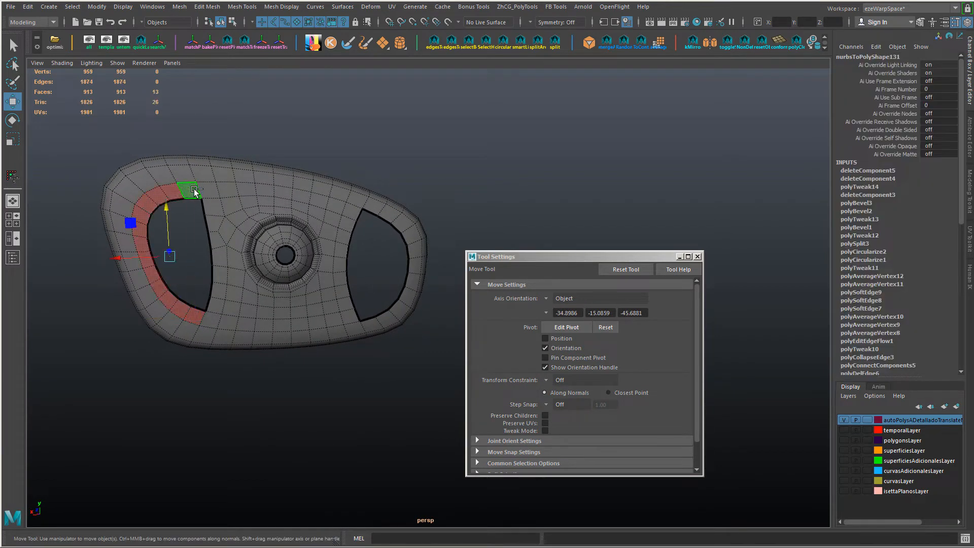
key("Delete")
Step: Bridge the opposite border edges across the middle of the wide-end hole with 2 divisions
left_click_drag(280, 231, 203, 243, "alt")
scroll(203, 242, "up", 2)
middle_click_drag(203, 242, 272, 267, "alt")
left_click_drag(272, 267, 243, 257, "alt")
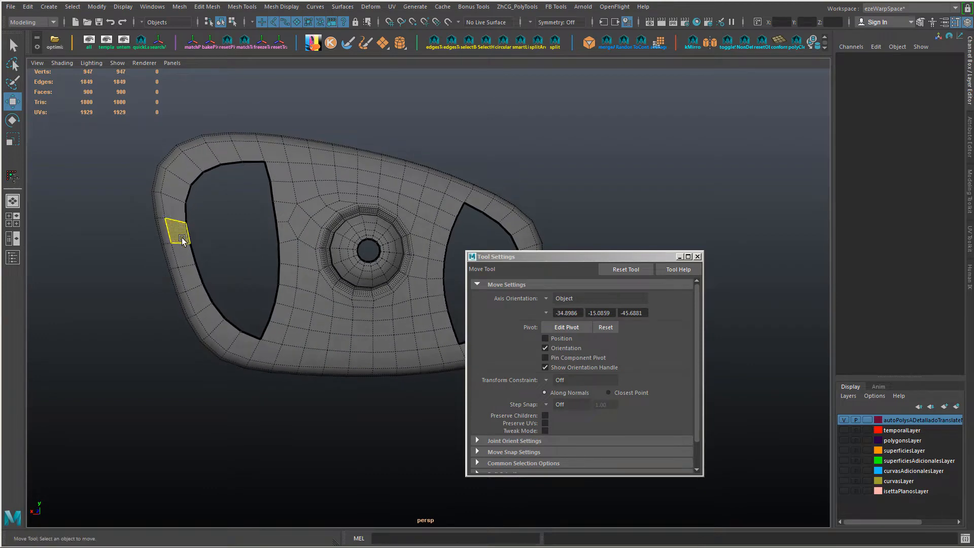
left_click(188, 234)
left_click(282, 253, "shift")
right_click_drag(281, 252, 317, 280, "shift")
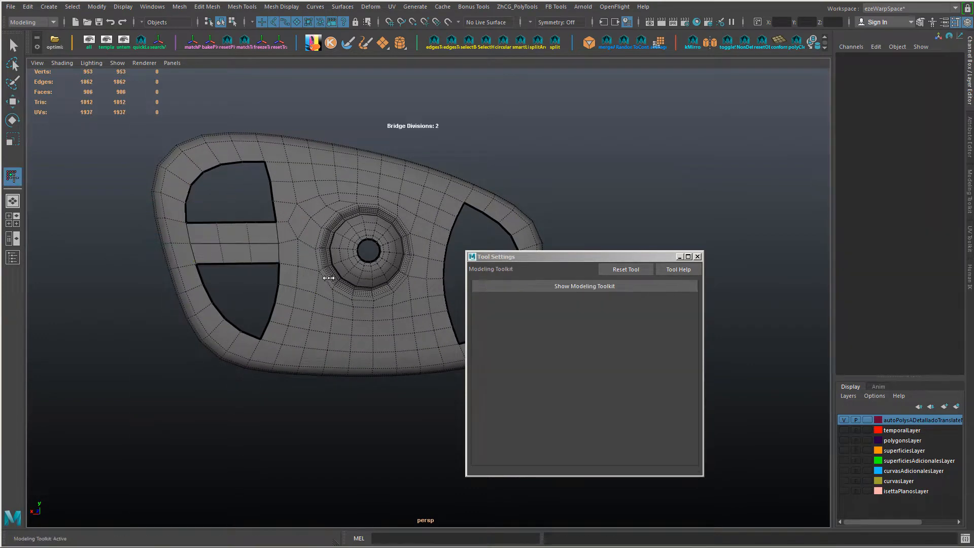
left_click_drag(328, 278, 229, 266, "alt")
Step: Try a twist on the bridge, undo it, and set the bridge's taper to 1.14
right_click_drag(444, 203, 379, 199, "ctrl+shift")
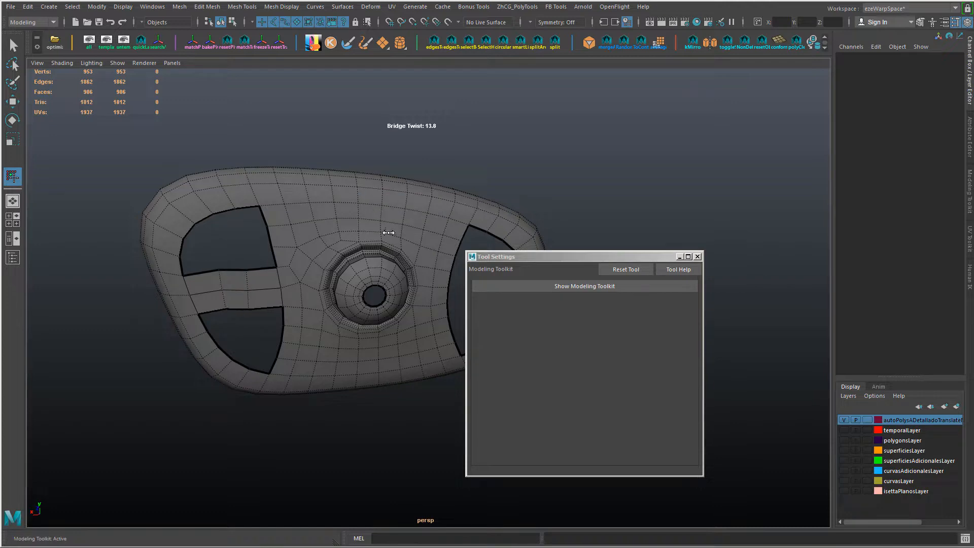
middle_click_drag(390, 233, 403, 233)
key("ctrl+z")
right_click_drag(406, 233, 361, 234, "ctrl+shift")
middle_click_drag(359, 237, 350, 239)
left_click_drag(366, 237, 288, 218, "alt")
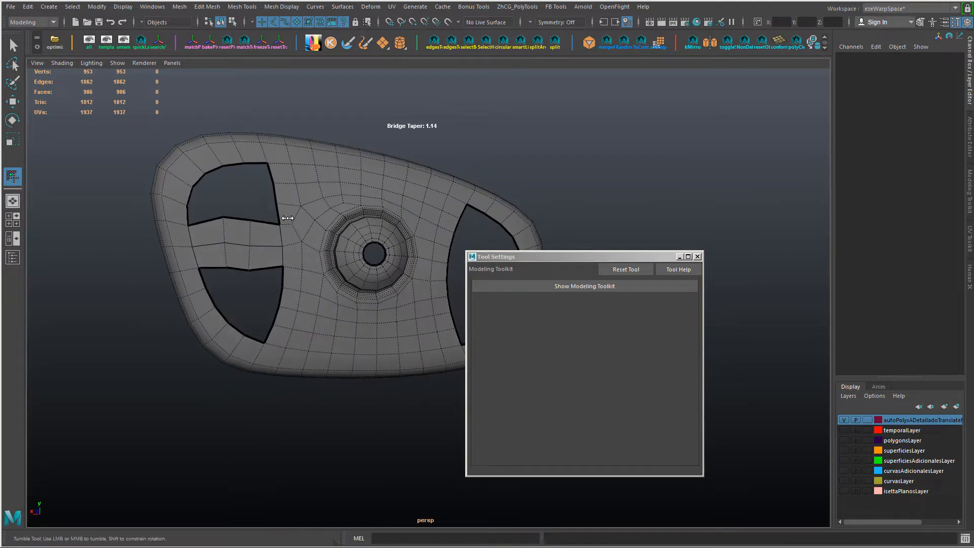
key("w")
Step: Move the middle bridge's inner and border vertices at the wide end to straighten its rows and even out the spacing
left_click(227, 209)
left_click(254, 209)
left_click_drag(224, 169, 250, 174)
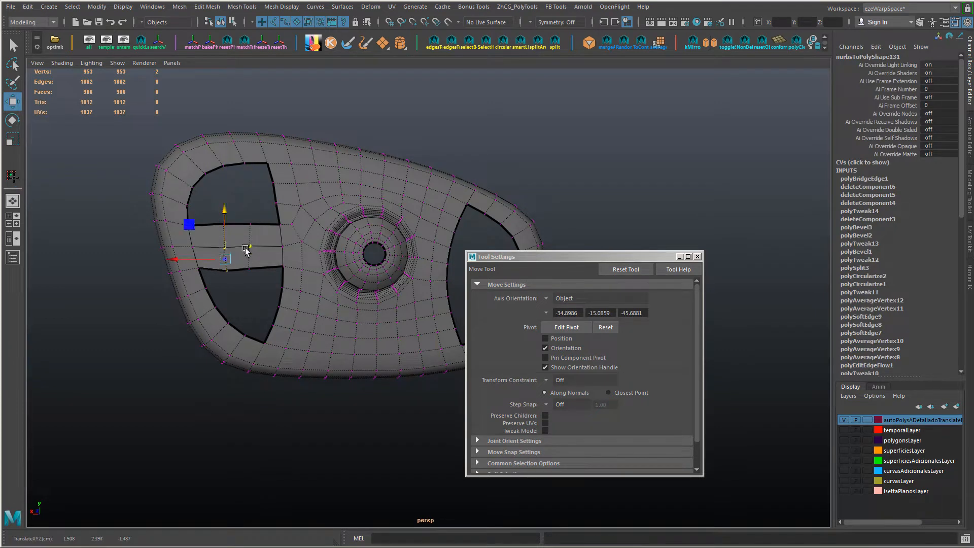
left_click(248, 269)
left_click(224, 247)
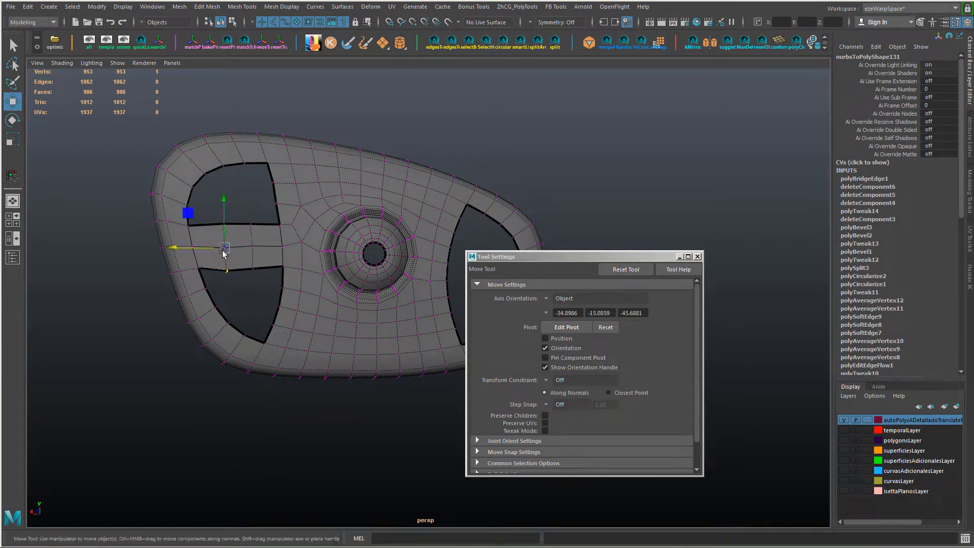
left_click_drag(218, 242, 217, 241, "shift")
left_click_drag(206, 235, 202, 235)
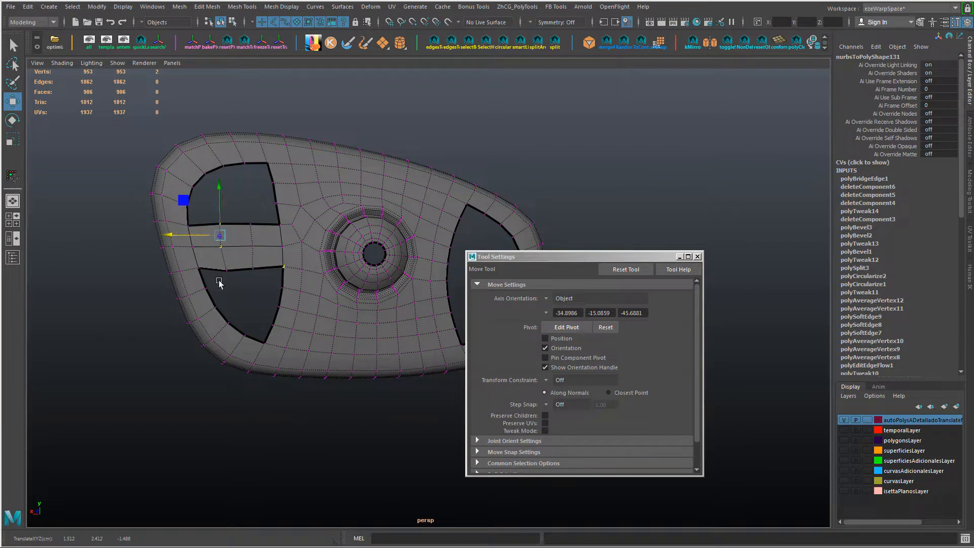
left_click(226, 267)
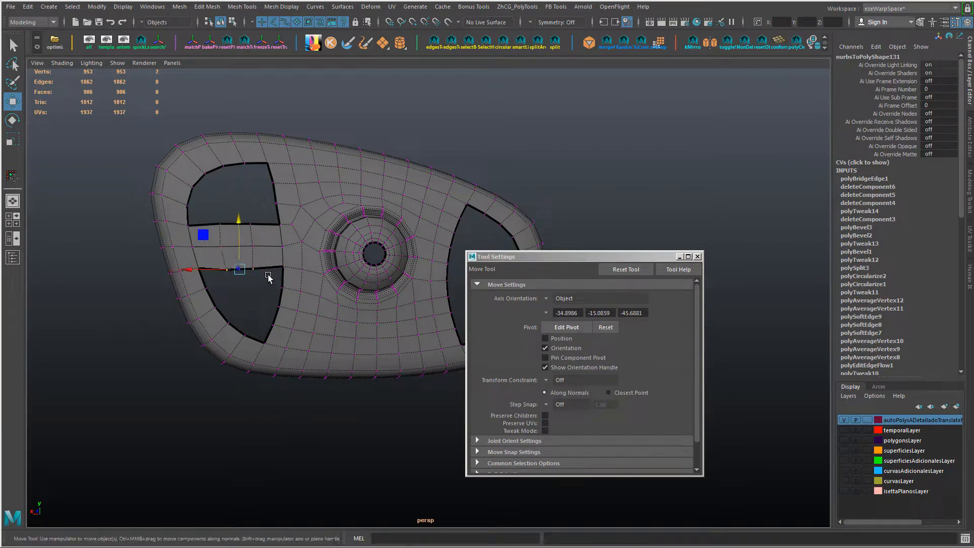
middle_click_drag(250, 316, 248, 311)
left_click(220, 222)
left_click_drag(275, 220, 268, 311, "alt")
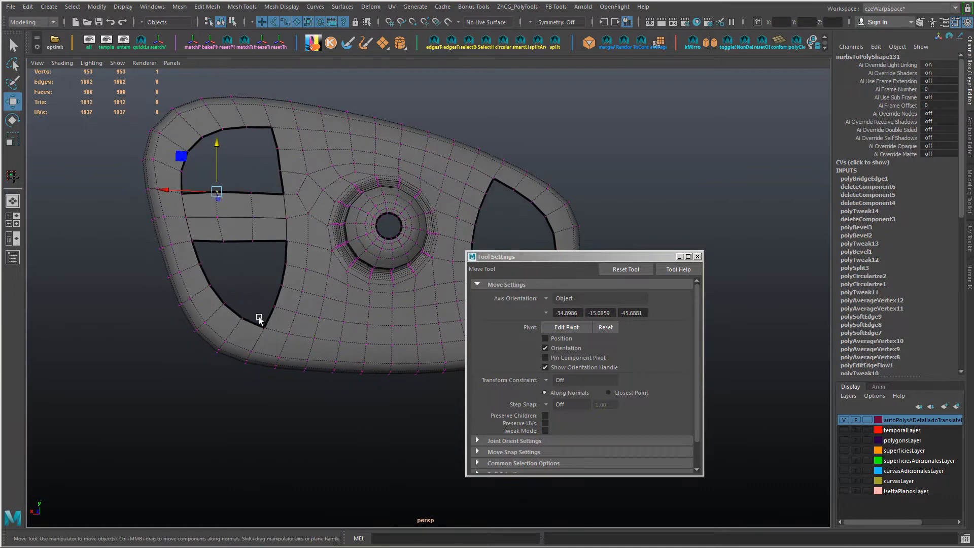
Step: Bridge the opposite border edges near the lower hole's bottom corner and reshape the strip by moving its middle edge
key("F10")
left_click(233, 311)
left_click(281, 297, "shift")
key("g")
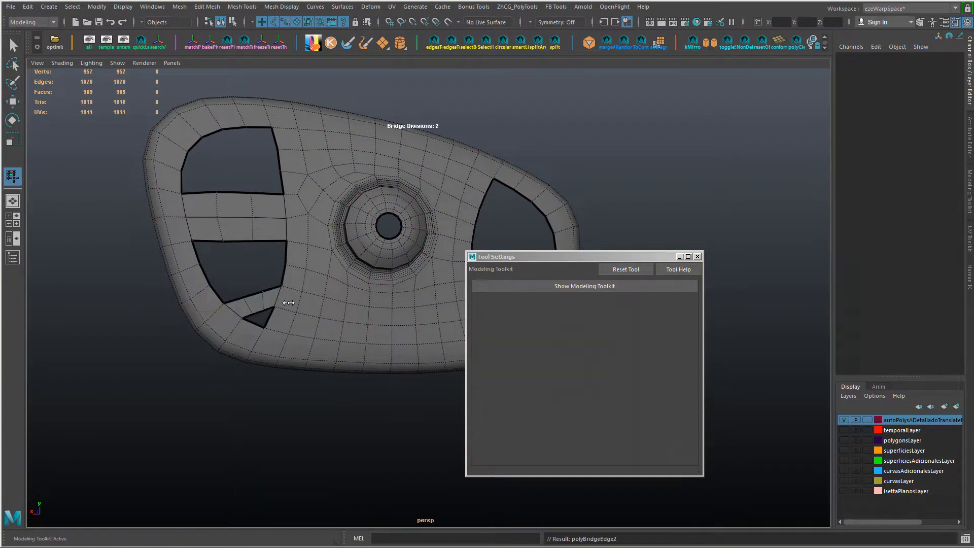
right_click_drag(261, 310, 258, 277)
left_click(230, 305)
key("w")
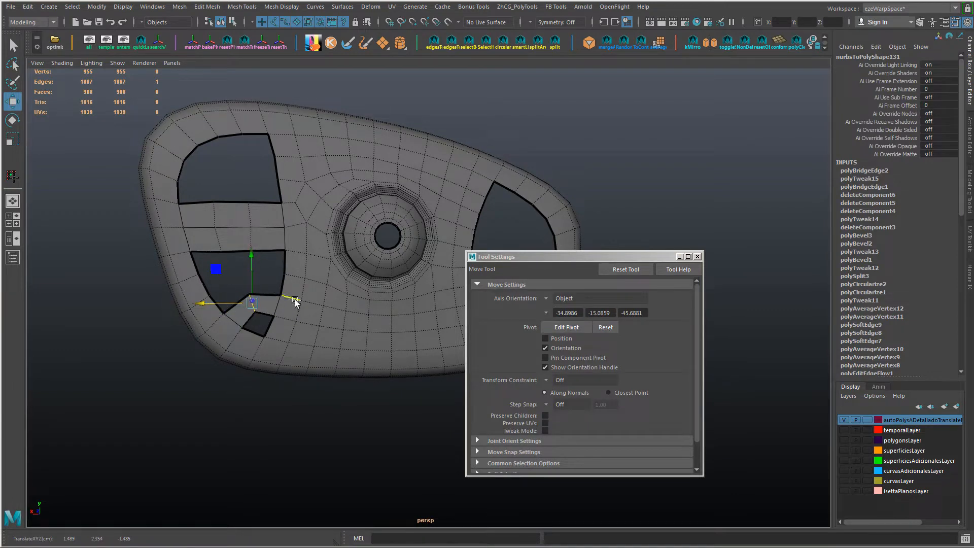
Step: Bridge the lower hole's opposite side edges with a band, and bridge the band's middle edge to the strip above it
left_click(286, 263, "shift")
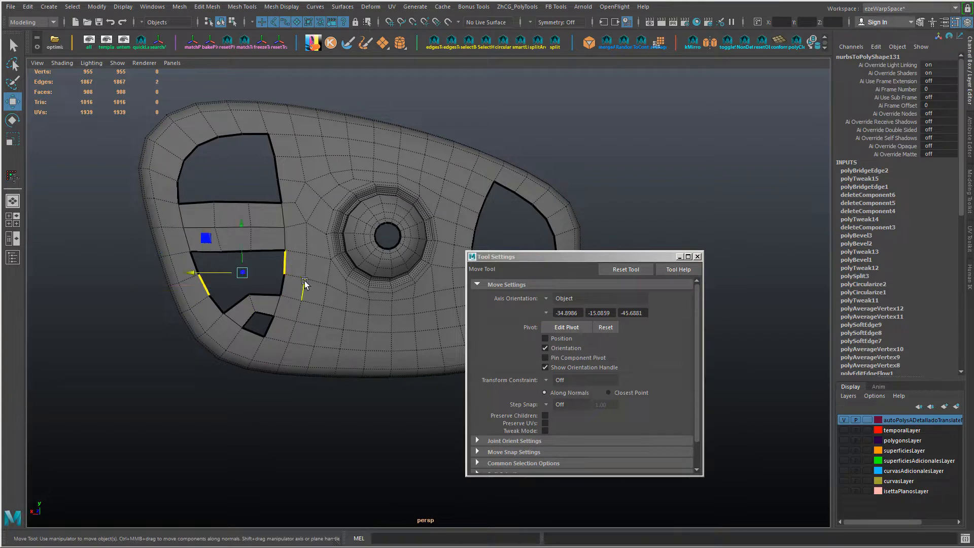
key("g")
left_click_drag(296, 284, 267, 270, "alt")
key("w")
left_click(252, 254)
left_click(247, 243, "shift")
key("g")
key("w")
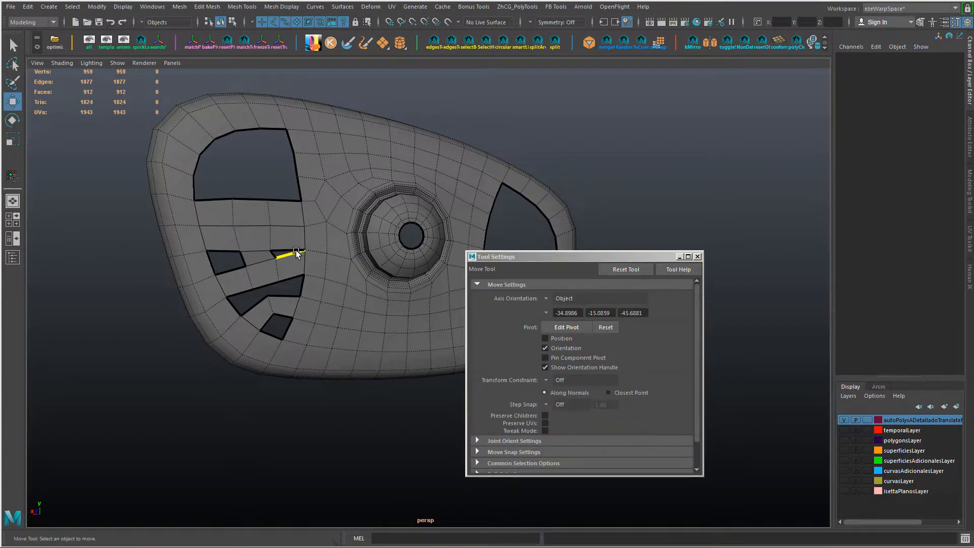
Step: Fill the two small holes left between the new band and the middle strip
double_click(296, 251)
double_click(222, 248, "shift")
right_click_drag(222, 247, 242, 314, "shift")
key("F9")
Step: Move vertices and edges of the filled lower bands to even out the face spacing
left_click_drag(242, 313, 237, 283, "alt")
right_click_drag(255, 237, 251, 224)
left_click(251, 234)
left_click_drag(250, 190, 249, 186)
left_click_drag(306, 222, 274, 243, "alt")
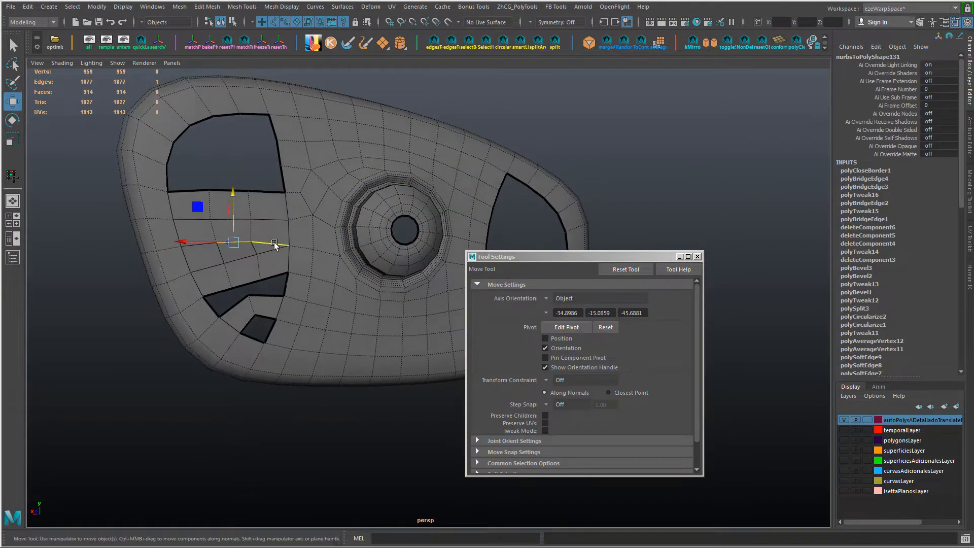
right_click_drag(291, 250, 263, 243)
left_click(254, 240)
left_click_drag(202, 240, 207, 240, "ctrl+shift")
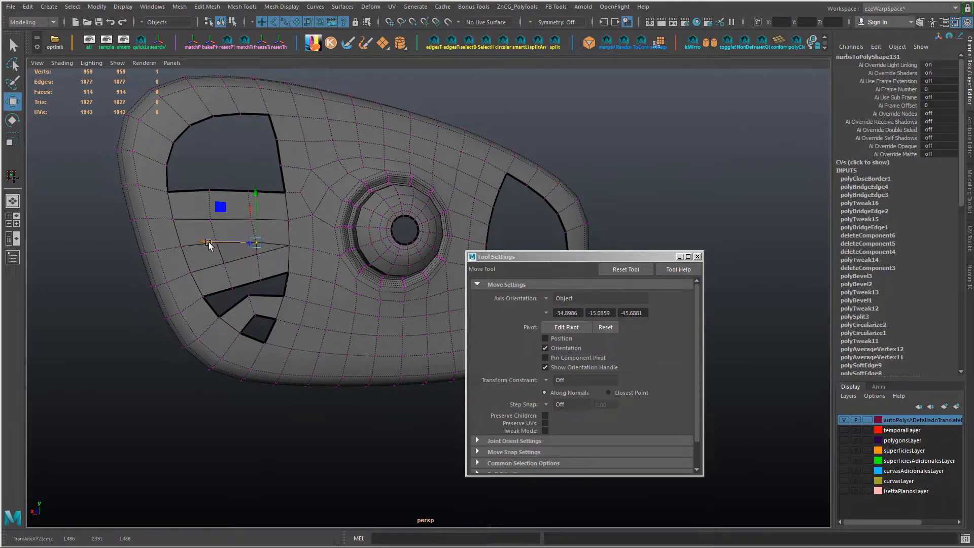
left_click_drag(285, 264, 265, 285, "alt")
left_click(239, 278)
mouse_move(239, 231)
left_mouse_down("ctrl+shift")
mouse_move(260, 270)
mouse_move(225, 222)
left_mouse_up("ctrl+shift")
left_click(243, 297)
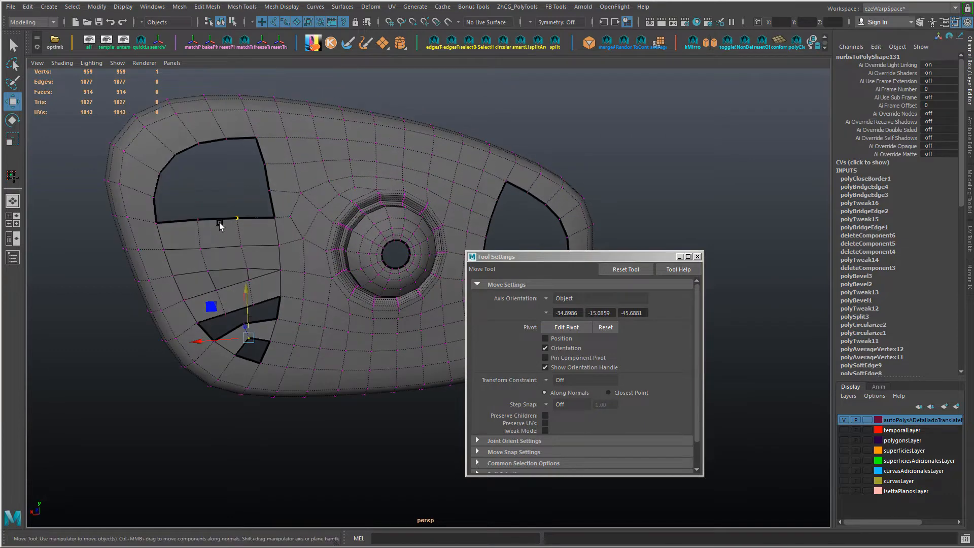
Step: Bridge the upper hole's outer corner edge to its mount-side edge with 2 divisions and bend the strip by moving its inner edges
right_click_drag(256, 208, 234, 202)
left_click(167, 163)
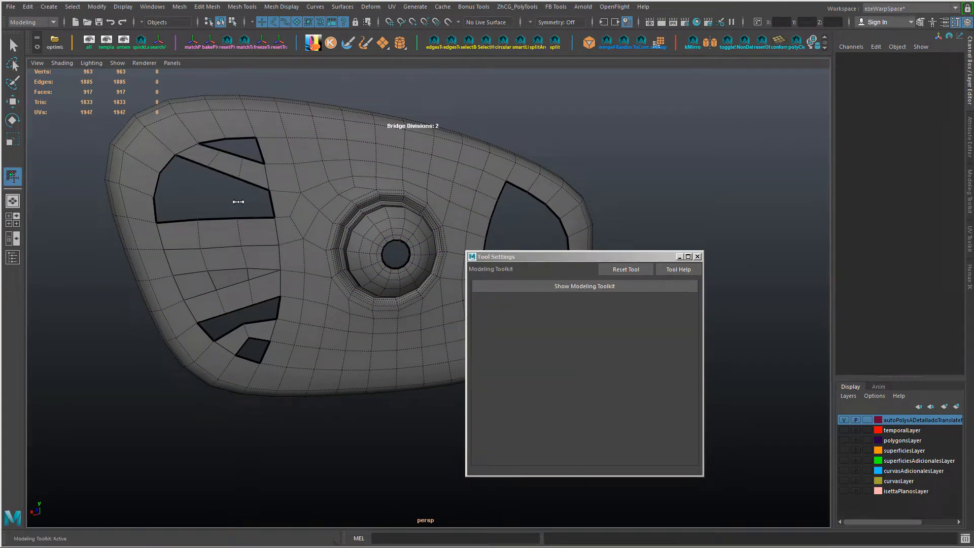
key("w")
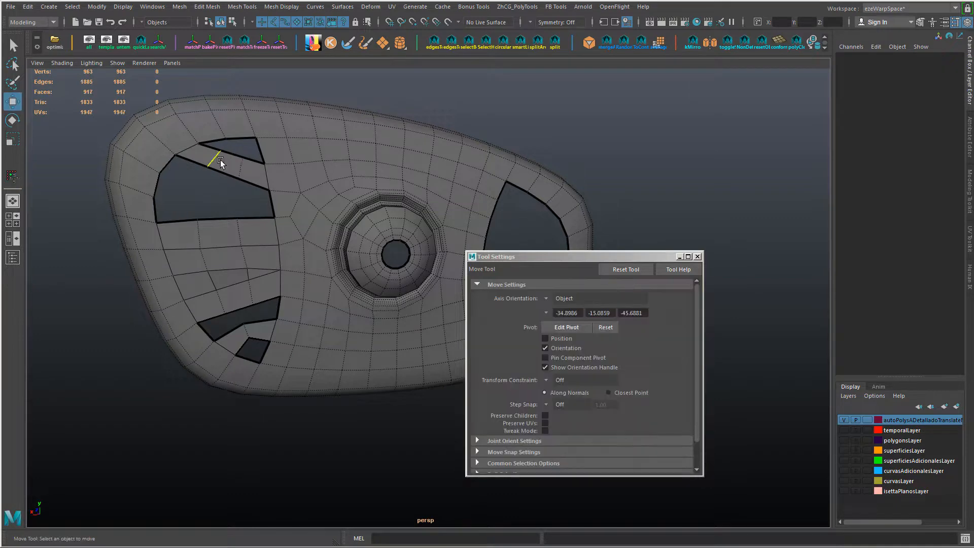
left_click(218, 159)
left_click(241, 166, "shift")
left_click_drag(224, 116, 223, 124)
left_click(216, 168)
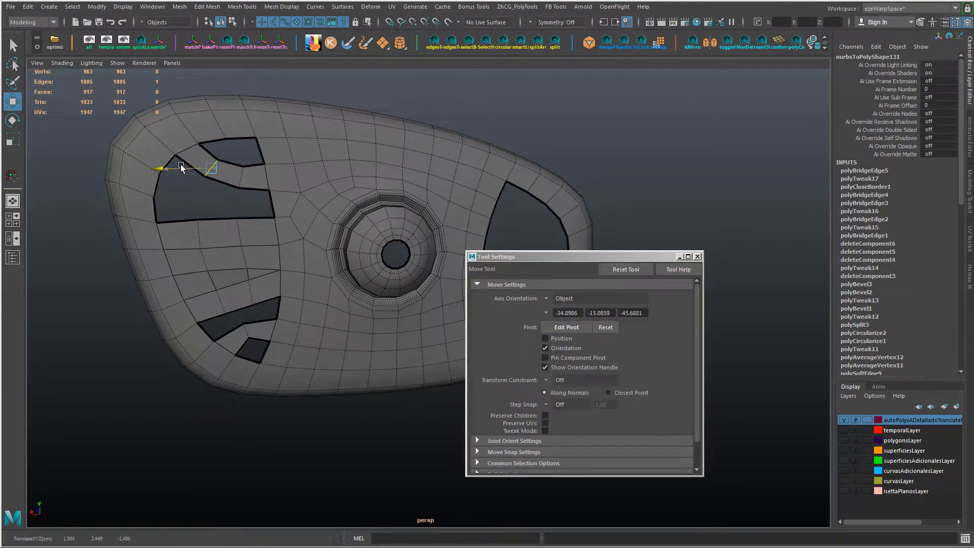
left_click_drag(185, 163, 255, 181, "alt")
Step: Fill the gap above the curved upper strip and connect two of the new face's vertices with an edge
right_click_drag(235, 147, 233, 282, "shift")
left_click_drag(233, 281, 262, 257, "alt")
mouse_move(269, 223)
right_mouse_down()
mouse_move(231, 223)
mouse_move(286, 230)
right_mouse_up()
left_click(246, 178)
left_click(265, 205, "shift")
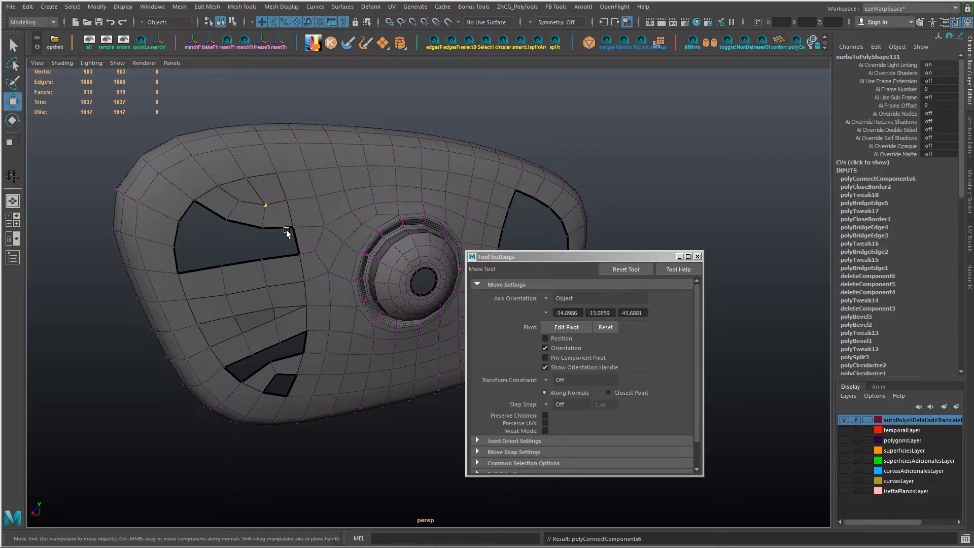
Step: Bridge the curved upper strip down to the middle strip along the outer side of the upper hole
left_click_drag(285, 230, 192, 209, "alt")
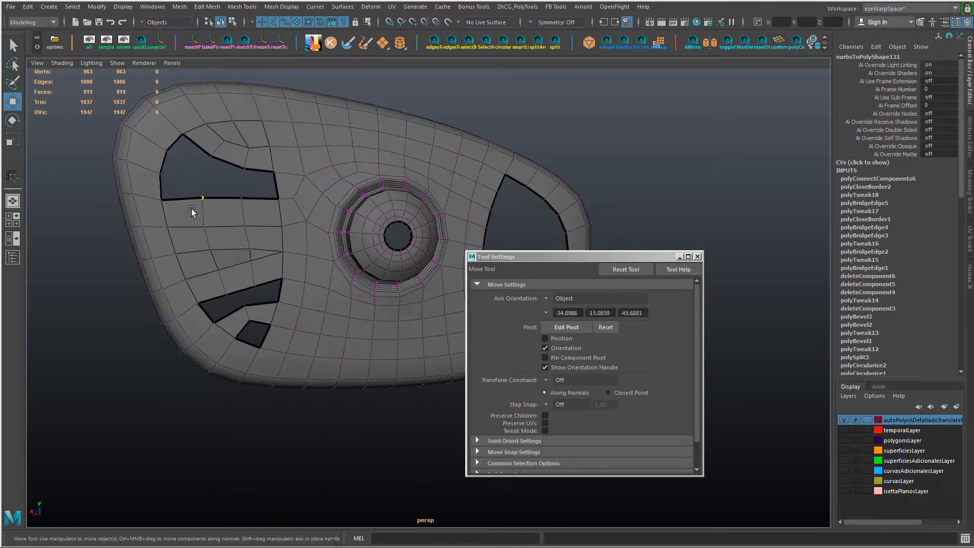
right_click_drag(191, 209, 191, 195)
left_click(186, 199)
left_click(199, 146, "shift")
right_click_drag(202, 150, 267, 217, "shift")
key("w")
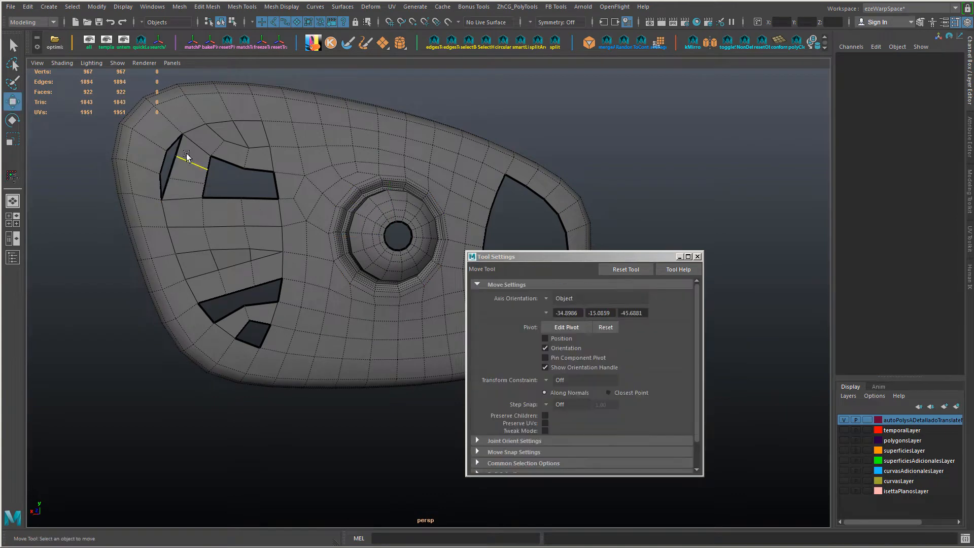
Step: Snap the new strip's outer vertices onto the housing border to close the narrow gap, and adjust its inner vertices
right_click_drag(186, 157, 152, 156)
left_click(176, 156)
key("v")
left_click_drag(176, 156, 211, 189)
left_click(169, 177)
left_click_drag(171, 176, 166, 176)
key("r")
middle_click_drag(182, 233, 165, 252)
left_click_drag(165, 252, 156, 239, "alt")
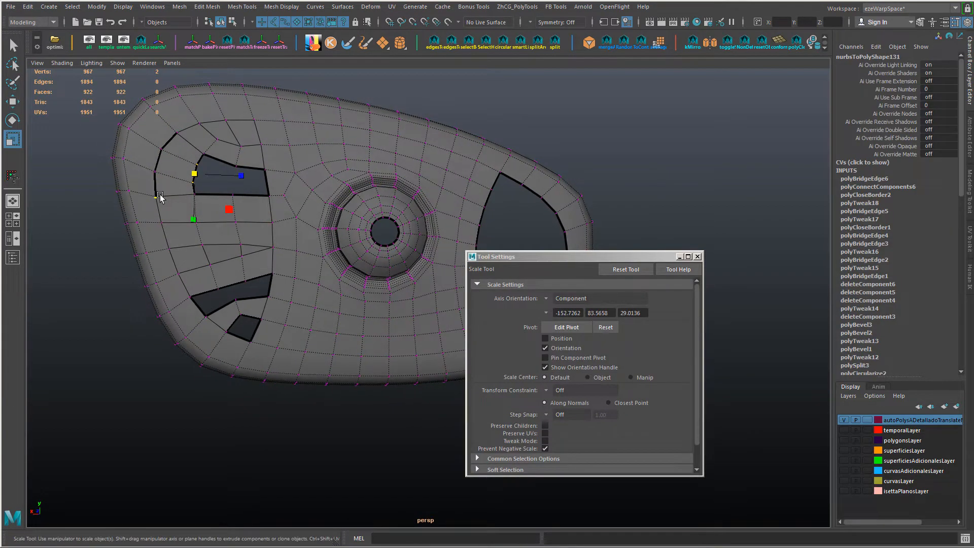
left_click(158, 197)
Step: Fill the small four-sided hole at the bottom corner of the wide end
left_click_drag(251, 241, 278, 250, "alt")
middle_click_drag(281, 251, 282, 201, "alt")
left_click_drag(282, 201, 259, 249, "alt")
key("F10")
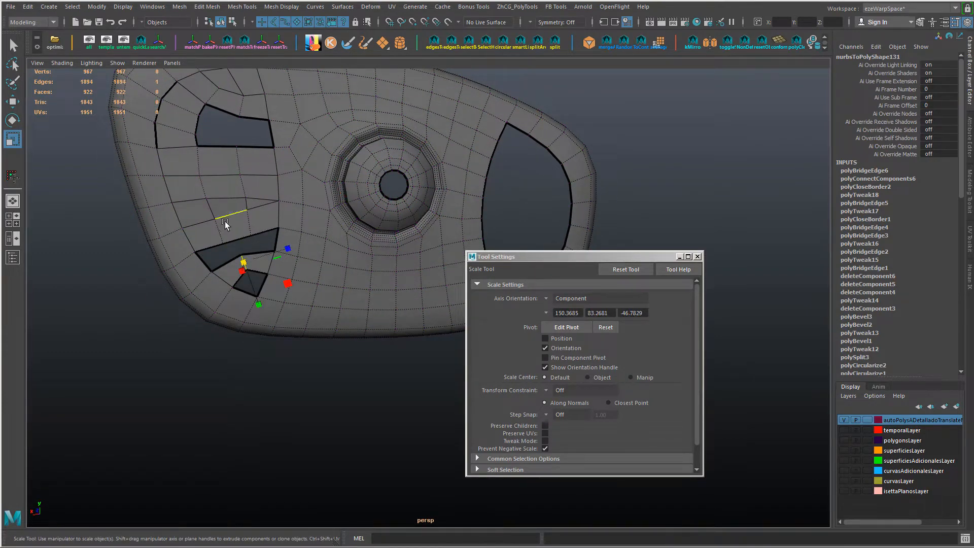
right_click_drag(266, 272, 268, 406, "shift")
left_click_drag(259, 364, 261, 273, "alt")
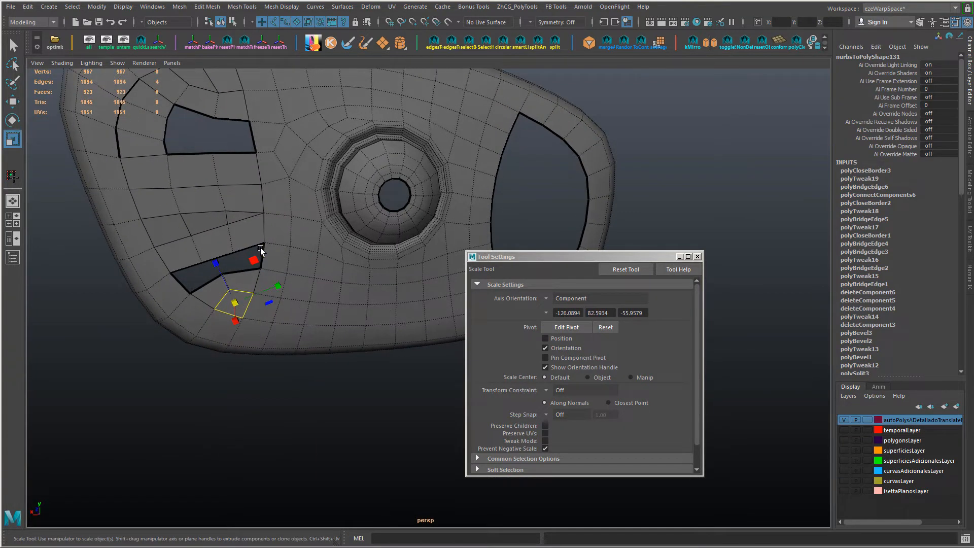
Step: Bridge the upper hole's edges on the mount side with 0 divisions and fill the remaining opening
left_click(230, 139)
left_click(230, 120)
left_click(232, 152, "shift")
right_click_drag(231, 155, 213, 205, "shift")
middle_click_drag(213, 202, 252, 247, "alt")
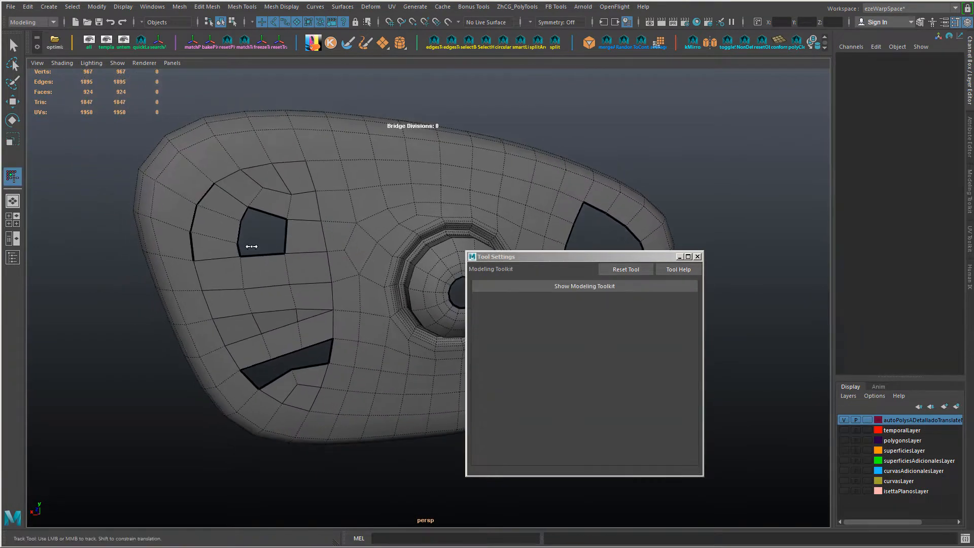
key("w")
left_click(269, 213)
right_click_drag(269, 214, 269, 348, "shift")
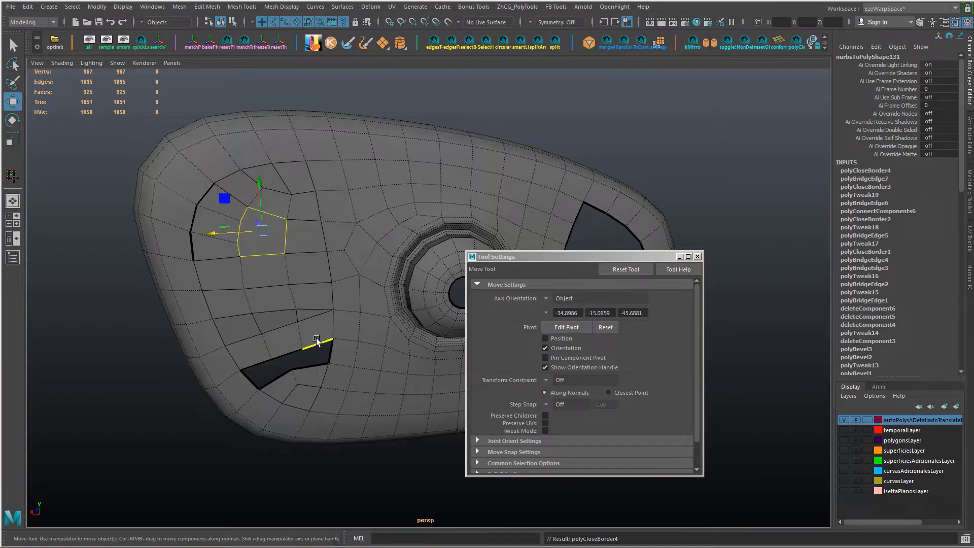
Step: Fill the last elongated hole in the lower part of the wide end
left_click(316, 344)
key("g")
left_click_drag(317, 316, 310, 222, "alt")
left_click(216, 195)
Step: Merge all of the housing's vertices, trying a distance threshold of 0.001 and setting it to 0
right_click_drag(315, 222, 340, 208)
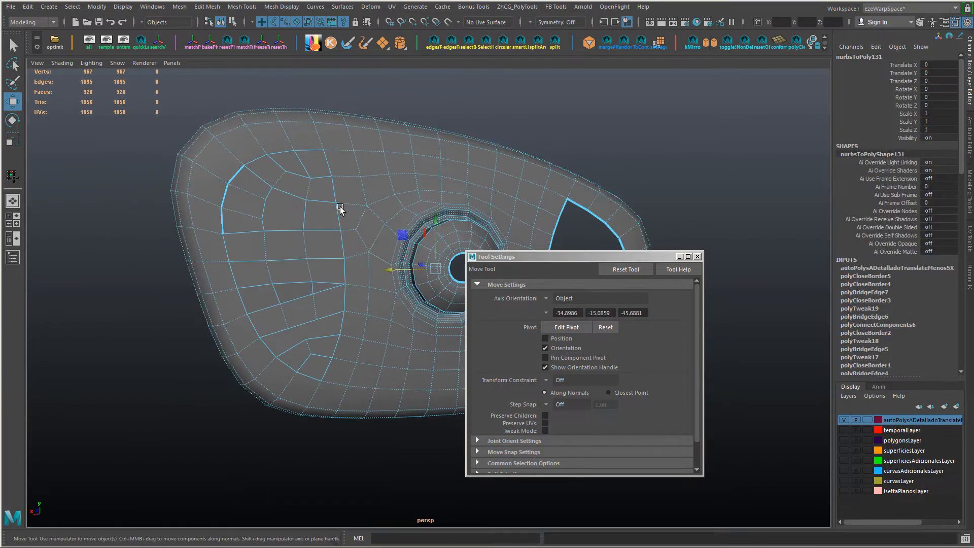
right_click_drag(246, 208, 364, 205, "shift")
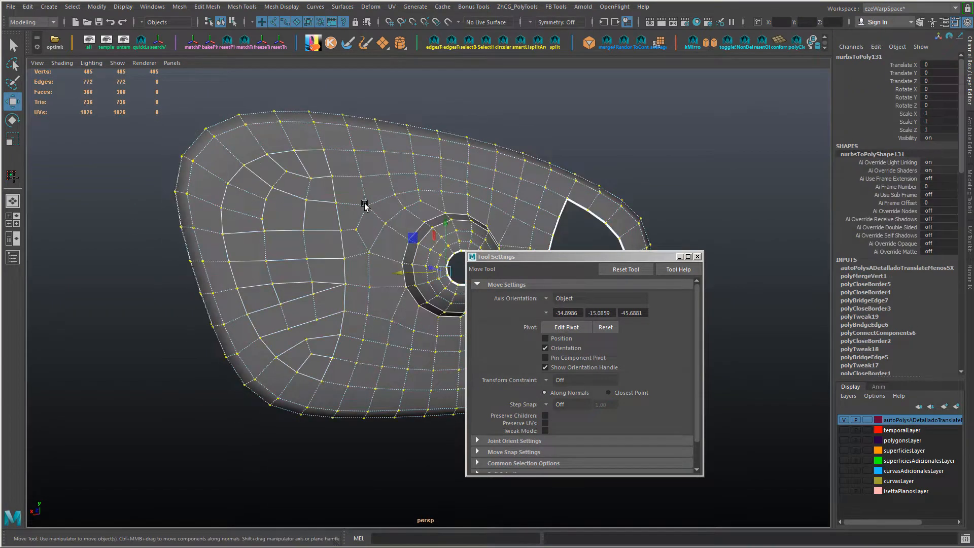
left_click(892, 276)
scroll(892, 278, "down", 8)
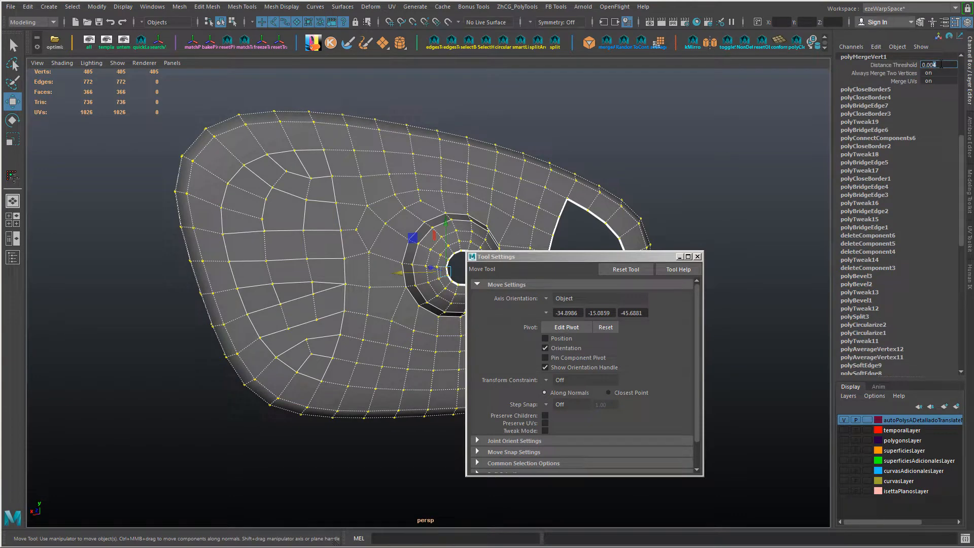
key("Return")
scroll(379, 183, "up", 6)
left_click(380, 182)
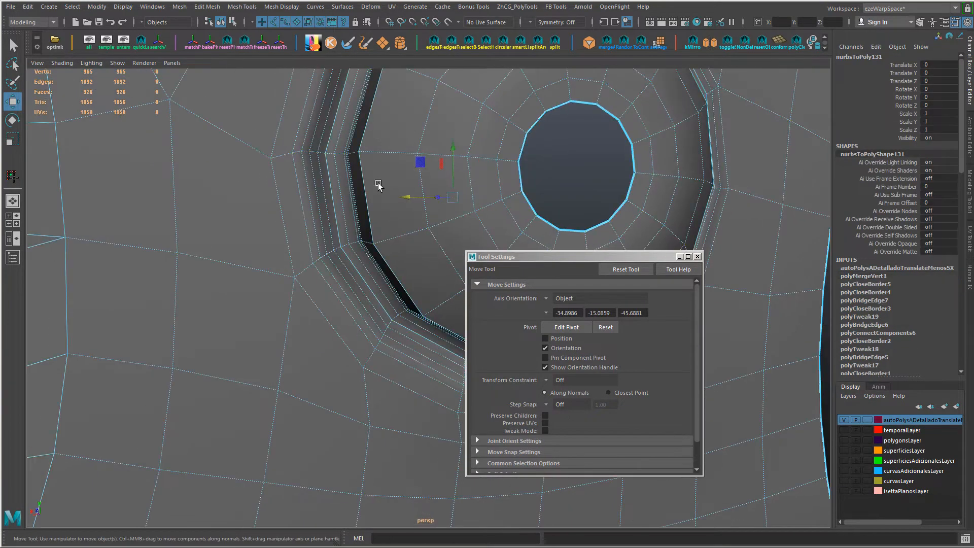
key("ctrl+z")
key("ctrl+z")
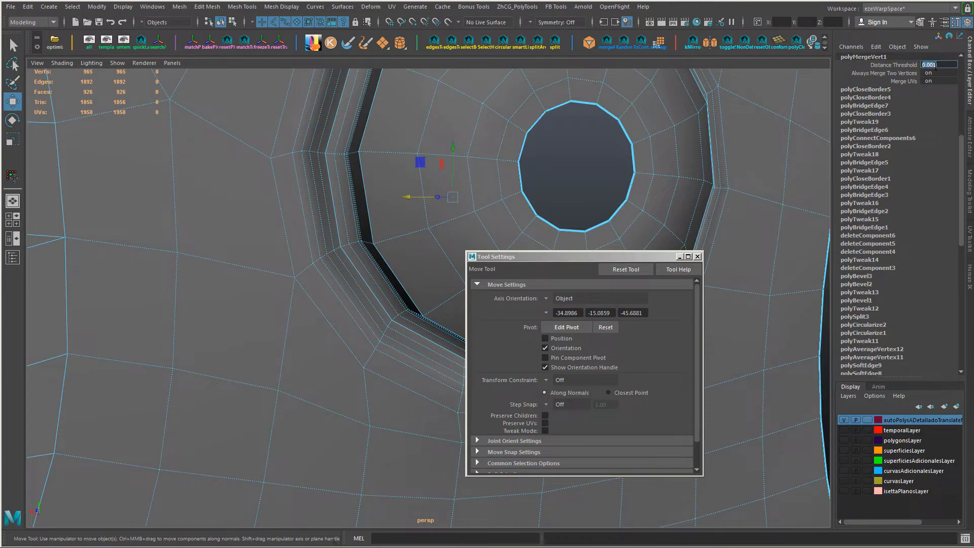
scroll(270, 291, "down", 7)
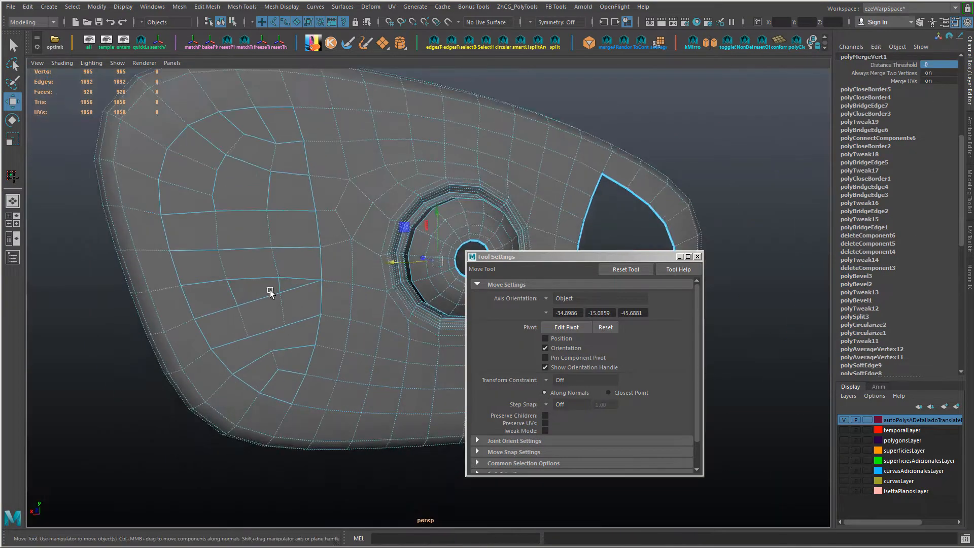
Step: Soften the edges of the merged housing mesh
left_click_drag(269, 291, 315, 355, "alt")
middle_click_drag(314, 356, 277, 396, "alt")
right_click_drag(239, 276, 299, 310, "shift")
left_click(472, 123)
scroll(321, 215, "down", 5)
left_click(322, 215)
Step: Preview the housing smoothed, move the tool settings window aside, and return to the unsmoothed display
key("3")
left_click(301, 168)
left_click_drag(300, 169, 299, 218, "alt")
left_click_drag(547, 256, 650, 280)
left_click_drag(290, 254, 315, 319, "alt")
left_click(310, 282)
key("1")
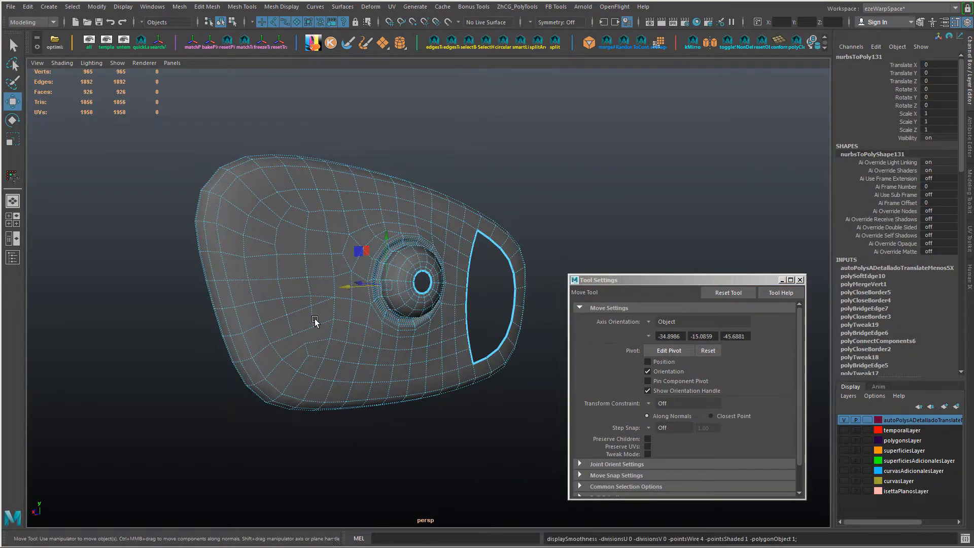
Step: Connect the three vertices around the lower corner of the rebuilt wide end with new edges
scroll(316, 324, "up", 4)
middle_click_drag(243, 366, 291, 370, "alt")
left_click_drag(291, 369, 272, 357, "alt")
right_click_drag(268, 245, 218, 246)
left_click(250, 324)
left_click(269, 337, "shift")
left_click(281, 312, "shift")
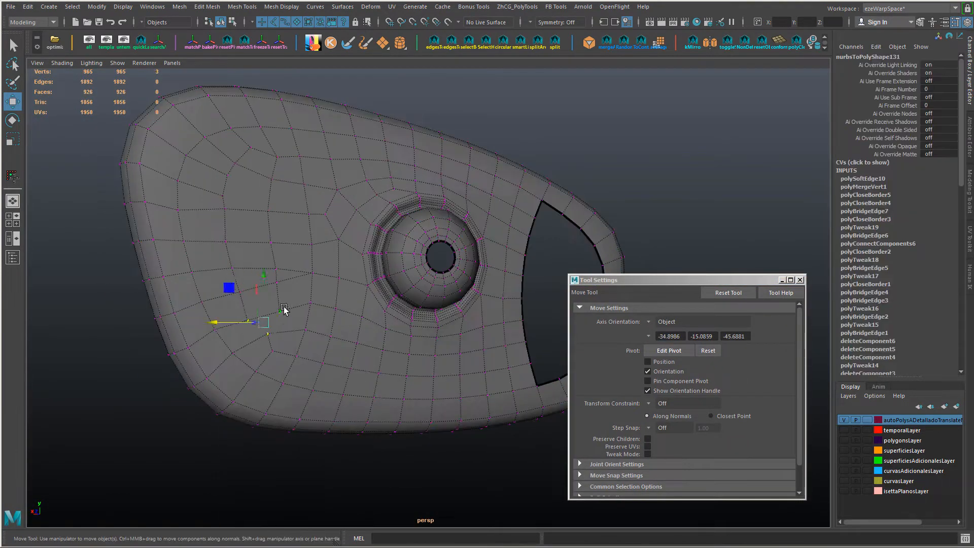
right_click_drag(283, 311, 307, 339, "shift")
left_click_drag(315, 356, 312, 371, "alt")
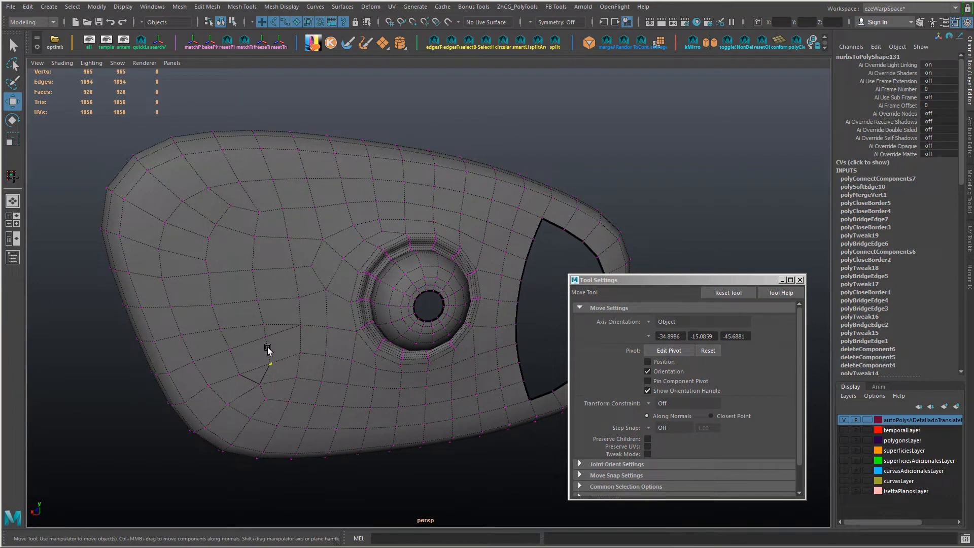
Step: Slide the vertex in the upper part of the rebuilt wide end to improve the edge flow
left_click_drag(258, 222, 258, 187)
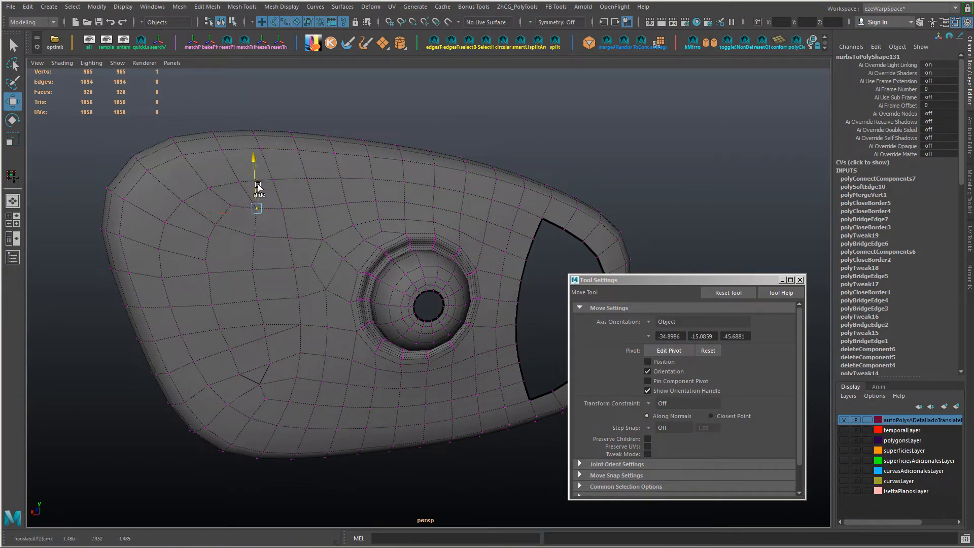
left_click_drag(212, 245, 240, 248, "alt")
right_click_drag(240, 247, 239, 185)
left_click_drag(239, 185, 150, 256, "alt")
Step: Select the row of edges running down the rebuilt wide end and connect them with a new line of edges
left_click(228, 206)
left_click(213, 226)
left_click(206, 240)
left_click(203, 262, "shift")
left_click(207, 276)
left_click(228, 350, "shift")
left_click_drag(167, 319, 204, 314, "ctrl+shift")
right_click_drag(244, 260, 232, 216)
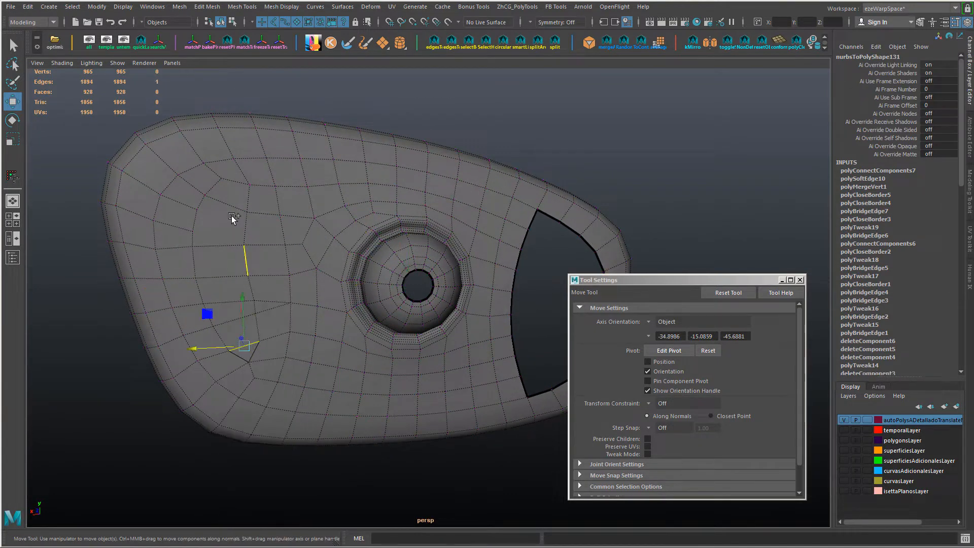
key("g")
left_click_drag(285, 291, 259, 288, "alt")
Step: Connect the row of edges down the wide end and shift the resulting vertical line of edges sideways for even spacing
key("r")
key("ctrl+z")
left_click_drag(196, 240, 205, 228, "ctrl+shift")
key("w")
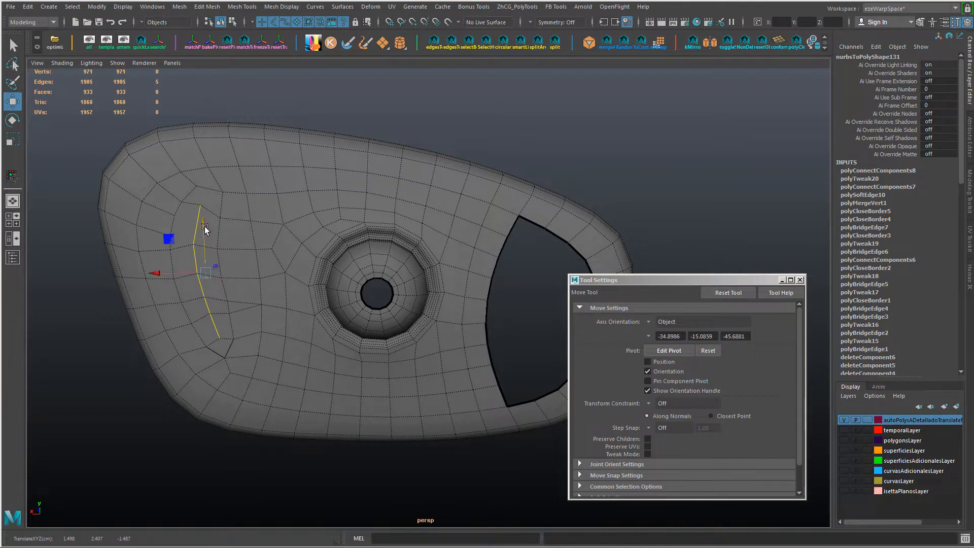
key("r")
left_click_drag(321, 320, 242, 304, "alt")
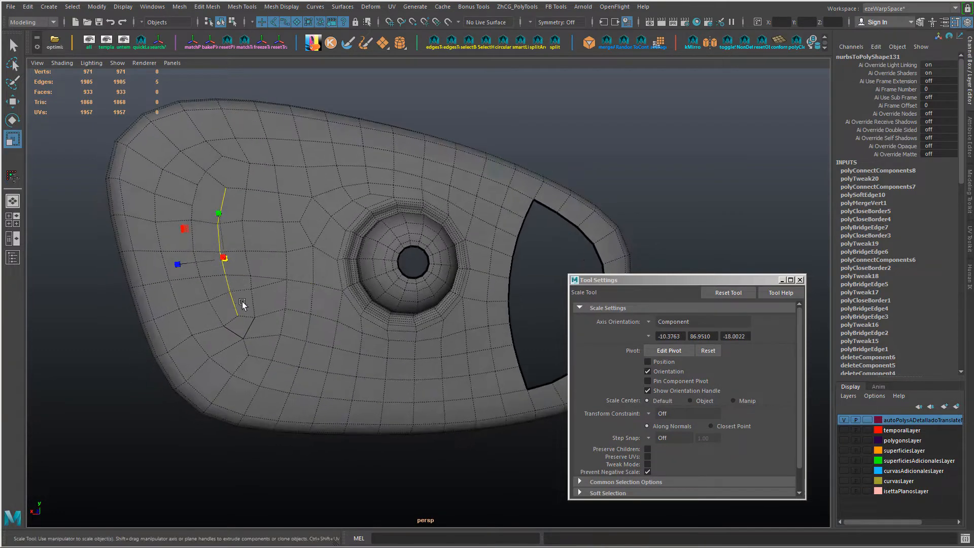
key("w")
right_click_drag(223, 238, 193, 236)
Step: Slide the vertices around the upper part of the new vertical edge line to even out the neighbouring quads
left_click(219, 222)
left_click_drag(218, 202, 194, 183)
left_click(194, 219)
left_click_drag(203, 211, 249, 243, "alt")
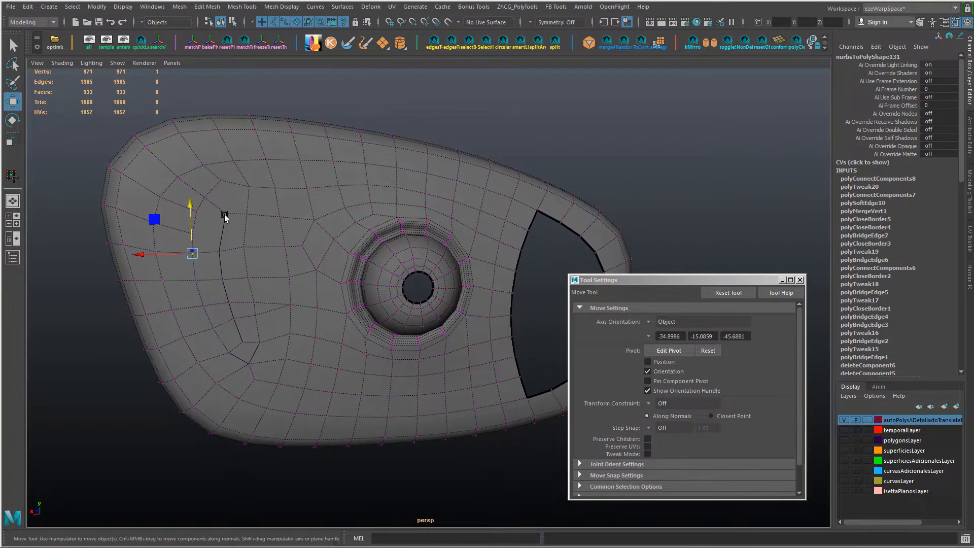
Step: Connect the upper end vertex of the new line to its neighbouring vertices and delete the redundant edge beside it
left_click(225, 213, "shift")
right_click_drag(196, 216, 213, 212, "shift")
right_click_drag(214, 212, 215, 186)
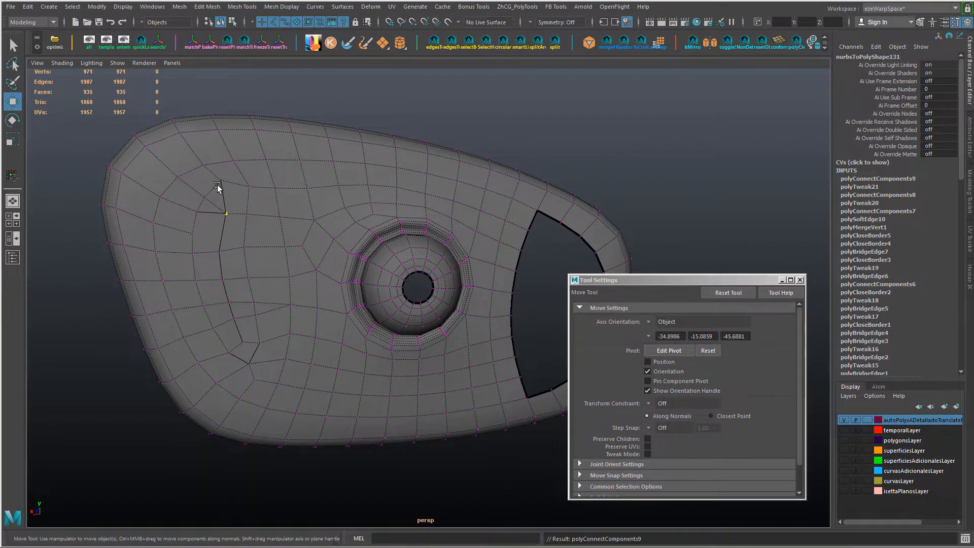
left_click(215, 205)
key("ctrl+Delete")
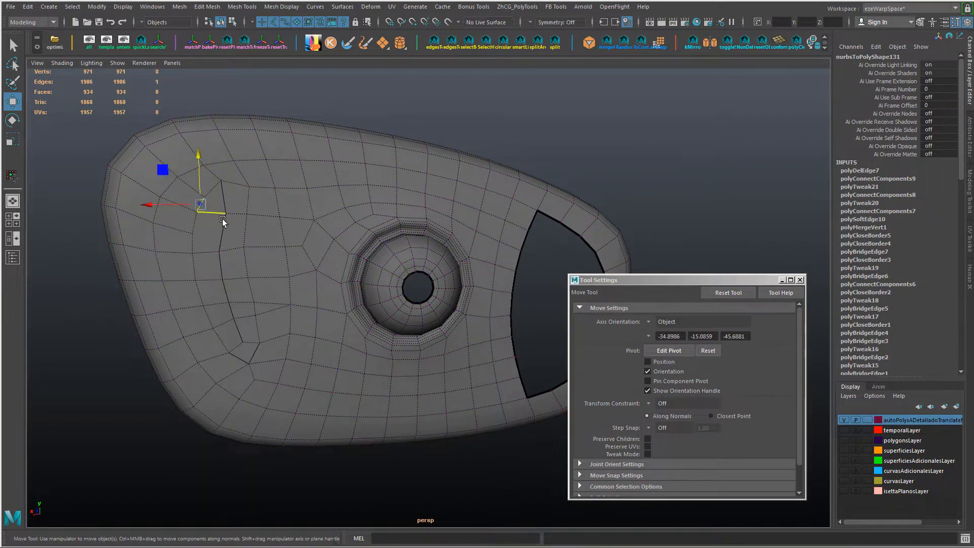
Step: Slide the vertices at the new line's upper corner to straighten the line and smooth the turn in the edge flow
middle_click_drag(222, 218, 161, 244, "shift")
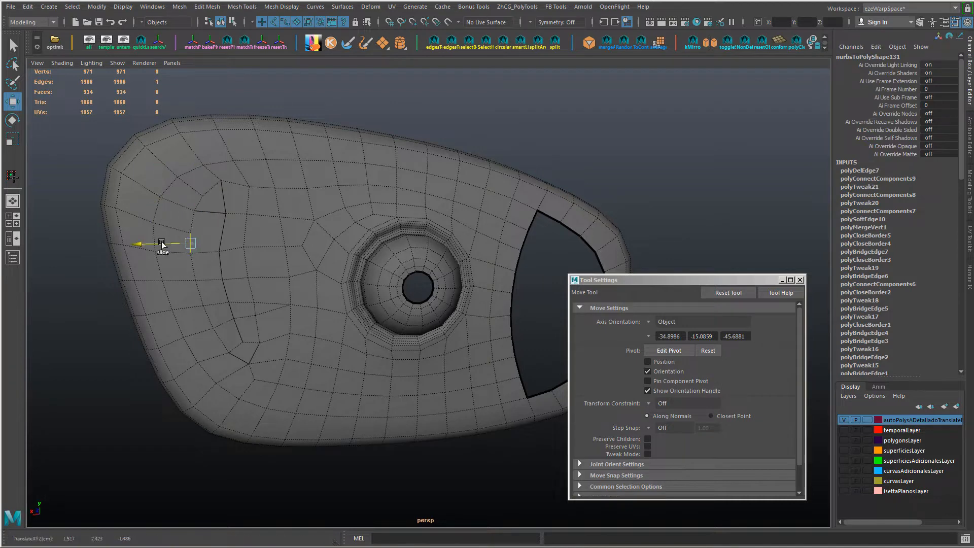
left_click(215, 214)
right_click_drag(245, 227, 224, 225)
left_click(226, 214)
left_click_drag(194, 213, 188, 213, "shift")
left_click(220, 180)
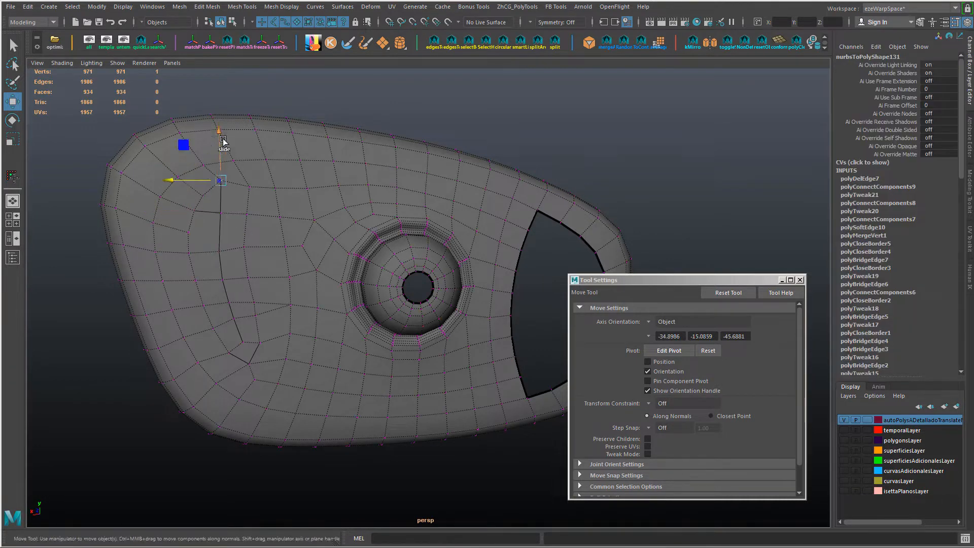
middle_click_drag(223, 141, 223, 140, "shift")
Step: Slide the upper vertices of the edge column between the new line and the dome to even its spacing
left_click(244, 247)
left_click_drag(198, 248, 203, 279, "ctrl+shift")
left_click(248, 278)
left_click(246, 248)
left_click(243, 214, "shift")
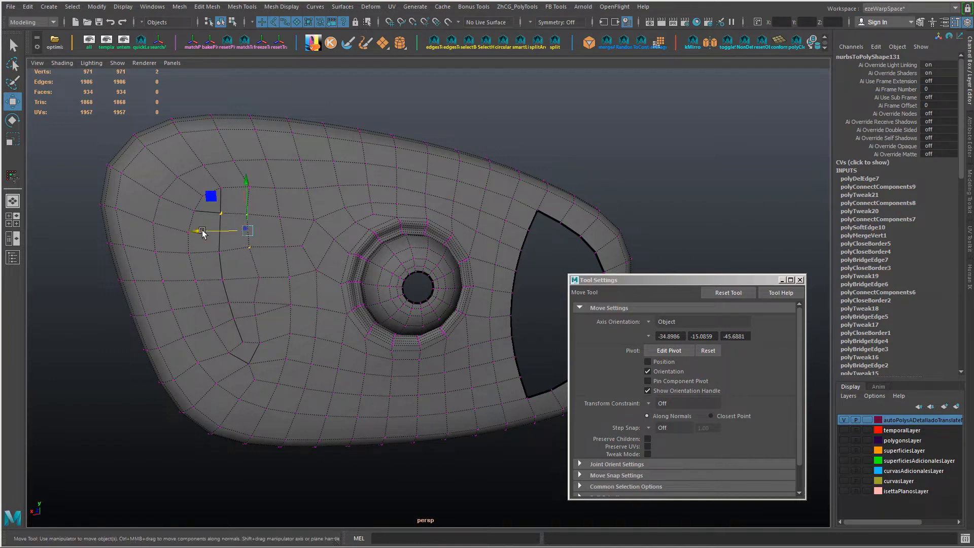
left_click_drag(202, 232, 206, 232, "ctrl+shift")
left_click_drag(244, 296, 213, 310)
left_click(254, 247)
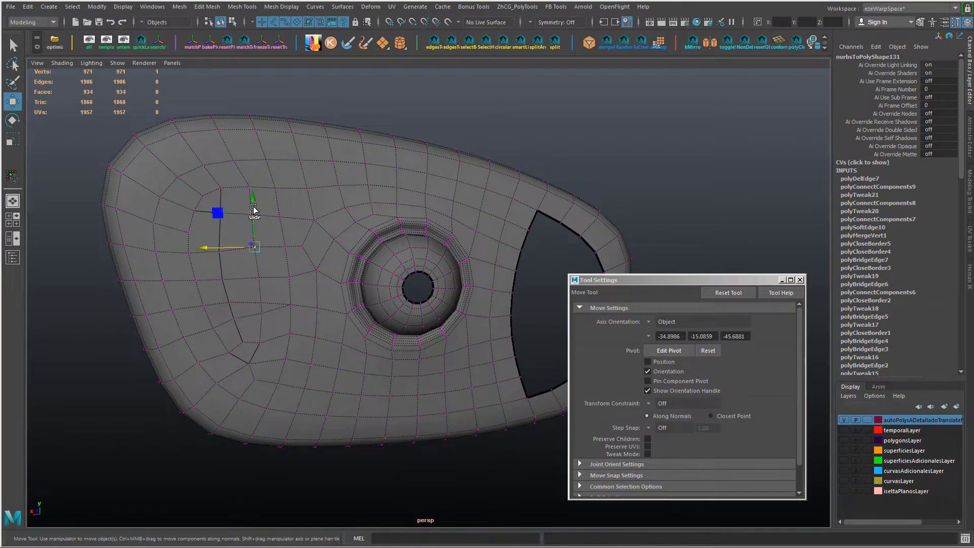
left_click_drag(255, 198, 256, 202, "ctrl+shift")
Step: Slide the lower vertices of the column beside the new line toward a smoother, evenly spaced curve
left_click_drag(244, 300, 251, 291, "alt")
left_click(248, 279)
left_click_drag(249, 235, 251, 240, "ctrl+shift")
left_click_drag(250, 282, 235, 298, "alt")
left_click_drag(244, 299, 275, 293, "alt")
left_click(261, 304)
left_click_drag(261, 254, 287, 303, "ctrl+shift")
left_click(256, 329)
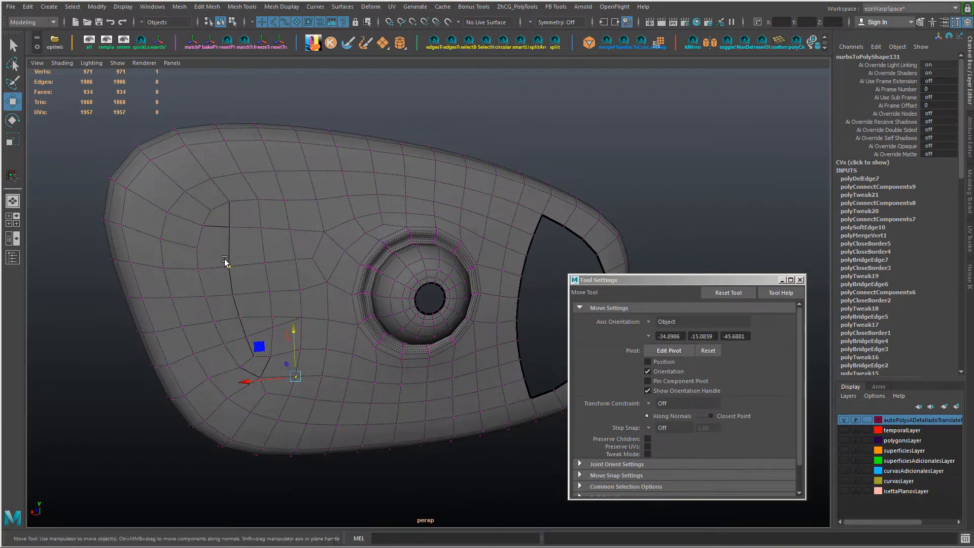
Step: Slide the vertices in the rows above the dome-side column to even out the quads in the wide end's upper area
right_click_drag(226, 264, 247, 248)
left_click_drag(248, 257, 281, 226, "alt")
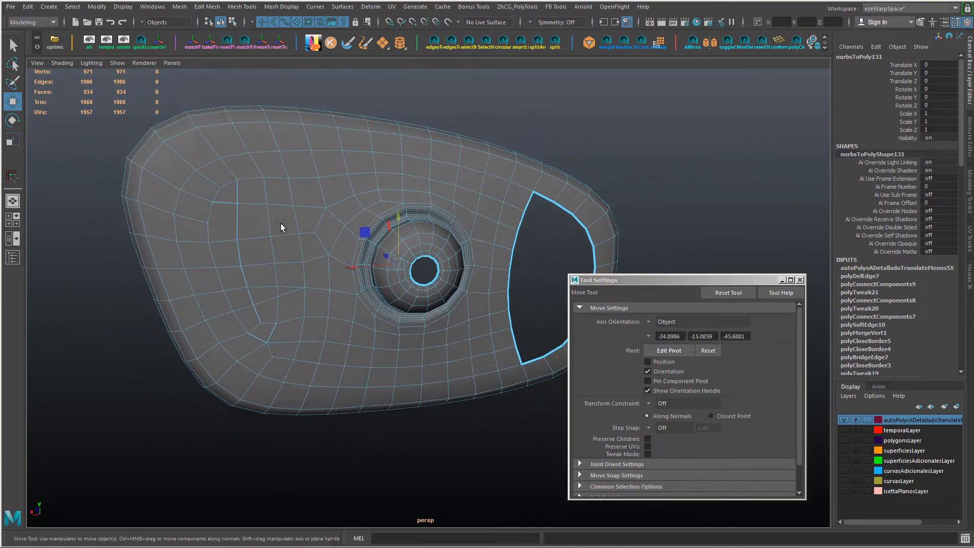
right_click_drag(296, 190, 263, 187)
left_click(288, 178)
left_click_drag(233, 180, 237, 180, "ctrl+shift")
left_click(294, 205)
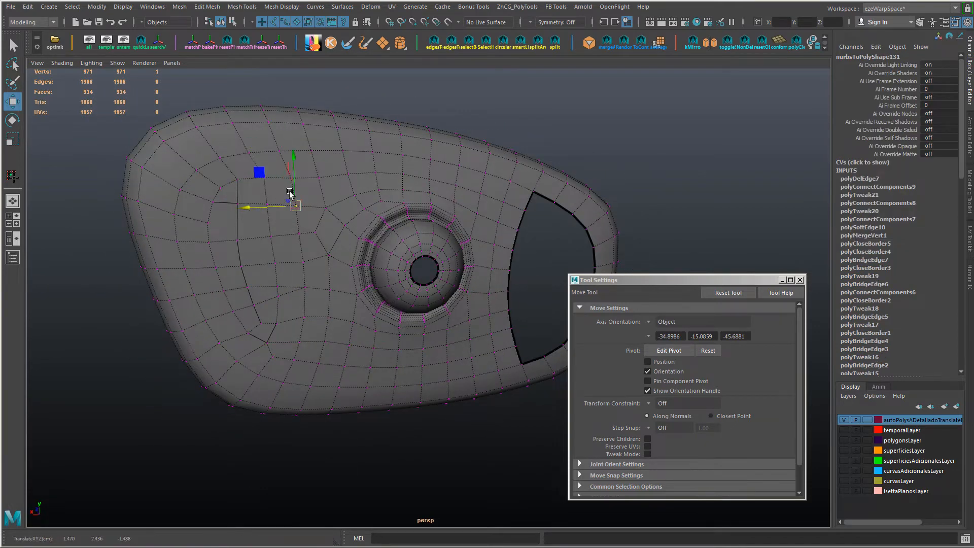
left_click(279, 152)
left_click(293, 180)
left_click(318, 177, "shift")
left_click_drag(304, 136, 317, 136)
left_click(348, 174, "shift")
left_click(262, 177)
left_click_drag(262, 151, 262, 149)
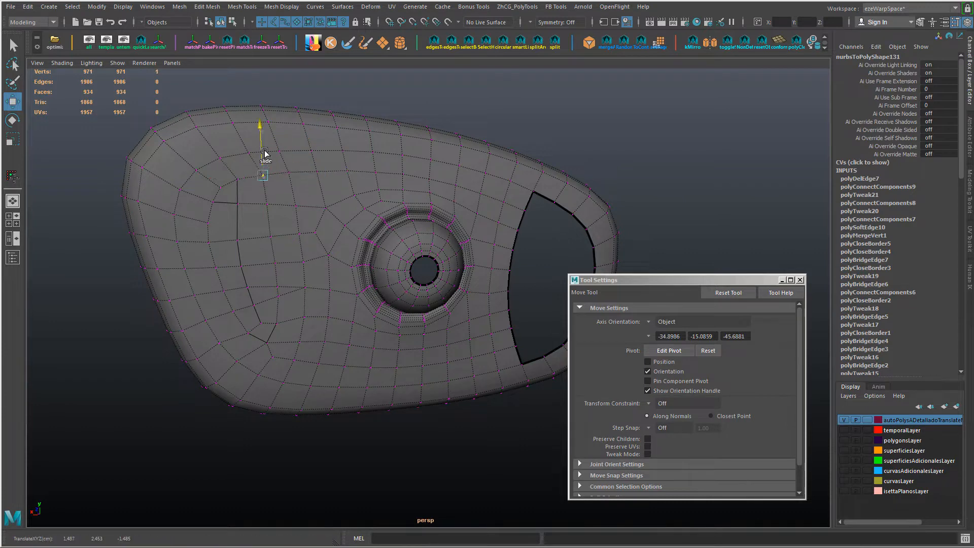
Step: Reposition the middle vertices of the column beside the new line, sliding neighbouring vertices together for smoother flow
left_click_drag(274, 222, 234, 216, "alt")
left_click(229, 220)
left_click(262, 221, "shift")
left_click_drag(248, 178, 290, 191, "ctrl+shift")
left_click_drag(285, 195, 227, 230, "alt")
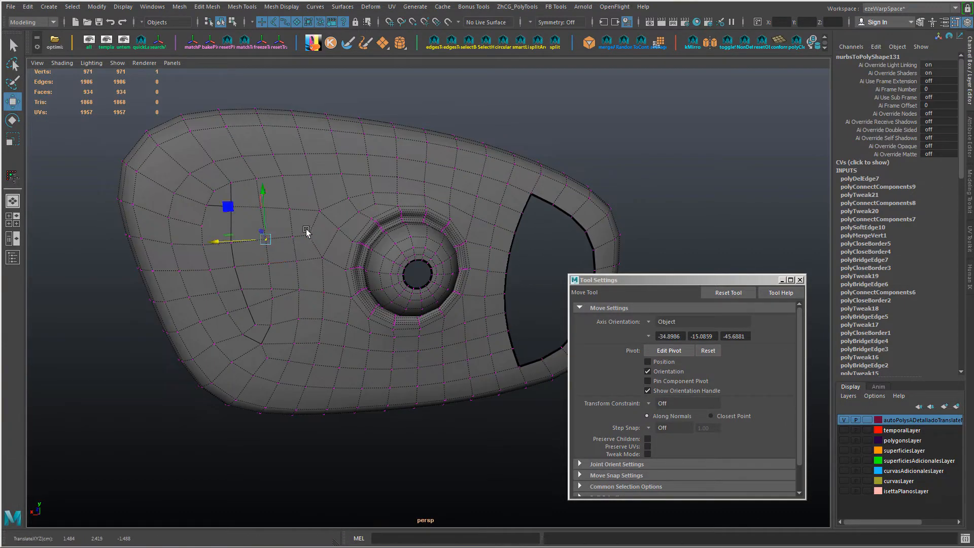
left_click_drag(307, 231, 252, 242, "alt")
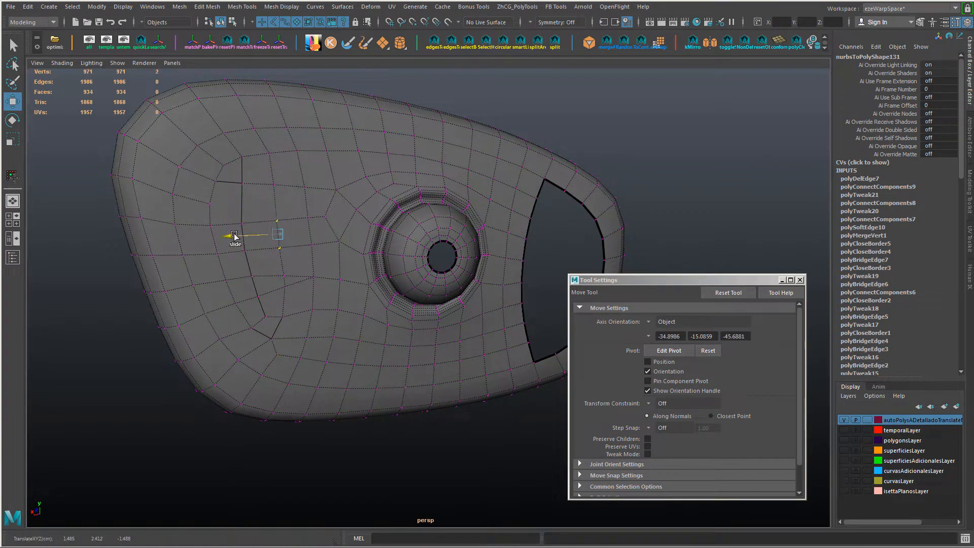
key("ctrl+z")
key("shift+z")
left_click_drag(195, 252, 196, 253)
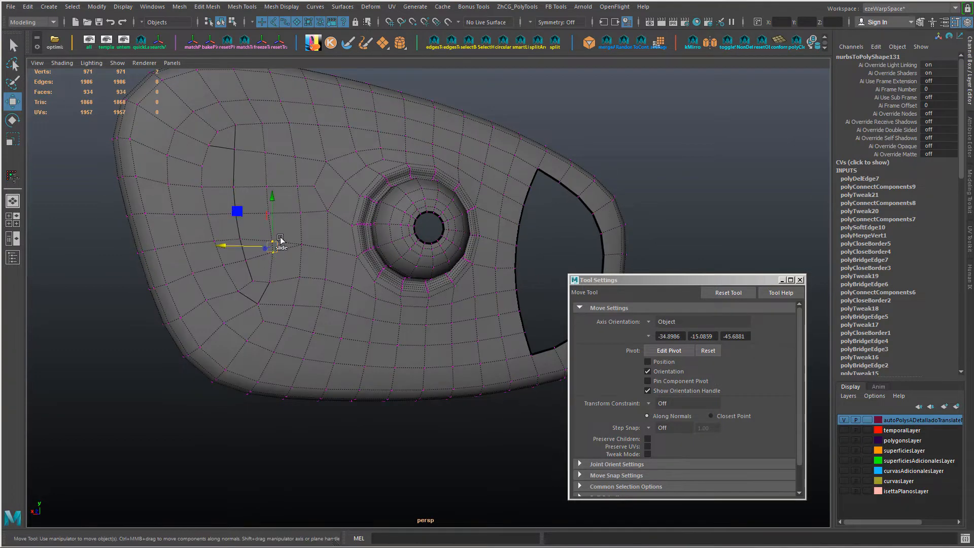
Step: Collapse the short edge of the narrow triangle beside the column and slide the column's vertex below it
key("F10")
left_click(292, 244)
key("ctrl+shift+c")
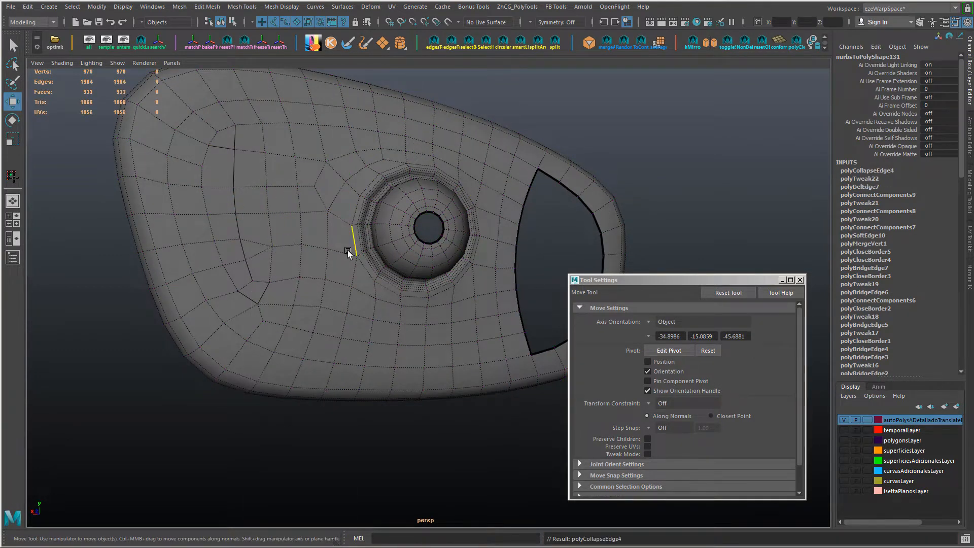
left_click_drag(348, 251, 258, 265, "alt")
key("F9")
left_click(258, 293)
left_click_drag(213, 289, 212, 303, "alt")
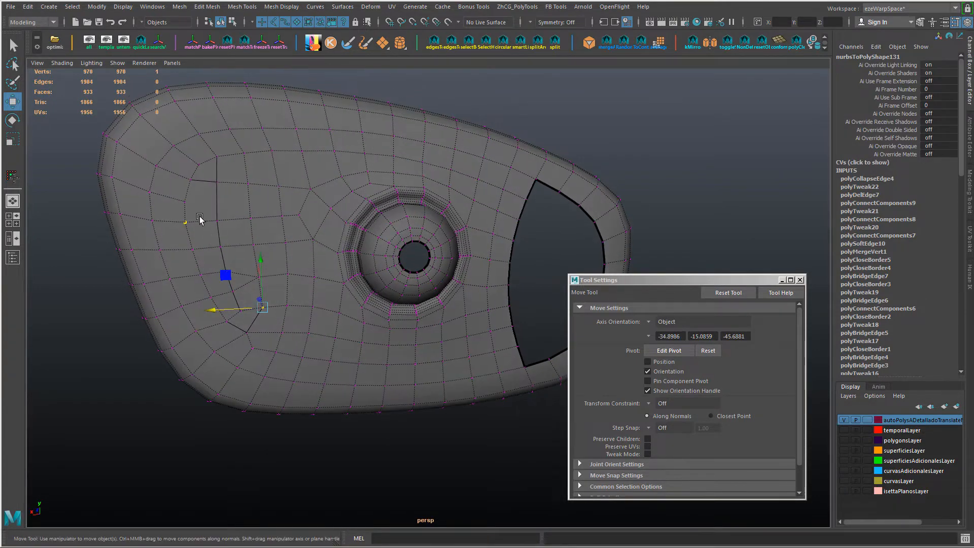
key("ctrl+shift+x")
left_click_drag(188, 206, 202, 211, "alt")
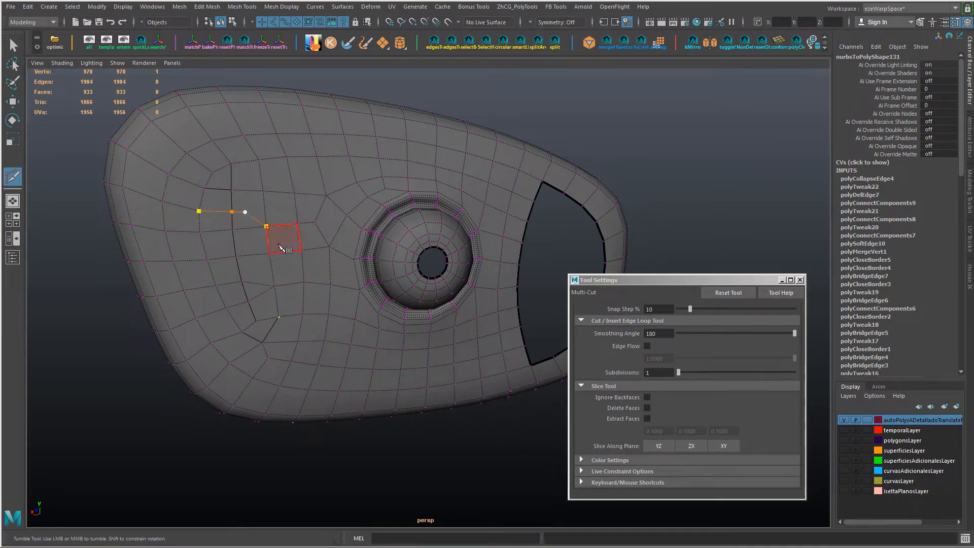
left_click_drag(279, 246, 294, 241, "alt")
right_click(294, 242)
left_click(251, 171)
left_click(272, 153)
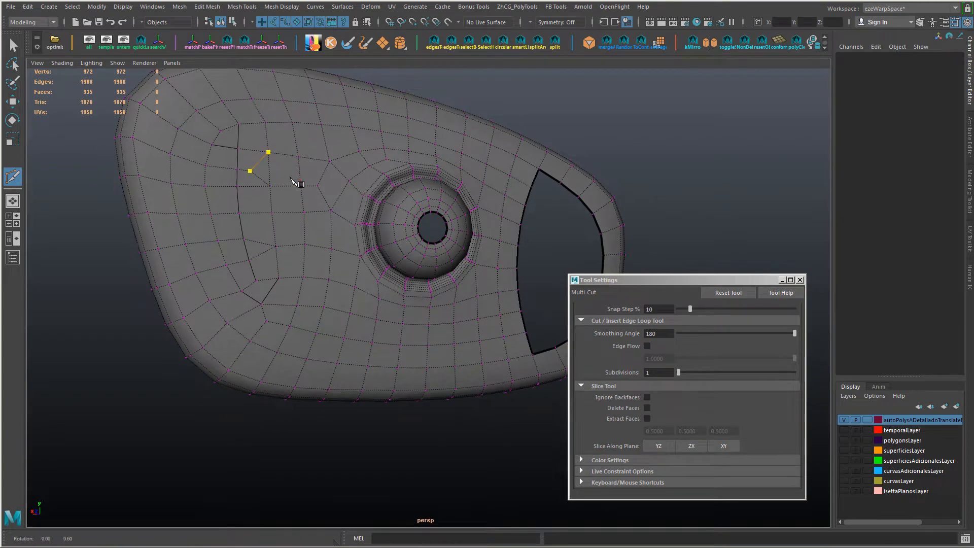
left_click_drag(290, 180, 295, 179, "alt")
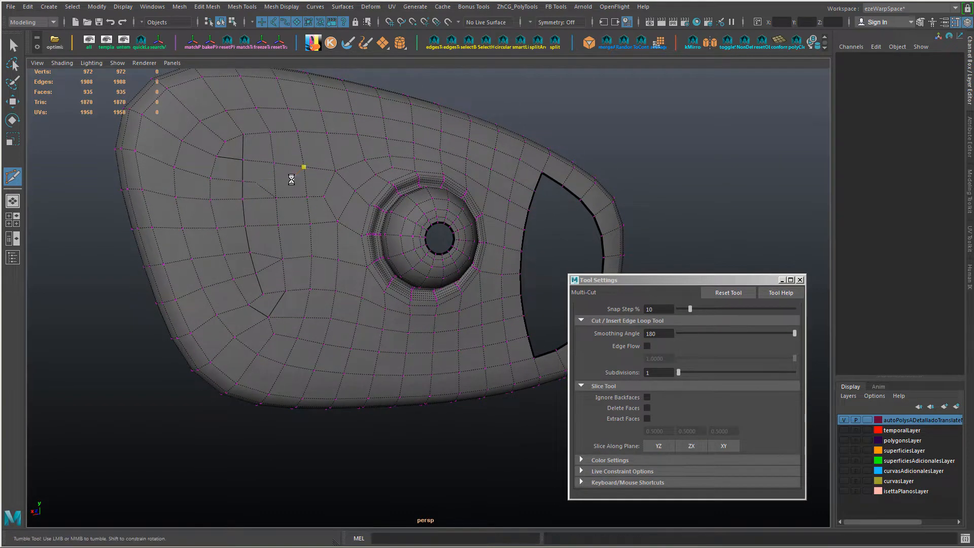
key("ctrl+z")
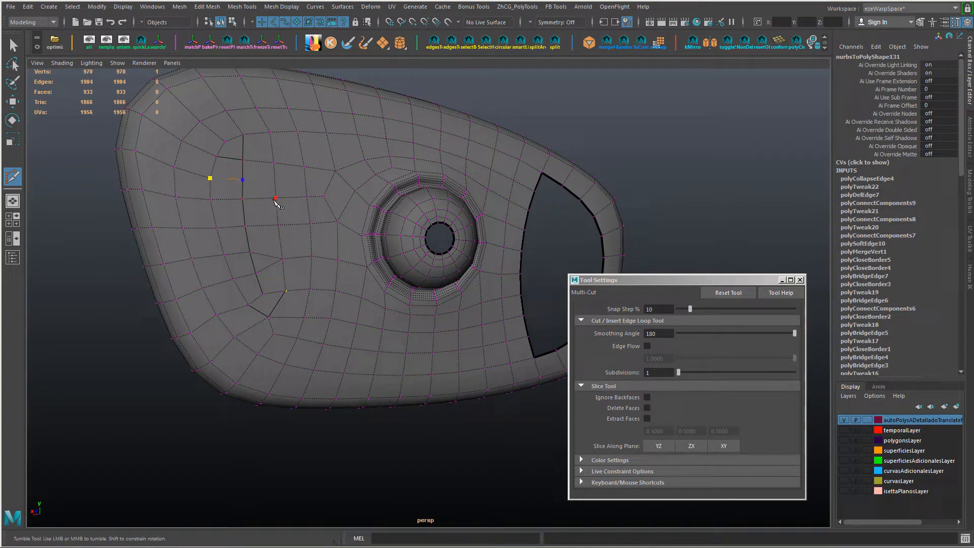
Step: Cut new edges with Multi-Cut from the outer column's vertex across the dark vertical line to the vertex on its dome side
left_click_drag(320, 246, 318, 246, "alt")
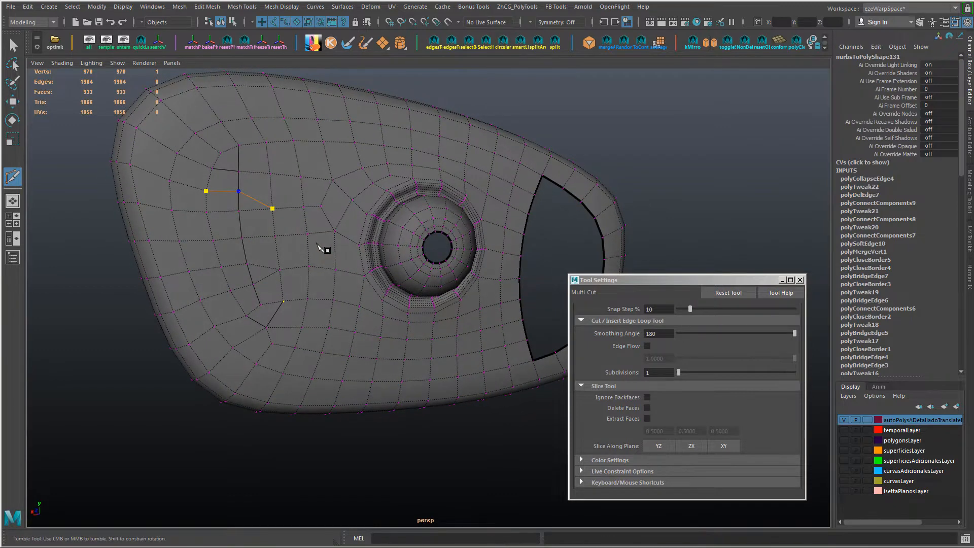
key("Return")
key("w")
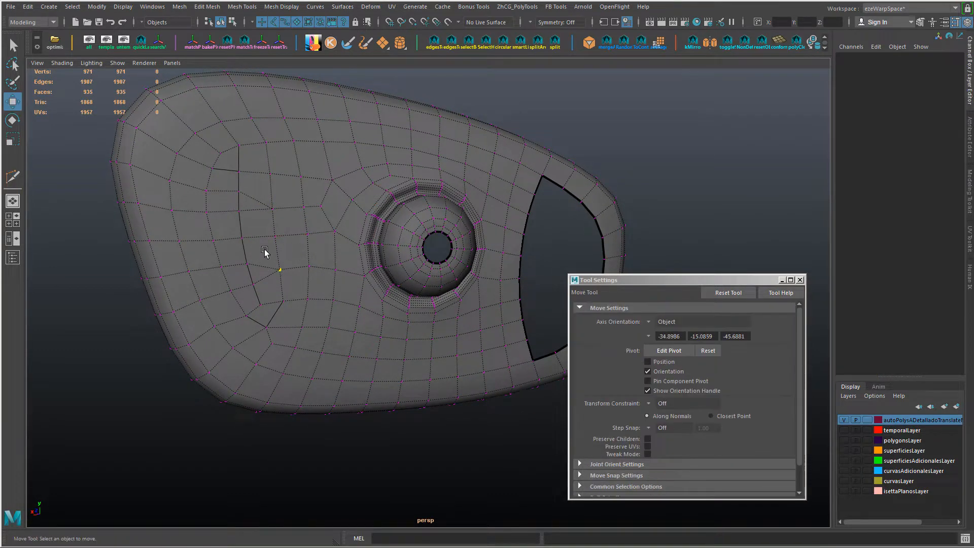
Step: Insert a short line of edges through the faces between the dark vertical line and the adjacent column
left_click(259, 236)
right_click_drag(259, 235, 277, 247, "ctrl")
key("r")
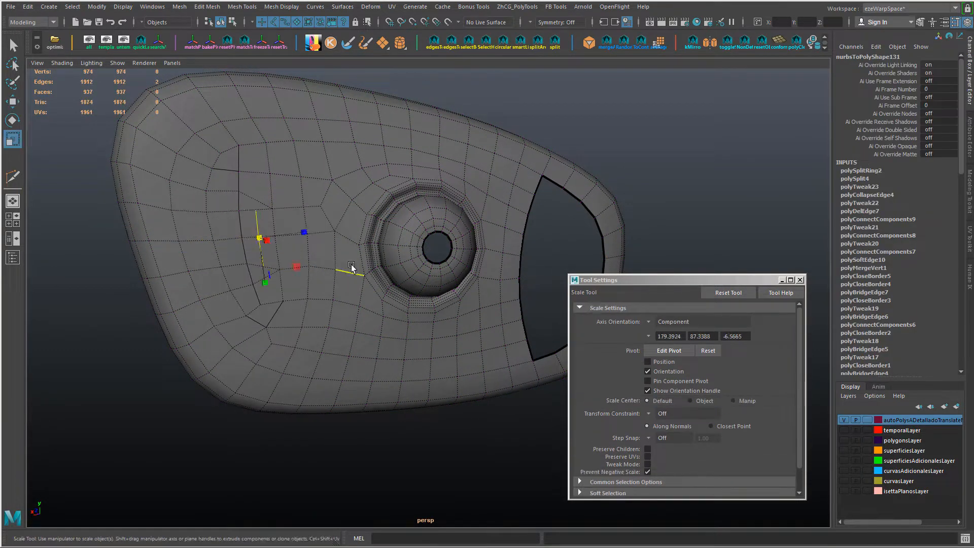
middle_click_drag(353, 268, 341, 265)
key("w")
Step: Examine the whole back of the housing, from the reworked wide end to the opening at the narrow end
right_click_drag(315, 282, 376, 219)
scroll(451, 130, "down", 3)
left_click(451, 130)
left_click_drag(450, 130, 390, 219, "alt")
left_click(424, 214)
middle_click_drag(390, 220, 283, 219, "alt")
left_click_drag(282, 219, 333, 245, "alt")
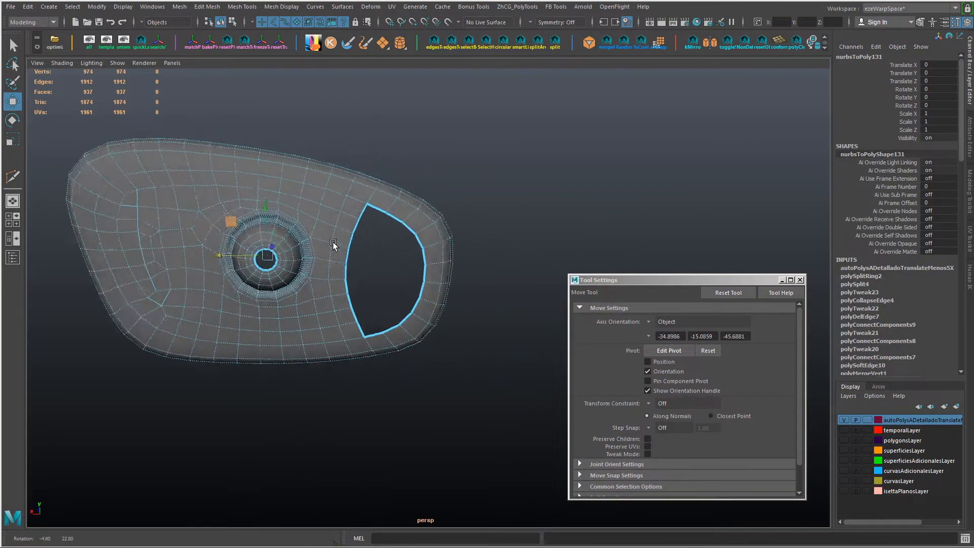
scroll(239, 196, "up", 4)
left_click_drag(239, 196, 282, 235, "alt")
scroll(285, 222, "down", 3)
middle_click_drag(283, 235, 219, 203, "alt")
left_click_drag(219, 203, 294, 240, "alt")
right_click_drag(294, 240, 294, 213)
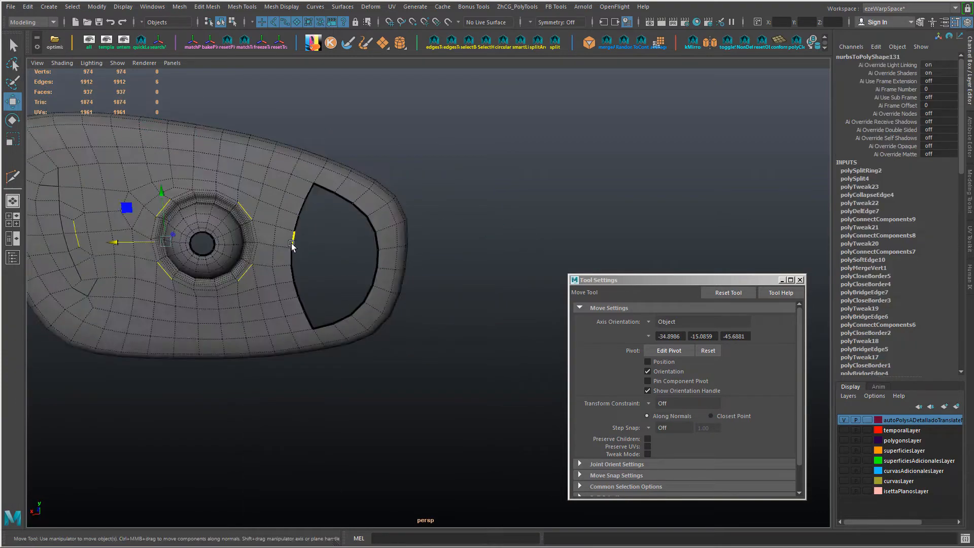
Step: Bridge the two facing middle edges of the narrow-end opening with three divisions
left_click(293, 240)
left_click_drag(357, 264, 387, 247, "alt")
left_click(375, 239)
left_click(292, 231, "shift")
left_click_drag(291, 231, 328, 261, "alt")
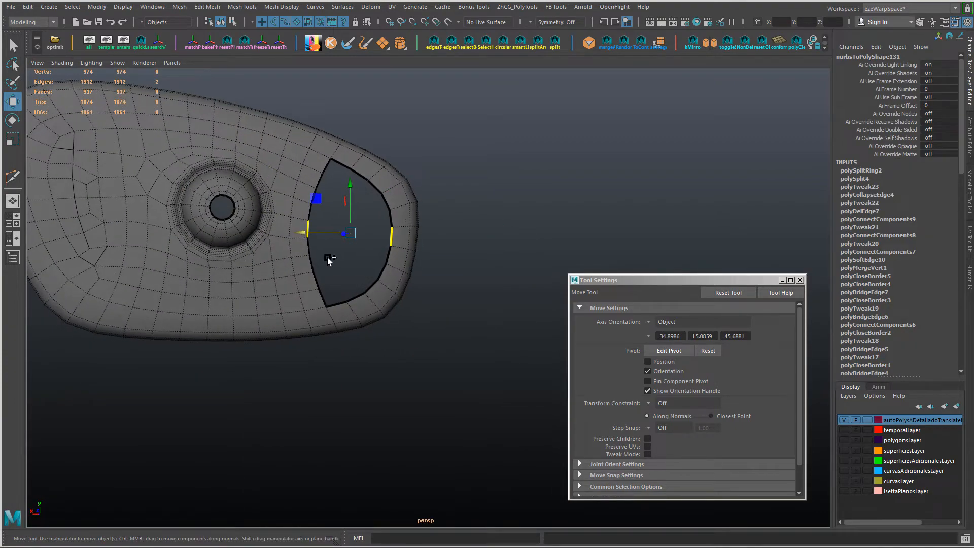
right_click_drag(329, 260, 310, 272, "shift")
mouse_move(333, 272)
left_mouse_down("alt")
mouse_move(344, 285)
mouse_move(337, 263)
left_mouse_up("alt")
key("w")
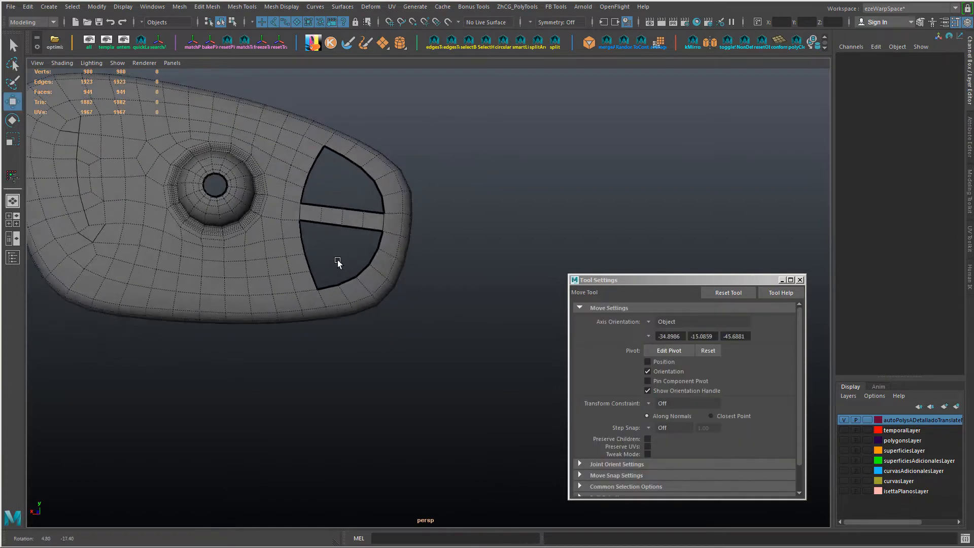
Step: Bridge a facing pair of edges near the upper end of the opening with two divisions
middle_click_drag(337, 264, 313, 270, "alt")
scroll(312, 270, "up", 3)
left_click_drag(312, 270, 315, 276, "alt")
left_click(272, 224)
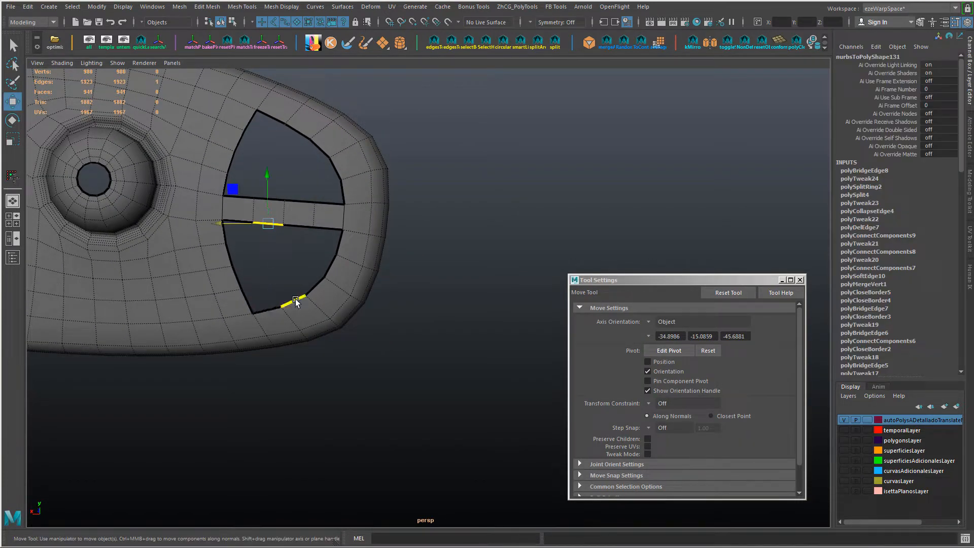
left_click(335, 268)
left_click_drag(335, 268, 274, 239, "alt")
left_click(258, 206)
left_click(344, 206, "shift")
right_click_drag(376, 215, 330, 258, "shift")
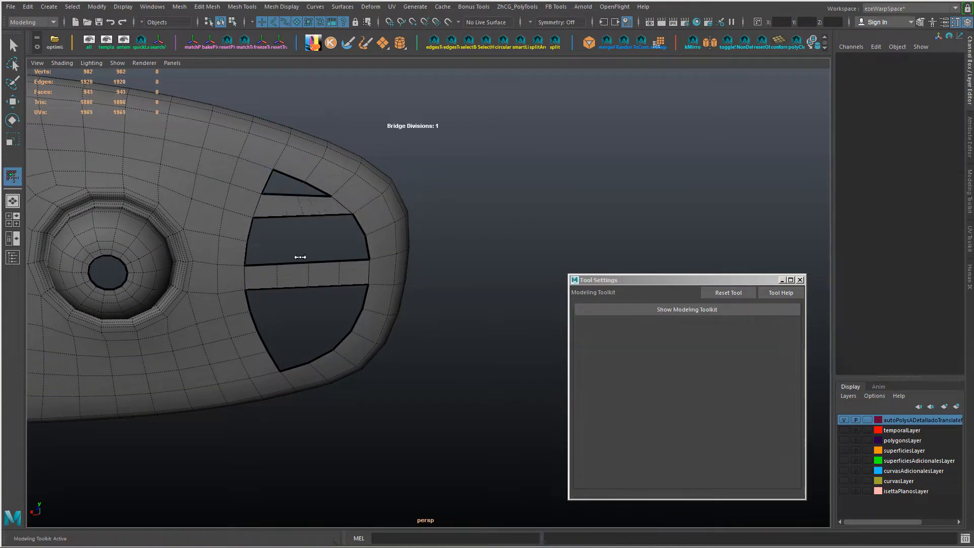
middle_click_drag(306, 257, 312, 258)
left_click_drag(312, 258, 300, 250, "alt")
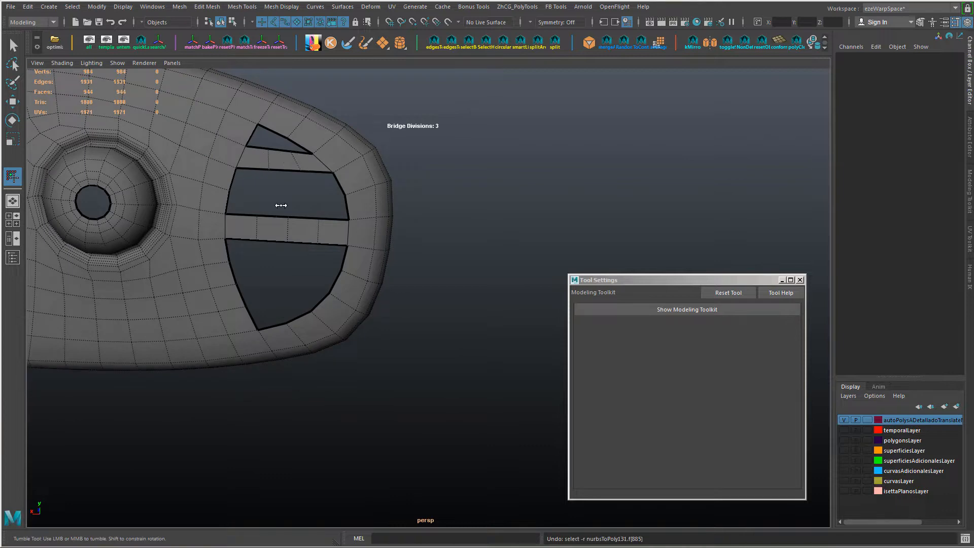
key("w")
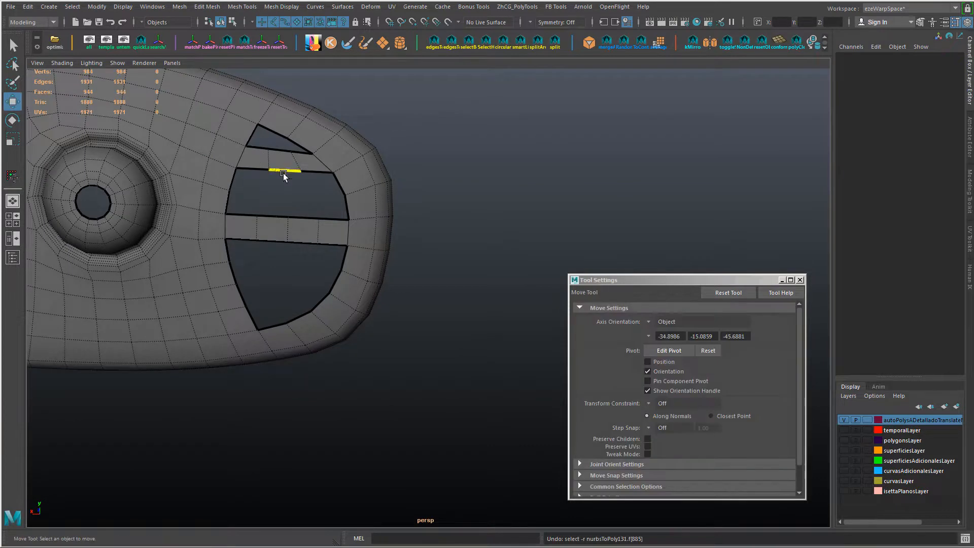
Step: Bridge the pair of edges directly above the central strip with three divisions
left_click(228, 202)
left_click(349, 216, "shift")
right_click_drag(366, 220, 283, 257, "shift")
left_click_drag(283, 257, 261, 245, "alt")
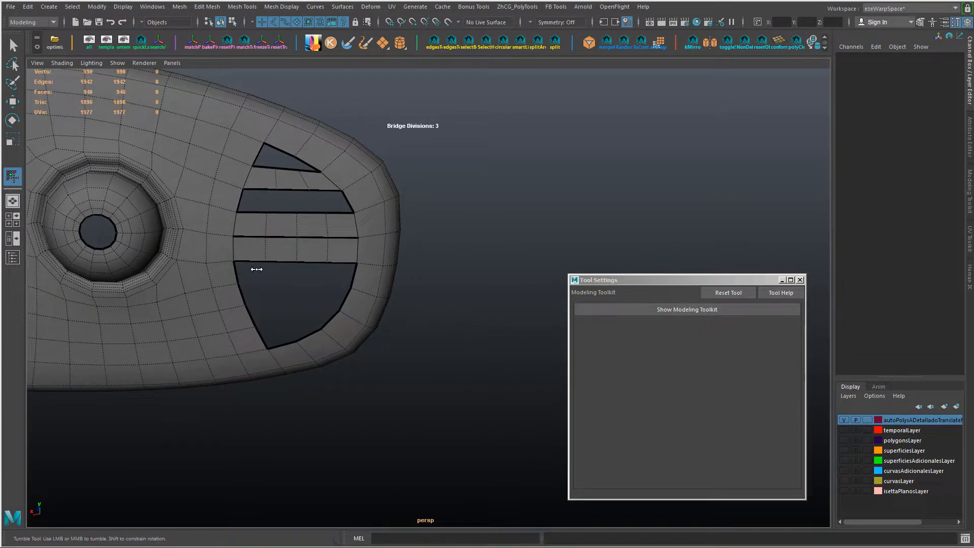
key("w")
Step: Bridge the pair of edges directly below the central strip with three divisions and sew the seams between the strips
left_click(239, 278)
left_click(354, 279, "shift")
right_click_drag(357, 274, 328, 282, "shift")
left_click_drag(329, 283, 271, 209, "alt")
Step: Bridge the next two facing edge pairs below the existing strips with three divisions and sew the seams between the rows
key("w")
left_click(330, 236)
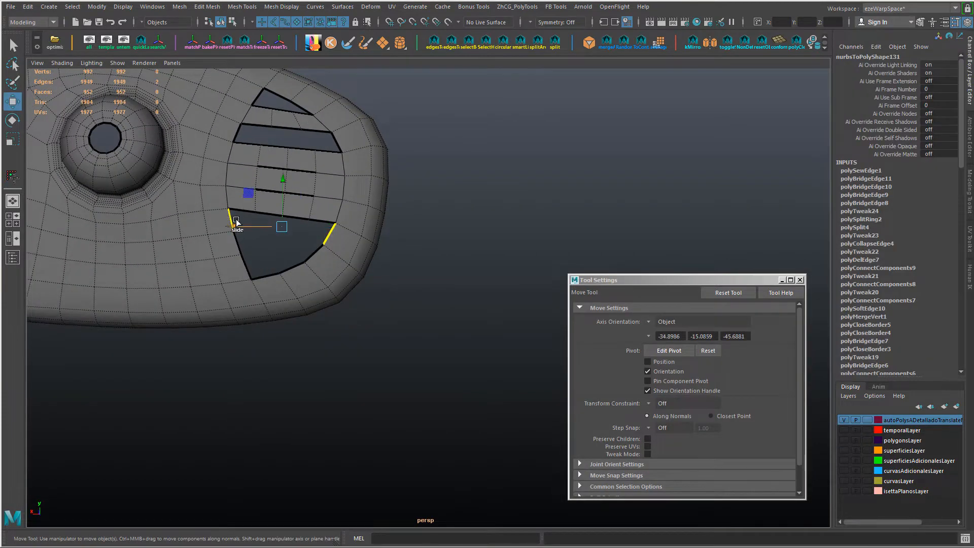
right_click_drag(236, 222, 213, 231, "shift")
left_click_drag(213, 231, 306, 269, "alt")
key("w")
left_click(290, 265)
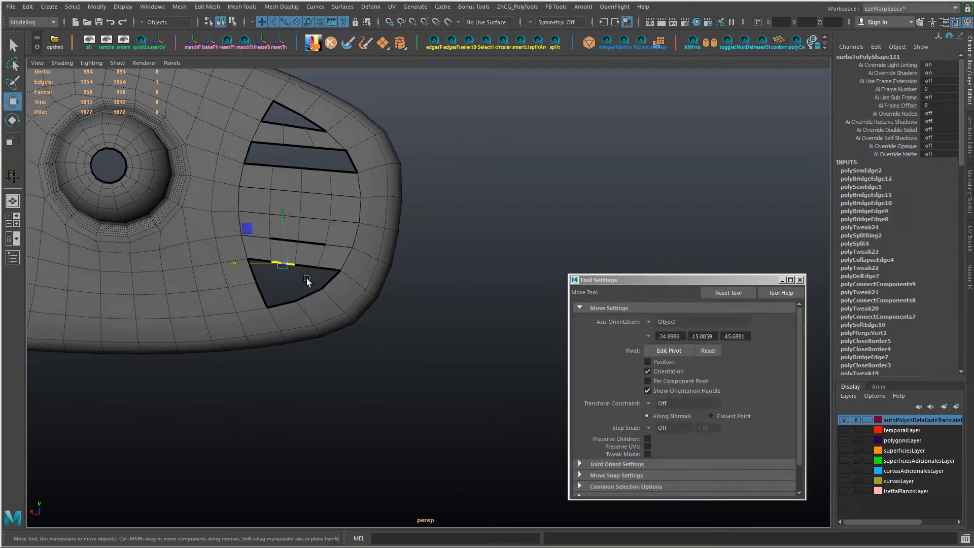
Step: Bridge a middle edge of the lowest strip to the opening's bottom border with zero divisions
left_click(308, 283, "shift")
right_click_drag(308, 283, 367, 290, "shift")
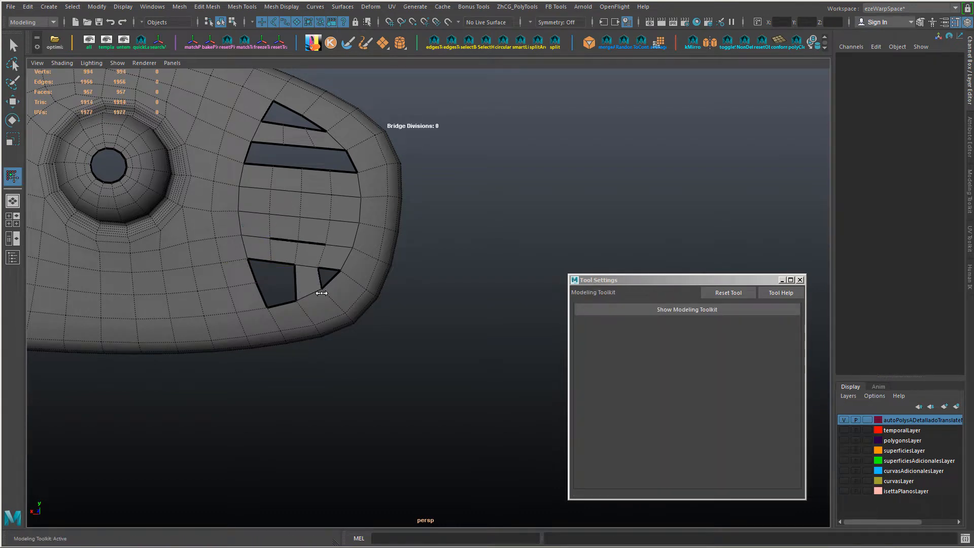
left_click_drag(322, 294, 409, 297, "alt")
right_click_drag(409, 298, 283, 289, "alt")
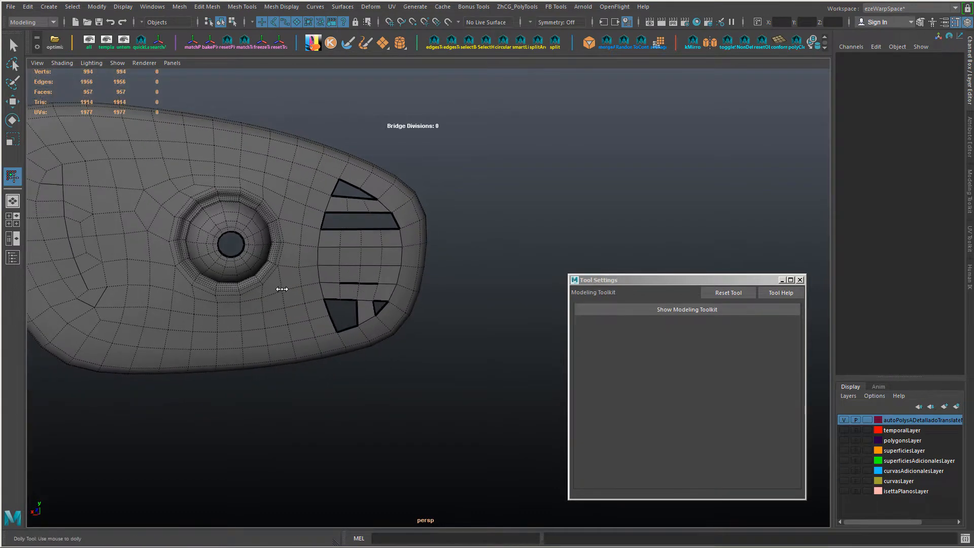
left_click_drag(282, 289, 283, 285, "alt")
middle_click_drag(282, 285, 283, 288, "alt")
Step: Fill the larger gap beside the lower bridge and connect its edges to subdivide the new face
key("w")
left_click(373, 291)
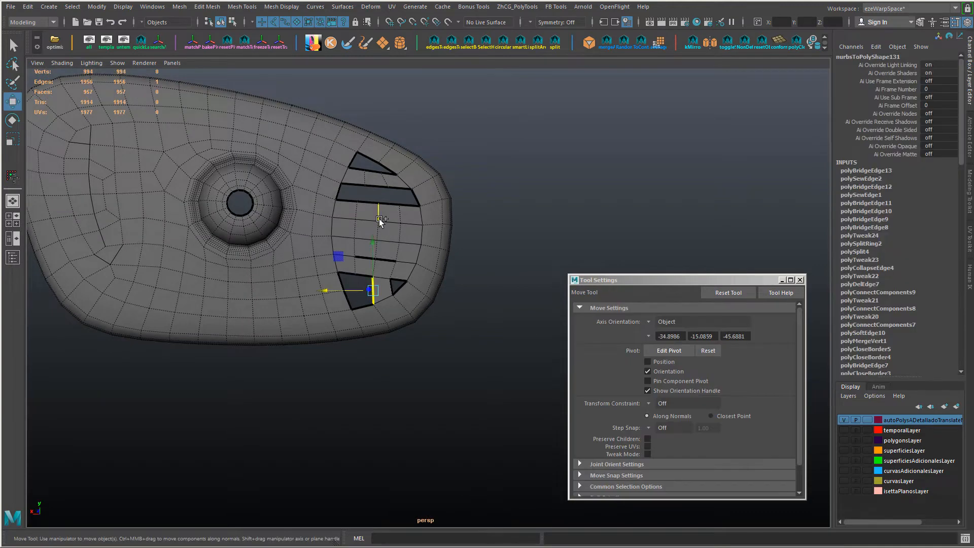
right_click_drag(379, 237, 379, 372, "shift")
left_click_drag(377, 358, 360, 343, "alt")
right_click_drag(360, 343, 381, 335, "alt")
right_click_drag(331, 304, 331, 202)
double_click(277, 310)
Step: Merge the duplicate vertices along the open seam between the two lowest strips
right_click_drag(299, 311, 262, 311)
left_click(287, 309)
right_click_drag(334, 306, 401, 316)
left_click(357, 303, "shift")
left_click_drag(401, 315, 346, 311, "alt")
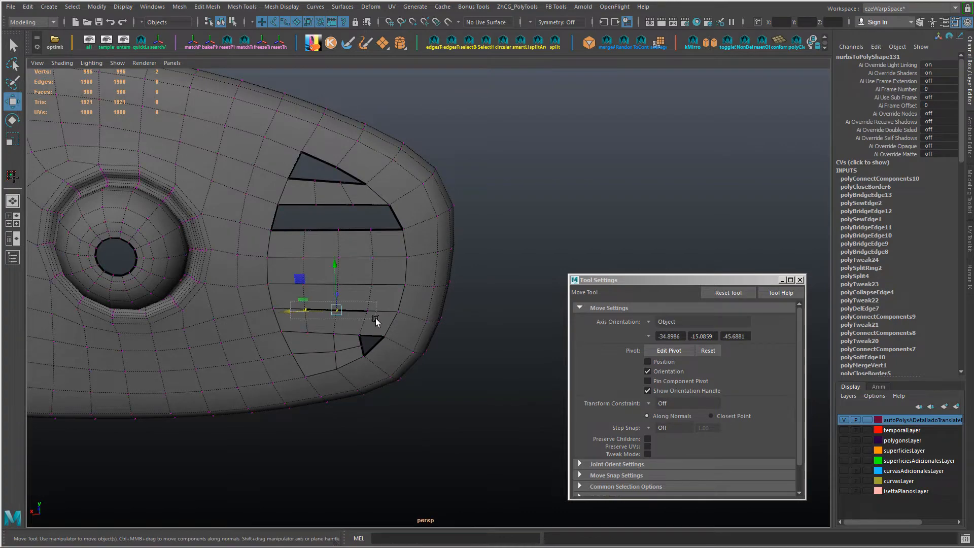
right_click_drag(411, 308, 411, 228, "shift")
mouse_move(386, 305)
left_mouse_down("alt")
mouse_move(283, 322)
mouse_move(331, 267)
left_mouse_up("alt")
right_click_drag(330, 268, 339, 283, "alt")
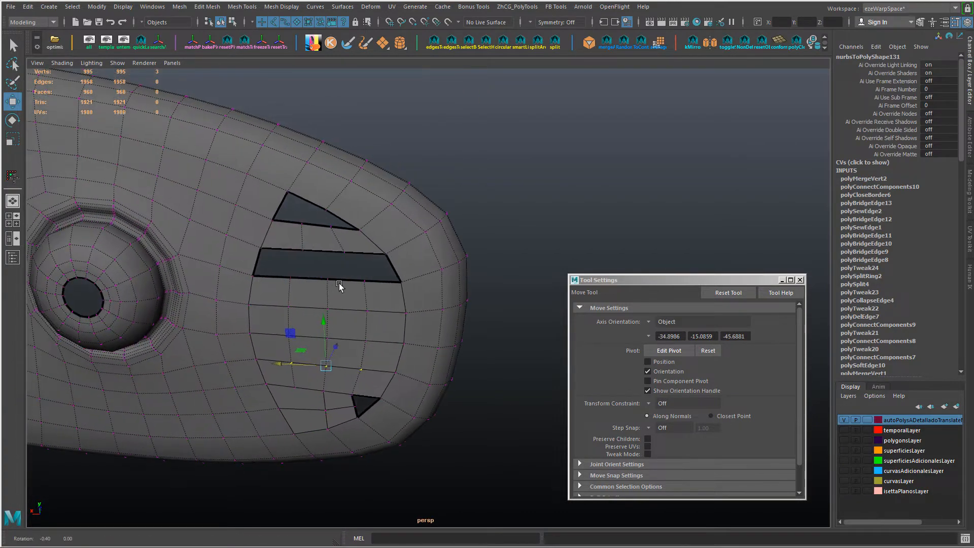
Step: Fill the triangular hole at the upper end of the opening and connect two of its vertices with an edge
left_click_drag(339, 284, 360, 254, "alt")
right_click_drag(360, 225, 360, 168)
left_click(356, 208)
key("space")
left_click_drag(228, 205, 239, 257)
left_click_drag(345, 284, 325, 260, "alt")
right_click_drag(325, 260, 378, 267, "alt")
left_click(320, 253)
left_click(354, 235, "shift")
Step: Reposition the inner vertex of the upper patch and the vertex on the inner side of the small lower hole
left_click(376, 265)
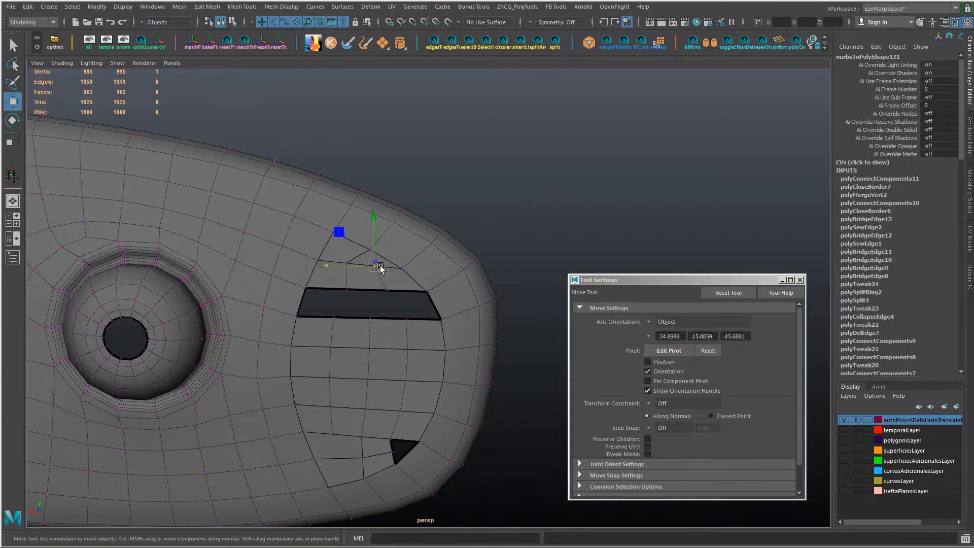
left_click_drag(374, 223, 381, 234, "ctrl+shift")
left_click_drag(424, 310, 408, 274, "alt")
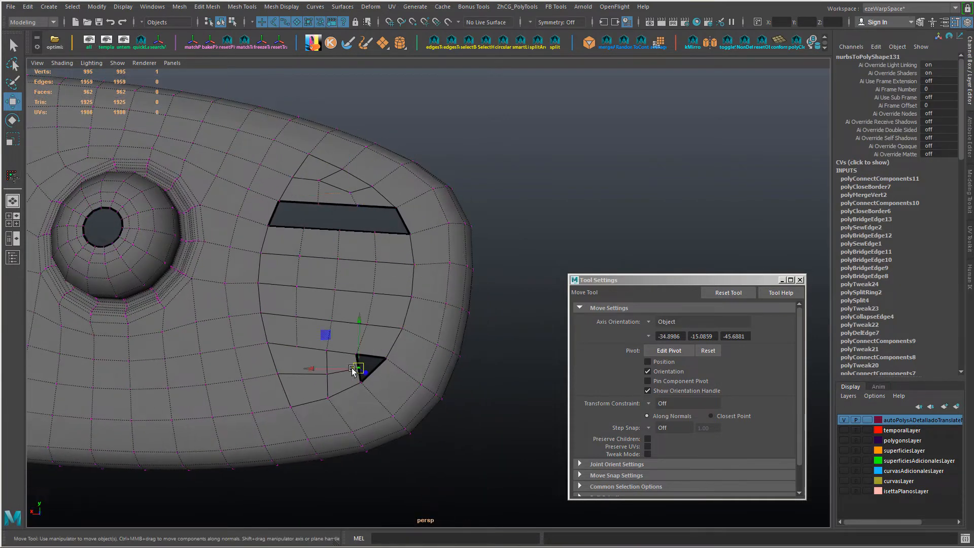
left_click_drag(353, 370, 305, 304, "ctrl+shift")
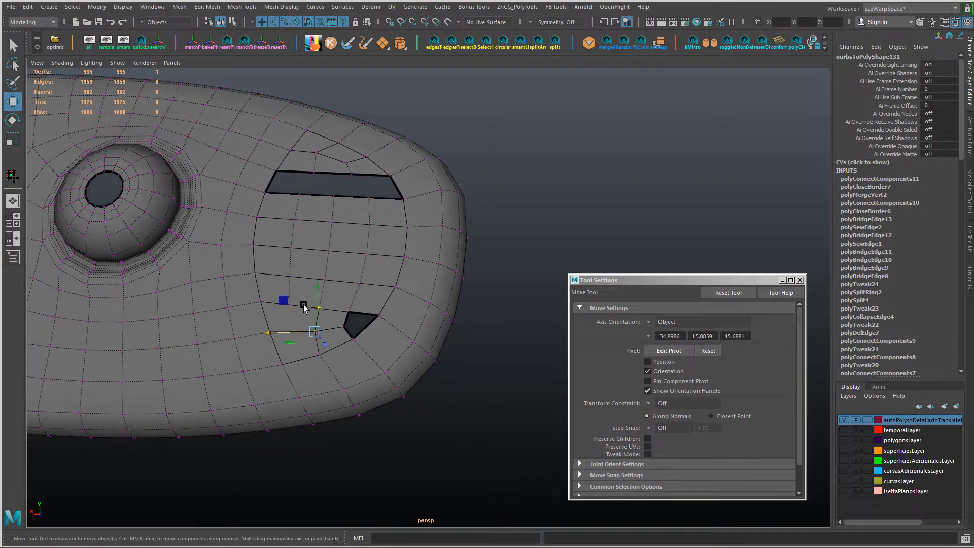
Step: Multi-cut an edge line from the lowest strip down to the bottom border and delete the redundant edge beside it
key("ctrl+shift+x")
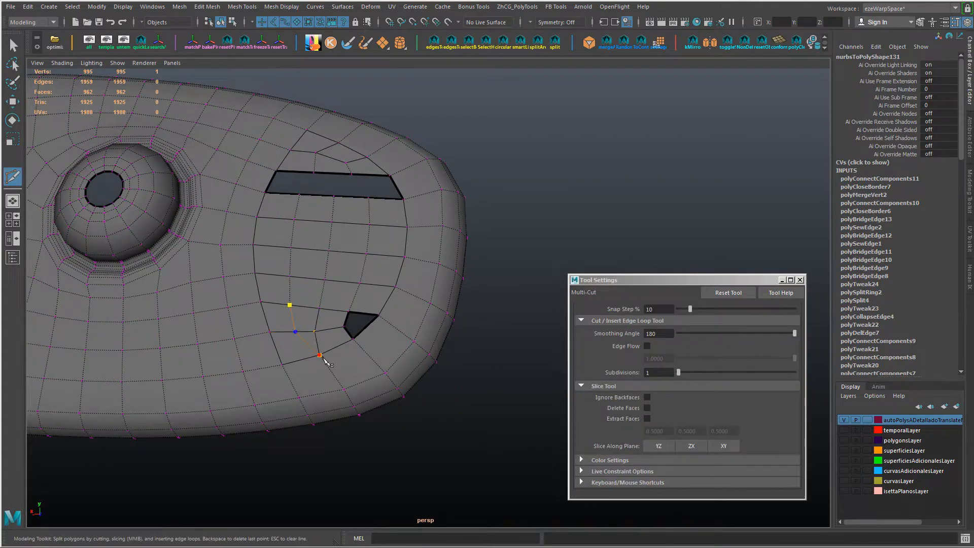
key("Return")
left_click_drag(361, 306, 363, 363, "alt")
key("w")
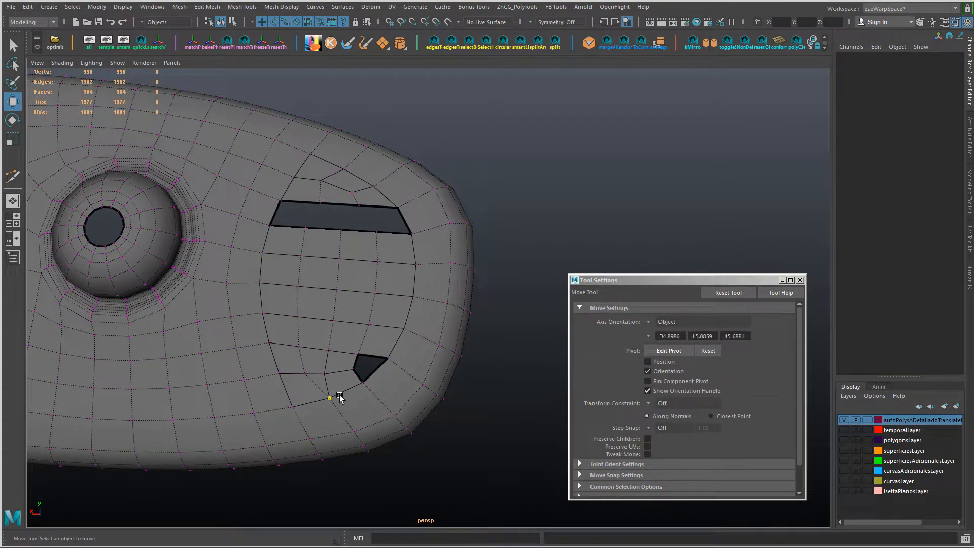
right_click_drag(339, 397, 310, 366)
key("ctrl+Delete")
Step: Shift the inner vertex of the lower patch towards the small hole and connect it to the hole's bottom corner
left_click_drag(312, 362, 341, 394)
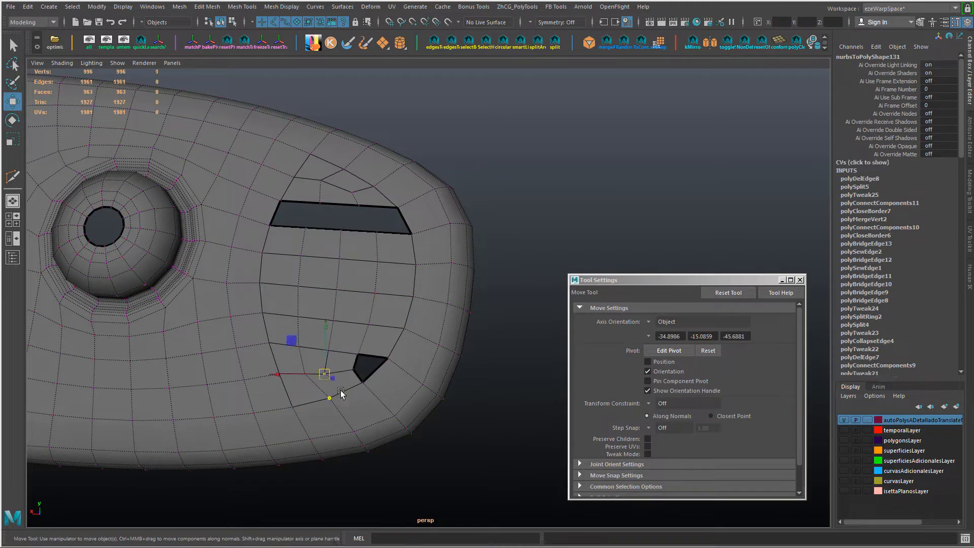
left_click_drag(281, 375, 289, 374, "ctrl+shift")
mouse_move(358, 391)
left_mouse_down("alt")
mouse_move(403, 402)
mouse_move(368, 405)
left_mouse_up("alt")
key("shift+c")
Step: Delete the short edge running into the inner side of the small lower hole
right_click_drag(343, 387, 343, 356)
left_click(343, 384)
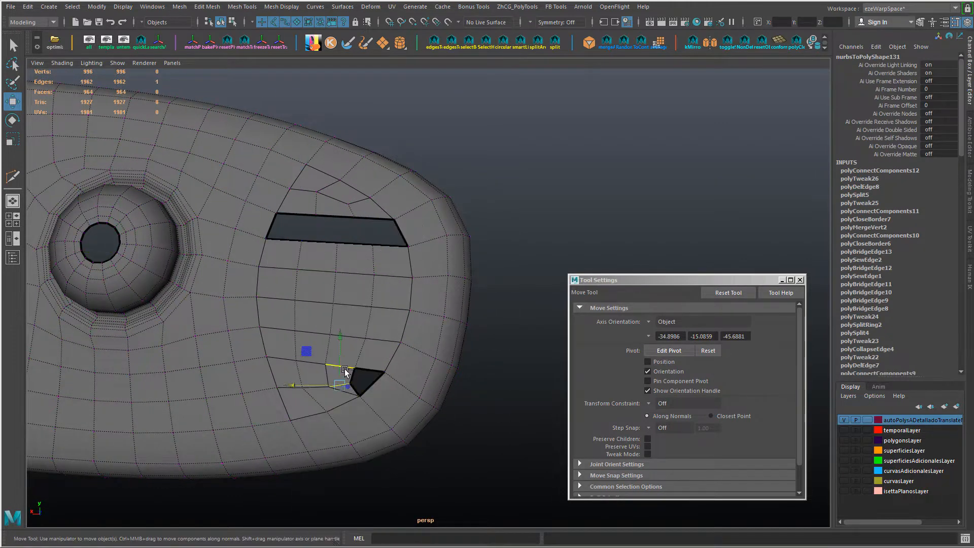
key("ctrl+Delete")
Step: Bridge the pair of edges at the inner end of the remaining upper slot
left_click_drag(400, 367, 334, 274, "alt")
key("shift+b")
left_click(361, 260)
left_click(330, 287)
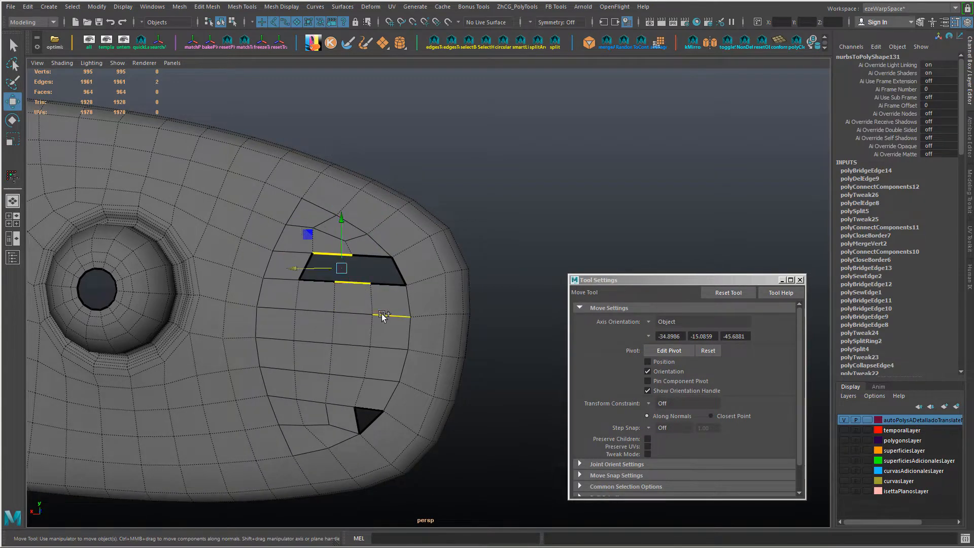
key("shift+b")
left_click_drag(378, 316, 383, 296, "alt")
key("ctrl+z")
key("ctrl+z")
key("ctrl+z")
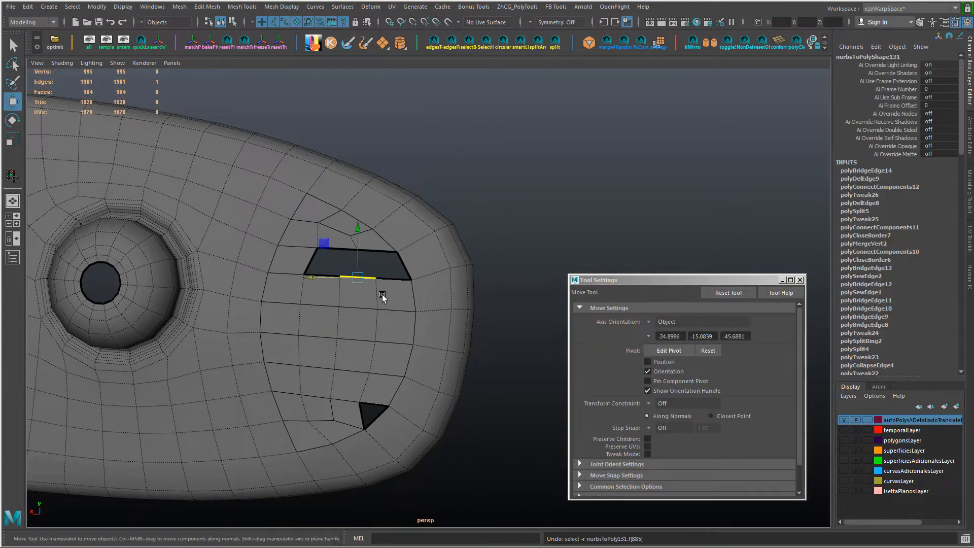
Step: Bridge the slot's lower middle edge to its upper outer edge with zero divisions and fill the quad gap beside it
key("shift+b")
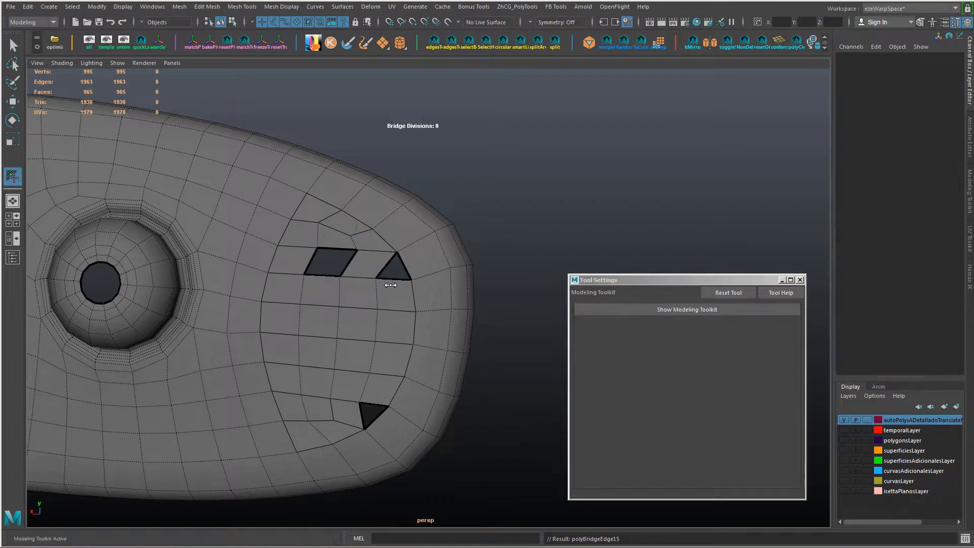
left_click_drag(391, 282, 376, 291, "alt")
left_click(365, 284)
key("space")
left_click_drag(233, 297, 257, 370)
Step: Insert an edge line through the outermost column of faces, joining the two remaining triangular holes
right_click_drag(426, 322, 427, 296)
left_click(430, 323)
key("shift+c")
key("w")
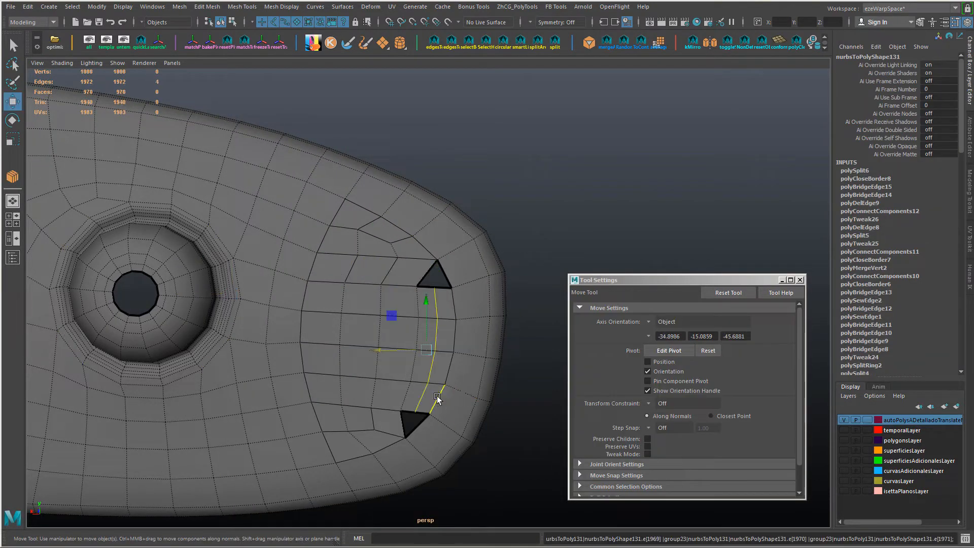
Step: Select the new edge line and scale it along its length, pulling its ends in so both triangular holes become four-sided
key("r")
middle_click_drag(454, 404, 484, 420)
key("ctrl+z")
left_click_drag(457, 418, 454, 378, "alt")
left_click_drag(366, 272, 459, 328, "ctrl")
left_click_drag(492, 370, 338, 379, "alt")
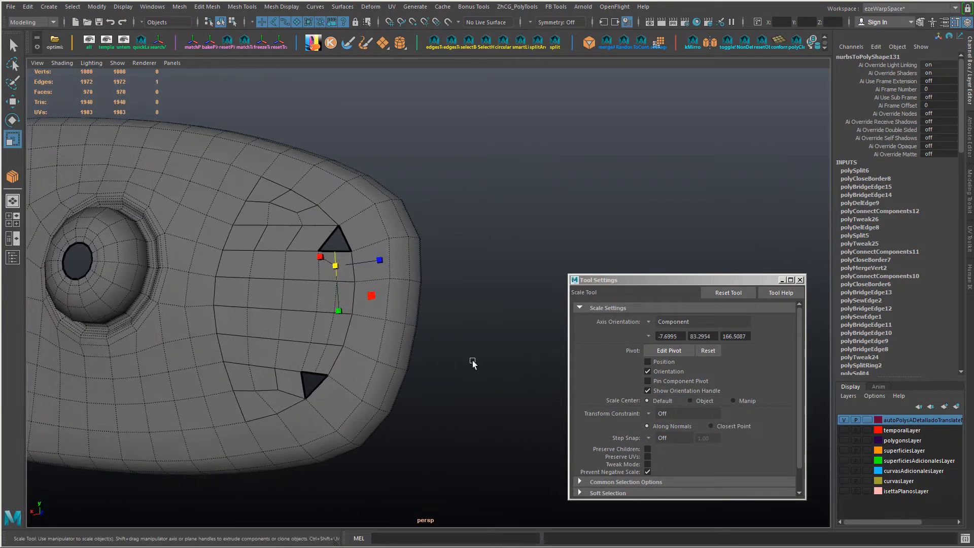
mouse_move(477, 366)
middle_mouse_down()
mouse_move(469, 371)
mouse_move(478, 363)
middle_mouse_up()
double_click(332, 331, "shift")
mouse_move(479, 364)
left_mouse_down("alt")
mouse_move(481, 377)
mouse_move(472, 375)
left_mouse_up("alt")
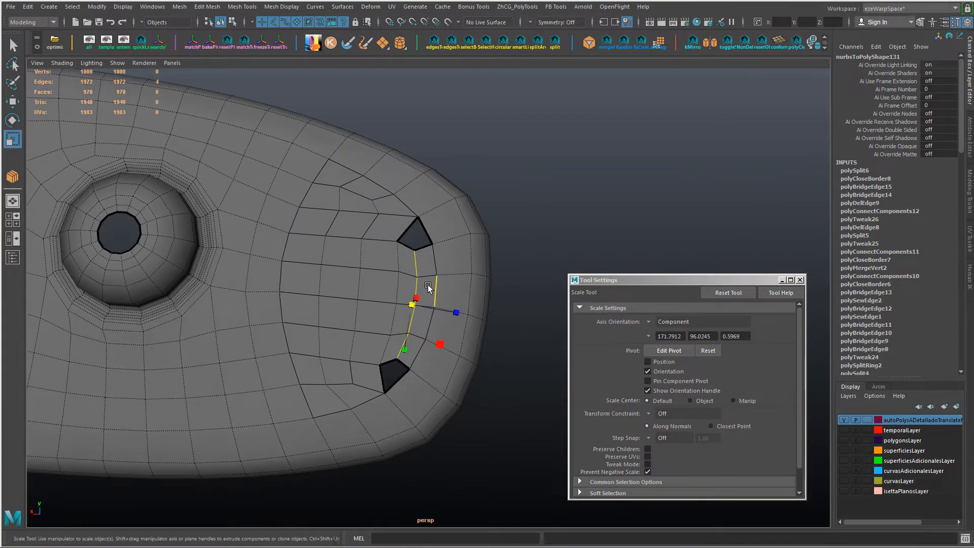
Step: Fill the two remaining four-sided holes at the narrow end
right_click_drag(421, 234, 444, 389, "shift")
key("w")
left_click(406, 364, "shift")
key("g")
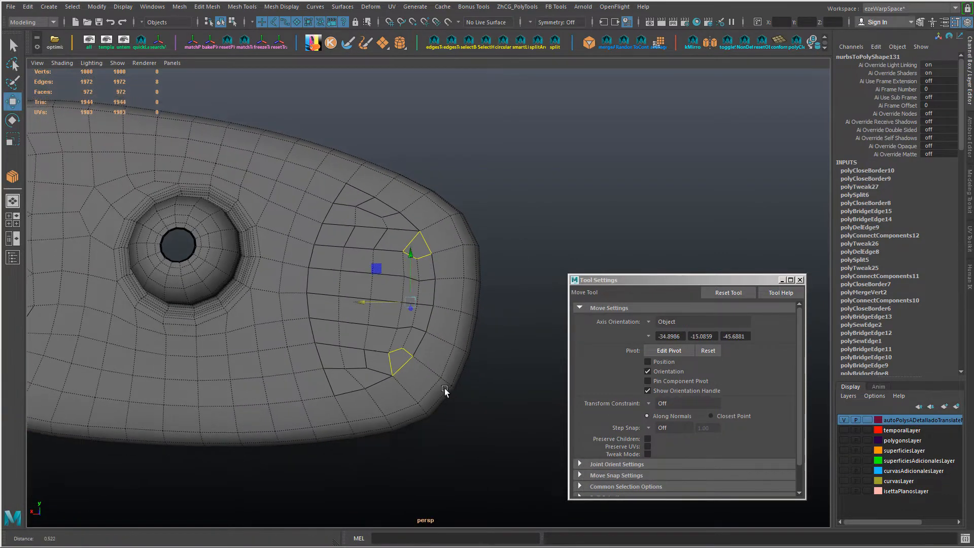
Step: Soften the housing's edges and return it to object mode
left_click(483, 196)
left_click(382, 272)
left_click_drag(482, 196, 417, 263, "alt")
right_click_drag(416, 264, 495, 215, "shift")
left_click(495, 214)
left_click_drag(495, 214, 405, 297, "alt")
left_click(450, 300)
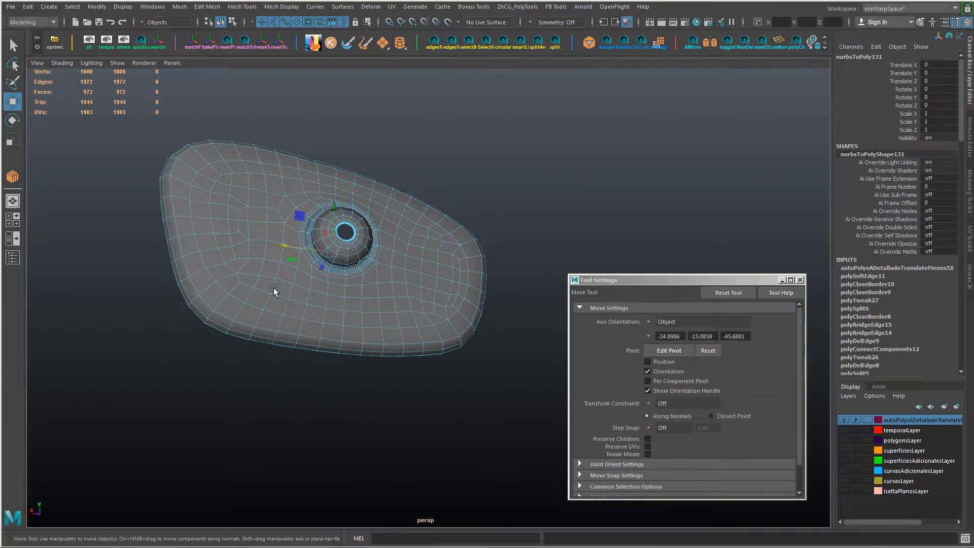
Step: Relax the housing's newly filled mesh with the Sculpt Geometry Tool
mouse_move(274, 290)
right_mouse_down()
mouse_move(273, 396)
mouse_move(349, 428)
right_mouse_up()
mouse_move(270, 328)
left_mouse_down("alt")
mouse_move(306, 374)
mouse_move(322, 350)
left_mouse_up("alt")
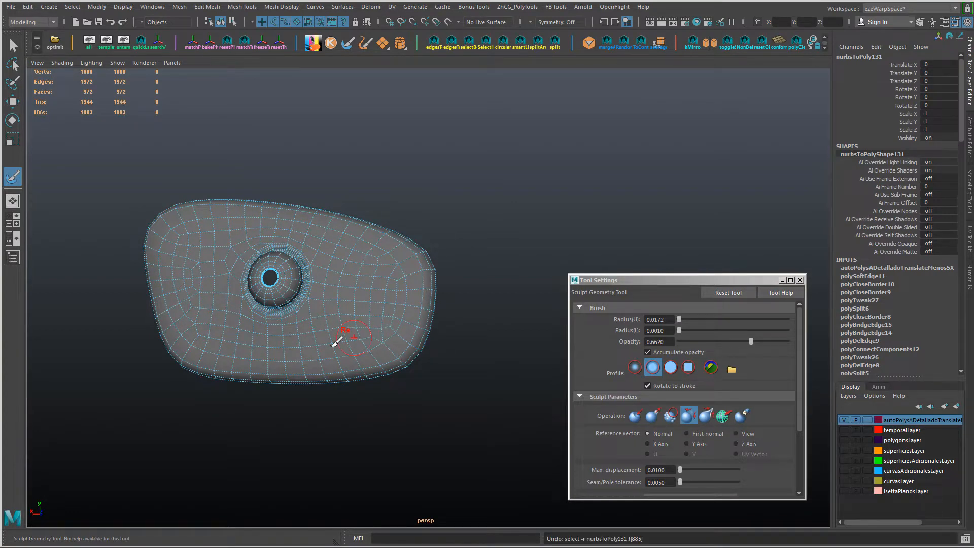
mouse_move(333, 347)
right_mouse_down("alt")
mouse_move(377, 399)
mouse_move(295, 408)
right_mouse_up("alt")
key("w")
left_click(318, 407)
mouse_move(316, 438)
left_mouse_down("alt")
mouse_move(344, 410)
mouse_move(378, 305)
mouse_move(366, 338)
left_mouse_up("alt")
right_click_drag(367, 362, 409, 406, "shift")
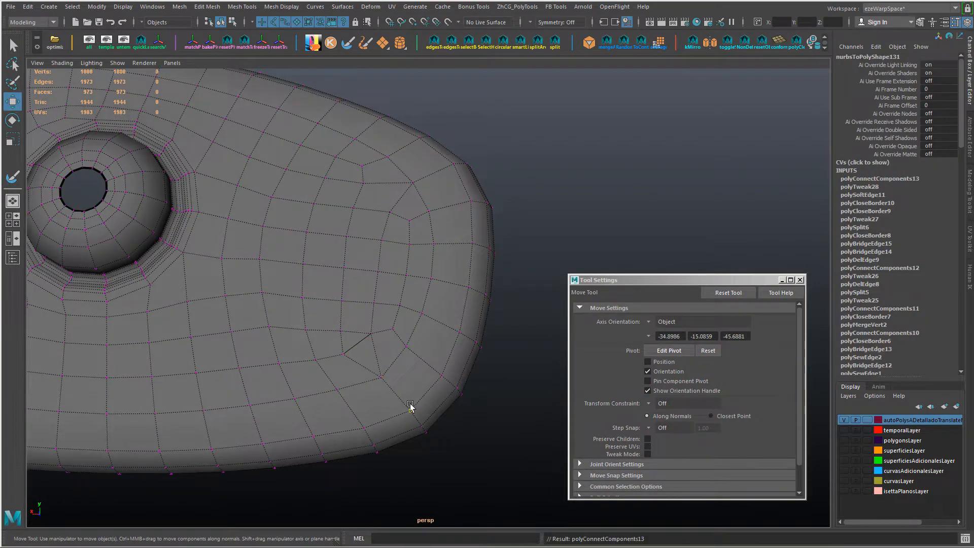
left_click_drag(410, 408, 415, 403, "alt")
key("ctrl+z")
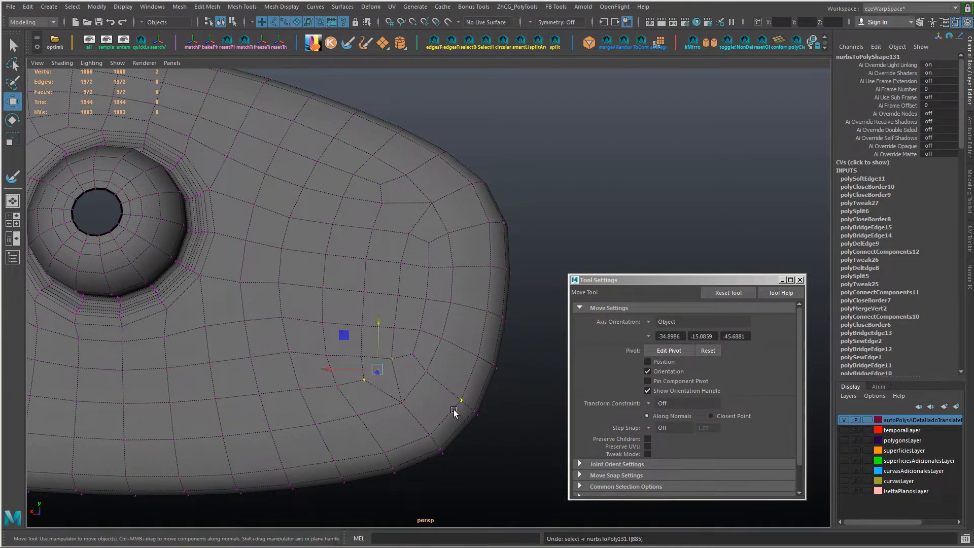
Step: Spin the short edge at the lower inner corner of the narrow end until its quad flow evens out
right_click_drag(408, 401, 406, 377)
key("ctrl+alt+Right")
key("ctrl+alt+Right")
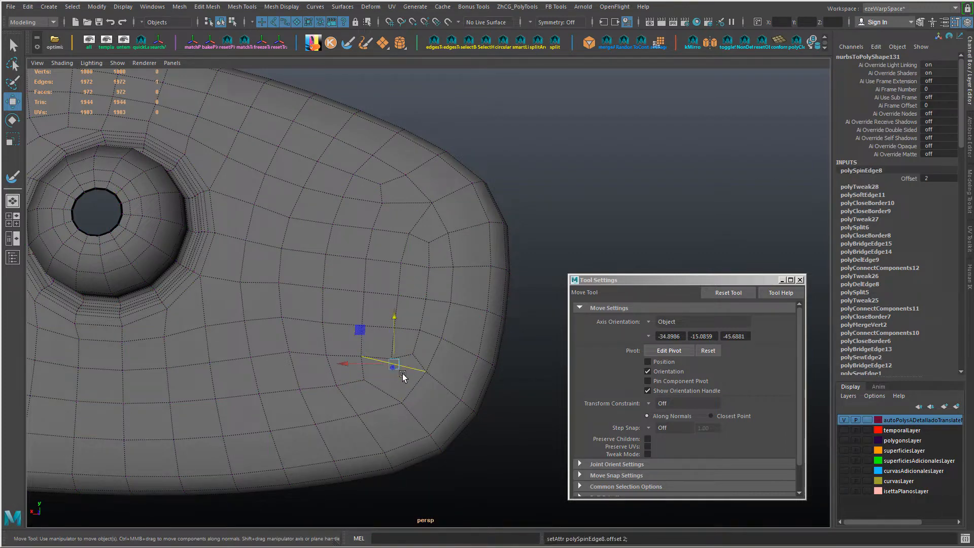
key("ctrl+alt+Right")
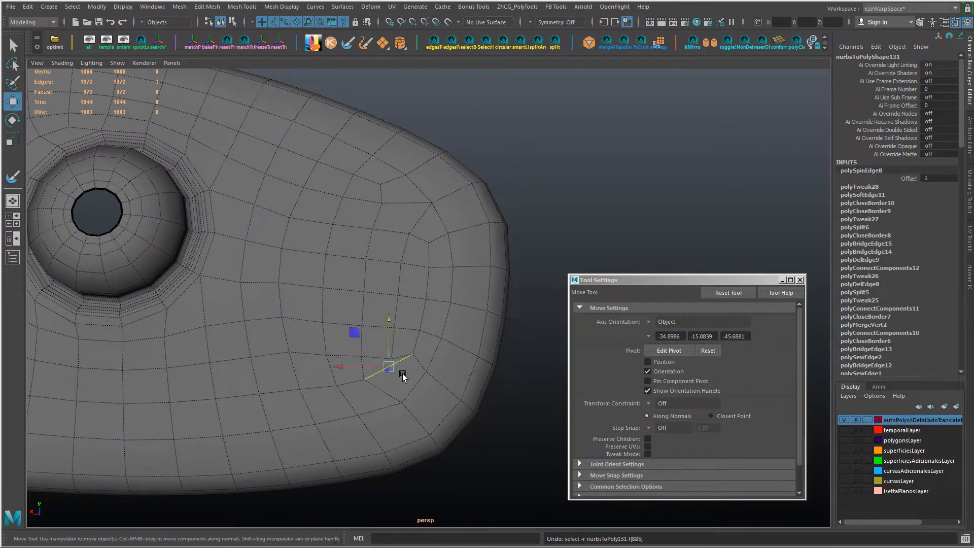
key("ctrl+alt+Right")
key("ctrl+alt+Right")
key("ctrl+alt+Right")
Step: Nudge the vertical edge just above the lower inner corner slightly upward
left_click(395, 341)
left_click_drag(394, 292, 394, 291, "ctrl+shift")
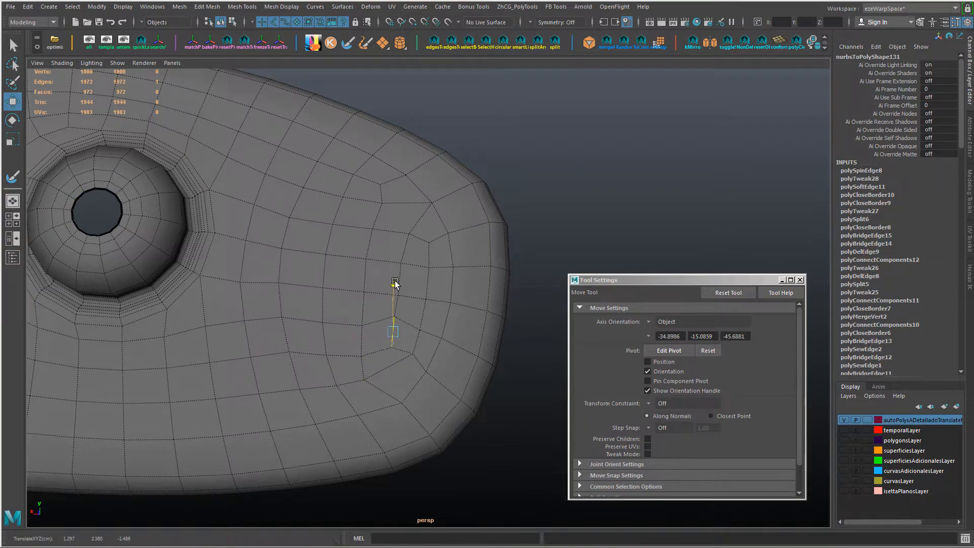
right_click_drag(300, 353, 234, 352)
right_click_drag(425, 355, 377, 357, "alt")
left_click_drag(377, 357, 387, 370, "alt")
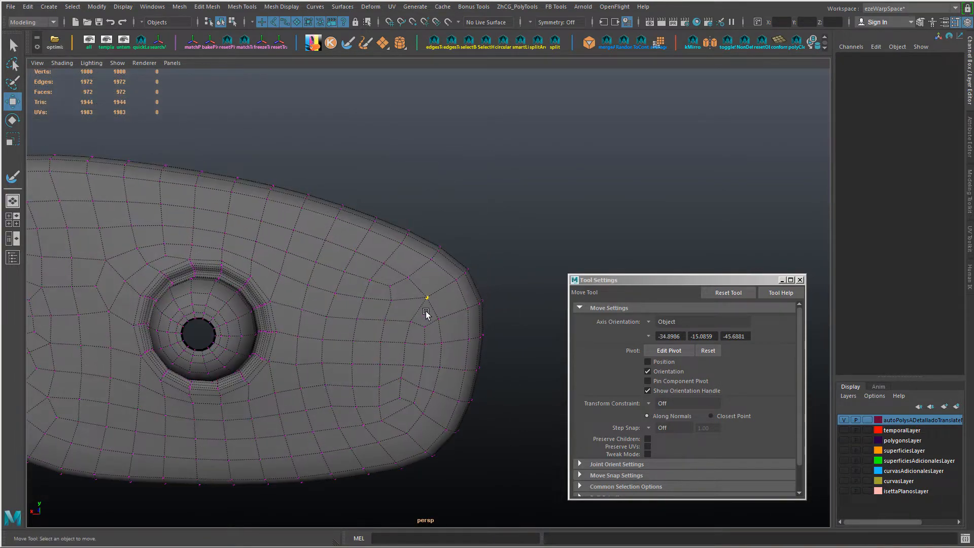
Step: Spin the edge at the upper inner corner of the narrow end to an offset of 2 and slide it slightly
right_click(413, 311)
right_click_drag(413, 311, 414, 222)
left_click_drag(448, 380, 445, 350, "alt")
left_click(419, 264)
key("ctrl+alt+Right")
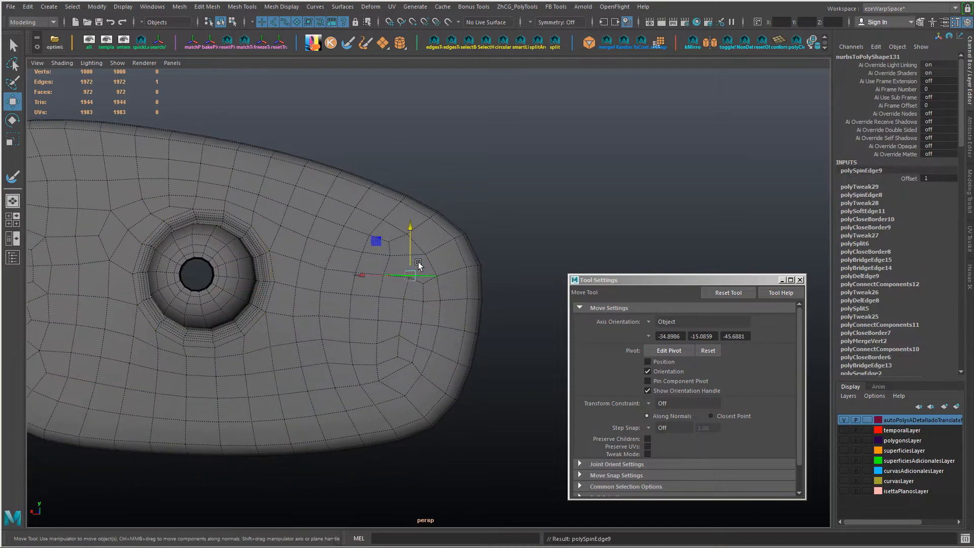
left_click_drag(434, 269, 357, 272, "ctrl+shift")
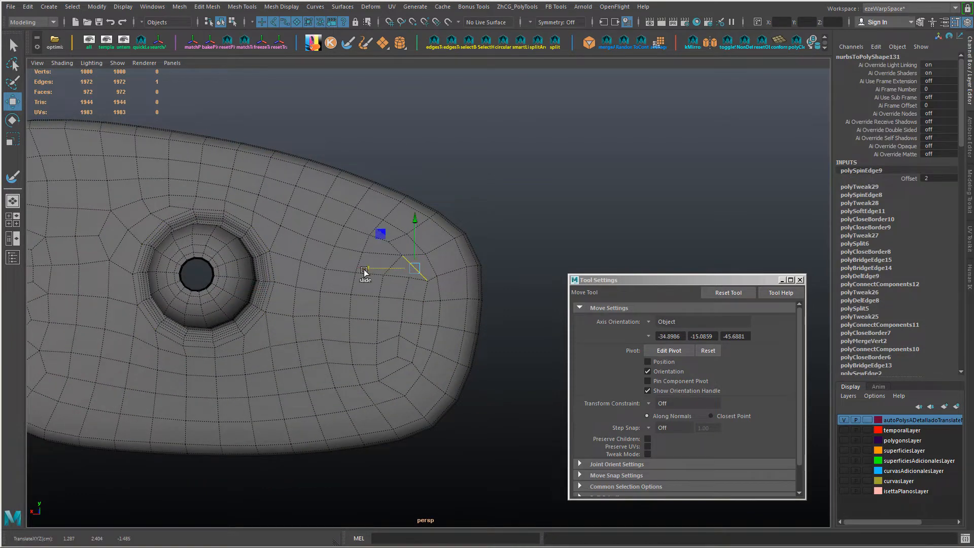
Step: Relax the narrow end and the surrounding surface again with Sculpt Geometry strokes to even out the adjusted quads
left_click_drag(416, 297, 432, 287, "alt")
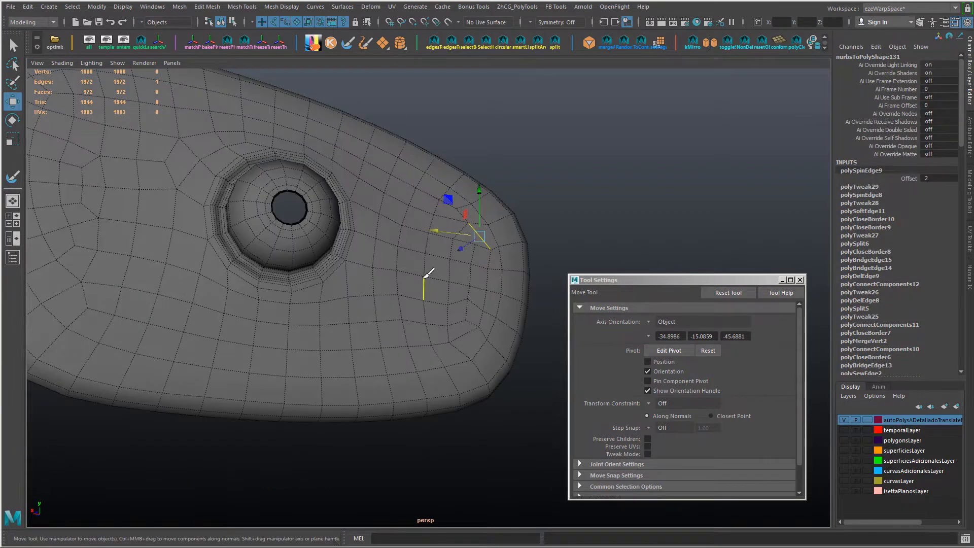
key("y")
left_click(451, 260)
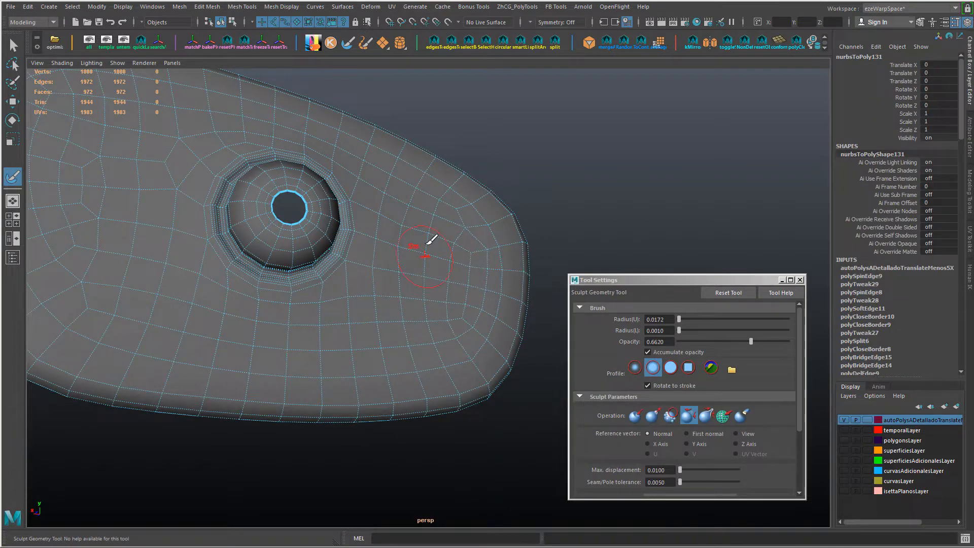
left_click_drag(434, 335, 426, 366, "alt")
right_click_drag(339, 316, 231, 328, "alt")
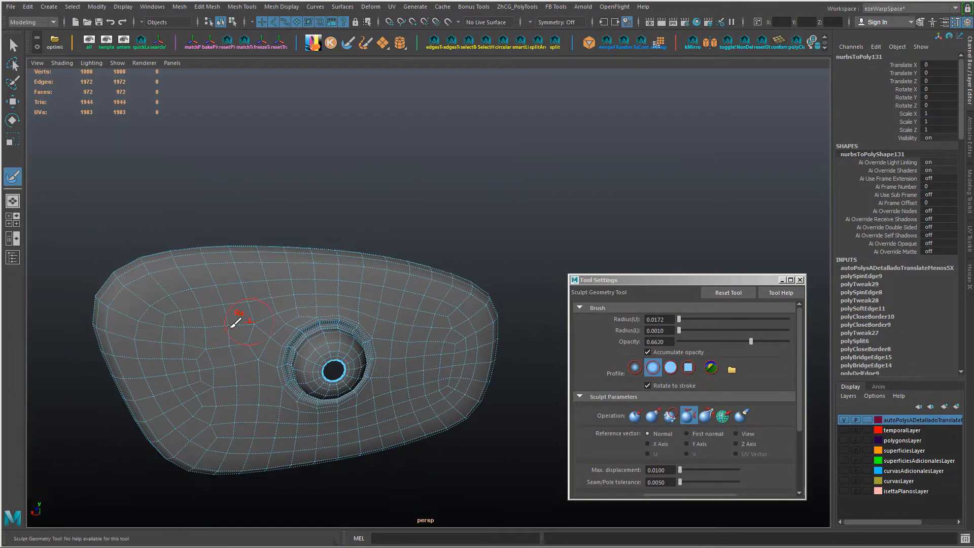
left_click_drag(315, 437, 369, 387, "alt")
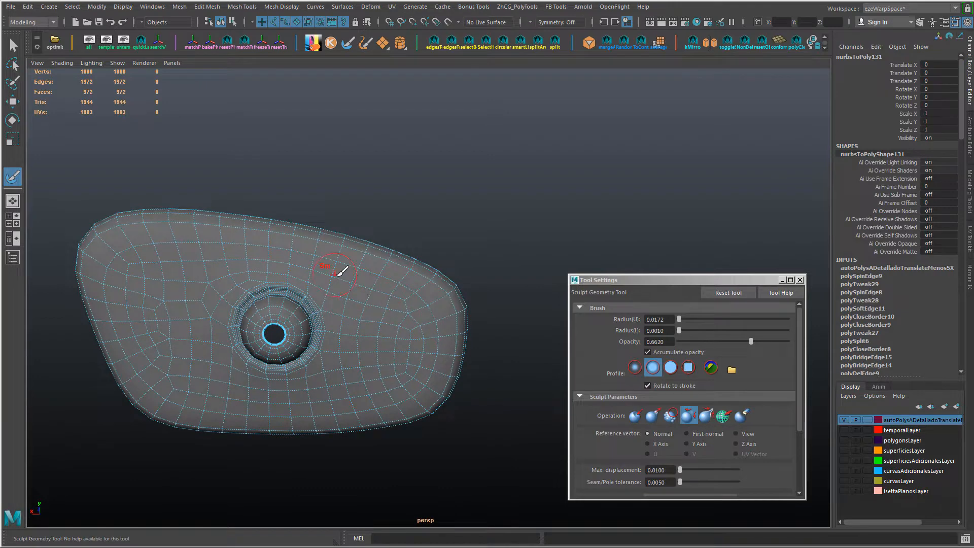
Step: Exit the Sculpt Geometry tool and examine the mirror housing in smooth preview from several angles
left_click_drag(401, 357, 298, 335, "alt")
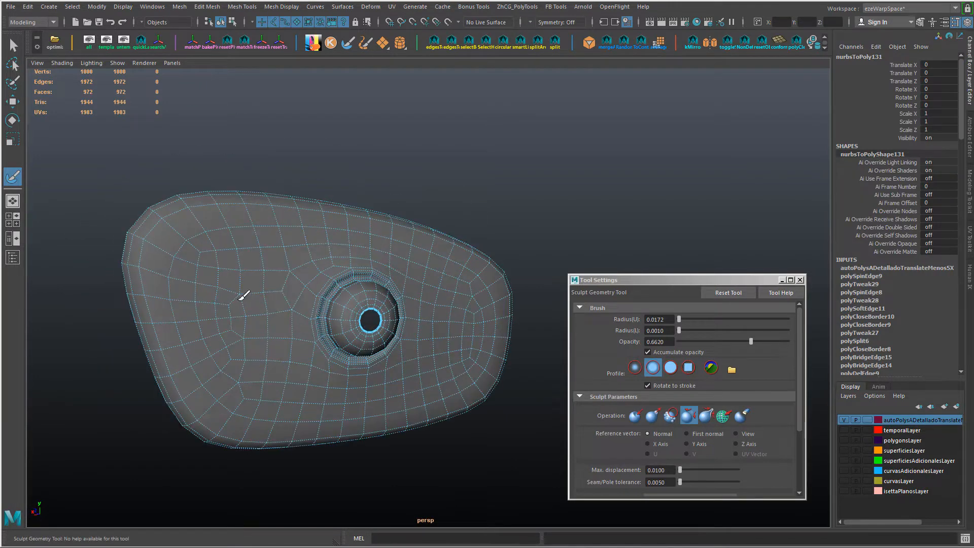
left_click_drag(269, 233, 395, 266, "alt")
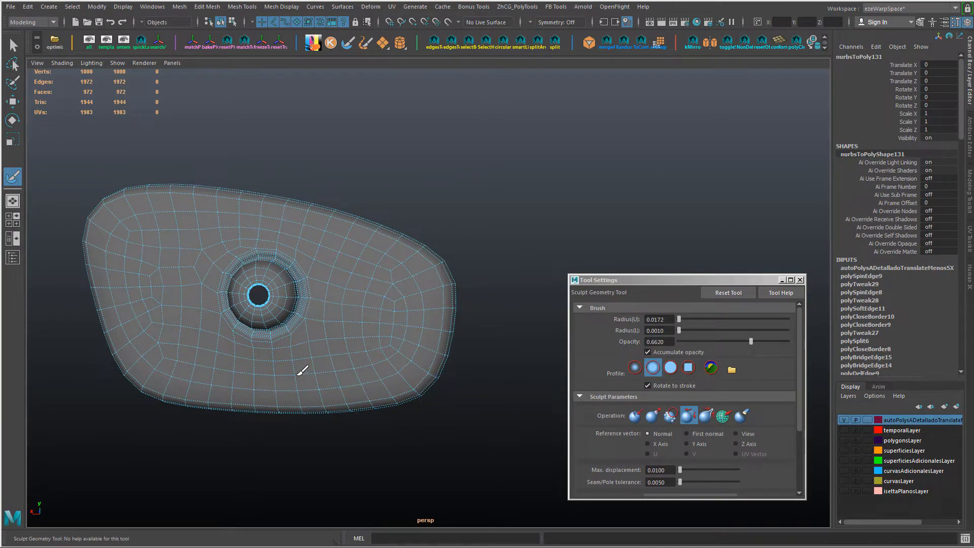
key("w")
left_click_drag(289, 371, 394, 283, "alt")
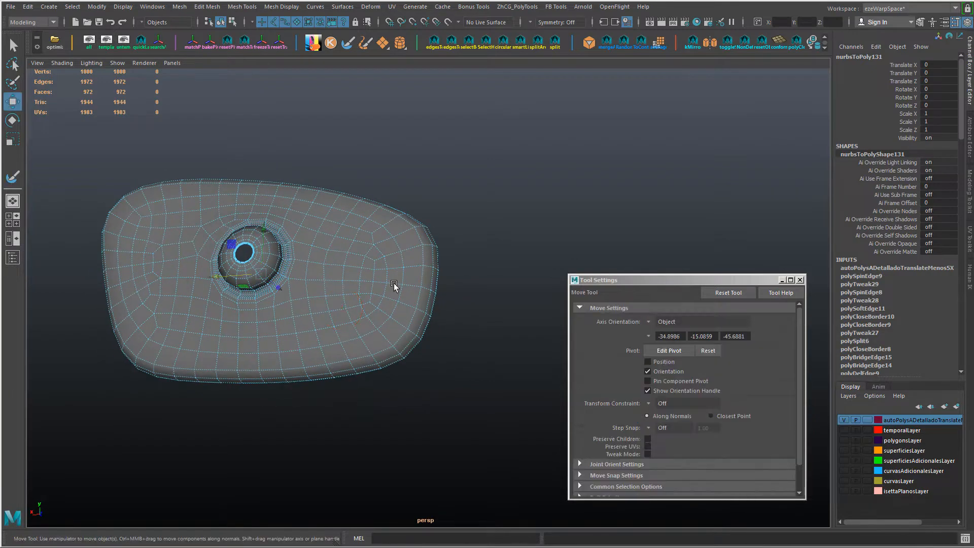
left_click(477, 274)
mouse_move(477, 274)
left_mouse_down("alt")
mouse_move(483, 316)
mouse_move(440, 345)
mouse_move(243, 310)
left_mouse_up("alt")
left_click_drag(195, 308, 312, 282)
key("3")
left_click(432, 139)
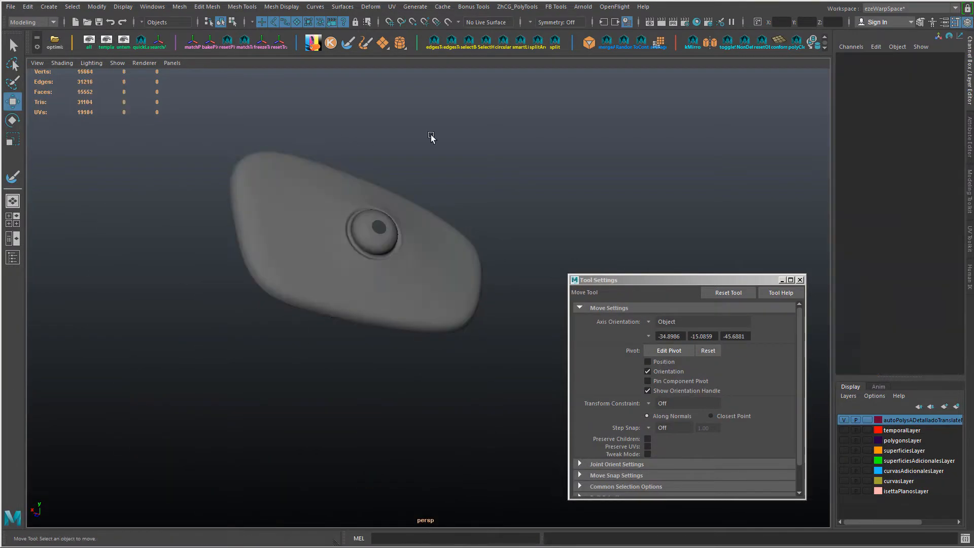
scroll(431, 139, "up", 2)
left_click_drag(431, 152, 420, 304, "alt")
middle_click_drag(421, 303, 401, 197, "alt")
scroll(460, 300, "up", 2)
left_click_drag(459, 301, 298, 350, "alt")
right_click_drag(298, 350, 331, 309, "alt")
Step: Insert a supporting edge loop around the rim of the ball's end opening to sharpen it in smooth preview
left_click_drag(331, 308, 232, 246, "alt")
key("ctrl+z")
right_click_drag(232, 246, 195, 280)
left_click(223, 242)
left_click_drag(222, 290, 211, 289)
right_click_drag(244, 230, 268, 218)
left_click(485, 213)
right_click_drag(485, 216, 365, 292, "alt")
left_click_drag(365, 292, 301, 279, "alt")
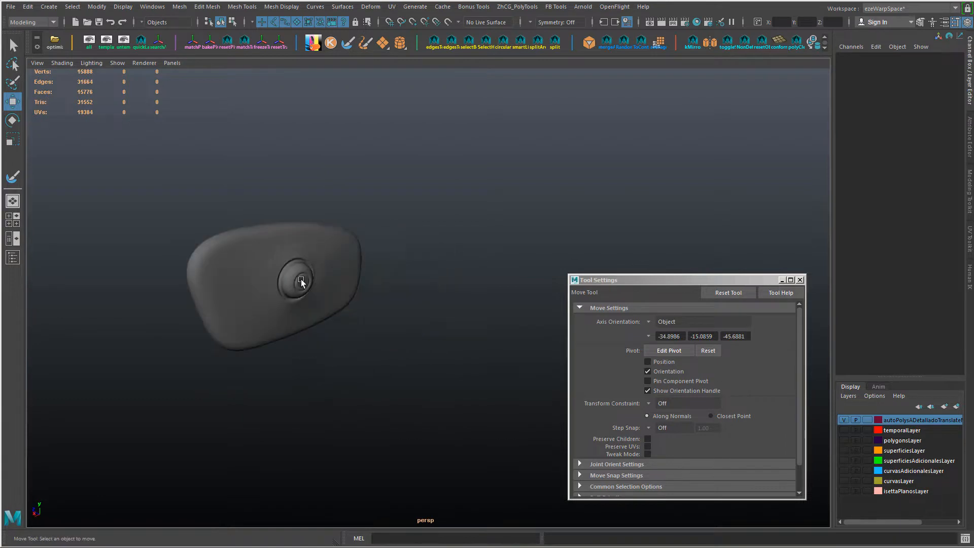
Step: Close the tool settings and examine the smoothed housing's curvature and mesh flow with the wireframe overlaid
right_click_drag(300, 279, 233, 330, "alt")
left_click_drag(233, 331, 310, 342, "alt")
left_click(800, 280)
left_click_drag(585, 239, 477, 333, "alt")
right_click_drag(476, 333, 536, 348, "alt")
right_click_drag(770, 325, 688, 350, "alt")
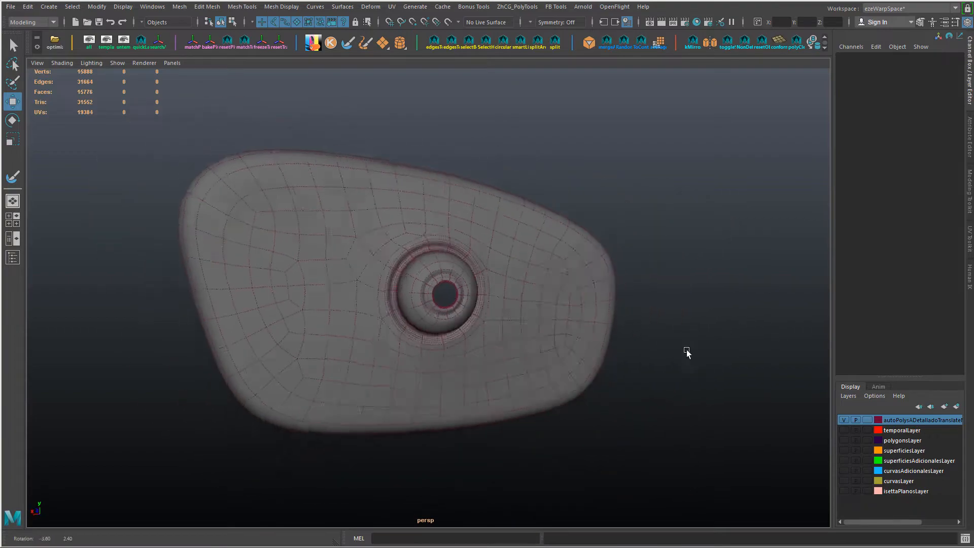
left_click_drag(660, 346, 691, 335, "alt")
Step: Adjust the vertices on the housing surface beside the ball's base to even out its curvature
left_click(585, 357)
left_click_drag(585, 356, 525, 302, "alt")
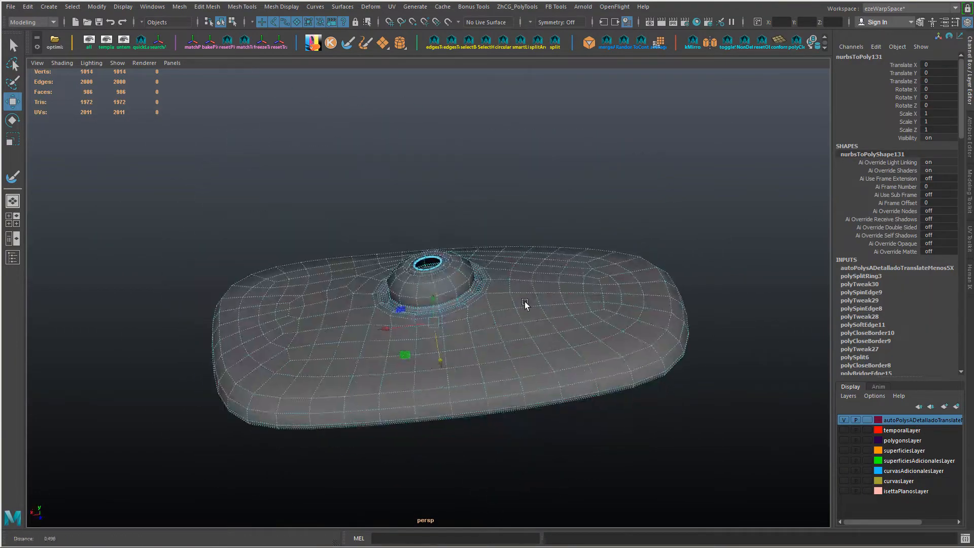
right_click_drag(525, 302, 587, 352, "alt")
left_click_drag(586, 351, 602, 332, "alt")
key("F9")
key("ctrl+z")
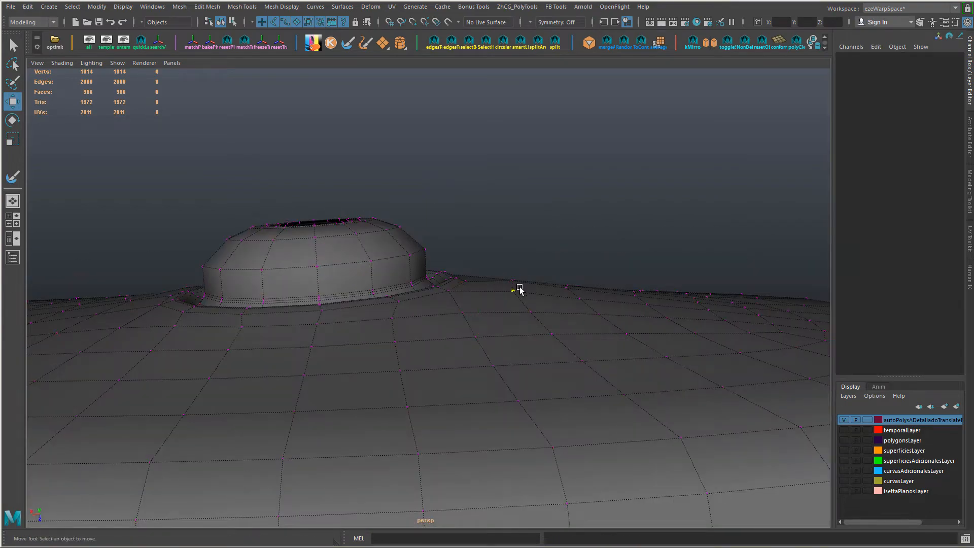
left_click(512, 283)
left_click_drag(512, 283, 602, 319, "alt")
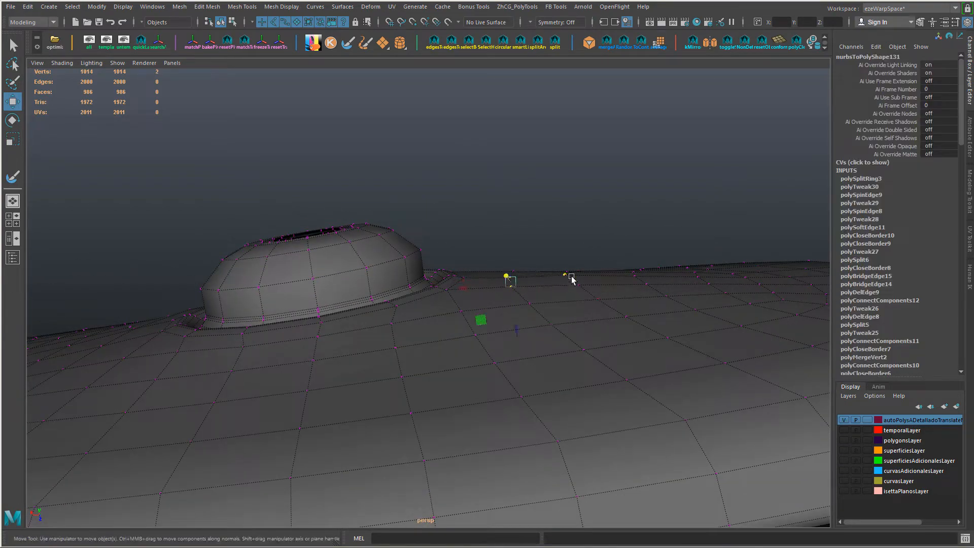
mouse_move(572, 278)
left_mouse_down("alt")
mouse_move(581, 261)
mouse_move(562, 289)
left_mouse_up("alt")
left_click_drag(562, 289, 624, 319, "alt")
left_click_drag(507, 288, 531, 300)
left_click_drag(531, 300, 626, 320, "alt")
left_click_drag(625, 321, 592, 352, "alt")
middle_click_drag(592, 352, 451, 309, "alt")
left_click(235, 258)
left_click_drag(244, 260, 711, 350, "alt")
left_click(417, 316)
left_click_drag(416, 258, 428, 251, "alt")
left_click_drag(525, 301, 465, 329, "alt")
Step: Examine the adjusted housing in smooth preview around the ball and along the outer edge
key("3")
scroll(558, 356, "down", 8)
left_click(639, 377)
left_click_drag(638, 376, 474, 358, "alt")
scroll(527, 367, "up", 8)
left_click(558, 381)
scroll(559, 379, "down", 5)
scroll(546, 384, "down", 4)
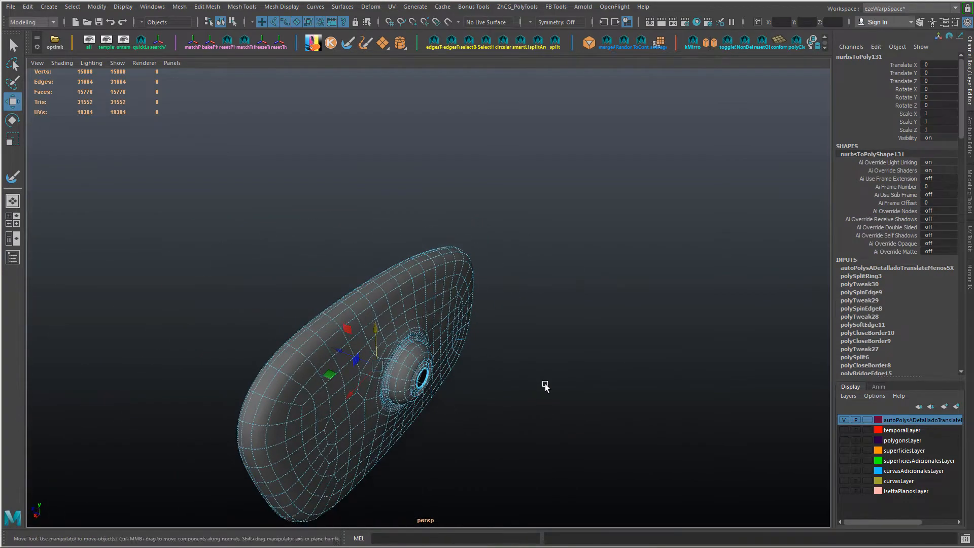
left_click(545, 387)
left_click_drag(541, 389, 446, 348, "alt")
left_click(470, 345)
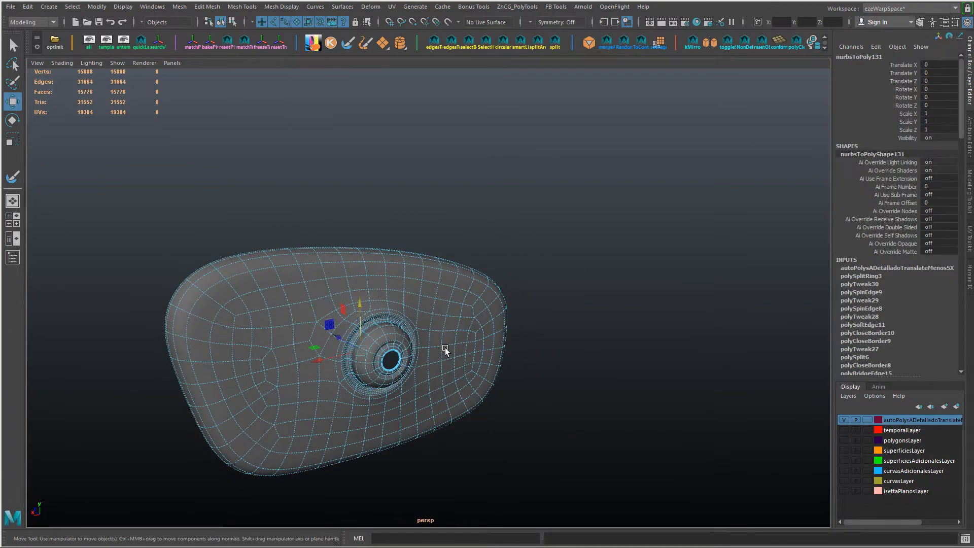
Step: Return the housing to unsmoothed display and examine its overall shape with and without the wireframe on the shaded surface
left_click(564, 360)
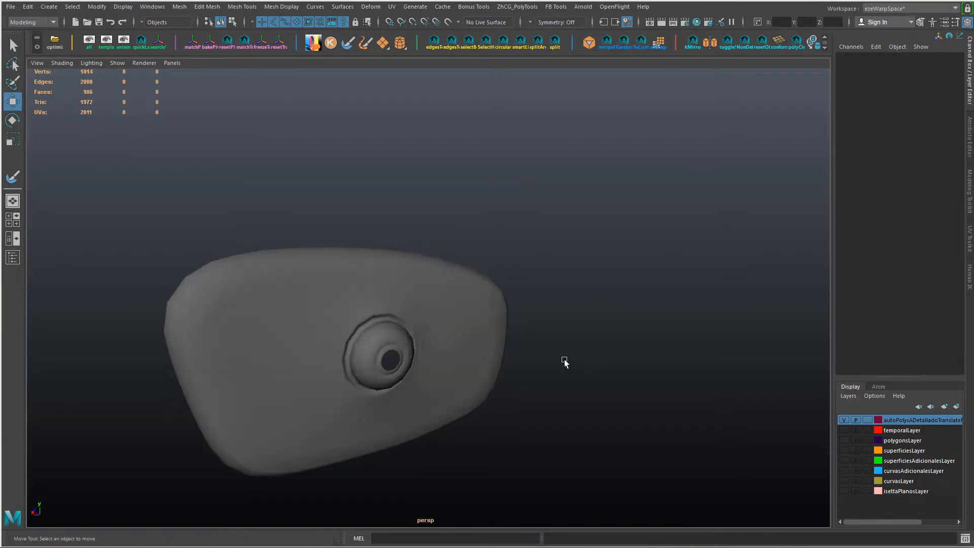
left_click_drag(506, 351, 498, 356)
left_click(620, 372)
key("alt+5")
right_click_drag(619, 372, 452, 369, "alt")
left_click_drag(451, 369, 440, 351, "alt")
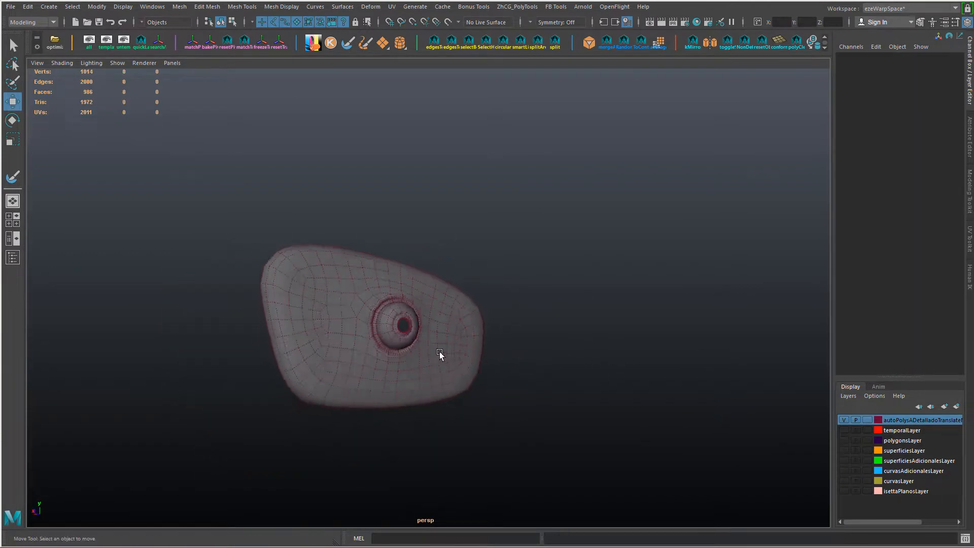
right_click_drag(440, 351, 487, 437, "alt")
middle_click_drag(487, 437, 525, 371, "alt")
right_click_drag(526, 370, 541, 385, "alt")
middle_click_drag(540, 386, 543, 401, "alt")
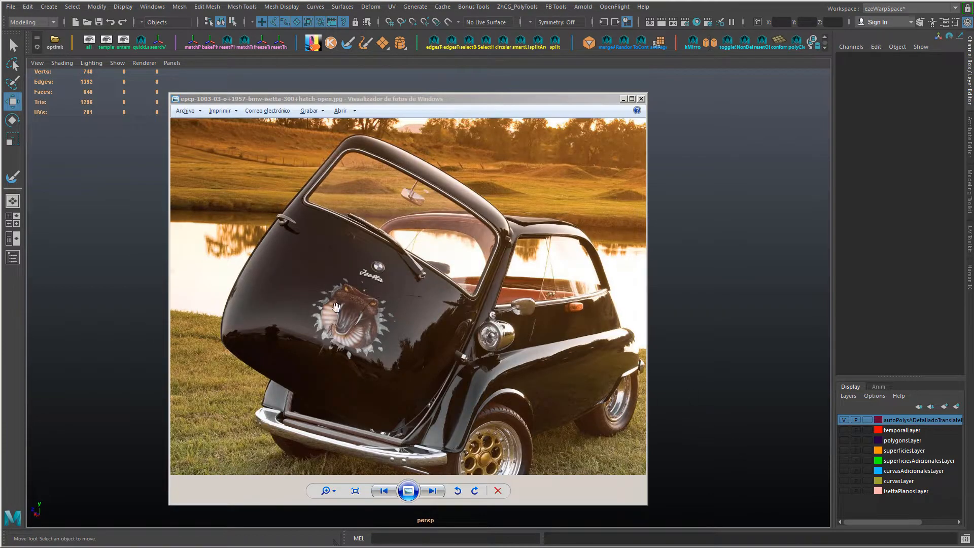
Step: Switch from the reference photo to Maya, separate the combined roof strip and lower body panel, and freeze their transformations
key("alt+Tab")
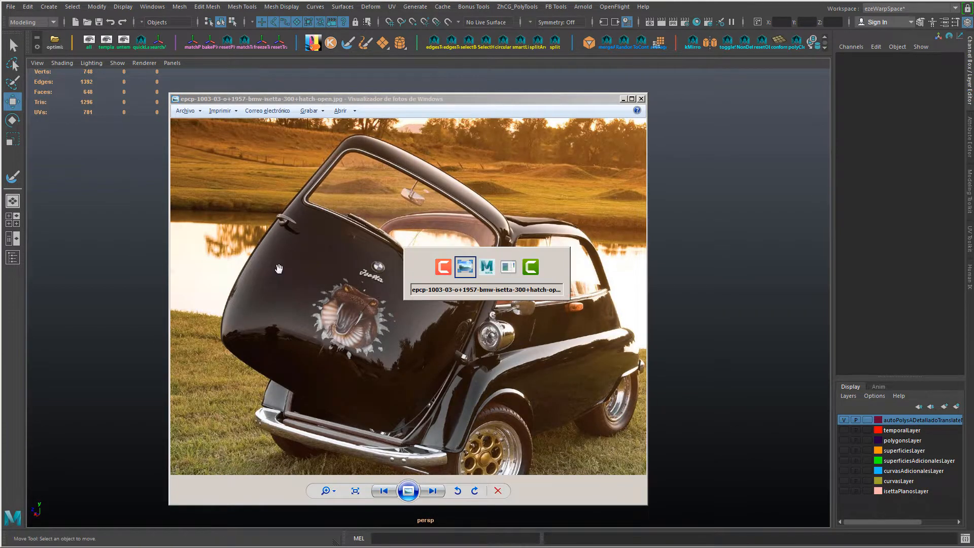
left_click(328, 158)
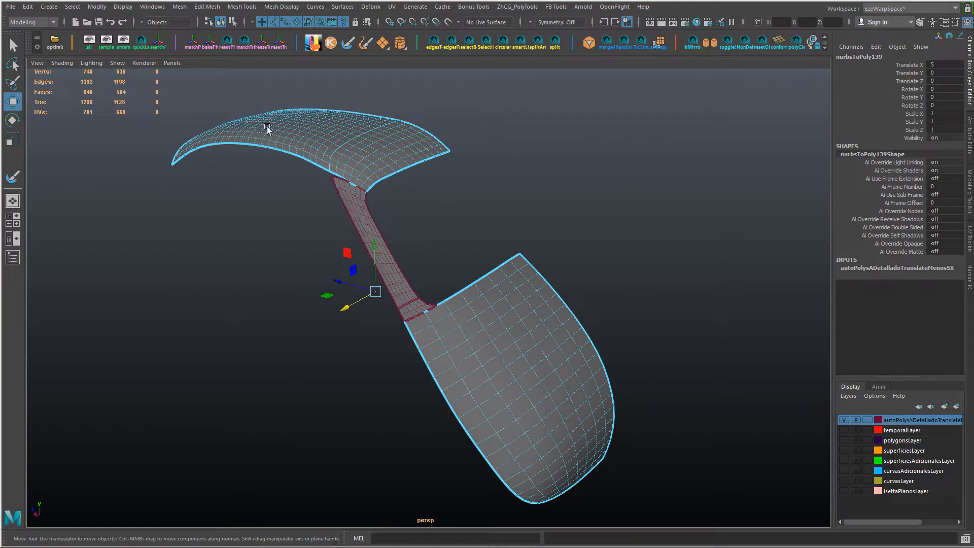
left_click_drag(388, 205, 388, 194, "alt")
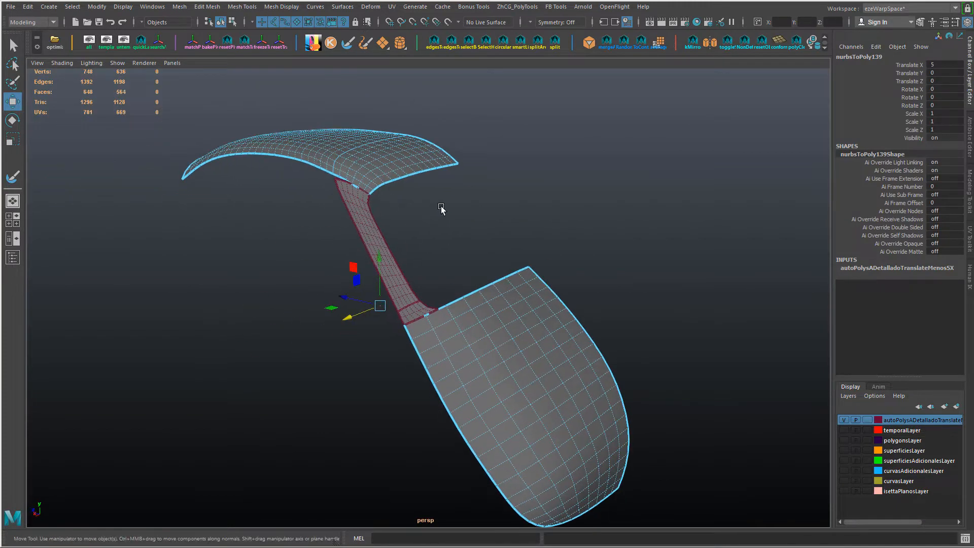
right_click(463, 226)
right_click_drag(464, 227, 471, 211, "shift")
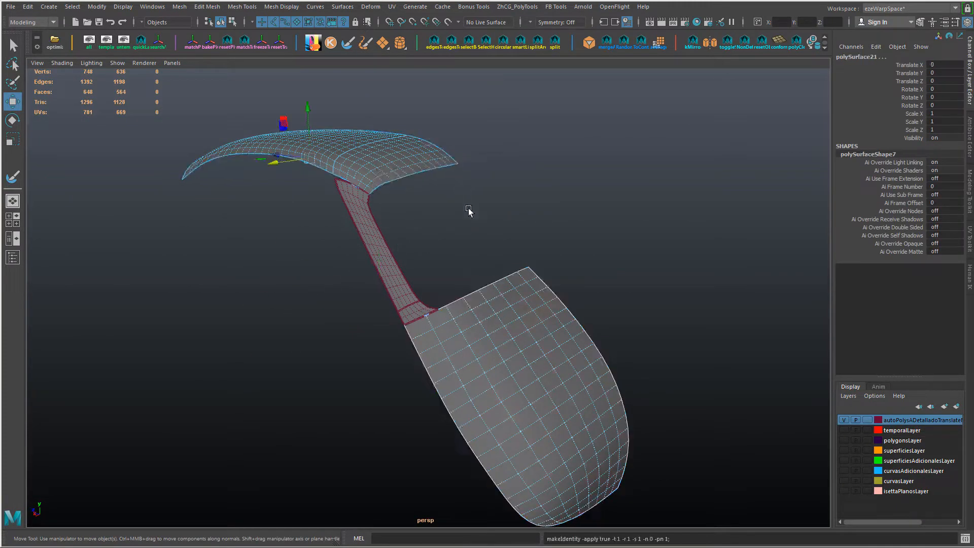
left_click(471, 213)
Step: Detach the roof section above the pillar as its own mesh along the edge loop at the pillar's outer side
left_click(459, 325)
left_click(387, 274, "shift")
left_click(417, 307, "shift")
left_click(361, 164, "shift")
left_click_drag(355, 162, 331, 206, "alt")
right_click_drag(330, 205, 328, 185)
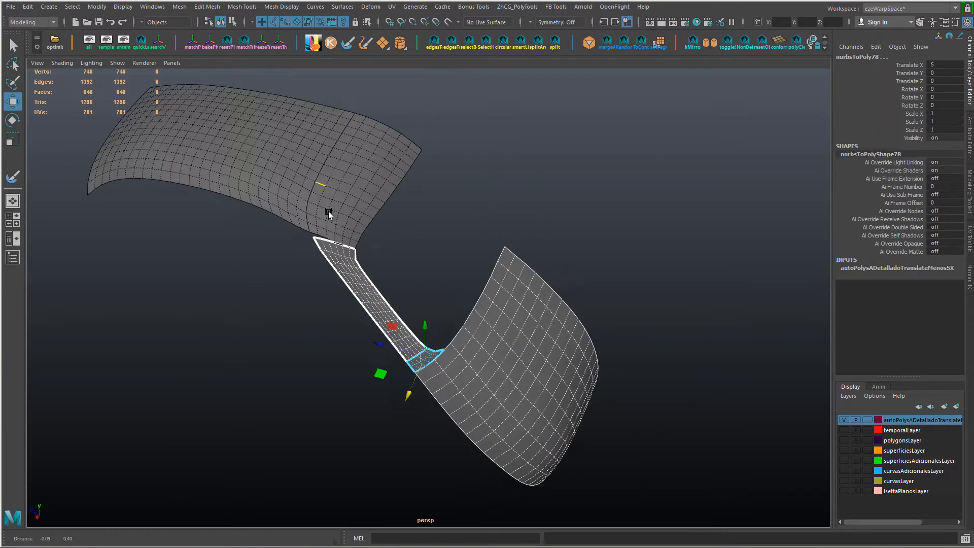
left_click_drag(331, 213, 332, 220, "alt")
double_click(328, 187)
right_click_drag(386, 192, 387, 166, "shift")
left_click_drag(382, 203, 378, 182, "alt")
right_click_drag(375, 217, 419, 173)
Step: Combine the detached roof section, pillar, small corner piece and lower body panel into one mesh
left_click(397, 219)
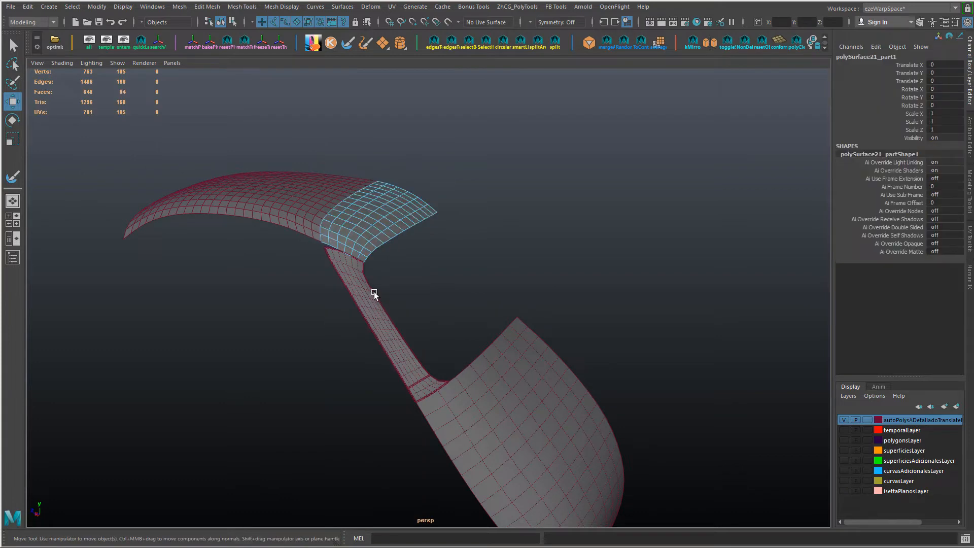
left_click(378, 314, "shift")
left_click(431, 390, "shift")
left_click_drag(431, 390, 504, 376, "alt")
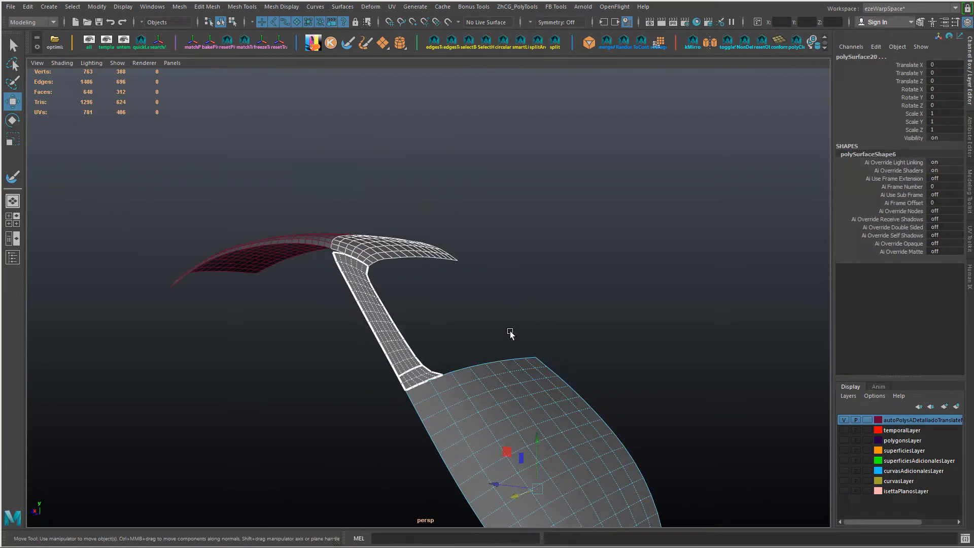
right_click_drag(510, 334, 510, 292, "shift")
left_click_drag(442, 326, 464, 342, "alt")
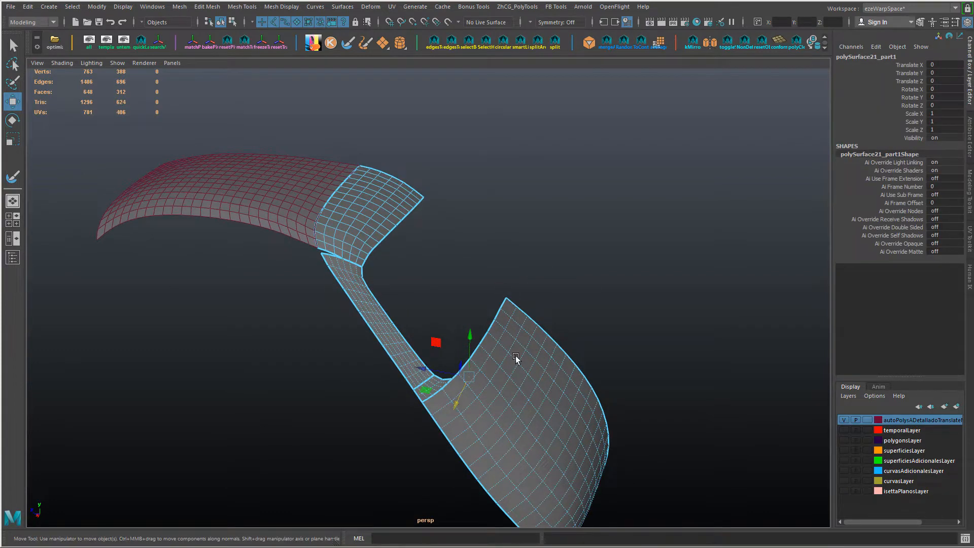
Step: Delete alternate lengthwise edge loops on the roof section, pillar and corner piece to reduce their density
left_click(451, 306)
left_click_drag(451, 305, 433, 345, "alt")
middle_click_drag(294, 195, 326, 261, "alt")
right_click_drag(323, 189, 322, 152)
left_click_drag(330, 249, 300, 269, "alt")
double_click(288, 253)
double_click(312, 251, "shift")
double_click(307, 271, "shift")
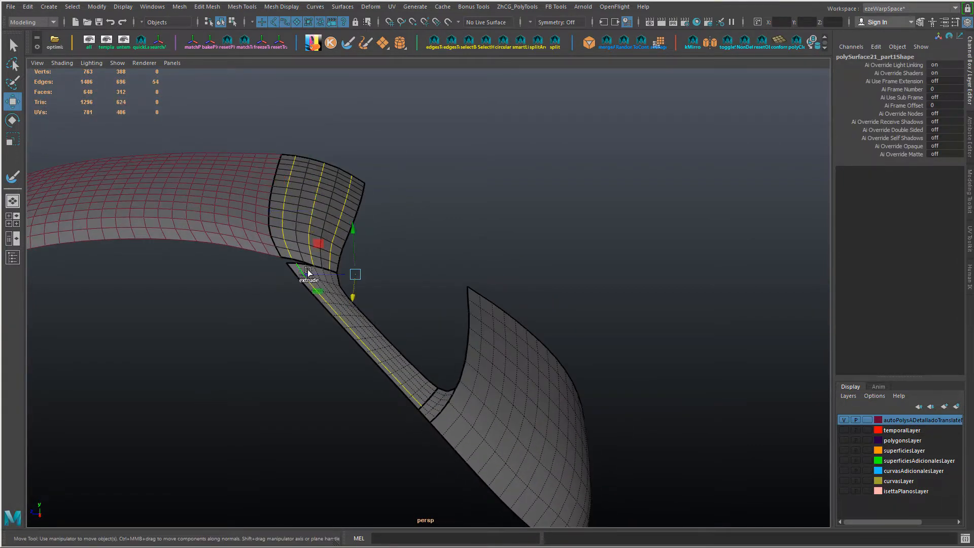
left_click_drag(447, 298, 373, 384, "alt")
double_click(404, 363, "shift")
key("ctrl+Delete")
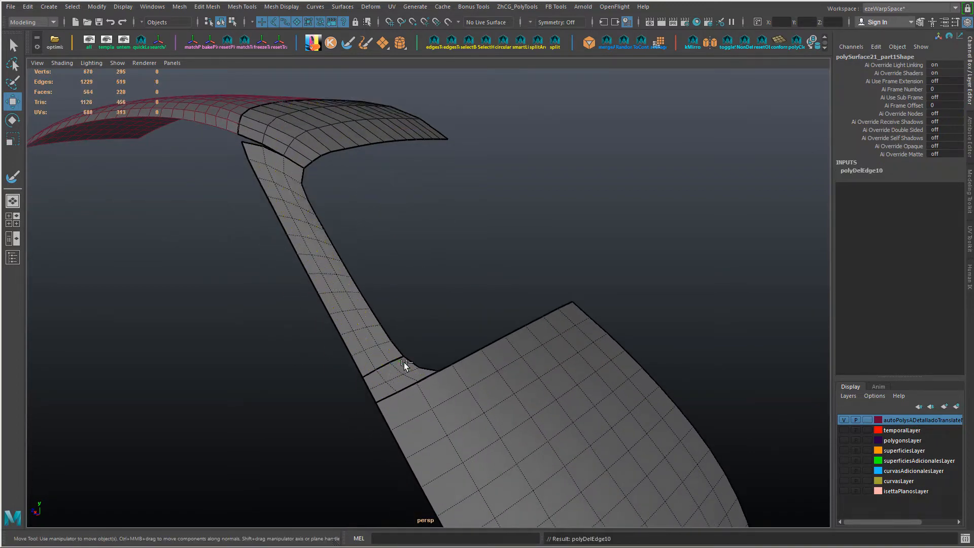
Step: Soften the edges of the combined roof, pillar and body mesh
left_click_drag(355, 246, 355, 313, "alt")
right_click_drag(359, 315, 451, 304)
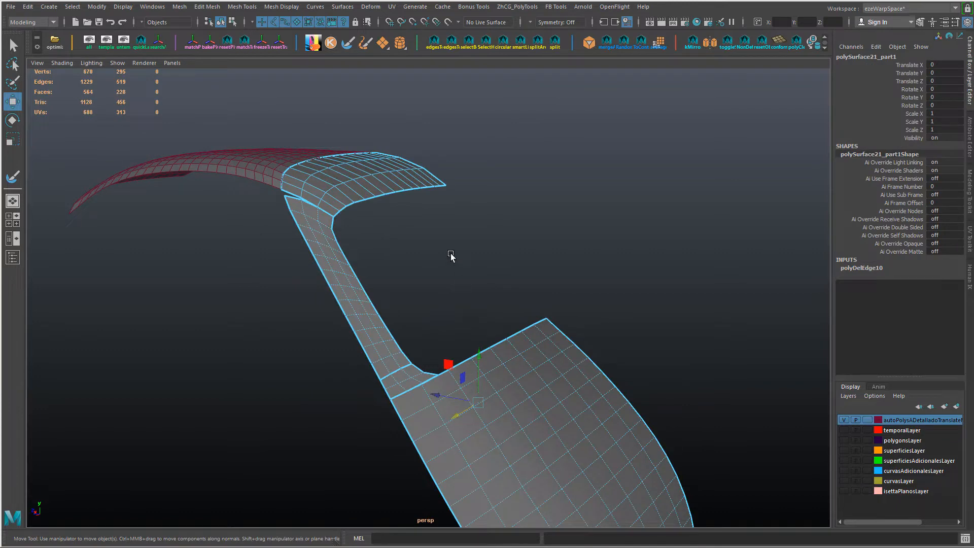
right_click_drag(451, 254, 492, 248)
left_click(491, 248)
left_click_drag(491, 247, 399, 287, "alt")
Step: Snap the pillar's top border vertices onto the matching vertices of the roof section's lower border to close the gap
scroll(399, 287, "up", 5)
right_click_drag(387, 305, 340, 301)
left_click(320, 292)
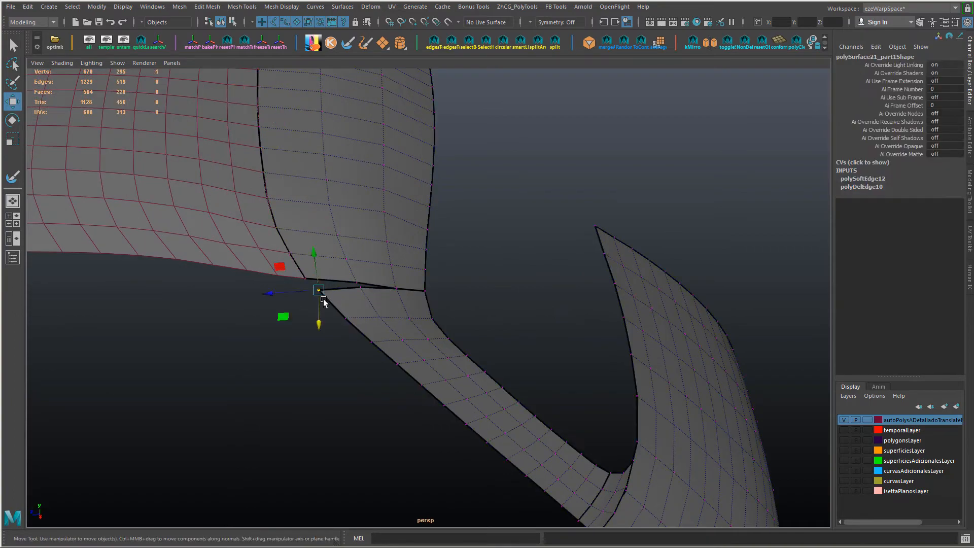
key("v")
middle_click_drag(320, 295, 359, 290)
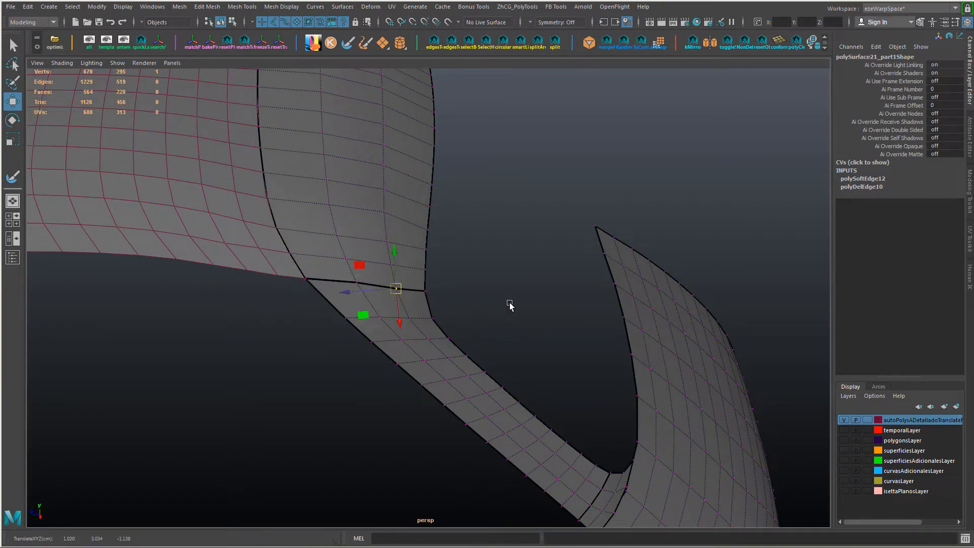
left_click_drag(510, 305, 424, 350, "alt")
right_click_drag(425, 311, 424, 254)
Step: Connect the edges of the two strips along the lower body panel's pillar-side border to insert two lengthwise edge lines
left_click(412, 296)
middle_click_drag(440, 332, 425, 289, "alt")
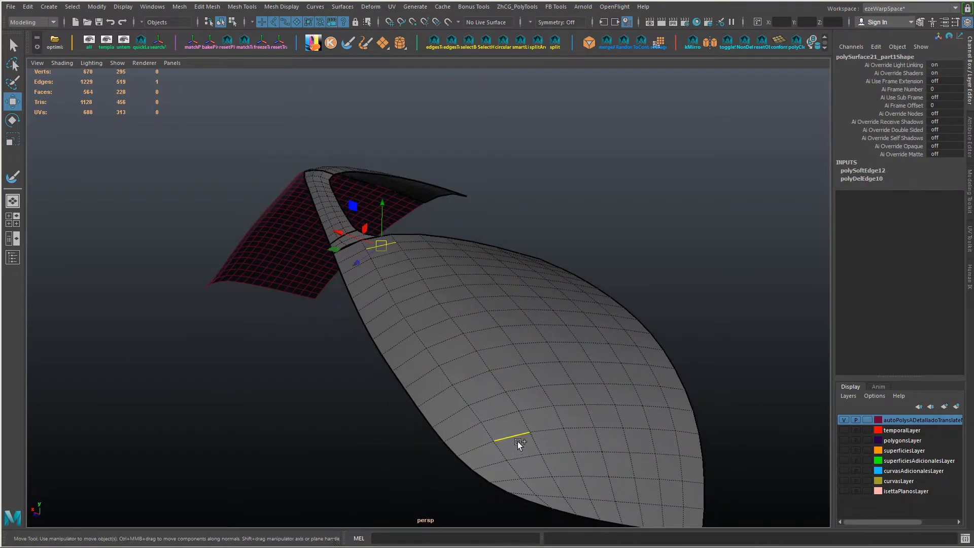
double_click(526, 457, "shift")
left_click_drag(526, 454, 462, 343, "alt")
key("g")
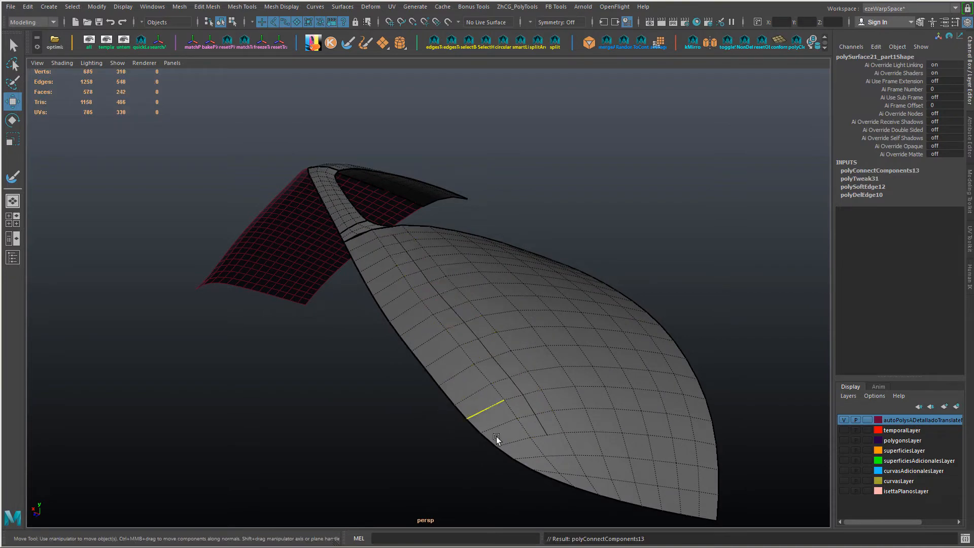
left_click(517, 441)
double_click(369, 245, "shift")
left_click_drag(381, 254, 379, 262, "alt")
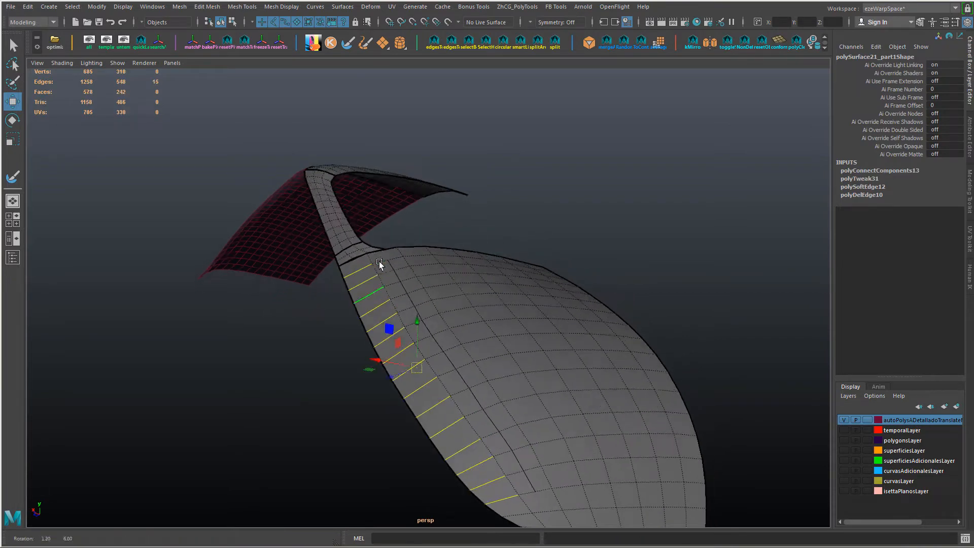
key("g")
Step: Select the four neighbouring lengthwise edge lines along the pillar-side border of the lower body panel
left_click_drag(439, 260, 409, 273, "alt")
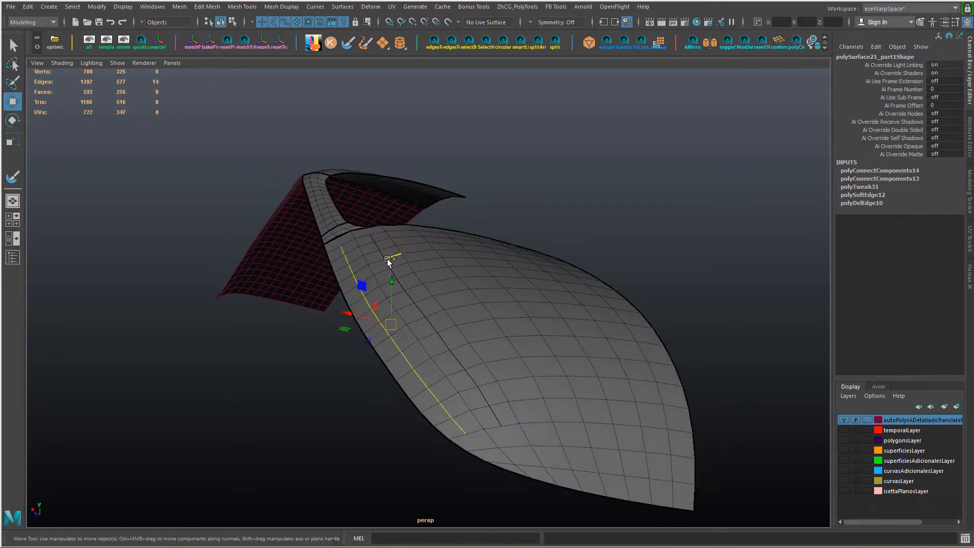
left_click(483, 422)
key("ctrl+z")
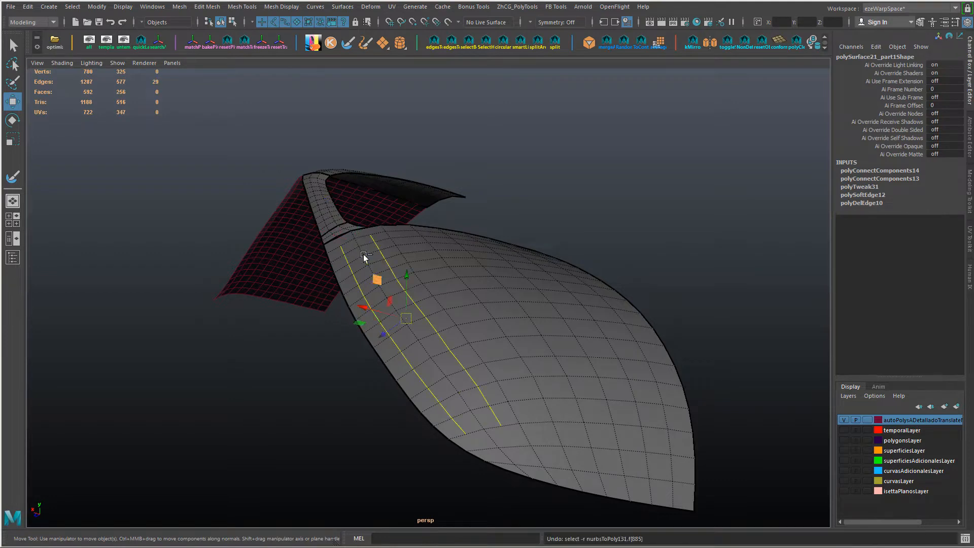
left_click(391, 237, "shift")
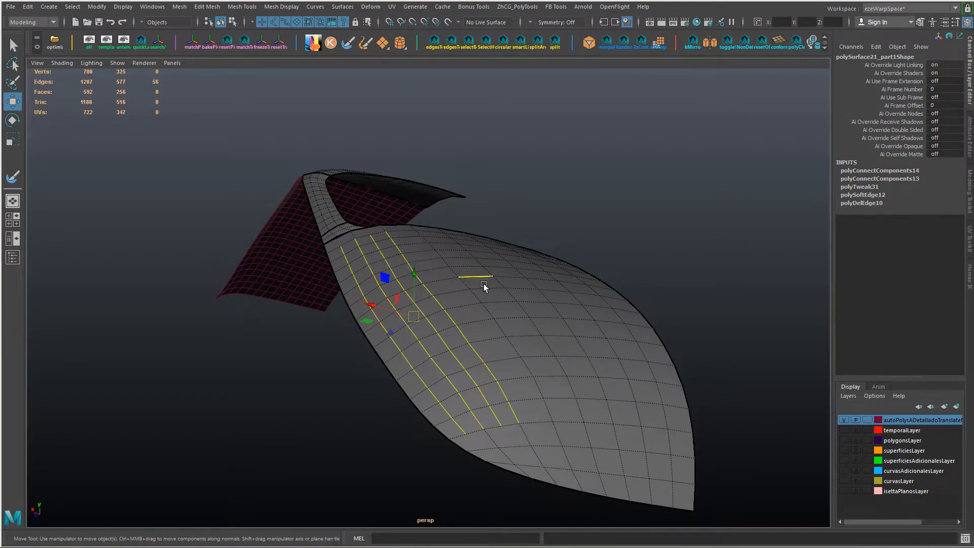
left_click_drag(483, 284, 476, 291, "alt")
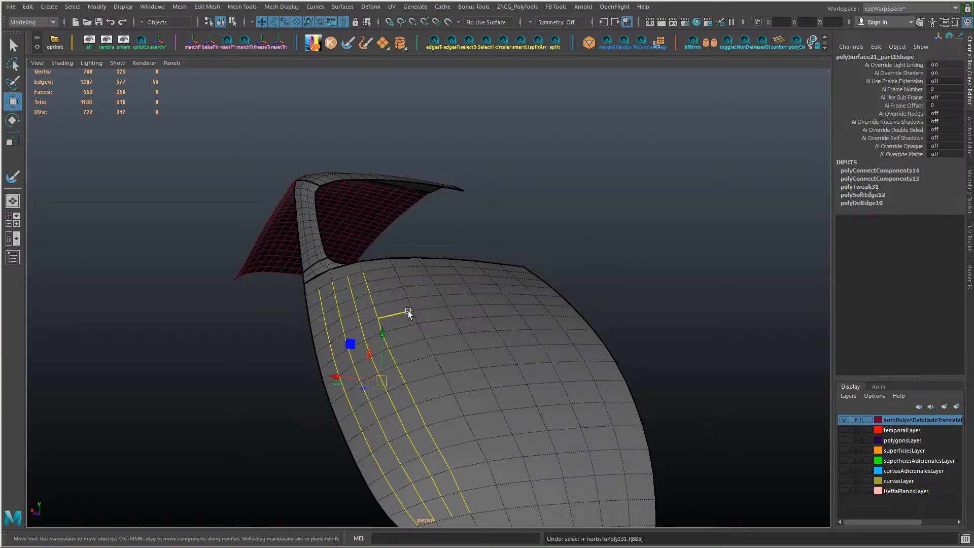
Step: Try extending the selection to further edge loops across the lower body panel, and undo the extra selections
left_click_drag(409, 310, 388, 330, "alt")
double_click(379, 321)
left_click_drag(377, 380, 356, 381)
double_click(443, 359)
double_click(477, 351)
double_click(435, 333)
double_click(395, 318)
double_click(376, 347)
double_click(366, 363)
mouse_move(356, 401)
left_mouse_down("alt")
mouse_move(346, 375)
mouse_move(350, 406)
left_mouse_up("alt")
mouse_move(357, 315)
left_mouse_down("ctrl")
mouse_move(378, 329)
mouse_move(375, 311)
left_mouse_up("ctrl")
left_click_drag(368, 398, 345, 333)
double_click(360, 358)
key("ctrl+z")
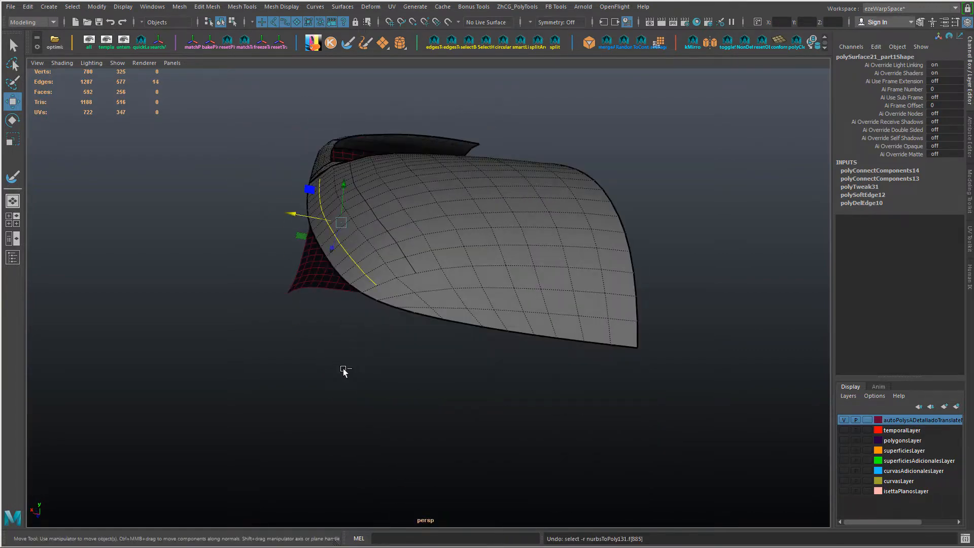
Step: Slide the lengthwise edge loops nearest the pillar-side border of the lower body panel to even out their spacing
left_click(391, 272)
left_click_drag(378, 203, 369, 366, "alt")
double_click(388, 263)
left_click_drag(304, 225, 300, 224)
left_click_drag(404, 323, 396, 289, "alt")
left_click_drag(316, 258, 321, 259)
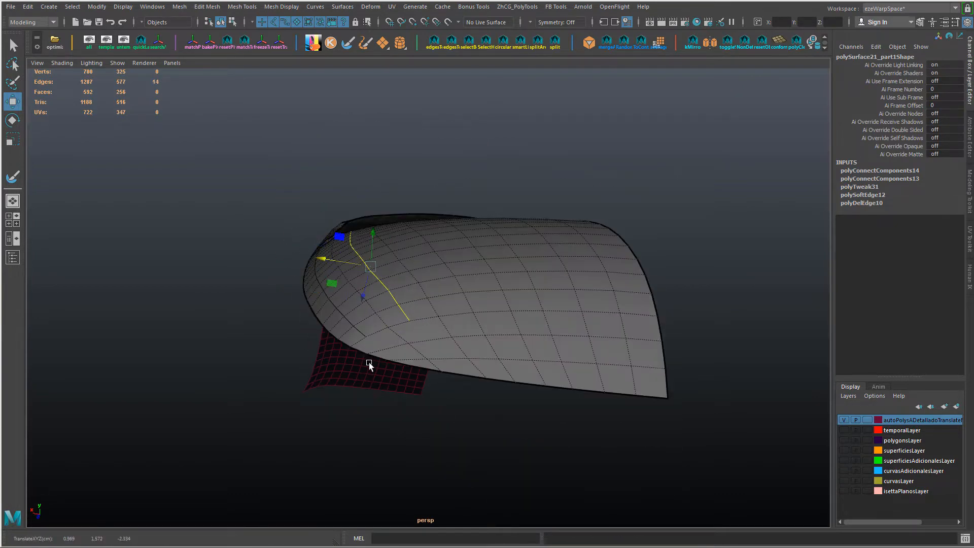
left_click_drag(369, 363, 367, 401, "alt")
left_click_drag(330, 316, 333, 317)
left_click_drag(343, 384, 339, 353, "alt")
left_click_drag(311, 282, 316, 283)
Step: Slide the next lengthwise edge loop and its end edges near the lower border to balance the panel's quad widths
double_click(419, 357)
left_click(454, 412, "ctrl")
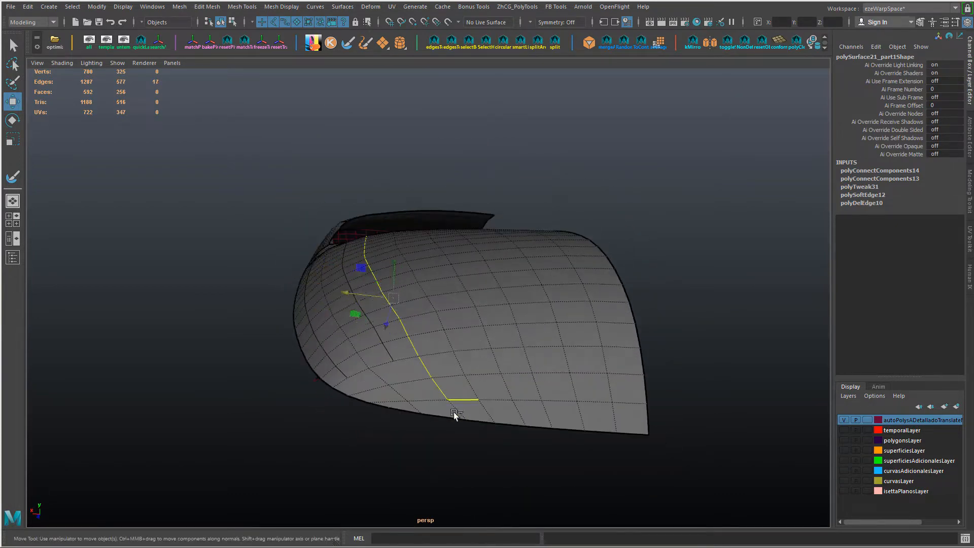
left_click_drag(454, 412, 449, 469, "alt")
left_click_drag(357, 404, 361, 405)
left_click_drag(361, 405, 413, 345, "alt")
double_click(420, 391)
left_click_drag(374, 307, 378, 307)
left_click(459, 444)
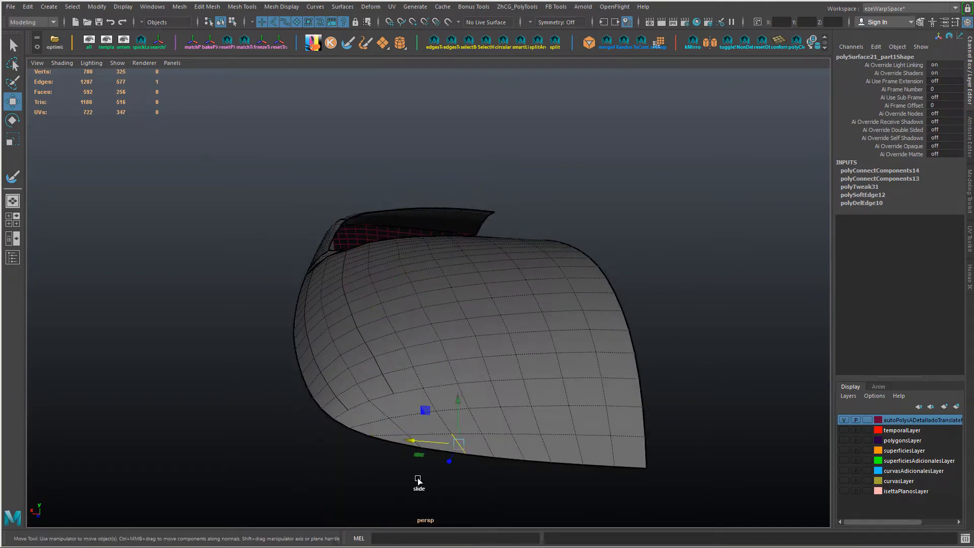
middle_click_drag(418, 479, 413, 479, "ctrl+shift")
left_click_drag(501, 453, 490, 454, "alt")
Step: Slide individual vertices near the lower ends of the inserted edge lines to smooth the body panel's edge flow
key("F9")
left_click(407, 421)
left_click(376, 358)
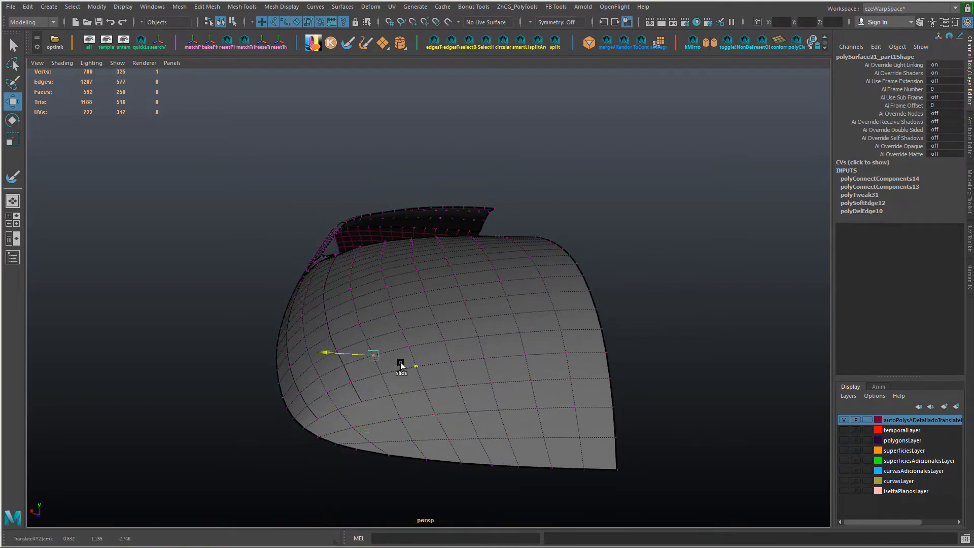
left_click_drag(401, 363, 462, 368, "alt")
Step: Connect edges at the upper end of the lower body panel to extend the inserted edge lines up to the pillar seam
scroll(461, 369, "up", 1)
right_click_drag(437, 373, 435, 232)
right_click_drag(471, 378, 451, 374)
left_click(450, 373)
left_click(440, 354, "shift")
key("g")
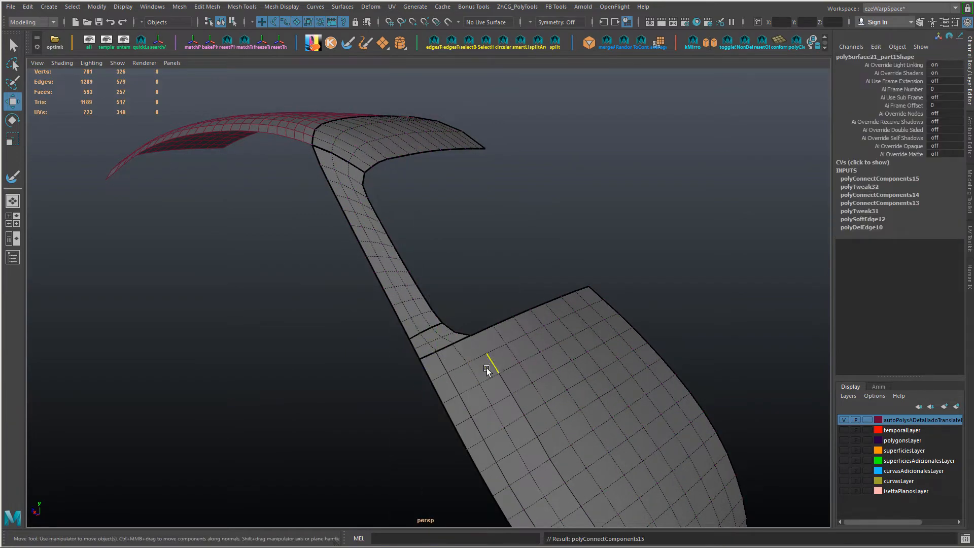
left_click_drag(486, 367, 393, 379, "alt")
left_click(444, 359)
left_click(438, 339, "shift")
key("g")
Step: Snap the lower body panel's upper border vertices onto the pillar's matching vertices and merge them along the seam
key("F9")
left_click(426, 347)
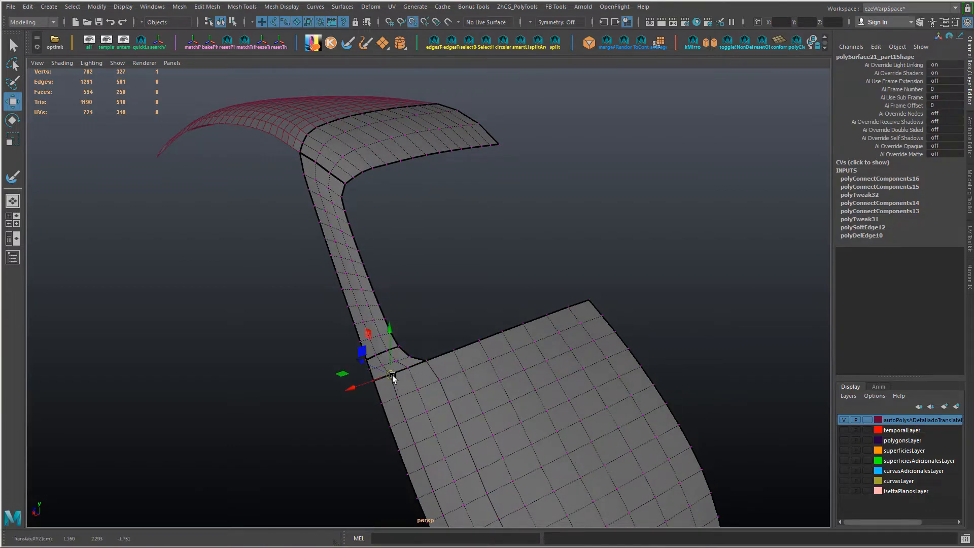
right_click_drag(380, 388, 392, 421, "alt")
left_click(358, 426)
left_click(357, 425)
key("v")
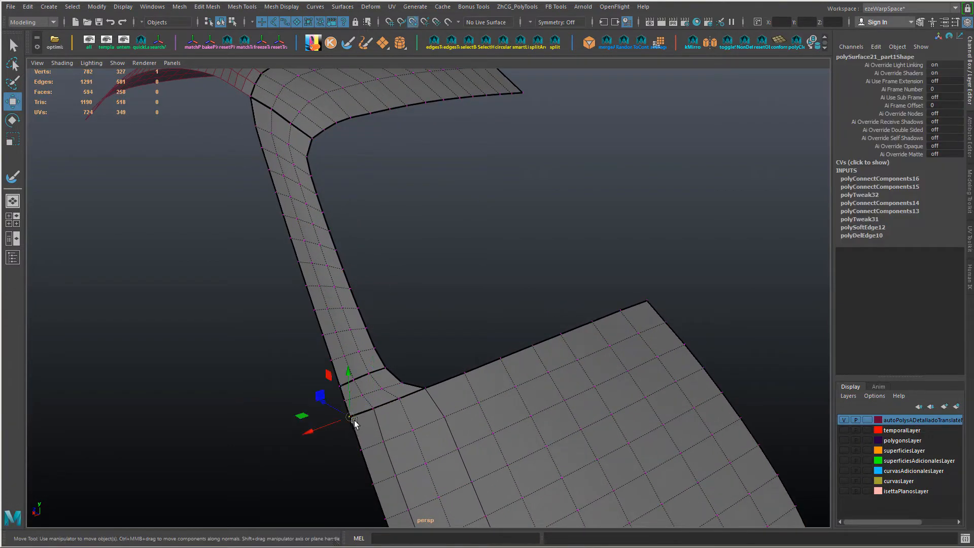
left_click_drag(352, 418, 367, 413)
left_click_drag(447, 342, 333, 422)
right_click_drag(468, 480, 449, 433, "shift")
left_click_drag(449, 434, 483, 436, "alt")
Step: Snap the remaining border vertices together and merge them along the seam between the roof section and the pillar
left_click_drag(359, 444, 363, 346)
left_click(385, 349)
left_click(406, 338)
left_click_drag(407, 383, 287, 325, "alt")
scroll(376, 359, "up", 4)
key("Up")
key("v")
left_click(313, 359)
key("Up")
key("v")
left_click_drag(358, 336, 469, 243, "alt")
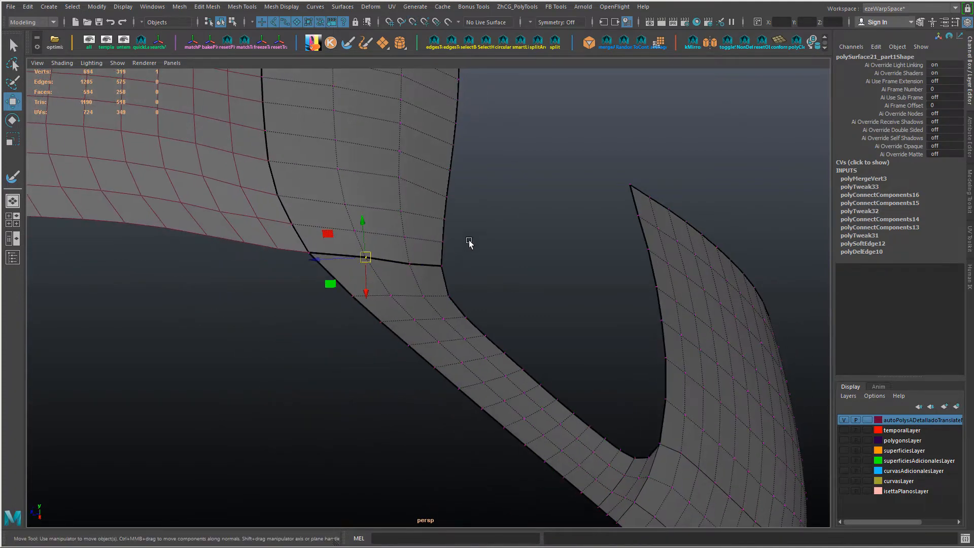
left_click_drag(242, 281, 241, 282)
key("g")
Step: Reveal the whole car to examine the joined mesh in context, and isolate the roof and joined front panels again
left_click_drag(394, 361, 284, 325, "alt")
middle_click_drag(284, 324, 290, 364, "alt")
left_click_drag(290, 364, 306, 358, "alt")
right_click_drag(306, 358, 303, 305)
left_click_drag(301, 305, 385, 288, "alt")
key("ctrl+1")
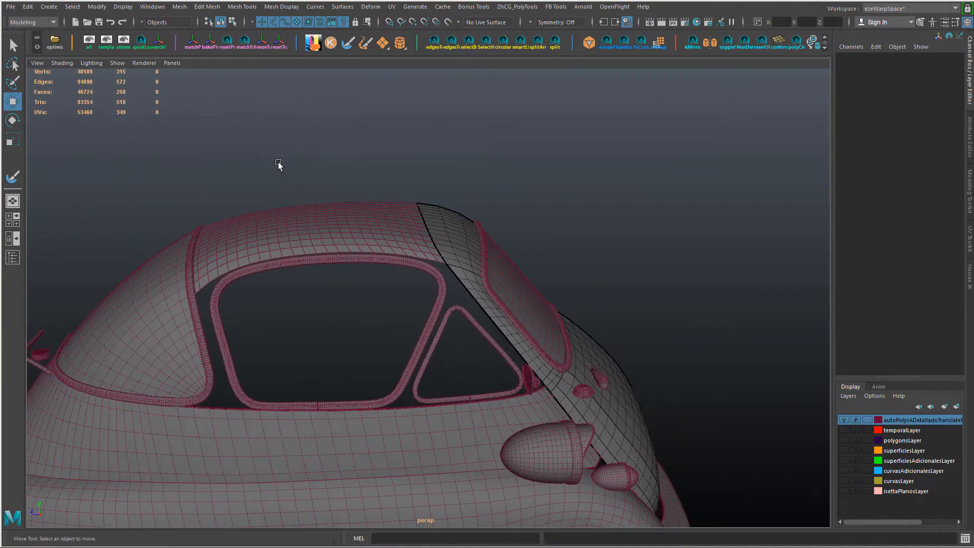
left_click_drag(278, 164, 423, 229, "alt")
key("ctrl+1")
left_click(366, 205)
left_click_drag(366, 205, 366, 242, "alt")
scroll(366, 242, "up", 3)
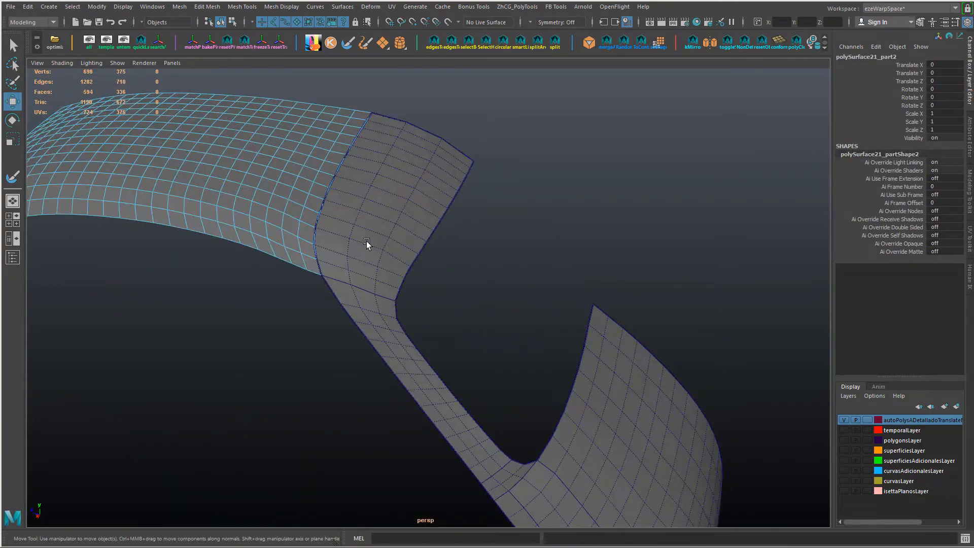
Step: Connect the edge ring of the middle strip on the front roof section to insert a lengthwise edge line
right_click_drag(366, 241, 367, 218)
left_click(367, 242)
double_click(426, 132, "shift")
key("ctrl+z")
left_click(406, 188)
left_click(425, 131)
double_click(370, 243, "shift")
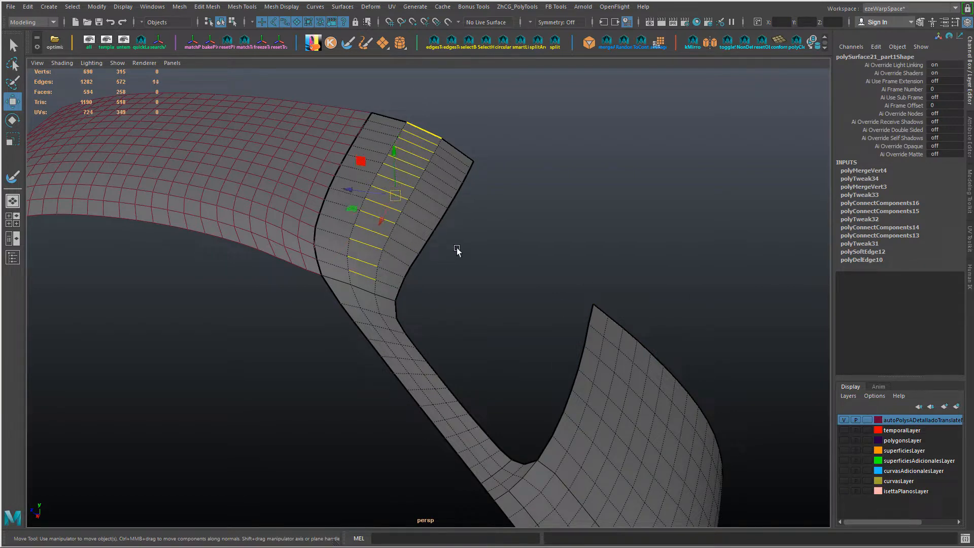
key("g")
Step: Connect the edge rings of the front roof section's two outer strips to insert one lengthwise edge line in each
double_click(391, 278, "shift")
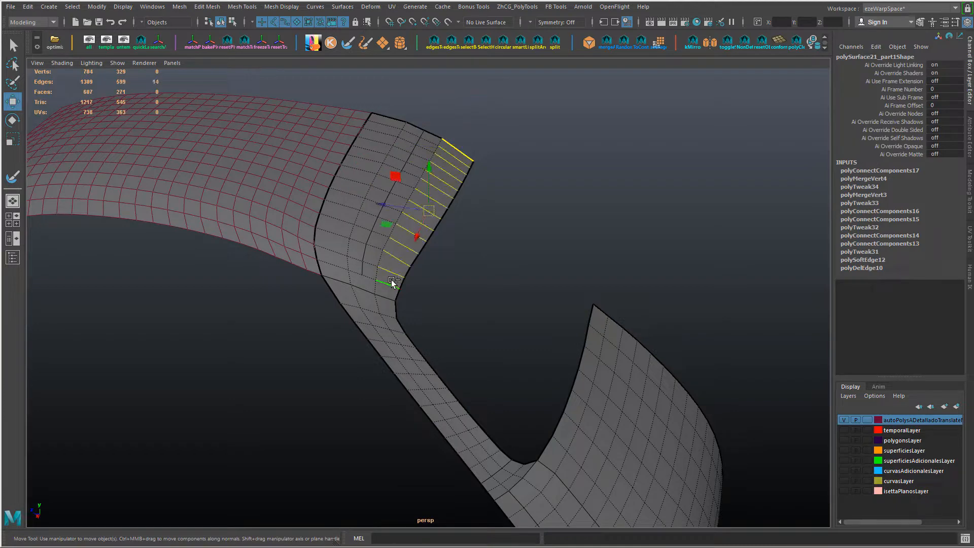
key("g")
left_click_drag(389, 147, 447, 168, "alt")
left_click(380, 124)
left_click(381, 249, "shift")
double_click(381, 249, "shift")
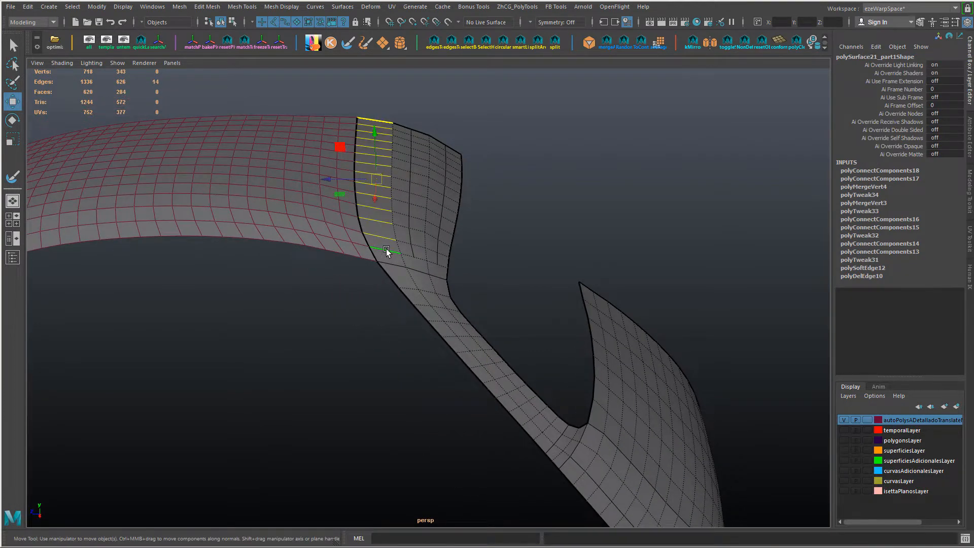
key("g")
Step: Slide the vertices in the row next to the body panel's lower border to space them evenly
left_click_drag(443, 260, 411, 286, "alt")
right_click_drag(412, 286, 459, 320, "alt")
right_click_drag(528, 333, 469, 330)
left_click_drag(423, 326, 428, 325)
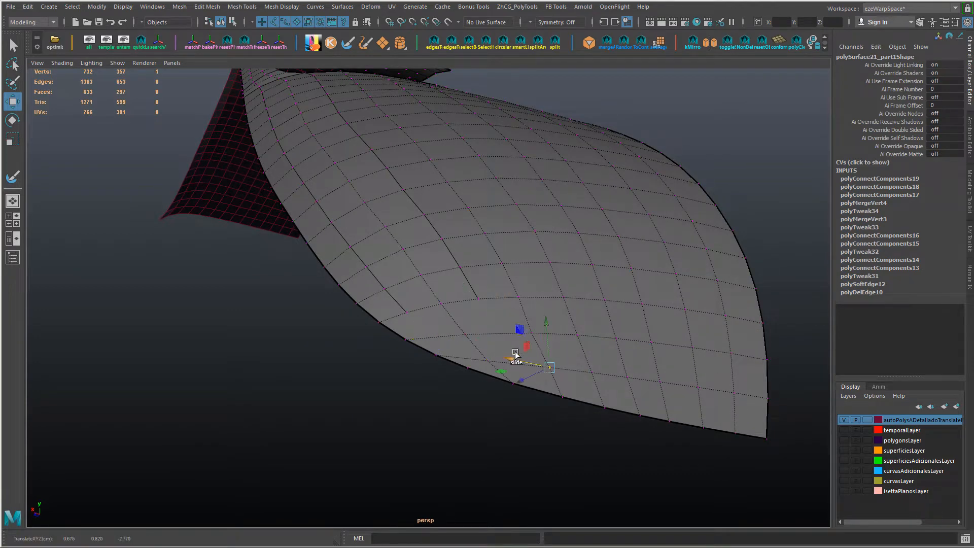
left_click_drag(515, 355, 503, 329, "alt")
left_click_drag(428, 376, 369, 375)
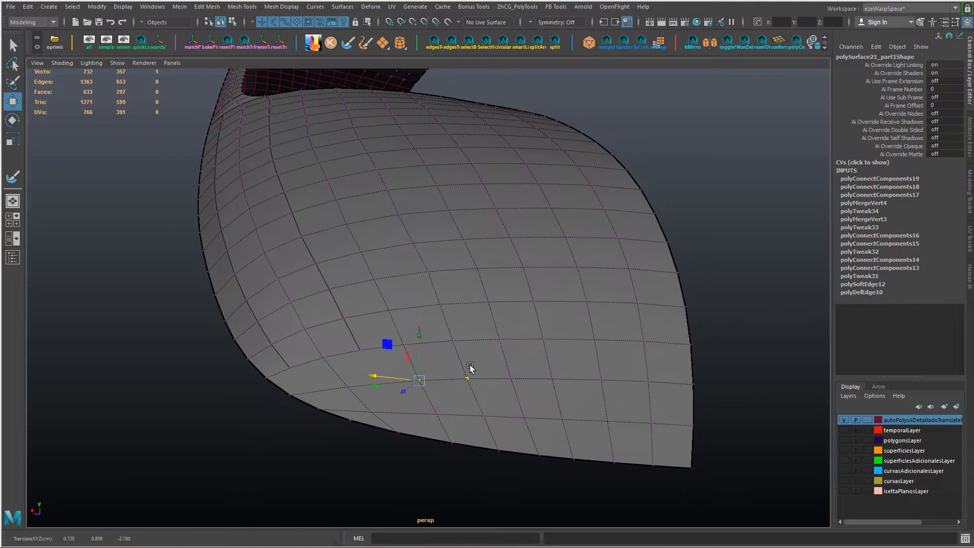
left_click_drag(470, 366, 602, 335, "alt")
left_click(374, 288)
scroll(454, 323, "down", 2)
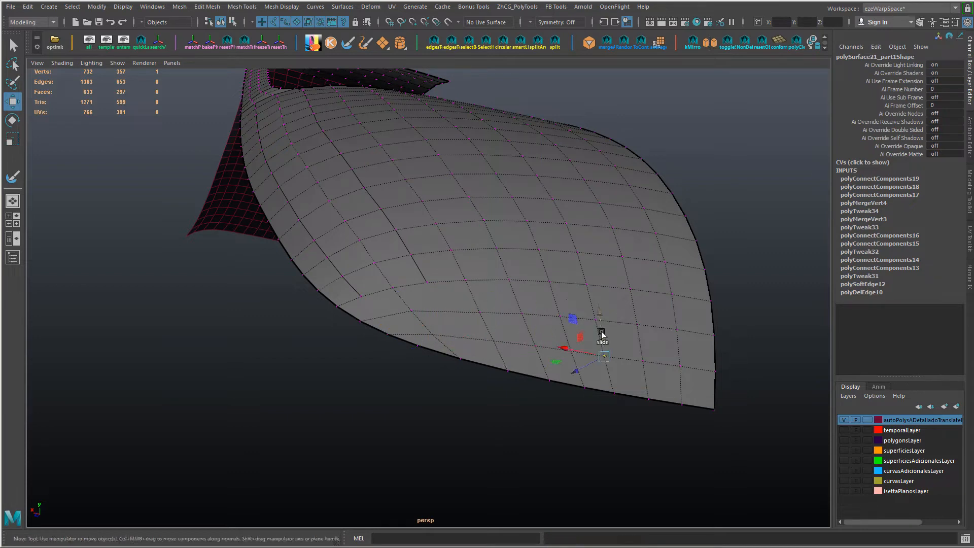
Step: Slide vertices in the rows above the body panel's lower border to even out the quads around the inserted lines
left_click_drag(512, 239, 472, 259, "alt")
left_click(428, 305)
left_click_drag(446, 213, 421, 289, "alt")
left_click(311, 326)
left_click_drag(264, 331, 269, 333)
left_click_drag(401, 284, 330, 224, "alt")
left_click(366, 229)
left_click(412, 219)
left_click_drag(406, 233, 346, 288, "alt")
left_click(303, 327)
left_click_drag(285, 323, 310, 320, "ctrl+shift")
left_click(347, 319)
left_click(391, 313)
left_click(445, 307)
Step: Connect an interior vertex to the body panel's lower border, and connect edges to extend the longer inserted line downward
left_click_drag(378, 297, 425, 395, "alt")
key("g")
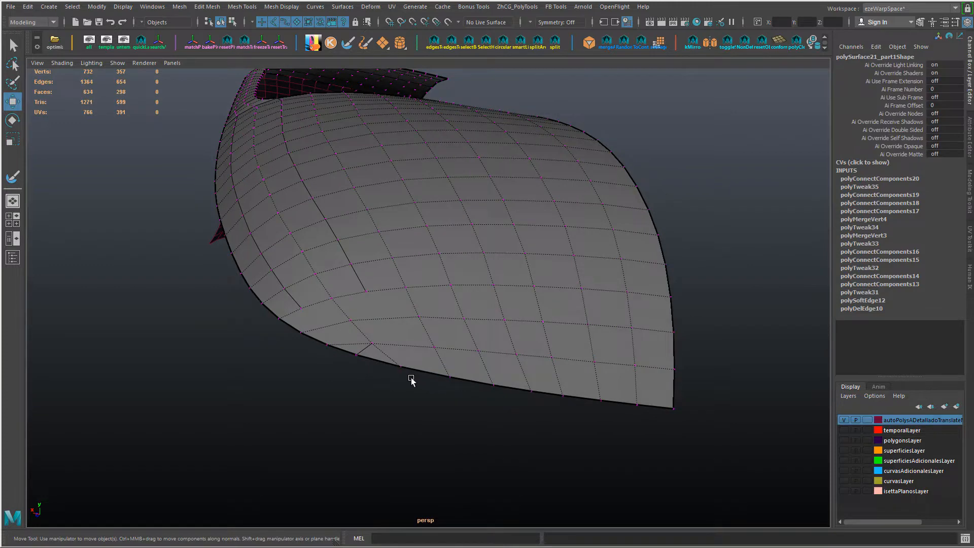
right_click_drag(376, 300, 399, 264)
left_click(398, 345)
left_click(395, 315, "shift")
key("g")
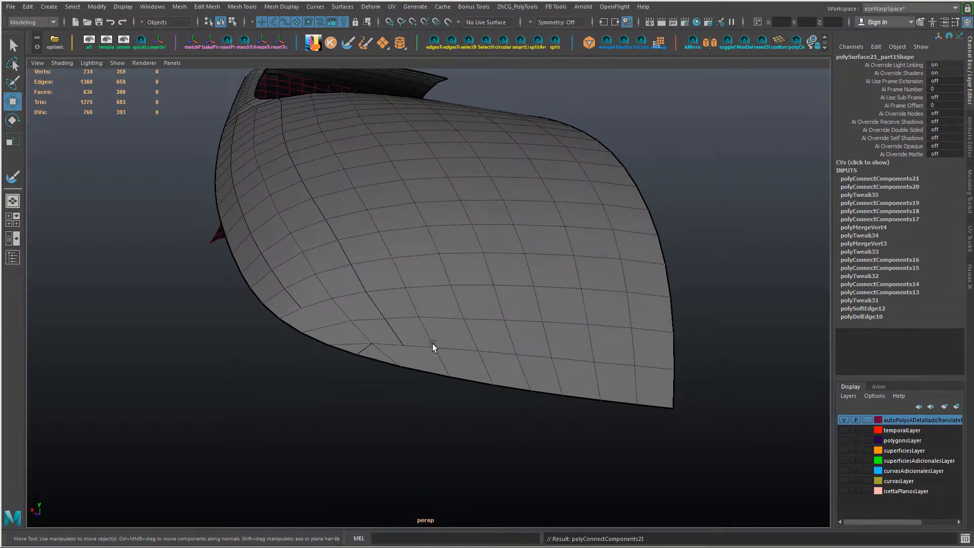
Step: Cut an edge from the end of the extended line to the lower border vertex, and delete the old diagonal edge beside it
left_click_drag(430, 343, 424, 338, "alt")
right_click_drag(431, 246, 477, 232)
key("ctrl+shift+x")
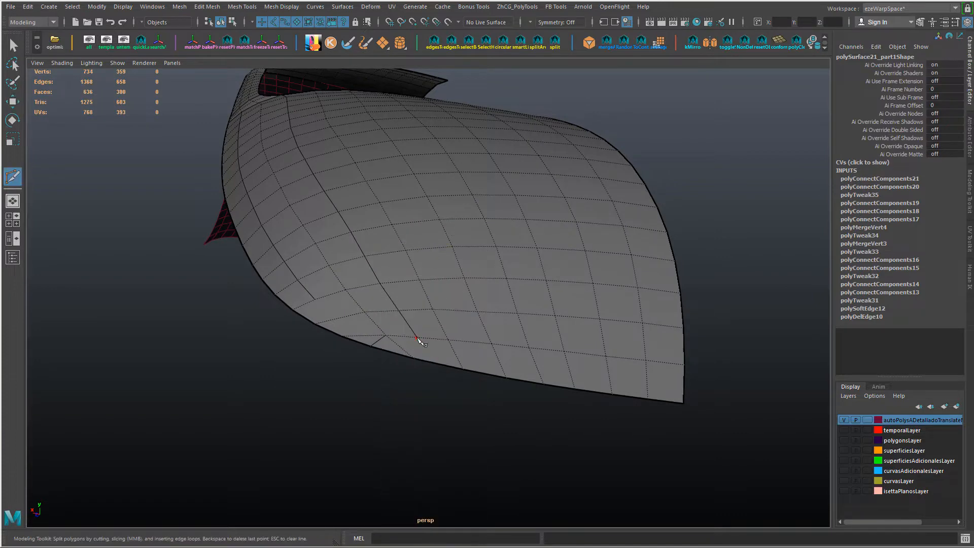
right_click(414, 359)
key("w")
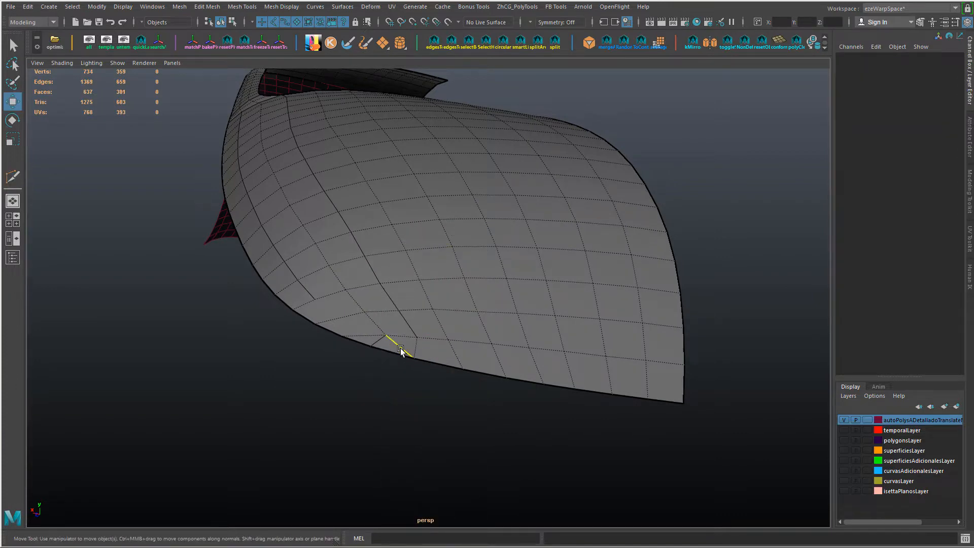
left_click(401, 348)
key("ctrl+Delete")
Step: Insert a short edge loop through the corner quads between the shorter inserted line and the lower border
left_click_drag(397, 328, 412, 332, "alt")
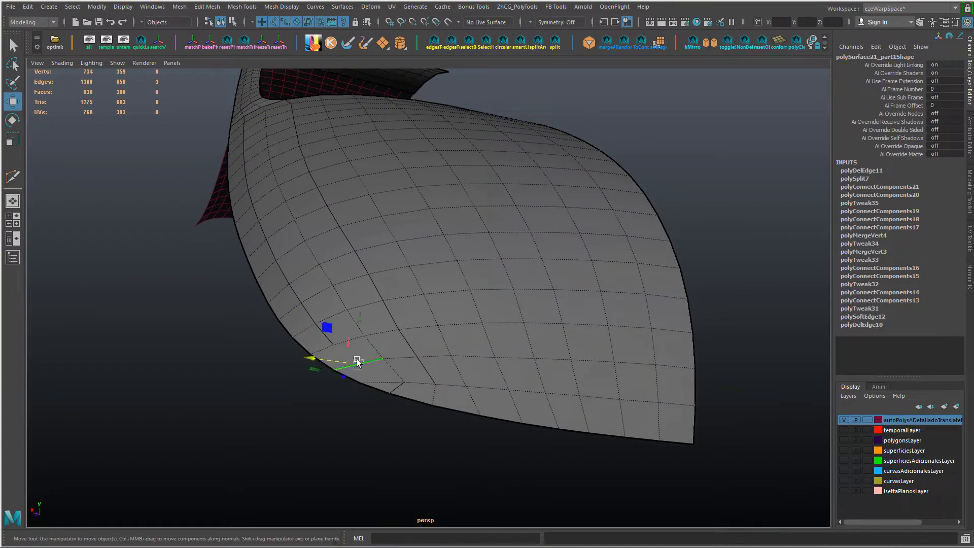
right_click_drag(435, 339, 436, 304, "shift")
right_click_drag(501, 305, 478, 357, "ctrl")
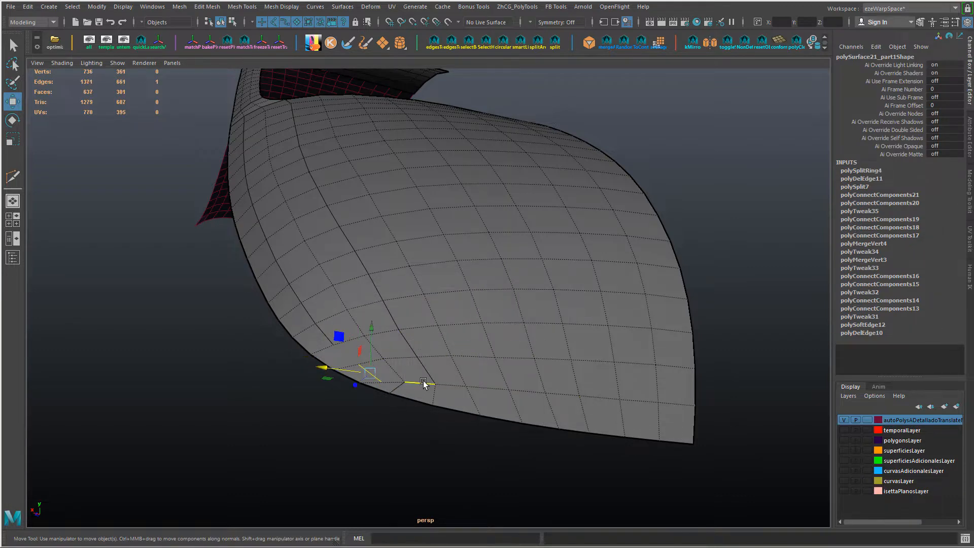
Step: Try moving the short edge in the body panel's lower corner, and undo the move
scroll(423, 382, "up", 1)
key("r")
key("w")
left_click_drag(367, 334, 356, 326, "ctrl+shift")
key("ctrl+z")
Step: Slide the new corner vertices into place, and connect the end of the shorter inserted line to the new short edge
key("F9")
left_click(363, 376)
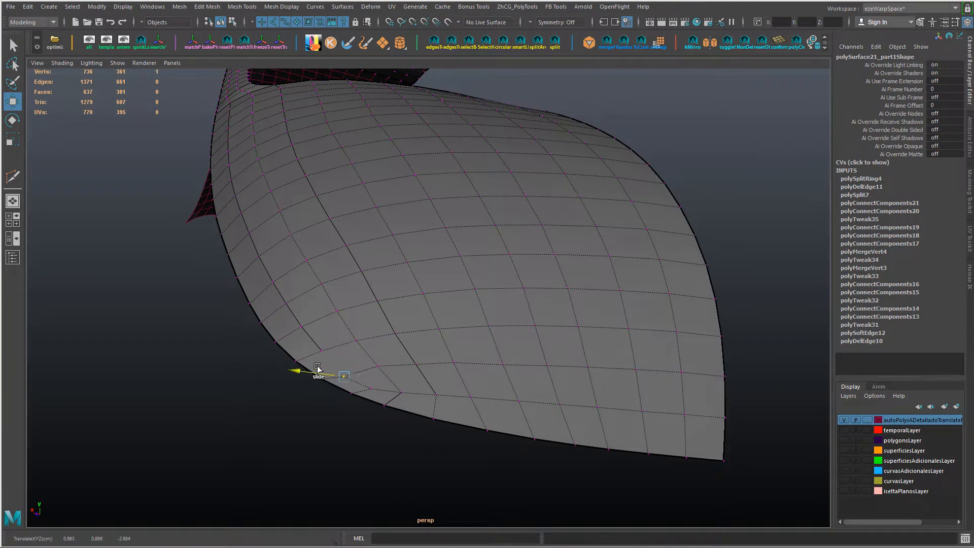
left_click(372, 390)
left_click_drag(321, 369, 352, 344, "ctrl+shift")
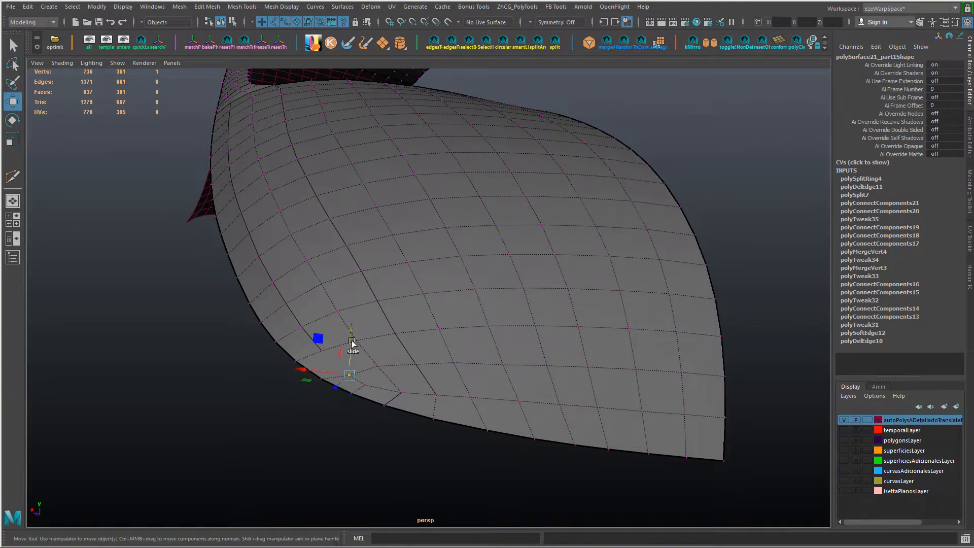
left_click(323, 353, "shift")
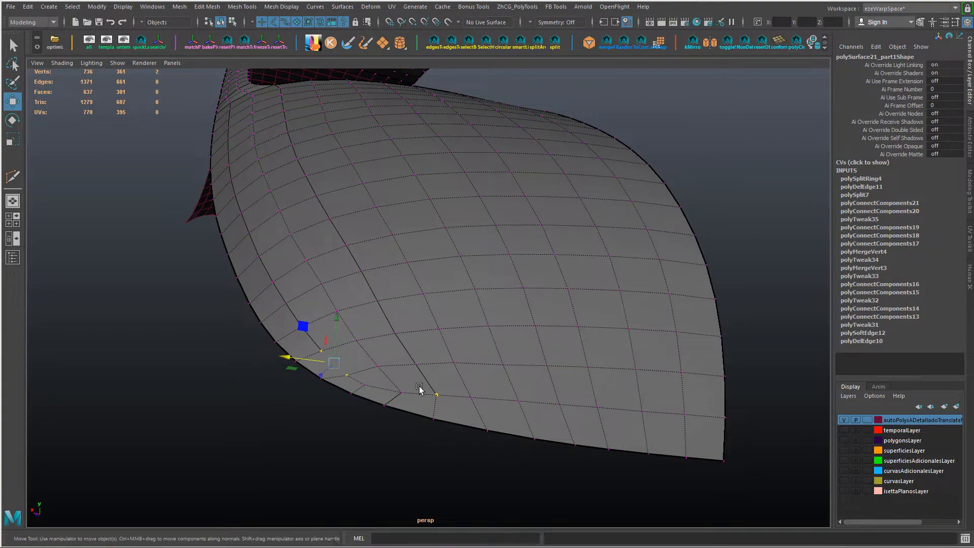
key("g")
Step: Cut the roof line nearest the main roof down across the pillar seam, and start extending the middle roof line
right_click_drag(442, 392, 424, 384, "alt")
left_click_drag(402, 371, 418, 429, "alt")
right_click_drag(309, 277, 328, 284, "alt")
middle_click_drag(327, 284, 358, 363, "alt")
left_click_drag(358, 363, 381, 368, "alt")
right_click_drag(381, 368, 420, 362, "alt")
left_click_drag(420, 361, 433, 337, "alt")
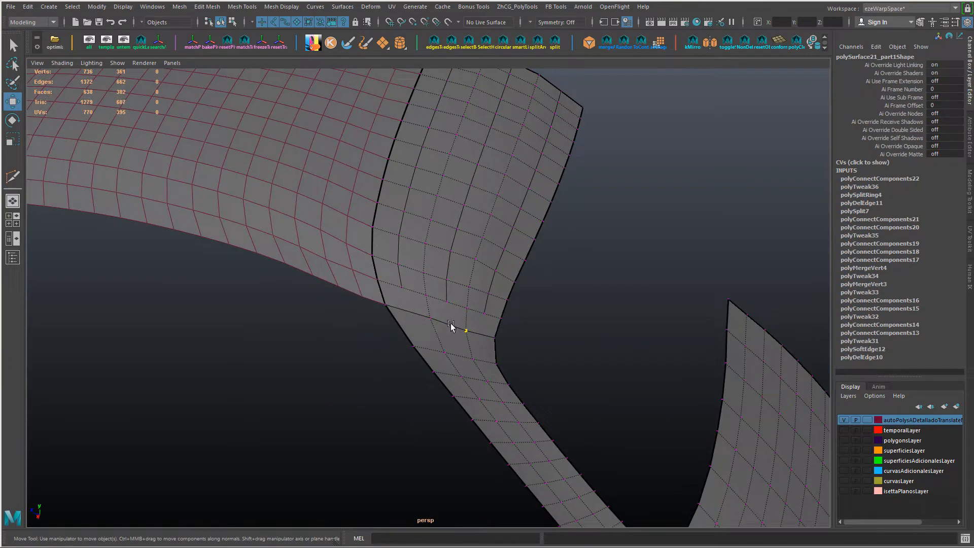
middle_click_drag(459, 311, 415, 334, "alt")
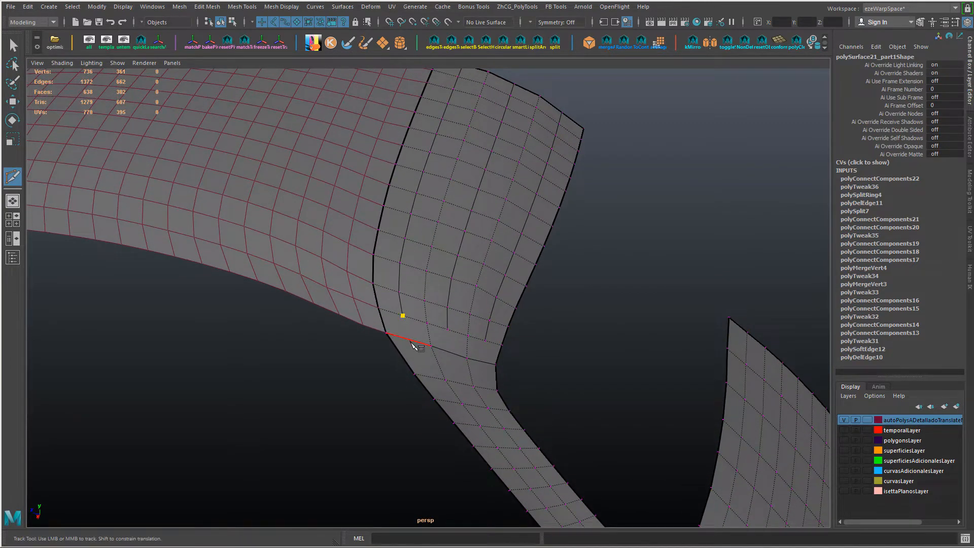
left_click_drag(437, 365, 429, 361, "alt")
right_click(429, 361)
left_click(428, 325)
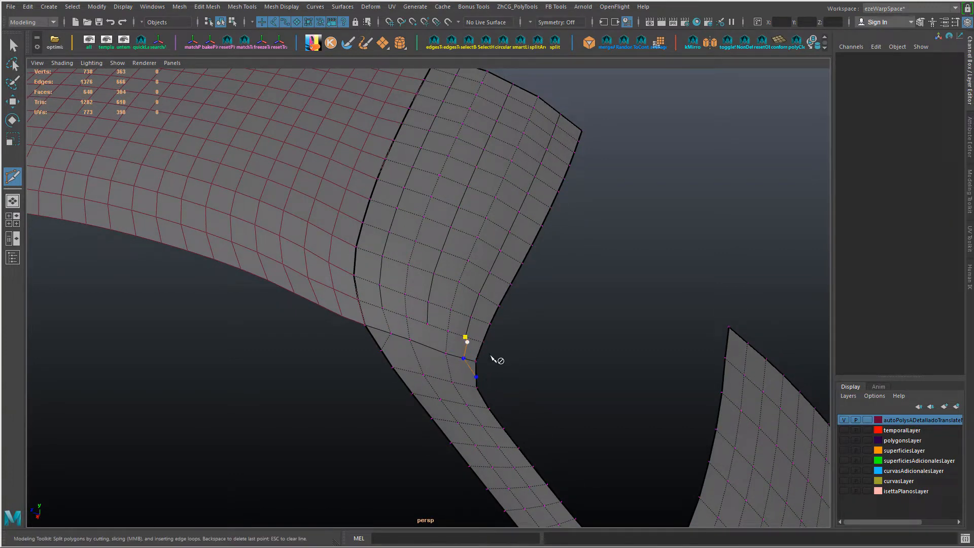
Step: Finish the cut across the pillar seam and delete the unneeded component beside the inner corner
key("w")
right_click_drag(464, 350, 449, 347)
left_click(466, 341)
key("Delete")
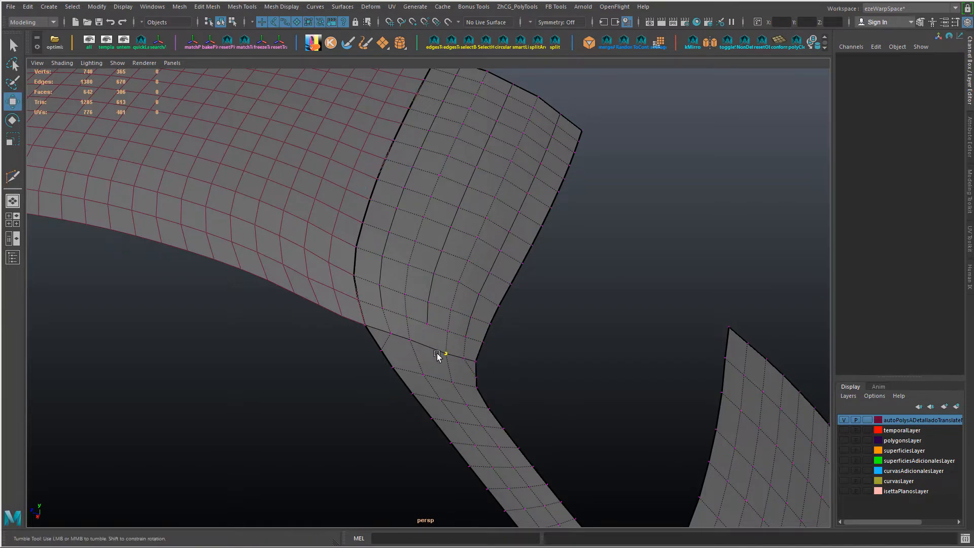
Step: Insert a short edge loop across the pillar just below the seam, and scale and slide its middle segment
left_click_drag(437, 357, 439, 354, "alt")
right_click_drag(439, 354, 517, 362, "alt")
middle_click_drag(518, 363, 446, 363, "alt")
right_click_drag(360, 303, 349, 321)
left_click(361, 292)
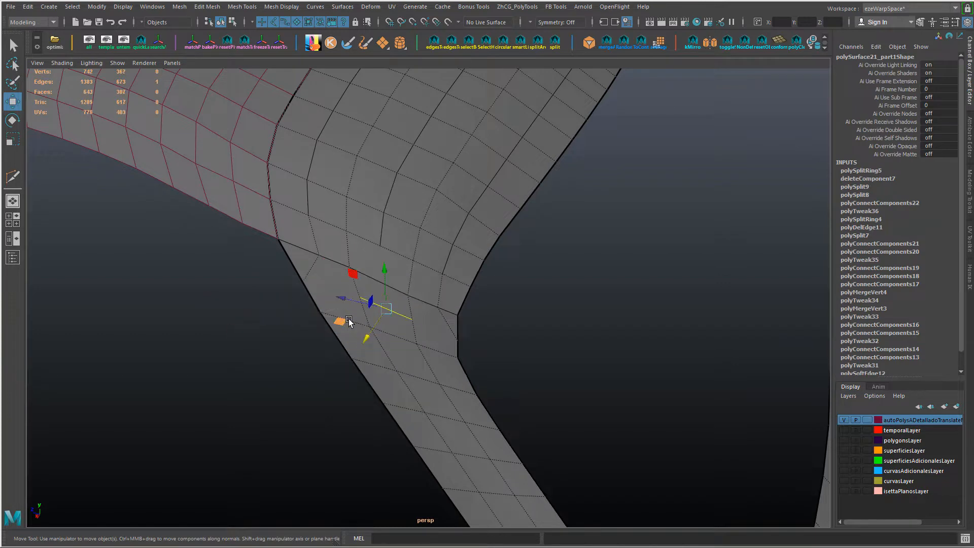
key("r")
middle_click_drag(567, 399, 537, 393)
key("w")
left_click_drag(341, 298, 335, 296, "ctrl+shift")
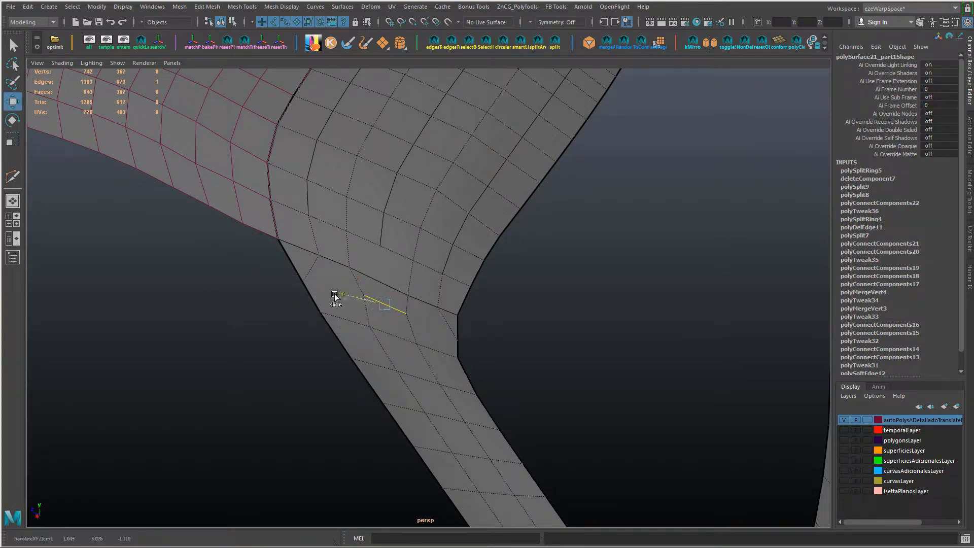
Step: Connect the vertices on both sides of the short cross edge below the seam, extending it to the neighbouring roof lines
left_click(311, 269)
right_click_drag(370, 298, 394, 320)
left_click(365, 296, "shift")
key("g")
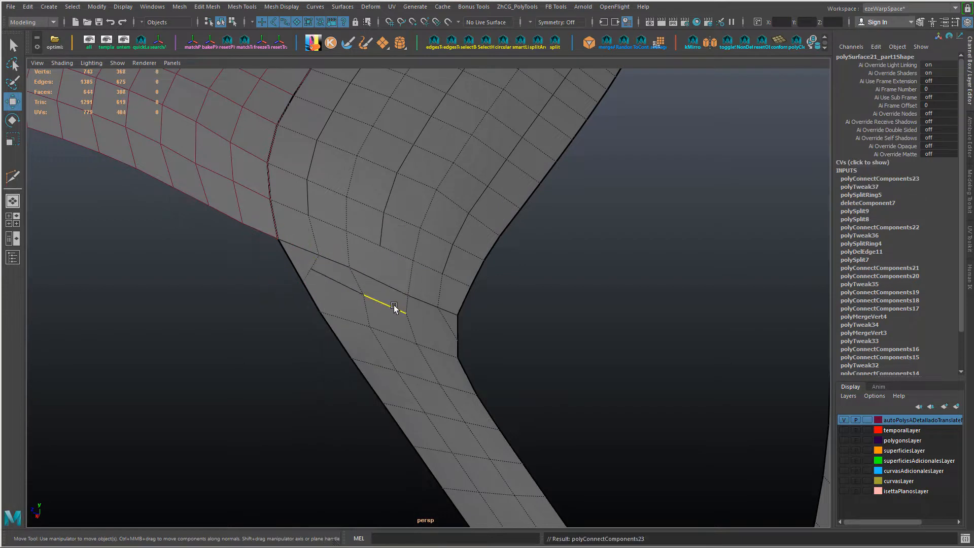
left_click(406, 312)
left_click(445, 325, "shift")
key("g")
left_click_drag(406, 350, 406, 356, "alt")
Step: Select the two new connecting edges below the seam, scale them slightly shorter and slide them into line
left_click(339, 311)
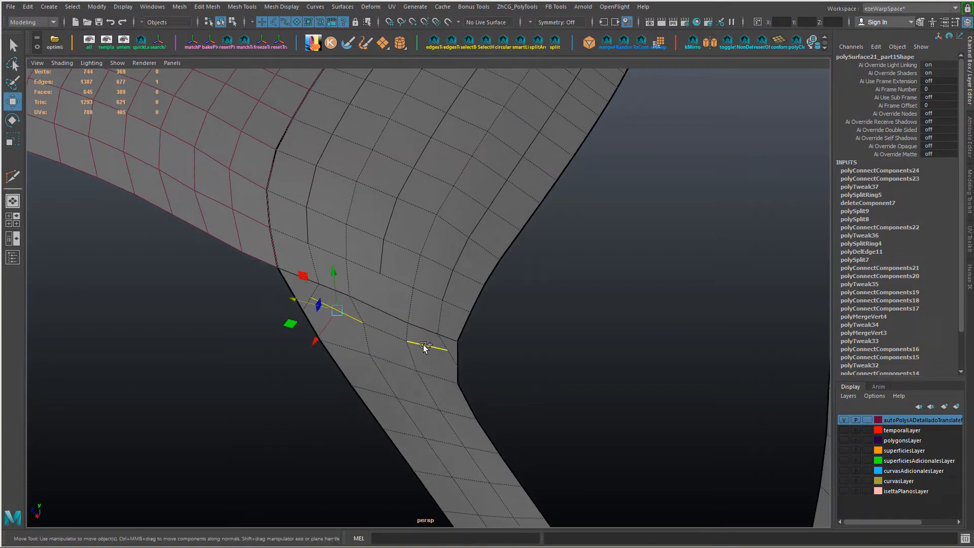
left_click(425, 346, "shift")
key("r")
middle_click_drag(572, 403, 561, 399)
key("w")
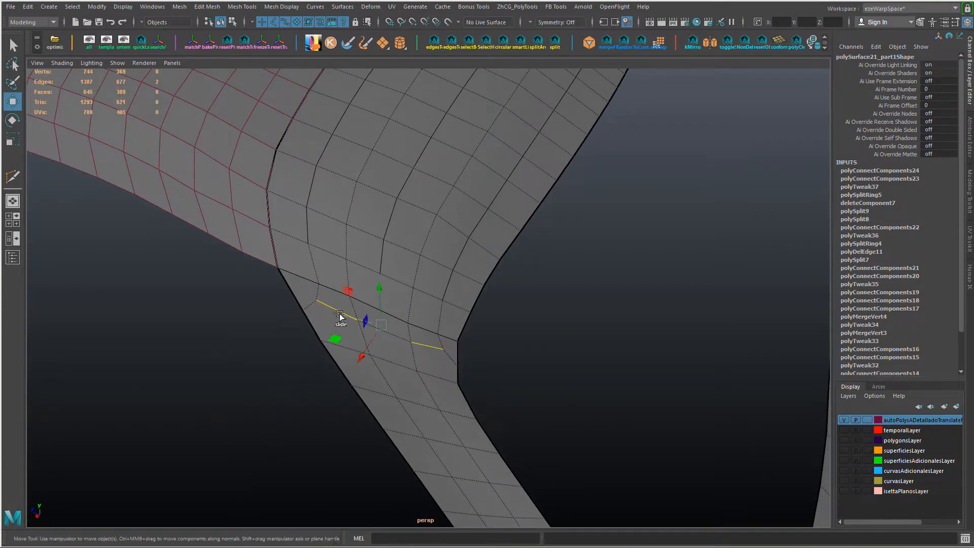
middle_click_drag(381, 325, 379, 293, "shift")
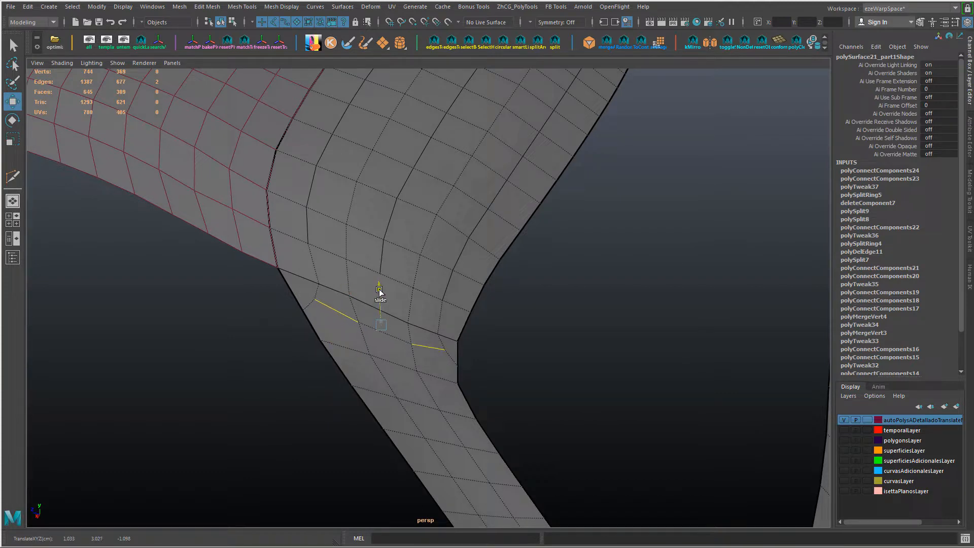
Step: Slide the vertices and the short vertical edge around the pillar seam to even out the spacing of the corner quads
left_click(316, 283)
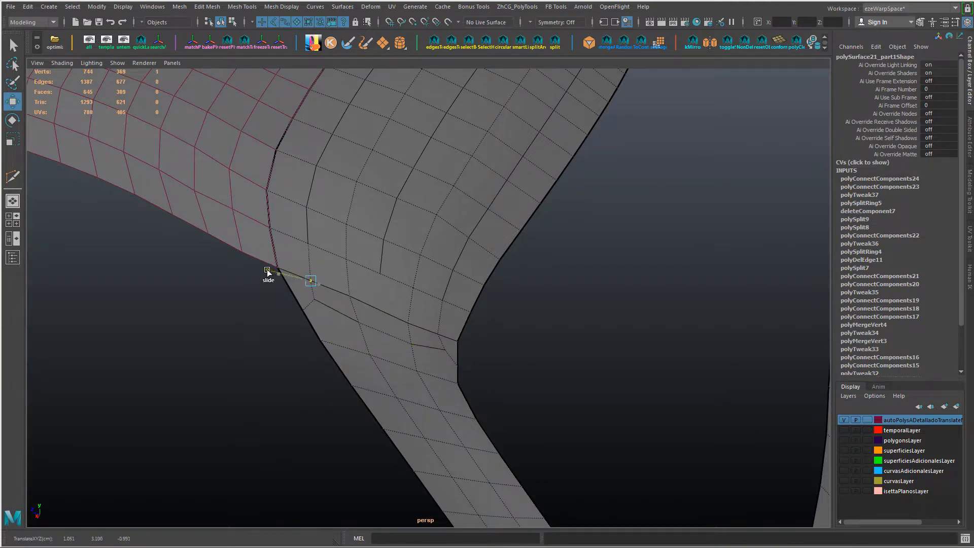
left_click(437, 333)
left_click(445, 351)
left_click_drag(442, 312, 447, 324, "ctrl+shift")
left_click_drag(402, 341, 401, 341, "ctrl+shift")
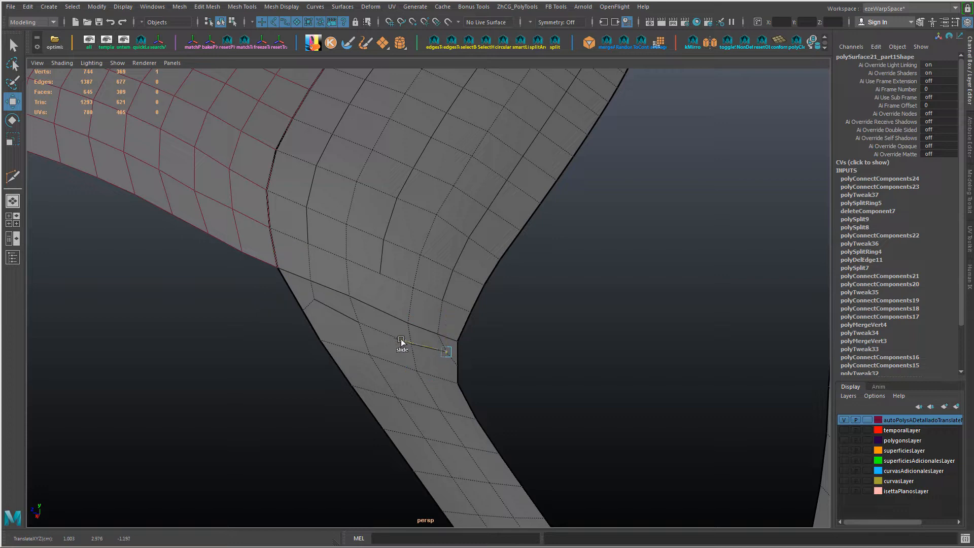
left_click_drag(345, 308, 346, 340, "alt")
left_click(344, 394)
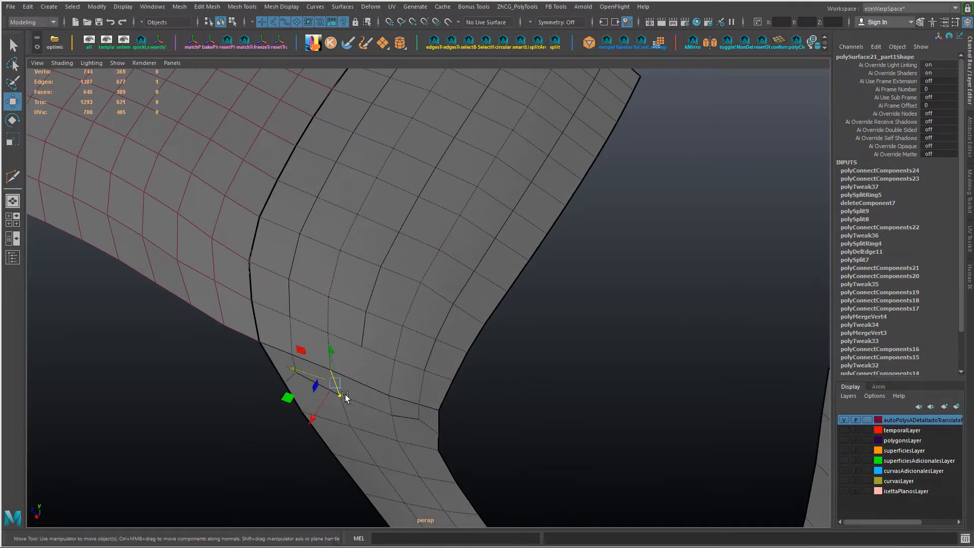
left_click_drag(301, 381, 296, 380, "ctrl+shift")
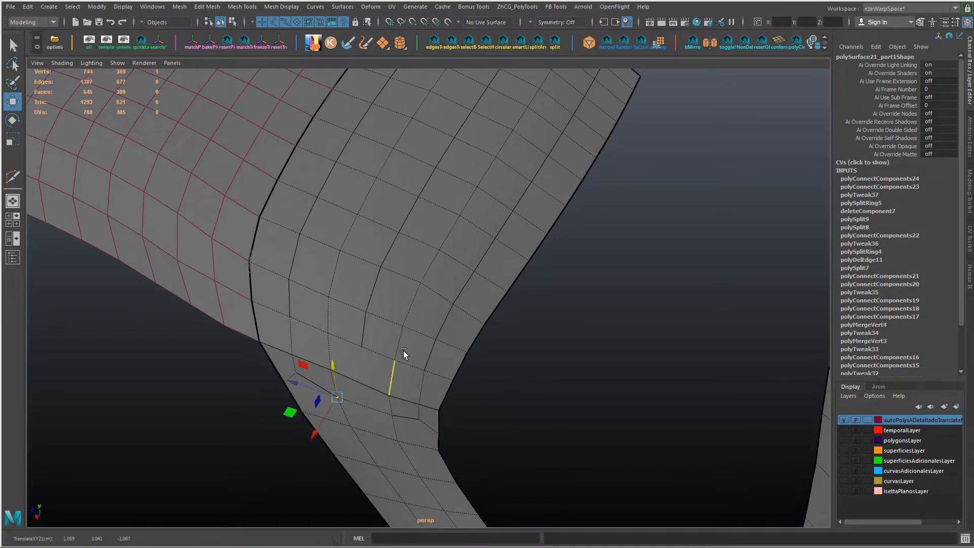
left_click_drag(404, 355, 435, 344, "alt")
left_click_drag(425, 302, 367, 318, "alt")
key("F10")
double_click(443, 236)
double_click(419, 230, "shift")
left_click_drag(491, 388, 767, 526, "ctrl")
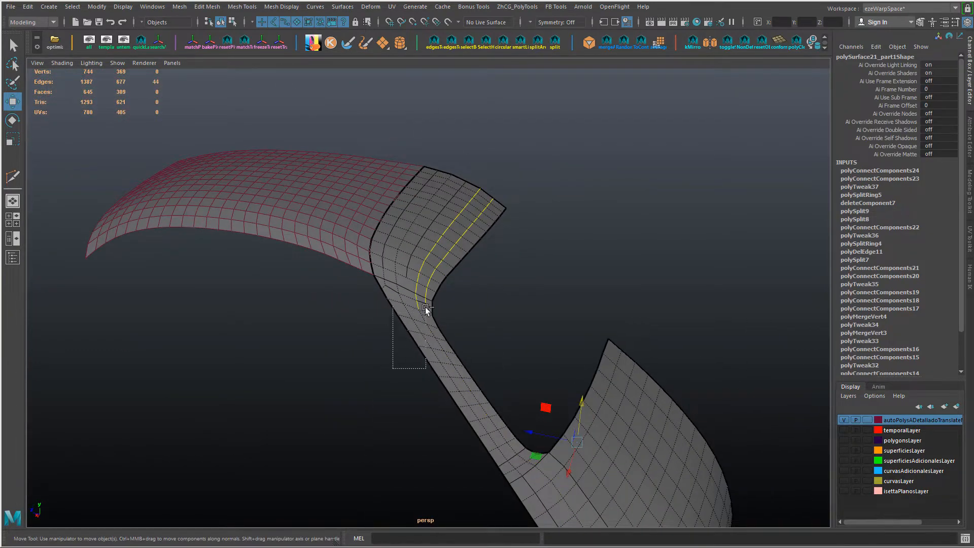
left_click_drag(393, 368, 425, 307, "ctrl")
left_click_drag(425, 307, 391, 276, "alt")
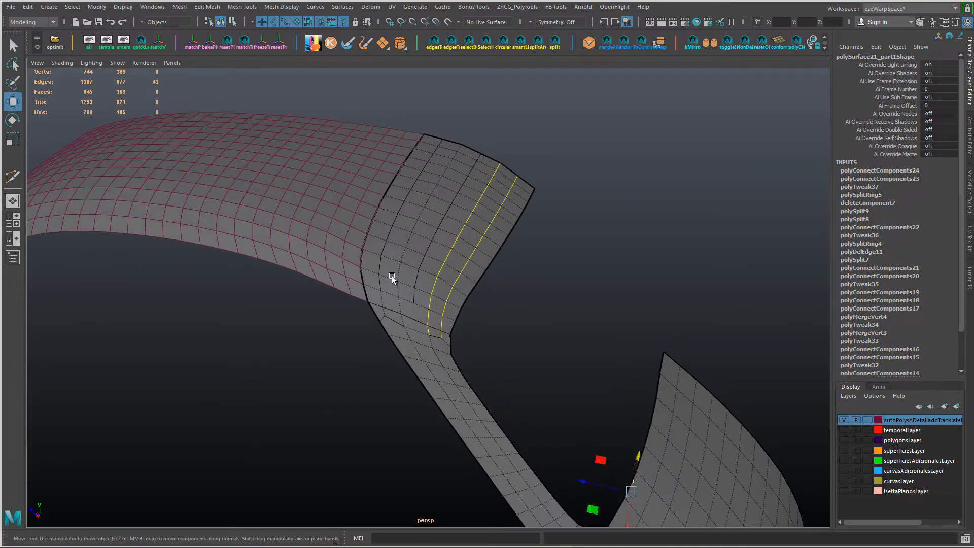
double_click(459, 149, "shift")
double_click(480, 155, "shift")
key("ctrl+z")
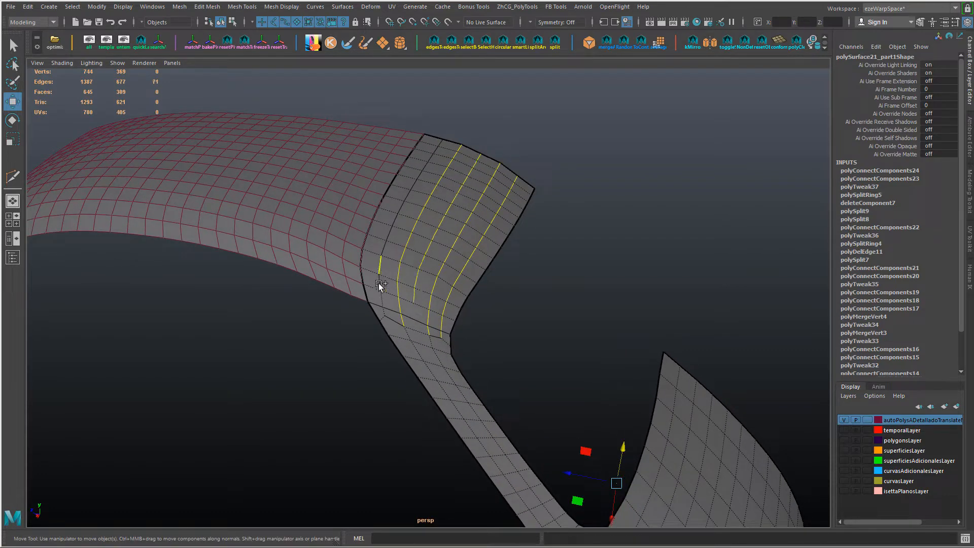
double_click(383, 300, "shift")
Step: Apply Edit Edge Flow in turn to four lengthwise edge loops running from the roof extension down to the pillar
left_click_drag(453, 270, 497, 252, "alt")
double_click(497, 250)
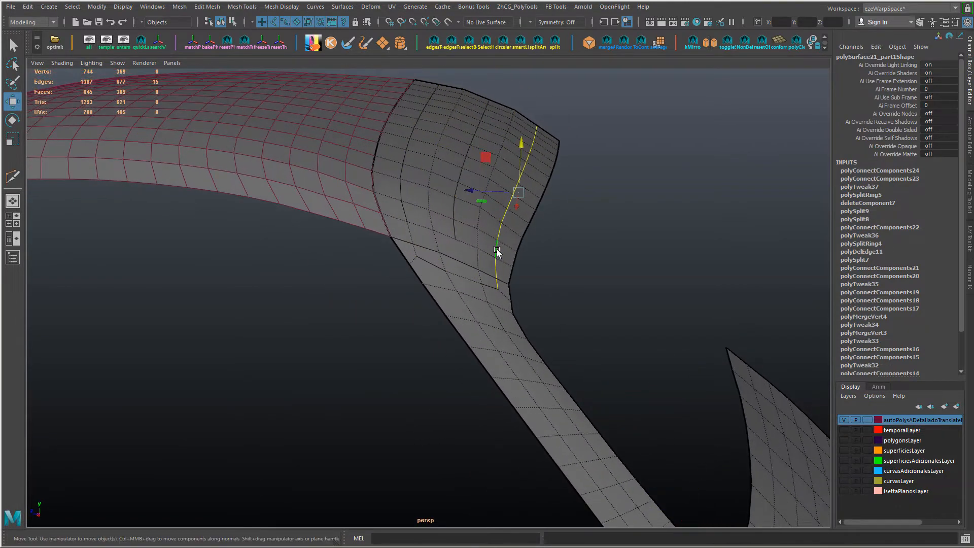
key("g")
double_click(456, 210)
key("g")
double_click(404, 171)
key("g")
left_click_drag(404, 173, 441, 221, "alt")
double_click(382, 174)
key("g")
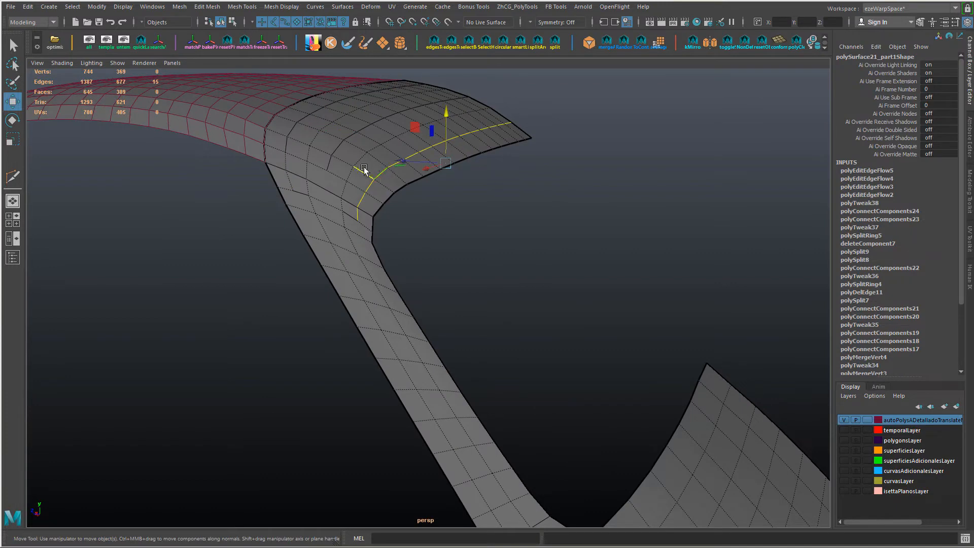
Step: Apply Edit Edge Flow to the central lengthwise loops of the roof extension and the loop nearest the main roof seam
double_click(350, 206)
double_click(488, 109)
key("g")
left_click_drag(423, 173, 418, 215, "alt")
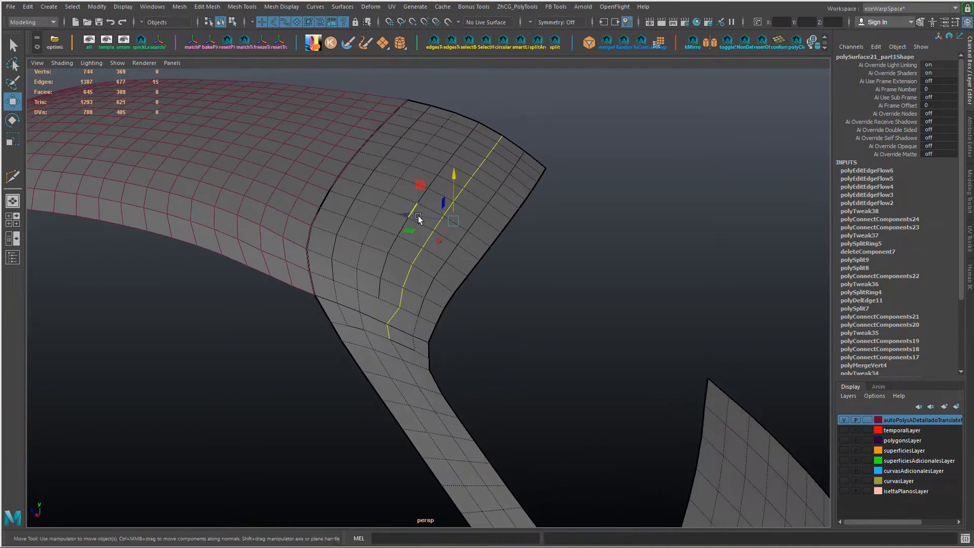
left_click(381, 281)
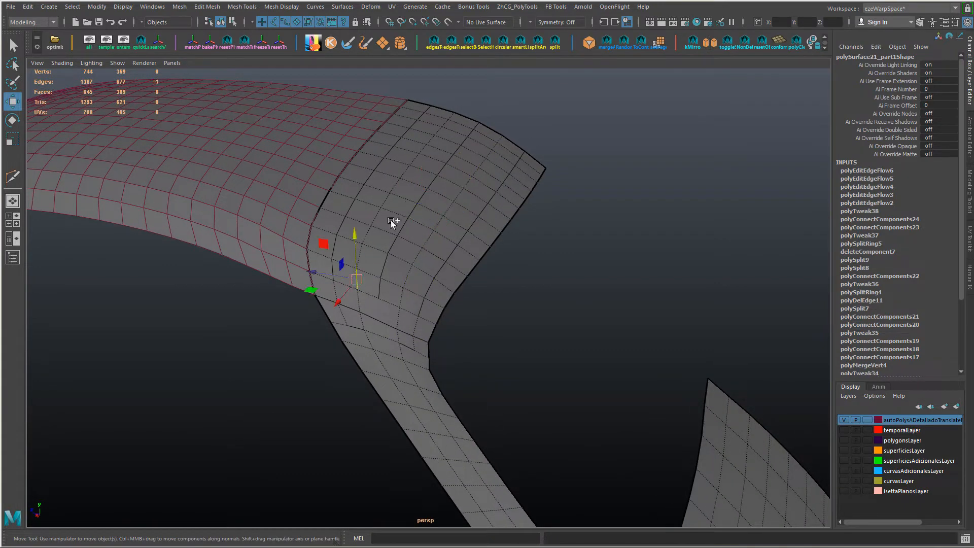
double_click(453, 117, "shift")
key("g")
double_click(336, 267)
key("g")
Step: Apply Edit Edge Flow to a single edge and the lengthwise loop near the roof extension's outer border
left_click(454, 253)
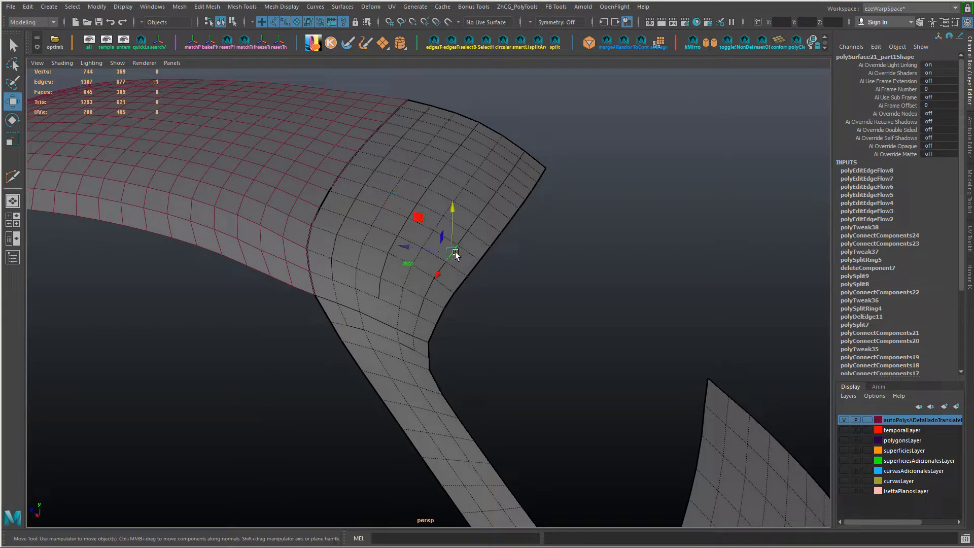
key("g")
double_click(469, 235)
key("g")
Step: Return the panel to object mode, soften its edges and hide the wireframe over the shading
left_click_drag(528, 278, 498, 258, "alt")
right_click_drag(439, 198, 492, 167)
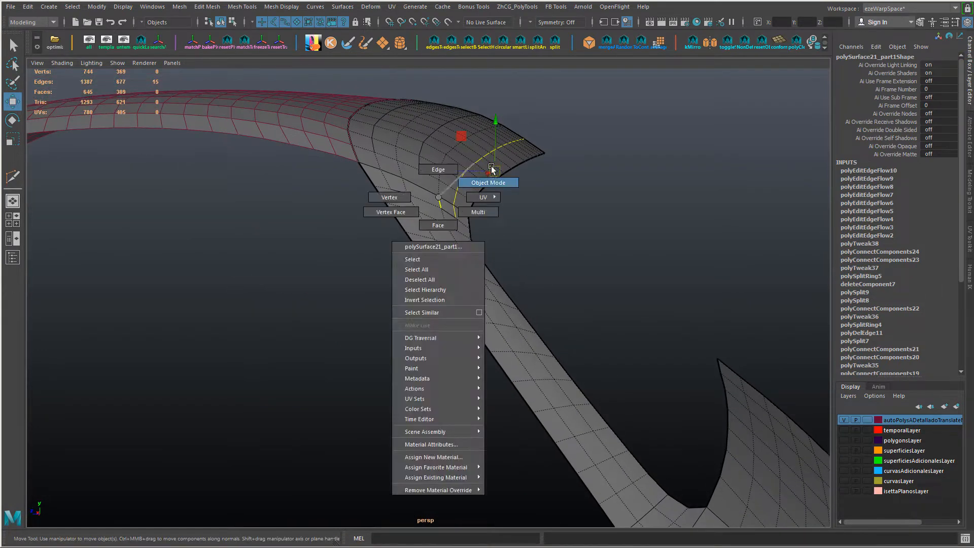
left_click_drag(491, 168, 446, 272, "alt")
mouse_move(483, 257)
right_mouse_down("shift")
mouse_move(496, 269)
mouse_move(567, 267)
right_mouse_up("shift")
left_click(577, 218)
mouse_move(576, 217)
left_mouse_down("alt")
mouse_move(587, 263)
mouse_move(577, 309)
left_mouse_up("alt")
key("alt+5")
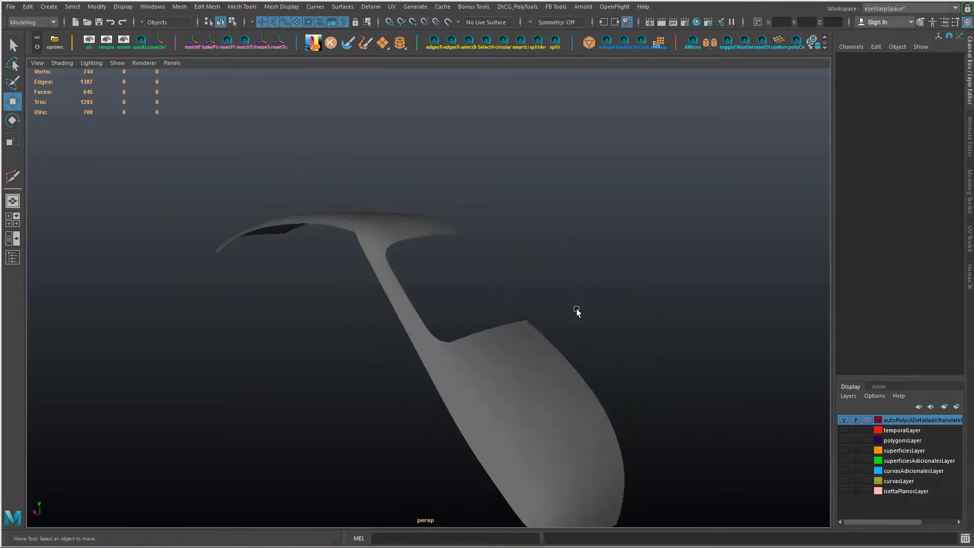
Step: Examine the panel with smooth mesh preview from several angles, and restore its unsmoothed display
left_click(557, 394)
key("3")
left_click(589, 355)
left_click_drag(590, 352, 574, 309, "alt")
left_click(498, 330)
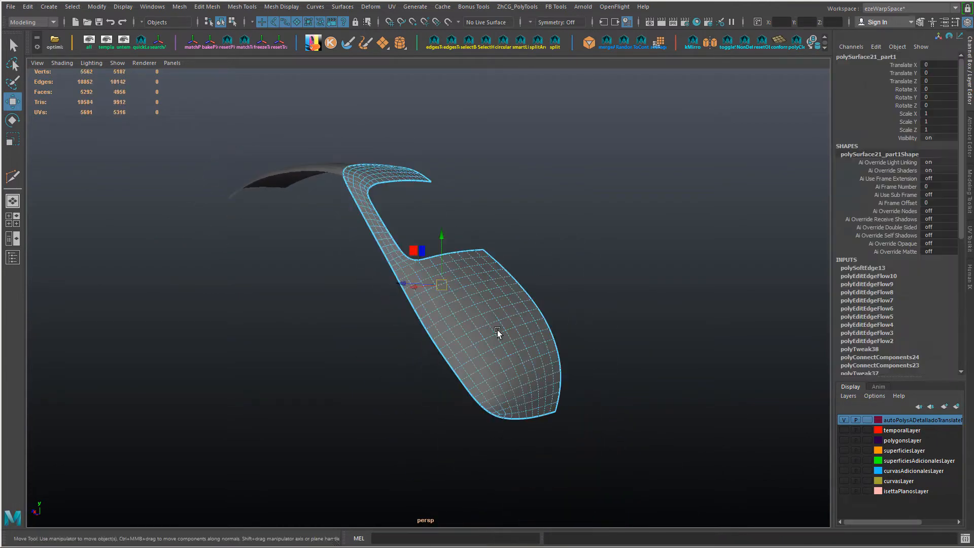
left_click_drag(498, 330, 515, 374, "alt")
right_click_drag(514, 374, 480, 267, "alt")
key("1")
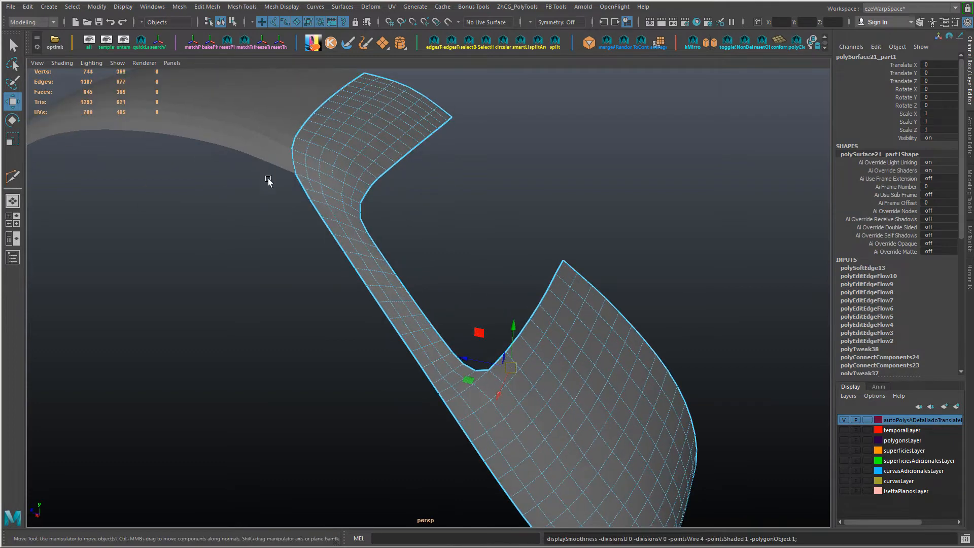
Step: Connect two vertex pairs at the top of the pillar with diagonal edges, one near each border
right_click_drag(269, 181, 300, 179, "alt")
middle_click_drag(300, 178, 350, 284, "alt")
key("F9")
left_click(266, 291)
left_click(311, 335, "shift")
left_click(374, 360, "shift")
left_click(395, 349, "shift")
key("g")
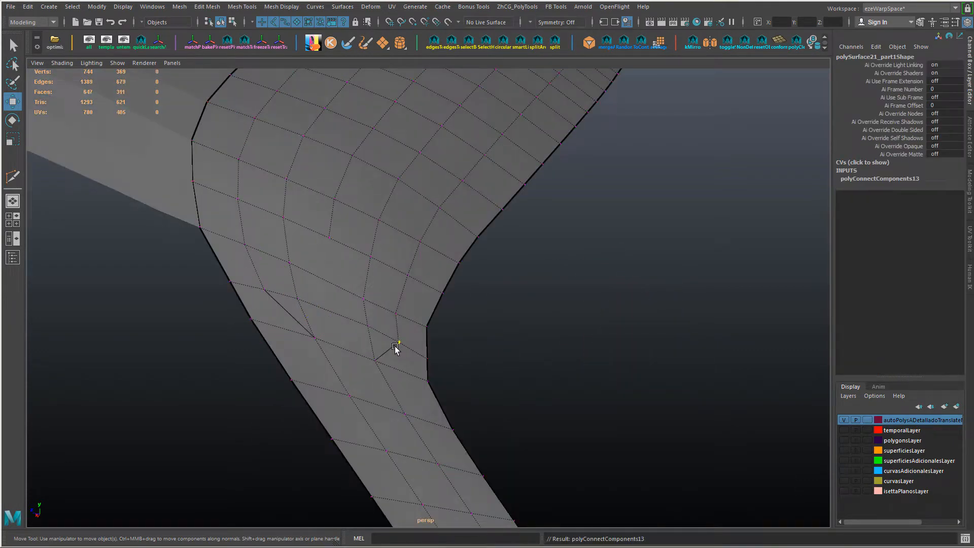
Step: Cut the middle roof line down to the pillar top, and join its end to the neighbouring lines with short cuts
left_click_drag(349, 324, 350, 296, "alt")
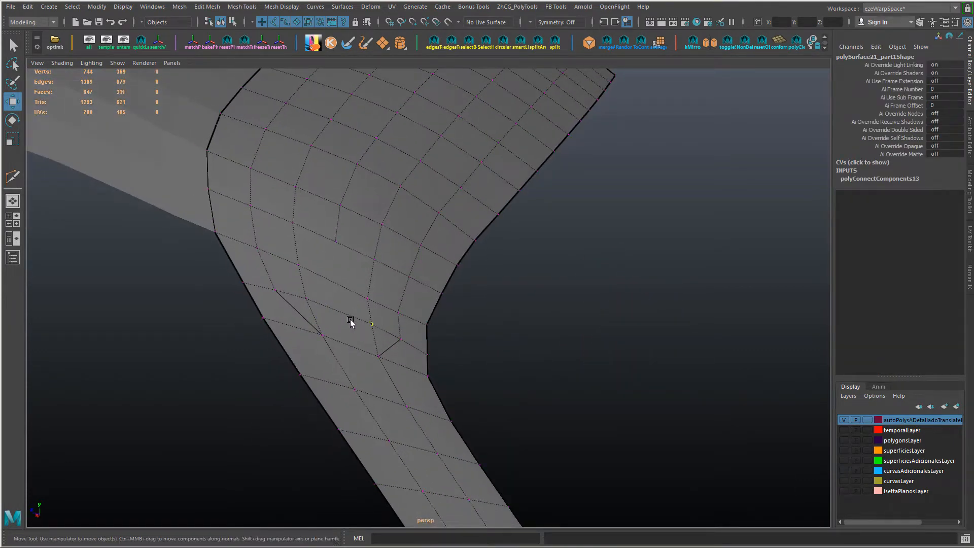
right_click_drag(346, 307, 345, 266, "shift")
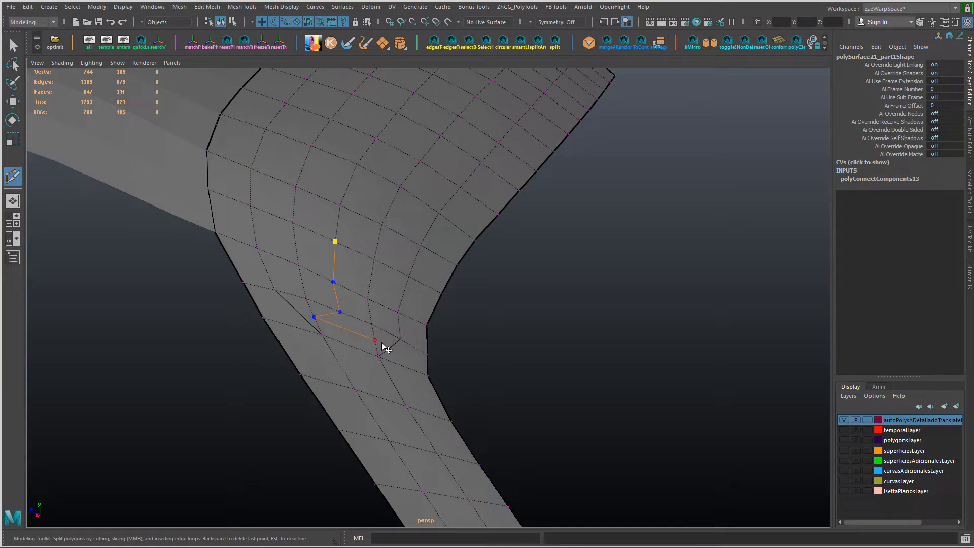
key("Return")
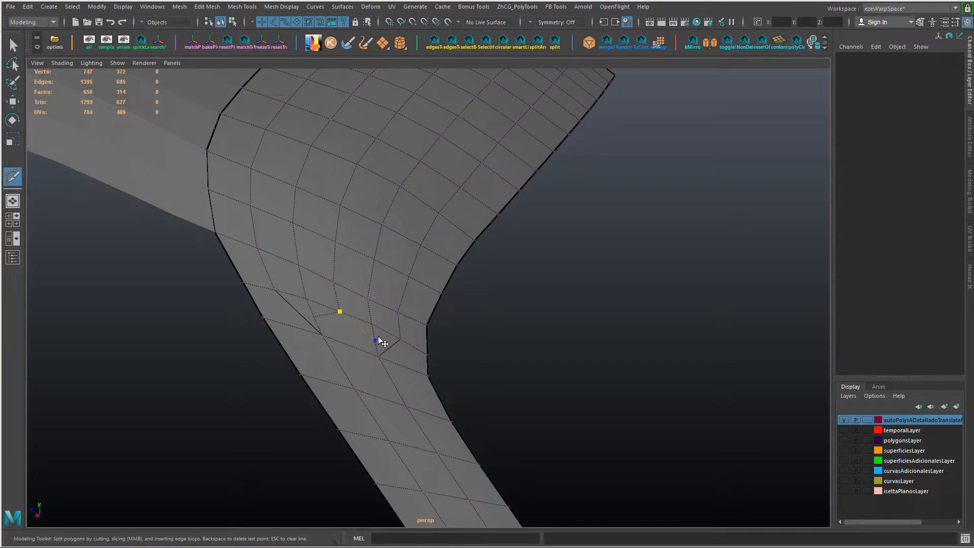
key("Return")
left_click_drag(379, 340, 233, 358, "alt")
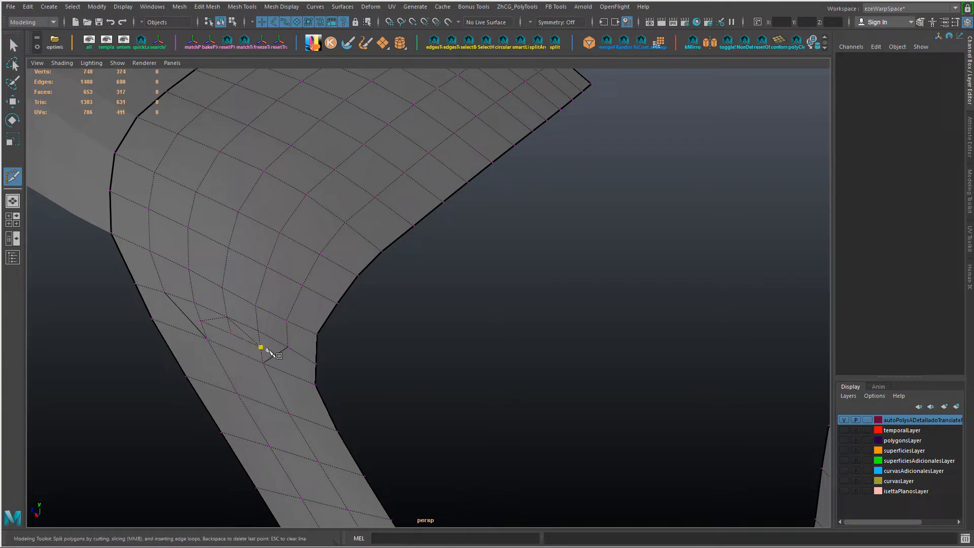
Step: Delete the two slanted edges joining the extended middle line to its neighbouring lines
key("w")
right_click_drag(231, 331, 230, 301)
left_click(221, 320)
left_click(237, 327, "shift")
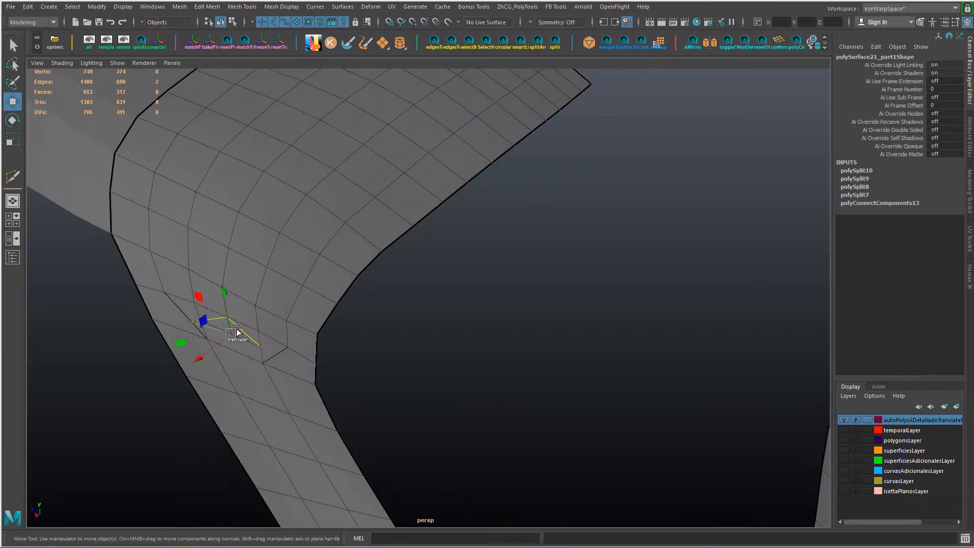
left_click(274, 327)
left_click(228, 327)
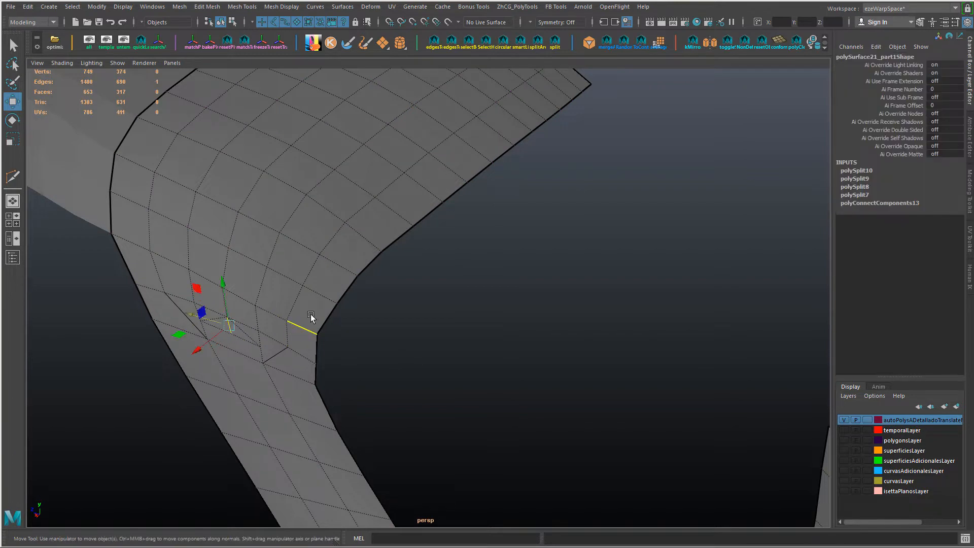
left_click(253, 336)
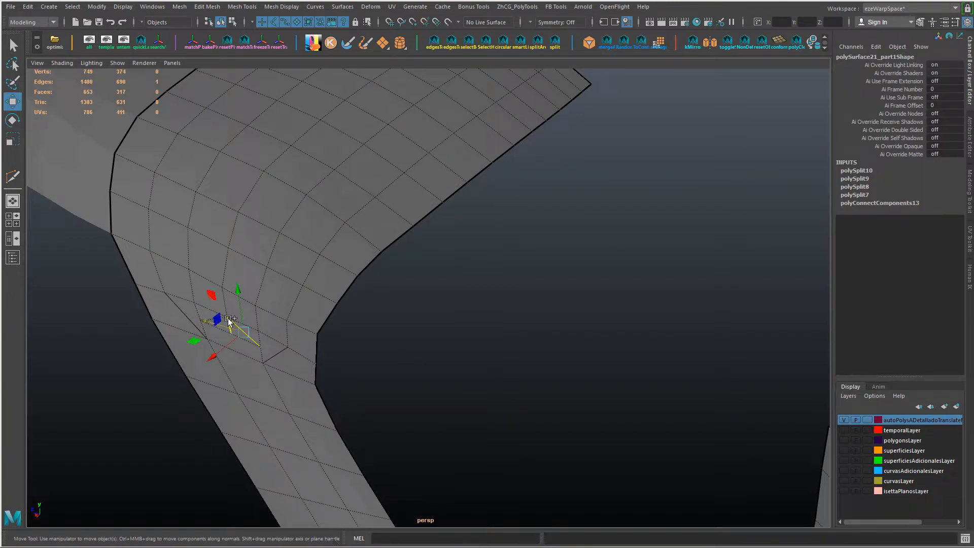
key("f")
right_click_drag(431, 332, 349, 338, "alt")
left_click(333, 250, "shift")
key("ctrl+Delete")
Step: Scale the two short cross edges at the end of the middle line closer together
right_click_drag(420, 278, 357, 281, "alt")
left_click_drag(356, 281, 406, 299, "alt")
left_click(431, 301)
key("r")
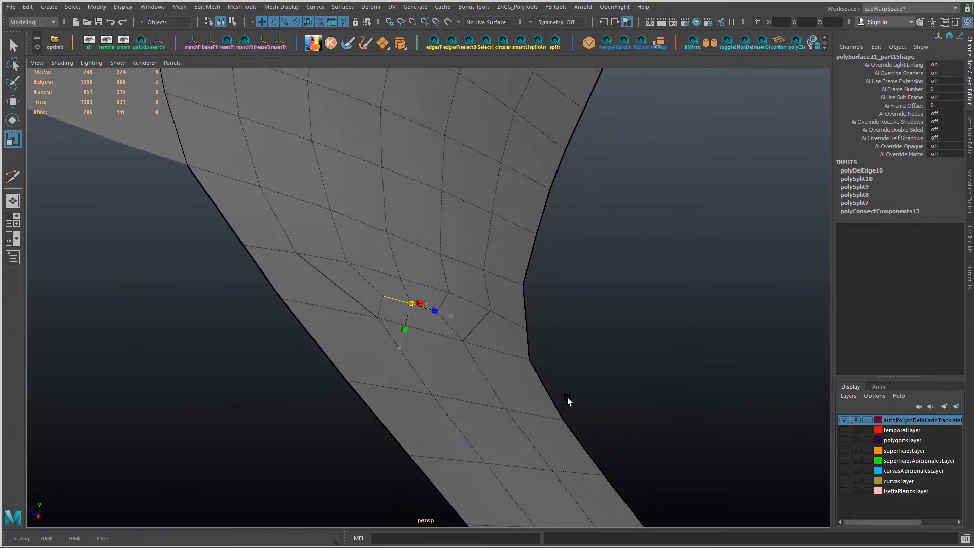
left_click_drag(568, 398, 407, 309, "alt")
Step: Return to object mode and soften the edges of the reworked roof and pillar panel
left_click(562, 314)
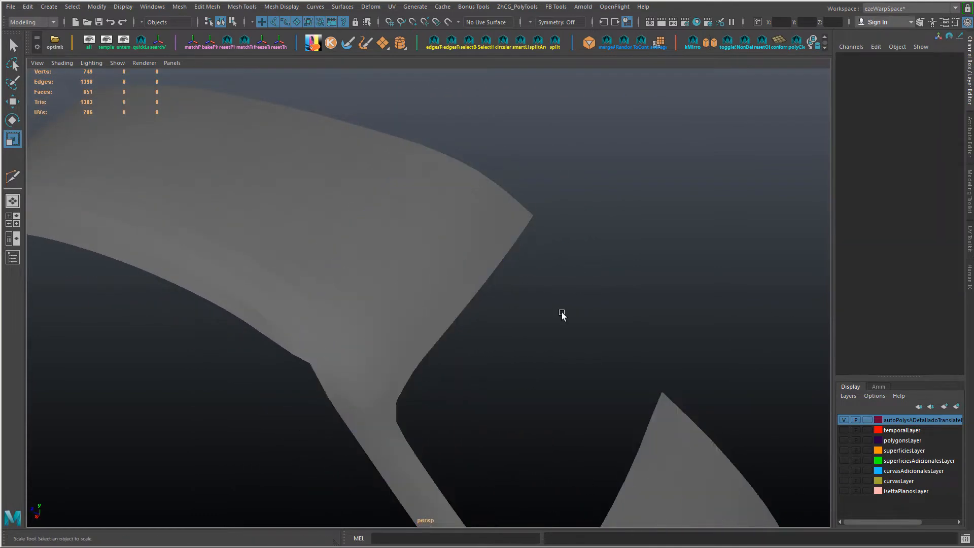
left_click(403, 354)
left_click_drag(403, 354, 479, 340, "alt")
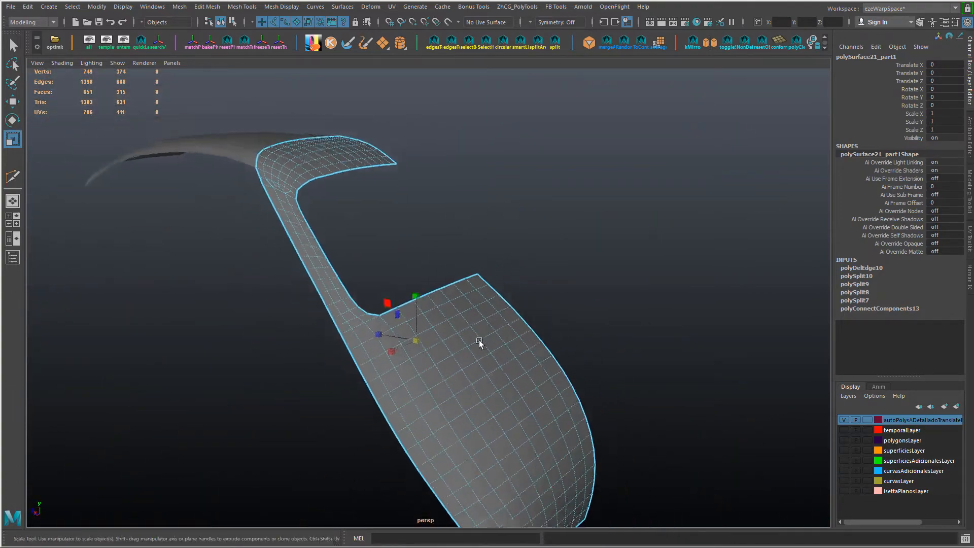
middle_click_drag(479, 340, 508, 312, "alt")
right_click_drag(525, 275, 603, 293, "shift")
left_click(603, 296)
mouse_move(603, 297)
left_mouse_down("alt")
mouse_move(609, 315)
mouse_move(602, 297)
left_mouse_up("alt")
left_click_drag(602, 298, 542, 313)
Step: Inspect the reworked pillar transition with smooth mesh preview, and switch the panel back to unsmoothed display
key("3")
left_click(568, 222)
left_click_drag(568, 222, 572, 335, "alt")
left_click(572, 335)
left_click_drag(582, 301, 287, 193, "alt")
key("1")
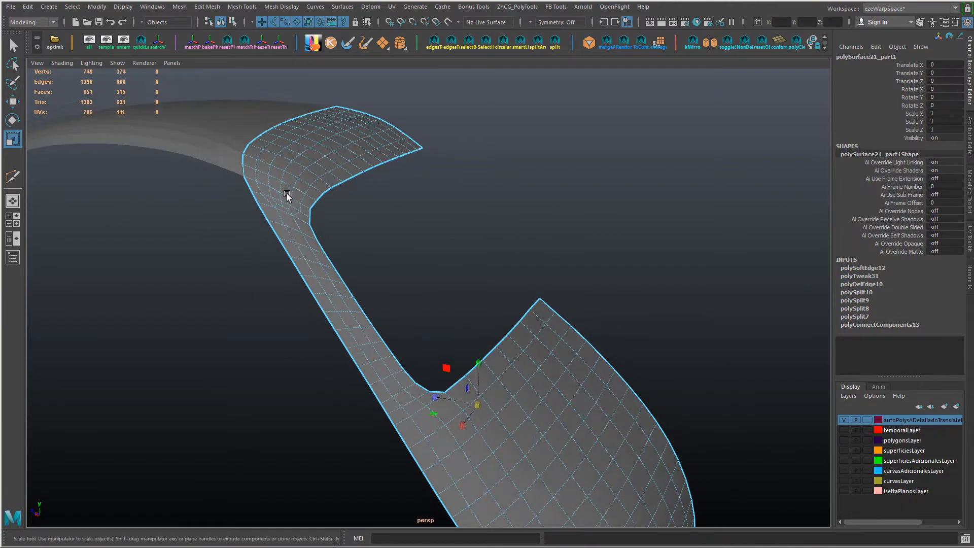
Step: Select the inner faces of the roof end and the pillar strip, leaving out the rows along the outline
right_click_drag(287, 193, 286, 216)
left_click(302, 163)
left_click_drag(297, 173, 344, 166, "alt")
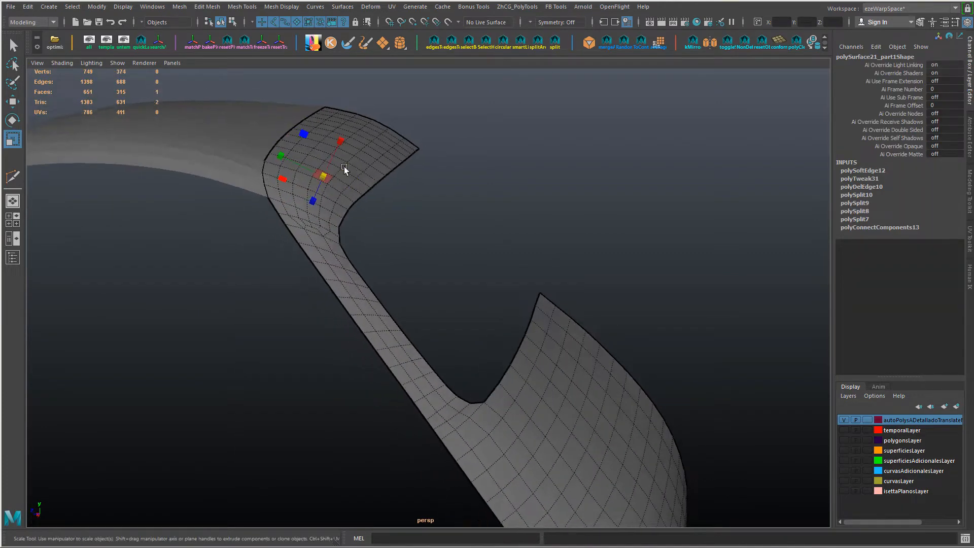
left_click_drag(324, 206, 294, 237, "alt")
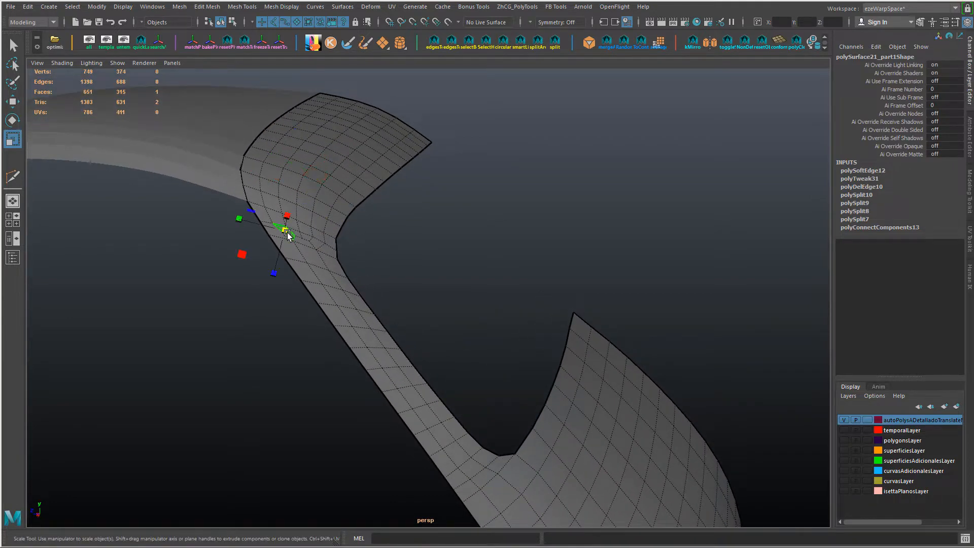
double_click(316, 241, "shift")
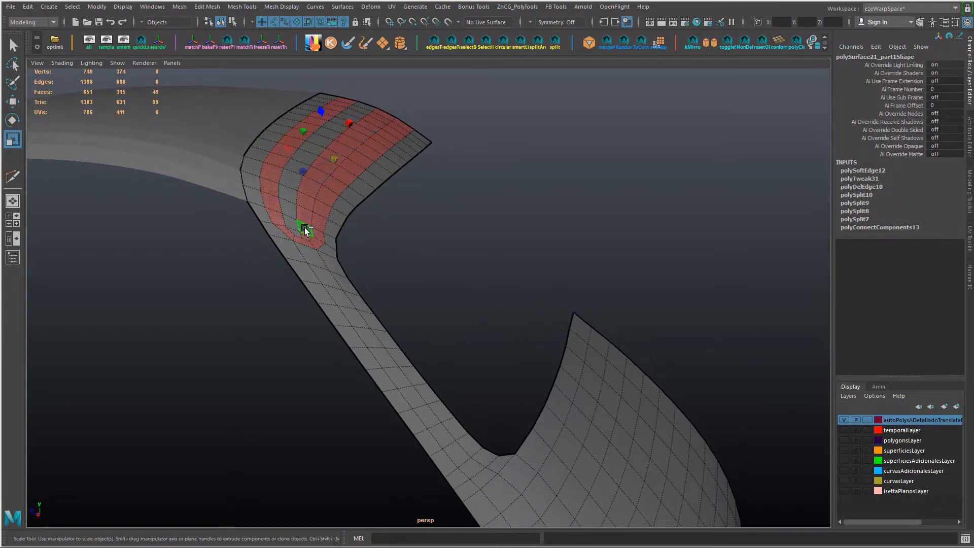
double_click(481, 475, "shift")
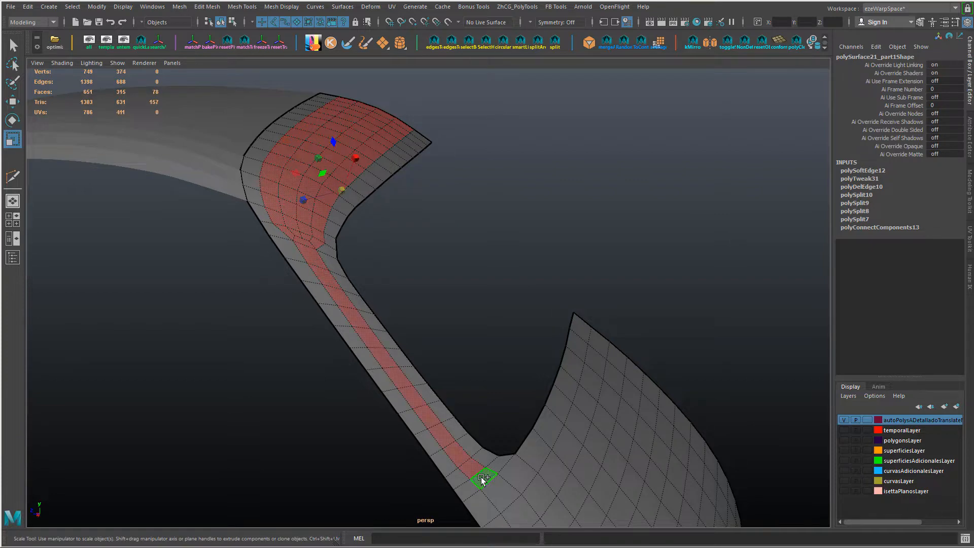
left_click_drag(481, 477, 516, 318, "alt")
left_click(457, 448, "shift")
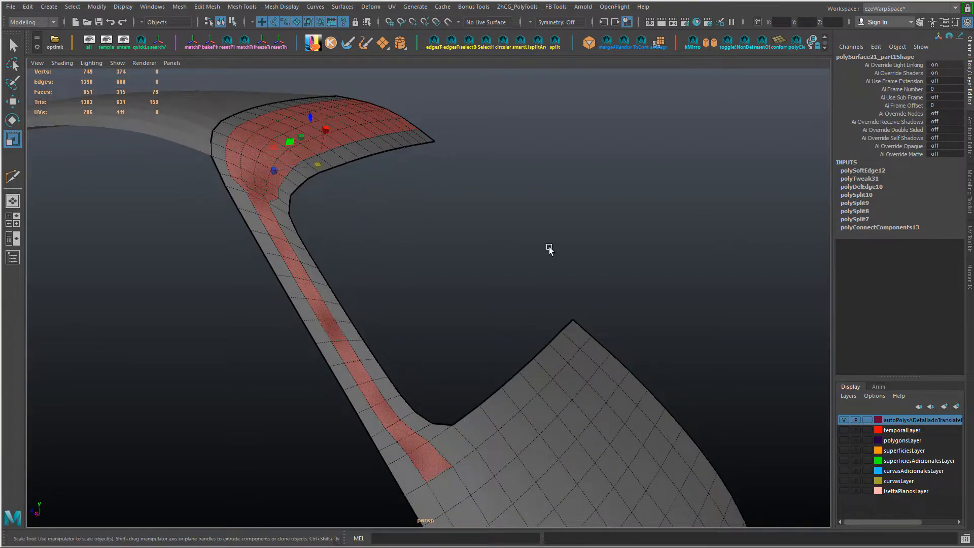
Step: Try averaging the vertices of the selected inner faces with repeated passes of 50 iterations, and check the shading
key("ctrl+F9")
right_click_drag(482, 227, 499, 223, "shift")
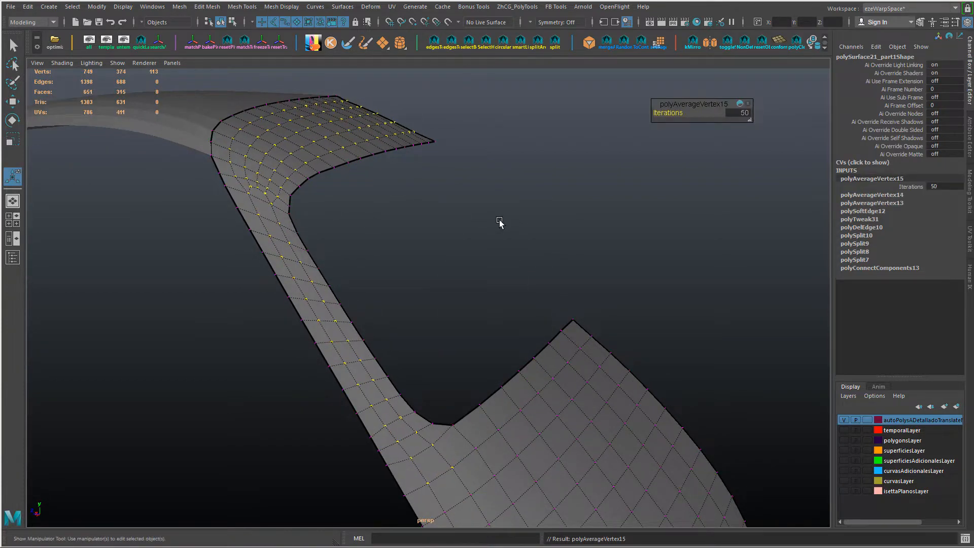
key("ctrl+z")
key("ctrl+z")
key("ctrl+z")
key("ctrl+z")
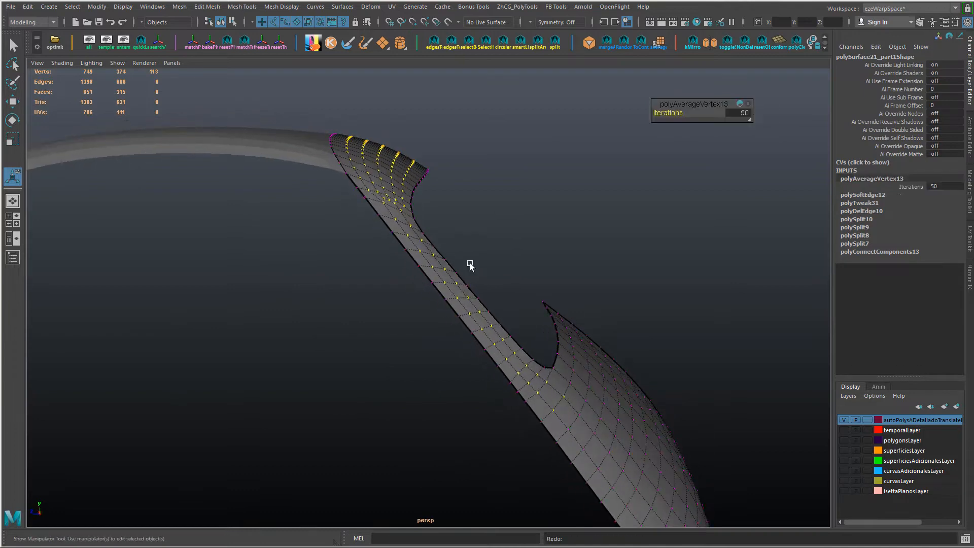
key("shift+z")
key("shift+z")
left_click_drag(470, 270, 401, 340, "alt")
key("w")
right_click_drag(407, 261, 457, 214)
left_click(472, 198)
left_click_drag(472, 198, 563, 264, "alt")
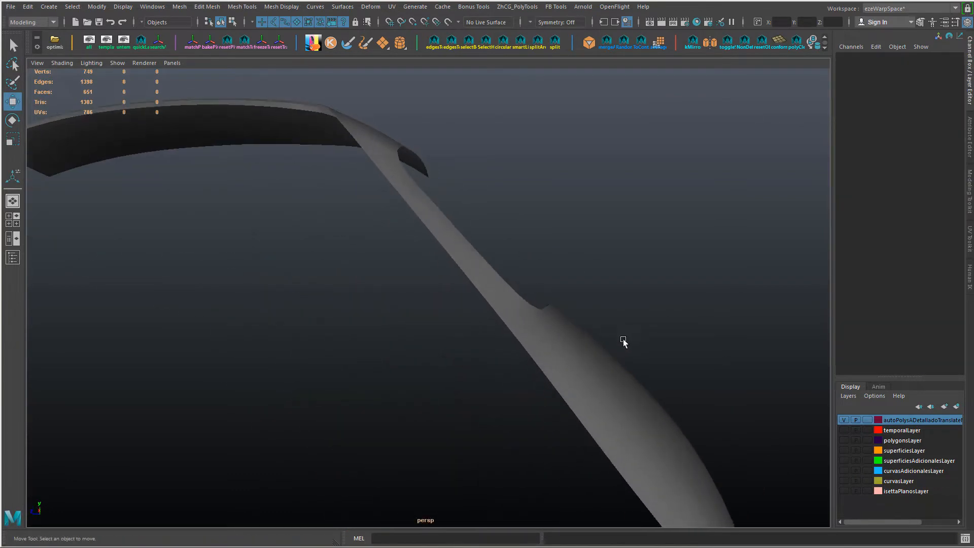
Step: Undo the vertex averaging and step back to the inner face selection
key("ctrl+z")
key("ctrl+z")
key("ctrl+z")
key("ctrl+z")
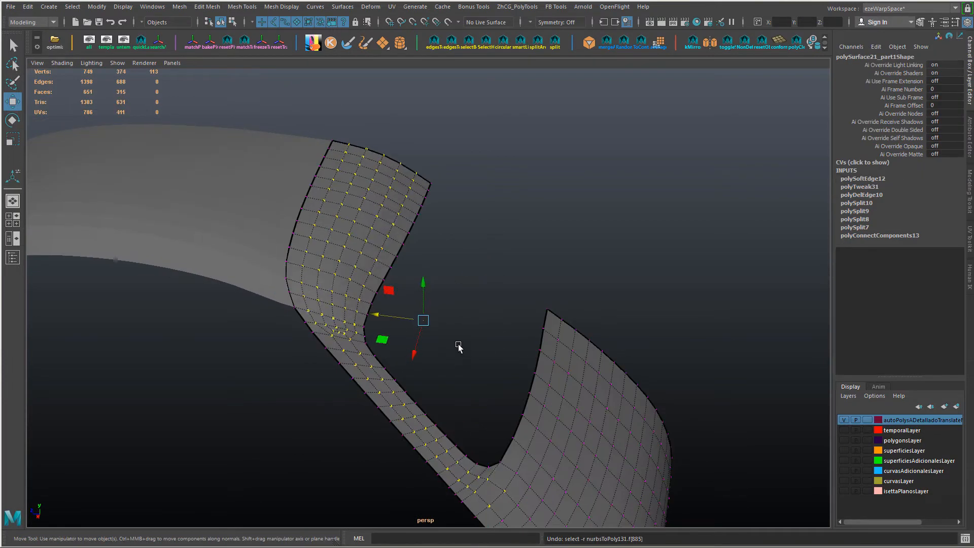
key("ctrl+z")
key("ctrl+z")
right_click_drag(395, 211, 419, 226)
key("ctrl+z")
key("ctrl+z")
Step: Convert the inner face selection to vertices and relax them with the Sculpt Geometry tool at radius 0.1045, finishing in object mode
key("ctrl+F9")
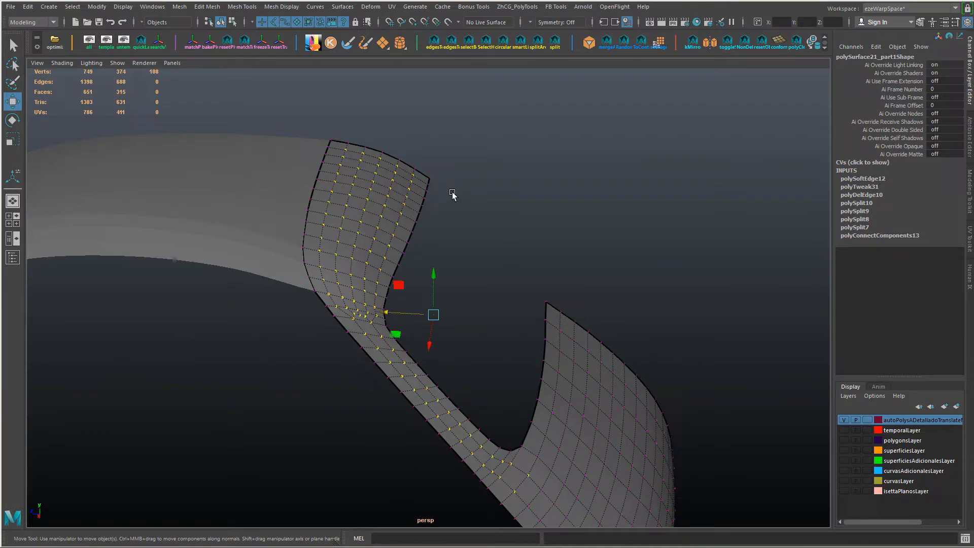
right_click_drag(451, 194, 439, 258, "shift")
mouse_move(439, 258)
left_mouse_down("alt")
mouse_move(439, 224)
mouse_move(474, 269)
left_mouse_up("alt")
key("ctrl+z")
mouse_move(363, 192)
right_mouse_down()
mouse_move(359, 281)
mouse_move(429, 383)
right_mouse_up()
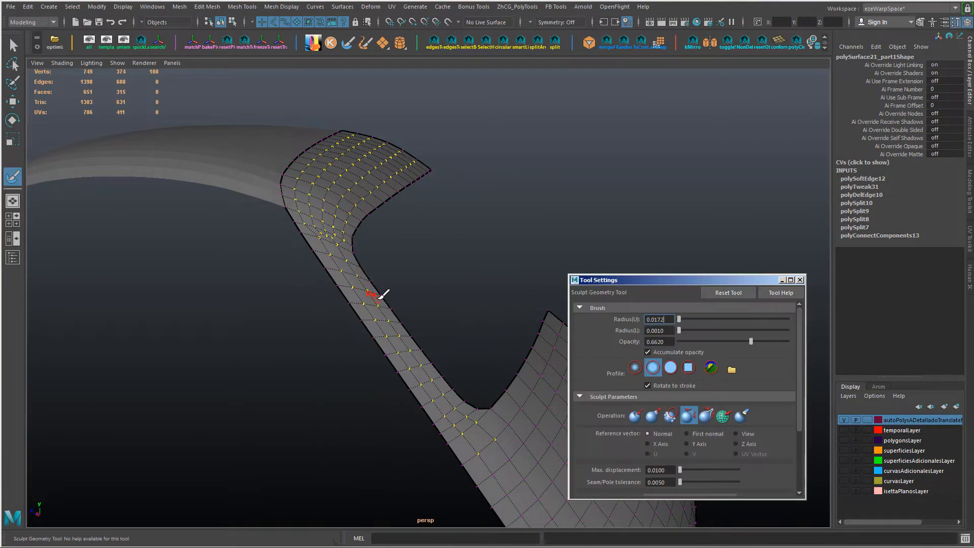
left_click_drag(382, 295, 377, 234, "alt")
mouse_move(409, 265)
left_mouse_down("alt")
mouse_move(380, 275)
mouse_move(347, 263)
left_mouse_up("alt")
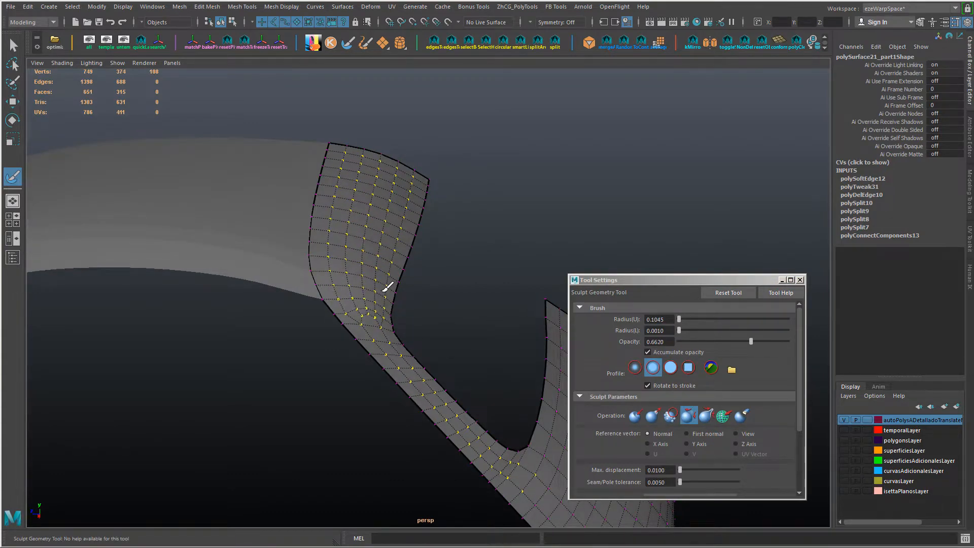
left_click_drag(400, 314, 332, 286, "alt")
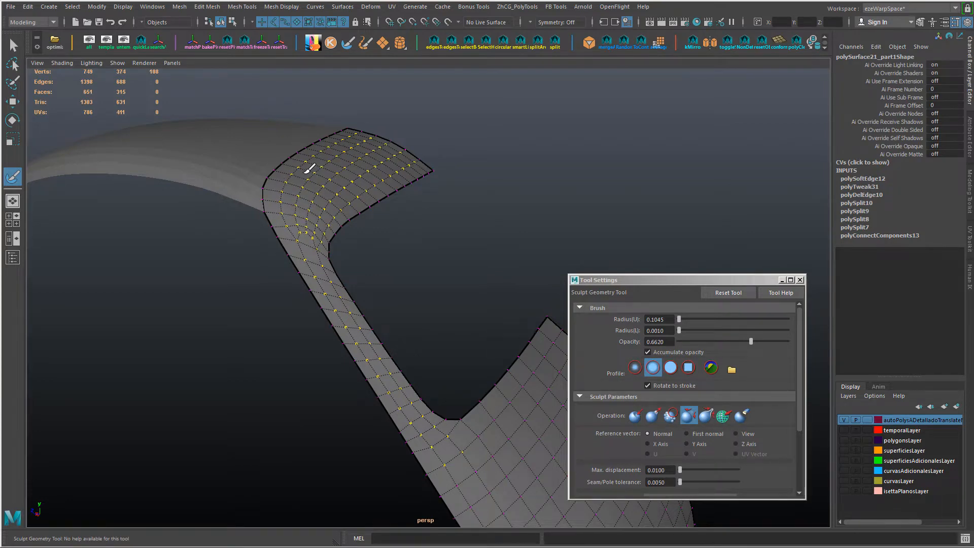
left_click_drag(309, 169, 386, 171, "alt")
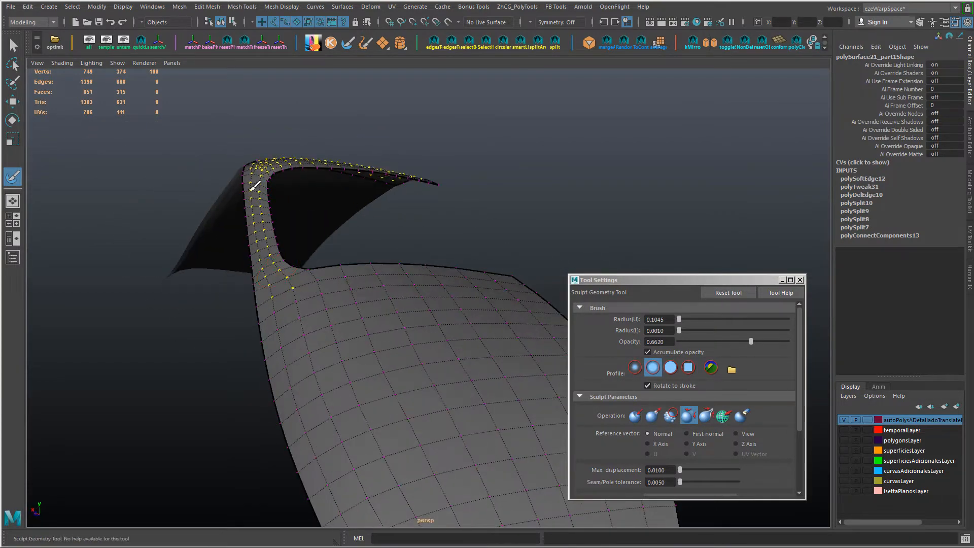
left_click_drag(253, 186, 274, 293, "alt")
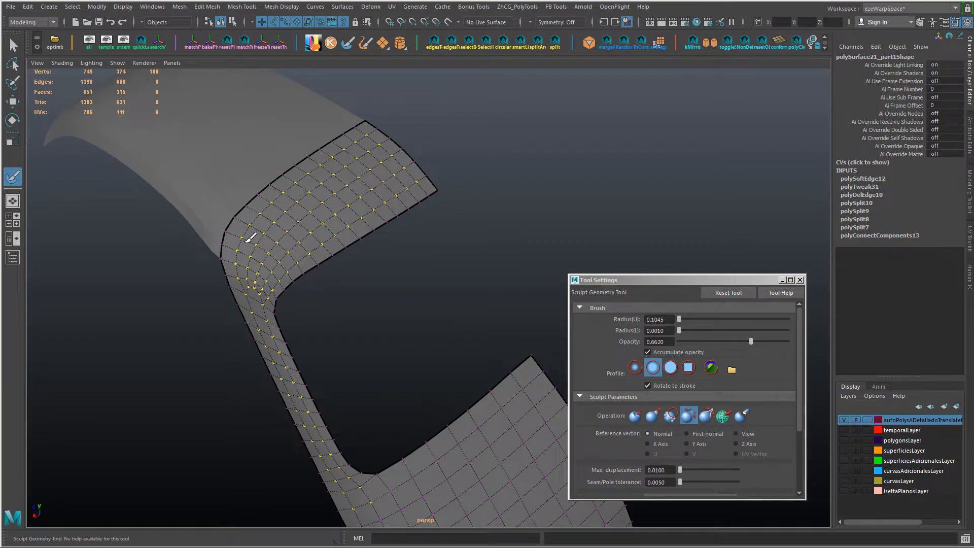
key("w")
right_click_drag(370, 220, 411, 195)
left_click(472, 251)
mouse_move(472, 251)
left_mouse_down("alt")
mouse_move(456, 223)
mouse_move(356, 242)
left_mouse_up("alt")
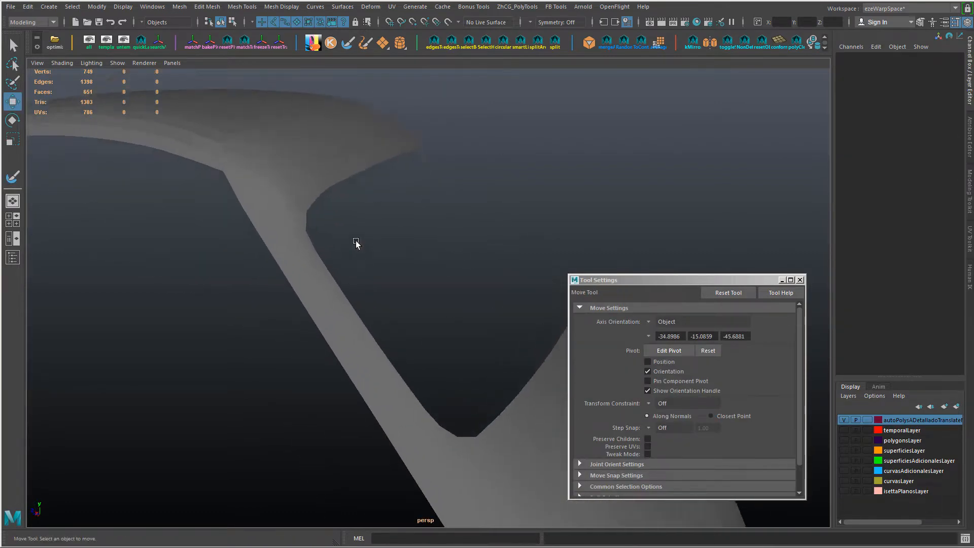
Step: Delete the lengthwise edge line running down the middle of the roof end to the pillar junction, including its vertices
left_click(280, 219)
mouse_move(280, 219)
left_mouse_down("alt")
mouse_move(264, 205)
mouse_move(344, 183)
mouse_move(295, 229)
left_mouse_up("alt")
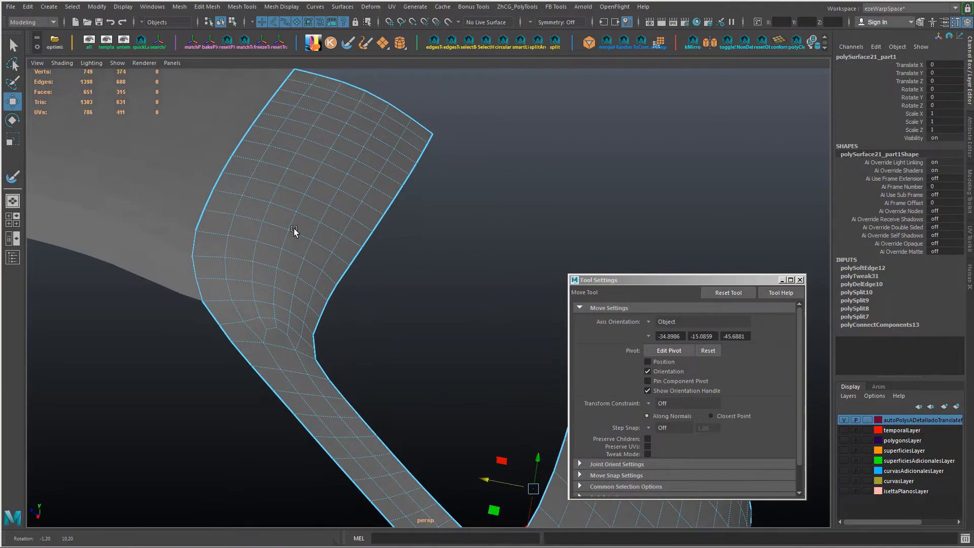
right_click_drag(298, 320, 295, 274)
double_click(294, 219)
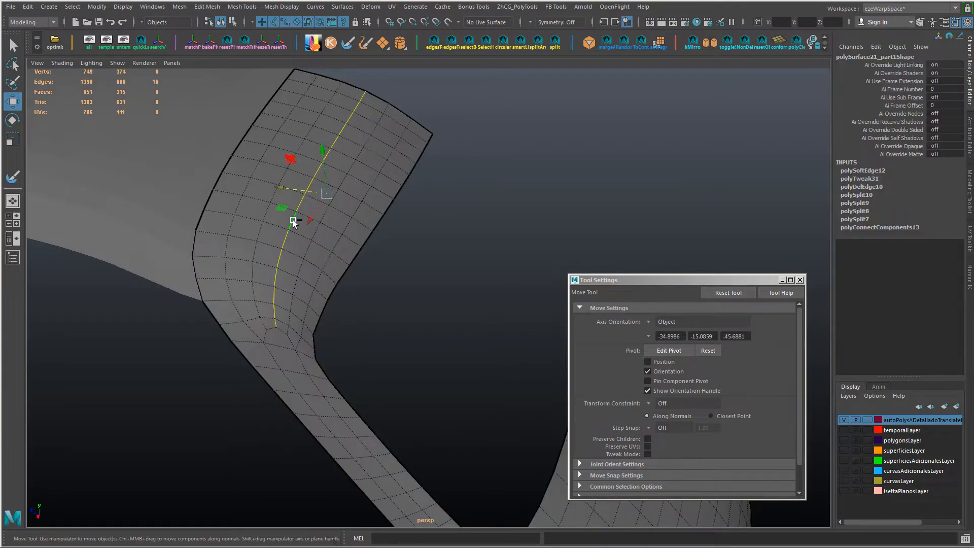
key("ctrl+Delete")
Step: Apply Edit Edge Flow to the inner and outer pairs of lengthwise edge lines beside the deleted middle line
left_click_drag(293, 220, 289, 157, "alt")
double_click(290, 157)
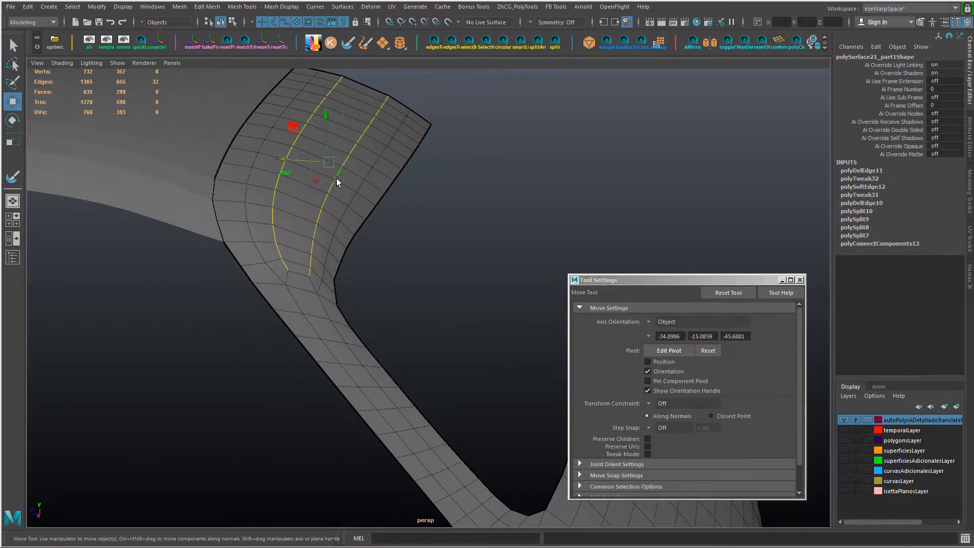
key("g")
double_click(367, 173)
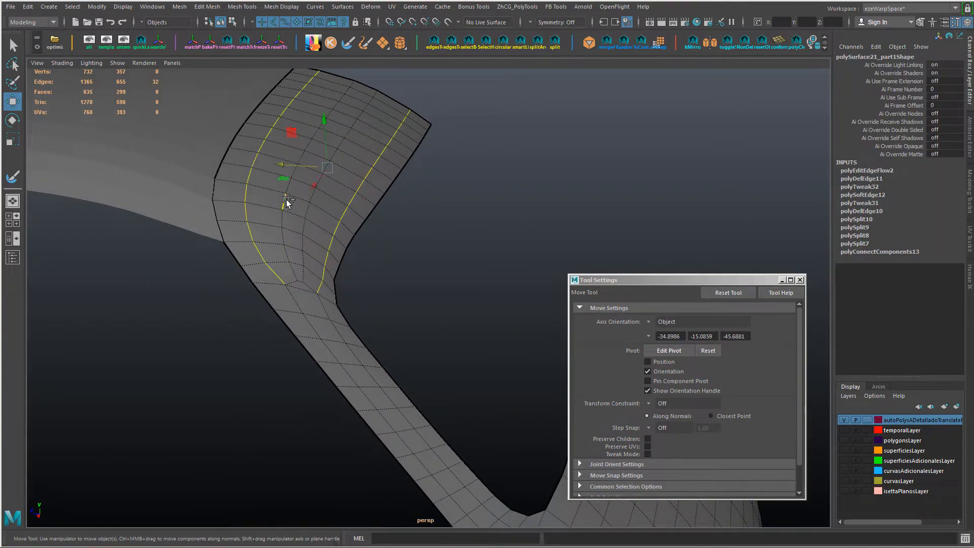
key("g")
Step: Even out the individual lengthwise edge lines across the roof end with repeated Edit Edge Flow
left_click_drag(315, 224, 340, 200, "alt")
double_click(364, 126)
key("g")
key("g")
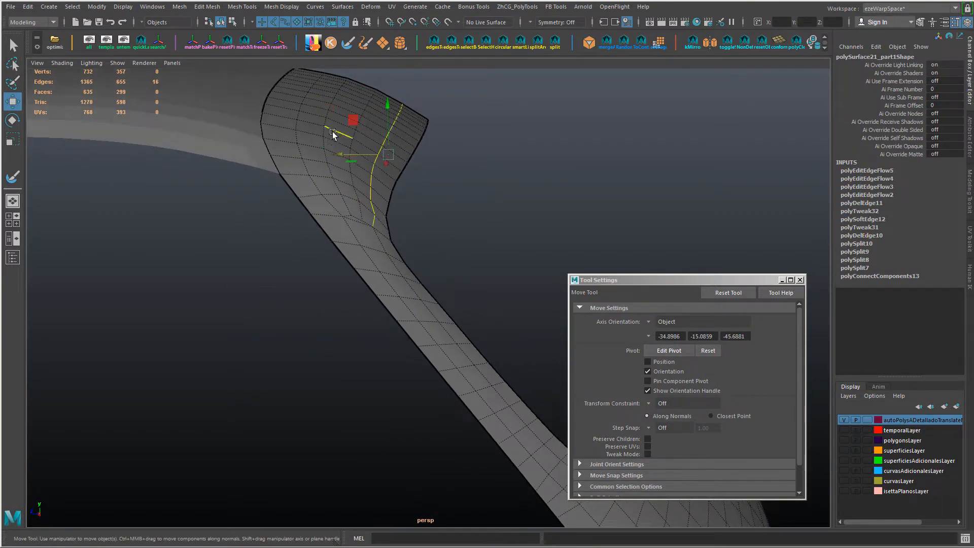
double_click(333, 185)
key("g")
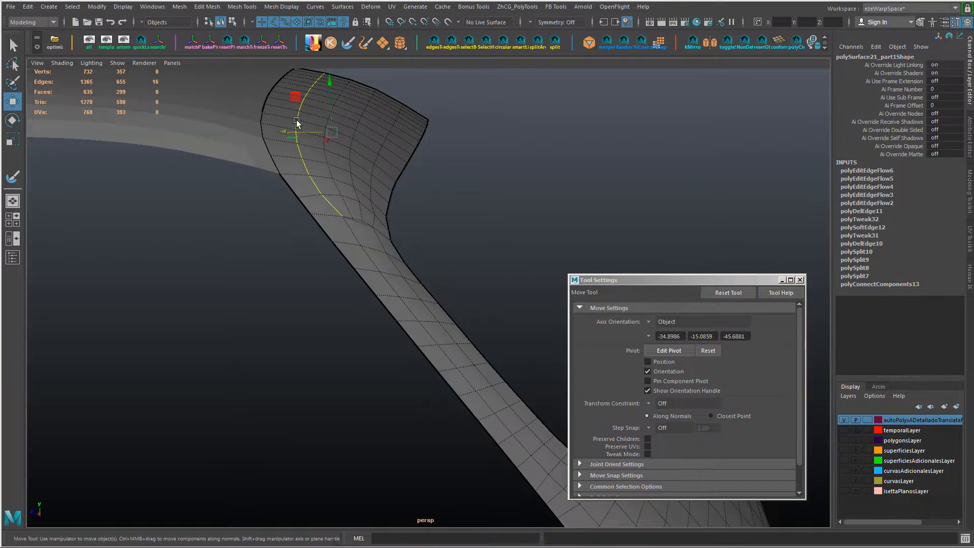
key("g")
Step: Try deleting the short edges around the pole where the roof end meets the pillar, and undo it
left_click_drag(296, 120, 331, 222, "alt")
left_click_drag(323, 160, 355, 281, "ctrl+shift")
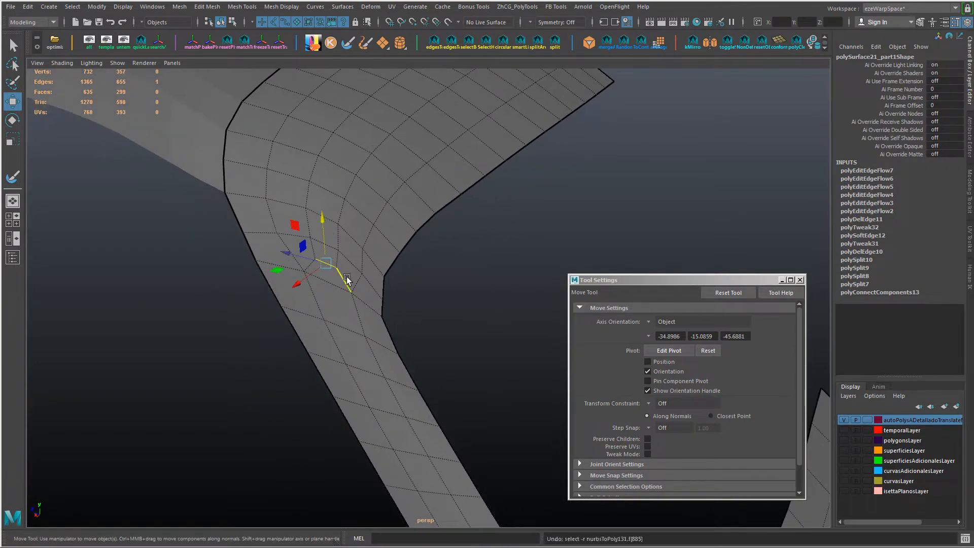
key("shift+period")
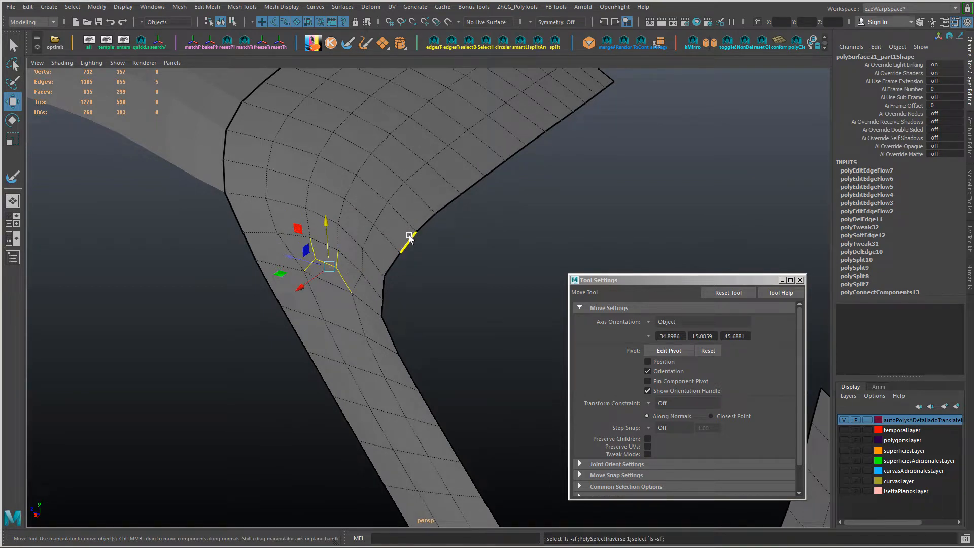
key("ctrl+z")
left_click(289, 248, "shift")
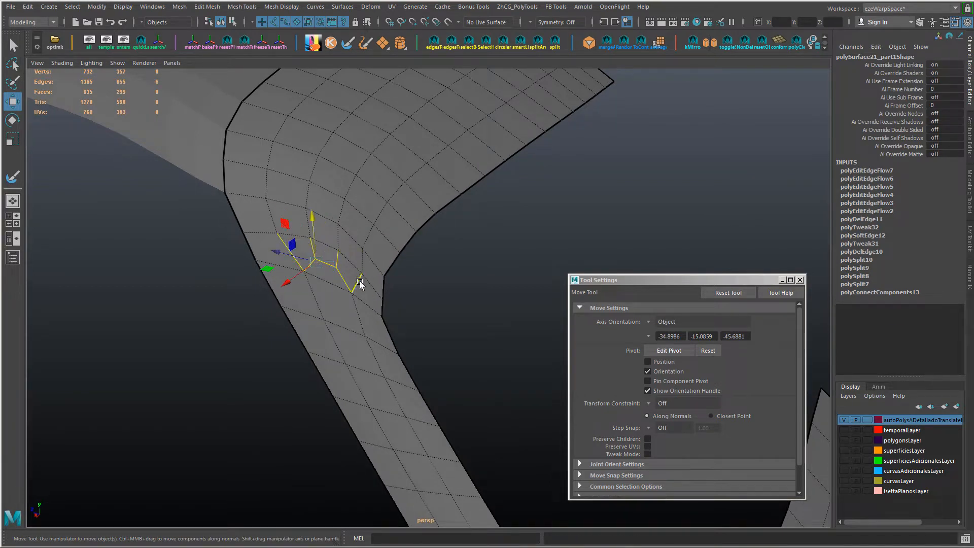
left_click(360, 282)
left_click(292, 252, "shift")
key("Delete")
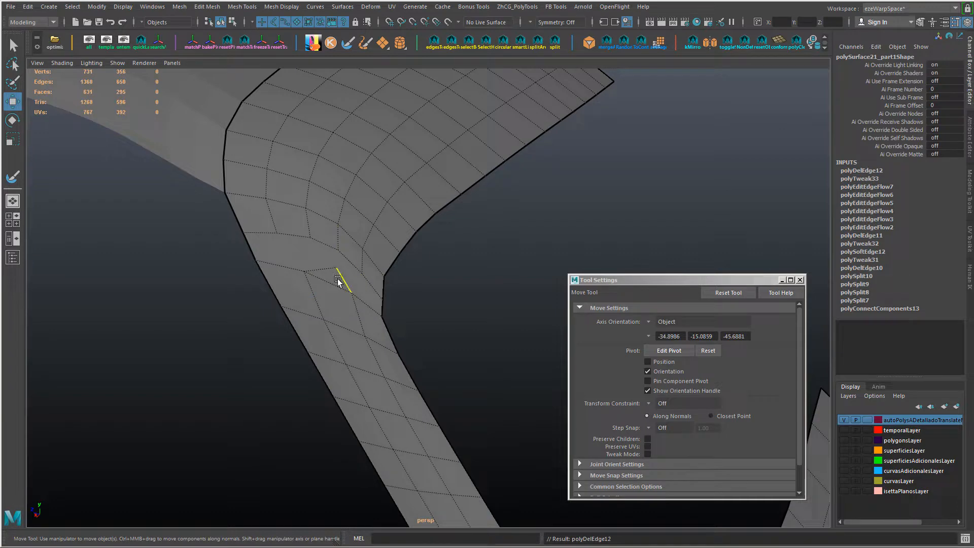
key("ctrl+z")
Step: Slide the vertices on the outer side of the roof-to-pillar junction to even the spacing of the cross lines
left_click(485, 300)
left_click_drag(485, 300, 415, 306, "alt")
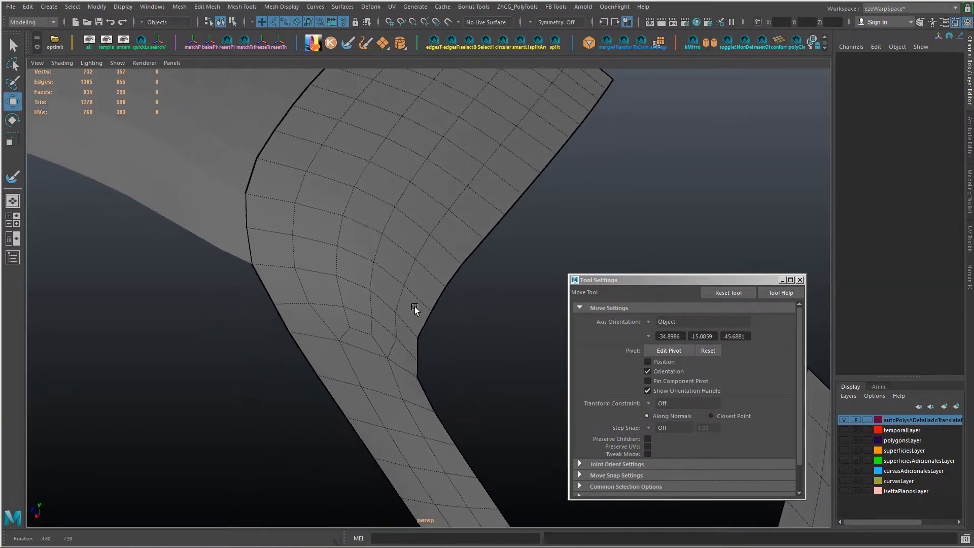
key("F9")
left_click(280, 302)
key("t")
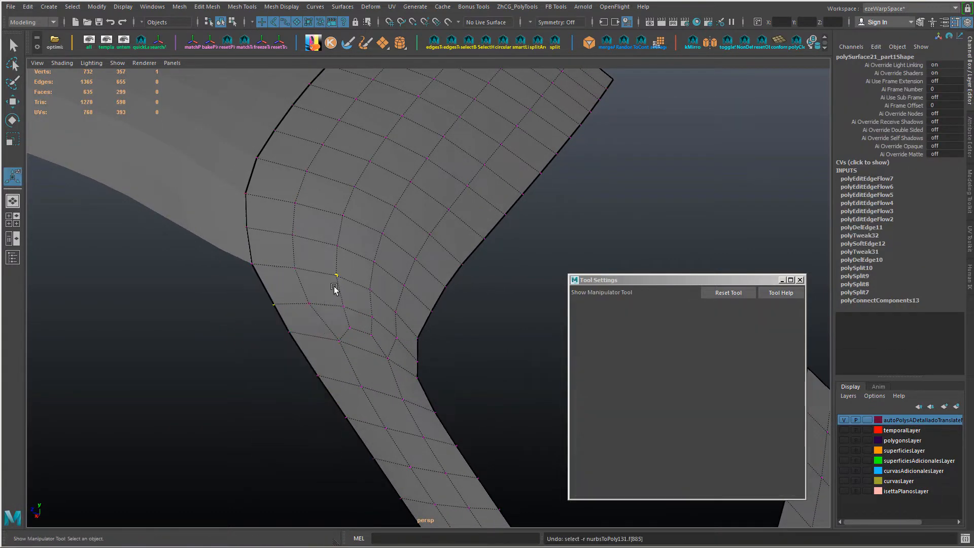
key("w")
left_click_drag(267, 264, 264, 254)
left_click(308, 305)
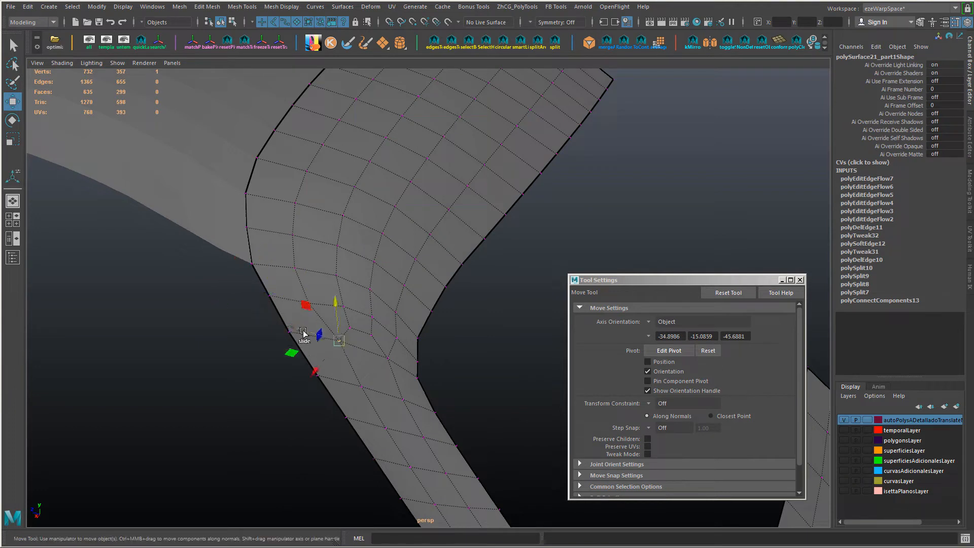
left_click_drag(304, 332, 294, 327)
Step: Reposition the window corner vertex and the vertices just above the pole to even out the junction's quads
left_click(420, 359)
left_click_drag(376, 350, 348, 327, "ctrl+shift")
left_click(399, 336)
left_click(369, 315)
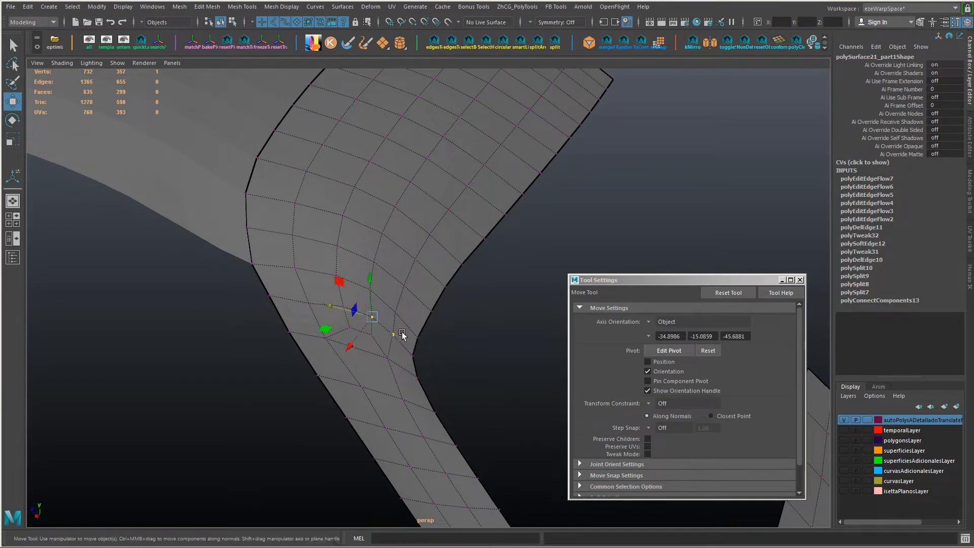
left_click(341, 309)
left_click(371, 319, "shift")
left_click_drag(314, 300, 267, 280, "ctrl+shift")
left_click(309, 303)
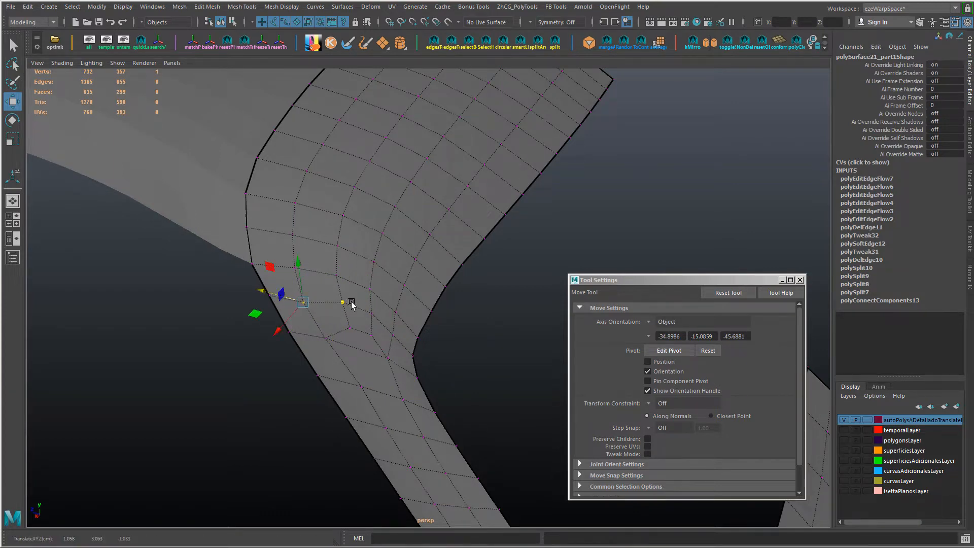
mouse_move(351, 303)
left_mouse_down("alt")
mouse_move(357, 277)
mouse_move(316, 262)
mouse_move(366, 299)
left_mouse_up("alt")
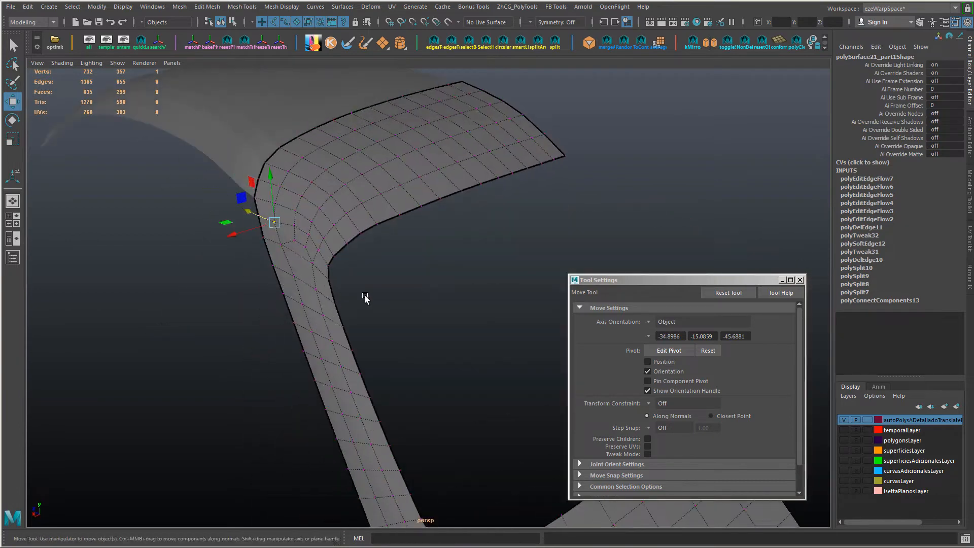
Step: Touch up the junction with the Sculpt Geometry tool, and return to object mode to check the shading
mouse_move(367, 191)
right_mouse_down()
mouse_move(363, 411)
mouse_move(374, 369)
mouse_move(437, 382)
right_mouse_up()
left_click_drag(429, 375, 438, 330, "alt")
key("w")
right_click_drag(431, 245, 511, 221)
left_click(511, 223)
left_click_drag(482, 289, 419, 269, "alt")
Step: Select the interior faces from the roof end down the pillar, convert the selection to vertices, and activate the Sculpt Geometry tool
left_click(405, 205)
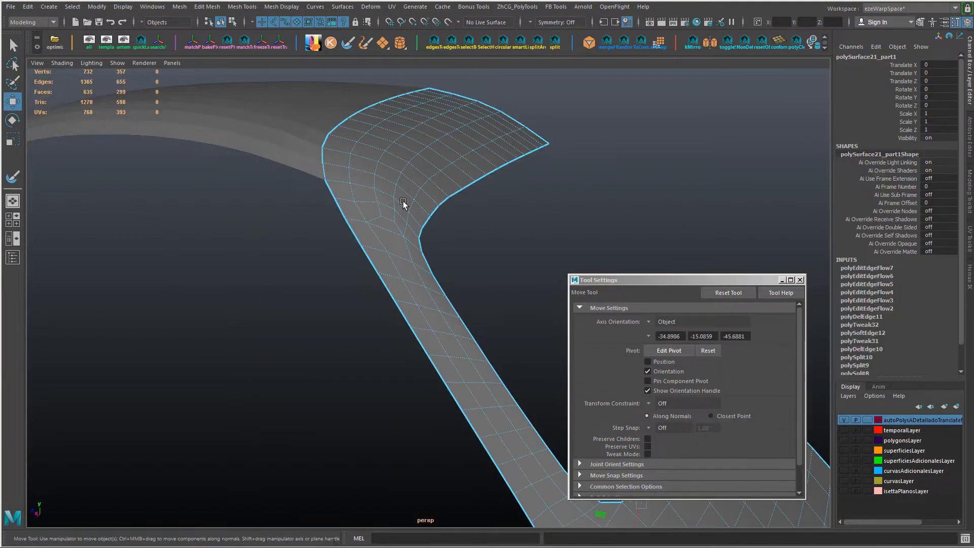
right_click_drag(404, 202, 396, 224)
double_click(400, 222, "shift")
double_click(391, 229, "shift")
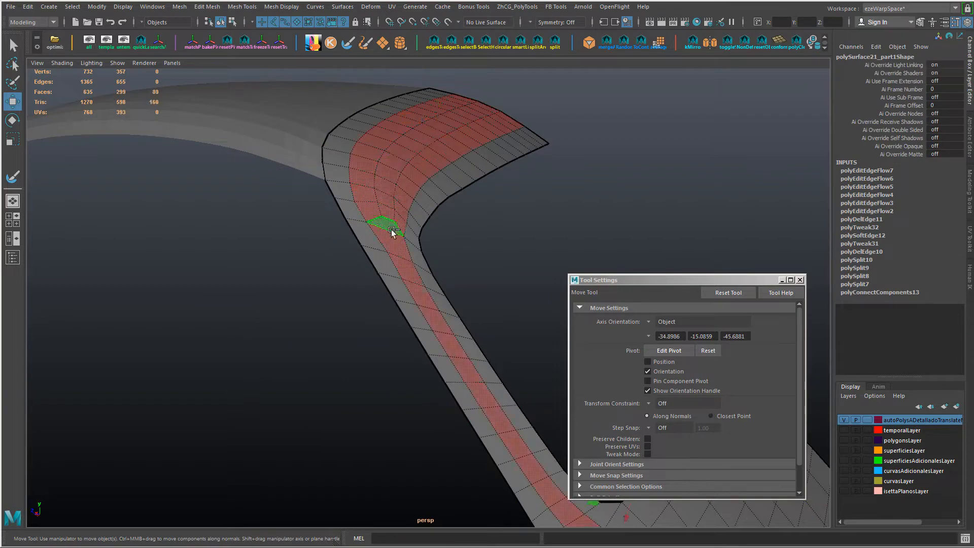
scroll(401, 264, "down", 2)
middle_click_drag(411, 285, 371, 261, "alt")
scroll(404, 331, "down", 3)
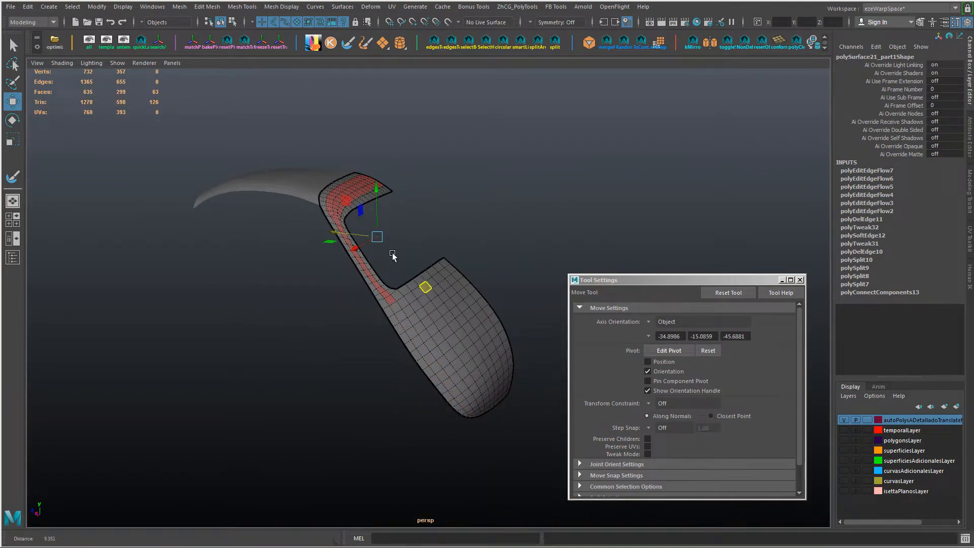
scroll(394, 256, "up", 5)
left_click(365, 313, "ctrl")
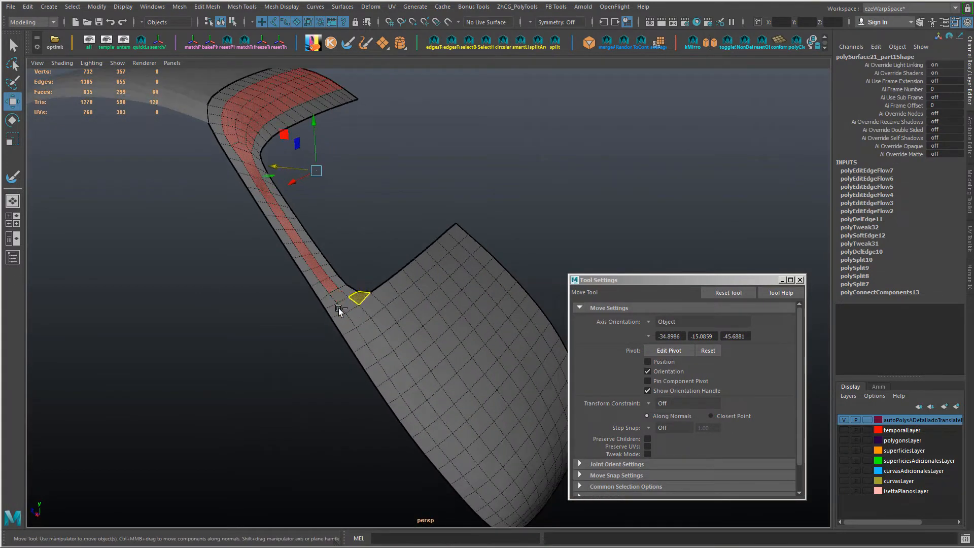
key("ctrl+F9")
left_click_drag(339, 309, 322, 301, "alt")
key("y")
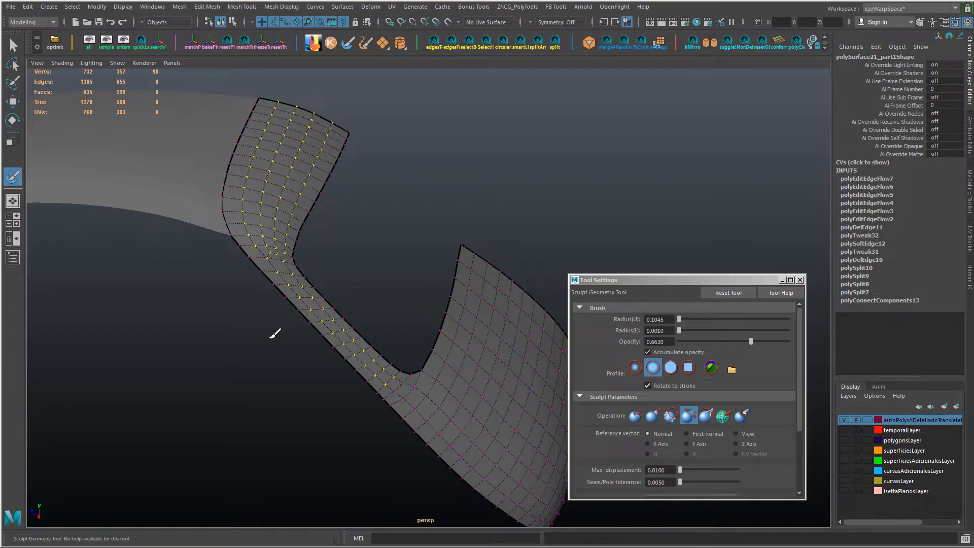
Step: Examine the shading of the roof, pillar and lower body panel in object mode, both unsmoothed and with smooth mesh preview
key("w")
left_click(394, 272)
left_click_drag(394, 272, 375, 258, "alt")
right_click_drag(376, 258, 399, 207)
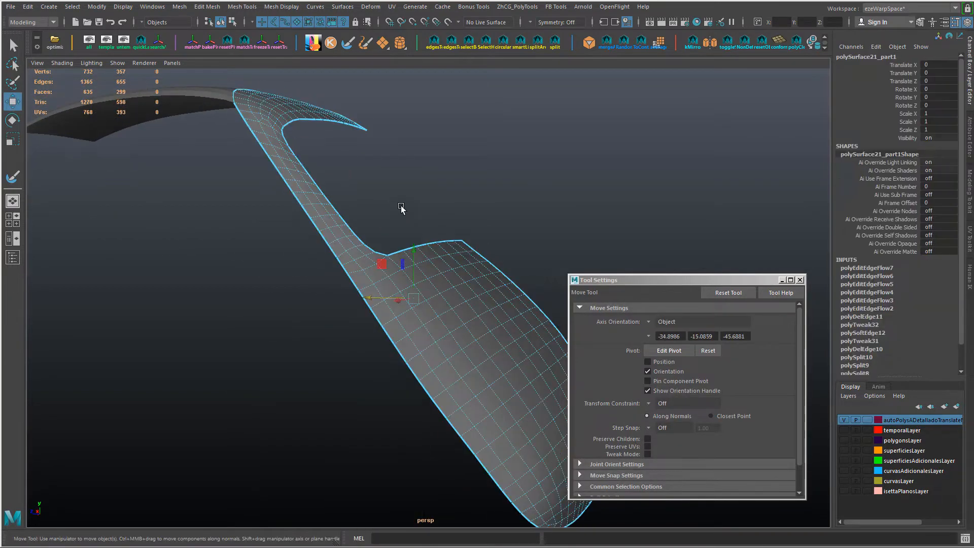
left_click(400, 207)
mouse_move(399, 207)
left_mouse_down("alt")
mouse_move(407, 218)
mouse_move(472, 209)
mouse_move(311, 211)
mouse_move(256, 124)
left_mouse_up("alt")
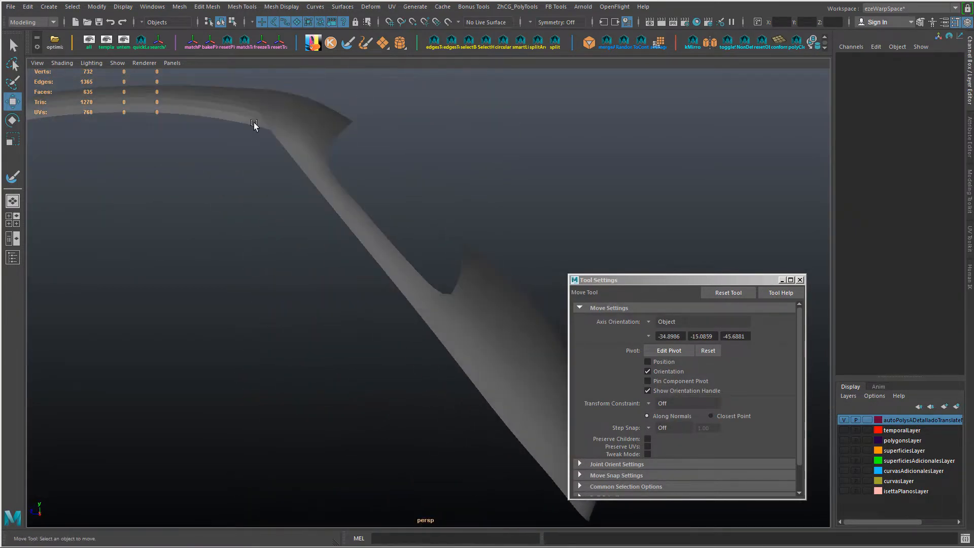
left_click(312, 124)
left_click(455, 141)
left_click_drag(455, 142, 461, 185, "alt")
middle_click_drag(459, 184, 411, 235, "alt")
left_click_drag(411, 235, 371, 223, "alt")
left_click(252, 157)
middle_click_drag(252, 157, 328, 276, "alt")
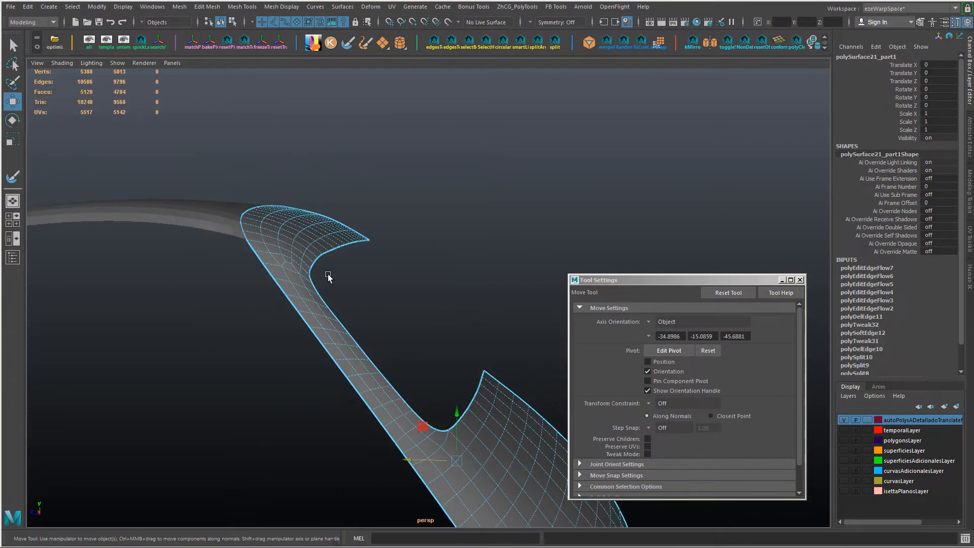
right_click_drag(328, 276, 414, 323, "alt")
left_click_drag(413, 323, 444, 288, "alt")
right_click_drag(329, 286, 329, 249)
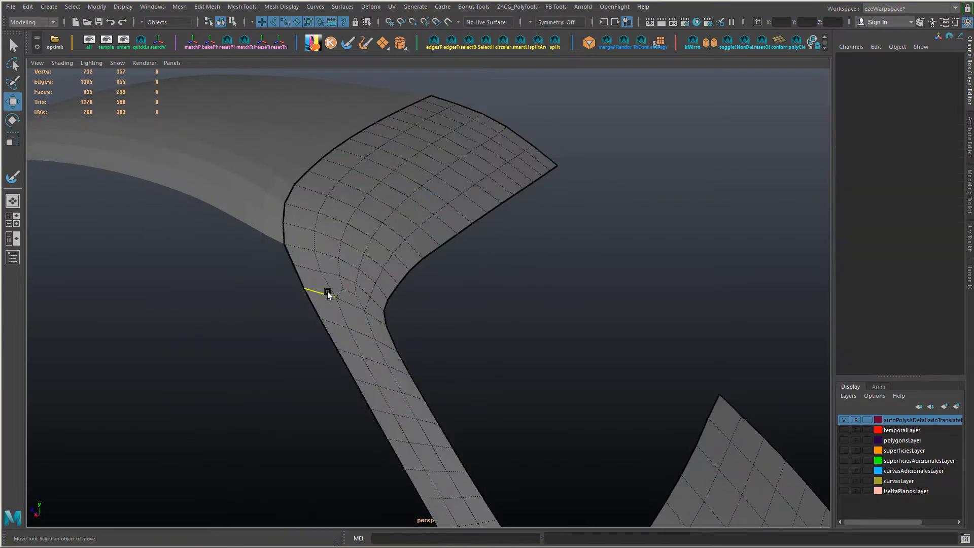
Step: Slide the edges and vertices beside the pole at the roof-to-pillar junction to even out the surrounding quads
left_click(329, 286)
middle_click_drag(451, 315, 464, 323, "shift")
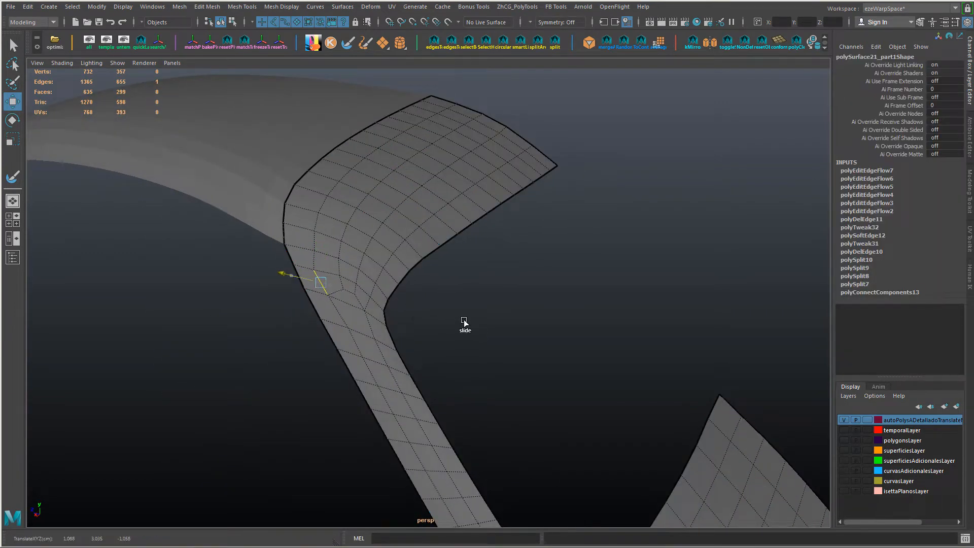
double_click(348, 238, "shift")
middle_click_drag(452, 288, 445, 288, "ctrl+shift")
left_click(348, 295)
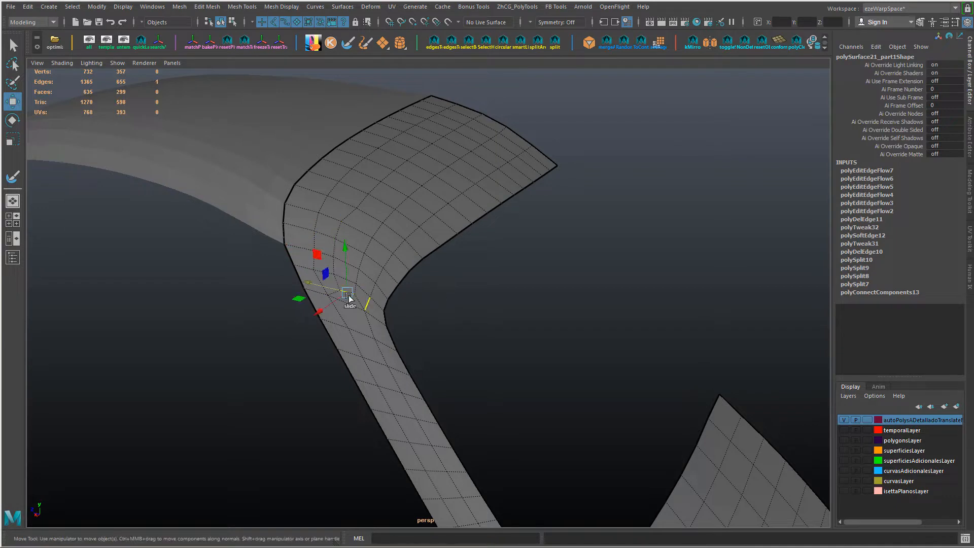
middle_click_drag(350, 251, 348, 244, "ctrl+shift")
right_click_drag(360, 252, 321, 255)
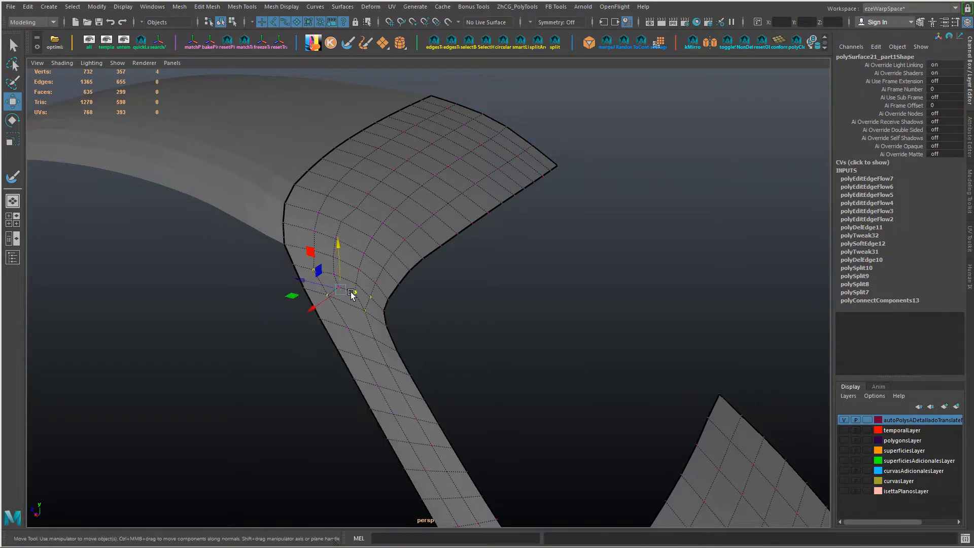
left_click(355, 294)
left_click_drag(357, 248, 358, 249, "ctrl+shift")
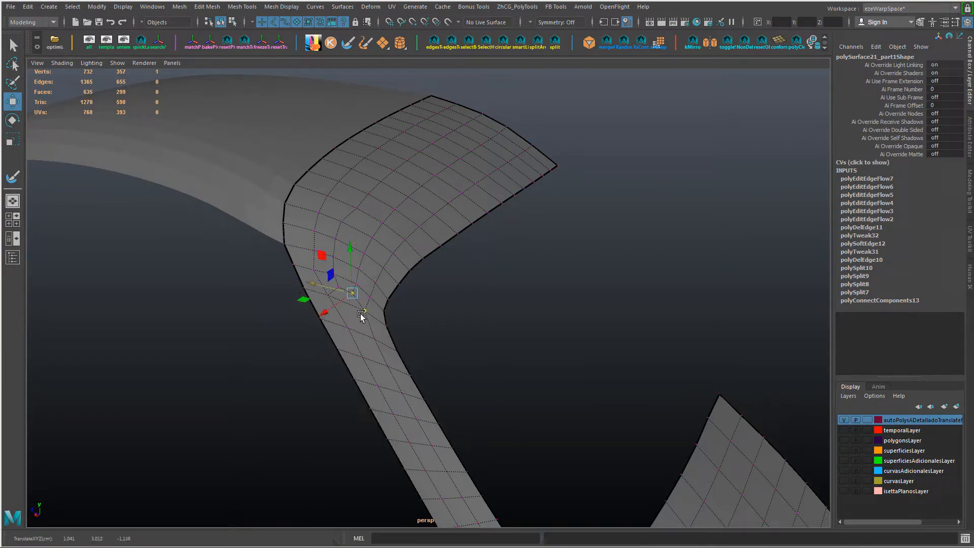
left_click_drag(360, 316, 422, 222, "ctrl+shift")
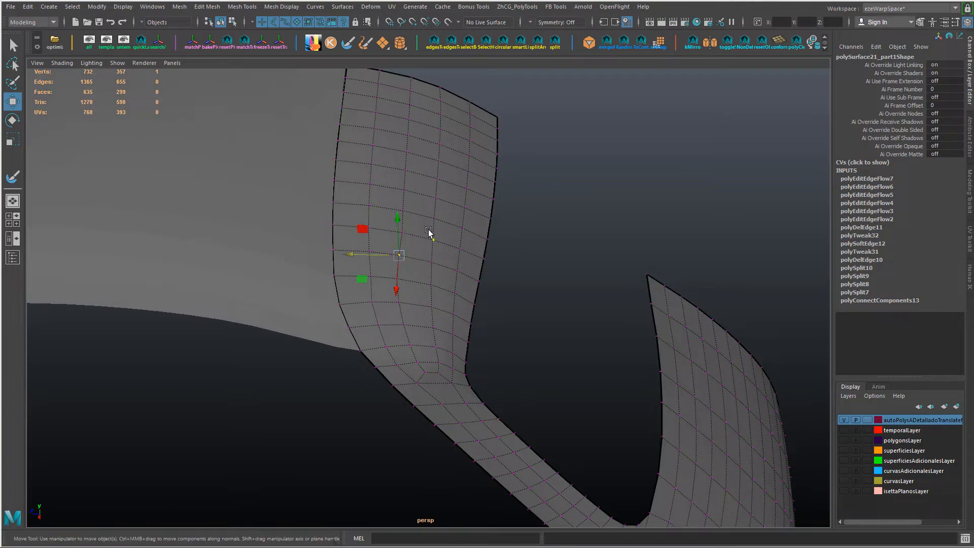
middle_click_drag(429, 230, 420, 250, "alt")
key("ctrl+z")
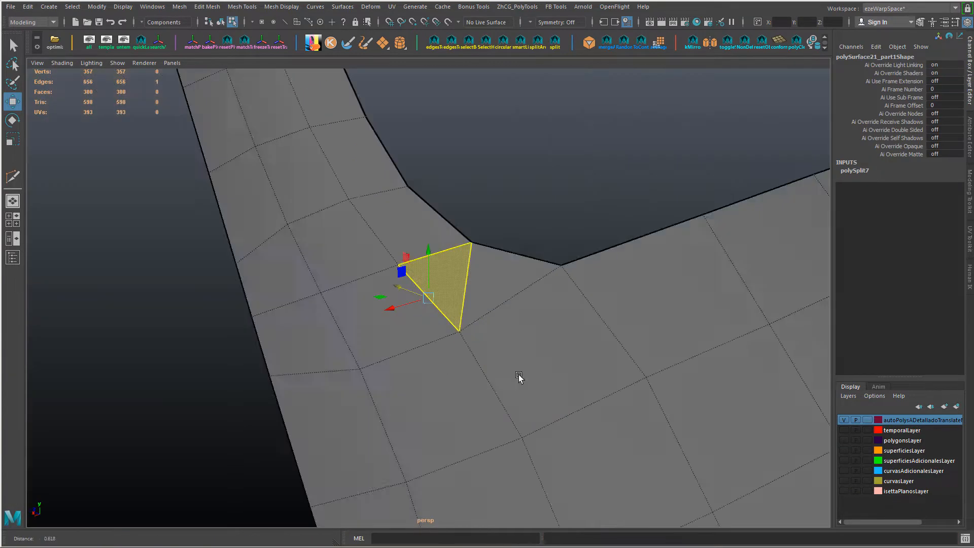
Step: Try collapsing the short edge at the lower window corner where the pillar meets the body panel, and undo it
right_click_drag(520, 378, 481, 379, "alt")
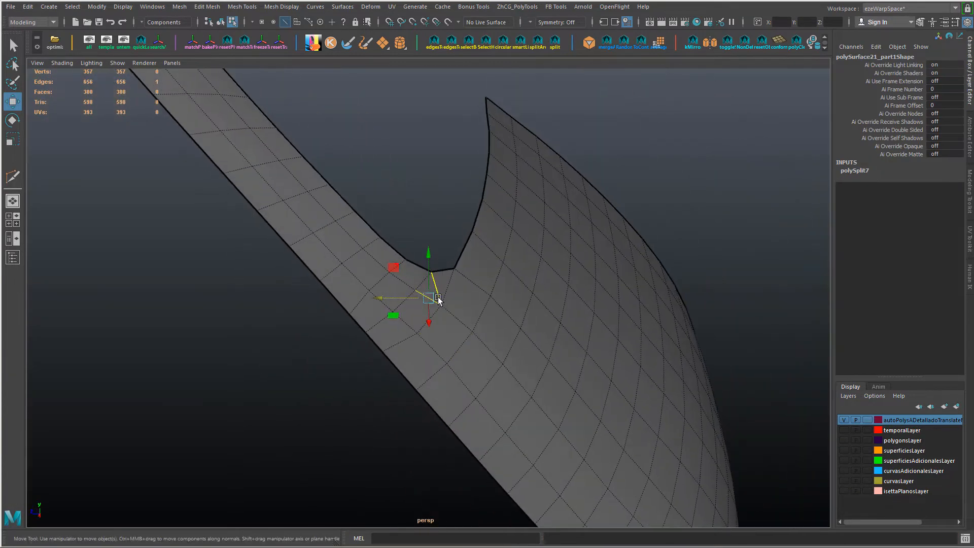
left_click_drag(466, 323, 419, 306, "alt")
key("Delete")
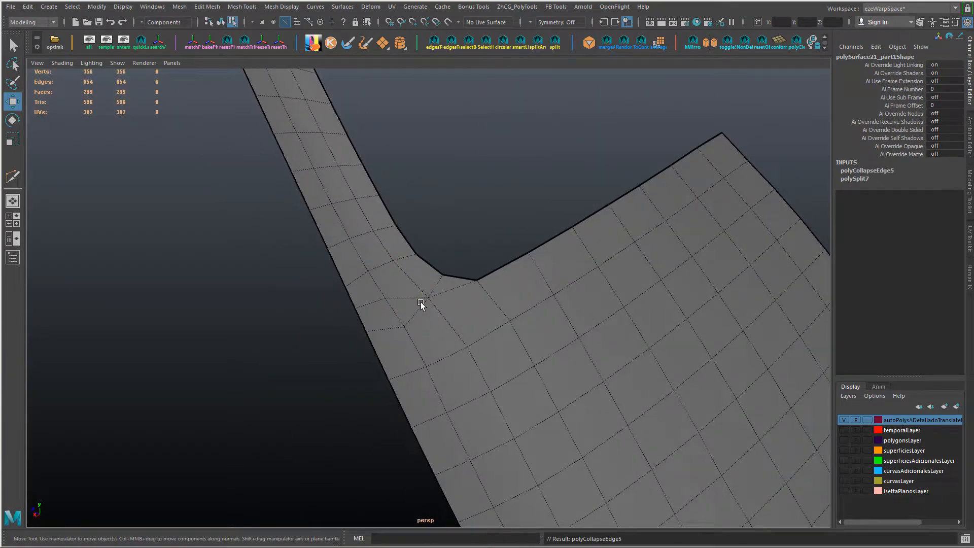
key("ctrl+z")
Step: Cut a new edge line with Multi-Cut from the pillar base vertex across the lower window corner to the first body panel line
left_click_drag(485, 313, 461, 299, "alt")
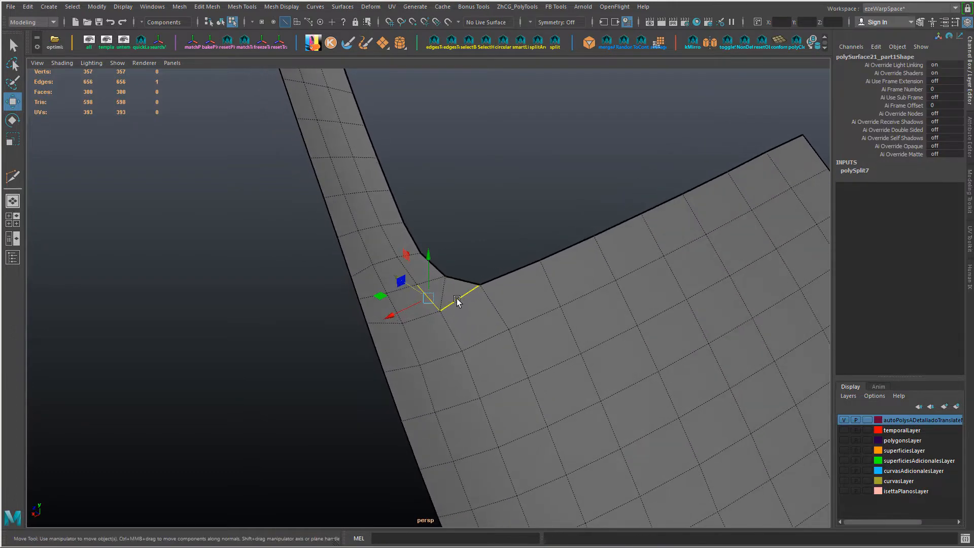
key("y")
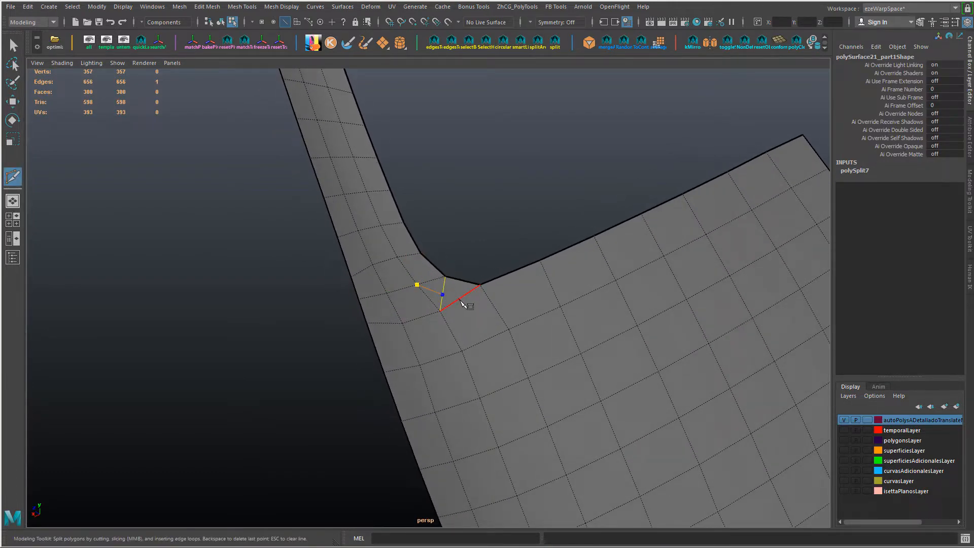
left_click(492, 304)
key("Return")
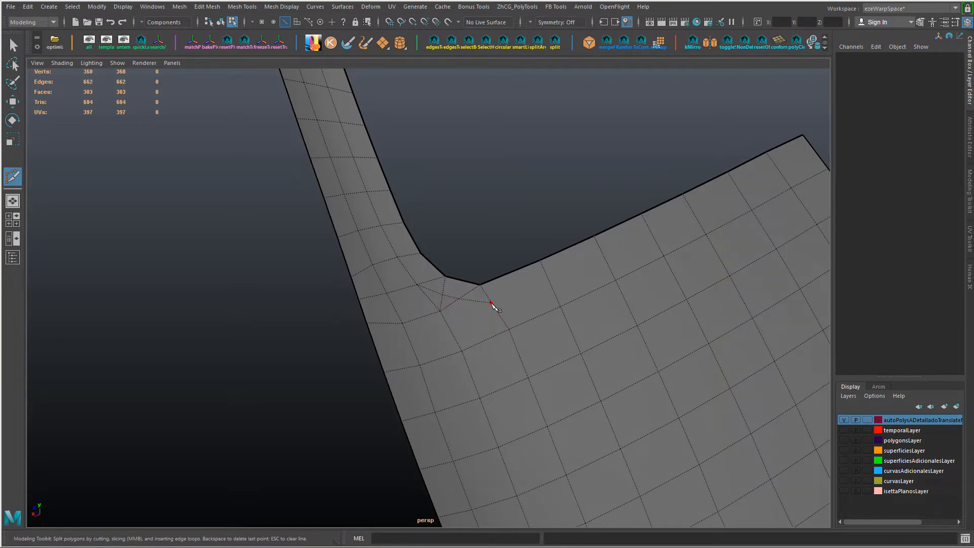
Step: Collapse the two short edges created by the cut at the lower window corner and delete the leftover edge
key("w")
left_click_drag(495, 309, 525, 354, "alt")
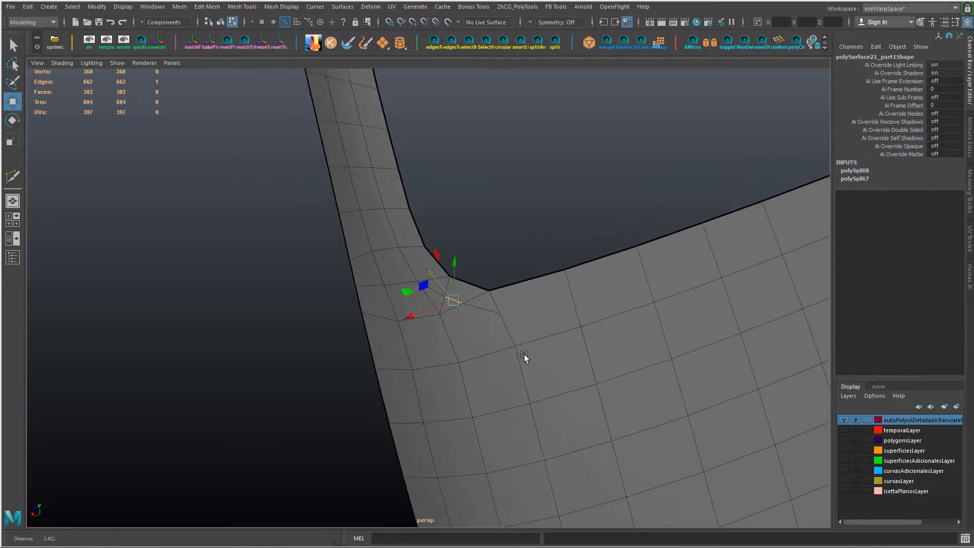
scroll(525, 354, "up", 3)
left_click(457, 316, "shift")
key("g")
left_click(446, 300)
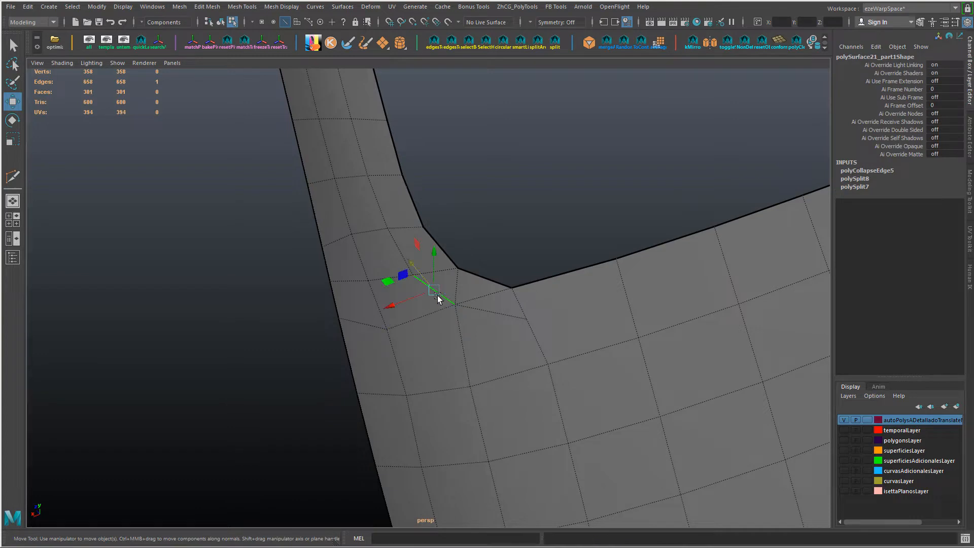
key("g")
key("Delete")
right_click_drag(559, 325, 456, 322, "alt")
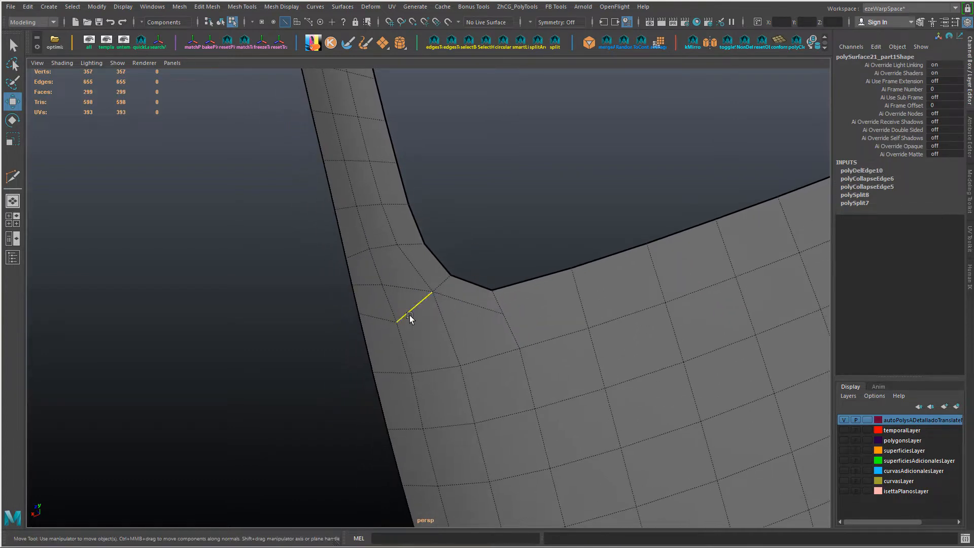
Step: Move the vertices on the pillar's outer side below the lower window corner slightly down to even the line spacing
left_click(409, 316)
middle_click_drag(415, 325, 414, 342, "alt")
right_click_drag(414, 342, 328, 329)
left_click(357, 330)
left_click_drag(354, 294, 355, 296, "ctrl+shift")
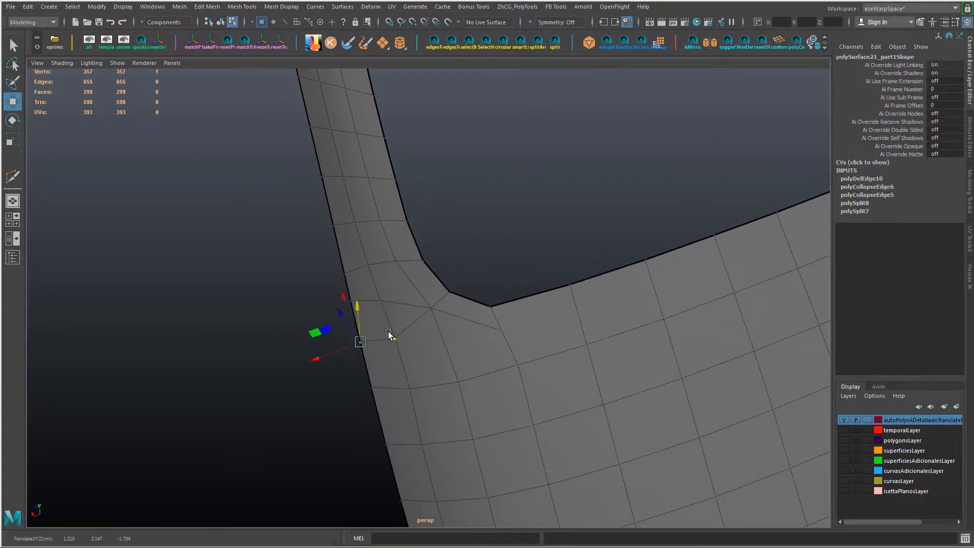
left_click_drag(389, 333, 396, 306, "ctrl+shift")
Step: Cut an edge with Multi-Cut from the vertex below the pole across to the end of the short line on the body panel
right_click(441, 338)
key("ctrl+shift+x")
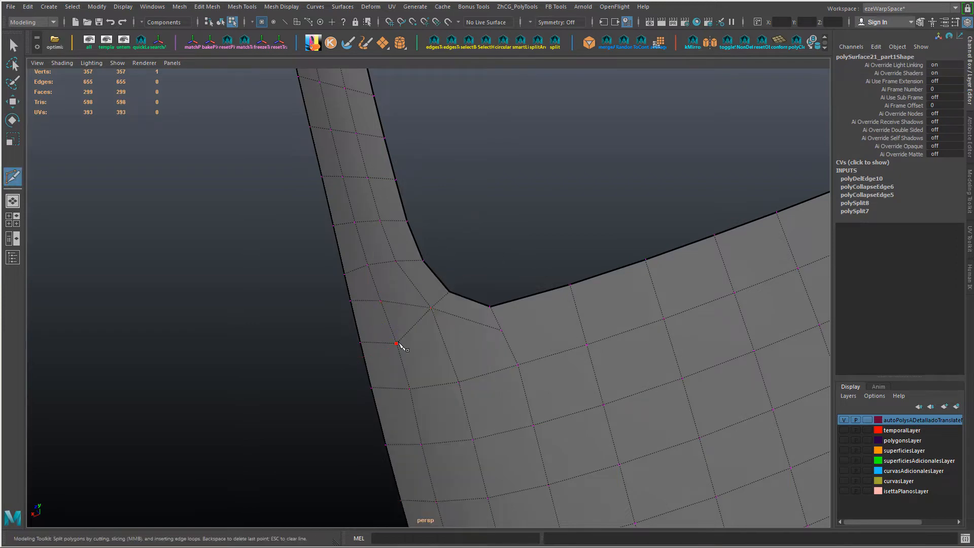
left_click(398, 344)
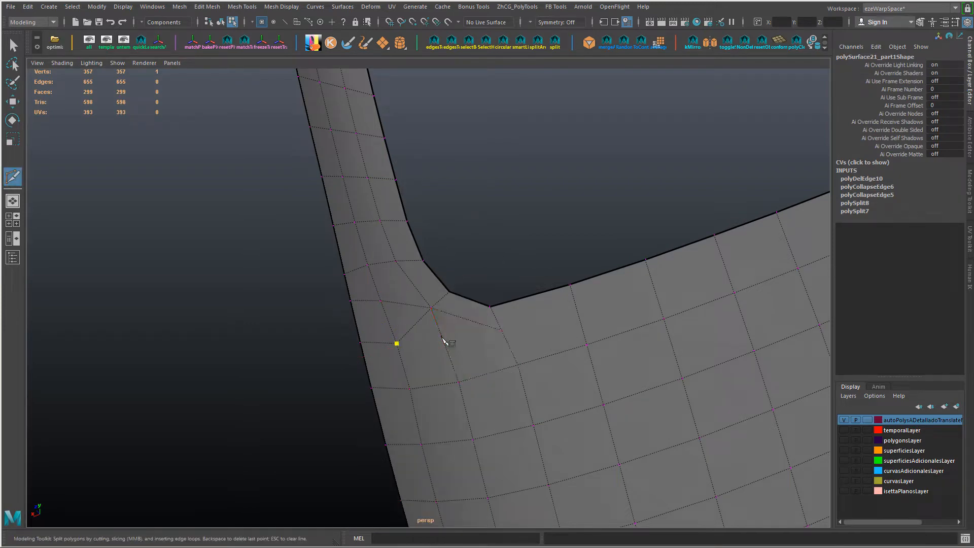
left_click(503, 331)
key("Return")
Step: Move the new vertex in the middle of the cut line slightly down, away from the pole
key("w")
mouse_move(446, 338)
left_mouse_down("alt")
mouse_move(561, 322)
mouse_move(455, 336)
left_mouse_up("alt")
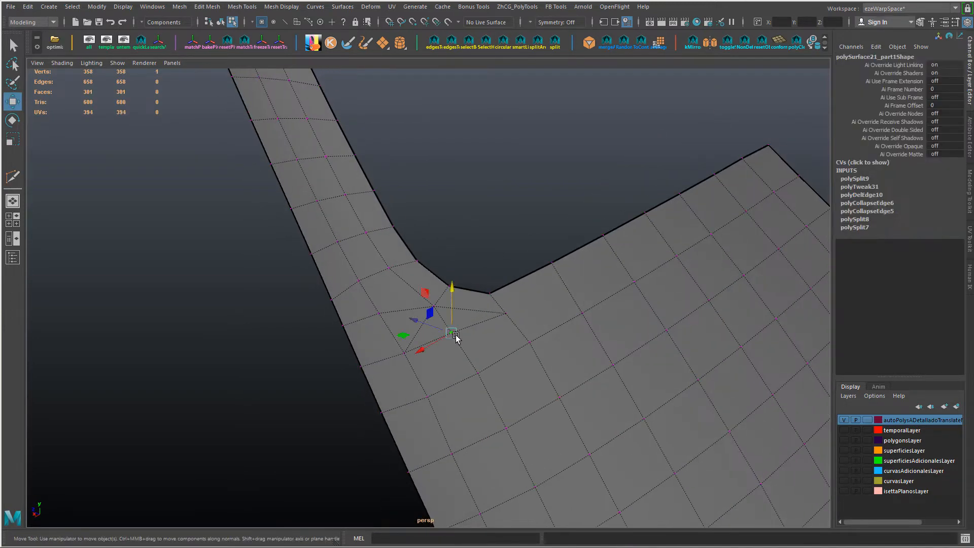
left_click_drag(452, 289, 457, 295, "ctrl+shift")
left_click_drag(460, 305, 451, 350, "alt")
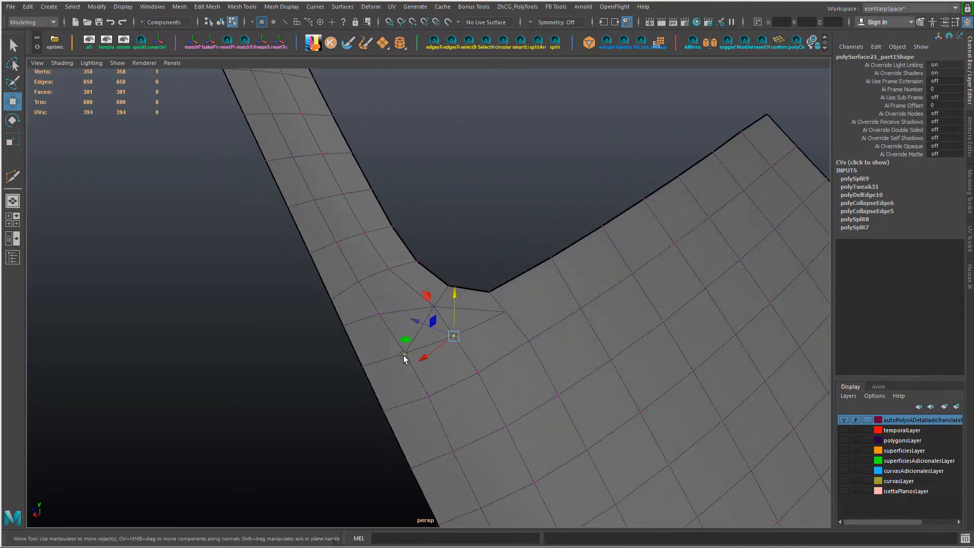
right_click_drag(404, 357, 413, 317)
Step: Try deleting the short edge just below the pole at the pillar base, and undo it
left_click(419, 318)
left_click_drag(424, 297, 496, 317, "alt")
key("ctrl+Delete")
key("ctrl+z")
Step: Spin the short edge below the pole, using an offset of 10, so it runs toward the pillar's outer side
left_click_drag(380, 307, 386, 319, "alt")
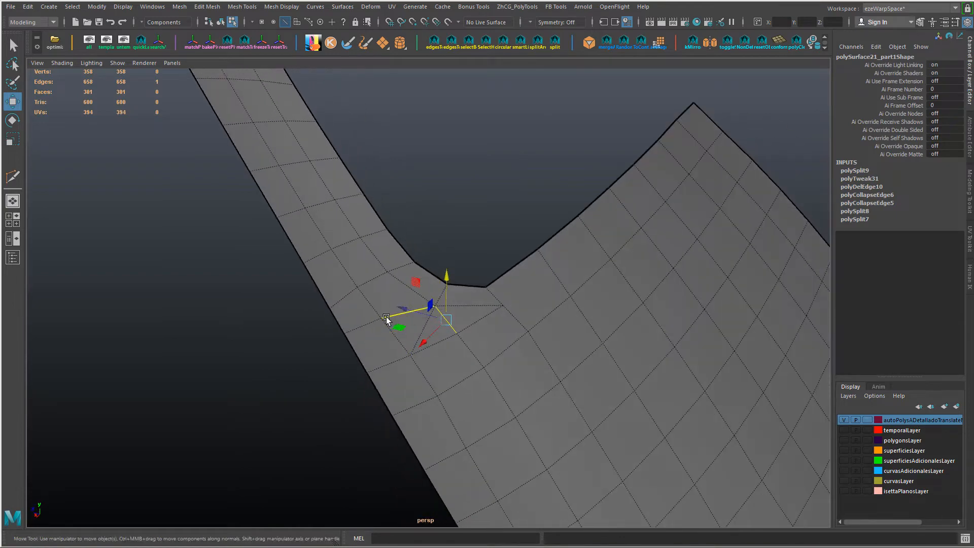
key("ctrl+alt+Right")
key("ctrl+alt+Right")
key("ctrl+alt+Right")
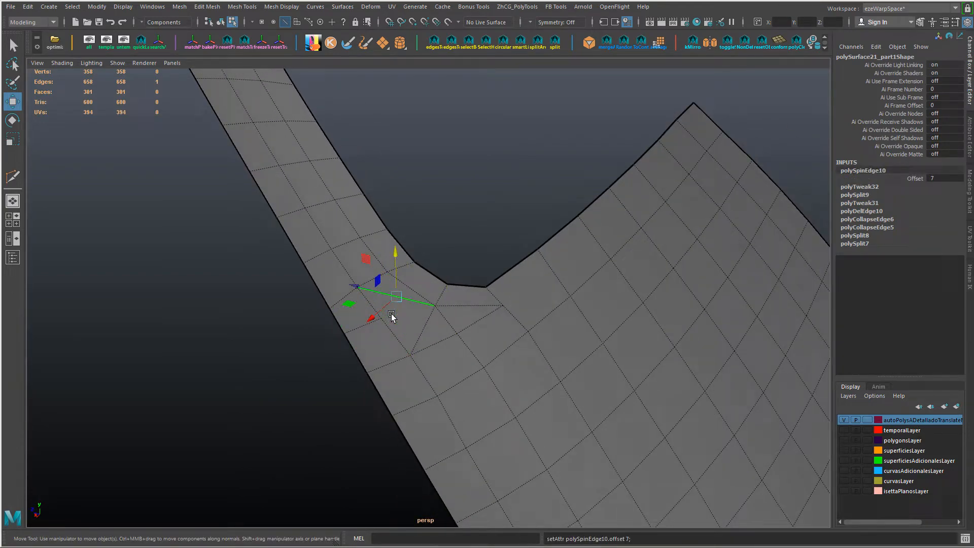
left_click_drag(392, 316, 370, 337, "alt")
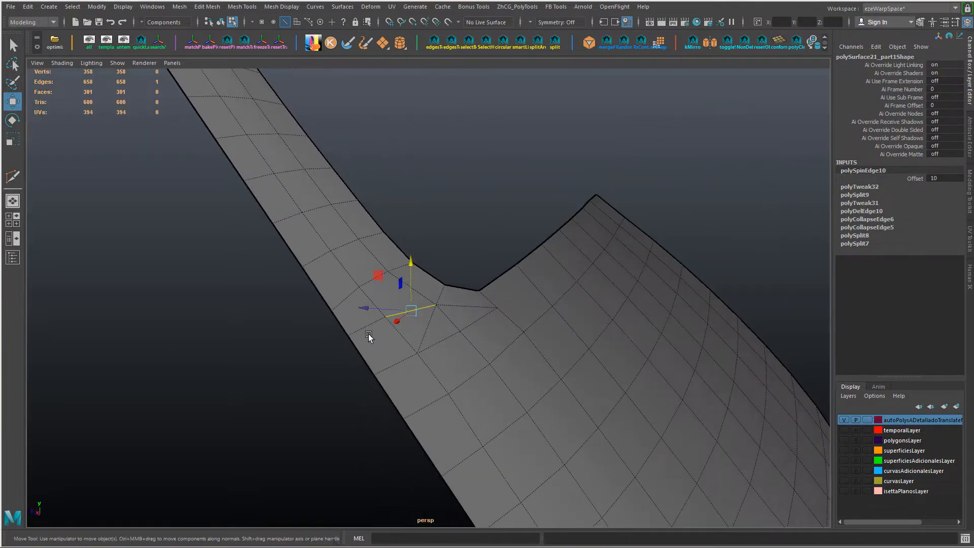
Step: Slide the cross-line edge and its outer vertices just below the pillar base junction to even the row spacing
left_click(370, 337)
key("F9")
left_click_drag(372, 287, 514, 414, "alt")
key("F10")
left_click(424, 364)
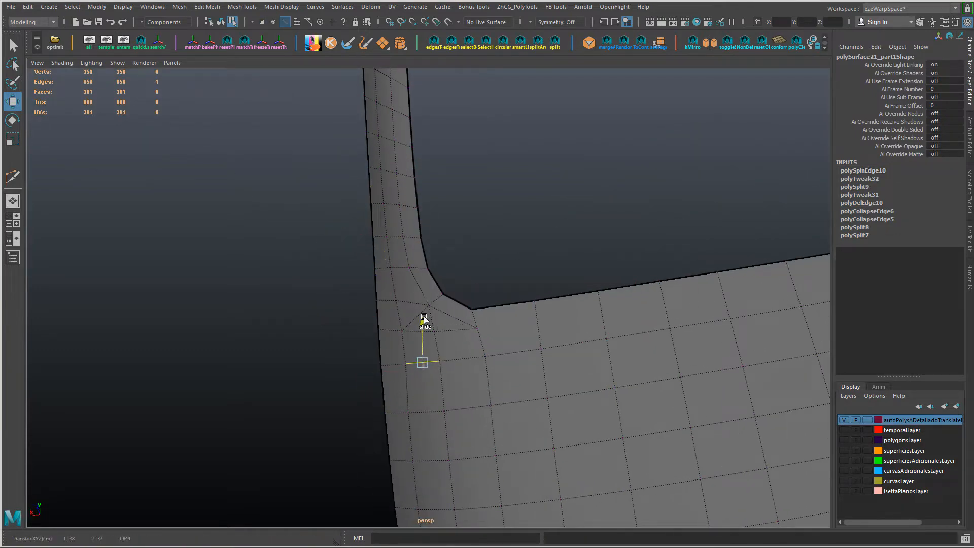
key("F9")
left_click(382, 366)
left_click_drag(381, 327, 381, 331)
left_click(405, 366)
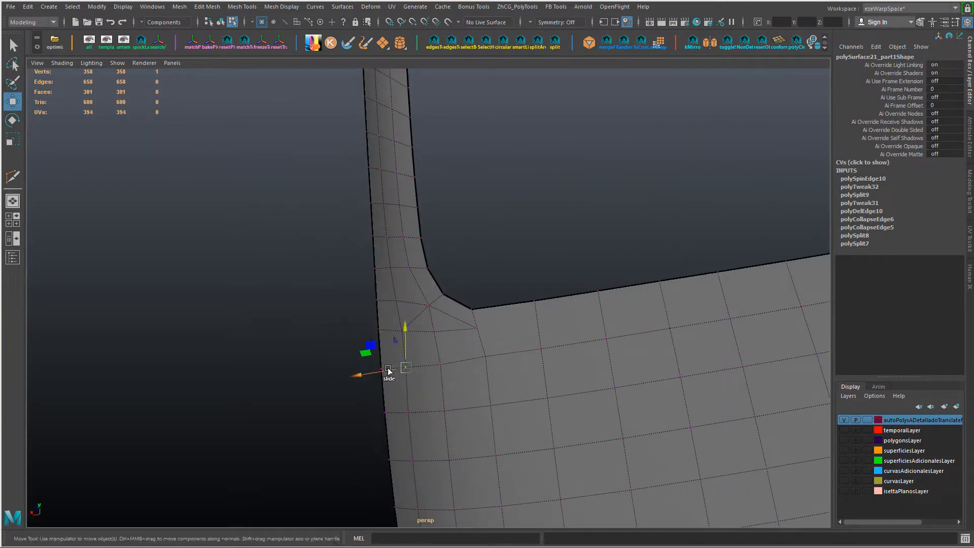
left_click_drag(389, 371, 386, 372)
Step: Insert an edge row along the body panel's window sill and slide it closer to the border
right_click_drag(536, 348, 446, 361, "alt")
middle_click_drag(447, 362, 377, 377, "alt")
right_click_drag(523, 344, 391, 374)
left_click(498, 325)
left_click_drag(476, 367, 560, 375, "alt")
left_click_drag(566, 213, 564, 202, "ctrl+shift")
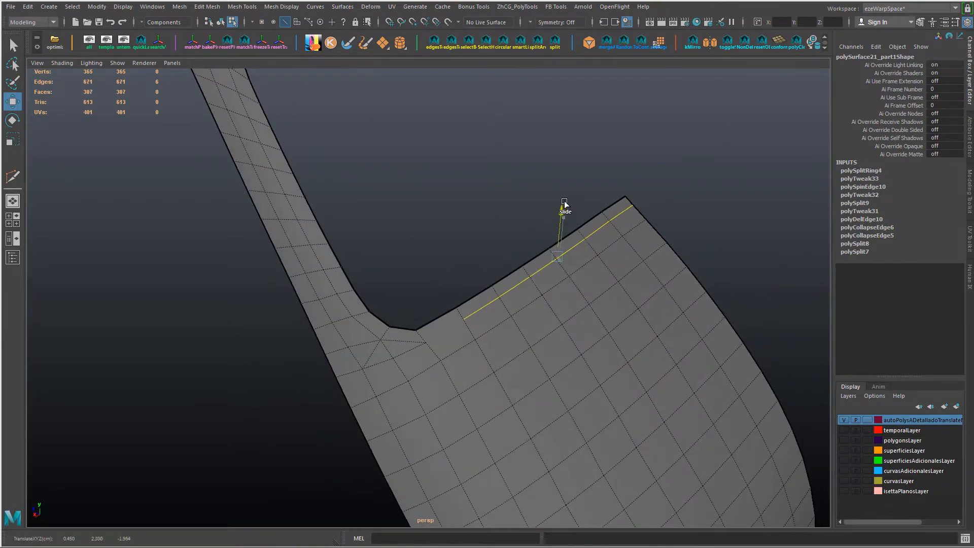
Step: Connect the end of the new sill row to the corner vertex beside the pillar base pole
left_click(425, 343)
right_click_drag(484, 335, 574, 357)
left_click(466, 322, "shift")
right_click_drag(393, 365, 476, 411, "alt")
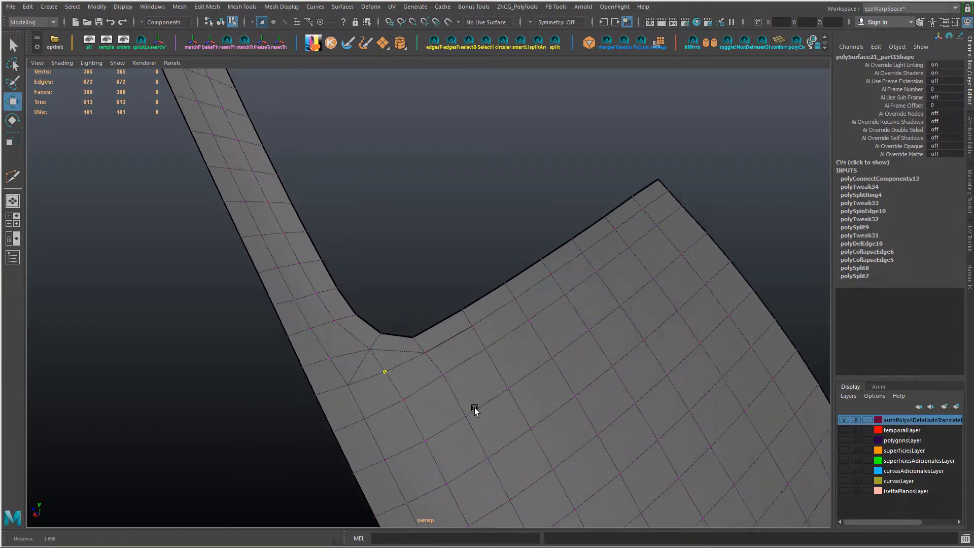
Step: Delete the diagonal edge below the lower window corner so the pillar base flows into the body panel rows
left_click_drag(477, 411, 350, 375, "alt")
right_click_drag(337, 350, 337, 322)
left_click(344, 354)
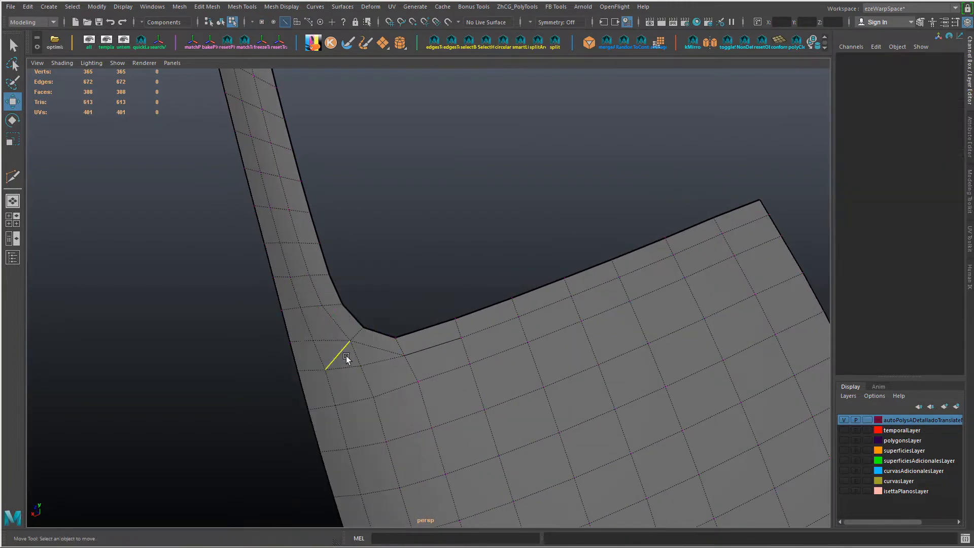
left_click_drag(346, 356, 409, 263, "alt")
key("Delete")
right_click_drag(491, 468, 465, 459)
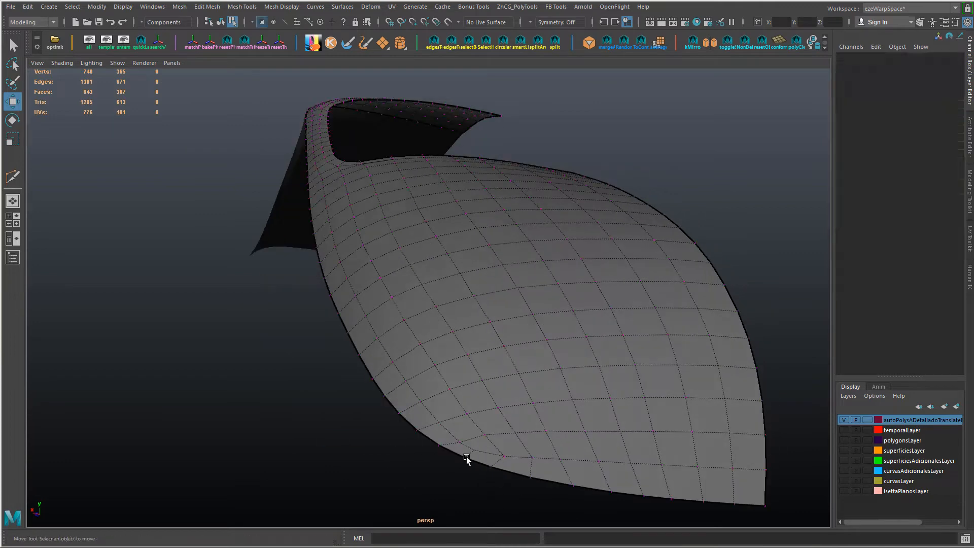
Step: Move individual vertices along the body panel's lowest rows slightly upward to even the spacing of its quads
left_click(466, 459)
middle_click_drag(346, 439, 400, 467, "ctrl+shift")
left_click(458, 442)
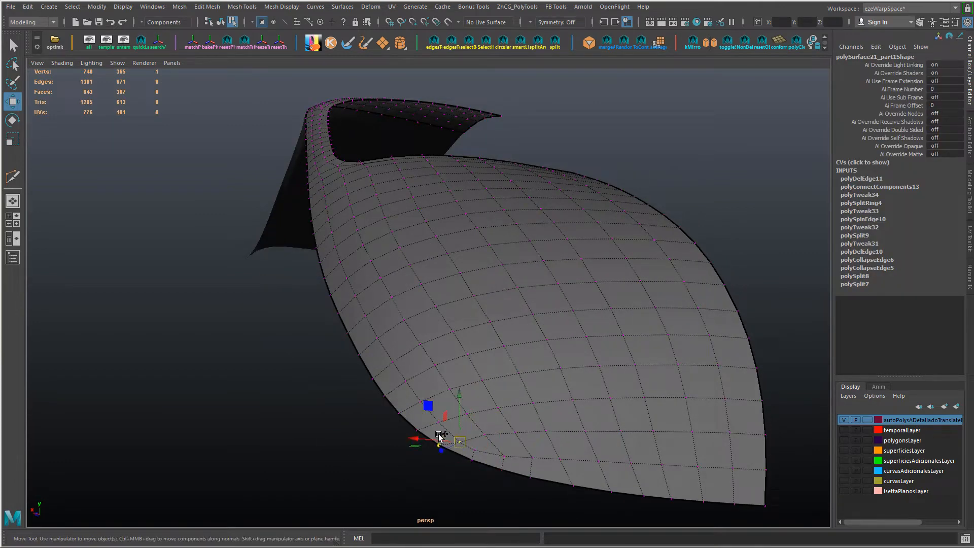
middle_click_drag(455, 417, 451, 414, "ctrl+shift")
left_click_drag(479, 426, 522, 441)
left_click_drag(497, 389, 497, 384, "ctrl+shift")
left_click_drag(535, 422, 594, 441)
left_click_drag(562, 387, 569, 381, "ctrl+shift")
left_click(483, 434)
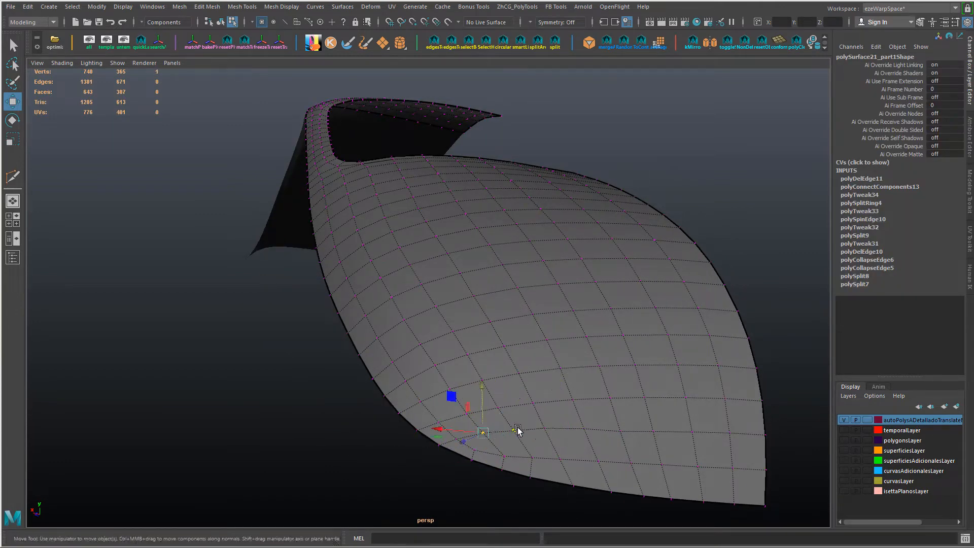
left_click(620, 432)
left_click(653, 430)
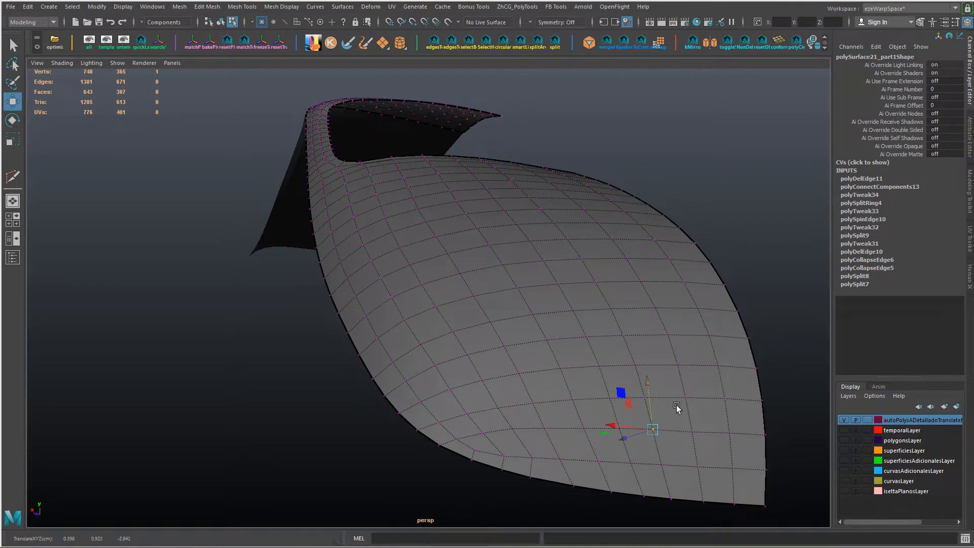
Step: Return the merged panel to object level and delete its construction history
left_click_drag(726, 410, 365, 339, "alt")
right_click_drag(450, 305, 496, 265)
left_click(498, 266)
left_click_drag(500, 268, 530, 332, "alt")
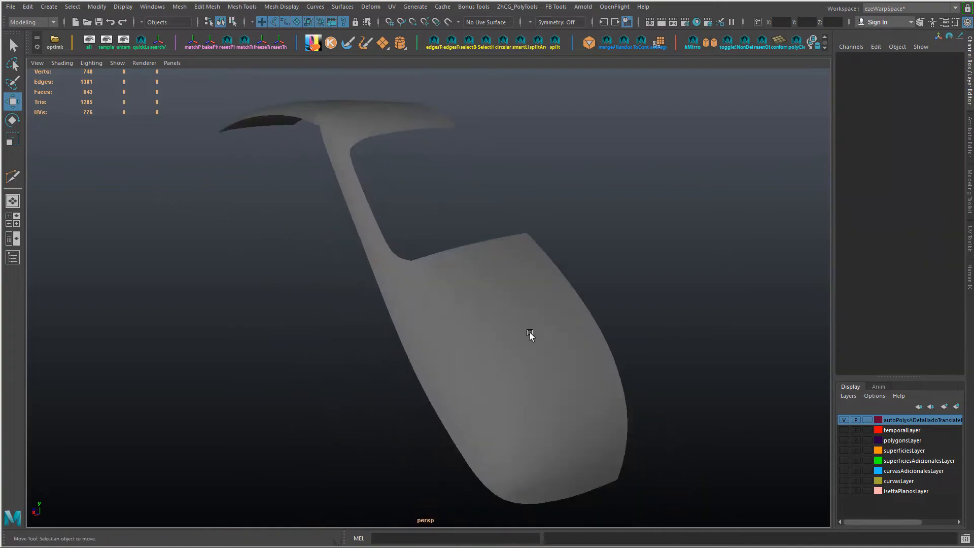
left_click(542, 275)
right_click_drag(542, 276, 657, 314, "shift")
left_click_drag(624, 330, 482, 379, "alt")
key("alt+shift+d")
left_click_drag(472, 375, 556, 366, "alt")
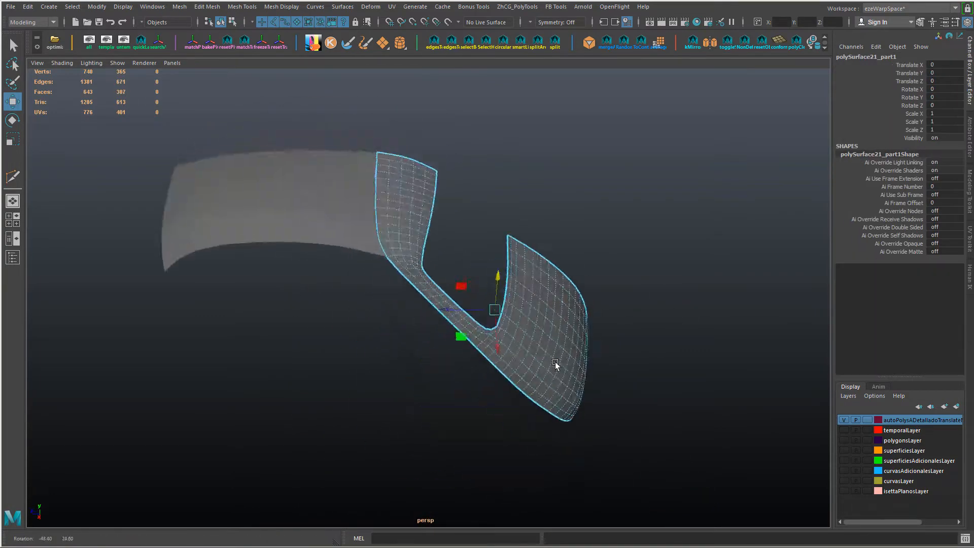
Step: Select both the roof panel and the merged pillar mesh and frame them in a four-view layout
left_click(330, 254)
left_click_drag(330, 257, 425, 272, "alt")
left_click(425, 272, "shift")
right_click_drag(389, 315, 442, 328, "alt")
left_click_drag(442, 328, 437, 355, "alt")
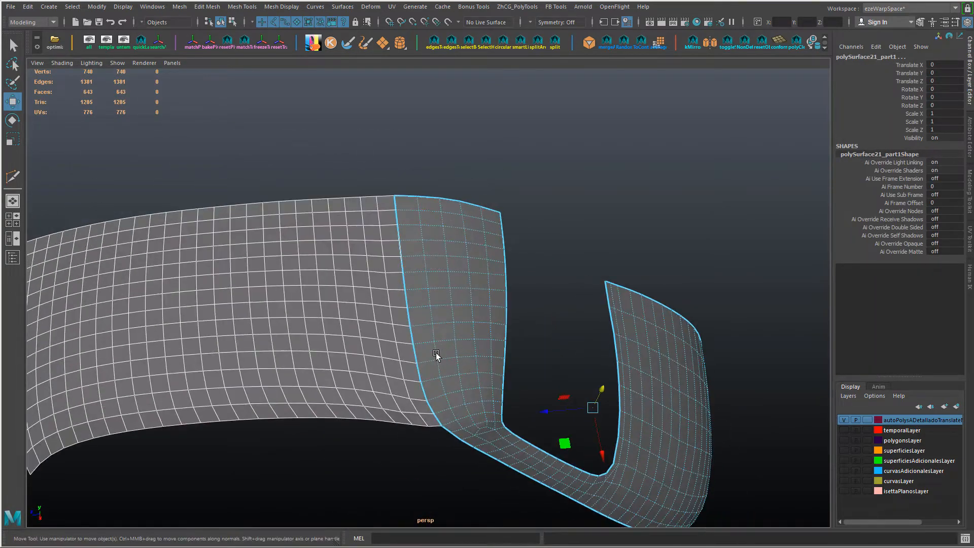
middle_click_drag(437, 354, 480, 322, "alt")
left_click(13, 223)
key("shift+f")
right_click_drag(629, 436, 750, 435, "alt")
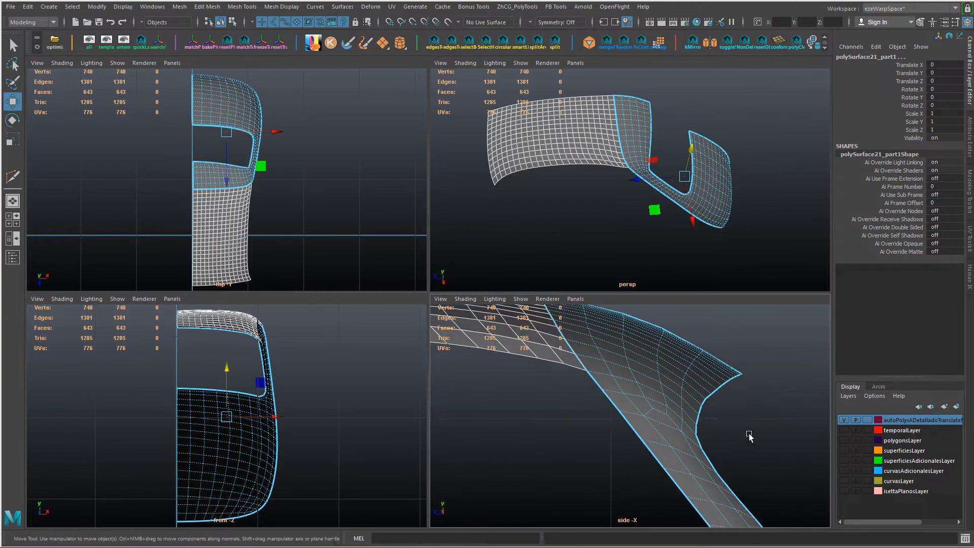
middle_click_drag(750, 435, 698, 480, "alt")
Step: Clear the selection and display the wireframe over the shaded panels
left_click(587, 205)
left_click_drag(587, 206, 582, 178, "alt")
right_click_drag(595, 419, 609, 420, "alt")
left_click(610, 419)
left_click(645, 378)
key("alt+5")
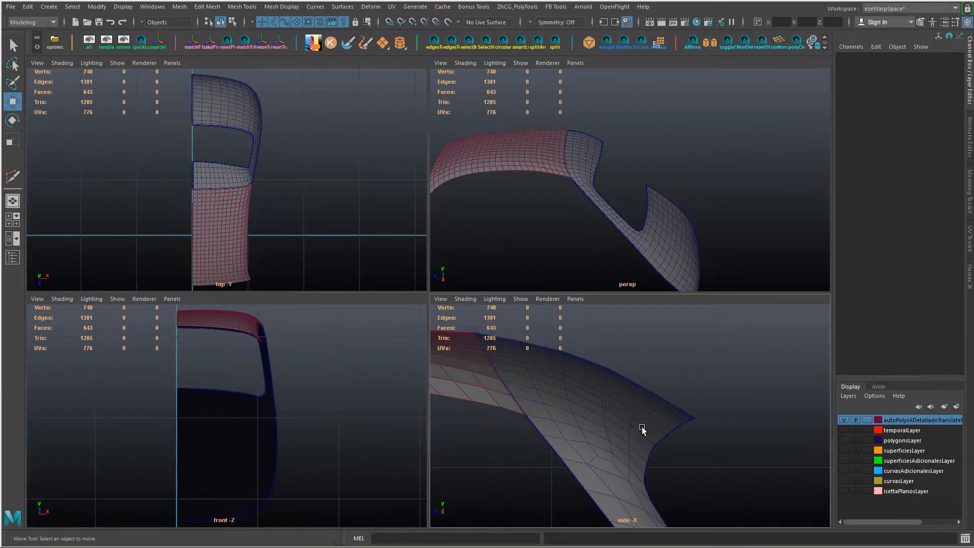
Step: Shift the roof cross row nearest the window edge slightly, extending the selection edge by edge toward the pillar
left_click_drag(612, 205, 571, 214, "alt")
right_click_drag(571, 213, 585, 209, "alt")
left_click_drag(584, 209, 579, 197, "alt")
right_click_drag(551, 197, 550, 175)
left_click(547, 174)
left_click(580, 113, "shift")
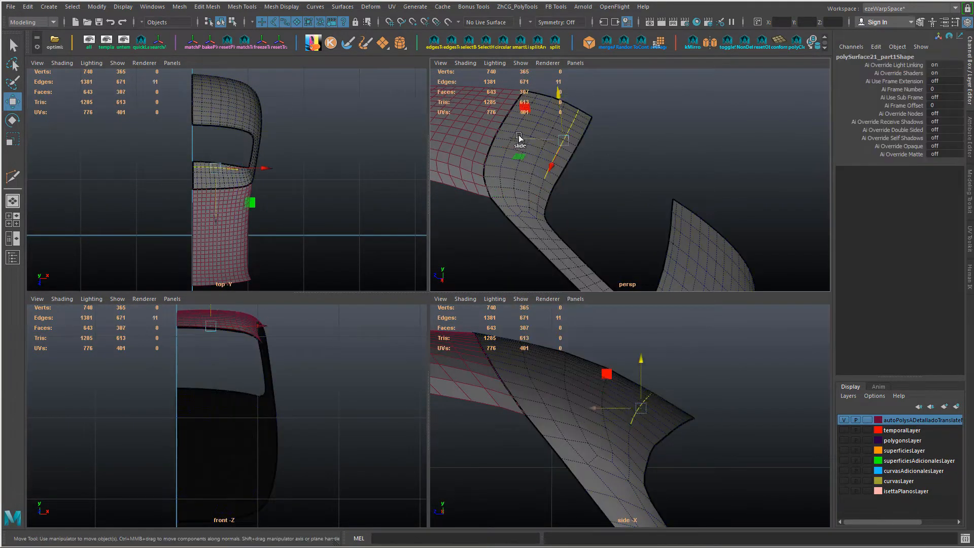
key("ctrl+z")
left_click(631, 427, "shift")
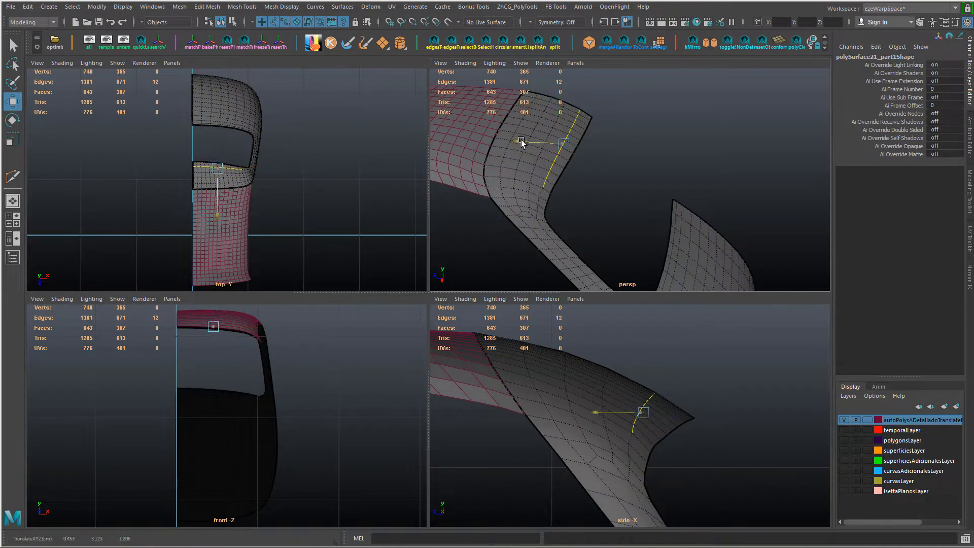
left_click(630, 440, "shift")
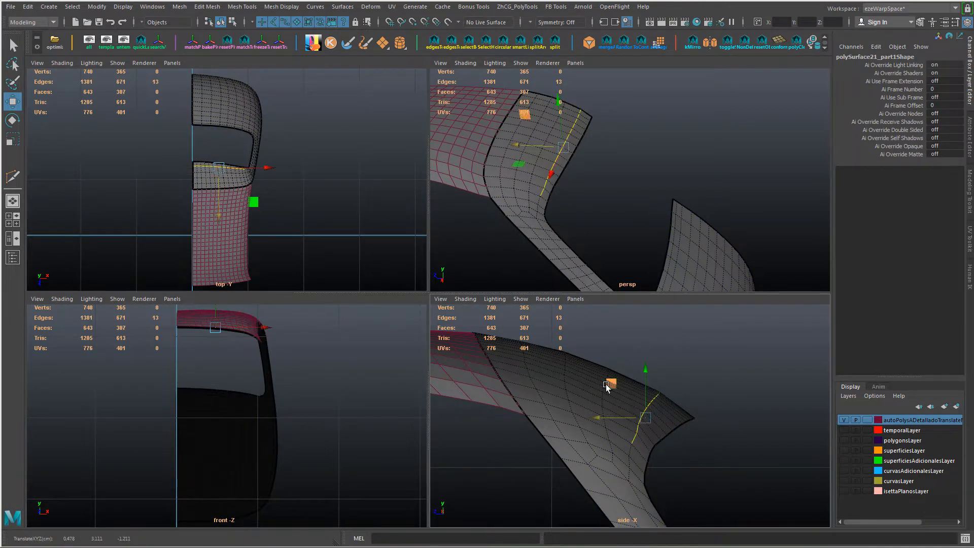
Step: Raise the cross row of edges beside the rear roof panel seam slightly
middle_click_drag(619, 352, 648, 379, "alt")
left_click(579, 438)
middle_click_drag(553, 100, 580, 157, "alt")
double_click(567, 157, "shift")
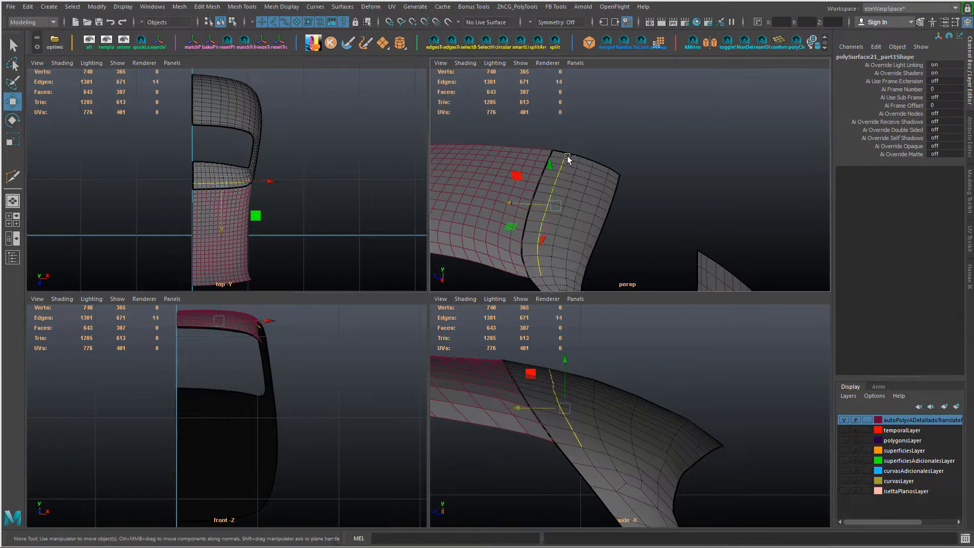
left_click_drag(565, 359, 566, 358)
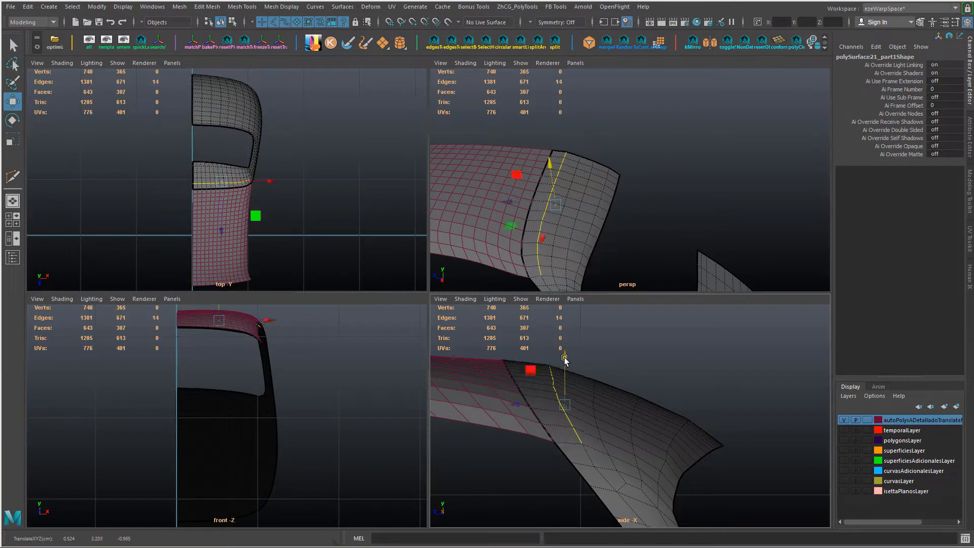
Step: Apply Edit Edge Flow to the roof's middle cross rows and the cross row nearest the window edge
middle_click_drag(604, 443, 578, 427, "alt")
double_click(580, 429)
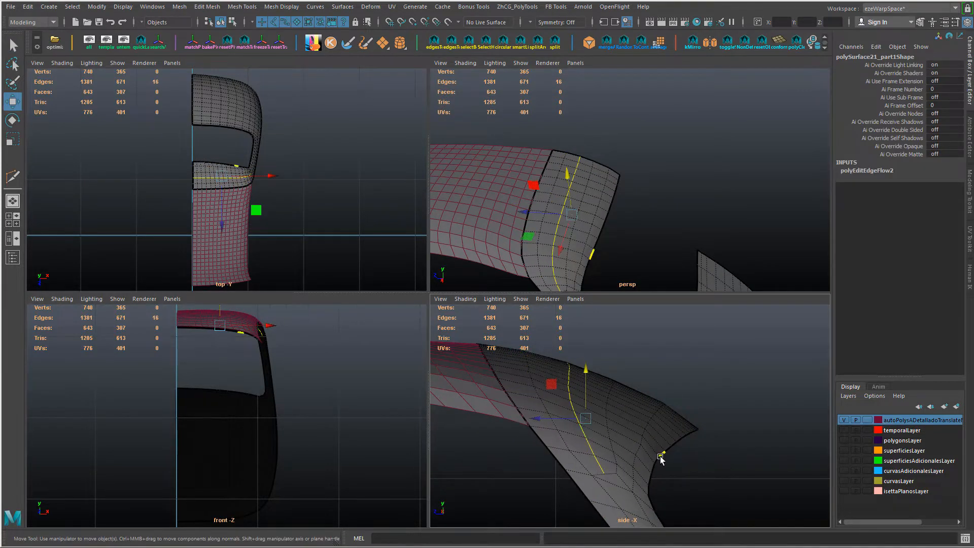
left_click_drag(644, 465, 644, 474, "alt")
double_click(615, 447, "shift")
key("g")
double_click(639, 475)
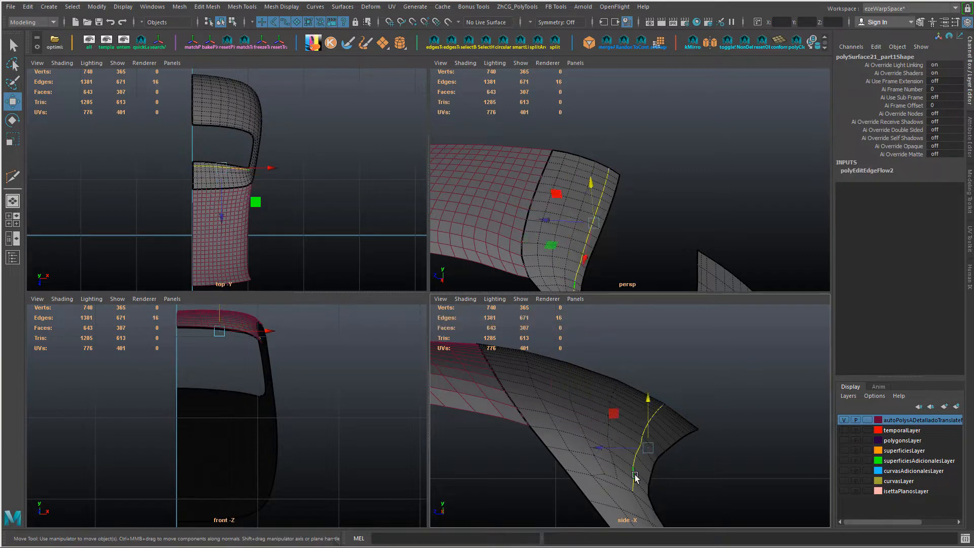
key("g")
Step: Adjust the vertices at the pillar's upper junction and along the roof's middle cross row in an enlarged side view
left_click_drag(663, 240, 574, 235, "alt")
right_click_drag(645, 245, 711, 197)
left_click(711, 197)
left_click_drag(710, 213, 685, 269, "alt")
right_click_drag(697, 394, 621, 451, "alt")
key("space")
middle_click_drag(622, 305, 680, 447, "alt")
right_click_drag(680, 447, 735, 446, "alt")
middle_click_drag(436, 403, 443, 357, "alt")
left_click(427, 357)
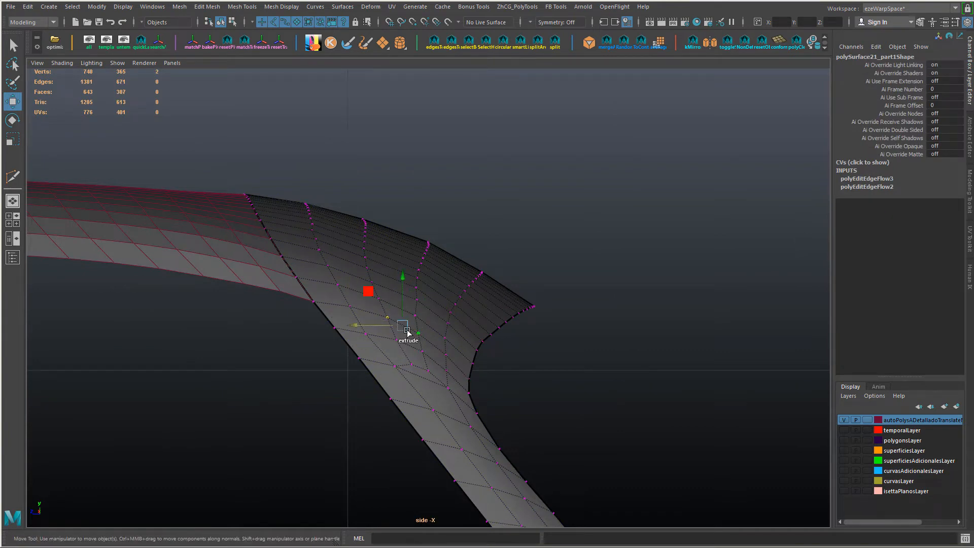
left_click(417, 301)
left_click(411, 364)
left_click(428, 371, "shift")
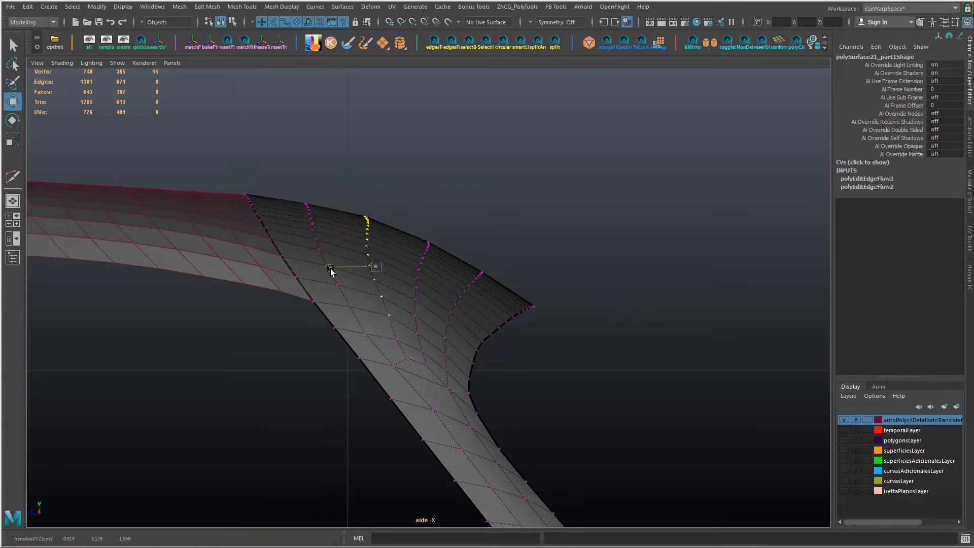
left_click(389, 317, "shift")
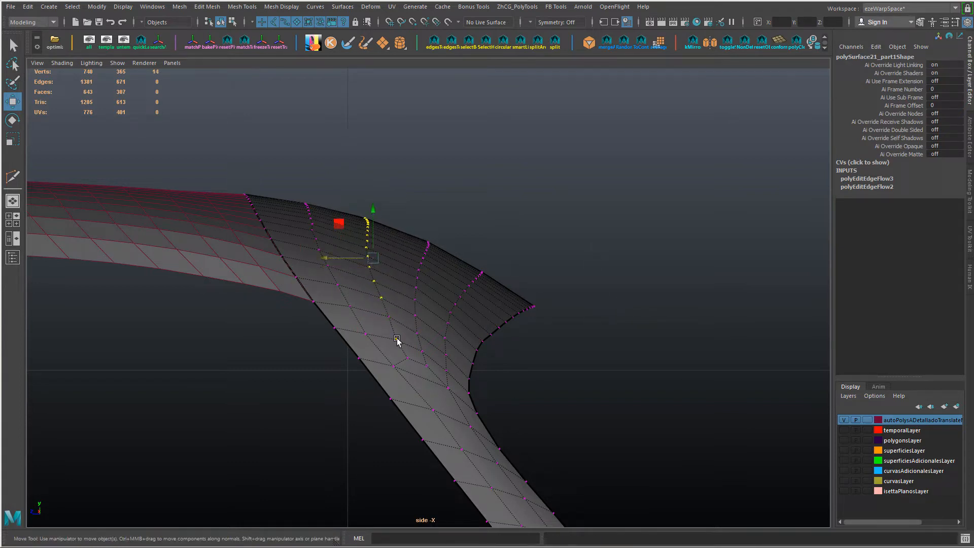
left_click(396, 340)
Step: Restore the four-view layout, soften the mesh edges and nudge the short edge at the lower window corner
key("space")
left_click_drag(620, 213, 653, 256, "alt")
right_click_drag(653, 257, 671, 244)
right_click_drag(670, 244, 751, 259, "shift")
left_click(708, 219)
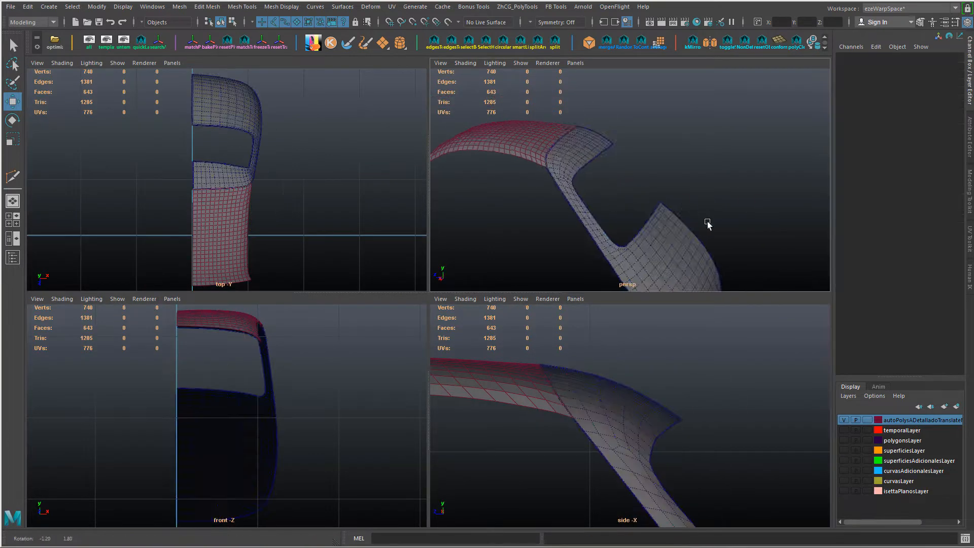
right_click_drag(708, 220, 622, 239, "alt")
middle_click_drag(623, 239, 614, 190, "alt")
right_click_drag(614, 190, 594, 382, "alt")
right_click_drag(533, 167, 590, 233, "alt")
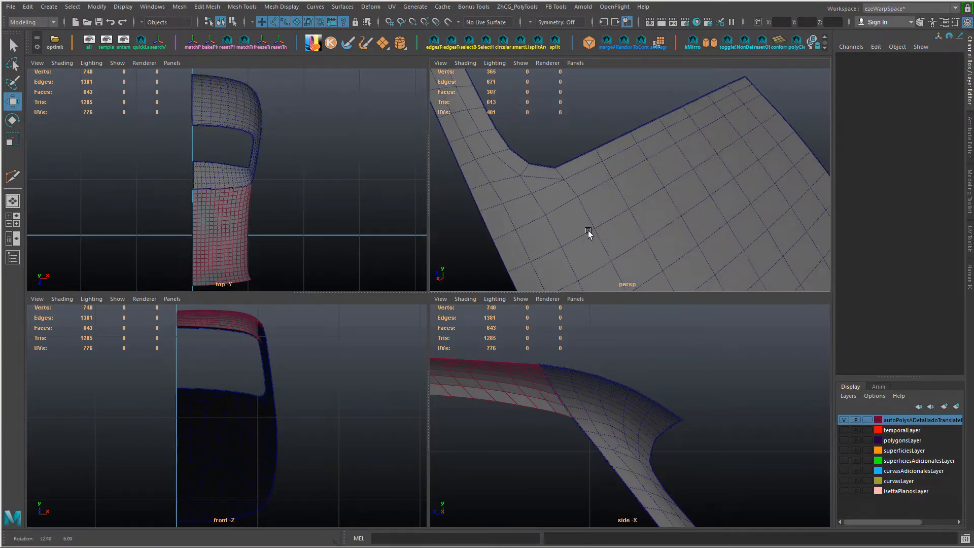
left_click_drag(590, 233, 558, 227, "alt")
right_click_drag(528, 192, 528, 170)
left_click(529, 188)
left_click_drag(488, 210, 494, 207)
right_click_drag(570, 230, 558, 221, "alt")
left_click_drag(559, 221, 592, 223, "alt")
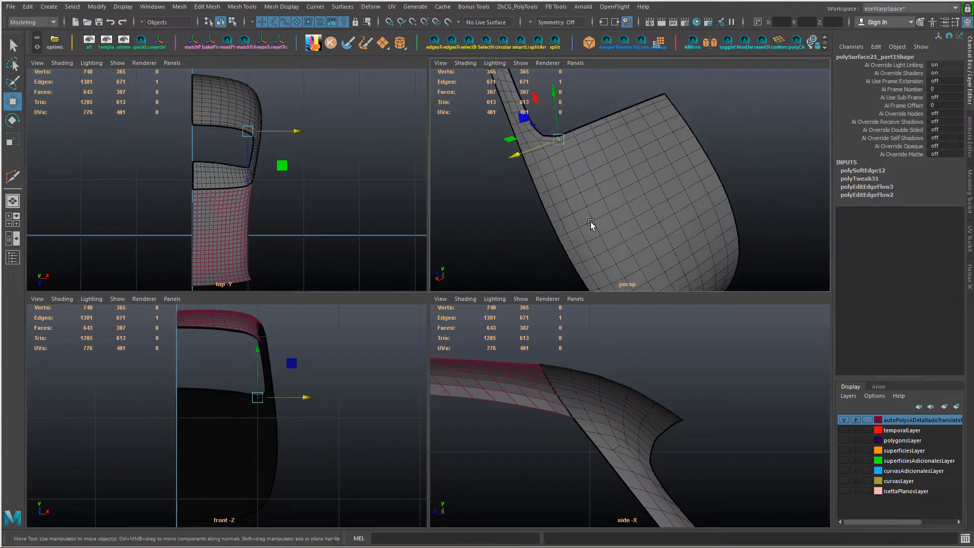
Step: Connect the window border to the sill row with a short new edge at the lower window corner
double_click(572, 169)
mouse_move(572, 169)
left_mouse_down("alt")
mouse_move(585, 155)
mouse_move(592, 192)
mouse_move(585, 179)
left_mouse_up("alt")
left_click_drag(528, 122, 581, 91, "ctrl+shift")
double_click(585, 124)
left_click_drag(577, 201, 583, 203, "ctrl+shift")
left_click_drag(602, 148, 589, 137, "alt")
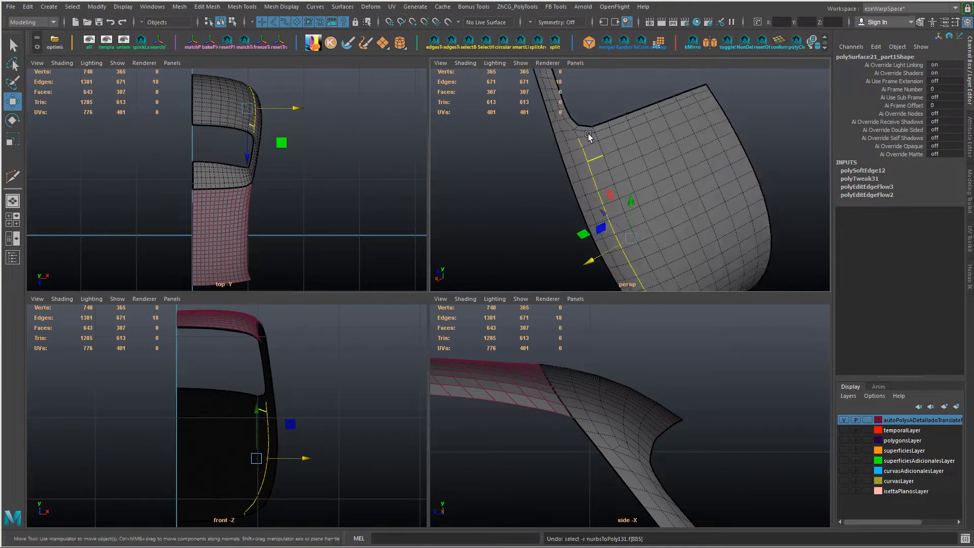
left_click(626, 174)
right_click_drag(590, 137, 604, 175, "alt")
key("ctrl+z")
left_click(632, 180)
left_click(633, 174, "shift")
right_click_drag(604, 175, 619, 195, "alt")
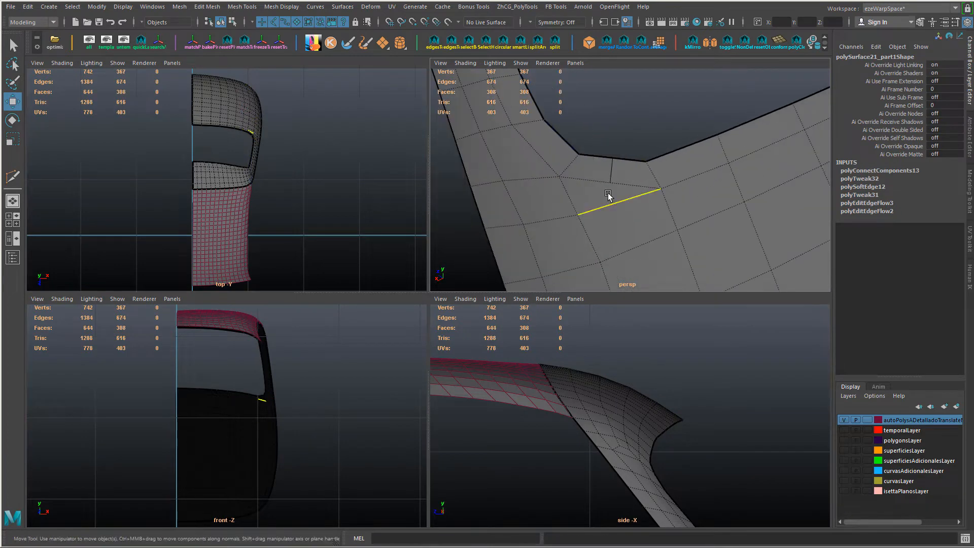
Step: Apply Edit Edge Flow to the short cross edges at the pillar base beside the window corner
left_click(509, 228)
left_click(550, 222, "shift")
right_click_drag(558, 222, 605, 221, "shift")
right_click_drag(706, 222, 679, 221, "alt")
middle_click_drag(679, 222, 658, 232, "alt")
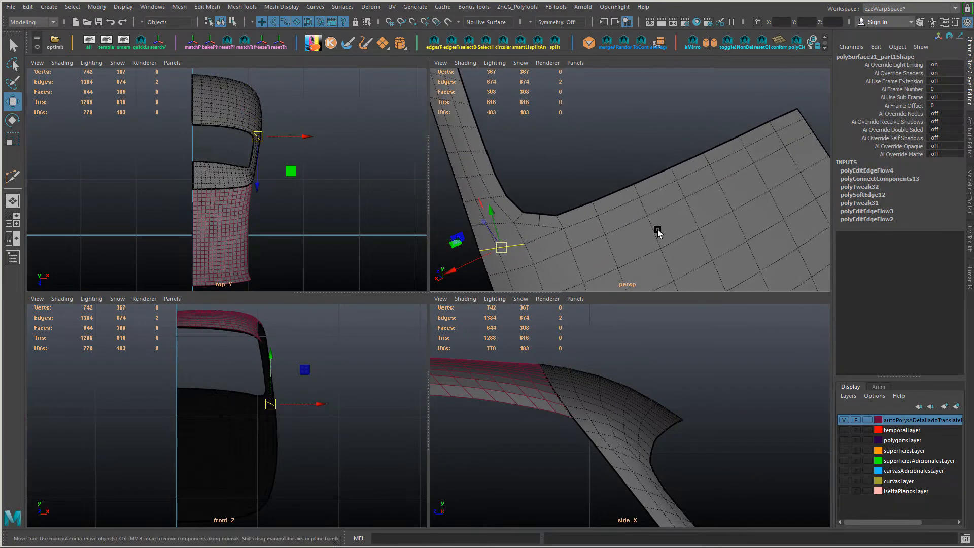
Step: Shift the two vertices of the new corner edge to round the lower window corner
right_click_drag(514, 229, 491, 230)
left_click(539, 226)
left_click_drag(547, 217, 575, 237, "alt")
left_click_drag(525, 231, 520, 234)
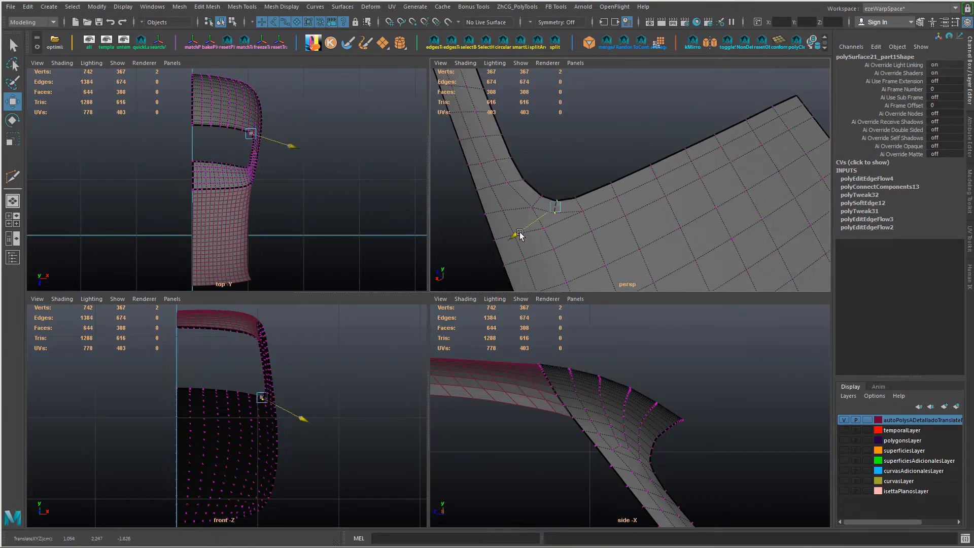
Step: Nudge the diagonal edge between the lower window corner and the pillar base pole, discarding an edge flow attempt
right_click_drag(537, 202, 538, 177)
left_click(538, 202)
key("g")
key("ctrl+z")
left_click_drag(579, 235, 571, 232)
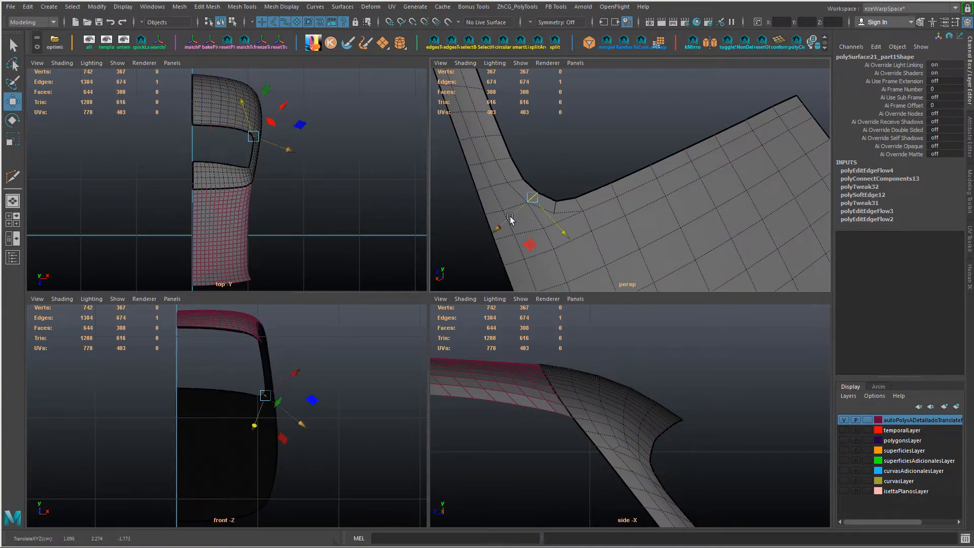
Step: Apply Edit Edge Flow to the successive cross rows of the pillar just above the lower window corner
left_click(556, 208)
double_click(519, 186)
key("g")
middle_click_drag(520, 187, 553, 231, "alt")
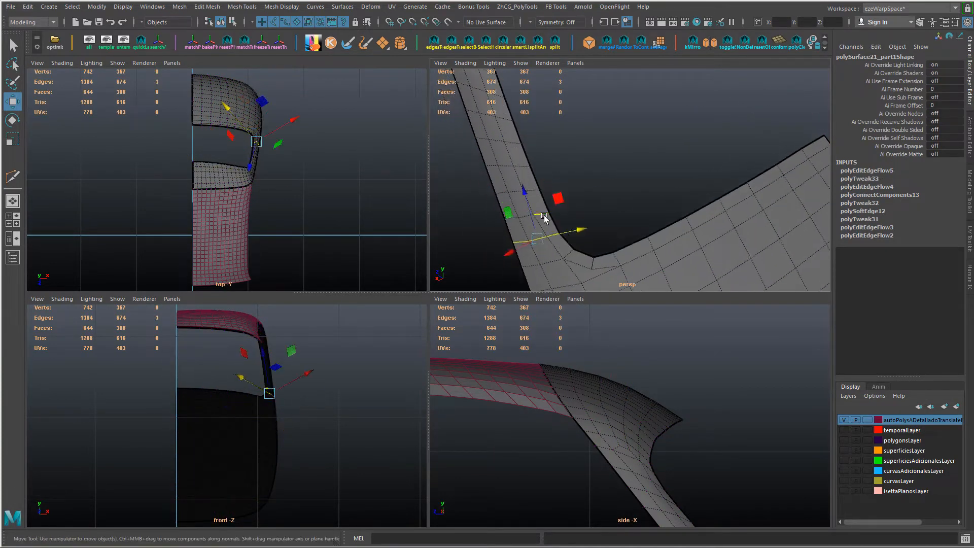
double_click(543, 213)
key("g")
Step: Select a strip of roof faces, convert it to vertices and grow the selection across the roof section's interior
scroll(614, 256, "down", 4)
left_click_drag(614, 256, 604, 223, "alt")
scroll(619, 234, "down", 5)
key("ctrl+1")
left_click(670, 176)
left_click(611, 213)
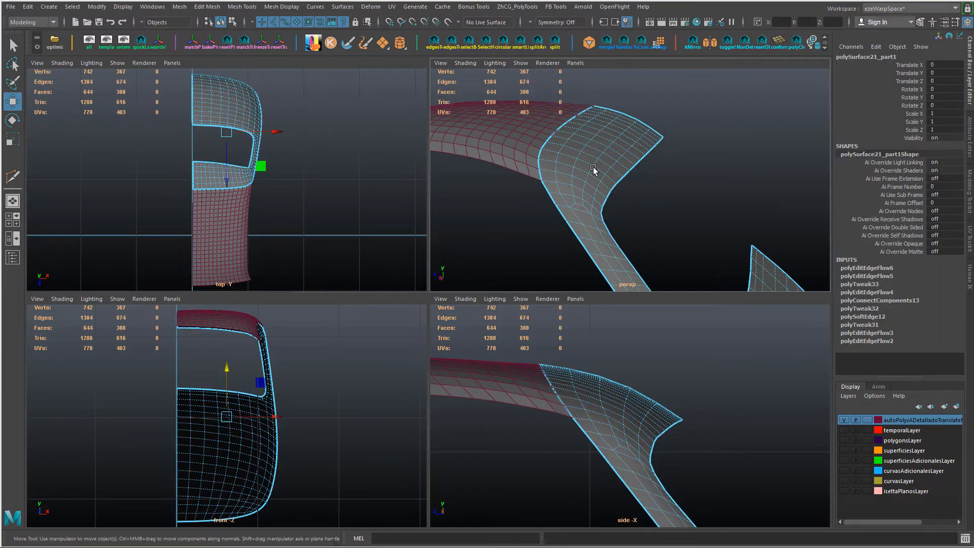
right_click_drag(594, 170, 584, 207)
left_click(581, 204)
double_click(631, 118, "shift")
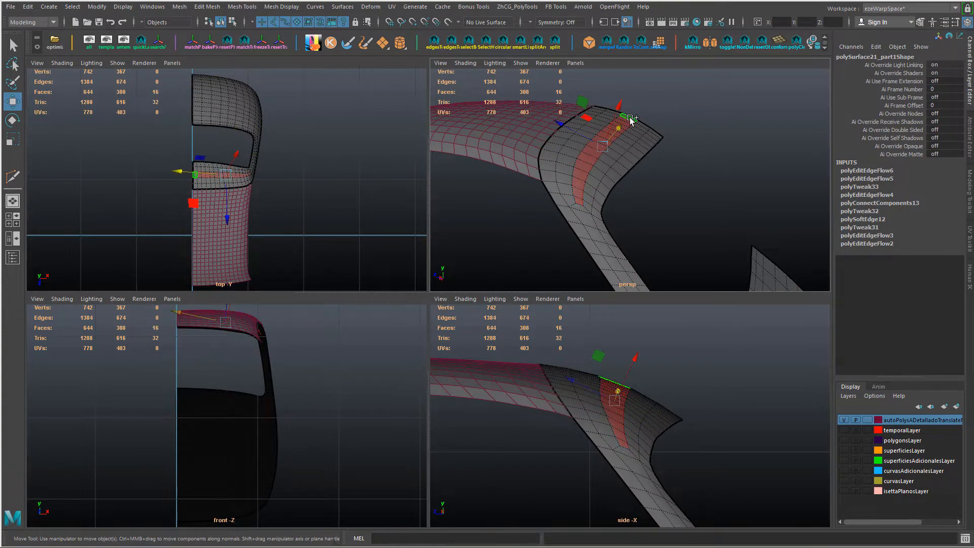
key("ctrl+F9")
key("shift+period")
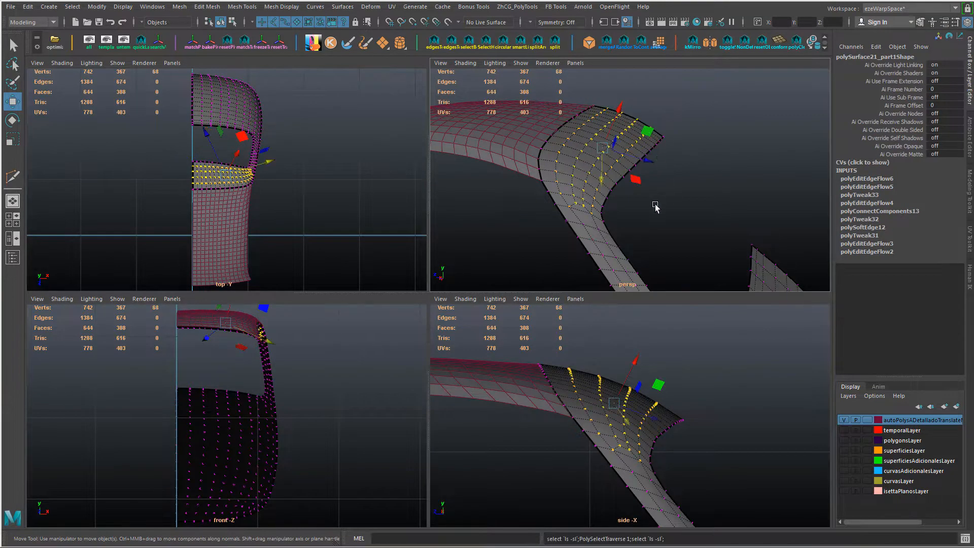
Step: Set the Sculpt Geometry Tool's brush opacity to 0.1784 for evening out the selected roof vertices
left_click_drag(655, 206, 643, 199, "alt")
mouse_move(561, 157)
right_mouse_down()
mouse_move(543, 385)
mouse_move(544, 333)
mouse_move(628, 349)
right_mouse_up()
left_click_drag(655, 279, 276, 220)
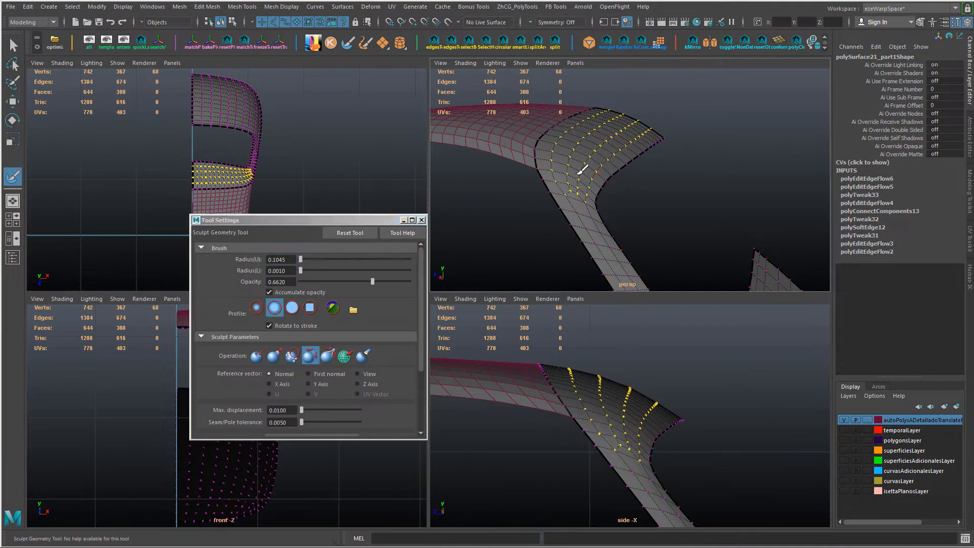
left_click(362, 282)
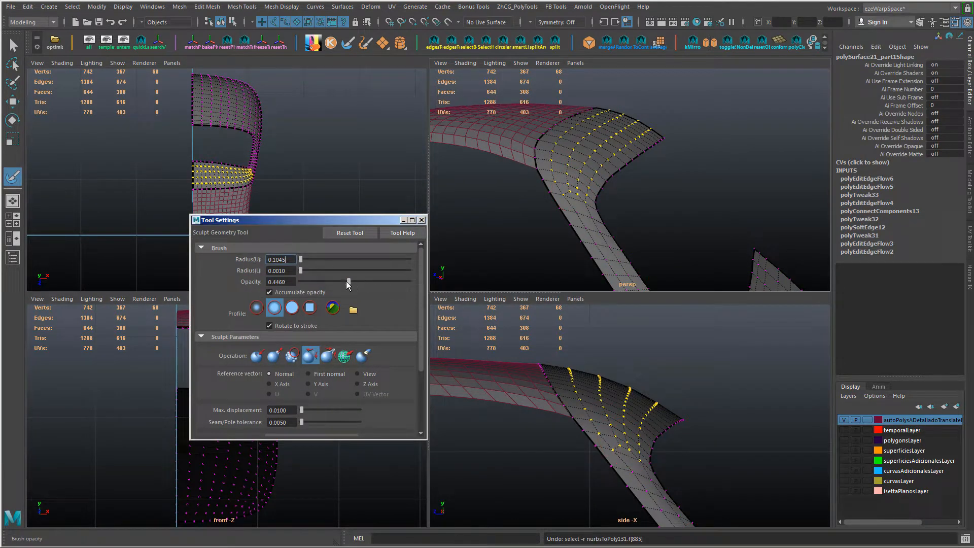
left_click(323, 282)
left_click_drag(561, 186, 580, 145)
left_click_drag(650, 128, 617, 147, "alt")
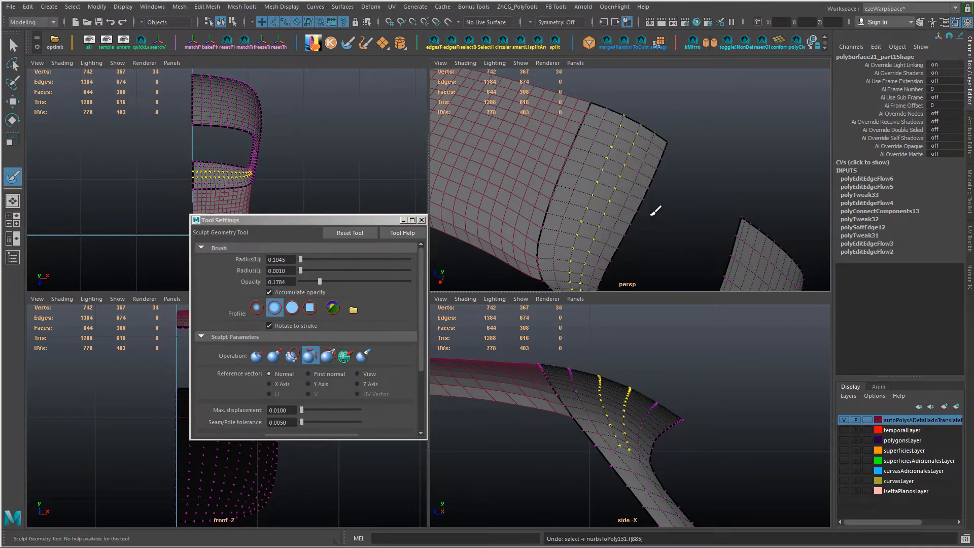
Step: Restore the grown roof vertex selection and deselect the few vertices beside the roof section's upper border
key("ctrl+z")
key("ctrl+y")
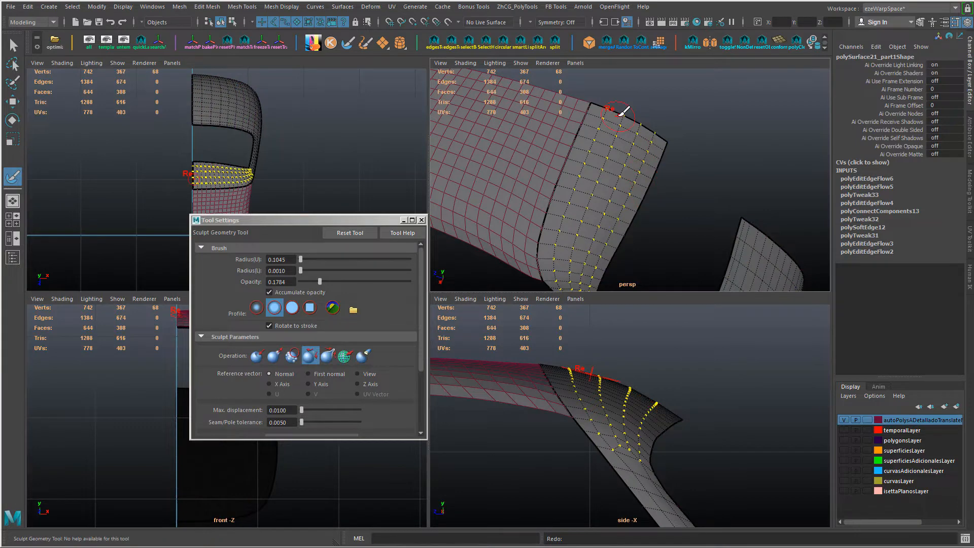
key("w")
left_click_drag(599, 88, 619, 105, "ctrl")
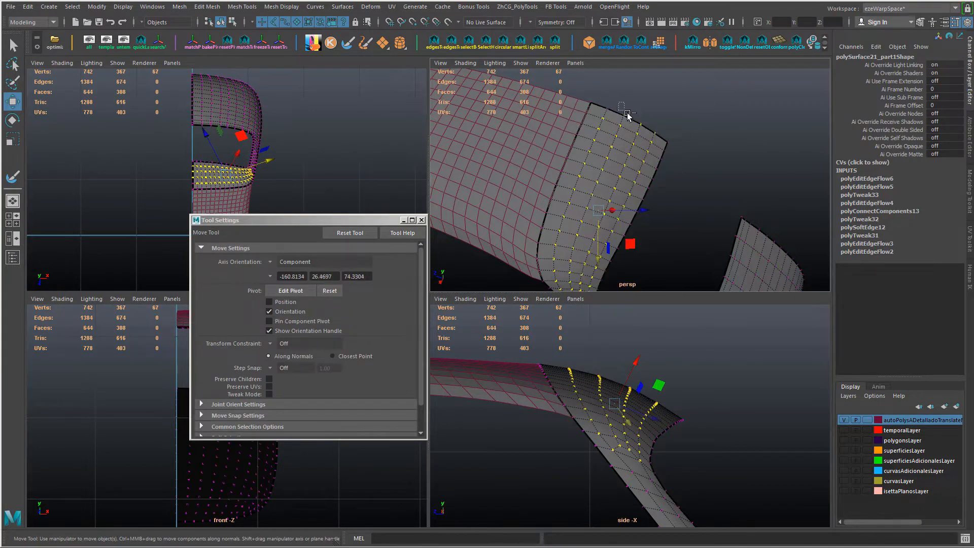
left_click_drag(666, 181, 622, 155, "alt")
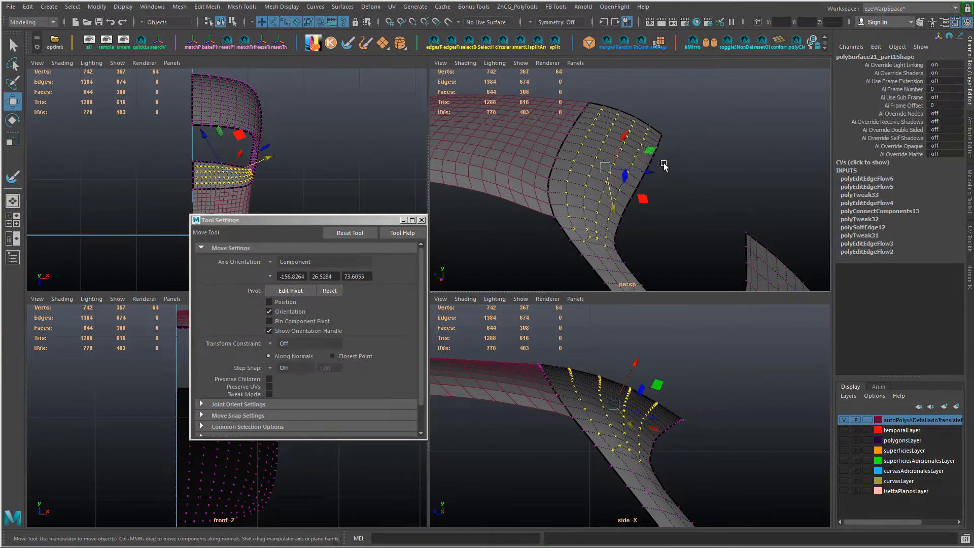
Step: Even out the selected interior roof vertices with the Sculpt Geometry Tool, clear the selection and close the tool settings
key("y")
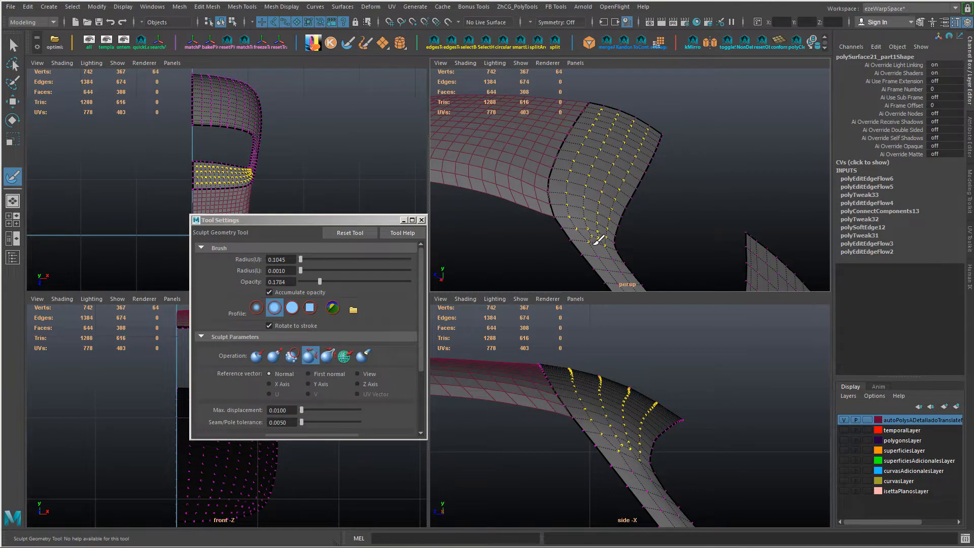
left_click_drag(595, 222, 526, 223, "alt")
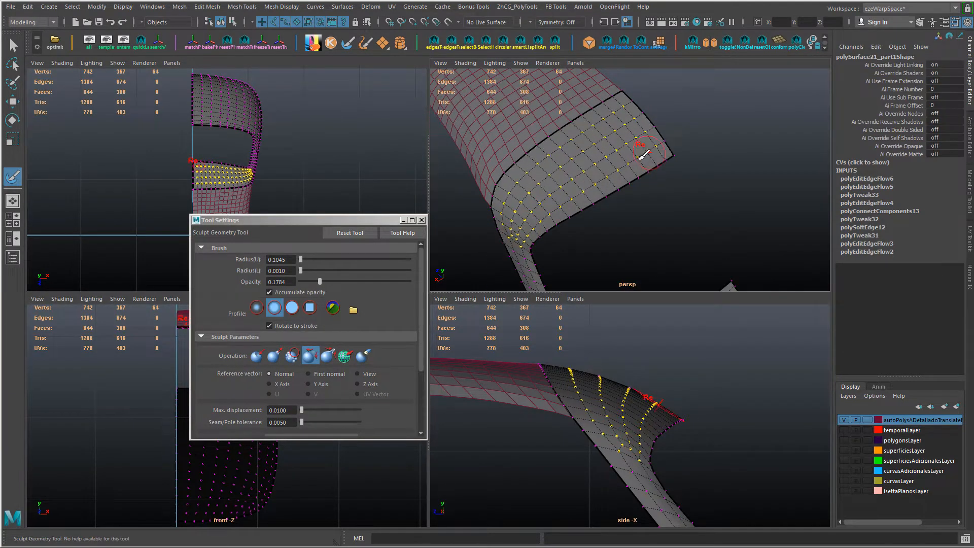
left_click_drag(643, 155, 643, 182, "alt")
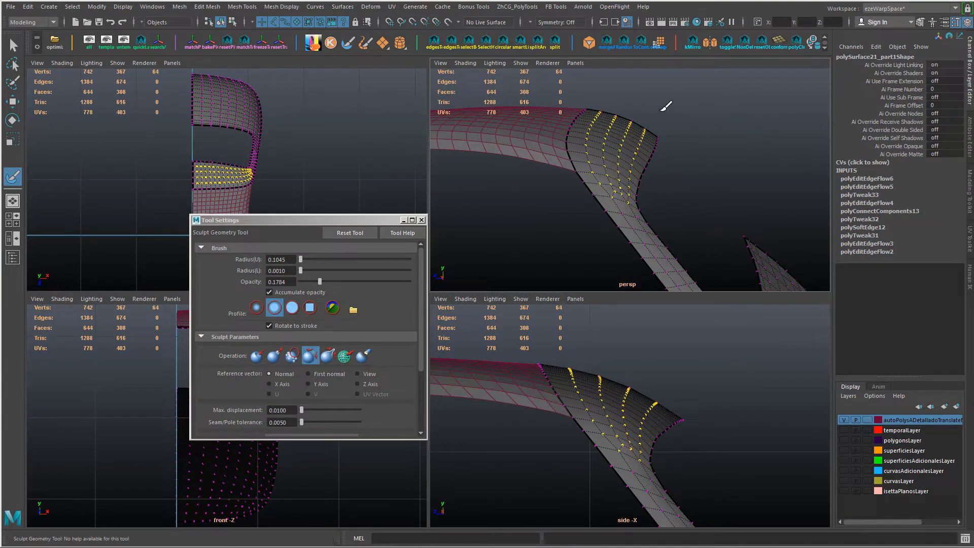
key("w")
right_click_drag(709, 128, 757, 113)
left_click(763, 173)
left_click_drag(764, 174, 668, 177, "alt")
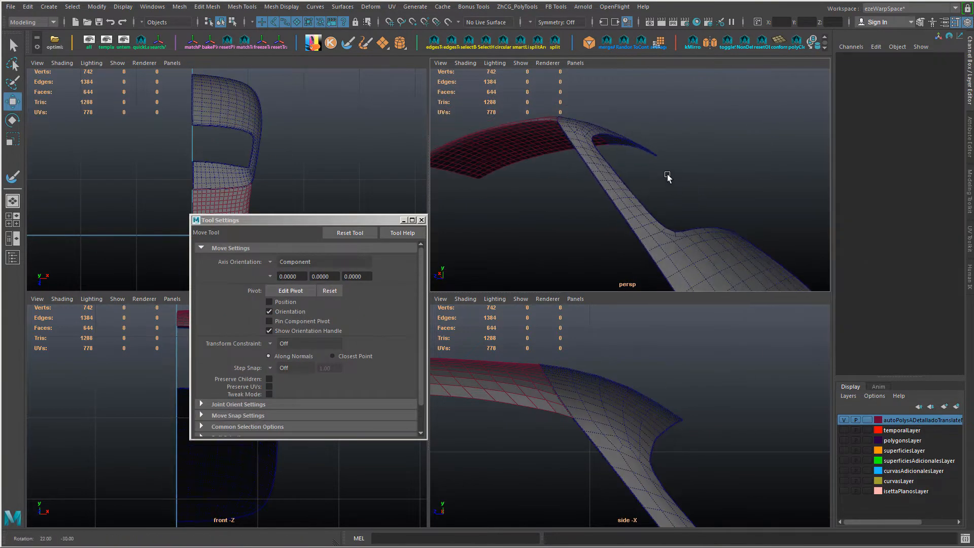
left_click(421, 220)
Step: Turn on smooth mesh preview for the roof and pillar panel and hide the wireframe on shaded objects
left_click_drag(585, 220, 659, 180, "alt")
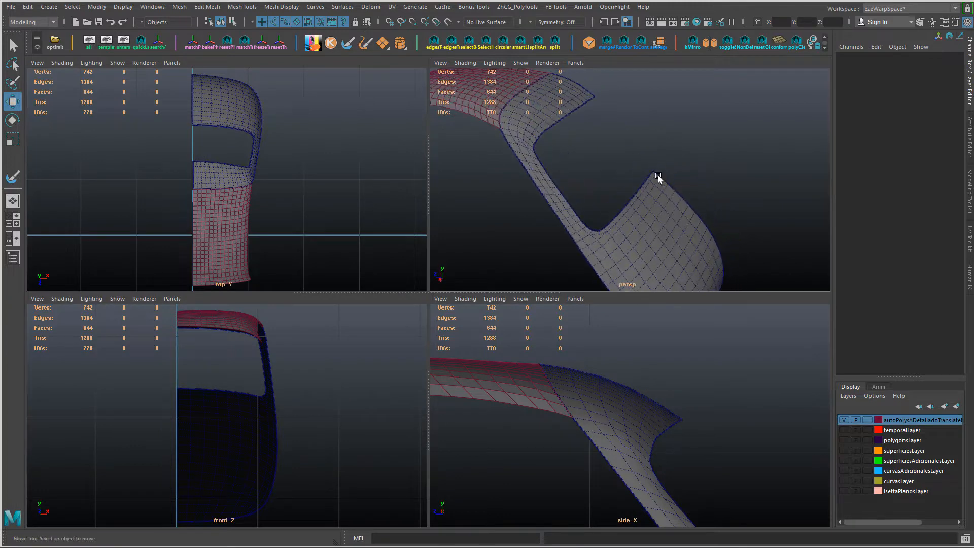
left_click(720, 228)
key("3")
left_click(734, 176)
key("alt+5")
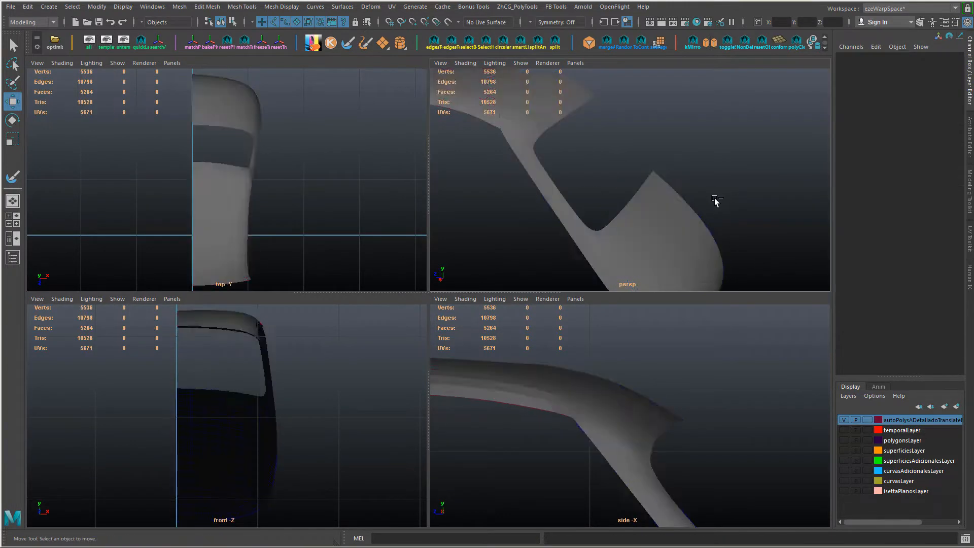
Step: Examine the surface flow and shading around the upper pillar junction, and return the panel to its unsmoothed display
right_click_drag(717, 218, 654, 219, "alt")
mouse_move(711, 198)
left_mouse_down("alt")
mouse_move(596, 202)
mouse_move(656, 230)
mouse_move(613, 237)
mouse_move(574, 187)
left_mouse_up("alt")
right_click_drag(574, 187, 601, 182, "alt")
middle_click_drag(563, 175, 609, 165, "alt")
left_click(576, 186)
right_click_drag(609, 165, 578, 203, "alt")
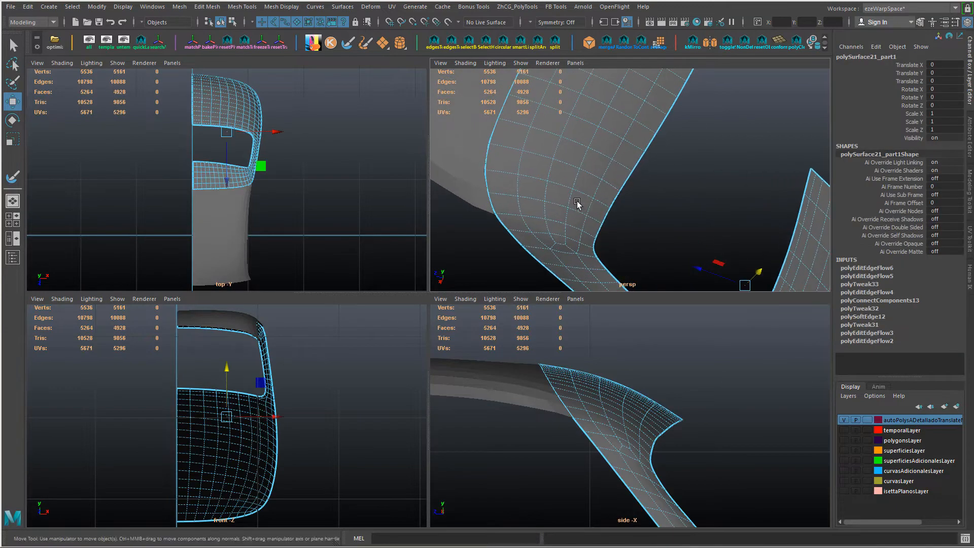
left_click_drag(578, 203, 582, 189, "alt")
right_click_drag(617, 189, 577, 175, "alt")
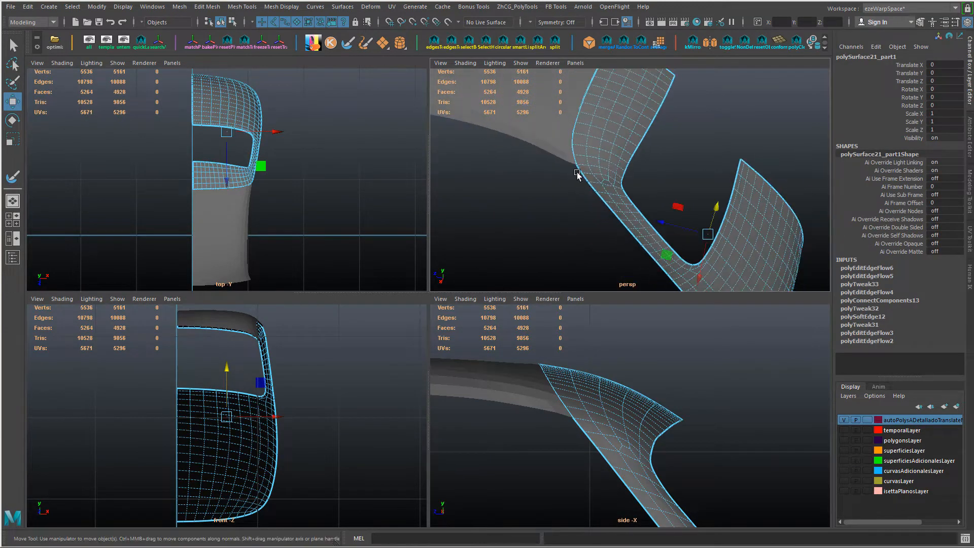
mouse_move(577, 174)
left_mouse_down("alt")
mouse_move(569, 206)
mouse_move(569, 183)
left_mouse_up("alt")
right_click_drag(569, 184, 615, 205, "alt")
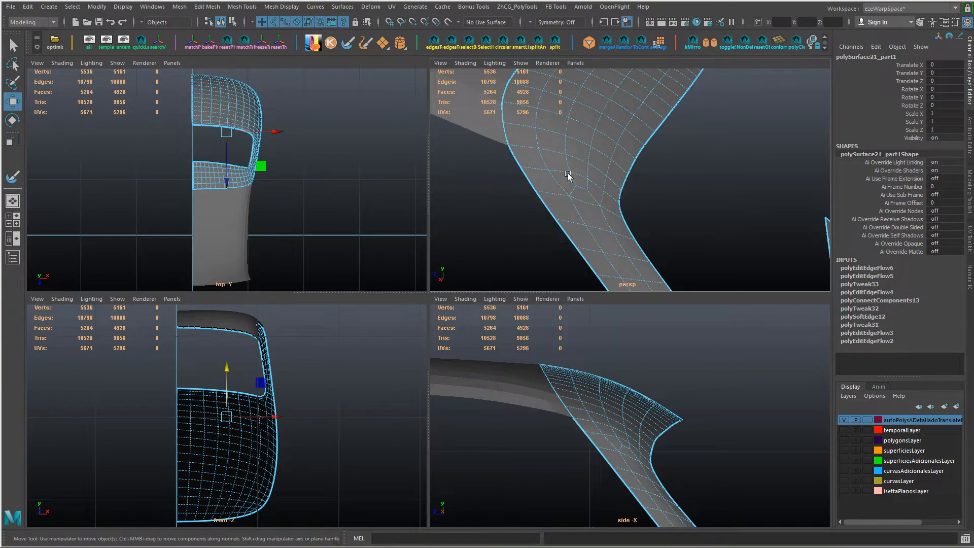
key("1")
left_click_drag(655, 199, 652, 213, "alt")
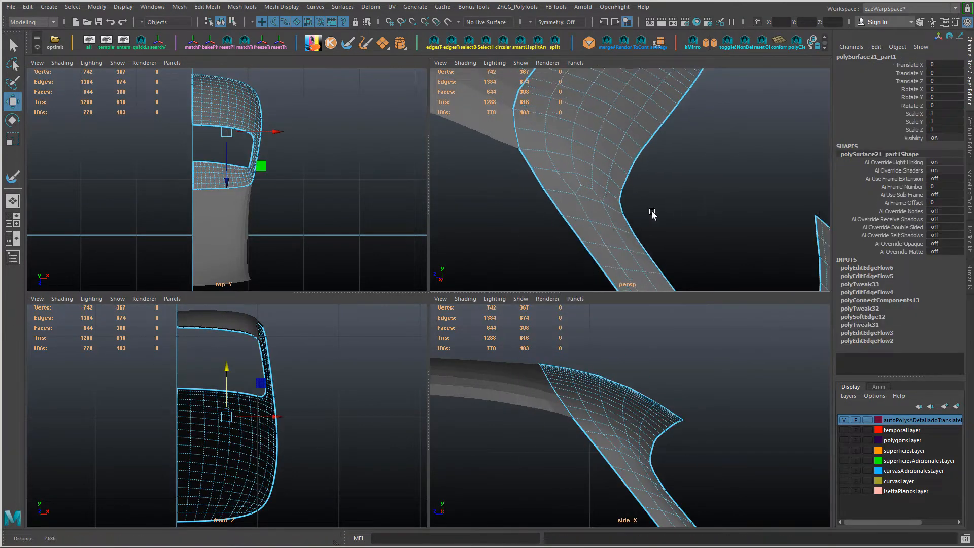
right_click_drag(652, 214, 620, 163, "alt")
left_click(683, 193)
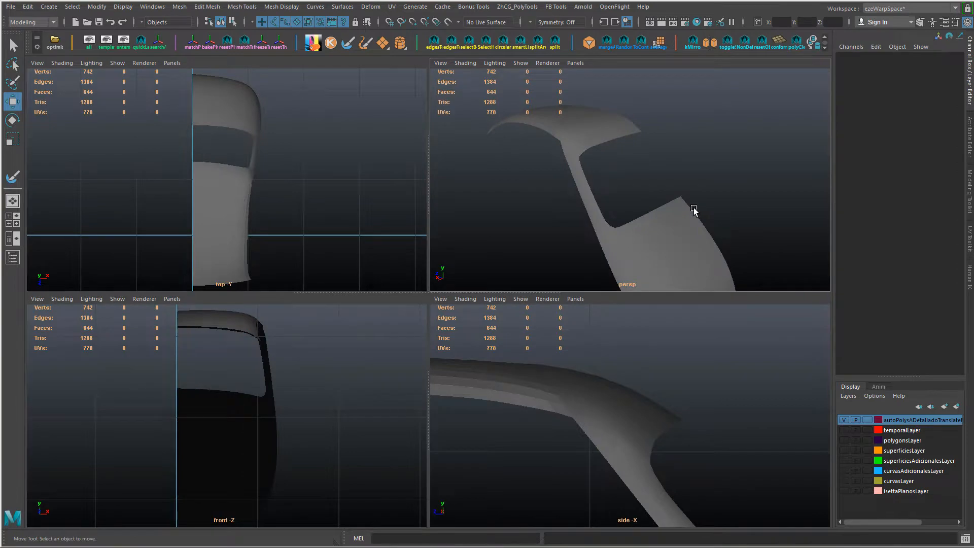
Step: Soften the edges of the adjoining roof panel and clear the selection
left_click(532, 405)
mouse_move(532, 405)
right_mouse_down("shift")
mouse_move(582, 296)
mouse_move(623, 286)
right_mouse_up("shift")
left_click(649, 360)
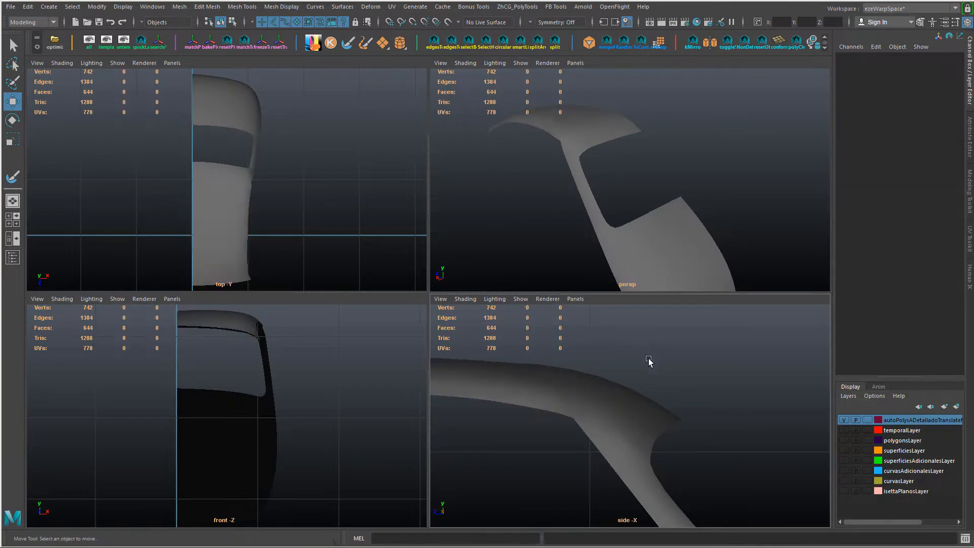
Step: Show the last hidden car parts, restore the wireframe on shaded objects and check the rebuilt panel against the body
mouse_move(702, 221)
right_mouse_down("alt")
mouse_move(683, 208)
mouse_move(691, 217)
right_mouse_up("alt")
key("ctrl+shift+h")
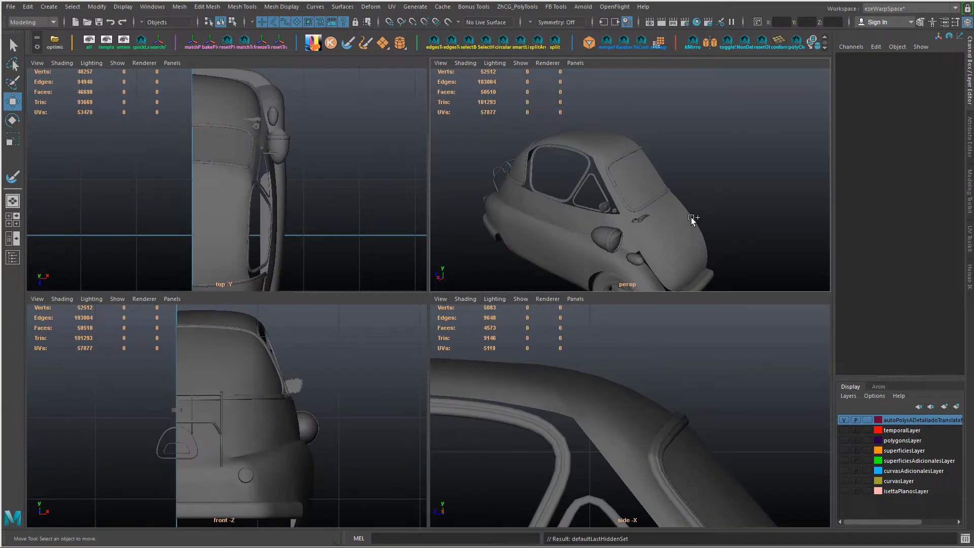
right_click_drag(622, 161, 664, 221, "alt")
middle_click_drag(673, 241, 658, 183, "alt")
mouse_move(613, 233)
left_mouse_down("alt")
mouse_move(677, 188)
mouse_move(655, 211)
left_mouse_up("alt")
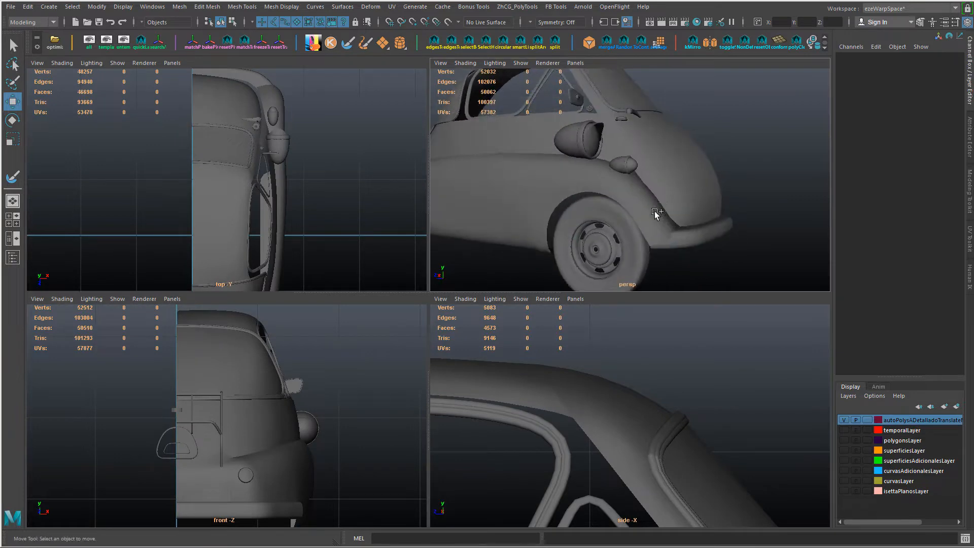
key("alt+5")
middle_click_drag(704, 151, 690, 181, "alt")
left_click(690, 181)
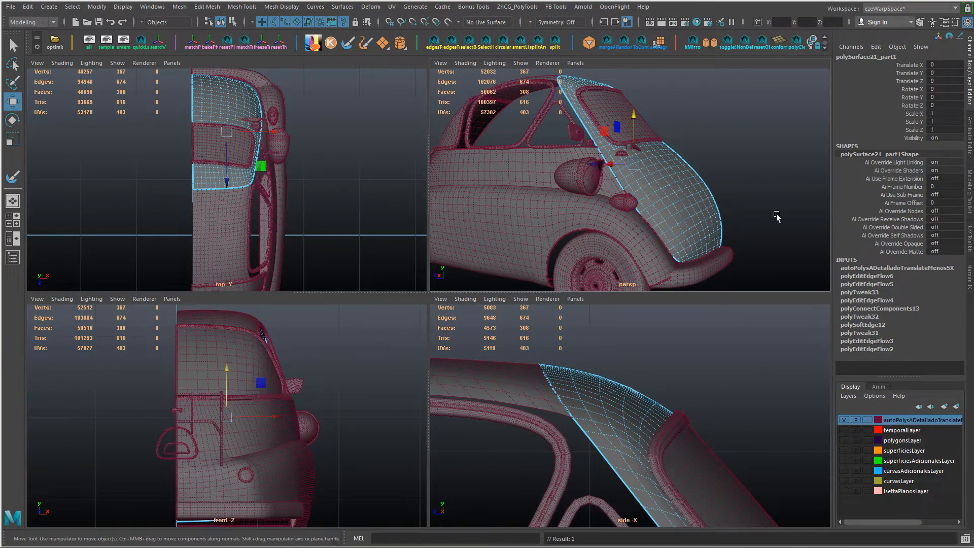
left_click(715, 194)
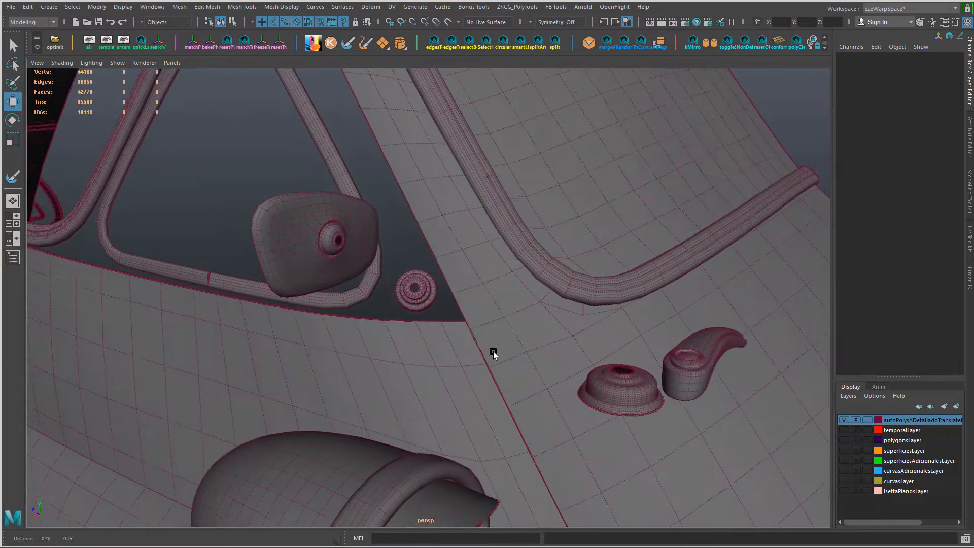
Step: Isolate the side mirror, its round base and the adjacent side body panel by hiding all other parts
left_click_drag(493, 351, 508, 352, "alt")
left_click(431, 295)
left_click(369, 233, "shift")
left_click(440, 358, "shift")
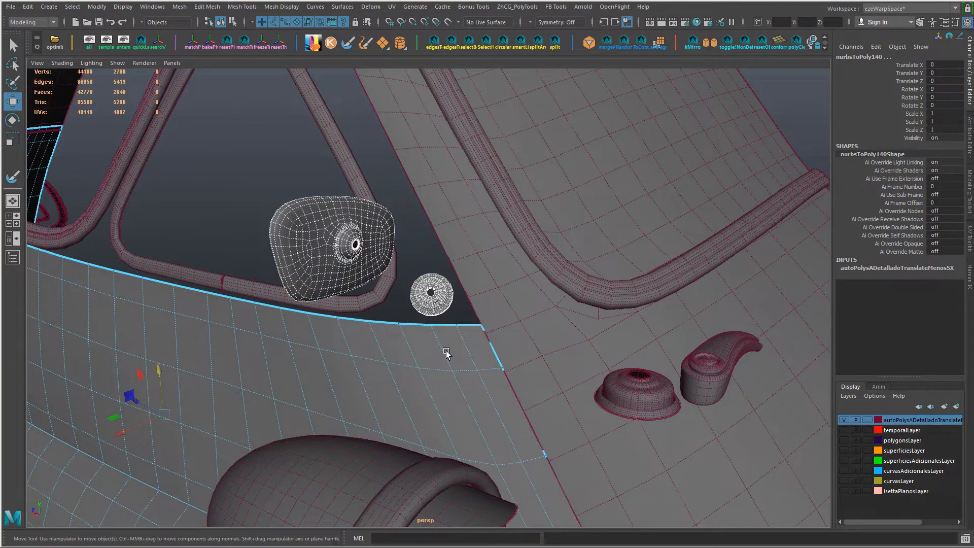
key("alt+h")
left_click(487, 314)
left_click_drag(495, 316, 444, 307, "alt")
scroll(443, 306, "up", 6)
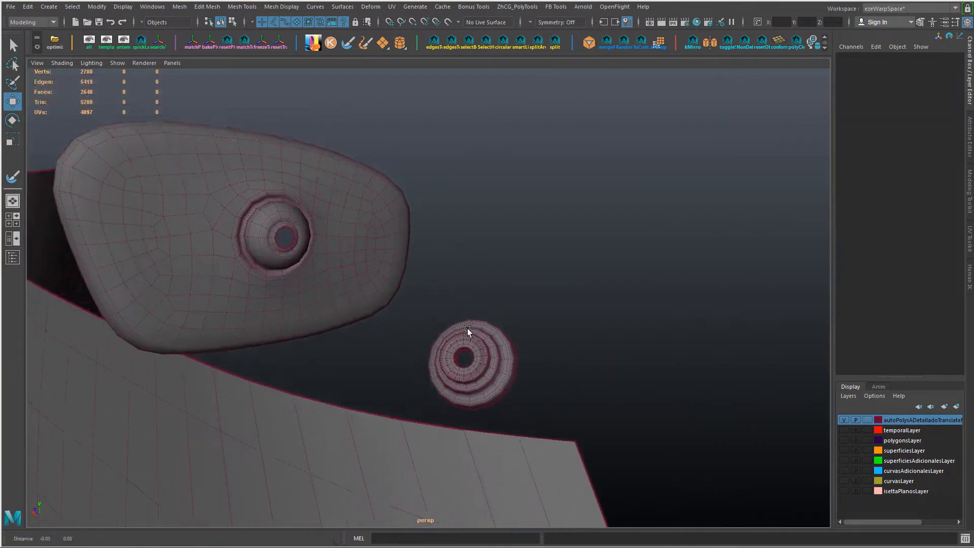
Step: Draw an EP curve from the mirror's ball socket to the round base and return it to object mode
right_click_drag(489, 264, 344, 278, "shift")
left_click(312, 272)
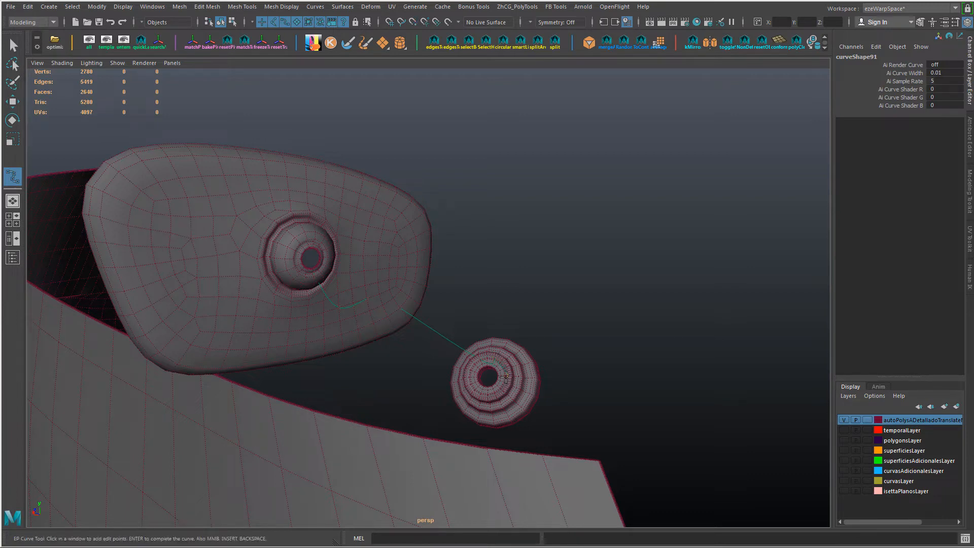
key("w")
right_click_drag(446, 275, 445, 329)
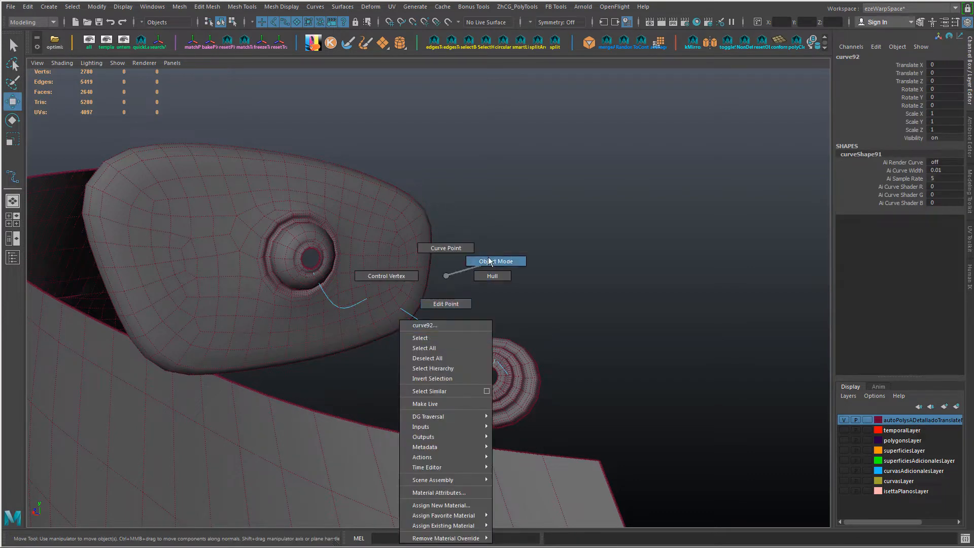
right_click_drag(489, 261, 489, 261)
left_click_drag(454, 309, 423, 368)
left_click_drag(449, 324, 455, 344)
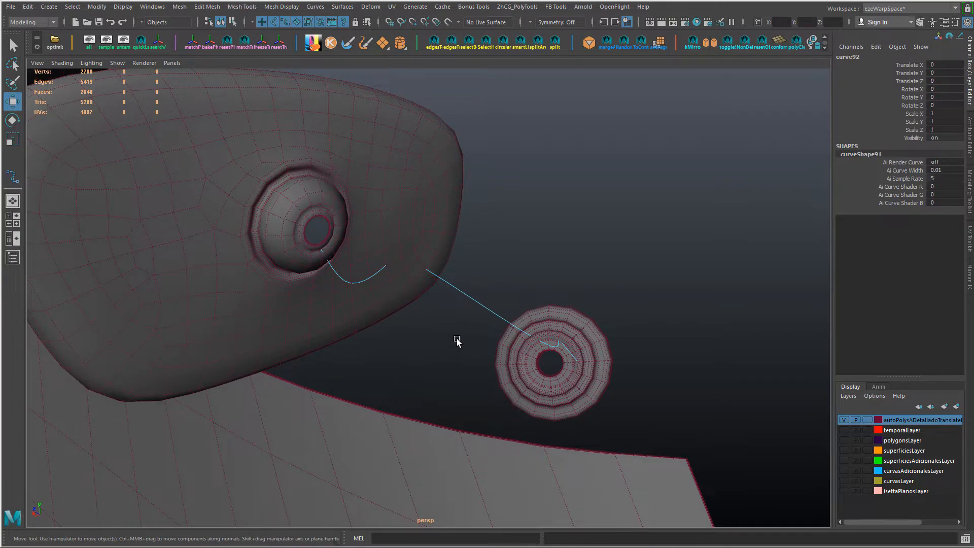
Step: Rebuild the curve as uniform cubic, trying 10 spans and settling on 7 spans
right_click_drag(456, 341, 424, 296, "shift")
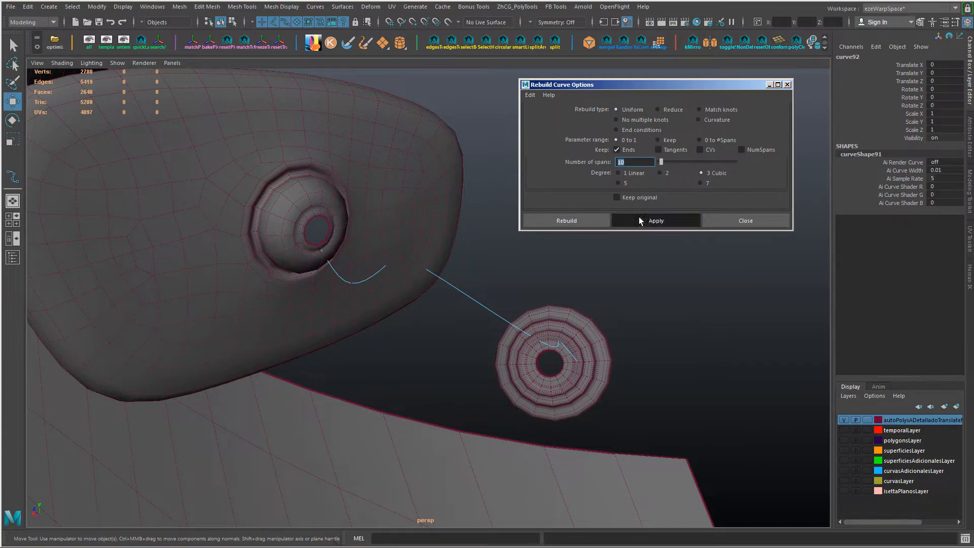
mouse_move(470, 298)
left_mouse_down("alt")
mouse_move(441, 280)
mouse_move(478, 296)
left_mouse_up("alt")
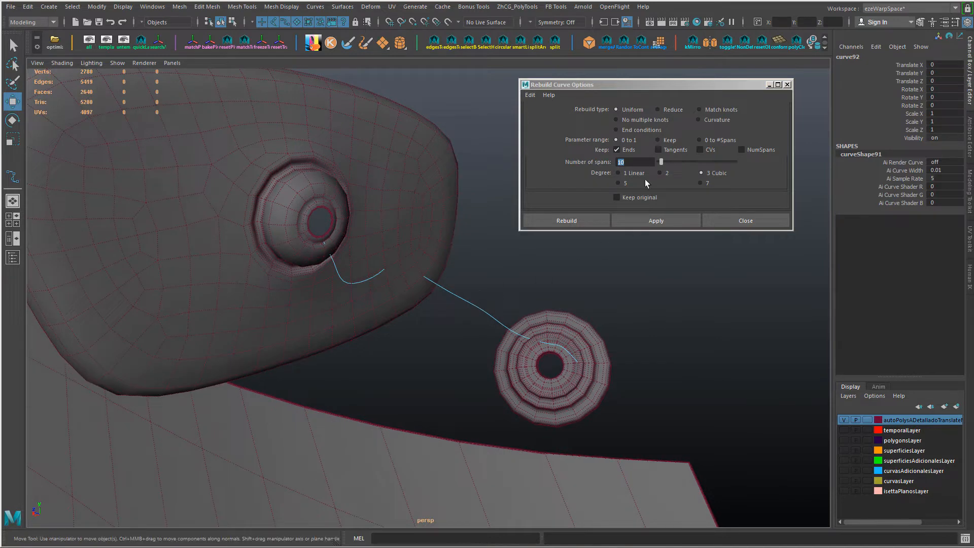
key("7")
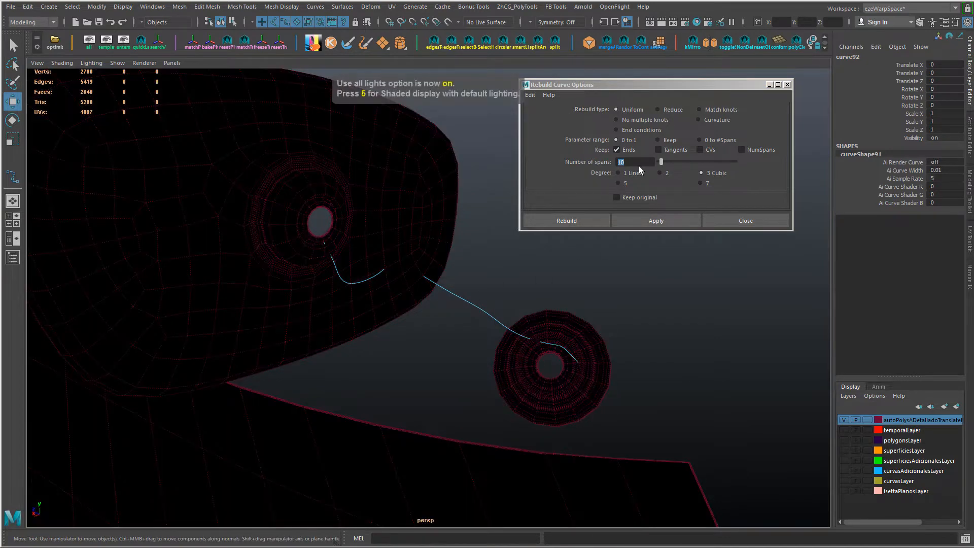
key("6")
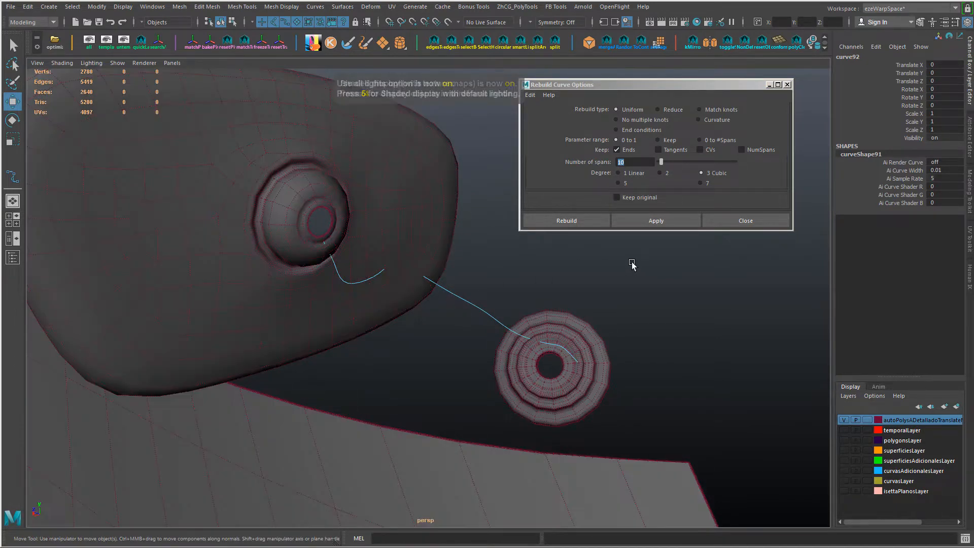
left_click(530, 161)
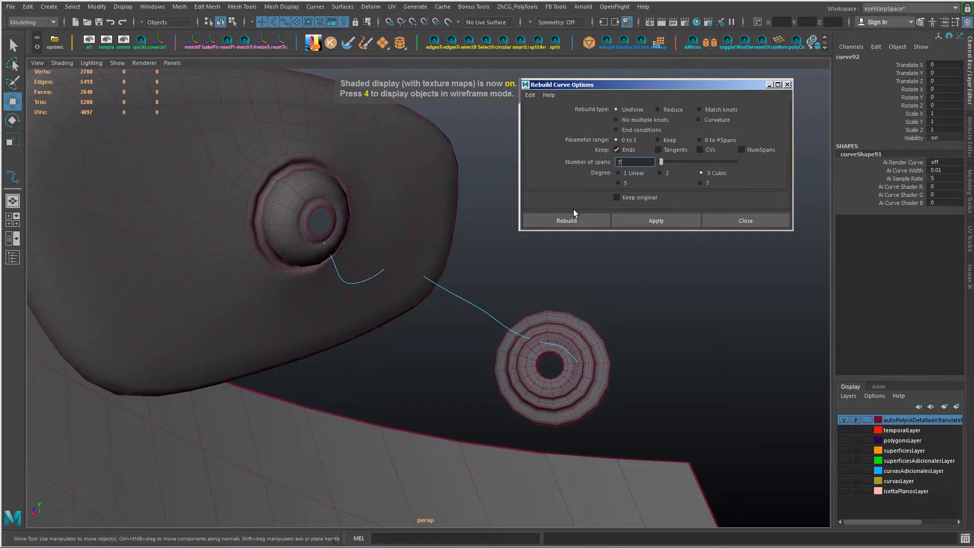
left_click(668, 224)
Step: Move the curve's control vertices at the mirror end to line it up with the ball socket's opening
right_click_drag(404, 266, 370, 265)
left_click_drag(370, 266, 357, 276, "alt")
left_click(393, 274)
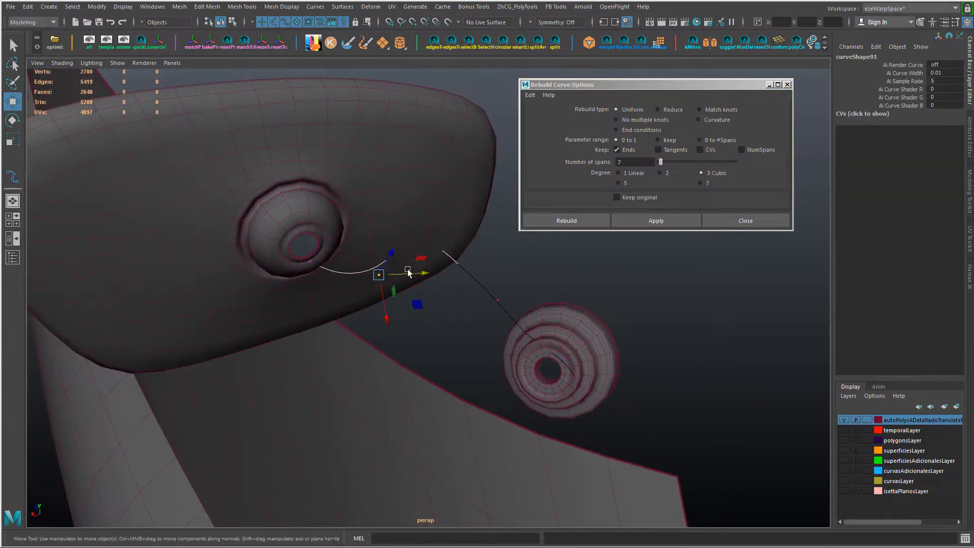
left_click_drag(412, 222, 393, 311, "alt")
left_click(335, 330)
left_click_drag(311, 300, 333, 316)
left_click(334, 328)
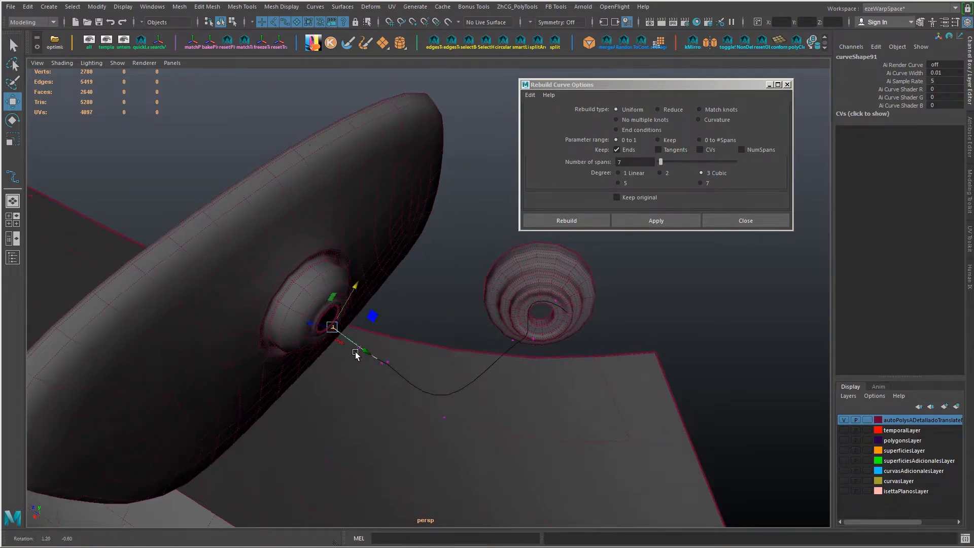
Step: Fill the open hole in the mirror's ball socket
left_click_drag(357, 355, 316, 285, "alt")
middle_click_drag(316, 286, 352, 303, "alt")
scroll(305, 310, "up", 5)
right_click_drag(271, 322, 269, 291)
double_click(257, 284)
right_click_drag(331, 281, 333, 411, "shift")
Step: Display the polygon face centers and snap the curve's first control vertex to the center of the filled socket
scroll(351, 397, "down", 2)
left_click_drag(351, 397, 404, 317, "alt")
right_click_drag(403, 317, 539, 526)
scroll(546, 468, "down", 5)
left_click_drag(546, 467, 604, 452, "alt")
right_click_drag(477, 420, 455, 417)
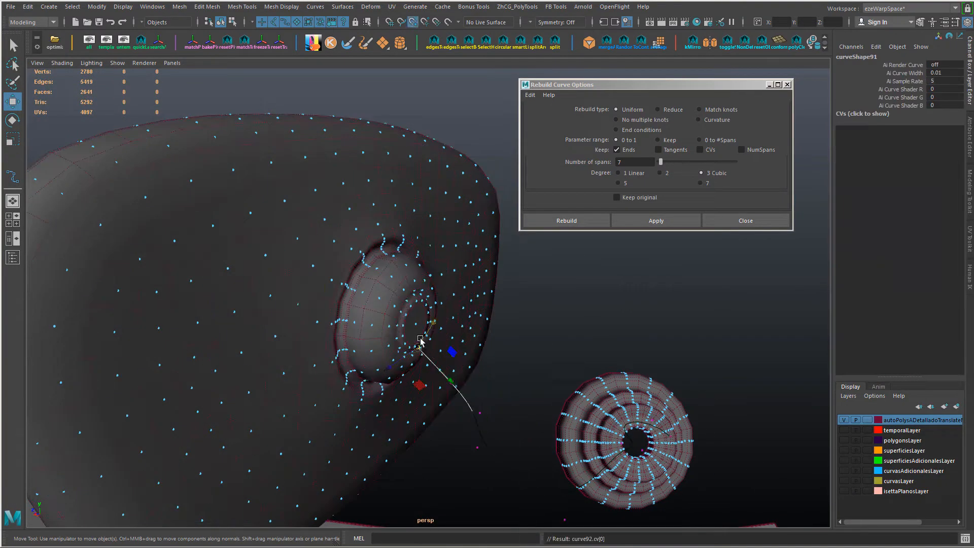
Step: Fill the open hole in the middle of the round mirror base
left_click_drag(431, 325, 523, 325, "alt")
left_click(476, 359)
left_click(516, 389)
left_click_drag(564, 391, 504, 340)
left_click_drag(504, 270, 500, 277)
mouse_move(500, 325)
left_mouse_down("alt")
mouse_move(430, 383)
mouse_move(512, 315)
left_mouse_up("alt")
right_click_drag(548, 246, 594, 239)
scroll(559, 355, "up", 5)
left_click_drag(574, 325, 566, 376, "alt")
left_click(524, 348)
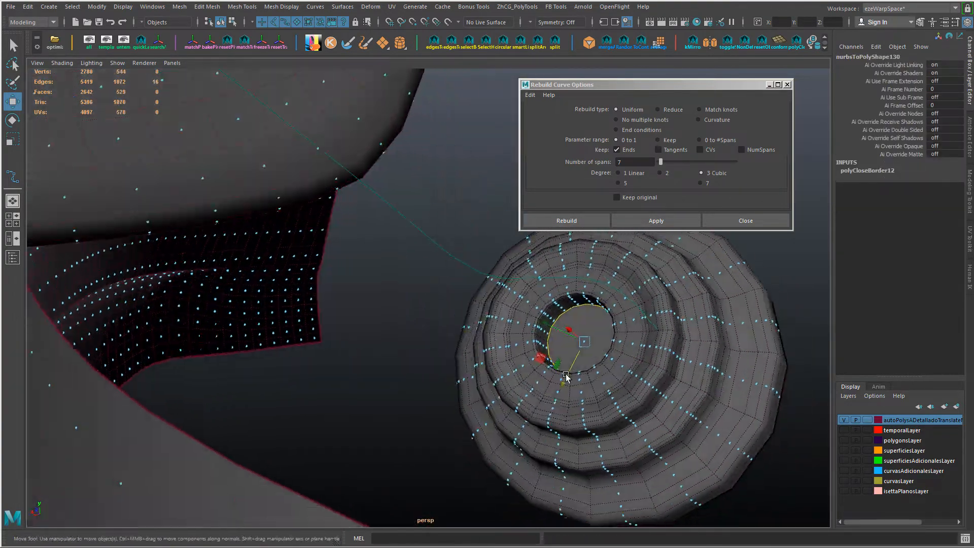
Step: Snap the curve's last control vertex to the center of the filled face in the round base
left_click(450, 251)
left_click_drag(658, 330, 574, 307)
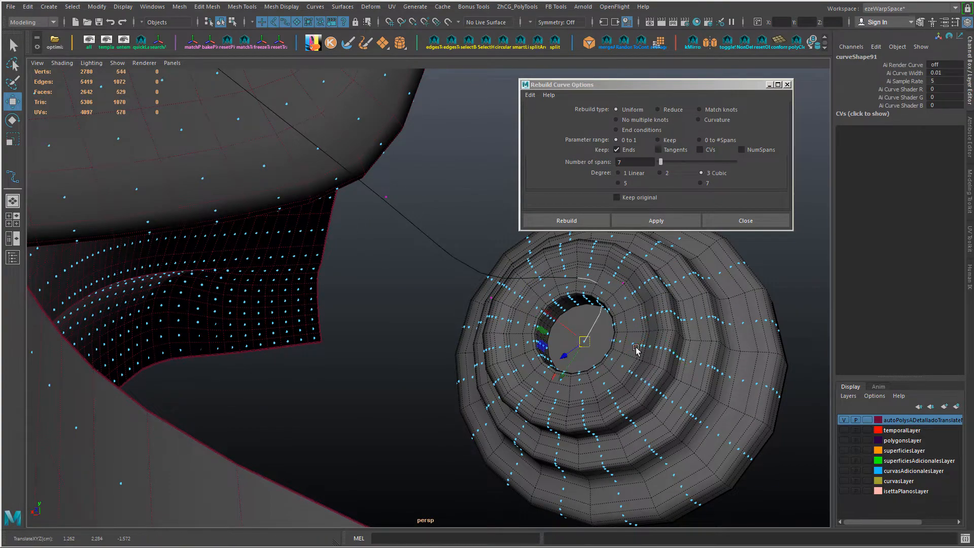
left_click(624, 283)
left_click_drag(624, 283, 498, 313)
Step: Reshape the curve's intermediate control vertices into a bent arc from the mirror socket to the base, and leave component editing
left_click(343, 335)
mouse_move(344, 335)
left_mouse_down()
mouse_move(388, 253)
mouse_move(338, 347)
left_mouse_up()
left_click(500, 339)
left_click_drag(500, 339, 465, 405)
left_click(464, 405)
left_click(353, 447)
left_click_drag(352, 447, 437, 300, "alt")
right_click_drag(412, 276, 389, 284)
Step: Hide the polygon face centers in the viewport
left_click(132, 11)
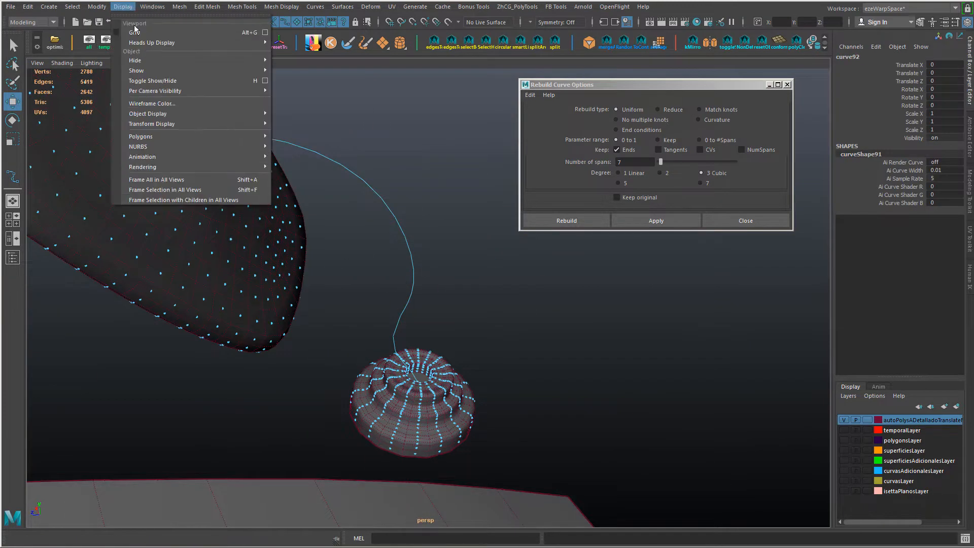
left_click(368, 325)
left_click(655, 426)
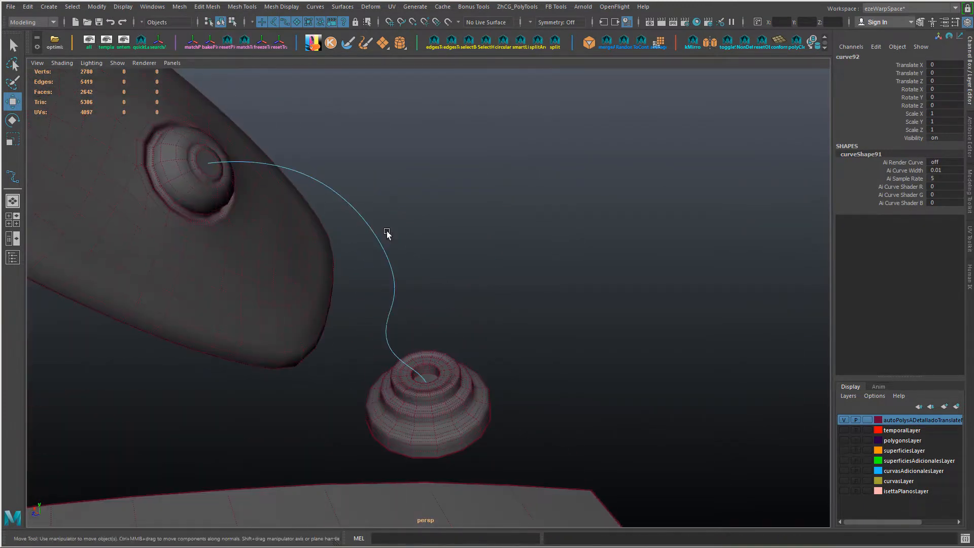
Step: Rebuild the mirror arm curve as a uniform cubic curve with 5 spans
left_click(315, 6)
left_click(419, 330)
left_click(531, 95)
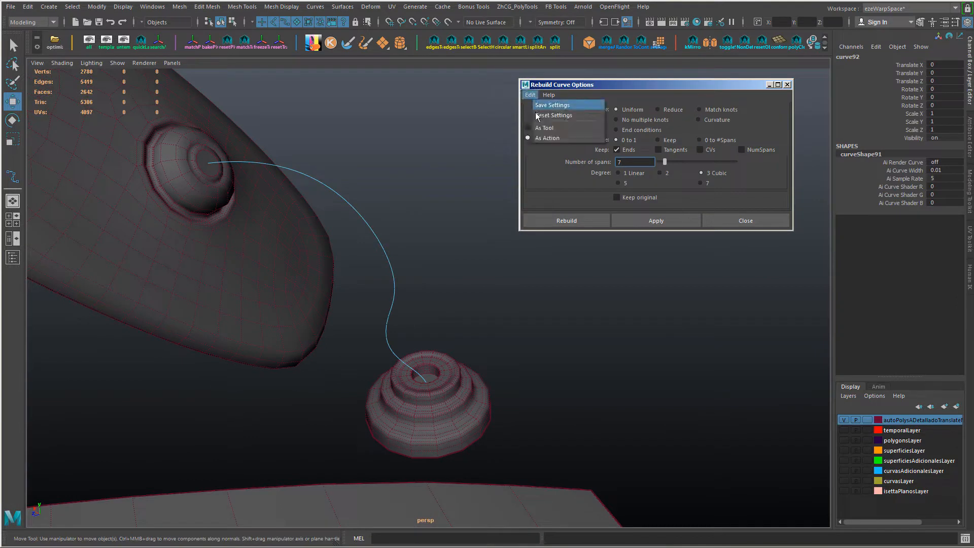
left_click(554, 115)
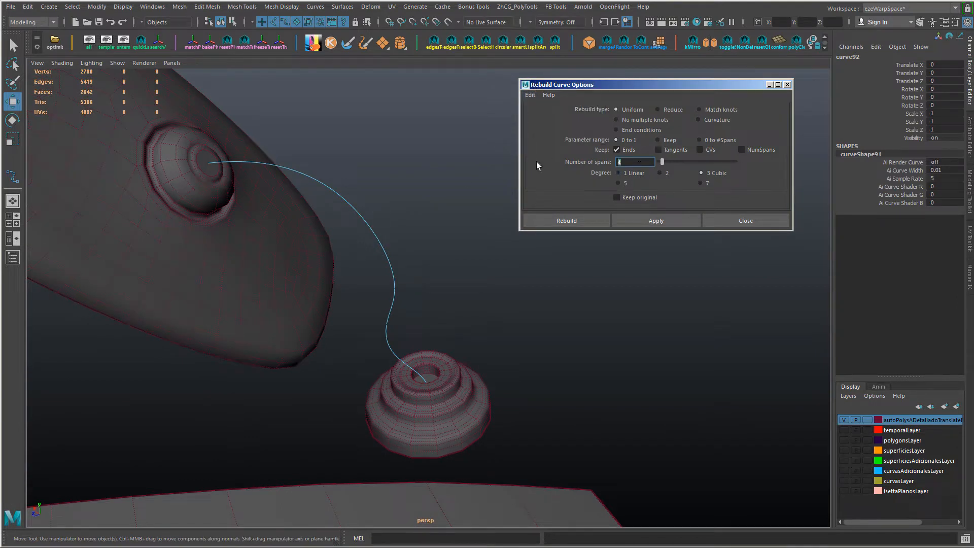
left_click(652, 226)
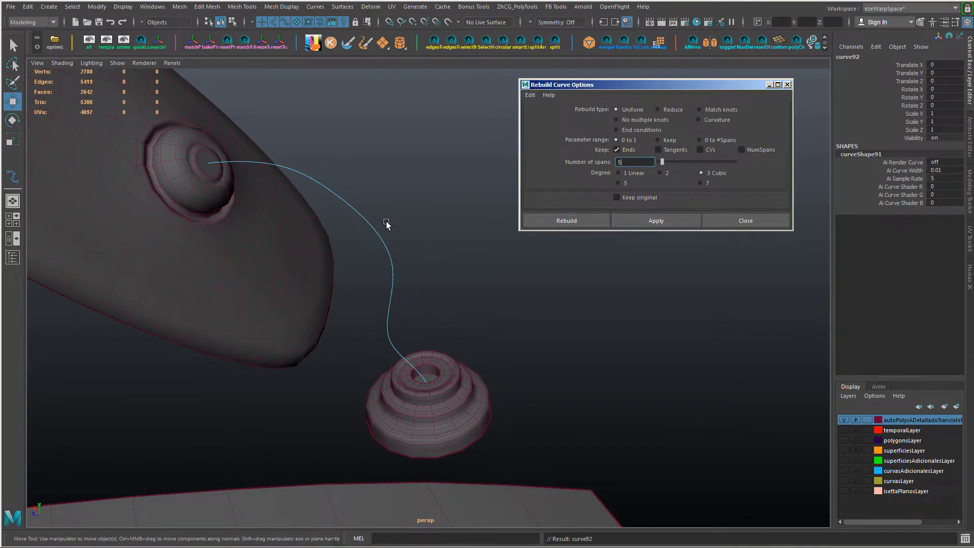
Step: Move the two control vertices above the round base outward so the curve rises straighter from the base
left_click(371, 236)
left_click_drag(406, 251, 410, 240, "alt")
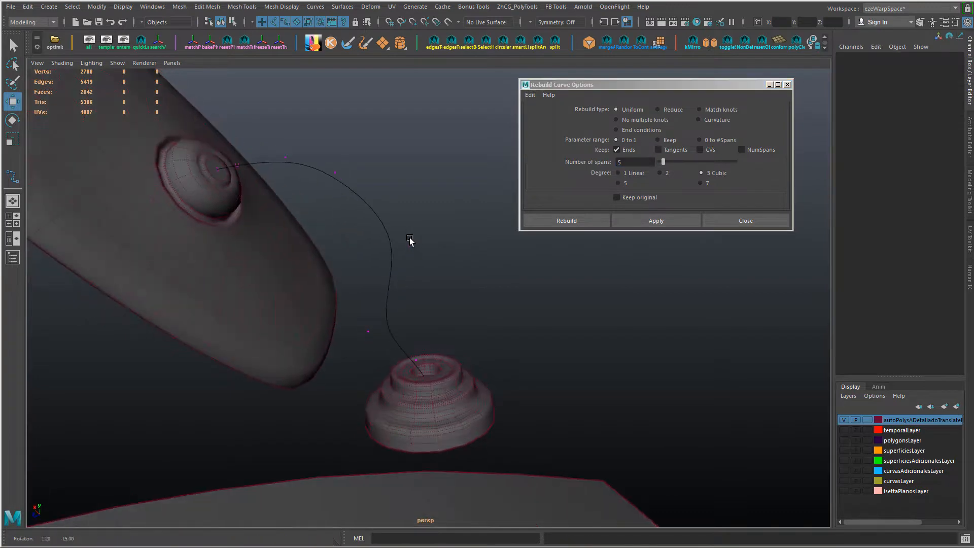
left_click(400, 348)
left_click_drag(325, 358, 415, 331)
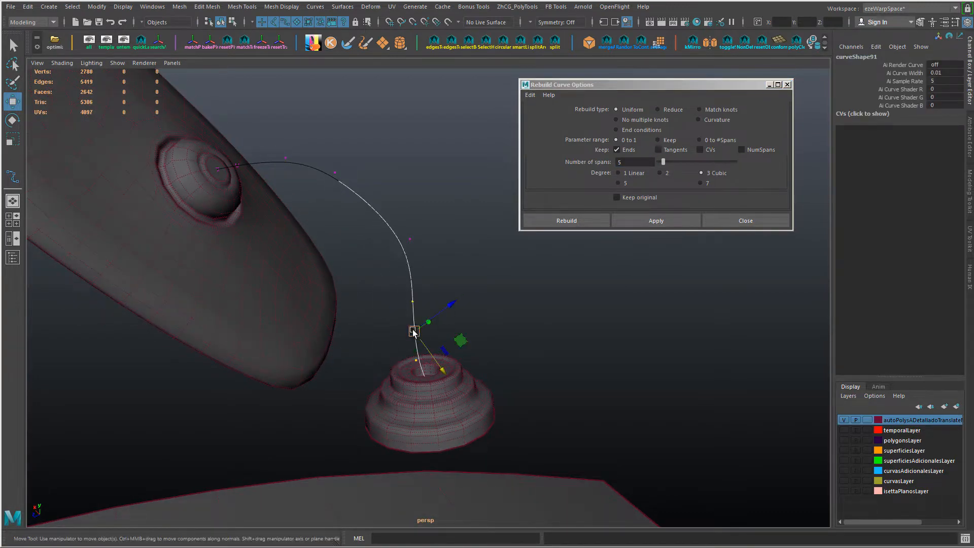
Step: Reposition the control vertex at the curve's upper bend to round the transition toward the mirror
left_click_drag(316, 151, 388, 330, "alt")
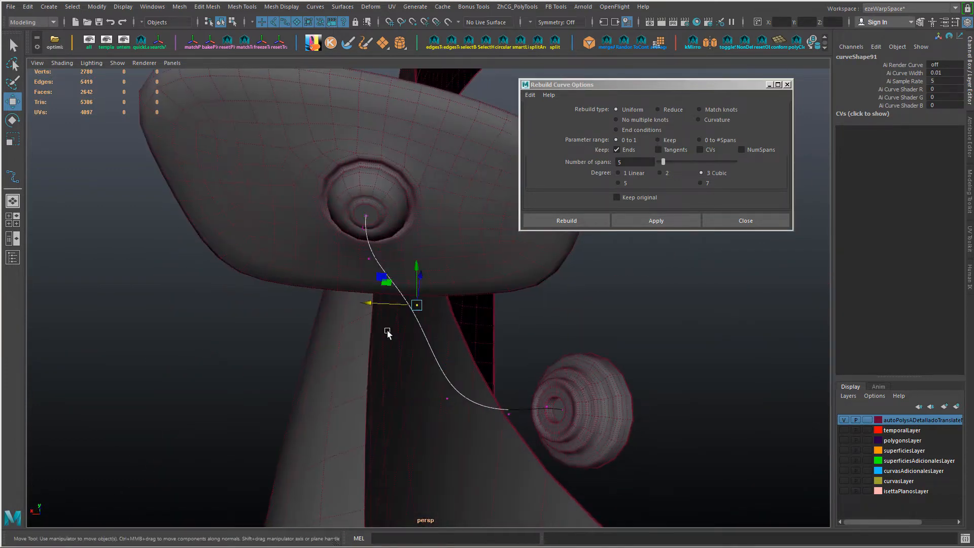
left_click_drag(449, 416, 420, 325, "alt")
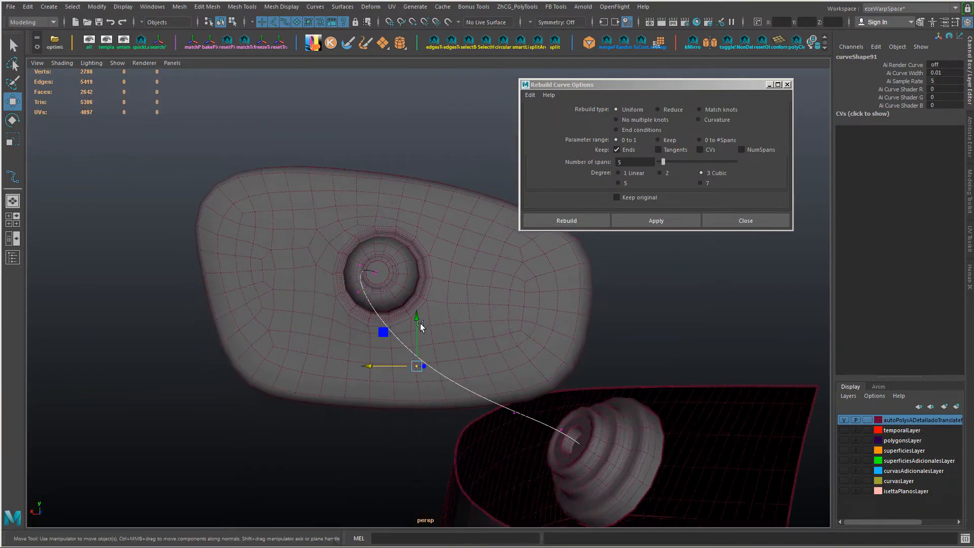
left_click_drag(518, 374, 354, 241, "alt")
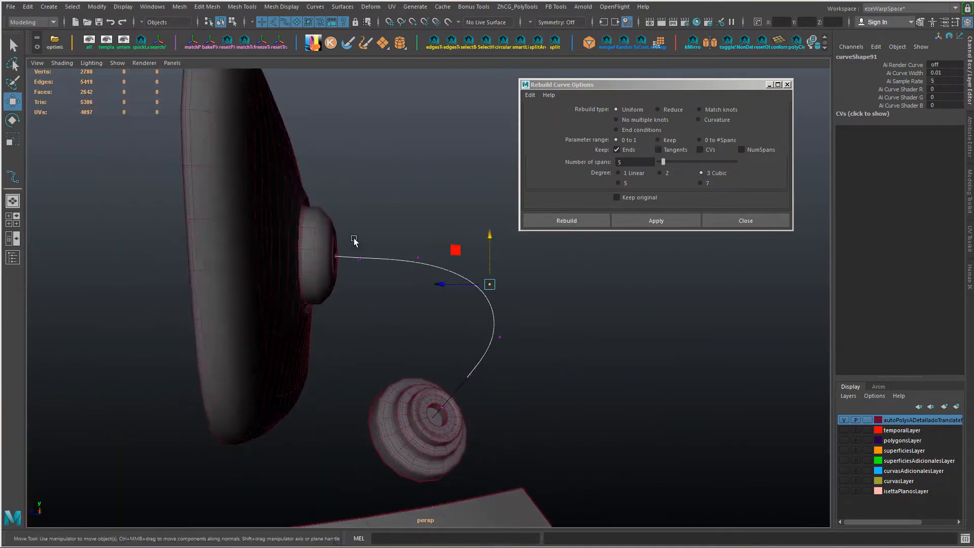
left_click_drag(509, 306, 452, 263, "shift")
key("w")
mouse_move(413, 223)
left_mouse_down()
mouse_move(413, 270)
mouse_move(413, 211)
left_mouse_up()
Step: Adjust the control vertices next to the mirror socket so the curve leaves the socket in a straight line
left_click_drag(490, 253, 409, 327, "alt")
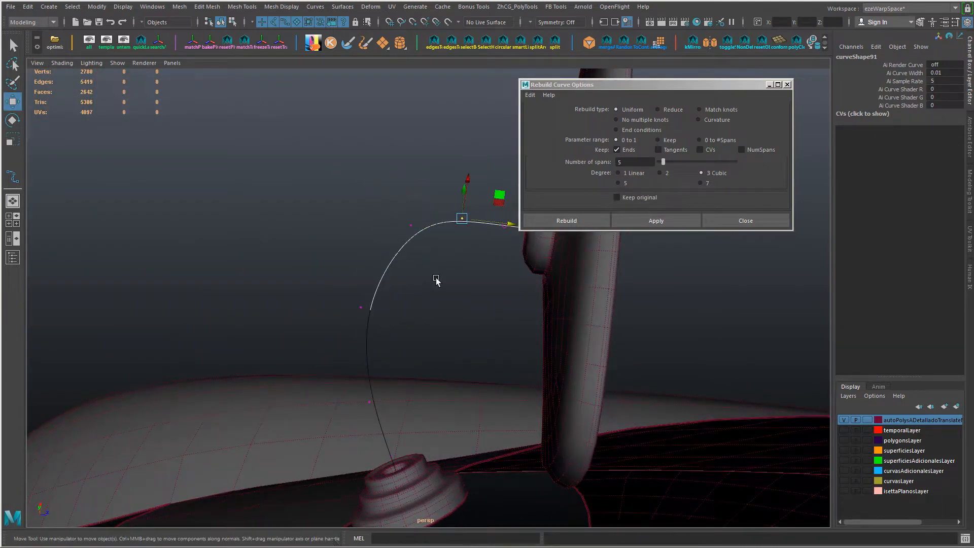
left_click_drag(436, 280, 374, 274, "alt")
left_click_drag(377, 206, 377, 202)
left_click(407, 233)
left_click_drag(407, 233, 421, 255)
left_click_drag(462, 245, 447, 245)
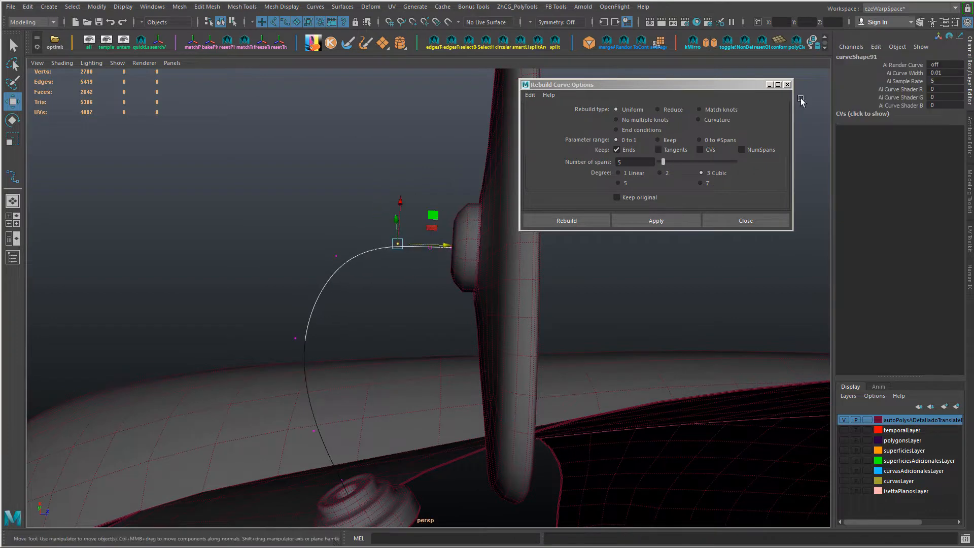
Step: Dismiss the curve rebuild options and switch to the four-view layout with the selection framed in every view
left_click(788, 84)
left_click_drag(751, 213, 574, 288, "alt")
key("space")
key("shift+f")
Step: Reshape the curve's outer bend in the side view by moving its control vertices vertically and toward the mirror
right_click_drag(525, 420, 611, 423, "alt")
left_click(680, 456)
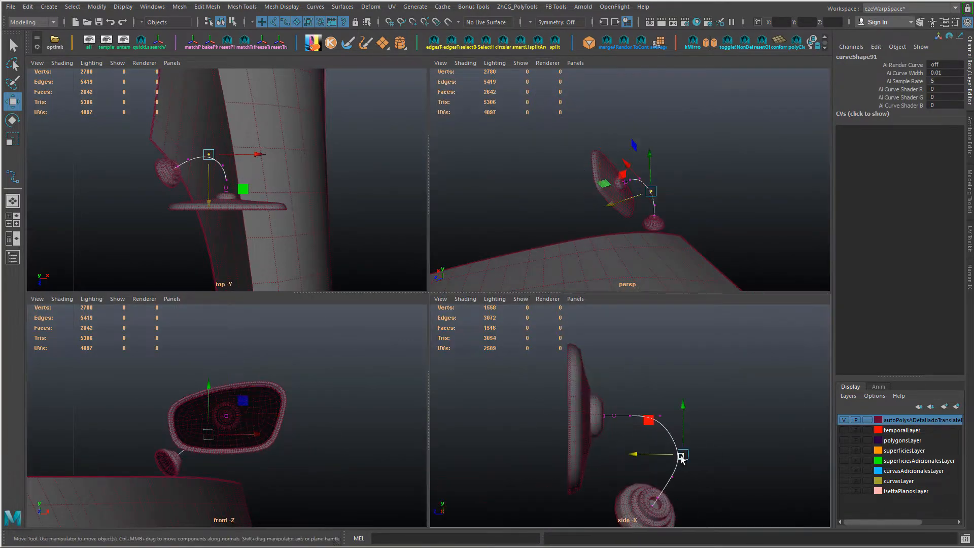
left_click_drag(680, 407, 681, 391)
middle_click_drag(663, 465, 628, 398, "alt")
left_click(638, 410)
left_click_drag(588, 410, 578, 410)
left_click(649, 374)
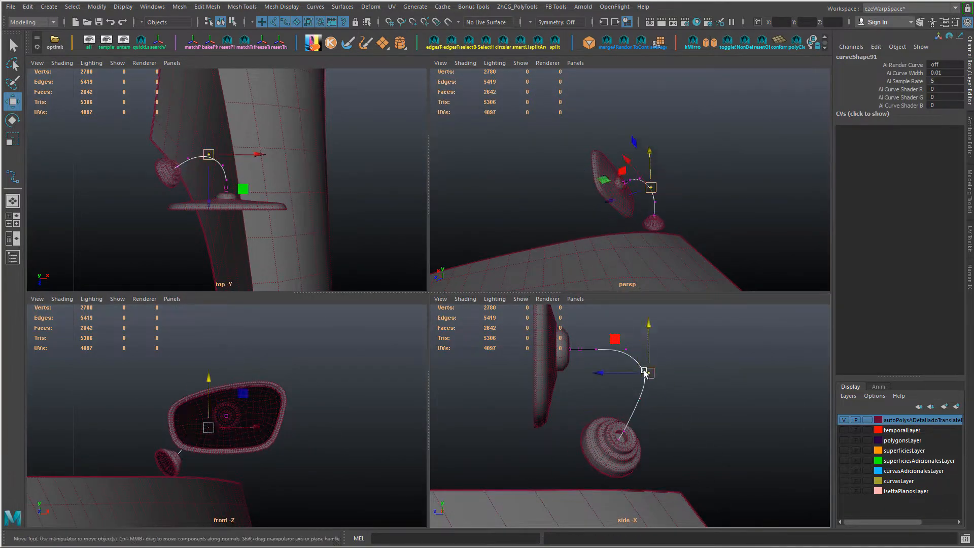
left_click_drag(623, 339, 623, 350)
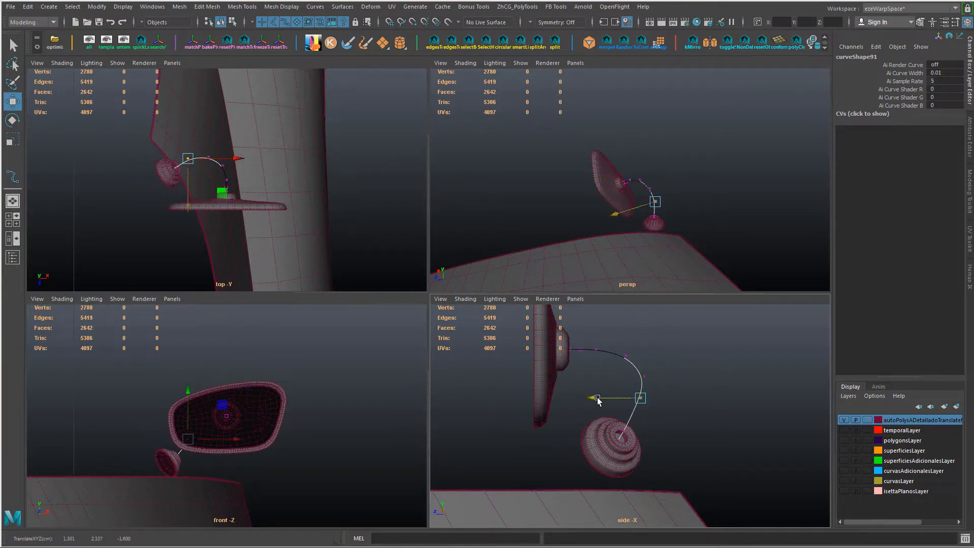
Step: Nudge the control vertex nearest the round base vertically in the perspective view
left_click_drag(655, 237, 600, 170, "alt")
key("f")
left_click_drag(663, 177, 641, 209, "alt")
left_click_drag(637, 211, 726, 211)
key("f")
scroll(726, 211, "down", 5)
middle_click_drag(726, 211, 701, 246, "alt")
left_click_drag(648, 155, 698, 193)
left_click_drag(703, 195, 520, 213, "alt")
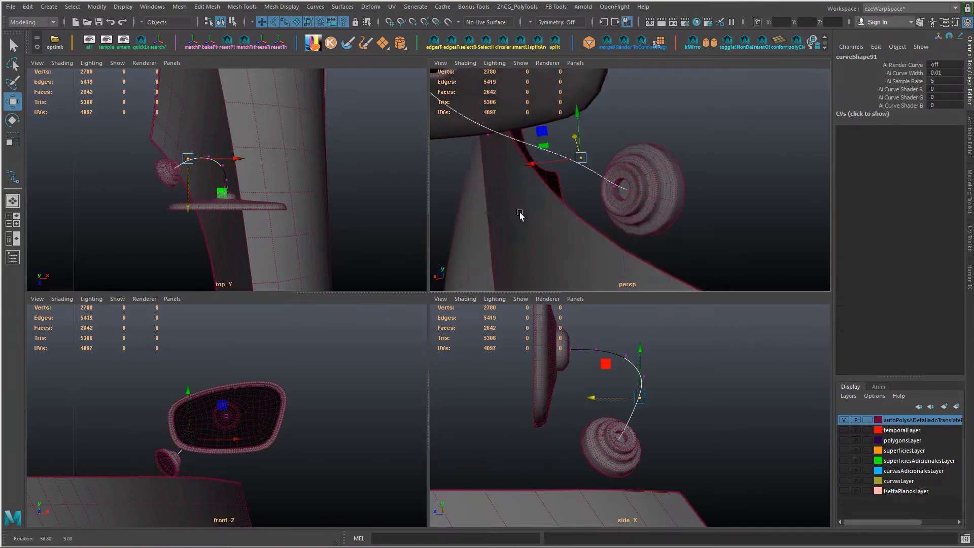
left_click_drag(577, 110, 577, 114)
left_click_drag(629, 170, 606, 139, "alt")
key("ctrl+z")
Step: Adjust the control vertices above the round base in the perspective view so the arm meets the base smoothly
left_click_drag(539, 147, 529, 148)
left_click_drag(604, 165, 599, 134, "alt")
left_click_drag(556, 205, 561, 208)
left_click_drag(593, 160, 612, 177)
left_click_drag(601, 174, 645, 158, "alt")
left_click_drag(612, 109, 608, 134)
left_click_drag(604, 152, 538, 227, "alt")
Step: Show the front view in wireframe and adjust the heights of the control vertices between the base and the mirror
middle_click_drag(270, 410, 289, 418, "alt")
key("4")
left_click_drag(188, 424, 233, 462)
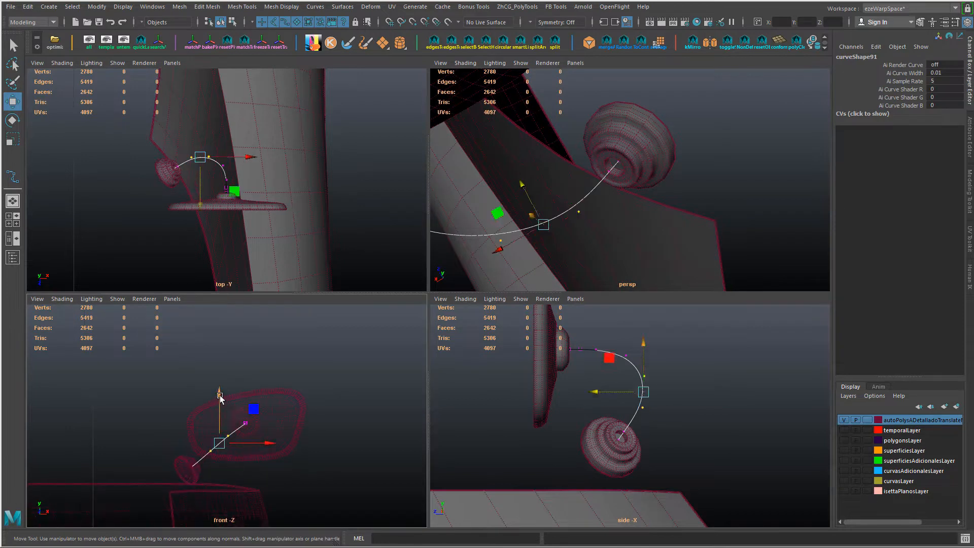
left_click_drag(220, 397, 219, 386)
left_click_drag(194, 428, 219, 453)
left_click_drag(210, 390, 211, 400)
left_click_drag(220, 417, 273, 426)
left_click_drag(201, 443, 219, 460)
left_click_drag(210, 402, 210, 406)
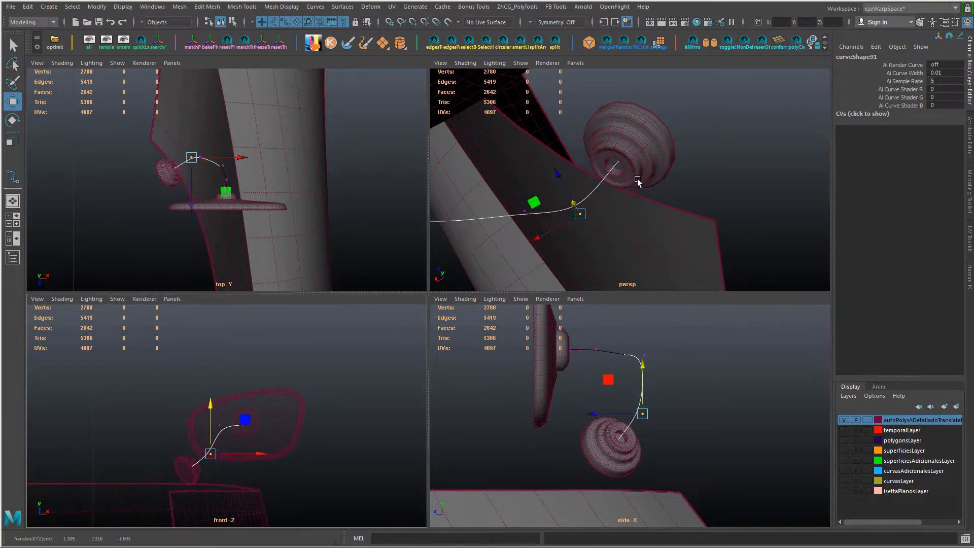
Step: Shift the control vertex at the curve's corner above the mirror socket in the top view to round the corner
left_click_drag(638, 183, 573, 203, "alt")
middle_click_drag(227, 153, 257, 201, "alt")
right_click_drag(257, 201, 286, 208, "alt")
left_click_drag(256, 218, 272, 235)
left_click_drag(265, 270, 265, 263)
left_click_drag(224, 207, 241, 223)
left_click_drag(288, 216, 272, 229)
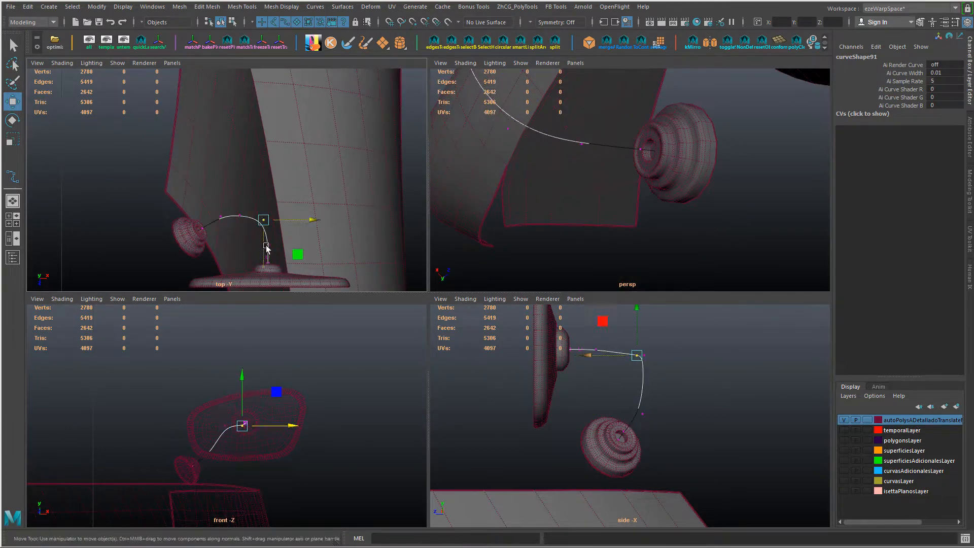
left_click_drag(265, 263, 265, 266)
Step: Nudge the middle control vertex sideways and shift the one nearest the mirror socket in depth in the top view
left_click_drag(231, 207, 249, 224)
left_click_drag(293, 216, 296, 215)
left_click_drag(212, 207, 229, 224)
left_click_drag(257, 261, 275, 277)
left_click_drag(268, 285, 269, 293)
middle_click_drag(274, 285, 279, 220, "alt")
right_click_drag(280, 220, 305, 224, "alt")
left_click_drag(280, 175, 293, 201)
Step: Nudge the control vertex beside the upper bend vertically in the side view
key("r")
middle_click_drag(608, 395, 585, 427, "alt")
key("w")
left_click_drag(601, 378, 614, 396)
left_click_drag(608, 355, 608, 352)
mouse_move(565, 373)
left_mouse_down()
mouse_move(581, 390)
mouse_move(574, 383)
left_mouse_up()
left_click(538, 381)
key("ctrl+z")
Step: Lower the curve's outermost control vertex and move it away from the mirror in the side view
mouse_move(601, 377)
left_mouse_down()
mouse_move(615, 394)
mouse_move(610, 365)
left_mouse_up()
left_click_drag(615, 378, 629, 396)
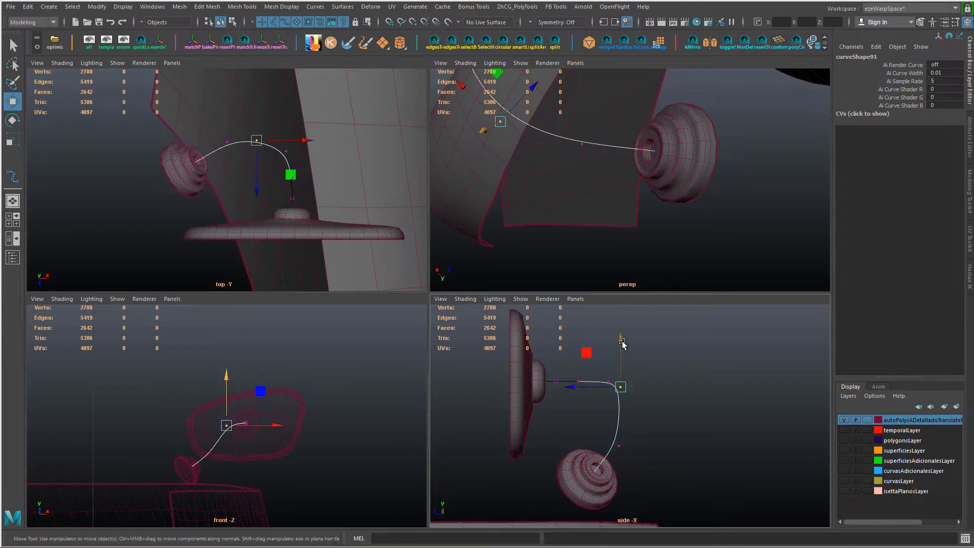
left_click_drag(622, 343, 622, 350)
left_click_drag(577, 394, 582, 393)
left_click_drag(274, 430, 268, 431)
key("ctrl+z")
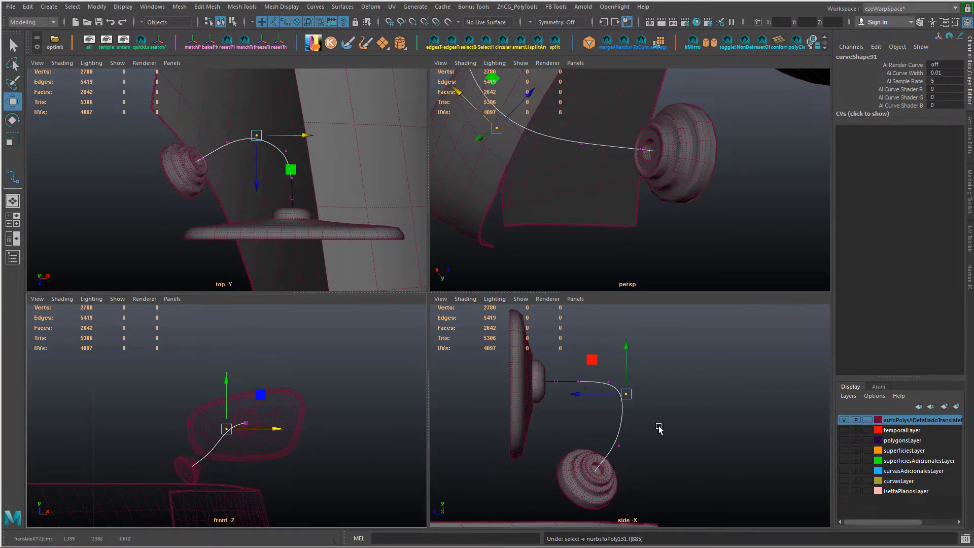
left_click_drag(577, 394, 581, 395)
Step: Refine the two control vertices at the arm's bend along their depth and sideways axes to even out the arc
left_click_drag(611, 437, 627, 455)
left_click(596, 457, "alt")
left_click_drag(607, 249, 604, 205, "alt")
left_click_drag(533, 191, 557, 214)
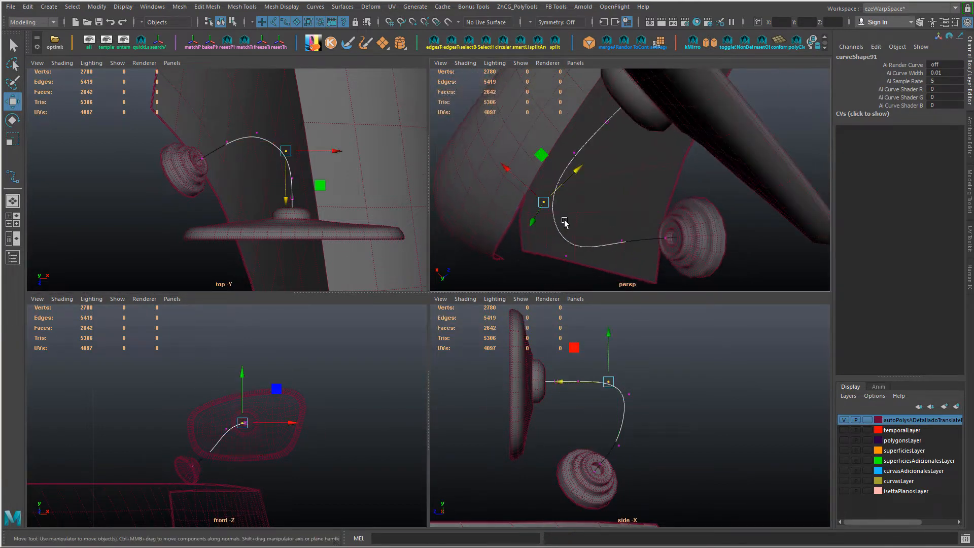
left_click_drag(577, 170, 583, 163)
left_click_drag(532, 177, 529, 174)
left_click_drag(556, 244, 577, 265)
left_click_drag(602, 223, 612, 214)
left_click_drag(539, 215, 530, 206)
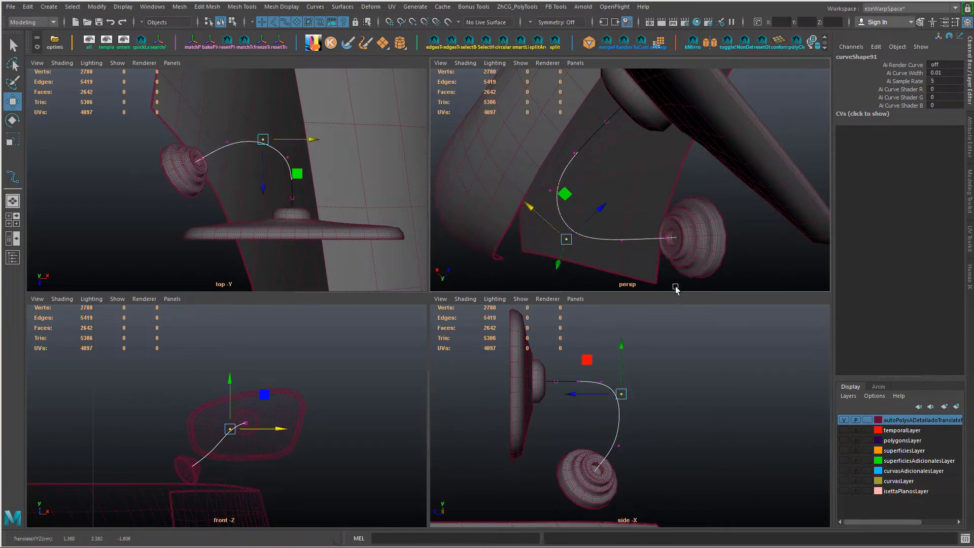
left_click(283, 431)
Step: Shift the control vertices nearest the round base slightly toward the mirror in the side view
left_click_drag(611, 437, 626, 453)
left_click_drag(568, 446, 608, 468)
left_click_drag(559, 453, 560, 453)
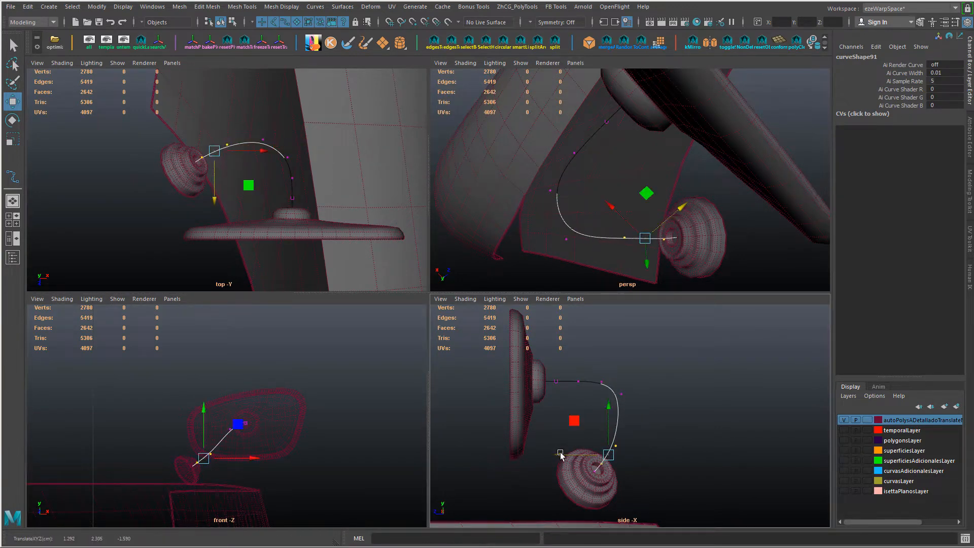
mouse_move(614, 386)
left_mouse_down()
mouse_move(635, 402)
mouse_move(610, 376)
left_mouse_up()
Step: Pull the control vertices leading out of the mirror socket closer to the mirror in the side view
left_click_drag(554, 381, 587, 388)
left_click_drag(532, 381, 523, 381)
left_click_drag(591, 373, 605, 388)
left_click_drag(548, 382, 542, 382)
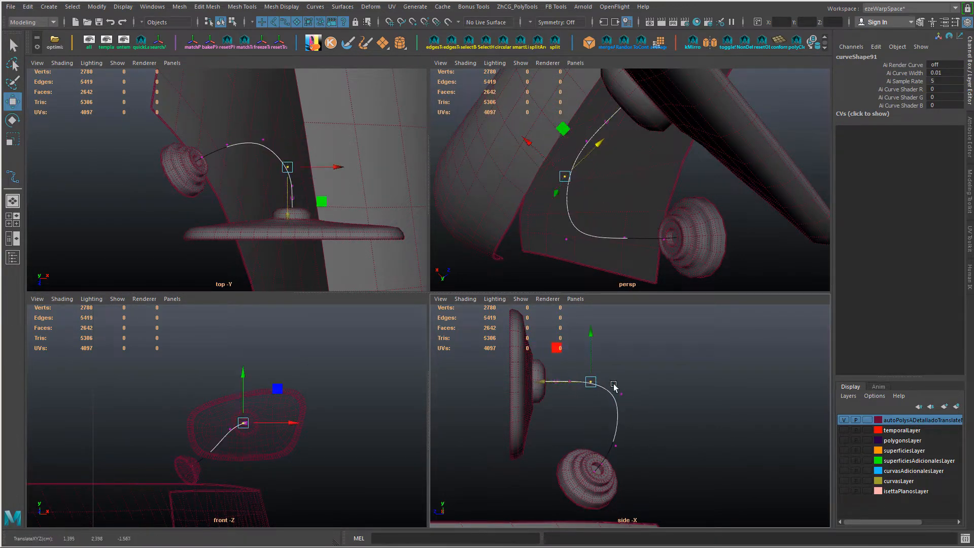
left_click_drag(609, 437, 633, 452)
left_click_drag(211, 407, 211, 397)
key("ctrl+z")
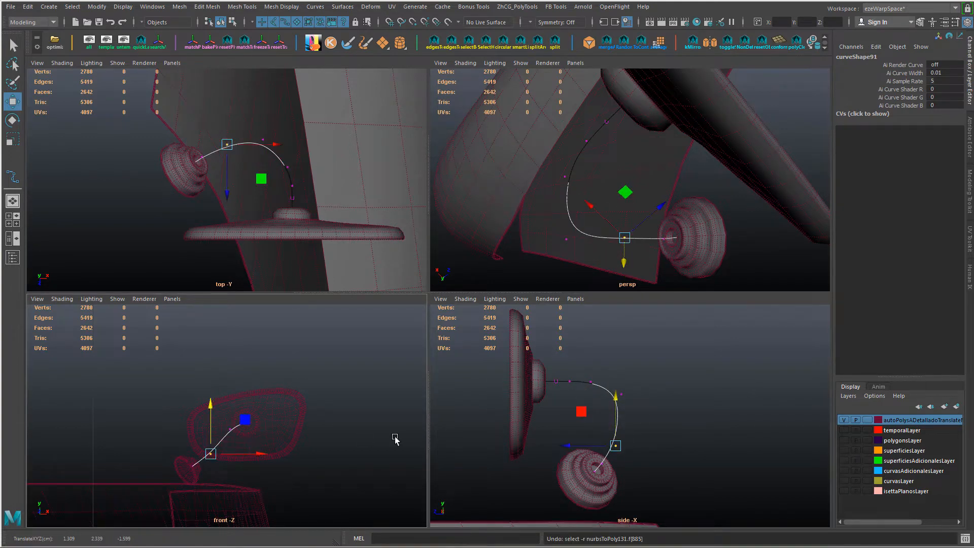
left_click(631, 430, "alt")
left_click_drag(634, 401, 612, 384)
left_click_drag(620, 342, 620, 350)
key("ctrl+z")
Step: Reposition the control vertices along the arm's descending section in the side view to smooth its bend
left_click(629, 406)
right_click_drag(618, 419, 618, 236)
left_click(616, 443)
right_click_drag(607, 457, 606, 223)
left_click_drag(606, 440, 630, 454)
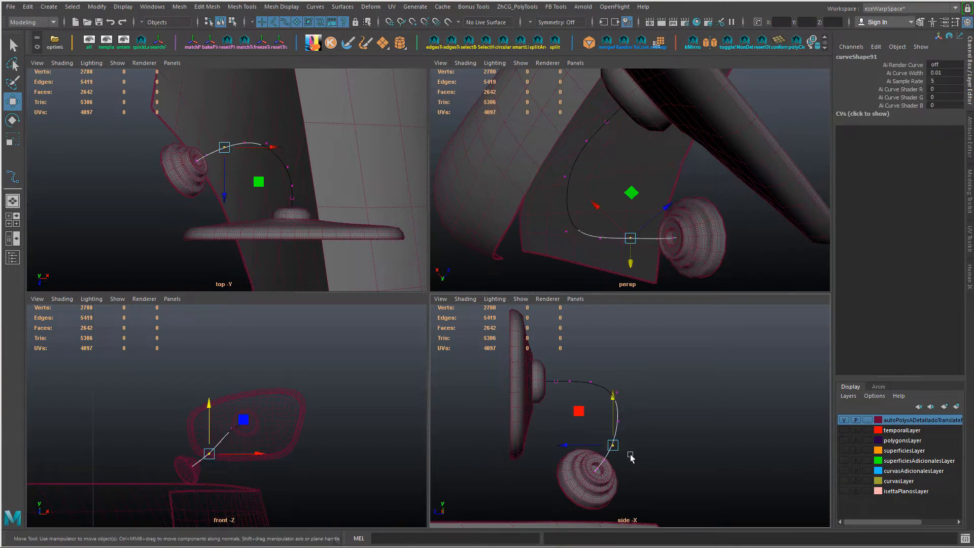
Step: Shift the arm's lower control vertices sideways and adjust the upper bend vertex's height in the front view
left_click_drag(629, 416, 612, 427, "shift")
left_click_drag(266, 448, 263, 447)
middle_click_drag(264, 447, 274, 425, "alt")
right_click_drag(274, 425, 308, 433, "alt")
left_click_drag(201, 448, 215, 437)
left_click_drag(252, 440, 251, 441)
left_click(227, 420)
left_click(251, 399)
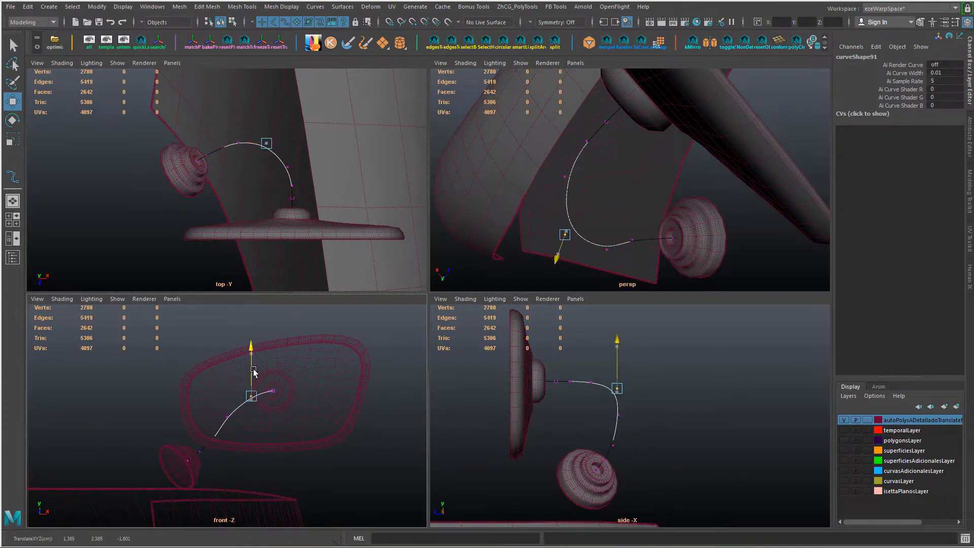
Step: Reorient the move axes and shift the control vertex nearest the round base along the arm in the front view
left_click_drag(662, 226, 718, 168, "alt")
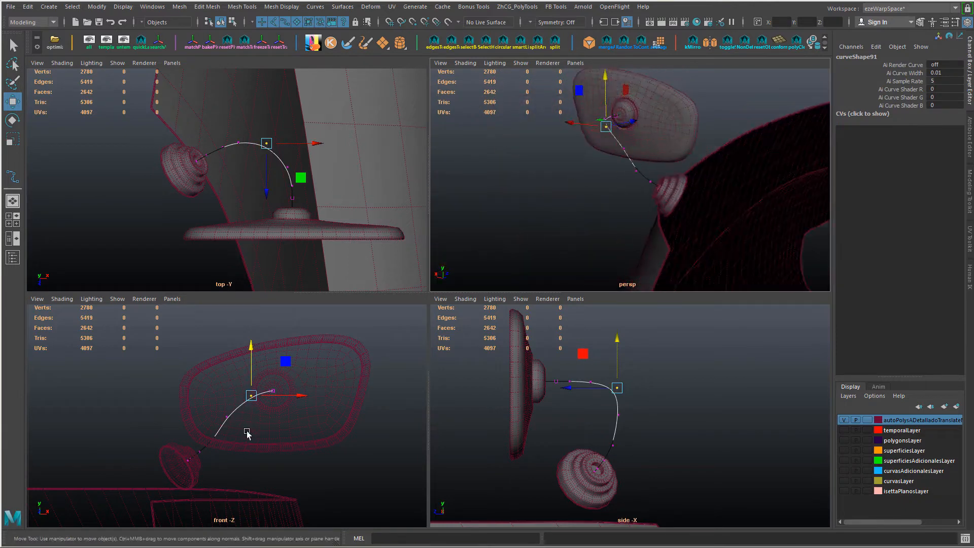
left_click(198, 451)
key("w")
left_click_drag(231, 450, 278, 387)
left_click_drag(173, 479, 168, 485)
left_click_drag(558, 219, 533, 276, "alt")
Step: Delete the extra control vertex above the round base and reposition the remaining one to straighten the arm's entry
left_click(617, 190)
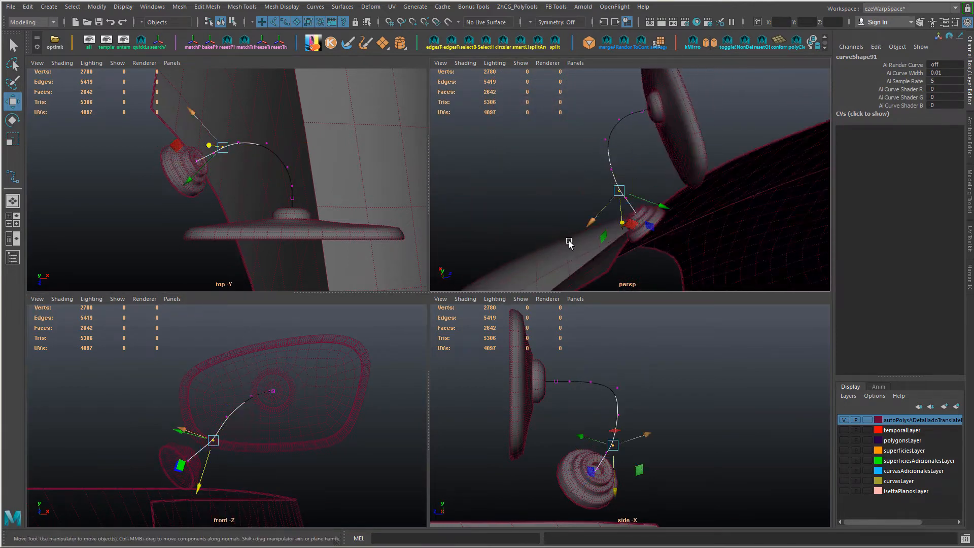
key("Delete")
left_click_drag(645, 214, 657, 159, "alt")
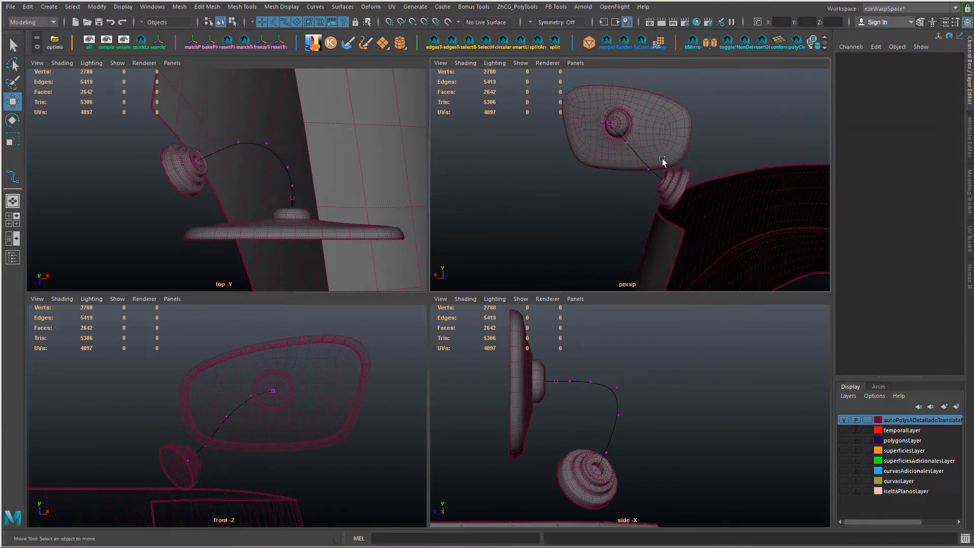
left_click(650, 165)
left_click_drag(667, 212, 664, 208)
left_click_drag(660, 211, 589, 226, "alt")
Step: Restore the world-aligned move axes and raise the upper bend's control vertex slightly in the front view
left_click(231, 401, "alt")
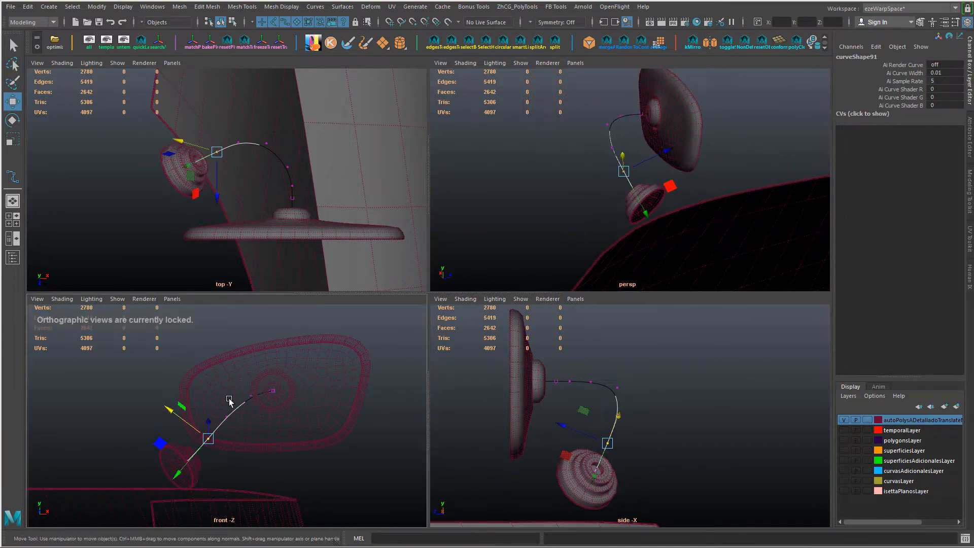
right_click_drag(230, 401, 273, 423, "alt")
left_click(260, 389)
key("w")
left_click_drag(235, 365, 261, 338)
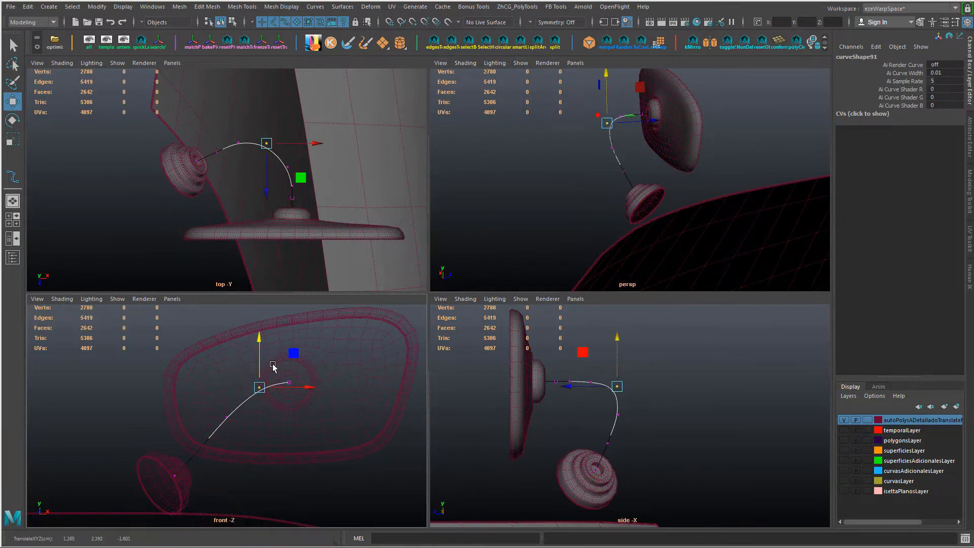
Step: Shift the arm curve's middle control vertex and slightly raise the upper bend's vertex in the front view
left_click_drag(228, 417, 233, 410)
key("ctrl+z")
key("ctrl+y")
left_click(260, 388)
left_click_drag(262, 341, 262, 338)
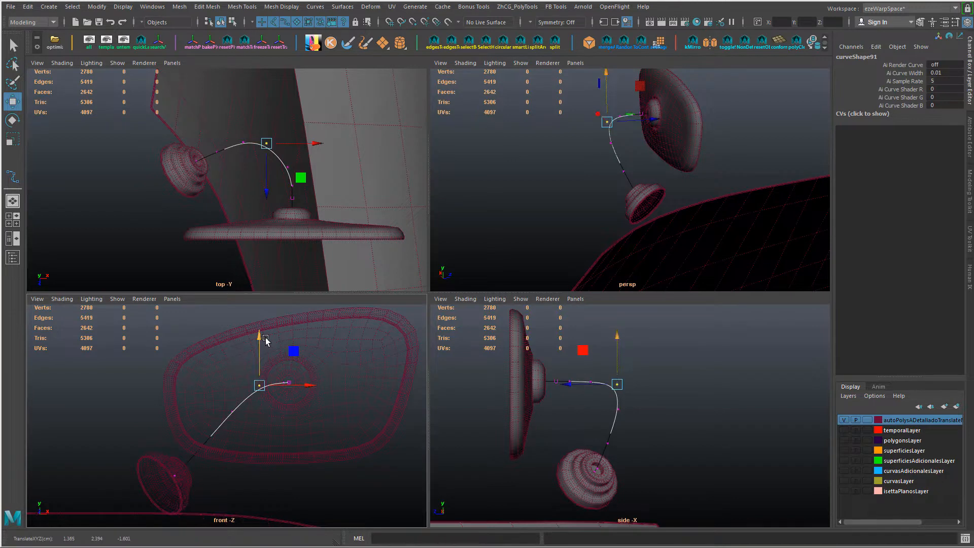
Step: Nudge the bend's control vertex sideways in the top view and lower the middle vertex slightly in the side view
left_click(287, 167)
left_click_drag(288, 208, 290, 202)
key("ctrl+z")
left_click_drag(336, 167, 340, 167)
left_click(618, 409)
left_click_drag(618, 361, 618, 364)
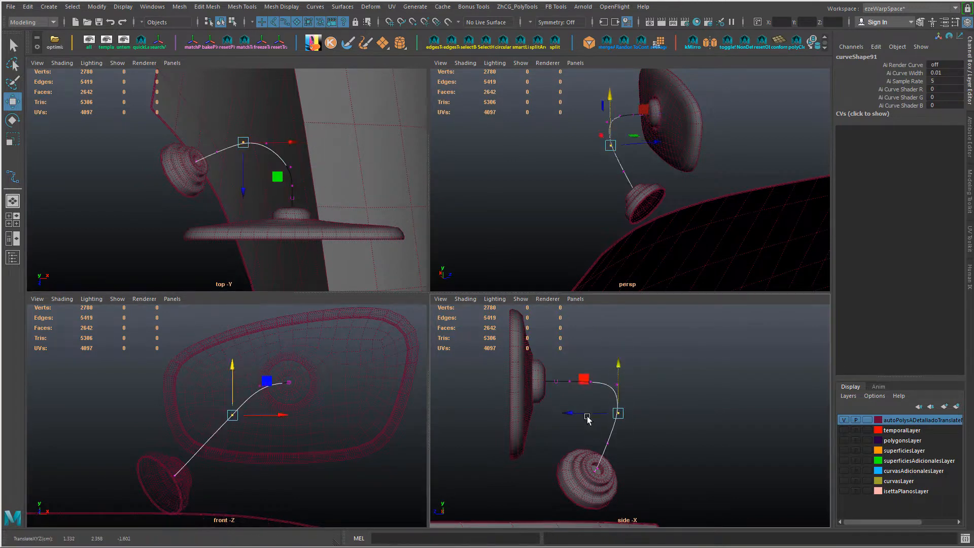
Step: Extract the central cap face of the mirror socket as a separate mesh
left_click(736, 196)
left_click_drag(736, 196, 554, 190, "alt")
scroll(554, 190, "up", 4)
middle_click_drag(515, 152, 544, 175, "alt")
right_click_drag(545, 175, 545, 190)
left_click(546, 179)
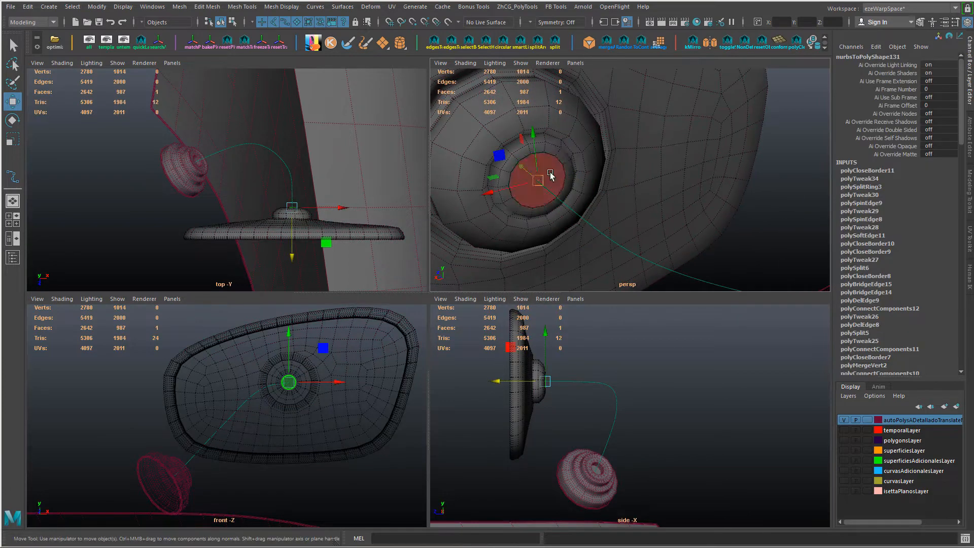
left_click_drag(573, 202, 590, 197, "alt")
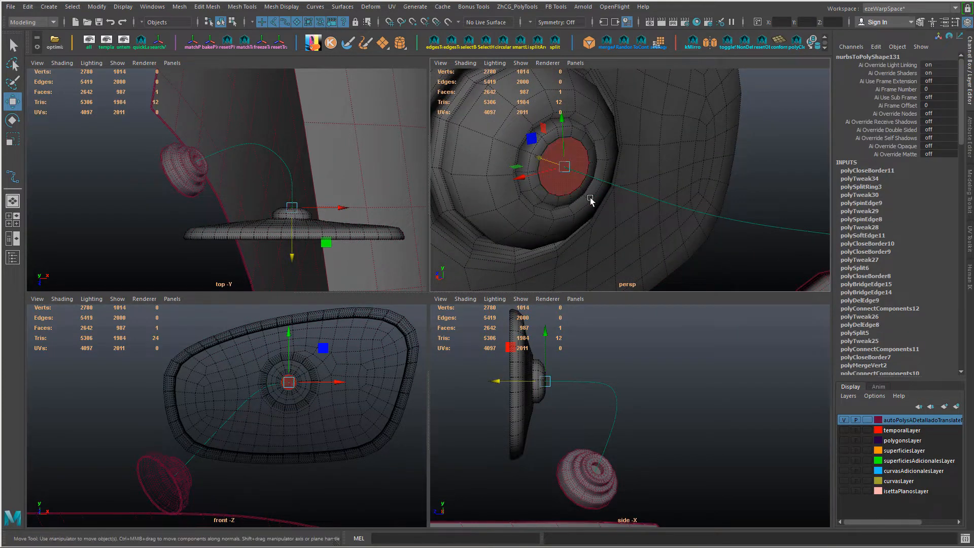
right_click_drag(587, 197, 589, 252, "shift")
right_click_drag(586, 166, 566, 188, "alt")
middle_click_drag(566, 188, 604, 198, "alt")
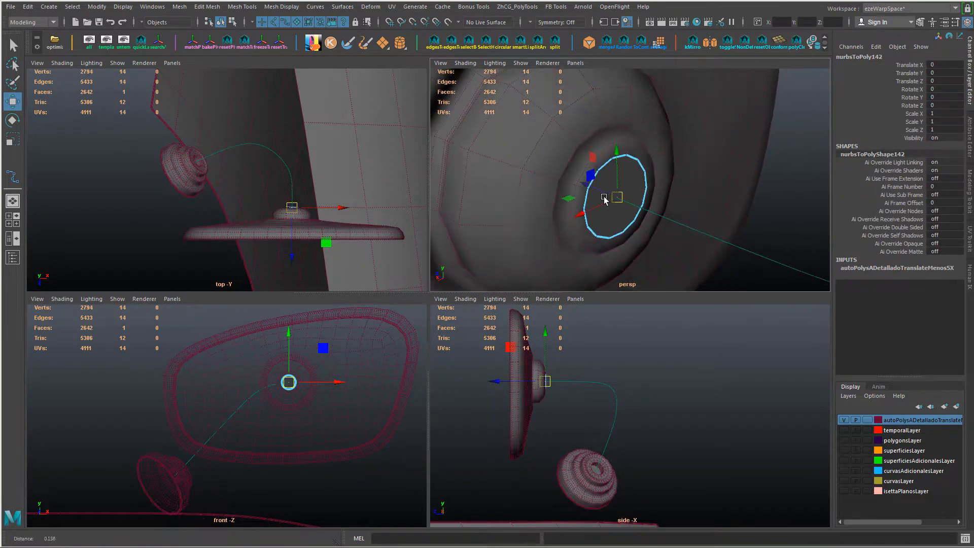
Step: Select the extracted face's whole border edge loop and move it slightly outward from the socket
right_click_drag(630, 178, 631, 159)
double_click(631, 160)
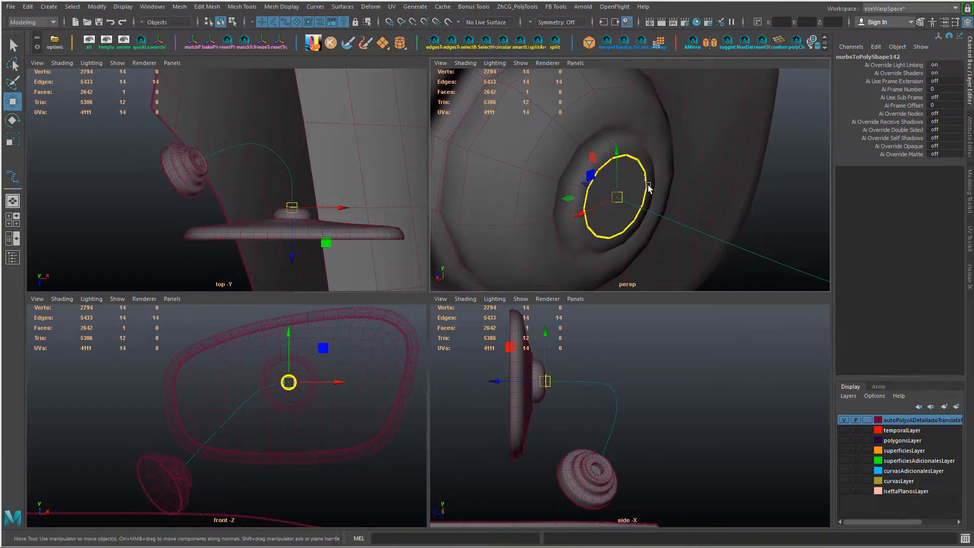
left_click_drag(648, 187, 612, 190, "alt")
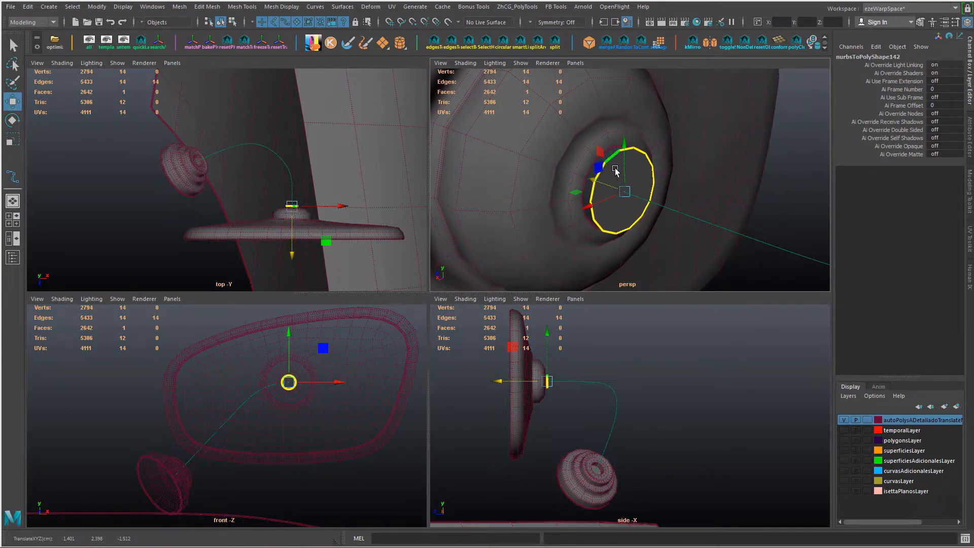
Step: Collapse two of the extracted face's border edges and circularize the remaining edge loop
left_click(615, 171)
left_click(651, 177, "shift")
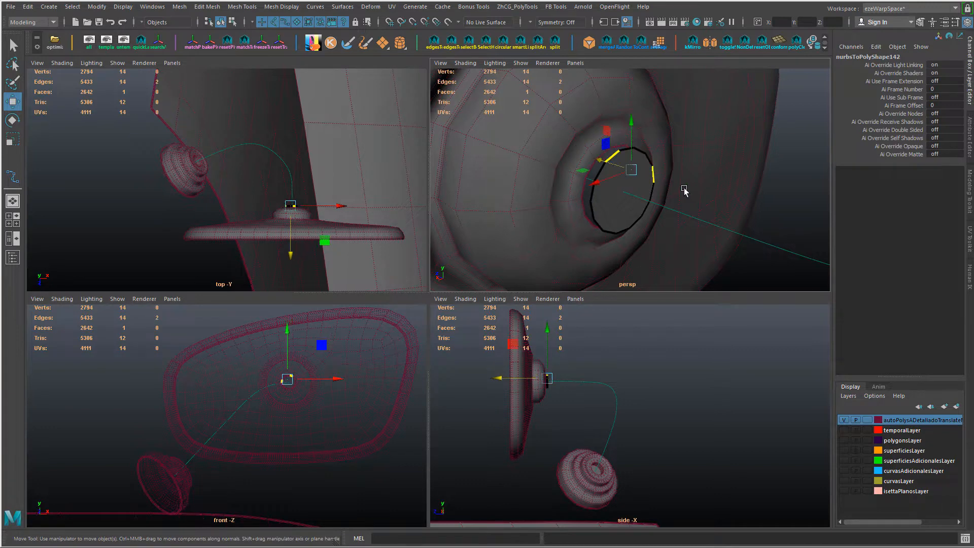
key("g")
double_click(621, 152)
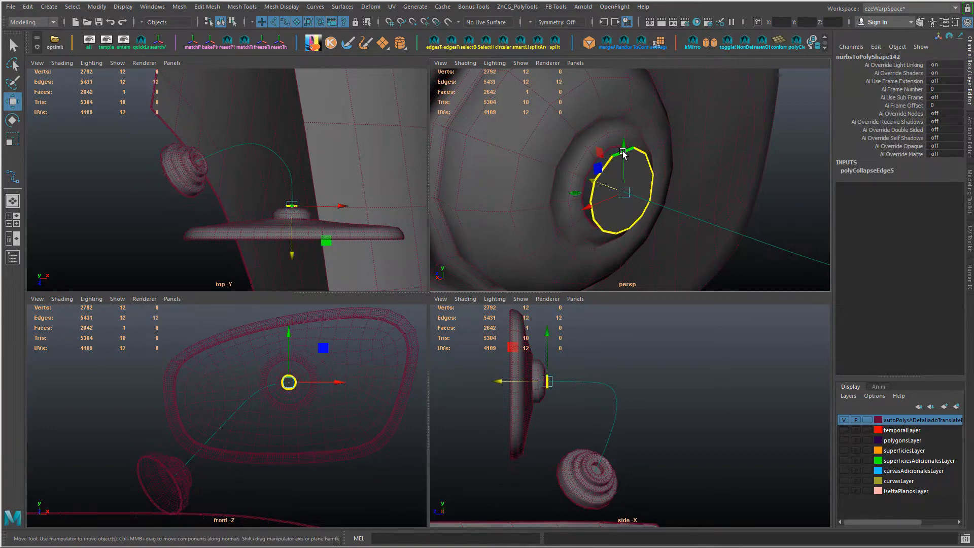
key("g")
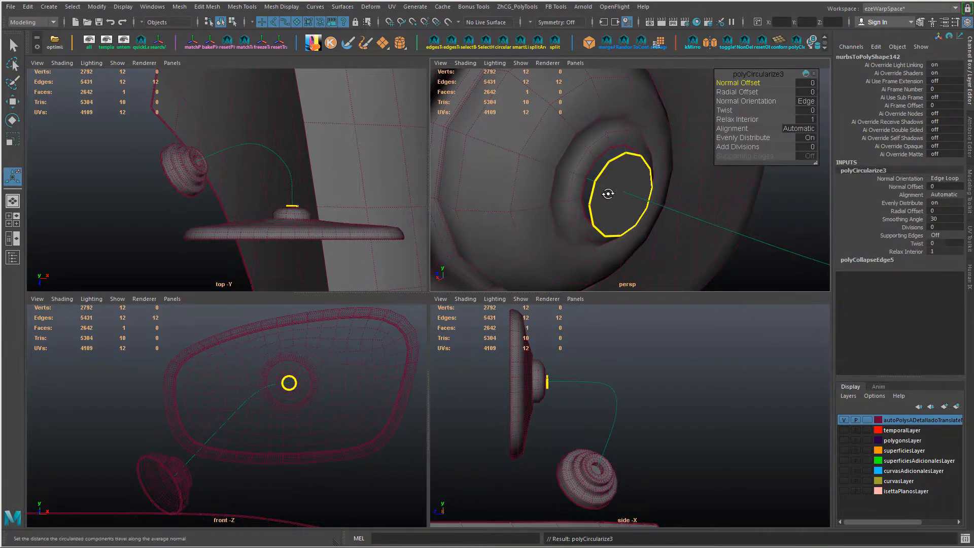
Step: Push the circularized face back into the recess of the mirror socket
left_click_drag(608, 194, 599, 196, "alt")
key("w")
mouse_move(535, 191)
left_mouse_down("alt")
mouse_move(565, 191)
mouse_move(550, 202)
left_mouse_up("alt")
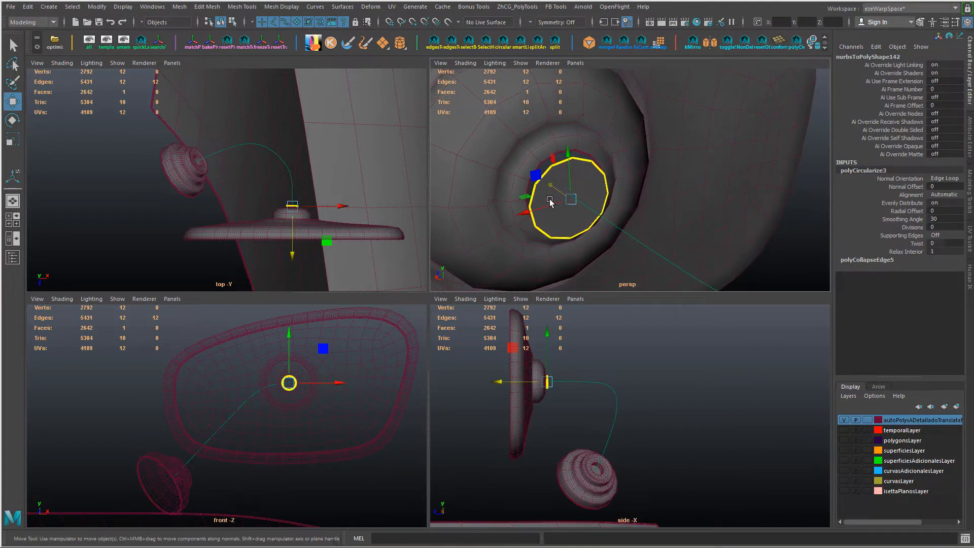
middle_click_drag(598, 222, 620, 239)
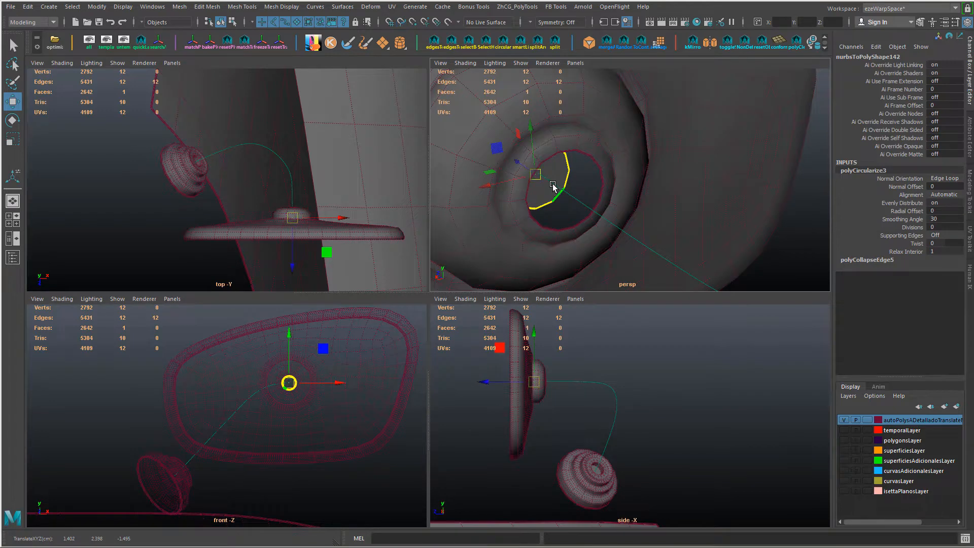
middle_click_drag(553, 187, 595, 215)
Step: Snap the circular face's loop onto the arm curve and scale it down slightly to fit the socket
key("c")
middle_click_drag(692, 277, 472, 180)
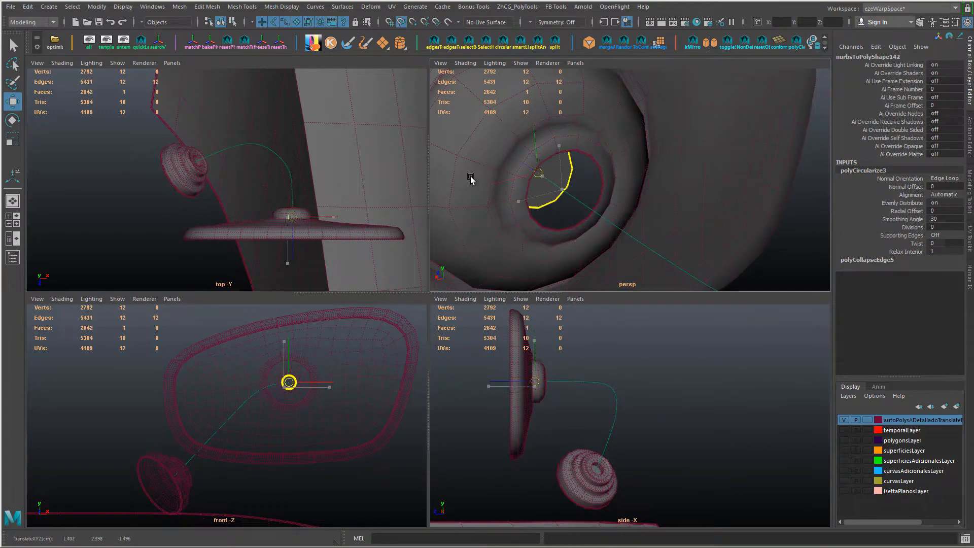
key("r")
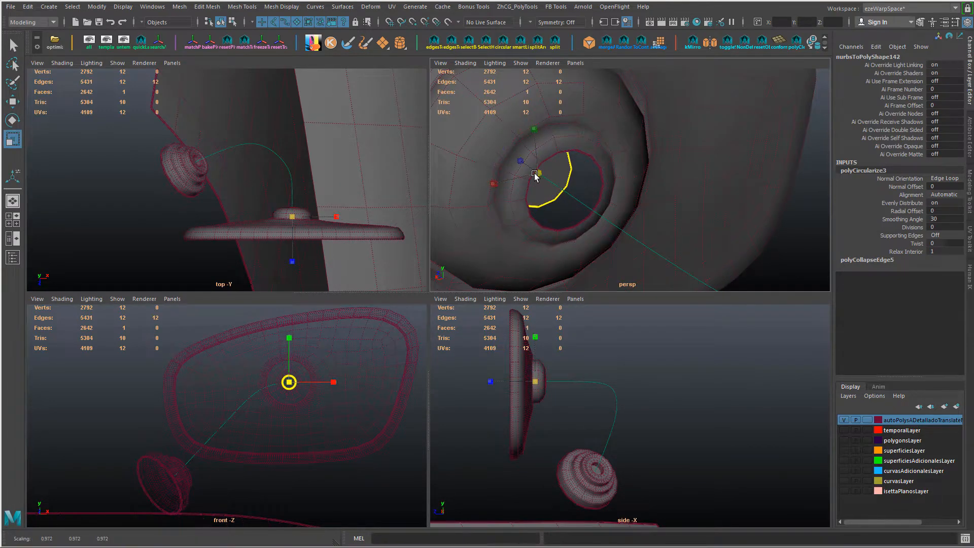
right_click_drag(592, 212, 577, 233, "alt")
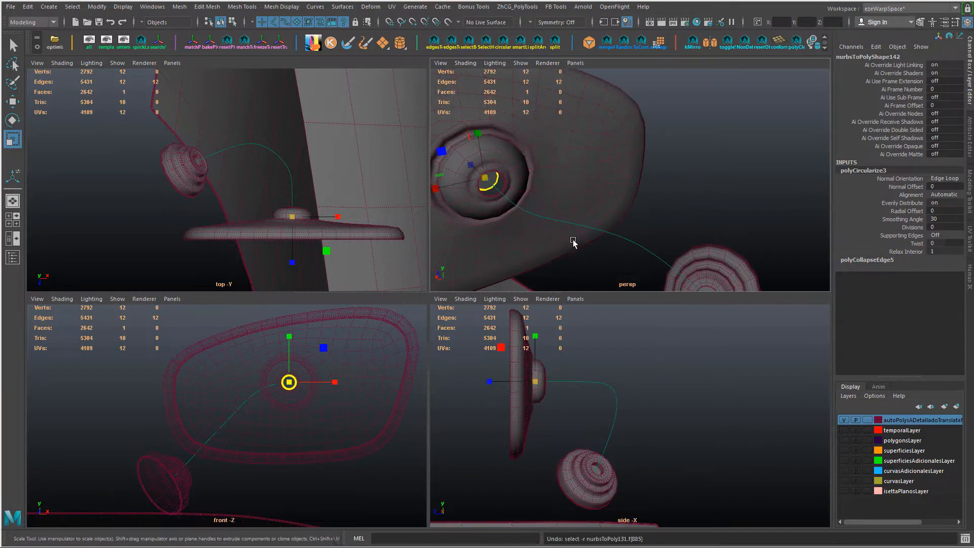
Step: Try to extrude the circular face's border edges together with the arm curve, and undo it
left_click_drag(574, 240, 644, 218, "alt")
left_click_drag(647, 217, 650, 245)
key("ctrl+e")
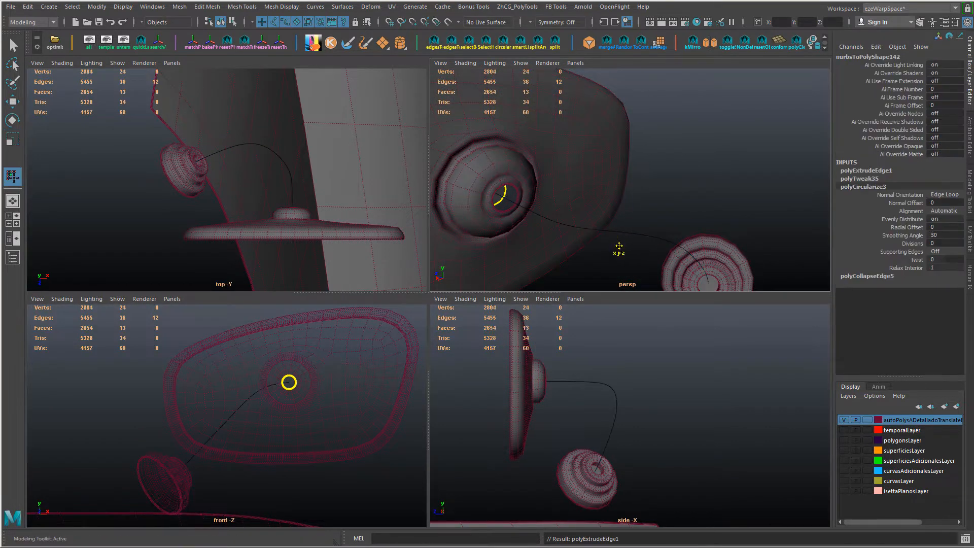
scroll(623, 247, "down", 3)
key("w")
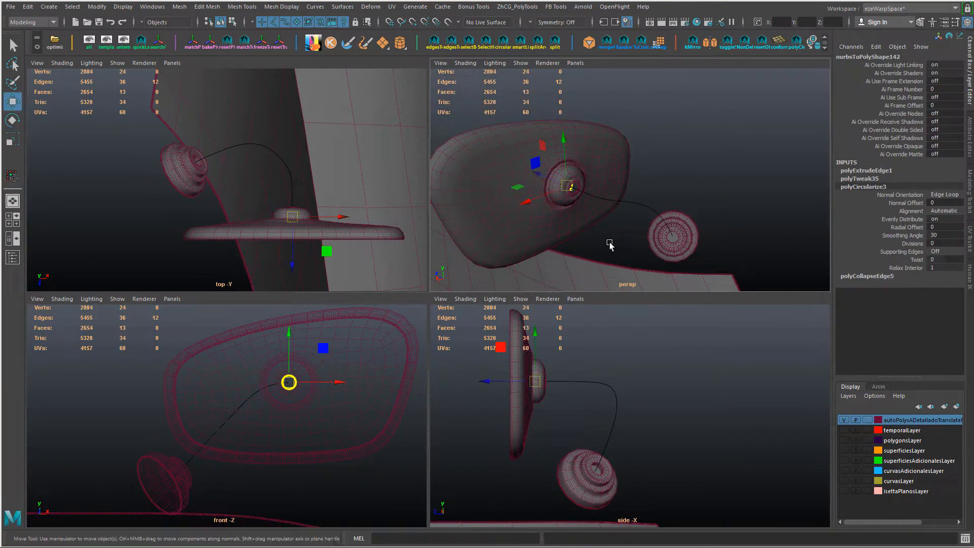
key("ctrl+z")
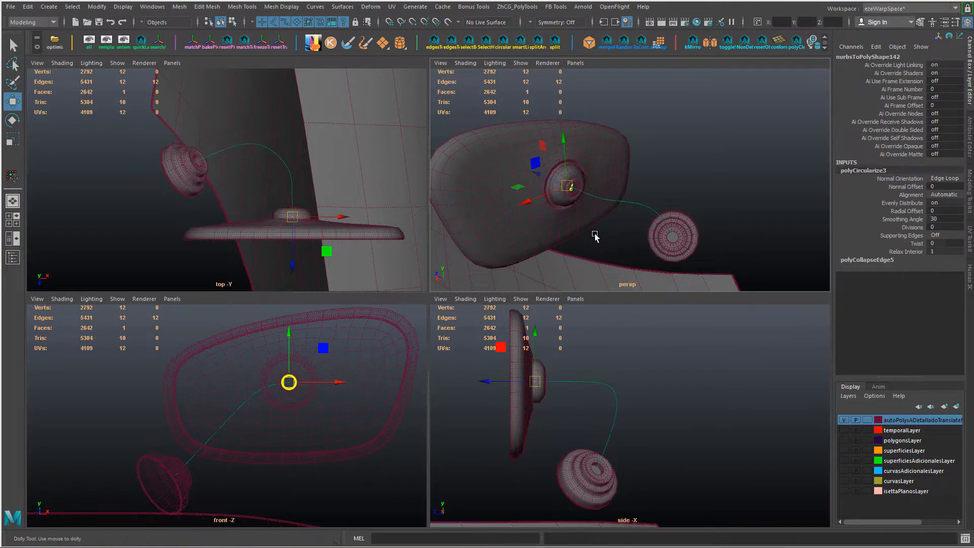
key("ctrl+z")
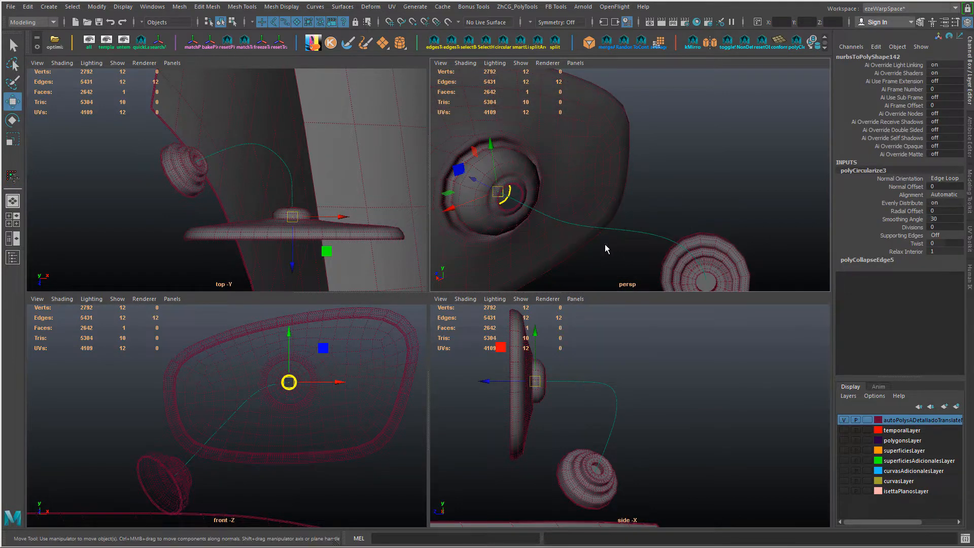
key("ctrl+z")
Step: Extrude the circular face along the arm curve to the round base, with 20 divisions
left_click(620, 234)
key("ctrl+e")
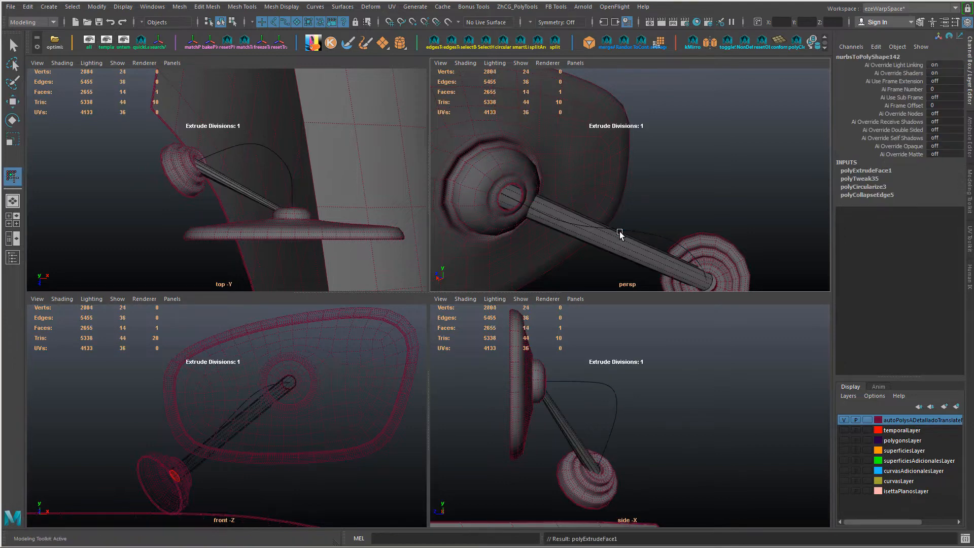
middle_click_drag(589, 194, 664, 184)
scroll(648, 218, "down", 5)
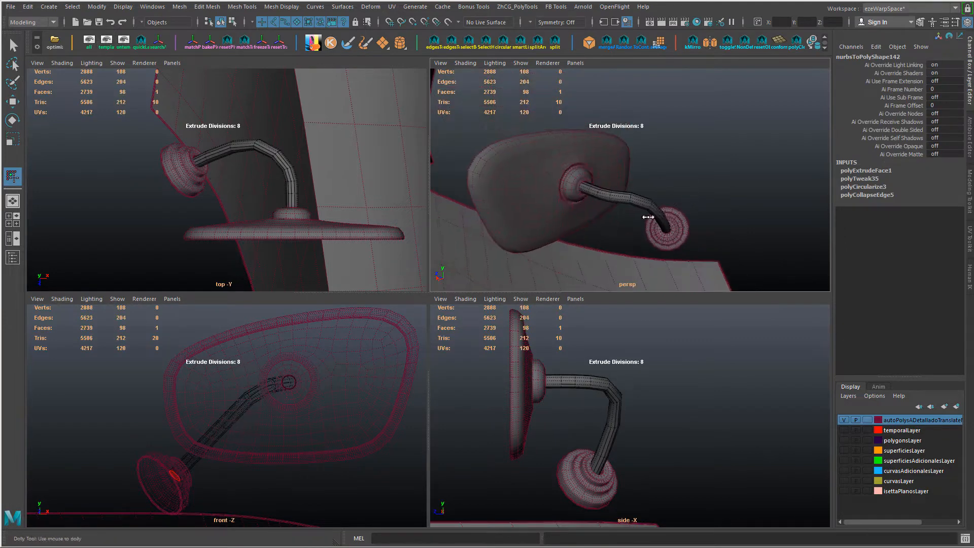
left_click_drag(648, 217, 609, 224, "alt")
scroll(610, 224, "up", 6)
scroll(679, 222, "down", 1)
middle_click_drag(579, 218, 695, 219)
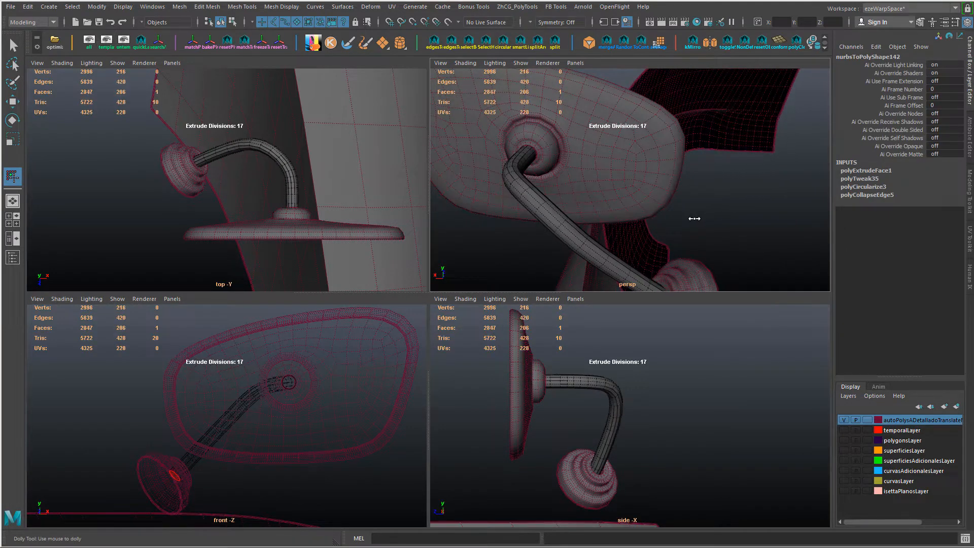
scroll(672, 218, "down", 3)
left_click_drag(673, 216, 755, 220, "alt")
left_click(867, 171)
key("w")
Step: Select the arm's path curve and rebuild it uniformly with 7 spans, keeping it cubic
right_click_drag(645, 192, 665, 213)
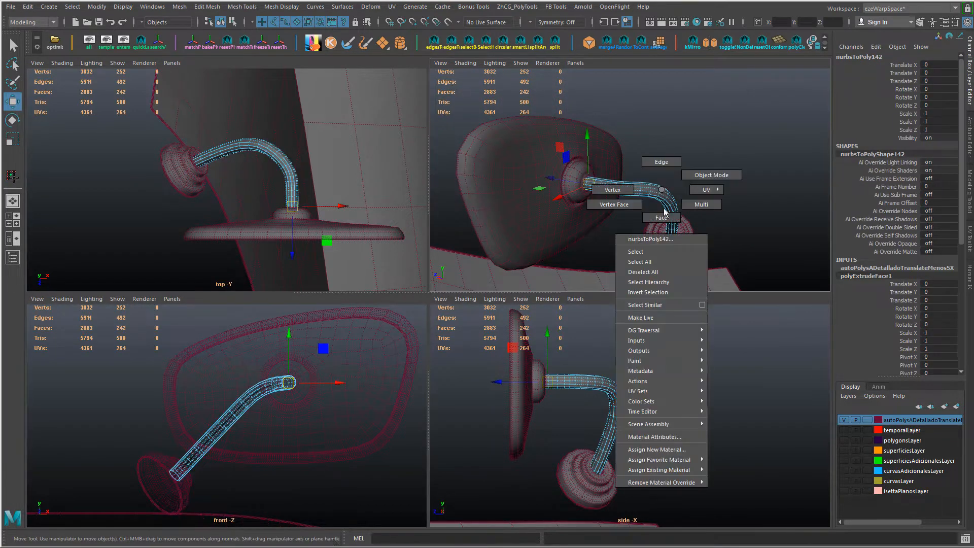
right_click_drag(659, 413, 740, 380)
scroll(673, 207, "up", 5)
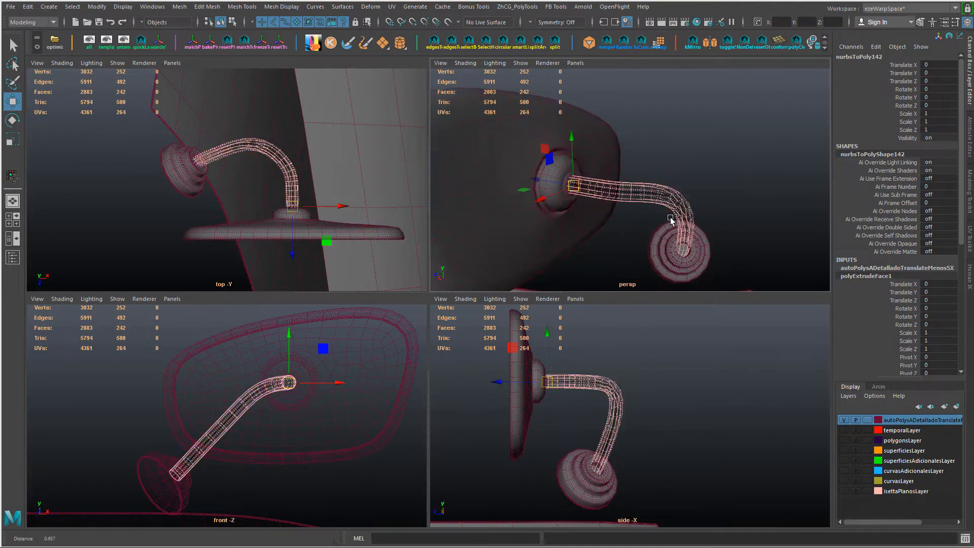
right_click_drag(674, 204, 698, 177)
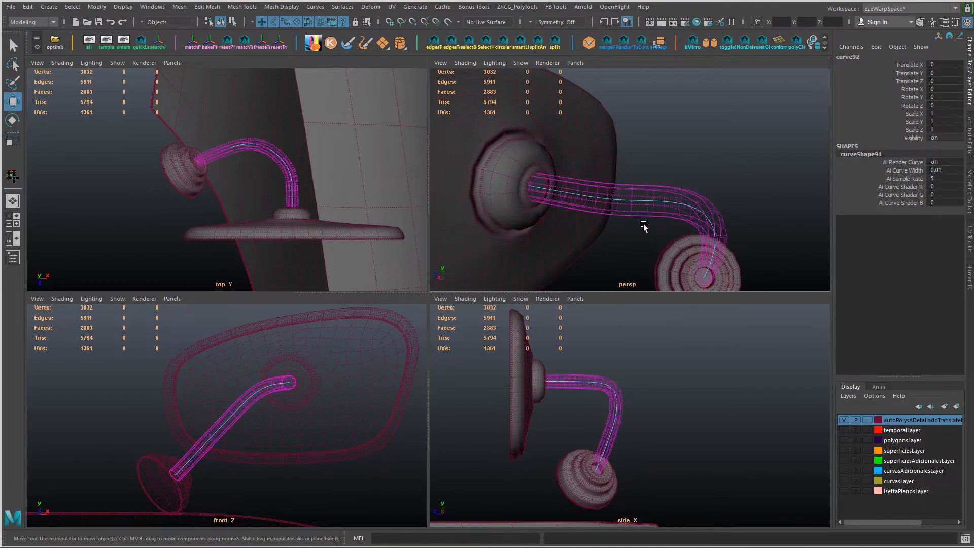
right_click_drag(675, 221, 640, 167, "shift")
left_click_drag(647, 86, 373, 37)
type("7")
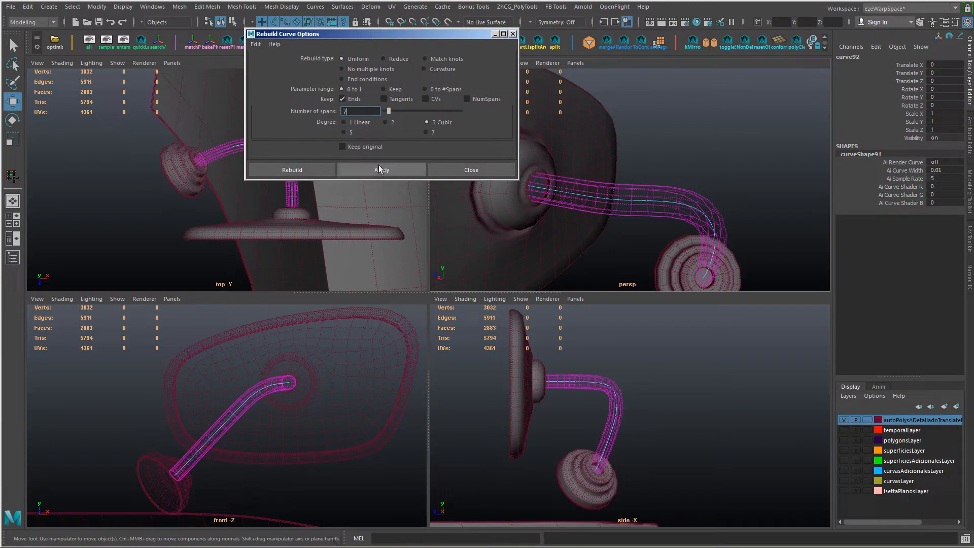
left_click_drag(735, 229, 521, 76, "alt")
key("5")
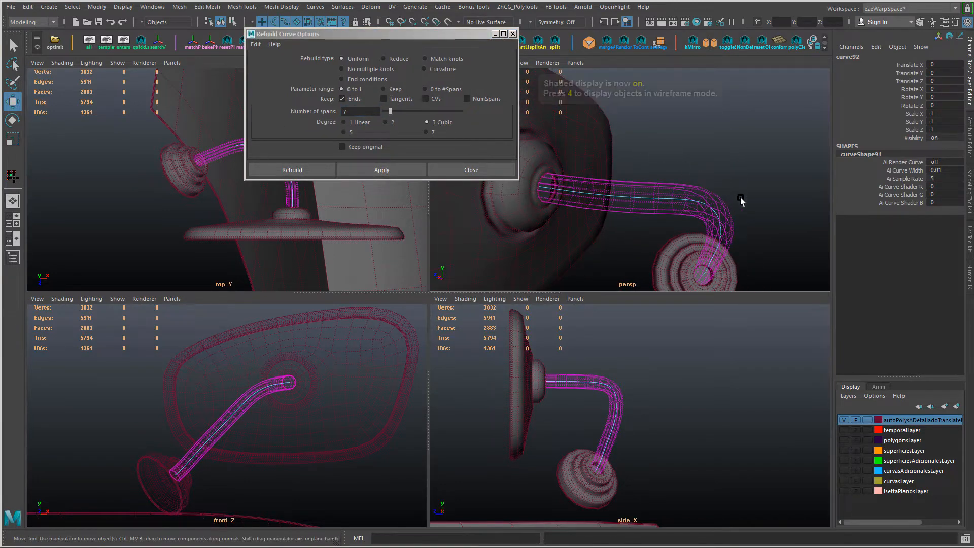
Step: Examine the extruded arm's shape and bends in all four views, with its path curve selected
left_click(735, 168)
mouse_move(681, 189)
right_mouse_down()
mouse_move(681, 363)
mouse_move(740, 383)
right_mouse_up()
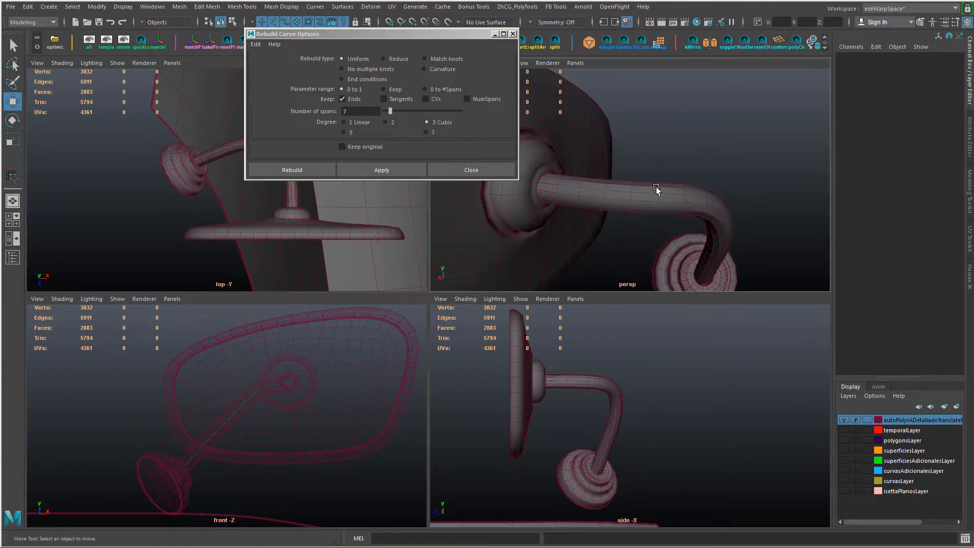
left_click_drag(657, 190, 655, 162, "alt")
left_click_drag(652, 132, 654, 231)
left_click_drag(396, 34, 359, 12)
middle_click_drag(315, 213, 244, 243, "alt")
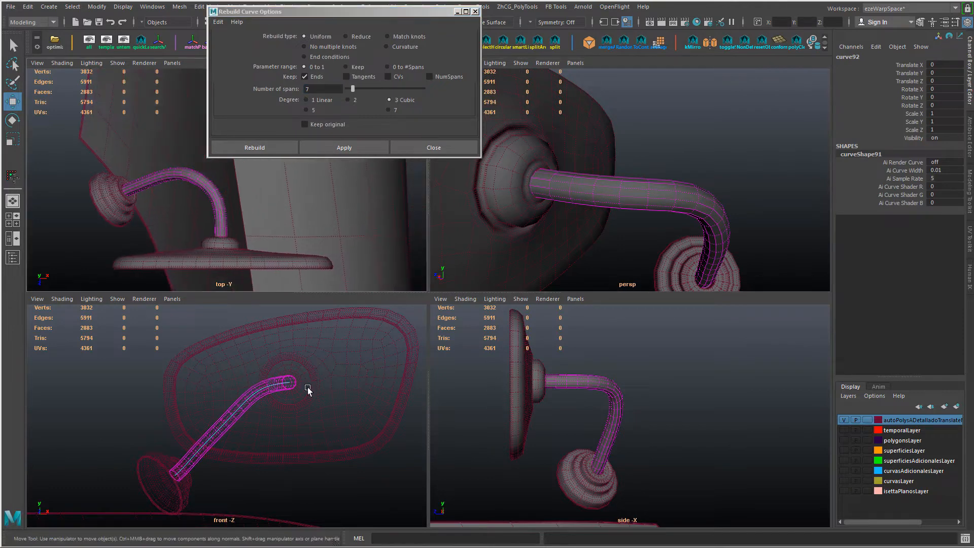
right_click_drag(308, 388, 333, 396, "alt")
key("5")
key("4")
mouse_move(705, 399)
middle_mouse_down("alt")
mouse_move(763, 396)
mouse_move(736, 399)
middle_mouse_up("alt")
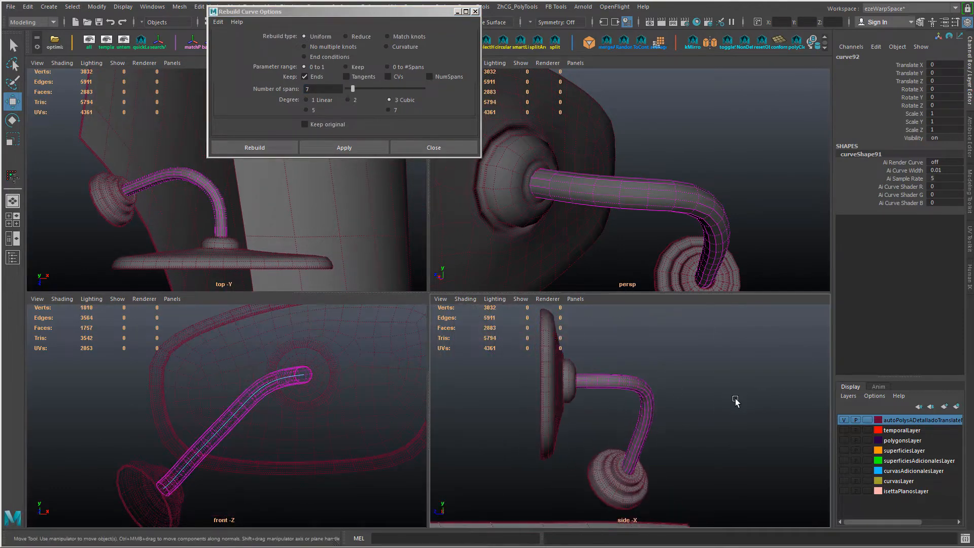
left_click_drag(594, 244, 588, 213, "alt")
Step: Try rebuilding the arm's path curve with 10 spans
left_click_drag(328, 88, 238, 87)
type("10")
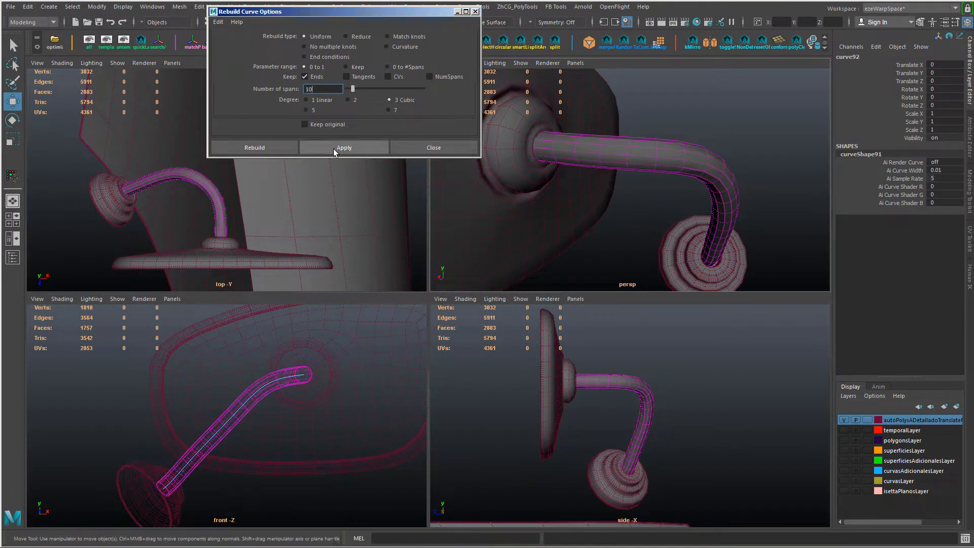
left_click(336, 149)
left_click_drag(678, 213, 721, 230, "alt")
left_click(366, 148)
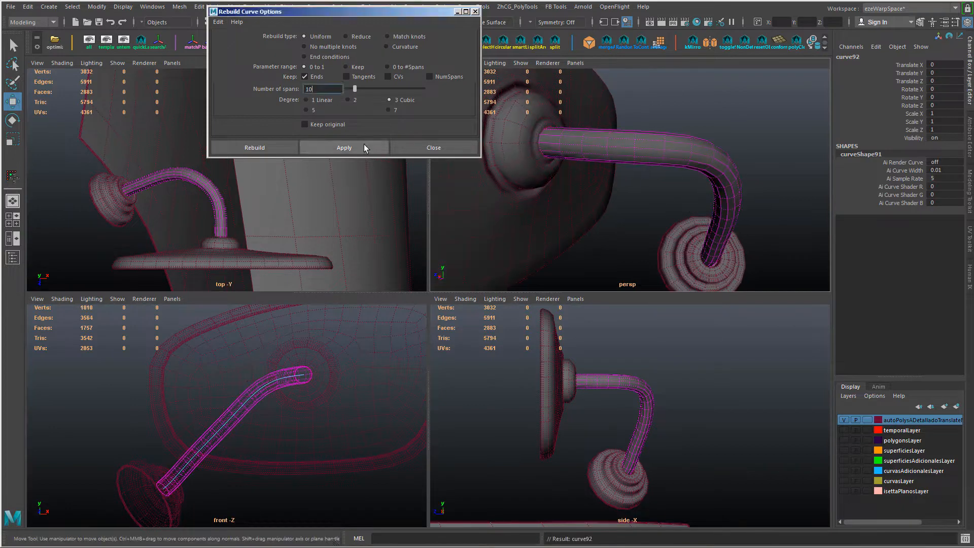
Step: Try rebuilding the arm's path curve with 28 spans, and undo the recent rebuilds
left_click_drag(620, 204, 592, 206, "alt")
left_click_drag(355, 88, 369, 89)
left_click(360, 143)
left_click_drag(583, 195, 606, 232, "alt")
key("4")
right_click_drag(606, 232, 626, 239, "alt")
key("ctrl+z")
key("ctrl+z")
key("ctrl+z")
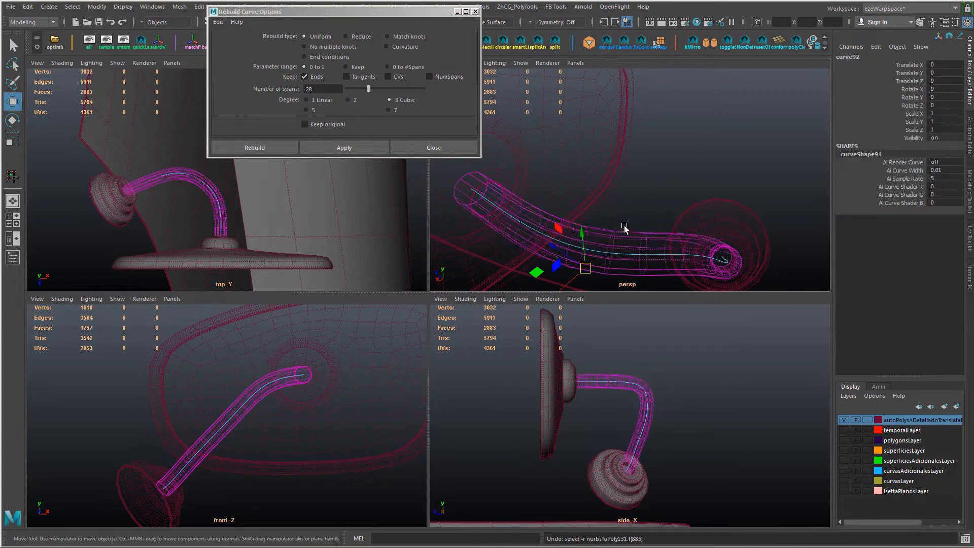
Step: Rebuild the arm's path curve with 7 spans again, with shaded display in the perspective view
key("5")
left_click_drag(637, 235, 685, 157, "alt")
mouse_move(696, 134)
right_mouse_down()
mouse_move(687, 299)
mouse_move(773, 331)
right_mouse_up()
left_click_drag(702, 182, 680, 217)
double_click(323, 87)
type("7")
left_click(374, 150)
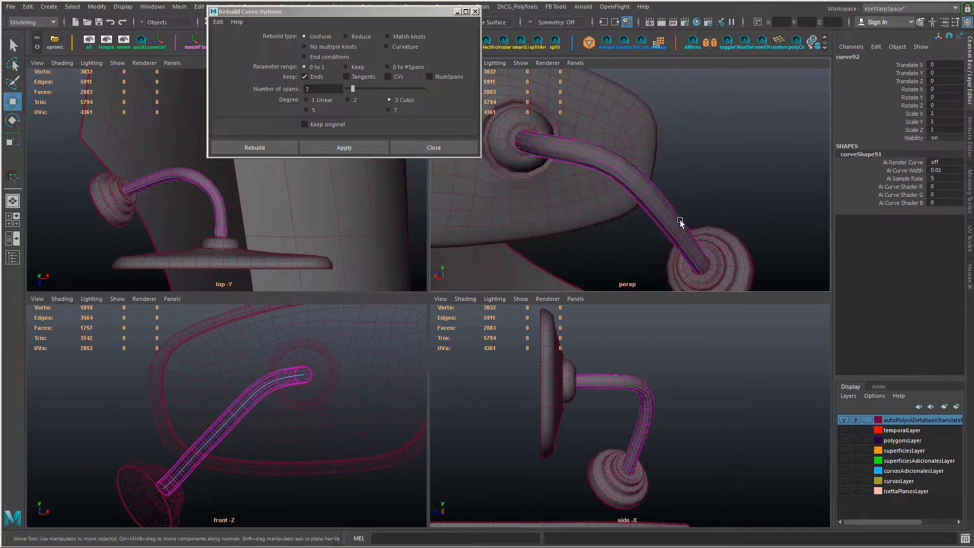
Step: Open the enlarged taper curve graph of the arm's face extrusion and close the Rebuild Curve options
key("ctrl+a")
left_click(845, 54)
left_click(933, 227)
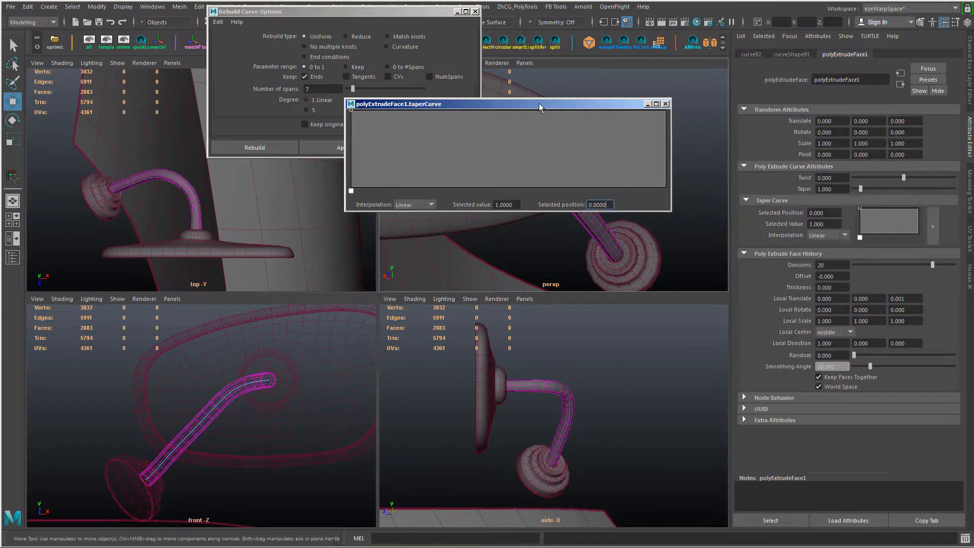
left_click_drag(385, 102, 155, 189)
left_click(476, 11)
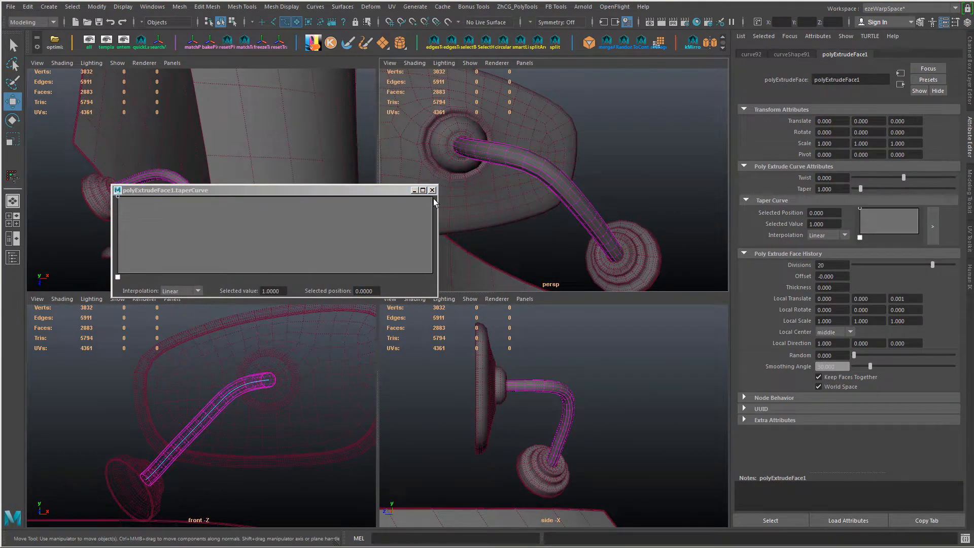
Step: Lower the taper curve's end to about 0.51, and add a mid-length dip and a point about 0.81 at position 0.83
left_click_drag(433, 198, 438, 238)
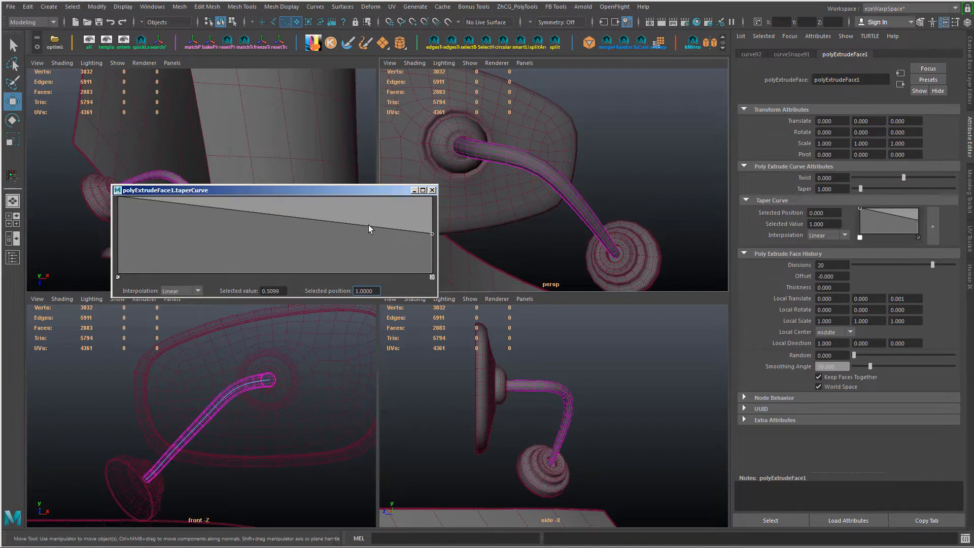
left_click_drag(311, 223, 284, 241)
left_click_drag(375, 228, 377, 201)
scroll(516, 202, "down", 3)
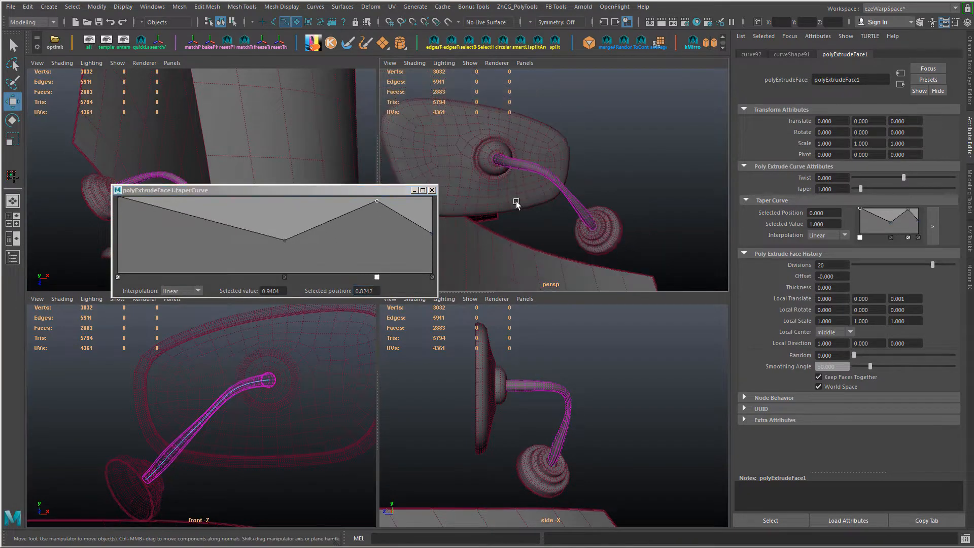
left_click_drag(515, 201, 477, 199, "alt")
scroll(477, 199, "up", 2)
left_click_drag(377, 202, 377, 212)
Step: Try Smooth interpolation on the taper point near the end, then remove that point and raise the end value to 1
left_click(175, 291)
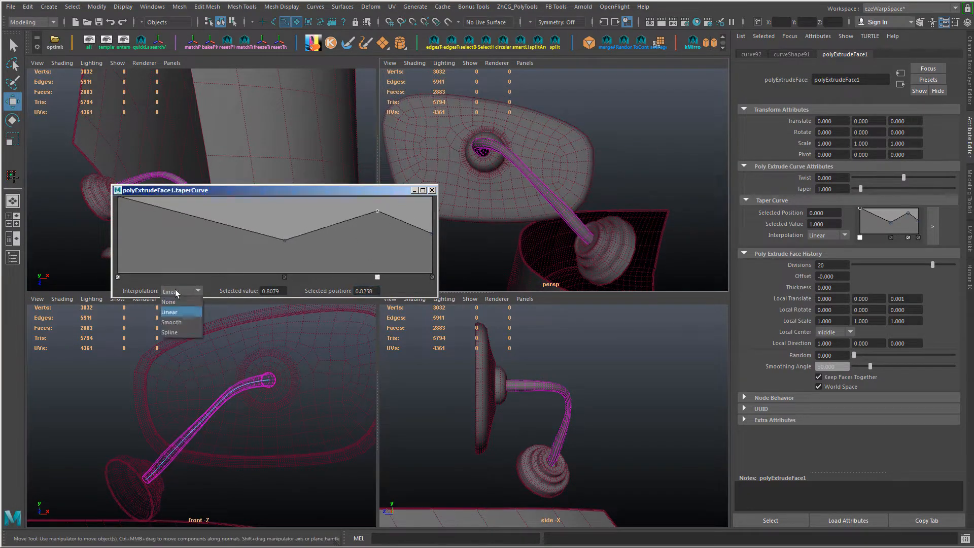
left_click(171, 323)
left_click_drag(432, 233, 452, 194)
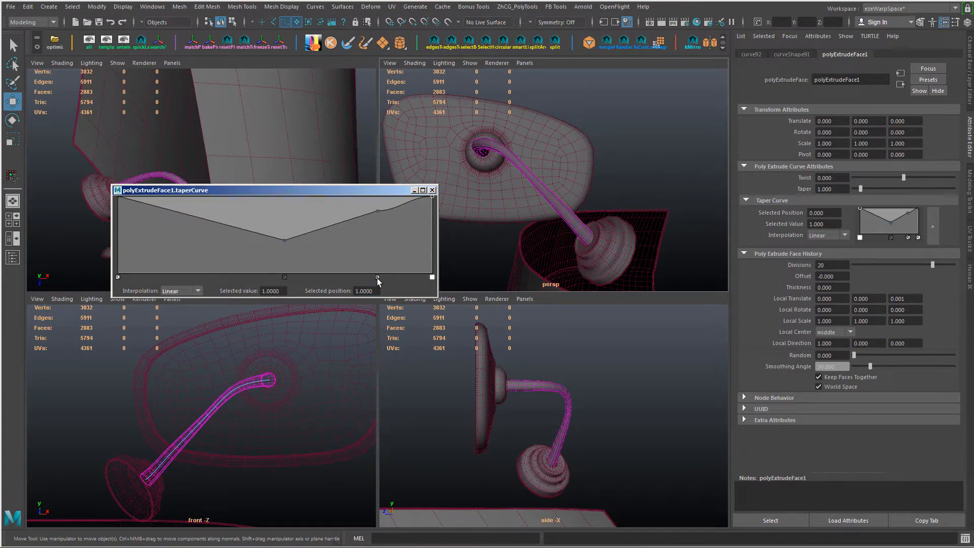
Step: Set the taper curve's first point to Spline interpolation and move the dip to about 0.54 at position 0.60
left_click(181, 291)
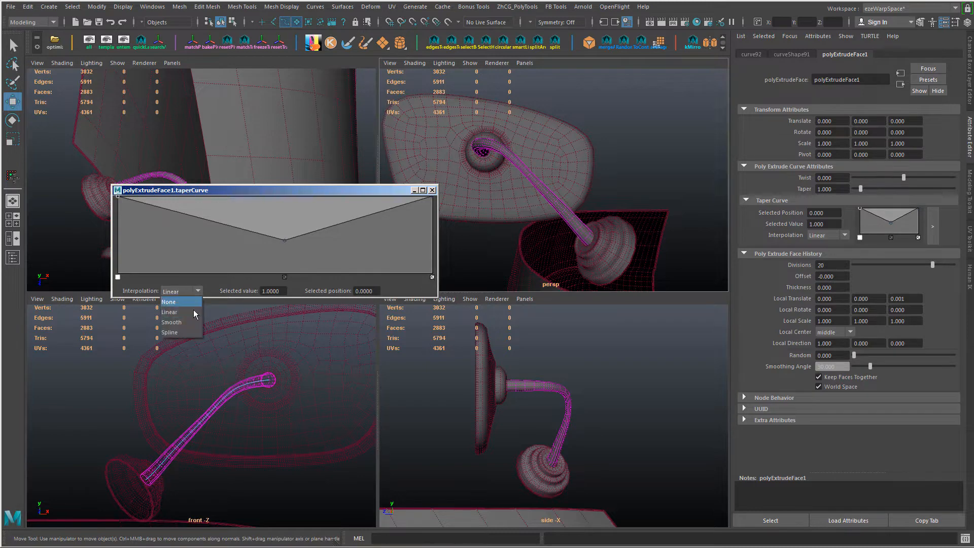
left_click(188, 332)
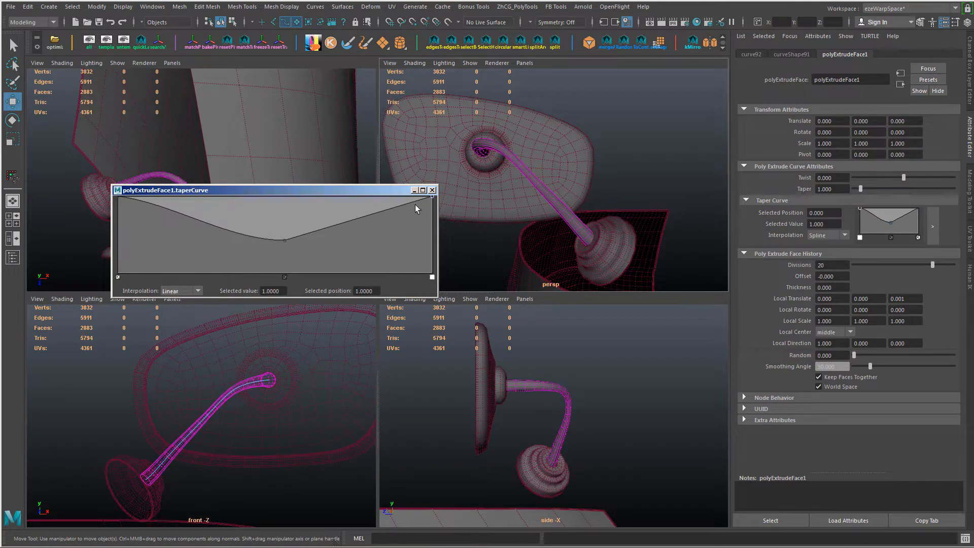
left_click(179, 291)
left_click_drag(521, 193, 569, 228, "alt")
left_click_drag(285, 240, 306, 230)
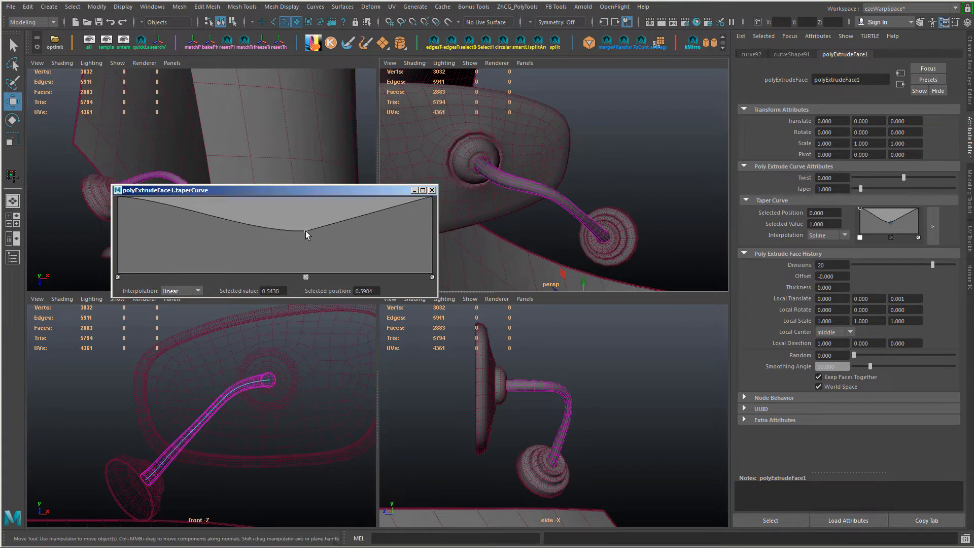
Step: Add taper points about 0.93 at position 0.19 and 0.66 at 0.42, and place the dip about 0.54 at position 0.51
left_click(186, 205)
left_click_drag(186, 205, 176, 201)
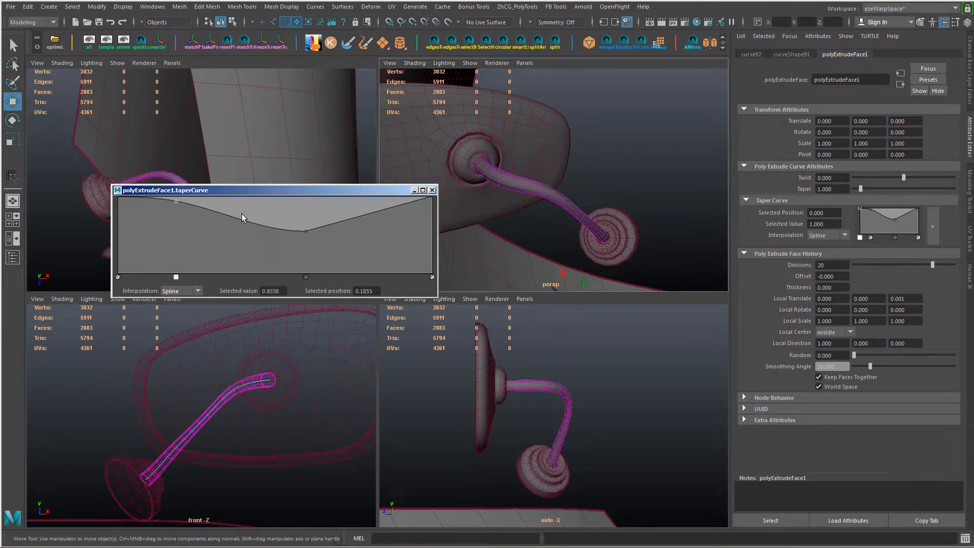
left_click_drag(306, 230, 247, 231)
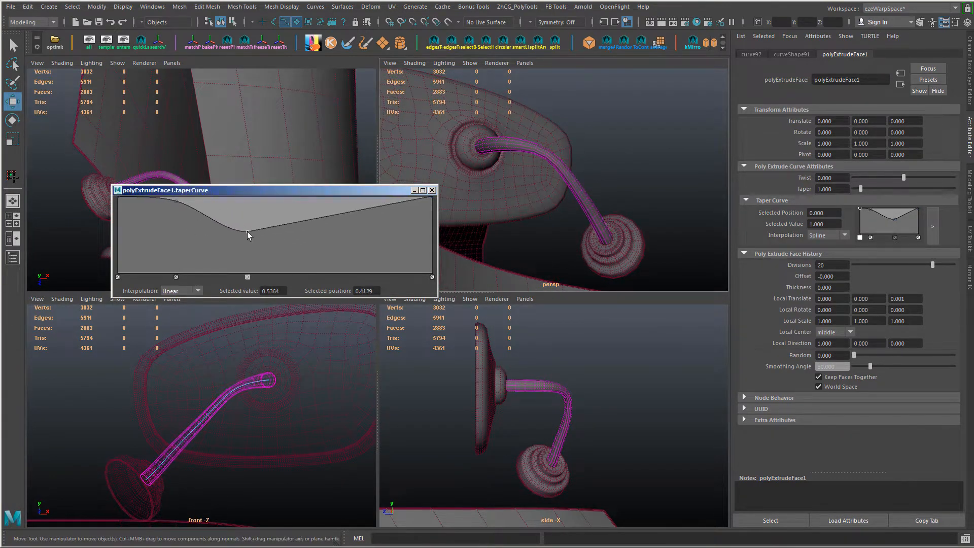
left_click_drag(583, 227, 533, 229, "alt")
left_click_drag(248, 232, 277, 230)
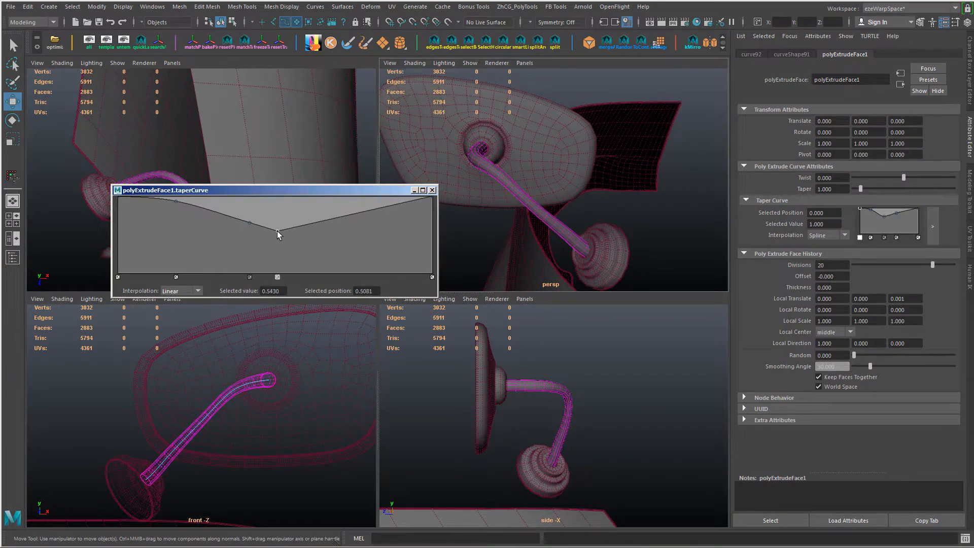
Step: Set Spline interpolation on the taper curve's lowest point and on the point just before it
left_click(183, 290)
left_click(175, 335)
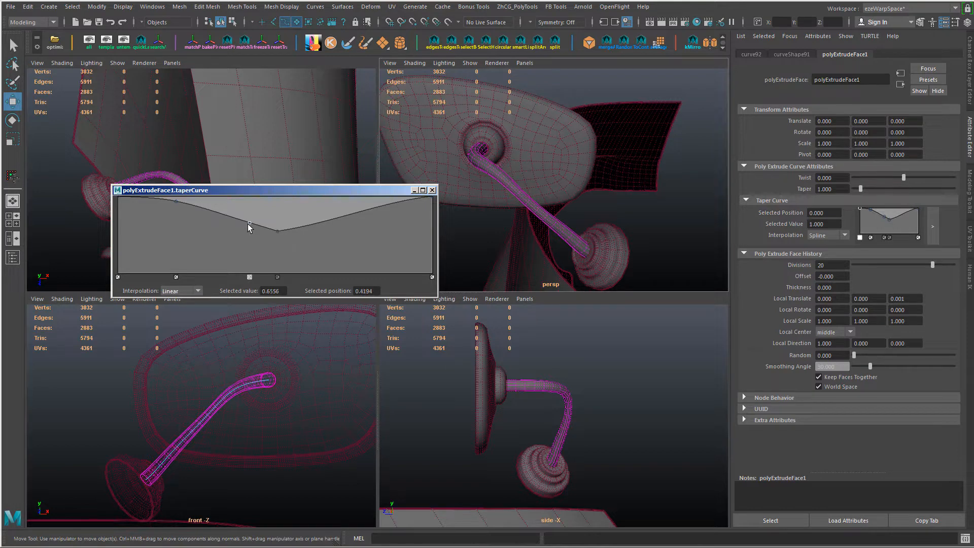
left_click(183, 291)
left_click(175, 333)
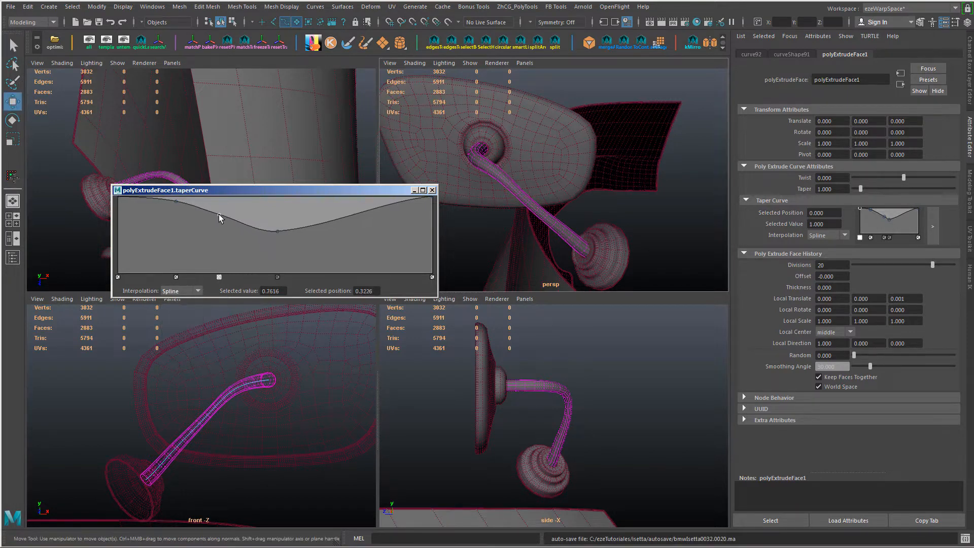
Step: Move the point before the dip to about position 0.34, and add points about 0.97 at position 0.84 and 0.46 at 0.49
left_click_drag(219, 215, 225, 217)
left_click_drag(369, 204, 383, 198)
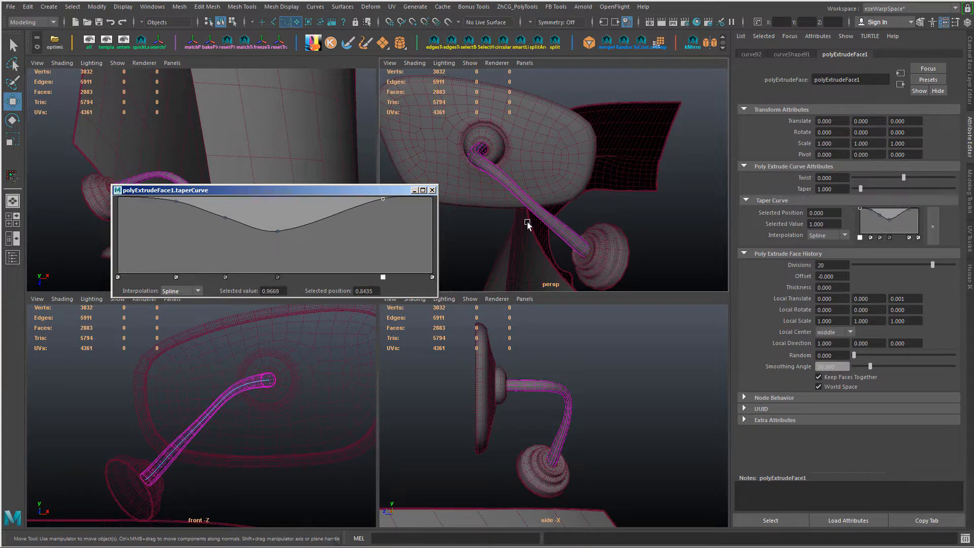
left_click_drag(528, 222, 583, 236, "alt")
left_click(272, 238)
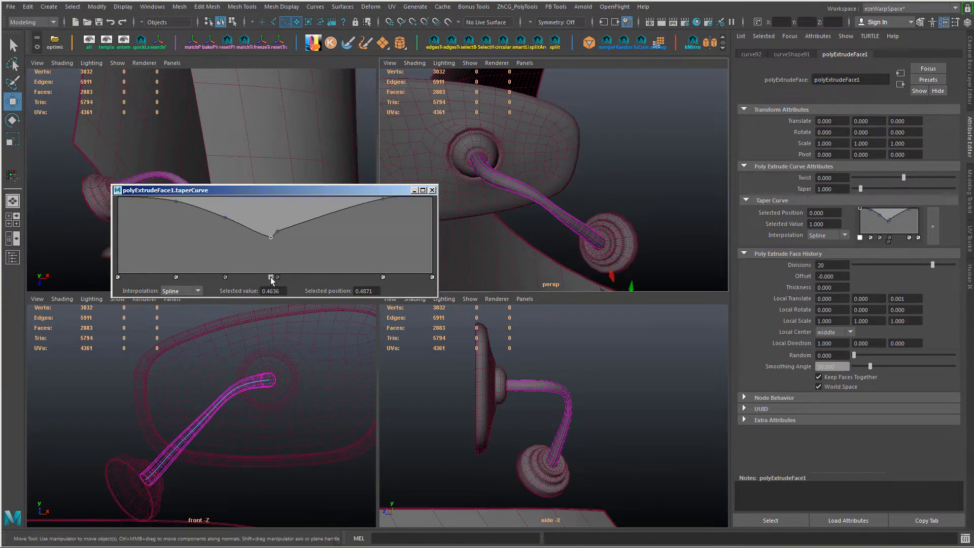
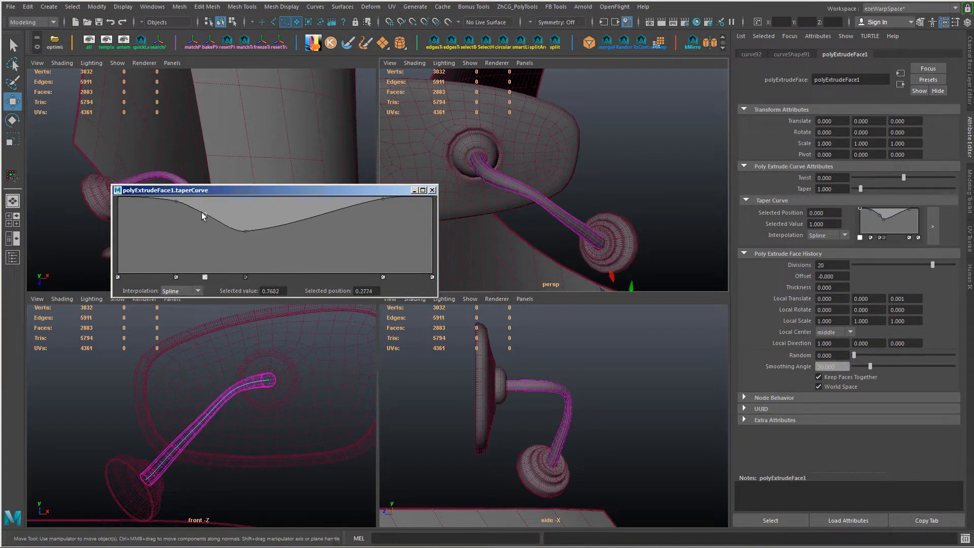
Step: Reshape the mirror arm extrusion's taper curve into a shallower dip, placing the point before it at value 0.8609 and position 0.2452
left_click_drag(202, 212, 251, 224)
left_click_drag(600, 241, 634, 215, "alt")
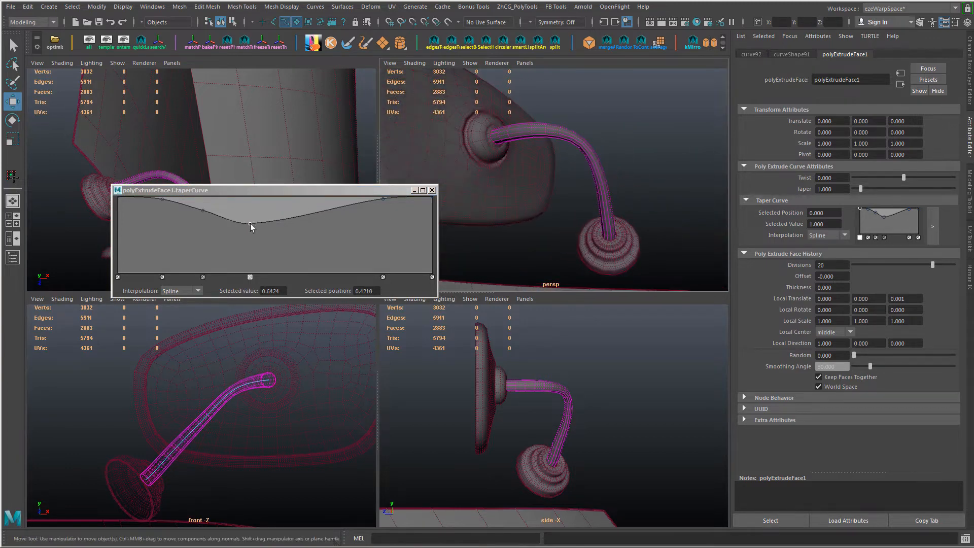
left_click_drag(250, 224, 187, 205)
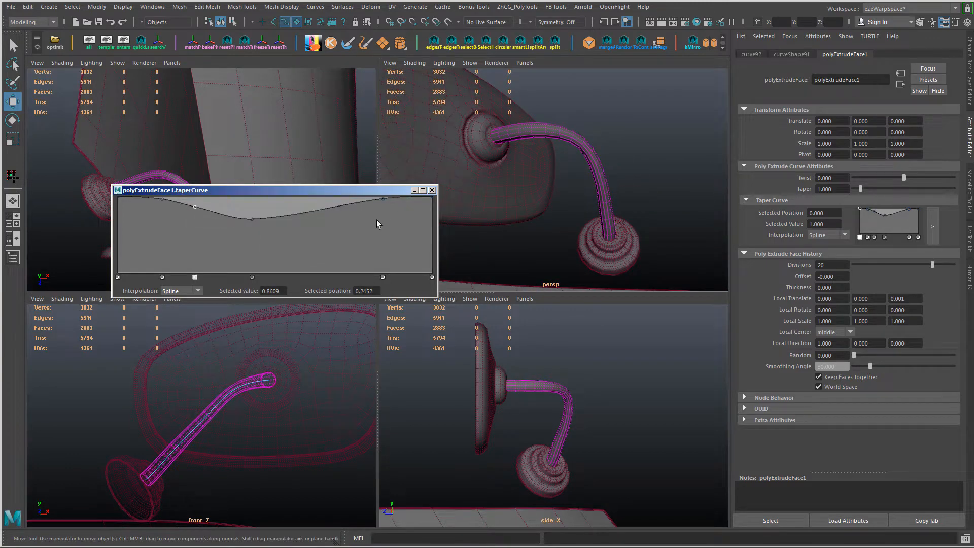
mouse_move(384, 200)
left_mouse_down()
mouse_move(546, 254)
mouse_move(384, 200)
left_mouse_up()
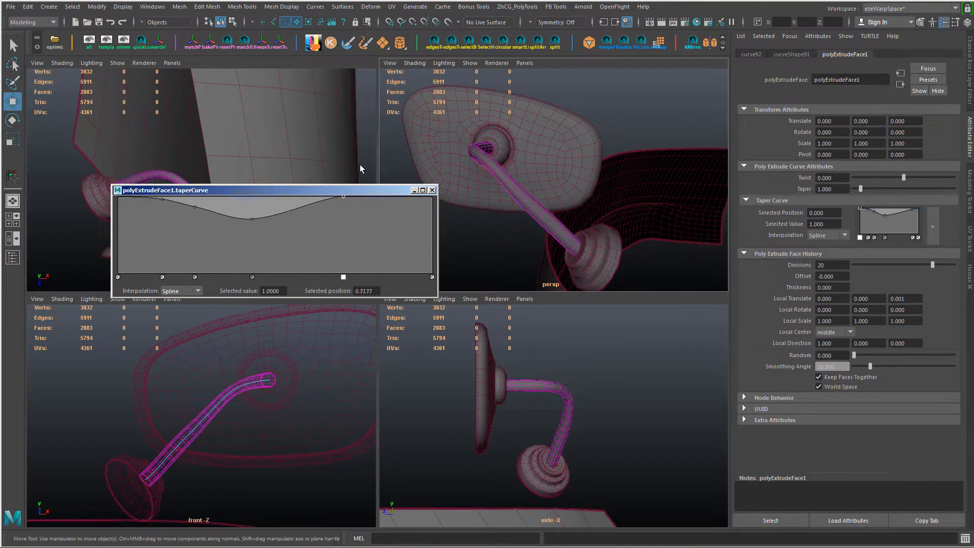
Step: Place the taper curve's point near its end at value 0.9404 and position 0.9226, and delete the point just before the dip
left_click_drag(360, 164, 405, 200)
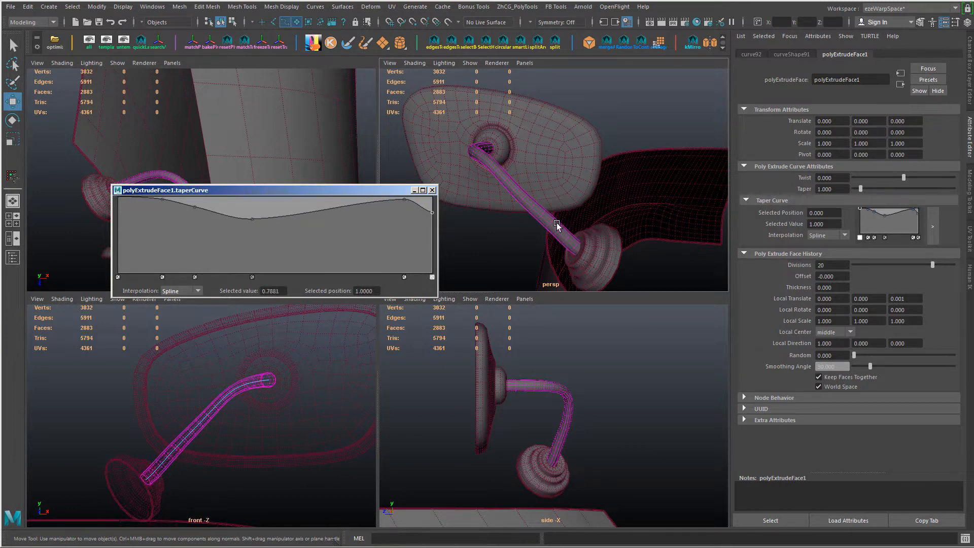
mouse_move(557, 223)
left_mouse_down("alt")
mouse_move(581, 215)
mouse_move(523, 222)
mouse_move(555, 221)
left_mouse_up("alt")
key("ctrl+z")
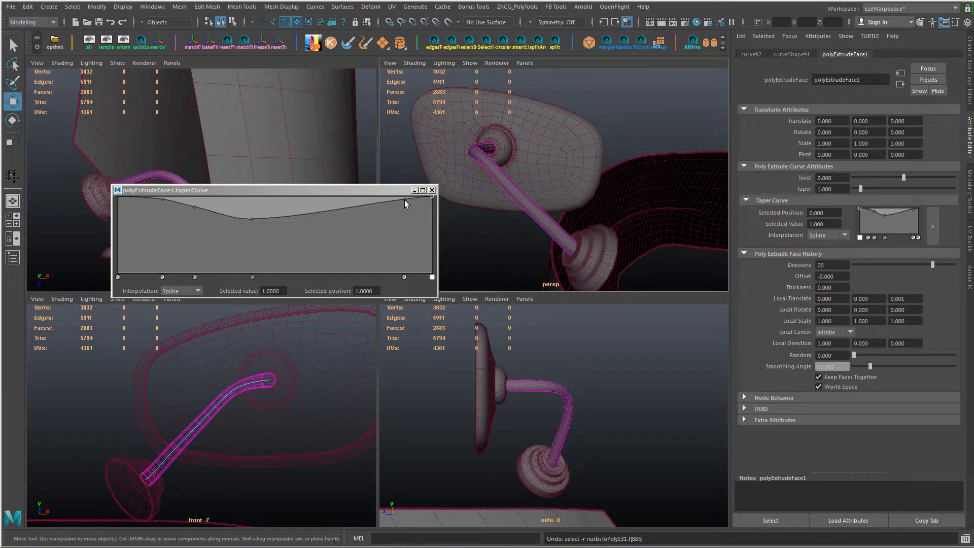
left_click(409, 201)
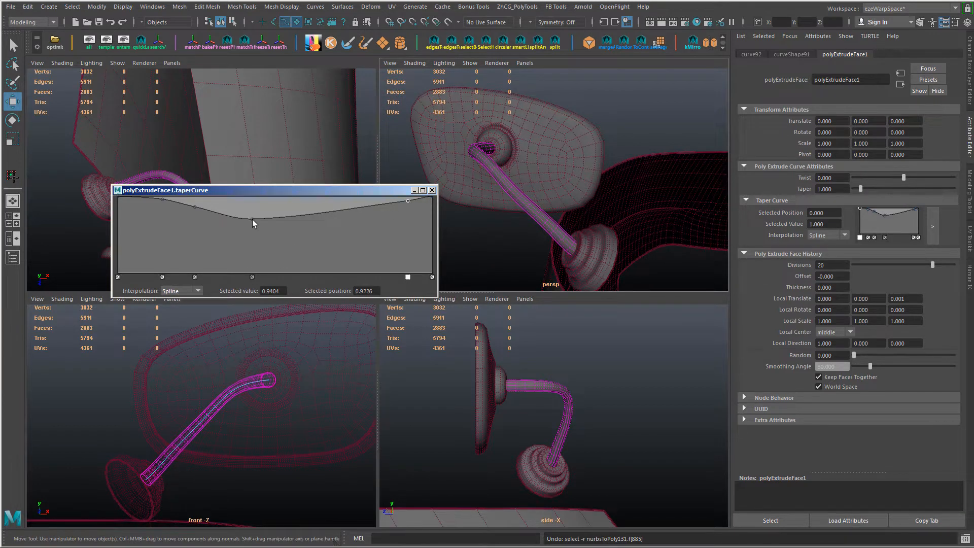
left_click(195, 277)
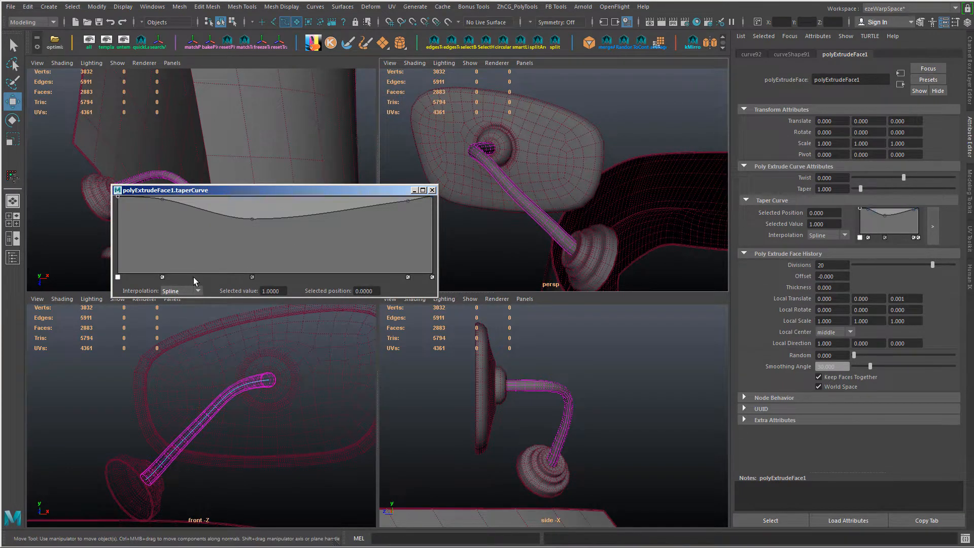
Step: Move the taper curve's dip to value 0.7483 at position 0.2887 and the preceding point to 0.9404 at position 0.1161
mouse_move(502, 242)
left_mouse_down("alt")
mouse_move(567, 242)
mouse_move(611, 229)
left_mouse_up("alt")
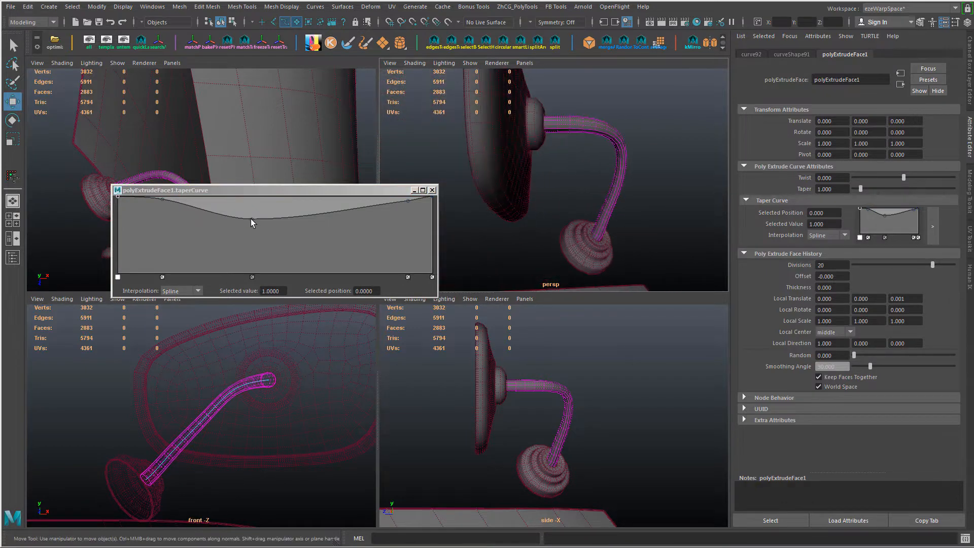
left_click_drag(552, 214, 432, 241, "alt")
left_click_drag(252, 218, 208, 215)
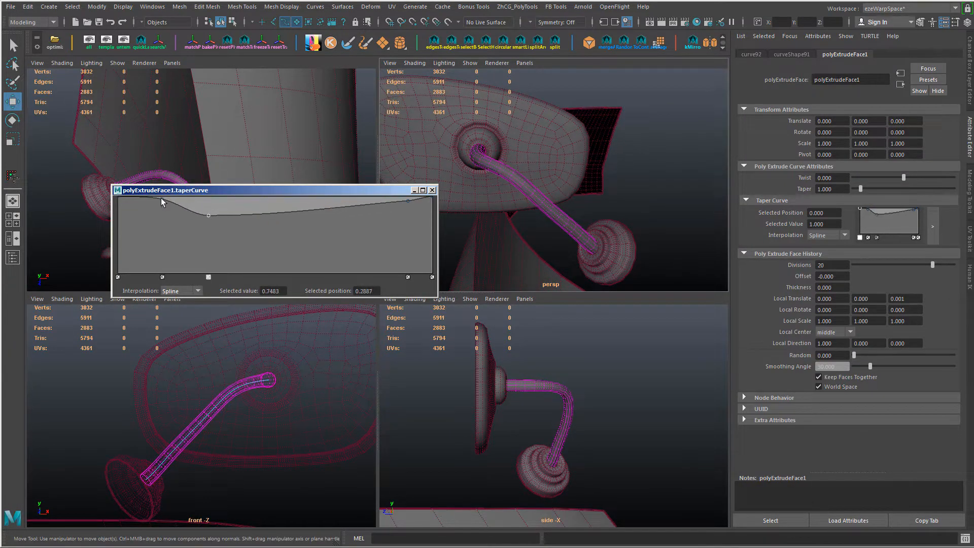
left_click(159, 204)
left_click_drag(552, 209, 609, 264, "alt")
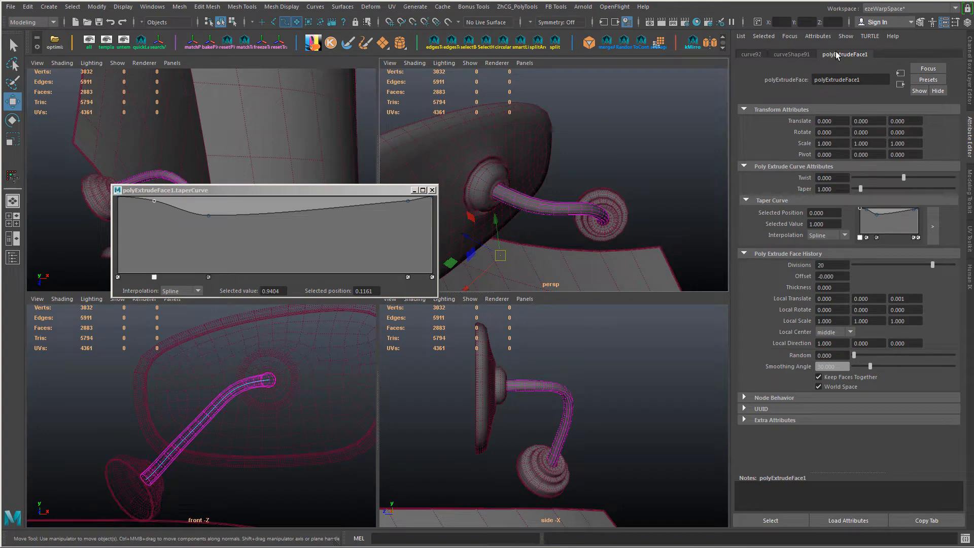
Step: Select the mirror arm mesh and set the divisions of its polyExtrudeFace1 input to 25
key("ctrl+a")
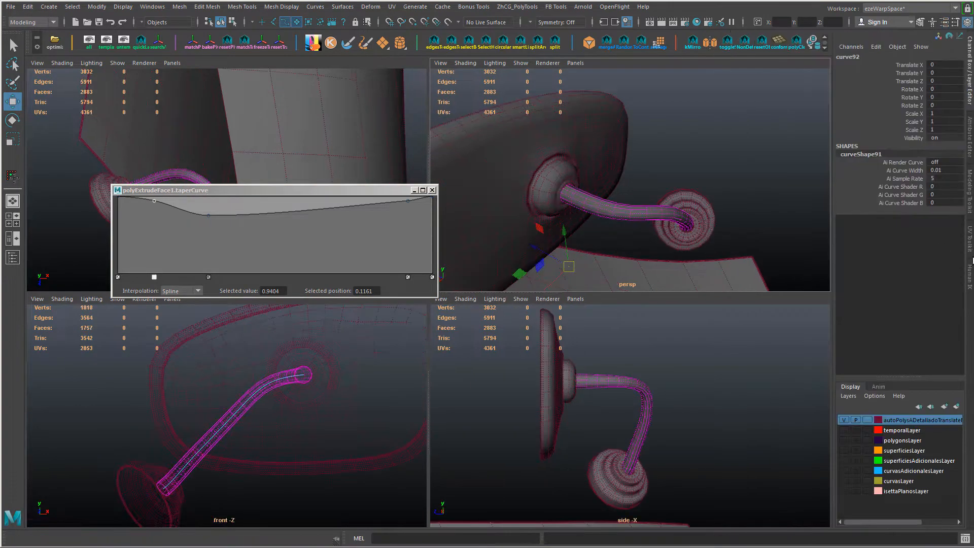
right_click_drag(639, 216, 641, 286)
left_click(652, 213)
left_click_drag(880, 275, 881, 283)
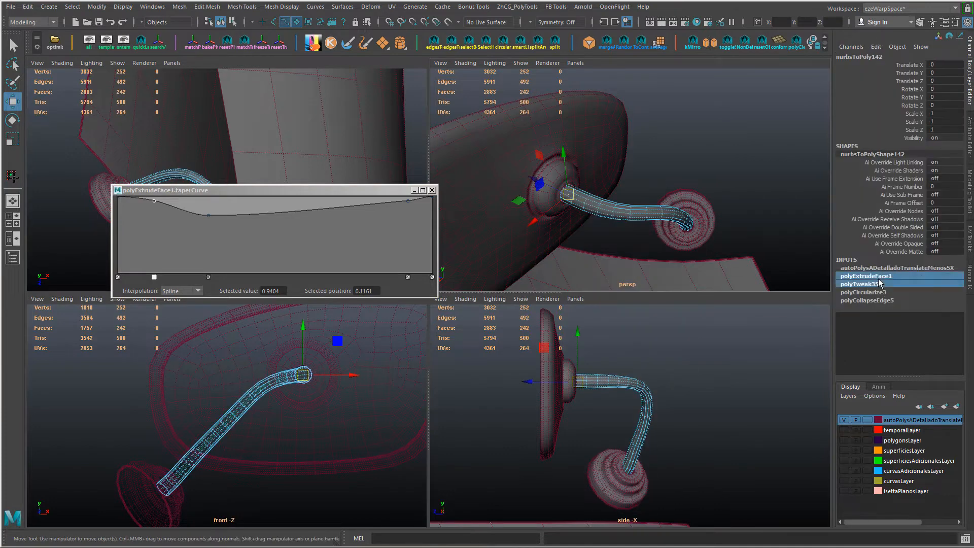
left_click(884, 277)
left_click(883, 276)
left_click(882, 275)
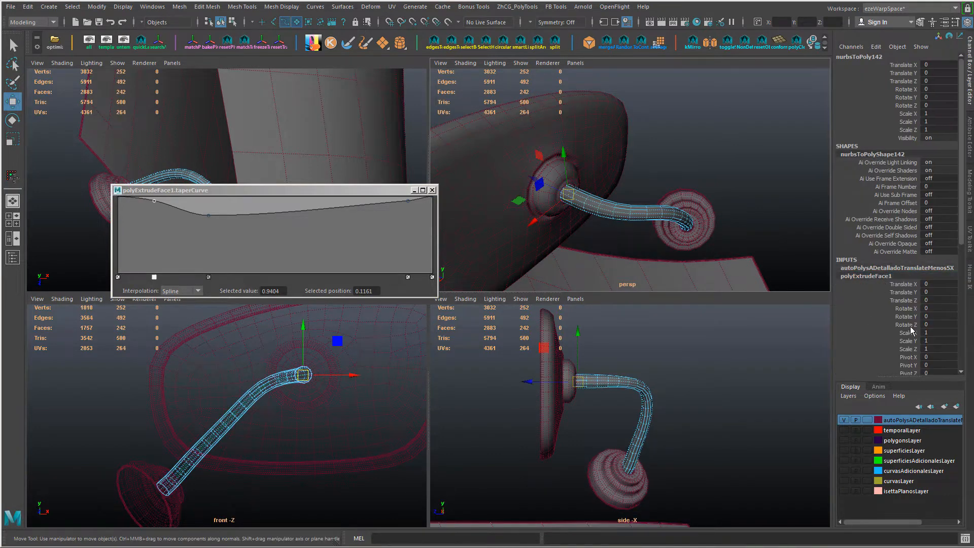
scroll(934, 343, "down", 5)
left_click(906, 299)
middle_click_drag(766, 256, 687, 254)
left_click_drag(688, 254, 613, 257, "alt")
middle_click_drag(614, 256, 677, 257)
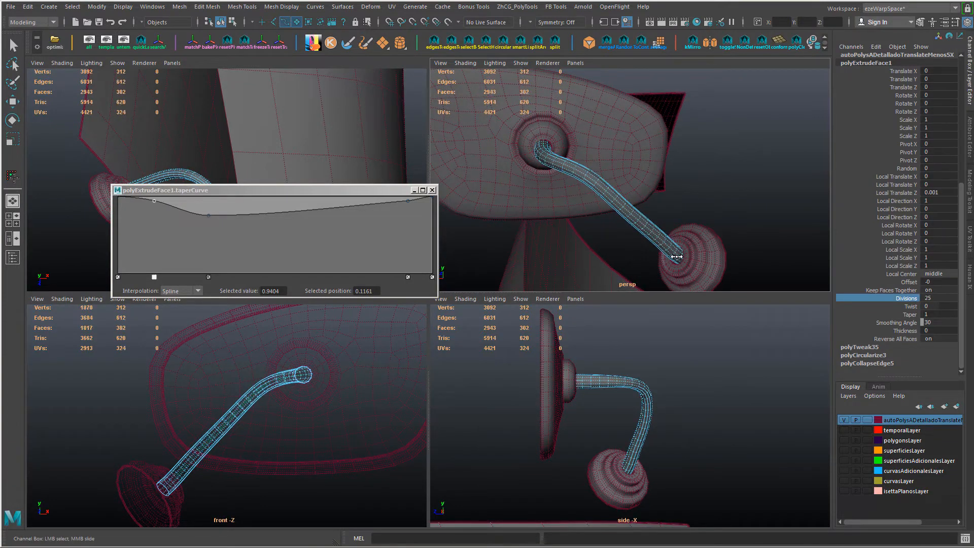
Step: Hide the arm mesh and reposition the control vertices of its path curve in the perspective view
left_click_drag(697, 247, 653, 244, "alt")
key("ctrl+h")
right_click_drag(668, 222, 629, 222)
left_click_drag(651, 211, 676, 234)
key("w")
left_click_drag(676, 234, 584, 262, "alt")
left_click_drag(599, 237, 586, 237)
left_click_drag(590, 235, 630, 219, "alt")
left_click_drag(637, 203, 622, 218)
left_click_drag(617, 174, 588, 194, "shift")
left_click_drag(571, 199, 557, 202)
Step: Adjust the path curve's control vertices around the bend in the side view, and unhide the arm mesh
left_click_drag(631, 445, 639, 456)
left_click_drag(588, 452, 592, 451)
left_click_drag(638, 425, 650, 436)
left_click_drag(598, 431, 601, 431)
key("ctrl+shift+h")
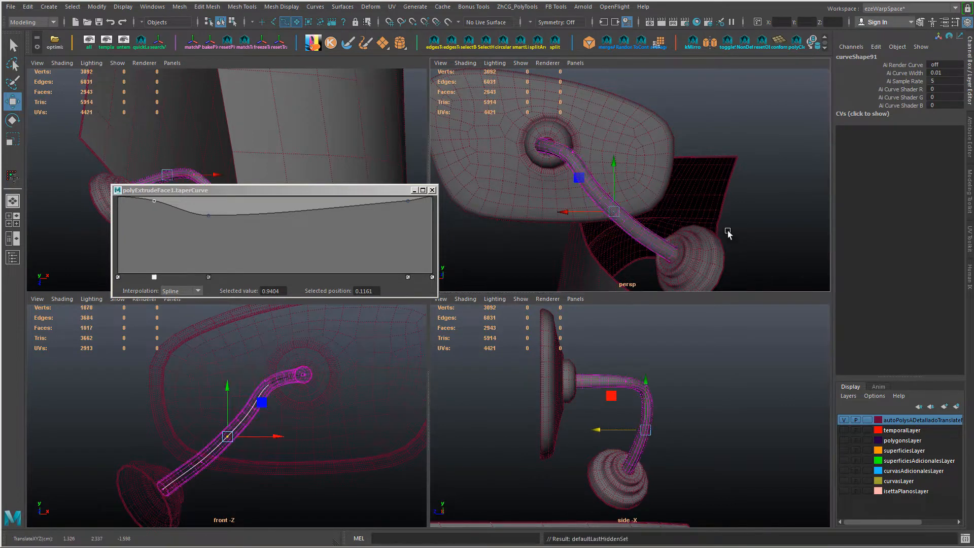
Step: Shift the path curve's middle control vertices cv[5] and cv[6] in the front view to even out the arm's diagonal
left_click_drag(729, 234, 653, 262, "alt")
left_click_drag(639, 399, 658, 416)
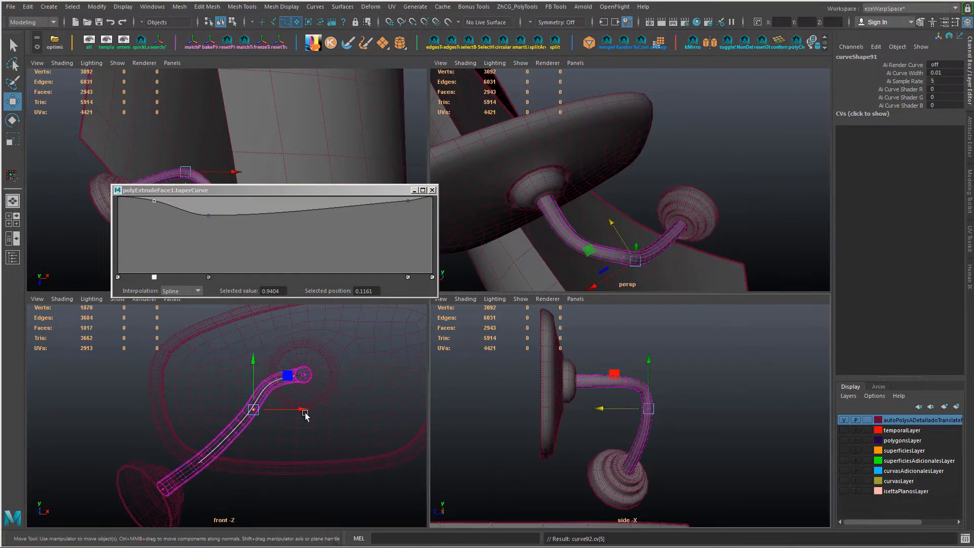
left_click_drag(303, 410, 316, 410)
left_click_drag(266, 359, 266, 339)
left_click_drag(316, 389, 310, 411)
key("Left")
key("Right")
key("Right")
Step: Lower control vertex cv[7] slightly and nudge the neighbouring vertex near the stepped base sideways in the front view
key("Right")
left_click_drag(281, 437, 284, 437)
key("Right")
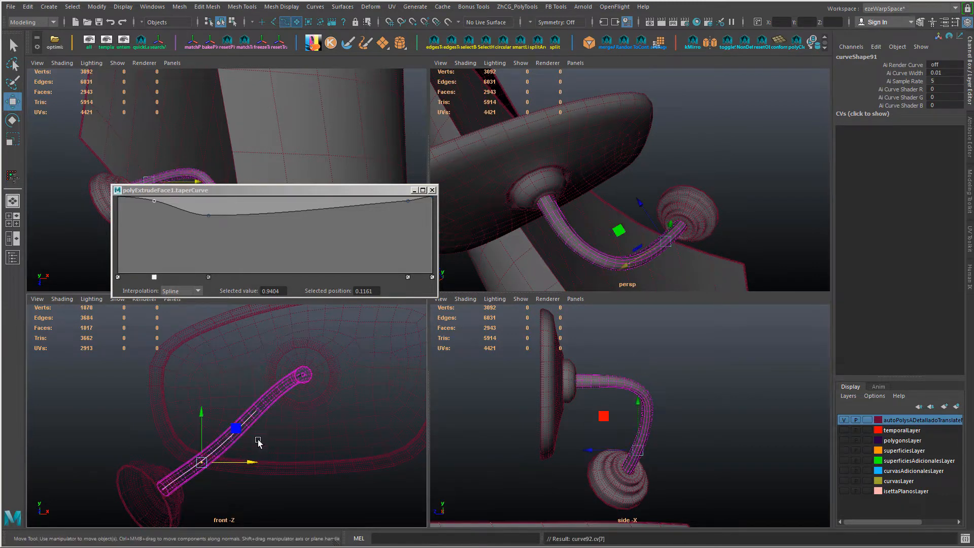
left_click_drag(201, 412, 202, 418)
key("Left")
key("Right")
key("Right")
left_click_drag(227, 482, 230, 482)
Step: Adjust the path curve's control vertices along the arm's upper half in the front view to smooth the line toward the mirror
key("Left")
key("Left")
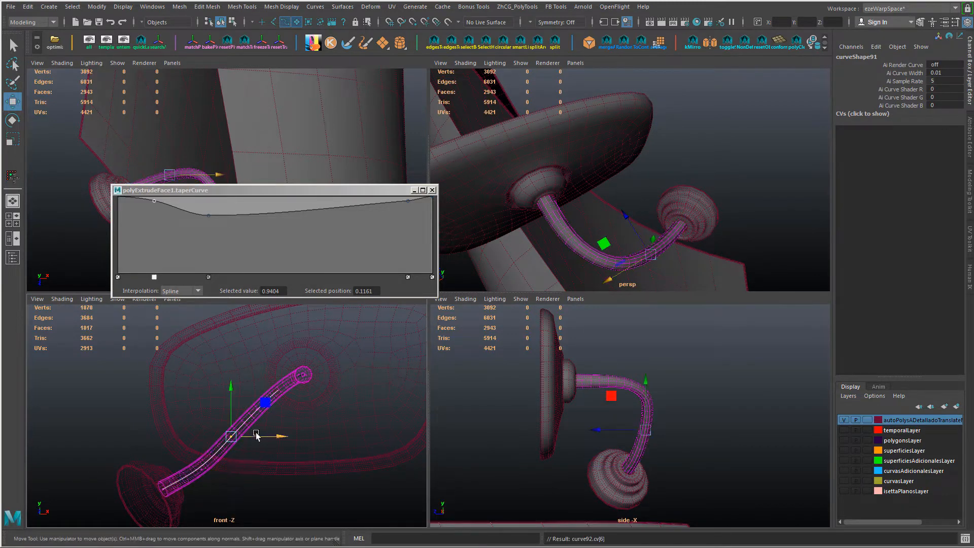
key("Left")
left_click_drag(231, 392, 258, 368)
key("Left")
left_click_drag(278, 345, 278, 350)
left_click_drag(328, 390, 309, 408)
key("Right")
key("Right")
Step: Display the perspective view in wireframe and move the path curve's control vertex at the bend along the depth axis
left_click_drag(644, 203, 690, 177, "alt")
left_click(738, 198)
left_click(687, 177)
right_click_drag(276, 414, 214, 408)
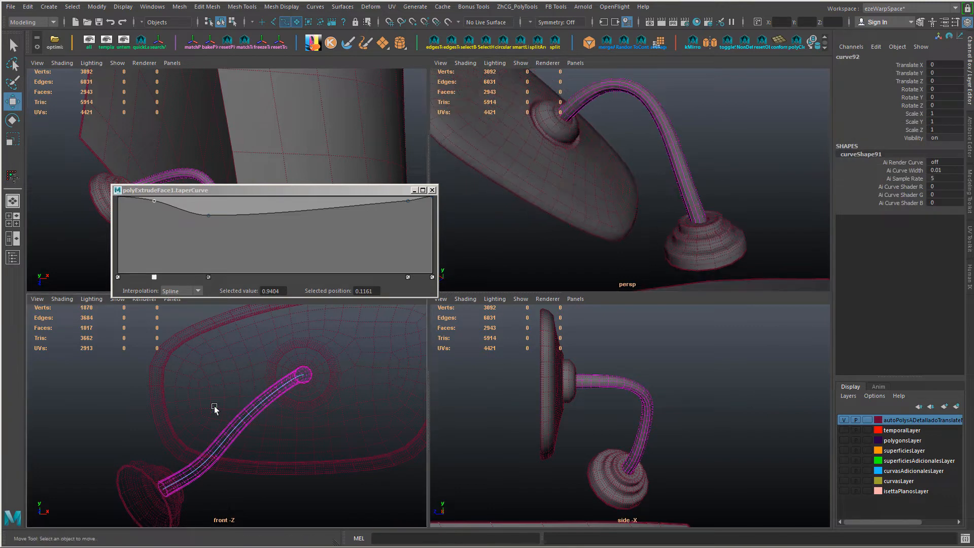
key("4")
mouse_move(669, 218)
left_mouse_down()
mouse_move(720, 126)
mouse_move(672, 200)
mouse_move(658, 187)
left_mouse_up()
key("5")
left_click_drag(658, 187, 634, 223, "alt")
key("4")
left_click_drag(609, 254, 655, 140, "alt")
left_click_drag(629, 177, 636, 174)
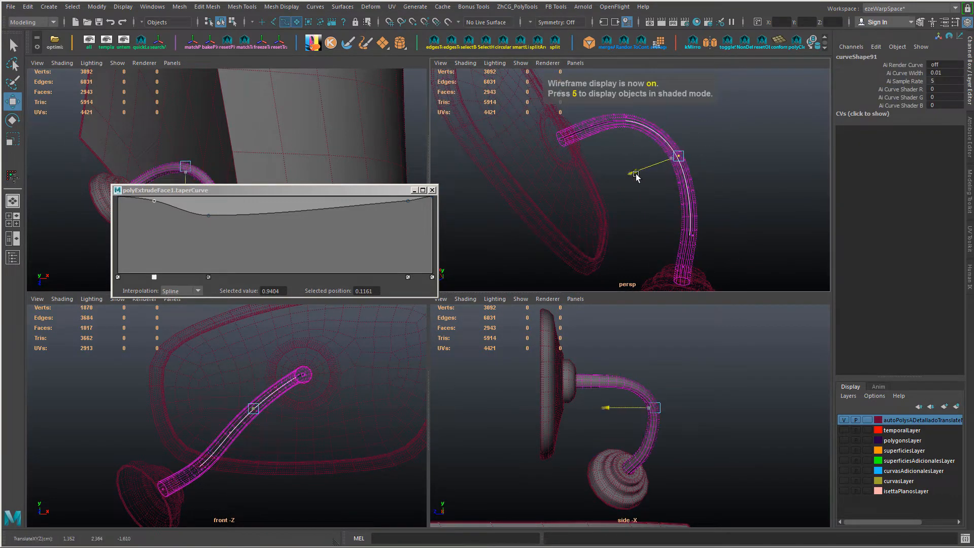
Step: Move the path curve's control vertices between the bend and the stepped base to round the arm's lower section
left_click_drag(701, 177, 678, 199, "shift")
right_click_drag(643, 187, 660, 178, "ctrl+shift")
left_click_drag(712, 142, 719, 138)
left_click_drag(720, 195, 730, 235)
left_click_drag(659, 498, 659, 501)
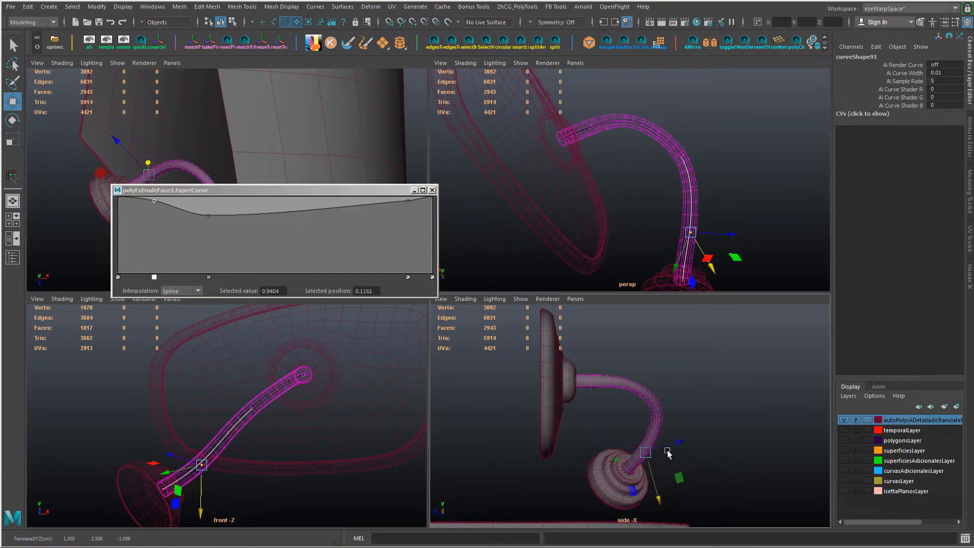
left_click_drag(643, 413, 675, 440)
left_click_drag(704, 218, 708, 279, "alt")
left_click_drag(195, 396, 196, 400)
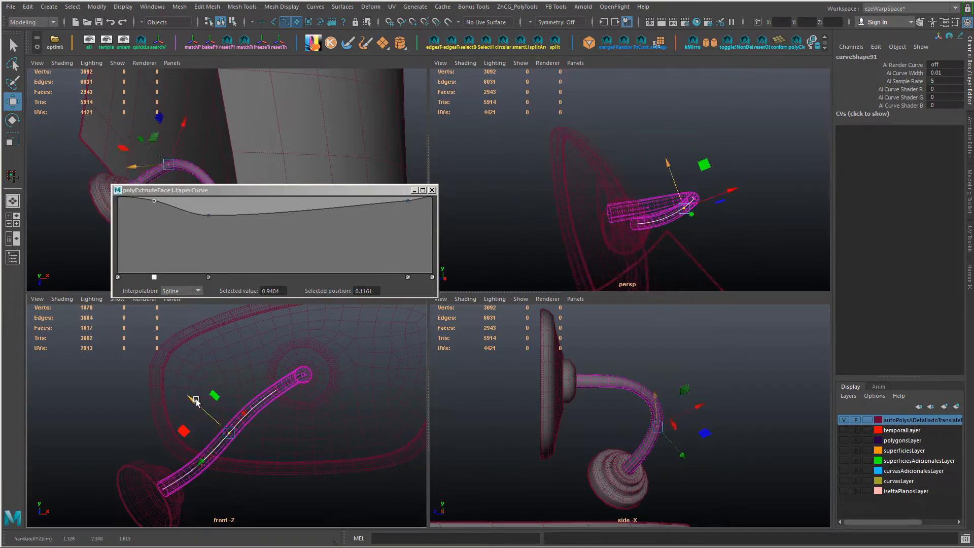
Step: Fine-tune the middle control vertex cv[6] from several angles so that the arm runs straight diagonally in the front view
left_click_drag(550, 259, 583, 224, "alt")
left_click_drag(670, 273, 691, 289)
left_click_drag(711, 286, 581, 194, "alt")
left_click_drag(591, 193, 675, 173, "alt")
left_click_drag(642, 165, 642, 203)
left_click_drag(617, 107, 650, 168)
left_click_drag(647, 310, 620, 209, "alt")
left_click_drag(620, 213, 642, 218, "alt")
left_click_drag(640, 177, 508, 242)
left_click_drag(678, 236, 619, 205)
mouse_move(619, 204)
left_mouse_down("alt")
mouse_move(672, 217)
mouse_move(638, 200)
left_mouse_up("alt")
left_click_drag(589, 235, 620, 169)
left_click_drag(620, 168, 652, 114)
left_click_drag(591, 148, 640, 152)
left_click_drag(641, 151, 672, 145)
left_click_drag(675, 131, 680, 131)
mouse_move(216, 418)
left_mouse_down()
mouse_move(244, 447)
mouse_move(215, 425)
left_mouse_up()
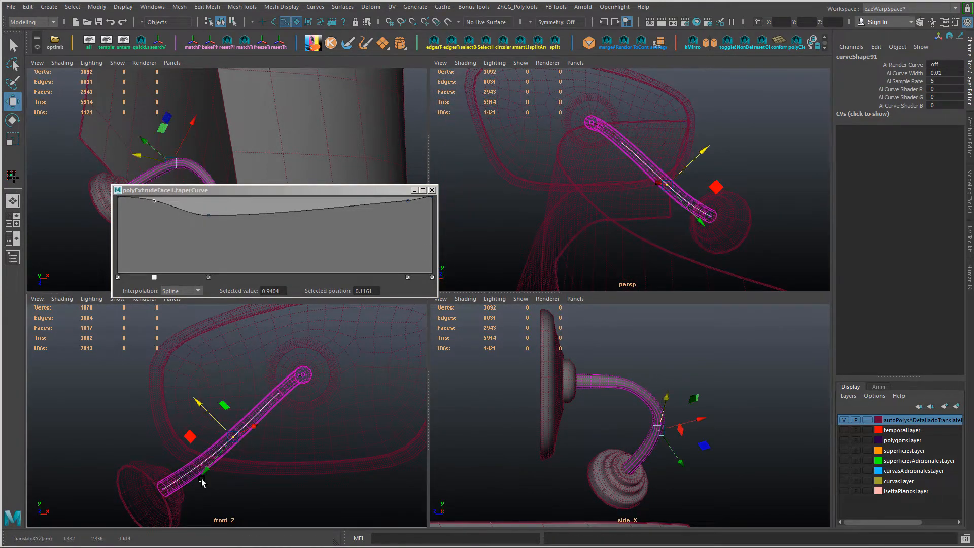
Step: Return the perspective view to shaded display and reset the move pivot orientation of control vertex cv[6]
left_click_drag(198, 478, 221, 456)
key("5")
left_click_drag(685, 222, 559, 212, "alt")
key("Left")
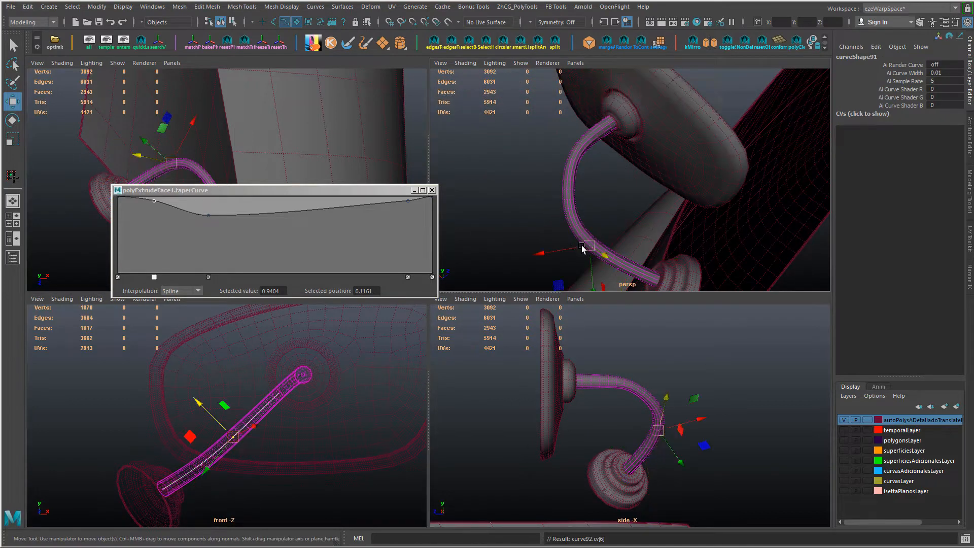
right_click_drag(582, 248, 587, 235, "ctrl+shift")
left_click_drag(587, 235, 622, 205, "alt")
right_click_drag(622, 205, 637, 230, "alt")
left_click(638, 231)
key("d")
left_click_drag(637, 231, 658, 240, "alt")
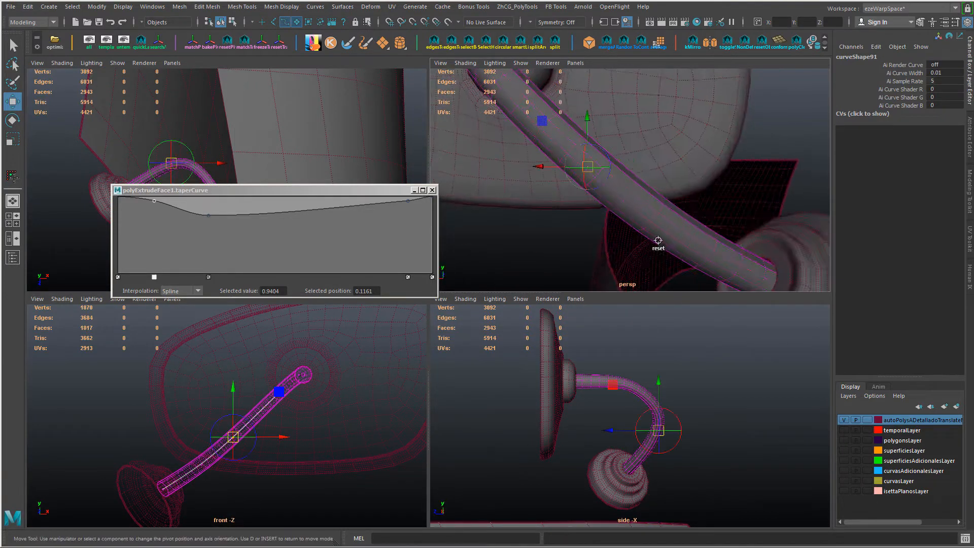
Step: Move the path curve's control vertex nearest the mirror joint along the depth axis
scroll(611, 191, "down", 8)
left_click_drag(612, 191, 673, 162, "alt")
key("Left")
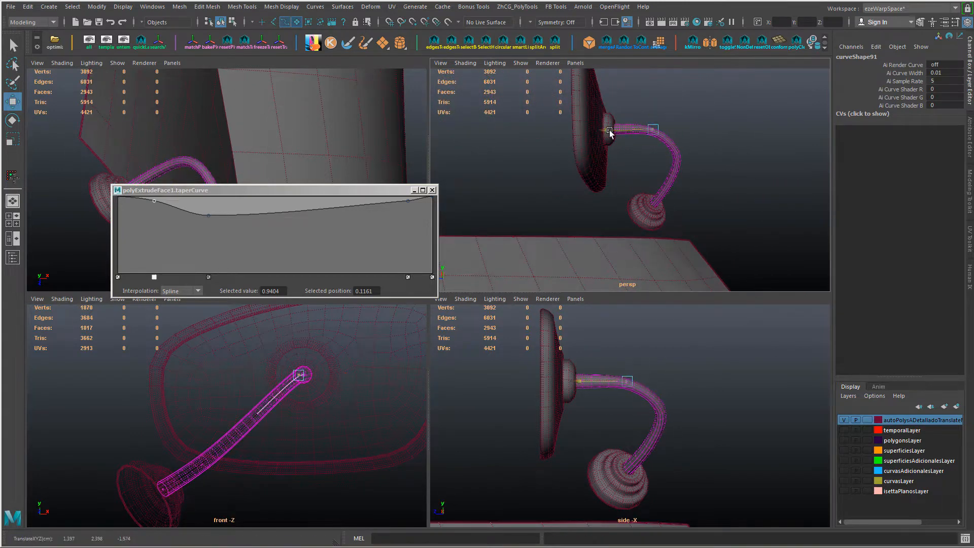
key("Left")
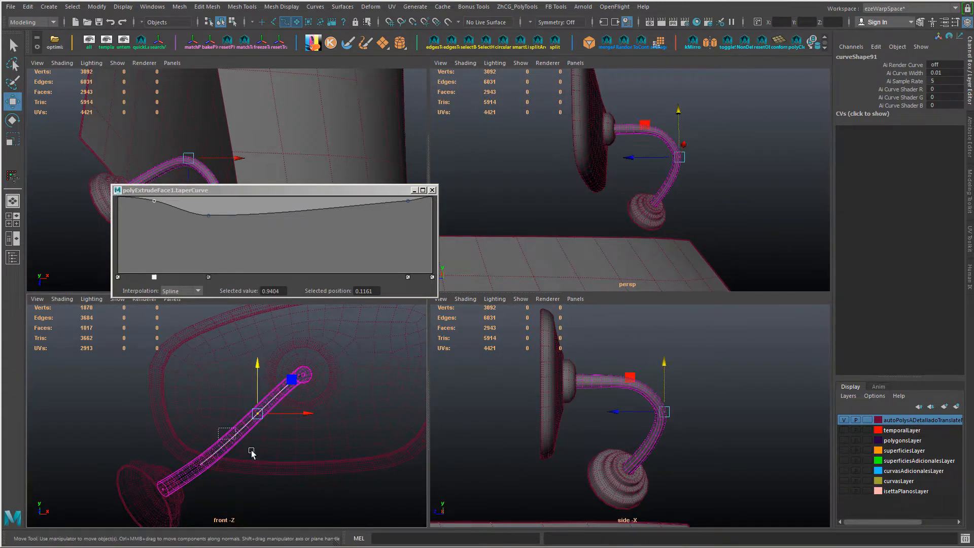
Step: Nudge the path curve's upper control vertices vertically and sideways in the front view to refine the bend near the mirror
left_click_drag(286, 438, 248, 403)
left_click_drag(258, 365, 258, 366)
left_click_drag(303, 399, 271, 378)
left_click_drag(311, 403, 306, 403)
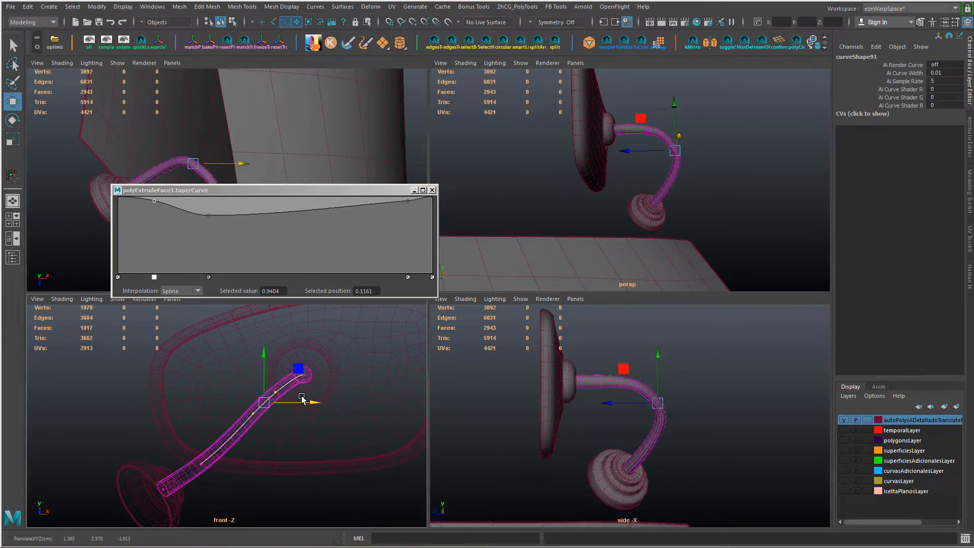
left_click_drag(264, 353, 264, 345)
Step: Deselect the curve and examine the mirror arm's shape in a full-size perspective view and in the top and front views
left_click_drag(667, 232, 532, 275, "alt")
key("space")
right_click_drag(533, 276, 592, 208)
left_click_drag(593, 208, 526, 363, "alt")
left_click(614, 300)
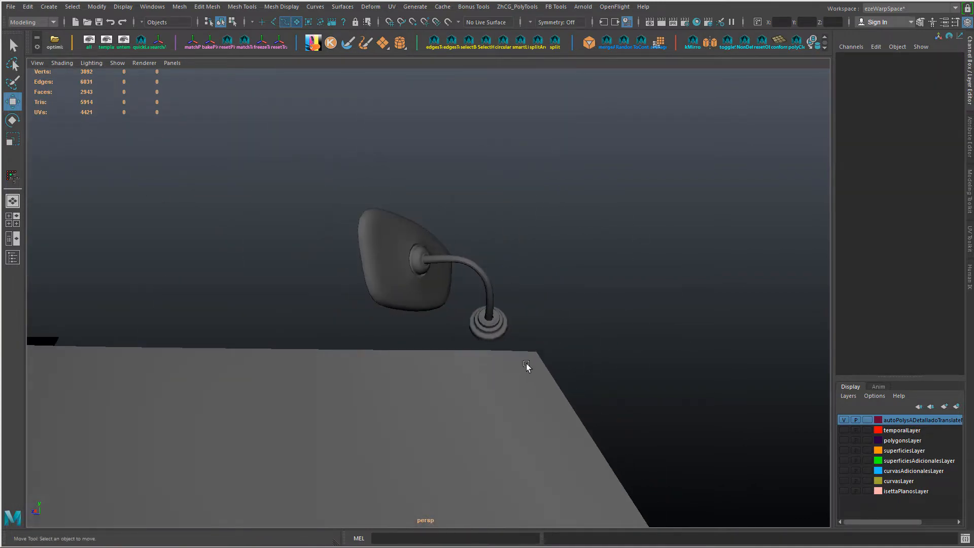
key("space")
left_click_drag(602, 228, 574, 244, "alt")
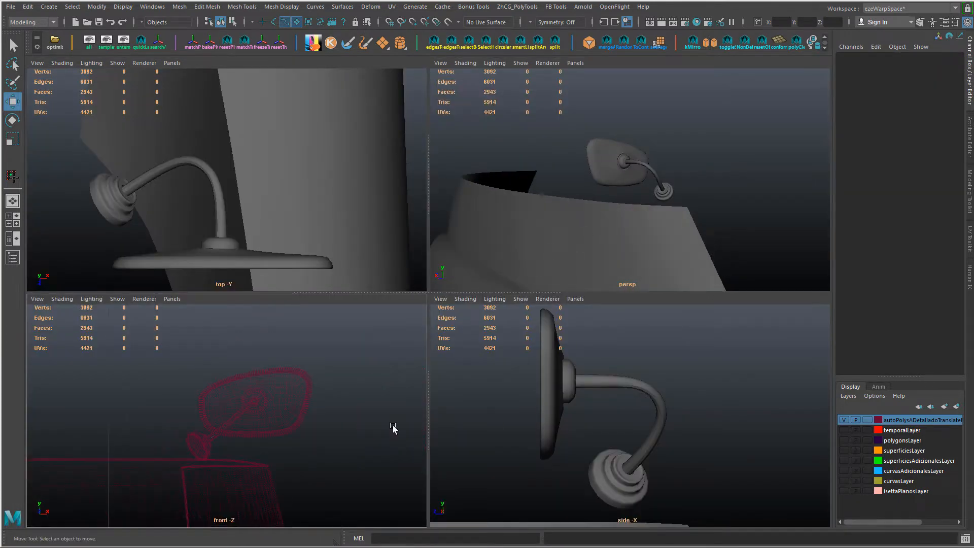
key("5")
key("4")
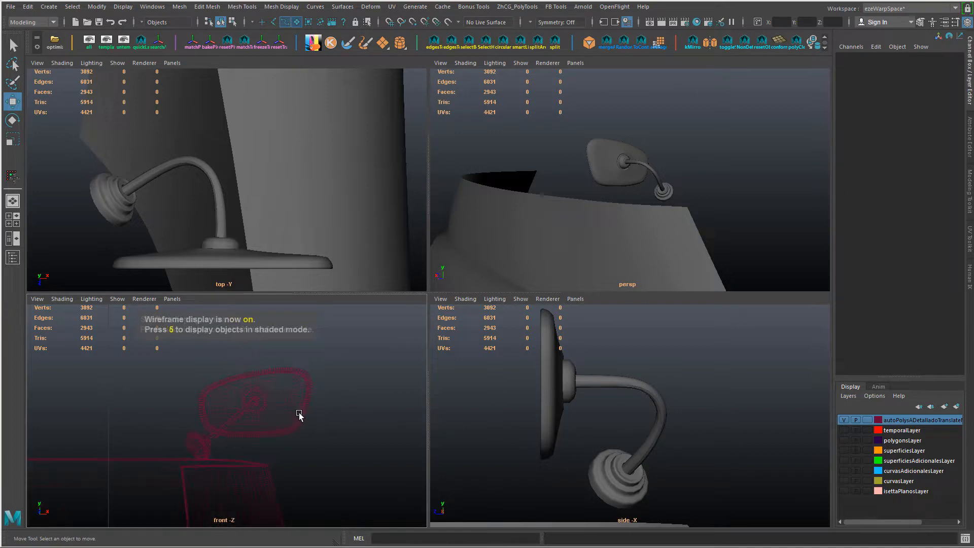
scroll(293, 249, "down", 5)
scroll(293, 248, "up", 1)
middle_click_drag(315, 213, 316, 192, "alt")
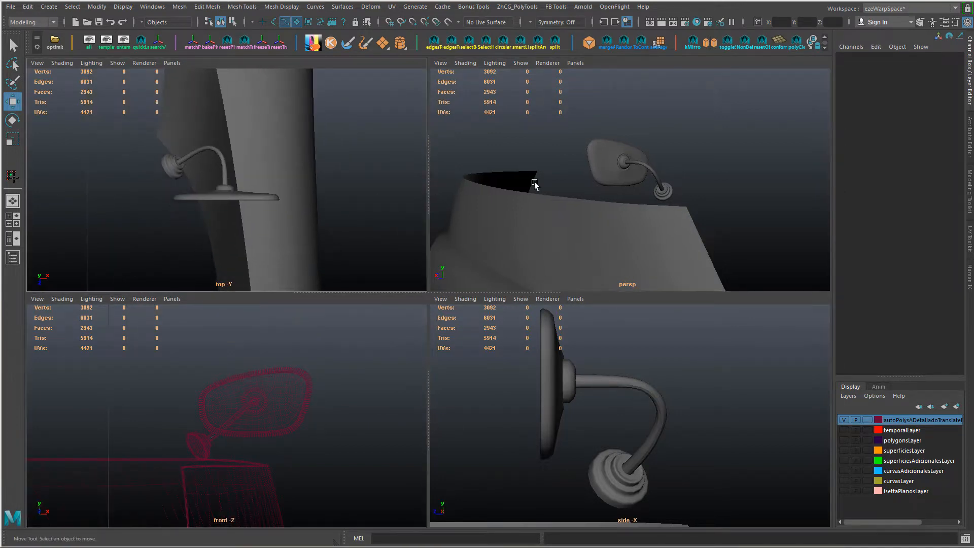
scroll(598, 252, "up", 3)
scroll(598, 251, "up", 2)
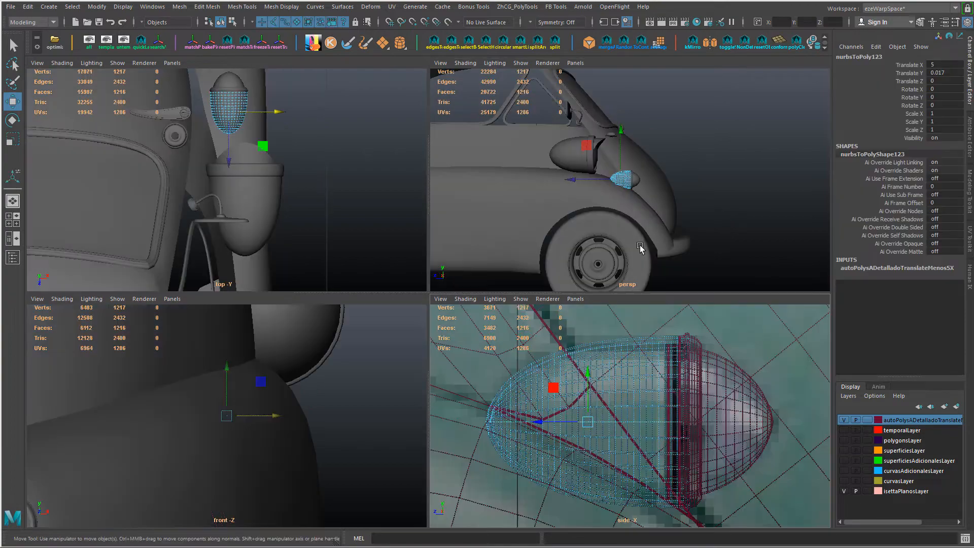
scroll(558, 386, "up", 2)
Step: Add a lattice deformer to the bullet-shaped housing in the wireframe side view, with S, T and U divisions of 2, 2 and 5
key("space")
key("4")
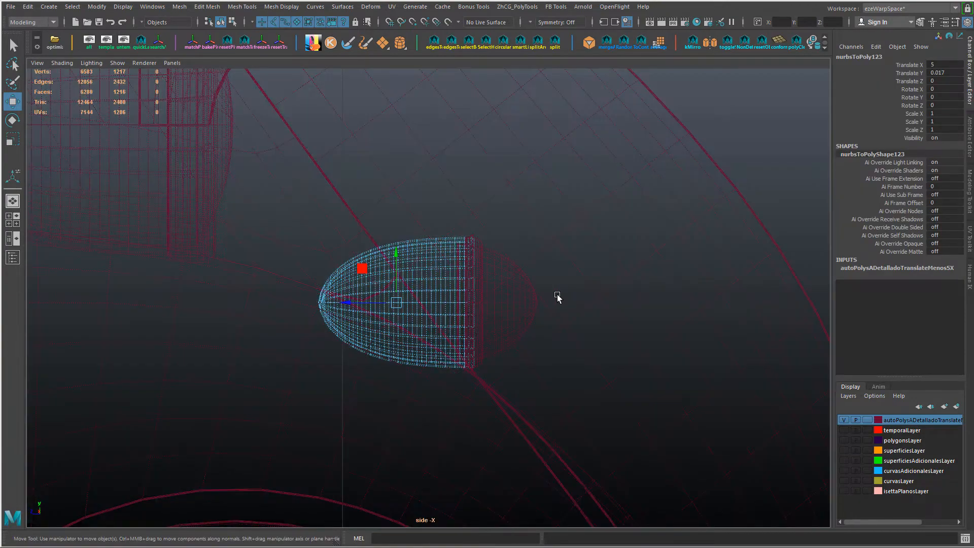
left_click(371, 7)
left_click(384, 70)
left_click(910, 170)
mouse_move(563, 233)
middle_mouse_down()
mouse_move(593, 232)
mouse_move(564, 231)
middle_mouse_up()
left_click(910, 162)
left_click(910, 178)
middle_click_drag(513, 208, 541, 207)
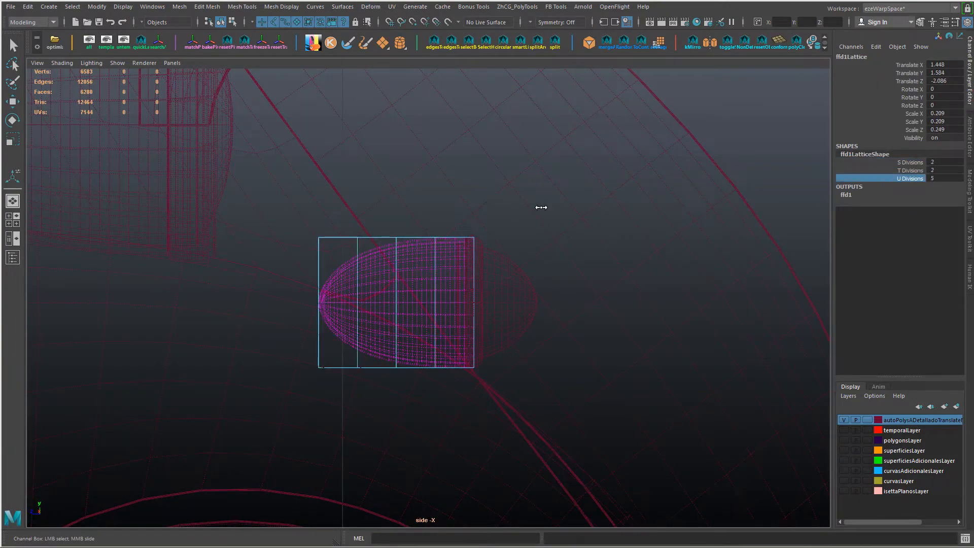
Step: Show the isettaPlanosLayer reference, and scale and shift the lattice point columns nearest the housing's tip
right_click_drag(334, 239, 334, 208)
left_click_drag(294, 225, 333, 387)
key("w")
left_click(844, 491)
left_click_drag(344, 220, 371, 384, "shift")
left_click_drag(289, 301, 294, 300)
left_click_drag(307, 225, 327, 384)
left_click_drag(325, 303, 311, 303)
left_click_drag(346, 222, 375, 387)
left_click_drag(362, 302, 356, 303)
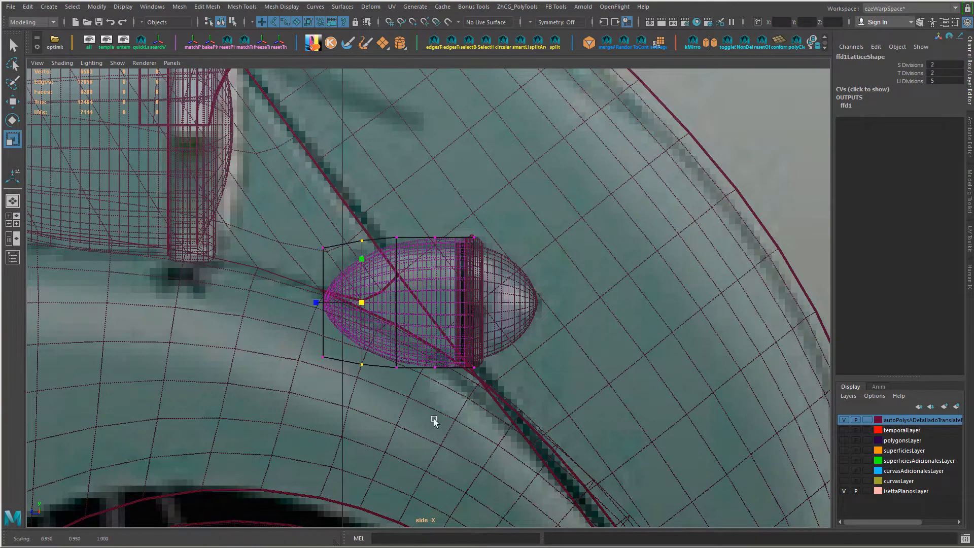
Step: Undo the last lattice edits, reposition the tip column along the depth axis and rescale the neighbouring point columns
key("ctrl+z")
key("ctrl+z")
key("ctrl+z")
key("w")
left_click_drag(274, 302, 275, 300)
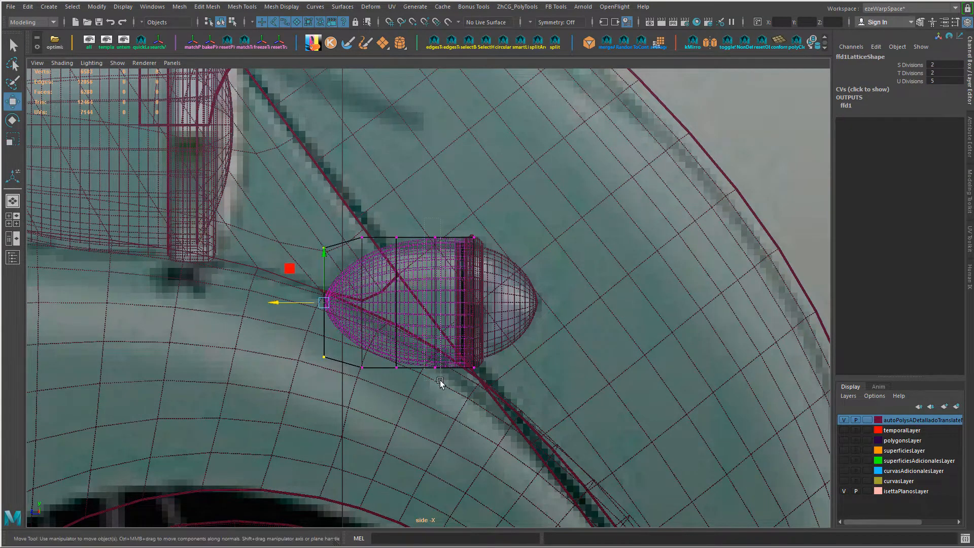
left_click_drag(398, 304, 397, 305)
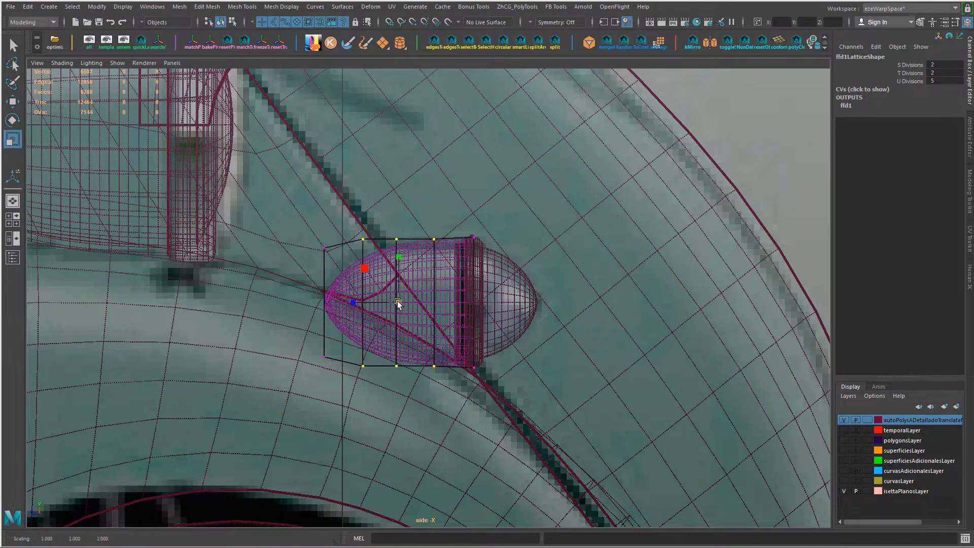
key("ctrl+z")
left_click_drag(422, 223, 449, 382, "ctrl")
left_click_drag(379, 303, 378, 304)
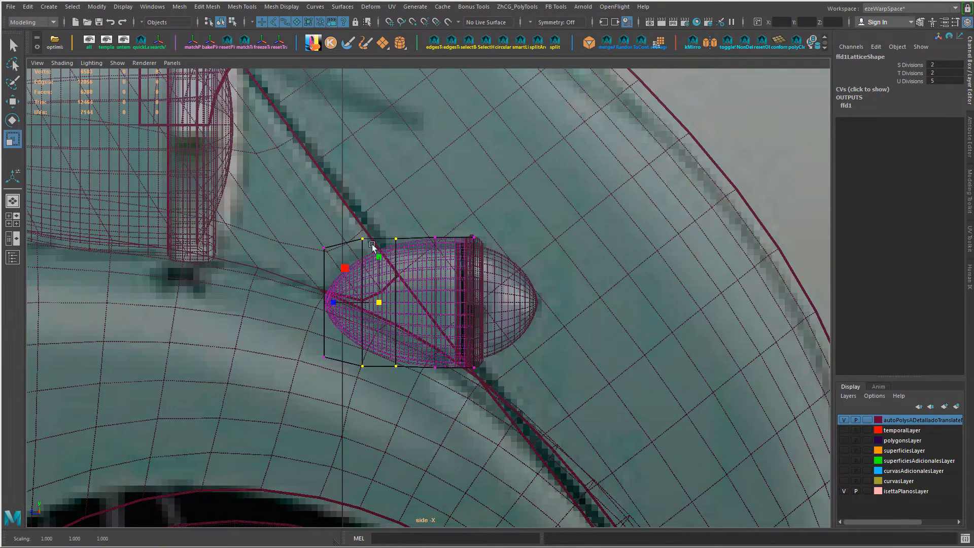
Step: Nudge the lattice's tip column along the depth axis and delete the housing's construction history
key("w")
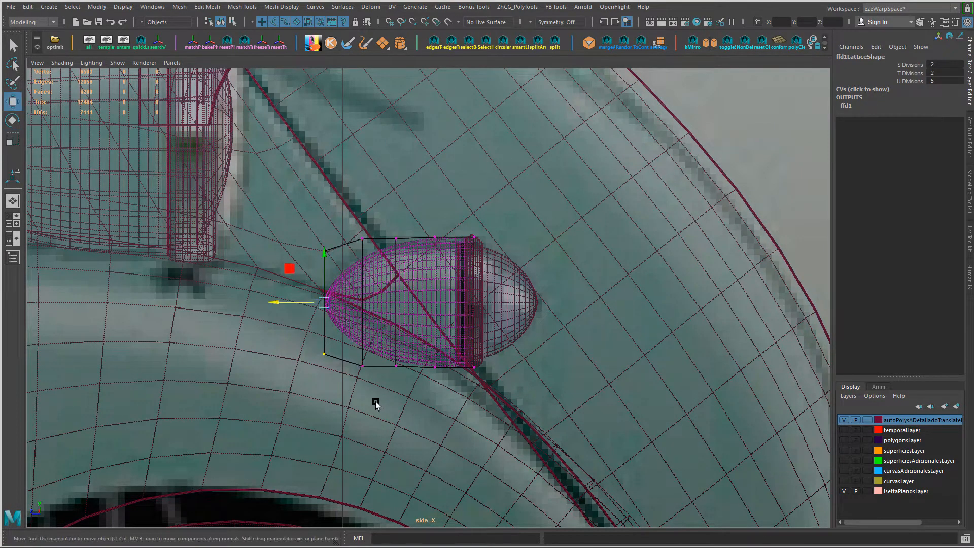
left_click_drag(307, 229, 339, 374)
key("w")
left_click_drag(281, 302, 283, 302)
left_click(428, 299)
key("alt+shift+d")
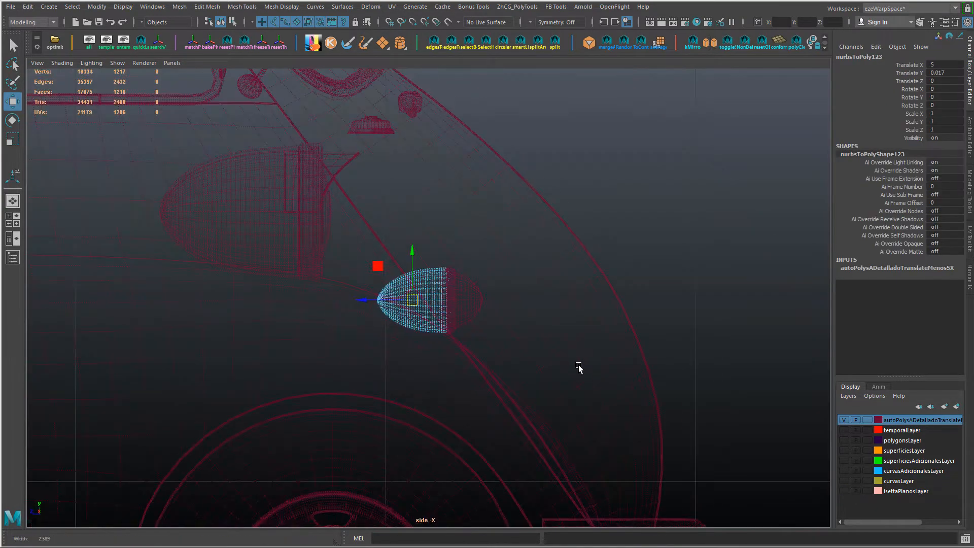
Step: Switch to shaded display and examine the reshaped housing framed in the four-view layout
key("5")
left_click_drag(579, 365, 499, 344, "alt")
key("space")
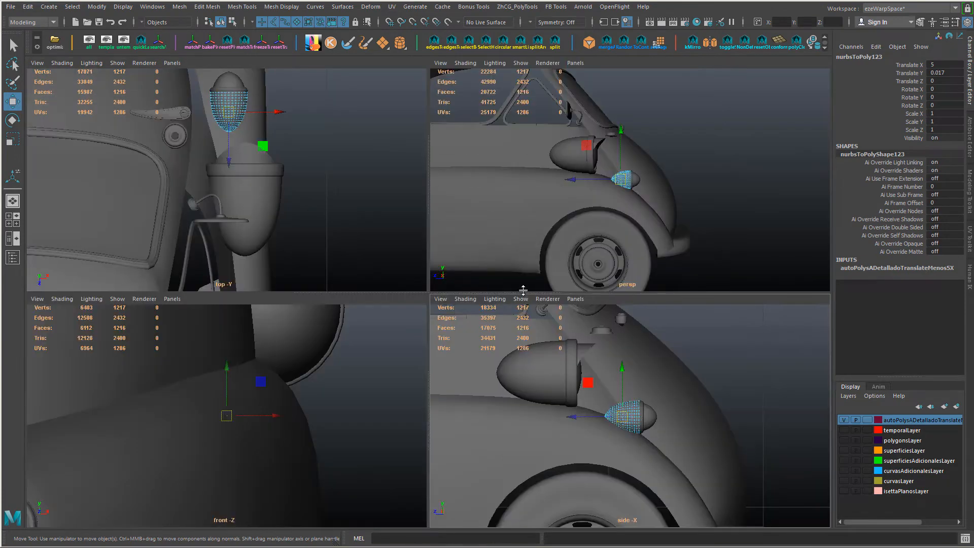
key("shift+f")
left_click_drag(642, 231, 667, 216, "alt")
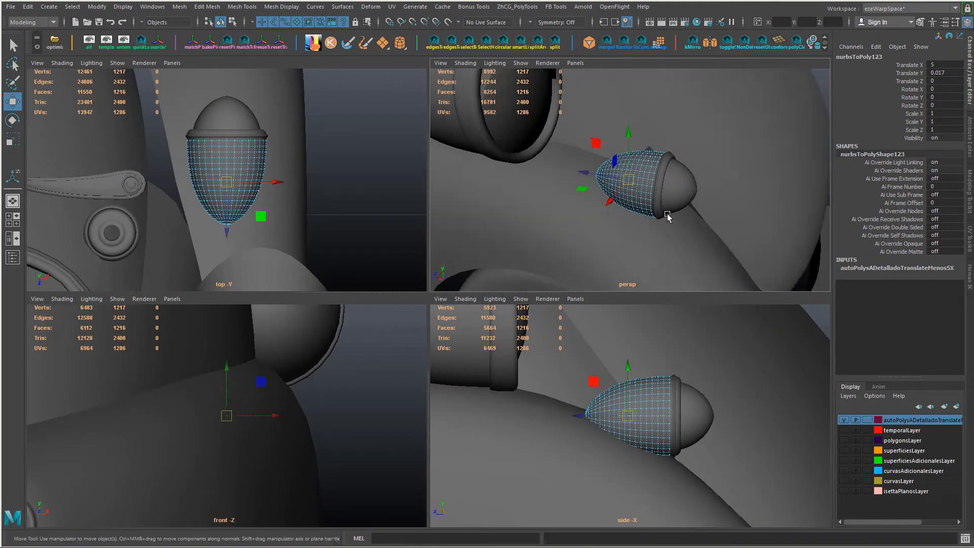
Step: Group the housing with its front cap and rim, duplicate the group and set the copy's Translate X to 5
left_click(666, 183, "shift")
key("ctrl+g")
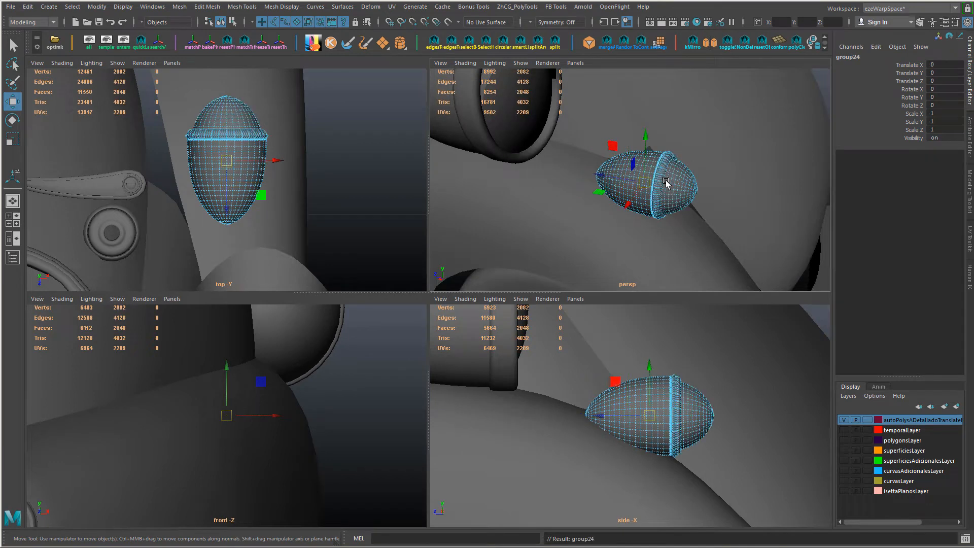
key("ctrl+d")
left_click_drag(645, 182, 539, 260)
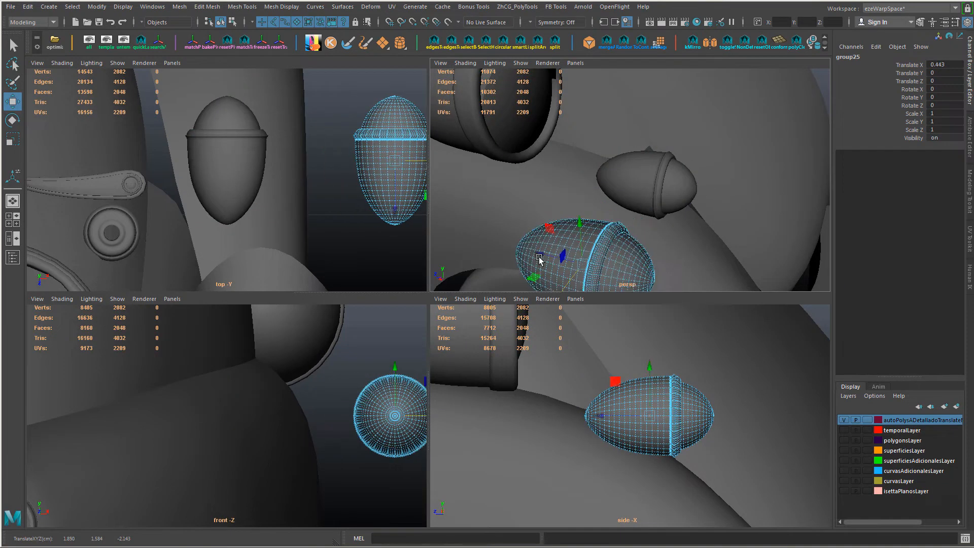
type("5")
key("Return")
Step: Examine the housing on the fender up close and against the whole car in the perspective view
mouse_move(675, 165)
left_mouse_down("alt")
mouse_move(661, 198)
mouse_move(652, 194)
mouse_move(697, 214)
mouse_move(714, 203)
mouse_move(731, 217)
left_mouse_up("alt")
left_click(632, 183)
key("f")
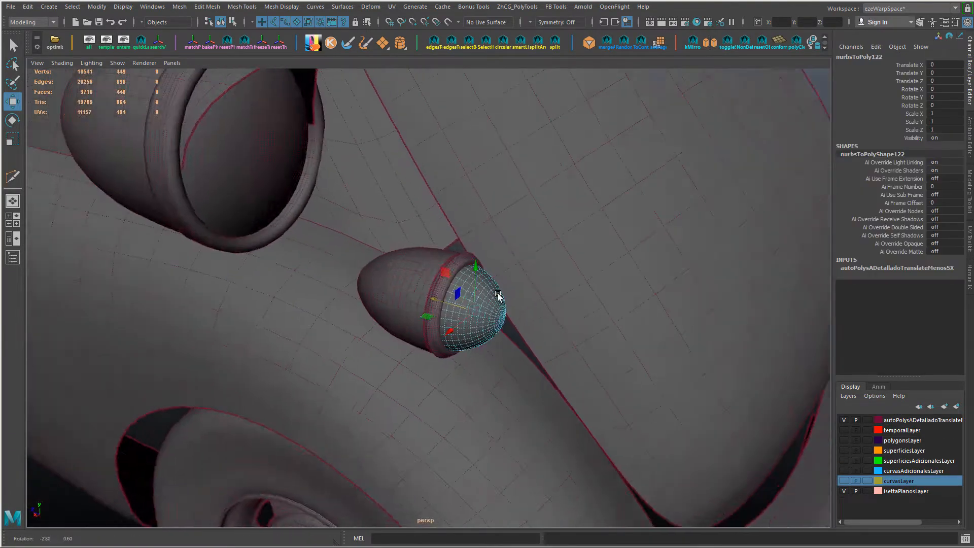
left_click_drag(436, 274, 322, 242, "alt")
left_click(412, 264)
scroll(321, 243, "down", 10)
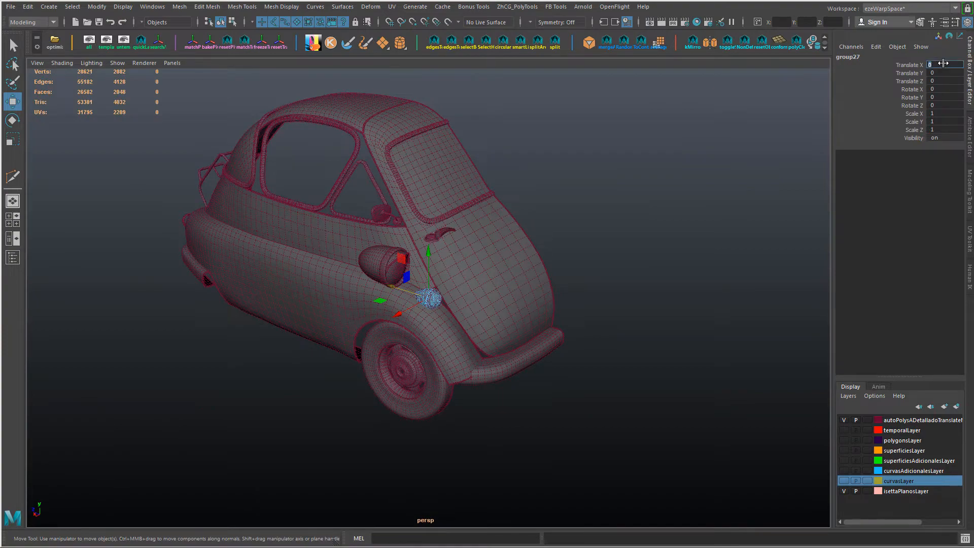
left_click(751, 261)
right_click_drag(341, 302, 715, 382, "alt")
middle_click_drag(714, 382, 476, 430, "alt")
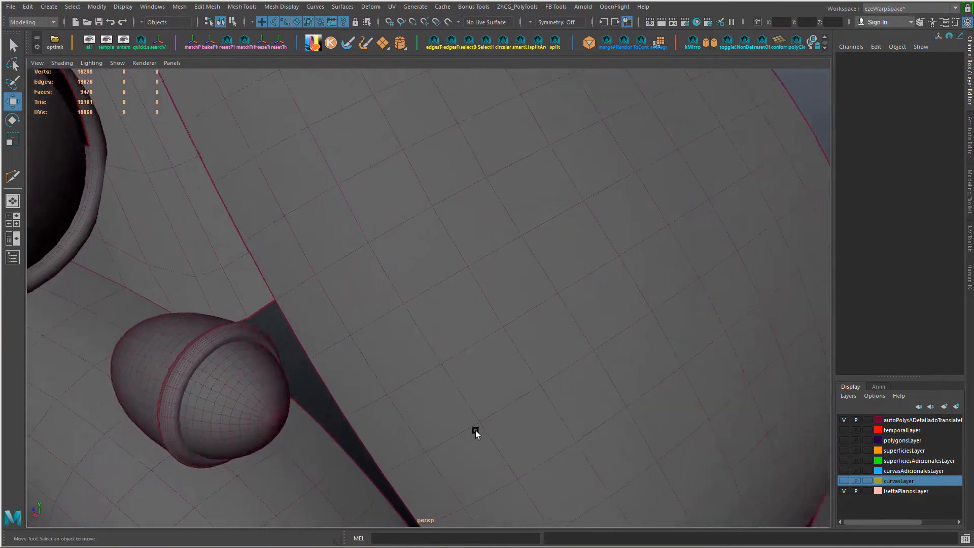
right_click_drag(476, 431, 355, 406, "alt")
middle_click_drag(509, 381, 518, 407, "alt")
Step: Delete the housing's front cap and rim ring, keeping the bullet-shaped shell selected
left_click(317, 351)
key("Up")
left_click_drag(321, 352, 341, 383, "alt")
left_click(389, 379)
key("Delete")
left_click(366, 362)
key("Delete")
left_click(357, 364)
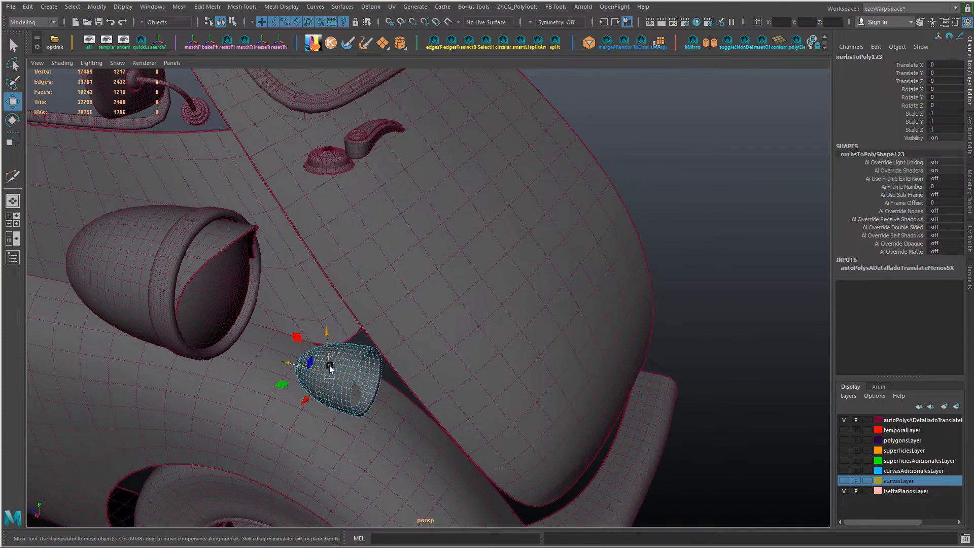
Step: Select the shell's inner wall and rim faces by growing the face selection, and delete them
right_click_drag(328, 364, 422, 423, "alt")
middle_click_drag(422, 422, 511, 313, "alt")
left_click_drag(512, 316, 406, 336, "alt")
key("alt+Tab")
key("alt+Tab")
key("alt+Tab")
key("alt+Tab")
right_click_drag(406, 336, 574, 401, "alt")
key("F11")
left_click(314, 276)
double_click(321, 286, "shift")
key("shift+period")
key("shift+period")
key("shift+period")
key("shift+period")
key("shift+period")
key("shift+period")
key("shift+period")
key("shift+period")
key("shift+period")
key("shift+period")
key("shift+period")
key("shift+period")
key("shift+period")
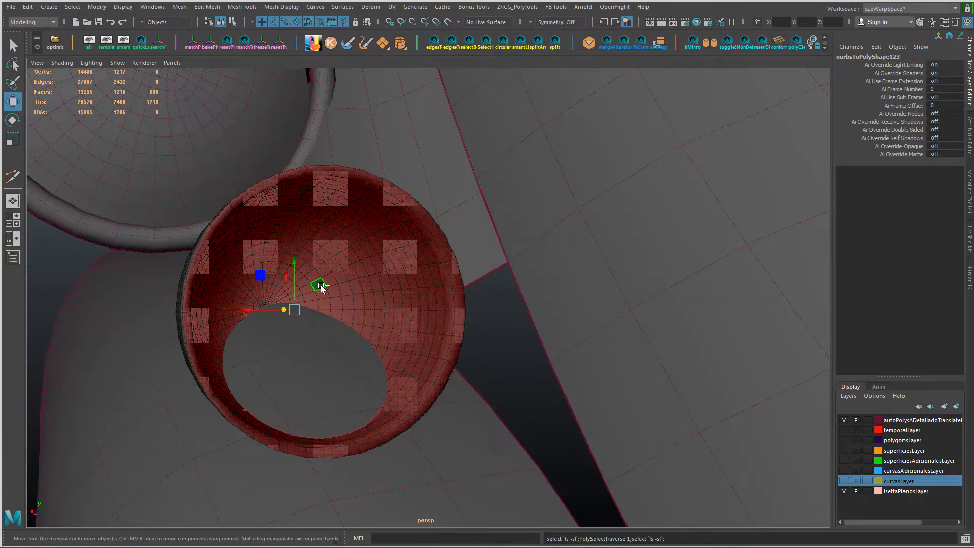
key("Delete")
Step: Select the border edge of the shell's open end and fill the hole with a cap
right_click_drag(321, 222, 300, 299)
double_click(322, 166)
right_click_drag(301, 299, 285, 302, "alt")
left_click_drag(284, 302, 378, 317, "alt")
right_click_drag(335, 281, 359, 258)
left_click_drag(359, 258, 289, 415, "alt")
Step: Cut the capped shell out of the fender with the KTools DIF Box boolean and delete the leftover box geometry
left_click(244, 388, "shift")
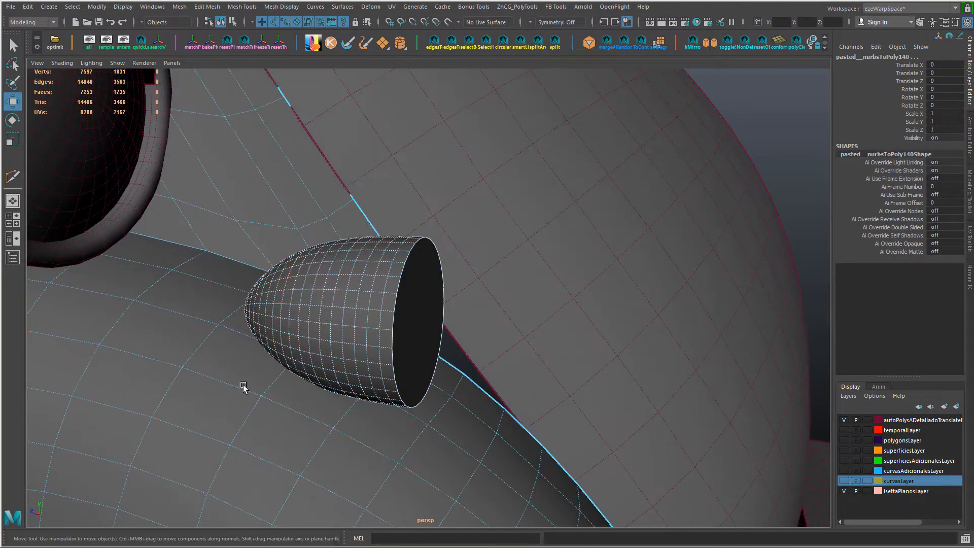
left_click(424, 374, "ctrl+shift")
left_click_drag(424, 375, 330, 375, "alt")
left_click(409, 350)
left_click_drag(363, 132, 146, 134)
left_click(134, 177)
left_click(162, 177)
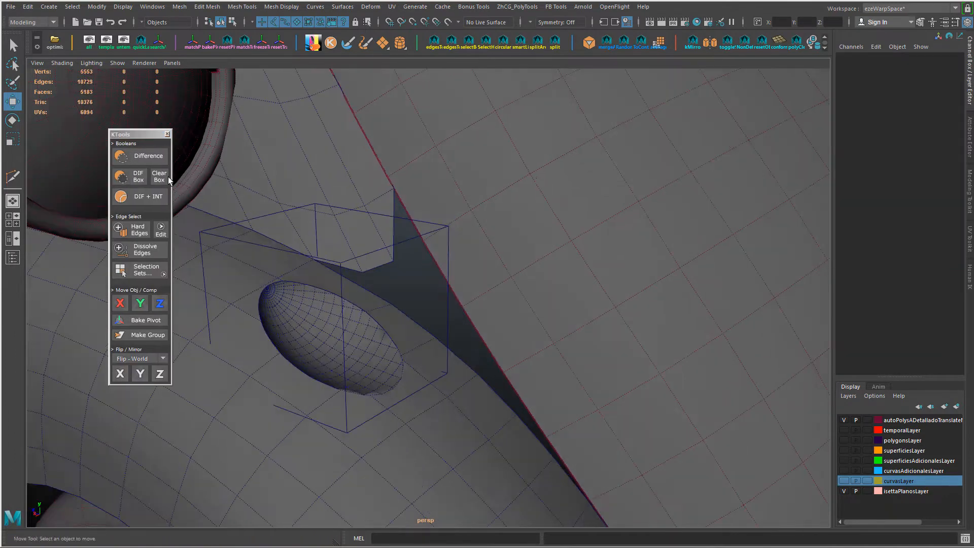
right_click_drag(239, 245, 240, 307)
key("Delete")
Step: Convert the border edge loop of the fender's cavity to a cubic curve with the Best guess form
mouse_move(380, 294)
left_mouse_down("alt")
mouse_move(392, 361)
mouse_move(462, 396)
left_mouse_up("alt")
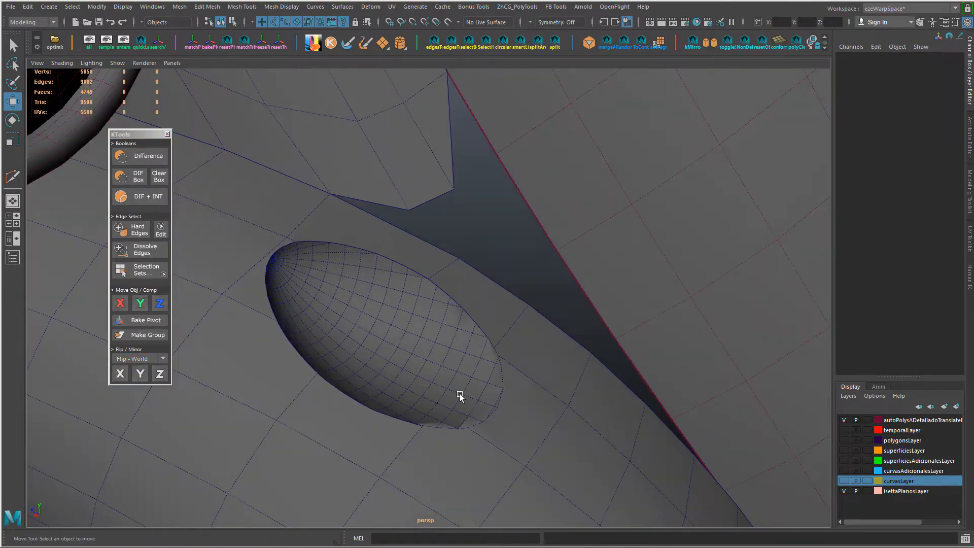
left_click(422, 272)
left_click_drag(463, 249, 457, 279, "alt")
left_click(97, 7)
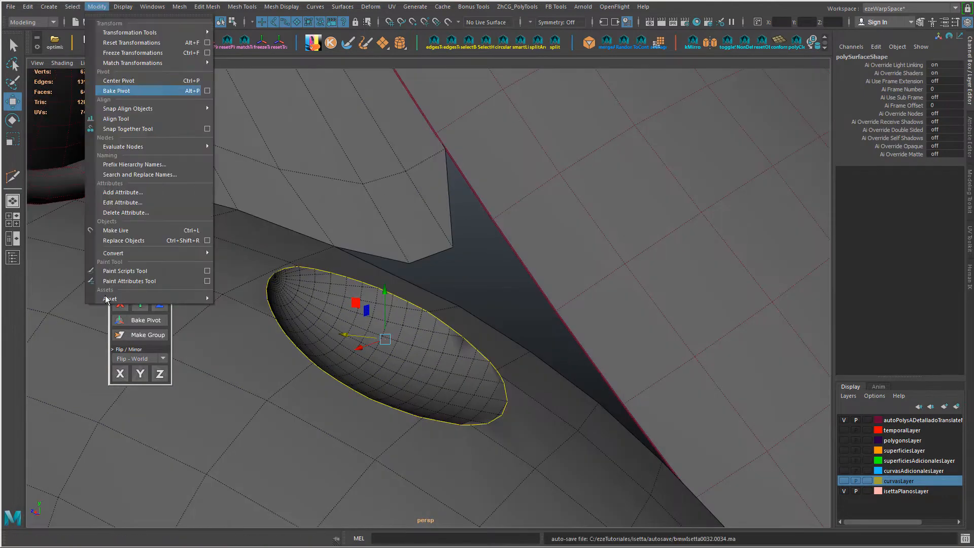
mouse_move(124, 257)
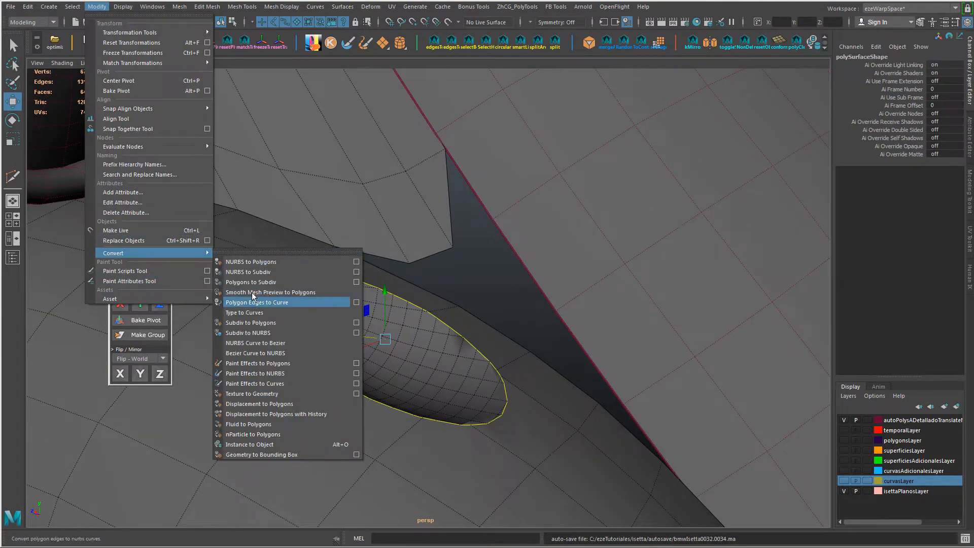
left_click(356, 302)
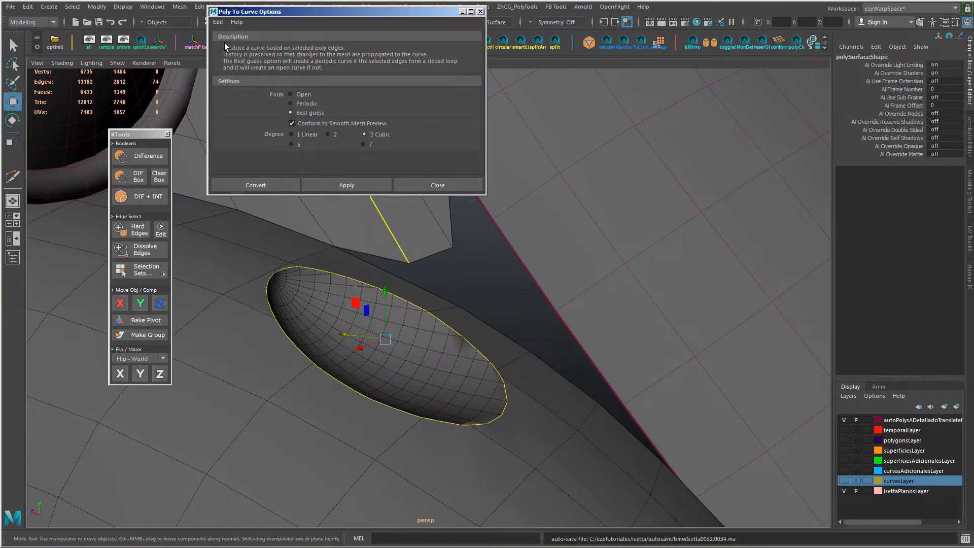
left_click(348, 185)
Step: Raise the new curve above the fender cavity to a Translate Y of 0.025
mouse_move(427, 333)
left_mouse_down("alt")
mouse_move(429, 368)
mouse_move(440, 346)
left_mouse_up("alt")
key("alt+c")
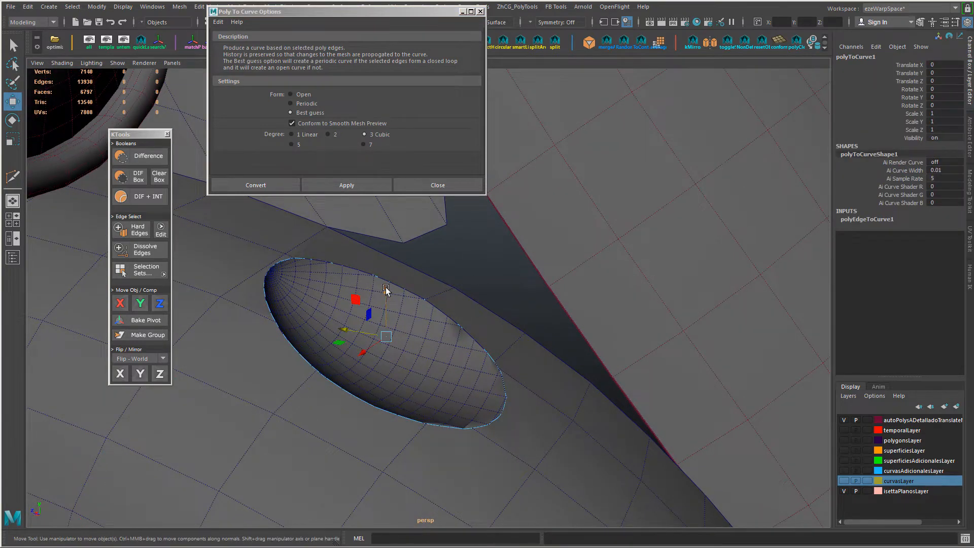
left_click_drag(386, 287, 386, 261)
left_click_drag(417, 304, 410, 310, "alt")
left_click_drag(388, 255, 396, 260)
key("ctrl+z")
Step: Try rebuilding the raised curve as a uniform cubic curve with 16 spans
right_click(216, 360)
right_click_drag(217, 360, 196, 345, "shift")
left_click(167, 134)
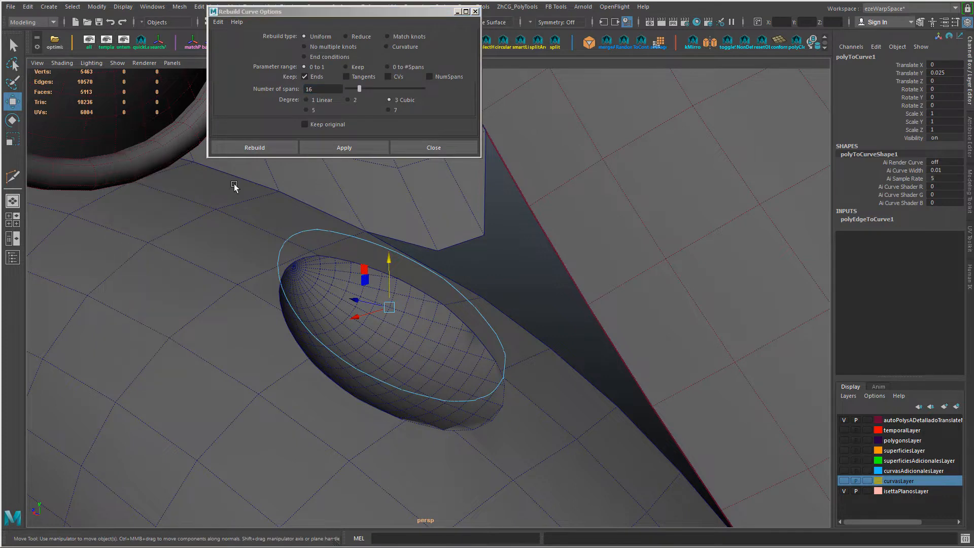
left_click_drag(235, 187, 250, 175, "alt")
left_click(355, 150)
left_click_drag(401, 274, 413, 334, "alt")
key("ctrl+z")
Step: Rebuild the raised curve as a uniform cubic curve with 40 spans
left_click_drag(359, 88, 364, 89)
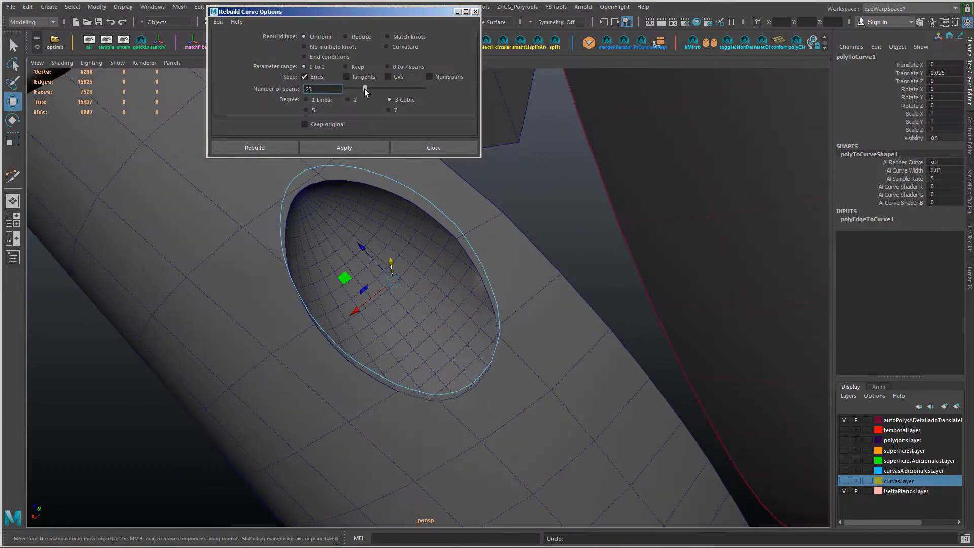
left_click(364, 147)
left_click_drag(378, 206, 429, 236, "alt")
Step: Try rebuilding the curve with 17 and with 18 spans, undoing each attempt
left_click_drag(378, 88, 360, 90)
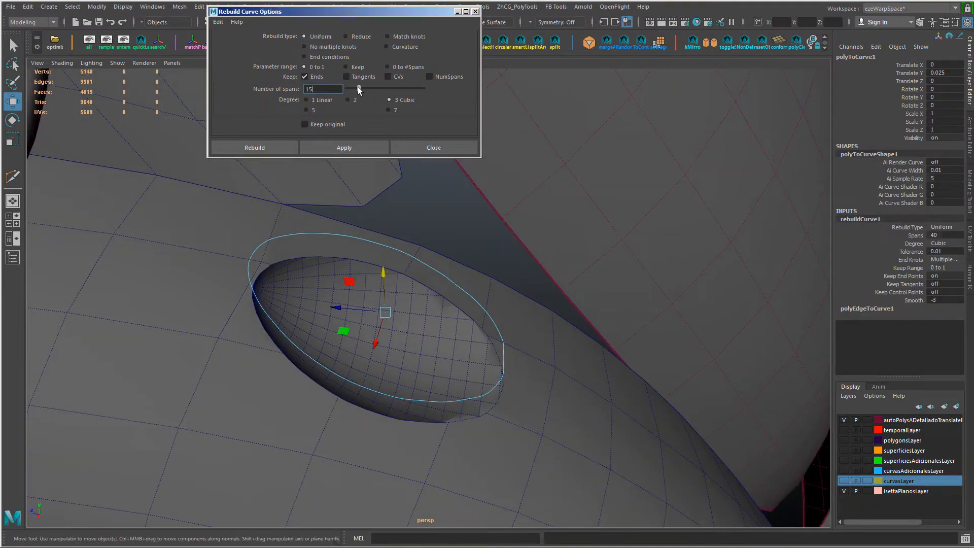
left_click(357, 146)
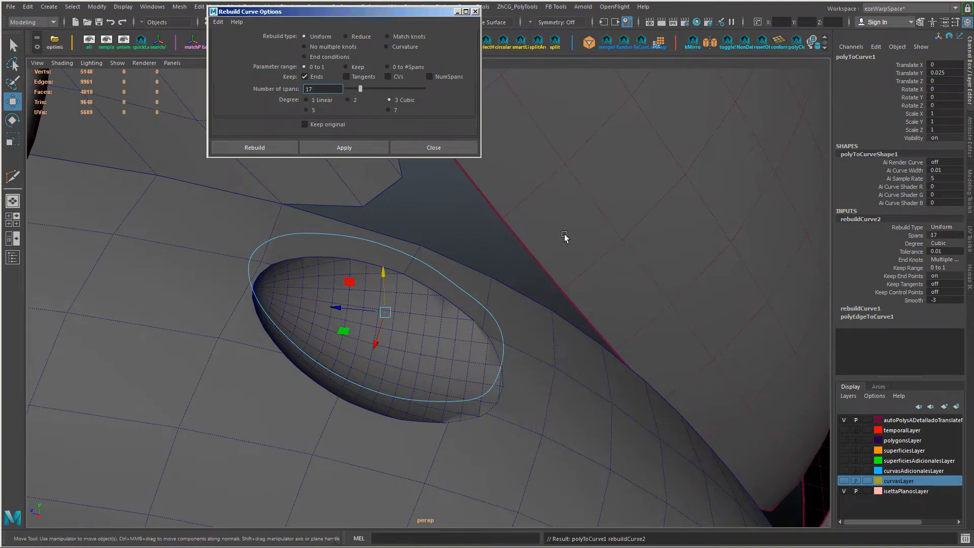
left_click(563, 233, "alt")
key("ctrl+z")
left_click_drag(322, 89, 282, 84)
type("18")
left_click(327, 146)
left_click_drag(457, 341, 430, 368, "alt")
key("ctrl+z")
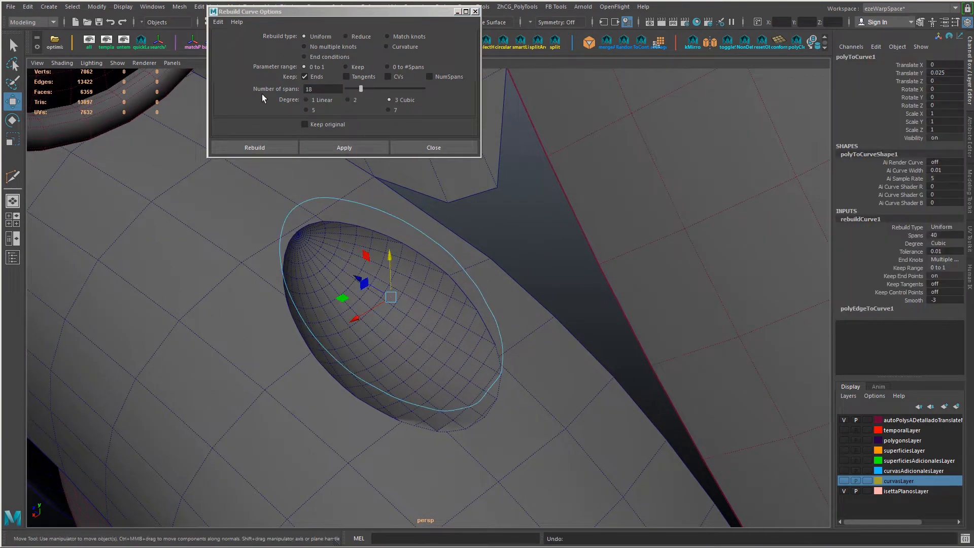
Step: Try adjusting the curvature of the raised curve's control vertices, on the whole curve and on its front portion
left_click_drag(262, 305, 262, 380)
right_click_drag(430, 317, 303, 315)
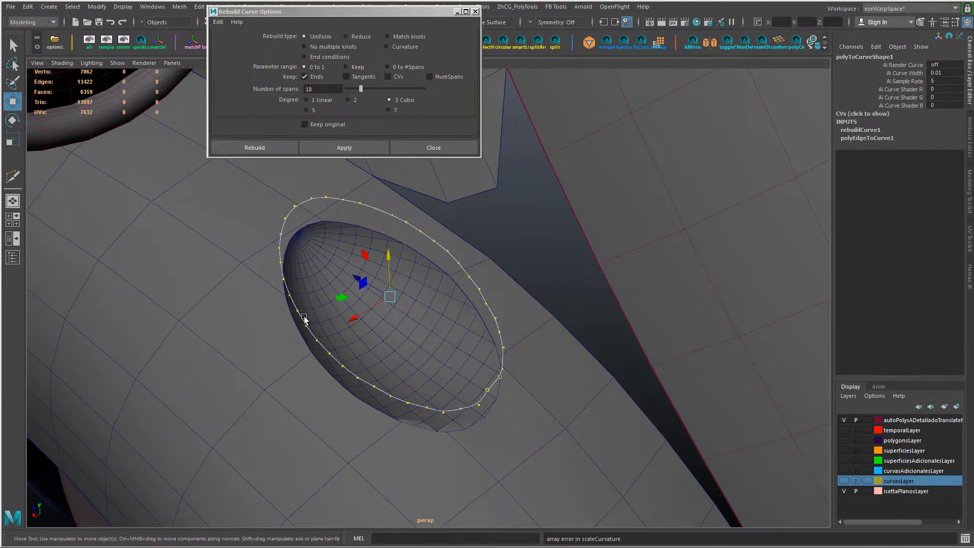
left_click_drag(285, 319, 243, 380)
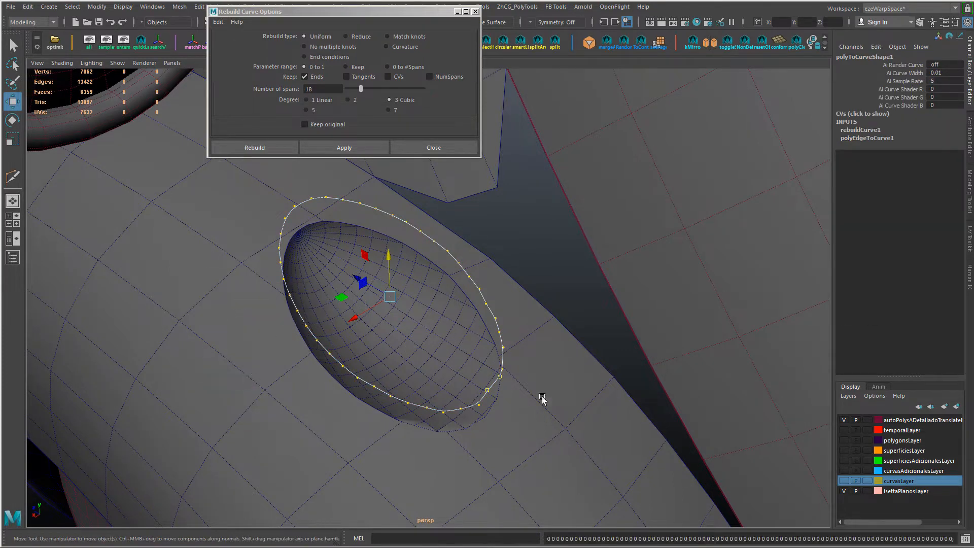
left_click_drag(544, 397, 584, 357, "alt")
left_click_drag(541, 332, 464, 414)
left_click_drag(542, 445, 543, 446)
left_click_drag(457, 428, 397, 452, "alt")
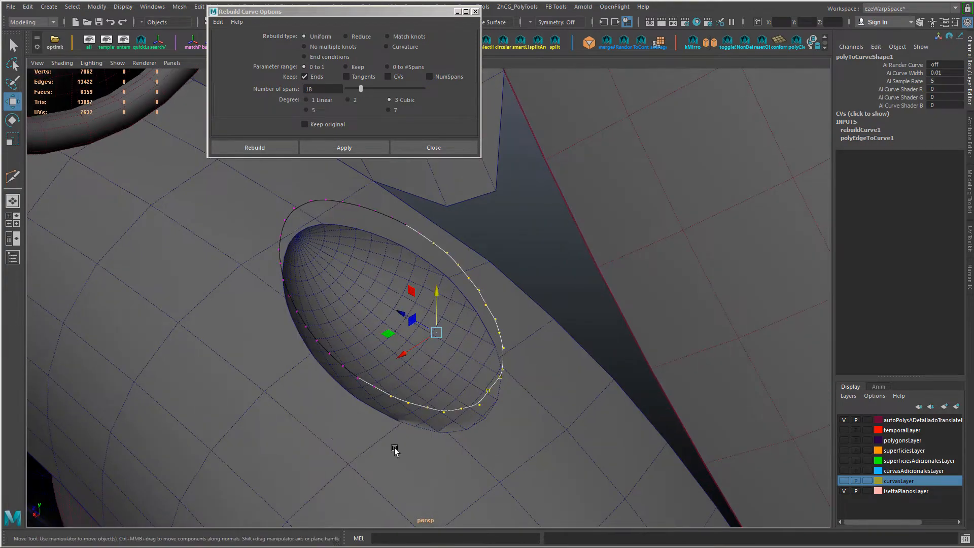
Step: Separate the recessed surface inside the fender's cut and delete it to leave an open hole
left_click_drag(334, 438, 291, 489)
left_click_drag(475, 463, 503, 450, "alt")
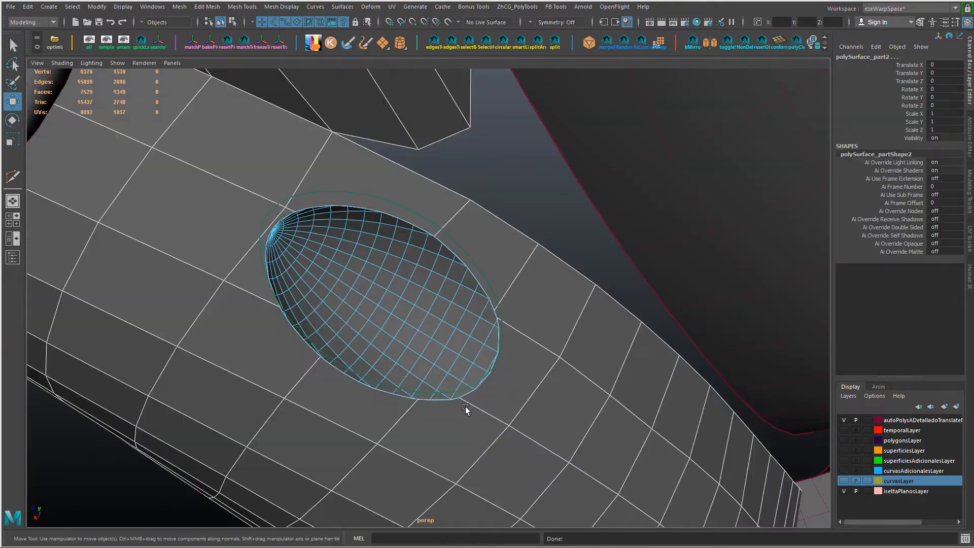
key("Delete")
Step: Select the vertices along the fender hole's border, select the ring of faces around it, and try to extract those faces
left_click_drag(380, 355, 376, 300, "alt")
left_click(345, 248)
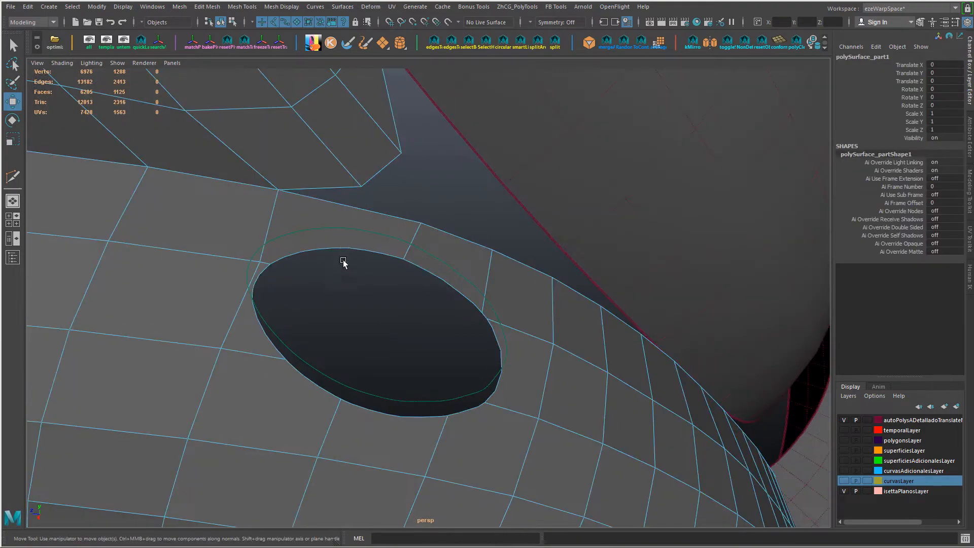
left_click_drag(340, 345, 337, 248, "alt")
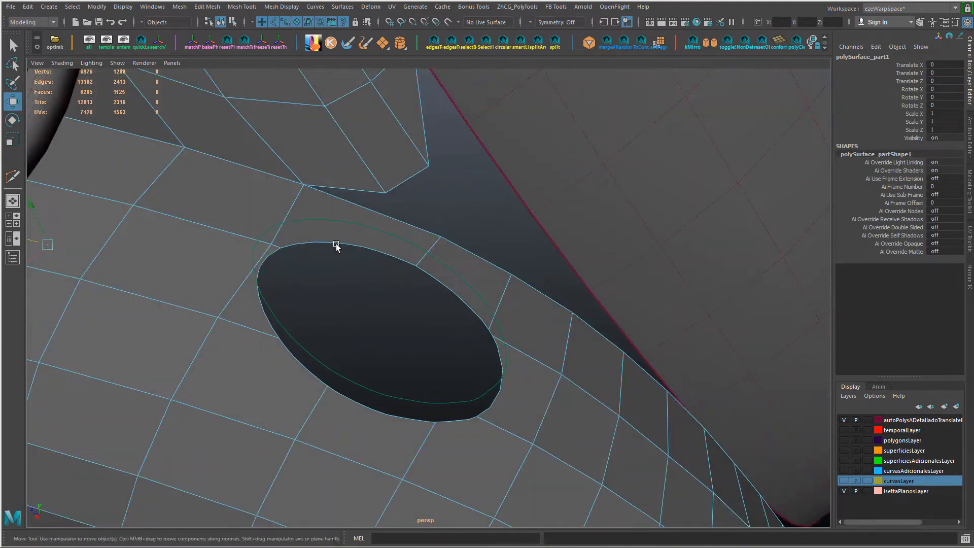
right_click_drag(337, 242, 312, 243)
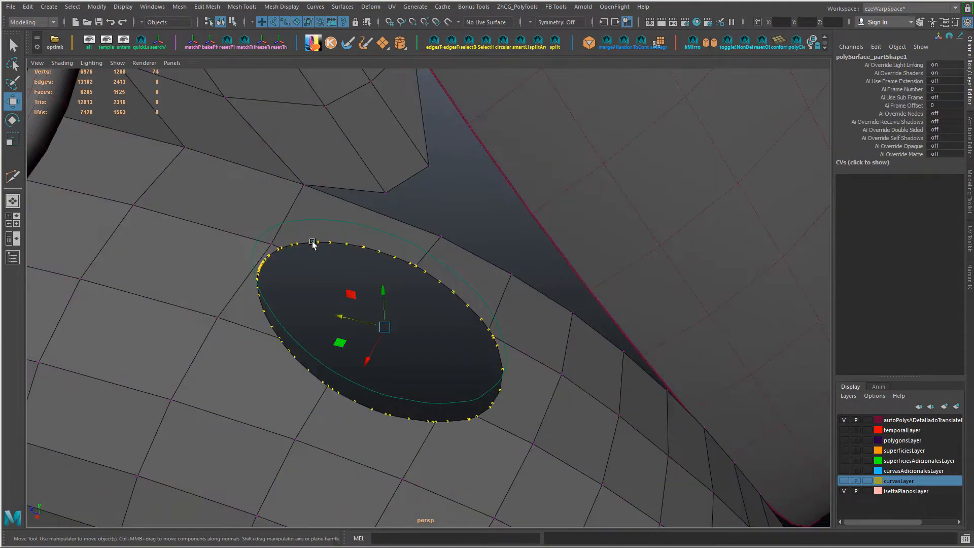
left_click_drag(313, 244, 339, 276, "alt")
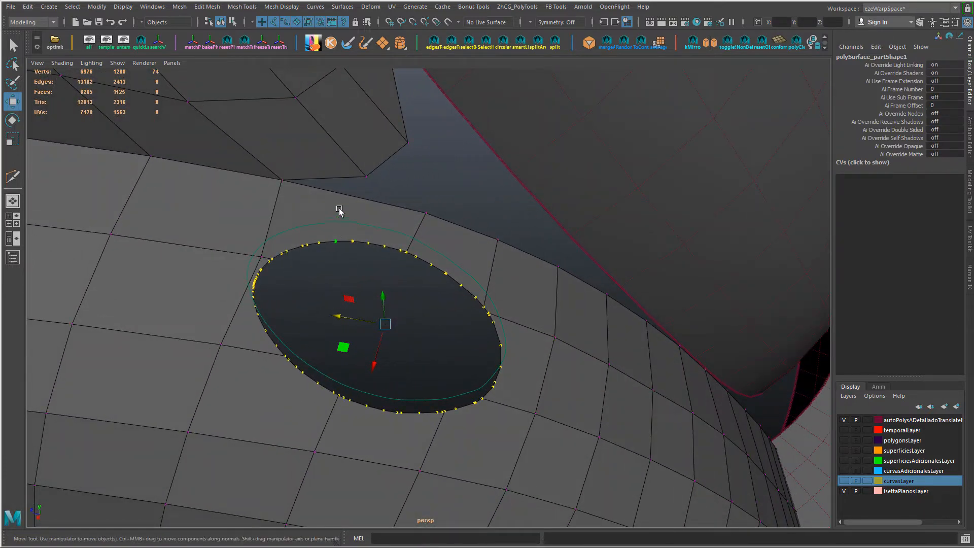
right_click_drag(339, 213, 339, 218)
mouse_move(339, 215)
left_mouse_down()
mouse_move(474, 245)
mouse_move(526, 350)
mouse_move(294, 404)
mouse_move(311, 342)
left_mouse_up()
right_click_drag(415, 239, 405, 386, "shift")
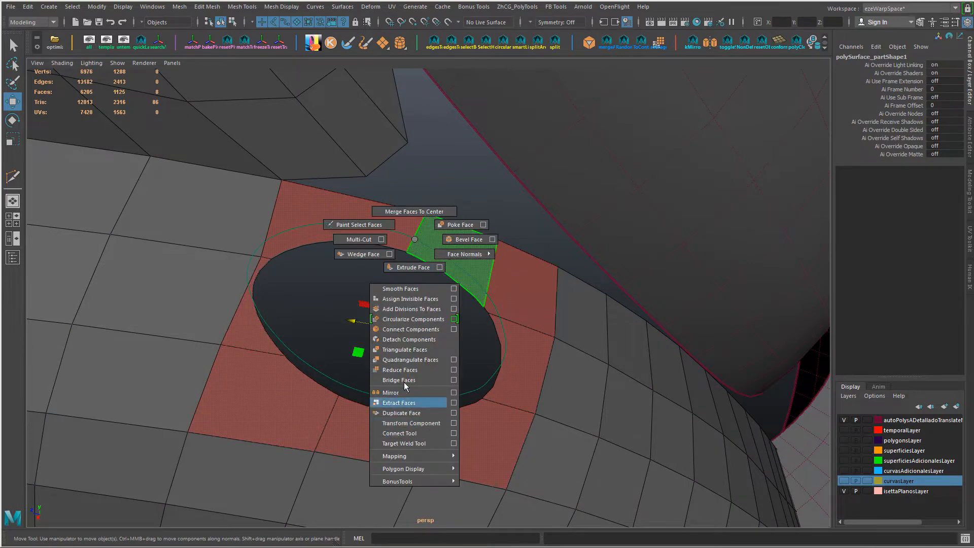
right_click_drag(412, 245, 412, 245, "shift")
left_click_drag(412, 246, 325, 247, "alt")
Step: Undo the face operations and selection changes around the fender's hole
key("ctrl+z")
key("ctrl+z")
key("ctrl+z")
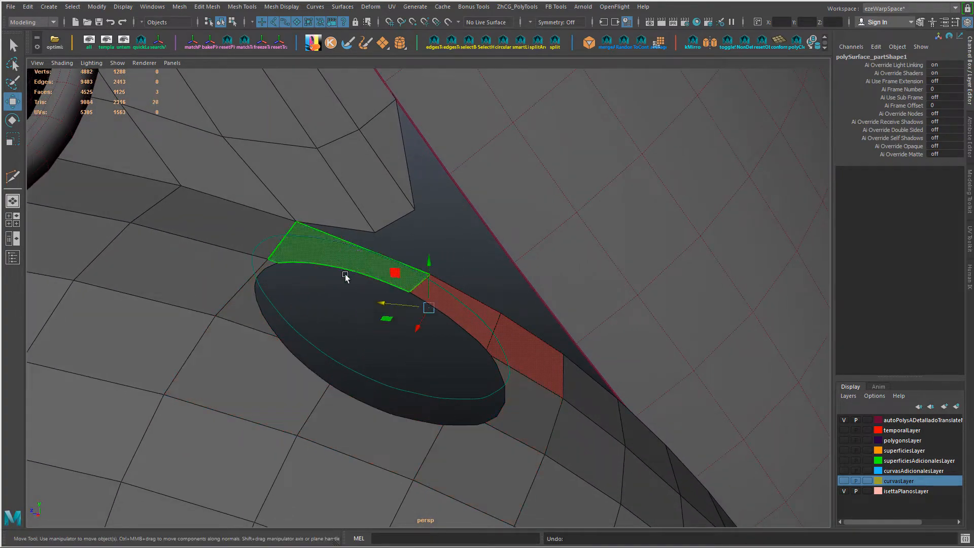
left_click_drag(372, 311, 402, 318, "alt")
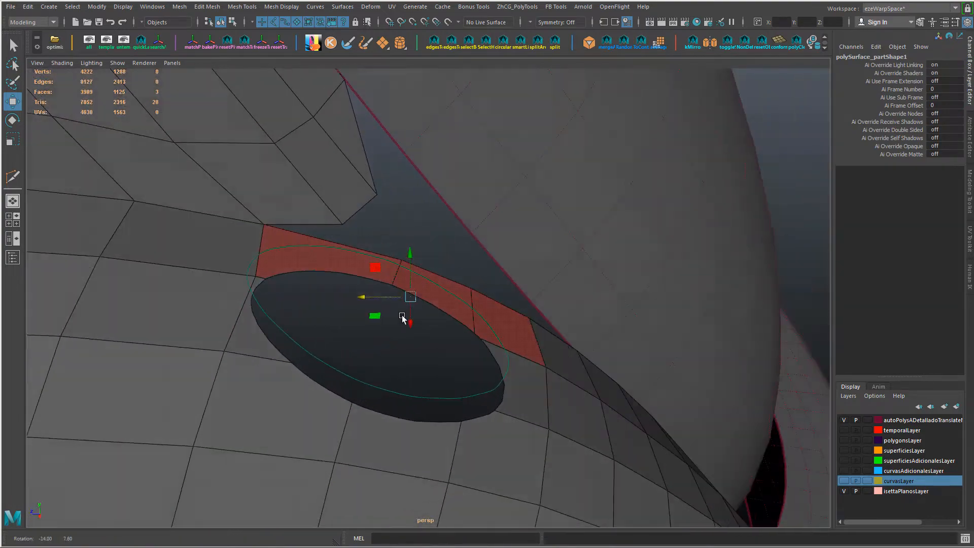
key("ctrl+z")
key("ctrl+z")
key("ctrl+z")
key("ctrl+z")
left_click_drag(379, 387, 327, 389, "alt")
key("ctrl+z")
key("ctrl+z")
key("ctrl+z")
key("ctrl+z")
Step: Merge the close vertices where a mesh edge meets the lower-left border of the fender's hole, with a distance threshold of 0.104
right_click_drag(427, 359, 314, 348, "alt")
left_click_drag(314, 349, 335, 334, "alt")
right_click_drag(467, 352, 377, 348, "alt")
middle_click_drag(384, 345, 247, 399, "alt")
right_click_drag(248, 370, 291, 378, "alt")
middle_click_drag(291, 406, 492, 325, "alt")
right_click_drag(493, 326, 553, 329, "alt")
mouse_move(416, 323)
left_mouse_down("alt")
mouse_move(400, 340)
mouse_move(406, 335)
left_mouse_up("alt")
key("ctrl+h")
right_click_drag(345, 285, 365, 249, "alt")
right_click_drag(361, 245, 298, 247)
right_click_drag(233, 365, 259, 396, "alt")
left_click_drag(259, 395, 307, 389, "alt")
left_click_drag(235, 386, 280, 426)
key("g")
left_click(859, 179)
left_click(900, 186)
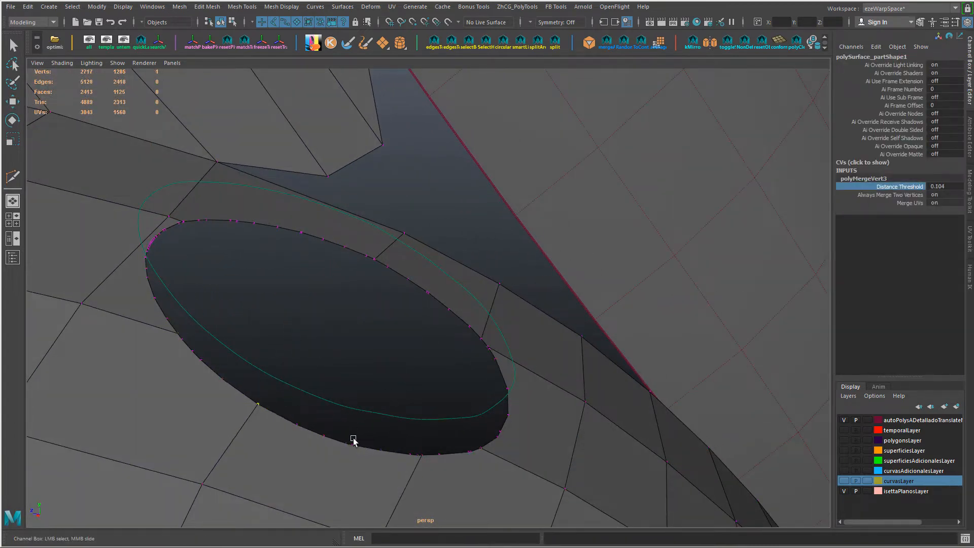
Step: Merge the close vertices at the bottom of the hole's border with a distance threshold of 0.204, and merge the neighbouring cluster too
left_click_drag(445, 470, 446, 471)
key("g")
key("w")
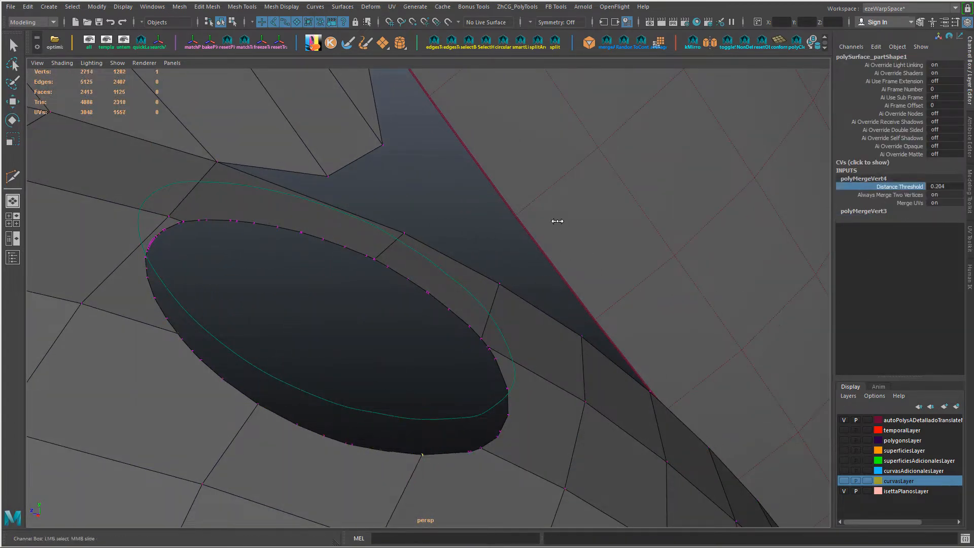
left_click_drag(558, 220, 398, 457, "alt")
left_click(857, 187)
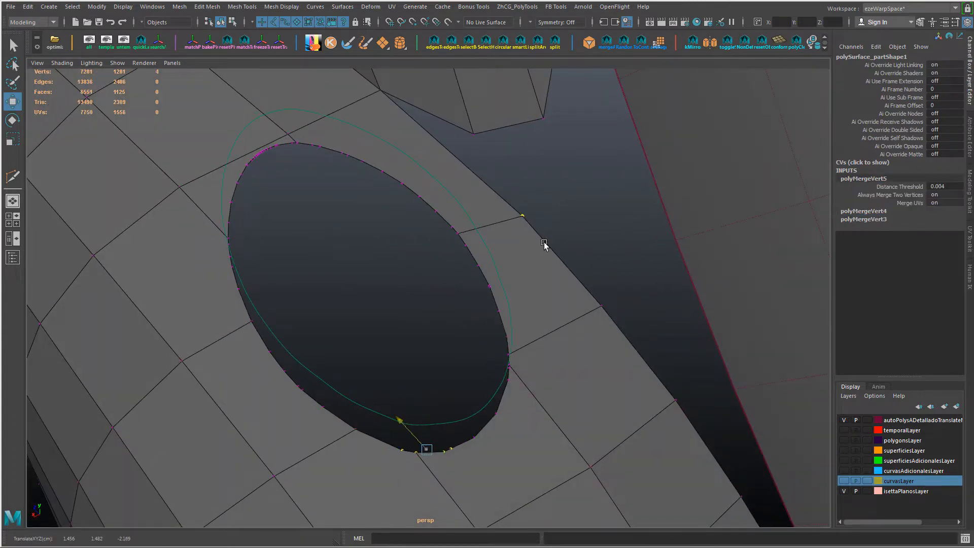
left_click(854, 180)
left_click(885, 187)
Step: Isolate the fender surface and the raised curve by hiding all other objects
middle_click_drag(500, 299, 542, 297)
left_click_drag(542, 297, 560, 378, "alt")
right_click_drag(560, 378, 588, 366)
right_click_drag(536, 313, 536, 310)
left_click(495, 324, "shift")
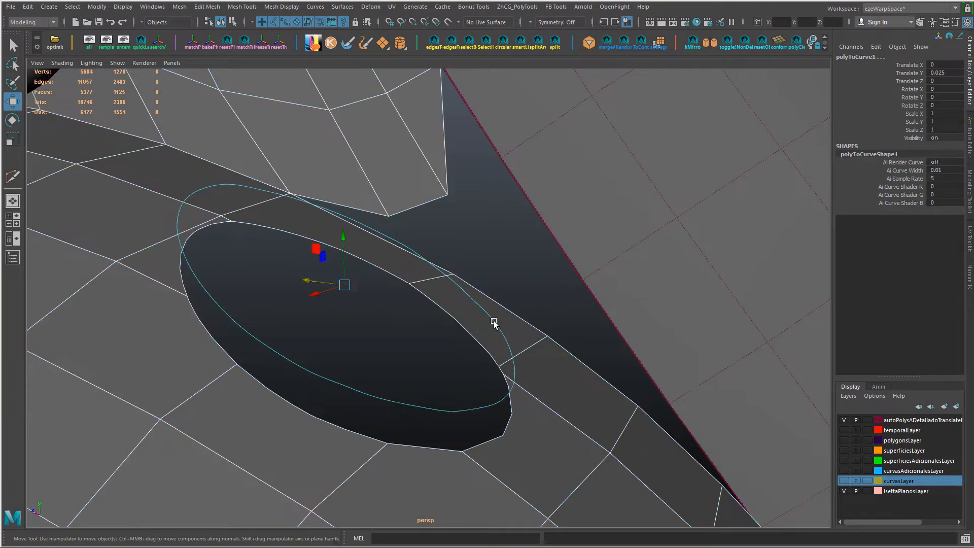
key("alt+h")
left_click_drag(494, 325, 527, 425, "alt")
left_click(427, 294)
Step: Merge the close vertices where the mesh edge meets the hole's upper border, with a distance threshold of 1
right_click_drag(388, 251, 346, 249)
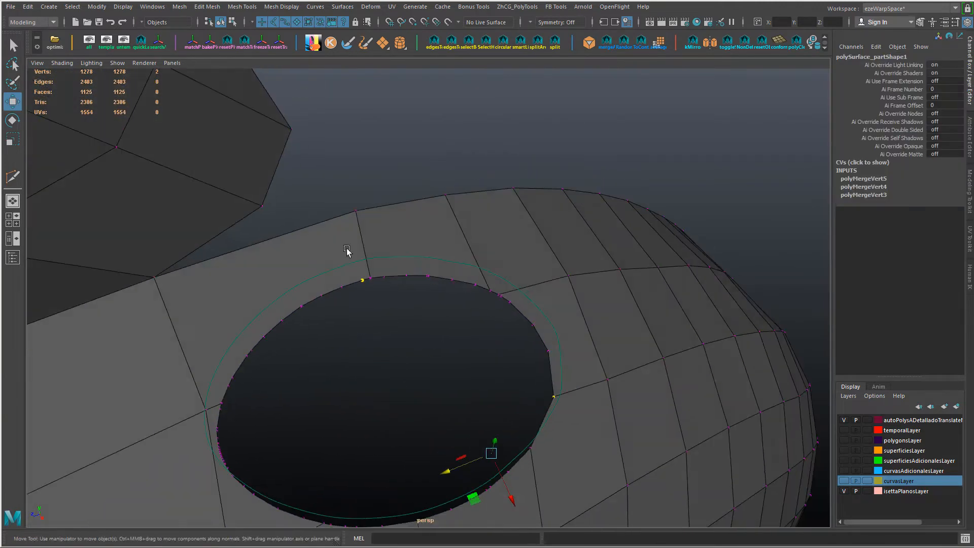
left_click(850, 180)
left_click(885, 186)
middle_click_drag(609, 236, 644, 235)
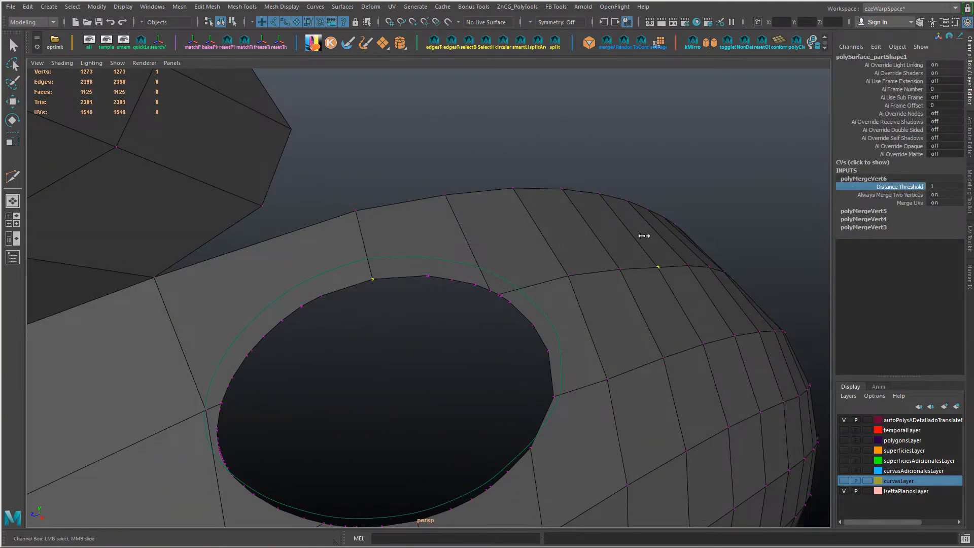
left_click_drag(644, 235, 599, 239, "alt")
Step: Merge the clusters of close vertices along the upper-right stretch of the hole's border
left_click_drag(428, 311, 480, 276)
key("g")
left_click_drag(481, 339, 514, 306)
key("g")
key("g")
key("g")
key("g")
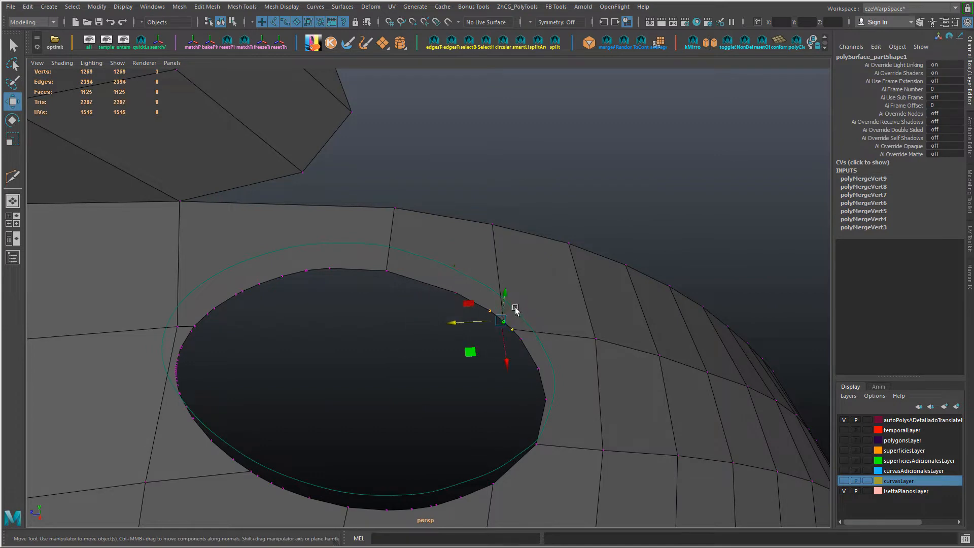
Step: Raise the merge distance threshold for the upper-right corner cluster and merge the close vertices down the hole's right side
left_click(857, 179)
left_click(885, 187)
middle_click_drag(570, 253, 603, 252)
mouse_move(511, 337)
left_mouse_down()
mouse_move(524, 345)
mouse_move(513, 331)
left_mouse_up()
left_click(569, 356)
left_click_drag(529, 361, 562, 371, "shift")
Step: Merge the clusters of close vertices along the lower border of the hole
left_click_drag(430, 432, 428, 395, "alt")
left_click_drag(428, 395, 466, 432)
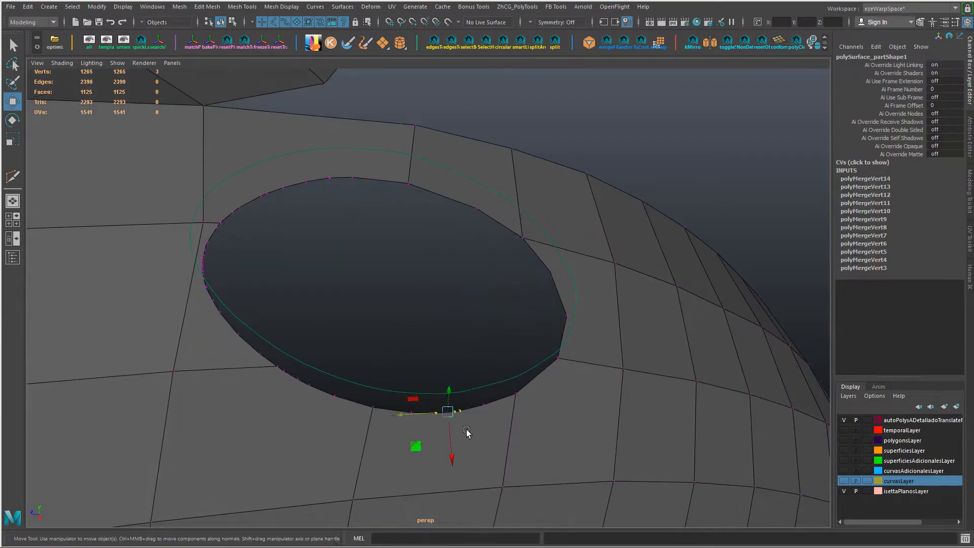
left_click_drag(269, 383, 270, 384)
key("g")
key("g")
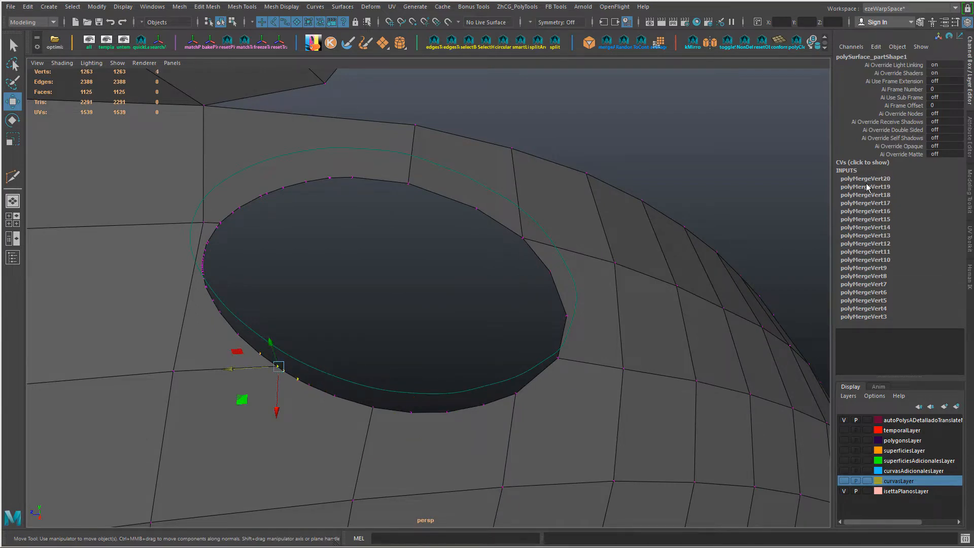
left_click_drag(343, 406, 347, 408)
key("g")
key("w")
Step: Merge the tightly packed vertices around the hole's left end, with a distance threshold of 1
left_click_drag(216, 295, 187, 289, "alt")
left_click_drag(201, 284, 223, 335)
left_click_drag(227, 325, 245, 256, "alt")
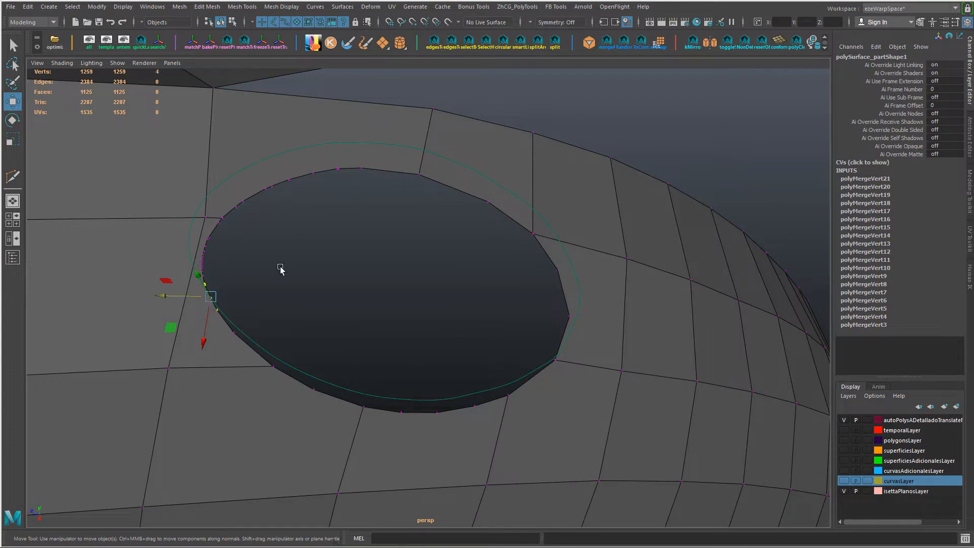
key("g")
key("g")
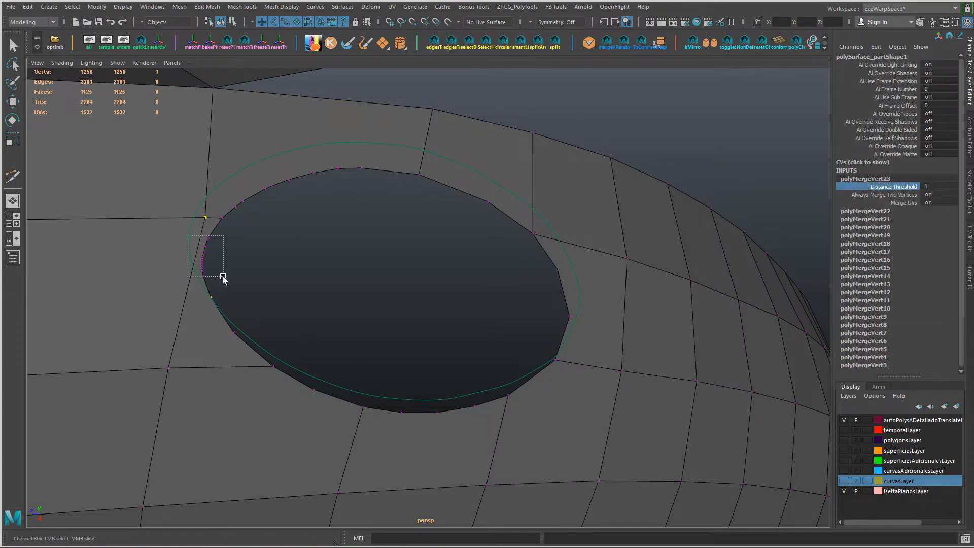
left_click_drag(223, 277, 225, 278)
key("g")
key("g")
key("w")
Step: Merge the close vertices at the hole's upper-left corner, then snap a border vertex onto its neighbour and merge the pair
left_click_drag(337, 272, 310, 244, "alt")
left_click_drag(246, 225, 217, 254)
key("g")
key("g")
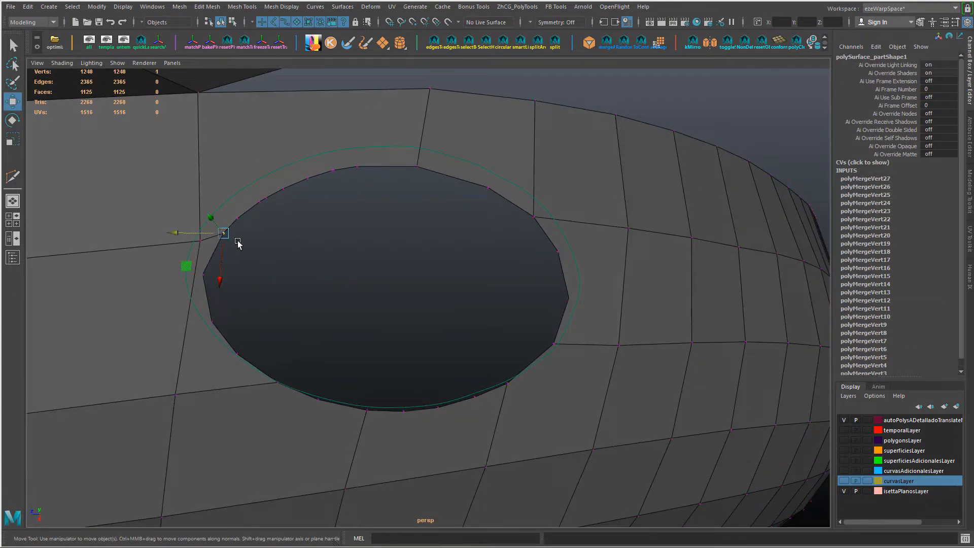
left_click_drag(238, 221, 224, 244)
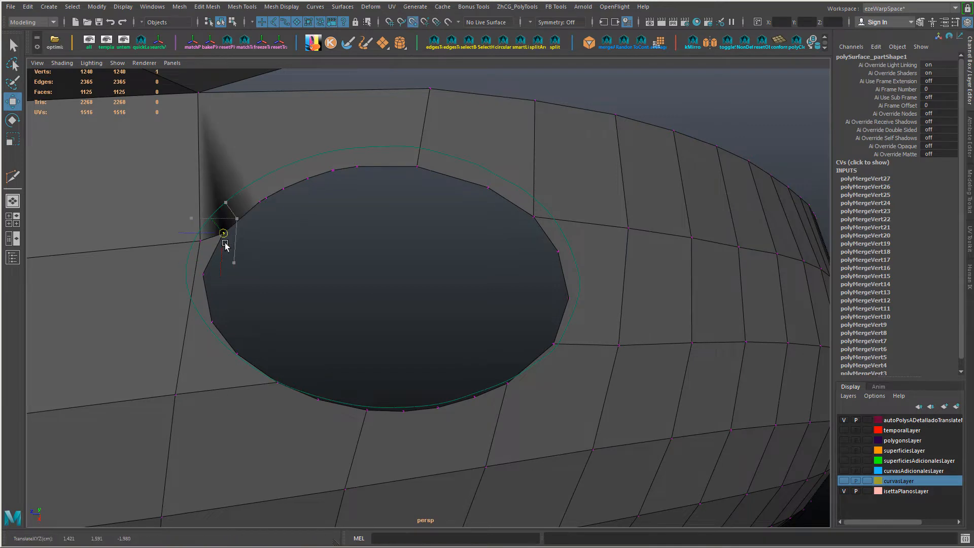
key("g")
Step: Merge the remaining close vertices along the upper-left border of the hole, raising the distance threshold where needed
left_click_drag(274, 287, 234, 269, "alt")
key("g")
key("g")
left_click(865, 178)
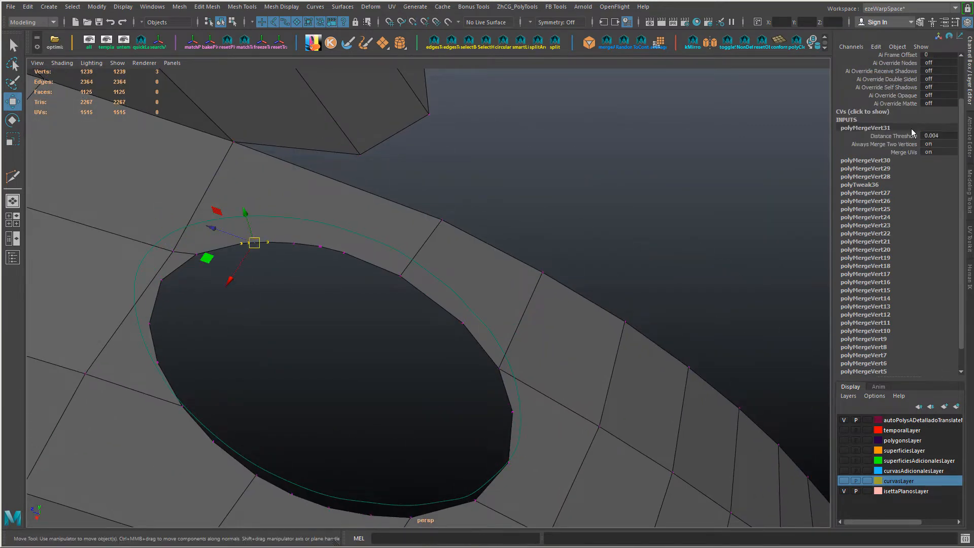
left_click(910, 135)
key("w")
left_click_drag(286, 230, 351, 272)
key("g")
key("g")
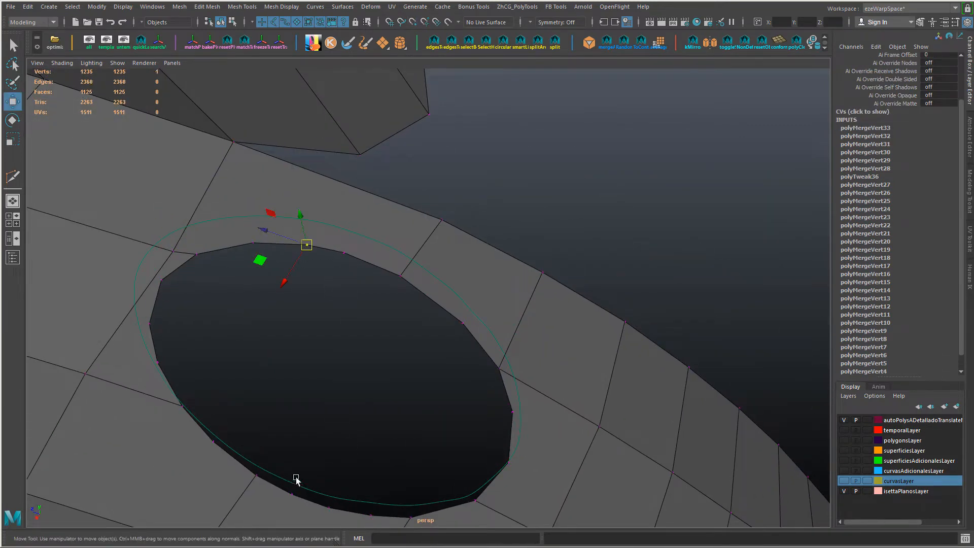
Step: Collapse the surplus short edges along the hole's border
middle_click_drag(395, 502, 392, 451, "alt")
key("F10")
double_click(420, 235)
left_click_drag(412, 277, 403, 345, "alt")
left_click(375, 467)
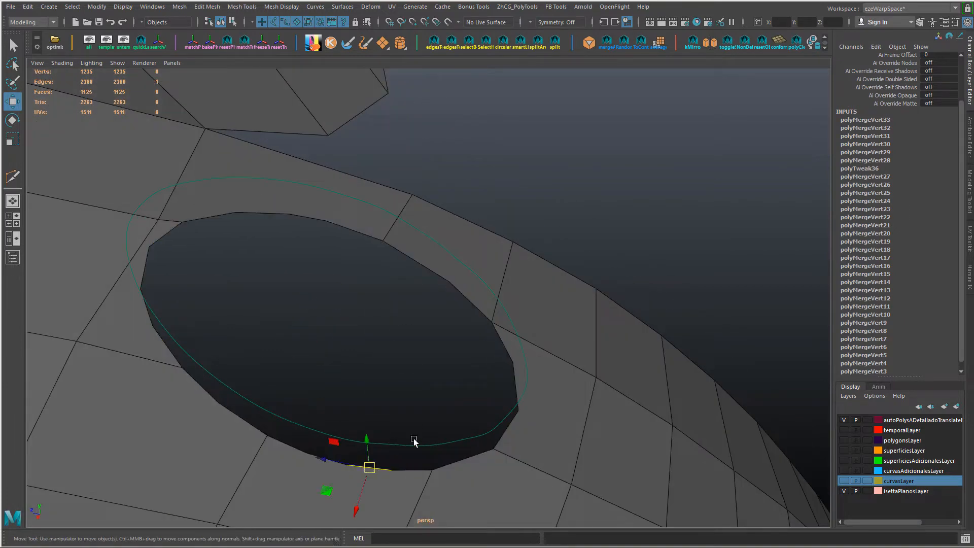
key("g")
left_click_drag(413, 441, 298, 289, "alt")
key("g")
Step: Snap the vertex at the hole's upper-left corner onto the adjoining mesh vertex and merge the overlapping border vertices
left_click_drag(303, 206, 148, 291, "alt")
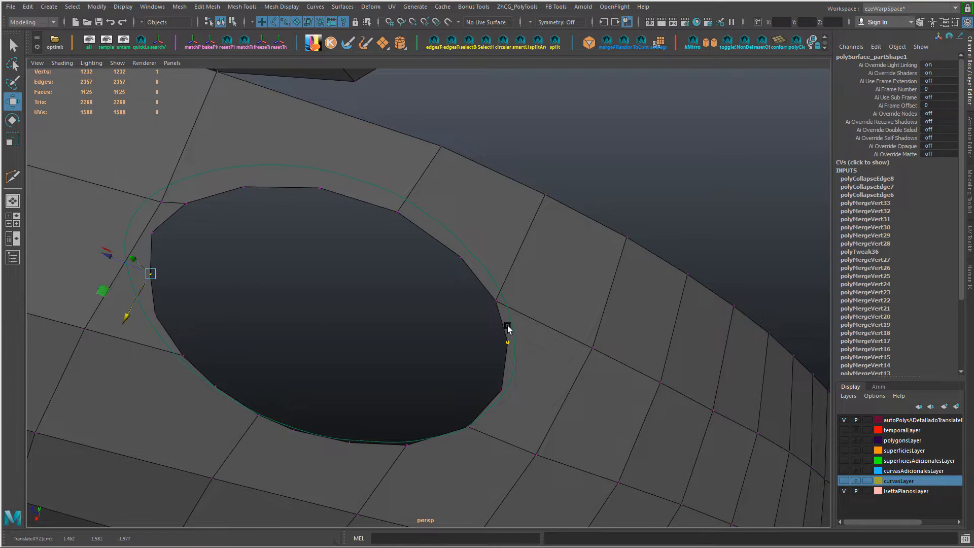
left_click_drag(508, 329, 482, 313, "alt")
left_click_drag(262, 397, 350, 260, "alt")
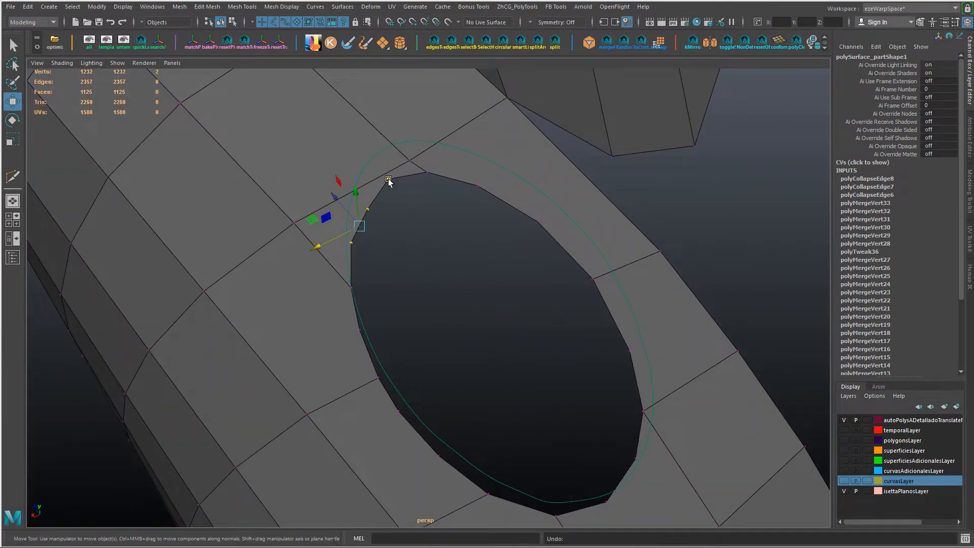
key("g")
scroll(417, 235, "down", 5)
mouse_move(400, 319)
left_mouse_down("alt")
mouse_move(400, 368)
mouse_move(402, 333)
left_mouse_up("alt")
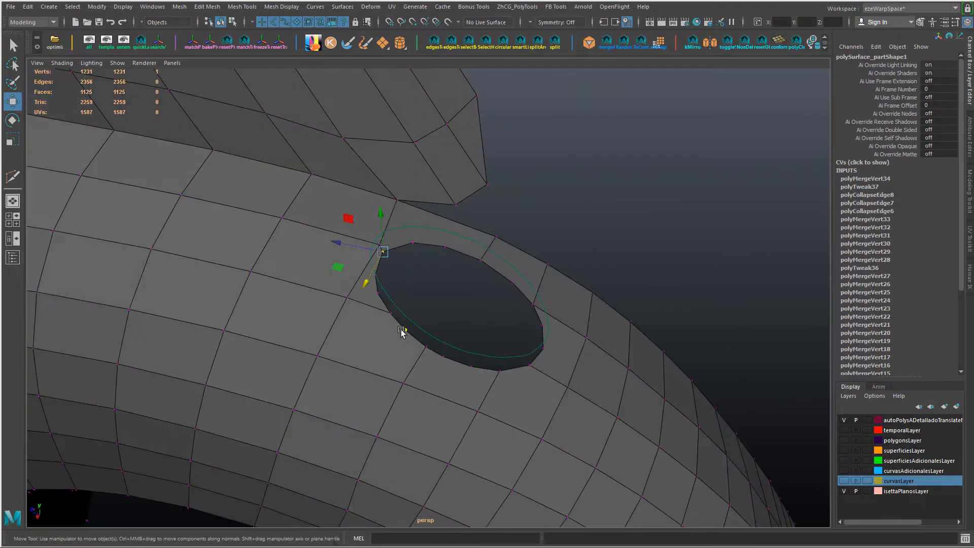
left_click_drag(484, 369, 394, 399, "alt")
right_click_drag(488, 425, 493, 393)
Step: Lower the raised curve back onto the hole's border by setting its Translate Y to 0
double_click(502, 301)
left_click_drag(424, 366, 508, 291, "alt")
left_click(509, 293)
left_click(944, 73)
type("0")
key("Return")
Step: Select the border edge loop of the fender's hole, then switch the selection to the curve
left_click_drag(593, 203, 555, 245, "alt")
right_click_drag(555, 245, 555, 219)
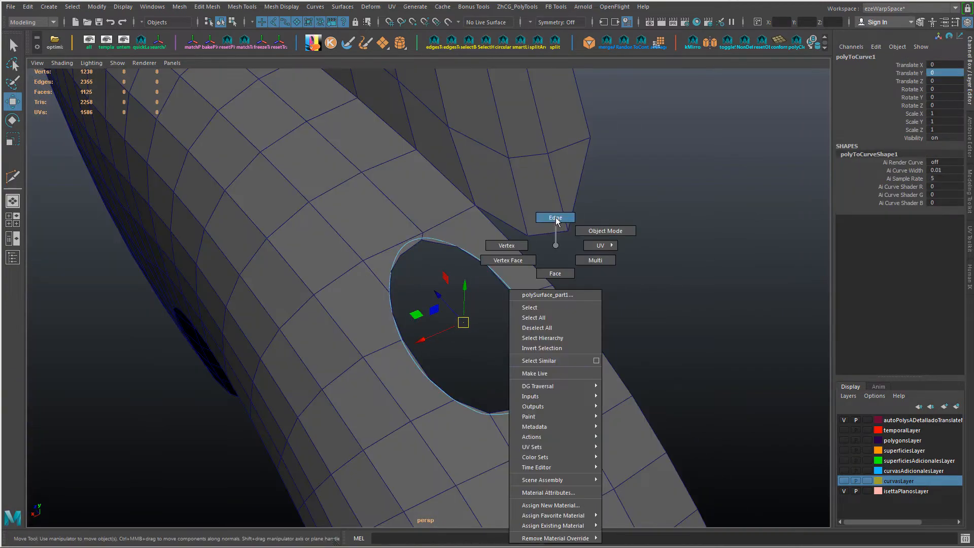
double_click(516, 304)
left_click_drag(517, 348, 554, 330, "alt")
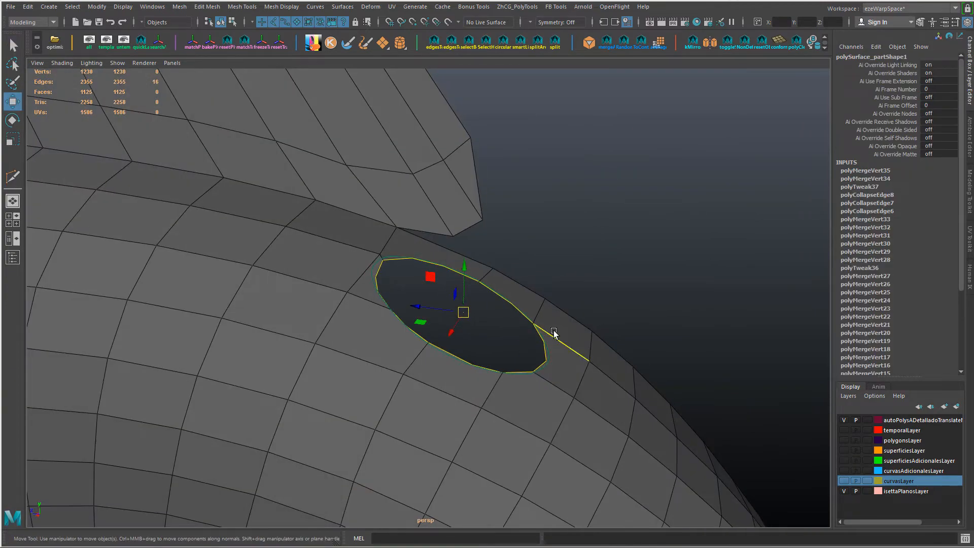
right_click_drag(555, 330, 550, 285)
left_click_drag(550, 284, 401, 246, "alt")
left_click(489, 265)
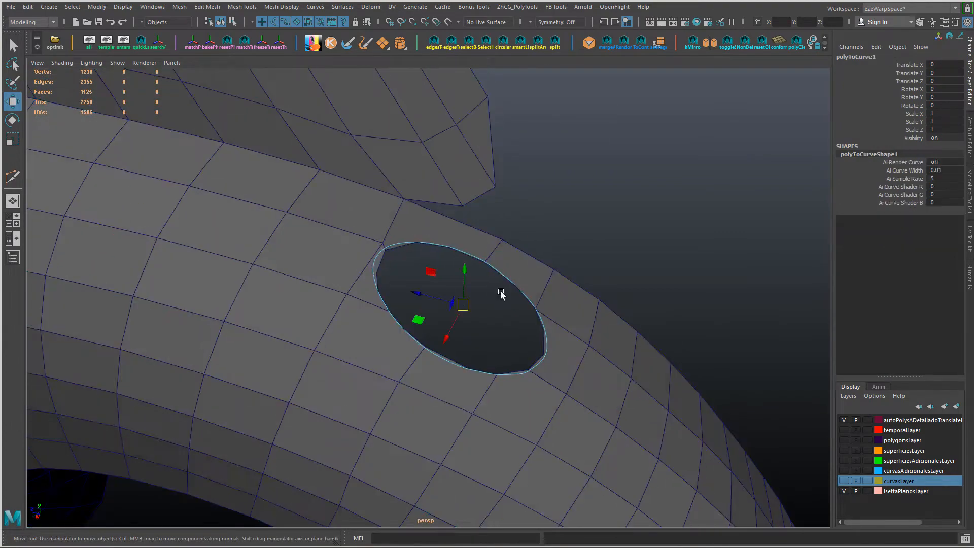
Step: Move the vertices on the hole's border into place along the curve
right_click_drag(450, 172, 413, 173)
left_click_drag(398, 235, 418, 316, "alt")
left_click(396, 231)
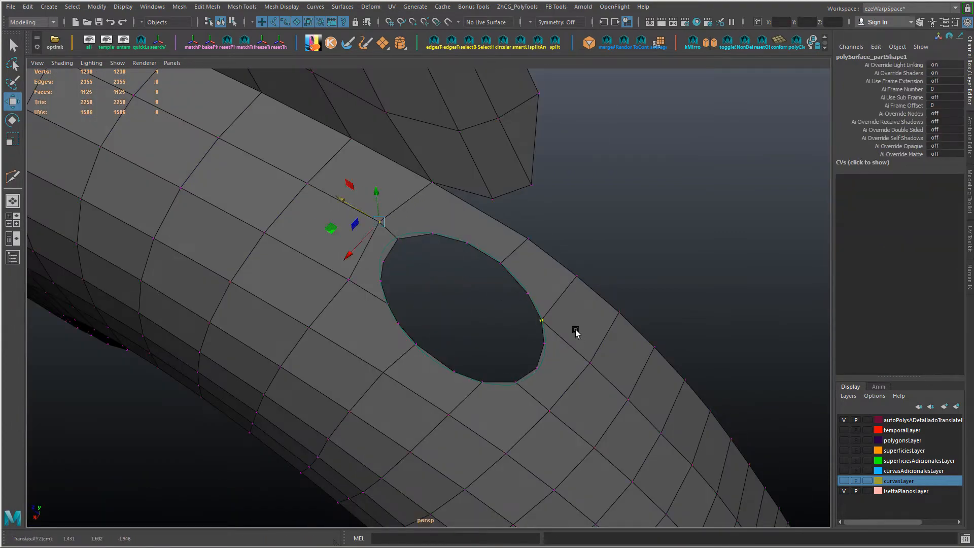
left_click_drag(576, 331, 480, 369, "alt")
left_click_drag(444, 243, 490, 226, "alt")
left_click(349, 319)
left_click_drag(333, 315, 357, 334, "ctrl+shift")
left_click_drag(479, 340, 301, 251, "alt")
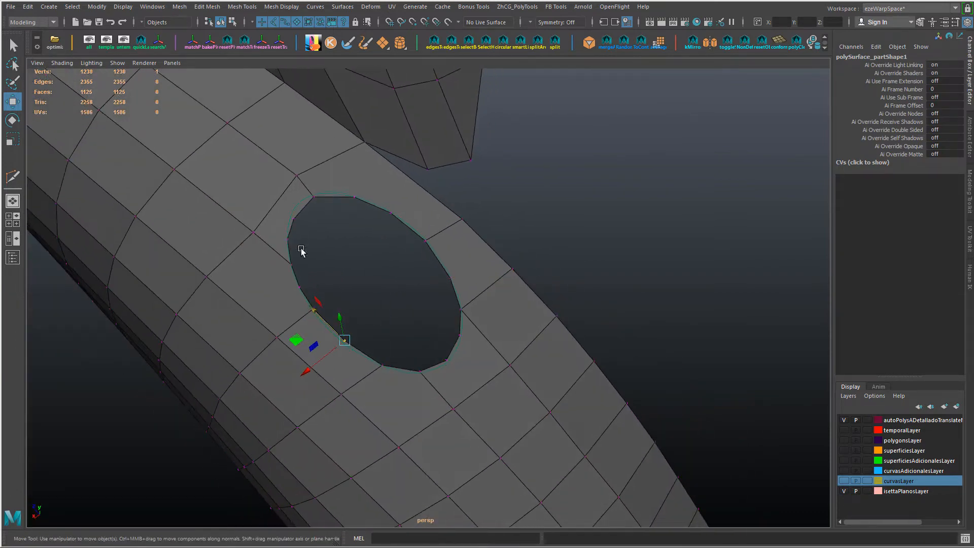
Step: Even out the spacing of the hole's border edge loop with the Average Line command
double_click(439, 260)
left_click(517, 7)
mouse_move(525, 67)
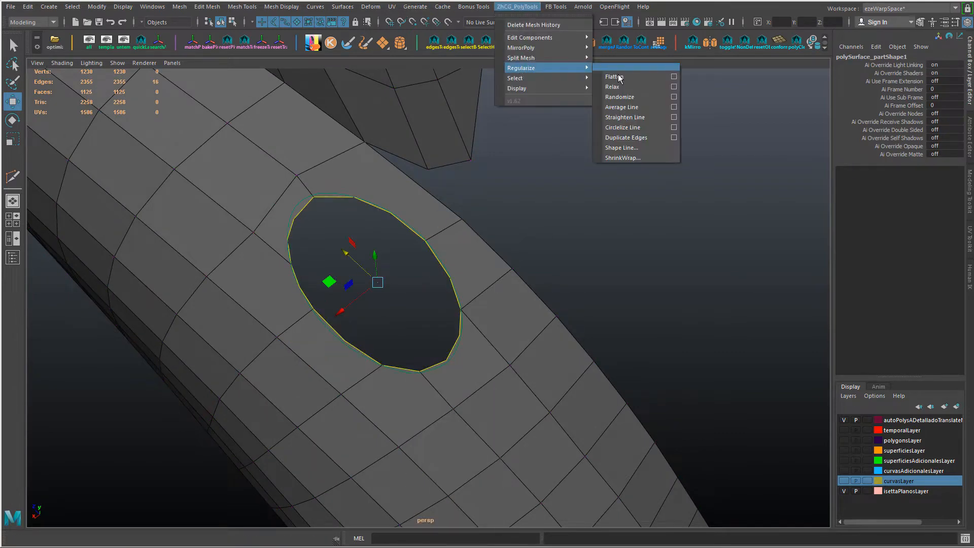
left_click(630, 107)
left_click_drag(490, 259, 520, 275, "alt")
key("shift+z")
Step: Delete the mesh edges radiating from the hole's border, leaving only the two on its lower side
right_click_drag(282, 246, 283, 218)
left_click(296, 243)
left_click(278, 318, "shift")
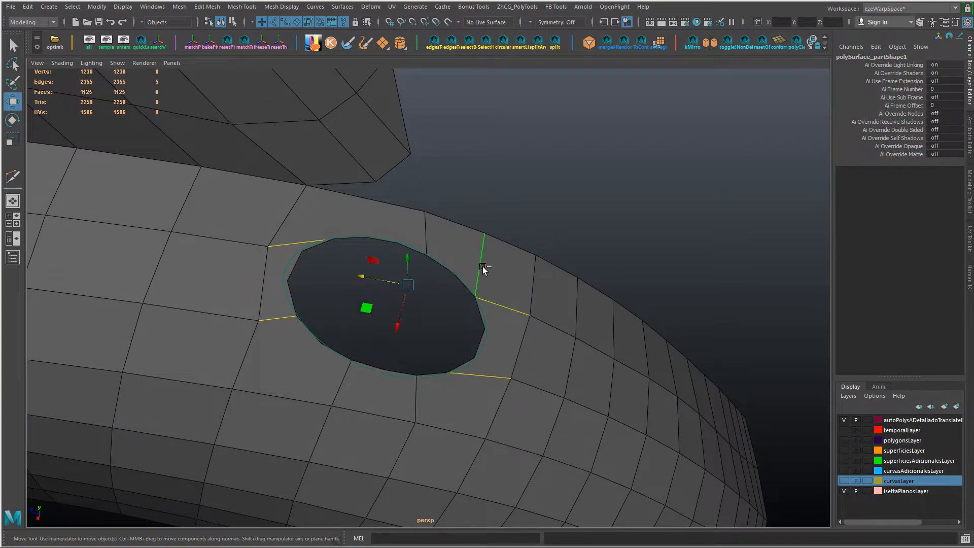
key("Delete")
Step: Shape the hole's border edge loop to the polyToCurve1 curve with Shape Line, keeping Even enabled
left_click_drag(450, 246, 318, 233, "alt")
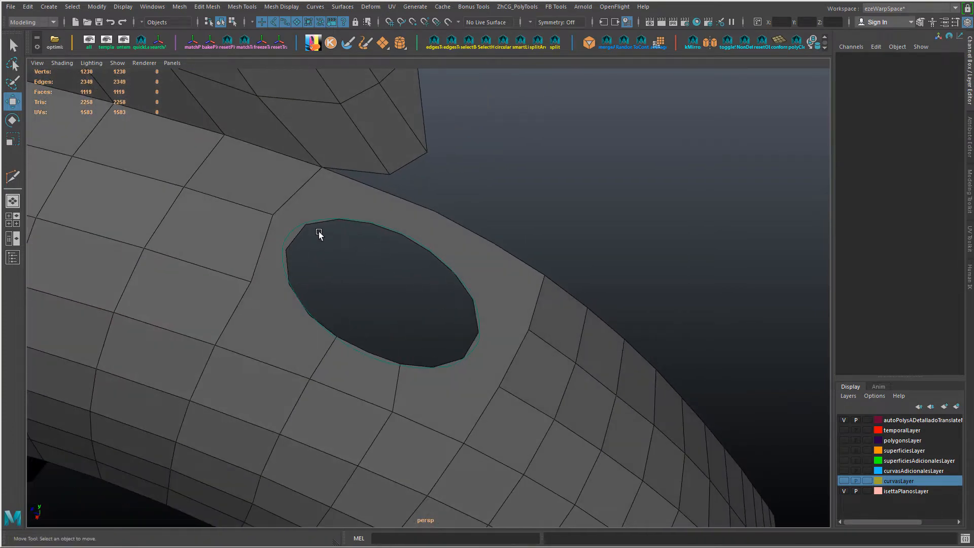
double_click(294, 236)
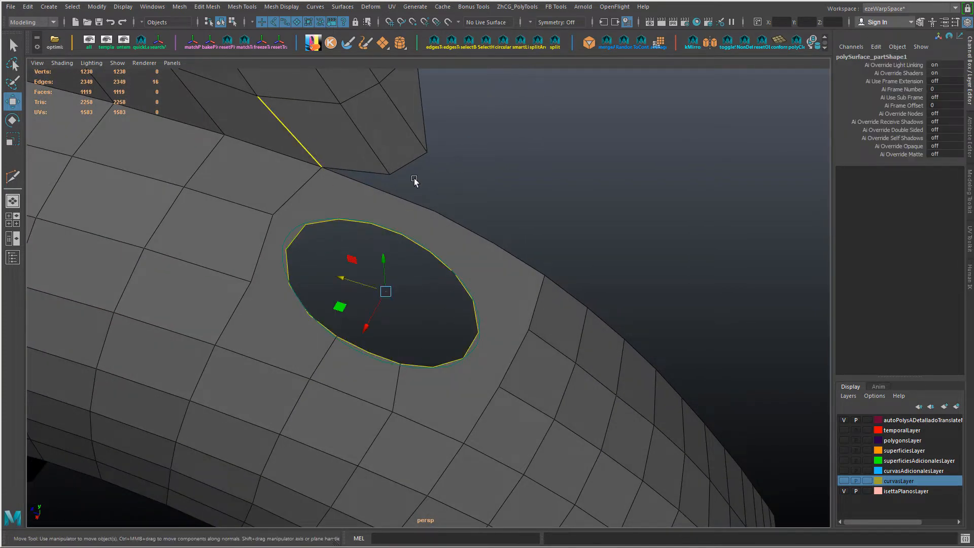
right_click(516, 209)
right_click_drag(516, 210, 506, 192)
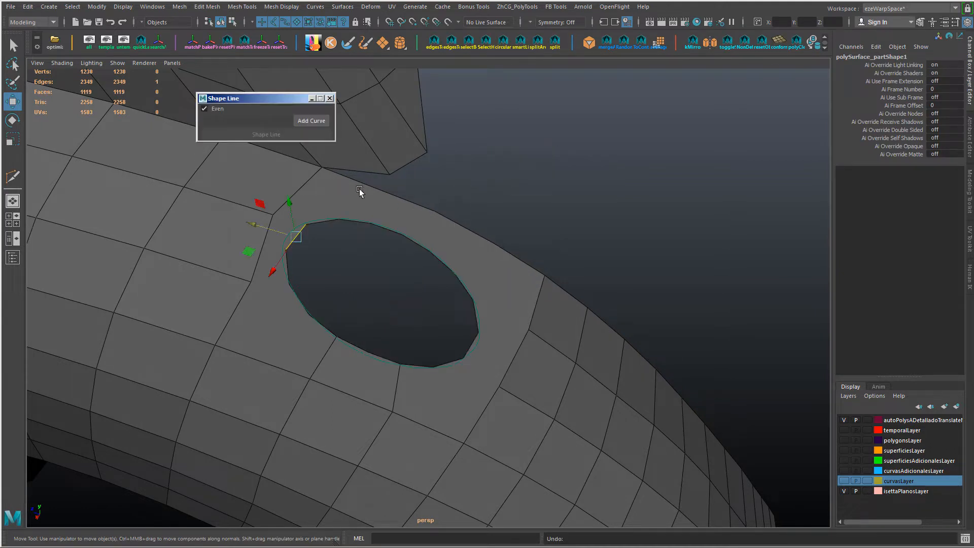
right_click_drag(325, 219, 294, 233)
left_click(314, 122)
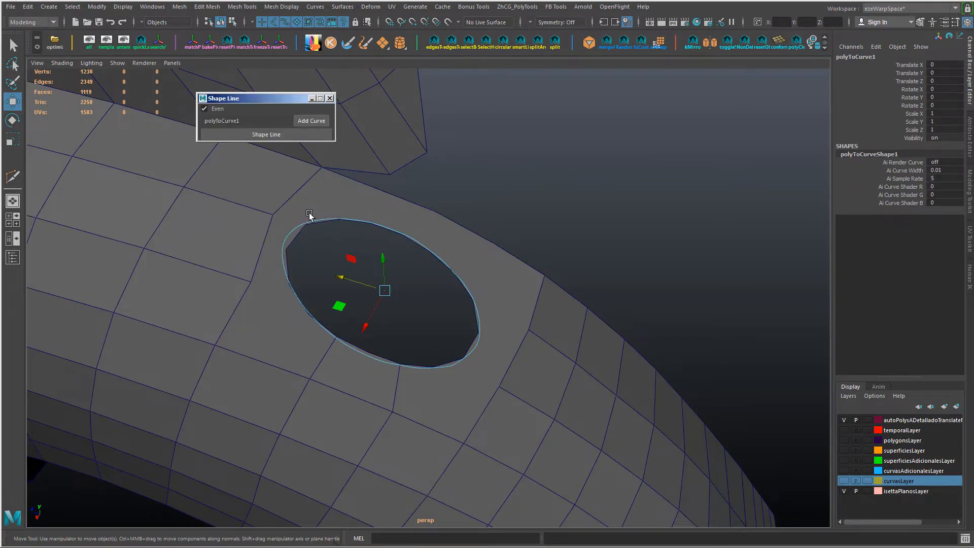
left_click(308, 238)
double_click(299, 237)
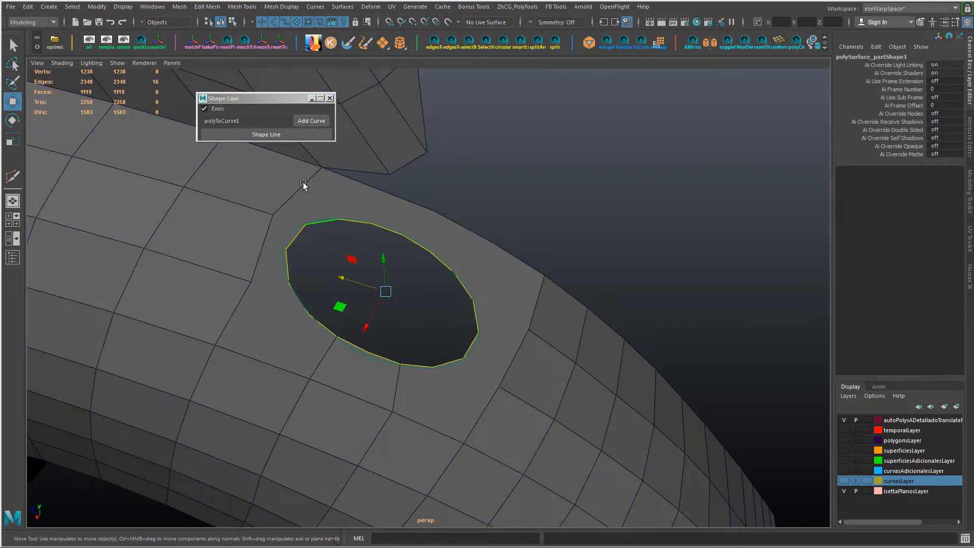
Step: Cut new edges with Multi-Cut from the vertices at the hole's lower end to the surrounding mesh vertices
left_click_drag(502, 312, 426, 322, "alt")
key("ctrl+shift+x")
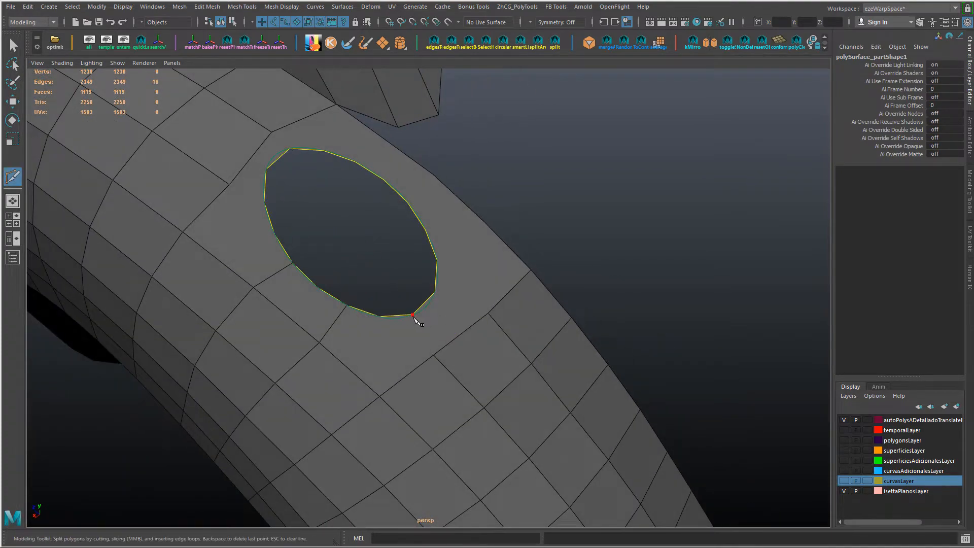
left_click(413, 315)
left_click(435, 357)
left_click_drag(439, 359, 450, 363, "alt")
right_click(449, 363)
left_click(432, 293)
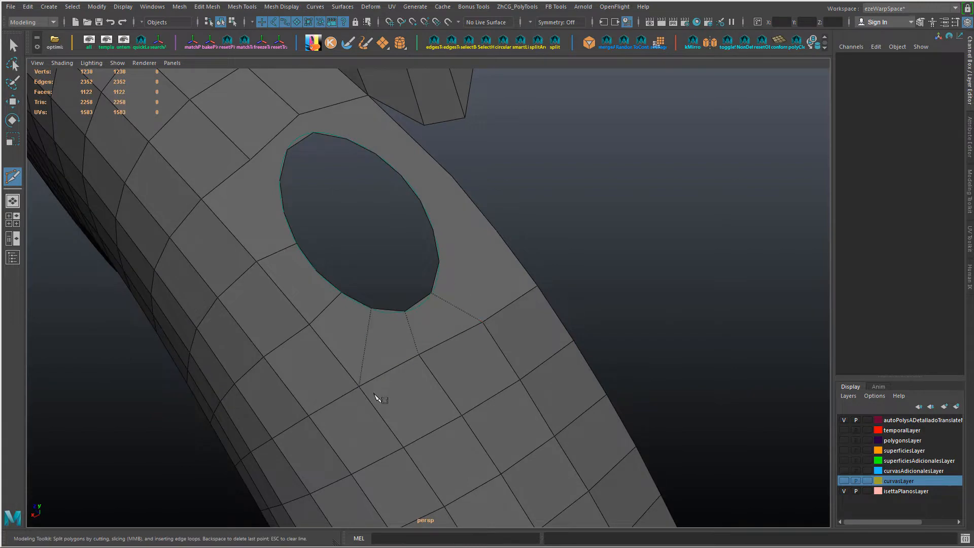
Step: Continue the Multi-Cut edges around the hole, joining the remaining border vertices to the nearby mesh vertices
left_click_drag(374, 394, 315, 406, "alt")
left_click(438, 356)
left_click(517, 295)
right_click(517, 296)
left_click_drag(516, 296, 317, 308, "alt")
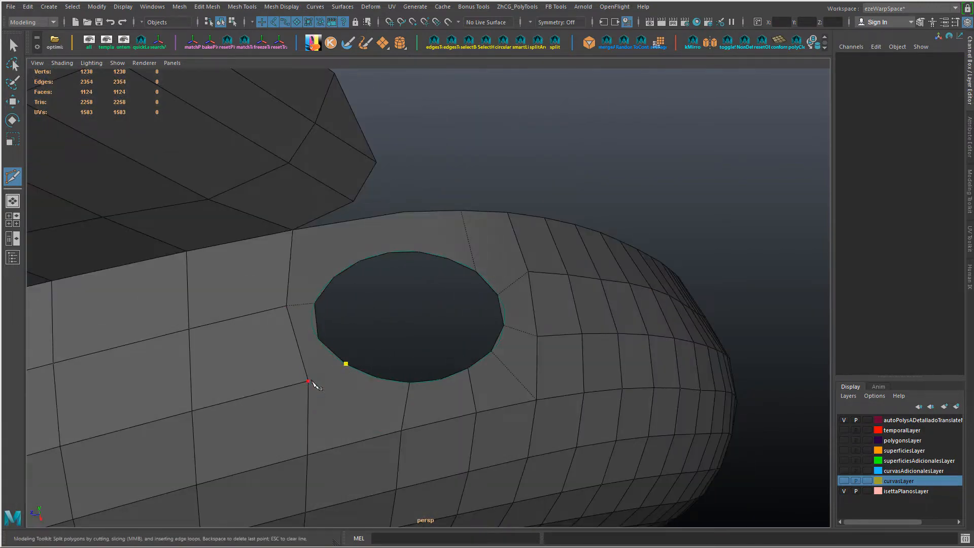
left_click(308, 381)
right_click(310, 382)
left_click_drag(309, 382, 361, 350, "alt")
right_click(322, 385)
left_click_drag(323, 385, 456, 276, "alt")
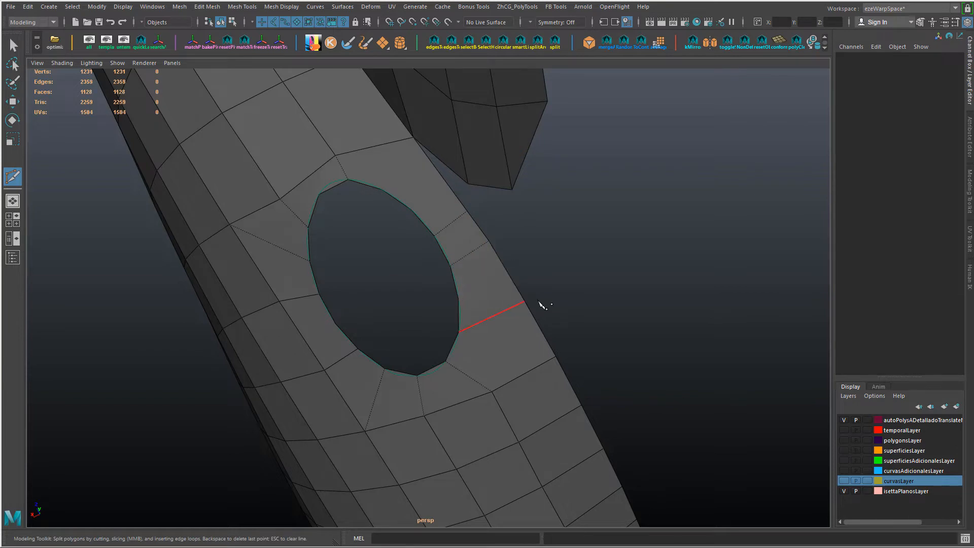
Step: Cut an edge from the hole's upper border to the fender's upper edge and delete the stray vertex along it
left_click_drag(543, 305, 335, 259, "alt")
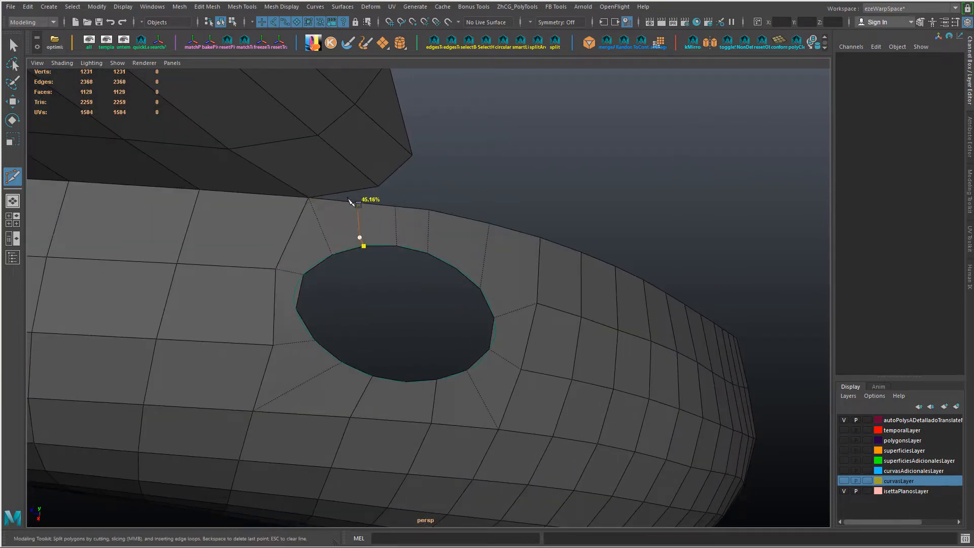
key("w")
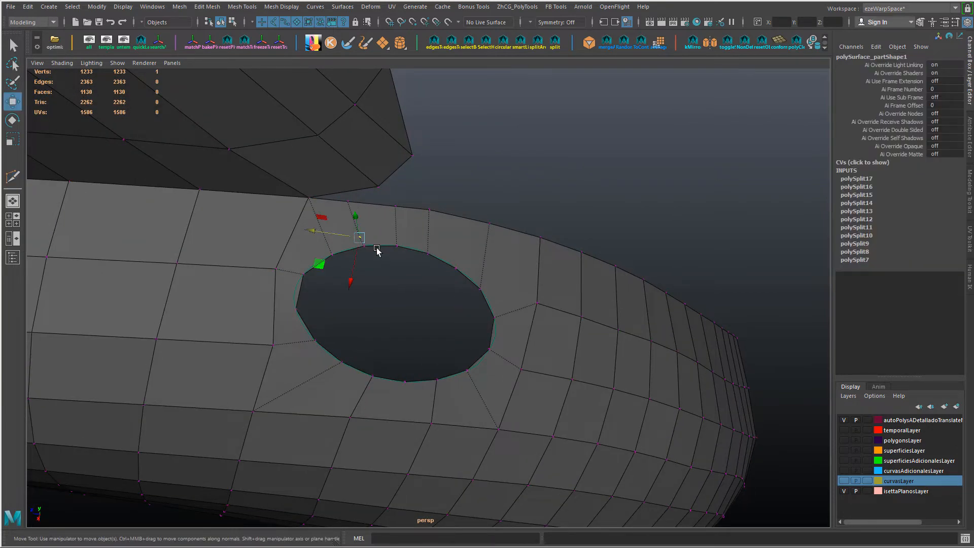
key("F9")
left_click_drag(518, 356, 512, 324, "alt")
right_click_drag(421, 245, 422, 218)
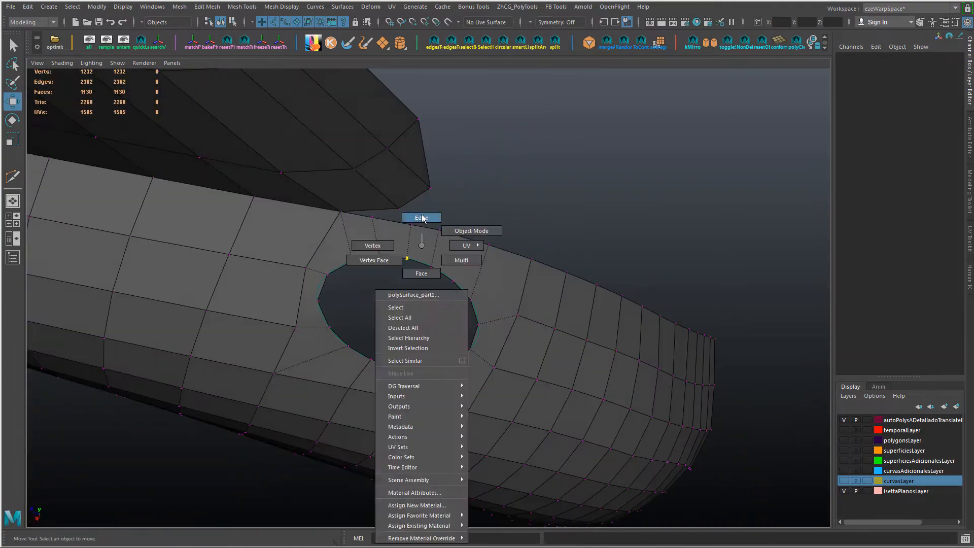
Step: Delete the surplus edge between the hole's upper border and the fender's upper edge
left_click(410, 238)
key("Delete")
left_click(379, 242)
left_click_drag(332, 223, 340, 244, "ctrl+shift")
key("ctrl+z")
left_click_drag(342, 256, 440, 299, "alt")
Step: Insert an edge loop around the hole and try sliding the whole loop towards the border
double_click(395, 330)
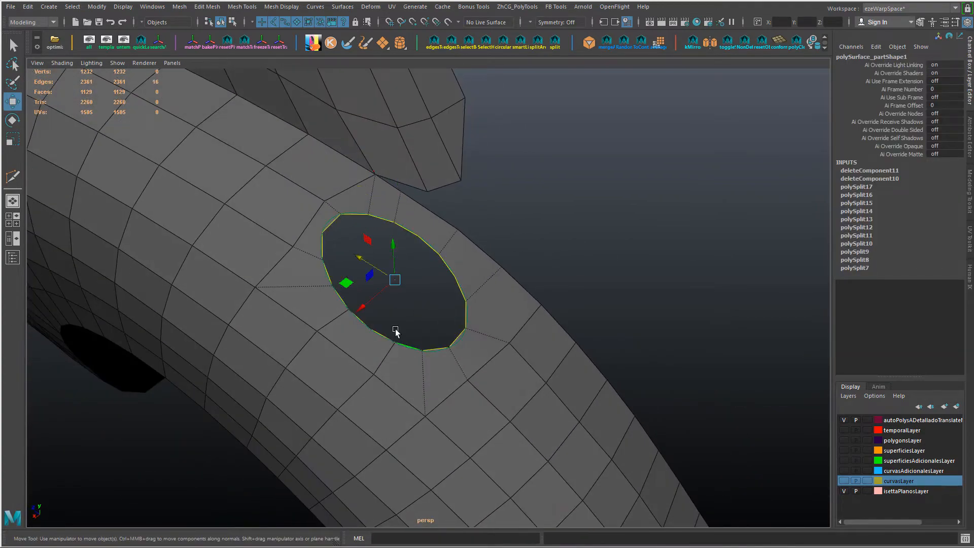
key("g")
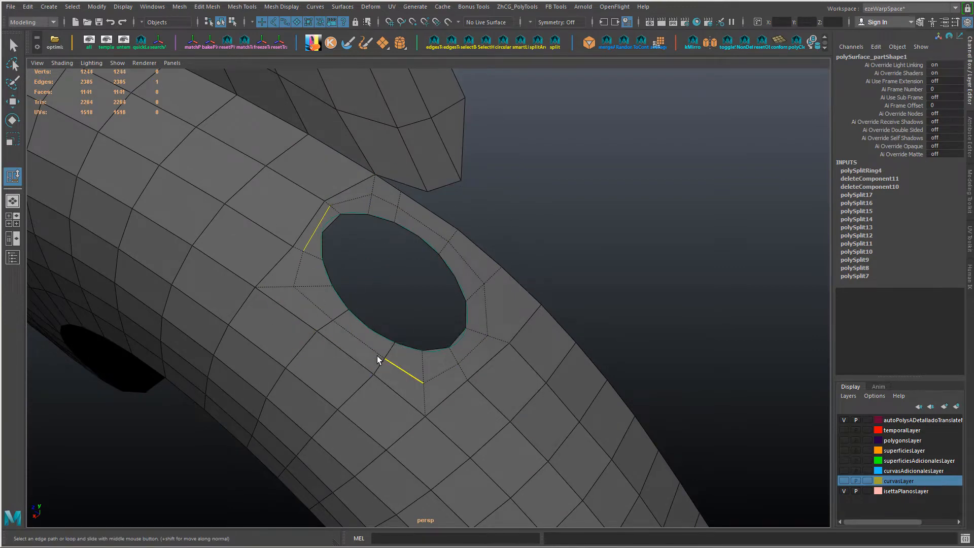
left_click_drag(377, 356, 379, 225, "alt")
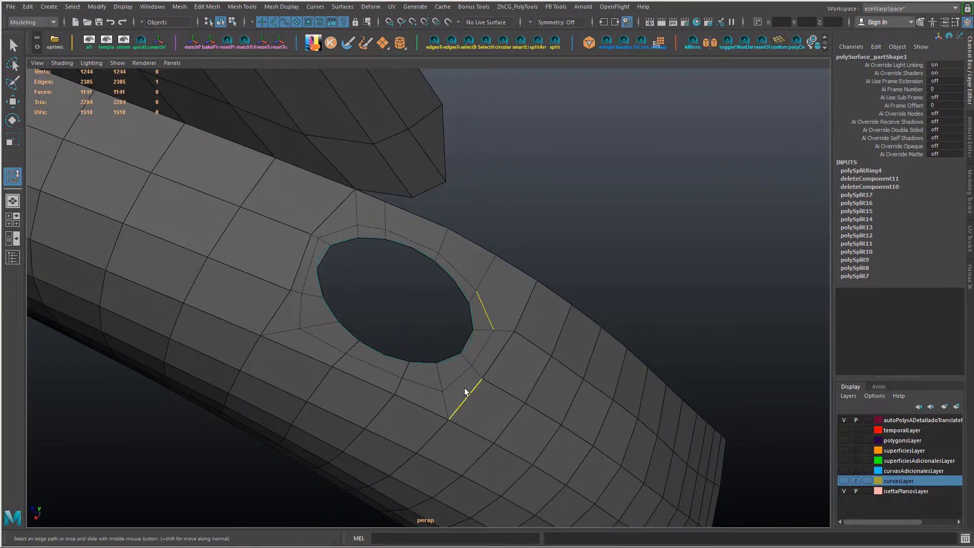
middle_click_drag(497, 382, 385, 376)
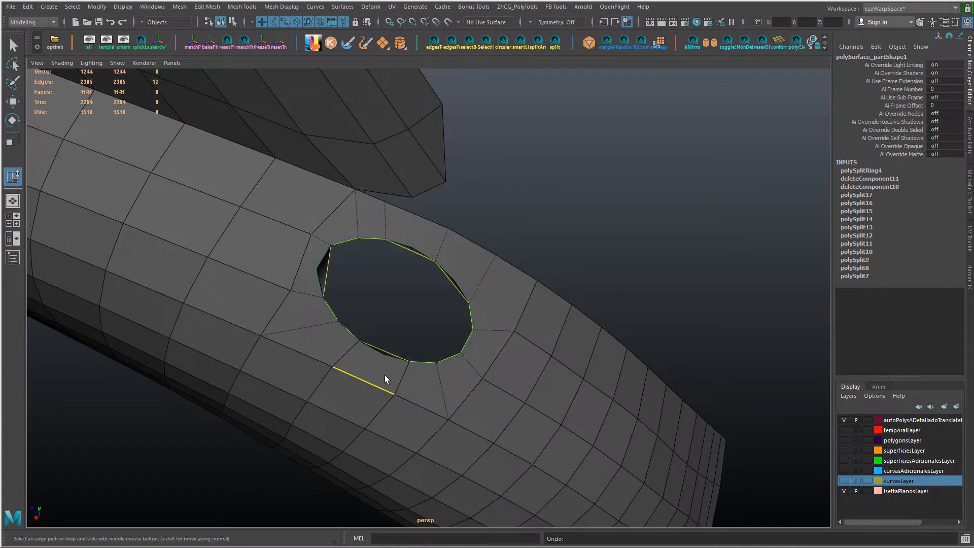
key("ctrl+z")
key("ctrl+z")
key("ctrl+z")
Step: Slide individual edge sections of the new loop closer to the hole's border
left_click(314, 322)
left_click(382, 363)
left_click(459, 382)
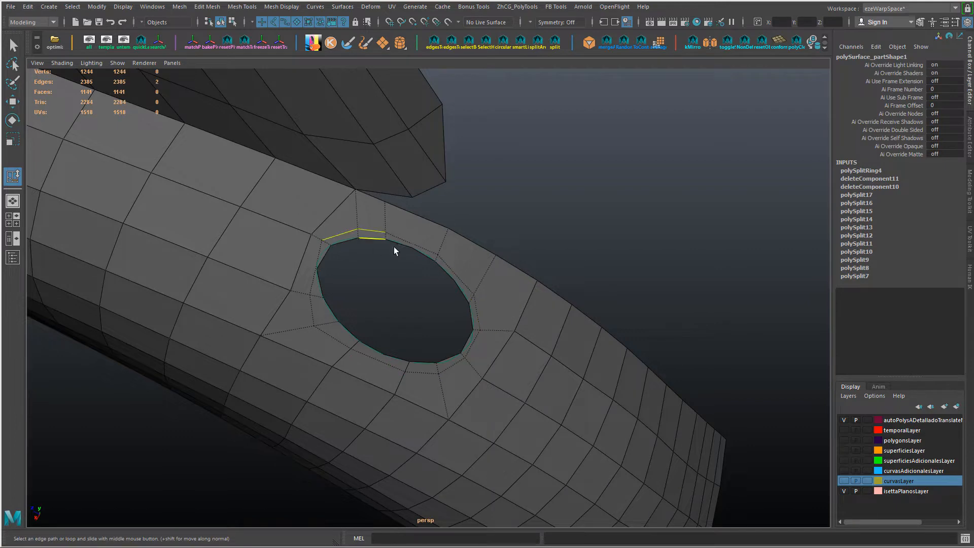
scroll(479, 305, "up", 4)
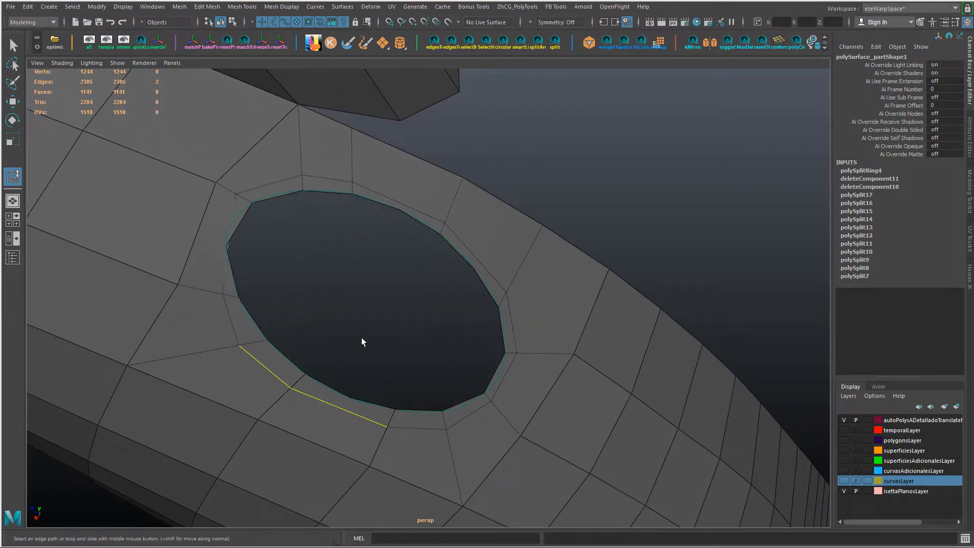
middle_click_drag(390, 281, 385, 335, "alt")
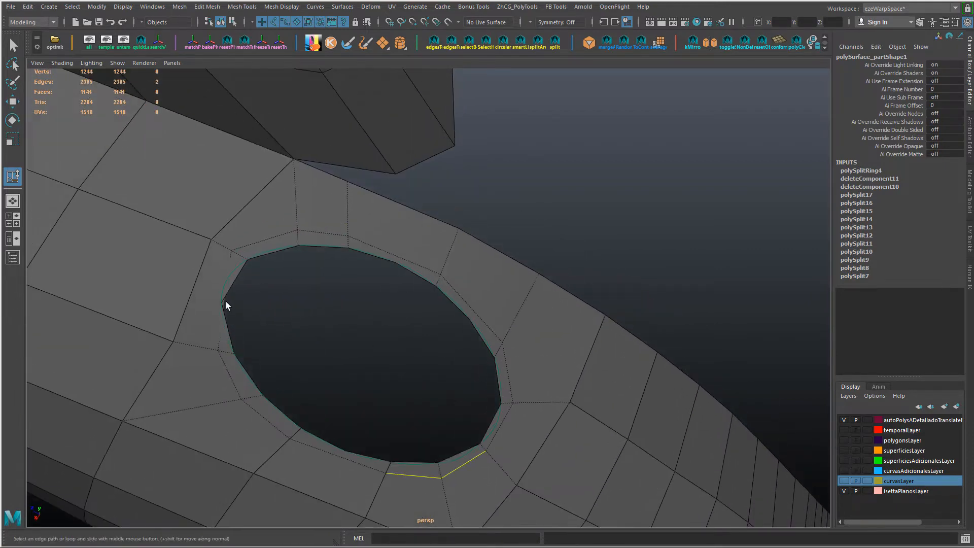
Step: Add a division to the loop edge hidden beneath the surface at the hole's upper-left end
left_click(226, 302, "shift")
left_click(224, 306, "shift")
left_click(230, 303)
right_click_drag(312, 306, 319, 373, "shift")
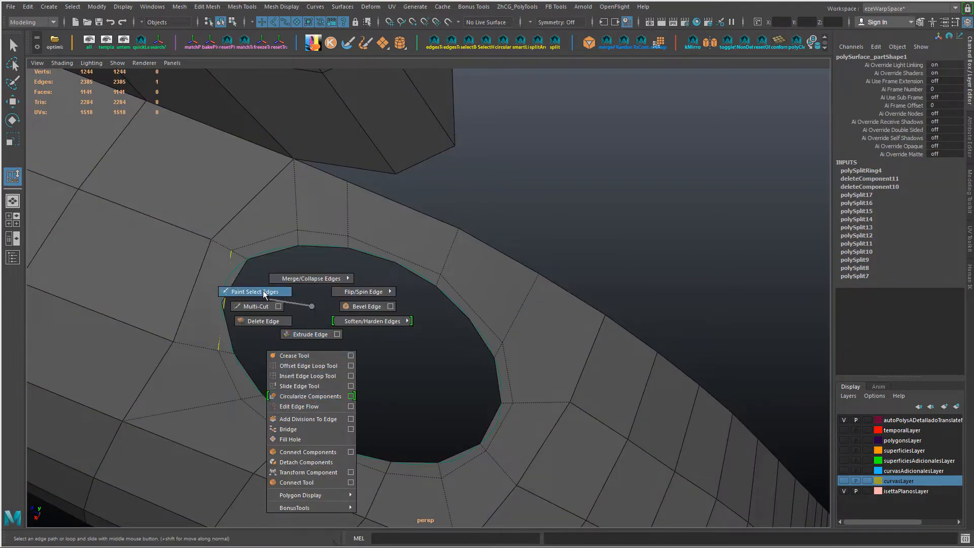
right_click_drag(263, 291, 333, 421, "shift")
right_click_drag(232, 285, 206, 305)
Step: Delete the overlapping thin face at the hole's upper-left end and move the dividing vertex outward
key("w")
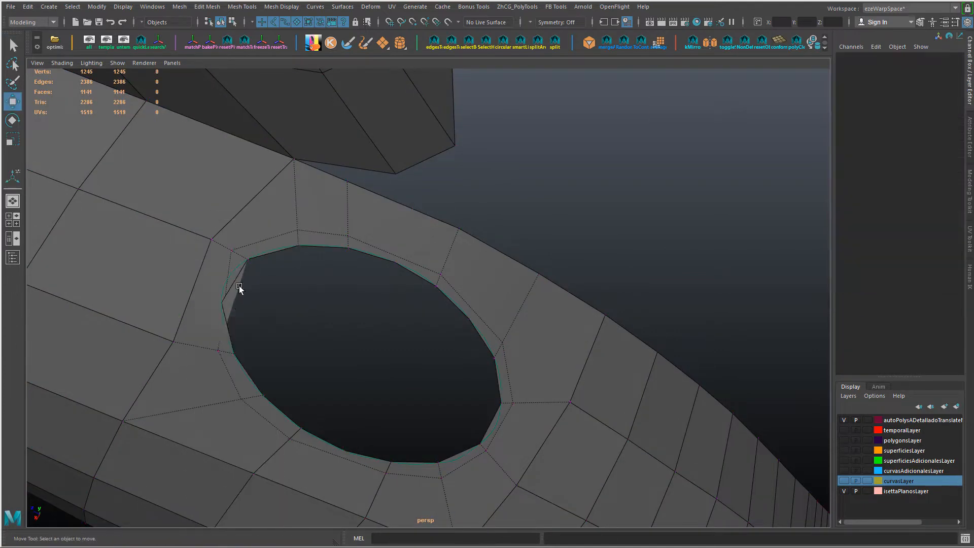
left_click(239, 286)
key("Delete")
left_click_drag(250, 305, 240, 324, "alt")
right_click_drag(236, 327, 207, 327)
left_click_drag(223, 322, 412, 218)
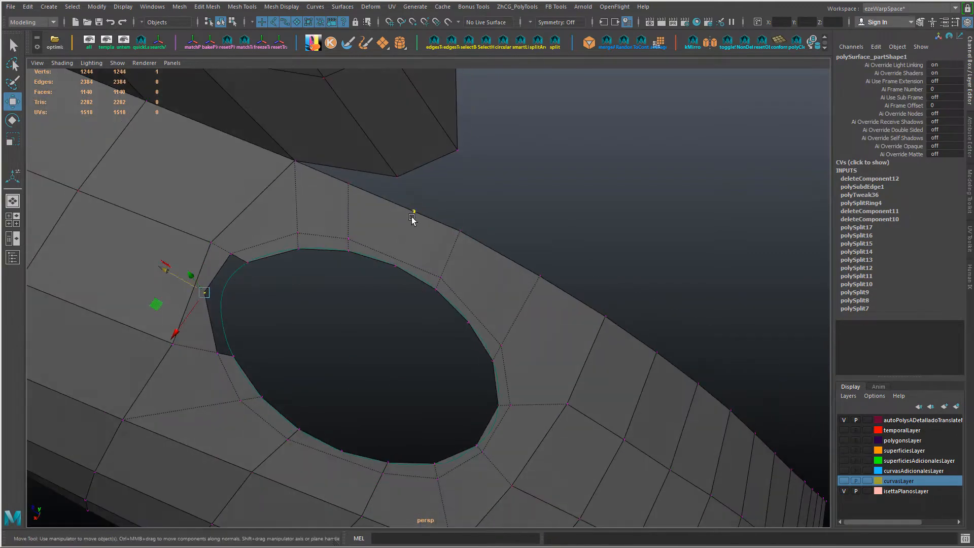
Step: Connect the vertex on the fender's upper edge to the hole's border with a new edge
key("g")
right_click_drag(408, 245, 430, 266)
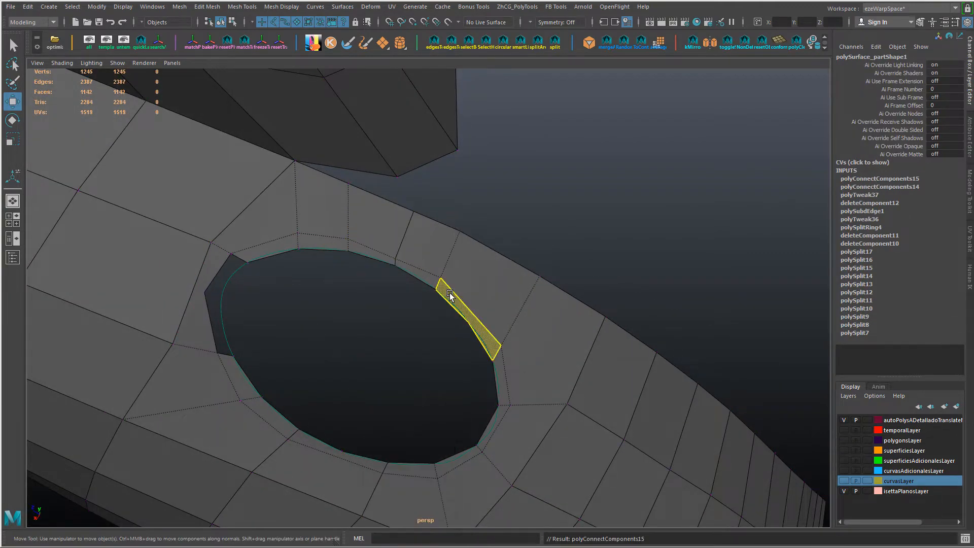
left_click_drag(533, 382, 365, 343, "alt")
Step: Extrude the gap's two outer edges towards the curve and place the strip's upper end on the border corner
left_click(223, 301)
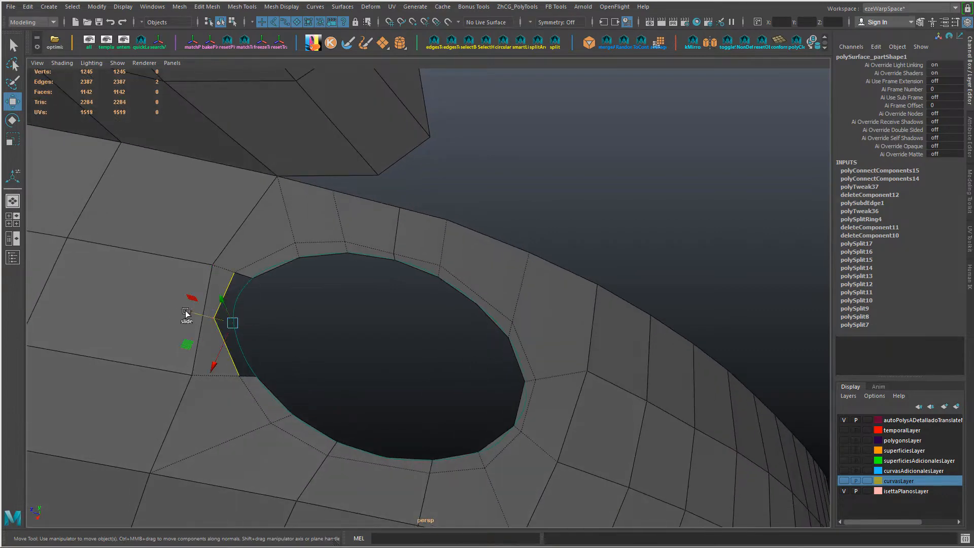
left_click_drag(186, 313, 220, 322, "shift")
key("F9")
left_click(255, 278)
left_click_drag(256, 278, 253, 279)
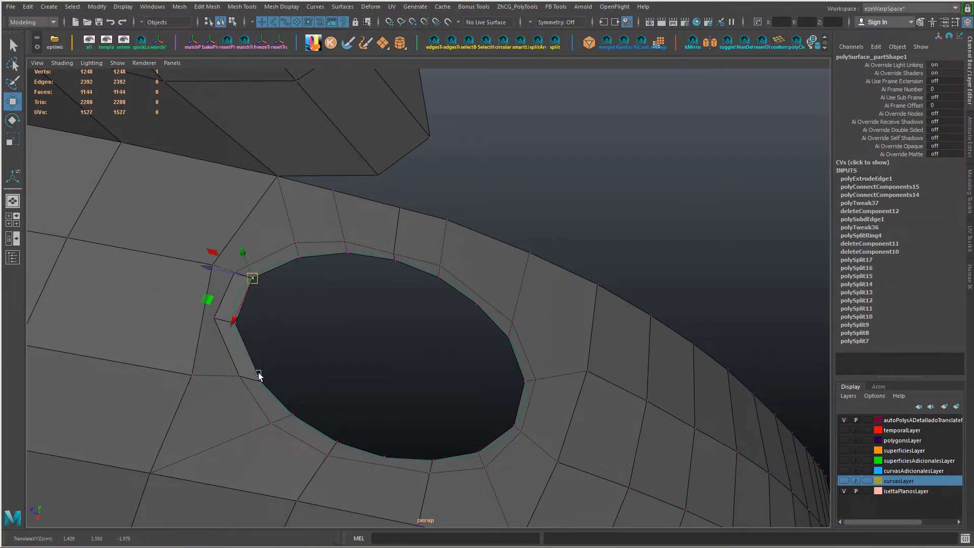
Step: Snap the extruded strip's lower end to the hole's border vertex and merge the overlapping vertices at both ends
left_click(257, 372)
left_click(236, 324)
left_click(260, 381)
key("v")
left_click_drag(259, 381, 259, 305)
key("g")
left_click_drag(246, 211, 216, 243)
key("g")
left_click(196, 269)
Step: Cut an edge with Multi-Cut from a vertex on the hole's lower border to the surrounding mesh edge
left_click_drag(203, 305, 347, 339, "alt")
key("ctrl+shift+x")
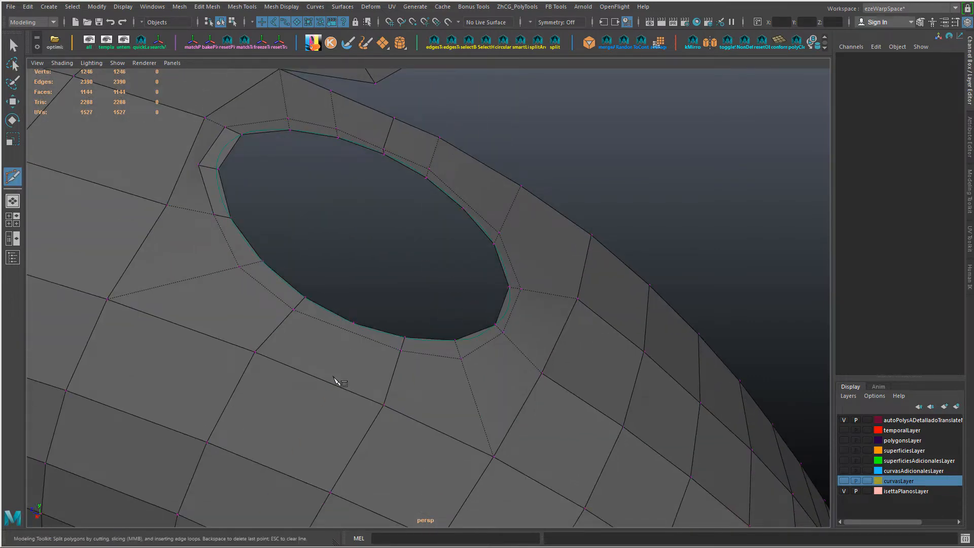
left_click_drag(536, 411, 451, 397, "alt")
key("w")
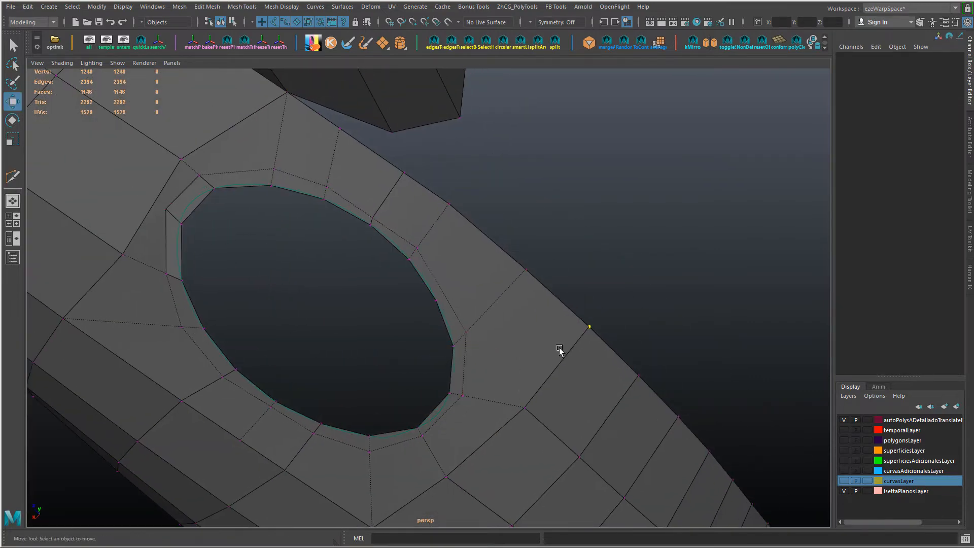
Step: Slide the loop vertex on the hole's upper side along its radiating edge
left_click_drag(559, 350, 545, 321, "alt")
left_click_drag(519, 401, 359, 291, "alt")
left_click(359, 278)
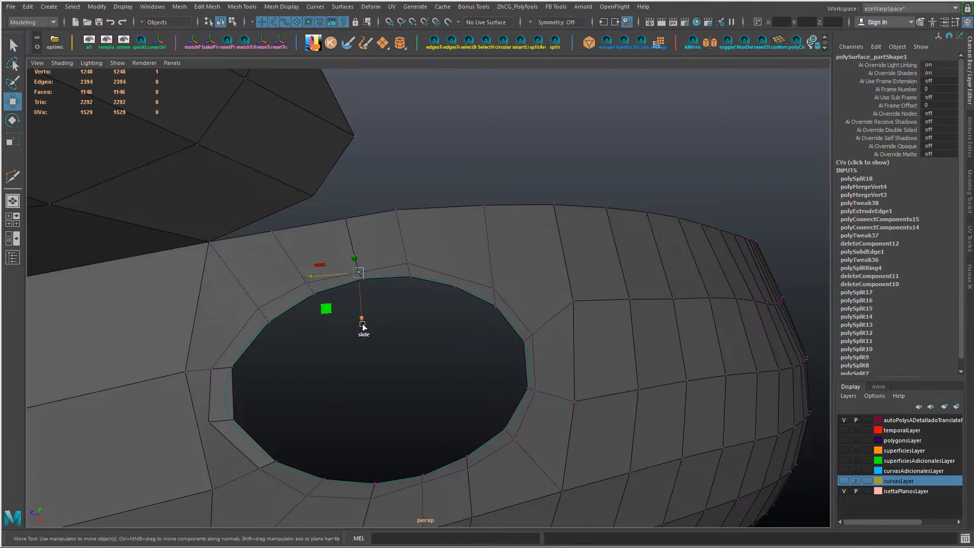
left_click_drag(363, 327, 419, 313, "alt")
Step: Connect the loop edge above the hole with the fender's outer edge using Connect Components
right_click_drag(446, 261, 446, 235)
left_click(448, 280)
left_click(480, 226, "shift")
key("ctrl+shift+c")
Step: Examine the rebuilt topology around the hole from several angles
left_click_drag(548, 373, 497, 311, "alt")
left_click_drag(511, 315, 495, 285, "alt")
right_click_drag(305, 251, 284, 239)
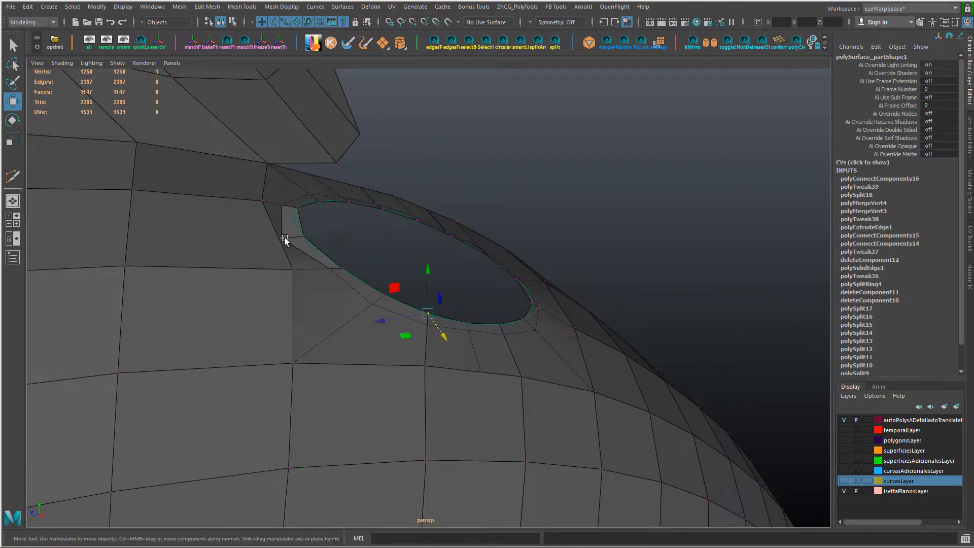
left_click_drag(337, 339, 284, 330, "alt")
scroll(324, 246, "down", 4)
right_click_drag(324, 246, 325, 393)
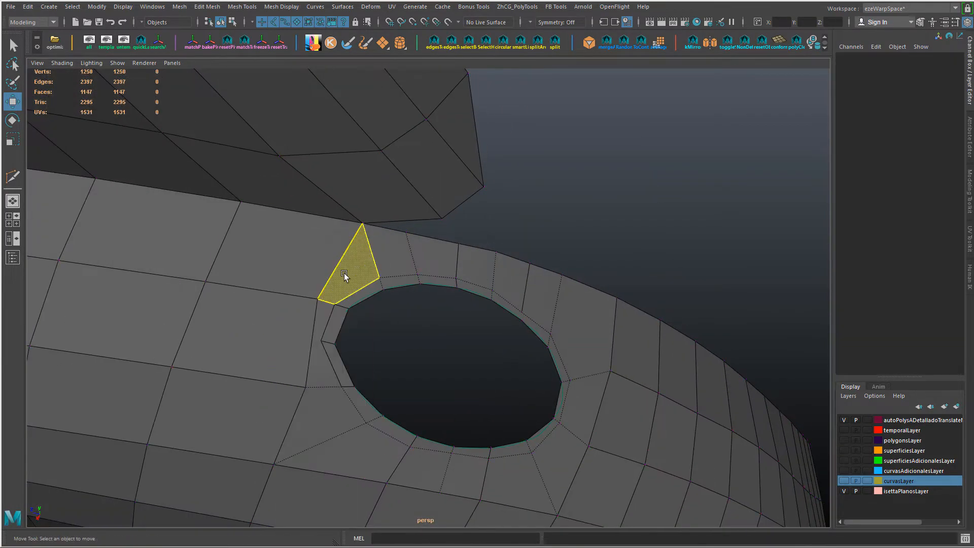
left_click_drag(378, 363, 398, 383, "alt")
Step: Try deleting the two faces beside the extruded strip and undo the deletion
left_click(294, 264)
left_click(309, 196, "shift")
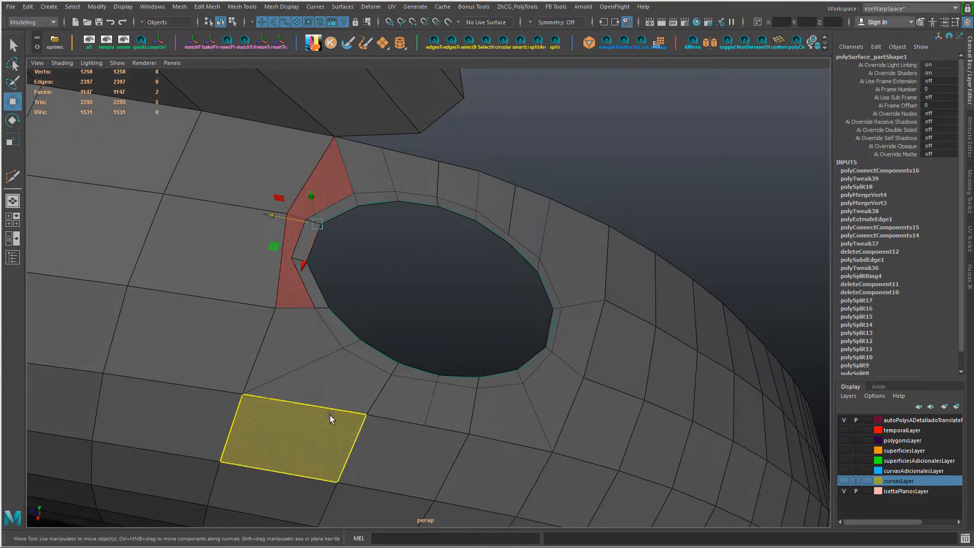
key("Delete")
key("ctrl+z")
Step: Examine the edge line running from the hole's inner end down across the fender
left_click_drag(331, 405, 295, 345, "alt")
right_click_drag(295, 345, 299, 254)
left_click(299, 187)
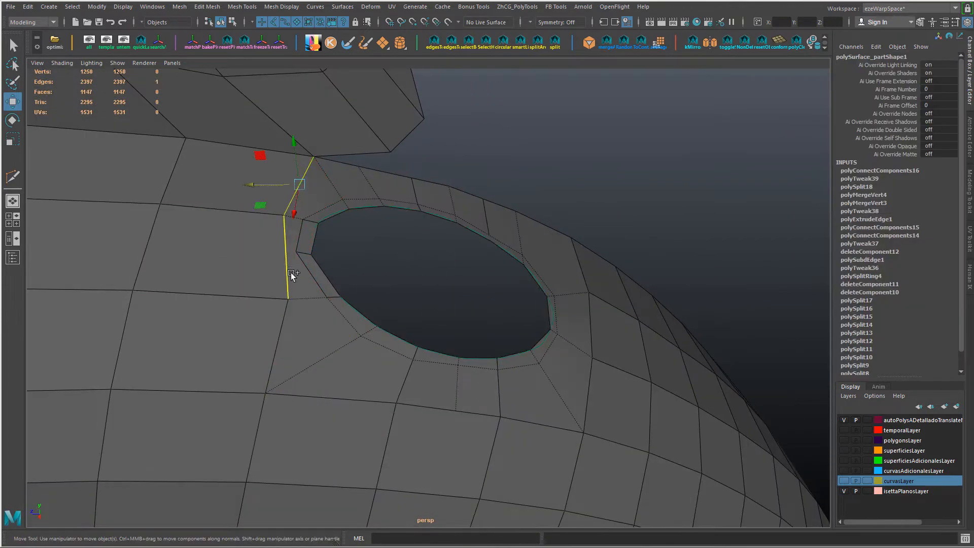
middle_click_drag(395, 352, 364, 348)
scroll(355, 406, "down", 3)
left_click_drag(355, 413, 331, 295, "alt")
left_click(321, 246)
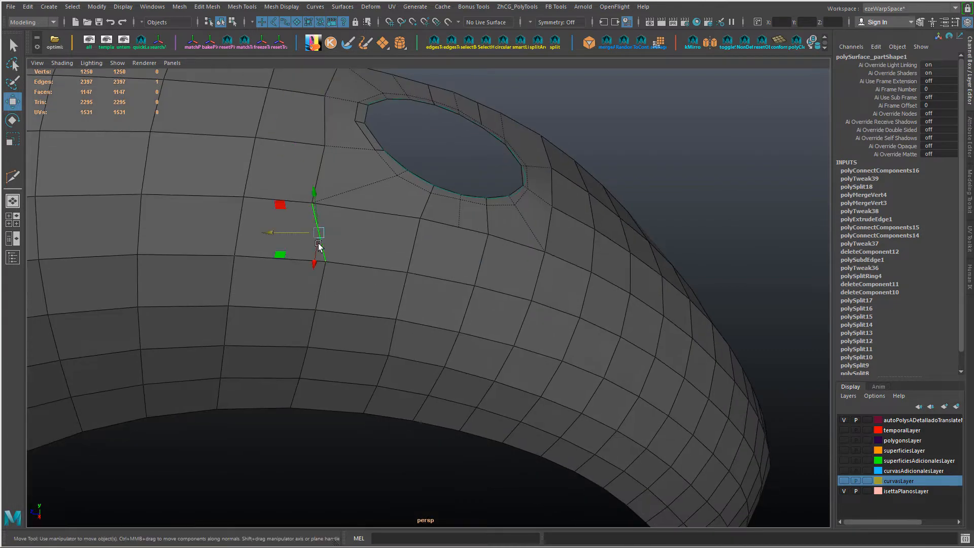
right_click_drag(347, 207, 301, 203)
left_click(301, 204)
left_click_drag(294, 148, 423, 391, "alt")
Step: Slide the loop vertex at the strip's lower end to even out the ring around the hole
left_click(397, 334)
left_click_drag(380, 340, 372, 344)
left_click(357, 272)
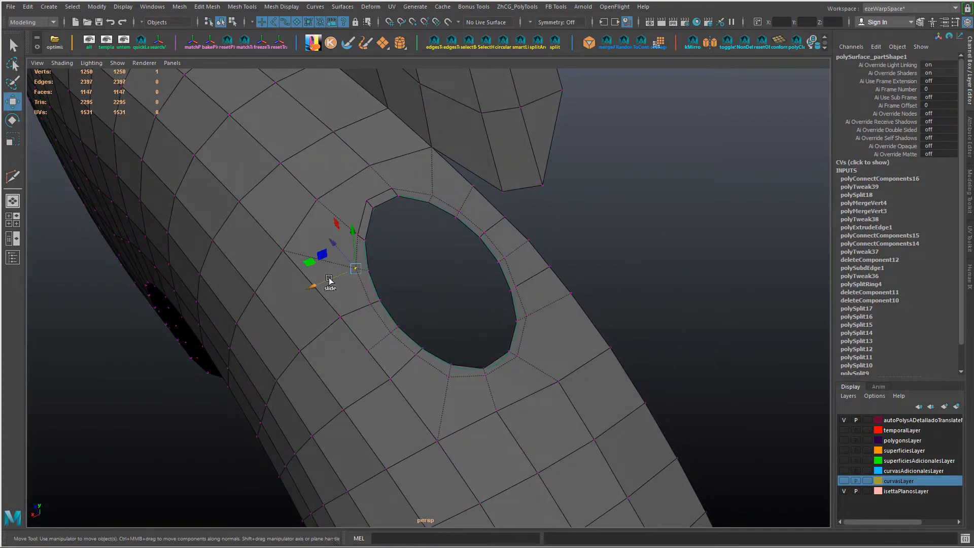
left_click_drag(327, 283, 333, 280)
left_click_drag(320, 267, 454, 334, "alt")
left_click(364, 253)
scroll(456, 330, "up", 1)
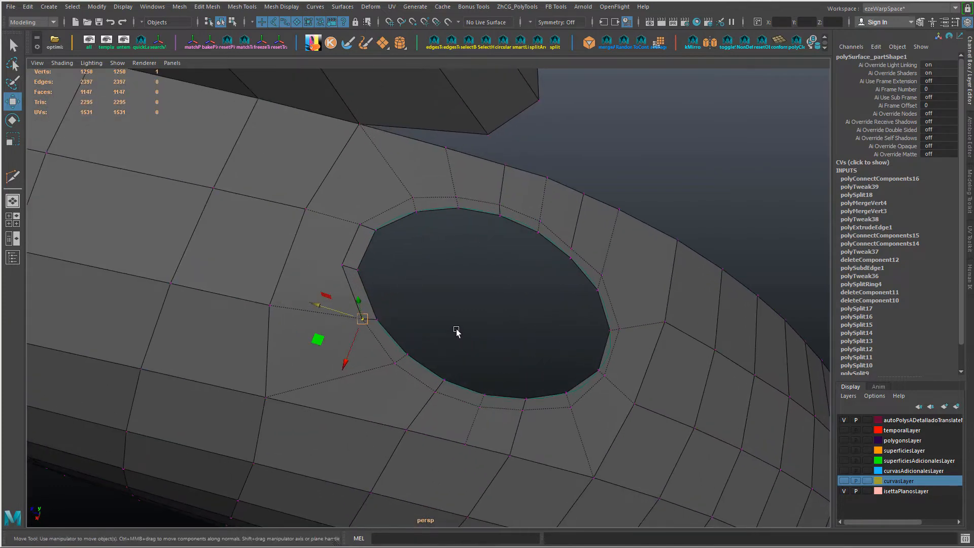
Step: Merge the loop vertex at the strip's lower end into its neighbour and connect a new edge beside the hole
middle_click_drag(624, 307, 497, 330, "alt")
left_click_drag(438, 299, 544, 273, "ctrl+shift")
key("g")
left_click_drag(529, 331, 499, 274, "alt")
left_click(429, 273)
left_click_drag(431, 257, 502, 319, "ctrl+shift")
key("g")
Step: Slide the supporting-loop vertices at the hole's lower side and inner end to even their distance from the opening
left_click(265, 338)
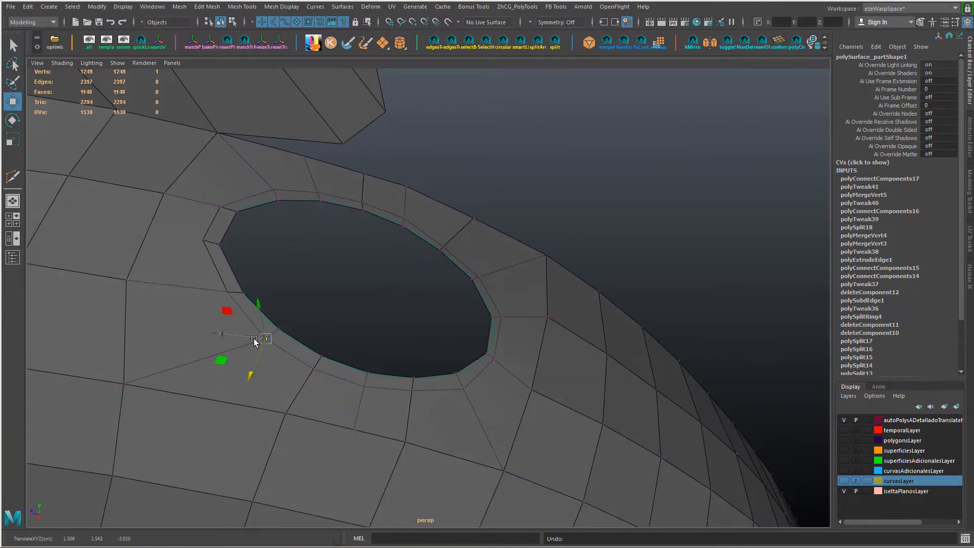
left_click(259, 332, "ctrl+shift")
left_click_drag(288, 365, 284, 360)
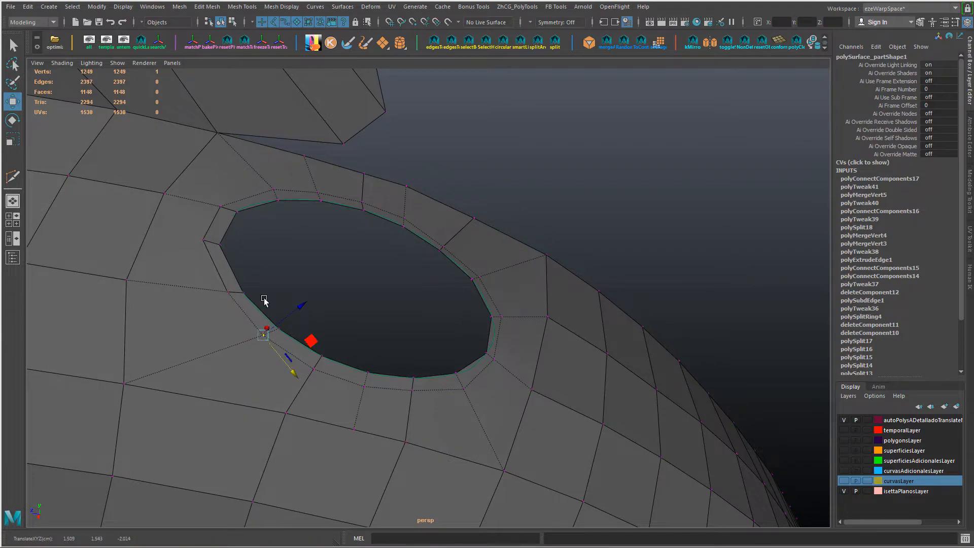
left_click_drag(264, 298, 243, 294, "alt")
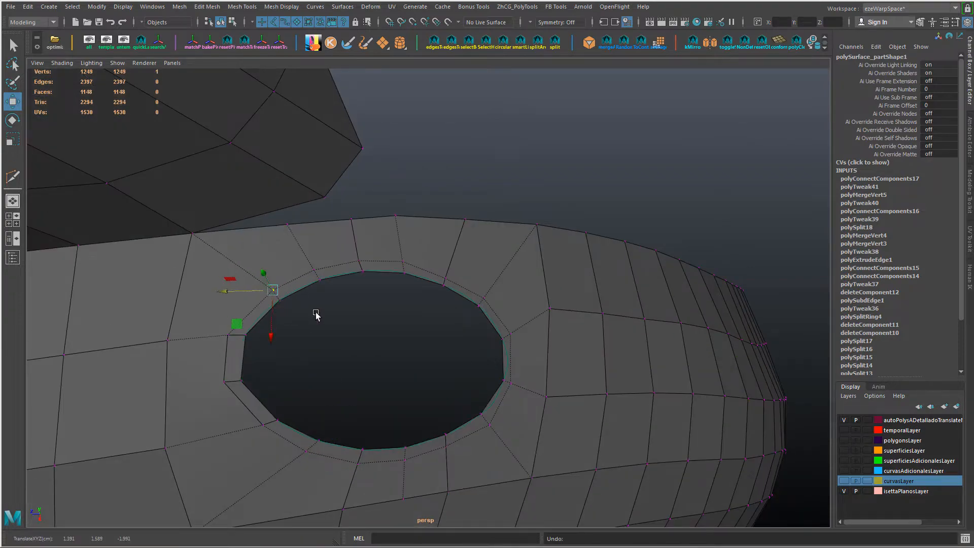
left_click_drag(316, 315, 299, 301, "alt")
left_click_drag(222, 248, 217, 257)
Step: Bring the hidden parts back out of isolation and display curves in the viewport for reshaping the opening's border
left_click_drag(324, 289, 391, 380, "alt")
key("F10")
double_click(426, 333)
left_click_drag(438, 298, 363, 266)
left_click_drag(391, 304, 478, 300, "alt")
key("ctrl+1")
key("ctrl+z")
key("ctrl+1")
left_click(117, 63)
left_click_drag(259, 279, 317, 241)
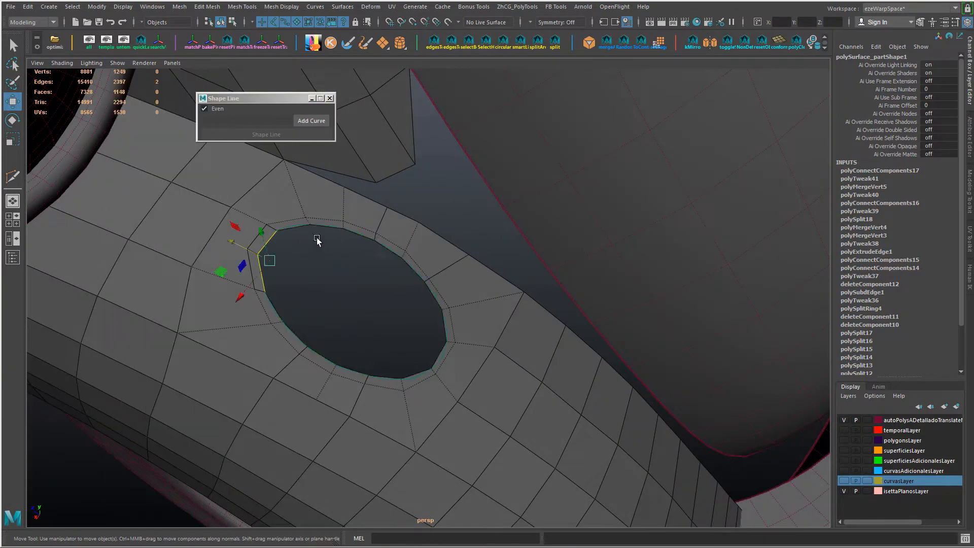
Step: Load the ellipse curve polyToCurve1 as the Shape Line curve and set its Translate Y to 0
left_click(317, 238)
key("F8")
left_click(298, 224)
left_click_drag(353, 273, 375, 257)
key("ctrl+z")
key("ctrl+y")
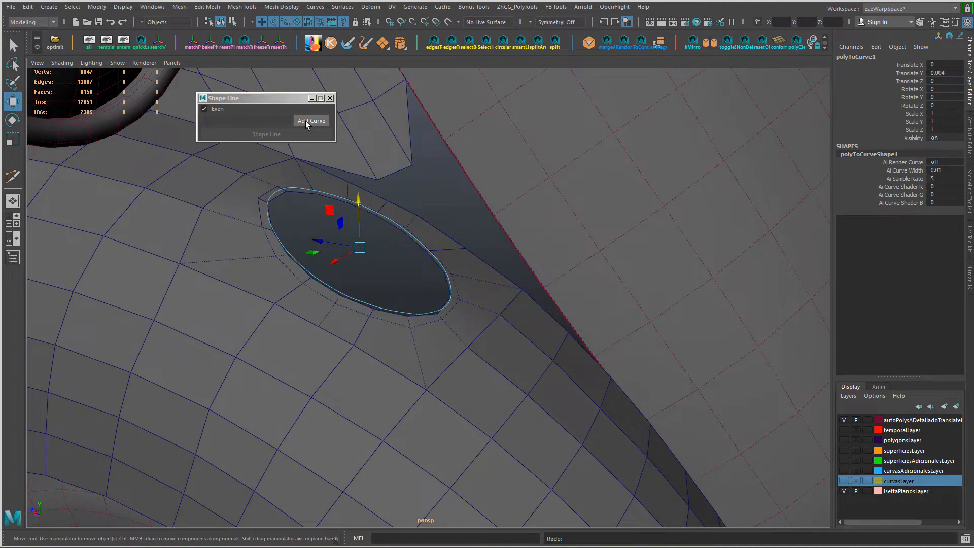
left_click(307, 122)
key("Return")
Step: Select the opening's border edge loop and fit it to the ellipse curve with Shape Line
left_click_drag(459, 203, 451, 238, "alt")
right_click_drag(449, 245, 450, 197)
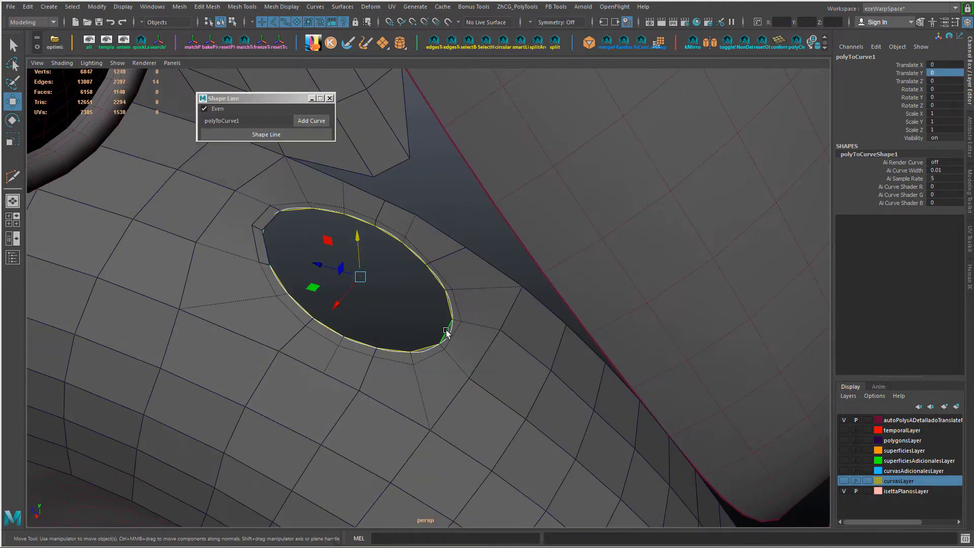
double_click(447, 332)
left_click(297, 136)
Step: Select the supporting edge loop around the opening and regularize it with Average Line
left_click_drag(345, 247, 465, 257, "alt")
left_click(514, 7)
mouse_move(559, 68)
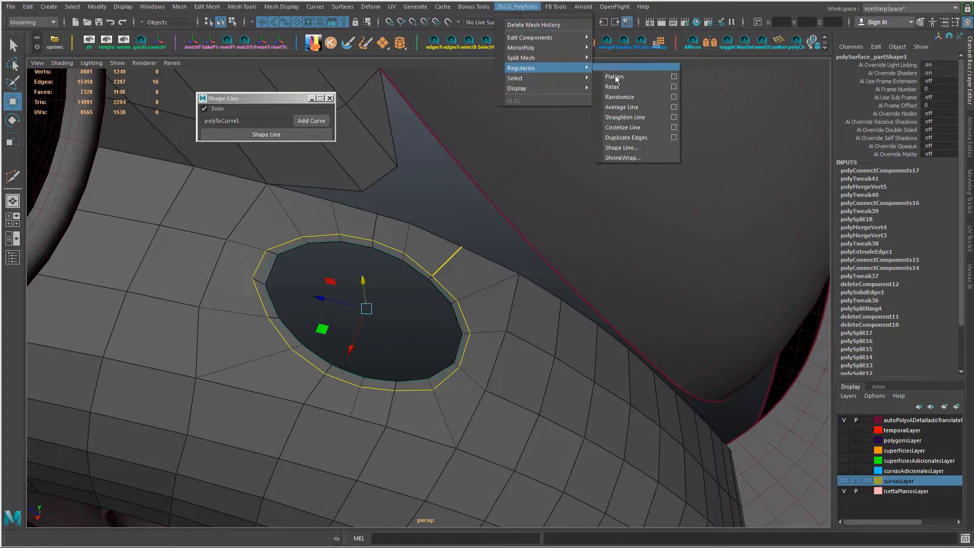
left_click(623, 110)
Step: Slide the short edge beside the opening's upper outer side to even the loop's spacing
left_click_drag(477, 224, 444, 245, "alt")
right_click_drag(444, 245, 446, 205)
left_click(451, 258)
left_click_drag(393, 299, 443, 281, "alt")
left_click_drag(428, 330, 431, 326, "ctrl+shift")
left_click(431, 283)
left_click_drag(415, 281, 411, 279, "ctrl+shift")
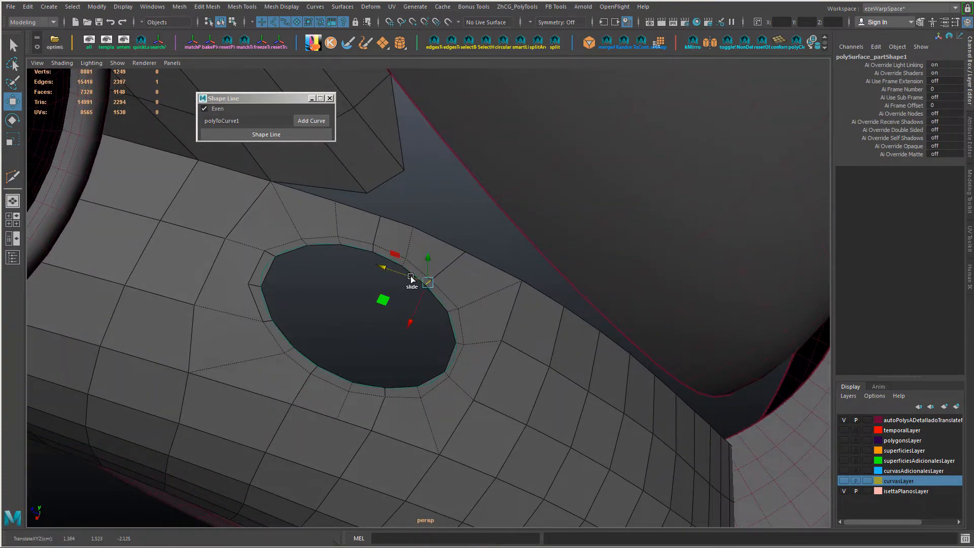
Step: Adjust the vertex on the fender's outer edge so it follows the edge coming from the opening
right_click_drag(410, 243, 382, 242)
left_click_drag(407, 211, 431, 233)
middle_click_drag(434, 234, 446, 238, "ctrl+shift")
left_click_drag(404, 234, 286, 338, "alt")
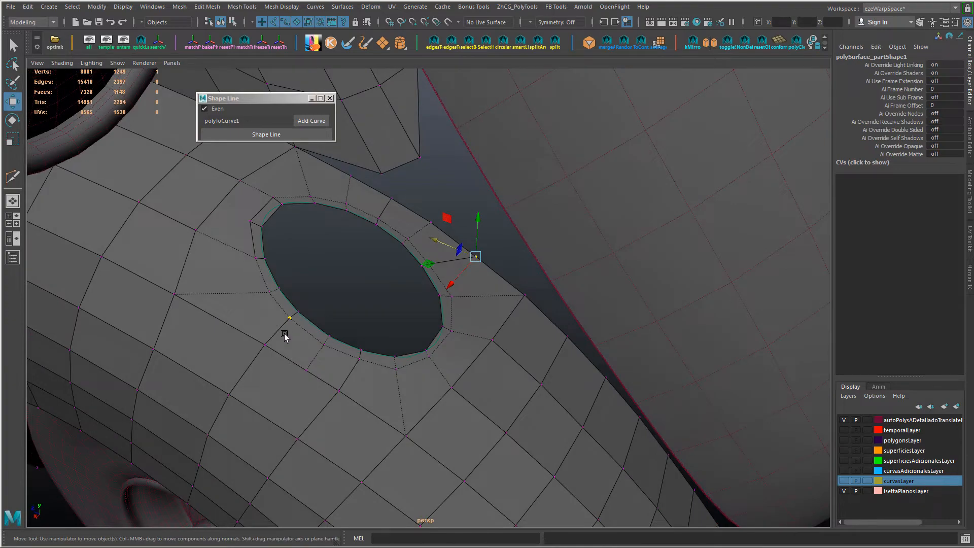
left_click_drag(352, 233, 489, 320, "alt")
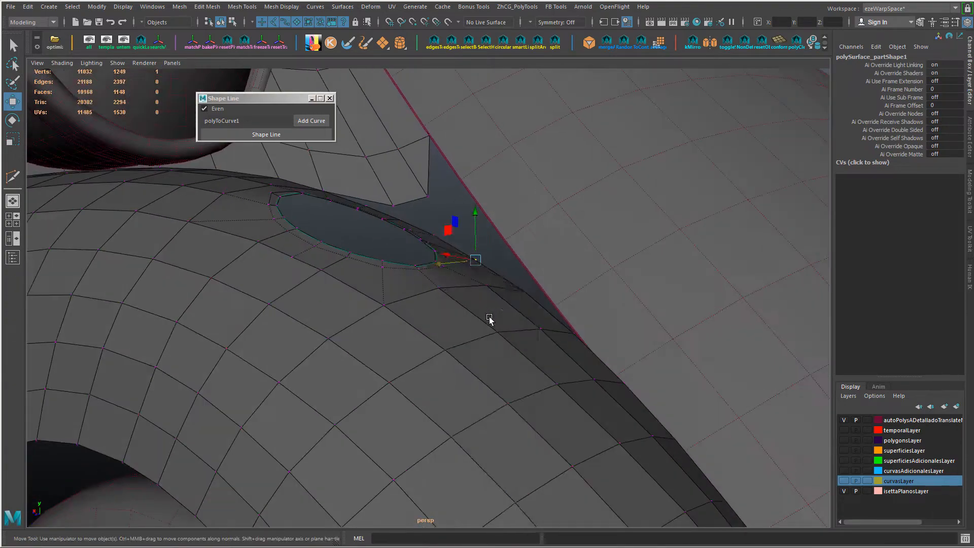
Step: Preview the fender smoothed, with and without wireframe, and examine the shape of the elliptical opening
right_click_drag(490, 318, 514, 297)
mouse_move(463, 276)
right_mouse_down("shift")
mouse_move(543, 313)
mouse_move(543, 341)
right_mouse_up("shift")
left_click(387, 244)
scroll(400, 292, "down", 3)
left_click_drag(400, 294, 475, 350, "alt")
left_click(479, 374)
key("3")
left_click(419, 299)
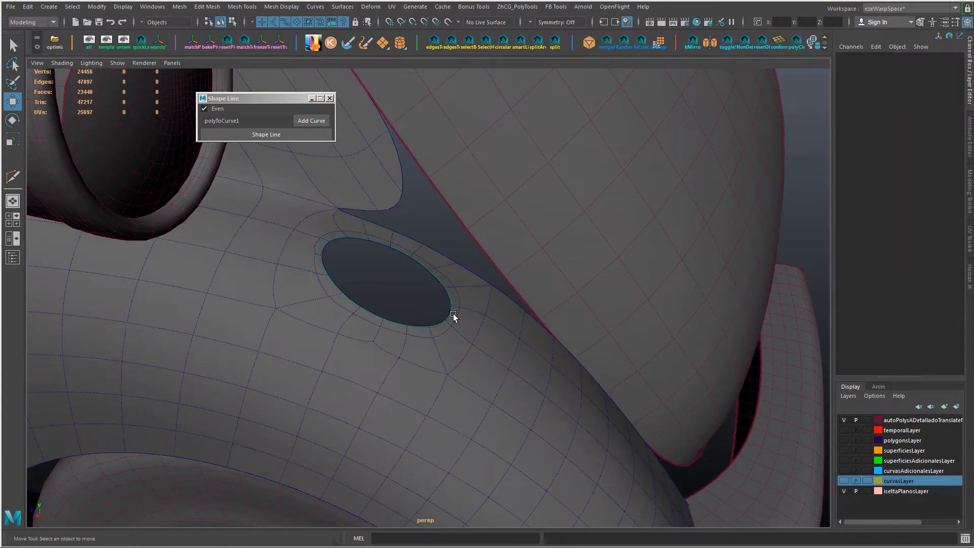
key("alt+5")
right_click_drag(491, 407, 390, 348, "alt")
left_click(412, 344)
key("1")
Step: Slide the supporting-loop vertices at the opening's outer lower end to even out the ring
left_click_drag(340, 325, 398, 360, "alt")
mouse_move(397, 361)
right_mouse_down("alt")
mouse_move(423, 374)
mouse_move(394, 372)
right_mouse_up("alt")
left_click(422, 369)
left_click(447, 338)
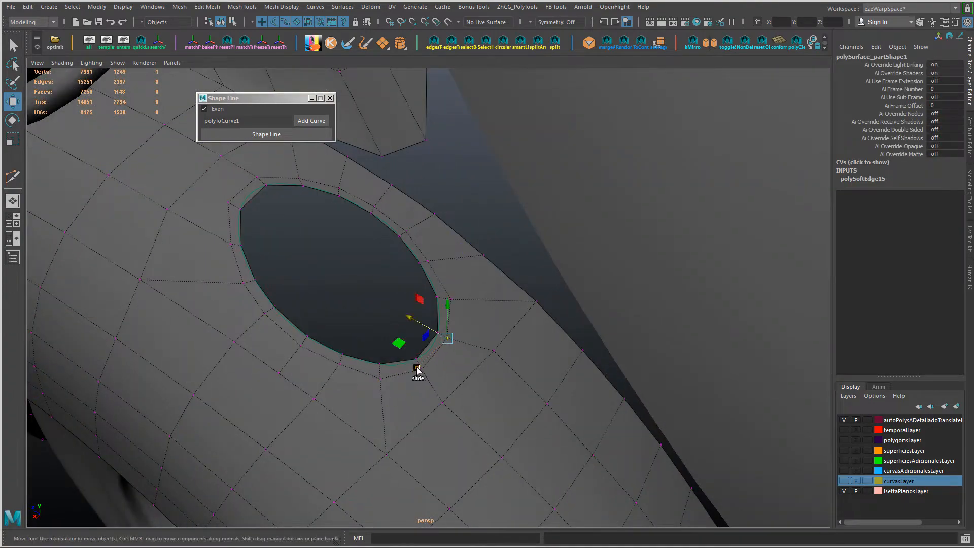
Step: Delete the stray edge near the opening and cut a new edge path around its inner end and lower side
left_click_drag(411, 316, 363, 342, "alt")
key("Delete")
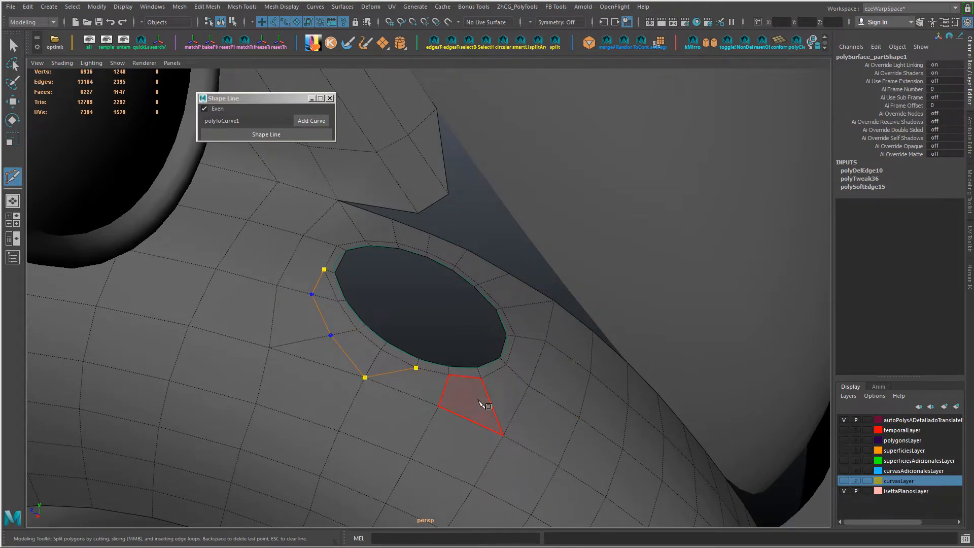
left_click_drag(480, 402, 483, 414, "alt")
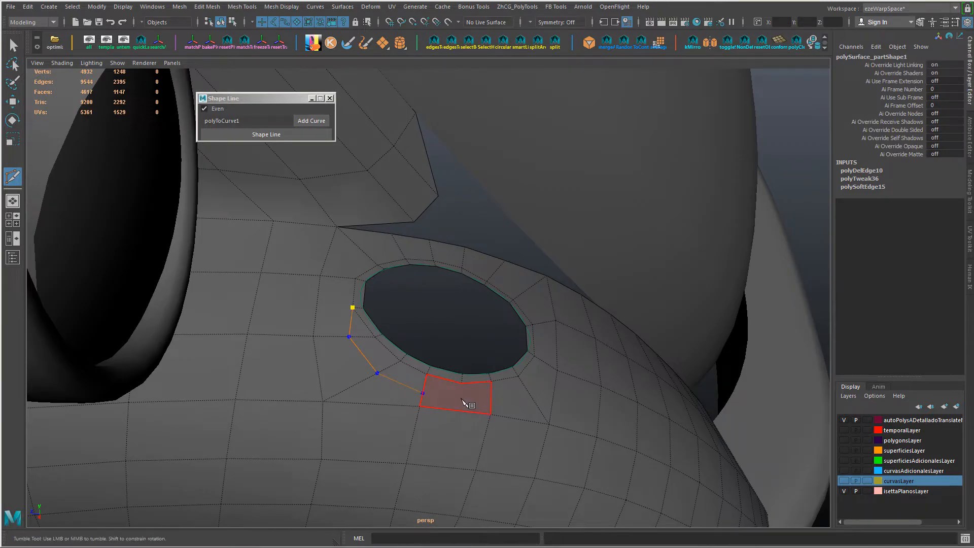
key("Return")
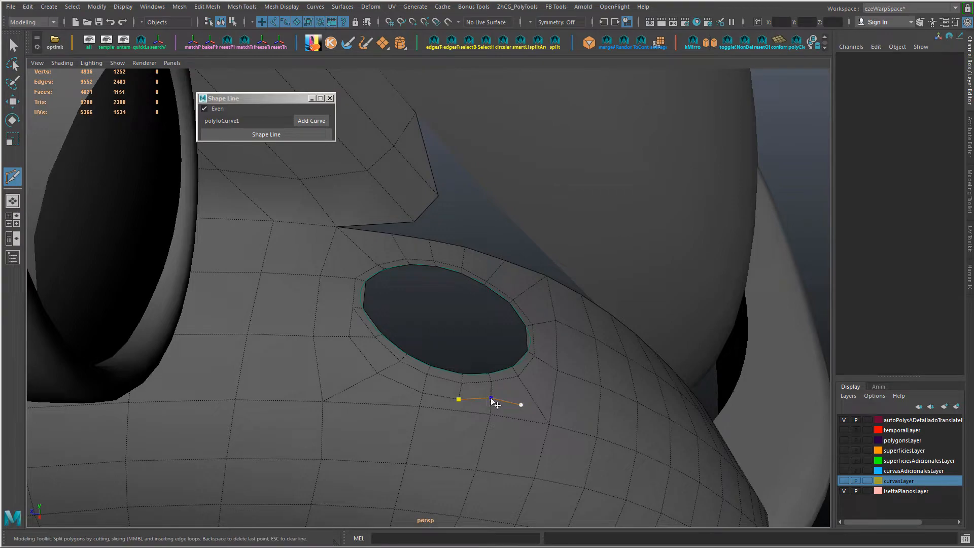
Step: Extend the cut under the opening's lower outer side and connect the path's upper end to the inner supporting loop
left_click_drag(540, 390, 512, 417, "alt")
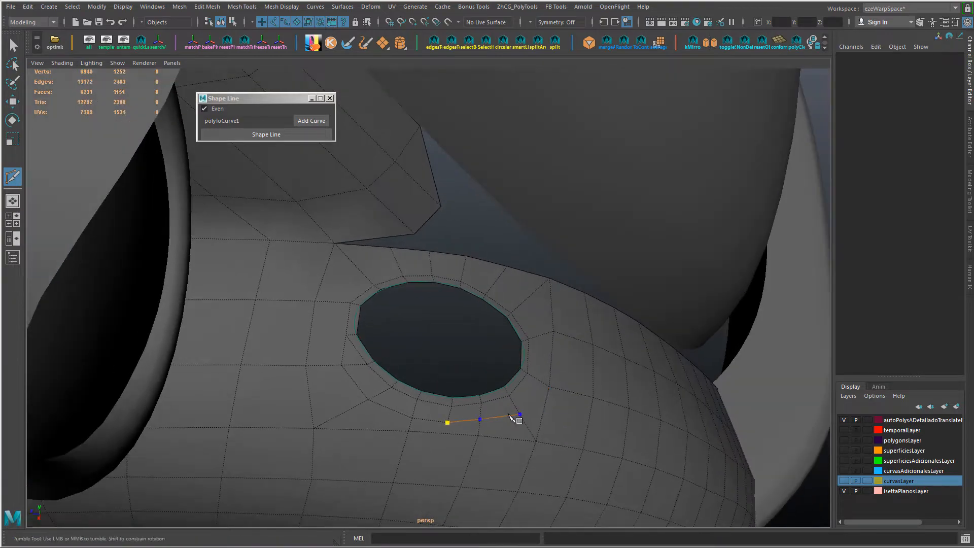
right_click(512, 416)
left_click_drag(437, 414, 365, 387, "alt")
left_click_drag(340, 347, 375, 386, "alt")
right_click_drag(375, 386, 449, 386, "alt")
middle_click_drag(449, 386, 451, 392, "alt")
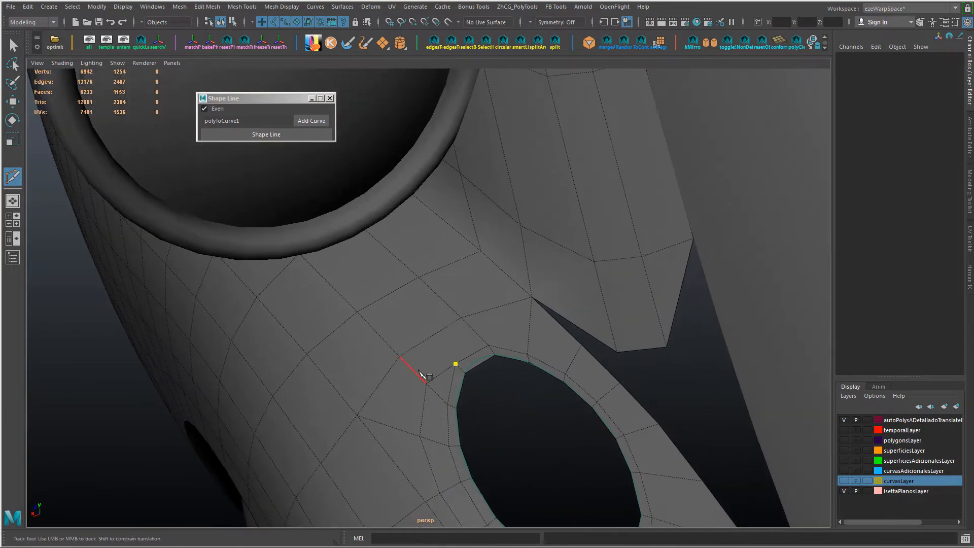
left_click_drag(420, 374, 477, 408, "alt")
left_click_drag(412, 362, 445, 397, "alt")
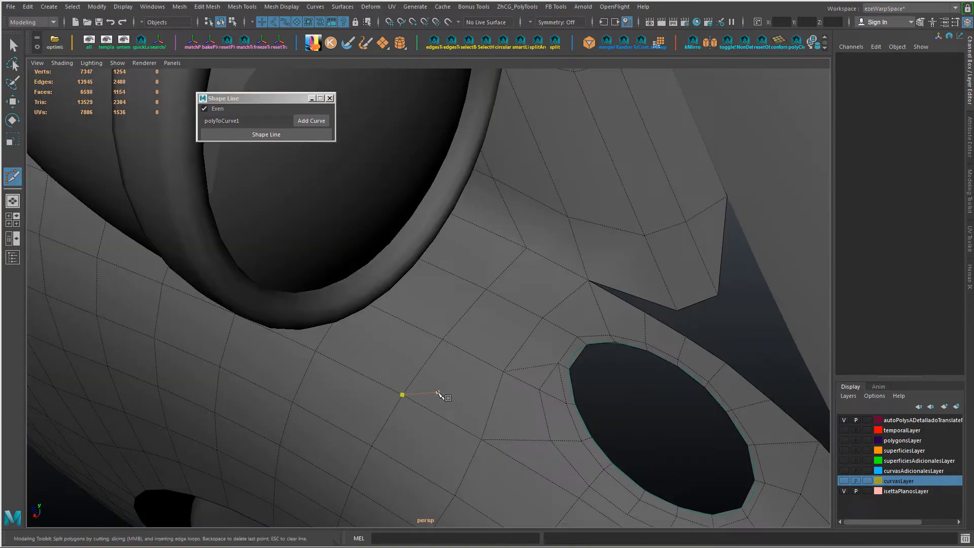
key("w")
Step: Slide the supporting-loop vertices along the opening's upper side, aligning the move axes with the adjoining edge
right_click_drag(562, 246, 486, 270)
left_click(558, 363)
left_click_drag(541, 388, 556, 426)
left_click(500, 358)
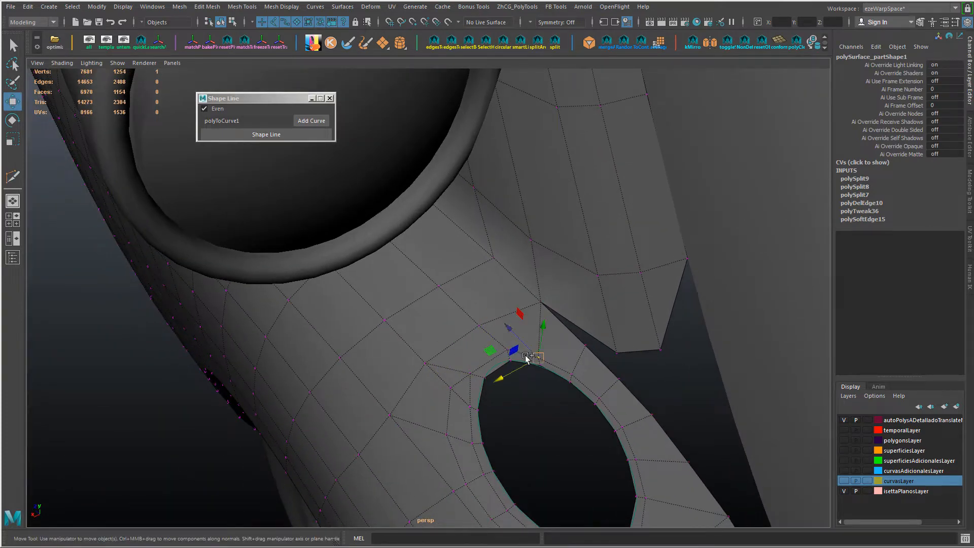
middle_click_drag(526, 358, 511, 374, "shift")
key("d")
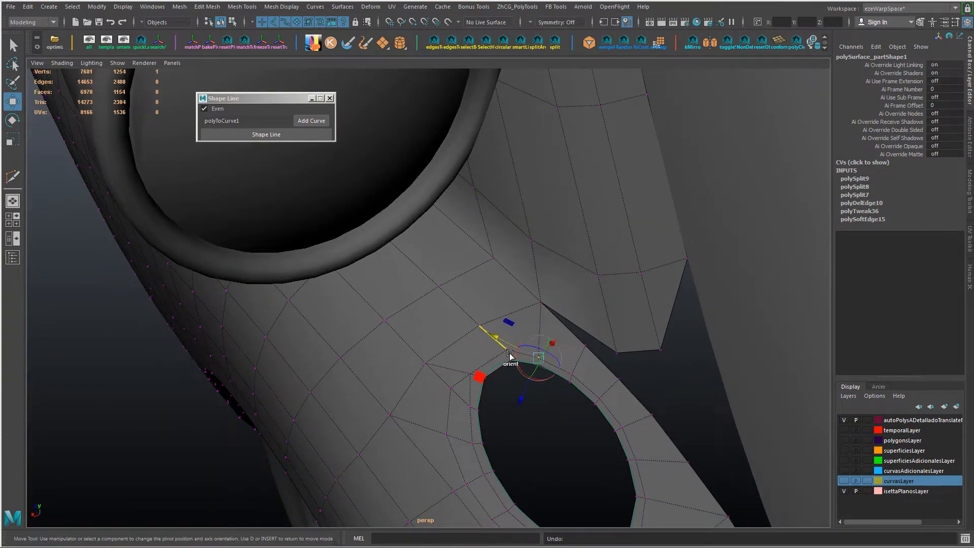
right_click_drag(568, 339, 541, 362)
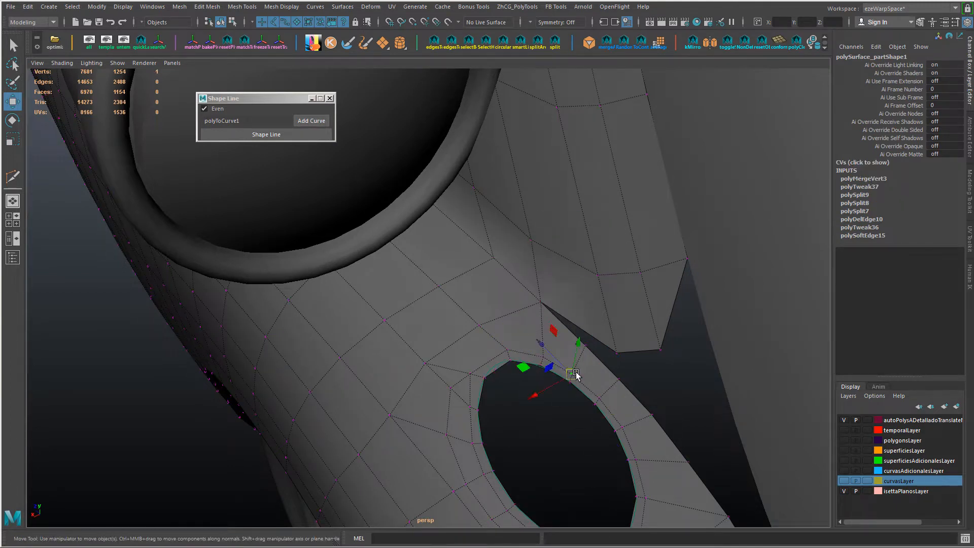
left_click(601, 399, "shift")
left_click_drag(548, 408, 562, 423)
left_click(622, 427)
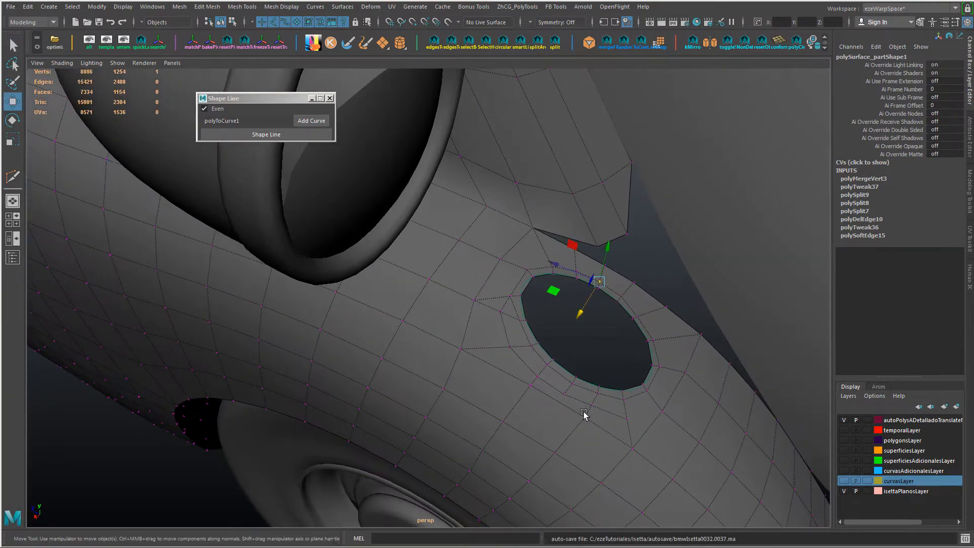
Step: Delete two edge segments between the supporting loop and the new edge path below the opening
right_click_drag(569, 396, 570, 370)
left_click(567, 389)
key("ctrl+Delete")
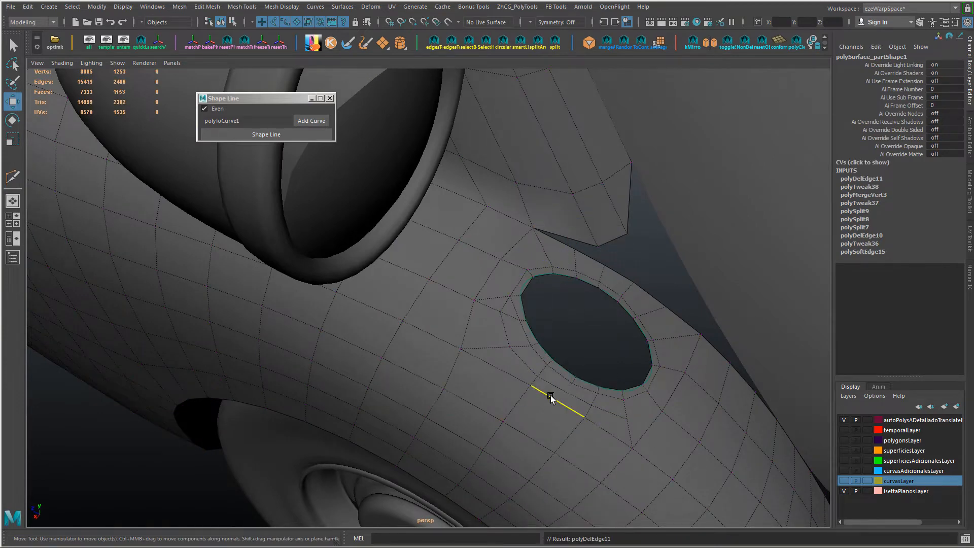
left_click(583, 404)
key("ctrl+Delete")
left_click_drag(583, 403, 542, 394, "alt")
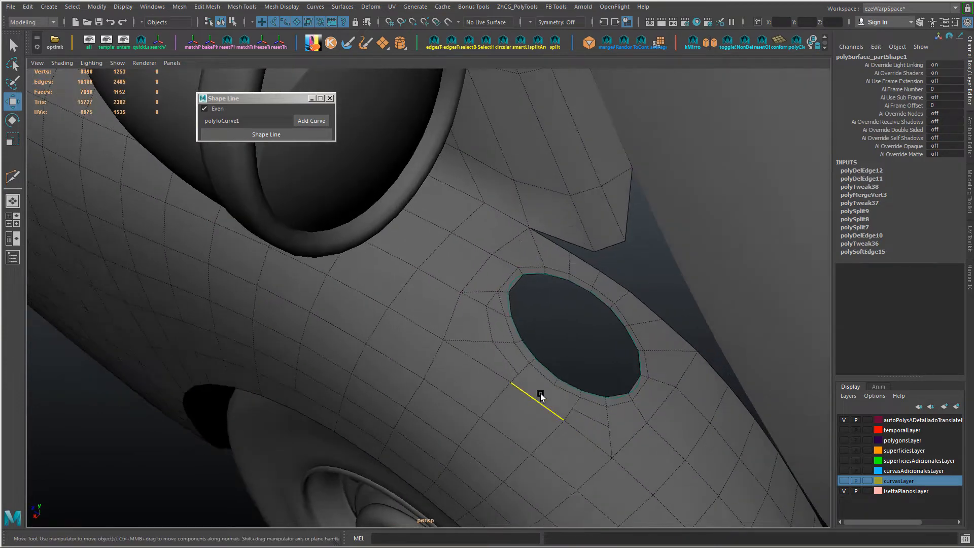
Step: Connect two new edges across the faces below the opening and reposition the vertex where they meet
right_click_drag(543, 392, 512, 401)
key("g")
left_click(547, 382, "shift")
key("g")
left_click(539, 381)
left_click_drag(508, 362, 511, 364, "ctrl+shift")
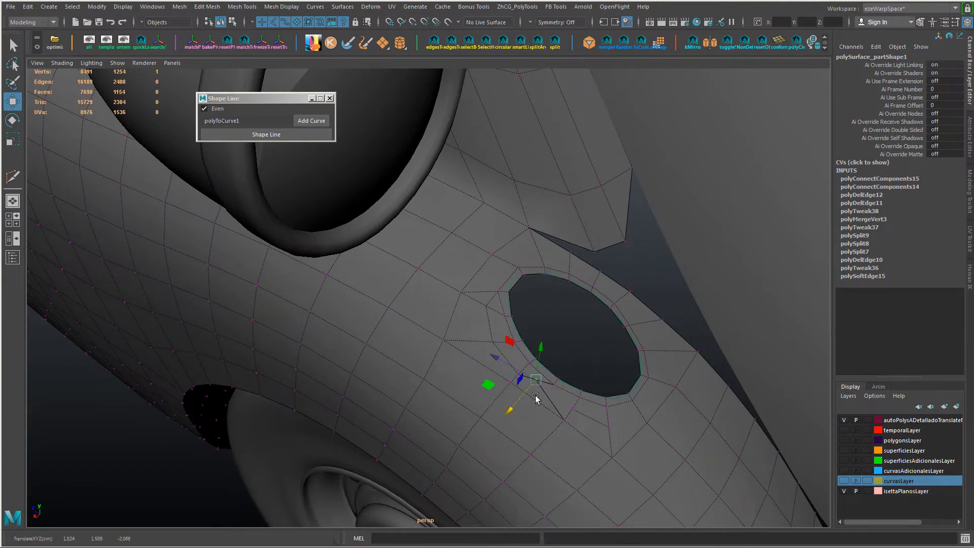
left_click_drag(493, 401, 494, 402, "ctrl+shift")
left_click_drag(494, 402, 528, 405, "alt")
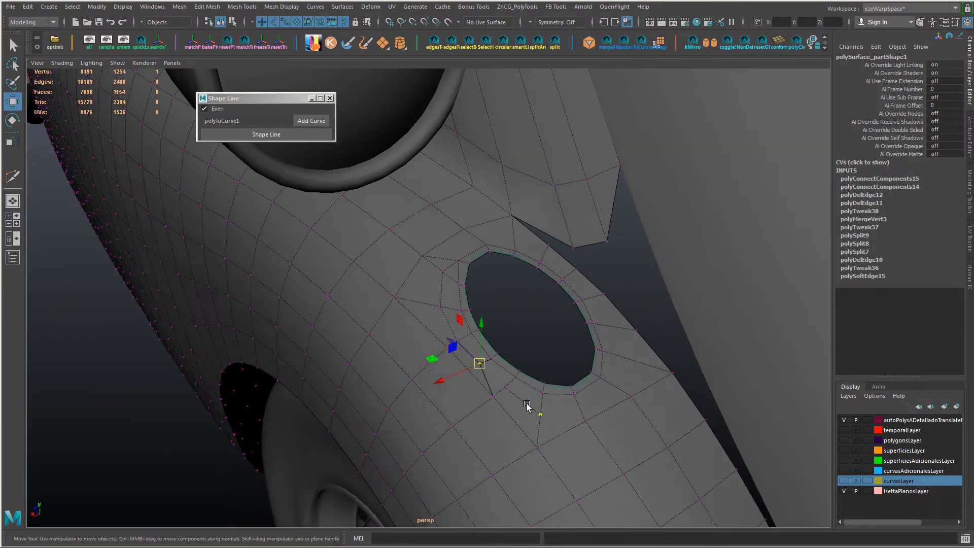
Step: Delete the leftover edge below the opening's outer end and the extra edge beside its inner end
right_click_drag(526, 405, 526, 383)
left_click(539, 413)
key("ctrl+Delete")
left_click_drag(539, 413, 472, 391, "alt")
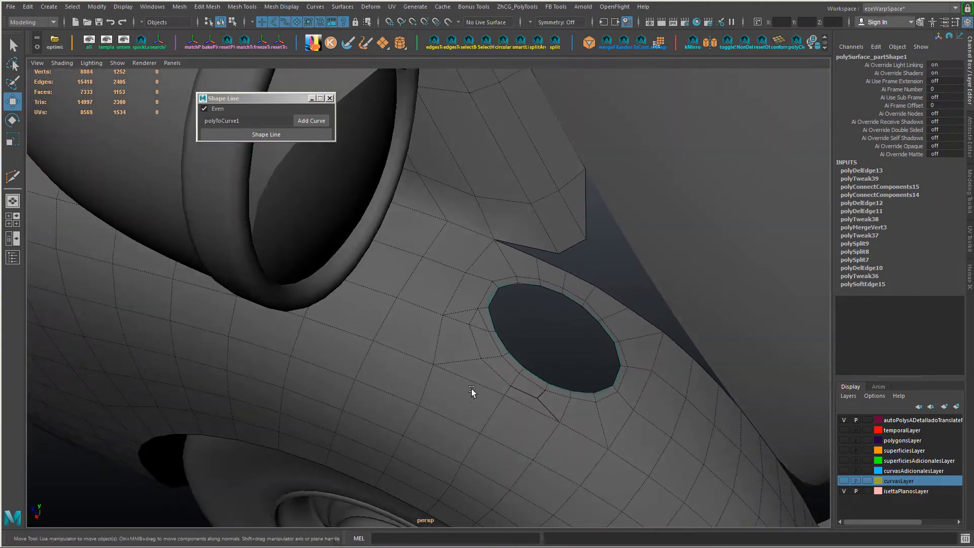
left_click(472, 320)
key("ctrl+Delete")
Step: Slide the edge-path vertex beside the opening's inner end along its adjoining edge
right_click_drag(472, 325, 427, 264)
left_click(471, 327)
left_click_drag(471, 328, 442, 349, "ctrl+shift")
left_click_drag(577, 430, 457, 399, "alt")
right_click_drag(480, 246, 528, 232)
left_click_drag(406, 406, 498, 408, "alt")
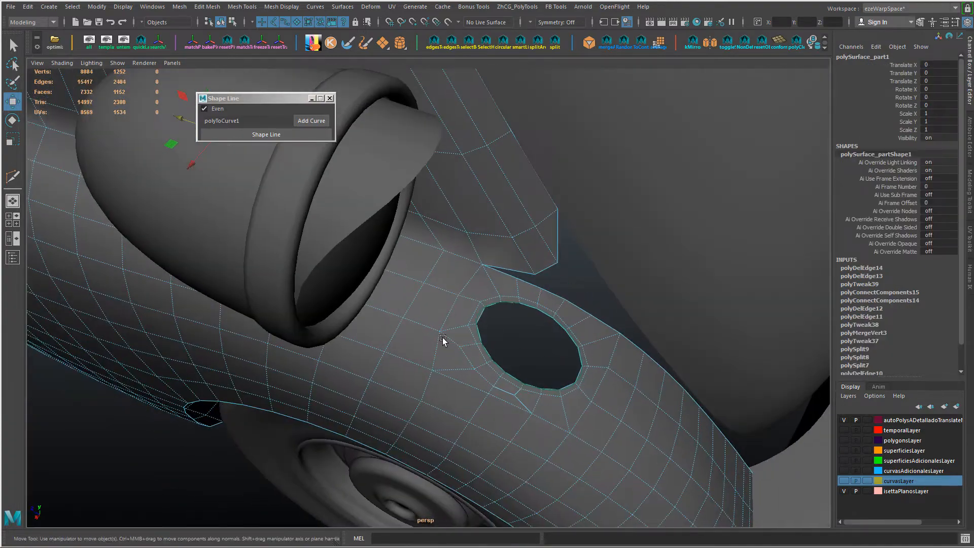
right_click_drag(382, 257, 356, 259)
left_click(440, 331)
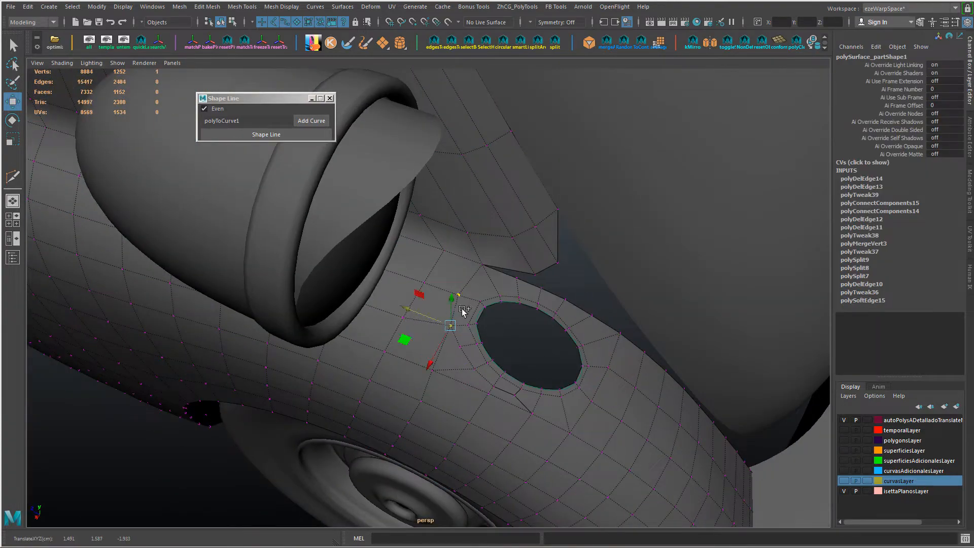
left_click_drag(419, 330, 428, 314, "ctrl+shift")
left_click_drag(429, 315, 439, 333, "alt")
Step: Spin the edge beside the opening's inner end forward three times
right_click_drag(436, 329, 437, 231)
left_click(428, 332)
key("ctrl+alt+Right")
key("ctrl+alt+Right")
key("ctrl+alt+Right")
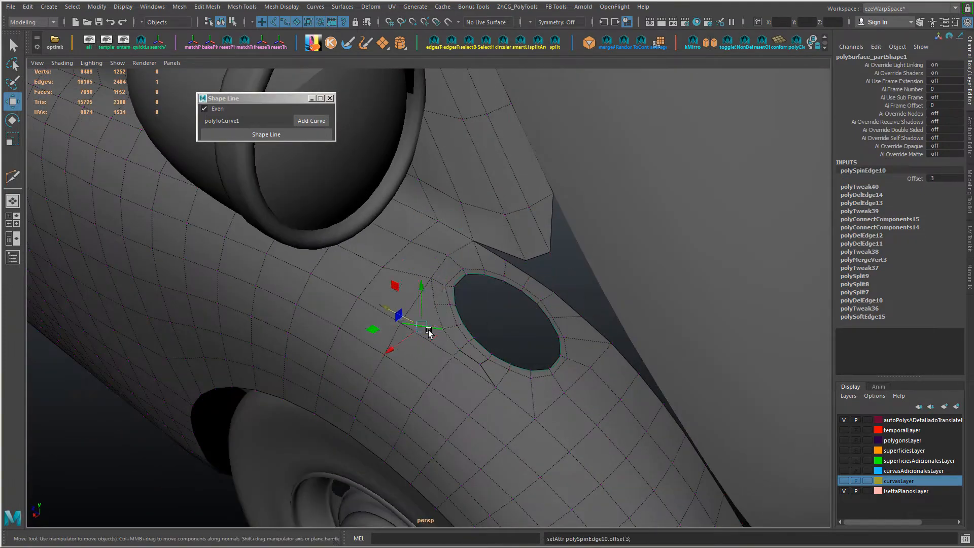
Step: Connect two vertices beside the opening's inner lower side with a new edge
left_click_drag(428, 331, 470, 292, "alt")
right_click_drag(468, 289, 442, 287)
left_click(463, 310)
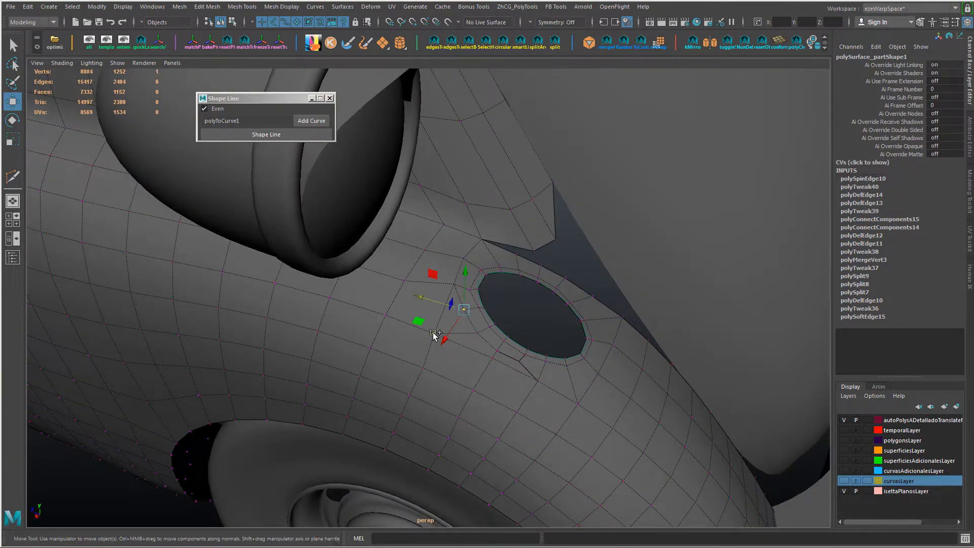
left_click(434, 334, "shift")
key("shift+c")
left_click_drag(433, 335, 495, 363, "alt")
Step: Collapse the short edges of the extra path beside the opening's inner lower side
right_click_drag(492, 335, 492, 285)
left_click(486, 335)
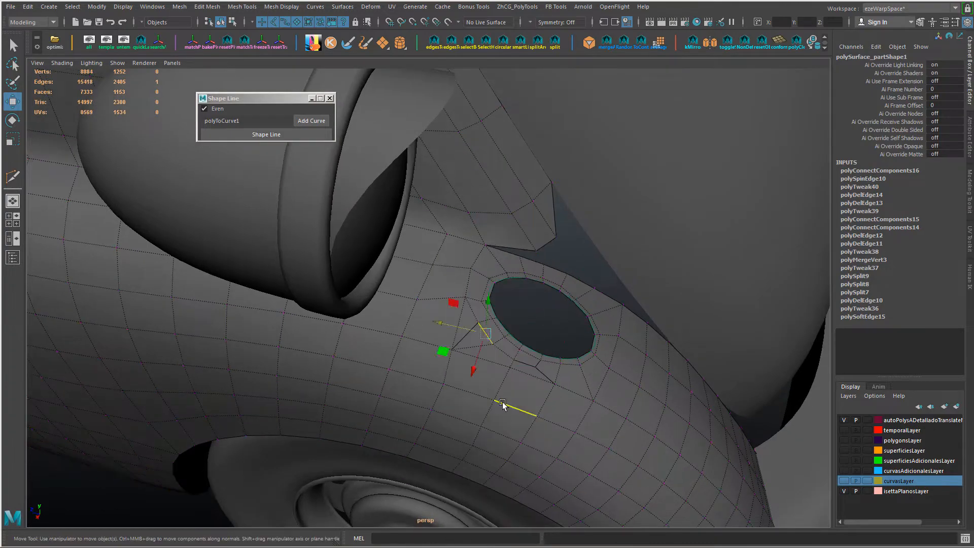
left_click_drag(504, 405, 480, 391, "alt")
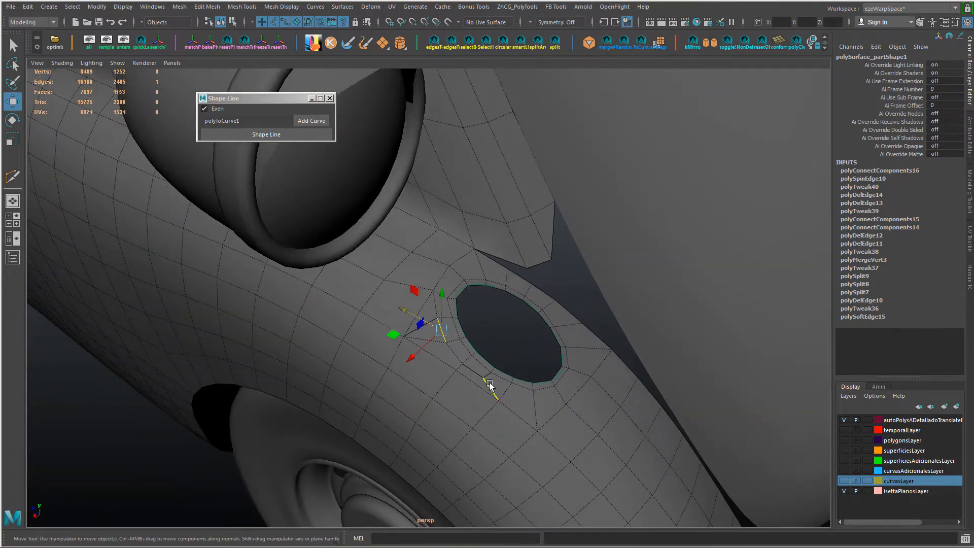
right_click_drag(489, 386, 291, 330, "shift")
Step: Reselect the opening's border loop and fit it to polyToCurve1 again with Shape Line
double_click(502, 371)
left_click(248, 135)
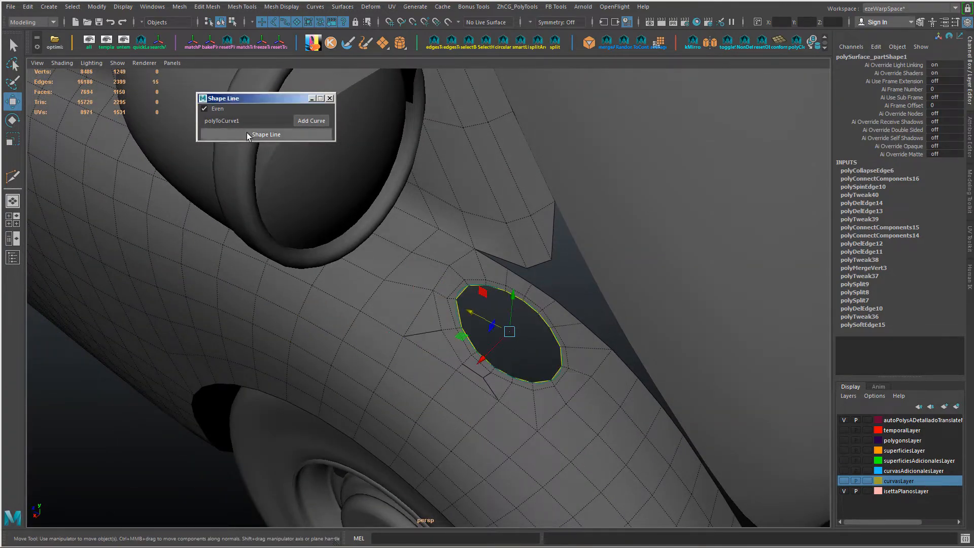
mouse_move(383, 271)
left_mouse_down("alt")
mouse_move(360, 278)
mouse_move(370, 278)
left_mouse_up("alt")
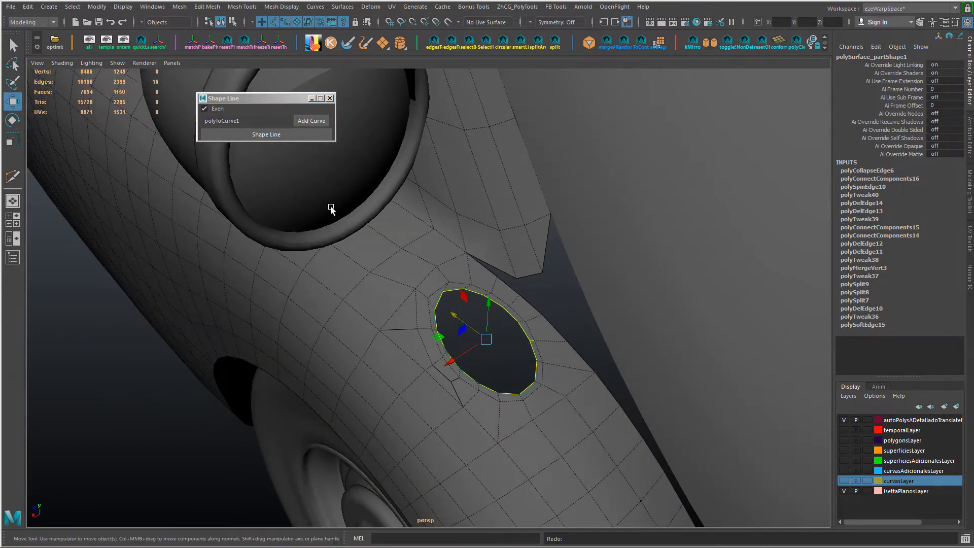
Step: Shape the supporting loop around the opening to polyToCurve1 with Shape Line and scale it slightly outward from the border
left_click_drag(330, 208, 561, 409, "alt")
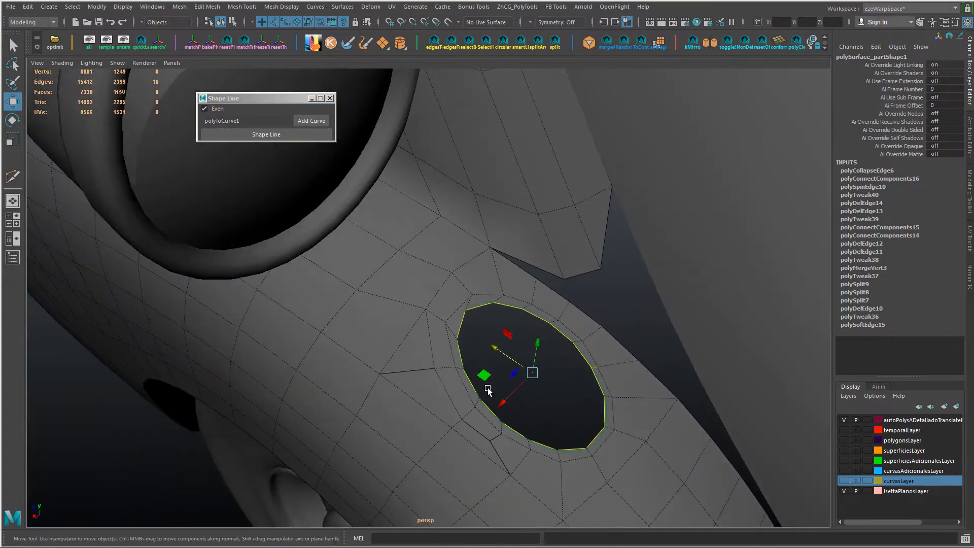
right_click_drag(450, 343, 442, 223)
double_click(447, 334)
left_click(267, 136)
key("r")
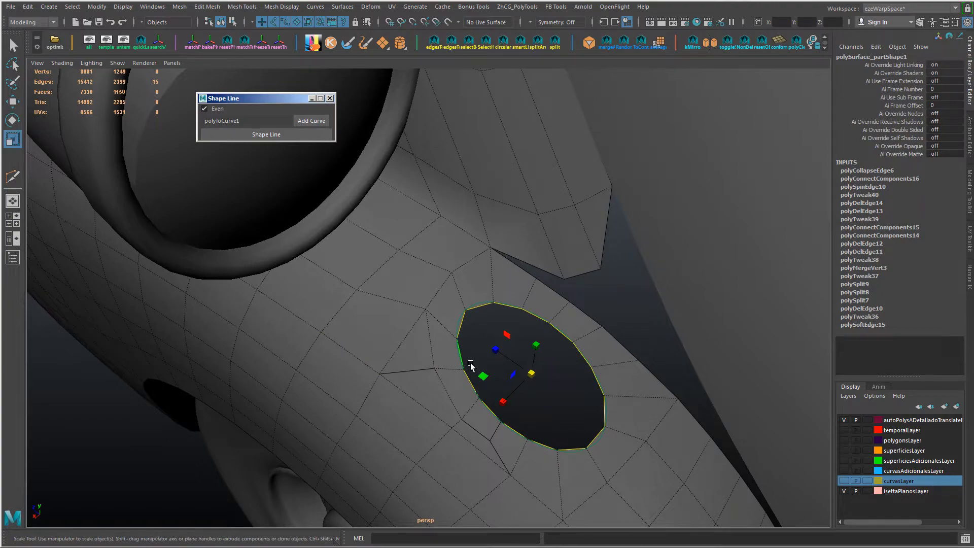
middle_click_drag(349, 341, 362, 342, "shift")
left_click_drag(362, 342, 533, 483, "alt")
key("ctrl+z")
Step: Adjust the position of the supporting loop's edges around the opening's outer end
double_click(516, 412)
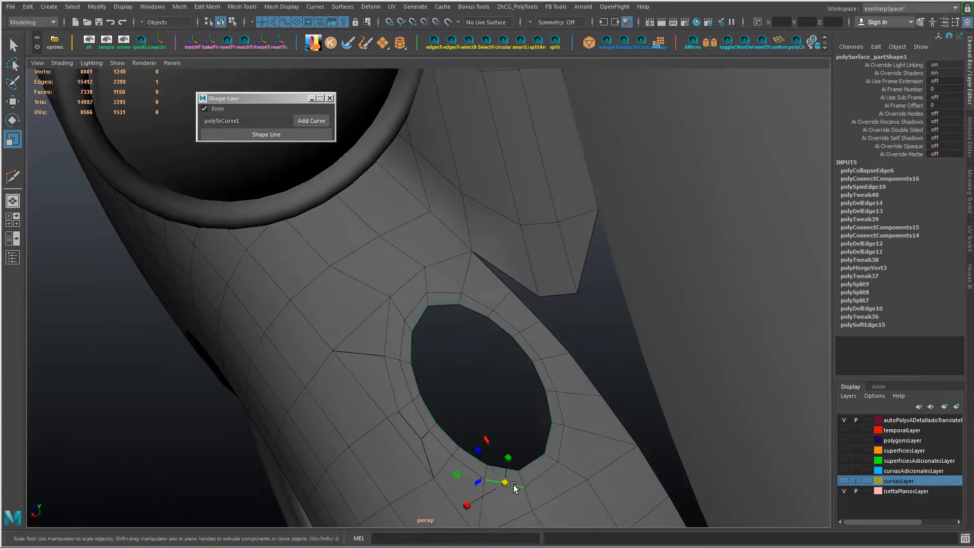
right_click_drag(526, 491, 500, 491)
key("w")
left_click_drag(524, 486, 494, 450, "ctrl+shift")
right_click_drag(548, 459, 532, 285)
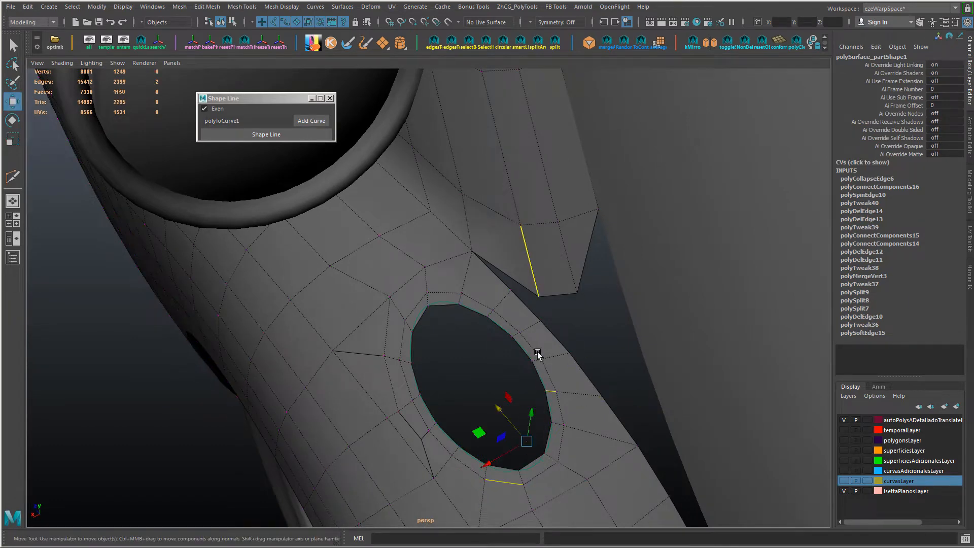
left_click_drag(540, 473, 509, 435, "ctrl+shift")
Step: Slide the vertices of the supporting loop and its neighbouring edges beside the opening's inner end to even their spacing
mouse_move(437, 317)
left_mouse_down("alt")
mouse_move(435, 348)
mouse_move(424, 310)
left_mouse_up("alt")
right_click_drag(422, 310, 396, 311)
left_click(393, 312)
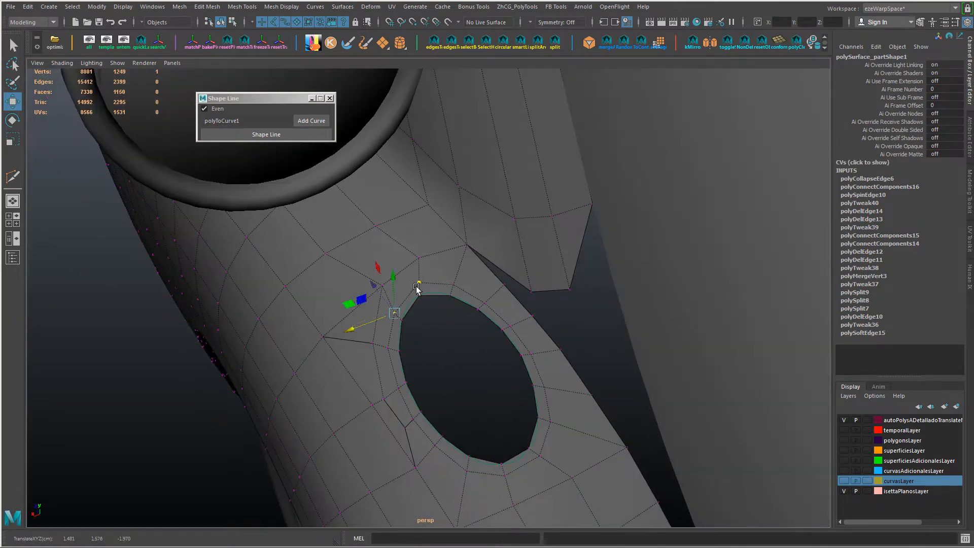
left_click_drag(395, 278, 419, 269, "ctrl+shift")
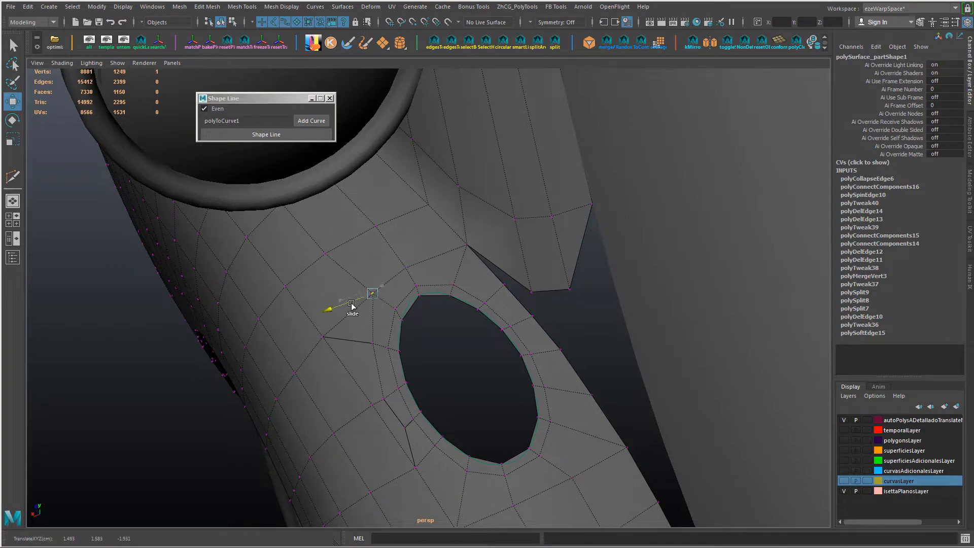
left_click_drag(380, 351, 395, 364, "alt")
Step: Examine the fender topology around the opening from several angles with smooth preview
left_click_drag(395, 364, 511, 350, "alt")
right_click_drag(510, 350, 493, 335)
key("3")
left_click_drag(492, 335, 500, 388, "alt")
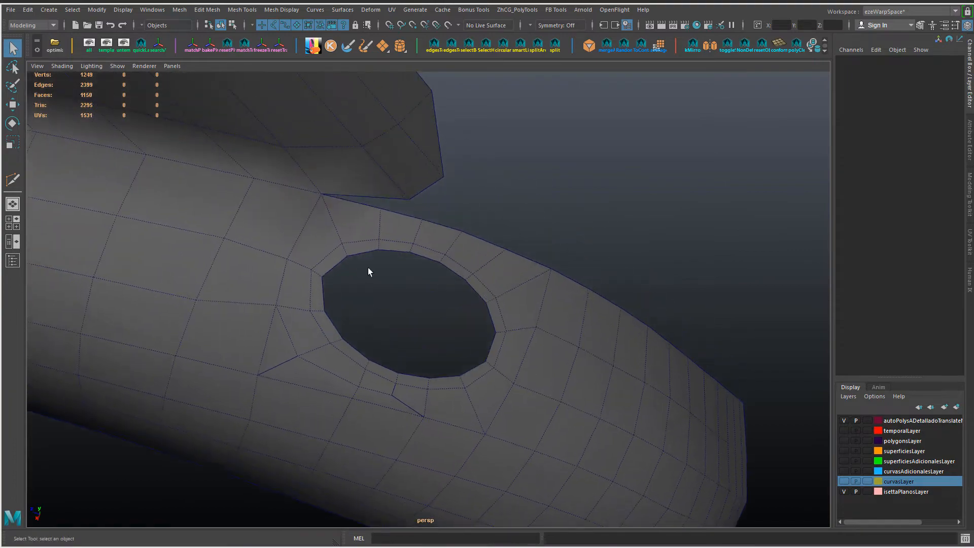
left_click_drag(368, 267, 421, 274, "alt")
middle_click_drag(422, 275, 345, 188, "alt")
right_click_drag(412, 350, 409, 299)
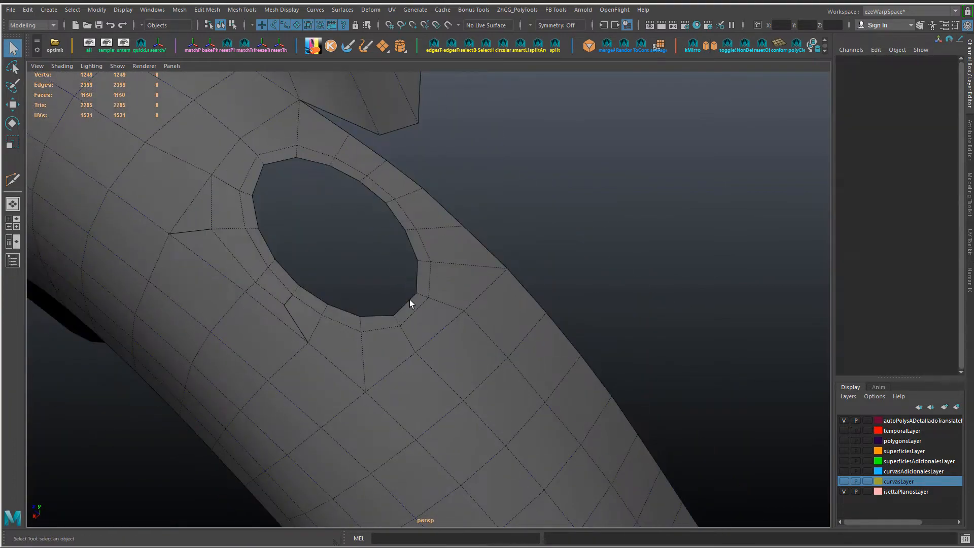
Step: Move the supporting-loop vertices at the opening's outer end to even out their distance from the border
left_click(409, 300)
left_click(417, 312, "shift")
key("w")
middle_click_drag(420, 320, 383, 283, "shift")
scroll(455, 310, "down", 4)
mouse_move(455, 311)
left_mouse_down("alt")
mouse_move(474, 299)
mouse_move(429, 319)
mouse_move(428, 285)
mouse_move(526, 307)
mouse_move(396, 314)
mouse_move(464, 306)
left_mouse_up("alt")
scroll(428, 284, "up", 4)
Step: Show all hidden objects and isolate the fender again by hiding everything unselected
double_click(372, 233)
key("ctrl+shift+h")
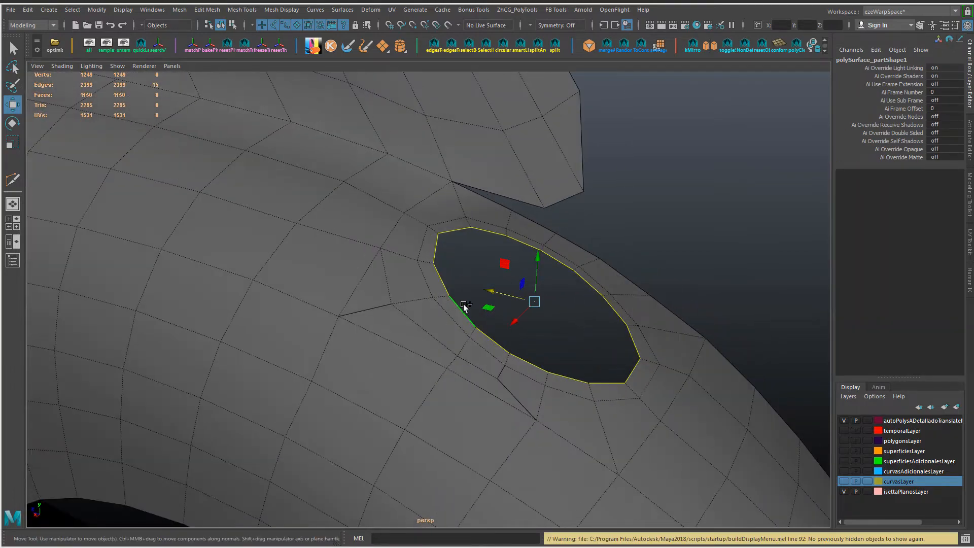
left_click(90, 45)
left_click_drag(570, 269, 570, 271)
left_click_drag(644, 334, 624, 310, "alt")
right_click_drag(624, 311, 615, 264)
key("alt+h")
Step: Load polyToCurve1 into Shape Line and fit the opening's border loop to it with even spacing
double_click(578, 315)
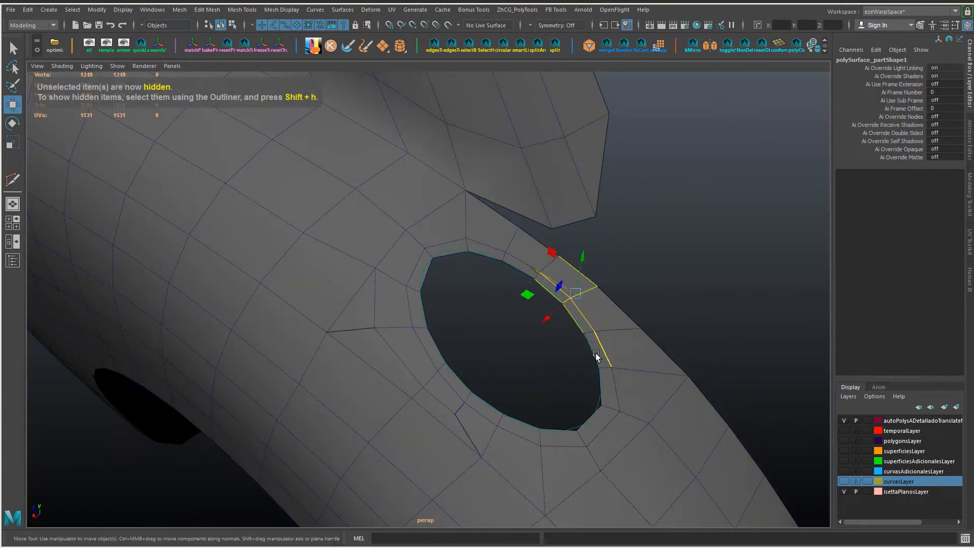
double_click(455, 251)
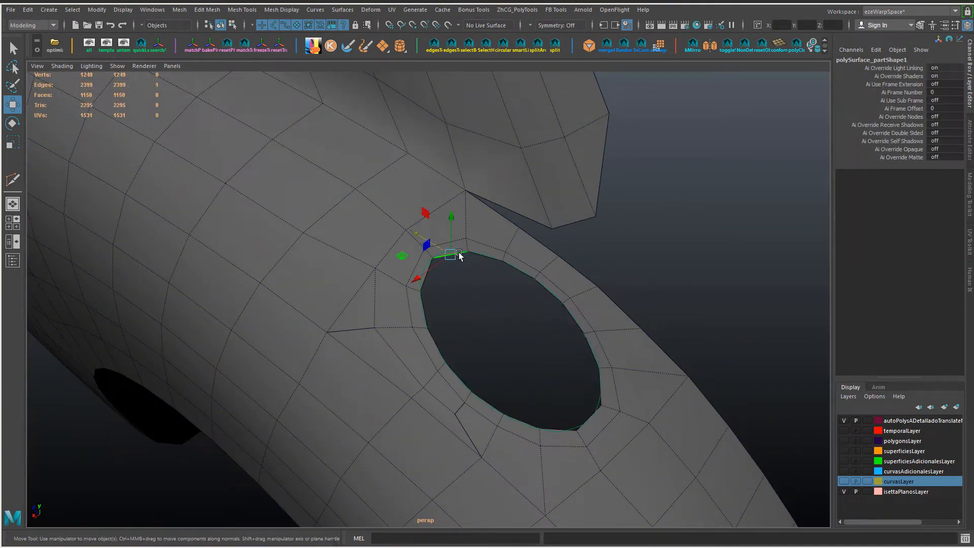
right_click_drag(459, 253, 273, 146)
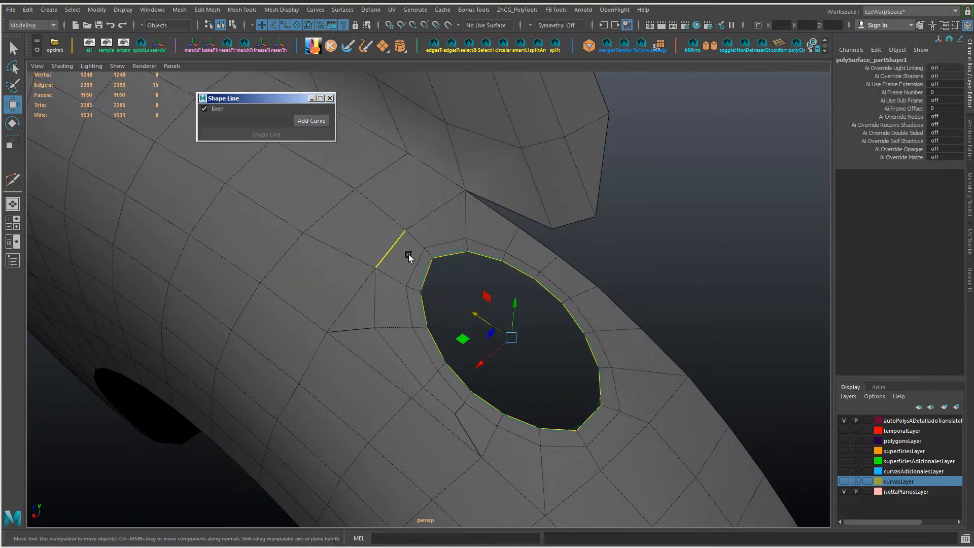
left_click(425, 271)
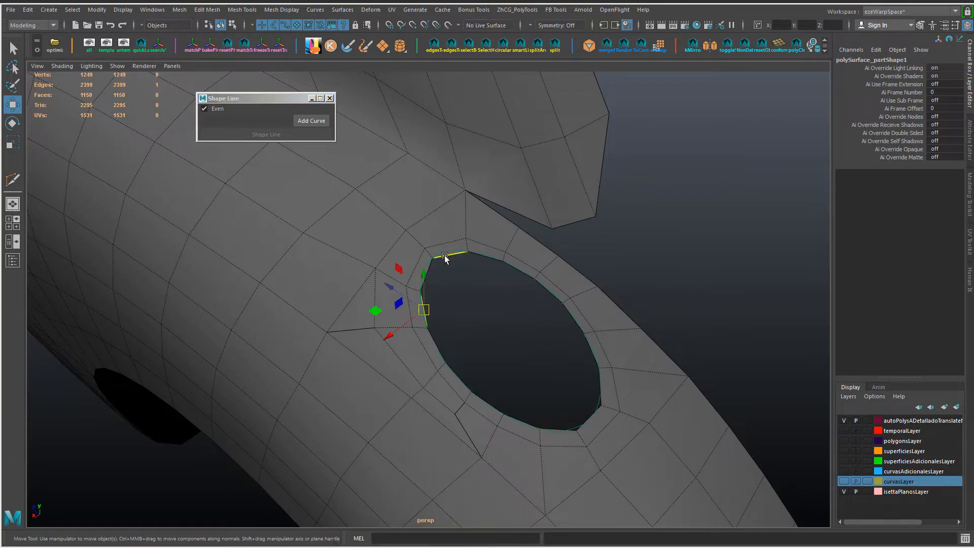
right_click_drag(445, 255, 459, 237)
left_click(444, 252)
left_click(306, 122)
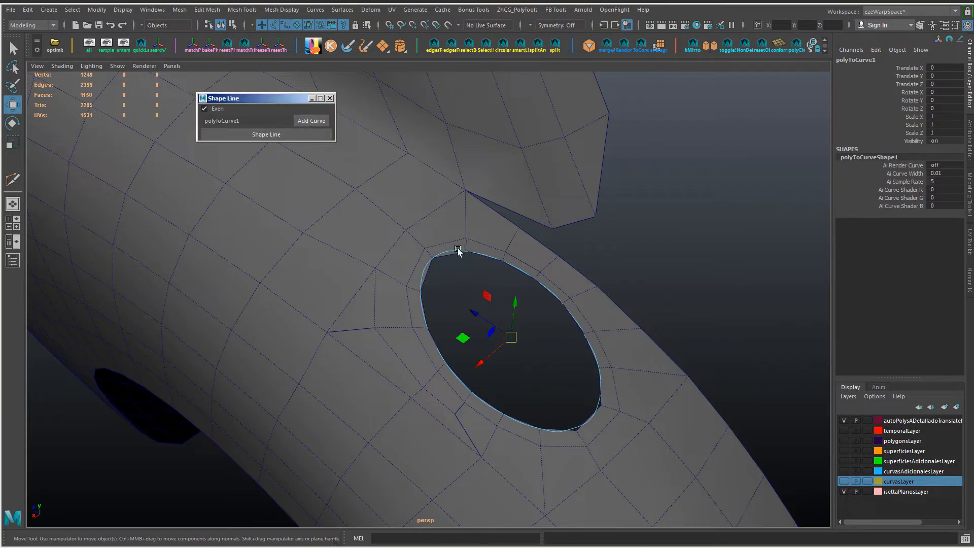
right_click_drag(398, 261, 398, 214)
left_click(291, 135)
Step: Slide the supporting-loop edge at the opening's outer end with the Slide Edge Tool
left_click_drag(640, 364, 543, 413, "alt")
double_click(536, 409)
left_click(541, 414)
right_click_drag(578, 427, 579, 517, "shift")
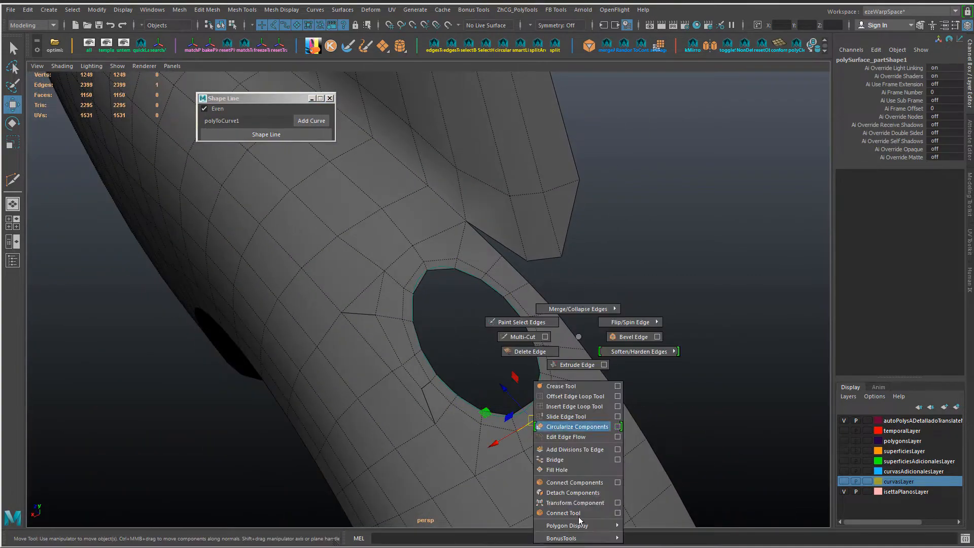
right_click_drag(564, 458, 565, 417, "shift")
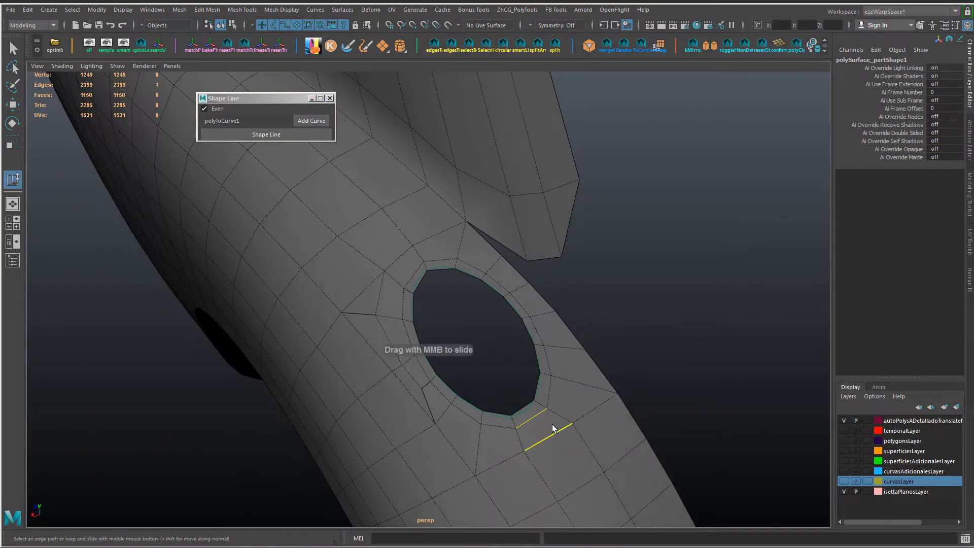
left_click_drag(393, 396, 378, 289, "alt")
right_click_drag(378, 288, 405, 327, "alt")
left_click_drag(404, 326, 339, 337, "alt")
key("F9")
left_click(348, 289)
key("w")
Step: Show the last hidden objects in the four-view layout and hide the large body panel in front of the fender
key("space")
key("ctrl+shift+h")
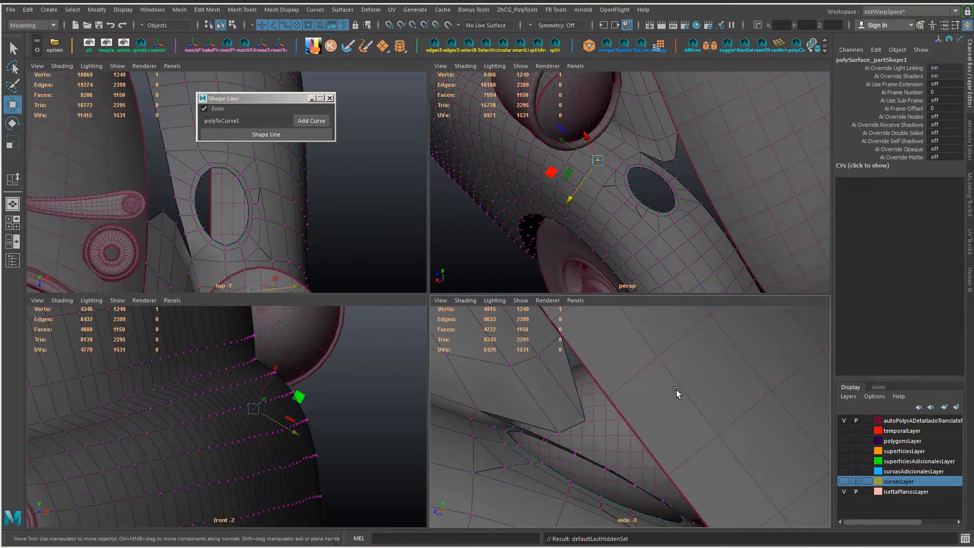
key("F8")
left_click(684, 387)
key("ctrl+h")
scroll(751, 177, "down", 5)
Step: Set the bullet-shaped shell's Translate X to 0 and display it as a wireframe template over the fender opening
left_click(786, 99)
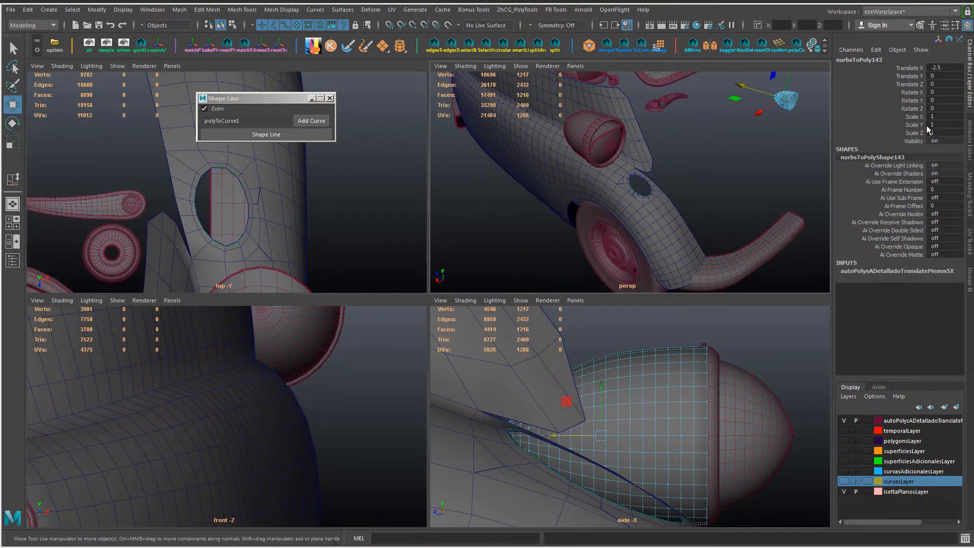
key("Return")
scroll(675, 252, "up", 5)
left_click_drag(675, 252, 657, 210, "alt")
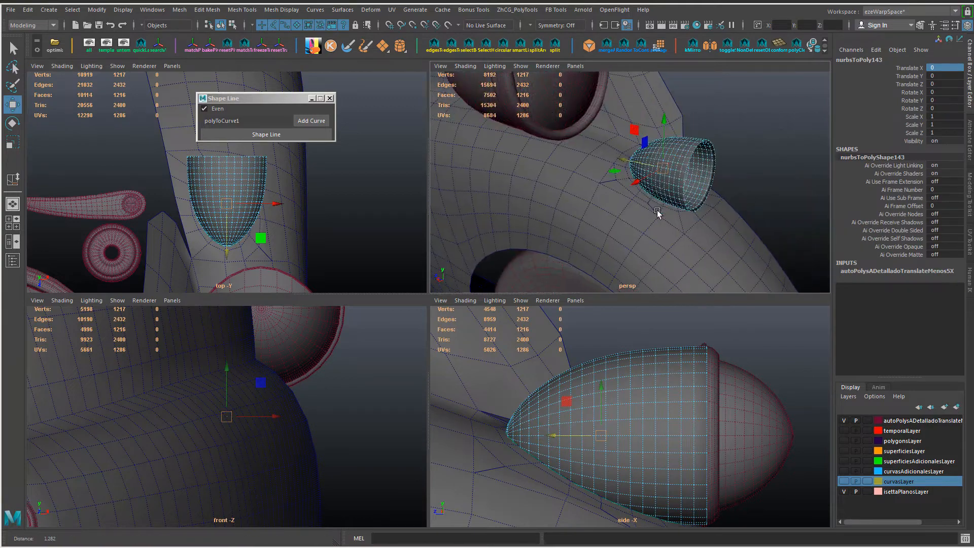
scroll(657, 210, "up", 5)
right_click_drag(739, 127, 740, 143)
left_click(815, 320)
left_click_drag(711, 239, 665, 249, "alt")
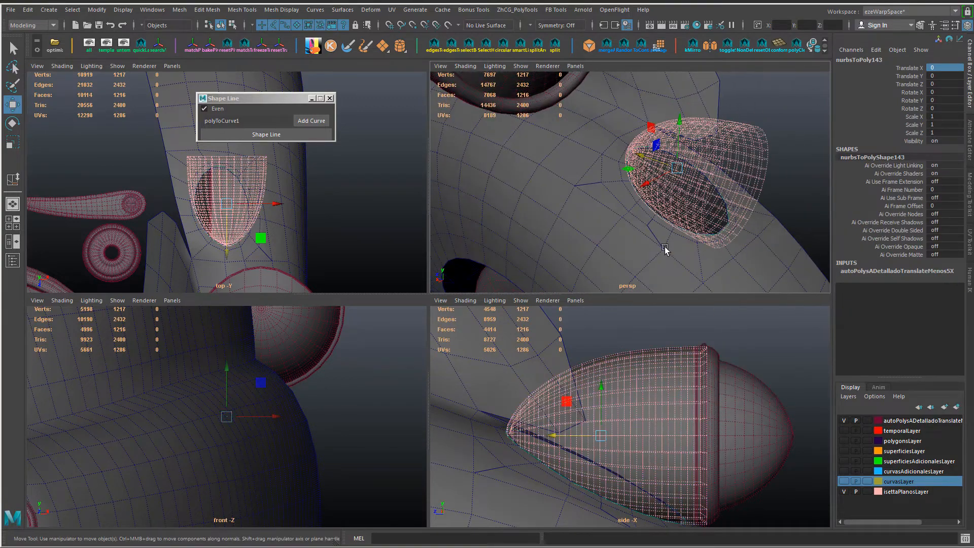
Step: Select the opening's border loop, close Shape Line and extrude the border inward to form a narrow wall
scroll(525, 480, "up", 2)
double_click(530, 476)
left_click_drag(603, 175, 624, 215, "alt")
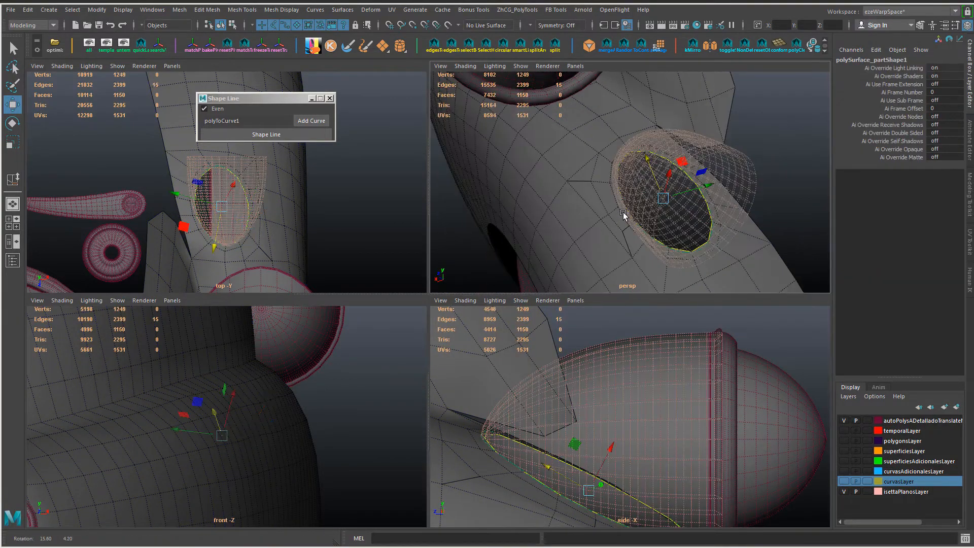
key("space")
left_click(330, 99)
left_click_drag(386, 350, 464, 297, "alt")
key("ctrl+e")
mouse_move(715, 276)
middle_mouse_down("ctrl")
mouse_move(696, 298)
mouse_move(717, 263)
middle_mouse_up("ctrl")
key("ctrl+z")
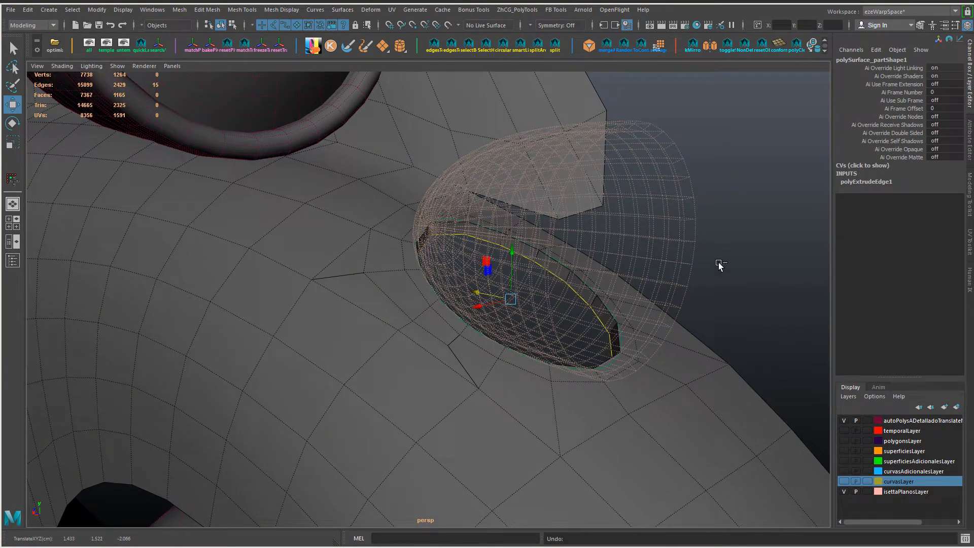
key("ctrl+z")
left_click(511, 254)
left_click_drag(605, 333, 298, 301, "alt")
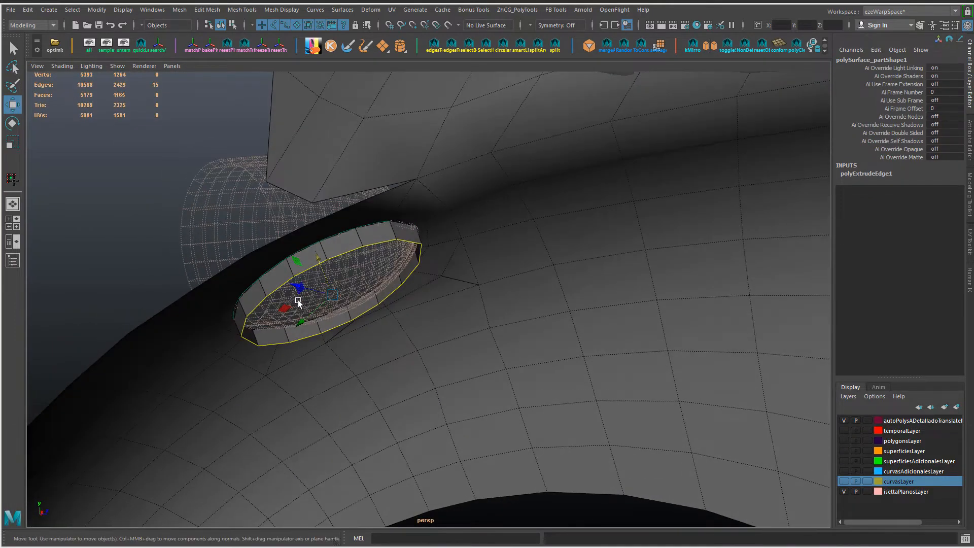
Step: Extrude another ring from the wall's inner border and scale it down
right_click_drag(398, 277, 396, 310, "shift")
key("r")
middle_click_drag(396, 310, 375, 303)
key("w")
Step: Extrude two further rings deeper inside the opening, scaling each one down to form a rounded bowl
left_click_drag(318, 259, 327, 276, "shift")
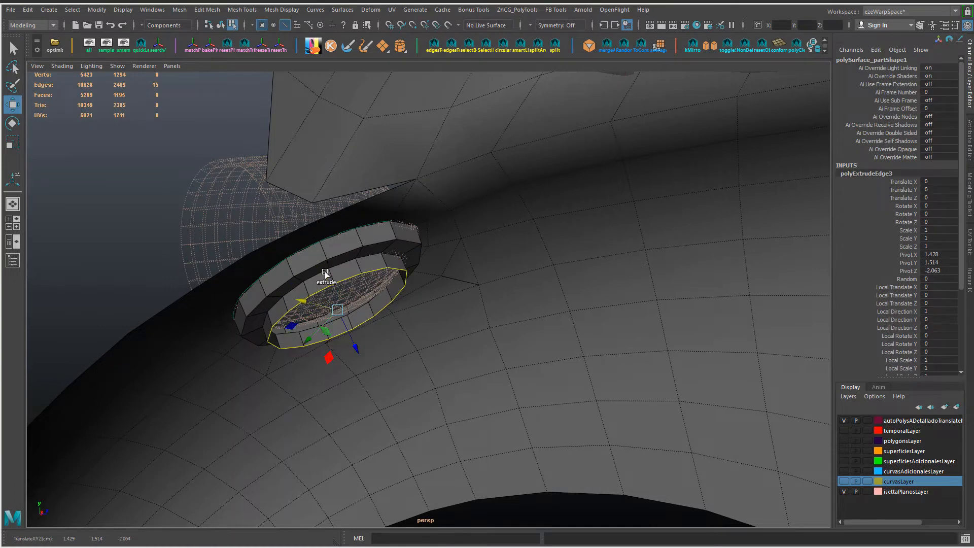
key("r")
middle_click_drag(530, 318, 501, 321)
right_click_drag(502, 319, 496, 329, "shift")
key("r")
middle_click_drag(495, 326, 417, 314)
key("w")
left_click_drag(326, 272, 330, 279)
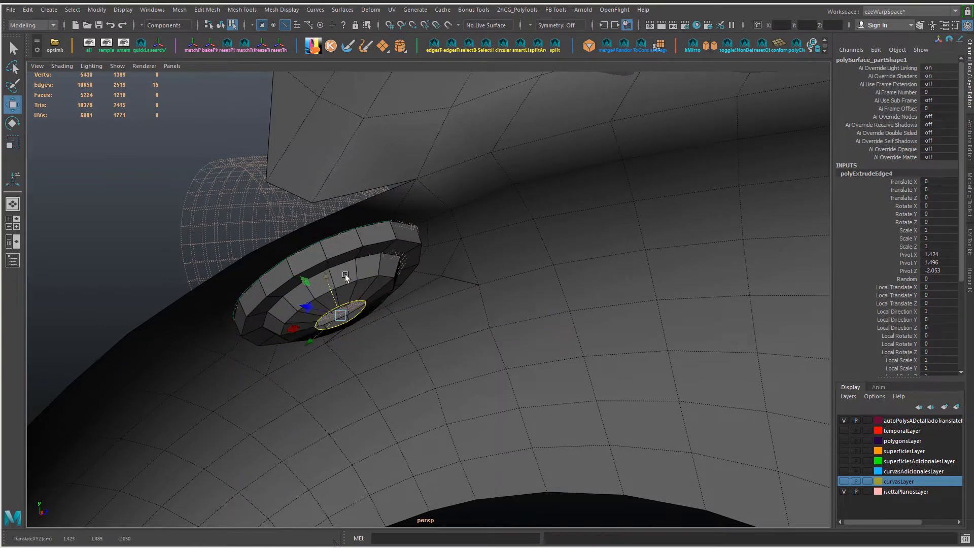
Step: Reposition the bowl's intermediate edge loops and scale the deeper one to about 0.8 to smooth the profile
right_click_drag(351, 269, 355, 249)
double_click(376, 254)
left_click_drag(316, 250, 324, 268)
double_click(381, 279)
key("r")
middle_click_drag(526, 313, 494, 316)
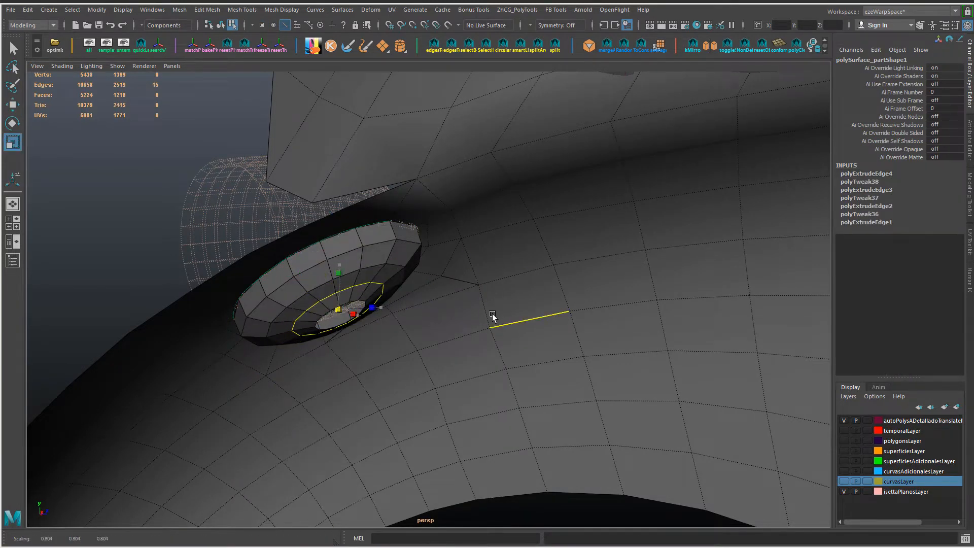
key("w")
Step: Try to offset the opening's rim loop with Transform Component
left_click_drag(472, 230, 584, 368, "alt")
double_click(589, 300)
right_click_drag(584, 368, 588, 387, "shift")
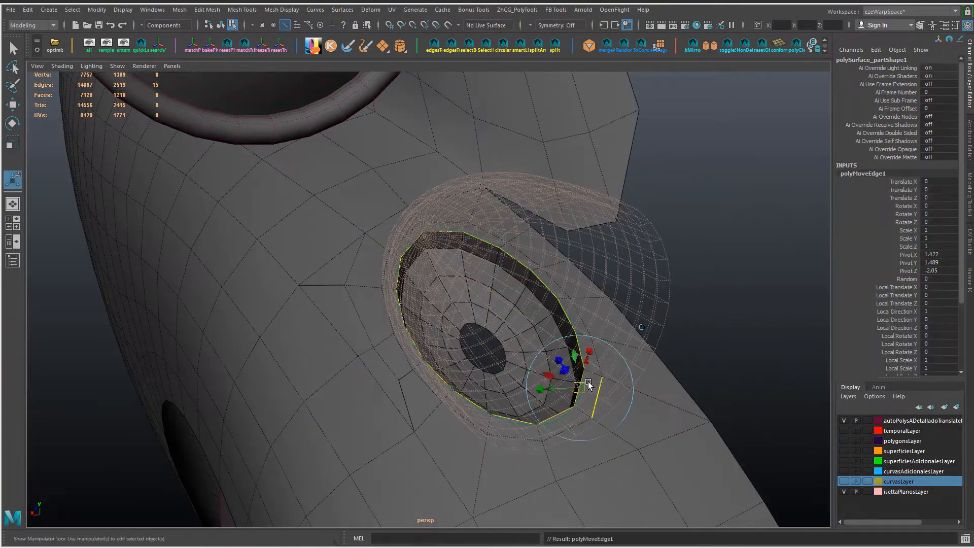
mouse_move(587, 386)
left_mouse_down("alt")
mouse_move(598, 400)
mouse_move(548, 329)
mouse_move(564, 364)
mouse_move(604, 351)
mouse_move(526, 369)
mouse_move(611, 391)
mouse_move(592, 377)
left_mouse_up("alt")
key("r")
key("ctrl+z")
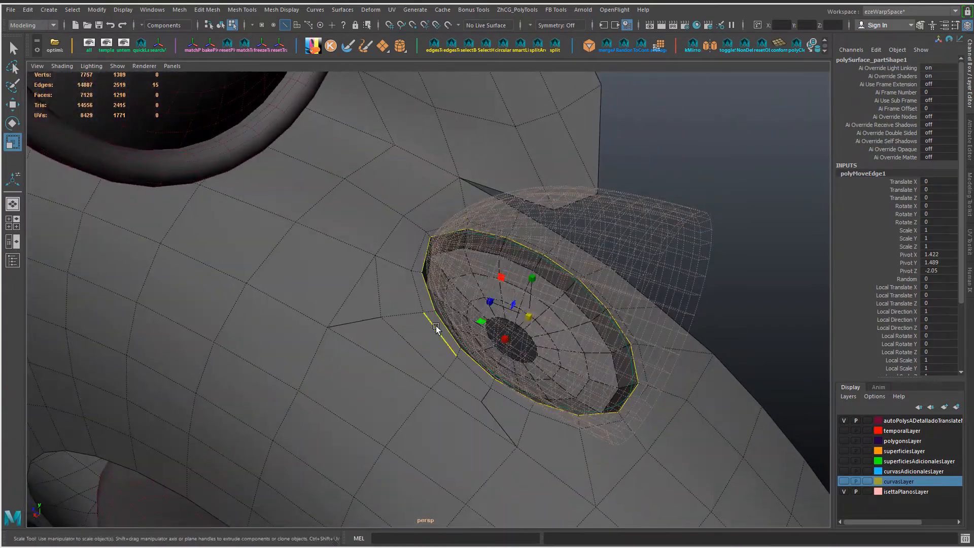
Step: Reselect the edge loop around the opening and adjust the vertices beside the opening's inner end
double_click(442, 335)
left_click_drag(441, 335, 445, 317, "alt")
left_click(522, 14)
mouse_move(558, 71)
left_click(623, 111)
left_click_drag(528, 223, 568, 304, "alt")
key("w")
right_click_drag(399, 288, 336, 283)
left_click(401, 228, "shift")
left_click_drag(439, 195, 453, 187, "alt")
left_click_drag(438, 184, 520, 215)
left_click(433, 228, "shift")
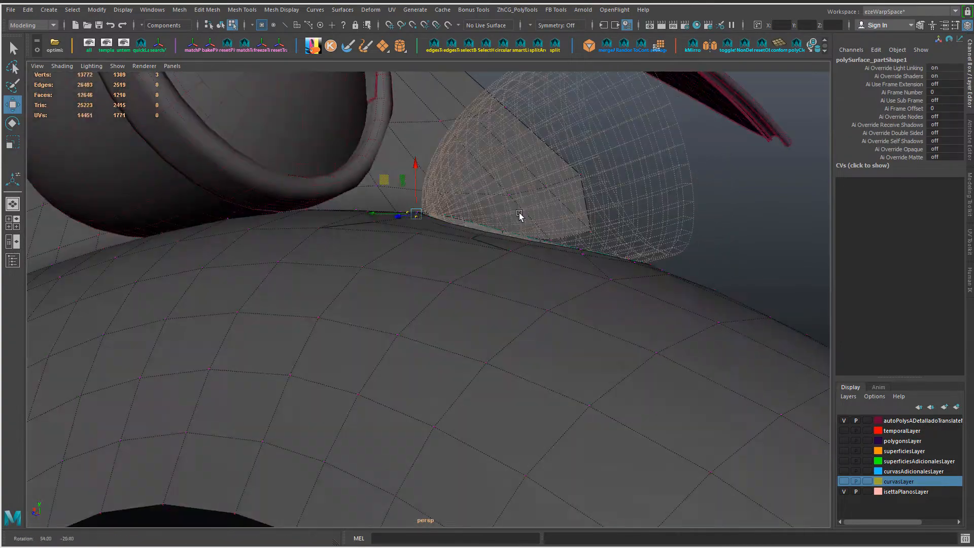
Step: Reposition the fender vertex at the end of the short edge path beside the opening's lower side
left_click_drag(420, 247, 531, 340, "alt")
key("f")
middle_click_drag(531, 340, 703, 387, "alt")
middle_click_drag(703, 387, 694, 381, "ctrl+shift")
scroll(636, 405, "down", 5)
left_click(600, 385)
middle_click_drag(660, 415, 587, 433, "ctrl+shift")
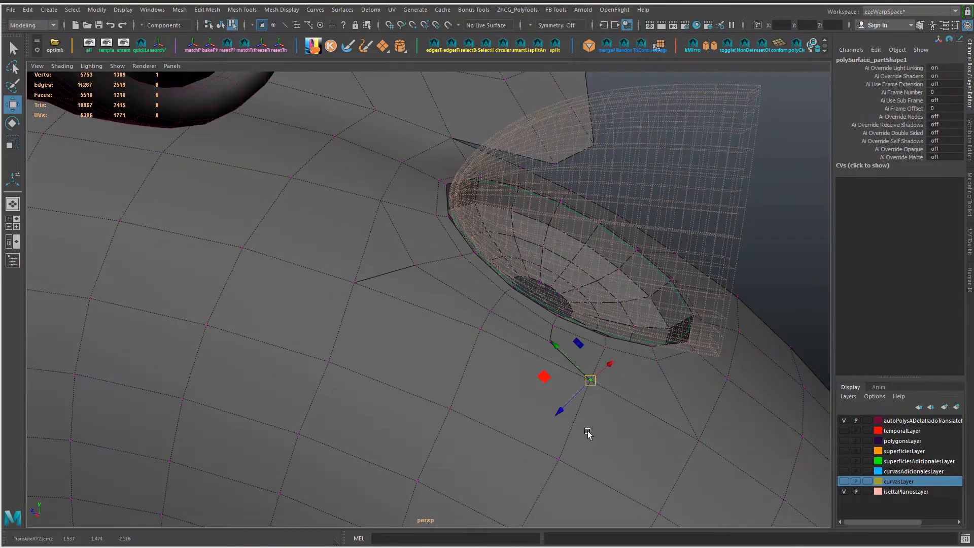
Step: Adjust further fender vertices beside the opening to smooth the flow of the surrounding edges
left_click(447, 407)
middle_click_drag(500, 412, 410, 375, "ctrl+shift")
scroll(386, 365, "down", 2)
left_click(346, 345)
left_click_drag(405, 324, 492, 315, "alt")
scroll(492, 315, "up", 6)
scroll(492, 316, "down", 3)
Step: Fill the hole at the bowl's bottom and bevel its border loop with two segments and an offset of about 0.65
key("F10")
double_click(428, 275)
right_click_drag(567, 235, 562, 368, "shift")
key("ctrl+b")
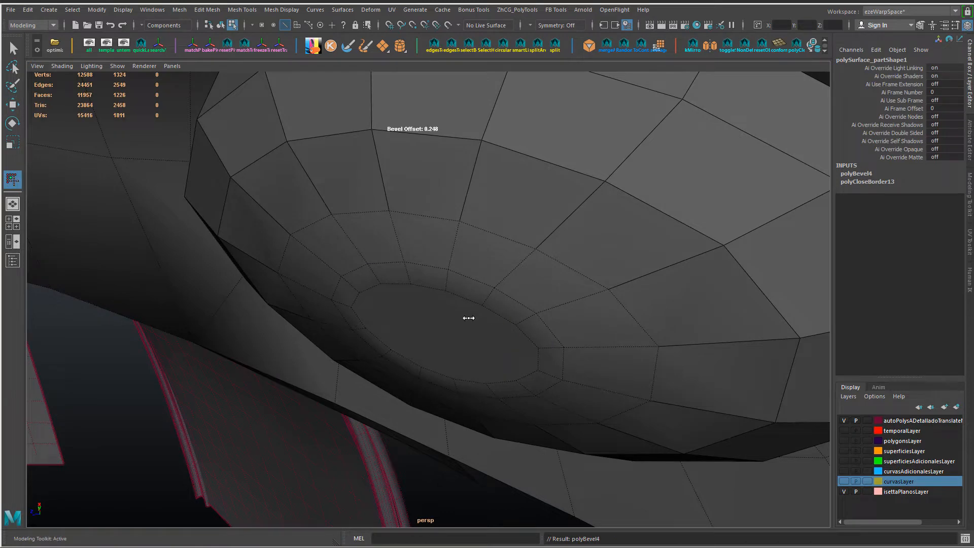
left_click_drag(477, 322, 552, 319)
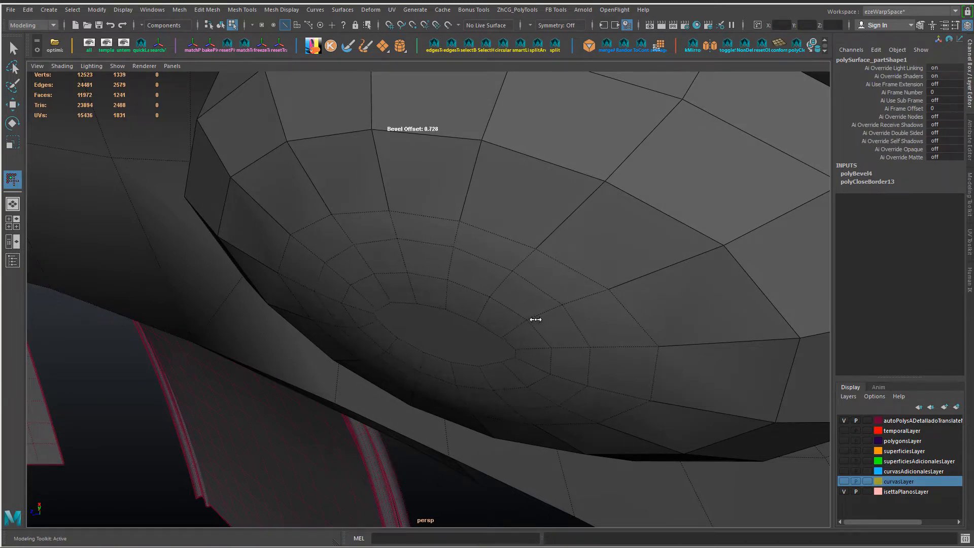
left_click_drag(512, 324, 536, 316, "alt")
right_click(447, 344, "ctrl+shift")
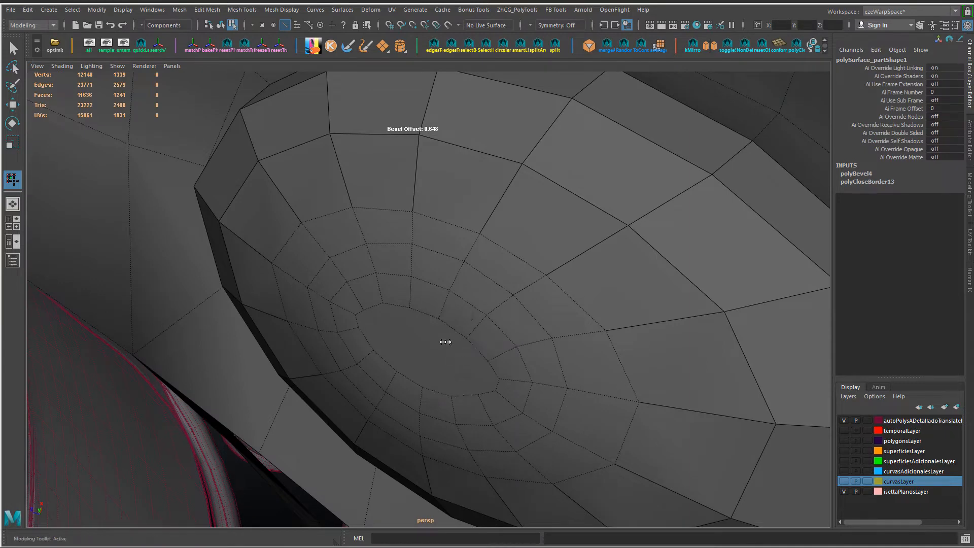
Step: Extrude the filled face at the bowl's bottom and shrink it towards its centre
key("w")
right_click_drag(433, 358, 434, 272)
left_click(427, 331)
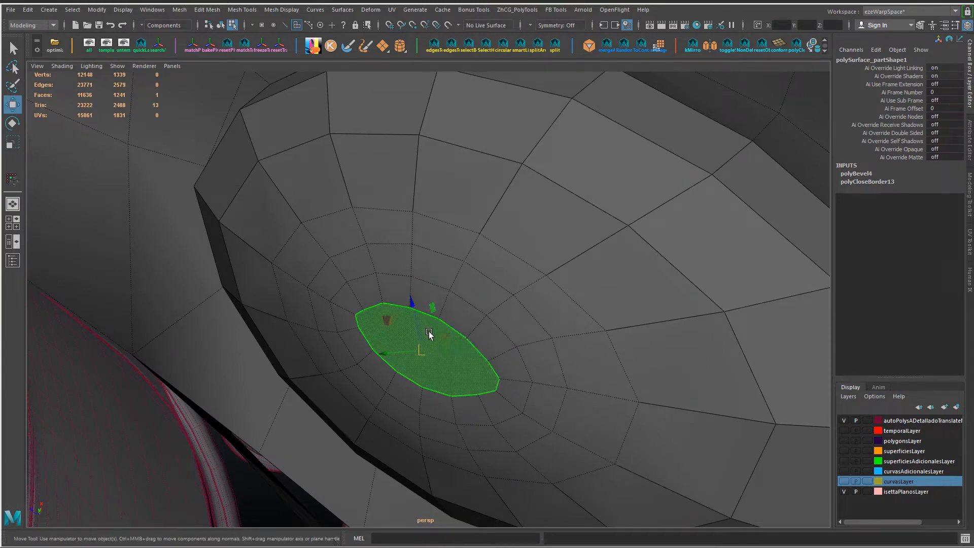
left_click(428, 333)
left_click_drag(429, 334, 378, 354)
left_click_drag(480, 366, 384, 333, "alt")
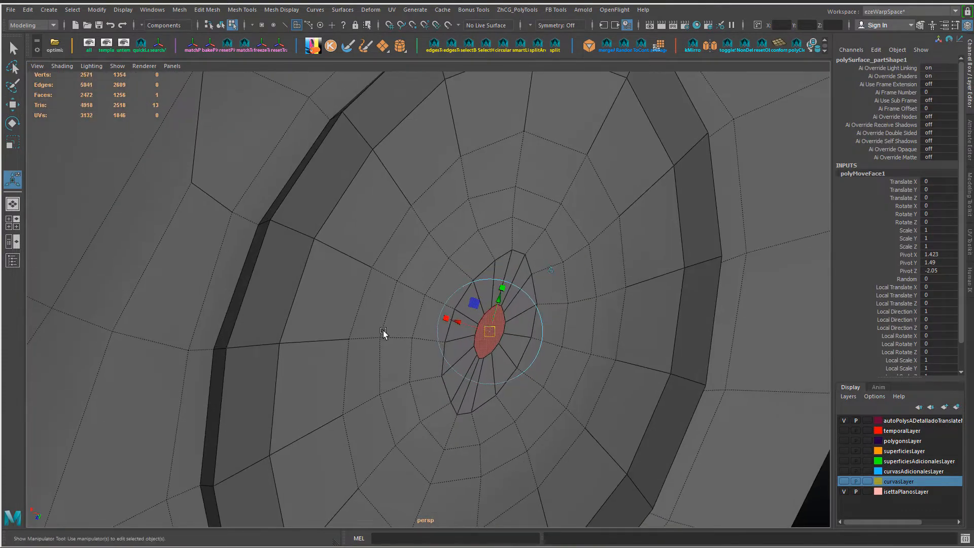
Step: Clear the mesh's construction history and adjust the position and size of the small centre face at the bowl's bottom
key("alt+shift+d")
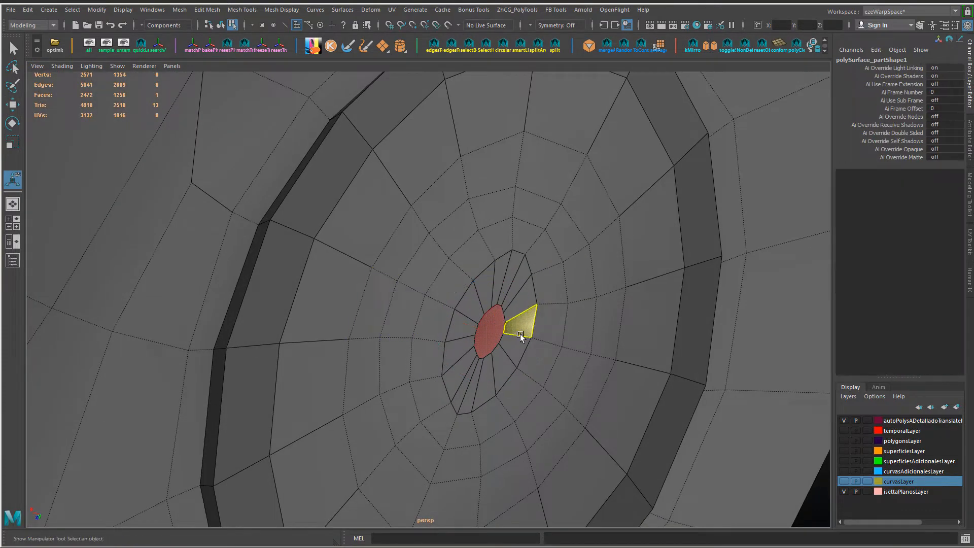
key("w")
scroll(451, 302, "up", 3)
left_click_drag(461, 318, 485, 307, "alt")
scroll(593, 349, "down", 5)
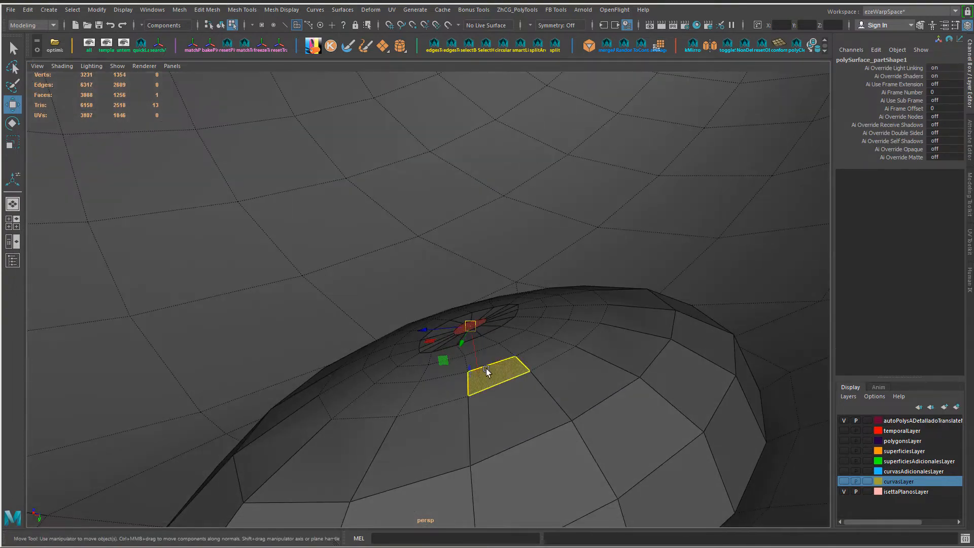
left_click_drag(481, 370, 508, 360, "alt")
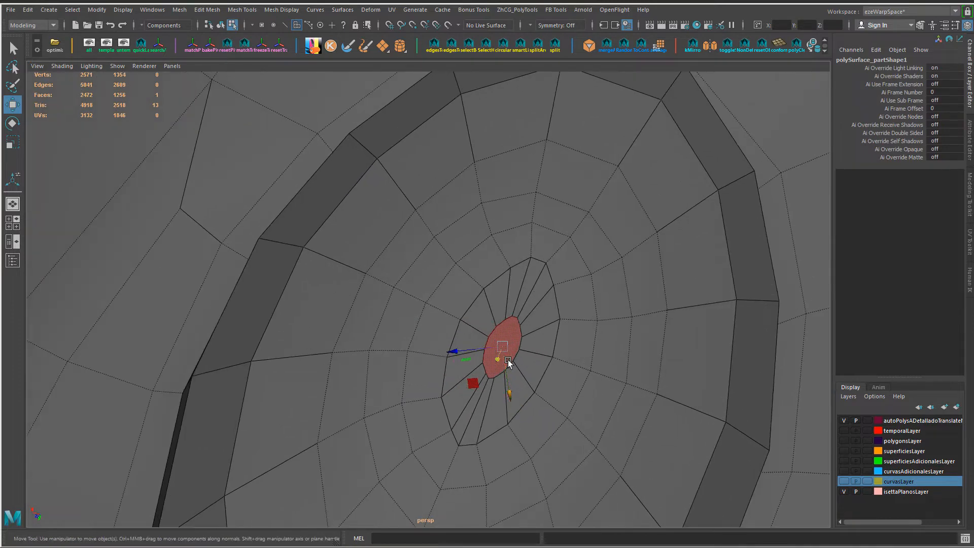
key("r")
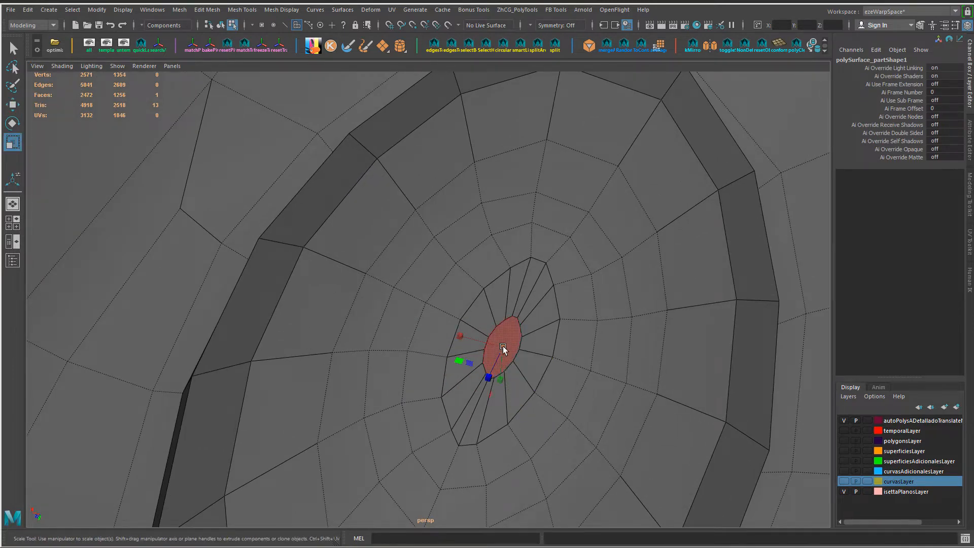
left_click_drag(517, 352, 263, 198, "alt")
scroll(401, 264, "up", 5)
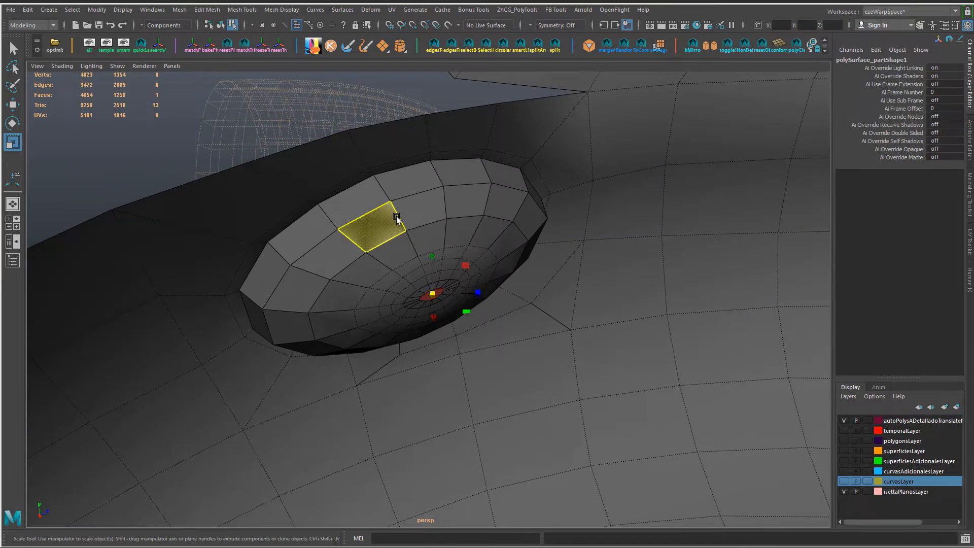
Step: Insert two edge loops around the bowl's inner wall near its rim and delete the edge loop encircling the bottom
right_click_drag(373, 203, 351, 252, "shift")
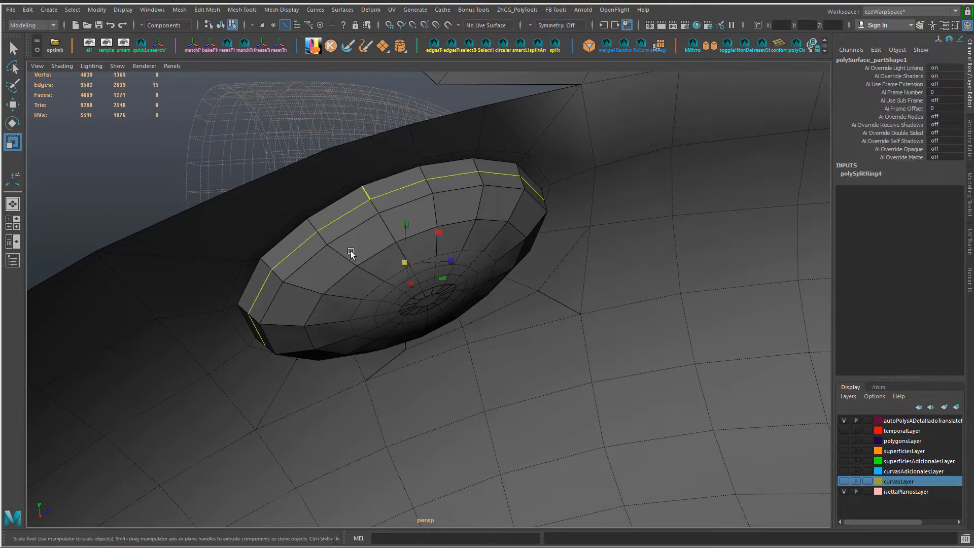
left_click_drag(409, 242, 385, 241, "alt")
double_click(386, 234)
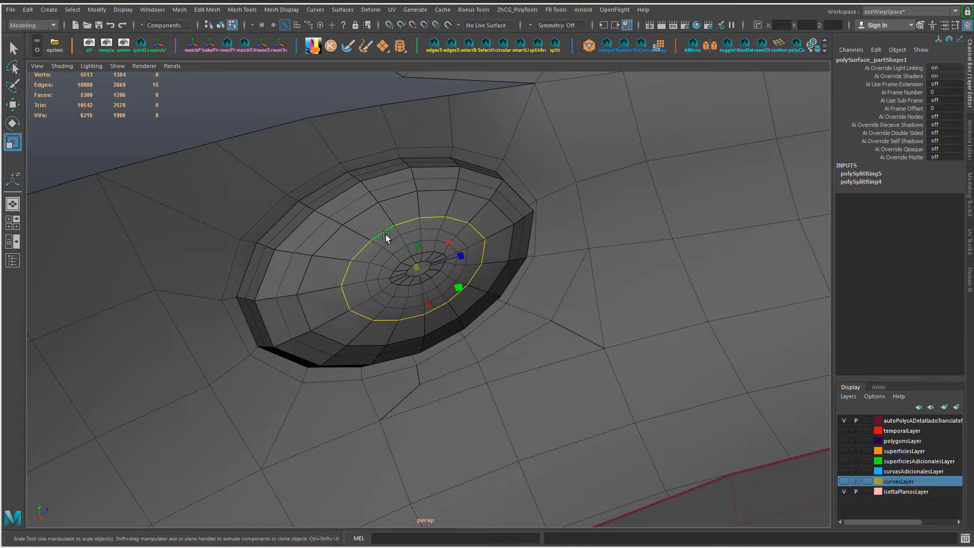
key("ctrl+Delete")
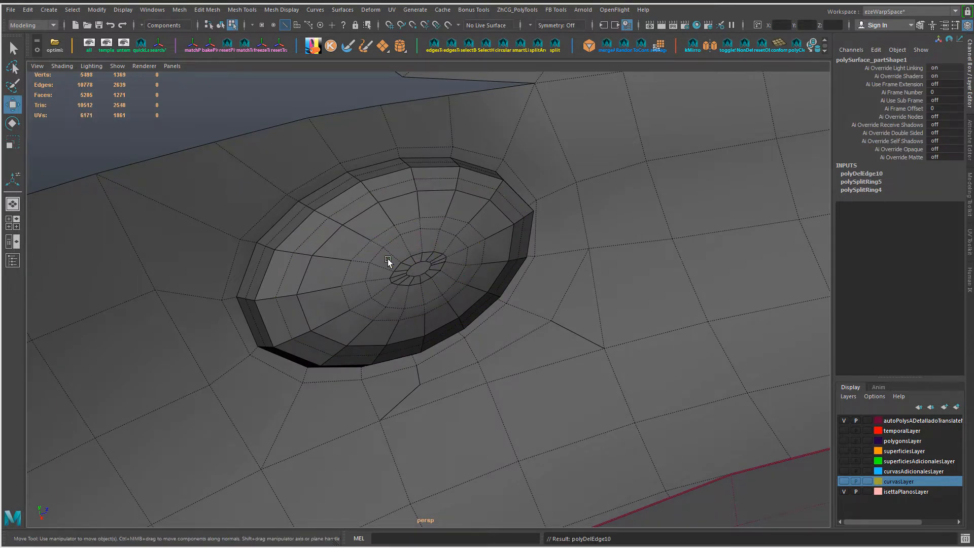
key("w")
Step: Cut the first edges across the bowl's centre face with Multi-Cut, starting from its border vertices
right_click_drag(391, 250, 436, 293, "alt")
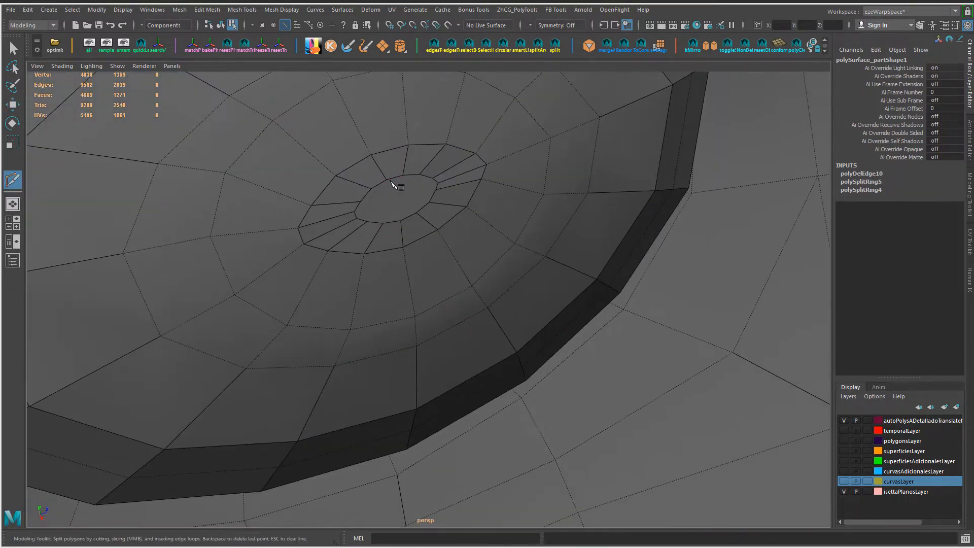
key("Return")
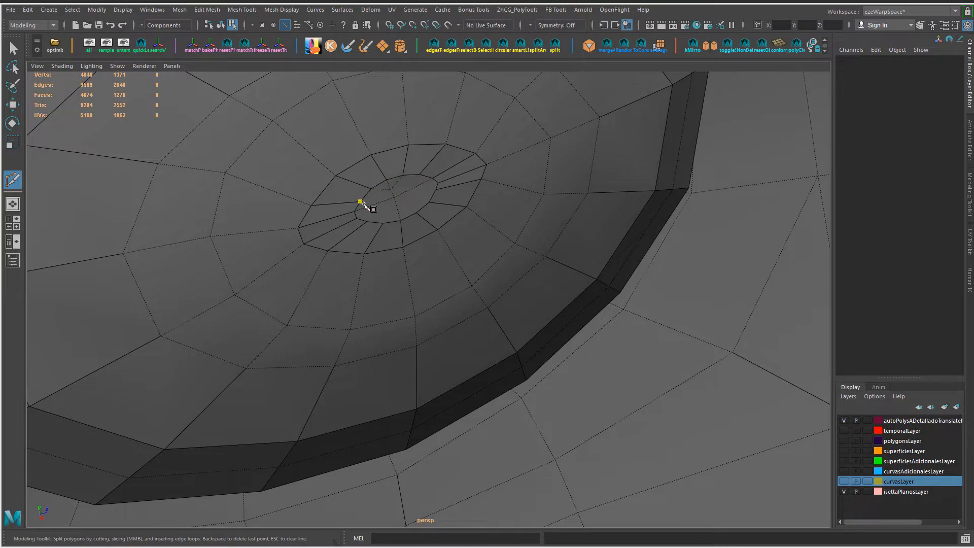
scroll(376, 219, "up", 4)
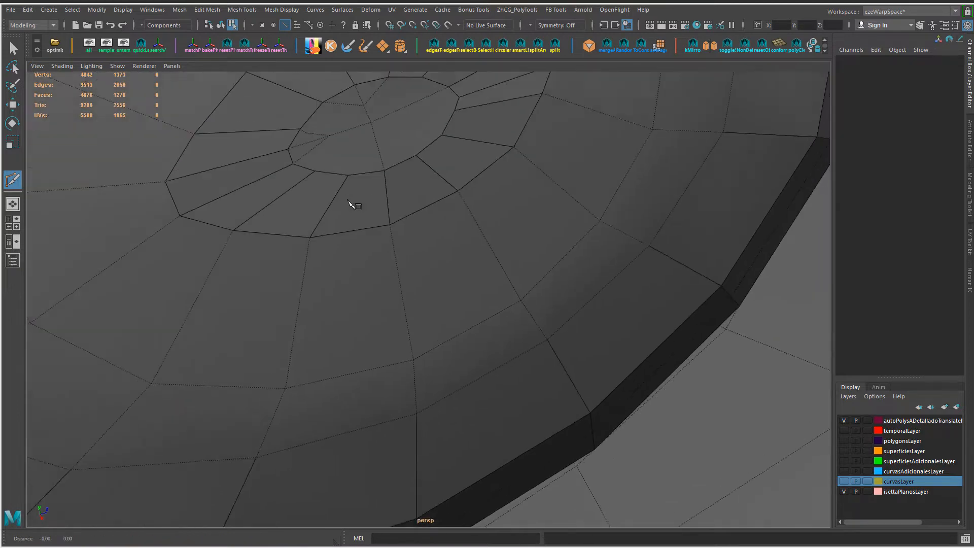
Step: Remove a misplaced vertex and a surplus edge from the cuts inside the bowl's centre face
middle_click_drag(351, 204, 369, 284, "alt")
key("w")
key("F9")
left_click(321, 264)
key("Delete")
middle_click_drag(372, 225, 342, 250, "alt")
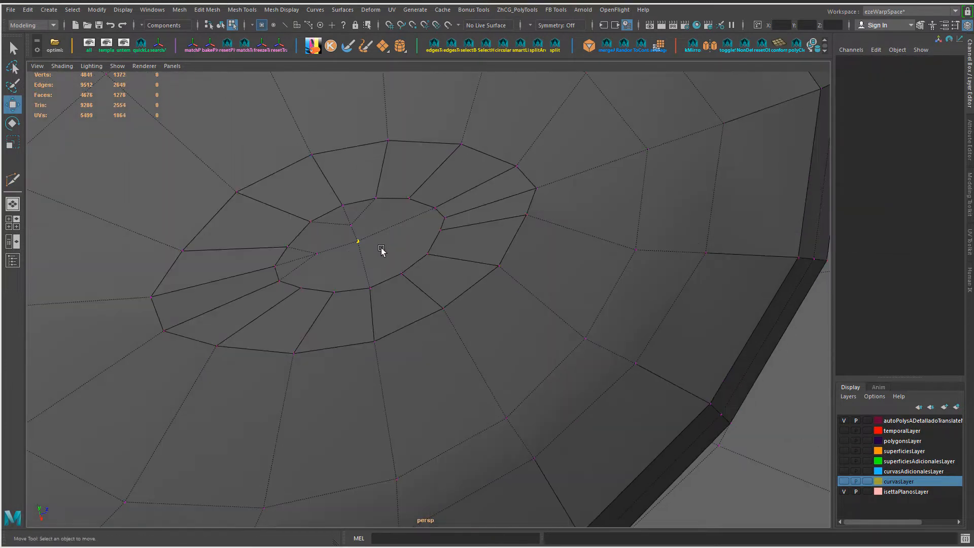
key("w")
key("F10")
left_click(400, 224)
key("ctrl+Delete")
left_click_drag(399, 224, 425, 221, "alt")
Step: Cut new edges from the centre face's border vertices through interior points to divide it into smaller faces
key("y")
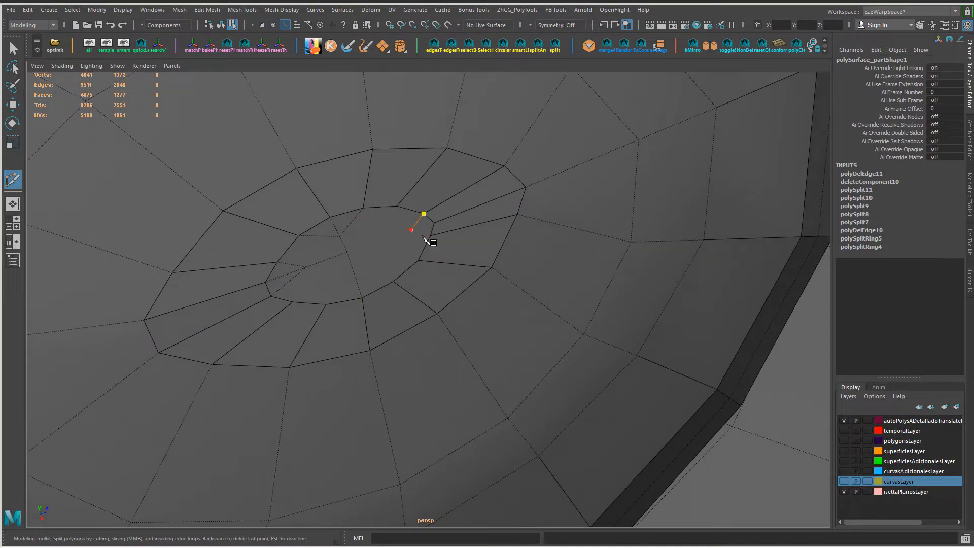
left_click(411, 231)
key("Return")
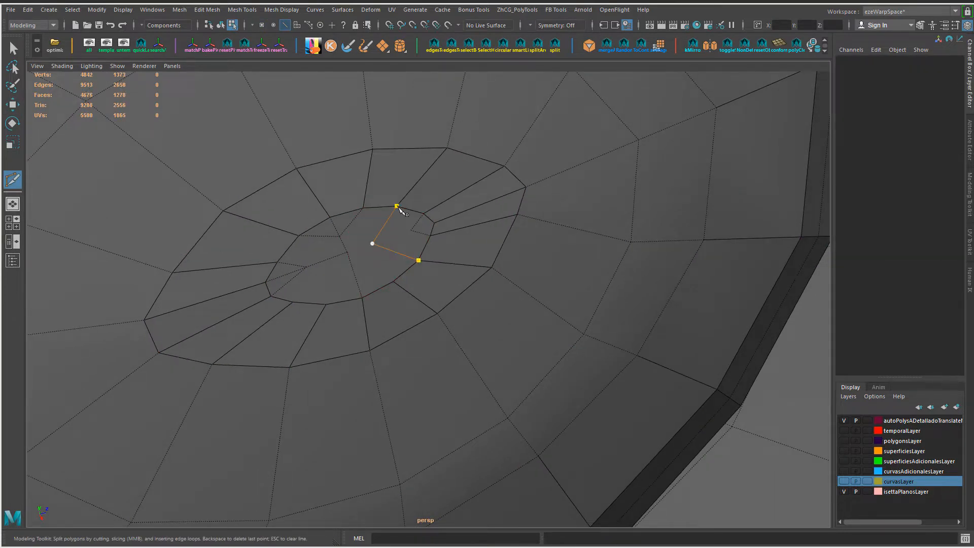
left_click(373, 245)
left_click(411, 229)
key("Return")
left_click_drag(411, 229, 431, 287, "alt")
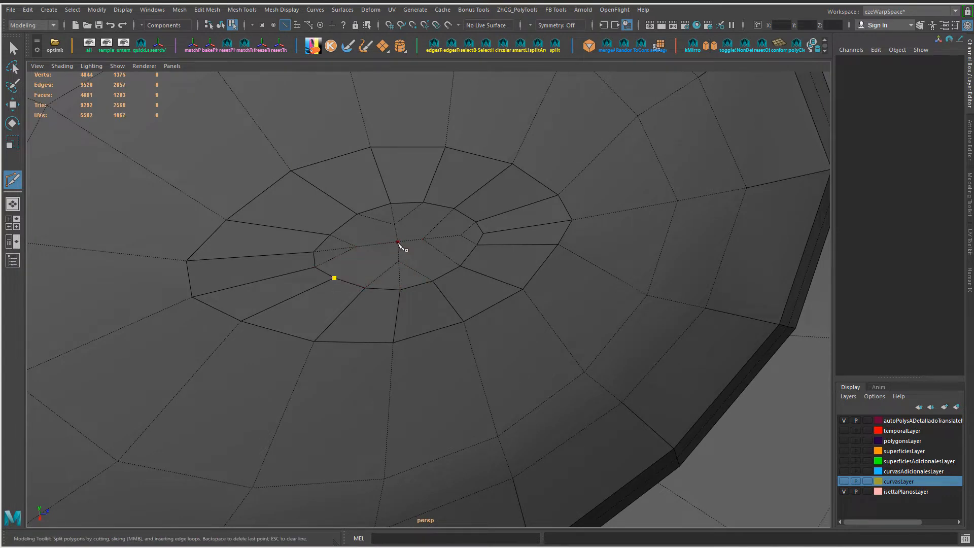
key("Return")
Step: Delete two surplus edges from the cuts inside the bowl's centre face
key("e")
key("w")
left_click(349, 281)
key("ctrl+Delete")
left_click_drag(364, 274, 370, 285, "alt")
left_click(339, 271)
key("ctrl+Delete")
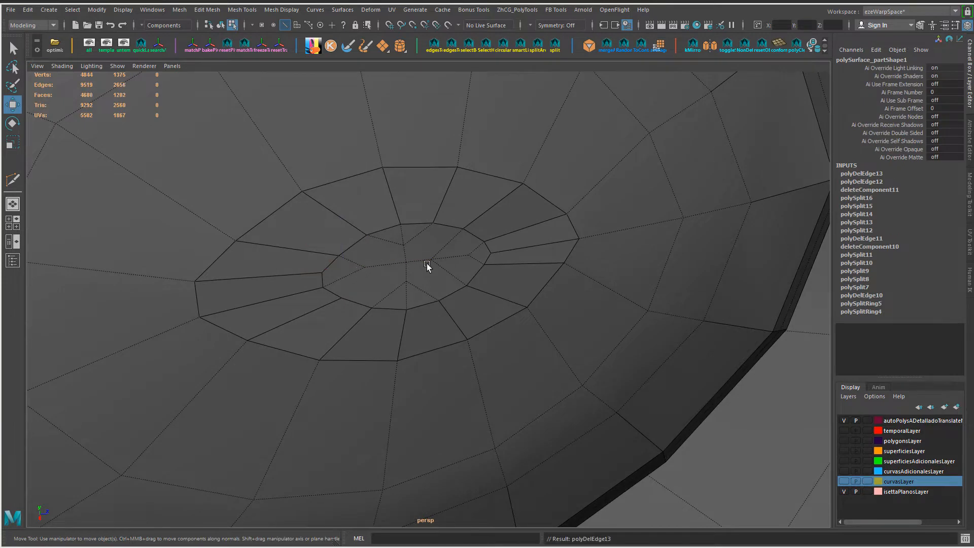
Step: Cut another edge path within the centre face to link its border to the interior vertices
left_click_drag(429, 265, 374, 259, "alt")
key("ctrl+shift+x")
left_click(365, 234)
right_click(364, 234)
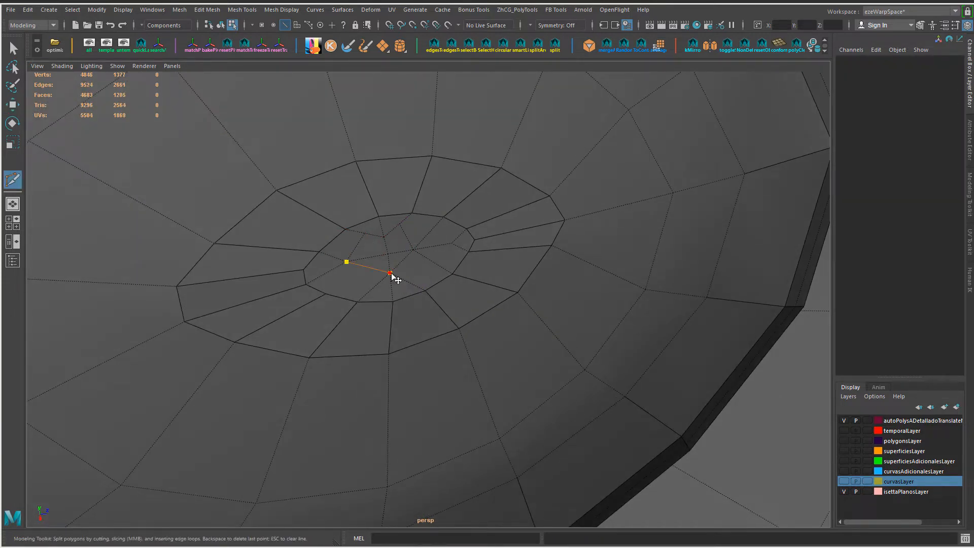
Step: Finish cutting the remaining edge between the border and interior vertices of the bowl's centre face
left_click(326, 294)
left_click(369, 268)
right_click(369, 268)
key("w")
Step: Grow the face selection from the bowl's centre to its rim and extract those faces as a separate mesh
right_click_drag(404, 275, 345, 281, "alt")
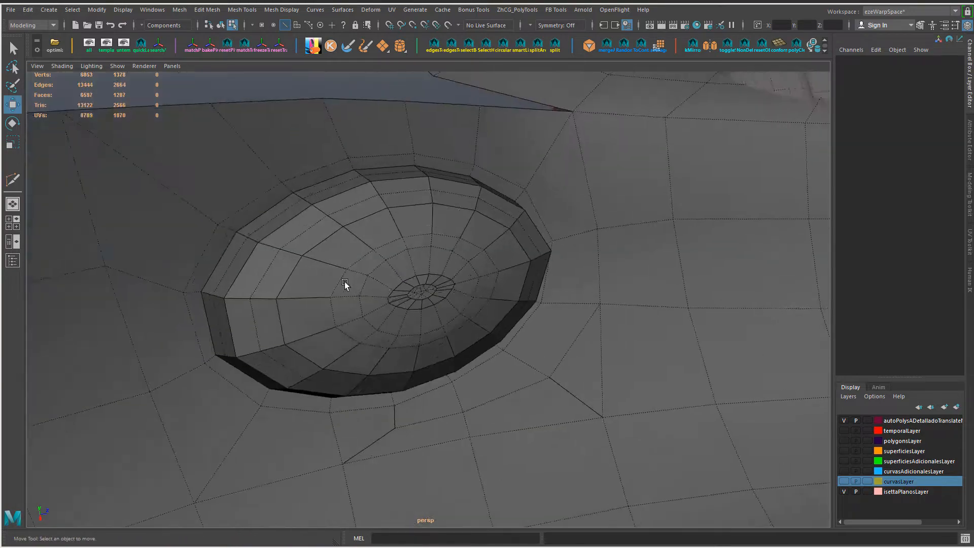
left_click_drag(345, 282, 425, 297, "alt")
right_click_drag(426, 298, 421, 304)
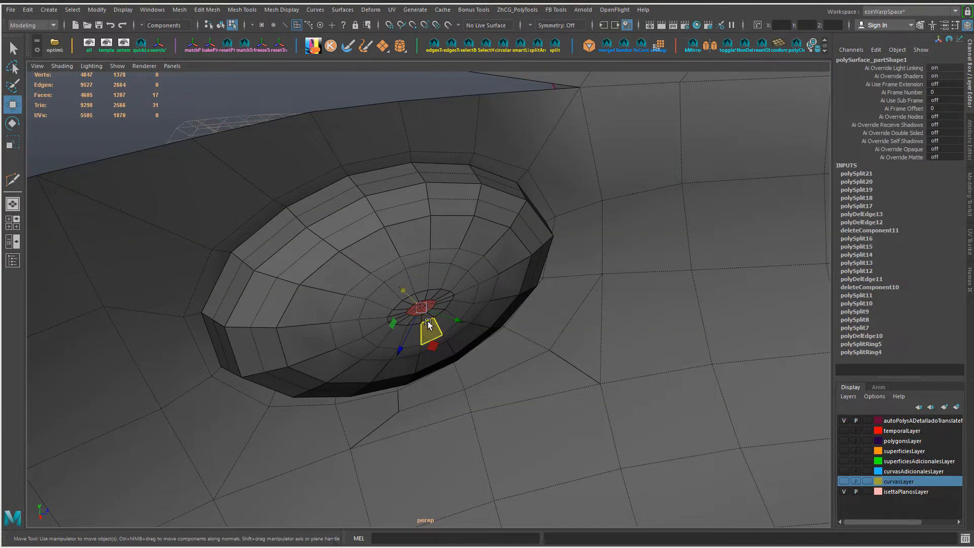
key("shift+period")
key("shift+period")
key("shift+period")
mouse_move(428, 320)
left_mouse_down("alt")
mouse_move(507, 345)
mouse_move(552, 342)
mouse_move(424, 311)
left_mouse_up("alt")
right_click_drag(425, 310, 427, 363)
left_click_drag(419, 313, 431, 324, "alt")
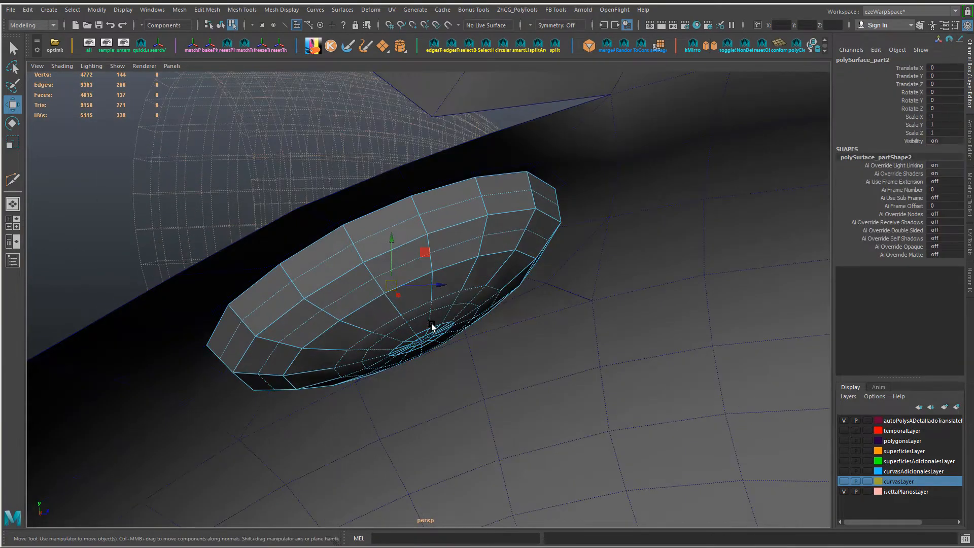
Step: Make the bullet-shaped mesh nurbsToPoly143 behind the fender a live surface and reselect the extracted bowl
right_click_drag(412, 326, 396, 322, "ctrl")
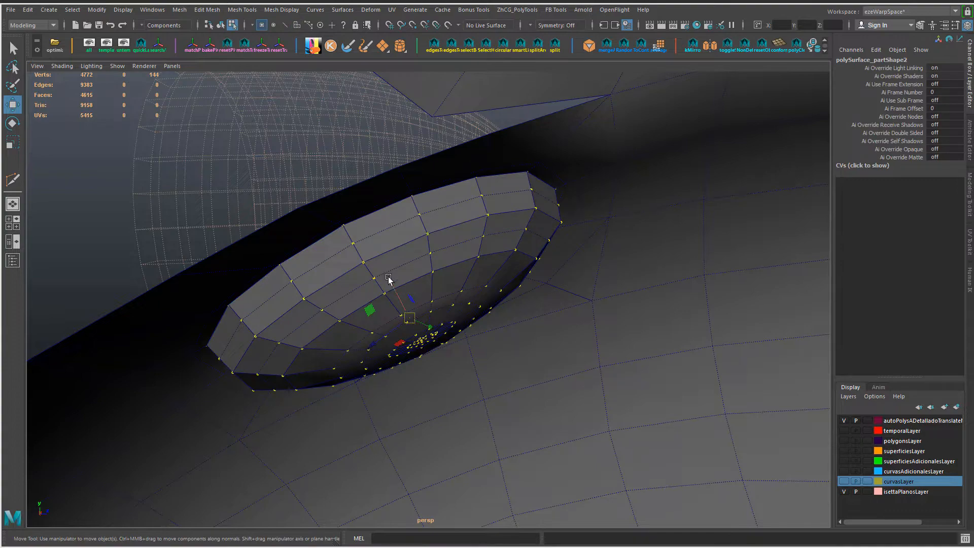
left_click_drag(389, 279, 344, 290, "alt")
right_click_drag(344, 290, 343, 217, "ctrl")
left_click_drag(344, 217, 314, 277, "alt")
right_click_drag(381, 245, 429, 232)
right_click_drag(218, 178, 295, 382)
left_click_drag(297, 384, 314, 345, "alt")
left_click(287, 247)
key("l")
left_click(444, 339)
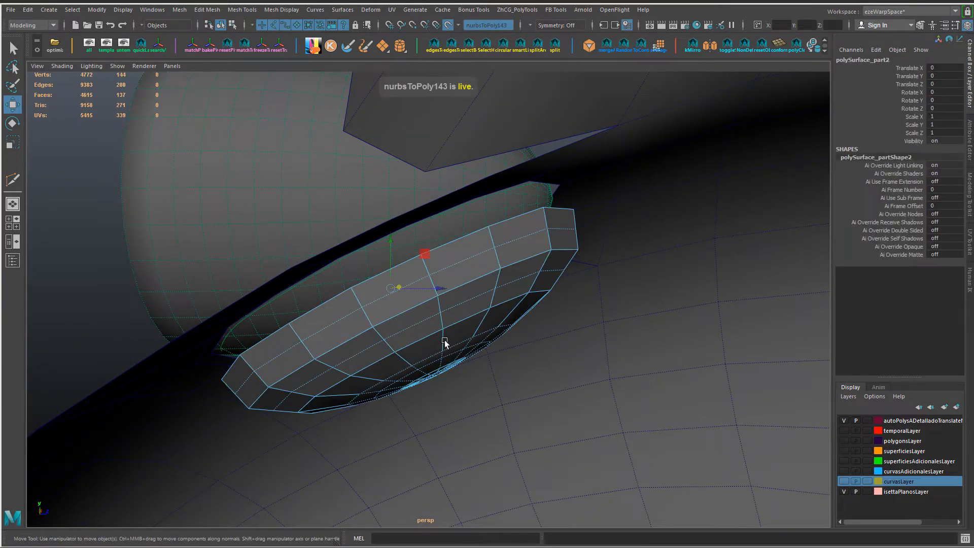
Step: Hide the fender so that only the bowl and the live bullet-shaped surface remain, with the bowl selected
left_click_drag(445, 343, 399, 340, "alt")
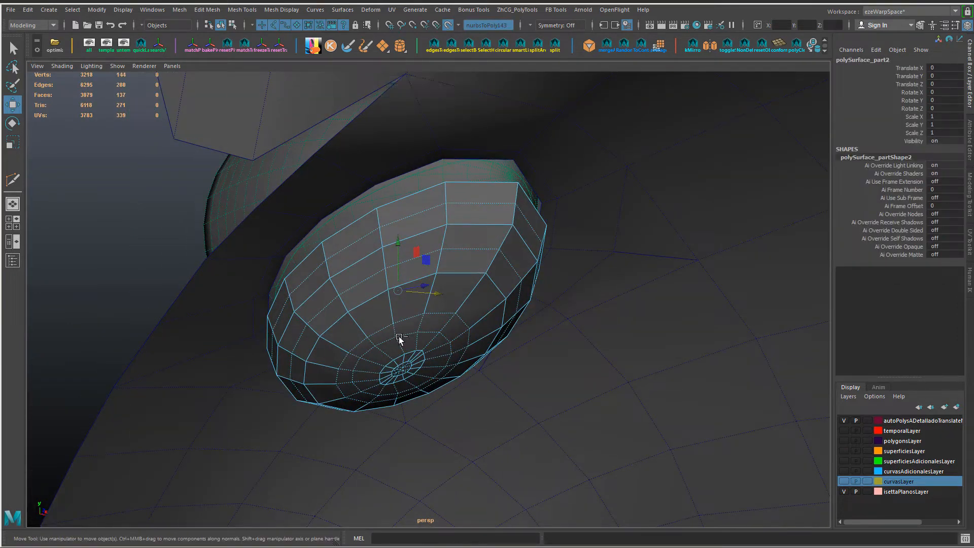
left_click_drag(335, 262, 304, 292, "alt")
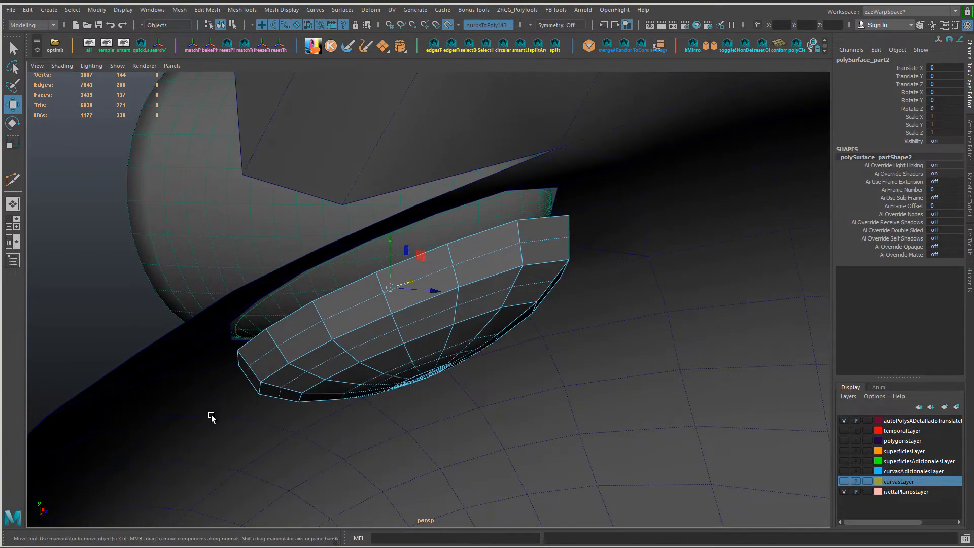
left_click(211, 414)
key("ctrl+h")
left_click_drag(321, 406, 383, 356, "alt")
left_click(383, 355)
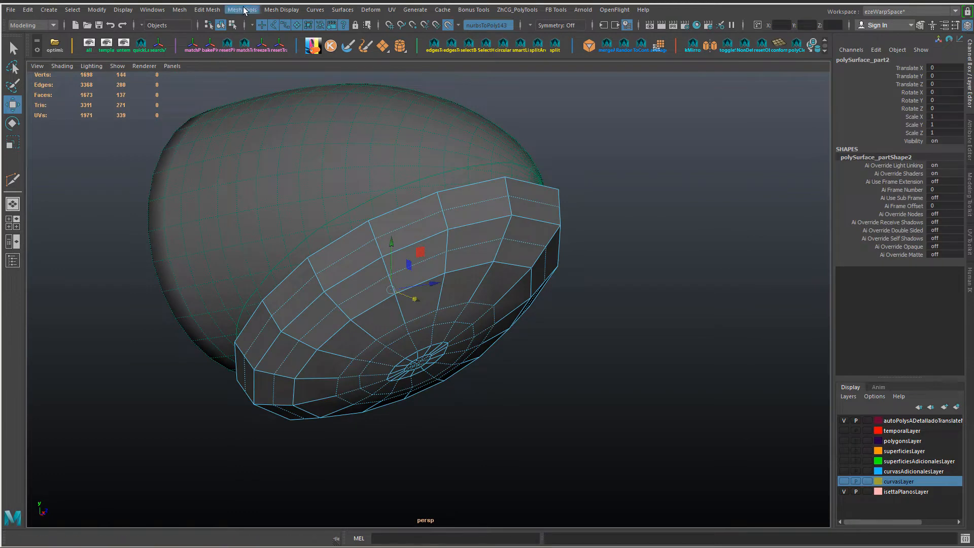
Step: Switch to wireframe display and open the Conform options for the bowl
right_click_drag(472, 253, 473, 377)
left_click_drag(460, 355, 388, 210, "alt")
key("4")
key("ctrl+z")
key("ctrl+y")
left_click(180, 10)
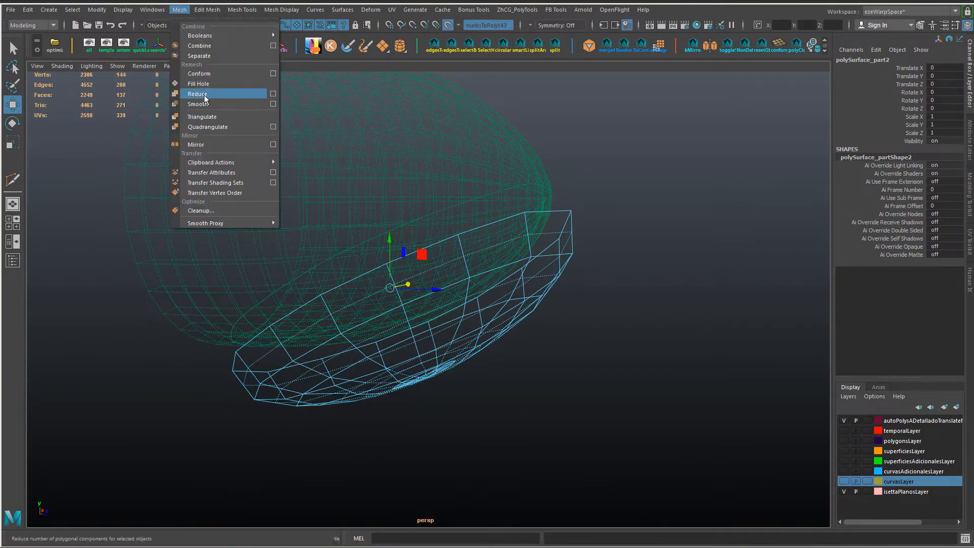
left_click(273, 74)
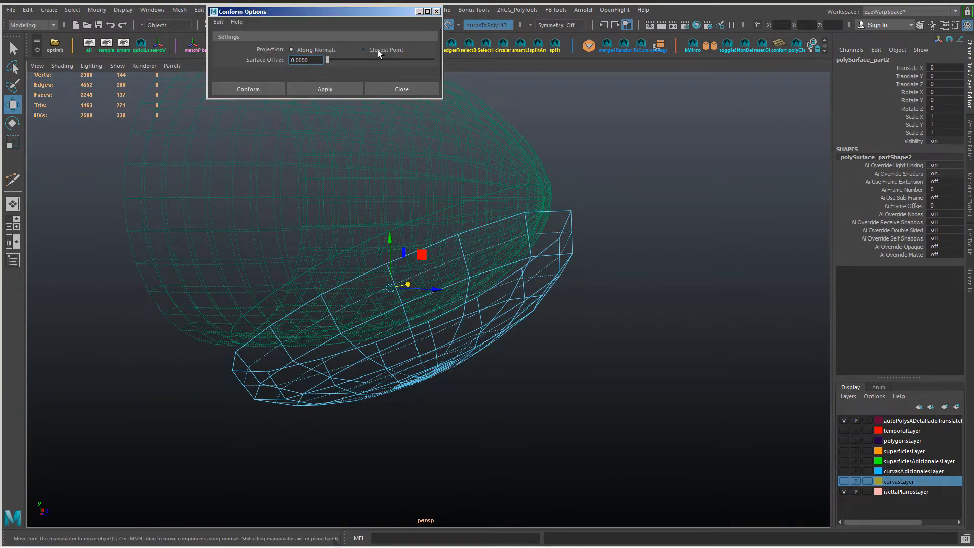
Step: Snap all of the bowl's vertices onto the live surface, restore shaded display and turn the live surface off
left_click_drag(457, 223, 427, 246, "alt")
right_click_drag(587, 252, 480, 253, "ctrl")
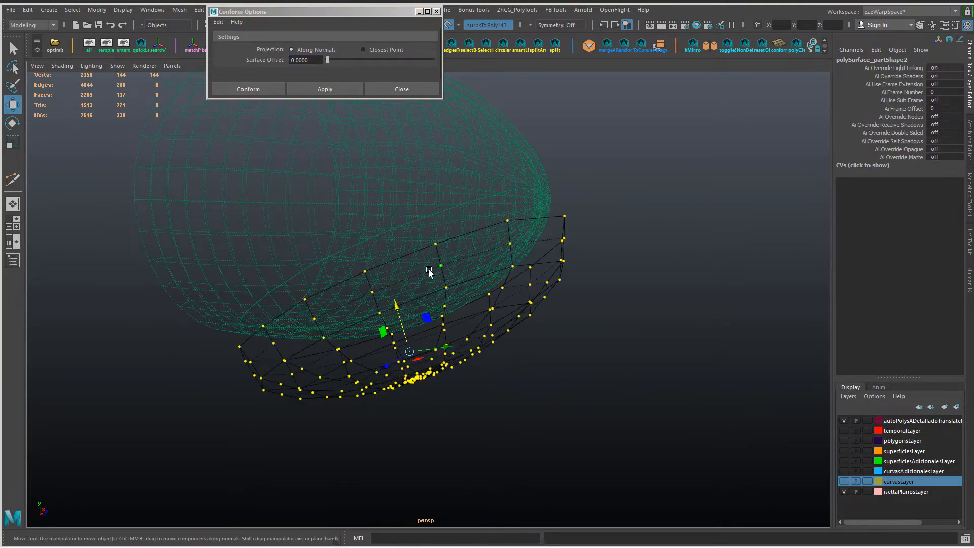
mouse_move(402, 322)
left_mouse_down()
mouse_move(357, 228)
mouse_move(424, 281)
mouse_move(452, 246)
mouse_move(485, 299)
mouse_move(435, 282)
mouse_move(387, 244)
mouse_move(442, 284)
mouse_move(468, 235)
mouse_move(447, 213)
left_mouse_up()
key("5")
left_click(401, 89)
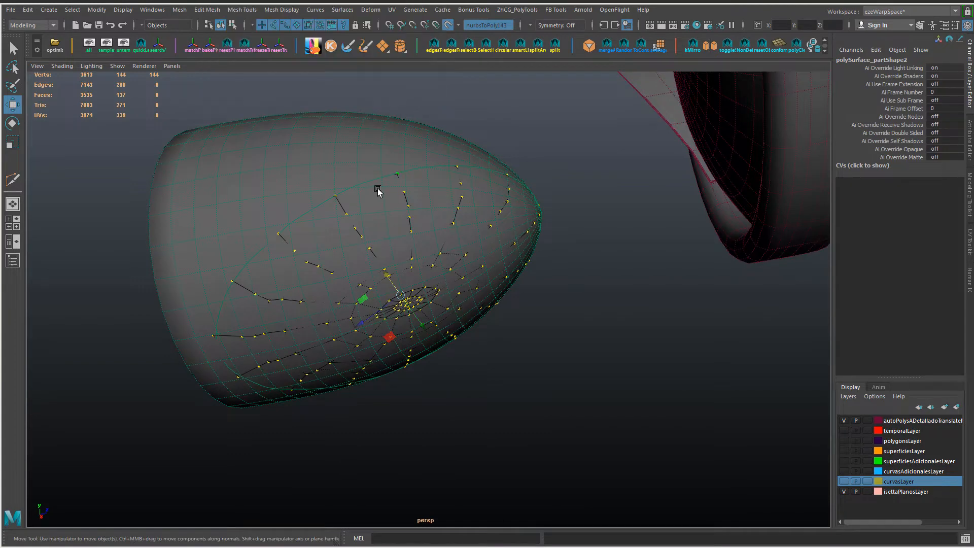
key("alt+l")
Step: Move the bowl's vertices outward so that the bowl stands clear of the bullet-shaped surface
right_click_drag(266, 194, 317, 178)
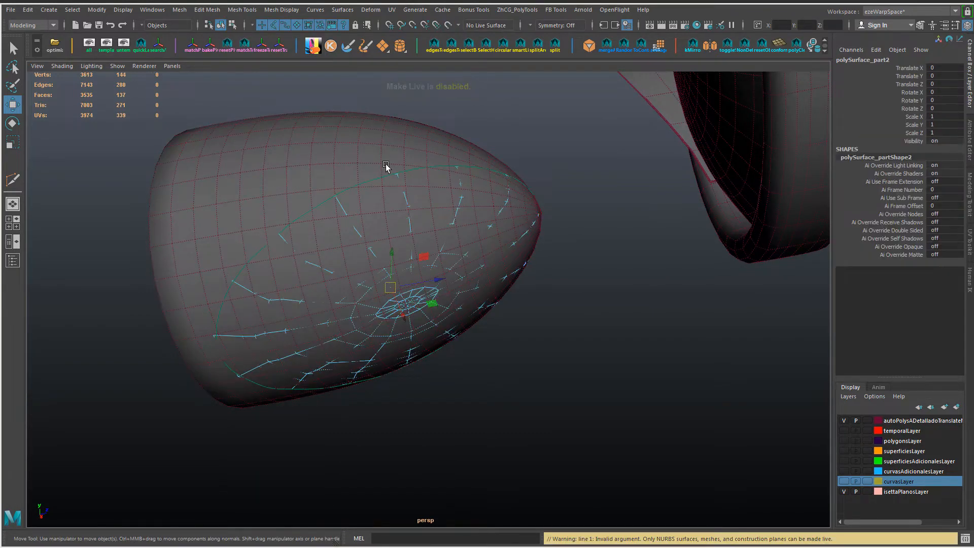
left_click_drag(386, 165, 409, 266, "alt")
right_click_drag(528, 270, 398, 262)
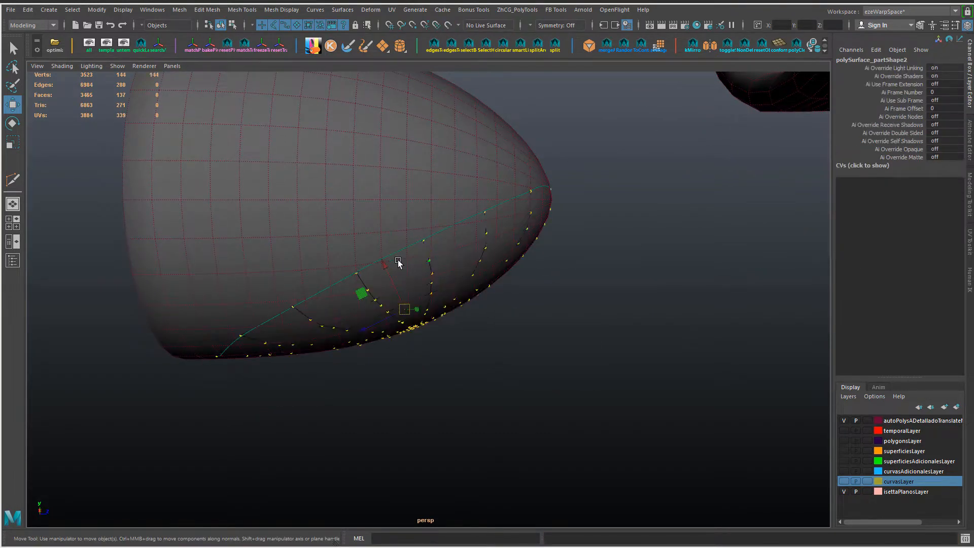
key("alt+l")
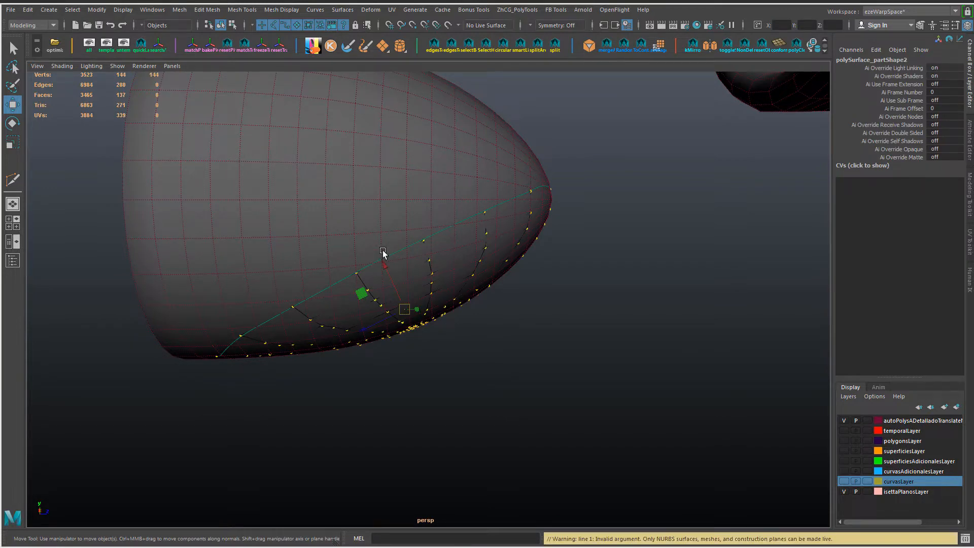
left_click(432, 147)
right_click_drag(440, 257, 471, 298)
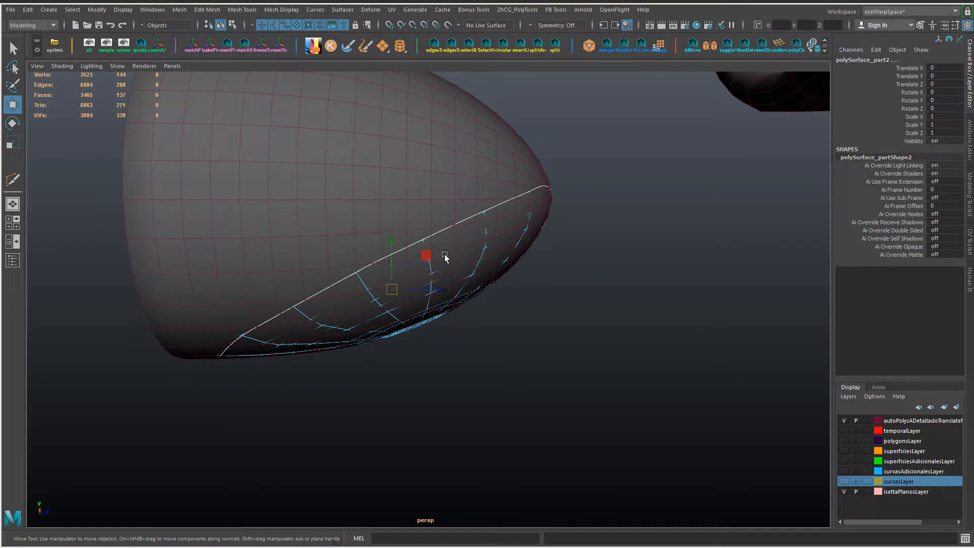
right_click_drag(562, 256, 472, 255, "ctrl")
left_click_drag(386, 267, 393, 281)
left_click(506, 322)
left_click_drag(505, 322, 397, 294, "alt")
mouse_move(398, 294)
right_mouse_down()
mouse_move(370, 491)
mouse_move(367, 440)
mouse_move(466, 438)
right_mouse_up()
Step: Relax the vertices around the bowl's centre with the Sculpt Geometry Tool at a brush radius of 0.0260
left_click_drag(379, 219, 209, 99)
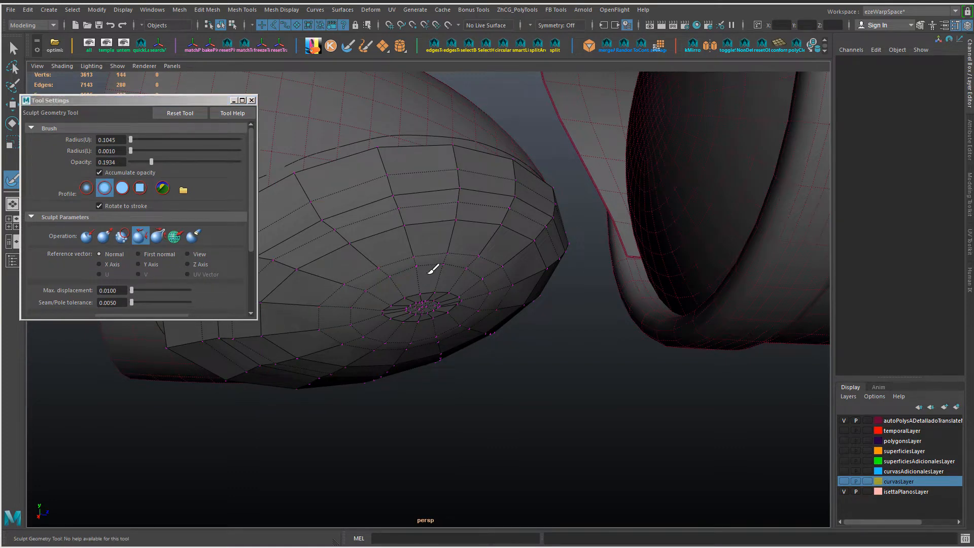
right_click_drag(433, 269, 414, 316)
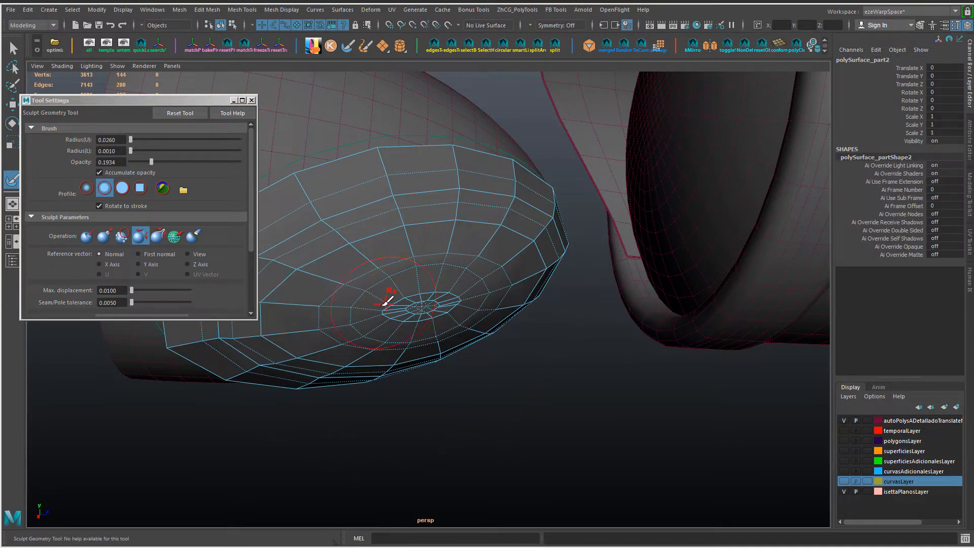
left_click_drag(414, 301, 393, 264, "alt")
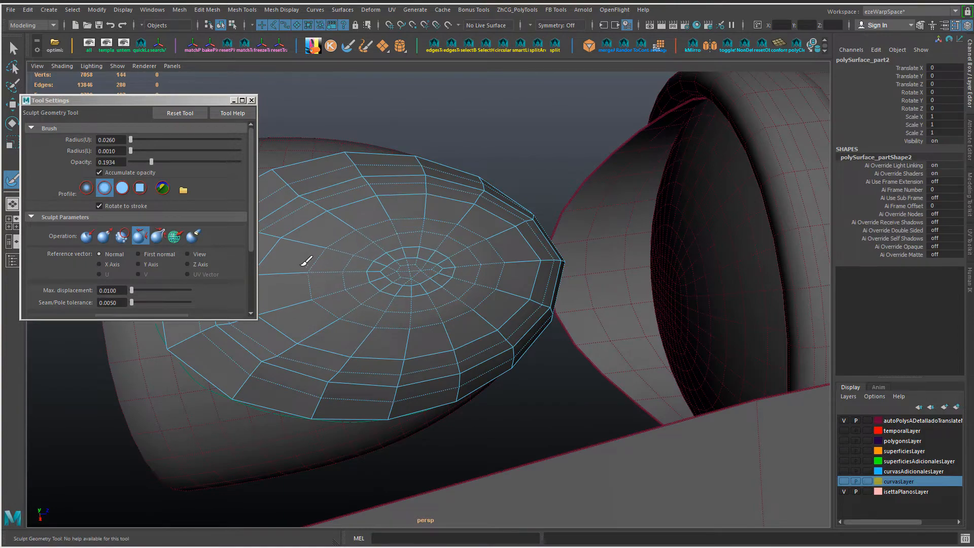
left_click_drag(406, 224, 447, 174, "alt")
mouse_move(466, 257)
left_mouse_down("alt")
mouse_move(450, 254)
mouse_move(463, 300)
mouse_move(500, 319)
left_mouse_up("alt")
Step: Select the bowl, its border curve and the bullet-shaped surface, and hide all unselected objects
key("w")
mouse_move(474, 246)
right_mouse_down()
mouse_move(500, 240)
mouse_move(455, 105)
right_mouse_up()
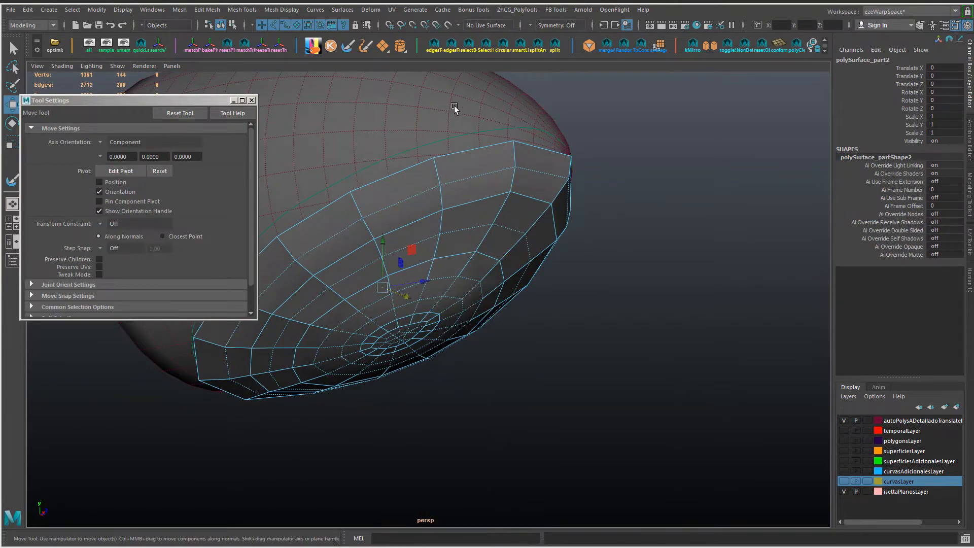
left_click_drag(540, 138, 530, 158)
key("alt+h")
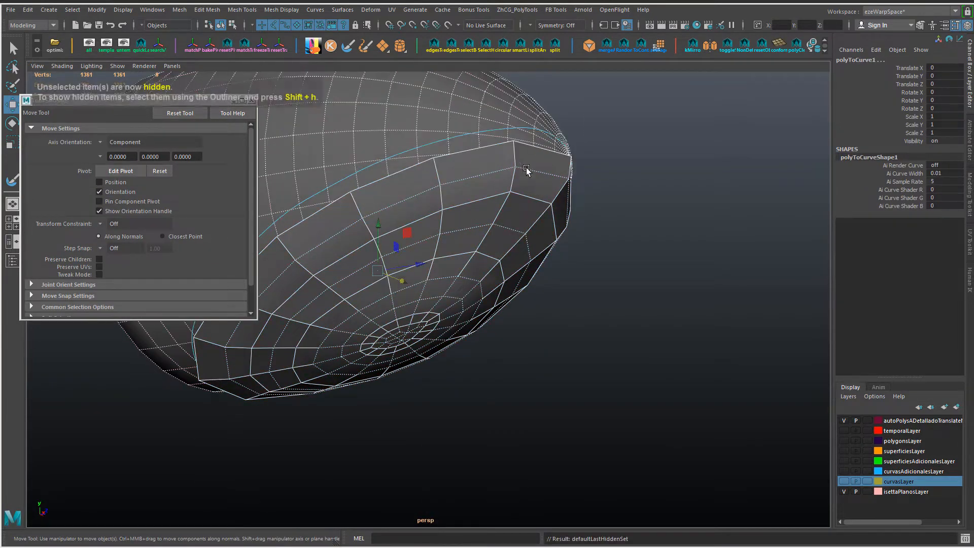
Step: Relax the bowl's remaining rings with further Sculpt Geometry strokes until the mesh spacing is even
left_click(486, 233)
key("y")
left_click_drag(461, 302, 453, 277, "alt")
left_click(234, 101)
mouse_move(393, 312)
left_mouse_down()
mouse_move(446, 306)
mouse_move(409, 402)
mouse_move(507, 254)
mouse_move(431, 181)
mouse_move(435, 217)
mouse_move(492, 271)
left_mouse_up()
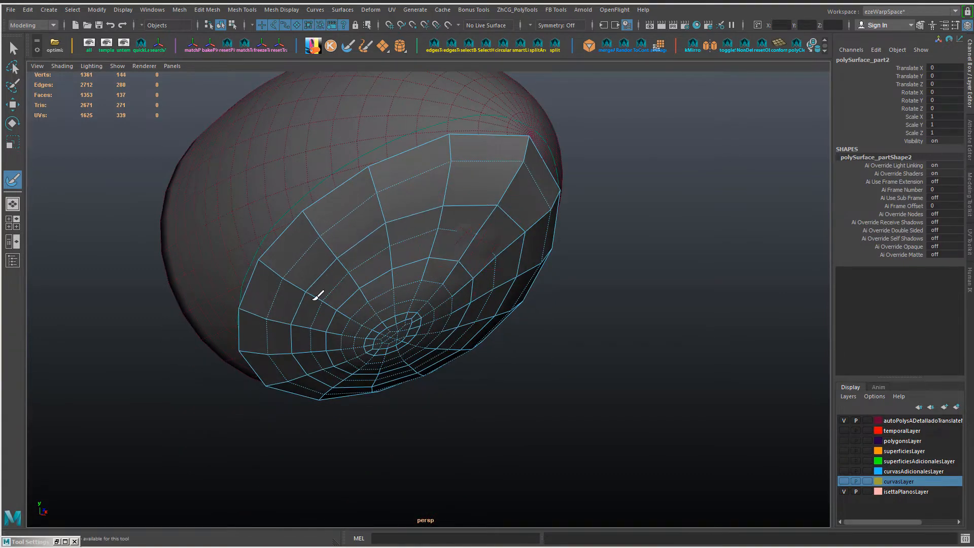
left_click_drag(317, 295, 335, 351, "alt")
mouse_move(496, 206)
left_mouse_down("alt")
mouse_move(439, 223)
mouse_move(511, 196)
mouse_move(388, 220)
mouse_move(346, 281)
left_mouse_up("alt")
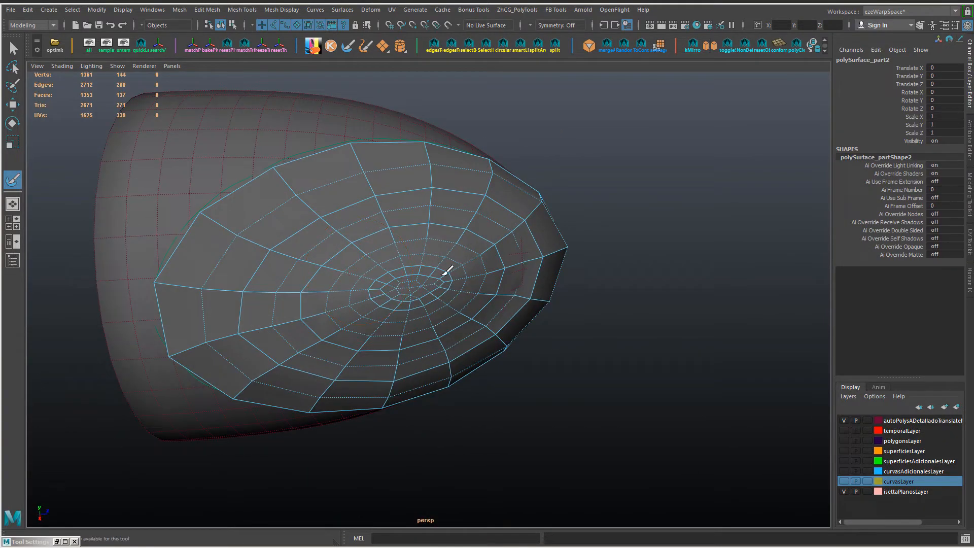
left_click_drag(467, 257, 353, 217, "alt")
key("w")
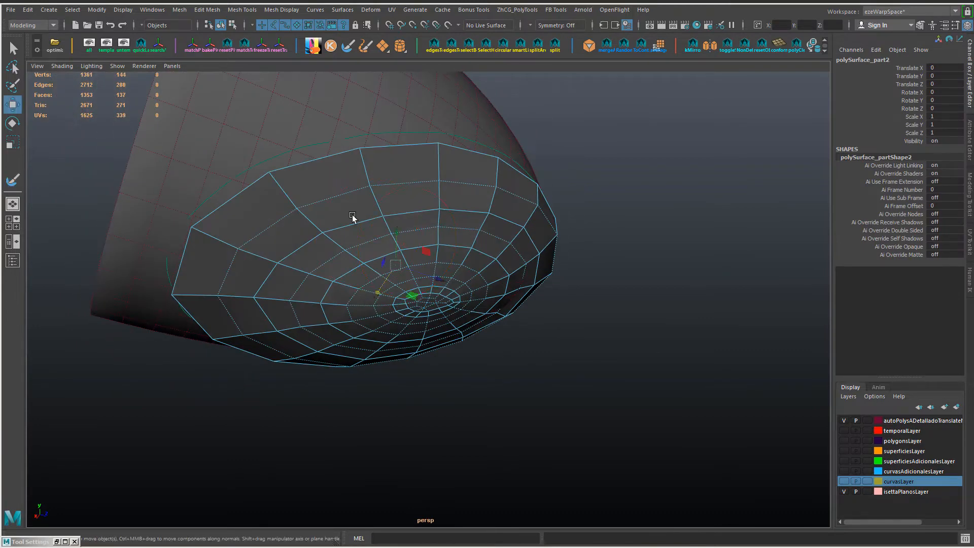
Step: Insert two edge loops around the outer bands of the bowl near its rim
key("F10")
left_click(367, 163)
right_click_drag(367, 163, 350, 221, "ctrl")
left_click_drag(373, 269, 307, 241, "alt")
left_click(464, 160)
key("g")
left_click_drag(525, 242, 442, 253, "alt")
right_click_drag(442, 254, 480, 224)
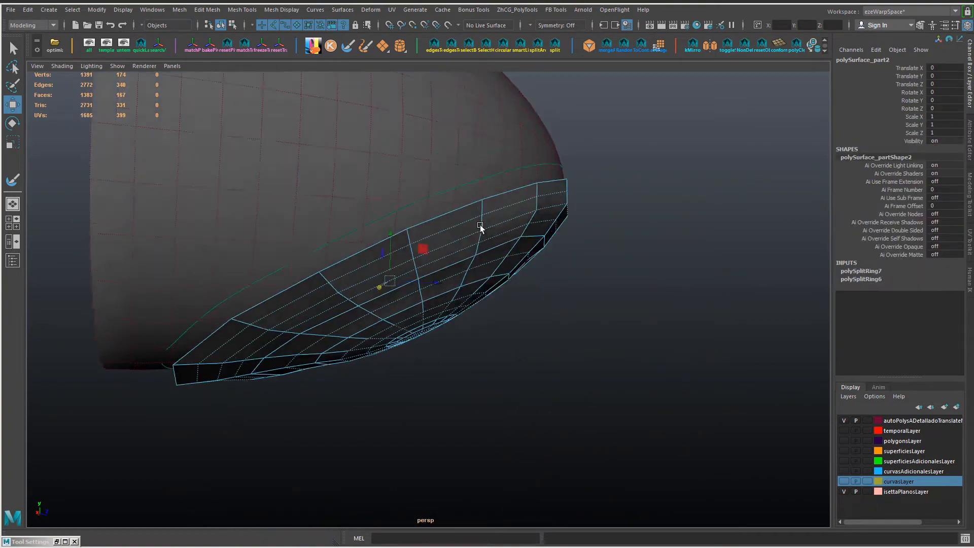
Step: Make the bullet-shaped mesh nurbsToPoly143 live again
left_click_drag(480, 224, 501, 227, "alt")
right_click_drag(449, 224, 495, 278)
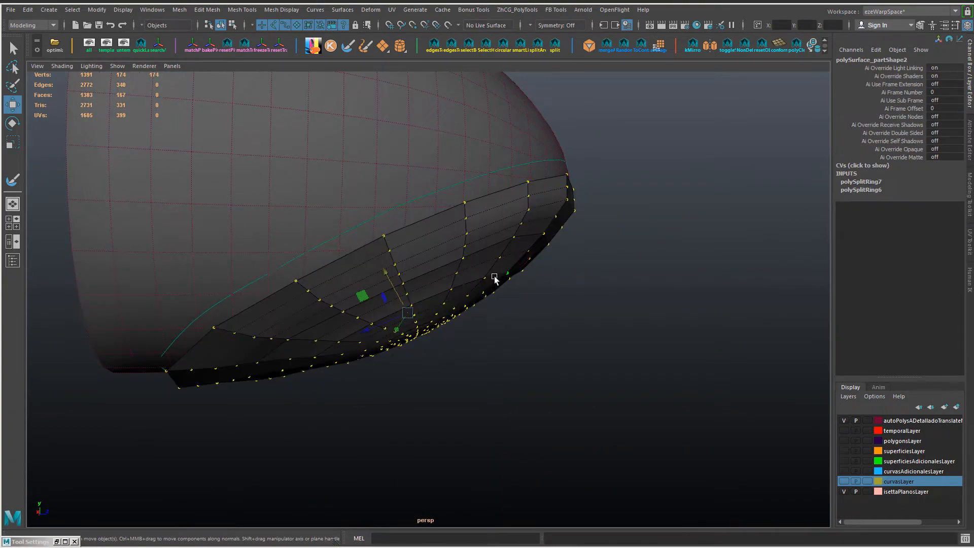
left_click_drag(495, 278, 407, 168, "alt")
left_click(405, 164)
key("g")
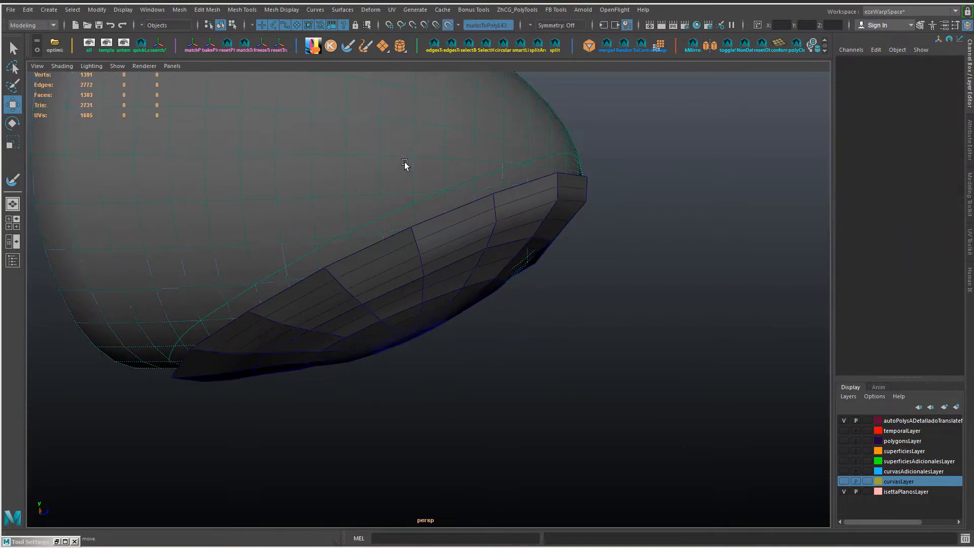
Step: Snap the subdivided bowl's vertices onto the live bullet-shaped surface
left_click(447, 265)
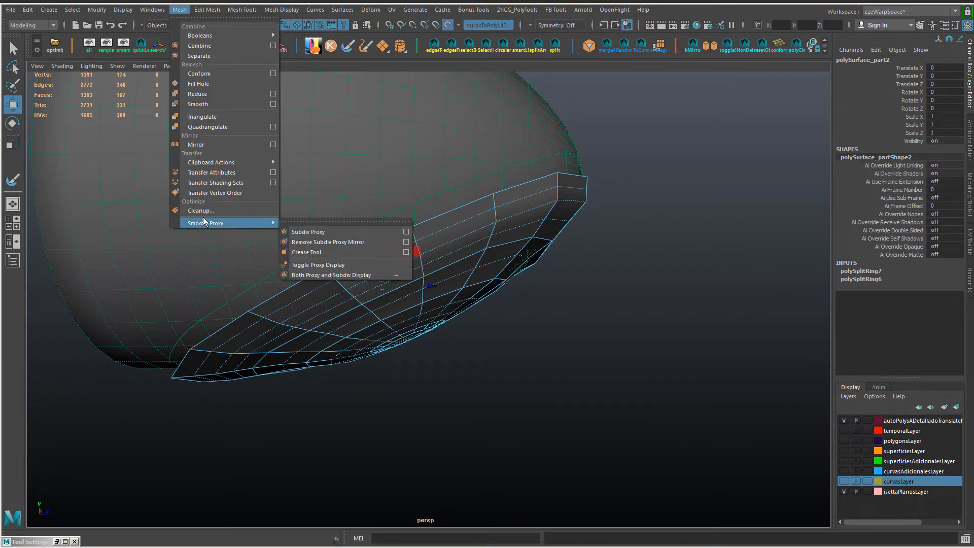
right_click_drag(660, 269, 662, 396, "shift")
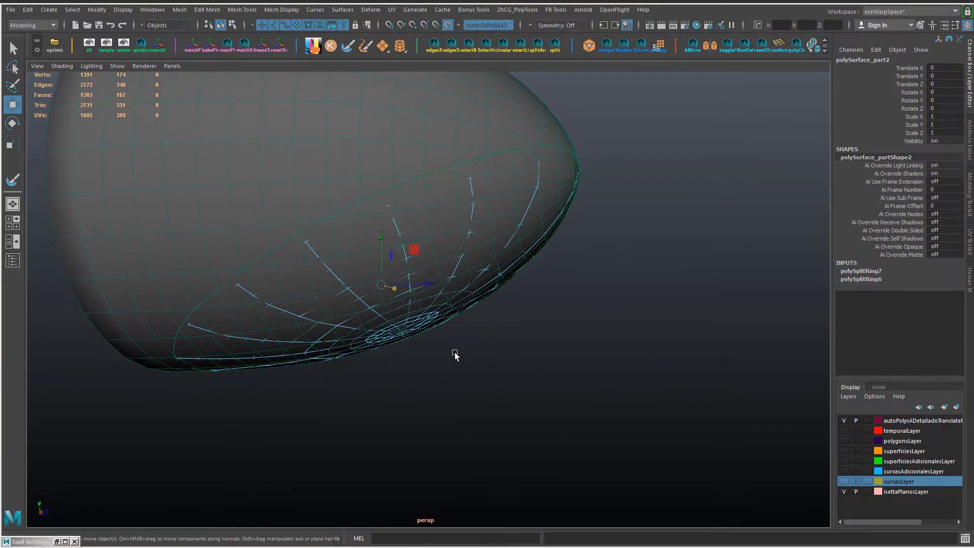
right_click_drag(558, 327, 489, 324)
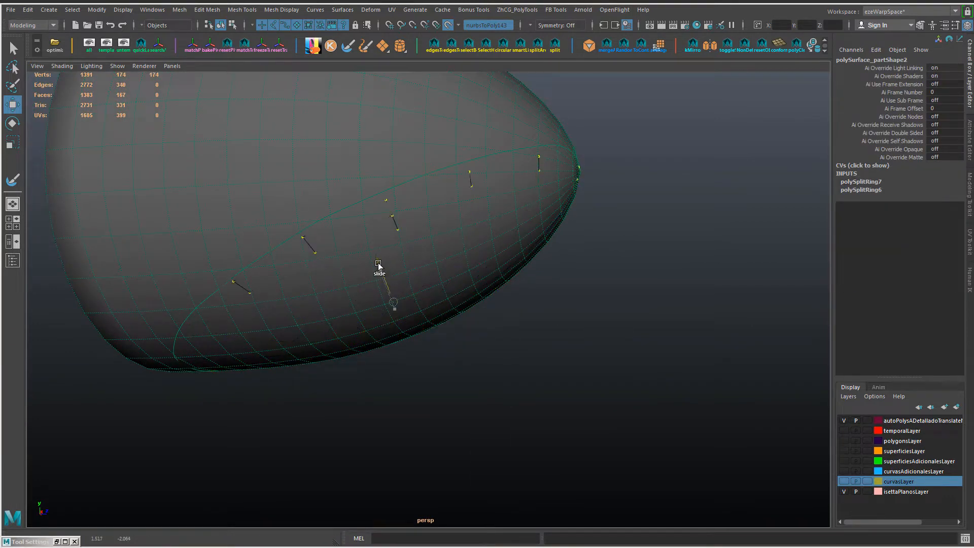
Step: Try to scale the bowl's vertices while viewing the meshes in wireframe
key("4")
mouse_move(504, 309)
left_mouse_down("alt")
mouse_move(373, 259)
mouse_move(340, 297)
left_mouse_up("alt")
left_click_drag(463, 303, 553, 328, "alt")
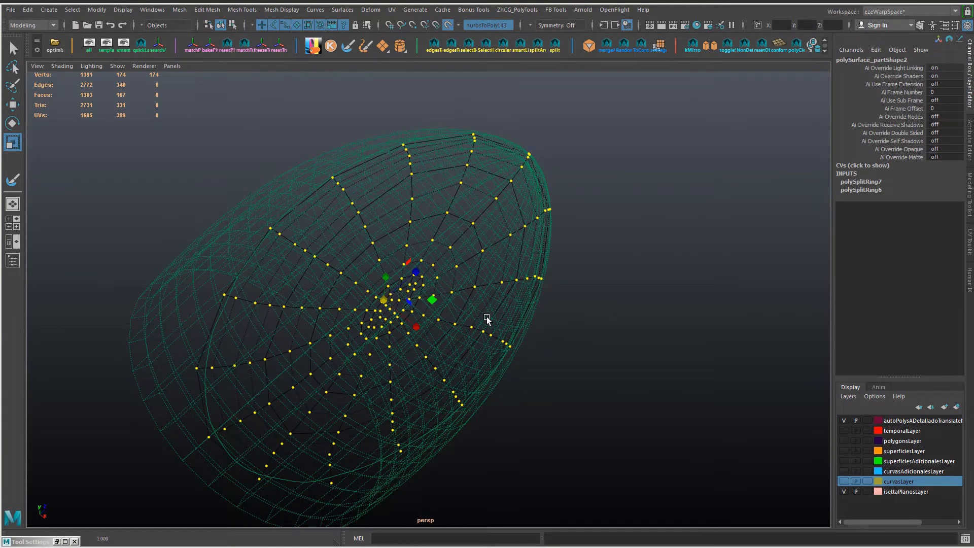
left_click_drag(488, 319, 497, 354, "alt")
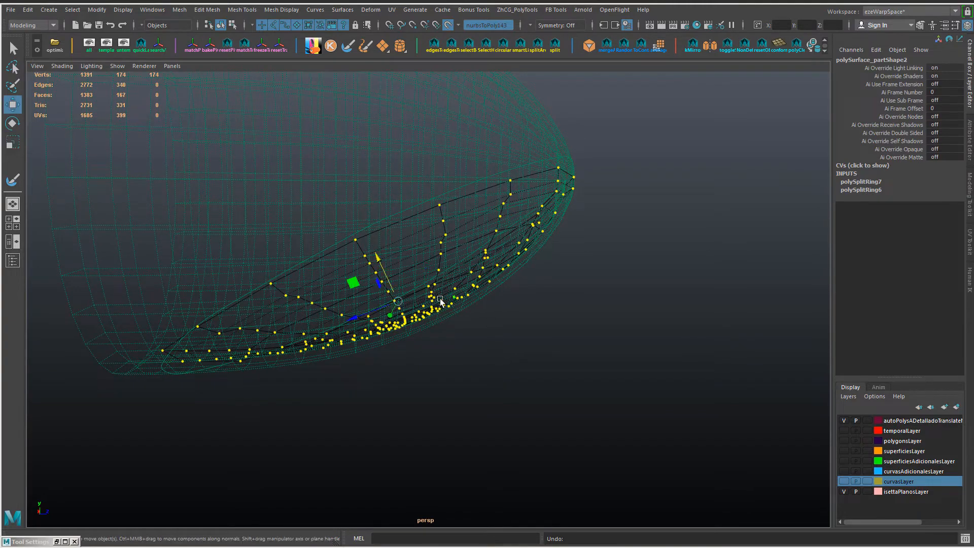
Step: Slide the bowl's vertices along the live surface and turn the live surface off
left_click_drag(440, 302, 377, 258, "alt")
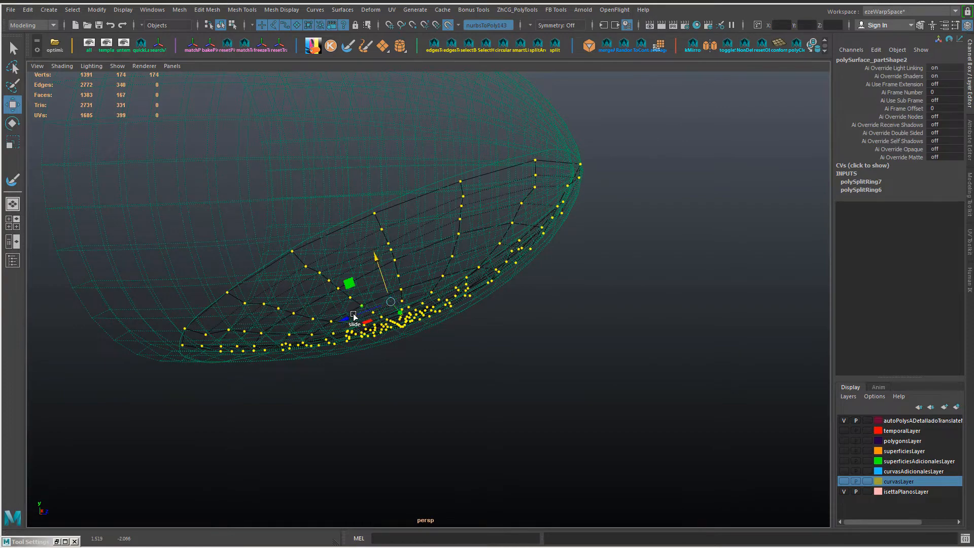
left_click_drag(354, 315, 352, 318)
left_click_drag(414, 312, 432, 272, "alt")
key("l")
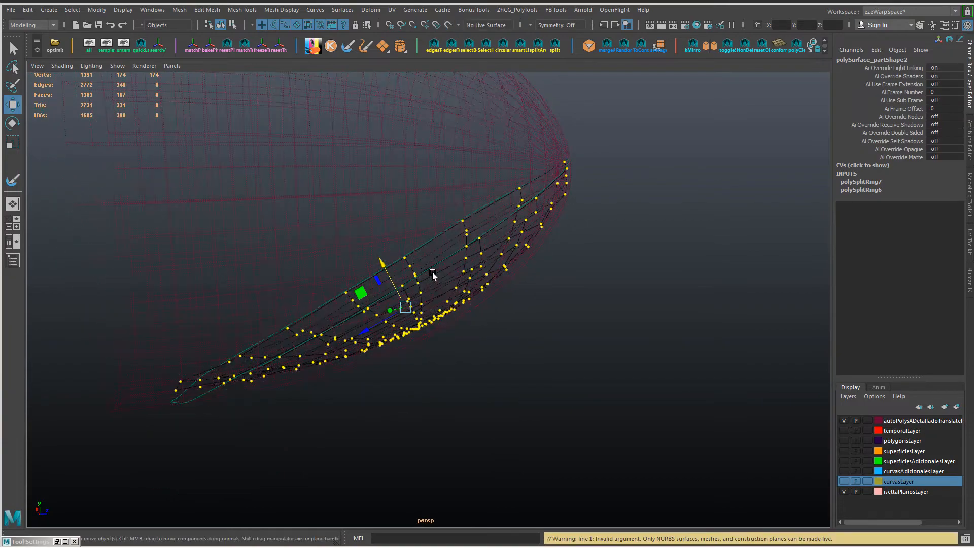
Step: Return to shaded display and bring the fender back into view around its oval opening
right_click_drag(474, 245, 523, 231)
left_click_drag(399, 242, 384, 279, "alt")
key("5")
left_click_drag(373, 220, 374, 265)
left_click_drag(493, 333, 480, 315, "alt")
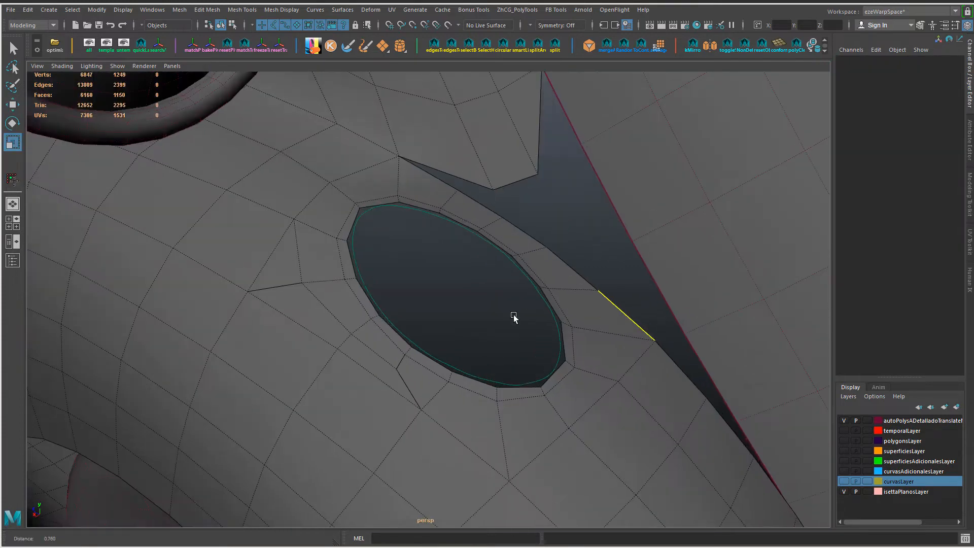
Step: Select the oval curve in the fender's opening and register polyToCurve1 as the guide in the Shape Line tool
right_click(555, 249)
right_click(553, 275)
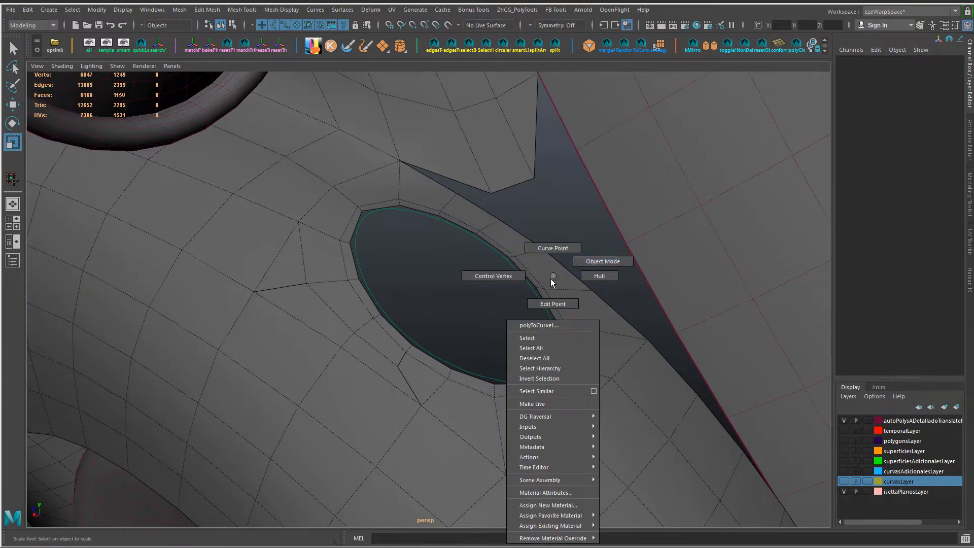
double_click(544, 299)
right_click_drag(538, 208, 477, 221, "ctrl")
left_click(459, 226)
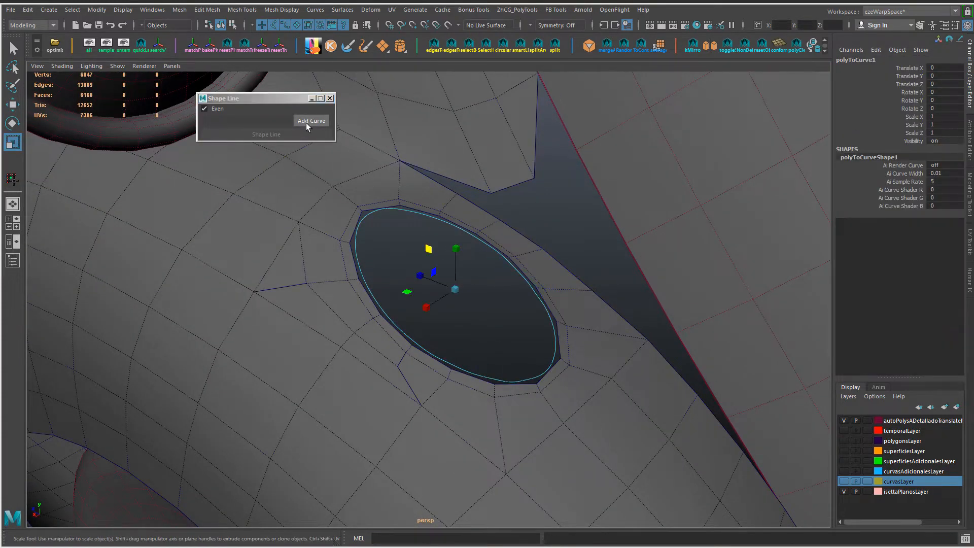
left_click(306, 123)
Step: Shape the edge loops around the fender's oval opening evenly along the polyToCurve1 guide with Shape Line
double_click(405, 206)
left_click(255, 133)
left_click_drag(440, 286, 473, 287, "alt")
left_click_drag(467, 254, 468, 249)
double_click(459, 214)
left_click(264, 134)
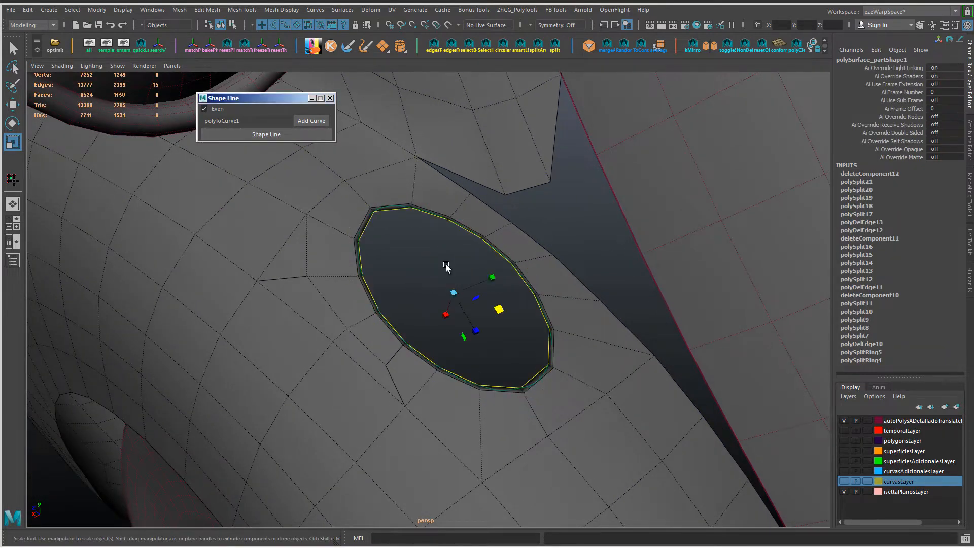
Step: Extrude the opening's border edge loop and scale it inward to form a first ring of faces
left_click_drag(497, 306, 501, 309)
double_click(468, 228)
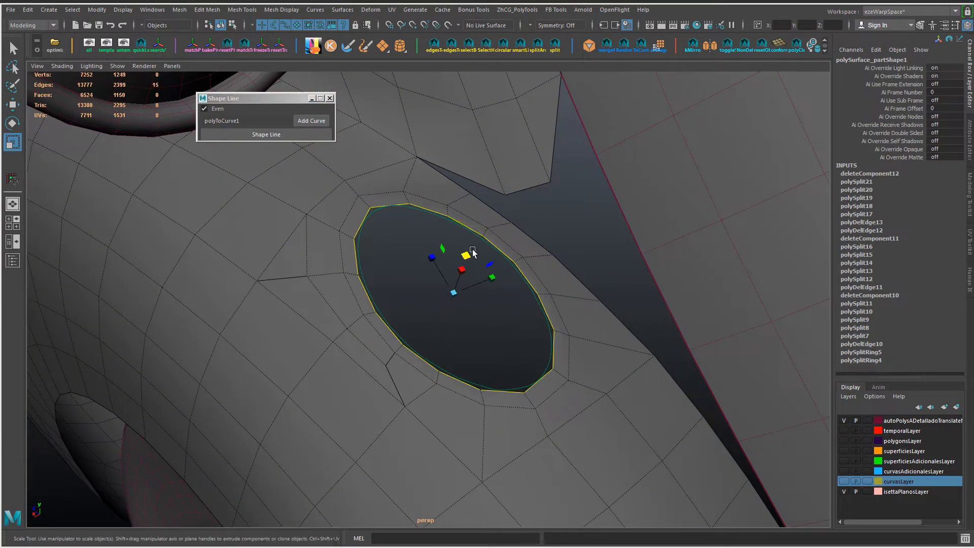
left_click_drag(468, 255, 415, 264)
right_click_drag(418, 264, 420, 290, "shift")
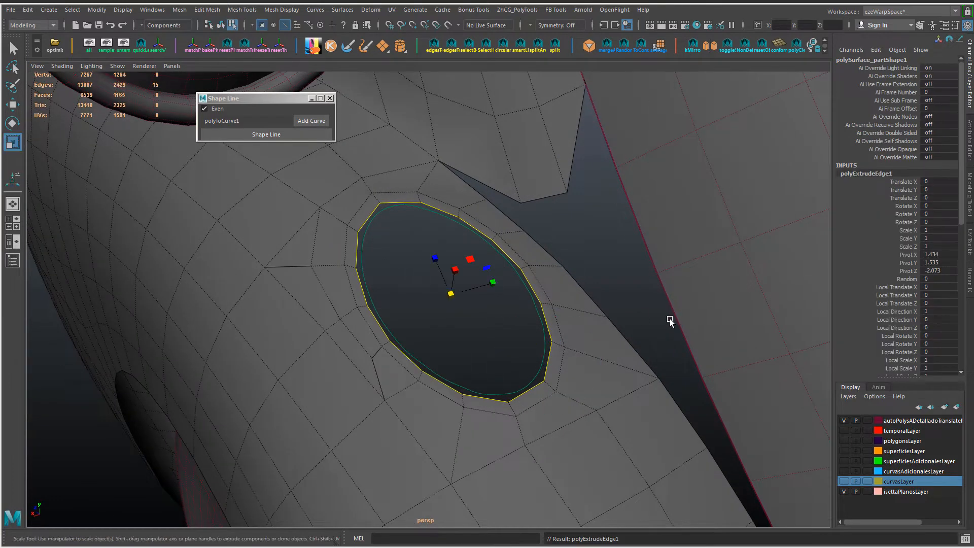
mouse_move(669, 319)
middle_mouse_down()
mouse_move(642, 315)
mouse_move(669, 318)
middle_mouse_up()
right_click_drag(579, 263, 582, 285, "shift")
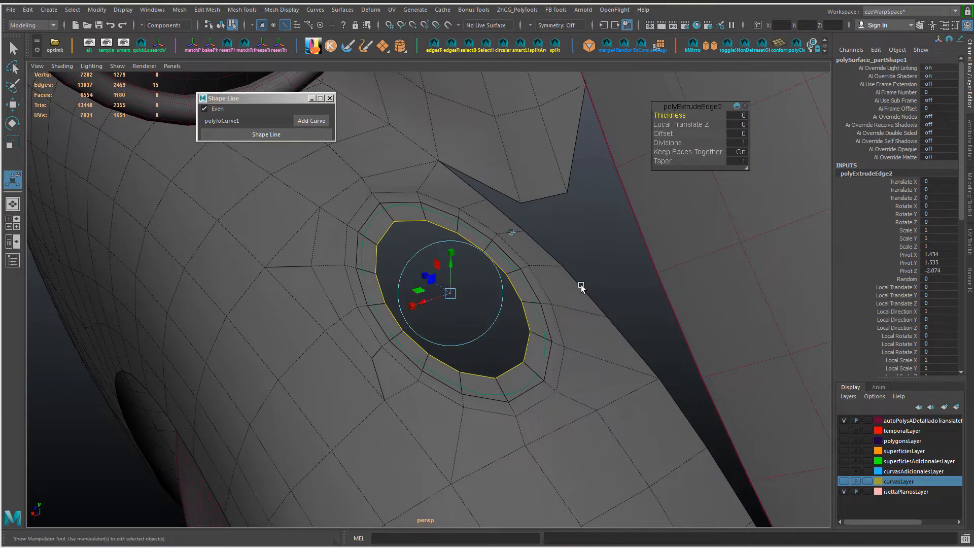
Step: Undo the extra extrusion, then extrude and scale the border inward into a second concentric ring
key("ctrl+z")
key("r")
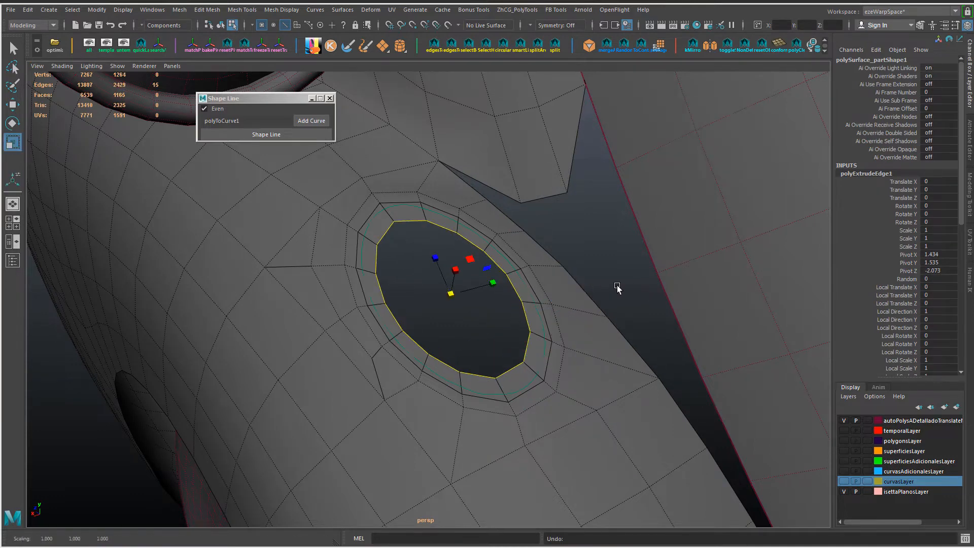
right_click_drag(607, 281, 609, 285, "shift")
middle_click_drag(609, 285, 632, 295)
key("w")
key("r")
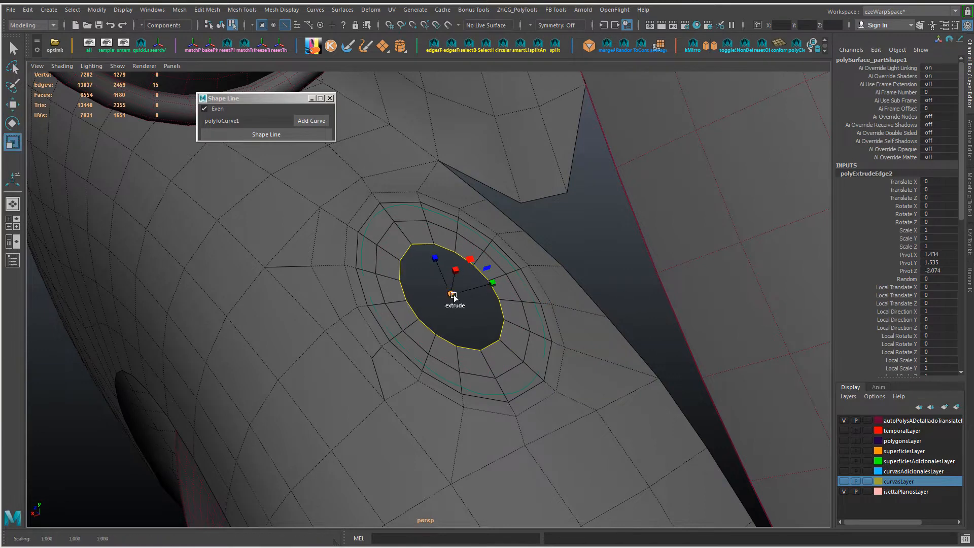
Step: Extrude more concentric rings toward the middle of the oval and cap the remaining hole
left_click_drag(451, 294, 432, 293, "shift")
left_click_drag(451, 294, 426, 292, "shift")
right_click_drag(425, 292, 409, 425, "shift")
right_click_drag(359, 321, 464, 316, "alt")
Step: Delete the cap face at the oval's centre and try to close the border again
left_click(476, 282)
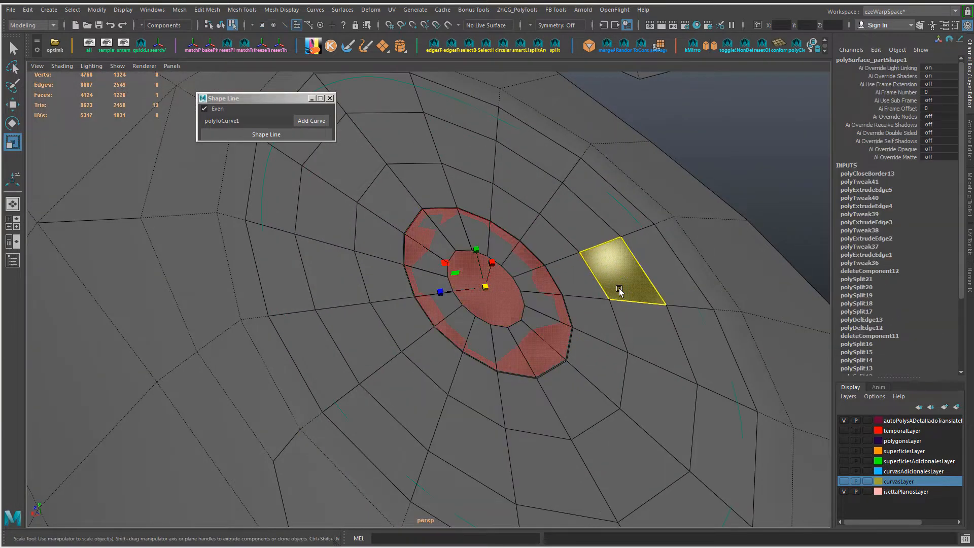
key("Delete")
right_click_drag(530, 274, 558, 243)
double_click(497, 262)
right_click_drag(558, 240, 539, 374, "shift")
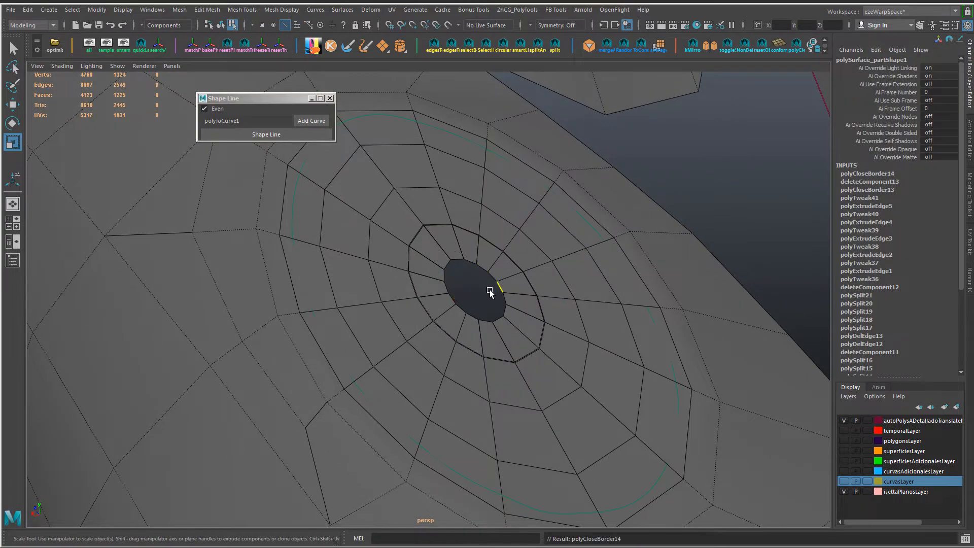
Step: Select the vertices of the new oval patch and merge the overlapping ones
left_click_drag(489, 290, 571, 249, "alt")
right_click_drag(574, 246, 541, 245)
left_click_drag(541, 249, 540, 337, "alt")
right_click_drag(540, 337, 442, 294, "alt")
left_click_drag(342, 216, 489, 264)
right_click_drag(499, 319, 425, 330, "alt")
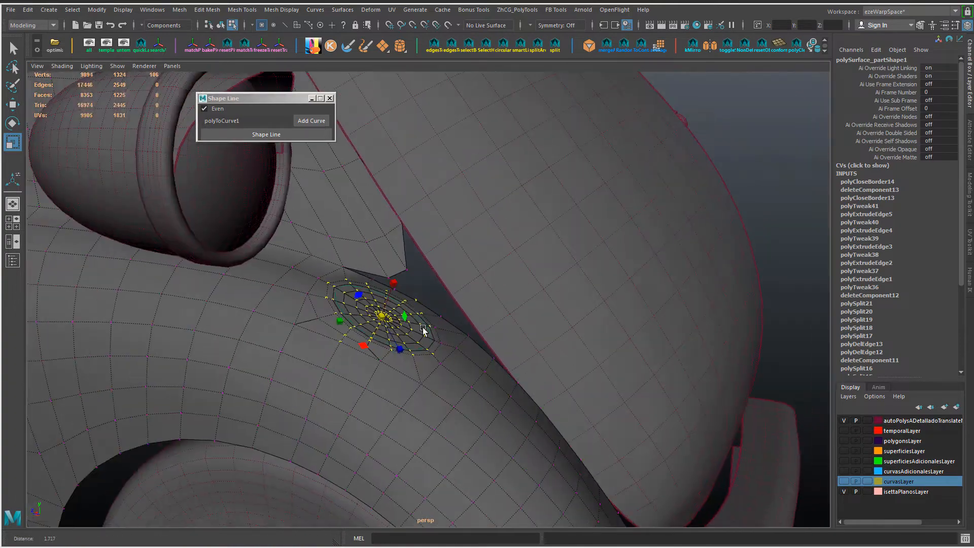
left_click_drag(424, 330, 730, 179, "alt")
scroll(532, 422, "up", 6)
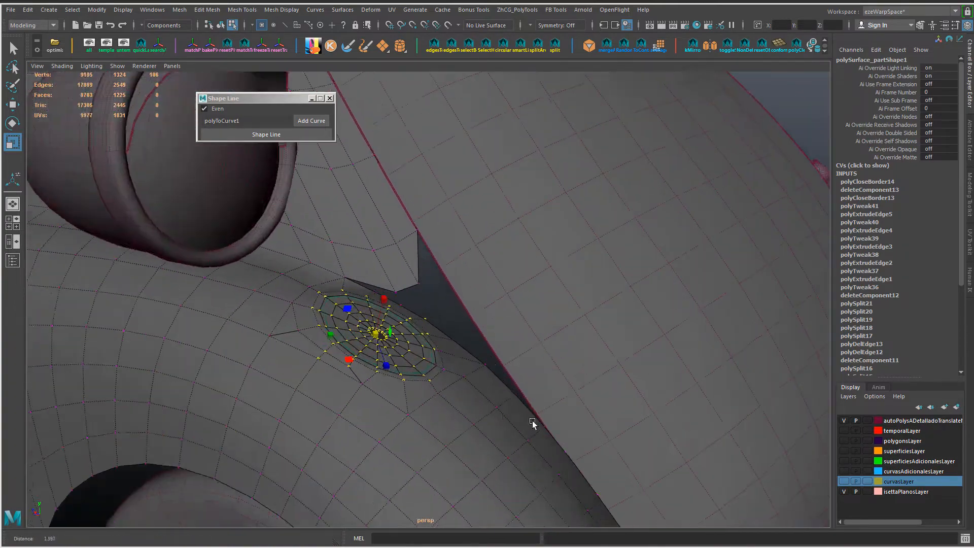
scroll(523, 422, "up", 3)
scroll(522, 422, "down", 2)
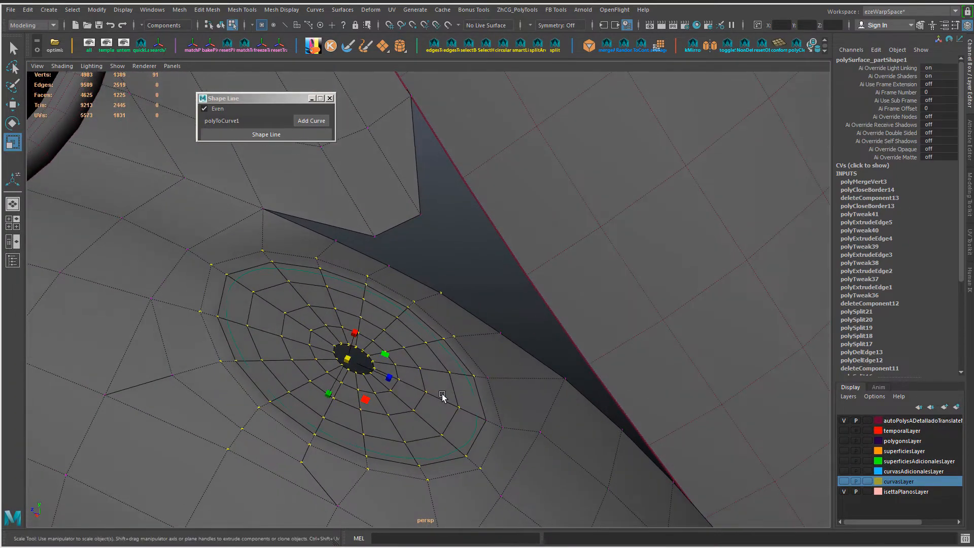
Step: Try to close the border of the small hole at the centre of the oval patch
left_click_drag(442, 398, 383, 387, "alt")
key("F8")
left_click(360, 351)
middle_click_drag(361, 351, 373, 344, "alt")
scroll(372, 344, "up", 3)
left_click(372, 344)
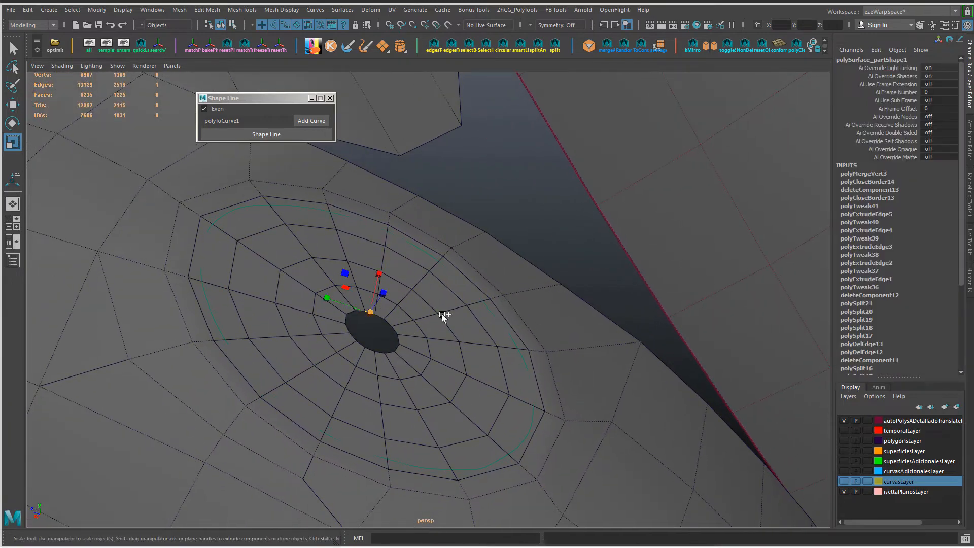
key("F10")
left_click(388, 323)
right_click_drag(442, 326, 418, 440, "shift")
Step: Merge the vertices around the central hole into one point with a distance threshold of 0.007
right_click(396, 364)
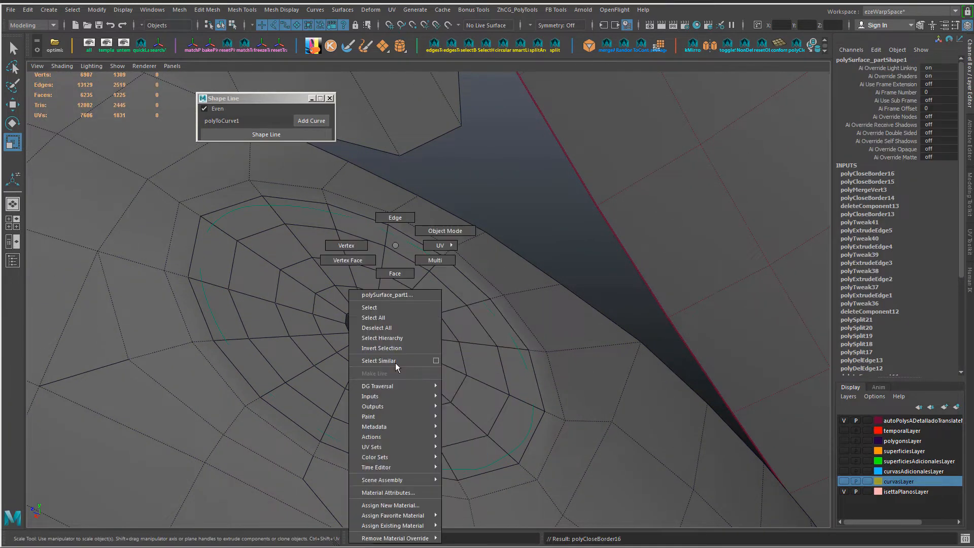
right_click_drag(398, 230, 347, 245)
left_click_drag(255, 227, 463, 428)
right_click_drag(479, 431, 488, 386, "shift")
left_click(894, 183)
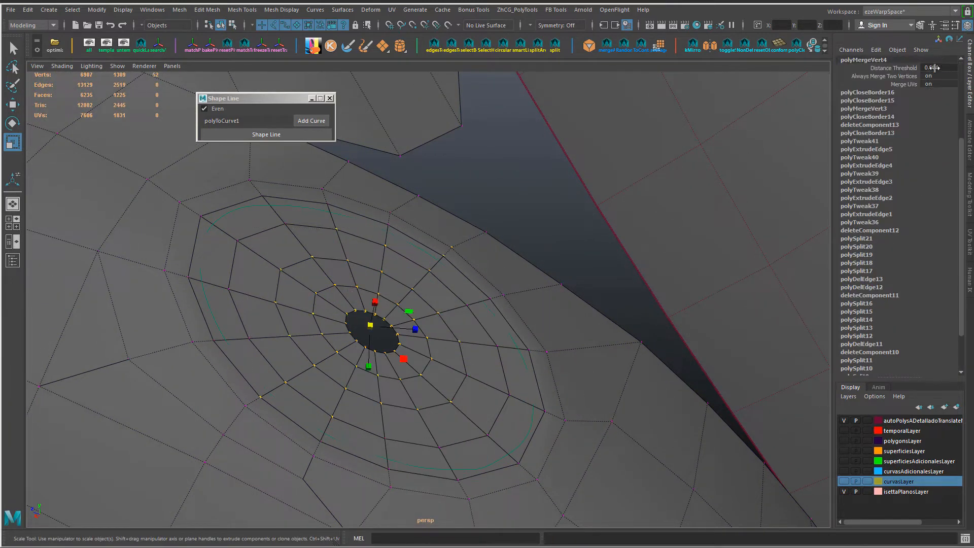
key("Return")
mouse_move(486, 308)
left_mouse_down("alt")
mouse_move(482, 296)
mouse_move(469, 304)
left_mouse_up("alt")
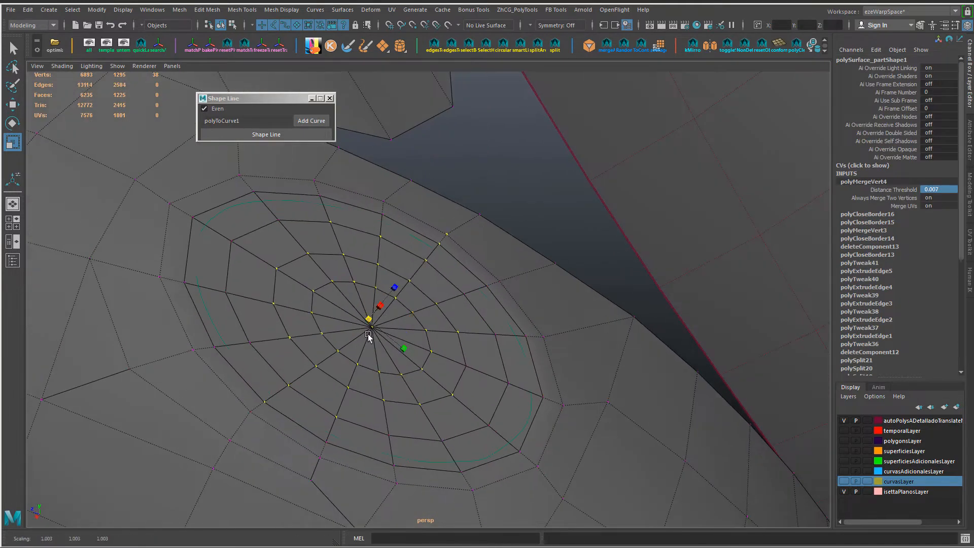
left_click(424, 291)
left_click(373, 327)
Step: Insert an edge loop close around the oval patch's centre and delete its surplus edges
left_click_drag(394, 299, 415, 267, "alt")
key("w")
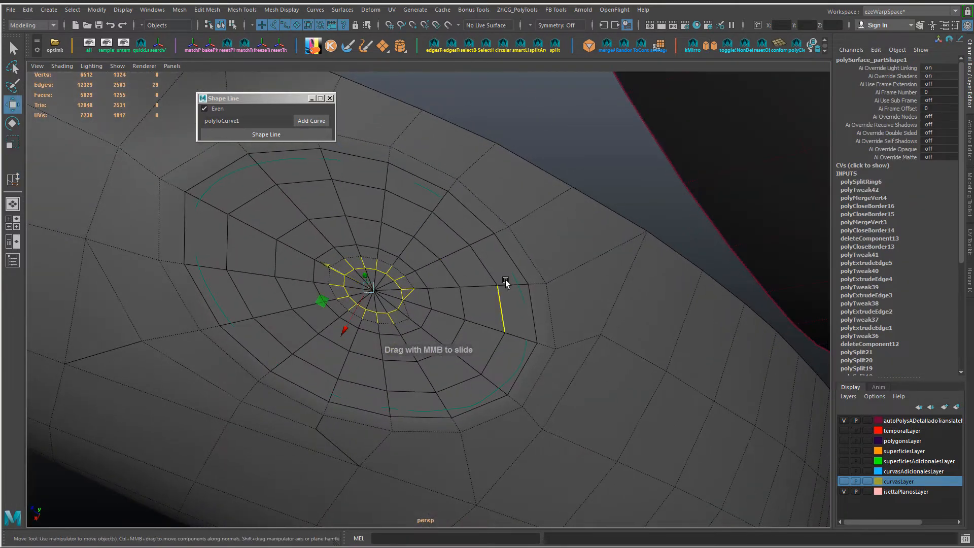
left_click(477, 295)
scroll(409, 322, "up", 3)
double_click(394, 321)
key("ctrl+Delete")
right_click_drag(421, 255, 390, 257)
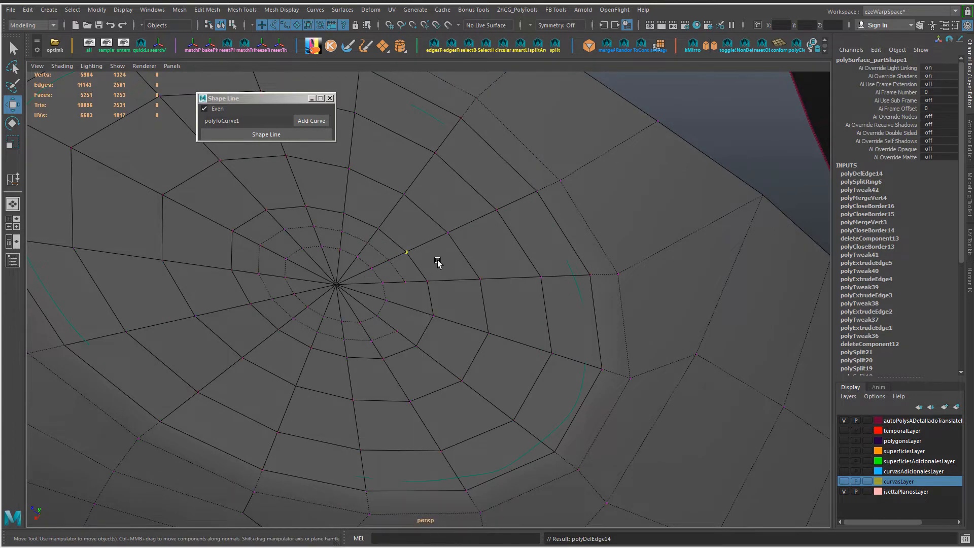
Step: Select the vertices across the oval patch and merge the coincident ones again
scroll(428, 320, "down", 5)
left_click_drag(427, 320, 563, 416)
key("g")
right_click_drag(409, 352, 451, 371, "alt")
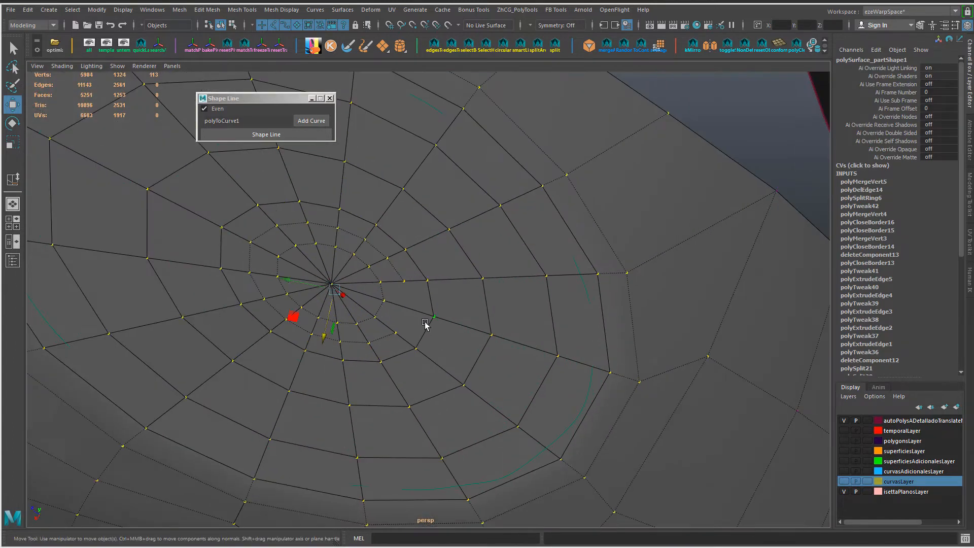
right_click_drag(425, 324, 404, 286)
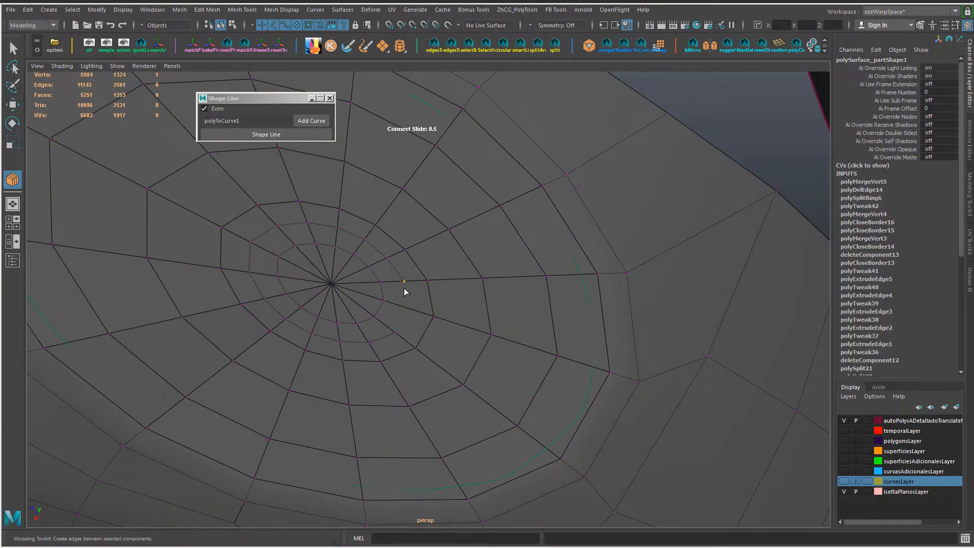
Step: Connect vertices in the oval patch's inner ring and delete the mesh's construction history
key("w")
left_click_drag(404, 287, 414, 315, "alt")
left_click_drag(294, 254, 524, 455)
key("g")
right_click_drag(519, 404, 488, 311, "alt")
right_click_drag(487, 311, 542, 295)
key("alt+shift+d")
key("alt+d")
Step: Delete the unneeded diagonal edges on the fender just below the oval patch's rim
left_click_drag(456, 379, 274, 399, "alt")
right_click_drag(275, 399, 289, 269)
mouse_move(305, 393)
left_mouse_down("alt")
mouse_move(308, 413)
mouse_move(349, 414)
mouse_move(303, 390)
left_mouse_up("alt")
left_click(273, 407)
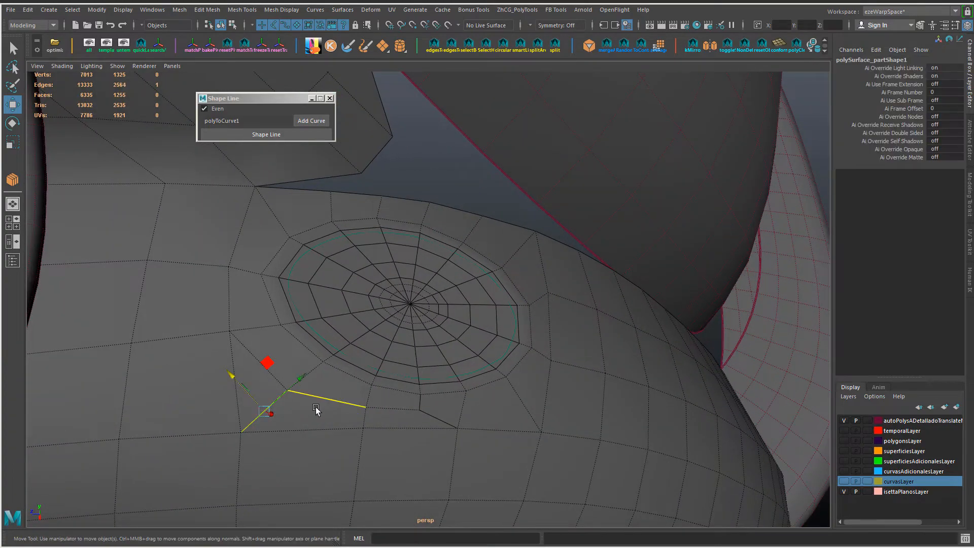
left_click_drag(314, 410, 354, 421, "alt")
key("Delete")
left_click(357, 420)
key("Delete")
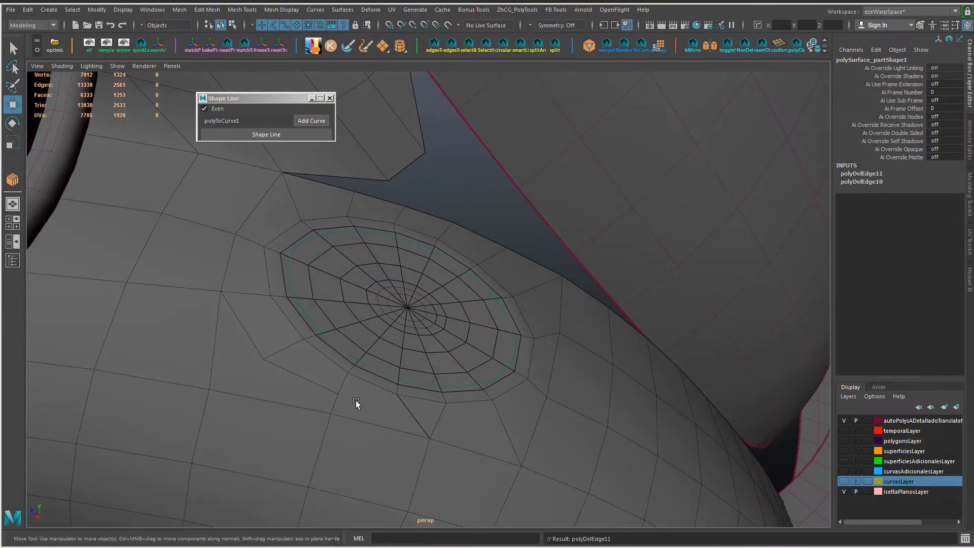
key("ctrl+z")
key("Delete")
Step: Cut a new edge across the fender faces below the oval patch with Multi-Cut
key("ctrl+shift+x")
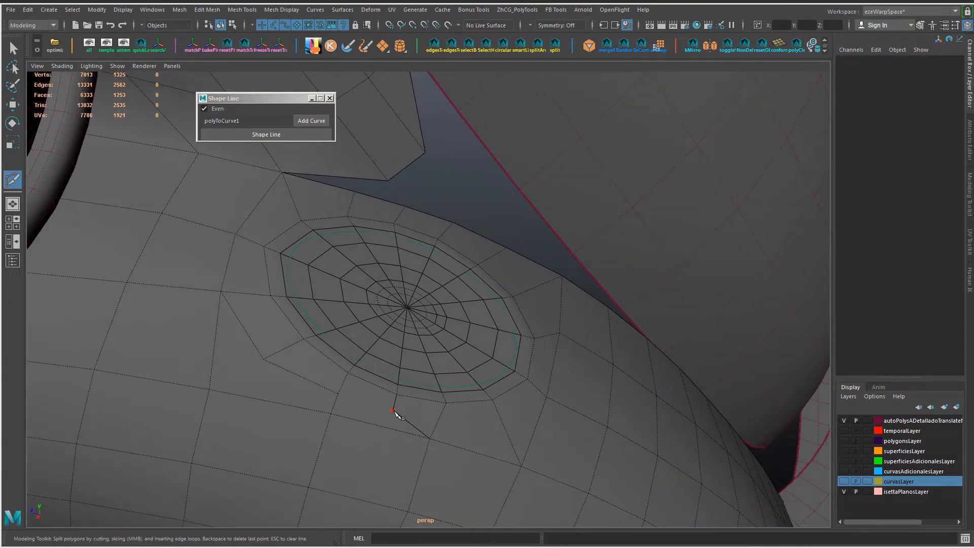
left_click(394, 411)
key("Return")
mouse_move(287, 450)
left_mouse_down("alt")
mouse_move(283, 425)
mouse_move(291, 438)
left_mouse_up("alt")
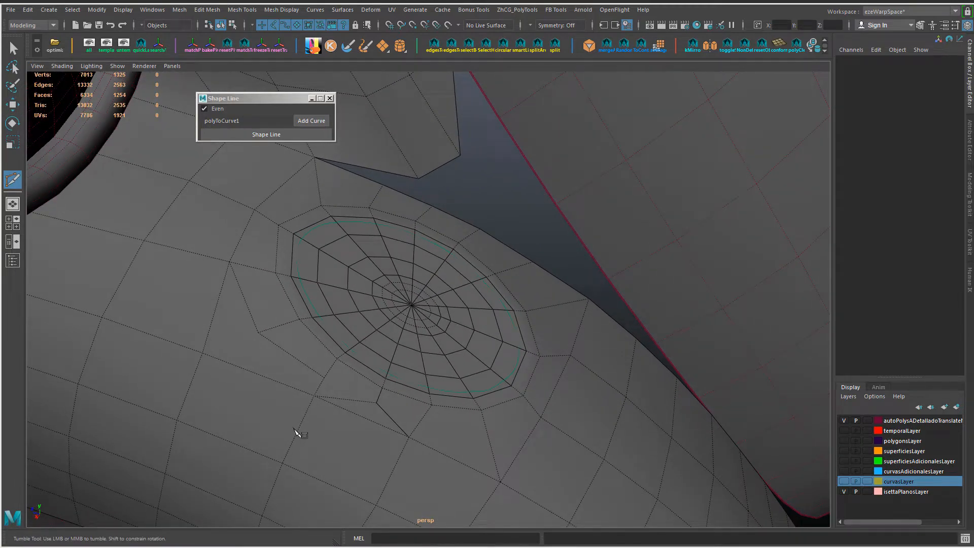
Step: Delete the edges that form the uneven corner on the fender beside the oval patch
key("w")
left_click(256, 329)
left_click(279, 357, "shift")
key("ctrl+Delete")
Step: Connect the rim vertex to the neighbouring fender vertex and delete the leftover edge below the oval patch
key("F9")
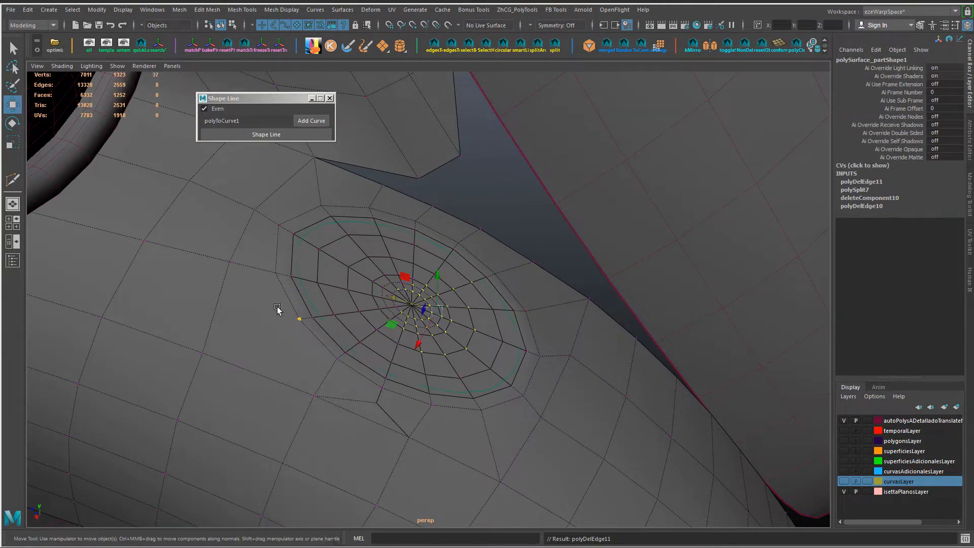
left_click(280, 310)
left_click(214, 342, "shift")
key("g")
left_click_drag(215, 343, 278, 374, "alt")
left_click(391, 380)
key("Delete")
Step: Slide the fender vertices around the oval patch's rim along their edges to even out the surrounding faces
left_click_drag(390, 381, 311, 399, "alt")
left_click(400, 400)
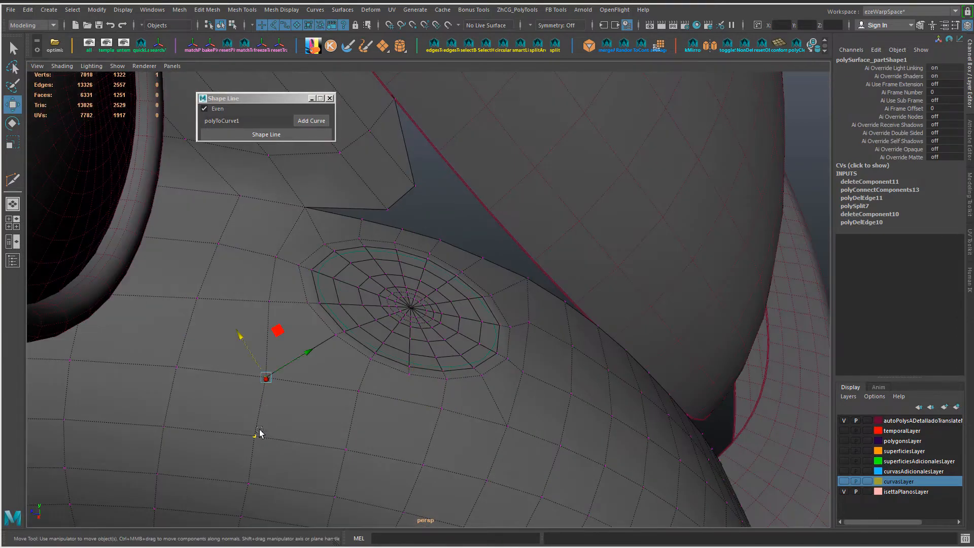
left_click_drag(296, 356, 299, 355, "ctrl+shift")
left_click_drag(281, 274, 273, 315, "alt")
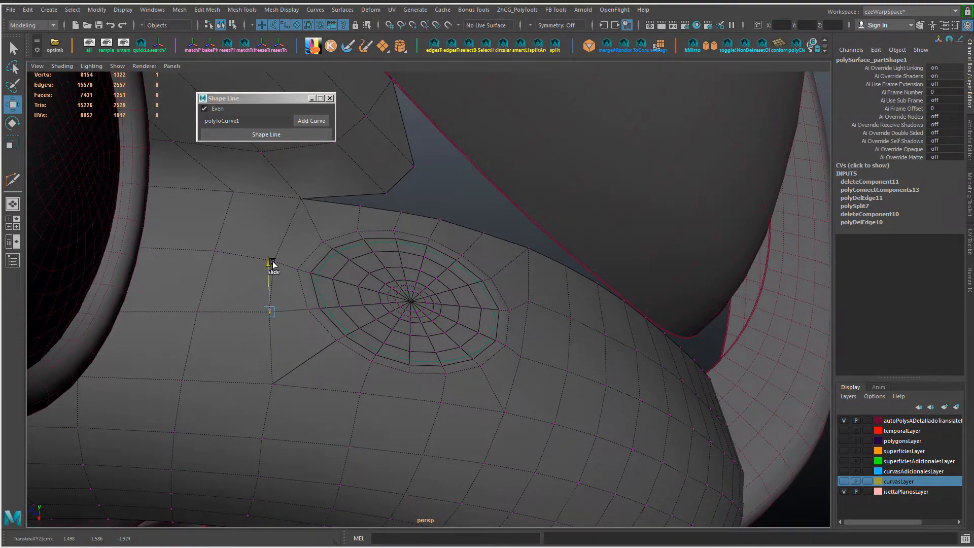
left_click_drag(326, 439, 513, 343, "alt")
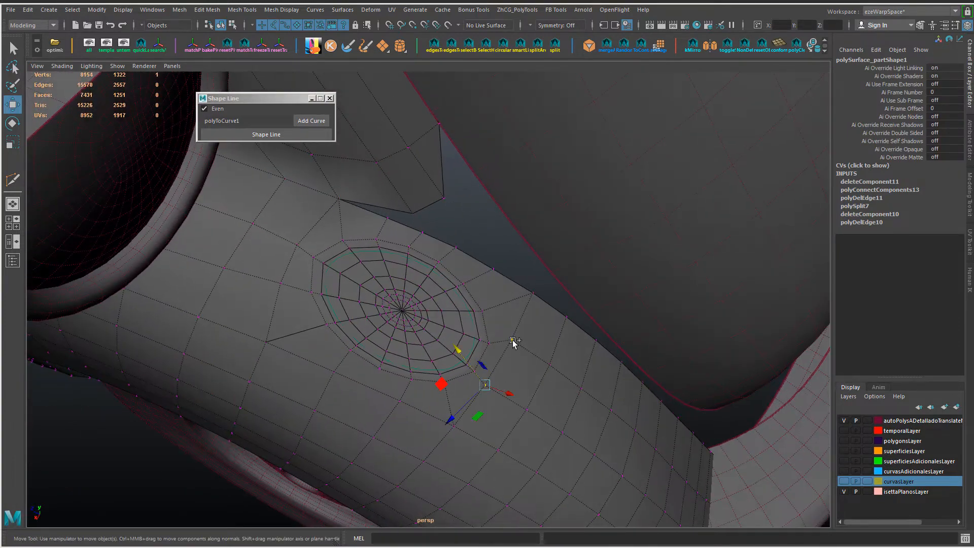
left_click(513, 342, "shift")
left_click(289, 262)
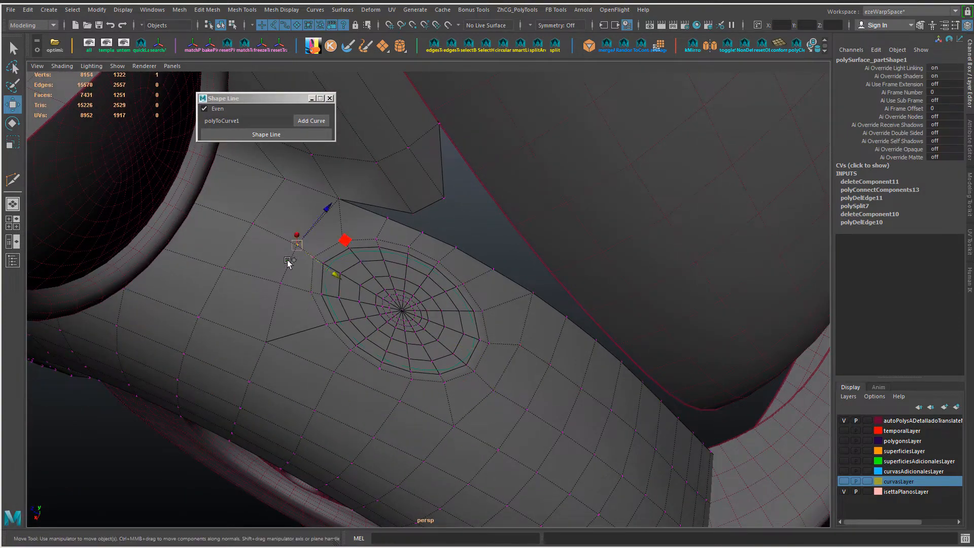
left_click_drag(327, 283, 403, 243, "alt")
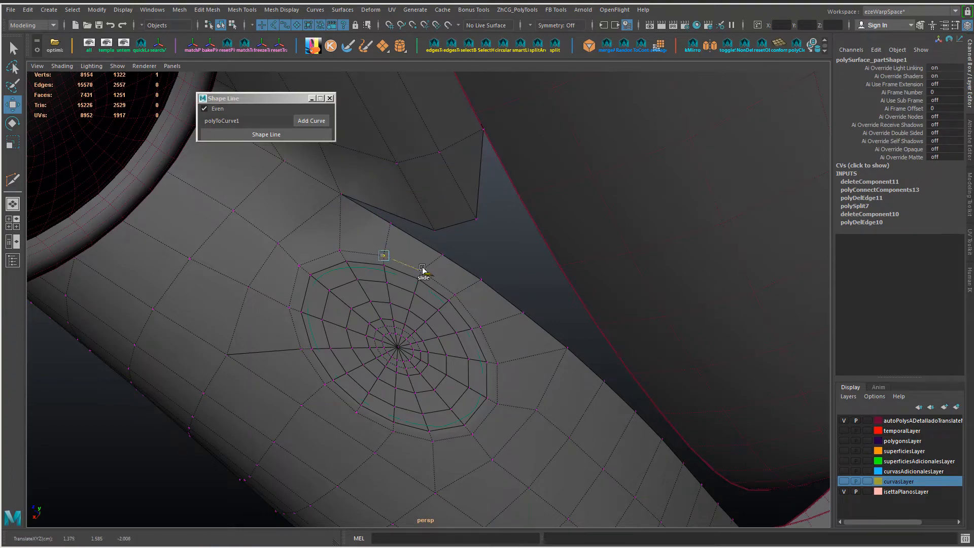
left_click_drag(423, 269, 394, 394, "alt")
Step: Try to delete the vertex and its edges at the centre of the oval patch
scroll(394, 393, "up", 5)
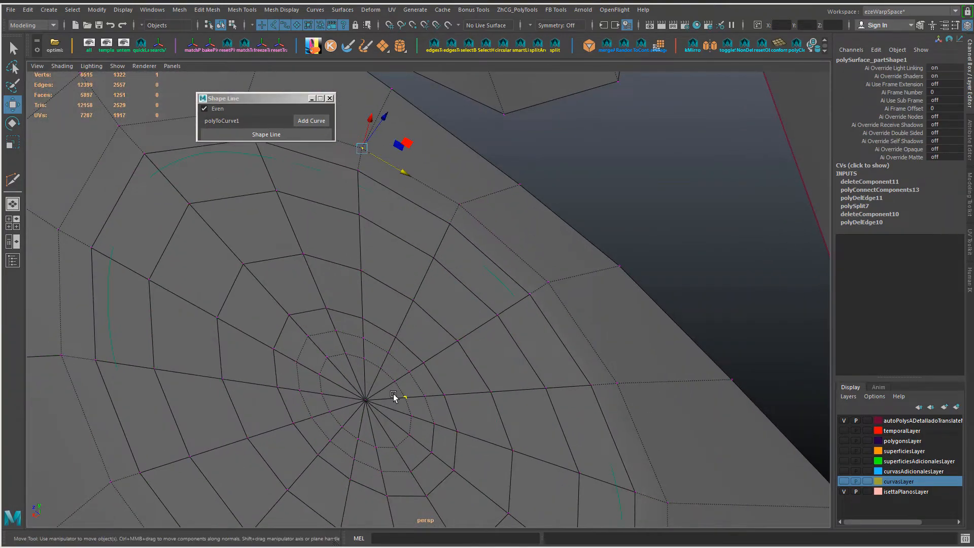
right_click_drag(354, 376, 317, 250)
left_click(365, 399)
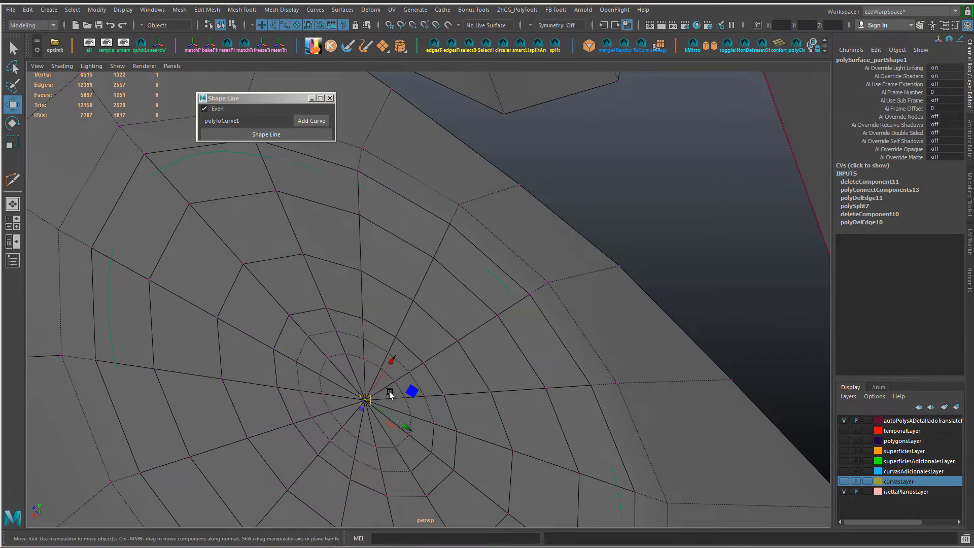
right_click_drag(398, 388, 402, 333, "ctrl")
key("ctrl+Delete")
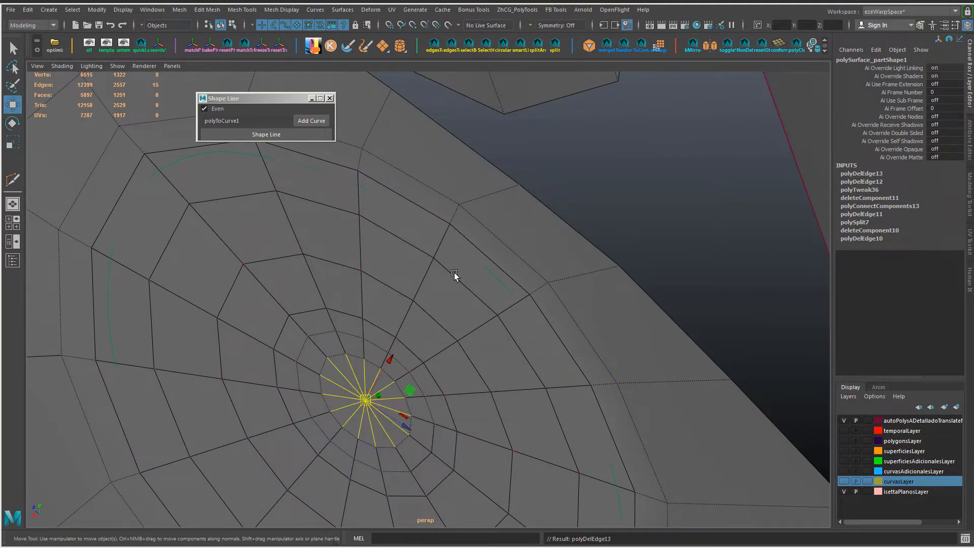
Step: Select the fan of faces around the oval patch's central vertex and delete it
left_click(454, 274)
right_click_drag(371, 389, 325, 244)
key("ctrl+F11")
key("Delete")
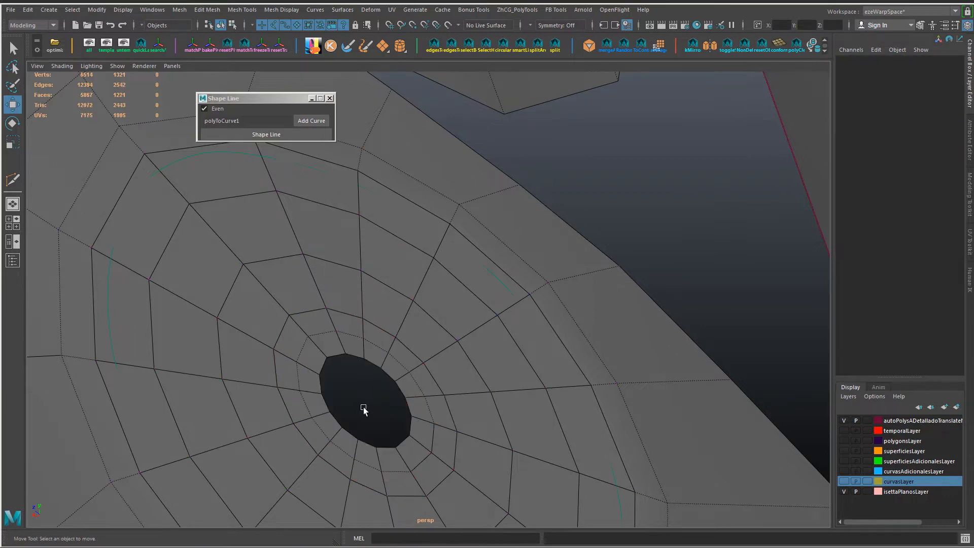
Step: Merge the vertices of the oval patch and open the merge operation's distance threshold for editing
left_click_drag(366, 407, 422, 394, "alt")
right_click_drag(414, 249, 349, 287)
key("g")
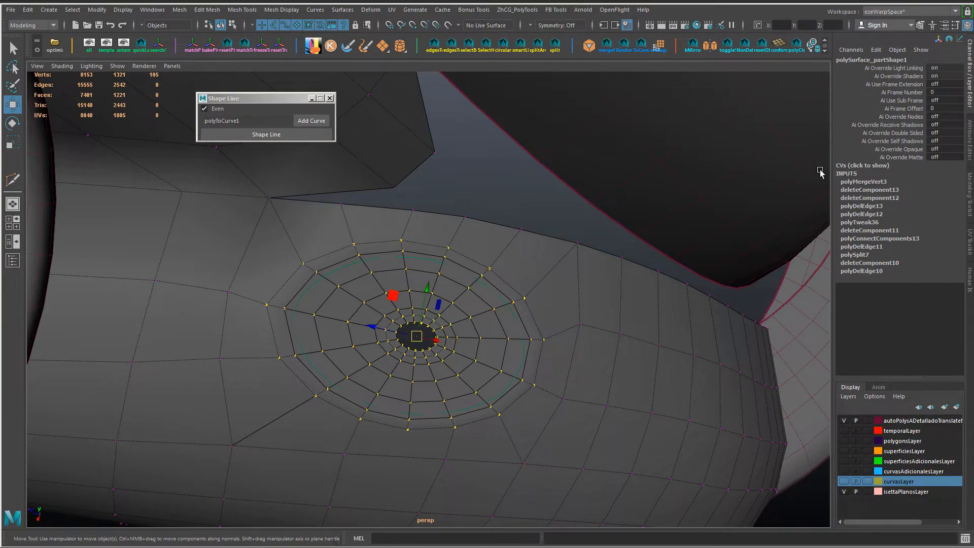
left_click(898, 181)
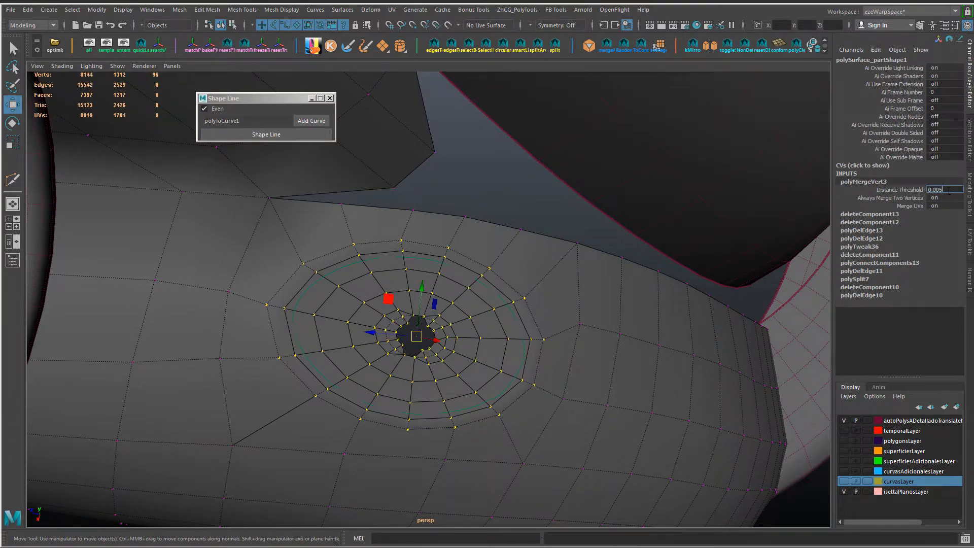
Step: Return to object mode and soften the edges of the fender mesh
key("F8")
left_click(560, 189)
left_click_drag(560, 189, 374, 335, "alt")
left_click(374, 335)
right_click_drag(407, 275, 452, 337, "shift")
left_click(559, 288)
left_click_drag(559, 285, 494, 394, "alt")
middle_click_drag(494, 394, 489, 325, "alt")
Step: Select the two ring faces bordering the central hole beside the uneven vertex and delete them
scroll(489, 325, "up", 3)
right_click_drag(489, 325, 459, 323)
left_click(444, 314)
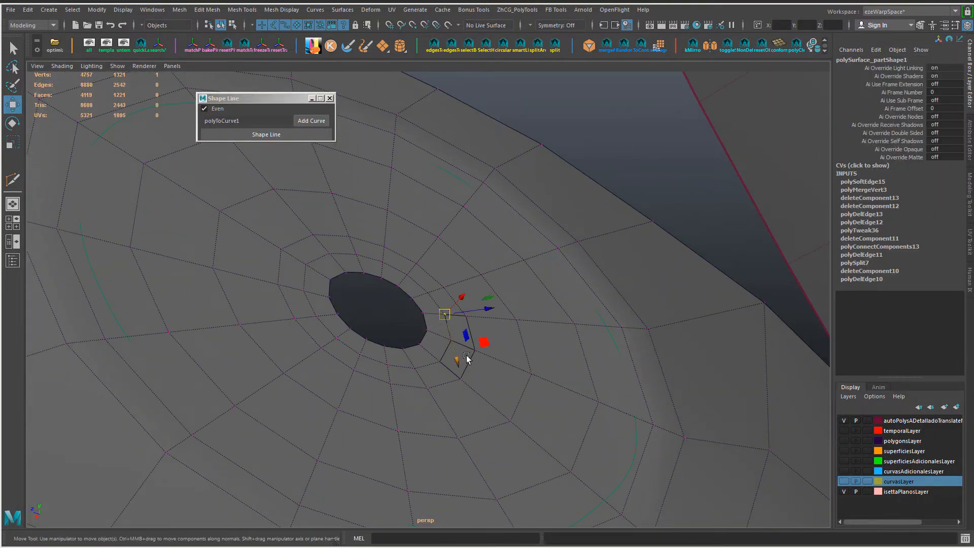
left_click_drag(481, 362, 489, 379, "alt")
right_click_drag(460, 299, 458, 321)
left_click(458, 320)
left_click(459, 338, "shift")
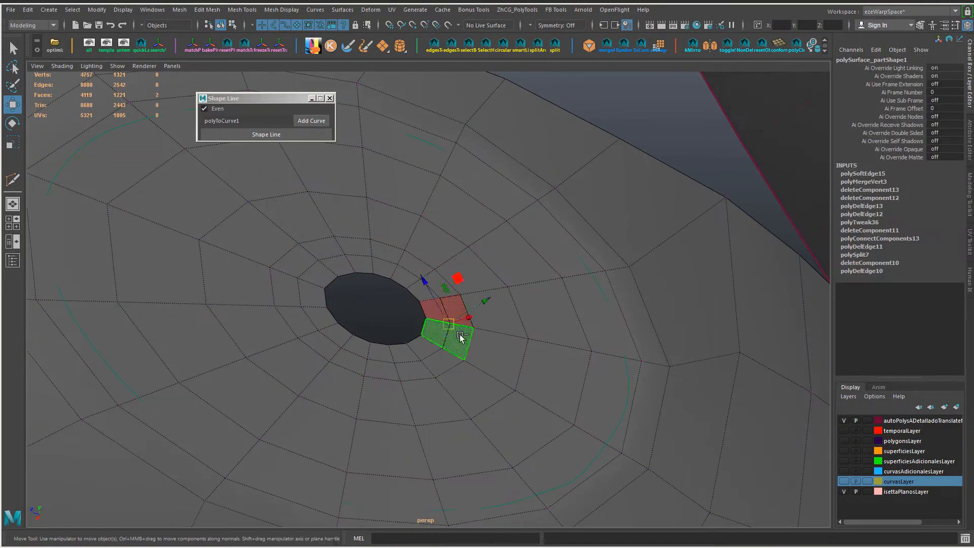
key("Delete")
Step: Bridge the two facing open edges at the notch of the central hole with one division
left_click_drag(463, 313, 449, 331, "alt")
right_click_drag(449, 331, 438, 320)
left_click(473, 327)
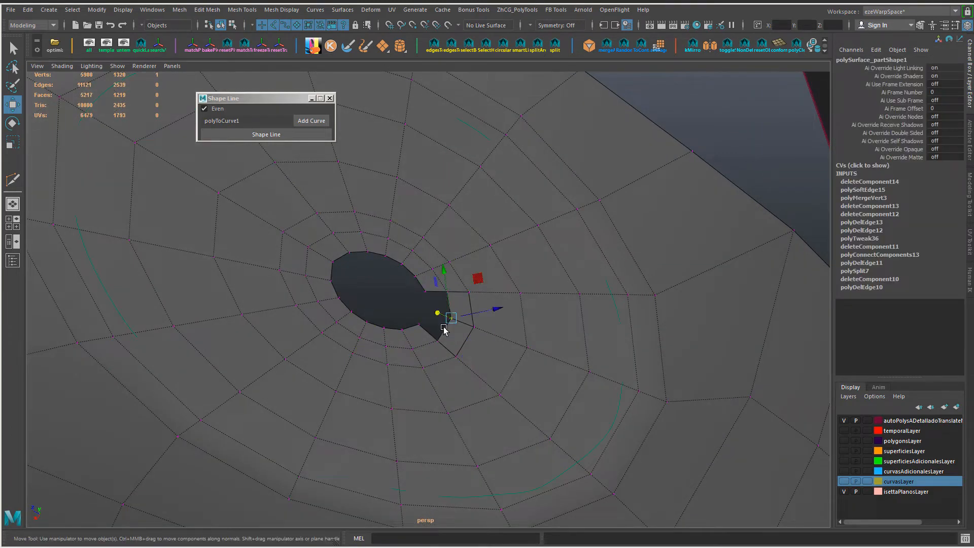
left_click_drag(444, 331, 420, 245, "alt")
right_click_drag(421, 246, 420, 224)
left_click(425, 346)
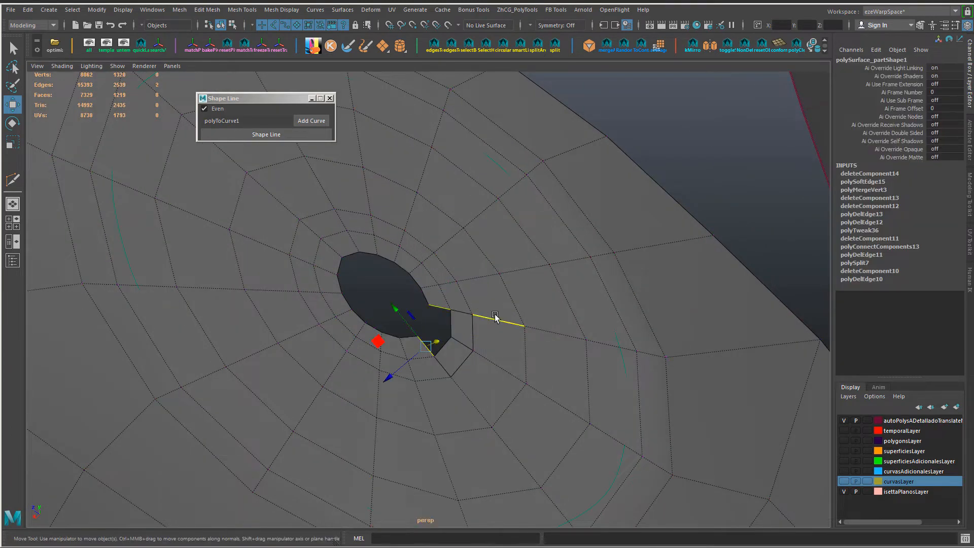
key("g")
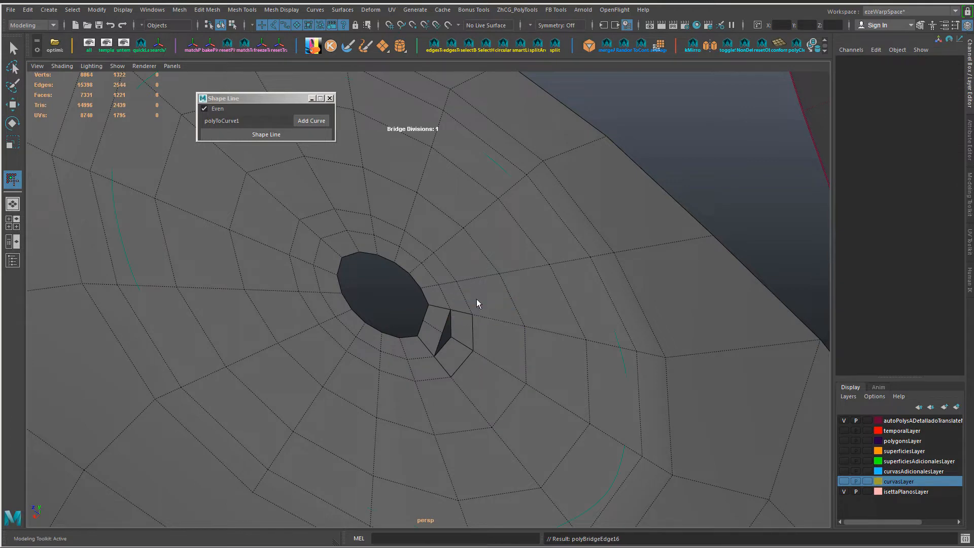
Step: Align the bridged strip's edge with the neighbouring ring and merge the vertices around it
right_click_drag(476, 299, 425, 331)
key("w")
left_click(445, 336)
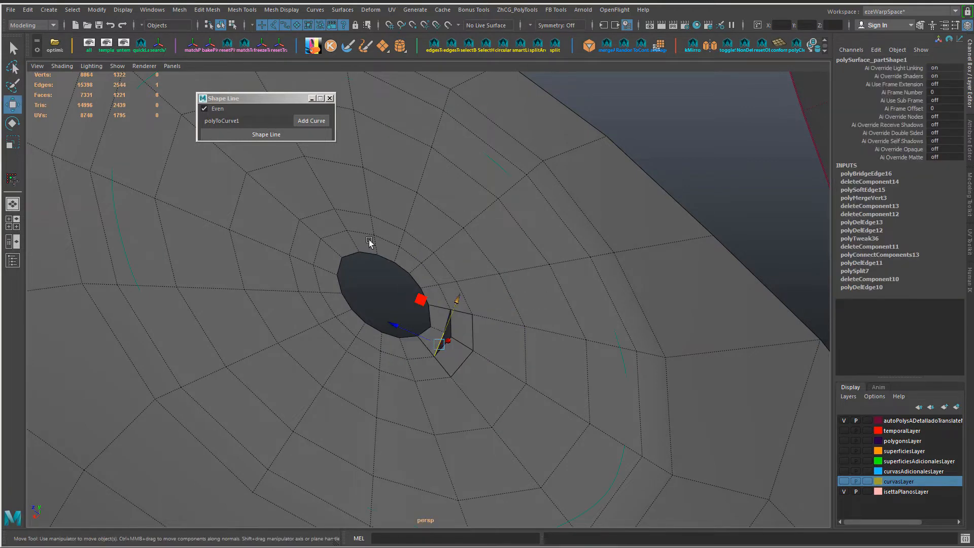
key("F9")
left_click(444, 333)
left_click_drag(471, 350, 507, 350, "alt")
right_click_drag(507, 350, 386, 332)
left_click_drag(376, 313, 519, 405)
left_click_drag(503, 369, 483, 382, "alt")
right_click_drag(483, 382, 490, 375, "shift")
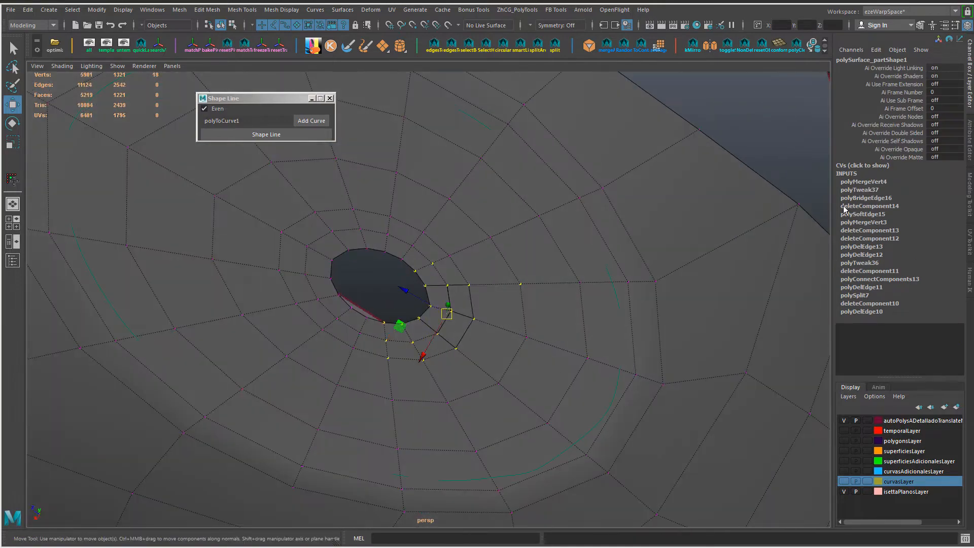
Step: Soften the fender mesh's edges again after merging the bridged vertices
right_click_drag(503, 242, 528, 228)
right_click_drag(528, 228, 592, 277, "shift")
left_click_drag(573, 269, 495, 274, "alt")
scroll(494, 274, "up", 5)
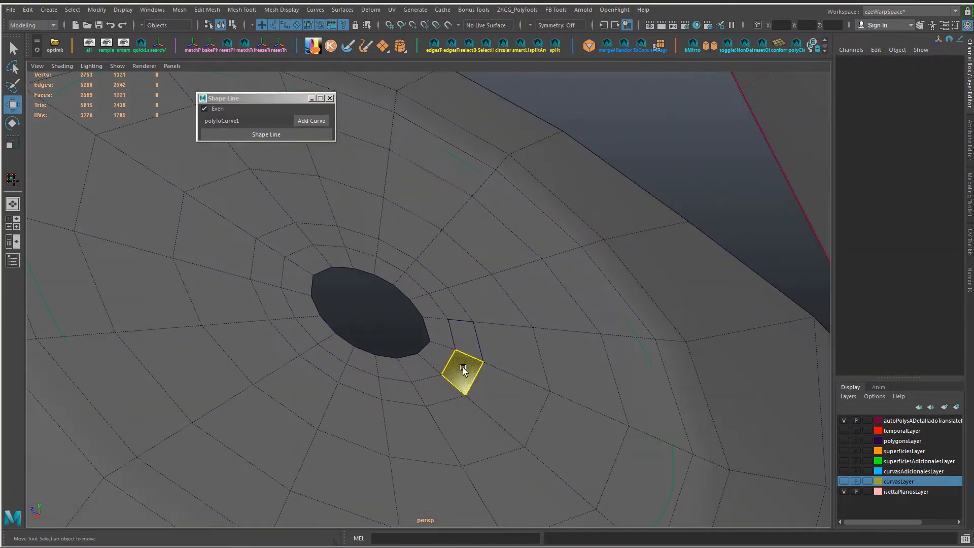
Step: Delete the two remaining distorted ring faces and bridge the open edges again, adjusting the bridge divisions
left_click(462, 367)
left_click(462, 333, "shift")
key("Delete")
left_click_drag(518, 365, 499, 368, "alt")
right_click_drag(450, 246, 448, 219)
left_click(456, 339)
left_click(446, 369, "shift")
left_click(482, 352, "shift")
right_click_drag(482, 353, 525, 291, "shift")
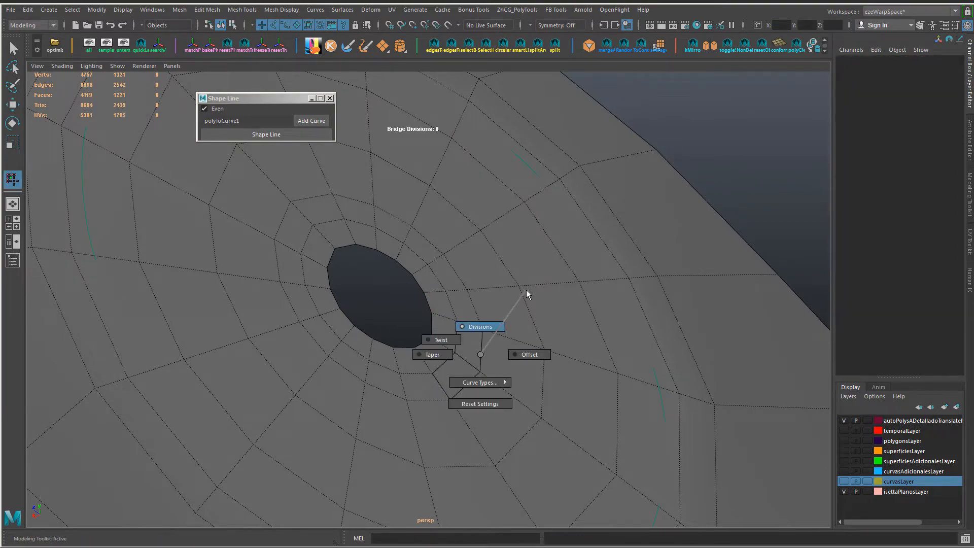
key("w")
right_click_drag(483, 353, 614, 266)
scroll(614, 267, "down", 5)
left_click_drag(609, 268, 525, 309, "alt")
right_click_drag(523, 311, 467, 311)
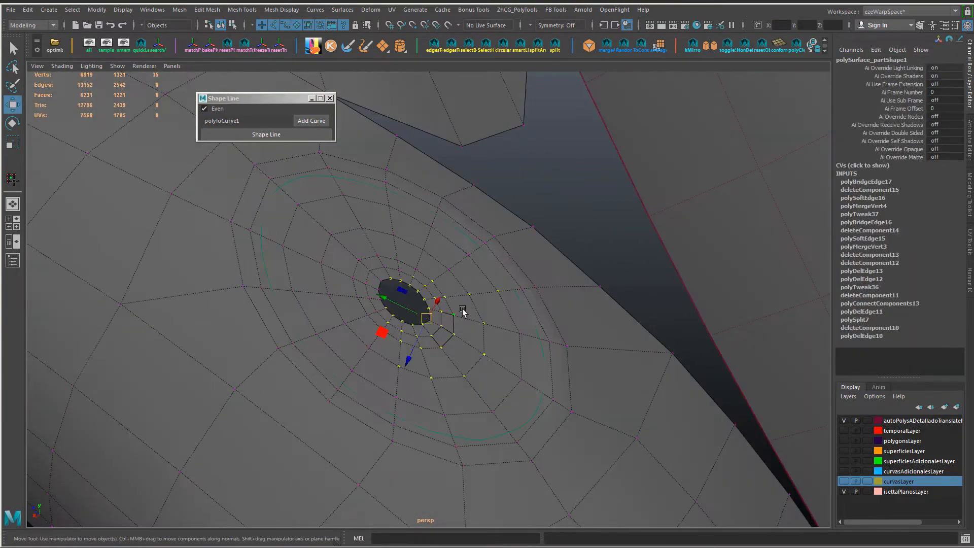
left_click(454, 315)
left_click_drag(473, 346, 340, 320, "alt")
right_click_drag(339, 320, 495, 293)
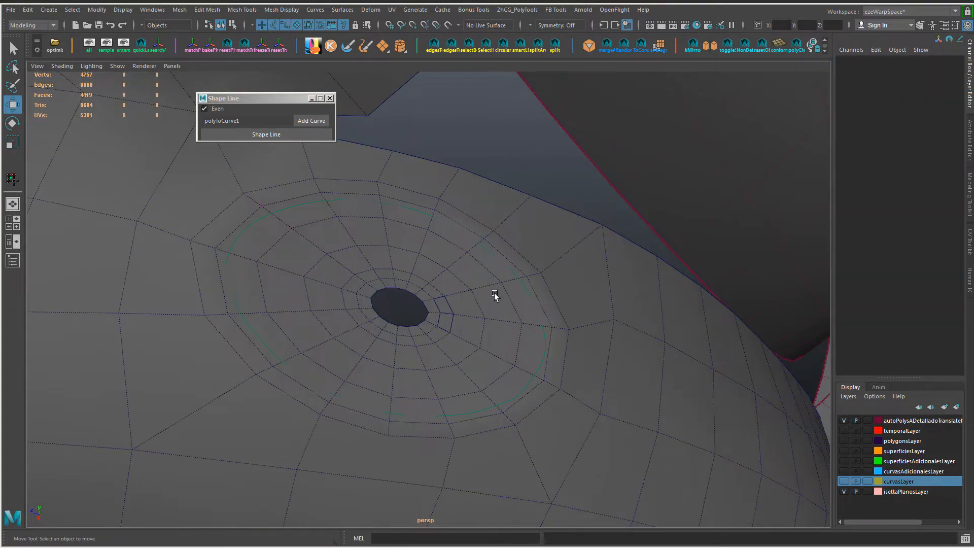
Step: Select the border loop of the central hole and fill the hole with a face
scroll(494, 294, "down", 4)
left_click_drag(494, 293, 373, 324, "alt")
scroll(425, 316, "up", 5)
right_click_drag(373, 324, 349, 406)
double_click(374, 277)
left_click_drag(332, 395, 300, 351, "alt")
right_click_drag(299, 351, 341, 325, "shift")
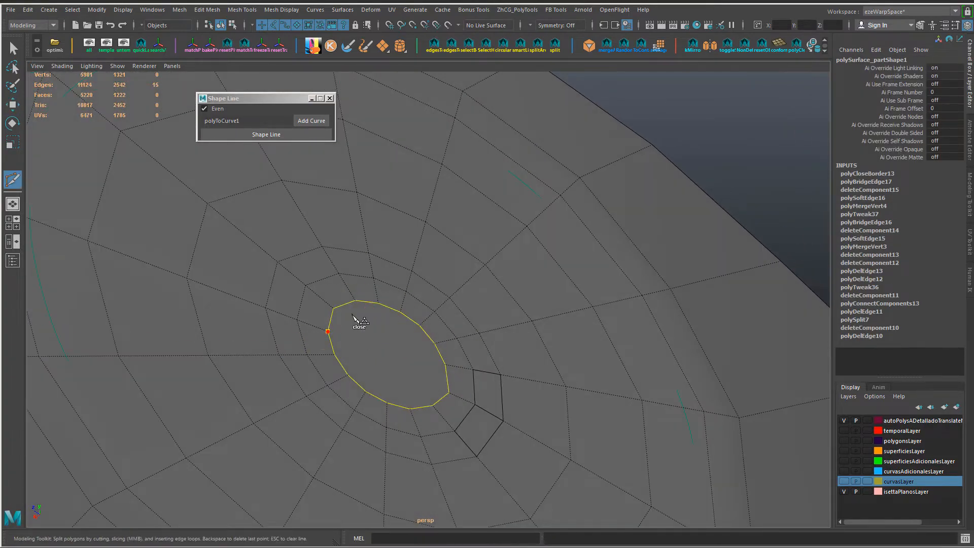
Step: Cut five parallel edges across the filled centre with Multi-Cut, plus a lengthwise cut crossing them
key("Return")
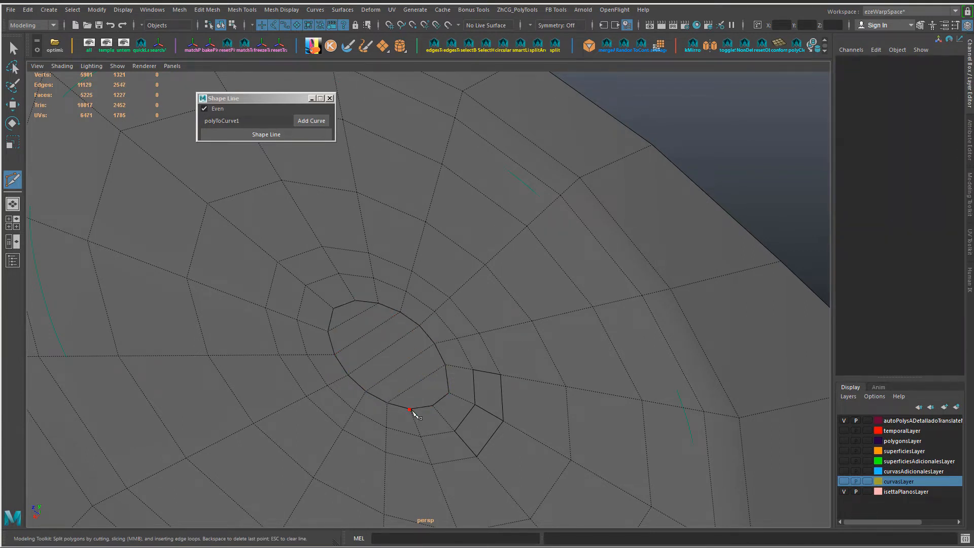
left_click_drag(337, 314, 437, 376, "alt")
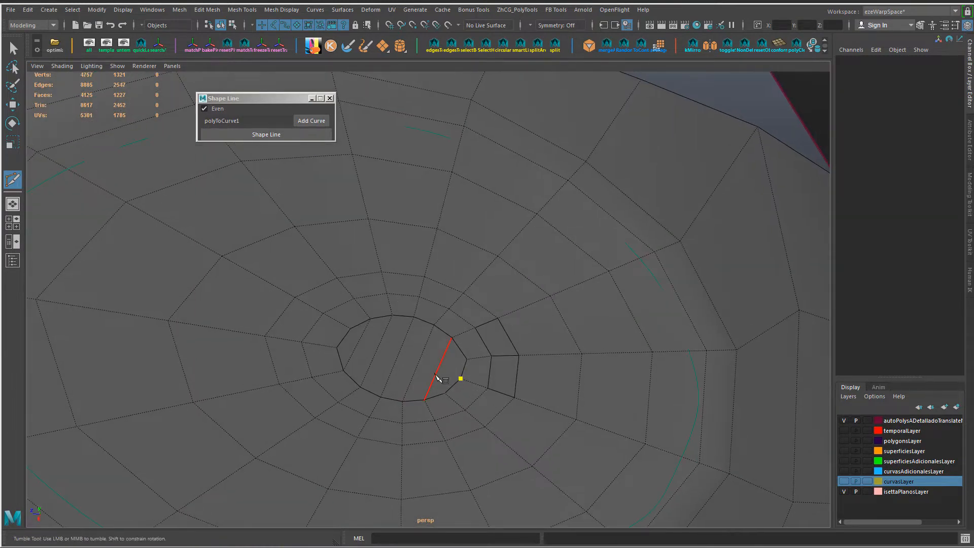
left_click_drag(381, 355, 428, 393, "alt")
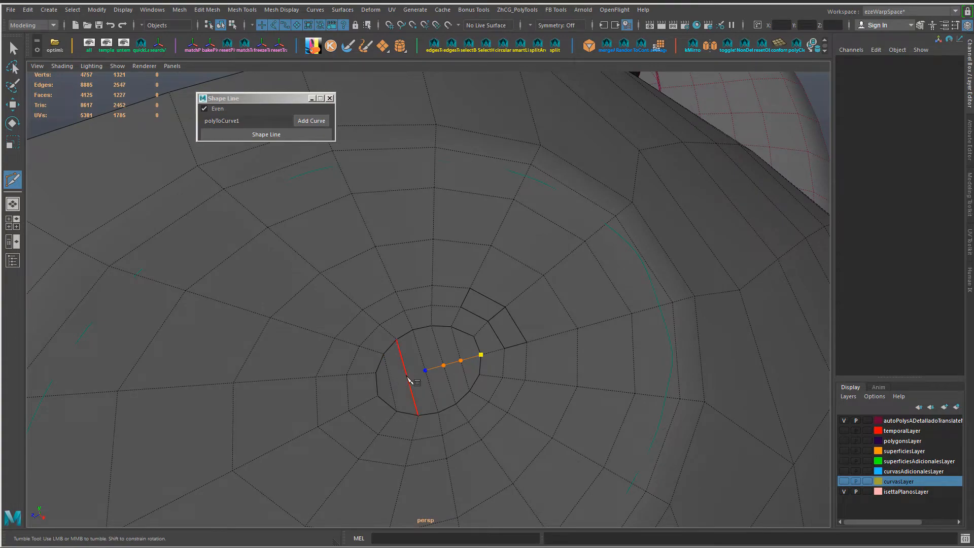
left_click_drag(491, 405, 393, 406, "alt")
key("Return")
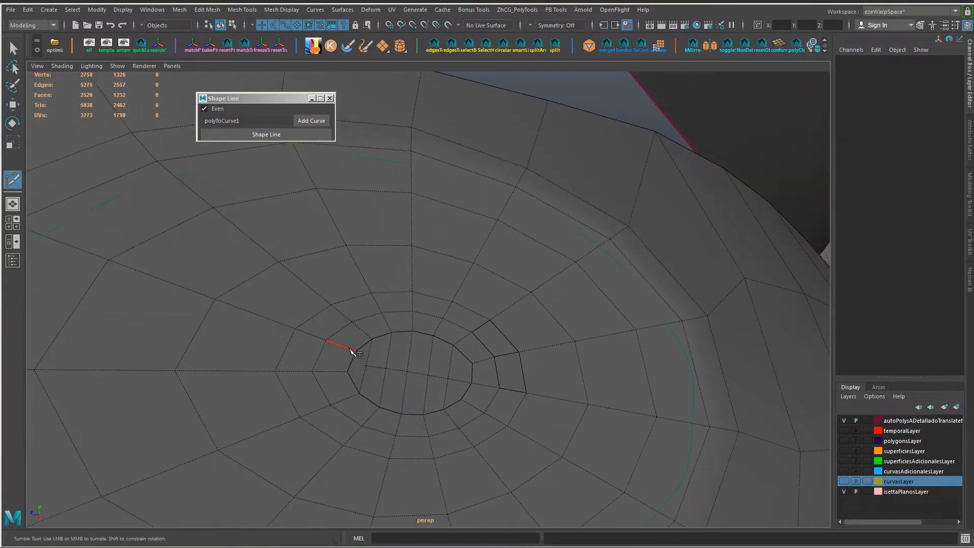
left_click_drag(427, 397, 447, 350, "alt")
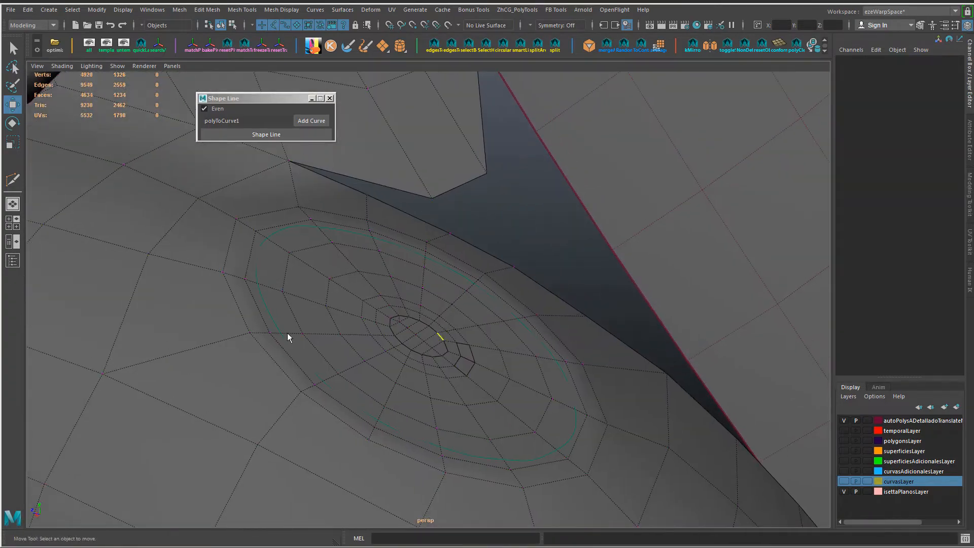
Step: Select the vertices in and around the filled centre and merge them
left_click_drag(360, 287, 488, 378)
left_click_drag(488, 378, 449, 361, "alt")
left_click_drag(339, 281, 458, 365)
key("g")
right_click_drag(441, 350, 437, 214)
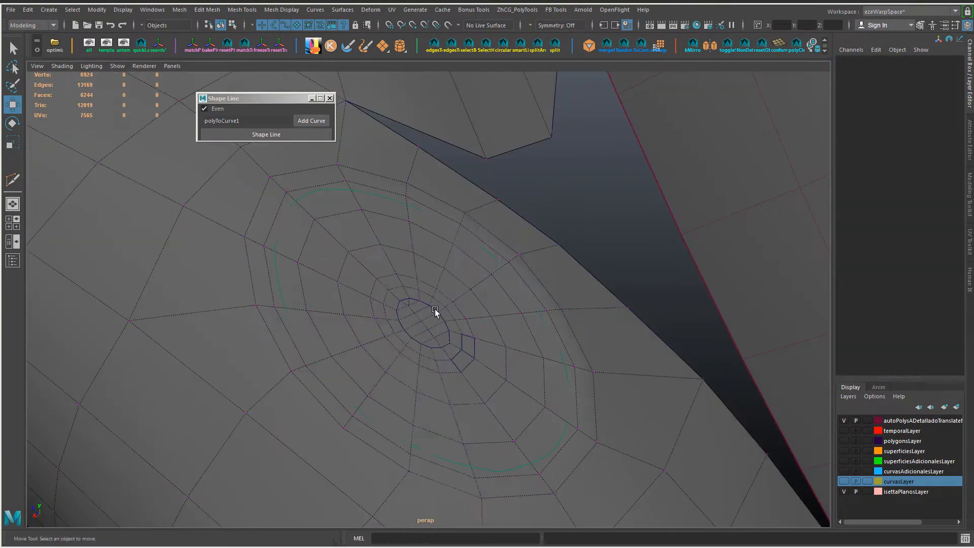
Step: Collapse the short edge at the end of the filled centre's rim
left_click_drag(435, 310, 379, 320, "alt")
scroll(379, 321, "up", 4)
right_click_drag(366, 320, 359, 209)
left_click(371, 294)
key("g")
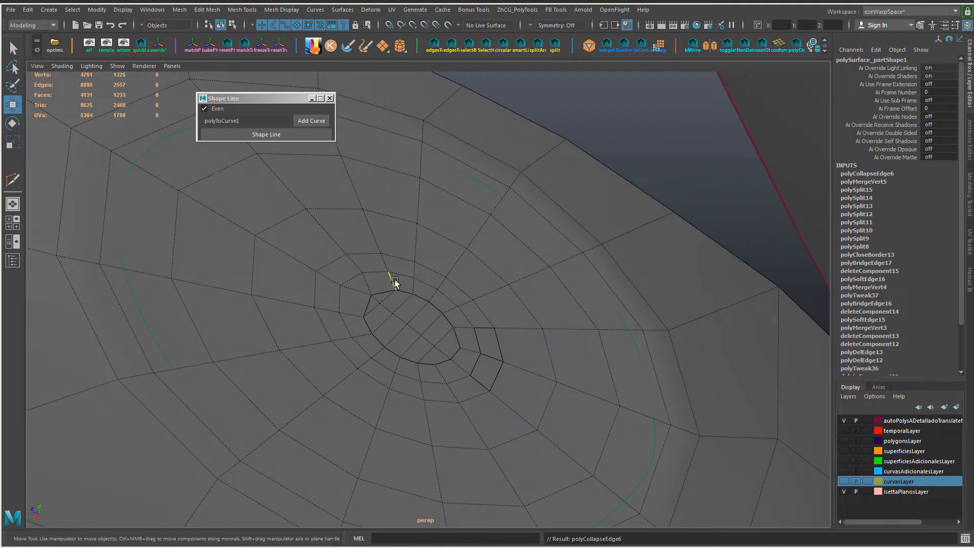
Step: Delete the two radial edges joining the inner ring to the end of the filled centre
scroll(363, 317, "up", 2)
left_click_drag(363, 317, 333, 301, "alt")
scroll(348, 300, "up", 3)
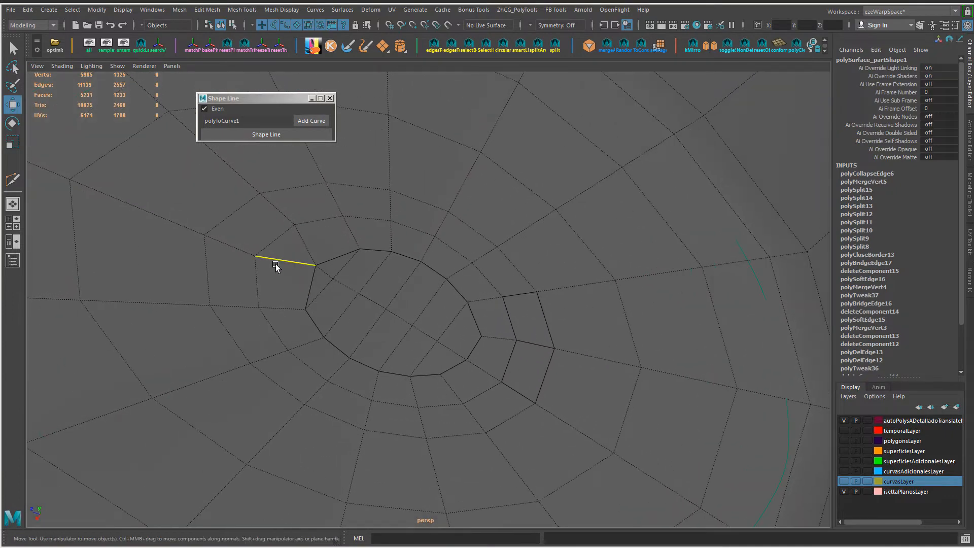
key("Delete")
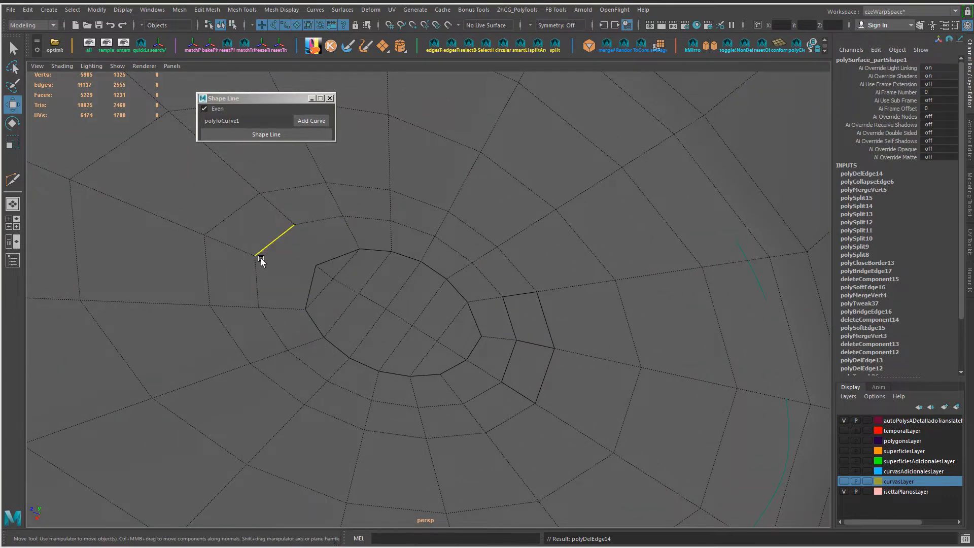
Step: Connect the inner ring's vertices to the adjacent rim edges of the filled centre and delete the diagonal edge between them
left_click(310, 286)
left_click(297, 224, "shift")
left_click(346, 253, "shift")
key("g")
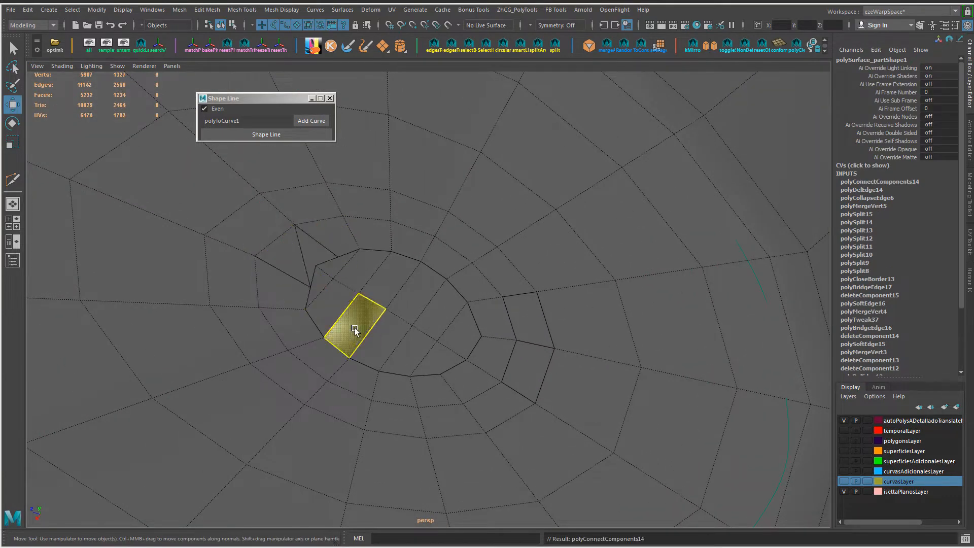
left_click(305, 266)
key("ctrl+Delete")
Step: Select the two new connecting edges at the end of the filled centre and scale them to even their spacing
left_click(301, 280)
left_click(324, 248, "shift")
key("r")
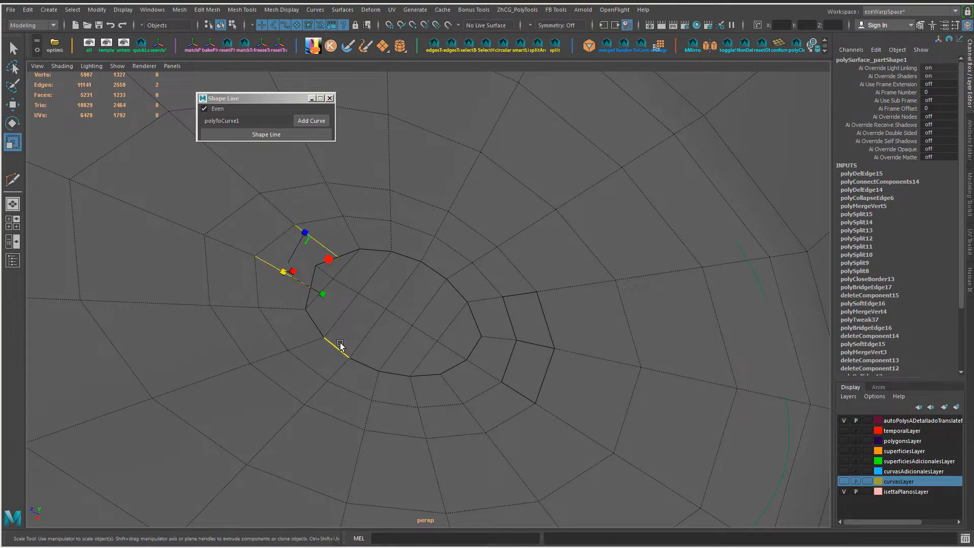
left_click(325, 297, "shift")
key("ctrl+z")
left_click_drag(297, 335, 409, 309, "alt")
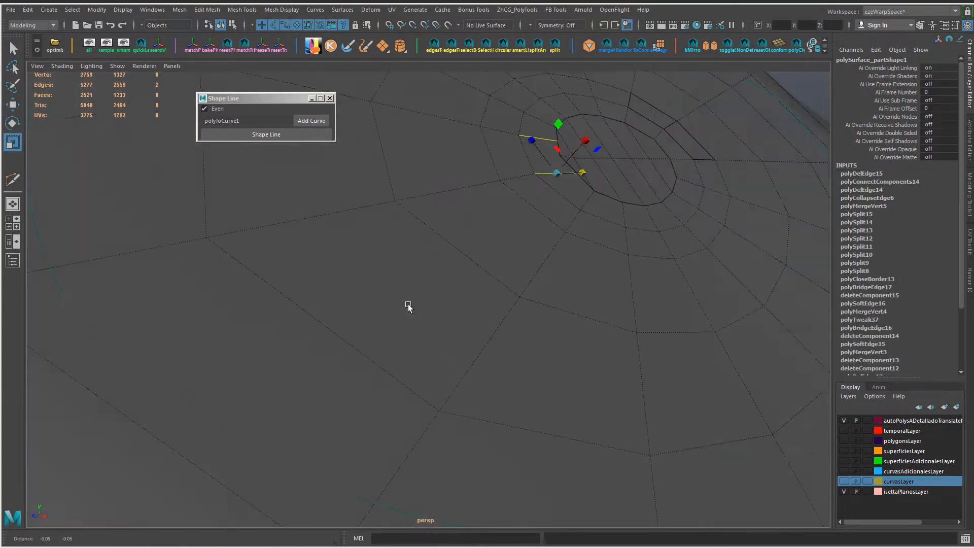
key("f")
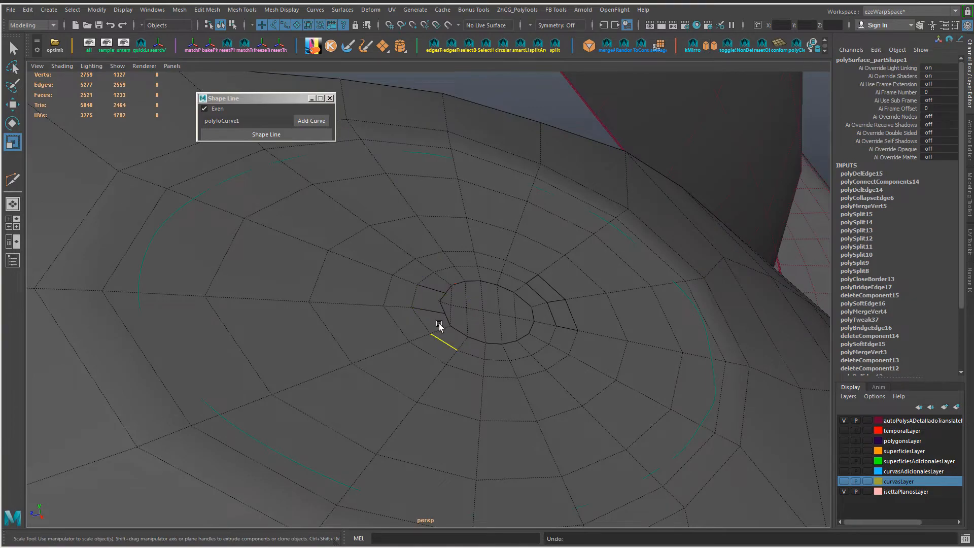
left_click(433, 313)
left_click(438, 304, "shift")
key("ctrl+z")
left_click(436, 290, "shift")
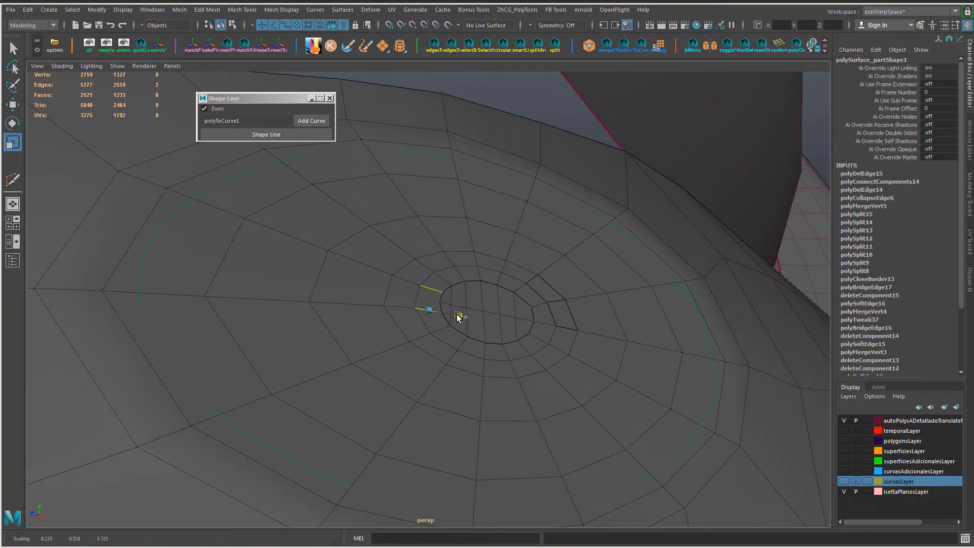
left_click_drag(458, 316, 454, 315)
Step: Refine the connecting edges' scale and cut two edges from the rim corner to the inner ring's vertices with Multi-Cut
left_click_drag(443, 320, 348, 358, "alt")
right_click_drag(350, 358, 398, 370, "alt")
left_click_drag(399, 370, 437, 360, "alt")
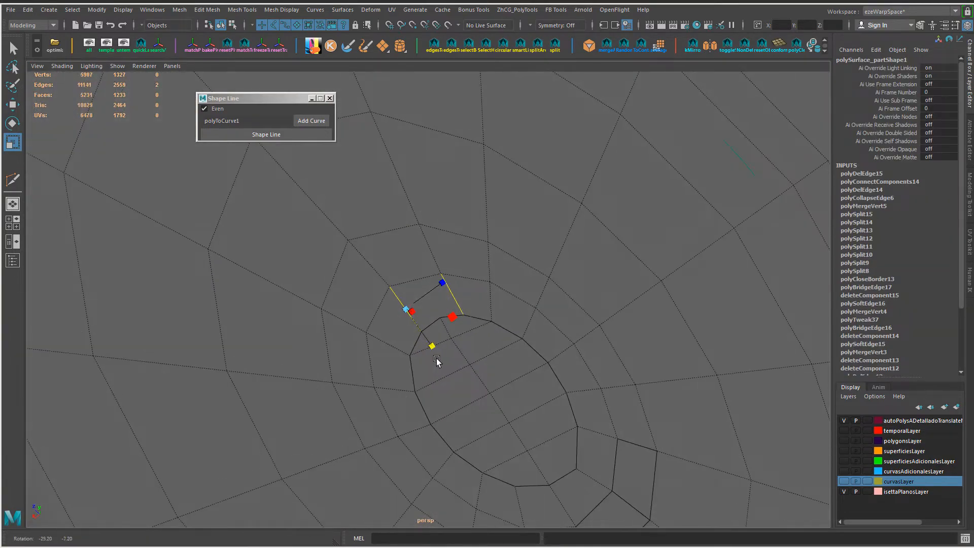
right_click_drag(483, 245, 547, 212)
mouse_move(496, 340)
left_mouse_down("alt")
mouse_move(457, 342)
mouse_move(478, 317)
mouse_move(503, 356)
mouse_move(458, 306)
mouse_move(490, 354)
left_mouse_up("alt")
left_click_drag(559, 339, 423, 311, "alt")
scroll(479, 339, "down", 5)
scroll(392, 299, "up", 5)
key("ctrl+shift+x")
key("Return")
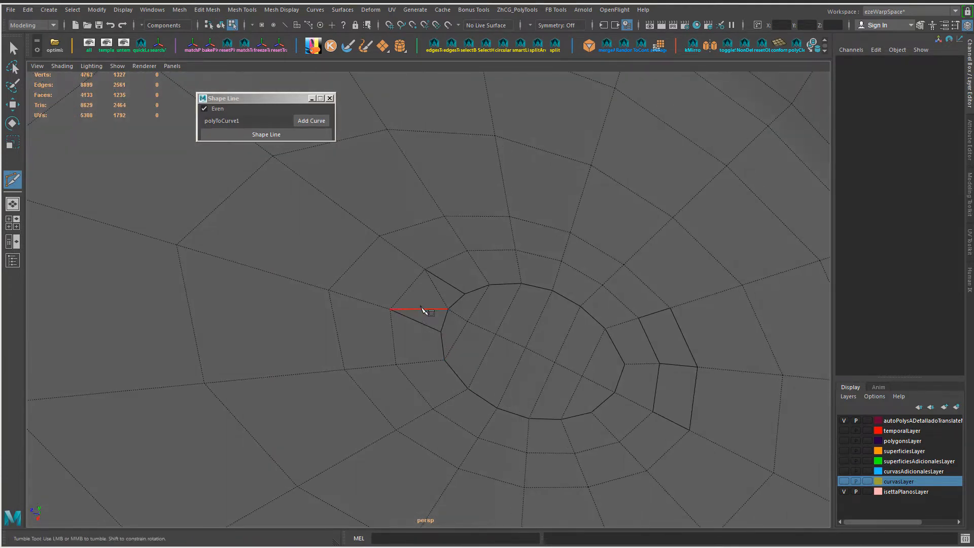
Step: Collapse the short edge between the two new cuts and return to object mode
key("w")
left_click(430, 299)
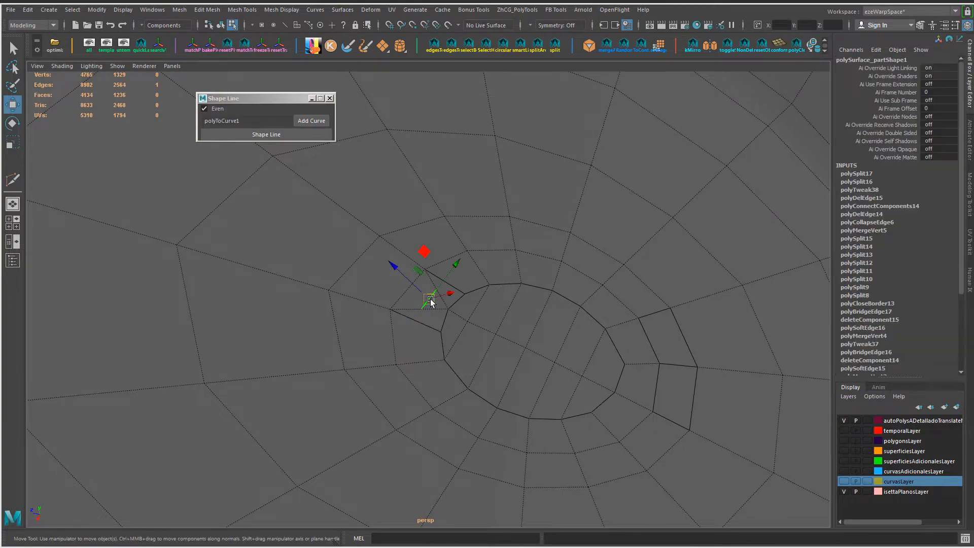
key("g")
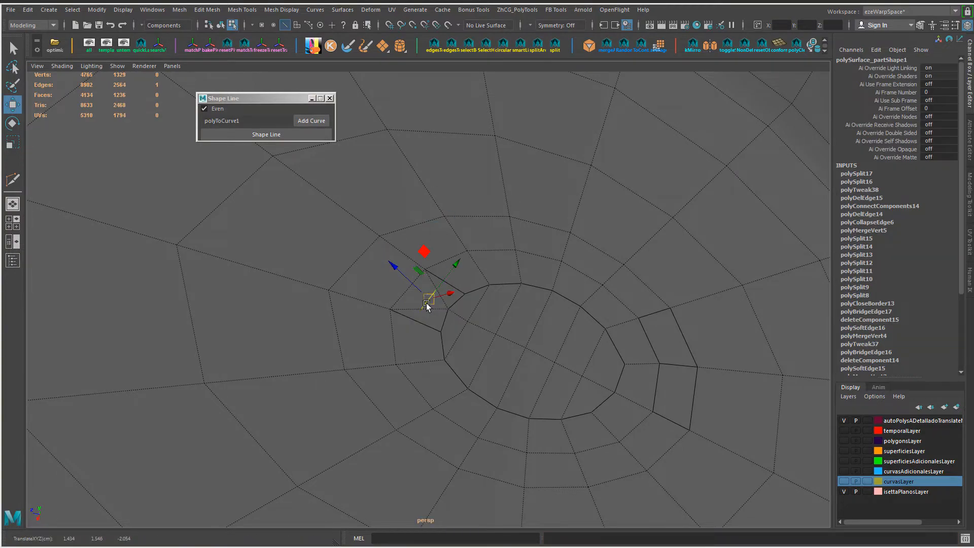
key("g")
left_click_drag(511, 338, 458, 399, "alt")
right_click_drag(457, 399, 518, 352)
left_click_drag(517, 352, 442, 334, "alt")
right_click_drag(443, 334, 476, 361, "alt")
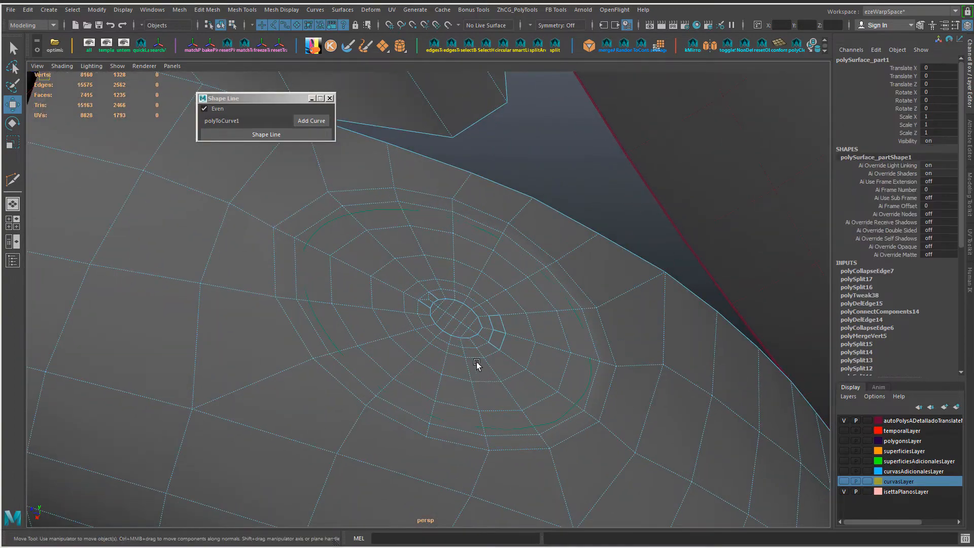
Step: Select the central faces, grow the selection four times to cover the oval patch, and duplicate those faces as a separate mesh
right_click_drag(489, 325, 488, 291)
mouse_move(447, 305)
left_mouse_down()
mouse_move(458, 332)
mouse_move(396, 311)
mouse_move(450, 317)
mouse_move(461, 340)
left_mouse_up()
key("shift+period")
key("shift+period")
key("shift+period")
key("shift+period")
key("shift+period")
key("shift+period")
right_click_drag(462, 340, 457, 422, "shift")
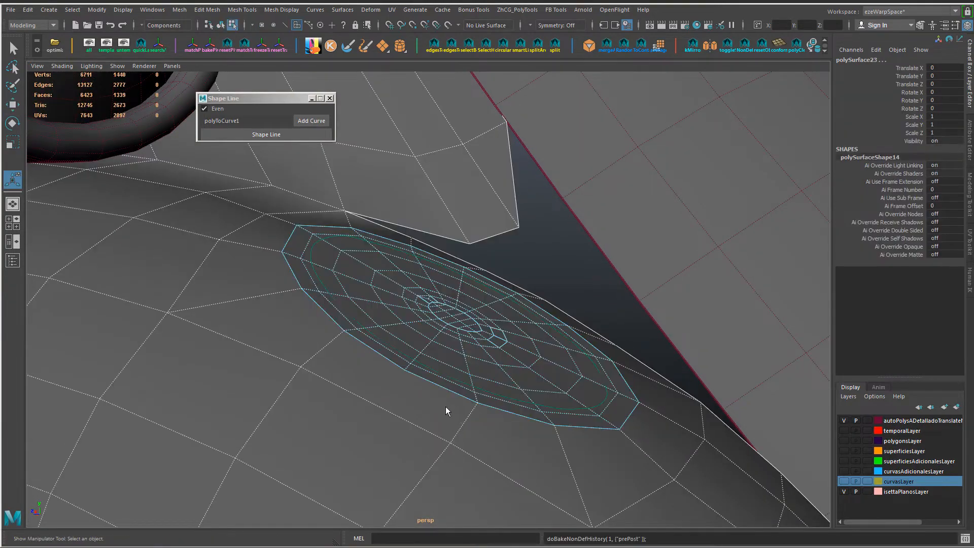
Step: Select the original fender mesh beneath the duplicated oval patch and activate the Move tool
right_click(485, 382, "shift")
right_click_drag(461, 348, 486, 313)
left_click(486, 313, "shift")
key("w")
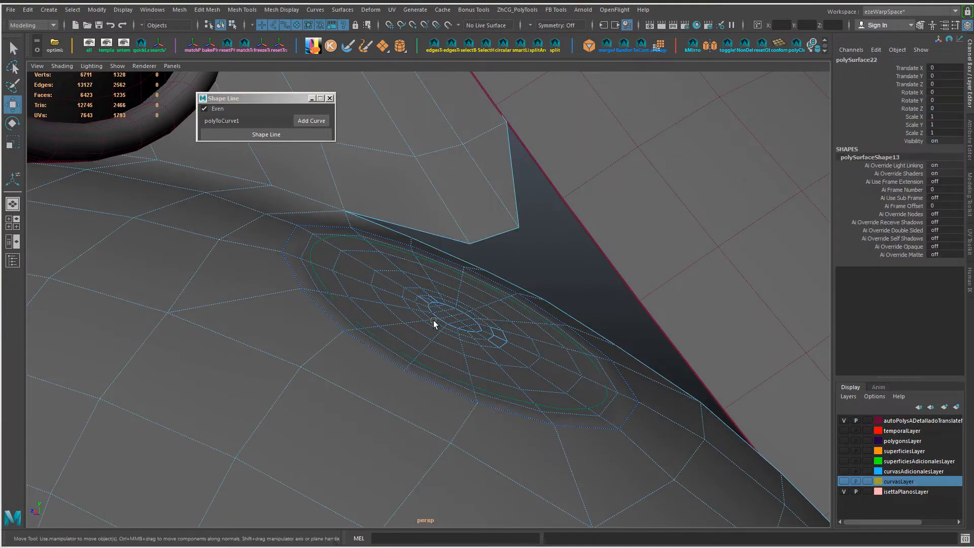
Step: Hide the fender, inspect the separated oval's vertices from another angle, and show the fender again
left_click_drag(434, 320, 426, 330, "alt")
key("ctrl+h")
left_click(442, 327)
right_click_drag(487, 339, 379, 342, "ctrl")
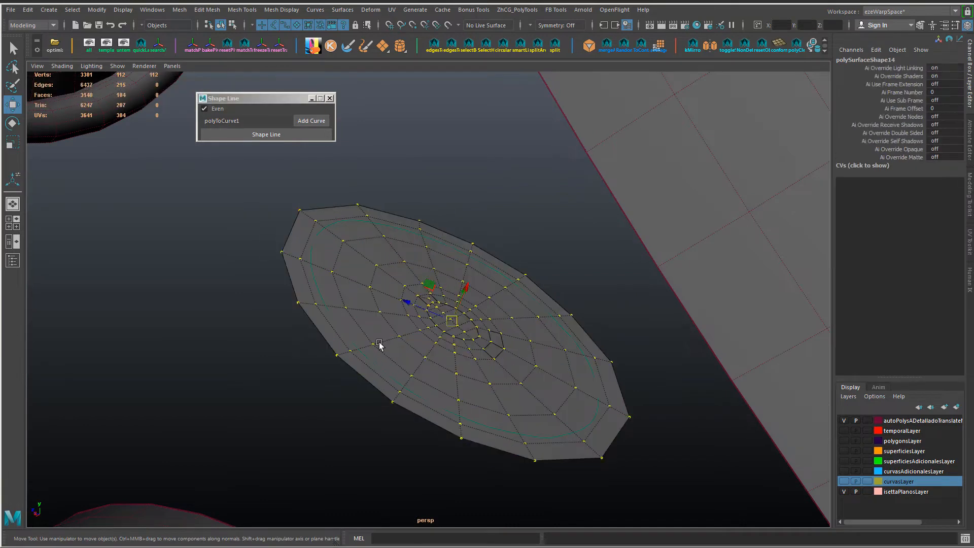
left_click_drag(380, 343, 361, 312, "alt")
key("ctrl+shift+h")
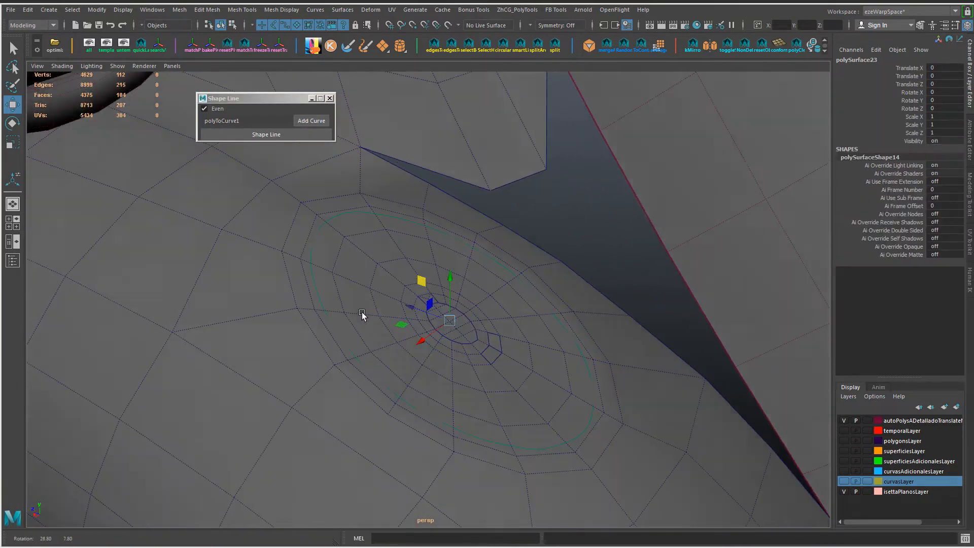
Step: Push the oval patch inward below the fender opening and offset the vertices of its second copy outward, showing their coordinates
right_click_drag(500, 247, 502, 366)
left_click(490, 328)
double_click(496, 344, "shift")
left_click_drag(476, 357, 487, 334, "alt")
right_click_drag(487, 334, 455, 333, "ctrl")
left_click_drag(472, 294, 511, 229)
left_click(866, 167)
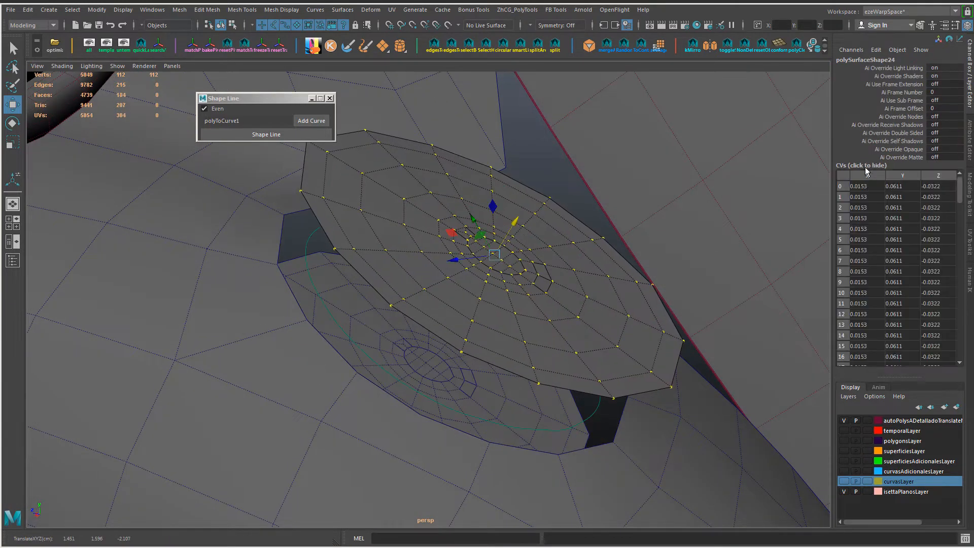
Step: Reset the outer copy's vertex offsets to 0 and move its vertices outward along the patch normal again
left_click_drag(867, 176, 936, 177)
type("0")
key("Return")
left_click_drag(473, 290, 529, 207)
left_click_drag(459, 353, 422, 337, "alt")
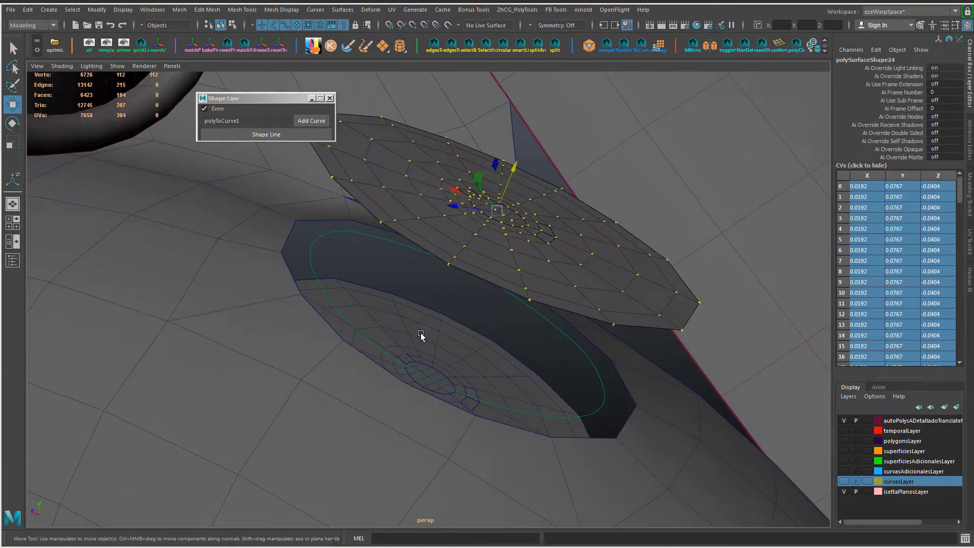
Step: Return the outer oval copy to object mode and hide it, leaving the inner patch in the fender opening
left_click(465, 273)
left_click_drag(550, 259, 543, 244, "alt")
left_click(543, 243)
key("ctrl+h")
right_click_drag(486, 362, 359, 336, "alt")
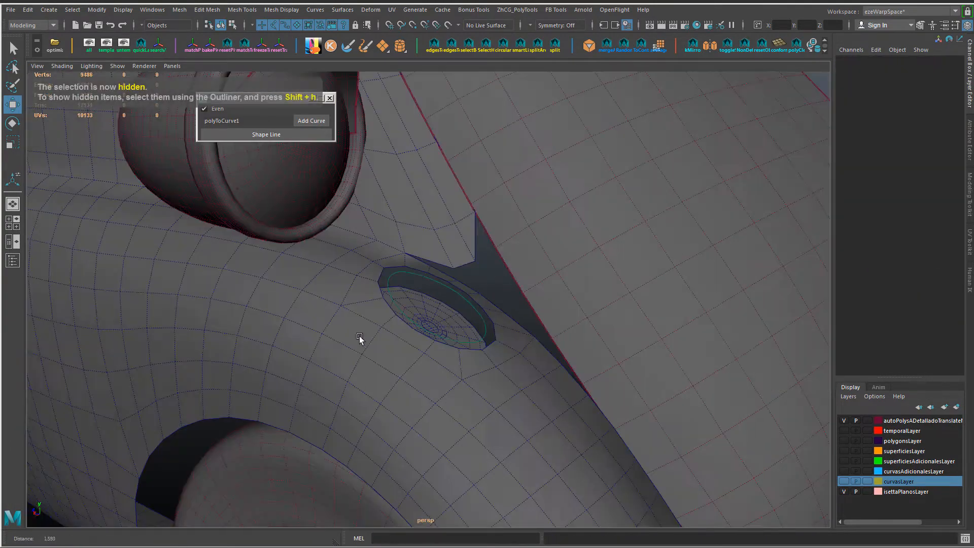
left_click_drag(359, 336, 386, 378, "alt")
left_click(386, 379)
key("ctrl+h")
key("ctrl+z")
Step: Select the fender, the oval patch and the offset headlight shell beside the car, and hide all unselected objects
right_click_drag(570, 384, 643, 315, "alt")
left_click(437, 313, "shift")
left_click_drag(642, 314, 611, 263, "alt")
right_click_drag(611, 264, 516, 263, "alt")
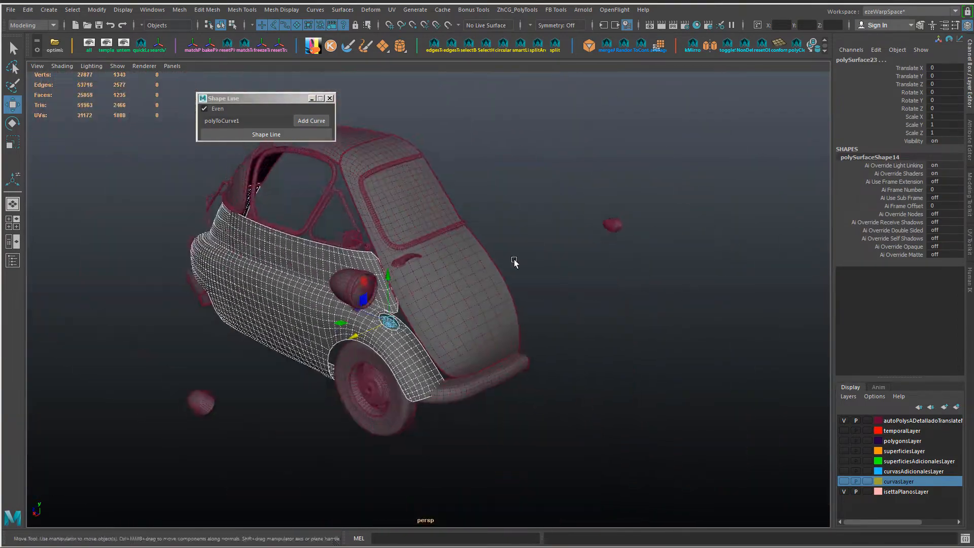
left_click_drag(516, 263, 160, 349, "alt")
left_click(111, 385, "shift")
middle_click_drag(109, 378, 243, 347, "alt")
right_click_drag(242, 348, 553, 384, "alt")
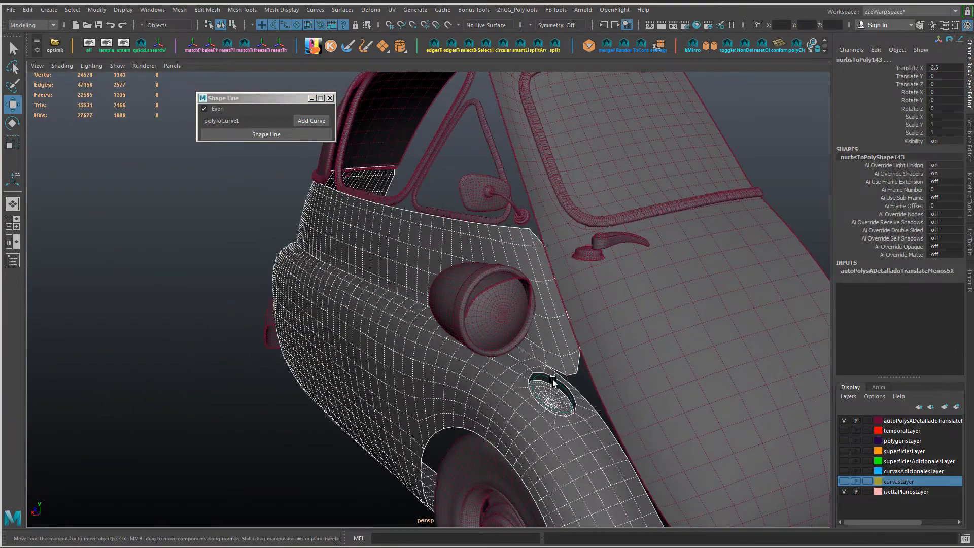
left_click(557, 384, "shift")
key("alt+h")
Step: Set the headlight shell's Translate X to 0 and frame the shell on the fender
middle_click_drag(514, 391, 580, 315, "alt")
right_click_drag(580, 315, 513, 324, "alt")
left_click(148, 376)
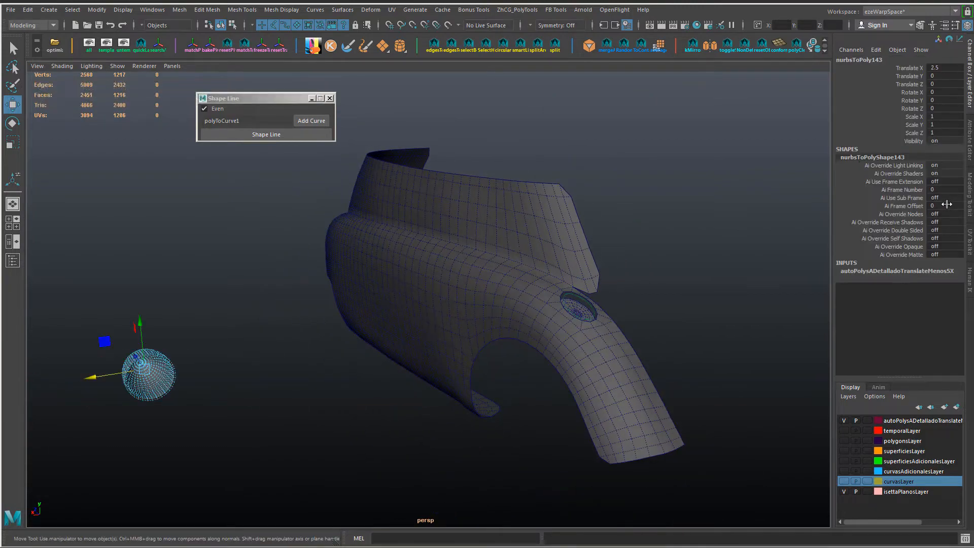
type("0")
key("Return")
left_click(649, 259)
left_click_drag(650, 260, 635, 264, "alt")
left_click(584, 300)
key("f")
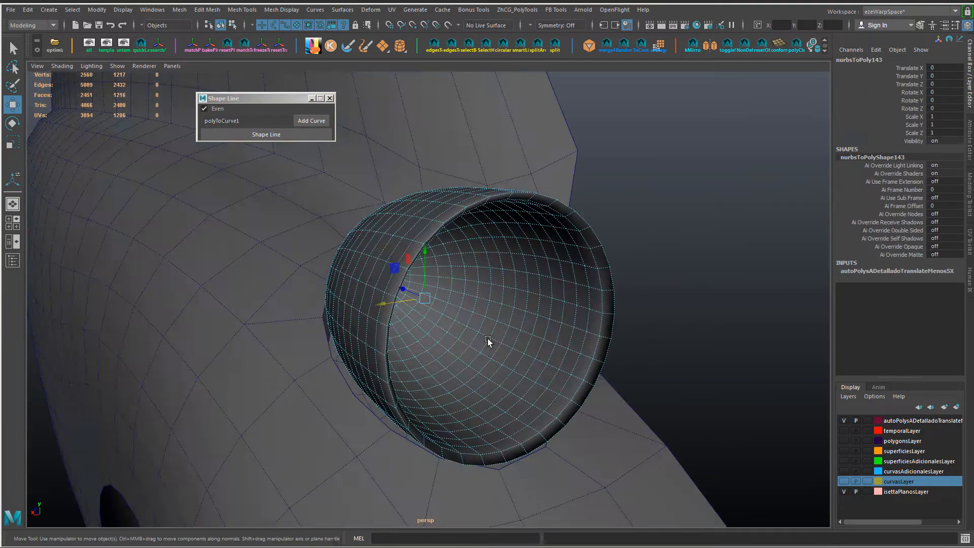
Step: Select the headlight shell together with the oval patch and hide everything else
left_click_drag(488, 340, 471, 205, "alt")
left_click(456, 340, "shift")
left_click_drag(456, 339, 450, 400, "alt")
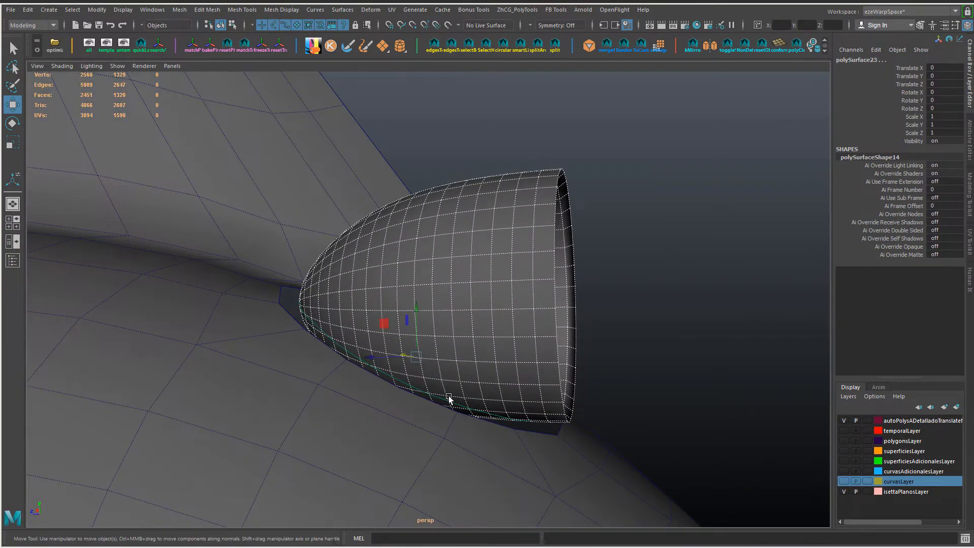
key("alt+h")
Step: Move all the oval patch's vertices along its normal towards the underside of the headlight shell
left_click_drag(407, 441, 413, 438, "alt")
left_click(410, 437)
right_click_drag(426, 421, 315, 417, "ctrl")
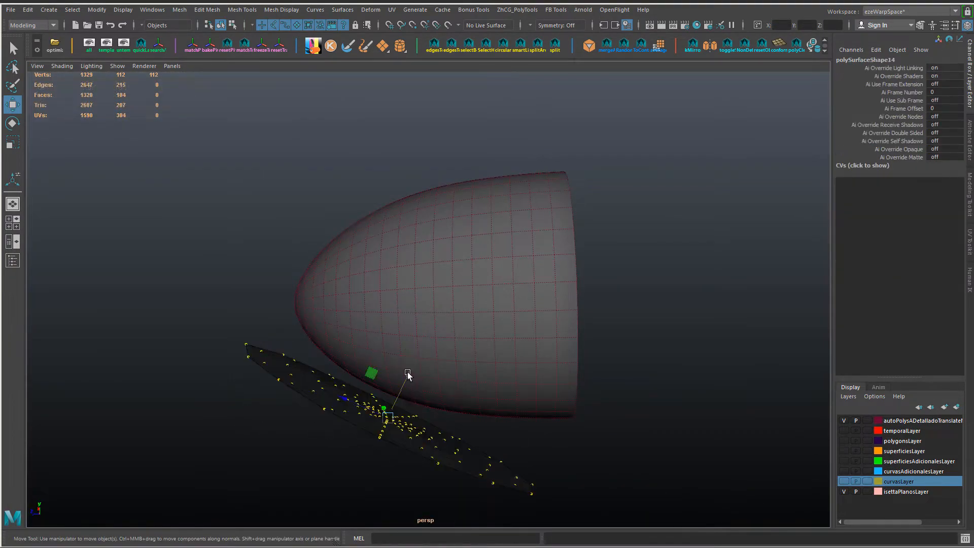
left_click_drag(406, 389, 440, 358, "alt")
Step: Apply a ShrinkWrap to the oval patch with the headlight shell as target, with Shape Preservation enabled at 5 steps
left_click(462, 345)
right_click_drag(386, 246, 422, 217)
left_click(450, 347)
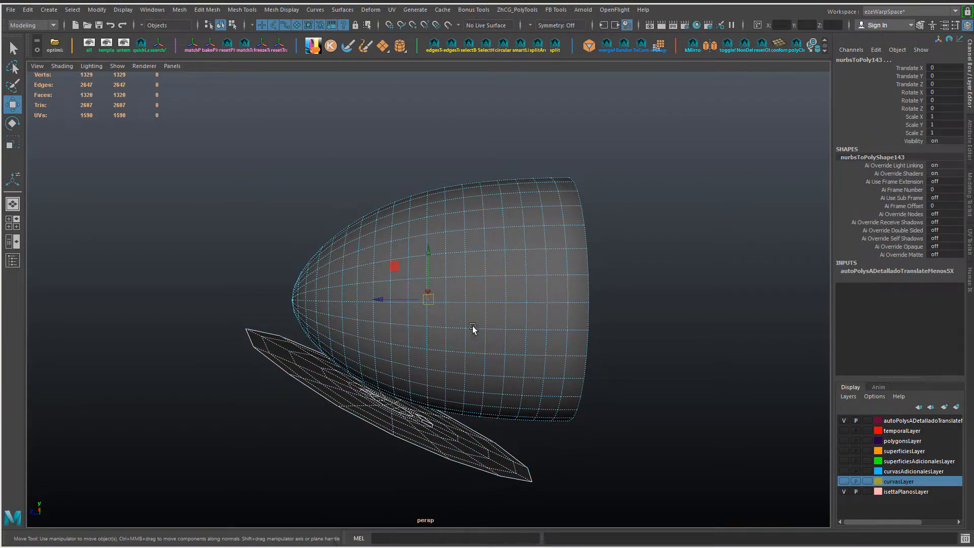
left_click_drag(417, 307, 454, 327)
left_click(872, 288)
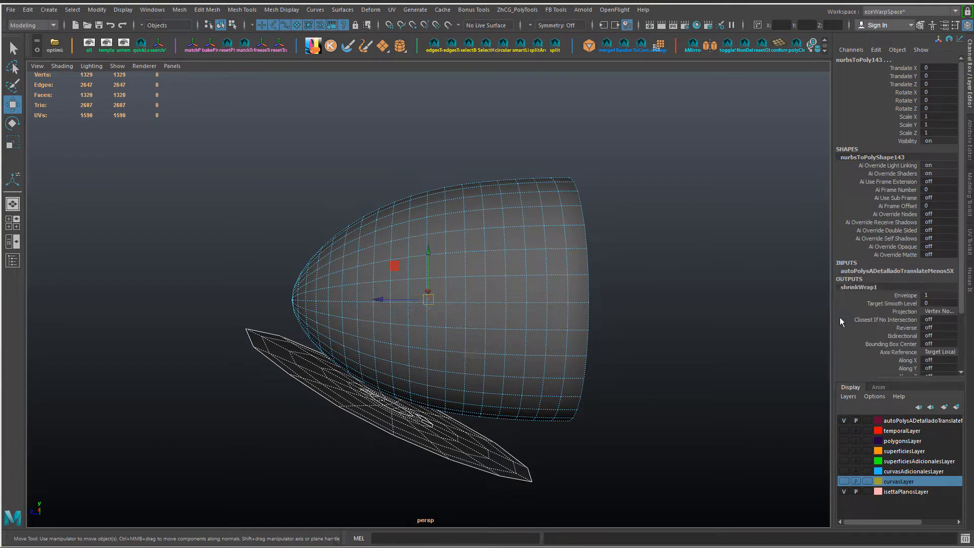
left_click_drag(961, 308, 961, 384)
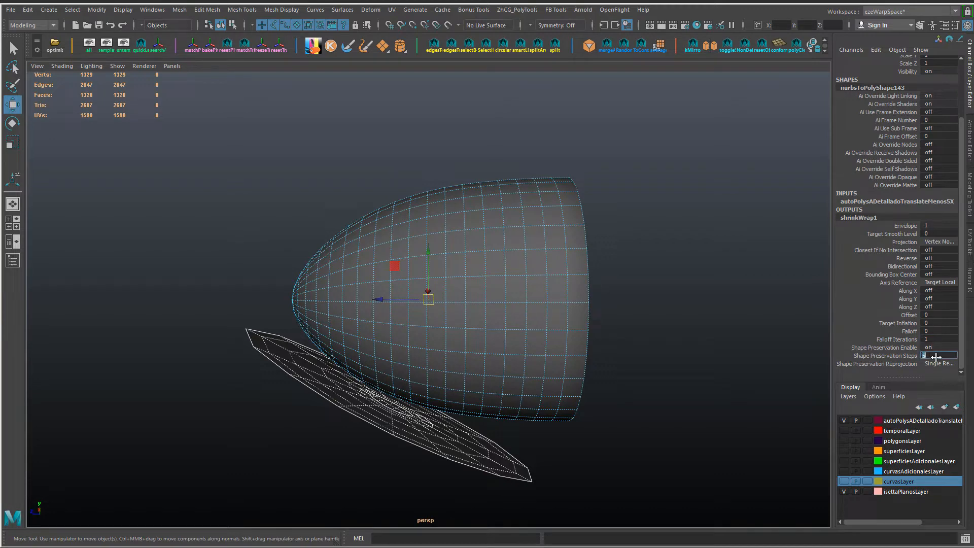
Step: Select only the oval patch and adjust its pivot position and orientation at the patch centre
left_click_drag(429, 429, 397, 413, "alt")
left_click(435, 438)
left_click(433, 430)
left_click(502, 374)
left_click(423, 425)
right_click(422, 426, "ctrl+shift")
right_click_drag(397, 413, 421, 418, "alt")
key("d")
middle_click_drag(287, 422, 319, 325, "alt")
right_click_drag(318, 325, 384, 413, "alt")
middle_click_drag(384, 412, 366, 435, "alt")
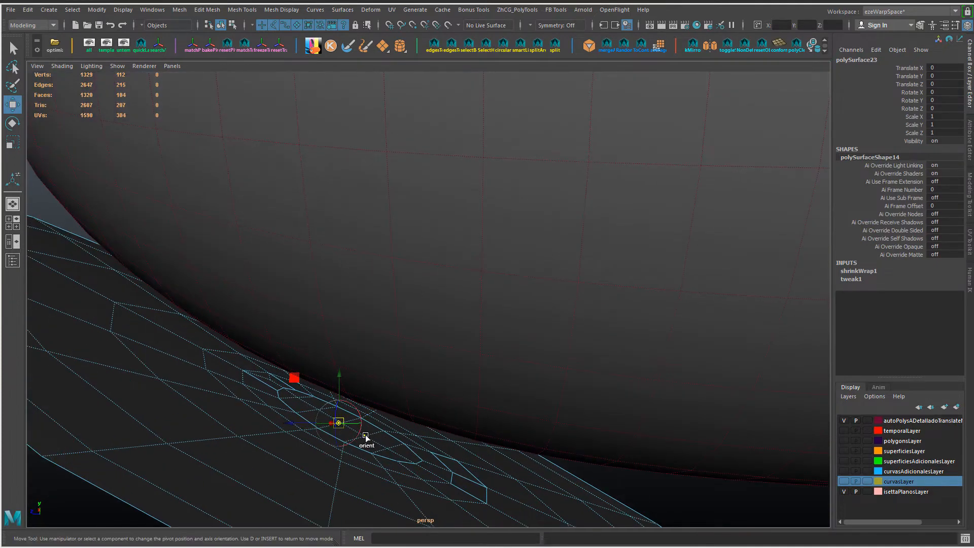
key("d")
Step: Move the oval patch towards the headlight shell and switch the view to wireframe
right_click_drag(482, 472, 418, 406, "alt")
mouse_move(408, 315)
left_mouse_down()
mouse_move(485, 263)
mouse_move(402, 308)
mouse_move(435, 282)
mouse_move(506, 312)
mouse_move(440, 299)
mouse_move(493, 209)
mouse_move(427, 248)
mouse_move(730, 311)
left_mouse_up()
key("4")
Step: Set the oval's shrinkWrap Target Smooth Level to 1 and compare its Projection options, keeping the vertex-normal method
left_click(859, 271)
scroll(863, 299, "down", 3)
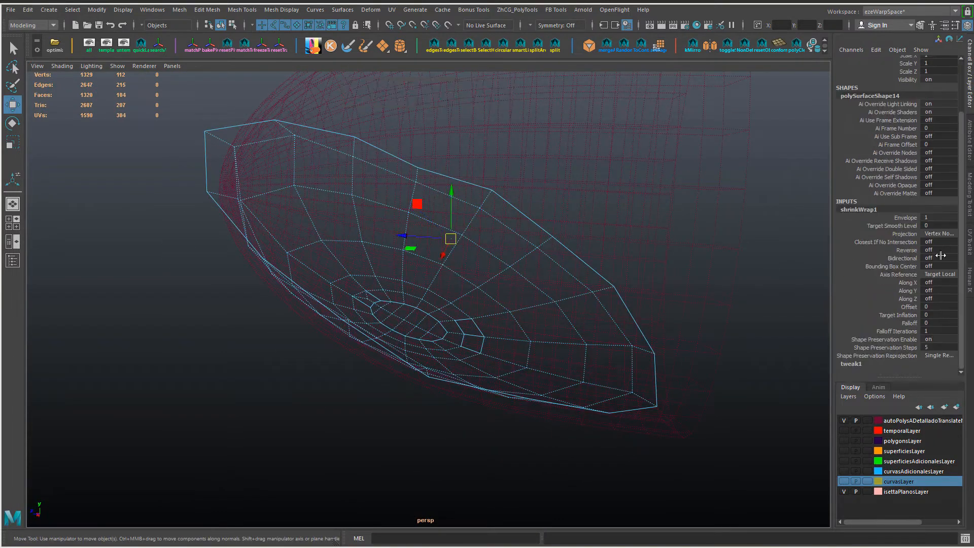
left_click_drag(942, 227, 945, 231, "ctrl")
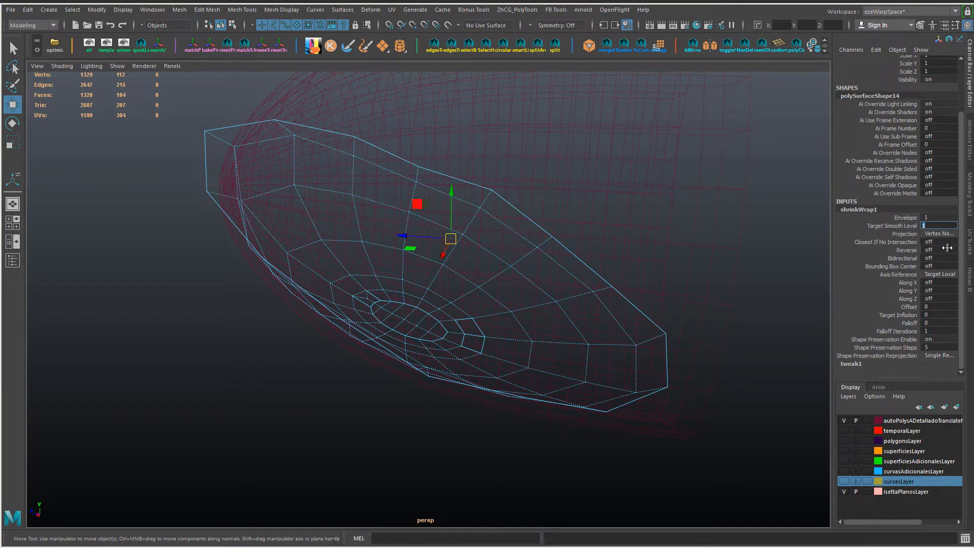
left_click(945, 233)
left_click(937, 283)
mouse_move(661, 288)
left_mouse_down("alt")
mouse_move(588, 284)
mouse_move(703, 261)
left_mouse_up("alt")
left_click(944, 234)
left_click(937, 275)
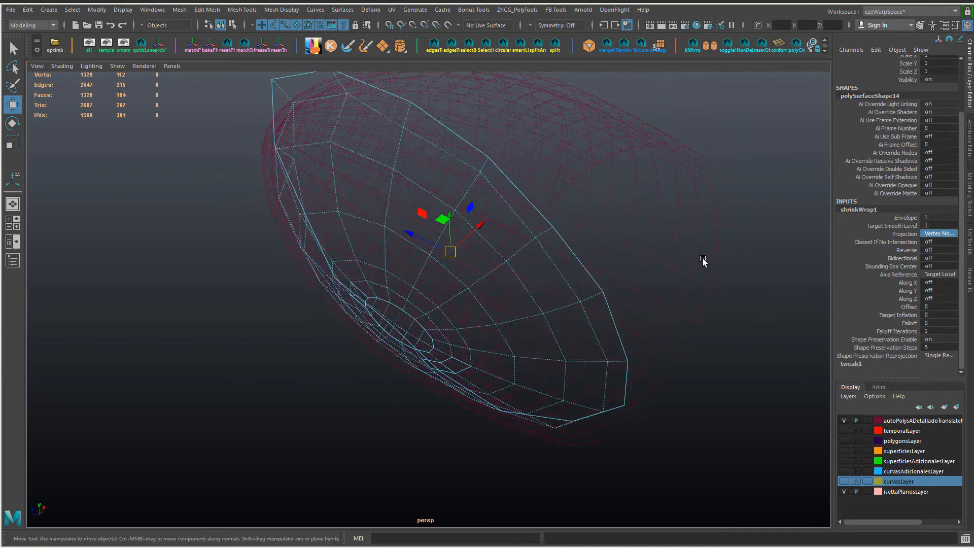
Step: Shade the view and set Falloff to 1, Falloff Iterations to 5, Shape Preservation Steps to 10 and its Reprojection to Reproject
key("5")
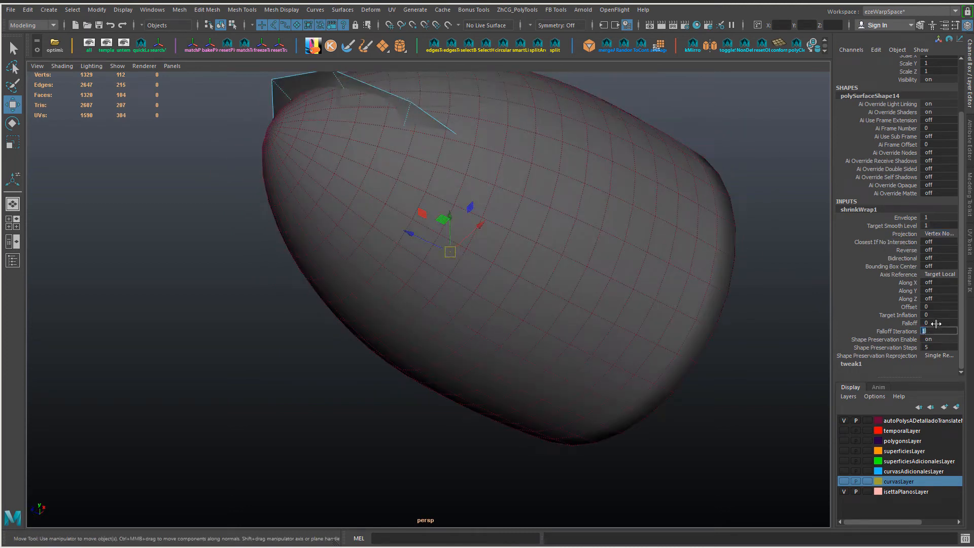
left_click(938, 355)
left_click(936, 378)
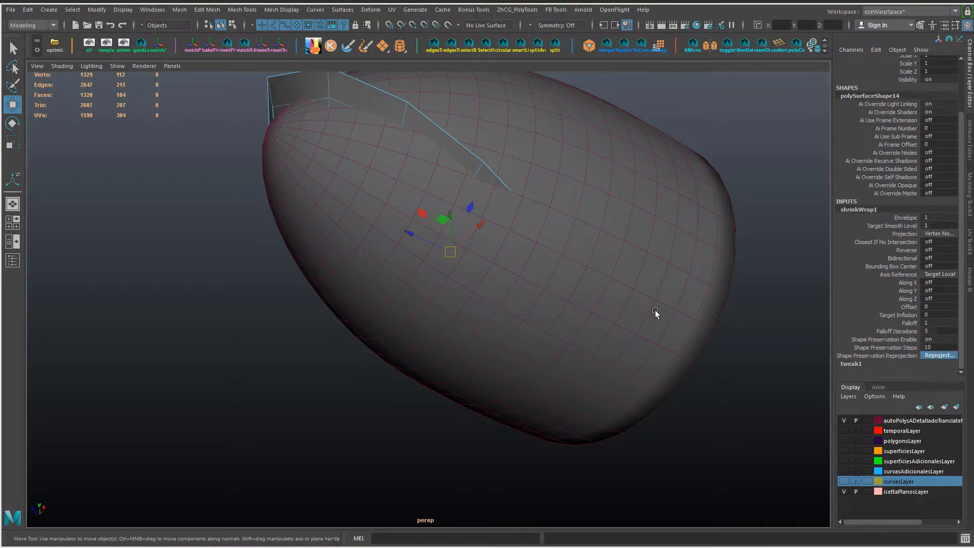
Step: Try the shrinkWrap's Bidirectional option on the oval patch and check the wrap from the side
scroll(914, 335, "up", 3)
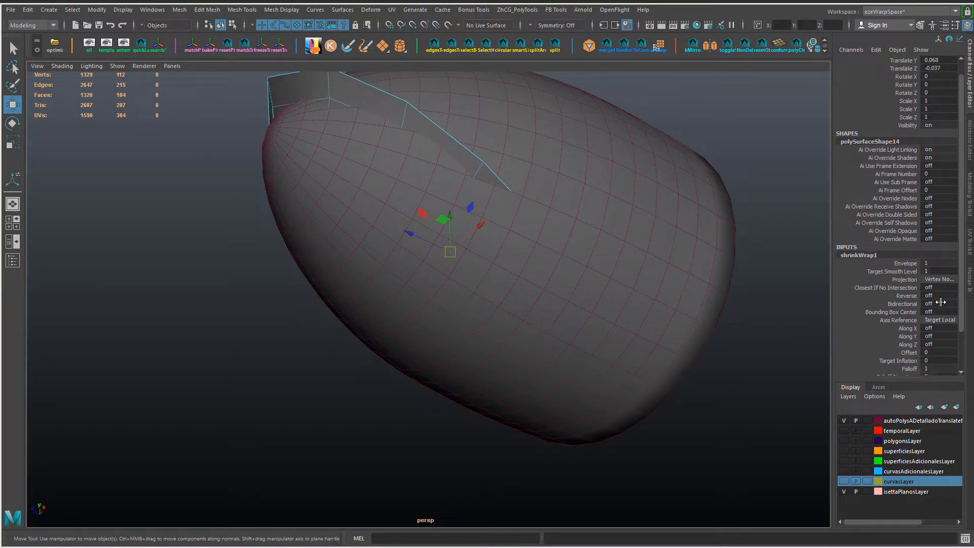
scroll(489, 298, "down", 4)
left_click_drag(472, 241, 439, 296, "alt")
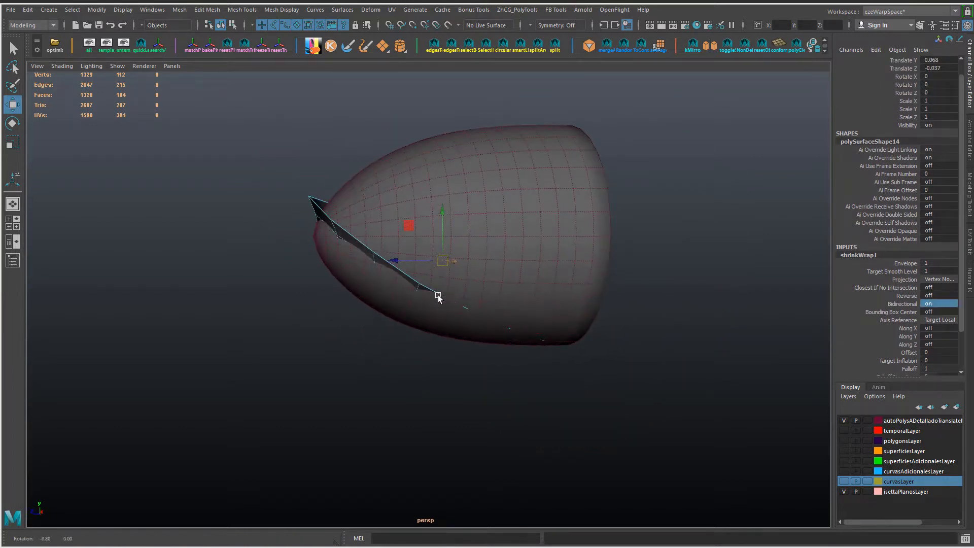
Step: Move the oval's vertices along the patch normal against the shell and turn Bidirectional off
right_click_drag(391, 310, 388, 308, "ctrl")
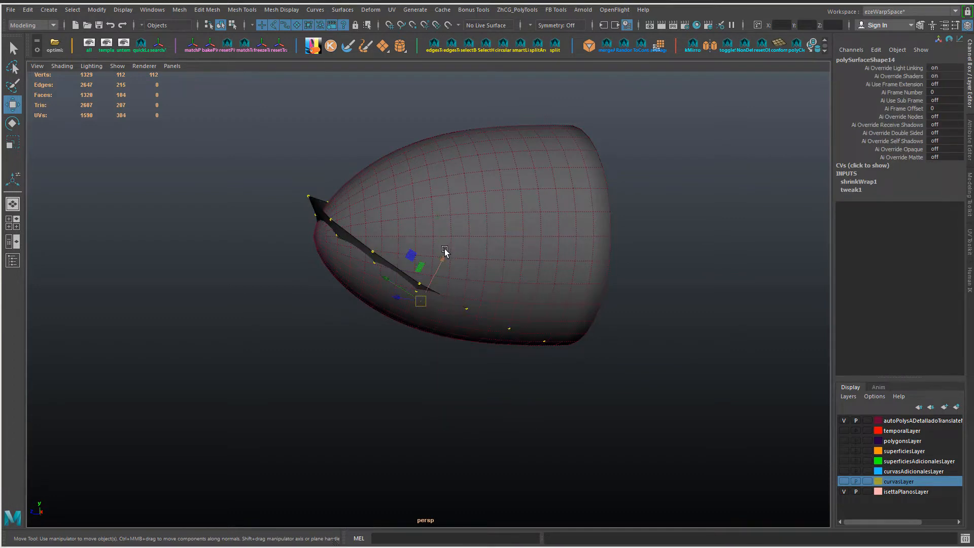
left_click_drag(420, 286, 413, 300)
left_click(858, 182)
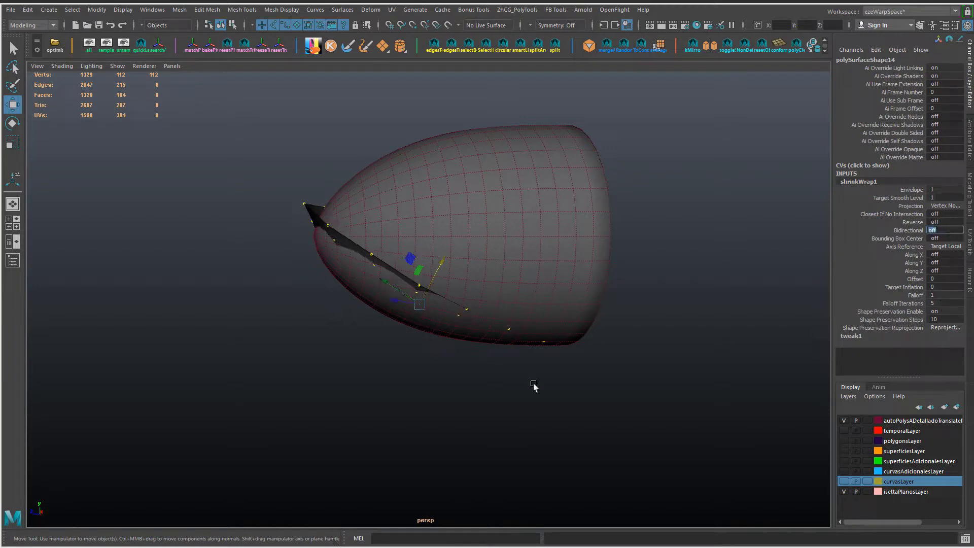
mouse_move(442, 261)
left_mouse_down()
mouse_move(382, 336)
mouse_move(439, 267)
left_mouse_up()
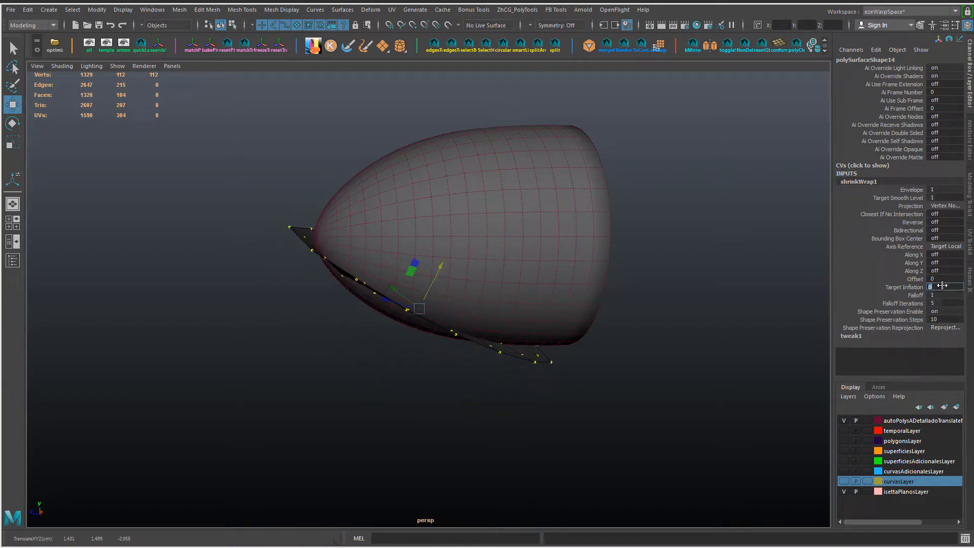
Step: Try shrinkWrap Target Inflation values of 0.01, 0.005 and 0.02 on the oval patch
key("Return")
left_click(915, 289)
middle_click_drag(714, 343, 703, 345, "ctrl")
left_click_drag(704, 345, 653, 319, "alt")
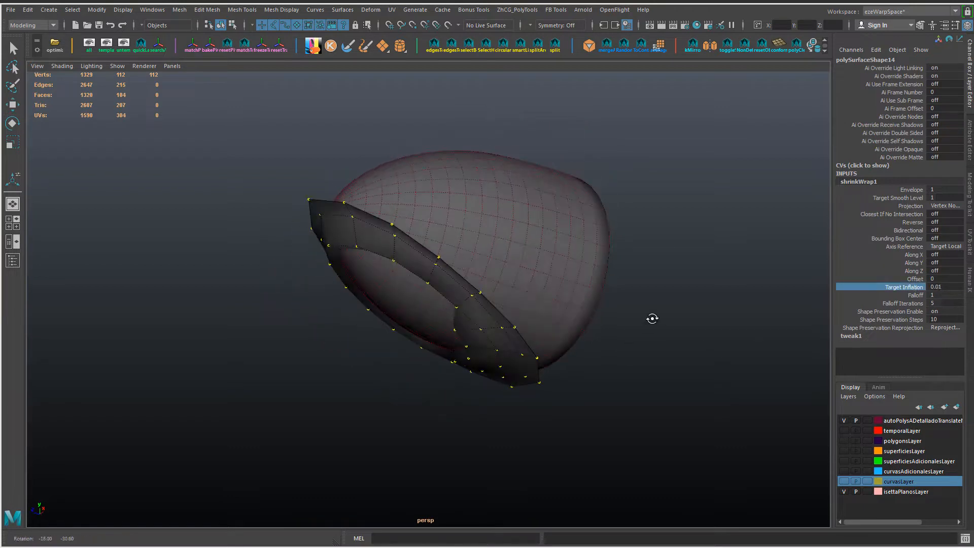
type("05")
key("Return")
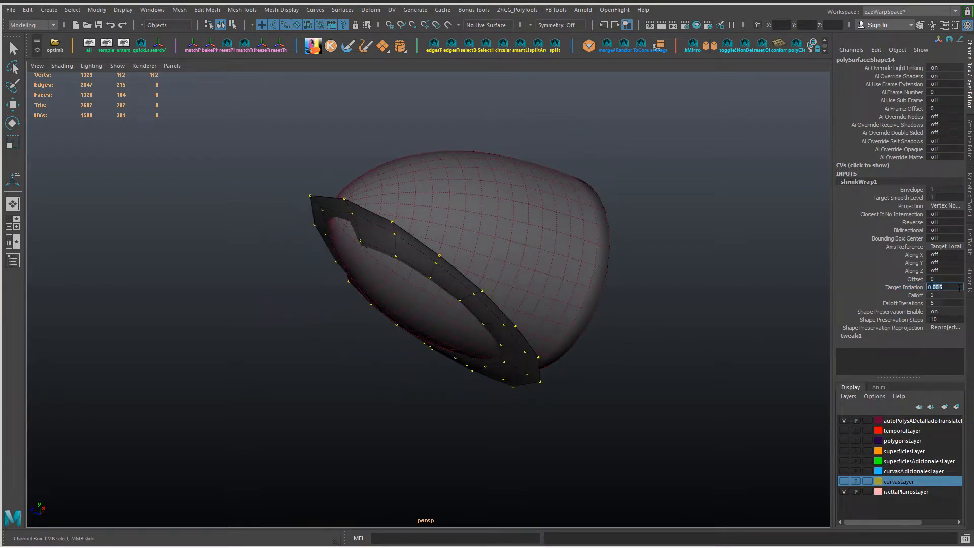
type("0.02")
key("Return")
Step: Set the shrinkWrap's Falloff to 0 and reposition the oval's vertices against the headlight shell
key("w")
left_click_drag(508, 304, 958, 339, "alt")
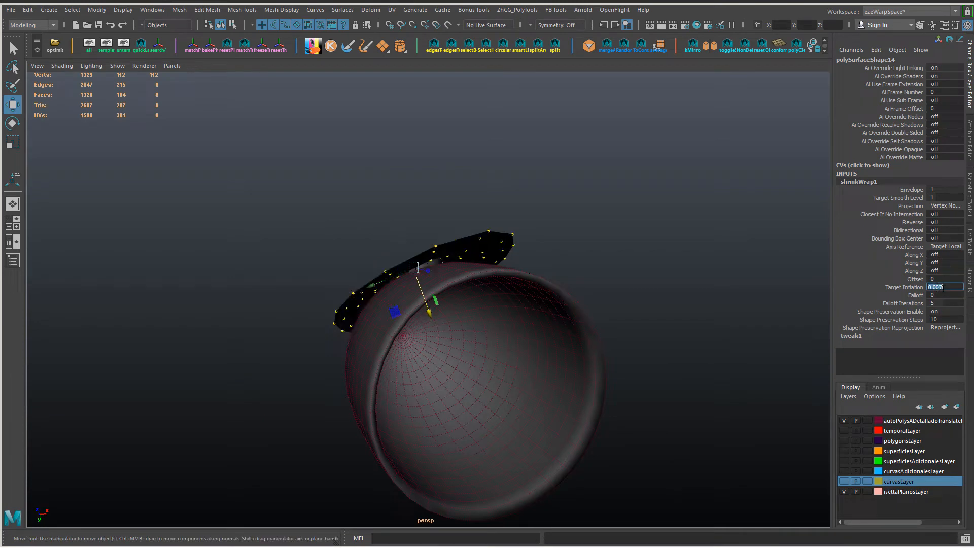
left_click_drag(532, 284, 443, 330, "alt")
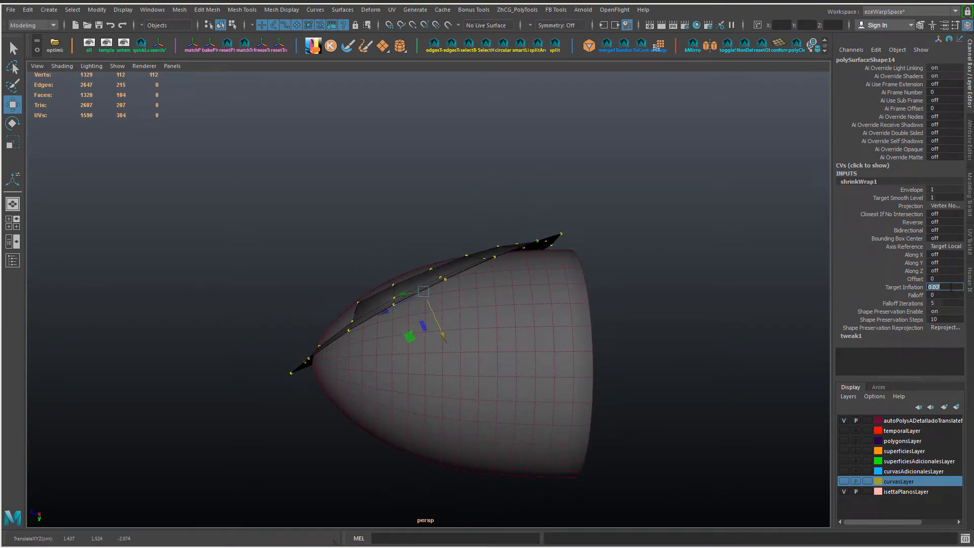
Step: Try a Target Inflation of 0.007, set it to 0.01, and change the shrinkWrap's Projection to Closest
type("07")
key("Return")
type("0.01")
key("Return")
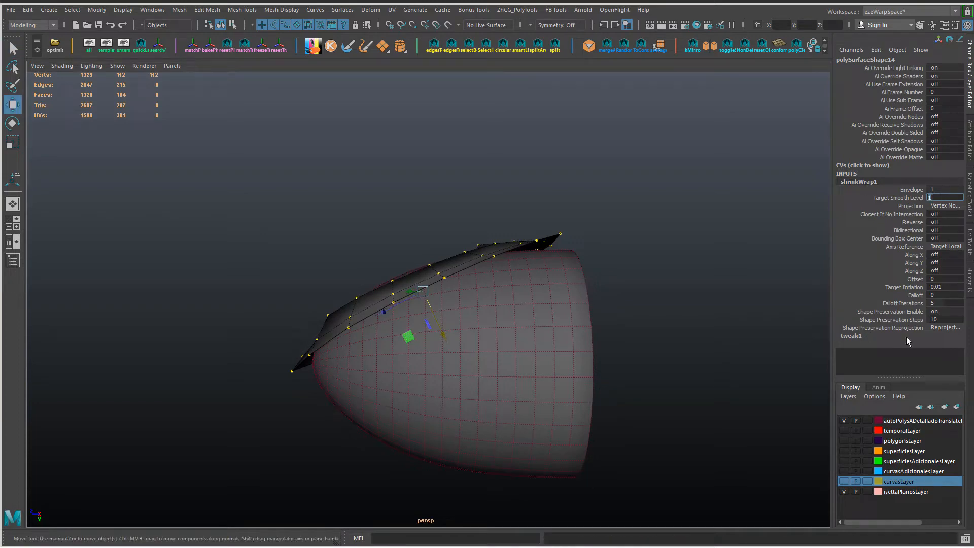
left_click(945, 206)
left_click(913, 199)
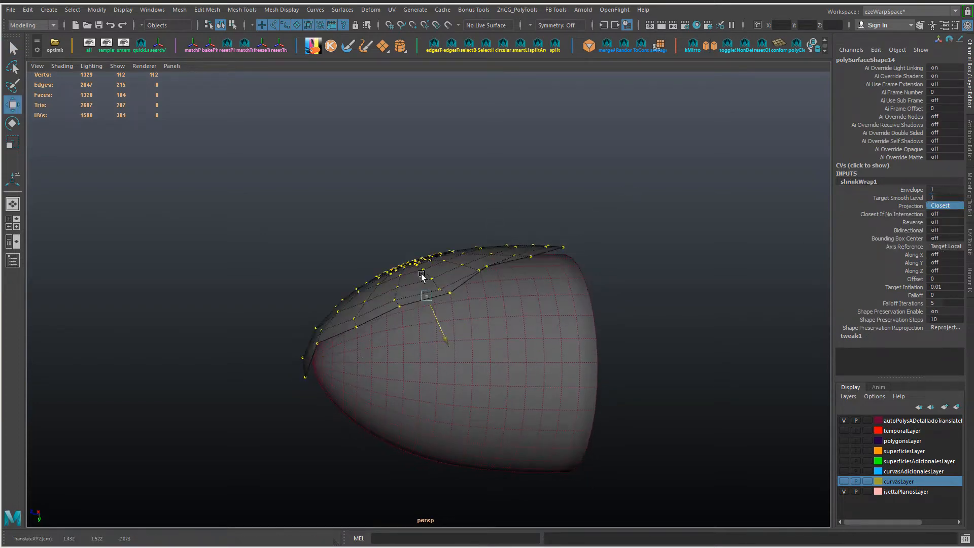
Step: Show the fender again and set the shrinkWrap's Target Inflation to 0.009, checking the patch's fit around the shell
left_click_drag(436, 311, 507, 284, "alt")
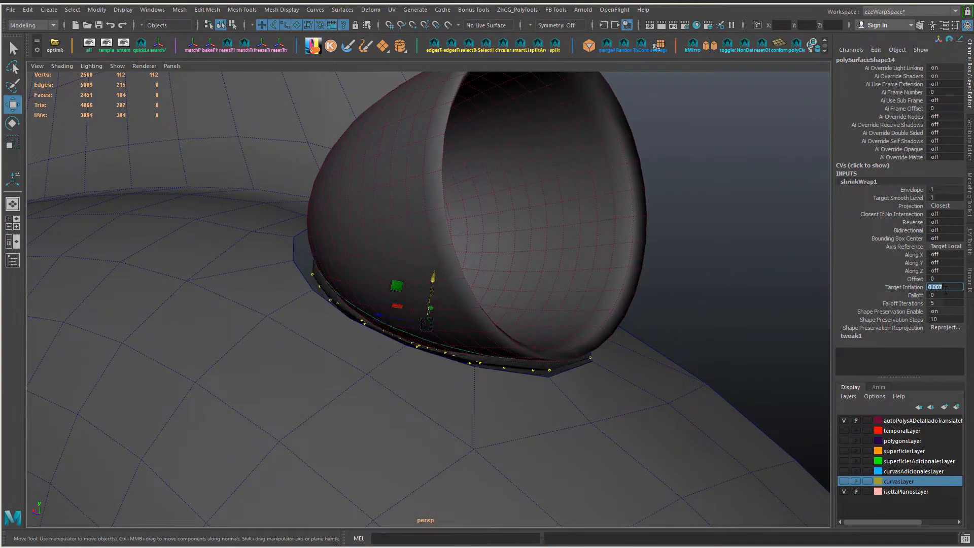
left_click_drag(690, 323, 756, 360, "alt")
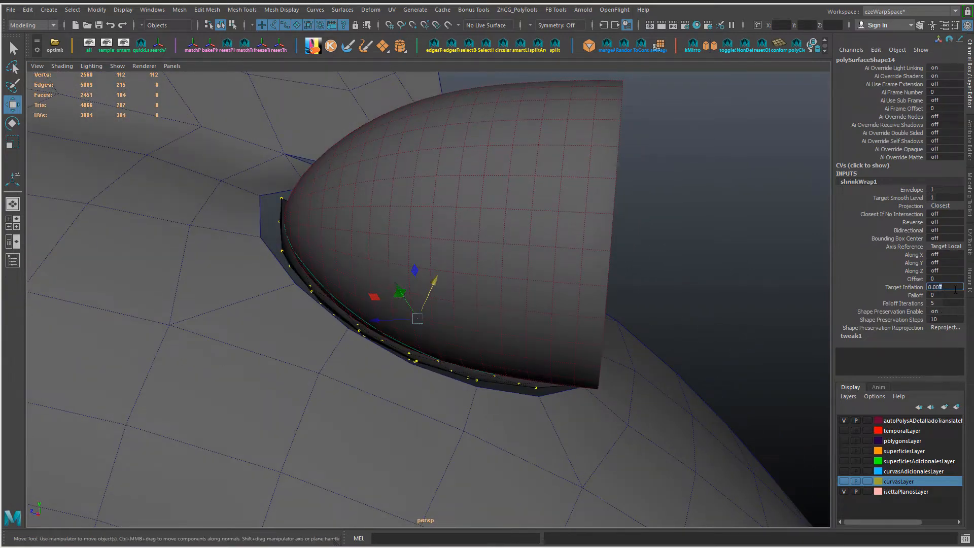
left_click_drag(711, 325, 620, 216, "alt")
Step: Insert two concentric edge loops into the oval patch and return it to object mode
right_click_drag(365, 324, 284, 341)
left_click(364, 341)
mouse_move(350, 371)
left_mouse_down("alt")
mouse_move(359, 340)
mouse_move(364, 369)
mouse_move(381, 385)
mouse_move(368, 374)
left_mouse_up("alt")
left_click(368, 376)
key("g")
right_click_drag(426, 376, 427, 312)
left_click_drag(426, 312, 478, 242, "alt")
right_click_drag(478, 241, 534, 169)
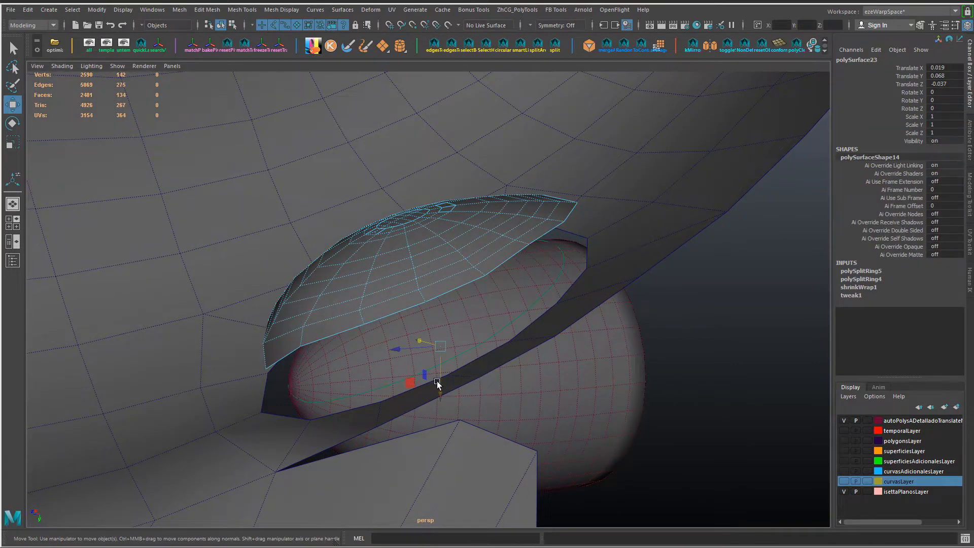
Step: Expand the oval patch's shrinkWrap settings and set Target Inflation to 0.005
left_click_drag(438, 384, 425, 257)
key("d")
scroll(426, 258, "down", 4)
left_click(859, 287)
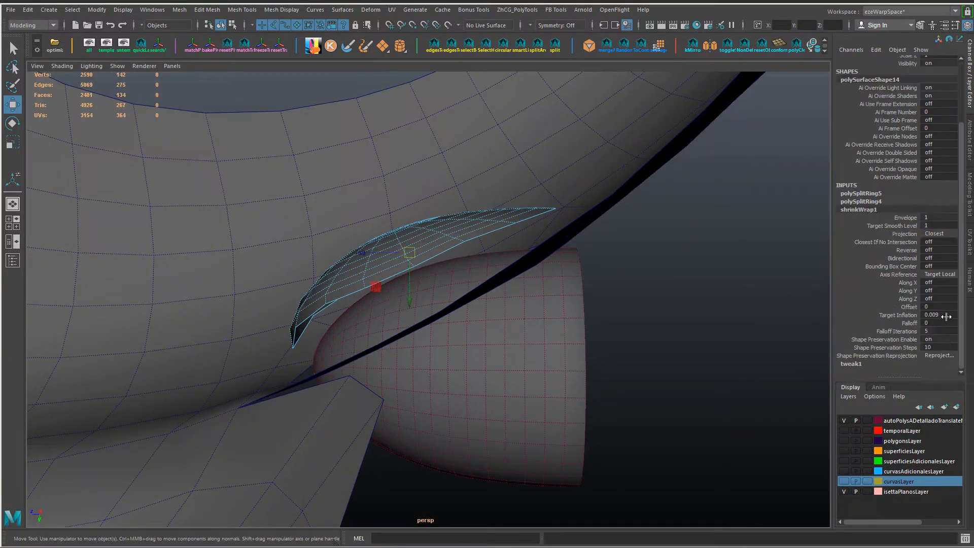
key("BackSpace")
type("5")
key("Return")
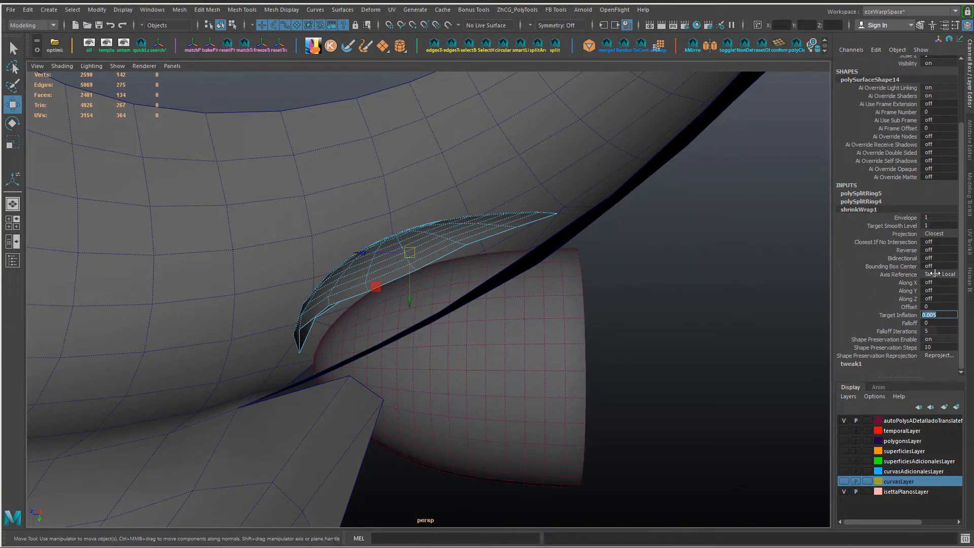
Step: Open the shrinkWrap's full attributes, set Target Inflation to 0.002, and try the Toward Center and Vertex Normals projections
left_click(935, 274)
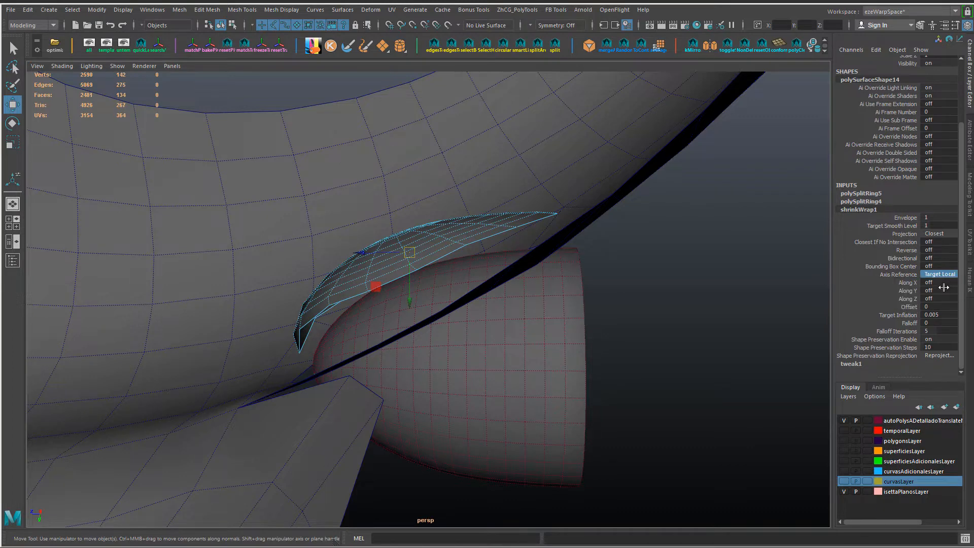
key("ctrl+a")
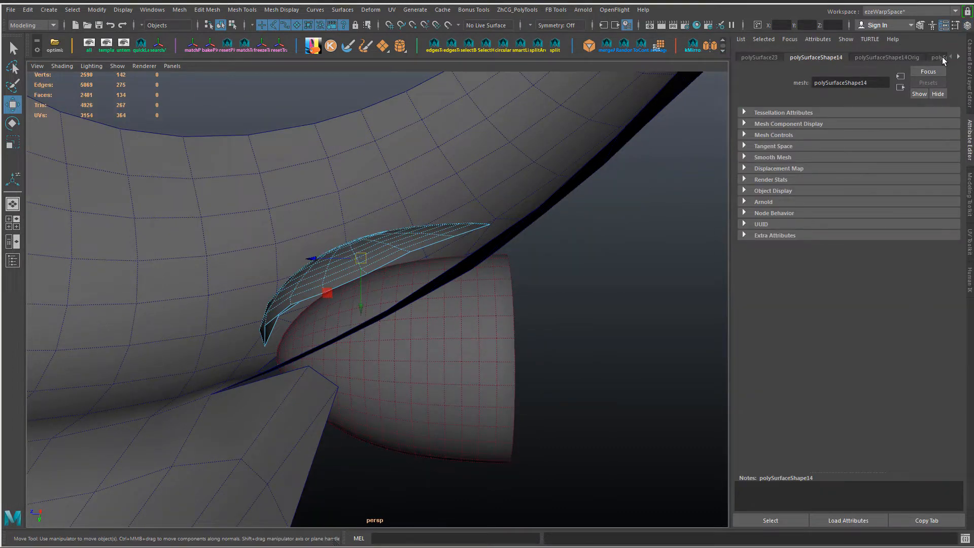
left_click(959, 57)
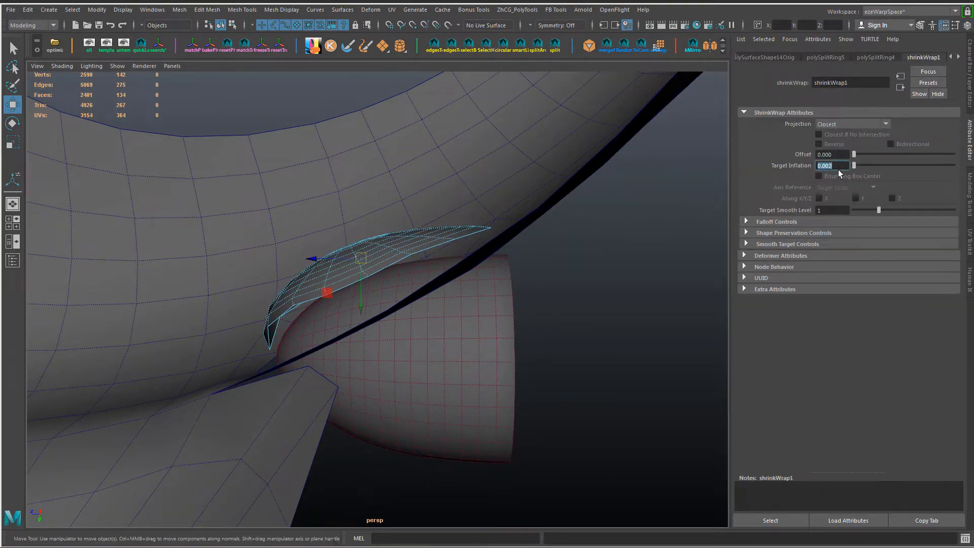
left_click(852, 124)
left_click(842, 146)
left_click(851, 125)
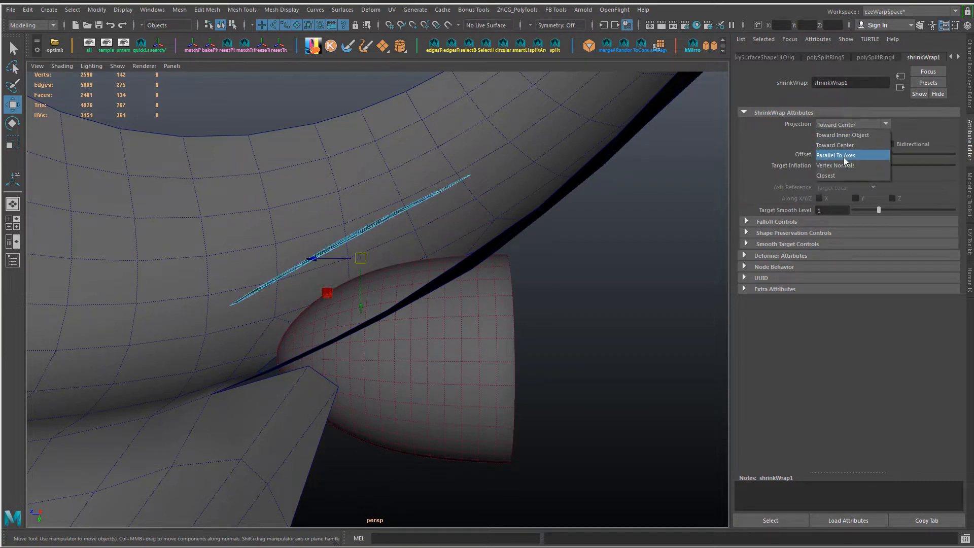
left_click(845, 165)
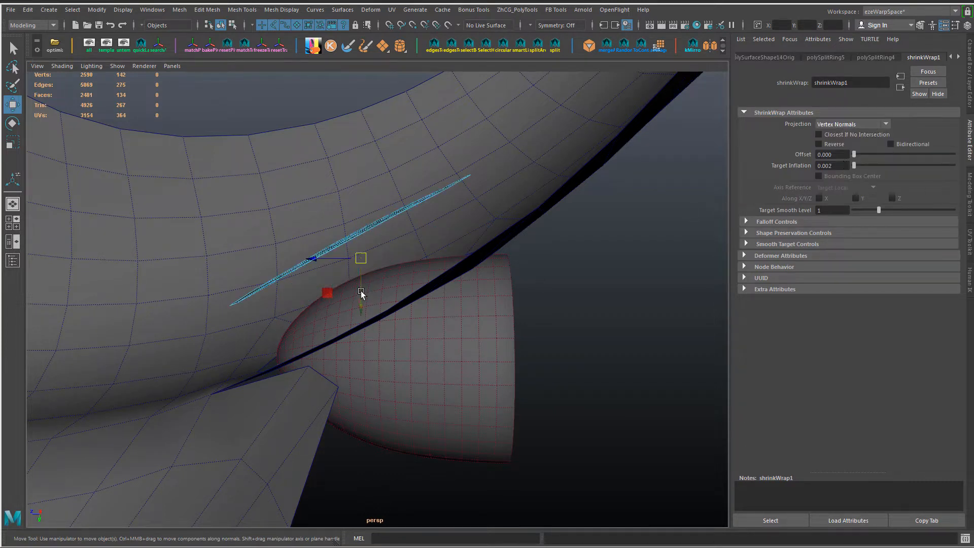
Step: Change the shrinkWrap's Projection to Closest and inspect the patch against the fender opening and headlight shell
left_click_drag(361, 293, 412, 341)
left_click_drag(349, 329, 227, 181)
left_click(839, 128)
left_click(839, 175)
left_click_drag(594, 254, 360, 223, "alt")
left_click_drag(380, 259, 395, 314, "alt")
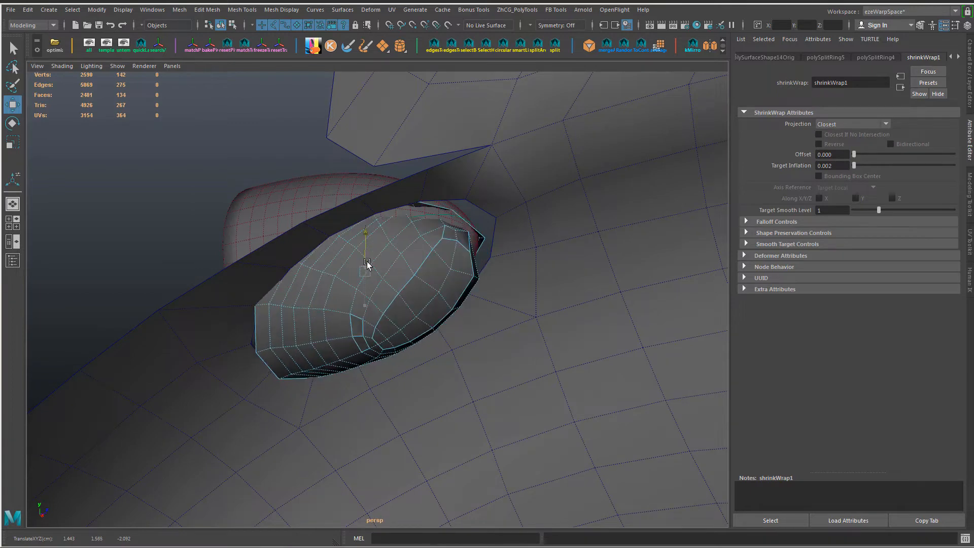
left_click_drag(370, 261, 375, 228, "alt")
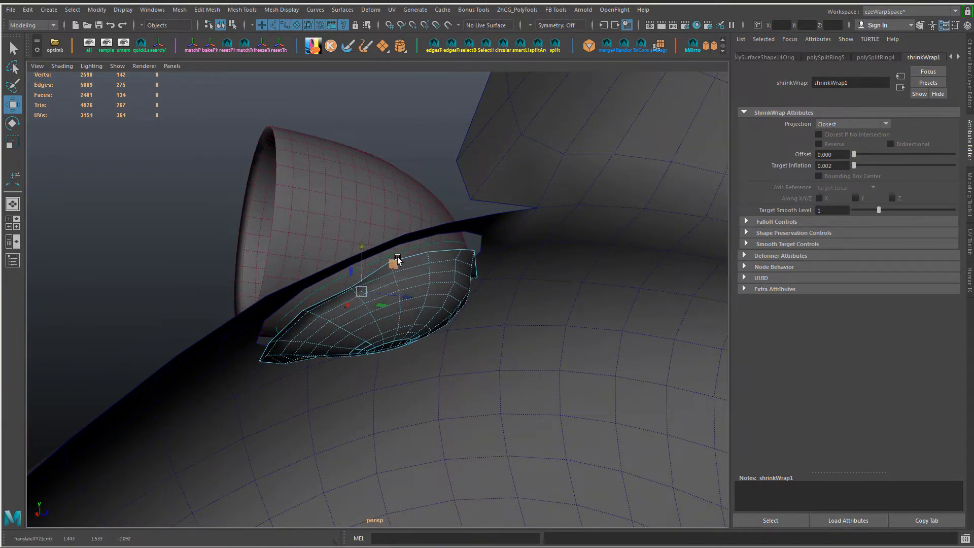
key("f")
Step: Set the shrinkWrap's Projection to Vertex Normals and Target Inflation to 0.001, checking the fit in wireframe and shaded display
left_click(835, 124)
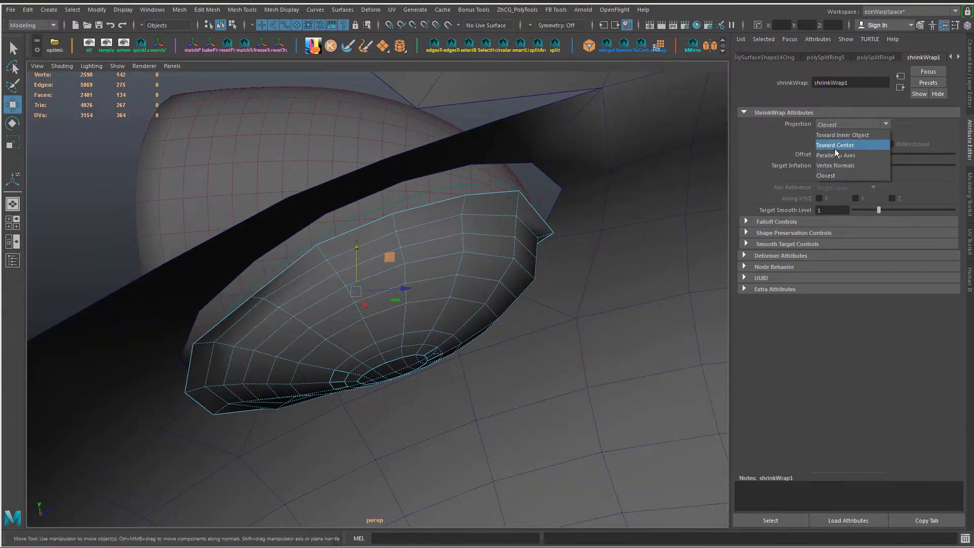
left_click(836, 165)
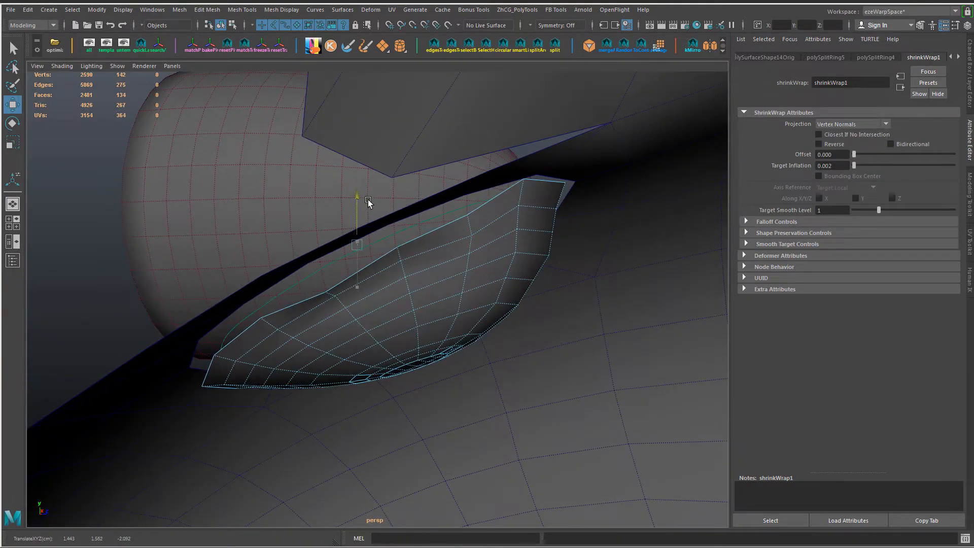
left_click_drag(383, 252, 579, 261, "alt")
key("4")
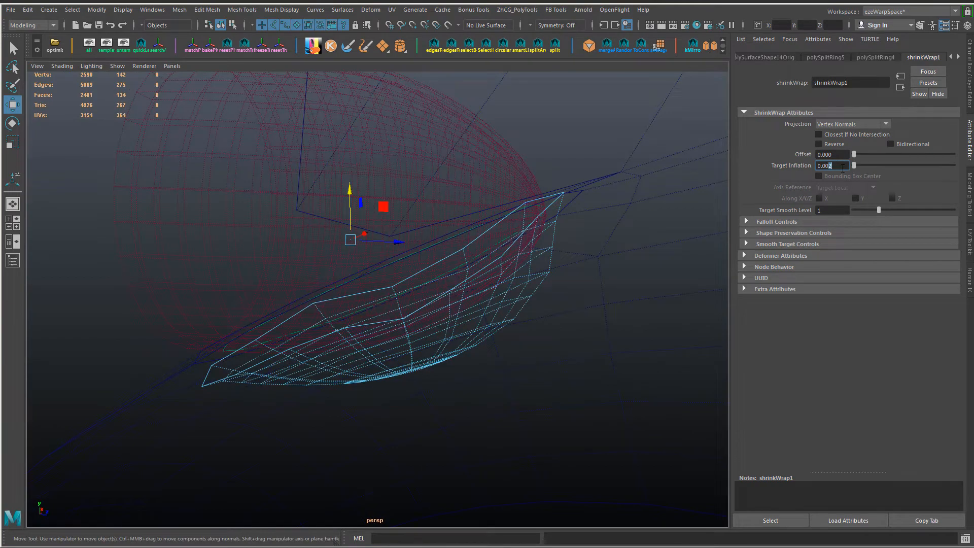
type("1")
key("Return")
left_click_drag(662, 265, 313, 292, "alt")
key("5")
mouse_move(436, 295)
left_mouse_down("alt")
mouse_move(455, 299)
mouse_move(235, 285)
mouse_move(291, 274)
mouse_move(365, 330)
mouse_move(350, 365)
mouse_move(361, 356)
left_mouse_up("alt")
Step: Set the shrinkWrap's Target Smooth Level to 3 and its Falloff to 0.1
type("3")
key("Return")
mouse_move(619, 238)
left_mouse_down("alt")
mouse_move(555, 239)
mouse_move(444, 272)
mouse_move(470, 169)
mouse_move(682, 266)
mouse_move(559, 218)
mouse_move(624, 247)
left_mouse_up("alt")
left_click(784, 222)
key("Return")
type("0.1")
key("Return")
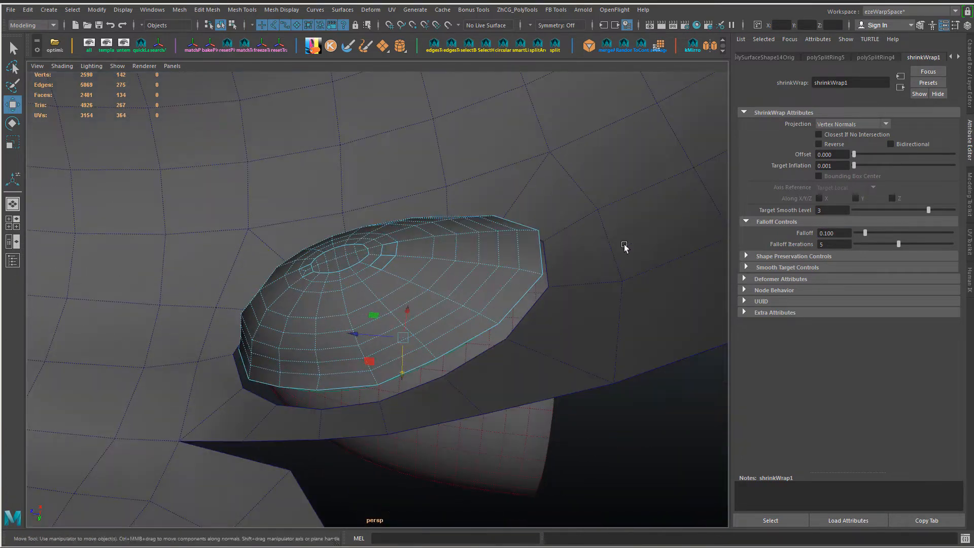
Step: Expand the Smooth Target Controls and set Boundary Rules to Crease All
left_click(784, 269)
left_click(838, 280)
left_click(838, 303)
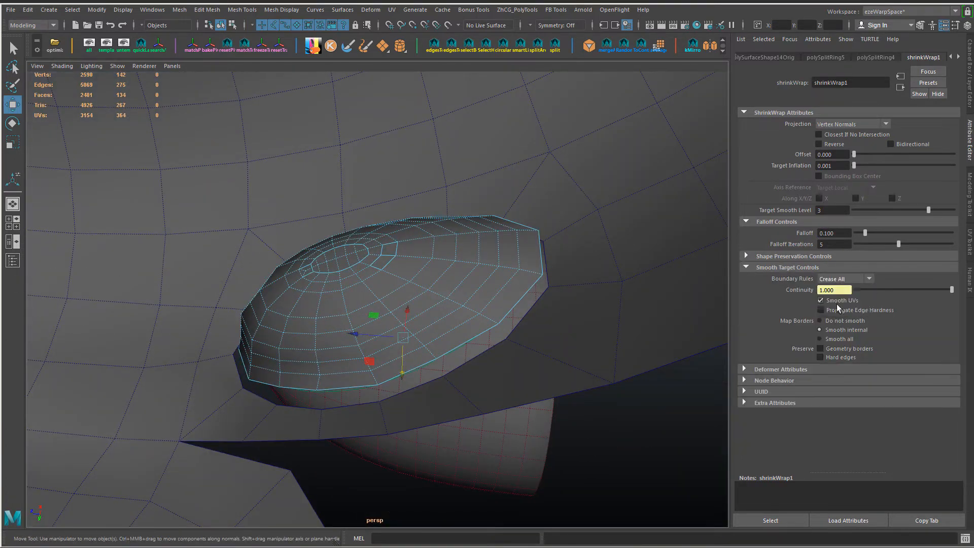
Step: Try a shrinkWrap Envelope of 1.11, check the patch's fit, and undo the change
left_click(791, 370)
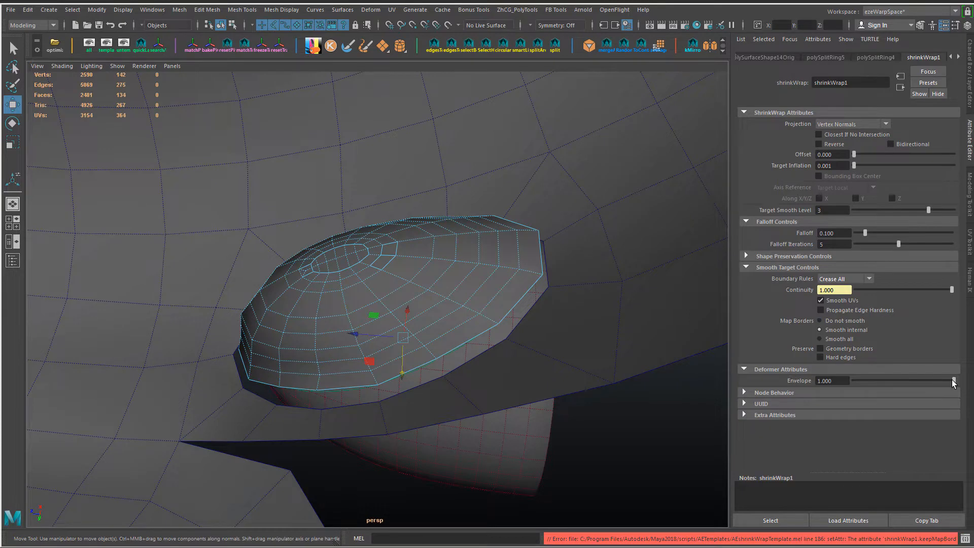
mouse_move(952, 380)
left_mouse_down()
mouse_move(815, 378)
mouse_move(954, 380)
left_mouse_up()
left_click_drag(832, 381, 837, 381, "ctrl")
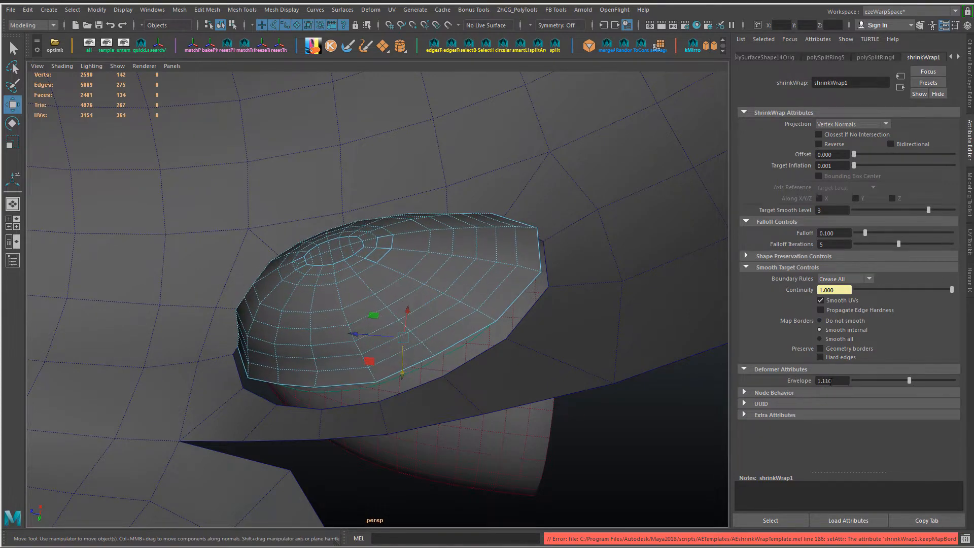
left_click_drag(662, 190, 512, 305, "alt")
key("ctrl+z")
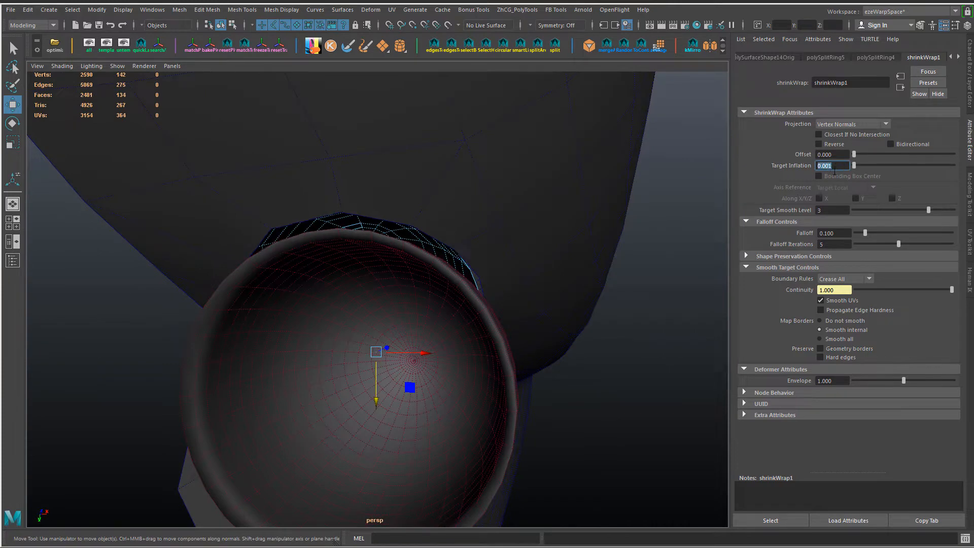
Step: Try a shrinkWrap Offset of 0.01, set it to -0.005, and check the patch against the shell
left_click_drag(855, 154, 859, 154)
key("ctrl+z")
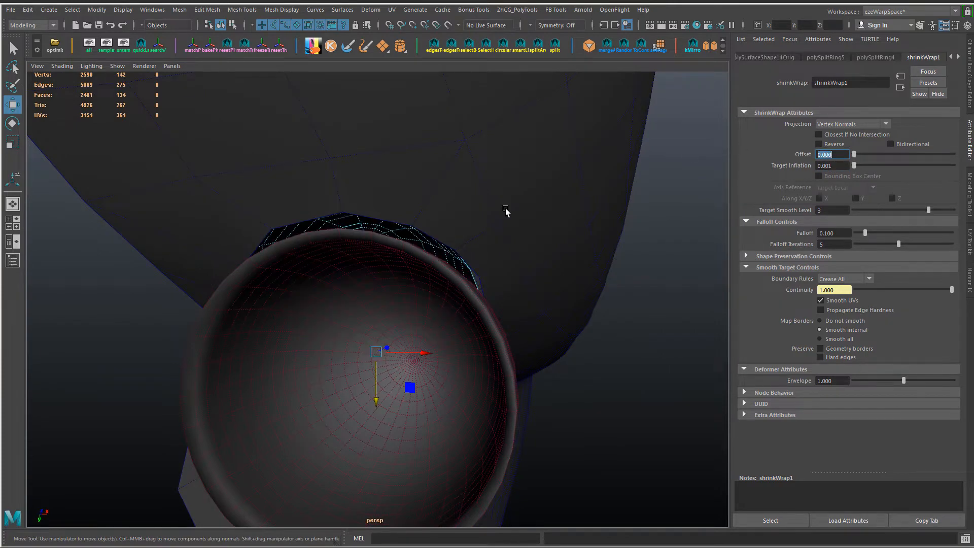
left_click_drag(504, 211, 423, 218, "alt")
left_click_drag(827, 155, 829, 157, "ctrl")
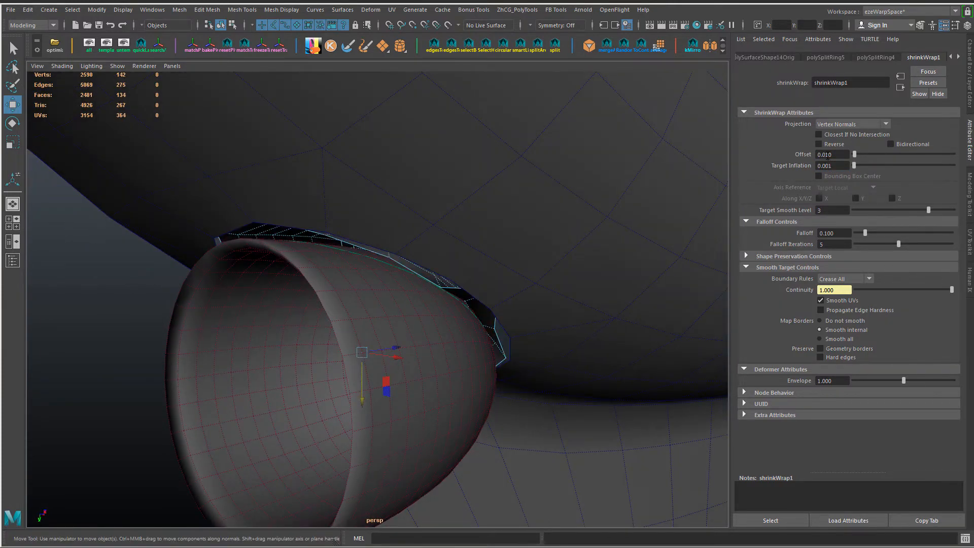
left_click_drag(481, 217, 812, 157, "alt")
left_click_drag(528, 222, 697, 272, "alt")
left_click_drag(528, 238, 624, 265, "alt")
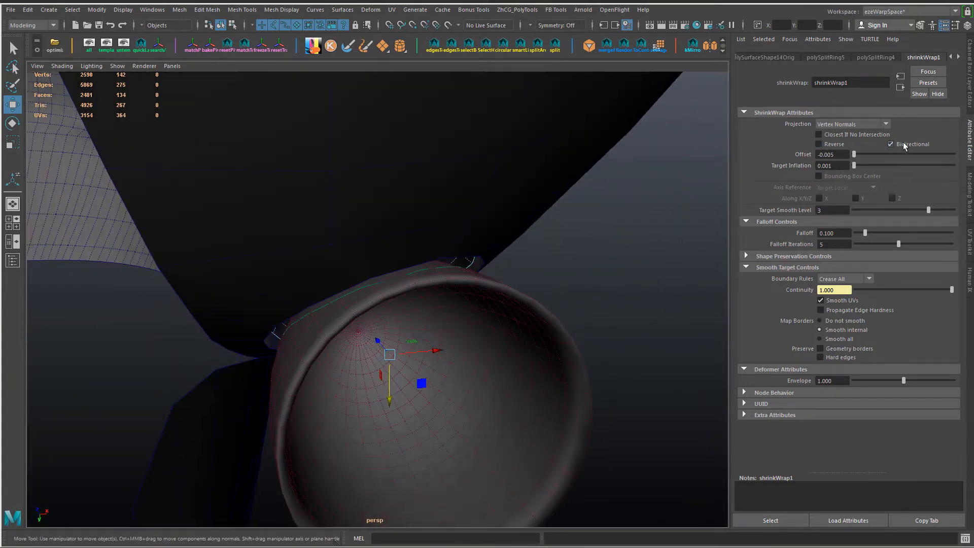
Step: Toggle the shrinkWrap's Bidirectional option and try the Closest and Toward Inner Object projections
left_click_drag(513, 239, 604, 231, "alt")
left_click(893, 142)
left_click(893, 142)
left_click(862, 127)
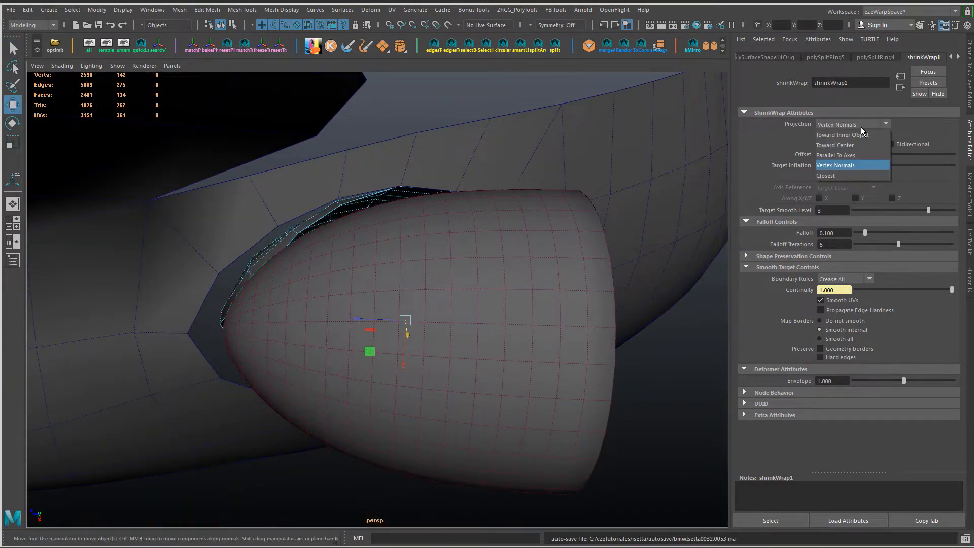
left_click(854, 174)
left_click(835, 124)
left_click(832, 135)
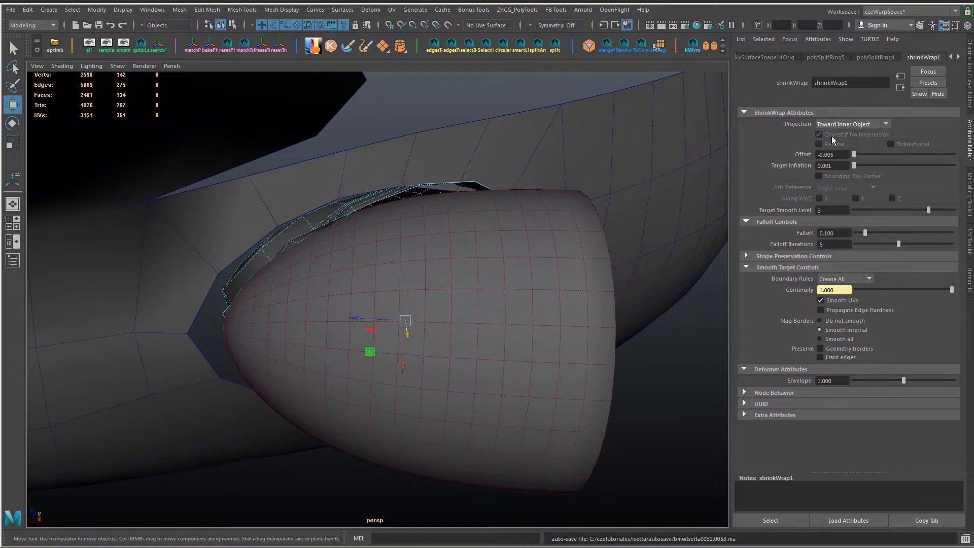
left_click_drag(509, 289, 588, 352, "alt")
Step: Return the shrinkWrap's Projection to Vertex Normals and inspect the patch from both sides of the fender
left_click(862, 125)
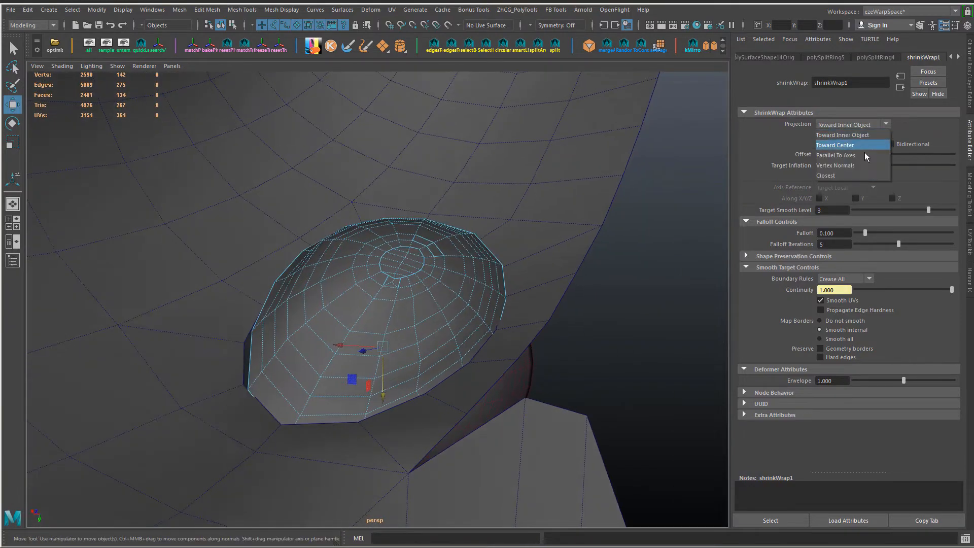
left_click(836, 165)
left_click_drag(406, 302, 355, 326, "alt")
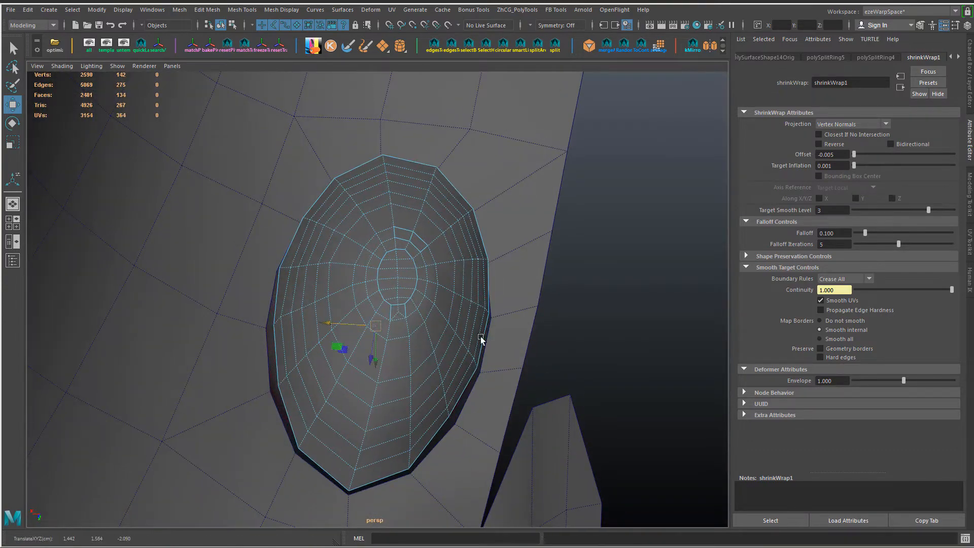
left_click_drag(480, 336, 434, 203, "alt")
right_click_drag(434, 203, 386, 218, "alt")
Step: Try other Axis Reference options and toggle Along X, Along Y and Along Z on and off again
key("ctrl+a")
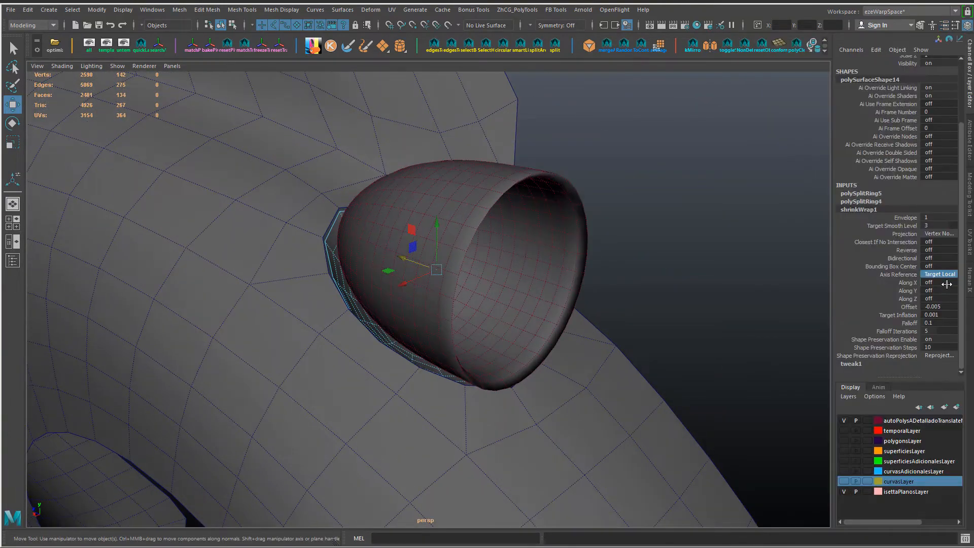
left_click(943, 275)
left_click(944, 295)
left_click(944, 275)
left_click(945, 305)
left_click_drag(622, 271, 495, 215, "alt")
left_click(942, 274)
left_click(940, 284)
left_click_drag(943, 290, 941, 299)
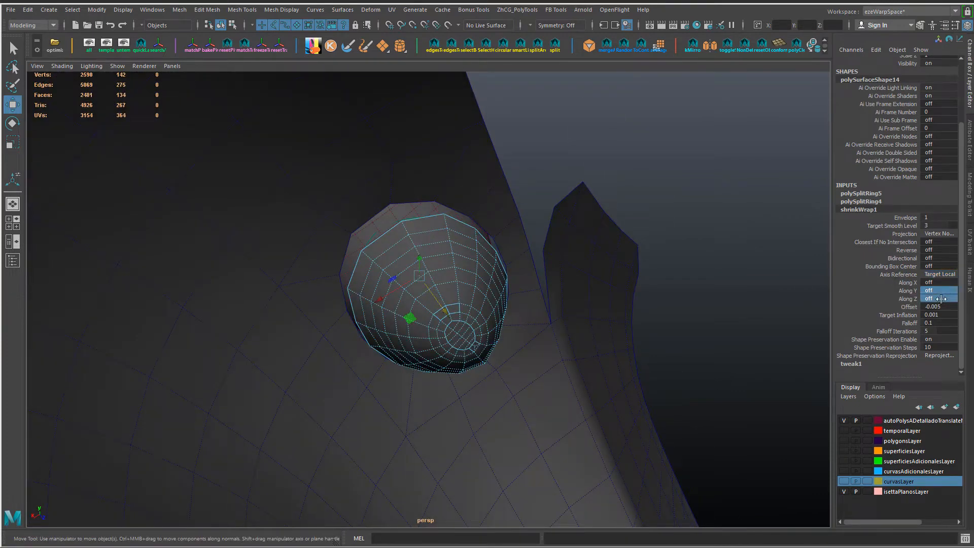
left_click(942, 282)
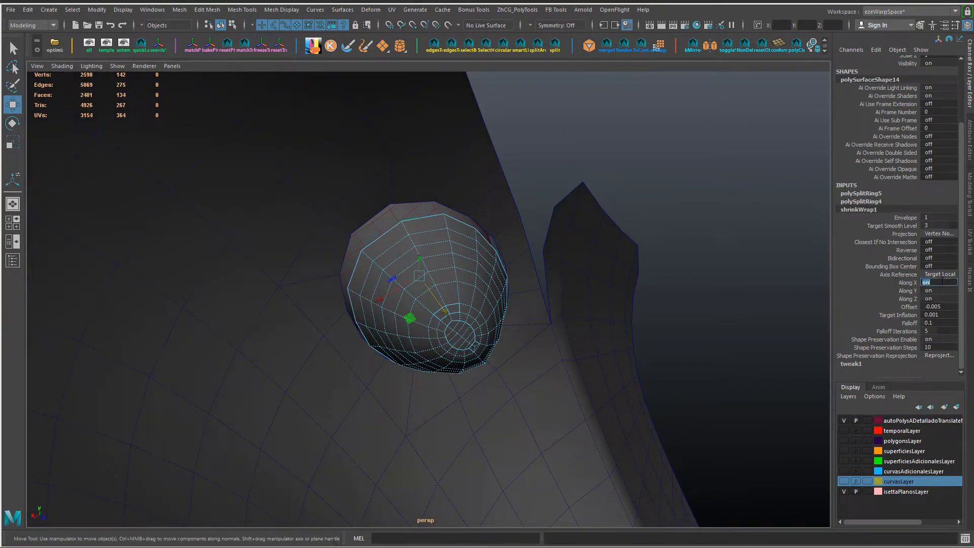
left_click_drag(938, 299, 939, 282)
Step: Set the shrinkWrap's Offset to 0 and check how the patch sits in the fender opening
left_click(938, 306)
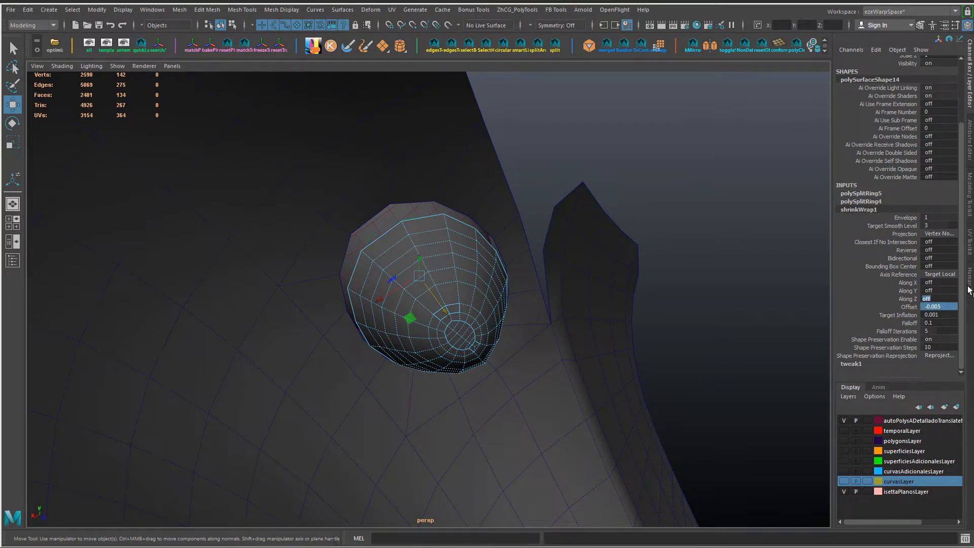
left_click(927, 300, "ctrl")
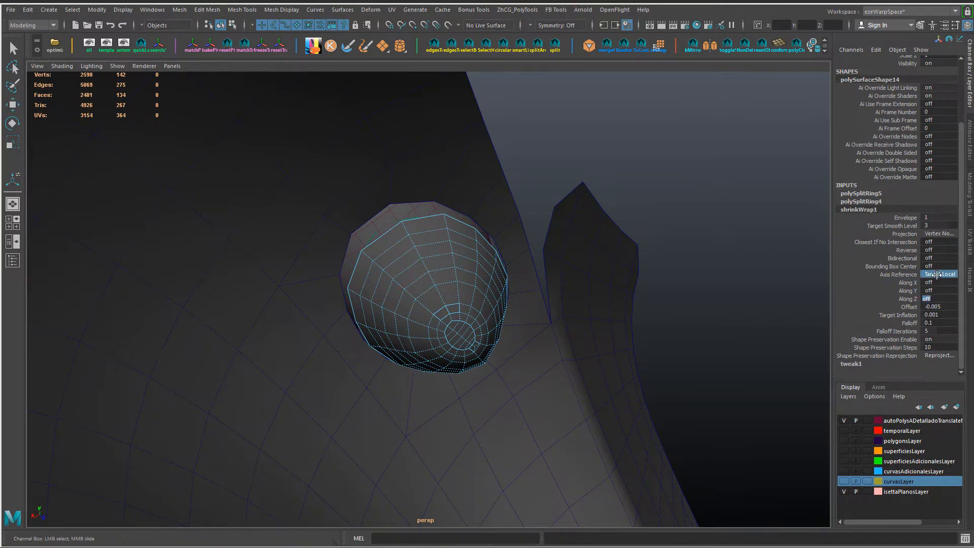
type("0")
key("Return")
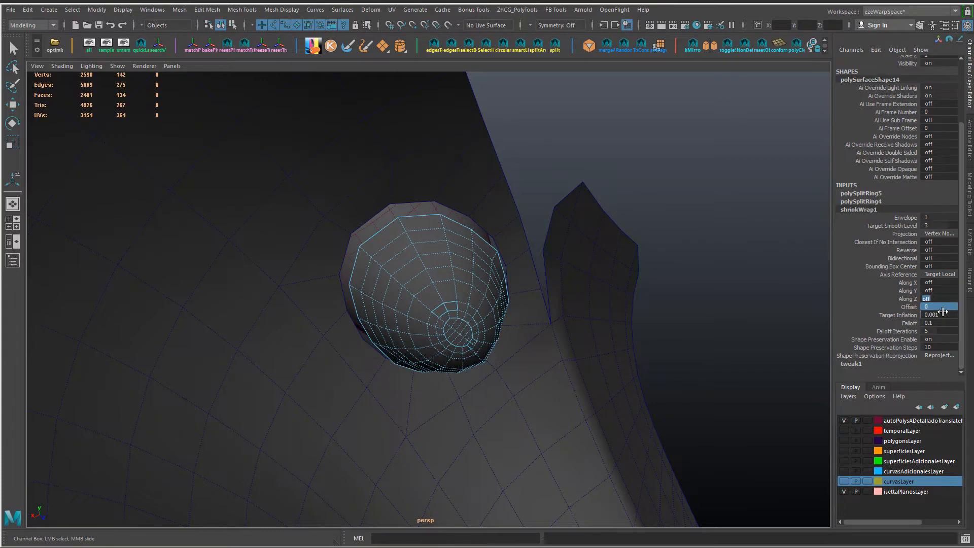
left_click_drag(573, 299, 512, 367, "alt")
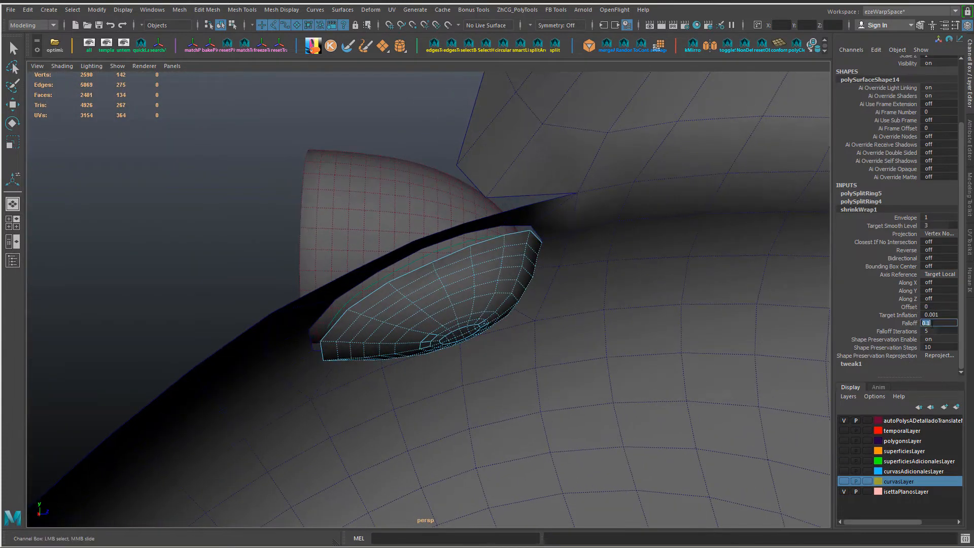
Step: Try a shrinkWrap Falloff of 0.2 on the oval patch
type("5")
key("Return")
type("0.2")
key("Return")
Step: Try No Reprojection and the other Shape Preservation Reprojection options on the shrinkWrap
left_click(939, 355)
left_click(913, 378)
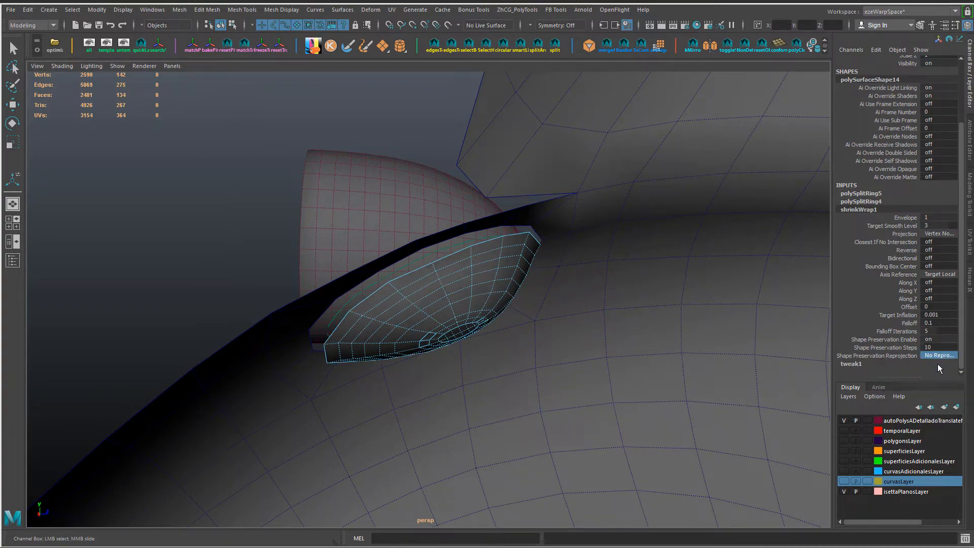
left_click_drag(570, 338, 500, 282, "alt")
left_click(941, 355)
left_click(941, 376)
left_click(942, 348)
left_click(943, 355)
left_click(940, 387)
Step: Switch Shape Preservation off and back on repeatedly to compare its effect on the patch
type("0")
key("Return")
left_click_drag(680, 328, 704, 359, "alt")
left_click(933, 341)
type("1")
key("Return")
left_click_drag(623, 323, 692, 340, "alt")
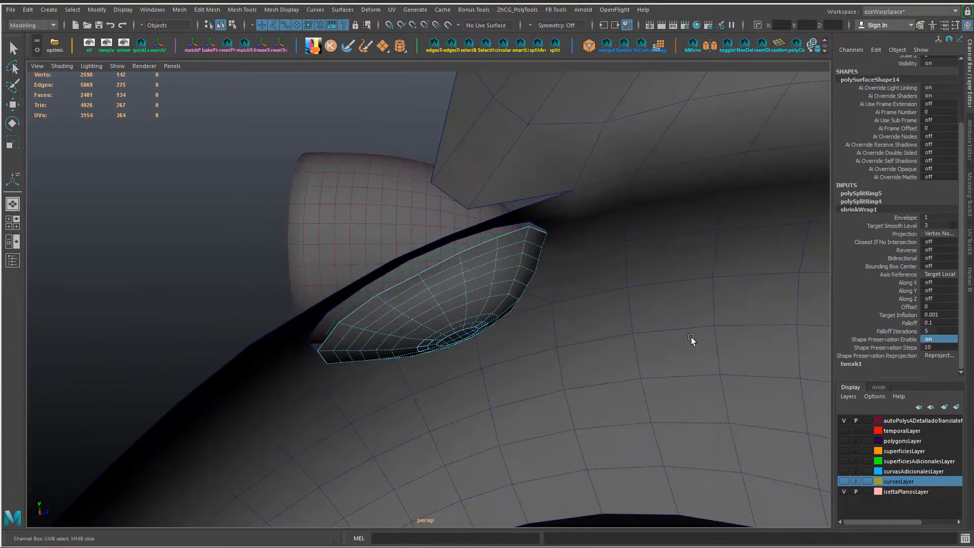
type("0")
key("Return")
mouse_move(472, 269)
left_mouse_down("alt")
mouse_move(455, 321)
mouse_move(495, 287)
mouse_move(480, 230)
mouse_move(463, 305)
mouse_move(428, 366)
mouse_move(473, 364)
mouse_move(420, 309)
mouse_move(357, 274)
left_mouse_up("alt")
left_click(933, 341)
type("1")
key("Return")
Step: Try 5 Shape Preservation Steps on the shrinkWrap, then reduce them to 2
left_click(934, 347)
type("52")
key("Return")
Step: Try relaxing the oval patch with the Sculpt Geometry Tool and undo the strokes
key("w")
mouse_move(356, 246)
right_mouse_down()
mouse_move(394, 416)
mouse_move(429, 438)
right_mouse_up()
mouse_move(429, 406)
left_mouse_down("alt")
mouse_move(438, 341)
mouse_move(467, 352)
left_mouse_up("alt")
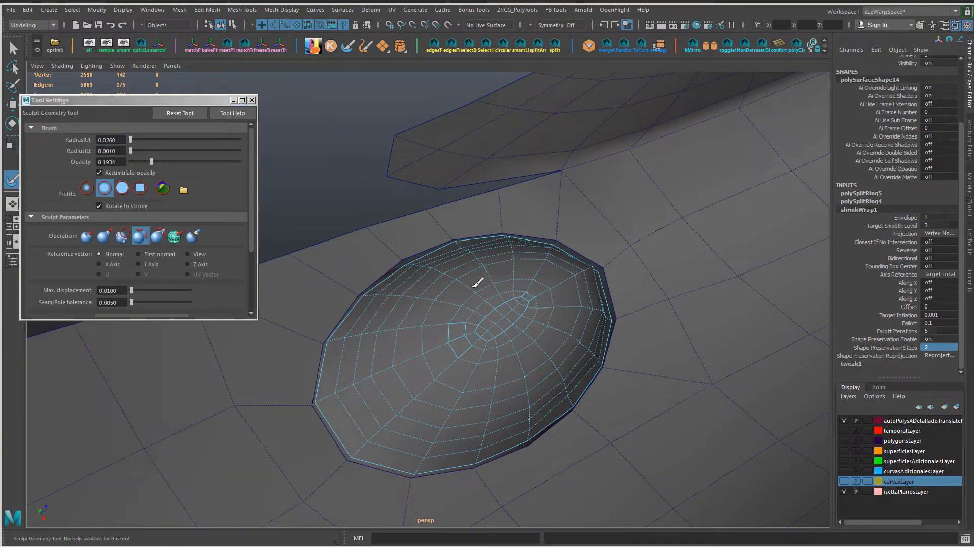
left_click_drag(533, 343, 481, 326, "alt")
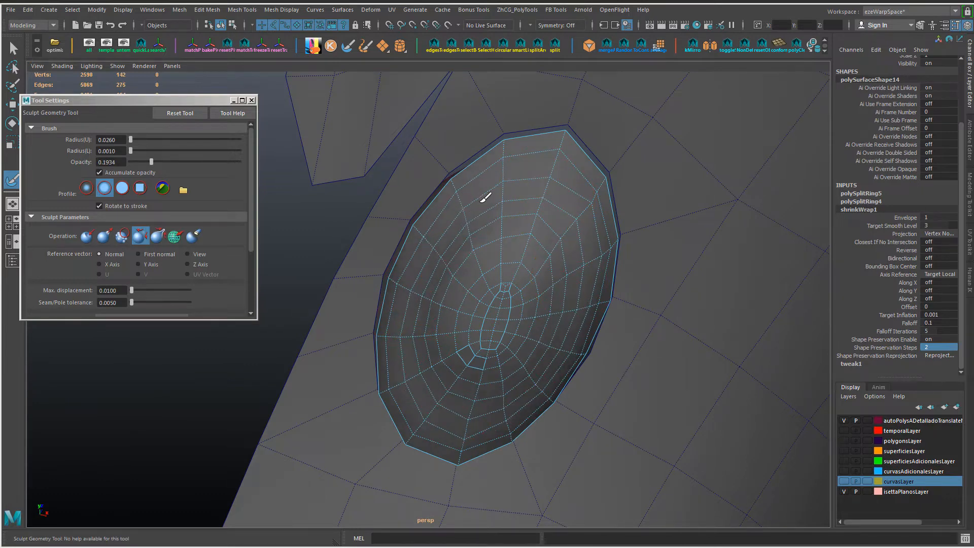
mouse_move(490, 372)
left_mouse_down("alt")
mouse_move(480, 310)
mouse_move(488, 315)
mouse_move(472, 283)
mouse_move(446, 251)
mouse_move(385, 220)
mouse_move(560, 244)
mouse_move(583, 174)
left_mouse_up("alt")
key("ctrl+z")
key("ctrl+z")
key("ctrl+z")
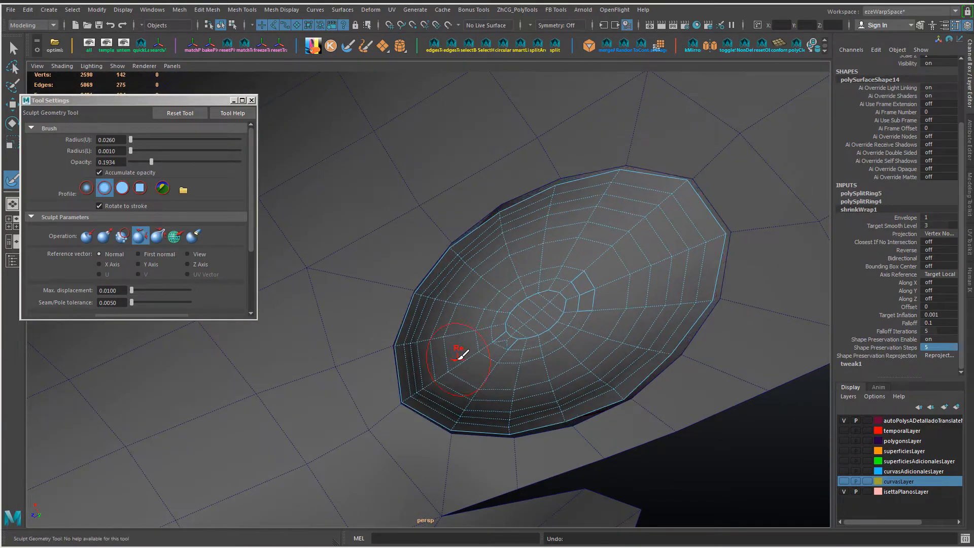
key("ctrl+z")
Step: Relax the oval patch's mesh all around its centre and rim with the Sculpt Geometry brush
left_click_drag(474, 328, 539, 304, "alt")
left_click_drag(482, 154, 506, 156, "alt")
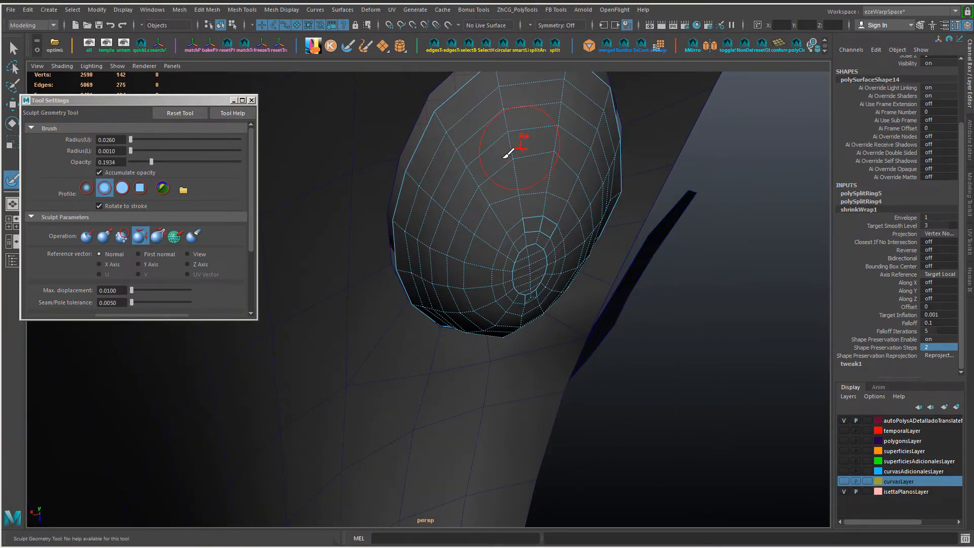
left_click_drag(493, 275, 510, 207, "alt")
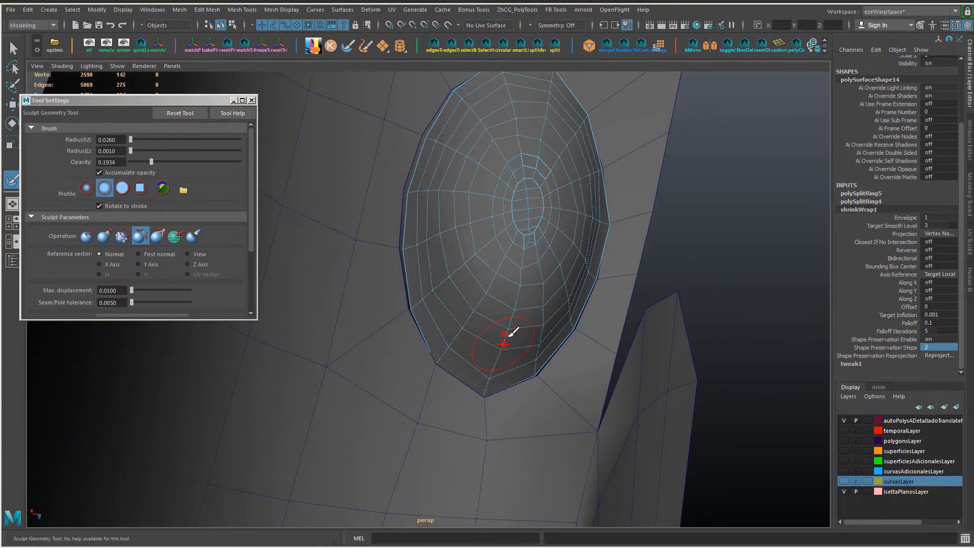
left_click_drag(583, 157, 562, 171, "alt")
left_click_drag(559, 220, 463, 191, "alt")
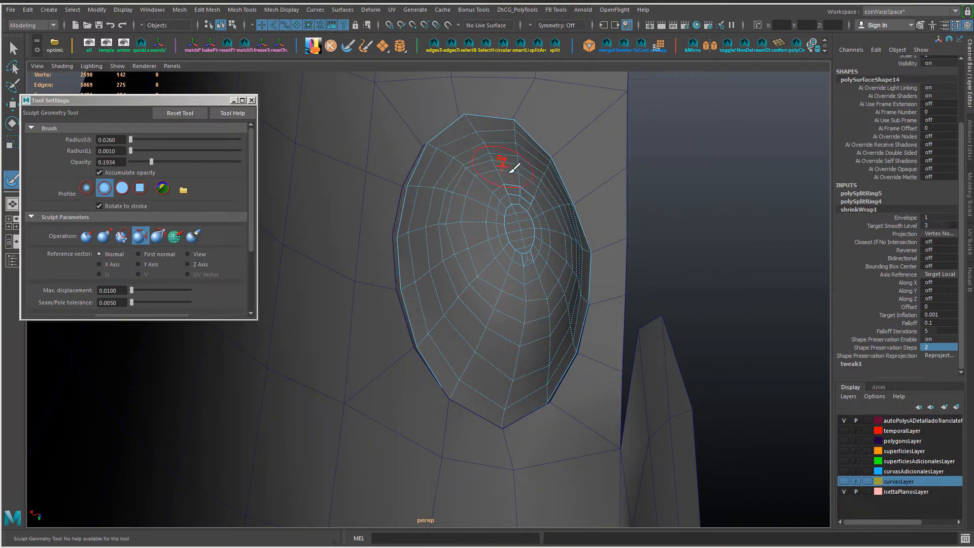
left_click_drag(514, 168, 599, 222, "alt")
left_click_drag(514, 375, 475, 385, "alt")
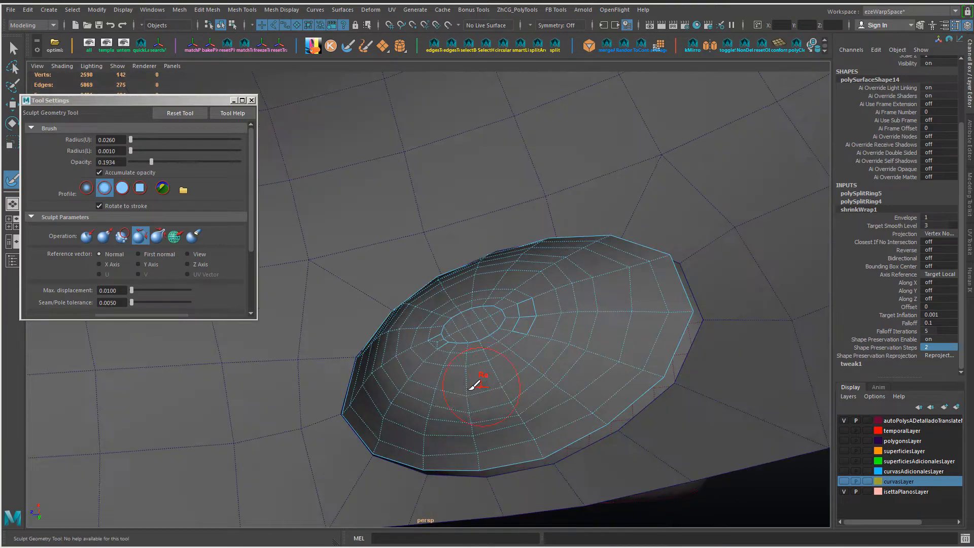
left_click_drag(583, 337, 511, 370, "alt")
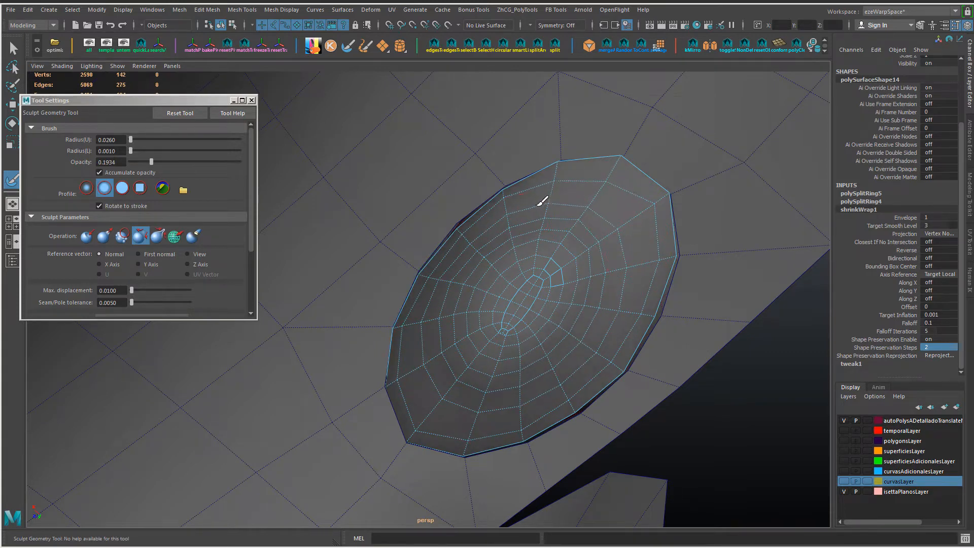
left_click_drag(542, 202, 416, 187, "alt")
left_click_drag(482, 345, 479, 401, "alt")
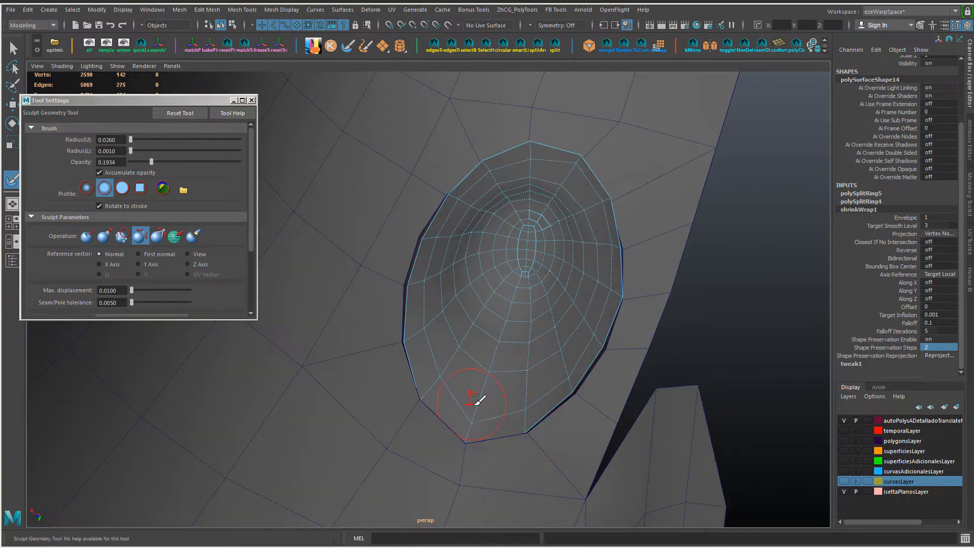
left_click_drag(603, 232, 619, 244, "alt")
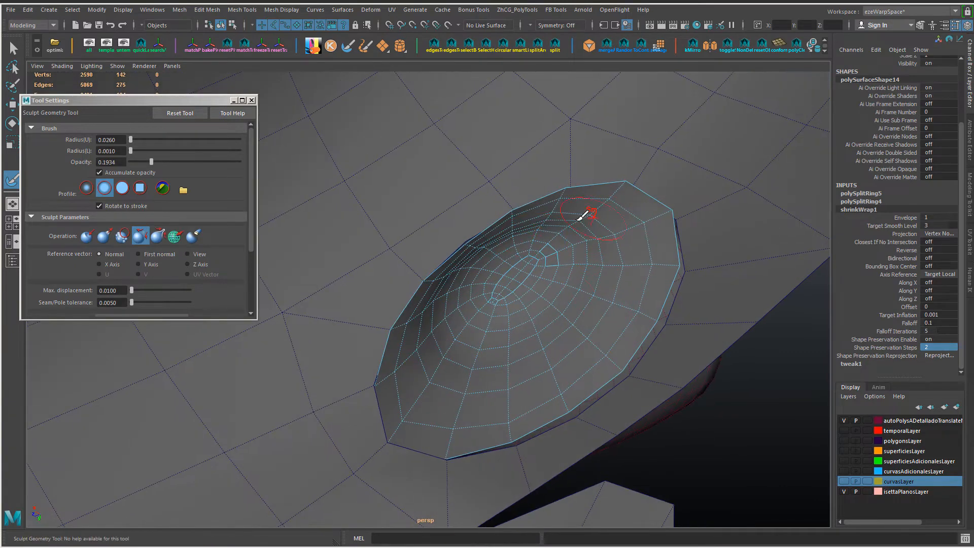
left_click_drag(524, 384, 526, 374, "alt")
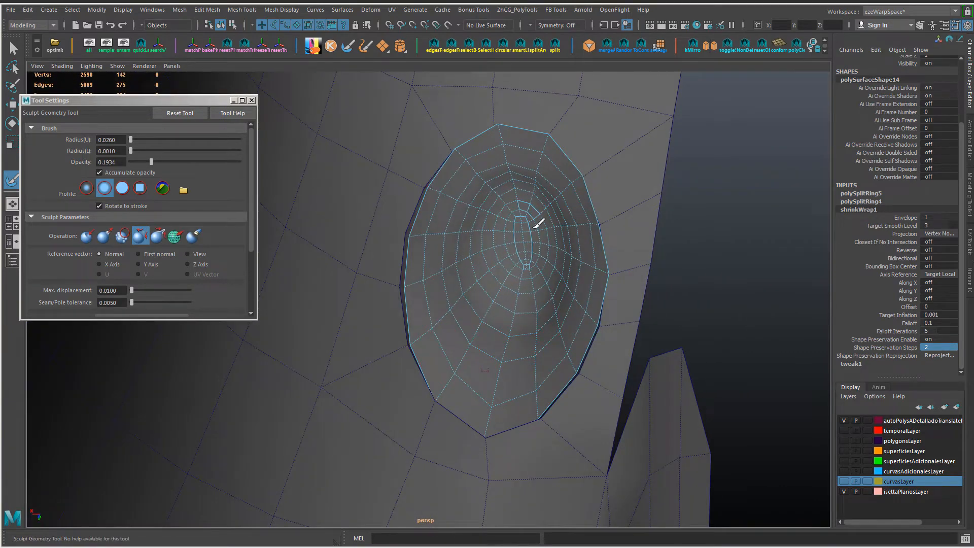
left_click_drag(537, 234, 515, 310, "alt")
key("w")
mouse_move(547, 271)
left_mouse_down("alt")
mouse_move(509, 288)
mouse_move(509, 340)
mouse_move(437, 326)
mouse_move(516, 345)
left_mouse_up("alt")
key("y")
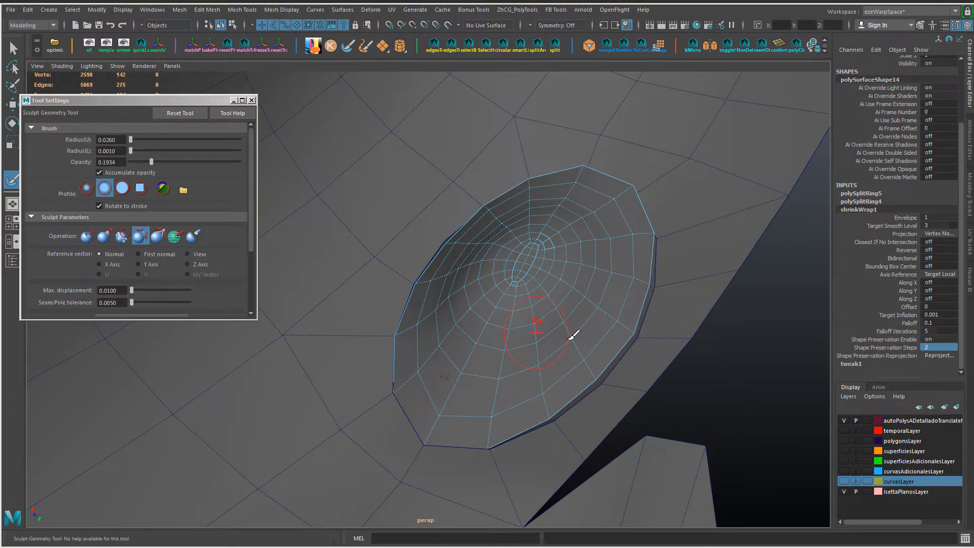
mouse_move(573, 335)
left_mouse_down("alt")
mouse_move(489, 320)
mouse_move(543, 339)
left_mouse_up("alt")
Step: Set the shrinkWrap's Shape Preservation Steps to 10 and move all the patch's vertices away from the headlight shell
key("w")
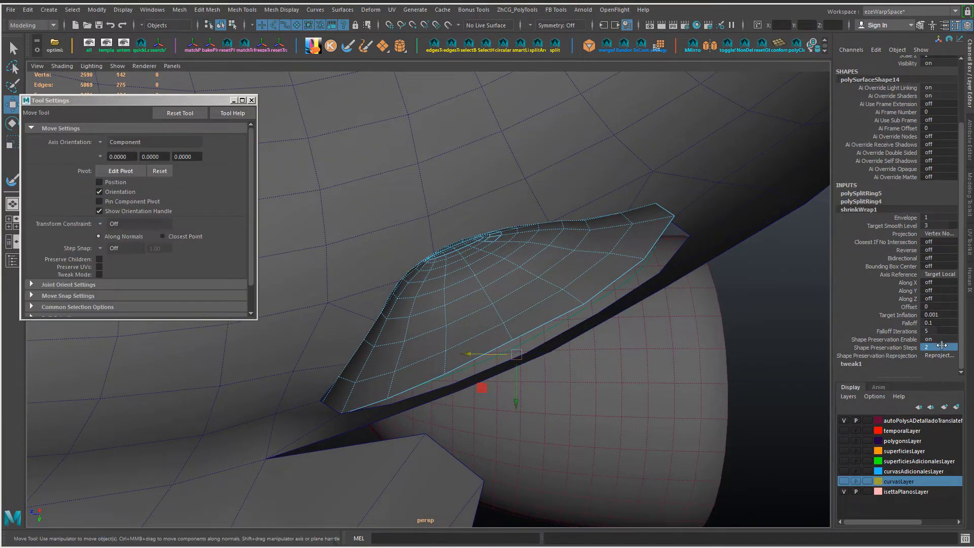
type("10")
key("Return")
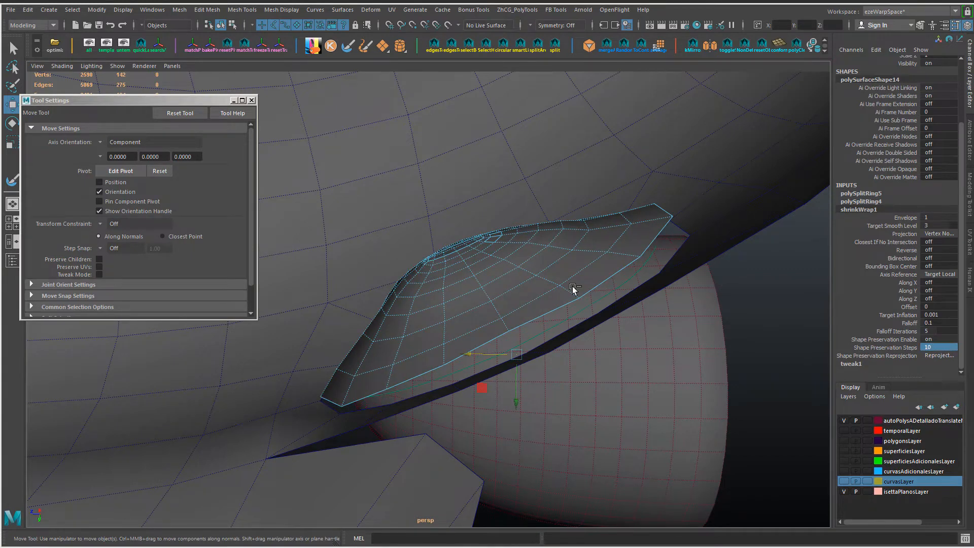
key("ctrl+F9")
left_click_drag(492, 311, 480, 292)
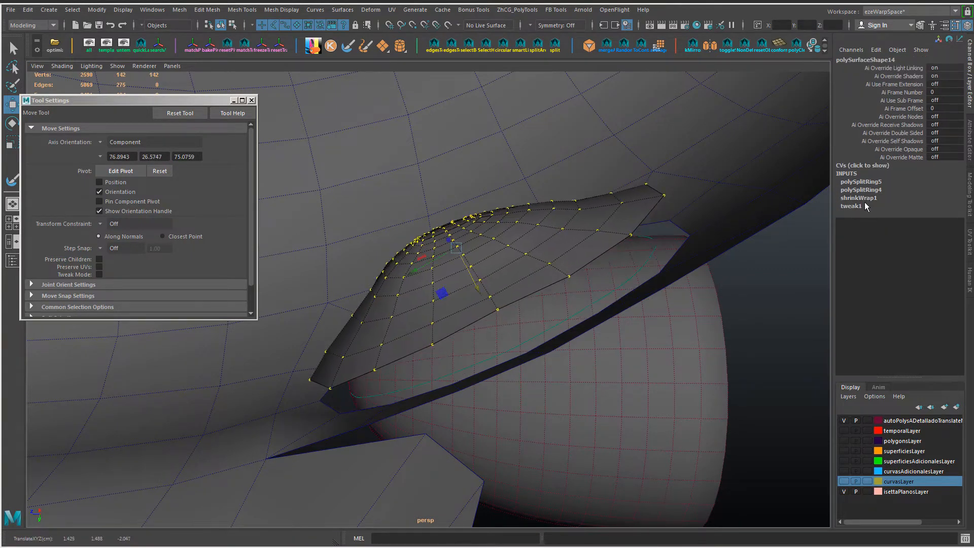
Step: Try a Target Smooth Level of 2 and a Target Inflation of 0.002 on the shrinkWrap
left_click(865, 199)
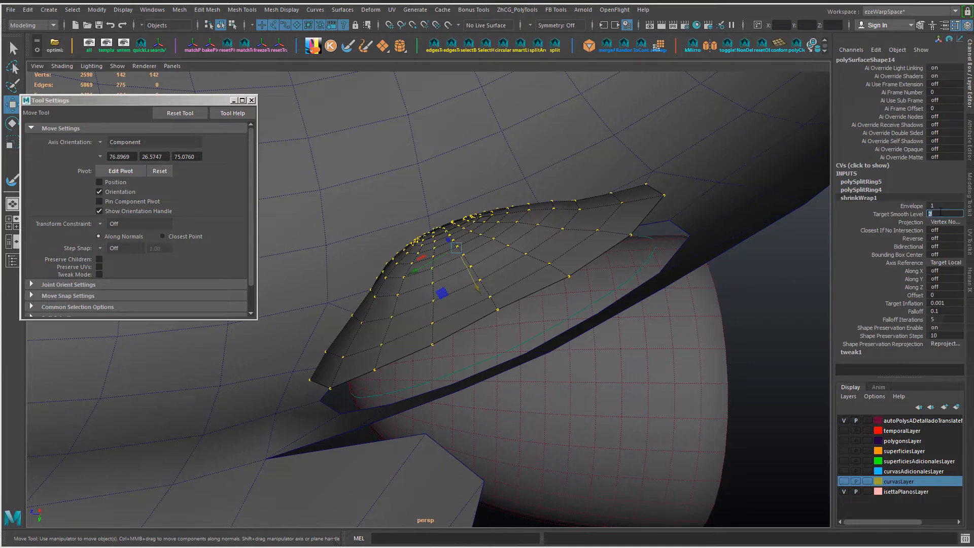
left_click(945, 303)
type("0.002")
key("Return")
Step: Try shrinkWrap Falloff values of 0 and 0.05 on the patch
key("Return")
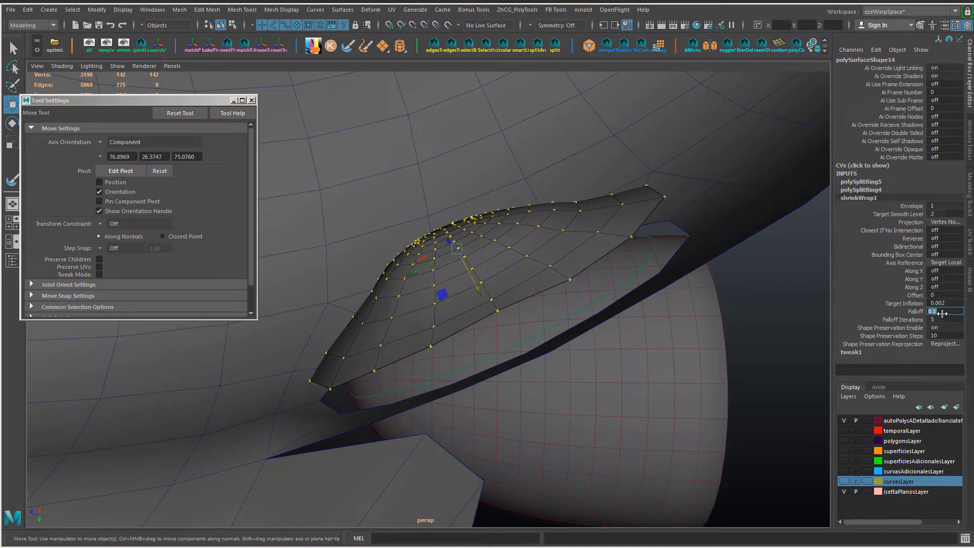
type("0")
key("Return")
type(".05")
Step: Switch Shape Preservation off and on again, and try 3 Shape Preservation Steps
key("Return")
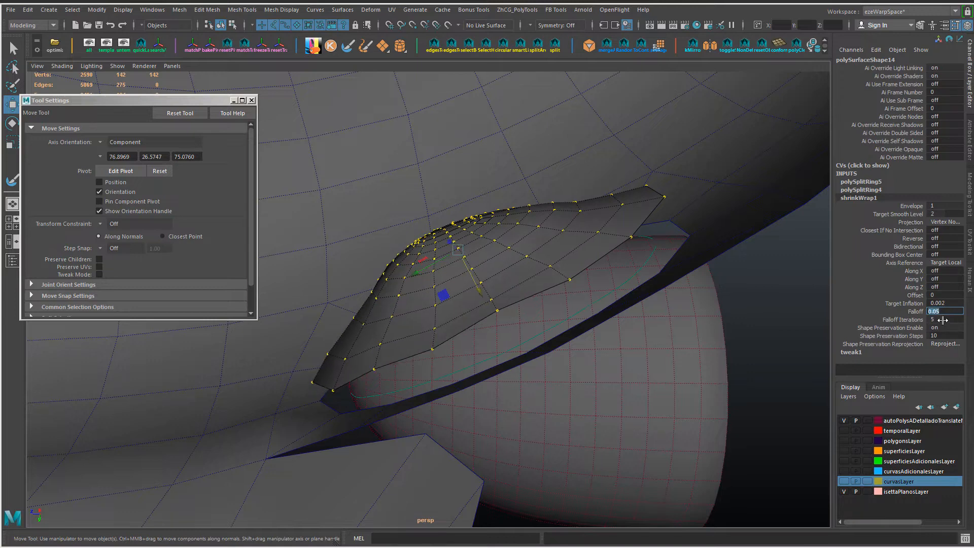
left_click(945, 329)
type("0")
key("Return")
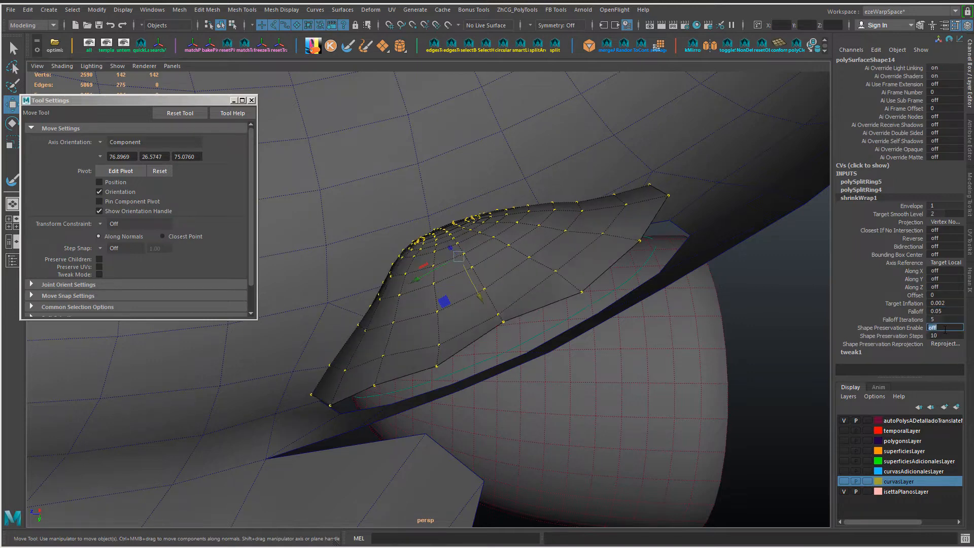
key("Return")
type("3")
Step: Set the shrinkWrap's Falloff to 0, close the tool settings and open shrinkWrap1 in the Attribute Editor
key("Return")
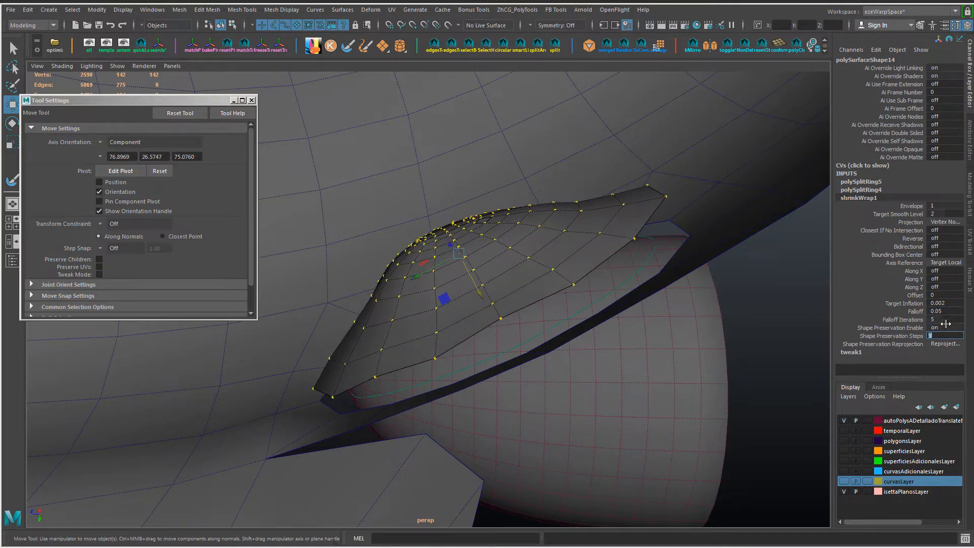
type("0")
key("Return")
left_click_drag(488, 284, 486, 262)
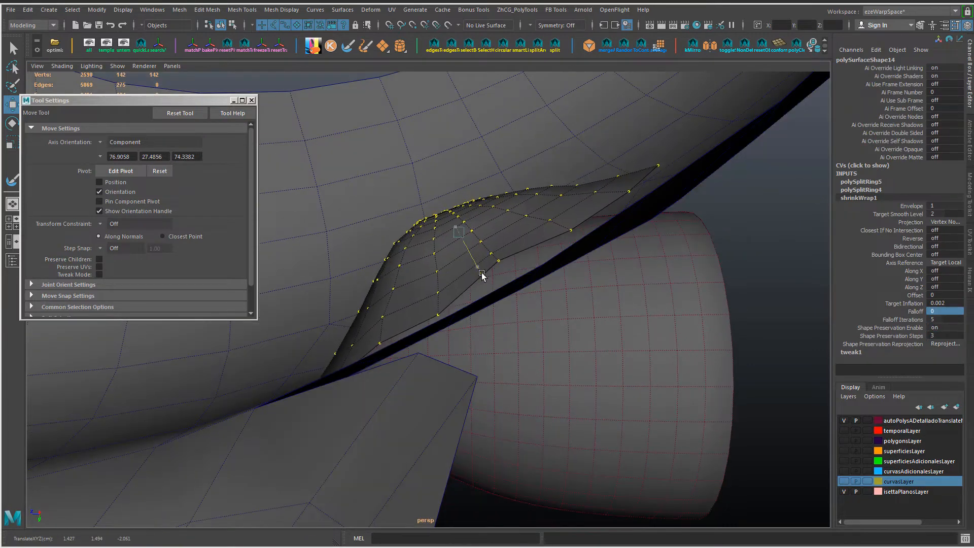
left_click(251, 100)
key("ctrl+a")
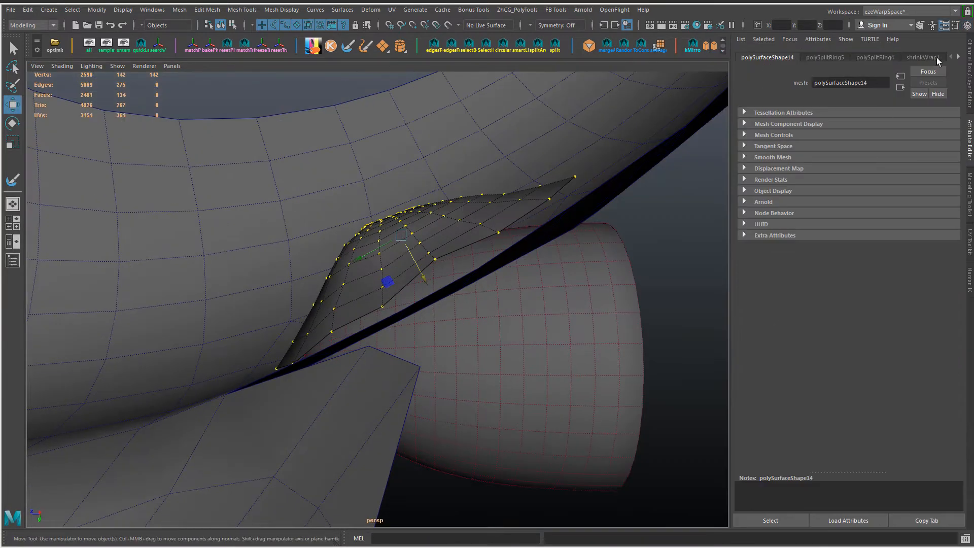
left_click(924, 57)
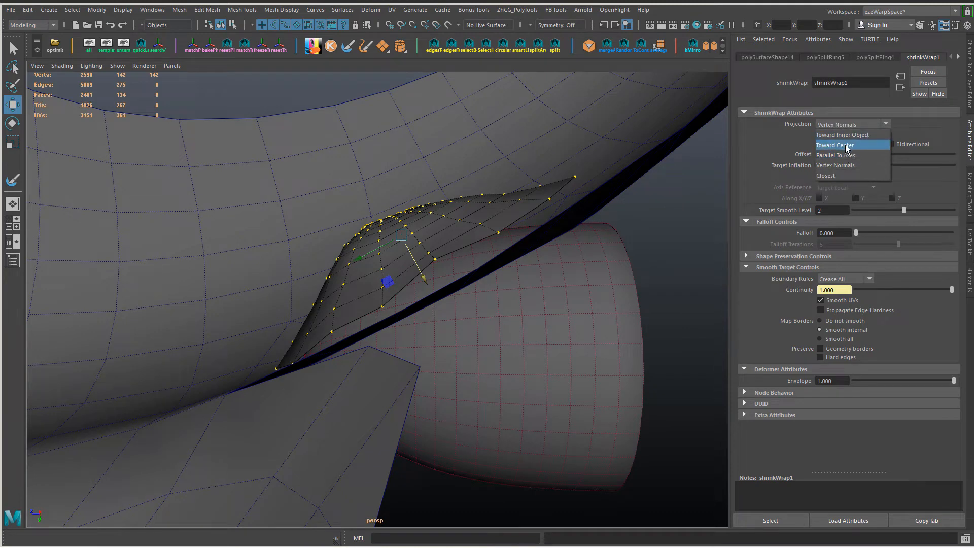
Step: Try the Toward Center and Closest projections on the shrinkWrap while shifting the patch's vertices
left_click(845, 144)
left_click(852, 125)
left_click(826, 176)
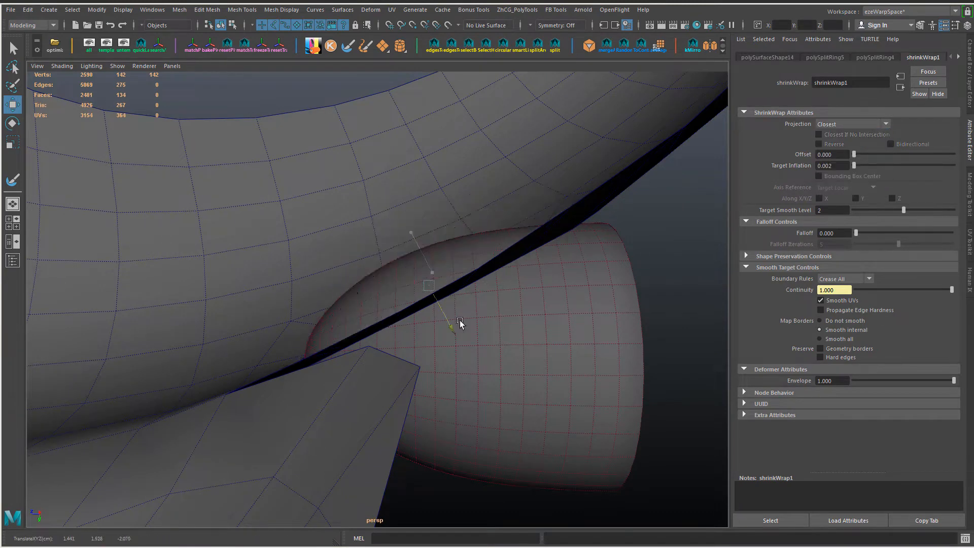
left_click_drag(460, 324, 433, 271)
left_click_drag(432, 271, 500, 241, "alt")
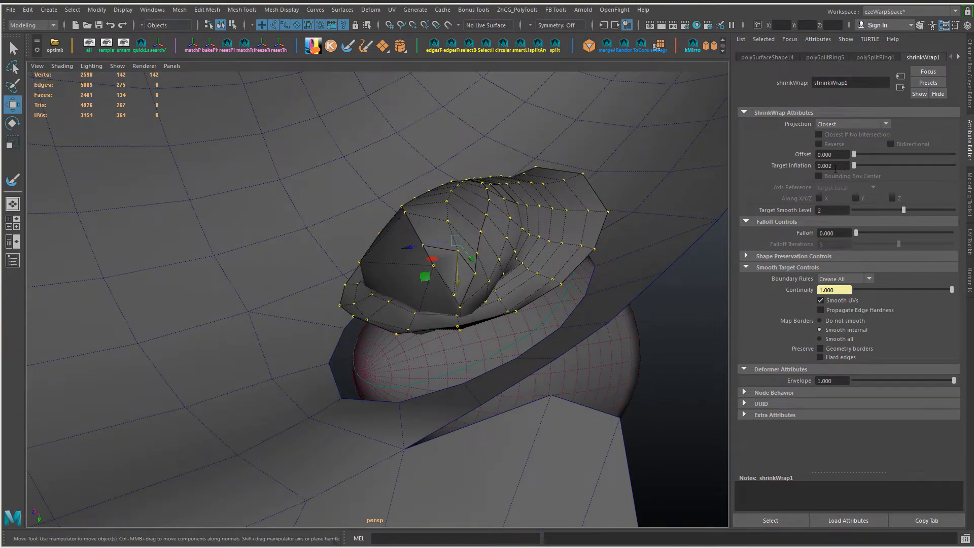
Step: Try a Target Inflation of 0.007 and a Falloff of 0.650 with the Closest projection
key("Return")
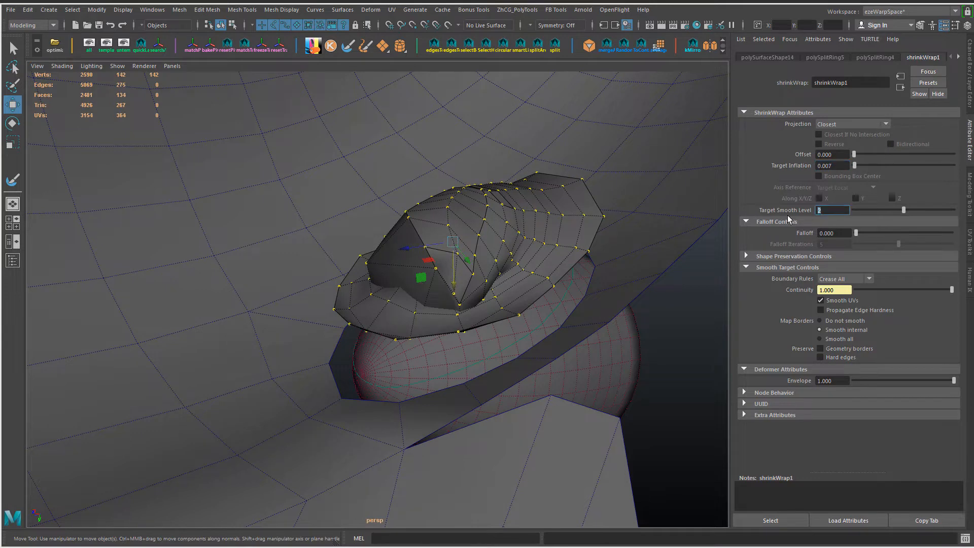
left_click_drag(854, 232, 893, 233)
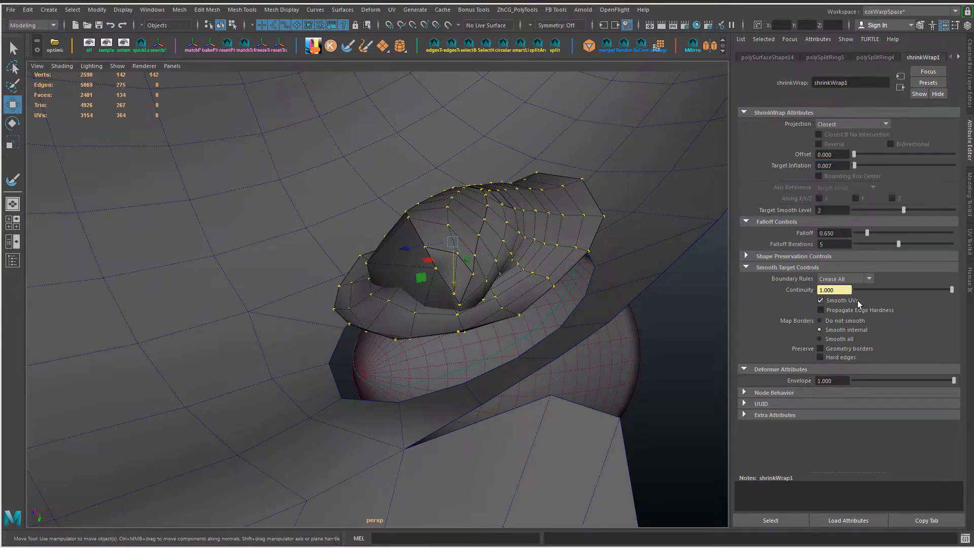
Step: Try the Toward Center projection with a Target Inflation of 0.001
left_click(855, 123)
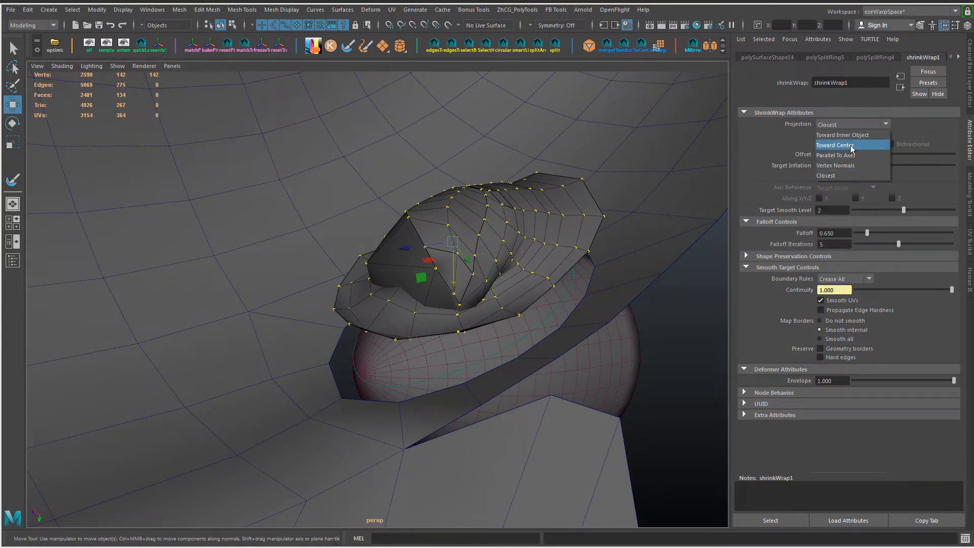
left_click(848, 146)
left_click_drag(507, 239, 500, 267, "alt")
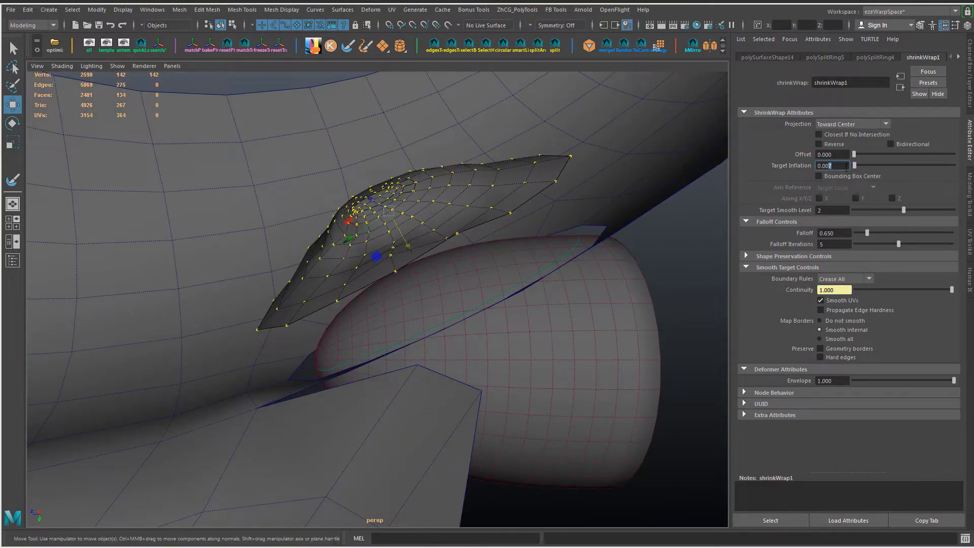
type("0.001")
key("Return")
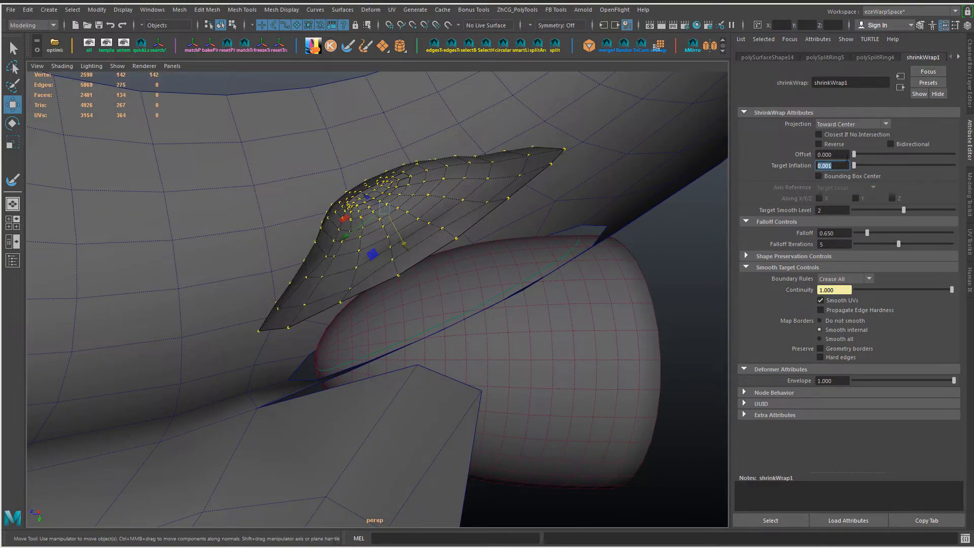
Step: Try the Parallel To Axes projection, and set the shrinkWrap's projection back to Vertex Normals
left_click(848, 124)
left_click(847, 151)
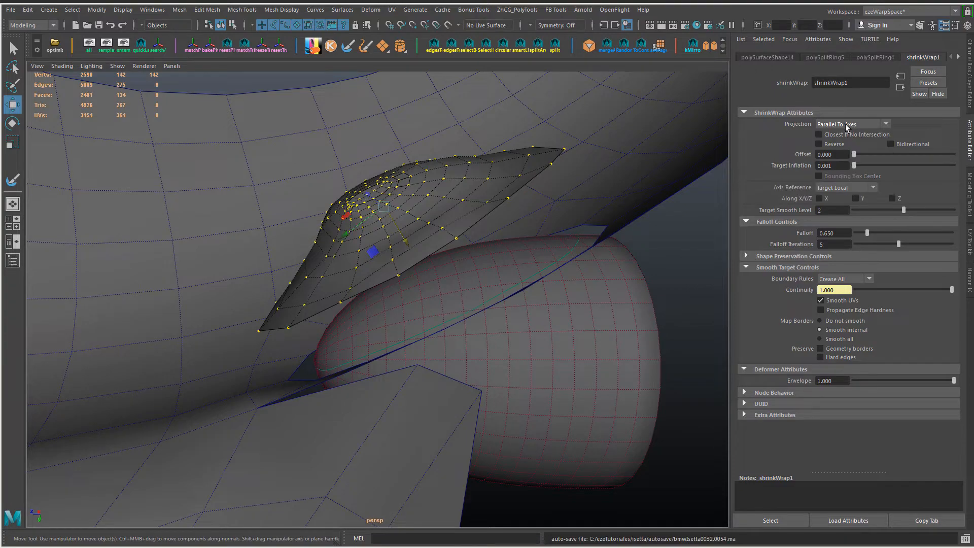
left_click(849, 124)
left_click(846, 172)
left_click_drag(412, 236, 550, 186, "alt")
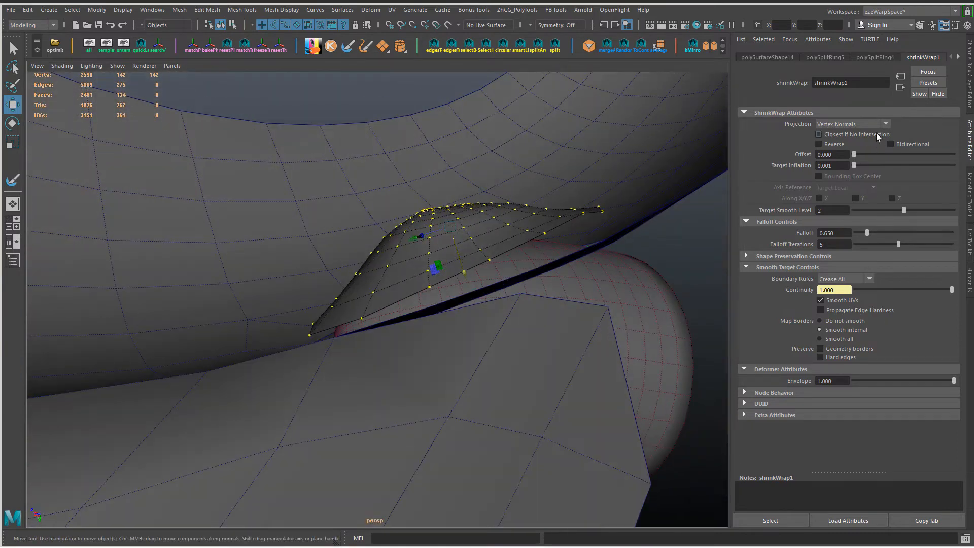
Step: Set the shrinkWrap's Target Inflation to 0.003, Target Smooth Level to 0 and Falloff to 0.05
key("BackSpace")
type("3")
key("Return")
type("0.001")
key("Return")
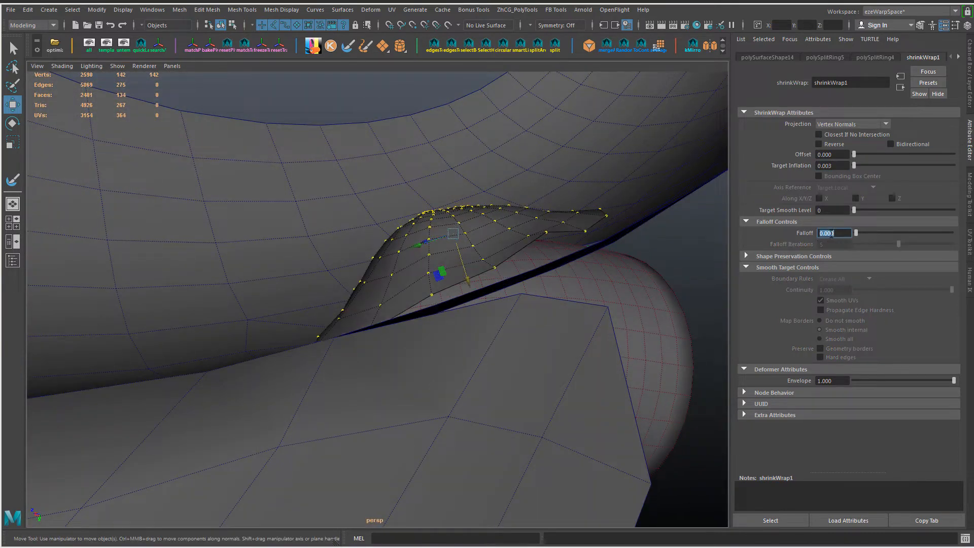
type("0.05")
key("Return")
Step: Set Shape Preservation to 2 Steps with 5 Iterations Per Step, using the Edges method
left_click(792, 257)
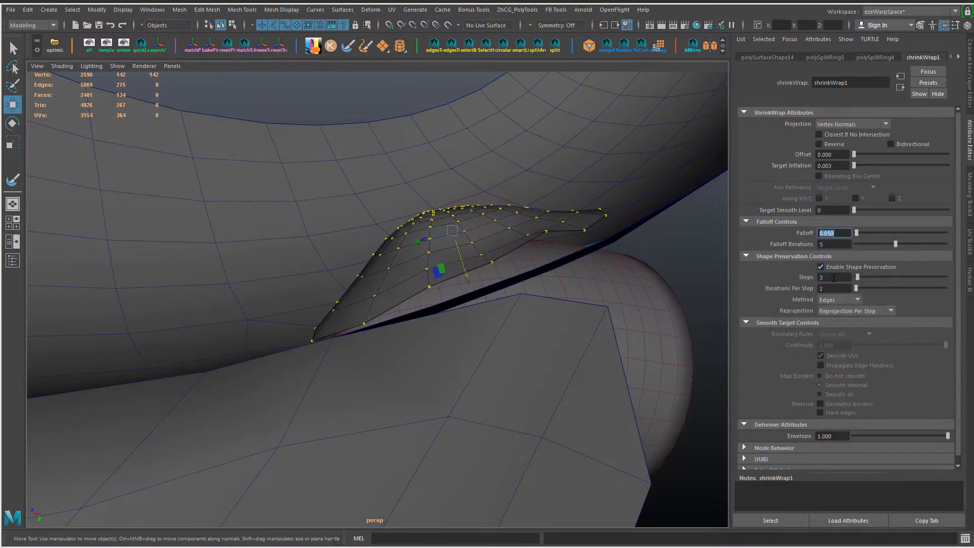
double_click(834, 278)
type("10")
key("Return")
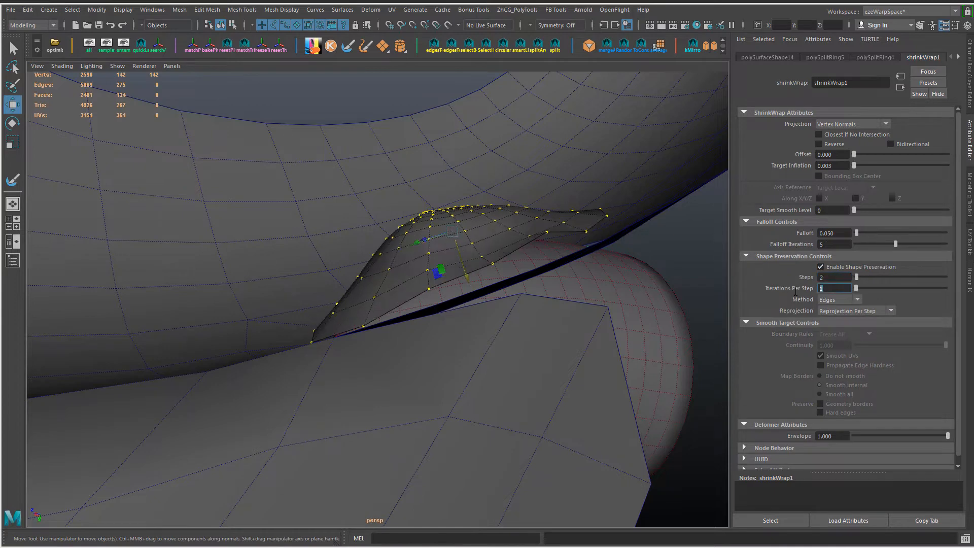
left_click(839, 300)
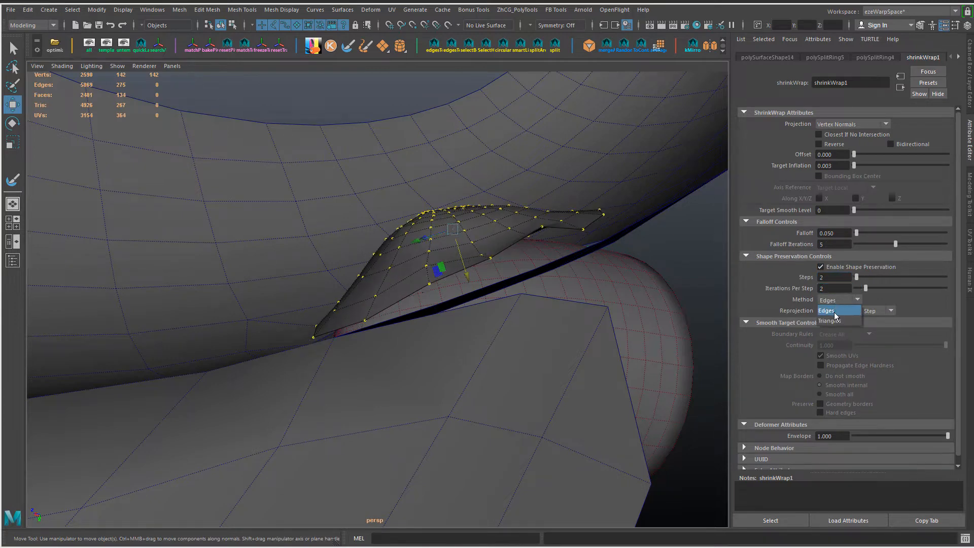
left_click(835, 312)
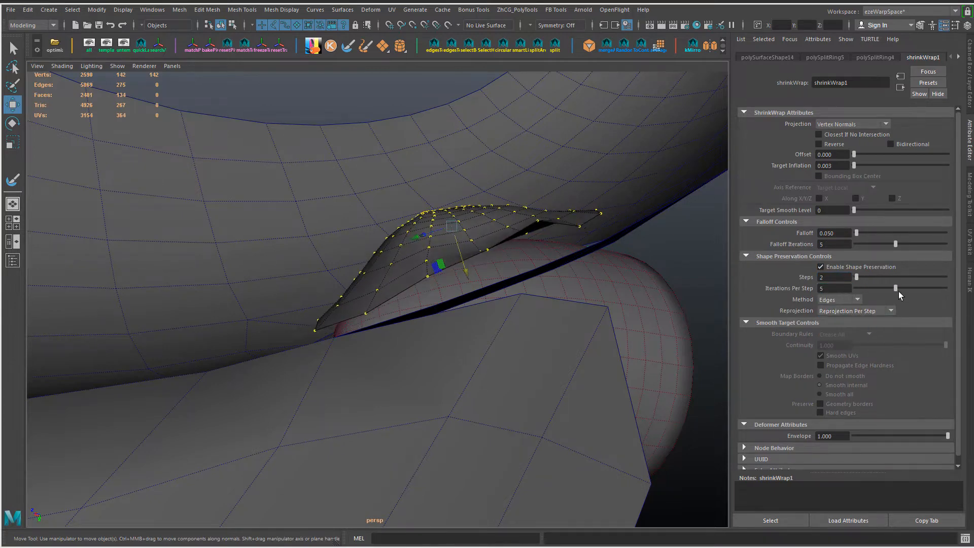
Step: Set the shrinkWrap's Shape Preservation Steps to 5 and its Falloff to 0.1
mouse_move(857, 278)
left_mouse_down()
mouse_move(728, 278)
mouse_move(873, 286)
left_mouse_up()
mouse_move(573, 279)
left_mouse_down("alt")
mouse_move(441, 264)
mouse_move(577, 296)
left_mouse_up("alt")
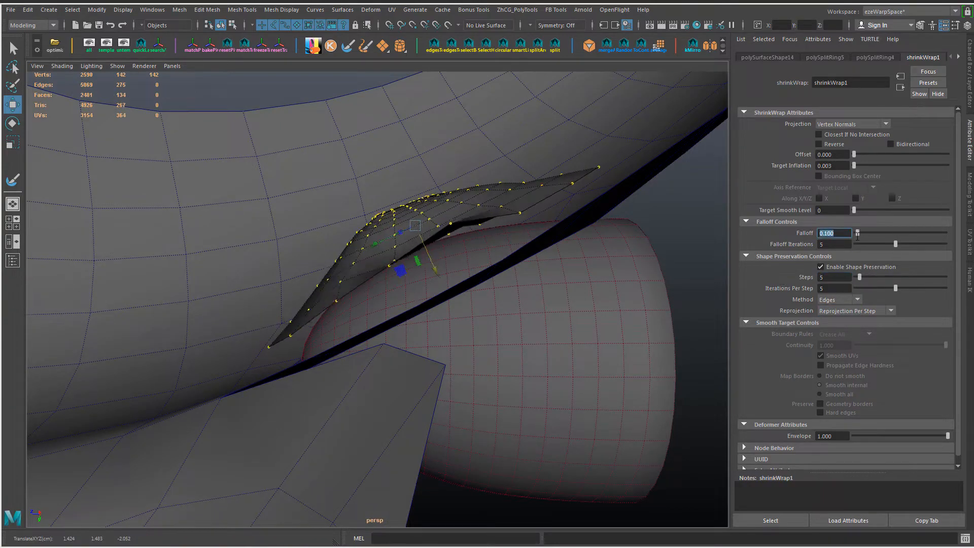
left_click_drag(457, 253, 408, 246, "alt")
right_click_drag(407, 246, 457, 181)
Step: Try the shrinkWrap's Toward Center projection, and set the projection to Closest
left_click(310, 163)
left_click_drag(365, 244, 325, 264, "alt")
left_click(314, 256)
left_click(853, 124)
left_click(847, 132)
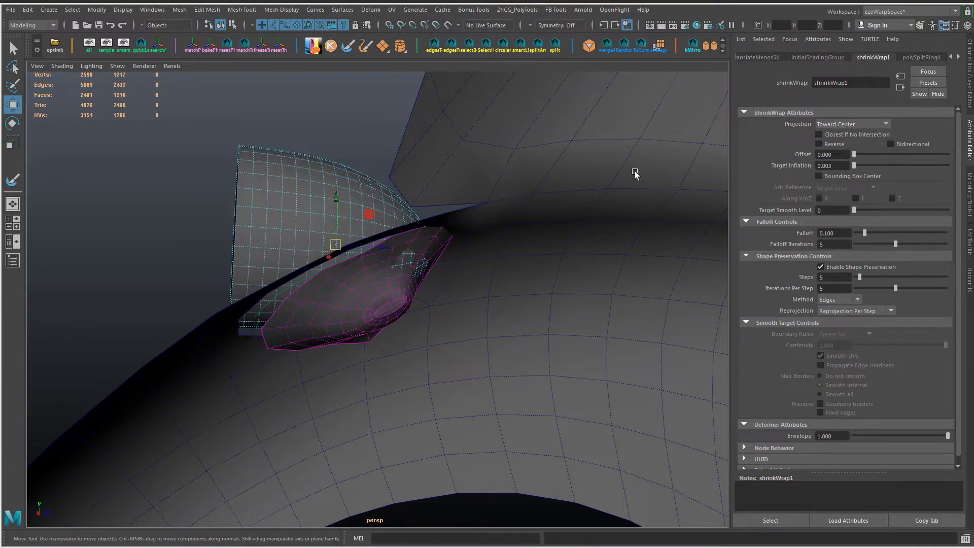
left_click(848, 175)
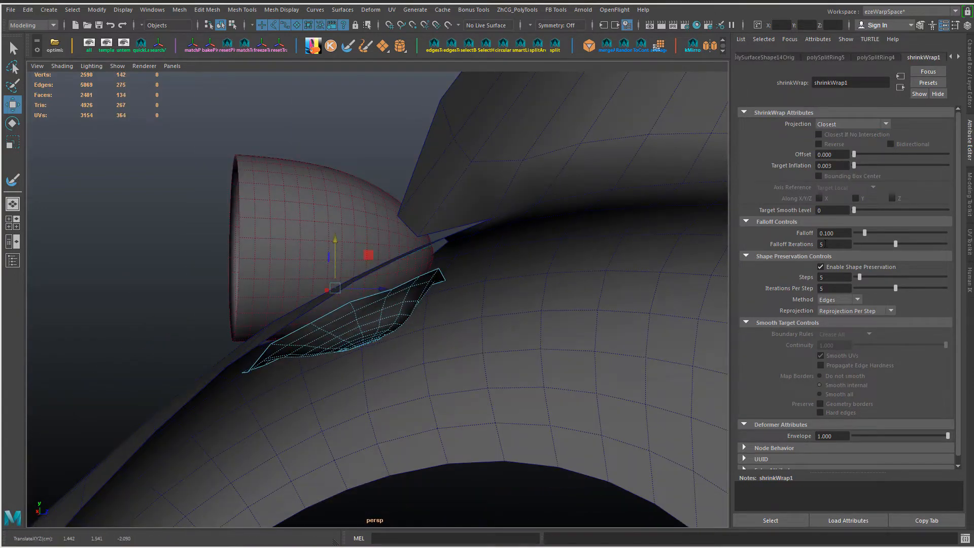
left_click(849, 166)
Step: Reset the oval patch's Translate X, Y and Z to 0 and check it from the fender's inner side
left_click_drag(436, 254, 516, 279, "alt")
key("ctrl+a")
left_click_drag(945, 68, 944, 84)
type("0")
key("Return")
mouse_move(569, 305)
left_mouse_down("alt")
mouse_move(672, 261)
mouse_move(563, 315)
left_mouse_up("alt")
left_click_drag(427, 361, 427, 319)
left_click_drag(516, 344, 421, 284, "alt")
Step: Set the shrinkWrap's Target Smooth Level to 5 and its Target Inflation to 0.001
left_click(858, 287)
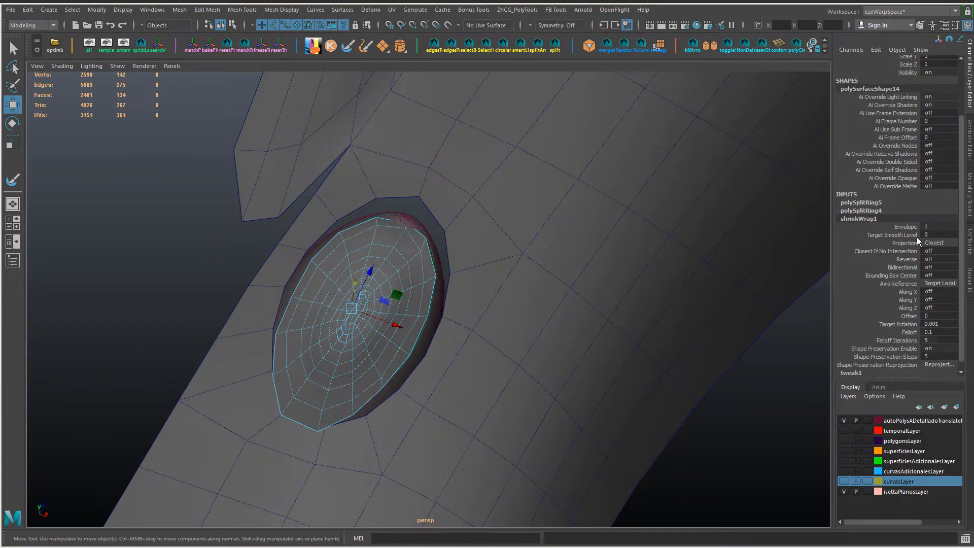
left_click(929, 235)
type("3")
key("Return")
left_click(942, 286)
scroll(583, 322, "down", 4)
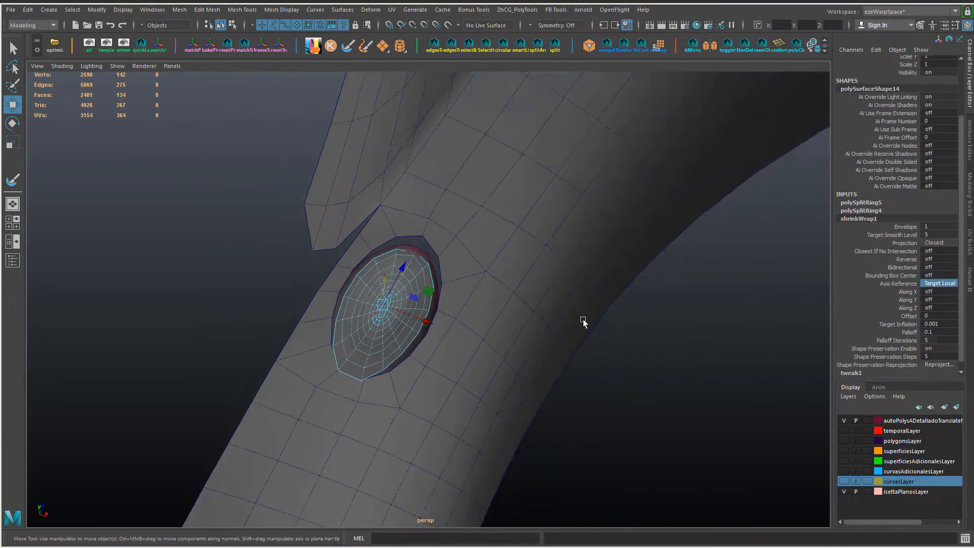
left_click_drag(583, 322, 668, 314, "alt")
scroll(667, 314, "up", 4)
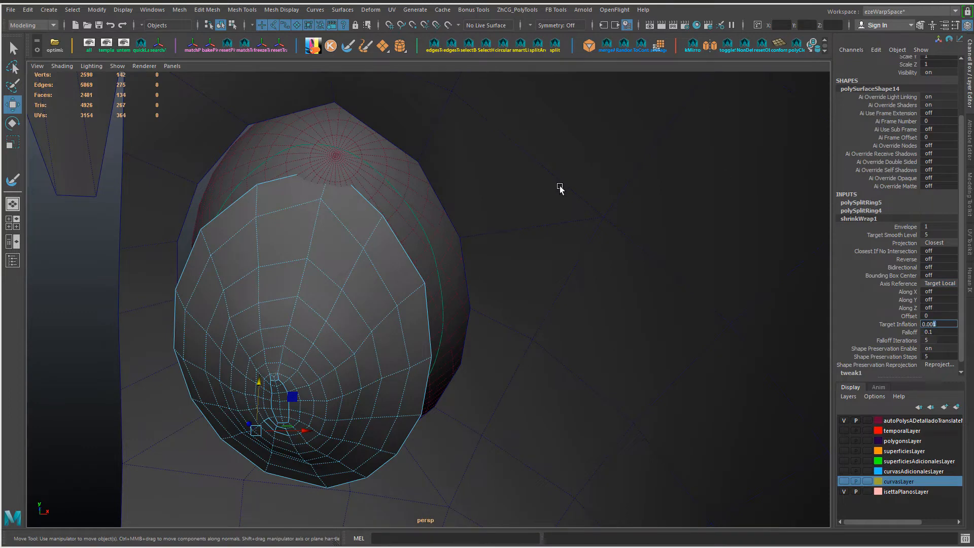
key("Return")
left_click_drag(560, 188, 835, 304, "alt")
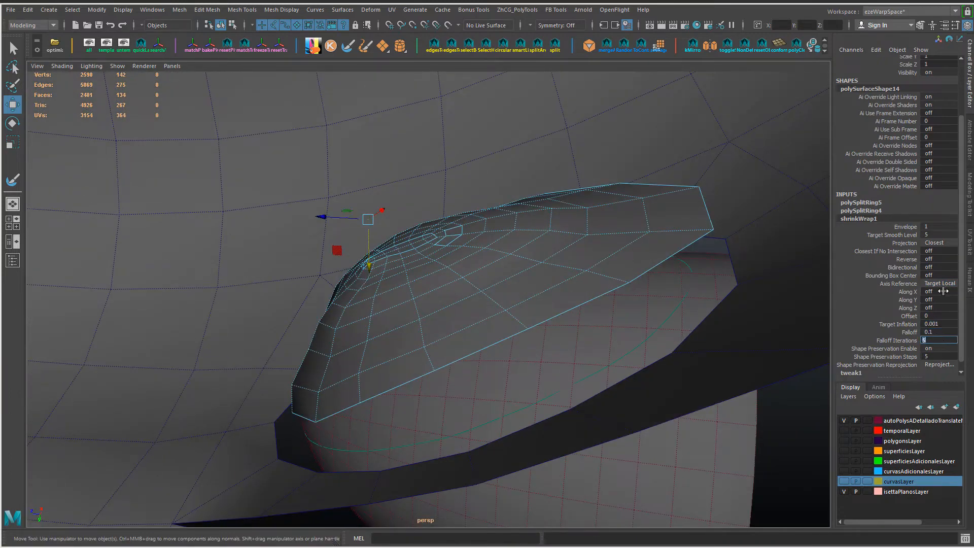
Step: Switch Shape Preservation off and back on, and set its Steps to 10
scroll(945, 351, "down", 1)
left_click(942, 340)
type("0")
key("Return")
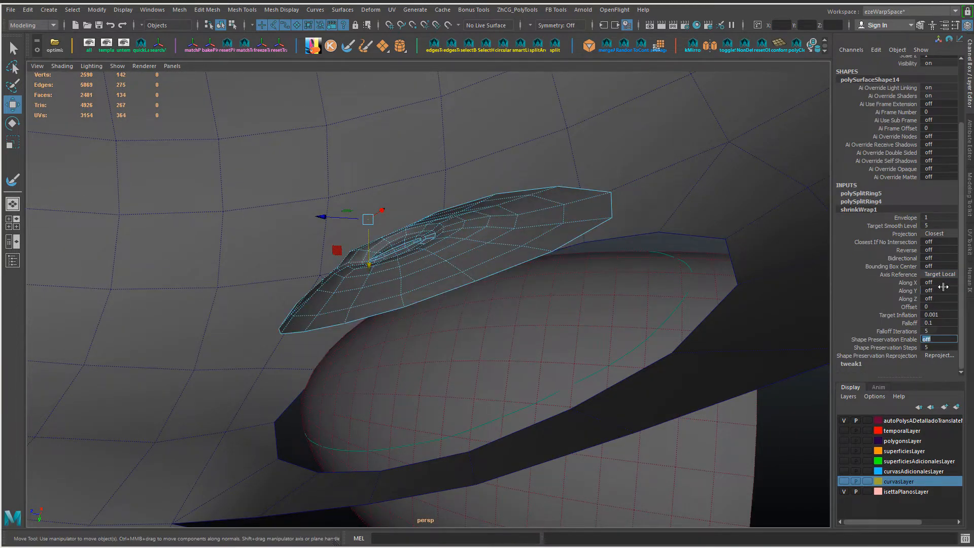
type("1")
key("Return")
key("Return")
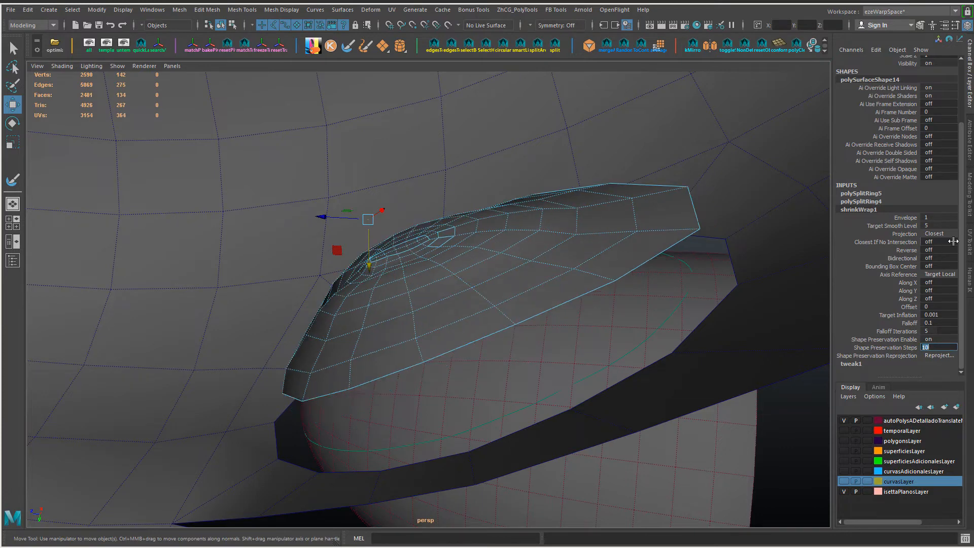
Step: Set the shrinkWrap's Shape Preservation Reprojection to No Reprojection
left_click(948, 357)
left_click(940, 374)
left_click(940, 357)
left_click(939, 364)
scroll(575, 282, "down", 5)
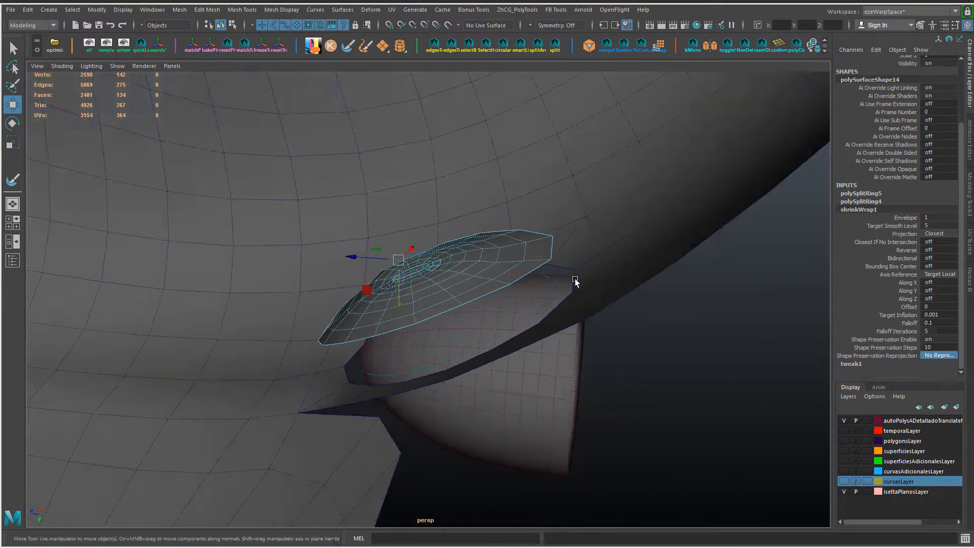
Step: Set the shrinkWrap's Falloff to 0, Shape Preservation Steps to 3 and Target Smooth Level to 3
left_click_drag(575, 282, 567, 246, "alt")
left_click_drag(408, 301, 443, 298)
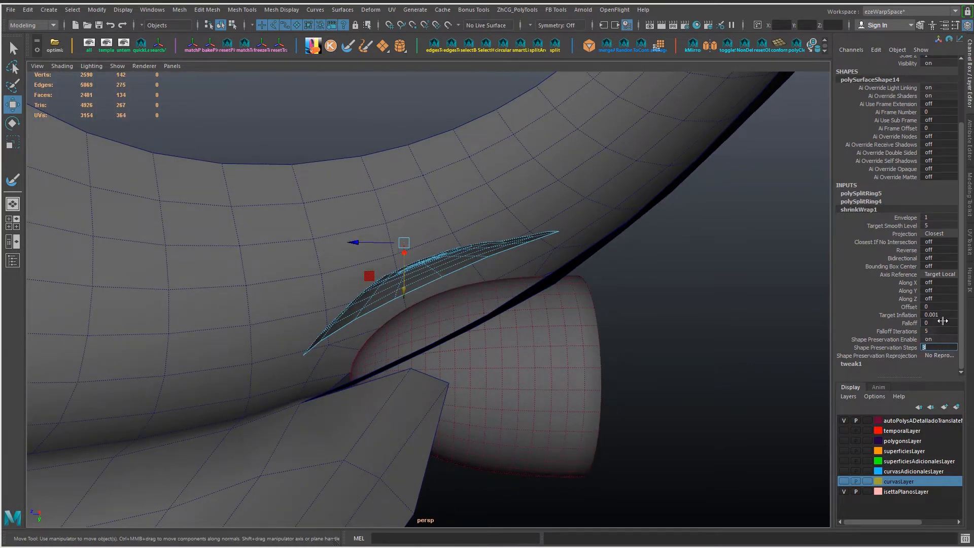
left_click(886, 251)
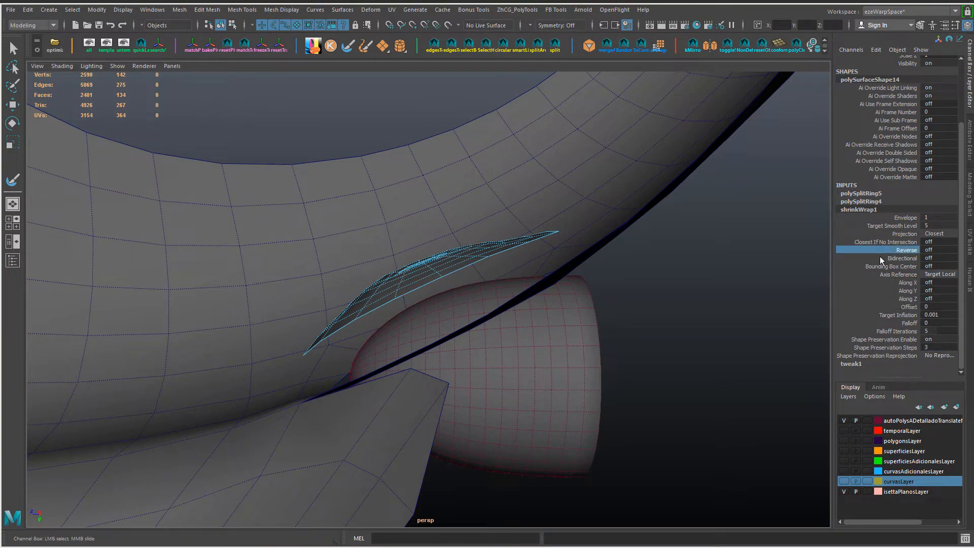
left_click_drag(539, 260, 507, 247, "alt")
key("w")
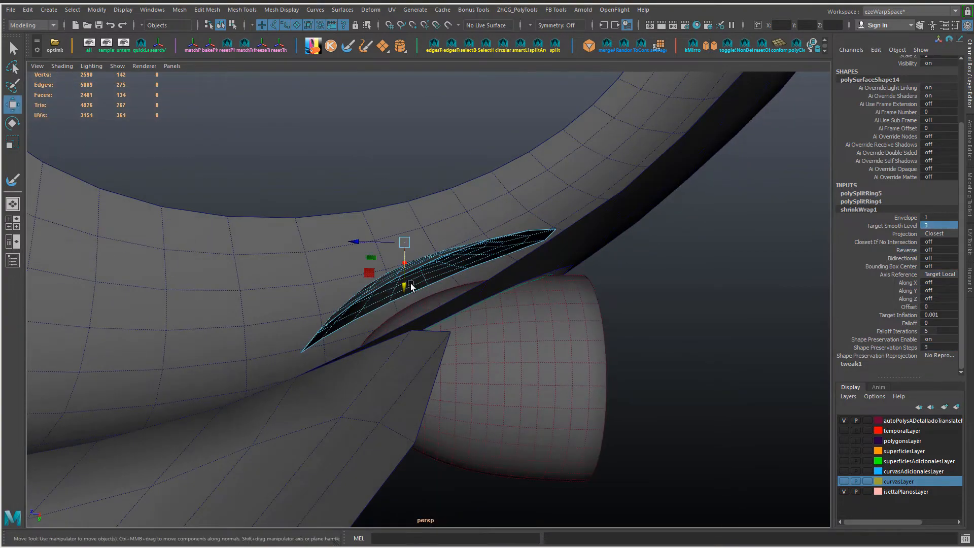
Step: Move the oval patch beside the headlight shell to adjust how it wraps around the shell's curvature
left_click_drag(408, 287, 414, 316)
left_click_drag(414, 315, 396, 298, "alt")
left_click_drag(356, 266, 367, 267)
left_click_drag(406, 319, 707, 364)
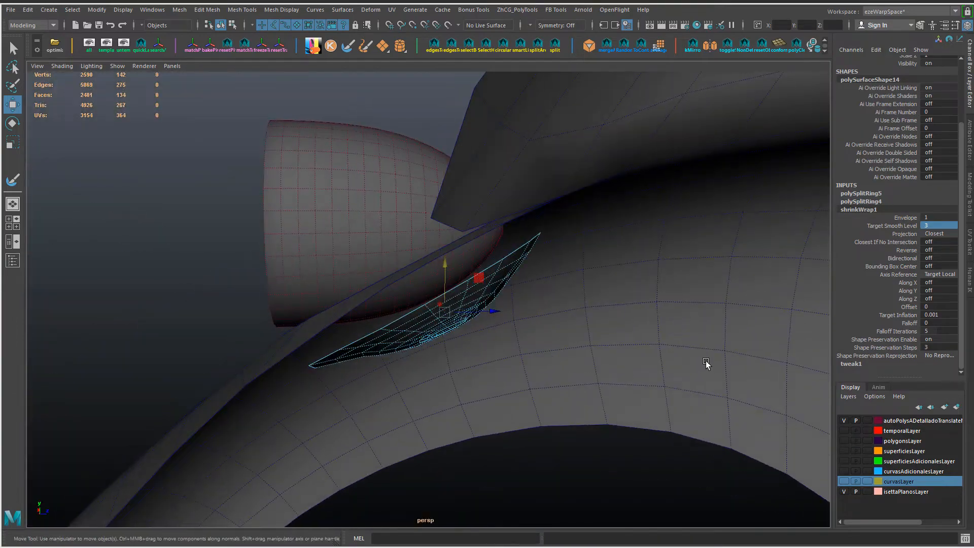
left_click_drag(599, 355, 453, 305, "alt")
left_click_drag(461, 305, 625, 306)
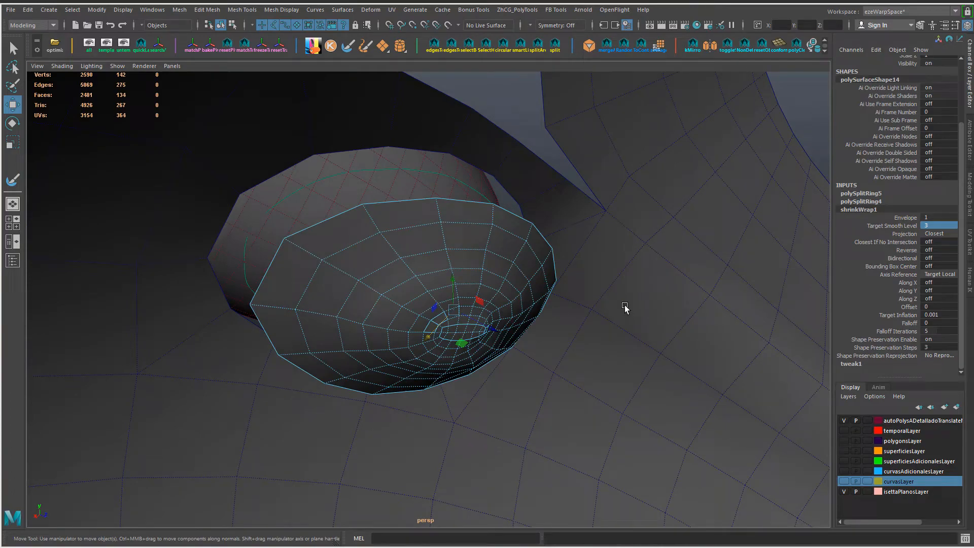
Step: Relax the oval patch's topology around its central pole with the Sculpt Geometry Tool
mouse_move(625, 305)
left_mouse_down("alt")
mouse_move(581, 246)
mouse_move(503, 278)
mouse_move(580, 280)
mouse_move(429, 341)
mouse_move(457, 231)
mouse_move(574, 365)
mouse_move(513, 305)
mouse_move(446, 304)
mouse_move(500, 204)
left_mouse_up("alt")
right_click_drag(500, 203, 583, 397)
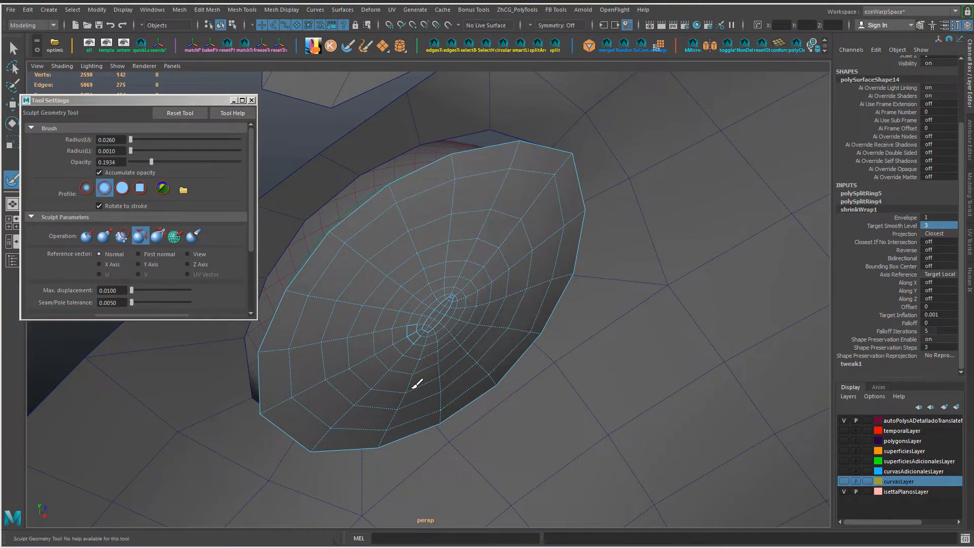
left_click_drag(450, 387, 447, 290)
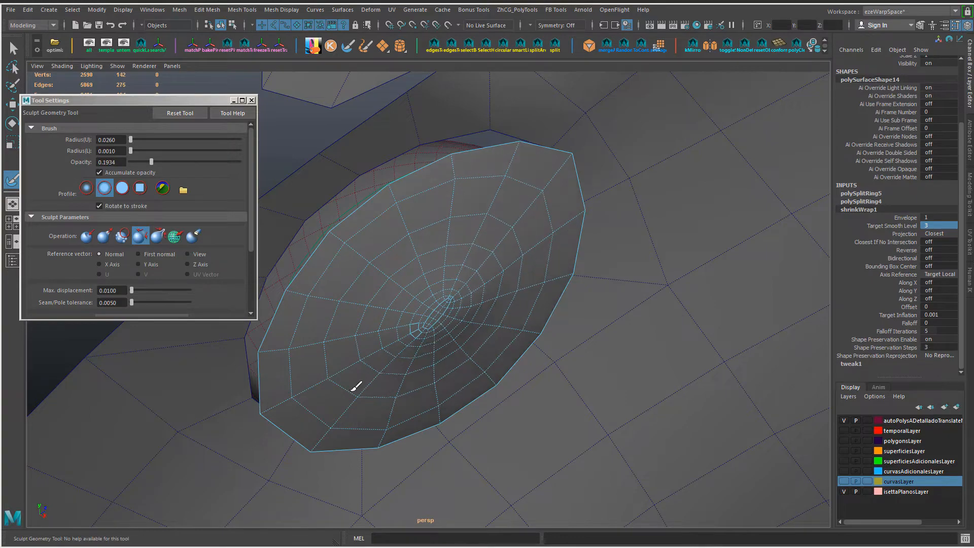
mouse_move(463, 371)
left_mouse_down()
mouse_move(454, 293)
mouse_move(476, 351)
mouse_move(418, 311)
mouse_move(516, 350)
mouse_move(519, 328)
left_mouse_up()
scroll(529, 205, "down", 4)
key("w")
Step: Reposition the oval patch away from the headlight shell and try another shrinkWrap projection
mouse_move(437, 262)
left_mouse_down()
mouse_move(435, 290)
mouse_move(435, 196)
mouse_move(430, 303)
mouse_move(455, 325)
mouse_move(441, 260)
left_mouse_up()
left_click(937, 244)
key("ctrl+z")
left_click(939, 234)
left_click(933, 274)
left_click_drag(441, 306, 441, 290)
left_click_drag(568, 319, 512, 264, "alt")
right_click_drag(511, 264, 353, 264, "ctrl")
left_click_drag(355, 269, 505, 358, "alt")
right_click_drag(506, 358, 527, 331)
Step: Reverse the oval patch's face normals
right_click(528, 330, "shift")
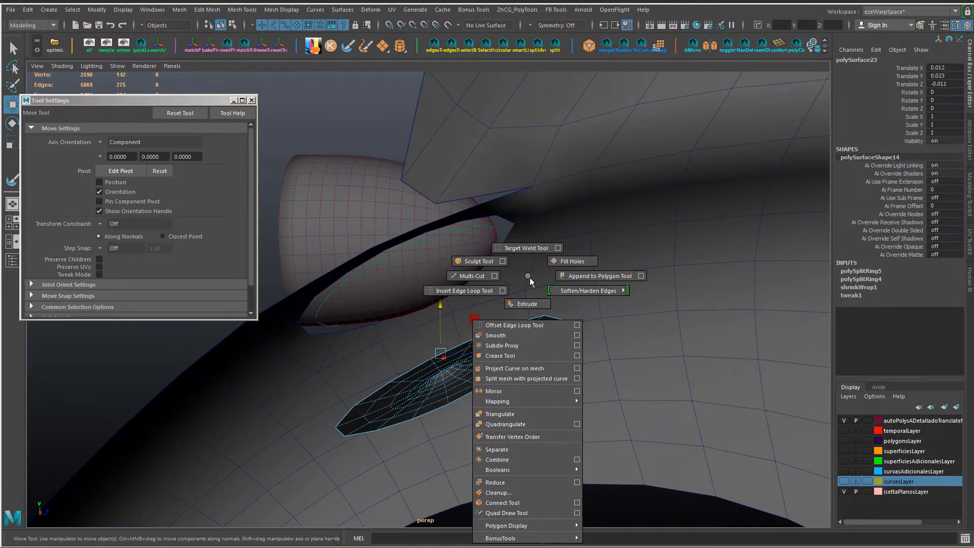
right_click_drag(529, 278, 554, 287, "shift")
left_click_drag(555, 286, 556, 315, "alt")
right_click(556, 316)
left_click_drag(462, 393, 504, 353)
left_click(686, 502)
Step: Try moving the oval patch closer to the headlight shell, and undo the last move
left_click(403, 334)
left_click_drag(403, 333, 446, 336, "alt")
left_click_drag(467, 340, 472, 341)
left_click_drag(472, 341, 523, 449, "alt")
left_click_drag(431, 315, 432, 262)
left_click_drag(638, 382, 439, 330, "alt")
key("ctrl+z")
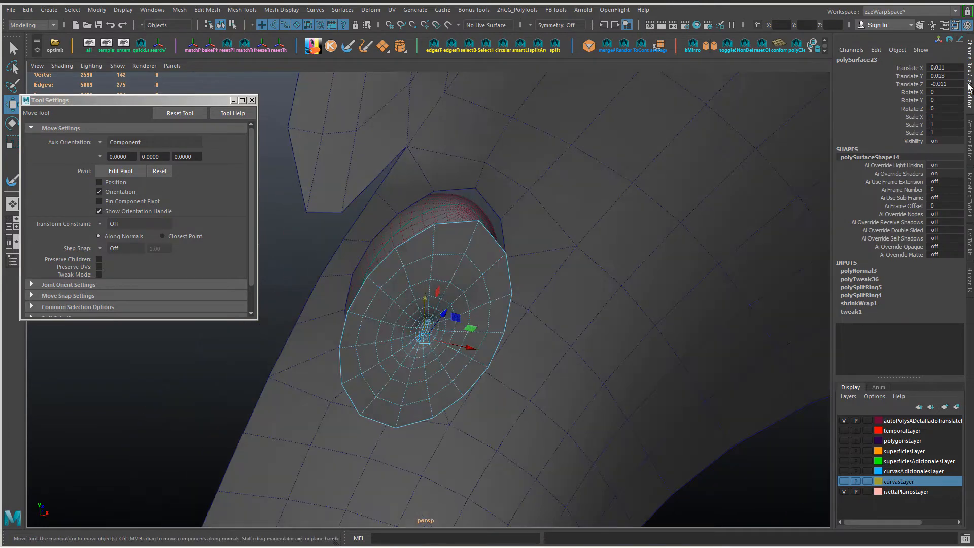
Step: Set the oval patch's Translate X, Y and Z to 0
type("0")
key("Return")
double_click(945, 67)
type("0")
key("Return")
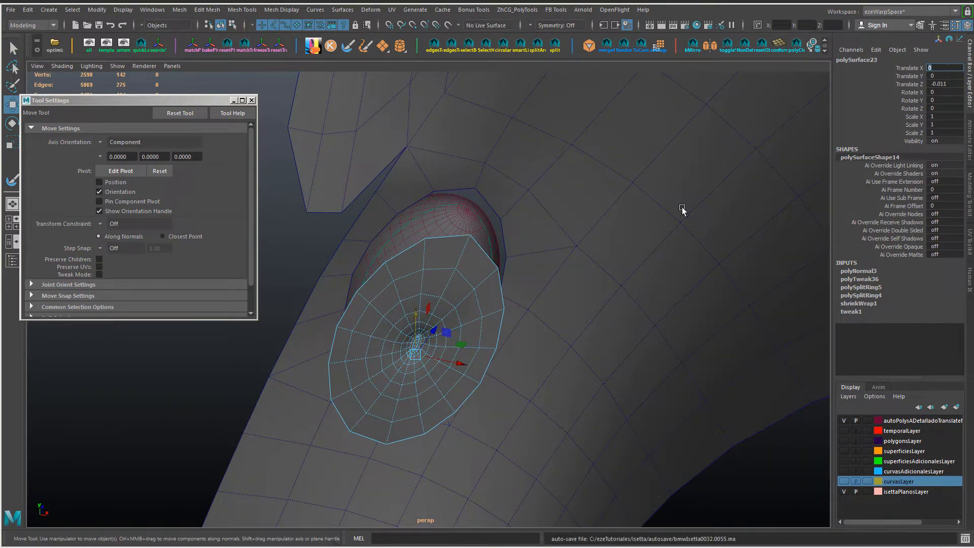
double_click(936, 83)
type("0")
key("Return")
Step: Delete the patch's construction history and move it onto the fender opening, at about X 0.022, Y 0.097, Z -0.036
left_click_drag(634, 228, 442, 381, "alt")
left_click(539, 355)
left_click_drag(579, 349, 459, 191, "alt")
left_click(528, 350)
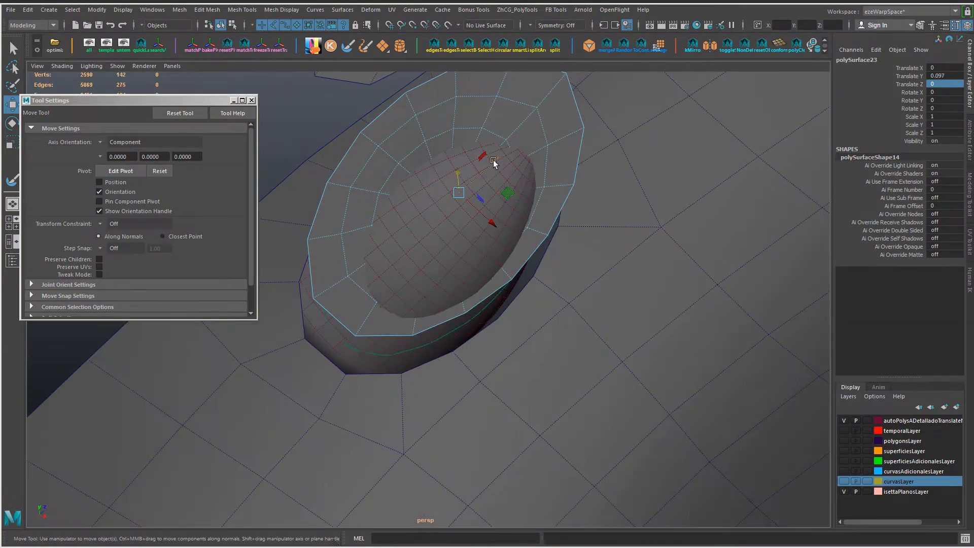
left_click_drag(494, 162, 468, 185)
left_click_drag(472, 252, 493, 270)
left_click_drag(495, 201, 487, 220)
left_click_drag(485, 269, 522, 254)
key("w")
left_click(510, 274)
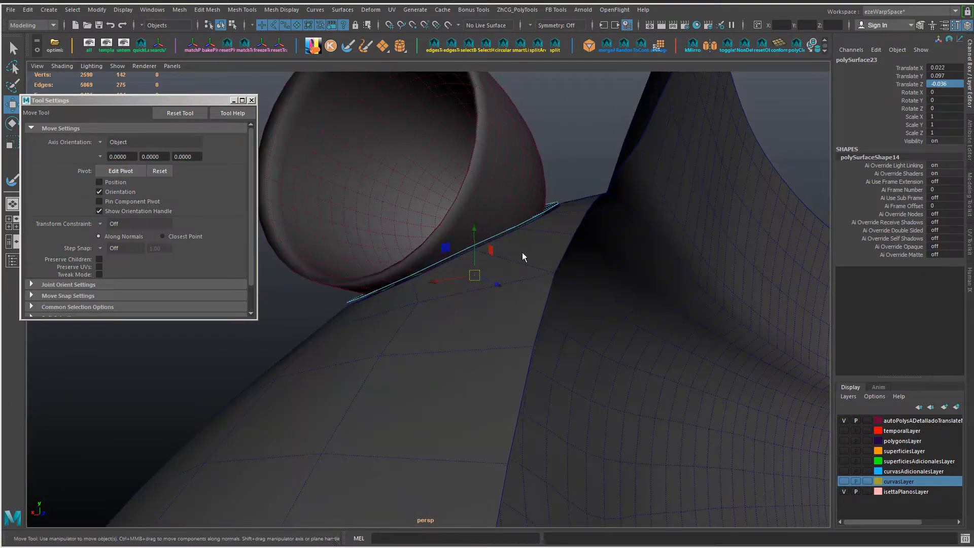
Step: Align the patch with the fender opening's rim around the headlight shell and freeze its transformations
right_click_drag(521, 254, 406, 255, "ctrl")
key("w")
left_click_drag(419, 263, 450, 251)
left_click_drag(507, 292, 445, 299, "alt")
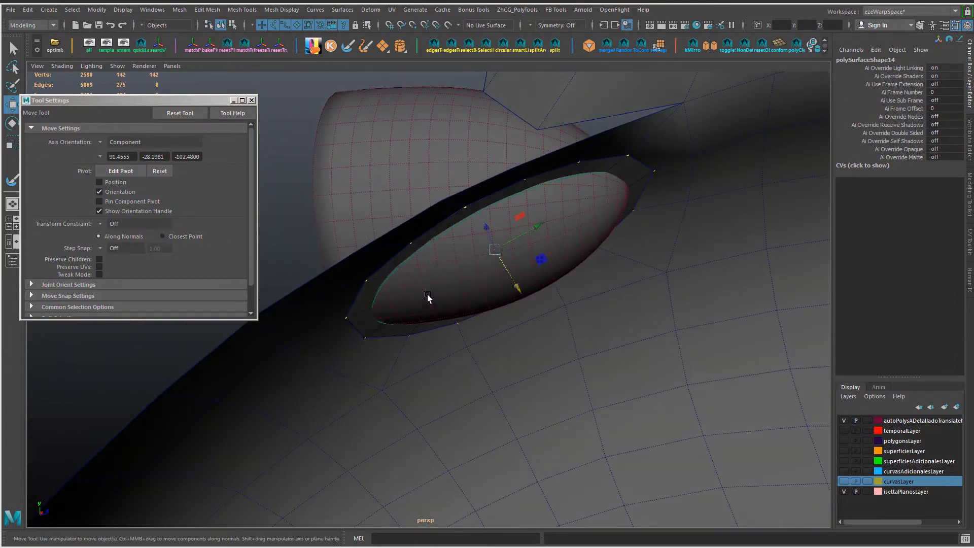
right_click_drag(370, 246, 385, 285)
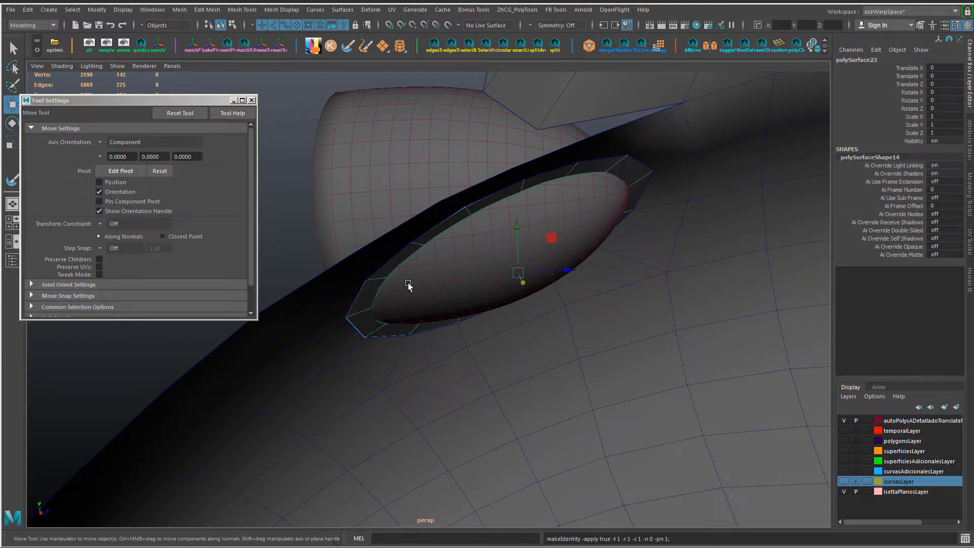
Step: Move all of the patch's vertices outward along their normal direction, clear of the headlight shell
right_click_drag(470, 291, 414, 290, "ctrl")
left_click_drag(517, 285, 579, 400)
left_click_drag(576, 350, 515, 280, "alt")
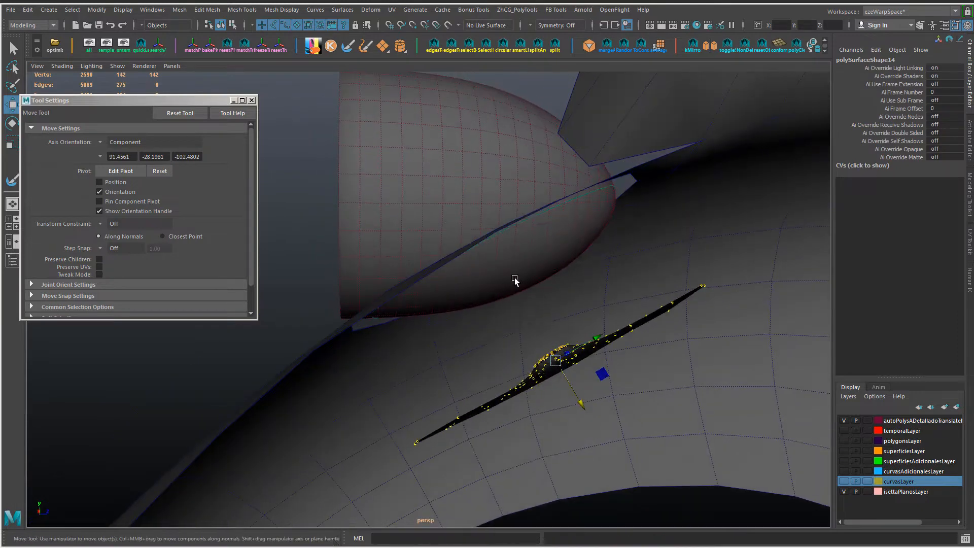
Step: Apply a new shrinkWrap deformer to the oval patch, using the headlight shell as the target
left_click(515, 280)
left_click(251, 100)
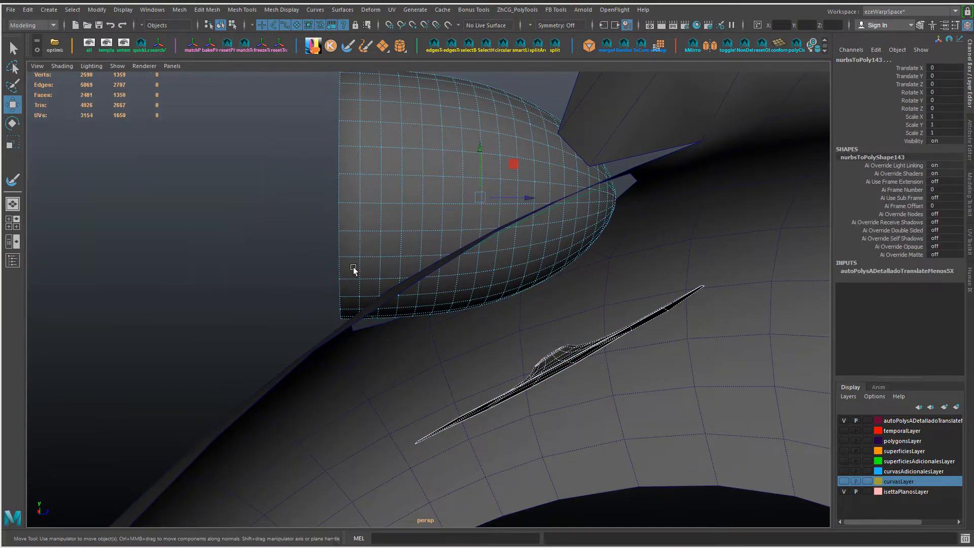
left_click_drag(353, 267, 238, 218)
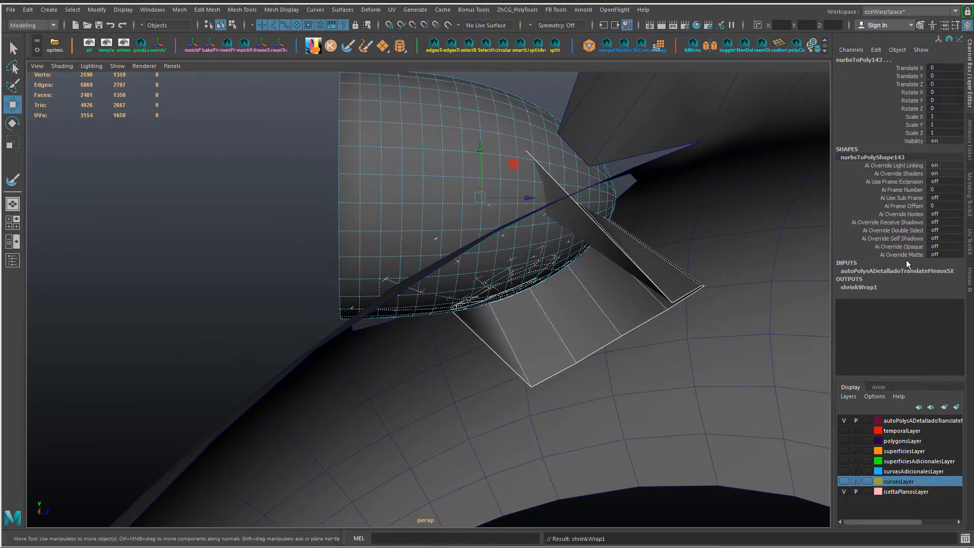
Step: Set the new shrinkWrap's Target Smooth Level to 1 and its Target Inflation to 0.002
left_click(874, 289)
scroll(919, 306, "down", 1)
left_click(937, 288)
left_click(934, 281)
type("1")
key("Return")
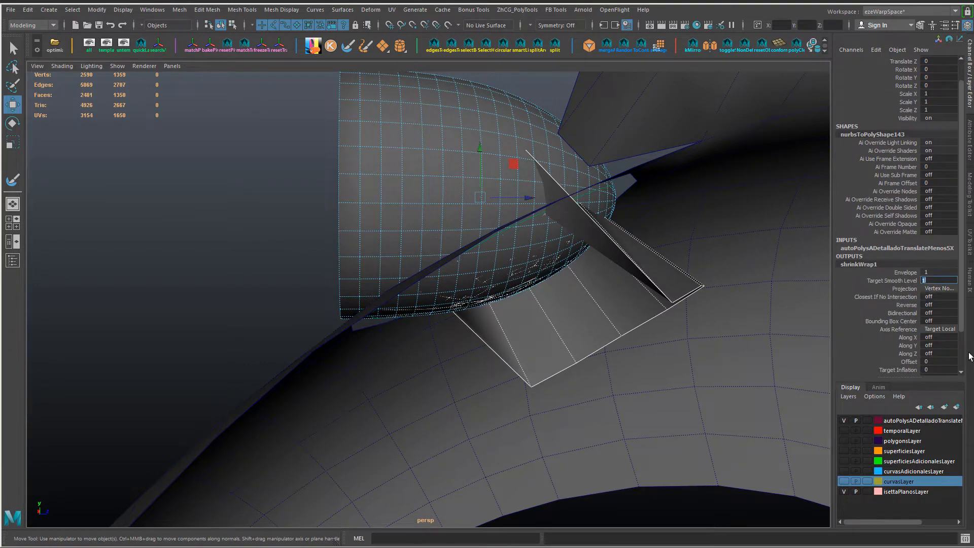
scroll(933, 331, "down", 2)
left_click(934, 324)
type(".01")
key("Return")
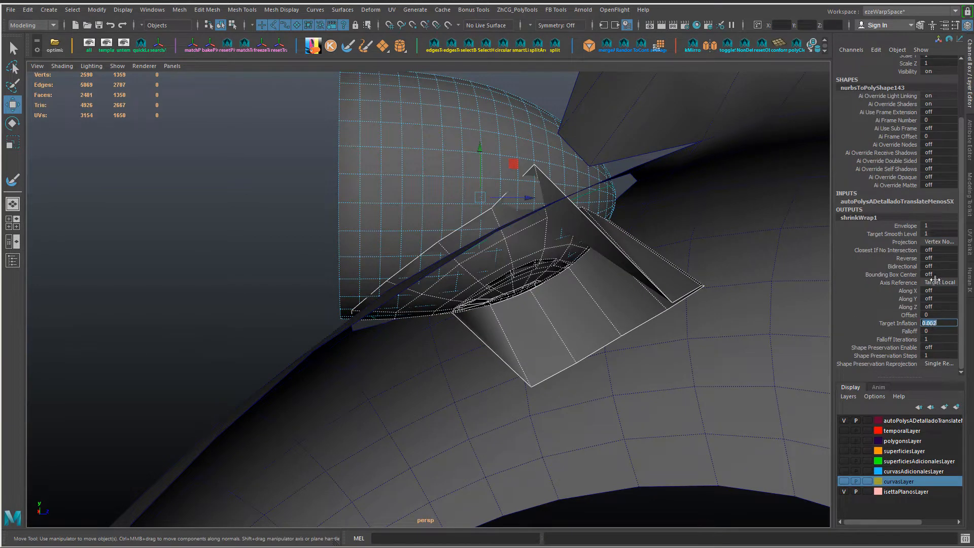
Step: Set the shrinkWrap's projection to Closest and Falloff to 0.1, and enable Shape Preservation with 5 steps
left_click(942, 242)
left_click(931, 291)
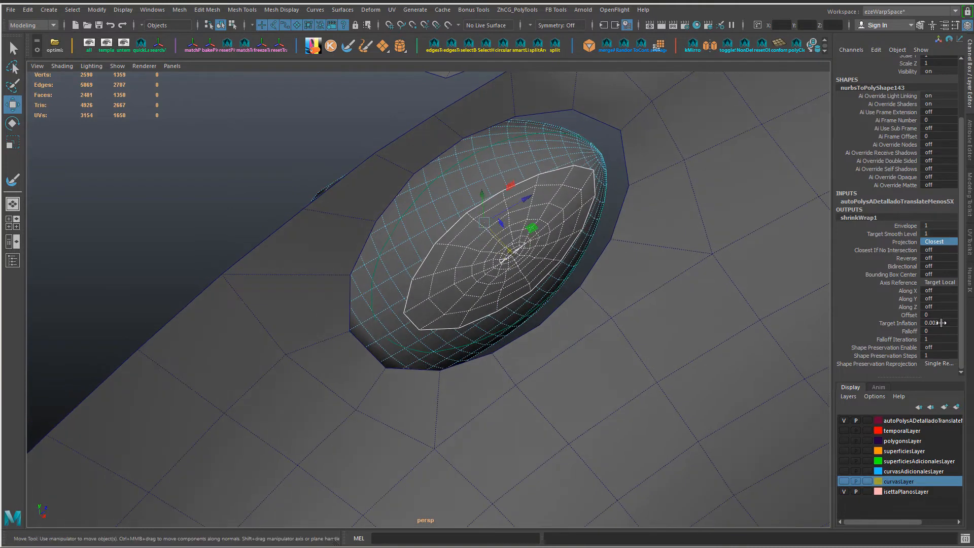
left_click(929, 349)
type("1")
key("Return")
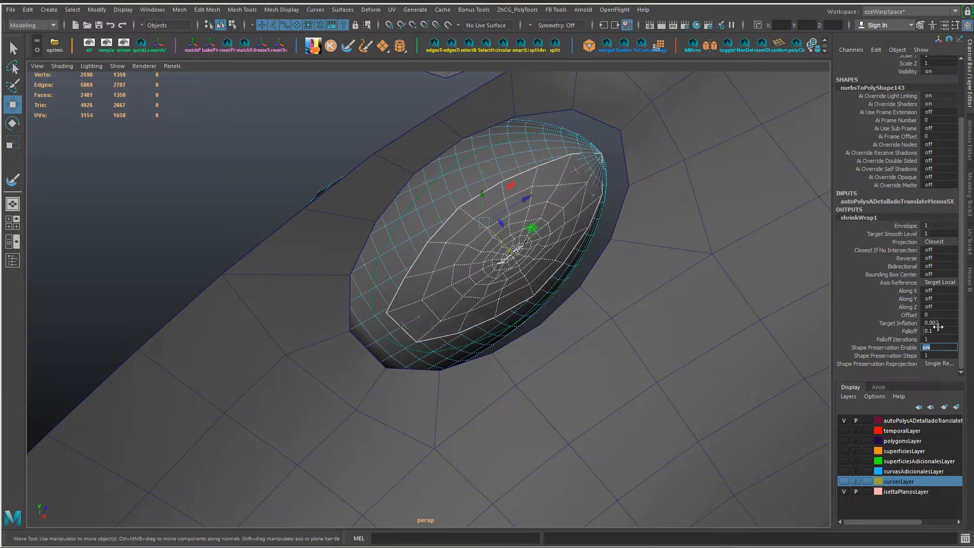
type("5")
key("Return")
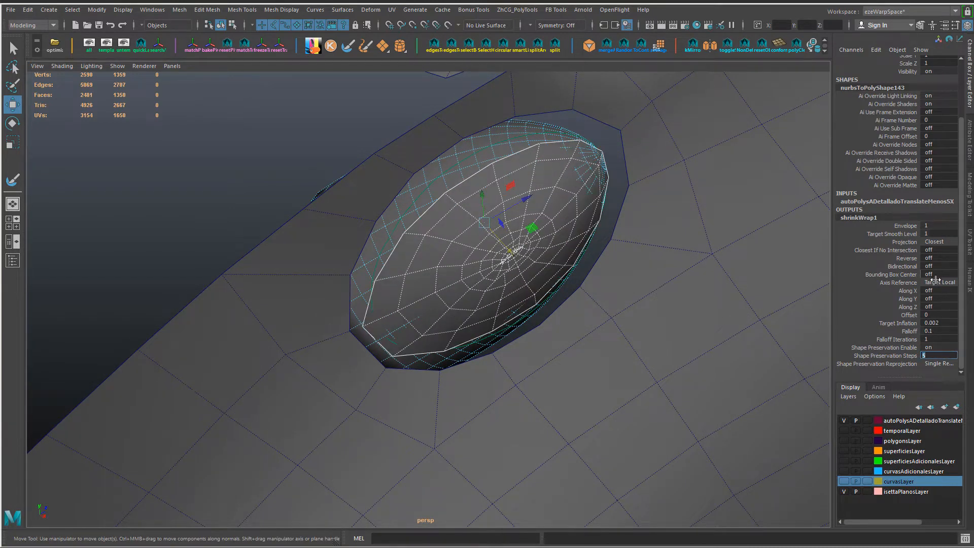
Step: Try Reprojection Per Step for the patch's shape preservation, and set the reprojection to No Reprojection
left_click(940, 365)
left_click(948, 398)
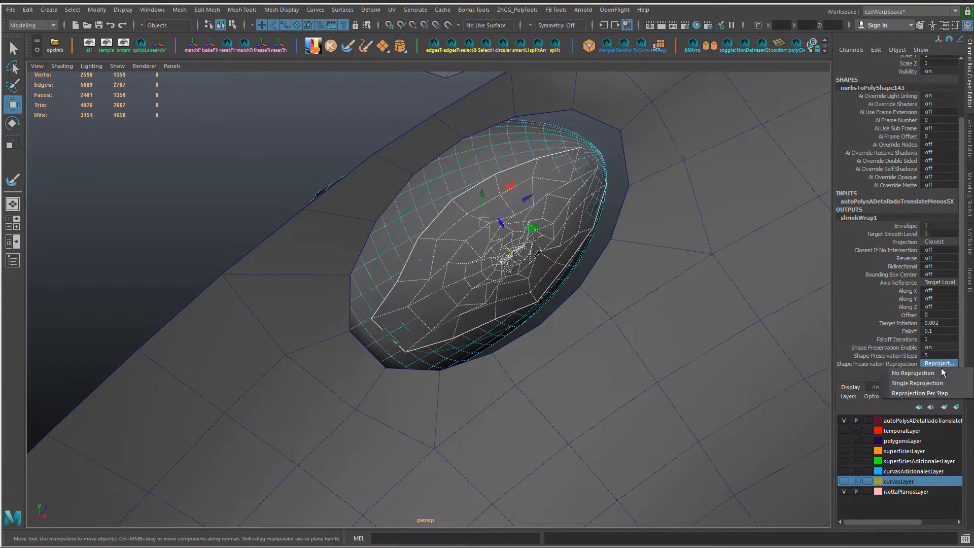
left_click(942, 382)
left_click_drag(665, 330, 517, 201, "alt")
left_click(548, 245)
left_click_drag(517, 203, 467, 196, "alt")
left_click(950, 357)
left_click(942, 362)
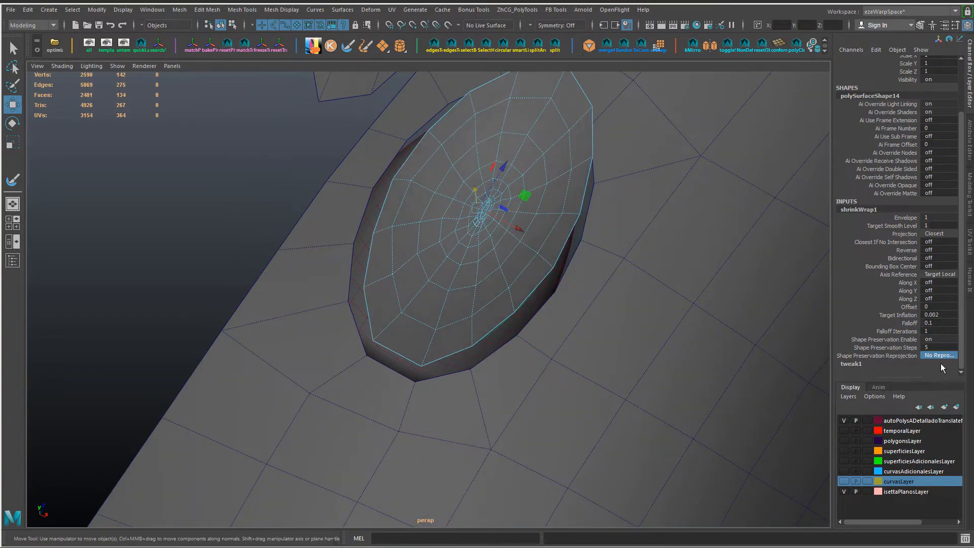
Step: Move the patch closer to the fender opening and set the shrinkWrap's Falloff and Target Inflation to 0
left_click_drag(670, 290, 585, 306, "alt")
mouse_move(514, 209)
left_mouse_down()
mouse_move(510, 216)
mouse_move(511, 199)
left_mouse_up()
left_click_drag(566, 236, 607, 277)
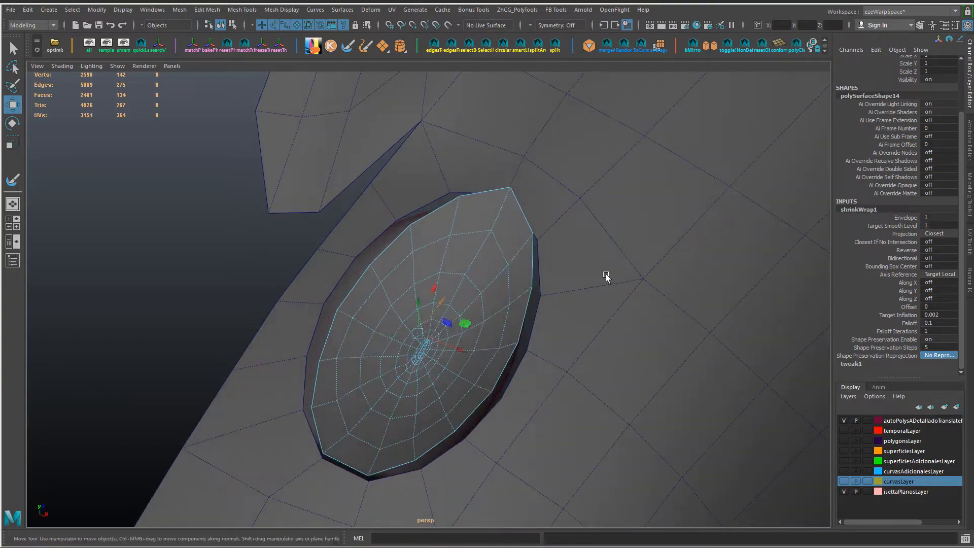
left_click_drag(807, 304, 929, 323, "alt")
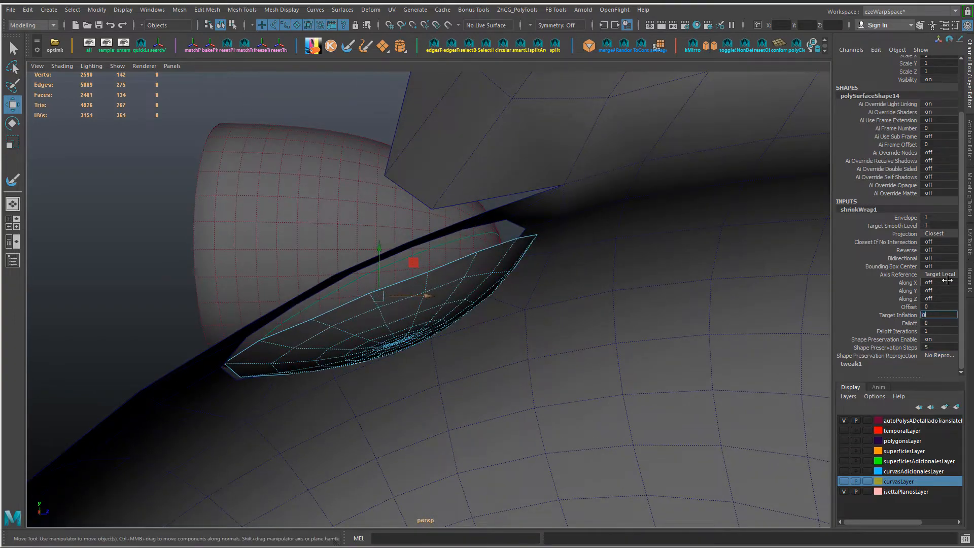
key("Return")
Step: Relax the re-wrapped patch's topology near its centre with the Sculpt Geometry Tool
mouse_move(558, 275)
left_mouse_down("alt")
mouse_move(446, 294)
mouse_move(429, 267)
mouse_move(620, 333)
mouse_move(450, 307)
mouse_move(342, 254)
mouse_move(472, 283)
mouse_move(582, 365)
mouse_move(435, 263)
mouse_move(434, 247)
left_mouse_up("alt")
mouse_move(433, 246)
right_mouse_down()
mouse_move(424, 419)
mouse_move(502, 438)
right_mouse_up()
left_click_drag(391, 345, 391, 307, "alt")
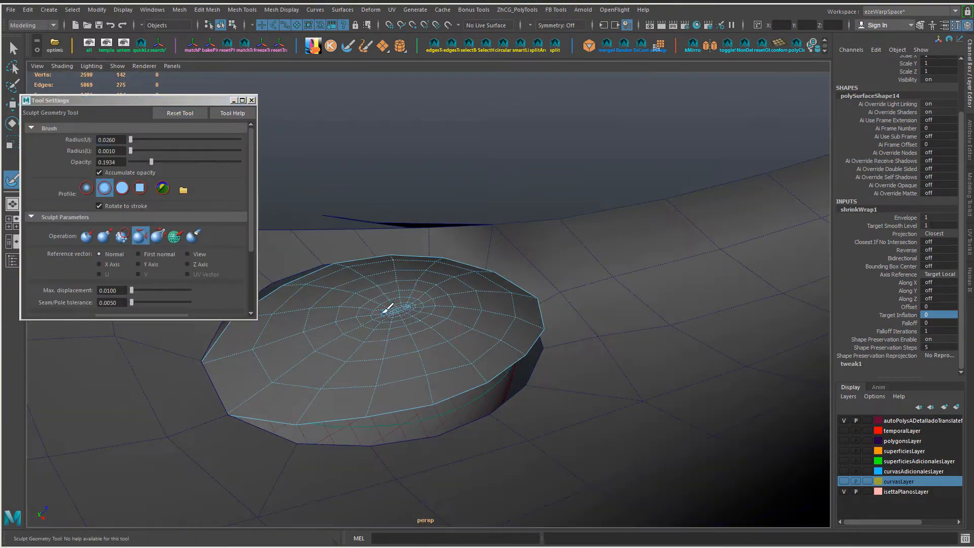
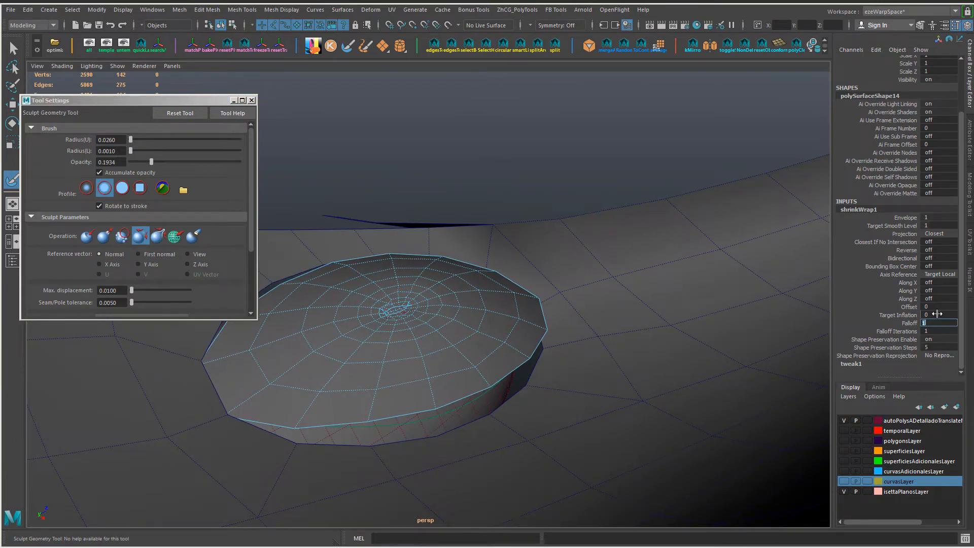
Step: Set the shrinkWrap's Target Inflation to 0.01 and its Target Smooth Level to 3
type("0.01")
key("Return")
left_click_drag(395, 297, 441, 339, "alt")
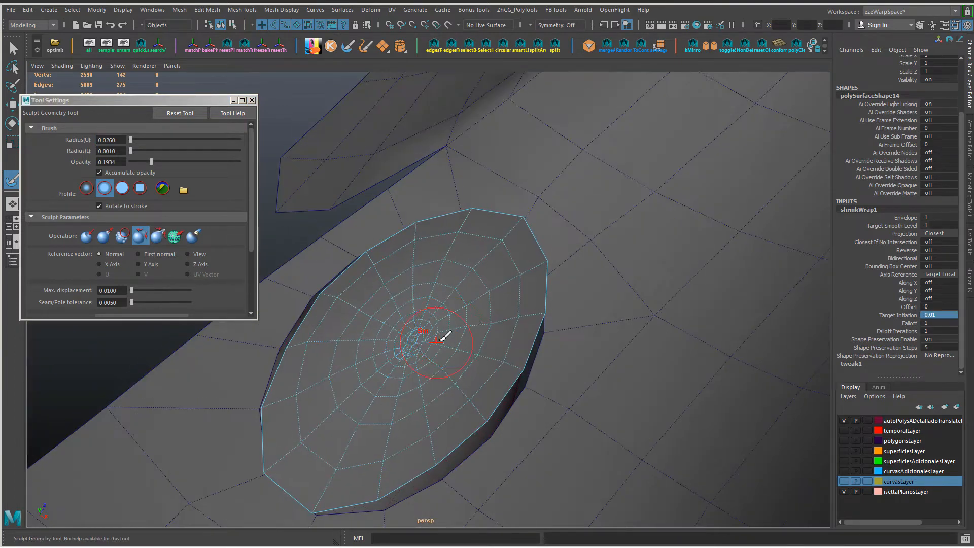
type("10")
key("Return")
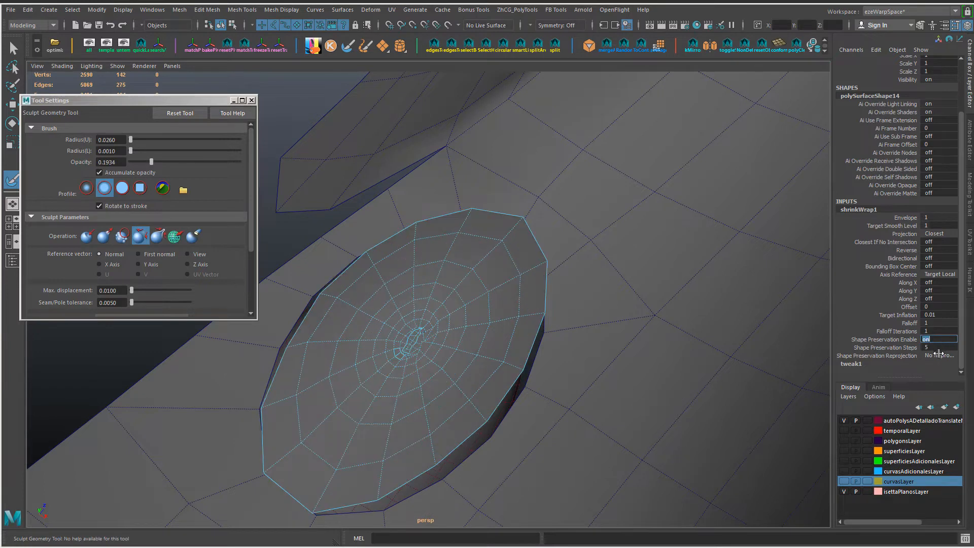
type("5")
key("Return")
key("Return")
left_click_drag(513, 356, 406, 342, "alt")
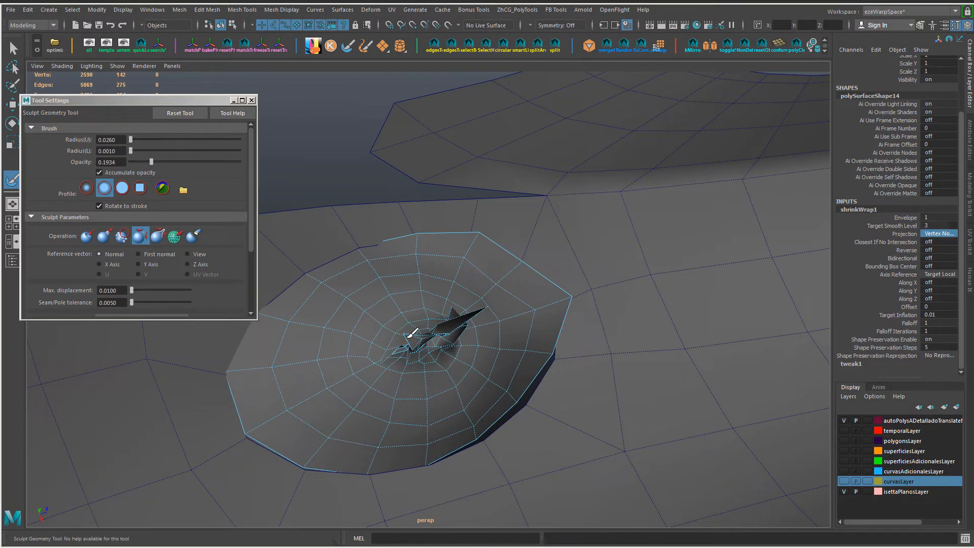
Step: Try the Toward Center projection for the shrinkWrap and set the projection back to Closest
left_click(939, 234)
left_click(936, 255)
left_click(941, 234)
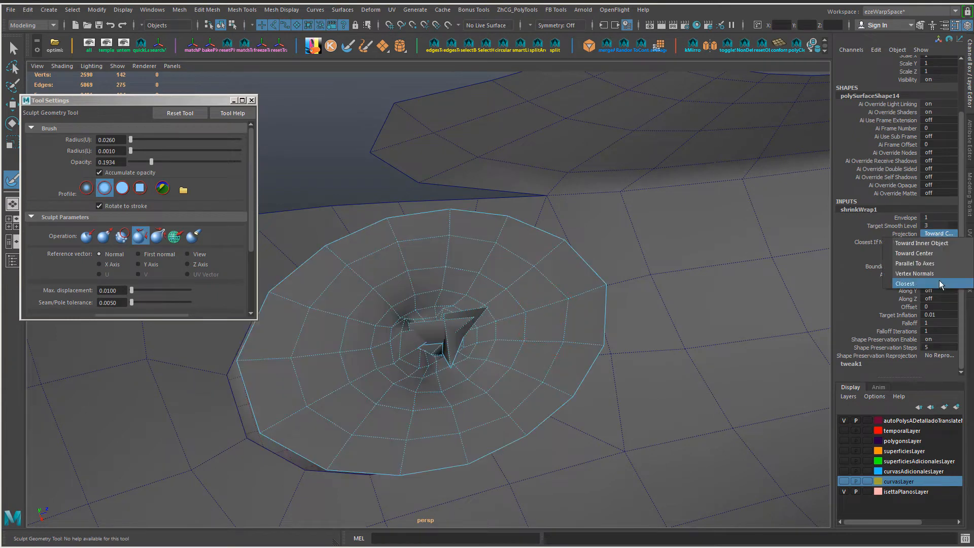
left_click(942, 283)
left_click(939, 233)
left_click(944, 255)
left_click(940, 234)
left_click(941, 283)
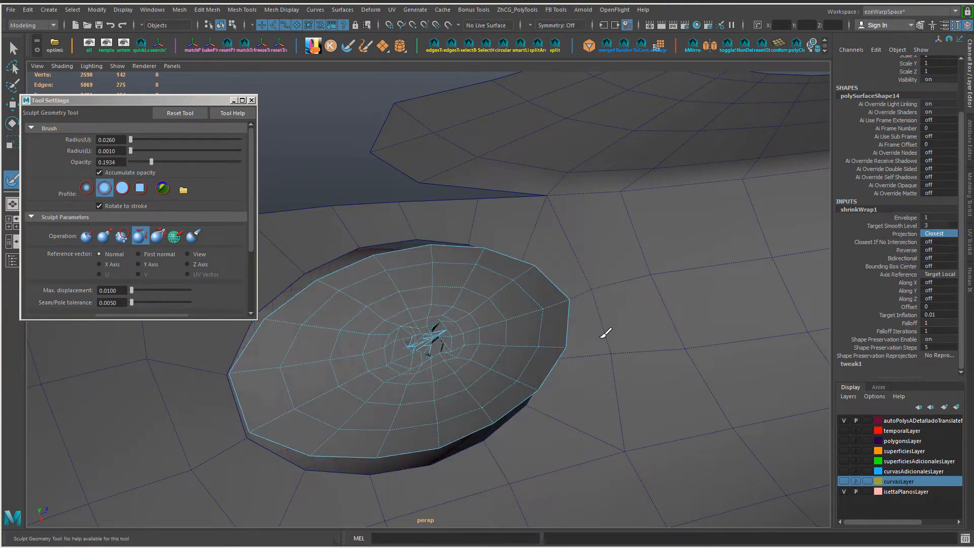
Step: Set the shrinkWrap's Falloff Iterations to 5, Target Inflation to 0.02 and projection to Vertex Normals
mouse_move(374, 283)
left_mouse_down("alt")
mouse_move(374, 374)
mouse_move(516, 279)
mouse_move(580, 295)
mouse_move(426, 330)
mouse_move(374, 370)
mouse_move(460, 366)
mouse_move(518, 339)
mouse_move(450, 385)
mouse_move(511, 311)
mouse_move(463, 294)
mouse_move(580, 253)
left_mouse_up("alt")
key("w")
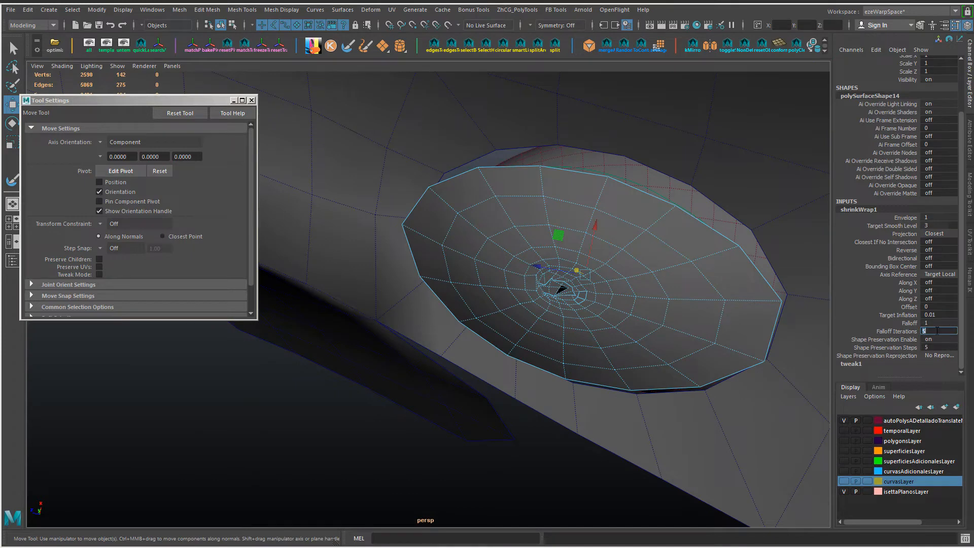
type("2")
key("Return")
left_click(951, 234)
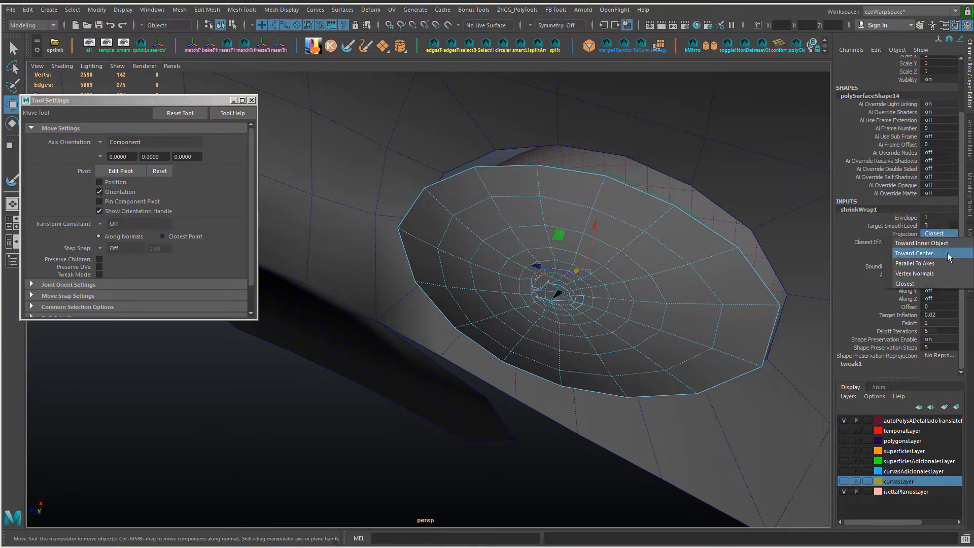
left_click(950, 272)
Step: Relax the patch around its centre with the Sculpt Geometry Tool and turn on the shrinkWrap's Closest If No Intersection
left_click_drag(704, 287, 754, 318, "alt")
key("y")
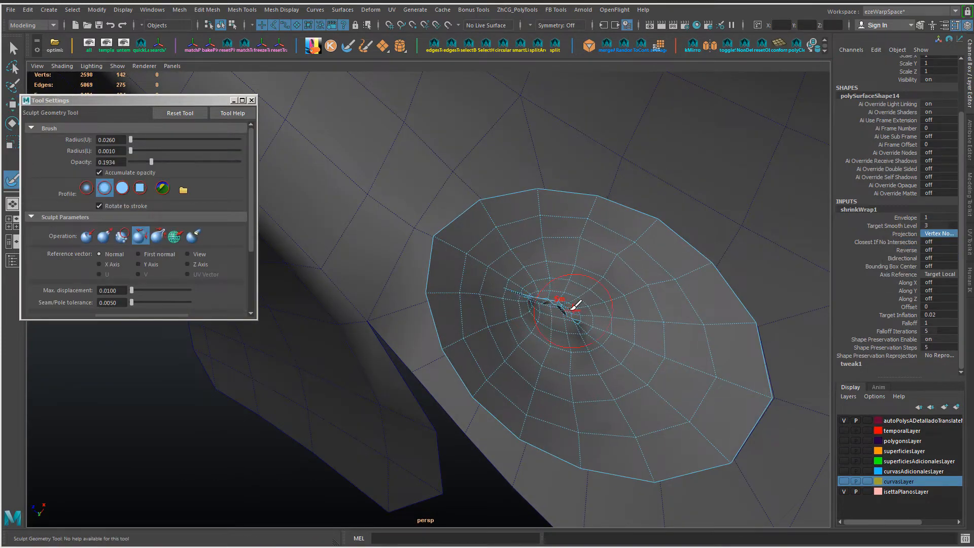
mouse_move(551, 303)
left_mouse_down("alt")
mouse_move(492, 203)
mouse_move(548, 245)
mouse_move(399, 272)
mouse_move(528, 285)
mouse_move(620, 316)
left_mouse_up("alt")
double_click(938, 241)
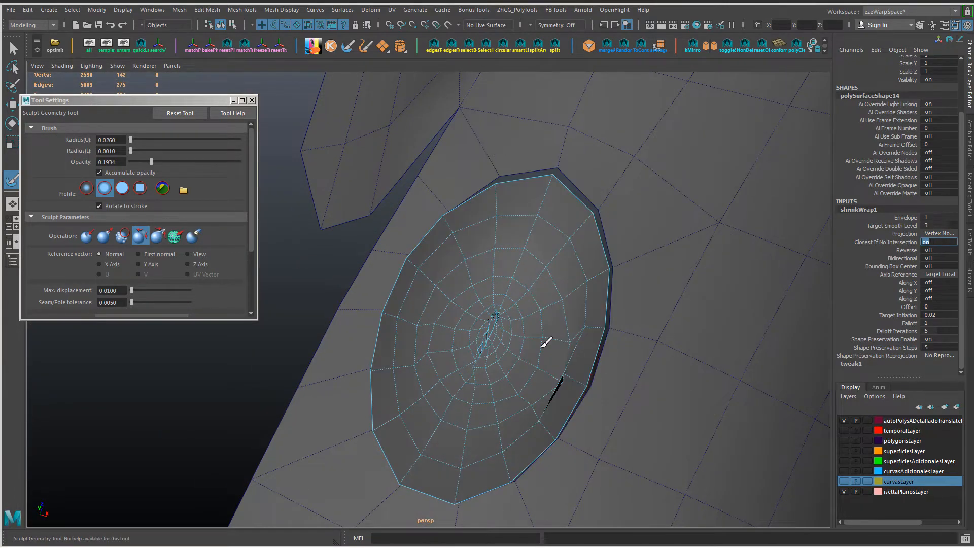
type("10")
key("Return")
Step: Try a shrinkWrap Envelope of 0 on the patch and restore it to 1
left_click_drag(751, 299, 633, 248, "alt")
double_click(941, 218)
type("0")
key("Return")
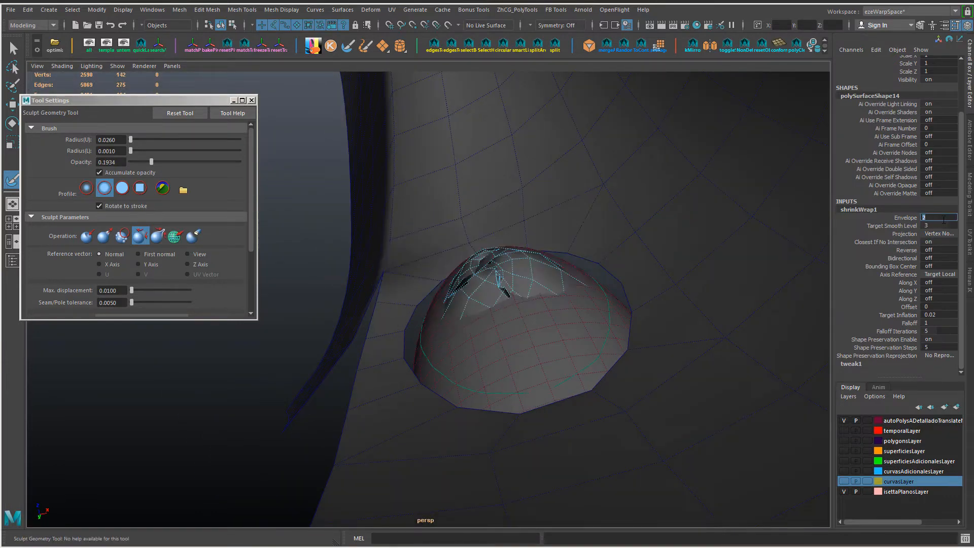
type("1")
key("Return")
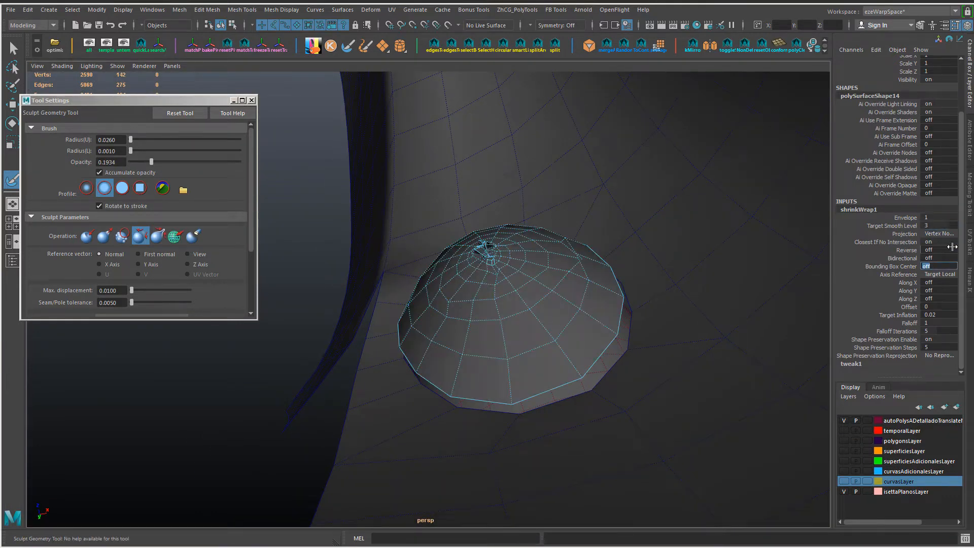
scroll(620, 289, "up", 1)
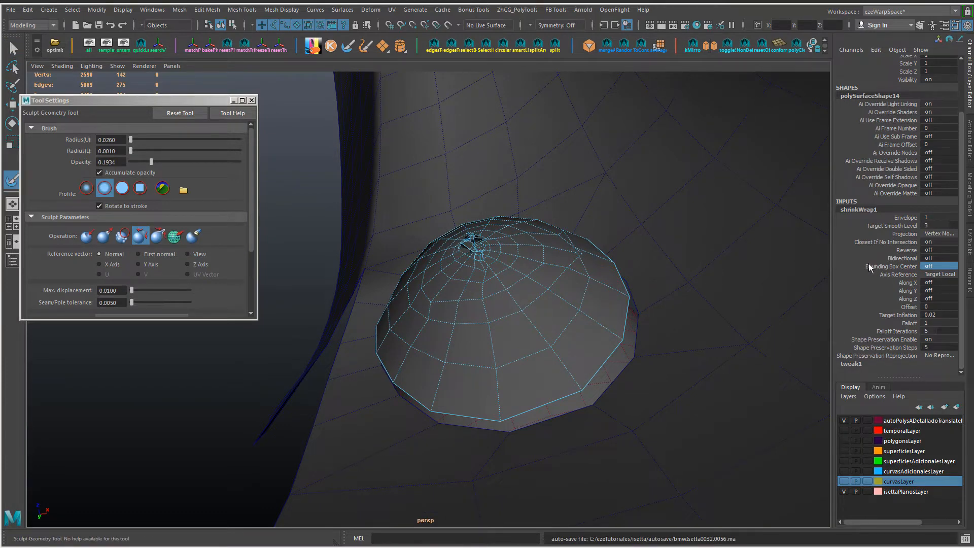
Step: Sculpt the tangled vertices around the patch's pole, trying other Sculpt Geometry operations besides Relax
left_click_drag(488, 211, 442, 254, "alt")
mouse_move(459, 241)
left_mouse_down()
mouse_move(418, 218)
mouse_move(447, 264)
left_mouse_up()
mouse_move(464, 249)
left_mouse_down("alt")
mouse_move(426, 270)
mouse_move(407, 229)
mouse_move(374, 225)
mouse_move(427, 258)
mouse_move(423, 273)
mouse_move(474, 247)
left_mouse_up("alt")
left_click(122, 237)
left_click(87, 236)
left_click(175, 237)
key("w")
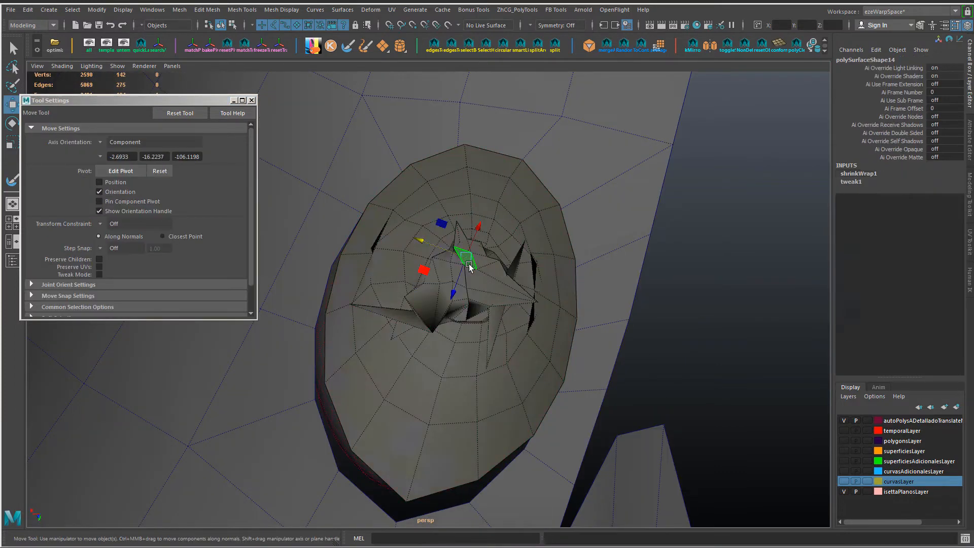
Step: Try to even out the patch's inner vertices with repeated Average Vertices, and undo the averaging
key("ctrl+F9")
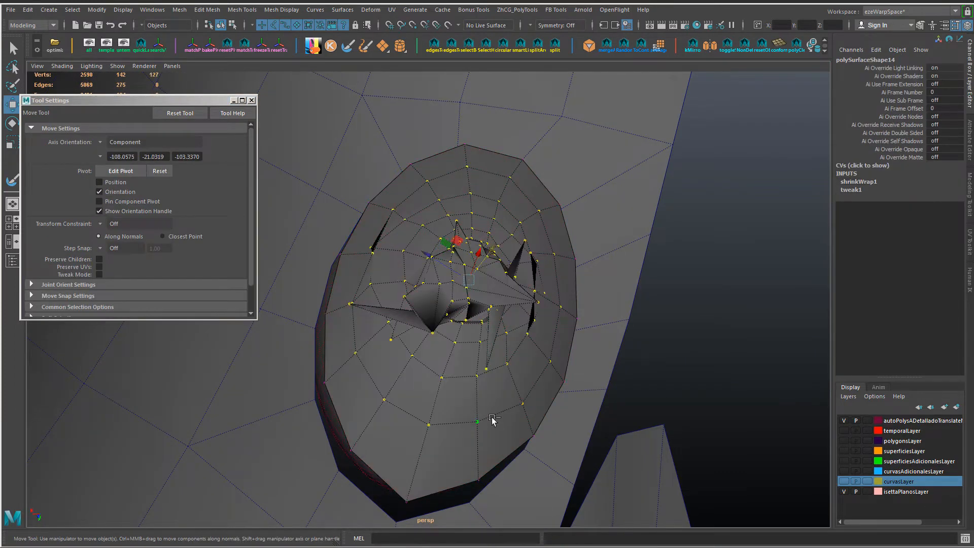
right_click_drag(492, 417, 518, 381, "shift")
key("g")
key("g")
key("g")
key("g")
key("g")
key("g")
key("g")
key("g")
key("g")
key("g")
key("g")
key("g")
key("g")
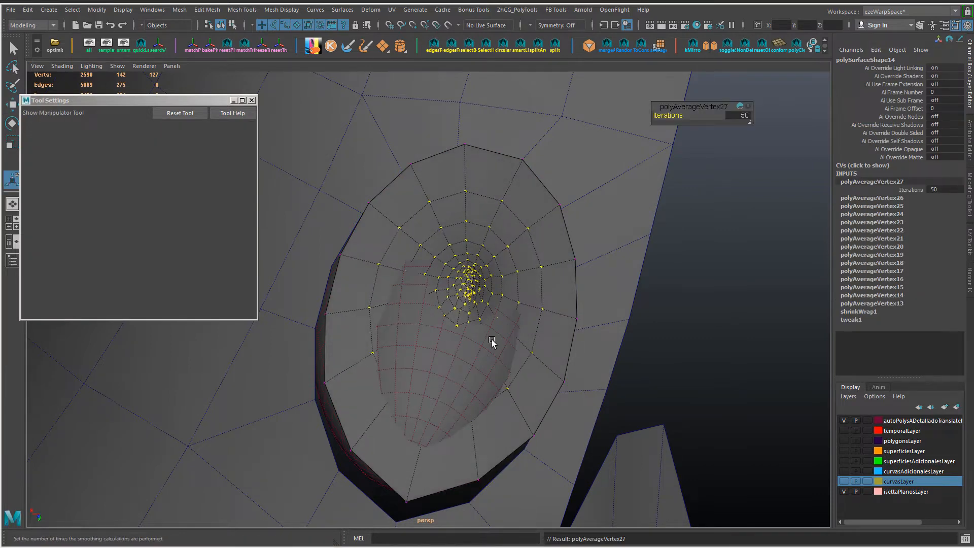
key("ctrl+z")
key("ctrl+z")
key("ctrl+z")
key("ctrl+z")
key("ctrl+z")
key("ctrl+z")
key("ctrl+z")
key("ctrl+z")
key("ctrl+z")
key("ctrl+z")
key("ctrl+z")
key("ctrl+z")
key("ctrl+z")
key("ctrl+z")
key("ctrl+z")
left_click_drag(493, 341, 465, 281, "alt")
key("F8")
key("q")
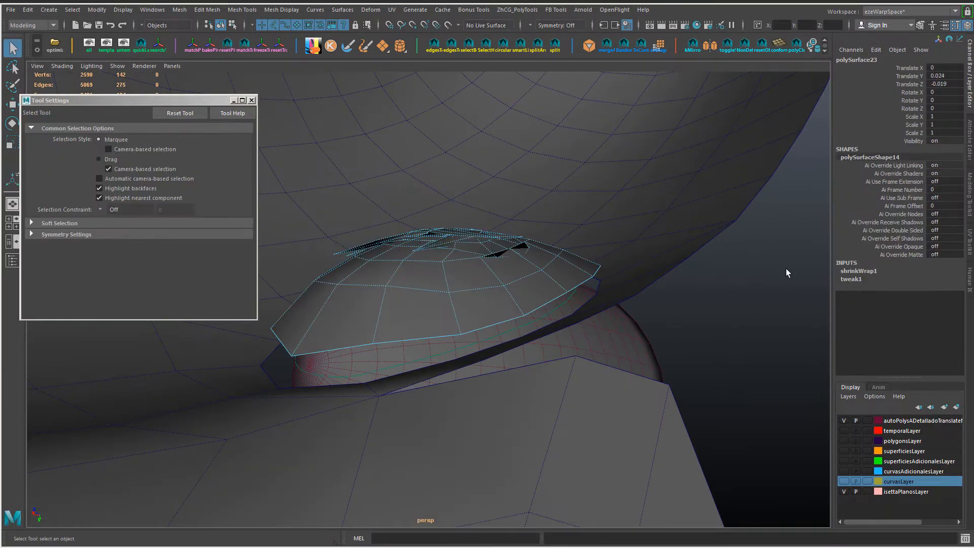
Step: Scrub the shrinkWrap's Envelope between 0 and 1 to compare the flat and wrapped patch over the headlight shell
left_click(908, 286)
middle_click_drag(908, 287, 707, 281)
left_click_drag(507, 297, 701, 305, "alt")
left_click(858, 271)
middle_click_drag(751, 300, 675, 302)
left_click_drag(675, 303, 577, 311, "alt")
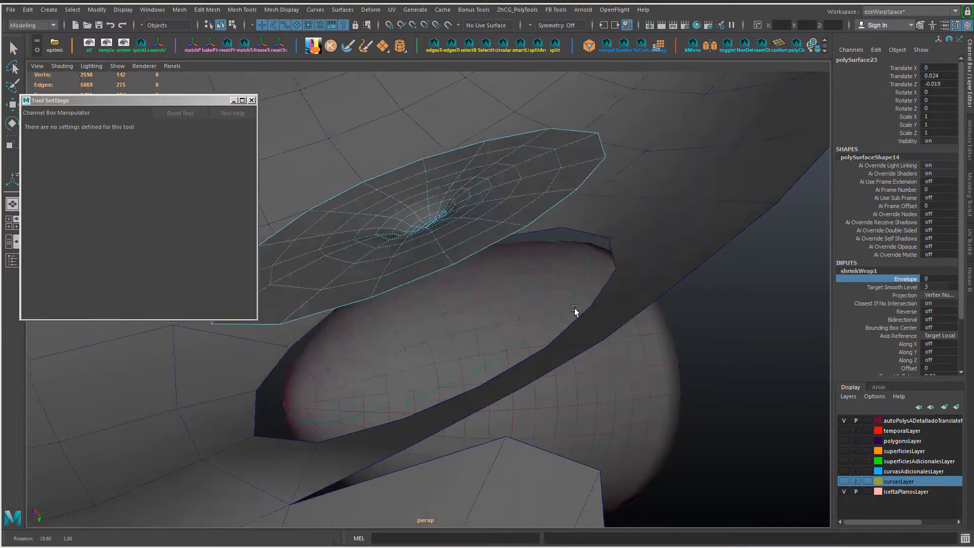
middle_click_drag(576, 311, 598, 312)
left_click_drag(599, 312, 650, 309, "alt")
Step: Try a Target Inflation of 0 for the shrinkWrap and set it to 0.01
left_click_drag(960, 310, 960, 347)
type("0")
key("Return")
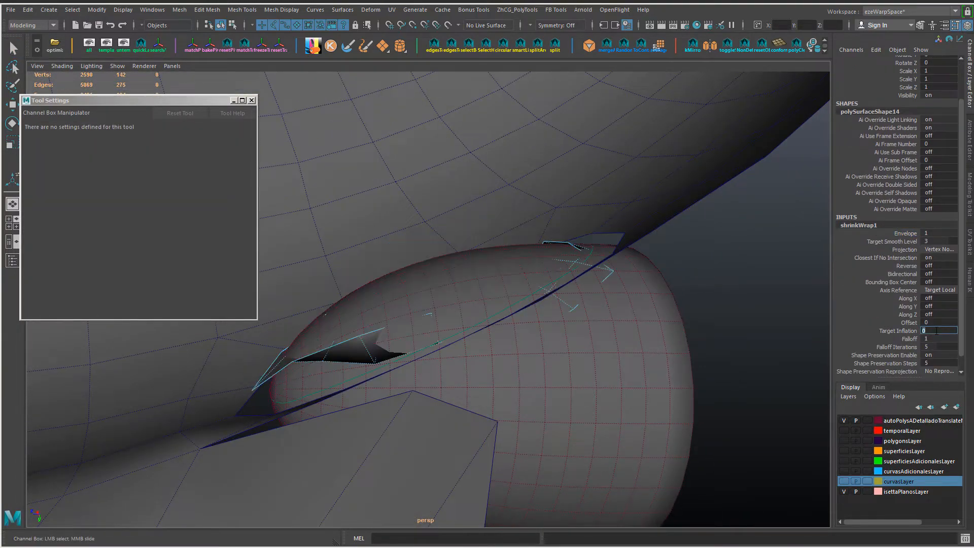
key("Return")
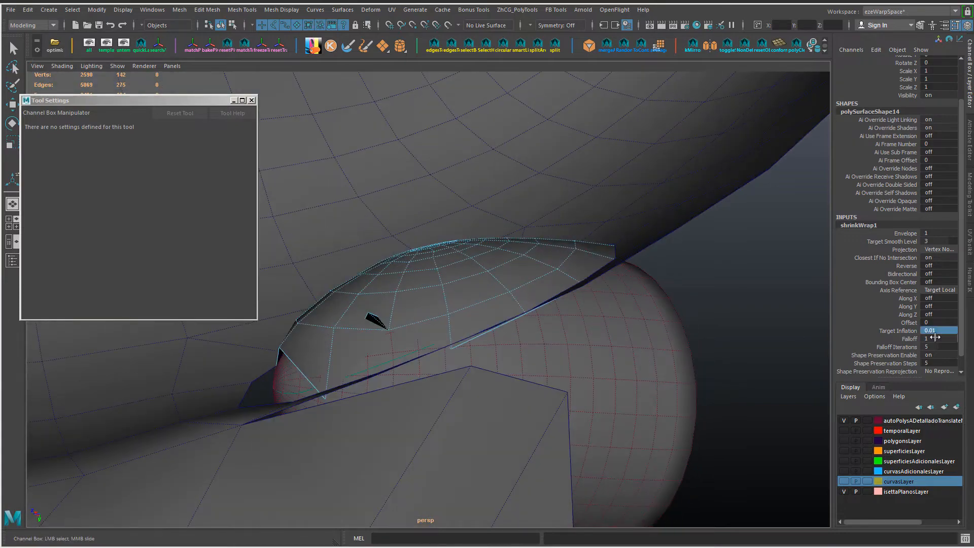
Step: Set the shrinkWrap's projection to Closest and Falloff to 0.1, and close the tool settings window
left_click(941, 250)
left_click(936, 250)
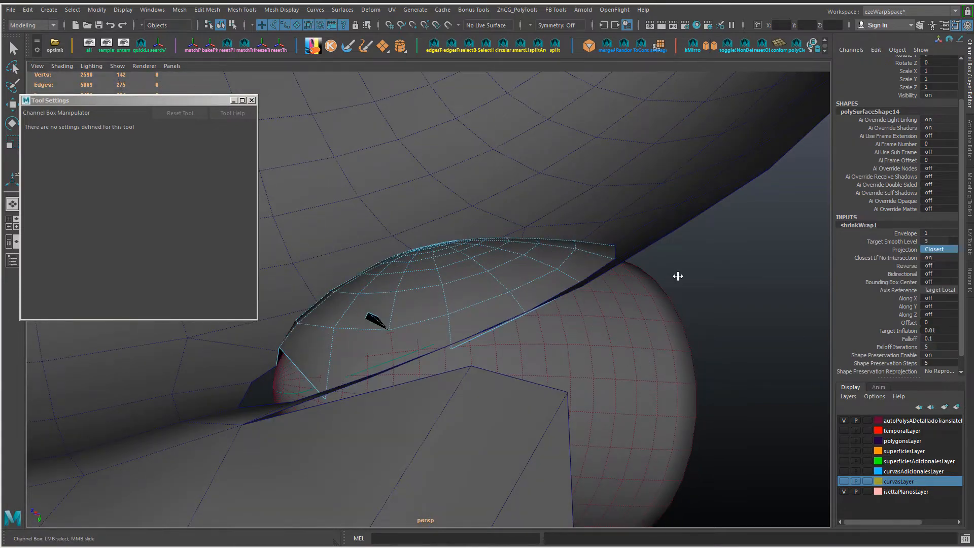
left_click_drag(679, 276, 578, 310, "alt")
left_click(252, 100)
left_click_drag(488, 255, 587, 282, "alt")
left_click(942, 250)
left_click(939, 301)
left_click(940, 250)
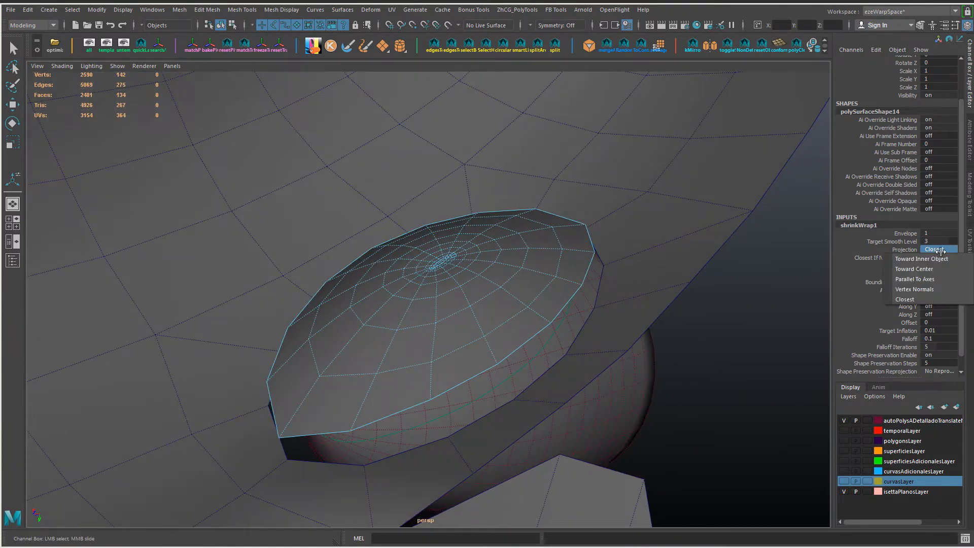
left_click(869, 274)
Step: Try shrinkWrap Offset values of -0.02 and -0.005, and set the Offset to -0.009
left_click_drag(898, 322, 853, 299)
left_click(912, 326)
left_click_drag(736, 312, 705, 313, "alt")
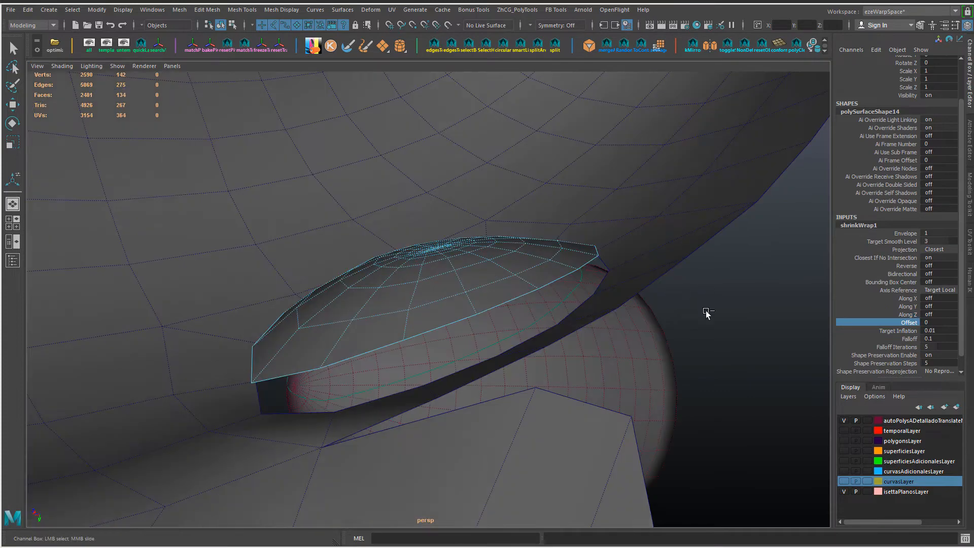
type("-0.02")
key("Return")
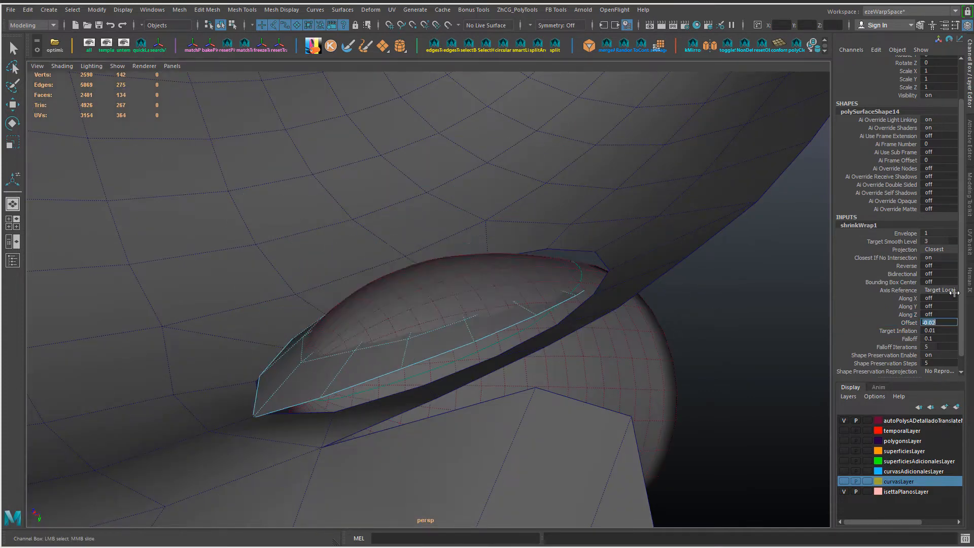
type("005")
key("Return")
mouse_move(393, 325)
left_mouse_down("alt")
mouse_move(427, 316)
mouse_move(401, 316)
left_mouse_up("alt")
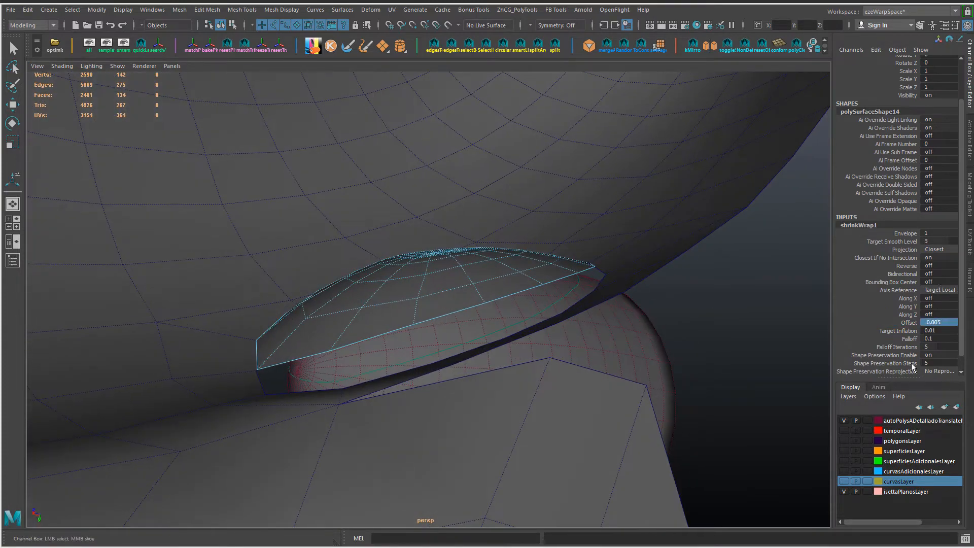
key("BackSpace")
type("9")
key("Return")
left_click_drag(497, 265, 485, 291, "alt")
Step: Move the patch slightly along its Z axis to centre it better in the fender opening
key("w")
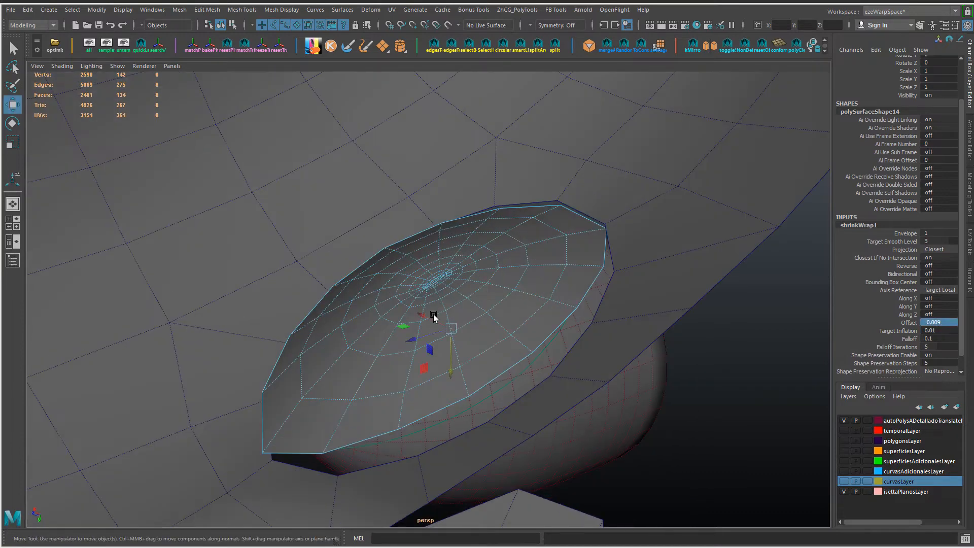
left_click_drag(414, 338, 393, 343)
left_click_drag(394, 343, 406, 320, "alt")
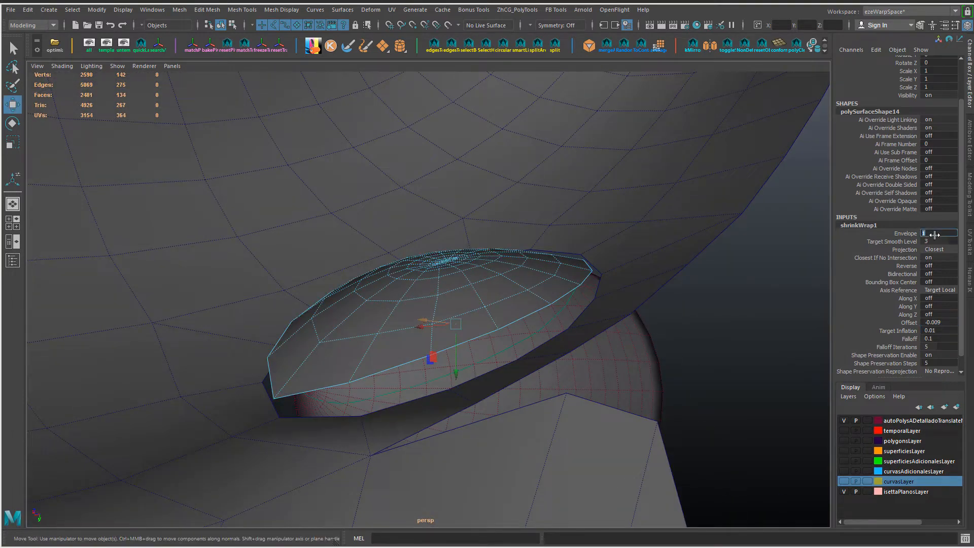
Step: Set the shrinkWrap's Envelope to 1.1 and Target Inflation to 0.02
type("1.1")
key("Return")
type("0.02")
key("Return")
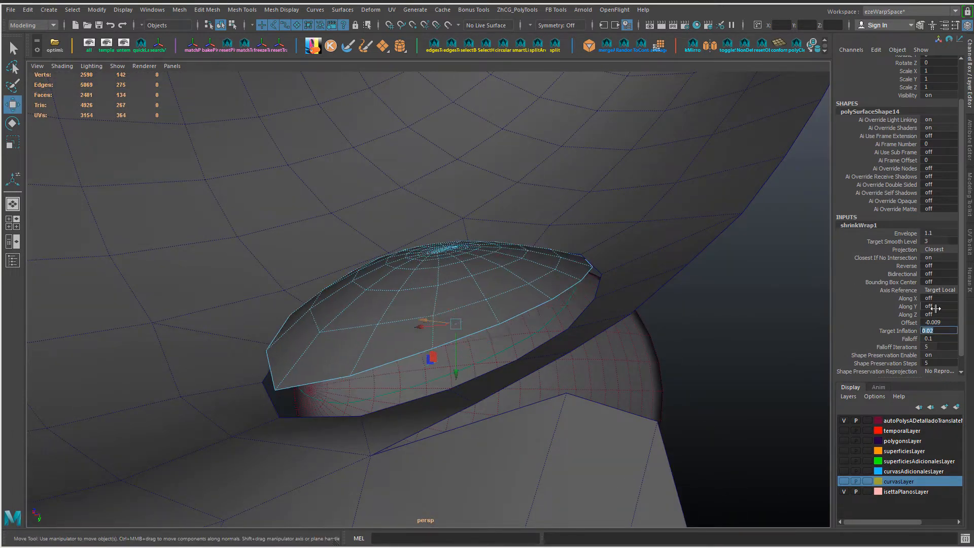
left_click_drag(726, 306, 781, 328, "alt")
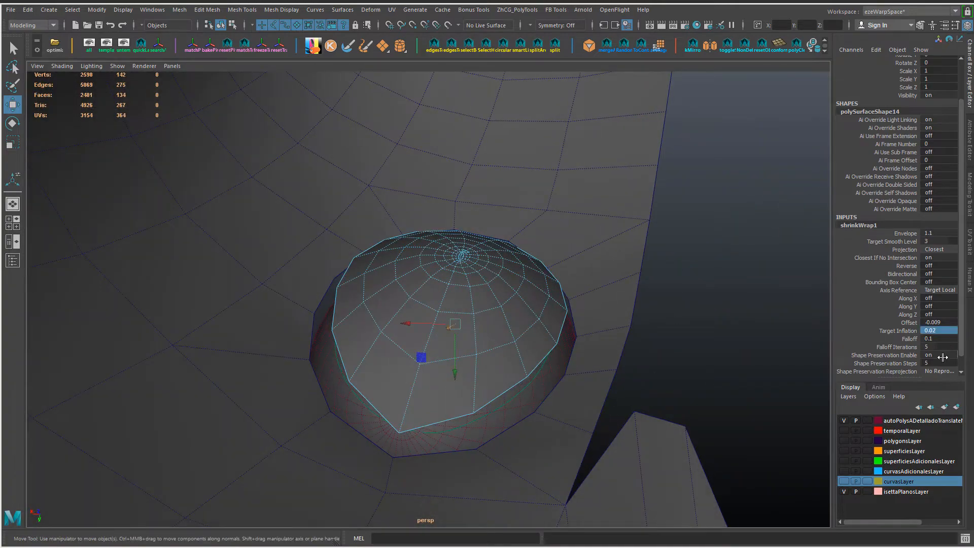
Step: Try the shrinkWrap without Shape Preservation and with 1 step, then enable it with 10 steps
left_click(943, 356)
type("0")
key("Return")
mouse_move(543, 325)
left_mouse_down("alt")
mouse_move(468, 315)
mouse_move(526, 330)
left_mouse_up("alt")
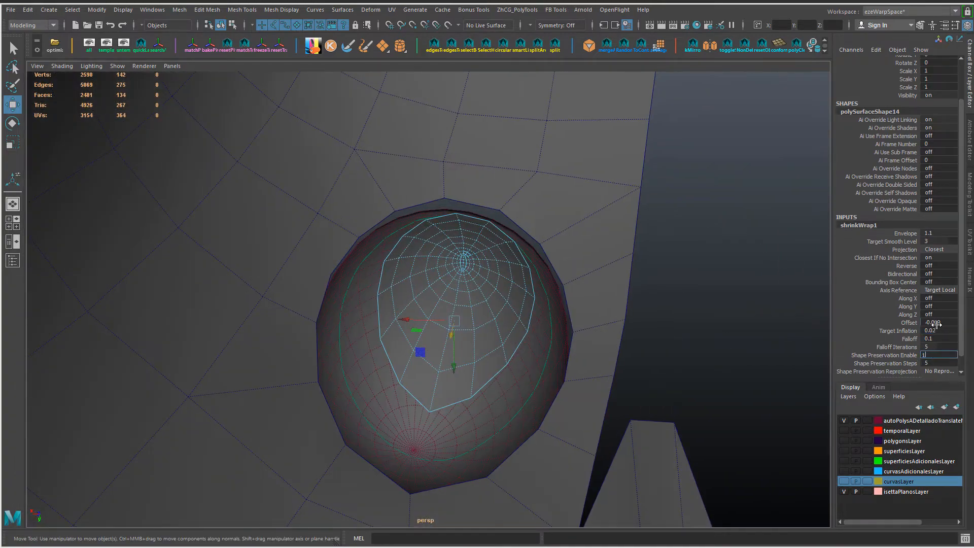
key("Return")
left_click(942, 362)
type("1")
key("Return")
type("10")
key("Return")
left_click_drag(821, 353, 935, 389, "alt")
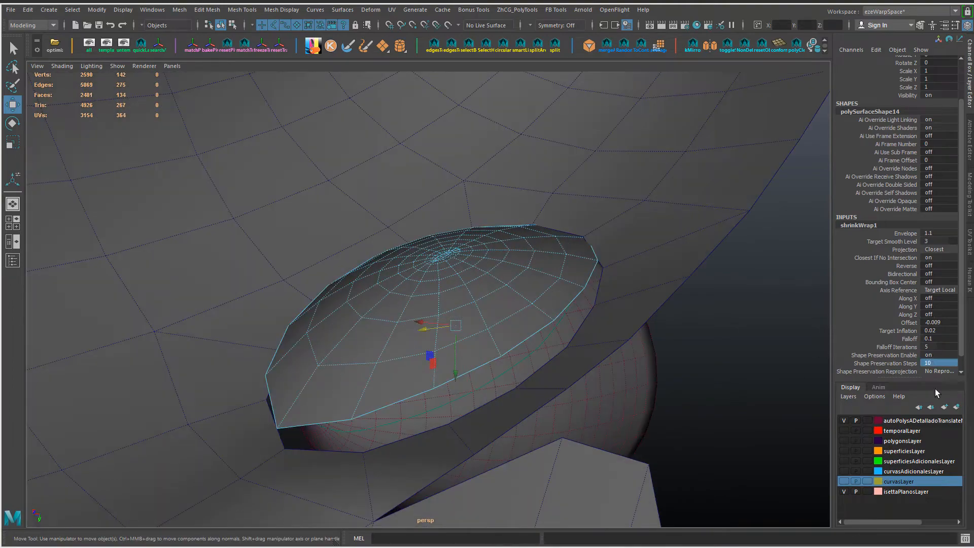
Step: Set the patch's Shape Preservation Reprojection to Single Reprojection
scroll(939, 365, "down", 1)
left_click(940, 356)
left_click(939, 376)
left_click_drag(515, 309, 535, 233, "alt")
left_click_drag(470, 254, 470, 231, "alt")
key("Return")
left_click_drag(558, 333, 334, 350, "alt")
Step: Try Target Inflation values of 0.03 and 0.025, and set it to 0.022
left_click(939, 315)
type("0.03")
key("Return")
type("0.025")
key("Return")
left_click_drag(637, 329, 622, 316, "alt")
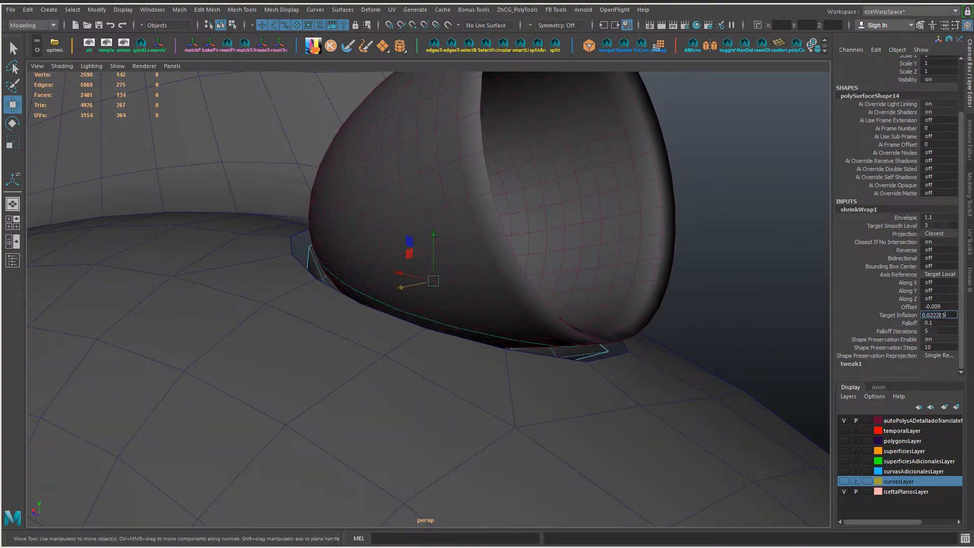
key("Return")
left_click_drag(532, 311, 422, 324, "alt")
Step: Reselect the patch in the fender opening and open its shrinkWrap node in the Attribute Editor
left_click(596, 227)
left_click_drag(596, 227, 628, 343, "alt")
scroll(407, 301, "down", 6)
left_click(452, 288)
left_click(860, 271)
left_click(892, 290)
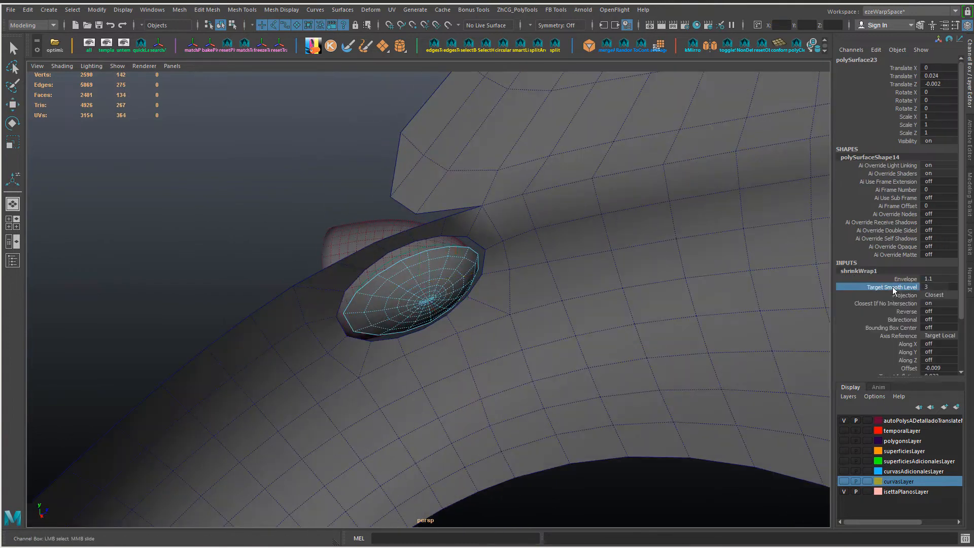
key("ctrl+a")
Step: Save the shrinkWrap's settings as an attribute preset named eze_shrinkWrap
left_click(928, 83)
left_click(896, 88)
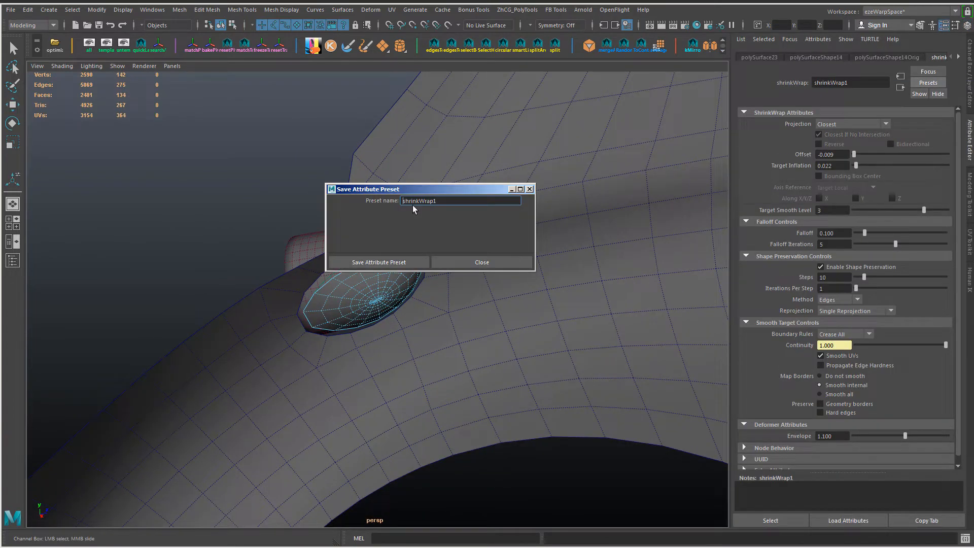
type("eze_")
left_click(460, 201)
key("BackSpace")
left_click(416, 262)
Step: Save the scene
key("ctrl+s")
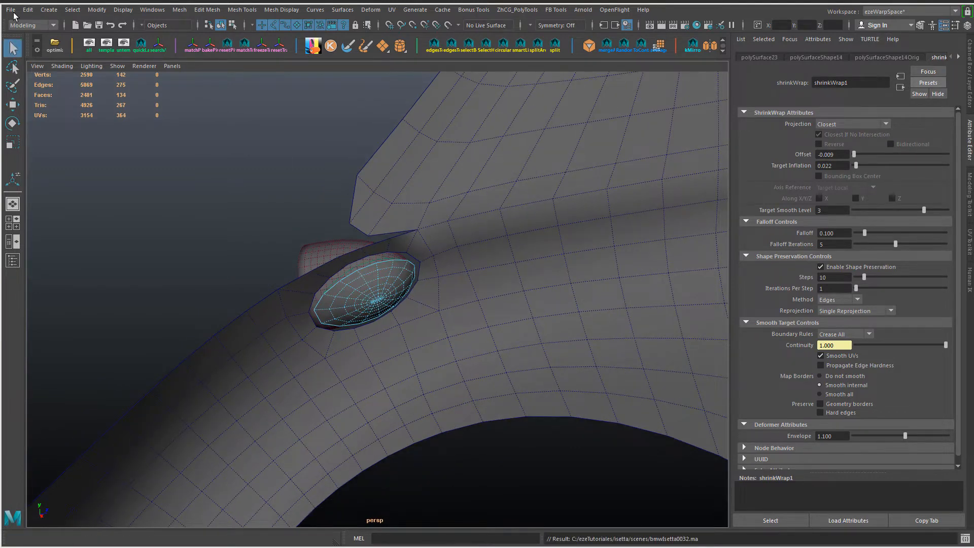
left_click(11, 10)
left_click(27, 51)
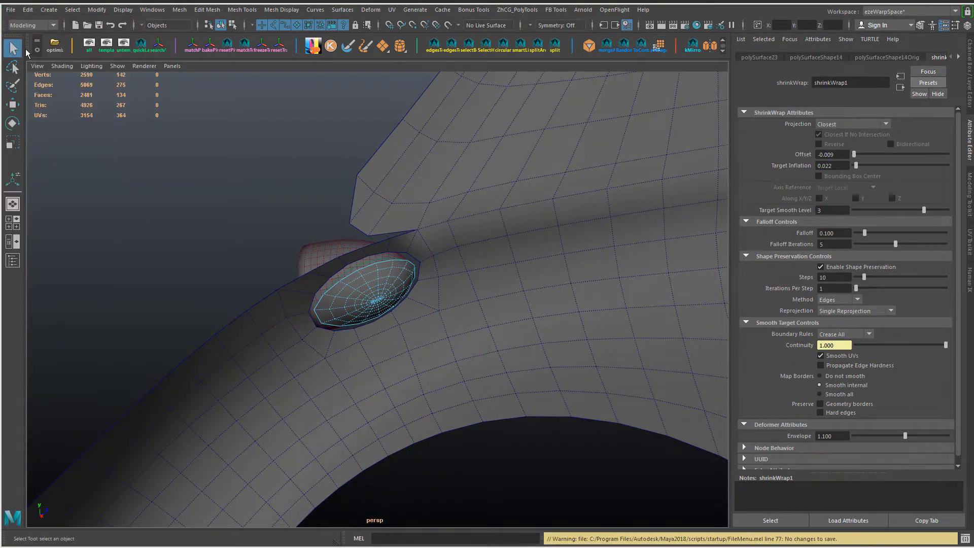
Step: Save the scene as a new file version numbered 34
left_click(10, 9)
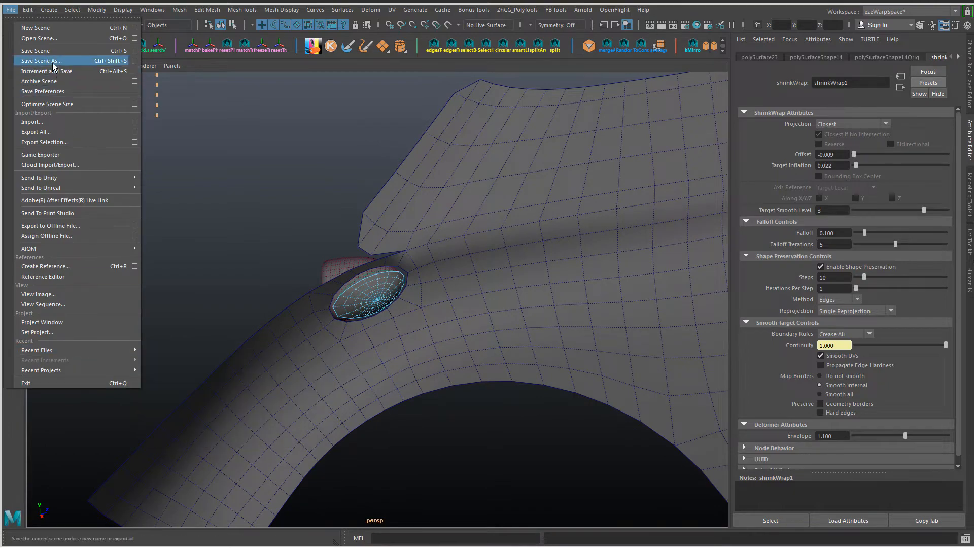
left_click(28, 61)
scroll(333, 386, "down", 3)
left_click(333, 389)
left_click_drag(293, 419, 292, 419)
type("34")
key("Return")
Step: Delete the oval patch's construction history and bring back the Channel Box
left_click_drag(386, 350, 433, 294, "alt")
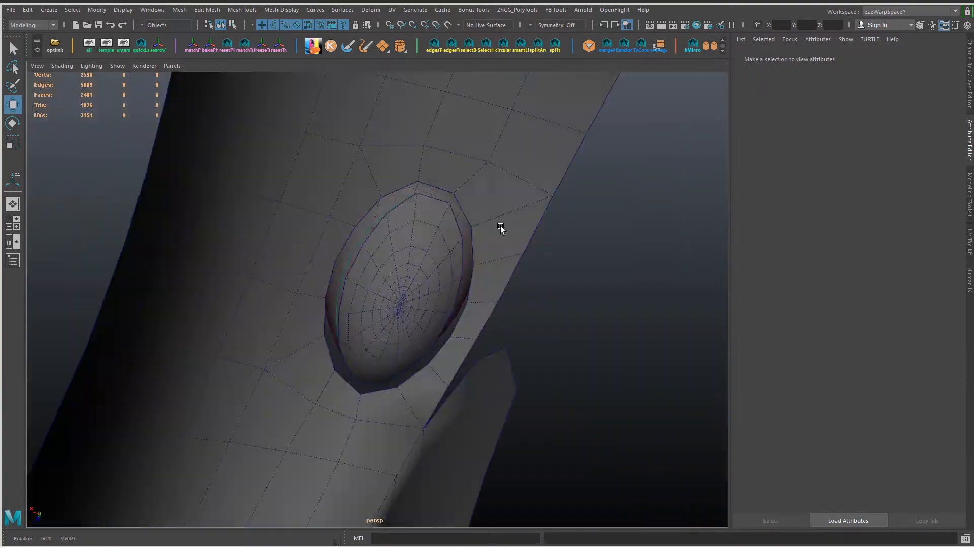
scroll(421, 278, "up", 3)
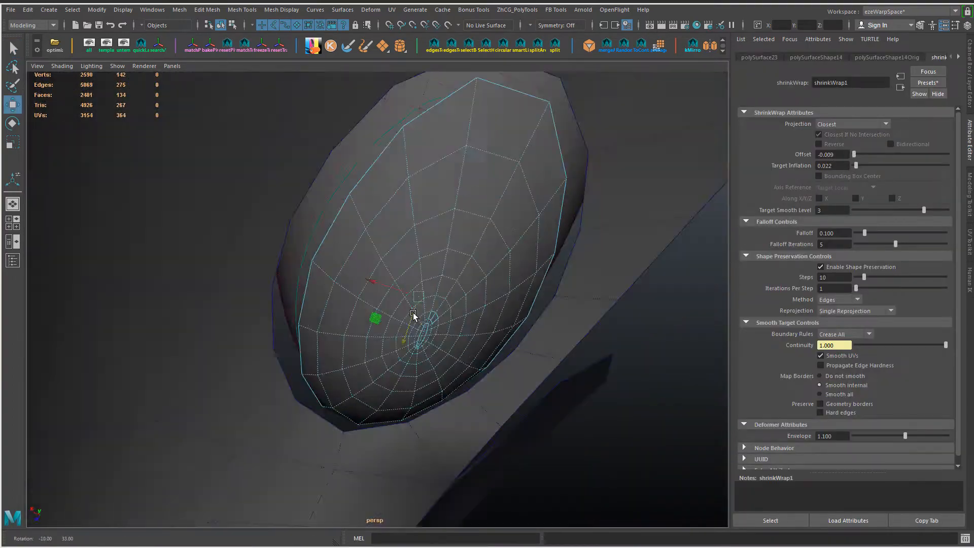
left_click_drag(413, 312, 430, 264, "alt")
key("alt+shift+d")
key("ctrl+a")
Step: Hide the headlight shell behind the fender opening
left_click_drag(611, 242, 415, 244, "alt")
left_click(492, 206)
key("ctrl+h")
Step: Select the border edge loops of the patch and the fender opening to compare their edge counts
right_click_drag(415, 245, 414, 213)
double_click(379, 201)
left_click_drag(379, 201, 333, 195, "alt")
double_click(339, 185, "shift")
scroll(661, 280, "down", 2)
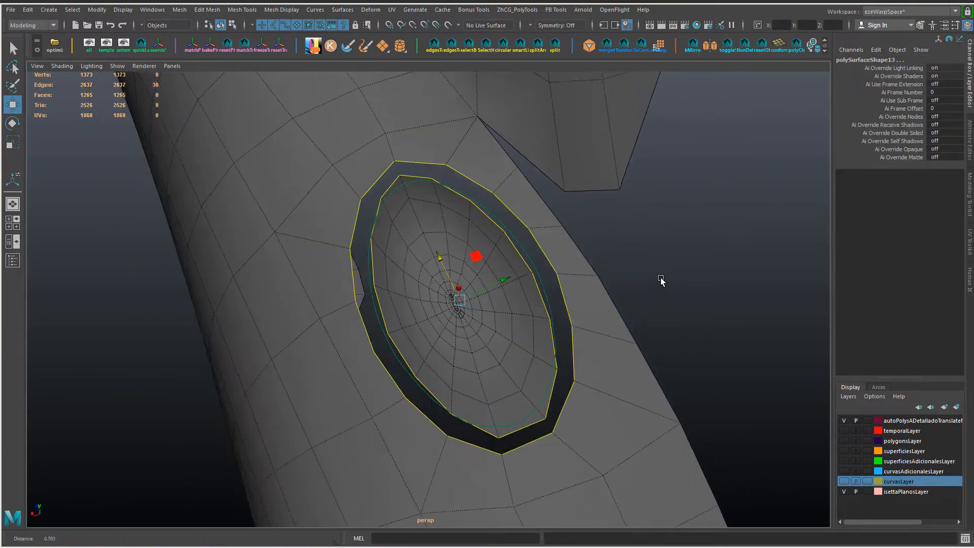
left_click_drag(661, 280, 610, 286, "alt")
right_click_drag(607, 353, 654, 230)
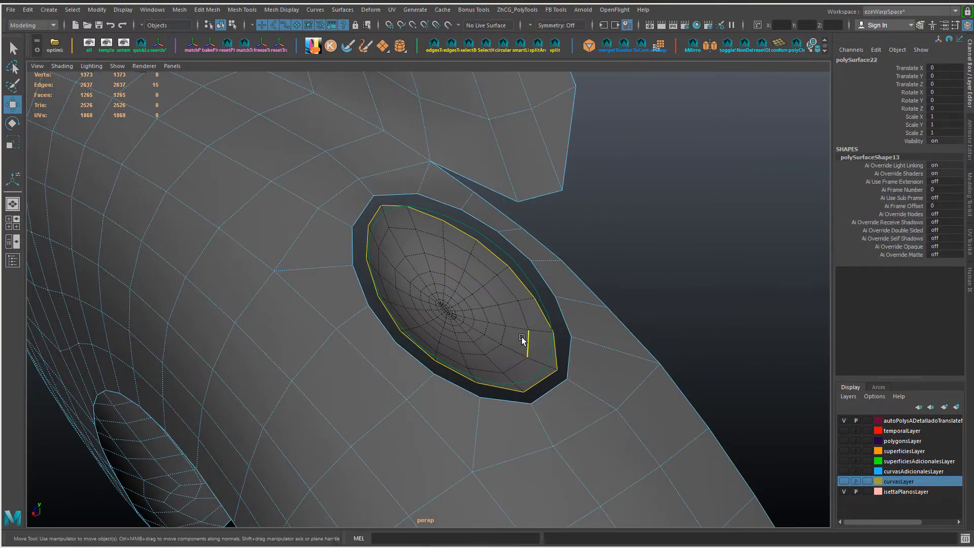
Step: Combine the oval patch and the fender into one mesh
left_click(523, 339)
mouse_move(503, 308)
right_mouse_down()
mouse_move(500, 292)
mouse_move(500, 306)
right_mouse_up()
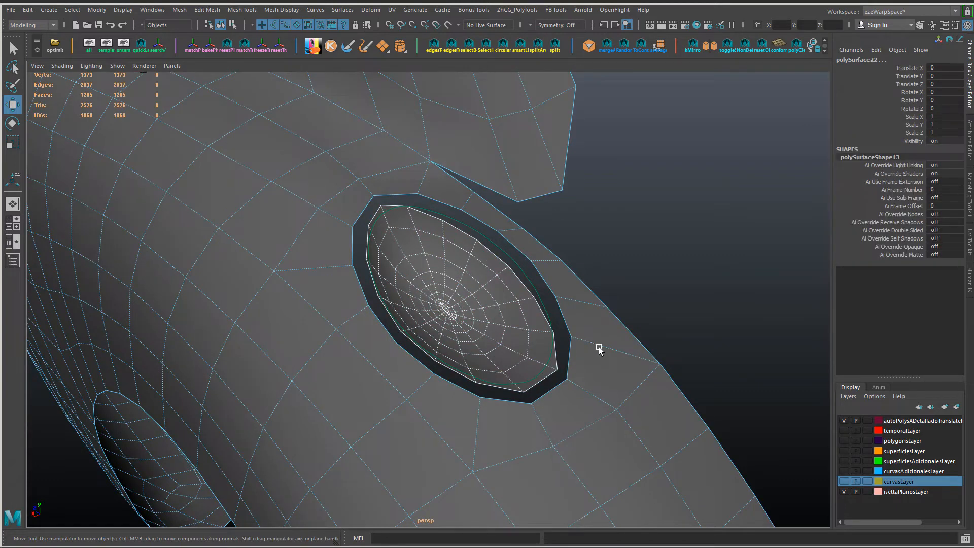
right_click_drag(600, 348, 600, 348)
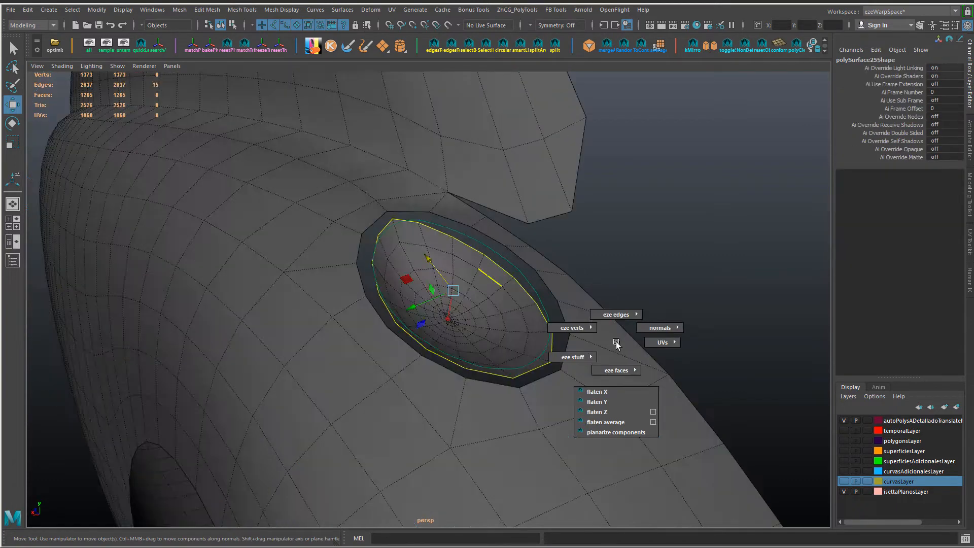
Step: Shape the patch's border loop to the green oval guide curve using Shape Line with even spacing
right_click_drag(618, 342, 617, 308)
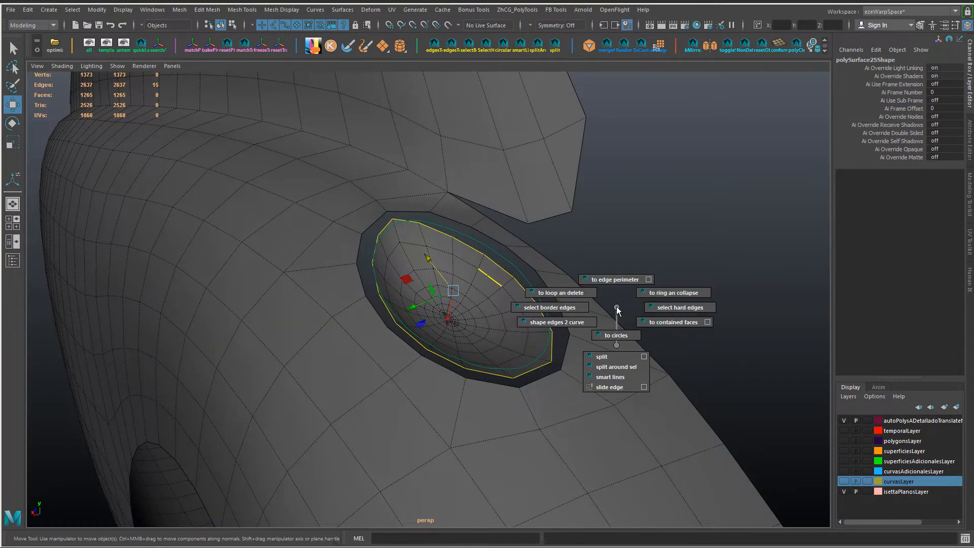
right_click_drag(618, 308, 567, 323)
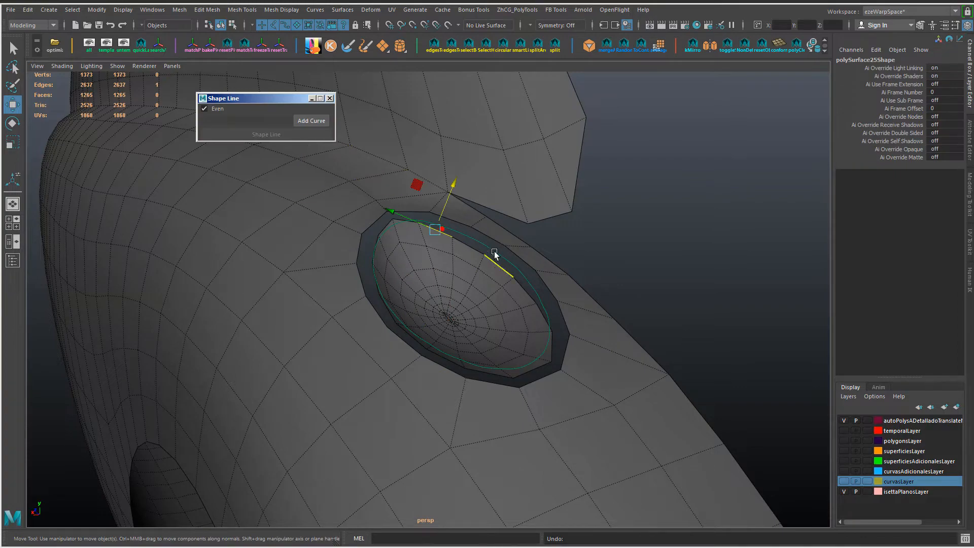
left_click(494, 251)
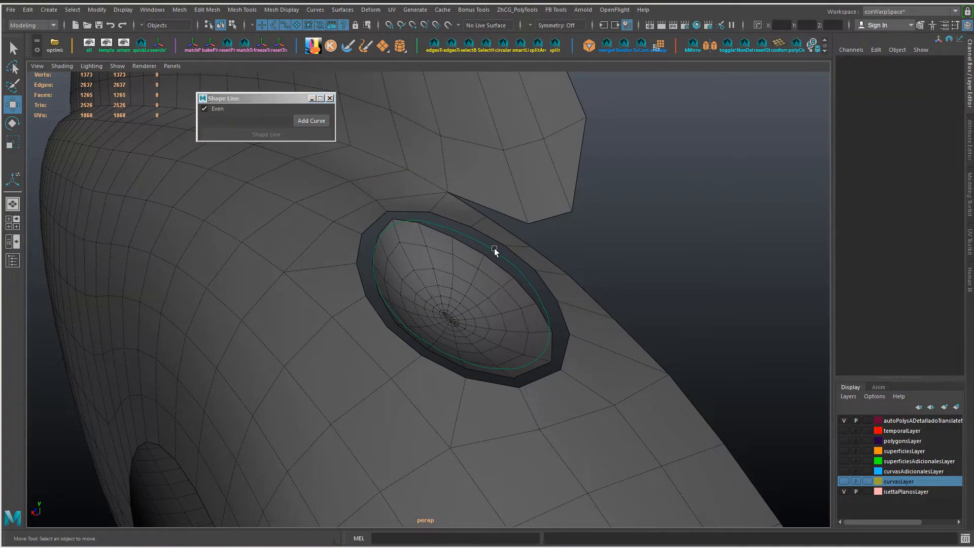
left_click(494, 249)
left_click(318, 122)
left_click(497, 257)
key("ctrl+z")
key("ctrl+z")
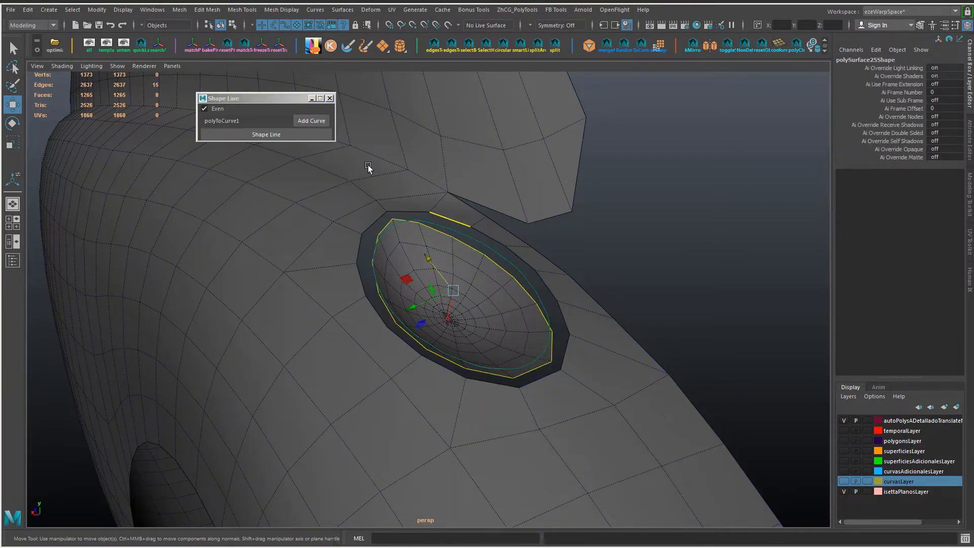
left_click(282, 138)
Step: Scale up the patch's rim loop, and scale the fender opening's border loop to about 1.046
left_click_drag(321, 248, 358, 259, "alt")
key("r")
left_click_drag(477, 310, 507, 319)
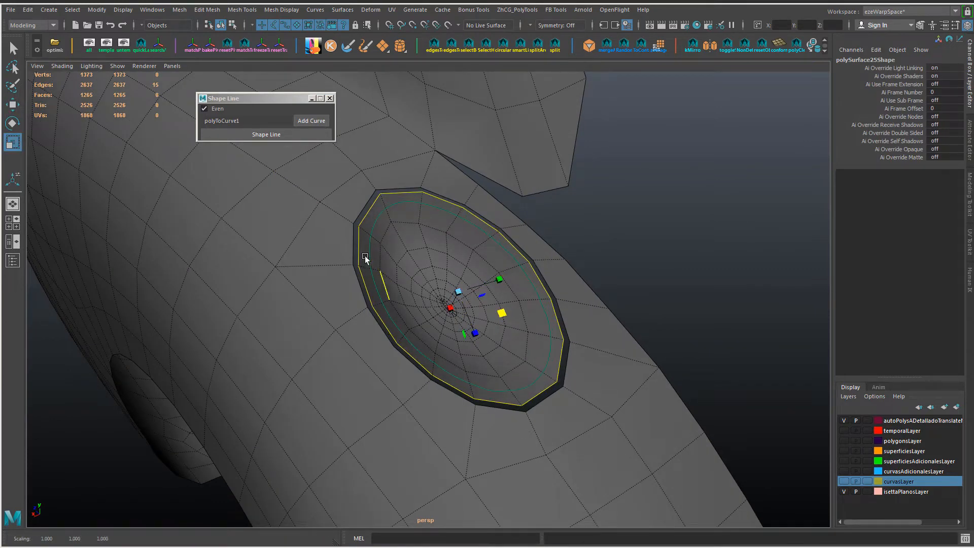
double_click(353, 242)
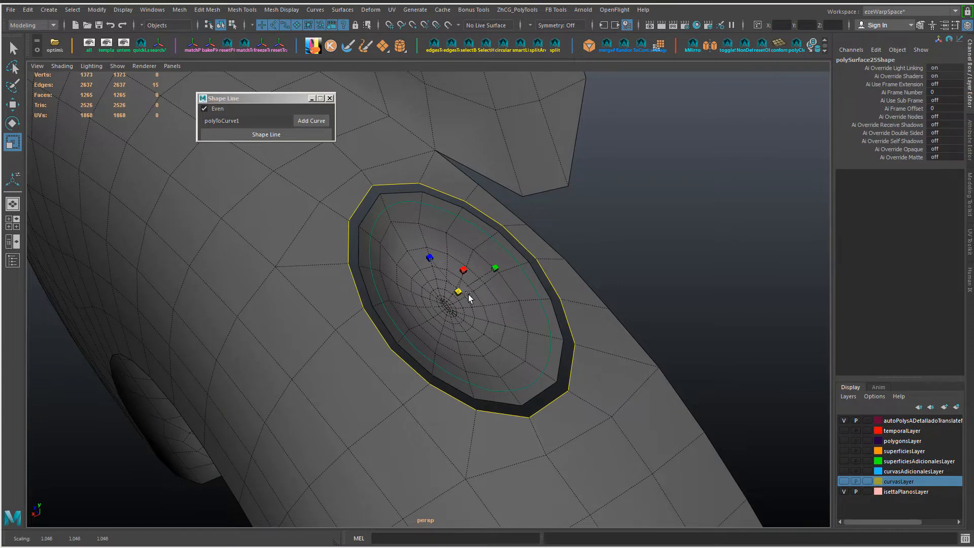
left_click_drag(472, 297, 402, 245, "alt")
right_click_drag(402, 245, 396, 213)
Step: Apply Edit Edge Flow separately to two concentric edge loops inside the patch's rim
double_click(423, 269)
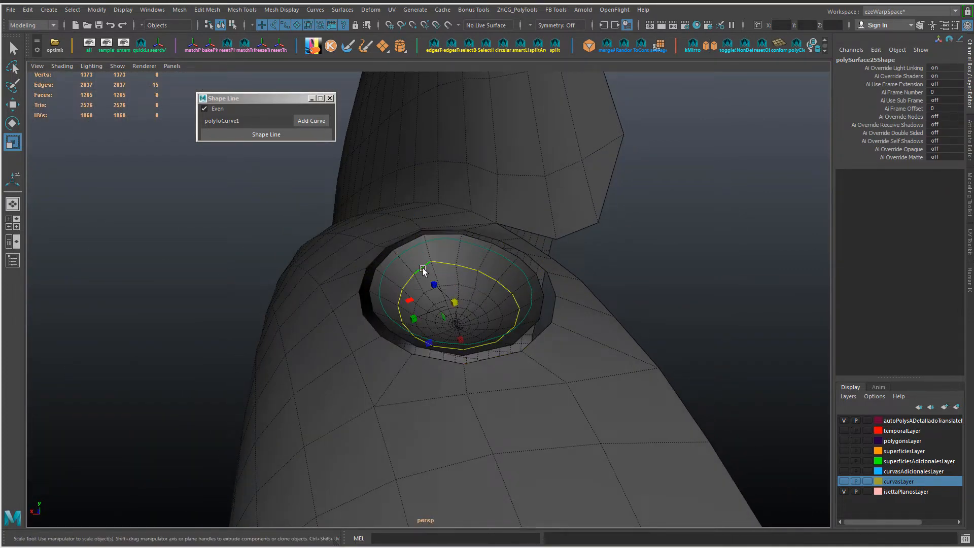
key("g")
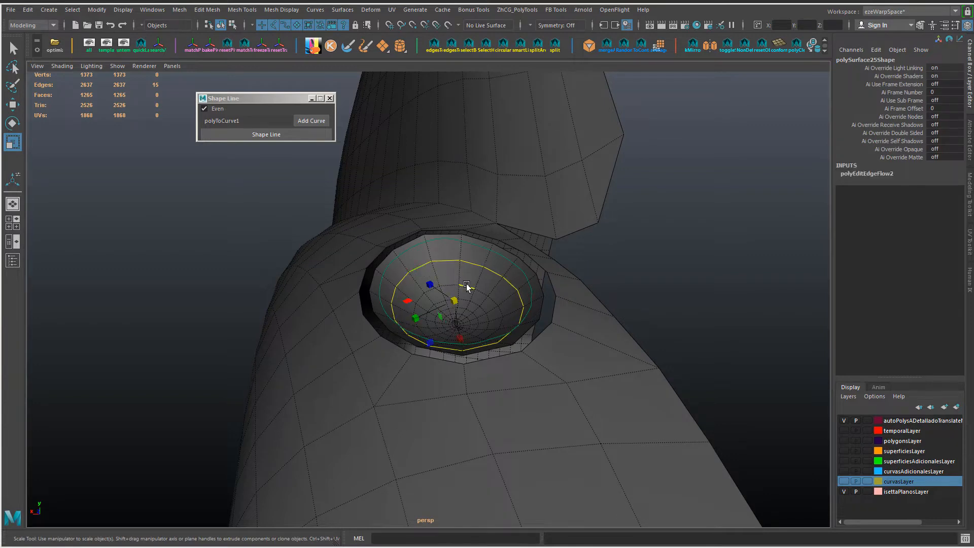
double_click(467, 285)
key("g")
Step: Apply Edit Edge Flow repeatedly to the three selected inner edge loops around the patch's centre
left_click_drag(450, 297, 449, 269, "alt")
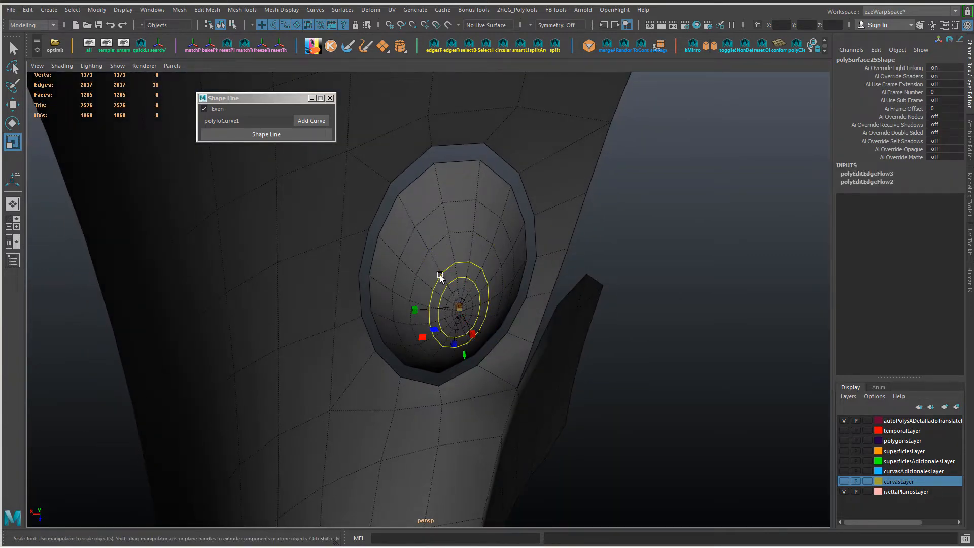
right_click_drag(440, 275, 497, 279, "alt")
key("g")
Step: Smooth the patch's next two outer edge loops with Edit Edge Flow
key("g")
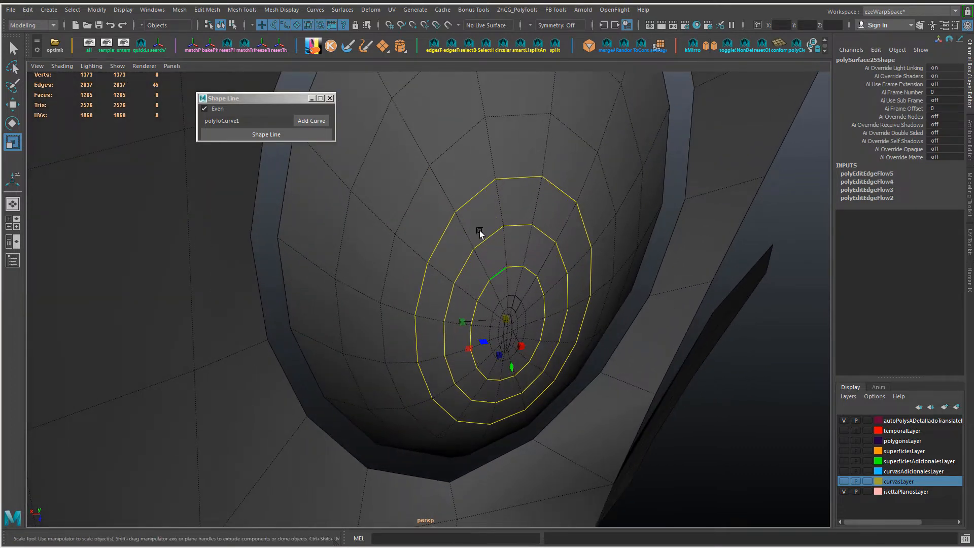
double_click(455, 156)
key("g")
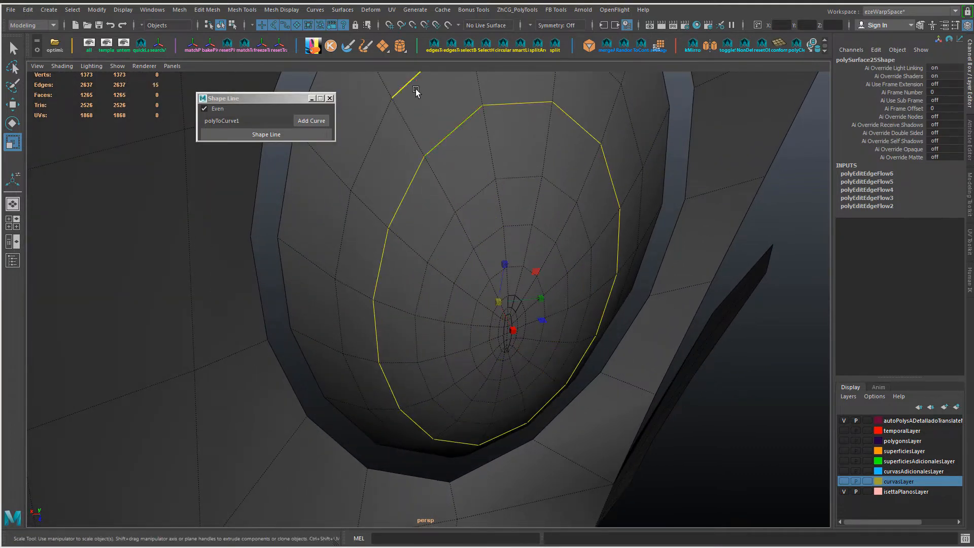
double_click(416, 90)
key("g")
left_click_drag(501, 243, 478, 233, "alt")
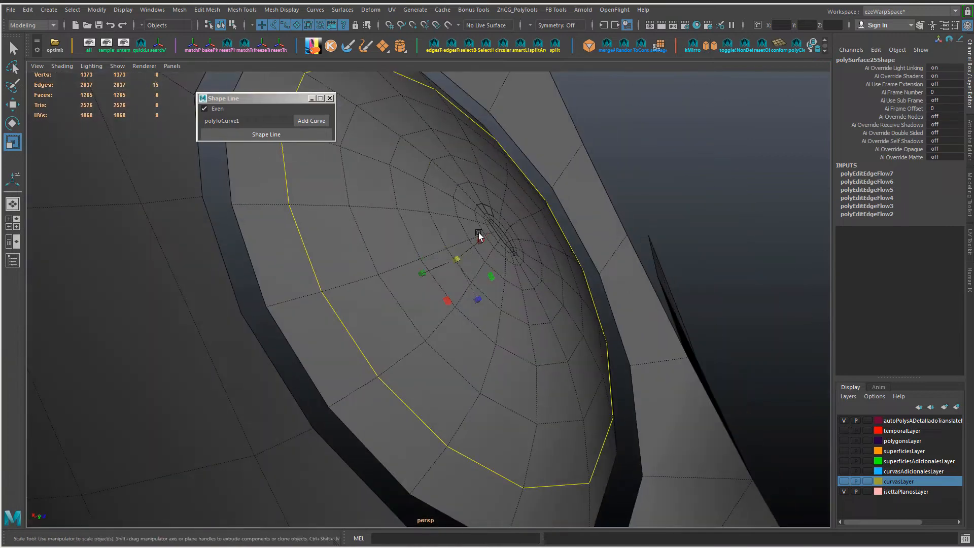
Step: Apply Edit Edge Flow to the small rings at the patch's centre, undoing the unwanted attempts
right_click_drag(478, 233, 548, 222, "alt")
double_click(558, 219)
key("g")
double_click(560, 218)
key("g")
key("ctrl+z")
left_click_drag(561, 220, 604, 305, "alt")
right_click_drag(604, 304, 665, 368, "alt")
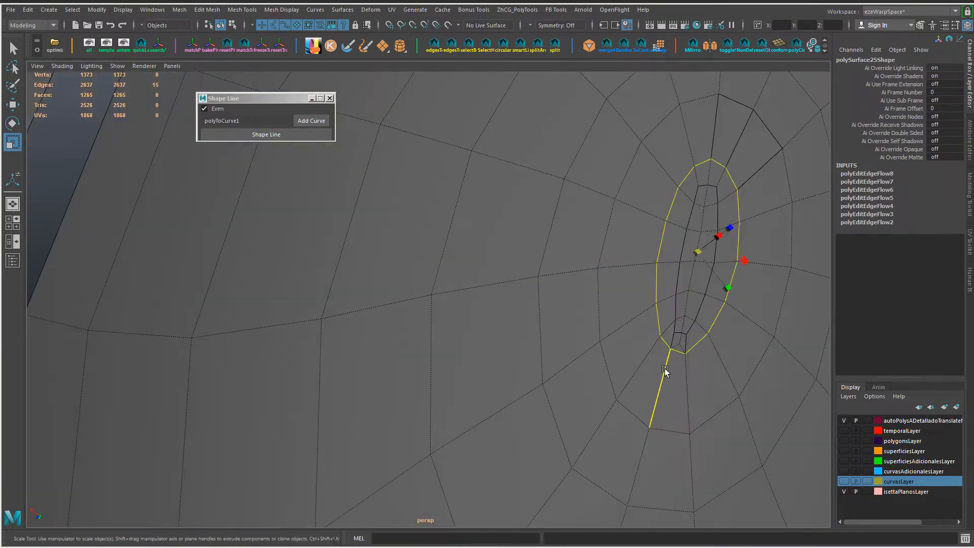
key("g")
key("ctrl+z")
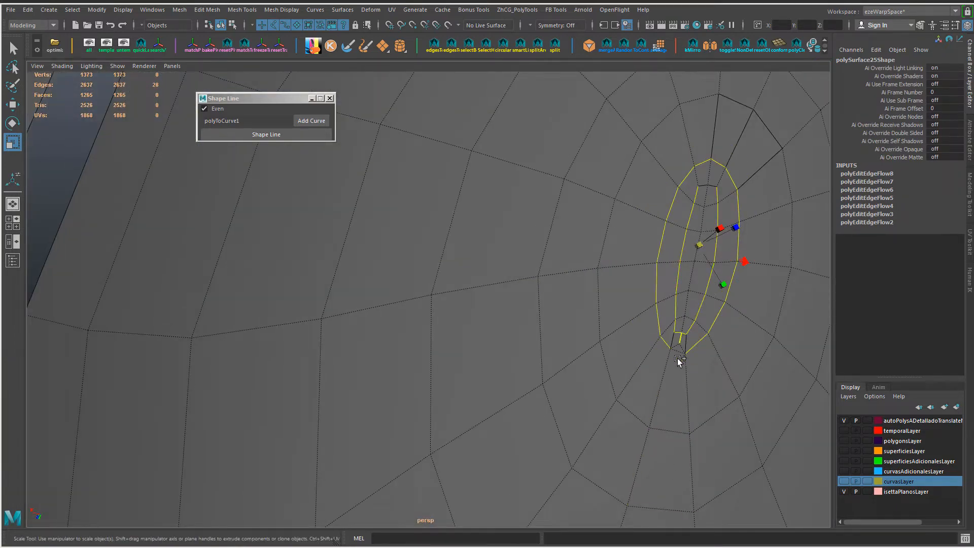
key("g")
Step: Move the short edge at the lower end of the central ring by about 1.43, 1.50 and -2.03 cm
left_click(679, 352)
key("w")
left_click_drag(692, 306, 691, 326, "ctrl+shift")
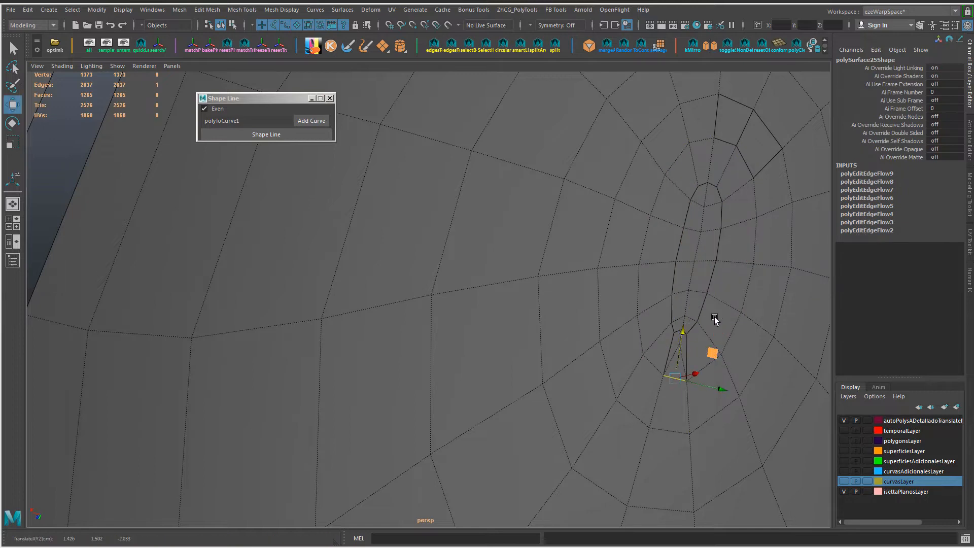
Step: Apply Edit Edge Flow to the patch's concentric loops one by one, from the central rings toward the rim
right_click_drag(714, 317, 621, 339, "alt")
left_click_drag(453, 243, 472, 283, "alt")
double_click(472, 283)
key("g")
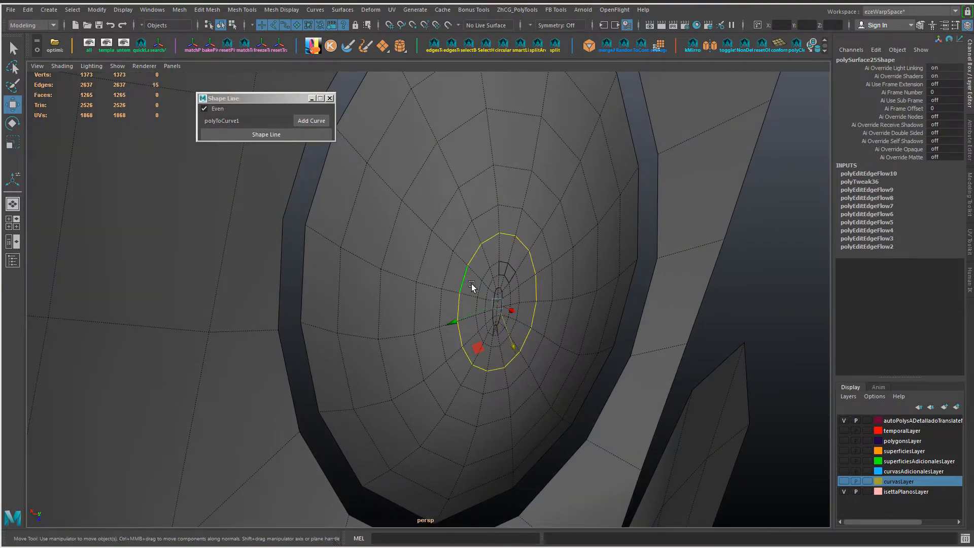
double_click(480, 290)
key("g")
double_click(455, 210)
key("g")
double_click(431, 187)
key("g")
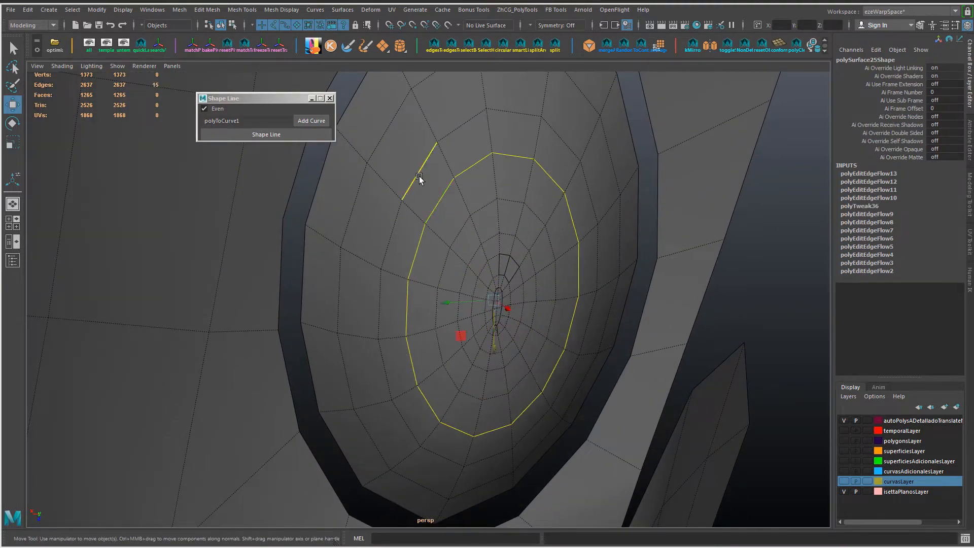
double_click(418, 175)
key("g")
double_click(385, 153)
key("g")
Step: Make a second Edit Edge Flow pass over the patch's concentric loops, from the centre outward
double_click(488, 239)
key("g")
double_click(495, 256)
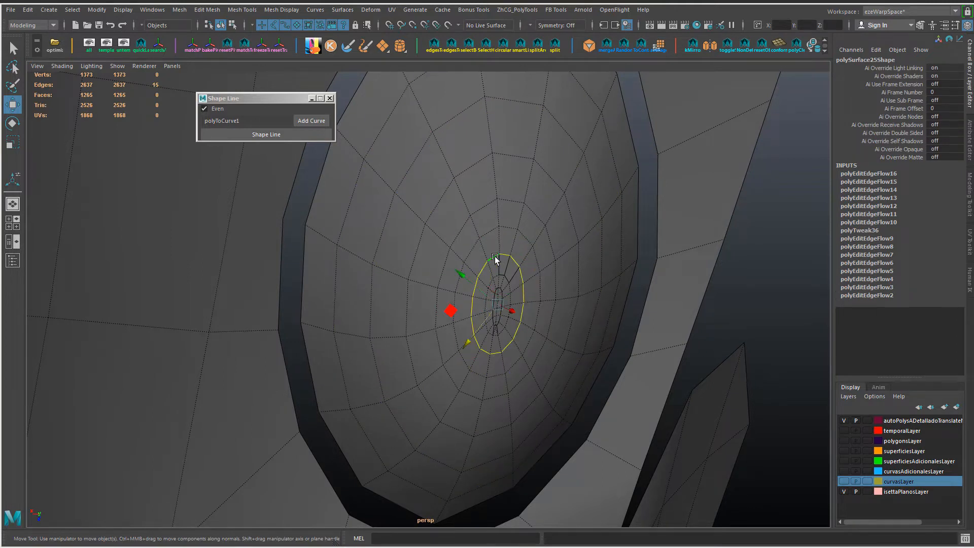
key("g")
double_click(495, 232)
key("g")
double_click(489, 210)
key("g")
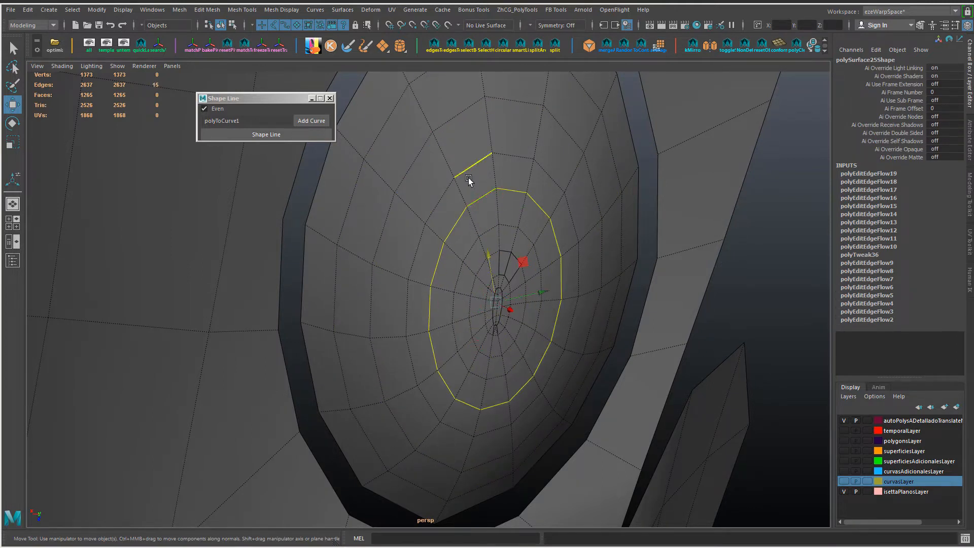
double_click(465, 170)
key("g")
double_click(455, 121)
key("g")
double_click(397, 112)
key("g")
Step: Examine the gap around the patch and select both the patch's rim loop and the opening's border loop
right_click_drag(552, 232, 490, 214, "alt")
left_click_drag(489, 215, 494, 350, "alt")
right_click_drag(494, 351, 601, 279)
left_click_drag(600, 278, 537, 263, "alt")
left_click(537, 263)
key("F10")
double_click(560, 281)
double_click(580, 284, "shift")
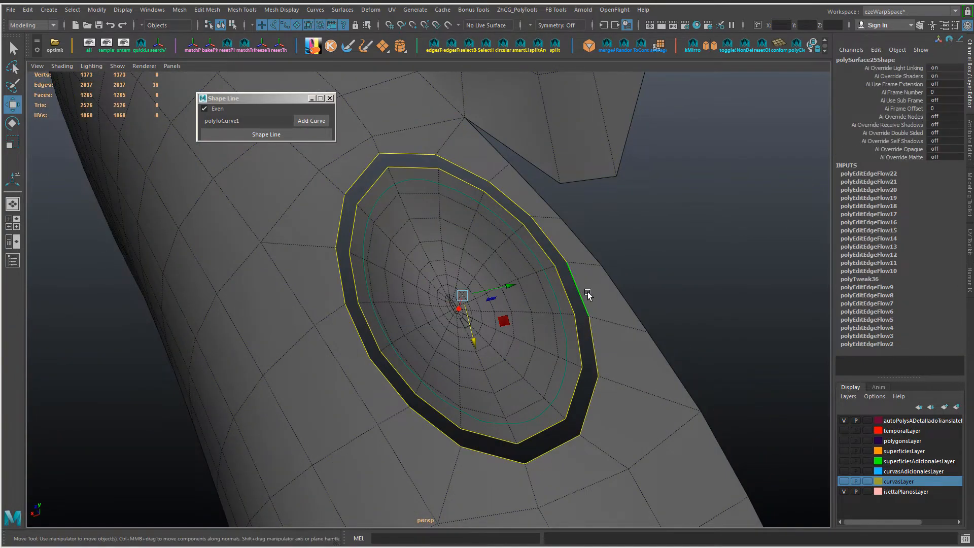
Step: Connect the fender opening's lower border to the neighbouring fender edge with a short new edge
left_click_drag(529, 355, 556, 350, "alt")
right_click_drag(325, 391, 287, 392)
left_click(403, 370)
right_click_drag(401, 406, 441, 445)
left_click(398, 409, "shift")
right_click_drag(399, 409, 483, 376, "shift")
Step: Try to bridge the patch's full rim loop to the fender opening's border loop
double_click(443, 381)
double_click(432, 391)
double_click(437, 379, "shift")
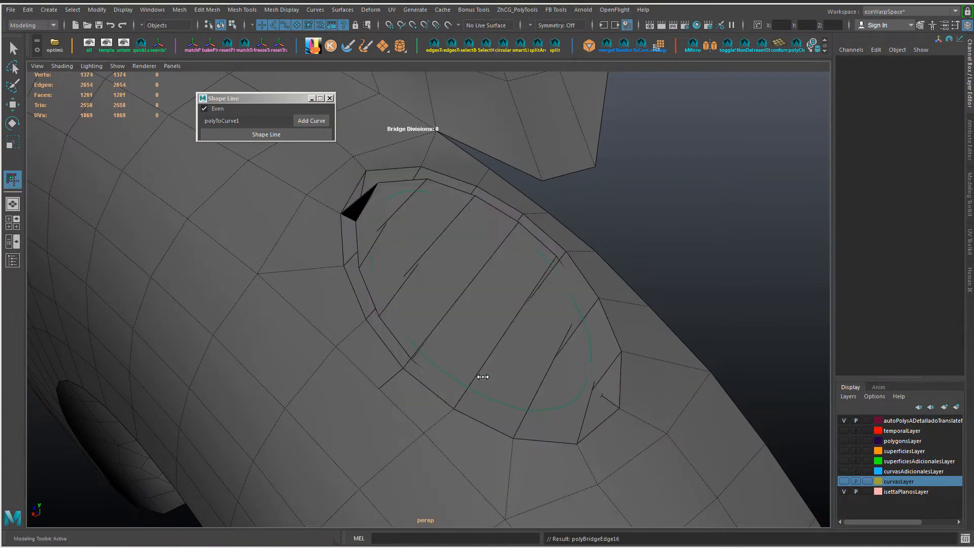
key("ctrl+z")
Step: Try to bridge only part of the two border loops, adjusting the bridge's offset and twist
left_click_drag(483, 376, 455, 377, "alt")
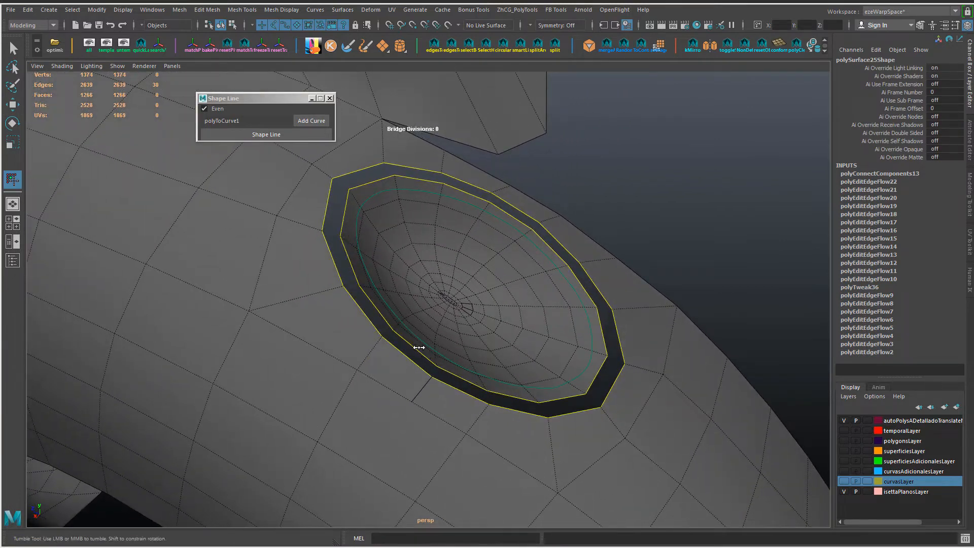
key("w")
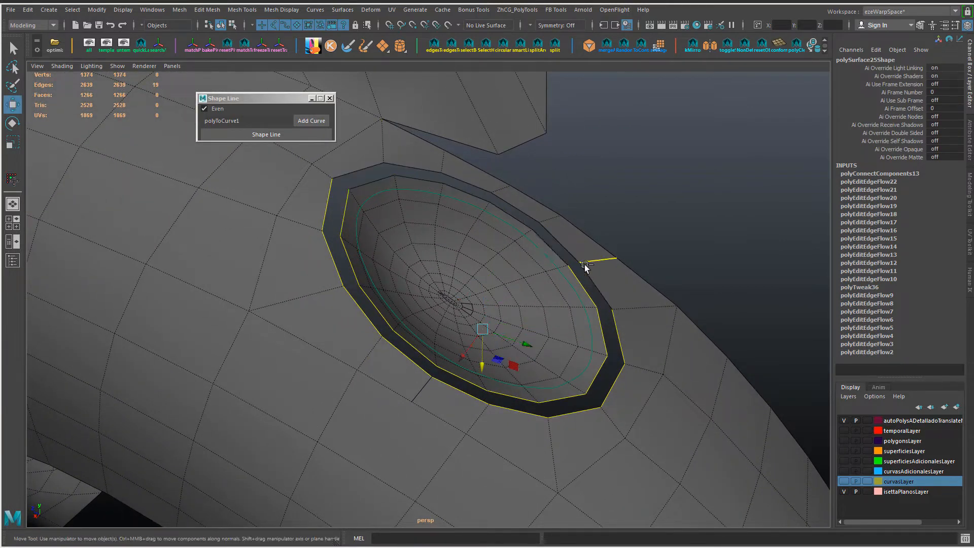
key("ctrl+shift+b")
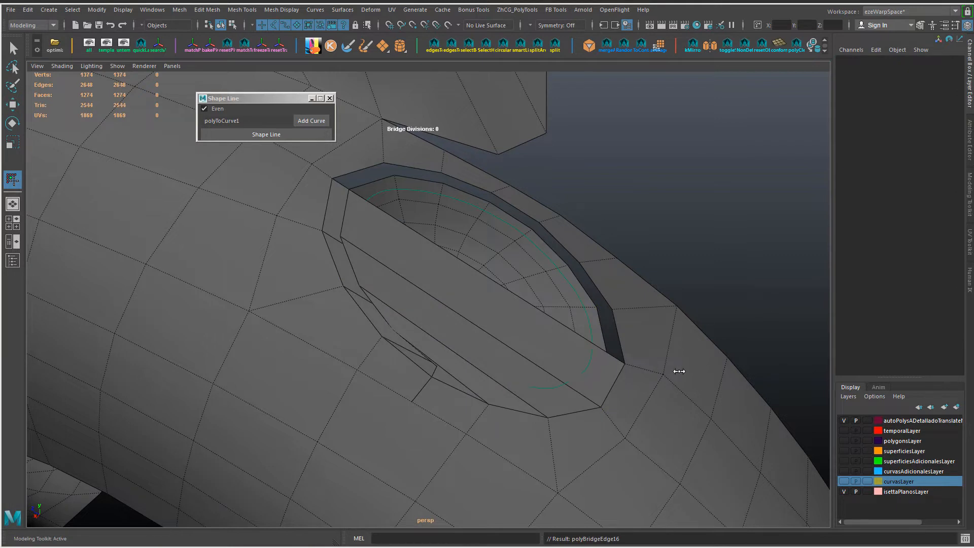
right_click_drag(480, 260, 535, 303)
right_click_drag(456, 246, 457, 246)
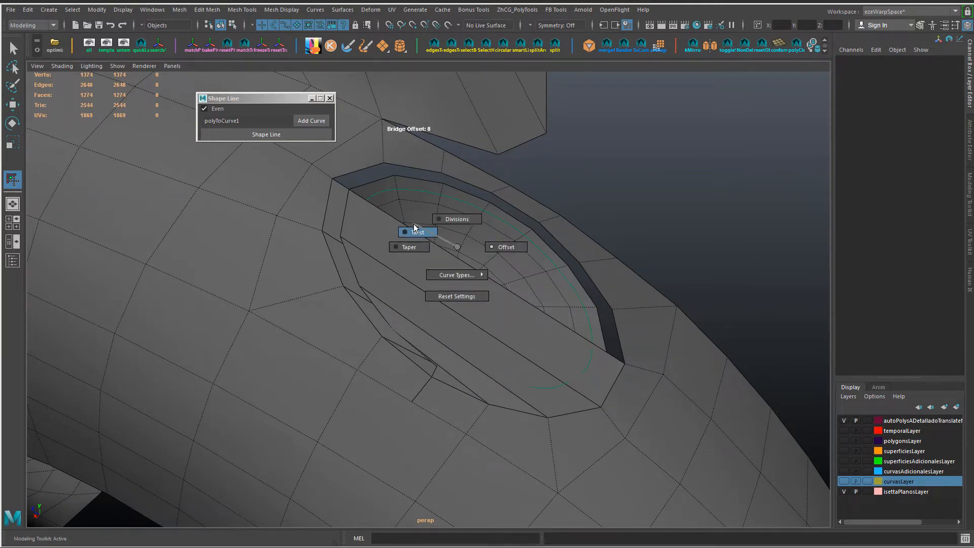
right_click_drag(414, 225, 460, 296)
key("w")
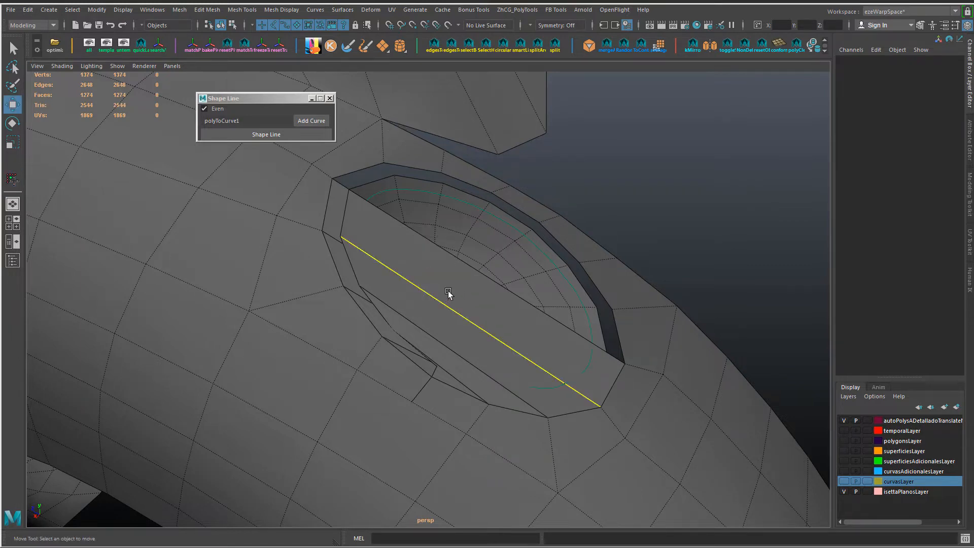
Step: Turn off two-sided lighting in the viewport to check the direction of the faces
right_click_drag(530, 263, 515, 233)
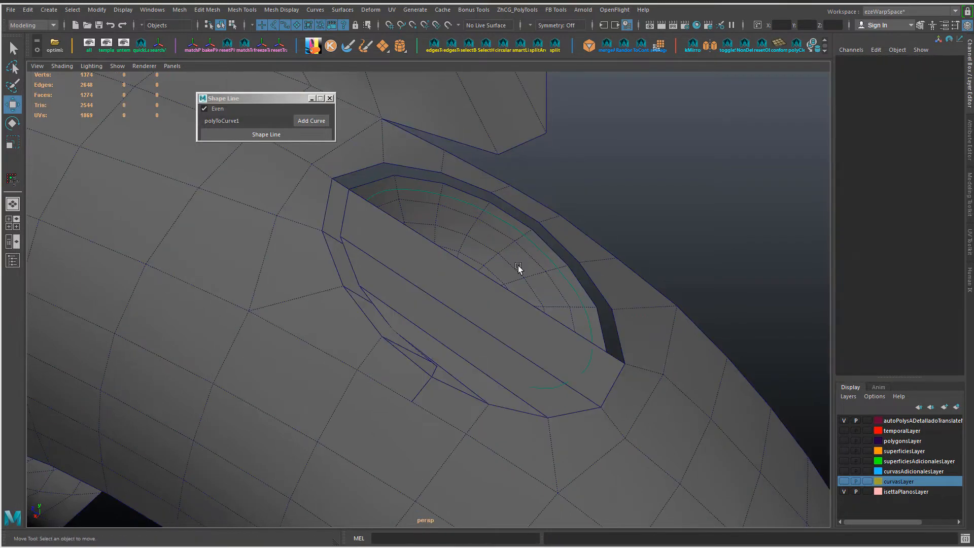
left_click(91, 66)
left_click(110, 139)
left_click_drag(440, 274, 469, 300, "alt")
Step: Undo the partial bridge between the patch and the fender opening
key("ctrl+z")
key("ctrl+z")
key("ctrl+z")
key("ctrl+z")
Step: Reverse the normals of the oval patch's faces
right_click_drag(470, 245, 626, 222)
left_click(626, 221)
right_click_drag(445, 259, 447, 218)
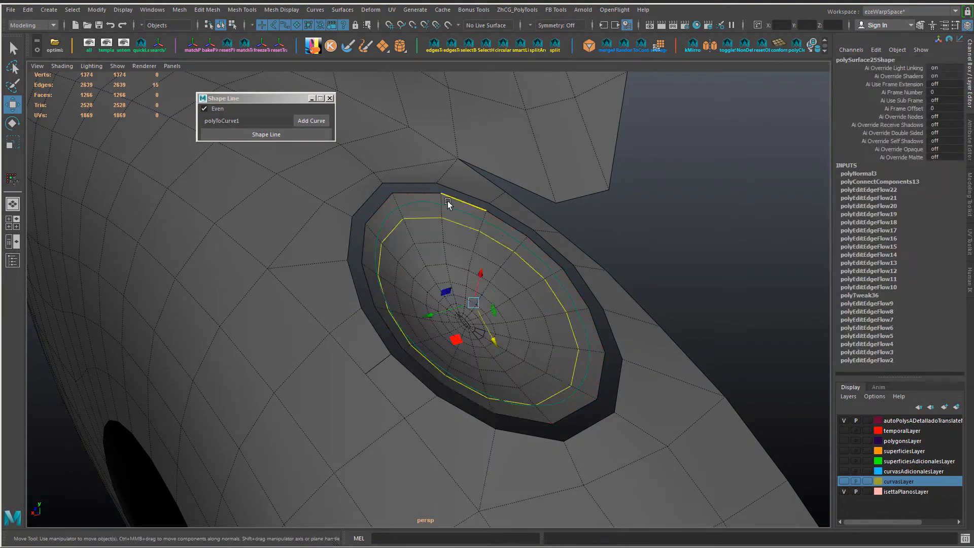
Step: Bridge the patch's rim loop to the fender opening's border loop all the way around
double_click(449, 199)
double_click(457, 191, "shift")
key("g")
left_click_drag(507, 301, 351, 348, "alt")
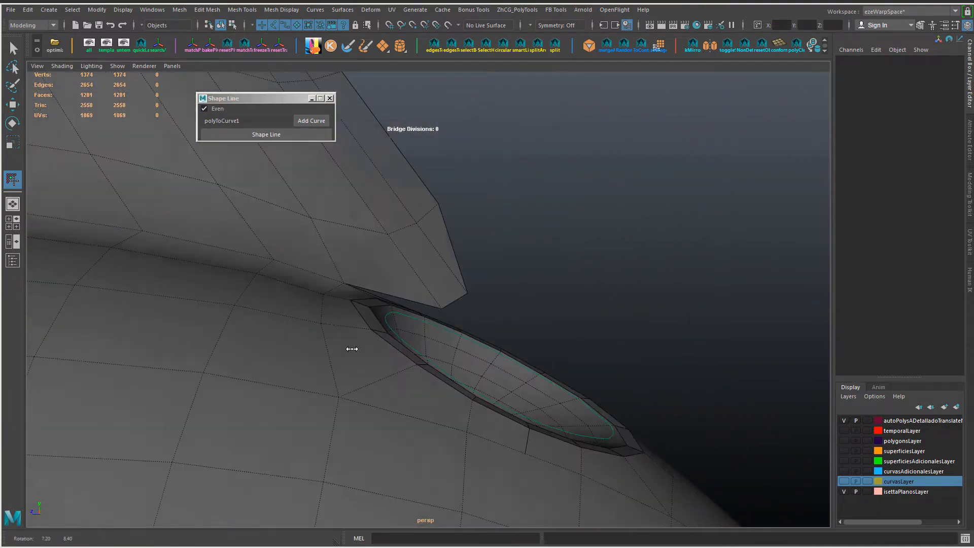
right_click_drag(331, 316, 330, 290)
key("w")
Step: Adjust the position of individual edges at both ends of the bridged rim around the headlight patch
right_click_drag(332, 327, 331, 300)
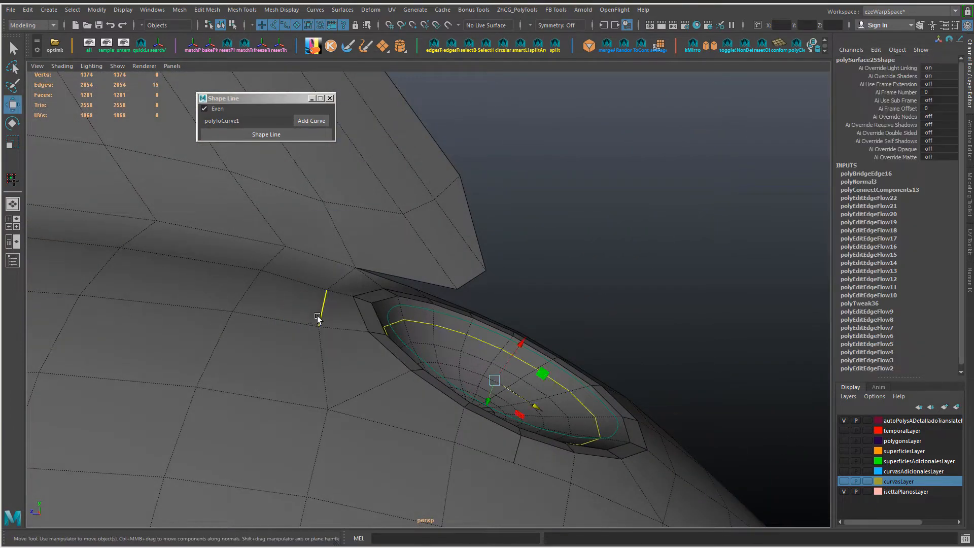
left_click(322, 311)
left_click_drag(330, 325, 363, 304, "alt")
left_click_drag(486, 314, 734, 411, "alt")
left_click(671, 402, "shift")
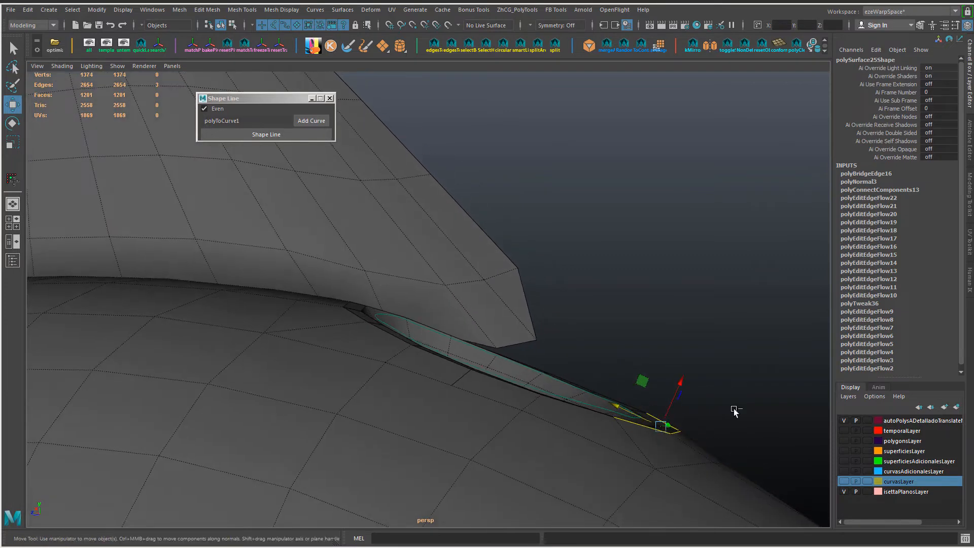
left_click(677, 438)
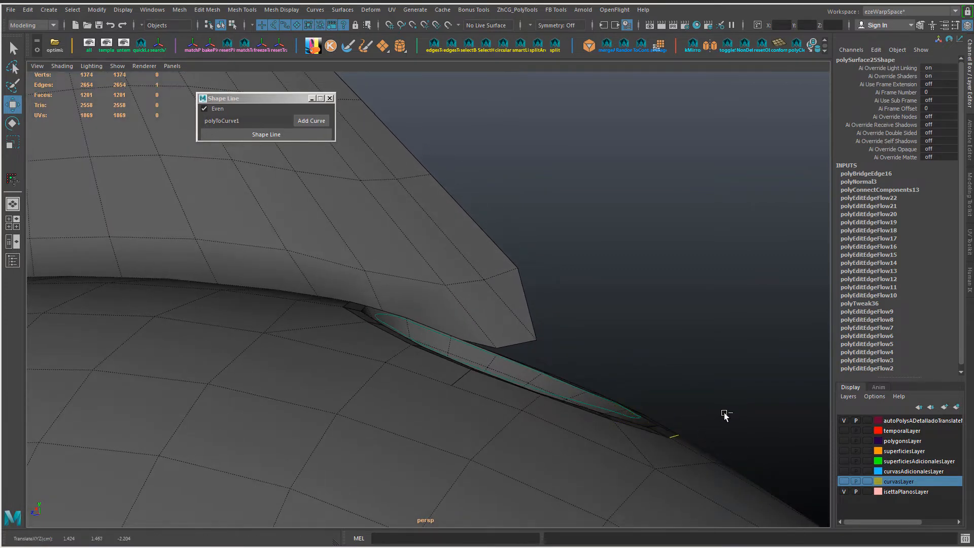
left_click_drag(725, 415, 381, 393, "alt")
Step: Unhide the headlight shell to compare it with the bridged rim, and undo back to the hidden state
key("ctrl+shift+h")
right_click_drag(395, 246, 394, 206)
double_click(403, 403)
key("ctrl+z")
key("ctrl+z")
key("ctrl+z")
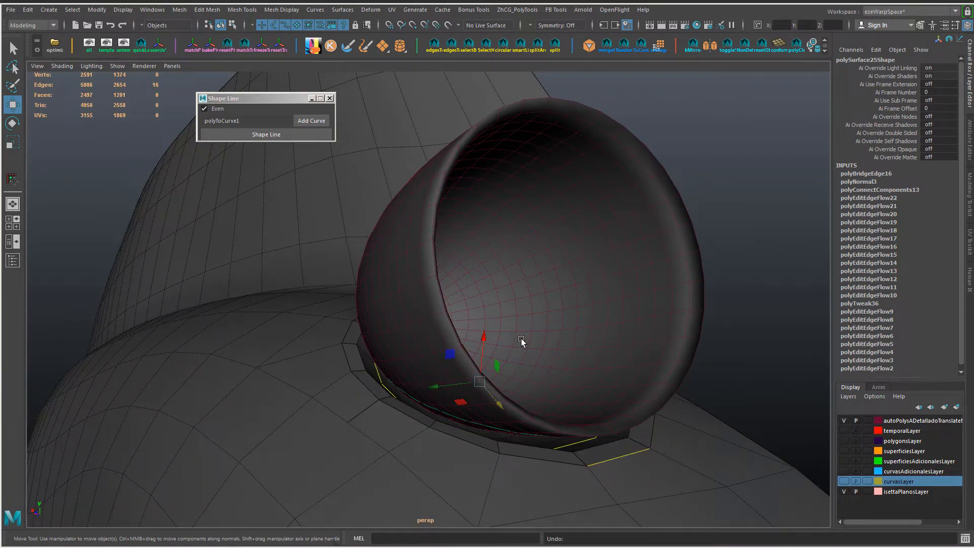
key("ctrl+z")
Step: Bevel the edge loop around the headlight recess with an offset of about 0.448
double_click(359, 336)
key("ctrl+b")
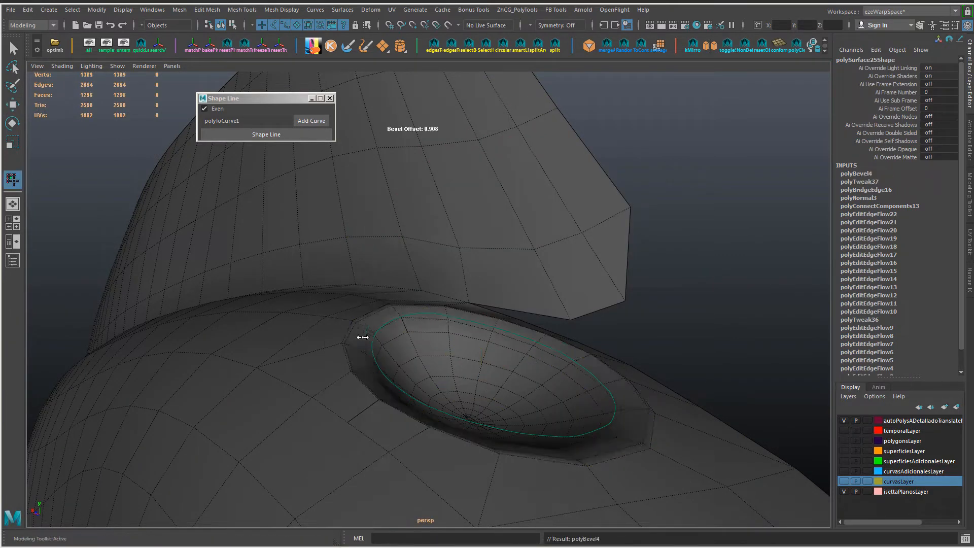
left_click_drag(364, 337, 381, 367, "alt")
middle_click_drag(381, 367, 349, 365)
left_click_drag(381, 372, 489, 427, "alt")
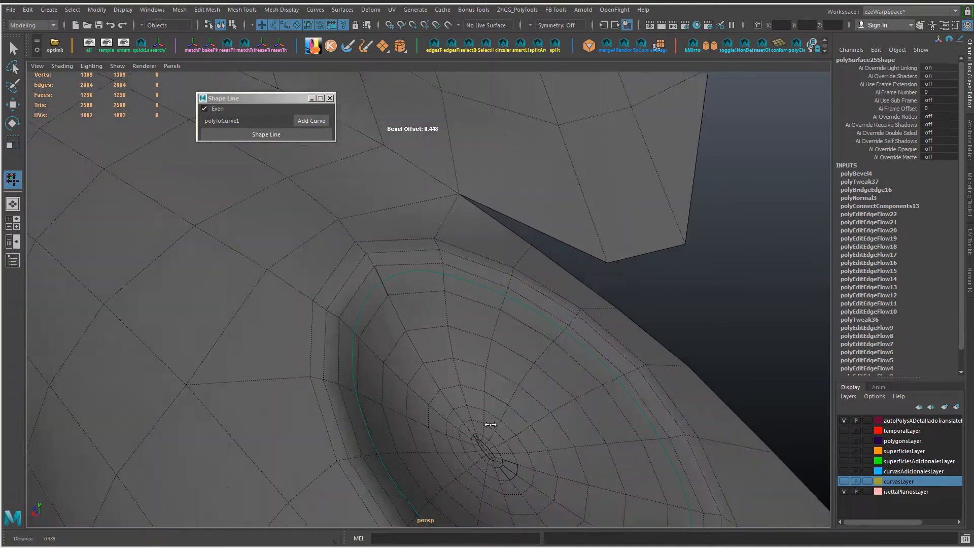
right_click_drag(490, 427, 495, 408, "alt")
left_click_drag(495, 409, 491, 415, "alt")
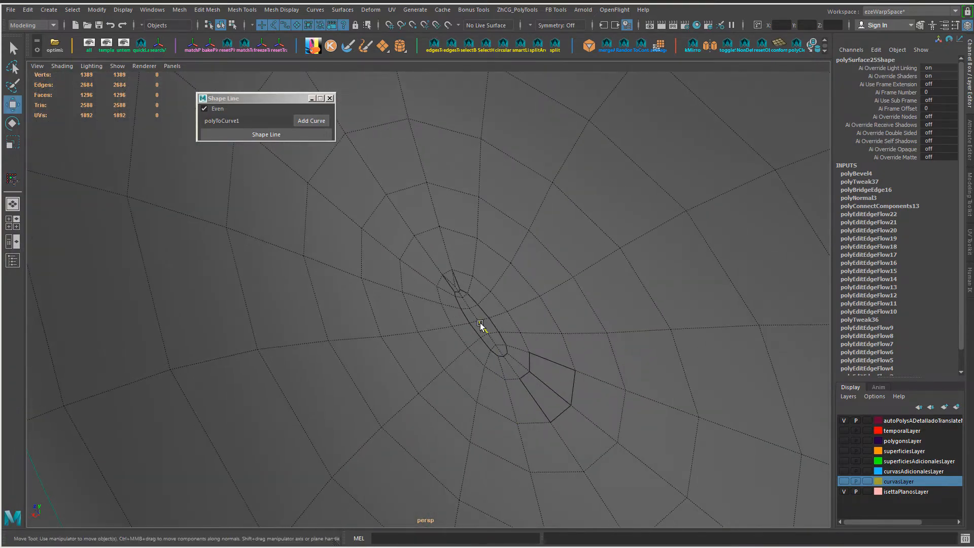
Step: Try selecting the narrow strip of faces and the adjoining hard-edged faces at the centre of the oval patch
right_click_drag(466, 307, 475, 277)
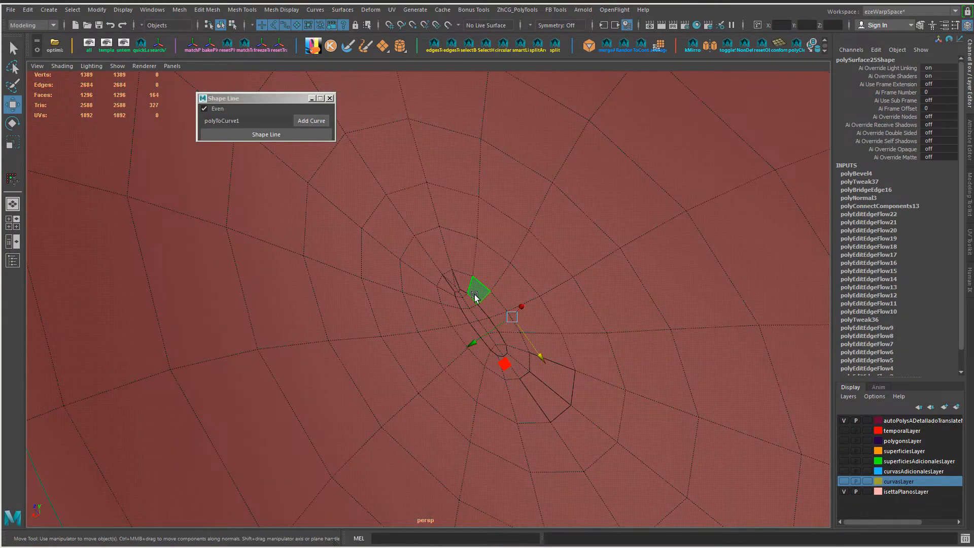
left_click(476, 297)
left_click(468, 299)
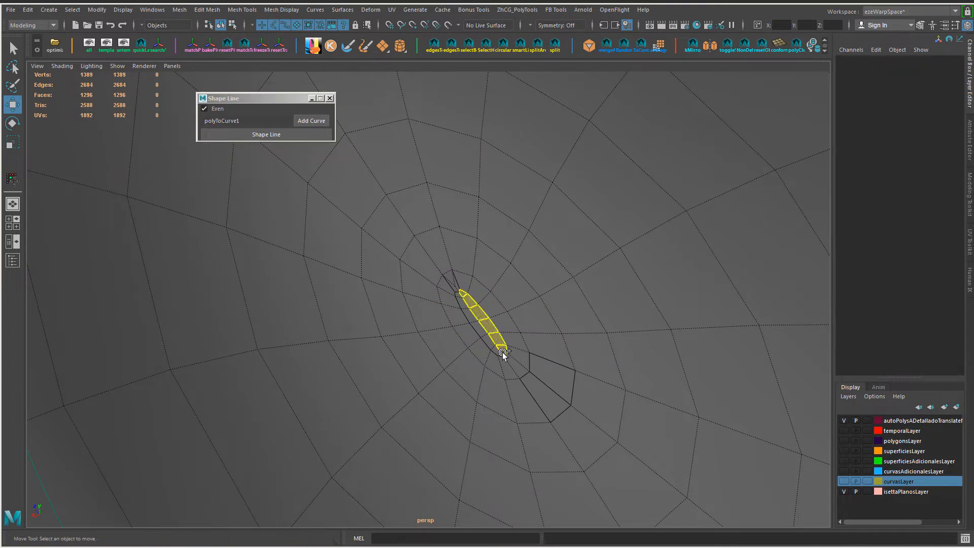
left_click(464, 282, "ctrl")
scroll(480, 346, "up", 5)
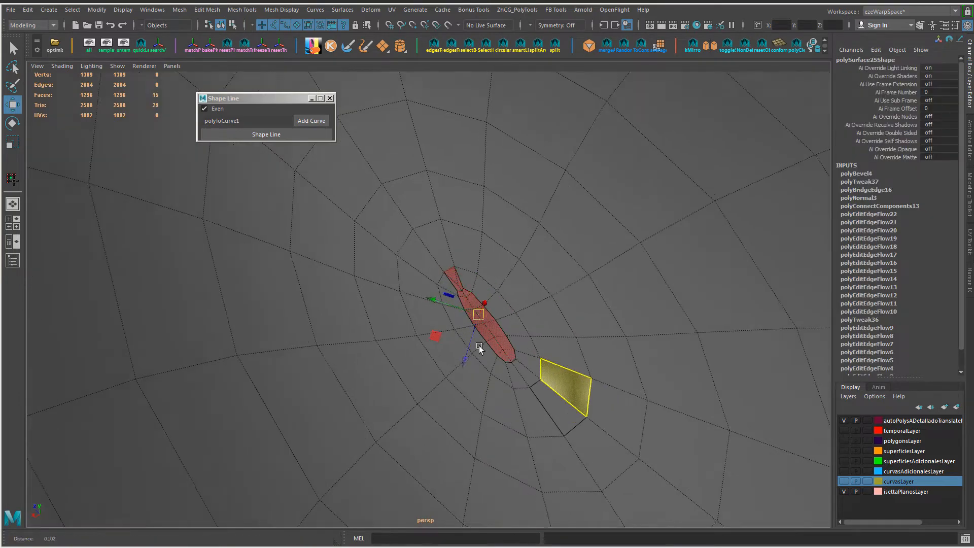
left_click_drag(476, 275, 466, 233, "ctrl")
right_click_drag(556, 386, 606, 422)
scroll(642, 364, "down", 2)
key("ctrl+z")
scroll(521, 329, "up", 6)
Step: Reposition the crowded vertices at the upper tip of the patch's central strip to even out its faces
key("F9")
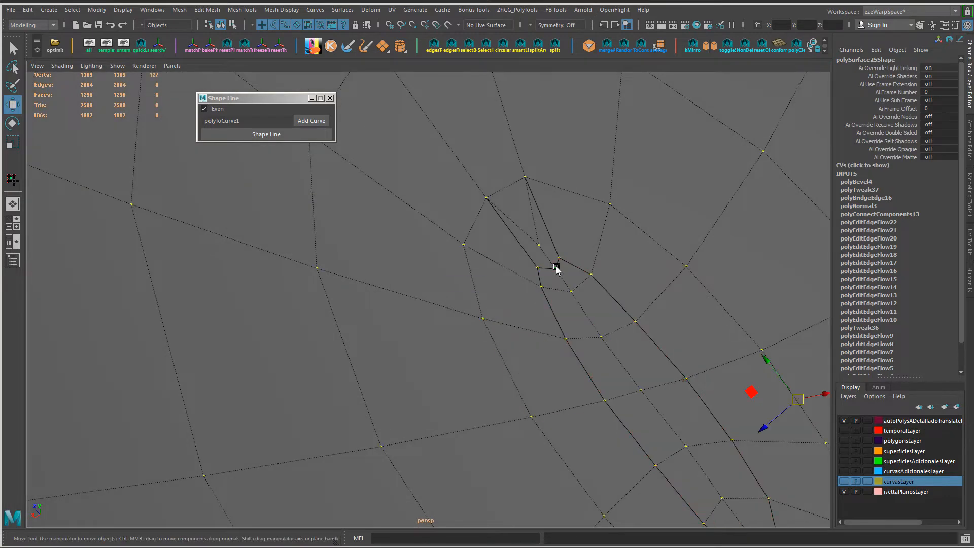
left_click(557, 270)
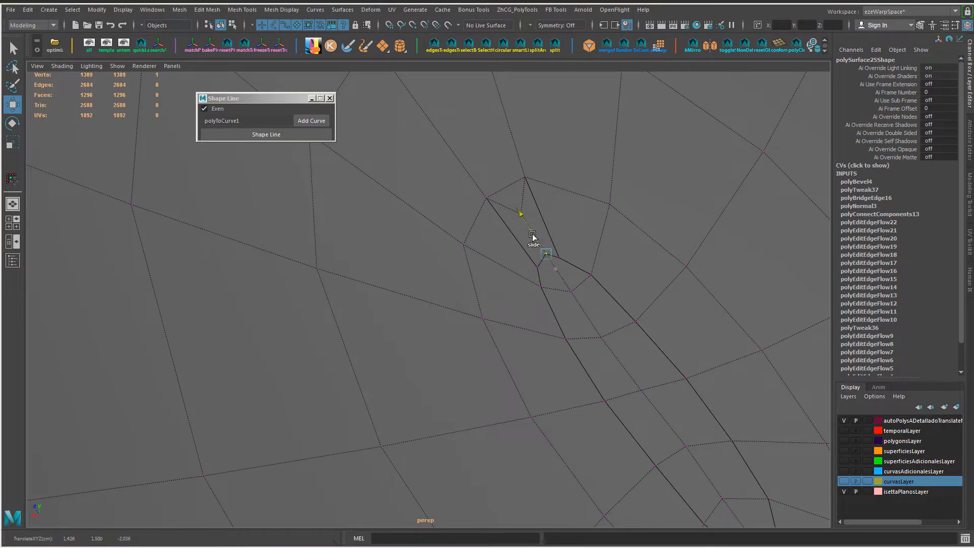
left_click(527, 179, "shift")
left_click_drag(505, 231, 508, 230, "ctrl+shift")
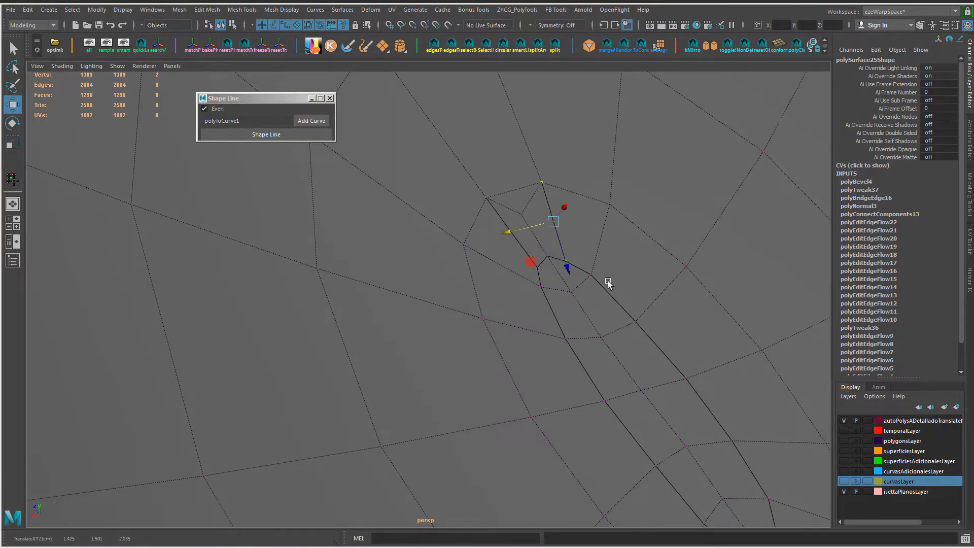
scroll(609, 281, "down", 8)
left_click_drag(608, 281, 553, 311, "alt")
Step: Soften the edges of the fender mesh and select the whole object
scroll(553, 311, "down", 4)
right_click_drag(494, 357, 565, 271)
scroll(564, 271, "down", 3)
left_click_drag(565, 270, 393, 350, "alt")
right_click_drag(500, 245, 566, 240)
right_click_drag(485, 276, 542, 246)
right_click_drag(531, 276, 604, 302, "shift")
left_click(598, 304)
left_click_drag(584, 305, 549, 306, "alt")
key("alt+5")
left_click(543, 376)
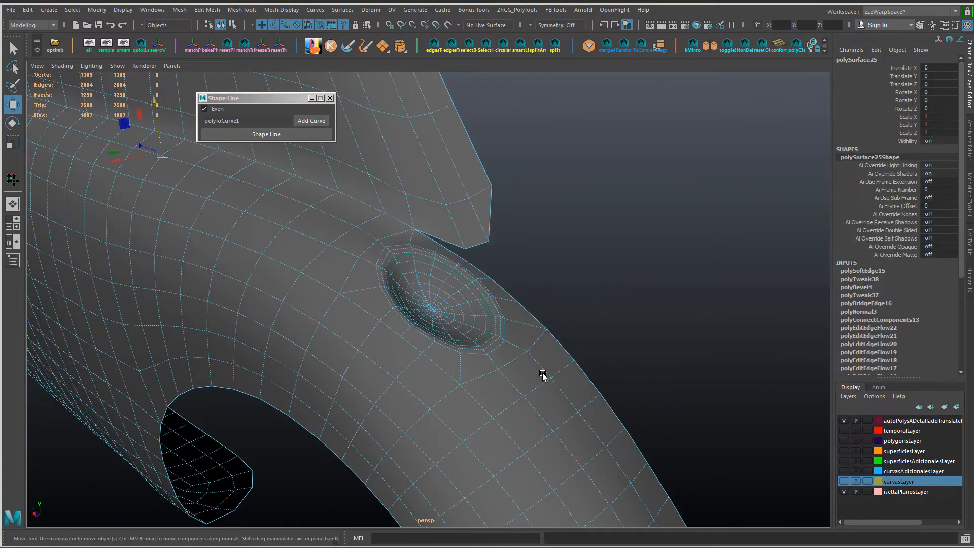
Step: Turn on smooth mesh preview for the fender and unhide the headlight shell to check how it sits
key("3")
left_click(573, 328)
left_click_drag(538, 349, 561, 410, "alt")
key("ctrl+shift+h")
left_click(462, 350)
left_click(616, 297)
scroll(617, 297, "down", 6)
scroll(561, 410, "up", 5)
left_click(479, 390)
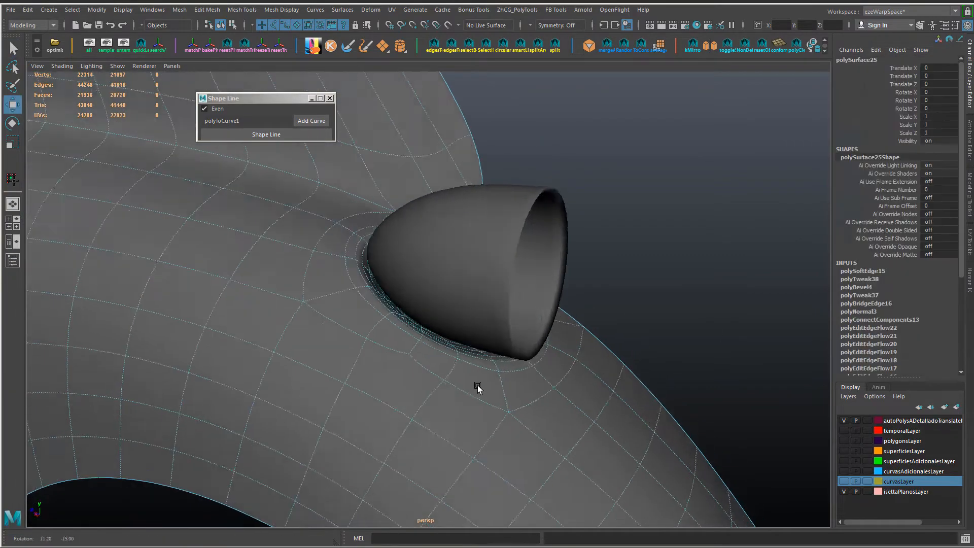
left_click_drag(479, 390, 442, 373, "alt")
Step: Hide the headlight shell and select the fender to expose the recess
left_click(513, 307)
key("ctrl+h")
left_click_drag(604, 296, 573, 329, "alt")
left_click(477, 388)
scroll(458, 394, "up", 4)
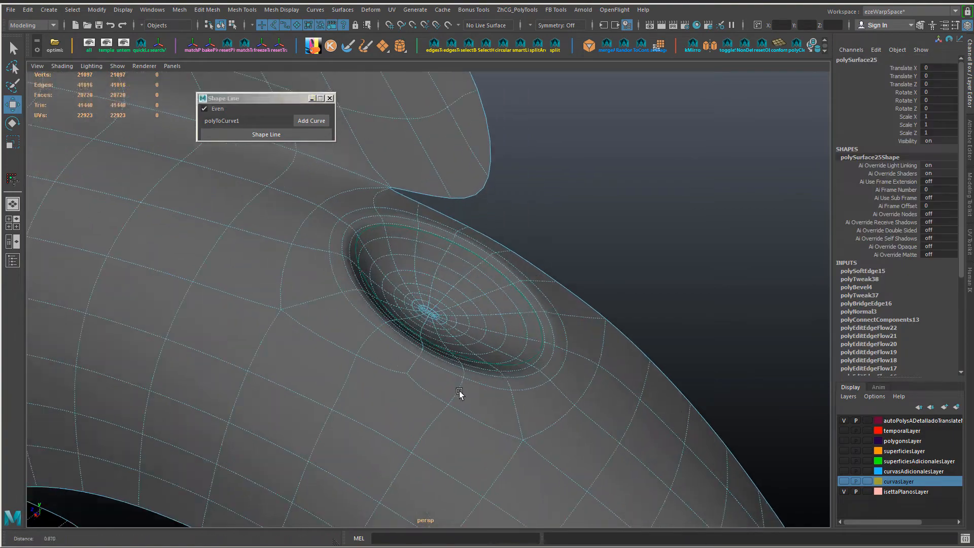
mouse_move(457, 394)
left_mouse_down("alt")
mouse_move(385, 361)
mouse_move(355, 359)
mouse_move(420, 370)
mouse_move(459, 398)
left_mouse_up("alt")
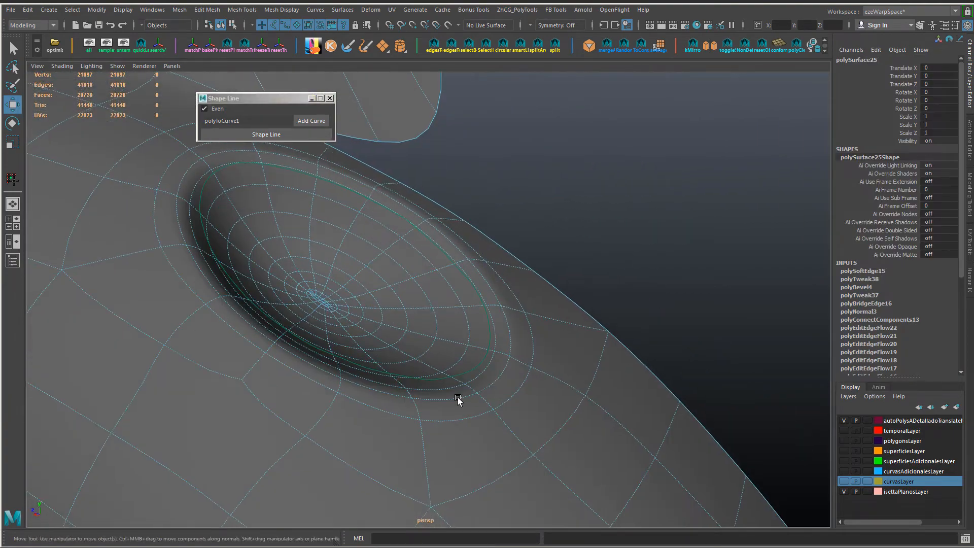
Step: Reshape the lower arc of the outer edge loop around the headlight recess
right_click_drag(458, 245, 476, 304)
left_click(415, 395)
left_click_drag(415, 395, 491, 397, "alt")
left_click_drag(431, 347, 467, 386)
left_click(350, 394)
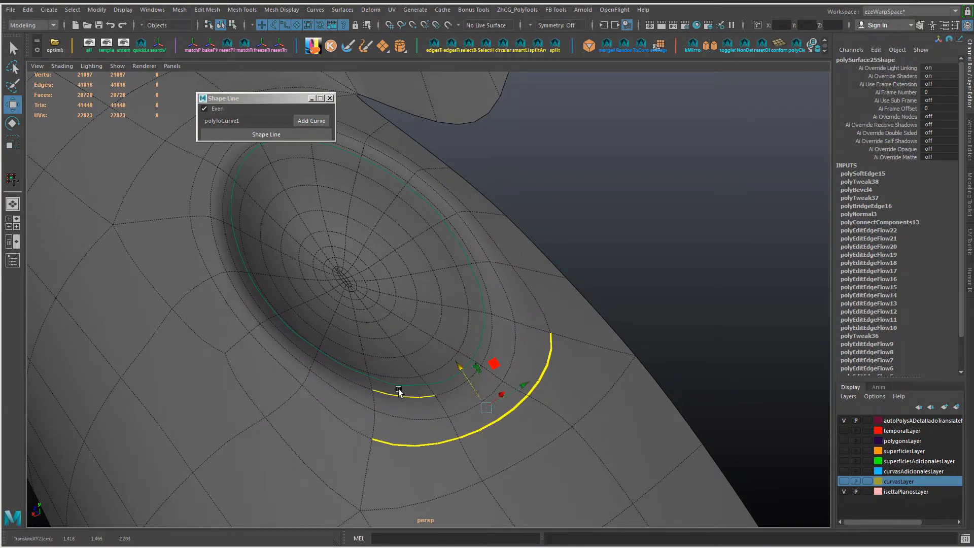
middle_click_drag(257, 266, 295, 371, "alt")
middle_click_drag(275, 258, 307, 348, "alt")
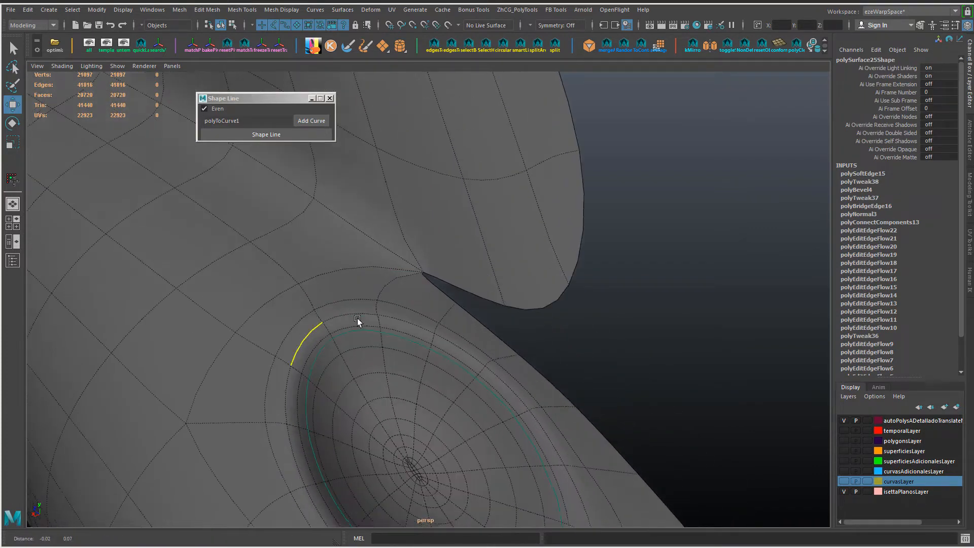
scroll(394, 344, "down", 4)
left_click_drag(426, 457, 419, 485, "alt")
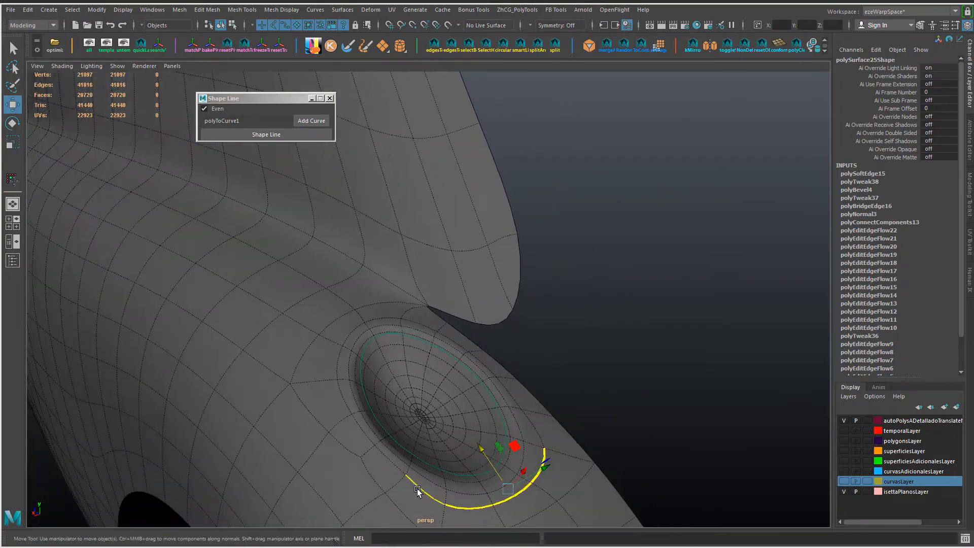
Step: Adjust and scale the two side edges of the outer loop on opposite sides of the headlight recess
left_click(418, 488)
left_click_drag(500, 477, 419, 430, "alt")
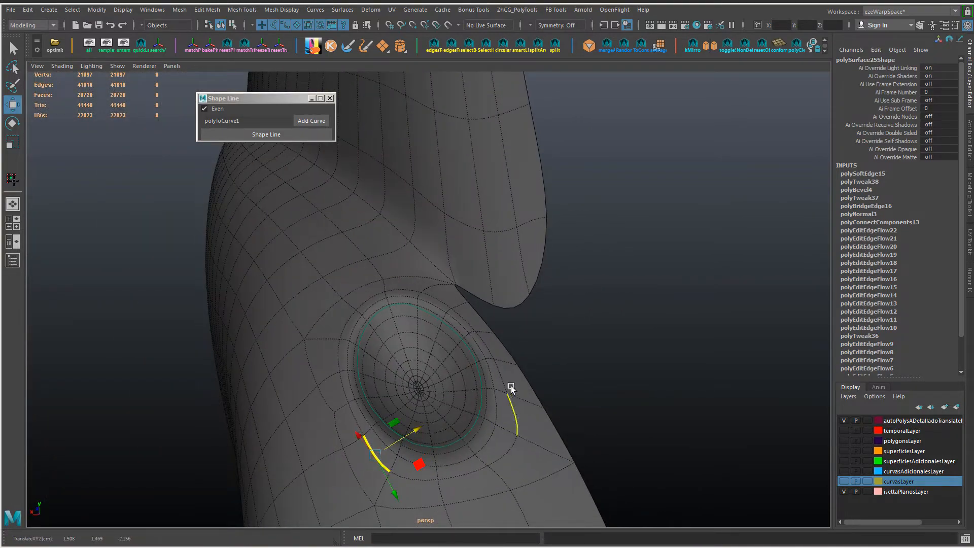
left_click_drag(511, 388, 506, 374, "alt")
left_click(502, 378)
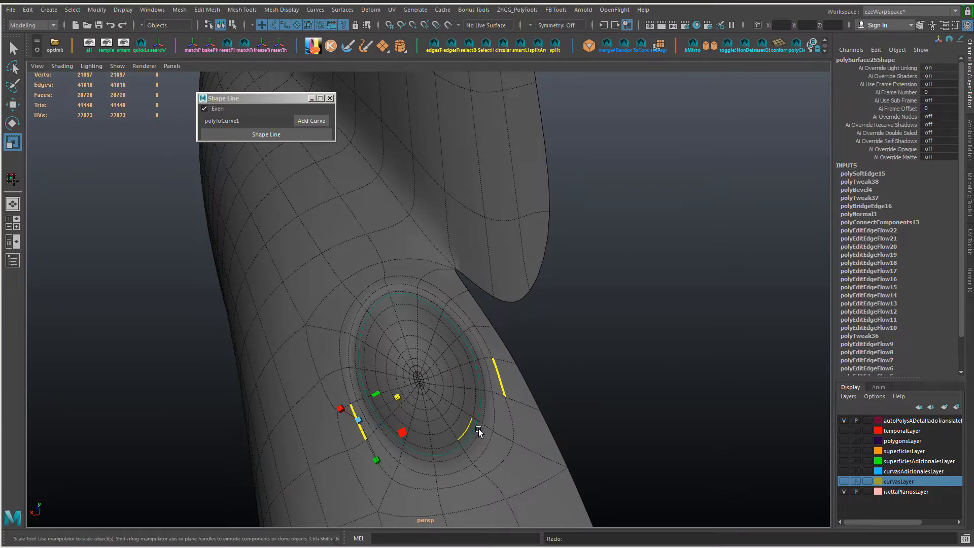
left_click_drag(479, 428, 462, 482, "alt")
Step: Slide individual vertices of the outer loop around the recess's lower end and sides to round its shape
right_click_drag(461, 486, 394, 237)
left_click(451, 487)
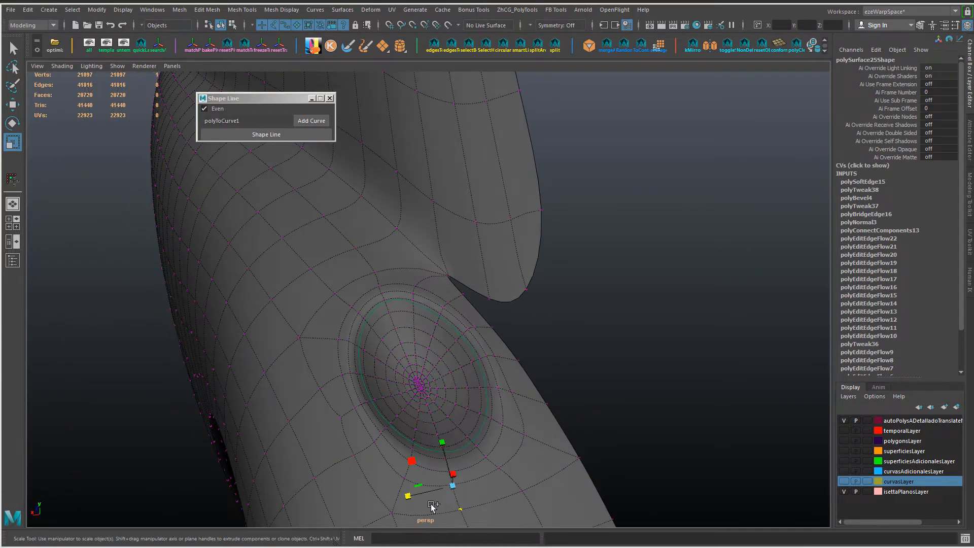
key("w")
left_click(463, 508)
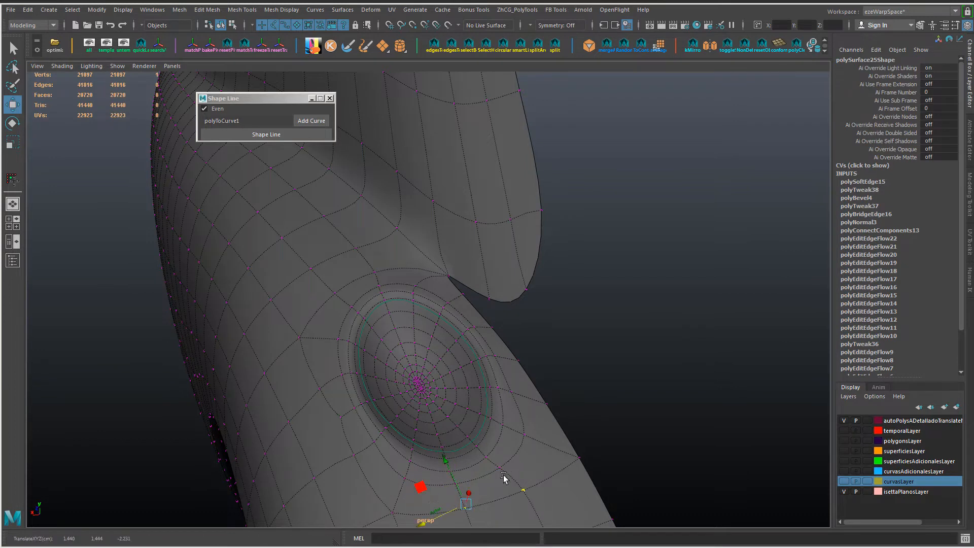
left_click(525, 435)
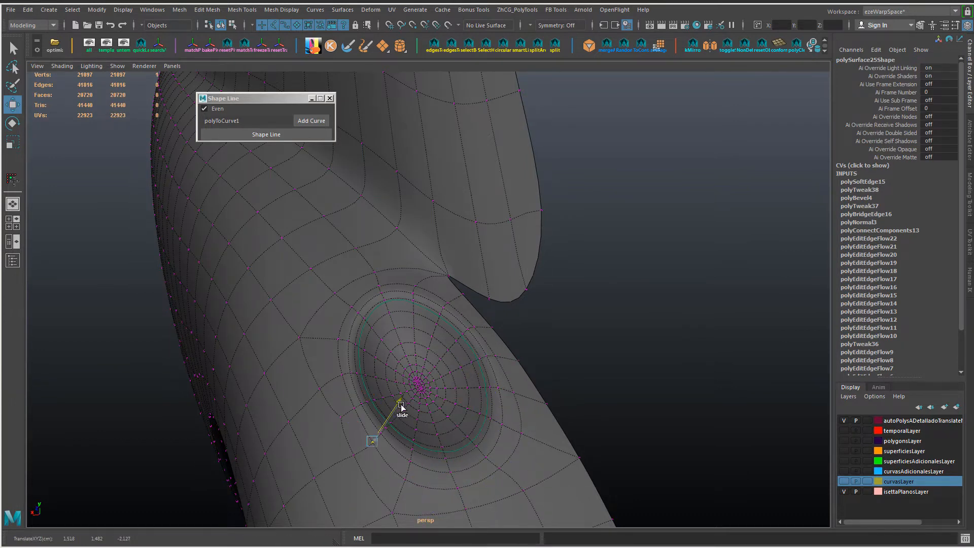
left_click(513, 427)
left_click_drag(527, 422, 529, 424, "ctrl+shift")
mouse_move(529, 425)
left_mouse_down("alt")
mouse_move(544, 432)
mouse_move(522, 408)
left_mouse_up("alt")
Step: Reposition vertices of the outer support loop along the recess's rear side for even spacing
scroll(335, 398, "up", 4)
left_click_drag(332, 396, 308, 354, "alt")
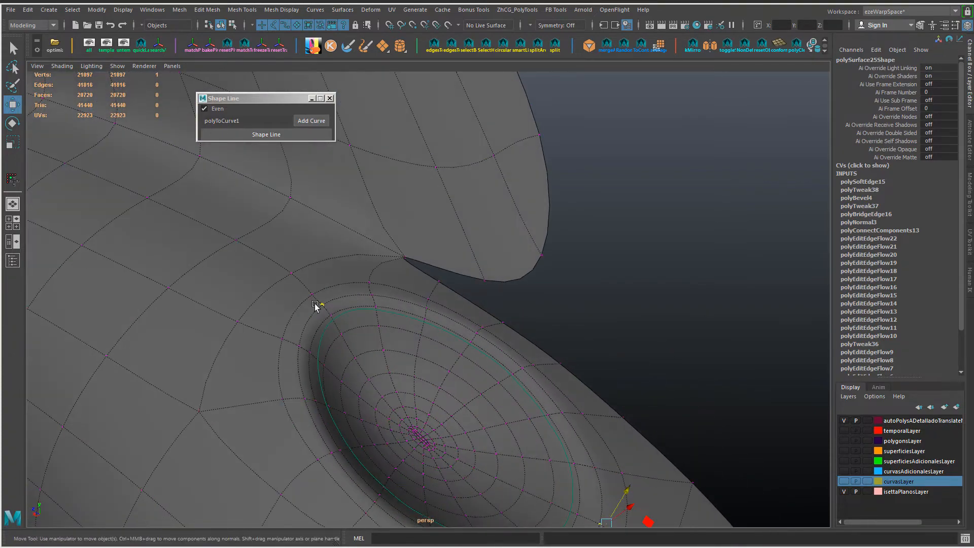
left_click_drag(314, 303, 310, 374, "alt")
left_click(297, 330)
left_click(293, 372, "shift")
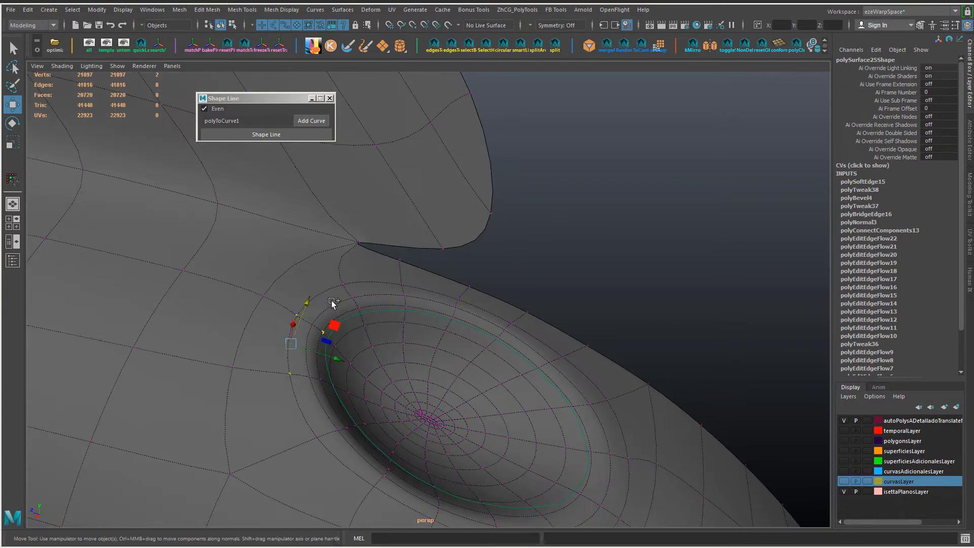
left_click_drag(377, 422, 376, 422, "ctrl+shift")
left_click_drag(374, 416, 318, 426, "alt")
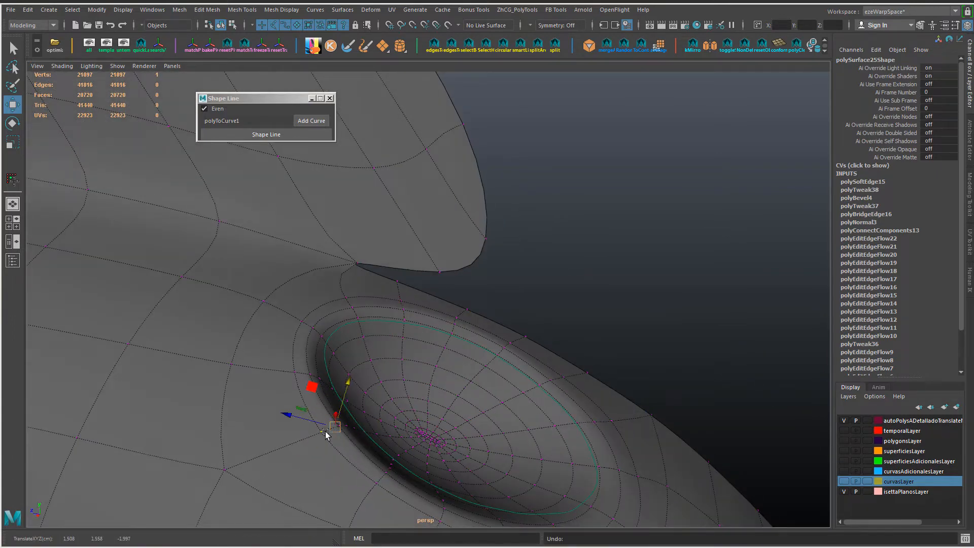
left_click(355, 396)
Step: Slide the support-loop vertices along the recess's upper edge, near the body panel's corner
left_click_drag(294, 445, 386, 342)
left_click(382, 414)
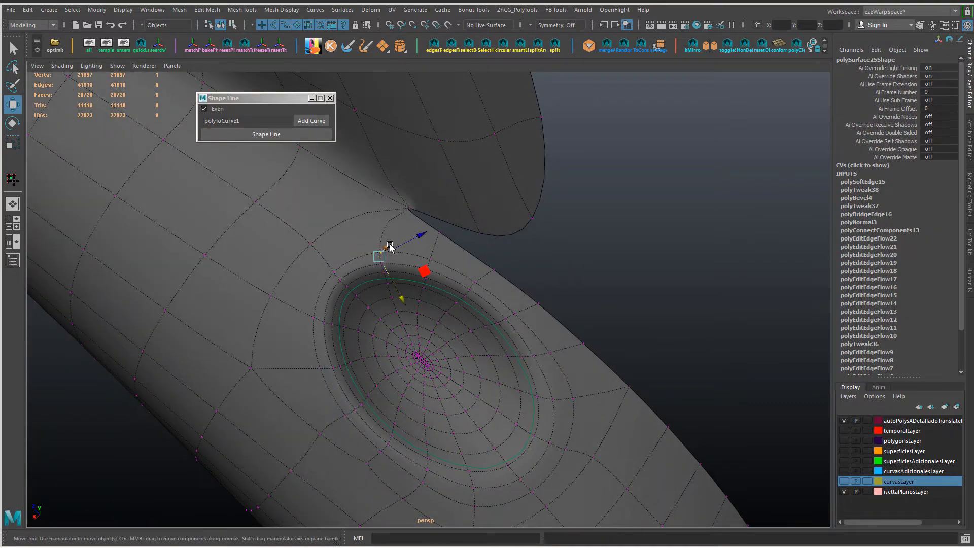
left_click_drag(495, 400, 426, 367, "alt")
key("ctrl+z")
key("shift+z")
left_click_drag(475, 289, 459, 329)
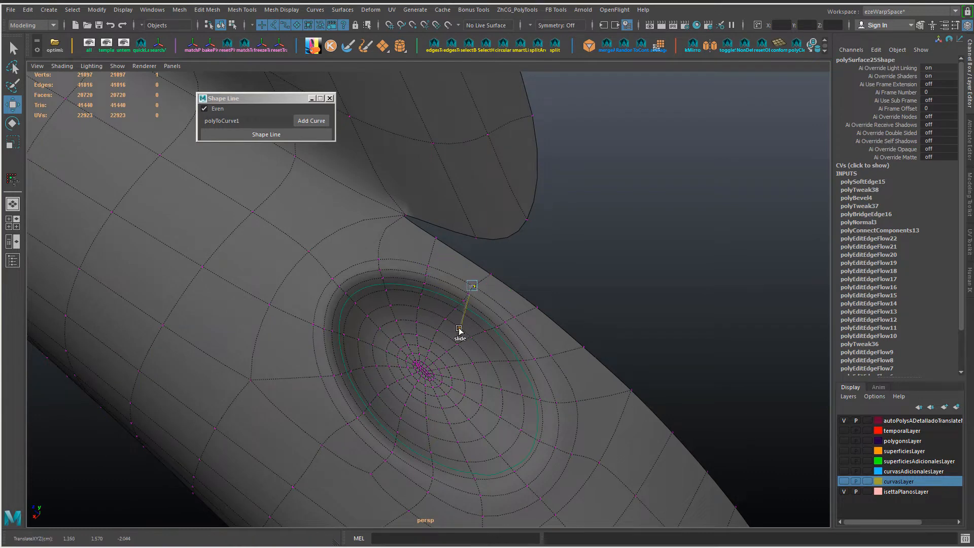
left_click_drag(538, 348, 540, 349)
Step: Unhide the headlight shell and review the reshaped, smoothed recess around it
left_click_drag(540, 349, 604, 274, "alt")
right_click_drag(604, 274, 645, 231)
left_click(631, 240)
key("ctrl+shift+h")
right_click_drag(639, 267, 592, 327, "alt")
left_click_drag(592, 327, 619, 330, "alt")
left_click(117, 67)
left_click(135, 131)
left_click(117, 66)
left_click(135, 131)
right_click_drag(619, 330, 573, 324, "alt")
left_click_drag(573, 325, 506, 337, "alt")
key("ctrl+shift+h")
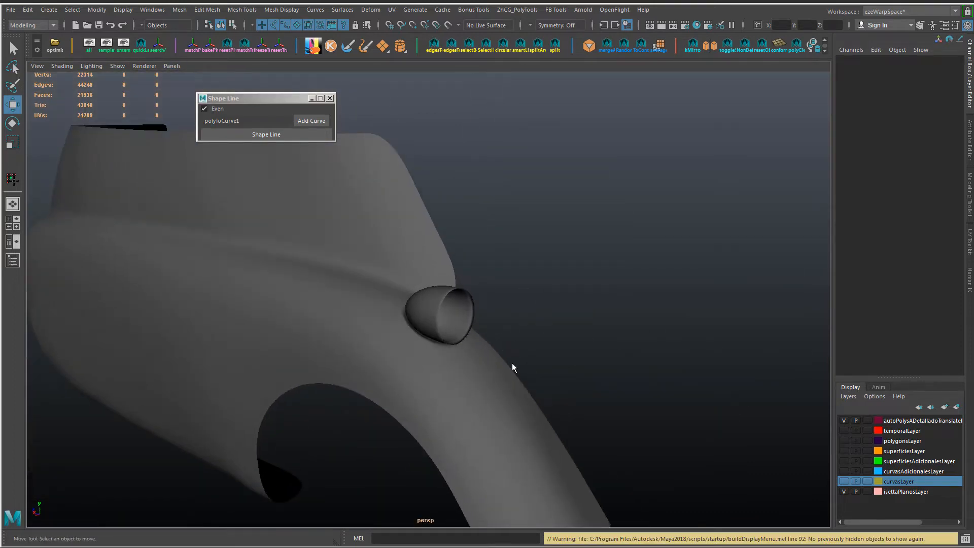
Step: Delete the fender mesh's construction history and close the Shape Line window
left_click_drag(566, 351, 591, 362, "alt")
right_click_drag(591, 361, 616, 373, "alt")
left_click(473, 416)
left_click_drag(473, 416, 487, 414, "alt")
key("alt+shift+d")
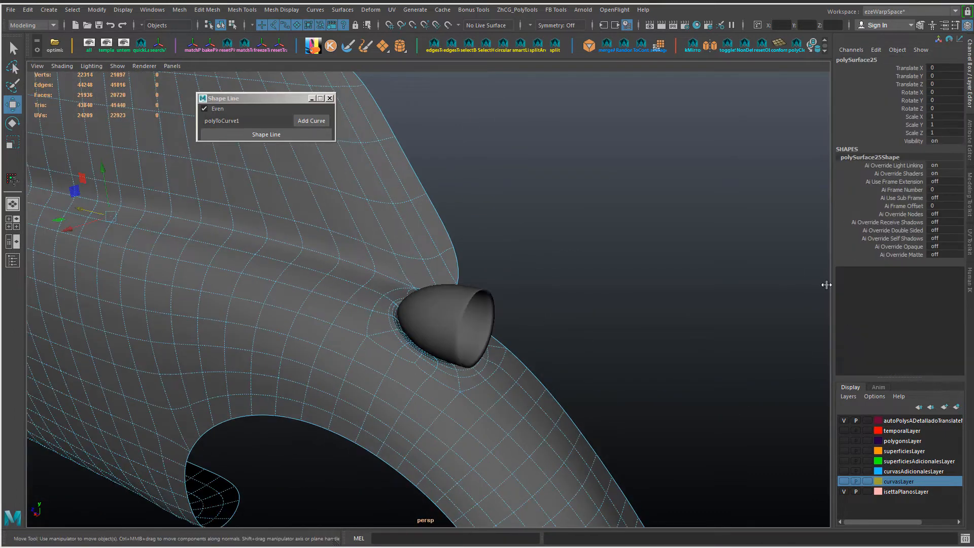
left_click(329, 99)
Step: Bring the rest of the car's parts back into view around the two front lights
right_click_drag(487, 243, 430, 238, "alt")
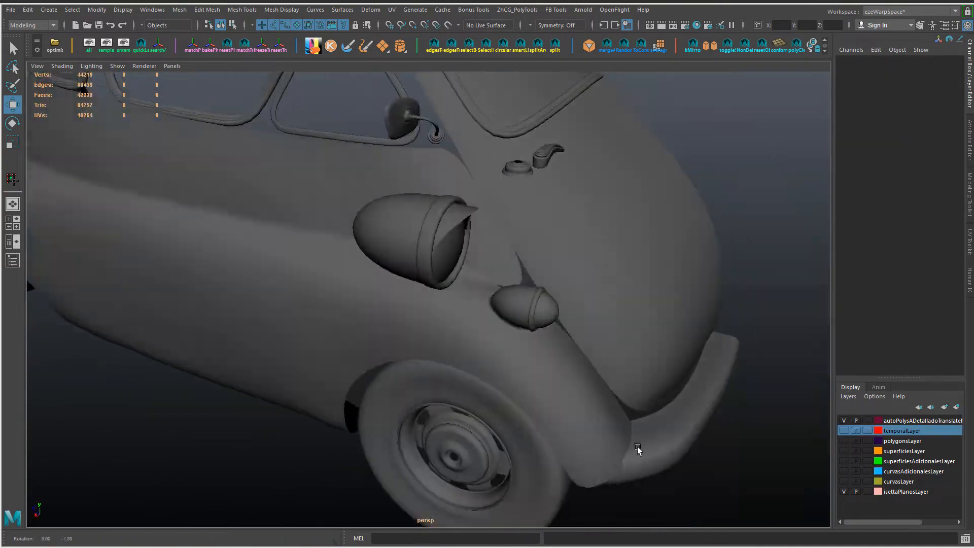
left_click_drag(637, 449, 646, 417, "alt")
right_click_drag(645, 417, 686, 416, "alt")
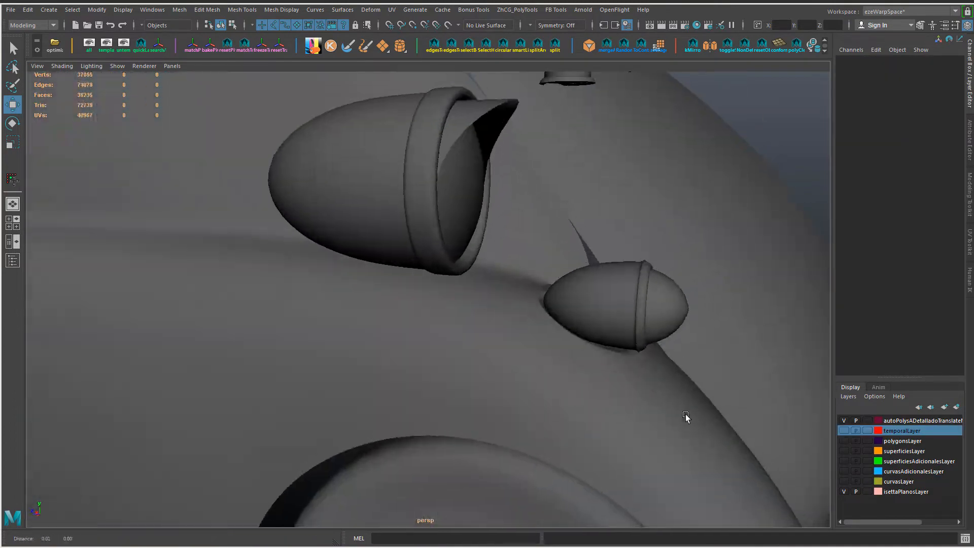
left_click_drag(687, 416, 665, 406, "alt")
Step: Select the parent group of the small front light and scale it to refine its size on the fender
left_click(571, 318)
key("Up")
left_click_drag(529, 296, 564, 291, "alt")
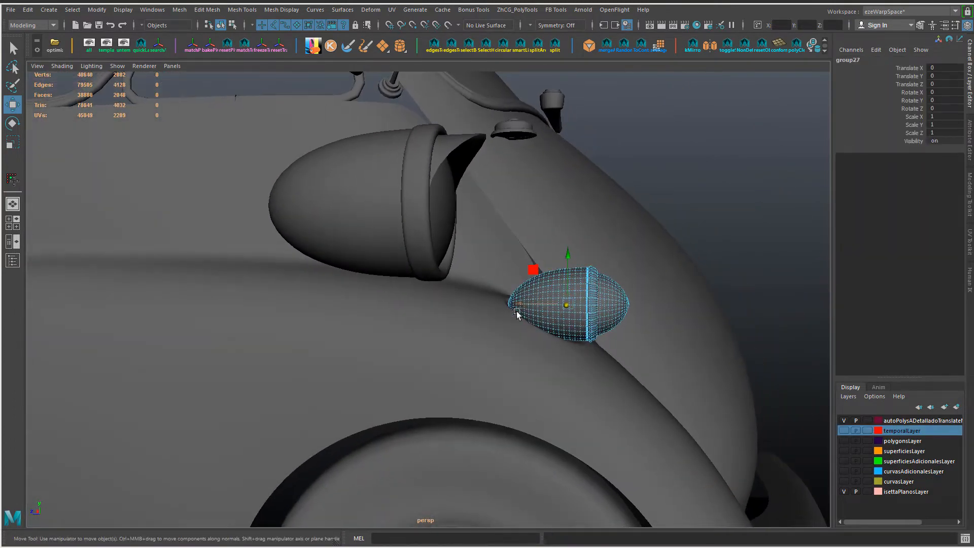
left_click_drag(516, 312, 547, 363, "alt")
key("r")
left_click_drag(517, 292, 520, 291)
right_click_drag(520, 291, 467, 293, "alt")
left_click(735, 275)
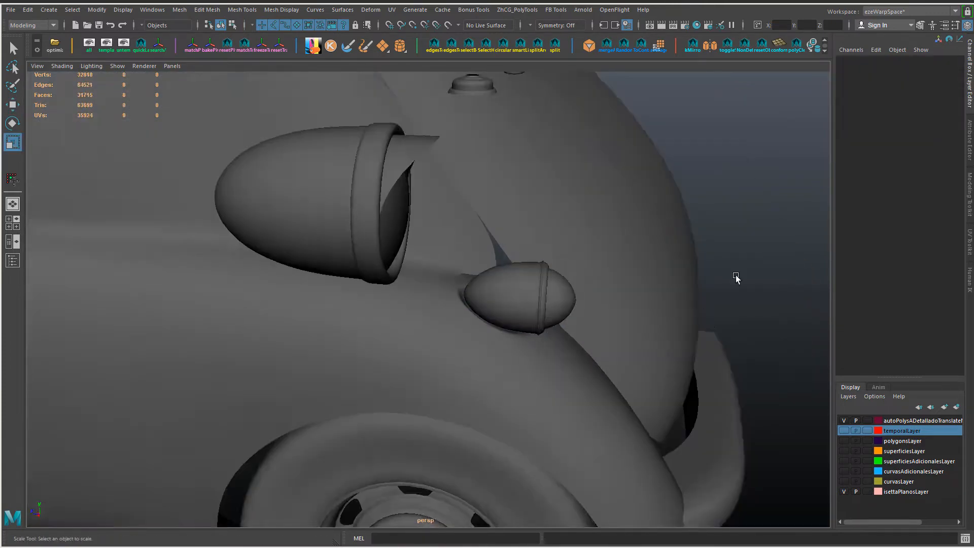
Step: Try moving the small front light's group along Z to a Translate Z of 0.004
left_click_drag(722, 293, 595, 351, "alt")
key("ctrl+z")
left_click_drag(525, 361, 589, 332, "alt")
key("w")
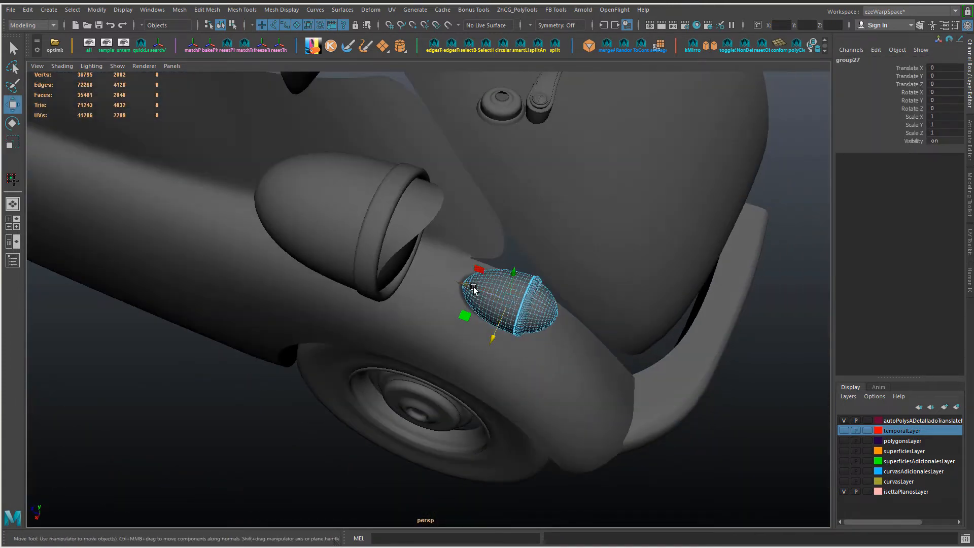
left_click_drag(474, 289, 468, 286)
left_click_drag(692, 426, 451, 338, "alt")
key("r")
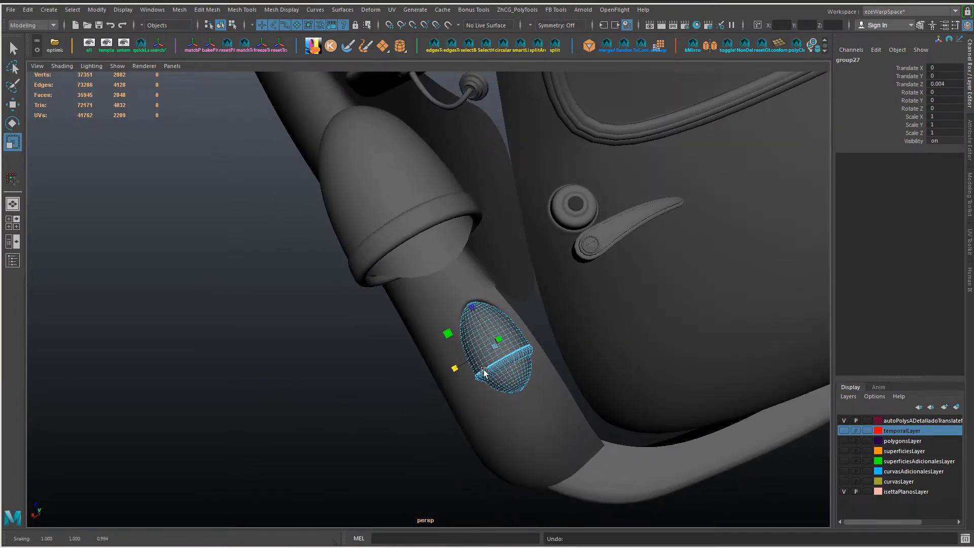
Step: Try rescaling the small front light's group on the fender and undo the changes
left_click(485, 372)
mouse_move(482, 373)
left_mouse_down("alt")
mouse_move(473, 358)
mouse_move(492, 375)
left_mouse_up("alt")
key("ctrl+z")
key("ctrl+z")
right_click_drag(492, 377, 443, 328, "alt")
left_click_drag(443, 329, 502, 306, "alt")
key("ctrl+z")
left_click_drag(583, 325, 627, 320, "alt")
right_click_drag(637, 198, 620, 348, "alt")
middle_click_drag(621, 347, 549, 337, "alt")
Step: Regroup the small front light's parts and set their Translate X to -5, placing the light on the fender
left_click(809, 174)
key("ctrl+g")
key("g")
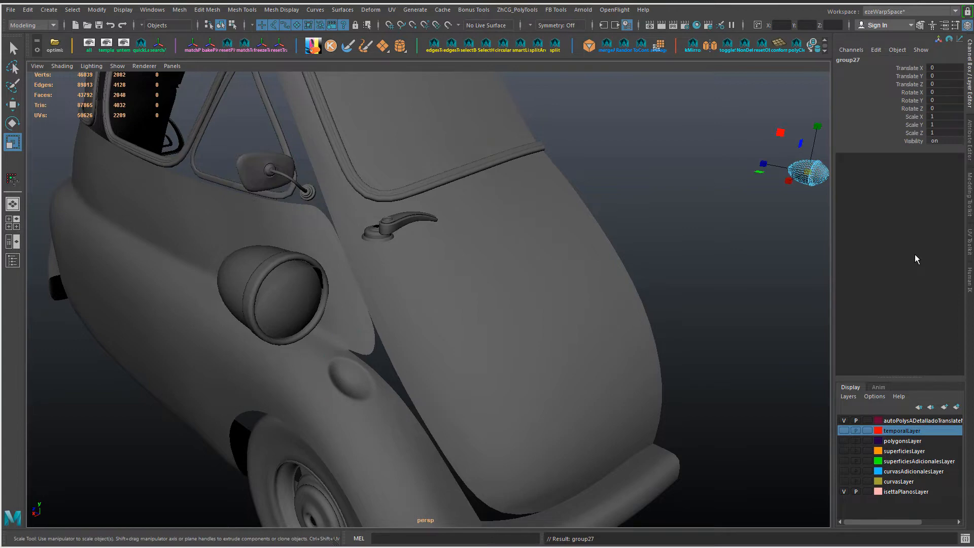
right_click_drag(724, 327, 717, 306, "alt")
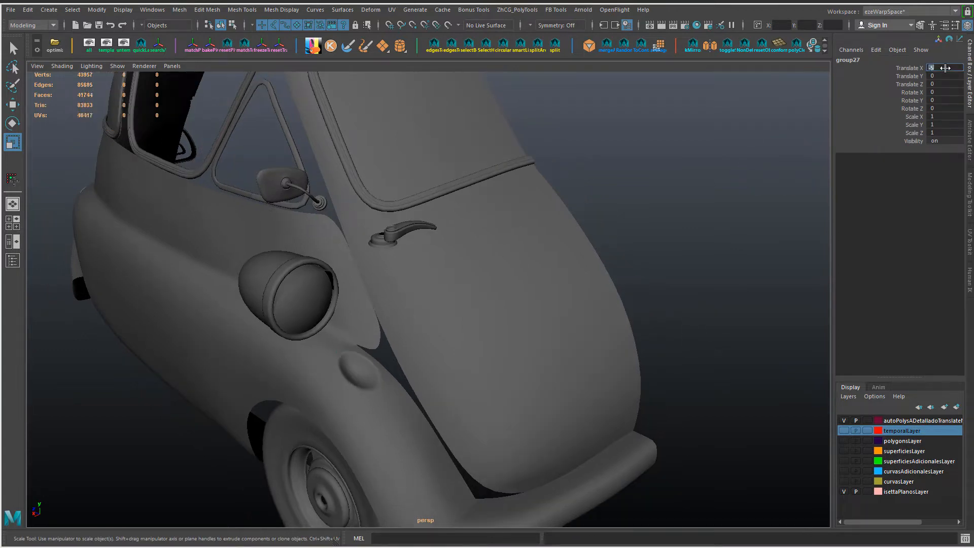
key("Return")
key("f")
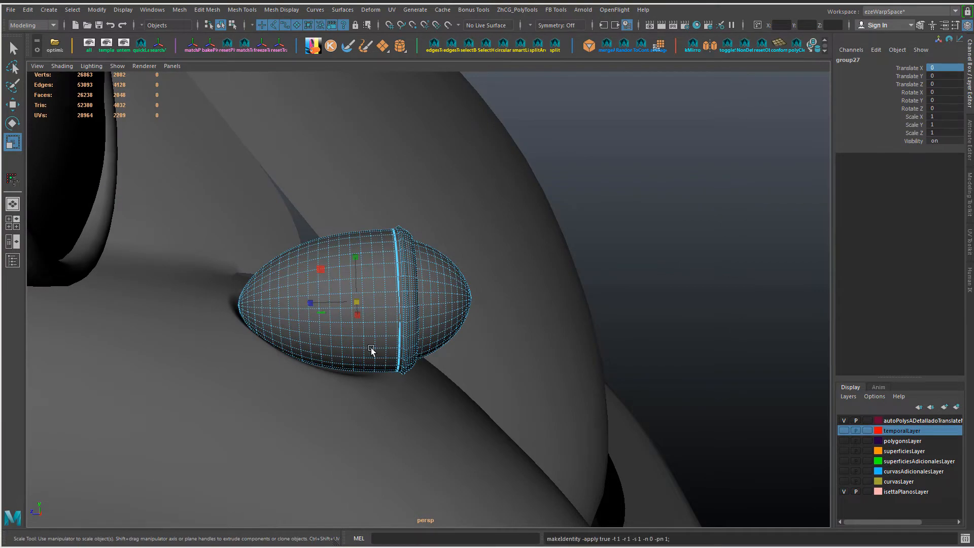
Step: Scale the light's parent group to 0.964 in X and Y and shift it to a Translate Z of 0.003
left_click_drag(371, 349, 321, 266, "alt")
left_click_drag(431, 310, 246, 286, "alt")
key("ctrl+z")
left_click_drag(246, 286, 213, 284, "alt")
left_click_drag(388, 265, 386, 266)
left_click_drag(335, 279, 482, 302, "alt")
key("w")
left_click_drag(317, 293, 311, 293)
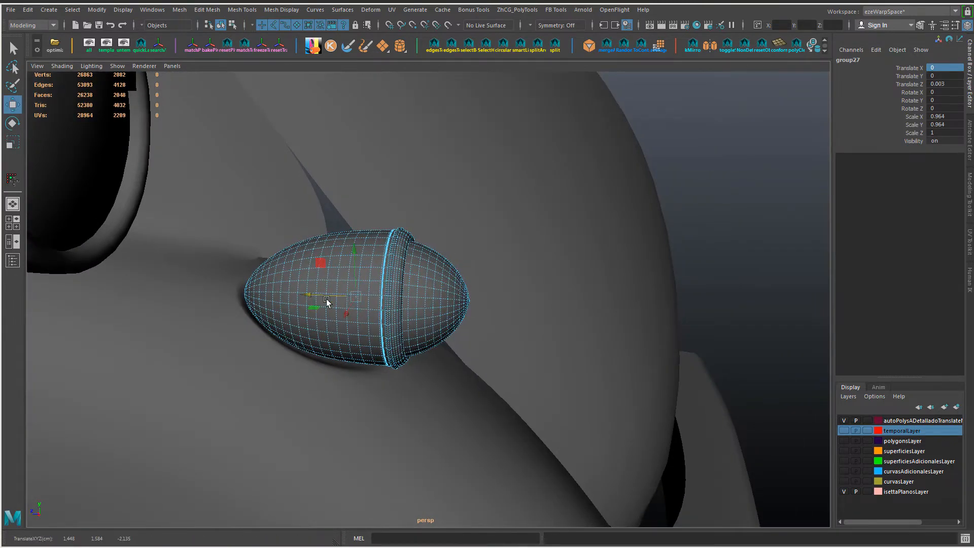
Step: Reduce the light group's X and Y scale to 0.929, keeping its length
scroll(395, 321, "down", 4)
left_click_drag(400, 322, 292, 302, "alt")
left_click_drag(376, 256, 341, 261)
key("ctrl+z")
key("r")
left_click_drag(386, 256, 384, 259)
Step: Seat the light group in the recess with Translate Y at -0.003 and Translate Z at -0.011
left_click_drag(350, 267, 449, 281, "alt")
key("w")
left_click_drag(334, 299, 337, 300)
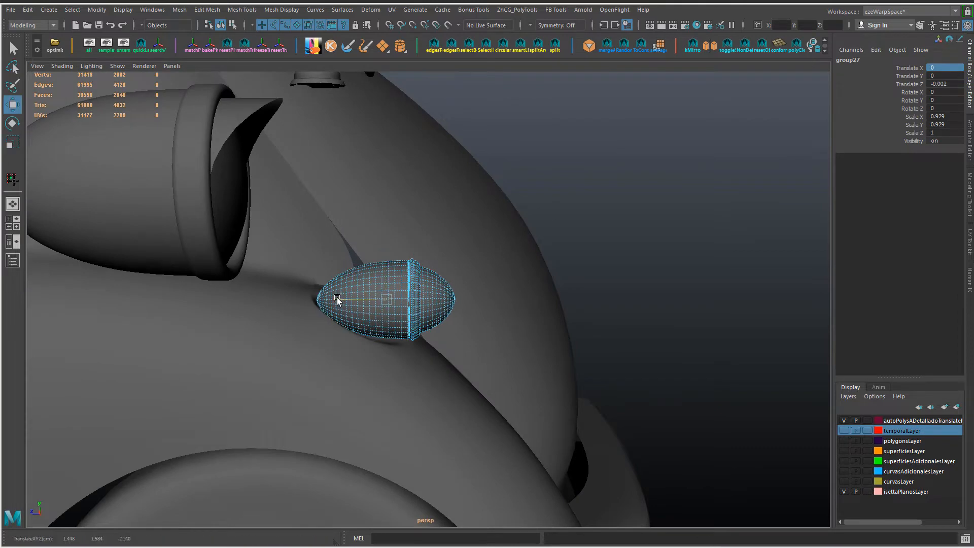
left_click_drag(390, 251, 390, 252)
left_click_drag(345, 301, 349, 301)
left_click_drag(348, 300, 278, 306, "alt")
Step: Enlarge the light group to 0.978 in X and Y and adjust its Translate Z to -0.002
key("r")
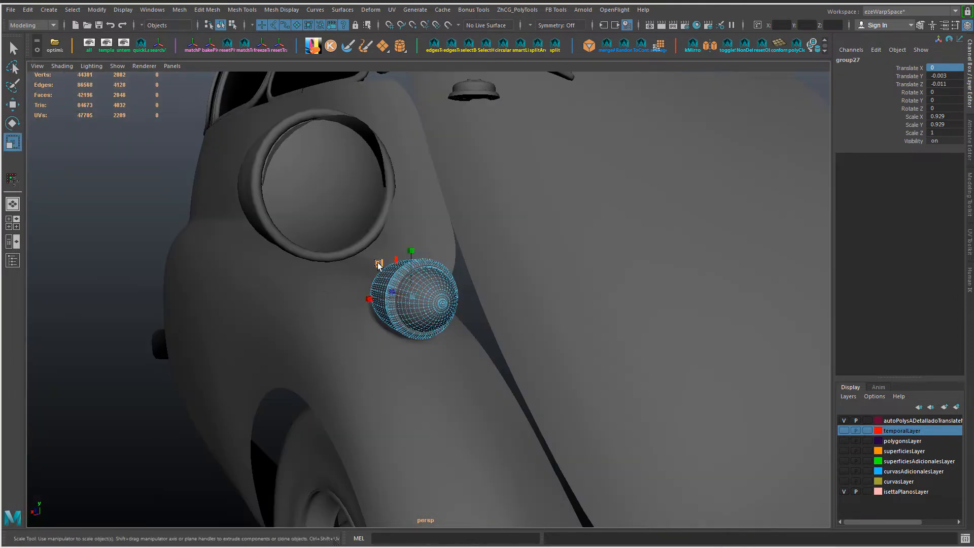
left_click_drag(379, 265, 380, 264)
left_click_drag(380, 264, 424, 280, "alt")
key("w")
left_click_drag(346, 298, 388, 295)
left_click_drag(390, 255, 390, 253)
left_click_drag(347, 300, 346, 300)
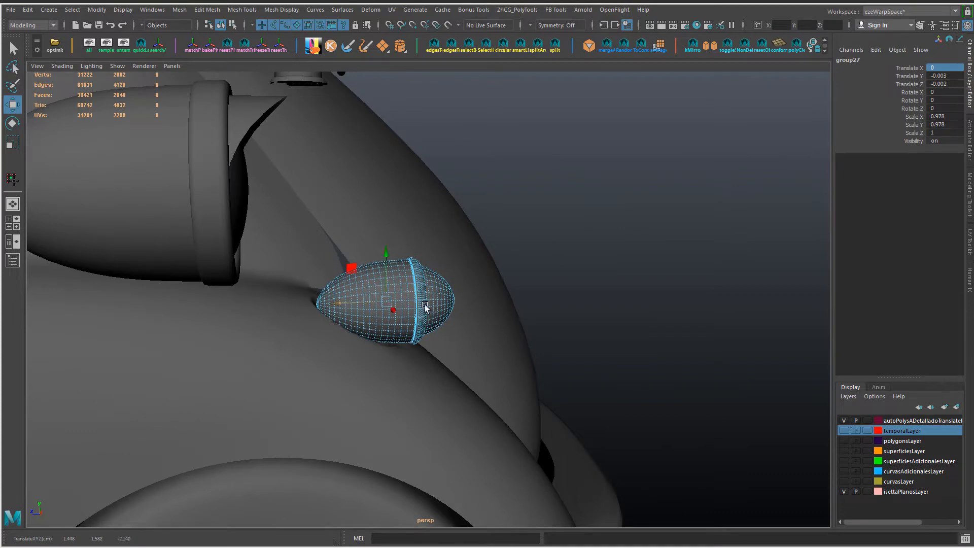
Step: Examine from several angles how the small light sits in the fender recess
left_click(599, 302)
left_click_drag(604, 302, 528, 328, "alt")
right_click_drag(528, 327, 355, 315, "alt")
left_click_drag(351, 319, 337, 323, "alt")
right_click_drag(337, 323, 412, 364, "alt")
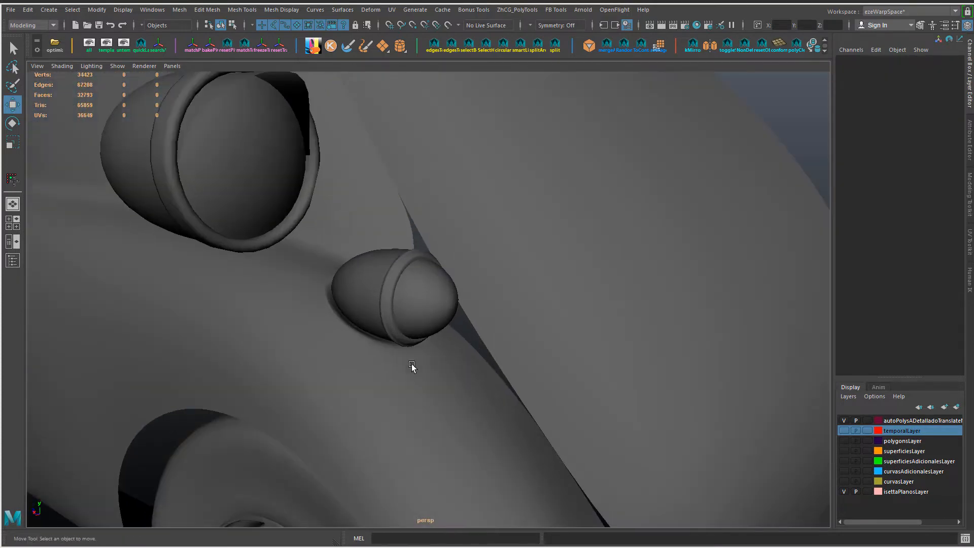
left_click_drag(412, 364, 432, 347, "alt")
left_click(371, 316)
key("Up")
left_click_drag(371, 317, 302, 339, "alt")
left_click(205, 446)
Step: Turn off the fender's smooth preview and hide the small light's shell, ring and lens
left_click_drag(381, 362, 365, 424, "alt")
right_click_drag(366, 423, 573, 449, "alt")
left_click_drag(368, 365, 401, 376, "alt")
left_click(400, 377)
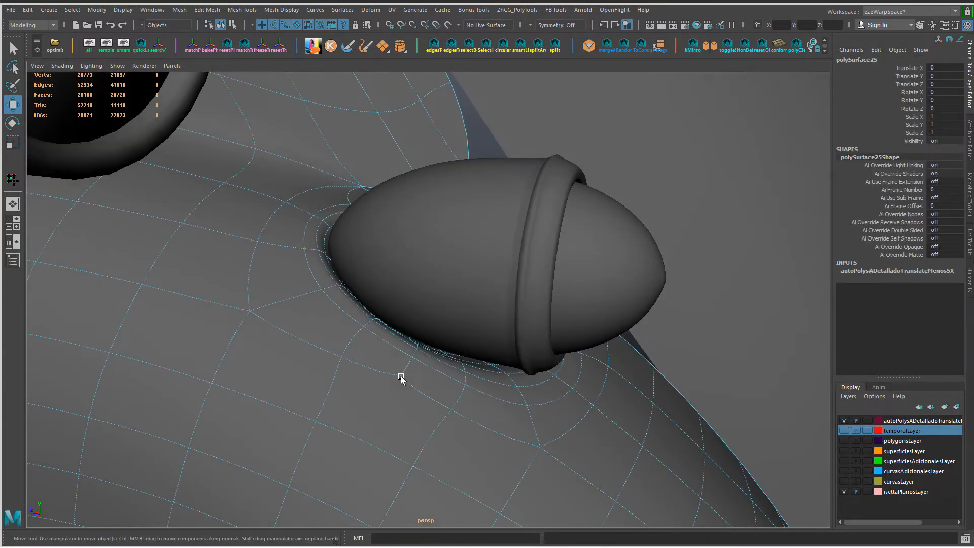
key("1")
left_click(449, 307)
left_click(522, 265, "shift")
left_click(624, 263, "shift")
key("ctrl+h")
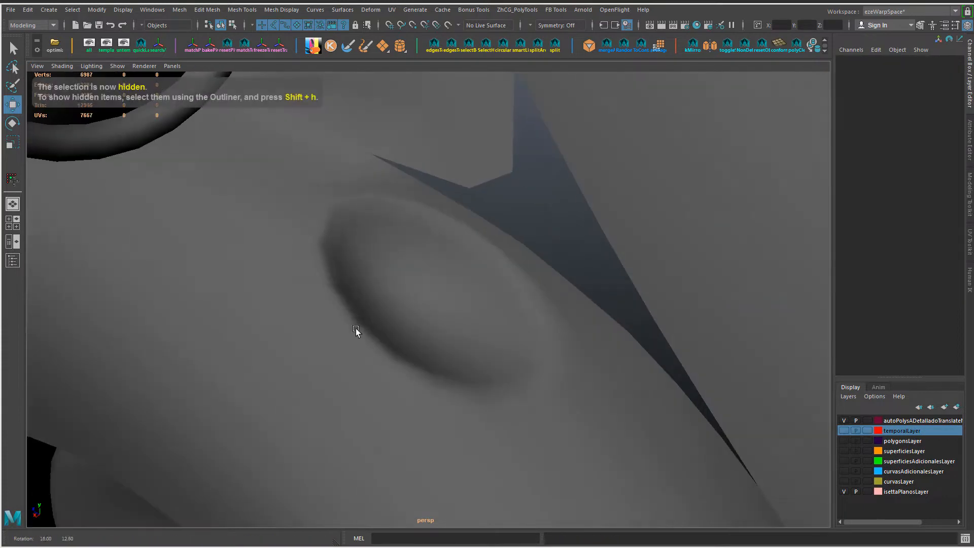
Step: Select the edge loop around the recess rim and try regularizing it with Average Line
right_click_drag(349, 251, 323, 238)
double_click(322, 235)
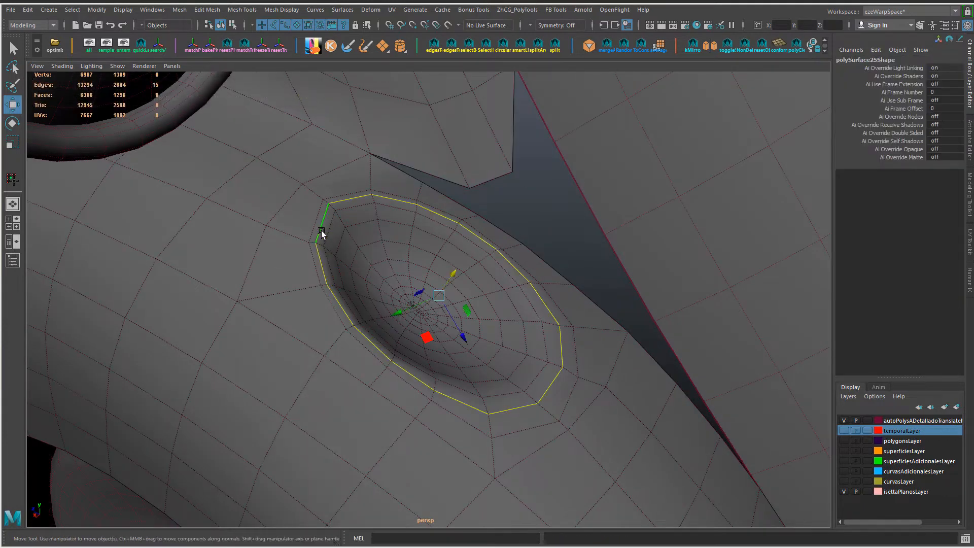
left_click_drag(513, 342, 494, 370, "alt")
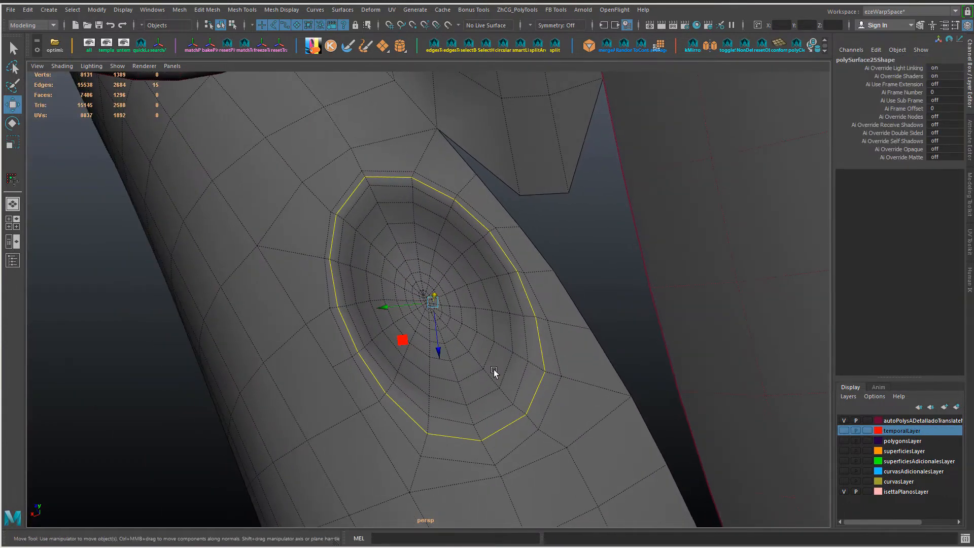
left_click(520, 12)
mouse_move(535, 74)
left_click(625, 111)
left_click(518, 10)
mouse_move(589, 74)
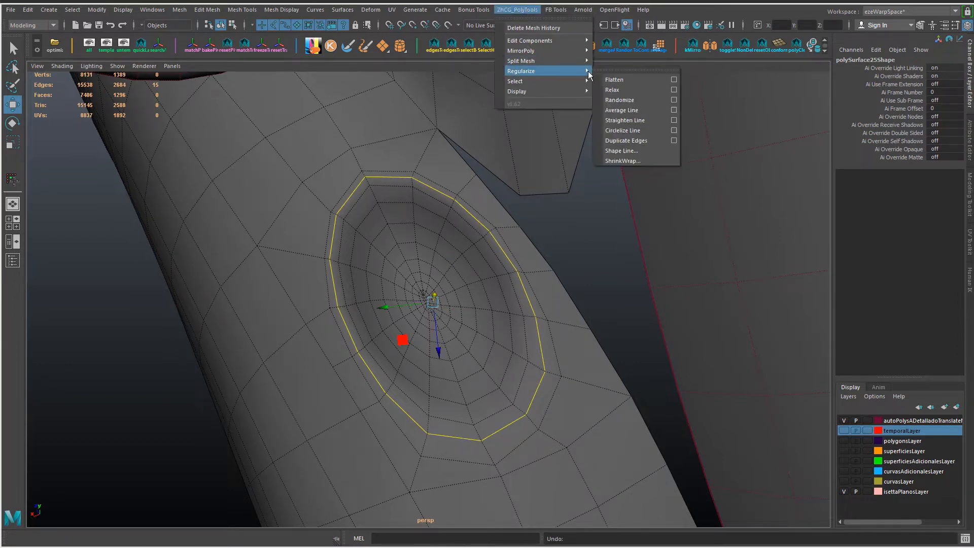
left_click(638, 145)
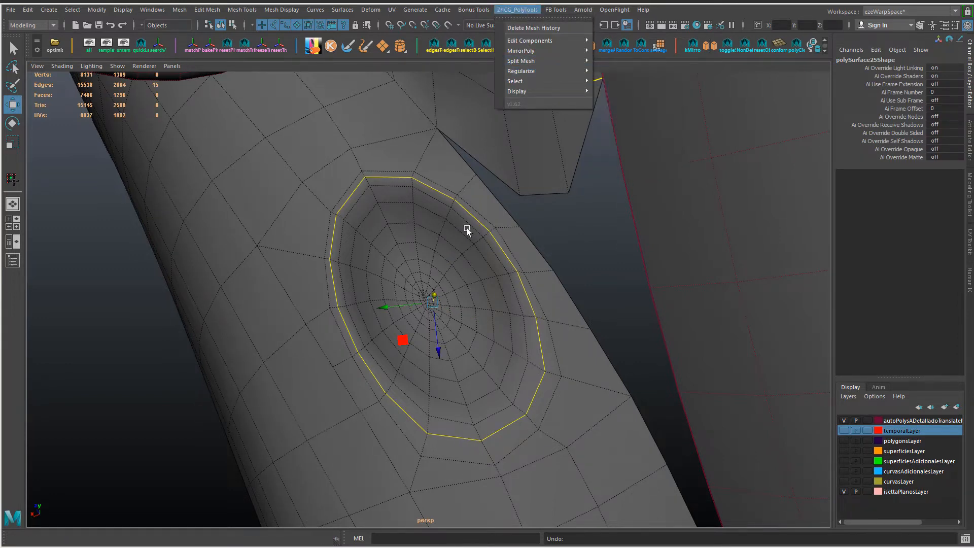
Step: Slide the rim vertices at the recess's front end along their edges to even out the loop
left_click_drag(467, 227, 514, 384, "alt")
key("F9")
left_click(537, 403)
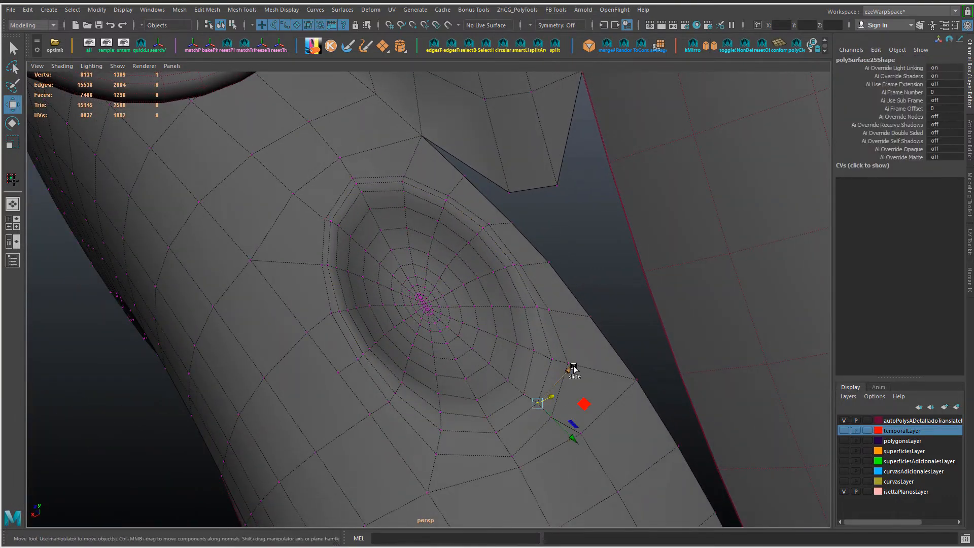
left_click(552, 360)
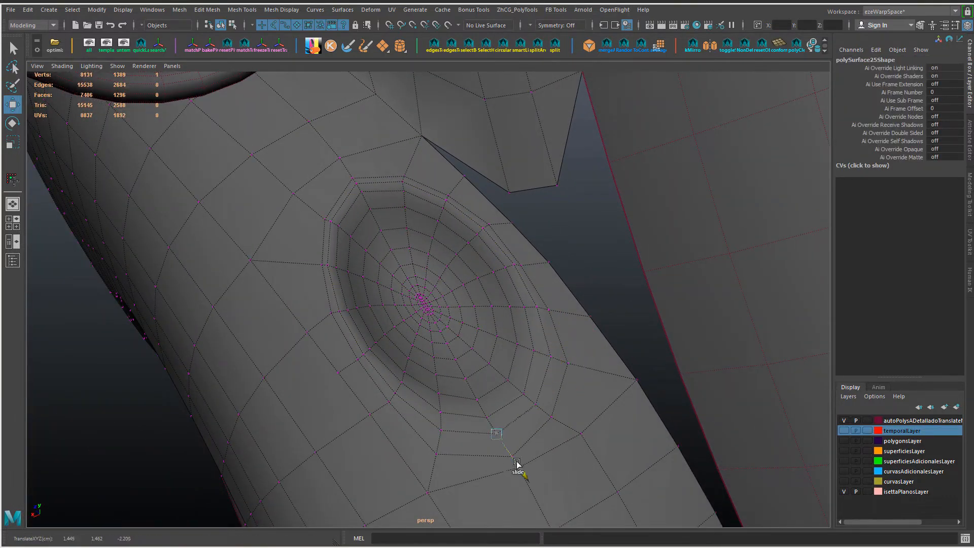
left_click(446, 451)
left_click(544, 360)
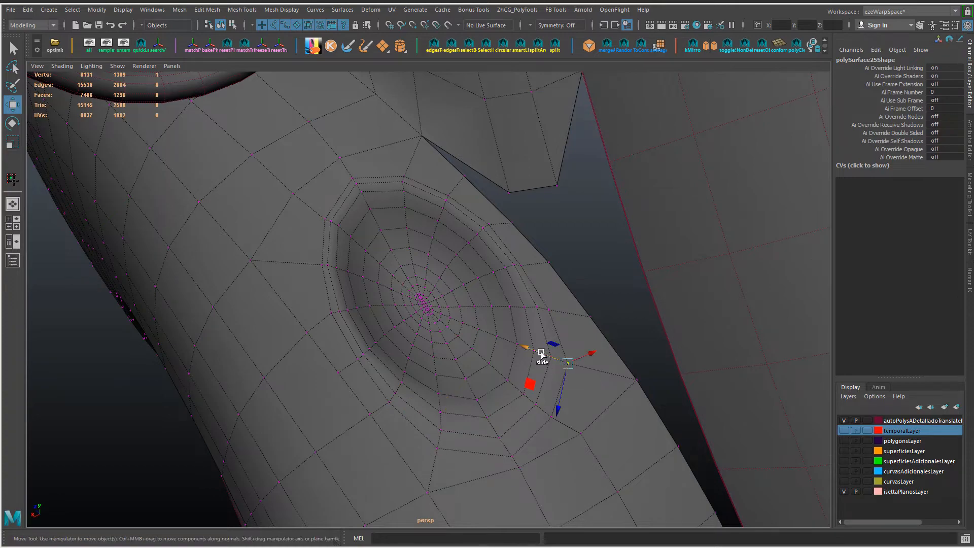
left_click_drag(531, 388, 542, 362, "alt")
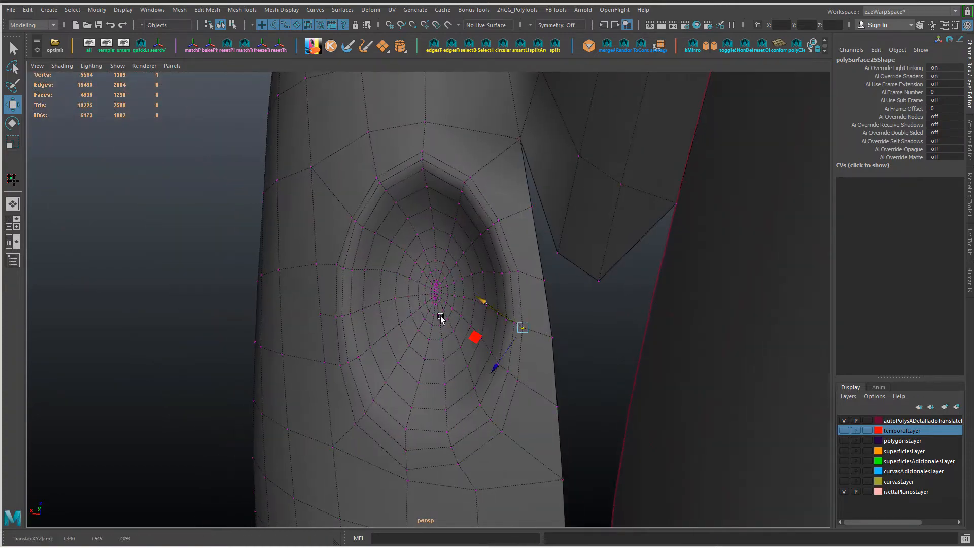
Step: Slide the remaining vertices at the recess's lower end outward along their edges to widen the rim spacing
mouse_move(441, 319)
left_mouse_down("alt")
mouse_move(457, 276)
mouse_move(444, 306)
left_mouse_up("alt")
left_click(497, 442)
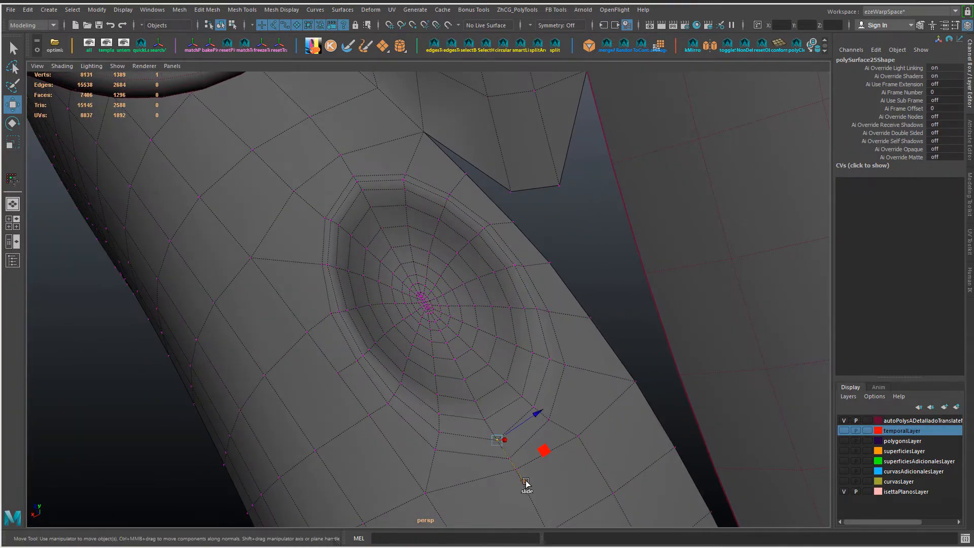
left_click_drag(527, 482, 506, 470)
left_click(440, 434)
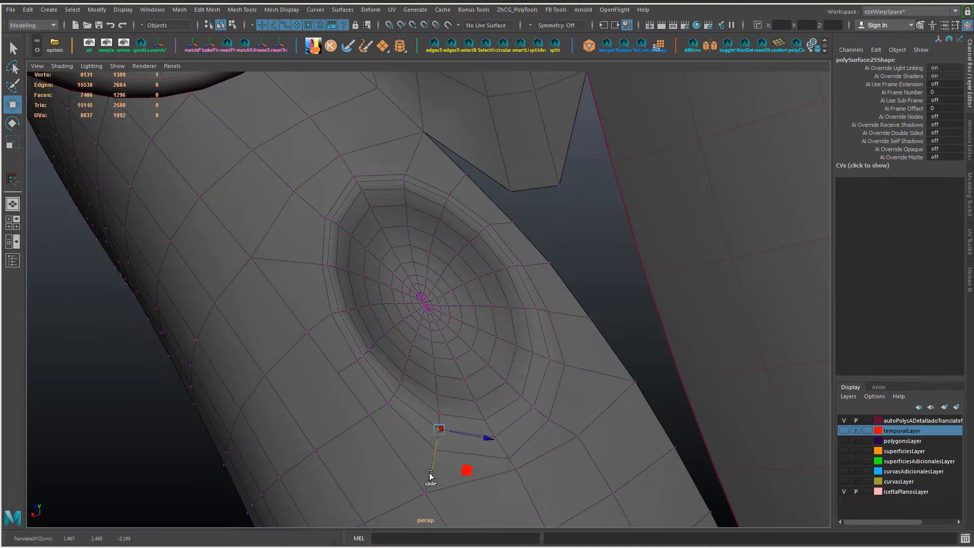
left_click(533, 407)
Step: Try beveling the edge loop just inside the recess rim and undo the bevel
left_click_drag(477, 332, 595, 351, "alt")
key("F10")
double_click(534, 321)
key("ctrl+b")
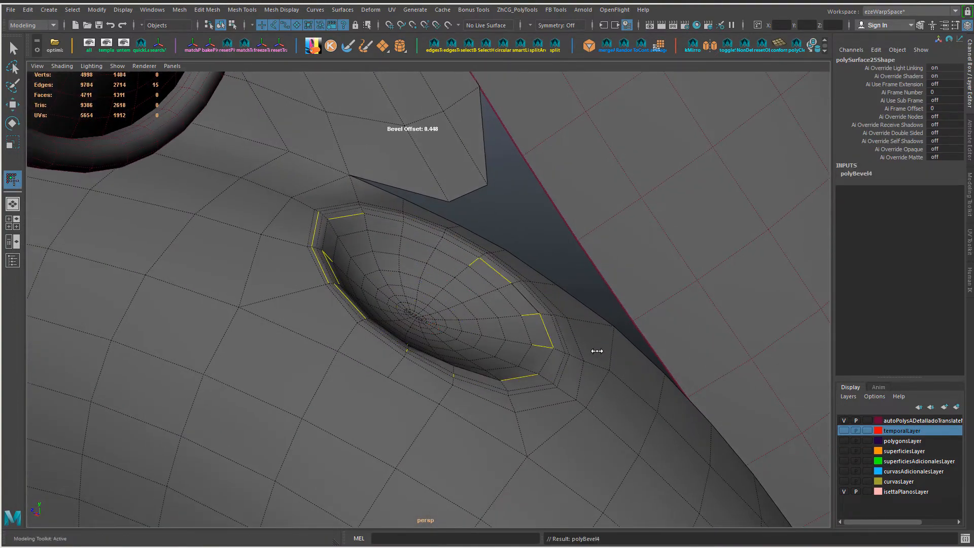
key("ctrl+z")
key("ctrl+z")
key("ctrl+z")
Step: Delete the extra vertex at the upper end of the innermost loops in the recess
right_click_drag(510, 346, 564, 231)
key("w")
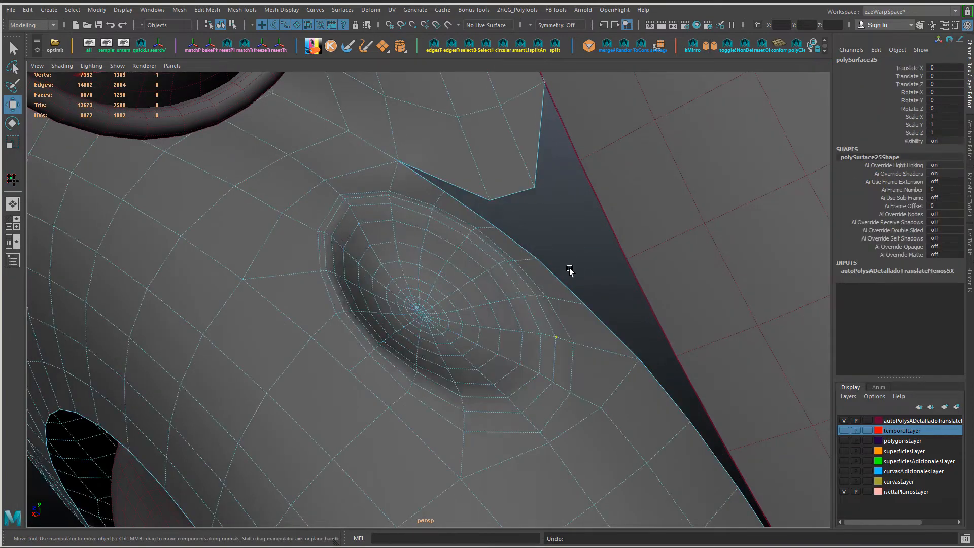
left_click_drag(569, 270, 426, 313, "alt")
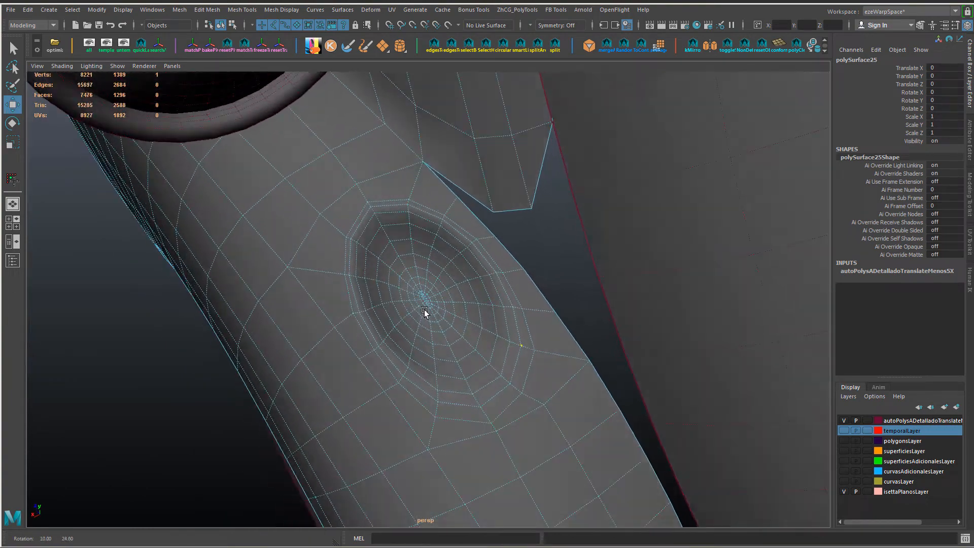
right_click_drag(426, 312, 509, 349, "alt")
left_click_drag(424, 329, 384, 258, "alt")
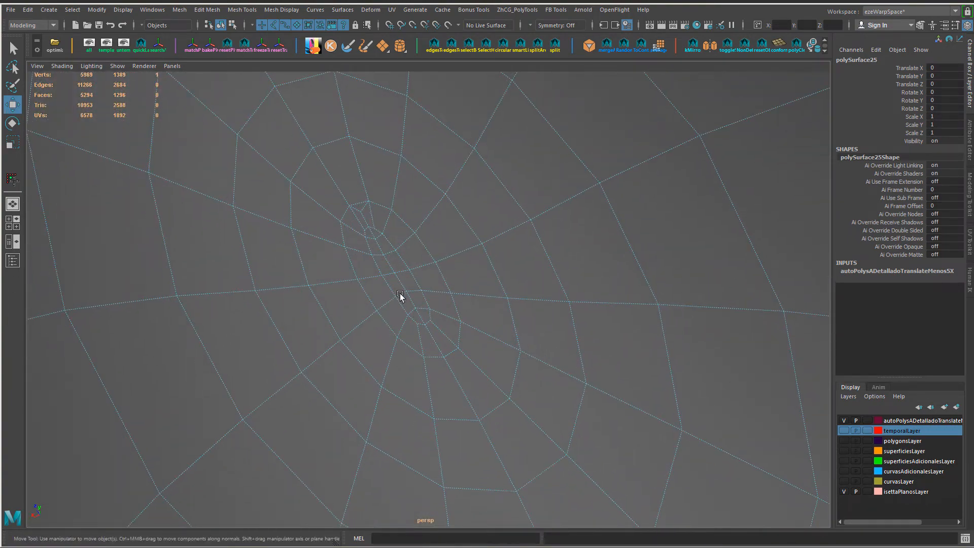
right_click_drag(367, 220, 354, 216)
left_click(361, 212)
key("Delete")
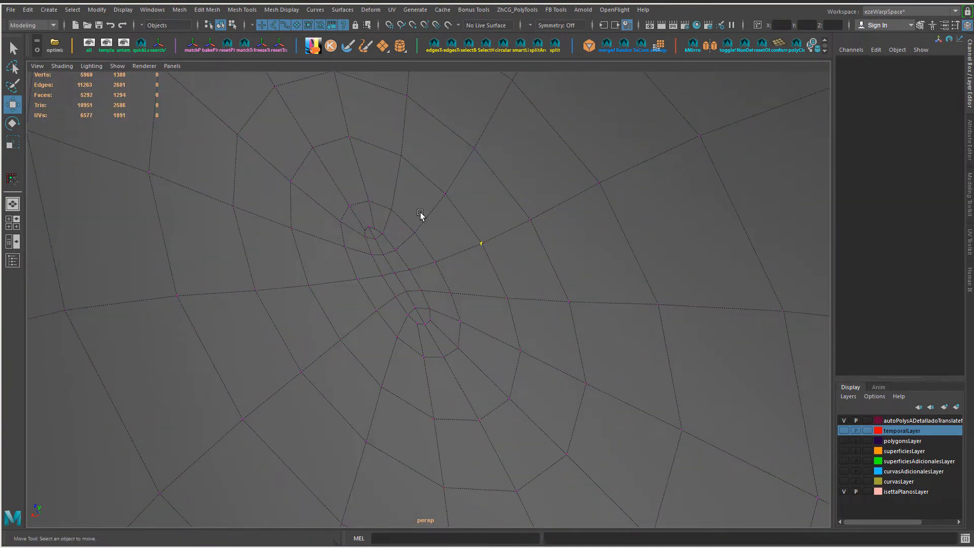
Step: Delete the second extra vertex within the recess's innermost loops
left_click_drag(420, 211, 388, 219, "alt")
left_click(378, 174)
key("Delete")
left_click_drag(379, 175, 360, 159, "alt")
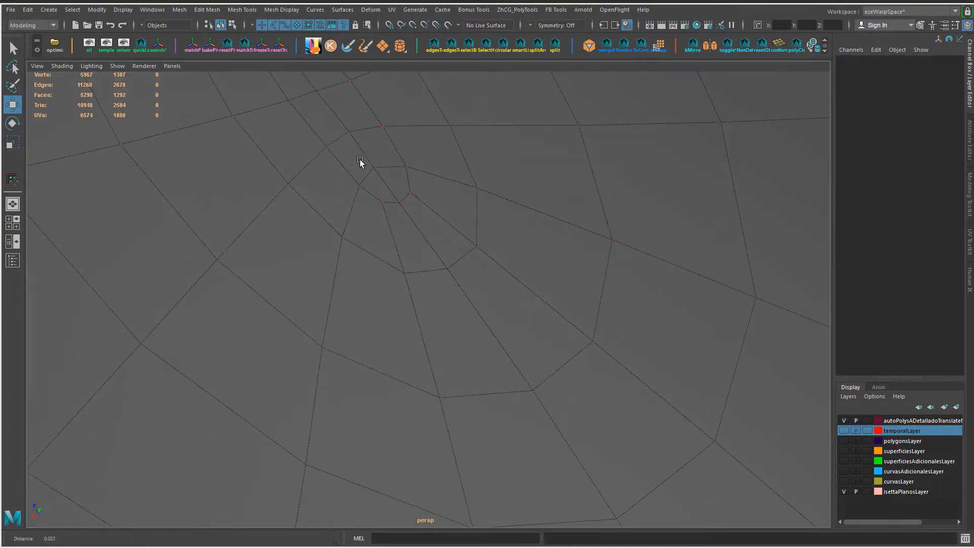
Step: Connect two pairs of opposite vertices across the small polygon at the upper end of the recess center
right_click_drag(360, 160, 369, 179, "alt")
middle_click_drag(369, 179, 379, 211, "alt")
left_click(336, 269)
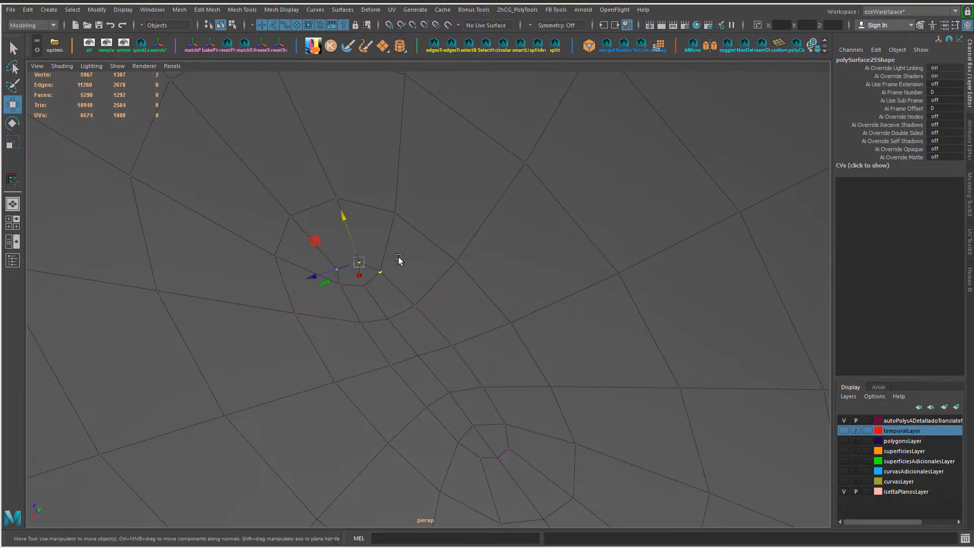
key("g")
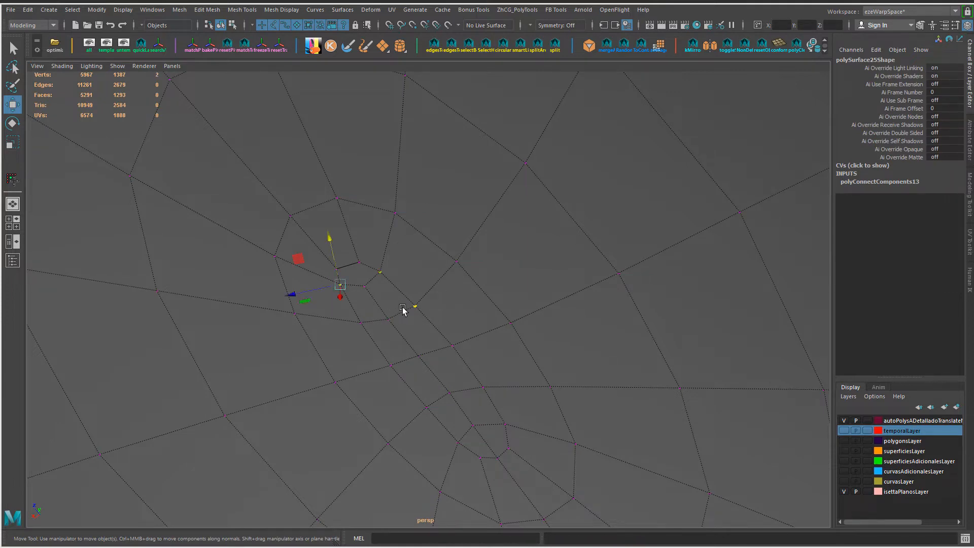
key("g")
Step: Collapse the two short connecting edges at the upper end of the recess center
right_click_drag(377, 285, 374, 266)
left_click(366, 276)
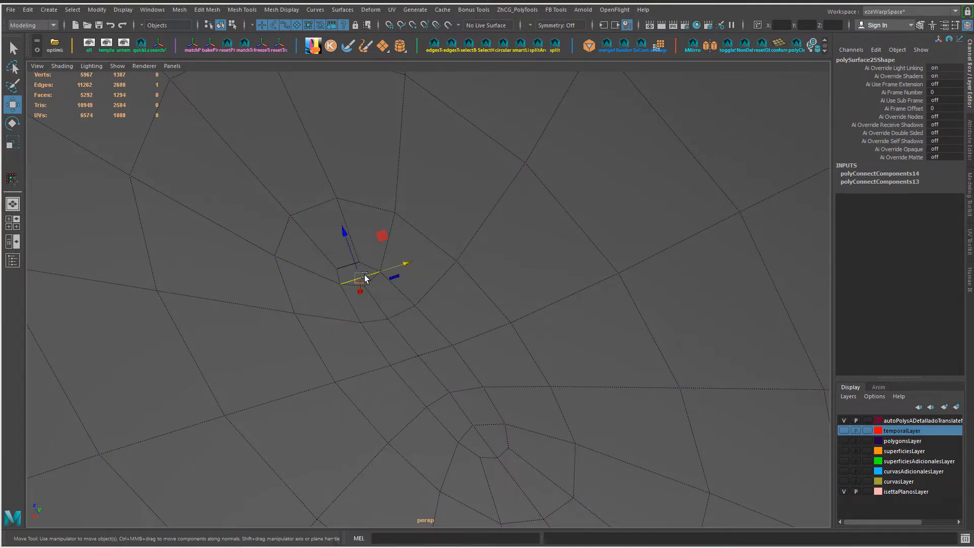
key("g")
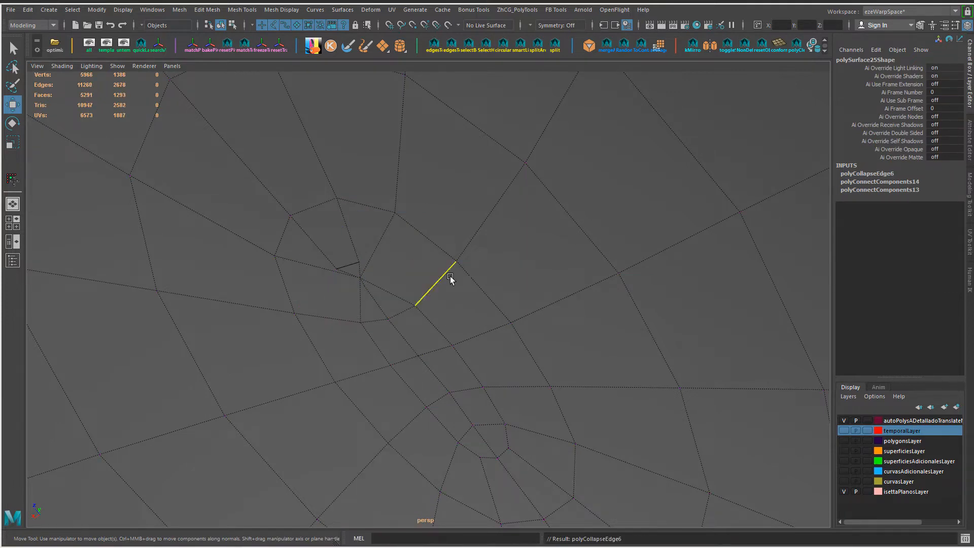
left_click(348, 268)
key("g")
Step: Adjust the position of the vertex left by the collapsed edges at the upper end of the recess center
left_click_drag(375, 260, 342, 223, "alt")
right_click_drag(342, 224, 322, 224)
left_click(343, 224)
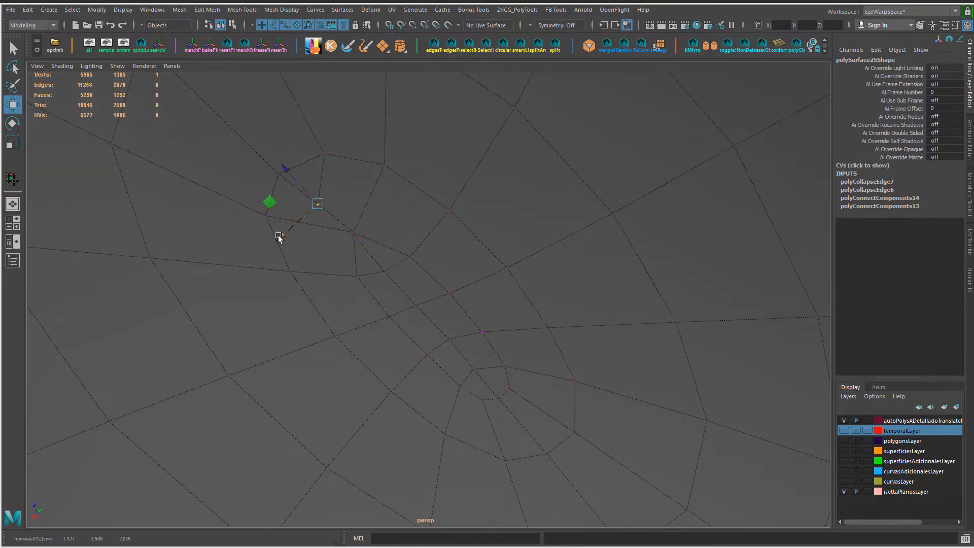
left_click_drag(288, 234, 379, 243)
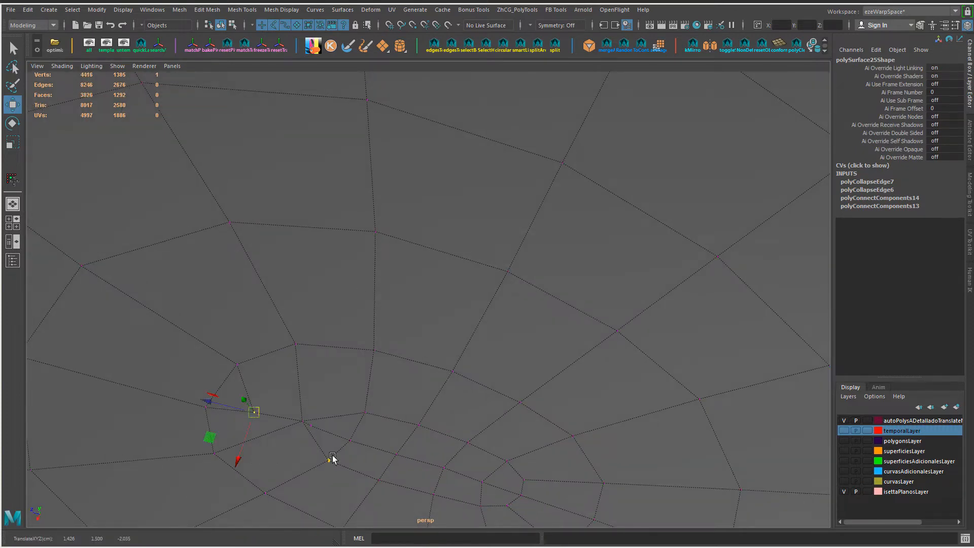
left_click_drag(332, 458, 274, 435, "alt")
left_click_drag(362, 396, 363, 396)
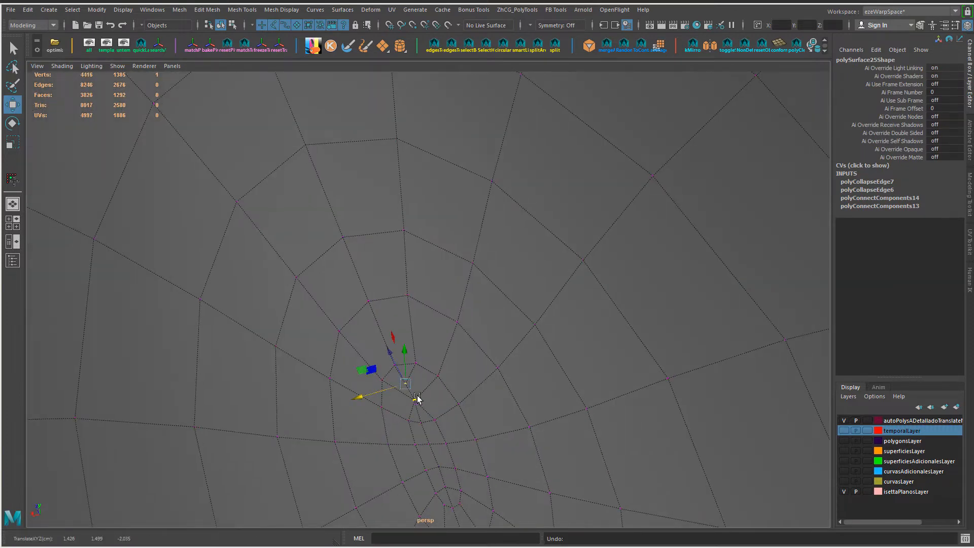
left_click(921, 25)
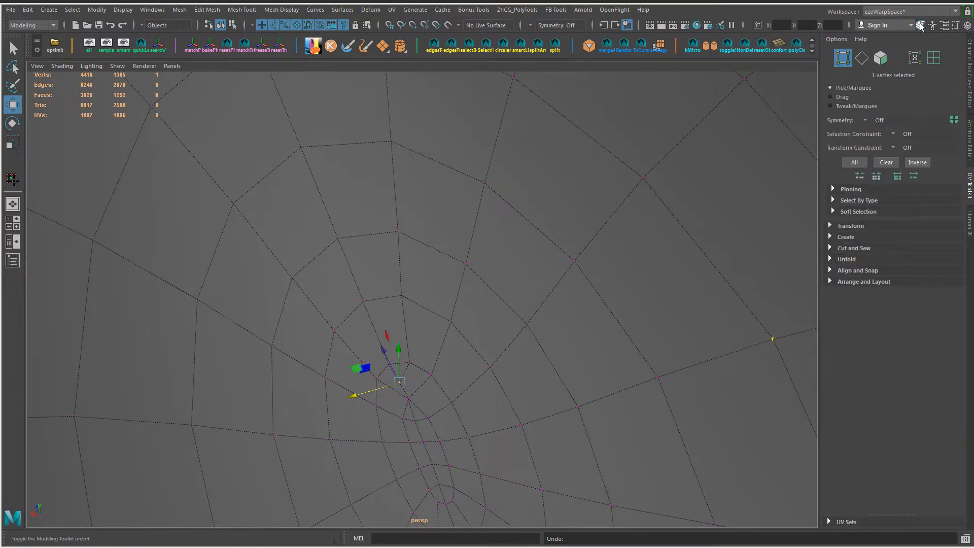
left_click(969, 54)
scroll(415, 314, "up", 5)
scroll(416, 325, "down", 3)
Step: Collapse the short edge joining the central vertex to the surrounding loop at the upper end of the recess center
middle_click_drag(419, 454, 445, 345, "alt")
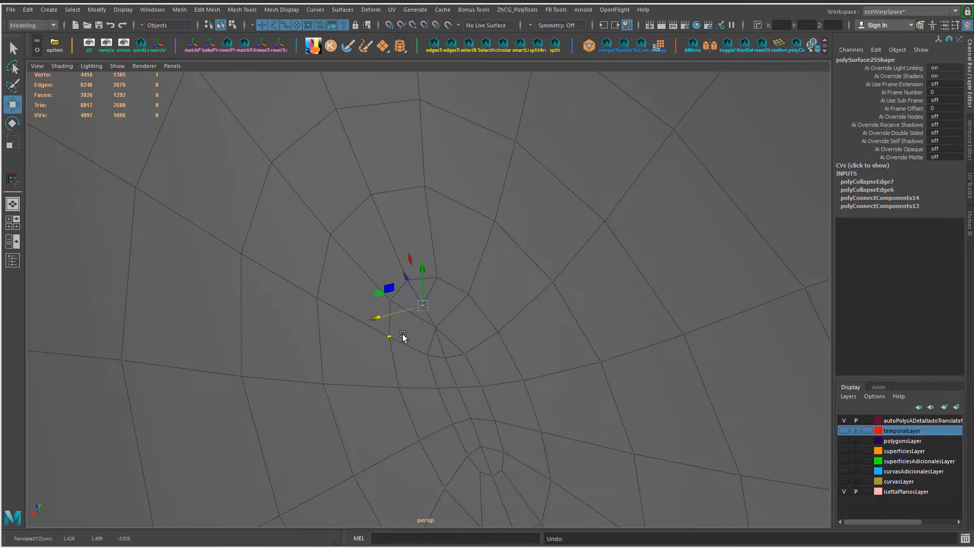
left_click(476, 333)
right_click_drag(431, 285, 427, 222)
left_click(431, 292)
key("g")
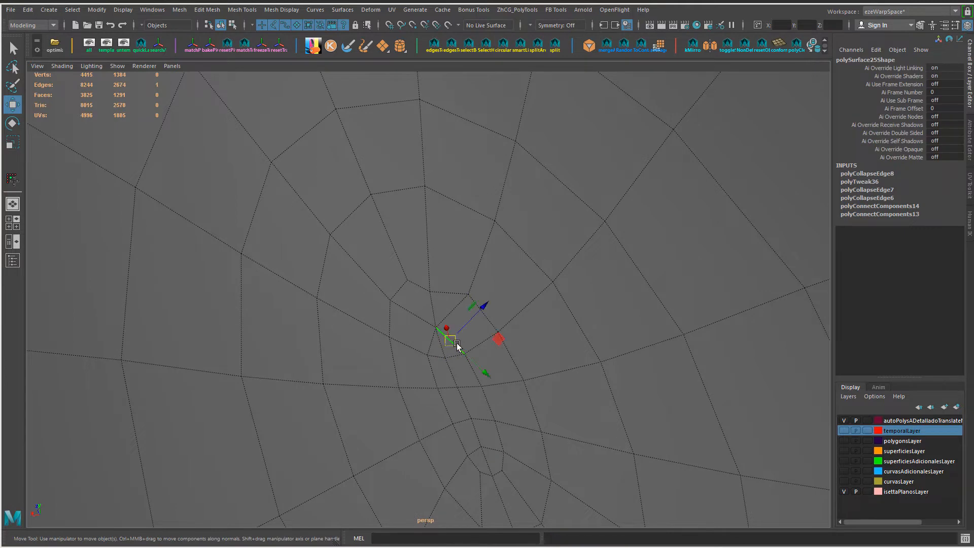
Step: Delete the two edges that fan out from the central vertex toward the lower side of the innermost loop
key("Delete")
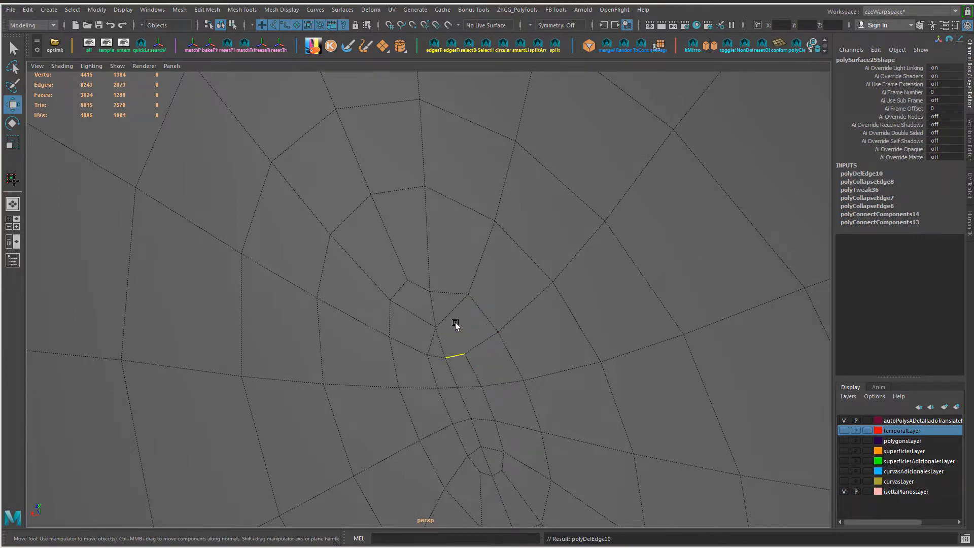
left_click(432, 340)
key("Delete")
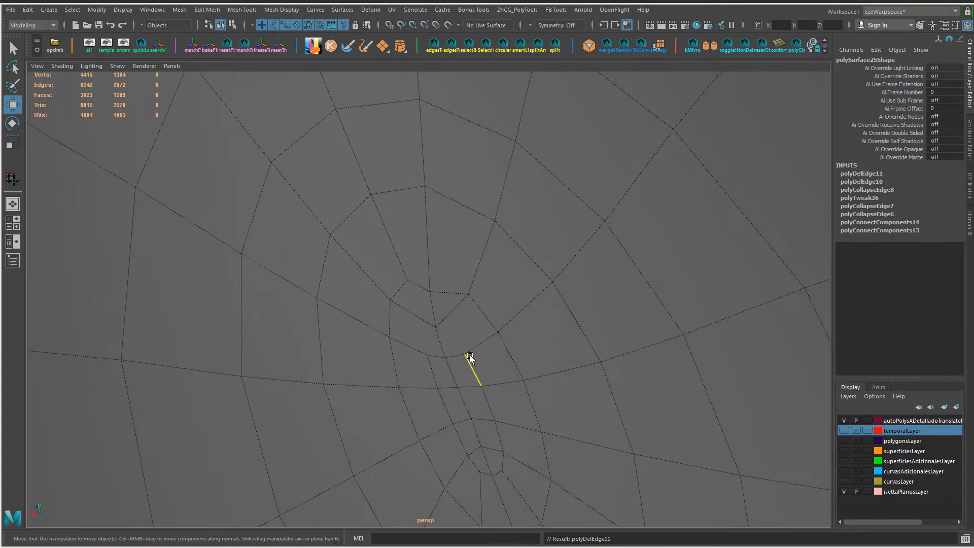
Step: Connect new edges around the central vertex to form a small inner loop, and delete the old edge crossing it
right_click_drag(451, 313, 503, 318, "shift")
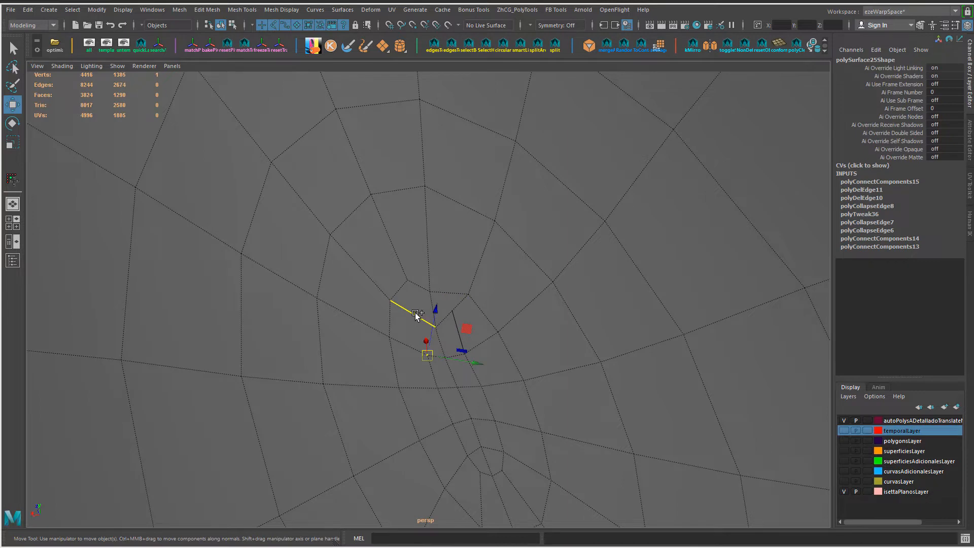
right_click_drag(422, 319, 475, 328, "shift")
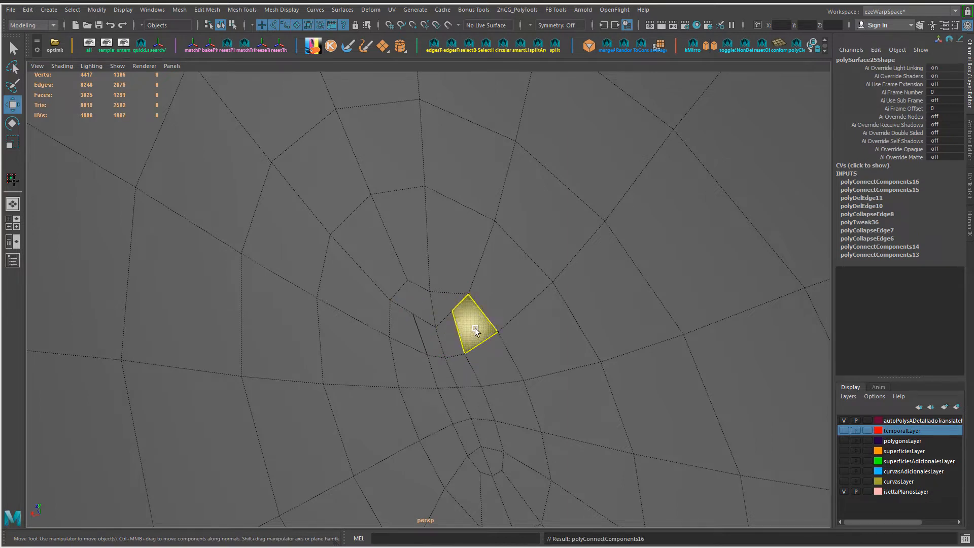
left_click(414, 315)
right_click_drag(453, 311, 433, 305, "shift")
left_click(433, 305)
key("ctrl+Delete")
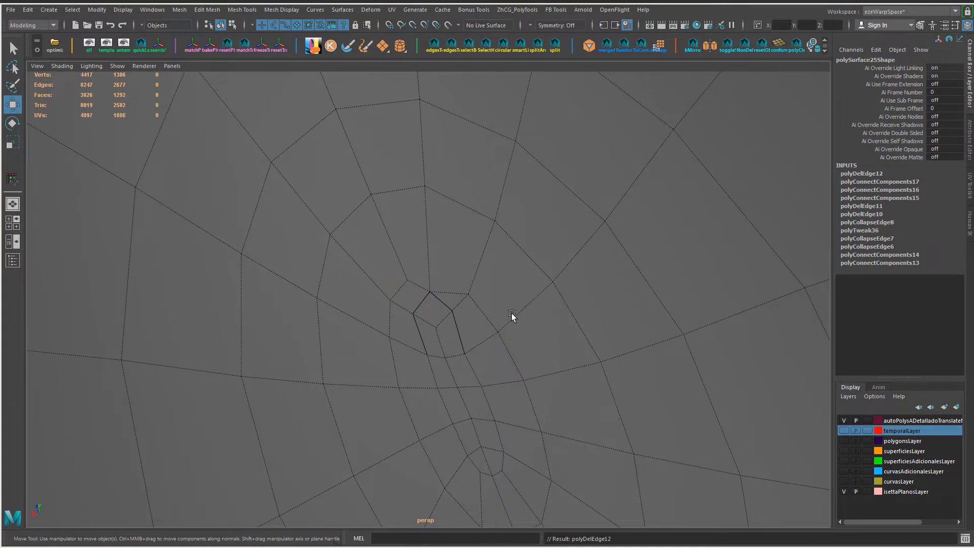
Step: Cut a new edge with Multi-Cut just above the small inner loop, and delete the short edge linking the two
right_click_drag(510, 320, 489, 310, "alt")
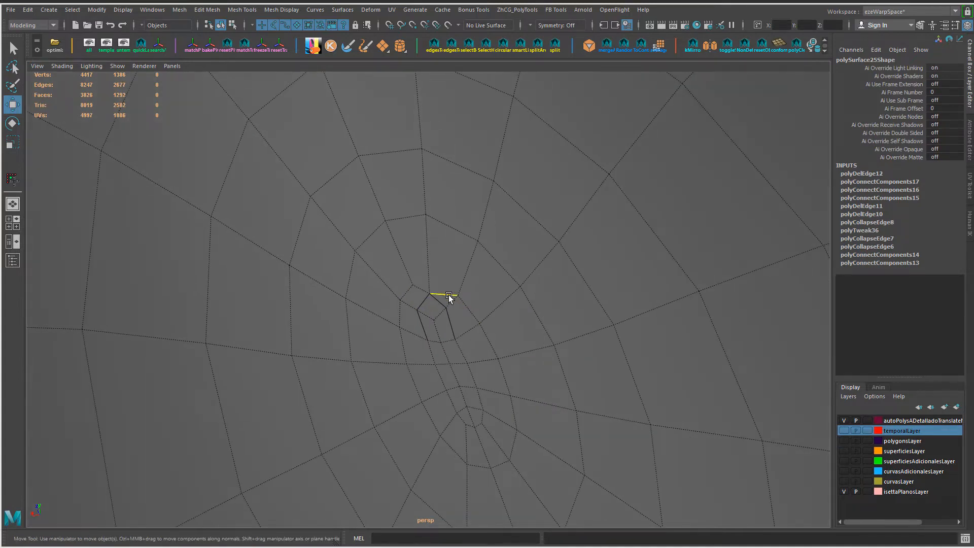
key("ctrl+shift+x")
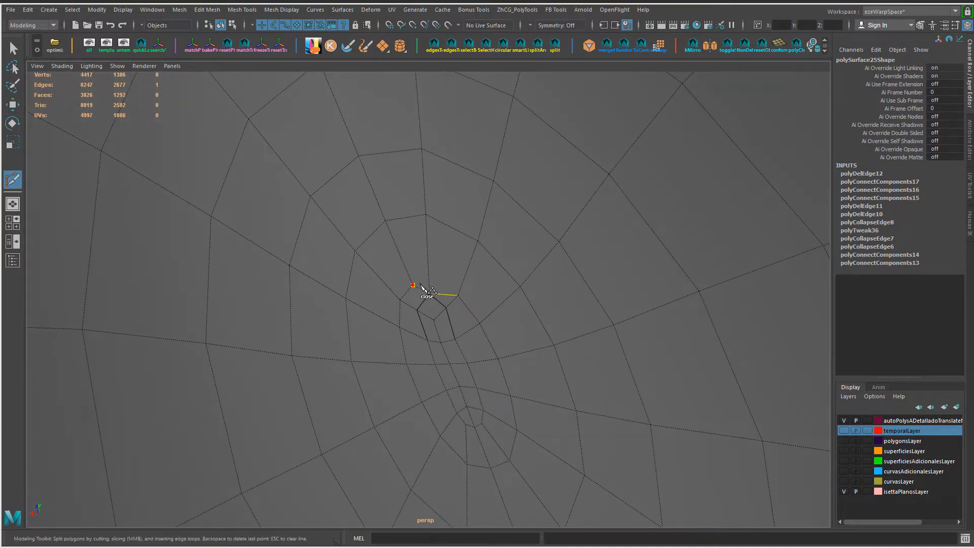
left_click(446, 296)
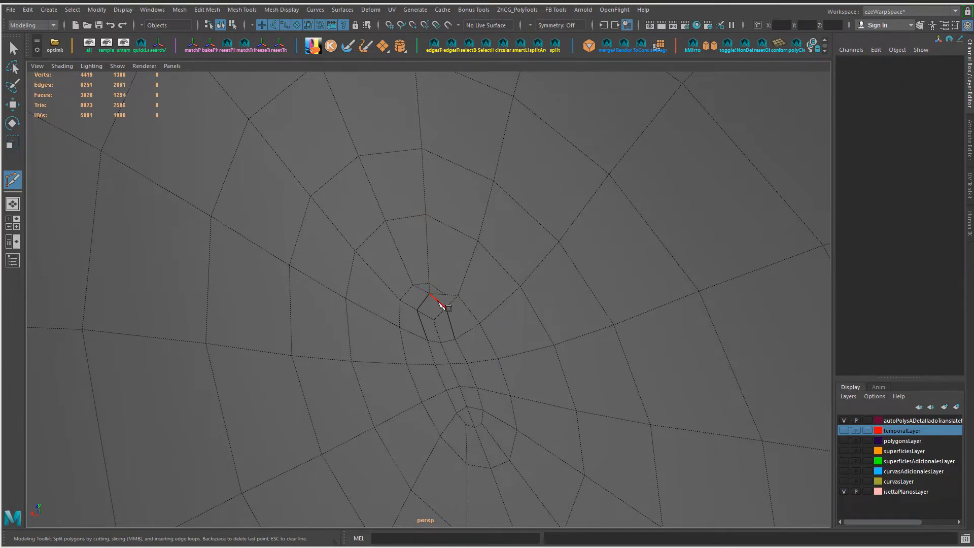
key("w")
left_click(431, 290)
key("ctrl+Delete")
Step: Merge the end vertex of the new cut with the neighbouring loop vertex
right_click_drag(480, 246, 429, 246)
left_click_drag(440, 289, 469, 303)
key("g")
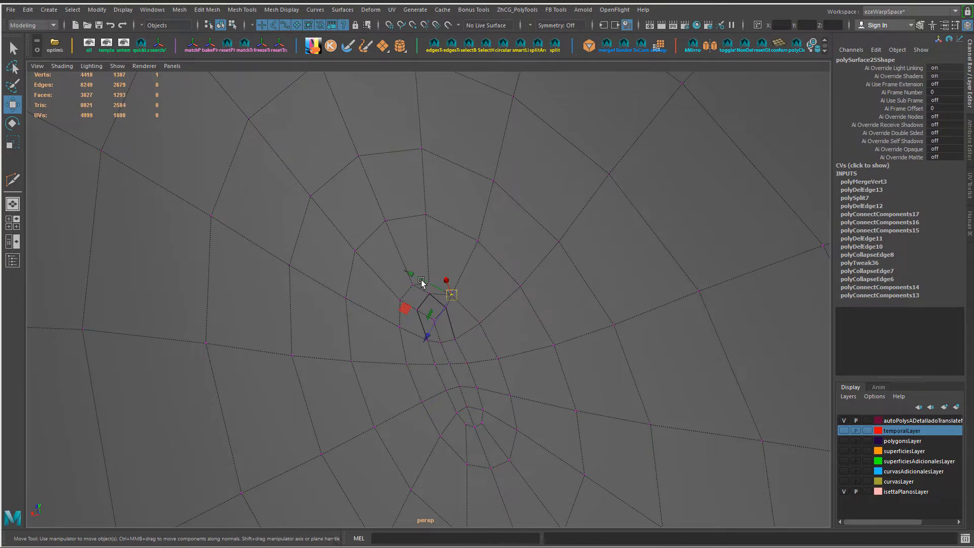
Step: Slide the vertices along the upper end of the loop outward to widen its spacing from the small inner loop
right_click_drag(430, 284, 468, 229)
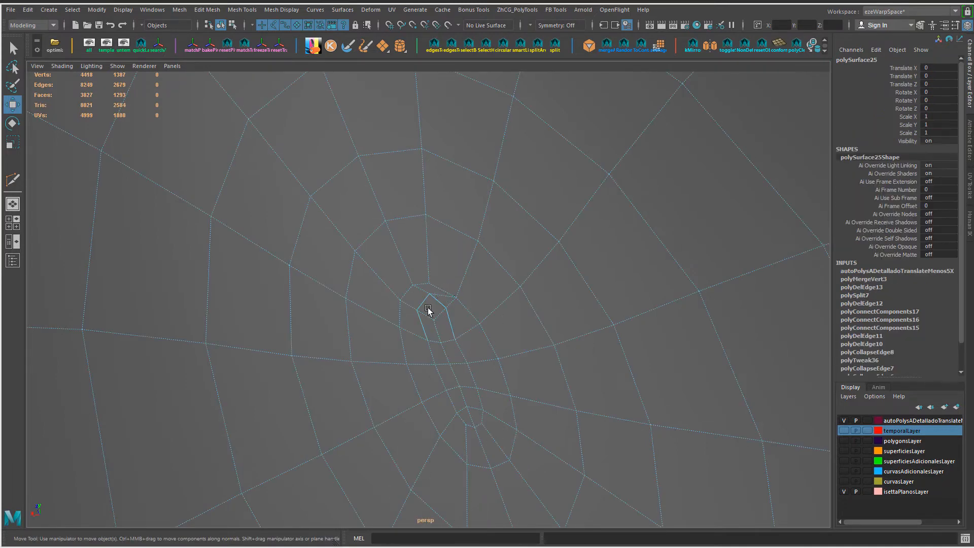
right_click_drag(426, 286, 387, 259)
left_click(430, 294)
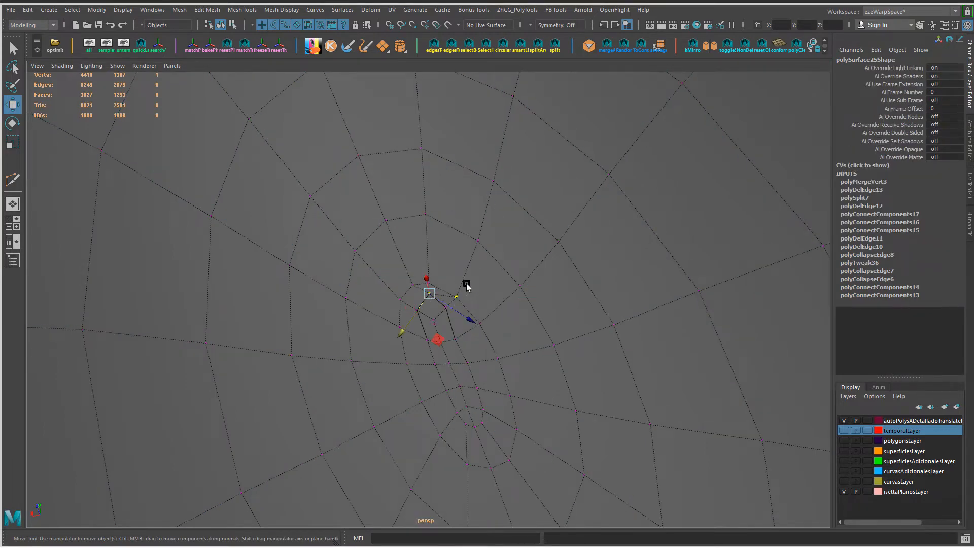
scroll(467, 286, "up", 3)
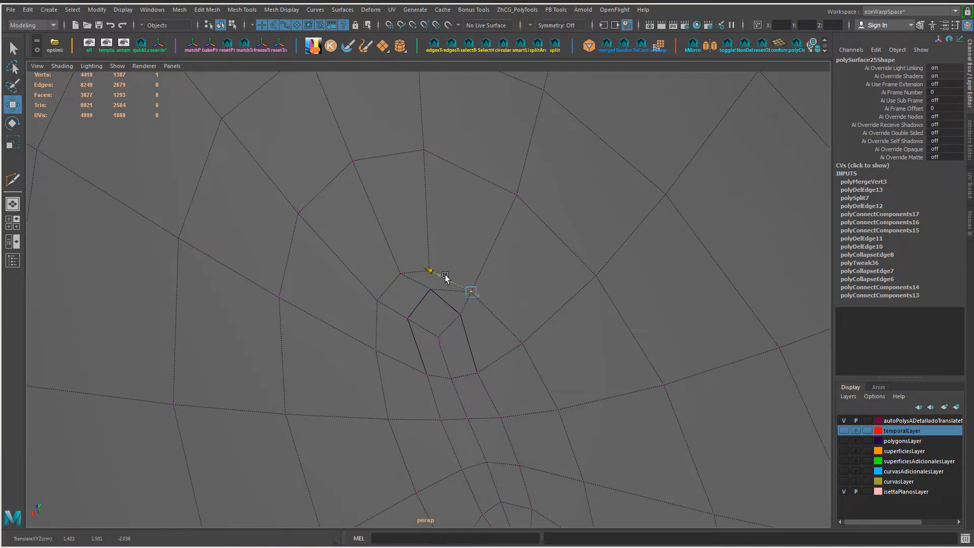
left_click_drag(446, 275, 441, 272)
left_click_drag(444, 333, 449, 325, "ctrl+shift")
left_click_drag(443, 225, 447, 208, "ctrl+shift")
left_click(399, 273)
left_click_drag(374, 243, 370, 233, "ctrl+shift")
Step: Slide the side and lower vertices of the inner loops to even out their spacing
left_click(378, 303)
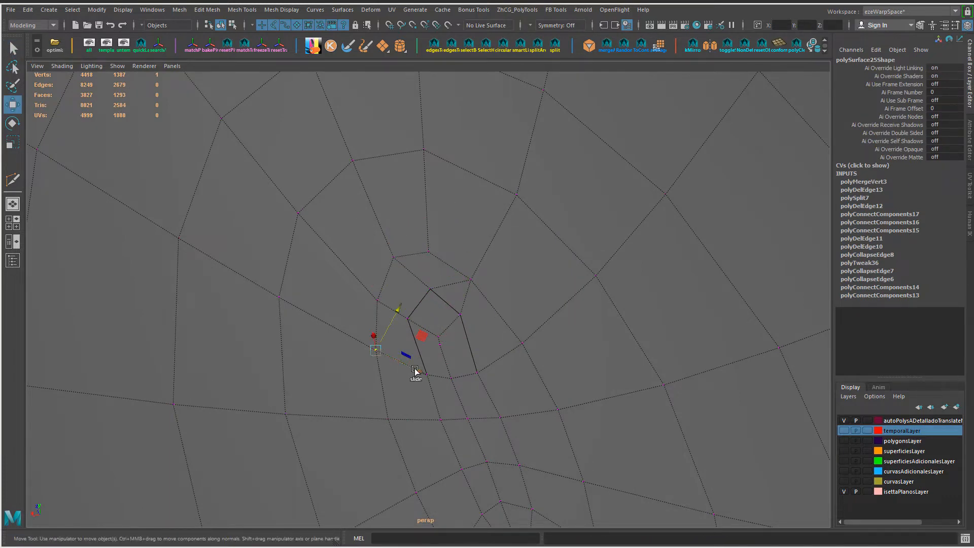
left_click_drag(415, 370, 408, 366, "ctrl+shift")
left_click(378, 299)
left_click_drag(415, 323, 409, 319, "ctrl+shift")
left_click(479, 371)
left_click_drag(435, 385, 403, 384, "ctrl+shift")
left_click(427, 375)
Step: Soften all the edges of the innermost loops at the center of the recess
scroll(569, 391, "down", 4)
left_click_drag(570, 390, 560, 344, "alt")
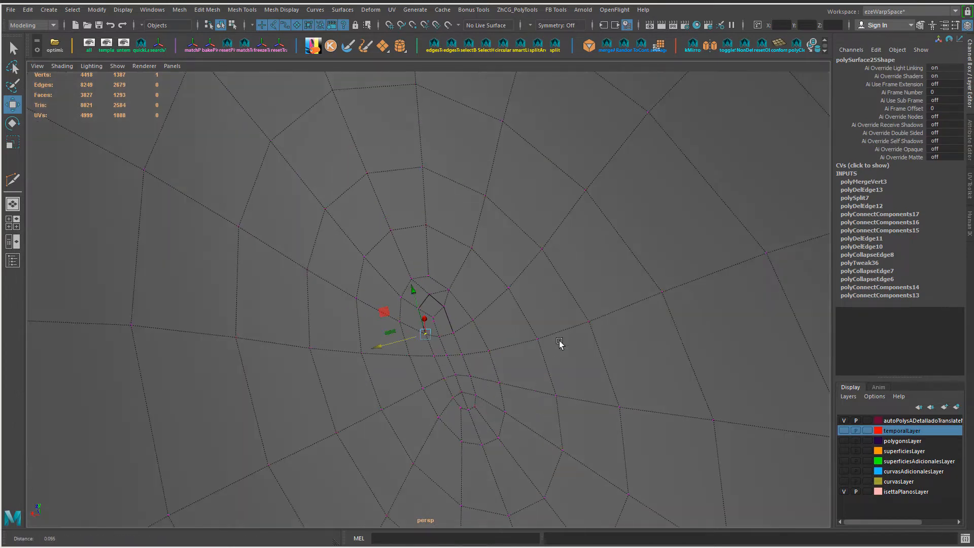
scroll(539, 362, "down", 6)
right_click_drag(520, 246, 579, 226)
scroll(765, 153, "down", 3)
left_click(766, 154)
scroll(658, 254, "down", 3)
left_click_drag(657, 254, 454, 322, "alt")
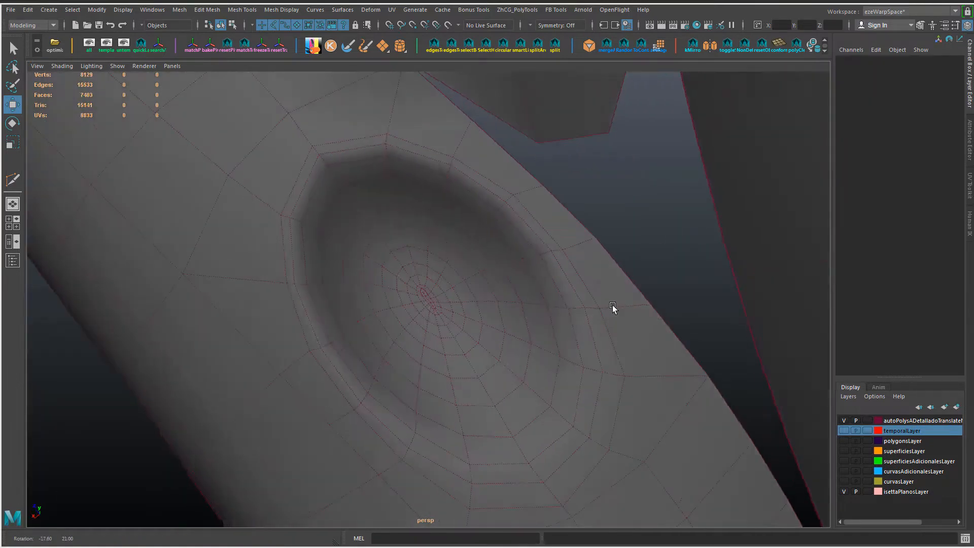
scroll(490, 331, "up", 5)
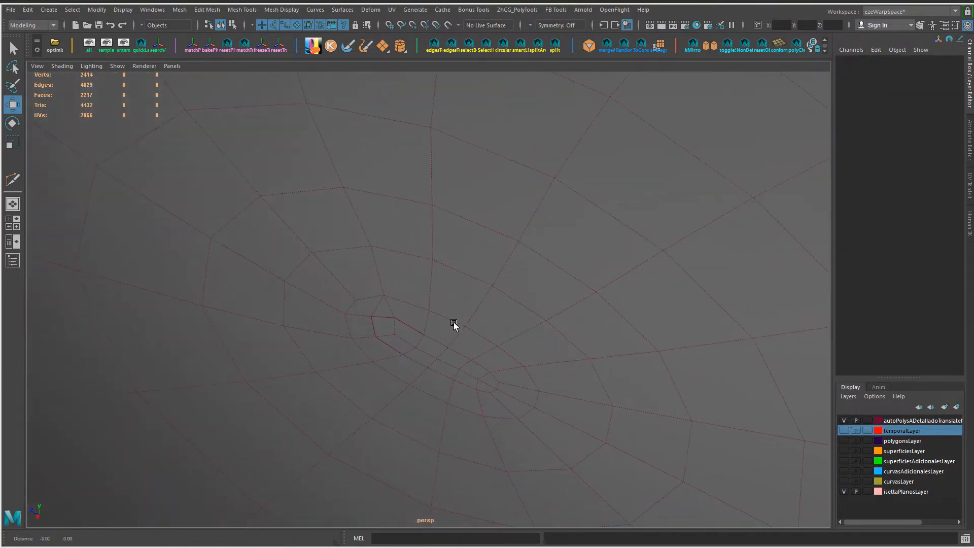
scroll(468, 318, "down", 4)
right_click_drag(472, 318, 473, 307)
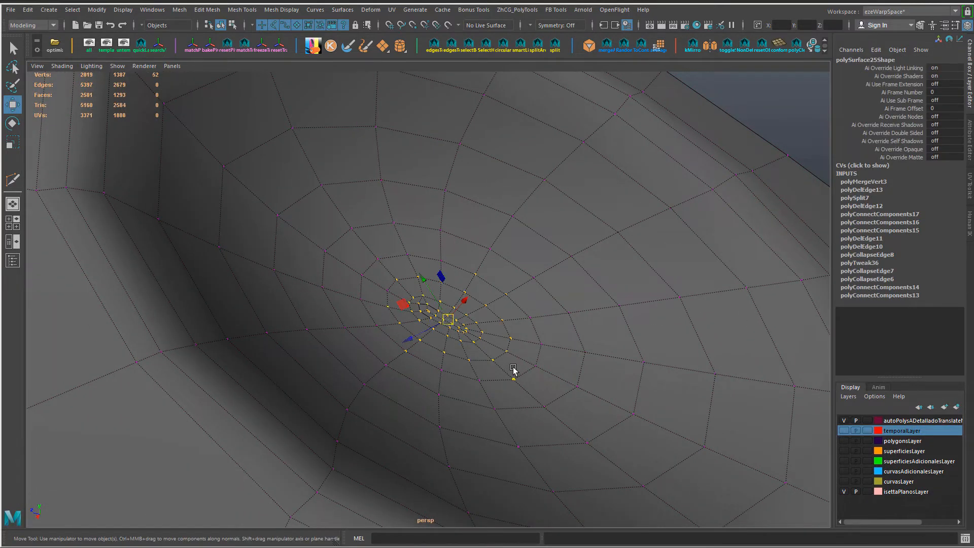
key("ctrl+F10")
right_click_drag(503, 344, 502, 300, "ctrl")
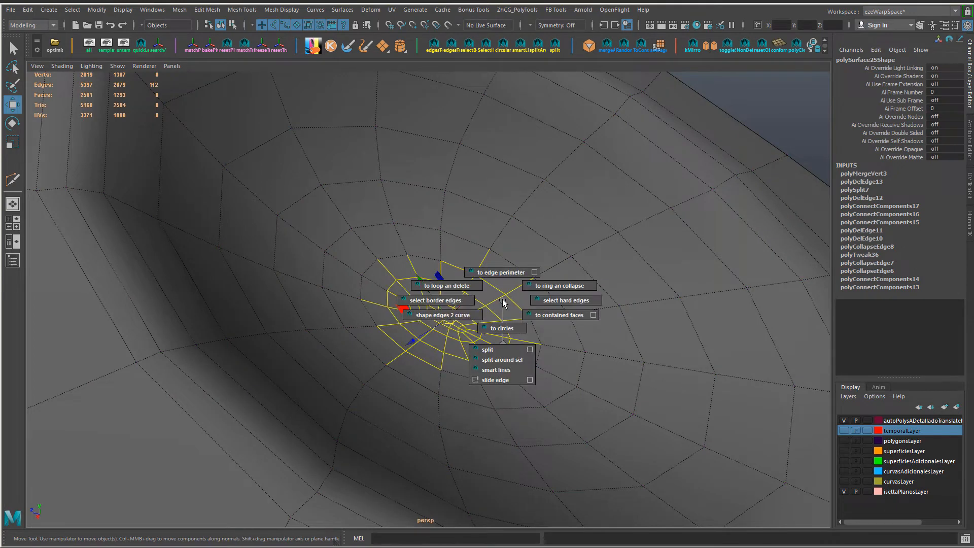
right_click_drag(504, 337, 599, 271, "ctrl")
left_click(739, 102)
Step: Bevel the edge loop around the recess rim with an offset of about 0.436
scroll(548, 294, "down", 5)
left_click_drag(548, 295, 316, 300, "alt")
right_click_drag(316, 299, 309, 248)
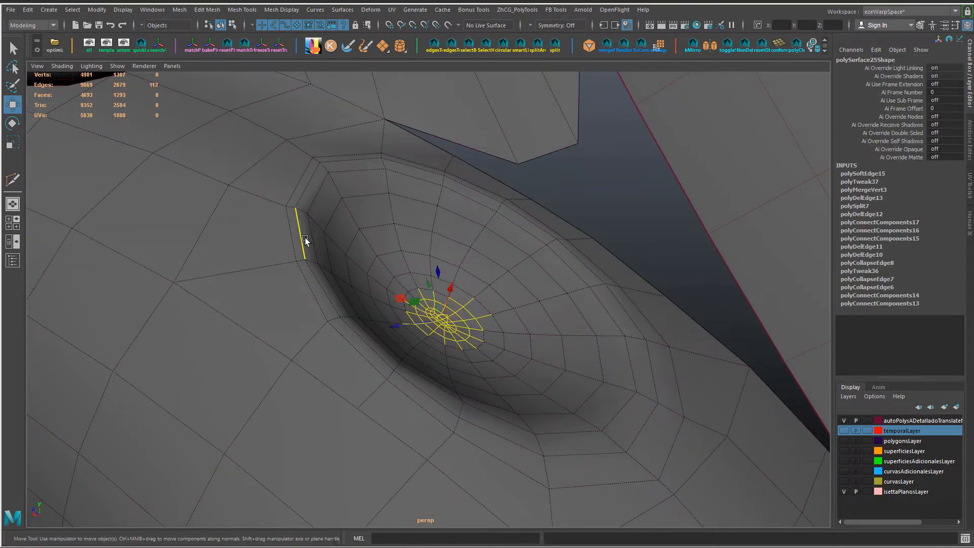
double_click(306, 239)
key("ctrl+b")
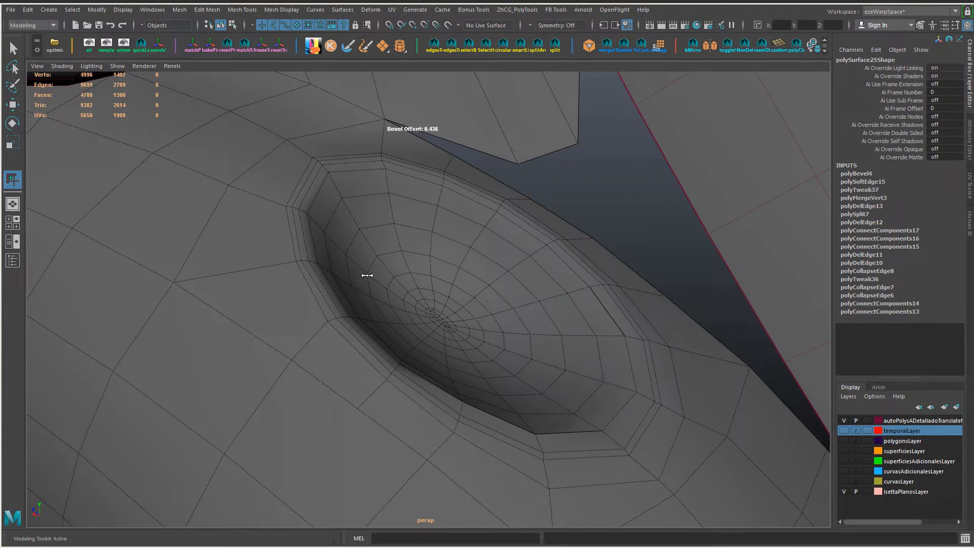
right_click_drag(304, 247, 305, 223, "shift")
key("w")
Step: Apply Edit Edge Flow to the outer and inner edge loops of the beveled recess rim
right_click_drag(310, 245, 310, 227)
left_click(304, 236)
double_click(309, 257)
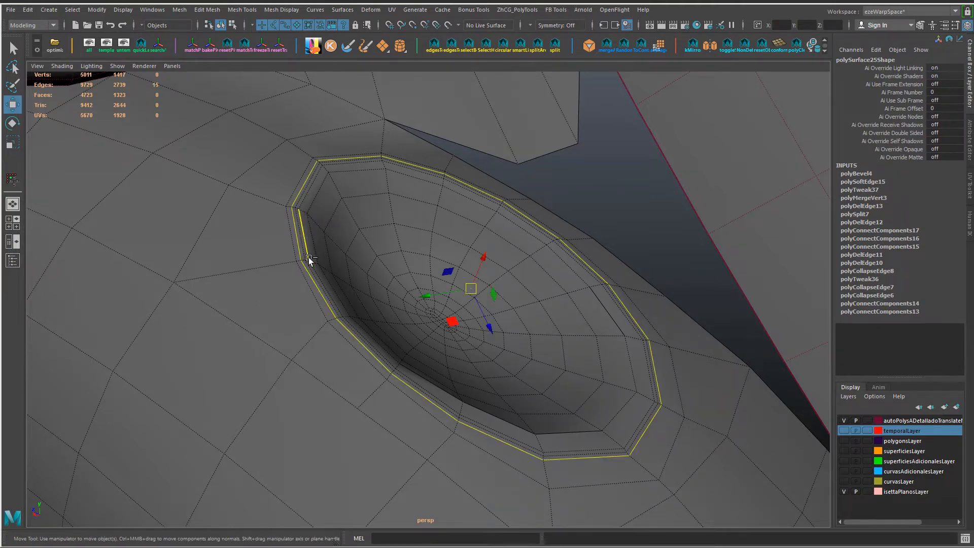
key("ctrl+F11")
left_click_drag(309, 258, 284, 256, "alt")
right_click_drag(410, 409, 408, 387)
left_click(383, 389)
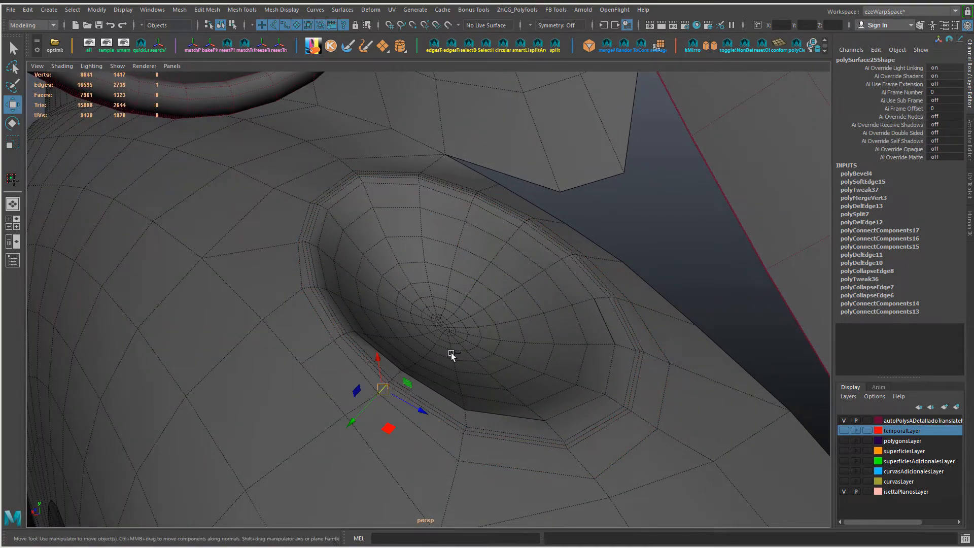
left_click_drag(438, 347, 414, 343, "alt")
double_click(439, 420)
key("g")
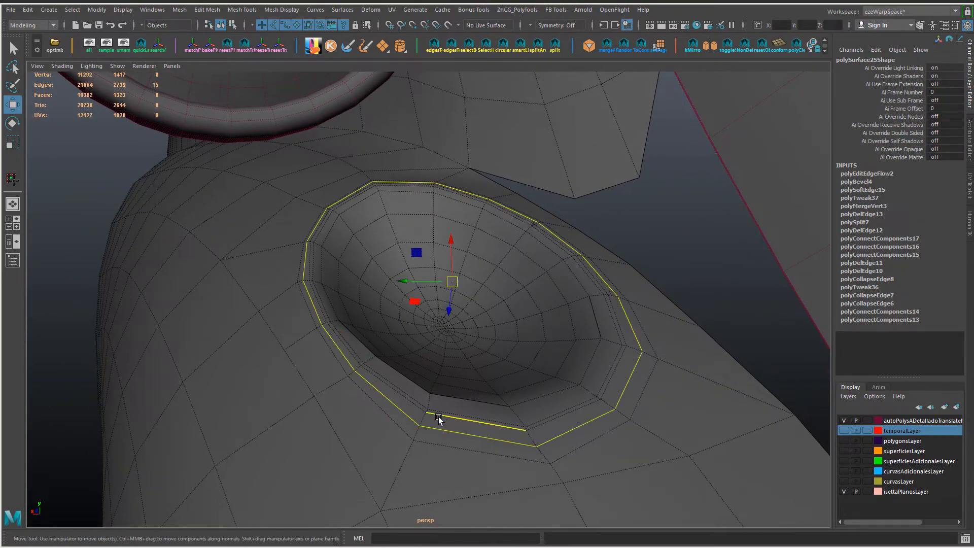
double_click(439, 415)
key("g")
Step: Bevel the middle edge loop of the recess rim with an offset of about 0.768
key("ctrl+F11")
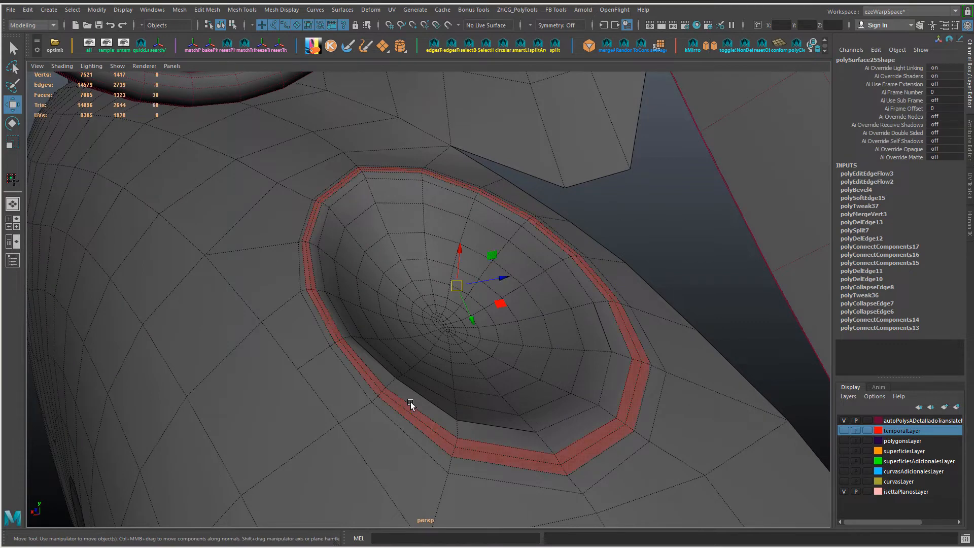
left_click_drag(410, 402, 392, 370, "alt")
scroll(392, 374, "up", 2)
left_click(391, 369)
right_click_drag(389, 369, 388, 201)
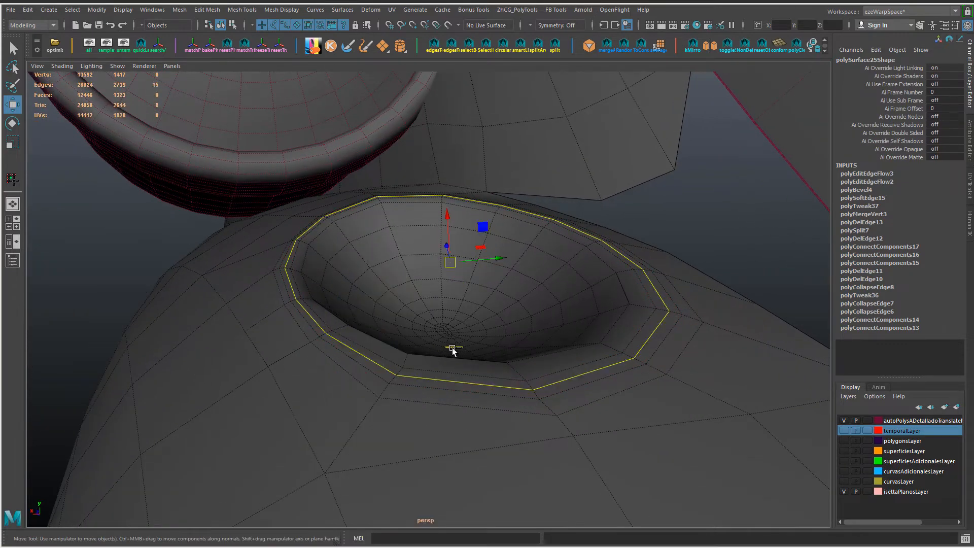
key("ctrl+b")
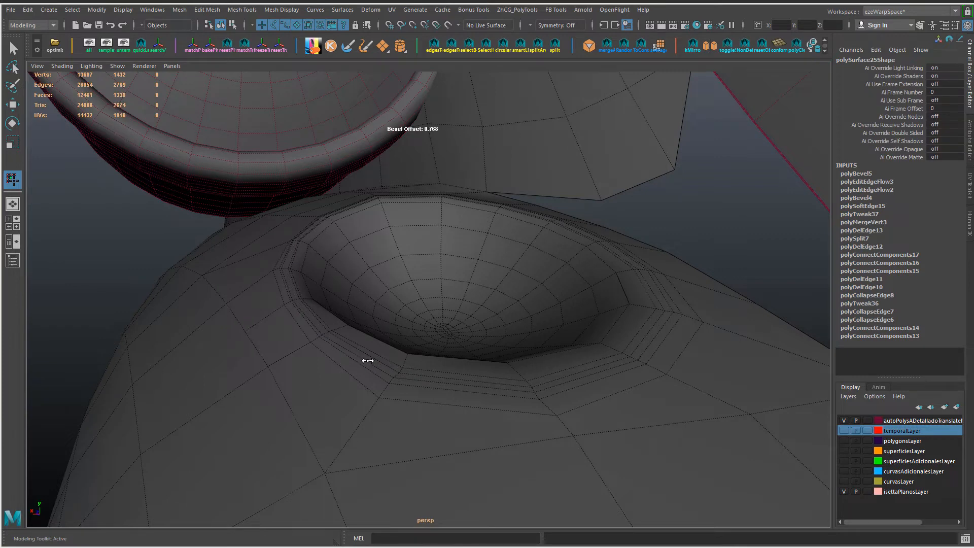
key("w")
Step: Extrude the narrow face loop around the recess rim outward into a raised lip with one division
right_click_drag(361, 352, 364, 218)
left_click(455, 385)
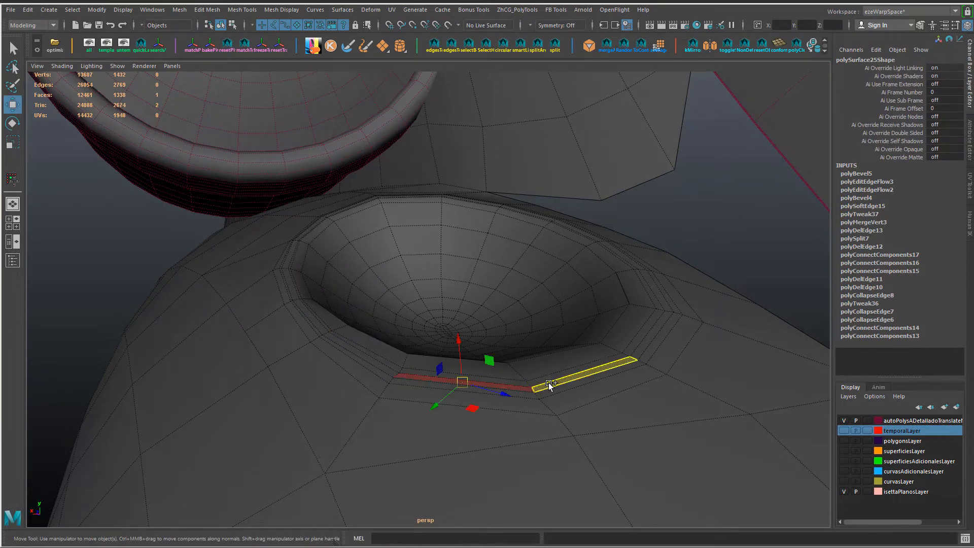
double_click(549, 384, "shift")
left_click_drag(503, 330, 478, 338, "alt")
key("ctrl+e")
left_click_drag(455, 296, 400, 339)
right_click_drag(399, 339, 411, 359, "alt")
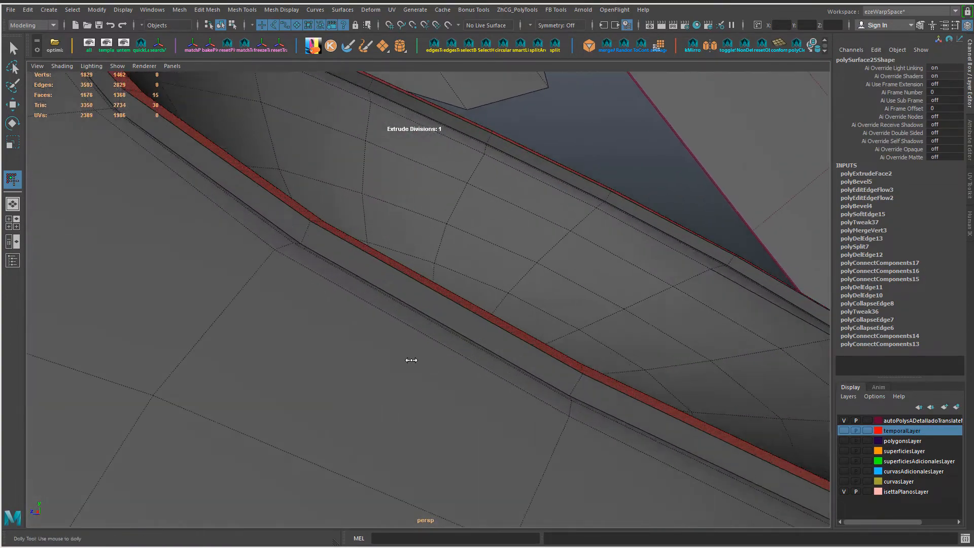
left_click_drag(402, 362, 338, 346, "alt")
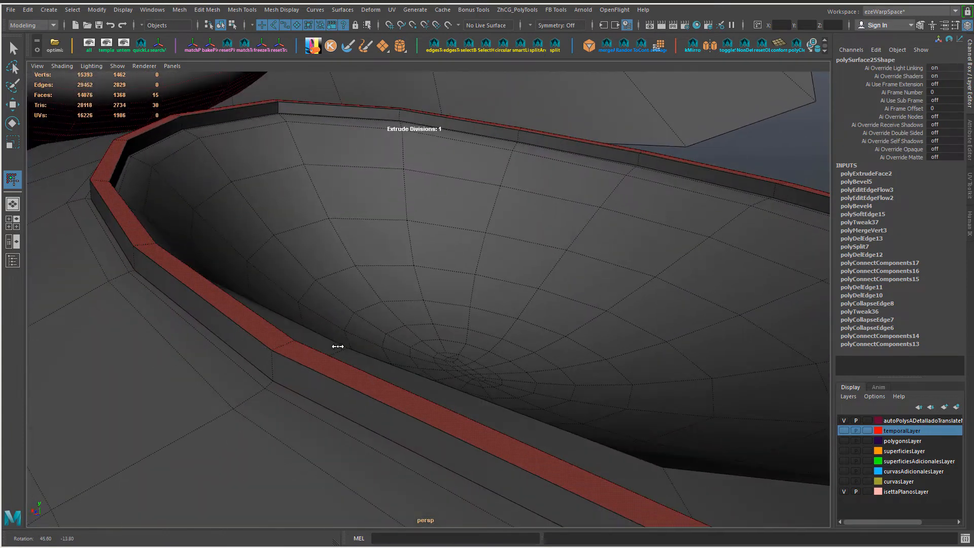
key("w")
right_click_drag(302, 384, 301, 341)
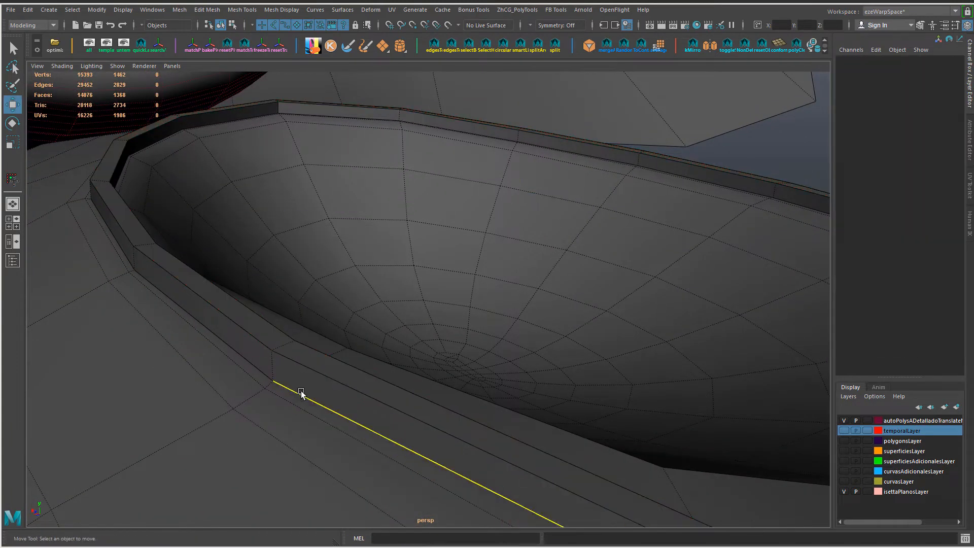
Step: Delete the edge loop around the outer base of the raised recess lip
double_click(301, 393)
left_click_drag(301, 393, 112, 303, "alt")
key("ctrl+BackSpace")
double_click(113, 303)
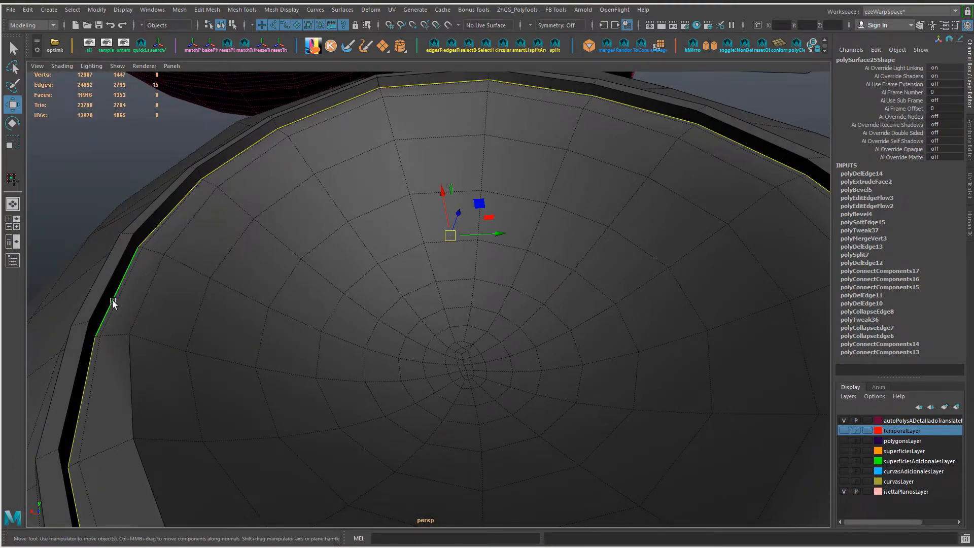
right_click_drag(112, 303, 348, 339, "alt")
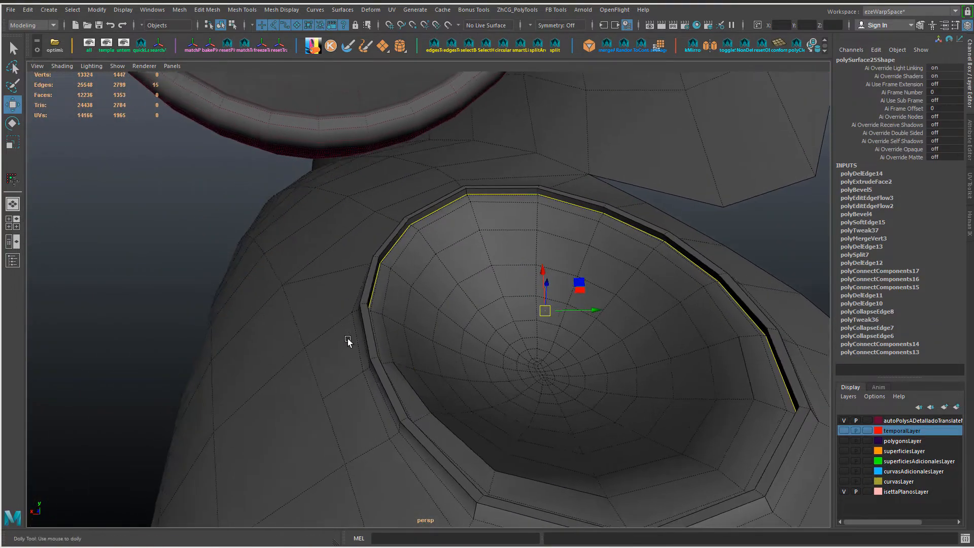
Step: Select the lip's outer side face loop and push it 0.001 along its local Z with Transform Component
left_click_drag(348, 339, 377, 347, "alt")
right_click_drag(378, 348, 377, 275)
left_click(422, 432)
double_click(474, 466, "shift")
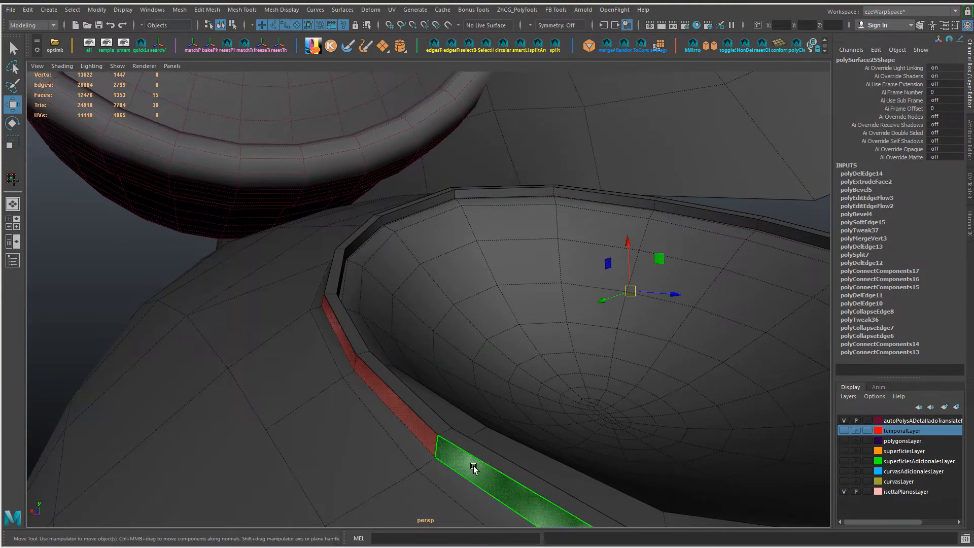
mouse_move(474, 467)
left_mouse_down("alt")
mouse_move(479, 458)
mouse_move(463, 453)
left_mouse_up("alt")
key("g")
left_click_drag(358, 259, 347, 295, "alt")
left_click_drag(330, 232, 330, 233)
left_click_drag(467, 294, 510, 343, "alt")
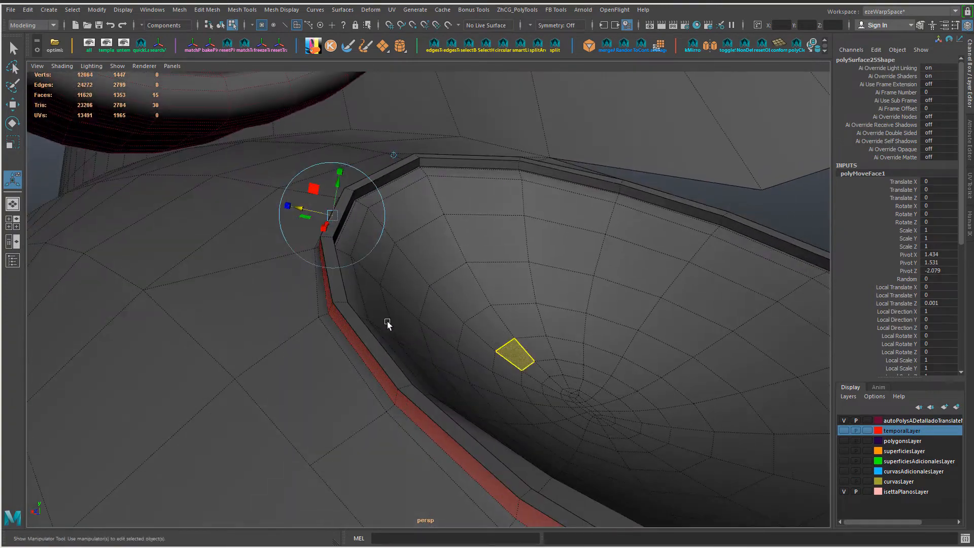
Step: Insert an additional edge loop around the raised lip of the recess
left_click_drag(388, 322, 355, 349, "alt")
key("q")
left_click(349, 336)
right_click_drag(354, 349, 319, 380)
left_click_drag(325, 383, 341, 335, "alt")
key("w")
middle_click_drag(486, 411, 492, 412, "ctrl")
Step: Bevel the edge loops of the raised lip with an offset of about 0.684
key("ctrl+b")
left_click_drag(410, 359, 395, 384, "alt")
left_click_drag(395, 384, 401, 384)
right_click_drag(401, 384, 405, 384, "alt")
middle_click_drag(337, 393, 341, 393)
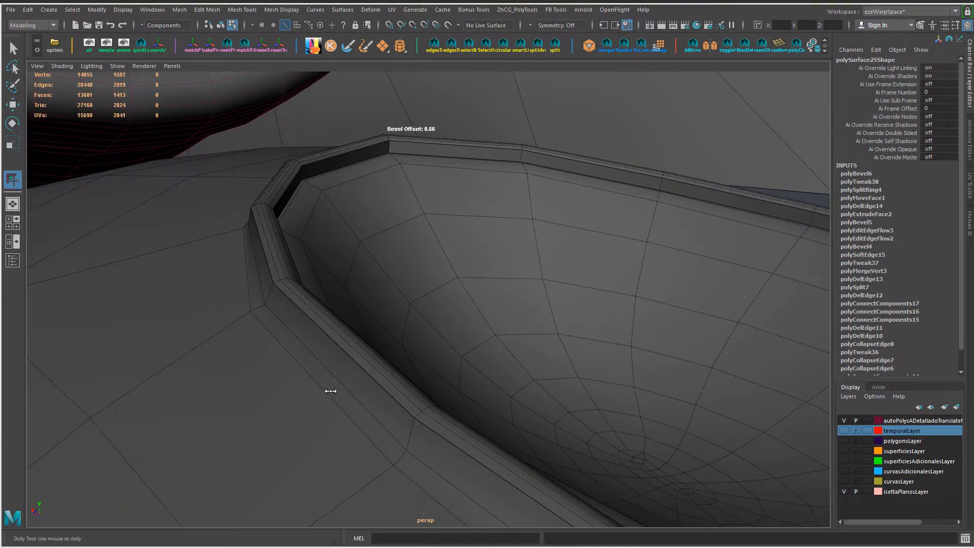
mouse_move(338, 390)
left_mouse_down("alt")
mouse_move(345, 385)
mouse_move(338, 389)
left_mouse_up("alt")
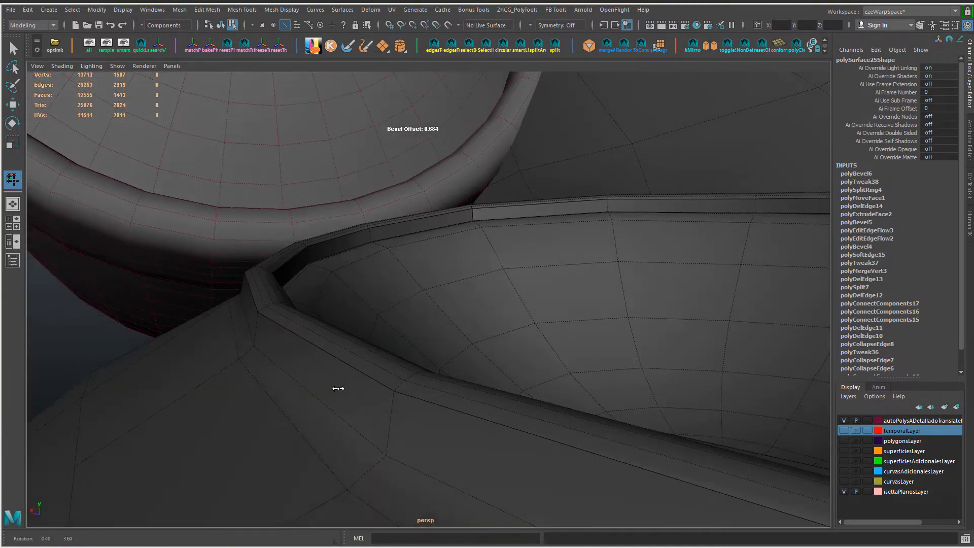
Step: Insert supporting edge loops around the lip's outer base and along its inner wall
key("w")
left_click(373, 408)
right_click_drag(374, 408, 312, 429, "ctrl")
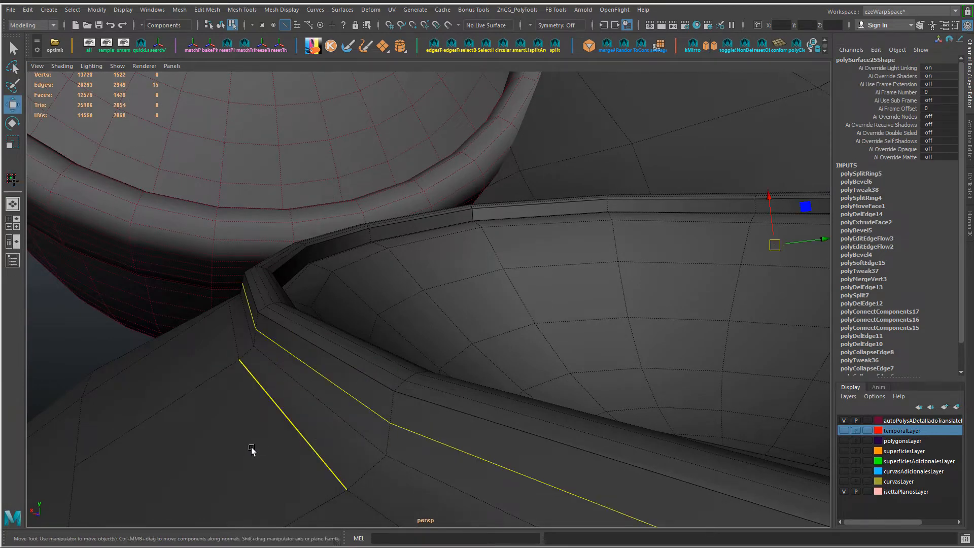
middle_click_drag(251, 447, 260, 449)
left_click_drag(262, 448, 292, 369, "alt")
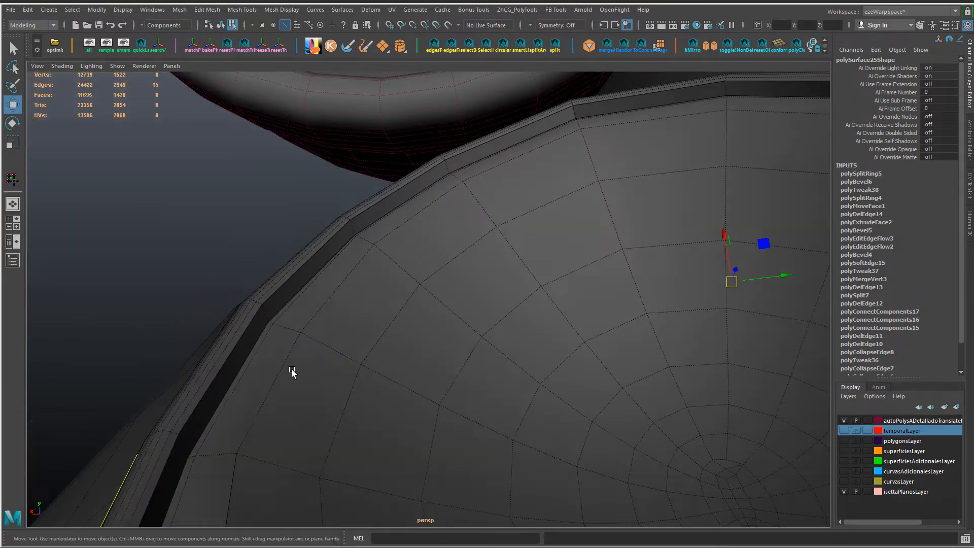
right_click_drag(266, 316, 267, 355, "ctrl")
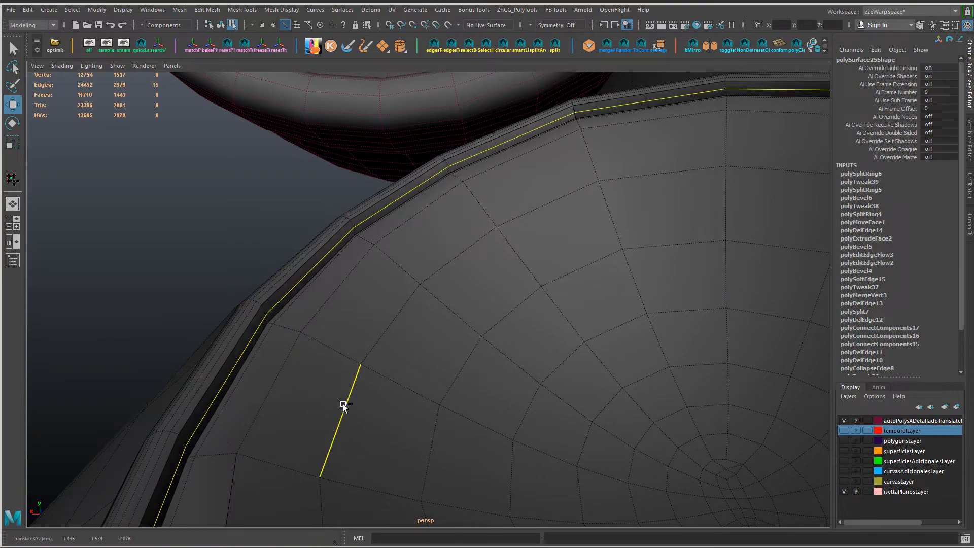
Step: Return to object mode, unhide the small light and other car parts, and display them in smooth preview
left_click_drag(353, 403, 570, 382, "alt")
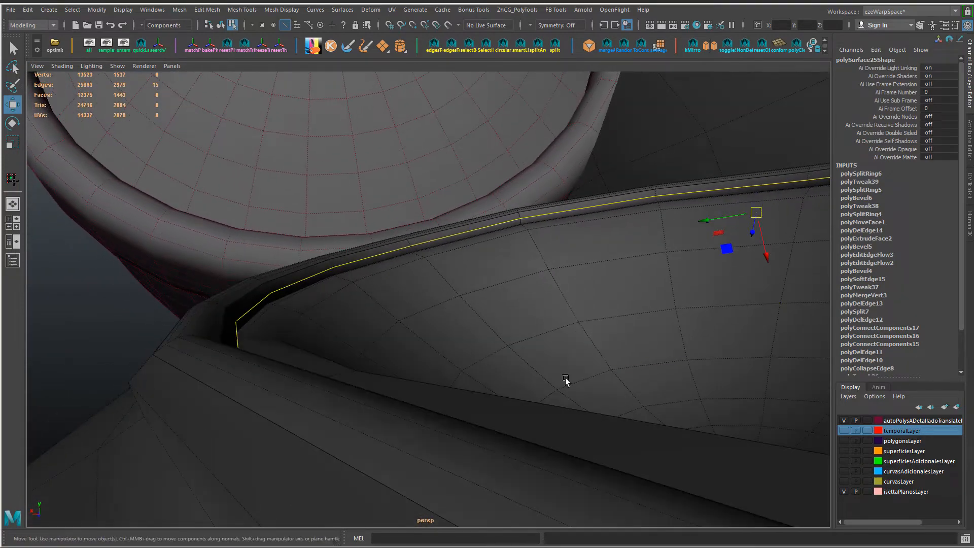
left_click_drag(603, 308, 548, 350, "alt")
right_click_drag(548, 350, 490, 305, "alt")
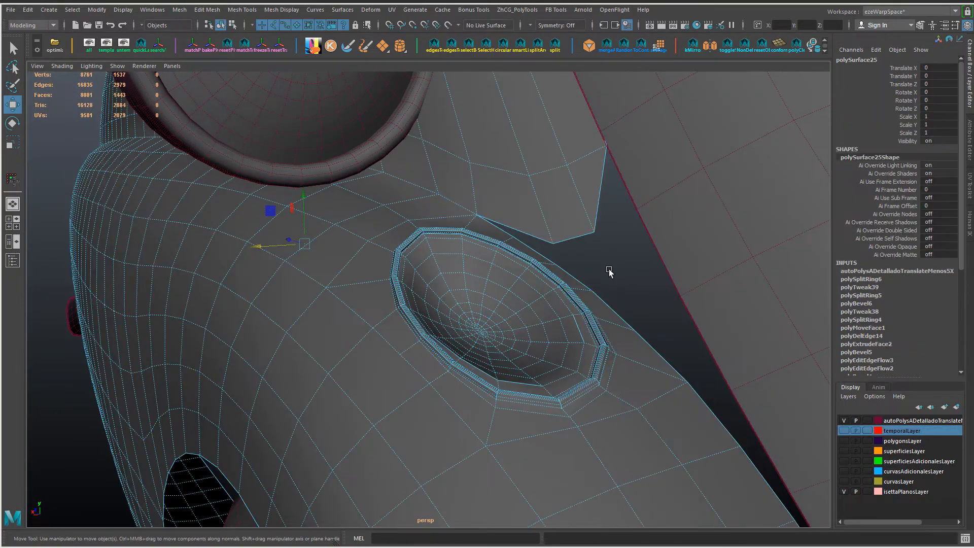
left_click(619, 272)
key("ctrl+shift+h")
mouse_move(520, 350)
left_mouse_down("alt")
mouse_move(550, 352)
mouse_move(525, 336)
mouse_move(530, 344)
left_mouse_up("alt")
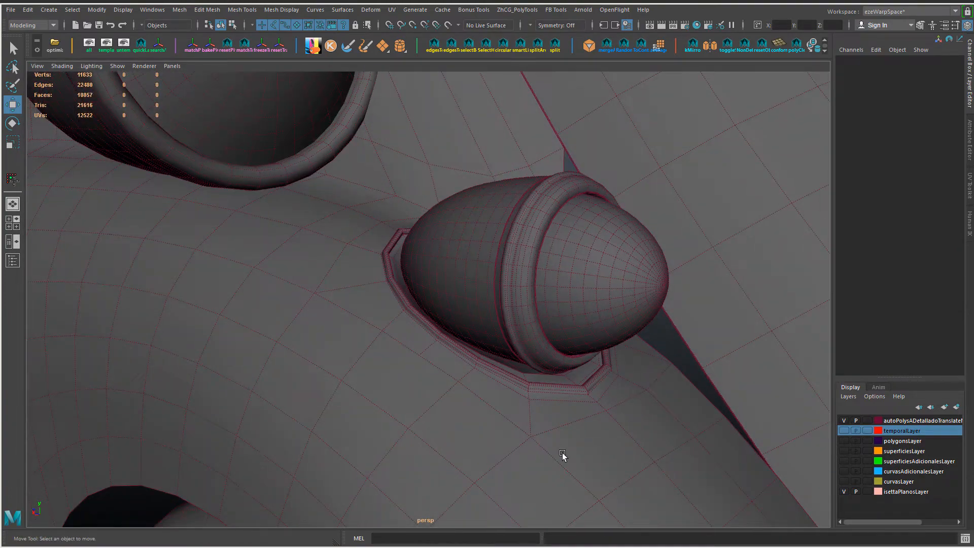
right_click_drag(570, 243, 573, 309)
key("3")
left_click(669, 346)
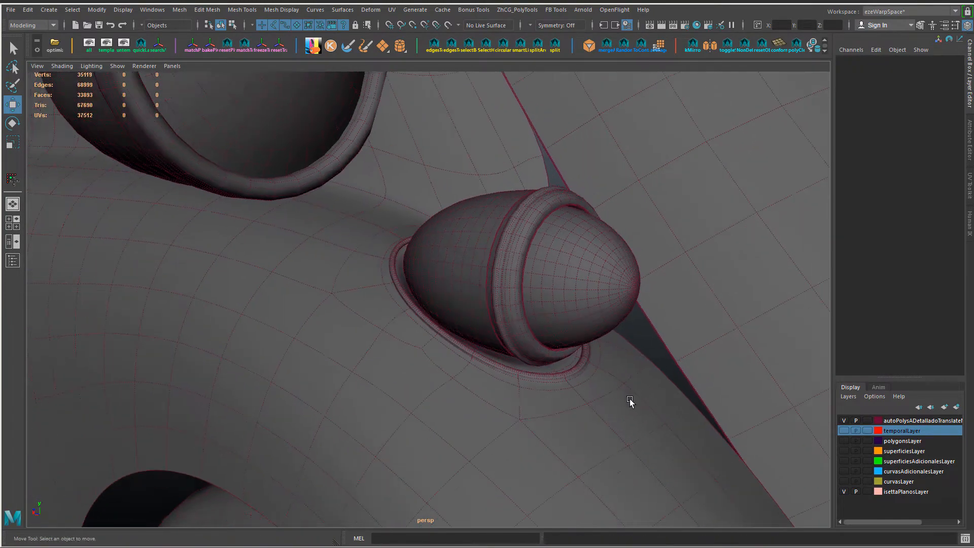
Step: Examine how the small light sits inside the smoothed rim of the fender recess
left_click_drag(635, 435, 459, 355, "alt")
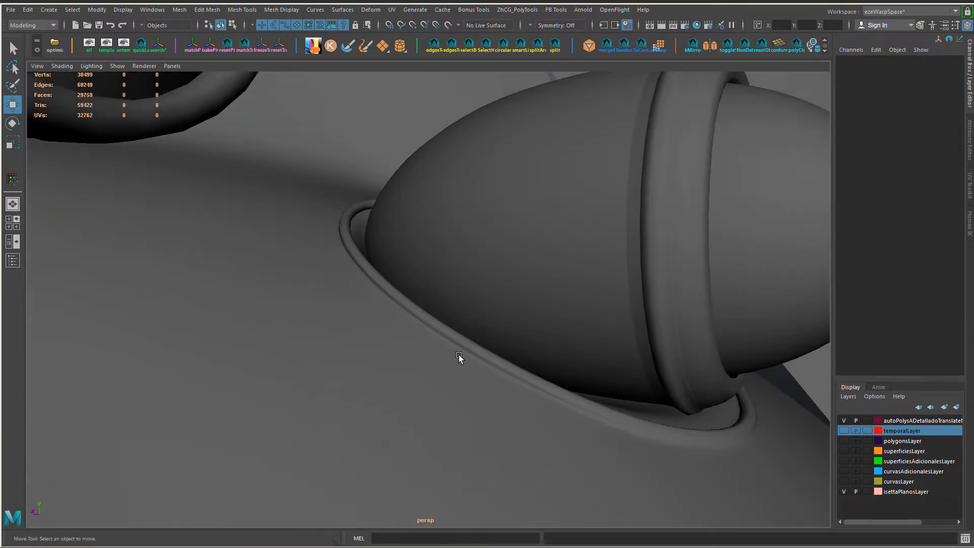
key("alt+Tab")
key("alt+Tab")
right_click_drag(508, 367, 422, 358, "alt")
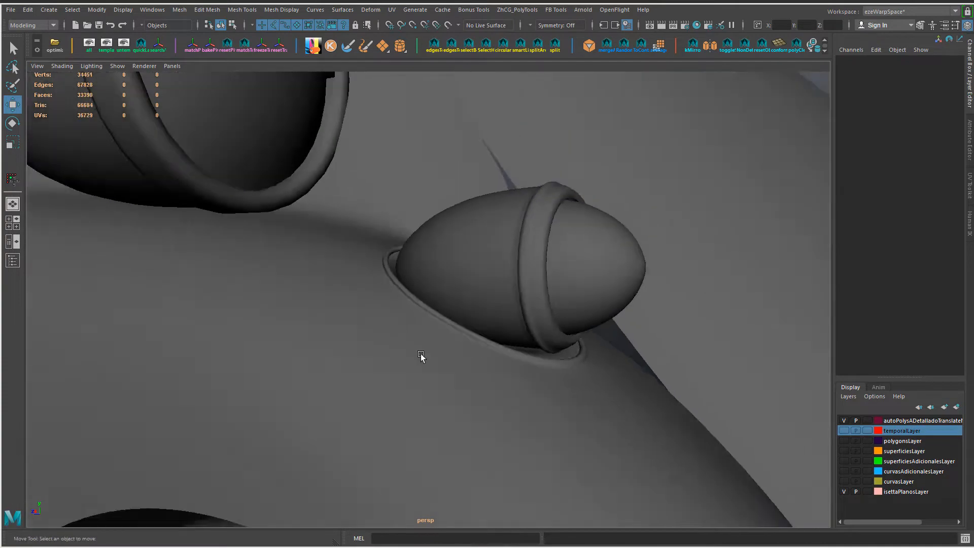
Step: Try the small light group at a scale of 1 in X, Y and Z
left_click_drag(422, 359, 476, 307, "alt")
left_click(477, 299)
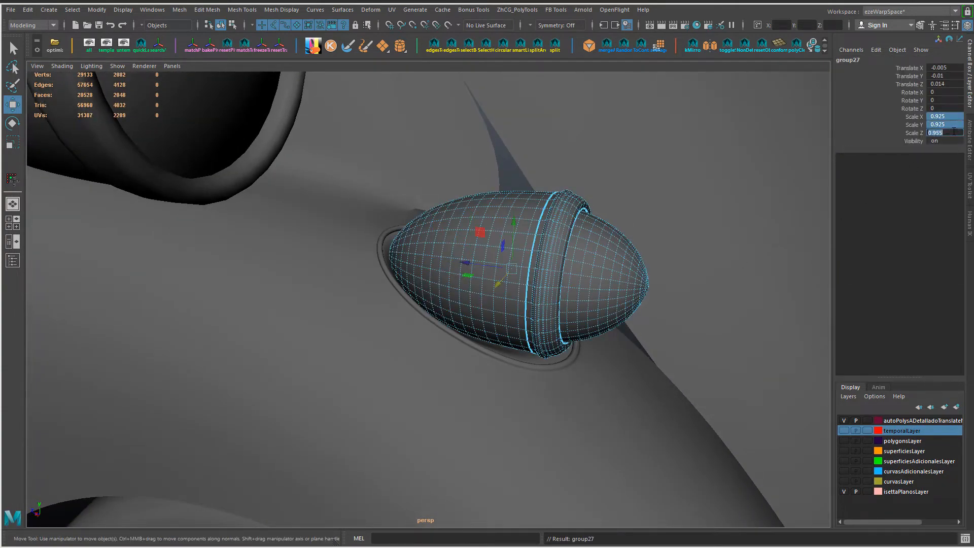
type("1")
key("Return")
left_click_drag(662, 277, 731, 276, "alt")
left_click(799, 143)
Step: Try the light group at Translate X, Y and Z of 0, then undo the transform changes
left_click_drag(667, 235, 452, 249, "alt")
left_click(452, 249)
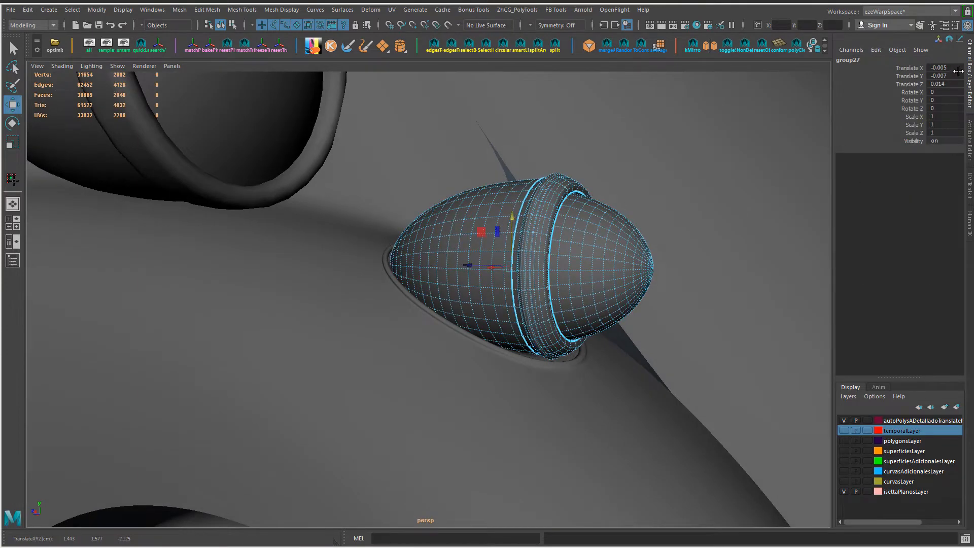
key("Return")
left_click_drag(578, 267, 534, 240, "alt")
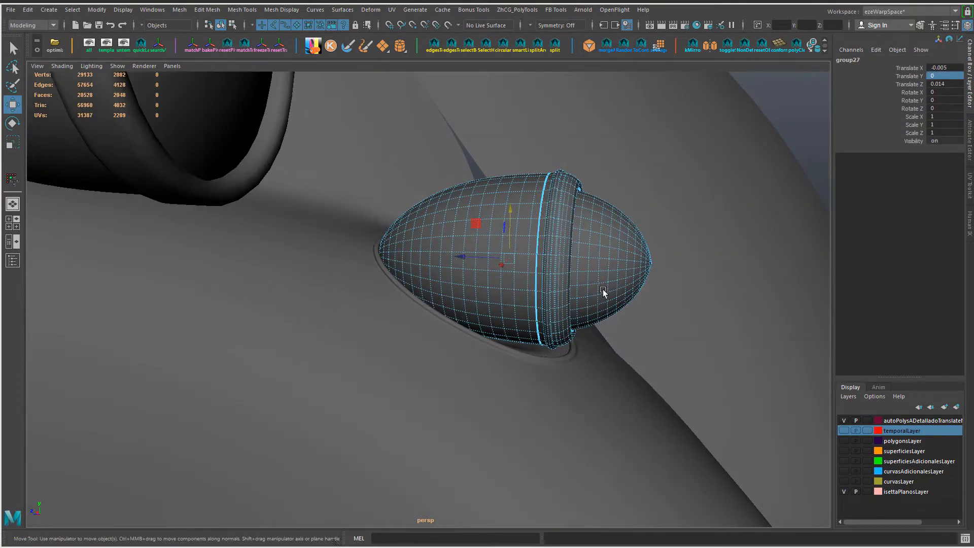
left_click_drag(603, 289, 513, 355, "alt")
left_click(942, 66)
type("0")
key("Return")
left_click(941, 83)
type("0")
key("Return")
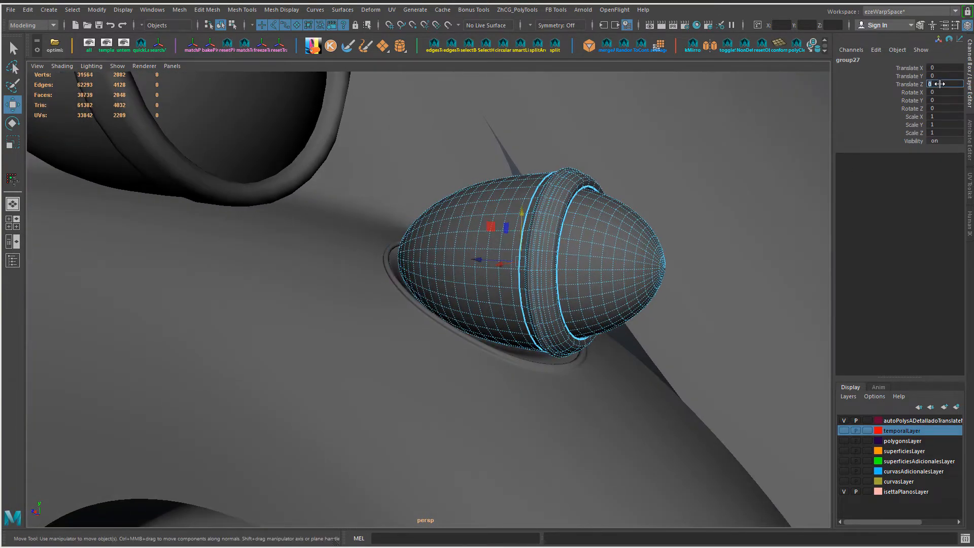
left_click_drag(508, 239, 462, 217, "alt")
key("ctrl+z")
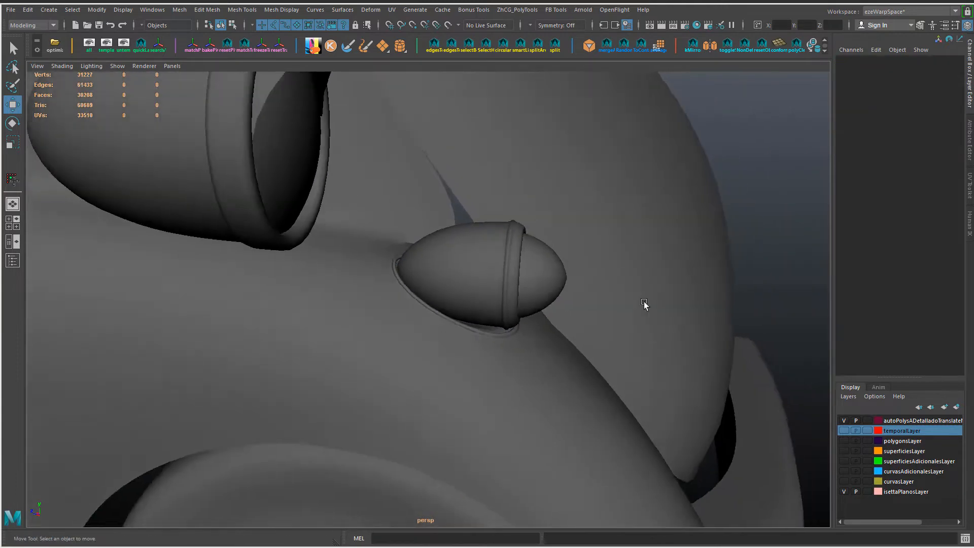
Step: Select the fender mesh, turn off its smooth preview and hide all other objects
left_click_drag(644, 302, 354, 303, "alt")
left_click(415, 387)
key("1")
key("alt+h")
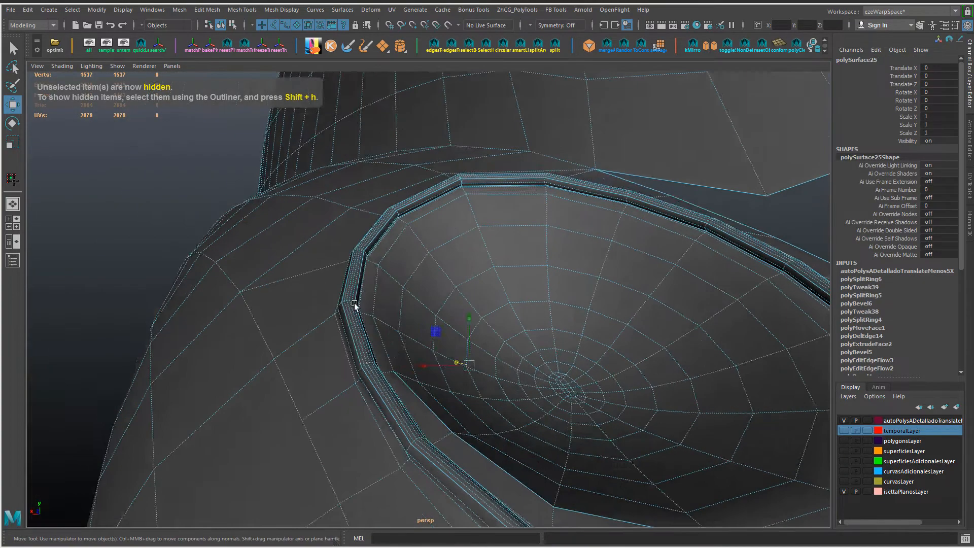
Step: Delete the supporting edge loop on the inner wall of the recess lip
scroll(350, 303, "up", 3)
right_click_drag(259, 189, 260, 173)
double_click(261, 173)
key("ctrl+Delete")
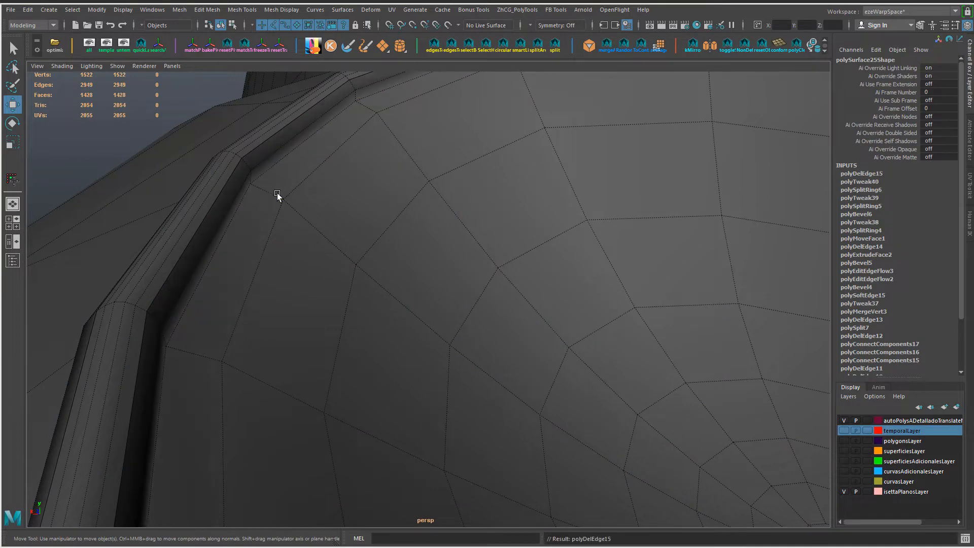
Step: Select the edge loop inside the recess just below the rim and scale it slightly
double_click(274, 174)
scroll(276, 175, "down", 4)
key("r")
middle_click_drag(615, 374, 610, 373)
mouse_move(360, 228)
left_mouse_down("alt")
mouse_move(376, 230)
mouse_move(355, 233)
left_mouse_up("alt")
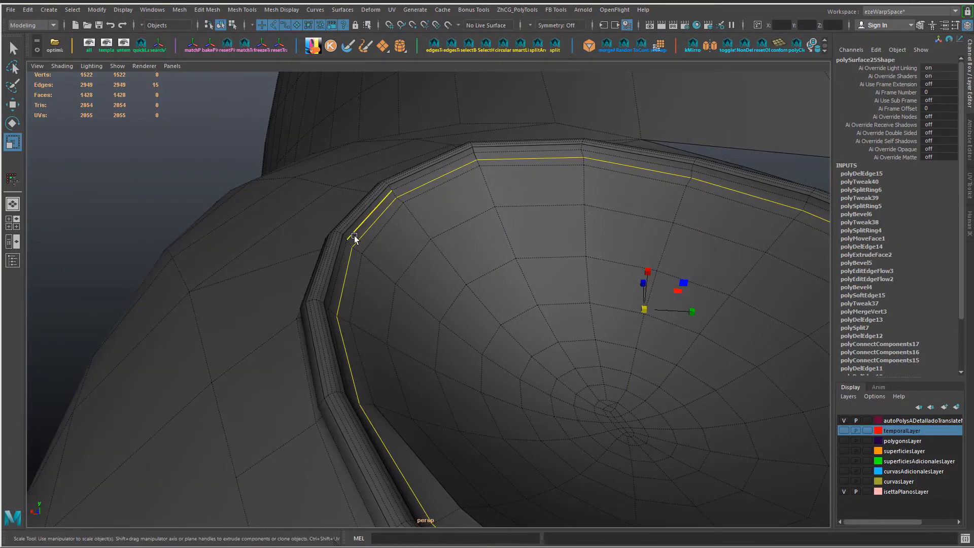
right_click_drag(354, 237, 354, 254)
Step: Try to scale the four face loops along the inner side of the lip to about 0.99
left_click(350, 232)
double_click(342, 246, "shift")
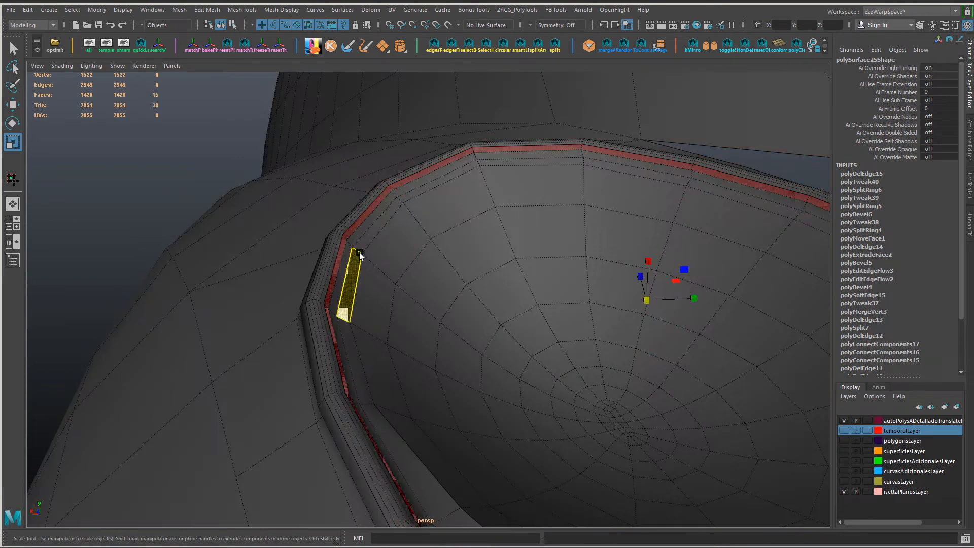
key("shift+period")
left_click(366, 243, "ctrl")
double_click(354, 271, "ctrl")
left_click(357, 235, "ctrl")
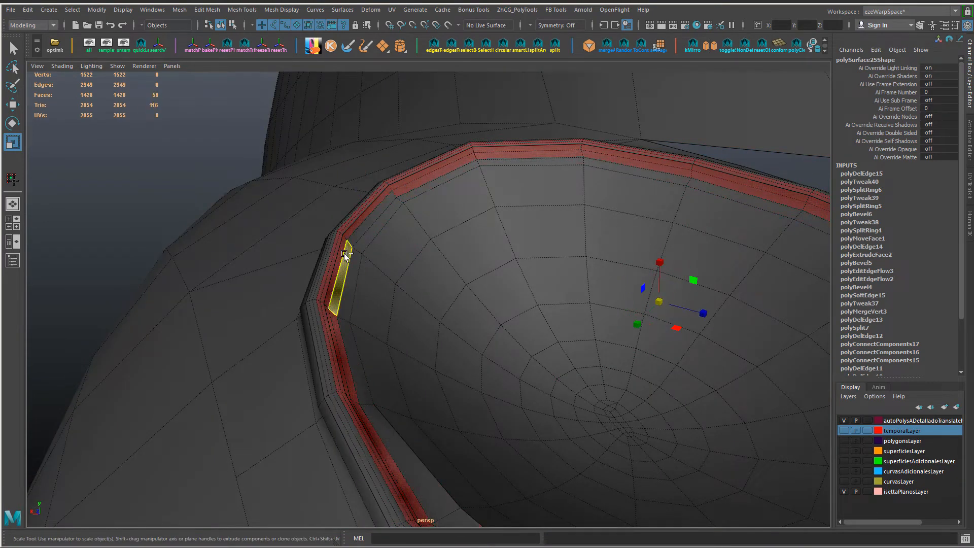
double_click(346, 252, "ctrl")
left_click_drag(536, 329, 525, 333, "alt")
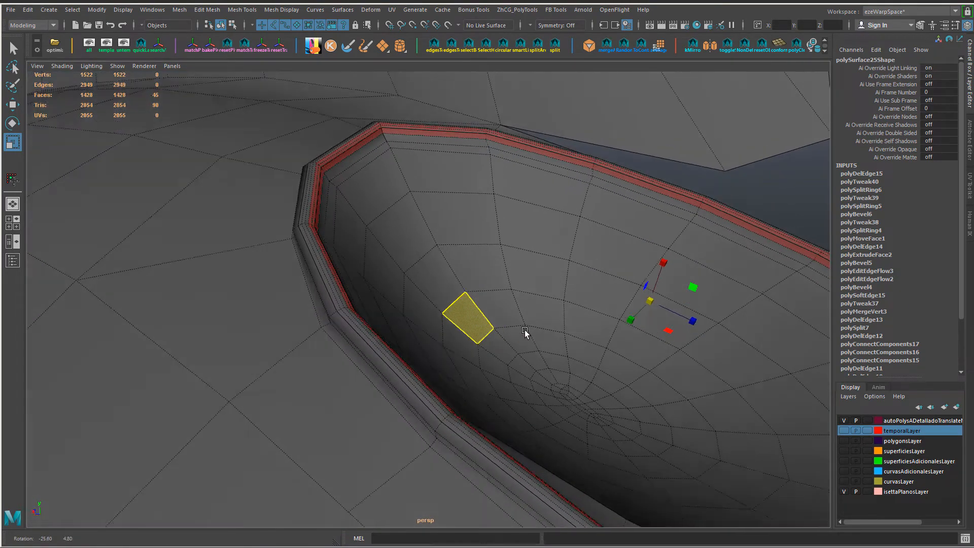
key("shift+period")
mouse_move(342, 276)
left_mouse_down("alt")
mouse_move(376, 298)
mouse_move(353, 278)
left_mouse_up("alt")
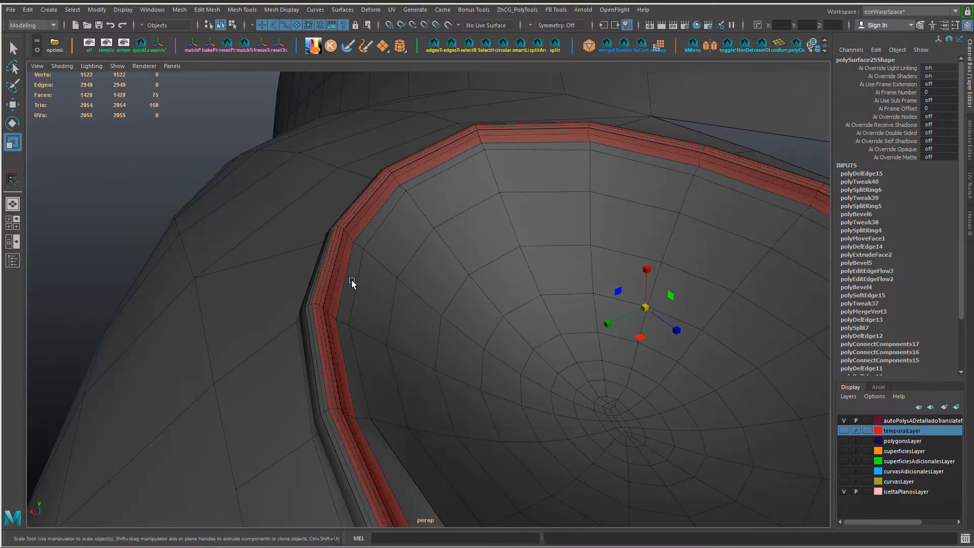
double_click(369, 231, "ctrl")
left_click_drag(530, 296, 671, 329, "alt")
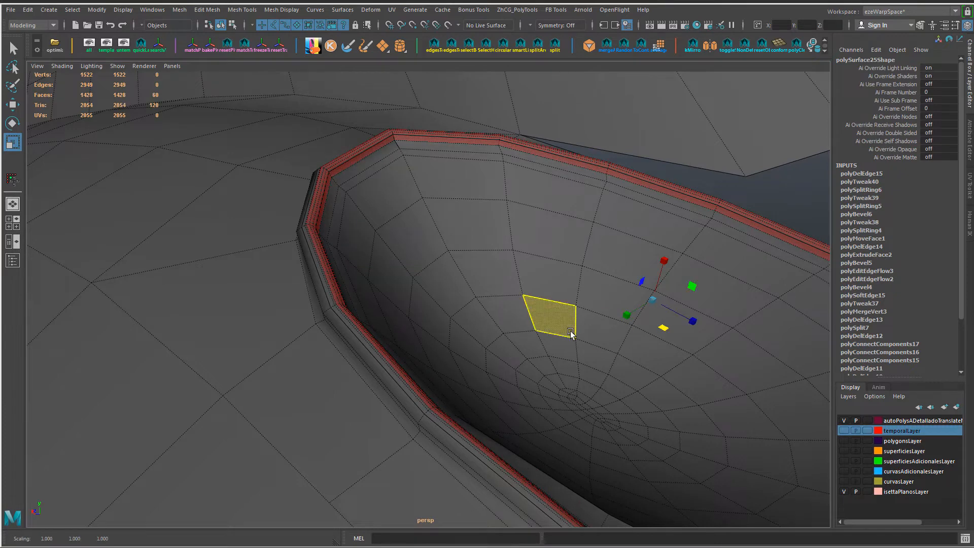
mouse_move(571, 333)
middle_mouse_down()
mouse_move(584, 333)
mouse_move(559, 330)
middle_mouse_up()
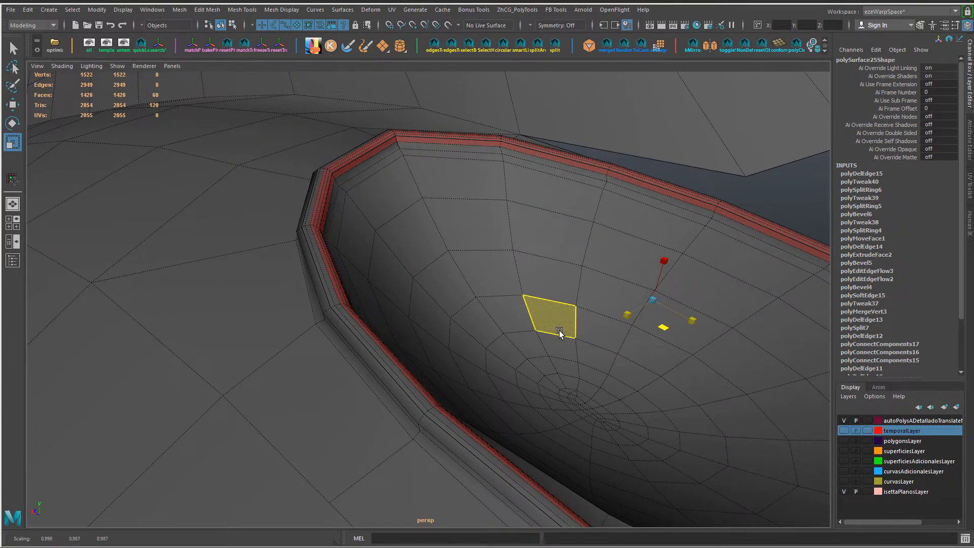
left_click_drag(560, 332, 621, 407, "alt")
key("ctrl+y")
Step: Try to scale the edge loop at the inner base of the lip, and undo it
left_click_drag(419, 310, 360, 275, "alt")
right_click_drag(343, 303, 345, 258)
double_click(346, 259)
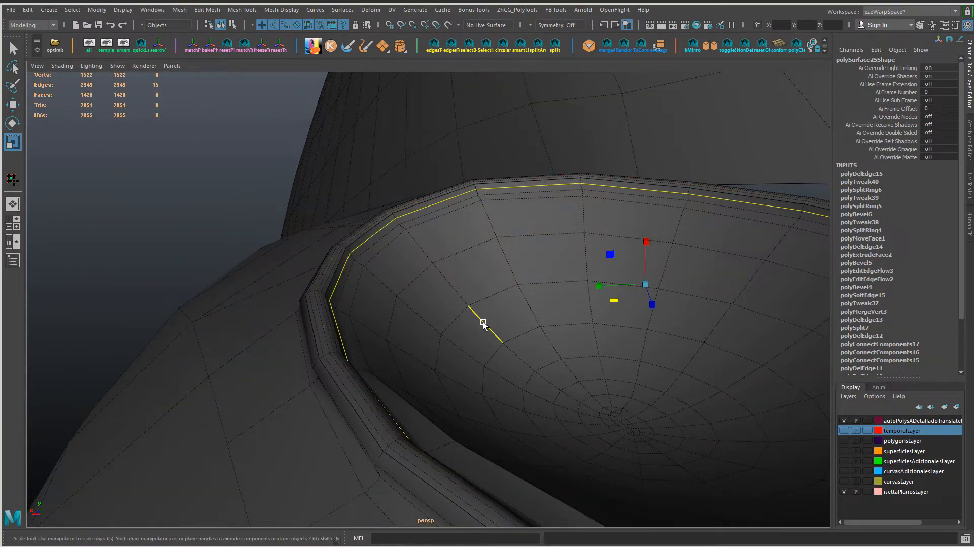
middle_click_drag(587, 331, 586, 333)
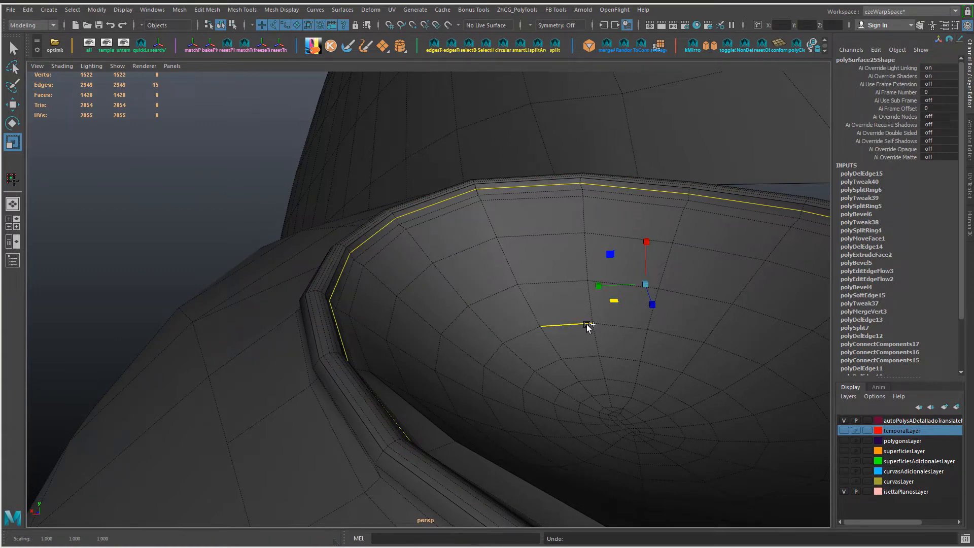
Step: Shift the two adjacent edge loops at the inner base of the lip using Transform Component
key("shift+g")
left_click_drag(364, 306, 360, 309)
double_click(364, 265)
key("g")
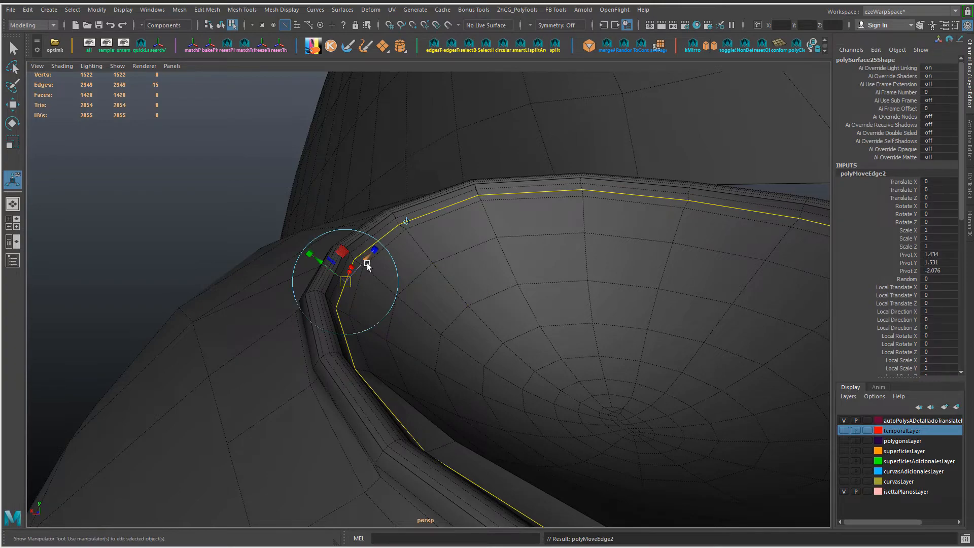
left_click_drag(367, 262, 364, 264)
left_click_drag(364, 264, 381, 269, "alt")
Step: Try to move the edge loop just inside the recess's lip, and undo the change
double_click(337, 398)
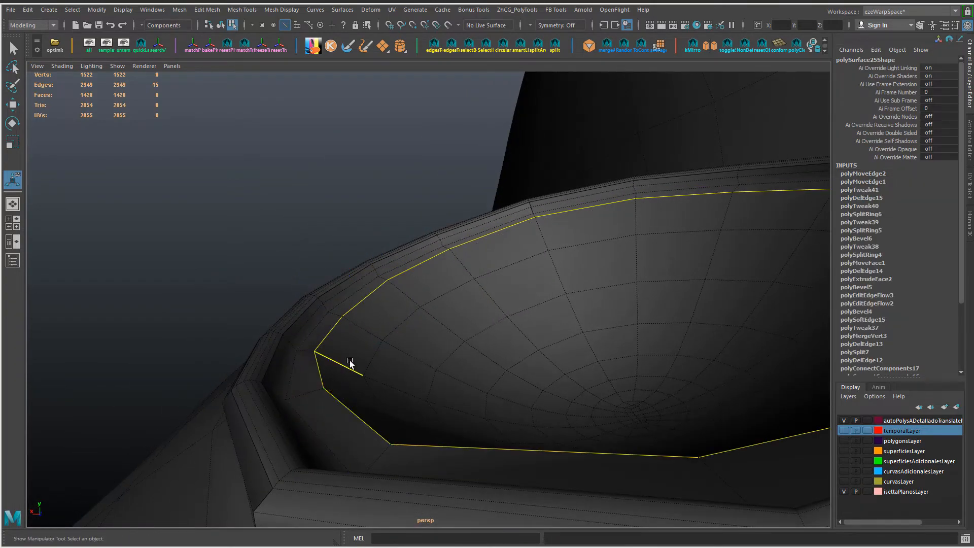
mouse_move(350, 363)
left_mouse_down("alt")
mouse_move(462, 365)
mouse_move(404, 334)
mouse_move(437, 348)
mouse_move(362, 357)
left_mouse_up("alt")
left_click_drag(537, 178, 392, 231, "alt")
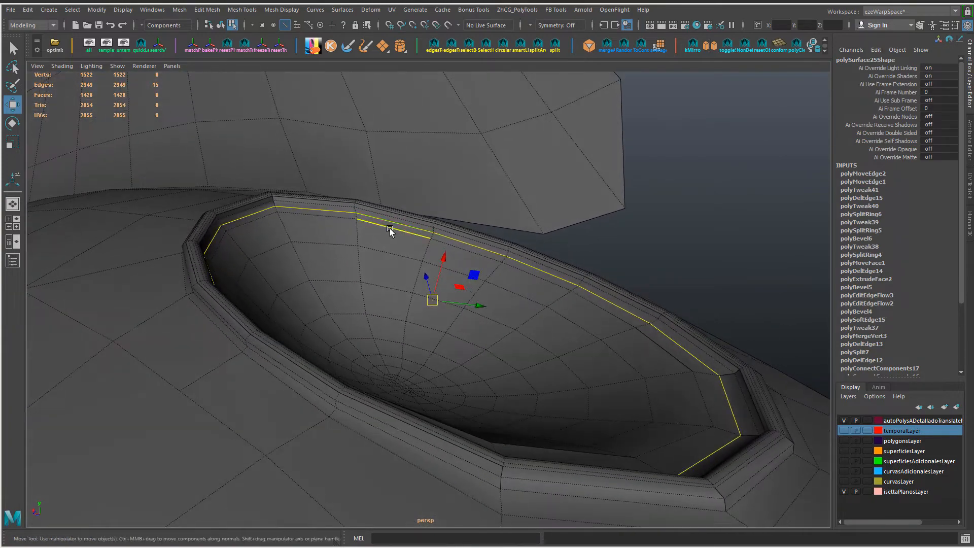
key("ctrl+z")
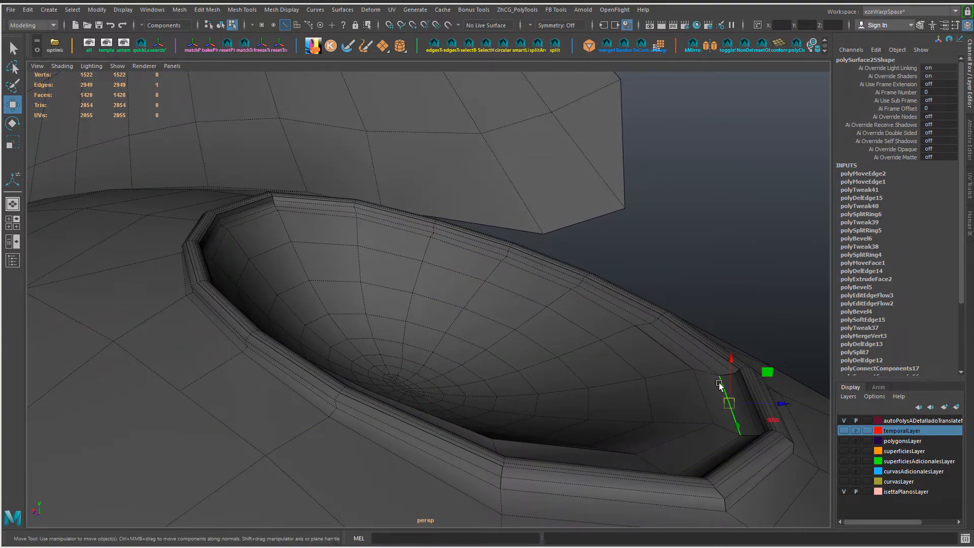
Step: Reselect the edge loop just inside the recess's lip, try to move and scale it, and undo the adjustments
double_click(719, 383)
left_click_drag(720, 383, 538, 370, "alt")
left_click_drag(321, 257, 218, 172, "alt")
middle_click_drag(218, 172, 327, 263, "alt")
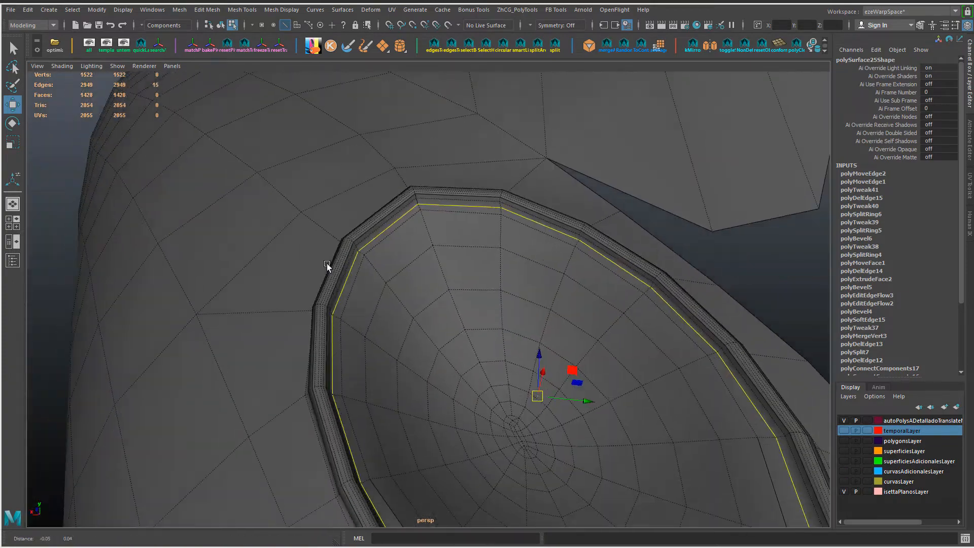
scroll(327, 264, "up", 3)
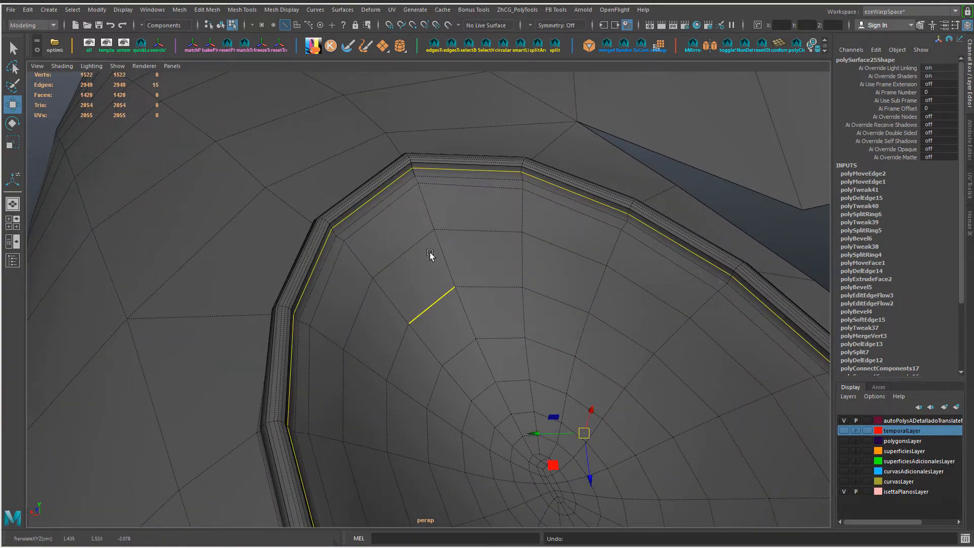
key("ctrl+z")
key("ctrl+z")
key("ctrl+z")
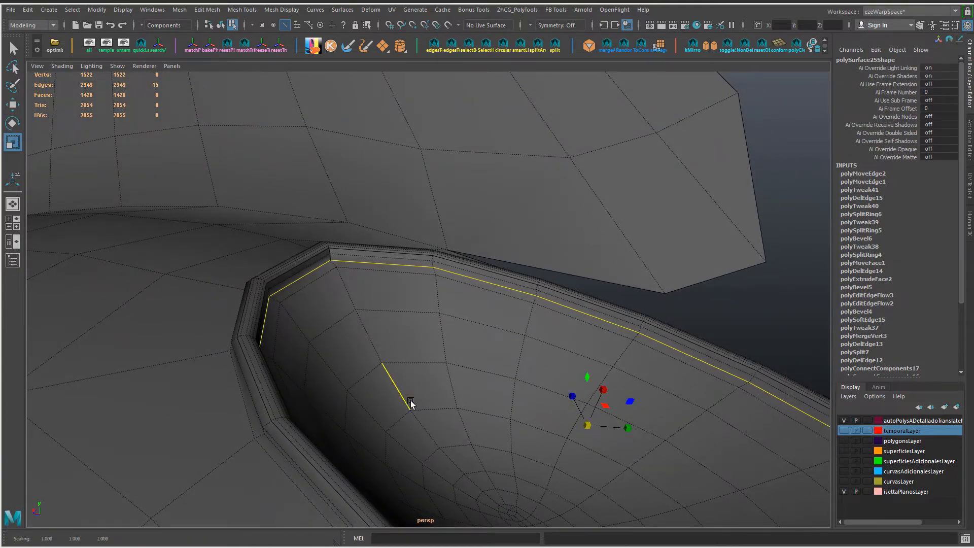
key("ctrl+z")
key("ctrl+z")
key("ctrl+z")
key("ctrl+z")
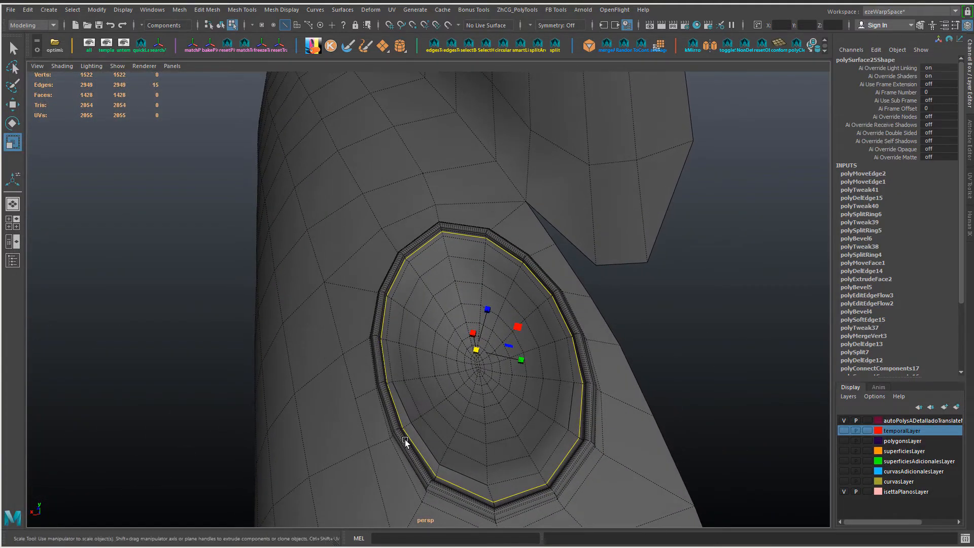
Step: Slide the vertices at the recess's narrow lower end, just inside the lip, along their edges with the Move tool
left_click_drag(451, 377, 430, 317, "alt")
key("w")
middle_click_drag(507, 487, 502, 415, "alt")
right_click_drag(406, 363, 449, 374, "alt")
left_click_drag(449, 374, 440, 391, "alt")
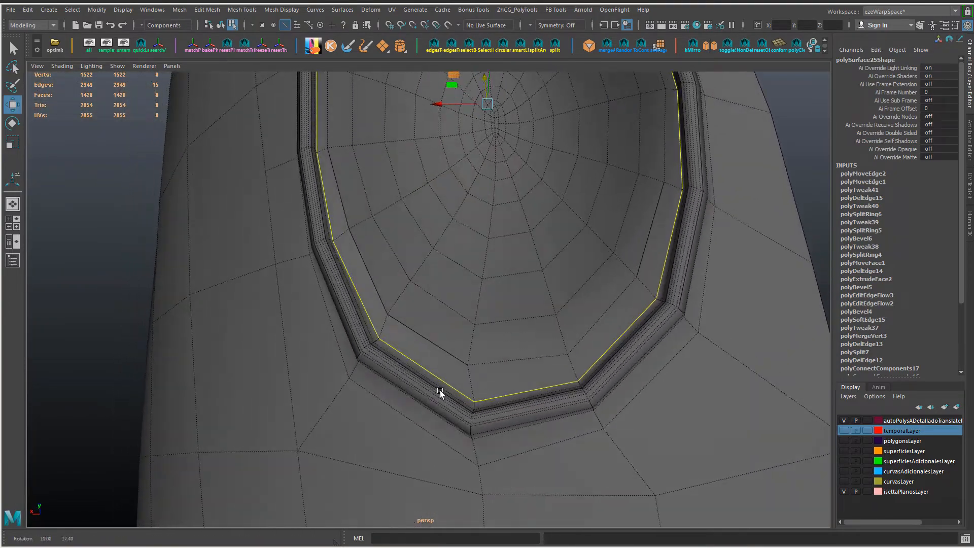
right_click_drag(426, 255, 386, 254)
left_click(467, 363)
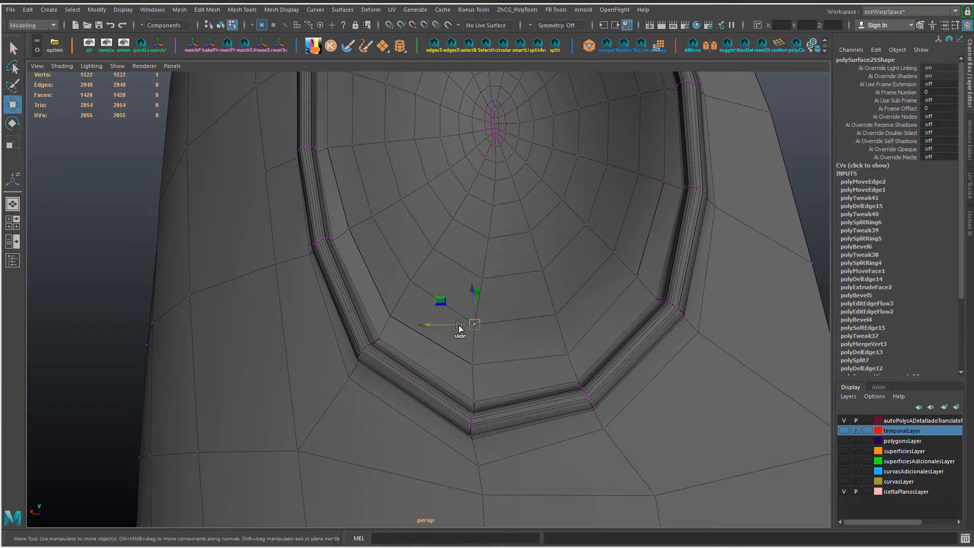
right_click_drag(439, 342, 455, 353, "alt")
left_click_drag(455, 353, 412, 318, "alt")
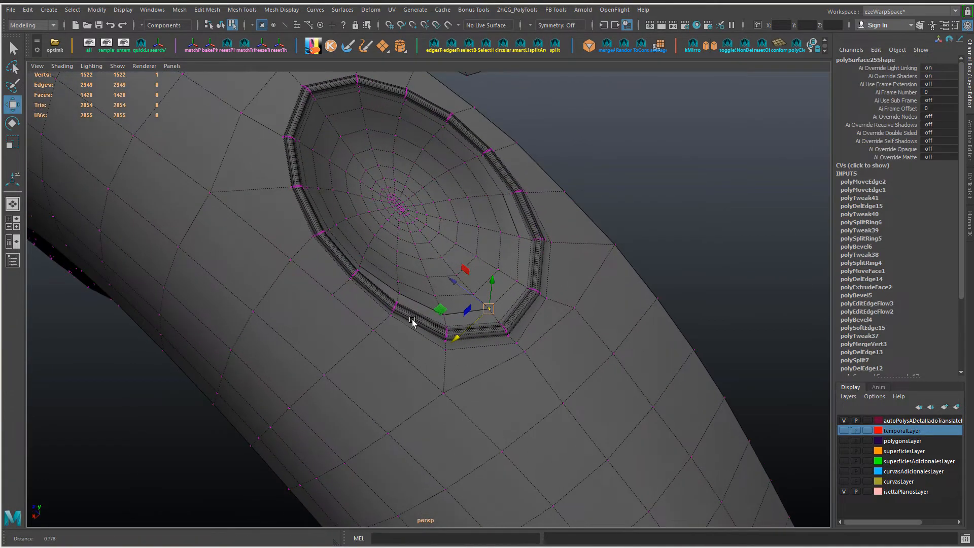
right_click_drag(412, 318, 437, 325, "alt")
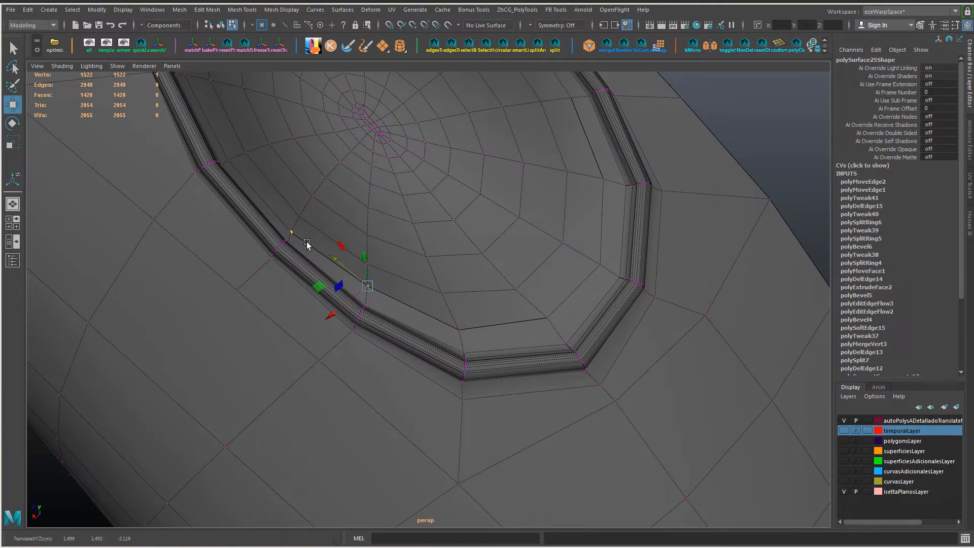
Step: Reposition the neighbouring vertices of the inner edge loop around the recess's lower end
right_click_drag(526, 332, 495, 322, "alt")
left_click_drag(494, 321, 450, 319, "alt")
left_click(475, 323)
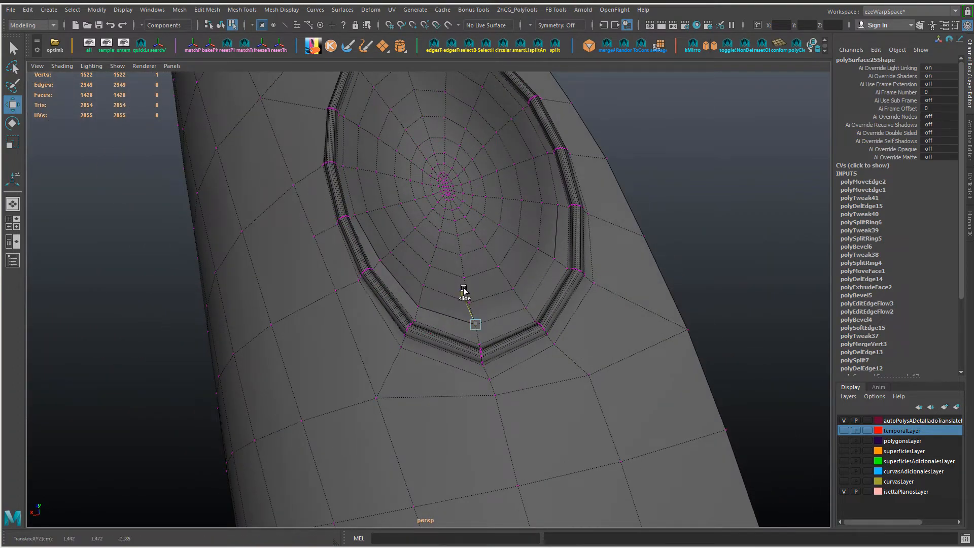
right_click_drag(518, 322, 506, 310, "alt")
left_click_drag(506, 309, 539, 290, "alt")
mouse_move(449, 284)
right_mouse_down("alt")
mouse_move(478, 297)
mouse_move(451, 297)
right_mouse_up("alt")
left_click_drag(450, 297, 453, 330, "alt")
right_click_drag(433, 246, 433, 214)
Step: Select the edge loop around the outer side of the raised rim and bevel it
double_click(436, 313)
left_click_drag(436, 313, 458, 315, "alt")
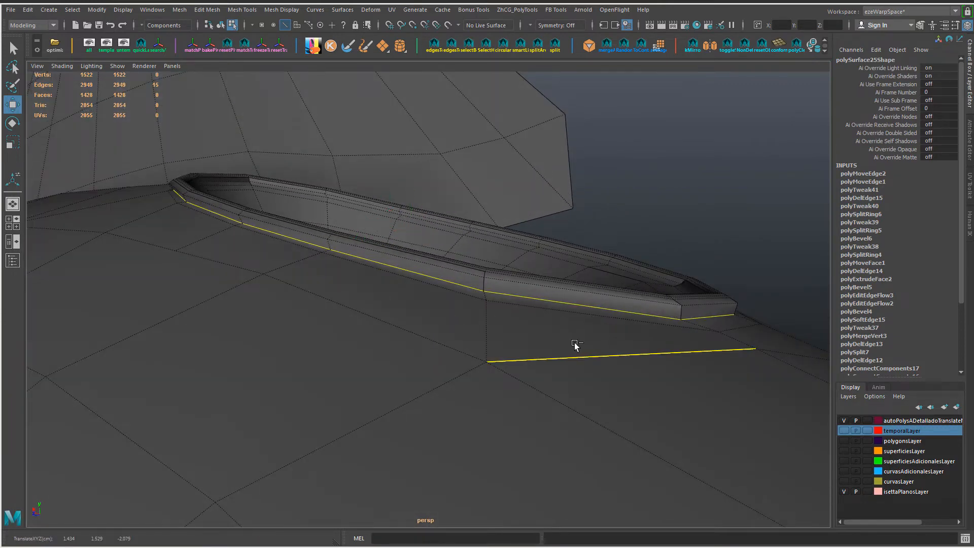
left_click_drag(599, 346, 496, 350, "alt")
key("ctrl+b")
left_click_drag(558, 357, 392, 357)
scroll(395, 361, "up", 2)
key("t")
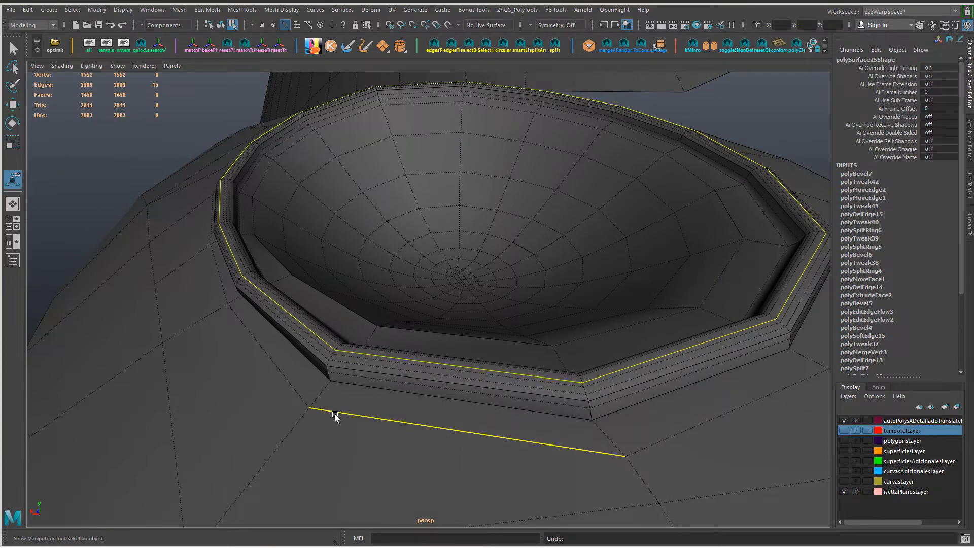
Step: Try to move and slide the edge loop along the top of the rim, and undo the move
left_click_drag(335, 416, 315, 412, "alt")
key("w")
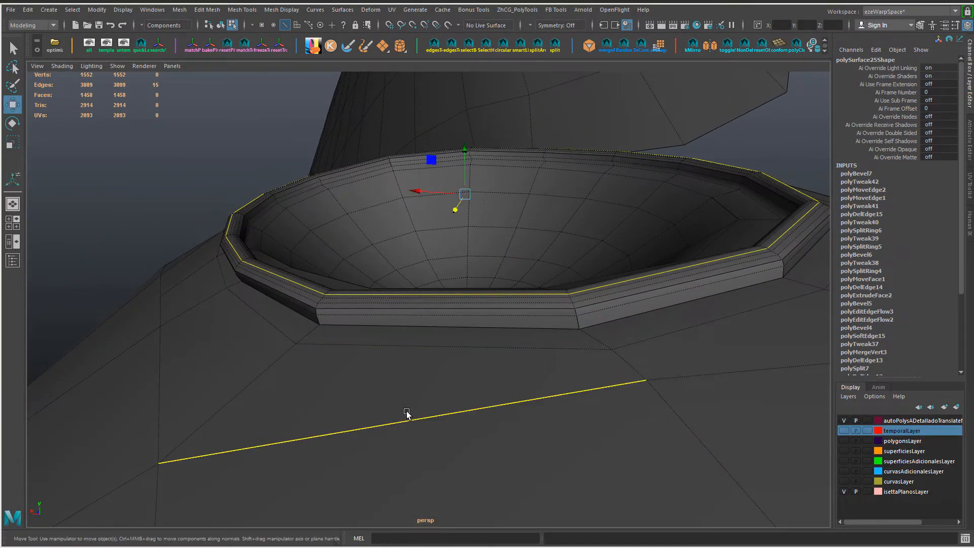
key("ctrl+z")
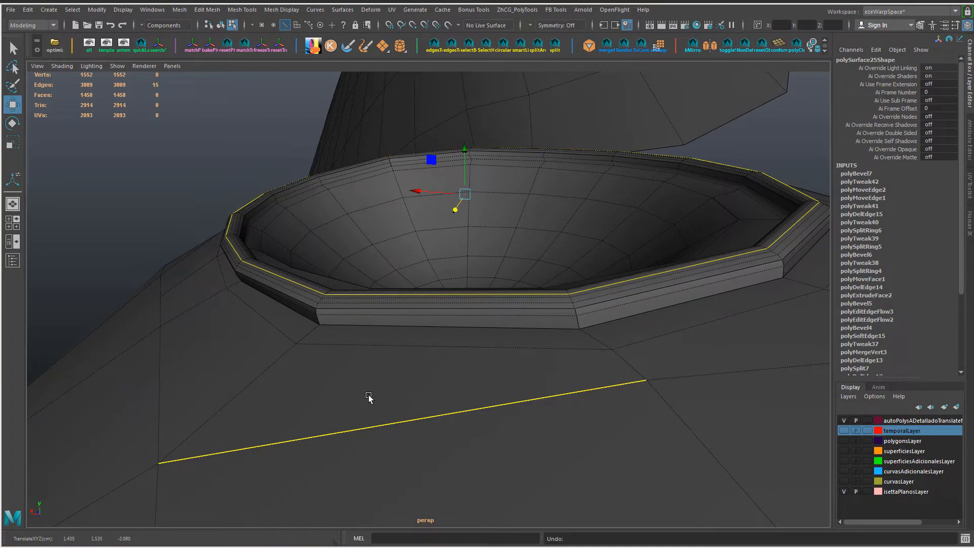
left_click_drag(368, 398, 361, 412, "alt")
right_click_drag(348, 337, 332, 470, "shift")
right_click_drag(343, 421, 342, 417, "shift")
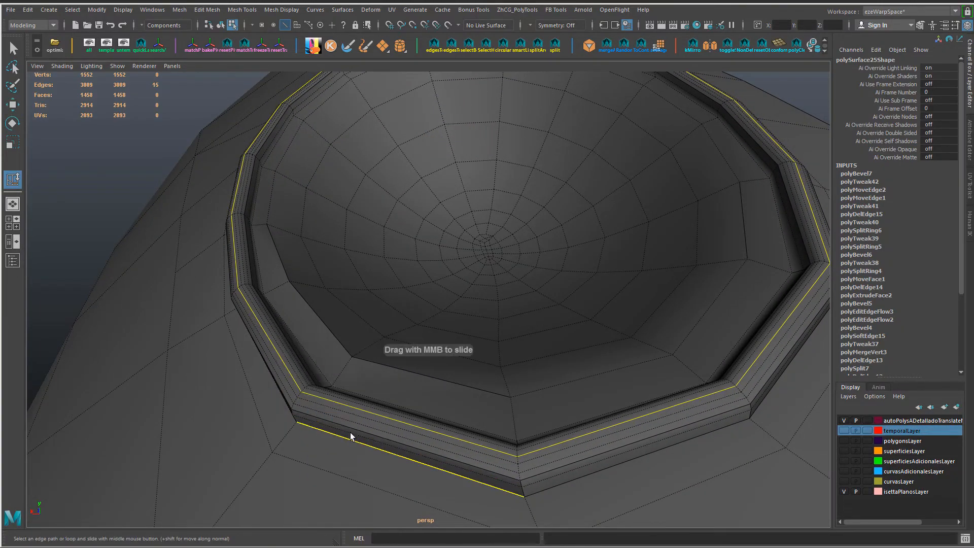
key("w")
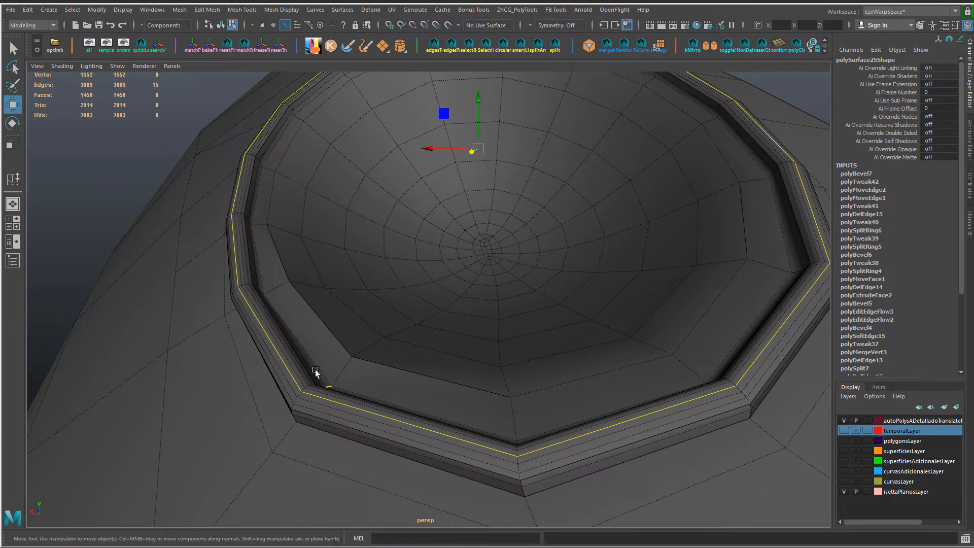
left_click_drag(315, 370, 452, 372, "alt")
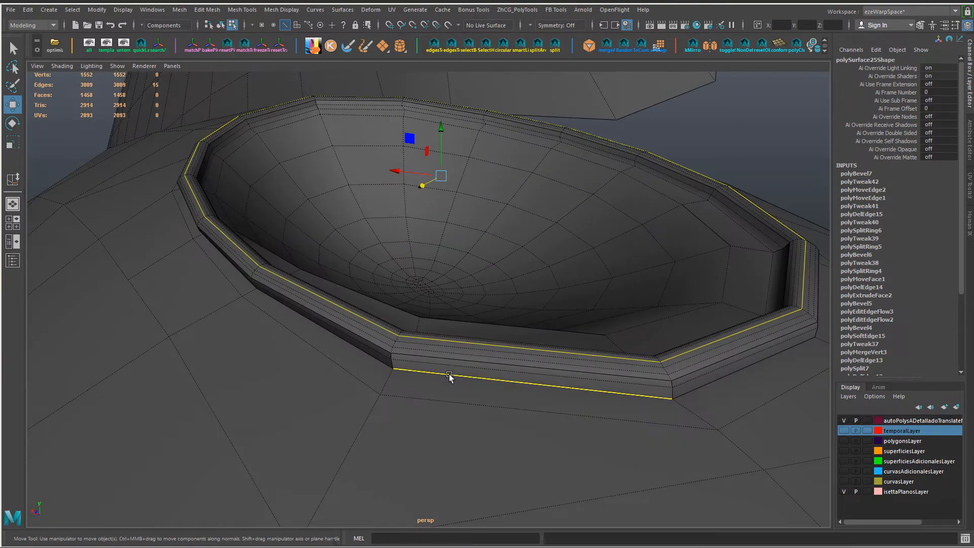
Step: Return the fender to object mode with smooth preview and end its isolation to show the whole car
right_click_drag(449, 374, 508, 229)
key("3")
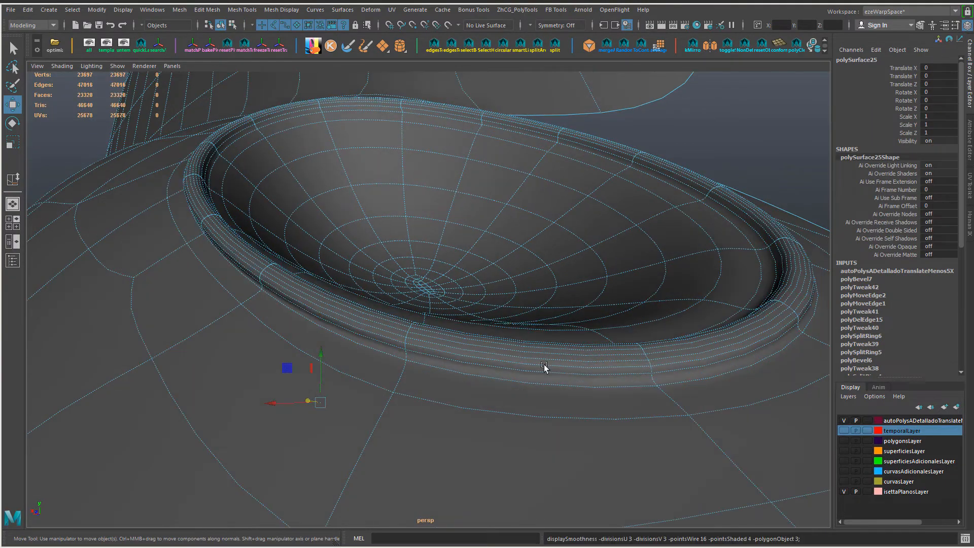
right_click_drag(546, 368, 510, 330, "alt")
left_click(511, 331)
left_click_drag(511, 331, 499, 374, "alt")
key("ctrl+1")
Step: Select the small front light's whole group and shift it within the recess to Translate Z 0.005, undoing the extra vertical move
left_click(448, 277)
key("Up")
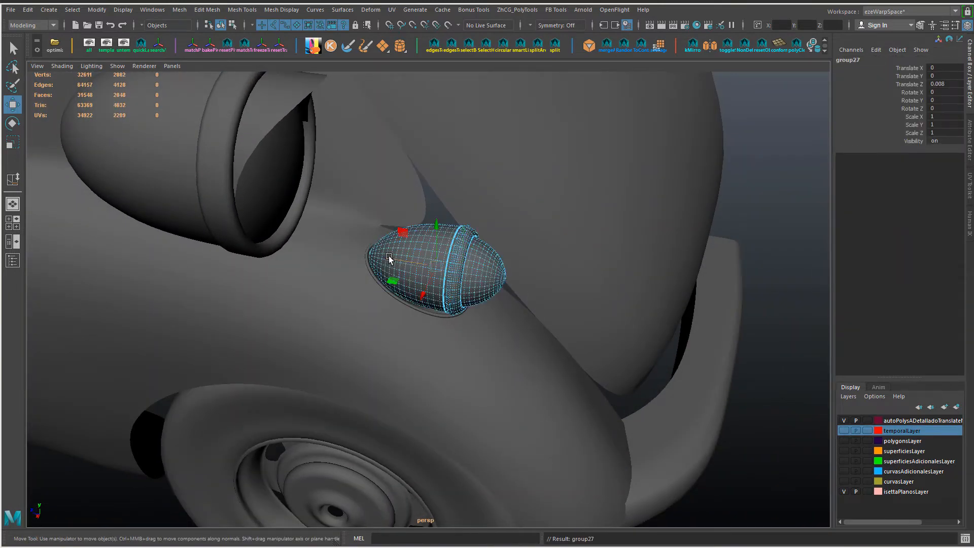
left_click_drag(389, 256, 434, 248)
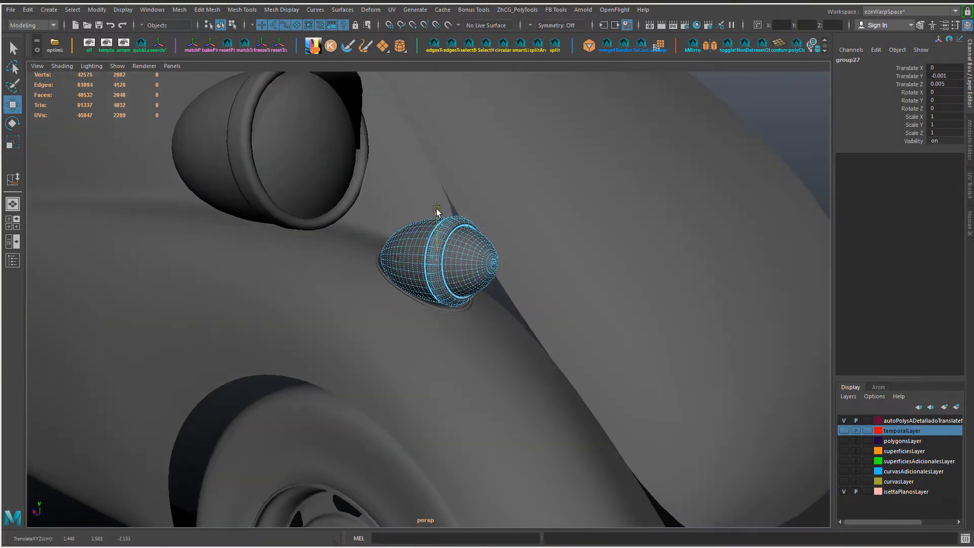
key("ctrl+z")
left_click_drag(437, 210, 437, 210)
left_click(758, 154)
left_click_drag(758, 153, 657, 273, "alt")
key("ctrl+z")
key("ctrl+z")
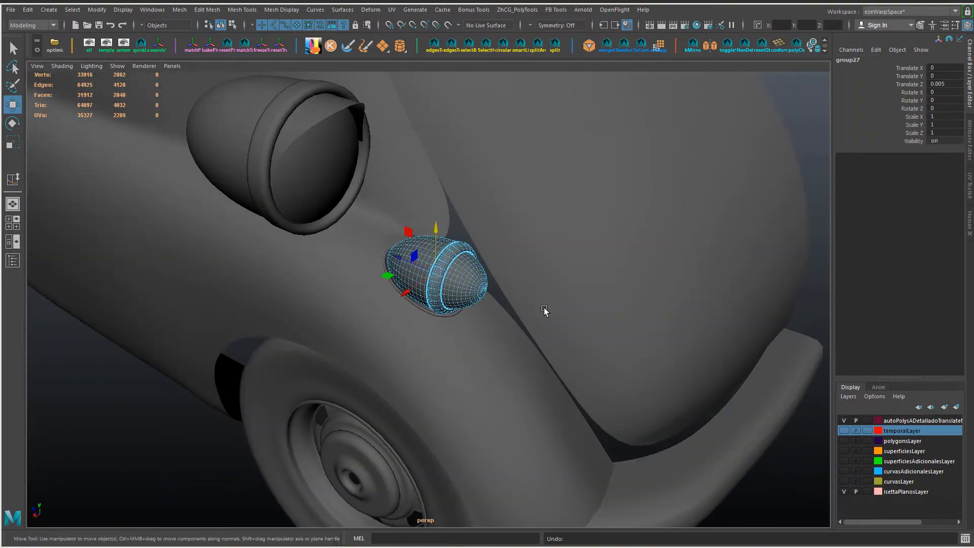
left_click_drag(544, 307, 407, 324, "alt")
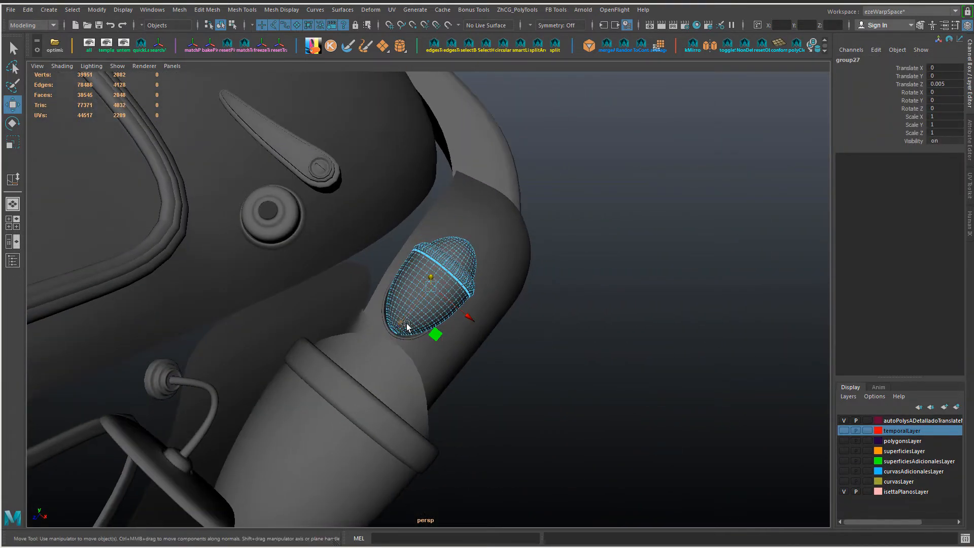
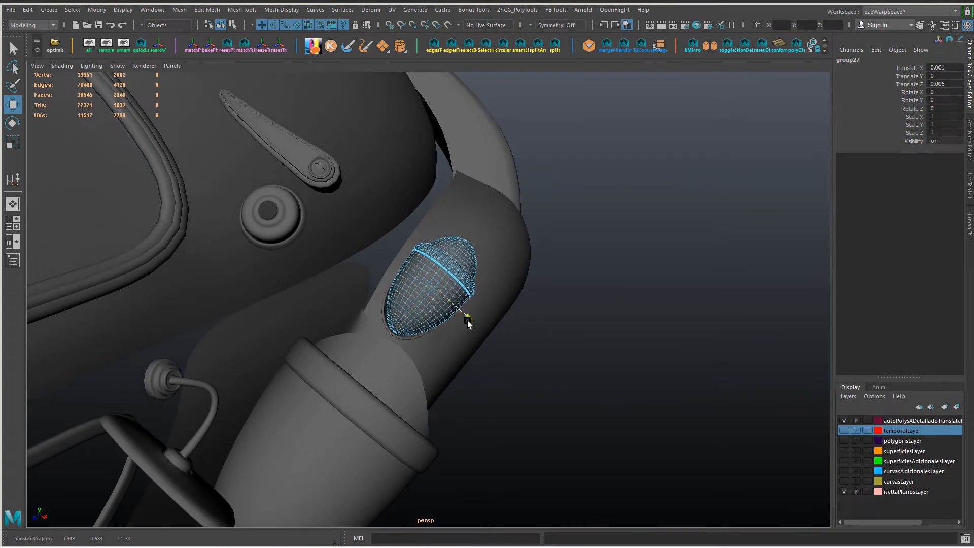
Step: Examine how the small front light sits in the fender recess from several angles
left_click_drag(565, 368, 434, 219, "alt")
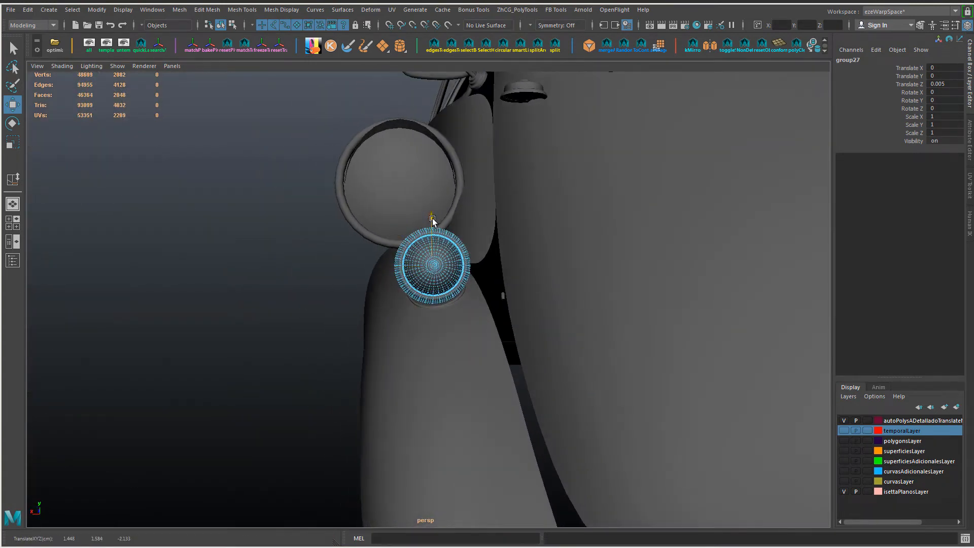
left_click(304, 330)
left_click_drag(305, 330, 431, 345, "alt")
left_click(430, 277)
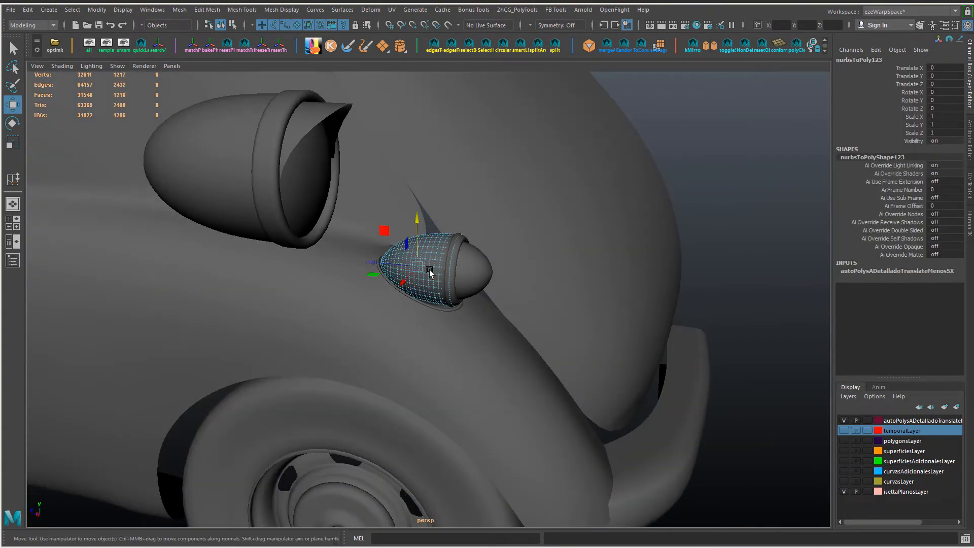
key("Up")
left_click(732, 218)
left_click_drag(599, 269, 498, 355, "alt")
right_click_drag(497, 356, 404, 360, "alt")
left_click_drag(404, 360, 419, 445, "alt")
Step: Switch to the photo viewer and compare the modelled door handle area with the reference photo of the yellow car
key("alt+Tab")
left_click_drag(511, 125, 418, 310)
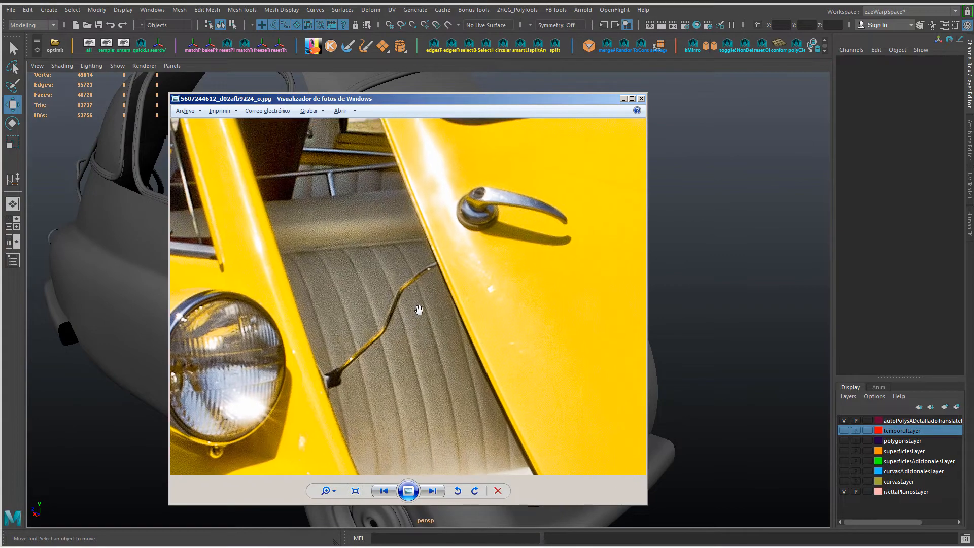
key("alt+Tab")
right_click_drag(418, 306, 568, 383, "alt")
key("alt+Tab")
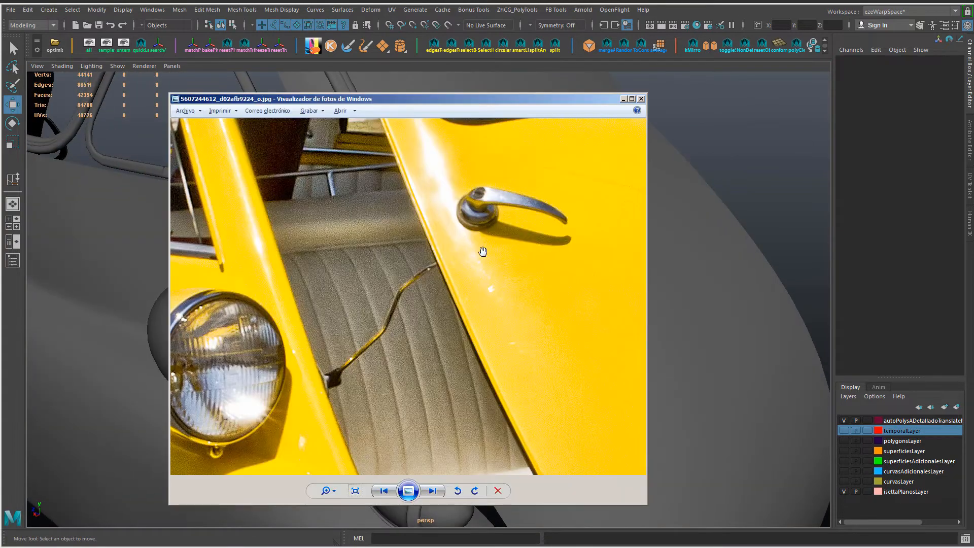
left_click_drag(483, 250, 474, 345)
key("alt+Tab")
Step: Select the open border edge under the round base near the door handle and fill its hole
left_click(433, 249)
left_click_drag(431, 272, 552, 324, "alt")
right_click_drag(376, 208, 482, 259, "alt")
middle_click_drag(429, 178, 432, 354, "alt")
left_click_drag(432, 353, 424, 326, "alt")
key("F10")
double_click(420, 353)
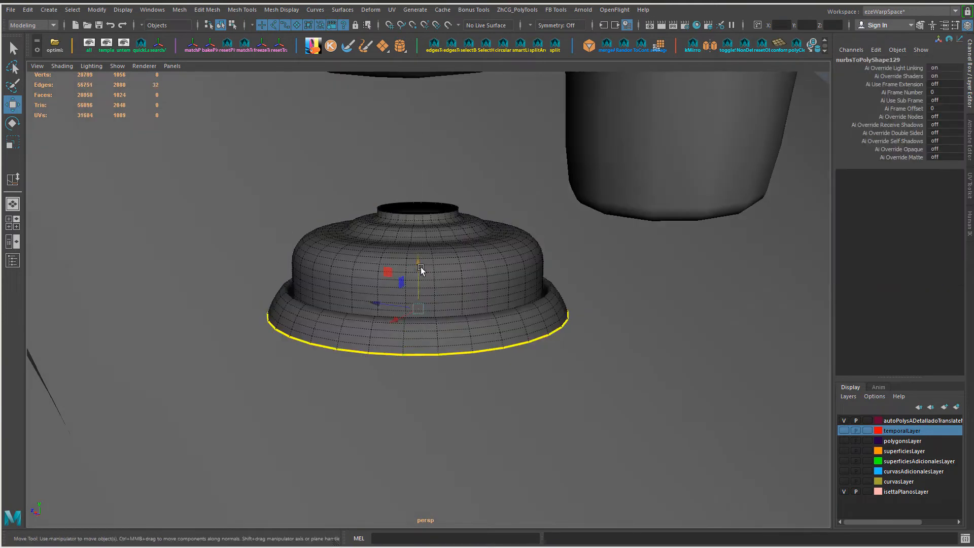
left_click_drag(420, 260, 426, 238)
right_click_drag(459, 324, 466, 369, "shift")
left_click_drag(466, 370, 465, 354, "alt")
right_click_drag(465, 354, 487, 338)
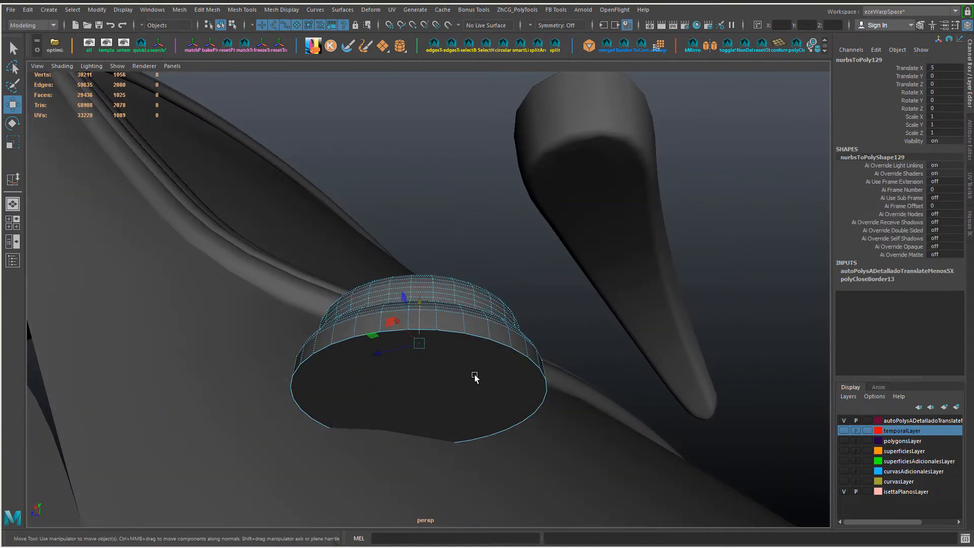
Step: Use Snap Together to attach the filled underside of the round base to the door surface near the handle
left_click(473, 374)
left_click_drag(474, 378, 490, 375)
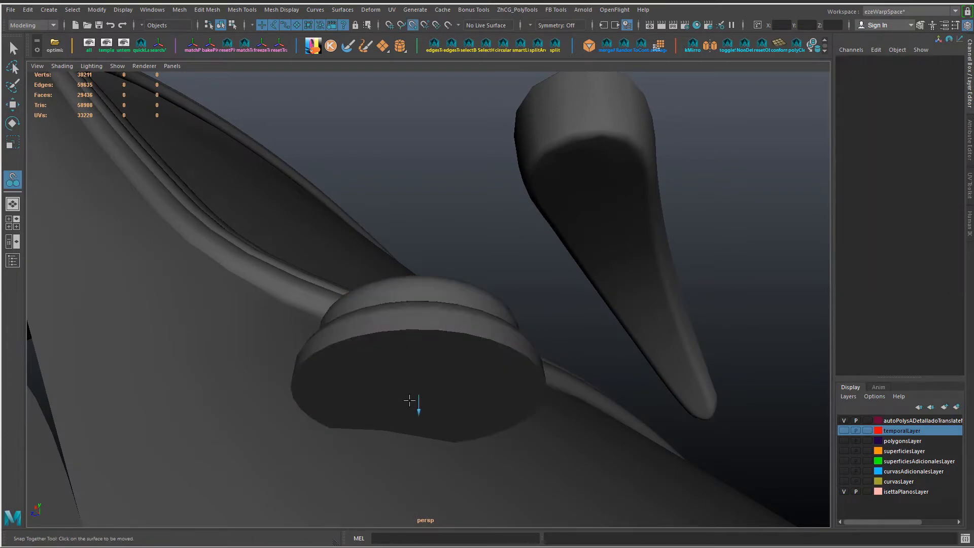
left_click(410, 401)
right_click_drag(194, 359, 264, 254, "alt")
left_click_drag(264, 253, 315, 295, "alt")
key("Return")
right_click_drag(317, 288, 373, 310, "alt")
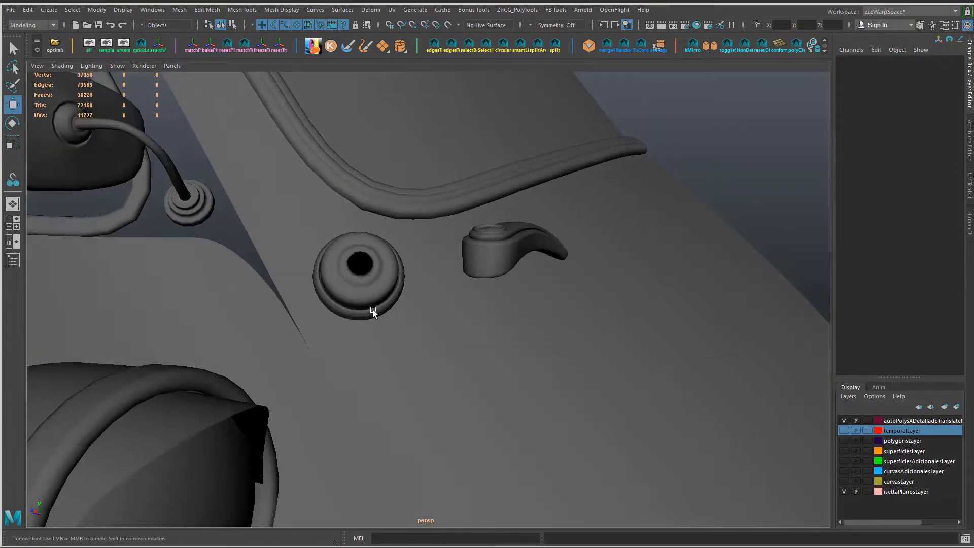
mouse_move(373, 310)
left_mouse_down("alt")
mouse_move(349, 349)
mouse_move(373, 306)
mouse_move(367, 250)
mouse_move(374, 327)
left_mouse_up("alt")
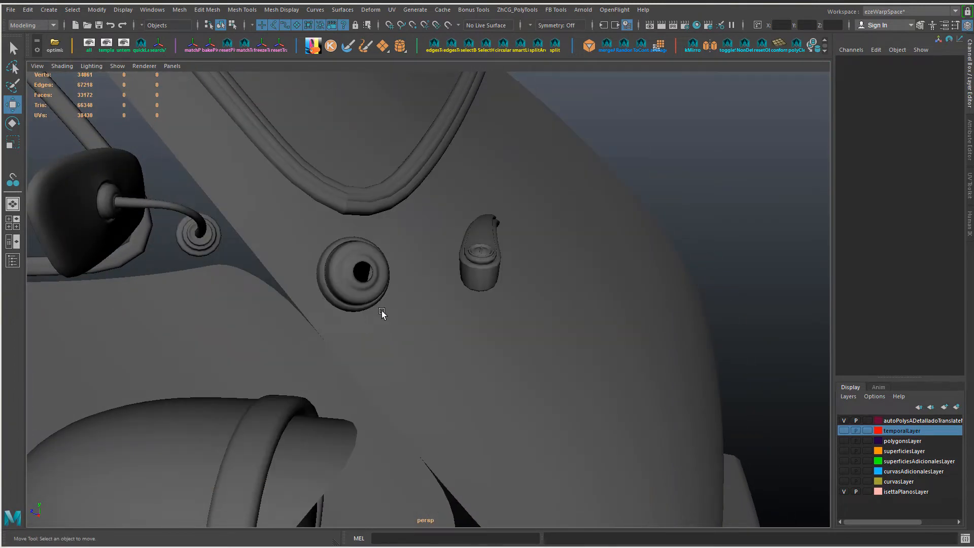
Step: Move the round base on the door and scale it to about 0.736, 0.731, 0.736
left_click(349, 262)
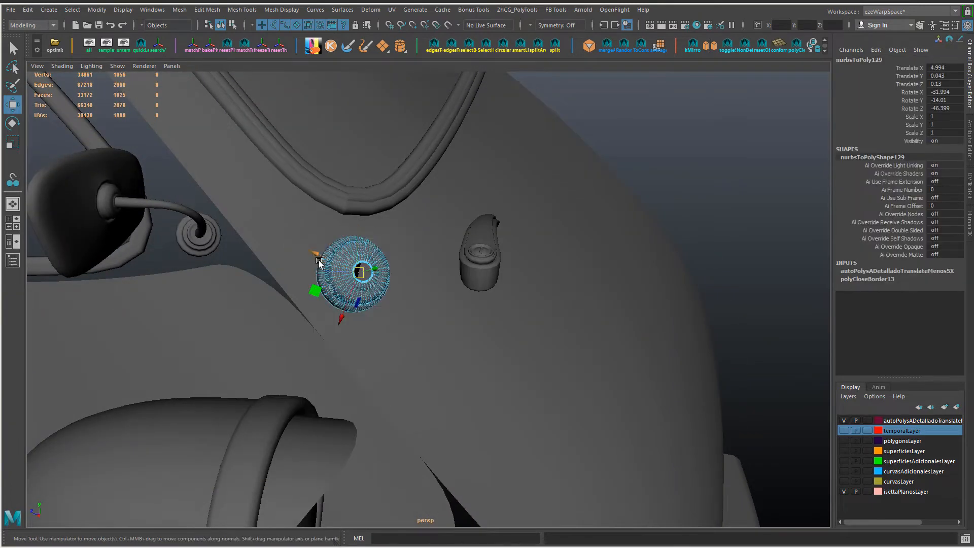
left_click_drag(317, 257, 345, 274)
left_click_drag(413, 274, 389, 309, "alt")
left_click_drag(382, 317, 397, 304)
left_click_drag(398, 305, 401, 375, "alt")
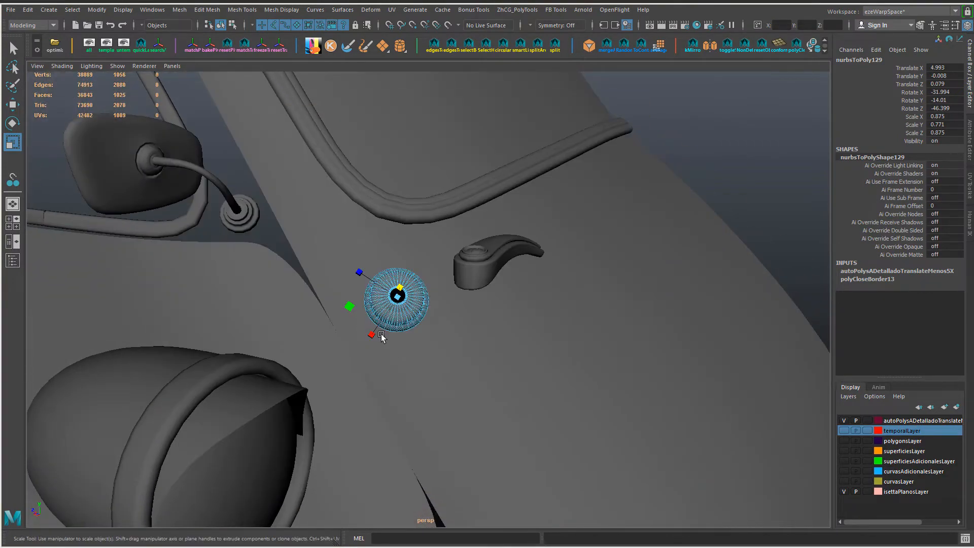
mouse_move(382, 334)
left_mouse_down("alt")
mouse_move(373, 300)
mouse_move(390, 323)
left_mouse_up("alt")
left_click_drag(401, 327, 407, 304, "alt")
Step: Shift the round base closer to the handle and scale it to 0.678, 0.69, 0.678, comparing with the reference photo
key("w")
left_click_drag(409, 310, 461, 370, "alt")
left_click_drag(376, 335, 380, 332)
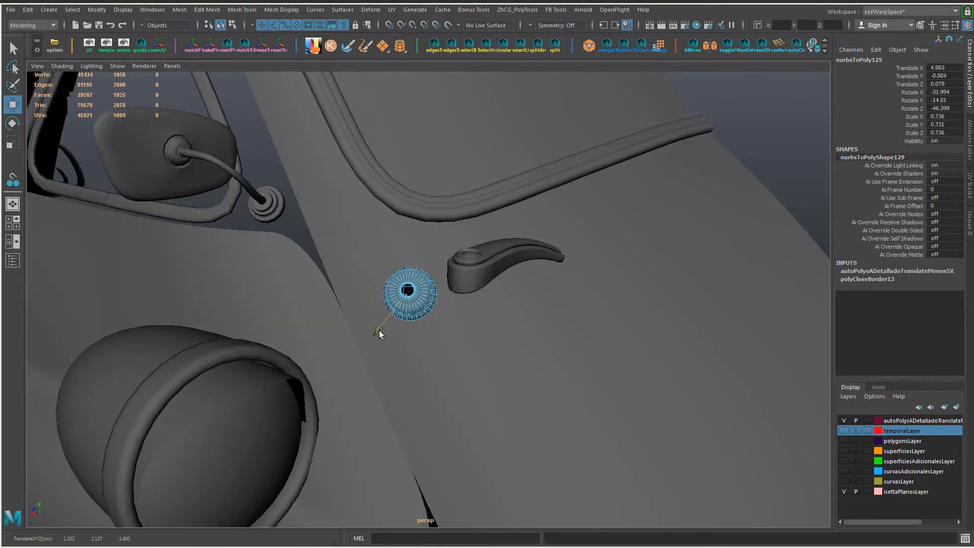
key("alt+Tab")
left_click_drag(371, 263, 390, 305)
key("alt+Tab")
left_click_drag(386, 340, 506, 384)
key("alt+Tab")
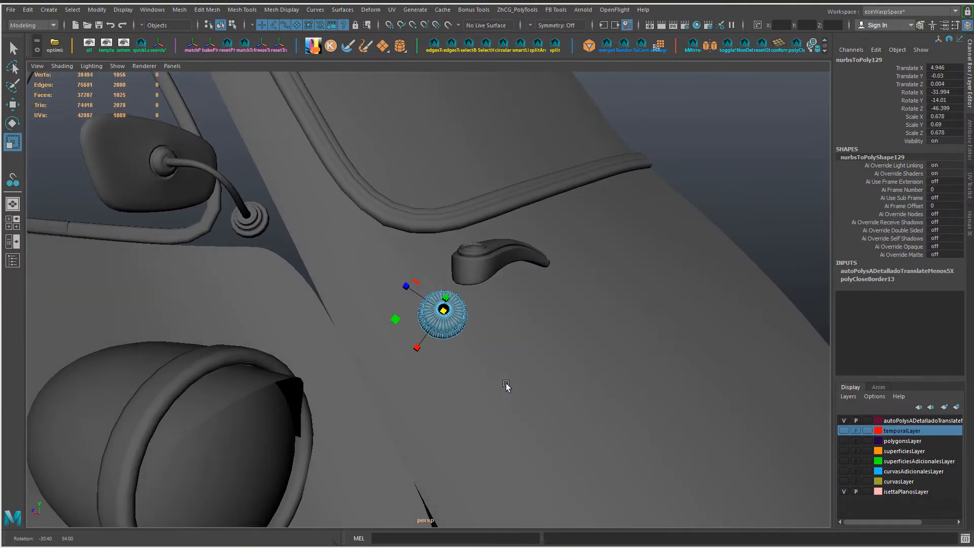
Step: Move the round base beneath the handle to about Translate 4.96, -0.055, -0.001, checking against the reference photo
left_click(587, 260)
key("w")
left_click_drag(586, 261, 464, 312, "alt")
left_click(496, 340)
key("alt+Tab")
key("alt+Tab")
left_click(464, 312)
key("alt+Tab")
key("alt+Tab")
key("alt+Tab")
mouse_move(422, 340)
left_mouse_down()
mouse_move(451, 314)
mouse_move(412, 322)
mouse_move(434, 354)
left_mouse_up()
key("alt+Tab")
key("alt+Tab")
key("alt+Tab")
key("alt+Tab")
Step: Reposition the round base to about Translate 4.972, -0.05, 0.028 and adjust its height over the door surface
key("alt+Tab")
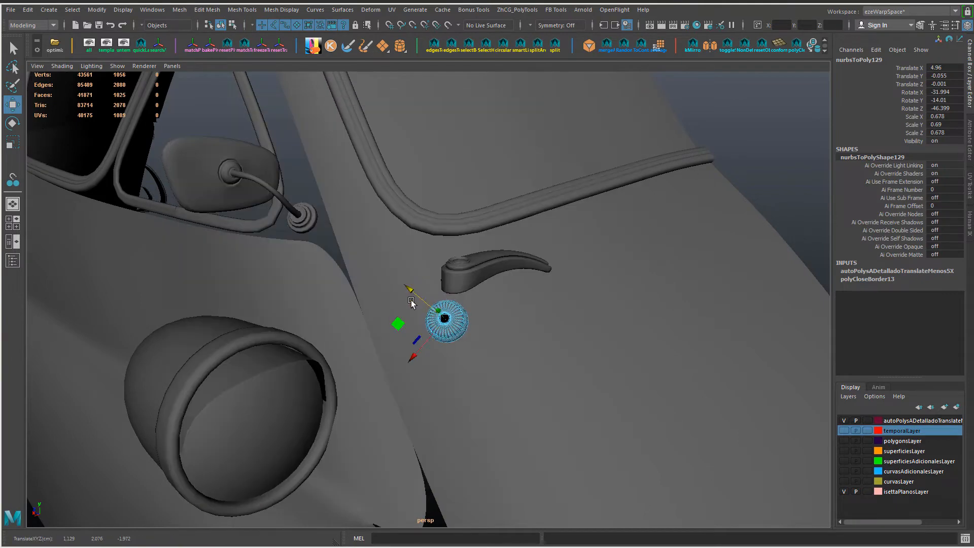
key("alt+Tab")
key("alt+Tab")
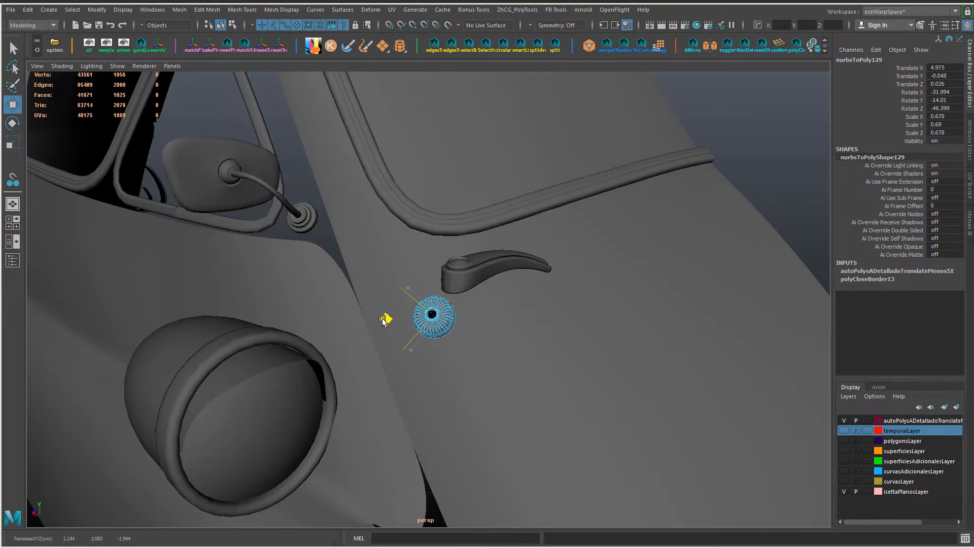
left_click_drag(384, 320, 425, 346, "alt")
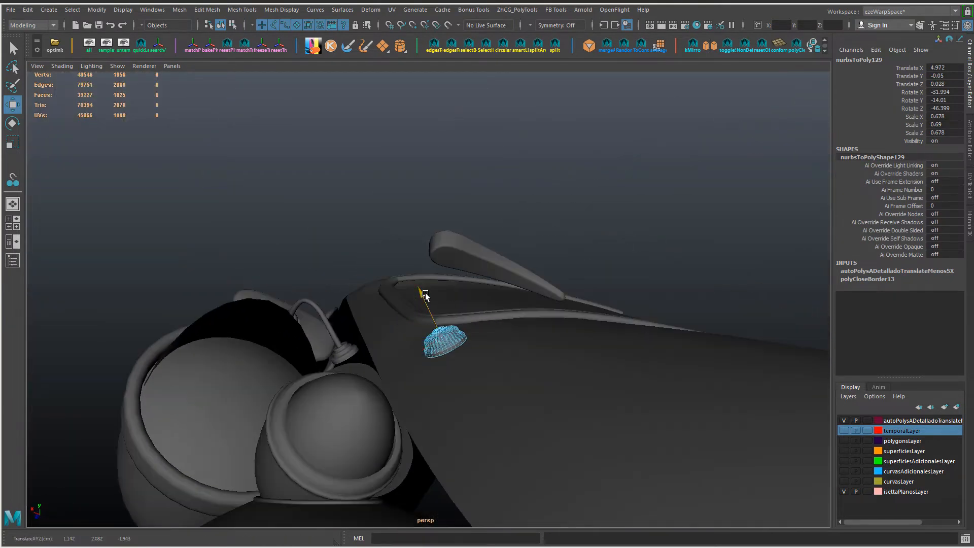
left_click_drag(425, 294, 424, 292)
left_click_drag(425, 295, 502, 348, "alt")
Step: Select the door handle's flat underside faces around its wide pivot end
left_click(500, 279)
left_click_drag(500, 294, 437, 263, "alt")
right_click_drag(437, 263, 486, 269, "alt")
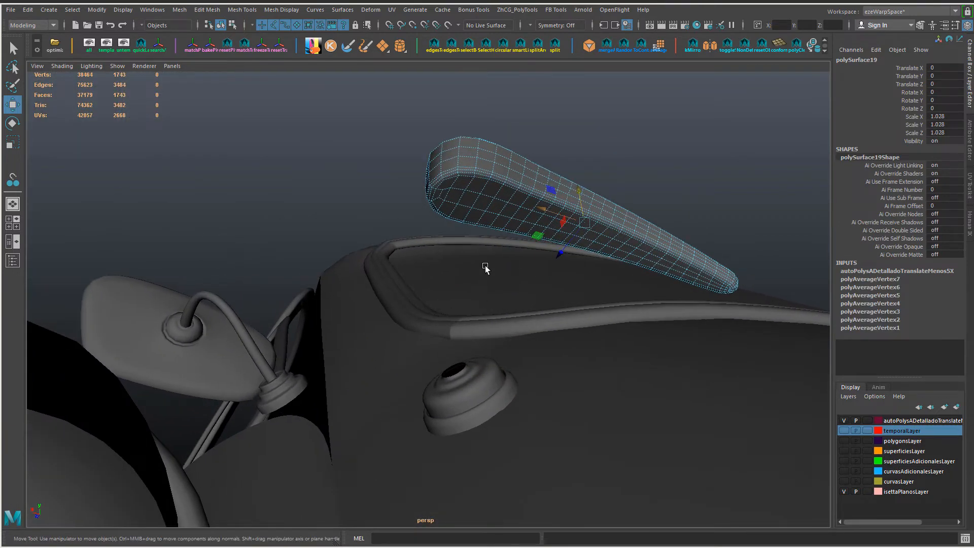
left_click_drag(486, 267, 462, 206, "alt")
right_click_drag(457, 197, 456, 228)
left_click(449, 195)
right_click_drag(436, 191, 459, 218, "alt")
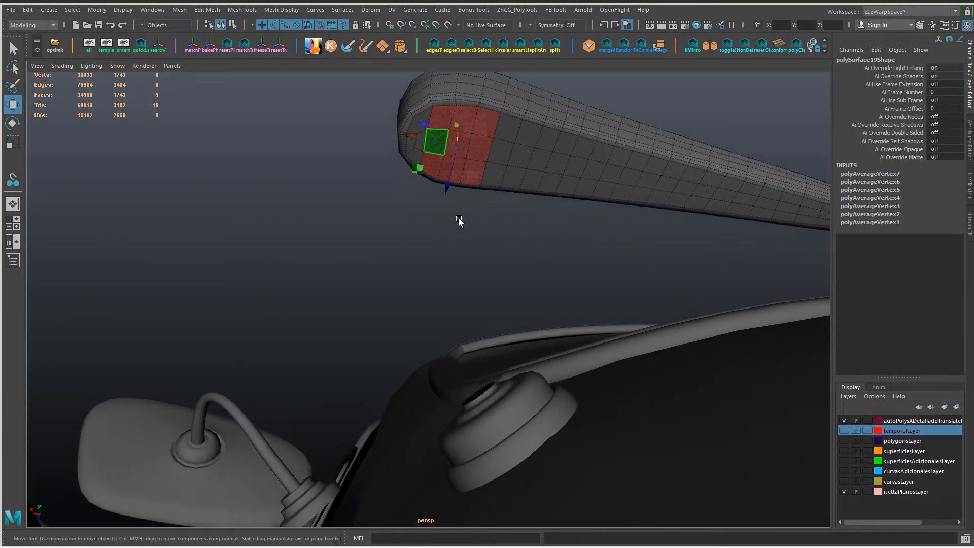
middle_click_drag(462, 148, 462, 290, "alt")
left_click_drag(462, 290, 463, 256, "alt")
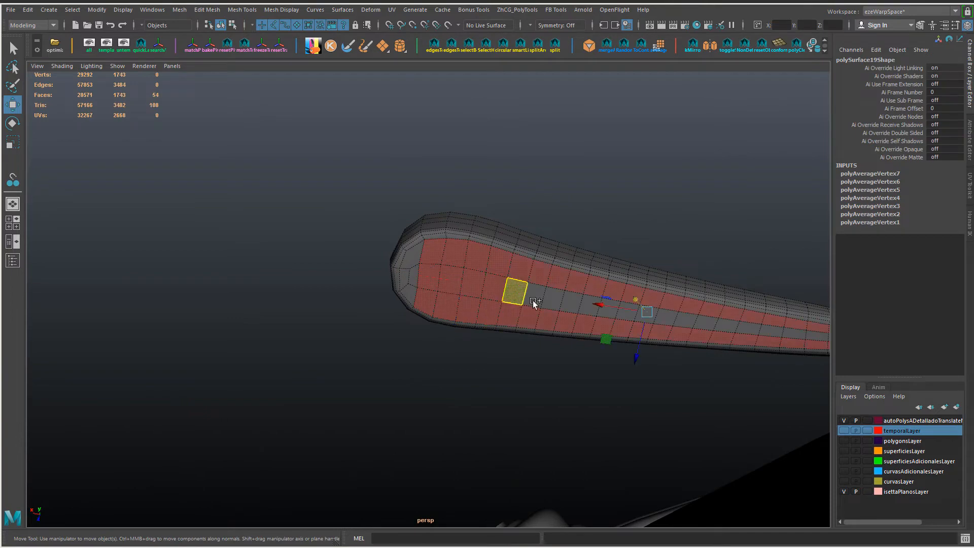
left_click_drag(535, 303, 513, 237, "alt")
Step: Try to insert an edge loop and connect edges around the handle's underside faces, and undo both
left_click_drag(959, 460, 958, 460, "ctrl")
left_click_drag(487, 325, 448, 353, "alt")
key("ctrl+F10")
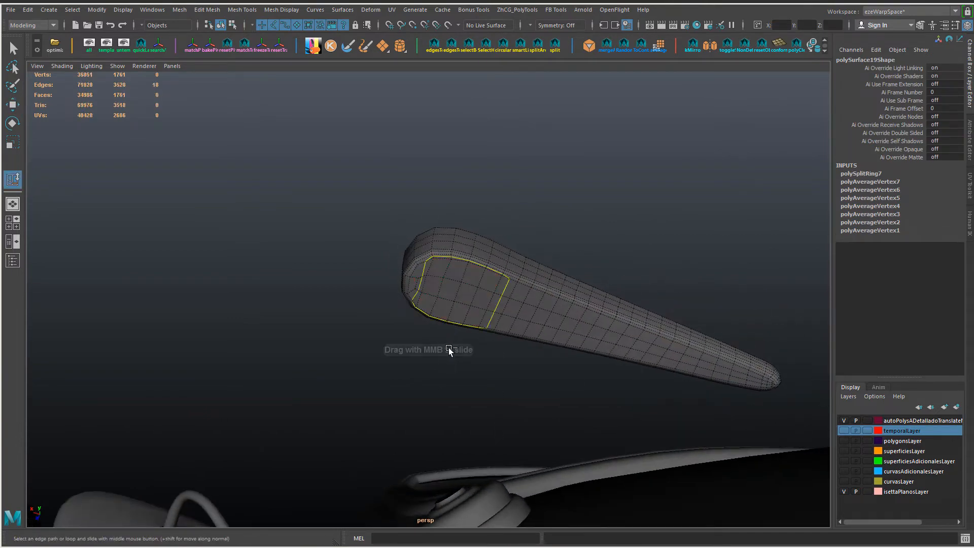
key("ctrl+z")
key("g")
right_click_drag(440, 335, 450, 336, "alt")
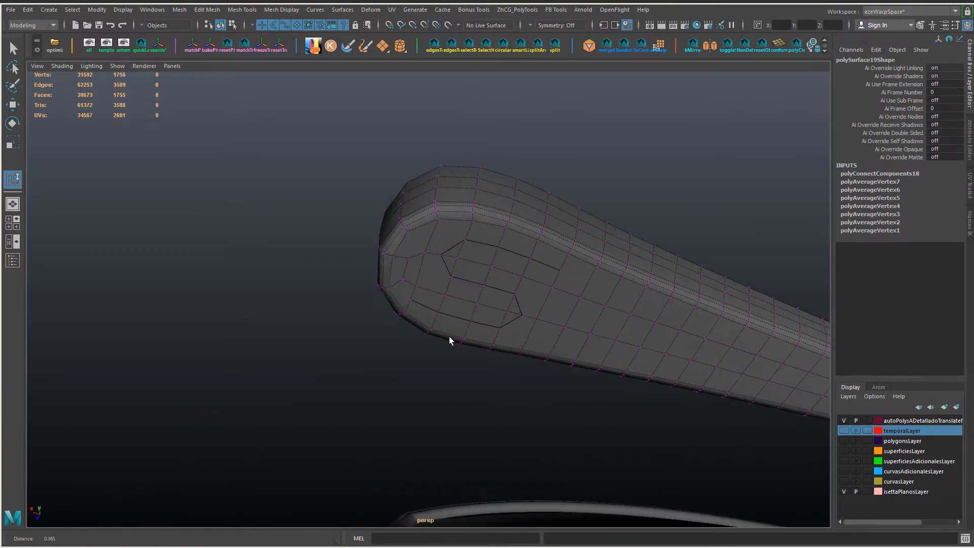
left_click_drag(450, 336, 439, 275, "alt")
key("ctrl+z")
Step: Extrude the underside faces at the handle's pivot end and scale them inward to form an inset, undoing the trial depth
key("ctrl+e")
right_click_drag(446, 281, 494, 299, "shift")
middle_click_drag(493, 298, 457, 287)
right_click_drag(457, 287, 457, 310, "shift")
mouse_move(456, 311)
left_mouse_down("alt")
mouse_move(455, 333)
mouse_move(462, 327)
left_mouse_up("alt")
middle_click_drag(453, 304, 577, 303)
left_click_drag(566, 337, 528, 318, "alt")
right_click_drag(528, 318, 561, 352, "alt")
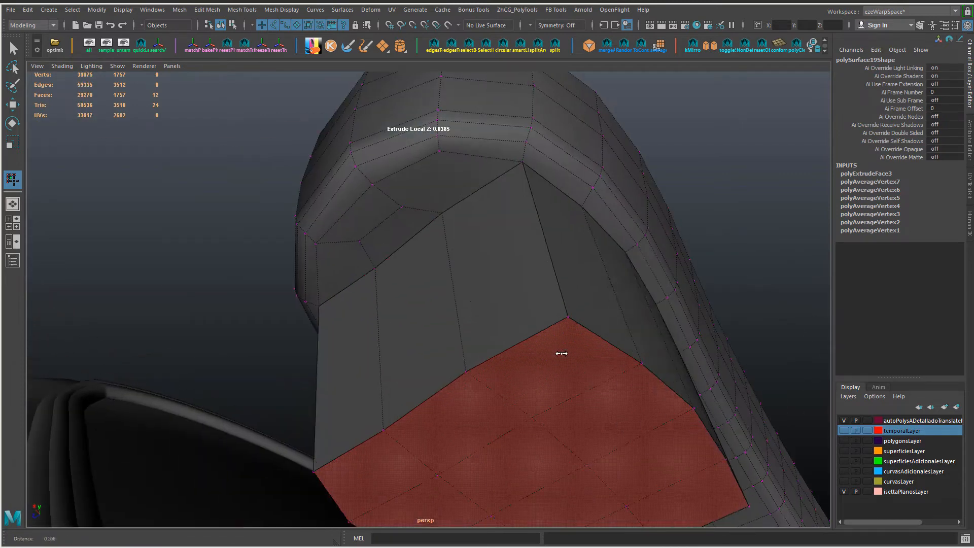
key("ctrl+z")
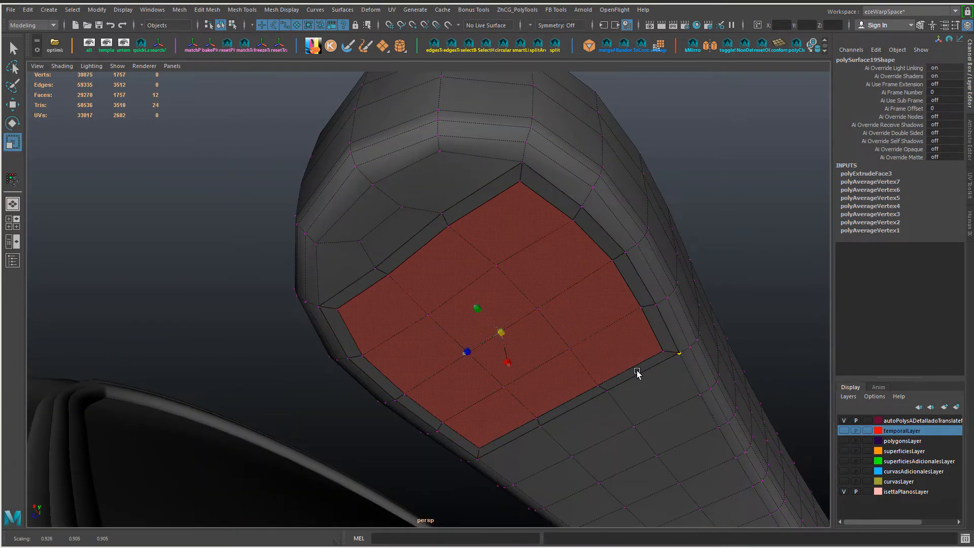
left_click_drag(641, 374, 477, 355, "alt")
key("ctrl+z")
left_click_drag(470, 283, 453, 318)
Step: Extrude the inset faces away from the handle by a local Z of about 0.007
key("ctrl+e")
middle_click_drag(452, 318, 606, 373)
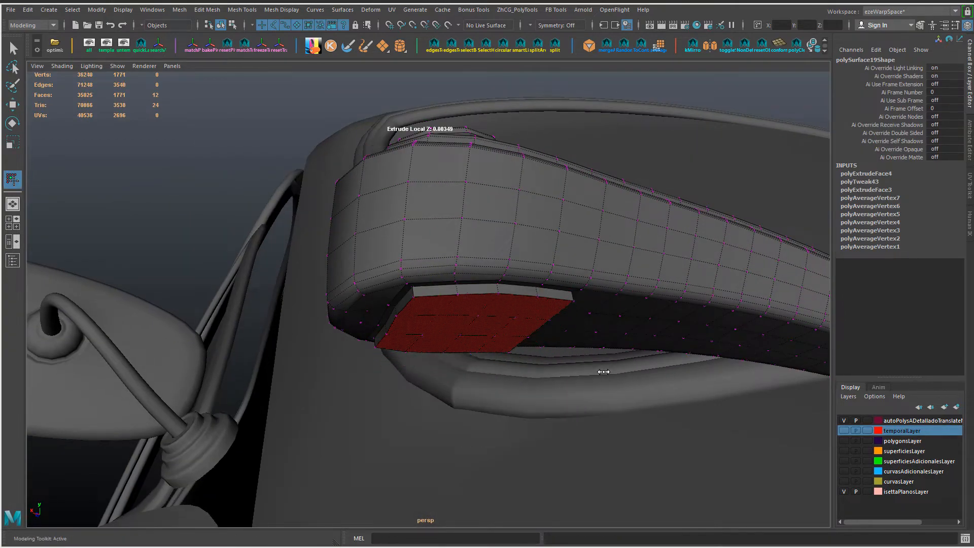
left_click_drag(605, 372, 535, 414, "alt")
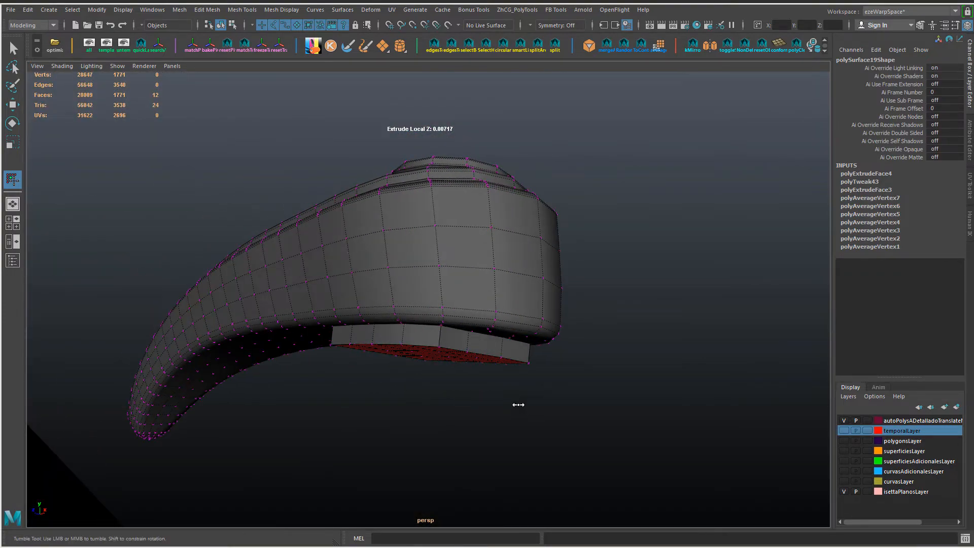
Step: Extrude the stem's end faces again by a local Z of about 0.013 and circularize them, undoing the extra divisions
left_click_drag(431, 319, 432, 358, "shift")
left_click_drag(432, 358, 493, 319, "alt")
right_click_drag(493, 318, 534, 362, "shift")
left_click_drag(533, 362, 487, 393, "alt")
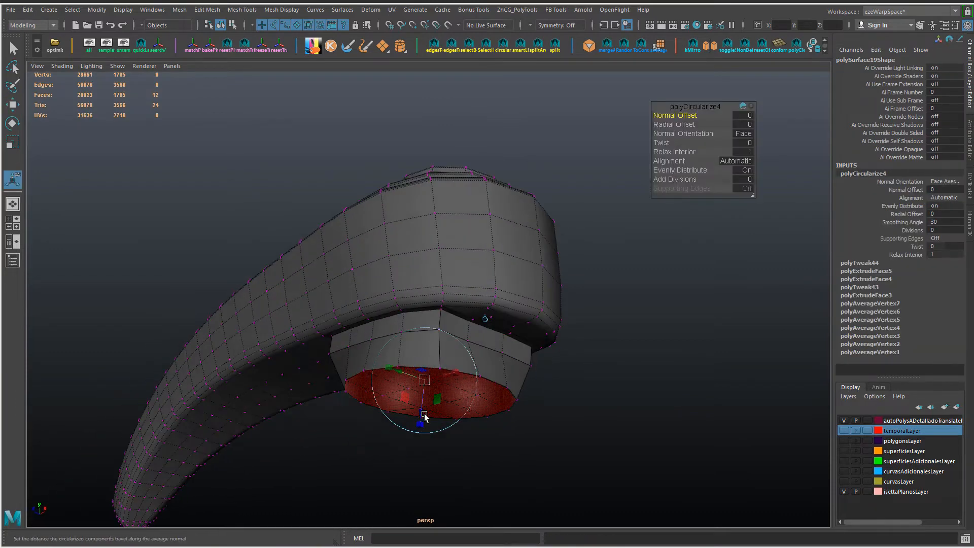
left_click_drag(424, 415, 418, 446)
left_click_drag(447, 371, 499, 399, "alt")
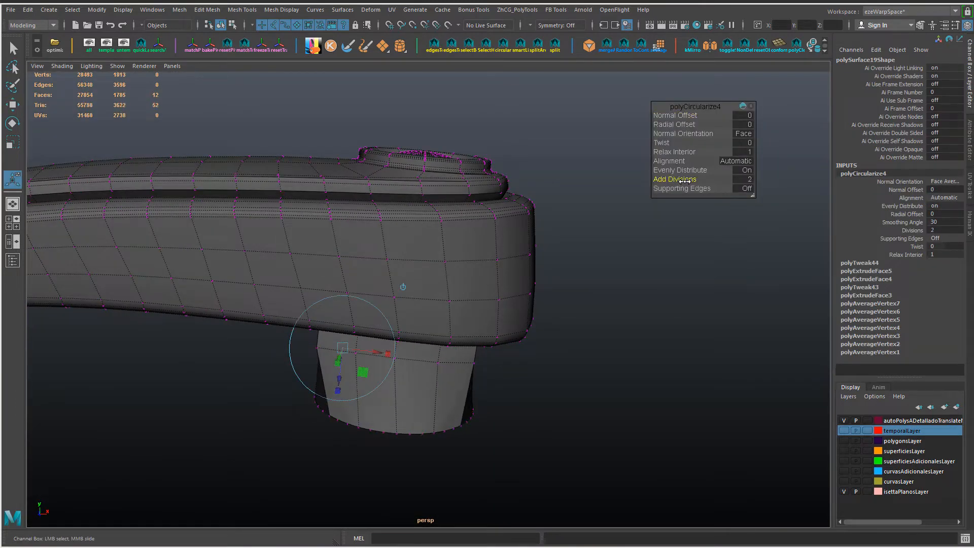
left_click(873, 271)
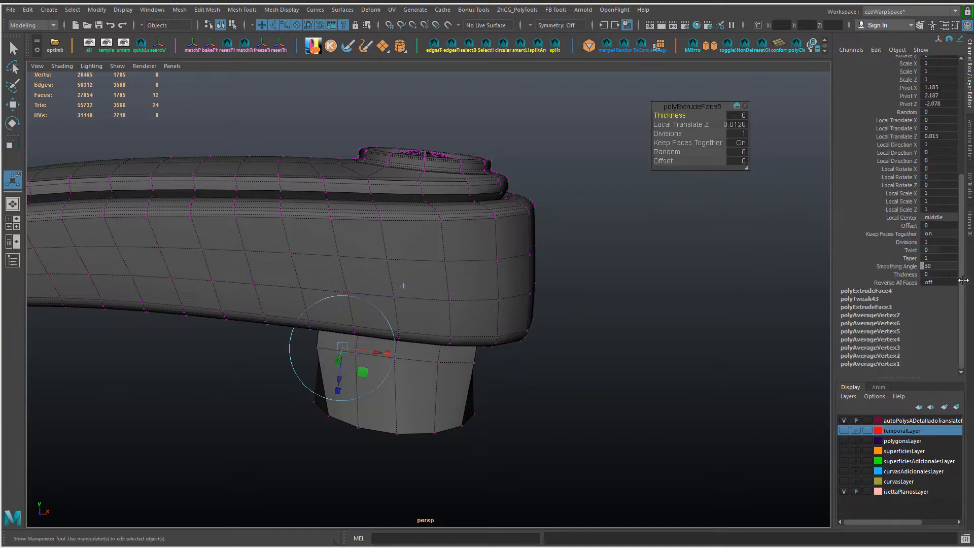
Step: Select vertices around the top of the stem and move and scale them to even out its outline
left_click_drag(679, 286, 500, 388, "alt")
key("w")
left_click(446, 304)
left_click_drag(555, 352, 453, 392, "alt")
key("r")
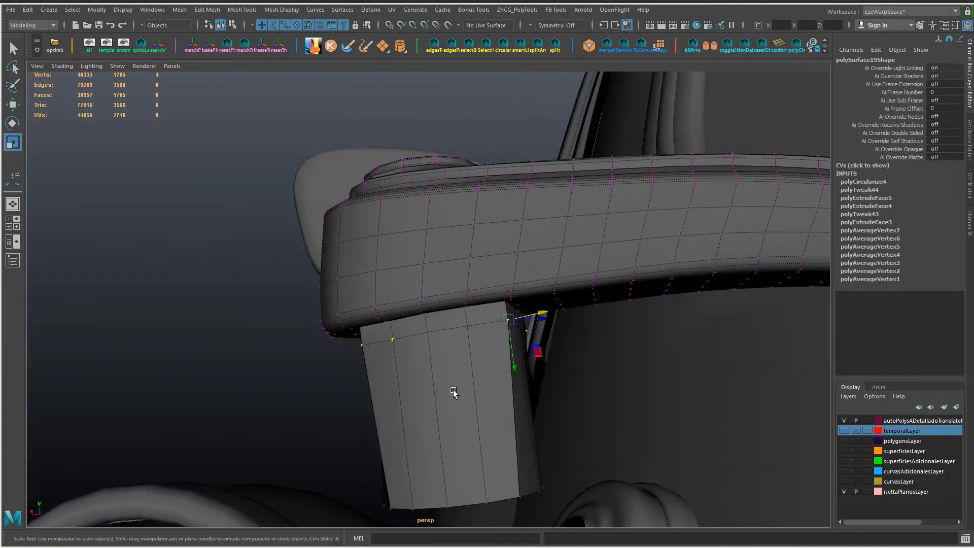
left_click_drag(627, 401, 411, 374, "alt")
left_click_drag(575, 387, 485, 350, "alt")
right_click_drag(486, 349, 447, 338)
Step: Insert three edge loops around the handle's stem
left_click(483, 307)
left_click_drag(654, 337, 413, 328, "alt")
right_click_drag(412, 328, 409, 371)
Step: Select the faces closing the stem's free end and delete them, undoing the trial bevel
left_click(397, 326)
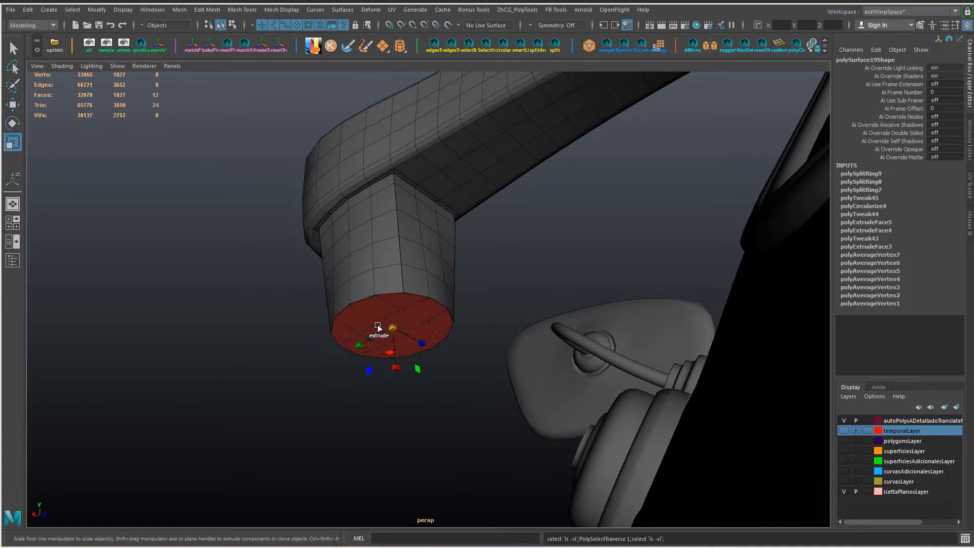
left_click_drag(387, 322, 323, 370, "alt")
key("ctrl+b")
key("ctrl+z")
key("Delete")
right_click_drag(409, 346, 439, 322)
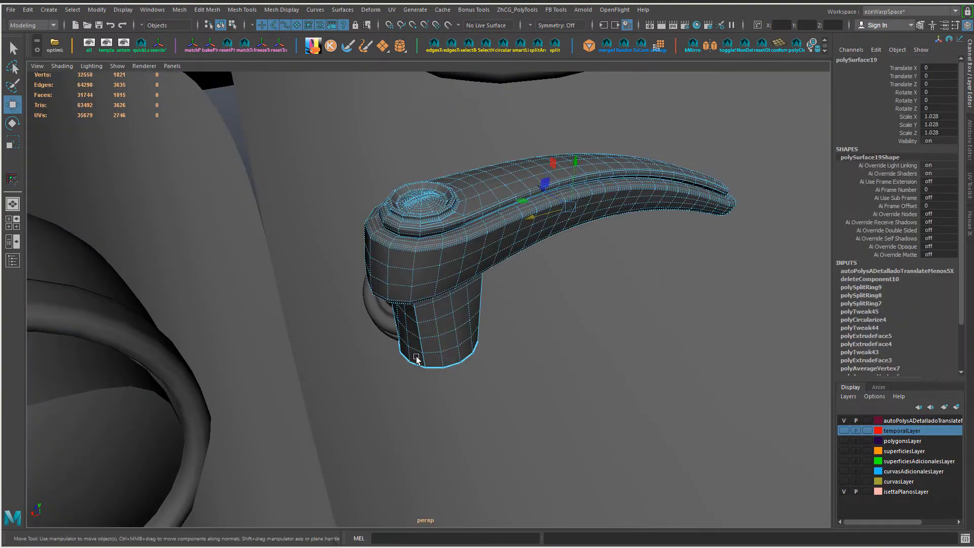
Step: Try growing the component selection on the stem and scaling it, and undo the change
left_click_drag(420, 358, 415, 267, "alt")
right_click_drag(415, 266, 451, 289, "alt")
middle_click_drag(451, 289, 453, 328, "alt")
right_click_drag(452, 328, 453, 350)
left_click_drag(446, 330, 433, 274, "alt")
left_click(431, 341)
left_click(458, 337, "shift")
key("shift+period")
key("shift+period")
key("shift+period")
key("shift+period")
key("r")
key("ctrl+z")
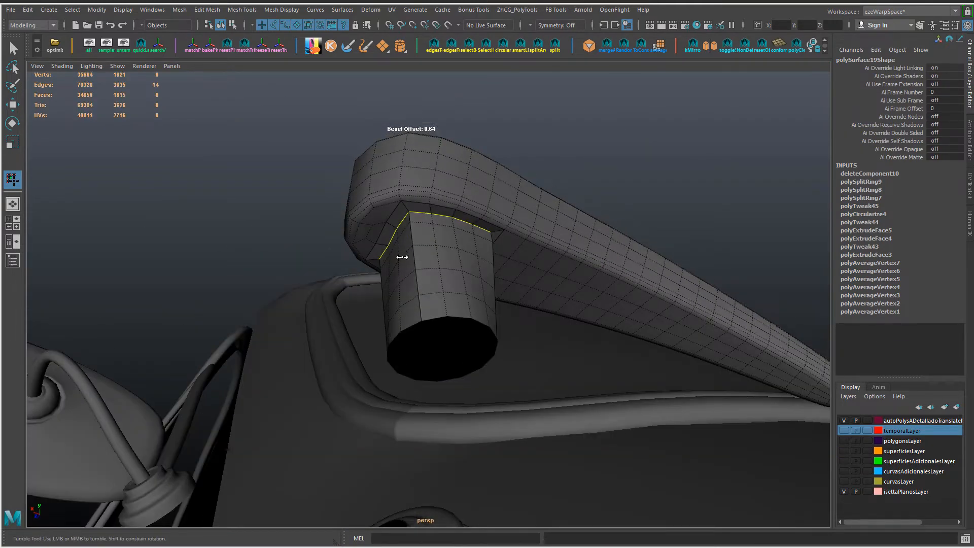
Step: Undo the trial bevel and bevel the edge loop where the stem joins the handle
left_click_drag(459, 265, 427, 230, "alt")
key("ctrl+z")
key("ctrl+z")
double_click(423, 218)
left_click_drag(376, 248, 451, 247, "alt")
key("ctrl+b")
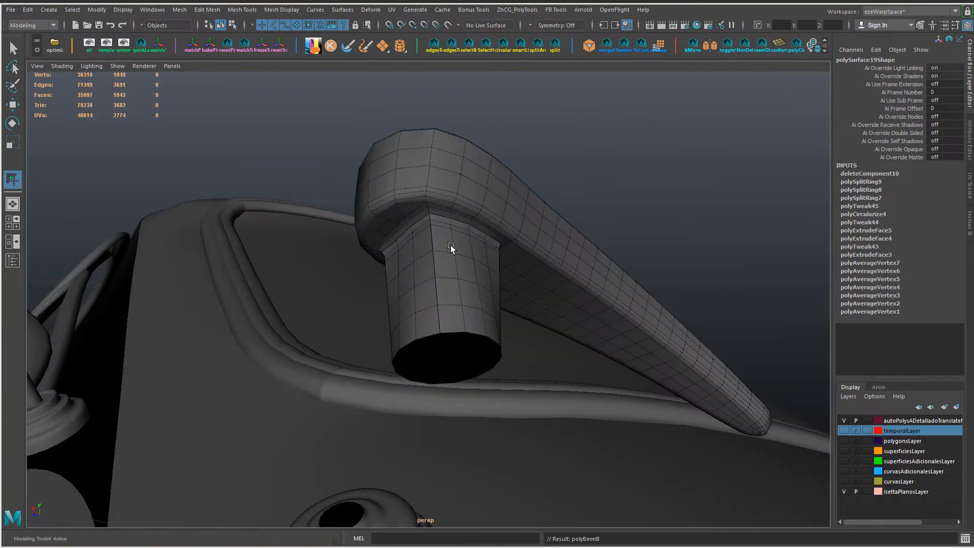
Step: Select the ring of faces at the stem's open end and scale it inward
left_click_drag(459, 288, 429, 294, "alt")
key("w")
right_click_drag(443, 246, 445, 286)
left_click(440, 302)
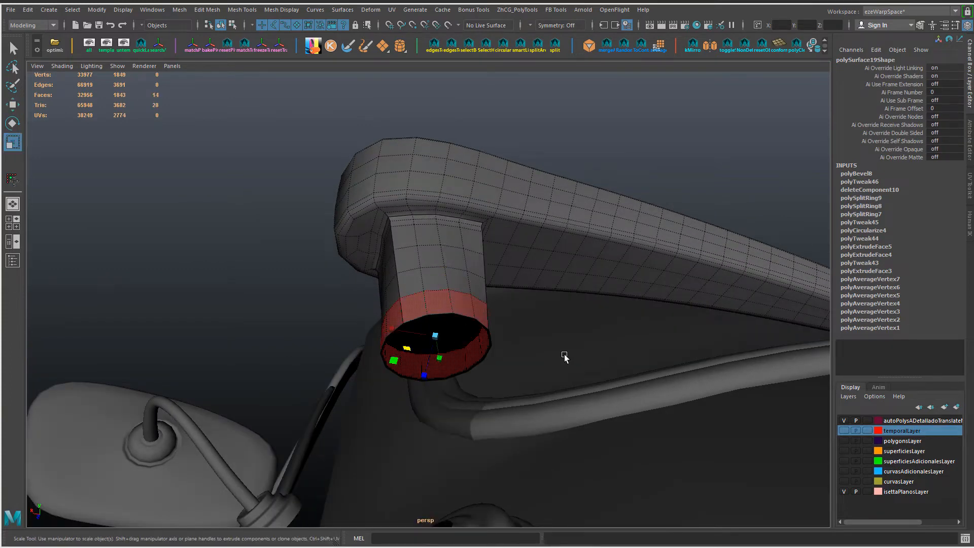
left_click_drag(564, 354, 571, 380, "alt")
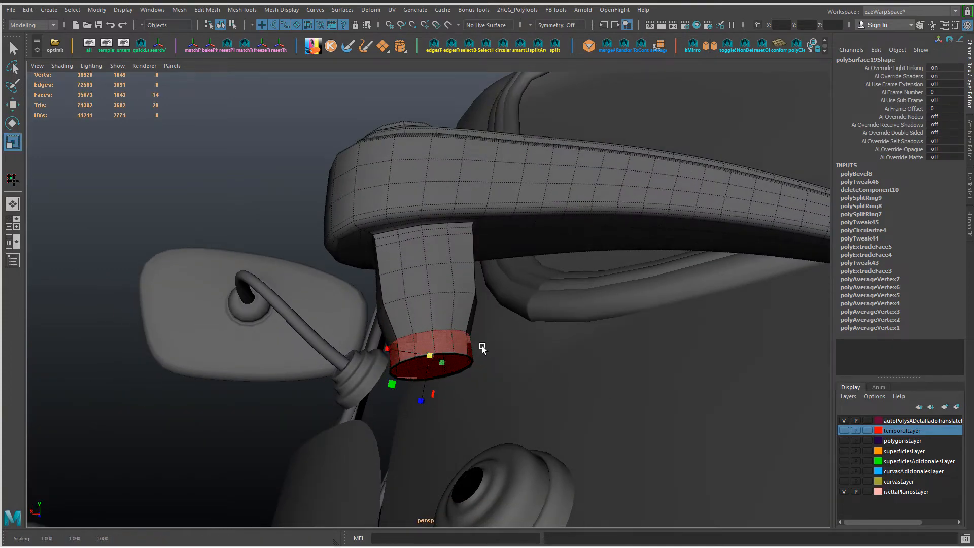
Step: Apply Edit Edge Flow to the successive edge loops around the stem between the handle and its open end
left_click_drag(482, 346, 426, 302, "alt")
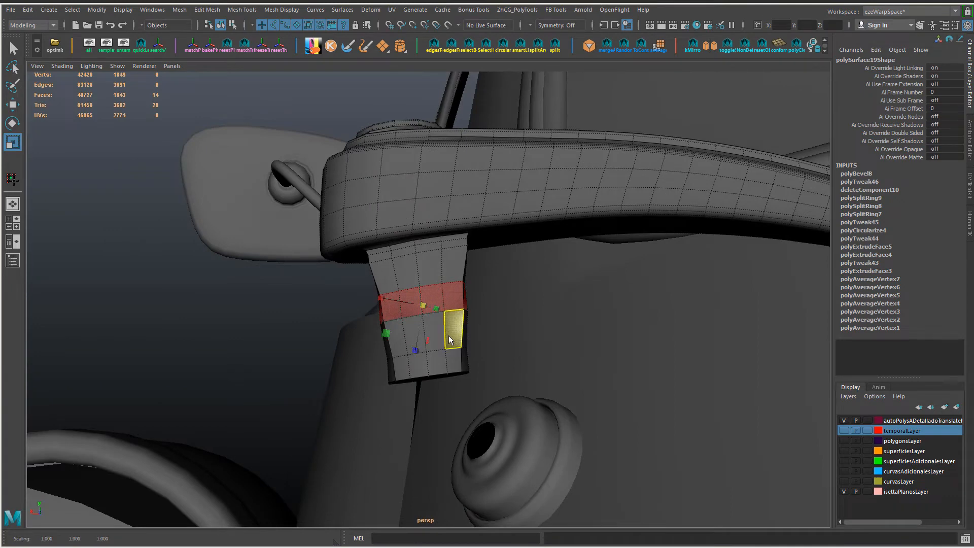
double_click(455, 311)
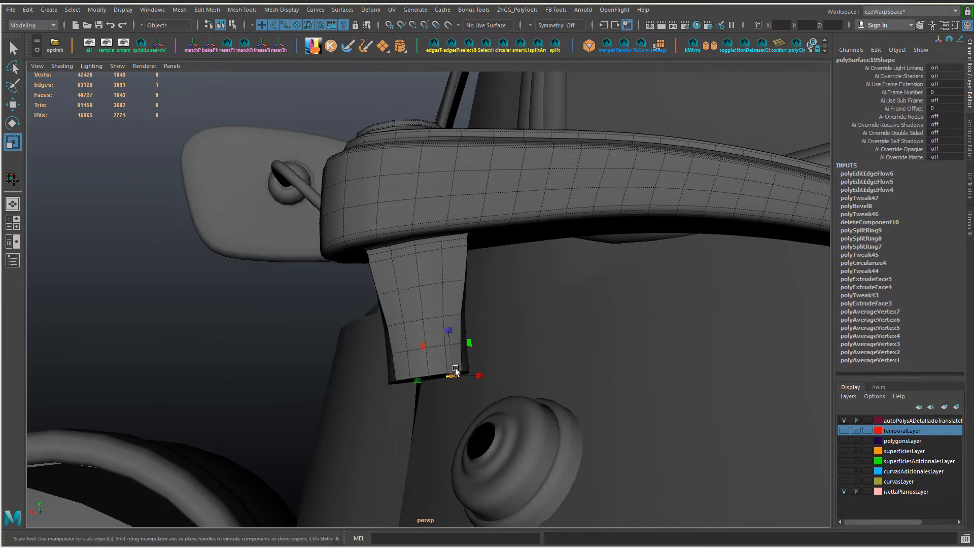
double_click(437, 374)
left_click(410, 295)
left_click_drag(391, 266, 532, 292, "alt")
double_click(437, 350)
key("g")
double_click(437, 323)
key("g")
double_click(434, 297)
key("g")
key("3")
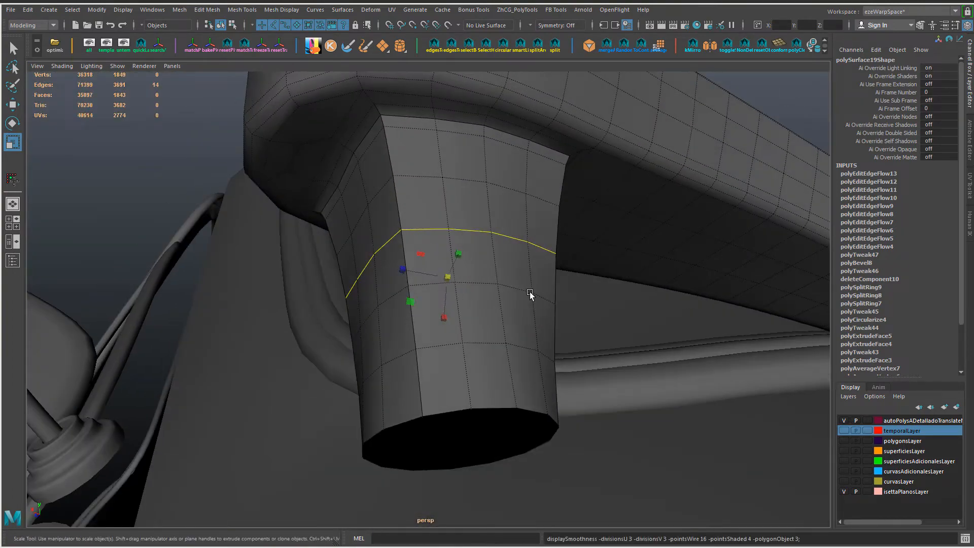
Step: Check the reshaped handle and stem against the reference photos and the round base on the door
right_click_drag(483, 245, 540, 231)
scroll(512, 213, "down", 10)
left_click(505, 205)
left_click_drag(504, 205, 441, 346, "alt")
right_click_drag(442, 346, 239, 350, "alt")
key("alt+Tab")
key("alt+Tab")
left_click(398, 317)
left_click_drag(370, 335, 397, 364, "alt")
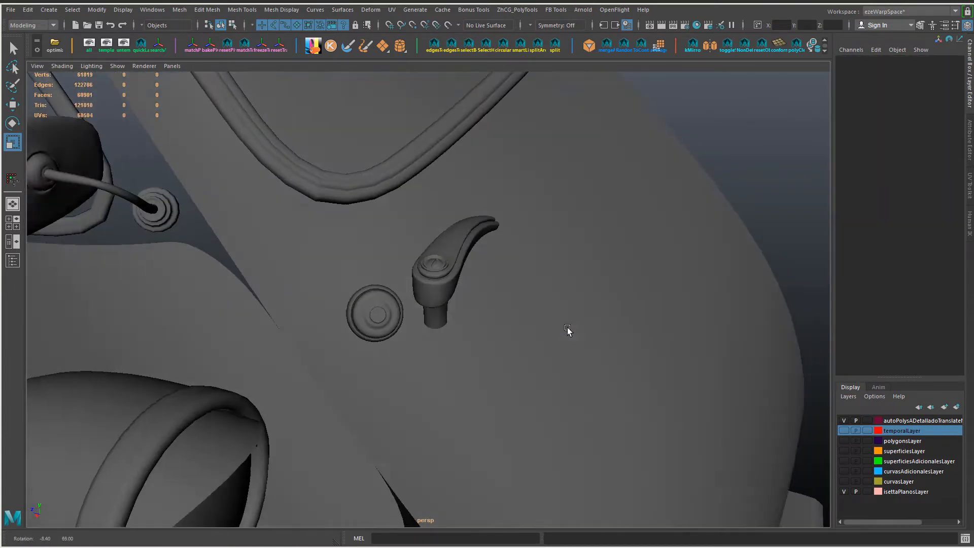
left_click(431, 299)
left_click_drag(431, 300, 471, 329, "alt")
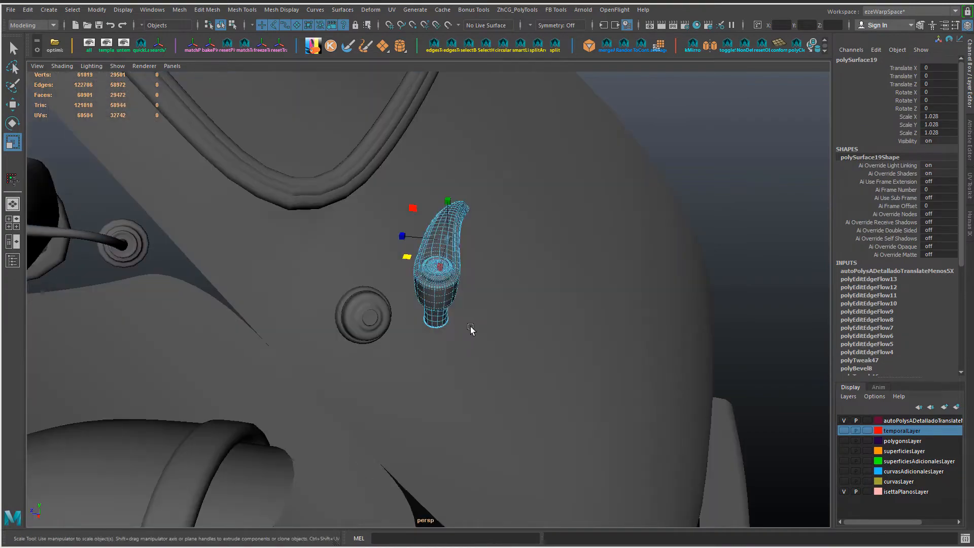
left_click_drag(587, 343, 531, 328, "alt")
Step: Try scaling the stem's face rings with a grown and reduced selection from the open end, and undo the changes
key("F11")
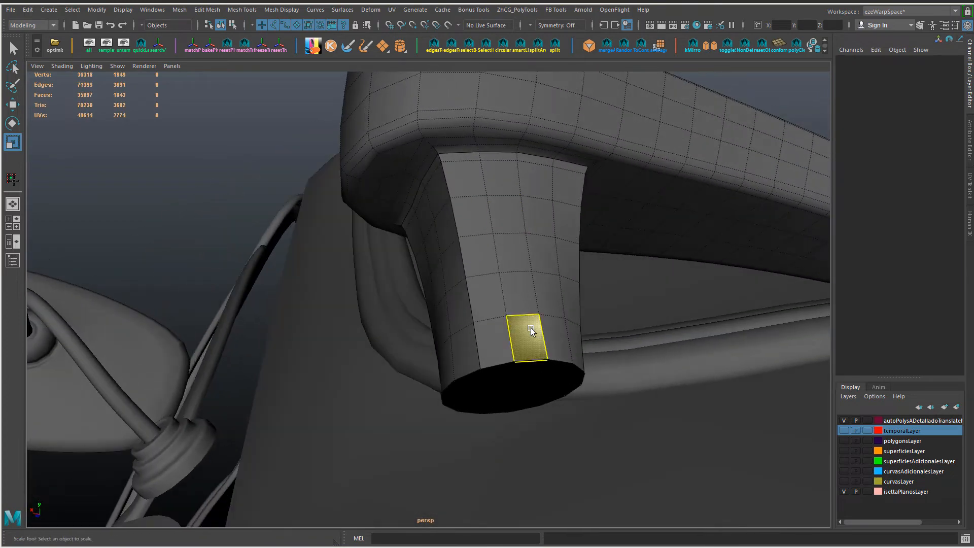
double_click(496, 347)
key("shift+period")
key("shift+period")
key("shift+period")
key("shift+period")
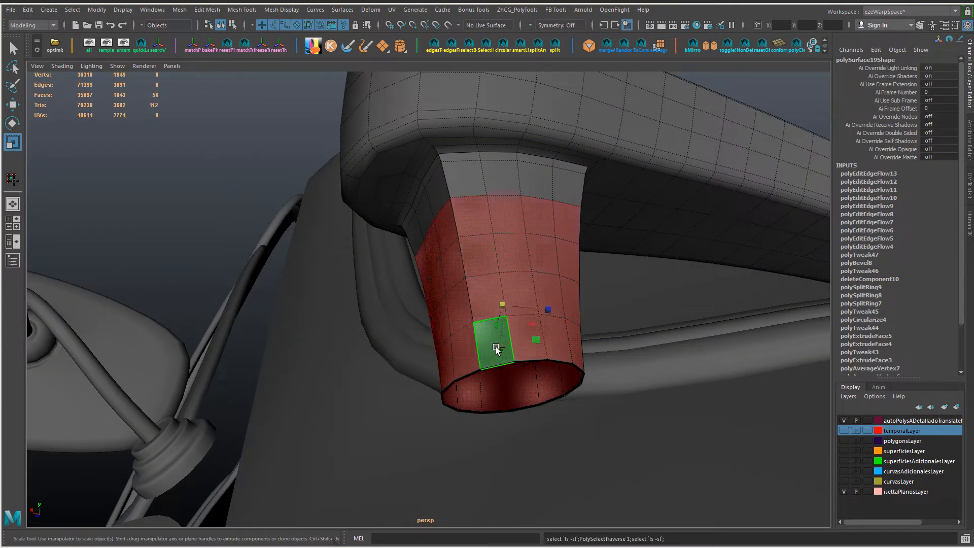
left_click_drag(525, 339, 461, 300, "alt")
key("ctrl+z")
key("ctrl+z")
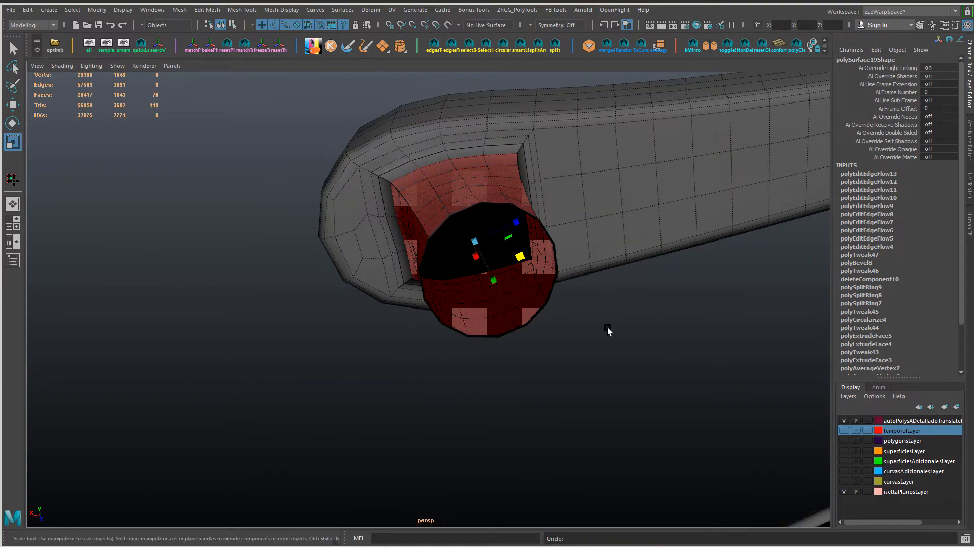
key("ctrl+z")
key("ctrl+y")
key("shift+comma")
left_click_drag(526, 320, 533, 355, "alt")
middle_click_drag(606, 322, 593, 322)
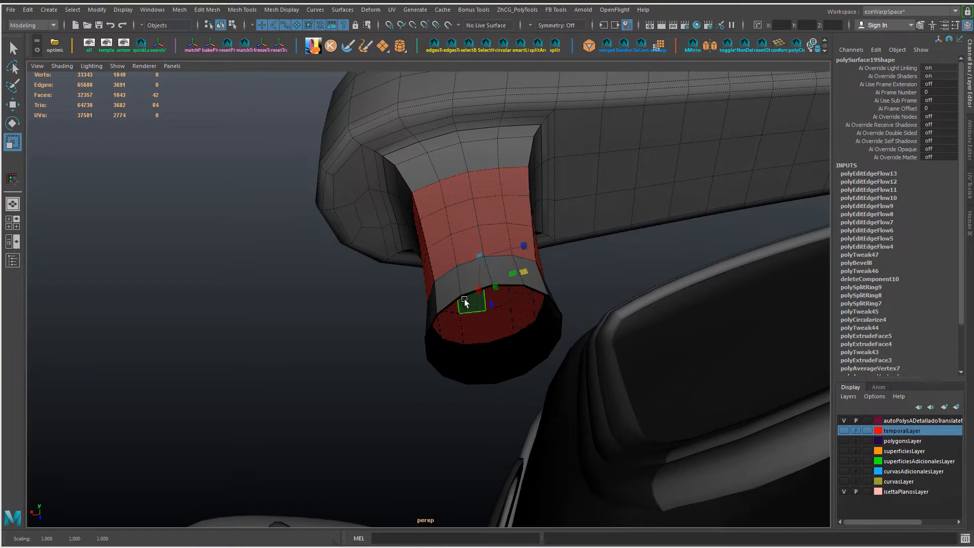
key("ctrl+z")
Step: Scale the face rings toward the stem's open end inward so the stem tapers
left_click_drag(640, 334, 581, 319, "alt")
middle_click_drag(643, 333, 630, 335)
key("shift+comma")
left_click_drag(630, 335, 647, 363, "alt")
double_click(474, 252, "shift")
mouse_move(663, 332)
middle_mouse_down()
mouse_move(653, 333)
mouse_move(665, 323)
middle_mouse_up()
left_click(474, 262)
double_click(460, 290, "shift")
key("shift+period")
key("Delete")
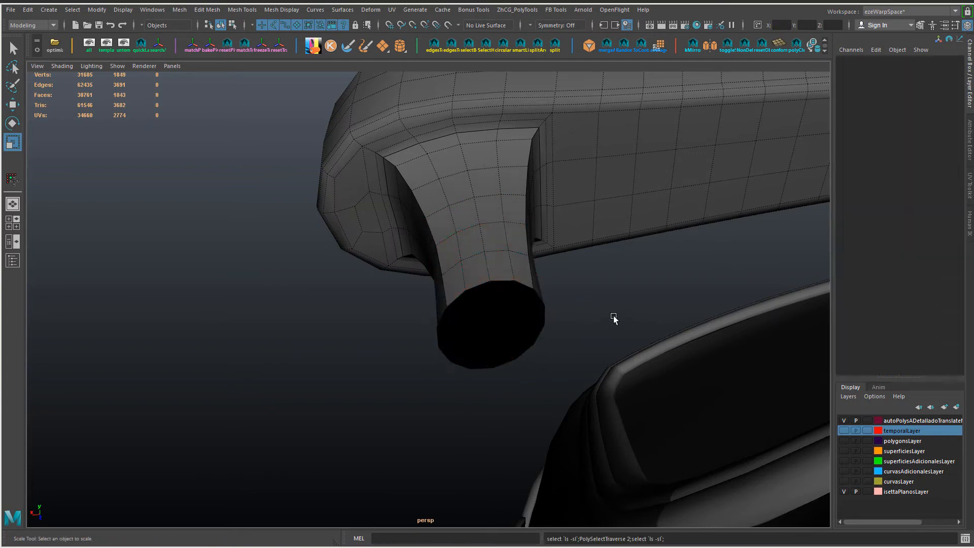
double_click(528, 279)
left_click_drag(528, 279, 544, 324, "alt")
scroll(544, 324, "up", 6)
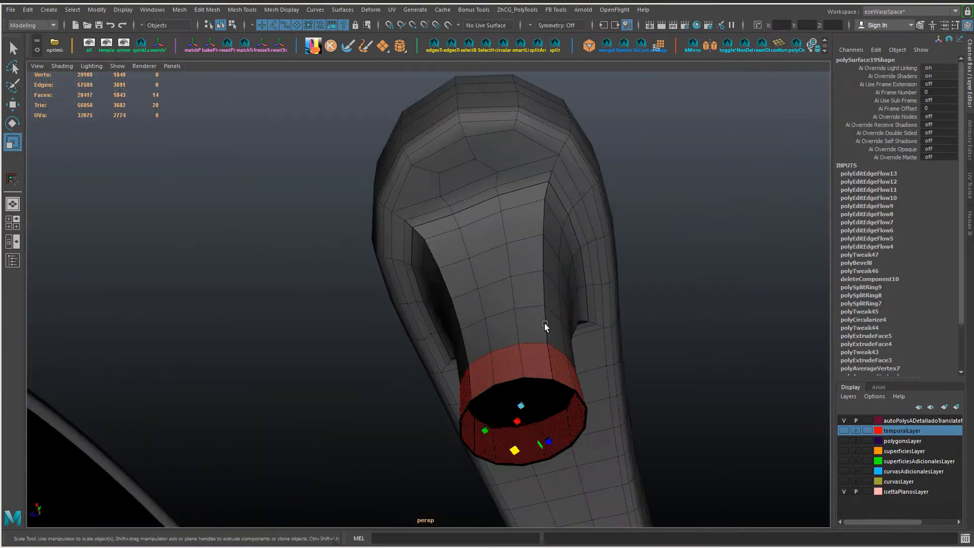
Step: Apply Edit Edge Flow to the edge loops around the junction of the stem and the handle's underside
right_click_drag(457, 195, 455, 170)
double_click(453, 193)
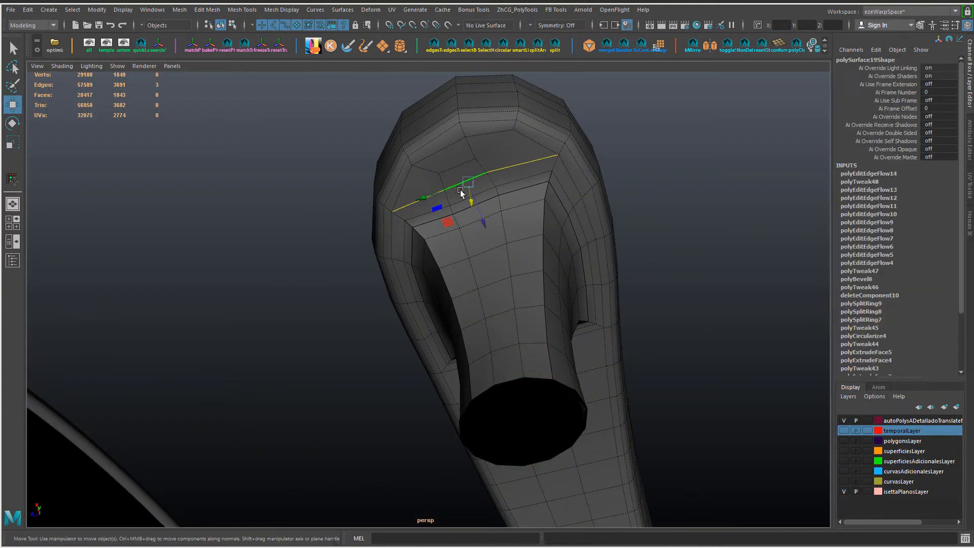
left_click_drag(508, 215, 422, 249, "alt")
double_click(445, 210)
key("g")
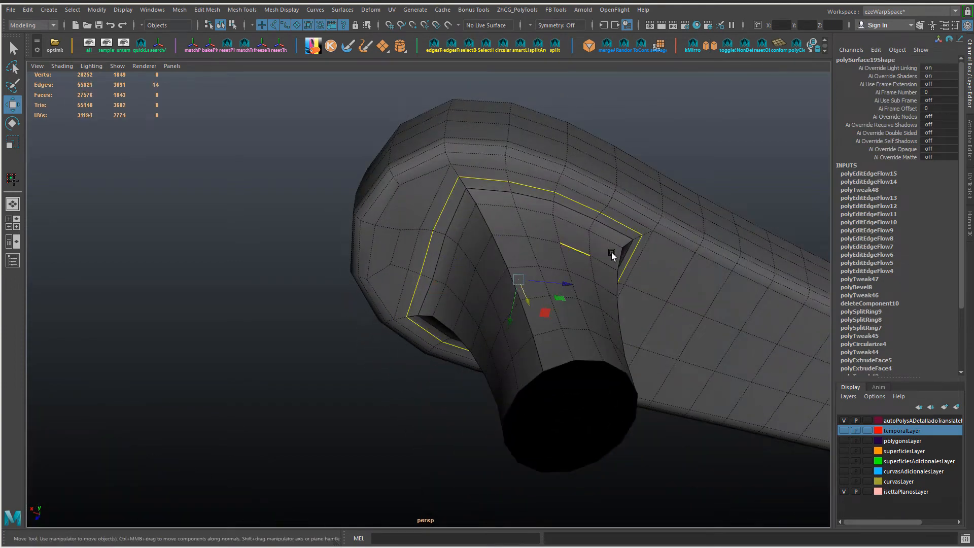
left_click_drag(611, 252, 551, 158, "alt")
double_click(545, 194)
key("g")
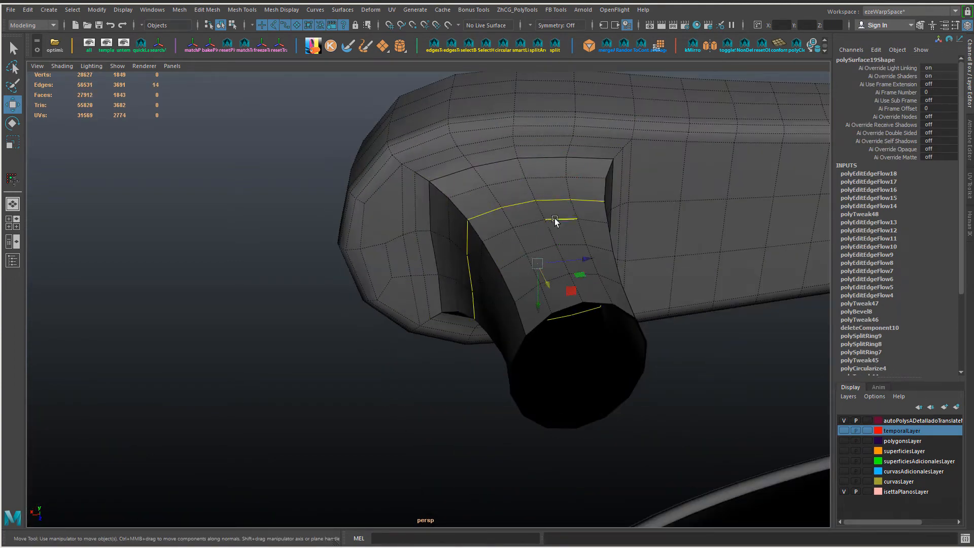
Step: Apply Edit Edge Flow to the remaining edge loops down the stem to its open end
double_click(556, 218)
key("g")
double_click(566, 245)
double_click(576, 274)
key("g")
Step: Cut a new edge across the face at the handle's rounded underside with Multi-Cut and delete the leftover edge beside it
left_click_drag(522, 264, 476, 252, "alt")
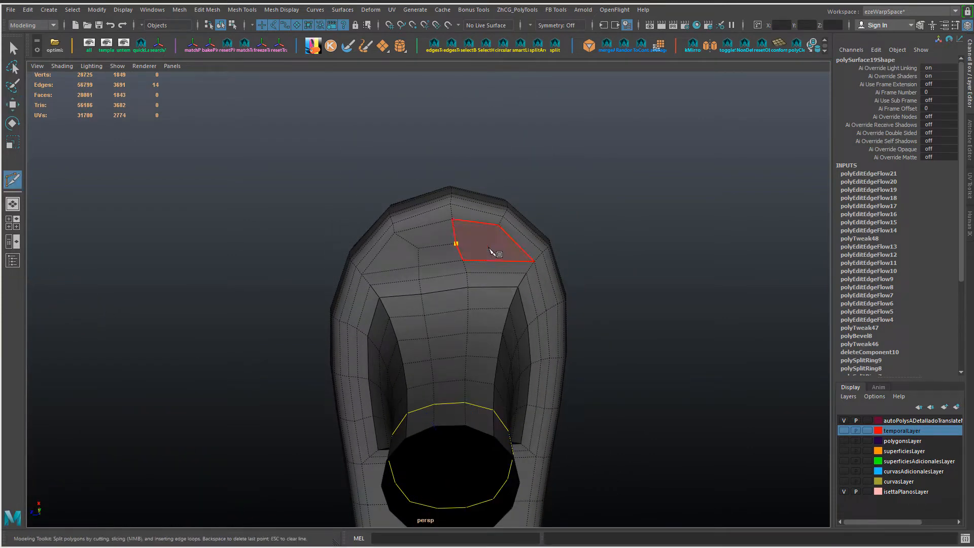
key("Return")
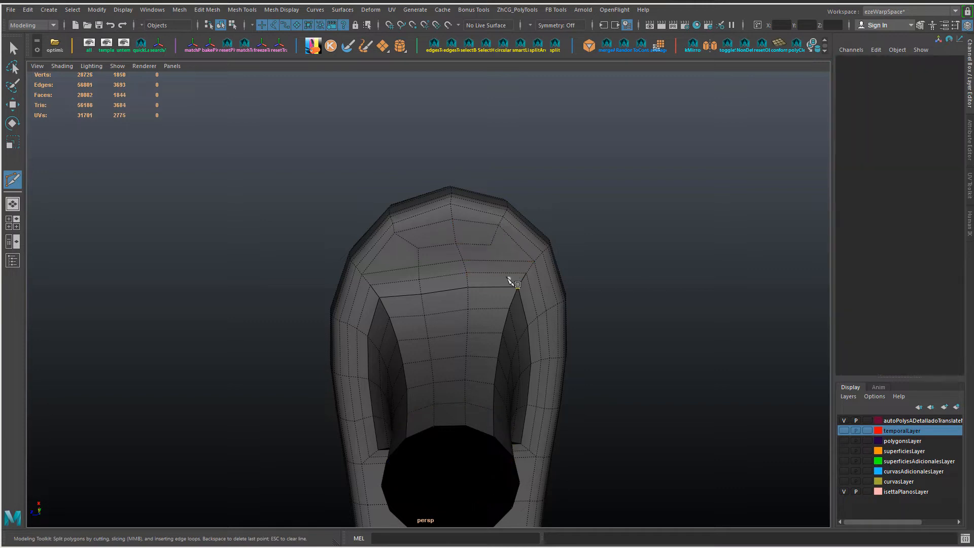
left_click_drag(520, 274, 454, 360, "alt")
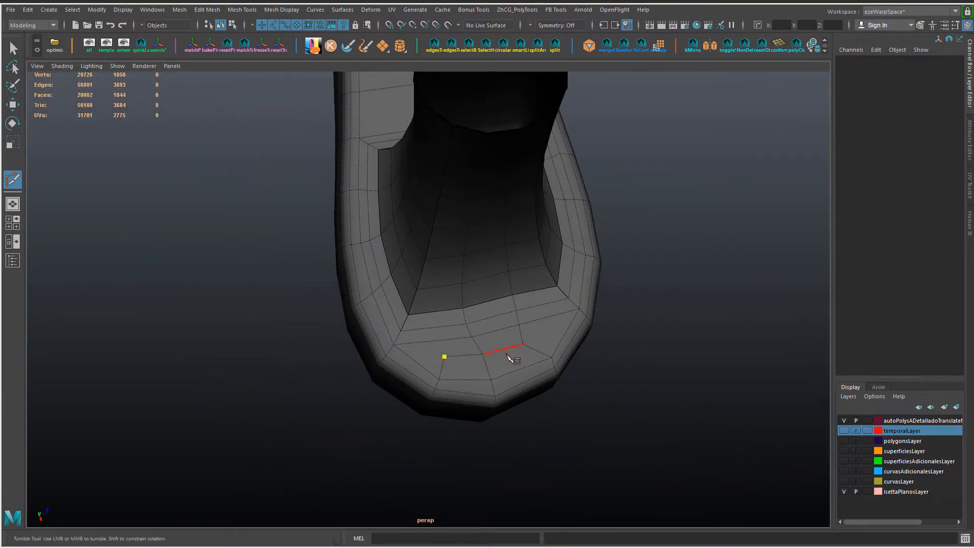
key("w")
right_click_drag(461, 355, 409, 246)
left_click(449, 356)
key("Delete")
Step: Move the vertex on the handle's rounded underside to even out the faces around the stem
left_click_drag(528, 354, 467, 300, "alt")
left_click(443, 224)
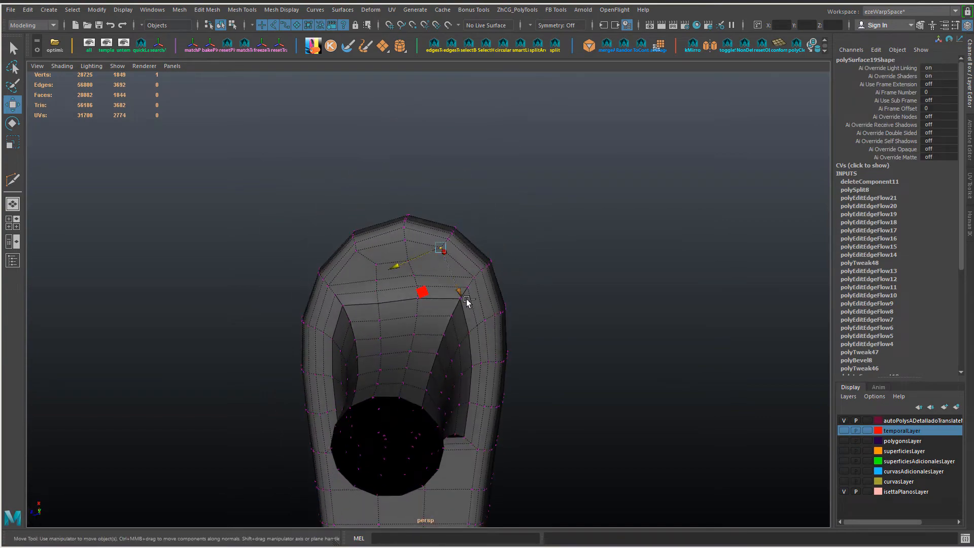
right_click_drag(429, 314, 480, 230)
left_click_drag(453, 310, 383, 381, "alt")
Step: Apply Edit Edge Flow to the upper stem's edge loops and soften the handle's edges
right_click_drag(467, 258, 468, 240)
double_click(468, 241)
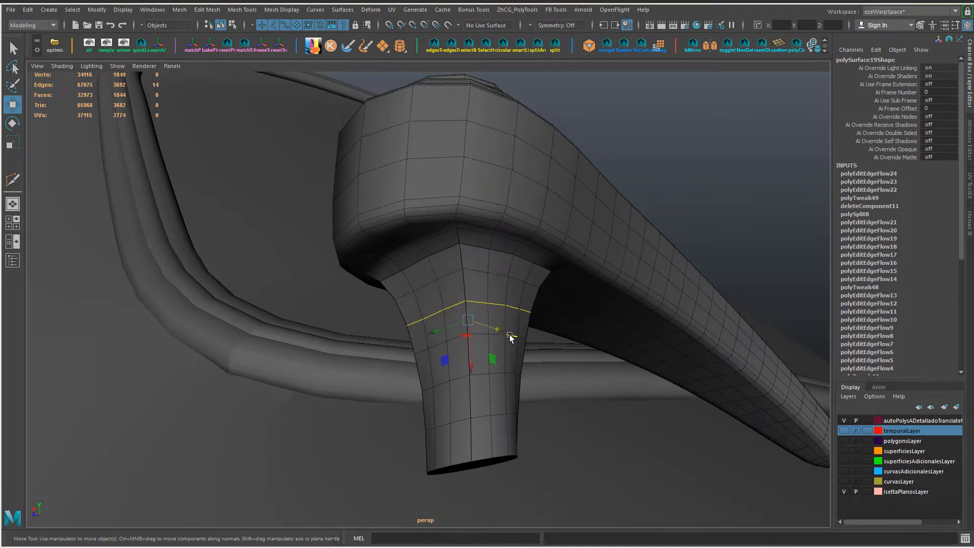
right_click_drag(483, 309, 517, 269)
scroll(518, 269, "down", 8)
left_click_drag(518, 254, 512, 333, "alt")
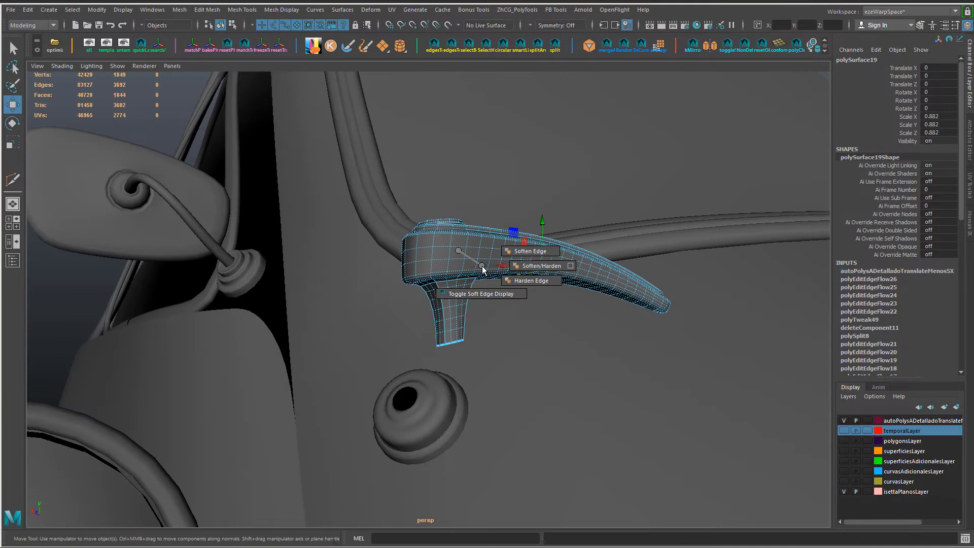
right_click_drag(482, 269, 538, 264, "shift")
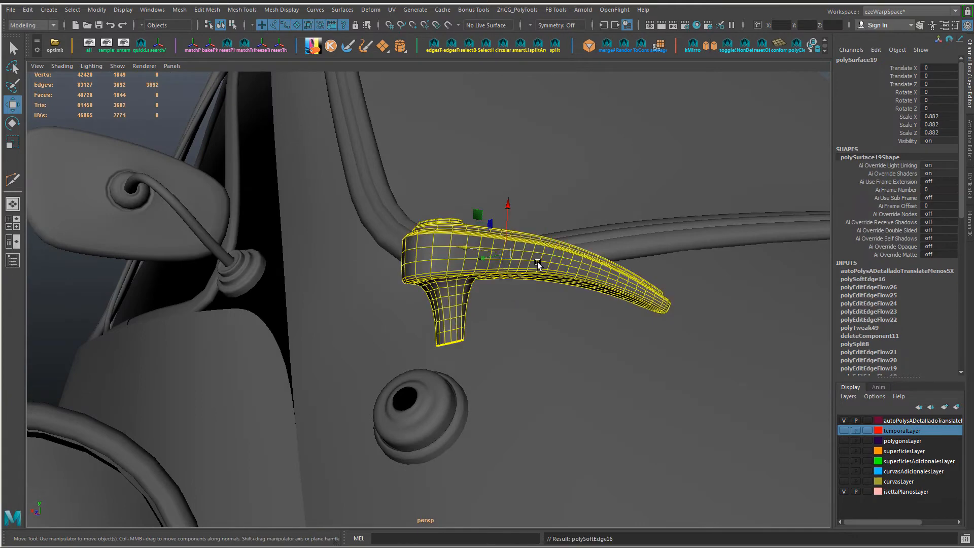
right_click_drag(567, 231, 567, 232)
Step: Soften the handle's edges again and inspect the shading where the stem joins it
left_click(330, 267)
left_click_drag(330, 268, 431, 270, "alt")
left_click(432, 270)
right_click_drag(433, 271, 477, 279, "shift")
left_click_drag(345, 225, 249, 206, "alt")
left_click(325, 226)
left_click(450, 259)
left_click(322, 232)
left_click_drag(322, 233, 355, 274, "alt")
right_click_drag(355, 274, 459, 354, "alt")
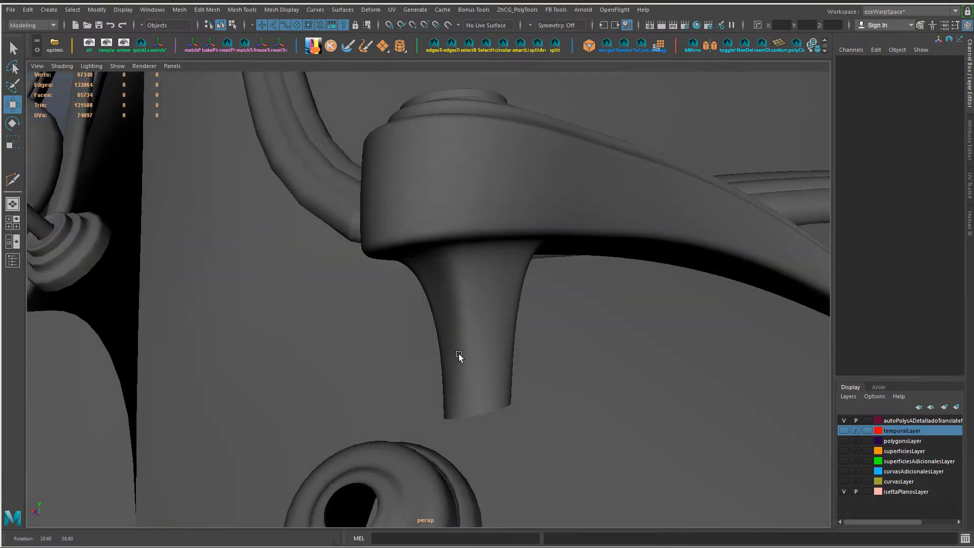
Step: Select the border vertices at the stem's open end and planarize them
left_click_drag(459, 354, 444, 253, "alt")
right_click_drag(443, 245, 394, 246)
left_click(454, 309)
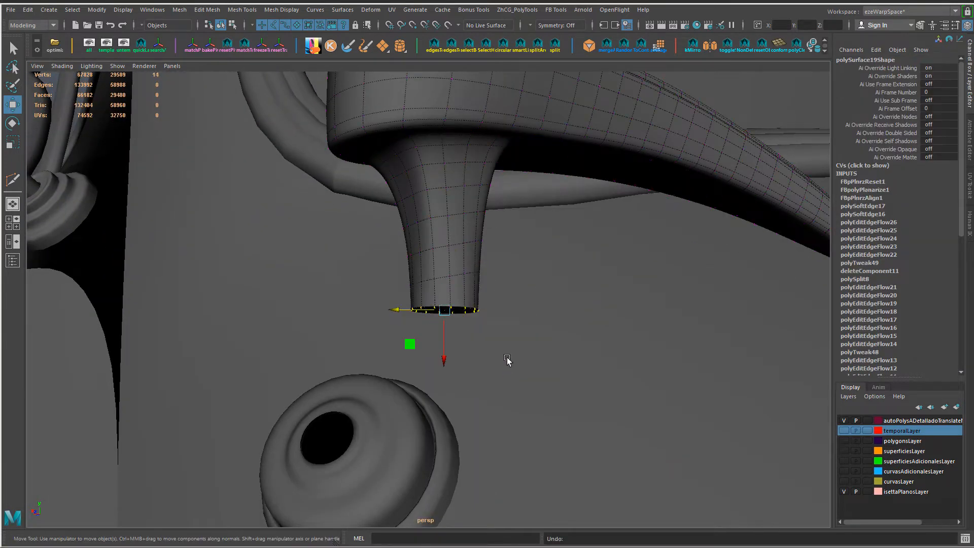
left_click_drag(507, 360, 439, 330, "alt")
Step: Apply Edit Edge Flow to each stem edge loop from above the flattened opening up to the handle
key("F10")
double_click(479, 270)
key("g")
double_click(480, 238)
key("g")
double_click(480, 207)
key("g")
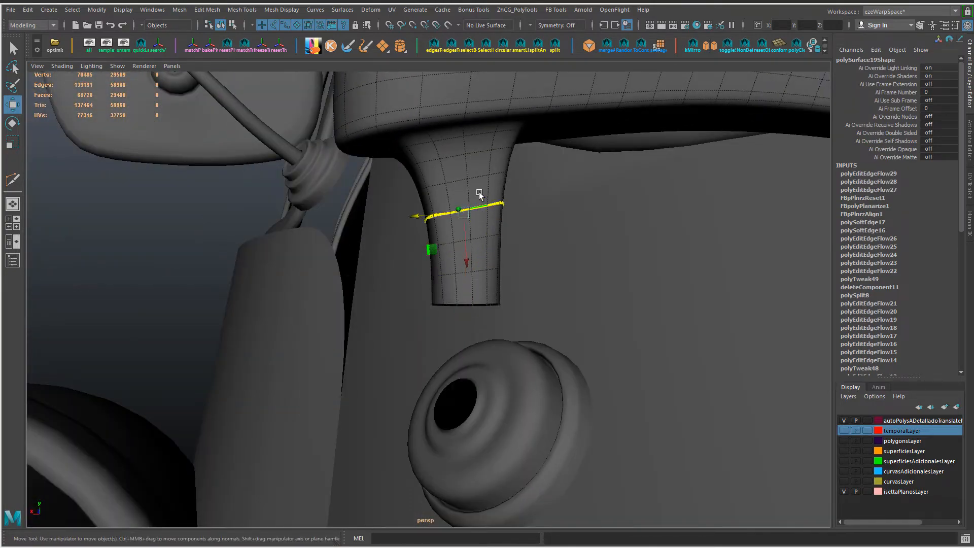
double_click(477, 161)
key("g")
left_click_drag(477, 160, 460, 195, "alt")
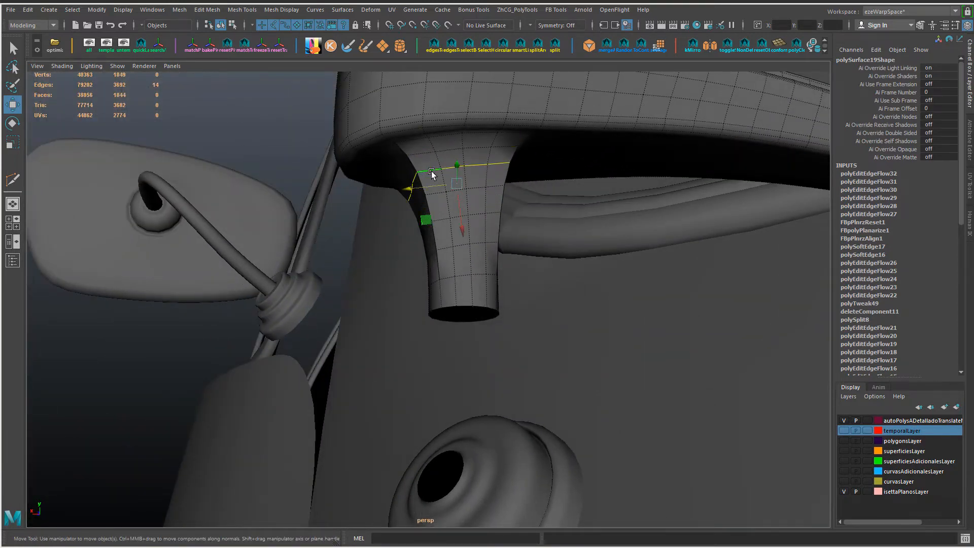
key("g")
Step: Apply Edit Edge Flow to the loops at the stem's junction and undo the last trial on the underside edges
left_click_drag(444, 282, 485, 278, "alt")
right_click_drag(485, 275, 485, 227)
left_click(486, 263)
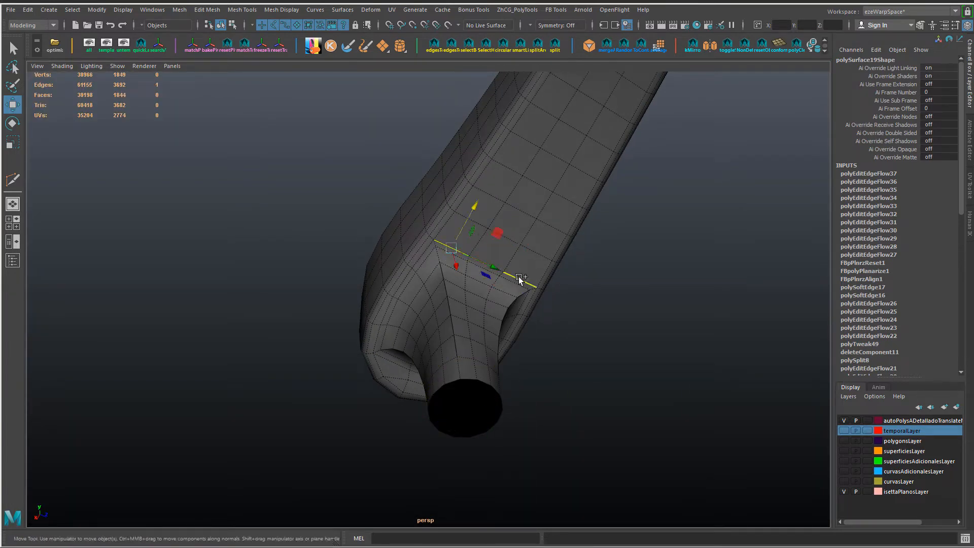
left_click_drag(521, 219, 520, 219)
key("ctrl+z")
Step: Return to the whole handle object and move it above the door's round base
mouse_move(459, 261)
left_mouse_down("alt")
mouse_move(452, 269)
mouse_move(472, 266)
mouse_move(449, 258)
left_mouse_up("alt")
left_click(477, 261)
left_click_drag(502, 239, 502, 240)
left_click(446, 255)
left_click_drag(411, 274, 415, 273)
right_click_drag(521, 256, 537, 234)
left_click_drag(537, 234, 409, 222, "alt")
left_click(551, 243)
scroll(409, 222, "up", 7)
Step: Close the open borders at the stem's free end and at the round base's opening with faces
left_click(391, 325)
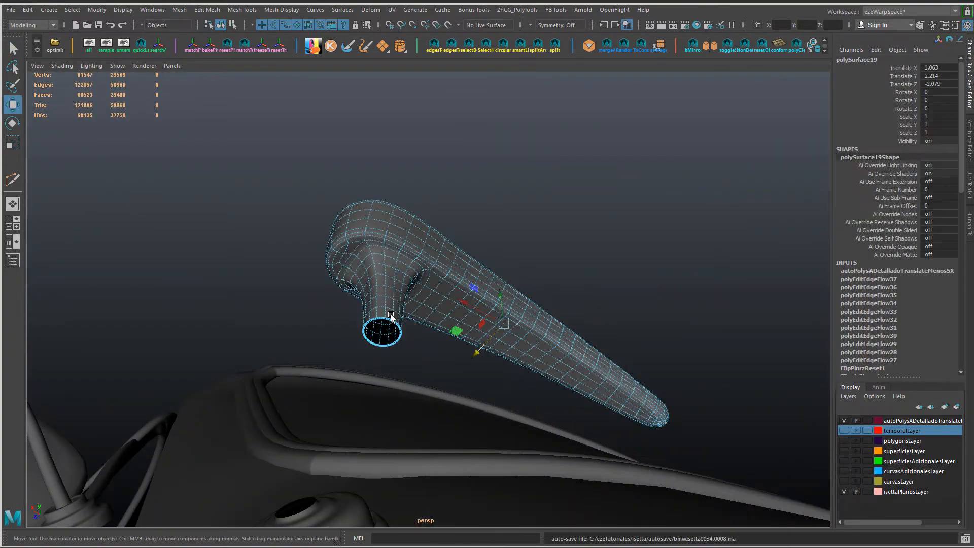
right_click_drag(391, 321, 390, 294)
left_click(389, 320)
right_click_drag(506, 232, 472, 359, "shift")
left_click_drag(464, 359, 392, 354, "alt")
middle_click_drag(223, 465, 383, 300, "alt")
left_click(383, 304)
scroll(289, 239, "up", 5)
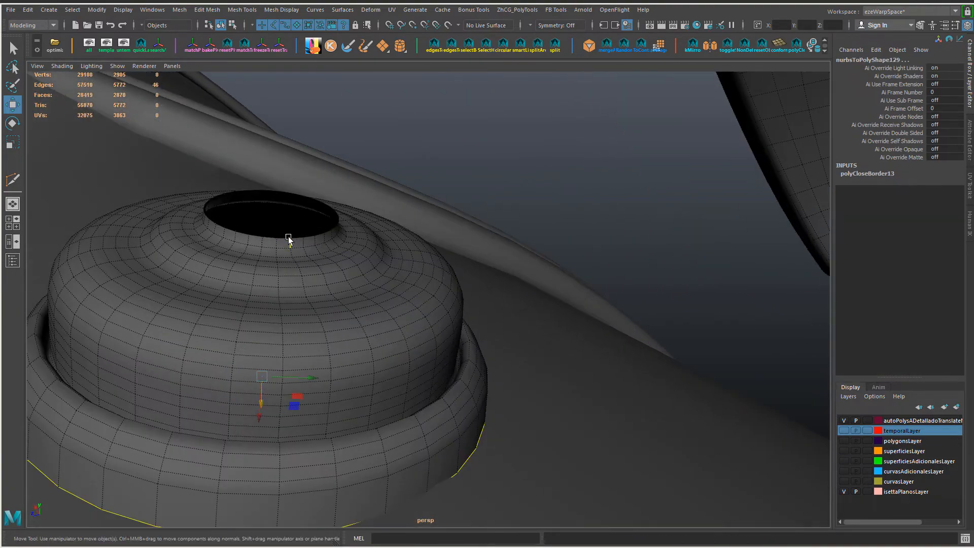
right_click_drag(335, 261, 331, 395, "shift")
scroll(429, 259, "down", 5)
Step: Attach the stem's end to the round base's opening with the Snap Together tool
left_click_drag(431, 255, 367, 255, "alt")
left_click(535, 129)
left_click_drag(400, 226, 394, 265, "alt")
left_click(372, 265)
key("Return")
scroll(448, 298, "down", 6)
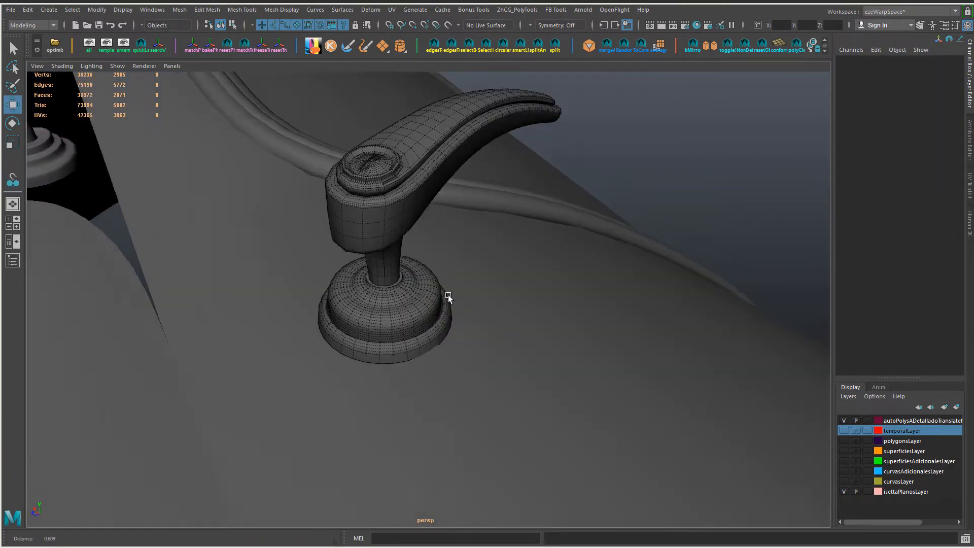
Step: Move the handle to translate 1.045, 2.159, -1.948 so its stem sits in the round base
left_click_drag(448, 300, 376, 276, "alt")
left_click(390, 263)
right_click_drag(395, 246, 416, 224)
key("w")
left_click_drag(414, 246, 380, 234)
left_click_drag(408, 170, 412, 178)
left_click_drag(355, 248, 424, 294, "alt")
right_click_drag(425, 293, 346, 282, "alt")
key("e")
left_click_drag(345, 282, 313, 273)
left_click_drag(432, 314, 402, 263, "alt")
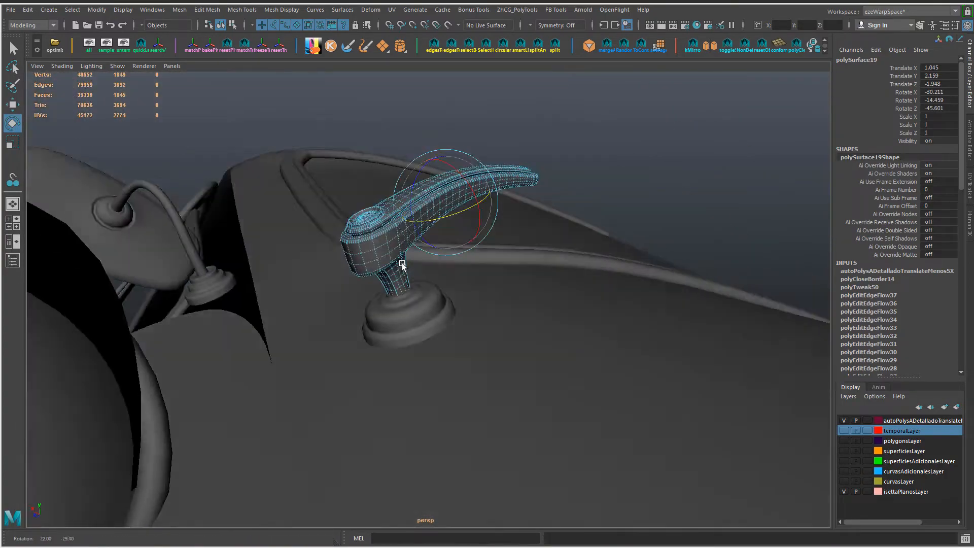
Step: Match the handle's pivot to the round base's pivot with Match Pivots
left_click_drag(416, 337, 513, 304, "alt")
left_click(443, 314)
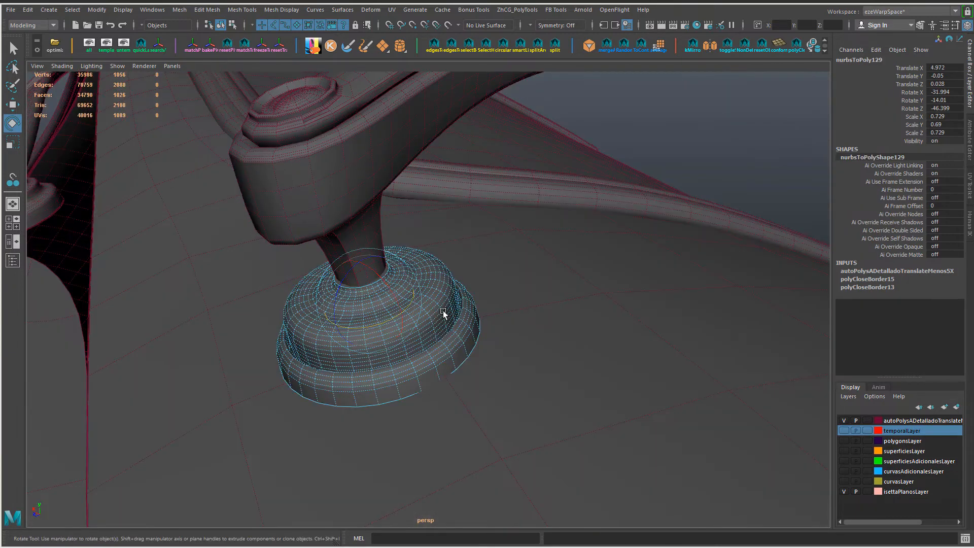
left_click(370, 185)
left_click(410, 294, "shift")
left_click(97, 9)
mouse_move(152, 66)
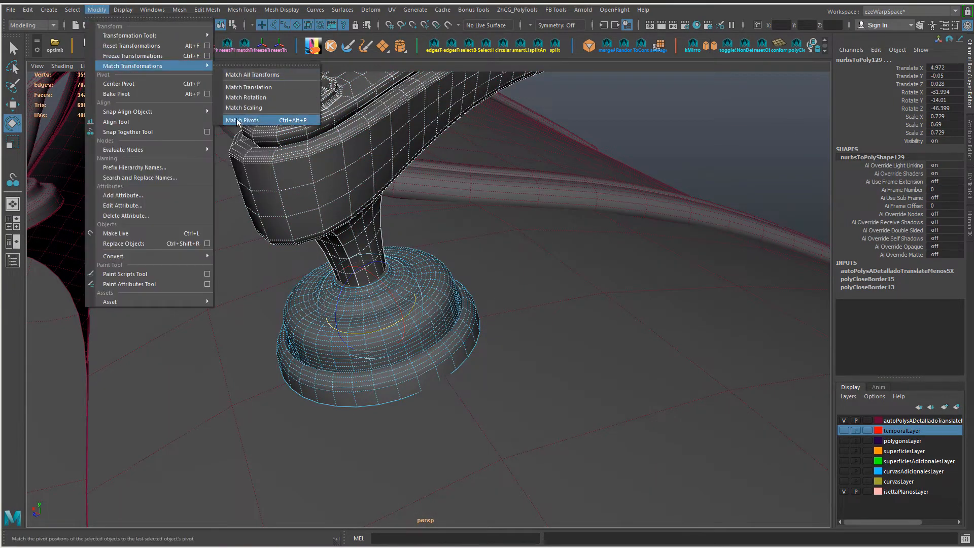
left_click(237, 120)
Step: Rotate the handle about the base's pivot to -70.308, -58.834, 13.429
left_click(348, 165)
left_click_drag(370, 330, 391, 420, "alt")
scroll(392, 420, "down", 5)
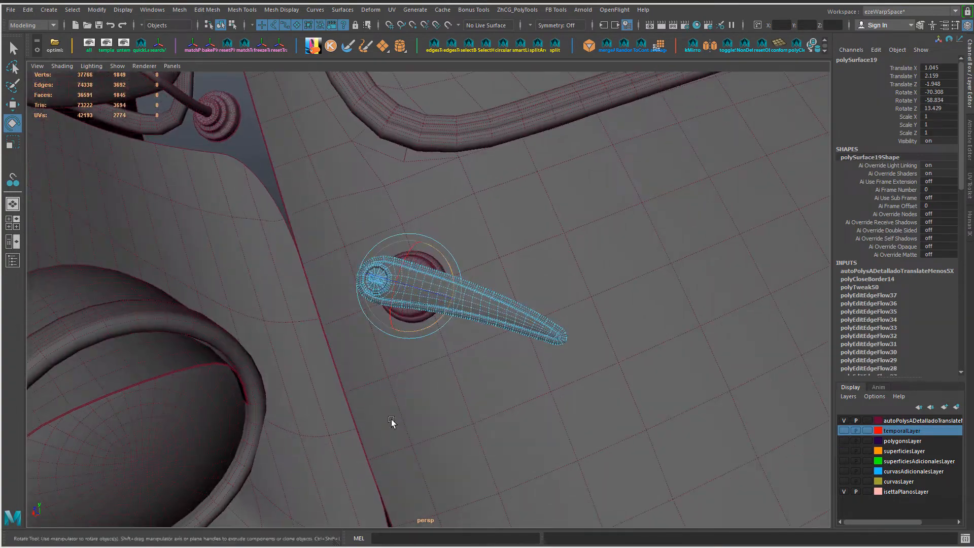
Step: Rotate the handle about the round base's pivot to -42.16, -43.453, -21.96
middle_click_drag(391, 420, 413, 439)
scroll(413, 438, "down", 3)
left_click_drag(413, 438, 449, 390, "alt")
mouse_move(449, 389)
middle_mouse_down()
mouse_move(521, 382)
mouse_move(456, 396)
middle_mouse_up()
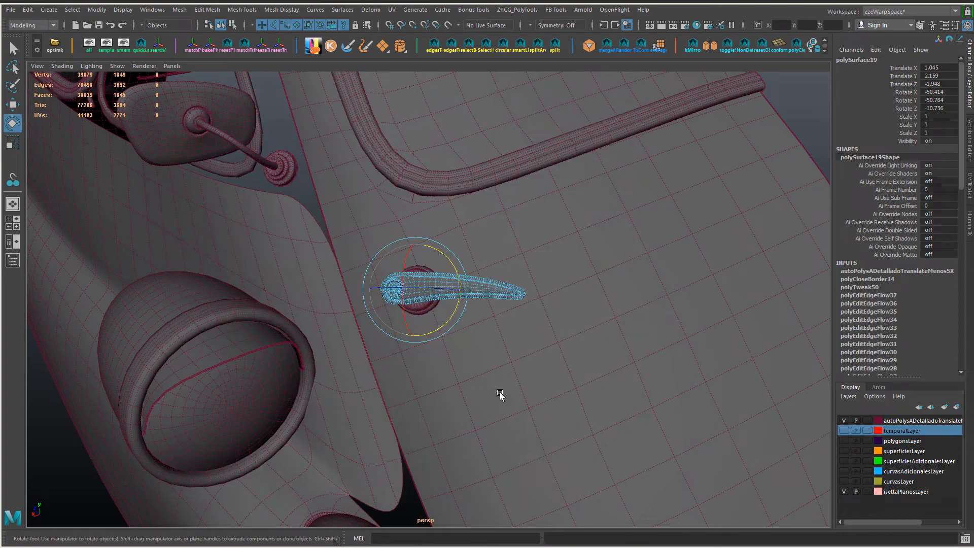
left_click_drag(500, 392, 452, 376, "alt")
middle_click_drag(451, 376, 468, 373)
left_click(762, 169)
left_click_drag(629, 320, 615, 275, "alt")
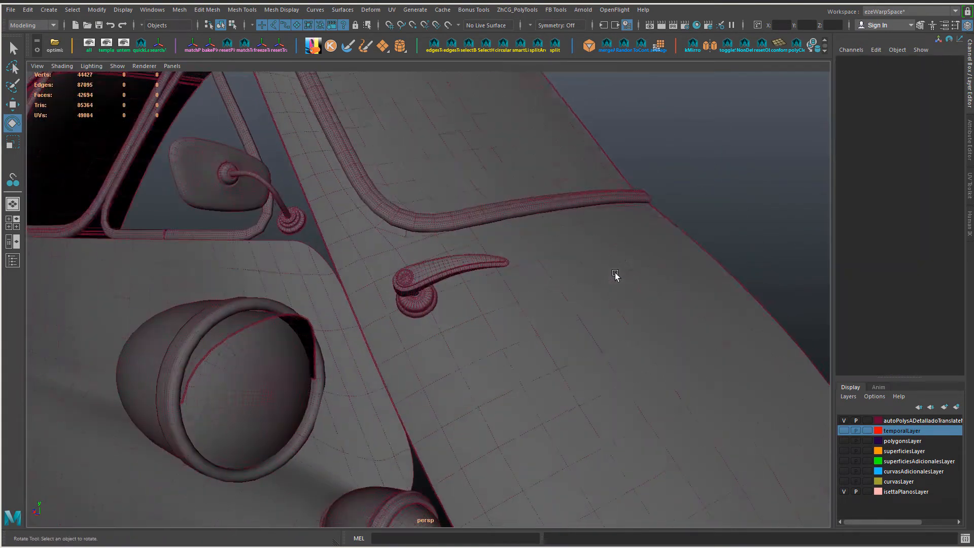
key("alt+5")
left_click_drag(568, 318, 528, 331, "alt")
scroll(529, 330, "up", 5)
Step: Scale the handle uniformly to 0.929 and move it to translate 1.027, 2.146, -1.935 so the stem meets the base
left_click(450, 225)
key("w")
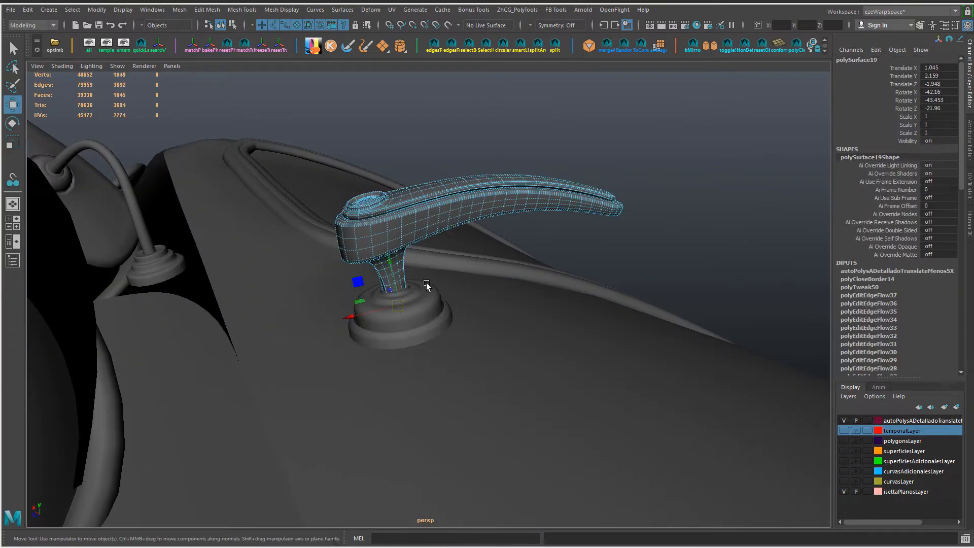
key("r")
left_click_drag(401, 306, 380, 303)
key("w")
left_click_drag(392, 262, 400, 273)
left_click_drag(443, 296, 450, 285, "alt")
scroll(449, 285, "down", 5)
left_click(660, 193)
scroll(488, 243, "down", 3)
left_click_drag(513, 239, 471, 284, "alt")
right_click_drag(472, 285, 739, 311, "alt")
left_click_drag(740, 311, 728, 276, "alt")
Step: Rotate the resized handle to -45.975, -39.259, -16.193 to align it with the base and door surface
left_click(454, 260)
left_click_drag(402, 268, 434, 271)
key("e")
key("ctrl+z")
middle_click_drag(464, 277, 494, 215)
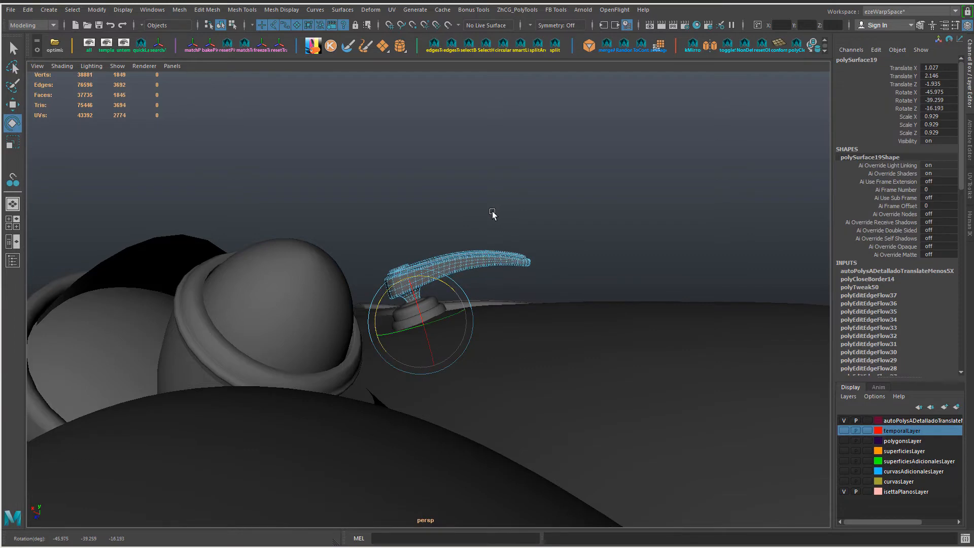
Step: Nudge the handle to translate 1.028, 2.145, -1.935 to center its stem on the base
key("w")
left_click_drag(375, 335, 372, 337)
left_click(548, 205)
left_click_drag(548, 206, 529, 259, "alt")
right_click_drag(528, 259, 421, 254, "alt")
left_click_drag(421, 253, 392, 229, "alt")
right_click_drag(393, 230, 432, 266, "alt")
Step: Turn the handle slightly further about its base and compare its angle with the yellow car's reference photo
left_click(435, 291)
key("e")
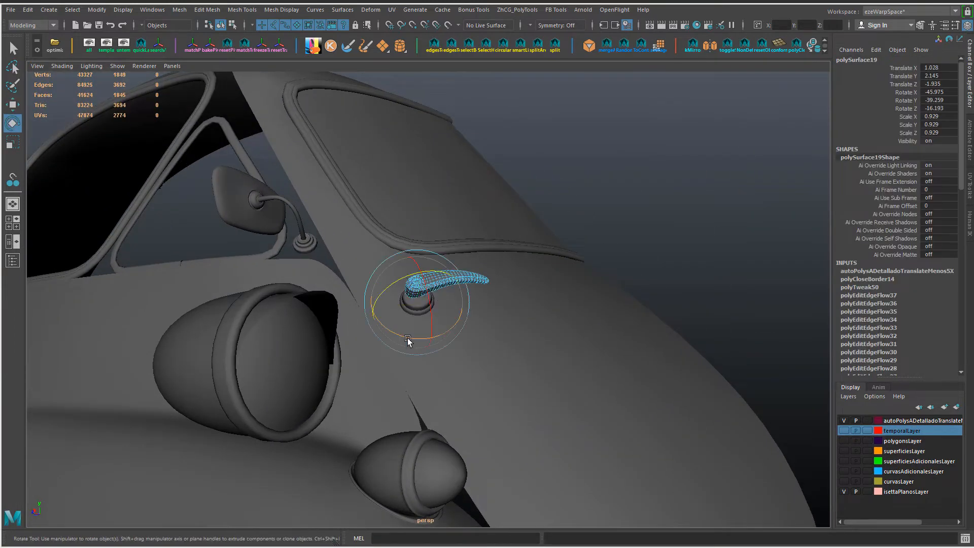
left_click_drag(409, 339, 451, 333)
left_click(599, 219)
right_click_drag(599, 218, 512, 243, "alt")
left_click_drag(513, 243, 498, 293, "alt")
key("alt+Tab")
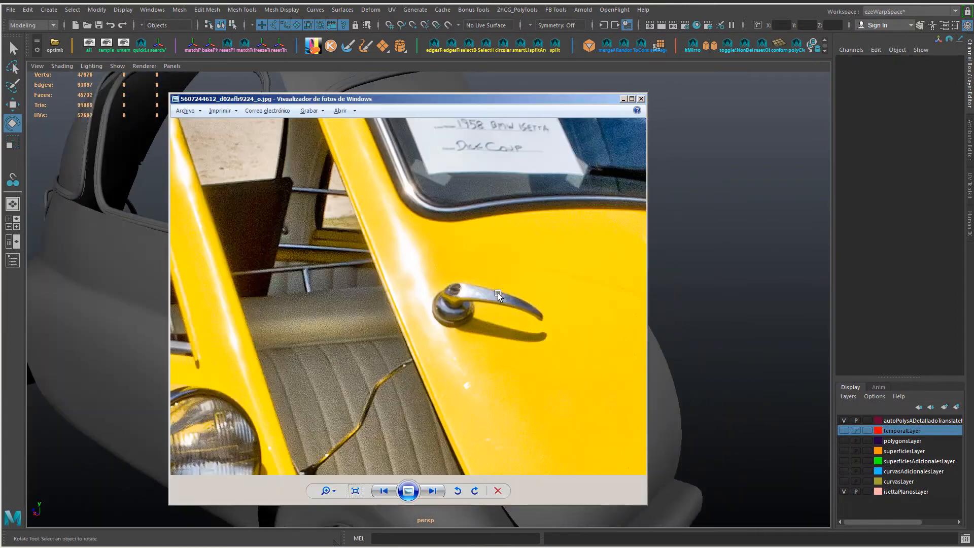
key("alt+Tab")
Step: Isolate the front door panel by hiding unselected objects, and frame it in the front view
key("w")
right_click_drag(489, 287, 481, 344, "alt")
left_click_drag(481, 344, 374, 385, "alt")
middle_click_drag(374, 385, 373, 320, "alt")
left_click(362, 329)
left_click_drag(390, 326, 372, 357, "alt")
left_click(388, 327)
left_click(492, 270)
key("alt+h")
key("space")
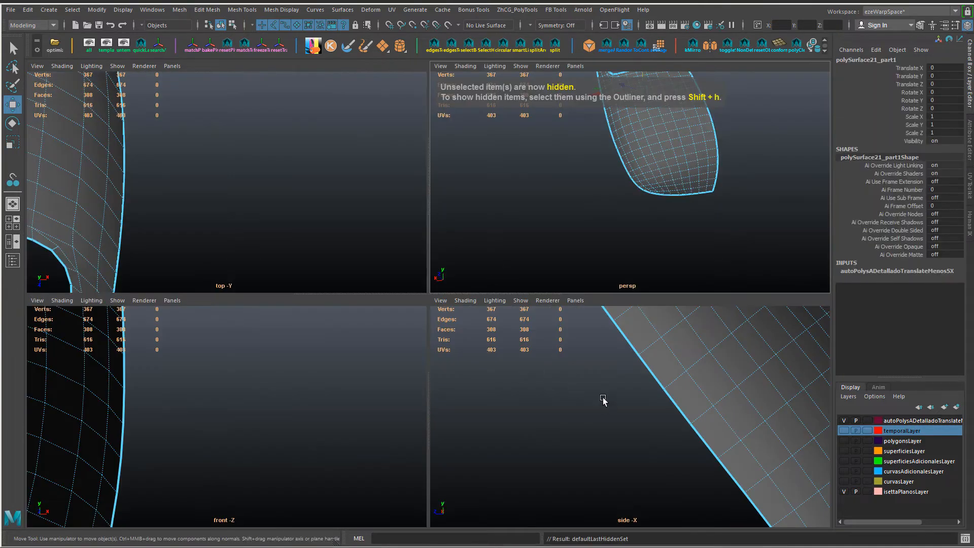
key("space")
key("f")
right_click_drag(639, 409, 668, 410, "alt")
Step: Show all objects, display them in wireframe, and hide everything except the door panel and the front image plane
left_click(86, 46)
right_click_drag(325, 218, 490, 329, "alt")
key("4")
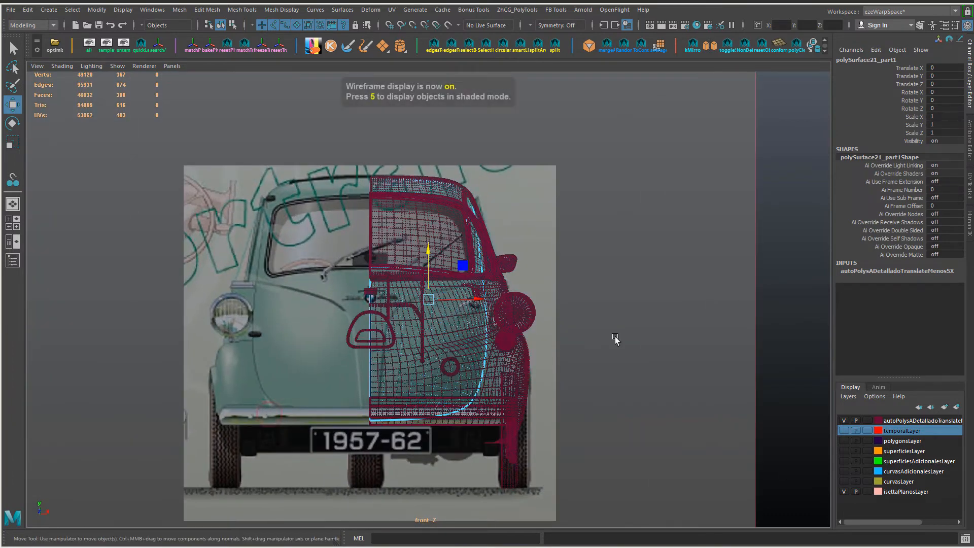
left_click_drag(779, 274, 736, 324, "shift")
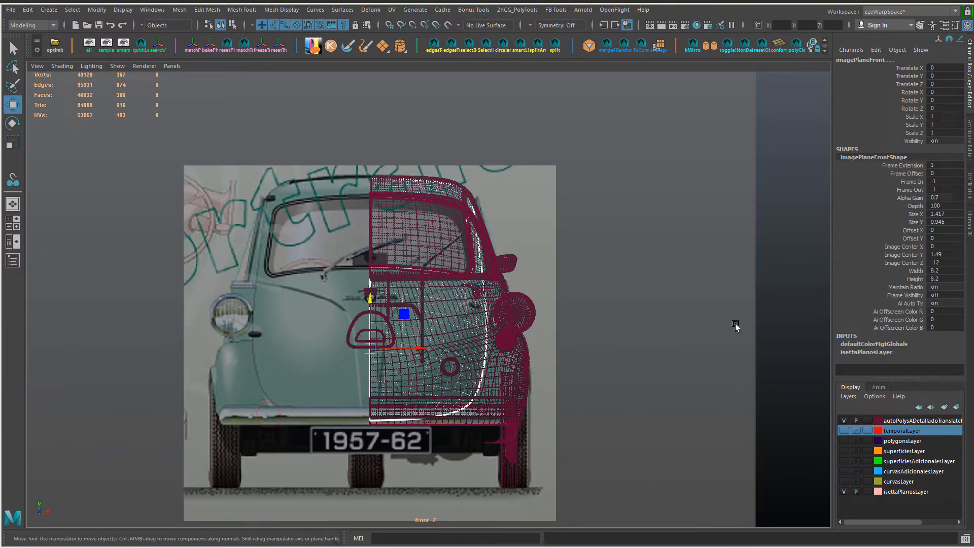
key("alt+h")
right_click_drag(432, 350, 502, 373, "alt")
middle_click_drag(502, 373, 505, 303, "alt")
Step: Draw an EP curve along the door's crease in the front reference image, from below the bumper to beyond the door's outer edge
left_click(221, 196)
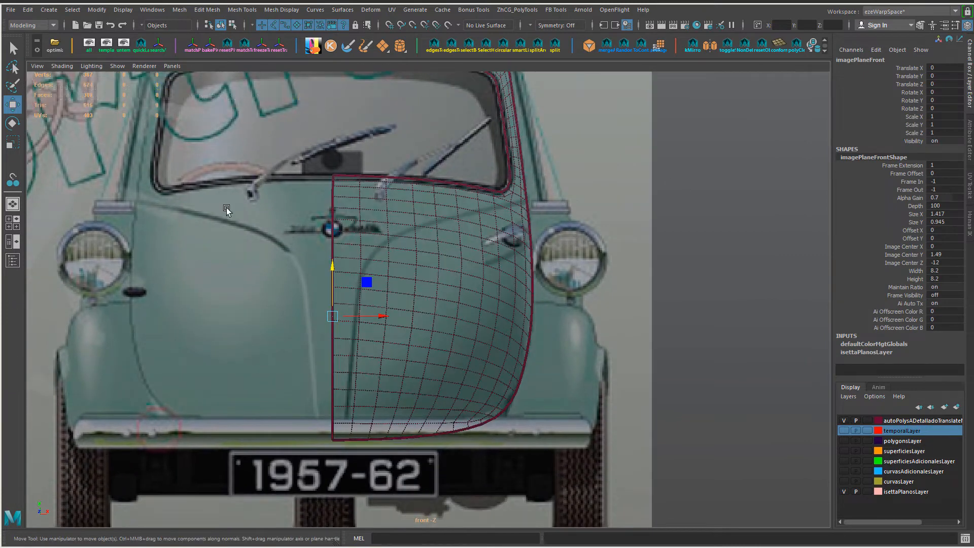
right_click_drag(332, 268, 316, 355, "shift")
left_click(344, 445)
left_click(351, 379)
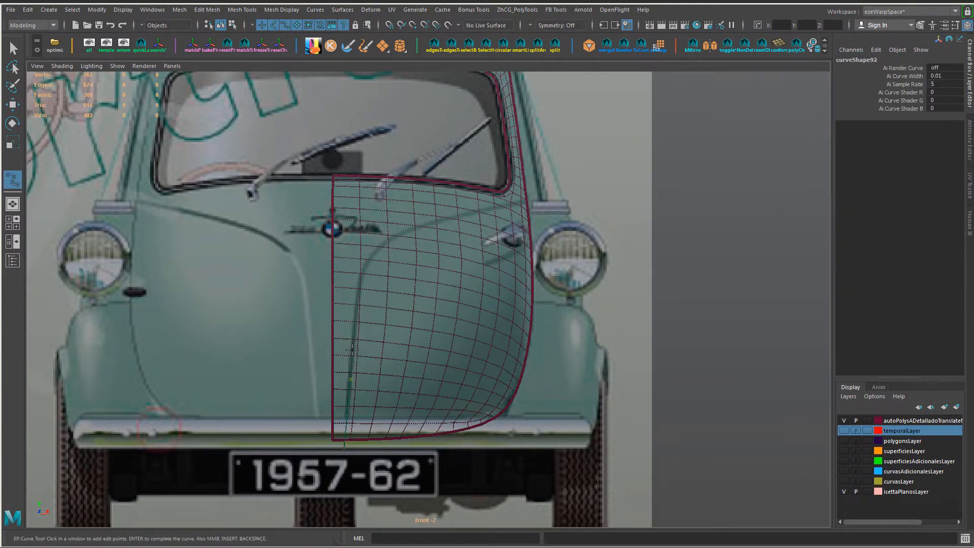
left_click(375, 249)
key("w")
right_click_drag(543, 200, 550, 189)
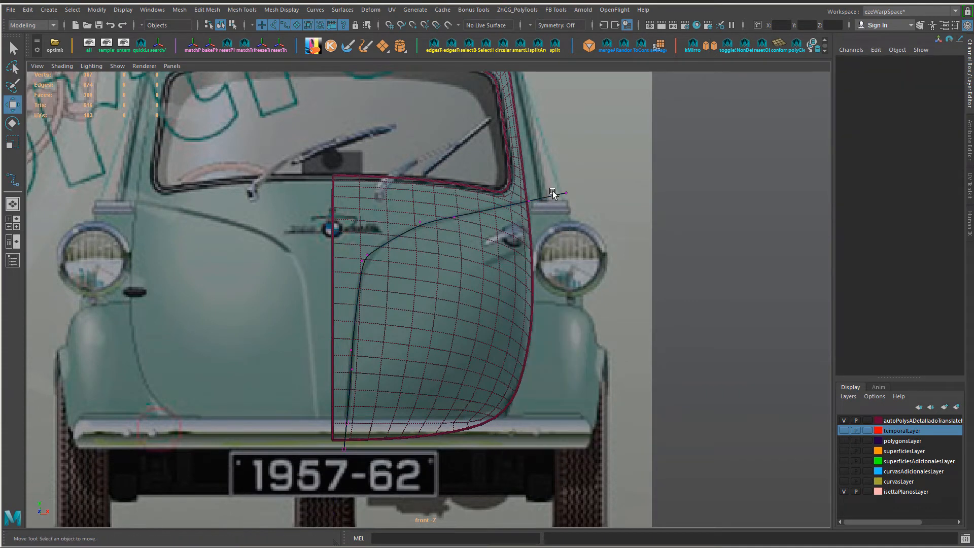
Step: Move the curve's CVs at the bend and along the upper sloping run to follow the crease in the reference image
scroll(399, 209, "up", 2)
left_click(358, 247)
left_click_drag(361, 248, 379, 227)
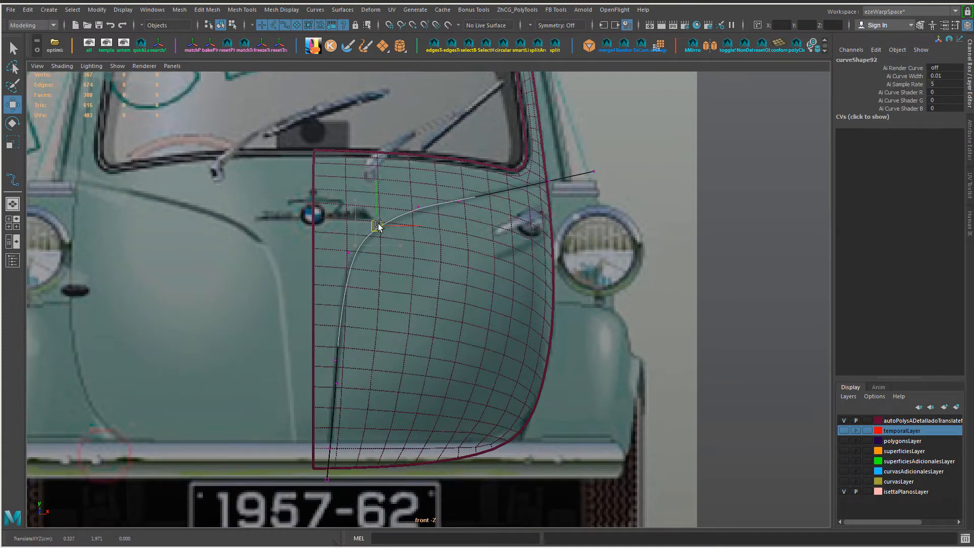
left_click(413, 213)
left_click(550, 182)
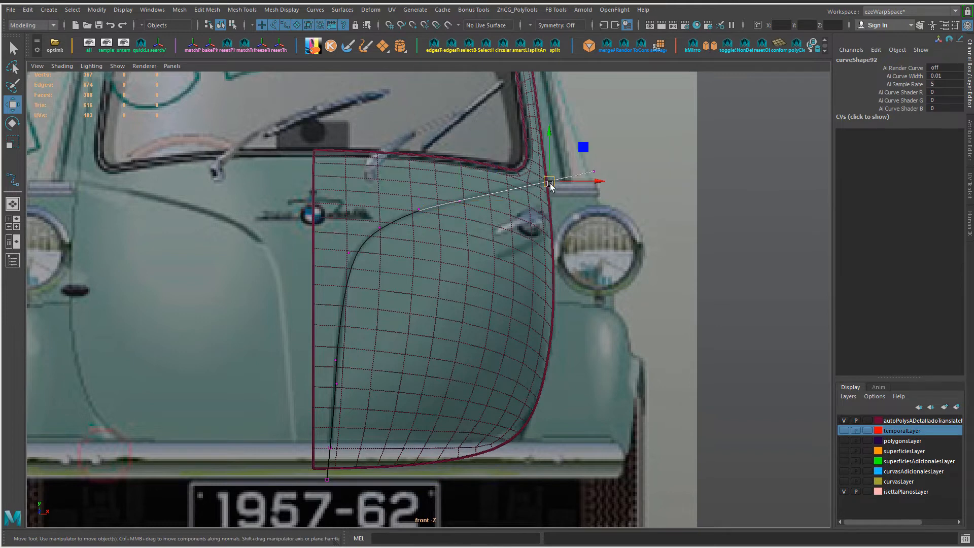
left_click_drag(552, 187, 521, 192)
mouse_move(341, 244)
left_mouse_down()
mouse_move(357, 256)
mouse_move(343, 257)
left_mouse_up()
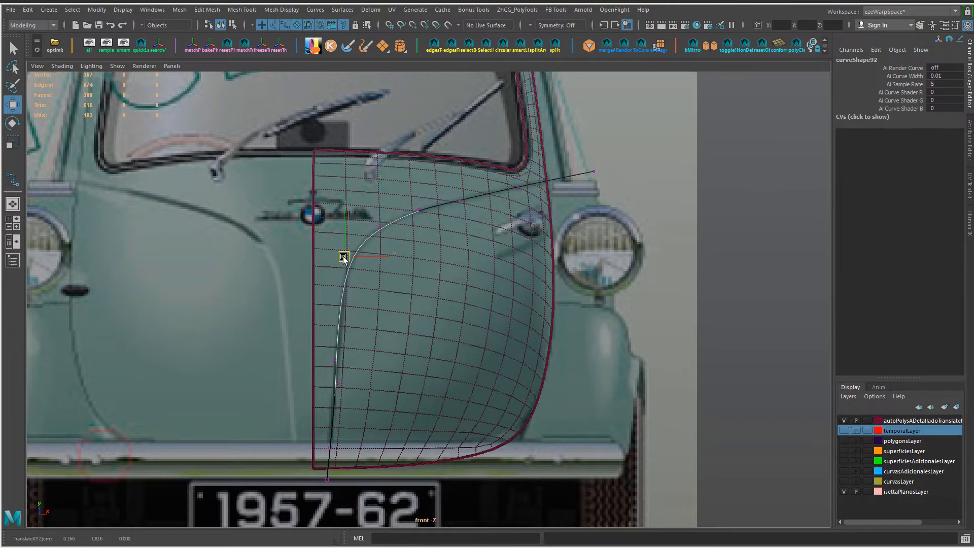
Step: Reposition the CVs on the curve's vertical run and upper sloping run to match the crease more closely
left_click_drag(307, 336, 354, 394)
left_click_drag(337, 355, 347, 254)
left_click(380, 223)
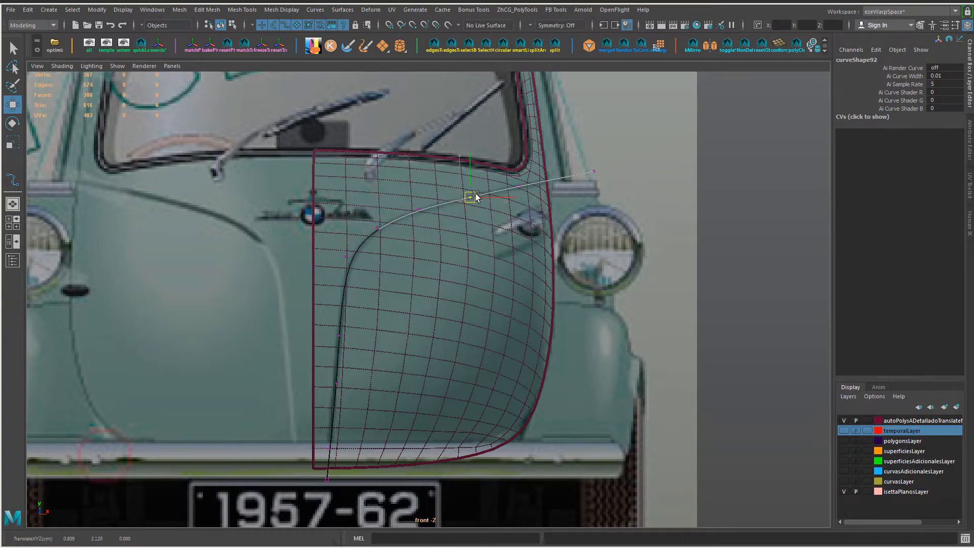
left_click_drag(444, 184, 406, 222)
left_click_drag(420, 210, 422, 209)
Step: Fine-tune the curve's lower and bend CVs to smooth its transition along the crease
left_click_drag(322, 366, 355, 401)
left_click_drag(337, 336, 379, 335)
left_click_drag(333, 241, 360, 274)
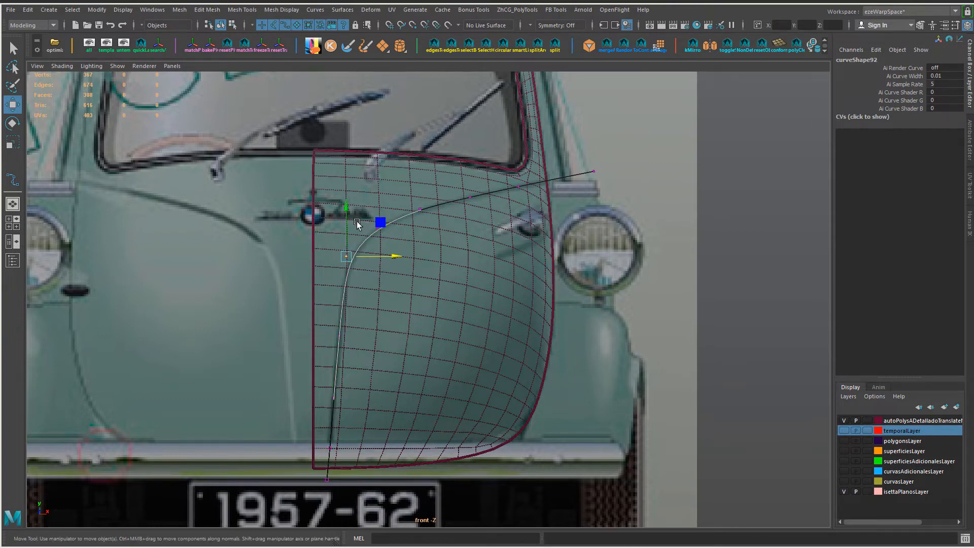
right_click(573, 168)
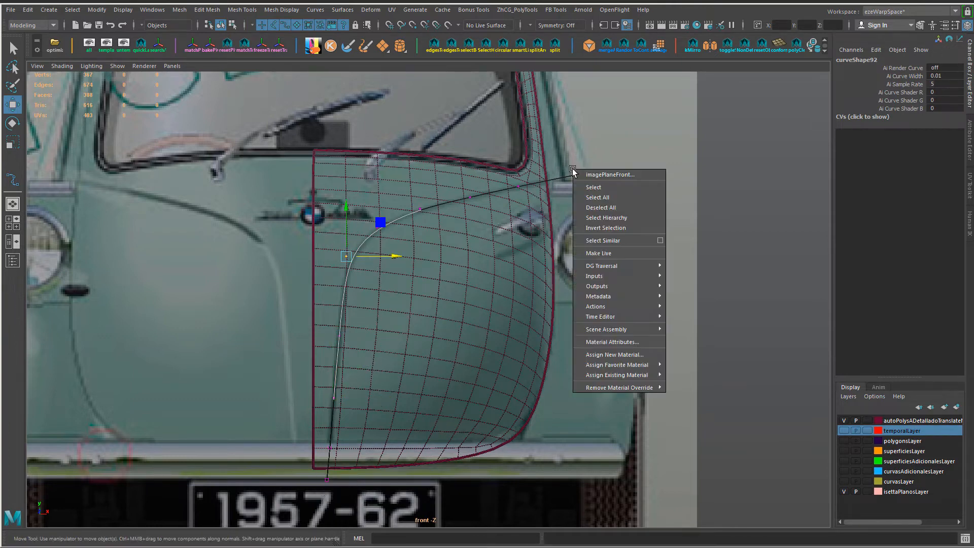
right_click_drag(570, 176, 616, 162)
left_click(499, 300, "shift")
Step: Turn on the display of NURBS curves in the perspective view
key("space")
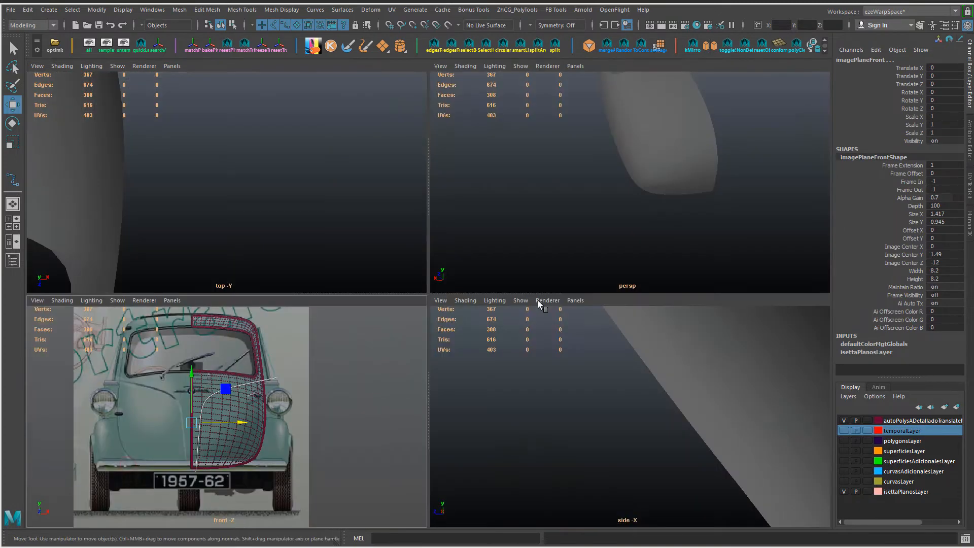
key("f")
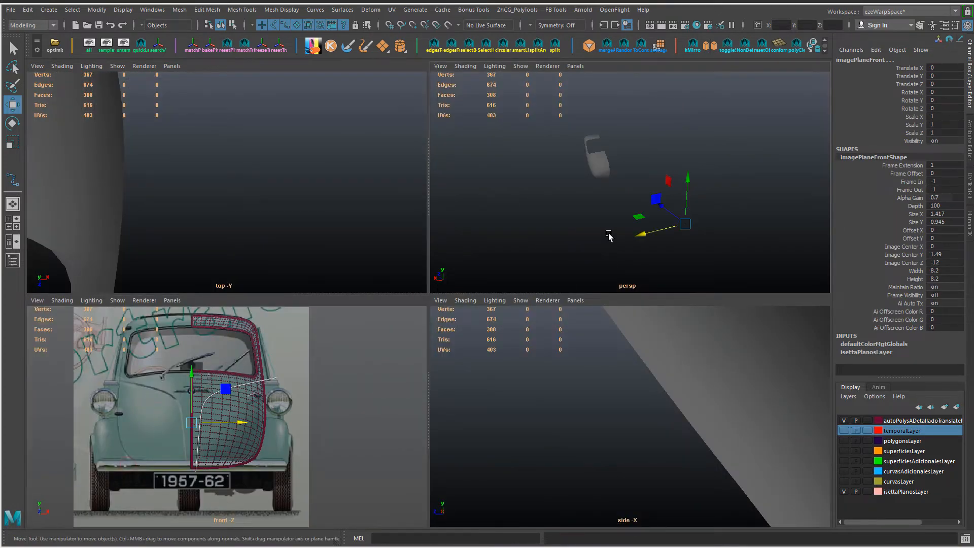
left_click(524, 67)
left_click(528, 129)
left_click_drag(571, 184, 574, 187, "alt")
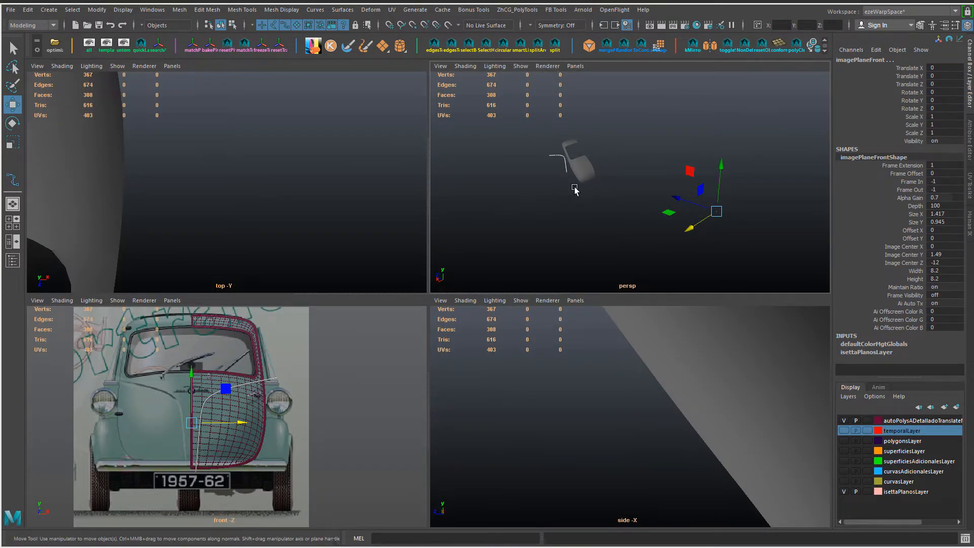
Step: Move the crease curve to Z -3.837, in front of the door panel, and freeze its transformations
right_click(550, 154)
left_click(549, 151)
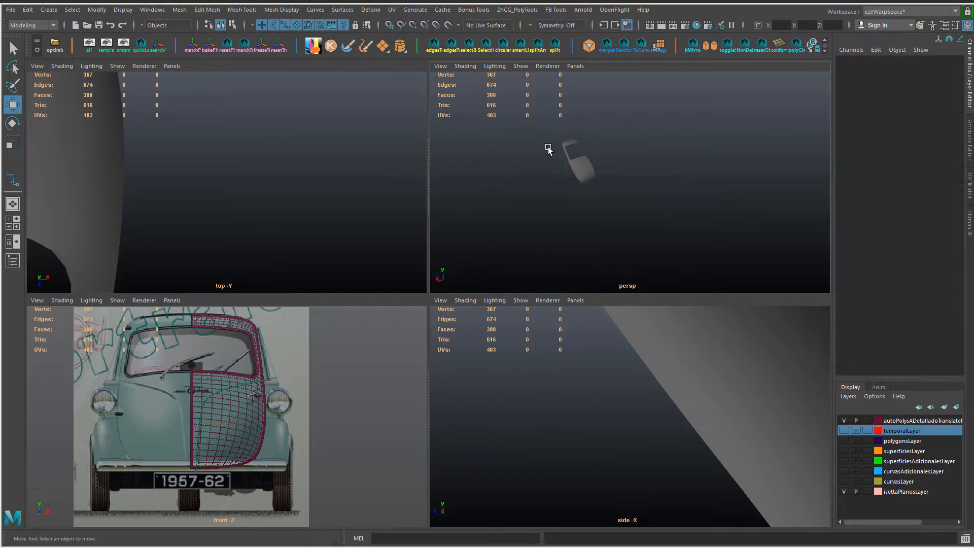
left_click(552, 155)
left_click_drag(528, 155, 573, 180)
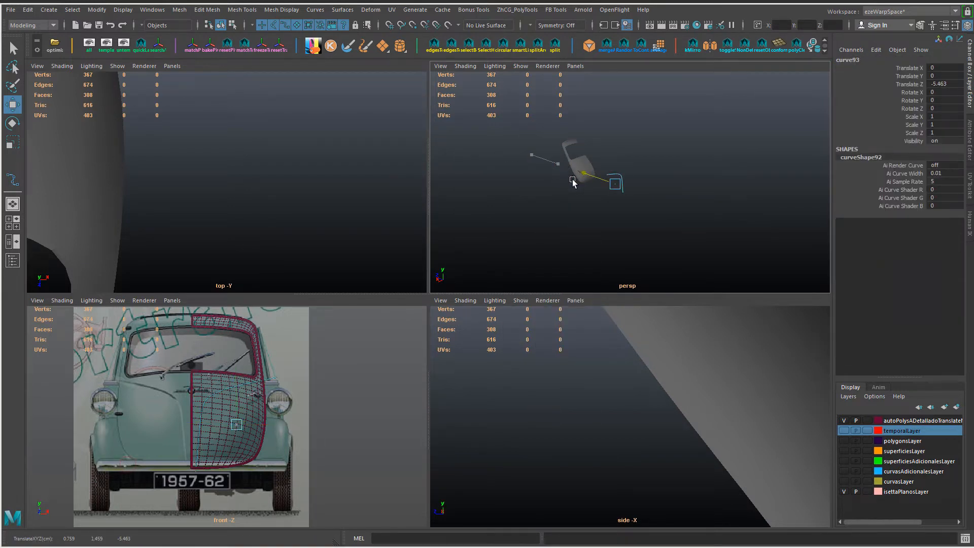
key("ctrl+z")
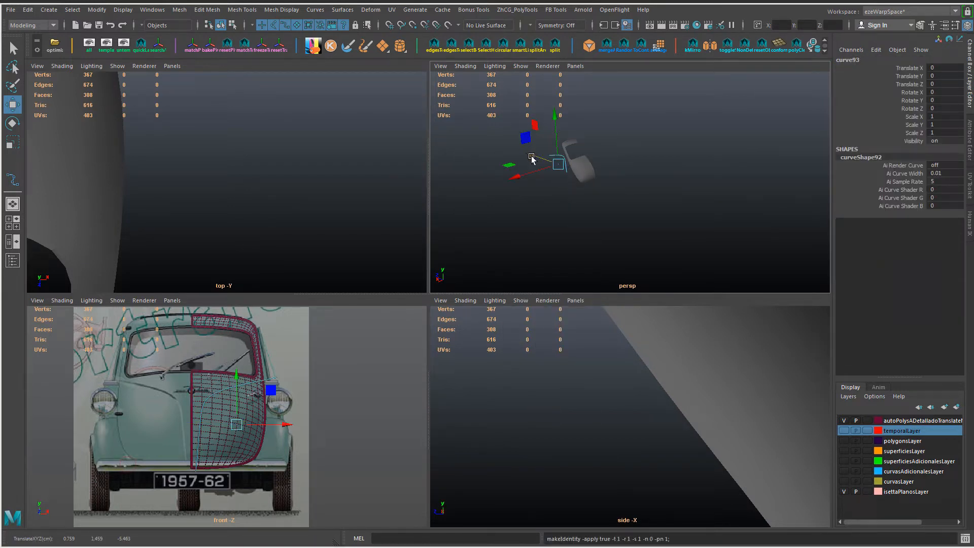
left_click_drag(532, 157, 562, 175)
key("g")
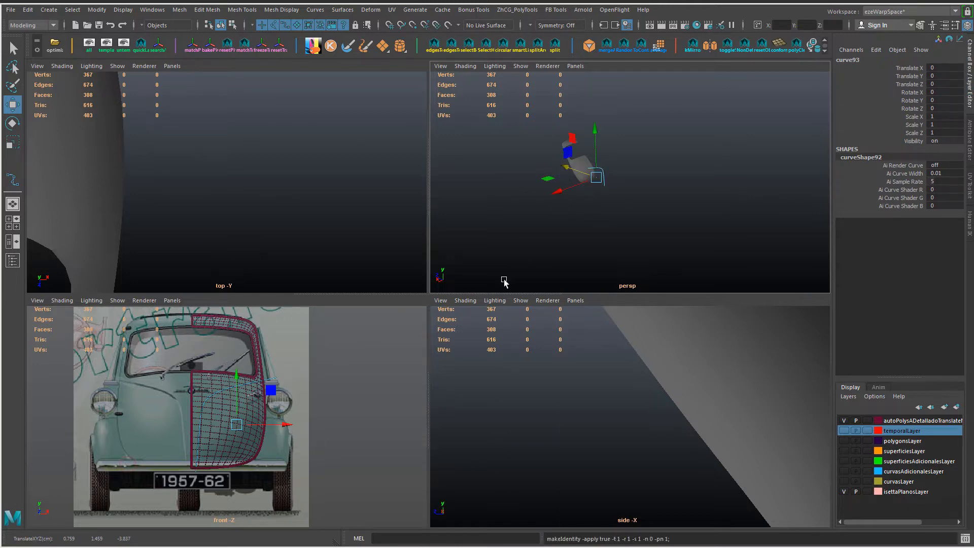
Step: Select the crease curve together with the door panel and open the Project Curve on Mesh options
left_click_drag(598, 223, 561, 220, "alt")
key("space")
key("f")
left_click_drag(510, 275, 531, 234, "alt")
left_click(335, 278, "shift")
scroll(506, 271, "down", 2)
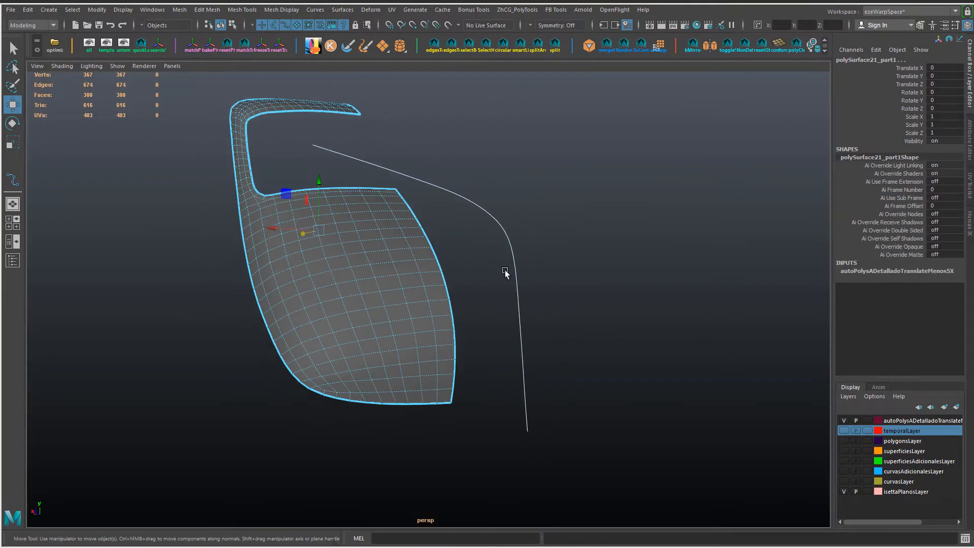
right_click_drag(467, 269, 516, 371, "shift")
left_click_drag(359, 15, 681, 70)
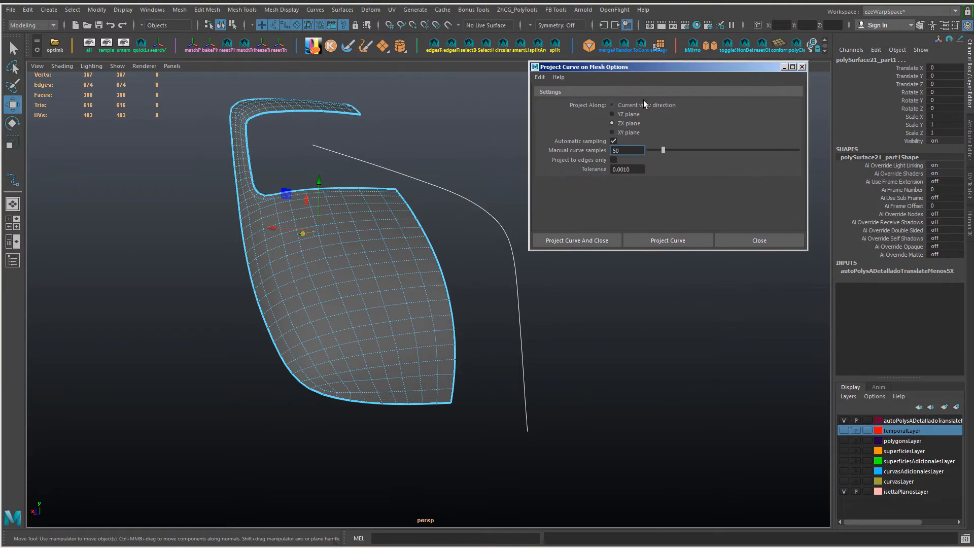
Step: Switch to the wireframe front view and set the projection to Current view direction with 504 manual curve samples
left_click(494, 309)
key("space")
left_click_drag(494, 309, 497, 337)
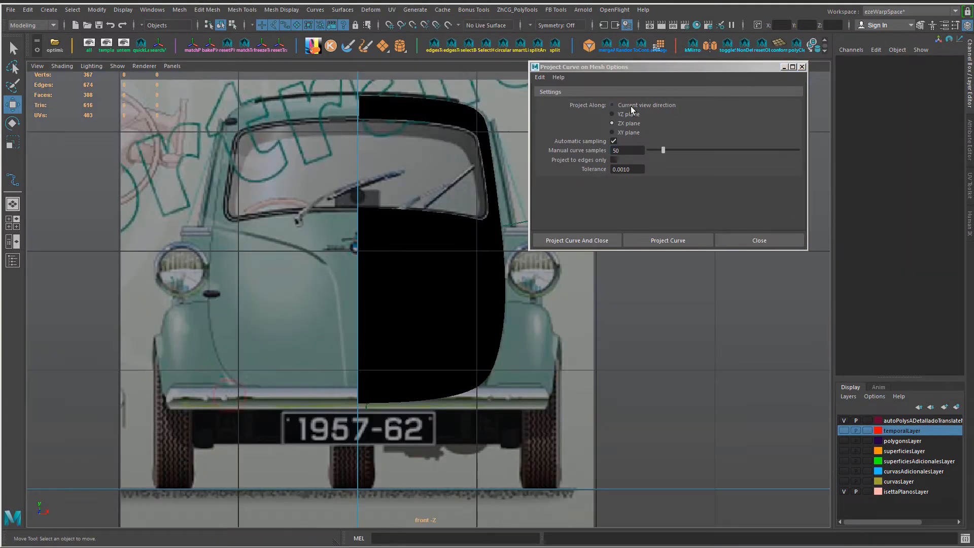
left_click(632, 106)
scroll(578, 348, "down", 5)
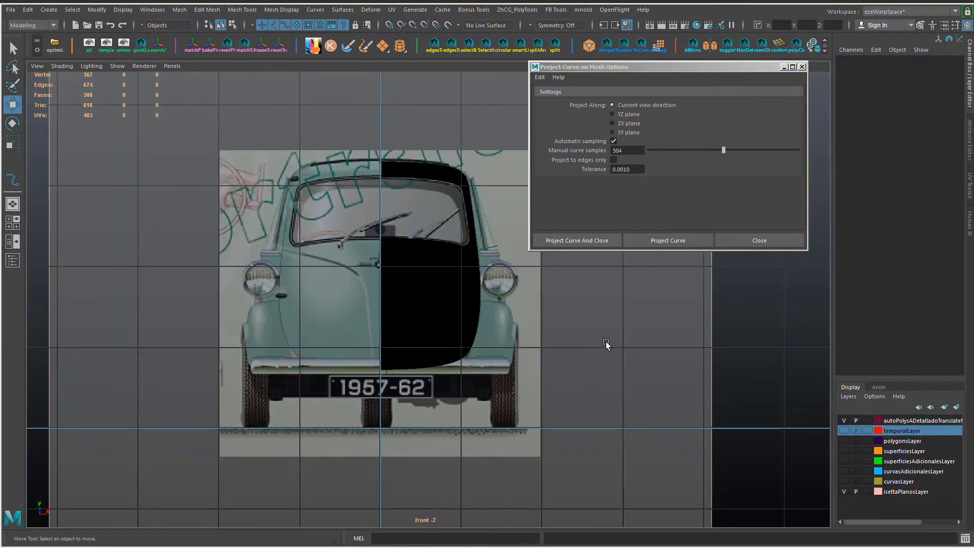
scroll(606, 342, "up", 3)
key("4")
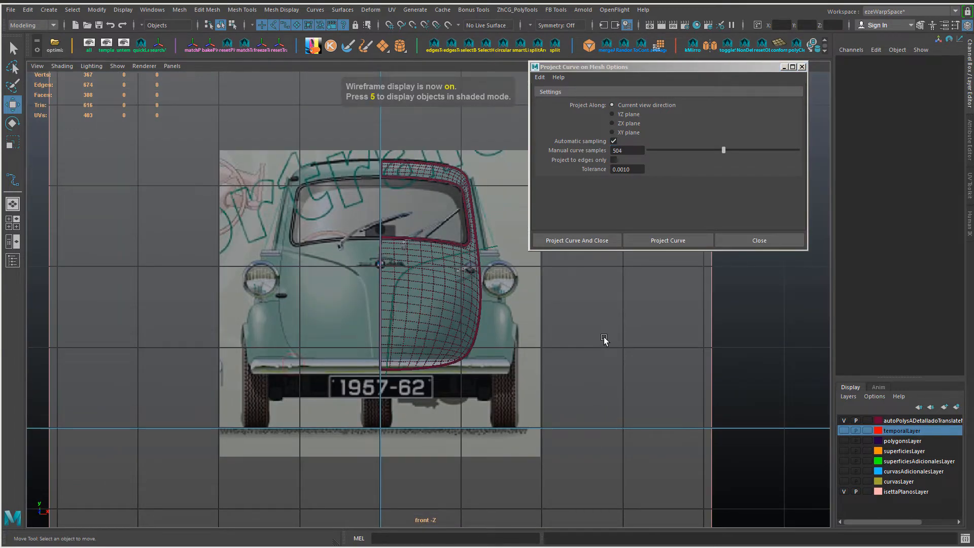
Step: Reselect the crease curve and the door panel, and reset the Project Curve on Mesh settings
left_click(494, 250)
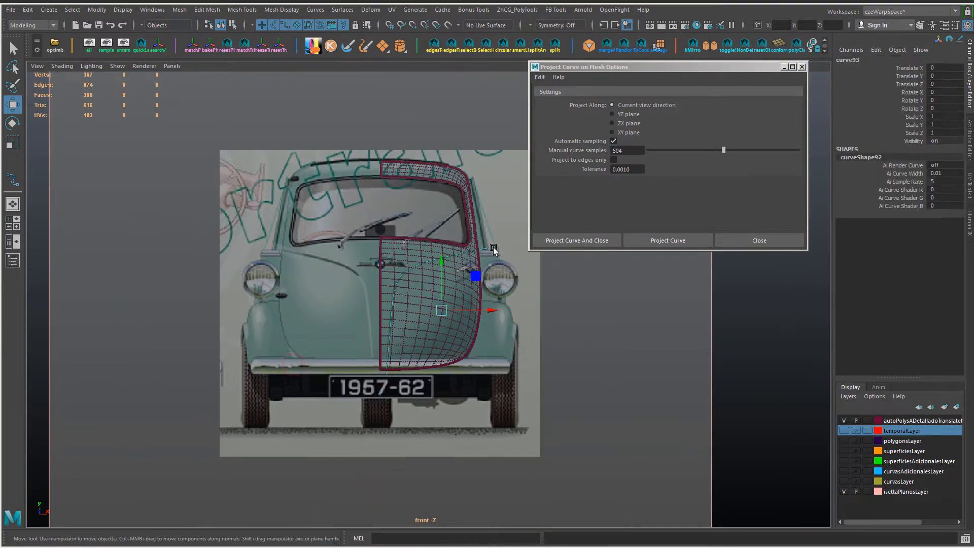
left_click(473, 336, "shift")
scroll(404, 346, "up", 5)
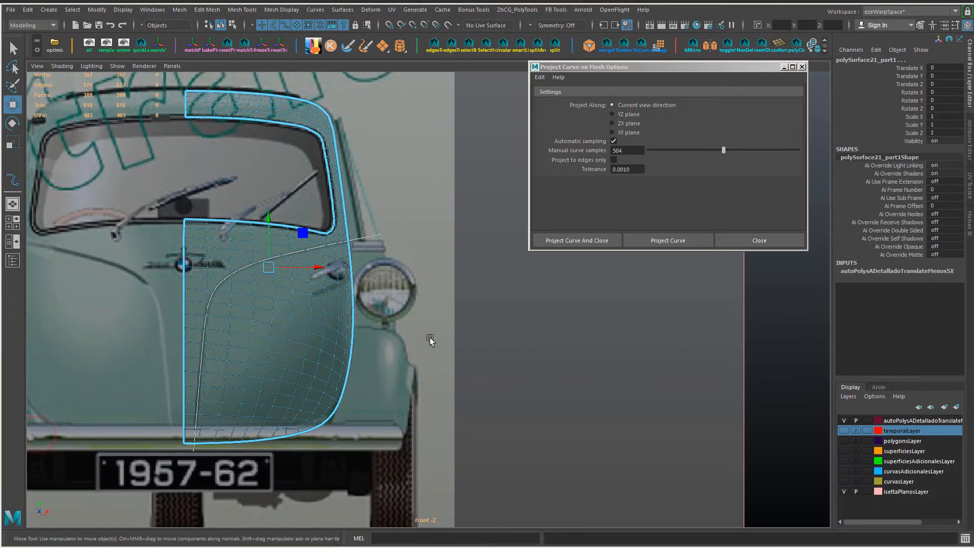
left_click(391, 294)
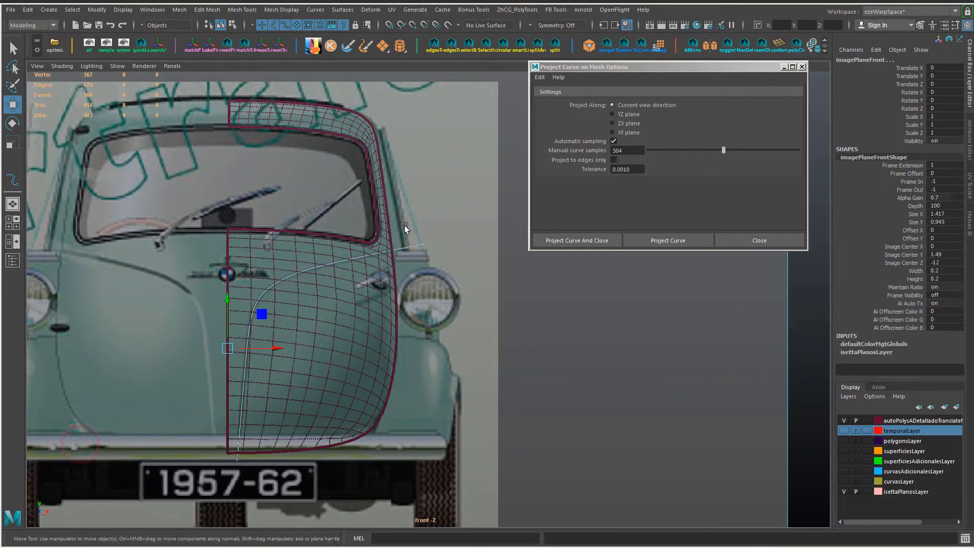
left_click(397, 308)
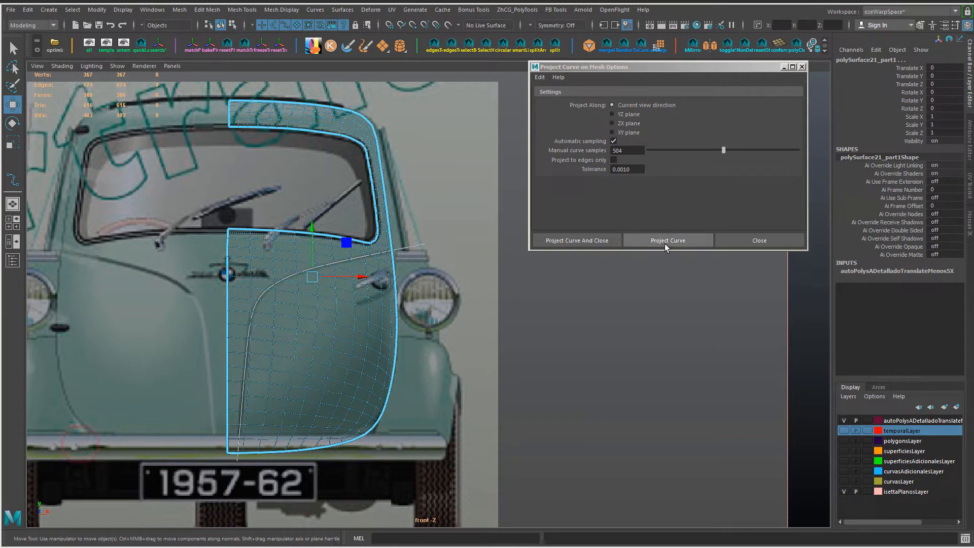
left_click(540, 77)
left_click(544, 93)
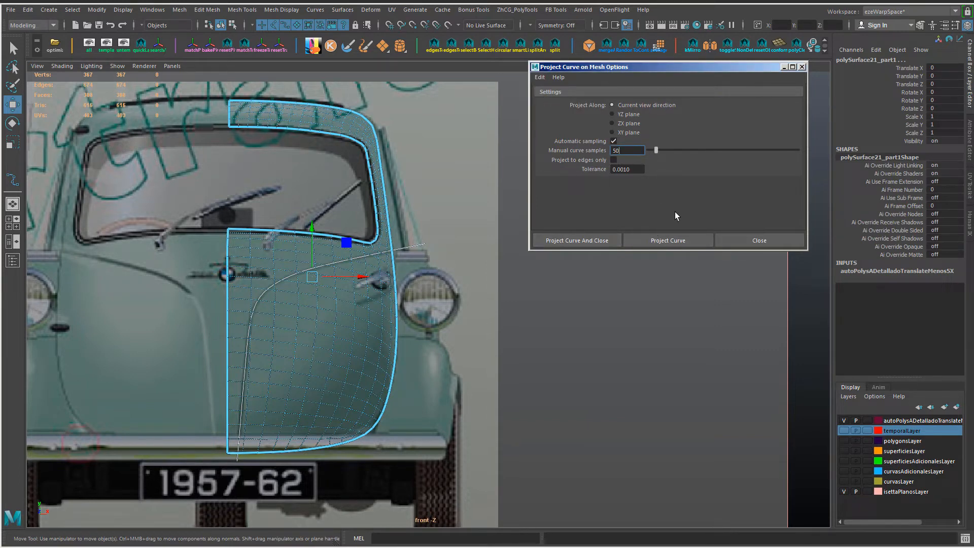
Step: Project the crease curve onto the door panel along the current view direction and check the projection in the perspective view
left_click(674, 239)
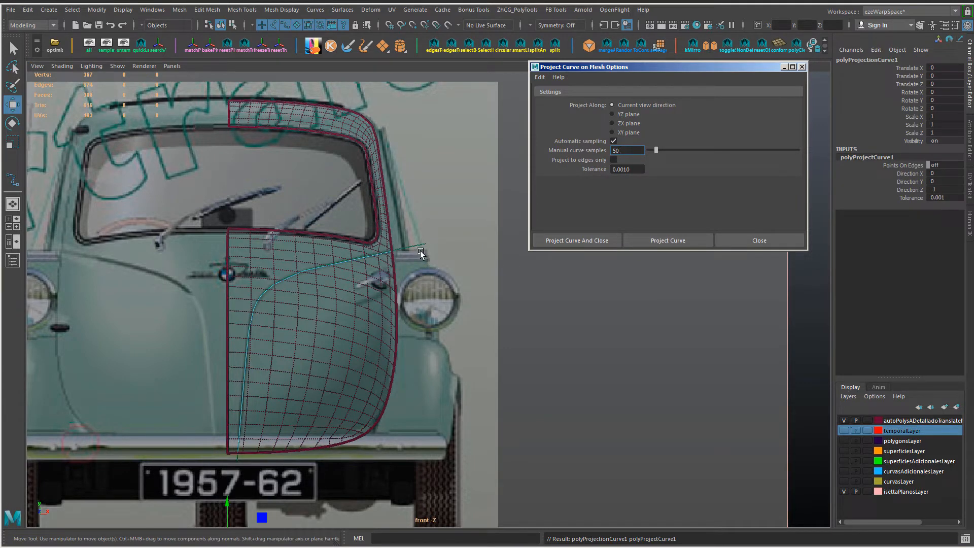
left_click(403, 313)
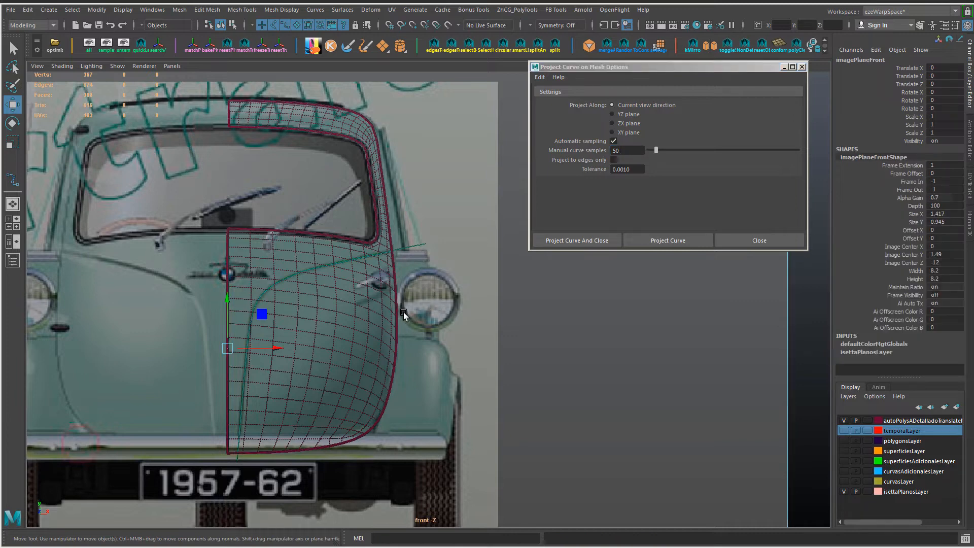
left_click(393, 312)
left_click(409, 247)
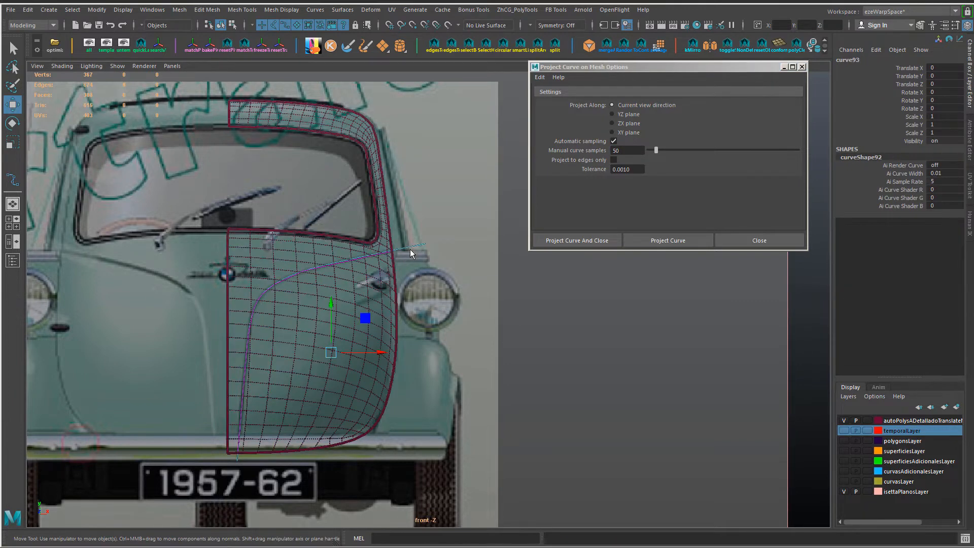
key("space")
left_click_drag(410, 249, 416, 233)
left_click_drag(454, 260, 406, 263, "alt")
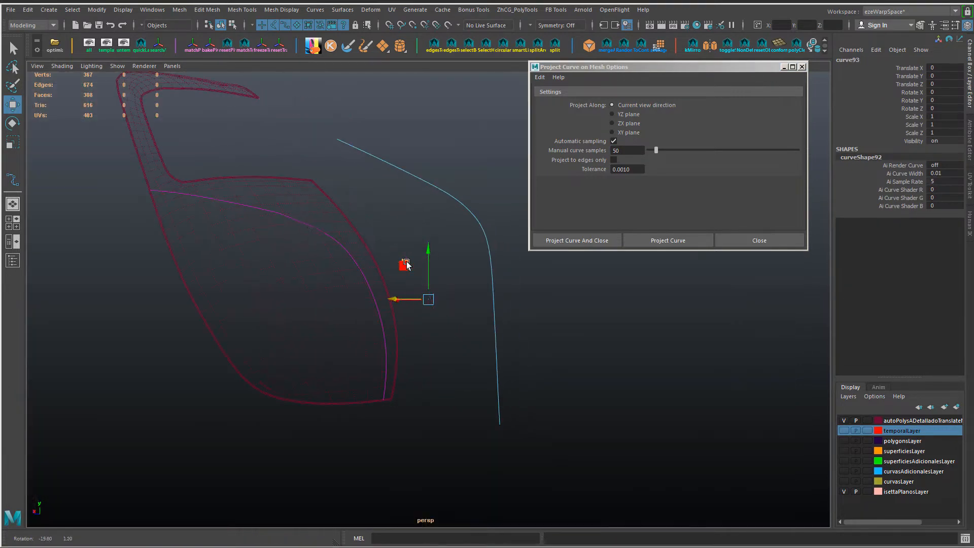
Step: Split the door panel with the projected curve, using Split and detach edges with a tolerance of 0.0010
left_click(298, 222)
left_click(306, 250)
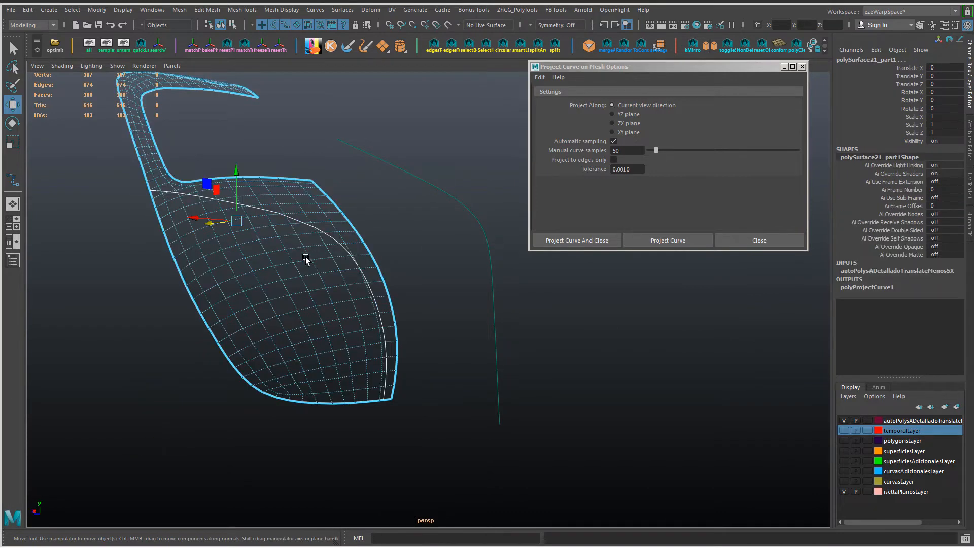
right_click(387, 293)
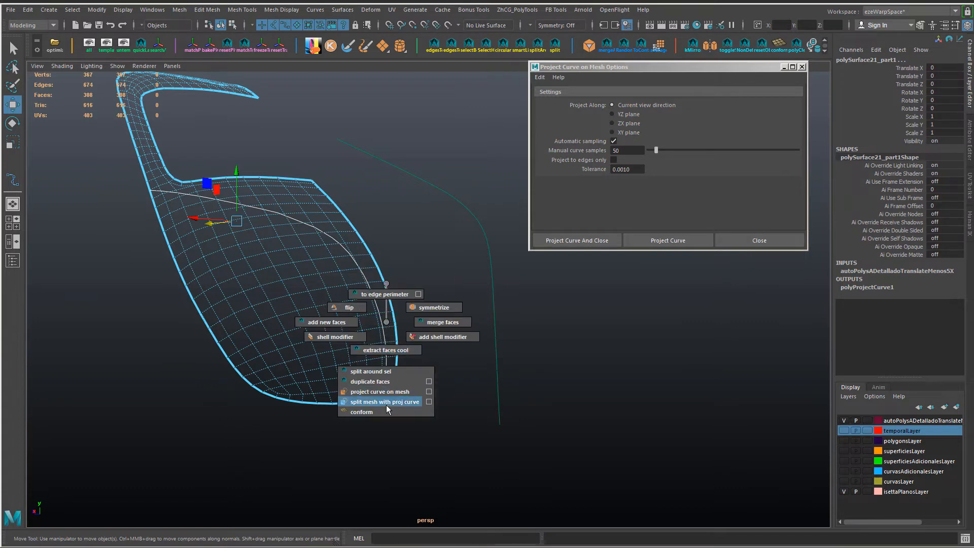
left_click(386, 405)
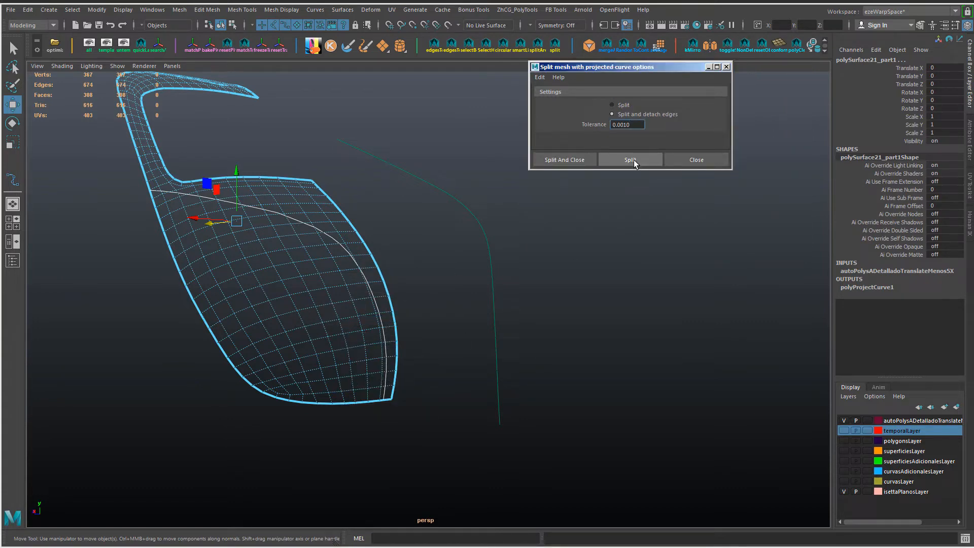
left_click(633, 160)
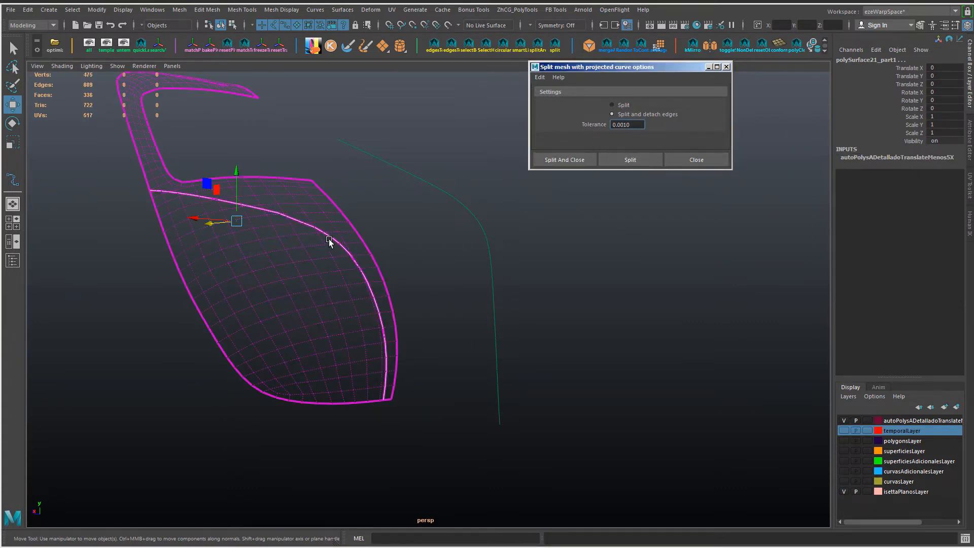
Step: Inspect the door panel around the new split line, selecting the upper faces to check how the shells are divided
right_click_drag(341, 231, 364, 215)
left_click(346, 233)
left_click_drag(345, 233, 348, 247, "alt")
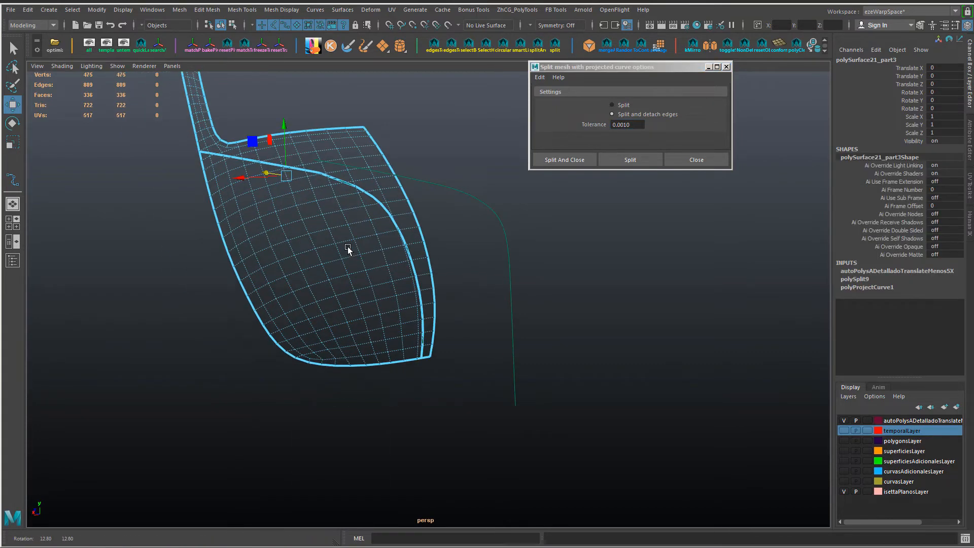
right_click_drag(396, 192, 417, 177)
double_click(401, 204)
middle_click_drag(393, 239, 409, 393, "alt")
key("alt+Tab")
key("alt+Tab")
middle_click_drag(272, 301, 317, 353, "alt")
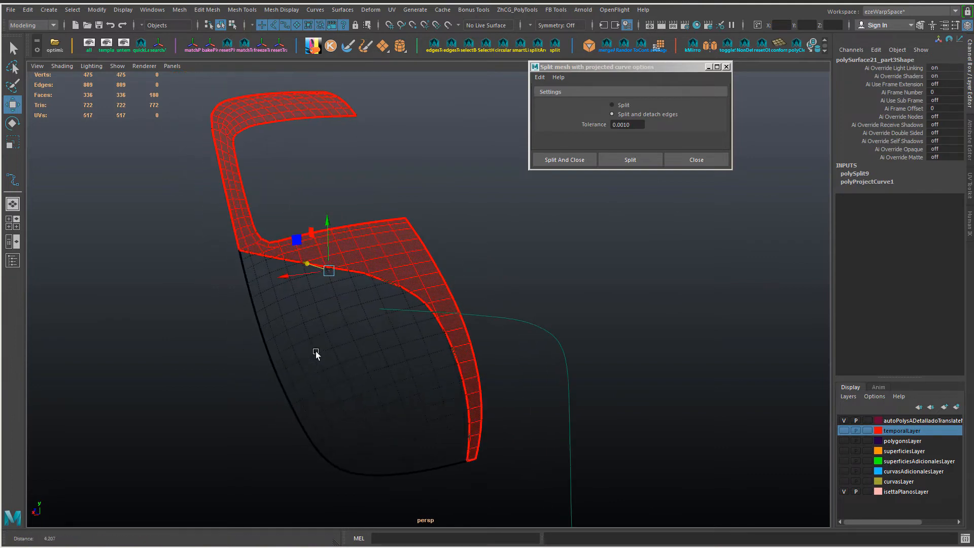
right_click_drag(317, 353, 524, 359, "alt")
left_click_drag(541, 307, 586, 360)
right_click_drag(586, 361, 439, 367, "alt")
left_click_drag(439, 366, 453, 364, "alt")
left_click(395, 343)
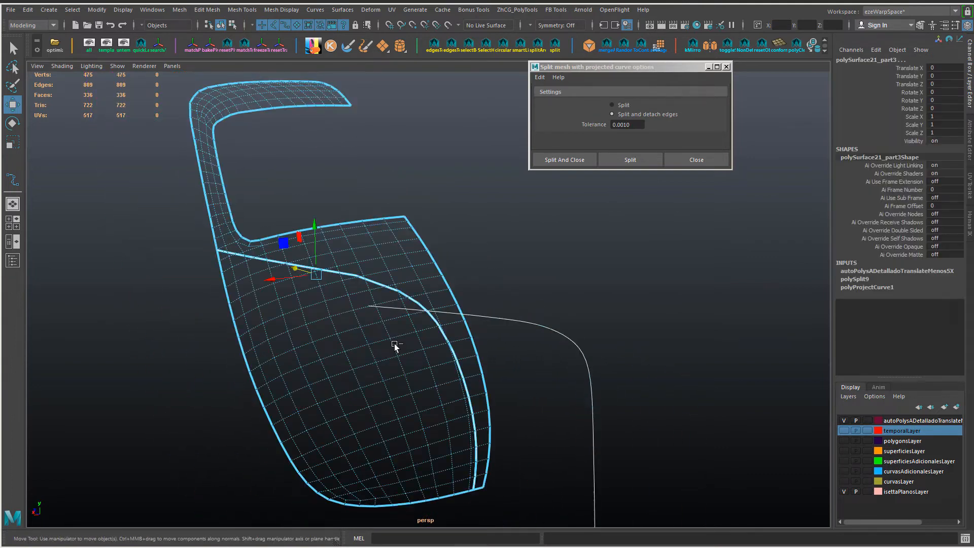
Step: Try separating the split door panel into individual meshes along the crease line
left_click(342, 306)
right_click_drag(342, 306, 424, 238, "alt")
left_click(413, 304)
right_click(423, 303)
left_click(425, 279)
left_click_drag(425, 281, 416, 304, "alt")
right_click_drag(416, 305, 438, 330, "alt")
left_click_drag(438, 330, 446, 335, "alt")
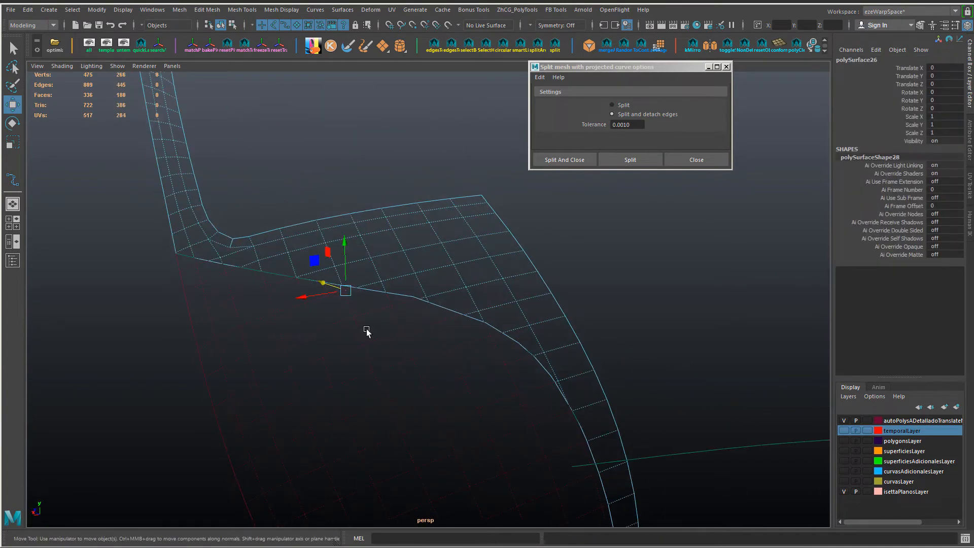
left_click(363, 328)
left_click_drag(364, 328, 428, 282)
Step: Show the door panel shaded and merge the closely spaced vertices at the middle of the crease seam
key("alt+b")
left_click(430, 284)
right_click_drag(432, 287, 554, 333, "alt")
key("5")
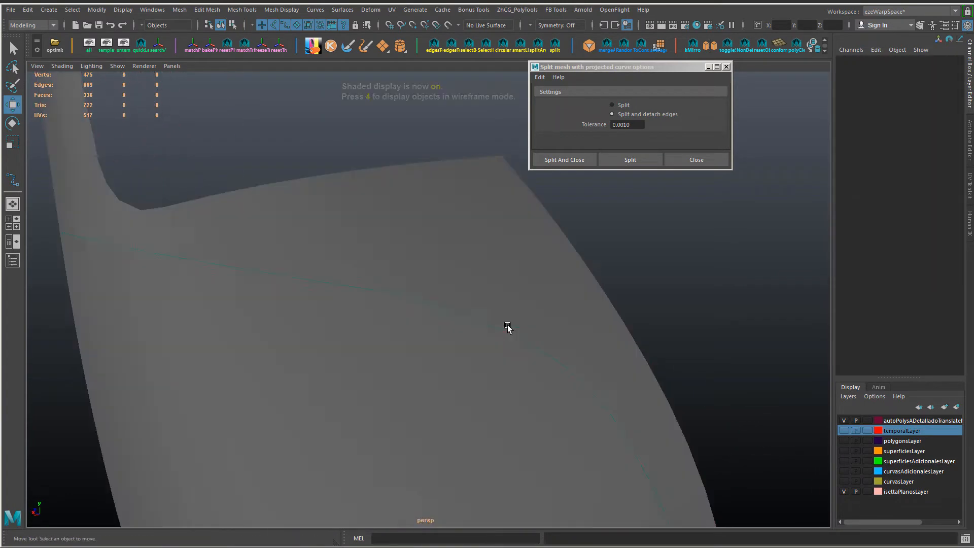
right_click_drag(461, 315, 488, 348, "alt")
right_click_drag(396, 245, 395, 291)
left_click(395, 295)
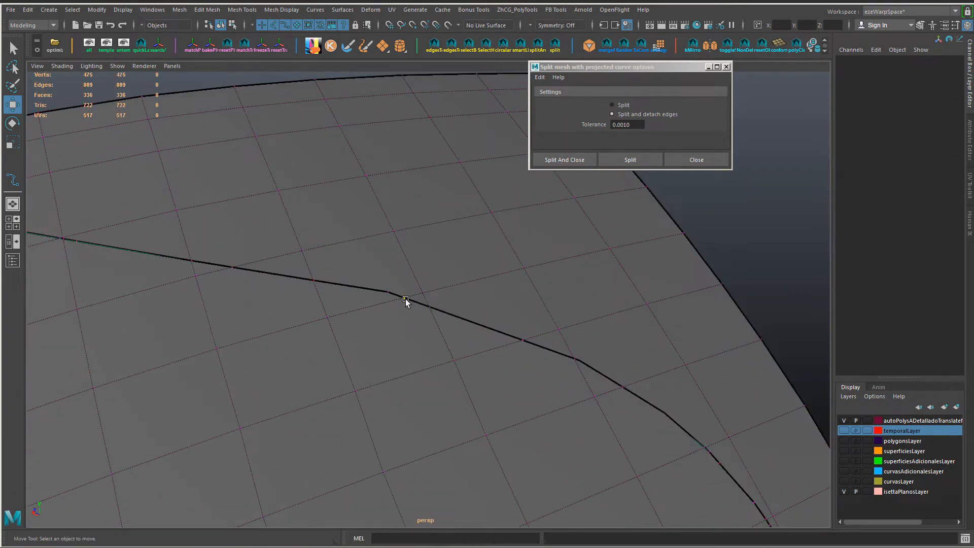
left_click_drag(438, 300, 400, 325)
left_click_drag(383, 285, 391, 298, "shift")
key("g")
key("g")
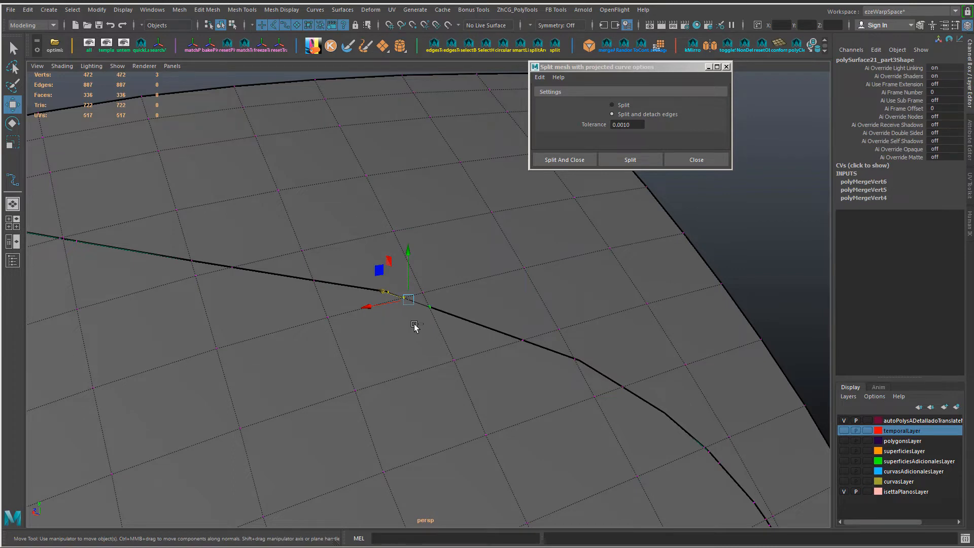
Step: Merge the remaining neighbouring vertices at the seam's central kink into one
right_click_drag(414, 323, 420, 226, "shift")
key("ctrl+z")
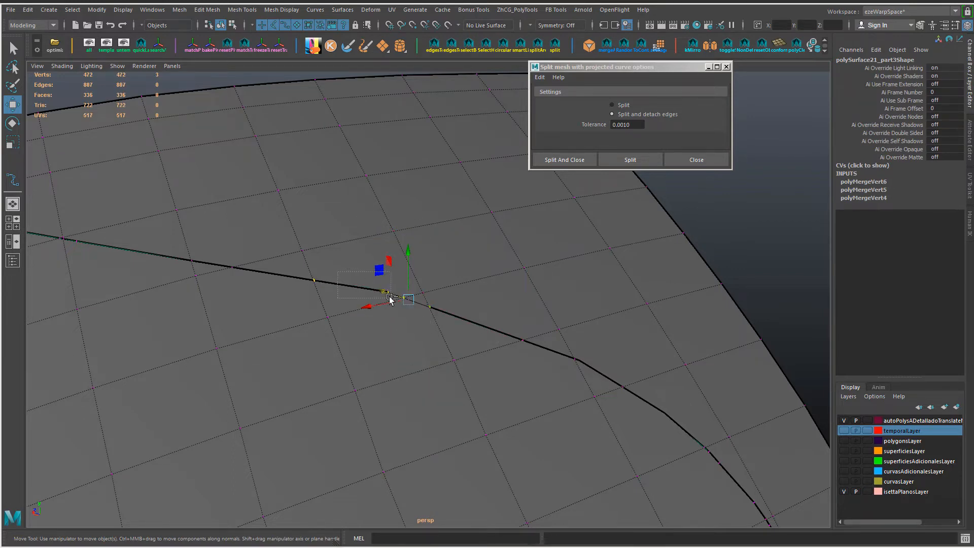
right_click_drag(439, 300, 444, 243, "shift")
right_click_drag(431, 331, 333, 331, "alt")
middle_click_drag(333, 331, 263, 287, "alt")
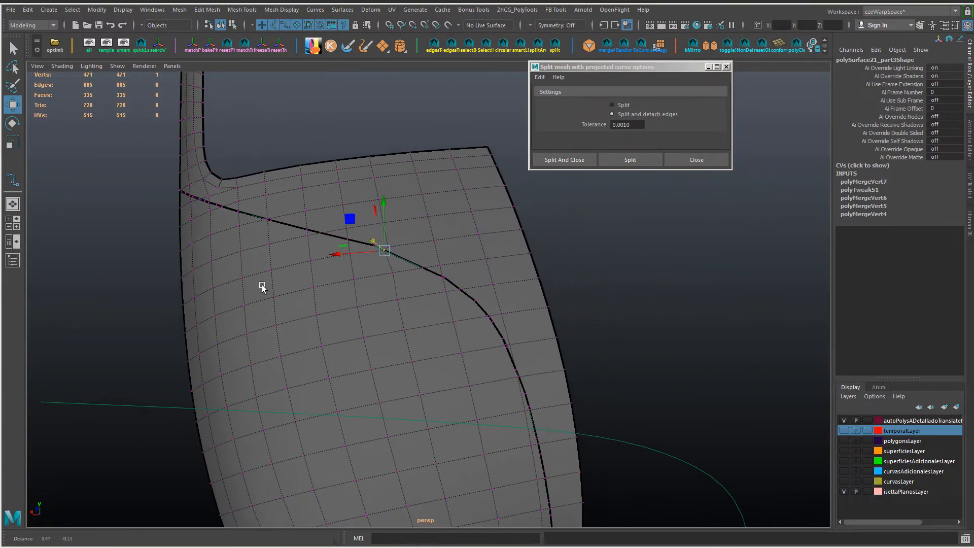
right_click_drag(263, 288, 340, 283, "alt")
Step: Merge the doubled and stray vertices around the crease's curved bend to close the seam
left_click_drag(438, 264, 514, 333)
key("g")
key("g")
key("g")
left_click_drag(543, 344, 530, 404)
key("g")
key("g")
middle_click_drag(372, 275, 402, 342, "alt")
left_click_drag(386, 307, 408, 336)
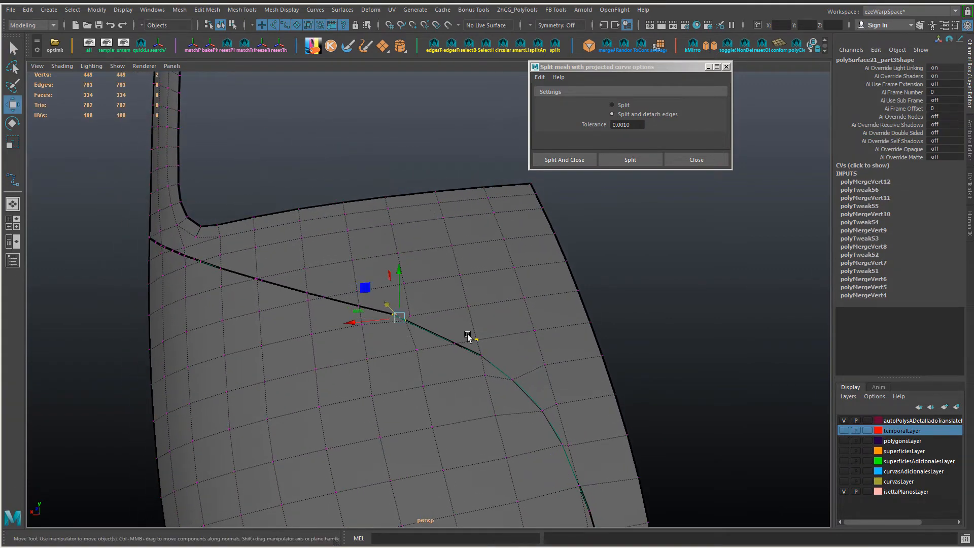
Step: Merge the vertices left of the bend and slide the resulting points onto the projected crease curve
key("g")
left_click_drag(400, 267, 400, 271)
left_click_drag(349, 326, 356, 327)
left_click_drag(407, 271, 407, 280)
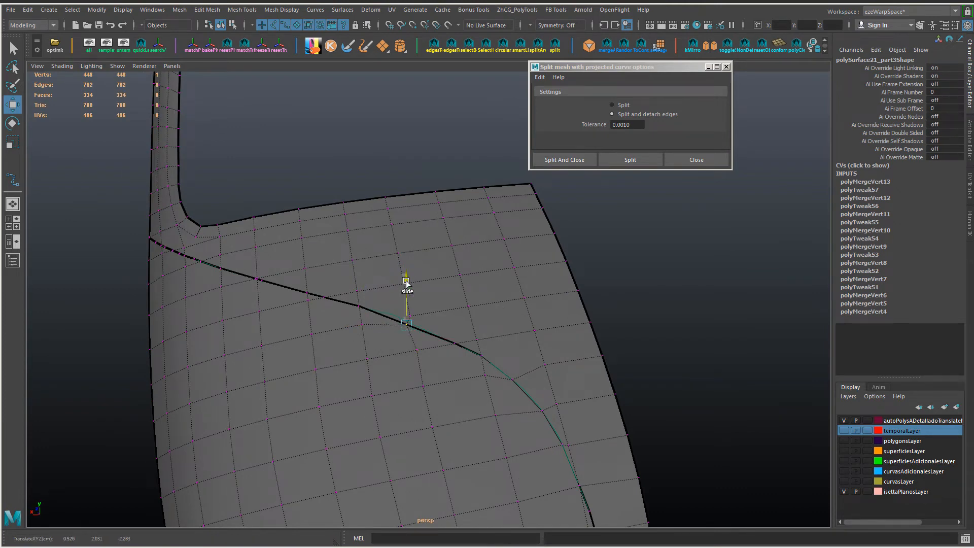
left_click_drag(355, 333, 360, 333)
left_click_drag(411, 282, 412, 279)
right_click_drag(449, 325, 482, 339, "alt")
Step: Merge the seam vertices from the upper crease towards the lower window corner, aligning them with the curve
left_click_drag(401, 310, 400, 336)
key("v")
key("g")
left_click_drag(404, 335, 394, 310, "alt")
right_click_drag(398, 309, 400, 252, "shift")
middle_click_drag(366, 319, 402, 346, "alt")
left_click_drag(323, 299, 419, 320)
key("g")
Step: Merge the vertex clusters below the window corner and slide the merged vertex along the crease line
key("g")
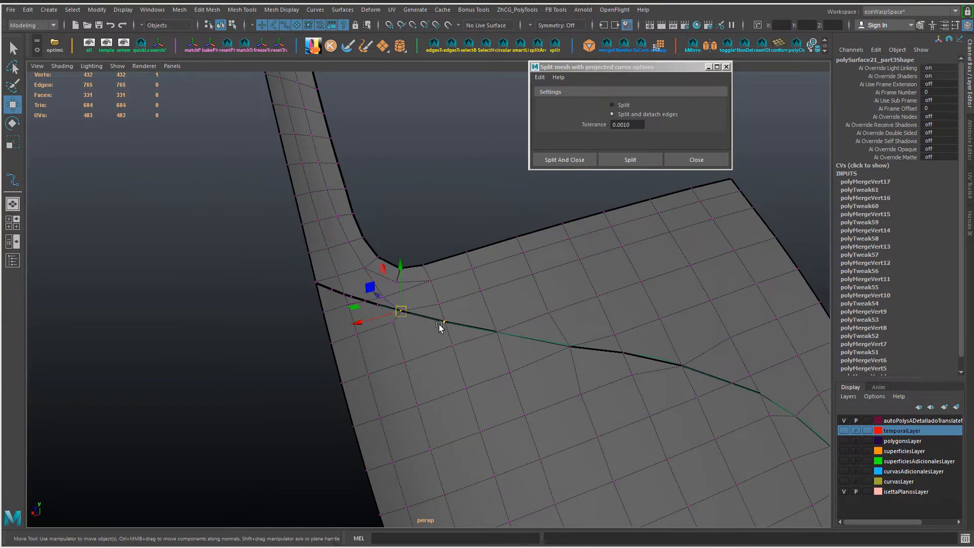
middle_click_drag(393, 329, 411, 371, "alt")
scroll(411, 371, "up", 1)
left_click_drag(311, 312, 338, 333)
key("g")
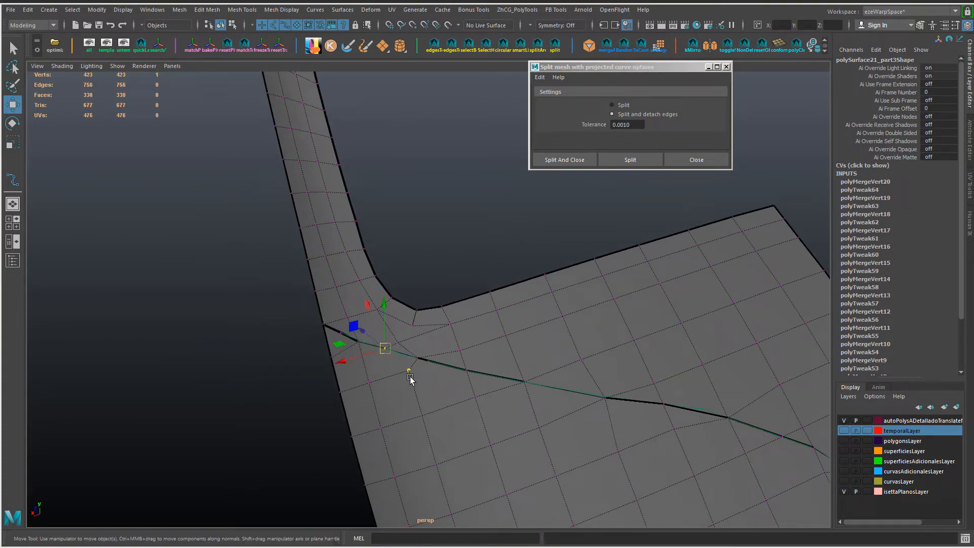
left_click_drag(405, 375, 406, 376)
key("g")
scroll(539, 382, "down", 1)
left_click_drag(416, 321, 416, 318)
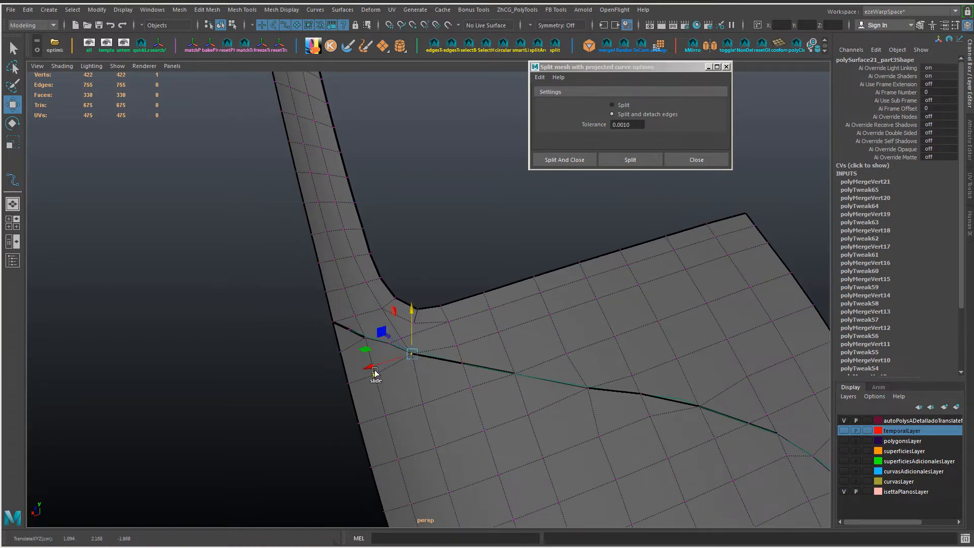
left_click_drag(374, 367, 380, 363)
left_click(389, 344)
Step: Merge the two adjacent seam vertices at the start of the crease's downward bend
left_click_drag(592, 391, 620, 372, "alt")
middle_click_drag(619, 372, 406, 315, "alt")
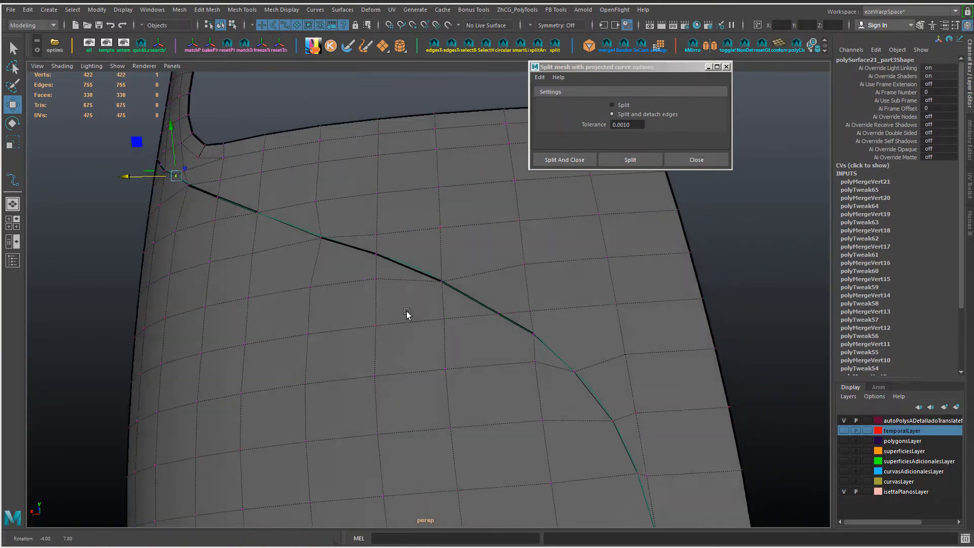
left_click_drag(407, 315, 419, 314, "alt")
left_click(457, 313, "shift")
left_click(493, 333, "shift")
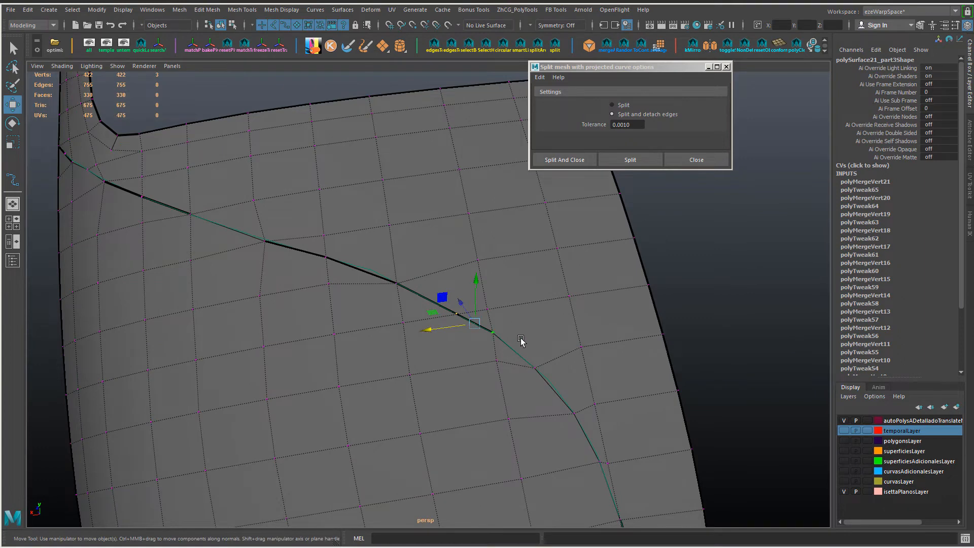
key("g")
key("ctrl+z")
left_click(494, 333)
left_click(535, 367, "shift")
key("g")
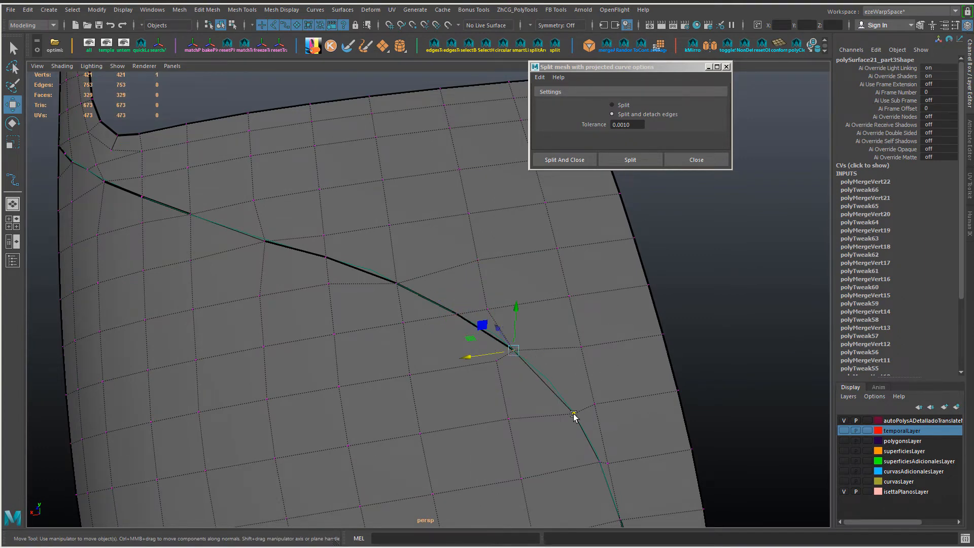
Step: Adjust the vertex beside the crease bend and merge the seam vertices just below it
middle_click_drag(574, 415, 500, 288, "alt")
middle_click_drag(521, 334, 513, 313, "alt")
left_click_drag(431, 282, 431, 282, "ctrl+shift")
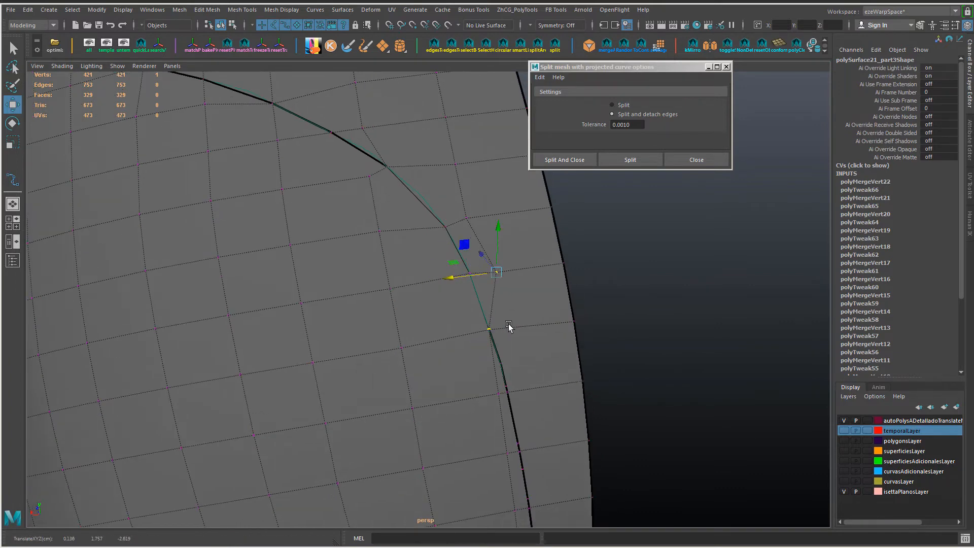
left_click_drag(509, 322, 473, 346)
key("g")
middle_click_drag(514, 350, 500, 283, "alt")
left_click_drag(506, 304, 470, 338)
key("g")
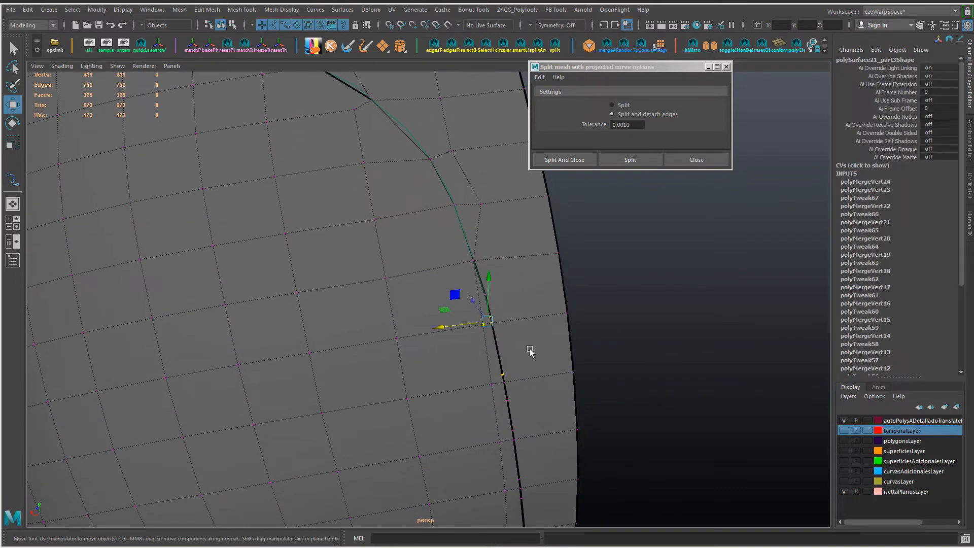
key("g")
Step: Merge the paired vertices along the steep middle stretch of the crease seam
middle_click_drag(530, 351, 499, 264, "alt")
left_click_drag(486, 282, 455, 306)
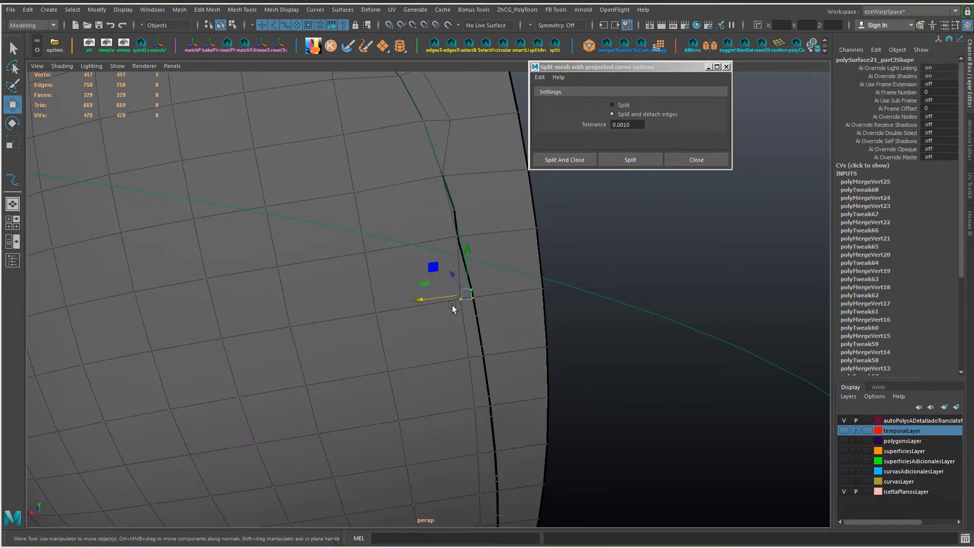
key("g")
left_click_drag(508, 368, 479, 392)
key("g")
middle_click_drag(508, 403, 458, 318, "alt")
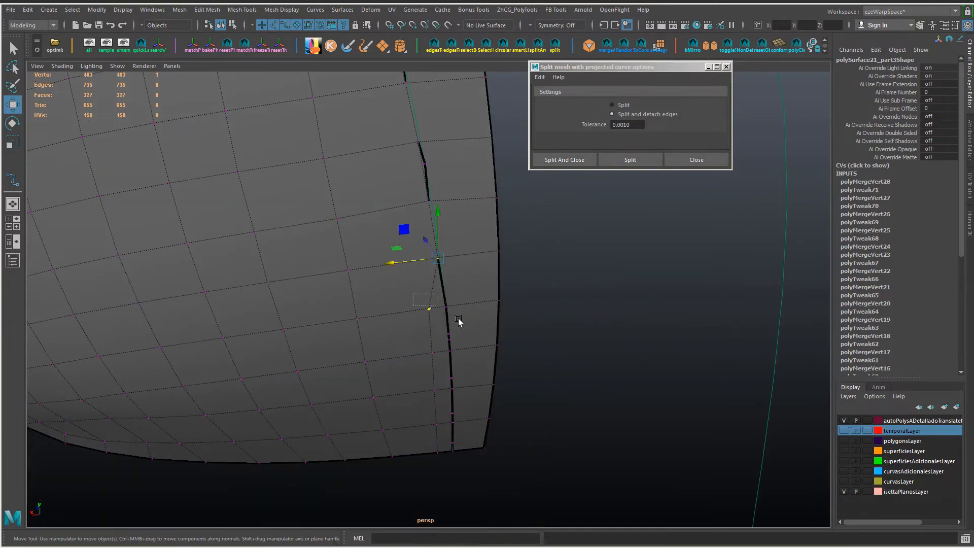
Step: Merge the next rows of seam vertices above the door panel's lower edge
left_click_drag(458, 319, 422, 294)
key("g")
key("g")
left_click_drag(426, 337, 463, 348)
right_click_drag(482, 356, 474, 287, "shift")
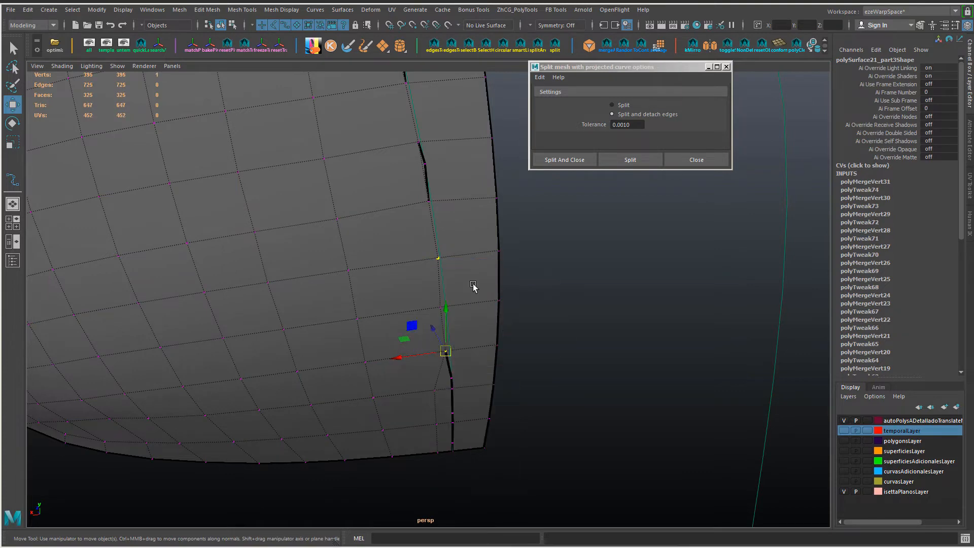
Step: Snap and merge the last seam vertices down to the door panel's bottom edge
middle_click_drag(465, 416, 456, 315, "alt")
left_click_drag(457, 315, 404, 233, "alt")
middle_click_drag(404, 232, 404, 279, "alt")
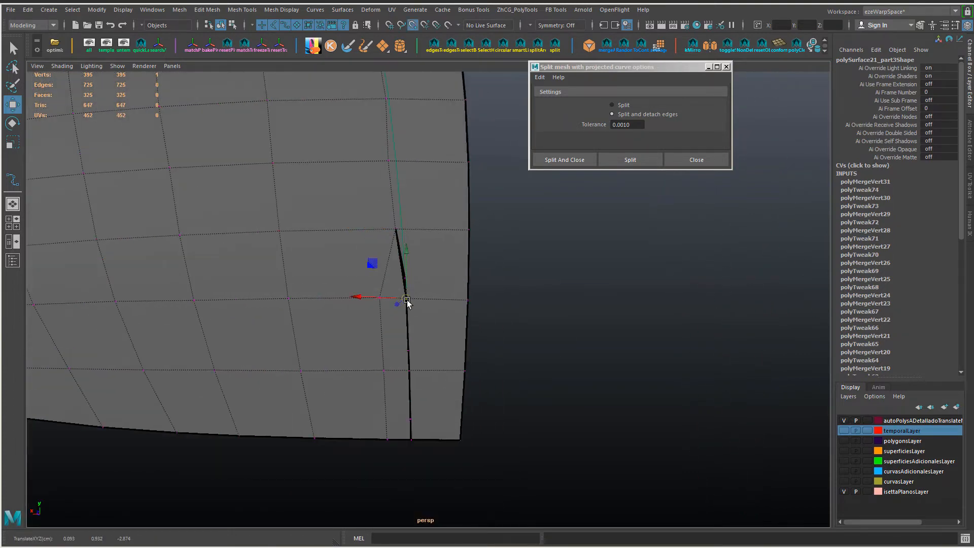
key("space")
left_click(310, 305)
left_click(321, 347)
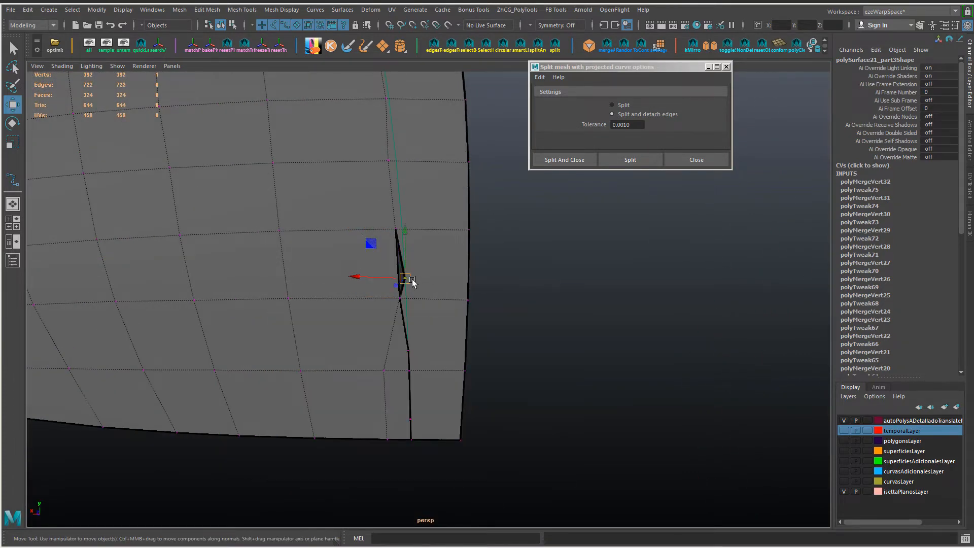
left_click_drag(412, 282, 382, 325)
right_click_drag(445, 270, 450, 220, "shift")
middle_click_drag(435, 355, 437, 305, "alt")
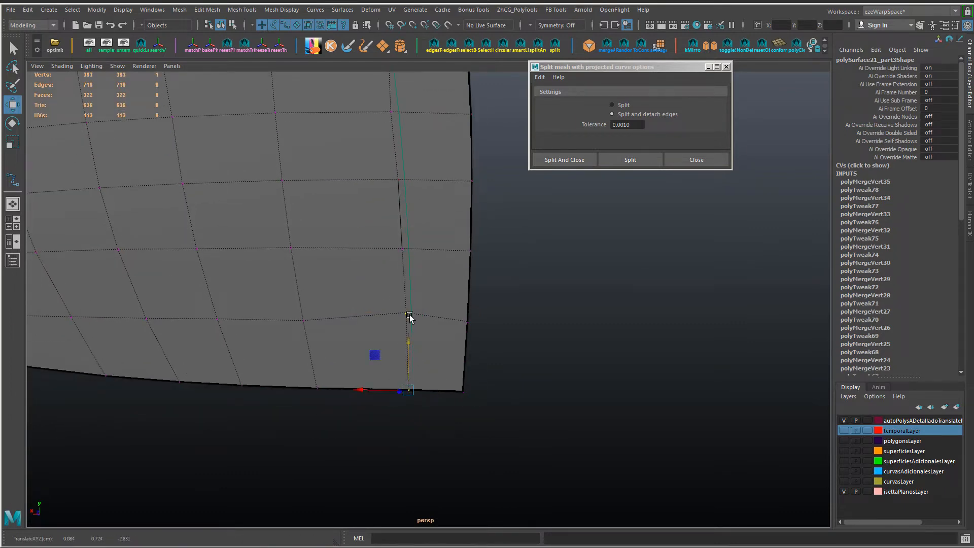
Step: Return to the crease's upper end and merge the two adjacent vertices below the window corner
right_click_drag(438, 286, 376, 247, "alt")
middle_click_drag(376, 247, 406, 459, "alt")
left_click_drag(407, 459, 220, 232, "alt")
left_click(219, 209, "shift")
key("f")
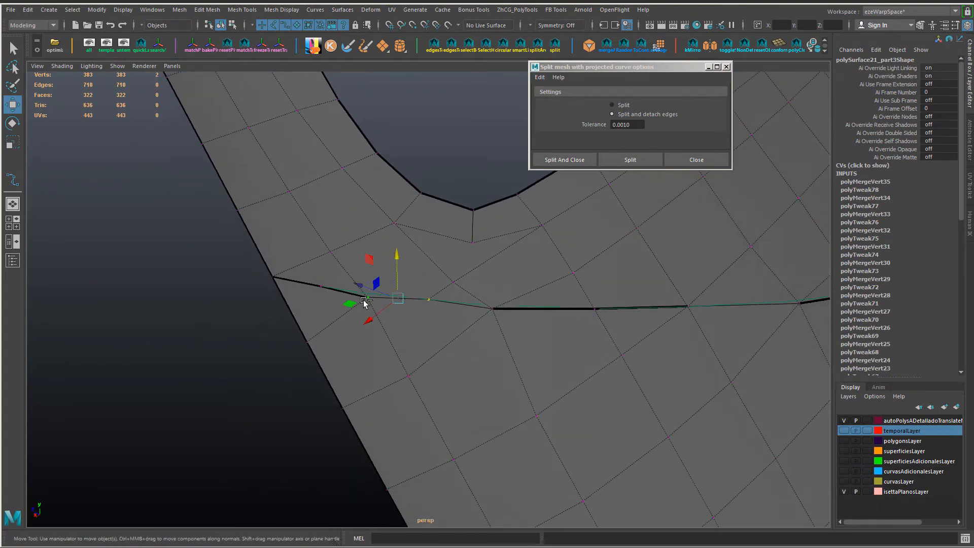
mouse_move(402, 329)
left_mouse_down("alt")
mouse_move(394, 305)
mouse_move(405, 318)
left_mouse_up("alt")
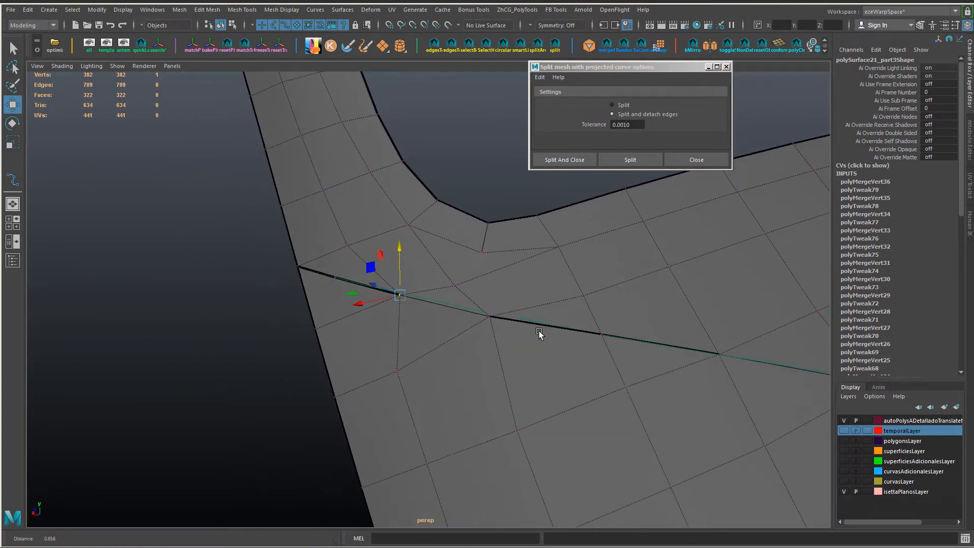
Step: Return to object selection and hide the door panel piece below the crease
right_click_drag(539, 335, 500, 333, "alt")
middle_click_drag(500, 332, 402, 322, "alt")
left_click_drag(402, 323, 466, 248, "alt")
right_click_drag(468, 246, 464, 216)
double_click(457, 315)
right_click_drag(605, 379, 456, 365, "alt")
middle_click_drag(457, 365, 419, 278, "alt")
left_click_drag(420, 277, 369, 306, "alt")
right_click_drag(412, 299, 431, 313, "shift")
left_click_drag(436, 317, 477, 326, "alt")
left_click(476, 331)
key("ctrl+h")
right_click_drag(375, 323, 429, 318, "alt")
middle_click_drag(428, 317, 472, 369, "alt")
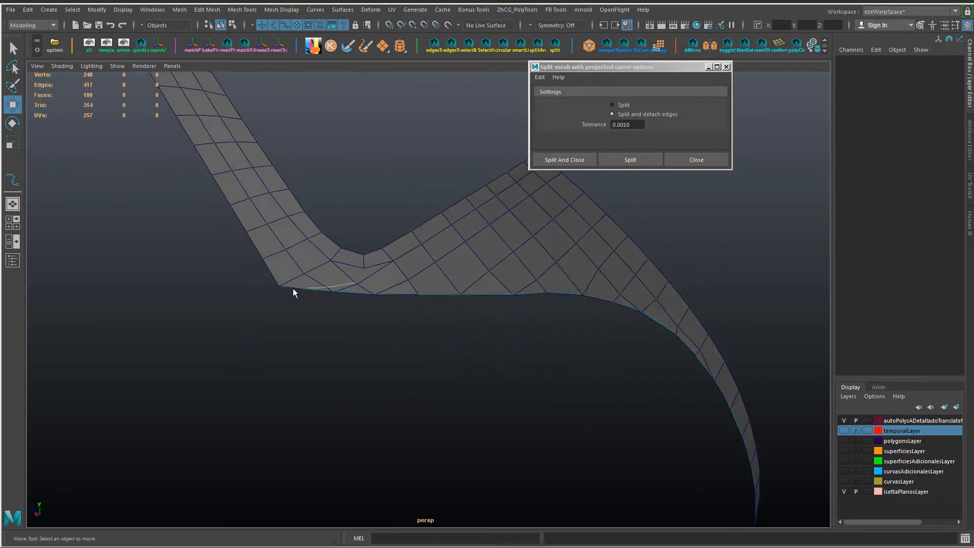
Step: Hide the curves in the viewport and show the upper panel's lower corner in wireframe in the front view
right_click_drag(294, 290, 261, 287)
left_click(117, 69)
left_click(131, 130)
right_click_drag(223, 221, 269, 263, "alt")
key("ctrl+z")
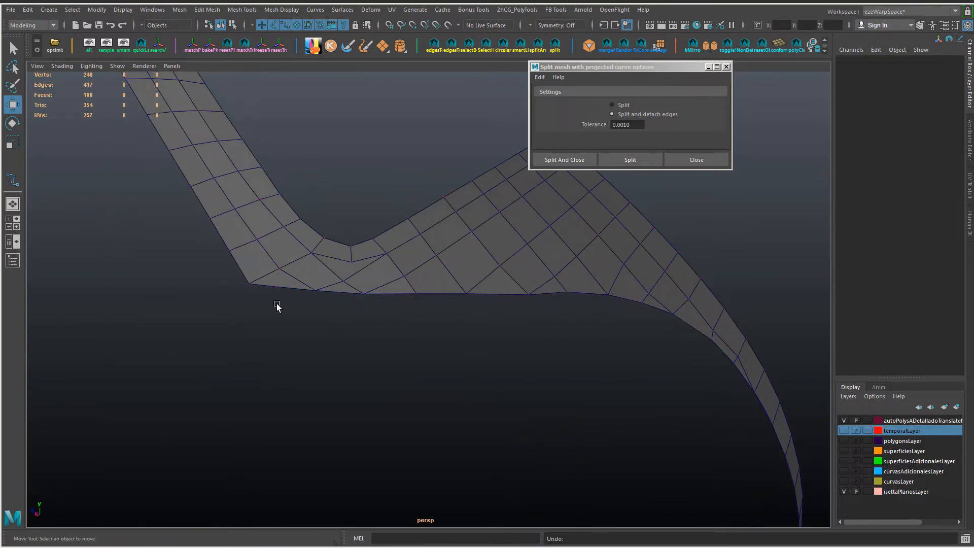
key("space")
left_click_drag(388, 319, 387, 351)
right_click_drag(276, 340, 441, 315, "alt")
key("4")
middle_click_drag(441, 315, 633, 457, "alt")
right_click_drag(633, 457, 677, 367, "alt")
middle_click_drag(677, 367, 548, 459, "alt")
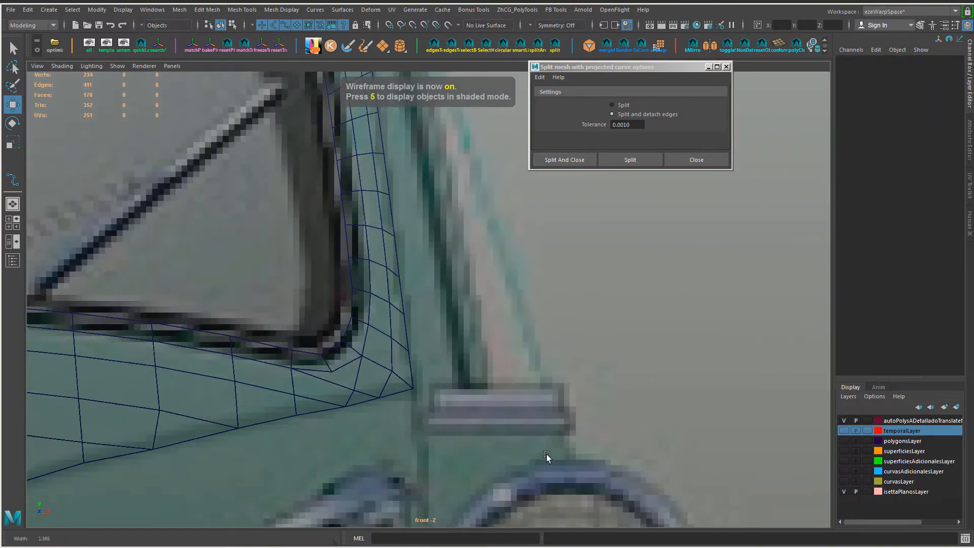
Step: Examine the vertices and edges along the upper panel's crease border against the front reference image
middle_click_drag(382, 403, 422, 379, "alt")
right_click_drag(402, 243, 348, 243)
key("5")
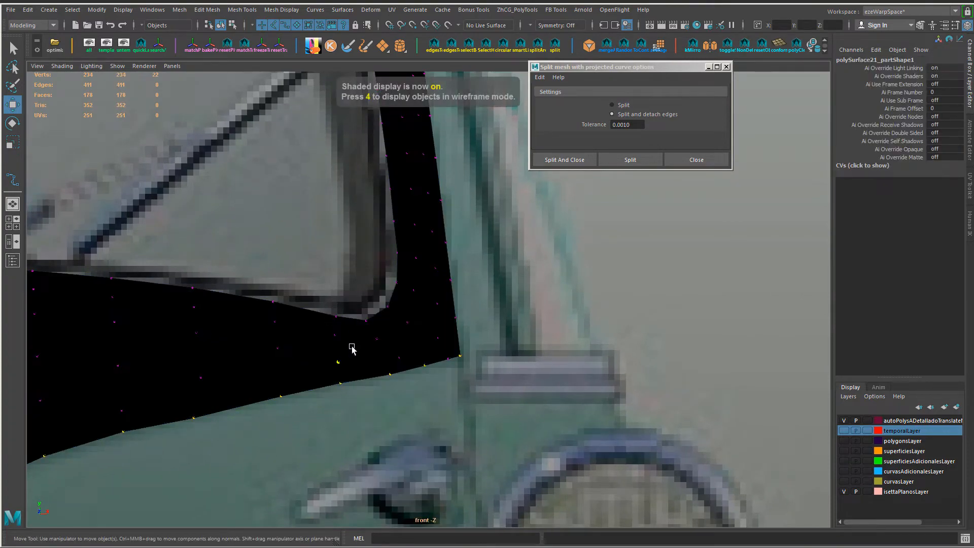
middle_click_drag(182, 405, 452, 333, "alt")
right_click_drag(426, 348, 427, 320)
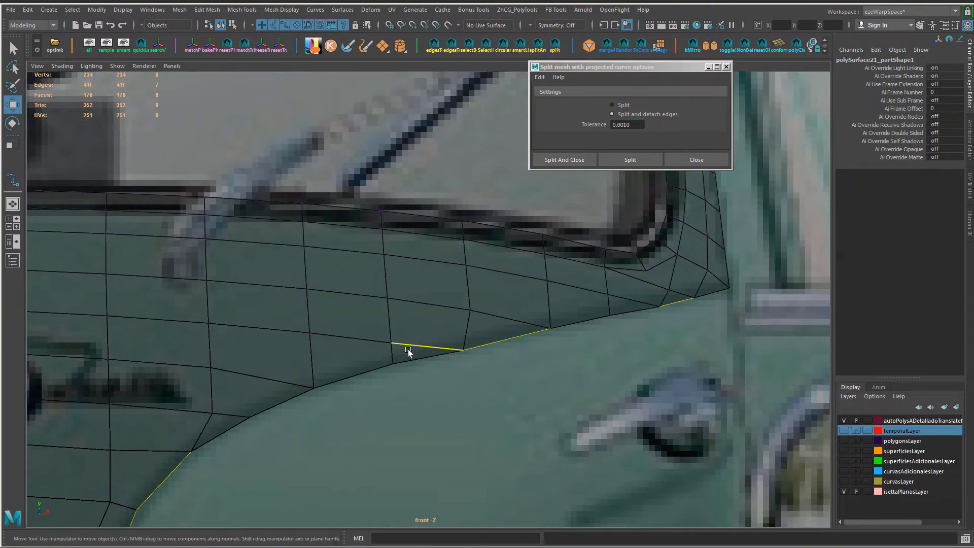
middle_click_drag(373, 371, 481, 236, "alt")
right_click_drag(342, 349, 327, 350, "alt")
middle_click_drag(327, 349, 331, 288, "alt")
right_click_drag(330, 288, 395, 368, "alt")
middle_click_drag(395, 368, 375, 355, "alt")
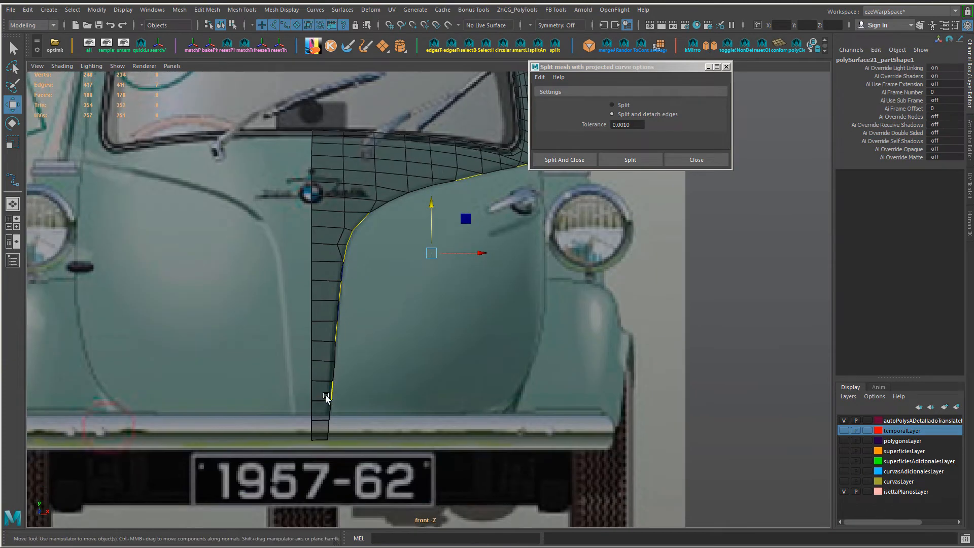
Step: Connect the cross edges of the narrow centre strip and move the new edge line close to the crease border
right_click_drag(328, 403, 314, 302, "alt")
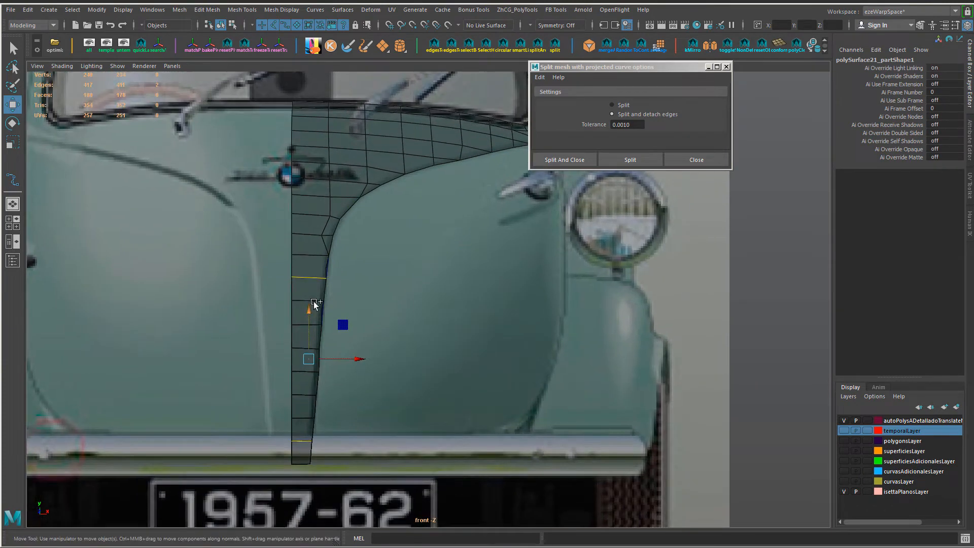
left_click_drag(301, 447, 302, 446)
key("g")
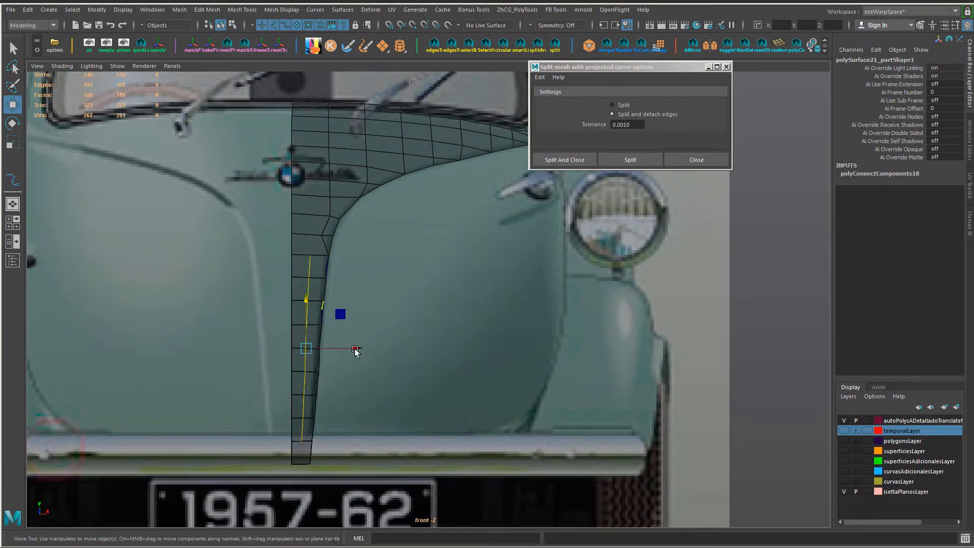
left_click_drag(353, 350, 364, 350, "ctrl+shift")
Step: Extend the new edge line down to the strip's bottom edge with a Multi-Cut
right_click_drag(351, 315, 354, 401, "alt")
middle_click_drag(353, 401, 413, 263, "alt")
right_click_drag(413, 262, 438, 284, "alt")
key("ctrl+shift+x")
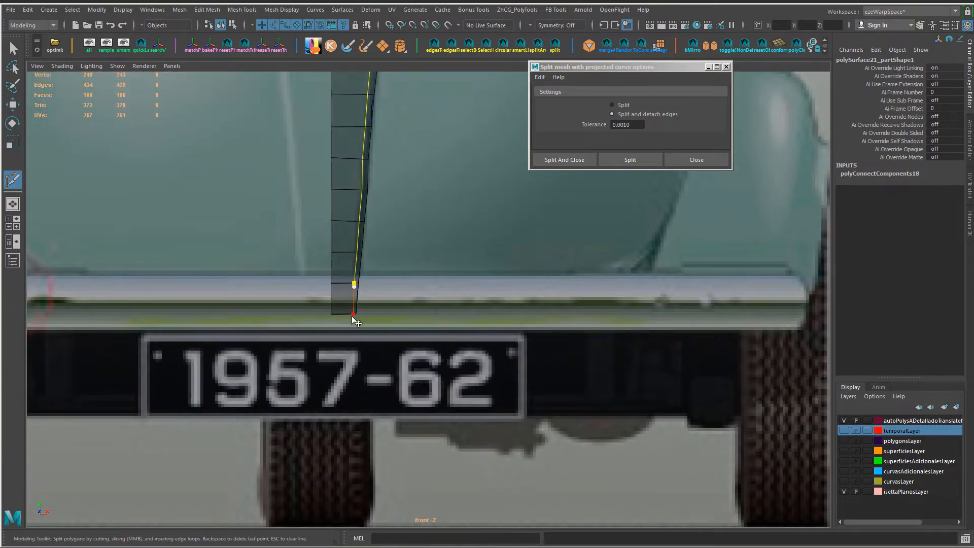
left_click(352, 315)
right_click(351, 316)
Step: Continue the support edge line with Multi-Cut around the bend and along the crease towards the window corner
middle_click_drag(385, 92, 333, 337, "alt")
key("w")
right_click_drag(332, 337, 267, 293, "alt")
middle_click_drag(267, 292, 291, 315, "alt")
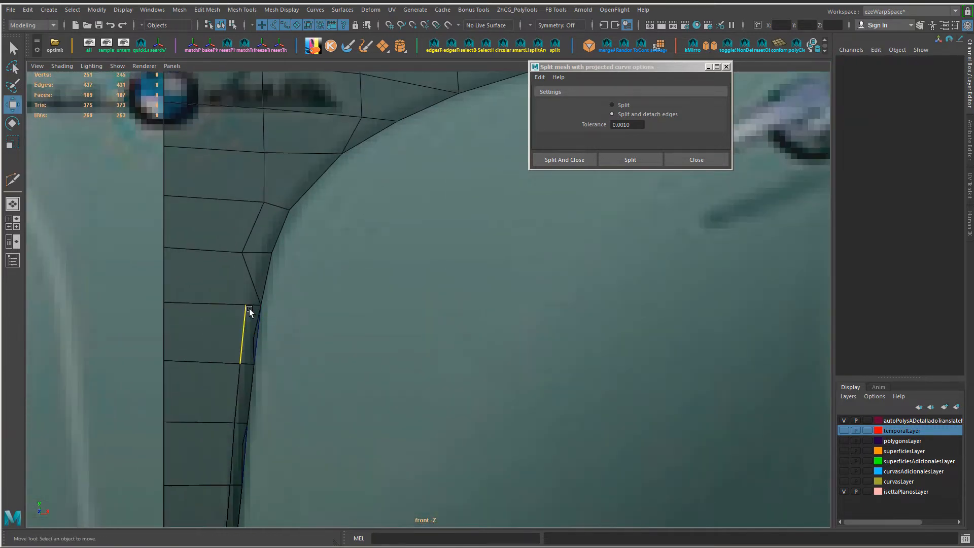
key("ctrl+shift+x")
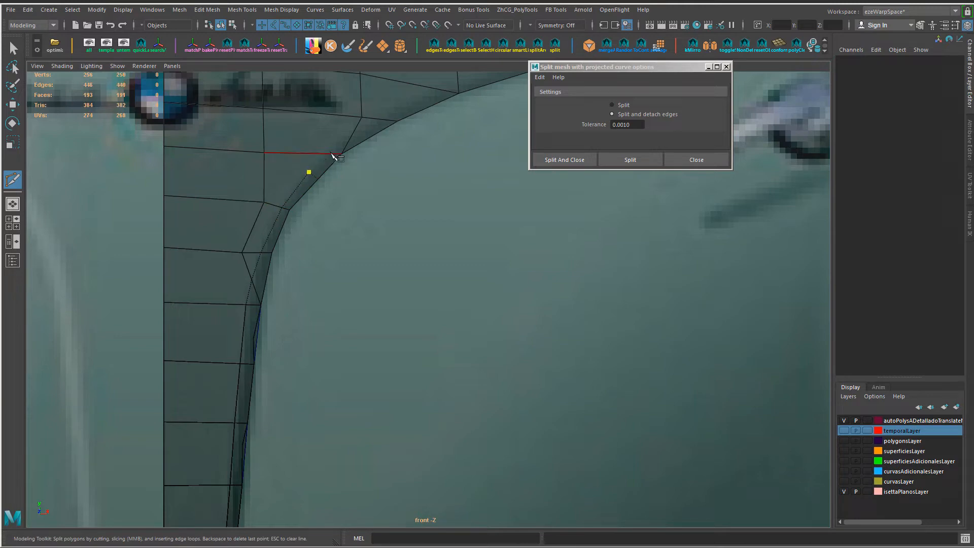
middle_click_drag(440, 97, 423, 318, "alt")
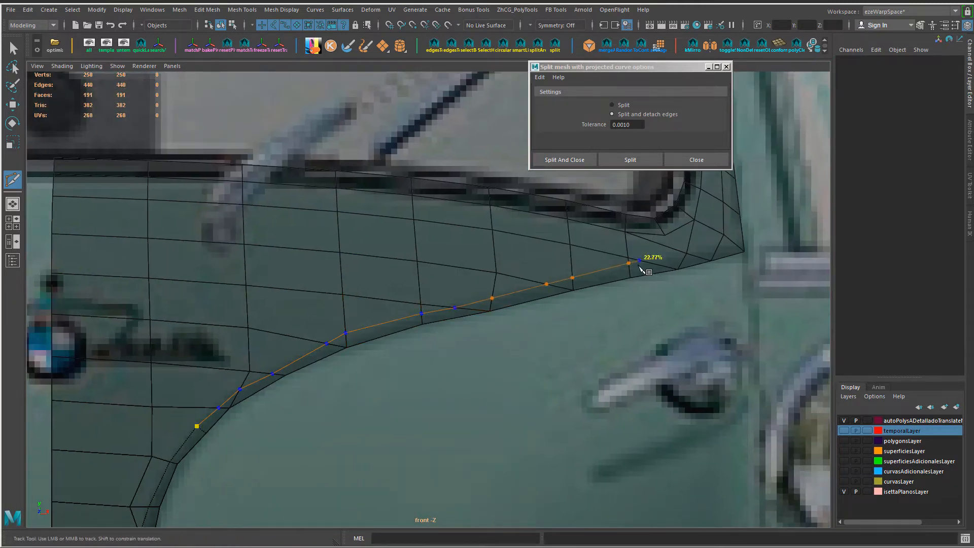
key("w")
Step: Collapse a short edge on the new support line and delete two redundant edges beside it
left_click(337, 339)
key("g")
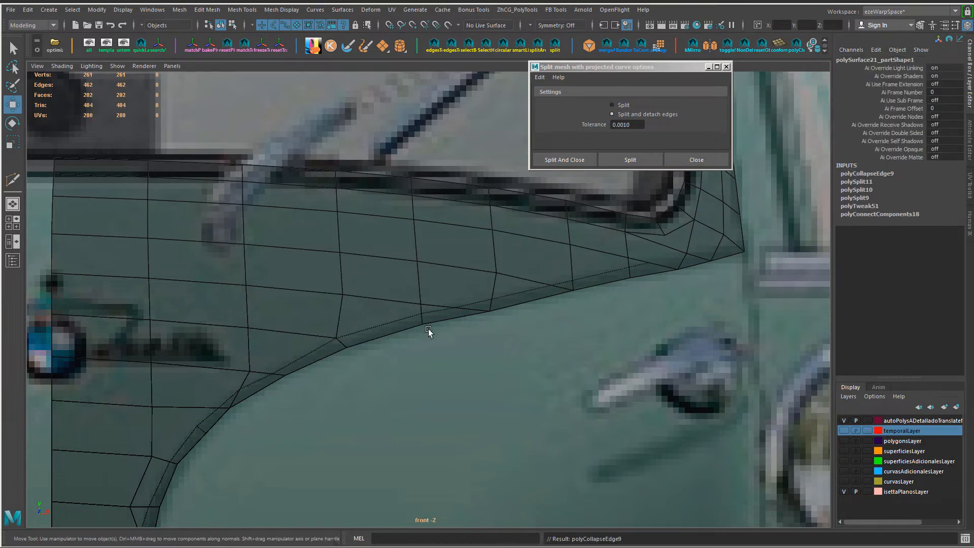
key("g")
key("ctrl+z")
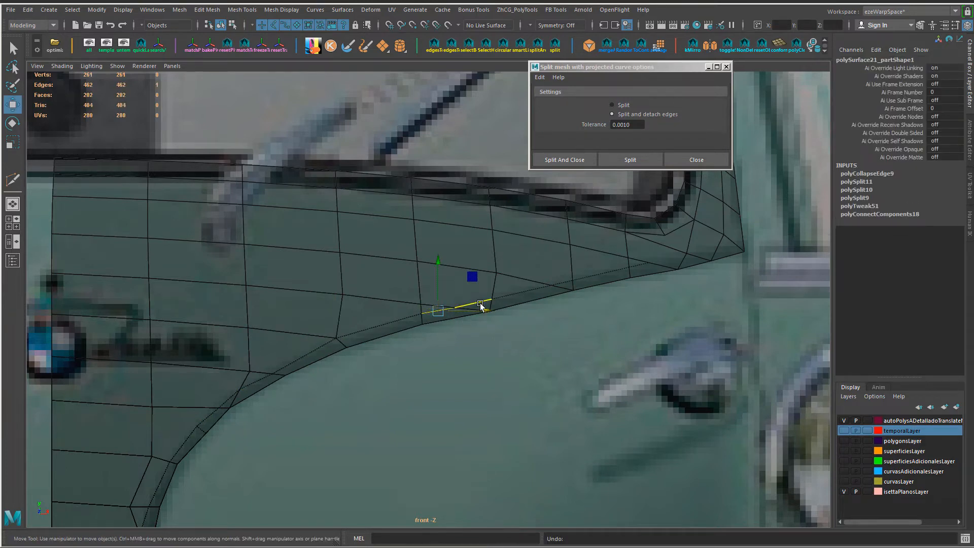
key("Delete")
key("Delete")
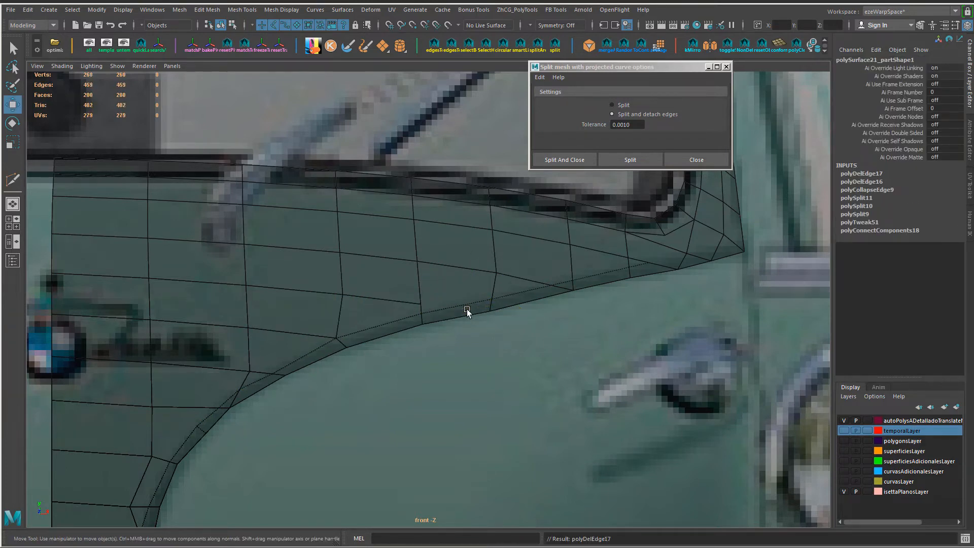
Step: Collapse two more short edges along the support line towards the window corner
middle_click_drag(527, 303, 366, 303, "alt")
left_click(401, 283)
key("g")
left_click(476, 268)
key("g")
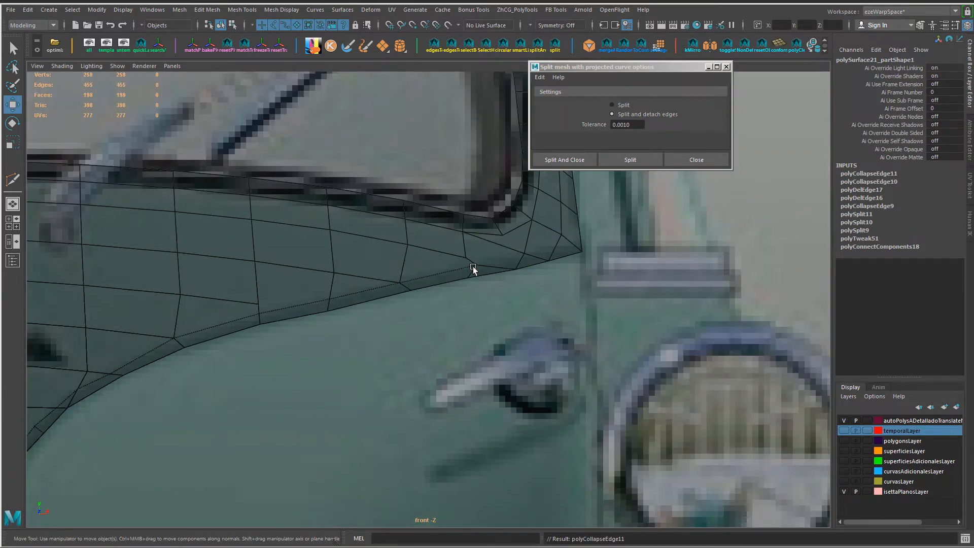
Step: Extend the support edge line with Multi-Cut to the panel's outer side border at the corner
middle_click_drag(522, 276, 450, 365, "alt")
key("ctrl+shift+x")
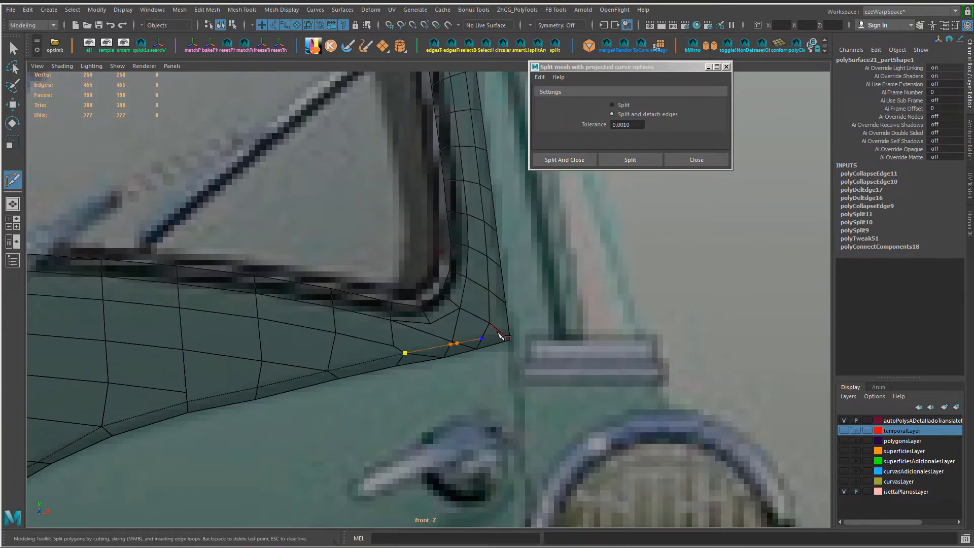
left_click(509, 330)
key("Return")
key("w")
Step: Collapse the short edge below the window corner and delete the redundant edges crossing the support line there
middle_click_drag(378, 317, 431, 293, "alt")
right_click_drag(432, 293, 751, 401, "alt")
left_click(586, 336)
key("g")
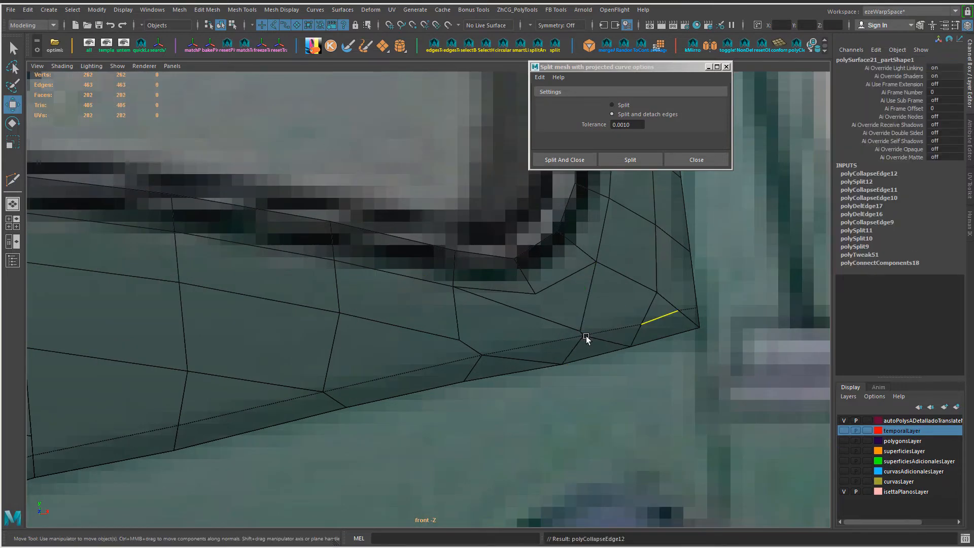
key("Delete")
left_click(571, 348)
key("Delete")
left_click(685, 320)
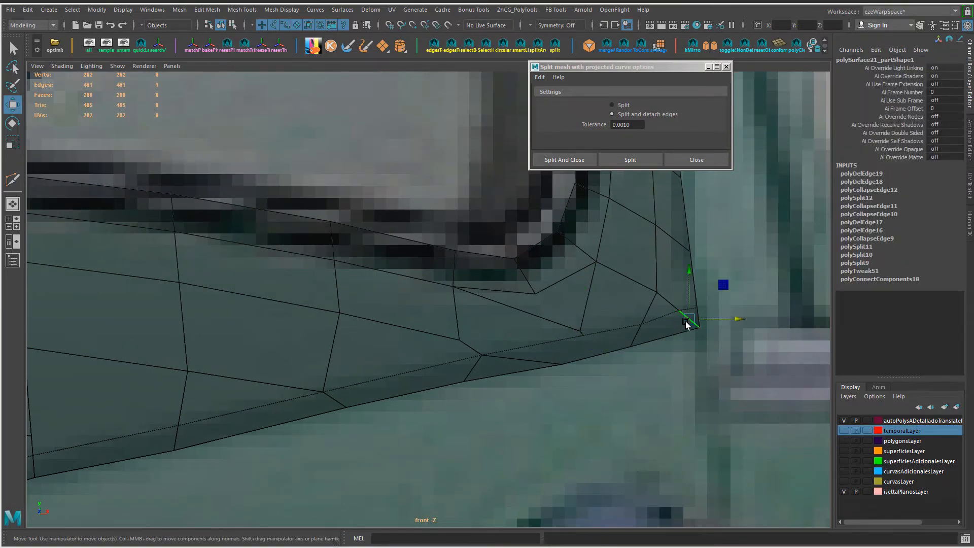
right_click_drag(670, 331, 600, 234, "shift")
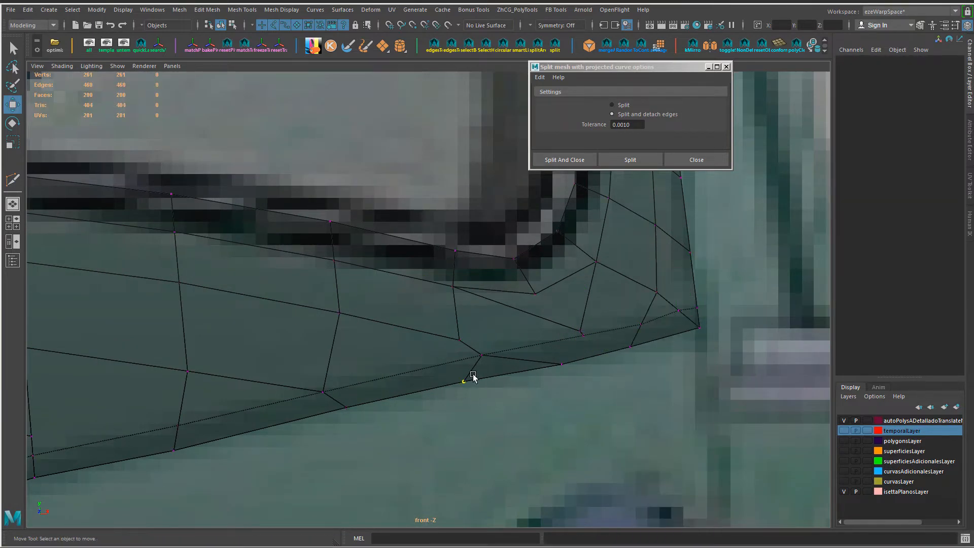
Step: Cut a new edge down to the crease border and another edge line across the faces below the window corner
key("ctrl+shift+x")
left_click(585, 336)
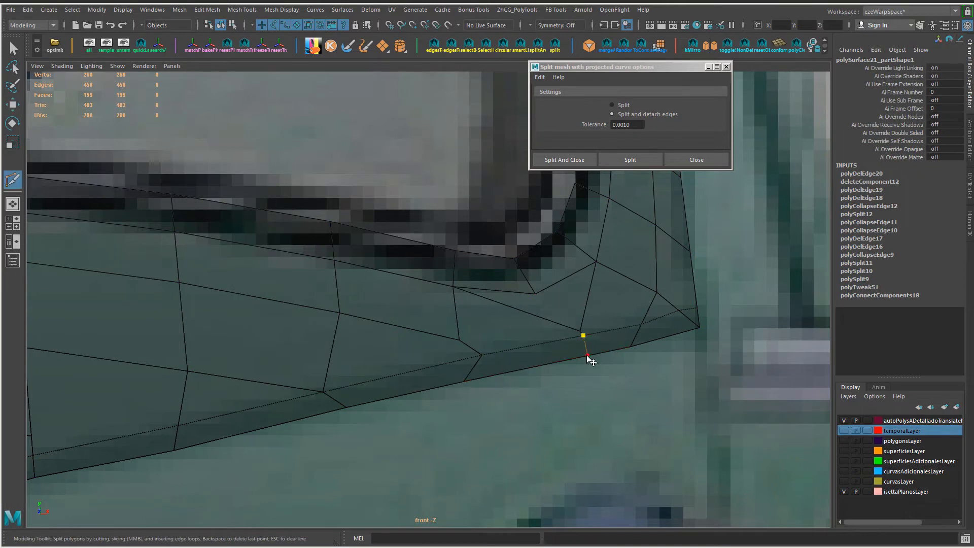
left_click(588, 356)
right_click(587, 355)
left_click(459, 340)
middle_click_drag(514, 364, 521, 366, "alt")
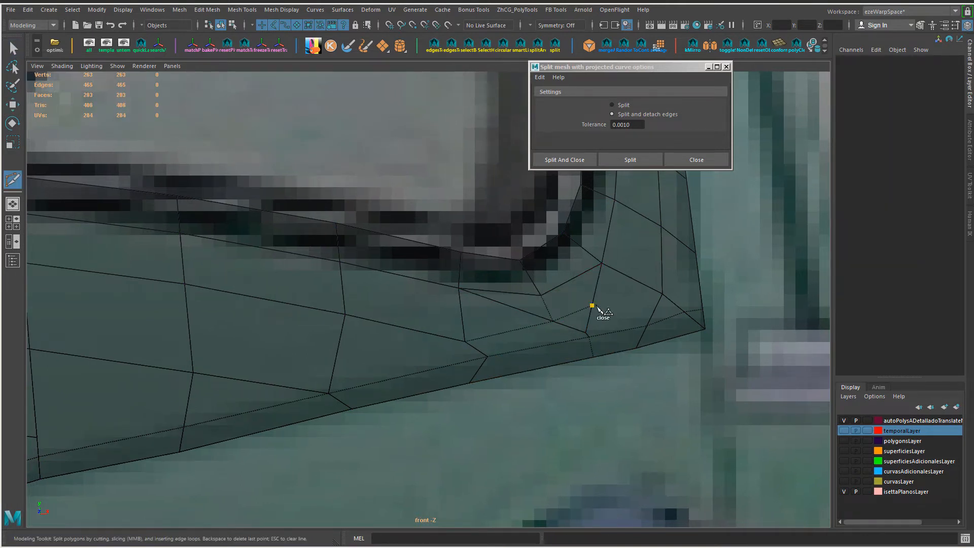
right_click(663, 296)
Step: Adjust the new edges and the vertex below the window corner to even out the spacing along the crease
key("w")
left_click(572, 317)
key("r")
middle_click_drag(575, 339, 557, 340)
scroll(414, 350, "down", 2)
left_click(415, 350)
middle_click_drag(671, 385, 655, 385)
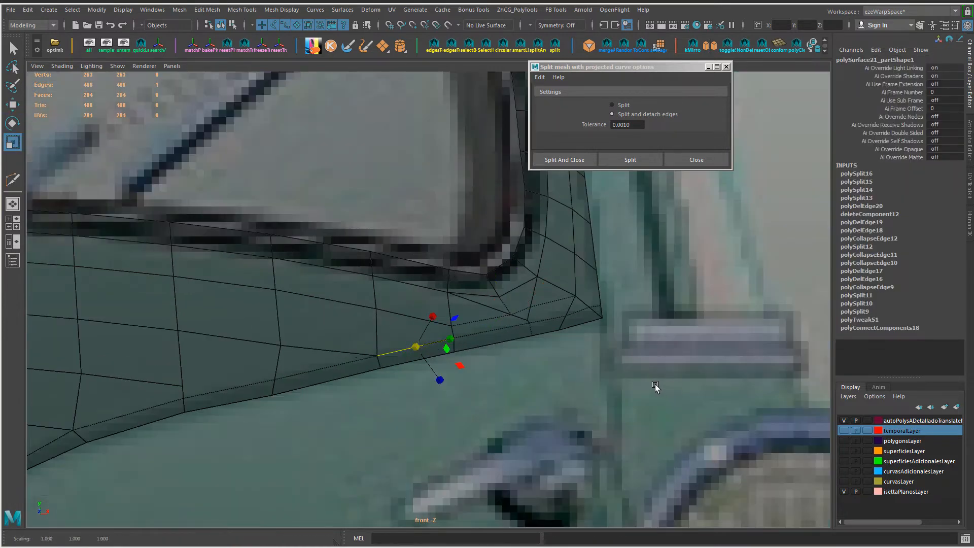
key("F9")
left_click(560, 330)
key("w")
middle_click_drag(571, 370, 579, 370)
right_click_drag(579, 370, 603, 370, "alt")
Step: Collapse the short edge near the panel's outer corner and cut a vertical edge from it to the crease border
key("F10")
left_click(595, 314)
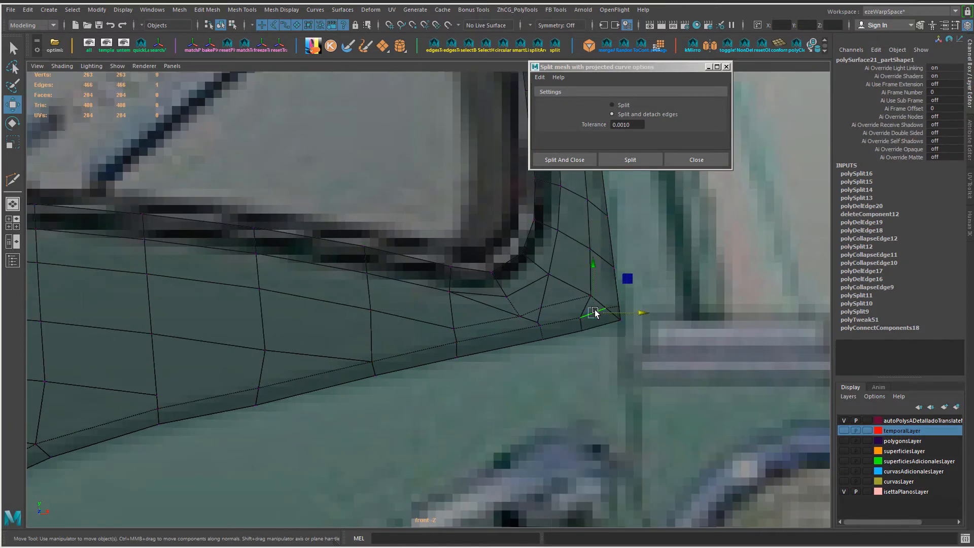
key("shift+c")
key("ctrl+shift+x")
left_click(594, 314)
left_click(594, 330)
key("w")
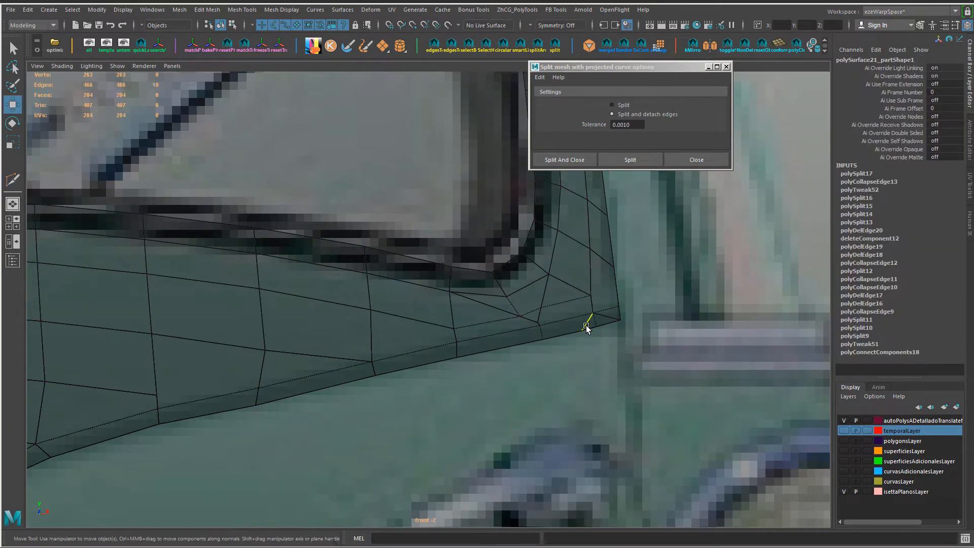
Step: Delete the old diagonal edge at the outer corner and the redundant edge below the window corner
left_click(589, 325)
key("ctrl+Delete")
middle_click_drag(609, 331, 627, 351, "alt")
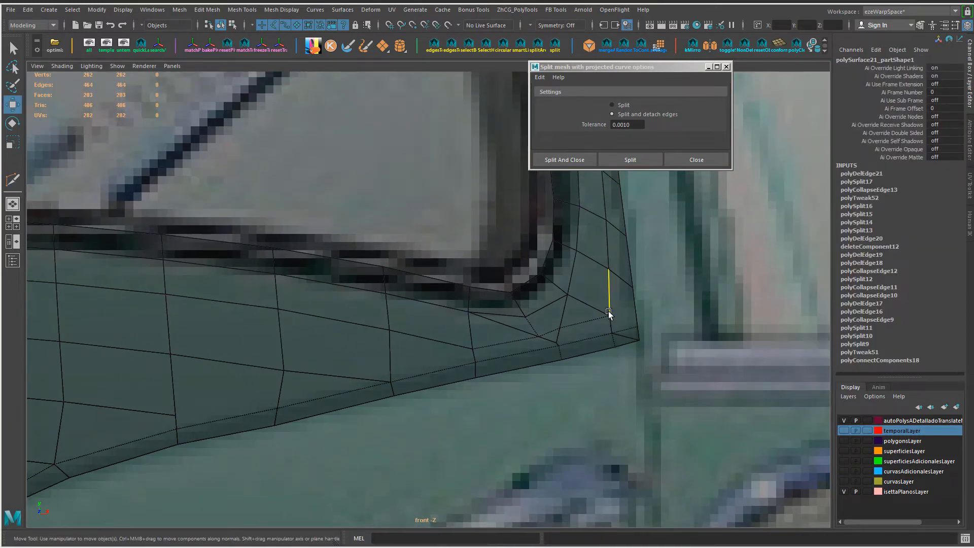
left_click(522, 329)
key("ctrl+Delete")
Step: Collapse the short edges below the window corner and delete the leftover edge between them
left_click(579, 325)
right_click_drag(583, 358, 597, 365, "alt")
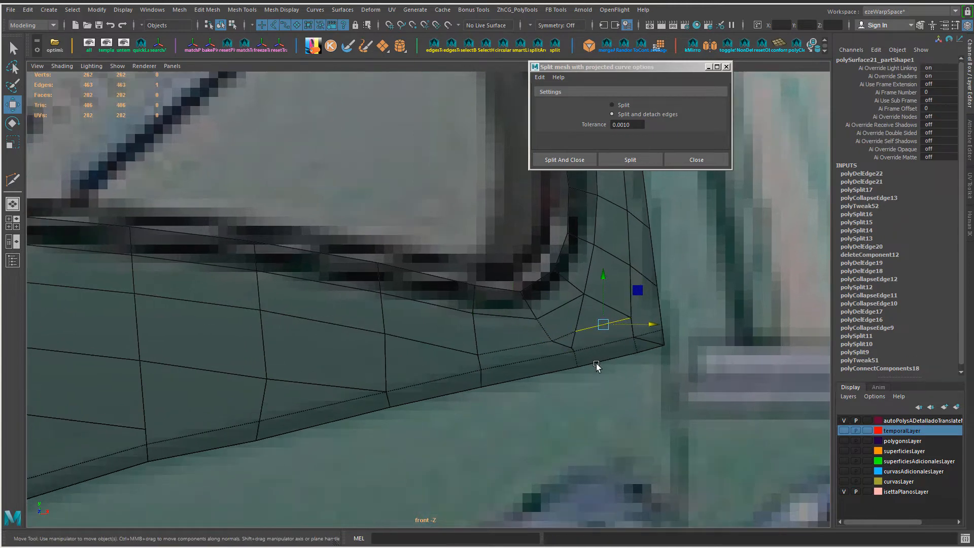
key("shift+c")
left_click(567, 336)
key("shift+c")
left_click(570, 328)
key("ctrl+Delete")
Step: Try collapsing and deleting the short edge where the support line meets the crease's bend
right_click_drag(619, 330, 157, 403, "alt")
middle_click_drag(158, 403, 385, 330, "alt")
right_click_drag(384, 330, 403, 376, "alt")
left_click(403, 376)
key("shift+c")
key("ctrl+z")
key("ctrl+Delete")
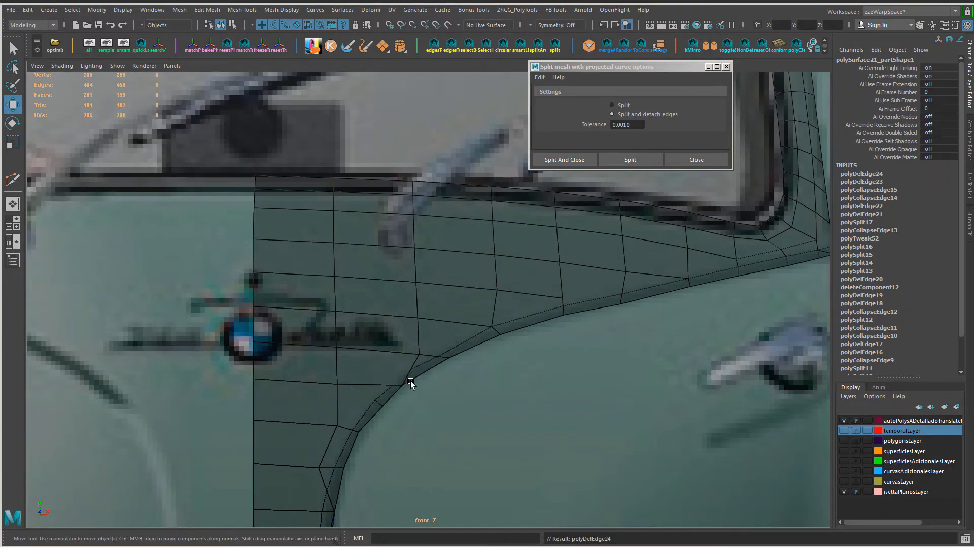
key("ctrl+z")
Step: Collapse the short edge at the top of the narrow strip and adjust the resulting support-line vertex
right_click_drag(411, 322, 435, 335, "alt")
middle_click_drag(361, 441, 390, 282, "alt")
middle_click_drag(345, 362, 369, 296, "alt")
left_click(364, 328)
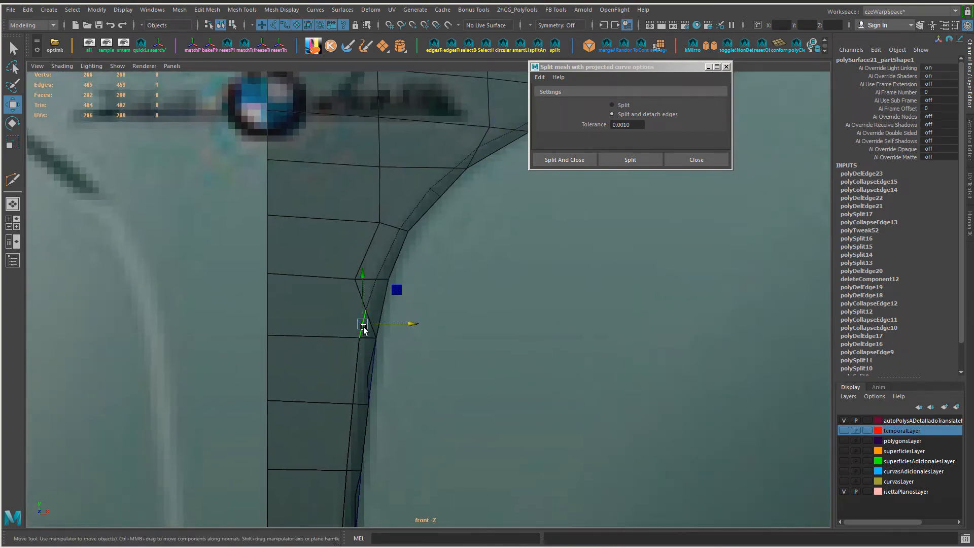
key("shift+c")
left_click(365, 330)
left_click_drag(366, 281, 366, 295, "ctrl+shift")
right_click_drag(427, 355, 401, 355, "alt")
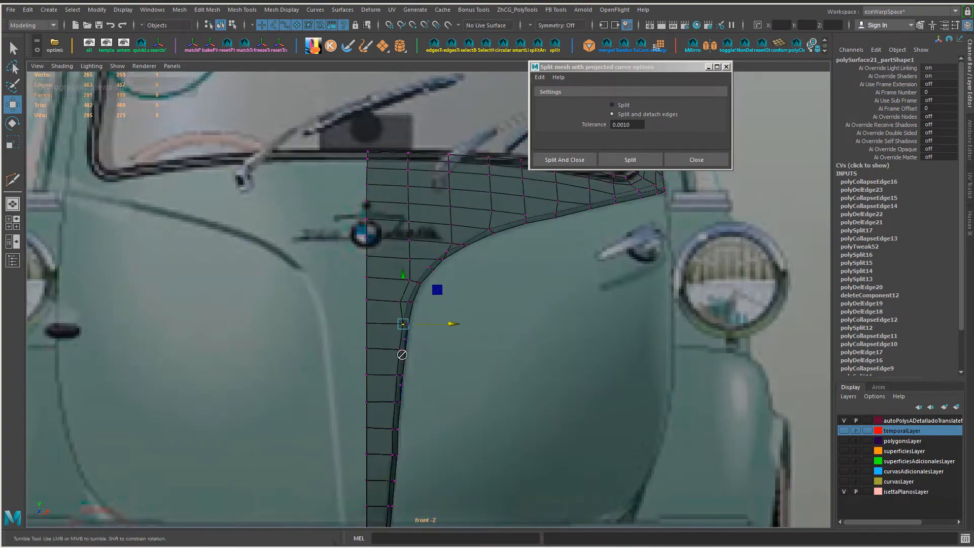
Step: Delete a stray vertex on the narrow strip and reposition the support-line vertices near its lower part
middle_click_drag(400, 355, 400, 183, "alt")
right_click_drag(351, 373, 368, 397, "alt")
left_click(410, 413)
middle_click_drag(391, 272, 383, 349, "alt")
left_click_drag(382, 348, 341, 374)
middle_click_drag(342, 373, 341, 373)
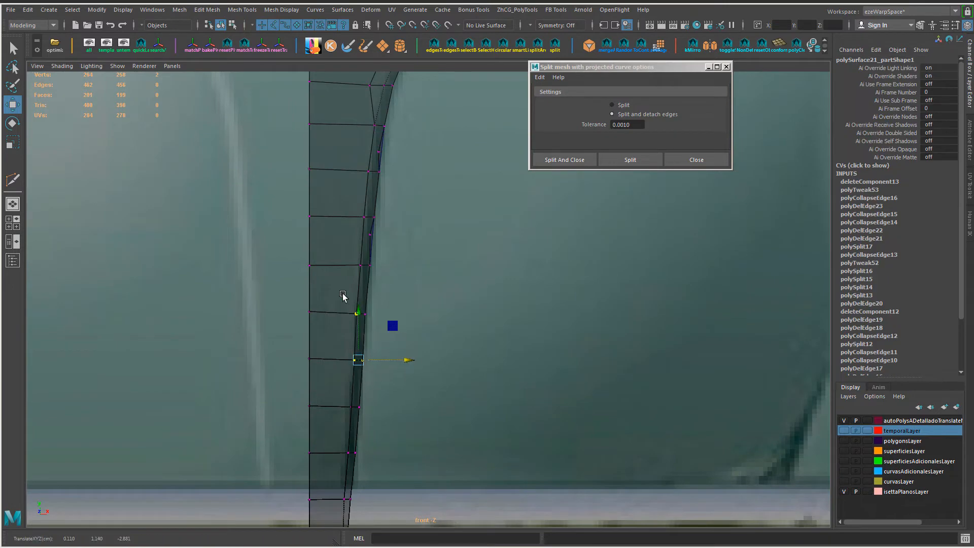
Step: Delete another extra vertex along the narrow strip's support line and check its neighbouring edges
left_click_drag(344, 298, 379, 329)
middle_click_drag(380, 325, 382, 325)
right_click_drag(355, 233, 377, 226, "alt")
middle_click_drag(377, 226, 383, 326, "alt")
left_click(365, 323)
key("Delete")
key("Delete")
left_click(363, 327)
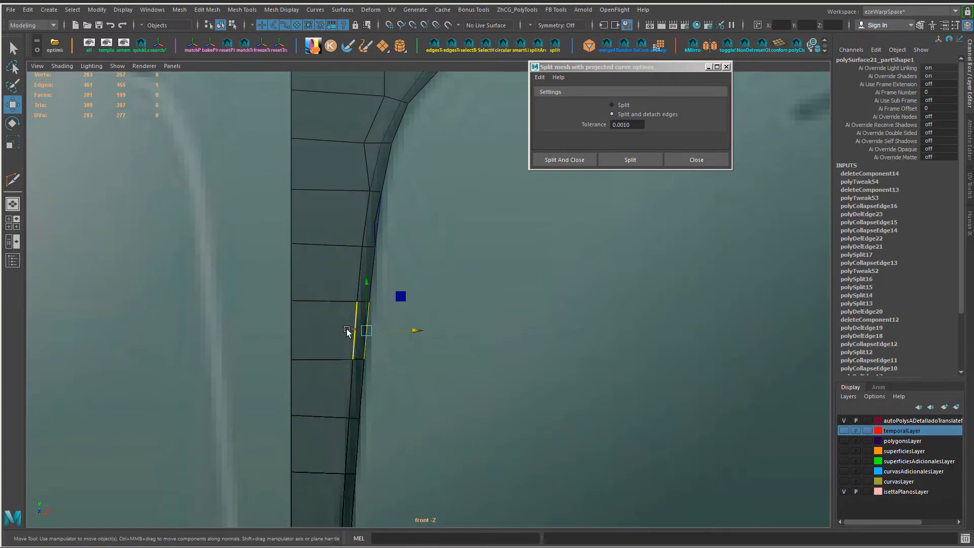
right_click_drag(348, 333, 381, 330, "alt")
Step: Hide the leftover sliver triangle beside the strip's crease border
right_click_drag(273, 247, 275, 355)
left_click(267, 373)
key("ctrl+h")
left_click(464, 349)
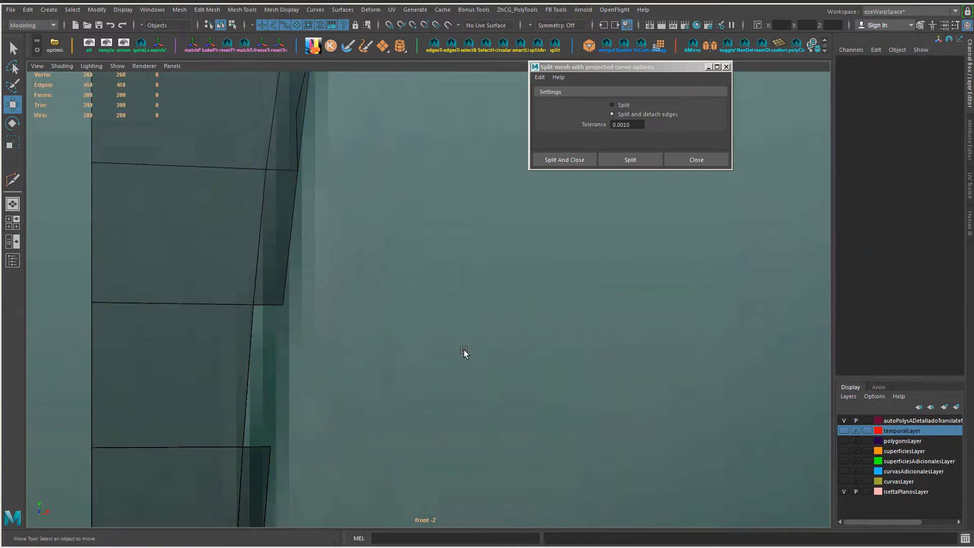
middle_click_drag(305, 96, 303, 324, "alt")
left_click(302, 326)
left_click(308, 335)
left_click(297, 348)
Step: Delete the surplus vertex on the strip's crease border
right_click_drag(383, 329, 416, 275, "ctrl")
key("ctrl+Delete")
right_click_drag(333, 339, 304, 336)
middle_click_drag(361, 285, 358, 427, "alt")
scroll(345, 416, "down", 3)
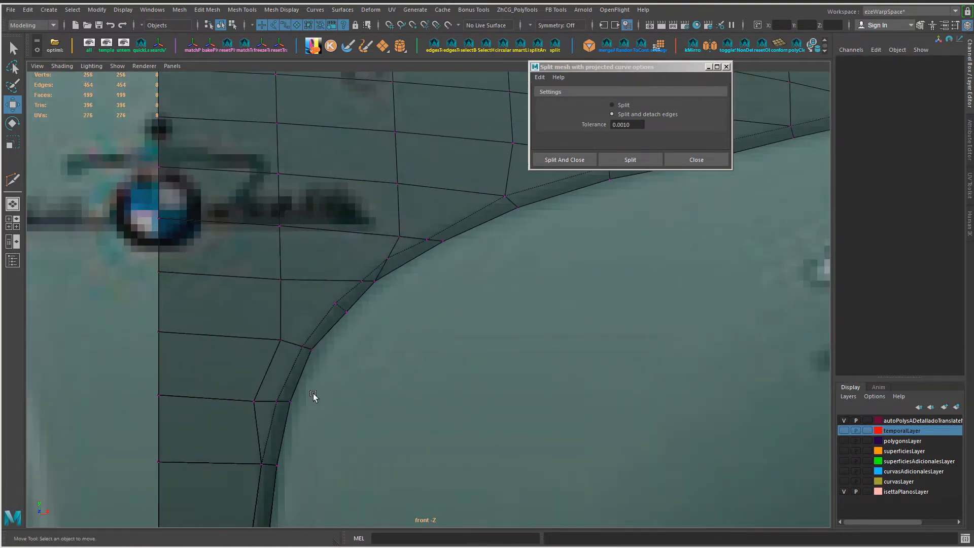
Step: Delete the surplus edge beside the crease border's bend
left_click(291, 406)
right_click_drag(382, 277, 393, 230)
middle_click_drag(394, 230, 394, 244, "alt")
left_click(389, 279)
key("ctrl+Delete")
middle_click_drag(382, 293, 273, 356, "alt")
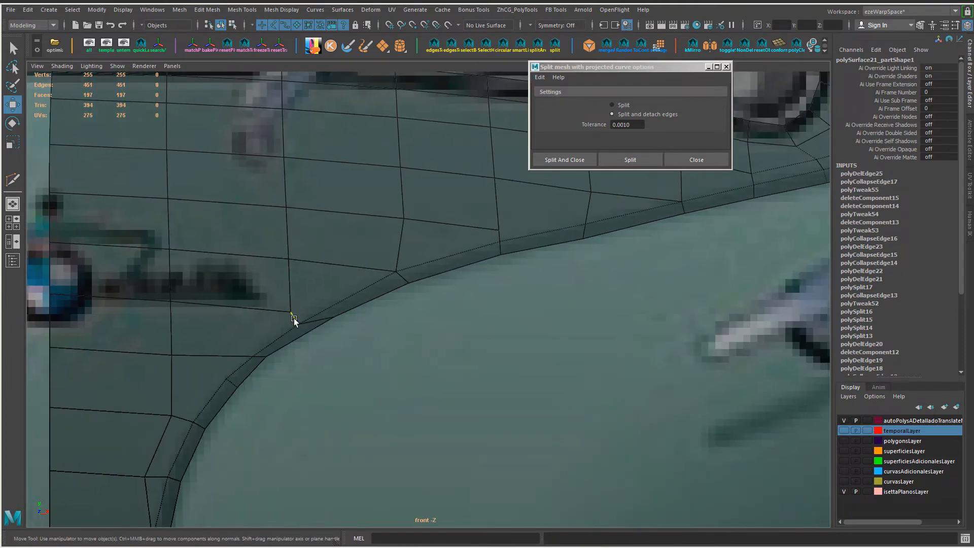
Step: Slide the crease-border vertex above the bend closer to the corner of the support line
left_click(338, 322)
right_click_drag(337, 321, 305, 316)
left_click(333, 318)
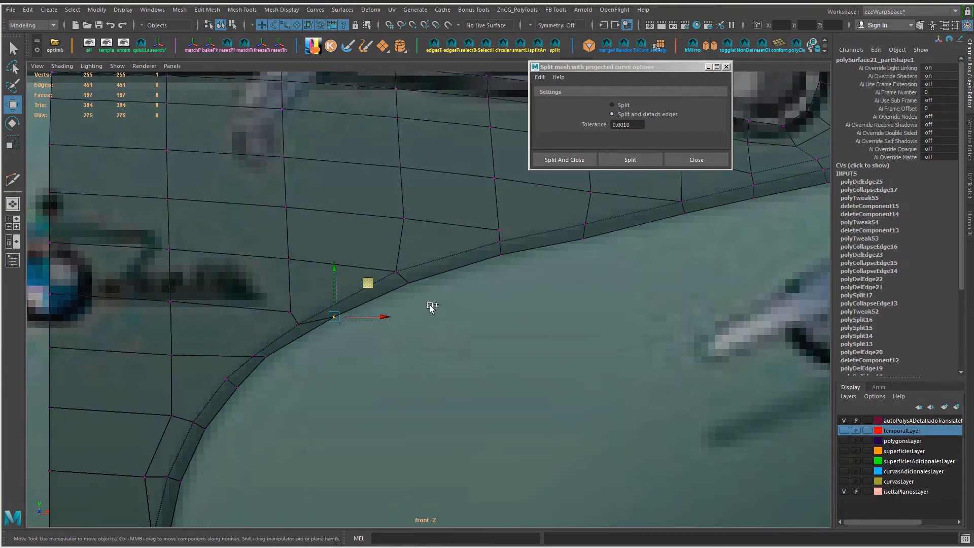
middle_click_drag(430, 308, 338, 324, "ctrl+shift")
middle_click_drag(571, 369, 572, 382, "shift")
middle_click_drag(572, 381, 564, 382, "shift")
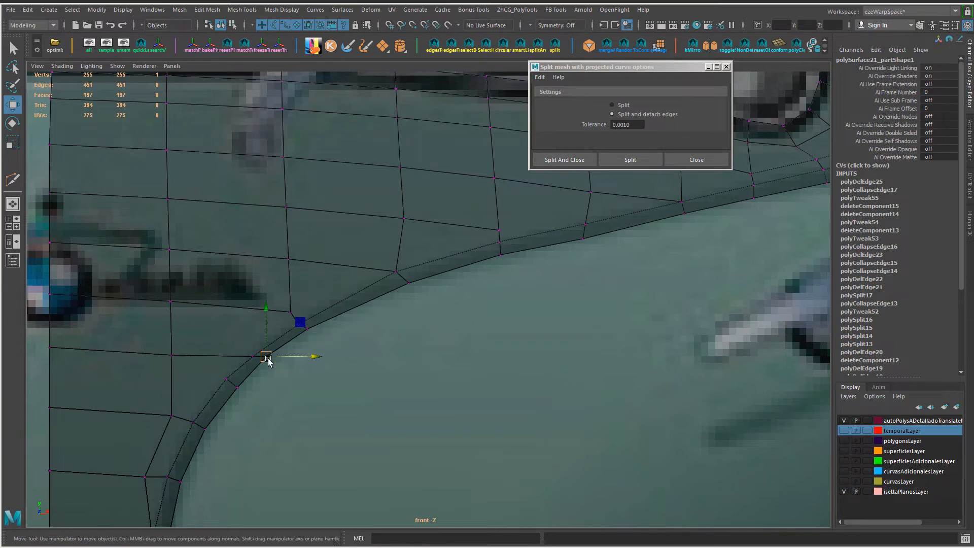
Step: Delete two unneeded edges at the strip's bend together with their vertices
middle_click_drag(272, 381, 397, 297, "alt")
right_click_drag(351, 248, 351, 224)
left_click(349, 268)
key("ctrl+Delete")
left_click(386, 271)
key("ctrl+Delete")
middle_click_drag(387, 272, 396, 264, "alt")
Step: Connect the strip's two long edges at the bend with a cross edge, and delete a nearby surplus edge
left_click(398, 259)
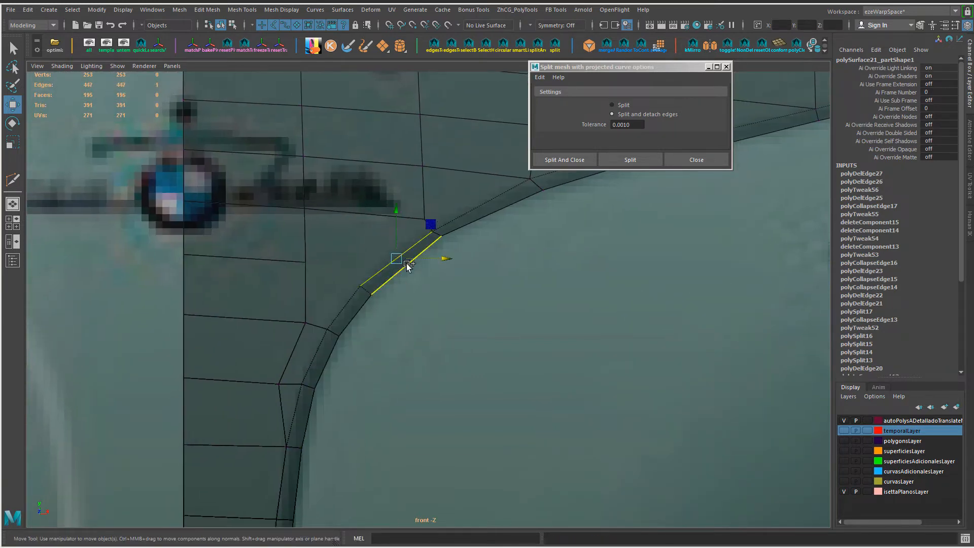
left_click(406, 263, "shift")
middle_click_drag(362, 305, 386, 206, "alt")
left_click(307, 315)
key("ctrl+Delete")
Step: Select the whole door panel object and delete its construction history
scroll(369, 279, "down", 4)
middle_click_drag(469, 229, 327, 333, "alt")
scroll(327, 333, "up", 2)
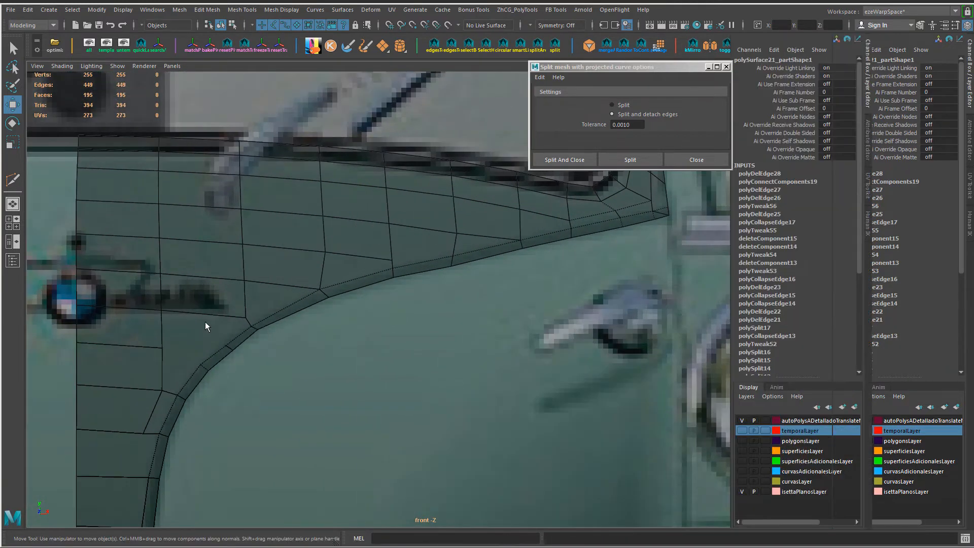
key("ctrl+a")
right_click_drag(387, 229, 388, 205)
Step: Connect the selected edges near the windscreen's lower corner with new edges
middle_click_drag(616, 183, 469, 376, "alt")
scroll(469, 375, "up", 1)
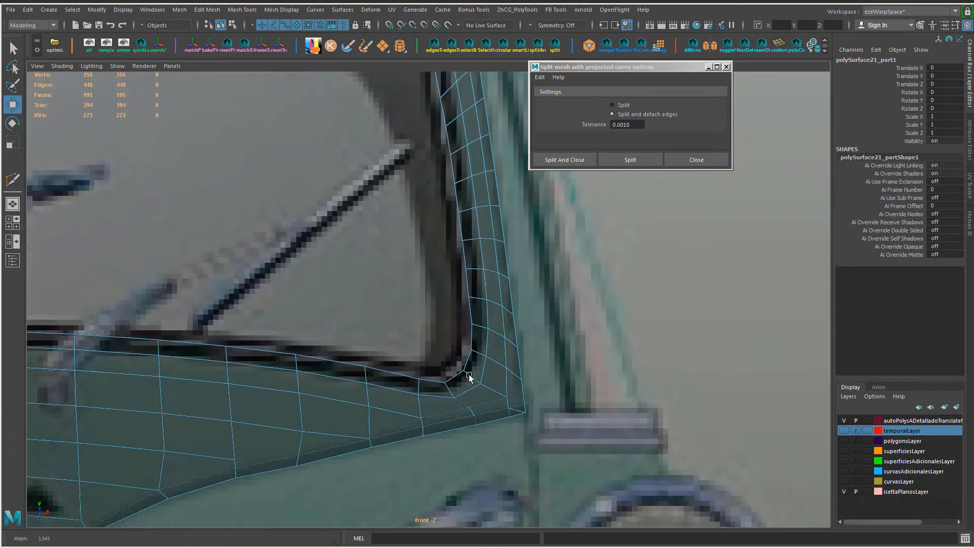
scroll(469, 375, "up", 4)
middle_click_drag(649, 442, 586, 403, "alt")
mouse_move(469, 389)
right_mouse_down()
mouse_move(470, 372)
mouse_move(498, 367)
mouse_move(469, 373)
right_mouse_up()
left_click(531, 382)
left_click(497, 367)
left_click(471, 375, "shift")
key("g")
Step: Adjust the new vertices at the windscreen's lower corner and delete the leftover edge there
left_click(494, 343)
left_click_drag(496, 296, 495, 291, "ctrl+shift")
left_click(496, 364)
left_click_drag(498, 314, 498, 315, "ctrl+shift")
right_click_drag(483, 350, 483, 330)
left_click(498, 375)
key("Delete")
Step: Select the short inner edge run where the narrow strip meets the panel, and scale it straighter
right_click_drag(492, 396, 340, 380, "alt")
middle_click_drag(340, 381, 541, 279, "alt")
middle_click_drag(373, 488, 401, 446, "alt")
right_click_drag(401, 446, 503, 446, "alt")
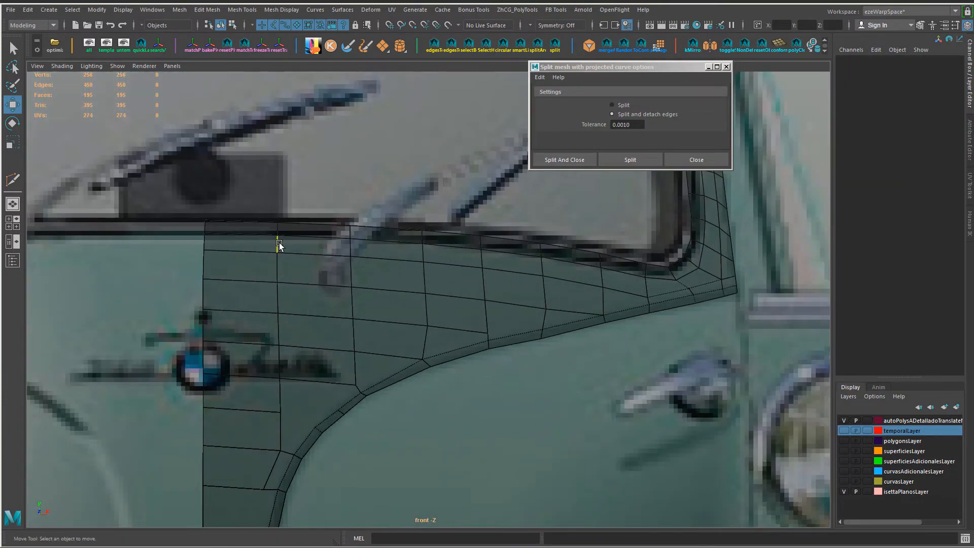
double_click(278, 245)
middle_click_drag(408, 347, 426, 340, "alt")
left_click_drag(345, 309, 319, 311)
middle_click_drag(291, 436, 342, 282, "alt")
double_click(342, 283)
key("r")
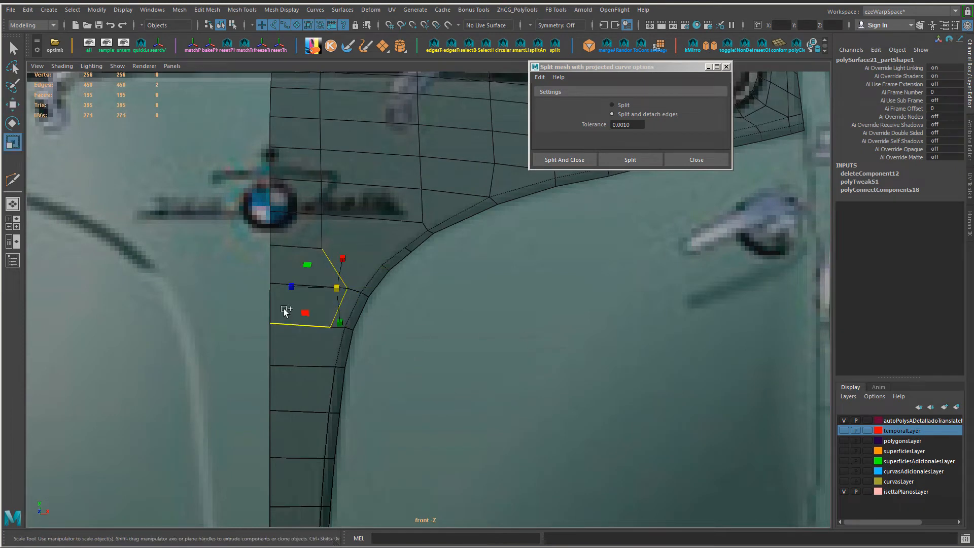
left_click_drag(292, 288, 333, 292)
key("w")
Step: Move the vertices of the short inner edge run toward the panel's centre line, continuing the line above
middle_click_drag(482, 339, 460, 339)
right_click_drag(309, 254, 228, 257)
left_click(304, 247)
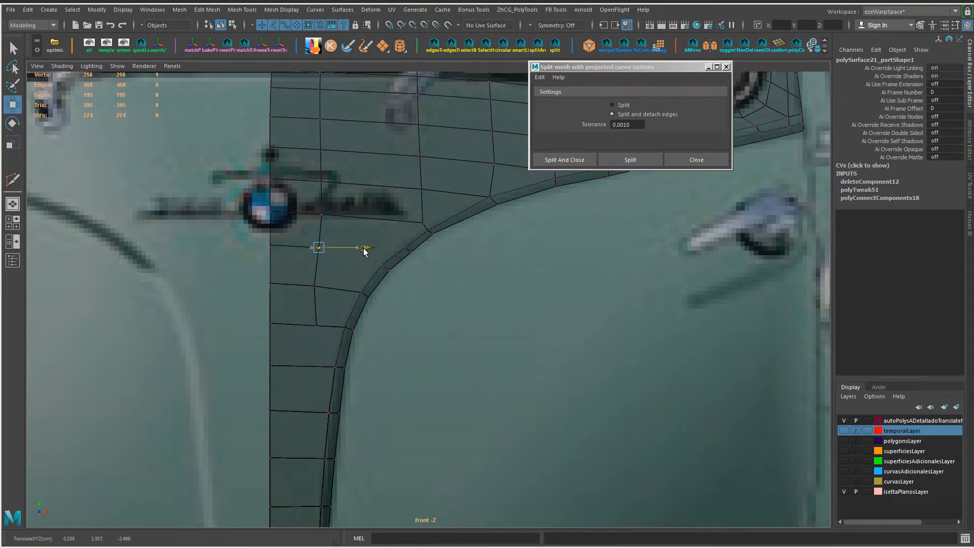
right_click_drag(452, 332, 403, 390, "alt")
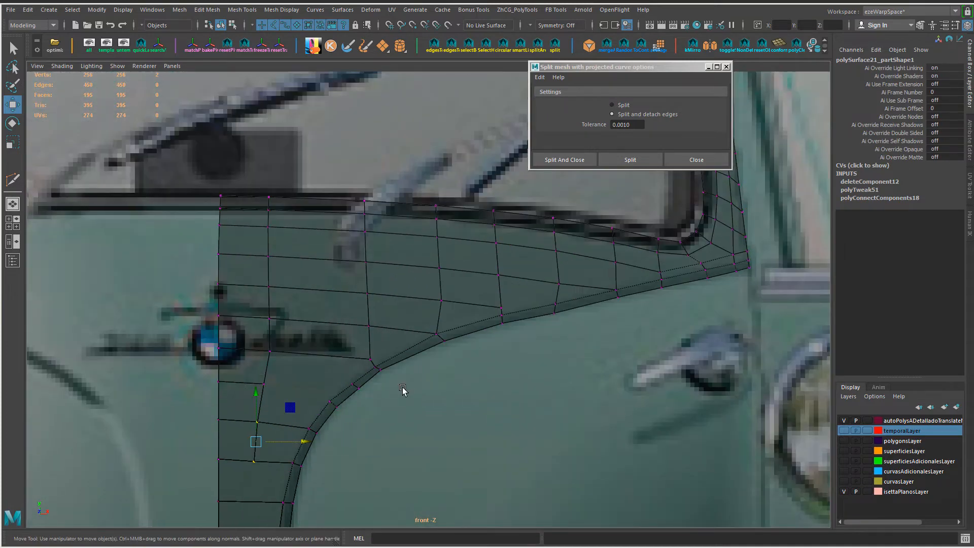
Step: Delete the two inner edges meeting at the support line between the badge and the windscreen corner
right_click_drag(417, 304, 410, 223)
left_click(409, 330)
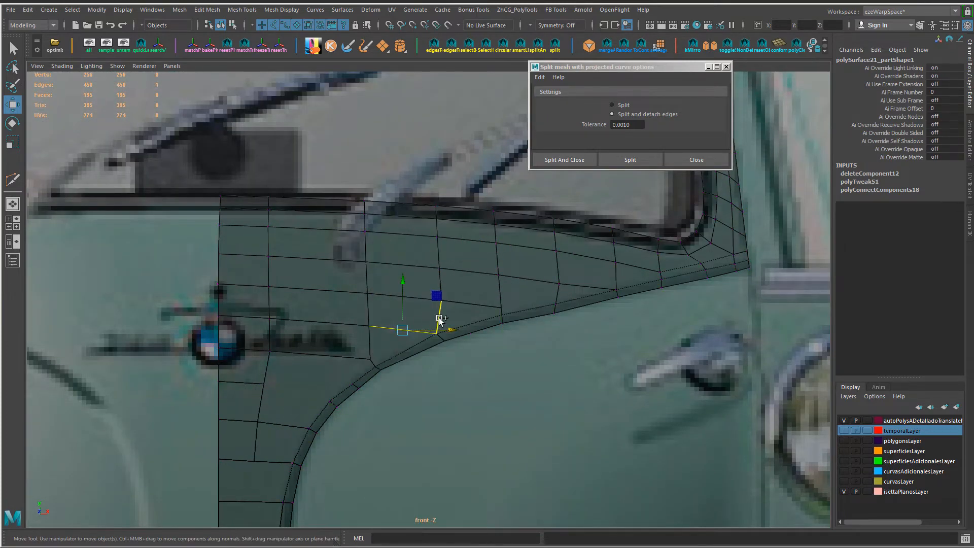
left_click(440, 322, "shift")
key("Delete")
Step: Delete the three remaining short edges running into the support line toward the panel's pointed corner
left_click(557, 296)
key("ctrl+alt+Left")
key("ctrl+alt+Left")
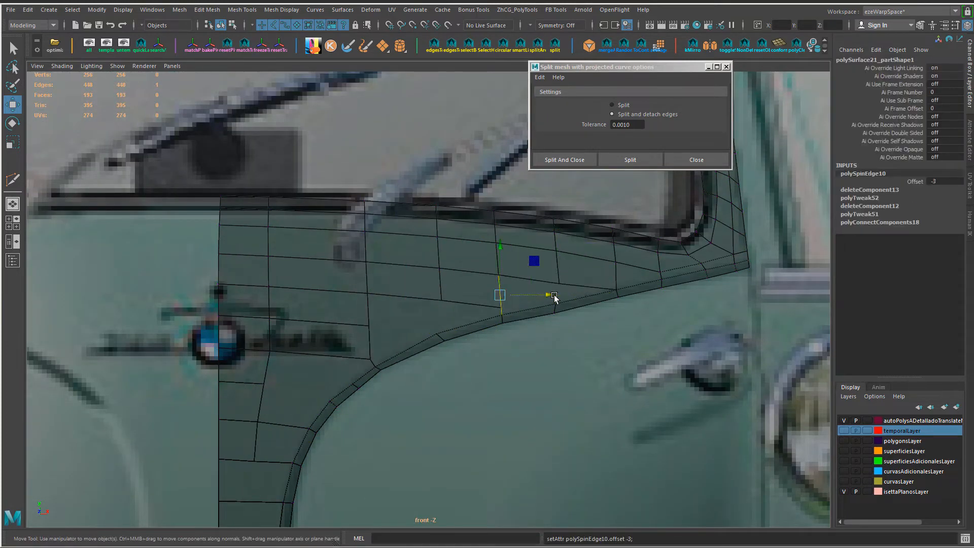
key("Delete")
left_click(608, 285)
key("Delete")
left_click(649, 275)
key("Delete")
Step: Close the split mesh options and slide the crease-border vertices around the bend
middle_click_drag(468, 299, 558, 201, "alt")
scroll(370, 465, "up", 3)
left_click(727, 67)
mouse_move(472, 264)
middle_mouse_down("alt")
mouse_move(411, 335)
mouse_move(491, 265)
middle_mouse_up("alt")
right_click_drag(426, 279, 383, 279)
left_click(440, 296)
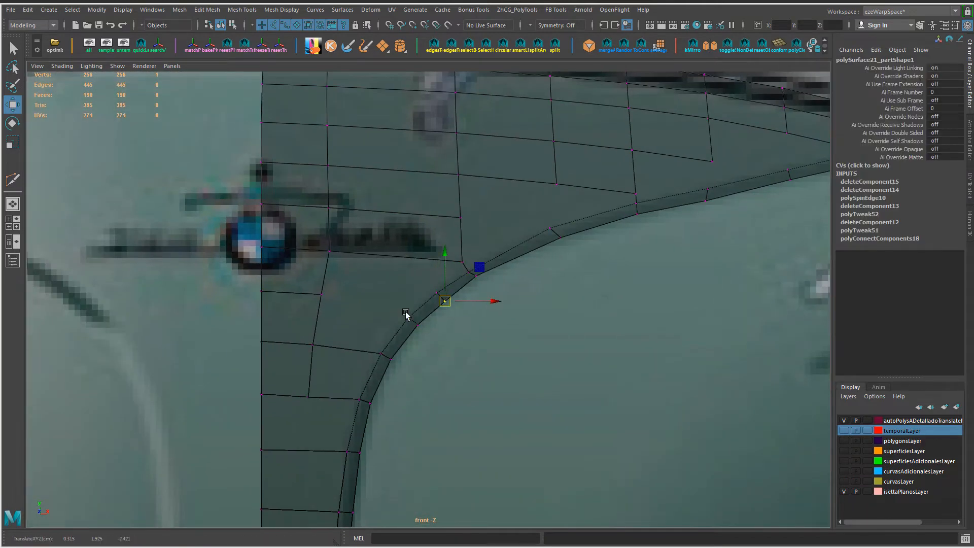
left_click(476, 276)
left_click_drag(476, 276, 475, 280)
middle_click_drag(392, 401, 397, 454, "alt")
Step: Shift two vertices of the inner vertical edge line below the badge toward the panel's centre line
left_click(335, 303)
left_click_drag(383, 305, 380, 304, "ctrl+shift")
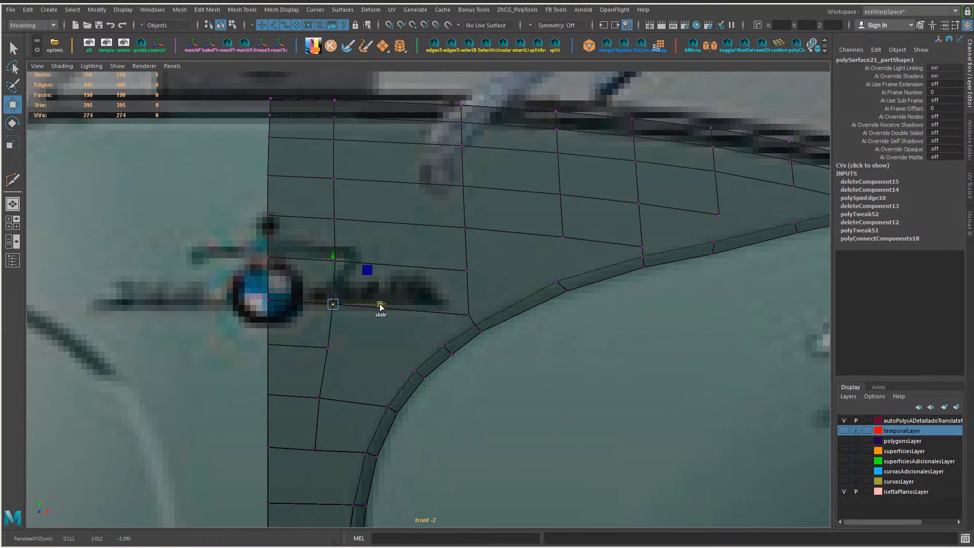
left_click(328, 348)
left_click_drag(375, 348, 373, 347, "ctrl+shift")
Step: Try to delete the inner vertical edge line beside the BMW badge
right_click_drag(372, 329, 361, 264)
left_click(338, 127)
double_click(333, 157)
key("Delete")
key("ctrl+z")
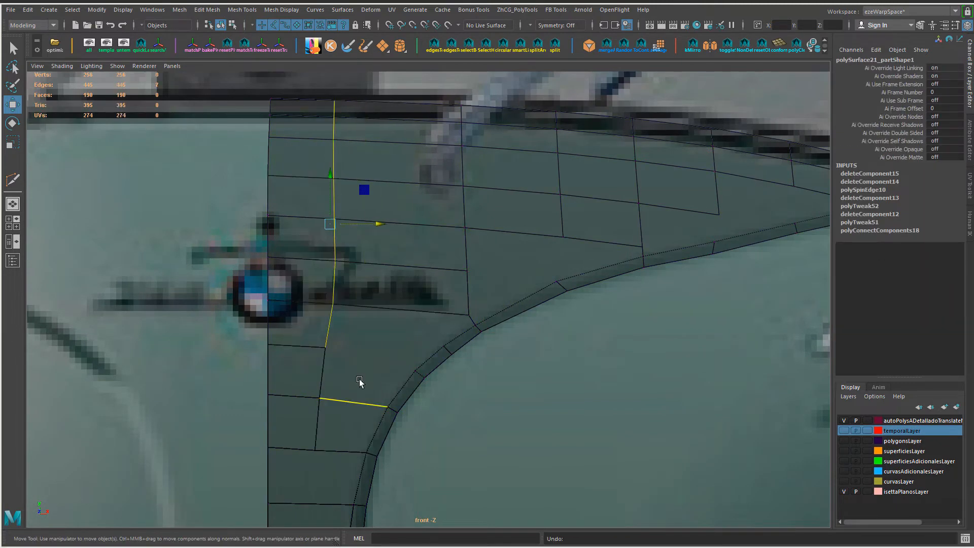
Step: Insert a vertical edge line midway between the two inner edge lines beside the badge
middle_click_drag(360, 382, 357, 339, "alt")
left_click(415, 226)
right_click_drag(416, 243, 454, 288, "ctrl")
scroll(437, 409, "down", 6)
middle_click_drag(454, 289, 404, 438, "alt")
scroll(437, 416, "up", 5)
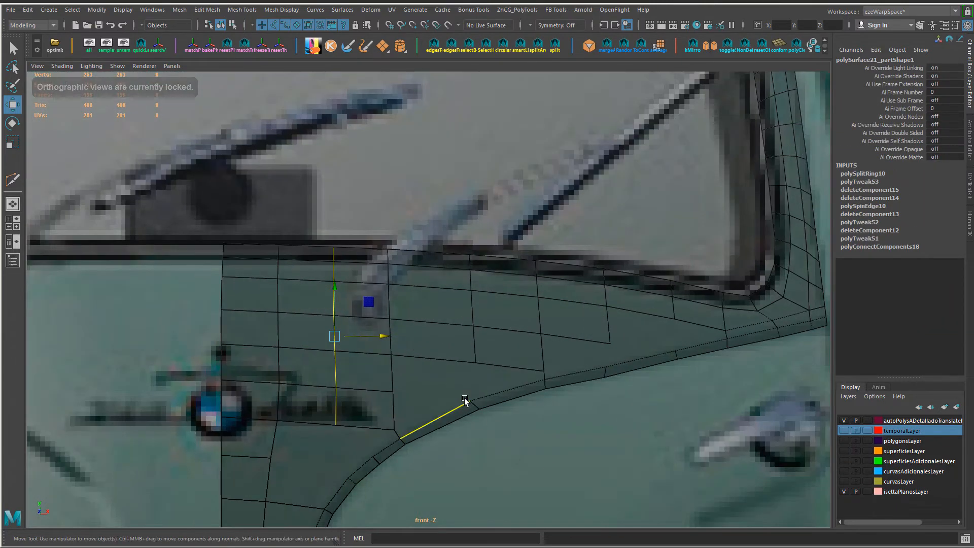
middle_click_drag(633, 357, 498, 374, "alt")
Step: Leave the Multi-Cut tool and reposition a strip vertex toward the panel's pointed corner
key("ctrl+shift+x")
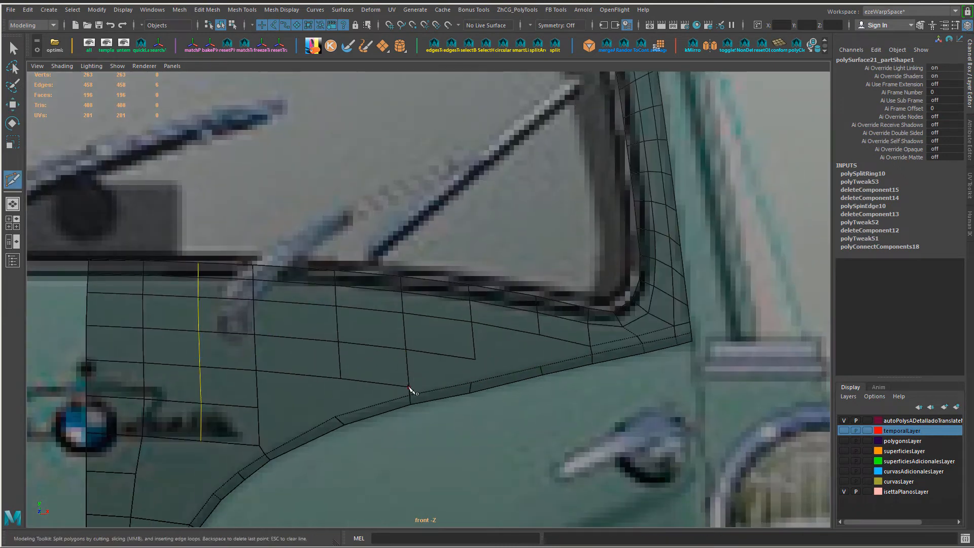
key("F9")
key("w")
left_click(470, 392)
left_click_drag(470, 392, 473, 391, "ctrl+shift")
middle_click_drag(450, 394, 547, 297, "alt")
left_click(431, 337)
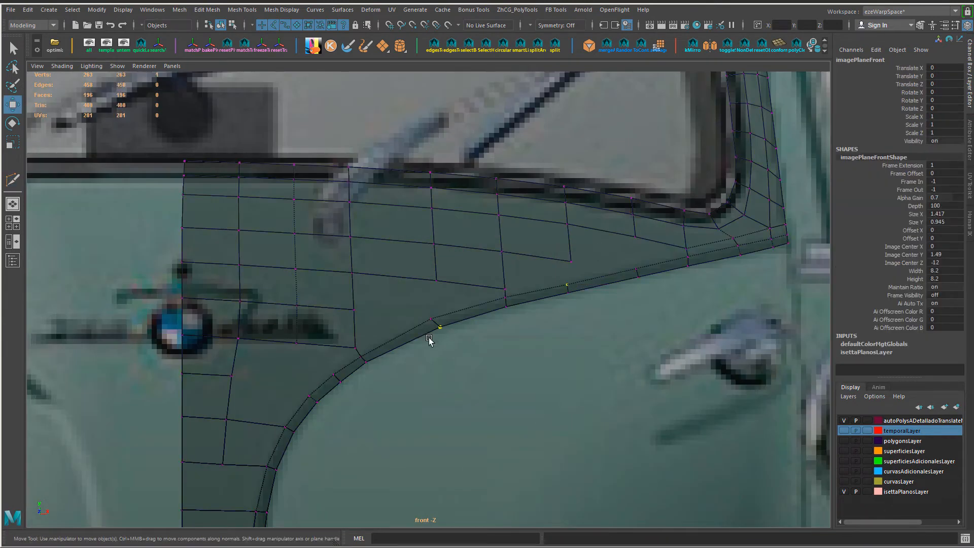
key("ctrl+z")
Step: Reposition the strip's vertices around the bend to even out their spacing
left_click(439, 329)
left_click(362, 358)
scroll(345, 376, "up", 1)
middle_click_drag(326, 406, 295, 418, "alt")
left_click_drag(417, 347, 396, 326)
middle_click_drag(334, 374, 415, 280, "alt")
left_click_drag(372, 287, 407, 318)
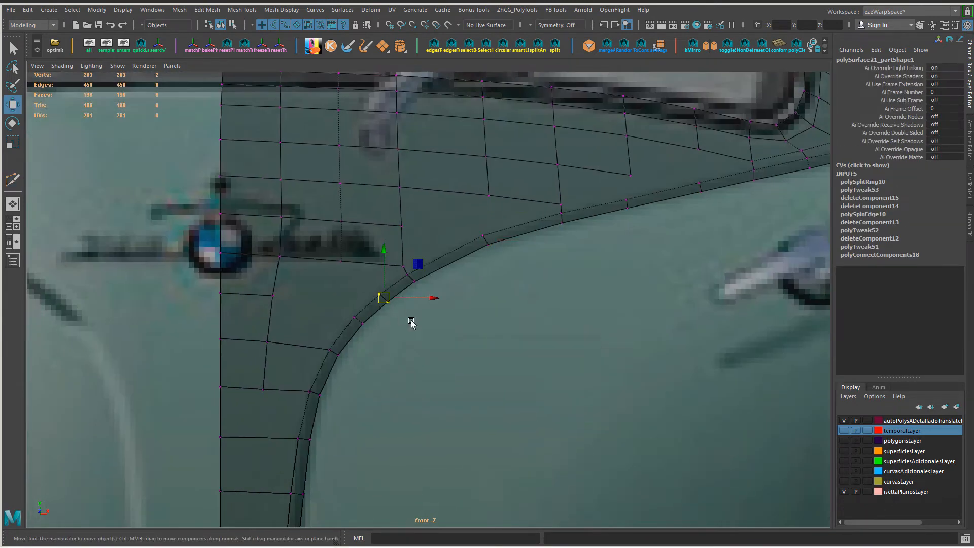
Step: Undo the last change and delete the surplus cross edge at the strip's bend with its vertices
right_click_drag(485, 389, 484, 412, "ctrl")
key("ctrl+z")
right_click_drag(503, 283, 501, 278, "ctrl")
key("ctrl+Delete")
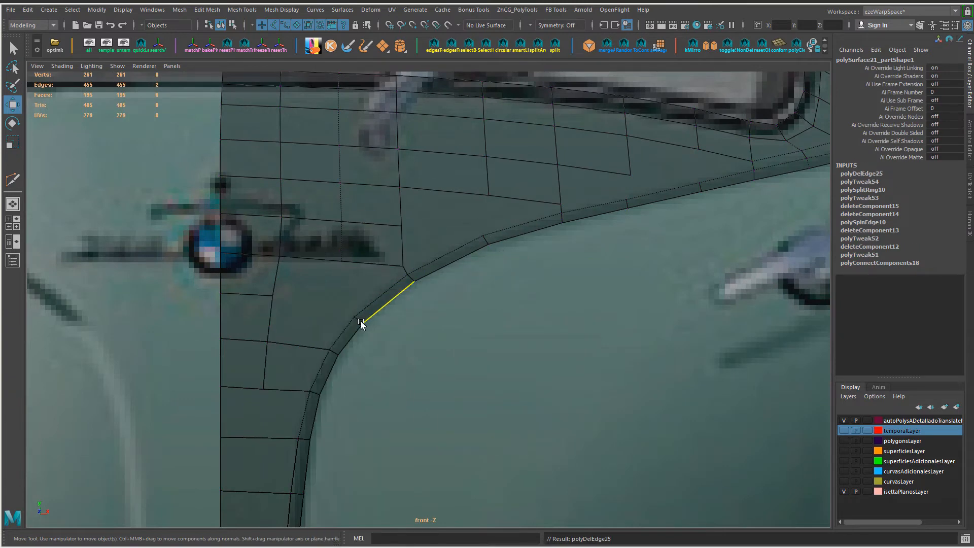
Step: Apply Edit Edge Flow to the cross edges along the strip from the bend toward the pointed corner
left_click(361, 321)
key("g")
left_click(487, 242)
key("g")
left_click(412, 279)
left_click(562, 218)
left_click(628, 204)
left_click(700, 187)
key("g")
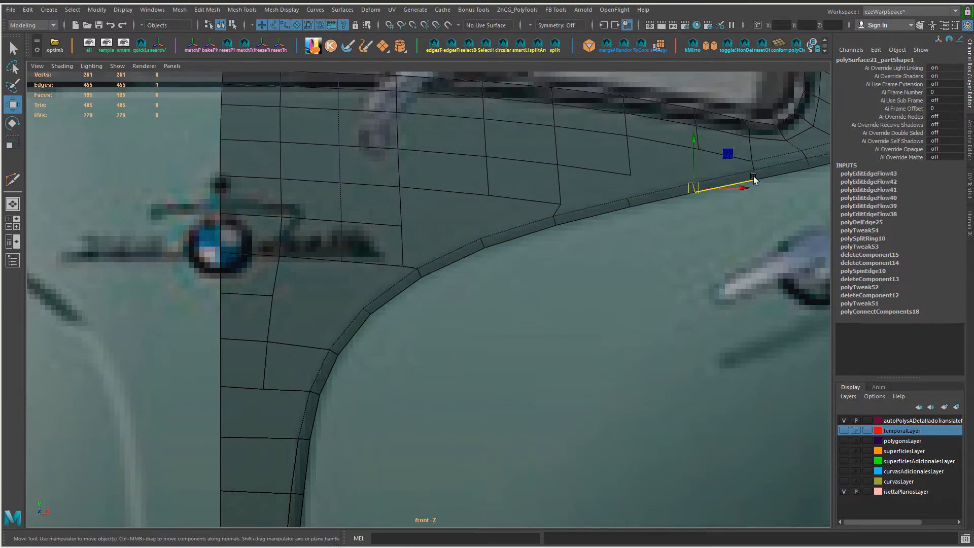
left_click(754, 175)
key("g")
Step: Apply Edit Edge Flow to cross edges down the narrow vertical part of the strip
middle_click_drag(315, 394, 419, 242, "alt")
left_click(402, 343, "shift")
left_click(394, 397, "shift")
key("g")
middle_click_drag(424, 407, 467, 96, "alt")
left_click(432, 144)
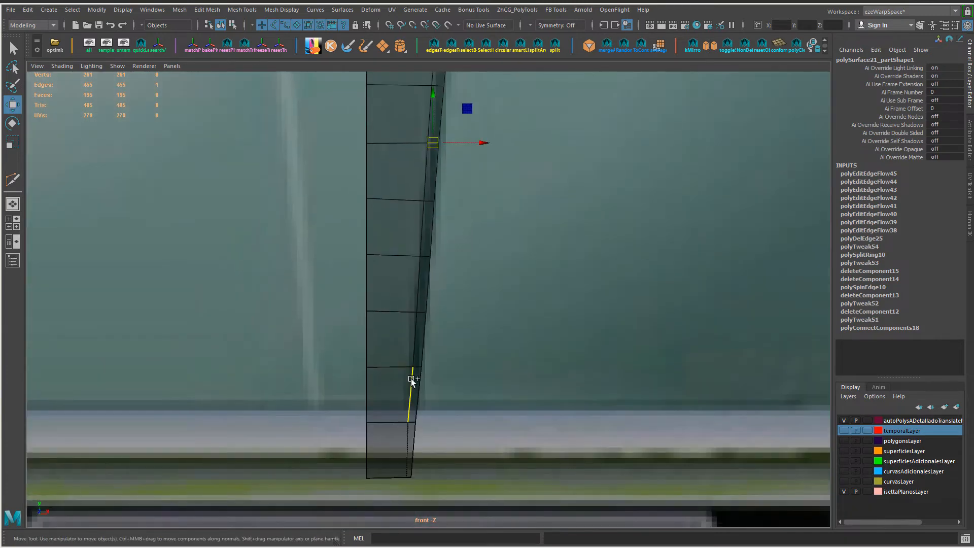
double_click(416, 367, "shift")
key("g")
left_click(411, 422)
Step: Apply Edit Edge Flow to the group of cross edges near the panel's pointed corner
middle_click_drag(549, 92, 292, 381, "alt")
right_click_drag(291, 375, 329, 340, "alt")
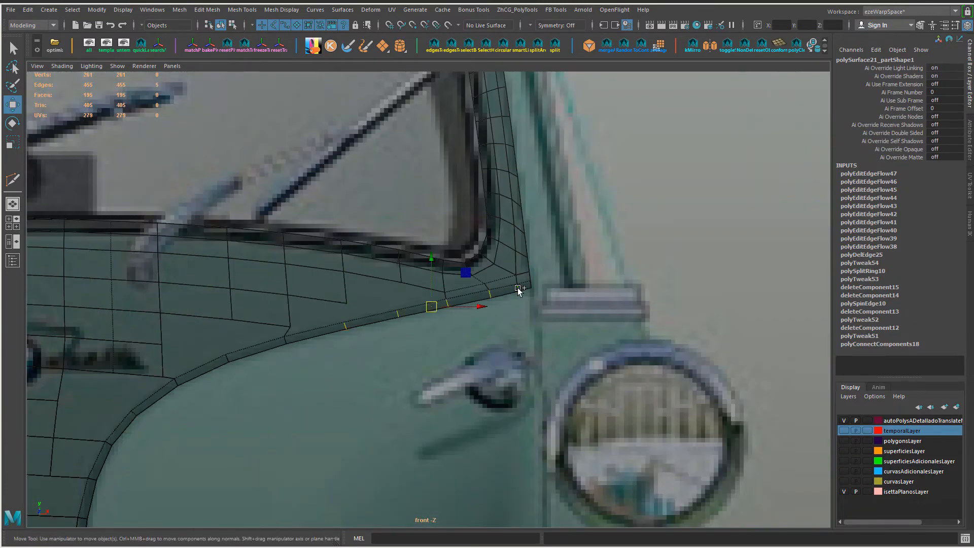
key("g")
Step: Slide the vertices around the windscreen's lower corner and the panel's pointed corner to even the mesh
right_click_drag(368, 378, 389, 361, "alt")
middle_click_drag(389, 362, 491, 324, "alt")
left_click(361, 307)
right_click_drag(356, 295, 406, 269, "alt")
key("F9")
left_click(430, 304)
left_click(514, 285)
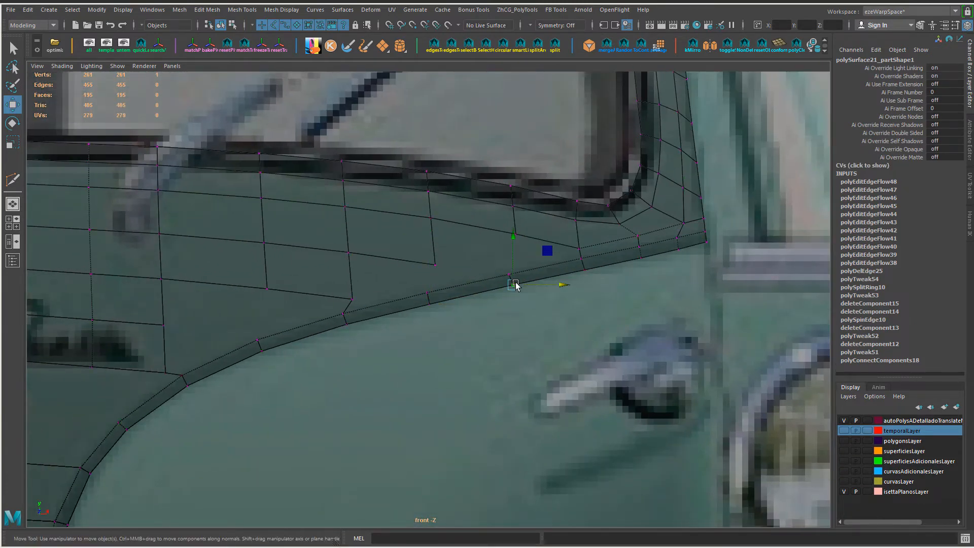
left_click_drag(638, 236, 633, 238)
left_click(684, 223)
left_click_drag(731, 223, 723, 224)
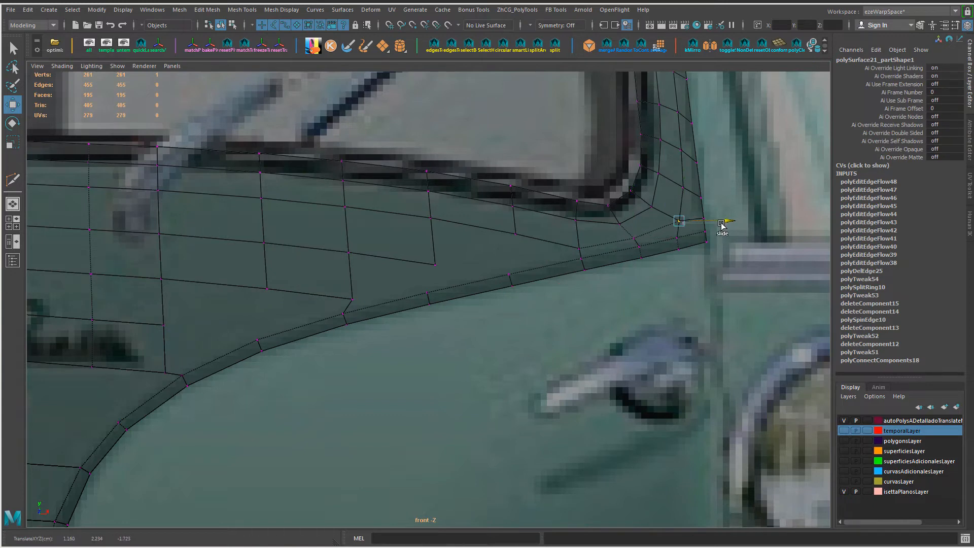
Step: Adjust the vertices below the windscreen corner and shift the open-ended inner vertices toward the badge
left_click_drag(676, 176, 676, 172)
left_click(634, 240)
middle_click_drag(632, 249, 630, 263, "alt")
left_click(630, 250)
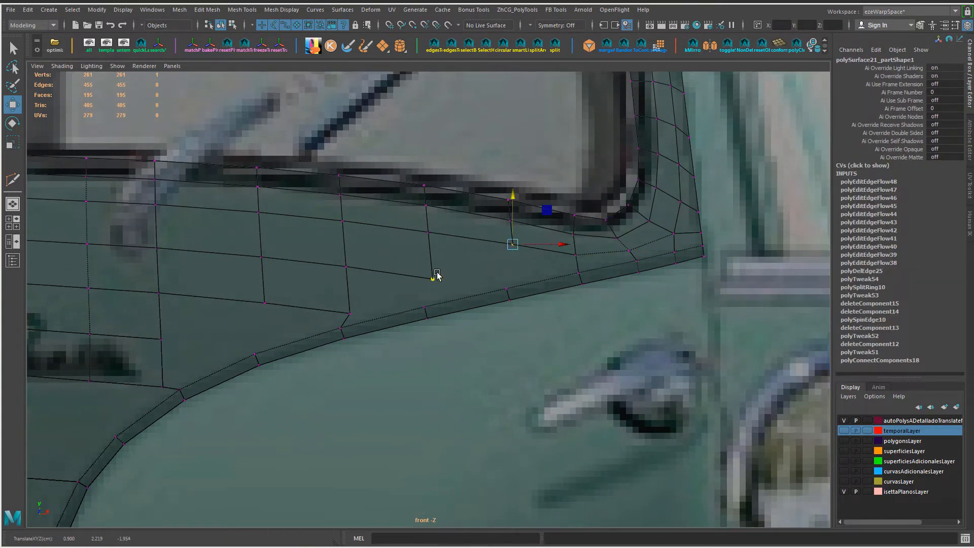
middle_click_drag(438, 274, 513, 247, "alt")
left_click(425, 285)
left_click_drag(448, 287, 434, 286, "ctrl+shift")
left_click(507, 252)
middle_click_drag(554, 200, 522, 235, "alt")
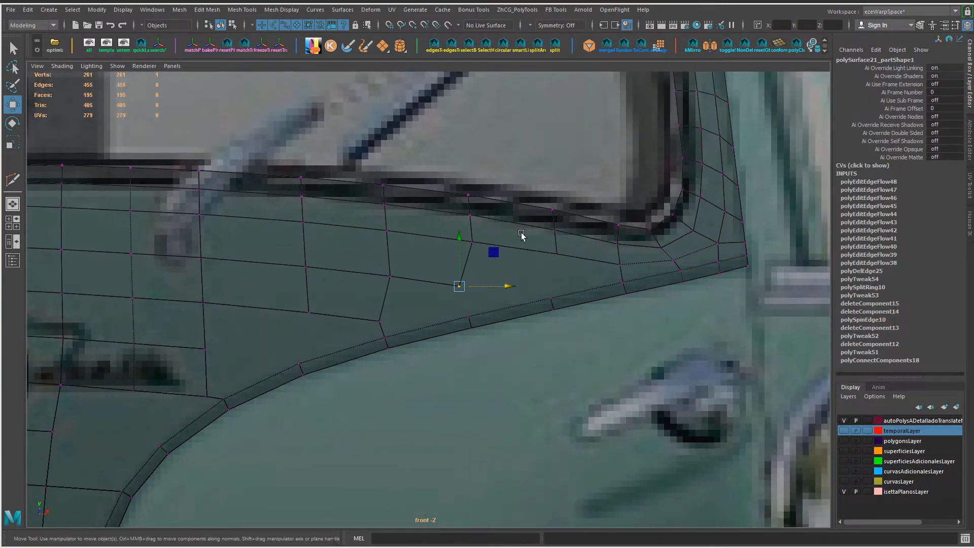
Step: Multi-Cut a new edge line down through the large faces where the panel curves beneath the badge
key("F10")
right_click_drag(522, 235, 382, 330, "alt")
middle_click_drag(382, 330, 422, 267, "alt")
right_click_drag(421, 267, 470, 266, "alt")
middle_click_drag(469, 266, 467, 351, "alt")
right_click_drag(468, 351, 491, 345, "alt")
key("ctrl+shift+x")
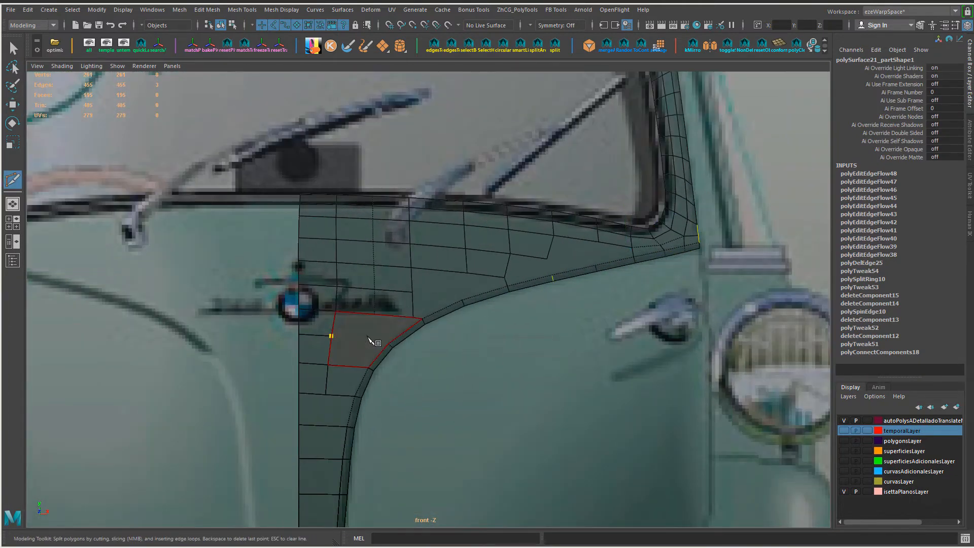
right_click(376, 351)
left_click(375, 314)
left_click(368, 338)
left_click_drag(378, 347, 455, 385, "alt")
left_click(353, 366)
left_click_drag(350, 370, 301, 385, "alt")
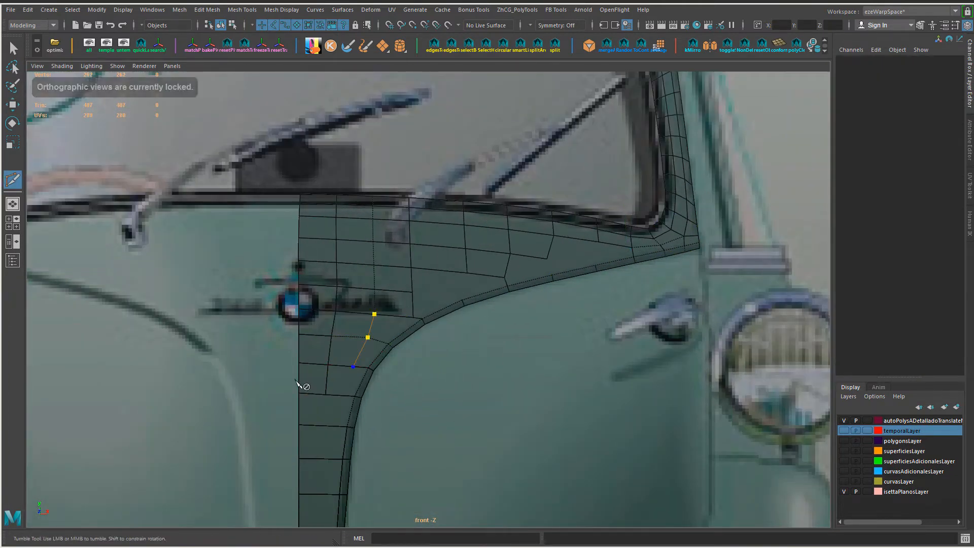
left_click(341, 396)
Step: Slide the new cut's vertices and the inner vertex above the curve slightly toward the badge
key("w")
key("F9")
left_click(368, 337)
middle_click_drag(478, 359, 472, 359)
left_click(353, 366)
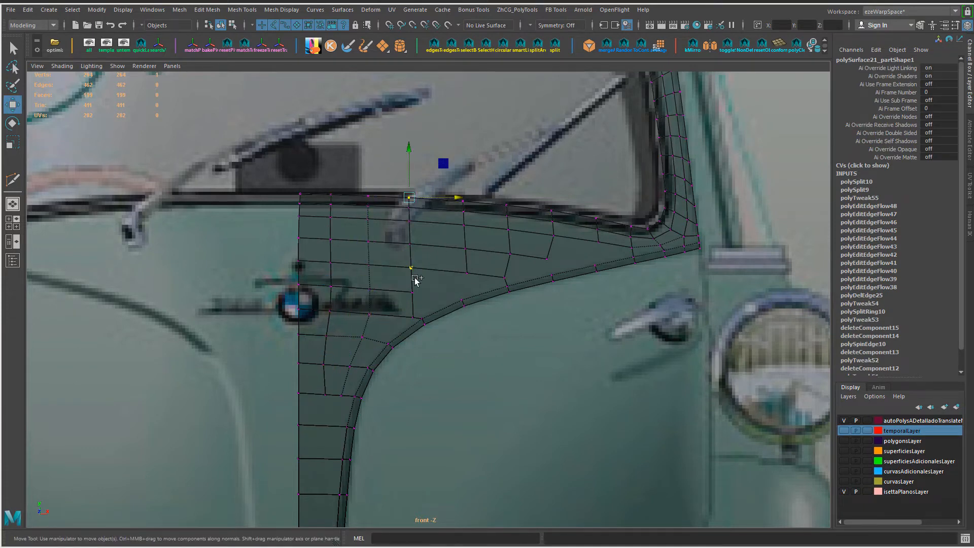
left_click(412, 318)
scroll(412, 318, "up", 1)
left_click_drag(461, 319, 447, 318, "ctrl+shift")
Step: Insert an edge loop in the wide column below the windscreen and slide the neighbouring edge columns toward the pointed corner
key("F10")
left_click(440, 192)
right_click_drag(440, 193, 497, 261, "ctrl")
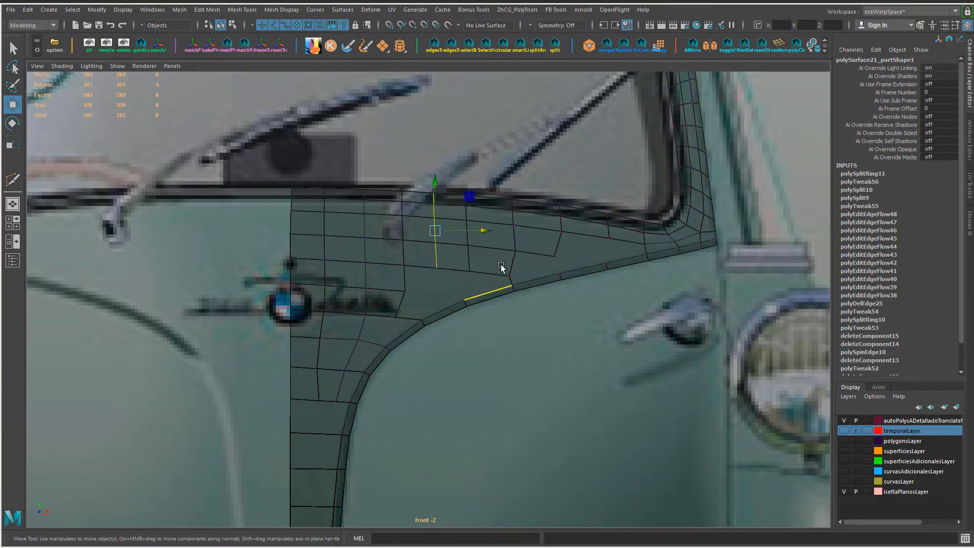
left_click_drag(470, 217, 560, 236, "ctrl+shift")
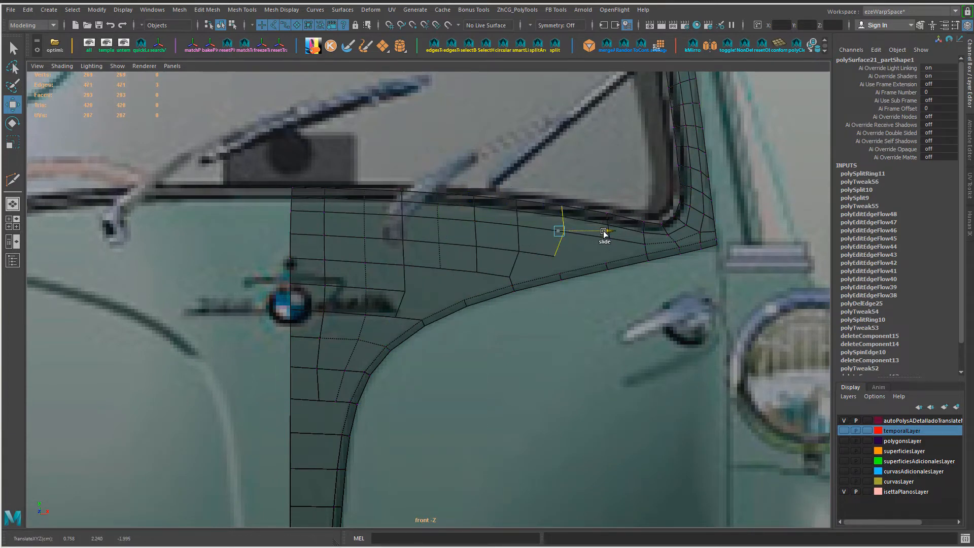
Step: Shift the two inner vertex columns beside and beneath the badge slightly toward the centre line
key("F9")
middle_click_drag(325, 401, 374, 305, "alt")
left_click(367, 305)
left_click_drag(416, 305, 411, 305, "ctrl+shift")
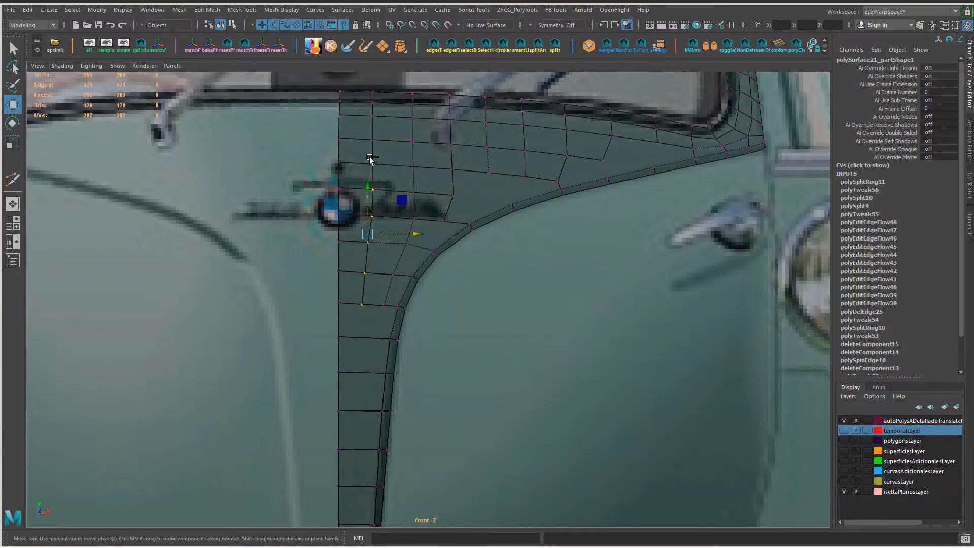
left_click_drag(370, 158, 380, 174, "ctrl")
left_click_drag(418, 247, 415, 247, "ctrl+shift")
left_click_drag(363, 180, 422, 190)
left_click_drag(425, 210, 448, 246)
left_click(393, 274, "shift")
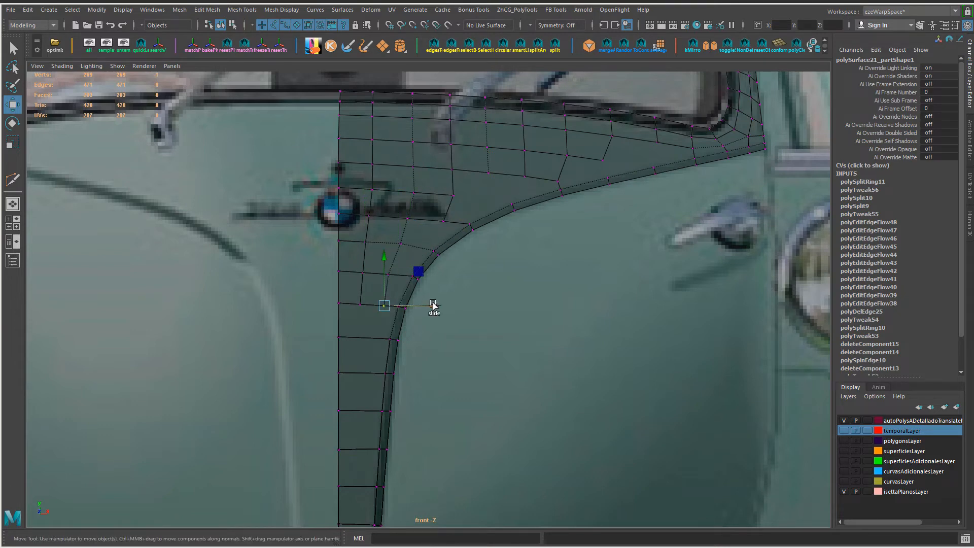
Step: Slide the vertex columns along the windscreen's lower edge toward the badge to even their spacing
left_click_drag(428, 173, 401, 85, "shift")
left_click_drag(463, 147, 494, 145, "ctrl+shift")
left_click(445, 223)
left_click_drag(492, 223, 485, 223, "ctrl+shift")
middle_click_drag(465, 276, 381, 378, "alt")
left_click_drag(463, 187, 492, 268)
left_click_drag(529, 232, 526, 231, "ctrl+shift")
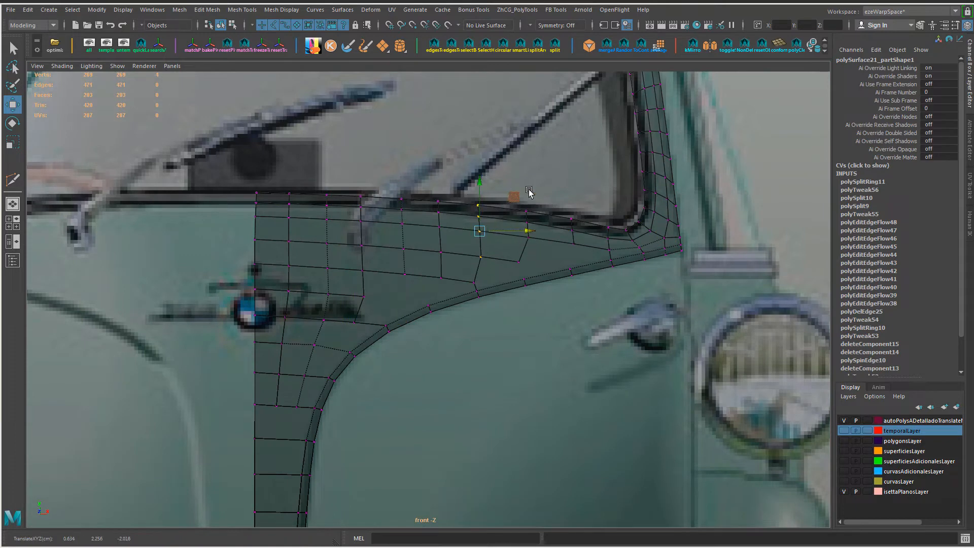
left_click_drag(514, 190, 543, 248)
left_click_drag(577, 224, 572, 224, "ctrl+shift")
scroll(530, 265, "down", 5)
scroll(522, 338, "up", 6)
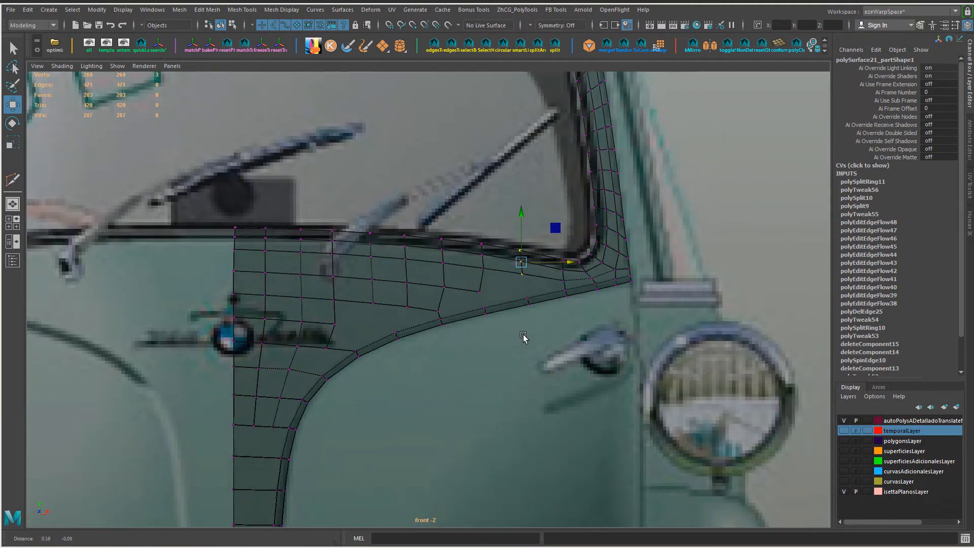
Step: Connect the crease-border vertex to the open-ended inner vertex and divide the new edge at its middle
left_click(395, 339, "shift")
key("alt+c")
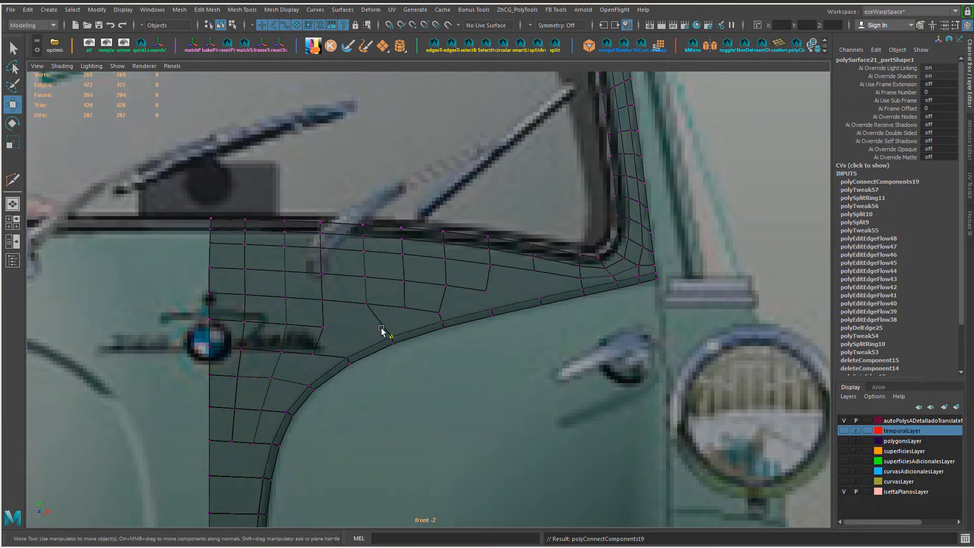
left_click(381, 320)
right_click_drag(381, 317, 369, 441, "shift")
right_click_drag(367, 337, 370, 449, "shift")
Step: Connect the midpoint vertex to the open-ended vertex beside the badge lettering and delete the redundant edge
key("q")
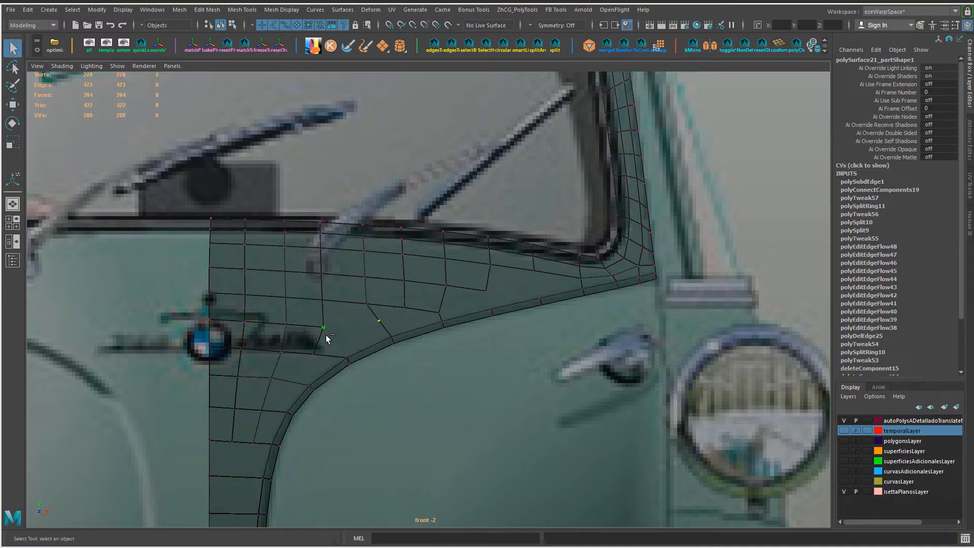
key("alt+c")
left_click(320, 359)
right_click_drag(354, 246, 384, 275)
left_click(347, 333, "shift")
key("alt+c")
left_click(357, 330)
key("w")
left_click_drag(358, 293, 420, 323, "ctrl+shift")
key("Delete")
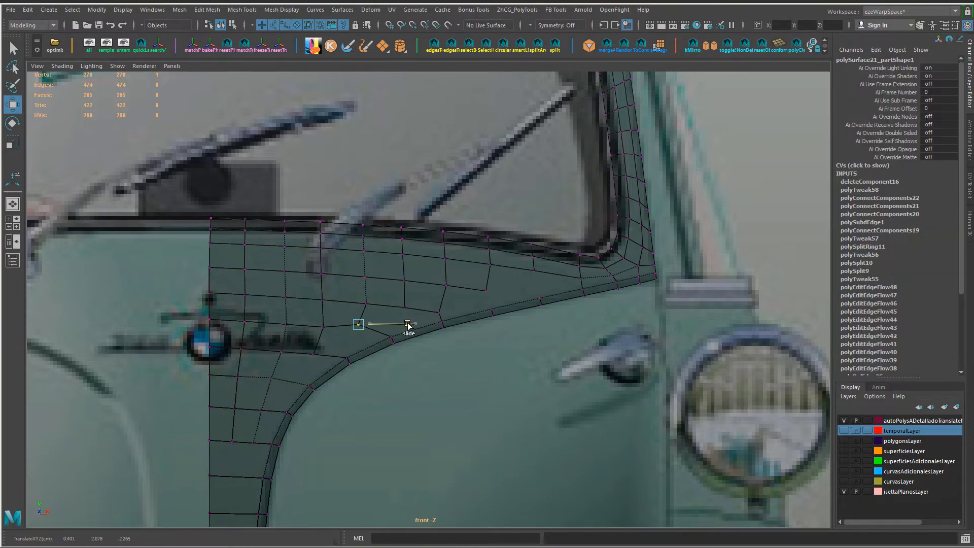
Step: Raise the vertex row beneath the badge and slide the crease strip's cross edges and adjacent inner vertex to even the mesh
left_click_drag(315, 353, 242, 349)
left_click_drag(279, 302, 281, 296, "ctrl+shift")
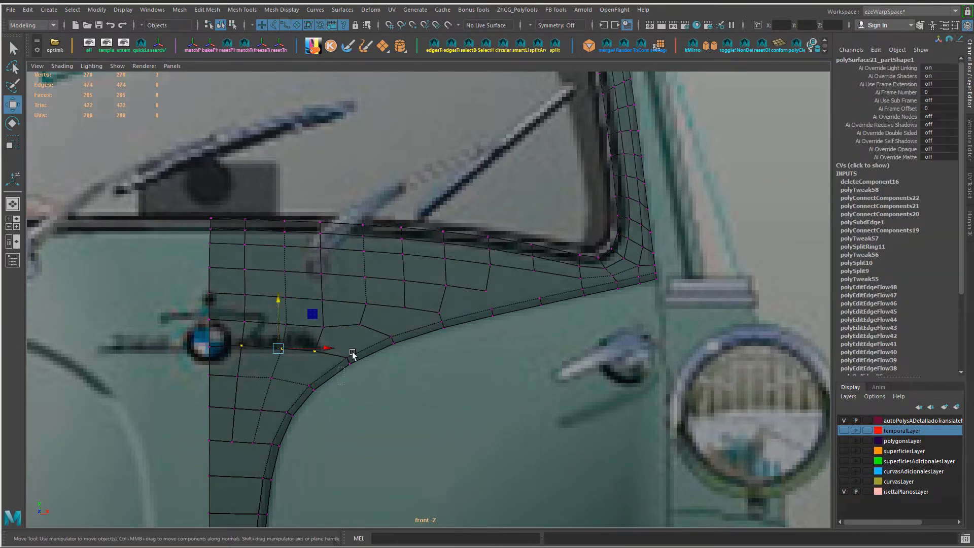
left_click_drag(353, 352, 359, 348)
right_click_drag(428, 351, 418, 312, "ctrl")
left_click_drag(399, 362, 430, 345, "ctrl+shift")
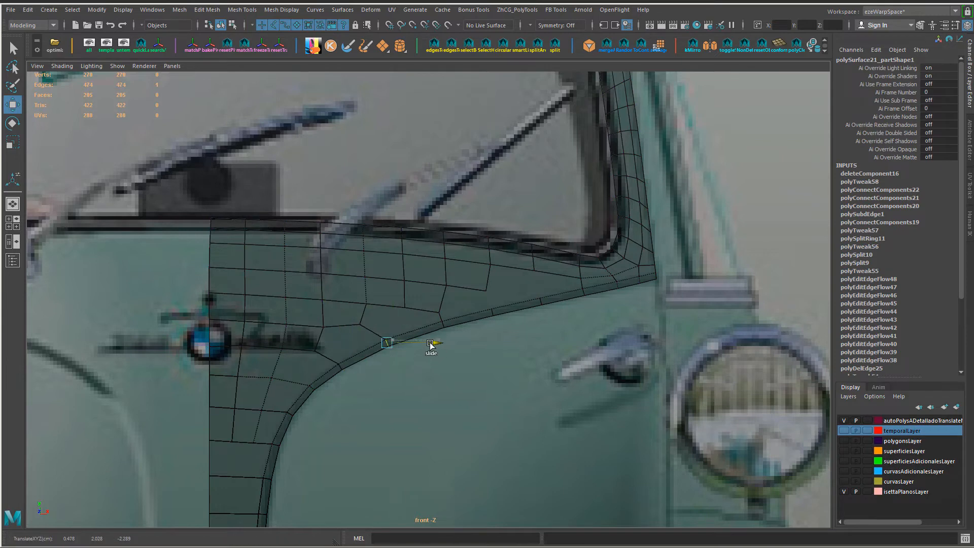
middle_click_drag(349, 412, 362, 429, "alt")
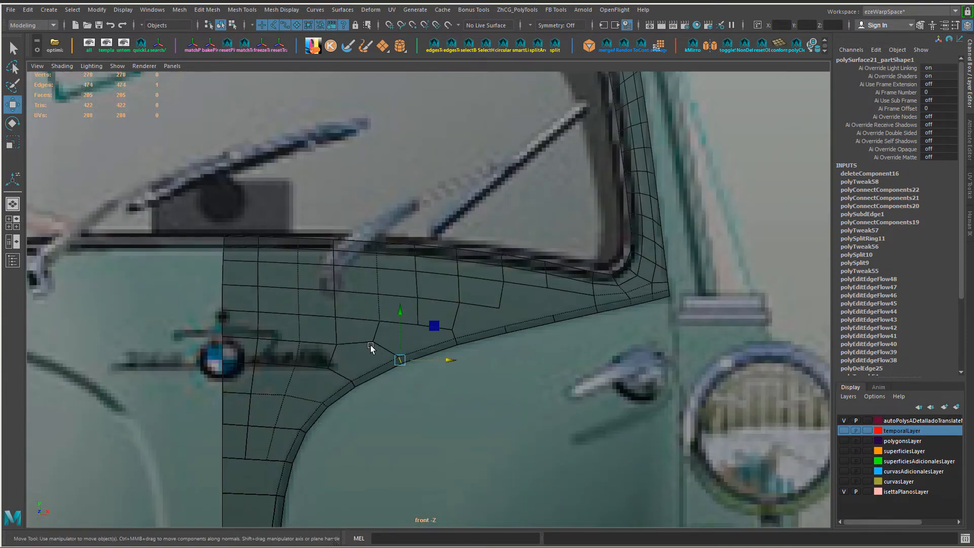
key("F9")
left_click(373, 342)
left_click_drag(416, 342, 420, 344, "ctrl+shift")
Step: Delete the short horizontal edge and the edge joining it to the crease in the middle of the pointed part
right_click_drag(455, 315, 455, 287)
left_click(476, 305)
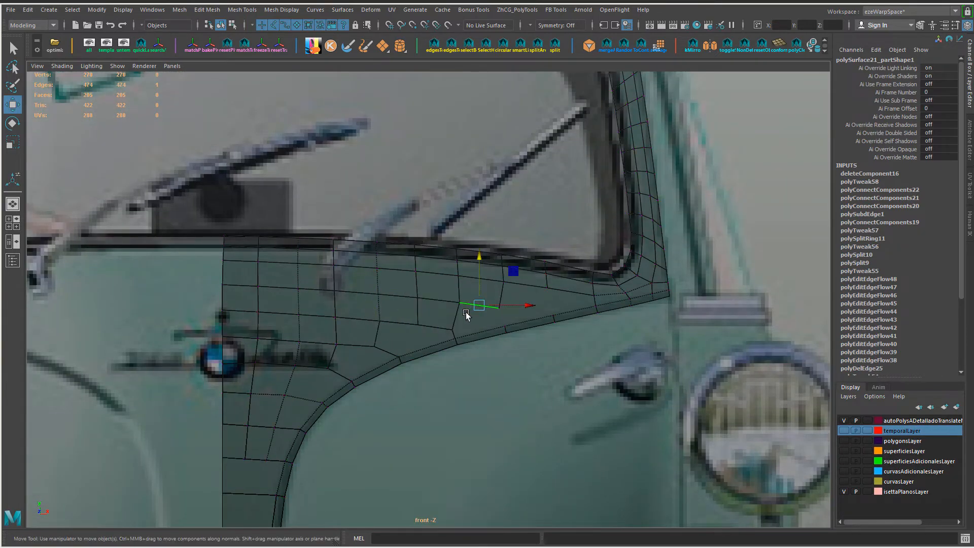
left_click(457, 317, "shift")
key("Delete")
scroll(517, 336, "down", 3)
mouse_move(475, 388)
middle_mouse_down("alt")
mouse_move(518, 187)
mouse_move(473, 404)
middle_mouse_up("alt")
scroll(620, 383, "down", 3)
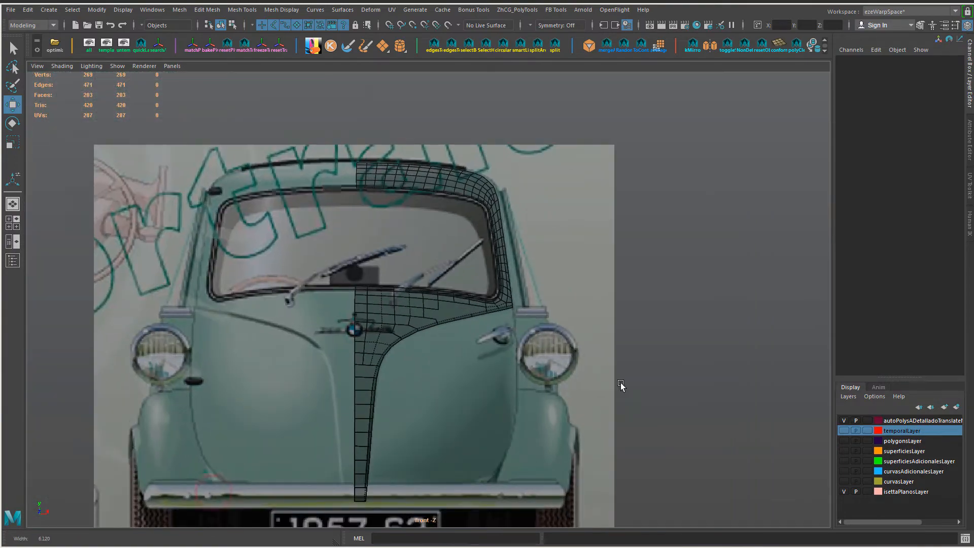
Step: Try to rework the open area below the windscreen with Quad Draw on the panel mesh
scroll(620, 382, "up", 4)
middle_click_drag(532, 382, 510, 375, "alt")
scroll(524, 348, "up", 3)
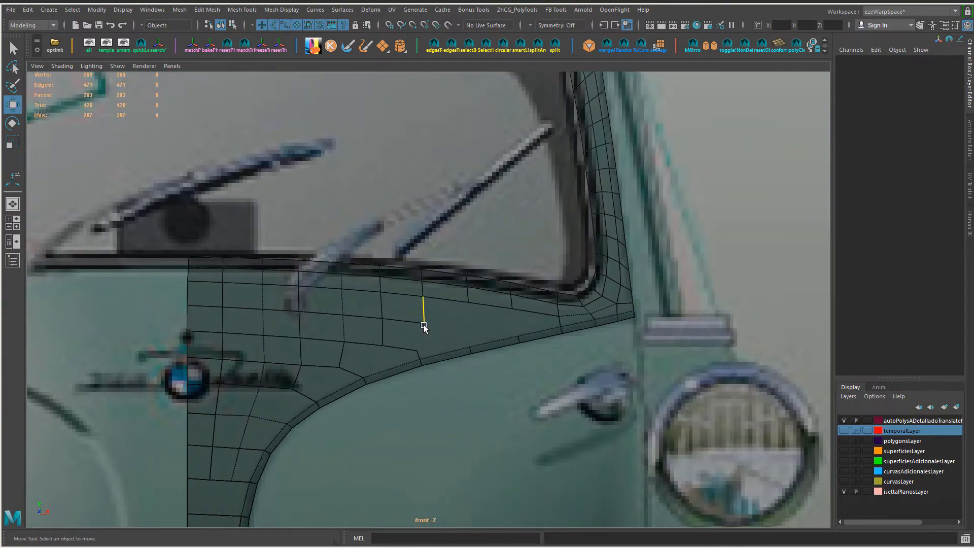
right_click_drag(424, 325, 386, 247)
key("ctrl+shift+q")
mouse_move(469, 318)
right_mouse_down("ctrl+shift")
mouse_move(440, 284)
mouse_move(467, 373)
right_mouse_up("ctrl+shift")
key("w")
key("ctrl+shift+q")
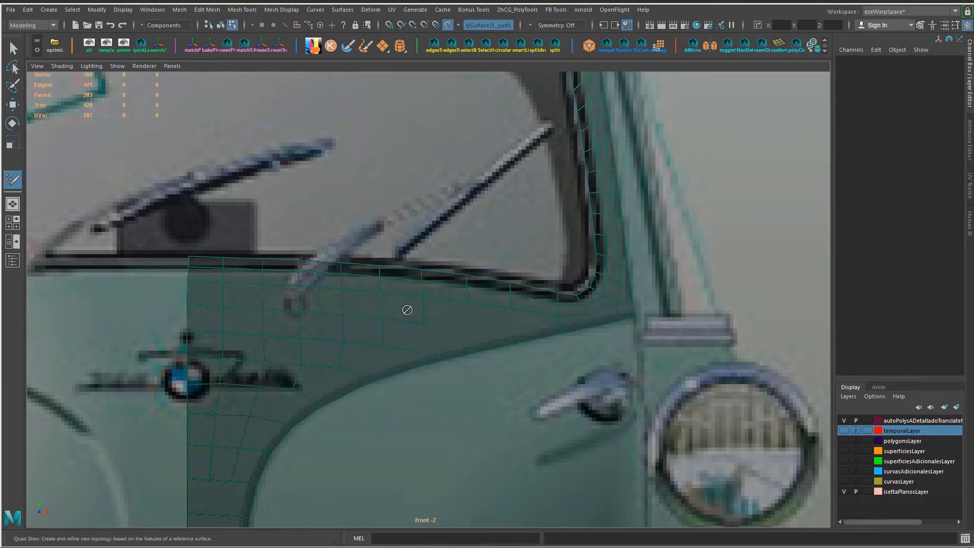
key("w")
right_click_drag(407, 317, 424, 326)
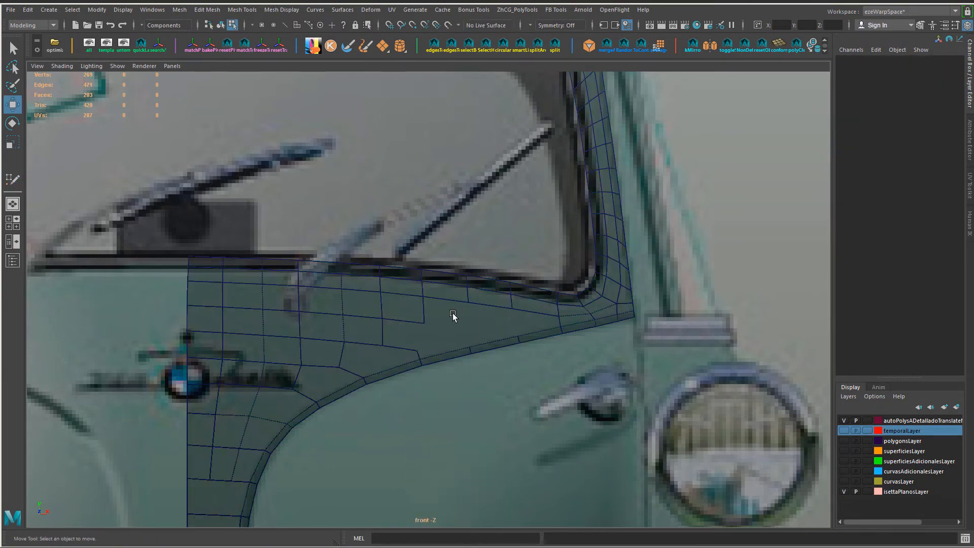
Step: Select the panel, check its transform constraint options and start Quad Draw again over the open area
left_click(454, 317)
left_click(920, 25)
left_click(897, 205)
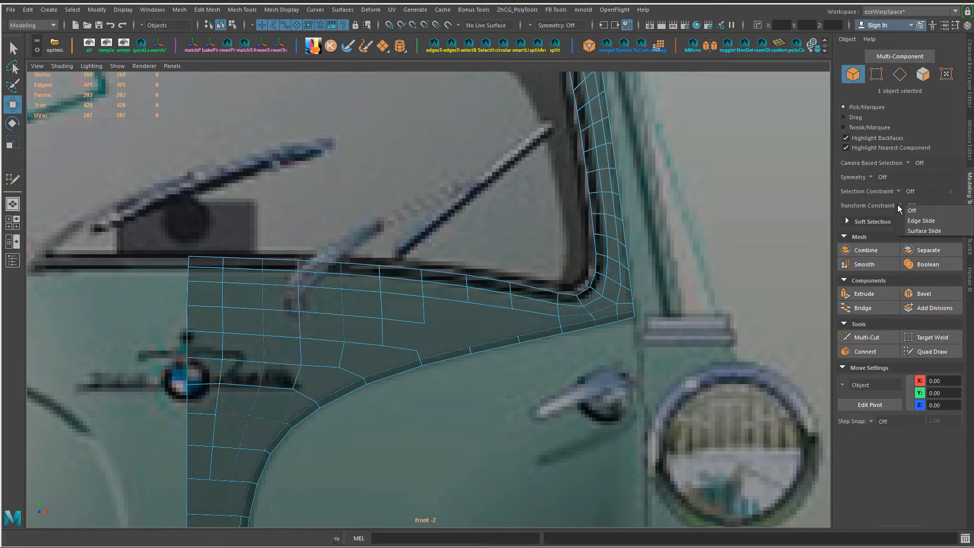
left_click(443, 302)
key("ctrl+shift+q")
mouse_move(431, 320)
right_mouse_down("ctrl+shift")
mouse_move(431, 384)
mouse_move(432, 321)
mouse_move(467, 302)
right_mouse_up("ctrl+shift")
right_click_drag(397, 325, 969, 268, "alt")
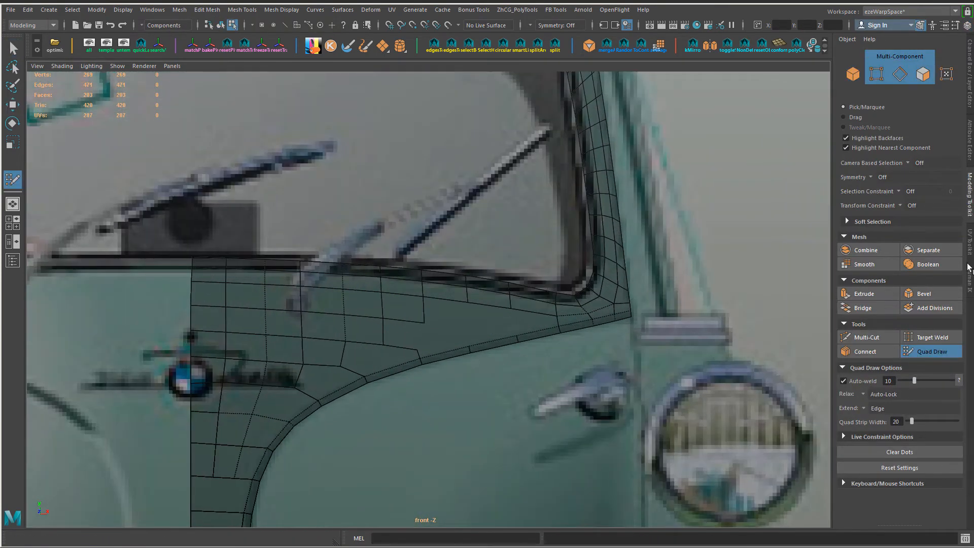
Step: Expand Quad Draw's live constraint options and restart the tool on the panel
left_click(882, 437)
scroll(883, 437, "down", 1)
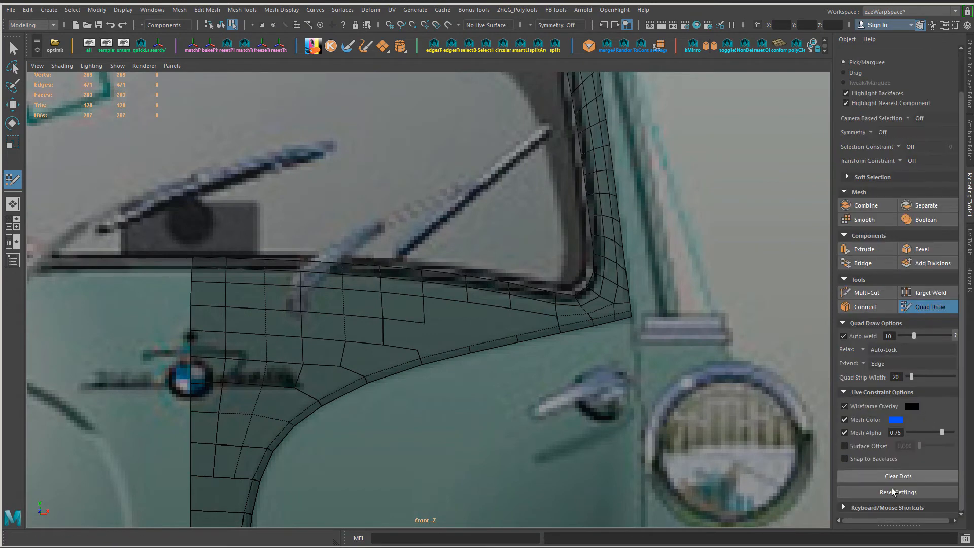
right_click_drag(472, 350, 525, 344, "alt")
middle_click_drag(524, 344, 554, 264, "alt")
right_click(441, 270, "shift")
key("w")
key("y")
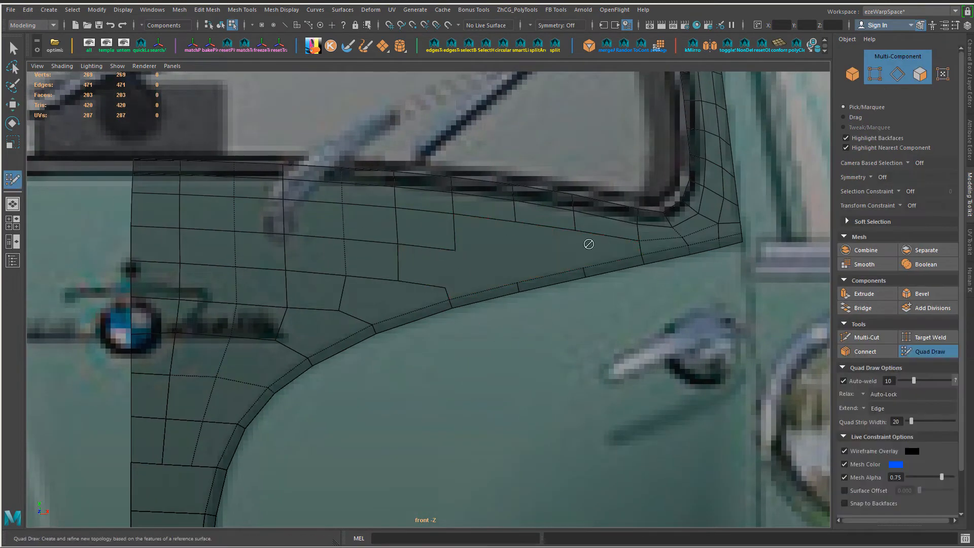
Step: Try selecting faces around the large open face below the windscreen before reactivating Quad Draw
right_click_drag(589, 244, 639, 266, "alt")
key("w")
left_click(419, 269)
middle_click_drag(419, 268, 375, 280, "alt")
right_click_drag(375, 279, 558, 305, "alt")
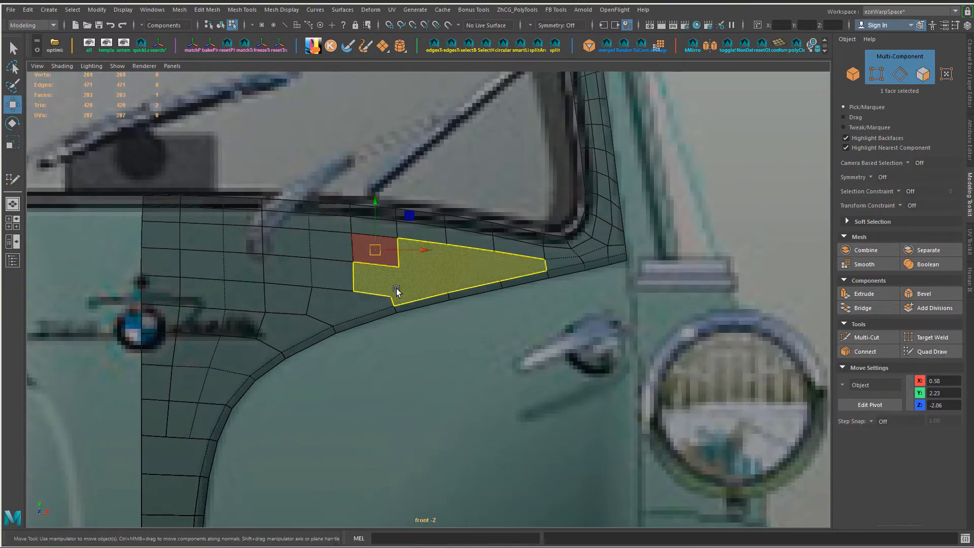
left_click(469, 270, "shift")
left_click(359, 305)
key("y")
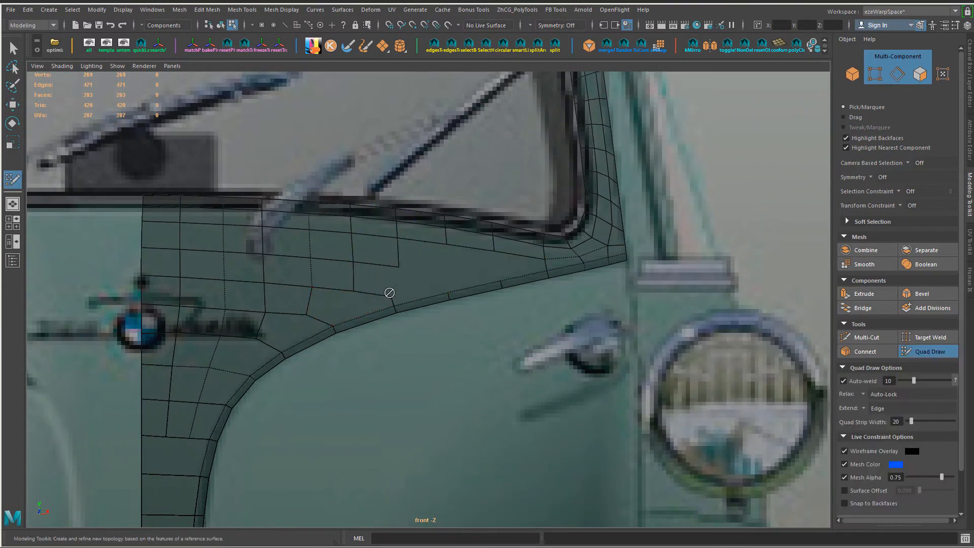
Step: Leave Quad Draw and switch to the reference photo 800px-Muenchen_Isetta.jpg in the photo viewer
key("w")
key("alt+Tab")
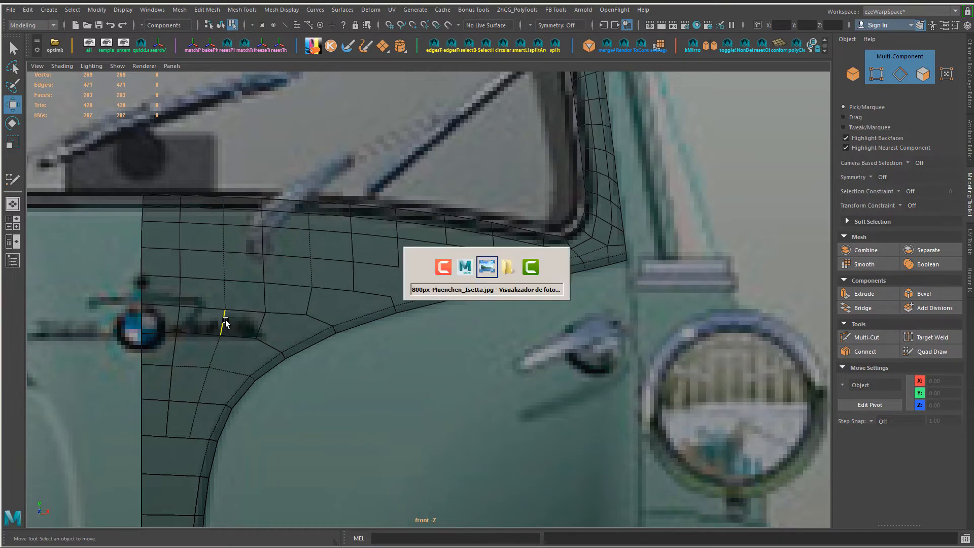
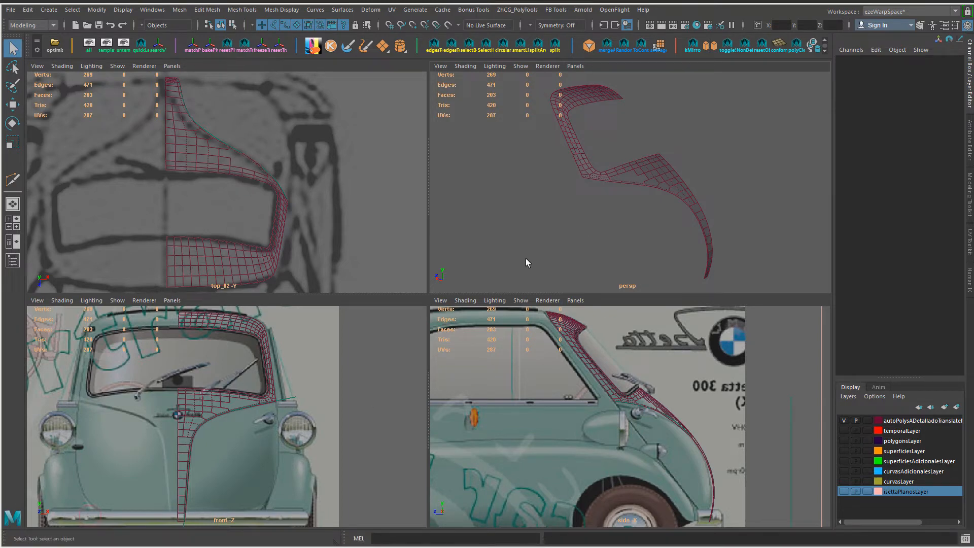
Step: Enlarge the perspective view, select the Isetta front panel mesh and multi-cut an edge line along its lower curved border from the pillar corner
key("space")
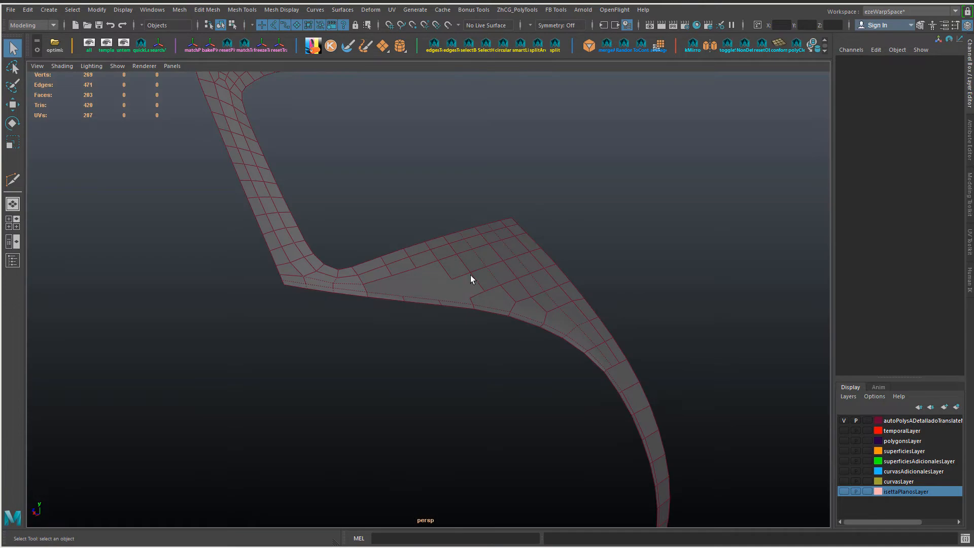
scroll(471, 275, "up", 3)
middle_click_drag(317, 281, 296, 327, "alt")
left_click_drag(297, 327, 364, 349, "alt")
key("y")
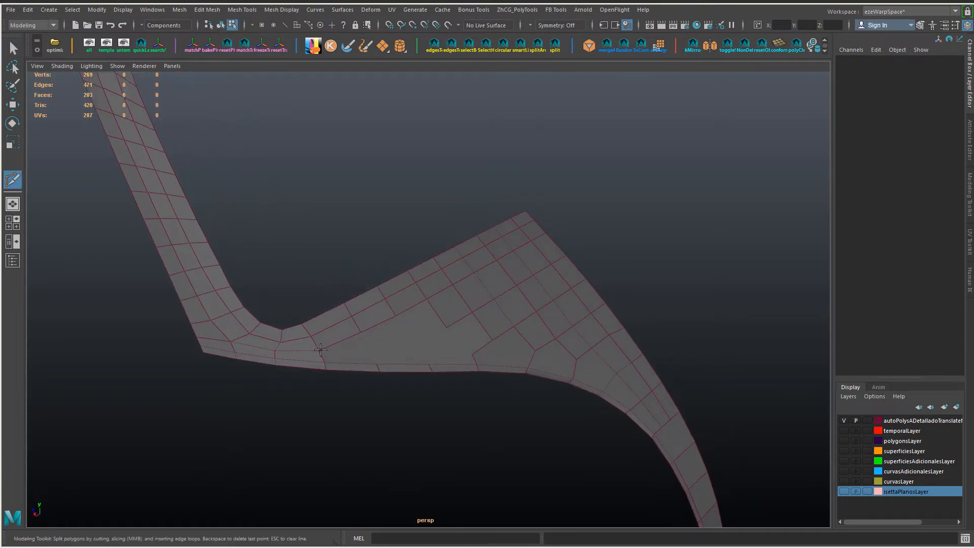
key("w")
right_click_drag(382, 328, 449, 231)
left_click(479, 325)
key("y")
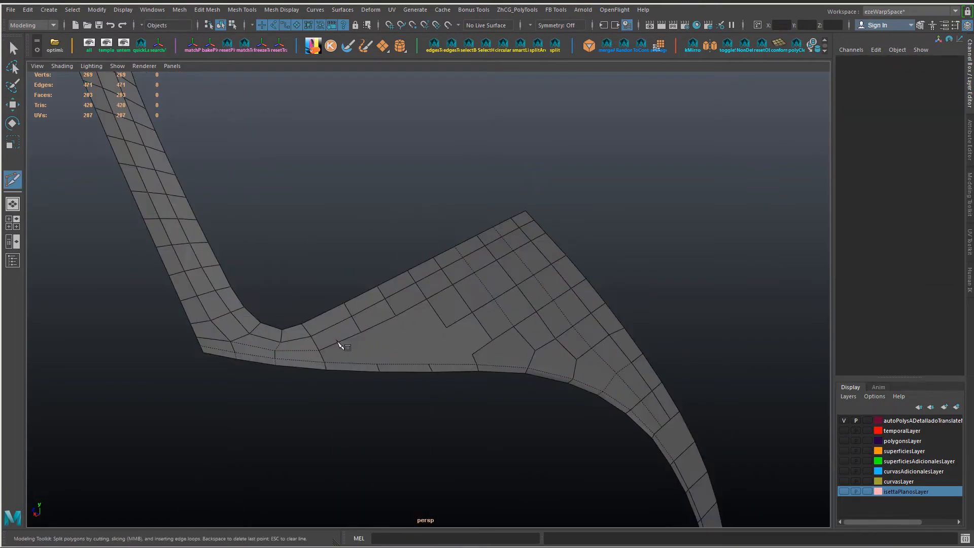
left_click(320, 352)
left_click(472, 355)
left_click_drag(473, 355, 543, 415, "alt")
left_click(552, 394)
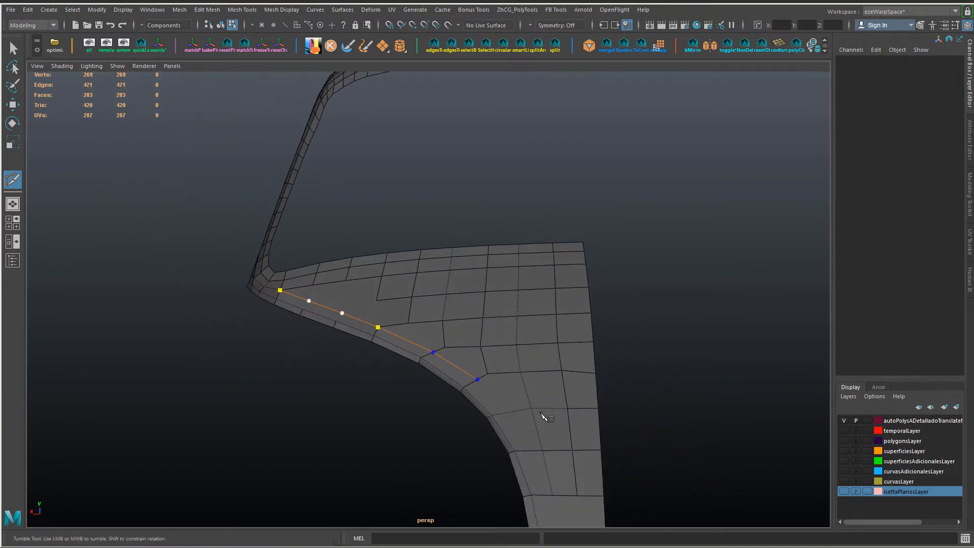
left_click(542, 451)
left_click_drag(542, 452, 507, 405, "alt")
key("Return")
Step: Cut edges across the large open face, connecting its upper vertices to the new edge line along the lower border
left_click_drag(428, 350, 383, 369, "alt")
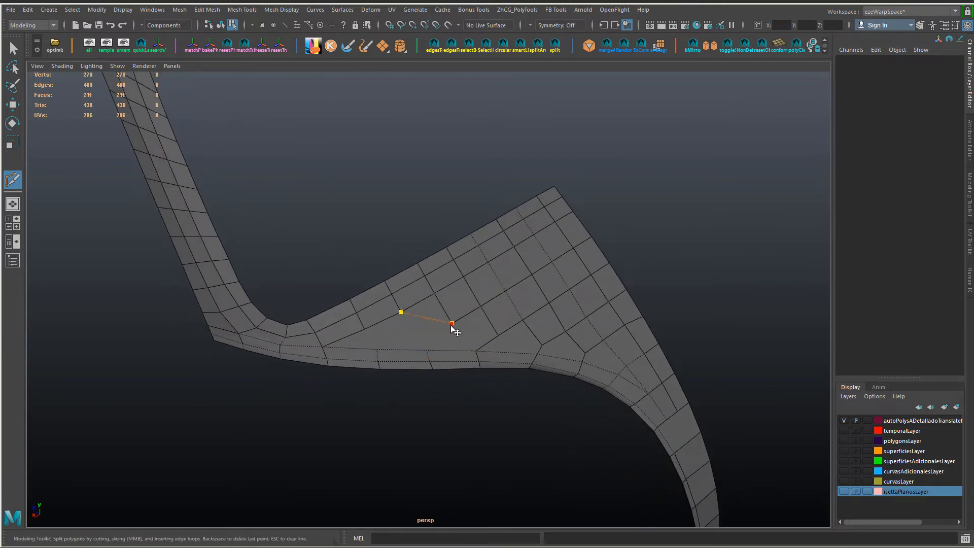
left_click(428, 350)
key("Return")
mouse_move(428, 350)
left_mouse_down("alt")
mouse_move(459, 376)
mouse_move(391, 327)
mouse_move(412, 341)
left_mouse_up("alt")
left_click(379, 327)
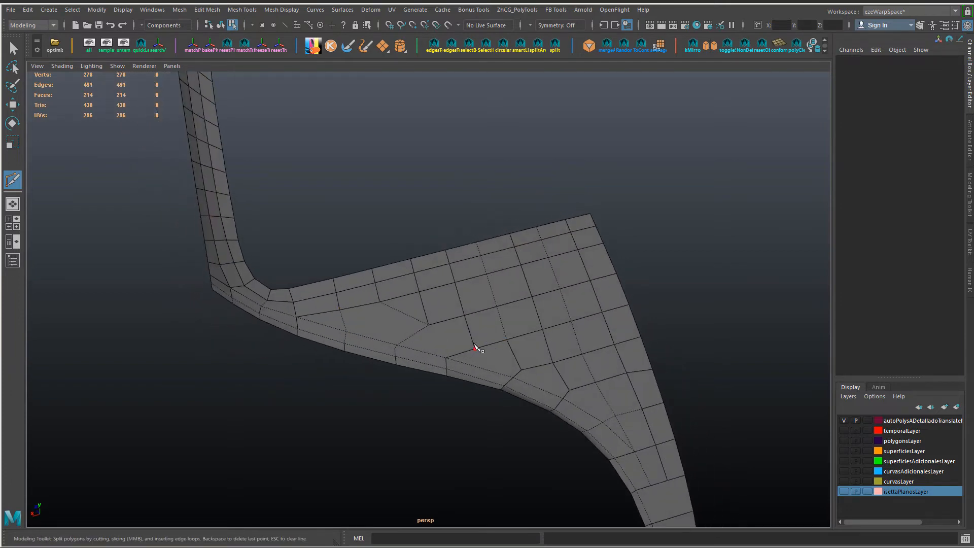
mouse_move(477, 349)
left_mouse_down("alt")
mouse_move(426, 330)
mouse_move(522, 360)
mouse_move(471, 347)
left_mouse_up("alt")
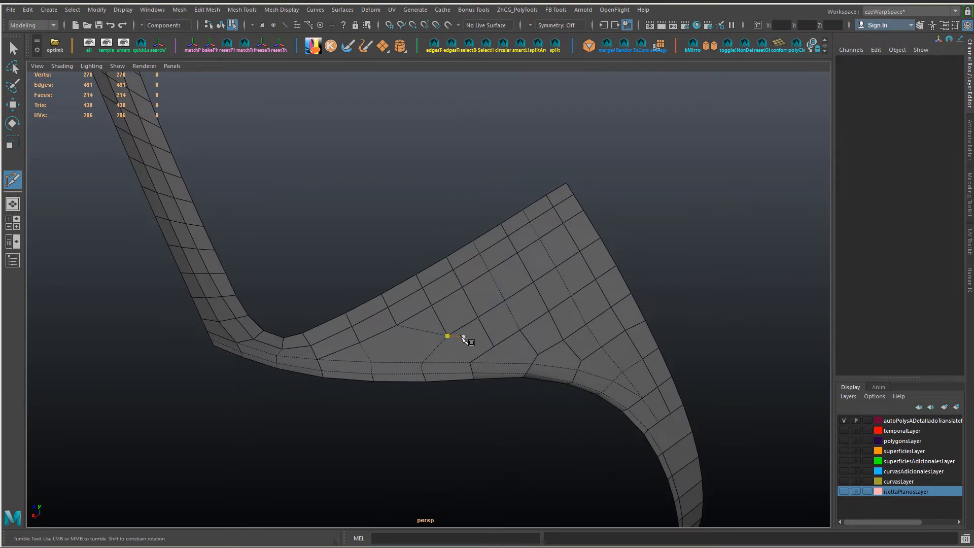
Step: Delete the surplus component beside the lower edge line and merge the leftover vertices into their neighbours
key("w")
left_click_drag(397, 362, 387, 335, "alt")
right_click_drag(387, 335, 615, 342, "alt")
key("F9")
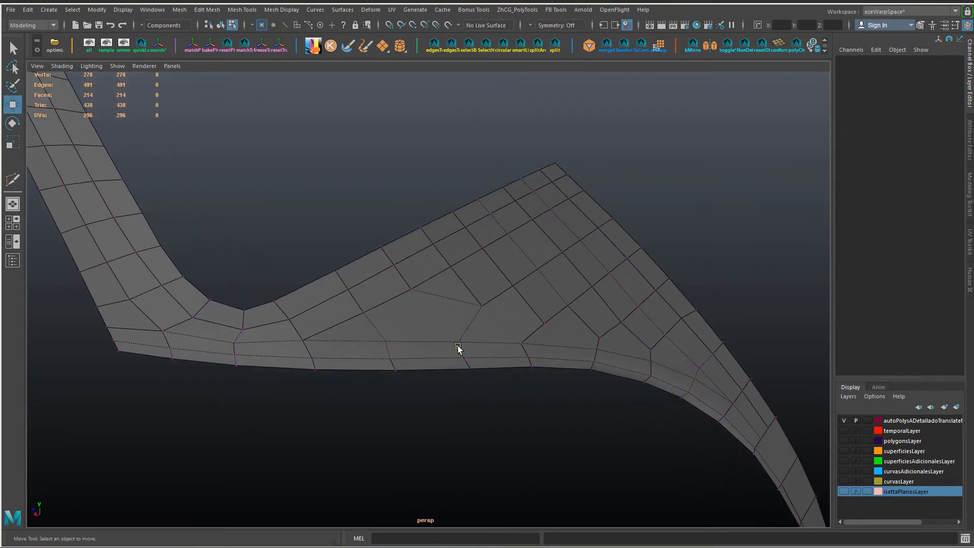
left_click(458, 346)
key("Delete")
left_click_drag(581, 358, 434, 406, "alt")
left_click_drag(431, 408, 470, 387, "ctrl")
key("g")
Step: Slide the vertices above the lower curve to even out the surrounding faces
right_click_drag(487, 387, 496, 340, "shift")
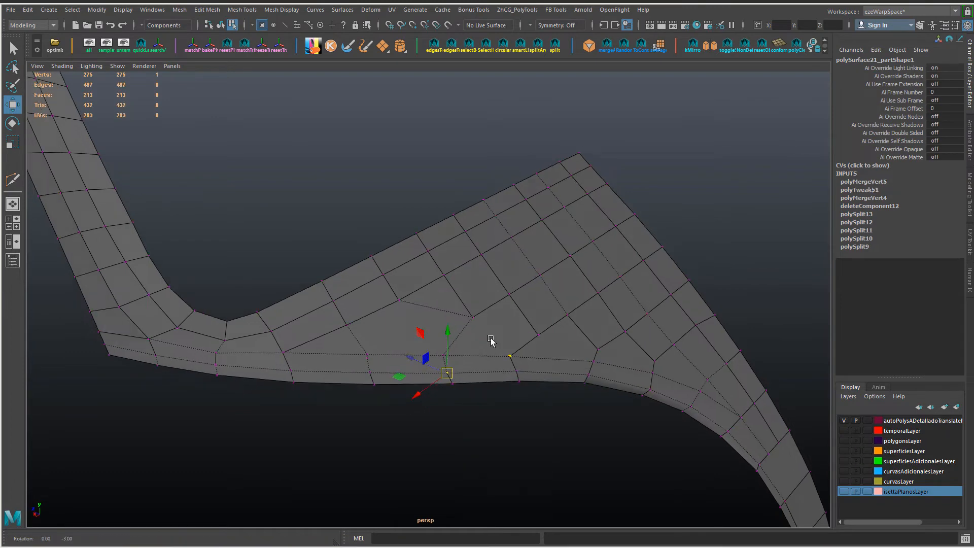
left_click_drag(496, 340, 510, 322, "alt")
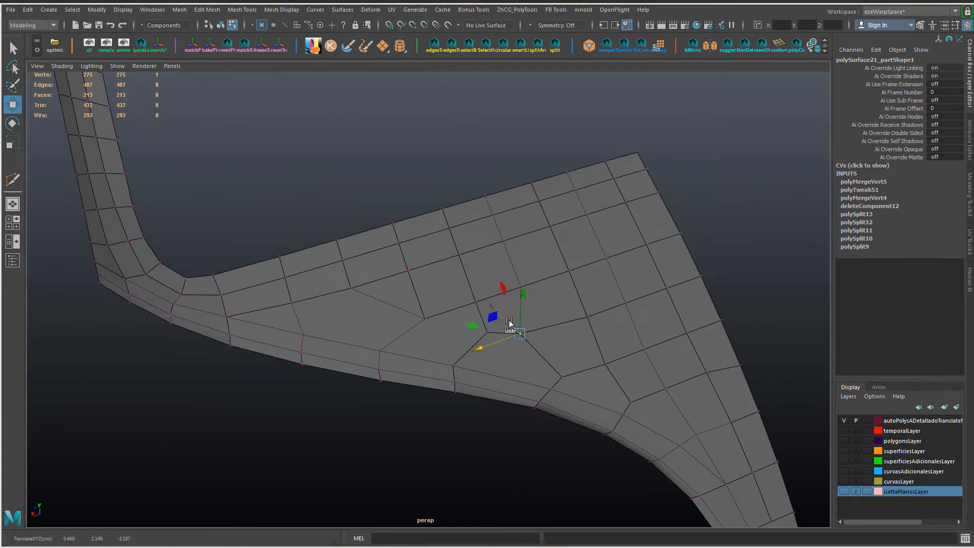
left_click_drag(540, 368, 515, 354, "alt")
Step: Multi-cut diagonal edges between the vertices above the lower edge line to divide the remaining many-sided faces
key("y")
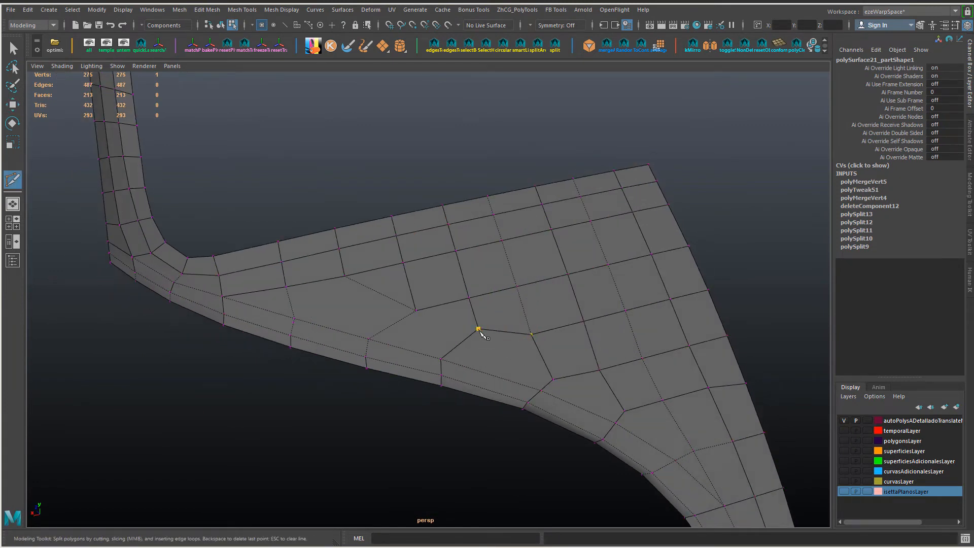
left_click(552, 379)
key("Return")
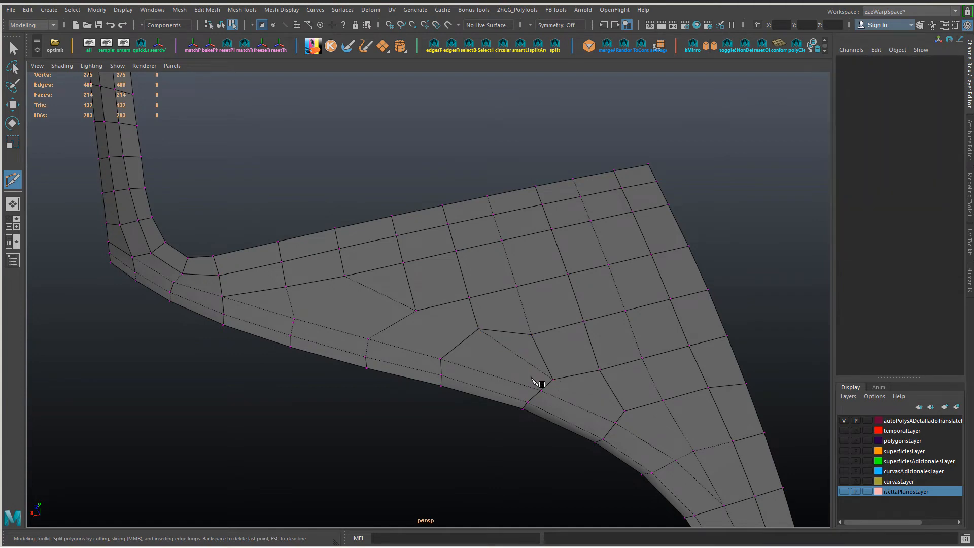
left_click_drag(533, 383, 518, 394, "alt")
left_click(508, 330)
left_click_drag(508, 329, 494, 351, "alt")
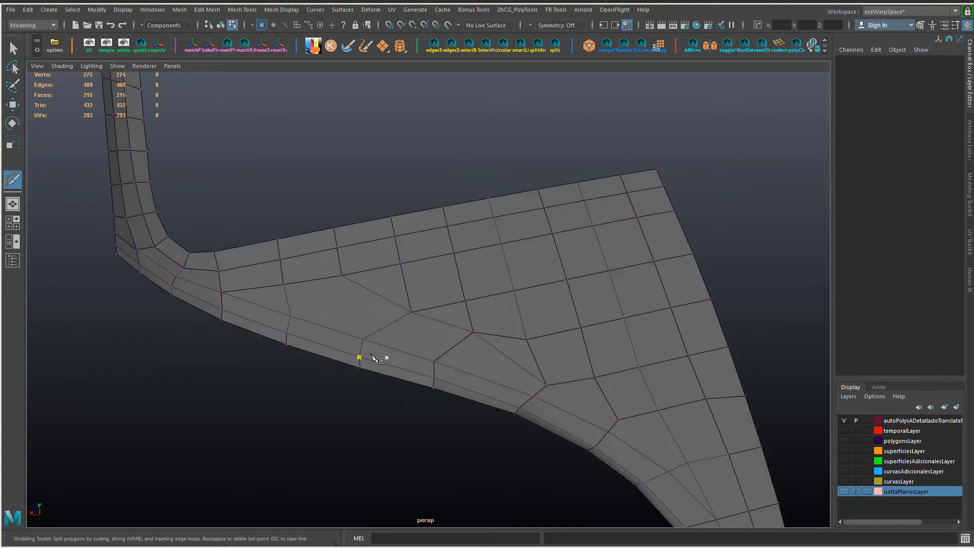
left_click_drag(373, 358, 361, 354, "alt")
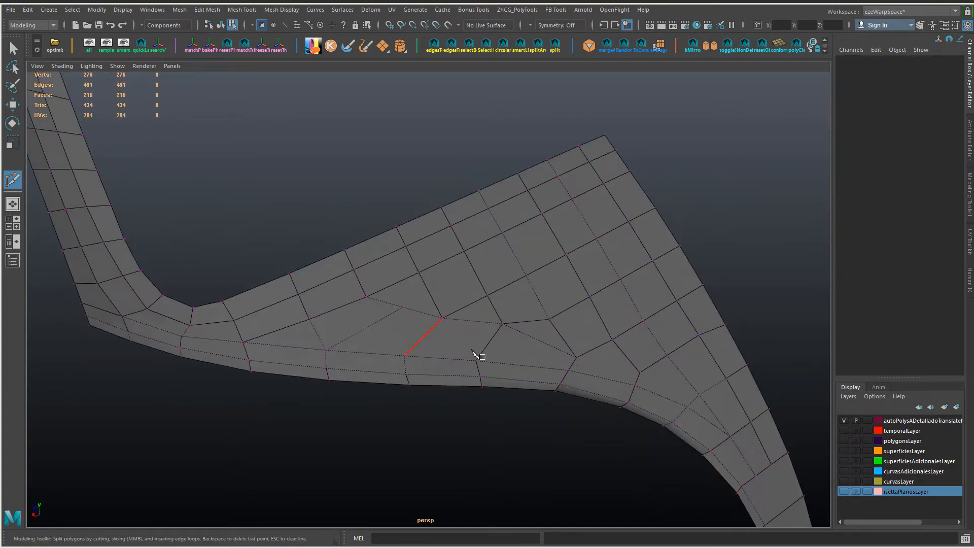
left_click_drag(473, 353, 461, 353, "alt")
Step: Select the short cross edges running to the lower border and apply Edit Edge Flow to them
key("w")
right_click_drag(482, 245, 482, 218)
left_click_drag(464, 357, 466, 373, "alt")
left_click(476, 350)
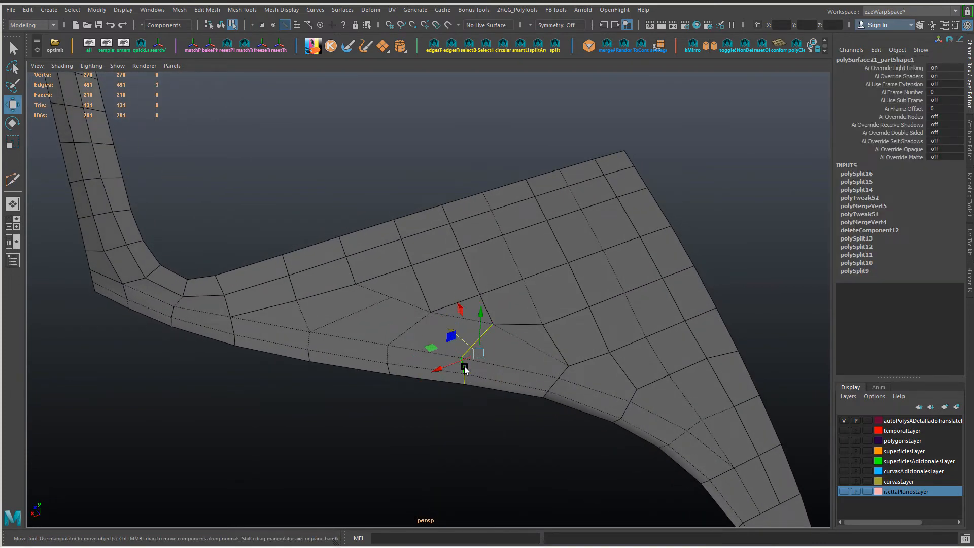
right_click_drag(465, 369, 535, 413, "shift")
left_click_drag(535, 413, 425, 353, "alt")
Step: Spin the cross edges above the lower border to redirect the topology
key("ctrl+alt+Right")
left_click(461, 354)
key("ctrl+alt+Right")
key("ctrl+alt+Right")
key("ctrl+alt+Right")
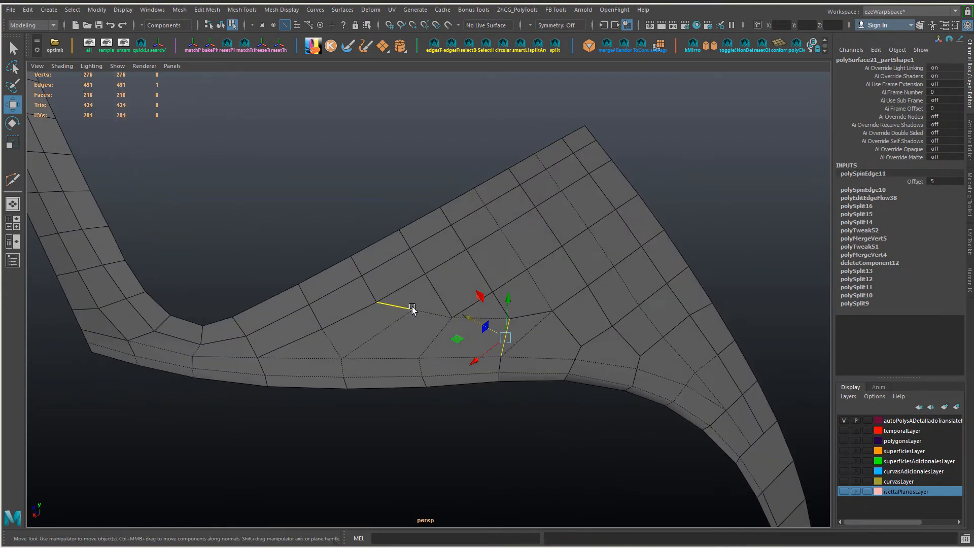
Step: Adjust the short edge under the upper grid and multi-cut new edges across the faces toward the lower curve
right_click_drag(413, 309, 366, 309)
left_click(413, 310)
left_click_drag(398, 326, 459, 335)
key("ctrl+shift+x")
left_click(535, 345)
right_click(563, 373)
left_click(310, 320)
left_click(394, 321)
right_click(477, 338)
left_click(527, 344)
left_click(593, 381)
left_click_drag(594, 381, 554, 421, "alt")
middle_click_drag(554, 421, 540, 358, "alt")
Step: Adjust the component where the panel starts curving down and multi-cut another edge across the adjoining face
key("w")
right_click_drag(534, 350, 531, 324)
left_click(528, 346)
left_click_drag(531, 340, 603, 387, "alt")
key("ctrl+shift+x")
left_click(503, 327)
left_click(584, 348)
Step: Collapse a short edge near the lower curve and rework the edge connections around it
key("w")
left_click_drag(518, 373, 584, 404, "alt")
right_click_drag(602, 416, 592, 415)
left_click(592, 414)
left_click_drag(587, 402, 546, 350, "alt")
left_click(525, 320)
left_click(532, 267)
left_click(573, 370)
left_click_drag(572, 398, 349, 334, "alt")
right_click_drag(349, 334, 353, 307)
Step: Delete the cross edge and its adjoining edge in the faces nearest the pillar corner
left_click(307, 362)
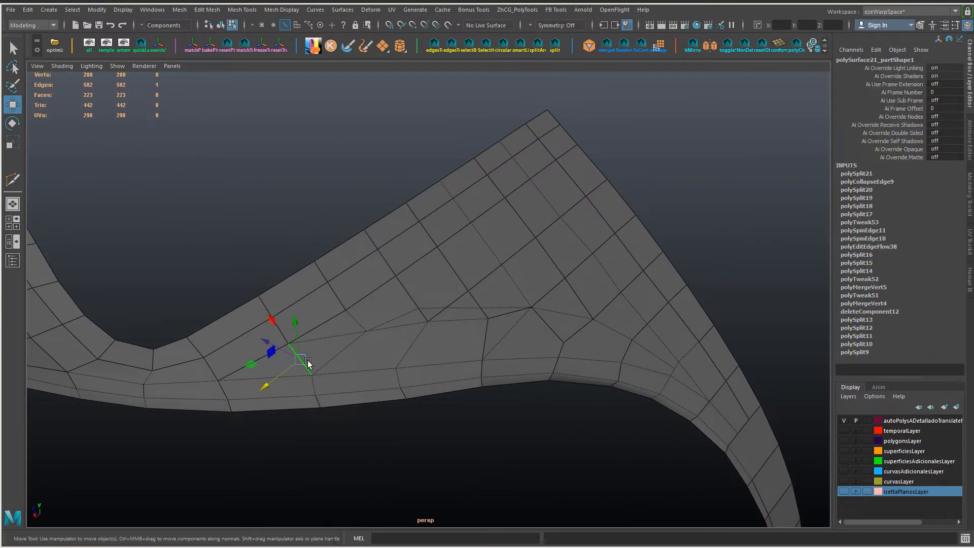
key("Delete")
left_click(333, 352)
left_click_drag(333, 353, 352, 367, "alt")
key("Delete")
Step: Multi-cut a replacement edge near the pillar corner and move its new middle vertex closer to the lower border
right_click_drag(312, 360, 313, 248)
key("y")
left_click(313, 334)
right_click(315, 335)
key("w")
right_click_drag(316, 336, 304, 335)
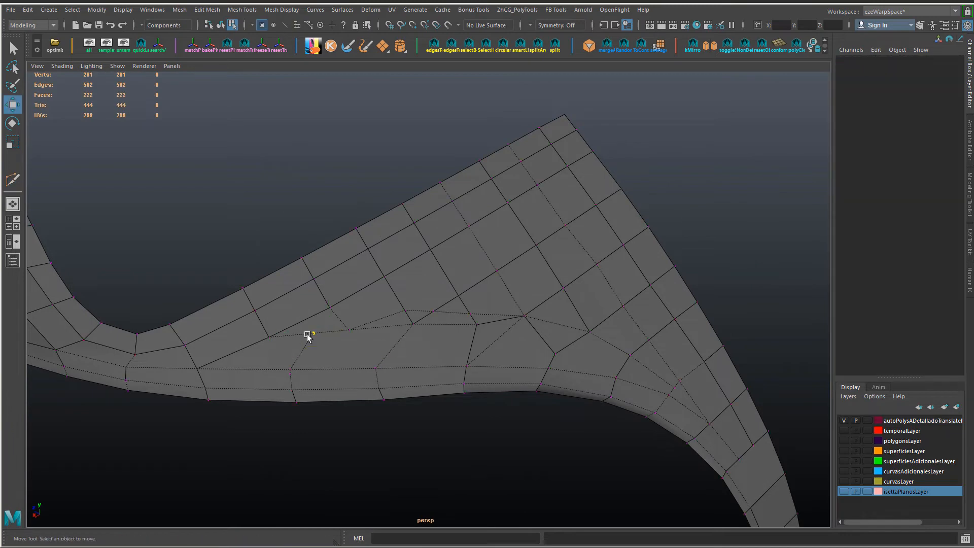
left_click_drag(313, 334, 305, 347)
Step: Spin the edge beside the repositioned vertex to a spin offset of 6
right_click_drag(381, 339, 382, 299)
left_click(337, 334)
key("ctrl+alt+Right")
key("ctrl+alt+Right")
key("ctrl+alt+Right")
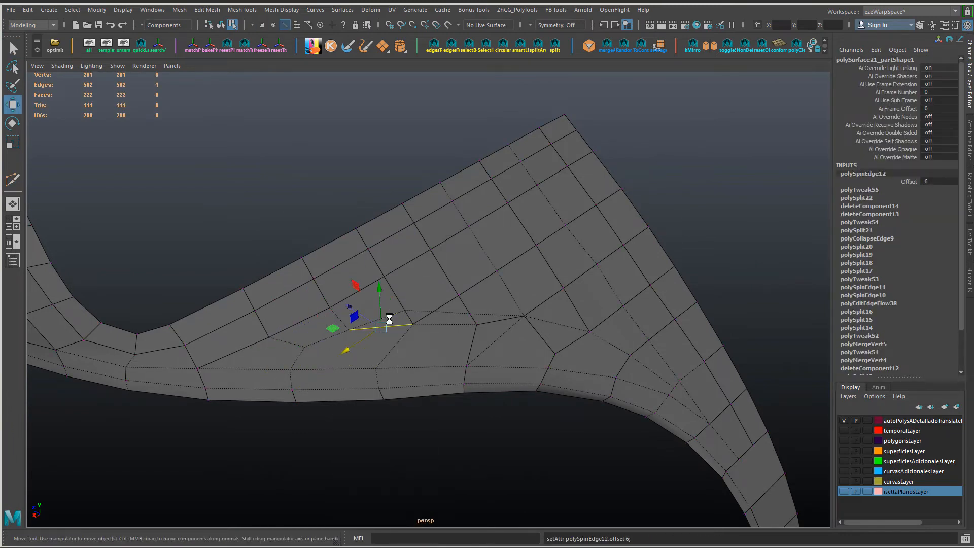
Step: Collapse two short edges in the middle of the transition area and delete the neighbouring redundant edge
left_click_drag(389, 319, 475, 312, "alt")
left_click(426, 298)
key("alt+c")
key("alt+c")
left_click(456, 311)
key("ctrl+Delete")
right_click_drag(455, 311, 427, 305)
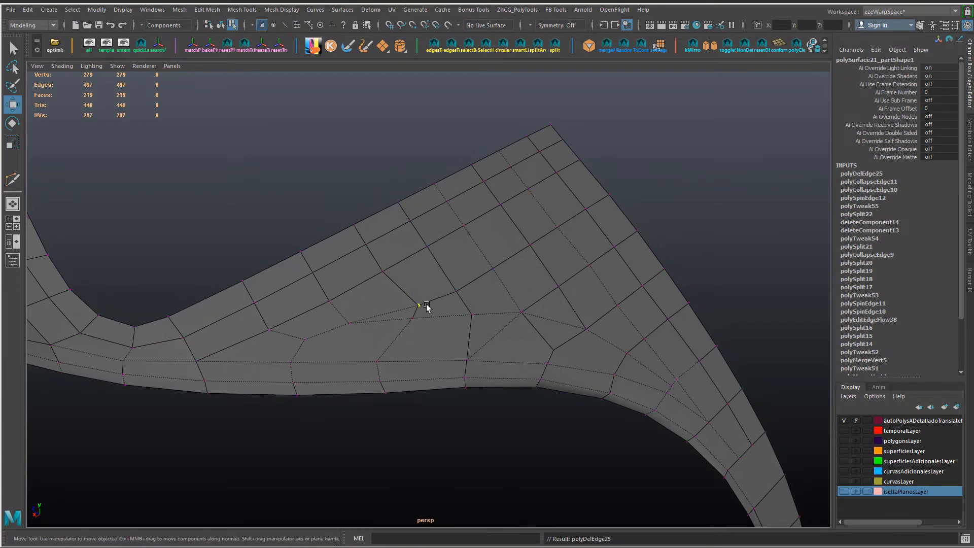
Step: Reposition the vertices around the collapsed edges and undo the last vertex move
left_click(420, 306)
left_click_drag(390, 326, 364, 366, "ctrl+shift")
left_click(412, 318)
left_click(349, 325)
left_click_drag(315, 343, 310, 347, "ctrl+shift")
key("ctrl+z")
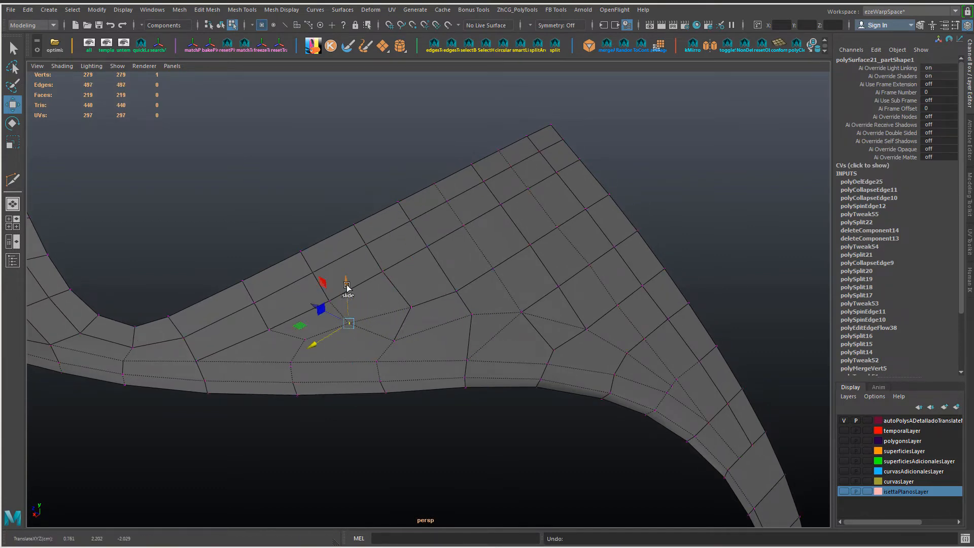
Step: Spin the short edge above the lower curve, delete it, and delete the adjacent diagonal edge
left_click_drag(486, 354, 439, 347, "alt")
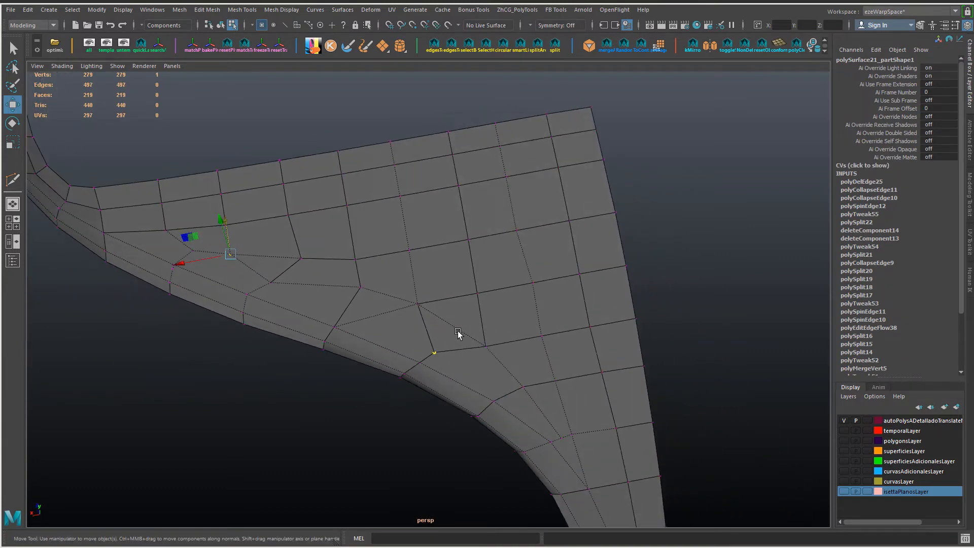
right_click_drag(431, 338, 429, 321)
left_click(425, 327)
key("ctrl+alt+Right")
key("ctrl+alt+Right")
key("ctrl+alt+Right")
key("Delete")
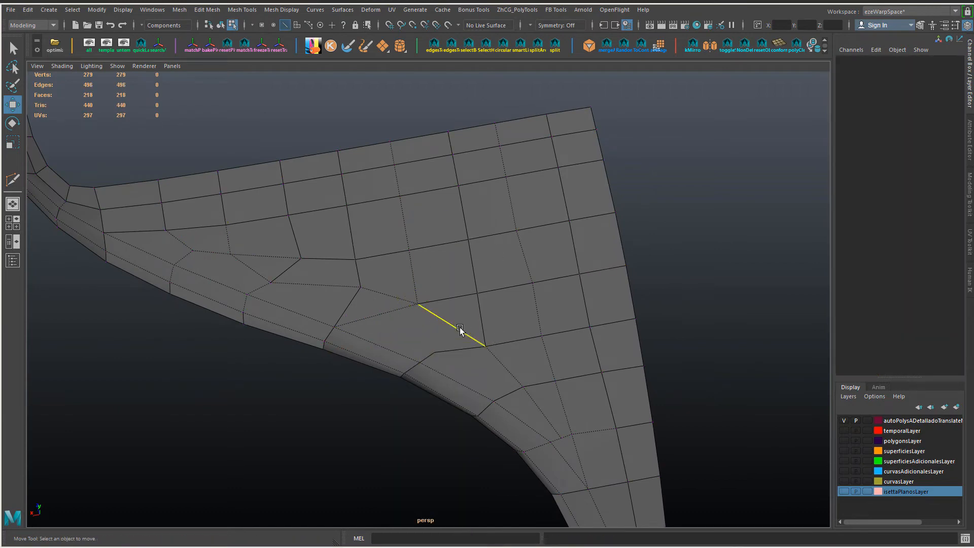
left_click(460, 331)
key("Delete")
Step: Cut a trial edge from the middle of the remaining diagonal to the nearby vertex above the lower curve
left_click(399, 310)
left_click_drag(399, 310, 477, 319, "alt")
key("ctrl+shift+x")
left_click(500, 326)
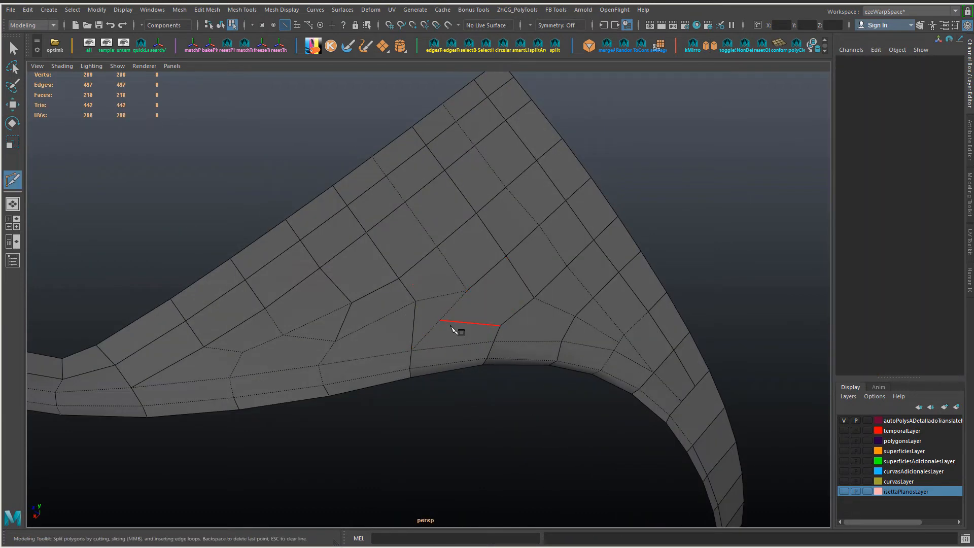
left_click(440, 319)
Step: Delete the remaining diagonal together with the trial cut in the open face above the lower curve
key("w")
right_click_drag(440, 320, 416, 321)
left_click(440, 319)
left_click_drag(412, 320, 448, 294)
key("Delete")
Step: Spin the edge near the pillar corner to a spin offset of 3 and delete it
right_click_drag(448, 294, 445, 277)
left_click(391, 268)
key("ctrl+alt+Right")
key("ctrl+alt+Right")
key("ctrl+alt+Right")
key("ctrl+alt+Right")
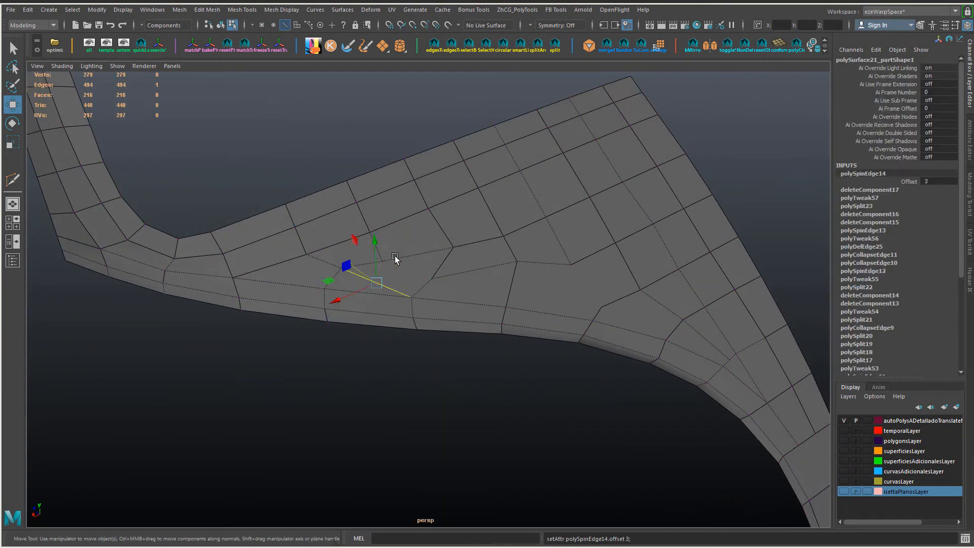
key("ctrl+Delete")
Step: Connect the two vertices in the middle of the transition area with a new edge
left_click_drag(396, 259, 428, 280, "alt")
key("F9")
left_click(388, 315)
left_click(473, 303, "shift")
key("ctrl+shift+e")
Step: Slide the vertices around the new connecting edge to even out the adjoining quads
left_click(397, 274)
left_click(464, 260)
left_click_drag(453, 258, 509, 276, "alt")
left_click(489, 260)
middle_click_drag(477, 251, 444, 239, "ctrl+shift")
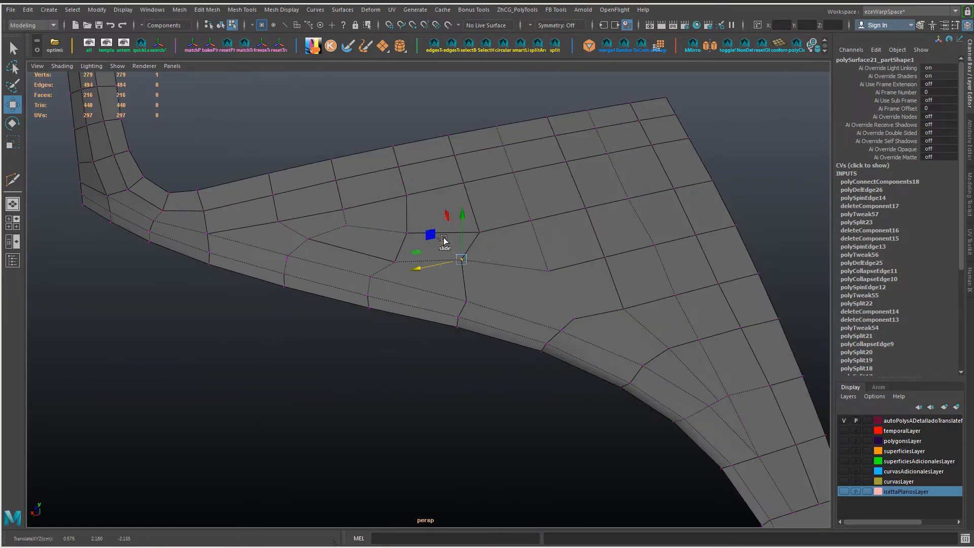
left_click_drag(442, 280, 567, 295, "alt")
Step: Slide the interior vertices above the lower curve to even out the spacing of the surrounding quads
left_click(513, 328)
left_click_drag(600, 318, 557, 335, "alt")
left_click(529, 370)
left_click_drag(485, 374, 481, 374, "ctrl+shift")
left_click(587, 319)
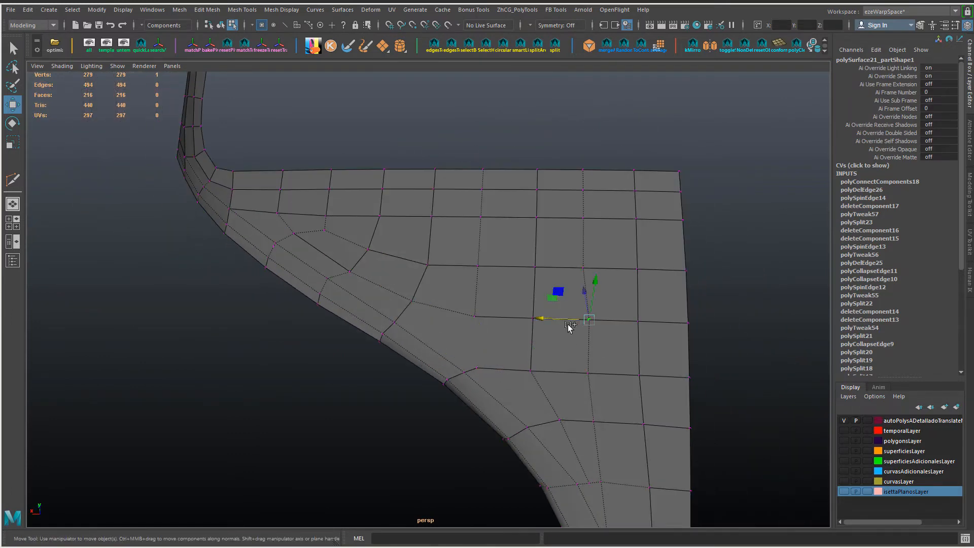
left_click_drag(565, 279, 630, 262, "alt")
left_click_drag(403, 273, 431, 308, "alt")
Step: Reposition the vertices in the middle of the transition area and merge the two adjacent ones
left_click(311, 341)
left_click(321, 357)
left_click_drag(306, 340, 308, 358, "ctrl+shift")
left_click(389, 331)
left_click_drag(378, 321, 375, 369)
key("ctrl+m")
Step: Slide the vertices along the lower border strip and just above it to space its cross edges evenly
left_click(393, 348)
left_click_drag(394, 361, 420, 338, "alt")
left_click(441, 320)
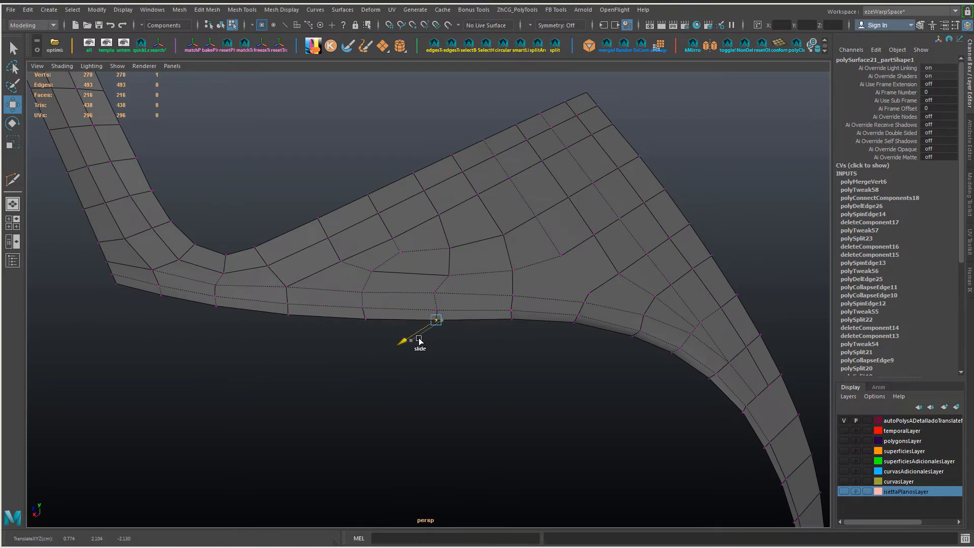
left_click(433, 294)
left_click(447, 277)
left_click_drag(435, 278, 428, 291, "ctrl+shift")
left_click(435, 294)
left_click_drag(440, 326, 387, 333, "alt")
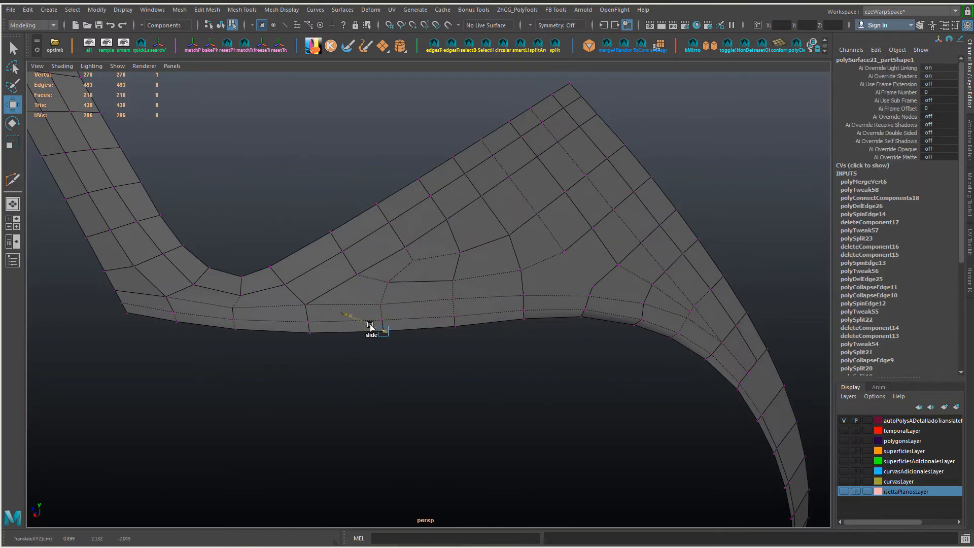
left_click(309, 322)
Step: Cut new edges with Multi-Cut through the open face between the inner vertex and the lower border strip
left_click_drag(598, 358, 470, 351, "alt")
key("ctrl+shift+x")
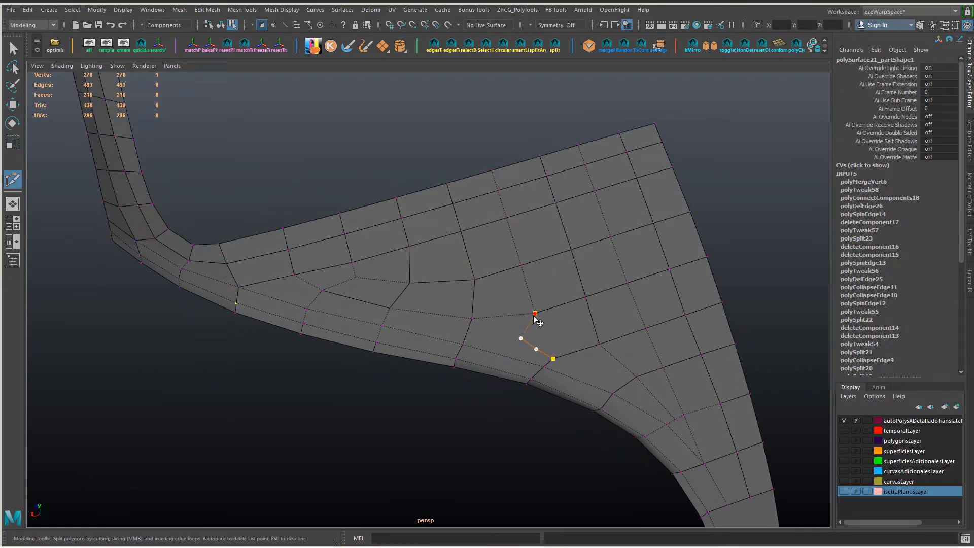
key("Return")
mouse_move(543, 351)
left_mouse_down("alt")
mouse_move(528, 331)
mouse_move(545, 356)
left_mouse_up("alt")
left_click(470, 323)
left_click_drag(471, 323, 487, 336, "alt")
key("Return")
Step: Slide the inner vertex above the new cuts and the neighbouring three-vertex column toward the pillar side
key("w")
left_click(525, 295)
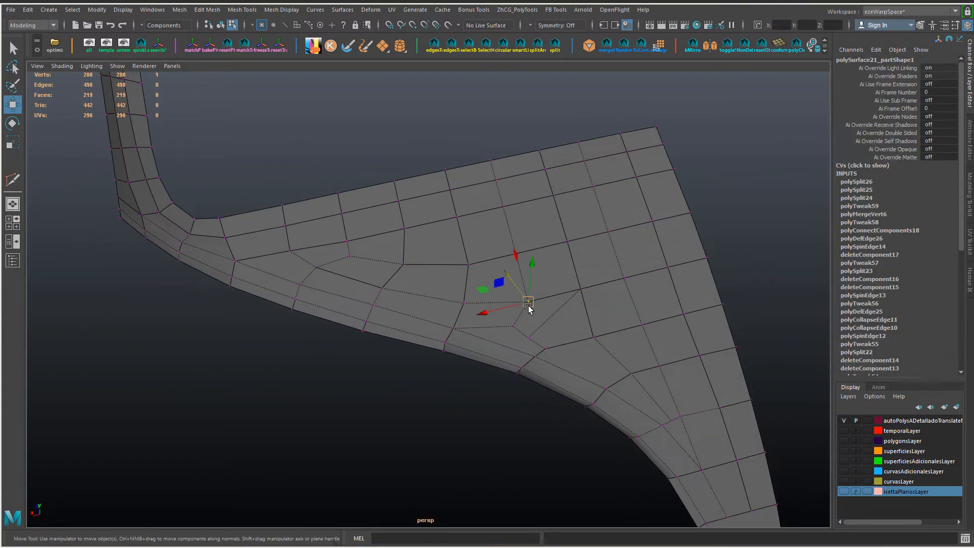
middle_click_drag(525, 301, 486, 301, "ctrl+shift")
left_click_drag(577, 189, 544, 297)
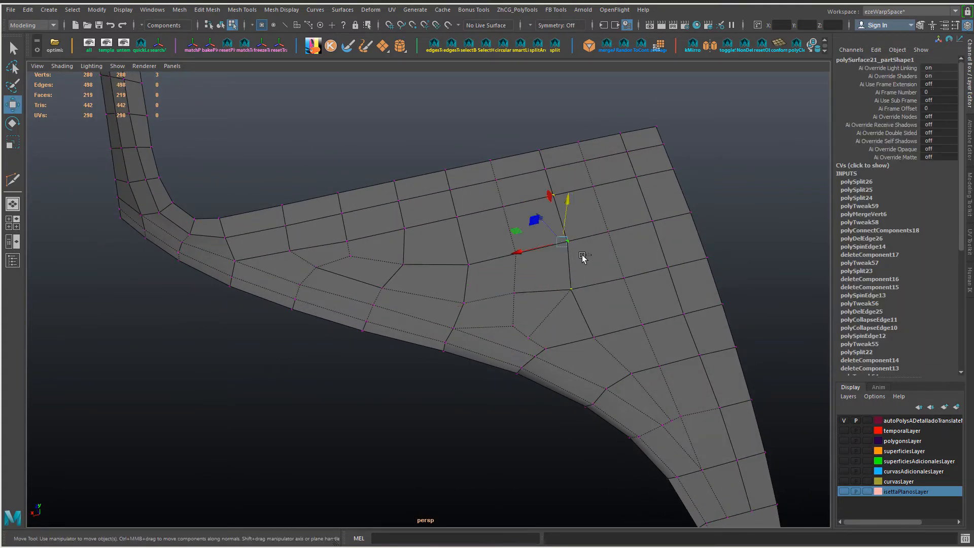
middle_click_drag(536, 221, 527, 222, "ctrl+shift")
left_click_drag(531, 177, 552, 142)
middle_click_drag(529, 163, 520, 166, "ctrl+shift")
Step: Reposition the vertices of the new cuts and merge the surplus vertex near the lower strip
left_click_drag(510, 289, 499, 310, "alt")
left_click(507, 316)
middle_click_drag(506, 315, 506, 323, "ctrl+shift")
left_click_drag(517, 196, 538, 363, "alt")
left_click(497, 322)
middle_click_drag(538, 363, 501, 359, "ctrl+shift")
left_click_drag(507, 360, 553, 362, "alt")
left_click(553, 362)
Step: Slide the vertices around the small quad above the lower strip and the inner vertex nearer the pillar
right_click_drag(566, 361, 537, 362)
left_click(560, 361)
mouse_move(562, 361)
left_mouse_down("alt")
mouse_move(622, 399)
mouse_move(525, 373)
mouse_move(552, 368)
left_mouse_up("alt")
left_click(531, 330)
left_click_drag(512, 335, 505, 337, "ctrl+shift")
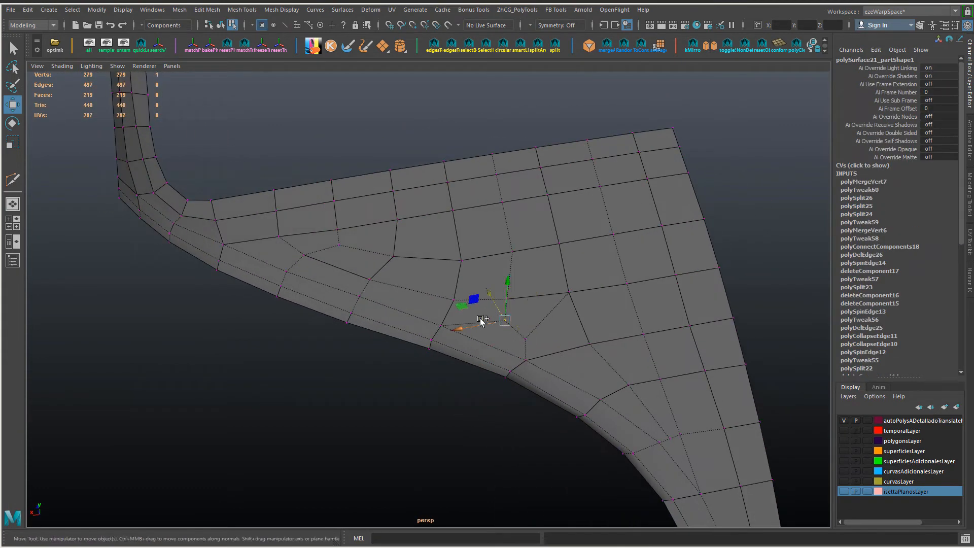
middle_click_drag(481, 321, 495, 289, "ctrl+shift")
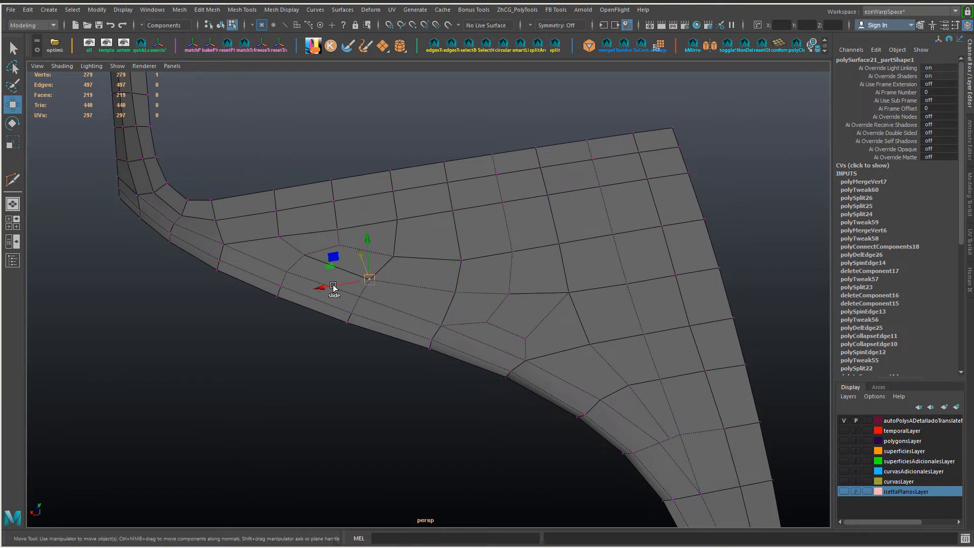
left_click_drag(334, 288, 372, 312, "alt")
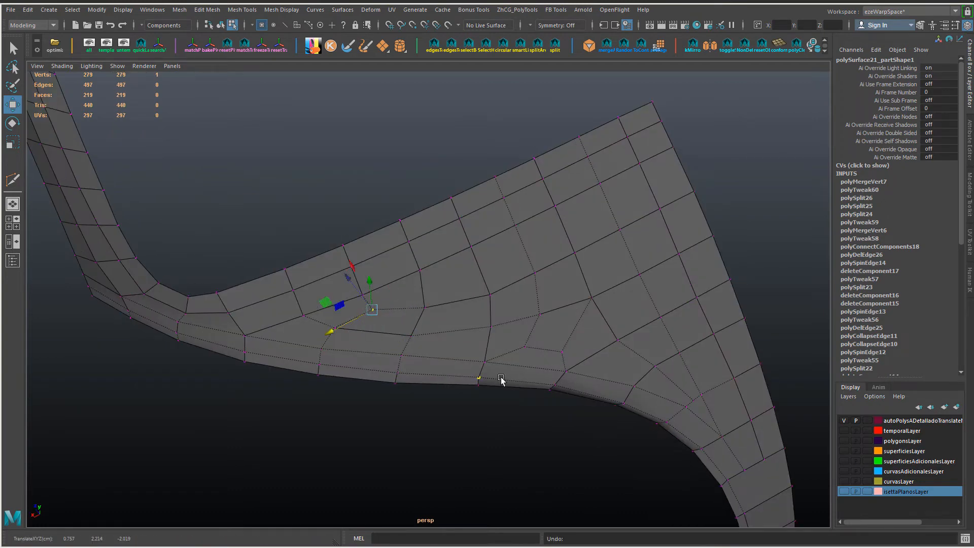
Step: Slide the inner vertices in the middle of the transition area upward along their edges to balance the quads
middle_click_drag(501, 380, 398, 323, "ctrl+shift")
left_click_drag(384, 356, 457, 345, "alt")
left_click(451, 308)
middle_click_drag(451, 304, 446, 282, "ctrl+shift")
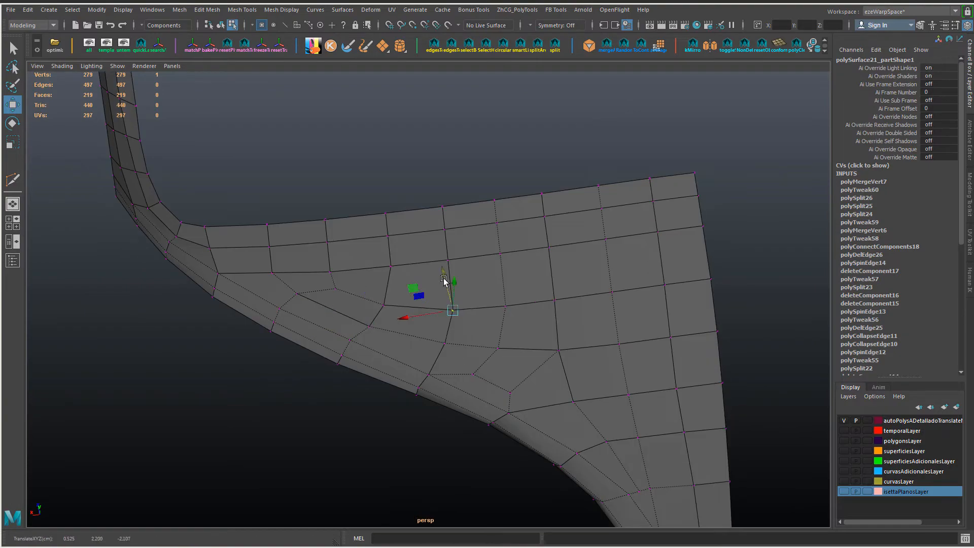
left_click_drag(475, 299, 502, 335, "alt")
left_click(488, 332)
middle_click_drag(489, 331, 485, 308, "ctrl+shift")
Step: Adjust the vertices beside the lower curve's steep section and merge the selected ones to their center
left_click_drag(468, 347, 219, 327, "alt")
left_click_drag(548, 335, 521, 388, "alt")
scroll(563, 374, "down", 3)
scroll(531, 337, "up", 3)
left_click(541, 413)
middle_click_drag(542, 409, 545, 368, "ctrl+shift")
left_click_drag(543, 381, 564, 401, "alt")
left_click(574, 405)
scroll(604, 447, "up", 3)
key("shift+period")
left_click_drag(558, 469, 559, 467, "ctrl")
right_click_drag(567, 393, 570, 293, "shift")
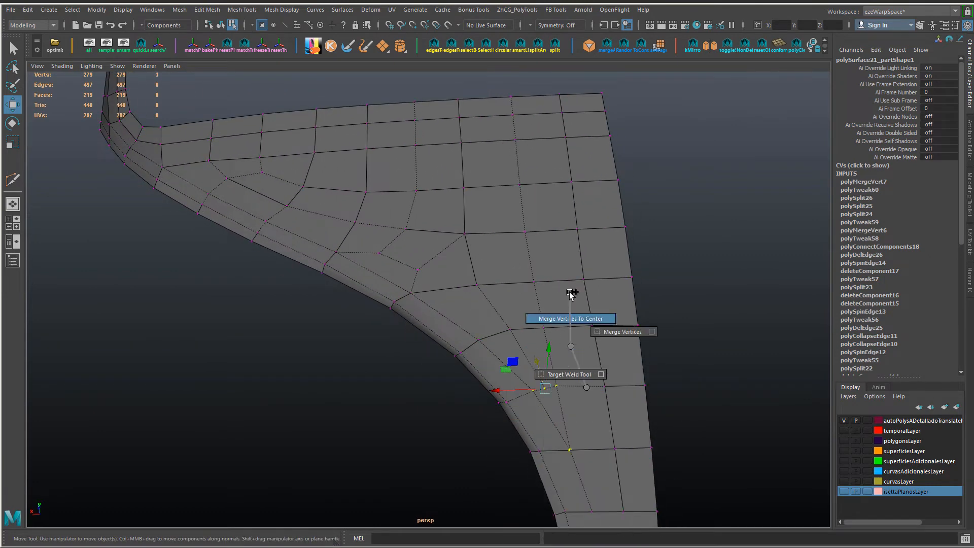
Step: Delete the surplus edge near the merged vertex by the lower curve and spin the neighbouring edge
right_click_drag(530, 245, 531, 217)
left_click(519, 342)
key("ctrl+Delete")
key("ctrl+z")
left_click_drag(519, 343, 554, 367, "alt")
key("ctrl+Delete")
left_click(565, 381)
key("ctrl+alt+Right")
Step: Slide the vertices around the spun edge to even out the faces along the curve's steep section
right_click_drag(553, 367, 528, 367)
left_click(549, 371)
left_click_drag(532, 375, 528, 377, "ctrl+shift")
left_click(605, 368)
left_click_drag(581, 371, 573, 373, "ctrl+shift")
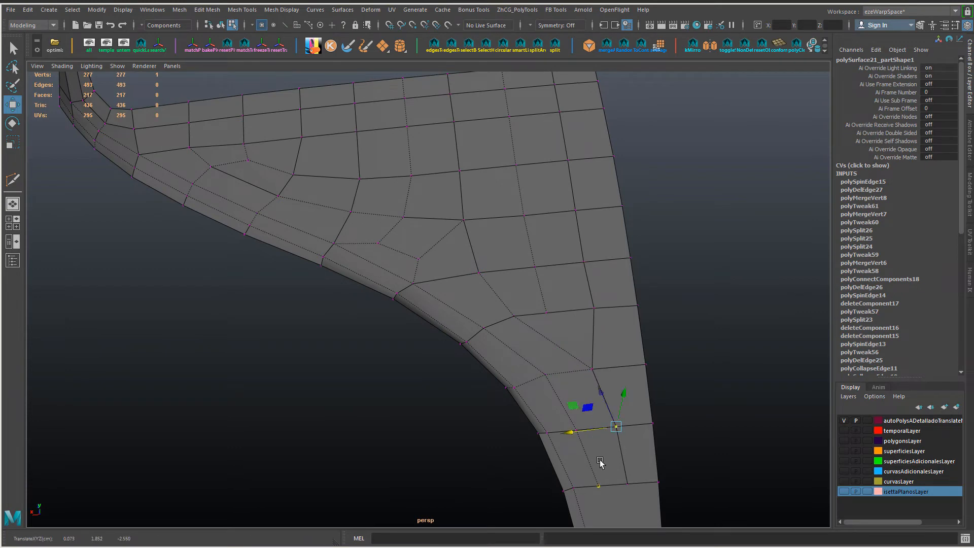
Step: Apply Edit Edge Flow to the edge loop running through the reworked area
middle_click_drag(545, 172, 543, 246, "alt")
right_click_drag(540, 245, 527, 170)
double_click(537, 342)
right_click_drag(537, 341, 487, 342)
Step: Slide the vertices of the central transition quads to even out their shapes above the lower strip
left_click_drag(507, 335, 483, 345, "alt")
left_click(483, 329)
middle_click_drag(482, 328, 475, 317, "ctrl+shift")
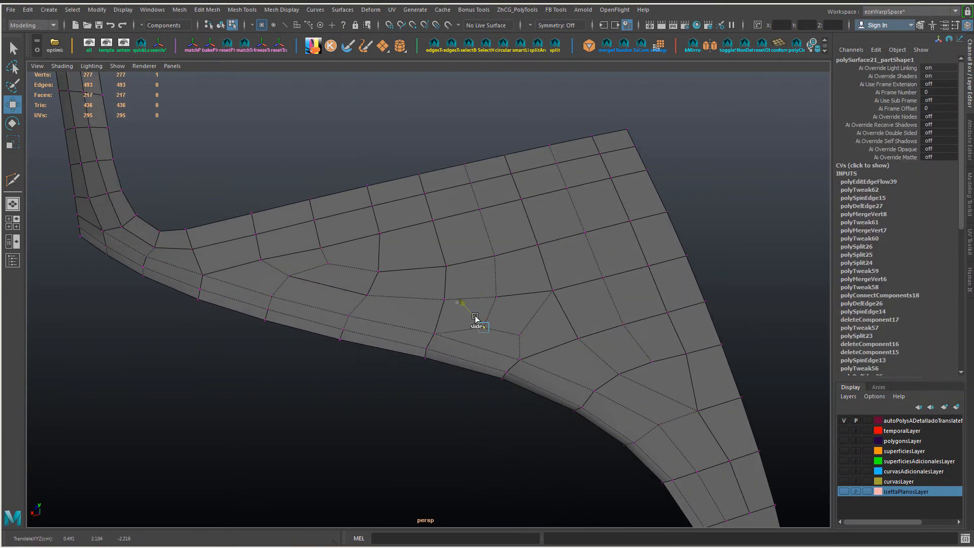
left_click_drag(497, 315, 507, 313, "alt")
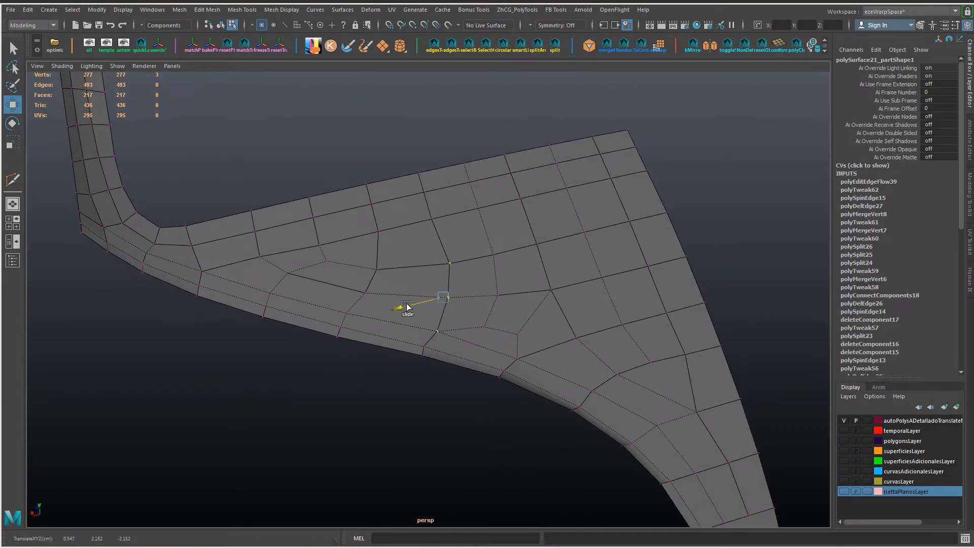
left_click(365, 292)
left_click_drag(365, 291, 381, 308, "alt")
left_click_drag(309, 320, 320, 315, "alt")
Step: Slide the vertices along the panel's upper border near the pillar, including the inner ones directly beneath them
left_click_drag(303, 239, 278, 275)
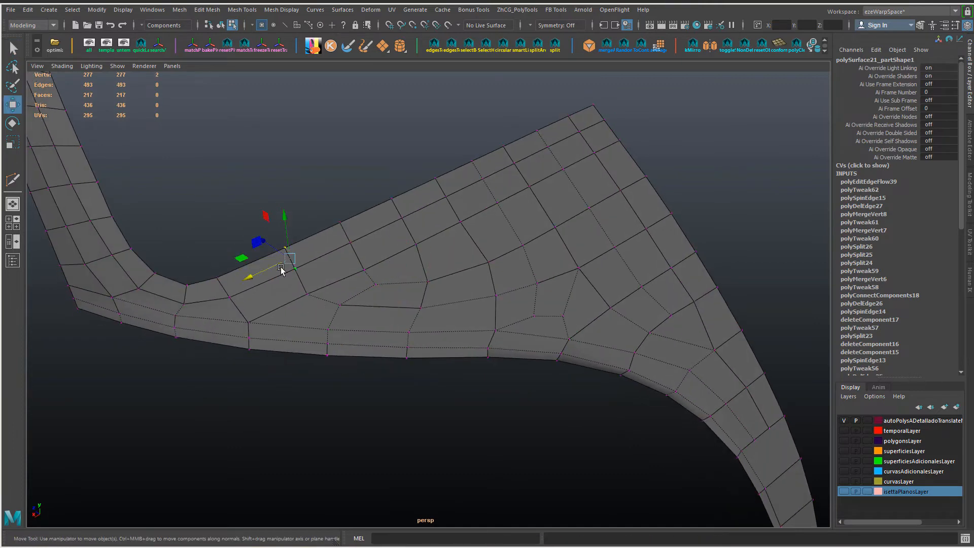
left_click_drag(356, 211, 327, 248)
left_click_drag(305, 253, 299, 256)
left_click_drag(416, 282, 390, 282, "alt")
left_click(322, 275)
left_click_drag(306, 249, 305, 246)
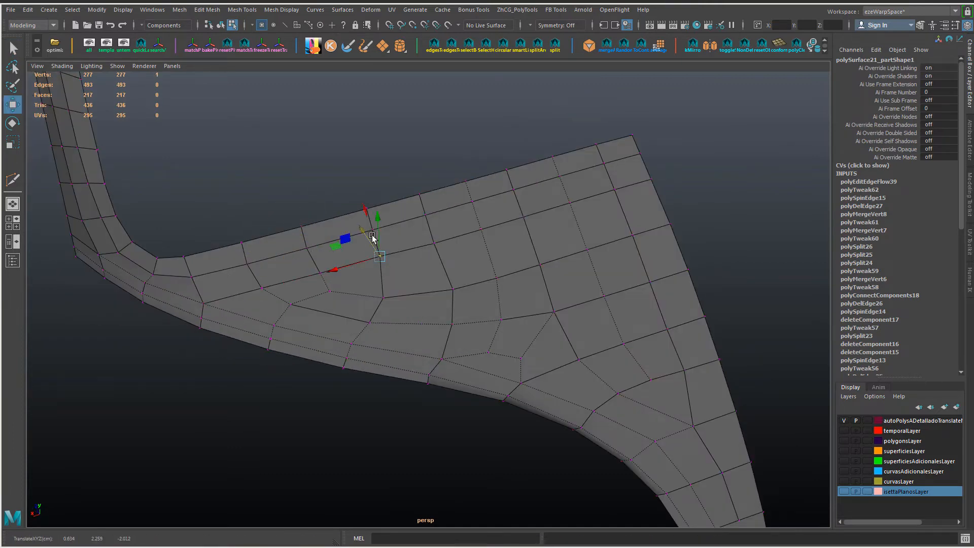
left_click_drag(373, 237, 339, 341, "alt")
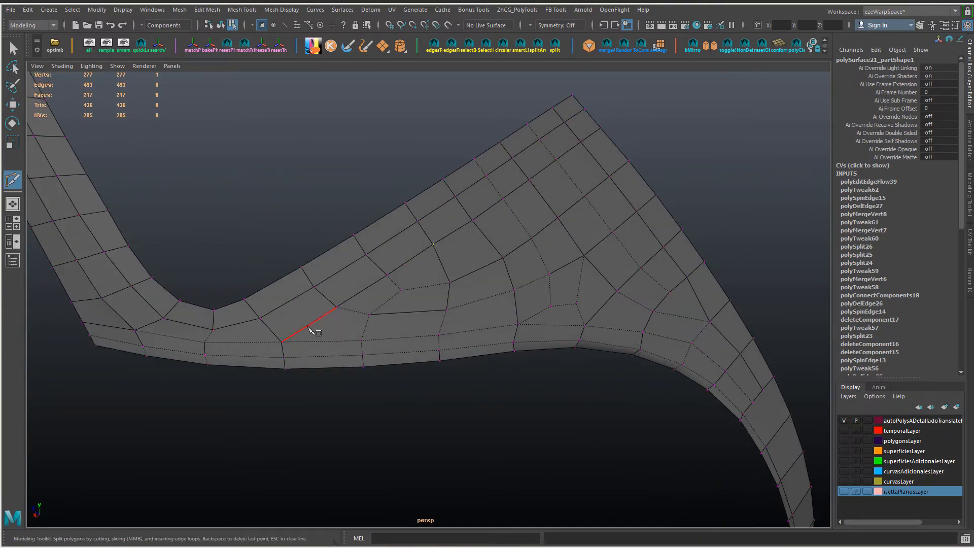
Step: Connect the two edges of the face beside the pillar corner and collapse the leftover short edge
key("F10")
left_click(313, 323)
left_click(271, 328, "shift")
key("ctrl+shift+c")
key("alt+c")
Step: Delete the short edge linking the inner transition vertex to the lower border strip
left_click_drag(293, 291, 398, 315, "alt")
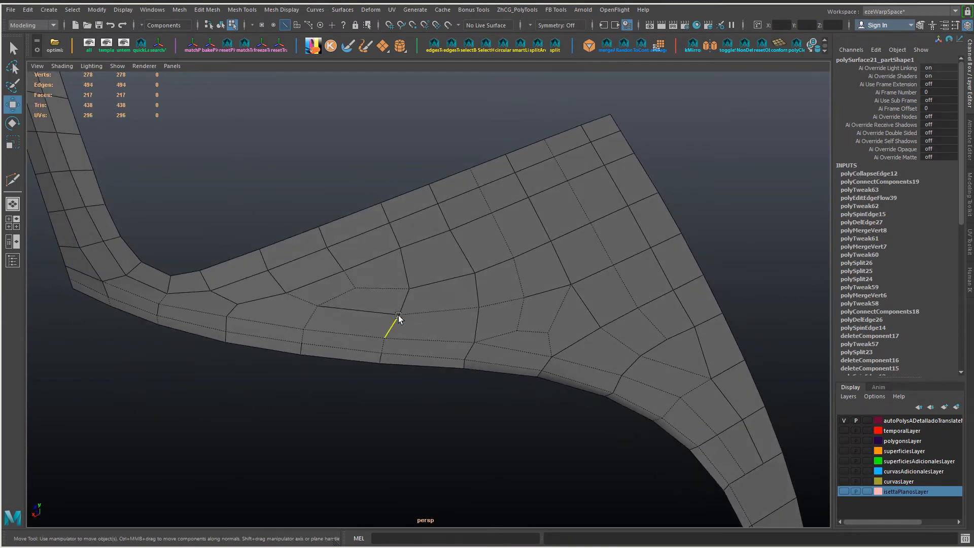
left_click_drag(381, 359, 395, 329, "alt")
left_click(399, 320)
key("Delete")
Step: Slide the lower strip's cross edges toward the pillar and connect a new cross edge in the widened gap
double_click(391, 337)
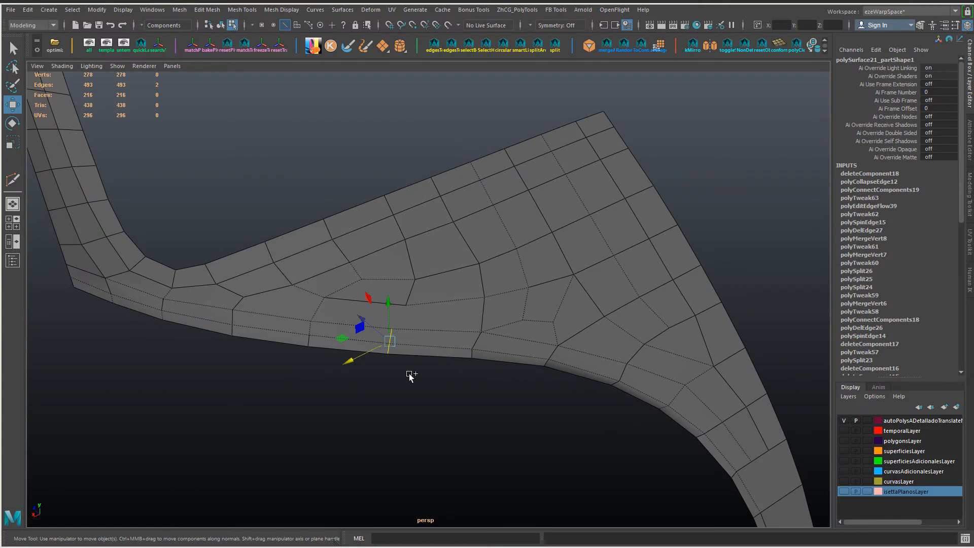
middle_click_drag(410, 377, 360, 341, "shift")
double_click(371, 342)
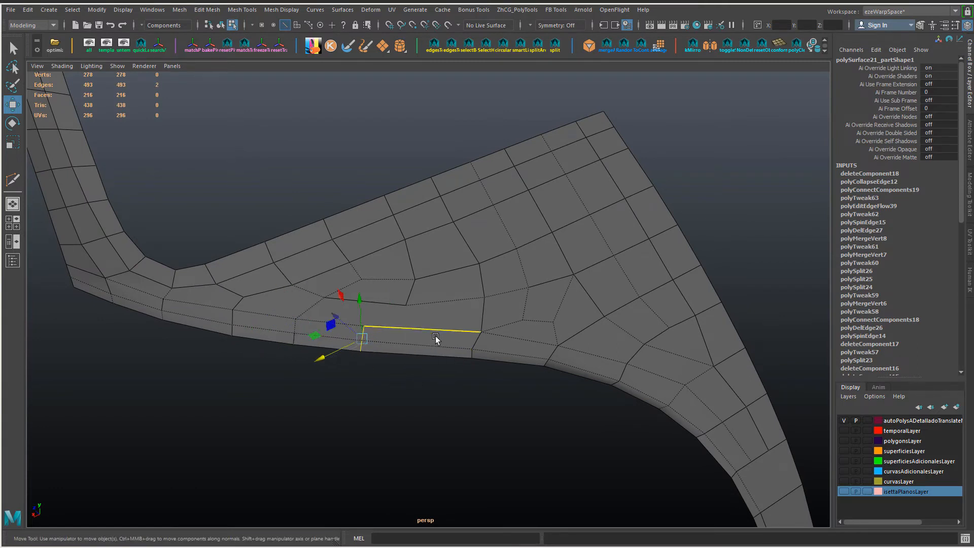
key("ctrl+shift+c")
left_click_drag(436, 325, 454, 360)
left_click(473, 356)
middle_click_drag(475, 358, 394, 394, "shift")
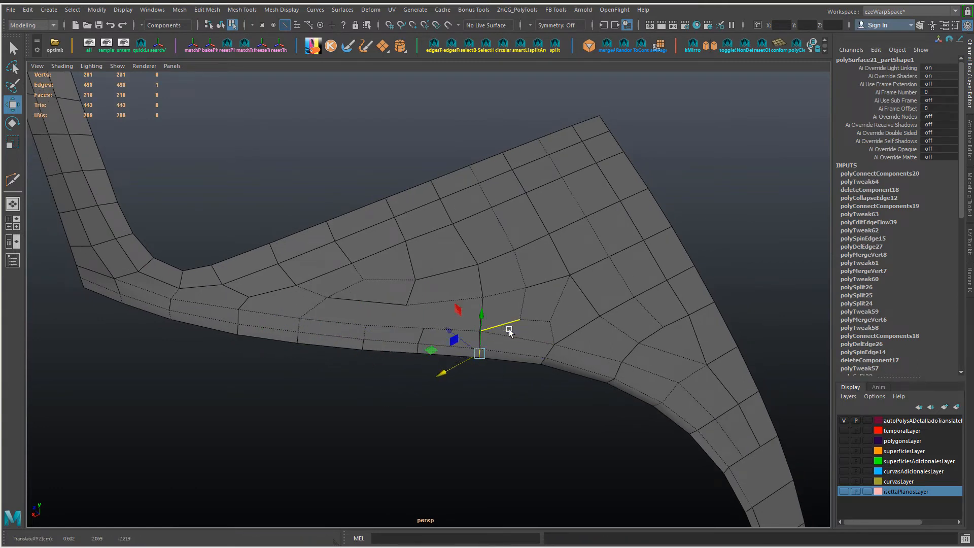
Step: Slide the vertices between the pillar corner and the new cross edge to even out the face spacing
key("F9")
left_click(482, 331)
left_click_drag(459, 278, 366, 247, "alt")
left_click(309, 224)
middle_click_drag(276, 235, 280, 234, "ctrl+shift")
left_click_drag(323, 256, 345, 280, "alt")
left_click(375, 274)
middle_click_drag(351, 272, 357, 271, "ctrl+shift")
left_click_drag(353, 170, 382, 216)
middle_click_drag(385, 213, 381, 214, "ctrl+shift")
left_click(428, 225)
left_click_drag(430, 187, 430, 182)
left_click_drag(476, 249, 290, 309)
Step: Connect vertices from the pillar corner through the next faces to start a new row above the lower strip
left_click(475, 212)
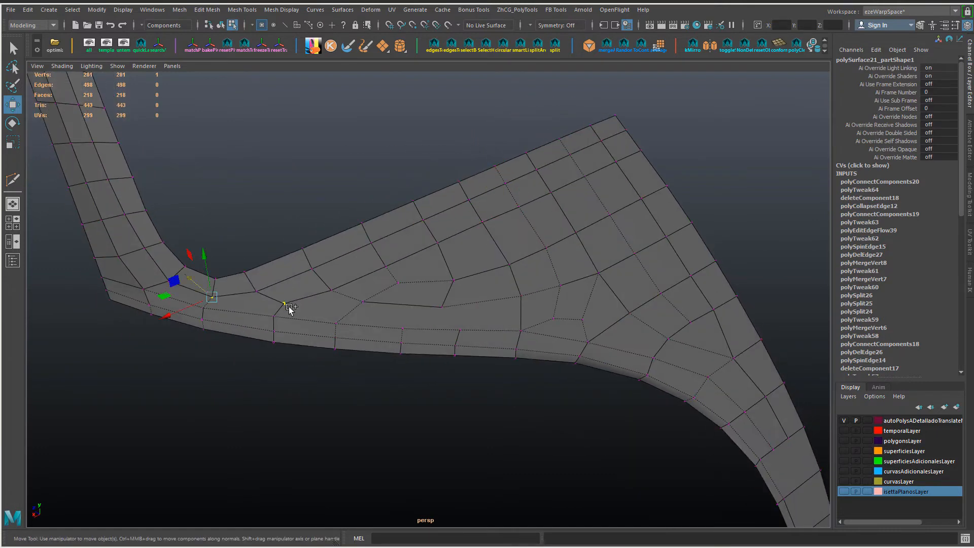
left_click(283, 307, "shift")
key("shift+c")
left_click(286, 307)
left_click(353, 313, "shift")
key("shift+c")
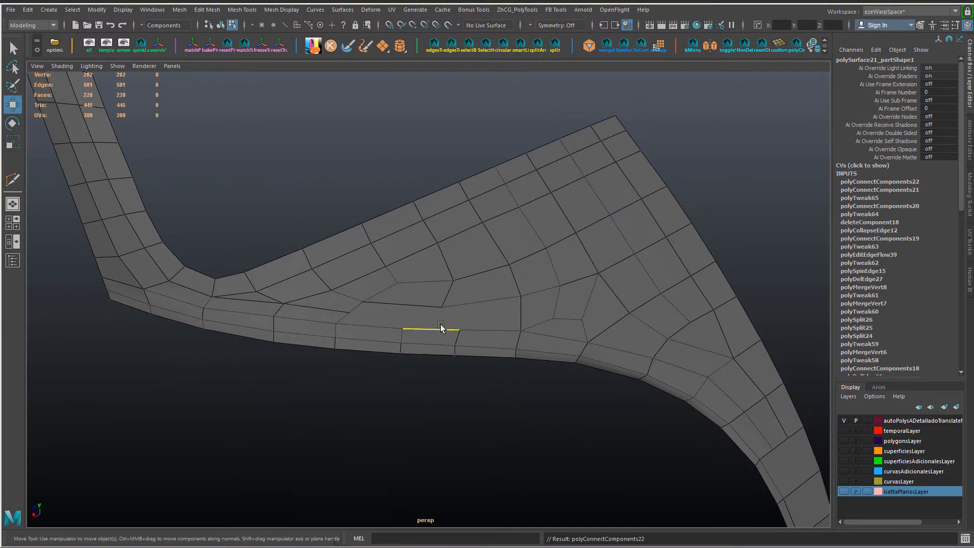
Step: Extend the new row with Multi-Cut to the inner transition vertex and join that vertex to the lower strip
key("y")
left_click(350, 313)
right_click(403, 329)
left_click(406, 319)
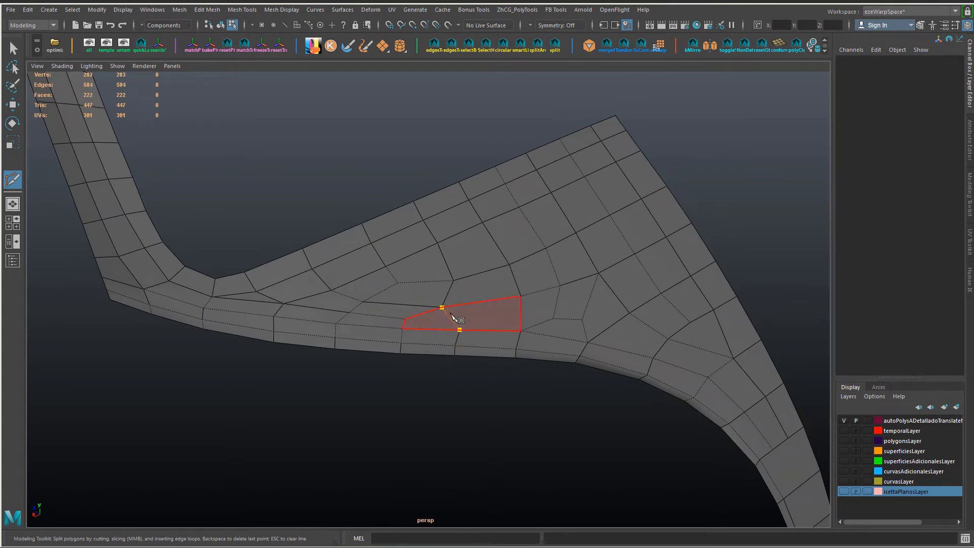
right_click(452, 313)
left_click_drag(501, 351, 449, 351, "alt")
Step: Slide the lower strip's cross edge below the small transition quad along the curved border
key("w")
left_click(500, 371)
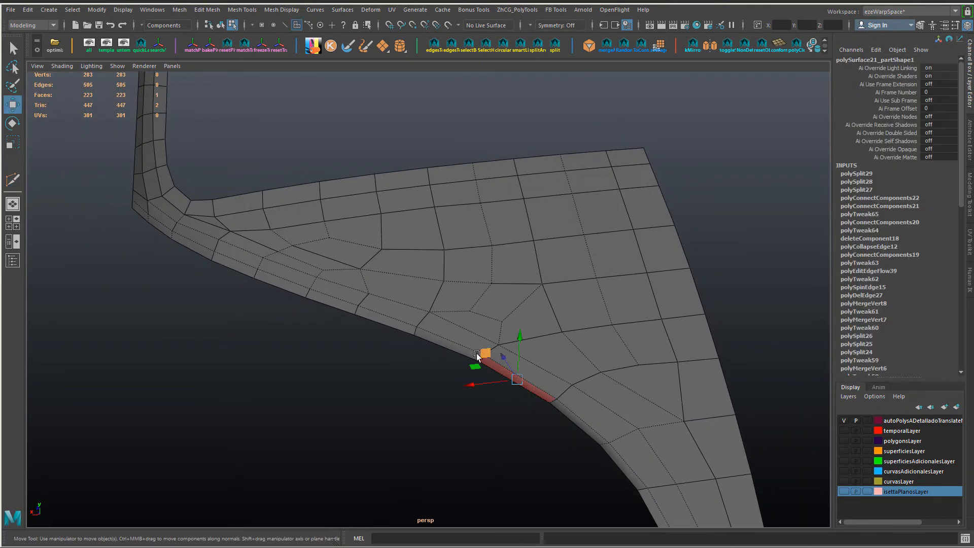
key("F10")
left_click(490, 329)
left_click(498, 351)
left_click_drag(501, 316, 507, 321, "ctrl+shift")
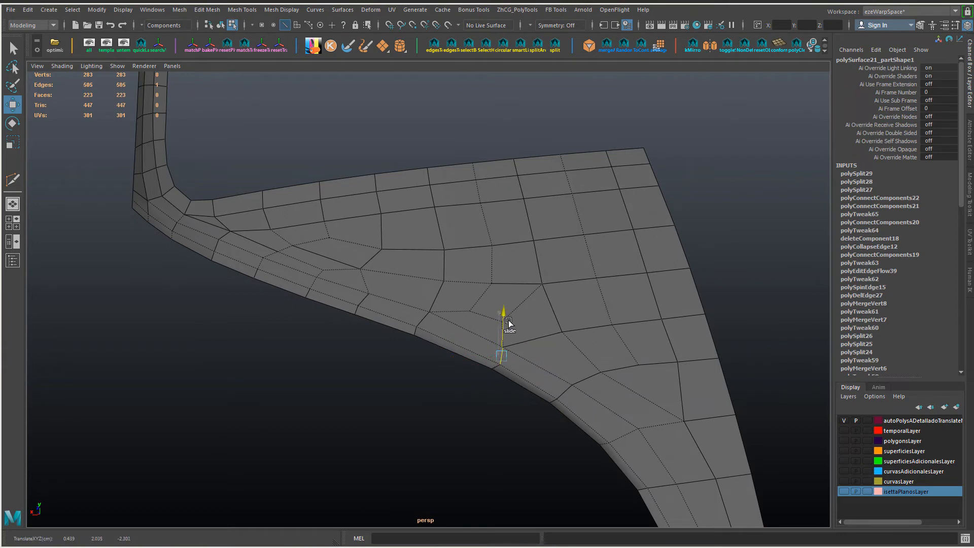
Step: Slide the lower strip's cross edges and the short inner edge at the curved bend to even out the face spacing
left_click(554, 400)
left_click_drag(508, 404, 518, 411, "ctrl+shift")
left_click(574, 396)
left_click_drag(573, 356, 581, 357, "ctrl+shift")
left_click(641, 429)
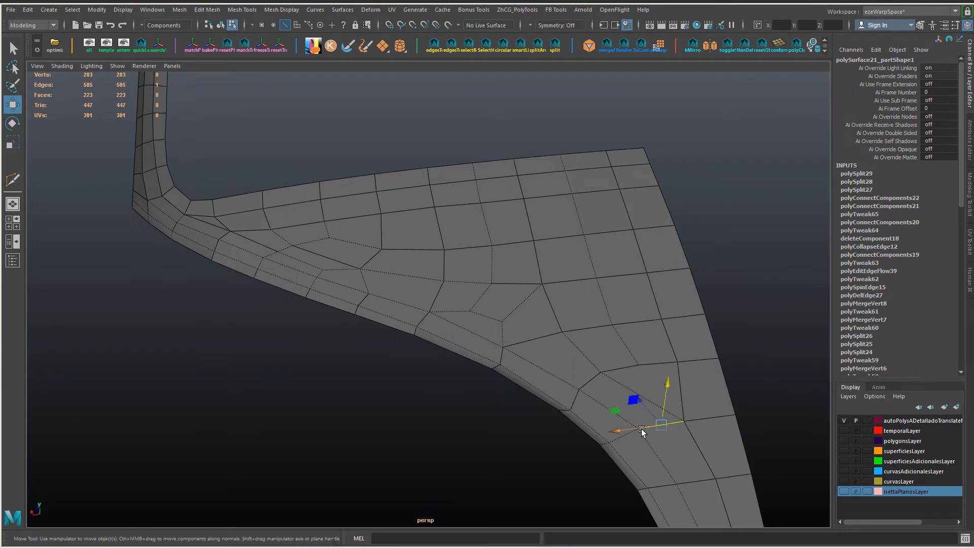
right_click_drag(641, 429, 642, 433)
left_click(640, 429)
left_click(640, 429)
left_click_drag(646, 391, 649, 394, "ctrl+shift")
Step: Delete the extra row edges above the lower strip near the pillar corner, together with the strip's adjoining cross edge
left_click_drag(571, 401, 408, 328, "alt")
left_click(587, 402)
left_click(407, 331)
key("Delete")
left_click_drag(456, 369, 442, 374, "alt")
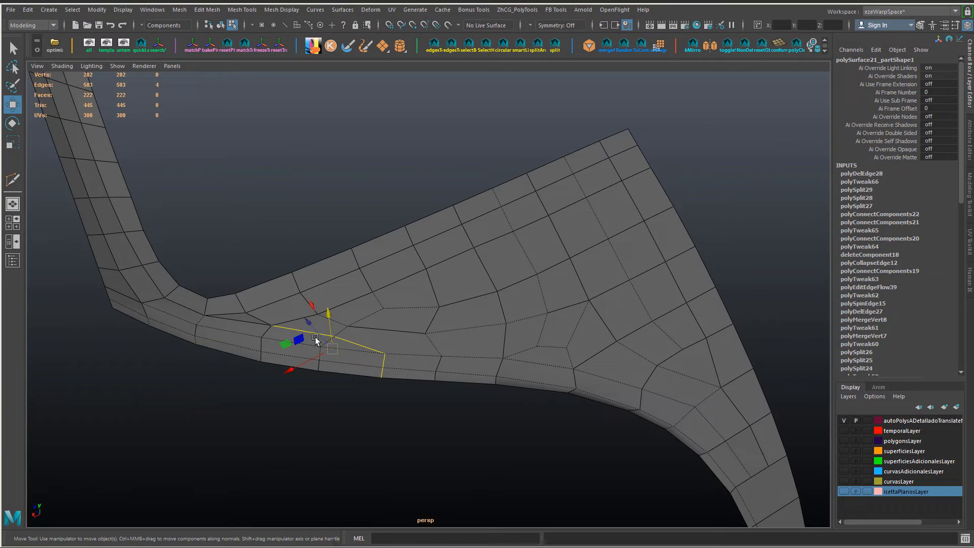
key("ctrl+Delete")
Step: Insert an edge loop across the upper rows between the pillar corner and the inner transition faces
left_click(413, 334)
right_click_drag(413, 335, 400, 389, "ctrl")
left_click_drag(400, 390, 400, 326, "alt")
right_click_drag(402, 325, 367, 326)
left_click(396, 326)
Step: Slide the vertex columns of the upper rows toward the pillar corner to space the new loop evenly
left_click_drag(358, 338, 345, 259)
left_click(390, 220)
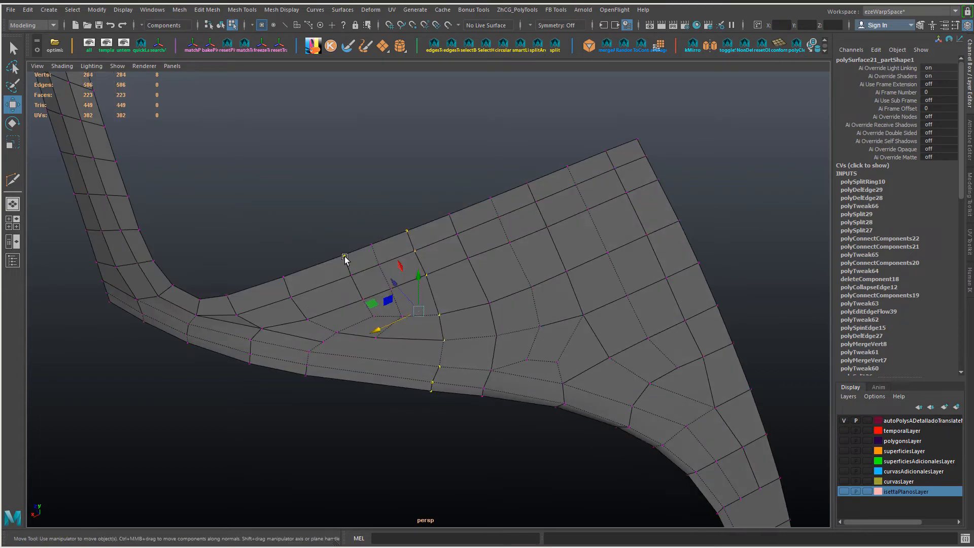
left_click(311, 318)
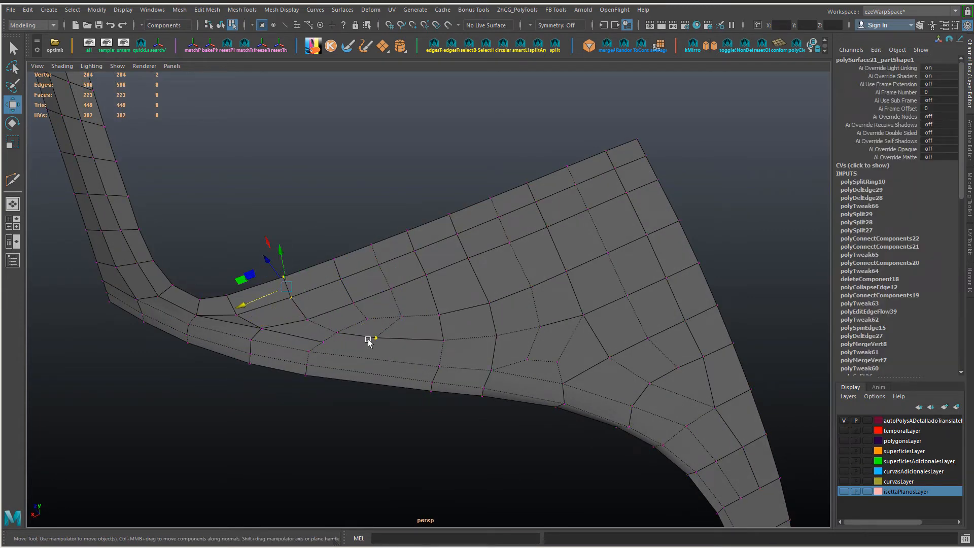
left_click(309, 320, "shift")
left_click_drag(267, 310, 259, 313, "ctrl+shift")
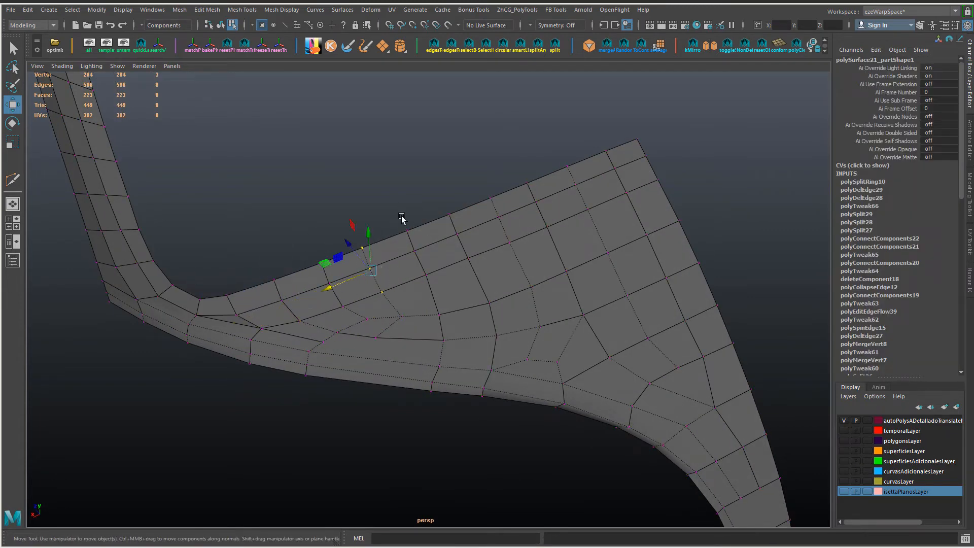
left_click_drag(427, 202, 351, 325, "alt")
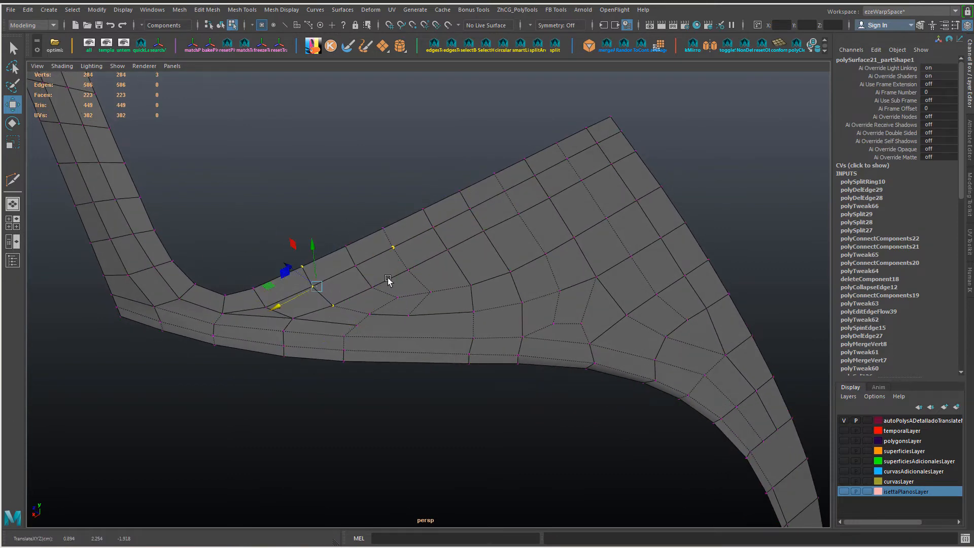
Step: Insert a cross edge loop in the wide part of the lower strip and connect it to the inner vertex above
left_click_drag(460, 299, 409, 348, "alt")
left_click(409, 348, "ctrl")
key("w")
left_click(383, 379)
left_click_drag(383, 378, 329, 291, "alt")
left_click(421, 325)
left_click(409, 348, "shift")
Step: Slide the upper-border vertex beside the pillar corner along its edge
left_click(289, 287)
key("F10")
left_click(249, 274)
key("F9")
left_click(245, 275)
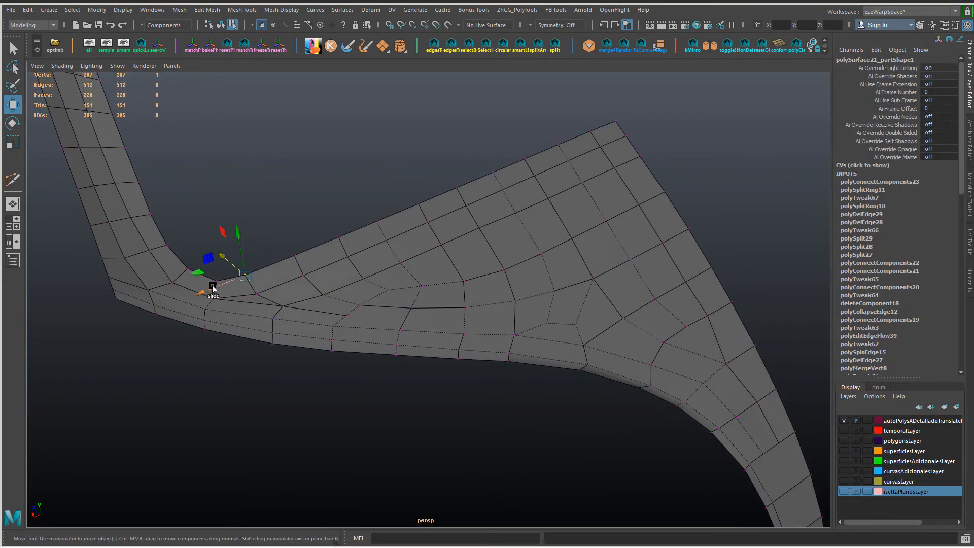
Step: Slide the lower strip's vertices around the curved bend to even out its cross edges
left_click_drag(523, 288, 589, 348, "alt")
middle_click_drag(588, 349, 504, 289, "alt")
left_click(504, 289)
left_click_drag(447, 286, 508, 282, "alt")
left_click_drag(536, 294, 566, 308, "alt")
left_click_drag(468, 222, 435, 257)
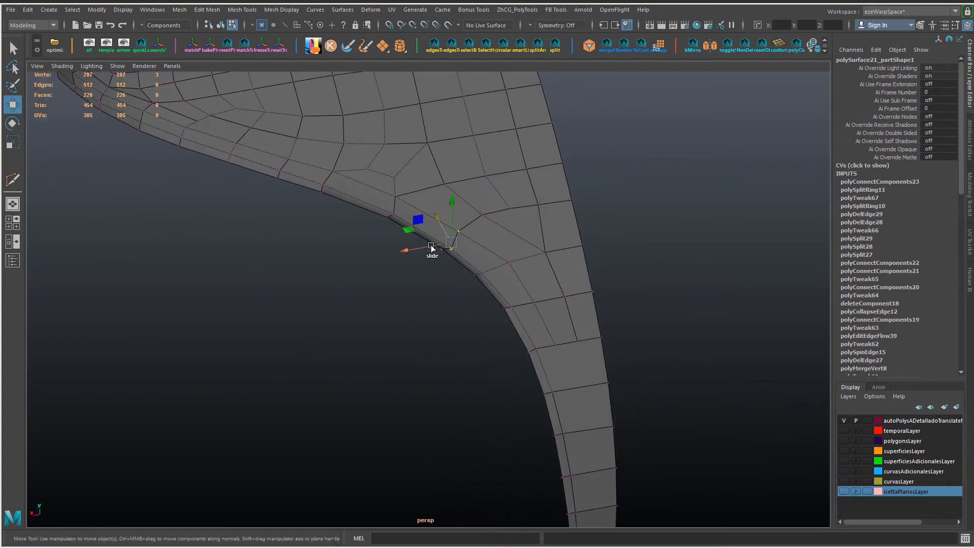
middle_click_drag(434, 251, 437, 184, "alt")
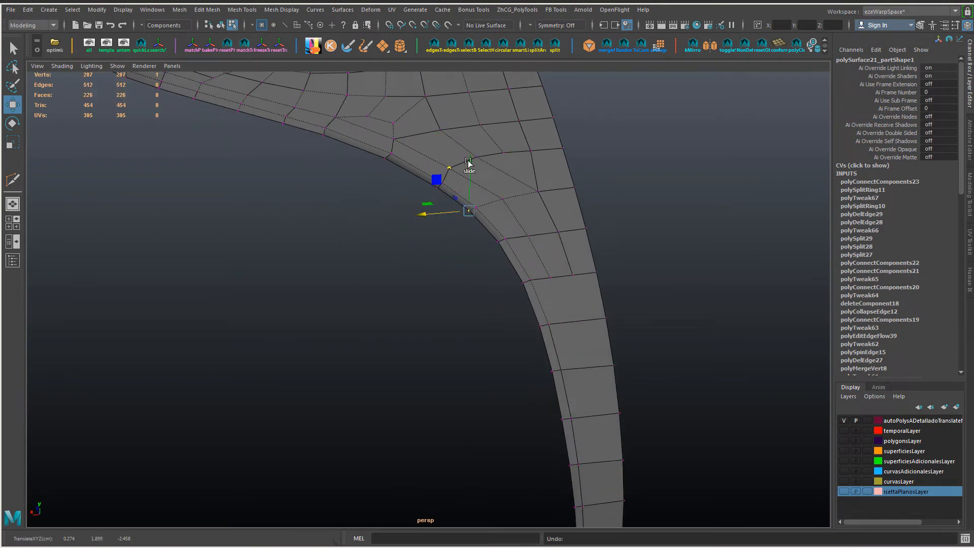
left_click_drag(510, 295, 313, 266, "alt")
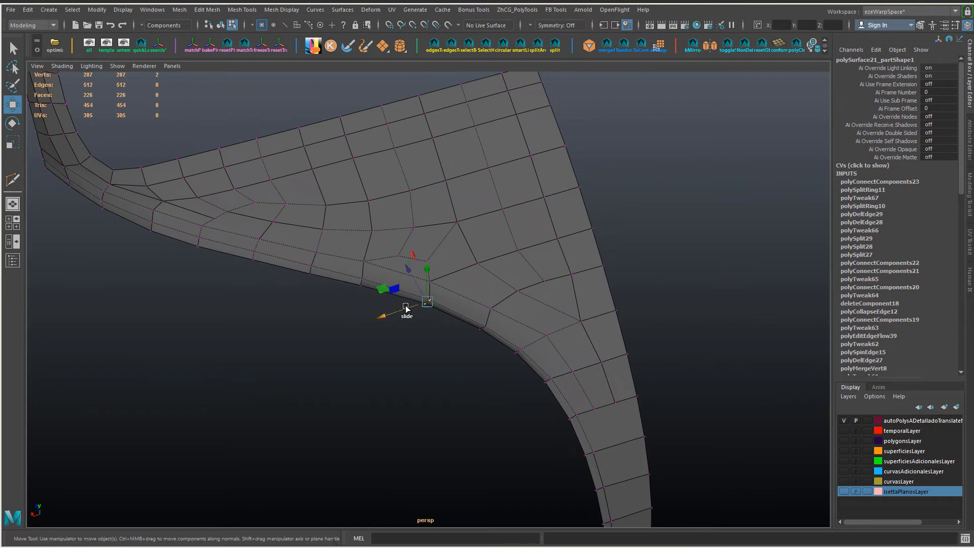
left_click_drag(405, 307, 400, 309, "ctrl+shift")
Step: Adjust the lower strip's vertices below the small transition quad for smoother spacing
left_click_drag(308, 319, 376, 336, "alt")
left_click(378, 284)
left_click_drag(374, 274, 375, 278)
left_click_drag(377, 279, 368, 285, "alt")
right_click_drag(368, 285, 385, 303, "alt")
left_click_drag(384, 303, 444, 318, "alt")
Step: Slide three consecutive vertices of the inner row where the panel narrows to balance the face widths
left_click_drag(599, 252, 426, 304, "alt")
left_click_drag(562, 273, 571, 351, "alt")
left_click(625, 403, "shift")
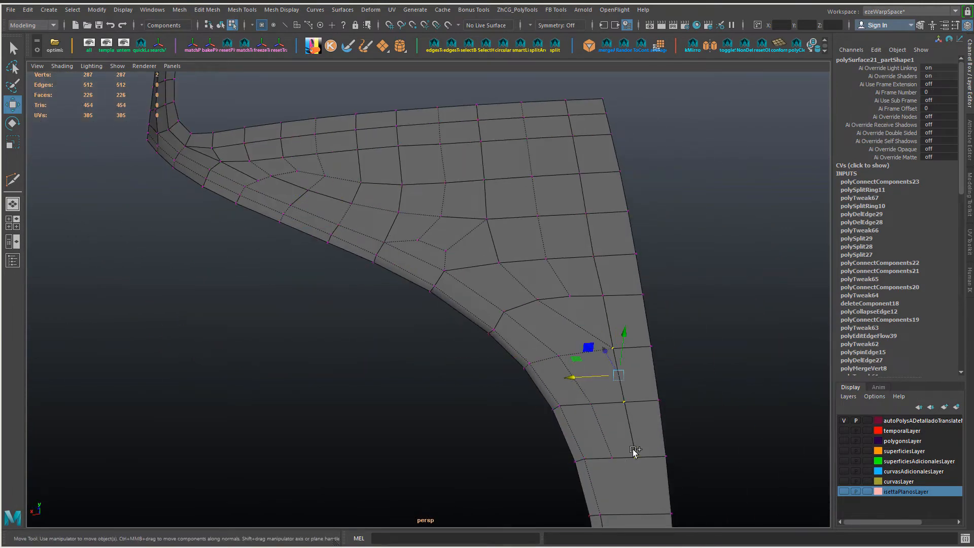
left_click(636, 456, "shift")
left_click_drag(577, 405, 406, 325, "ctrl+shift")
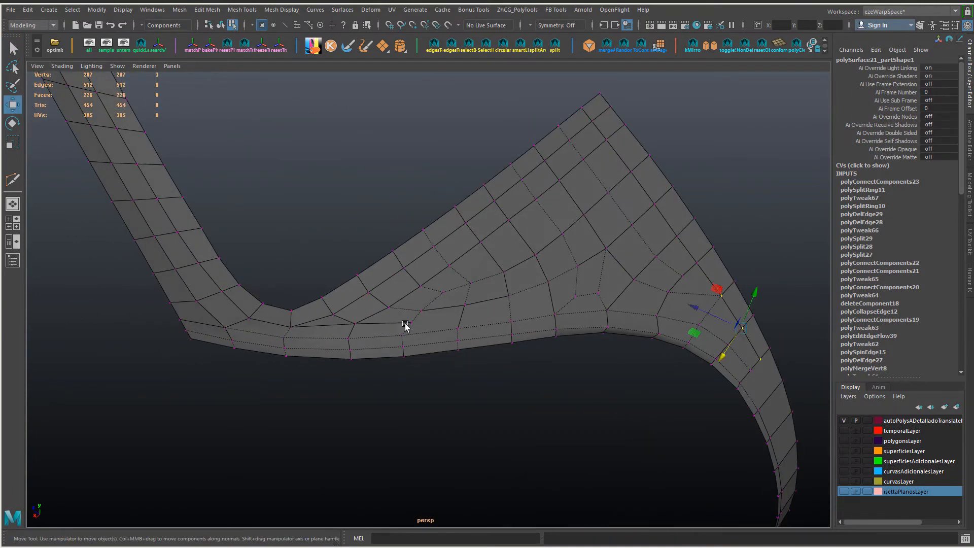
left_click(332, 314)
left_click(388, 307, "shift")
right_click_drag(389, 309, 393, 343, "shift")
right_click_drag(345, 244, 344, 211)
left_click(344, 319)
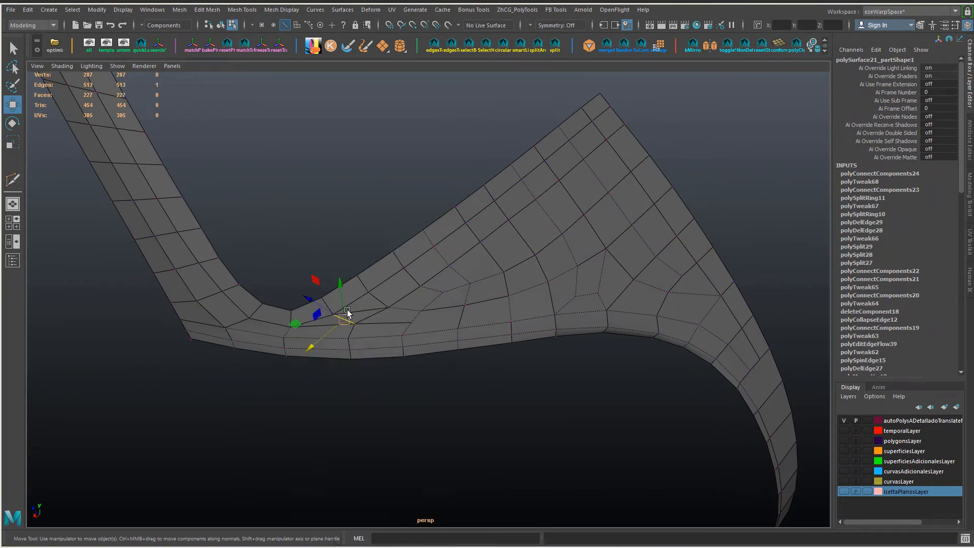
key("ctrl+Delete")
left_click_drag(348, 313, 397, 331, "alt")
key("ctrl+z")
key("ctrl+z")
Step: Merge the loose vertex above the lower strip near the pillar corner into its neighbour and adjust the surrounding inner vertices
left_click_drag(338, 312, 387, 324, "alt")
key("m")
left_click(458, 297)
left_click_drag(460, 255, 507, 258, "ctrl+shift")
left_click(504, 289)
left_click_drag(411, 302, 424, 329, "alt")
Step: Spin the inner edges beside the pillar corner forward to redirect the edge flow above the lower strip
key("F10")
left_click(384, 310)
key("ctrl+alt+Right")
key("ctrl+alt+Right")
left_click(422, 299)
key("ctrl+alt+Right")
key("ctrl+alt+Right")
key("ctrl+alt+Right")
Step: Delete the leftover diagonal edge between the spun edges and the lower strip
middle_click_drag(425, 328, 450, 337, "alt")
key("Right")
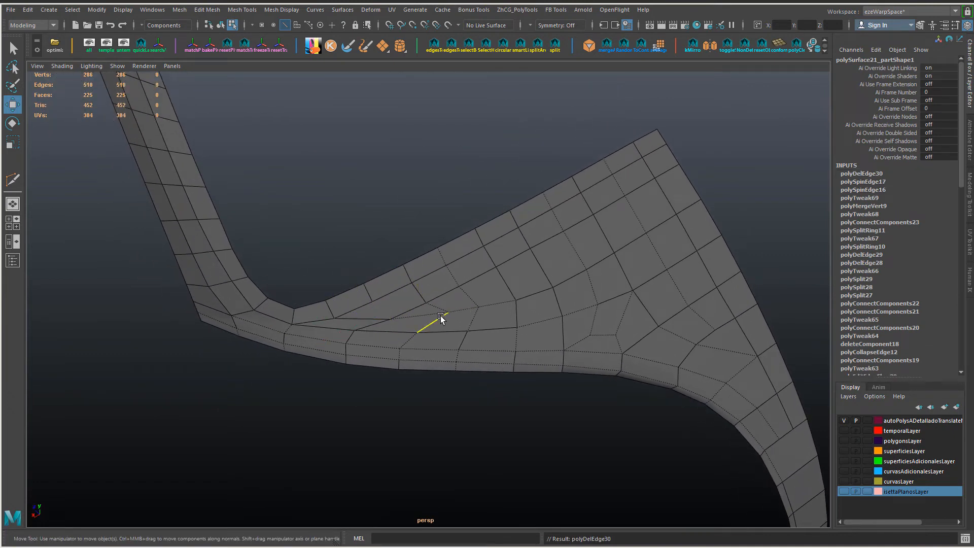
left_click_drag(440, 316, 439, 345, "alt")
key("Delete")
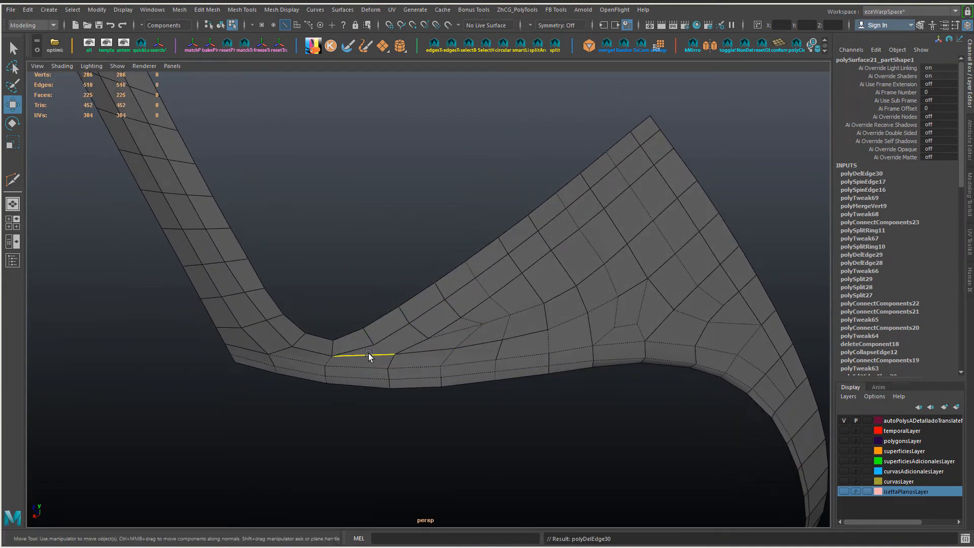
Step: Connect the inner row vertex beside the pillar corner to the lower strip's upper vertex
right_click_drag(427, 349, 368, 328)
left_click_drag(359, 316, 403, 361)
right_click_drag(406, 362, 441, 364, "shift")
left_click_drag(440, 365, 443, 325, "alt")
right_click_drag(441, 246, 459, 220)
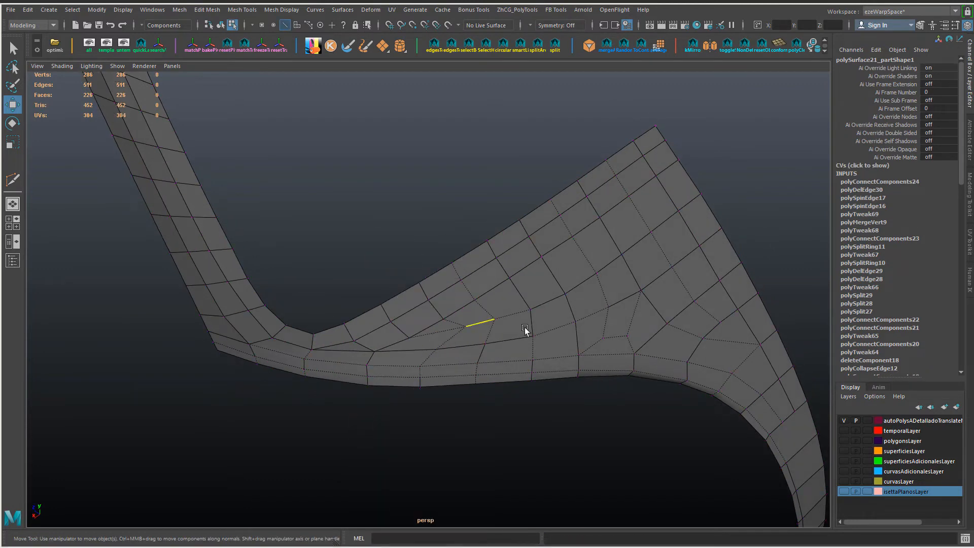
Step: Apply Edit Edge Flow to the edge loop running across the upper part of the panel
left_click_drag(525, 328, 393, 279, "alt")
double_click(512, 256)
key("g")
left_click(377, 301)
double_click(670, 185, "shift")
left_click(369, 265)
Step: Slide the cross edges of the upper rows to even out their column spacing
left_click_drag(335, 274, 412, 268, "ctrl+shift")
left_click(449, 242)
left_click(458, 260, "shift")
key("r")
key("w")
left_click(498, 250)
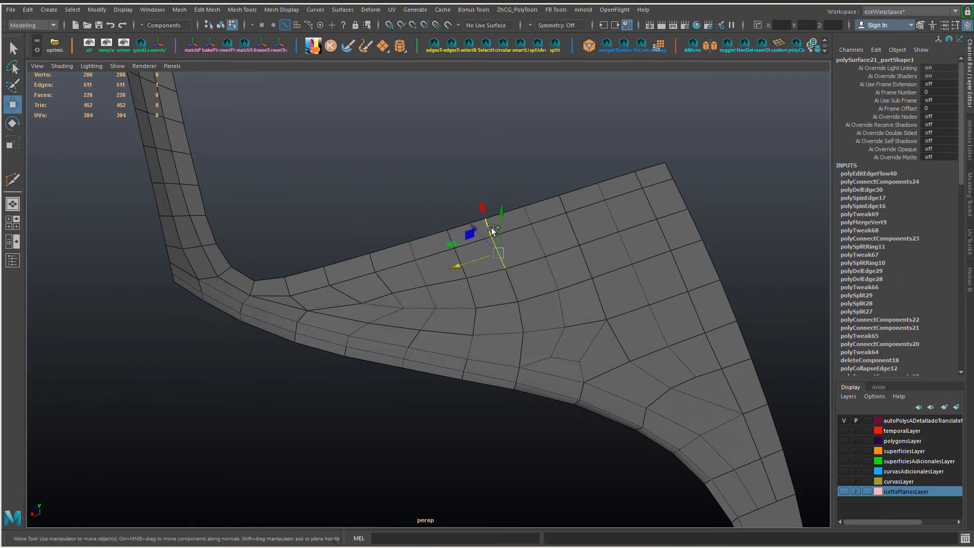
left_click(492, 230, "shift")
Step: Collapse the short inner edge of the transition area and delete the two extra edges between it and the pillar corner
left_click_drag(416, 316, 439, 337, "alt")
key("alt+c")
left_click(402, 331)
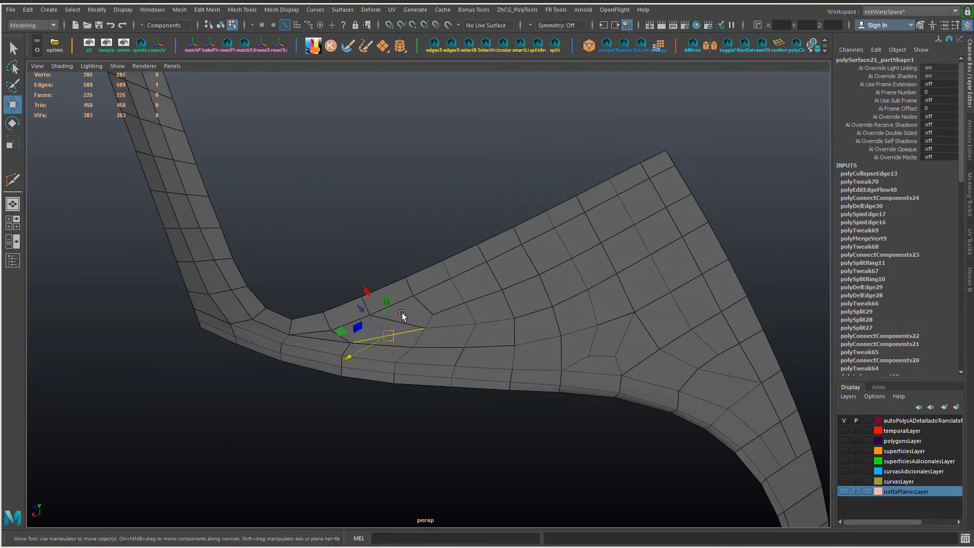
key("ctrl+Delete")
left_click(344, 337)
key("ctrl+Delete")
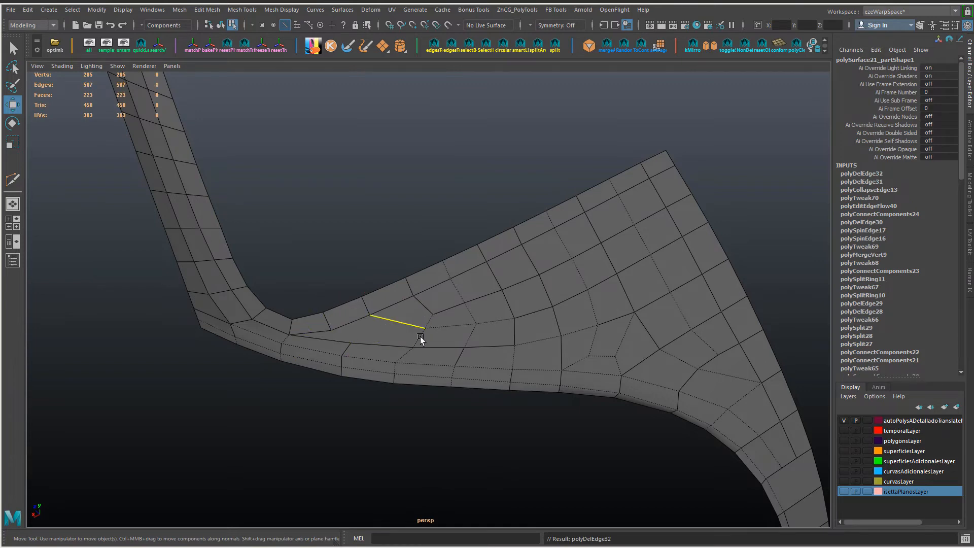
Step: Slide the lower strip's cross edges toward the pillar corner to space them evenly
left_click_drag(420, 336, 428, 377, "alt")
double_click(411, 336)
left_click(413, 335, "ctrl")
left_click(447, 358)
left_click(462, 364)
left_click(464, 353, "shift")
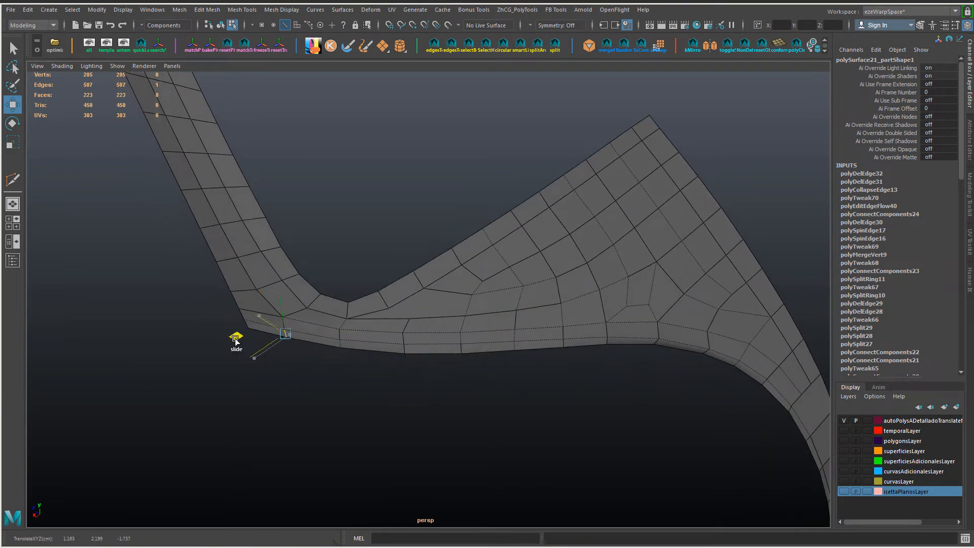
left_click_drag(293, 344, 310, 352, "alt")
Step: Adjust the vertices and inner edge around the open face above the lower strip to smooth its outline
key("F9")
left_click(414, 332)
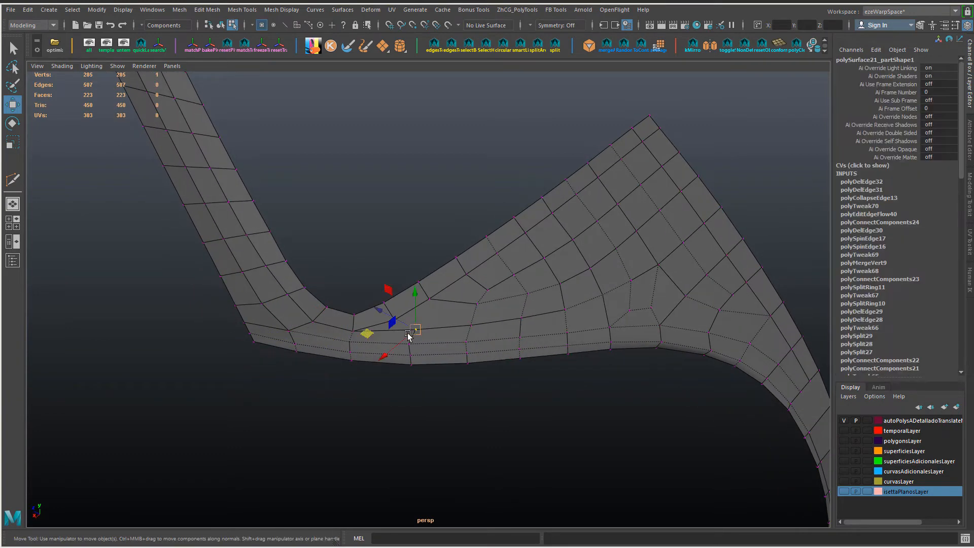
left_click_drag(410, 335, 432, 313, "ctrl+shift")
key("F10")
left_click(443, 310)
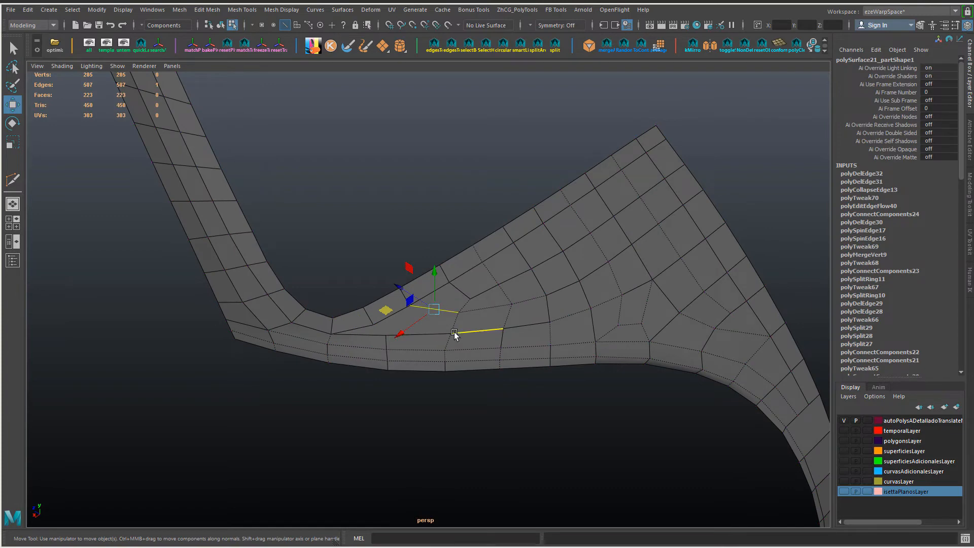
key("F9")
left_click(507, 328)
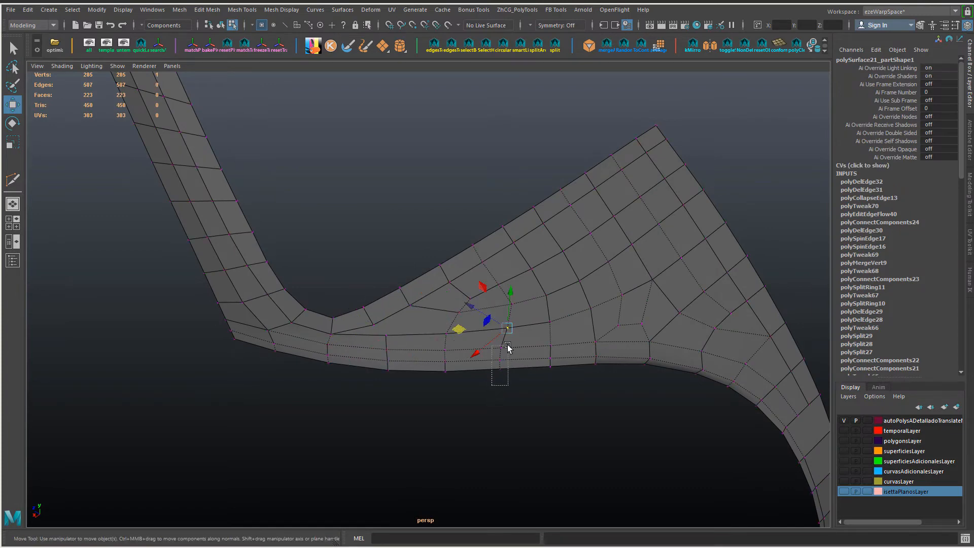
left_click(499, 369)
left_click_drag(453, 347, 446, 371, "ctrl+shift")
key("ctrl+z")
left_click(523, 374)
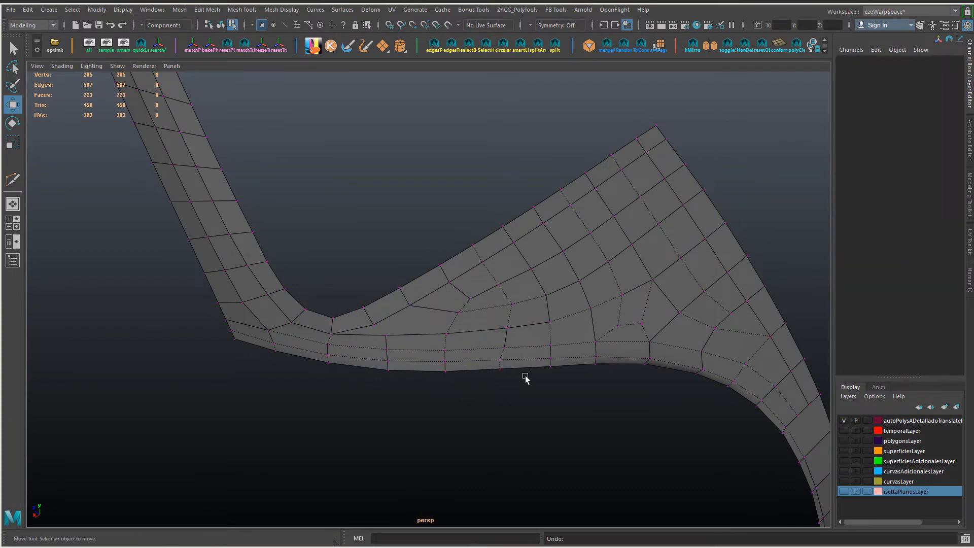
Step: Slide the inner transition vertices, with the strip and upper-border vertices in line with them, to even out the columns
left_click(512, 304)
double_click(506, 348, "shift")
left_click_drag(460, 328, 449, 275, "ctrl+shift")
left_click(507, 305)
left_click(483, 263)
left_click(473, 245, "shift")
left_click(504, 305)
left_click_drag(630, 347, 401, 384, "alt")
key("shift+c")
right_click_drag(416, 322, 416, 302)
left_click(414, 313)
key("ctrl+Delete")
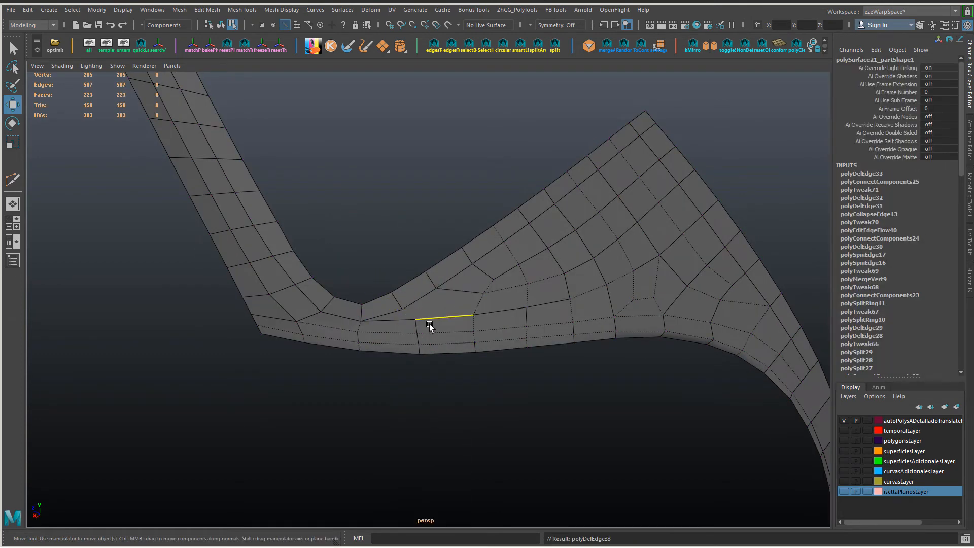
Step: Connect the two lower vertices of the upper row near the pillar corner to the lower strip's vertices beneath them
left_click_drag(448, 336, 416, 289, "alt")
right_click_drag(415, 289, 391, 289)
left_click(403, 277)
left_click(439, 303, "shift")
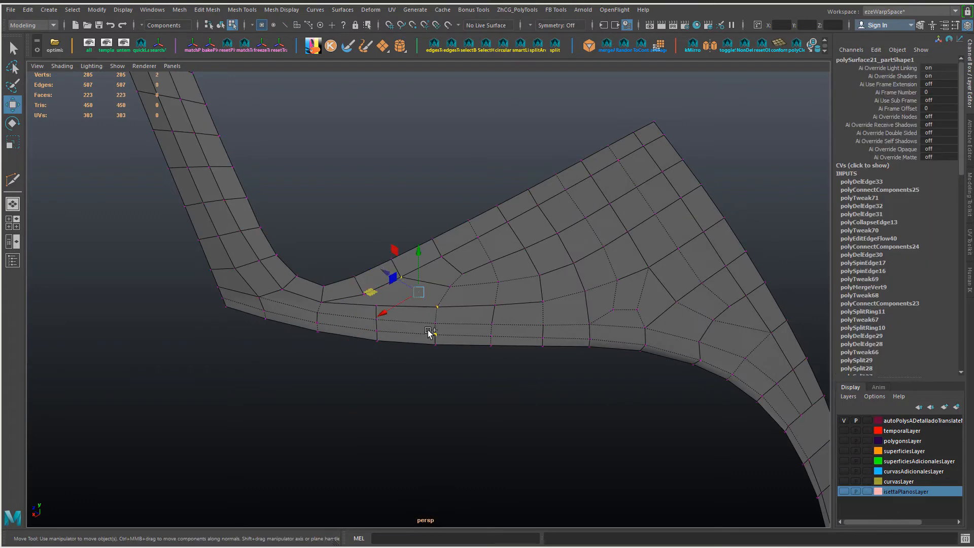
key("shift+c")
left_click(367, 292)
left_click(377, 303, "shift")
left_click_drag(391, 325, 413, 375, "alt")
key("shift+c")
Step: Connect the midpoints of the two new edges to split the face between them
right_click_drag(393, 320, 393, 302)
left_click(389, 317)
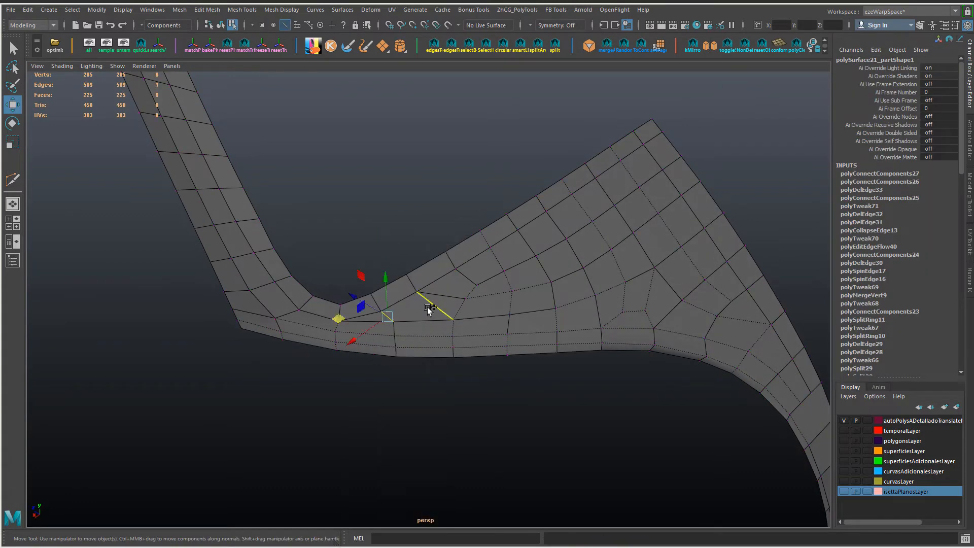
left_click(430, 304, "shift")
key("shift+c")
key("r")
middle_click_drag(620, 356, 610, 361)
key("w")
left_click(608, 360)
Step: Slide the vertex beside the pillar corner to even out the adjoining faces
left_click_drag(517, 335, 447, 304, "alt")
right_click_drag(358, 299, 353, 298)
left_click(353, 297)
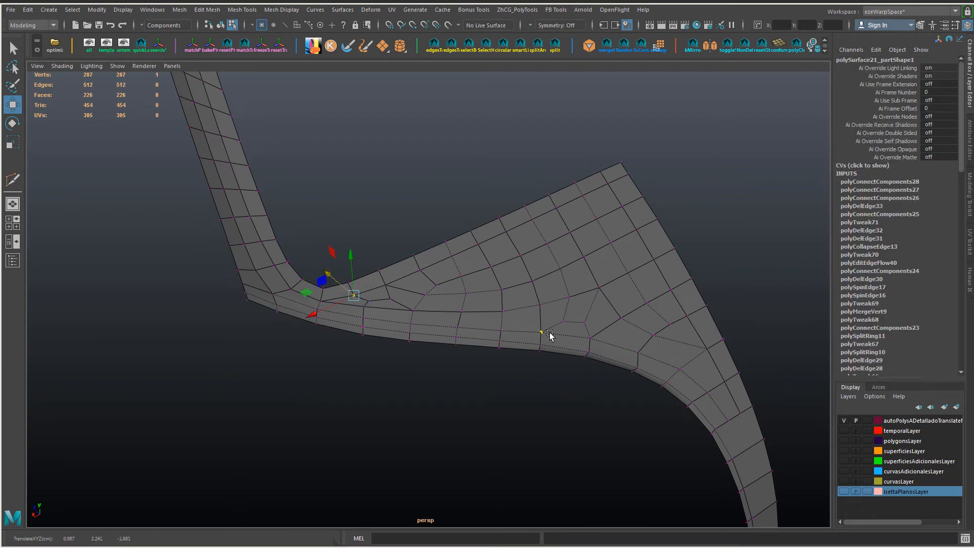
Step: Slide the vertices beside the pillar corner to even out the faces where the strip meets the panel
left_click_drag(549, 335, 490, 350, "alt")
left_click(328, 293)
mouse_move(332, 287)
left_mouse_down("alt")
mouse_move(368, 254)
mouse_move(313, 283)
mouse_move(344, 299)
left_mouse_up("alt")
left_click(353, 262, "shift")
left_click(356, 292)
left_click(338, 291)
Step: Slide the two inner vertices above the curved lower border toward that border to even out the columns
left_click_drag(511, 314, 467, 318, "alt")
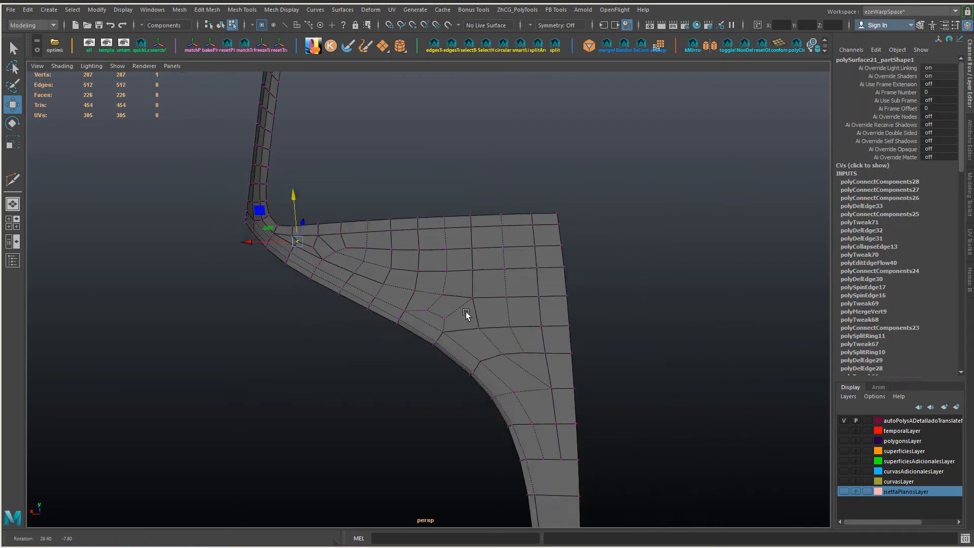
middle_click_drag(468, 318, 447, 254, "alt")
left_click_drag(472, 269, 490, 284, "alt")
left_click(491, 328)
left_click_drag(465, 329, 460, 326)
key("ctrl+z")
left_click(443, 290)
left_click(421, 262, "shift")
left_click_drag(393, 277, 389, 276)
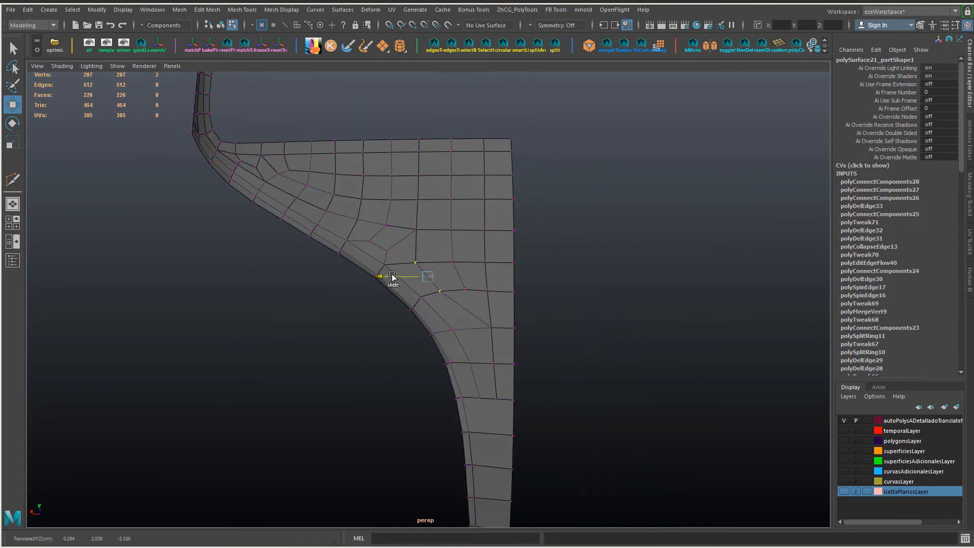
Step: Slide the next inner vertex down the curve, where the panel begins to narrow, to continue the column smoothly
middle_click_drag(497, 384, 493, 343, "alt")
left_click(450, 289)
scroll(442, 362, "down", 2)
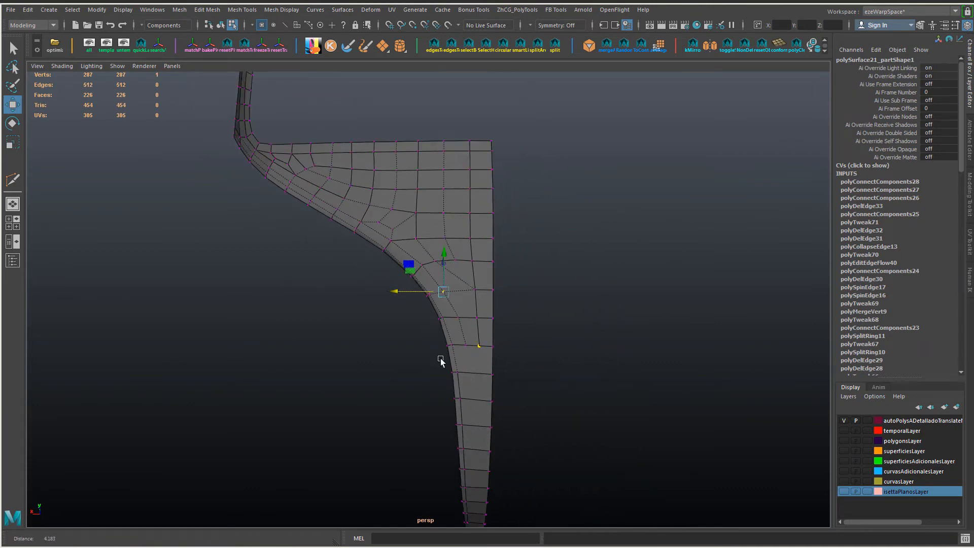
middle_click_drag(442, 361, 448, 294, "alt")
left_click_drag(448, 294, 464, 274, "alt")
Step: Insert an edge loop down the narrow lower strip and extend its upper end by connecting it across the next face
key("F10")
left_click(466, 239)
right_click_drag(466, 239, 440, 284, "ctrl")
left_click_drag(441, 284, 467, 306, "alt")
scroll(476, 311, "up", 3)
key("F7")
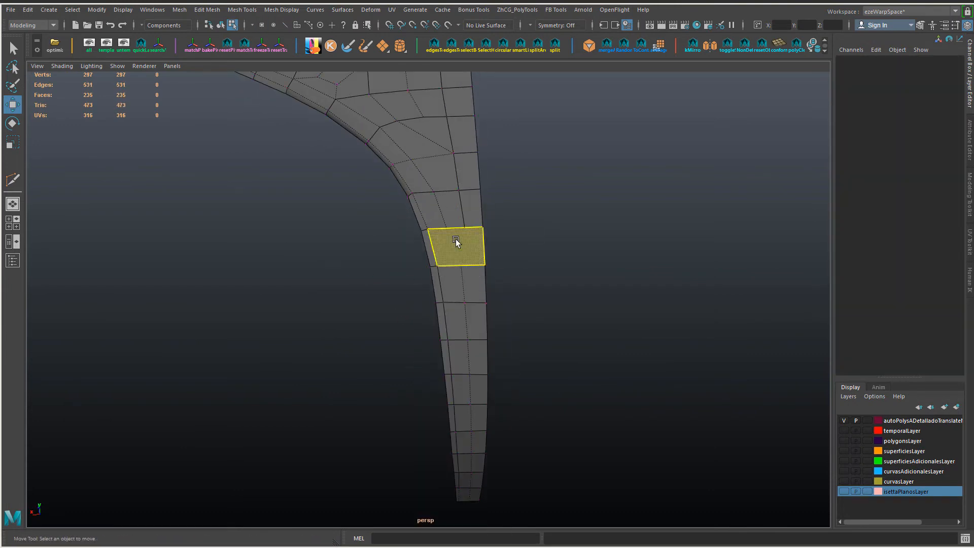
left_click(456, 228)
left_click(462, 266, "shift")
right_click_drag(468, 274, 516, 330, "shift")
left_click_drag(516, 329, 469, 331, "alt")
scroll(446, 330, "down", 3)
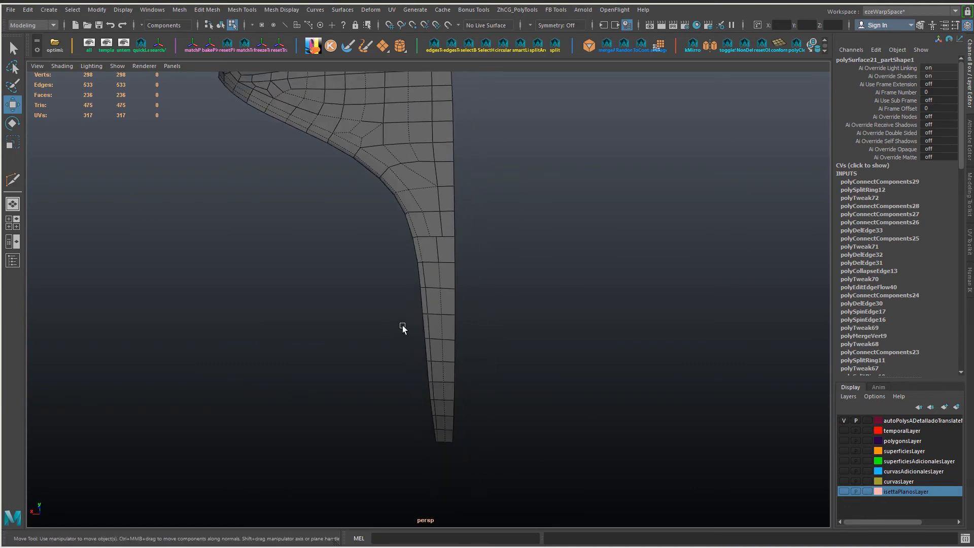
Step: Slide the lower strip's new edge loop and merge the stray vertex near its upper end into the neighbouring vertex
double_click(441, 268)
left_click_drag(394, 348, 388, 347)
key("F9")
left_click(431, 237)
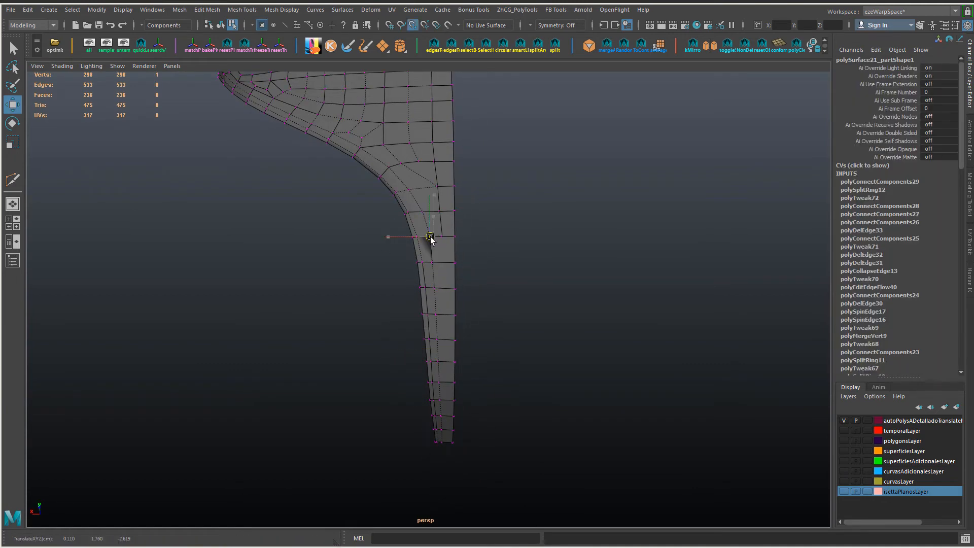
right_click_drag(467, 268, 467, 233, "shift")
right_click_drag(467, 267, 455, 304, "alt")
Step: Insert another lengthwise edge loop in the narrow lower strip and connect its upper end into the panel
left_click(452, 224)
right_click_drag(460, 280, 429, 281)
left_click(460, 281)
left_click(456, 244, "shift")
right_click_drag(454, 245, 482, 246, "shift")
right_click_drag(482, 254, 446, 316, "alt")
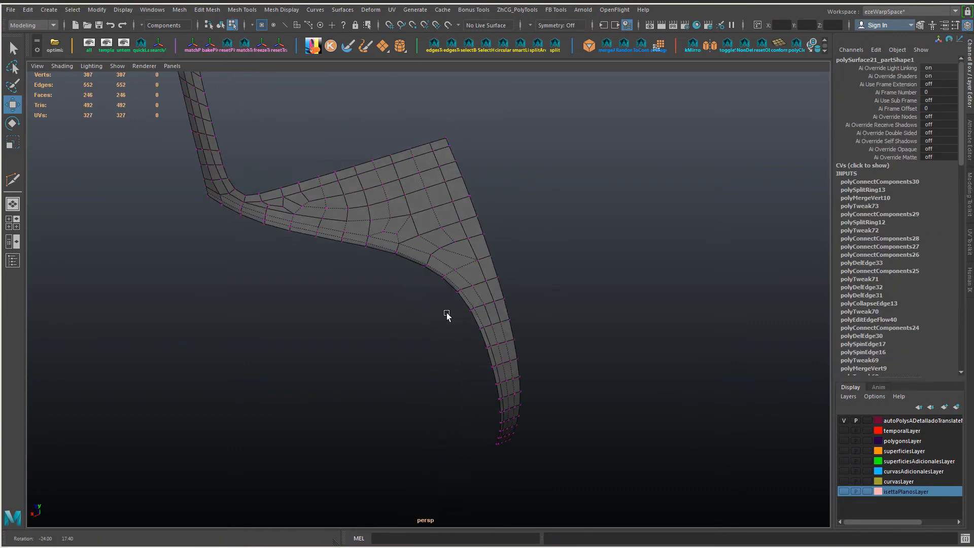
Step: Slide the two inner edges at the bend of the lower border toward the border to even out the rows
middle_click_drag(446, 315, 406, 229, "alt")
right_click_drag(406, 228, 477, 334, "alt")
left_click_drag(477, 334, 447, 341, "alt")
right_click_drag(447, 341, 446, 307)
left_click(444, 330)
left_click(460, 361, "shift")
left_click_drag(409, 356, 404, 357)
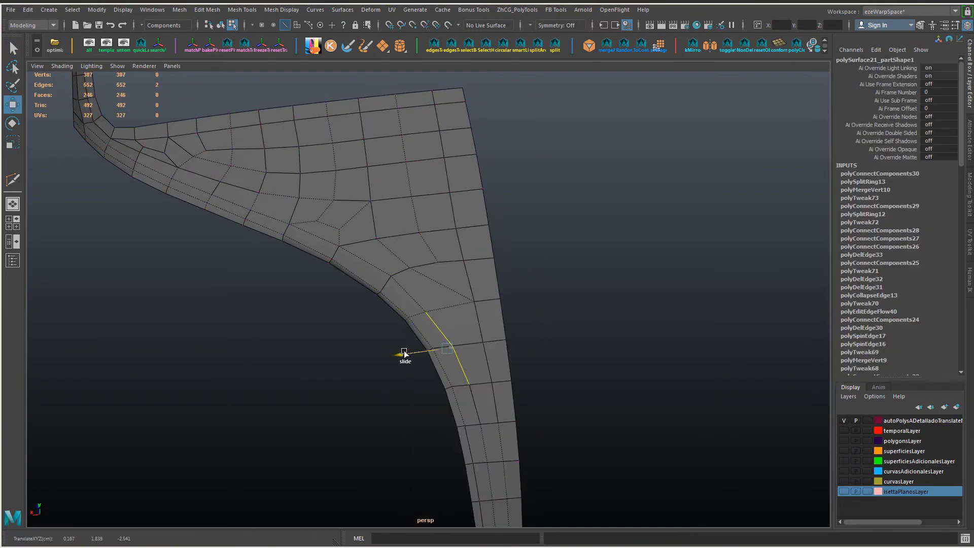
Step: Apply Edit Edge Flow to the lengthwise edge loop running down the narrow lower strip
middle_click_drag(472, 487, 485, 305, "alt")
left_click(461, 232)
double_click(475, 507, "shift")
key("g")
left_click_drag(503, 406, 500, 451, "alt")
Step: Apply Edit Edge Flow to the edges at the lower border's bend and twice to the neighbouring loop
left_click(453, 385)
left_click(468, 379, "shift")
key("g")
key("ctrl+z")
mouse_move(466, 325)
left_mouse_down("alt")
mouse_move(470, 284)
mouse_move(485, 326)
left_mouse_up("alt")
key("g")
double_click(445, 283)
key("g")
key("g")
double_click(370, 271)
left_click_drag(358, 299, 330, 283, "alt")
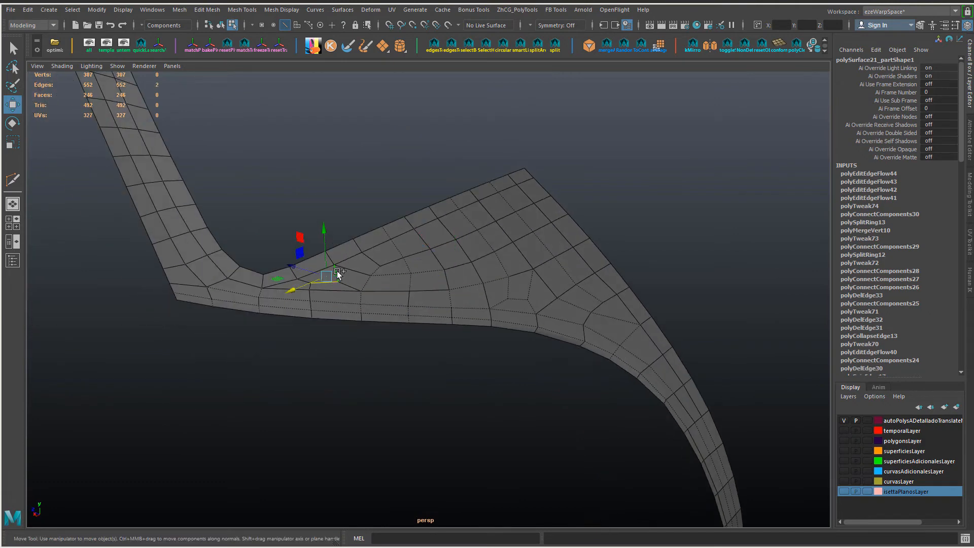
left_click(330, 258, "shift")
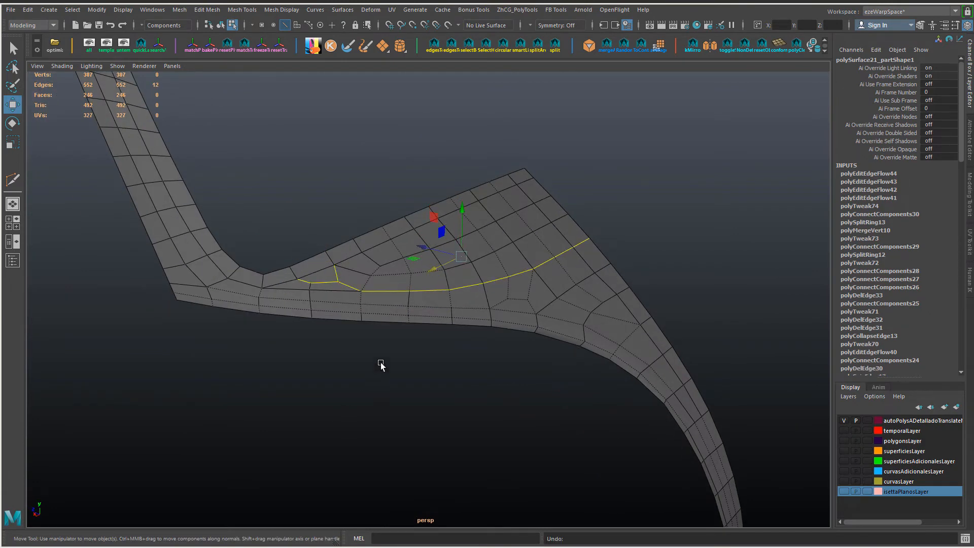
Step: Cut a new edge with Multi-Cut through the faces above the lower border's bend and slide its middle vertex
left_click_drag(381, 365, 452, 345, "alt")
key("F9")
left_click(350, 325)
key("ctrl+shift+x")
left_click(489, 339)
key("w")
scroll(492, 353, "up", 3)
left_click(495, 340)
left_click_drag(524, 343, 531, 335, "alt")
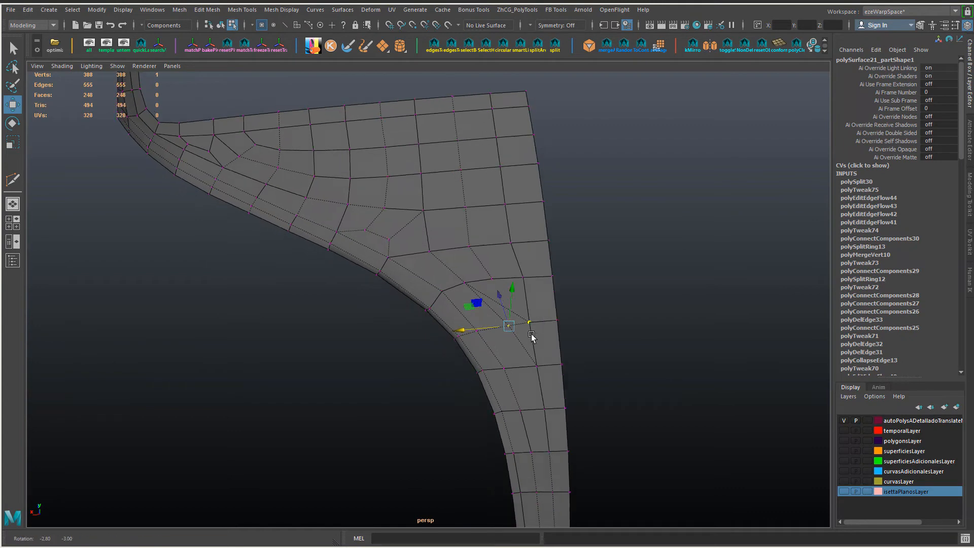
Step: Delete the leftover diagonal edge crossing beside the newly cut edge above the lower border's bend
right_click_drag(516, 280, 516, 253)
left_click(508, 308)
key("ctrl+Delete")
left_click_drag(509, 309, 531, 372, "alt")
Step: Adjust the vertices around the deleted edge and apply Edit Edge Flow to the vertical column running up to the upper border
left_click(514, 291)
left_click_drag(411, 179, 465, 178, "ctrl+shift")
left_click(504, 224)
double_click(493, 109, "shift")
key("g")
left_click_drag(473, 234, 513, 279, "alt")
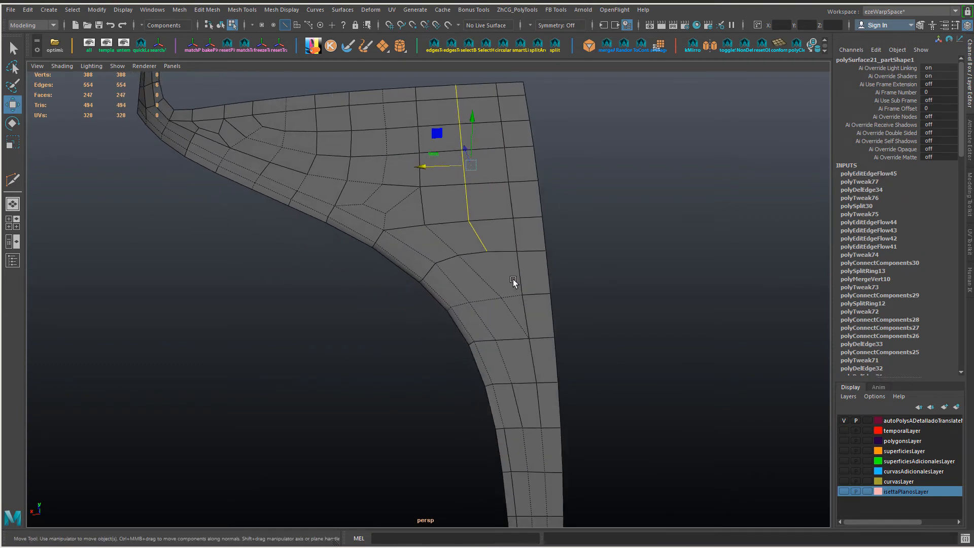
Step: Slide the cut edge's middle vertex and the end vertex of the vertical column to balance the surrounding faces
key("F9")
left_click(502, 298)
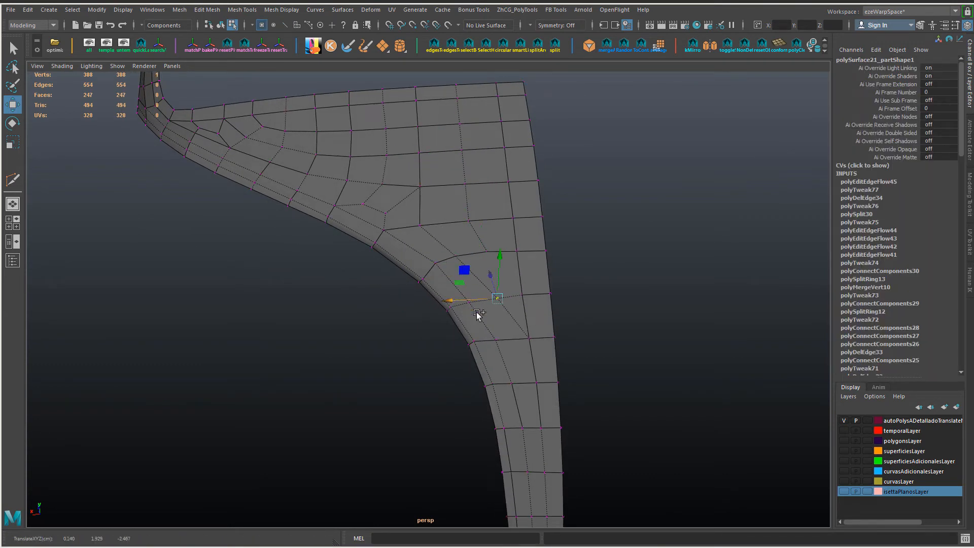
left_click_drag(487, 253, 488, 256, "ctrl+shift")
left_click_drag(490, 269, 506, 302, "alt")
Step: Connect the vertical column's end vertex to the middle of the short edge below it to form quads
right_click_drag(507, 302, 513, 309)
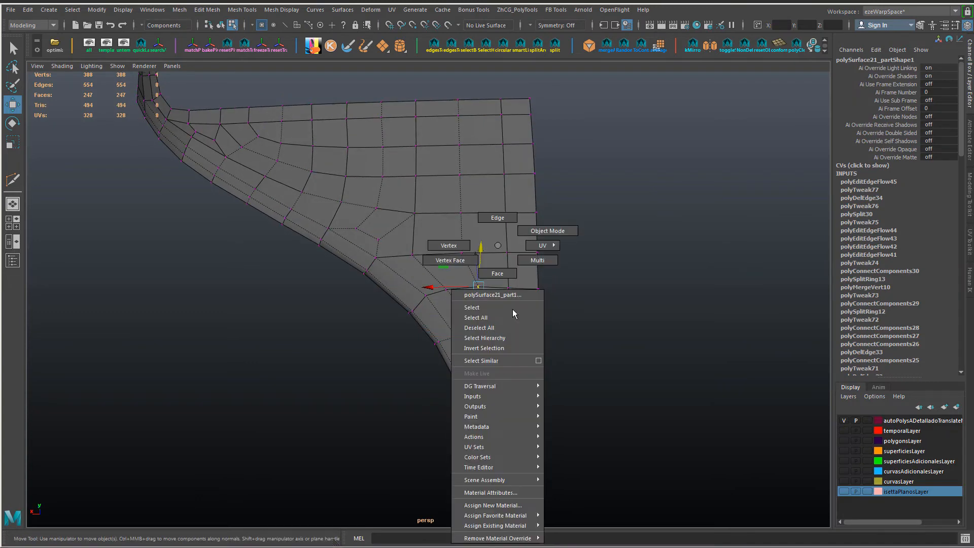
left_click_drag(573, 378, 554, 393, "alt")
left_click(530, 341)
left_click_drag(515, 306, 434, 321, "ctrl+shift")
key("F8")
Step: Slide the short edge near the pillar corner and the full edge loop beneath the upper border to even the rows
scroll(435, 321, "up", 7)
right_click_drag(434, 322, 433, 288)
left_click(433, 288)
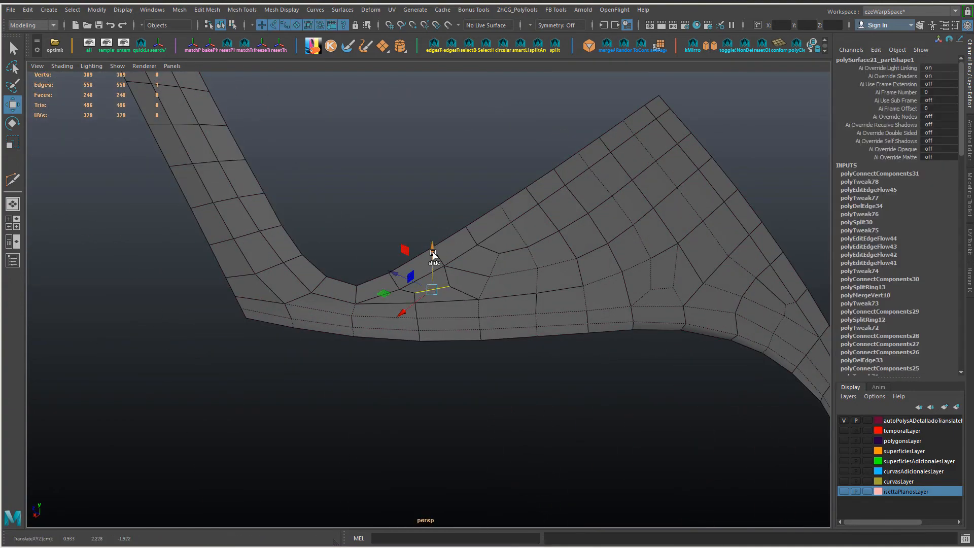
double_click(492, 231)
left_click_drag(504, 181, 500, 181, "ctrl+shift")
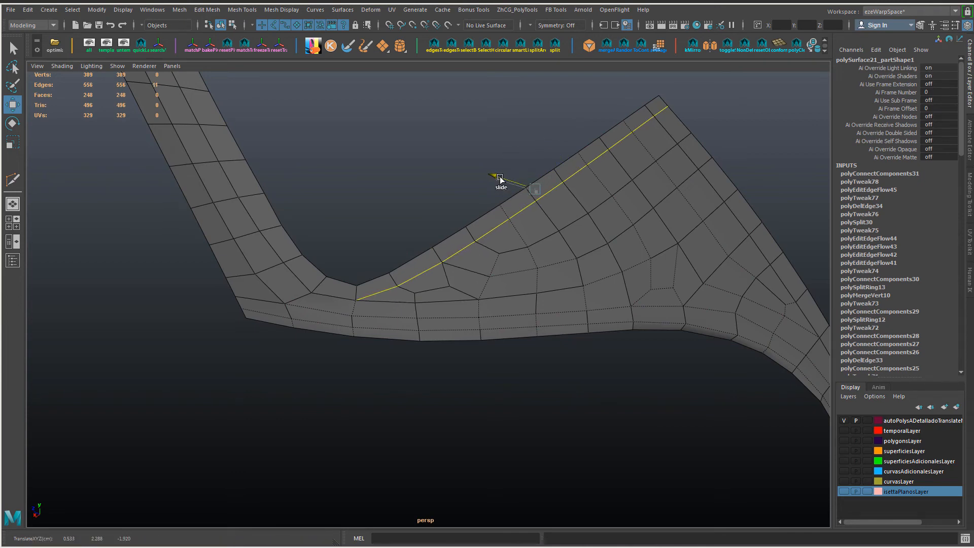
Step: Slide the edge loop running up the pillar's inner side to even out the pillar's lengthwise columns
left_click_drag(348, 261, 368, 350, "alt")
double_click(335, 301)
left_click_drag(335, 302, 311, 238, "alt")
left_click_drag(302, 224, 298, 226, "ctrl+shift")
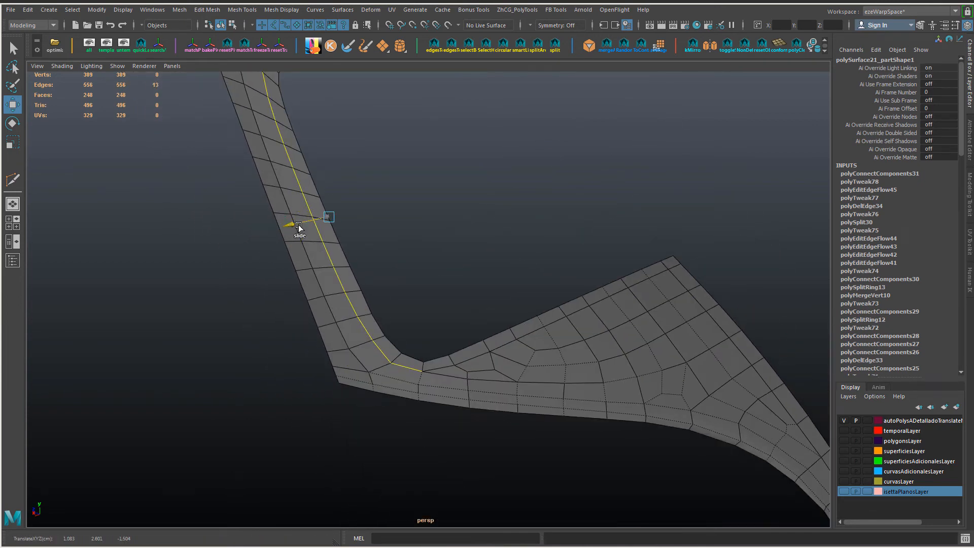
left_click_drag(405, 265, 303, 263, "alt")
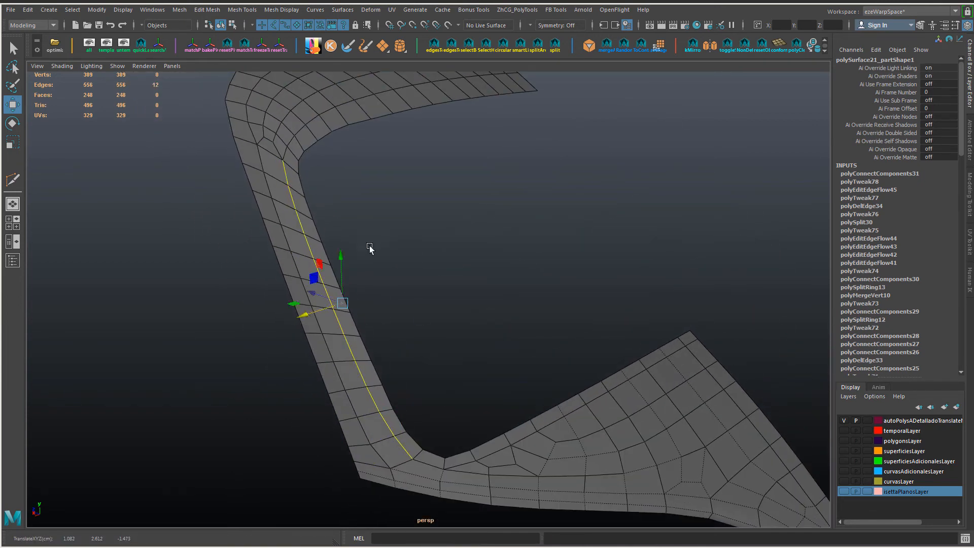
Step: Slide the single edge at the upper border beside the pillar corner to even out the adjoining faces
scroll(370, 246, "down", 3)
left_click_drag(370, 247, 420, 320, "alt")
scroll(368, 364, "up", 3)
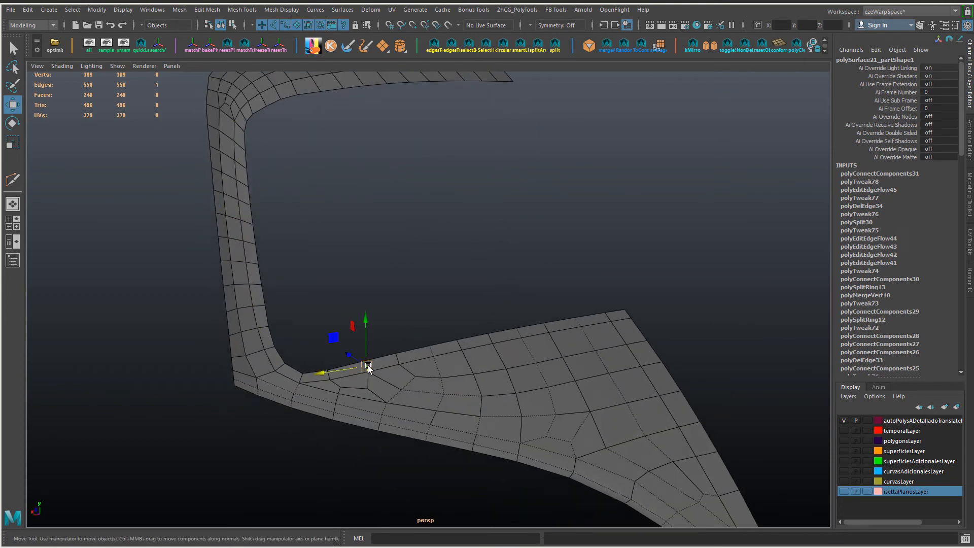
left_click_drag(369, 367, 341, 370, "ctrl+shift")
Step: Return the panel to object mode and soften all its edges
middle_click_drag(548, 456, 480, 294, "alt")
key("F8")
right_click_drag(458, 179, 508, 198, "shift")
left_click(614, 254)
left_click_drag(614, 276, 357, 224, "alt")
Step: Examine the softened panel's surface from close up, from the side and edge-on for unevenness
middle_click_drag(357, 224, 395, 258, "alt")
scroll(396, 258, "up", 2)
right_click_drag(381, 254, 353, 254)
left_click(343, 264)
left_click_drag(308, 251, 331, 321, "ctrl+shift")
left_click(490, 350)
key("f")
left_click_drag(325, 299, 565, 236, "alt")
mouse_move(590, 234)
middle_mouse_down("ctrl")
mouse_move(576, 221)
mouse_move(588, 228)
middle_mouse_up("ctrl")
left_click_drag(554, 317, 504, 309)
middle_click_drag(658, 221, 650, 209, "ctrl")
Step: Nudge the vertex near the pillar end of the lower border to smooth the surface's curvature
left_click(359, 291)
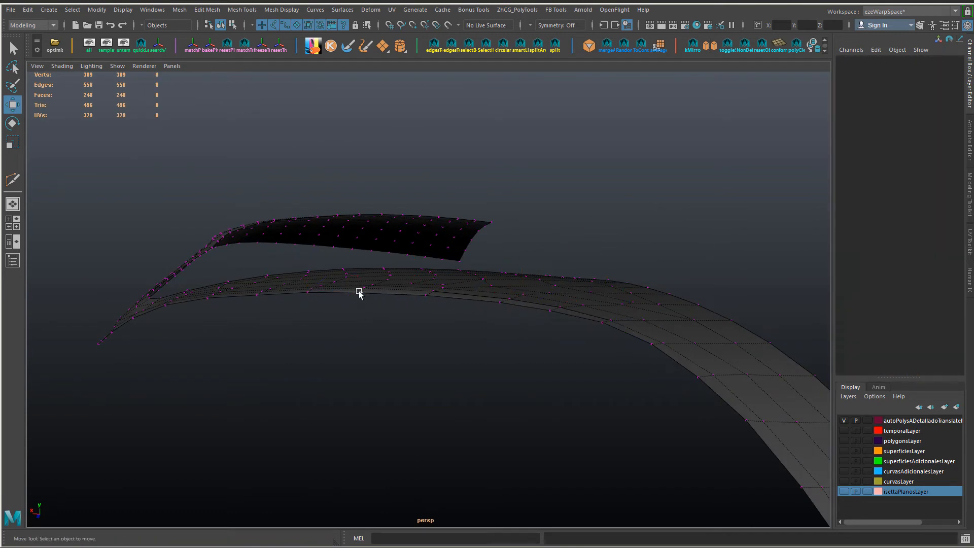
left_click_drag(494, 333, 312, 347, "alt")
left_click(322, 315)
middle_click_drag(311, 359, 305, 357, "ctrl")
Step: Try to slide the inner transition vertex above the lower border's bend, checking the surface edge-on
left_click_drag(420, 367, 563, 356, "alt")
left_click_drag(487, 351, 548, 248, "alt")
left_click_drag(528, 302, 532, 326, "alt")
left_click(535, 296)
left_click_drag(551, 288, 514, 305, "alt")
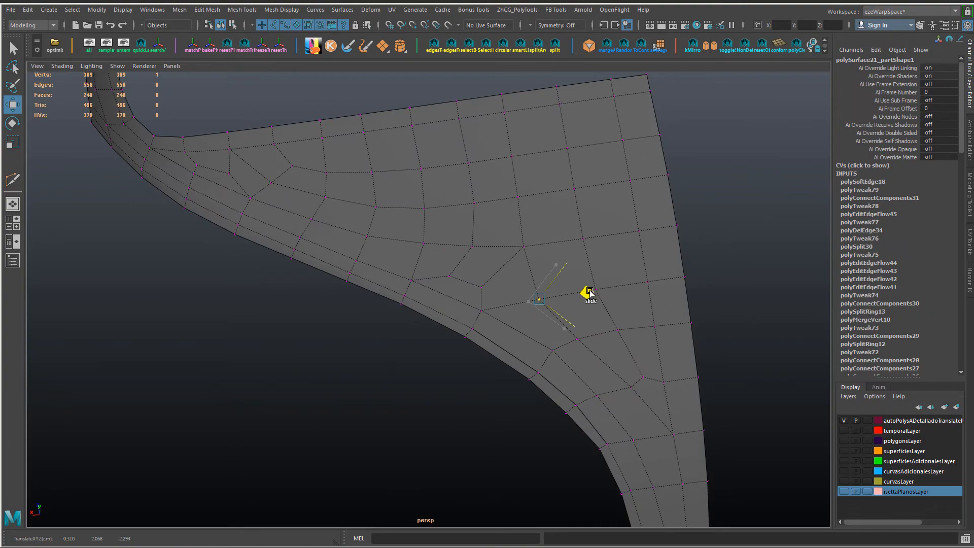
left_click_drag(589, 293, 583, 257, "alt")
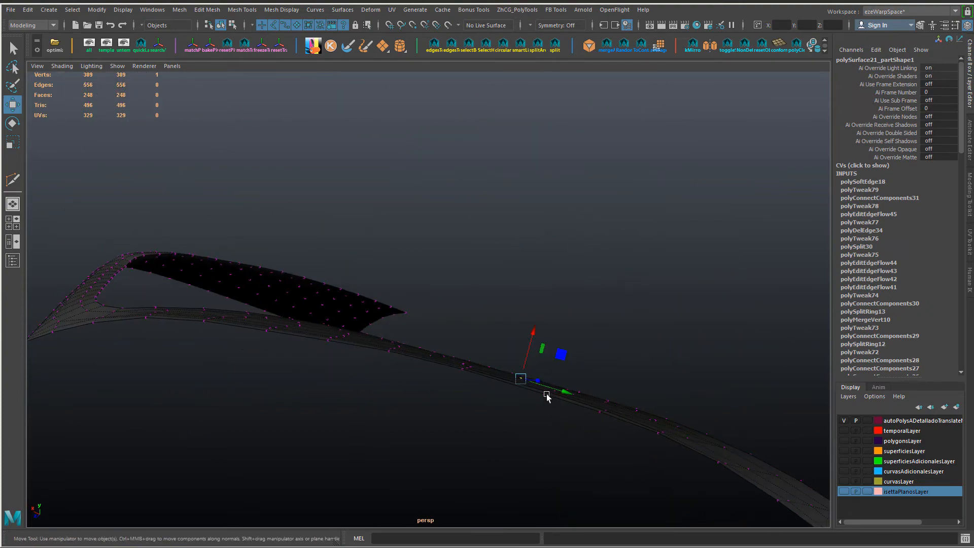
key("ctrl+z")
key("ctrl+z")
scroll(313, 370, "up", 2)
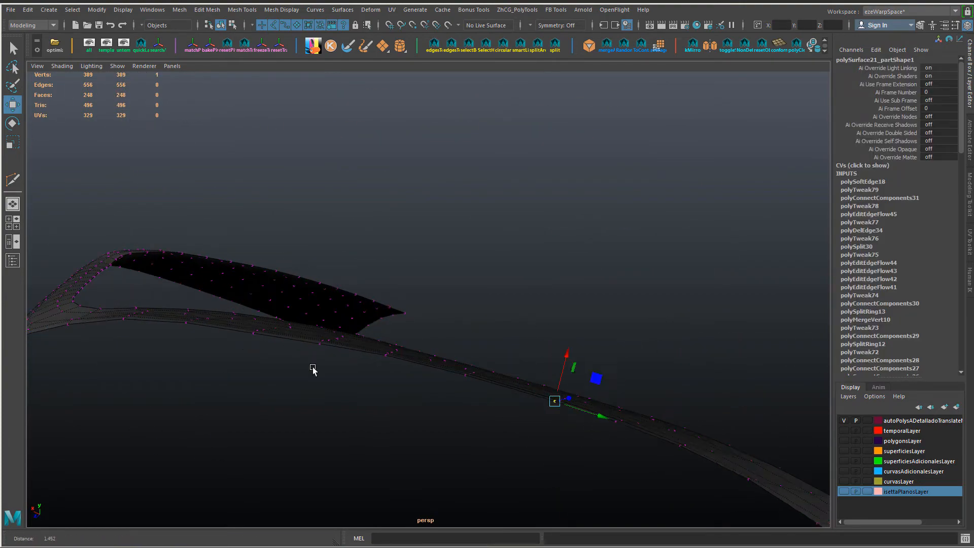
Step: Examine the panel's curvature from several angles and select the whole panel as an object
middle_click_drag(314, 370, 385, 370, "alt")
left_click(311, 341)
left_click(395, 356)
left_click(394, 357)
left_click_drag(378, 420, 253, 396, "alt")
left_click_drag(431, 396, 409, 330, "alt")
scroll(364, 374, "up", 5)
scroll(329, 391, "down", 5)
right_click_drag(451, 304, 503, 279)
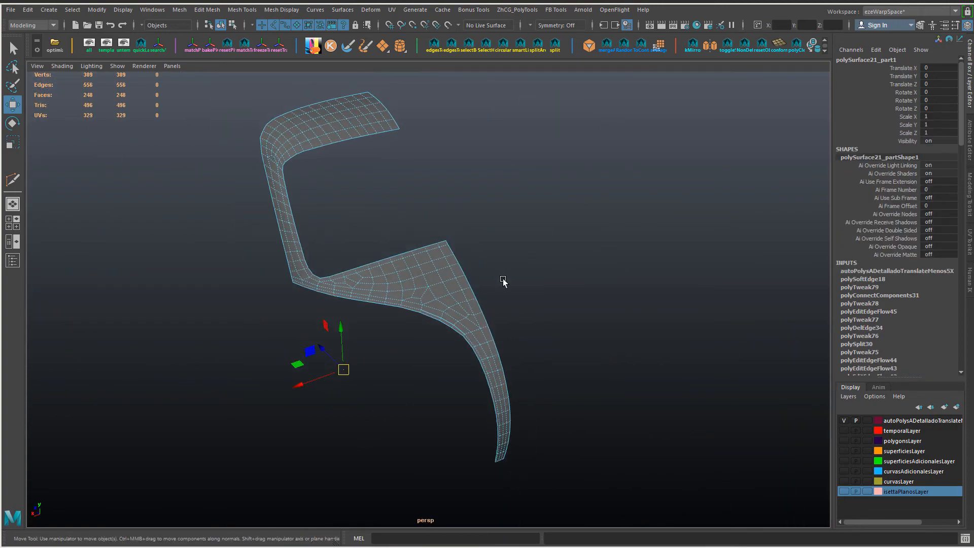
Step: Delete the panel's construction history and exit isolation to show the adjoining panel as well
key("alt+shift+d")
left_click_drag(396, 309, 570, 409, "alt")
key("ctrl+1")
left_click(570, 409)
right_click_drag(570, 409, 436, 378, "alt")
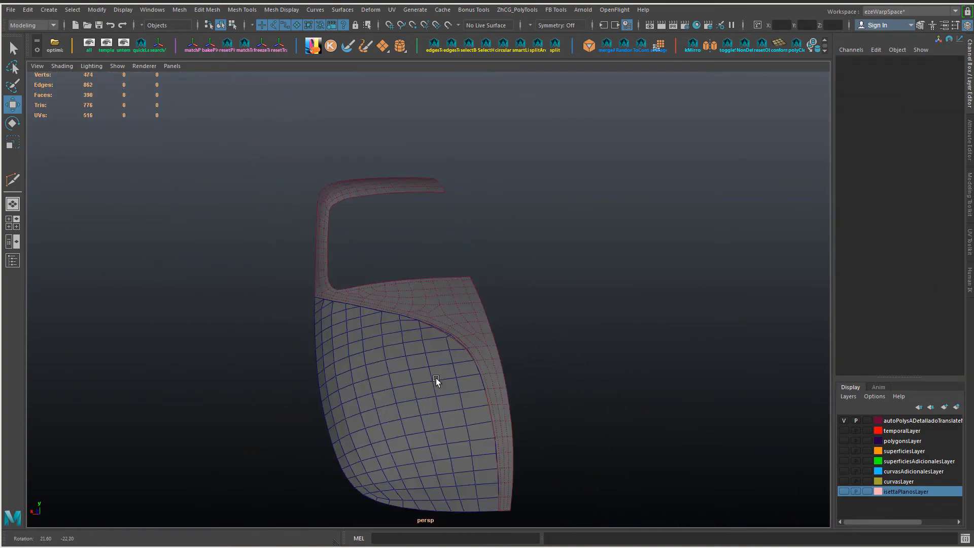
Step: Select the adjoining lower panel and show its lower edge in the front view against the reference image
left_click_drag(437, 378, 339, 345, "alt")
right_click_drag(339, 345, 426, 359, "alt")
left_click(426, 359)
key("space")
left_click_drag(426, 360, 343, 421)
middle_click_drag(344, 422, 407, 243, "alt")
right_click_drag(407, 244, 467, 335, "alt")
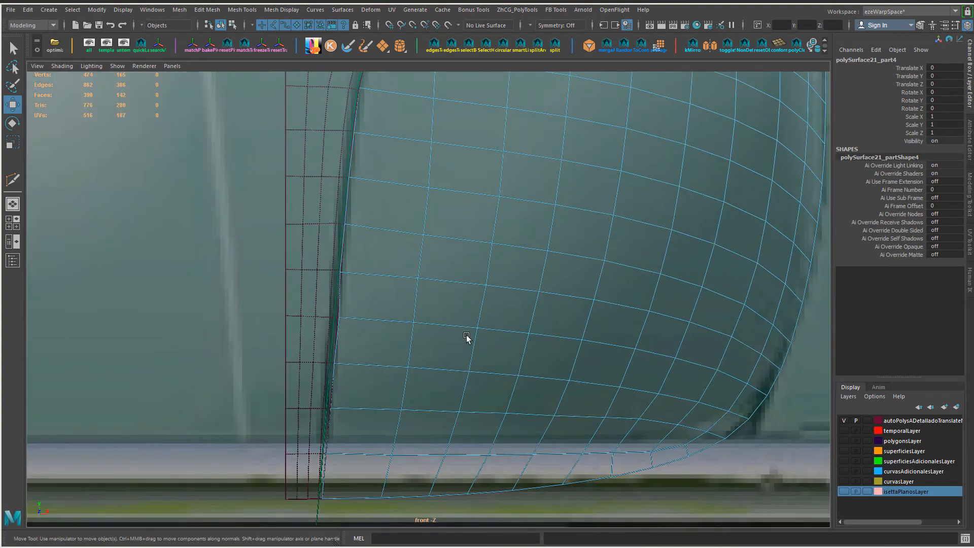
Step: Hide everything except the lower panel and its border curves, and check its outline in the front view
key("alt+h")
right_click_drag(389, 309, 254, 218, "alt")
key("ctrl+z")
middle_click_drag(508, 286, 486, 321, "alt")
left_click(561, 188, "shift")
key("alt+h")
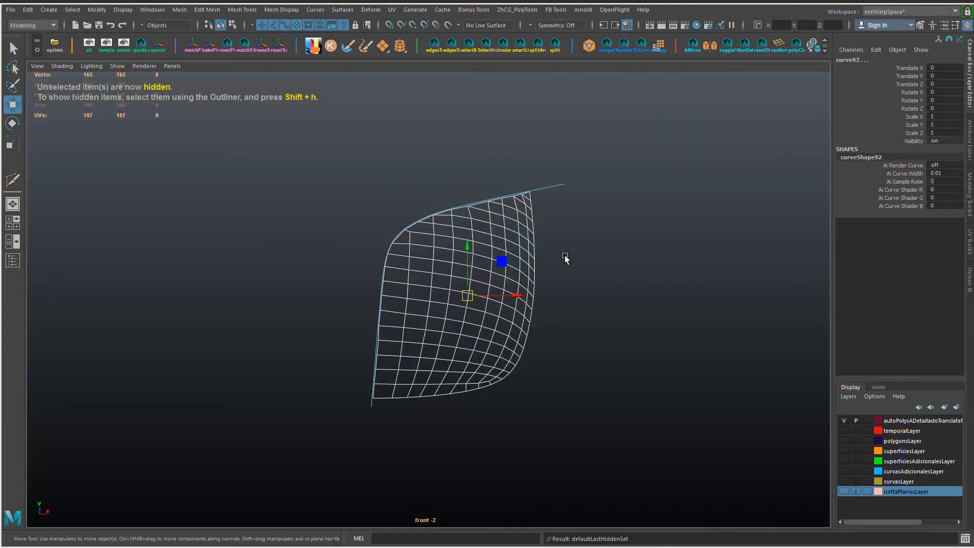
left_click(565, 258)
right_click_drag(564, 260, 505, 361, "alt")
middle_click_drag(505, 361, 531, 280, "alt")
Step: Change the viewport background and view the isolated lower panel in the perspective view
key("alt+b")
middle_click_drag(373, 322, 355, 462, "alt")
key("space")
key("alt+b")
left_click_drag(452, 361, 482, 223)
Step: Brighten the crimson colour of the autoPolysADetalladoTranslateMenosSX layer to a value of about 0.76
left_click(443, 306)
right_click_drag(922, 422, 929, 432)
left_click(713, 369)
double_click(897, 422)
left_click(252, 198)
left_click_drag(245, 248, 276, 249)
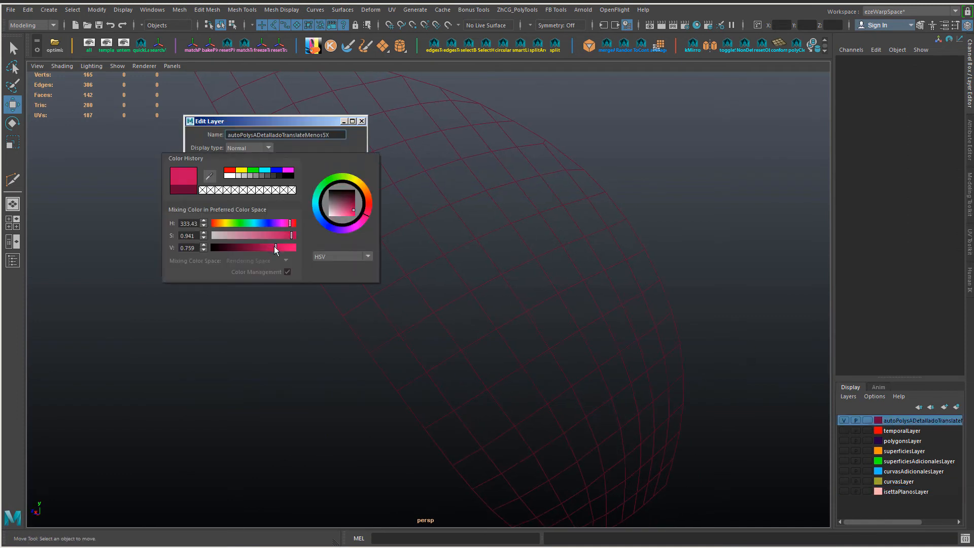
left_click(231, 229)
Step: Shift the autoPolysADetalladoTranslateMenosSX layer's colour to a bright pinkish magenta and check the panel's wireframe
double_click(897, 420)
left_click(252, 198)
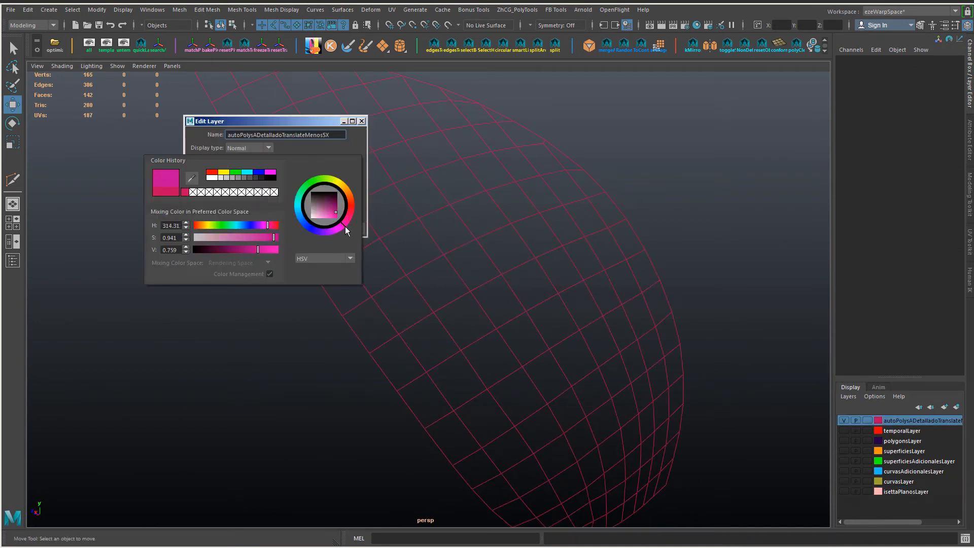
left_click(257, 237)
left_click(227, 229)
key("f")
mouse_move(523, 269)
left_mouse_down("alt")
mouse_move(603, 271)
mouse_move(467, 247)
mouse_move(434, 227)
mouse_move(321, 215)
mouse_move(607, 357)
mouse_move(537, 272)
left_mouse_up("alt")
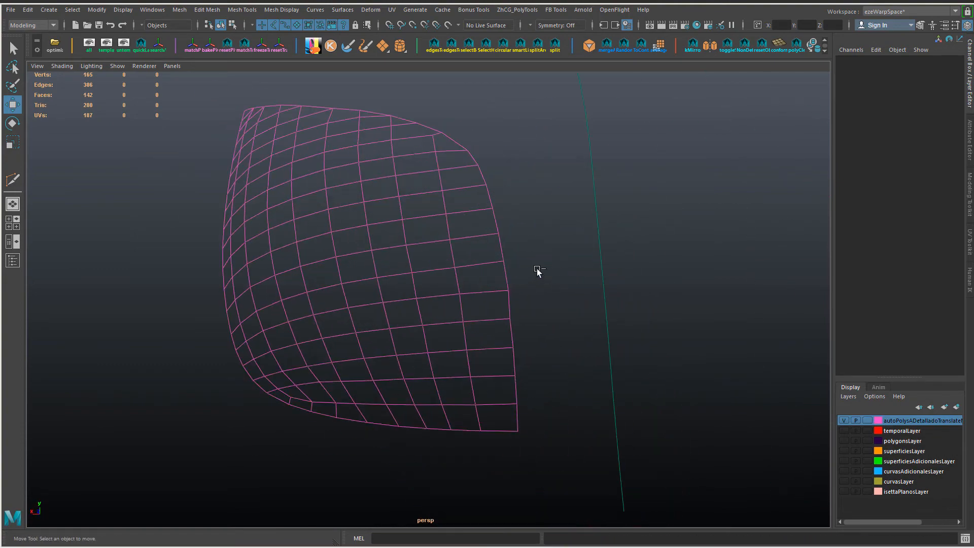
Step: Save the scene and select the lower panel together with its adjoining frame panel on the full car
key("ctrl+s")
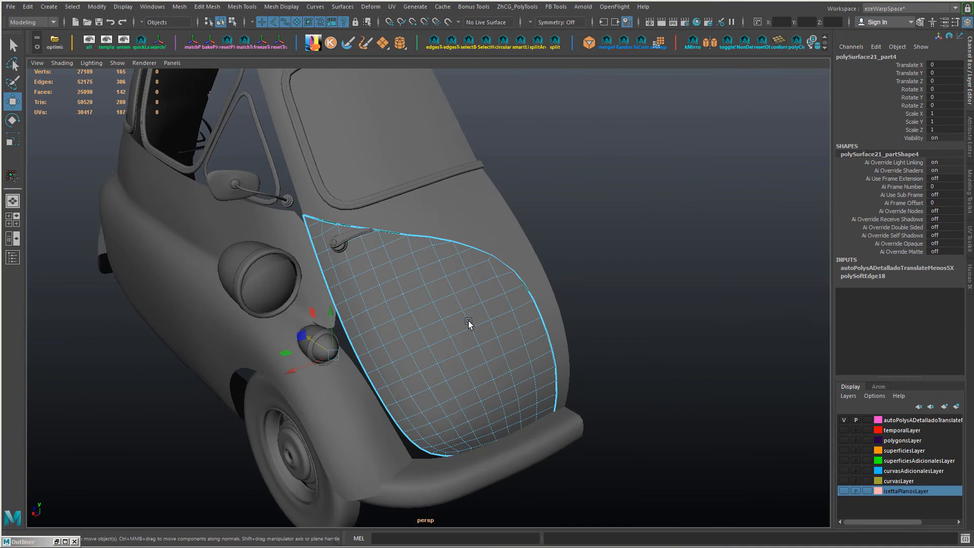
right_click_drag(466, 206, 537, 394)
left_click_drag(584, 350, 568, 345, "alt")
left_click_drag(605, 319, 540, 345)
right_click_drag(548, 332, 533, 309)
left_click(498, 333, "shift")
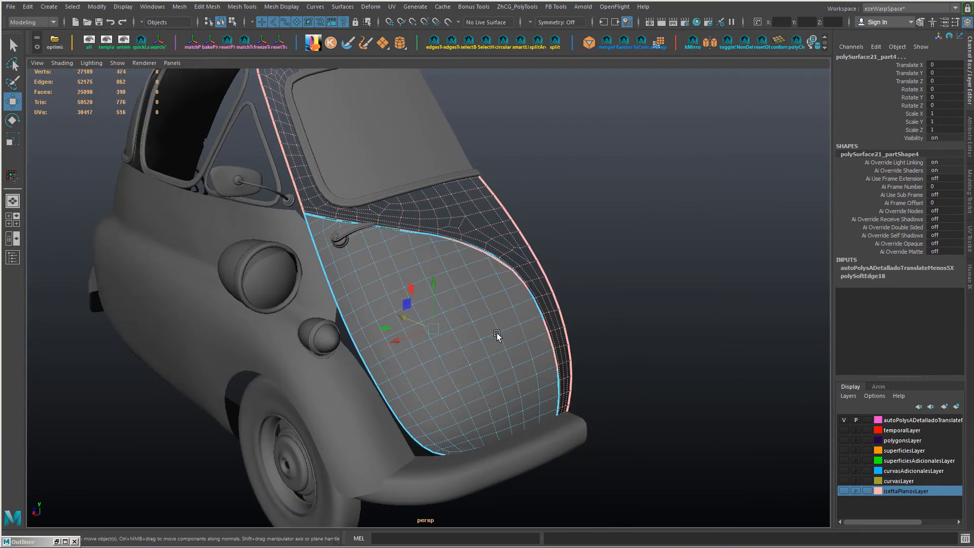
Step: Isolate the selected panels, turn on the isettaPlanosLayer layer and clear the selection
key("ctrl+1")
left_click(845, 491)
right_click(902, 493)
left_click(902, 392)
left_click(582, 305)
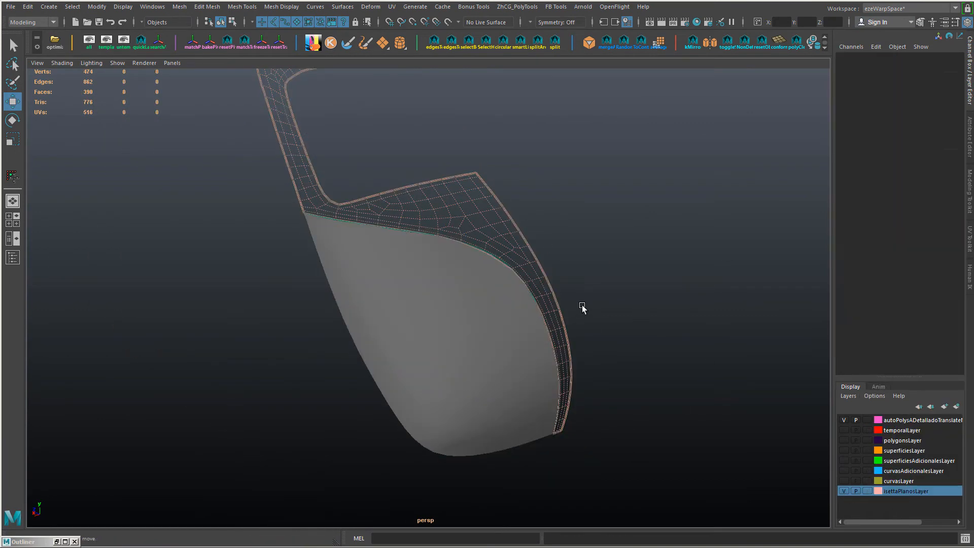
left_click_drag(582, 304, 481, 321, "alt")
Step: Set the autoPolysADetalladoTranslateMenosSX layer's colour to orange
double_click(892, 423)
left_click(252, 198)
left_click(248, 170)
left_click_drag(340, 181, 353, 191)
left_click(222, 230)
Step: Try to move the border vertex beside the lower panel's upper corner along the frame's border
right_click_drag(400, 311, 528, 348, "alt")
left_click_drag(529, 348, 408, 321, "alt")
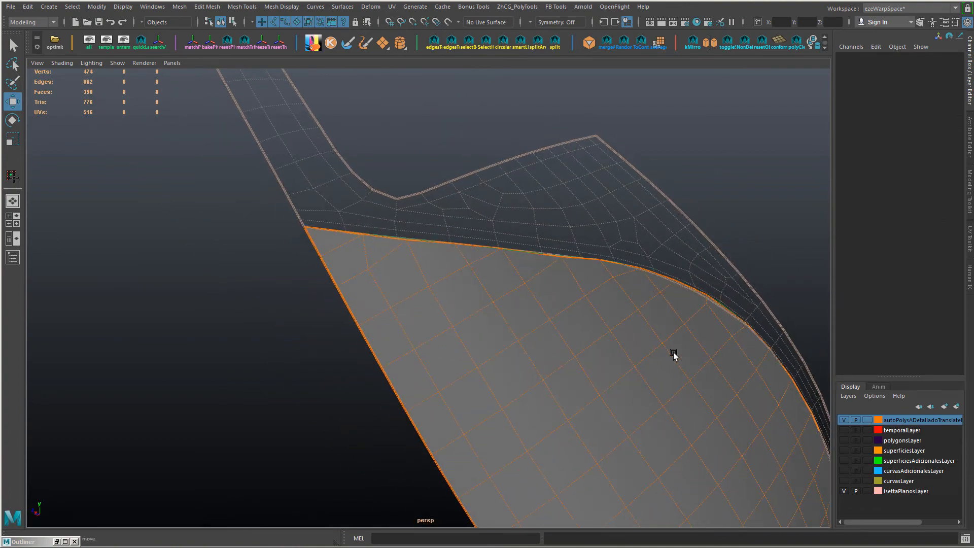
middle_click_drag(640, 340, 493, 297, "alt")
left_click_drag(492, 297, 374, 277, "alt")
right_click_drag(374, 277, 457, 289, "alt")
right_click_drag(431, 290, 379, 284)
left_click(366, 264)
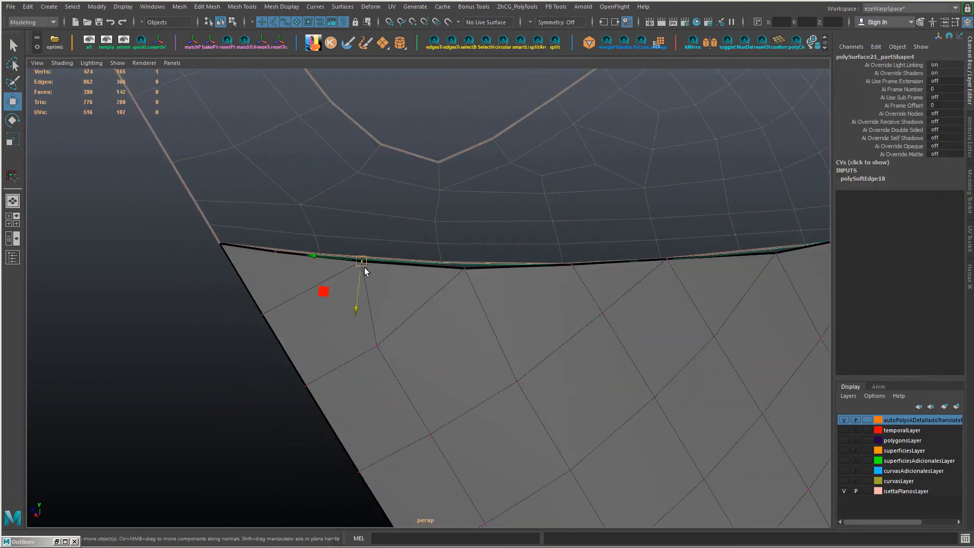
key("v")
left_click_drag(365, 265, 286, 250)
key("ctrl+z")
Step: Snap the successive vertices of the lower panel's upper border onto the matching vertices of the frame's border
mouse_move(394, 215)
right_mouse_down()
mouse_move(388, 390)
mouse_move(467, 417)
right_mouse_up()
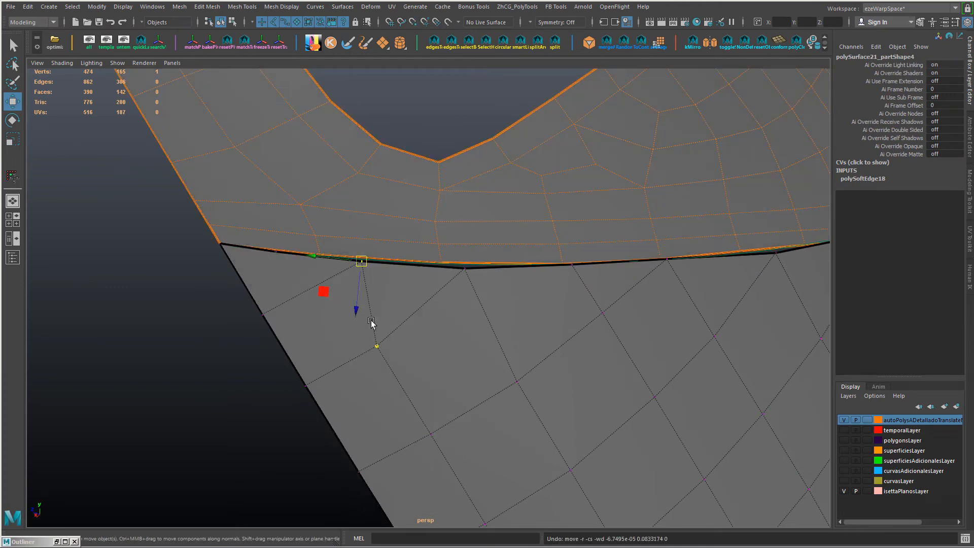
key("v")
left_click_drag(360, 259, 370, 264)
left_click(465, 268)
left_click_drag(465, 268, 441, 262)
left_click(572, 265)
left_click_drag(572, 264, 563, 263)
left_click_drag(583, 284, 641, 315, "alt")
left_click(526, 300)
left_click_drag(526, 300, 516, 299)
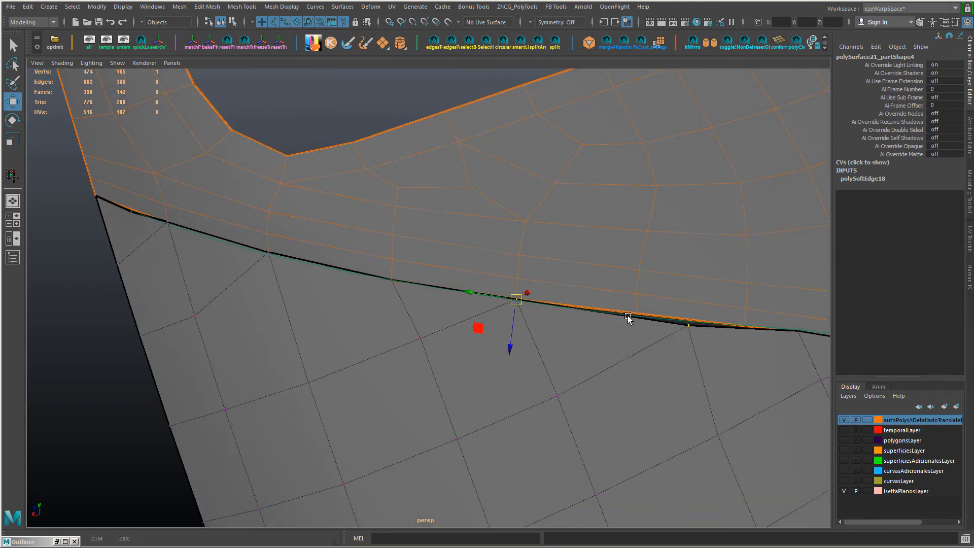
Step: Cut an extra vertex into the lower panel's upper border and line it up with the frame's next edge line
right_click(639, 332)
right_click_drag(640, 332, 638, 331)
key("ctrl+shift+x")
key("w")
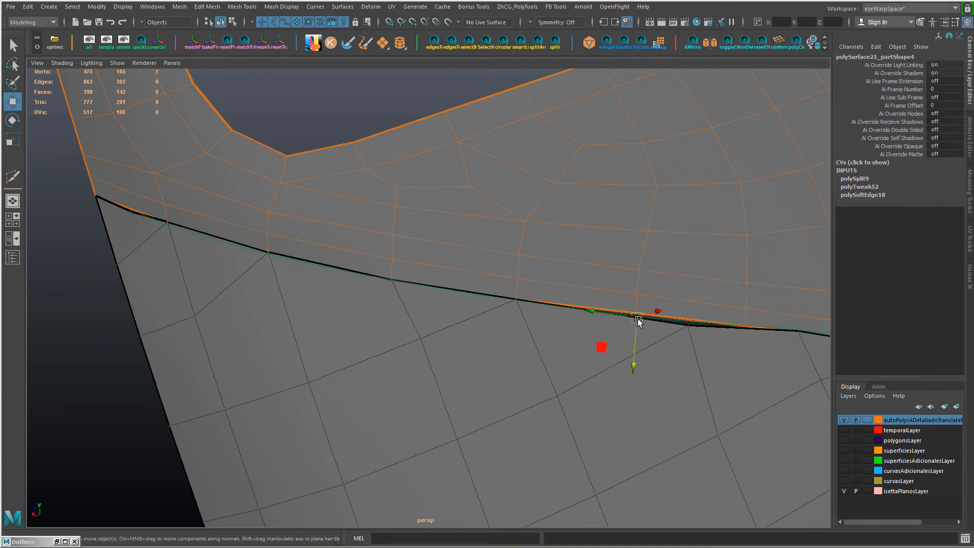
Step: Delete two interior edges beside the extra border vertex and move the neighbouring border vertex onto the frame's border
left_click(687, 328)
left_click_drag(688, 328, 638, 346, "alt")
left_click(459, 363)
left_click(540, 362, "shift")
key("Delete")
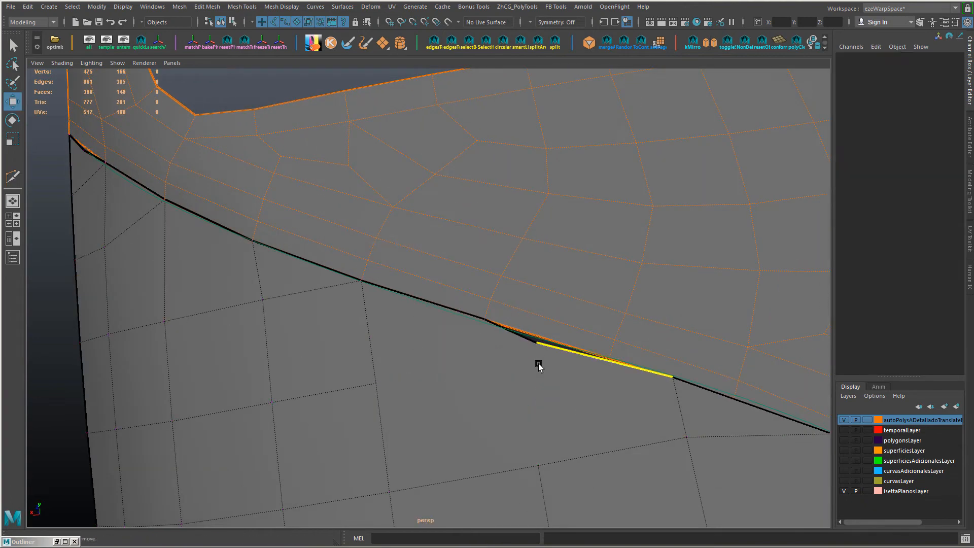
left_click(545, 387)
left_click_drag(537, 361, 571, 365, "alt")
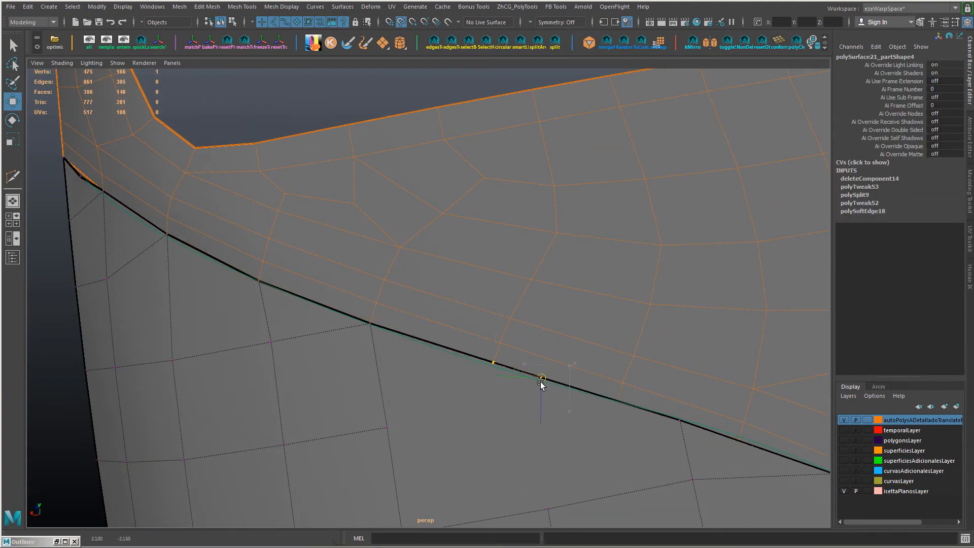
Step: Connect the ring of edges beside the lower panel's side border to insert an edge loop parallel to it
left_click_drag(601, 397, 439, 267, "alt")
key("F10")
left_click(422, 256)
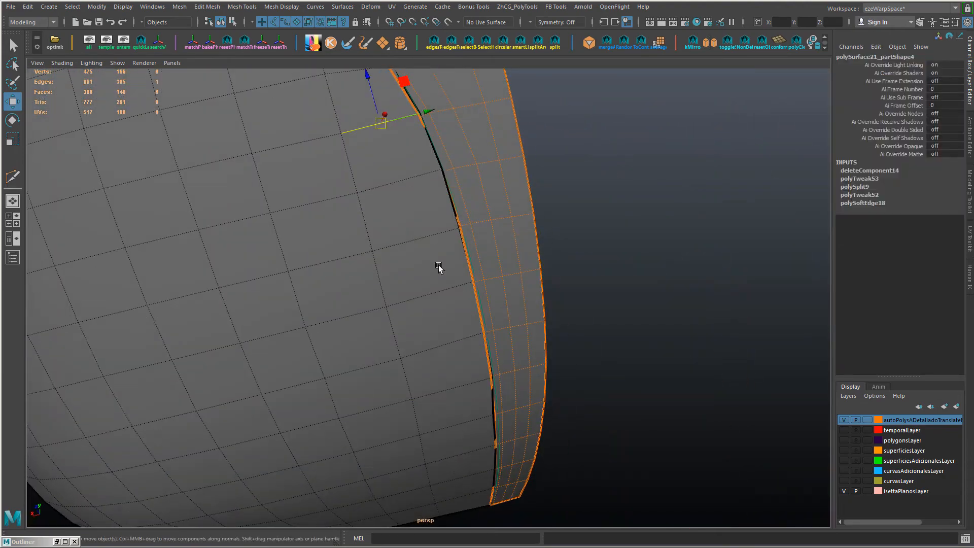
double_click(423, 174, "shift")
left_click_drag(414, 235, 429, 296, "alt")
key("g")
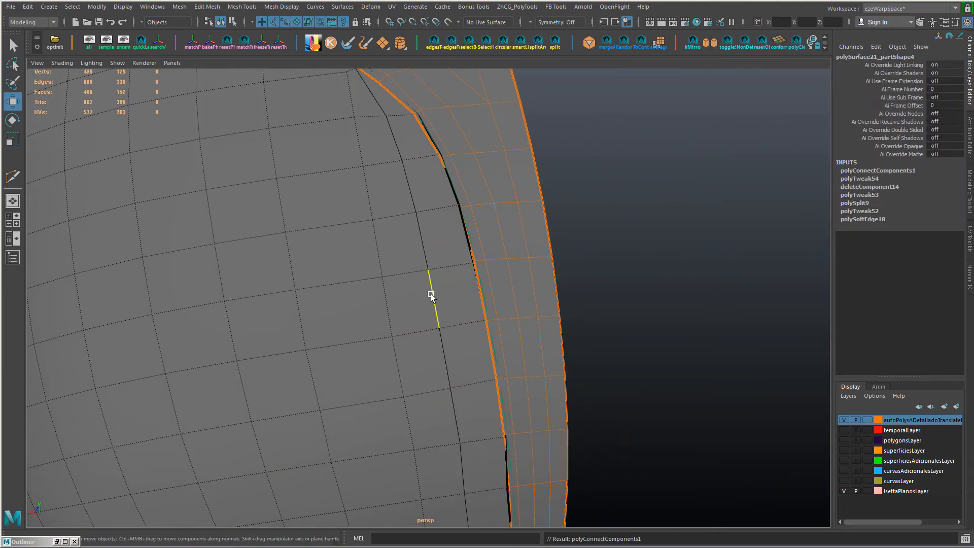
Step: Select the inserted edge loop and slide it outward until it runs close to the panel's side border
double_click(431, 297)
right_click_drag(430, 298, 390, 297, "alt")
left_click(393, 168, "ctrl")
left_click_drag(483, 316, 478, 276, "alt")
middle_click_drag(478, 276, 468, 335, "alt")
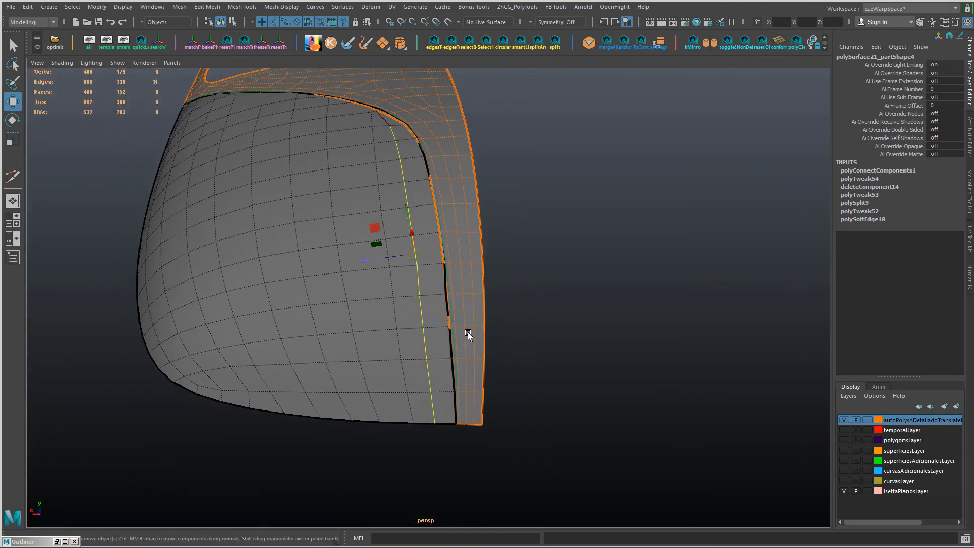
right_click_drag(505, 287, 495, 422, "shift")
right_click_drag(494, 367, 495, 368, "shift")
middle_click_drag(495, 368, 537, 373)
left_click_drag(491, 367, 473, 348, "alt")
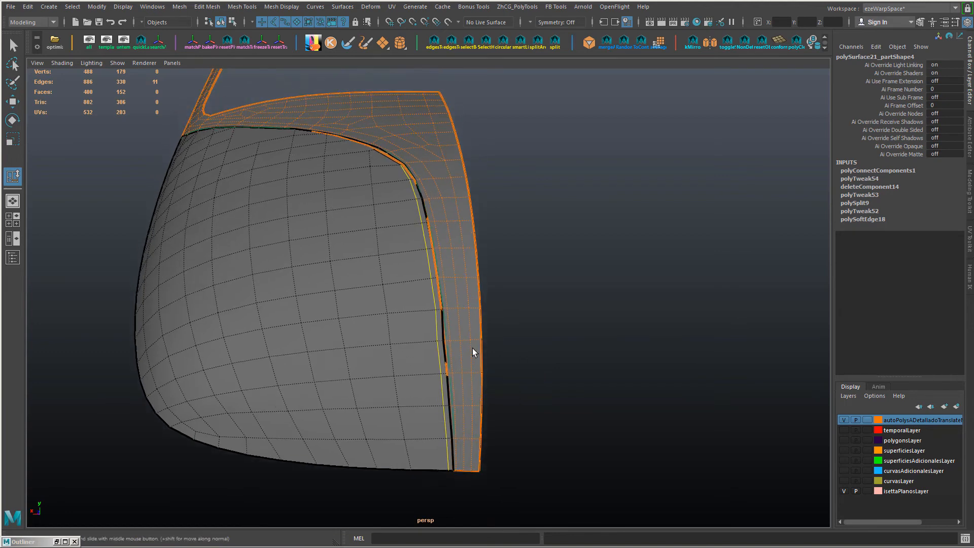
Step: Adjust the vertices along the panel's side border, from the upper bend down to the lower corner, against the frame
right_click_drag(437, 330, 487, 371, "alt")
right_click_drag(419, 228, 367, 236)
left_click(410, 210)
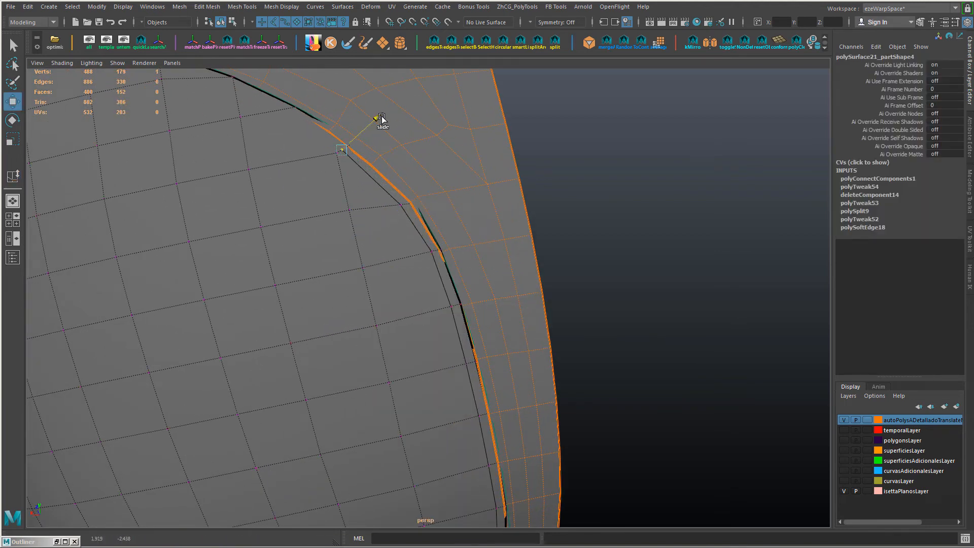
left_click_drag(423, 320, 452, 354, "alt")
scroll(450, 353, "up", 3)
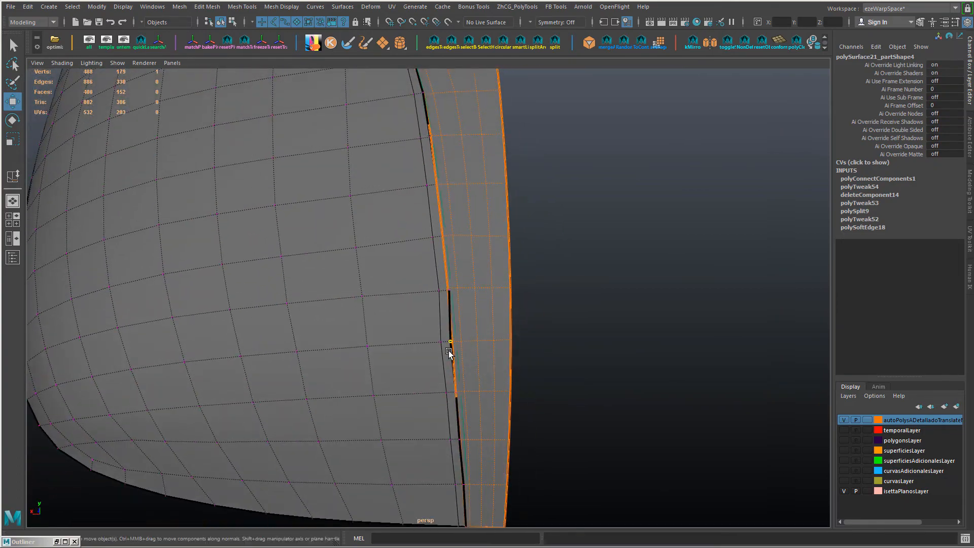
left_click_drag(475, 465, 494, 428, "alt")
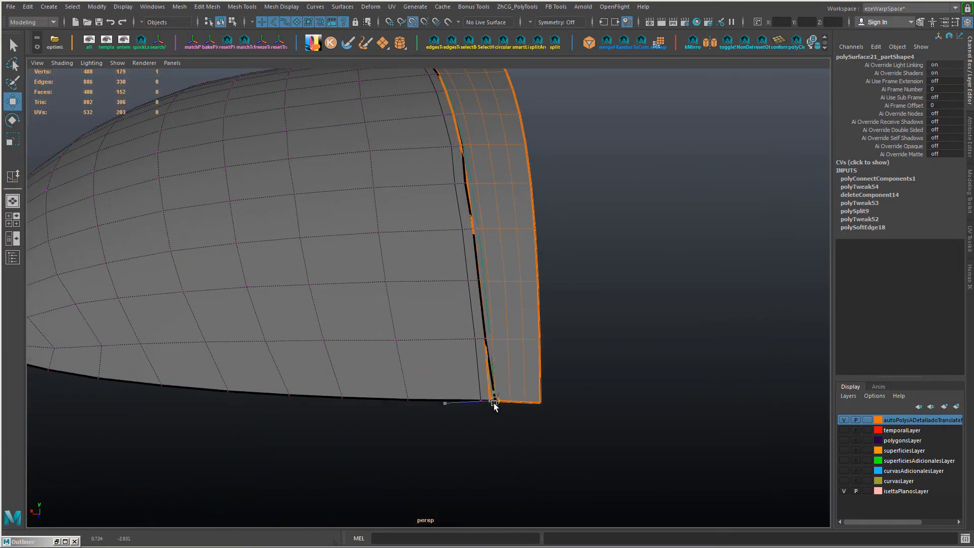
left_click(484, 338)
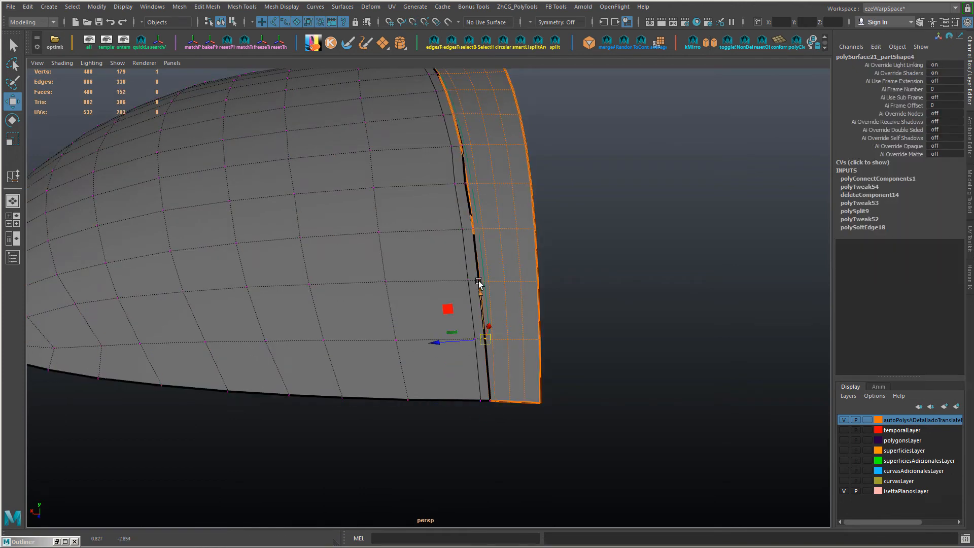
Step: Assign the frame panel to temporalLayer, then make that layer visible as a reference
key("F8")
left_click(480, 283)
left_click_drag(459, 306, 495, 350, "alt")
right_click(898, 431)
left_click(851, 339)
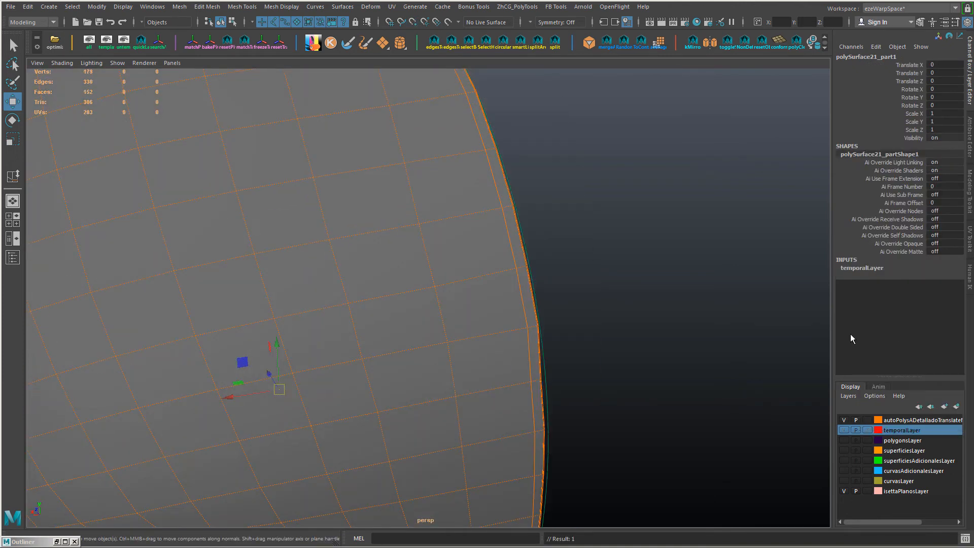
left_click(844, 431)
left_click_drag(601, 383, 513, 355, "alt")
key("F8")
left_click(488, 350)
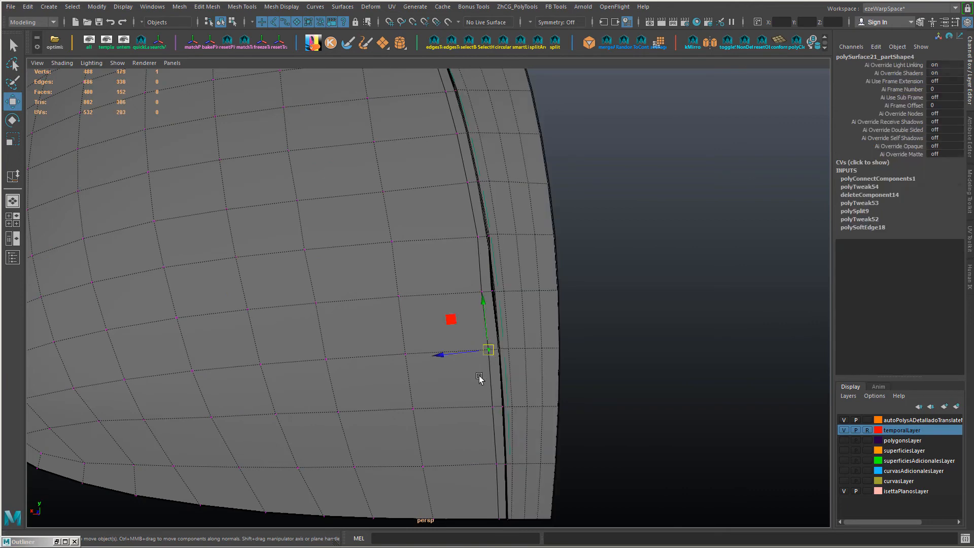
Step: Snap the lower panel's side border vertices onto the referenced frame's edge, working up towards the bend
key("F8")
right_click(891, 421)
left_click(863, 444)
left_click(622, 379)
left_click_drag(614, 375, 637, 387, "alt")
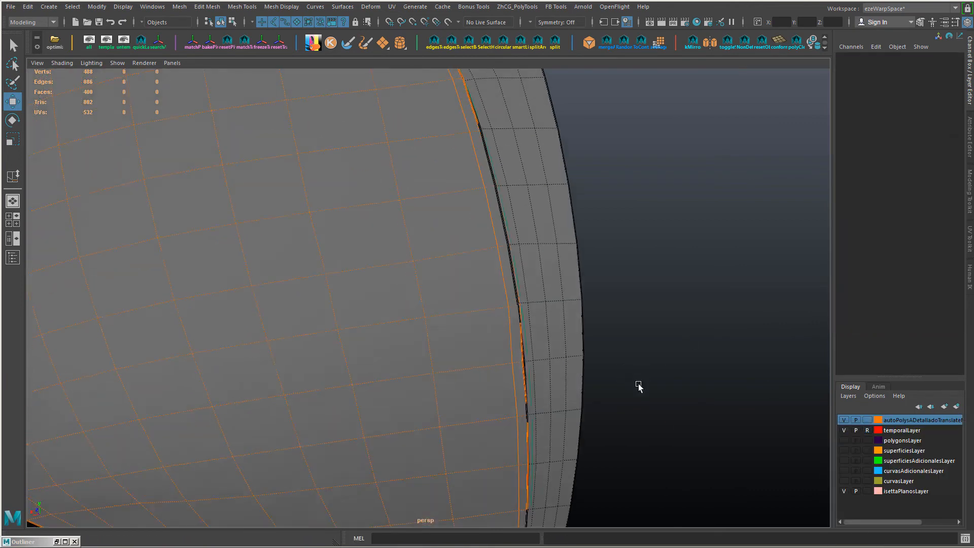
left_click(514, 325)
key("F8")
left_click(525, 315)
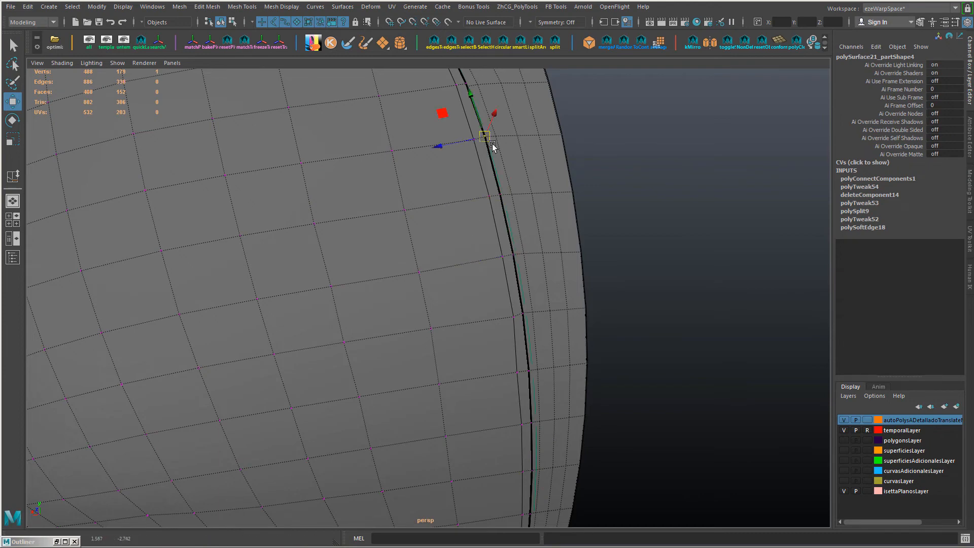
middle_click_drag(492, 144, 480, 324, "alt")
left_click(451, 260)
key("ctrl+z")
left_click(455, 263)
key("v")
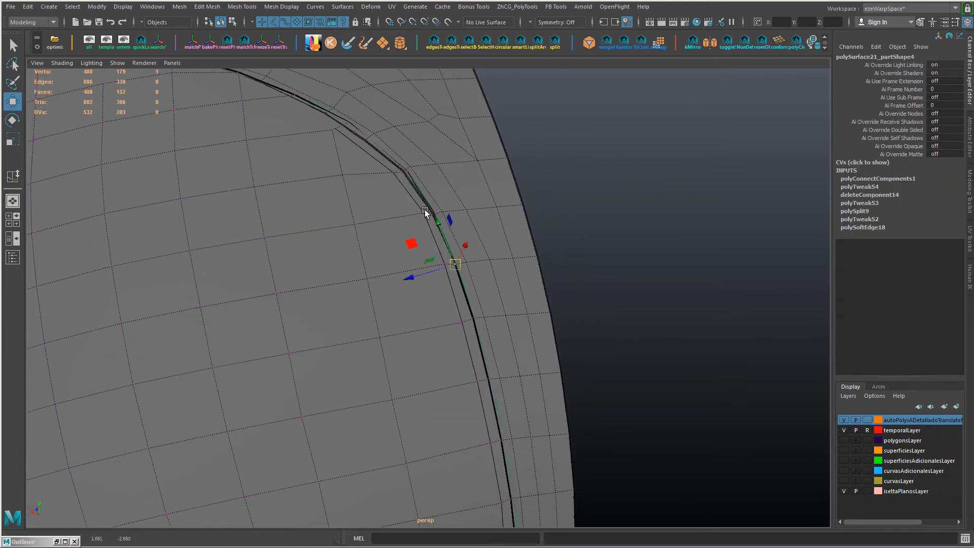
Step: Fit the border vertices around the panel's upper bend to the frame's curved edge
right_click_drag(370, 221, 406, 284, "alt")
left_click_drag(406, 284, 346, 383, "alt")
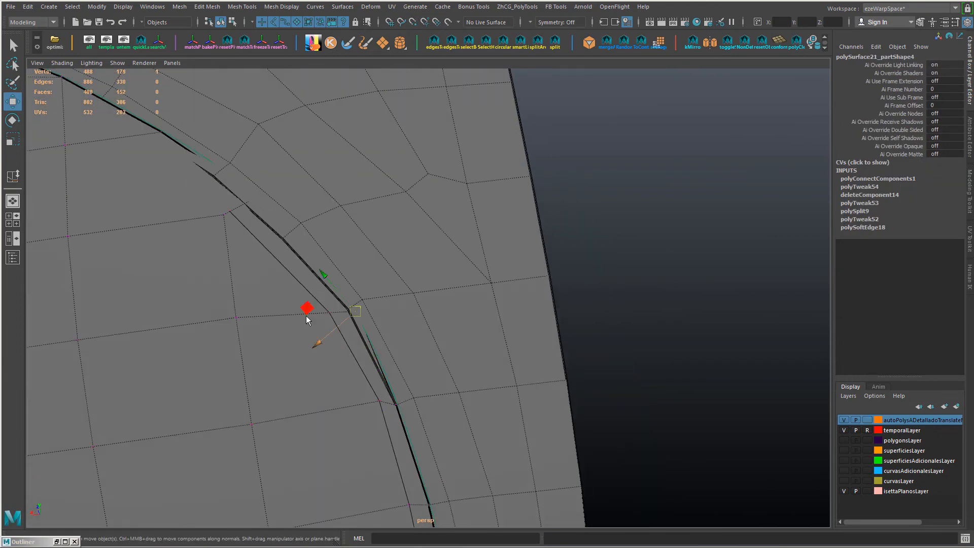
middle_click_drag(330, 270, 421, 276, "alt")
left_click_drag(426, 350, 433, 269, "alt")
left_click(480, 350)
left_click_drag(477, 352, 444, 348, "alt")
Step: Adjust the inner edge loop's vertices beside the lower part of the side border to an even spacing
left_click(443, 351)
middle_click_drag(444, 351, 437, 204, "alt")
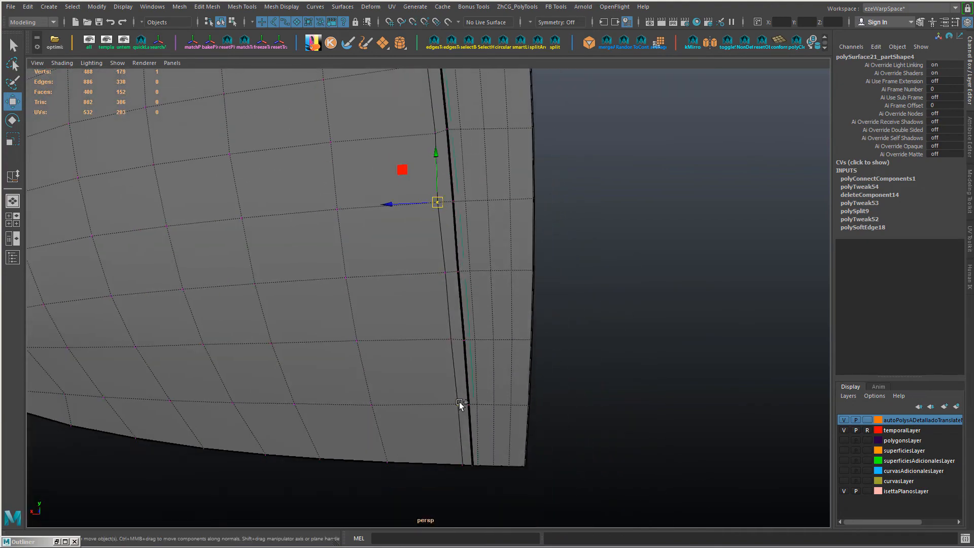
double_click(459, 403, "shift")
left_click_drag(485, 315, 512, 310, "alt")
middle_click_drag(491, 379, 485, 380, "shift")
right_click_drag(485, 379, 482, 401, "alt")
Step: Slide the inner edge loop's vertices below the upper bend so the loop follows the side border evenly
left_click(393, 272)
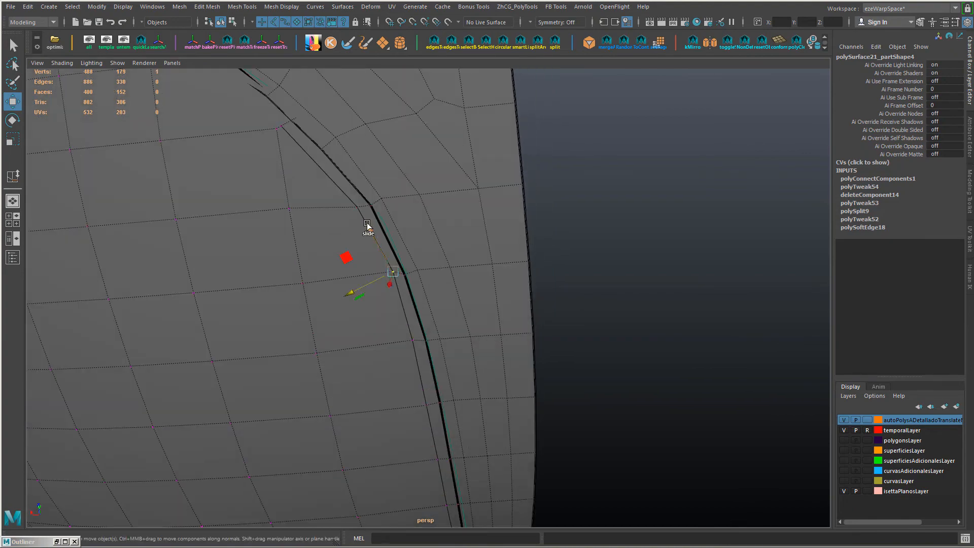
left_click_drag(327, 247, 330, 163, "alt")
left_click(395, 143)
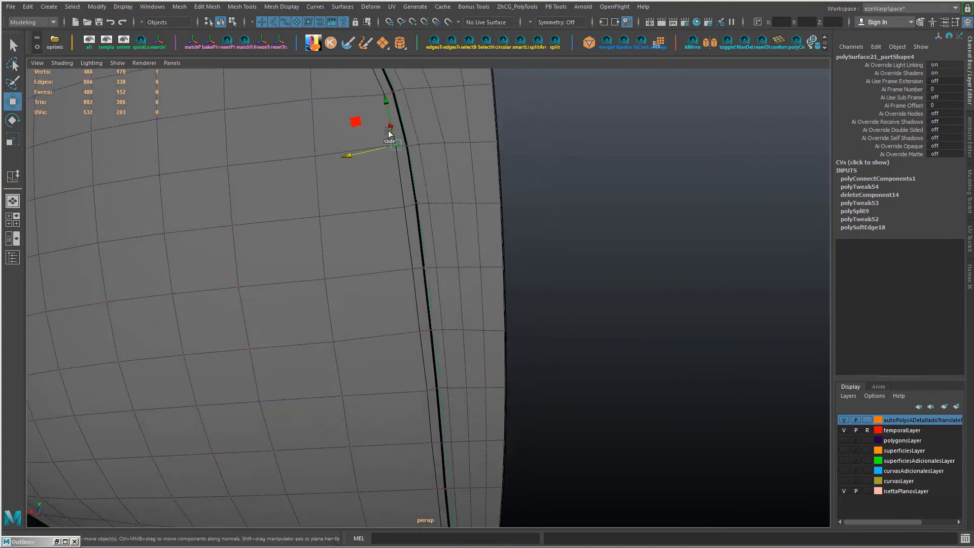
left_click_drag(401, 206, 418, 249, "alt")
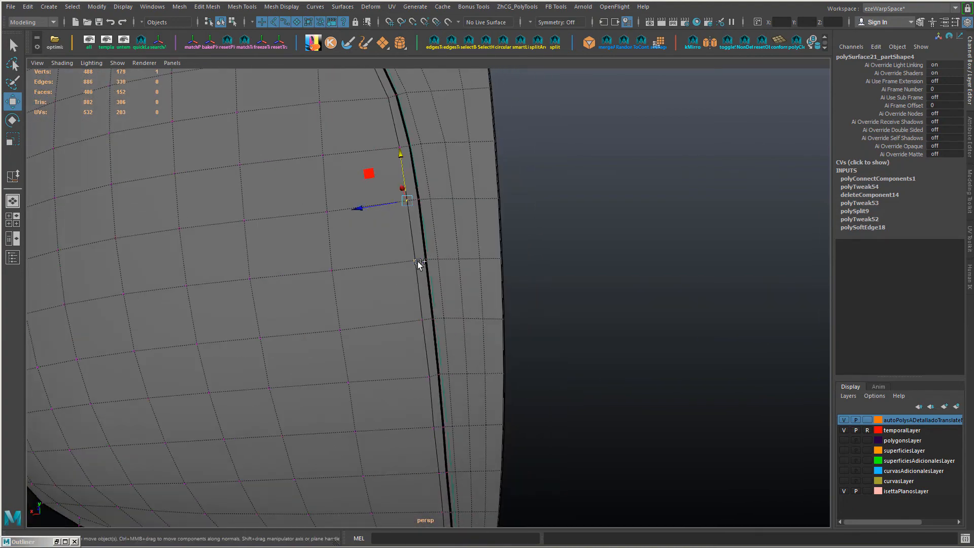
left_click_drag(419, 327, 284, 330, "alt")
left_click(412, 169)
Step: Hide temporalLayer and cut an edge line parallel to the upper border, from the far corner to the inner loop's end
left_click(845, 430)
middle_click_drag(83, 199, 190, 262, "alt")
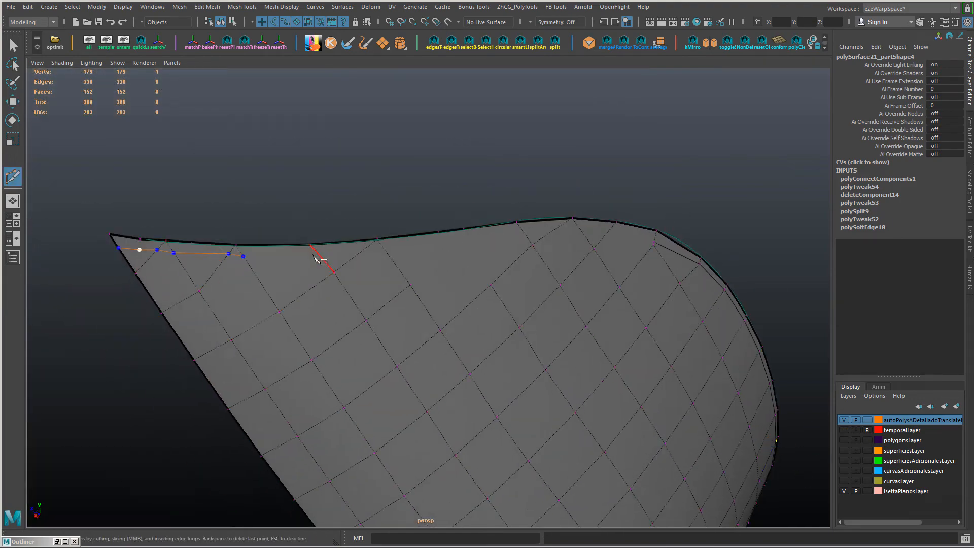
left_click_drag(479, 272, 252, 260, "alt")
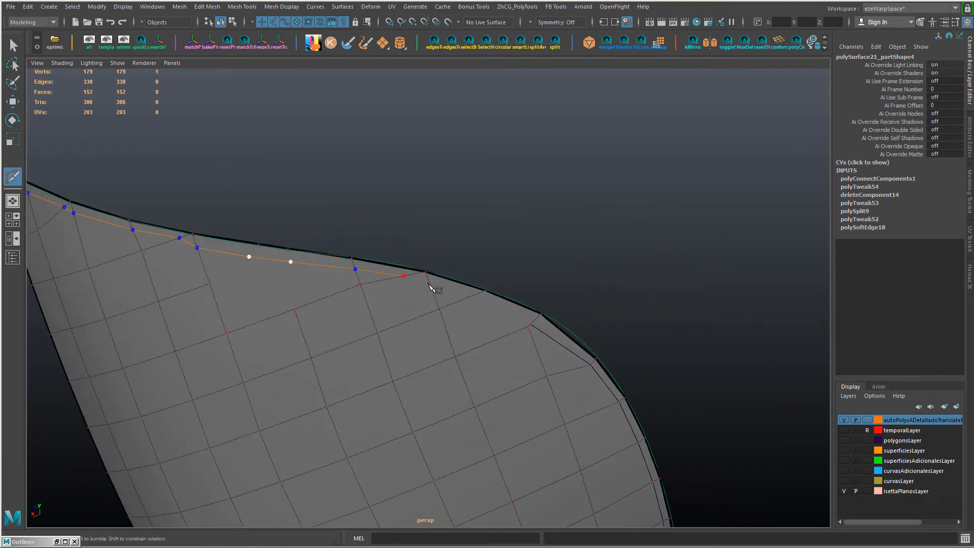
left_click(530, 330)
left_click(535, 326)
key("q")
key("w")
Step: Merge the new loop's end vertices into the side loop at the bend and collapse the surplus edge near the upper border
scroll(555, 333, "up", 2)
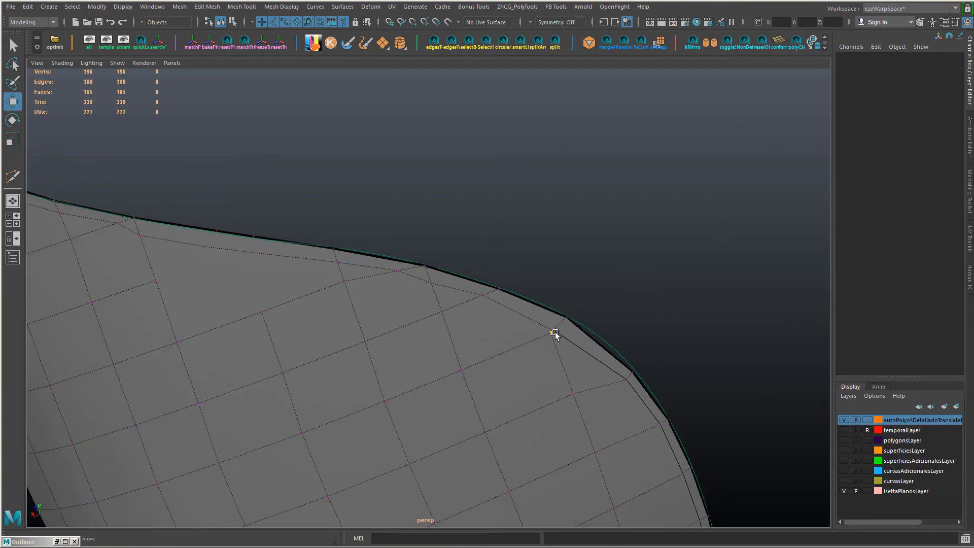
left_click_drag(563, 324, 544, 343)
key("g")
key("g")
middle_click_drag(418, 238, 431, 263, "alt")
left_click(428, 300)
key("g")
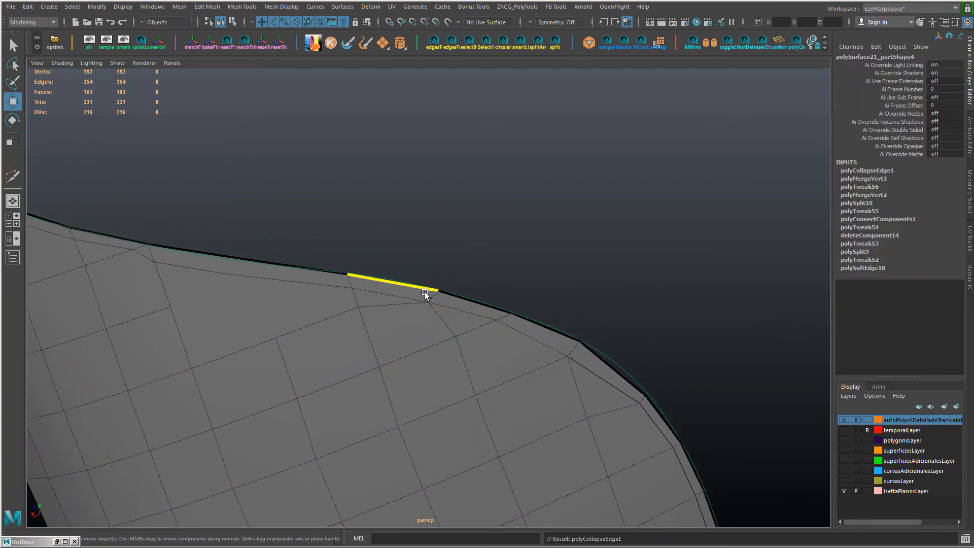
Step: Delete the two surplus edges just below the upper border's inner loop, before the bend
key("alt+Tab")
key("alt+Tab")
scroll(454, 317, "down", 2)
middle_click_drag(408, 304, 455, 311, "alt")
double_click(454, 311)
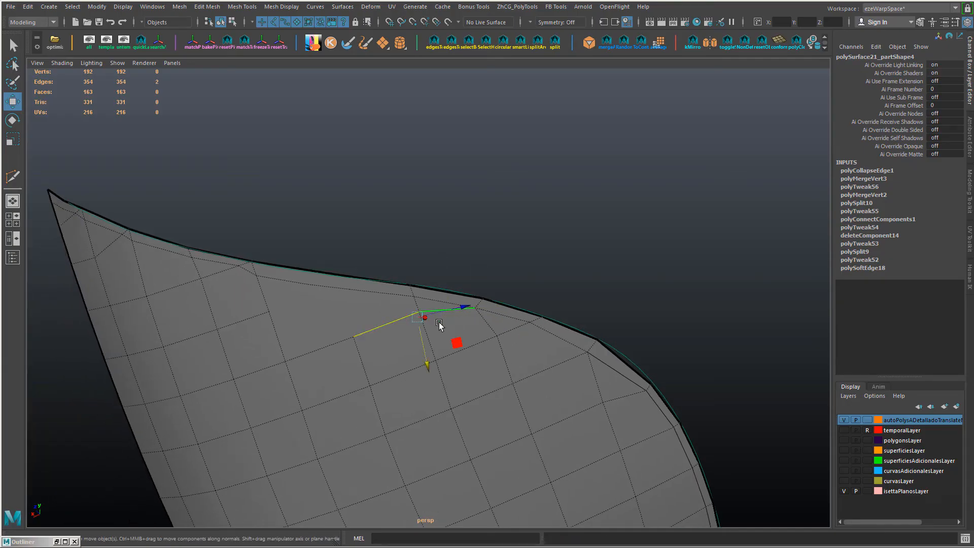
left_click(451, 311, "shift")
key("Delete")
Step: Collapse two short surplus edges along the upper border's inner loop, towards the far corner
left_click(248, 271)
key("g")
middle_click_drag(194, 248, 252, 281, "alt")
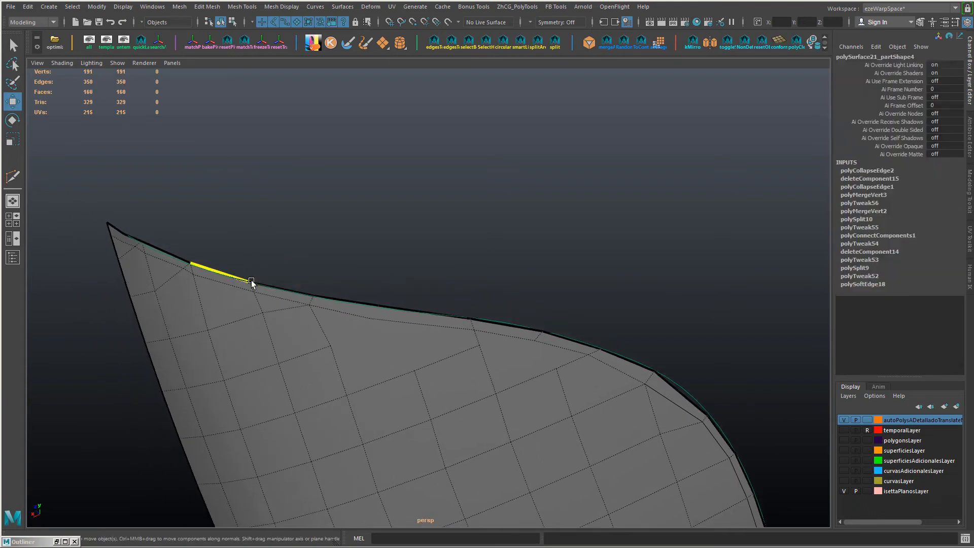
left_click(182, 267)
key("g")
Step: Merge the doubled loop vertices near the far corner and connect the loop to the upper border there
key("F9")
left_click_drag(150, 245, 133, 264)
key("g")
middle_click_drag(141, 276, 395, 330, "alt")
scroll(395, 330, "up", 4)
left_click_drag(330, 272, 301, 311)
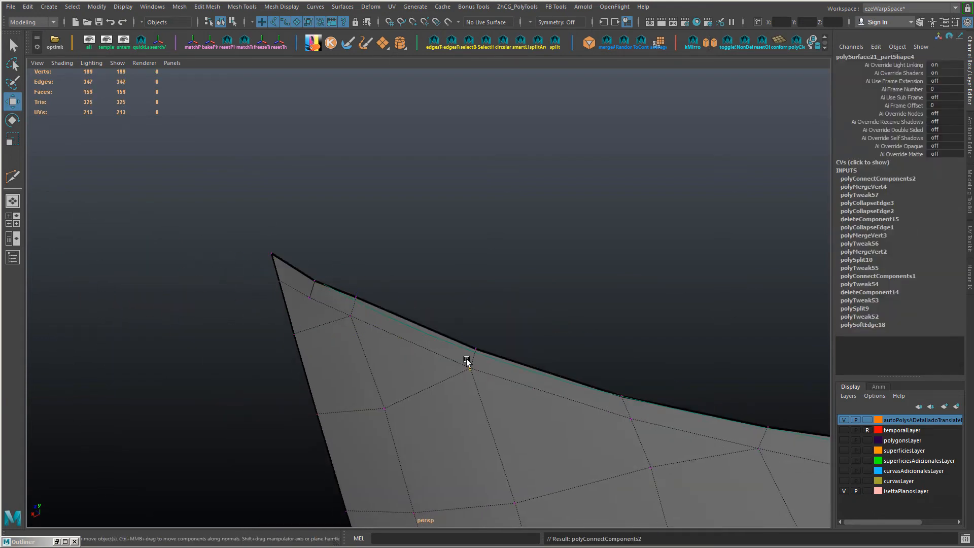
Step: Connect a border vertex to the inner loop midway along the upper border and show temporalLayer
scroll(468, 363, "down", 4)
middle_click_drag(519, 343, 346, 319, "alt")
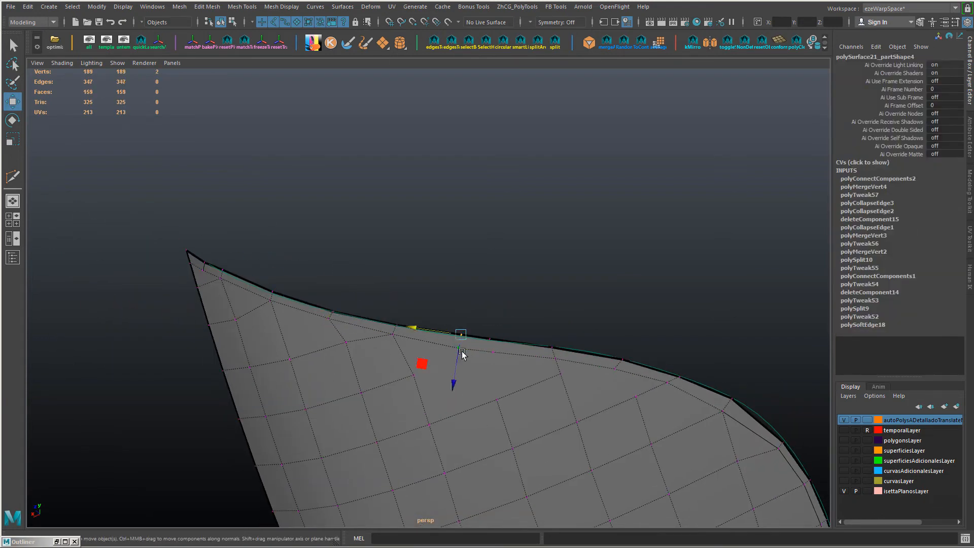
key("g")
left_click(844, 430)
left_click_drag(518, 369, 478, 270, "alt")
Step: Delete two surplus edges along the upper border and slide the neighbouring inner loop vertex towards the bend
key("F10")
left_click(399, 288)
right_click(468, 248, "ctrl")
key("ctrl+Delete")
key("F9")
left_click(406, 251)
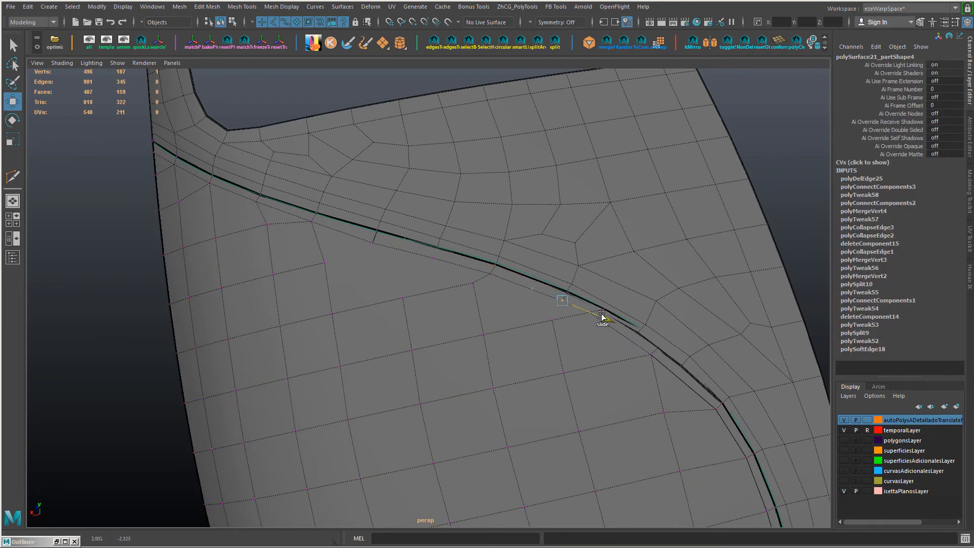
middle_click_drag(601, 315, 540, 348, "alt")
key("F10")
left_click(536, 346)
key("ctrl+Delete")
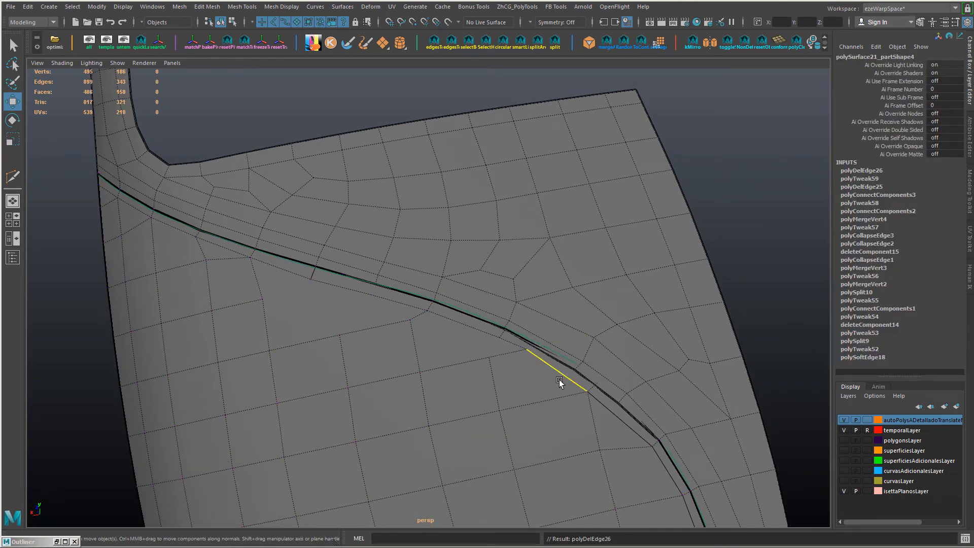
Step: Connect the inner loop to the panel's grid at the bend and slide the nearby vertices along their edges
right_click_drag(620, 424, 562, 416, "shift")
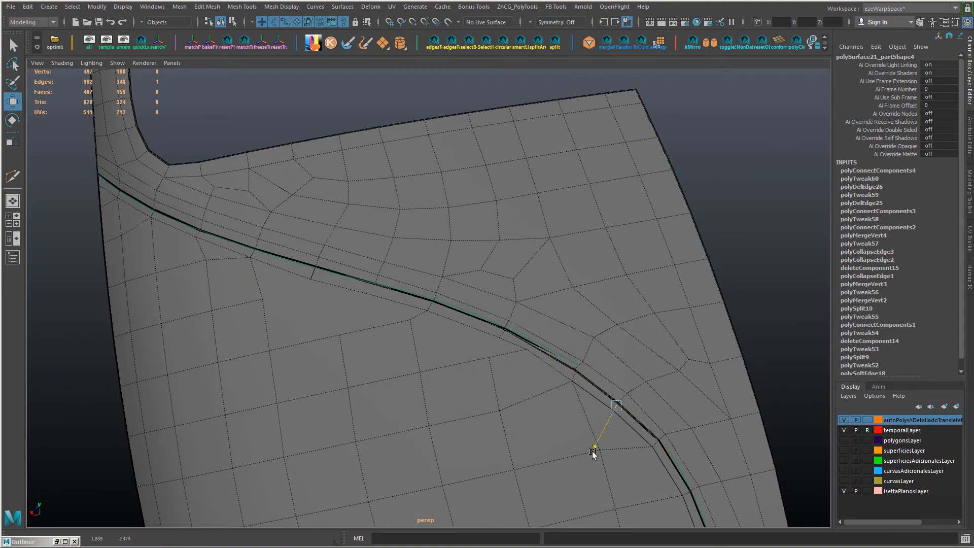
left_click_drag(592, 451, 589, 453)
middle_click_drag(616, 514, 573, 425, "alt")
key("F9")
left_click(605, 352)
middle_click_drag(658, 478, 575, 290, "alt")
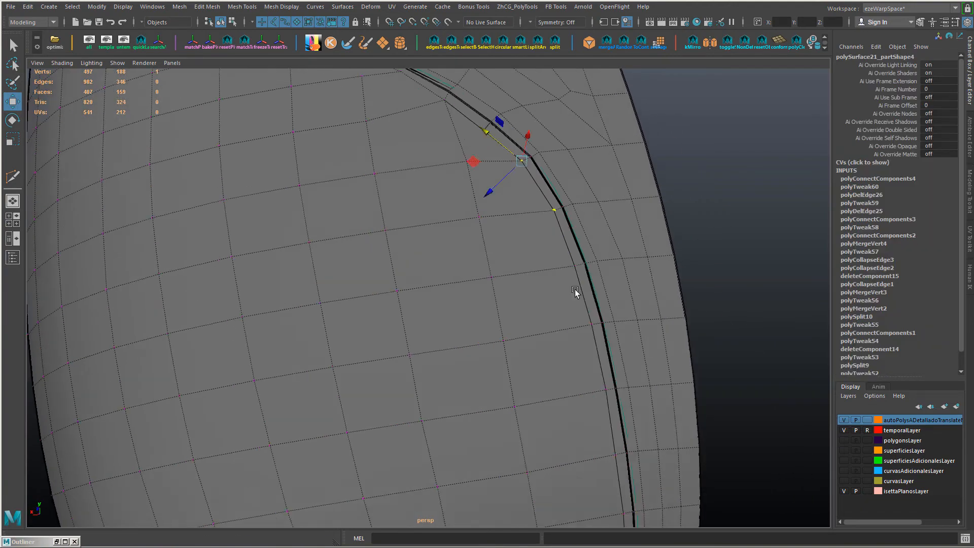
Step: Connect the border to the inner loop midway along the upper edge and slide the loop vertices towards even spacing
left_click_drag(574, 290, 518, 345, "alt")
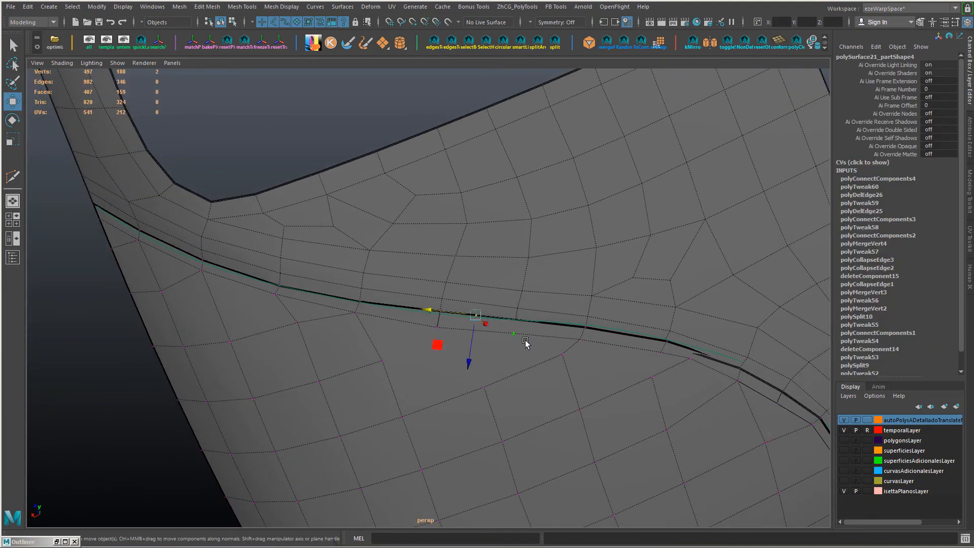
right_click_drag(525, 343, 461, 316, "shift")
right_click_drag(578, 408, 500, 355, "alt")
left_click_drag(500, 355, 426, 353, "alt")
scroll(351, 329, "up", 3)
left_click_drag(348, 277, 348, 281, "ctrl+shift")
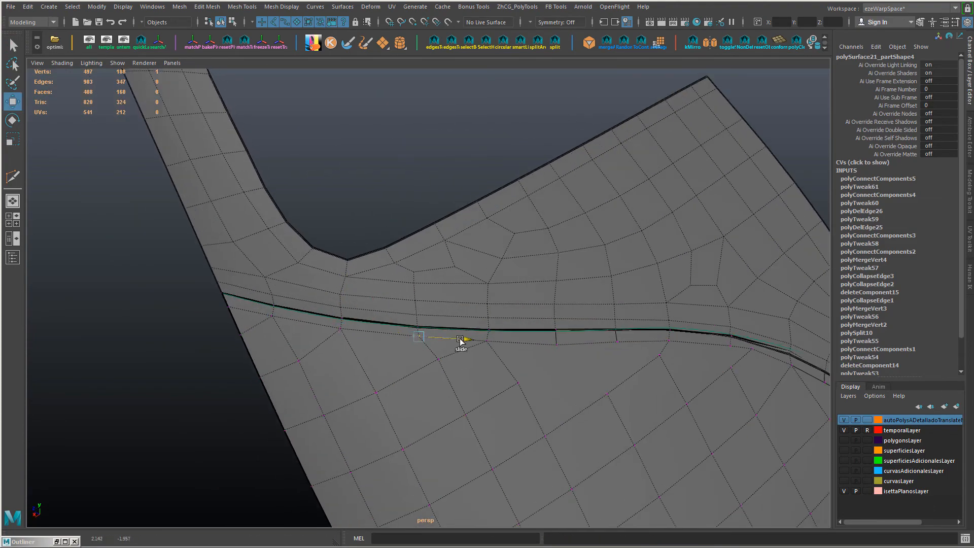
left_click_drag(460, 339, 462, 340, "ctrl+shift")
scroll(526, 396, "down", 3)
left_click_drag(526, 395, 390, 350, "alt")
left_click(322, 327)
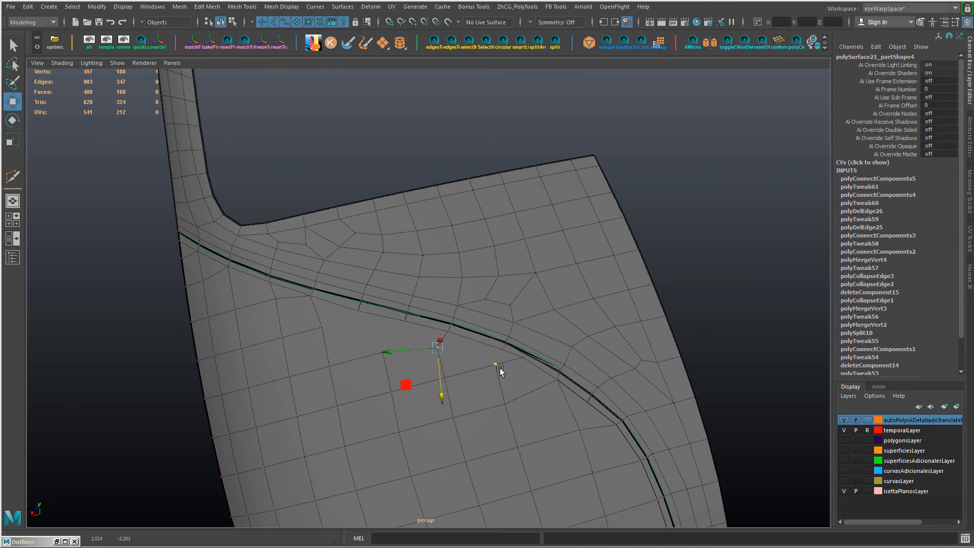
Step: Adjust the inner loop and first-row vertices between the far corner and the bend to smooth the grid flow
scroll(544, 397, "up", 2)
left_click_drag(555, 378, 515, 403, "ctrl+shift")
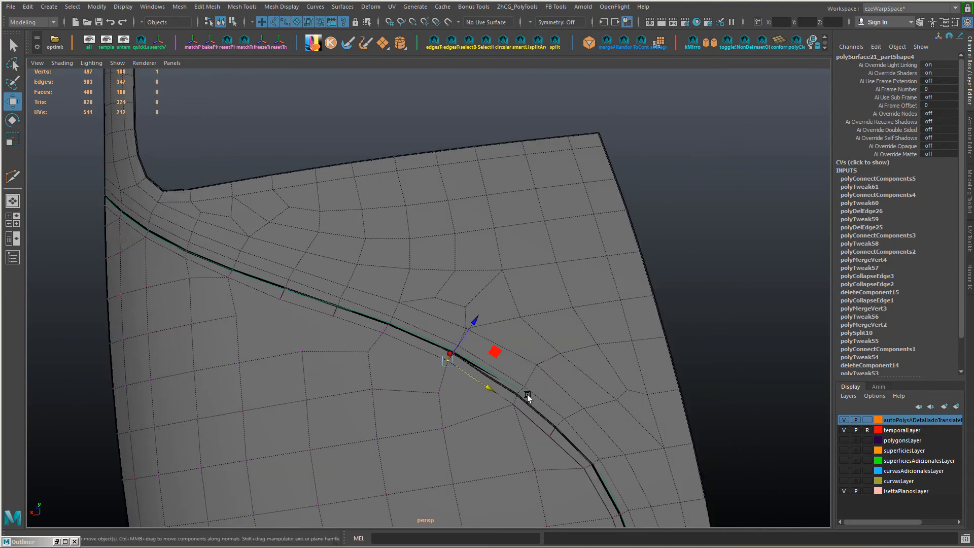
left_click(524, 392)
left_click_drag(453, 395, 482, 395, "alt")
left_click(520, 408)
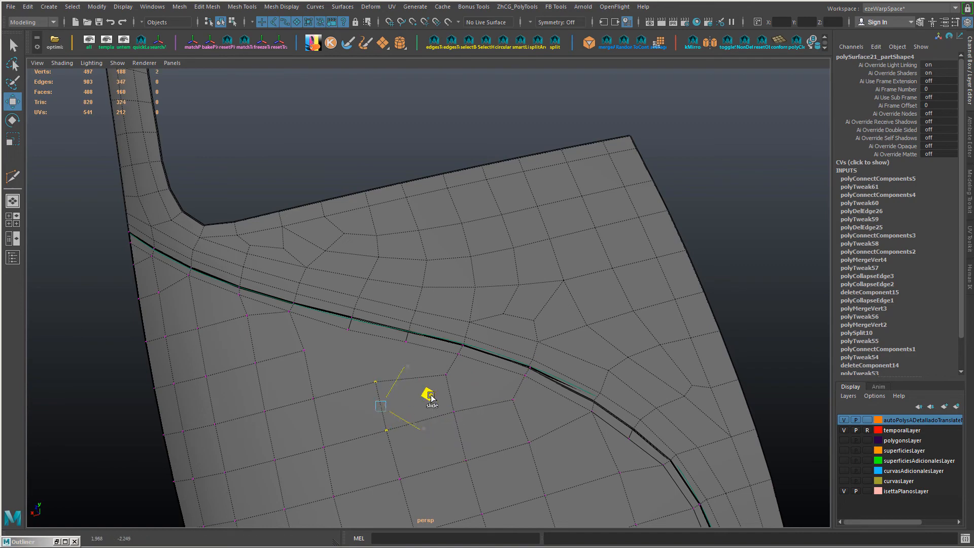
left_click_drag(290, 335, 395, 330, "alt")
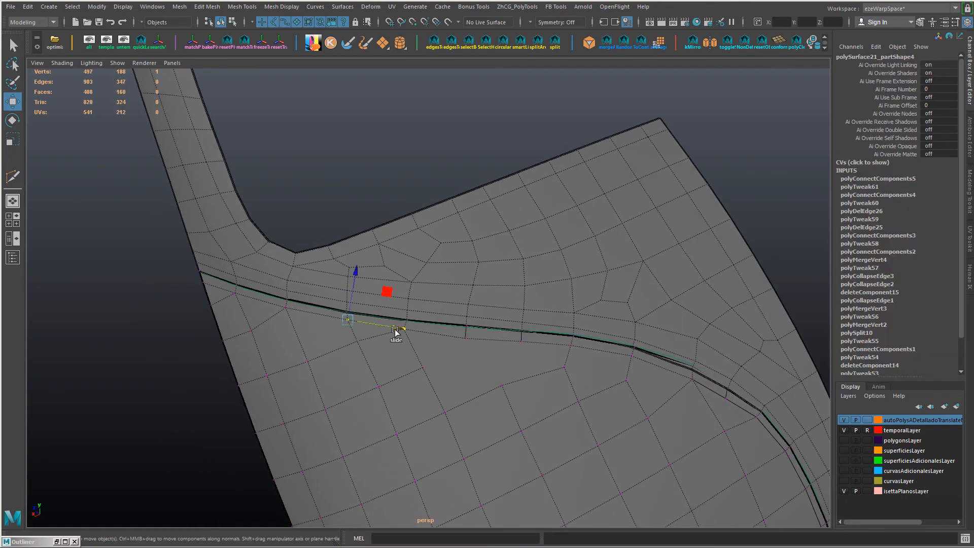
scroll(471, 349, "down", 3)
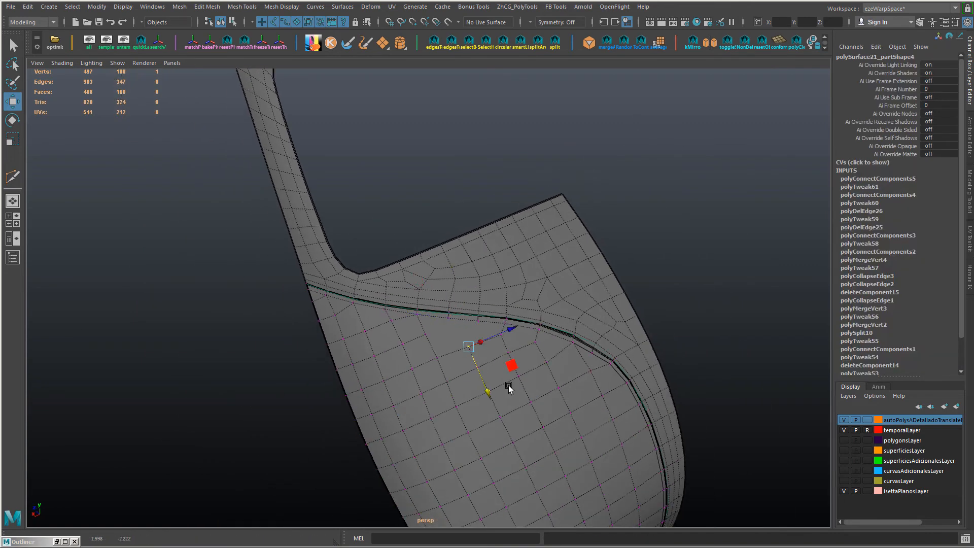
Step: Delete the uneven grid edges directly below the upper border's inner loop
left_click_drag(509, 388, 455, 361, "alt")
scroll(455, 361, "up", 3)
left_click(419, 341)
left_click(453, 370, "shift")
key("ctrl+Delete")
left_click_drag(467, 446, 409, 350, "alt")
left_click(414, 328)
left_click(437, 335, "shift")
key("Delete")
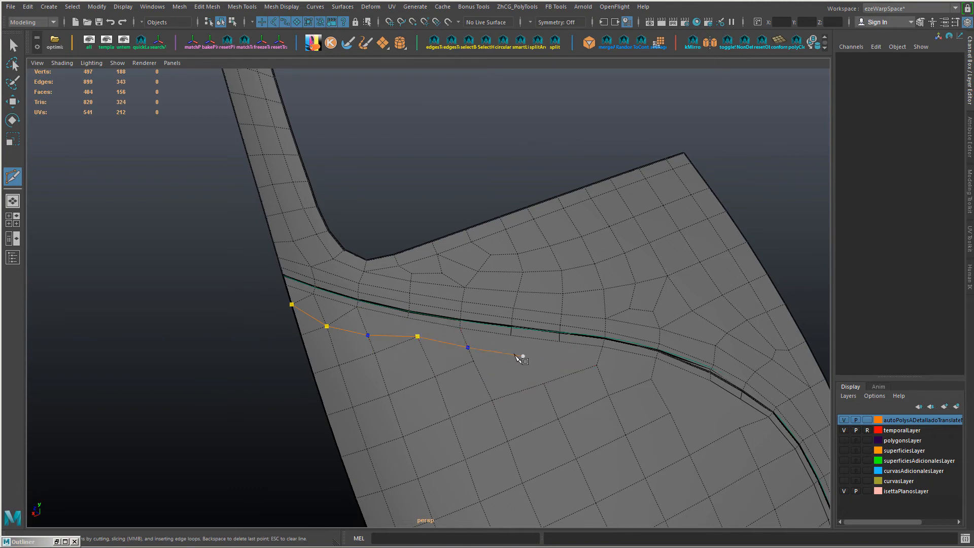
Step: Cut a second edge line below the upper border's inner loop, from the panel's far side around to the bend
left_click(659, 382)
middle_click_drag(659, 383, 562, 336, "alt")
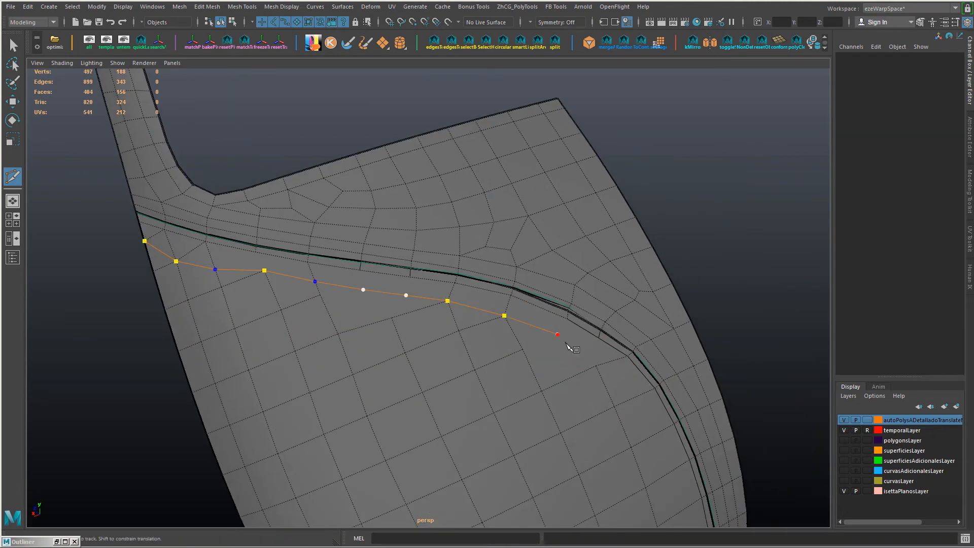
left_click(582, 346)
left_click(596, 365)
left_click_drag(596, 366, 577, 382, "alt")
right_click(577, 382)
Step: Cut connecting edges from the second edge line to the surrounding grid vertices near the bend and mid-panel
left_click(461, 374)
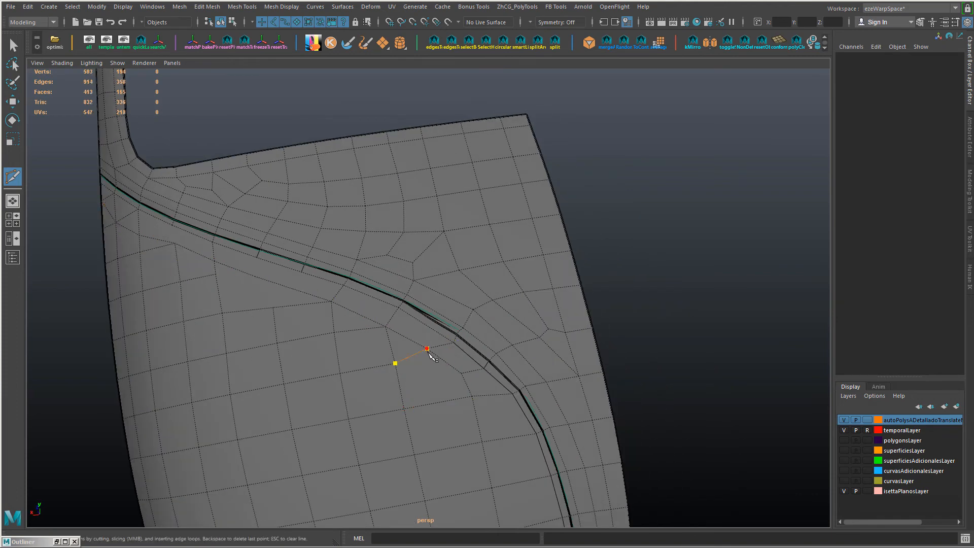
left_click_drag(410, 376, 332, 355, "alt")
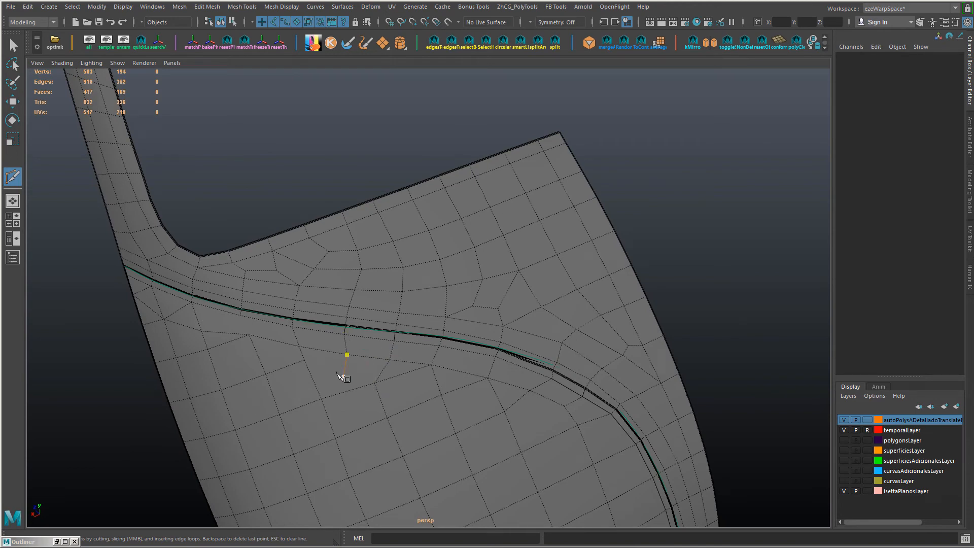
key("w")
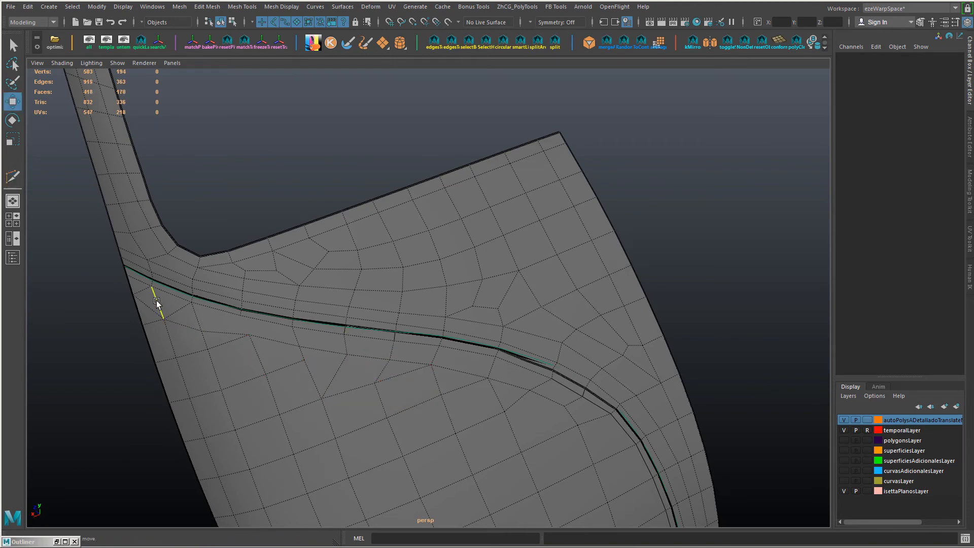
Step: Delete the surplus edge between the inner loop and the second edge line near the far corner
left_click(156, 303)
left_click_drag(159, 305, 257, 313, "alt")
left_click_drag(330, 333, 464, 341, "alt")
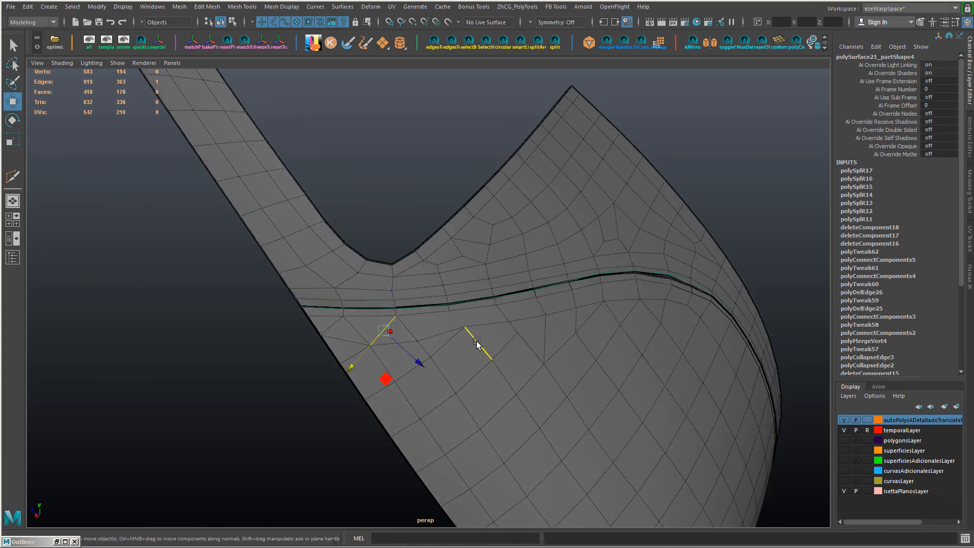
key("Delete")
Step: Reroute the edges at the far corner by connecting across the face, collapsing the short edge and deleting the leftover one
left_click(349, 343)
left_click(333, 326)
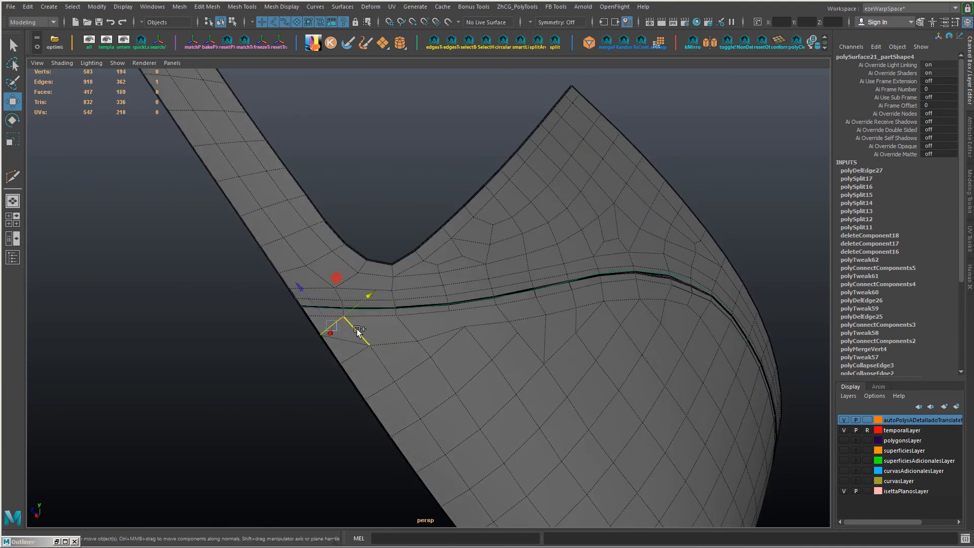
left_click(358, 332, "shift")
key("alt+c")
left_click(350, 331)
key("alt+x")
left_click(346, 345)
key("Delete")
left_click_drag(386, 350, 354, 351, "alt")
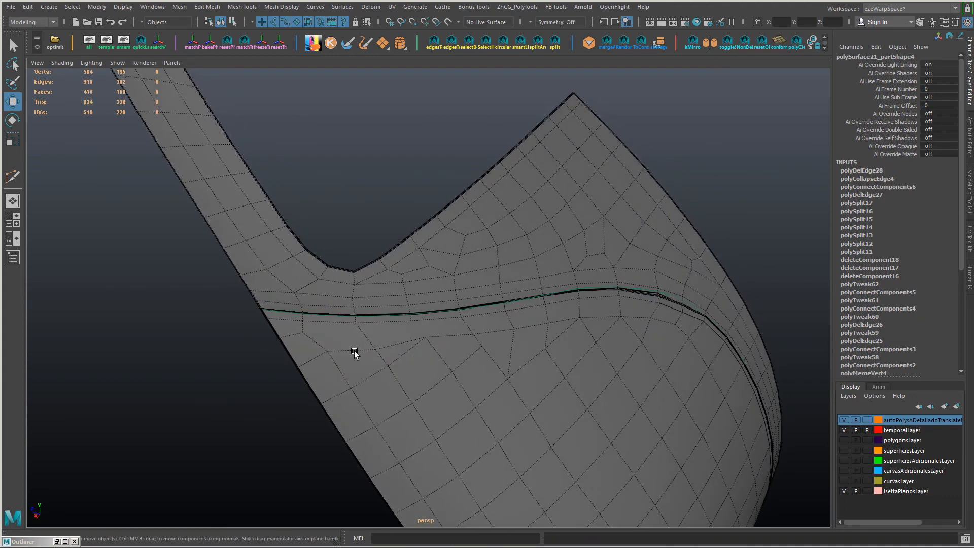
Step: Spin the edge below the inner loop near the far corner with offset 7 and delete the adjoining surplus edge
left_click_drag(281, 291, 292, 324, "ctrl+shift")
left_click(313, 358)
left_click(397, 347)
key("ctrl+alt+Right")
key("ctrl+alt+Right")
key("ctrl+alt+Right")
key("Delete")
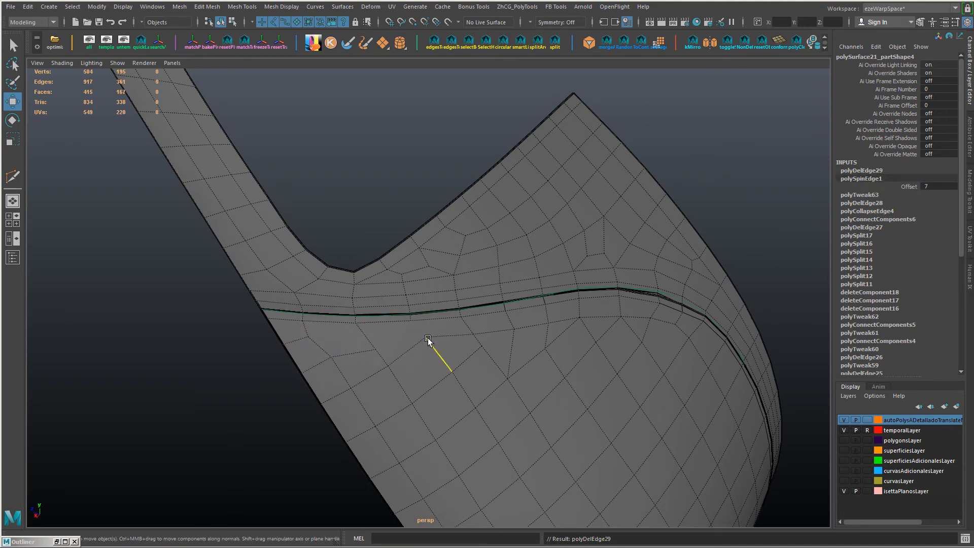
Step: Reposition the grid vertices below the upper border near the far corner to even out the surrounding faces
left_click(427, 339)
left_click_drag(423, 289, 466, 324, "ctrl+shift")
left_click(483, 346)
left_click_drag(571, 361, 470, 368, "alt")
left_click(329, 378)
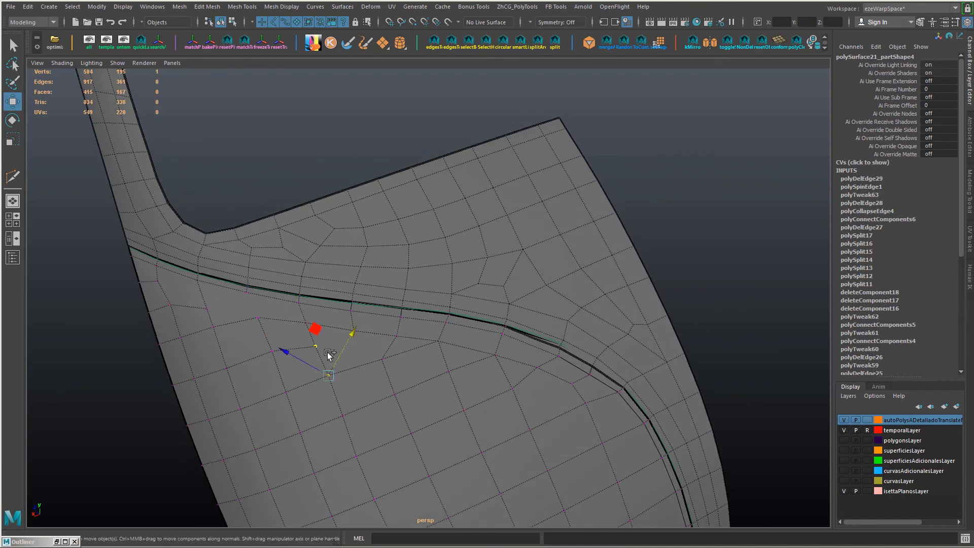
left_click_drag(282, 348, 285, 351, "ctrl+shift")
left_click(273, 351)
left_click_drag(272, 303, 274, 307, "ctrl+shift")
left_click(286, 392)
Step: Connect the inner loop vertex near the far corner to the grid vertex directly below it
left_click_drag(270, 344, 349, 350, "ctrl+shift")
left_click(380, 348)
left_click_drag(424, 350, 426, 350, "ctrl+shift")
left_click(400, 370, "shift")
key("ctrl+shift+c")
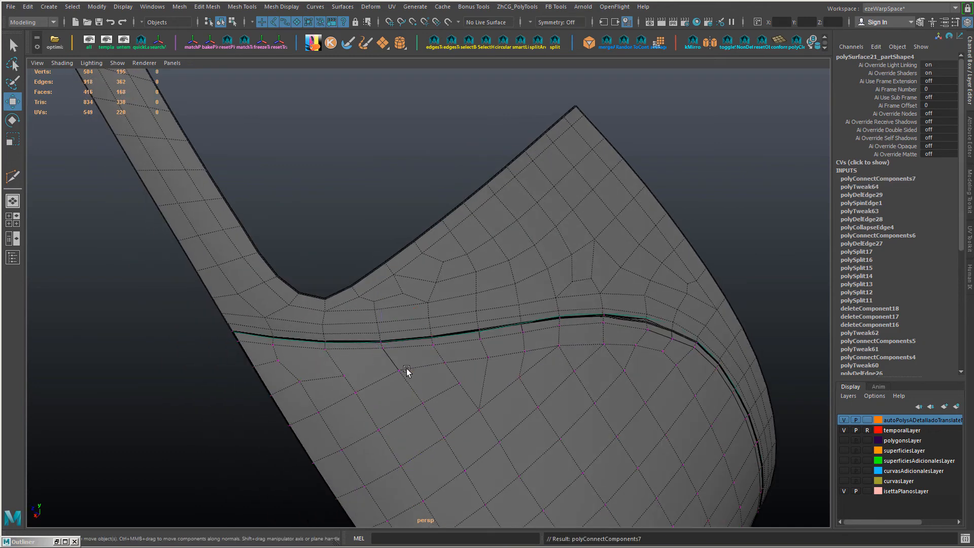
Step: Slide the vertices of the rows below the inner loop, from mid-border to the far corner, into a smoother flow
left_click_drag(388, 383, 377, 387, "ctrl+shift")
left_click(445, 362)
left_click_drag(440, 317, 435, 318, "ctrl+shift")
left_click(459, 383)
left_click_drag(445, 406, 435, 411, "ctrl+shift")
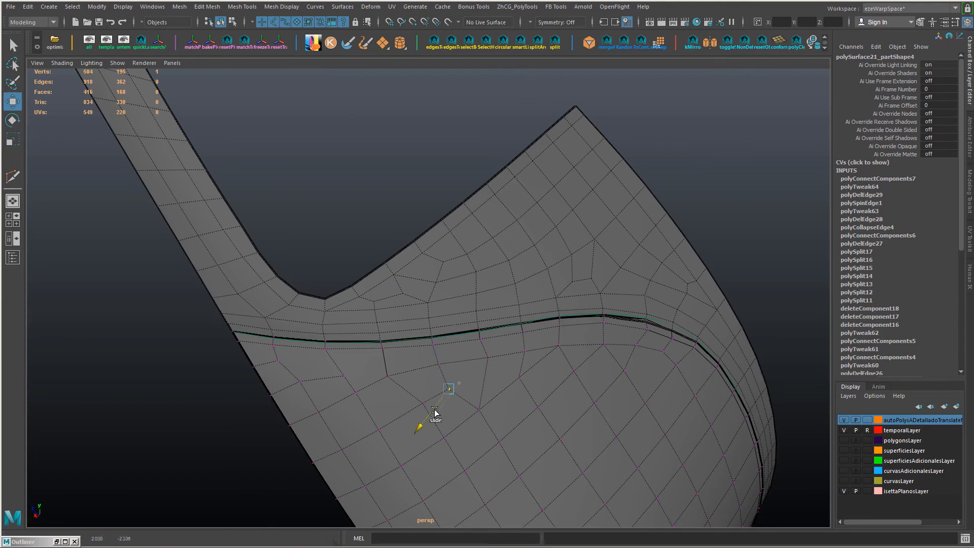
left_click(488, 358)
left_click_drag(583, 391, 353, 356, "alt")
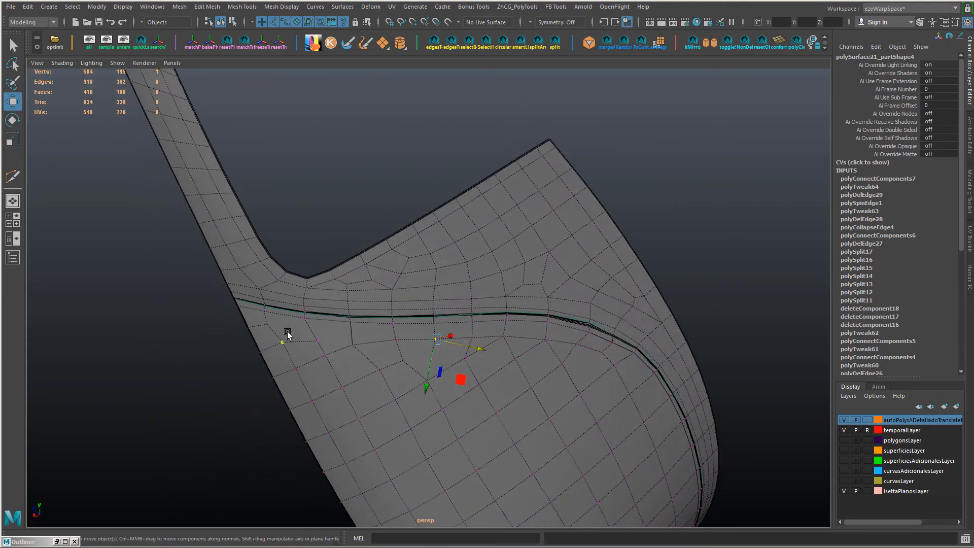
left_click_drag(265, 353, 293, 381, "ctrl+shift")
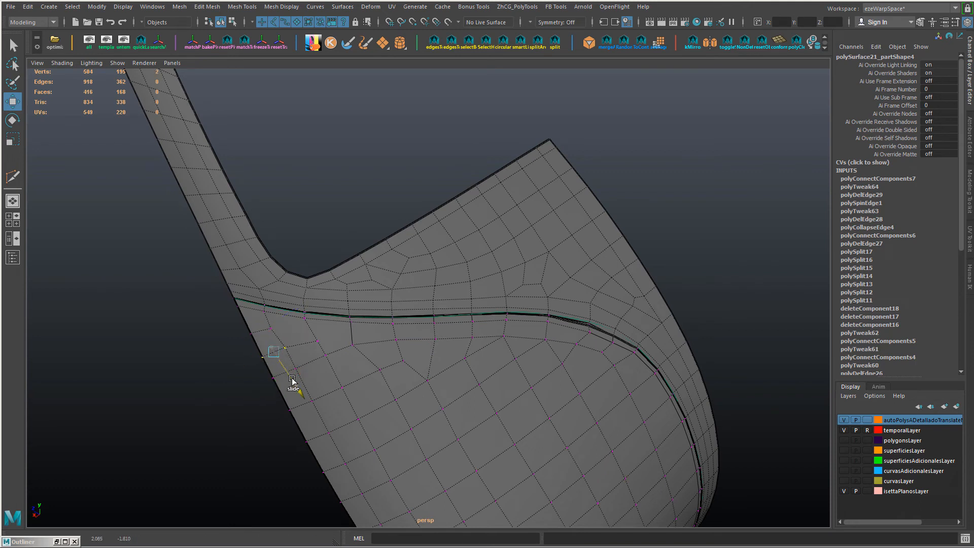
left_click(342, 339, "shift")
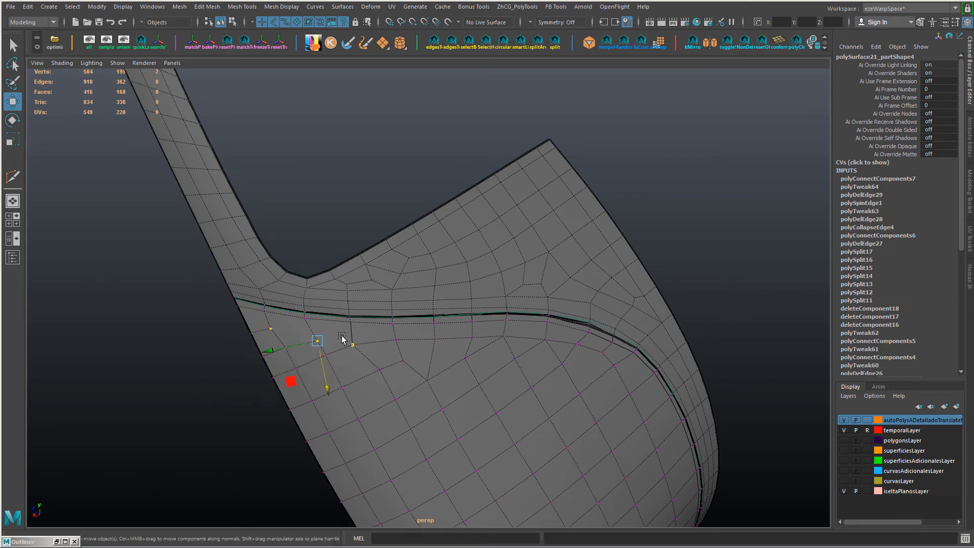
Step: Cut an edge line across the faces beside the far corner and merge its vertices with the neighbouring grid vertices
key("y")
left_click(272, 329)
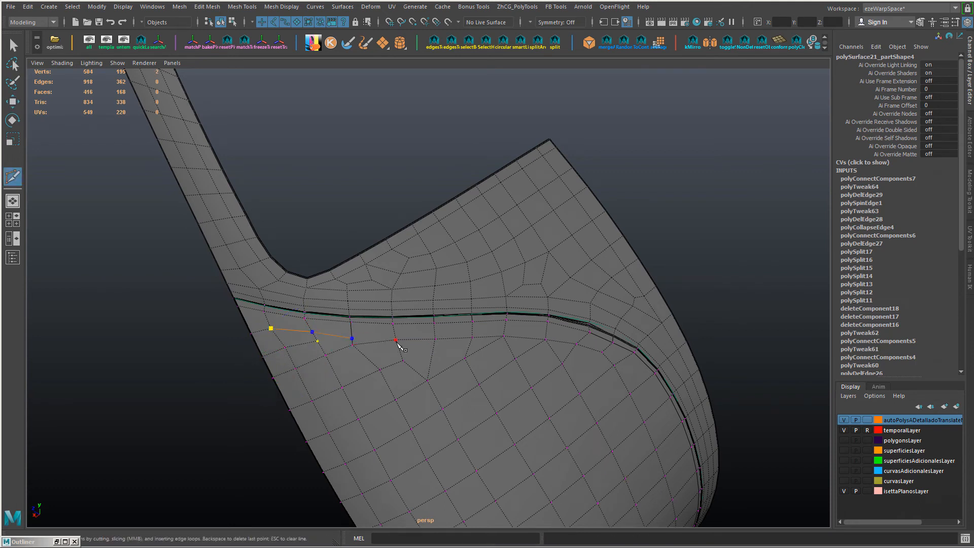
right_click(406, 379)
key("w")
left_click_drag(339, 329, 326, 362)
key("g")
key("g")
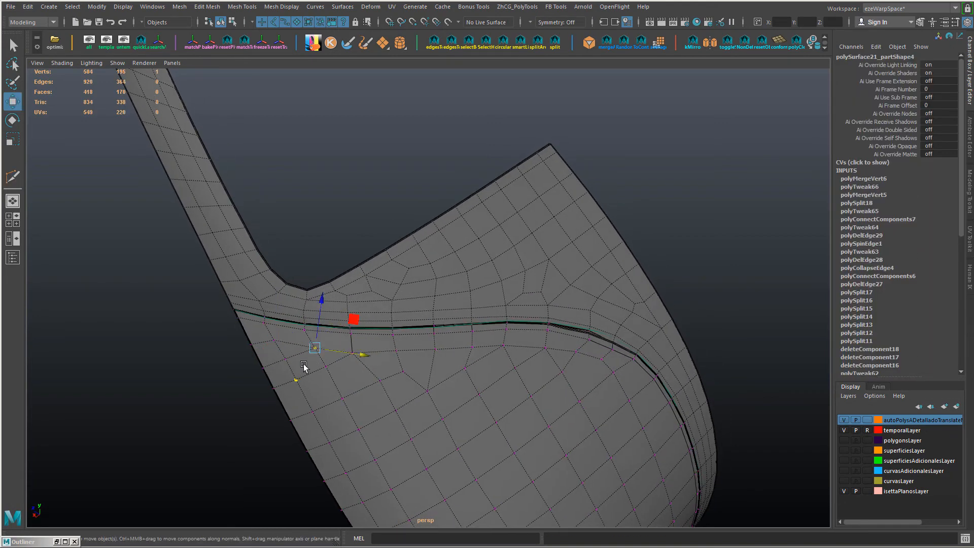
Step: Slide the vertical edge loop nearest the panel's far side toward the side border, without applying edge flow
left_click_drag(345, 403, 331, 293, "ctrl+shift")
left_click_drag(401, 318, 302, 319, "ctrl+shift")
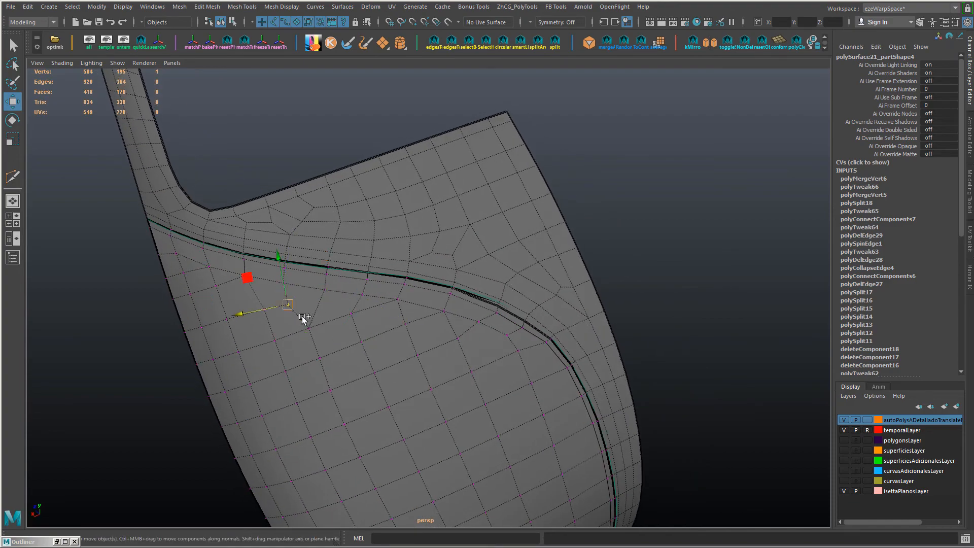
left_click_drag(465, 357, 416, 305, "alt")
right_click_drag(408, 223, 404, 175)
double_click(402, 160)
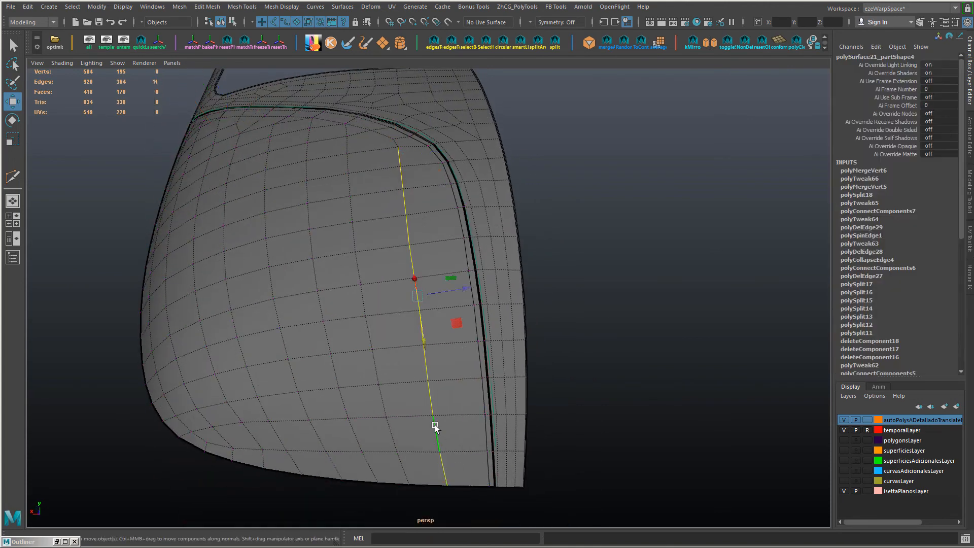
key("g")
key("ctrl+z")
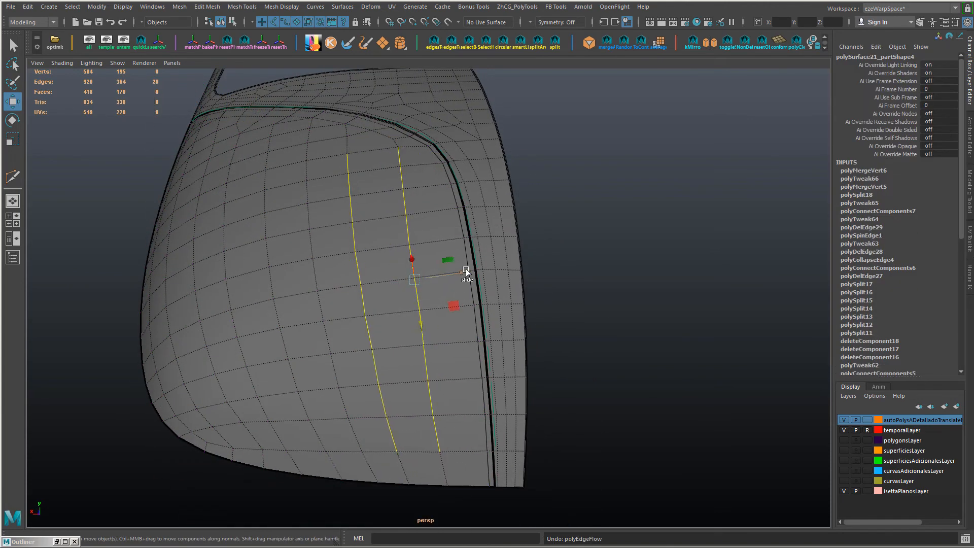
left_click(466, 275)
double_click(431, 404)
left_click_drag(465, 274, 488, 288, "ctrl+shift")
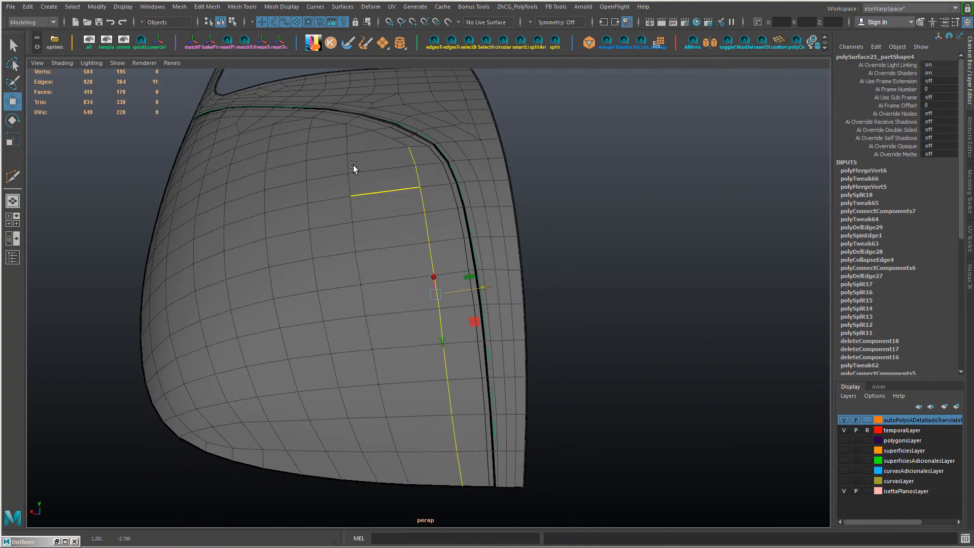
Step: Slide the second and third vertical edge loops from the far side toward the side border to even out the column spacing
left_click(348, 147)
double_click(401, 459, "shift")
left_click_drag(316, 297, 341, 307, "ctrl+shift")
left_click_drag(328, 305, 371, 305, "alt")
left_click(374, 175)
double_click(489, 522, "shift")
left_click_drag(472, 338, 492, 336, "ctrl+shift")
right_click_drag(520, 327, 489, 322, "alt")
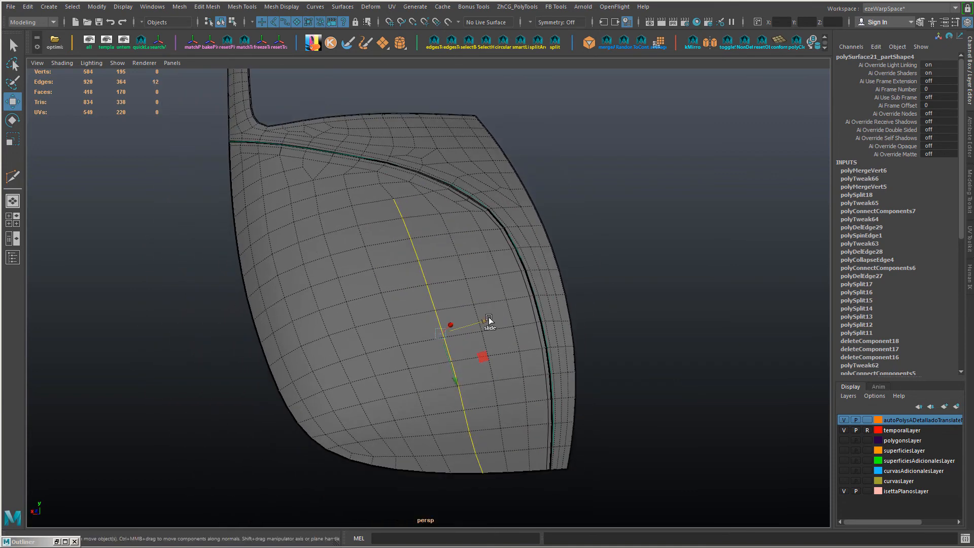
Step: Slide the next two vertical edge loops in the middle of the panel toward the far side for even column widths
left_click(351, 198)
double_click(435, 441, "shift")
left_click_drag(348, 346, 359, 344, "ctrl+shift")
left_click(320, 206)
double_click(408, 431, "shift")
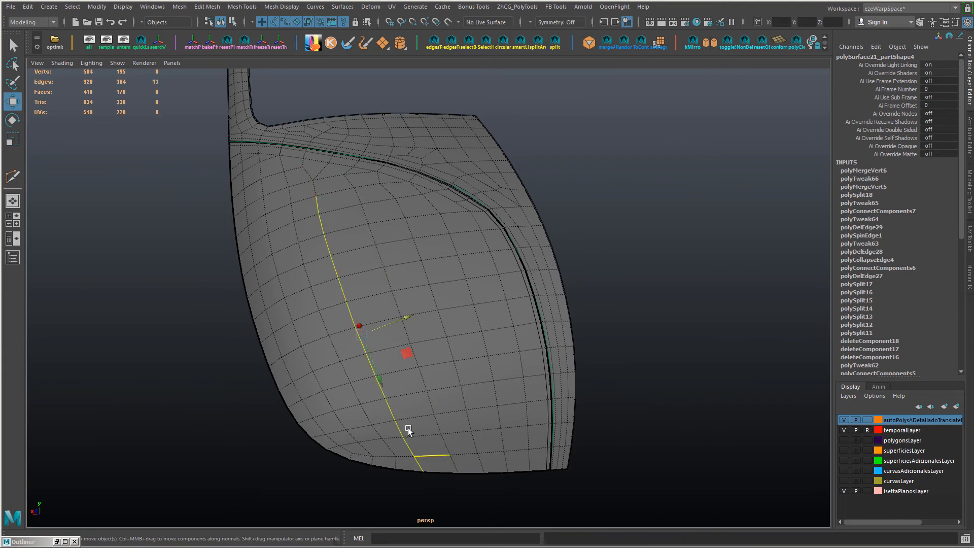
left_click_drag(325, 262, 336, 259, "ctrl+shift")
Step: Slide the two vertical edge loops closest to the near side of the panel to balance the remaining columns
left_click(293, 214)
double_click(396, 462, "shift")
left_click_drag(298, 359, 303, 359, "ctrl+shift")
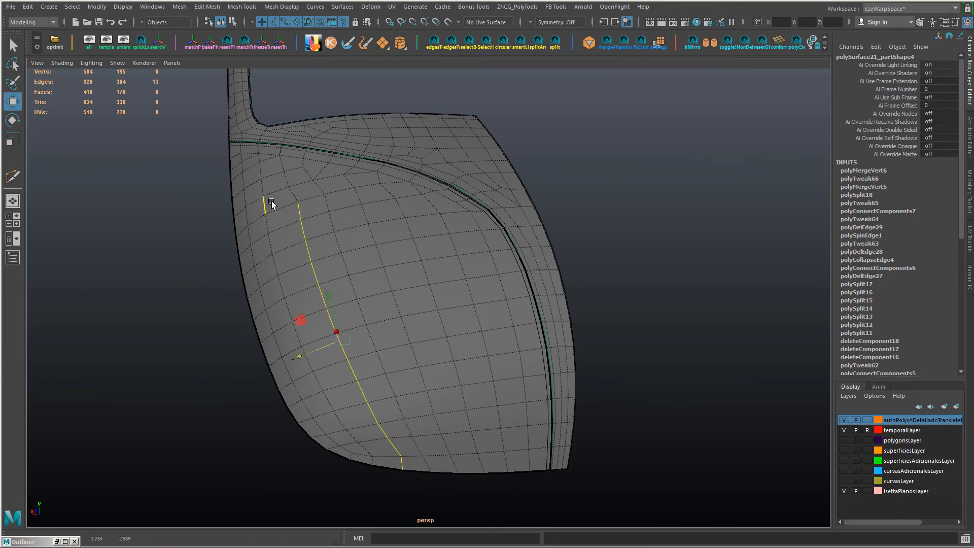
left_click(264, 170)
double_click(375, 463, "shift")
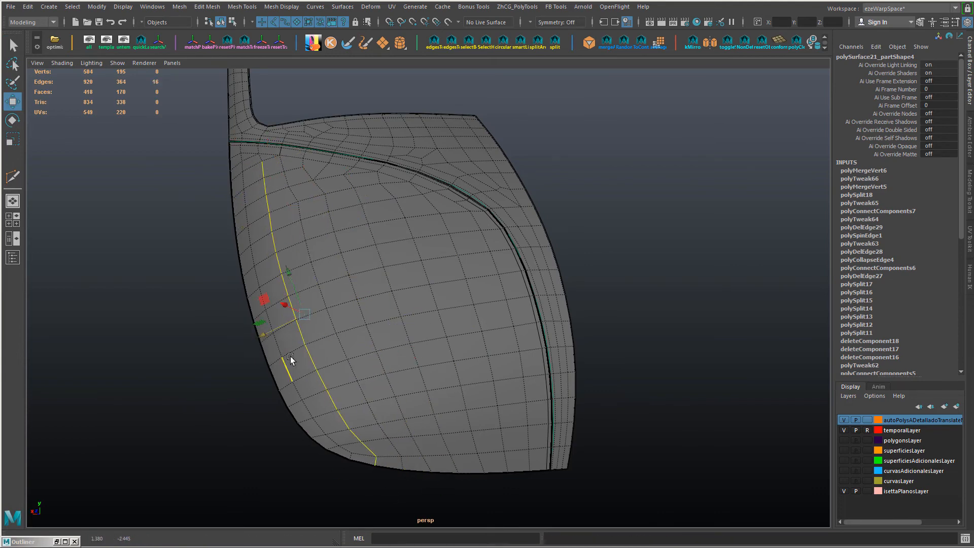
left_click_drag(262, 336, 327, 359, "ctrl+shift")
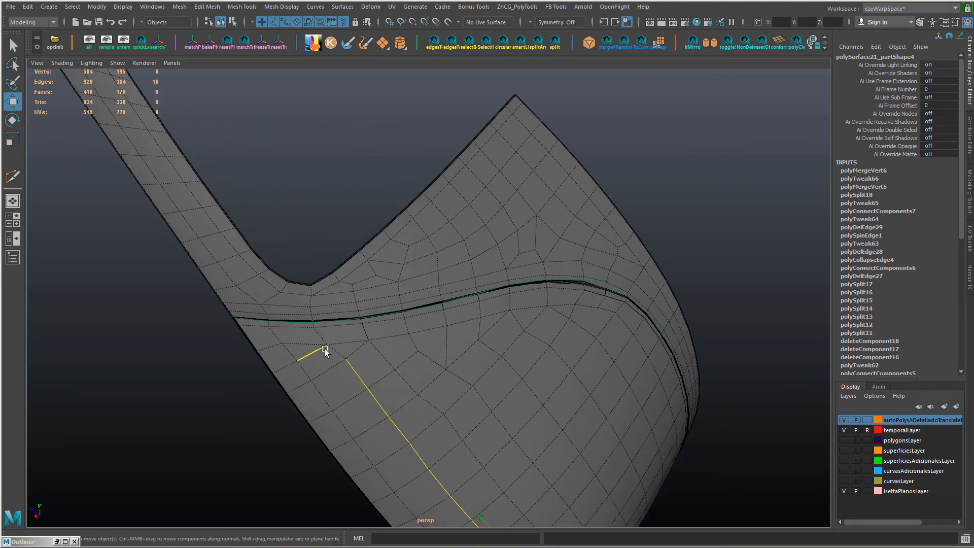
Step: Delete the edge below the near corner and rebuild the merged face as a 3-star with the ZhCG Edit Facet tool
key("Delete")
left_click(317, 355)
key("Delete")
right_click_drag(321, 361, 321, 398)
left_click(326, 360)
key("g")
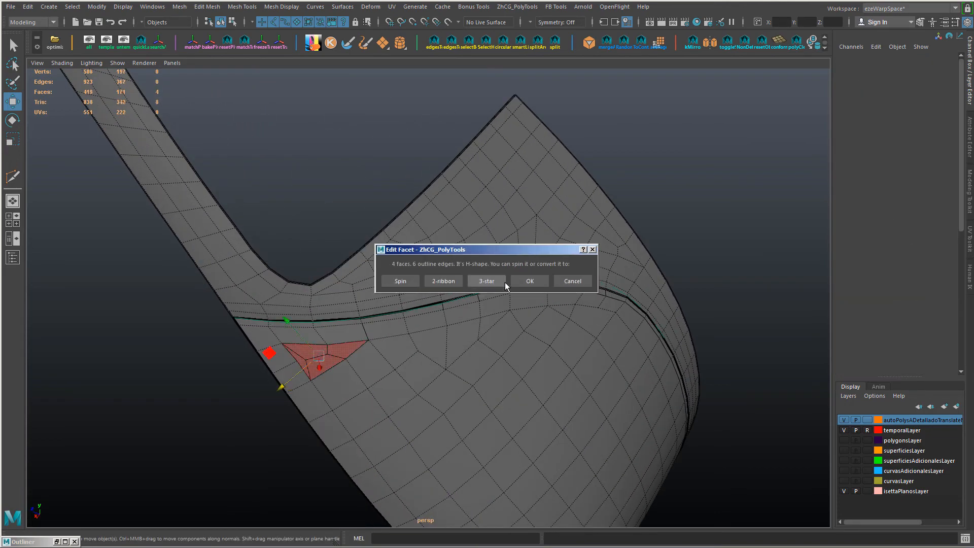
left_click(448, 281)
left_click(408, 281)
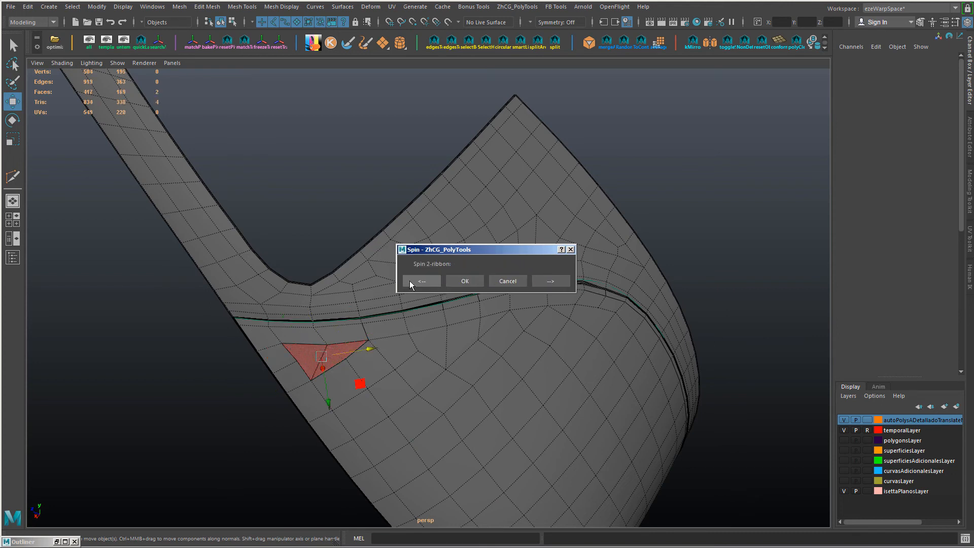
left_click(475, 281)
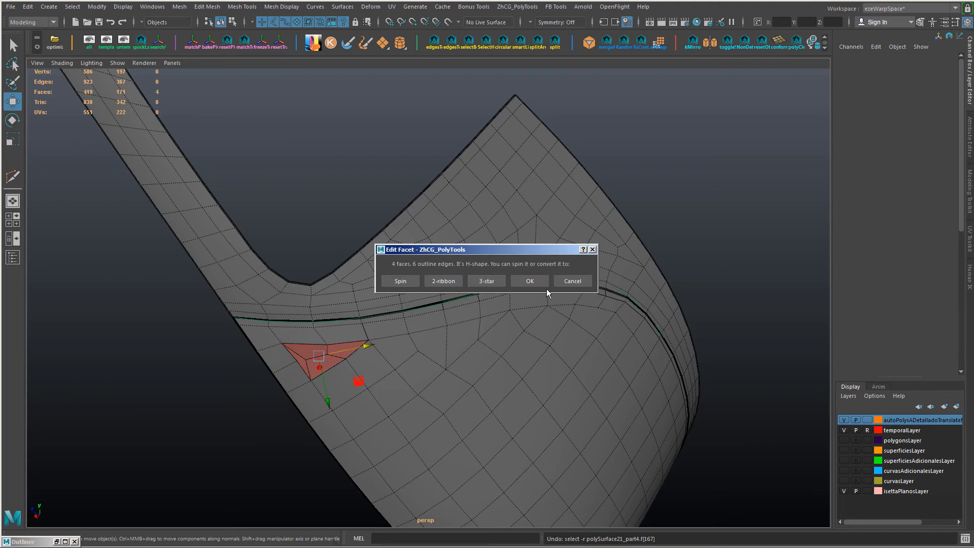
left_click(492, 281)
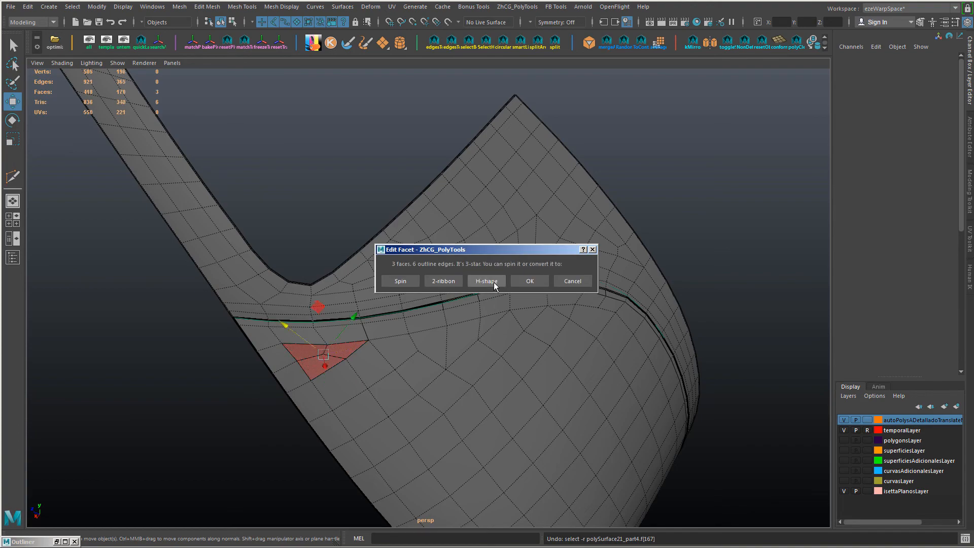
left_click(577, 282)
Step: Slide the vertices in and around the 3-star faces at the near corner to smooth their spacing
mouse_move(381, 254)
left_mouse_down("alt")
mouse_move(394, 369)
mouse_move(371, 245)
left_mouse_up("alt")
right_click_drag(370, 245, 302, 244)
left_click(338, 357)
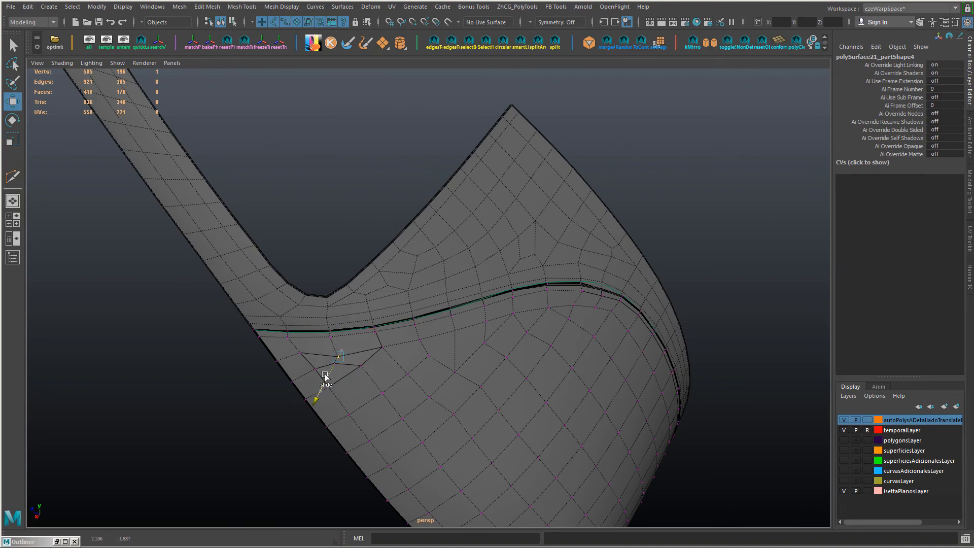
left_click_drag(335, 401, 388, 412, "alt")
middle_click_drag(398, 269, 392, 444, "alt")
right_click_drag(325, 256, 325, 302)
left_click_drag(322, 340, 494, 364)
left_click_drag(446, 325, 325, 307, "alt")
right_click_drag(314, 311, 269, 313)
left_click(141, 276)
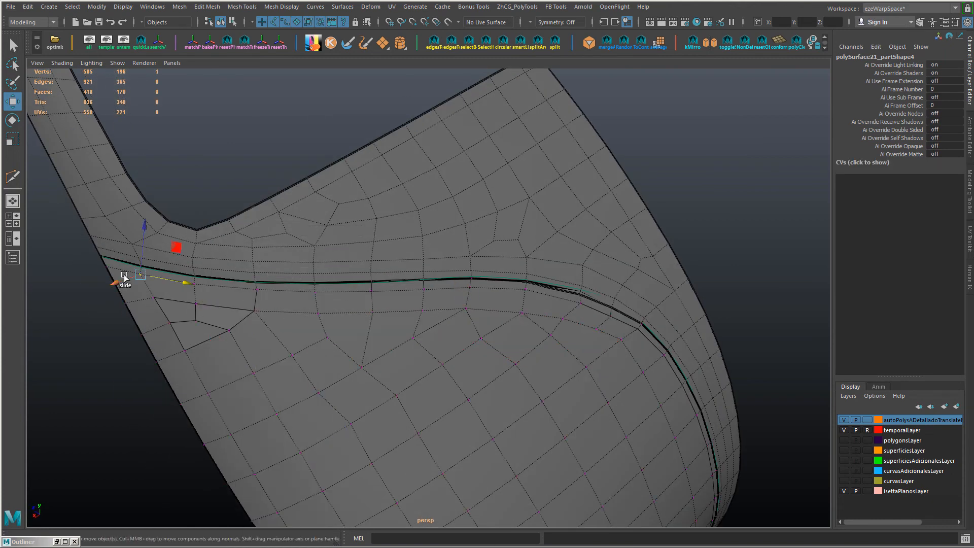
left_click(155, 299)
left_click_drag(127, 304, 124, 296, "ctrl+shift")
left_click_drag(169, 323, 140, 330, "ctrl+shift")
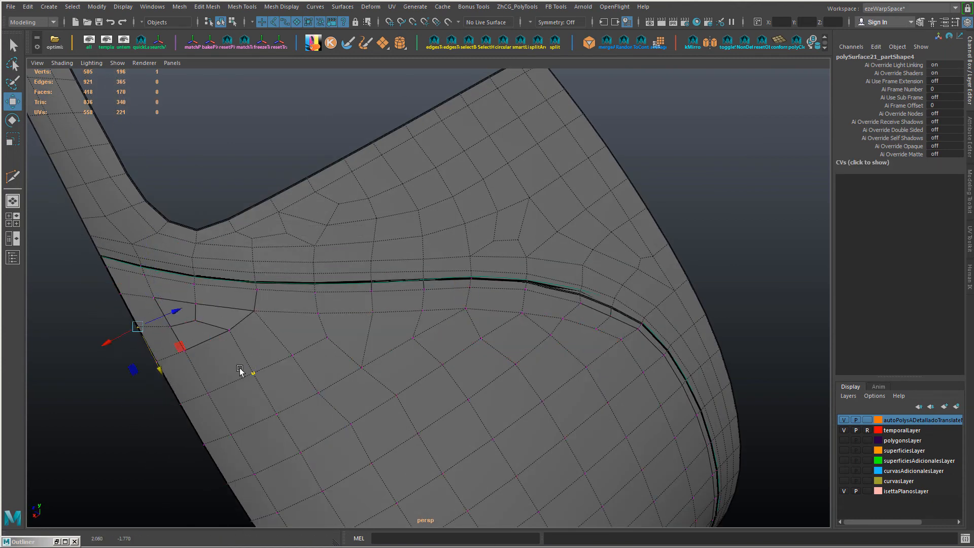
Step: Slide individual grid vertices below the upper border, from the near side across to the far corner, into a more even flow
left_click_drag(284, 390, 276, 323, "alt")
left_click(268, 310)
left_click(241, 272)
left_click_drag(242, 272, 205, 293, "ctrl+shift")
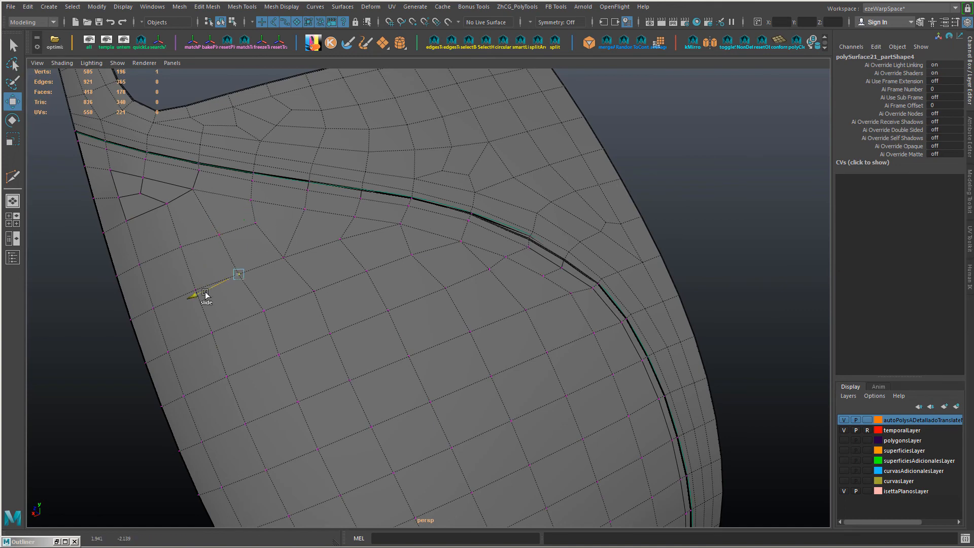
scroll(394, 344, "down", 2)
left_click_drag(394, 344, 330, 300, "alt")
left_click(317, 279)
left_click_drag(318, 279, 318, 284, "ctrl+shift")
left_click(438, 284)
left_click_drag(442, 289, 450, 324, "ctrl+shift")
left_click(442, 331)
Step: Delete the edges dividing the irregular faces below the upper border beside the far corner
key("F10")
left_click(412, 340)
left_click(393, 330, "shift")
left_click(366, 321, "shift")
left_click(342, 310, "shift")
key("Delete")
Step: Adjust the vertex position along the outline of the merged face below the far corner
middle_click_drag(451, 363, 445, 361)
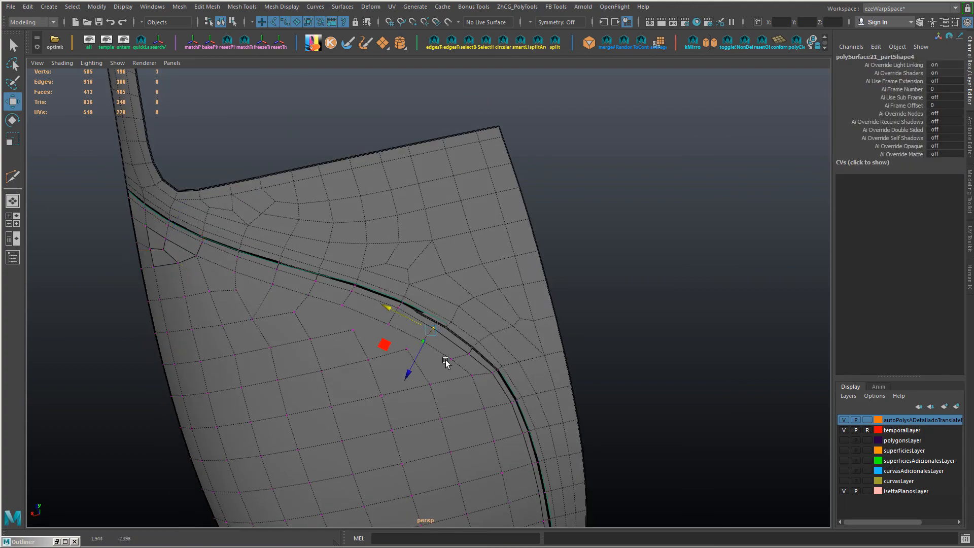
left_click_drag(475, 388, 426, 378, "alt")
left_click(358, 327)
left_click_drag(363, 360, 365, 368)
left_click_drag(399, 387, 458, 395, "alt")
Step: Rebuild the merged face below the upper border with Edit Facet, trying the 6-star, 3x3 grid and 5-ribbon divisions
key("F11")
left_click(406, 287)
left_click_drag(479, 250, 502, 151)
left_click(511, 184)
left_click_drag(513, 250, 612, 102)
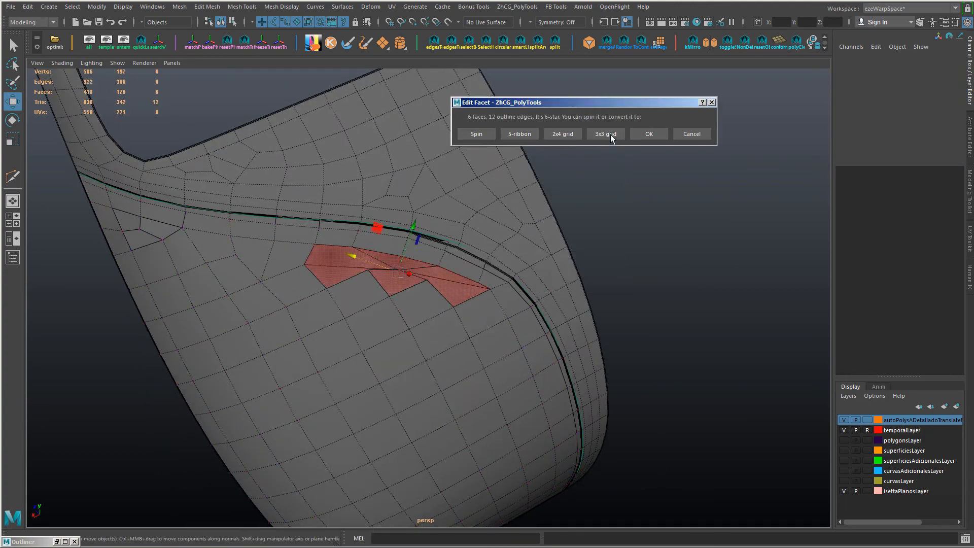
left_click(610, 135)
left_click_drag(457, 250, 565, 72)
left_click(616, 104)
left_click_drag(517, 249, 611, 118)
left_click(564, 142)
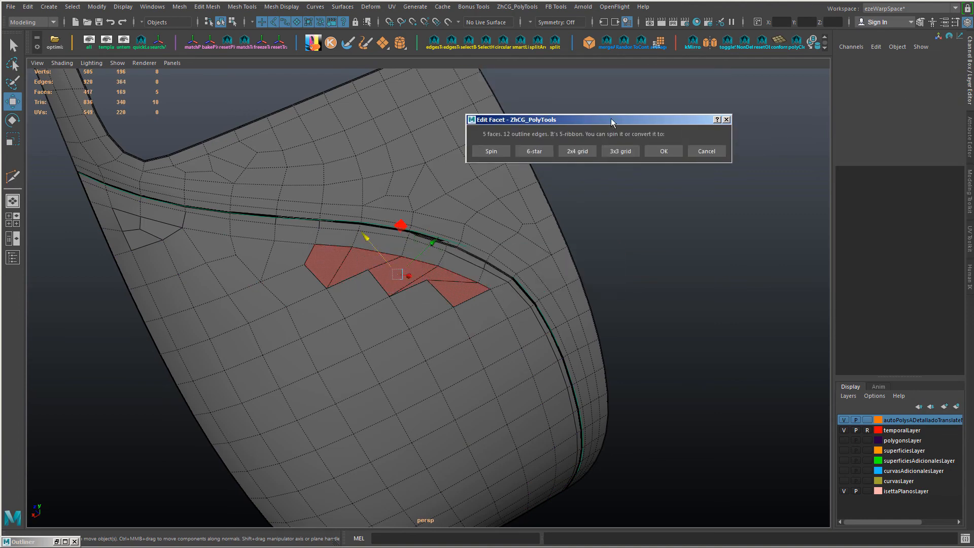
Step: Try spinning the 5-ribbon division of the merged face to different orientations
left_click(491, 151)
left_click_drag(457, 250, 613, 72)
left_click(552, 107)
left_click_drag(552, 250, 362, 144)
left_click(419, 177)
left_click_drag(507, 251, 599, 112)
left_click(619, 142)
left_click_drag(555, 250, 553, 150)
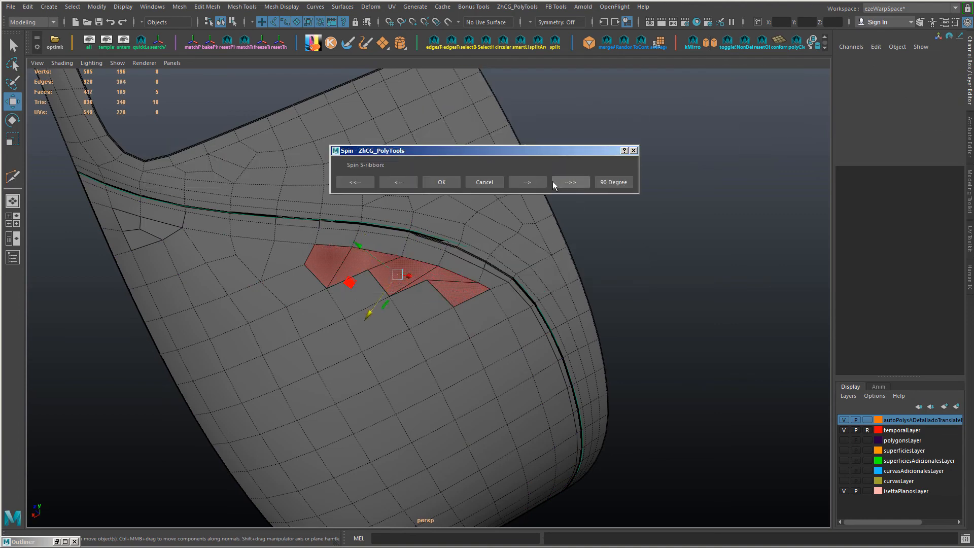
left_click(484, 181)
Step: Try the 3x3 grid and 2x4 grid divisions on the merged face below the border
left_click_drag(470, 253, 552, 118)
left_click(462, 146)
left_click_drag(412, 250, 458, 149)
left_click(449, 179)
left_click_drag(449, 250, 571, 126)
left_click(604, 156)
left_click(507, 281)
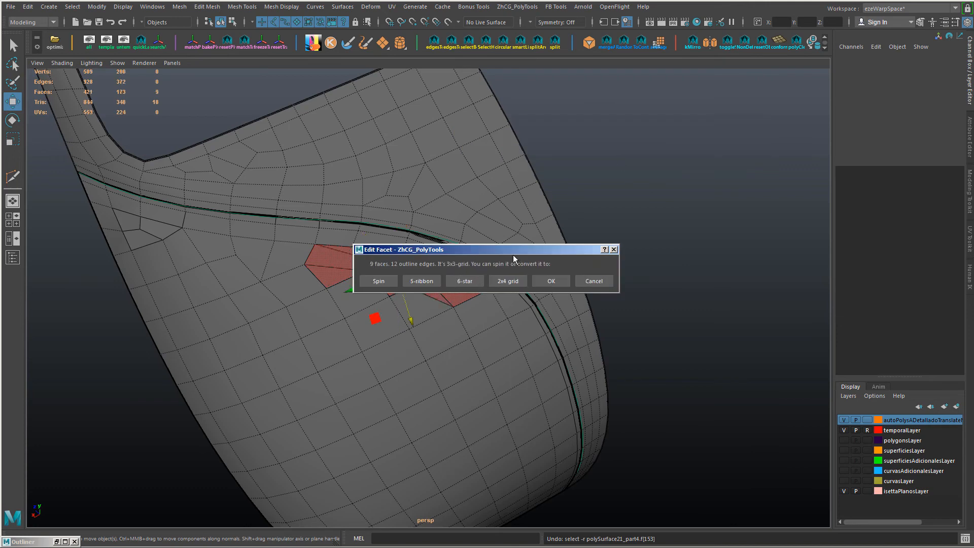
left_click_drag(513, 251, 563, 126)
left_click(647, 151)
left_click(459, 153)
Step: Return the merged face to a 5-ribbon division, spin its dividing edges, and accept the layout
left_click_drag(421, 250, 633, 126)
left_click(624, 157)
left_click_drag(477, 250, 580, 114)
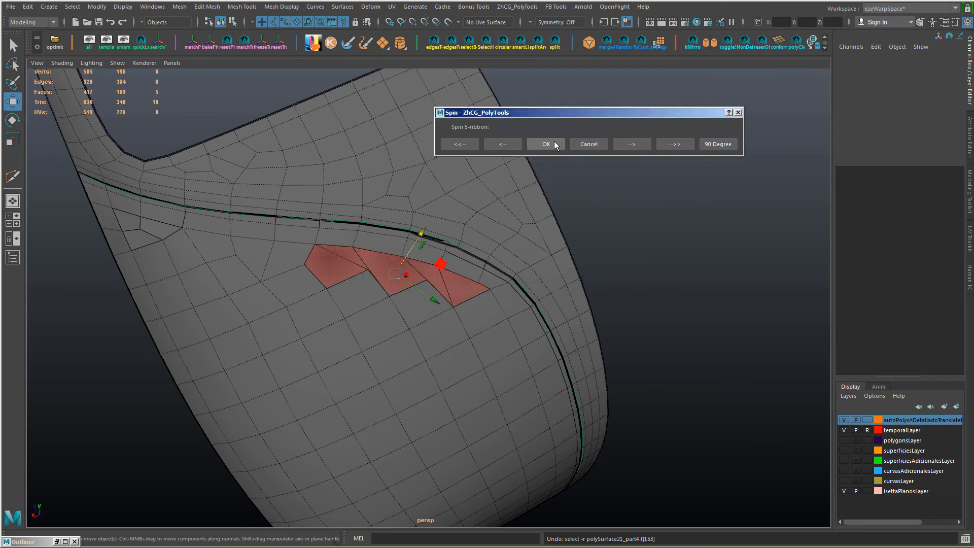
left_click(555, 145)
left_click_drag(489, 253, 637, 114)
left_click(562, 143)
left_click_drag(534, 251, 661, 100)
left_click(679, 131)
Step: Slide the lower outline vertices of the 5-ribbon faces to even out the zigzag row near the far corner
left_click_drag(441, 277, 415, 248, "alt")
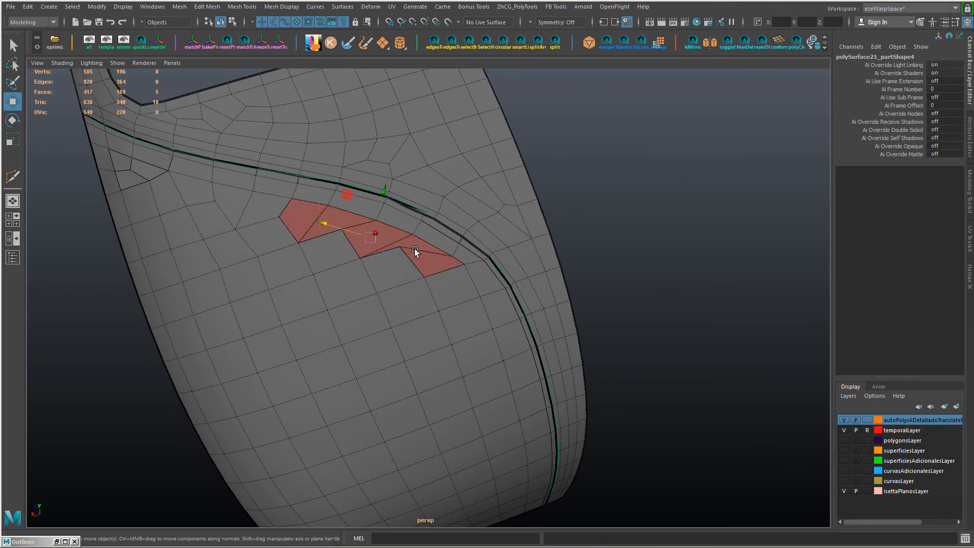
right_click_drag(415, 248, 381, 248)
left_click_drag(405, 246, 405, 264)
left_click(453, 255)
left_click_drag(391, 271, 399, 271, "ctrl+shift")
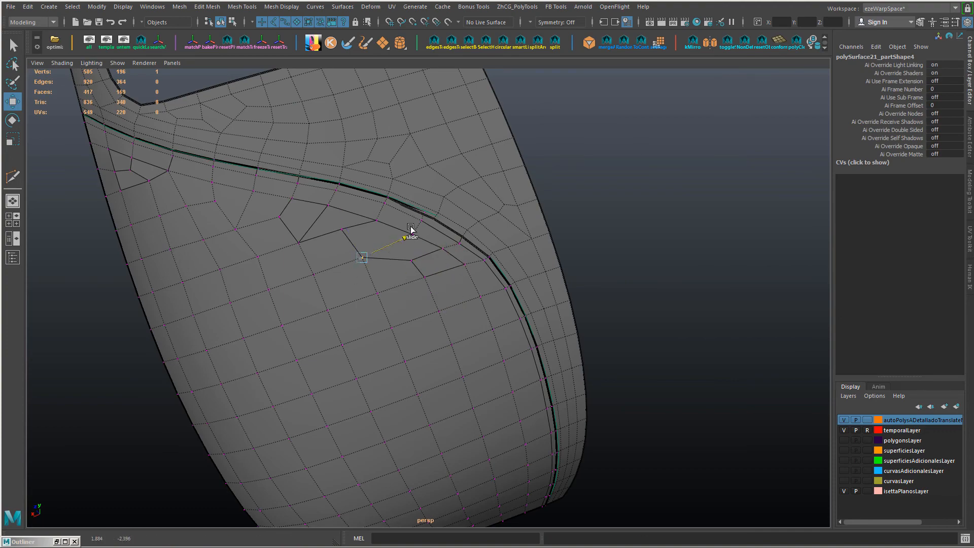
left_click(387, 246)
left_click_drag(427, 234, 406, 260, "ctrl+shift")
left_click(298, 243)
left_click_drag(363, 236, 399, 253, "alt")
left_click(315, 336)
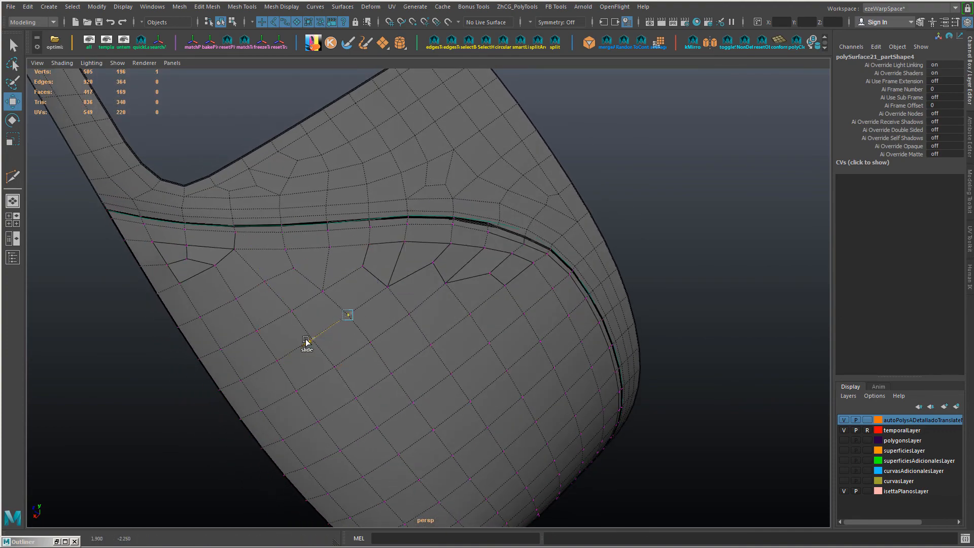
Step: Delete the inner edges of the irregular faces below the upper border, merging them into large six-sided faces
left_click_drag(307, 342, 380, 294, "alt")
scroll(449, 325, "up", 3)
left_click(490, 323)
left_click(320, 231)
left_click(495, 266)
left_click(498, 265, "shift")
key("ctrl+Delete")
Step: Divide the six-sided face closest to the near corner into an H-shape with Edit Facet
right_click_drag(408, 225, 408, 261)
left_click(503, 264)
left_click(381, 243, "shift")
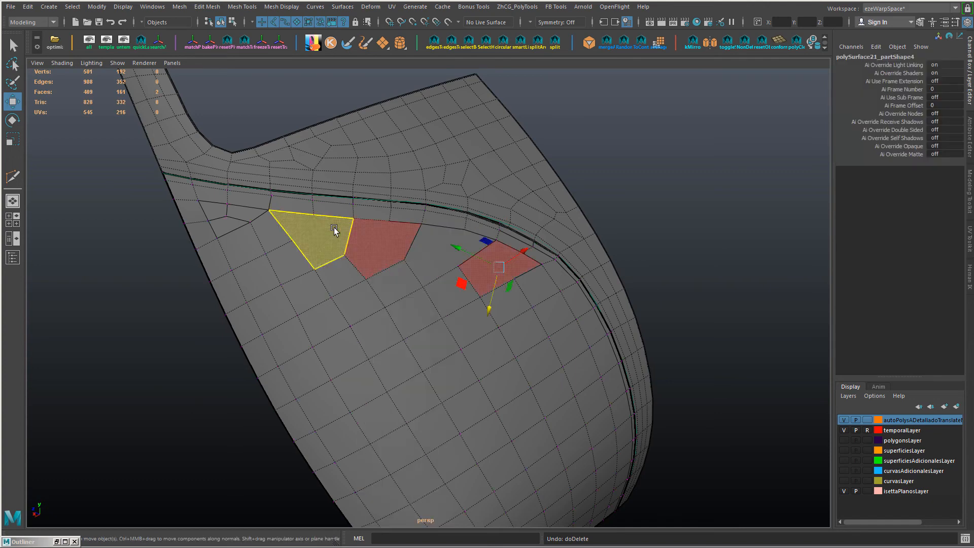
left_click(334, 228)
key("g")
left_click(474, 282)
left_click(703, 222)
Step: Divide the middle six-sided face below the upper border into a 3-star with Edit Facet
left_click(389, 245)
key("g")
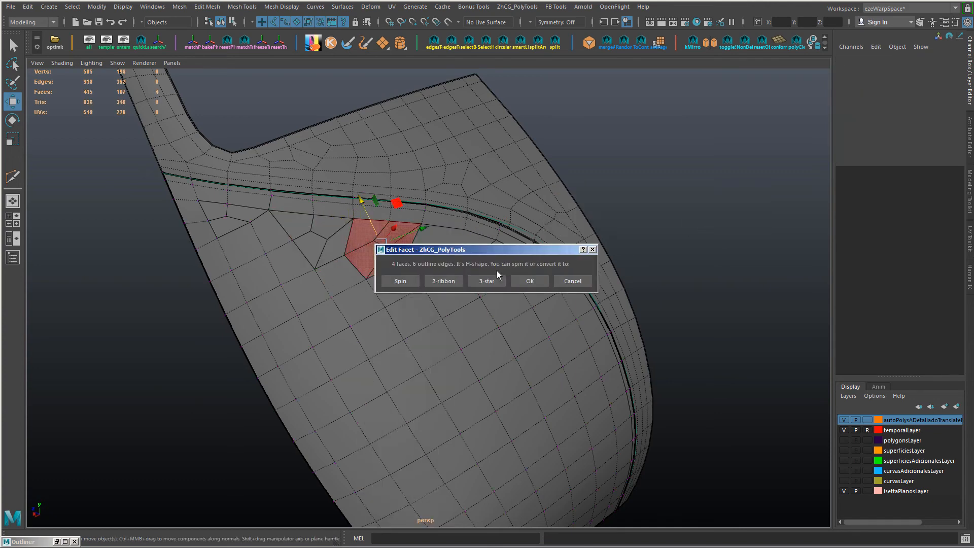
left_click_drag(496, 250, 702, 158)
left_click(676, 208)
left_click(729, 185)
Step: Divide the six-sided face next to the middle one, toward the far corner, into a 3-star and spin it
left_click(448, 254)
key("g")
left_click(473, 278)
left_click_drag(477, 249, 670, 122)
left_click(595, 155)
left_click_drag(485, 249, 636, 131)
left_click(678, 165)
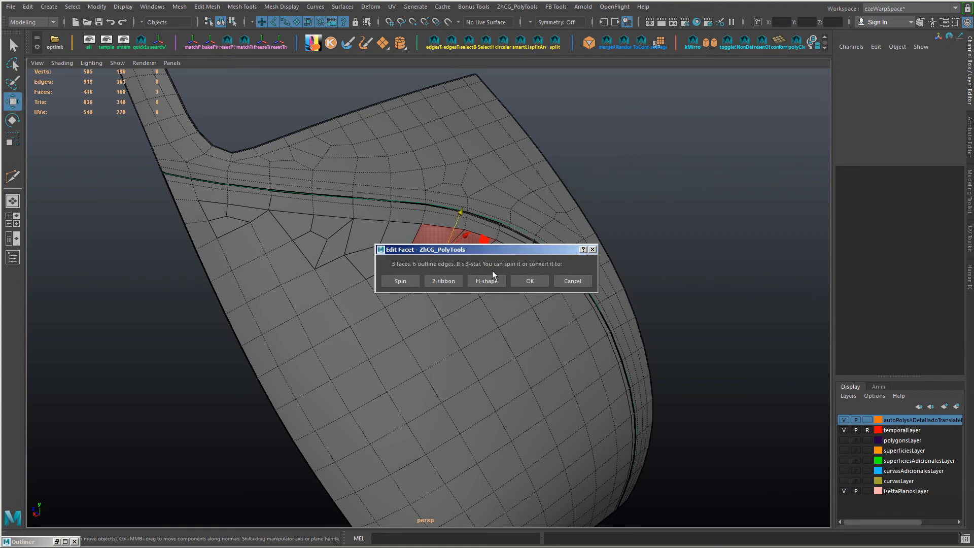
Step: Compare the 2-ribbon, H-shape and 3-star layouts on the selected six-sided face and settle on a spun 3-star
left_click_drag(509, 249, 731, 128)
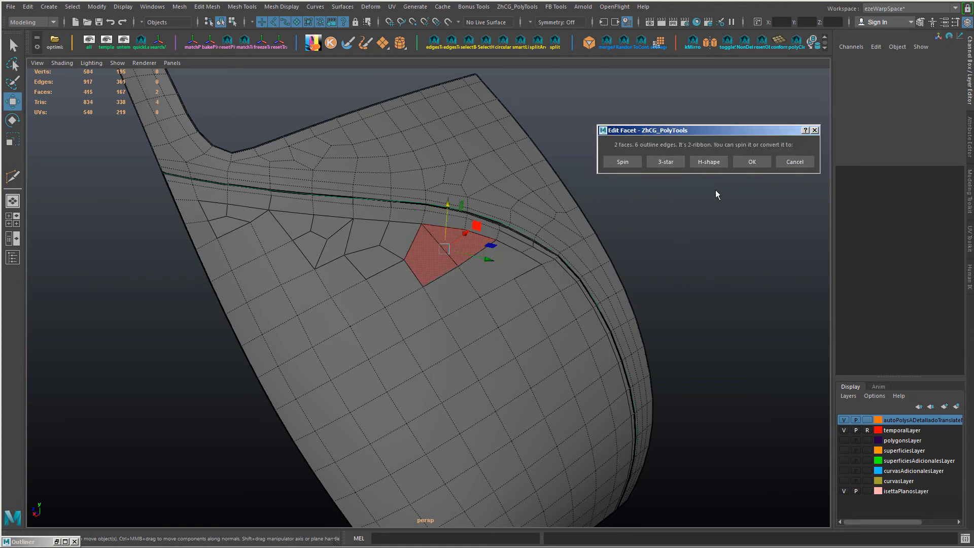
left_click(666, 161)
left_click_drag(492, 254, 684, 154)
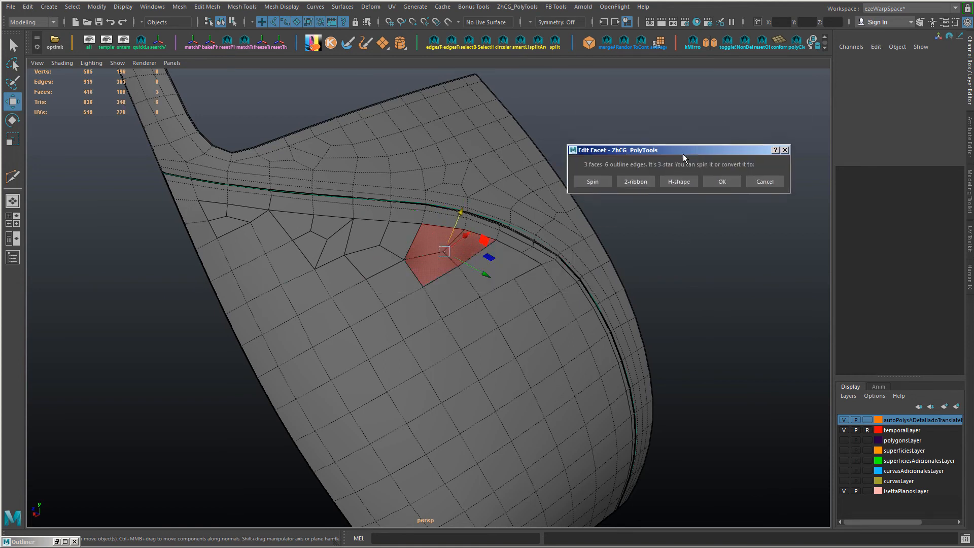
left_click(678, 182)
left_click_drag(492, 250, 706, 131)
left_click(705, 167)
left_click(599, 196)
left_click_drag(495, 251, 700, 186)
left_click(729, 218)
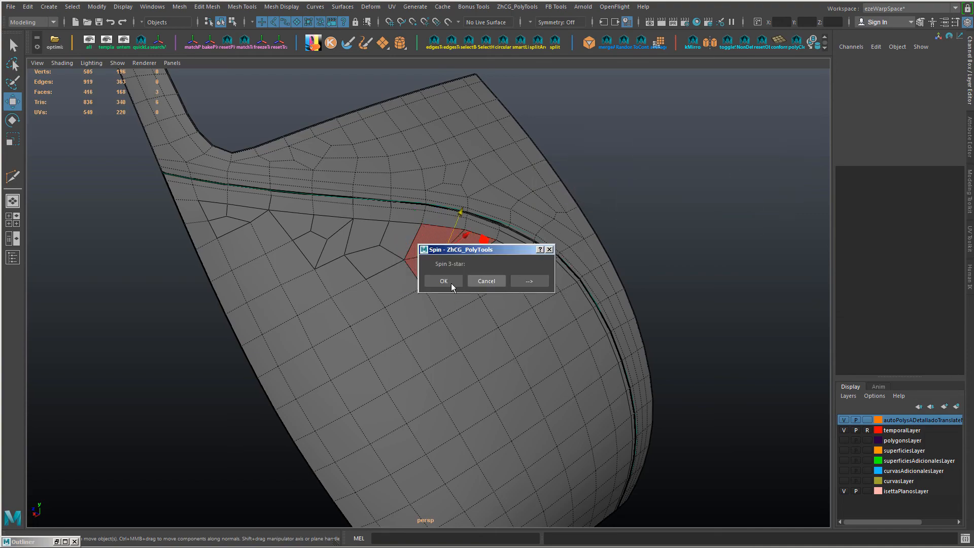
left_click(452, 283)
left_click(498, 282)
Step: Divide the next six-sided face toward the far corner into a 3-star with Edit Facet
key("g")
left_click_drag(492, 250, 617, 90)
left_click(677, 125)
left_click(665, 128)
left_click_drag(357, 305, 254, 299, "alt")
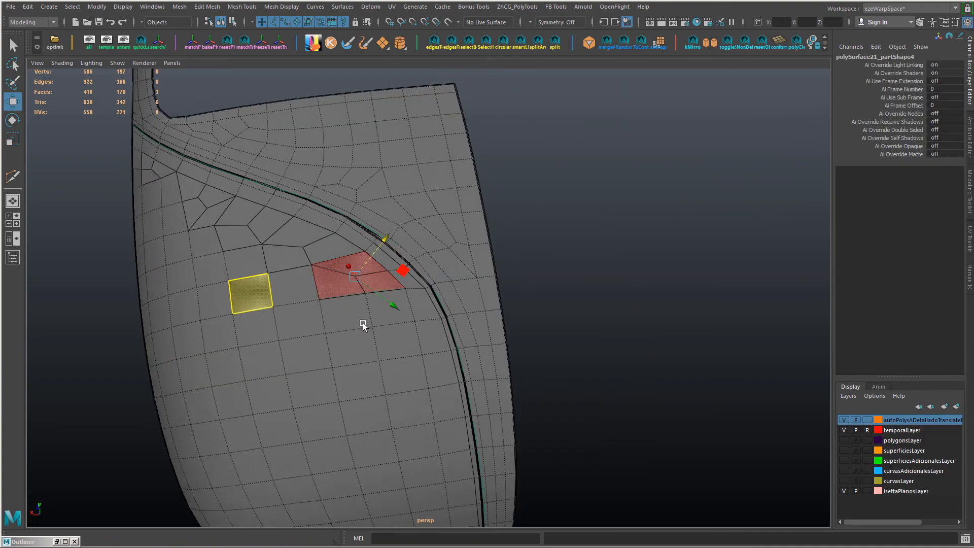
left_click_drag(363, 325, 406, 339, "alt")
Step: Run Edit Facet on the remaining six-sided face near the near corner, trying the 3-star and H-shape layouts
left_click(339, 305)
left_click(318, 317, "shift")
right_click_drag(331, 346, 299, 349, "shift")
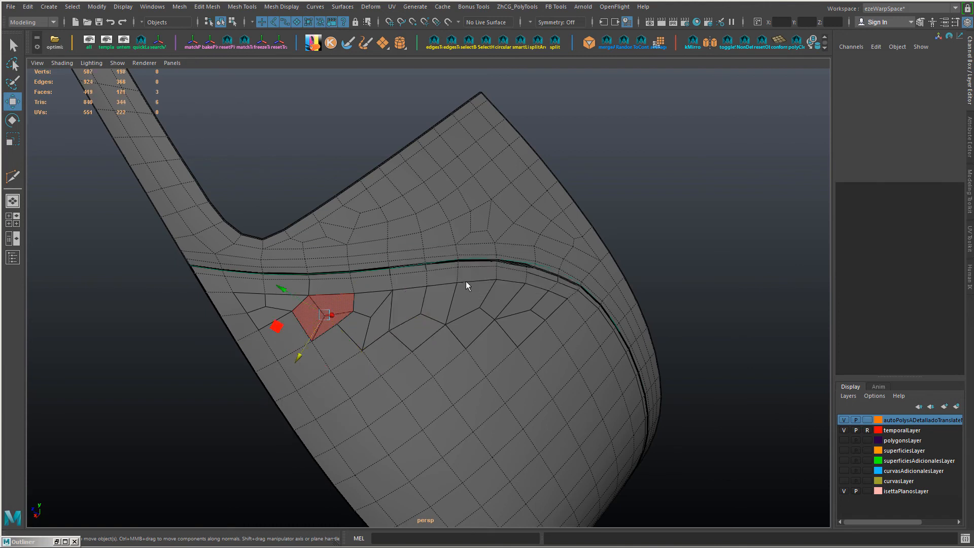
left_click_drag(492, 250, 620, 109)
left_click(616, 142)
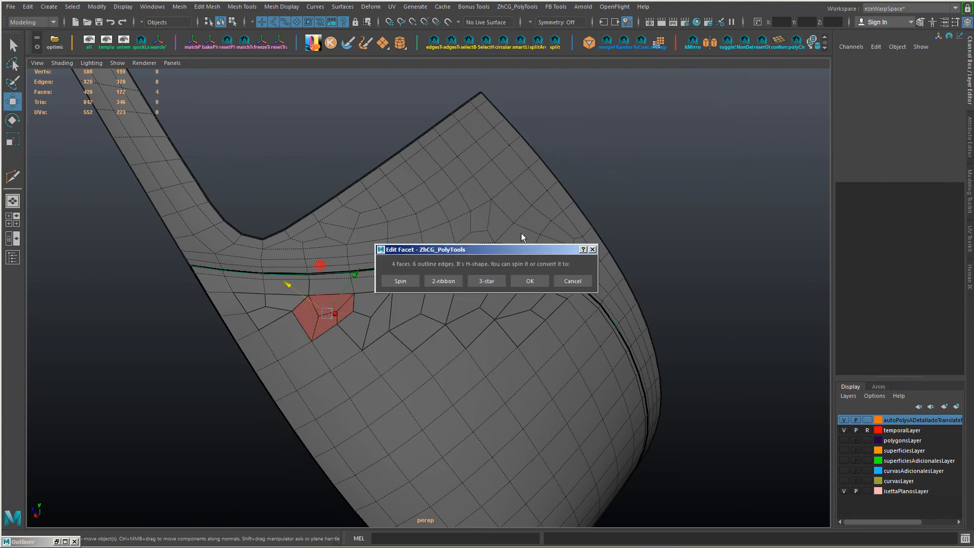
left_click(487, 281)
left_click_drag(490, 249, 704, 150)
Step: Convert the six-sided face near the near corner into a 2-ribbon and spin its dividing edge
left_click(504, 141)
left_click(689, 184)
left_click(451, 283)
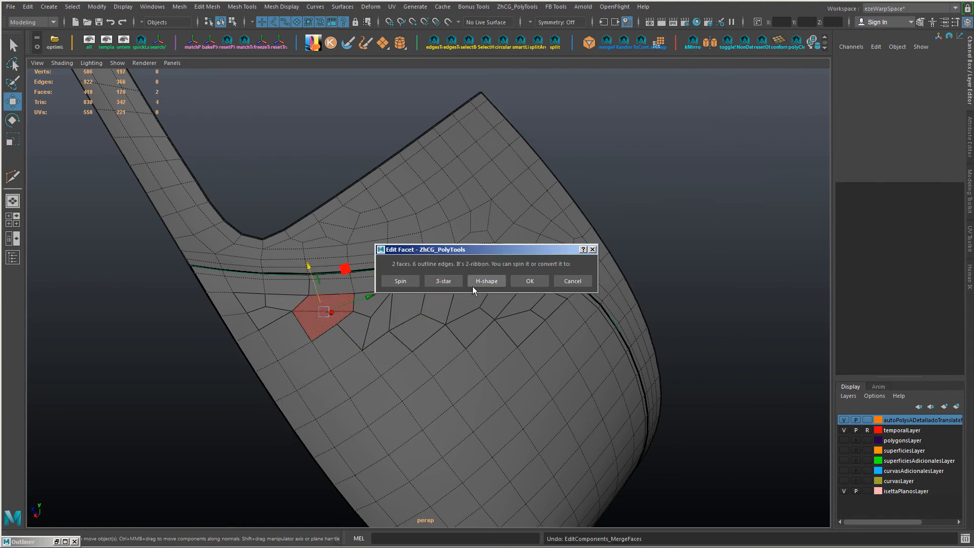
left_click(408, 282)
left_click(426, 281)
left_click(425, 281)
left_click(471, 281)
left_click(527, 281)
Step: Merge two neighbouring vertices of the divided faces below the upper border, near the near corner
left_click_drag(415, 284, 351, 249, "alt")
right_click_drag(350, 245, 350, 217)
left_click_drag(345, 254, 300, 325, "alt")
right_click_drag(253, 245, 212, 241)
left_click(241, 307)
left_click(259, 322)
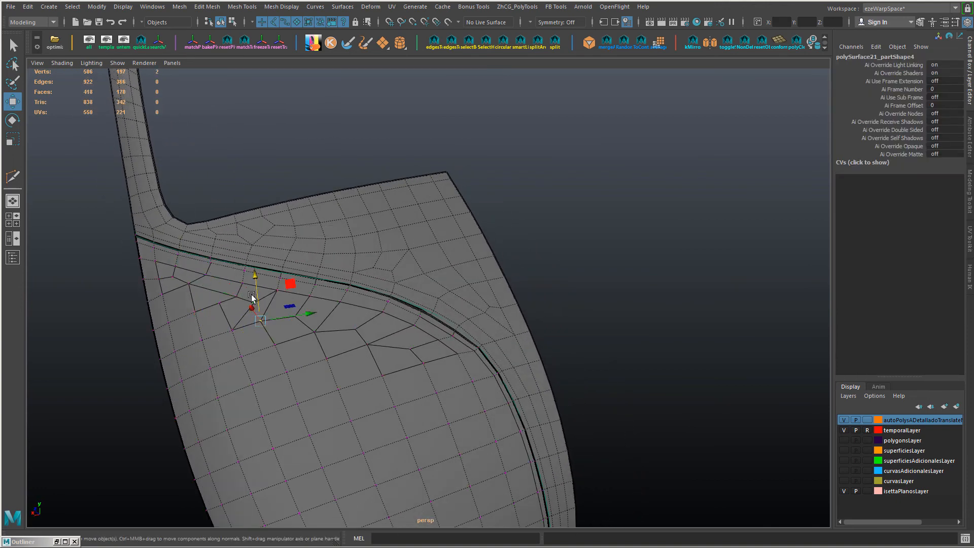
right_click_drag(376, 305, 374, 269, "shift")
left_click_drag(266, 265, 269, 263, "ctrl+shift")
Step: Slide the inner vertex in the middle of the divided faces up toward the border row
left_click_drag(339, 328, 344, 366, "alt")
left_click(344, 366)
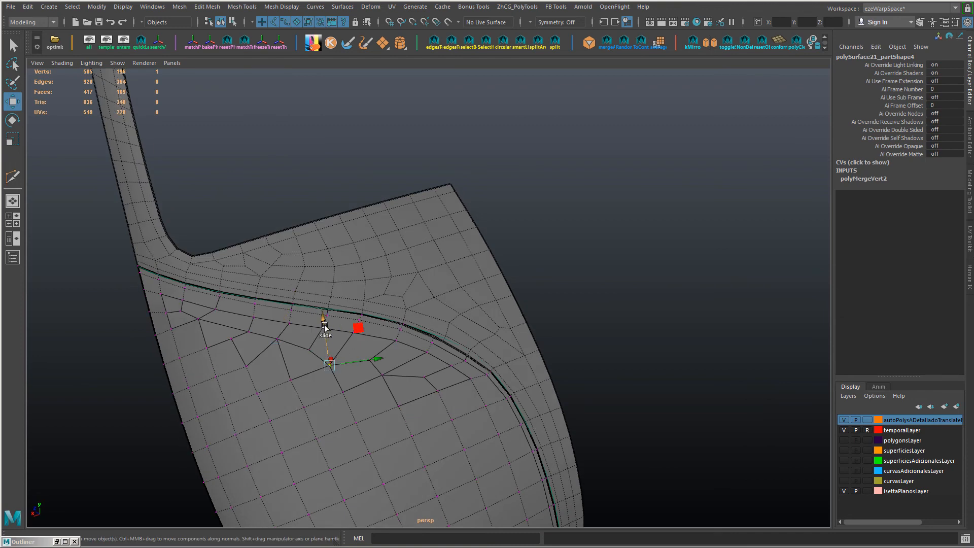
left_click(319, 330)
left_click(338, 306, "shift")
right_click_drag(348, 305, 348, 218)
Step: Delete the leftover inner edges beneath the middle of the border row, opening one large face
left_click(320, 360)
left_click(341, 370, "shift")
key("Delete")
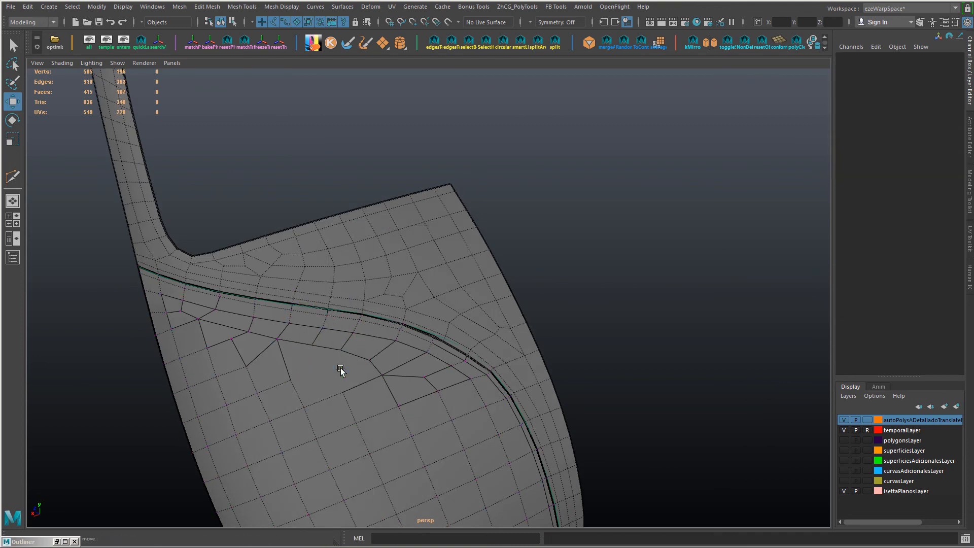
Step: Reposition the vertices at the far end of the large open face to even out the row below the border
left_click_drag(388, 367, 359, 375, "alt")
left_click(348, 371)
left_click(361, 392)
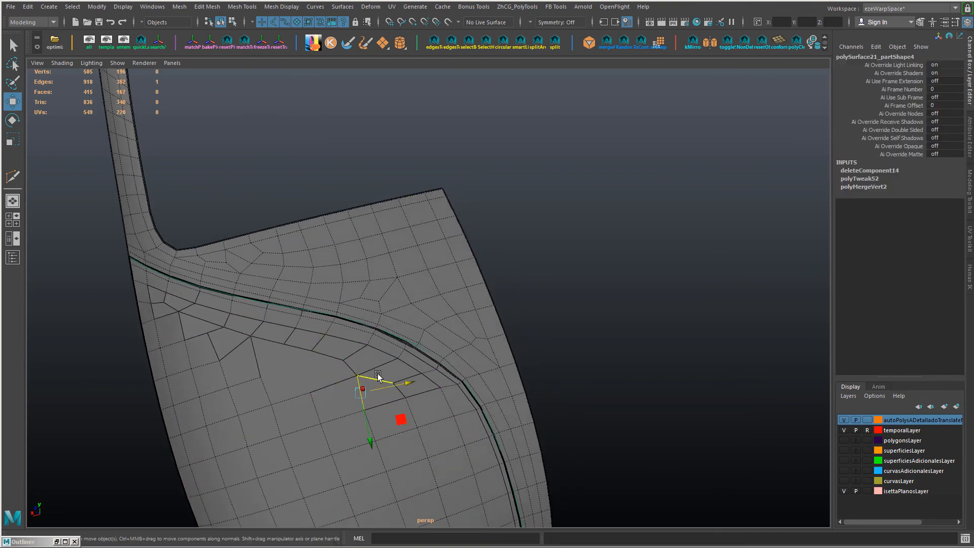
right_click_drag(378, 373, 337, 382)
left_click_drag(399, 350, 412, 346)
left_click(367, 346)
left_click_drag(396, 385, 393, 380, "ctrl+shift")
left_click(344, 360)
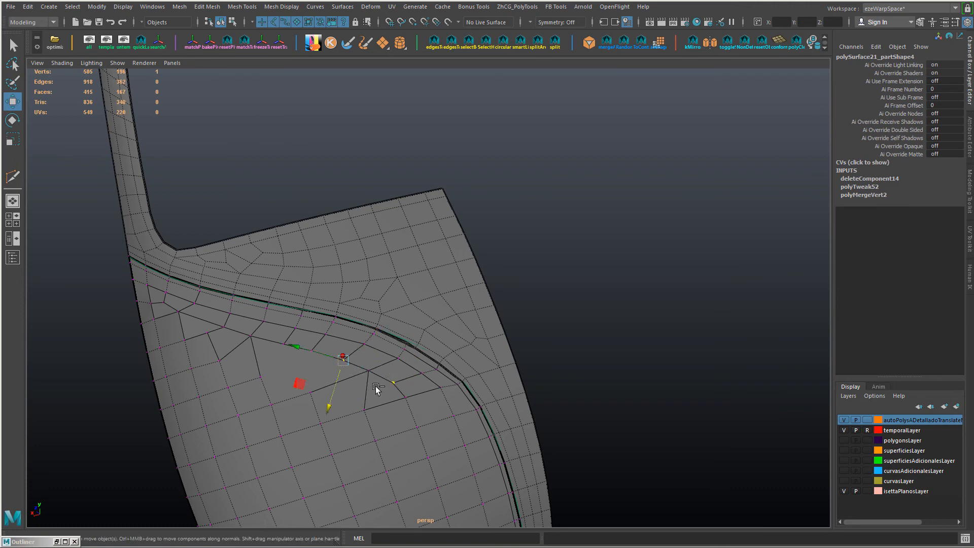
left_click_drag(297, 345, 293, 344, "ctrl+shift")
Step: Delete two more inner edges at the near end of the large open face to enlarge it
left_click_drag(333, 380, 416, 339, "alt")
right_click_drag(413, 278, 407, 253)
right_click_drag(503, 359, 372, 344, "alt")
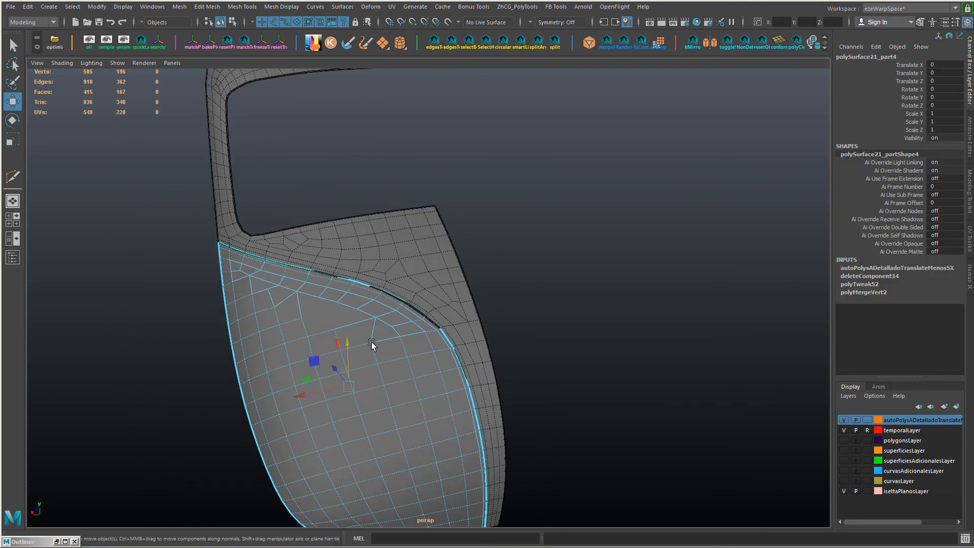
left_click_drag(372, 343, 396, 369, "alt")
right_click_drag(396, 370, 392, 350)
left_click(312, 315, "shift")
key("Delete")
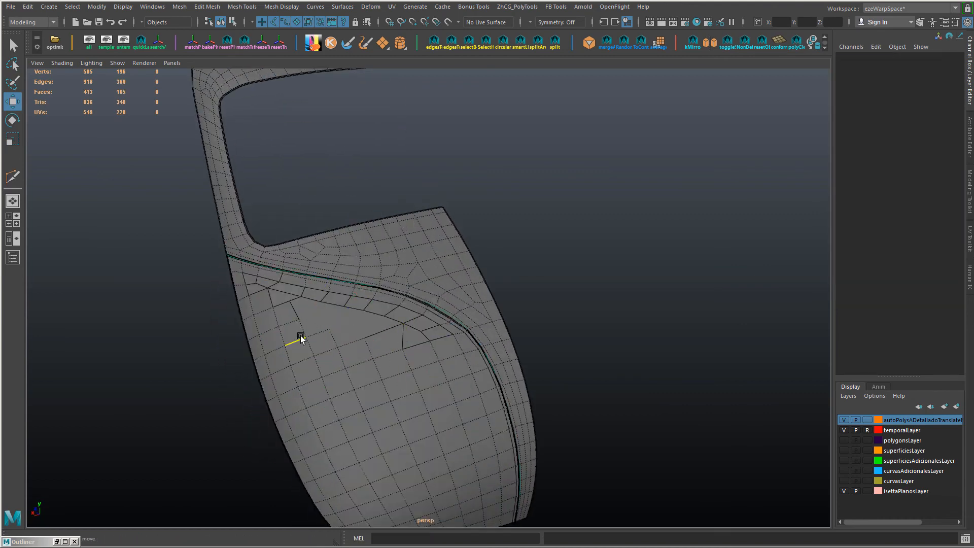
Step: Move the inner vertices beside the near end of the large open face to even out their spacing
middle_click_drag(298, 337, 321, 352, "alt")
mouse_move(318, 329)
right_mouse_down()
mouse_move(292, 328)
mouse_move(325, 335)
right_mouse_up()
left_click(280, 324)
left_click_drag(269, 286, 271, 293)
left_click(260, 333)
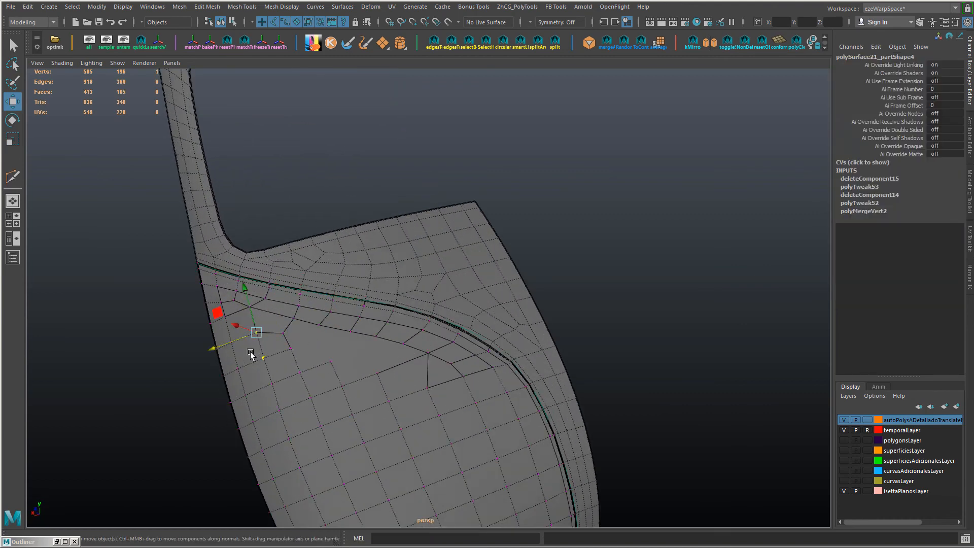
Step: Connect the inner vertex at the near end of the open face to the border row with a new edge
left_click_drag(199, 359, 339, 363, "alt")
left_click(253, 345)
left_click(278, 325, "shift")
right_click_drag(281, 324, 317, 300, "shift")
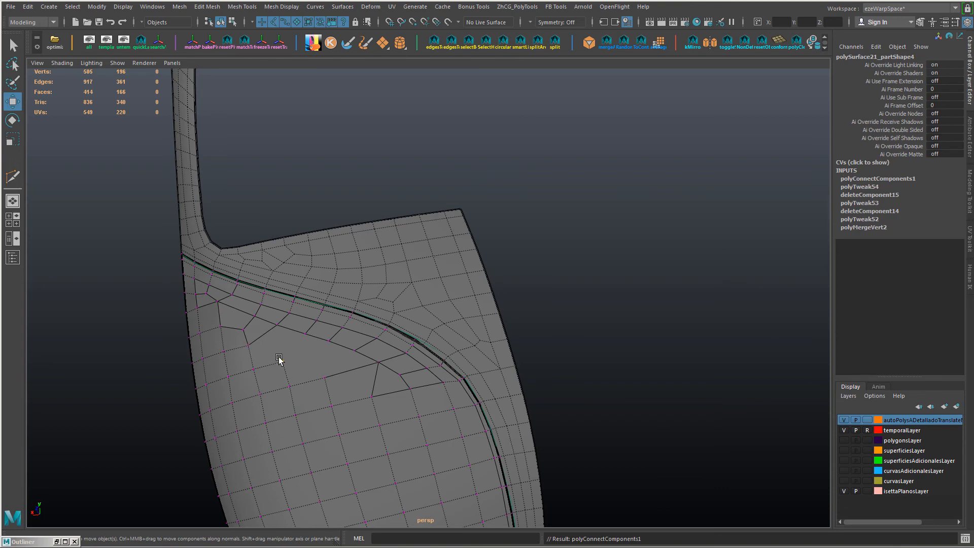
Step: Connect a new edge at the far end of the open face and collapse the short leftover edge there
mouse_move(371, 373)
right_mouse_down()
mouse_move(371, 350)
mouse_move(373, 370)
right_mouse_up()
left_click(358, 368)
left_click(375, 381, "shift")
left_click_drag(373, 370, 442, 388, "alt")
middle_click_drag(396, 384, 411, 369, "alt")
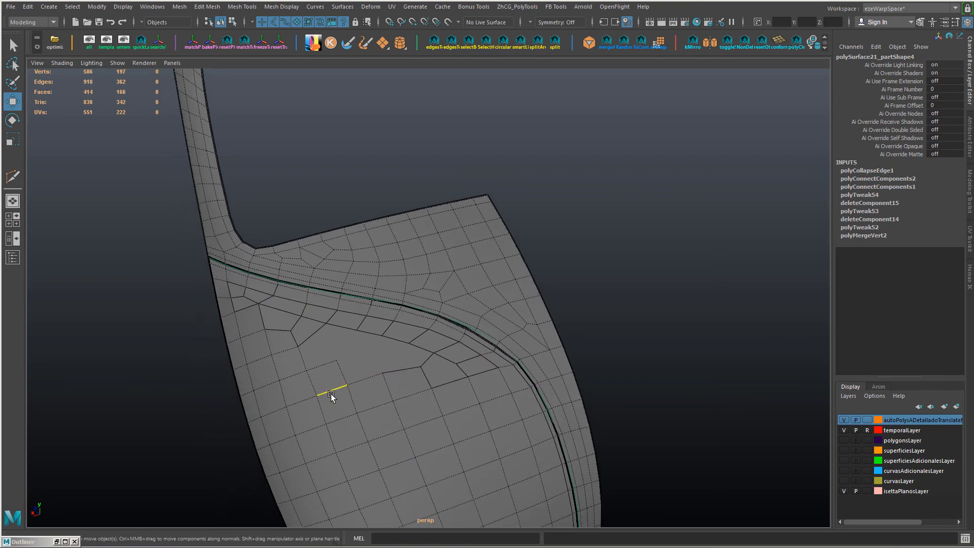
Step: Select the edge row below the open face and smooth it with Edit Edge Flow
double_click(331, 394)
right_click_drag(332, 394, 482, 404, "shift")
key("ctrl+z")
left_click(366, 381, "shift")
Step: Reposition the vertices along the lower far end of the large open face
right_click_drag(391, 246, 349, 248)
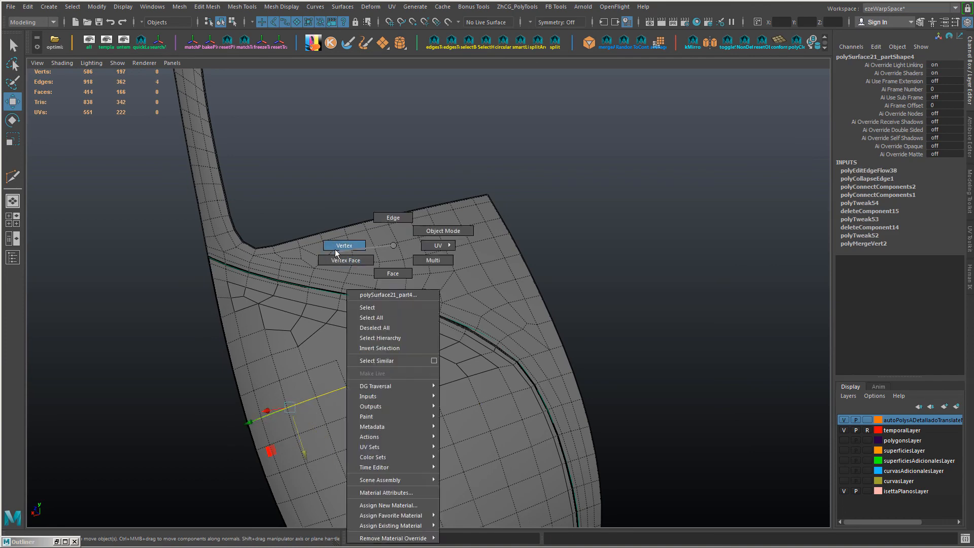
left_click(384, 376)
left_click_drag(458, 363, 458, 378, "alt")
left_click_drag(362, 378, 310, 367, "alt")
Step: Triangulate the large multi-sided face below the border row
right_click_drag(379, 245, 401, 269)
left_click(386, 361)
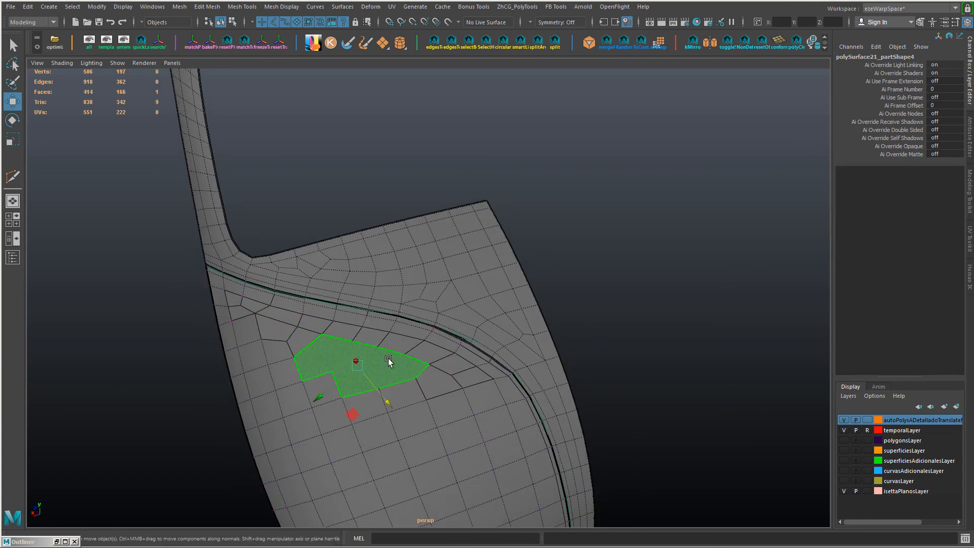
left_click_drag(389, 362, 330, 398, "alt")
right_click_drag(330, 398, 479, 442, "alt")
right_click_drag(512, 371, 503, 407, "shift")
left_click_drag(494, 408, 386, 426, "alt")
right_click_drag(386, 426, 385, 405)
Step: Cut a new edge at the far end of the triangulated area with Multi-Cut and delete the redundant edge beside it
key("ctrl+shift+x")
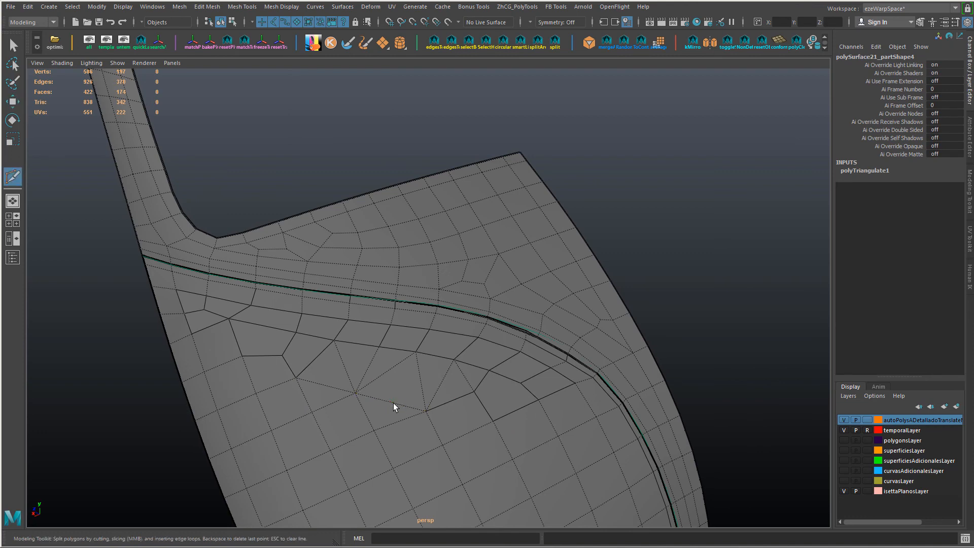
left_click_drag(479, 398, 447, 412, "alt")
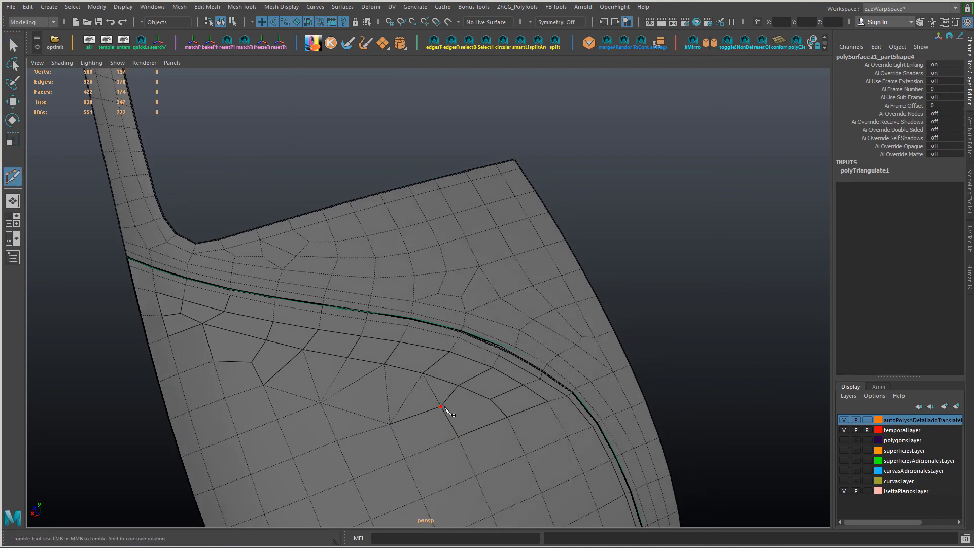
right_click(490, 401)
key("w")
right_click_drag(428, 421, 429, 398)
left_click(433, 391)
key("ctrl+Delete")
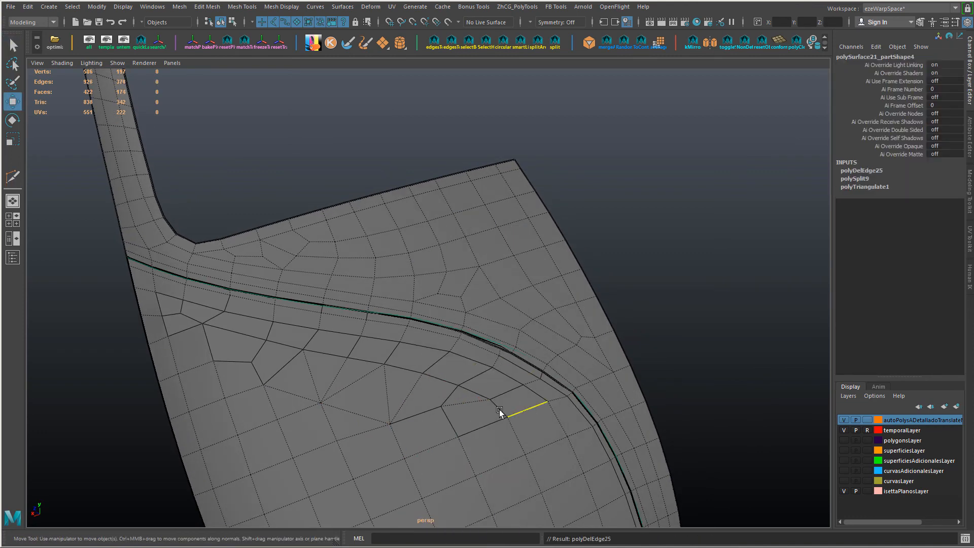
Step: Cut an edge from the border-row vertex to the middle of the triangulated area's lower edge with Multi-Cut
left_click(499, 409)
left_click_drag(499, 409, 440, 409, "alt")
key("ctrl+shift+x")
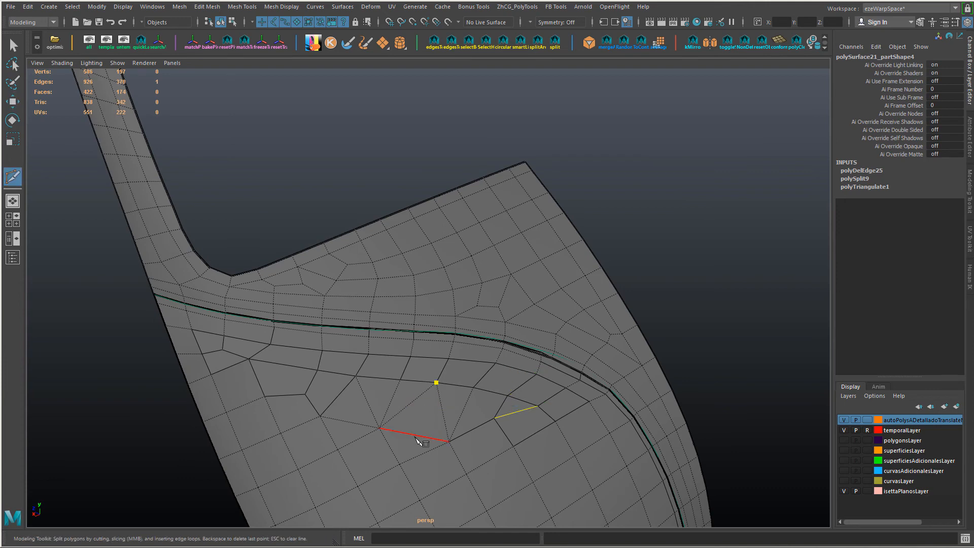
left_click(415, 435)
Step: Try moving the lower edge of the triangulated area and deleting the diagonals around the new cut, and undo it
key("w")
right_click_drag(419, 437, 395, 437)
left_click(415, 435)
left_click_drag(436, 390, 442, 375)
key("Delete")
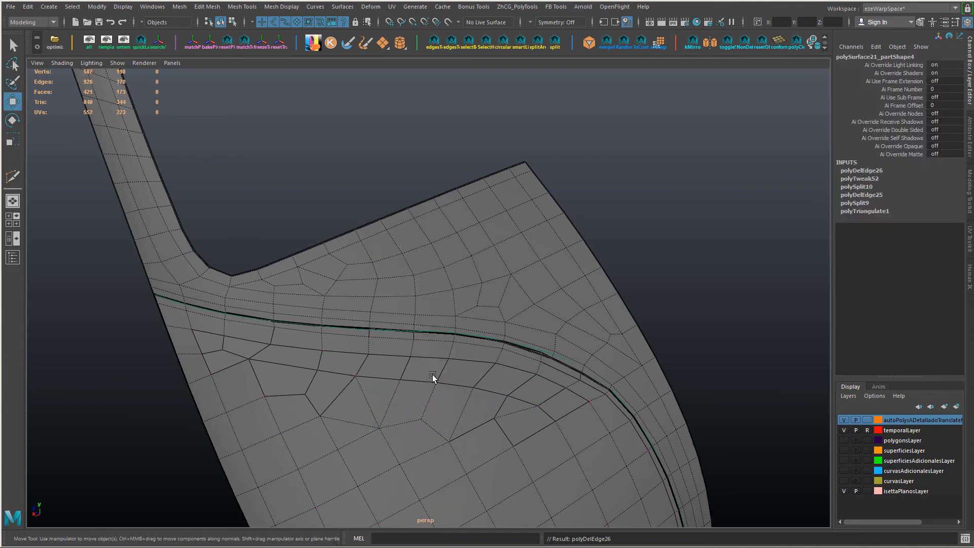
key("ctrl+z")
key("ctrl+z")
key("ctrl+z")
key("ctrl+z")
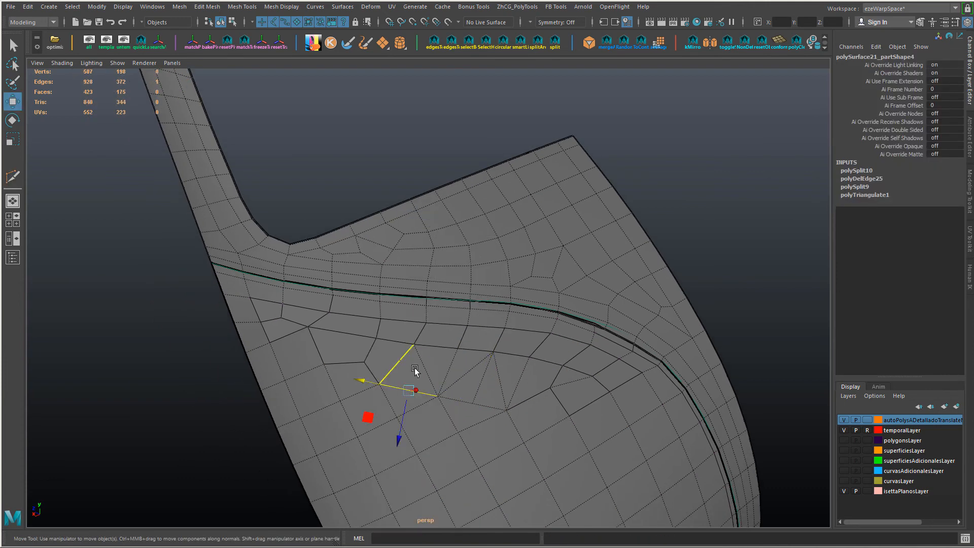
Step: Delete the remaining diagonals of the triangulated area and insert an edge loop through the resulting quads
key("Delete")
left_click(483, 374)
right_click_drag(483, 374, 402, 403, "ctrl")
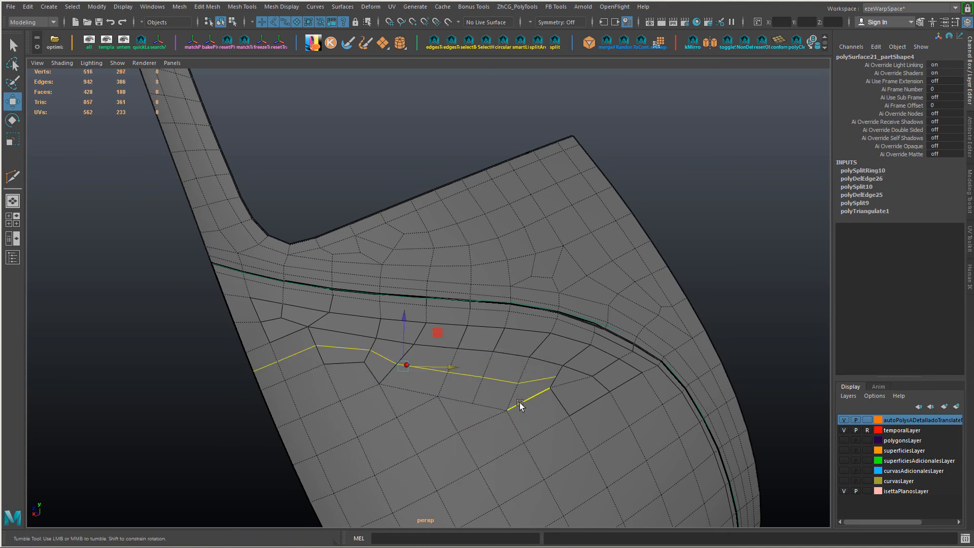
Step: Delete the new loop's surplus segments toward the panel's near side and the unneeded edges beside it
right_click_drag(283, 337, 234, 355, "shift")
left_click(411, 384)
left_click_drag(321, 371, 385, 370, "alt")
left_click_drag(519, 360, 503, 385, "alt")
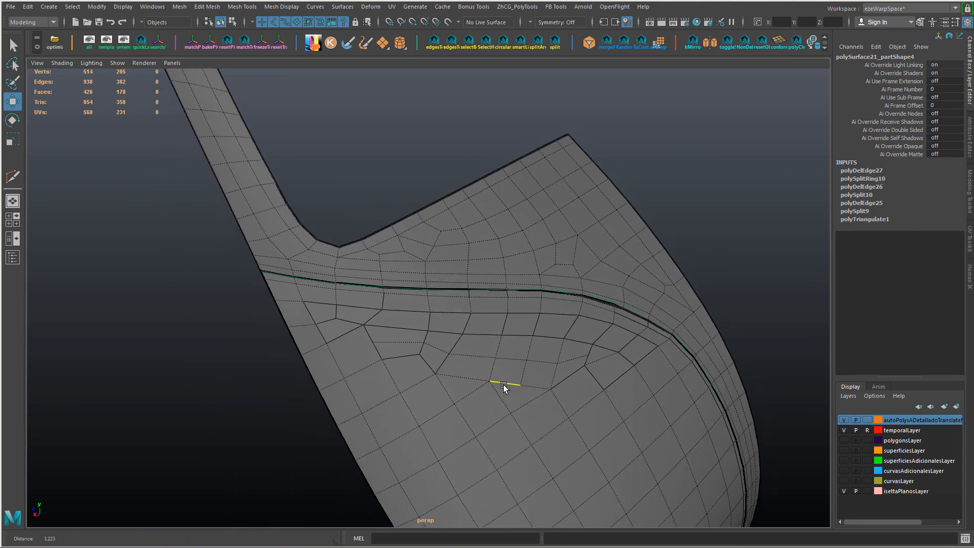
key("Delete")
Step: Move the vertex at the far end of the new loop and connect vertices across the open face below it
left_click_drag(558, 373, 390, 345, "alt")
left_click(447, 347)
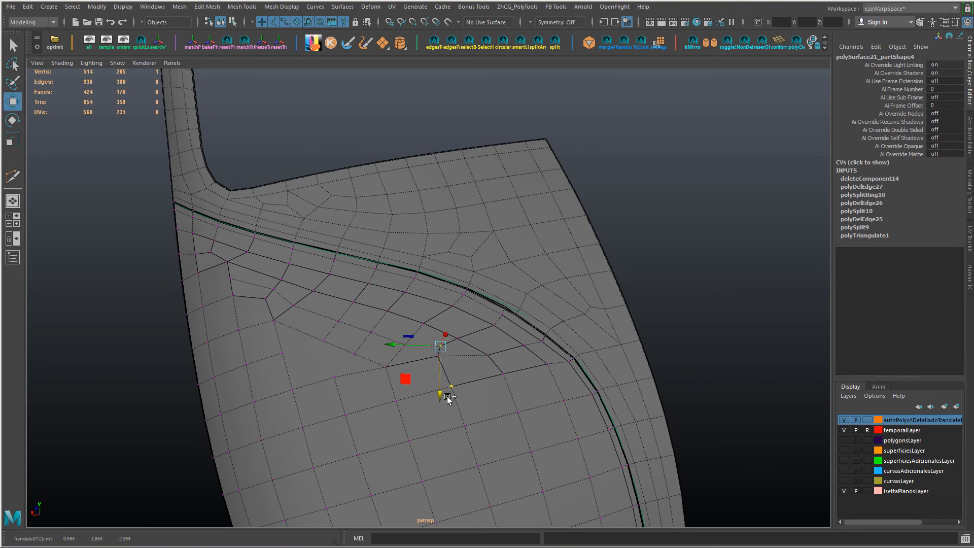
right_click_drag(331, 378, 350, 358, "shift")
left_click(354, 353)
left_click_drag(384, 318, 399, 357, "alt")
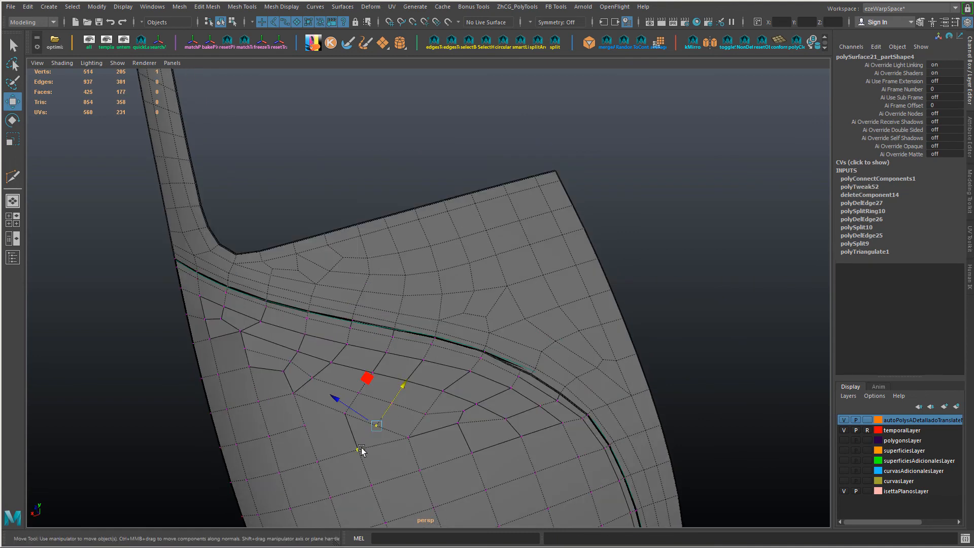
Step: Slide the inner vertex near the near corner to even out the surrounding quads
left_click_drag(372, 465, 361, 337, "alt")
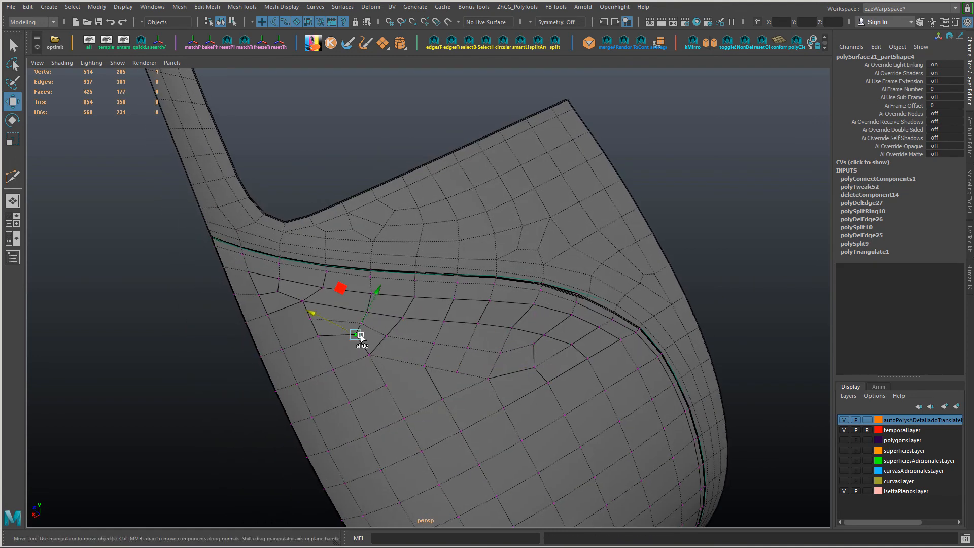
left_click_drag(386, 291, 388, 287)
left_click_drag(397, 303, 375, 326, "alt")
Step: Connect vertices across the irregular face near the near corner and collapse the short edge left there
right_click_drag(341, 294, 370, 306)
left_click(341, 289)
left_click(365, 296, "shift")
key("g")
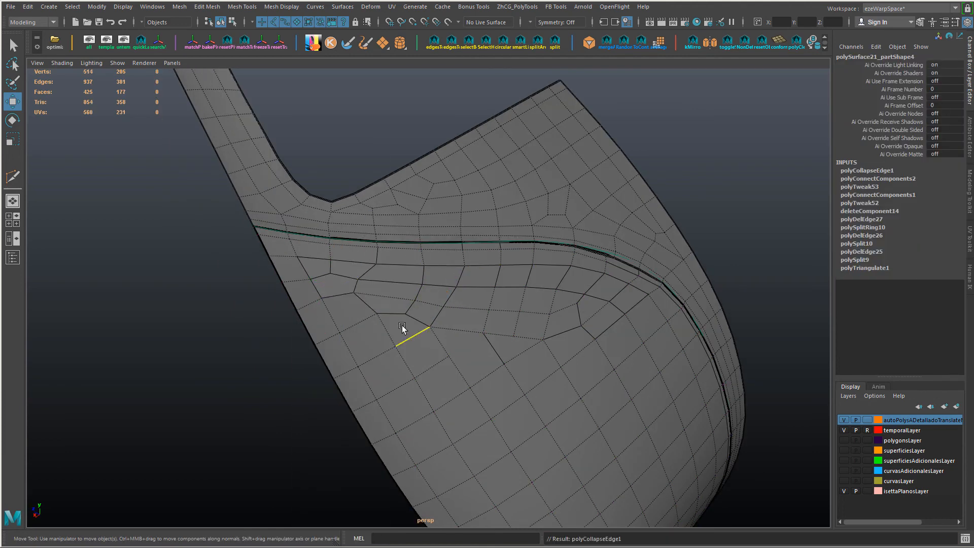
Step: Adjust the vertices around the open faces below the near end and connect them with two new edges
left_click_drag(381, 314, 391, 313, "alt")
left_click_drag(500, 326, 467, 328, "alt")
right_click_drag(307, 246, 339, 271)
left_click(307, 309)
left_click(353, 314, "shift")
right_click_drag(355, 315, 387, 317, "shift")
left_click(353, 314)
left_click_drag(326, 312, 312, 311, "ctrl+shift")
left_click(366, 330, "shift")
right_click_drag(366, 330, 388, 317, "shift")
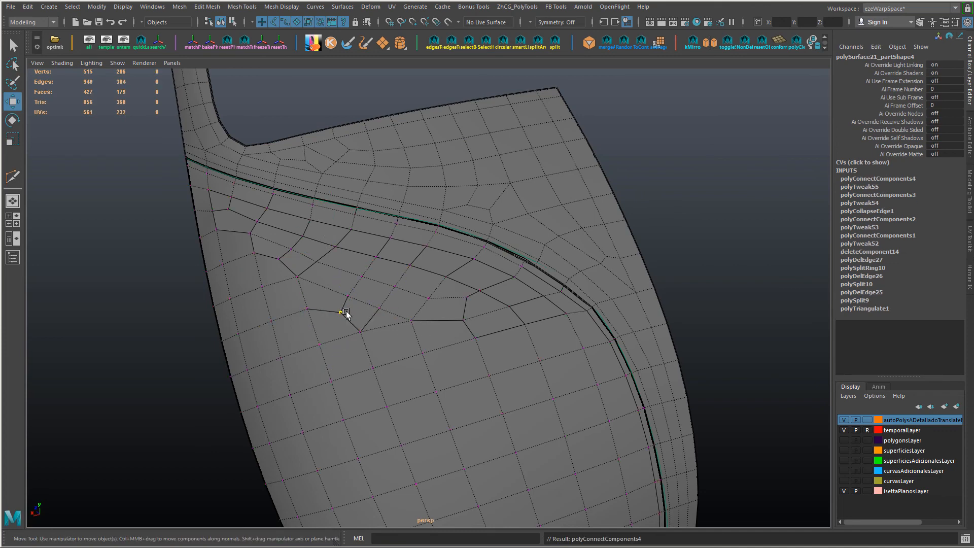
Step: Spin the edge between the reworked quads and the lower grid so it runs in the other direction
left_click(391, 330)
key("ctrl+alt+Right")
left_click(335, 248)
key("ctrl+z")
Step: Slide the vertices around the spun edge and the far end of the reworked area into even spacing
left_click(412, 320)
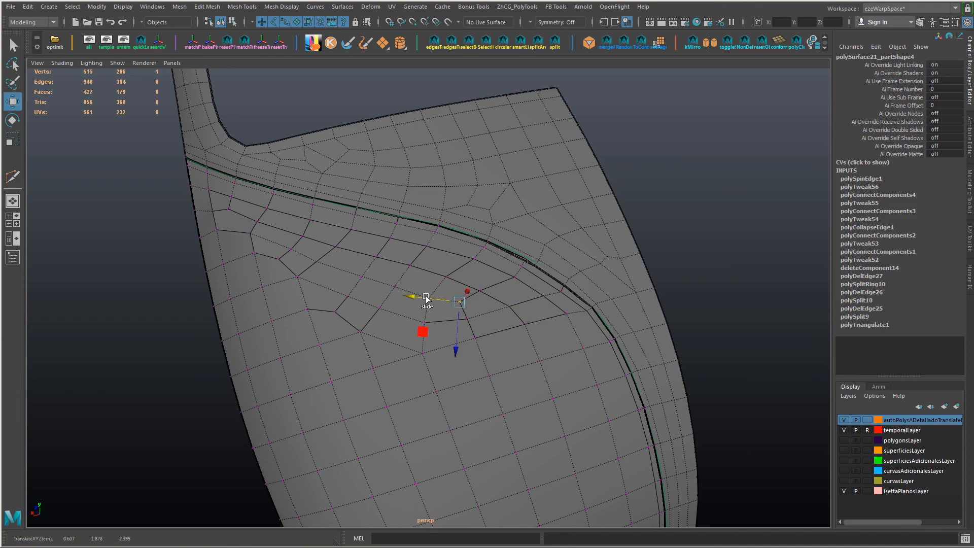
left_click_drag(427, 298, 379, 303, "alt")
right_click_drag(503, 305, 531, 282)
right_click_drag(518, 305, 537, 289, "shift")
Step: Soften the panel's edges and slide two vertices next to the near side edge below the upper border
left_click(698, 294)
left_click_drag(569, 305, 551, 296, "alt")
right_click_drag(550, 295, 518, 296)
left_click(396, 283)
left_click_drag(396, 304, 369, 285, "alt")
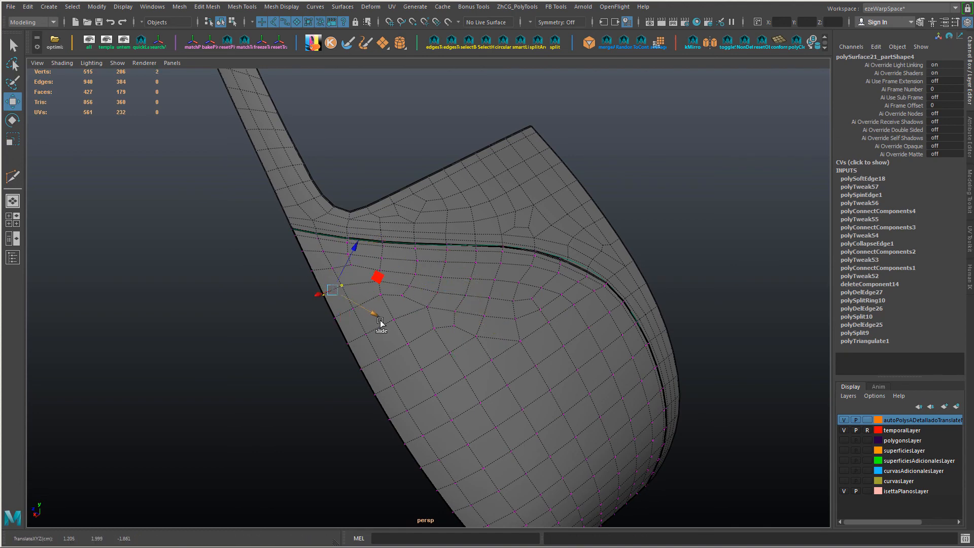
Step: Slide the vertices beside the near side edge below the upper border into more even spacing
left_click_drag(396, 314, 410, 344, "alt")
left_click(447, 301)
left_click_drag(382, 305, 395, 311, "alt")
left_click(360, 313)
left_click_drag(393, 348, 396, 351)
left_click_drag(452, 361, 481, 328, "alt")
Step: Cut a new edge through the faces beside the near side edge and collapse the short edge there
left_click_drag(529, 354, 362, 315, "alt")
key("ctrl+shift+x")
key("w")
left_click(354, 315)
key("alt+c")
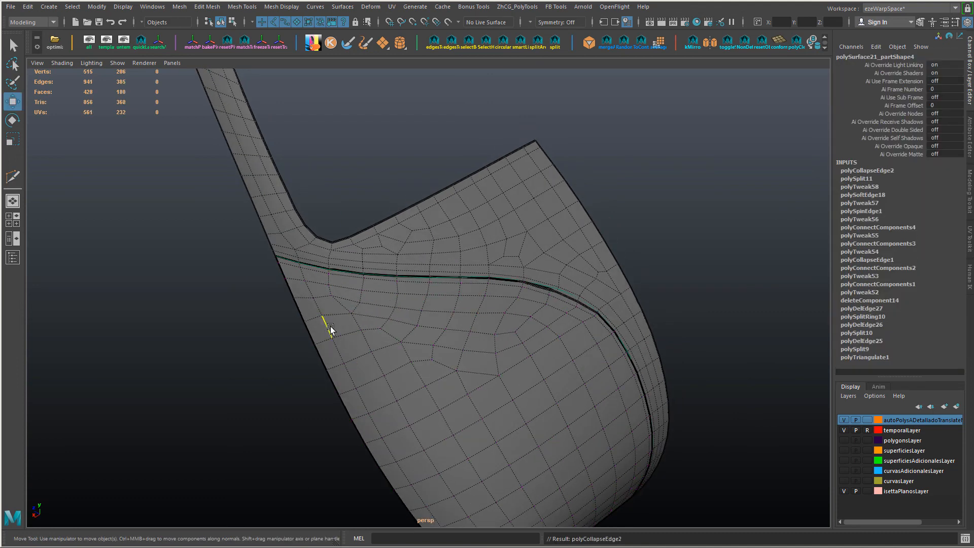
Step: Adjust the vertices around the collapsed edge, between the upper border and the near side edge
key("F9")
left_click(332, 272)
scroll(321, 289, "up", 3)
left_click(325, 319)
left_click(290, 323, "shift")
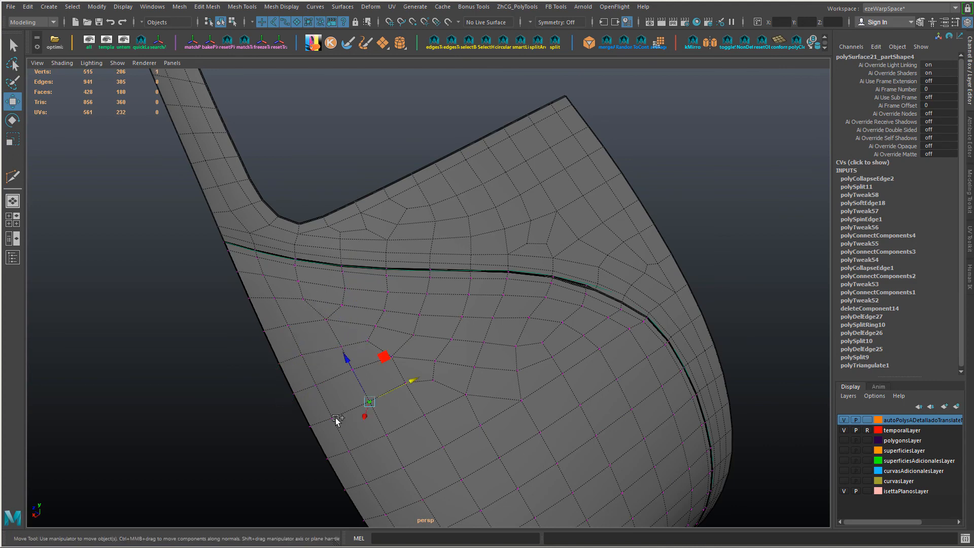
Step: Slide the vertices below the upper border, up to its far bend, into smoother rows
right_click_drag(565, 377, 513, 350, "alt")
left_click_drag(512, 350, 487, 325, "alt")
left_click(388, 246)
left_click_drag(396, 254, 422, 285, "alt")
left_click(450, 309)
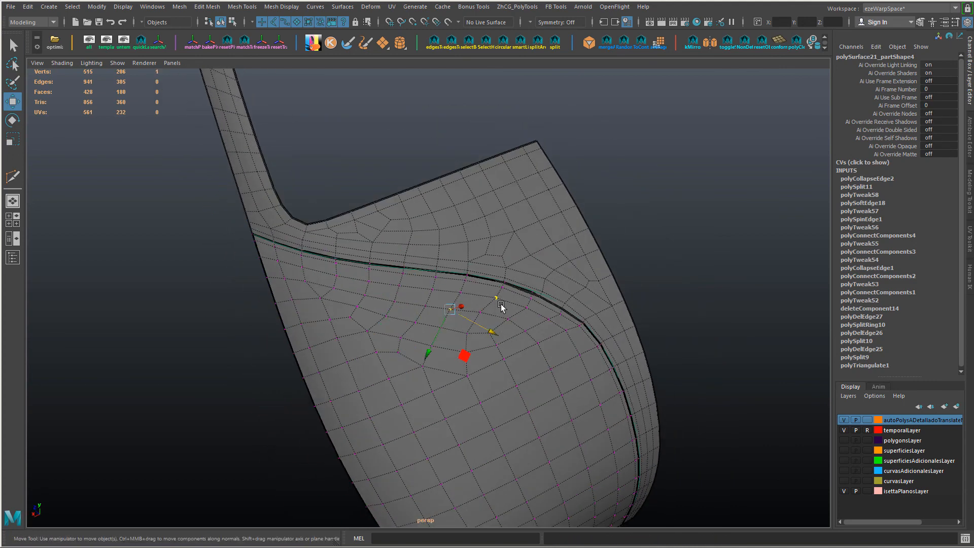
left_click_drag(495, 333, 525, 340, "alt")
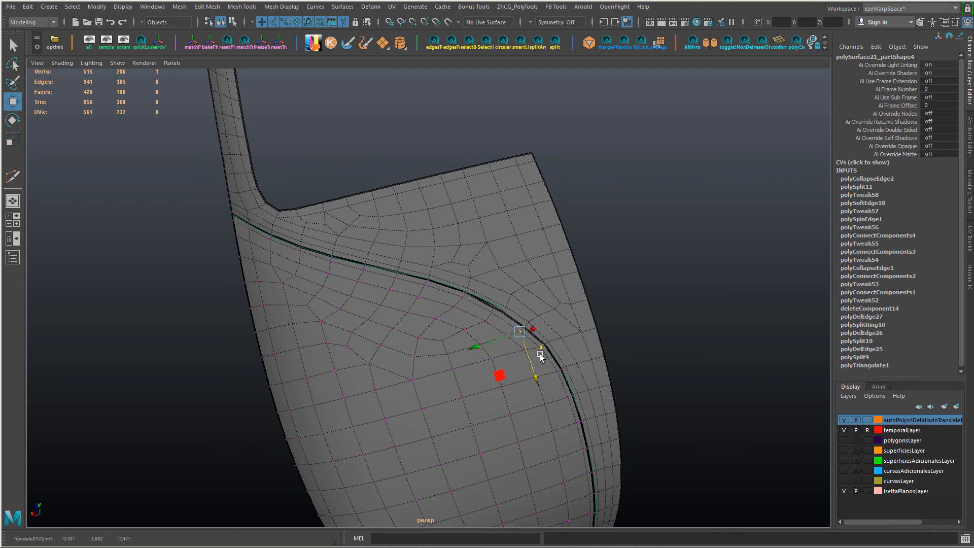
Step: Delete the surplus edges where the reworked quads meet the regular lower grid
right_click_drag(391, 375, 398, 290)
left_click(415, 369)
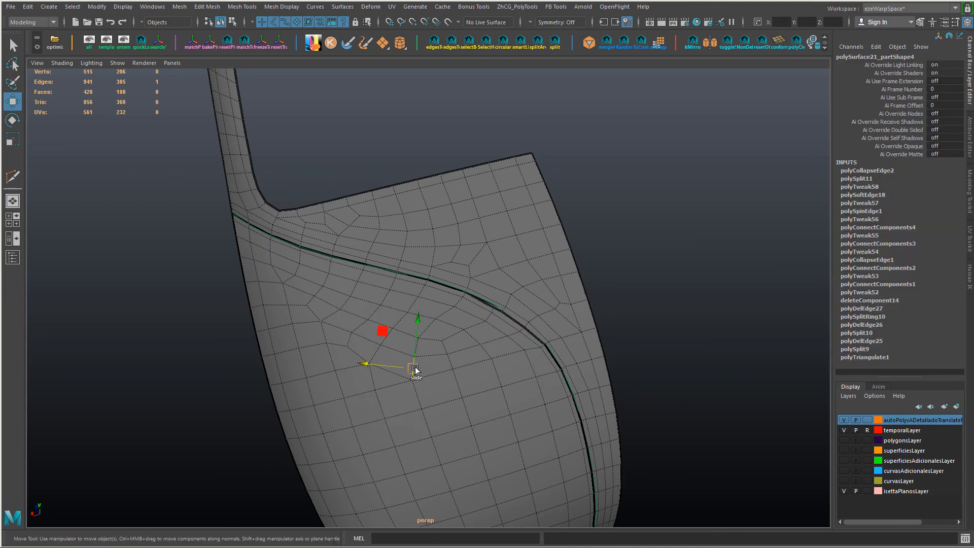
key("Delete")
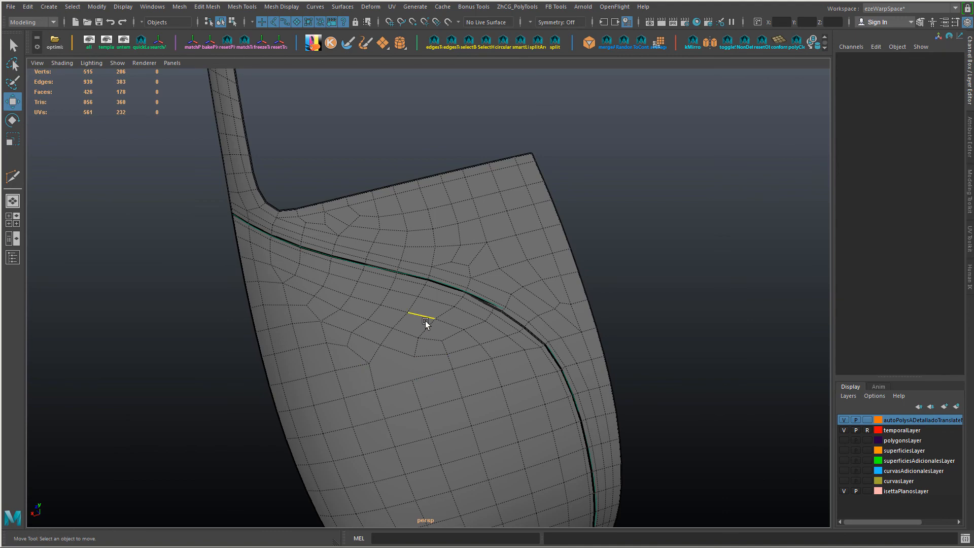
Step: Slide the vertices around the enlarged faces and connect two of them with a new edge down to the lower grid
key("F9")
left_click(287, 305)
left_click_drag(299, 294, 313, 277, "alt")
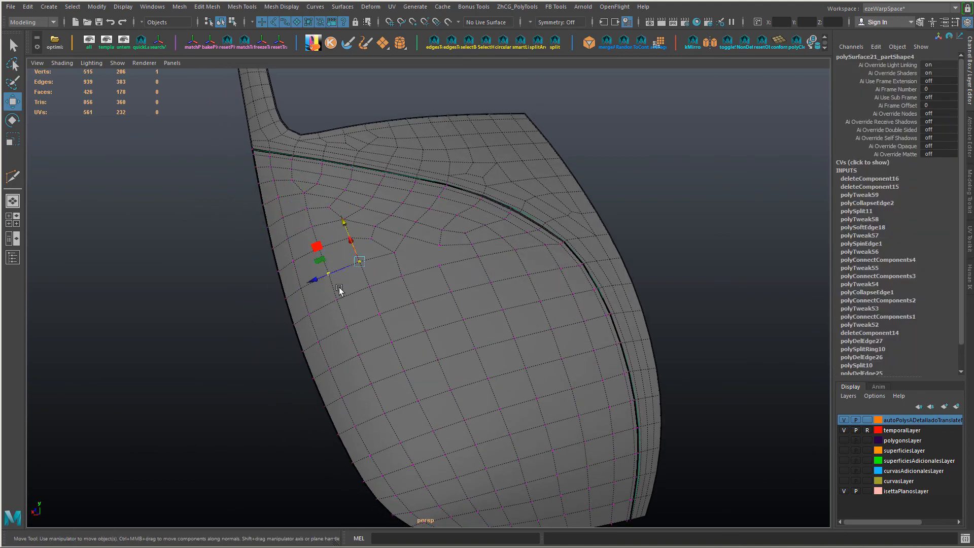
left_click_drag(370, 258, 364, 285, "alt")
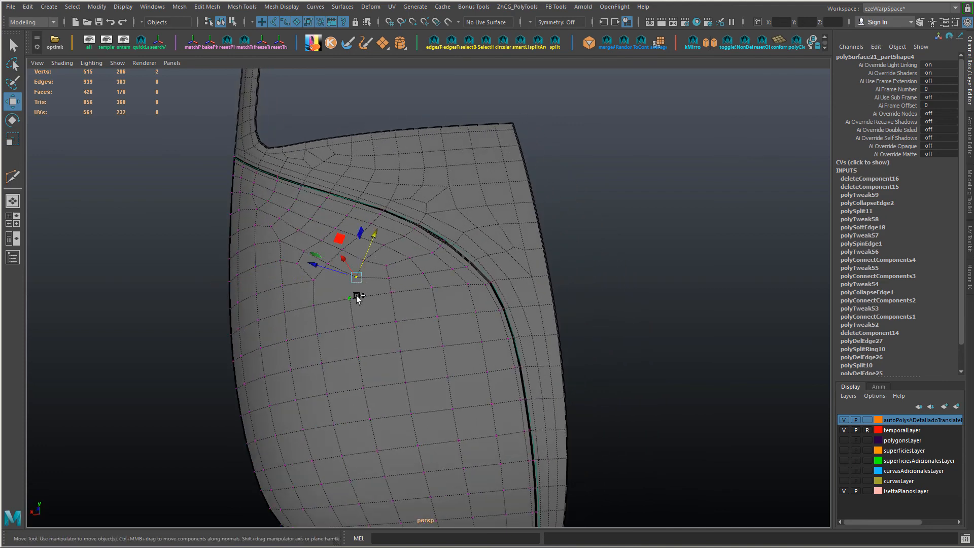
right_click_drag(357, 300, 375, 302, "shift")
left_click_drag(376, 302, 404, 309, "alt")
right_click_drag(409, 305, 372, 304, "shift")
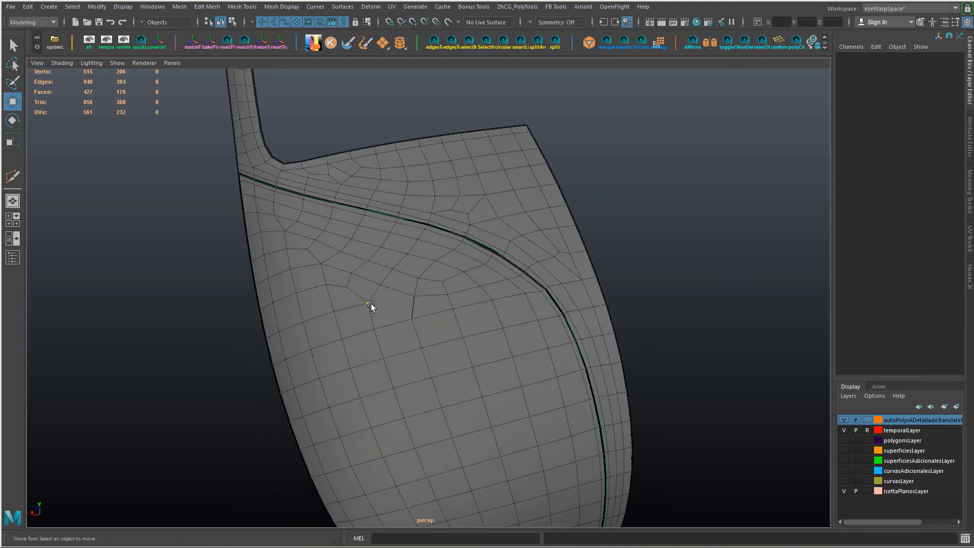
Step: Try a second connecting edge next to the new one at the top of the lower grid, and undo it
left_click_drag(499, 337, 459, 341, "alt")
left_click(360, 331)
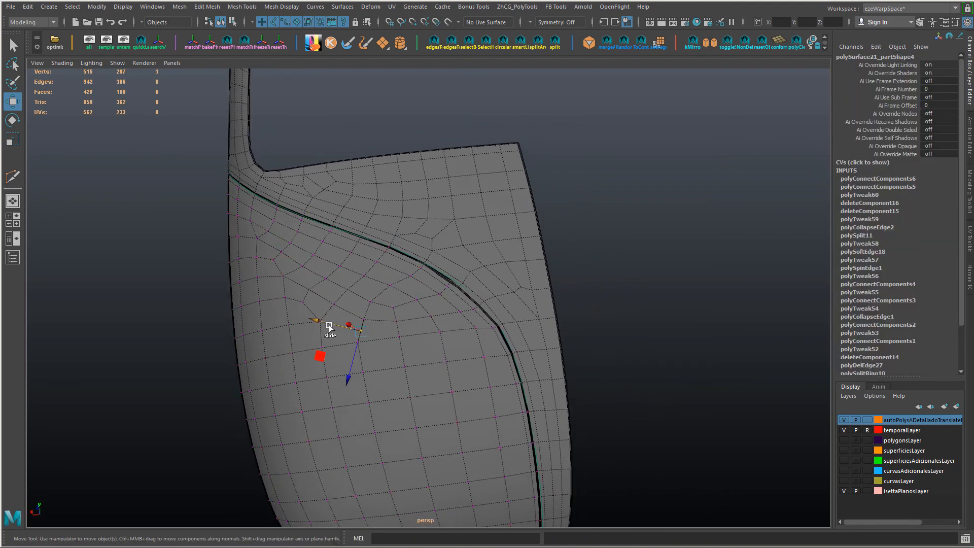
left_click_drag(385, 328, 550, 350, "alt")
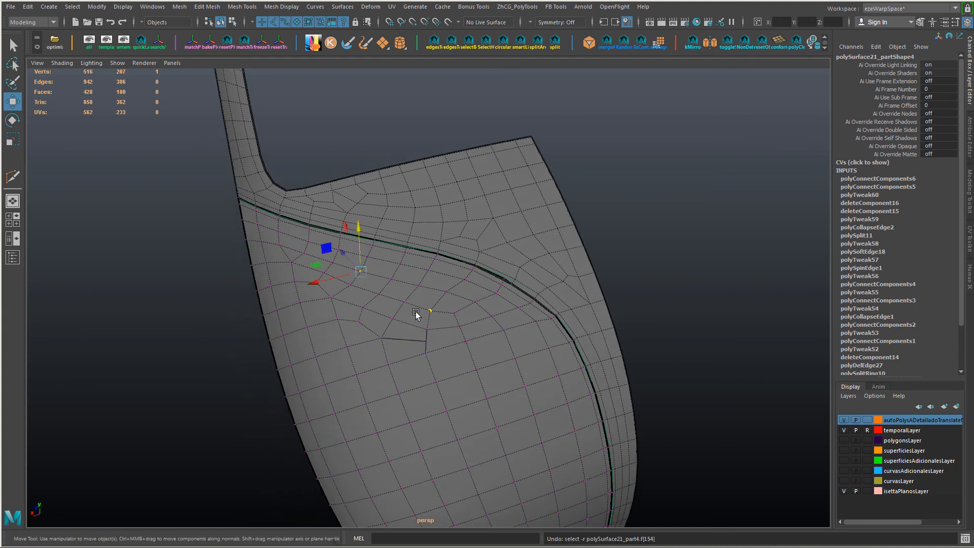
key("ctrl+z")
key("ctrl+z")
key("ctrl+z")
key("ctrl+y")
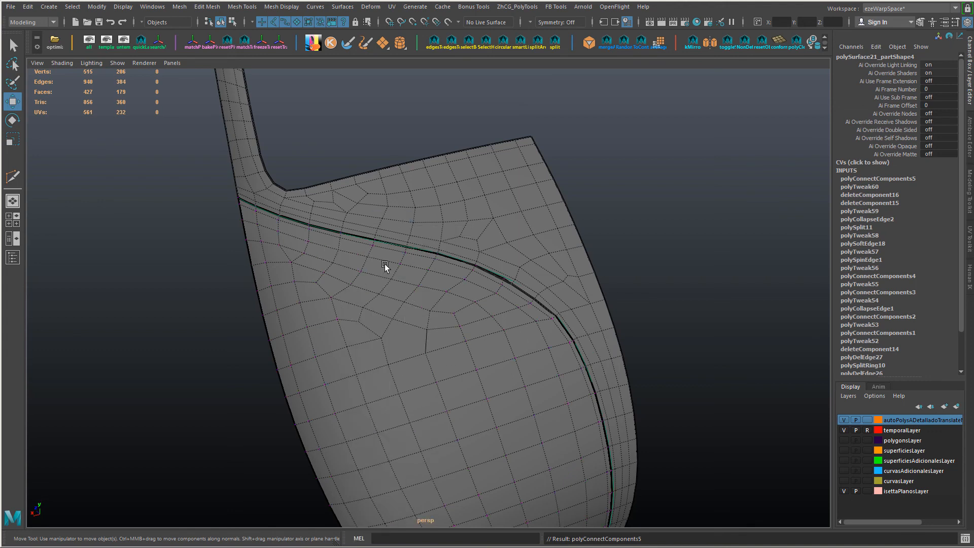
key("ctrl+y")
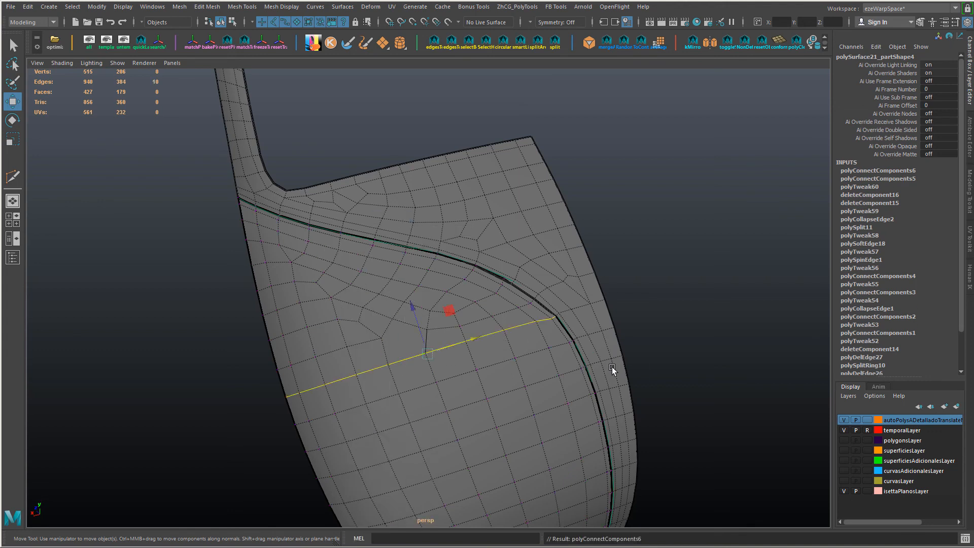
key("ctrl+z")
Step: Apply Edit Edge Flow to the short edge loops crossing the panel below the upper border's bend
double_click(508, 313)
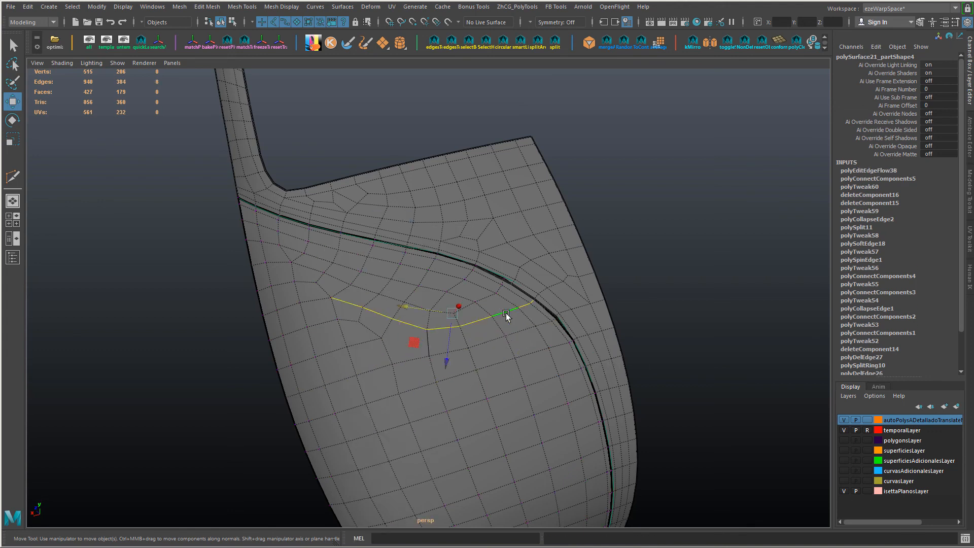
key("g")
key("ctrl+z")
double_click(490, 295)
key("g")
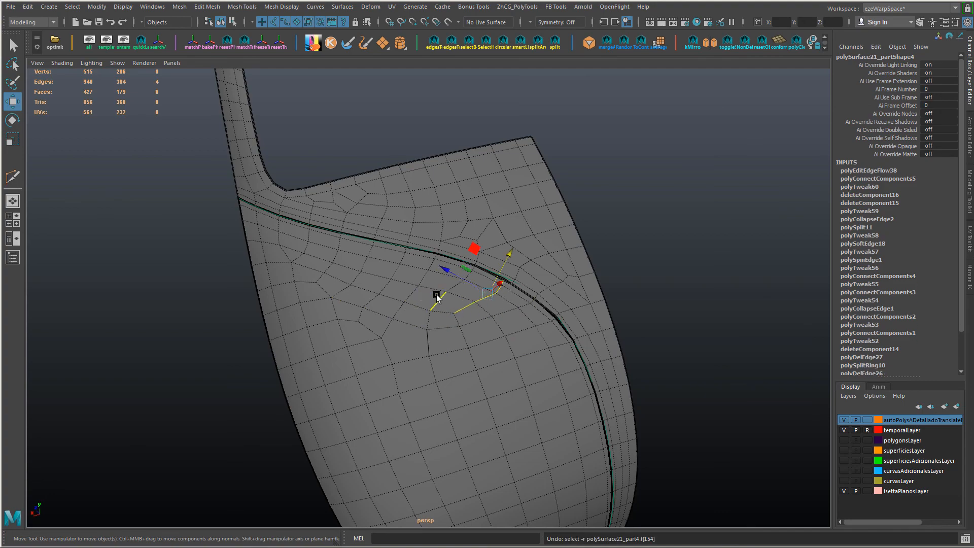
Step: Try Edit Edge Flow on the long edge loop following the curved upper border, and undo it
double_click(481, 310)
left_click_drag(480, 315, 592, 333, "alt")
key("ctrl+z")
key("ctrl+y")
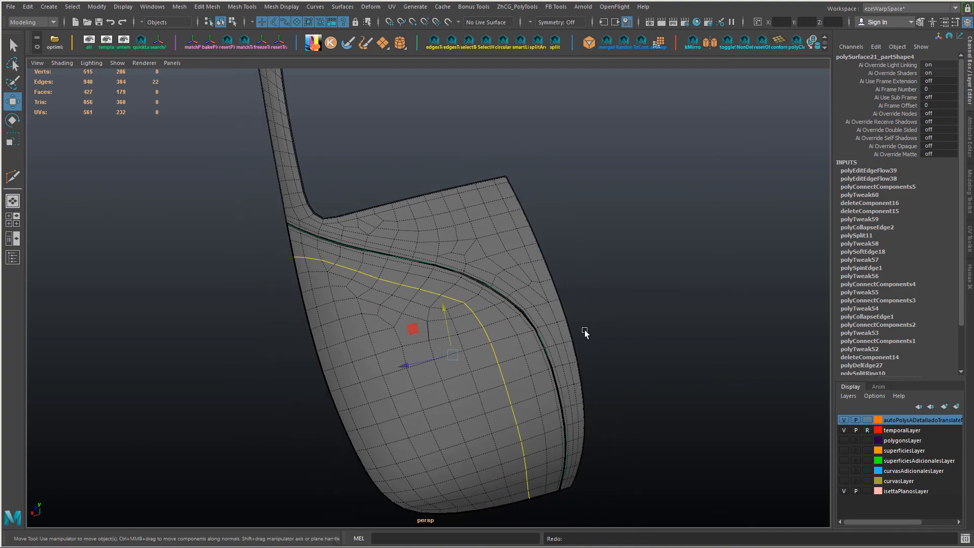
key("ctrl+z")
Step: Connect two vertices across the many-sided face close to the near side edge
mouse_move(452, 312)
left_mouse_down("alt")
mouse_move(394, 245)
mouse_move(454, 299)
left_mouse_up("alt")
scroll(437, 294, "up", 4)
key("F9")
scroll(438, 296, "down", 3)
left_click(449, 289)
left_click(386, 321)
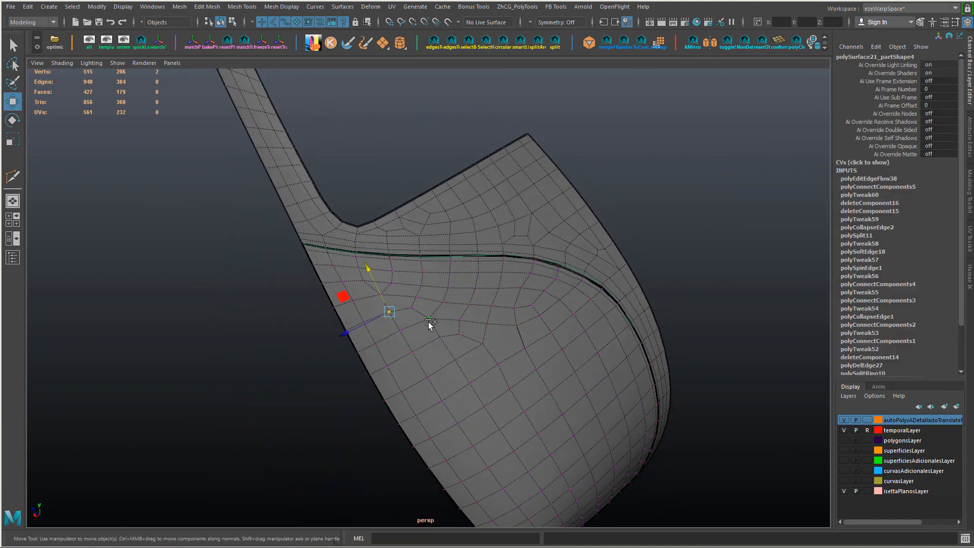
left_click(429, 322, "shift")
key("c")
Step: Adjust the vertices beside the new edge and smooth the three-edge row running in from the near side with Edit Edge Flow
left_click_drag(515, 356, 482, 358, "alt")
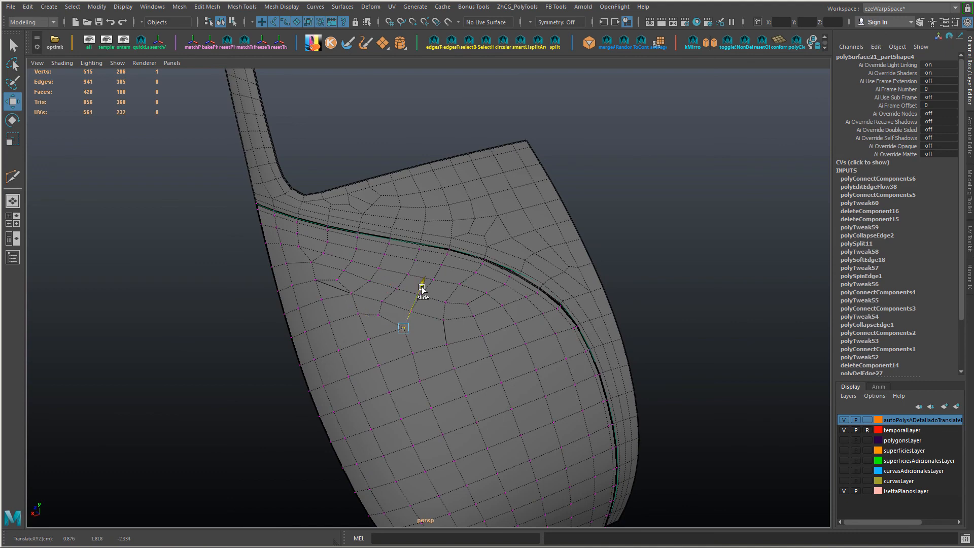
left_click(354, 314, "shift")
key("g")
scroll(391, 321, "down", 1)
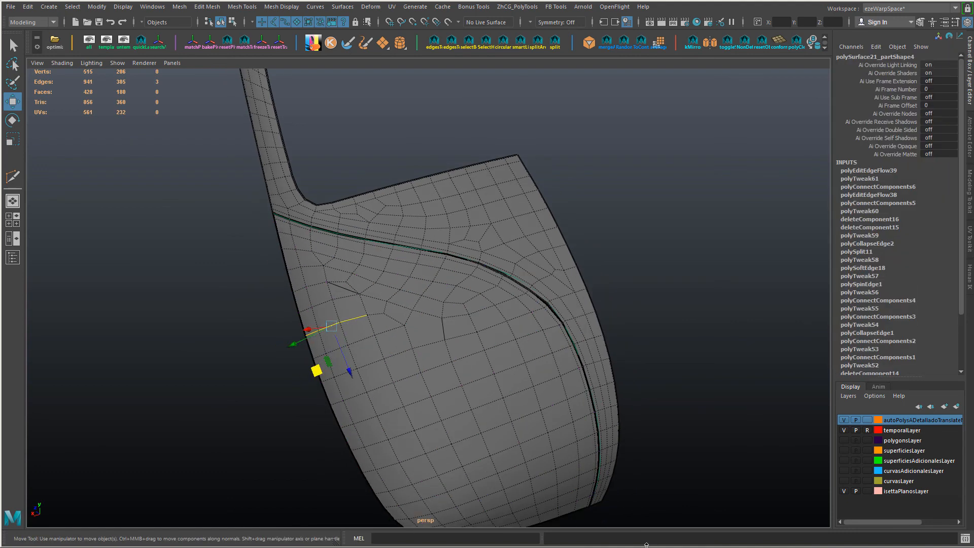
key("alt+Tab")
key("alt+Tab")
scroll(575, 405, "down", 2)
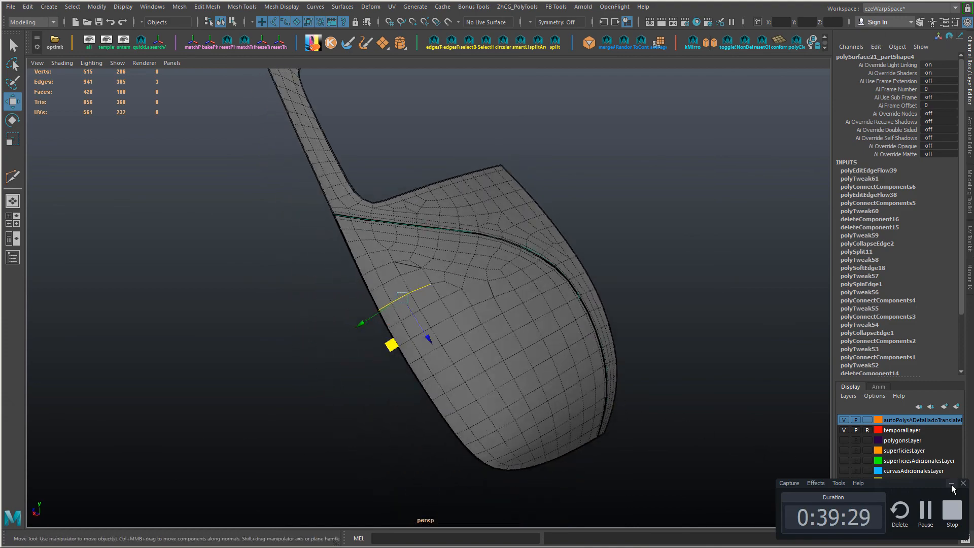
Step: Select the face rows one row in from the panel's lower end and its curved upper border
middle_click_drag(570, 342, 550, 398, "alt")
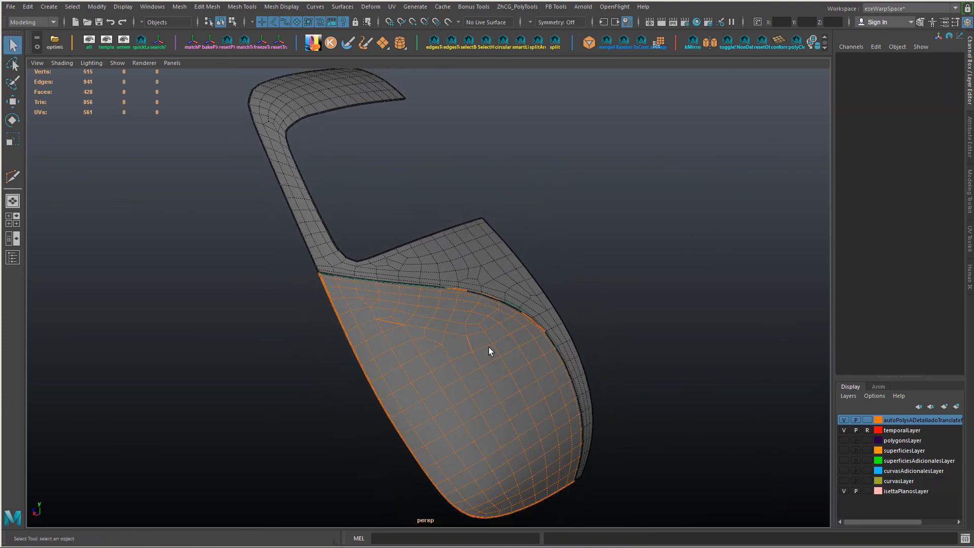
scroll(489, 347, "up", 4)
left_click_drag(481, 364, 451, 350, "alt")
right_click_drag(325, 224, 323, 180)
left_click(254, 132)
left_click_drag(477, 300, 542, 371, "alt")
left_click_drag(542, 371, 500, 382, "alt")
left_click(417, 408)
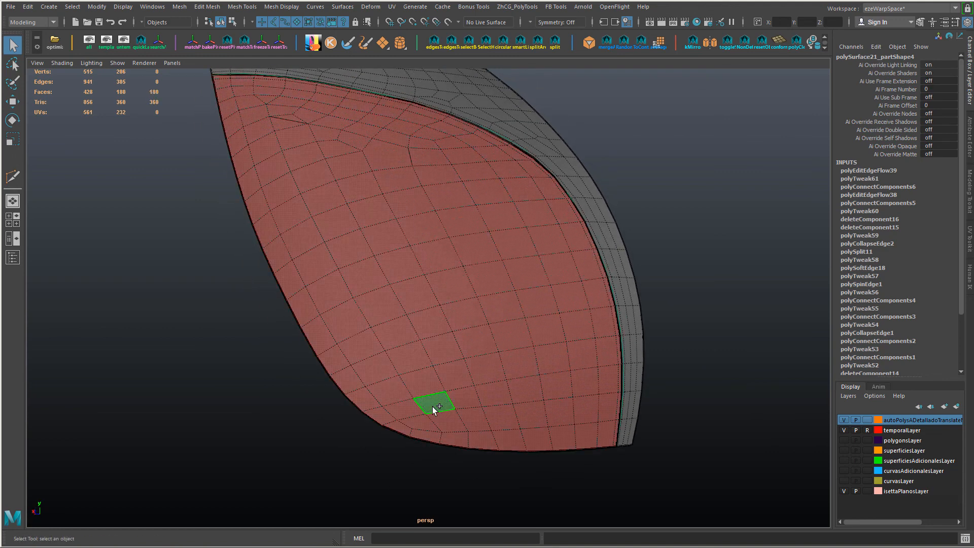
left_click(555, 386, "shift")
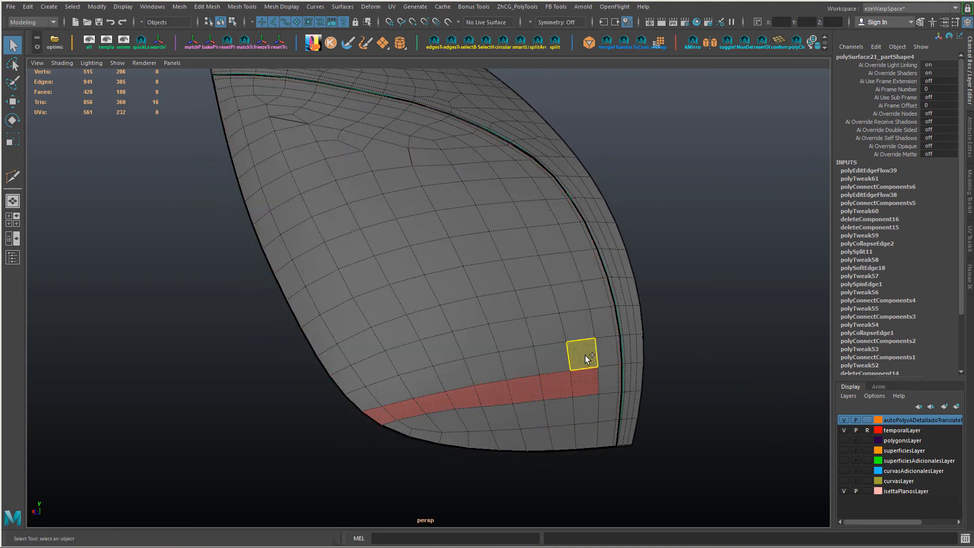
left_click(588, 359, "shift")
left_click_drag(588, 359, 483, 278, "alt")
left_click_drag(248, 161, 437, 335, "alt")
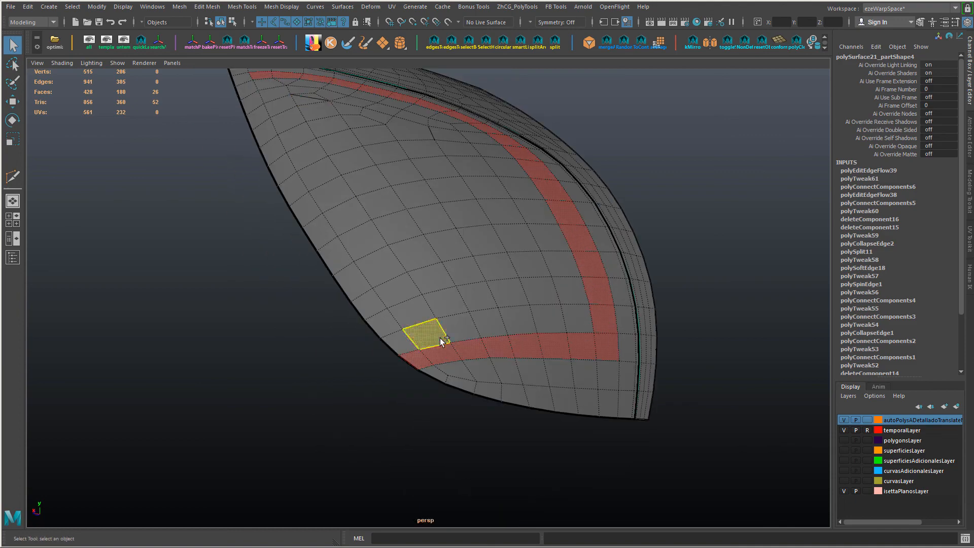
Step: Extend the face selection along the near side and over the whole interior, leaving out only the outer border strip
double_click(440, 338, "shift")
left_click_drag(619, 421, 474, 339, "alt")
mouse_move(277, 171)
left_mouse_down("shift")
mouse_move(431, 196)
mouse_move(342, 244)
mouse_move(540, 294)
mouse_move(473, 327)
mouse_move(483, 436)
mouse_move(396, 386)
left_mouse_up("shift")
mouse_move(396, 386)
left_mouse_down("alt")
mouse_move(501, 299)
mouse_move(470, 311)
mouse_move(471, 323)
left_mouse_up("alt")
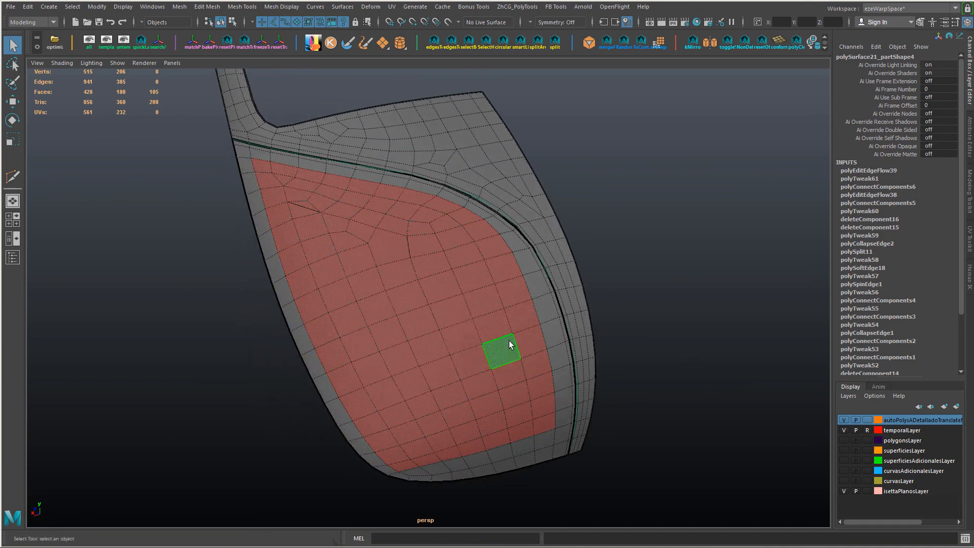
Step: Extract the selected interior faces from the panel and delete the separated piece
right_click_drag(509, 341, 509, 368, "ctrl")
right_click_drag(465, 245, 530, 183)
key("w")
left_click(436, 290)
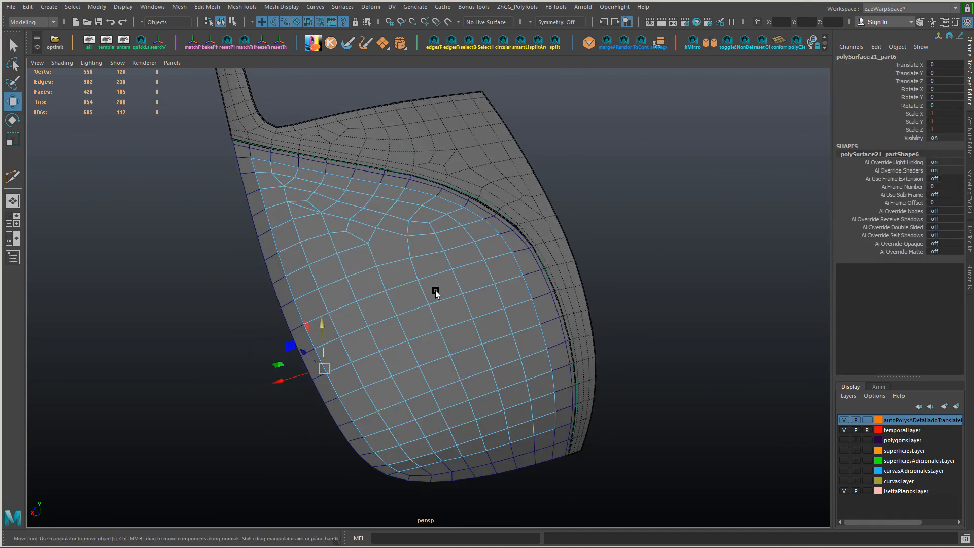
key("Delete")
Step: Convert the opening's near-side edges to a curve with Best guess form and 3 Cubic degree
mouse_move(435, 291)
left_mouse_down("alt")
mouse_move(472, 307)
mouse_move(420, 294)
left_mouse_up("alt")
right_click_drag(517, 246, 510, 205)
double_click(511, 207)
left_click_drag(388, 256, 297, 171, "alt")
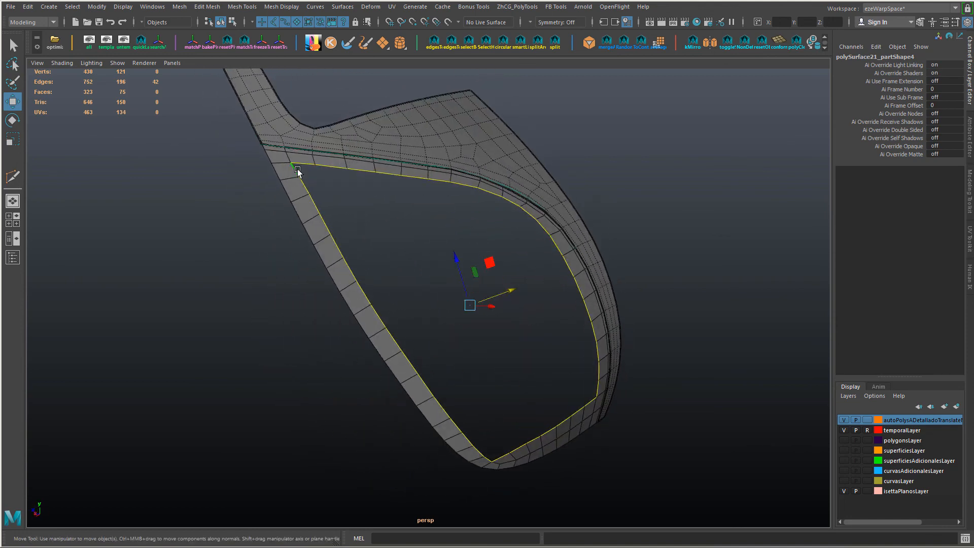
left_click(297, 171)
double_click(489, 461, "shift")
left_click_drag(489, 461, 256, 198, "alt")
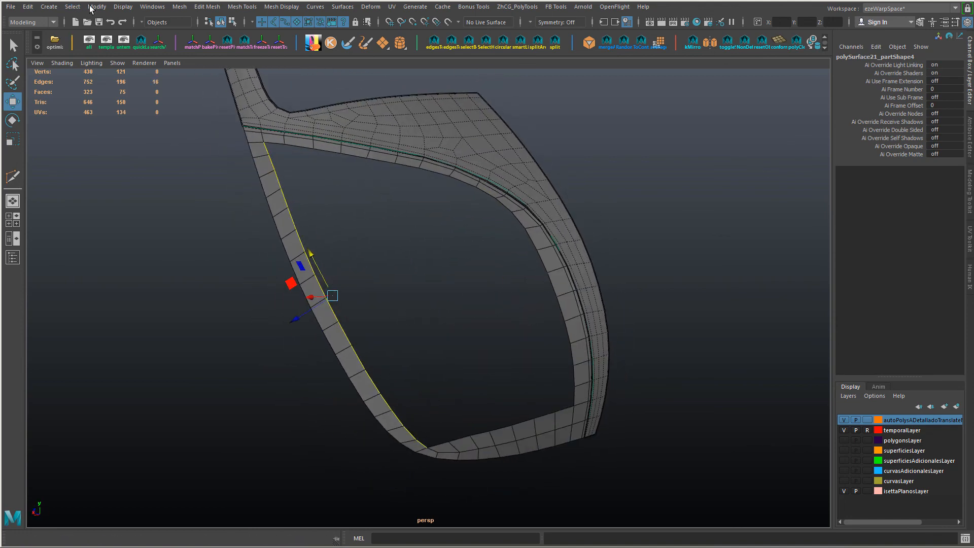
left_click(92, 9)
mouse_move(198, 253)
left_click(356, 302)
left_click(646, 240)
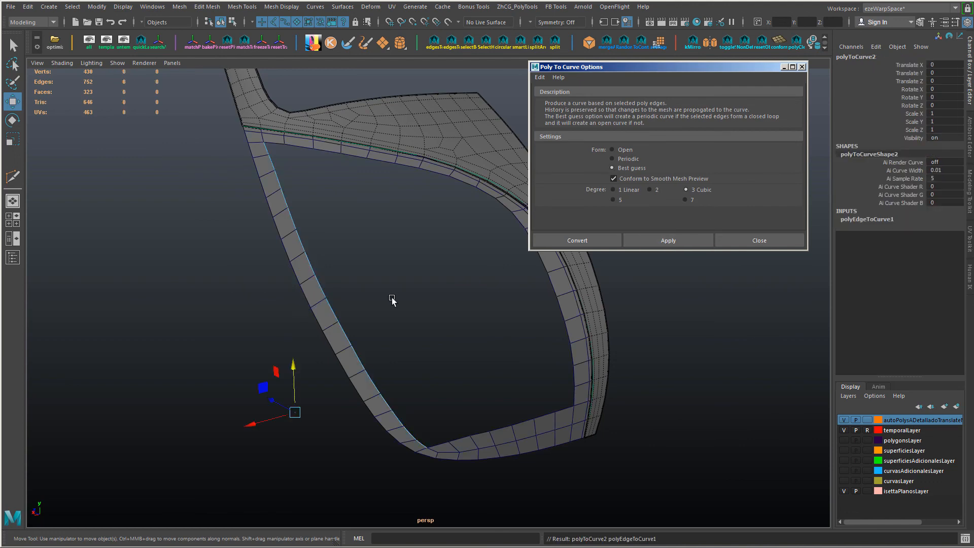
Step: Convert the opening's lower edges and its curved upper and far edges to two more curves, checking the Isetta reference photo
left_click_drag(391, 298, 355, 246, "alt")
right_click_drag(355, 245, 353, 218)
left_click(350, 396)
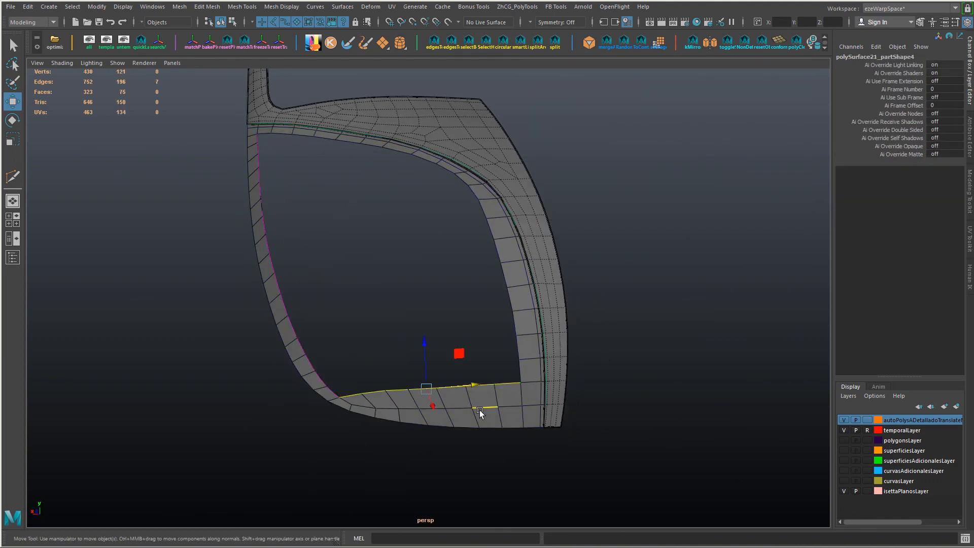
key("alt+Tab")
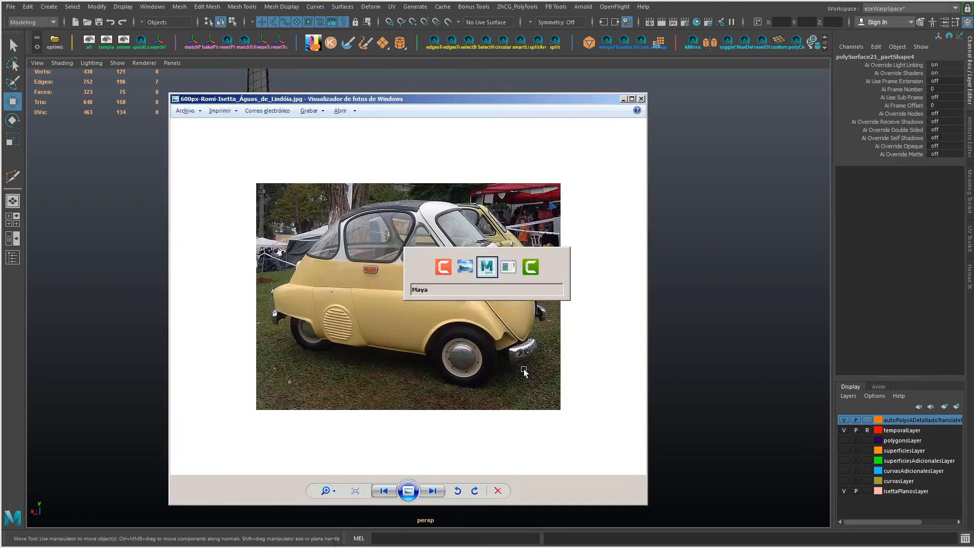
left_click_drag(524, 369, 551, 310, "alt")
left_click_drag(340, 290, 337, 250, "alt")
left_click(481, 172)
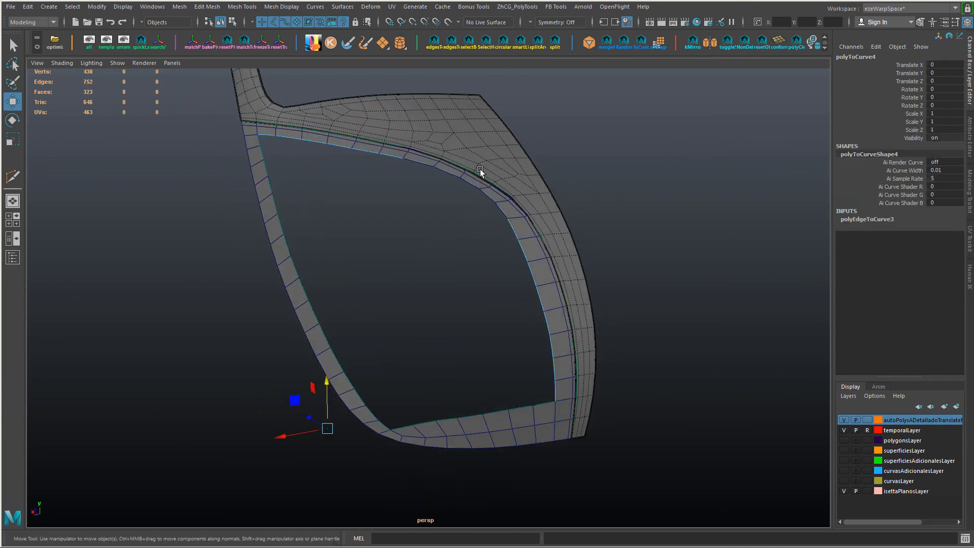
Step: Delete the construction history of the curves converted from the opening's edges
left_click_drag(581, 187, 522, 252)
left_click_drag(522, 253, 463, 245, "alt")
right_click(504, 246)
right_click_drag(463, 246, 500, 232)
left_click_drag(362, 271, 553, 325)
key("ctrl+h")
key("ctrl+z")
Step: Hide the panel's border strip, keeping the frame panel and the converted curves displayed
left_click(546, 456)
left_click(529, 433)
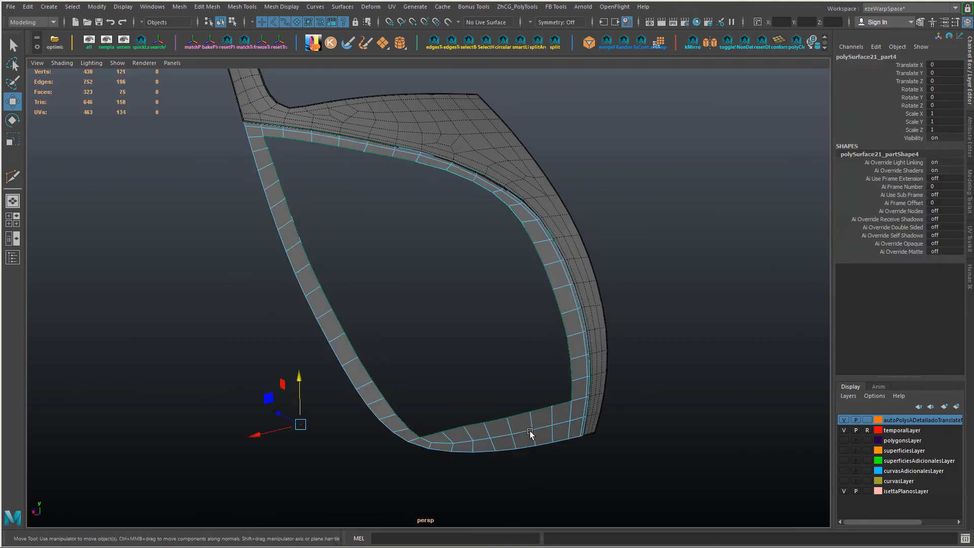
key("ctrl+h")
left_click_drag(412, 336, 468, 234, "alt")
left_click(398, 264)
key("Delete")
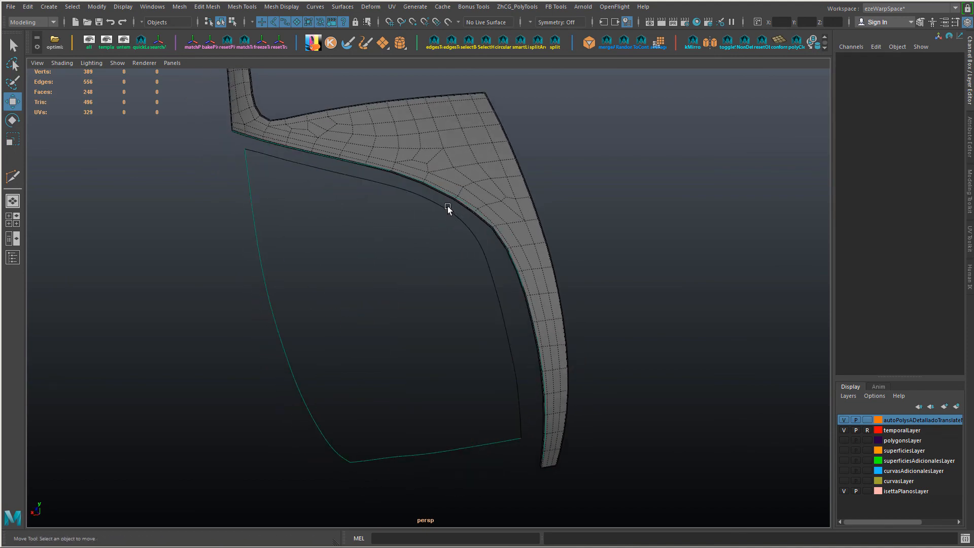
Step: Detach the curved upper border curve at a curve point where its bend begins
left_click(461, 199)
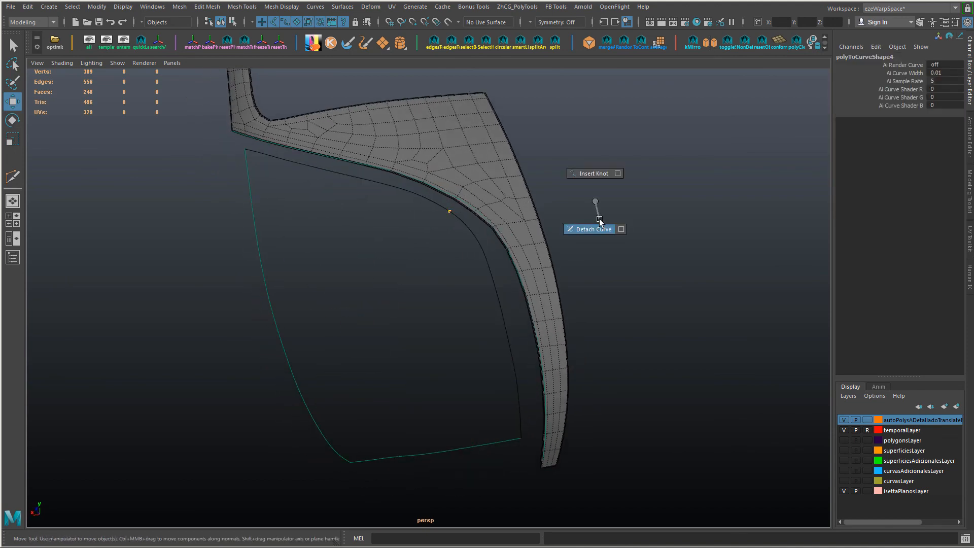
right_click_drag(599, 219, 598, 226, "shift")
left_click(502, 310)
Step: Examine the span counts and degree of the individual border curves in the Attribute Editor
key("ctrl+a")
left_click_drag(483, 328, 374, 258, "alt")
right_click_drag(374, 259, 396, 246)
key("alt+Tab")
key("alt+Tab")
left_click_drag(344, 265, 426, 317, "alt")
left_click(366, 263)
left_click(440, 295)
left_click_drag(294, 205, 296, 204, "shift")
left_click(443, 455, "shift")
left_click(277, 350)
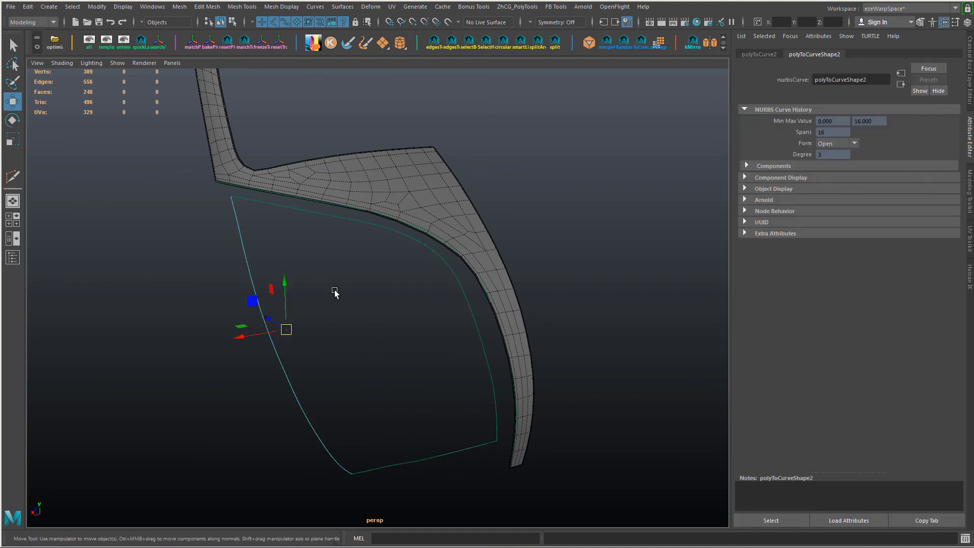
Step: Check the span counts of the upper border curve and the detached outer side curve
left_click(373, 223)
left_click(474, 319)
left_click(386, 325)
left_click_drag(373, 330, 308, 327, "alt")
key("ctrl+shift+h")
key("ctrl+z")
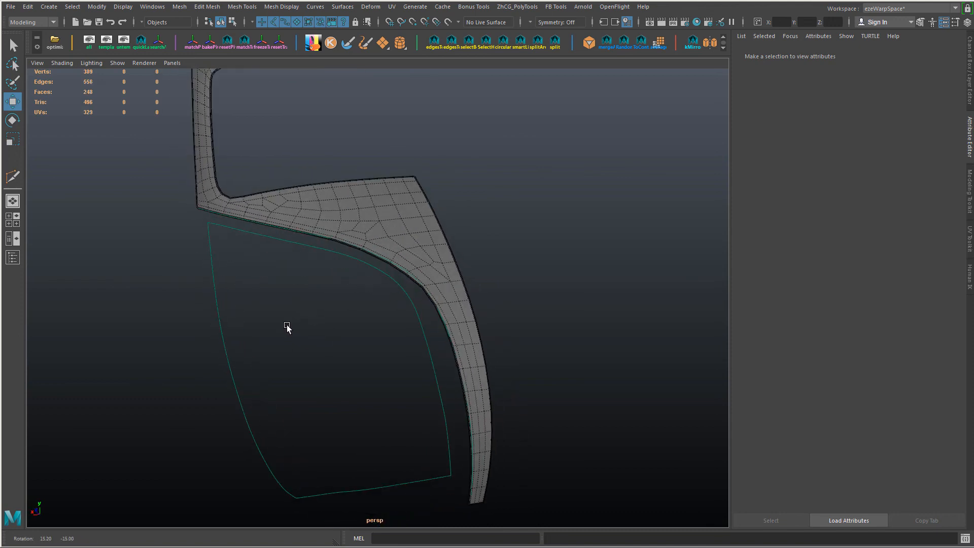
Step: Rebuild the panel's short border curves as uniform cubic curves with a 0 to 1 parameter range and their ends kept
left_click(305, 244)
left_click_drag(385, 492, 387, 497)
left_click_drag(416, 439, 211, 34, "alt")
right_click_drag(285, 207, 221, 152, "shift")
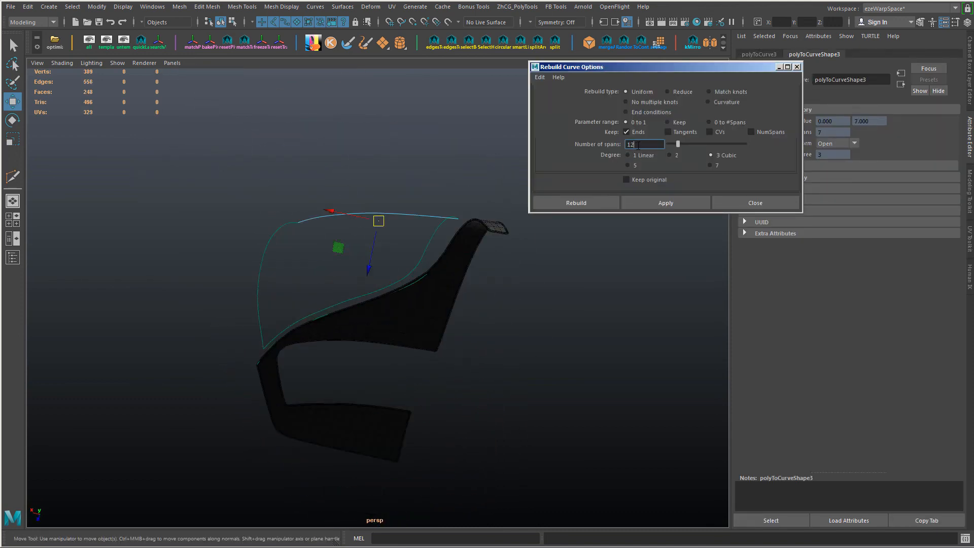
left_click_drag(411, 210, 405, 323, "alt")
left_click_drag(405, 325, 394, 289)
left_click(376, 274)
left_click(691, 203)
right_click_drag(393, 290, 503, 337, "alt")
left_click_drag(503, 337, 450, 359, "alt")
left_click(471, 358)
right_click_drag(470, 360, 406, 376, "alt")
Step: Rebuild the long inner side curve and the detached outer side curve opposite it with 12 spans each
left_click(234, 374)
left_click_drag(440, 304, 455, 297, "alt")
type("12")
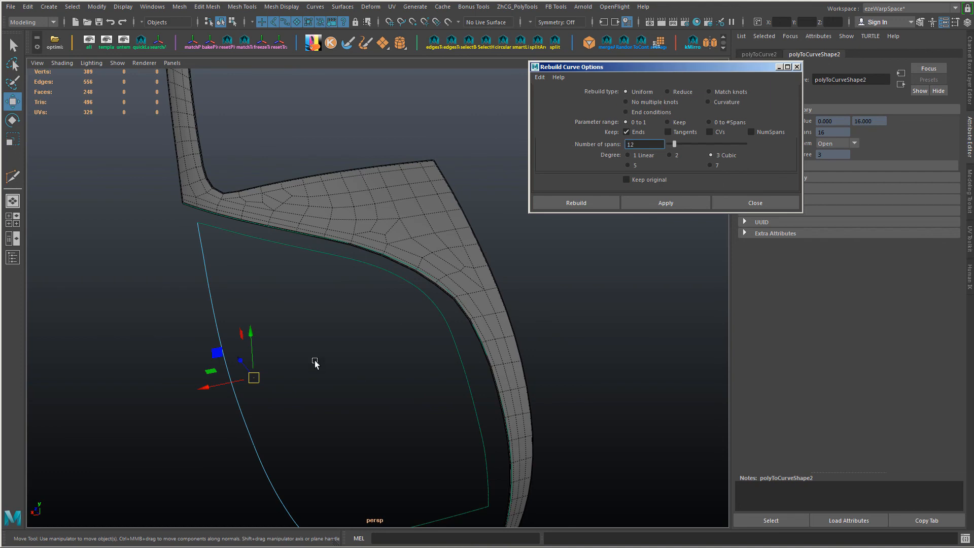
left_click_drag(315, 363, 366, 364, "alt")
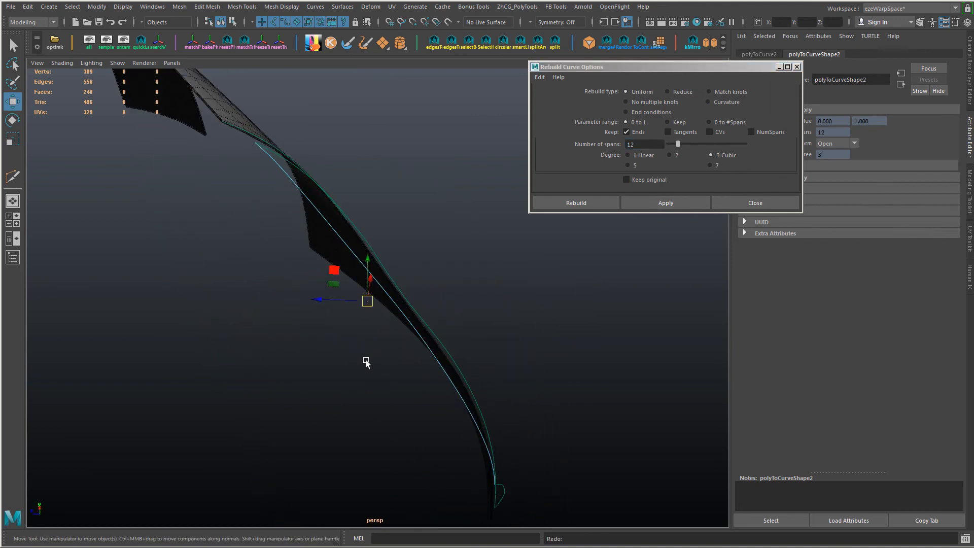
left_click_drag(574, 317, 522, 345, "alt")
left_click(448, 352)
left_click(676, 205)
left_click_drag(619, 345, 397, 313, "alt")
left_click(797, 68)
Step: Create a NURBS Birail 2 surface from the four border curves, using proportional transform control and a 0.5 profile blend value
left_click_drag(472, 267, 460, 231, "alt")
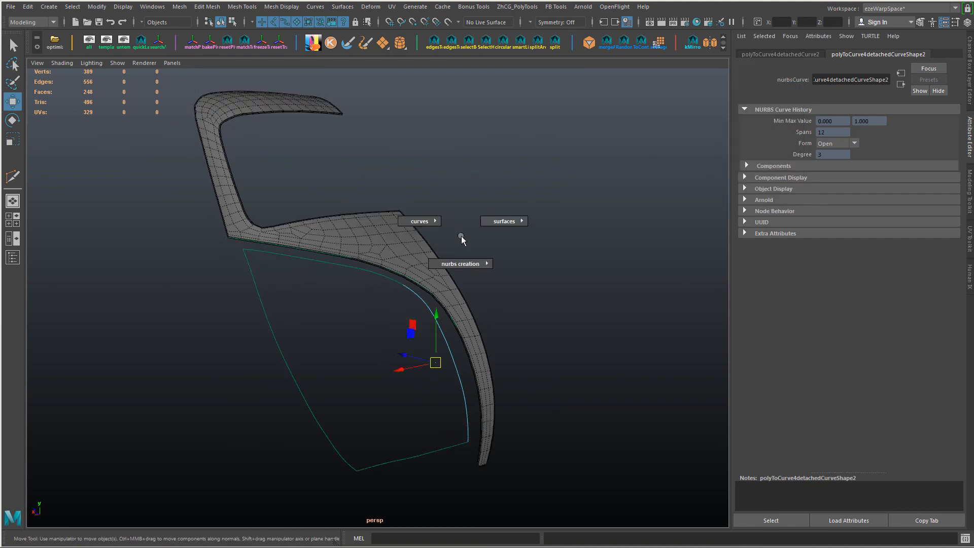
right_click_drag(461, 238, 611, 355)
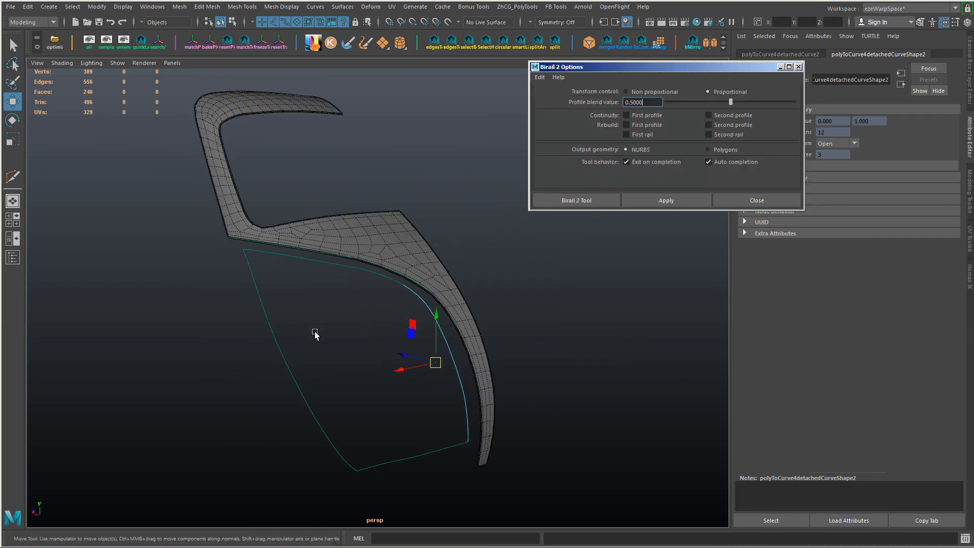
left_click(657, 201)
left_click_drag(434, 440, 442, 481, "alt")
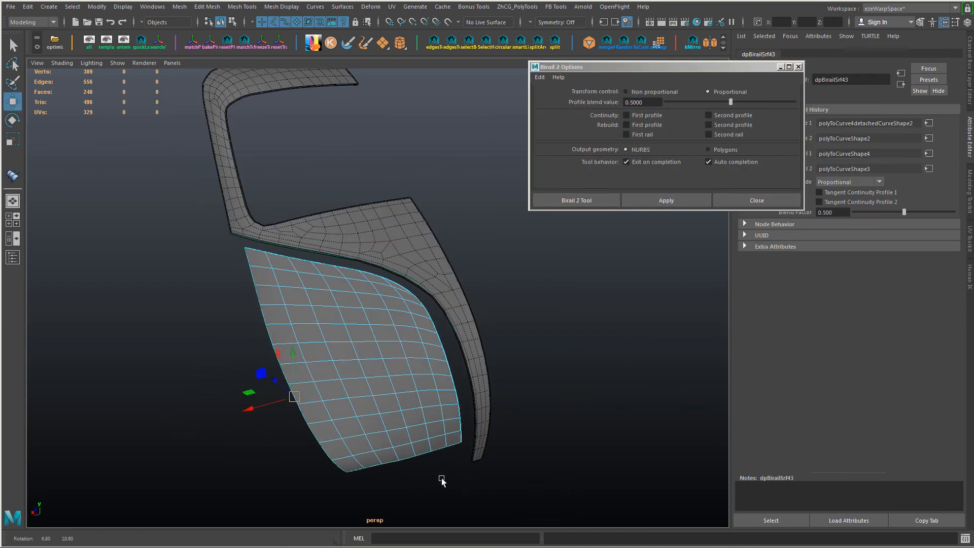
left_click(799, 67)
Step: Reset the pivot of the new birail surface and show the hidden border strip around it
left_click_drag(508, 243, 474, 297, "alt")
left_click(227, 43)
right_click(370, 169)
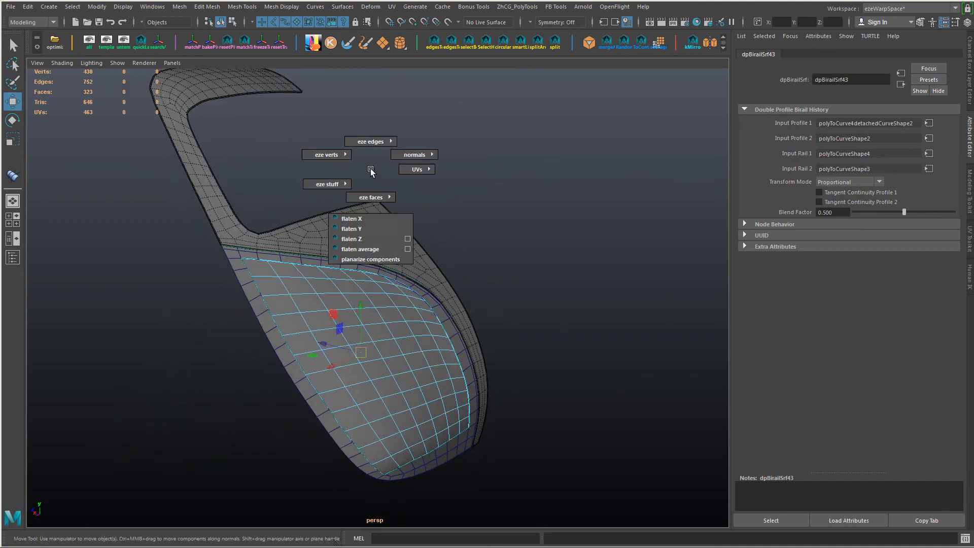